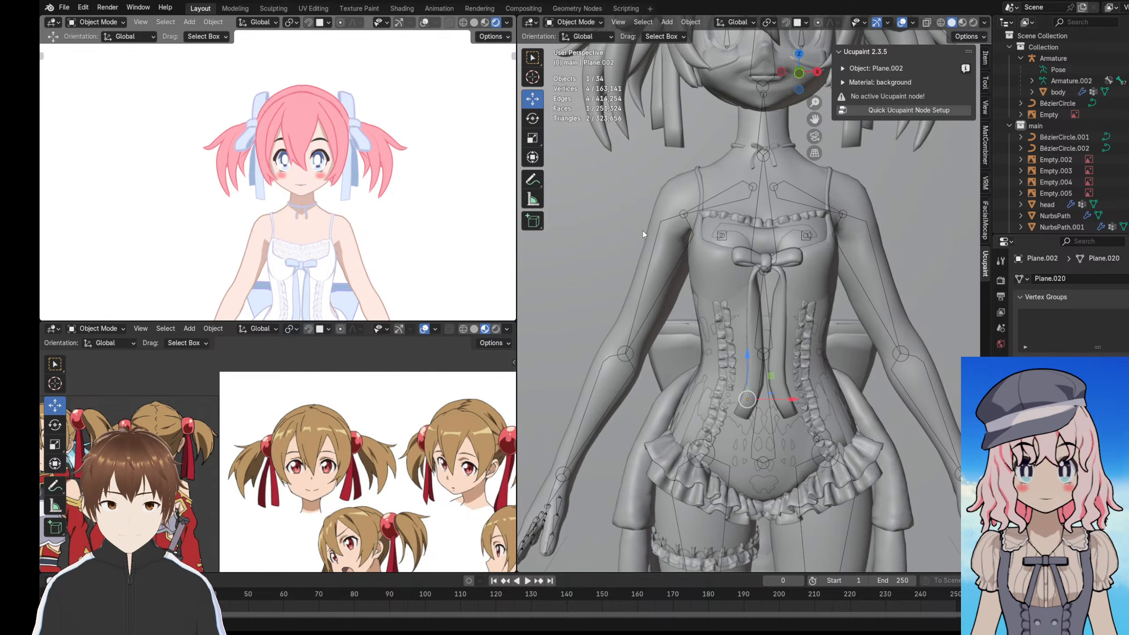
- Examine the character's dress, bow and chest area in the rendered view from the front and at an angle
{"action": "scroll", "coordinate": [385, 223], "scroll_direction": "down", "scroll_amount": 1}
{"action": "scroll", "coordinate": [374, 219], "scroll_direction": "up", "scroll_amount": 1}
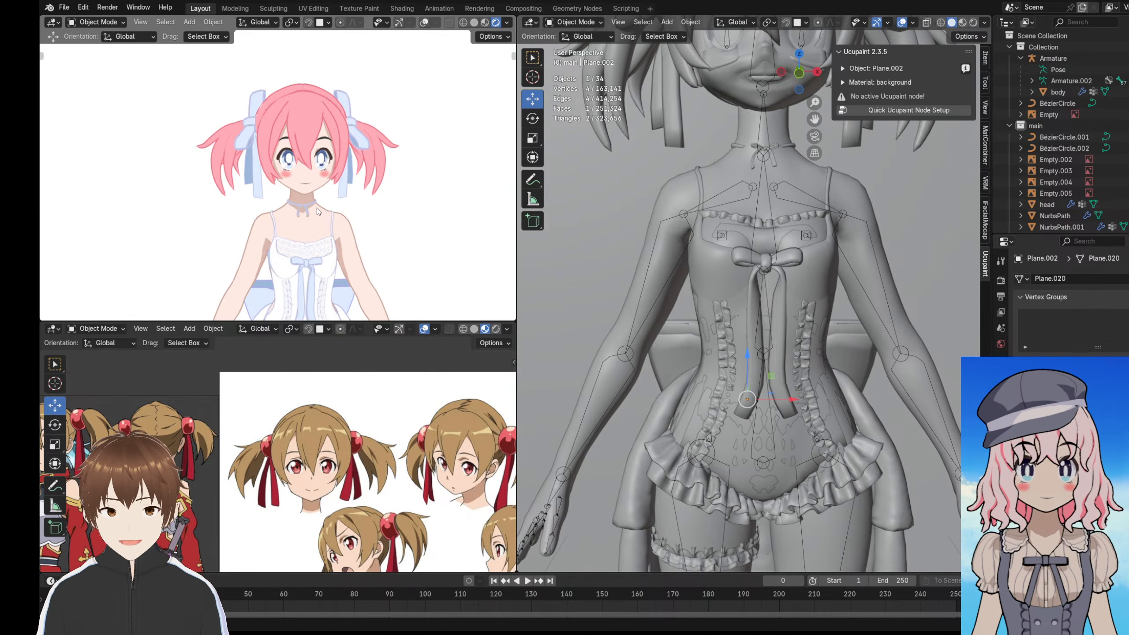
{"action": "scroll", "coordinate": [327, 204], "scroll_direction": "down", "scroll_amount": 3}
{"action": "middle_click_drag", "start_coordinate": [323, 196], "coordinate": [319, 166], "text": "shift"}
{"action": "scroll", "coordinate": [315, 170], "scroll_direction": "up", "scroll_amount": 3}
{"action": "scroll", "coordinate": [310, 175], "scroll_direction": "up", "scroll_amount": 2}
{"action": "scroll", "coordinate": [302, 172], "scroll_direction": "down", "scroll_amount": 4}
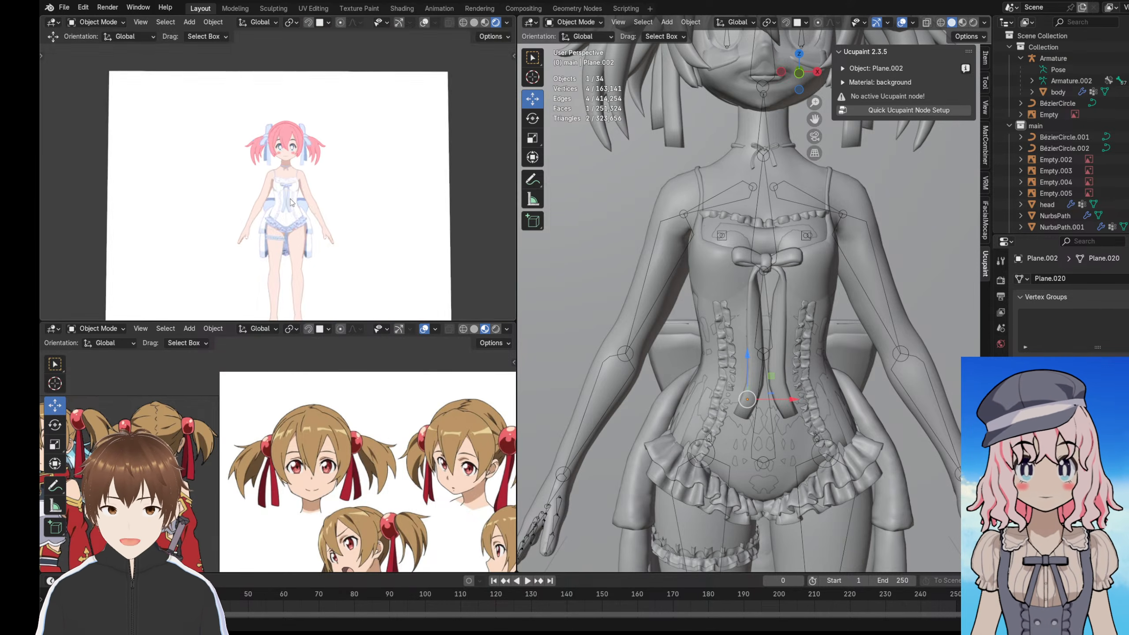
{"action": "scroll", "coordinate": [293, 166], "scroll_direction": "up", "scroll_amount": 3}
{"action": "middle_click_drag", "start_coordinate": [312, 182], "coordinate": [287, 142], "text": "shift"}
{"action": "middle_click_drag", "start_coordinate": [191, 165], "coordinate": [261, 183], "text": "shift"}
{"action": "scroll", "coordinate": [262, 186], "scroll_direction": "down", "scroll_amount": 2}
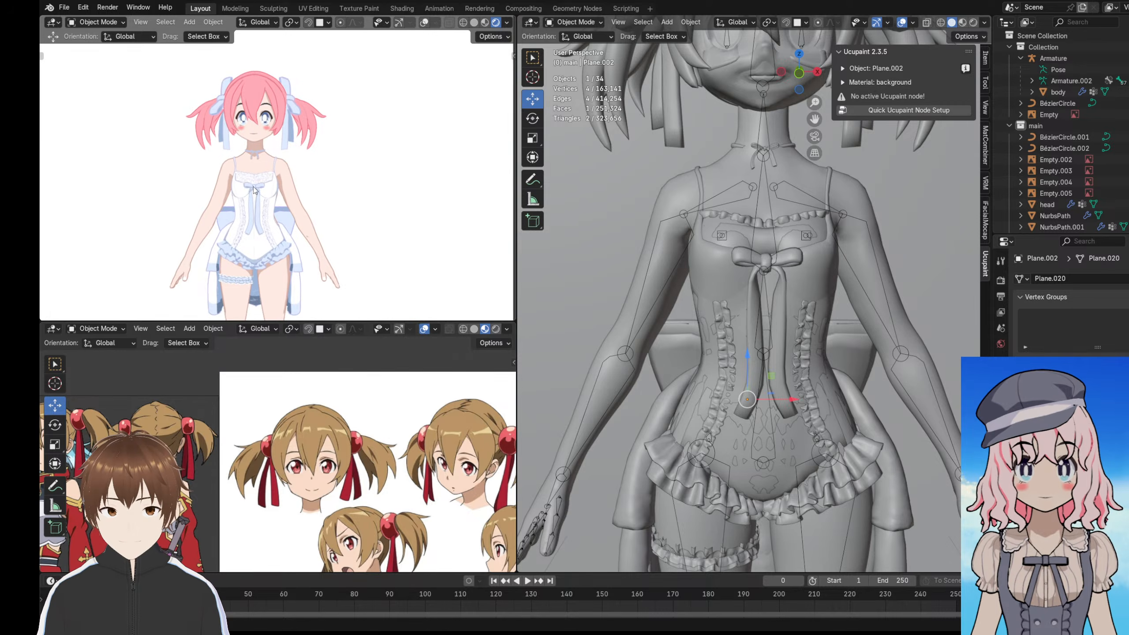
{"action": "scroll", "coordinate": [221, 196], "scroll_direction": "up", "scroll_amount": 4}
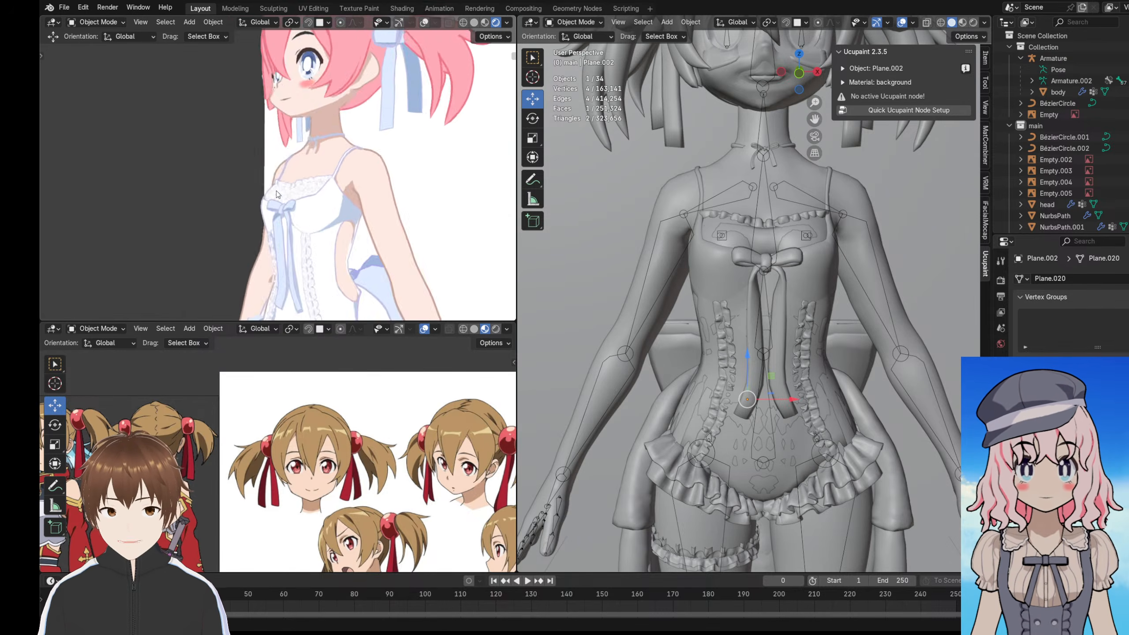
{"action": "middle_click_drag", "start_coordinate": [316, 193], "coordinate": [386, 191]}
{"action": "middle_click_drag", "start_coordinate": [329, 199], "coordinate": [292, 193], "text": "shift"}
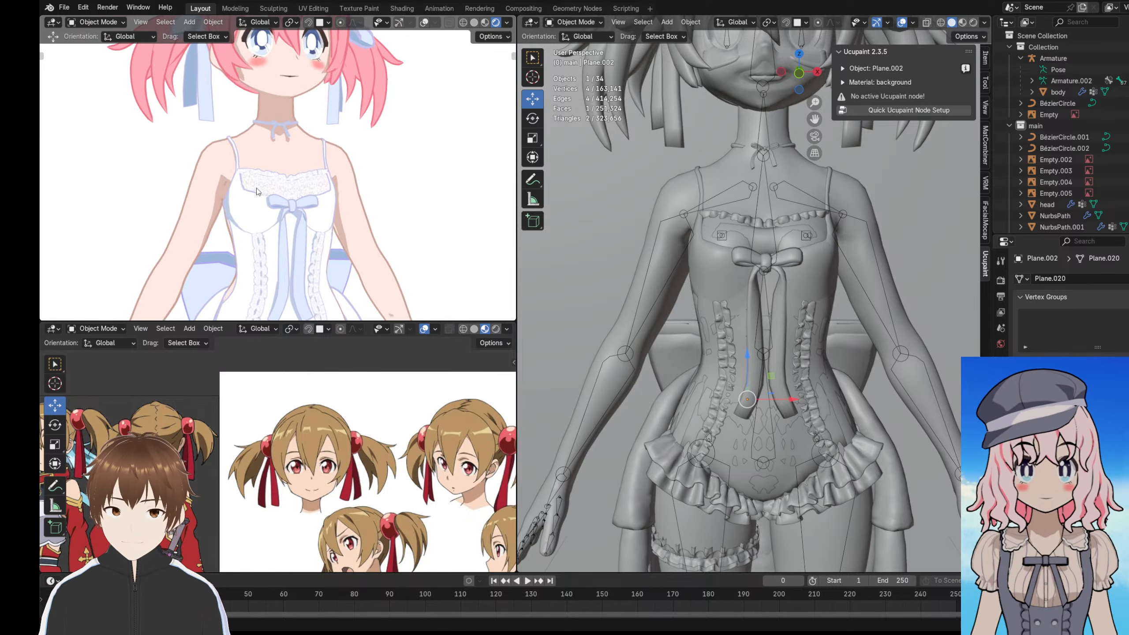
- Select the white bodice mesh and add a new shape key to it
{"action": "left_click", "coordinate": [285, 203]}
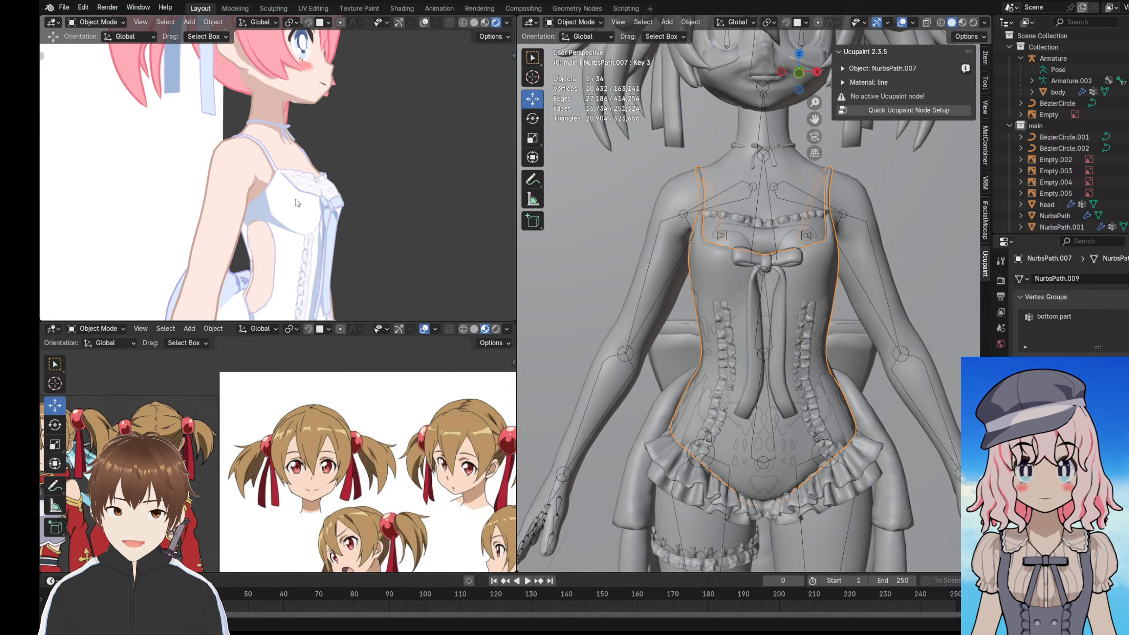
{"action": "scroll", "coordinate": [719, 255], "scroll_direction": "up", "scroll_amount": 2}
{"action": "middle_click_drag", "start_coordinate": [719, 255], "coordinate": [736, 270]}
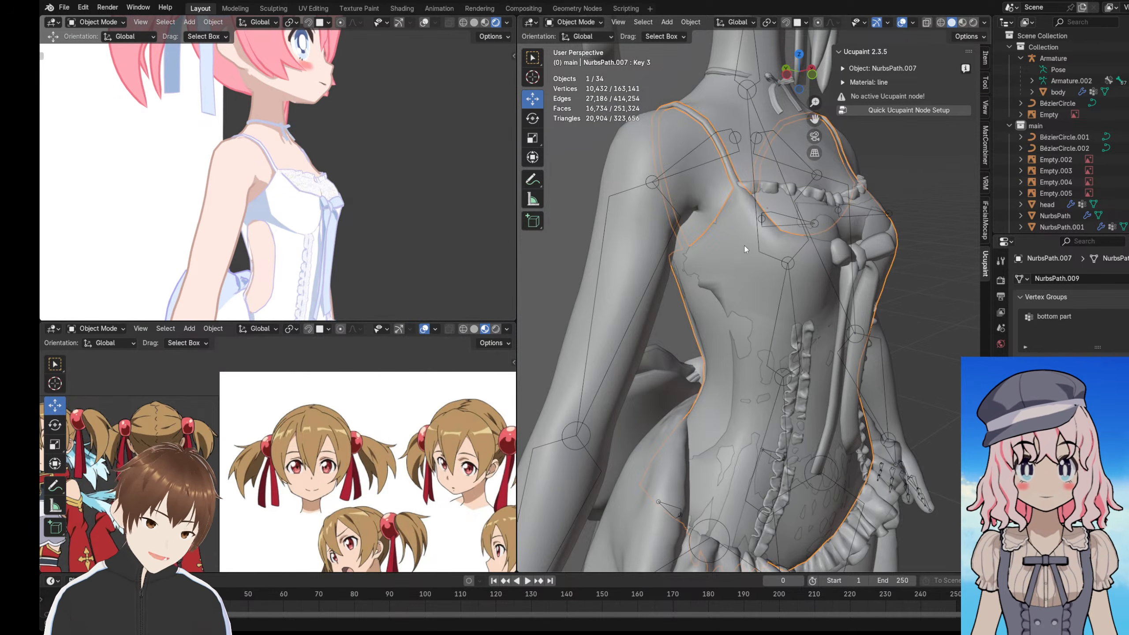
{"action": "scroll", "coordinate": [874, 326], "scroll_direction": "down", "scroll_amount": 3}
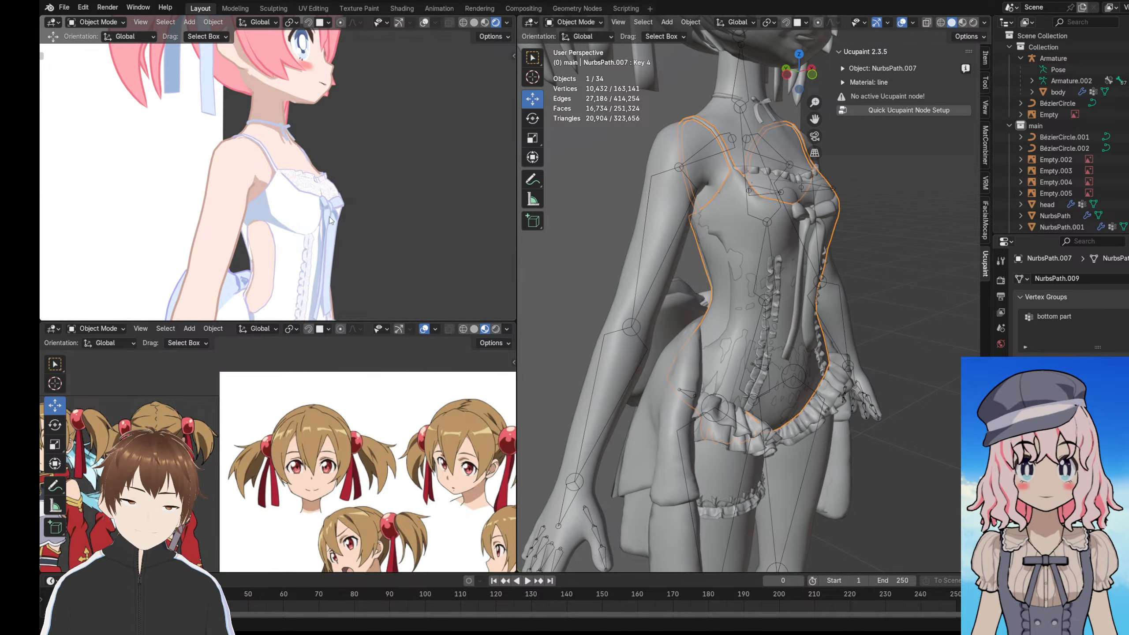
- Switch the bodice to Sculpt Mode in the front view and choose the Elastic Grab brush
{"action": "key", "text": "KP_1"}
{"action": "left_click", "coordinate": [107, 23]}
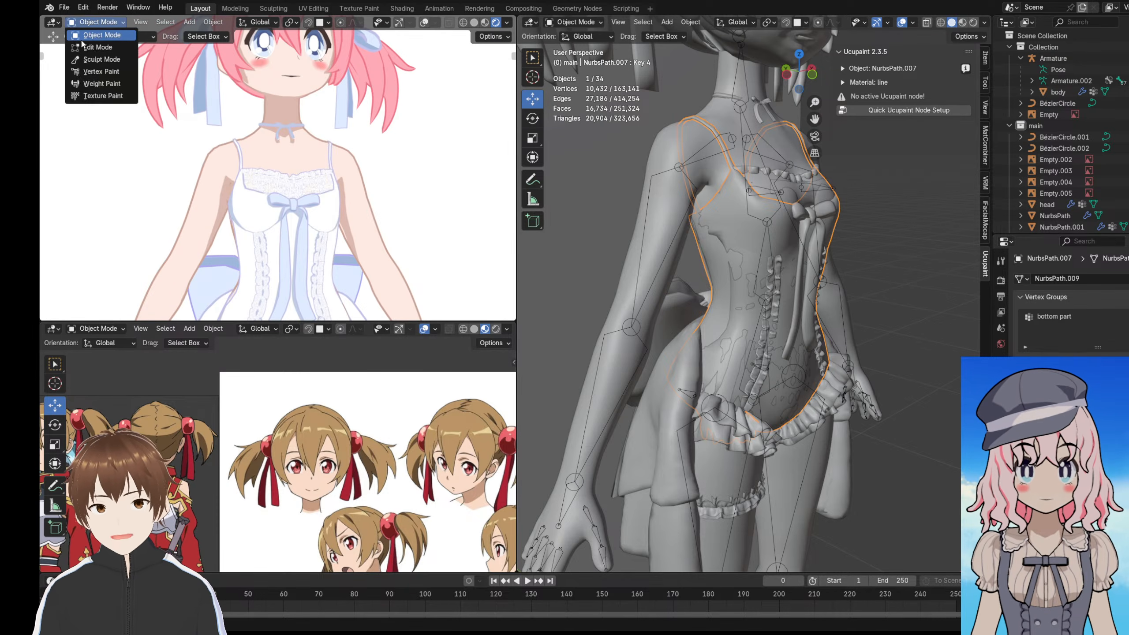
{"action": "left_click", "coordinate": [101, 59]}
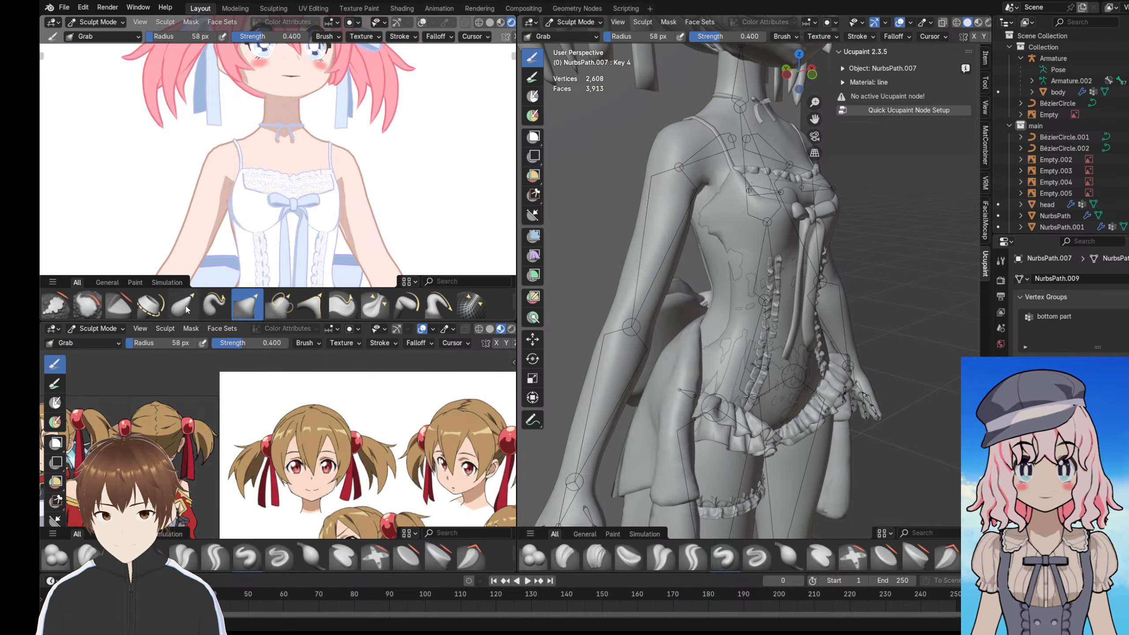
{"action": "left_click", "coordinate": [184, 307]}
{"action": "scroll", "coordinate": [201, 303], "scroll_direction": "down", "scroll_amount": 1}
{"action": "scroll", "coordinate": [251, 205], "scroll_direction": "down", "scroll_amount": 2}
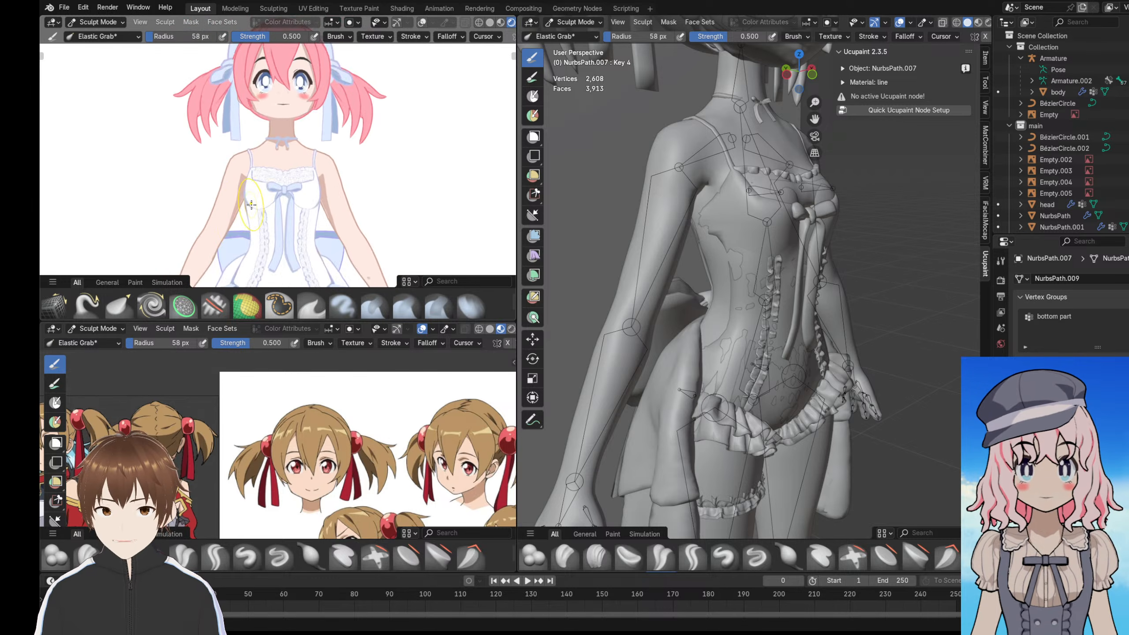
- Enlarge the Elastic Grab brush to 105 px and reshape the chest area on one side of the bodice
{"action": "scroll", "coordinate": [251, 205], "scroll_direction": "down", "scroll_amount": 1}
{"action": "scroll", "coordinate": [258, 209], "scroll_direction": "up", "scroll_amount": 4}
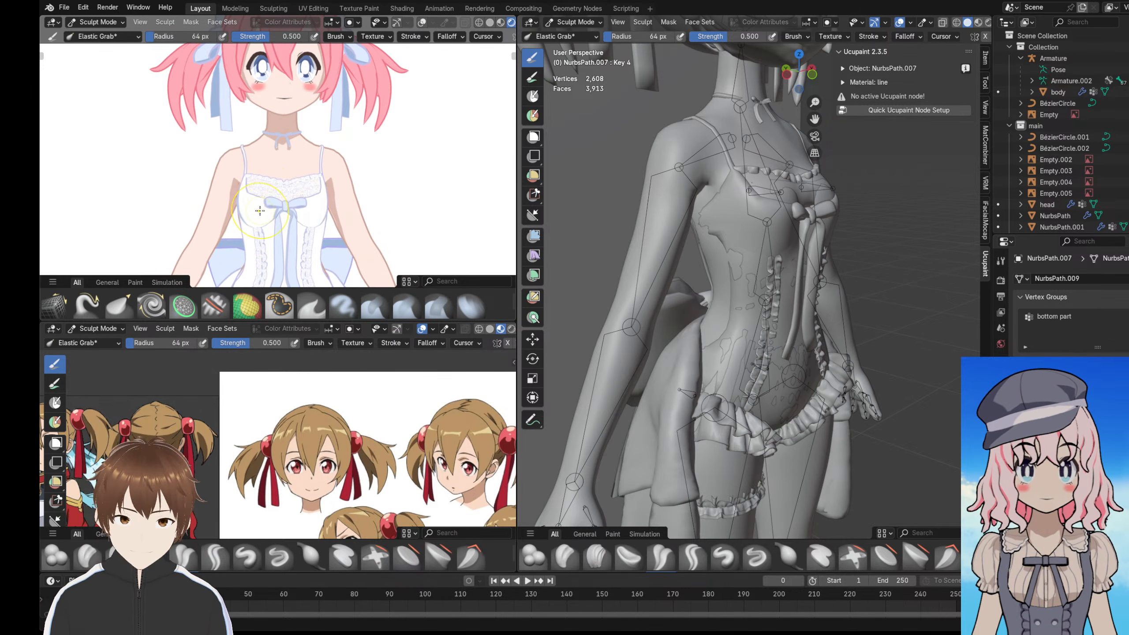
{"action": "key", "text": "bracketright"}
{"action": "key", "text": "bracketright"}
{"action": "key", "text": "bracketright"}
{"action": "key", "text": "bracketright"}
{"action": "key", "text": "bracketright"}
{"action": "left_click_drag", "start_coordinate": [259, 208], "coordinate": [253, 204]}
{"action": "left_click_drag", "start_coordinate": [254, 191], "coordinate": [251, 189]}
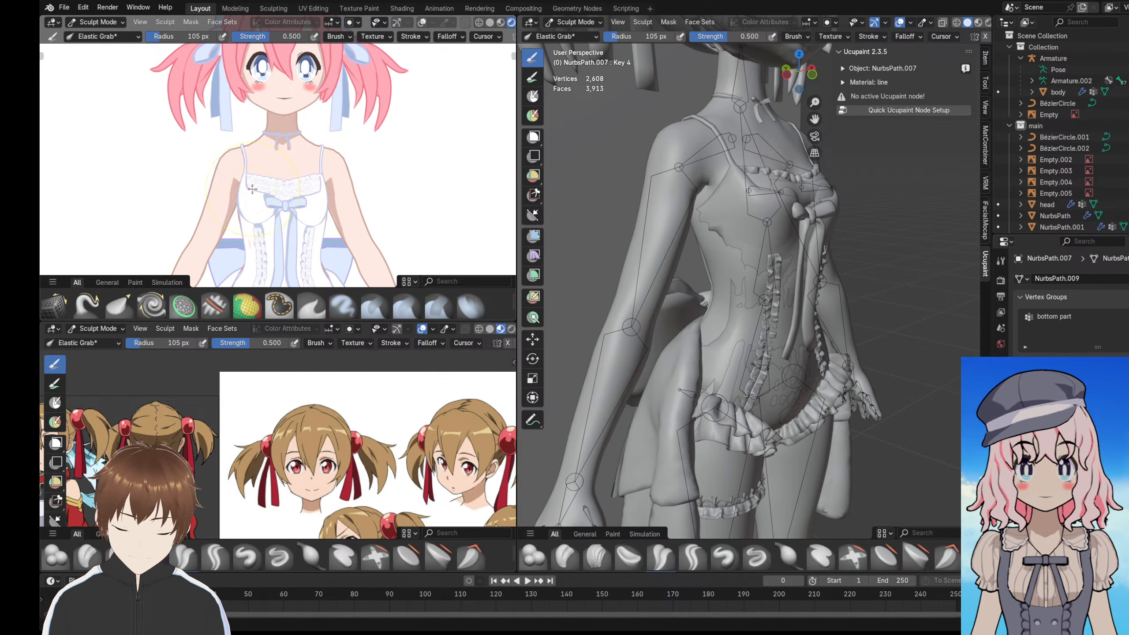
{"action": "middle_click_drag", "start_coordinate": [801, 193], "coordinate": [738, 214]}
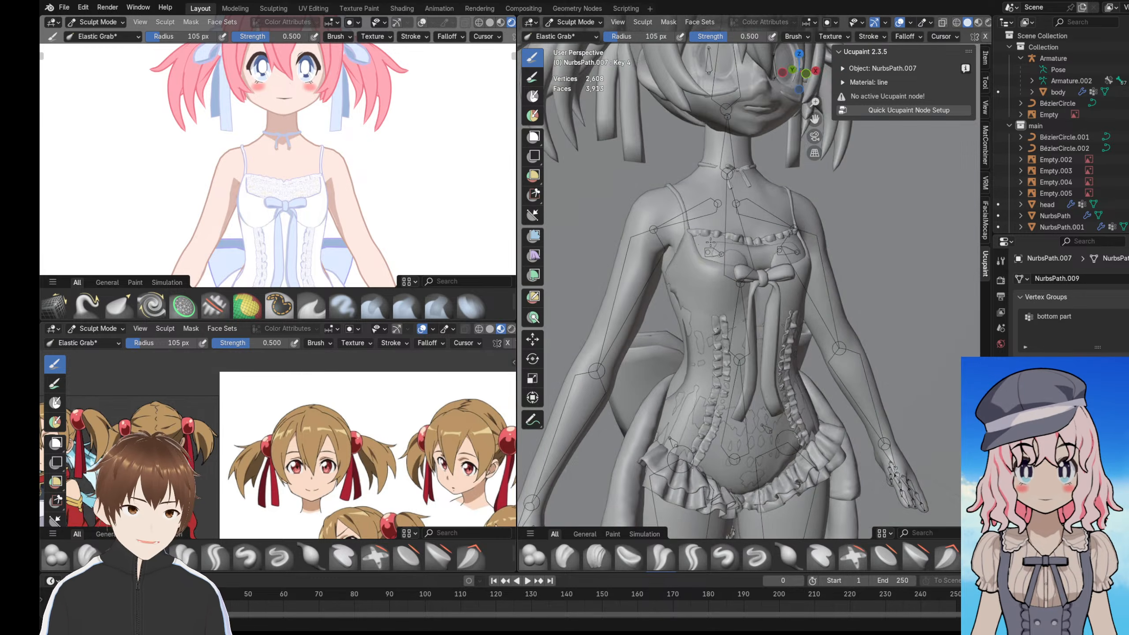
{"action": "scroll", "coordinate": [737, 214], "scroll_direction": "up", "scroll_amount": 2}
{"action": "middle_click_drag", "start_coordinate": [702, 261], "coordinate": [719, 263]}
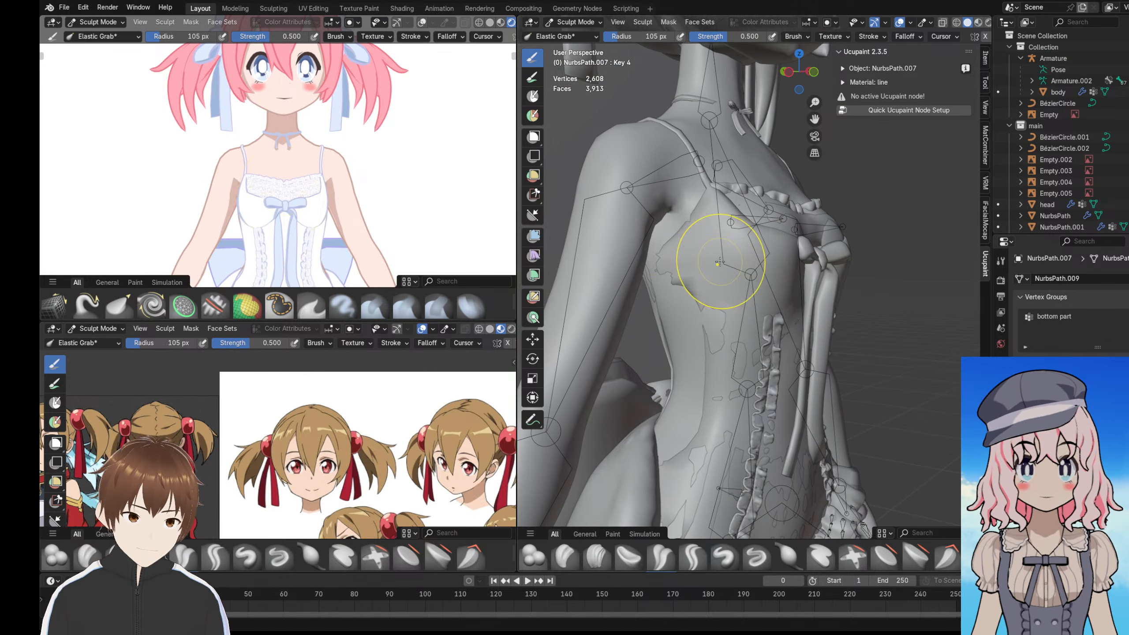
{"action": "scroll", "coordinate": [256, 193], "scroll_direction": "up", "scroll_amount": 2}
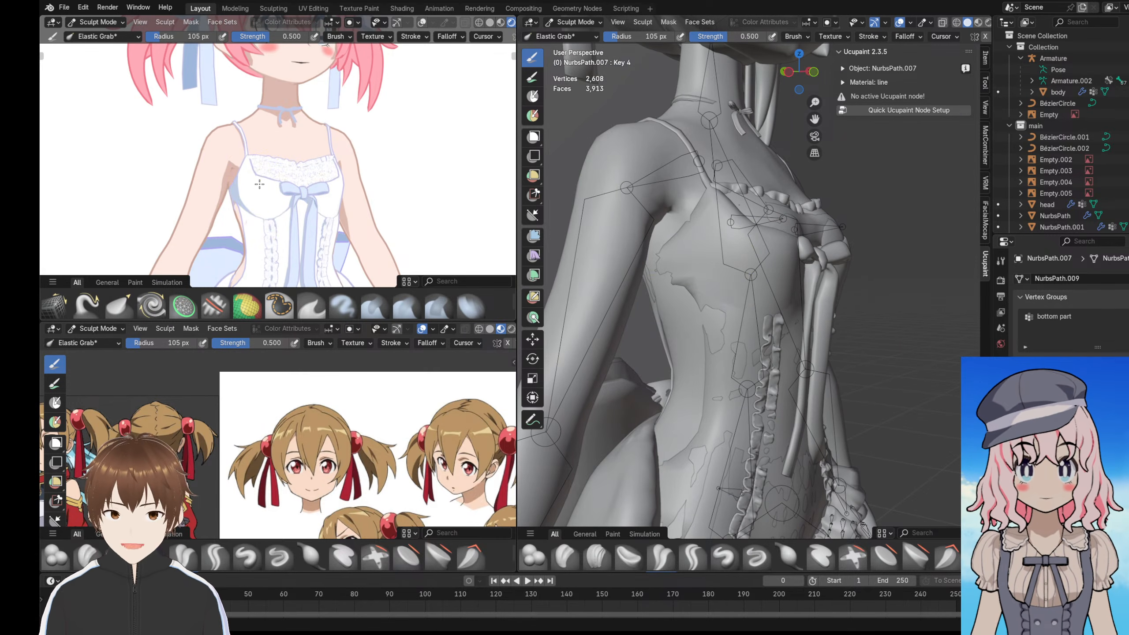
{"action": "left_click_drag", "start_coordinate": [255, 172], "coordinate": [258, 199]}
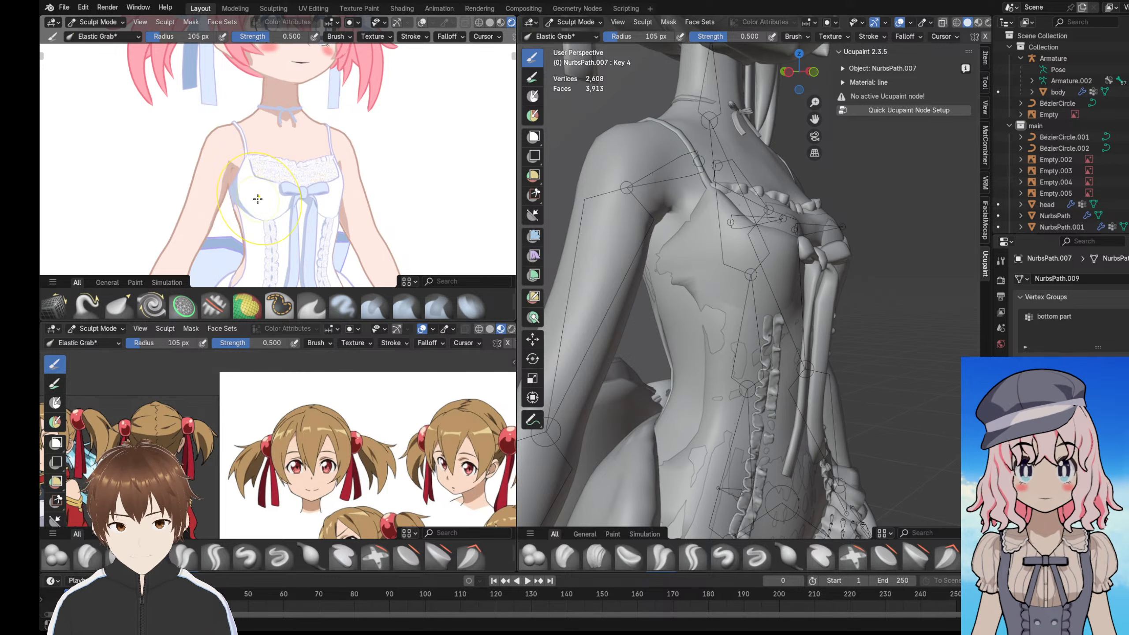
{"action": "middle_click_drag", "start_coordinate": [270, 195], "coordinate": [251, 193]}
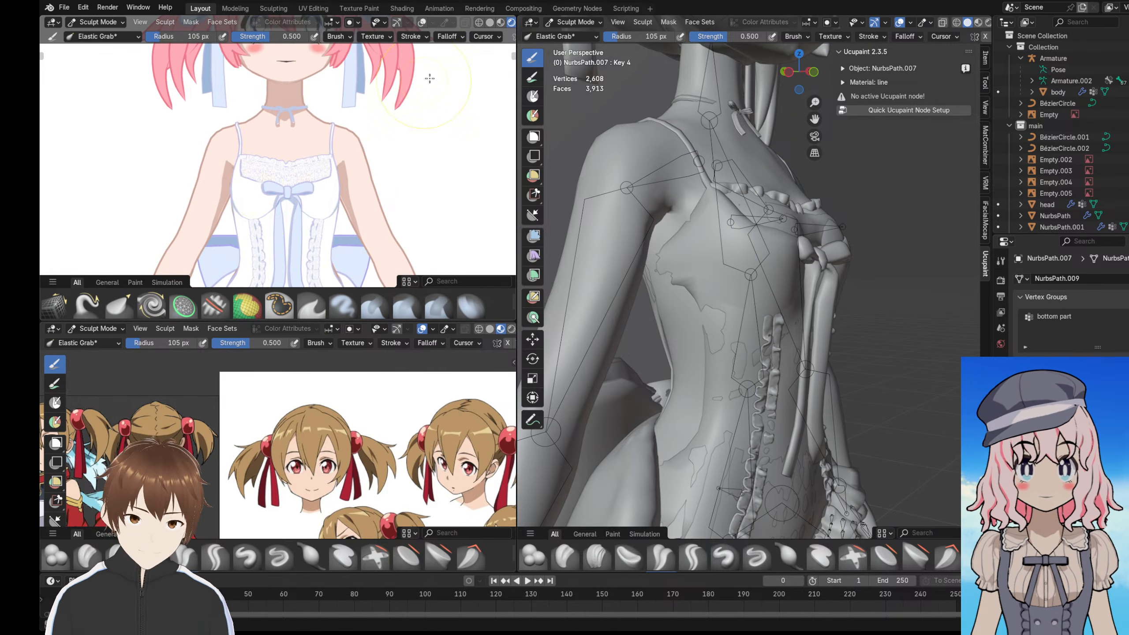
- Enable X-axis mirroring for sculpting and reshape the bodice's chest symmetrically from an angled side view
{"action": "scroll", "coordinate": [477, 33], "scroll_direction": "right", "scroll_amount": 2}
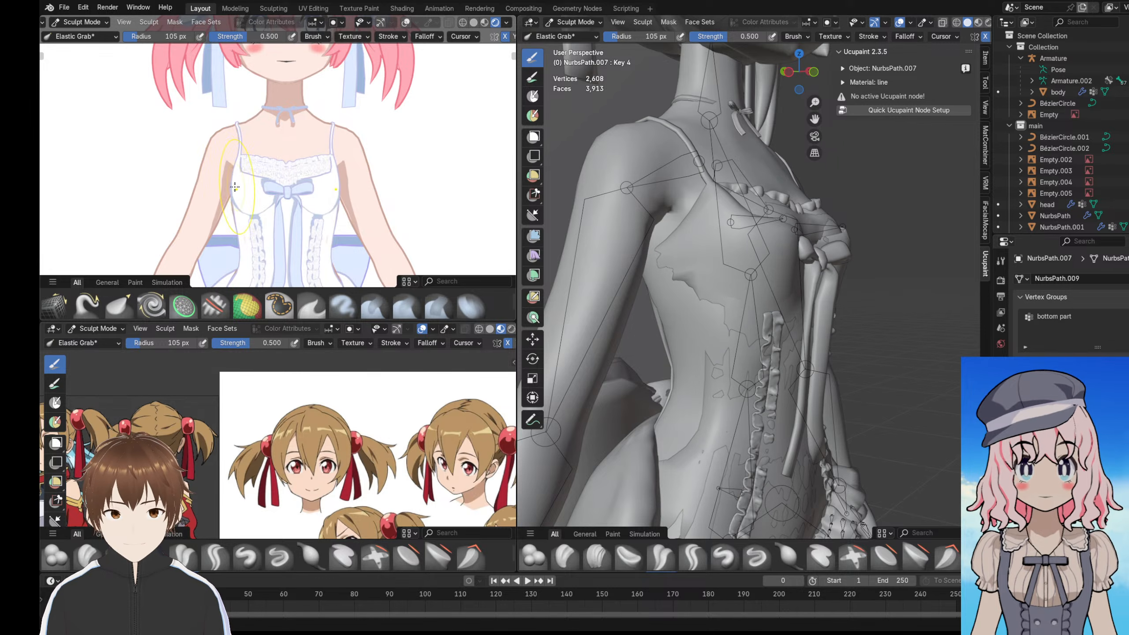
{"action": "mouse_move", "coordinate": [243, 180]}
{"action": "middle_mouse_down"}
{"action": "mouse_move", "coordinate": [297, 187]}
{"action": "mouse_move", "coordinate": [248, 190]}
{"action": "mouse_move", "coordinate": [284, 181]}
{"action": "middle_mouse_up"}
{"action": "scroll", "coordinate": [282, 179], "scroll_direction": "up", "scroll_amount": 4}
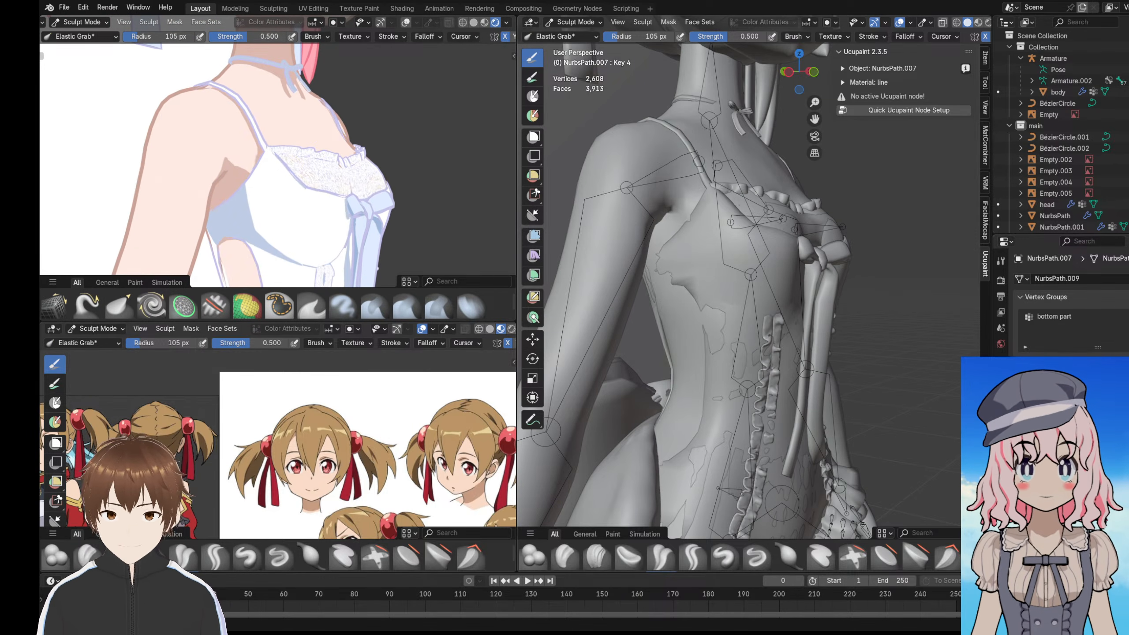
{"action": "left_click_drag", "start_coordinate": [289, 196], "coordinate": [294, 200]}
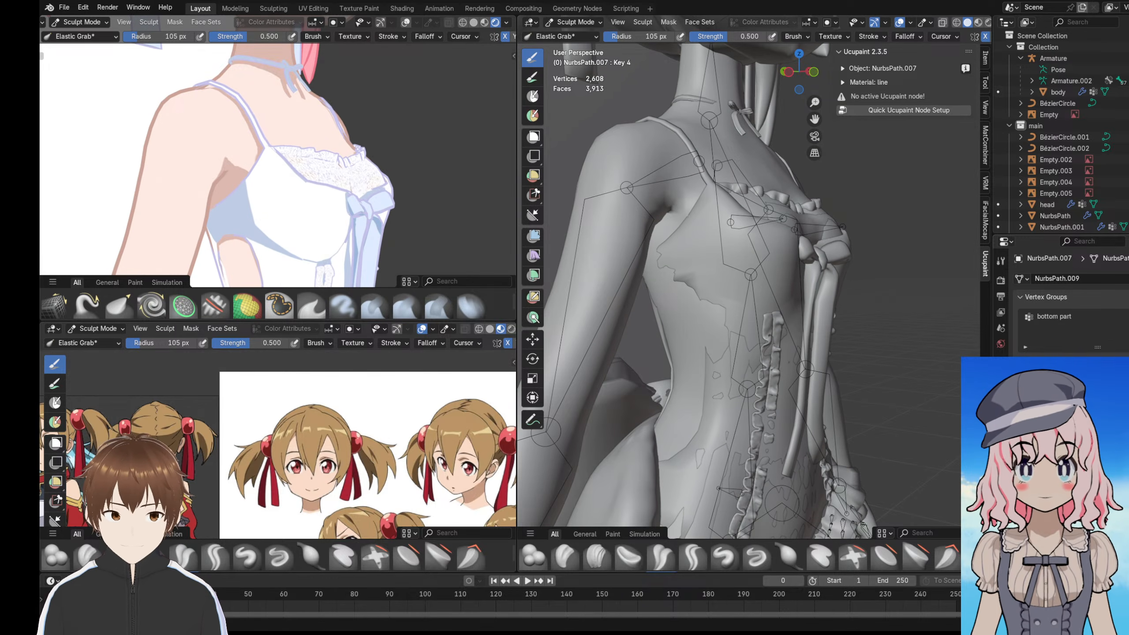
- Adjust the bodice's shoulder strap above the chest with a small Elastic Grab stroke and check it from the front
{"action": "mouse_move", "coordinate": [268, 200]}
{"action": "middle_mouse_down"}
{"action": "mouse_move", "coordinate": [258, 156]}
{"action": "mouse_move", "coordinate": [267, 171]}
{"action": "mouse_move", "coordinate": [272, 147]}
{"action": "mouse_move", "coordinate": [291, 131]}
{"action": "middle_mouse_up"}
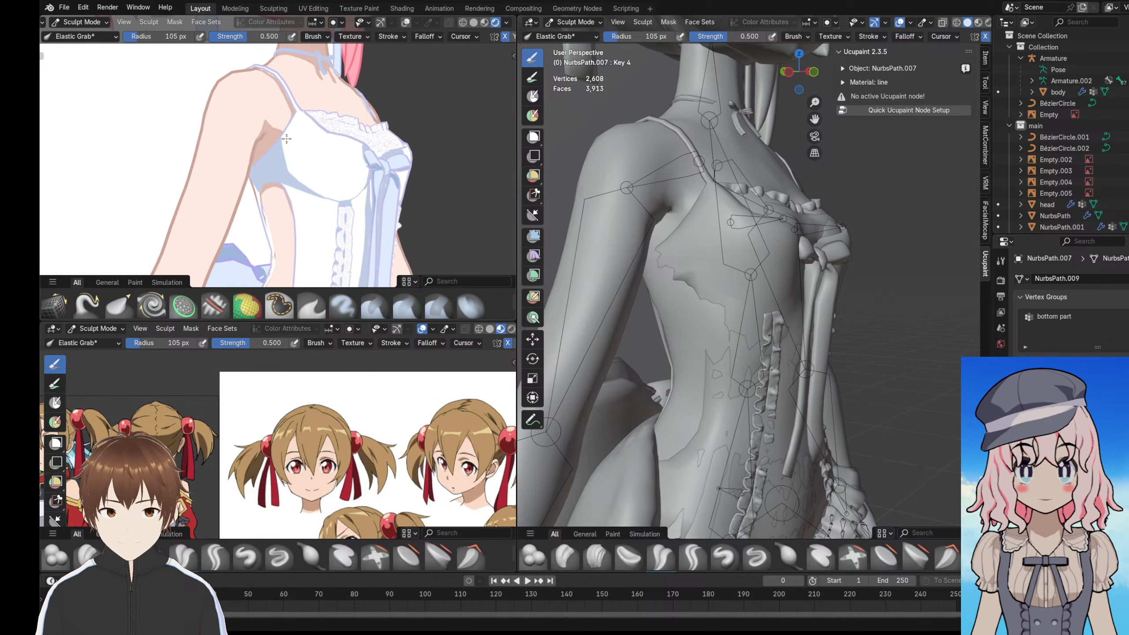
{"action": "scroll", "coordinate": [311, 138], "scroll_direction": "up", "scroll_amount": 4}
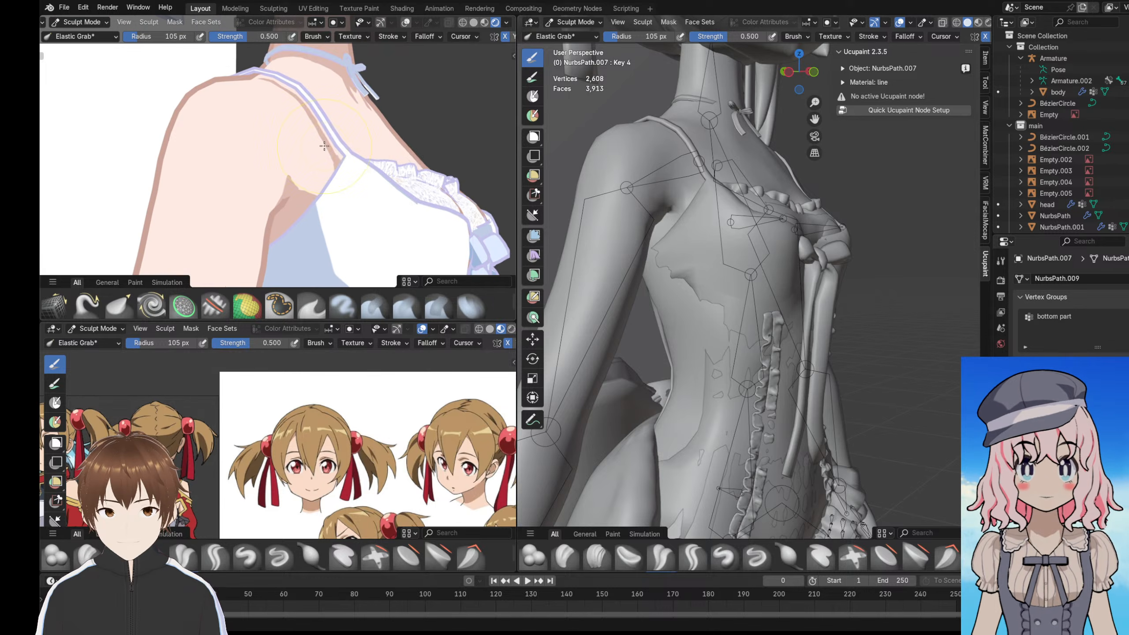
{"action": "left_click_drag", "start_coordinate": [316, 147], "coordinate": [310, 146]}
{"action": "mouse_move", "coordinate": [310, 147]}
{"action": "middle_mouse_down"}
{"action": "mouse_move", "coordinate": [262, 154]}
{"action": "mouse_move", "coordinate": [331, 166]}
{"action": "mouse_move", "coordinate": [326, 150]}
{"action": "mouse_move", "coordinate": [251, 170]}
{"action": "mouse_move", "coordinate": [253, 151]}
{"action": "mouse_move", "coordinate": [269, 150]}
{"action": "mouse_move", "coordinate": [229, 151]}
{"action": "mouse_move", "coordinate": [250, 153]}
{"action": "middle_mouse_up"}
{"action": "scroll", "coordinate": [263, 154], "scroll_direction": "down", "scroll_amount": 3}
{"action": "scroll", "coordinate": [326, 149], "scroll_direction": "up", "scroll_amount": 2}
{"action": "scroll", "coordinate": [252, 169], "scroll_direction": "up", "scroll_amount": 3}
{"action": "scroll", "coordinate": [246, 152], "scroll_direction": "down", "scroll_amount": 2}
{"action": "scroll", "coordinate": [261, 151], "scroll_direction": "up", "scroll_amount": 2}
{"action": "scroll", "coordinate": [244, 151], "scroll_direction": "down", "scroll_amount": 2}
{"action": "scroll", "coordinate": [231, 149], "scroll_direction": "down", "scroll_amount": 2}
- Return the bodice to Object Mode and rename its new shape key chest_up
{"action": "left_click", "coordinate": [575, 22]}
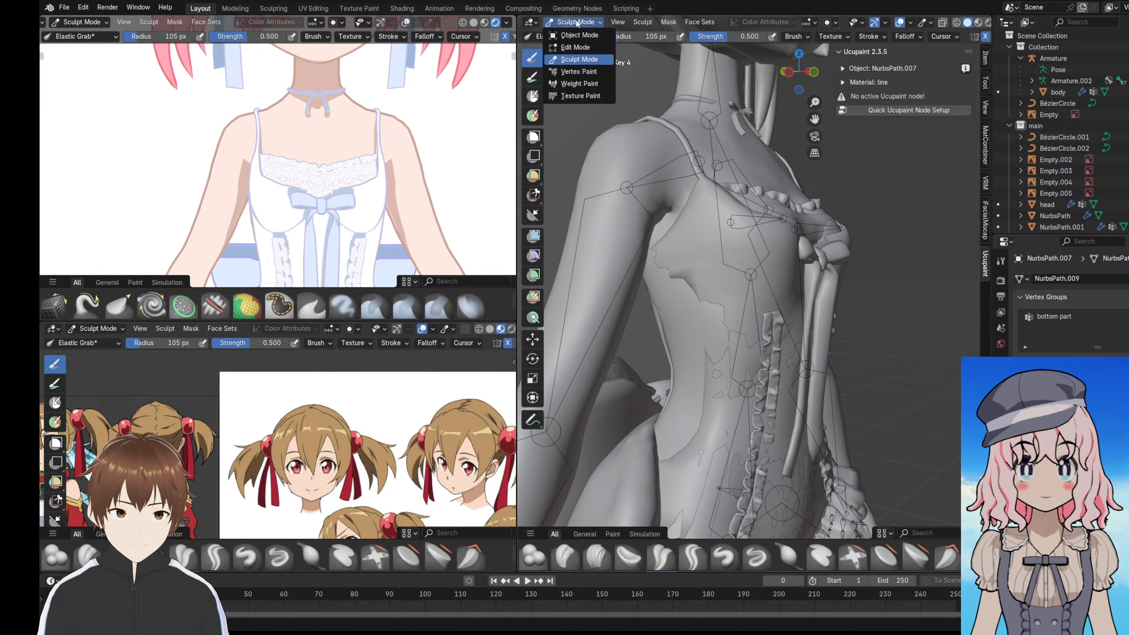
{"action": "left_click", "coordinate": [578, 35]}
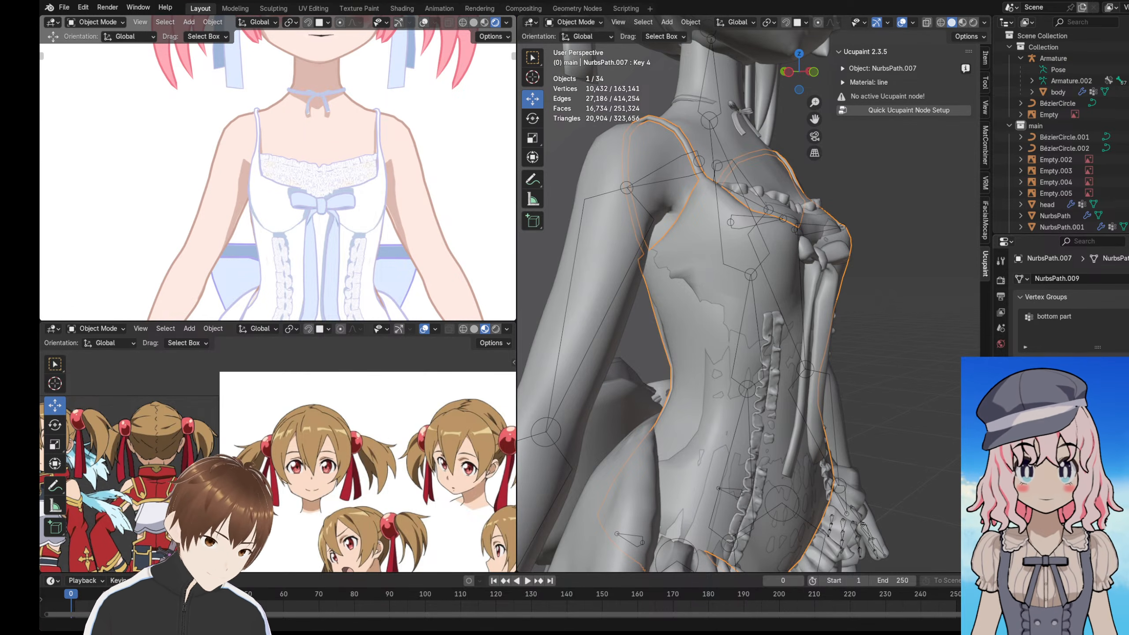
{"action": "type", "text": "chest_up"}
{"action": "key", "text": "Return"}
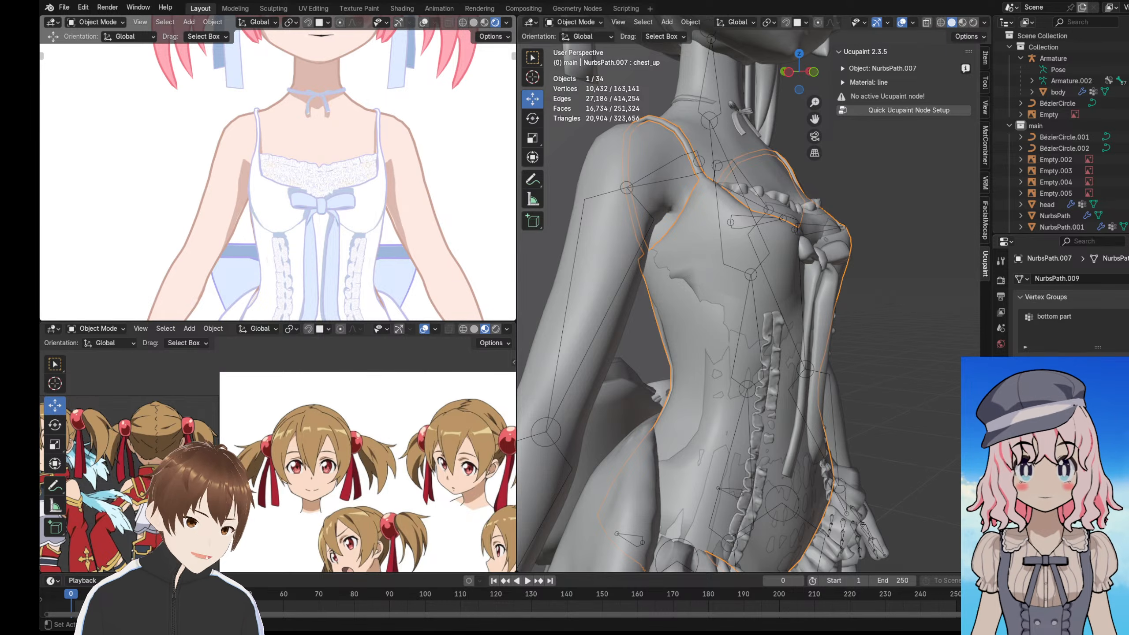
{"action": "left_click", "coordinate": [933, 328]}
- Select the ribbon bow on the chest and add a new shape key named chest_up
{"action": "left_click", "coordinate": [312, 208]}
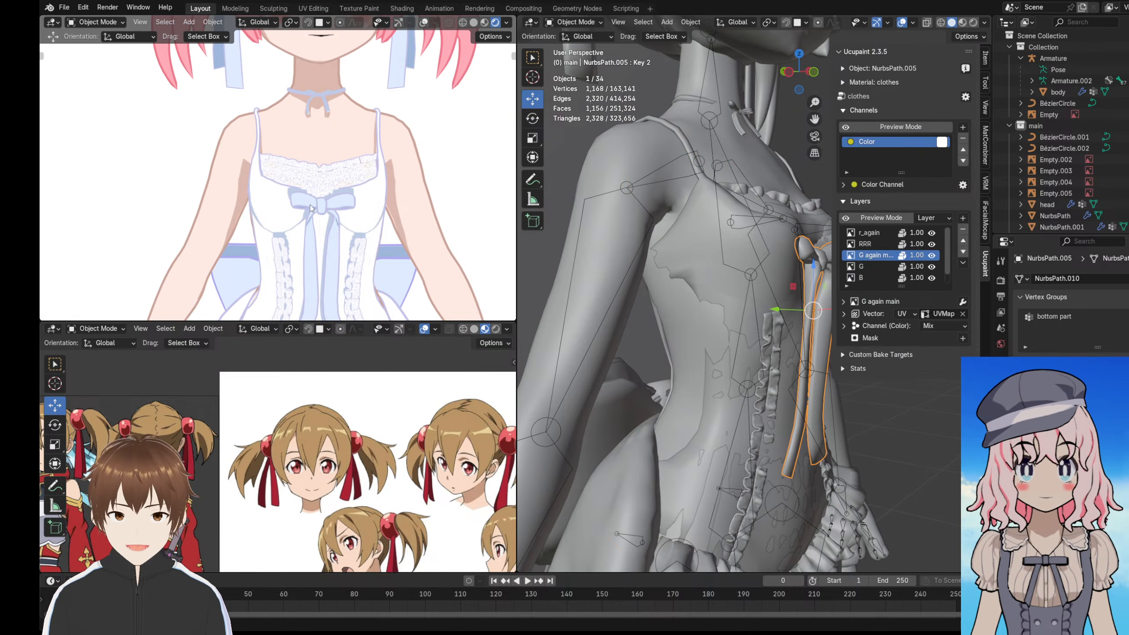
{"action": "middle_click_drag", "start_coordinate": [761, 254], "coordinate": [706, 263]}
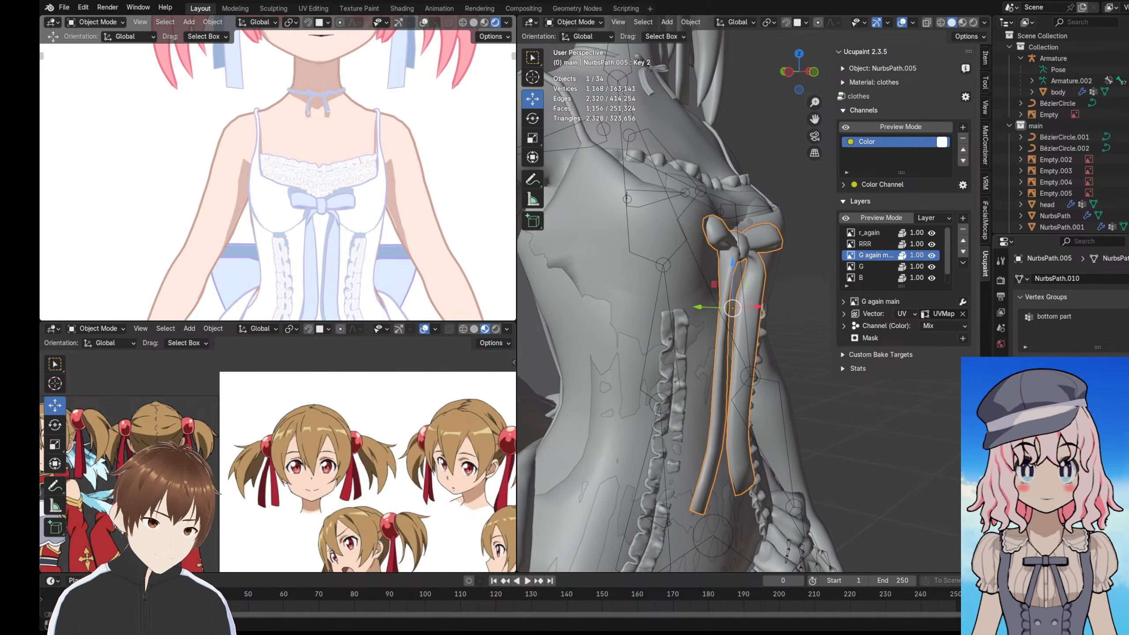
{"action": "middle_click_drag", "start_coordinate": [294, 224], "coordinate": [291, 196]}
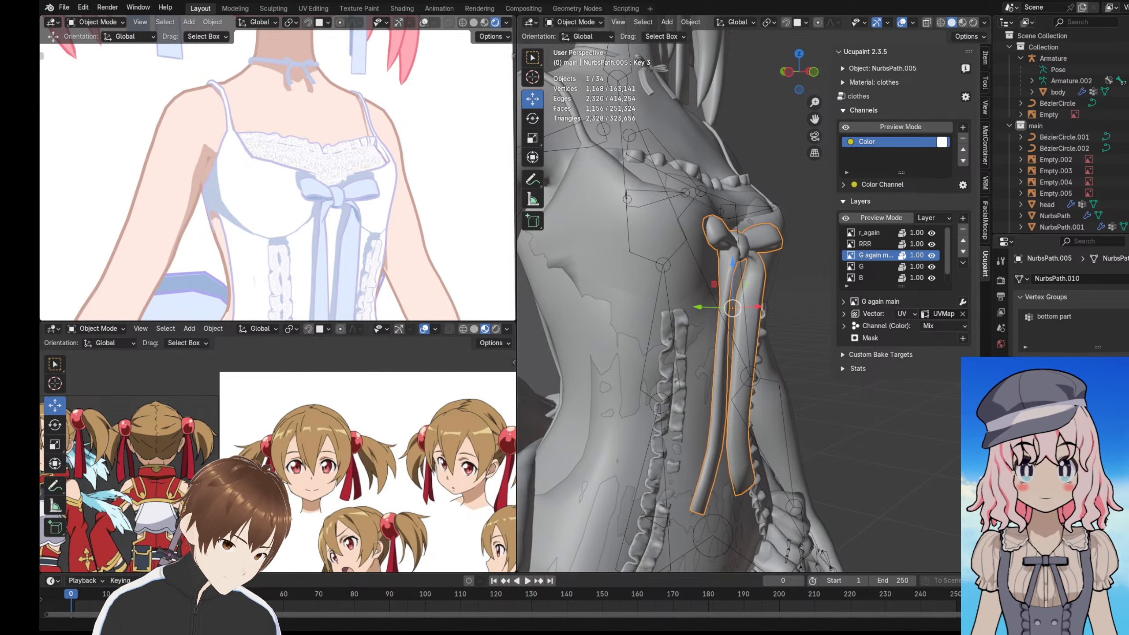
{"action": "left_click", "coordinate": [1053, 403]}
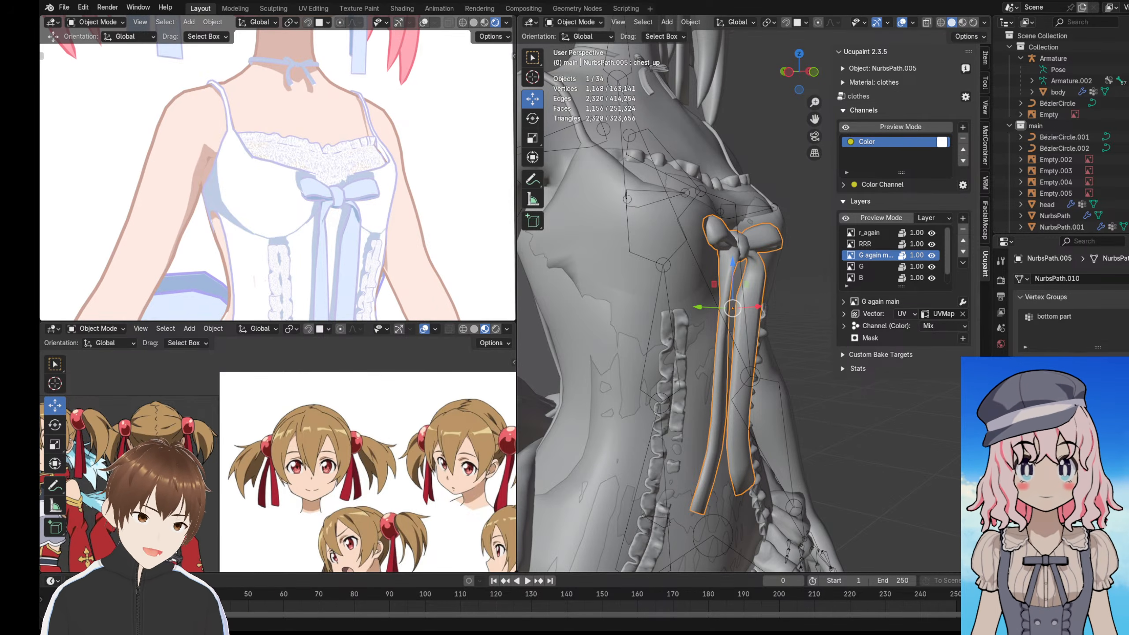
- Move the bow and its hanging ribbons slightly upward in Edit Mode, then return to Object Mode
{"action": "left_click", "coordinate": [112, 22]}
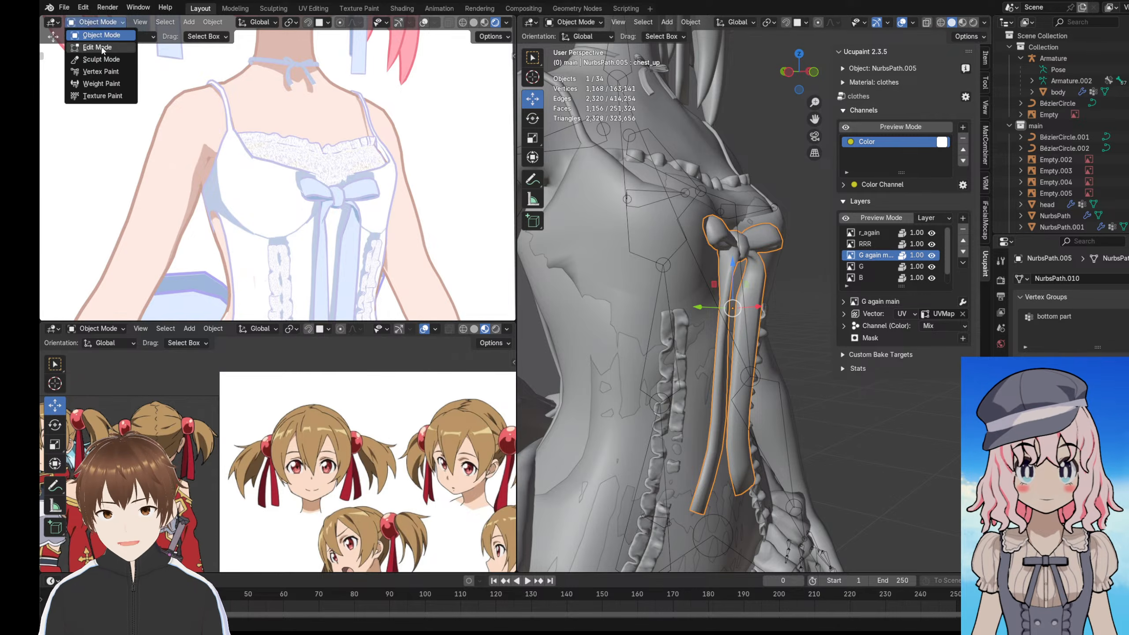
{"action": "left_click", "coordinate": [94, 47]}
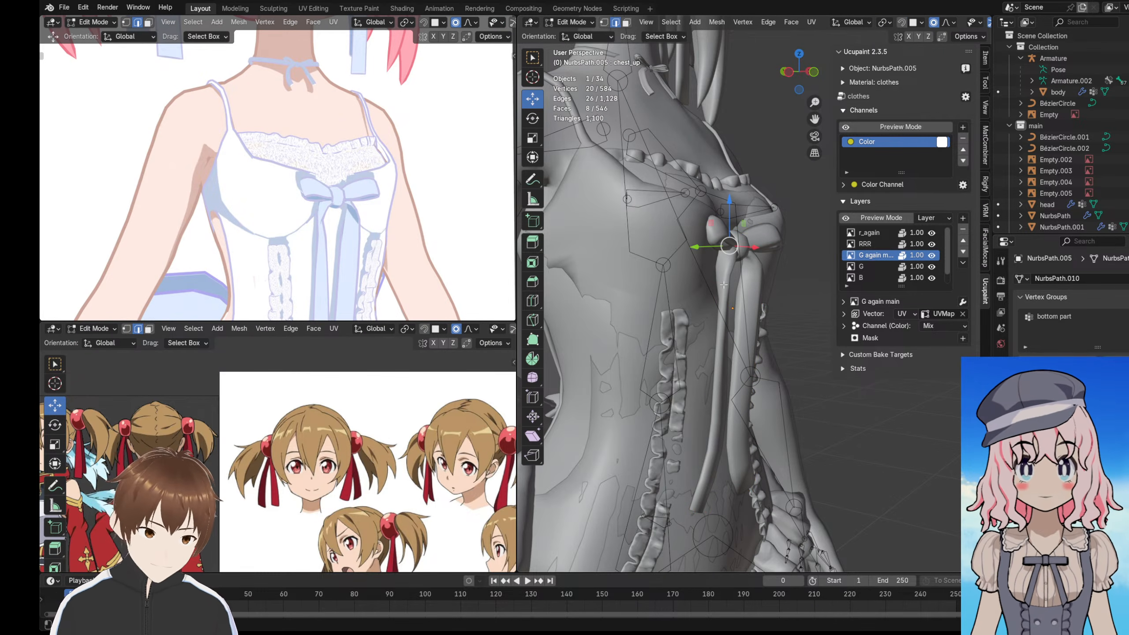
{"action": "left_click_drag", "start_coordinate": [736, 230], "coordinate": [736, 219]}
{"action": "key", "text": "Tab"}
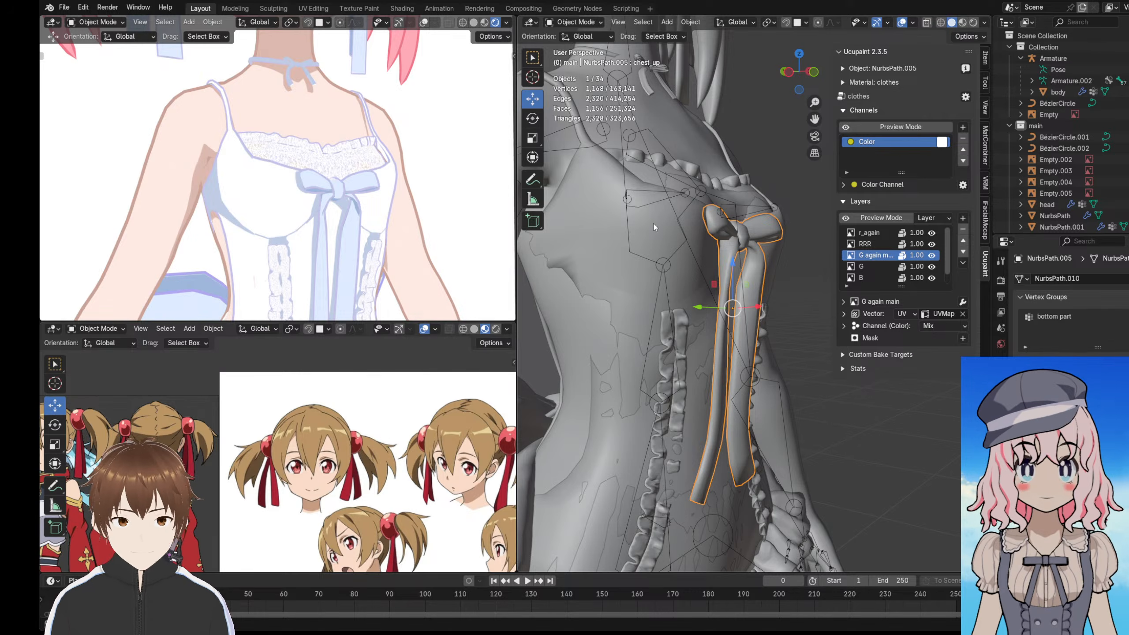
- Inspect the raised bow against the bodice from several angles and at full-body distance
{"action": "middle_click_drag", "start_coordinate": [338, 184], "coordinate": [279, 181]}
{"action": "scroll", "coordinate": [291, 183], "scroll_direction": "down", "scroll_amount": 3}
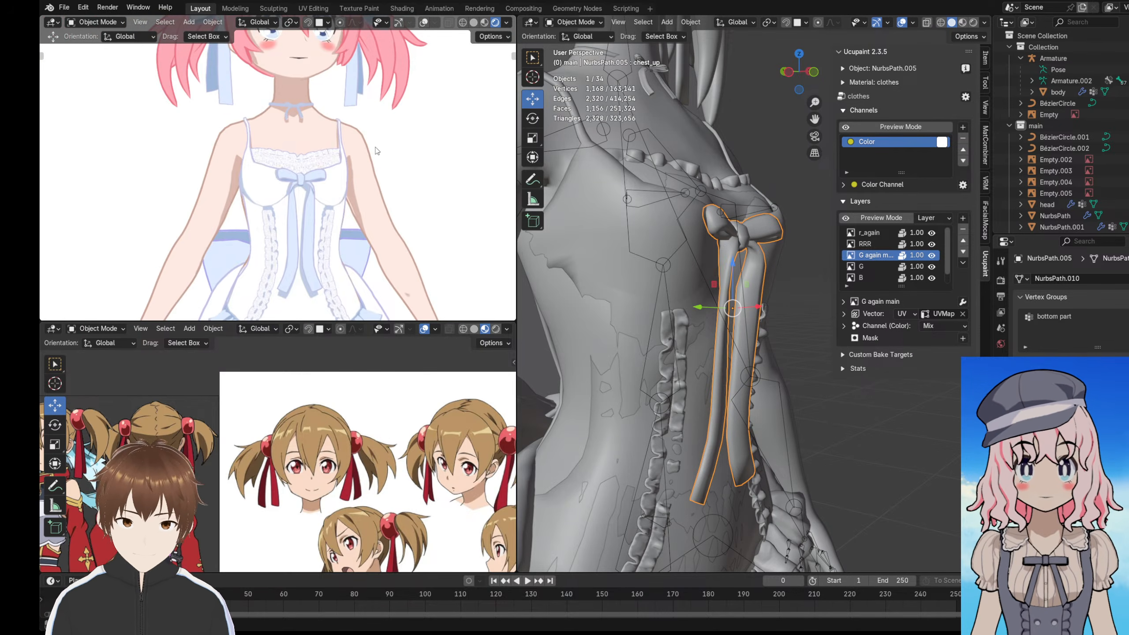
{"action": "middle_click_drag", "start_coordinate": [376, 151], "coordinate": [438, 156]}
{"action": "scroll", "coordinate": [324, 171], "scroll_direction": "up", "scroll_amount": 3}
{"action": "mouse_move", "coordinate": [324, 171]}
{"action": "middle_mouse_down"}
{"action": "mouse_move", "coordinate": [250, 173]}
{"action": "mouse_move", "coordinate": [396, 166]}
{"action": "mouse_move", "coordinate": [315, 170]}
{"action": "middle_mouse_up"}
{"action": "scroll", "coordinate": [332, 173], "scroll_direction": "down", "scroll_amount": 2}
{"action": "scroll", "coordinate": [283, 169], "scroll_direction": "down", "scroll_amount": 5}
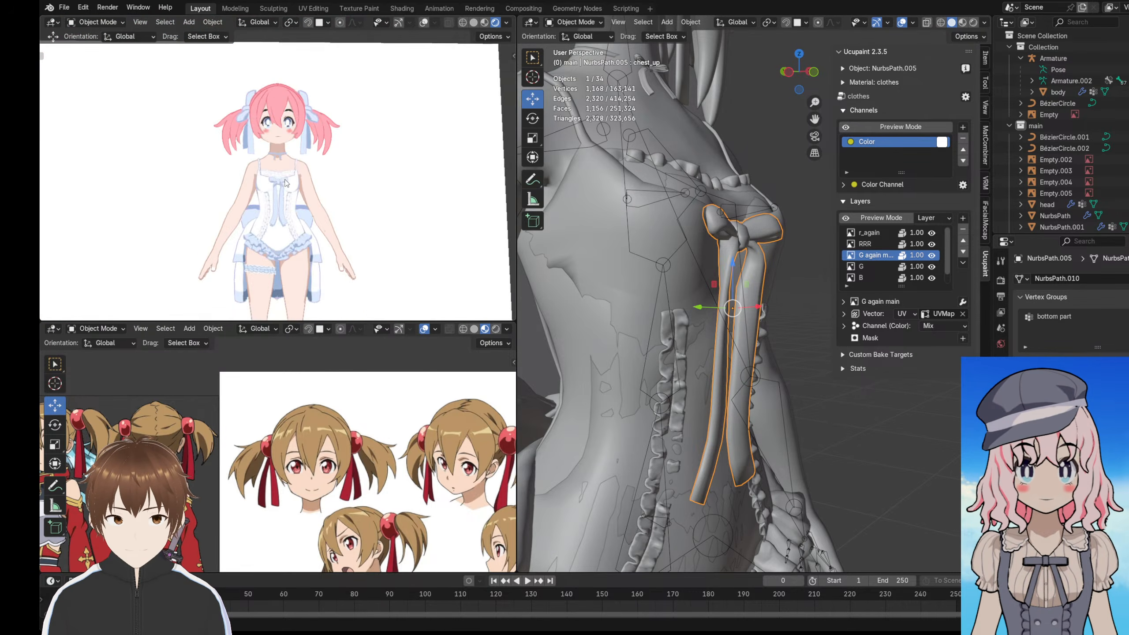
- Lower the ribbon bow very slightly in Edit Mode, then return to Object Mode
{"action": "scroll", "coordinate": [285, 182], "scroll_direction": "up", "scroll_amount": 5}
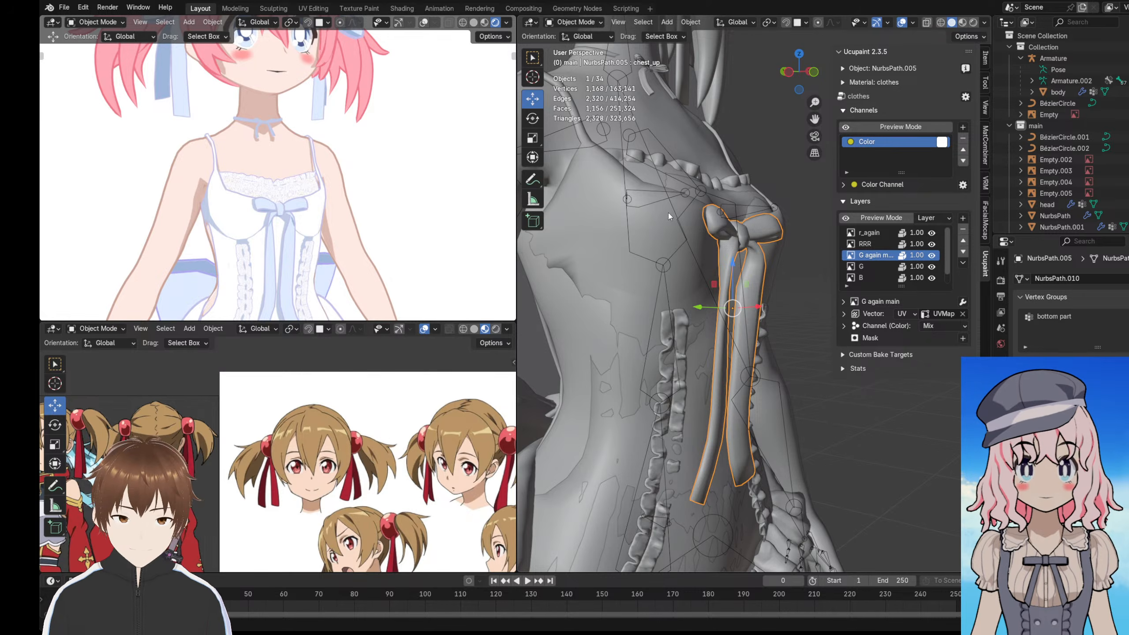
{"action": "key", "text": "Tab"}
{"action": "left_click_drag", "start_coordinate": [742, 223], "coordinate": [742, 229]}
{"action": "key", "text": "Escape"}
{"action": "key", "text": "Tab"}
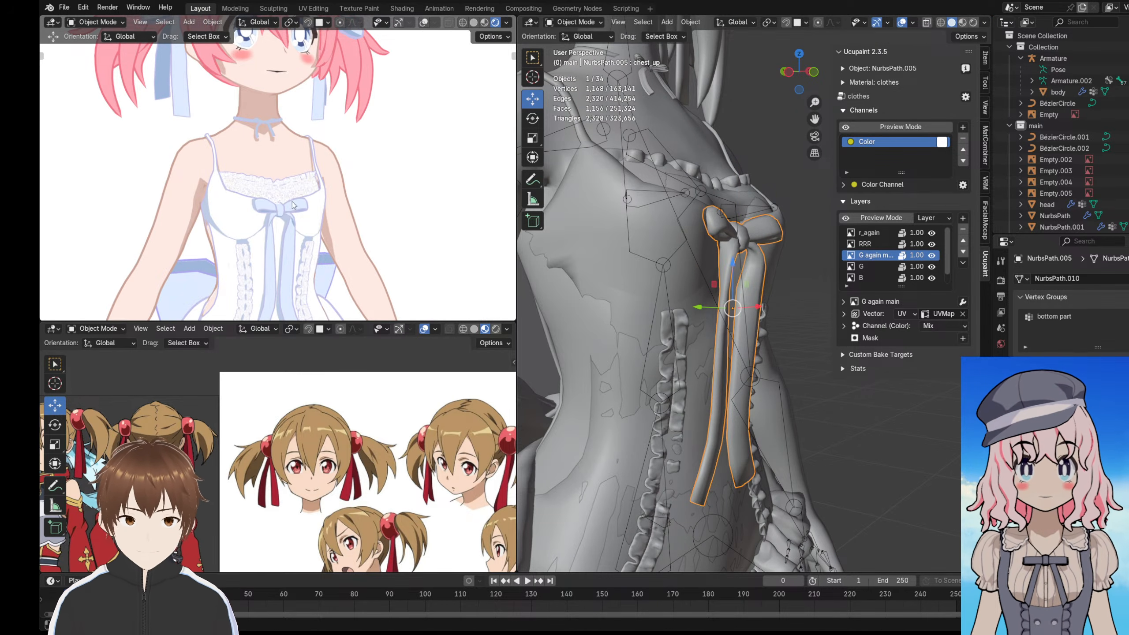
- Select the lace neckline panel above the bow and add a new shape key named chest_up
{"action": "middle_click_drag", "start_coordinate": [293, 205], "coordinate": [223, 191]}
{"action": "scroll", "coordinate": [240, 191], "scroll_direction": "down", "scroll_amount": 4}
{"action": "scroll", "coordinate": [240, 191], "scroll_direction": "up", "scroll_amount": 3}
{"action": "scroll", "coordinate": [222, 191], "scroll_direction": "up", "scroll_amount": 1}
{"action": "scroll", "coordinate": [715, 182], "scroll_direction": "up", "scroll_amount": 3}
{"action": "middle_click_drag", "start_coordinate": [715, 182], "coordinate": [711, 189]}
{"action": "middle_click_drag", "start_coordinate": [711, 189], "coordinate": [778, 328], "text": "shift"}
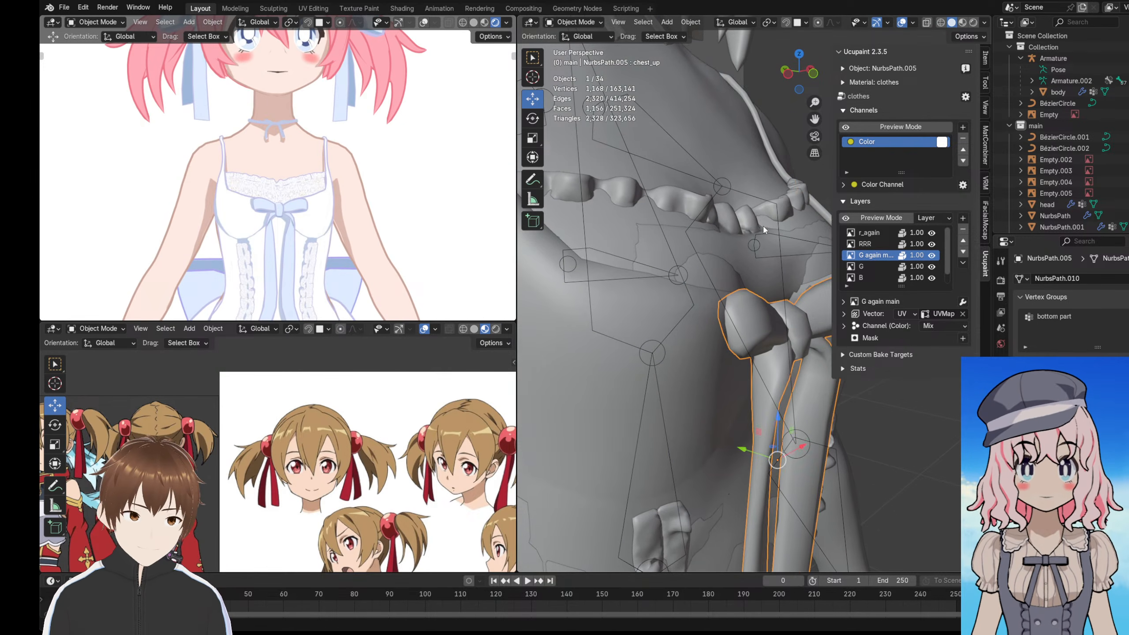
{"action": "left_click", "coordinate": [763, 225]}
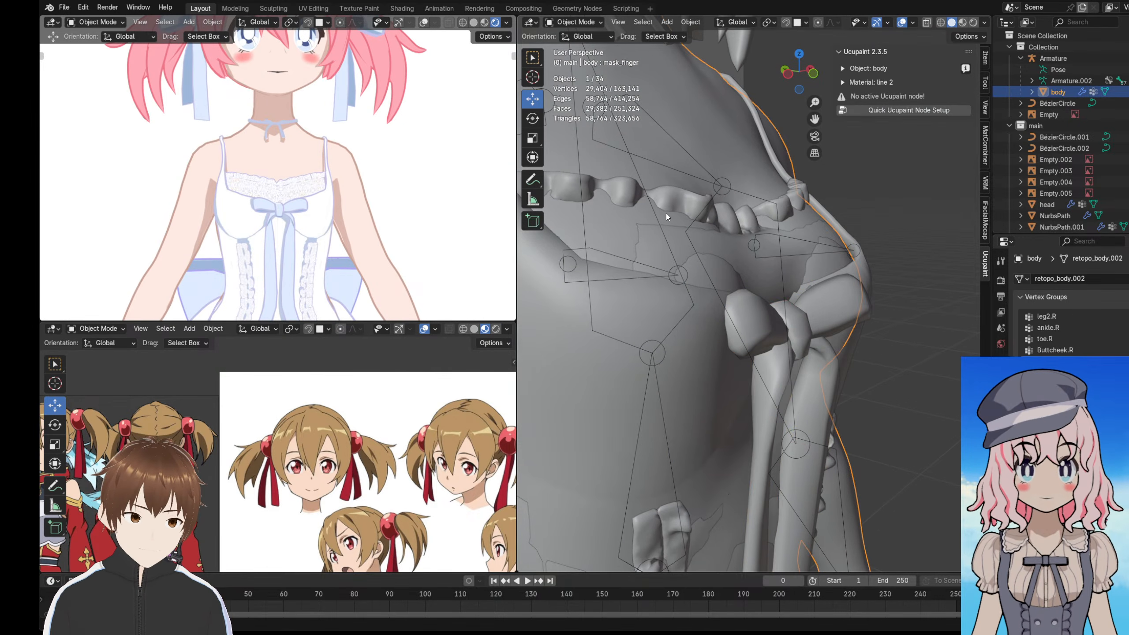
{"action": "left_click", "coordinate": [898, 298]}
{"action": "middle_click_drag", "start_coordinate": [900, 293], "coordinate": [910, 324]}
{"action": "left_click", "coordinate": [828, 240]}
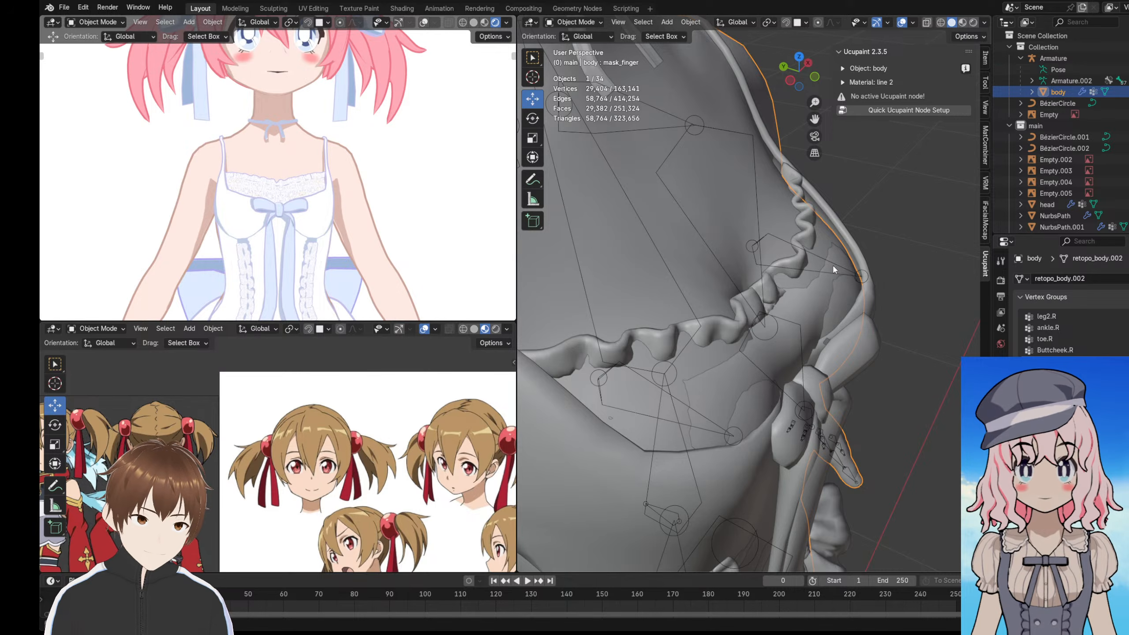
{"action": "left_click", "coordinate": [834, 266]}
{"action": "left_click", "coordinate": [829, 253]}
{"action": "left_click", "coordinate": [825, 244]}
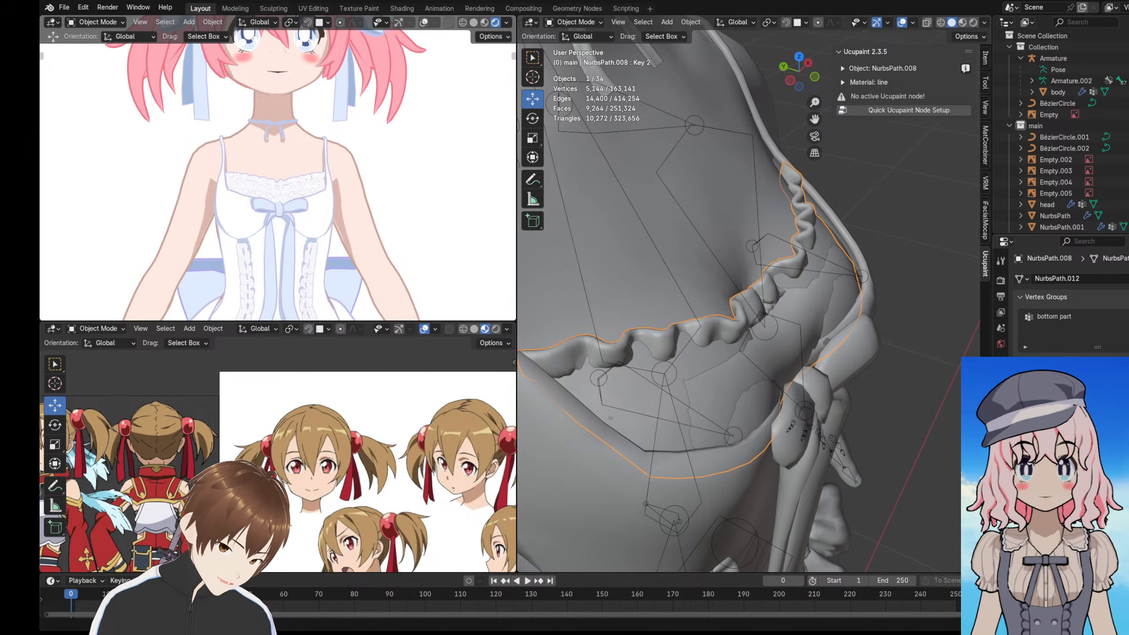
{"action": "key", "text": "Return"}
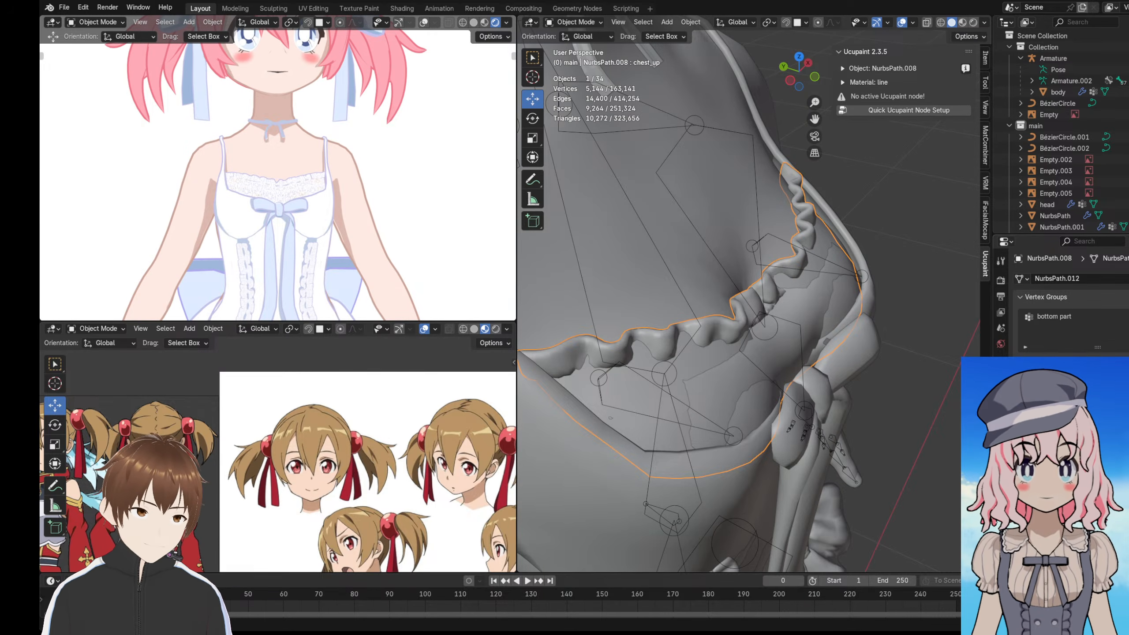
- Switch the lace panel to Sculpt Mode and pull its chest area upward with the Elastic Grab brush
{"action": "left_click", "coordinate": [582, 23]}
{"action": "left_click", "coordinate": [573, 62]}
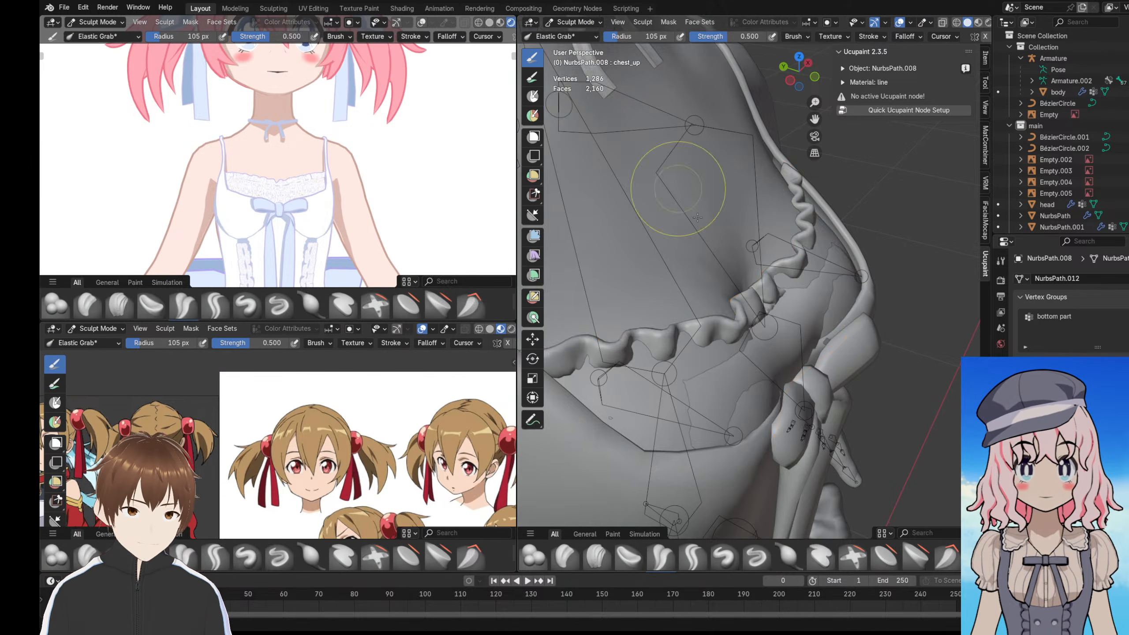
{"action": "scroll", "coordinate": [822, 20], "scroll_direction": "down", "scroll_amount": 2}
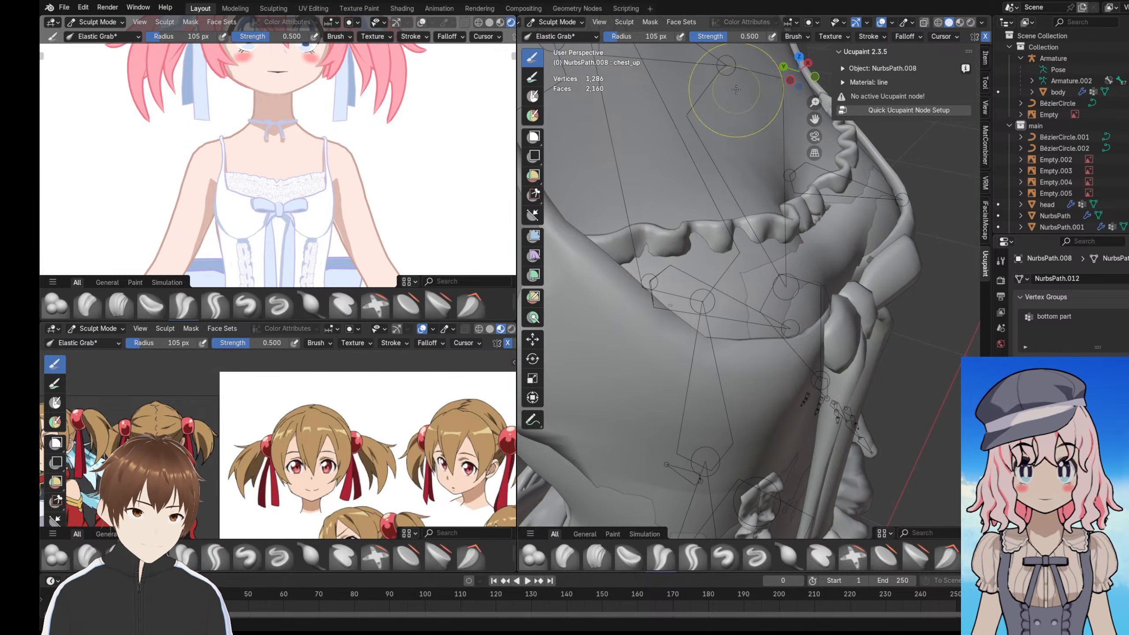
{"action": "scroll", "coordinate": [827, 35], "scroll_direction": "down", "scroll_amount": 3}
{"action": "middle_click_drag", "start_coordinate": [786, 253], "coordinate": [685, 243]}
{"action": "scroll", "coordinate": [752, 221], "scroll_direction": "down", "scroll_amount": 1}
{"action": "left_click_drag", "start_coordinate": [690, 244], "coordinate": [692, 216]}
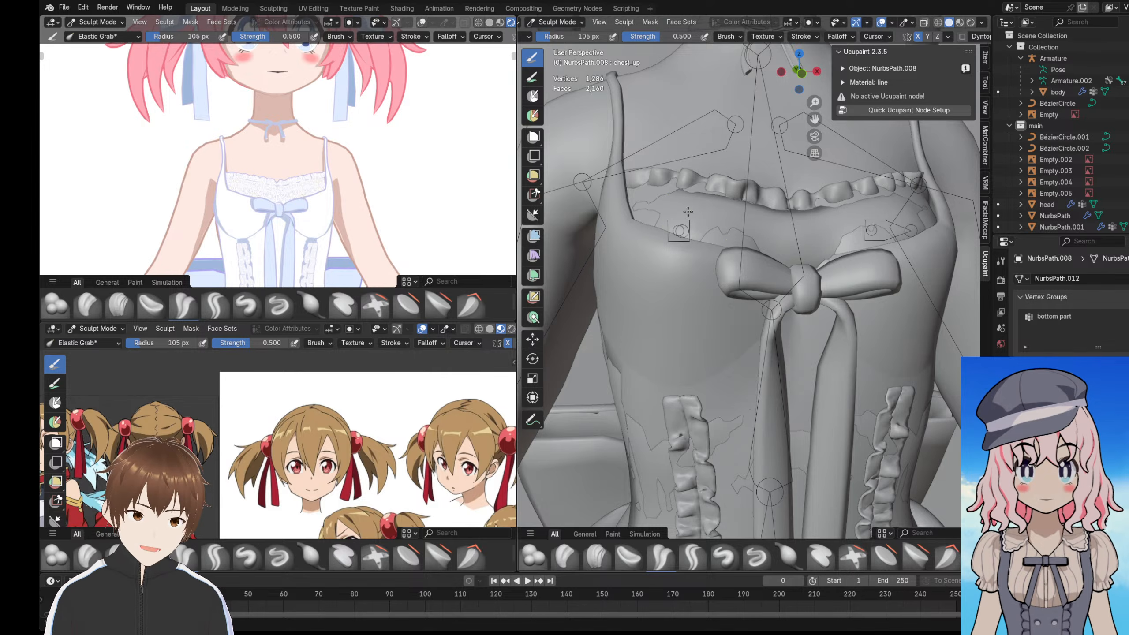
- Examine the raised lace panel against the bodice edge, straps and bow from several angles and distances
{"action": "mouse_move", "coordinate": [675, 215]}
{"action": "middle_mouse_down"}
{"action": "mouse_move", "coordinate": [716, 229]}
{"action": "mouse_move", "coordinate": [663, 231]}
{"action": "mouse_move", "coordinate": [718, 246]}
{"action": "mouse_move", "coordinate": [667, 240]}
{"action": "middle_mouse_up"}
{"action": "scroll", "coordinate": [663, 227], "scroll_direction": "up", "scroll_amount": 3}
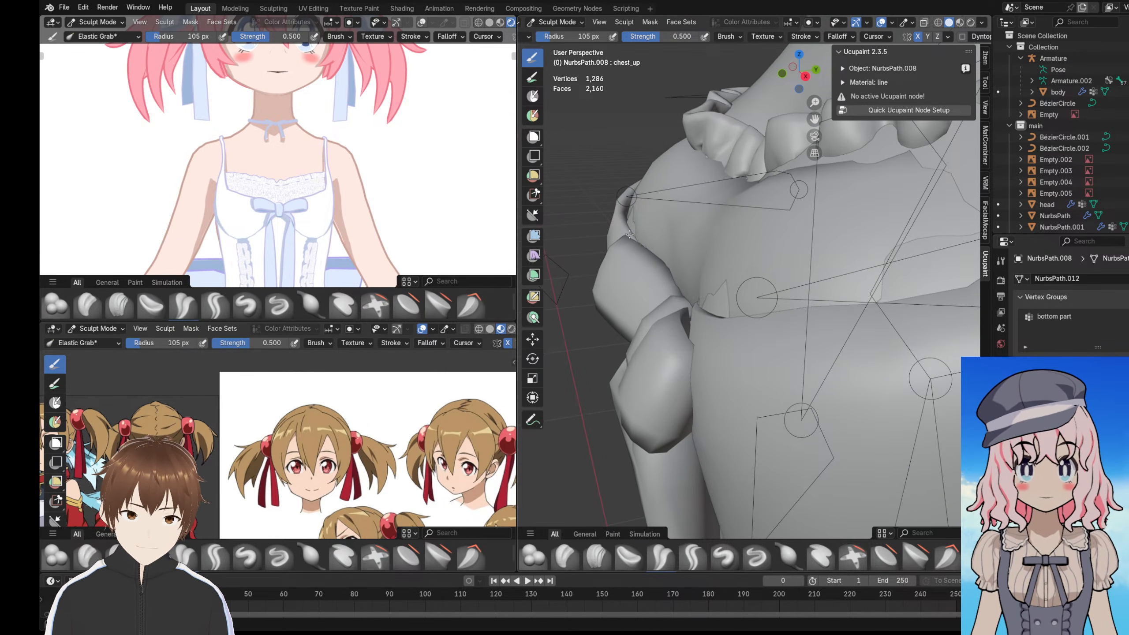
{"action": "middle_click_drag", "start_coordinate": [622, 218], "coordinate": [710, 222]}
{"action": "middle_click_drag", "start_coordinate": [661, 174], "coordinate": [675, 177]}
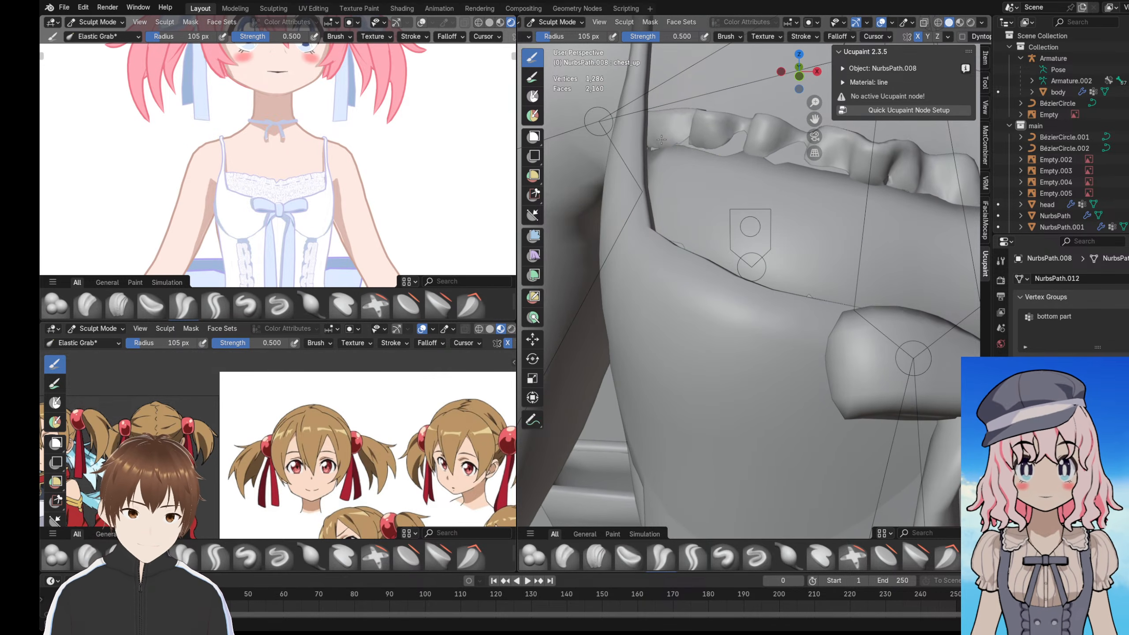
{"action": "scroll", "coordinate": [325, 160], "scroll_direction": "up", "scroll_amount": 4}
{"action": "scroll", "coordinate": [325, 160], "scroll_direction": "up", "scroll_amount": 3}
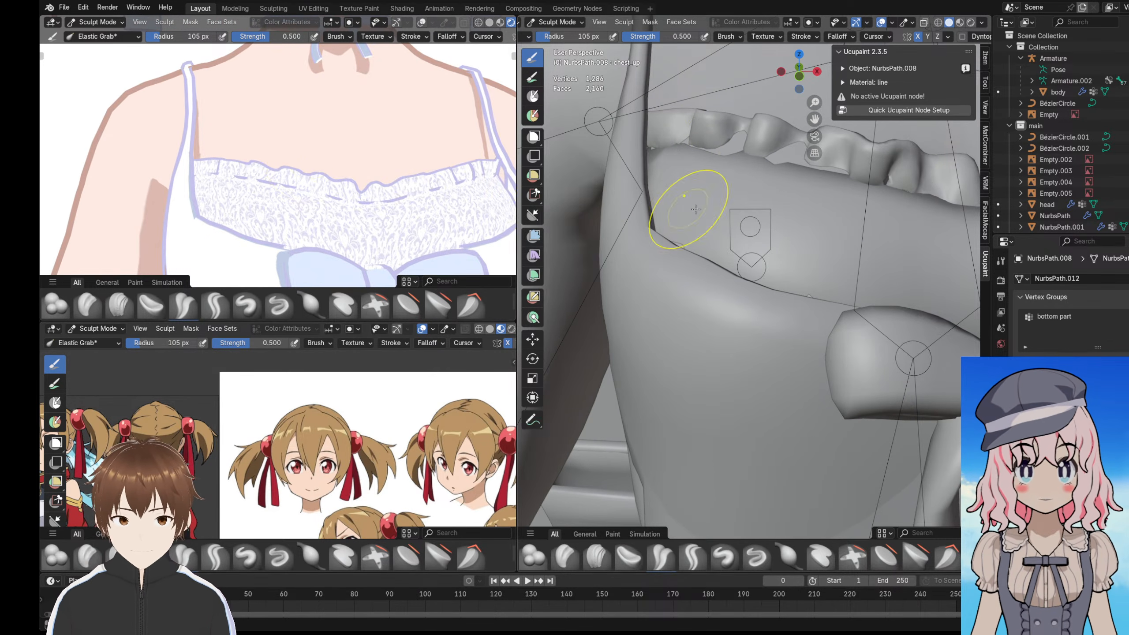
{"action": "middle_click_drag", "start_coordinate": [696, 209], "coordinate": [744, 147]}
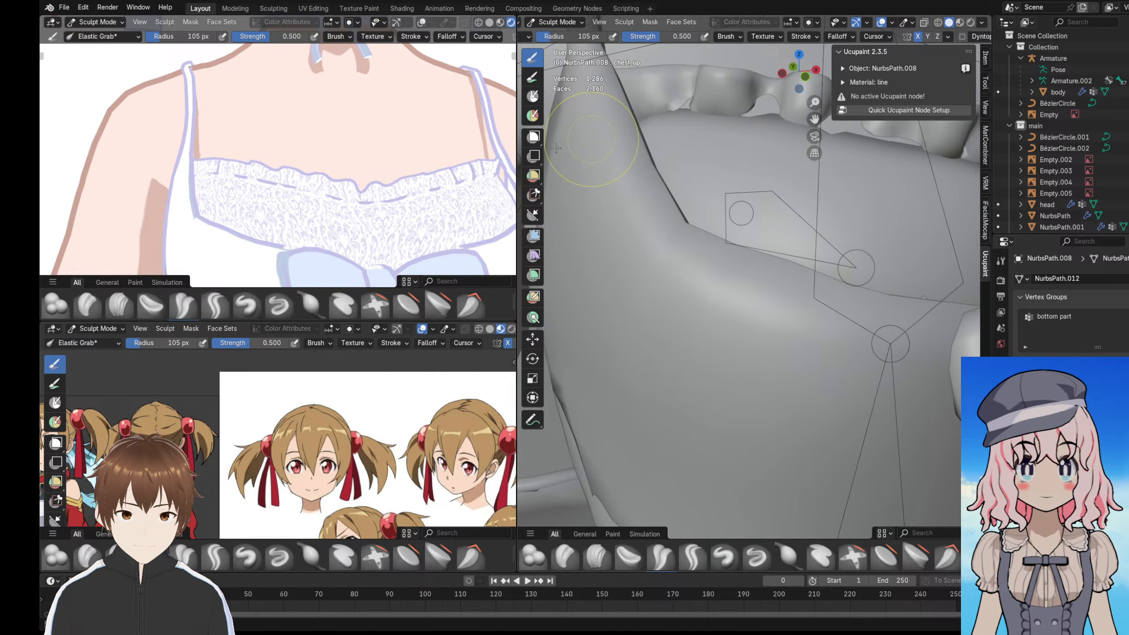
{"action": "mouse_move", "coordinate": [209, 187]}
{"action": "middle_mouse_down"}
{"action": "mouse_move", "coordinate": [240, 177]}
{"action": "mouse_move", "coordinate": [315, 189]}
{"action": "mouse_move", "coordinate": [208, 202]}
{"action": "mouse_move", "coordinate": [267, 191]}
{"action": "mouse_move", "coordinate": [242, 184]}
{"action": "mouse_move", "coordinate": [227, 196]}
{"action": "mouse_move", "coordinate": [266, 191]}
{"action": "middle_mouse_up"}
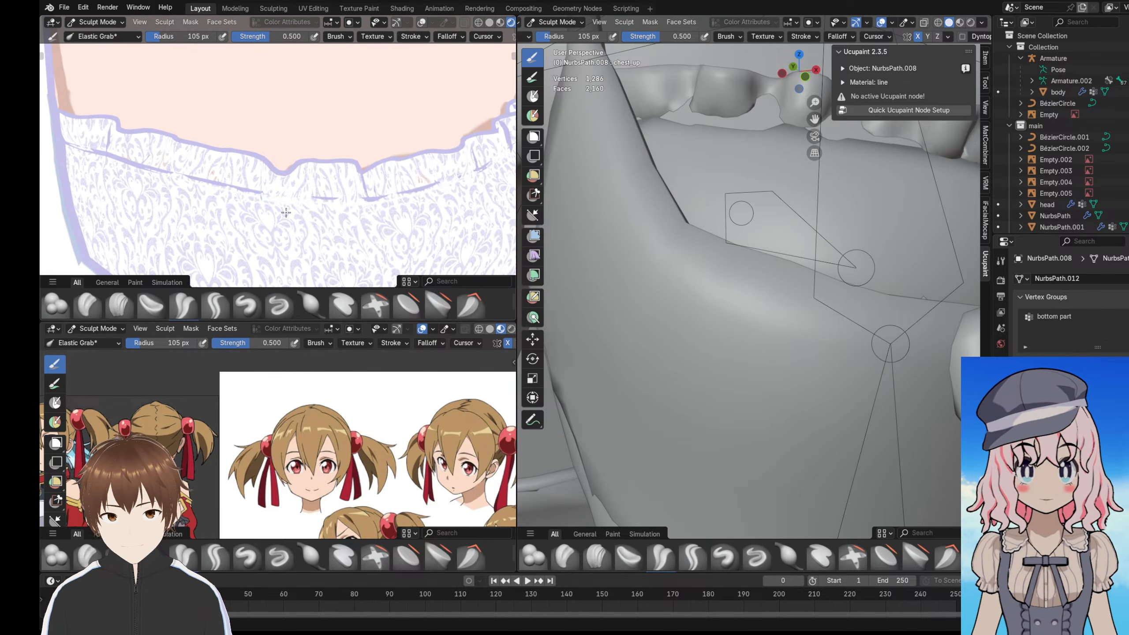
{"action": "mouse_move", "coordinate": [308, 213]}
{"action": "left_mouse_down"}
{"action": "mouse_move", "coordinate": [300, 194]}
{"action": "mouse_move", "coordinate": [340, 221]}
{"action": "left_mouse_up"}
{"action": "scroll", "coordinate": [340, 222], "scroll_direction": "down", "scroll_amount": 4}
{"action": "middle_click_drag", "start_coordinate": [340, 222], "coordinate": [397, 200]}
{"action": "scroll", "coordinate": [295, 154], "scroll_direction": "down", "scroll_amount": 5}
{"action": "middle_click_drag", "start_coordinate": [295, 154], "coordinate": [253, 174]}
{"action": "scroll", "coordinate": [295, 158], "scroll_direction": "up", "scroll_amount": 4}
{"action": "scroll", "coordinate": [254, 175], "scroll_direction": "up", "scroll_amount": 5}
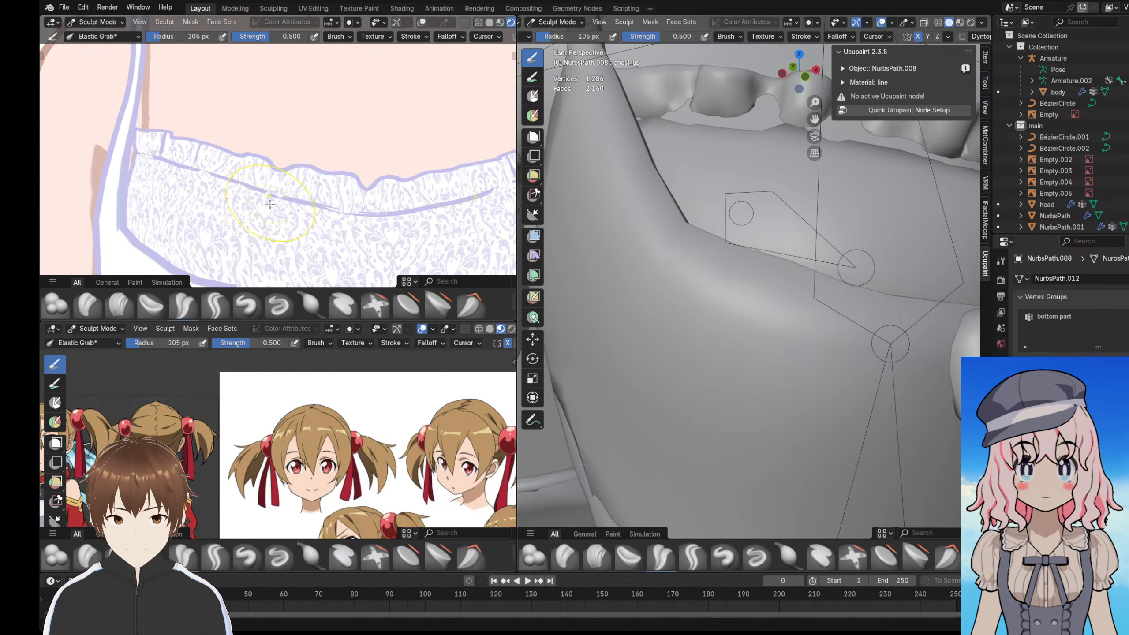
{"action": "scroll", "coordinate": [282, 208], "scroll_direction": "down", "scroll_amount": 7}
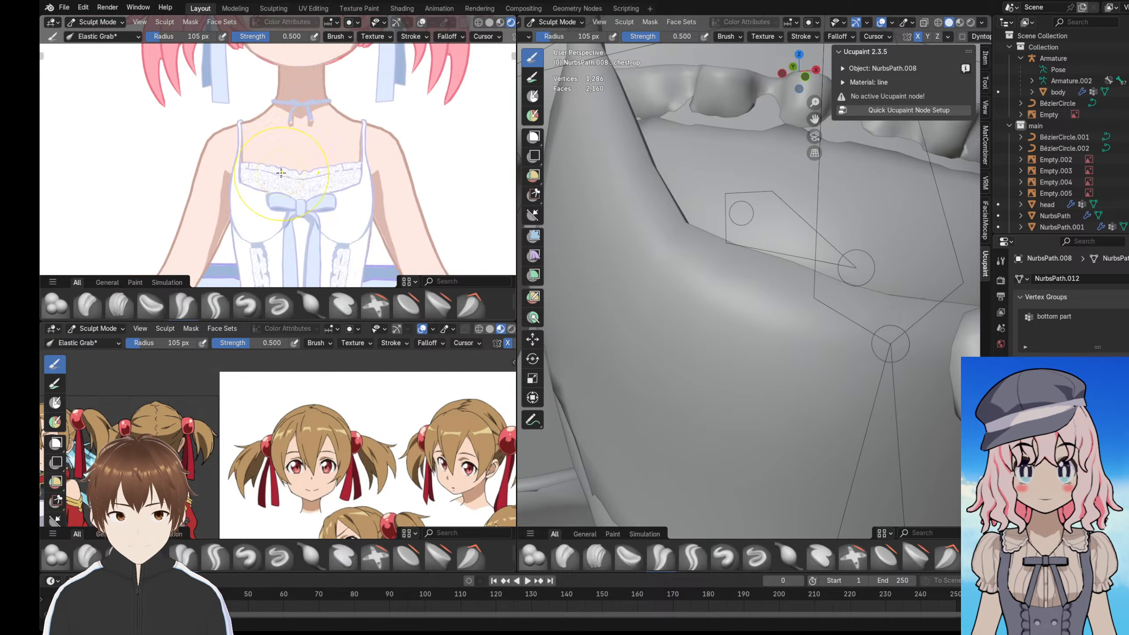
{"action": "middle_click_drag", "start_coordinate": [282, 200], "coordinate": [345, 172]}
{"action": "scroll", "coordinate": [244, 198], "scroll_direction": "down", "scroll_amount": 3}
{"action": "middle_click_drag", "start_coordinate": [245, 197], "coordinate": [272, 197]}
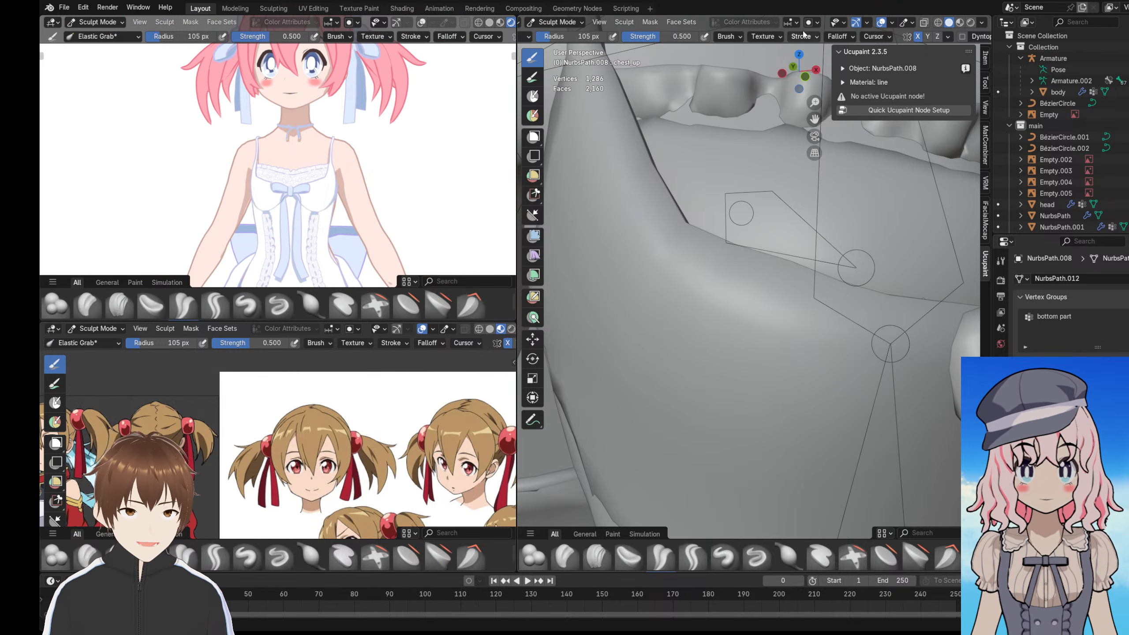
- Pull the lace panel's ruffled upper edge higher with Elastic Grab strokes from the side toward the center
{"action": "left_click", "coordinate": [802, 37]}
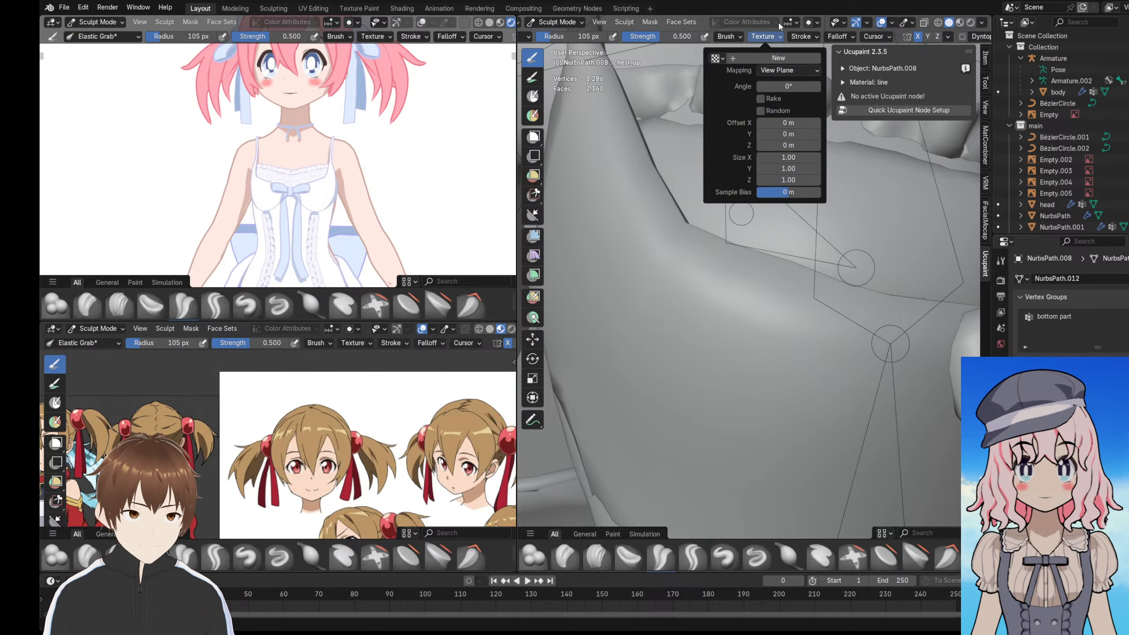
{"action": "left_click", "coordinate": [728, 36]}
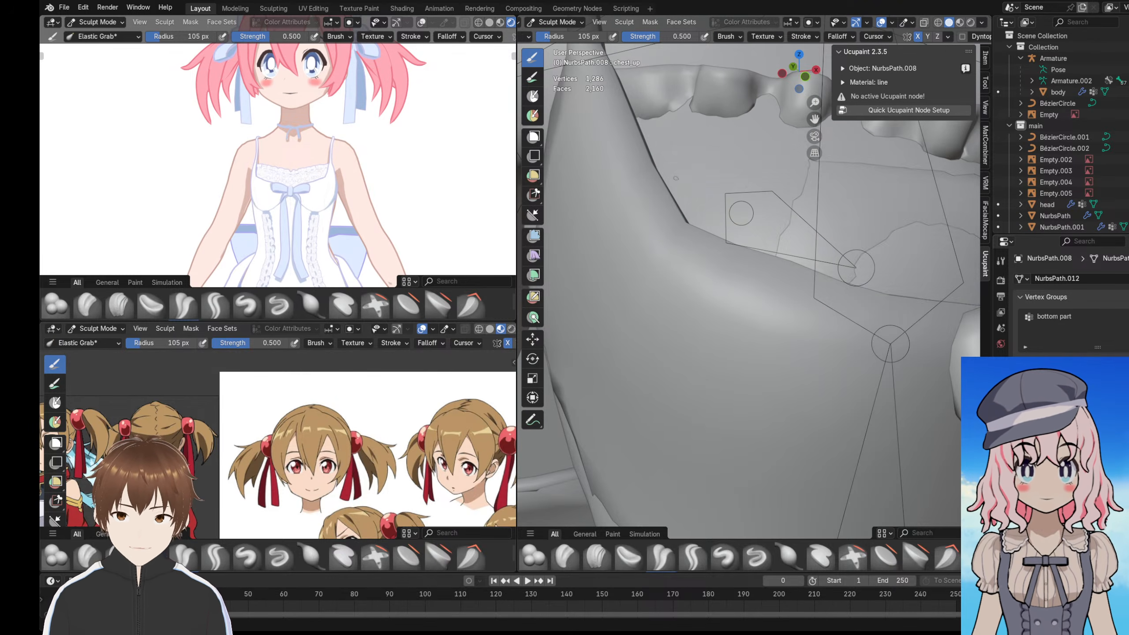
{"action": "scroll", "coordinate": [244, 161], "scroll_direction": "up", "scroll_amount": 6}
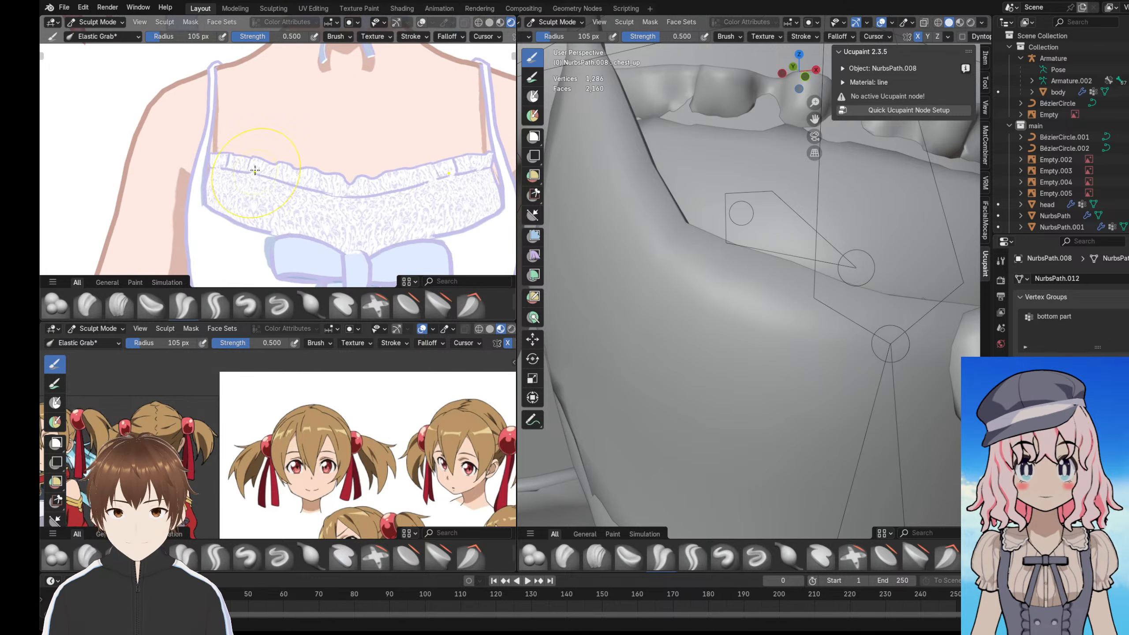
{"action": "left_click_drag", "start_coordinate": [248, 163], "coordinate": [246, 122]}
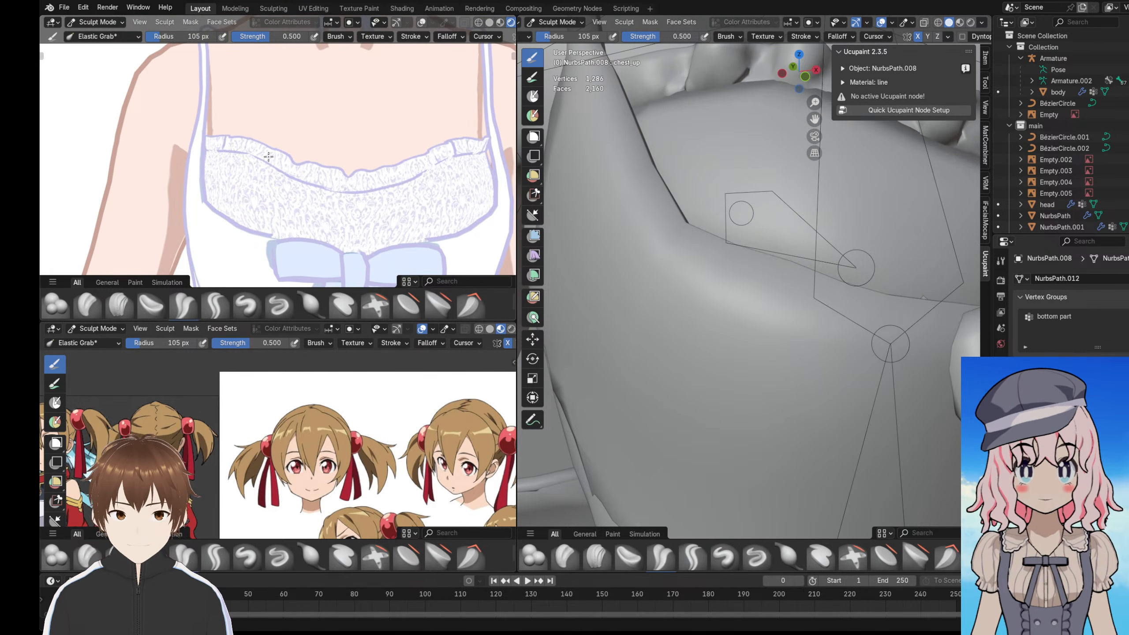
{"action": "middle_click_drag", "start_coordinate": [252, 133], "coordinate": [285, 147]}
{"action": "left_click_drag", "start_coordinate": [292, 146], "coordinate": [295, 128]}
{"action": "middle_click_drag", "start_coordinate": [294, 128], "coordinate": [346, 189]}
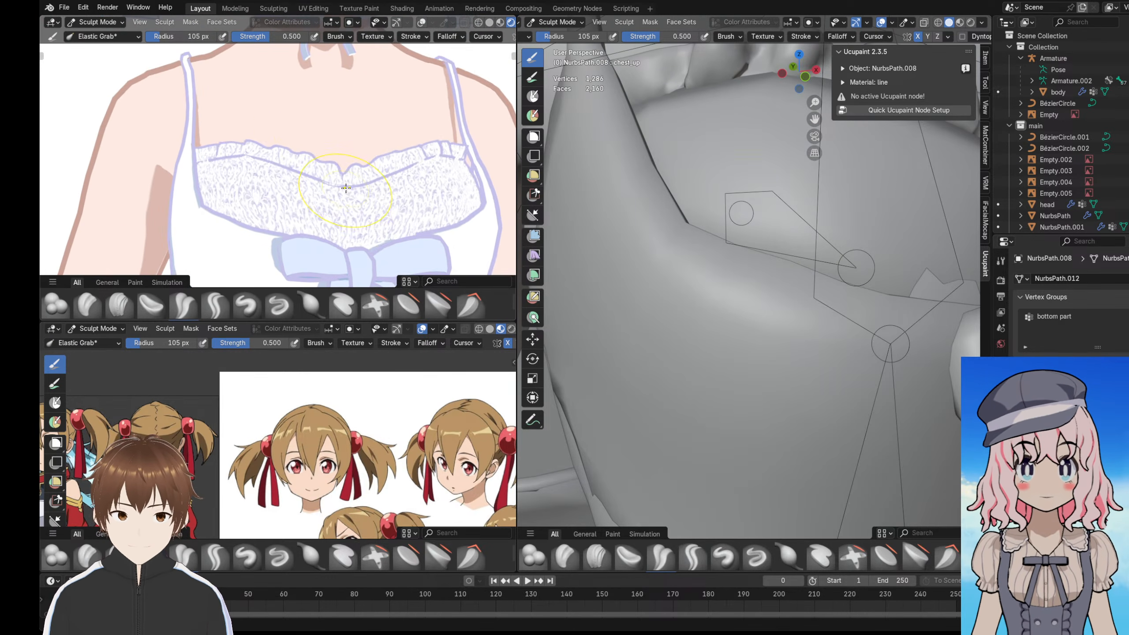
{"action": "left_click_drag", "start_coordinate": [337, 142], "coordinate": [328, 134]}
{"action": "middle_click_drag", "start_coordinate": [328, 134], "coordinate": [302, 141]}
- Nudge the lace panel's upper corner slightly downward where it meets the shoulder strap
{"action": "middle_click_drag", "start_coordinate": [169, 145], "coordinate": [229, 157]}
{"action": "scroll", "coordinate": [189, 149], "scroll_direction": "up", "scroll_amount": 3}
{"action": "left_click_drag", "start_coordinate": [267, 125], "coordinate": [271, 131]}
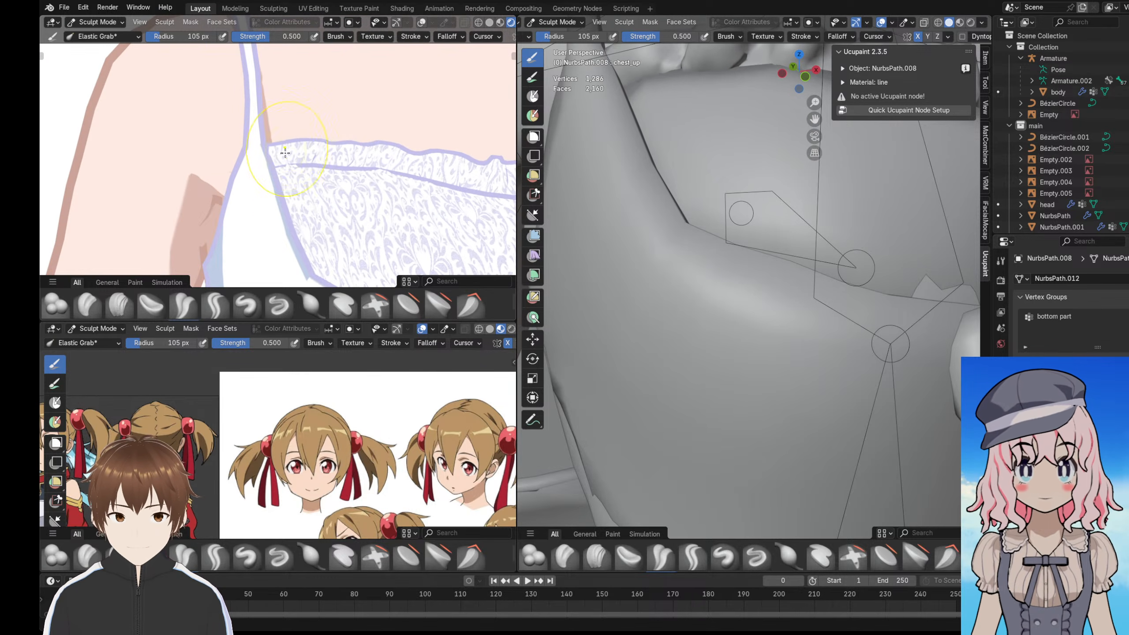
- Check the sculpted lace neckline from the front, side and close to the bow for gaps or clipping
{"action": "scroll", "coordinate": [271, 139], "scroll_direction": "down", "scroll_amount": 6}
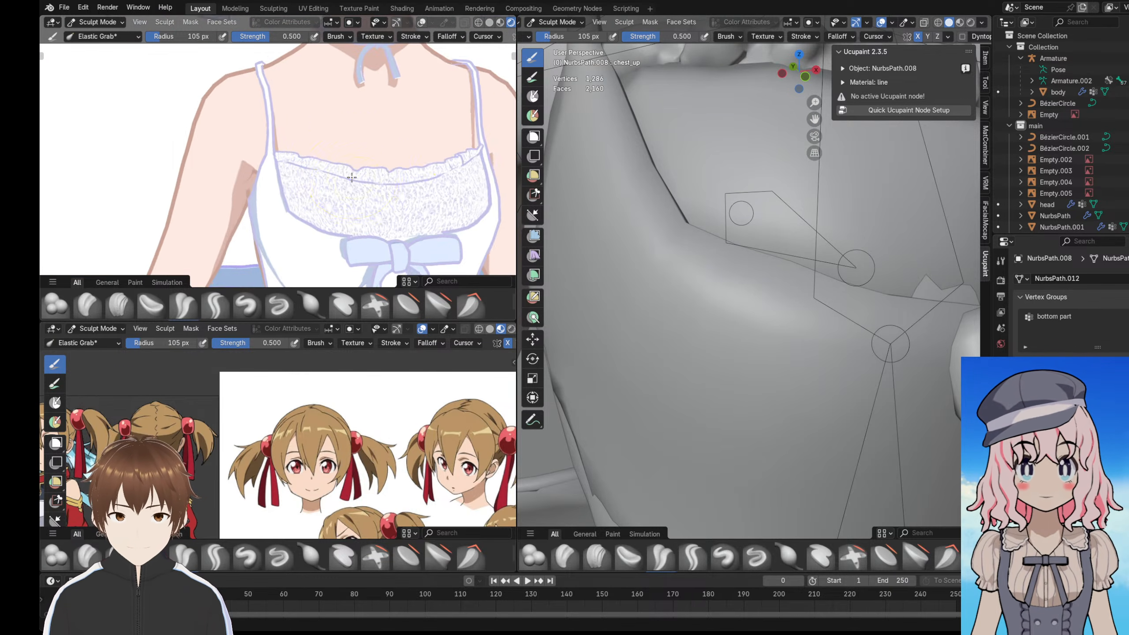
{"action": "scroll", "coordinate": [769, 189], "scroll_direction": "down", "scroll_amount": 3}
{"action": "scroll", "coordinate": [769, 189], "scroll_direction": "down", "scroll_amount": 3}
{"action": "scroll", "coordinate": [349, 177], "scroll_direction": "up", "scroll_amount": 6}
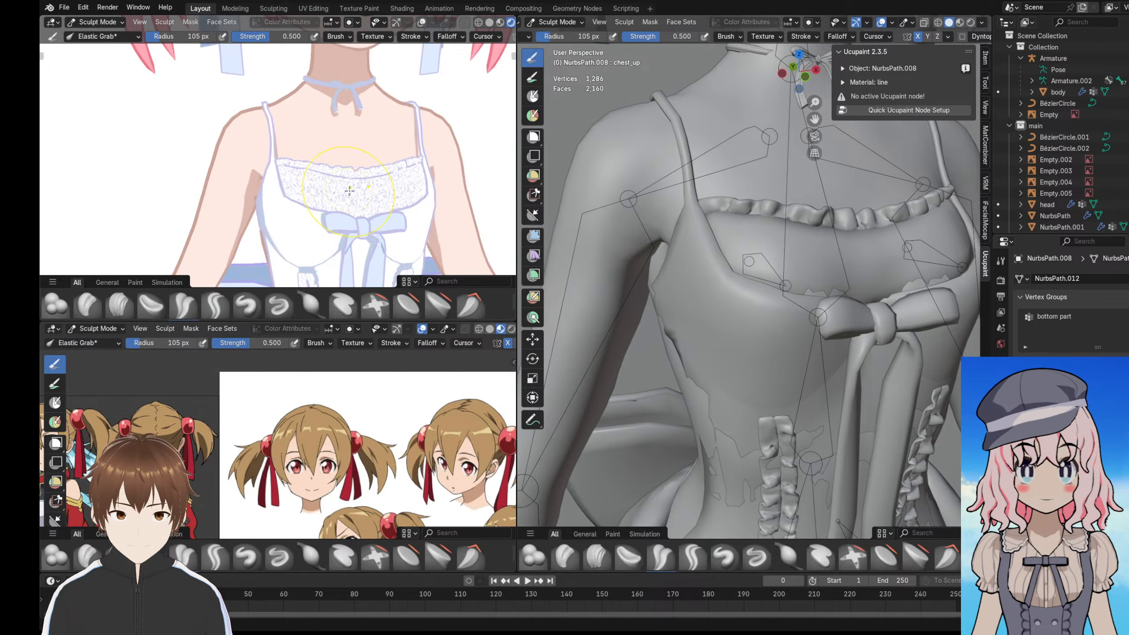
{"action": "scroll", "coordinate": [366, 190], "scroll_direction": "down", "scroll_amount": 8}
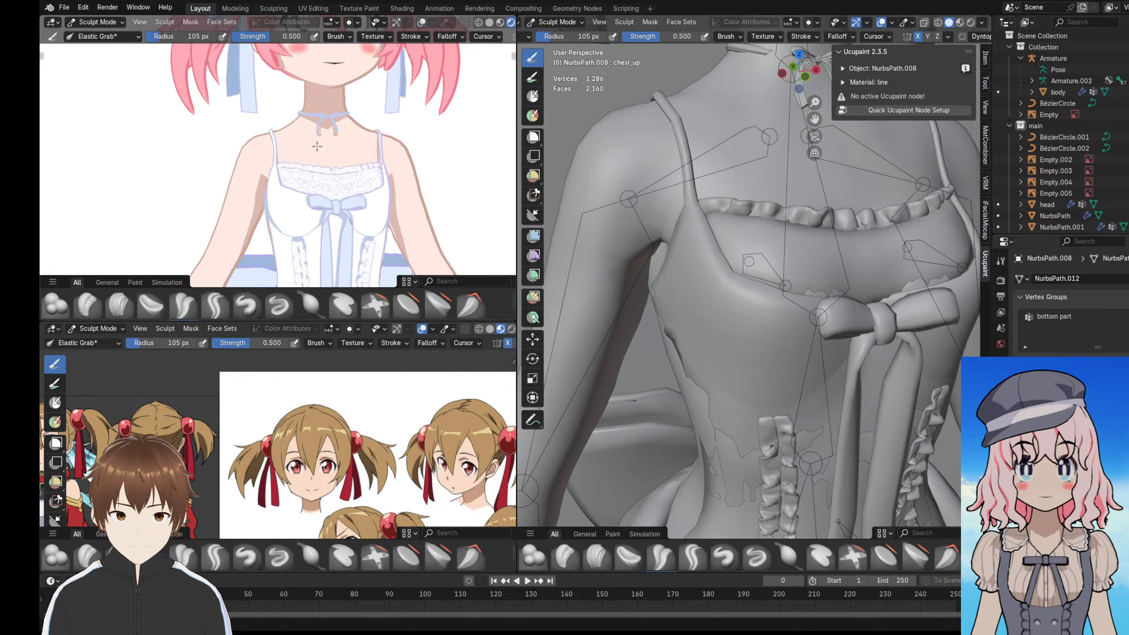
{"action": "scroll", "coordinate": [324, 155], "scroll_direction": "up", "scroll_amount": 8}
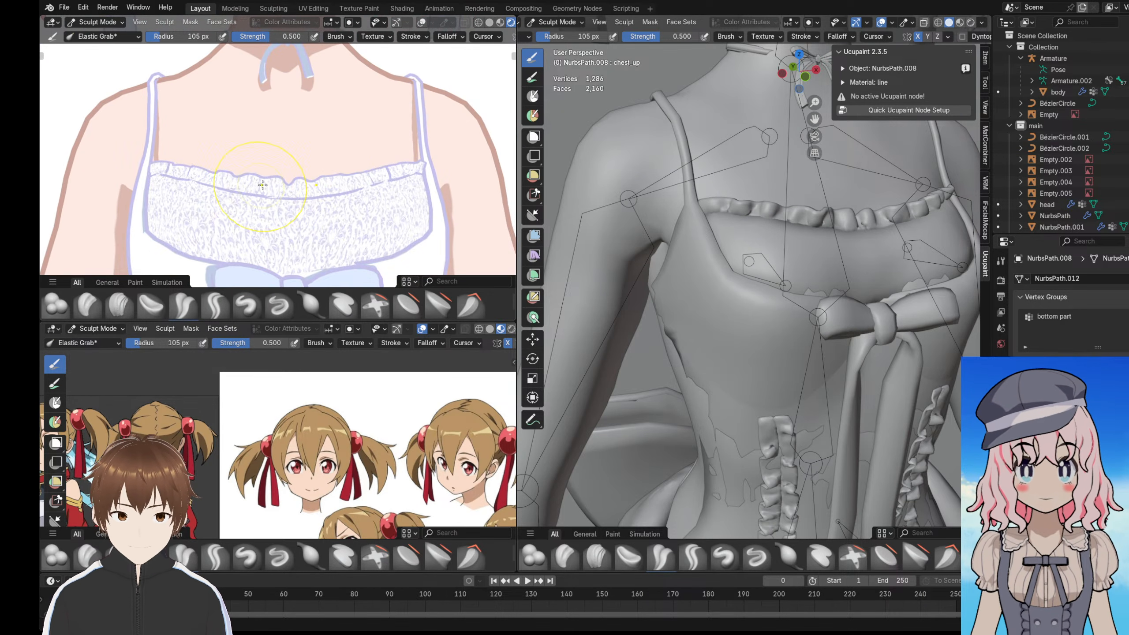
{"action": "scroll", "coordinate": [295, 211], "scroll_direction": "down", "scroll_amount": 4}
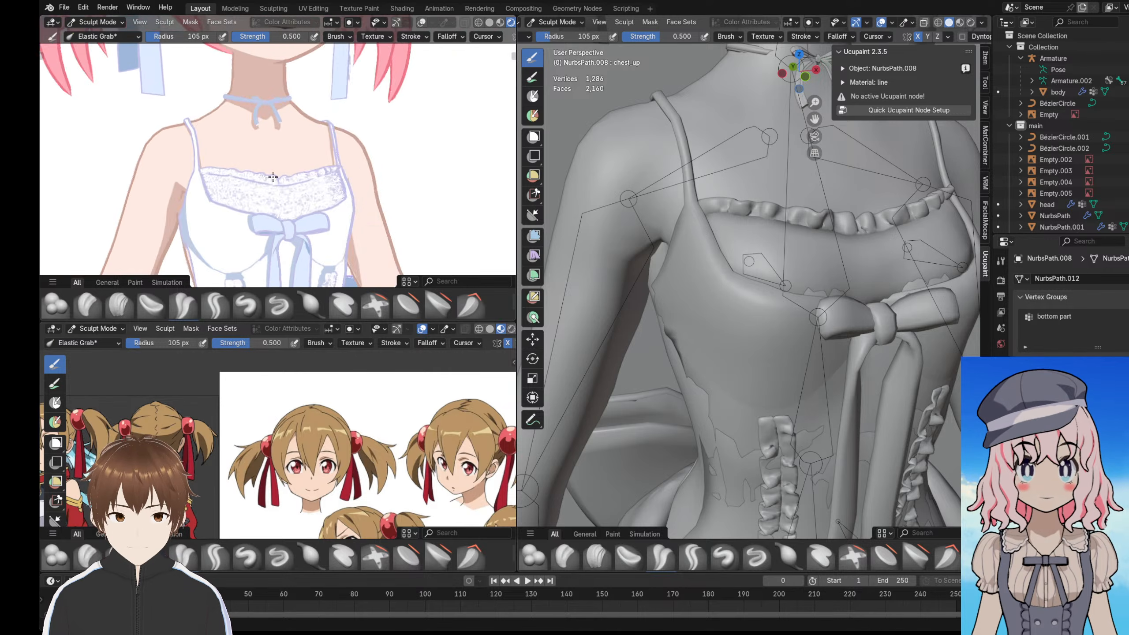
{"action": "middle_click_drag", "start_coordinate": [282, 174], "coordinate": [353, 220]}
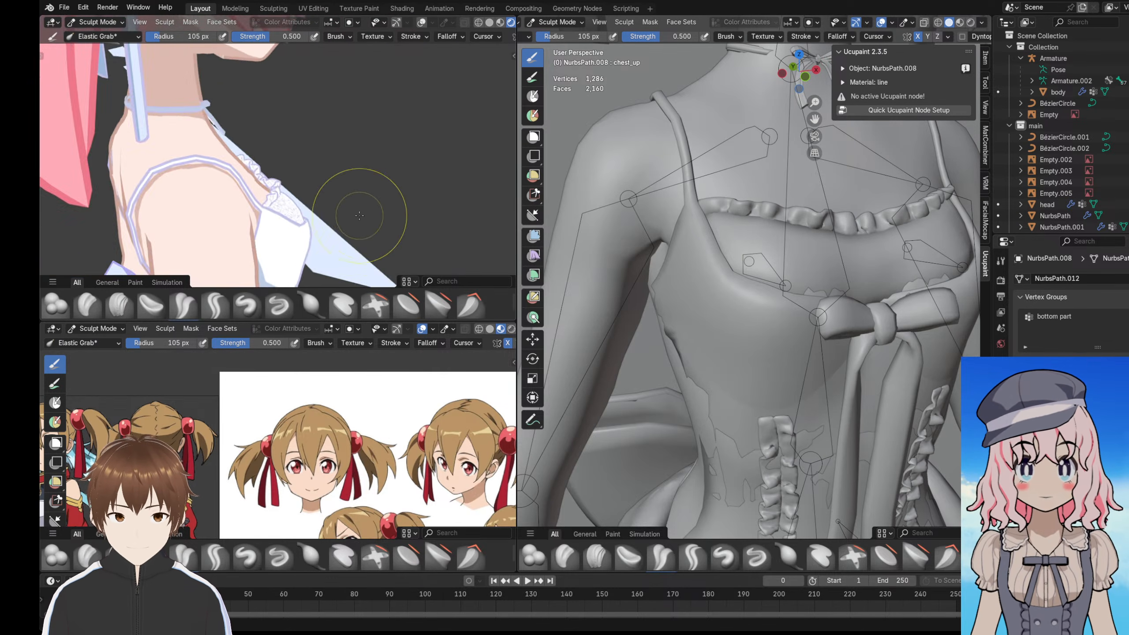
{"action": "scroll", "coordinate": [285, 200], "scroll_direction": "up", "scroll_amount": 5}
{"action": "scroll", "coordinate": [280, 180], "scroll_direction": "up", "scroll_amount": 2}
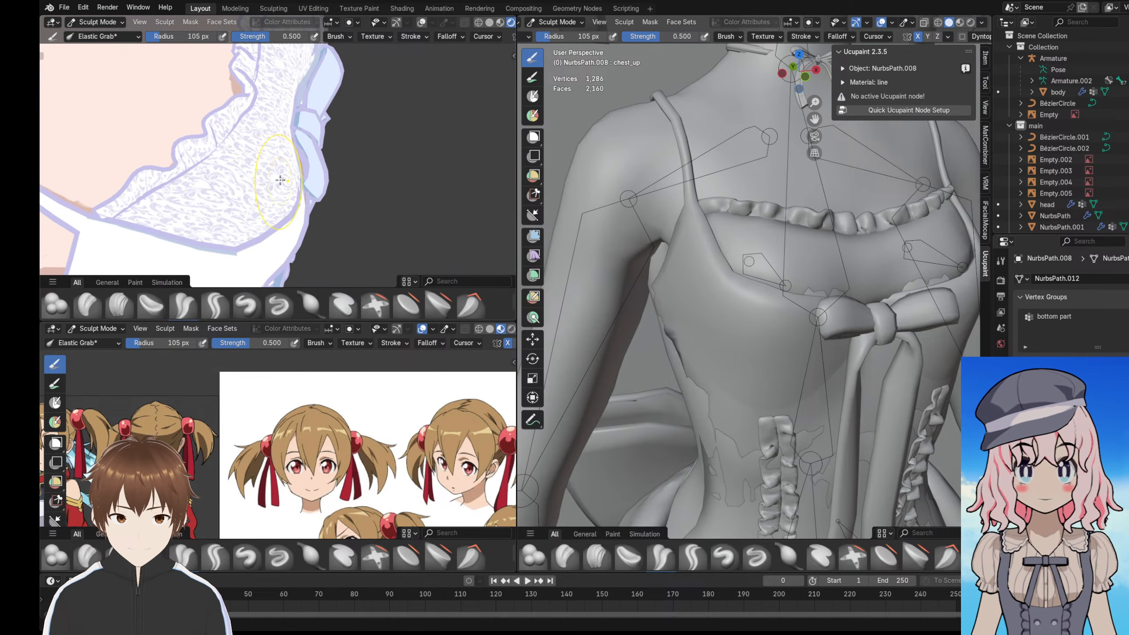
{"action": "middle_click_drag", "start_coordinate": [291, 170], "coordinate": [234, 185]}
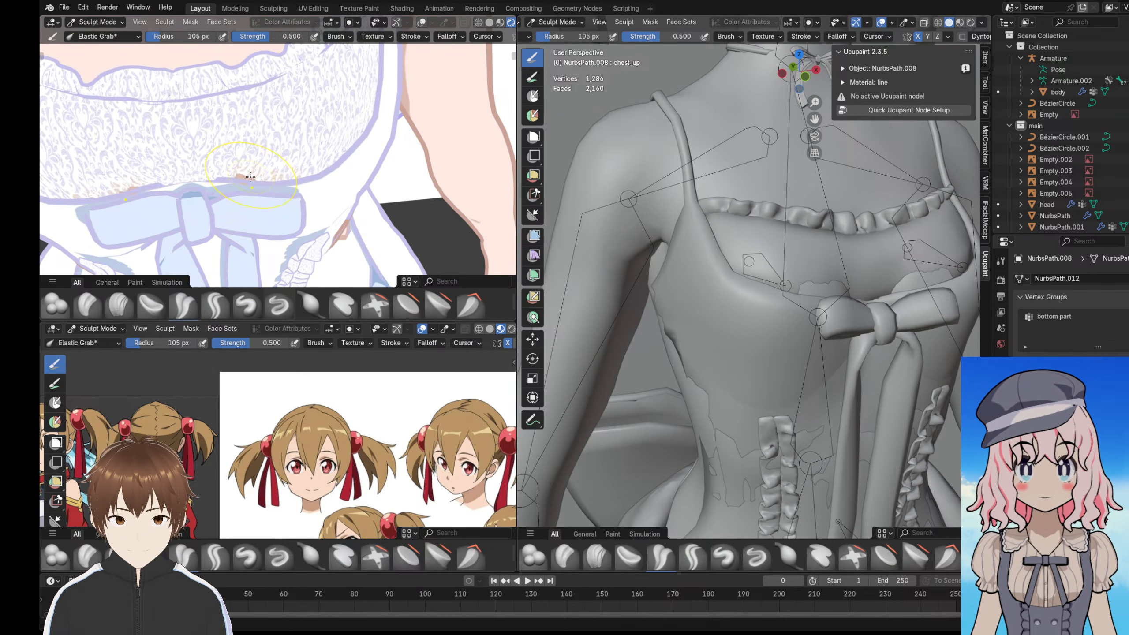
{"action": "scroll", "coordinate": [251, 177], "scroll_direction": "down", "scroll_amount": 5}
{"action": "scroll", "coordinate": [220, 146], "scroll_direction": "down", "scroll_amount": 5}
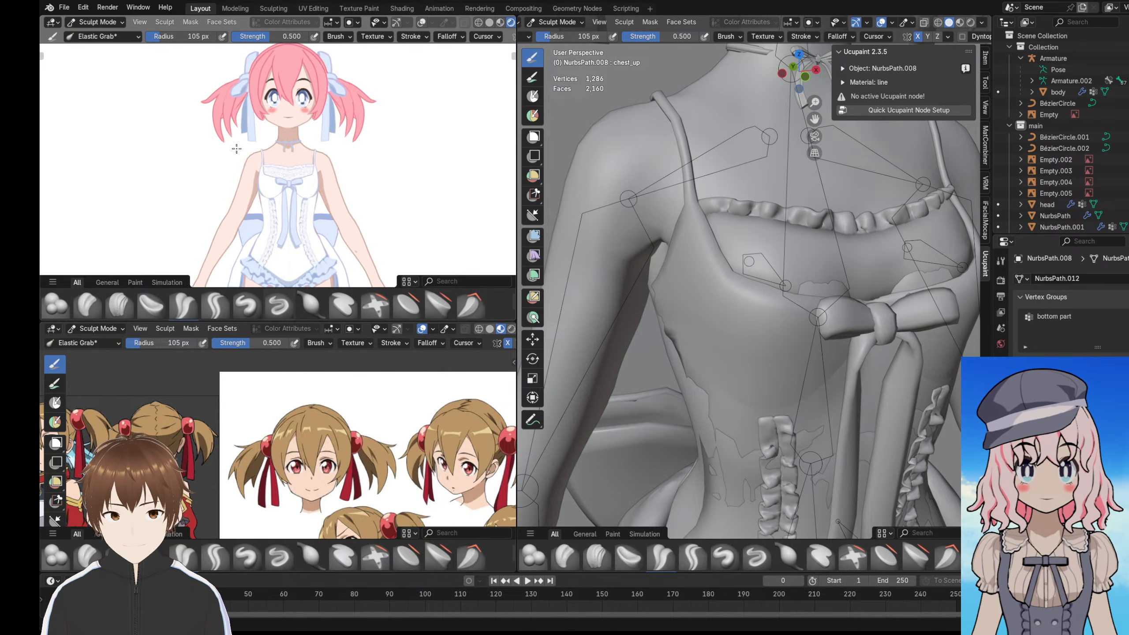
{"action": "scroll", "coordinate": [244, 166], "scroll_direction": "up", "scroll_amount": 5}
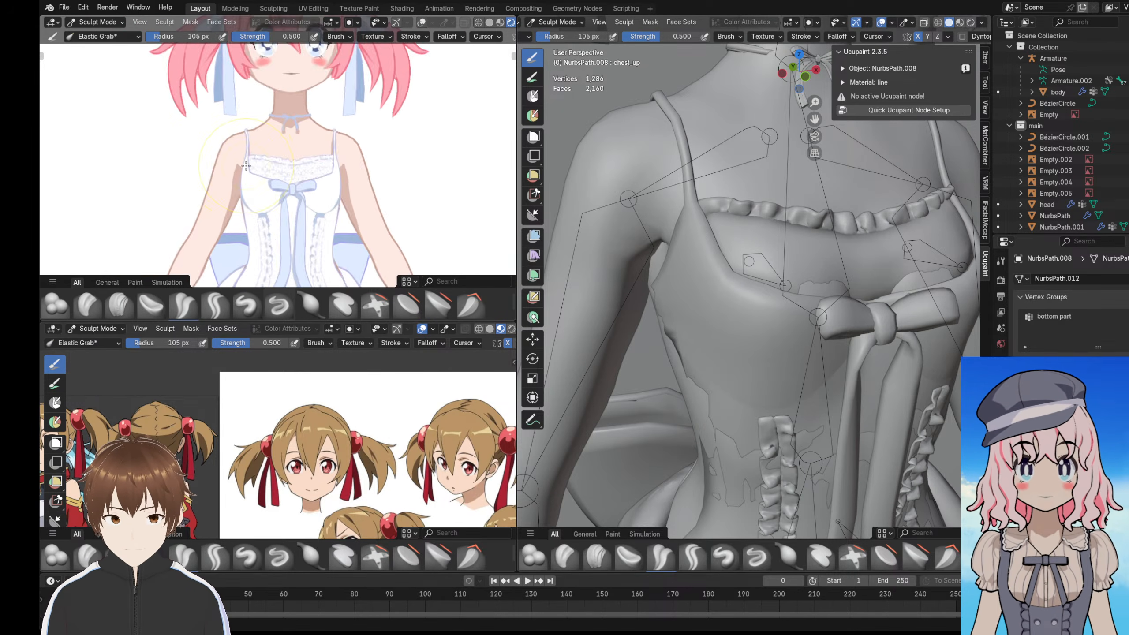
- Sculpt the upper ends of both vertical bodice ruffle trims up to the bust seam using Elastic Grab with X symmetry
{"action": "left_click", "coordinate": [95, 22]}
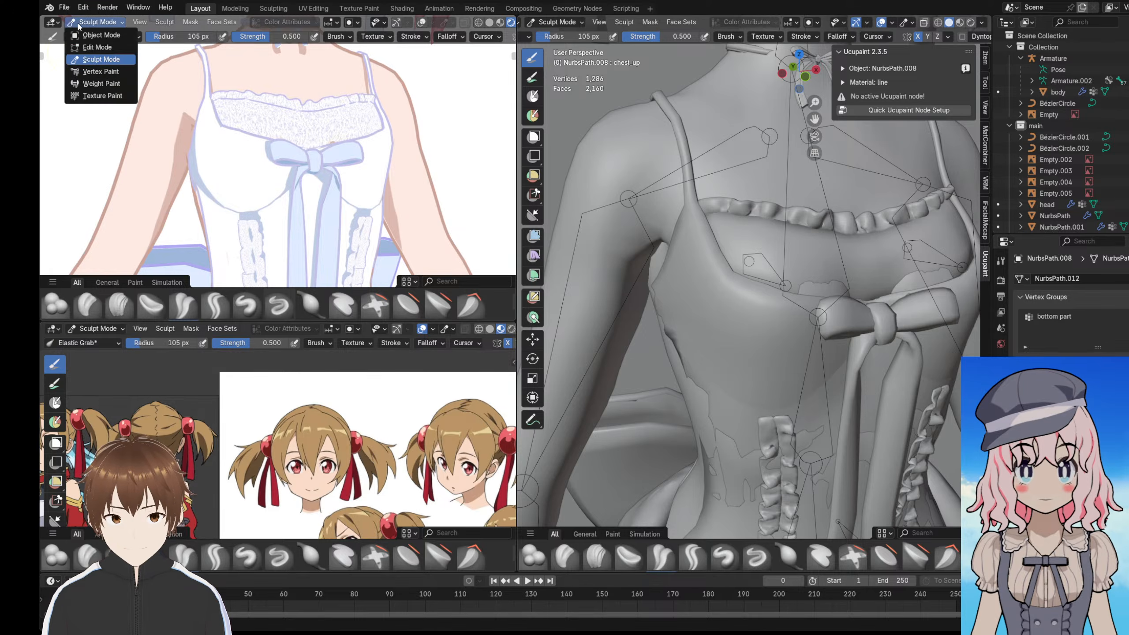
{"action": "left_click", "coordinate": [96, 33]}
{"action": "left_click", "coordinate": [255, 232]}
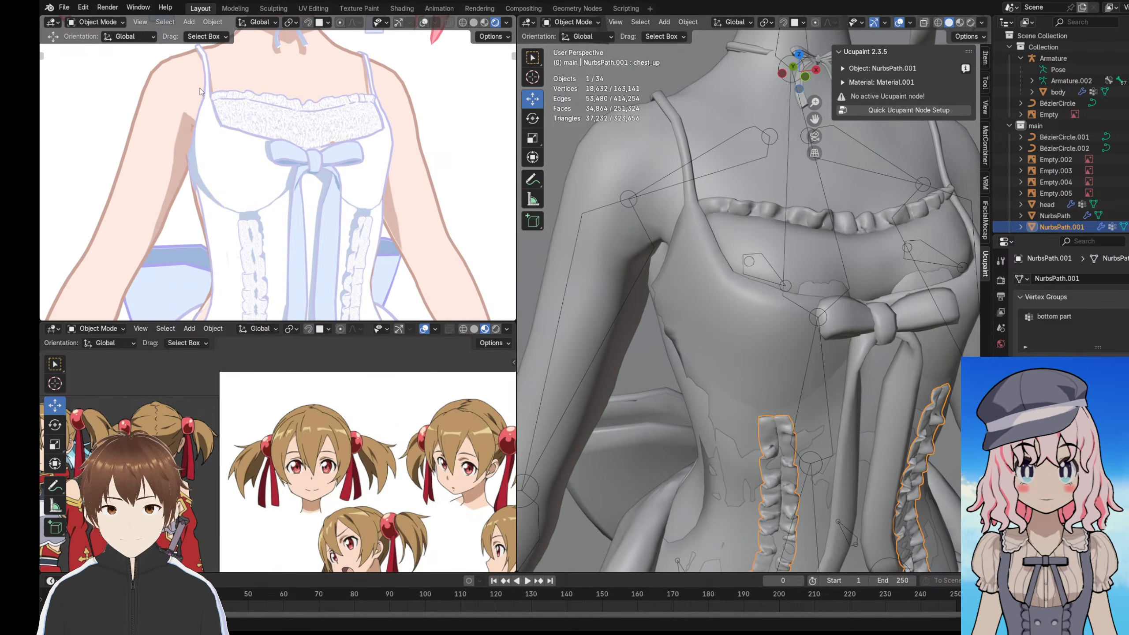
{"action": "left_click", "coordinate": [95, 23]}
{"action": "left_click", "coordinate": [93, 57]}
{"action": "scroll", "coordinate": [306, 171], "scroll_direction": "up", "scroll_amount": 5}
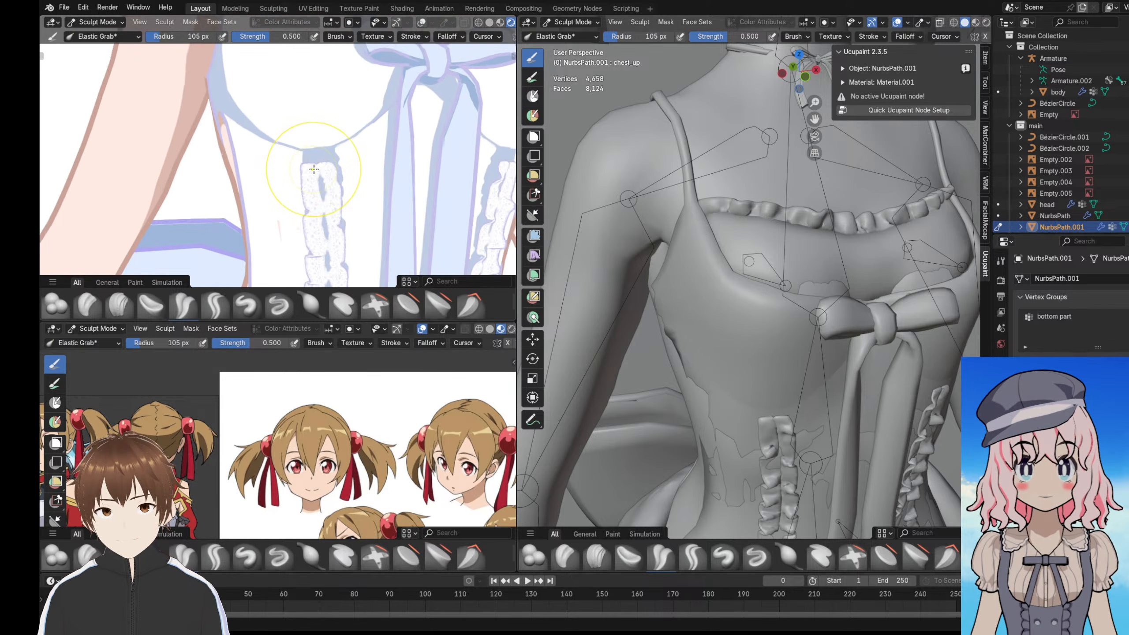
{"action": "mouse_move", "coordinate": [306, 171]}
{"action": "left_mouse_down"}
{"action": "mouse_move", "coordinate": [304, 116]}
{"action": "mouse_move", "coordinate": [313, 129]}
{"action": "left_mouse_up"}
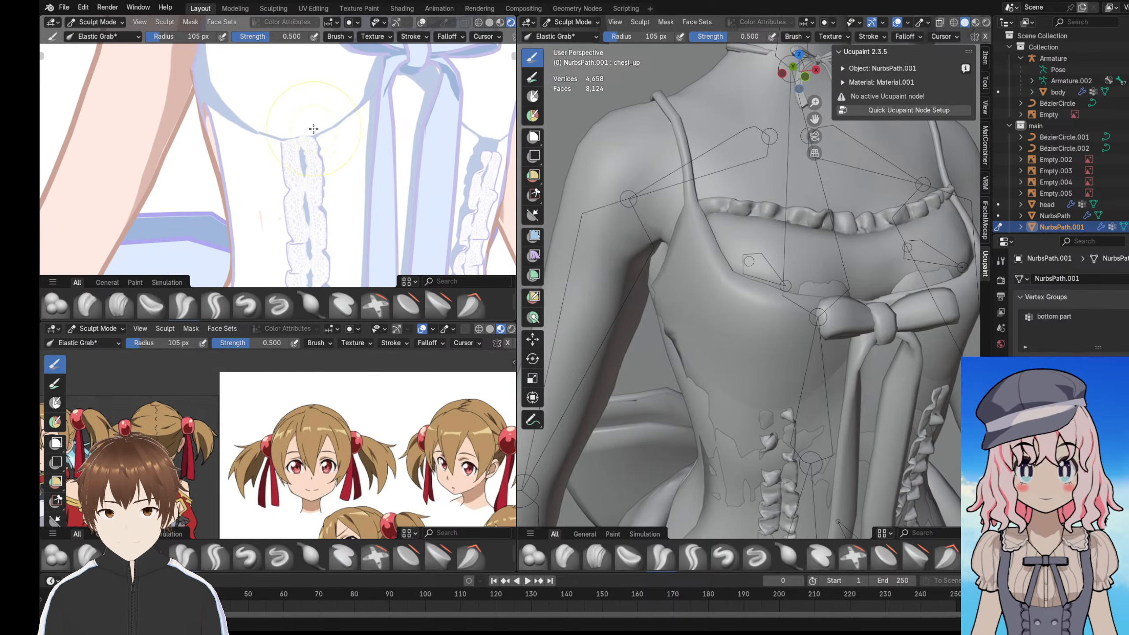
{"action": "key", "text": "ctrl+z"}
{"action": "scroll", "coordinate": [477, 38], "scroll_direction": "down", "scroll_amount": 2}
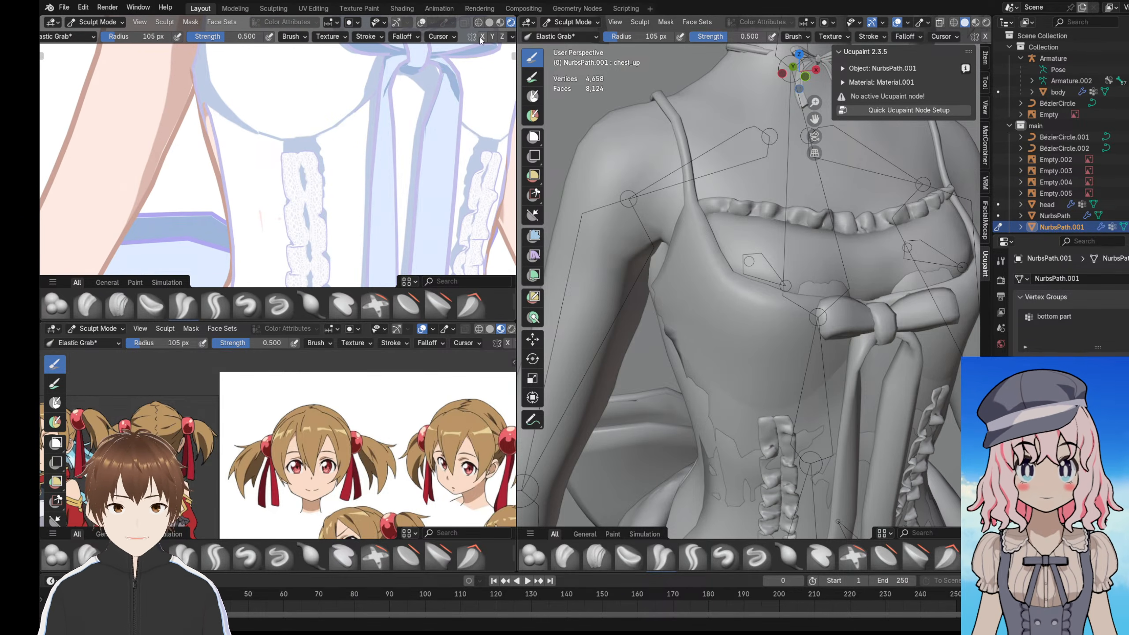
{"action": "mouse_move", "coordinate": [303, 172]}
{"action": "left_mouse_down"}
{"action": "mouse_move", "coordinate": [300, 110]}
{"action": "mouse_move", "coordinate": [307, 139]}
{"action": "left_mouse_up"}
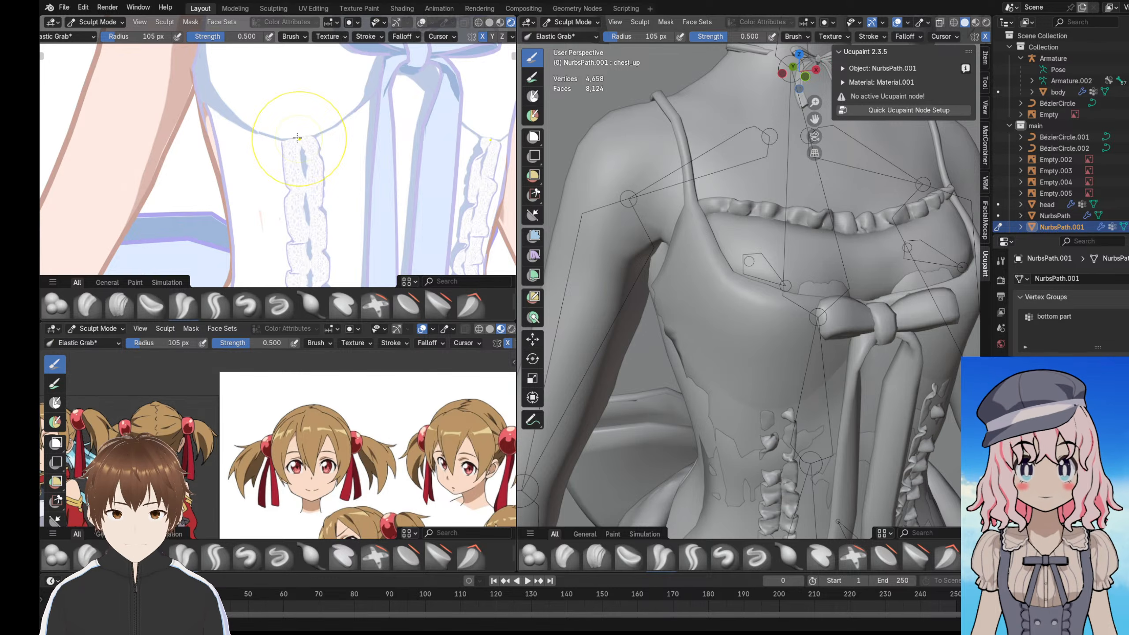
- Examine the raised ruffle trims against the bodice from the front and side at several distances
{"action": "mouse_move", "coordinate": [300, 137]}
{"action": "middle_mouse_down"}
{"action": "mouse_move", "coordinate": [252, 129]}
{"action": "mouse_move", "coordinate": [369, 162]}
{"action": "middle_mouse_up"}
{"action": "scroll", "coordinate": [252, 129], "scroll_direction": "down", "scroll_amount": 8}
{"action": "middle_click_drag", "start_coordinate": [661, 284], "coordinate": [767, 245]}
{"action": "scroll", "coordinate": [364, 173], "scroll_direction": "up", "scroll_amount": 4}
{"action": "middle_click_drag", "start_coordinate": [364, 173], "coordinate": [257, 188]}
{"action": "scroll", "coordinate": [290, 180], "scroll_direction": "up", "scroll_amount": 3}
{"action": "scroll", "coordinate": [290, 180], "scroll_direction": "down", "scroll_amount": 5}
{"action": "scroll", "coordinate": [290, 180], "scroll_direction": "down", "scroll_amount": 1}
{"action": "scroll", "coordinate": [290, 180], "scroll_direction": "up", "scroll_amount": 3}
{"action": "scroll", "coordinate": [258, 187], "scroll_direction": "down", "scroll_amount": 2}
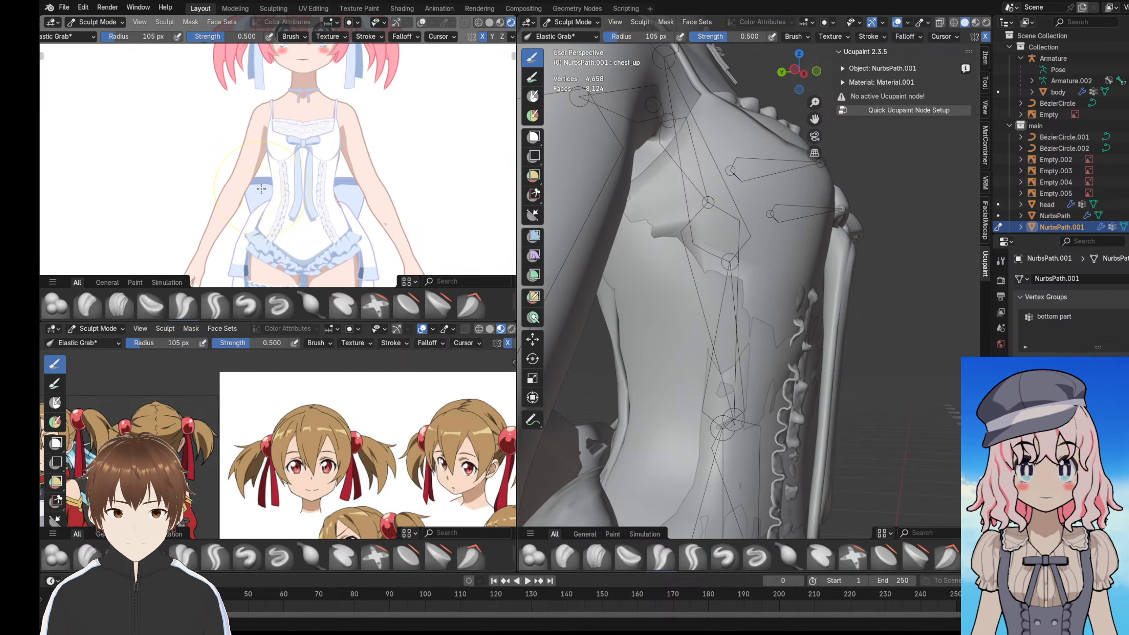
- Check how the reshaped chest and bodice look on the whole upper body in the rendered view
{"action": "scroll", "coordinate": [261, 189], "scroll_direction": "down", "scroll_amount": 2}
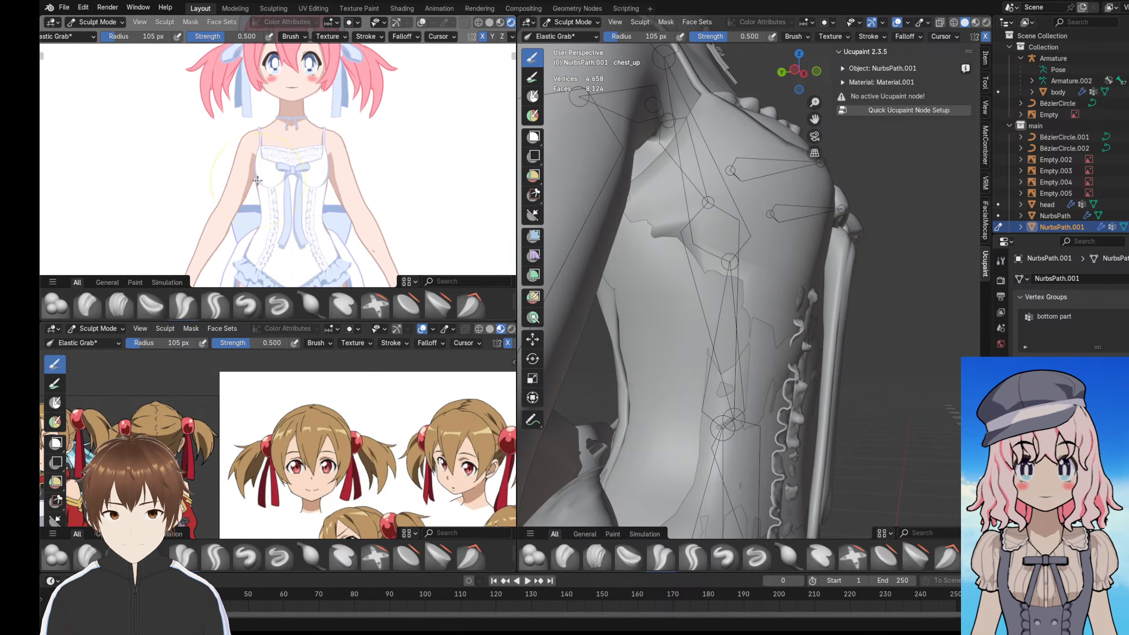
{"action": "scroll", "coordinate": [276, 177], "scroll_direction": "up", "scroll_amount": 3}
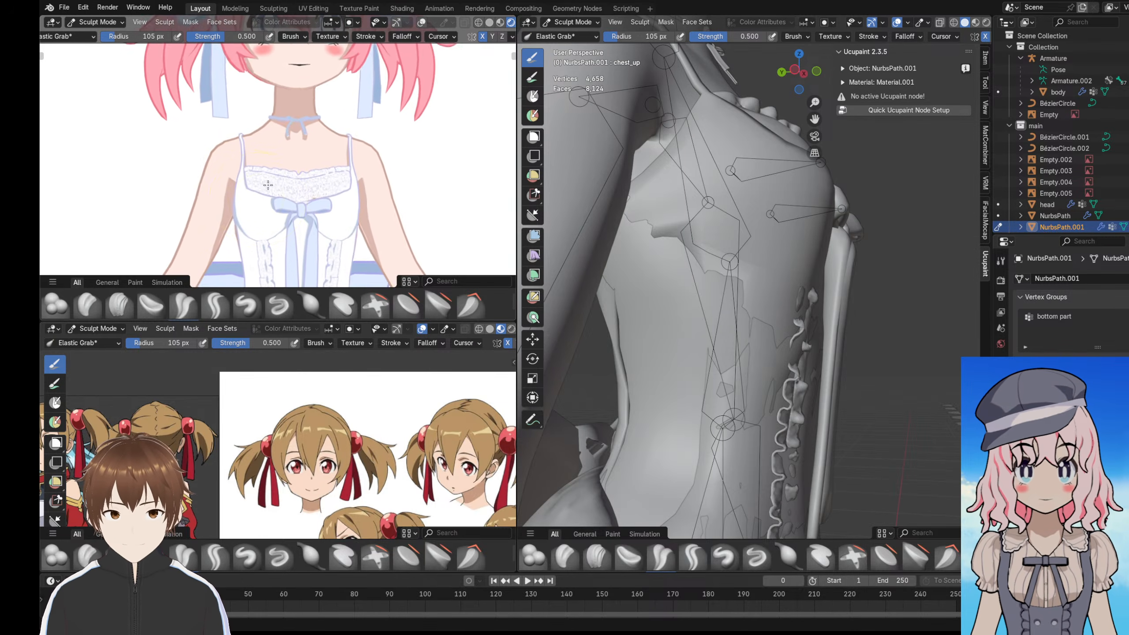
{"action": "scroll", "coordinate": [290, 181], "scroll_direction": "down", "scroll_amount": 3}
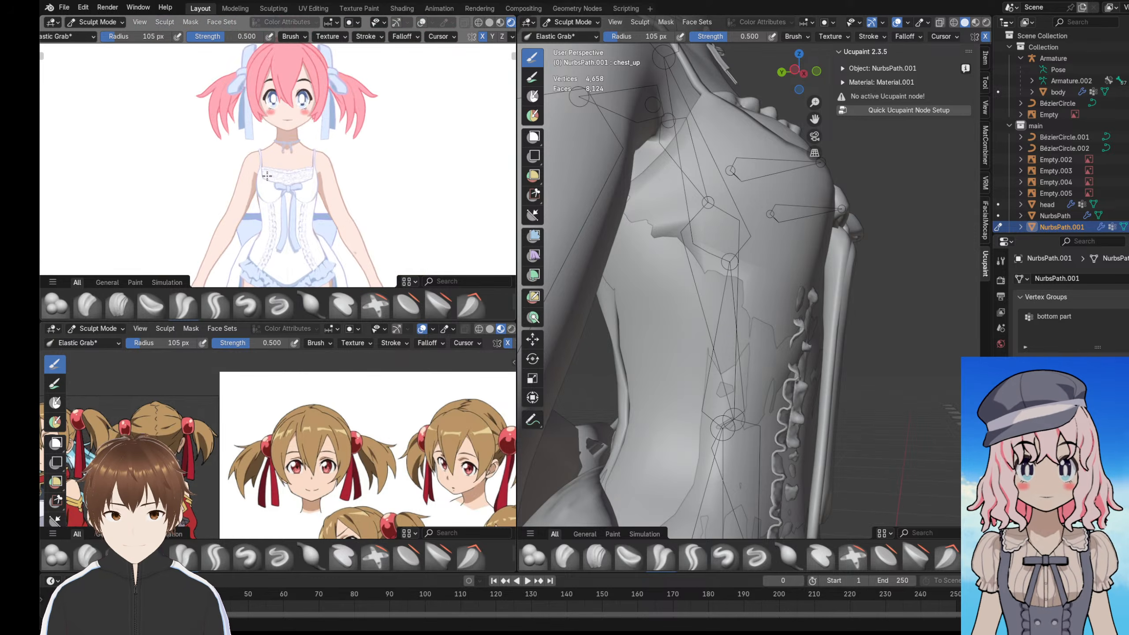
{"action": "middle_click_drag", "start_coordinate": [248, 192], "coordinate": [228, 164]}
{"action": "scroll", "coordinate": [259, 185], "scroll_direction": "down", "scroll_amount": 2}
{"action": "scroll", "coordinate": [228, 164], "scroll_direction": "down", "scroll_amount": 2}
{"action": "scroll", "coordinate": [227, 164], "scroll_direction": "up", "scroll_amount": 5}
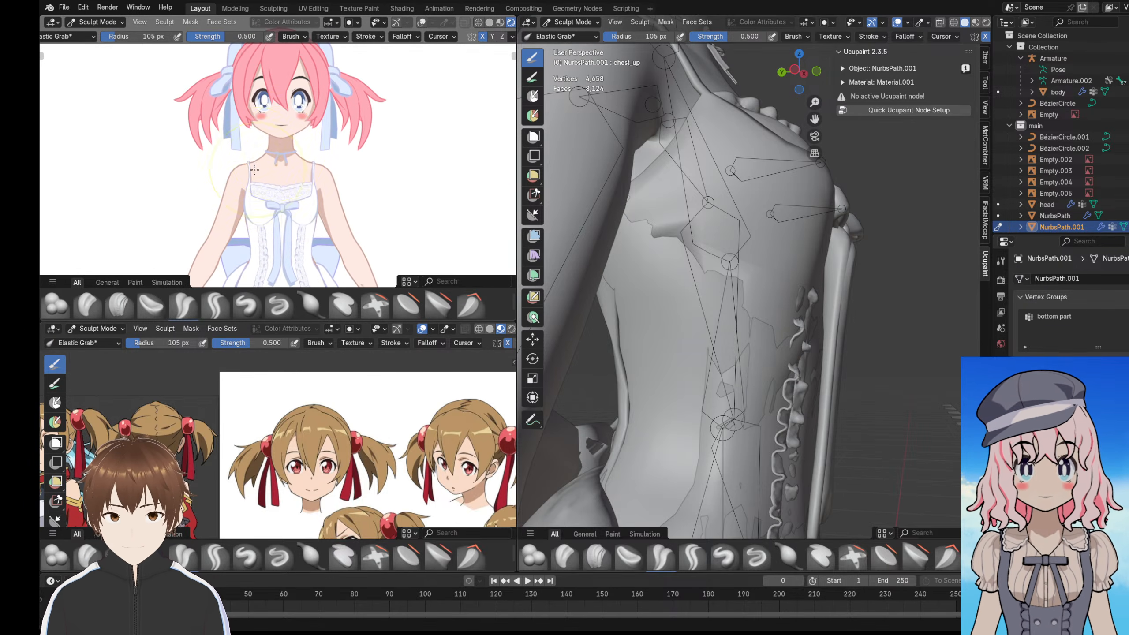
{"action": "scroll", "coordinate": [254, 169], "scroll_direction": "down", "scroll_amount": 2}
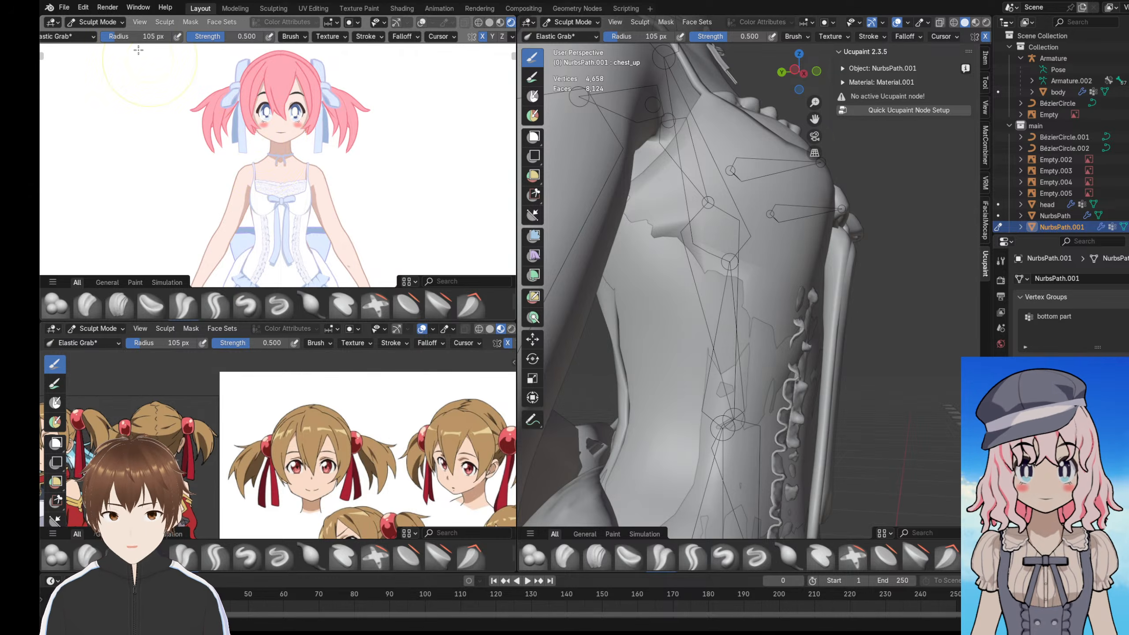
- Return to Object Mode with the character's head and body in view and collapse the main collection
{"action": "left_click", "coordinate": [578, 22]}
{"action": "left_click", "coordinate": [575, 35]}
{"action": "scroll", "coordinate": [784, 165], "scroll_direction": "down", "scroll_amount": 6}
{"action": "middle_click_drag", "start_coordinate": [783, 164], "coordinate": [795, 256], "text": "shift"}
{"action": "middle_click_drag", "start_coordinate": [841, 225], "coordinate": [812, 224]}
{"action": "scroll", "coordinate": [1047, 179], "scroll_direction": "down", "scroll_amount": 10}
{"action": "scroll", "coordinate": [1040, 179], "scroll_direction": "up", "scroll_amount": 10}
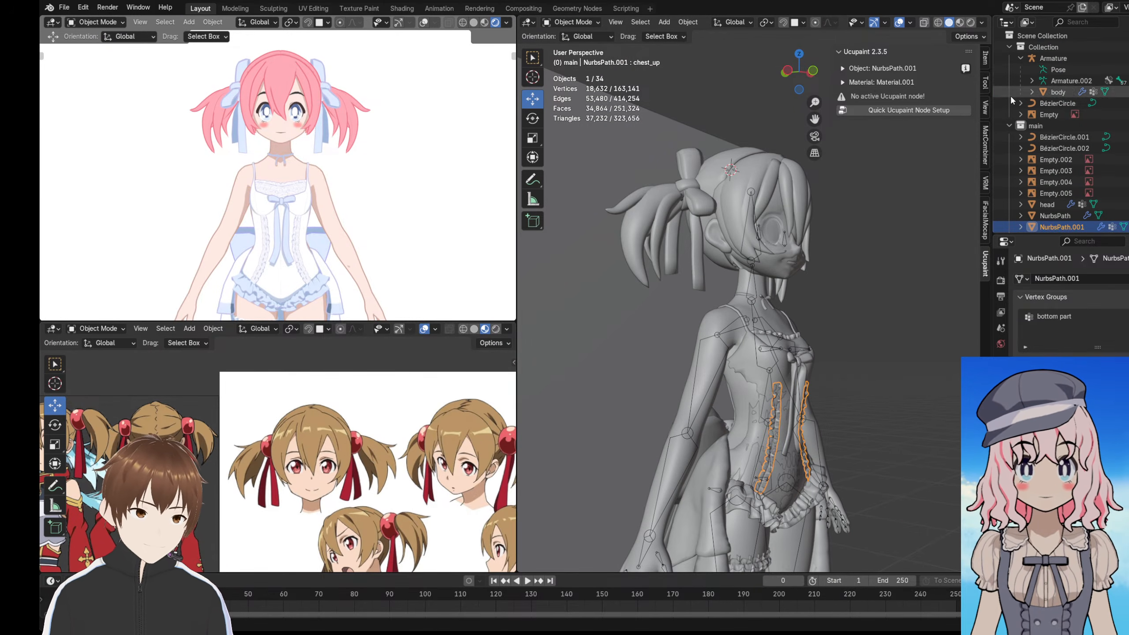
{"action": "left_click", "coordinate": [1011, 127]}
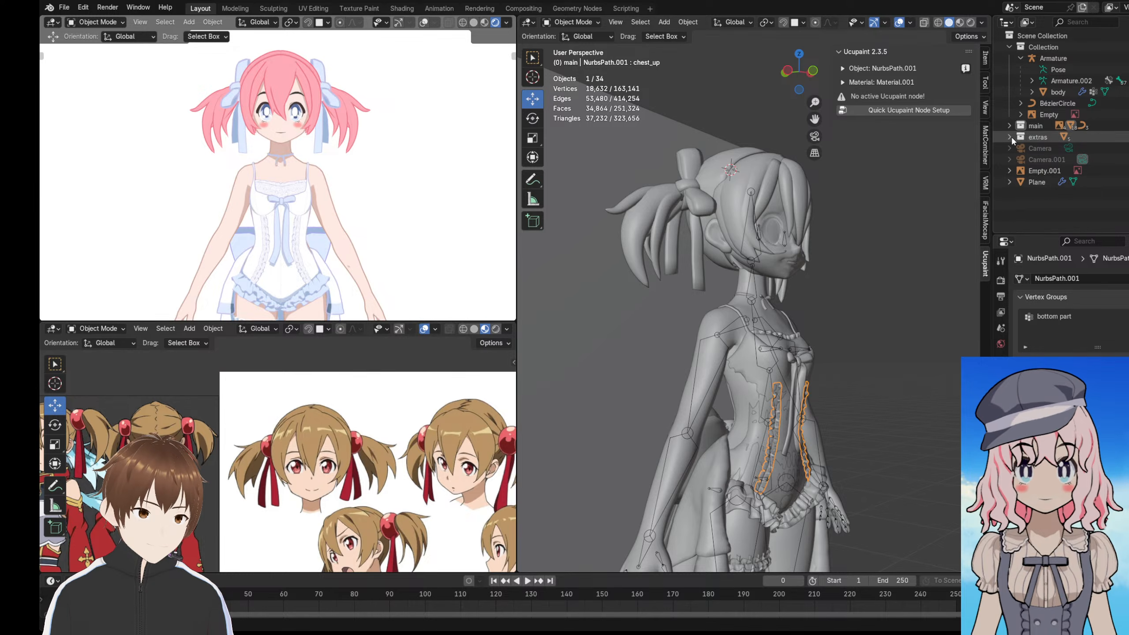
- Select all the head objects, including face, hair, pigtails and ribbons, leaving the armature and body out of the selection
{"action": "left_click", "coordinate": [764, 185]}
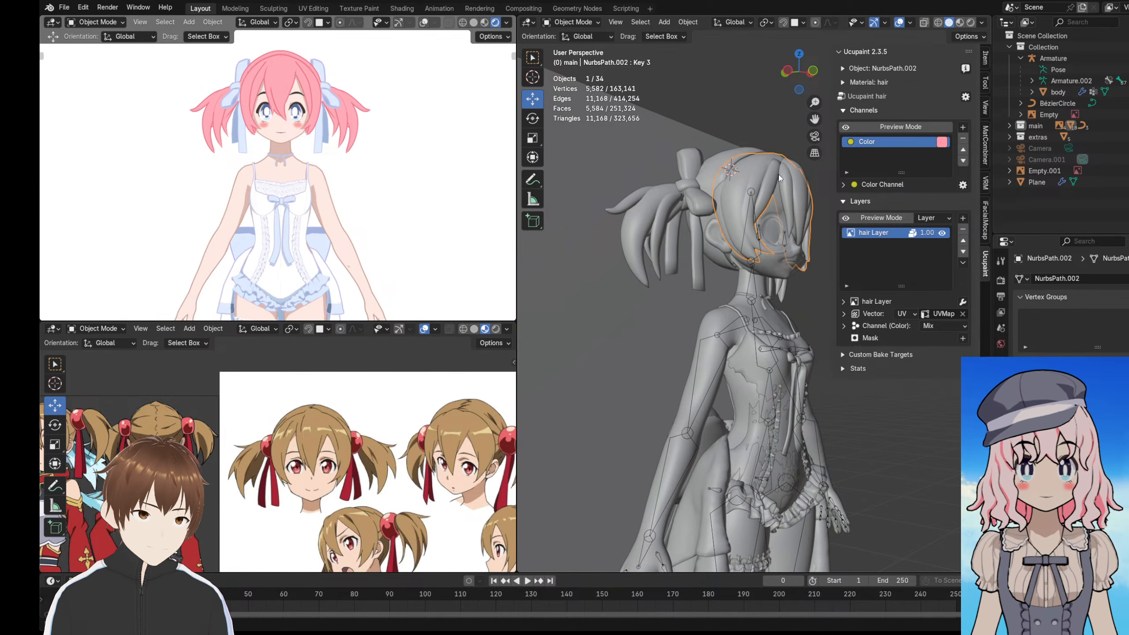
{"action": "middle_click_drag", "start_coordinate": [778, 175], "coordinate": [661, 149]}
{"action": "scroll", "coordinate": [656, 151], "scroll_direction": "down", "scroll_amount": 2}
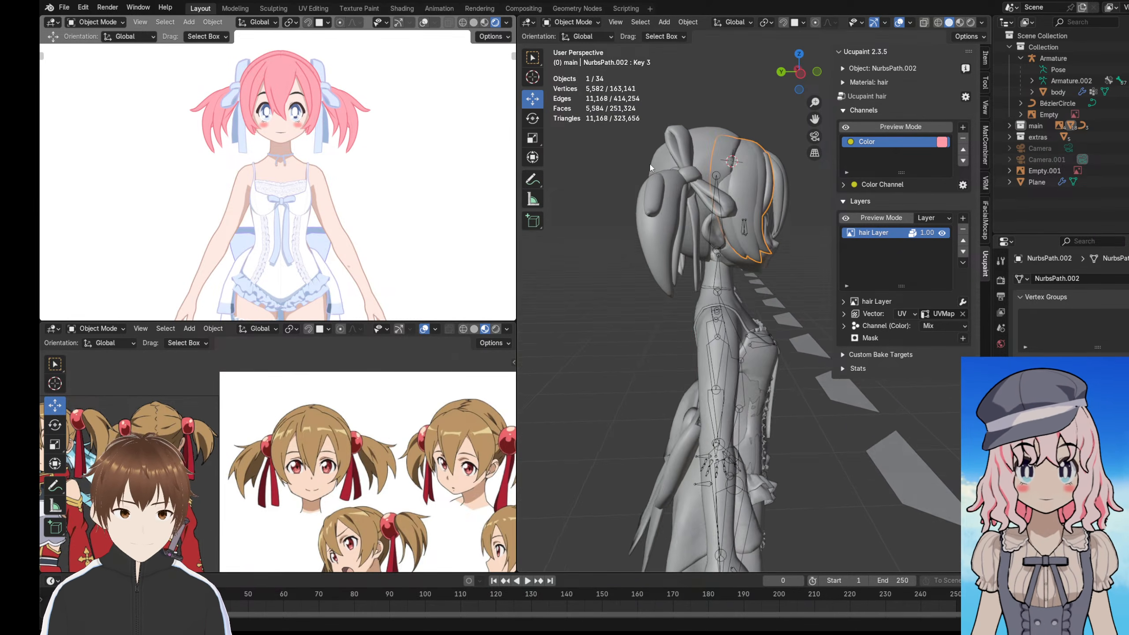
{"action": "left_click_drag", "start_coordinate": [637, 145], "coordinate": [801, 217]}
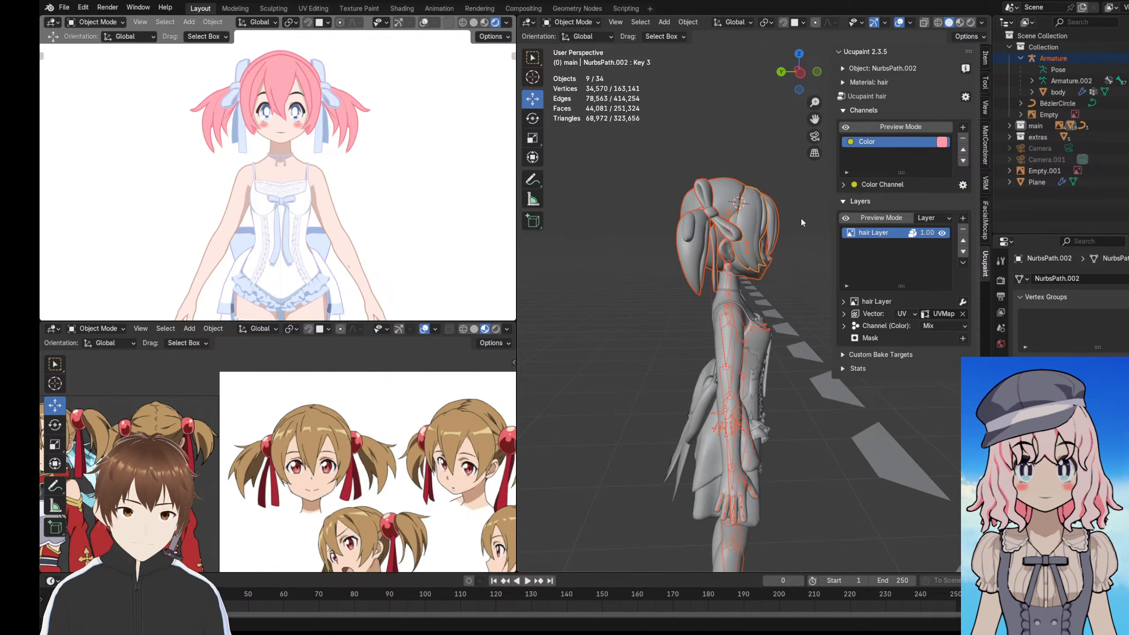
{"action": "middle_click_drag", "start_coordinate": [801, 217], "coordinate": [621, 232]}
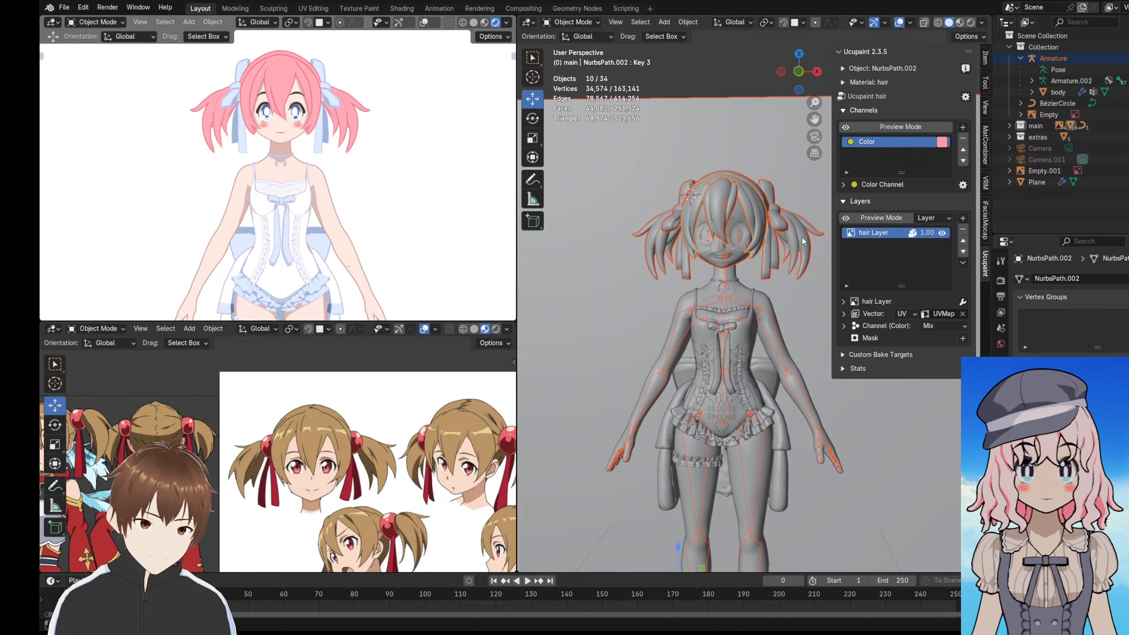
{"action": "left_click_drag", "start_coordinate": [645, 294], "coordinate": [744, 358], "text": "ctrl"}
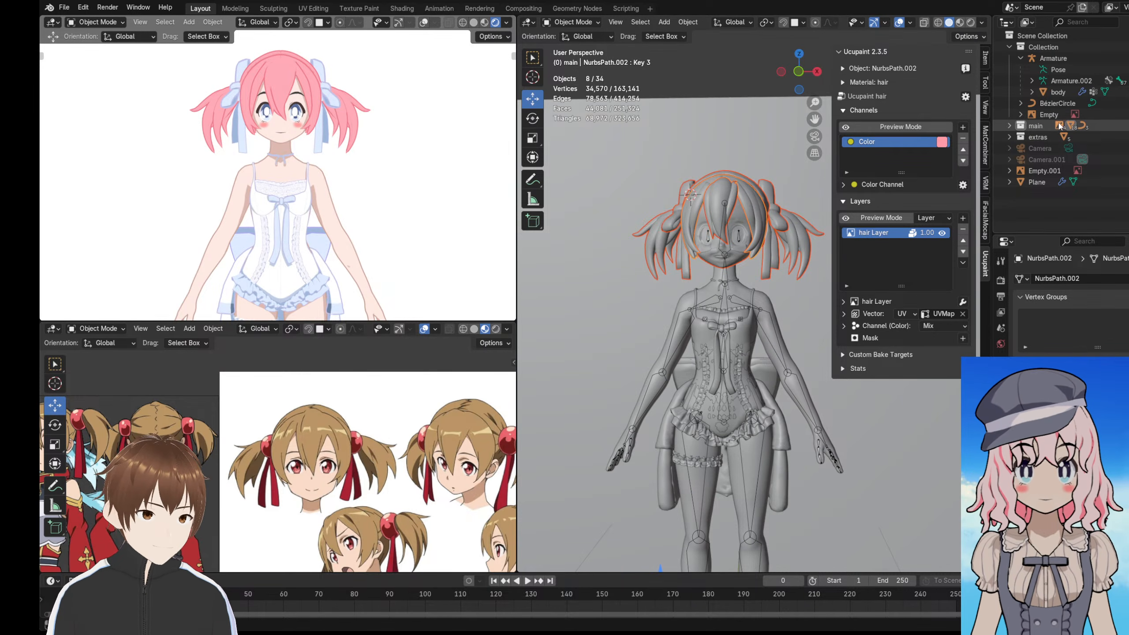
- Look through the objects in the main collection to check which head parts are selected
{"action": "left_click", "coordinate": [1010, 129]}
{"action": "scroll", "coordinate": [1037, 150], "scroll_direction": "down", "scroll_amount": 5}
{"action": "scroll", "coordinate": [1048, 156], "scroll_direction": "up", "scroll_amount": 5}
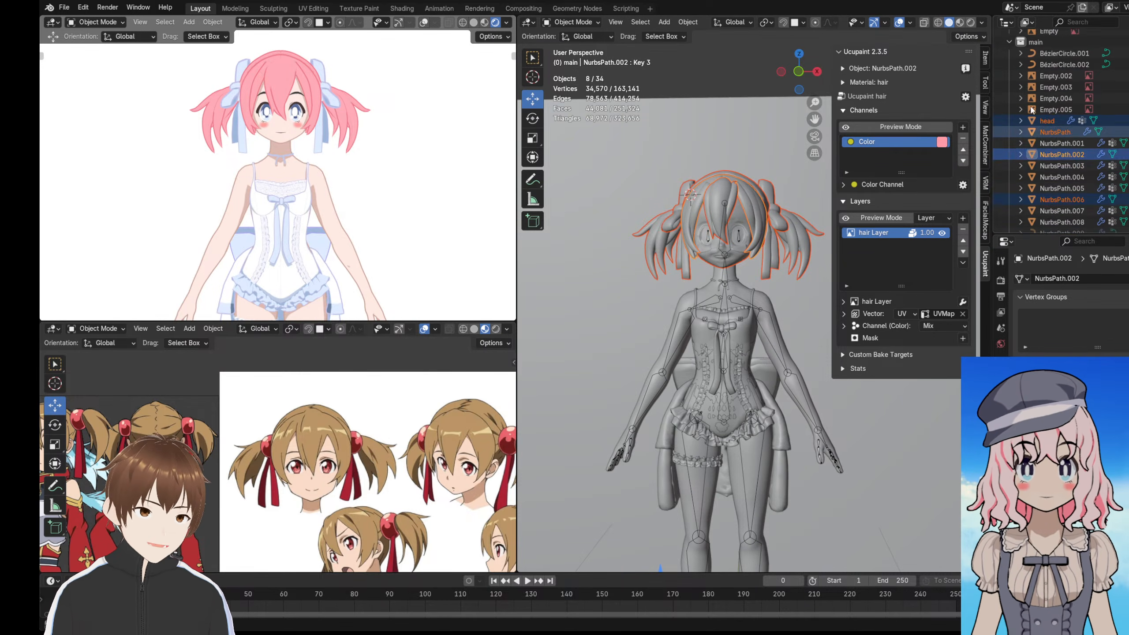
{"action": "left_click", "coordinate": [1010, 125]}
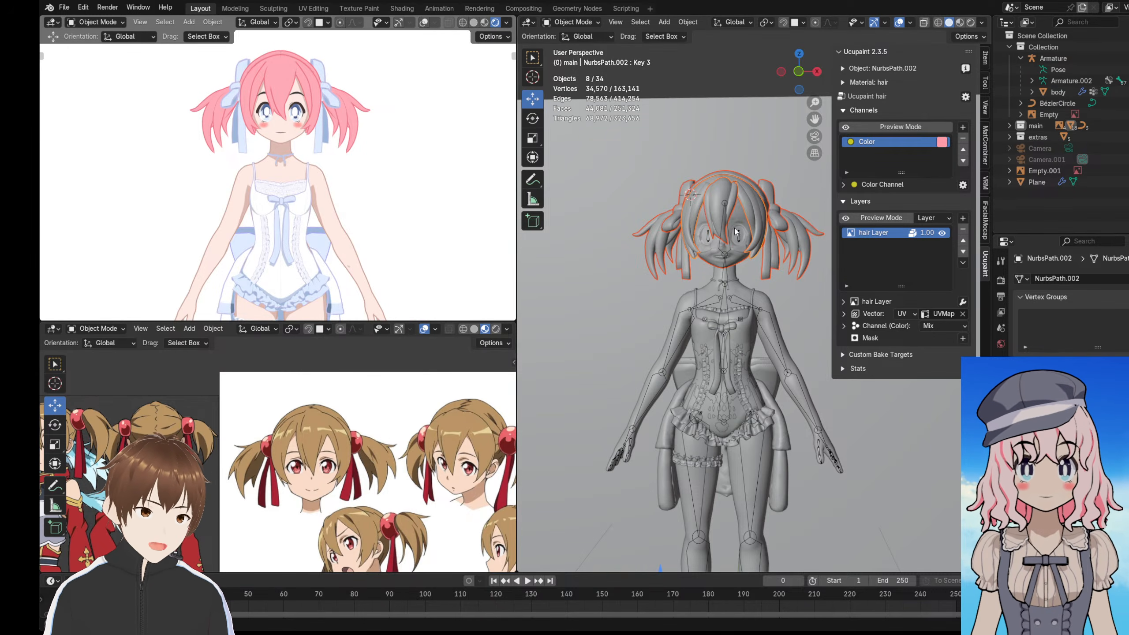
- Create a new collection, move the selected head objects from main into it, and name it head
{"action": "scroll", "coordinate": [755, 254], "scroll_direction": "up", "scroll_amount": 5}
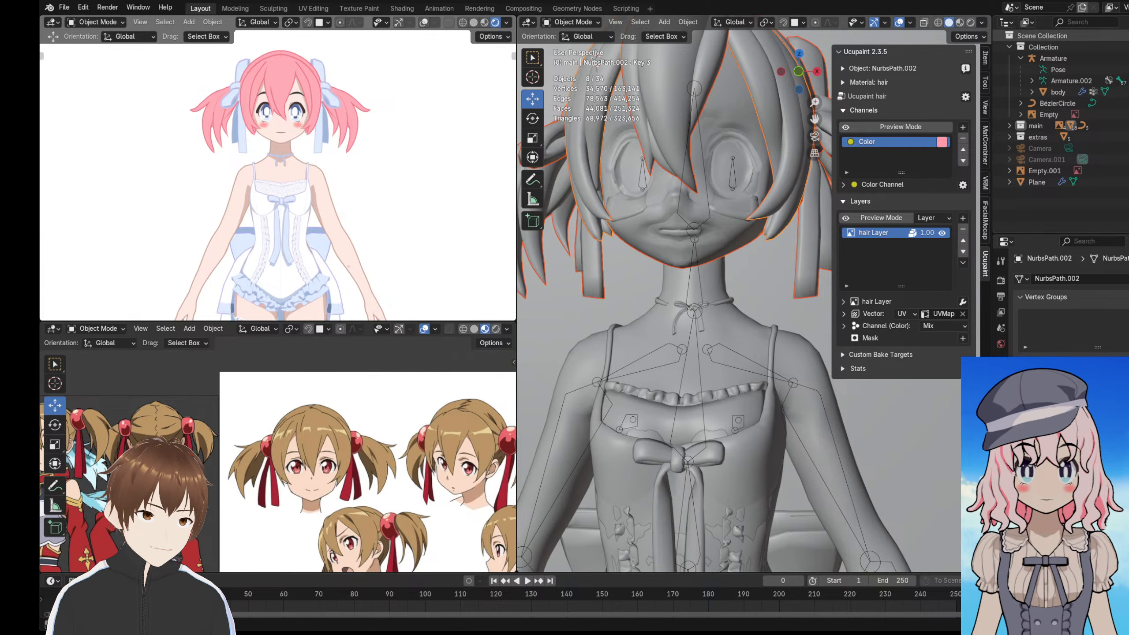
{"action": "left_click", "coordinate": [1126, 22]}
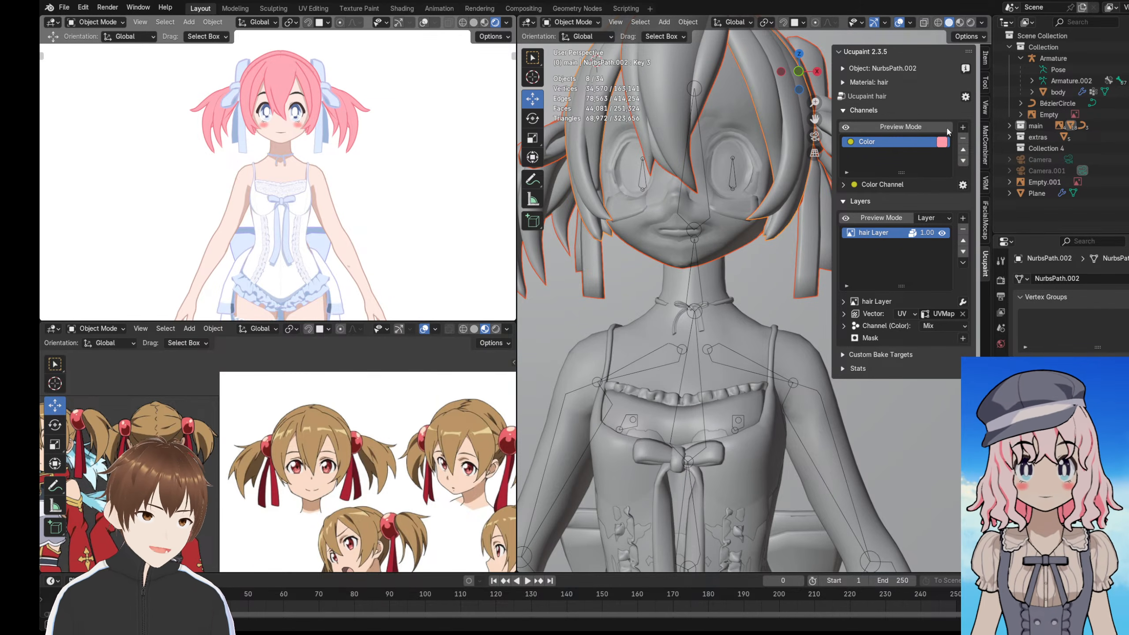
{"action": "left_click", "coordinate": [1009, 126]}
{"action": "scroll", "coordinate": [1056, 162], "scroll_direction": "down", "scroll_amount": 6}
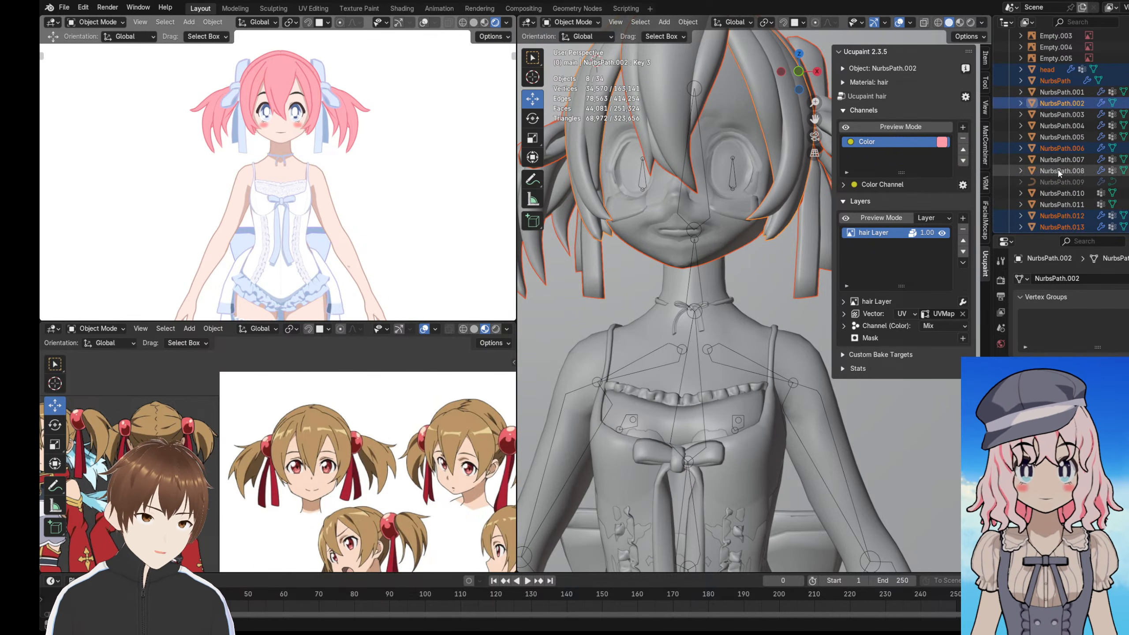
{"action": "scroll", "coordinate": [1047, 120], "scroll_direction": "down", "scroll_amount": 3}
{"action": "left_click_drag", "start_coordinate": [1049, 83], "coordinate": [1048, 177]}
{"action": "type", "text": "head"}
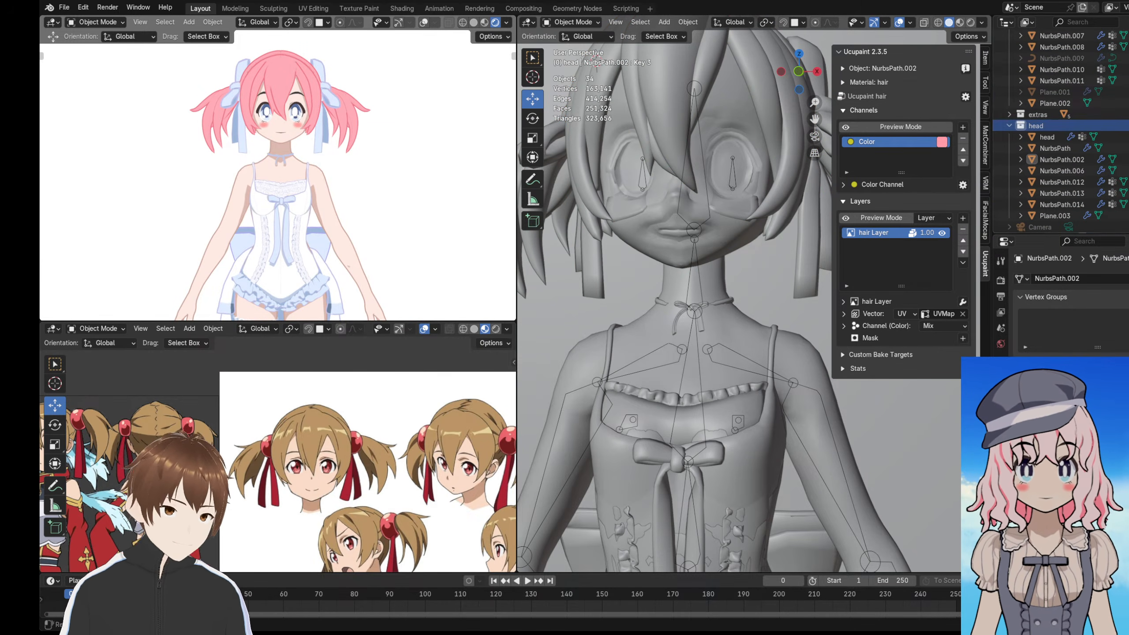
{"action": "key", "text": "Return"}
- Hide and show the head collection to test its contents, and select all of its objects
{"action": "left_click", "coordinate": [1128, 125]}
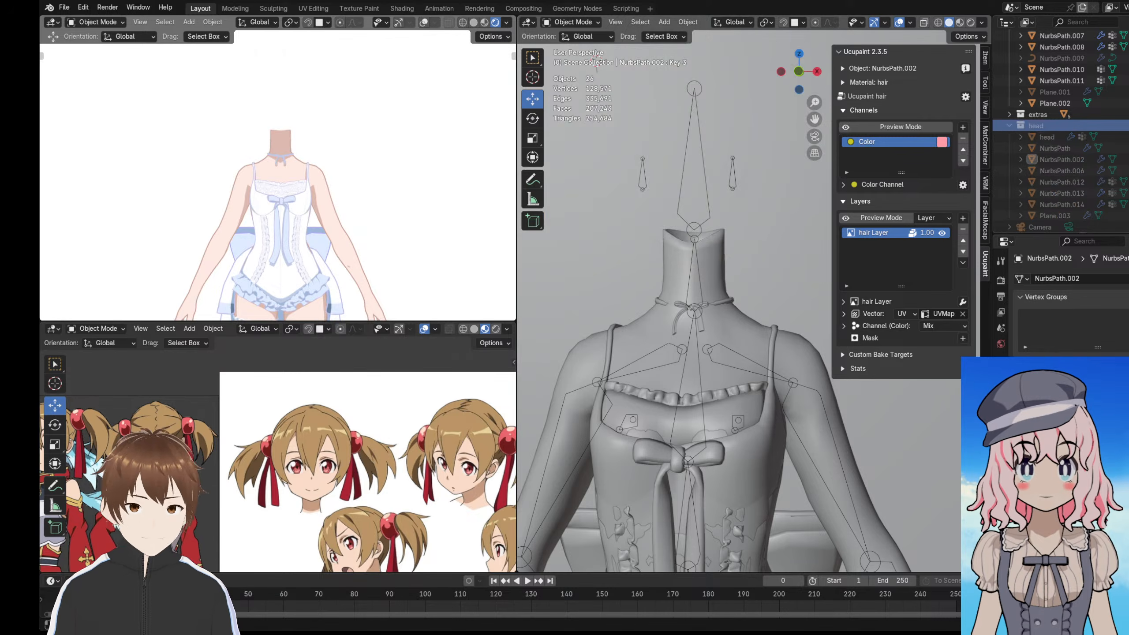
{"action": "left_click", "coordinate": [1128, 126]}
{"action": "scroll", "coordinate": [682, 216], "scroll_direction": "down", "scroll_amount": 3}
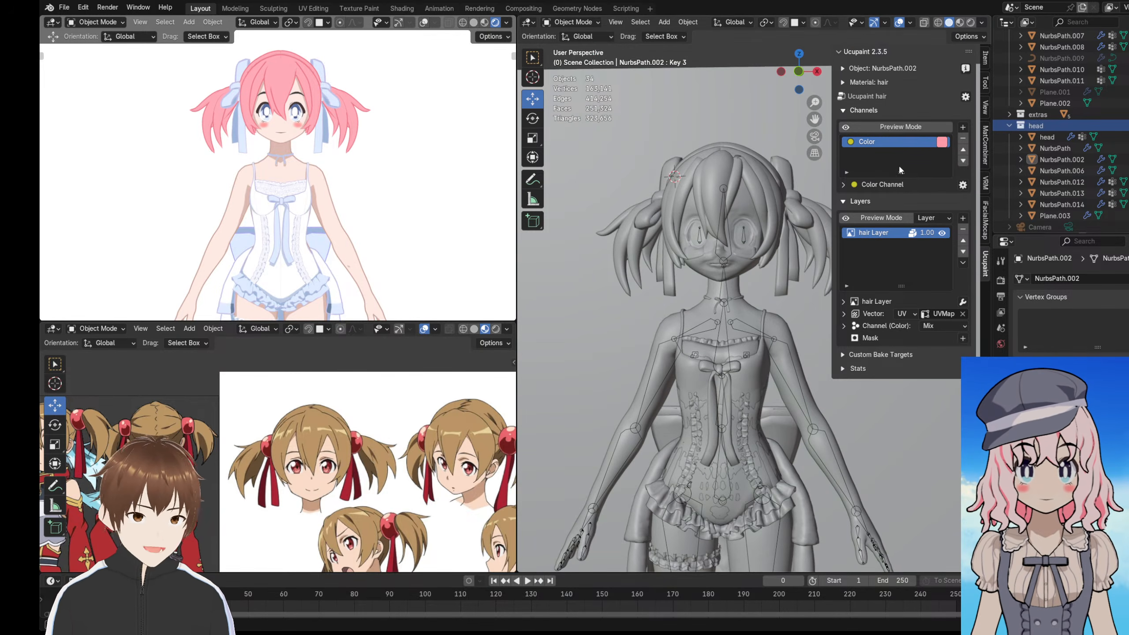
{"action": "right_click", "coordinate": [1047, 126]}
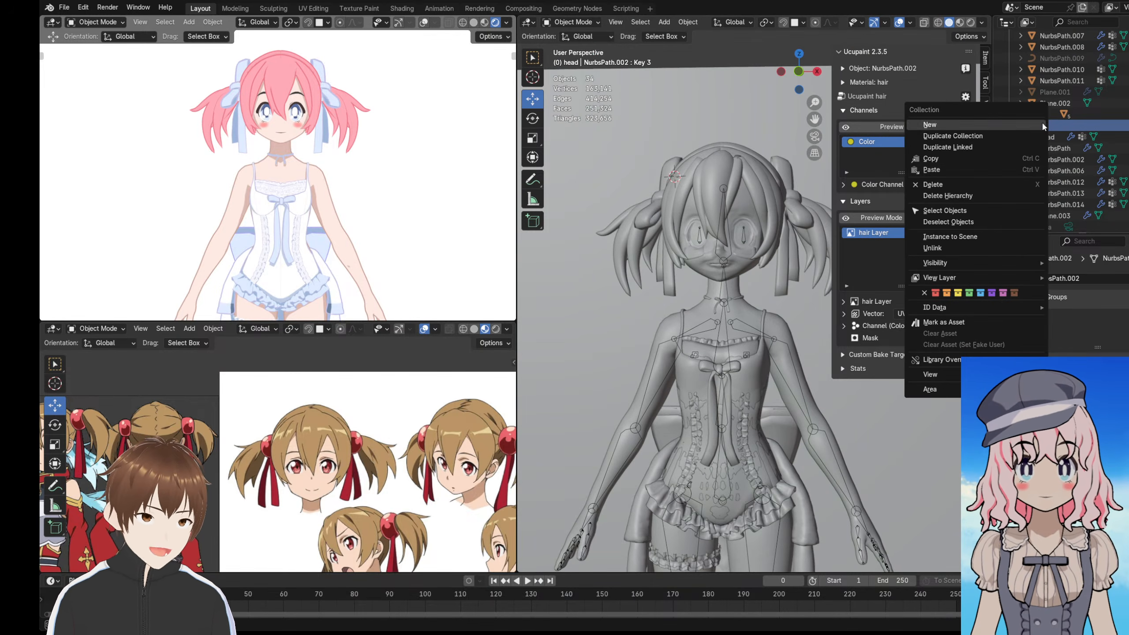
{"action": "left_click", "coordinate": [939, 211]}
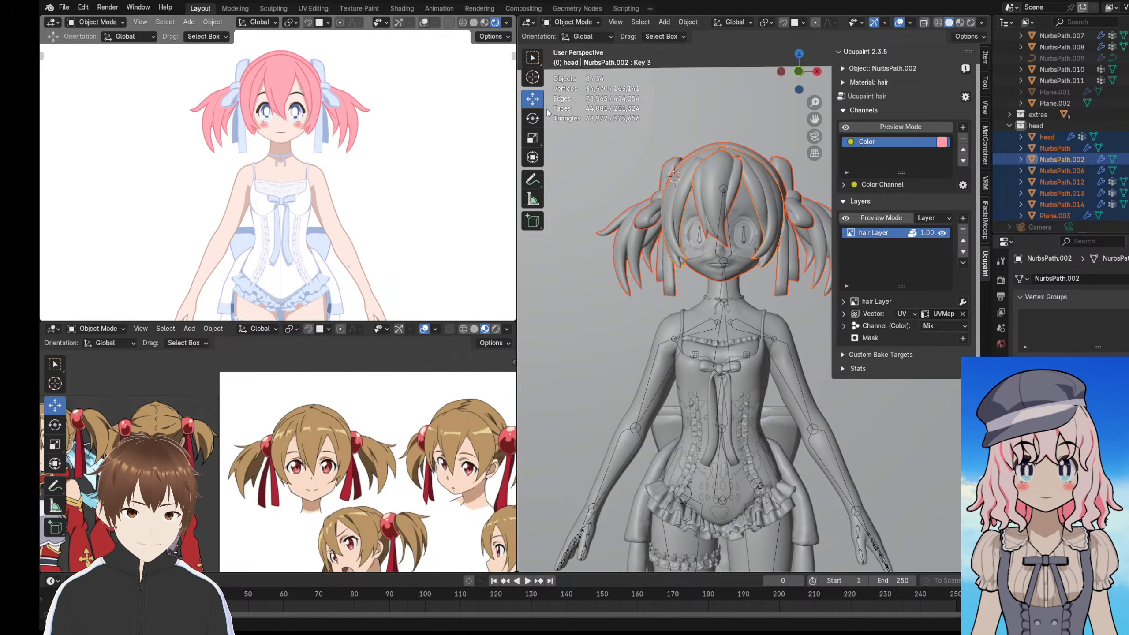
- Try lowering the head objects by about 0.0146 m along the Z axis and undo the move
{"action": "scroll", "coordinate": [583, 125], "scroll_direction": "down", "scroll_amount": 2}
{"action": "middle_click_drag", "start_coordinate": [610, 138], "coordinate": [620, 138]}
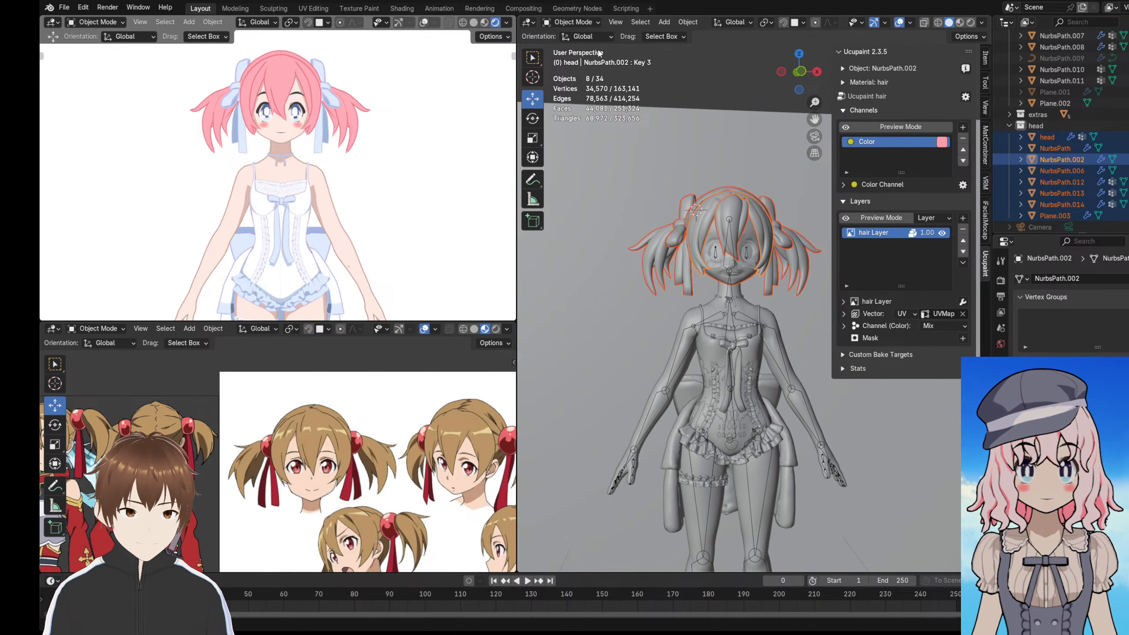
{"action": "scroll", "coordinate": [669, 350], "scroll_direction": "down", "scroll_amount": 3}
{"action": "left_click_drag", "start_coordinate": [671, 421], "coordinate": [655, 422]}
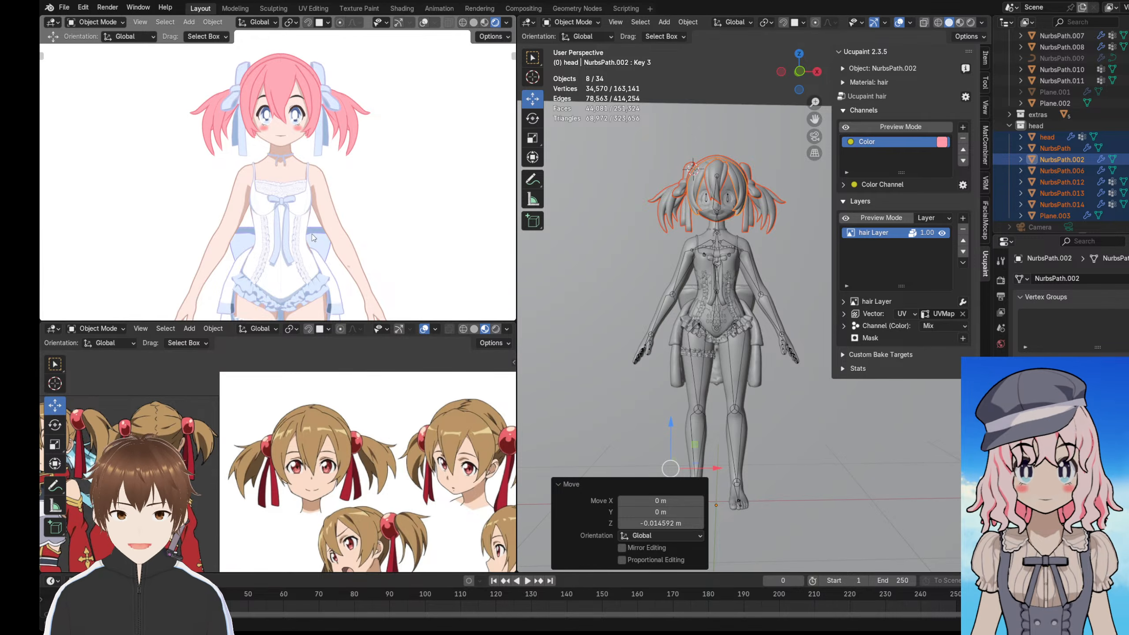
{"action": "middle_click_drag", "start_coordinate": [313, 238], "coordinate": [329, 254]}
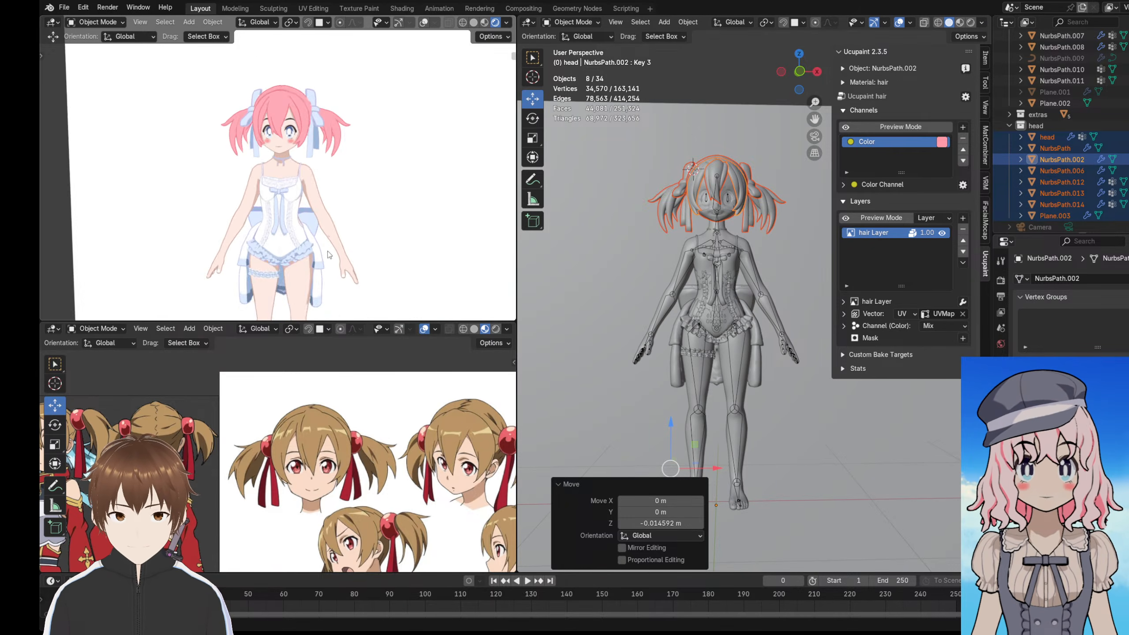
{"action": "scroll", "coordinate": [333, 252], "scroll_direction": "up", "scroll_amount": 2}
{"action": "key", "text": "ctrl+z"}
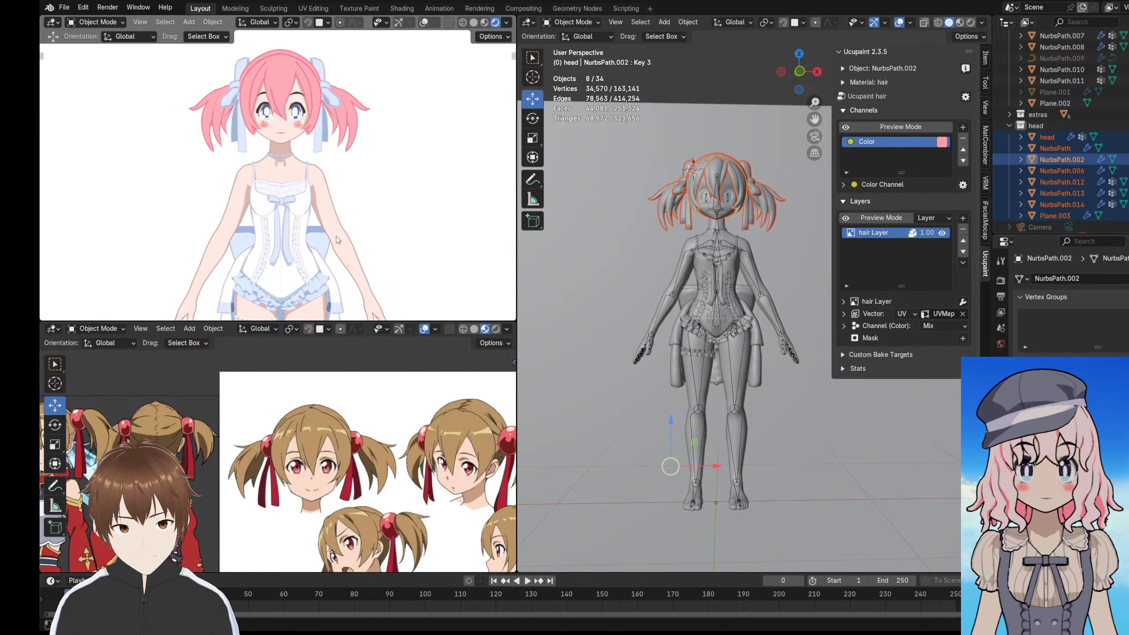
- Compare the head's height and proportions with the body from the front in the rendered view
{"action": "mouse_move", "coordinate": [333, 217]}
{"action": "middle_mouse_down"}
{"action": "mouse_move", "coordinate": [207, 214]}
{"action": "mouse_move", "coordinate": [319, 219]}
{"action": "middle_mouse_up"}
{"action": "scroll", "coordinate": [319, 218], "scroll_direction": "down", "scroll_amount": 2}
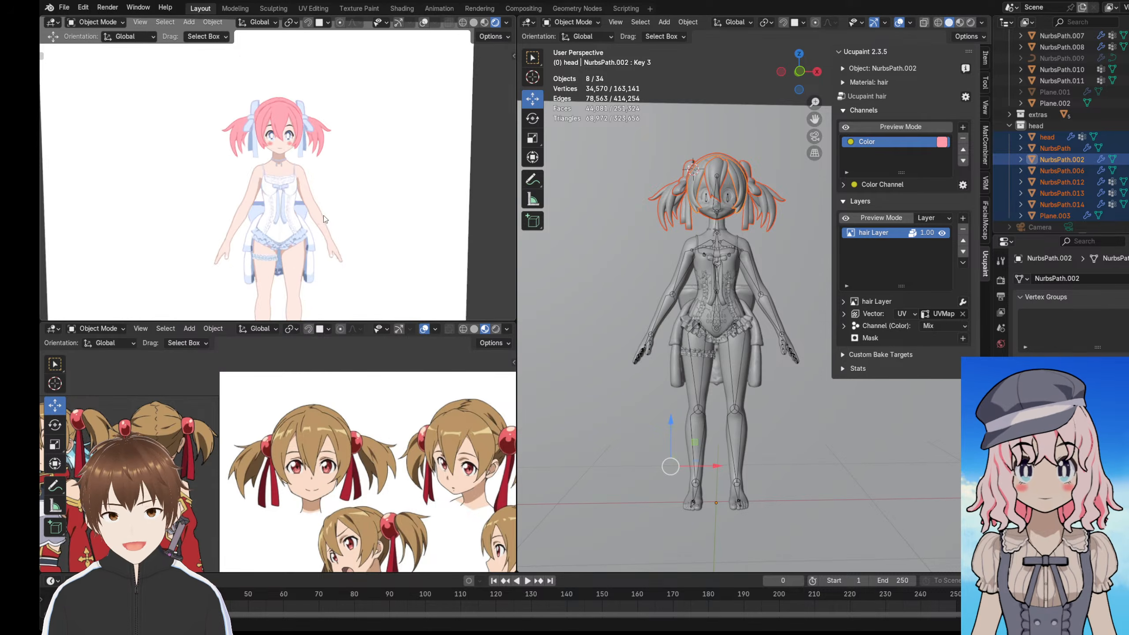
{"action": "scroll", "coordinate": [323, 216], "scroll_direction": "up", "scroll_amount": 1}
{"action": "scroll", "coordinate": [679, 420], "scroll_direction": "up", "scroll_amount": 1}
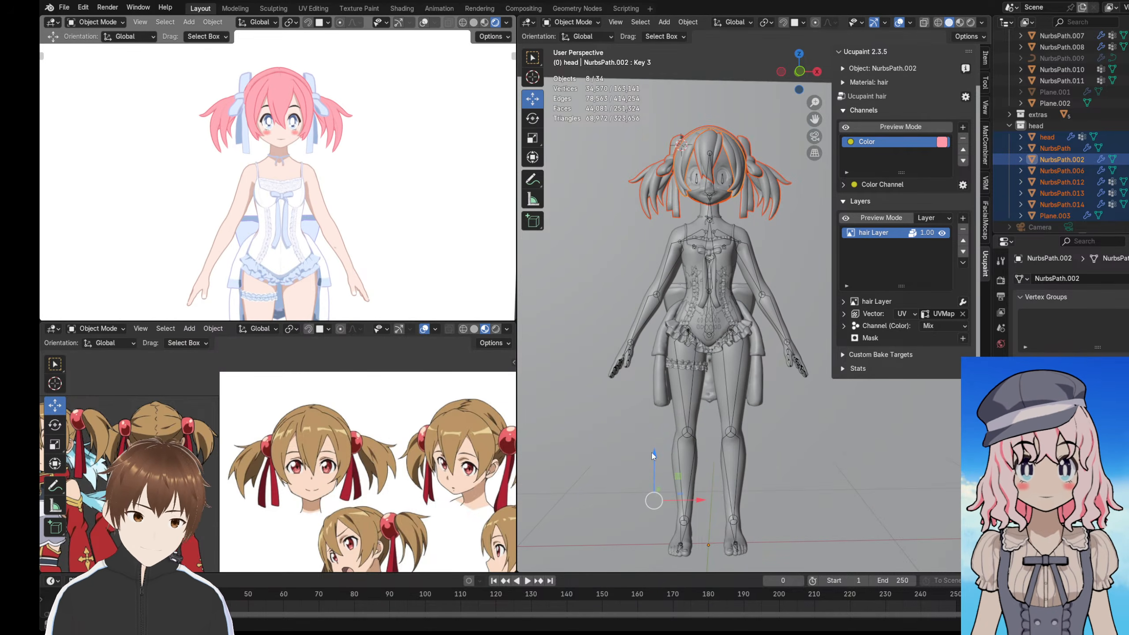
- Lower the selected head objects by about 0.0091 m along the Z axis and save the file
{"action": "left_click_drag", "start_coordinate": [654, 463], "coordinate": [655, 486]}
{"action": "middle_click_drag", "start_coordinate": [321, 206], "coordinate": [269, 215]}
{"action": "scroll", "coordinate": [316, 219], "scroll_direction": "up", "scroll_amount": 6}
{"action": "scroll", "coordinate": [302, 220], "scroll_direction": "down", "scroll_amount": 2}
{"action": "scroll", "coordinate": [298, 222], "scroll_direction": "up", "scroll_amount": 1}
{"action": "scroll", "coordinate": [256, 221], "scroll_direction": "down", "scroll_amount": 1}
{"action": "scroll", "coordinate": [256, 220], "scroll_direction": "up", "scroll_amount": 1}
{"action": "scroll", "coordinate": [270, 216], "scroll_direction": "down", "scroll_amount": 1}
{"action": "scroll", "coordinate": [270, 215], "scroll_direction": "up", "scroll_amount": 1}
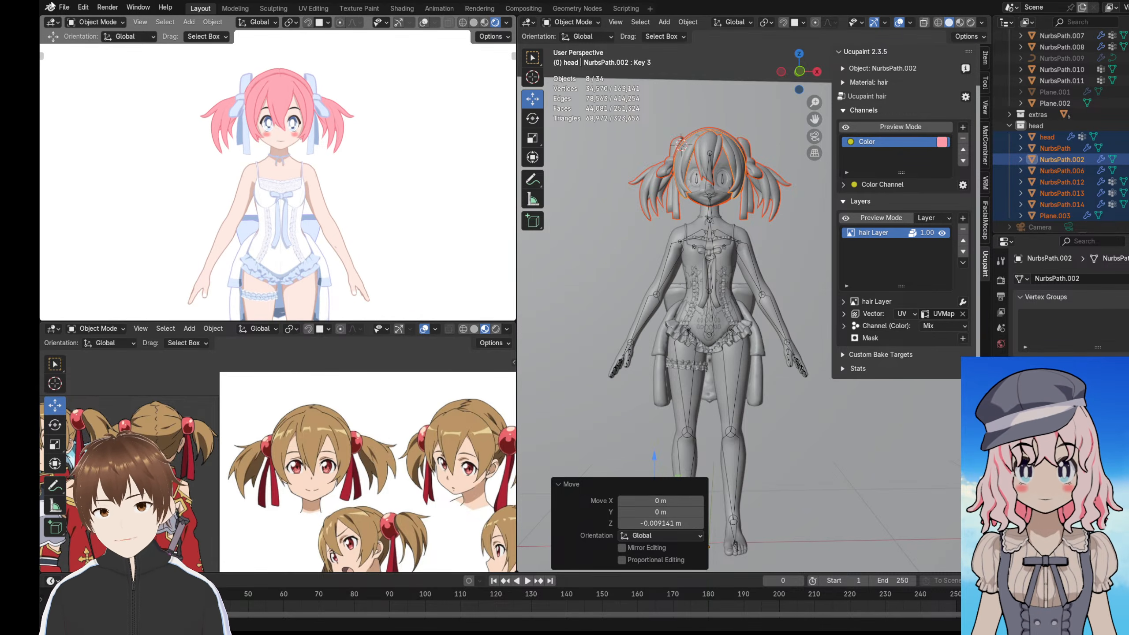
{"action": "left_click", "coordinate": [63, 7]}
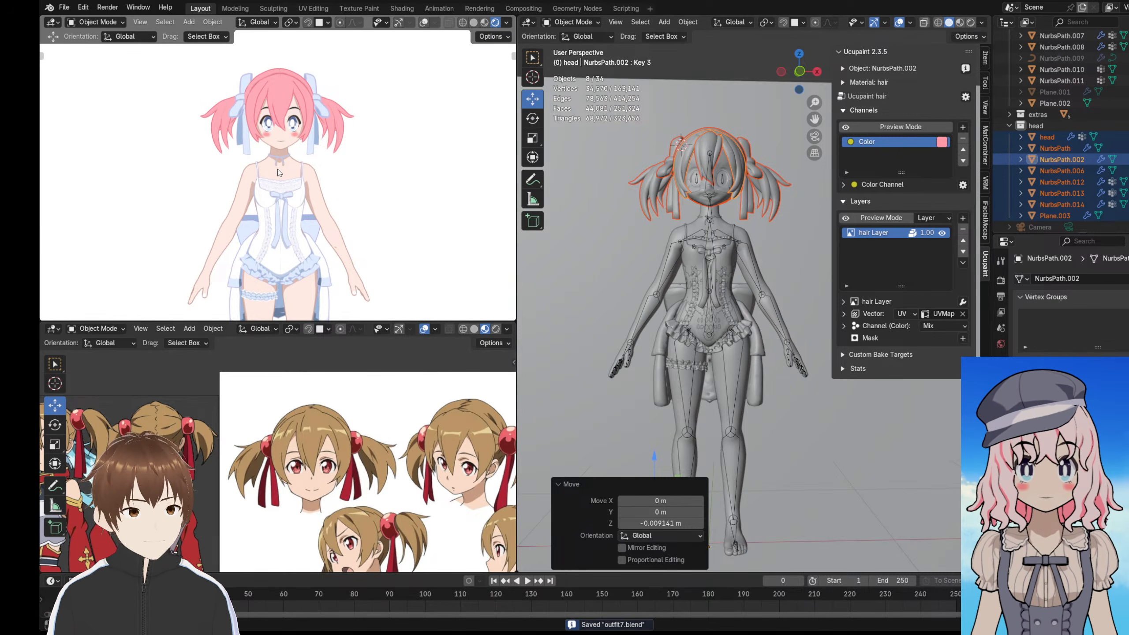
- Inspect the lowered head from the front and at an angle in the rendered view, and compare it with the reference artwork
{"action": "middle_click_drag", "start_coordinate": [239, 166], "coordinate": [189, 177], "text": "shift"}
{"action": "scroll", "coordinate": [240, 200], "scroll_direction": "up", "scroll_amount": 5}
{"action": "scroll", "coordinate": [258, 178], "scroll_direction": "down", "scroll_amount": 5}
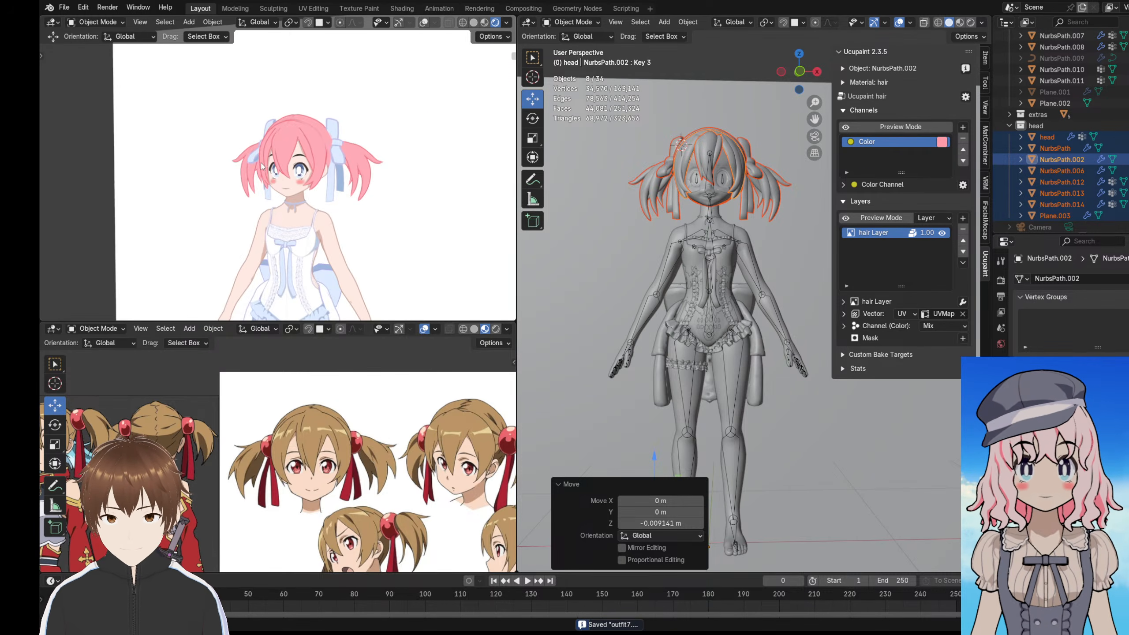
{"action": "scroll", "coordinate": [263, 167], "scroll_direction": "up", "scroll_amount": 3}
{"action": "scroll", "coordinate": [705, 58], "scroll_direction": "up", "scroll_amount": 3}
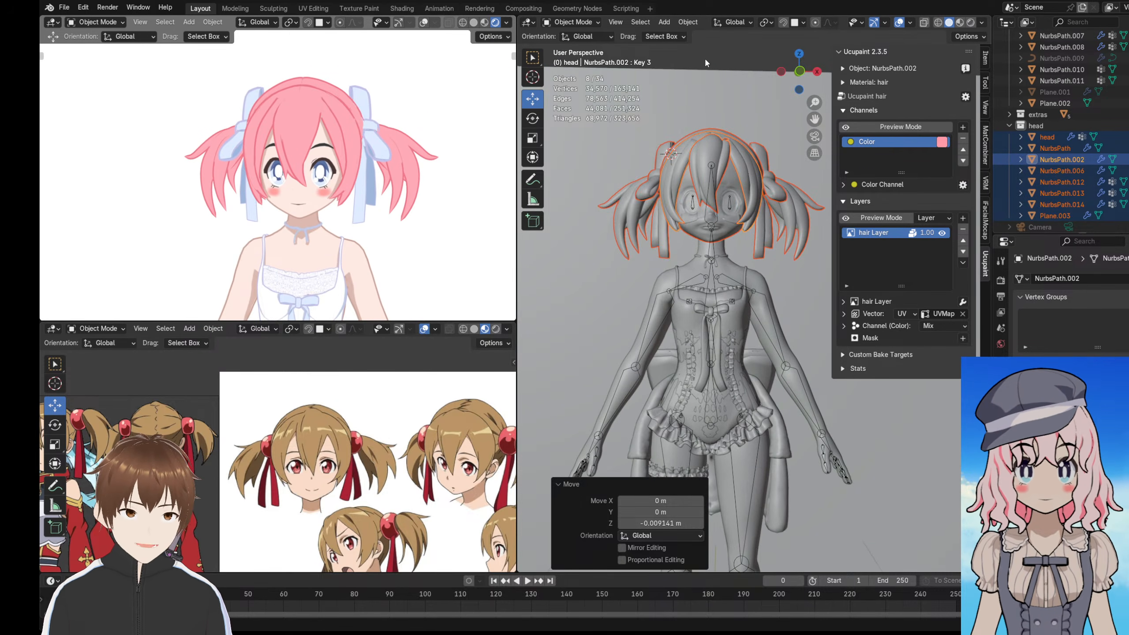
{"action": "scroll", "coordinate": [305, 432], "scroll_direction": "up", "scroll_amount": 5}
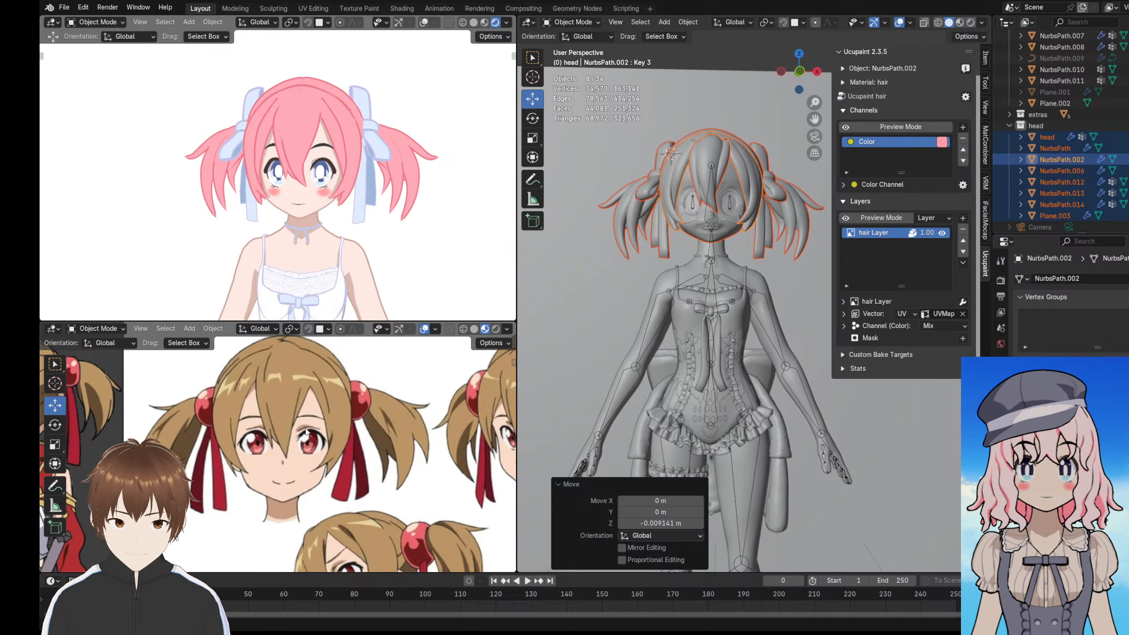
{"action": "left_click", "coordinate": [670, 54]}
{"action": "left_click", "coordinate": [571, 22]}
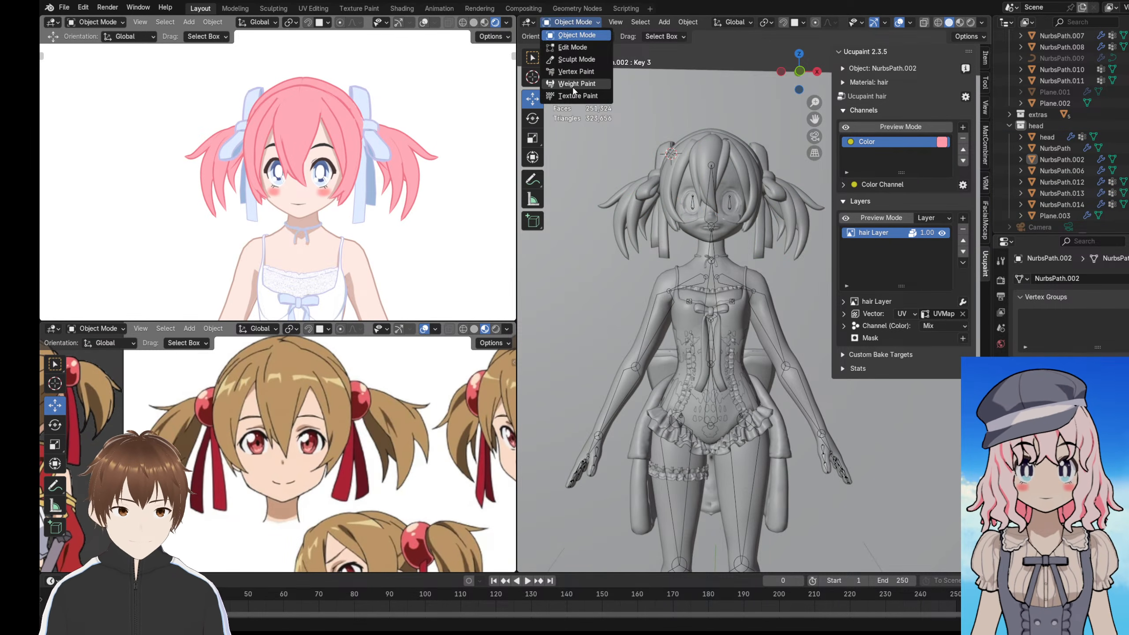
{"action": "left_click", "coordinate": [575, 95]}
{"action": "scroll", "coordinate": [611, 224], "scroll_direction": "up", "scroll_amount": 5}
{"action": "left_click", "coordinate": [571, 21]}
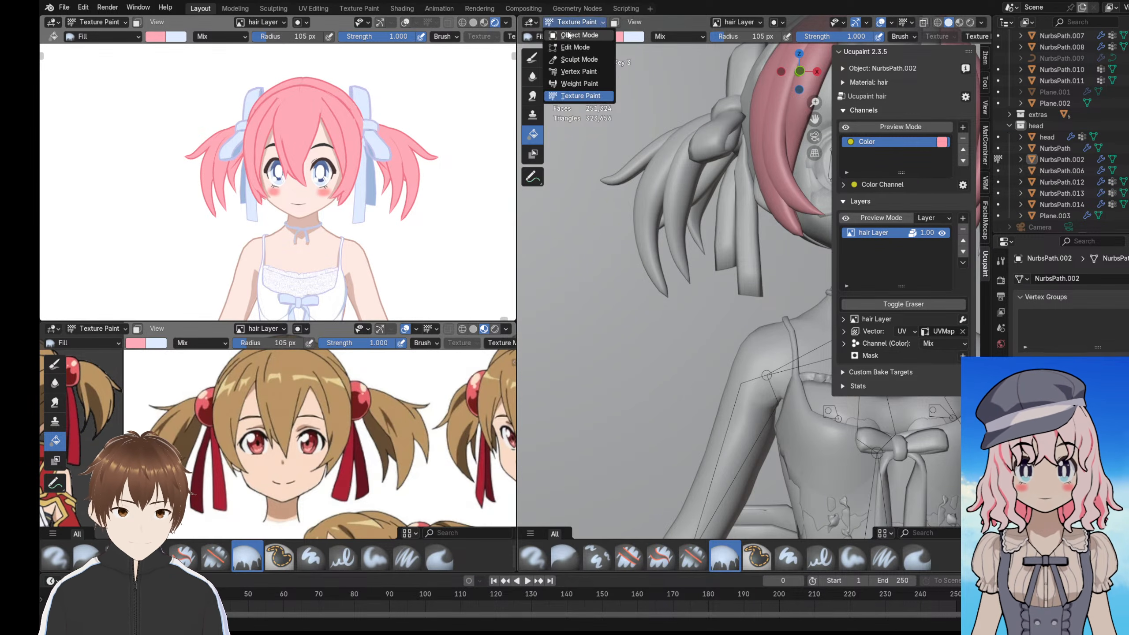
{"action": "left_click", "coordinate": [574, 35]}
- Select the pigtail hair and study how the reference sheet draws the hair in its front, three-quarter and side head views
{"action": "left_click", "coordinate": [677, 202]}
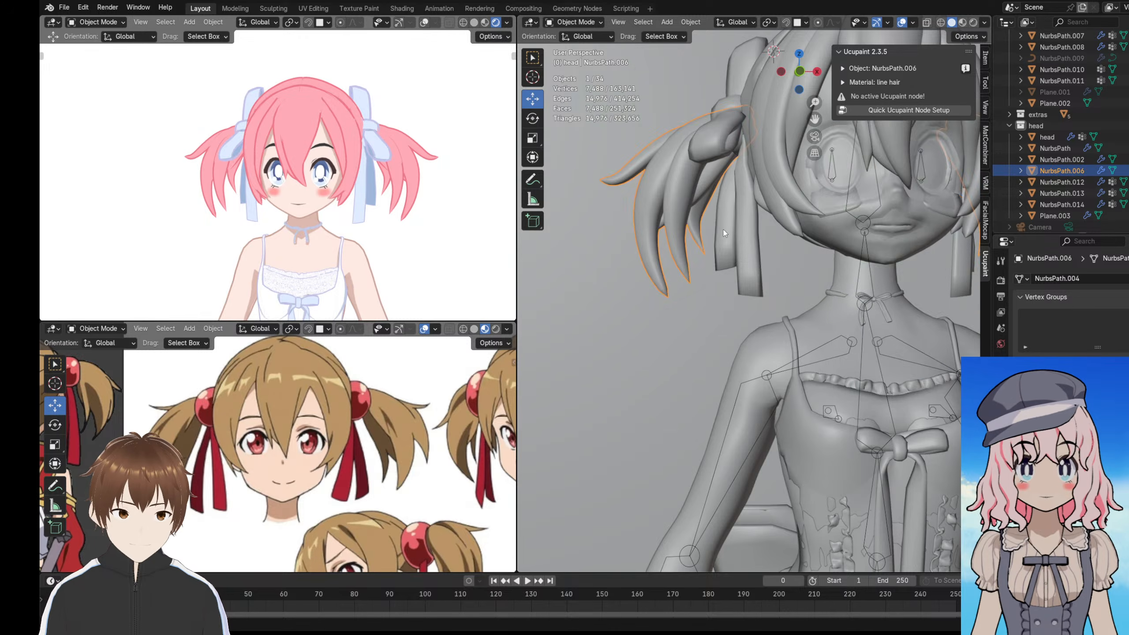
{"action": "key", "text": "KP_Decimal"}
{"action": "scroll", "coordinate": [284, 426], "scroll_direction": "up", "scroll_amount": 3}
{"action": "scroll", "coordinate": [304, 429], "scroll_direction": "up", "scroll_amount": 2}
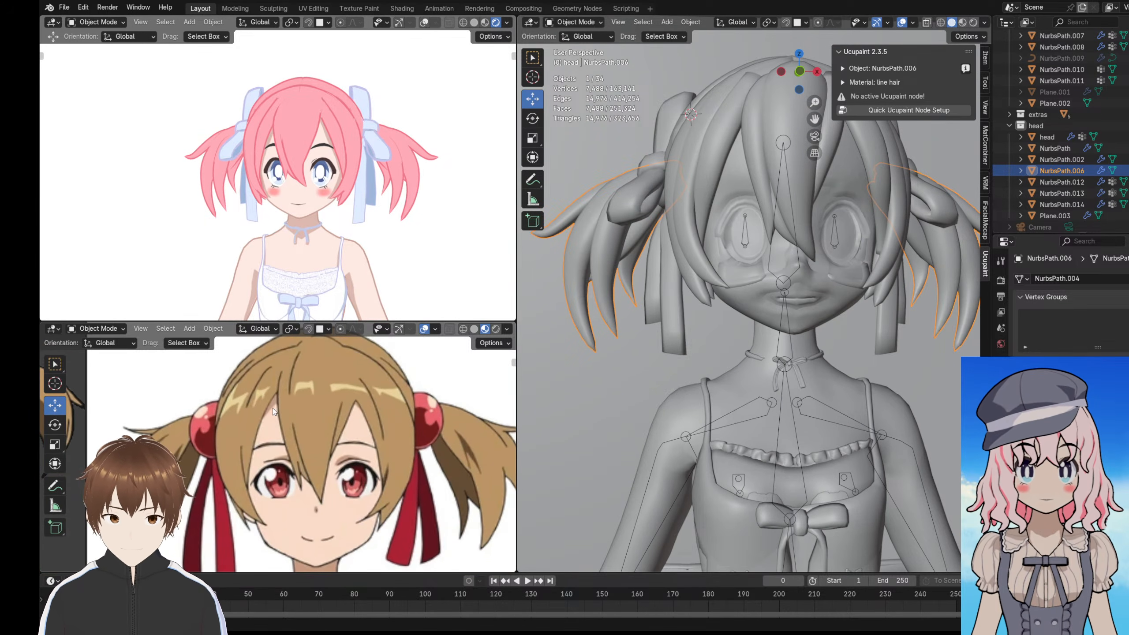
{"action": "scroll", "coordinate": [289, 406], "scroll_direction": "down", "scroll_amount": 1}
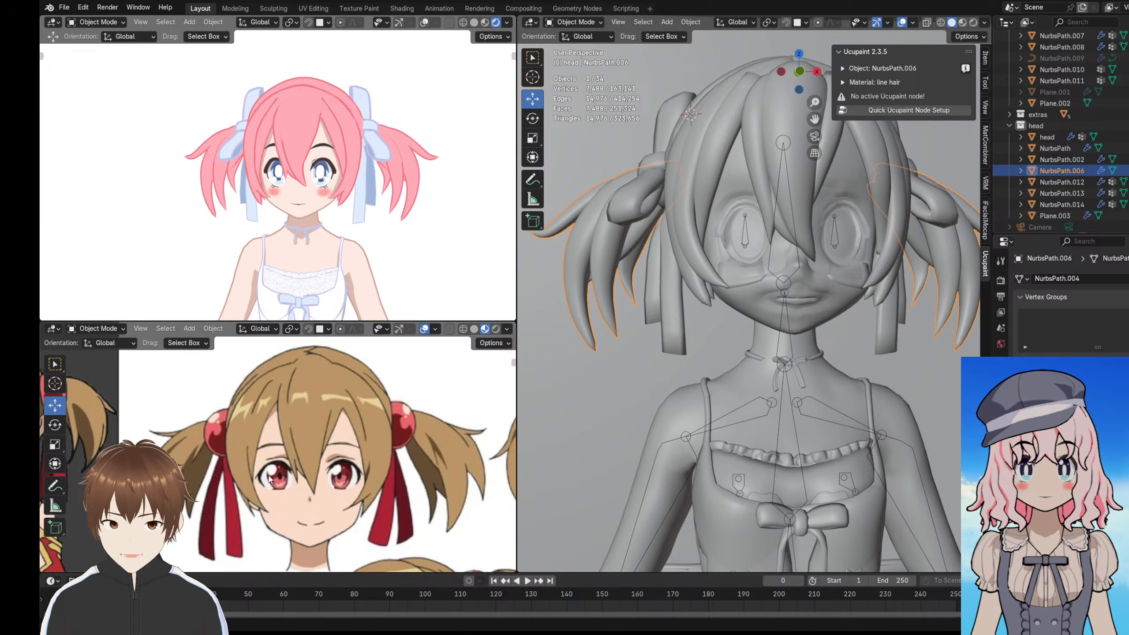
{"action": "middle_click_drag", "start_coordinate": [269, 480], "coordinate": [167, 407], "text": "shift"}
{"action": "middle_click_drag", "start_coordinate": [350, 447], "coordinate": [202, 435], "text": "shift"}
{"action": "middle_click_drag", "start_coordinate": [312, 421], "coordinate": [315, 443], "text": "shift"}
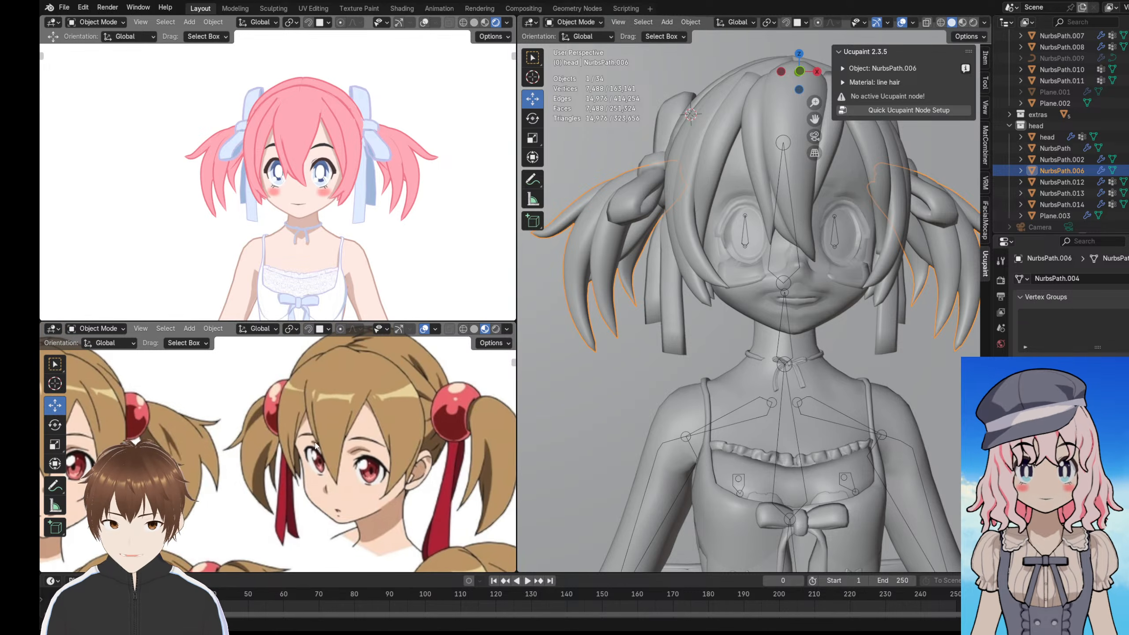
{"action": "scroll", "coordinate": [318, 453], "scroll_direction": "down", "scroll_amount": 2}
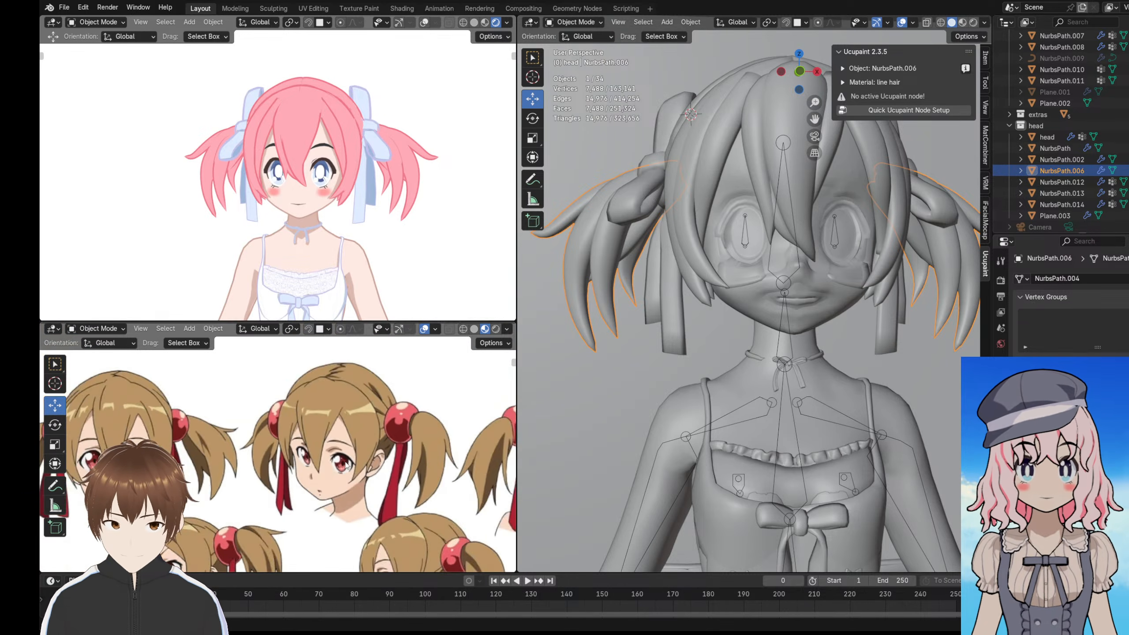
{"action": "scroll", "coordinate": [270, 424], "scroll_direction": "up", "scroll_amount": 2}
{"action": "middle_click_drag", "start_coordinate": [365, 396], "coordinate": [347, 406], "text": "shift"}
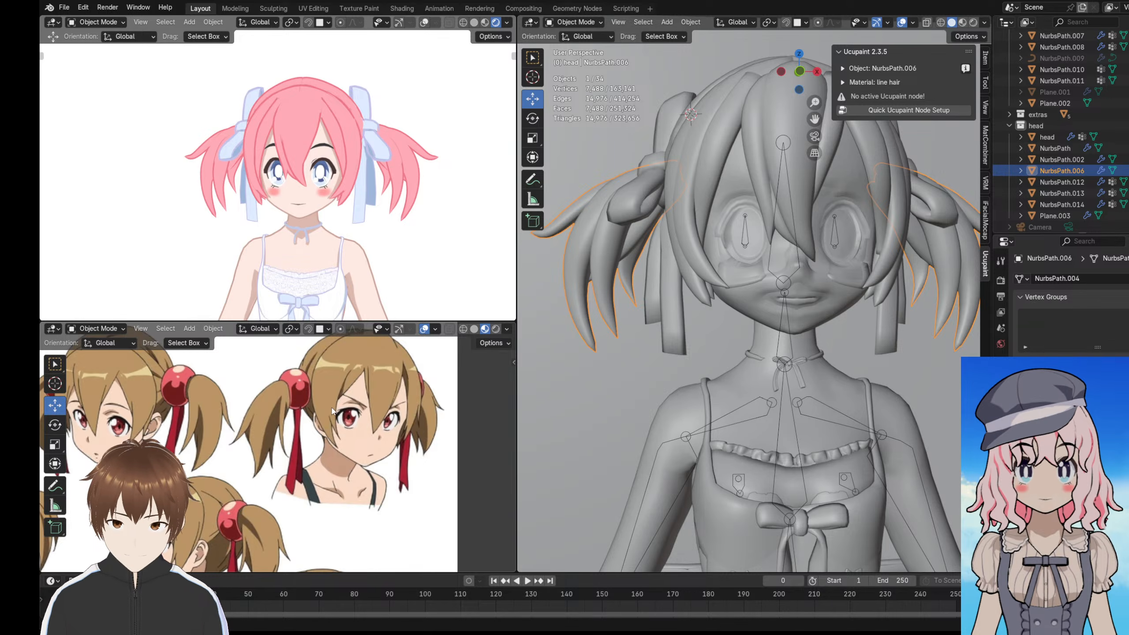
{"action": "middle_click_drag", "start_coordinate": [355, 396], "coordinate": [427, 417], "text": "shift"}
{"action": "mouse_move", "coordinate": [213, 416]}
{"action": "middle_mouse_down", "text": "shift"}
{"action": "mouse_move", "coordinate": [381, 411]}
{"action": "mouse_move", "coordinate": [172, 417]}
{"action": "middle_mouse_up", "text": "shift"}
{"action": "middle_click_drag", "start_coordinate": [373, 436], "coordinate": [342, 424], "text": "shift"}
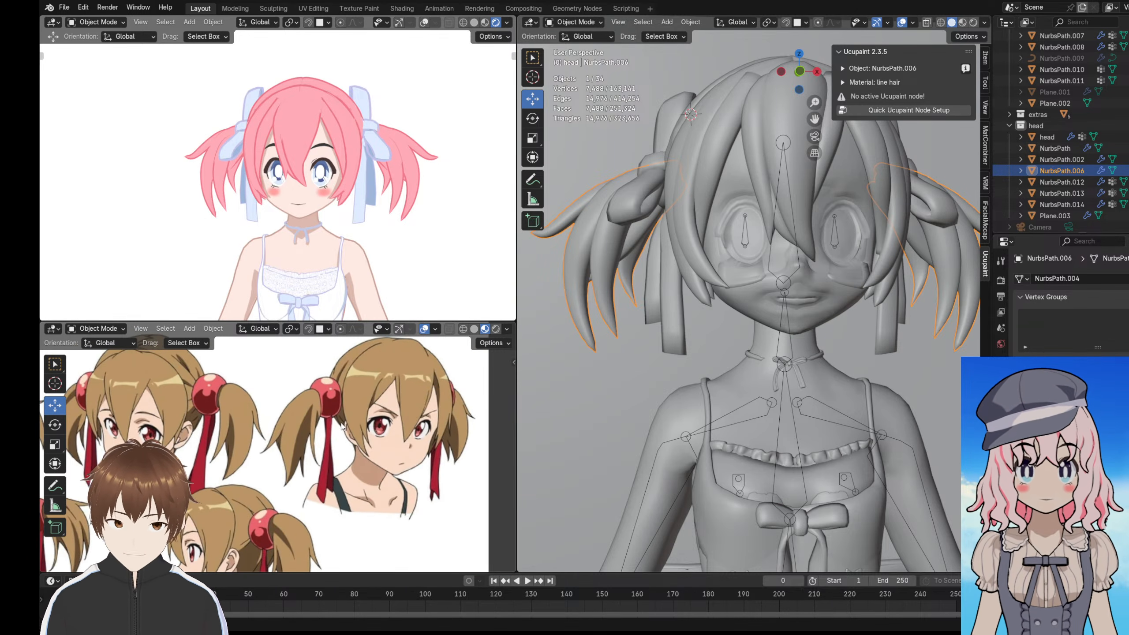
{"action": "scroll", "coordinate": [335, 422], "scroll_direction": "down", "scroll_amount": 2}
{"action": "scroll", "coordinate": [250, 425], "scroll_direction": "up", "scroll_amount": 4}
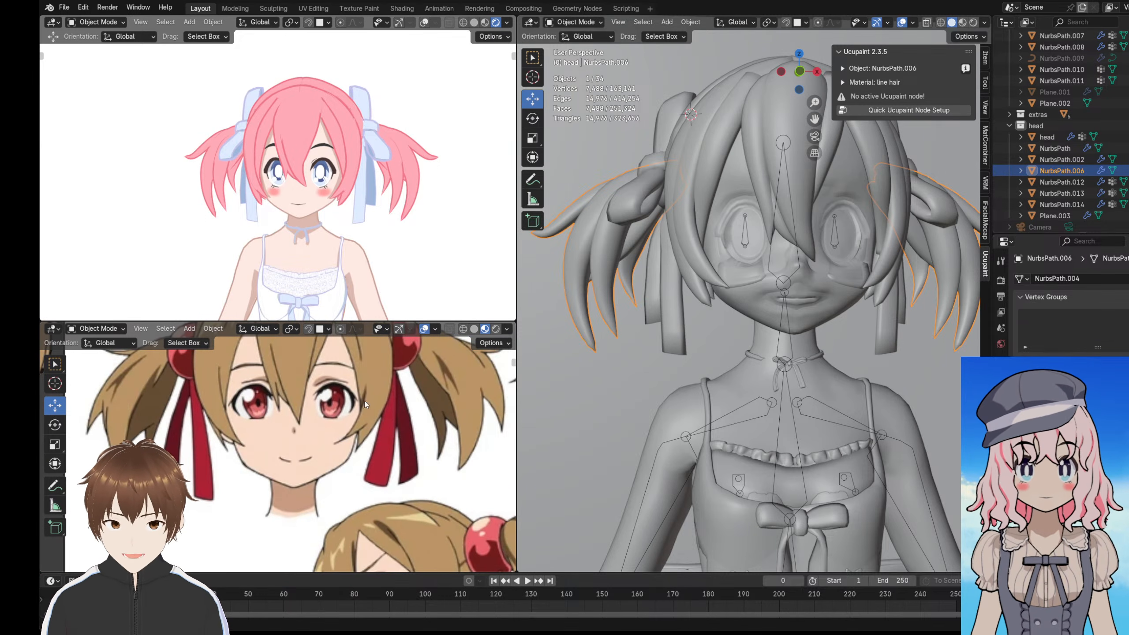
{"action": "scroll", "coordinate": [363, 412], "scroll_direction": "down", "scroll_amount": 2}
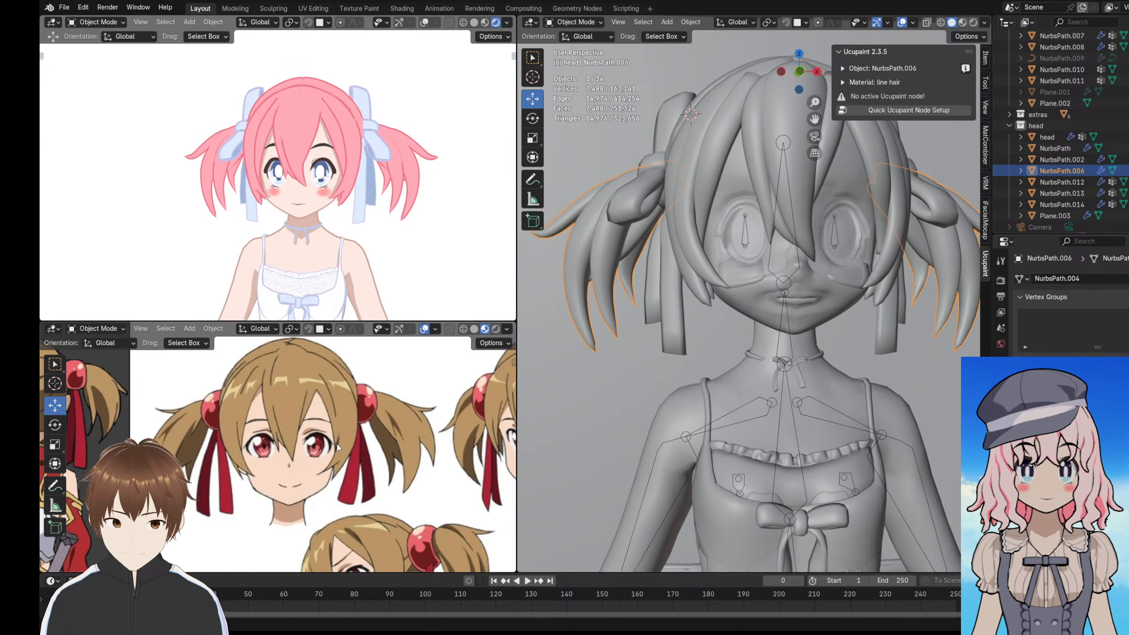
{"action": "scroll", "coordinate": [329, 439], "scroll_direction": "down", "scroll_amount": 2}
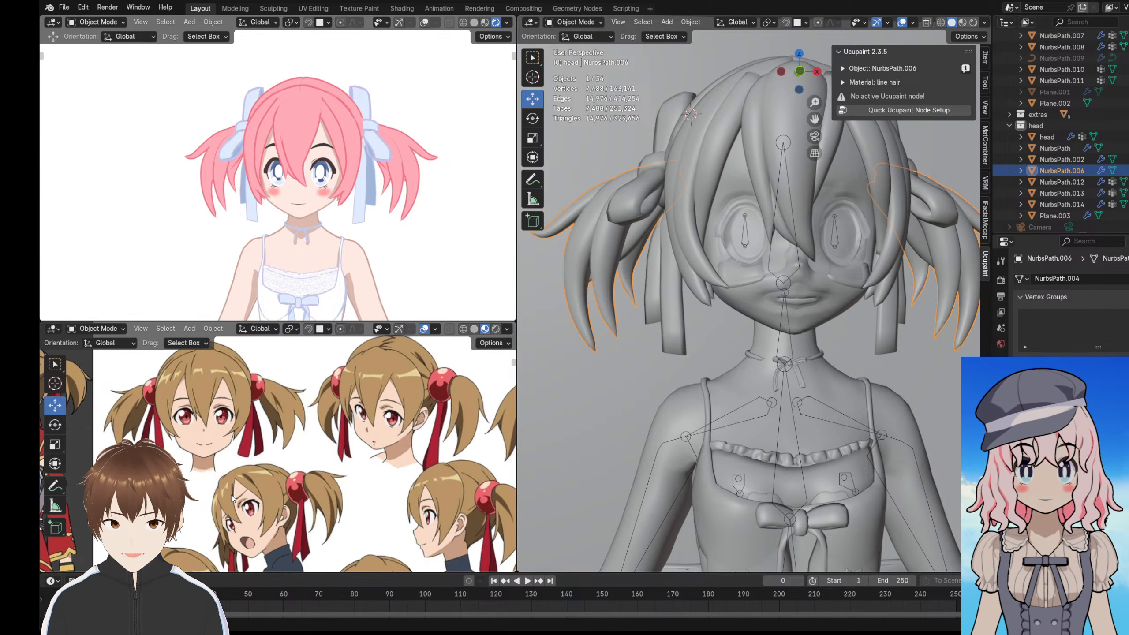
{"action": "middle_click_drag", "start_coordinate": [341, 431], "coordinate": [281, 375], "text": "shift"}
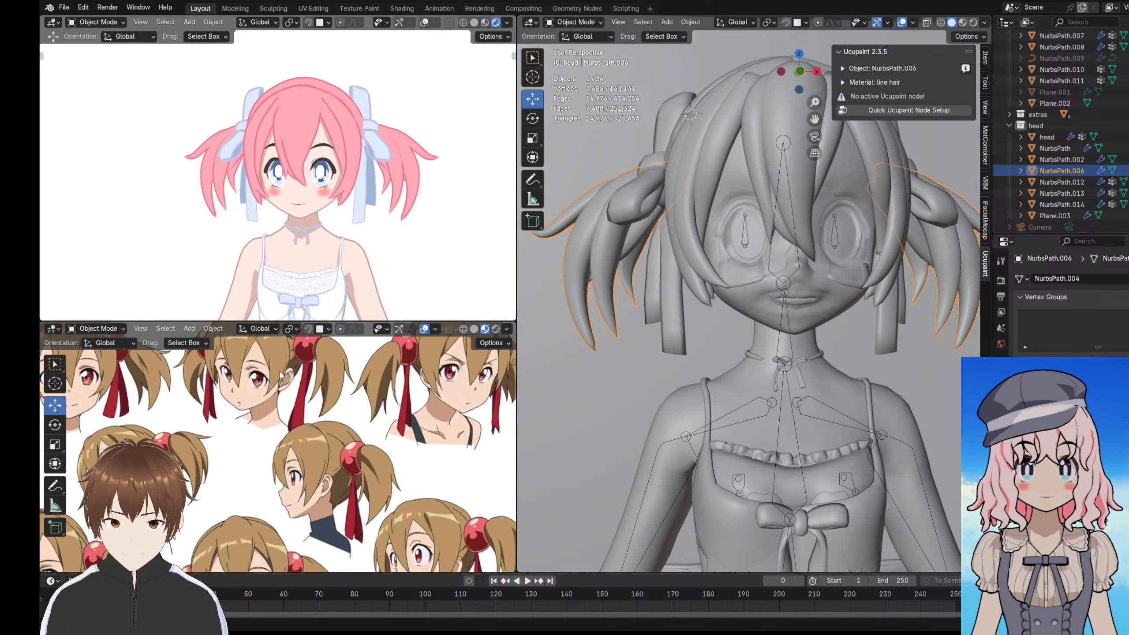
{"action": "middle_click_drag", "start_coordinate": [346, 387], "coordinate": [276, 385], "text": "shift"}
{"action": "middle_click_drag", "start_coordinate": [208, 385], "coordinate": [333, 395], "text": "shift"}
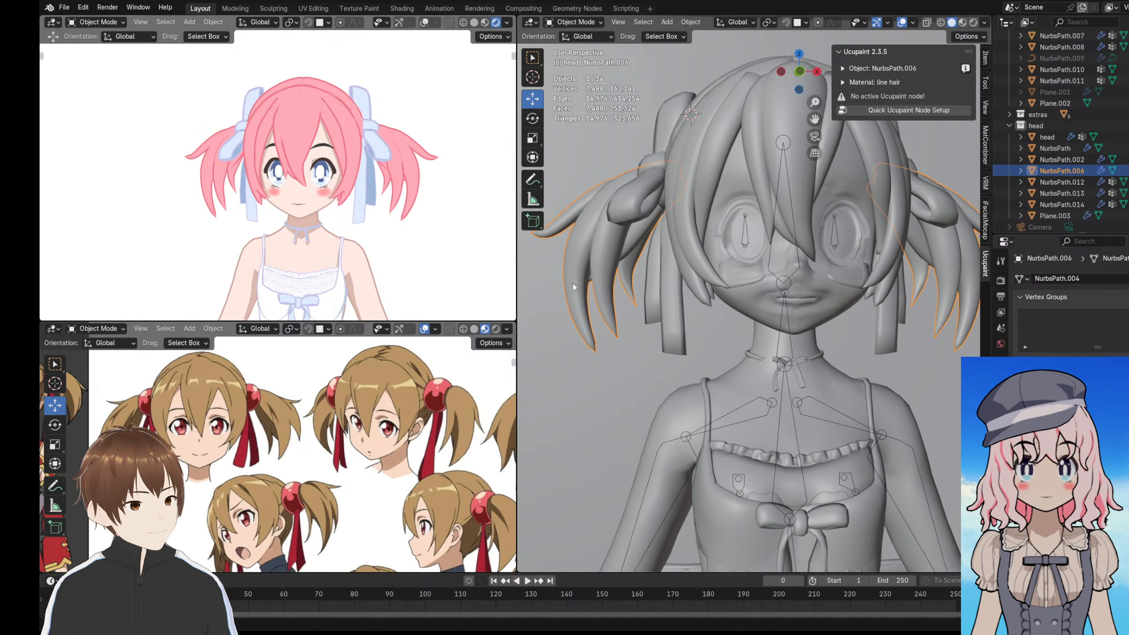
- Activate the pigtails' hair material, try them in Texture Paint mode, and return to Object Mode
{"action": "left_click", "coordinate": [1001, 478]}
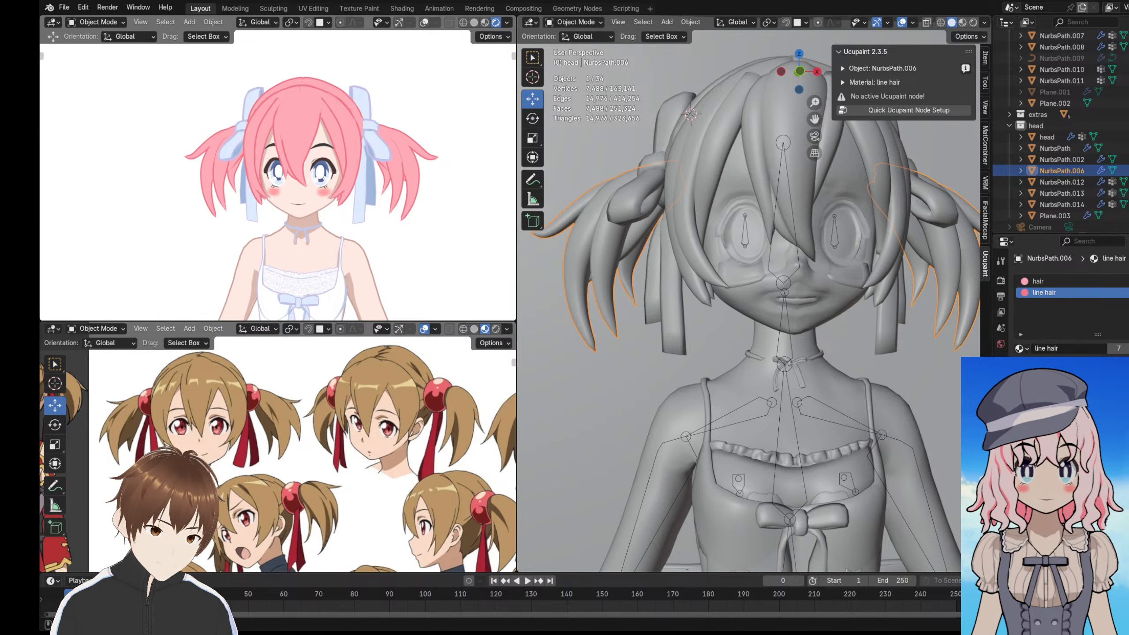
{"action": "left_click", "coordinate": [1038, 281]}
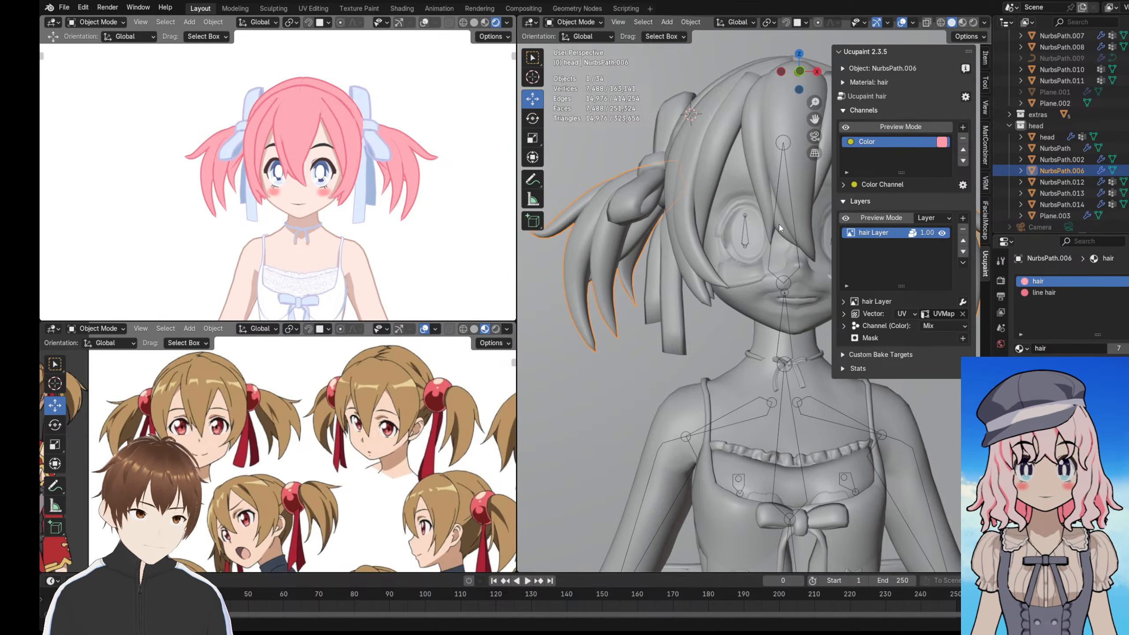
{"action": "key", "text": "KP_Decimal"}
{"action": "scroll", "coordinate": [604, 242], "scroll_direction": "up", "scroll_amount": 6}
{"action": "middle_click_drag", "start_coordinate": [651, 233], "coordinate": [630, 156]}
{"action": "left_click", "coordinate": [563, 22]}
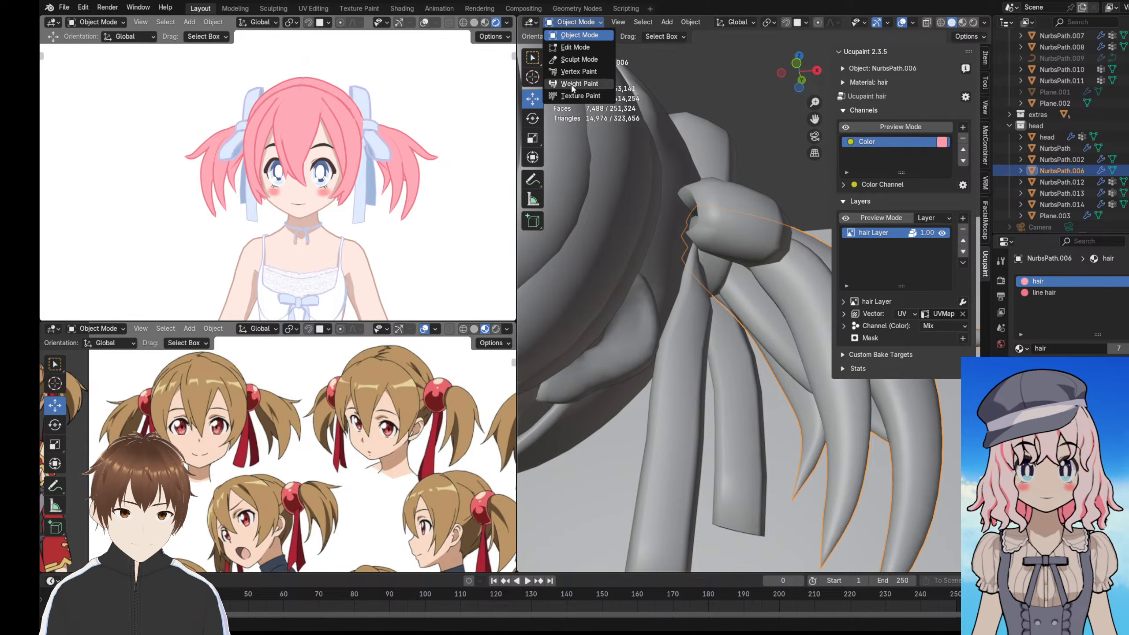
{"action": "left_click", "coordinate": [578, 94]}
{"action": "left_click", "coordinate": [555, 22]}
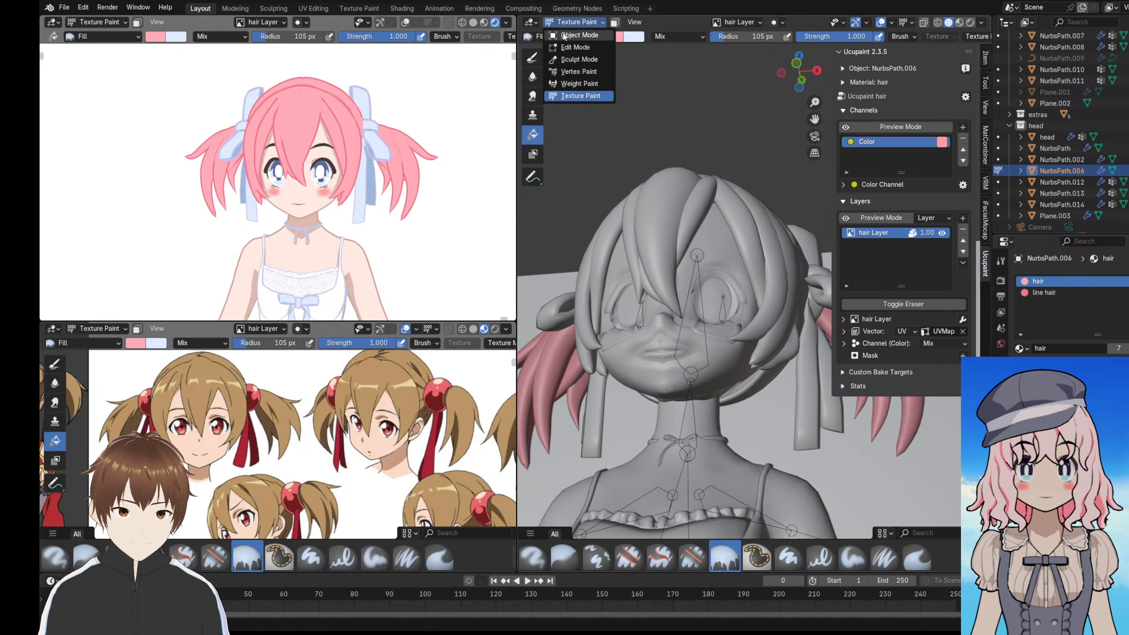
{"action": "left_click", "coordinate": [578, 34]}
- Select the front bangs, put them in Texture Paint mode, and make their hair material the active one
{"action": "left_click", "coordinate": [665, 191]}
{"action": "left_click", "coordinate": [574, 21]}
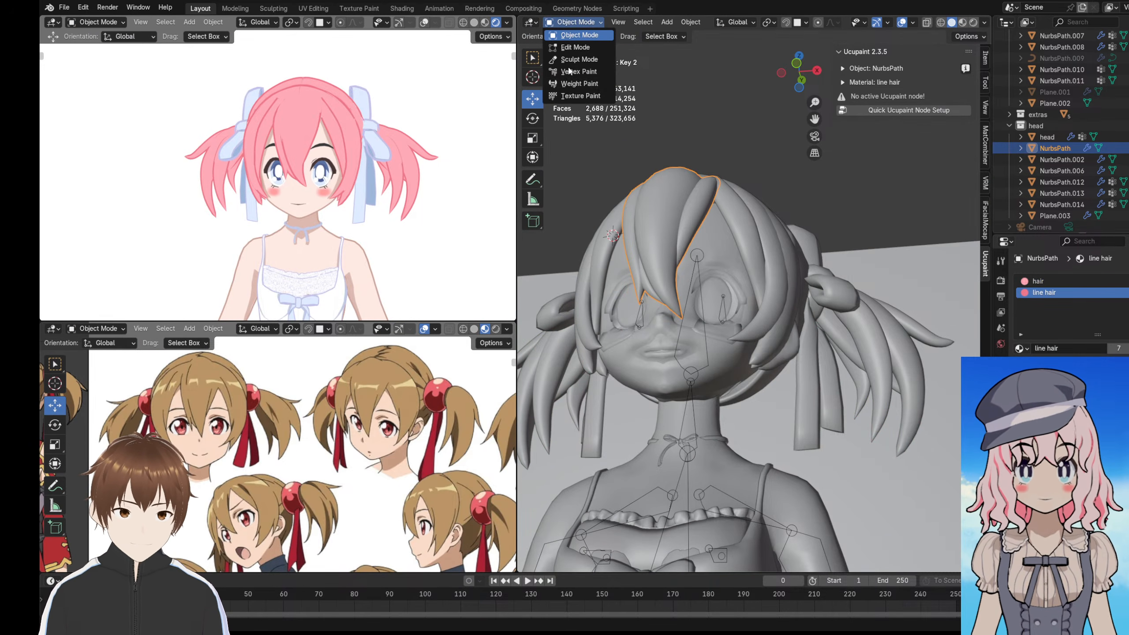
{"action": "left_click", "coordinate": [575, 91]}
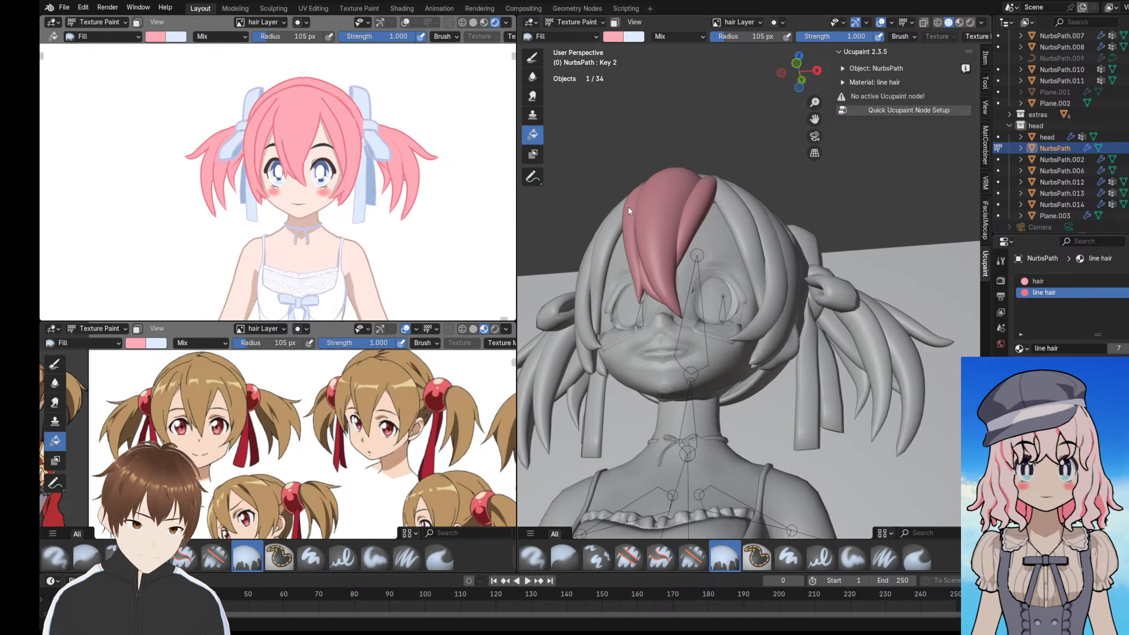
{"action": "middle_click_drag", "start_coordinate": [709, 227], "coordinate": [632, 192]}
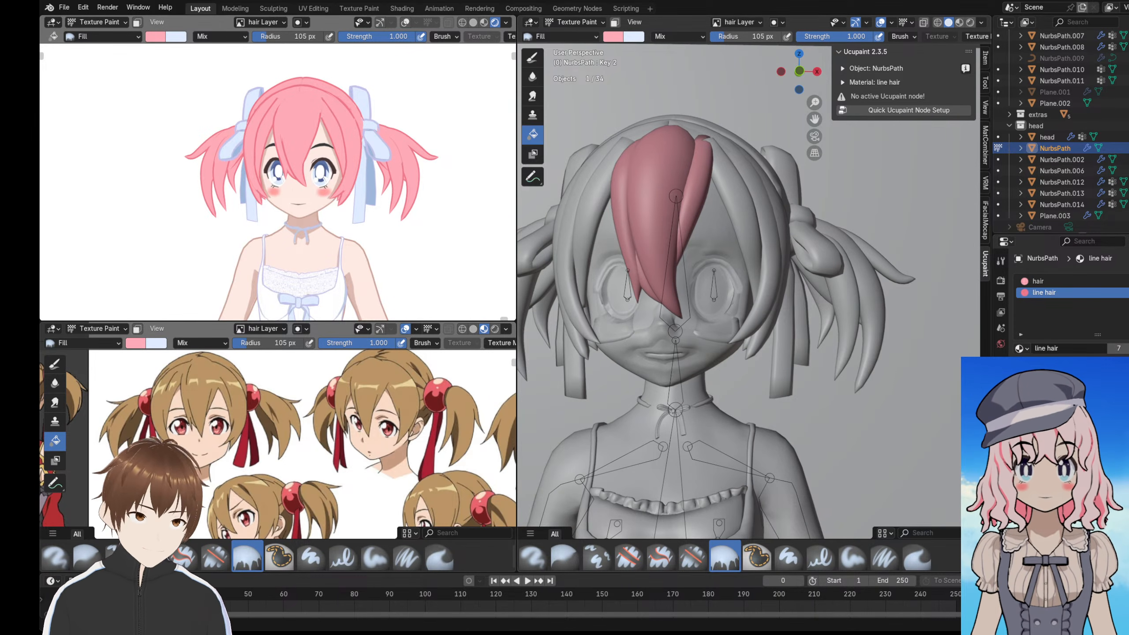
{"action": "left_click", "coordinate": [1034, 281]}
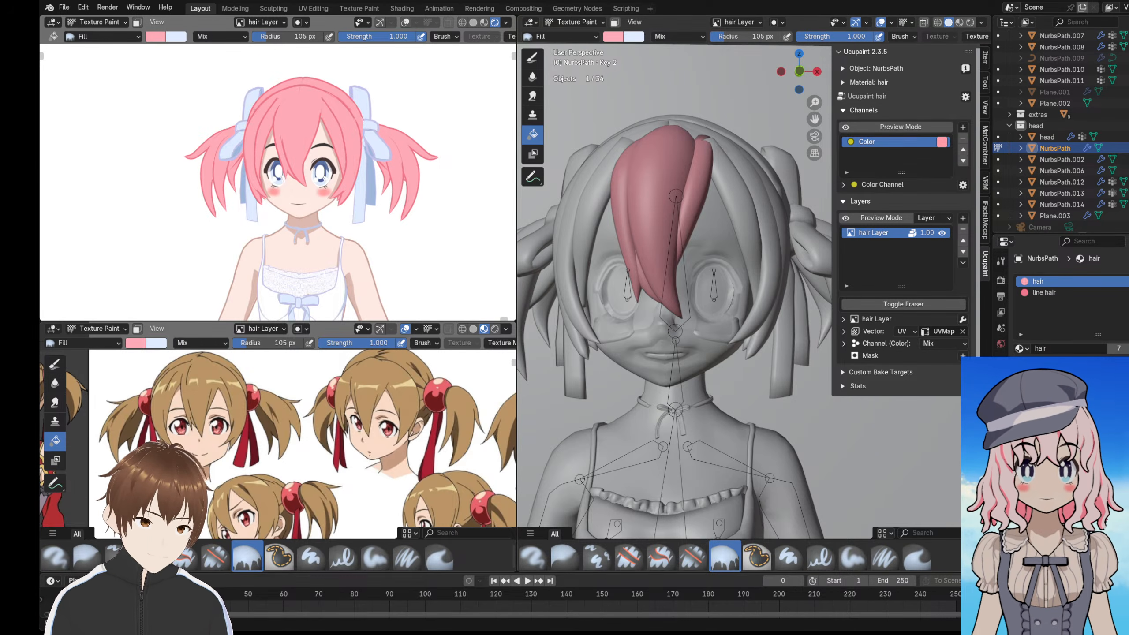
- Set the paint colour to a darker, more saturated pink with saturation 0.458 and value 0.779 (#C76C79)
{"action": "left_click", "coordinate": [614, 37]}
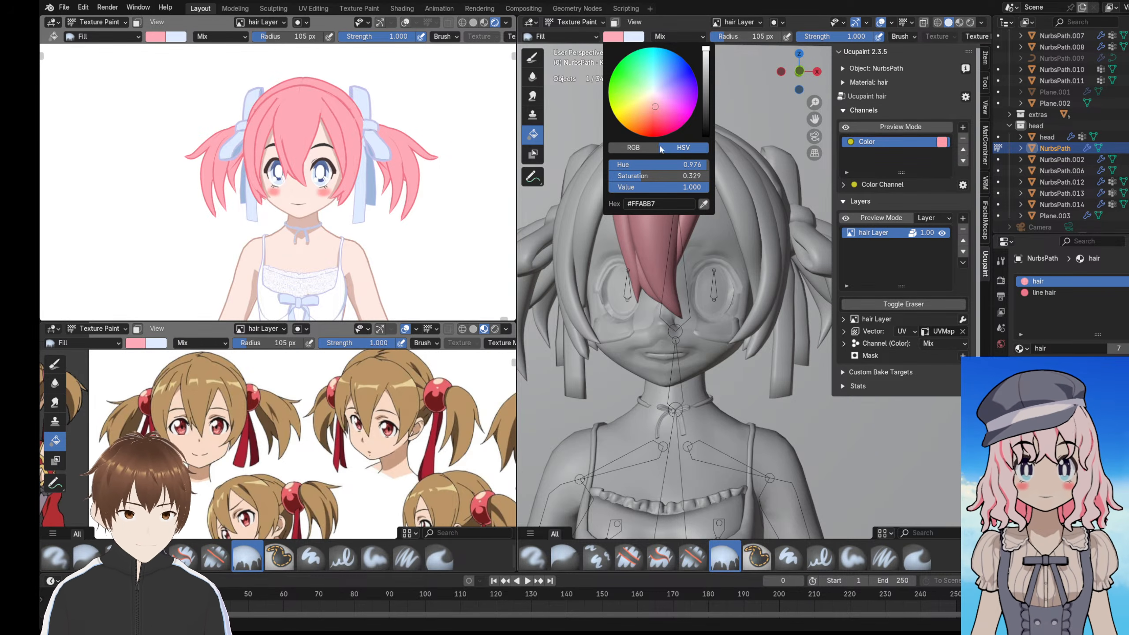
{"action": "left_click", "coordinate": [705, 67]}
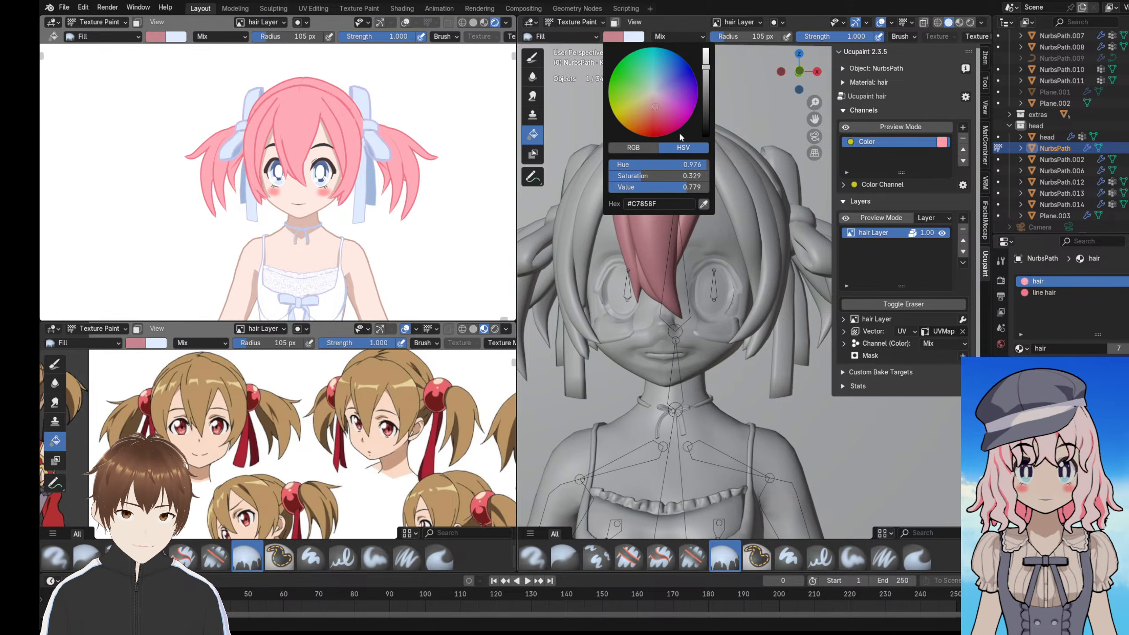
{"action": "left_click_drag", "start_coordinate": [663, 176], "coordinate": [681, 177]}
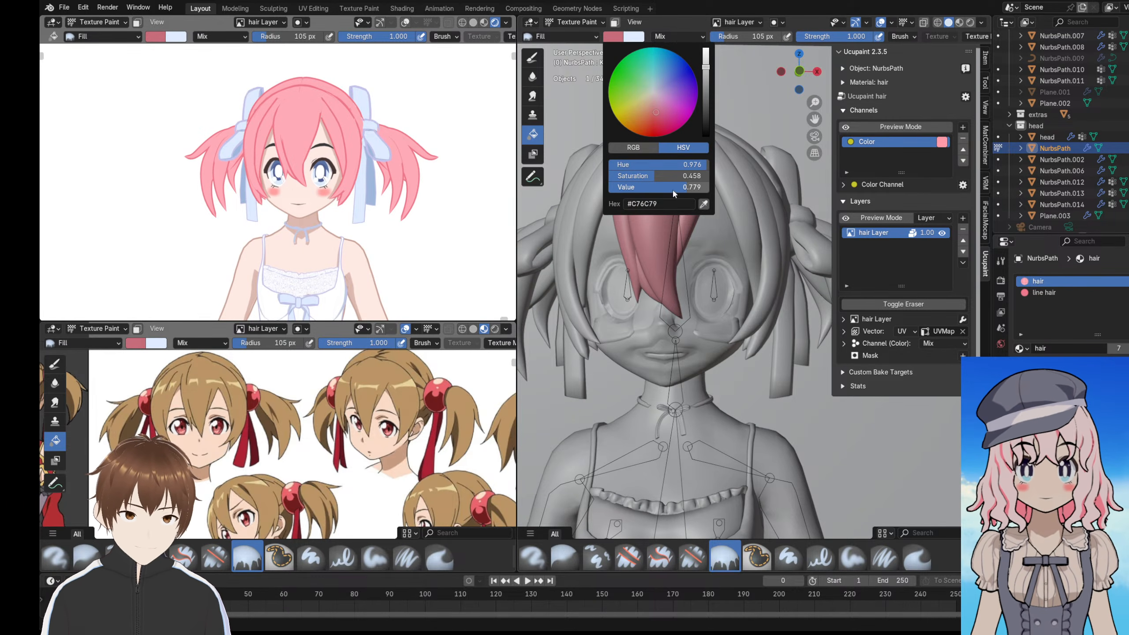
- Switch from the Fill brush to the Paint Hard brush and set its radius to 24 px for the front bangs
{"action": "scroll", "coordinate": [759, 275], "scroll_direction": "down", "scroll_amount": 1}
{"action": "middle_click_drag", "start_coordinate": [733, 272], "coordinate": [725, 310], "text": "shift"}
{"action": "scroll", "coordinate": [499, 265], "scroll_direction": "up", "scroll_amount": 2}
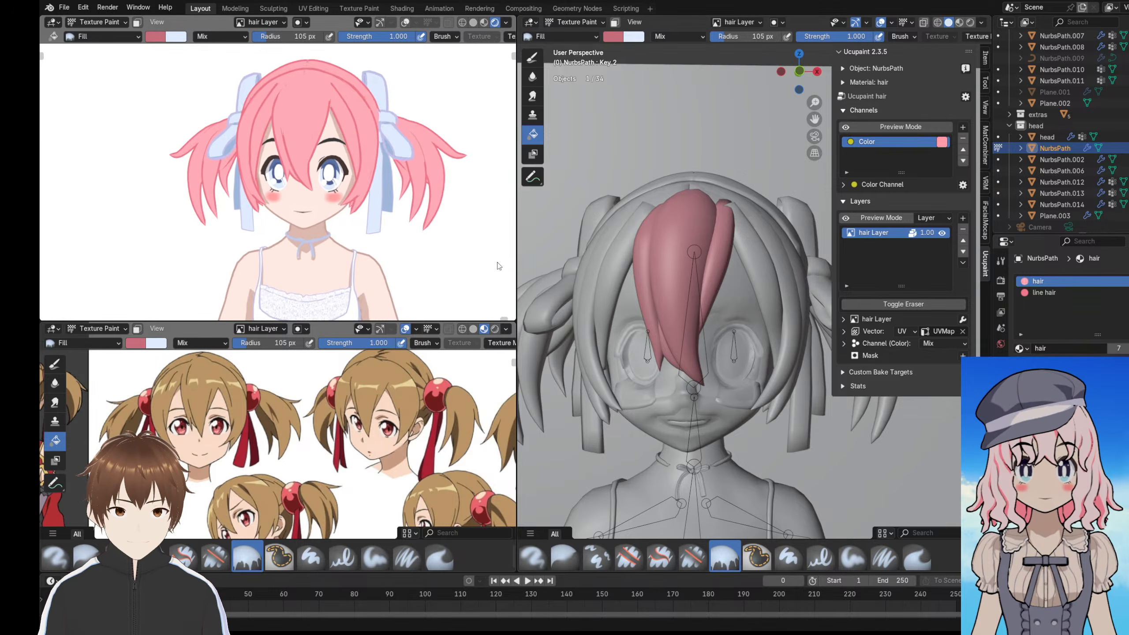
{"action": "scroll", "coordinate": [665, 277], "scroll_direction": "up", "scroll_amount": 5}
{"action": "mouse_move", "coordinate": [666, 277]}
{"action": "middle_mouse_down", "text": "shift"}
{"action": "mouse_move", "coordinate": [722, 273]}
{"action": "mouse_move", "coordinate": [698, 263]}
{"action": "mouse_move", "coordinate": [708, 239]}
{"action": "mouse_move", "coordinate": [713, 253]}
{"action": "middle_mouse_up", "text": "shift"}
{"action": "left_click", "coordinate": [531, 58]}
{"action": "scroll", "coordinate": [698, 263], "scroll_direction": "up", "scroll_amount": 2}
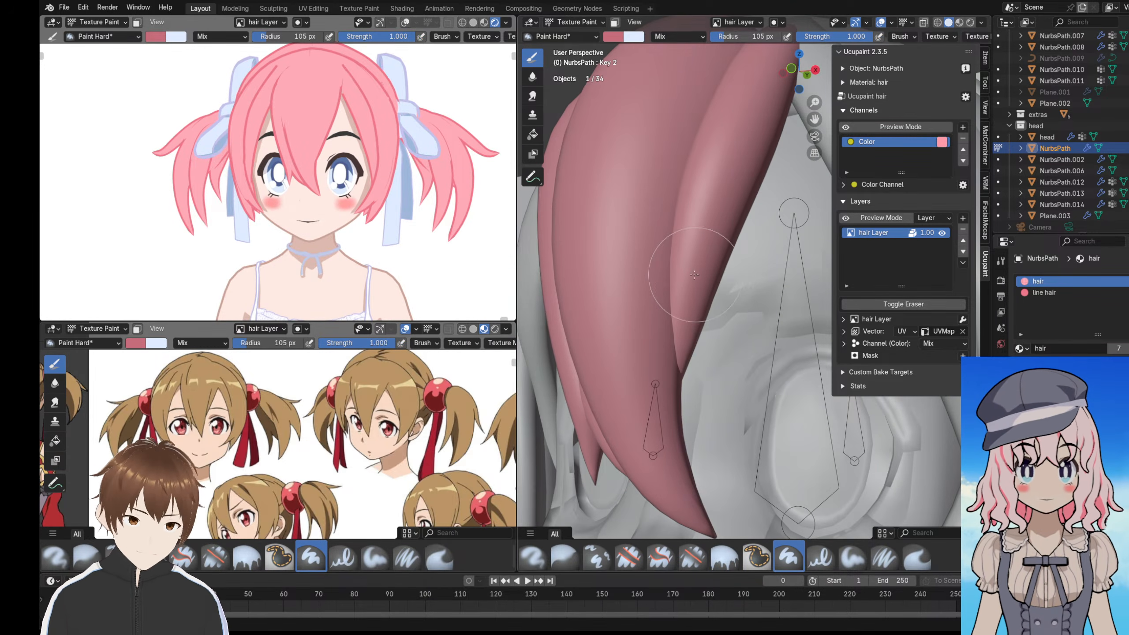
{"action": "key", "text": "f"}
{"action": "left_click", "coordinate": [685, 240]}
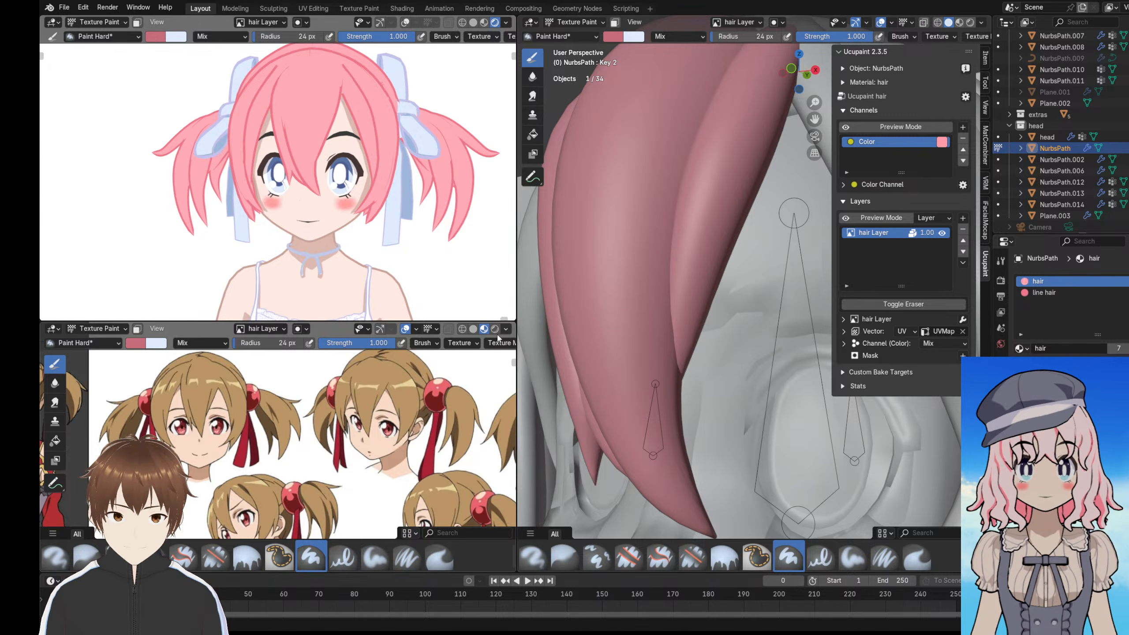
- Try painting a thin darker line along the crease between the bangs' central strand and side strand with a 16 px brush
{"action": "middle_click_drag", "start_coordinate": [658, 180], "coordinate": [661, 214], "text": "shift"}
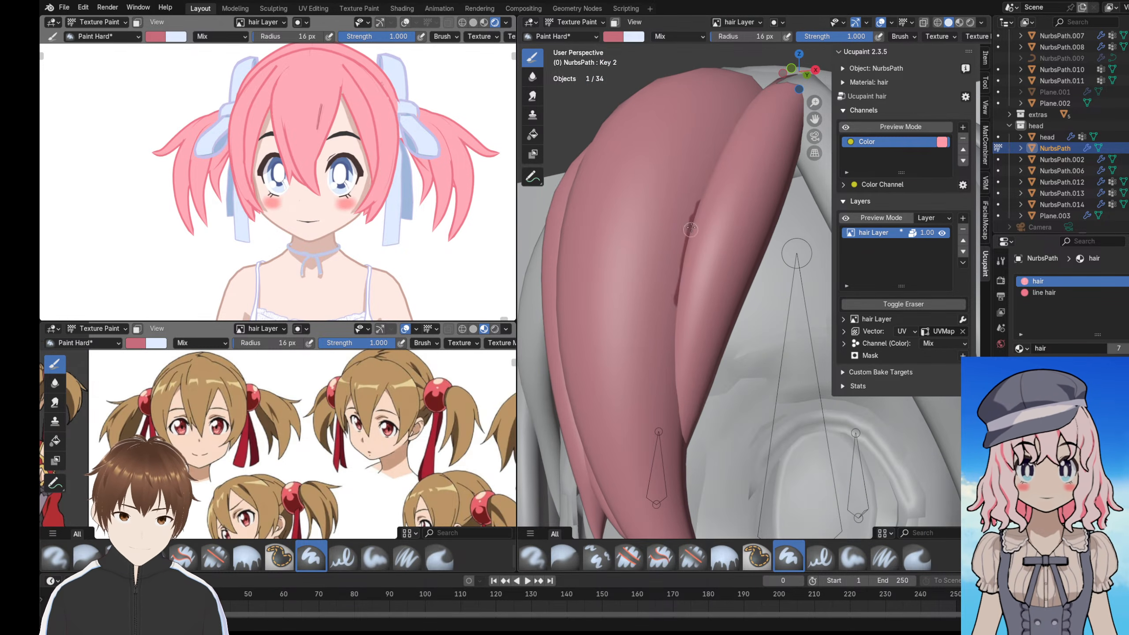
{"action": "left_click_drag", "start_coordinate": [691, 228], "coordinate": [658, 359]}
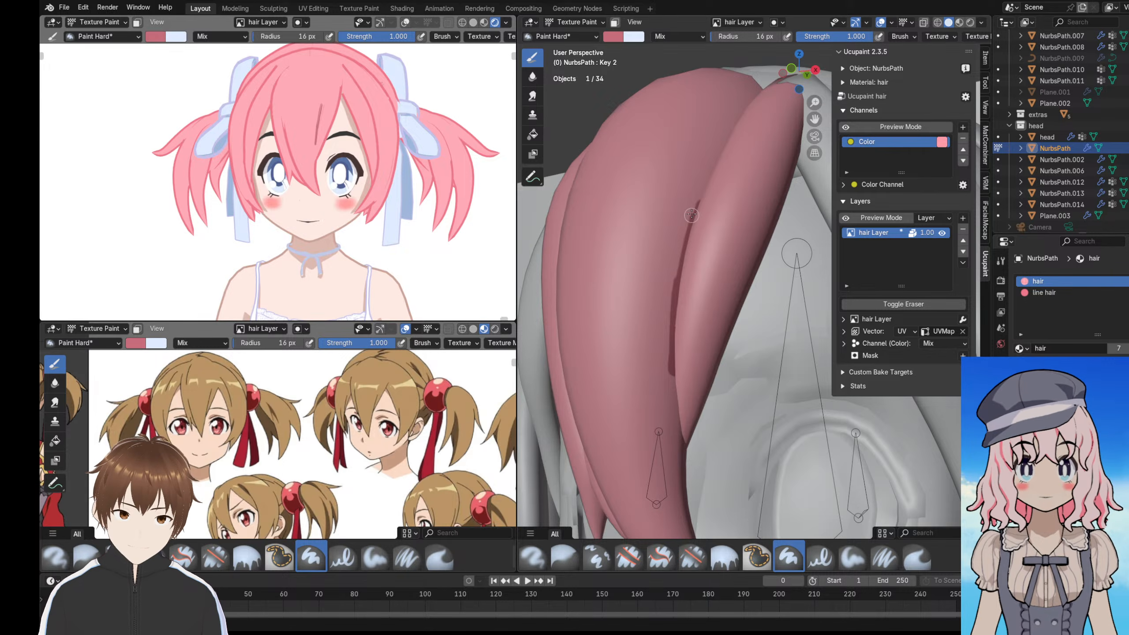
{"action": "left_click_drag", "start_coordinate": [691, 215], "coordinate": [683, 250]}
- Examine the front bangs' strand creases from several angles and compare them with the reference art's three-quarter head view
{"action": "mouse_move", "coordinate": [324, 161]}
{"action": "middle_mouse_down"}
{"action": "mouse_move", "coordinate": [391, 161]}
{"action": "mouse_move", "coordinate": [318, 161]}
{"action": "middle_mouse_up"}
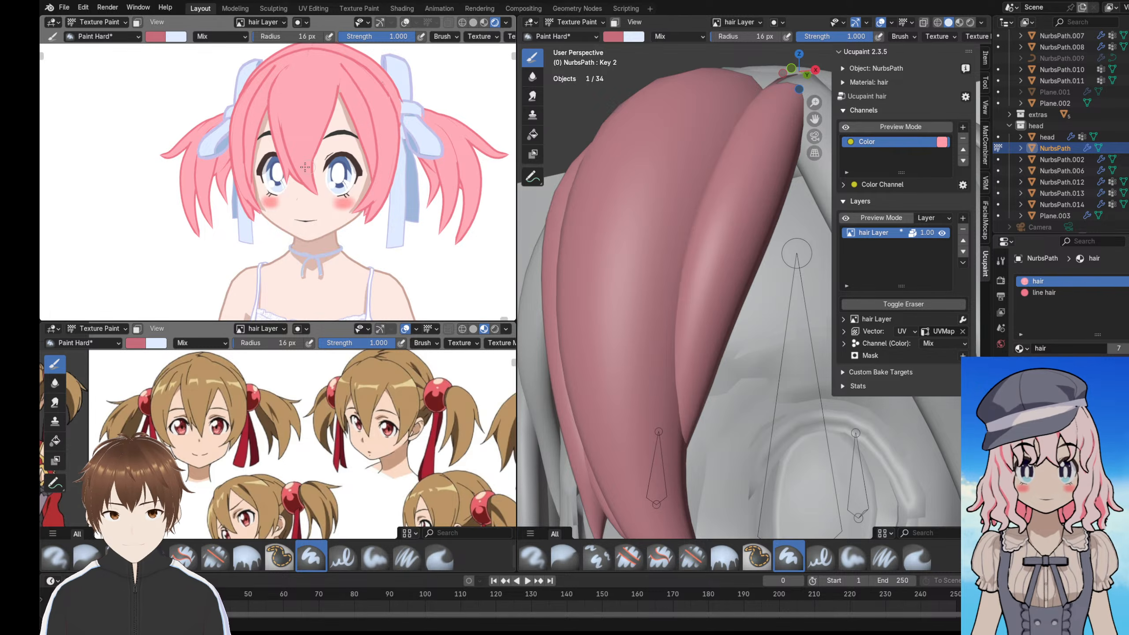
{"action": "middle_click_drag", "start_coordinate": [305, 167], "coordinate": [338, 167]}
{"action": "middle_click_drag", "start_coordinate": [604, 344], "coordinate": [693, 284]}
{"action": "scroll", "coordinate": [329, 154], "scroll_direction": "up", "scroll_amount": 2}
{"action": "scroll", "coordinate": [386, 438], "scroll_direction": "up", "scroll_amount": 1}
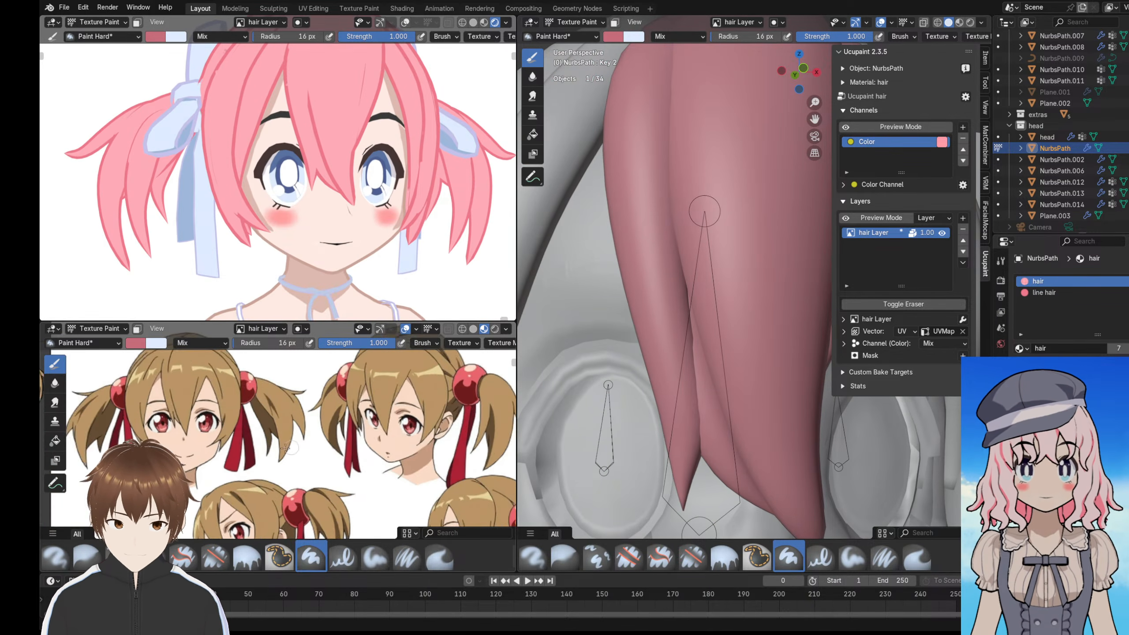
{"action": "middle_click_drag", "start_coordinate": [294, 448], "coordinate": [316, 435], "text": "shift"}
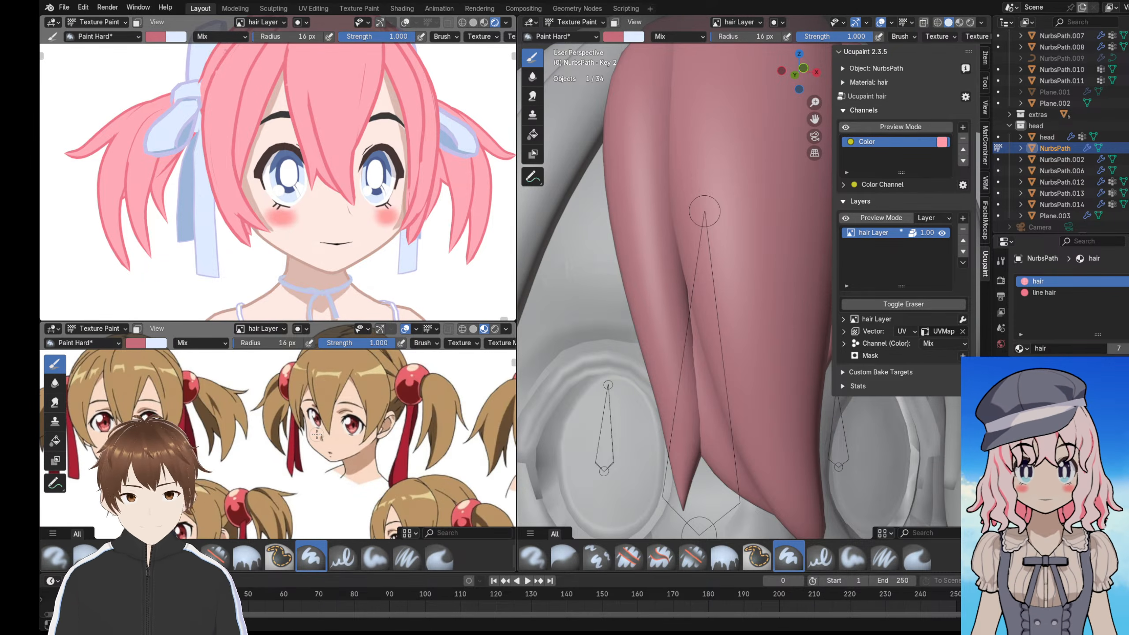
{"action": "scroll", "coordinate": [626, 249], "scroll_direction": "down", "scroll_amount": 4}
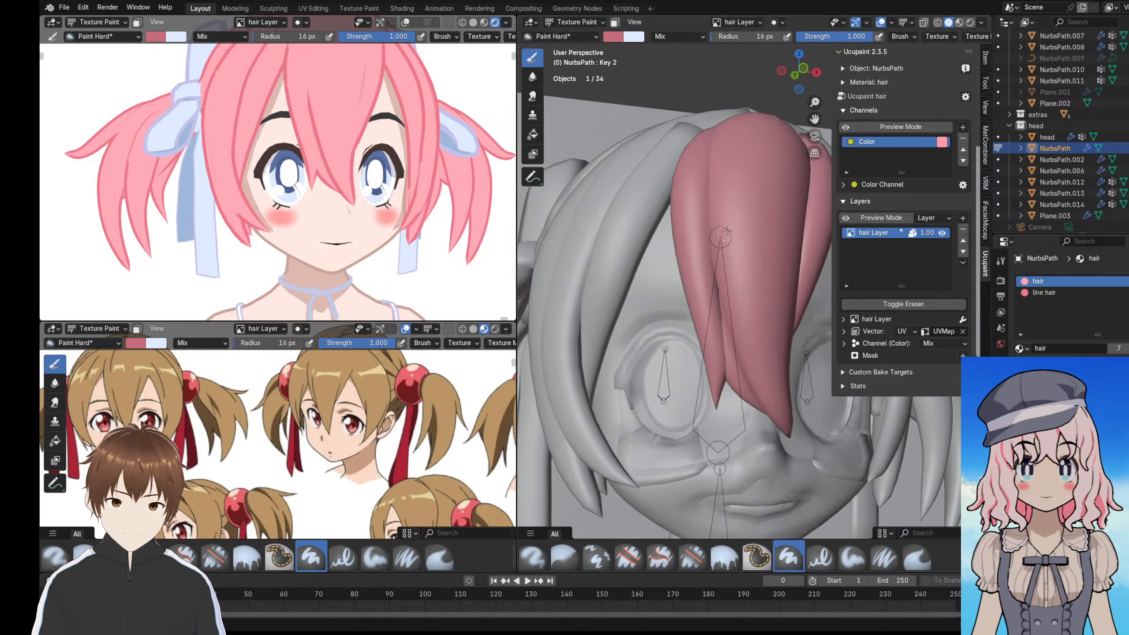
{"action": "scroll", "coordinate": [467, 170], "scroll_direction": "down", "scroll_amount": 3}
{"action": "scroll", "coordinate": [337, 139], "scroll_direction": "up", "scroll_amount": 6}
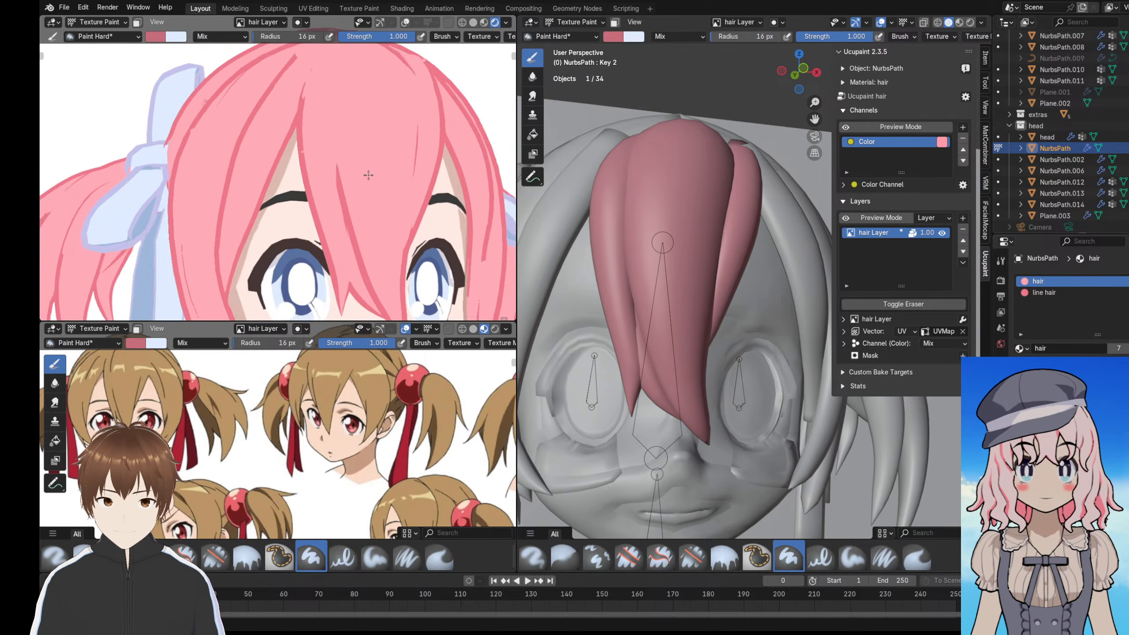
{"action": "scroll", "coordinate": [720, 223], "scroll_direction": "up", "scroll_amount": 3}
{"action": "scroll", "coordinate": [720, 223], "scroll_direction": "up", "scroll_amount": 5}
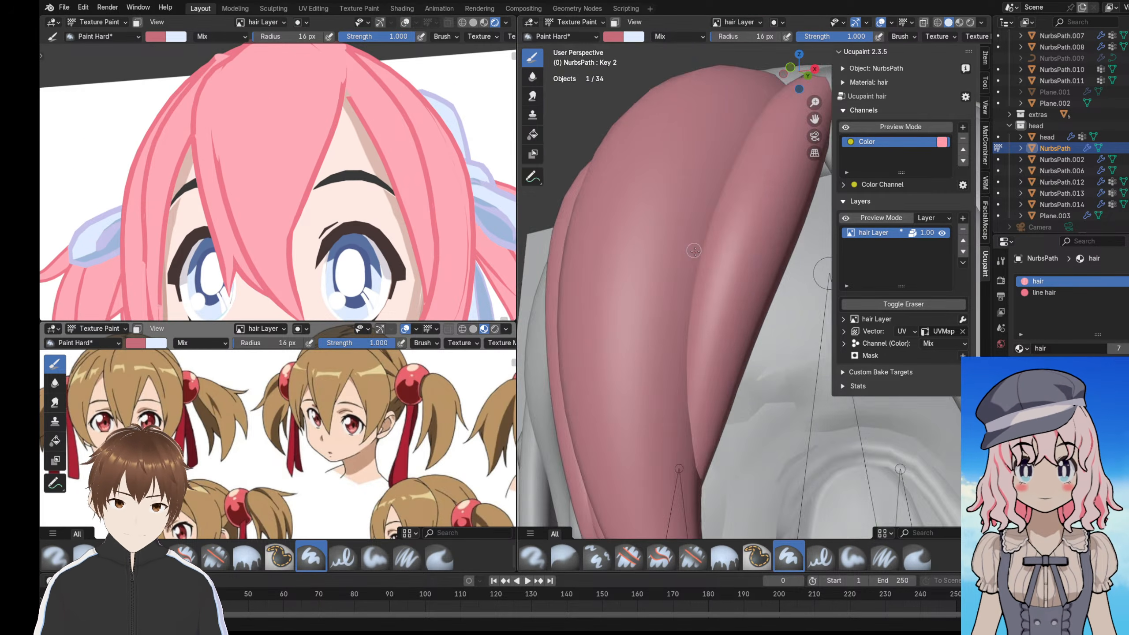
- Try extending a darker line down the bangs' side crease towards the strand tip, and undo the strokes
{"action": "mouse_move", "coordinate": [675, 243]}
{"action": "left_mouse_down"}
{"action": "mouse_move", "coordinate": [662, 314]}
{"action": "mouse_move", "coordinate": [669, 235]}
{"action": "mouse_move", "coordinate": [664, 311]}
{"action": "left_mouse_up"}
{"action": "scroll", "coordinate": [289, 152], "scroll_direction": "down", "scroll_amount": 2}
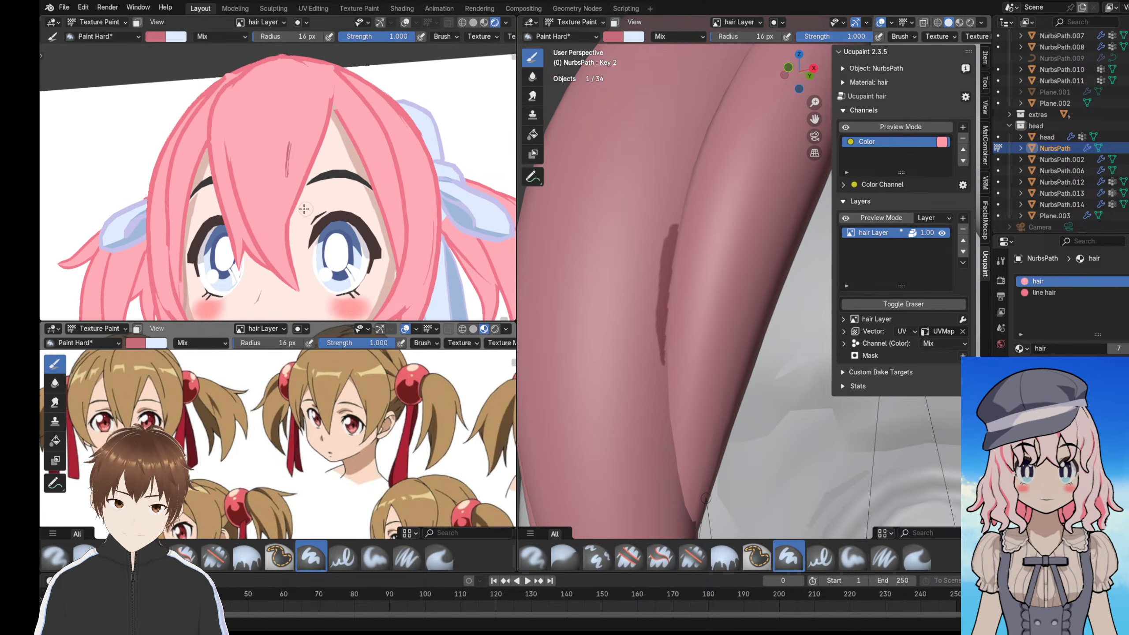
{"action": "scroll", "coordinate": [322, 422], "scroll_direction": "down", "scroll_amount": 2}
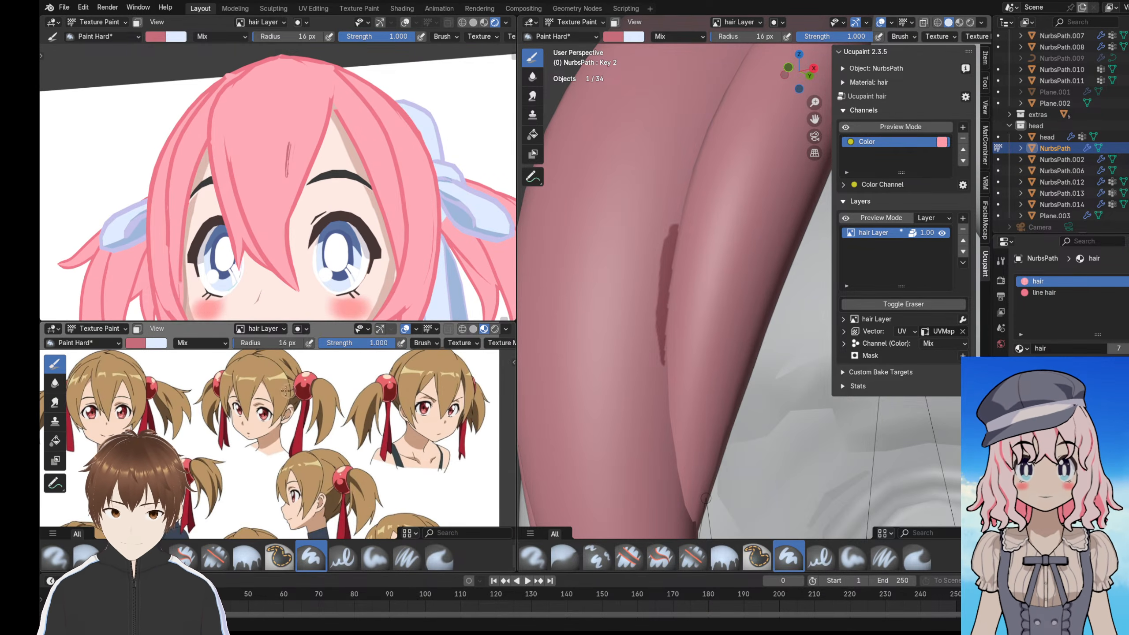
{"action": "mouse_move", "coordinate": [689, 295]}
{"action": "middle_mouse_down"}
{"action": "mouse_move", "coordinate": [707, 302]}
{"action": "mouse_move", "coordinate": [687, 311]}
{"action": "middle_mouse_up"}
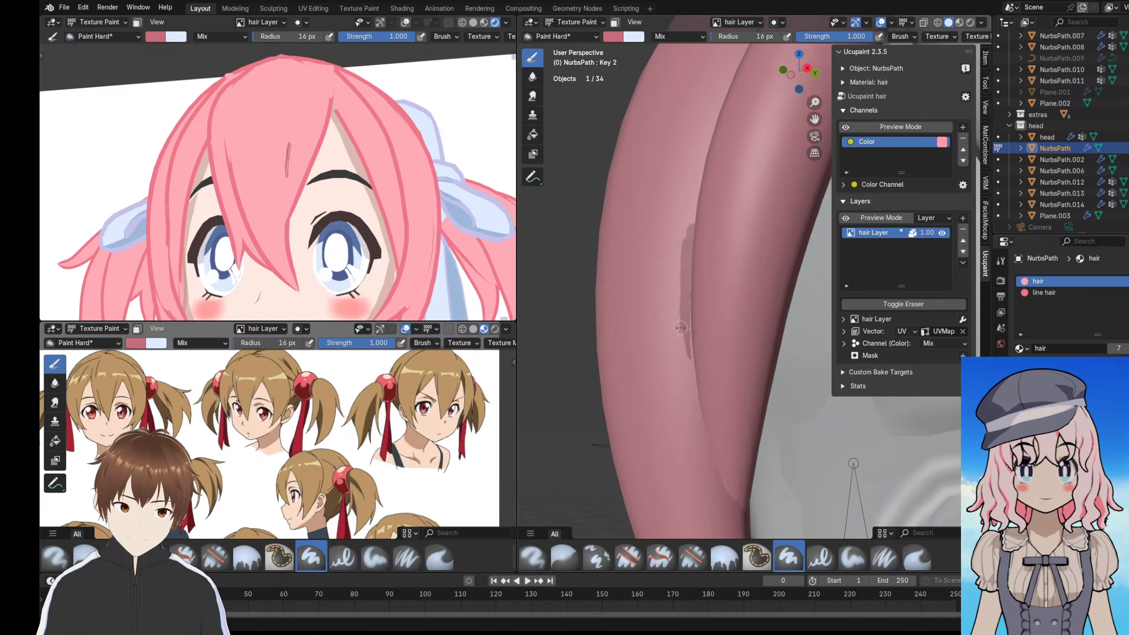
{"action": "mouse_move", "coordinate": [689, 359]}
{"action": "left_mouse_down"}
{"action": "mouse_move", "coordinate": [686, 391]}
{"action": "mouse_move", "coordinate": [720, 464]}
{"action": "left_mouse_up"}
{"action": "scroll", "coordinate": [325, 258], "scroll_direction": "down", "scroll_amount": 3}
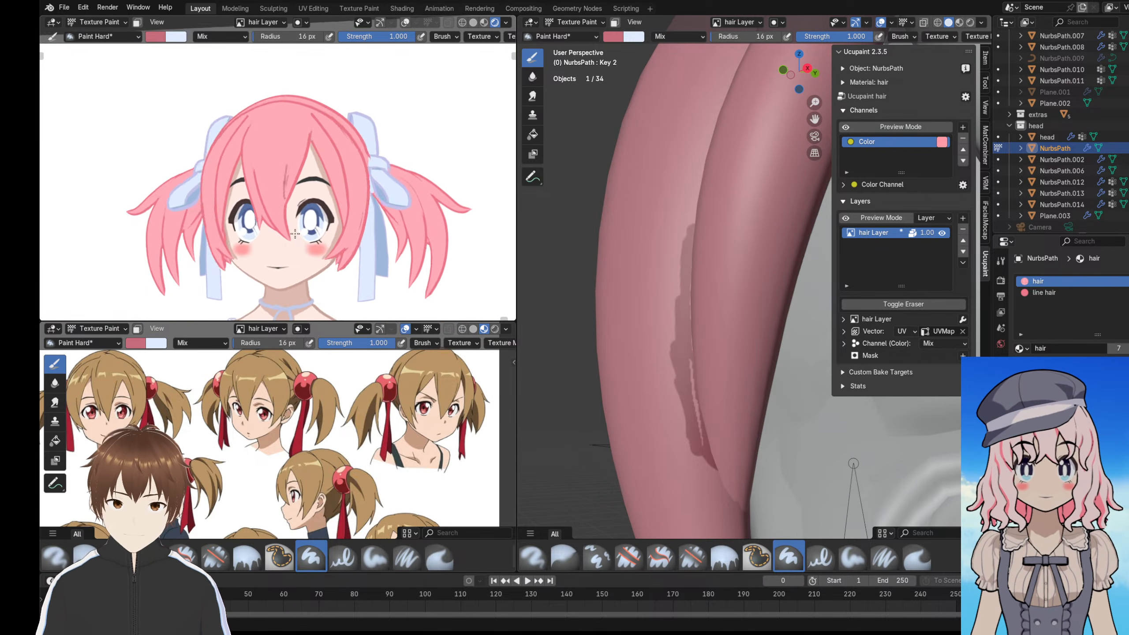
{"action": "middle_click_drag", "start_coordinate": [317, 242], "coordinate": [318, 241]}
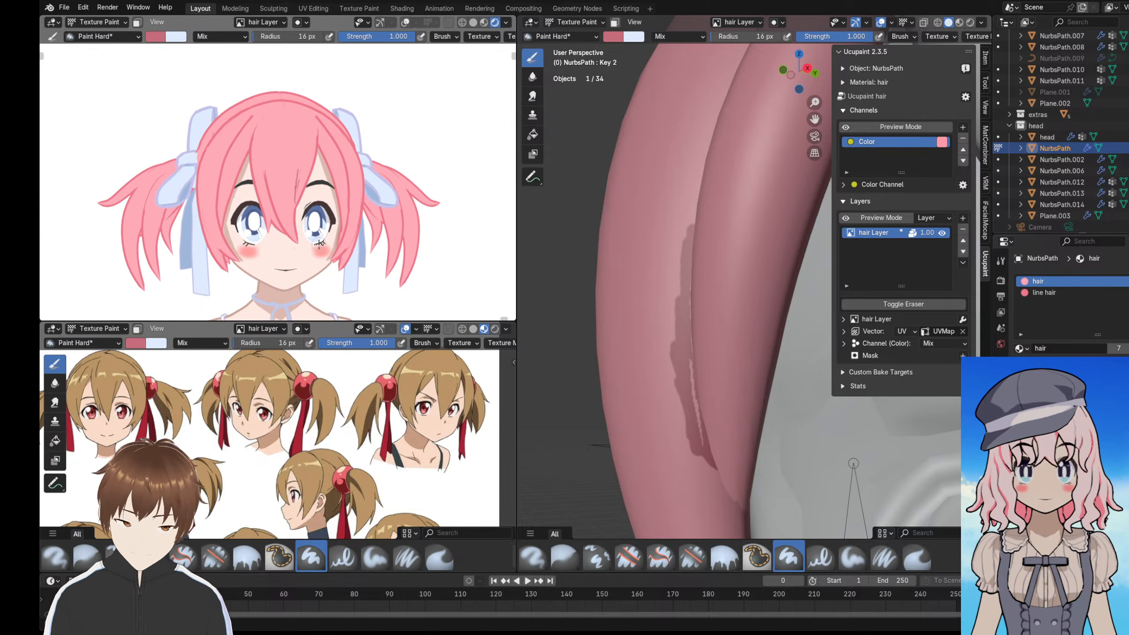
{"action": "key", "text": "ctrl+z"}
{"action": "key", "text": "ctrl+z"}
{"action": "key", "text": "ctrl+z"}
{"action": "key", "text": "ctrl+z"}
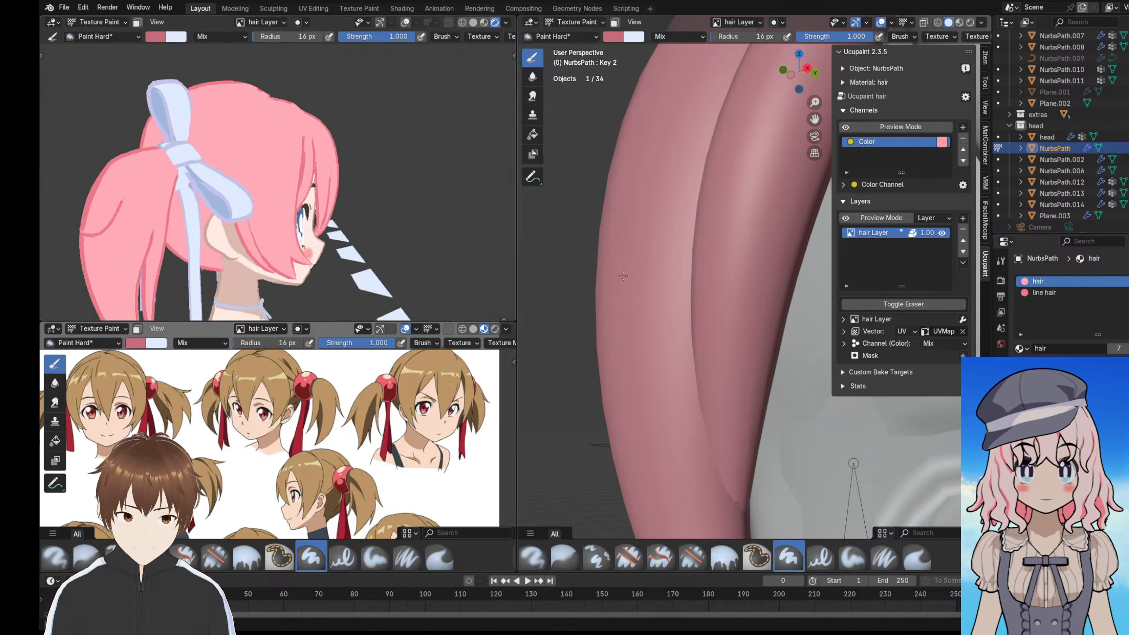
- Try painting a darker line where the narrow pointed strand meets the bangs' central strand, and undo it
{"action": "middle_click_drag", "start_coordinate": [650, 318], "coordinate": [684, 273]}
{"action": "scroll", "coordinate": [736, 305], "scroll_direction": "down", "scroll_amount": 5}
{"action": "scroll", "coordinate": [736, 306], "scroll_direction": "up", "scroll_amount": 4}
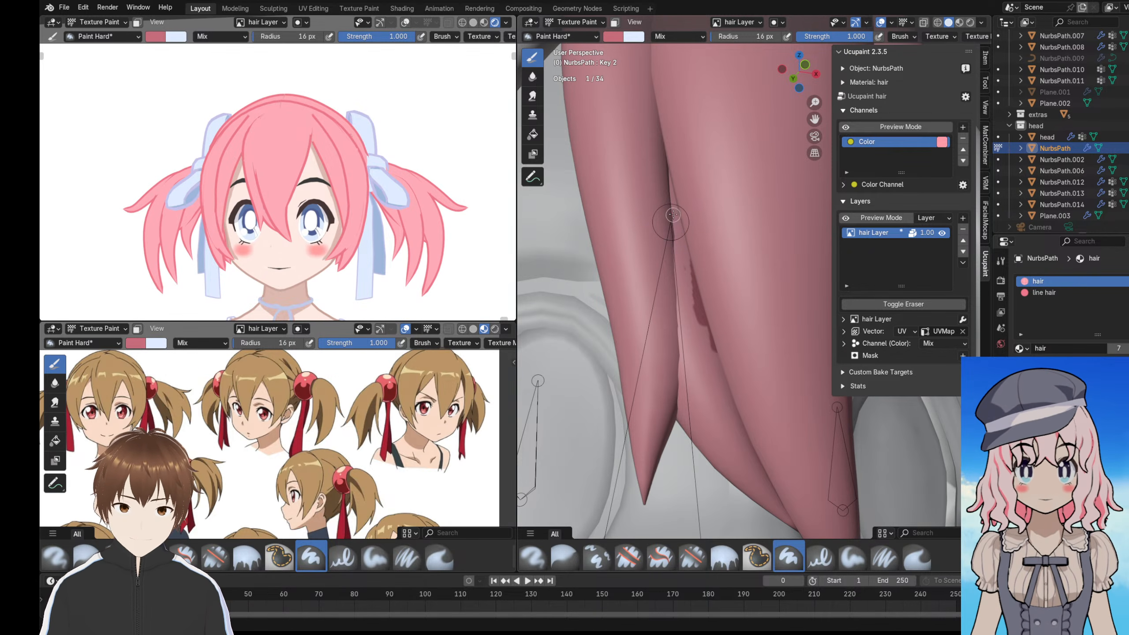
{"action": "left_click_drag", "start_coordinate": [664, 171], "coordinate": [688, 279]}
{"action": "left_click_drag", "start_coordinate": [679, 226], "coordinate": [694, 287]}
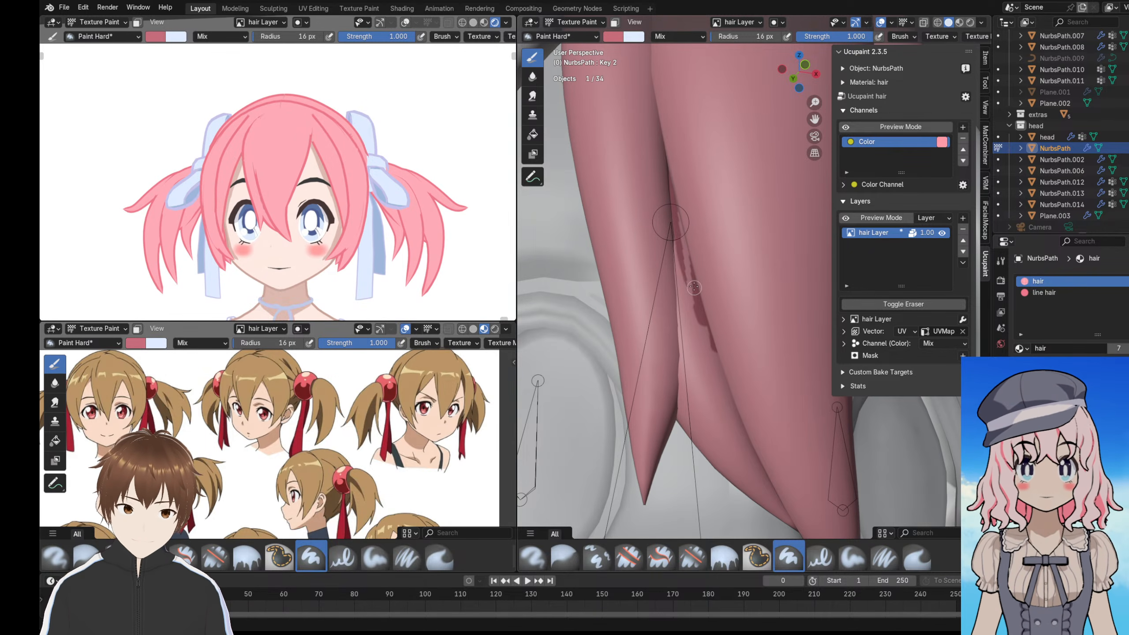
{"action": "key", "text": "ctrl+z"}
{"action": "key", "text": "ctrl+z"}
{"action": "key", "text": "ctrl+z"}
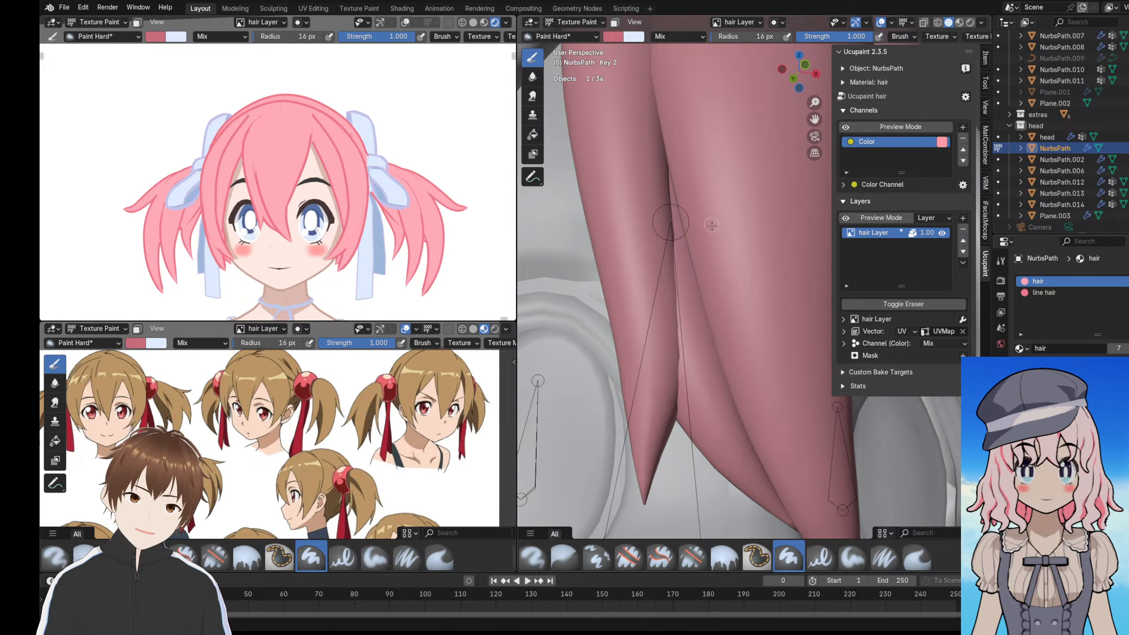
- Check the unpainted bangs against the reference sheet and the rendered character from the front and side
{"action": "scroll", "coordinate": [712, 226], "scroll_direction": "down", "scroll_amount": 6}
{"action": "middle_click_drag", "start_coordinate": [712, 226], "coordinate": [713, 278]}
{"action": "scroll", "coordinate": [720, 256], "scroll_direction": "up", "scroll_amount": 4}
{"action": "scroll", "coordinate": [703, 253], "scroll_direction": "up", "scroll_amount": 3}
{"action": "scroll", "coordinate": [733, 260], "scroll_direction": "down", "scroll_amount": 4}
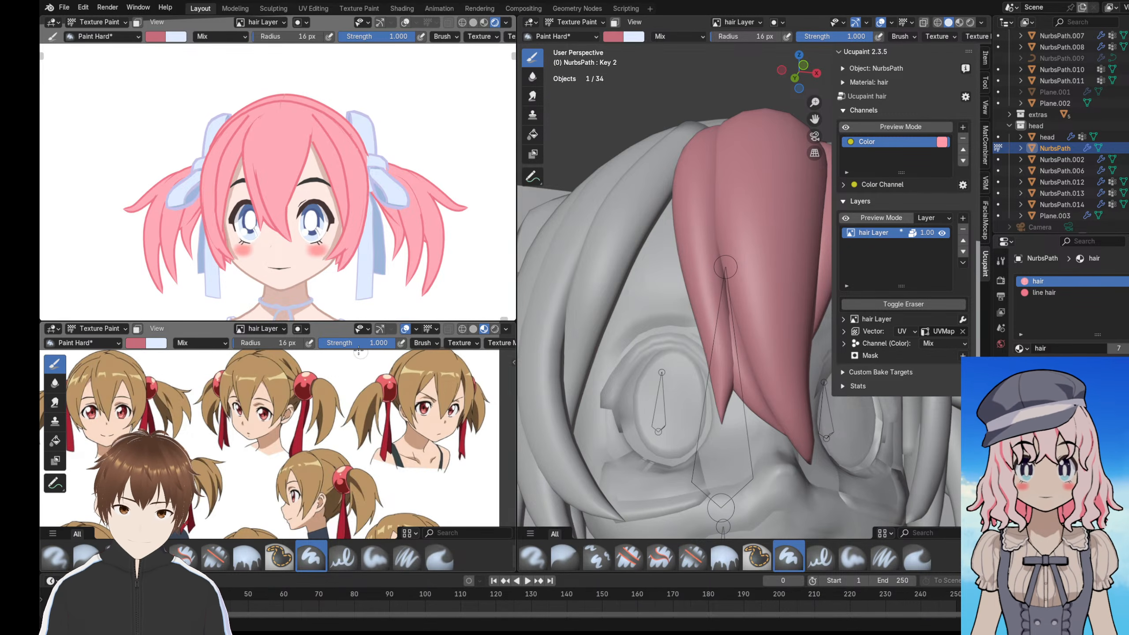
{"action": "scroll", "coordinate": [338, 249], "scroll_direction": "down", "scroll_amount": 2}
{"action": "middle_click_drag", "start_coordinate": [337, 249], "coordinate": [283, 250]}
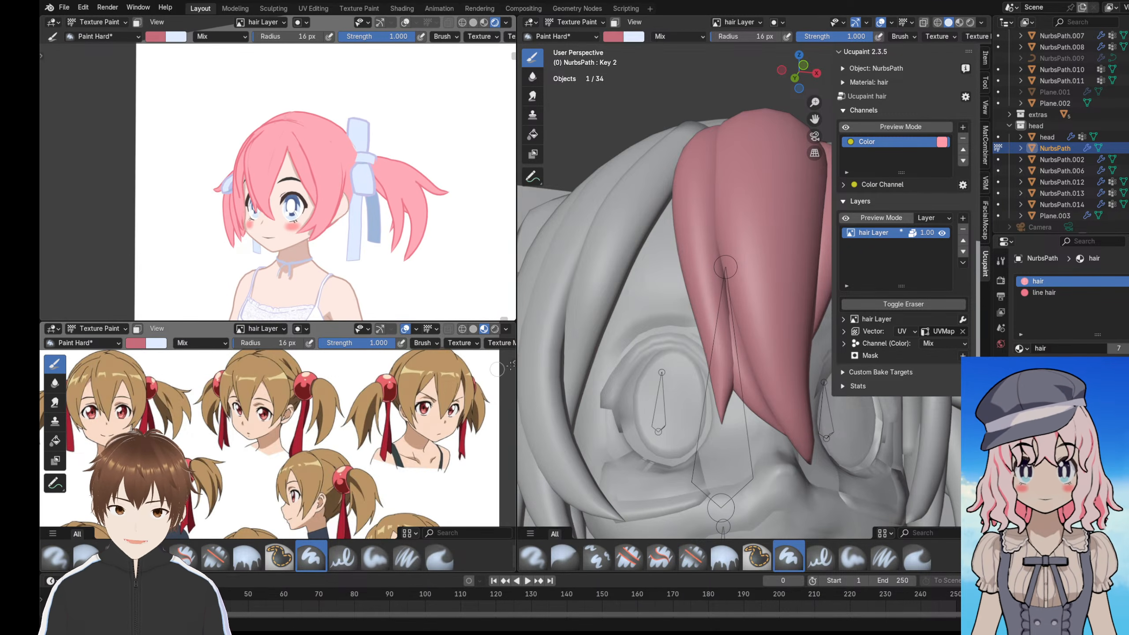
- Leave Texture Paint mode on the bangs, select the back-of-head hair, and put it in Texture Paint mode
{"action": "middle_click_drag", "start_coordinate": [560, 267], "coordinate": [632, 142]}
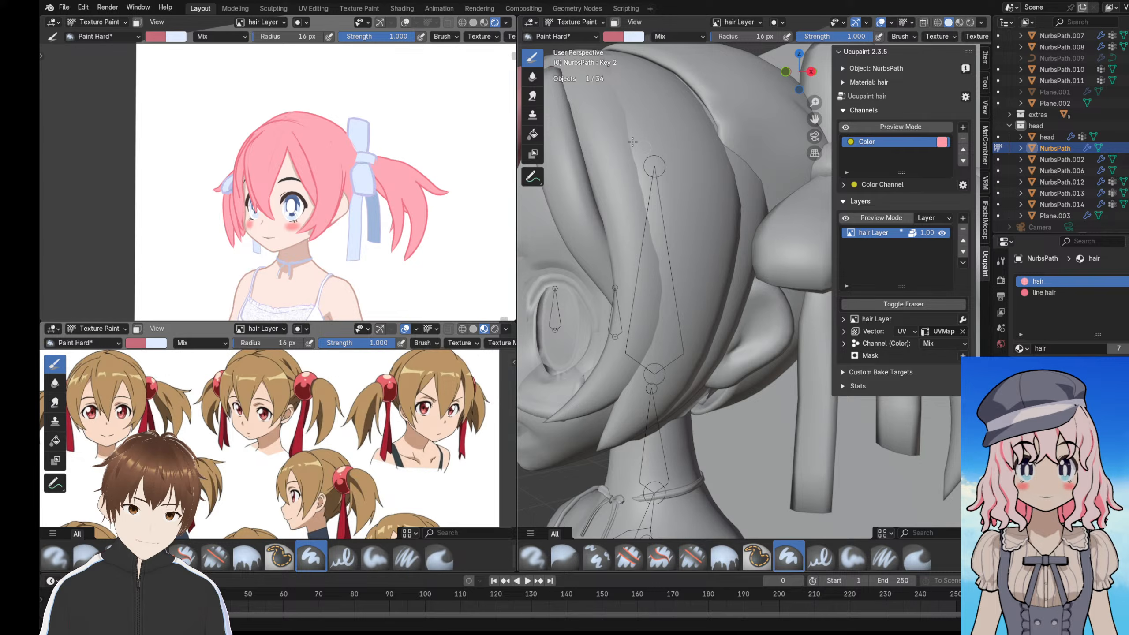
{"action": "left_click", "coordinate": [576, 22]}
{"action": "left_click", "coordinate": [579, 35]}
{"action": "left_click", "coordinate": [759, 129]}
{"action": "left_click", "coordinate": [585, 25]}
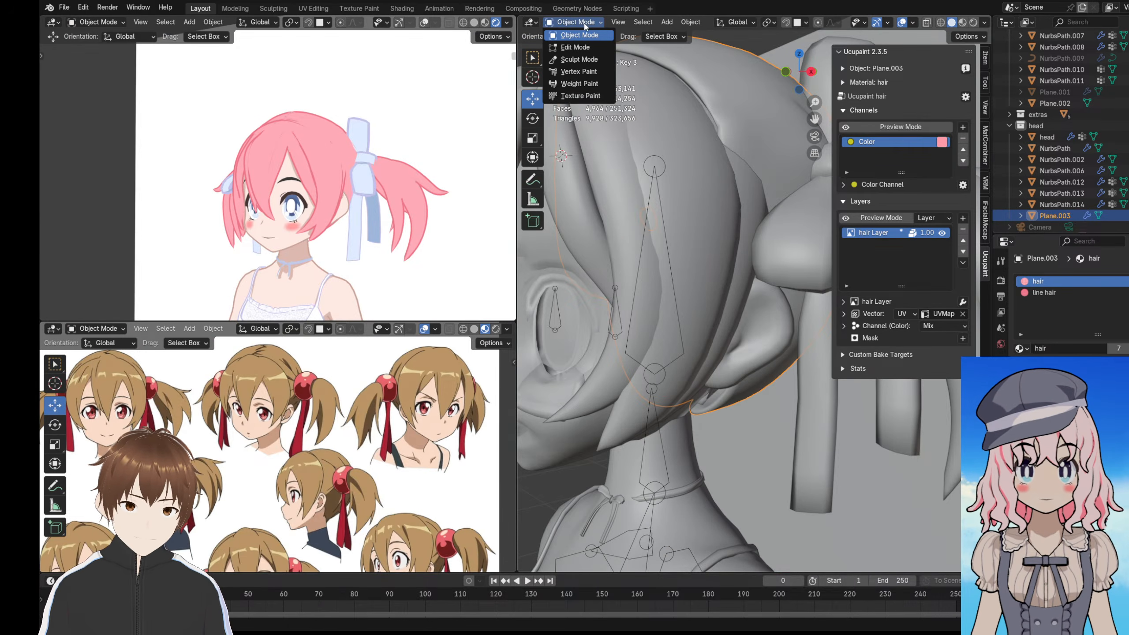
{"action": "left_click", "coordinate": [581, 96]}
{"action": "scroll", "coordinate": [711, 228], "scroll_direction": "up", "scroll_amount": 2}
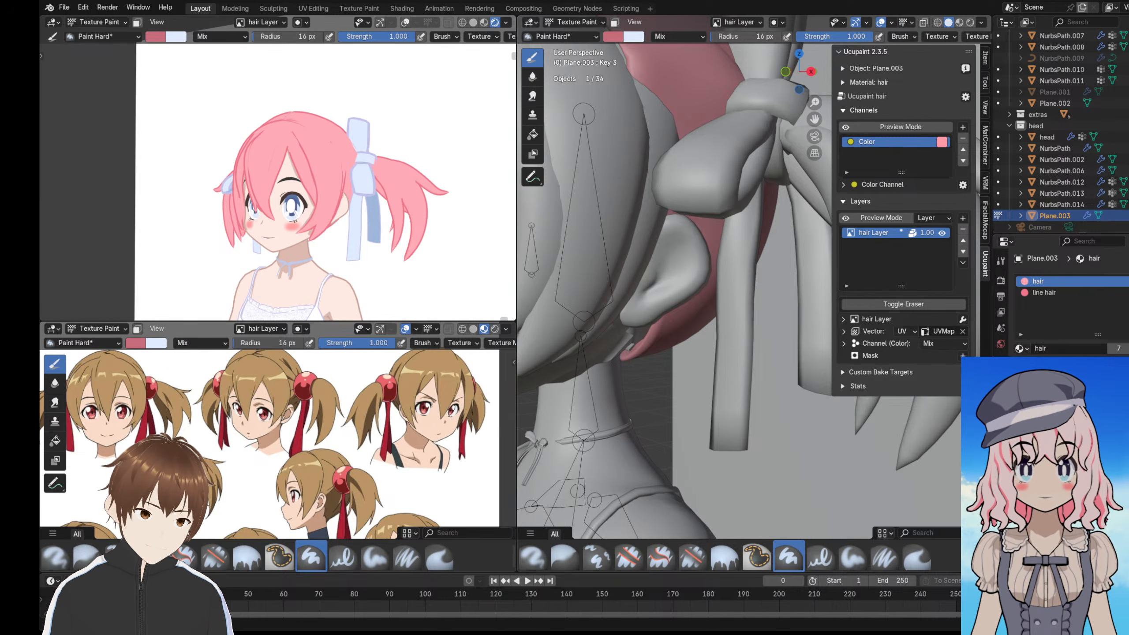
- Show the back hair's Mirror modifier settings, and make room for painting by hiding the sidebar and widening the model viewport
{"action": "left_click", "coordinate": [1001, 399]}
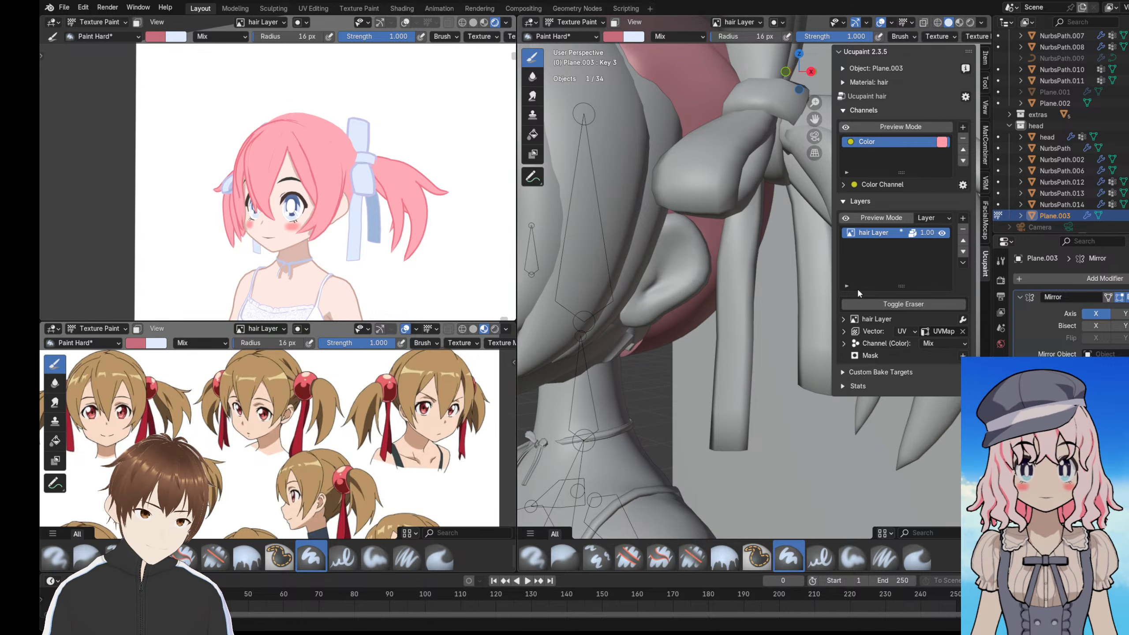
{"action": "key", "text": "n"}
{"action": "middle_click_drag", "start_coordinate": [728, 280], "coordinate": [725, 234]}
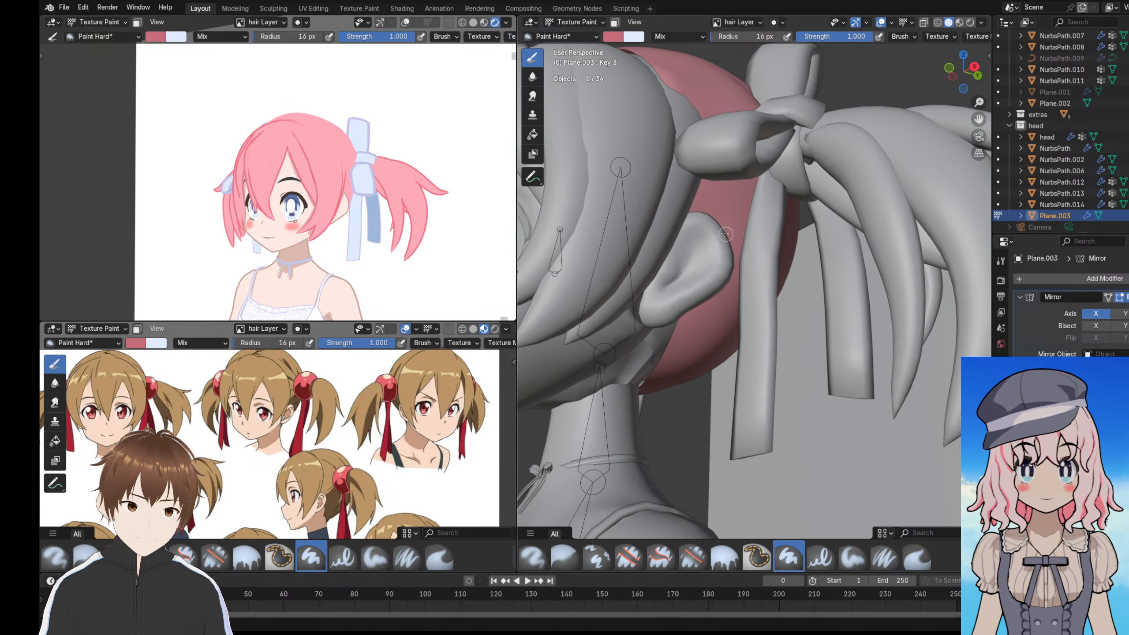
{"action": "left_click_drag", "start_coordinate": [516, 237], "coordinate": [390, 237]}
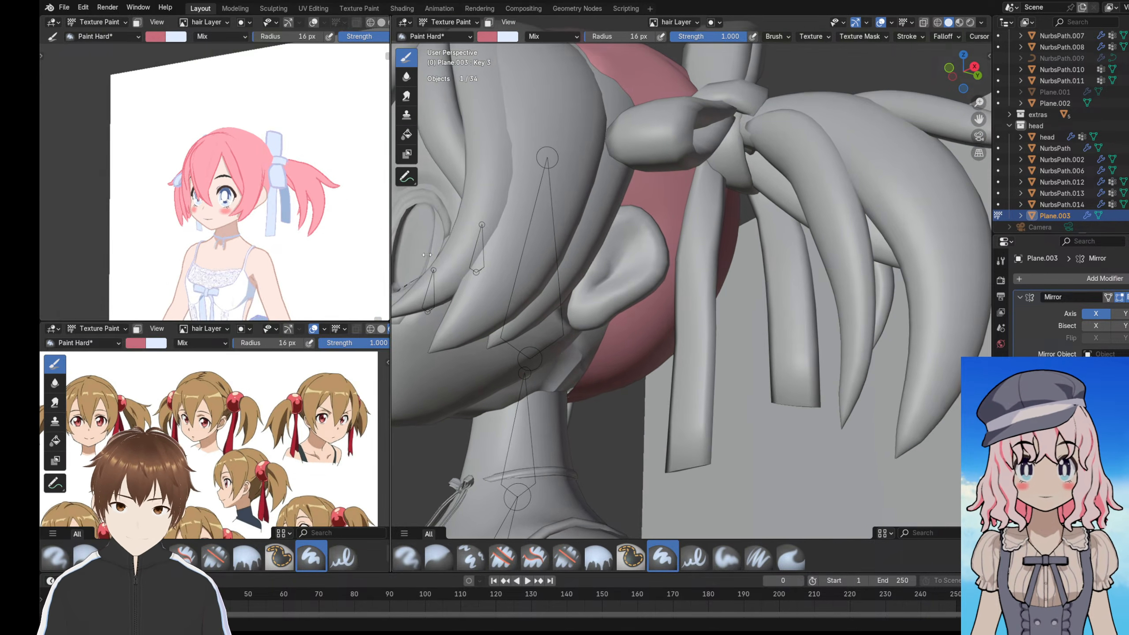
- Study how the reference art draws the hair behind the ear and at the back of the head
{"action": "scroll", "coordinate": [313, 398], "scroll_direction": "up", "scroll_amount": 3}
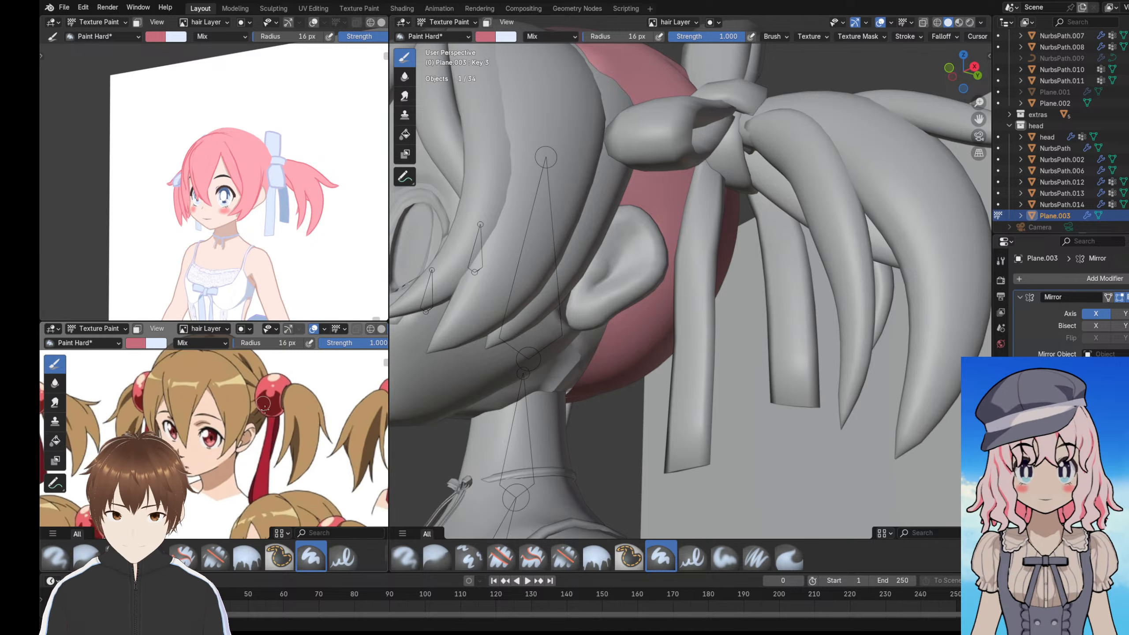
{"action": "scroll", "coordinate": [186, 199], "scroll_direction": "up", "scroll_amount": 3}
{"action": "middle_click_drag", "start_coordinate": [187, 200], "coordinate": [180, 198]}
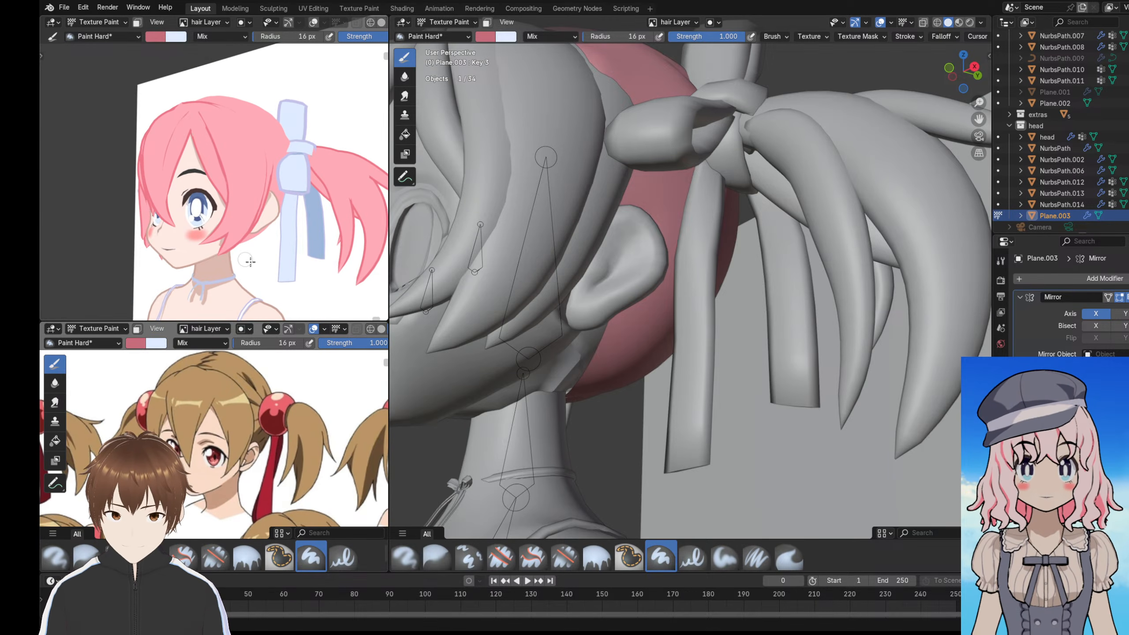
{"action": "middle_click_drag", "start_coordinate": [664, 309], "coordinate": [648, 311]}
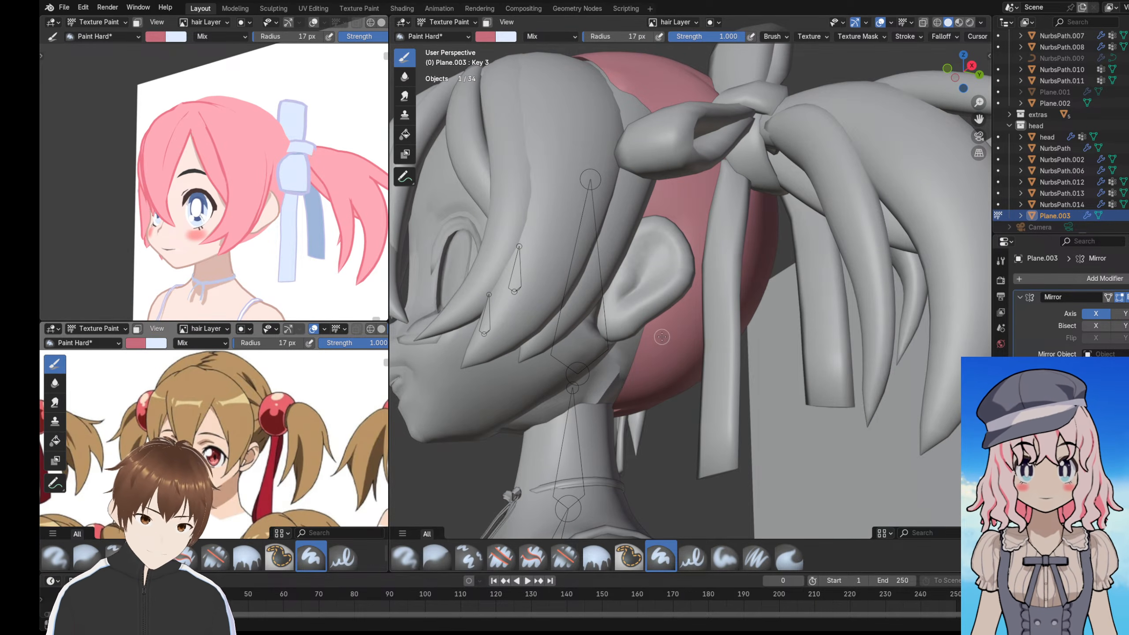
{"action": "scroll", "coordinate": [216, 436], "scroll_direction": "down", "scroll_amount": 7}
{"action": "scroll", "coordinate": [322, 438], "scroll_direction": "up", "scroll_amount": 6}
{"action": "middle_click_drag", "start_coordinate": [216, 437], "coordinate": [300, 429], "text": "shift"}
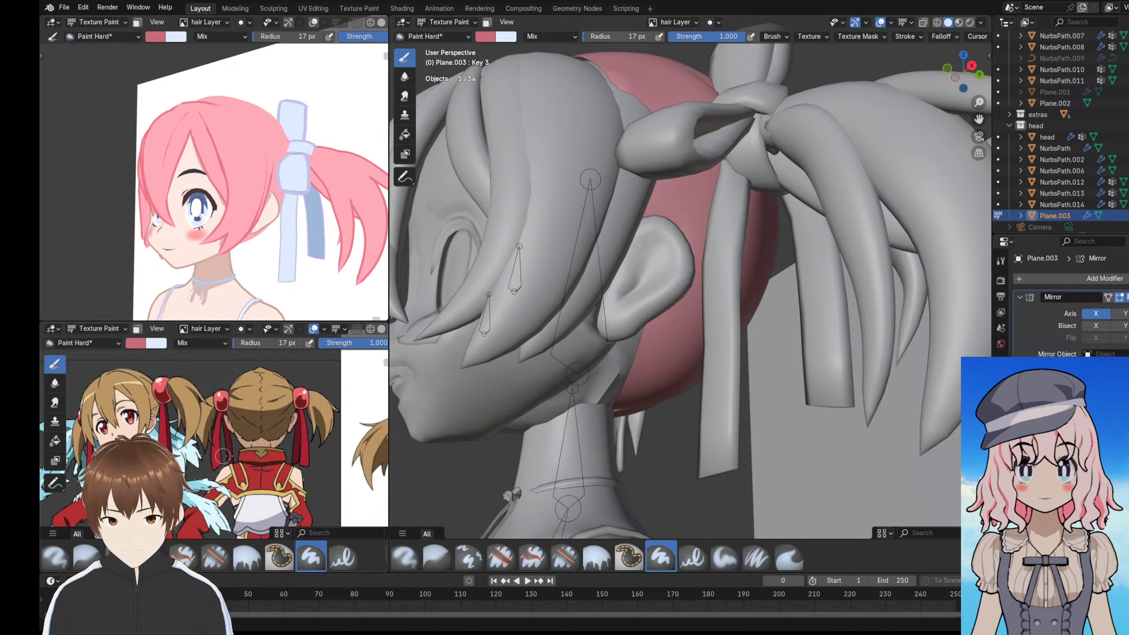
{"action": "scroll", "coordinate": [826, 327], "scroll_direction": "down", "scroll_amount": 2}
- Show the model in rendered shading and paint the lower part of the back hair darker pink with a 50 px brush
{"action": "middle_click_drag", "start_coordinate": [827, 325], "coordinate": [697, 301]}
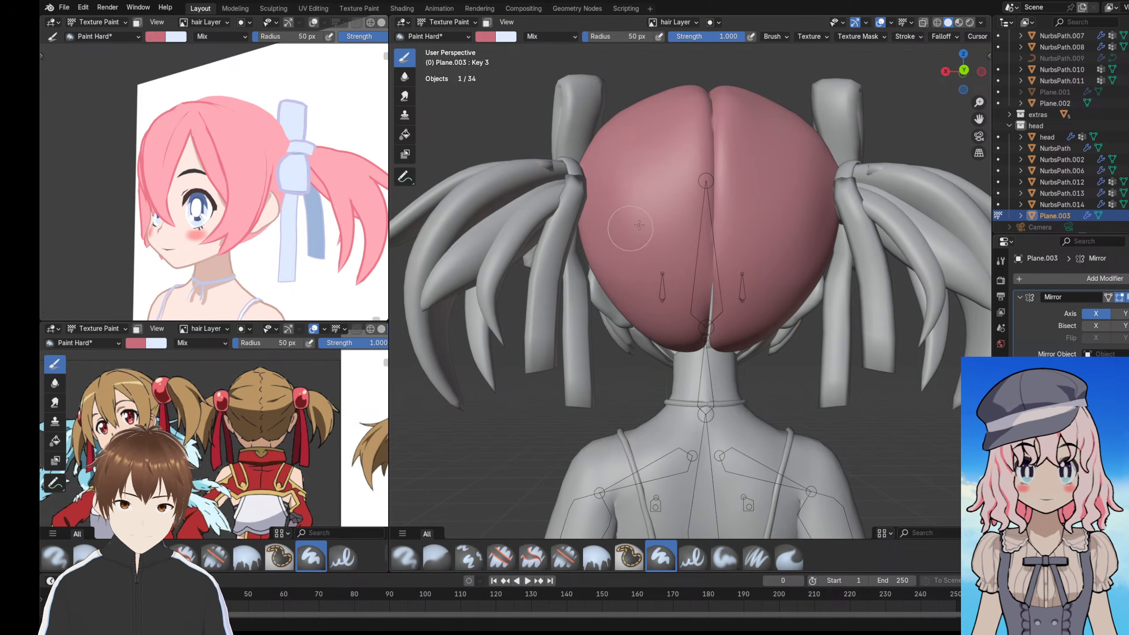
{"action": "left_click", "coordinate": [970, 22]}
{"action": "mouse_move", "coordinate": [631, 235]}
{"action": "left_mouse_down"}
{"action": "mouse_move", "coordinate": [693, 267]}
{"action": "mouse_move", "coordinate": [609, 249]}
{"action": "mouse_move", "coordinate": [693, 271]}
{"action": "mouse_move", "coordinate": [669, 261]}
{"action": "mouse_move", "coordinate": [662, 285]}
{"action": "mouse_move", "coordinate": [685, 342]}
{"action": "mouse_move", "coordinate": [613, 257]}
{"action": "left_mouse_up"}
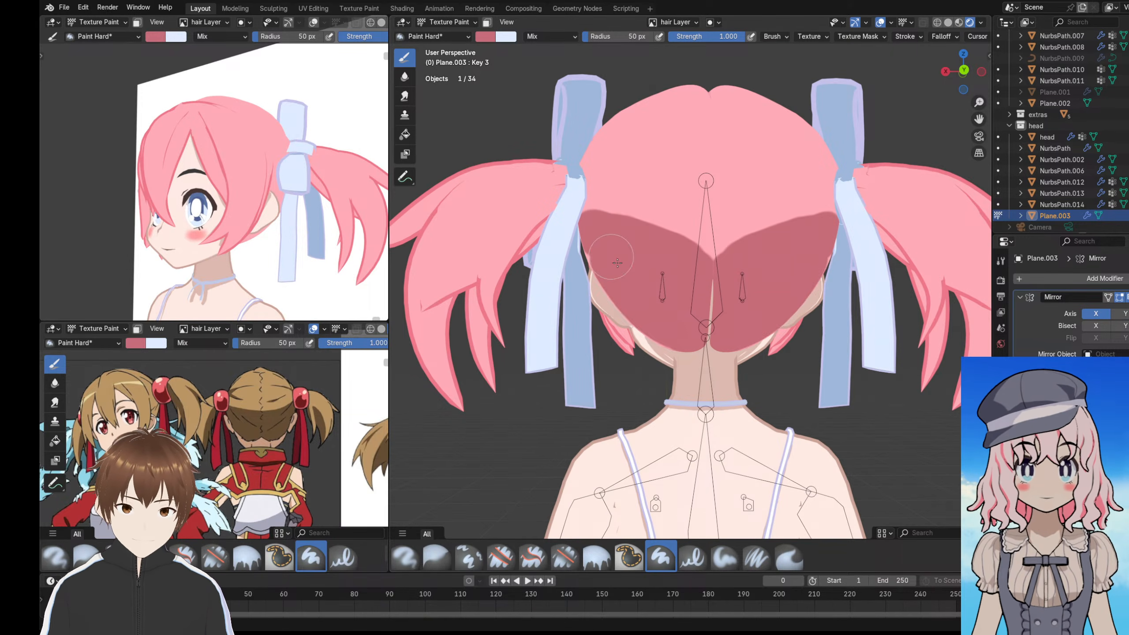
{"action": "middle_click_drag", "start_coordinate": [621, 276], "coordinate": [647, 254]}
{"action": "left_click_drag", "start_coordinate": [631, 243], "coordinate": [678, 331]}
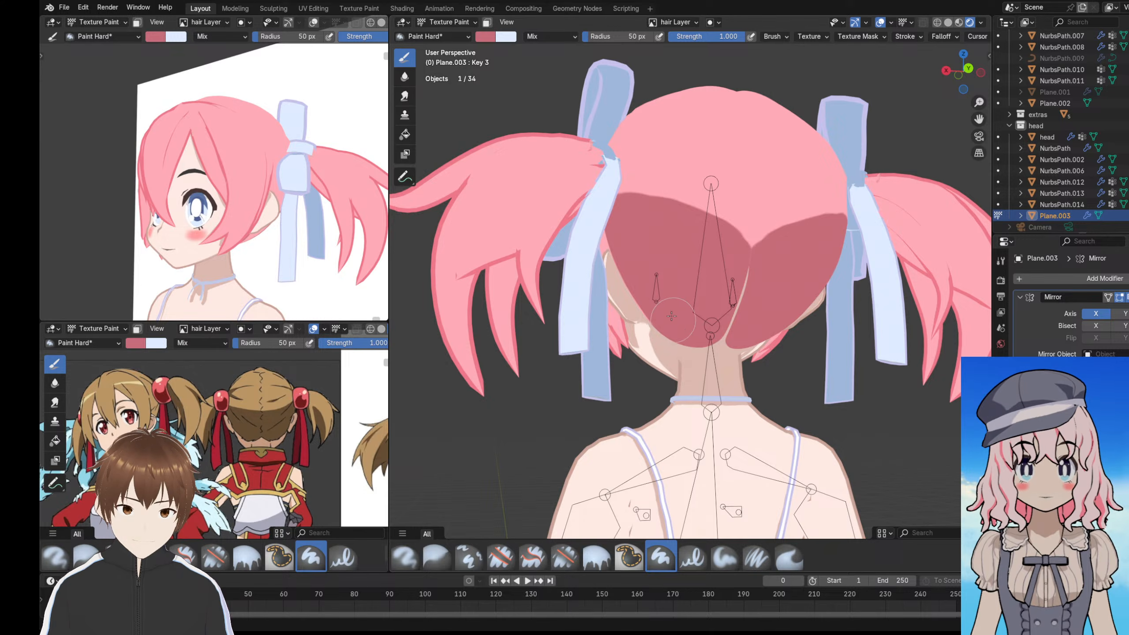
- Extend the darker pink shading over the back hair behind and above the ear
{"action": "mouse_move", "coordinate": [671, 316]}
{"action": "middle_mouse_down"}
{"action": "mouse_move", "coordinate": [738, 311]}
{"action": "mouse_move", "coordinate": [680, 306]}
{"action": "mouse_move", "coordinate": [729, 313]}
{"action": "mouse_move", "coordinate": [711, 320]}
{"action": "mouse_move", "coordinate": [689, 369]}
{"action": "middle_mouse_up"}
{"action": "scroll", "coordinate": [691, 356], "scroll_direction": "up", "scroll_amount": 4}
{"action": "middle_click_drag", "start_coordinate": [698, 330], "coordinate": [706, 307]}
{"action": "left_click_drag", "start_coordinate": [749, 287], "coordinate": [732, 247]}
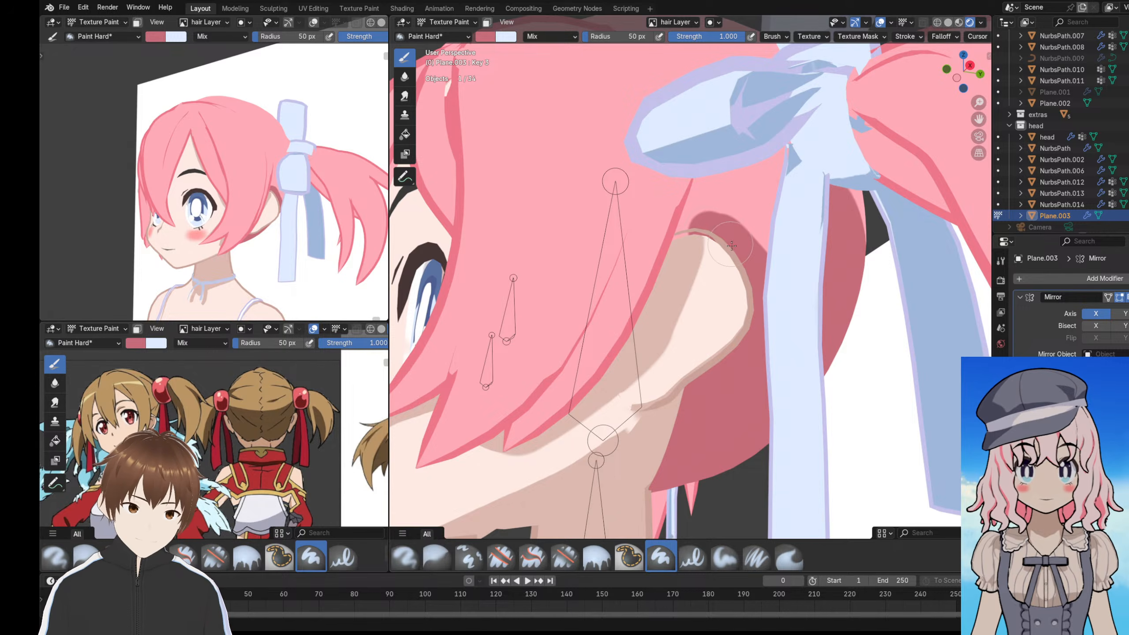
{"action": "middle_click_drag", "start_coordinate": [732, 246], "coordinate": [693, 214]}
{"action": "mouse_move", "coordinate": [659, 221]}
{"action": "left_mouse_down"}
{"action": "mouse_move", "coordinate": [719, 226]}
{"action": "mouse_move", "coordinate": [728, 207]}
{"action": "left_mouse_up"}
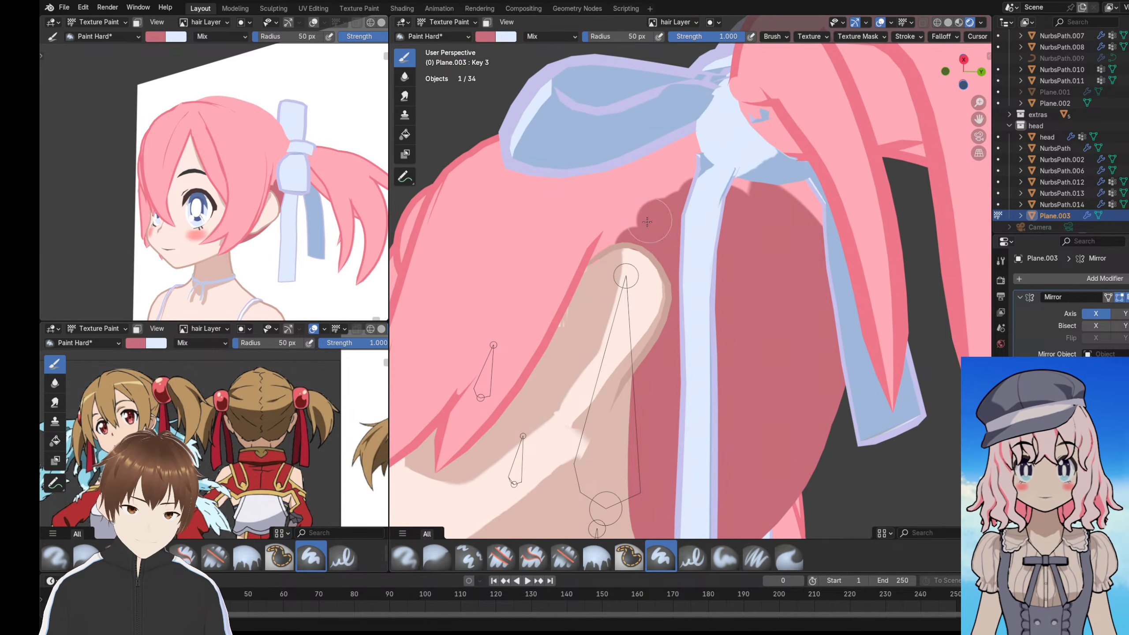
- Compare the hair behind the ear with the reference art and trim the shading above the ear using the Erase Hard brush
{"action": "middle_click_drag", "start_coordinate": [362, 411], "coordinate": [213, 407], "text": "shift"}
{"action": "middle_click_drag", "start_coordinate": [302, 416], "coordinate": [119, 429], "text": "shift"}
{"action": "scroll", "coordinate": [577, 324], "scroll_direction": "down", "scroll_amount": 4}
{"action": "middle_click_drag", "start_coordinate": [622, 276], "coordinate": [635, 250]}
{"action": "scroll", "coordinate": [682, 302], "scroll_direction": "up", "scroll_amount": 3}
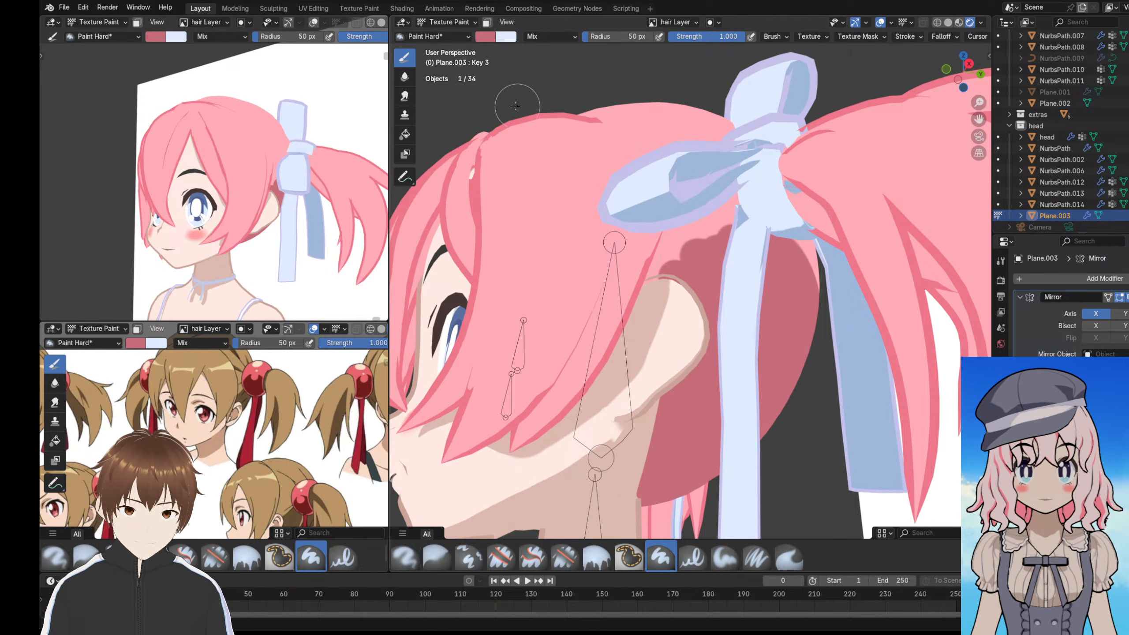
{"action": "left_click", "coordinate": [438, 37]}
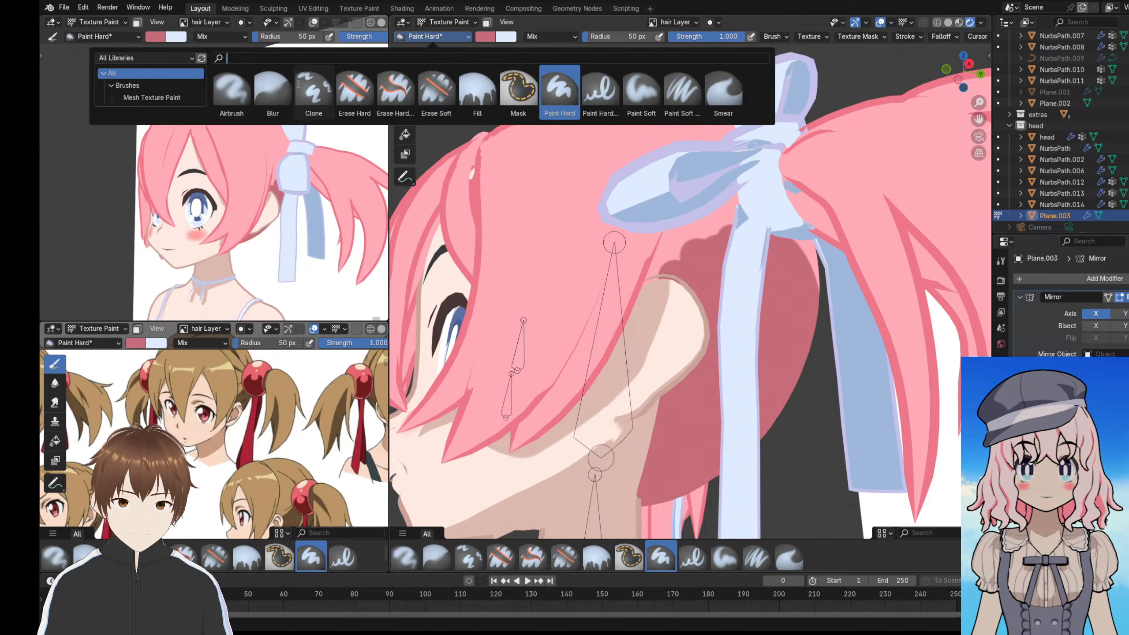
{"action": "left_click", "coordinate": [339, 90]}
{"action": "mouse_move", "coordinate": [689, 211]}
{"action": "left_mouse_down"}
{"action": "mouse_move", "coordinate": [653, 301]}
{"action": "mouse_move", "coordinate": [716, 252]}
{"action": "mouse_move", "coordinate": [672, 293]}
{"action": "left_mouse_up"}
{"action": "mouse_move", "coordinate": [675, 243]}
{"action": "middle_mouse_down"}
{"action": "mouse_move", "coordinate": [677, 219]}
{"action": "mouse_move", "coordinate": [662, 202]}
{"action": "middle_mouse_up"}
- Undo the dark shading on the back hair and add a new 4096-resolution image layer above the existing hair layer
{"action": "key", "text": "n"}
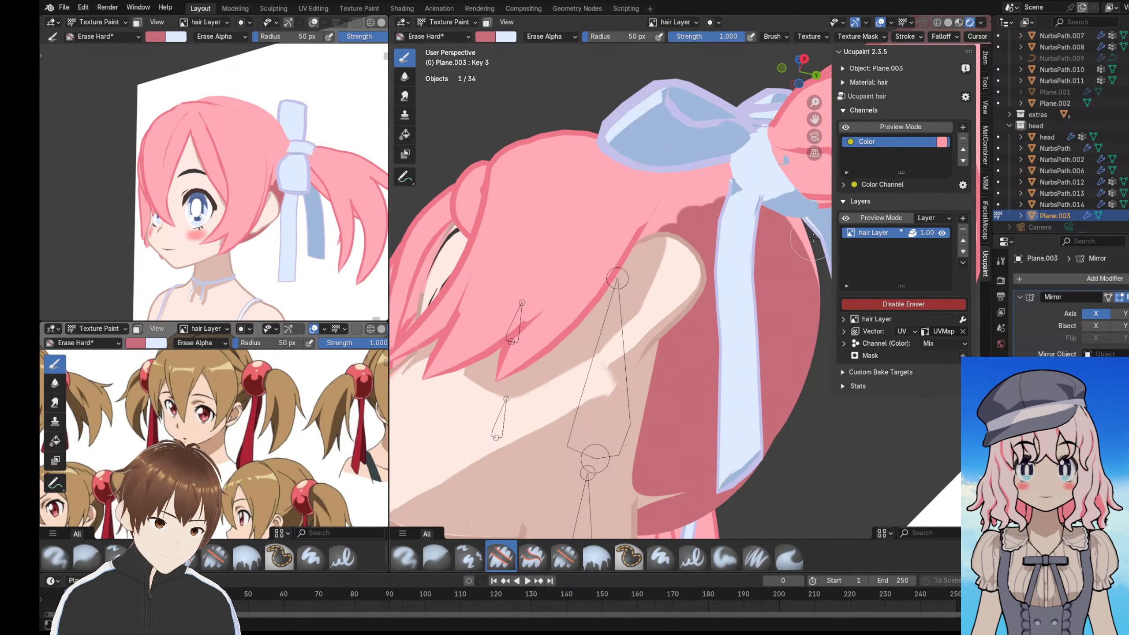
{"action": "middle_click_drag", "start_coordinate": [751, 253], "coordinate": [640, 290]}
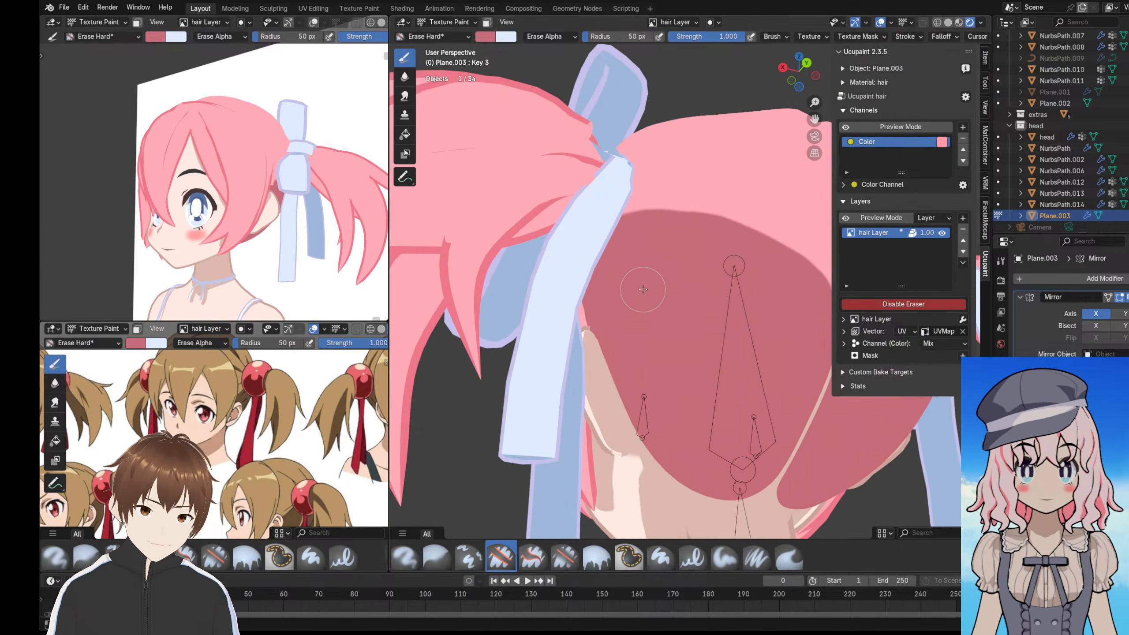
{"action": "left_click", "coordinate": [963, 218]}
{"action": "left_click", "coordinate": [963, 217]}
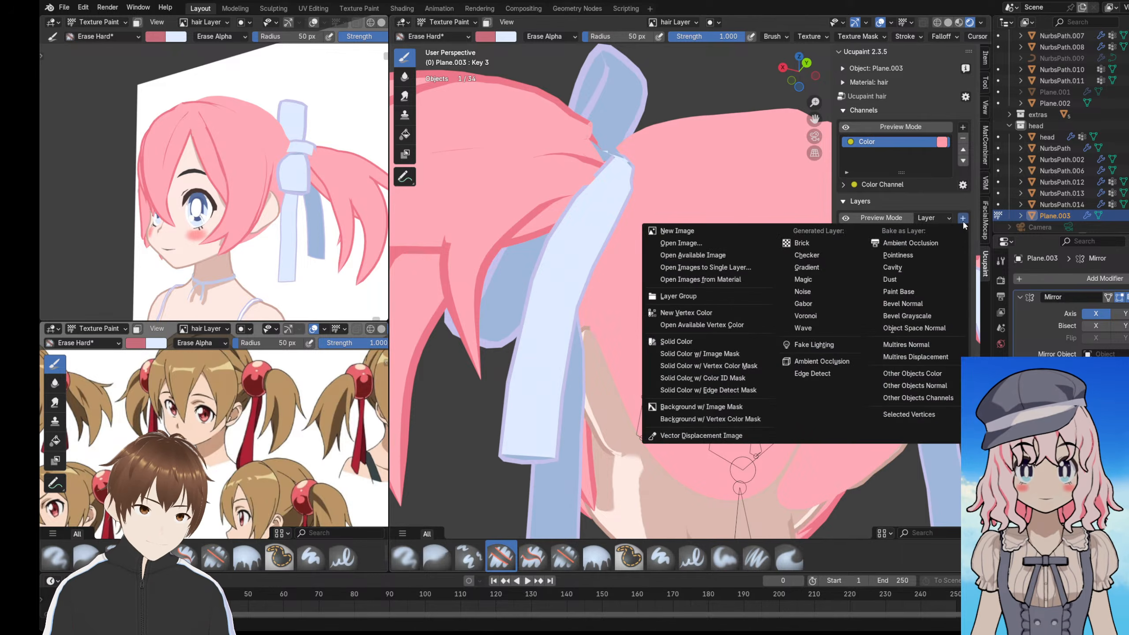
{"action": "left_click", "coordinate": [667, 231]}
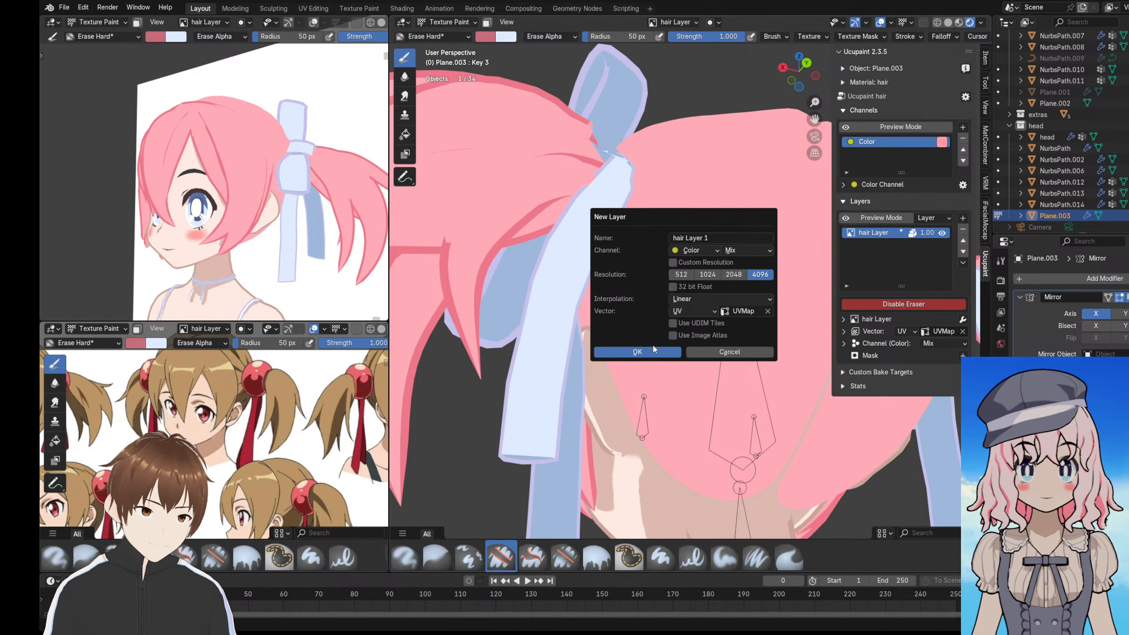
{"action": "left_click", "coordinate": [637, 352]}
{"action": "scroll", "coordinate": [622, 267], "scroll_direction": "down", "scroll_amount": 4}
{"action": "scroll", "coordinate": [578, 172], "scroll_direction": "up", "scroll_amount": 6}
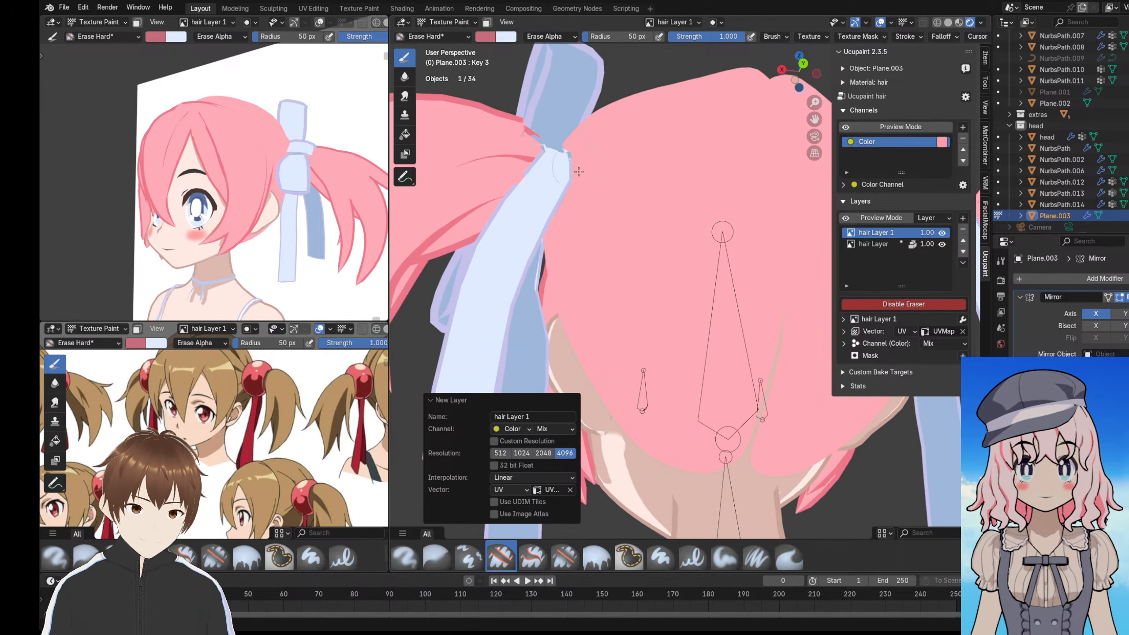
- Paint the lower part of the back hair darker pink on the new layer with the Paint Hard brush at 50 px
{"action": "scroll", "coordinate": [579, 171], "scroll_direction": "down", "scroll_amount": 3}
{"action": "left_click", "coordinate": [434, 37]}
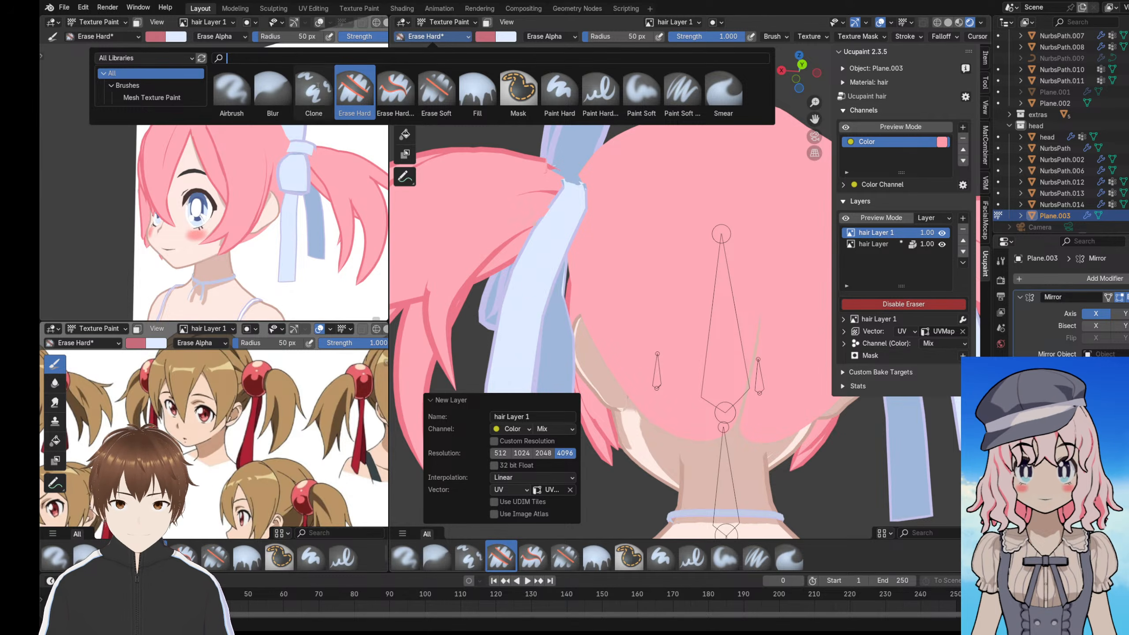
{"action": "left_click", "coordinate": [559, 89]}
{"action": "middle_click_drag", "start_coordinate": [633, 253], "coordinate": [617, 246]}
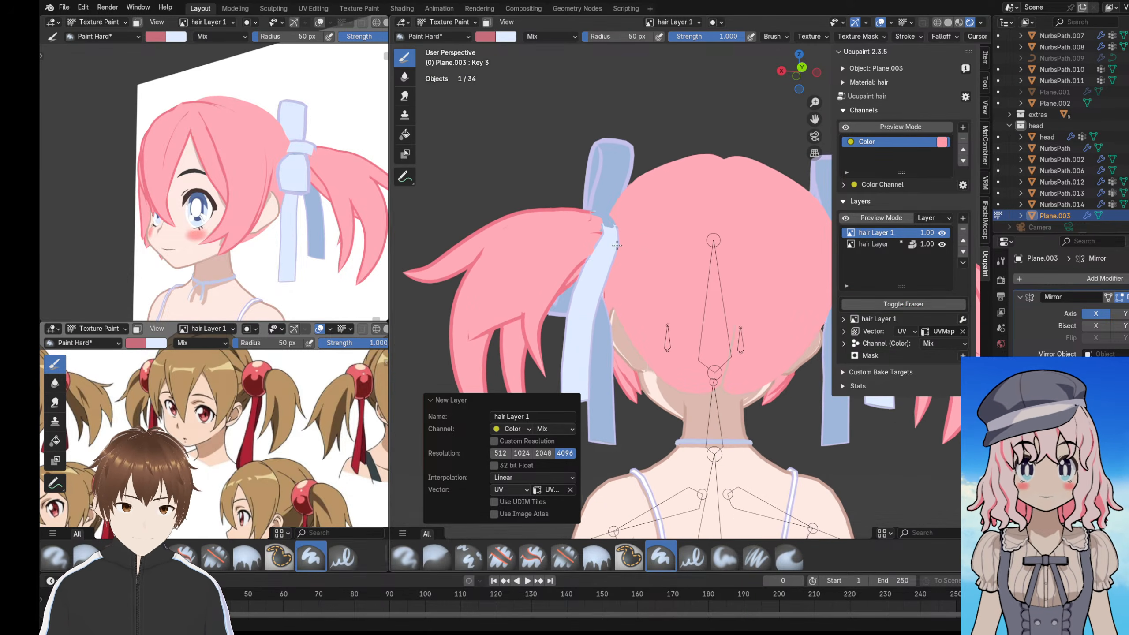
{"action": "scroll", "coordinate": [303, 393], "scroll_direction": "down", "scroll_amount": 4}
{"action": "scroll", "coordinate": [231, 401], "scroll_direction": "up", "scroll_amount": 3}
{"action": "middle_click_drag", "start_coordinate": [235, 396], "coordinate": [305, 391], "text": "shift"}
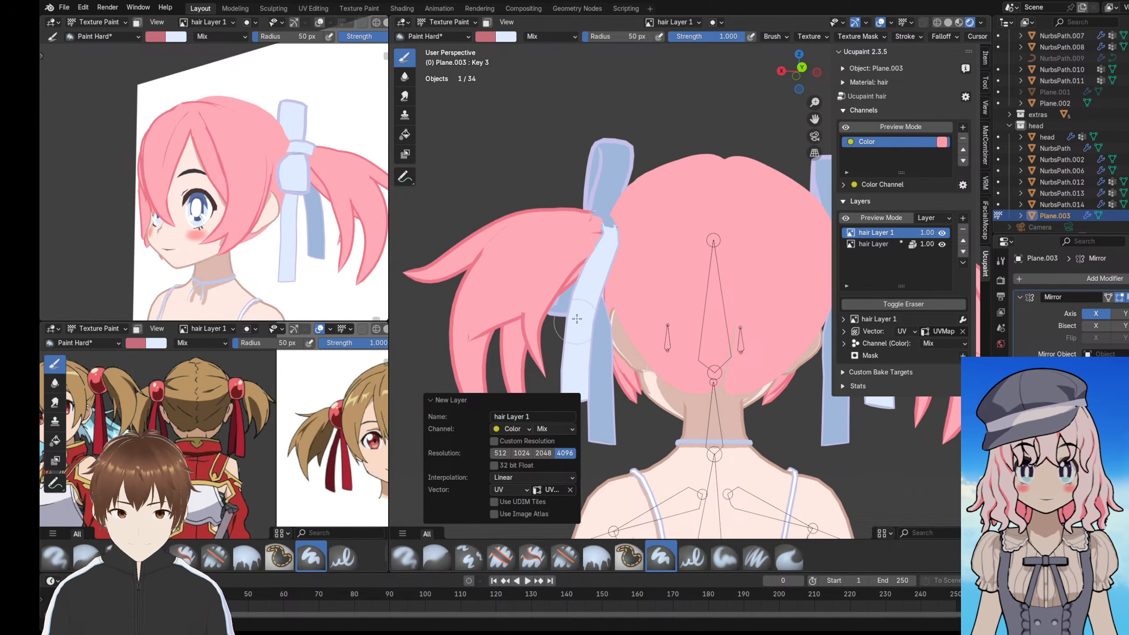
{"action": "middle_click_drag", "start_coordinate": [629, 282], "coordinate": [620, 284]}
{"action": "mouse_move", "coordinate": [620, 284]}
{"action": "left_mouse_down"}
{"action": "mouse_move", "coordinate": [827, 294]}
{"action": "mouse_move", "coordinate": [623, 307]}
{"action": "mouse_move", "coordinate": [822, 320]}
{"action": "mouse_move", "coordinate": [689, 333]}
{"action": "mouse_move", "coordinate": [649, 356]}
{"action": "mouse_move", "coordinate": [689, 386]}
{"action": "left_mouse_up"}
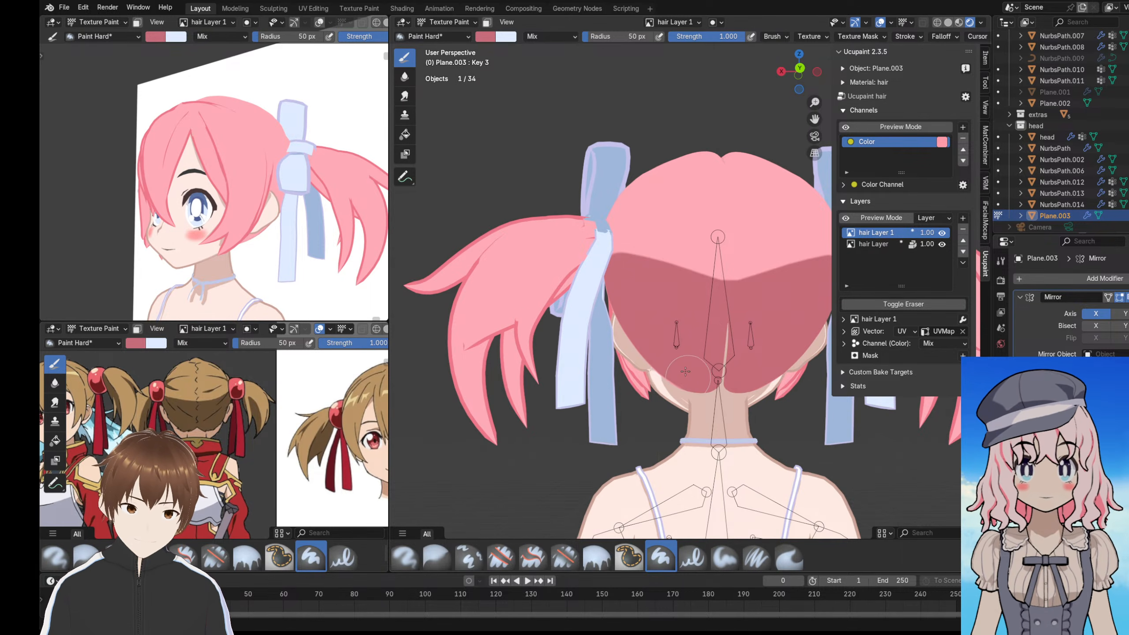
- Examine the new hair shading from the side, front and back, comparing it with the reference art's back view
{"action": "middle_click_drag", "start_coordinate": [652, 355], "coordinate": [780, 293]}
{"action": "scroll", "coordinate": [758, 311], "scroll_direction": "up", "scroll_amount": 2}
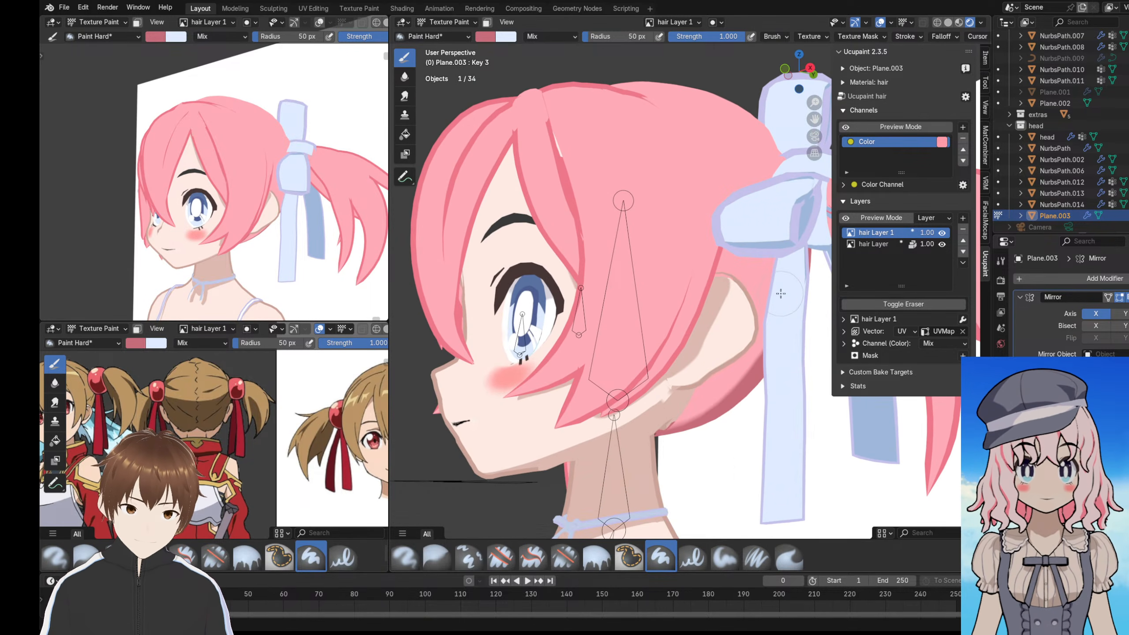
{"action": "middle_click_drag", "start_coordinate": [692, 401], "coordinate": [652, 352]}
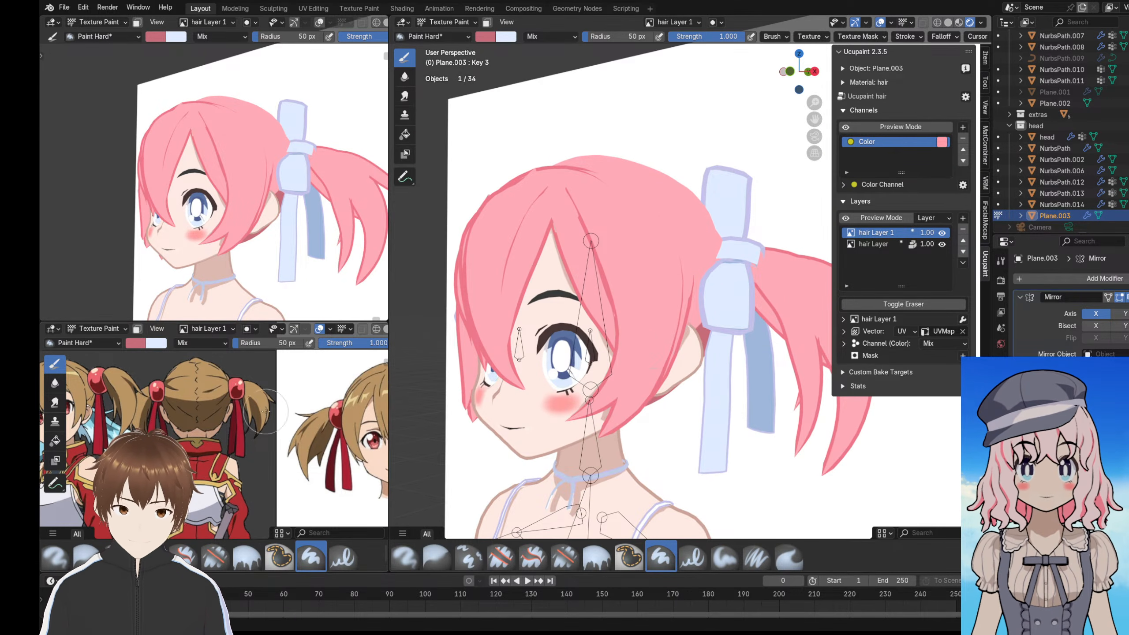
{"action": "scroll", "coordinate": [266, 411], "scroll_direction": "down", "scroll_amount": 4}
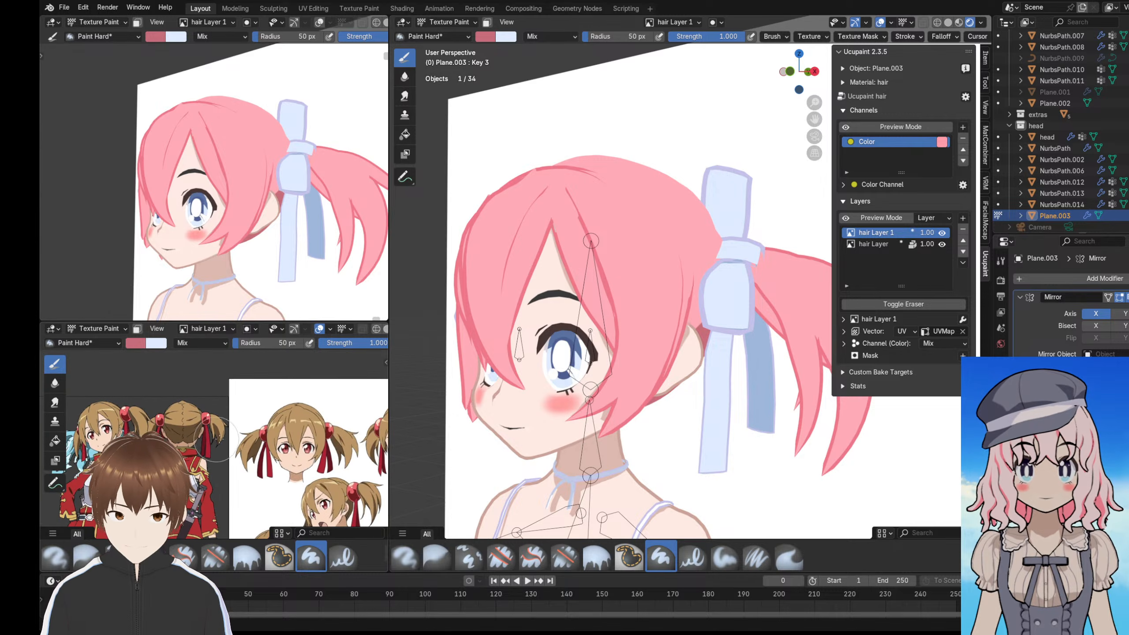
{"action": "middle_click_drag", "start_coordinate": [730, 331], "coordinate": [667, 331]}
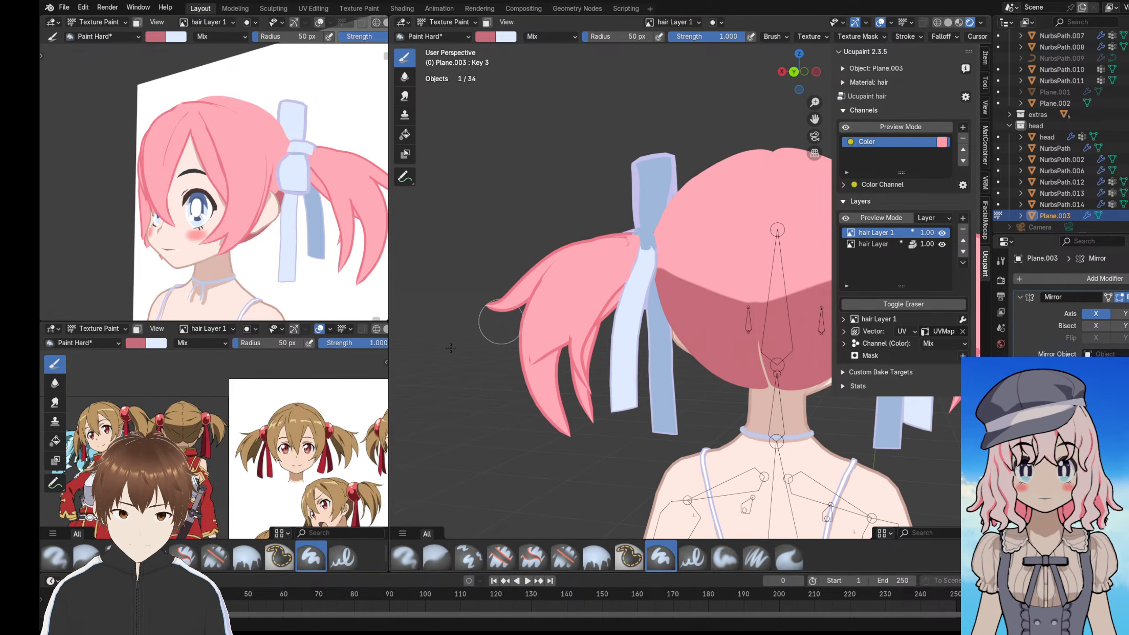
{"action": "scroll", "coordinate": [208, 418], "scroll_direction": "up", "scroll_amount": 4}
{"action": "scroll", "coordinate": [631, 319], "scroll_direction": "up", "scroll_amount": 5}
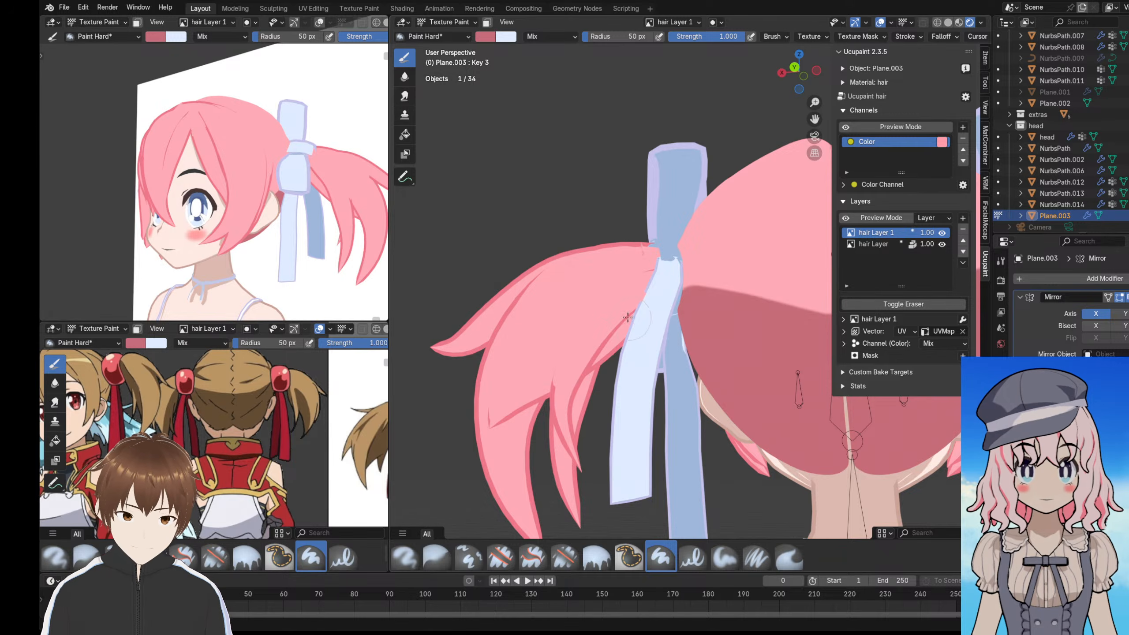
{"action": "scroll", "coordinate": [627, 318], "scroll_direction": "down", "scroll_amount": 3}
{"action": "middle_click_drag", "start_coordinate": [578, 311], "coordinate": [608, 326]}
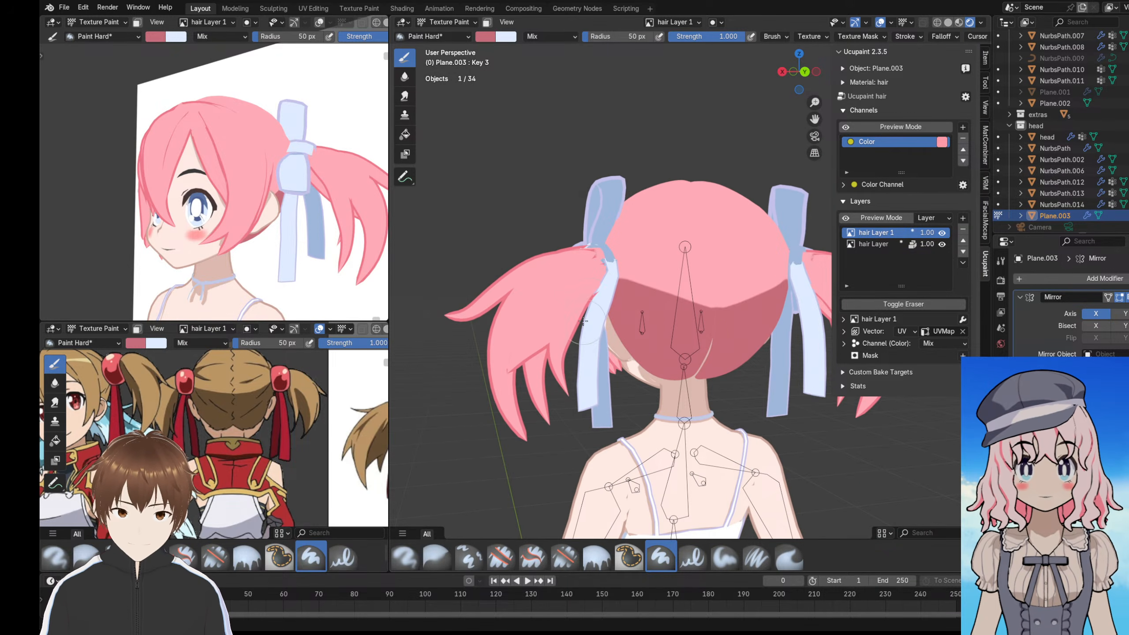
{"action": "middle_click_drag", "start_coordinate": [613, 274], "coordinate": [618, 284], "text": "shift"}
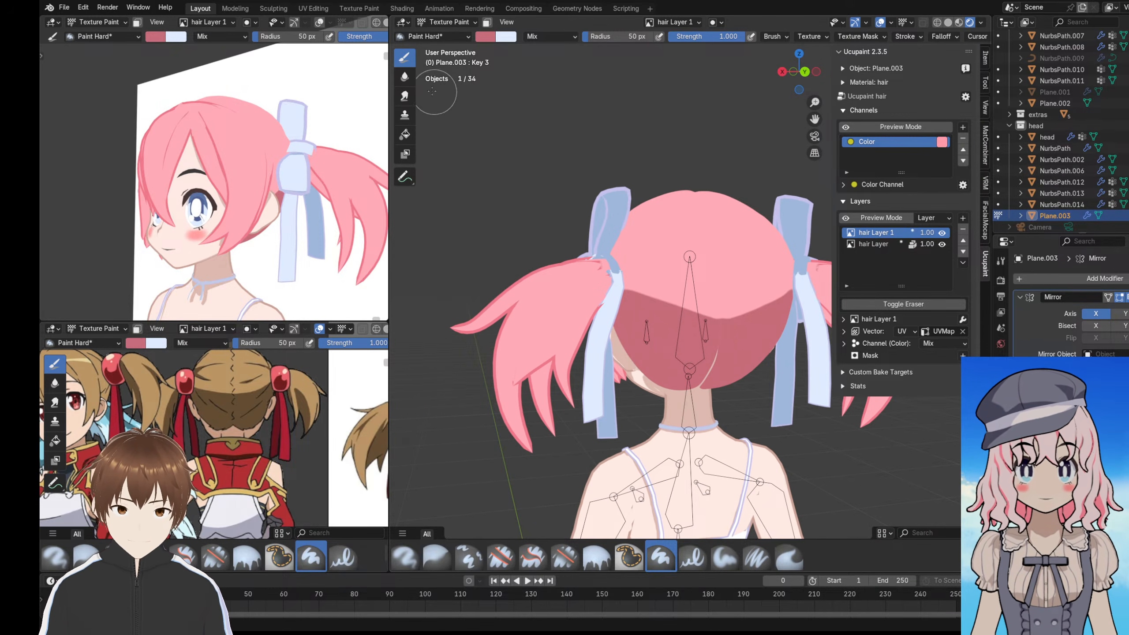
{"action": "scroll", "coordinate": [751, 116], "scroll_direction": "up", "scroll_amount": 2}
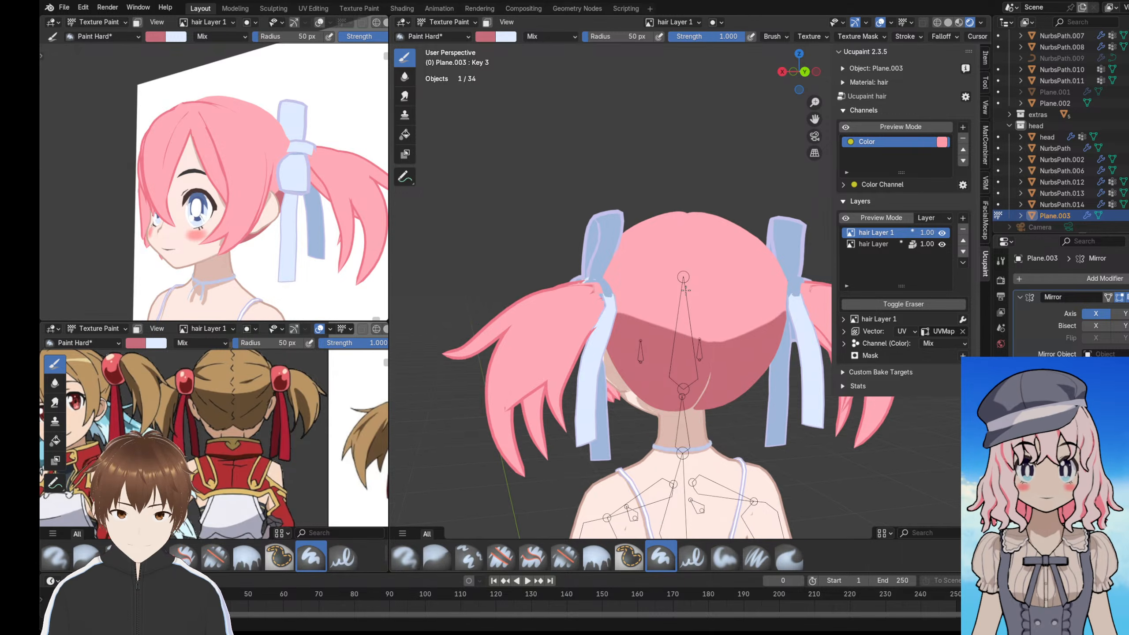
- Inspect the back hair in solid shading against the reference, and turn the small preview viewport to the back of the head
{"action": "left_click", "coordinate": [949, 23]}
{"action": "mouse_move", "coordinate": [658, 270]}
{"action": "middle_mouse_down"}
{"action": "mouse_move", "coordinate": [675, 284]}
{"action": "mouse_move", "coordinate": [637, 284]}
{"action": "middle_mouse_up"}
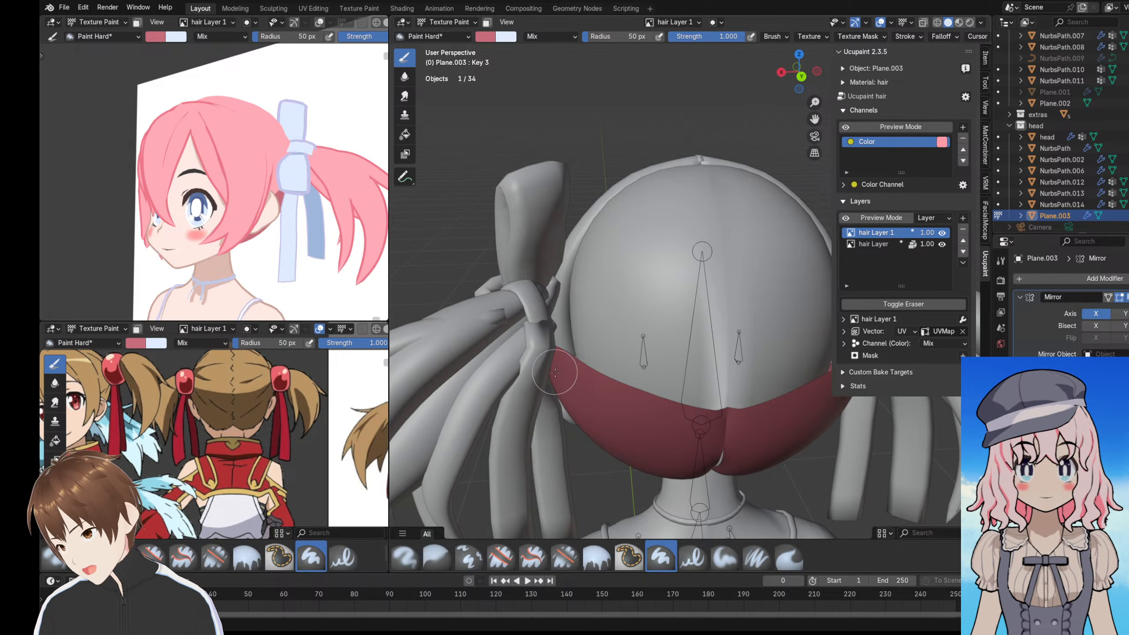
{"action": "scroll", "coordinate": [560, 353], "scroll_direction": "up", "scroll_amount": 1}
{"action": "scroll", "coordinate": [590, 302], "scroll_direction": "down", "scroll_amount": 1}
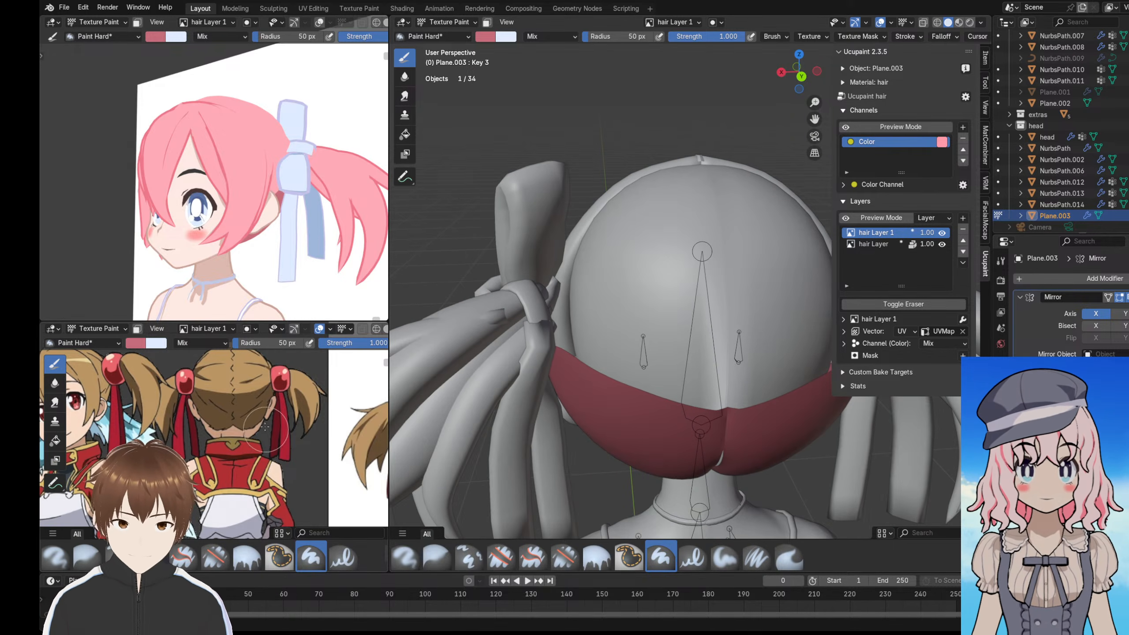
{"action": "scroll", "coordinate": [258, 430], "scroll_direction": "up", "scroll_amount": 2}
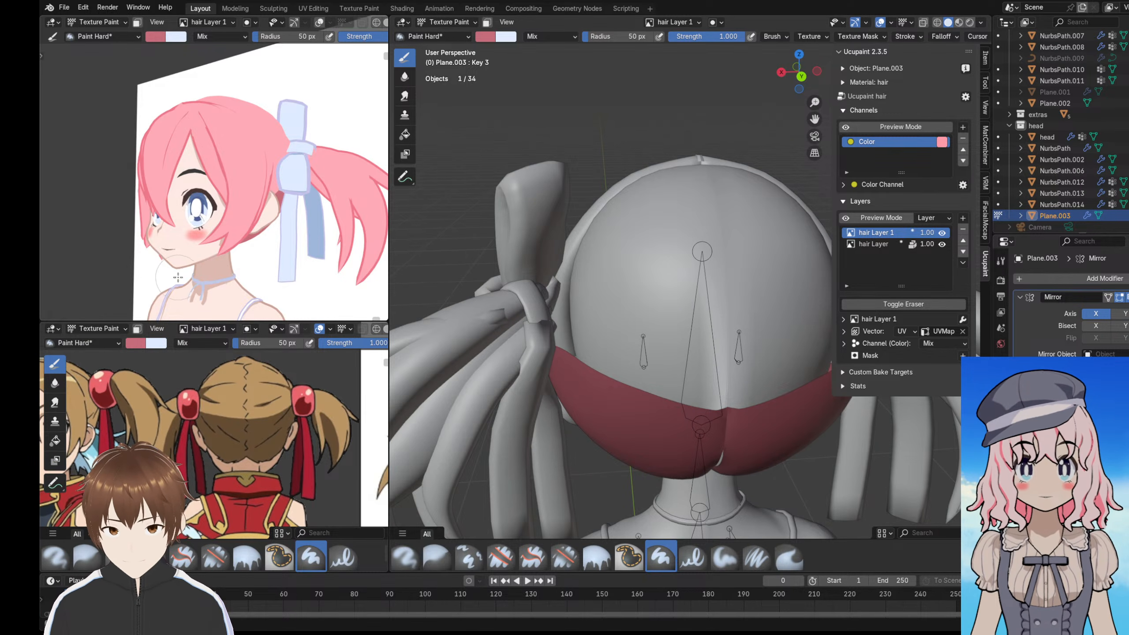
{"action": "scroll", "coordinate": [169, 262], "scroll_direction": "down", "scroll_amount": 3}
{"action": "mouse_move", "coordinate": [169, 262]}
{"action": "middle_mouse_down"}
{"action": "mouse_move", "coordinate": [276, 261]}
{"action": "mouse_move", "coordinate": [195, 260]}
{"action": "mouse_move", "coordinate": [116, 228]}
{"action": "middle_mouse_up"}
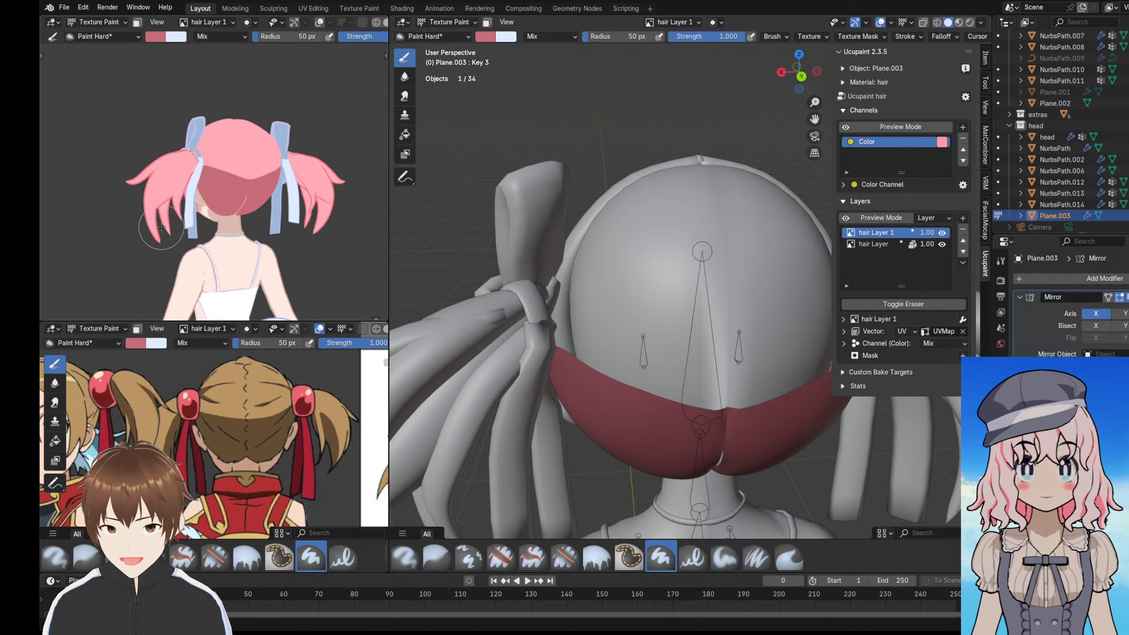
{"action": "scroll", "coordinate": [164, 229], "scroll_direction": "up", "scroll_amount": 2}
{"action": "middle_click_drag", "start_coordinate": [650, 222], "coordinate": [730, 147]}
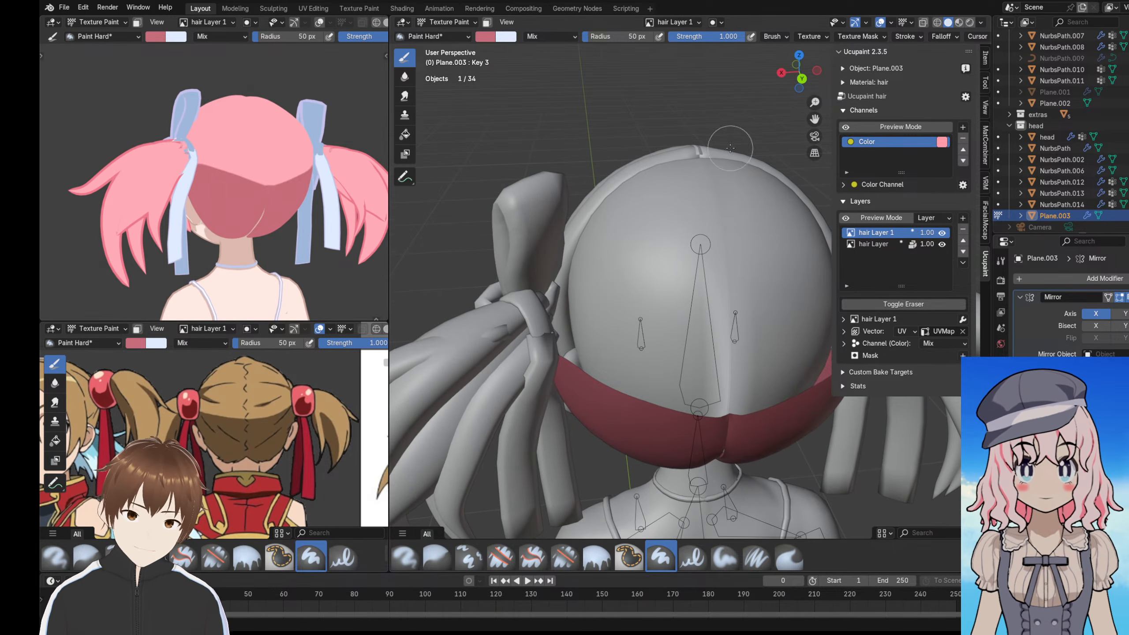
- Show the model as wireframe and paint two darker strand lines fanning out from the ponytail tie with a 22 px brush
{"action": "left_click", "coordinate": [937, 22]}
{"action": "mouse_move", "coordinate": [703, 216]}
{"action": "middle_mouse_down"}
{"action": "mouse_move", "coordinate": [651, 264]}
{"action": "mouse_move", "coordinate": [624, 252]}
{"action": "mouse_move", "coordinate": [641, 268]}
{"action": "mouse_move", "coordinate": [768, 227]}
{"action": "mouse_move", "coordinate": [733, 237]}
{"action": "mouse_move", "coordinate": [745, 235]}
{"action": "mouse_move", "coordinate": [622, 221]}
{"action": "mouse_move", "coordinate": [611, 241]}
{"action": "middle_mouse_up"}
{"action": "scroll", "coordinate": [744, 236], "scroll_direction": "up", "scroll_amount": 3}
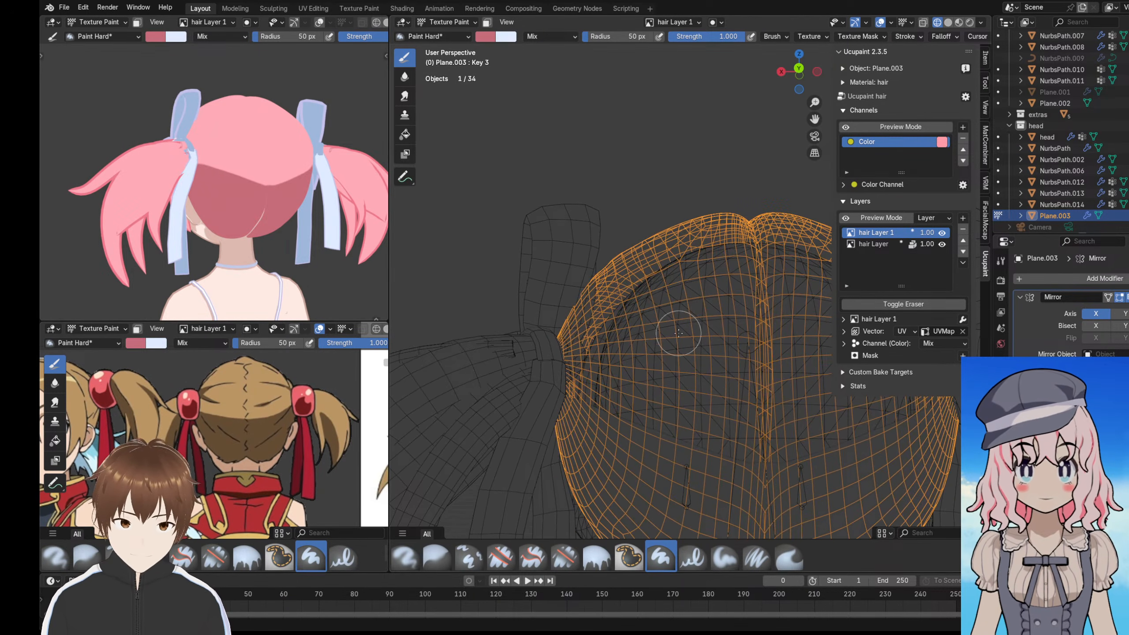
{"action": "middle_click_drag", "start_coordinate": [678, 333], "coordinate": [614, 337]}
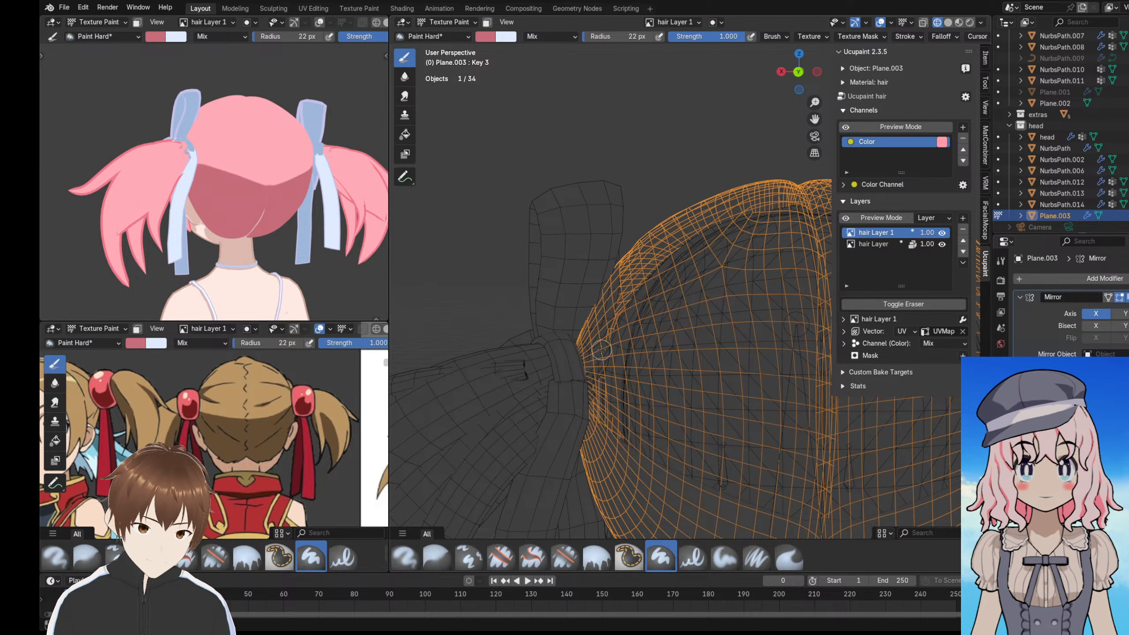
{"action": "middle_click_drag", "start_coordinate": [640, 355], "coordinate": [658, 324]}
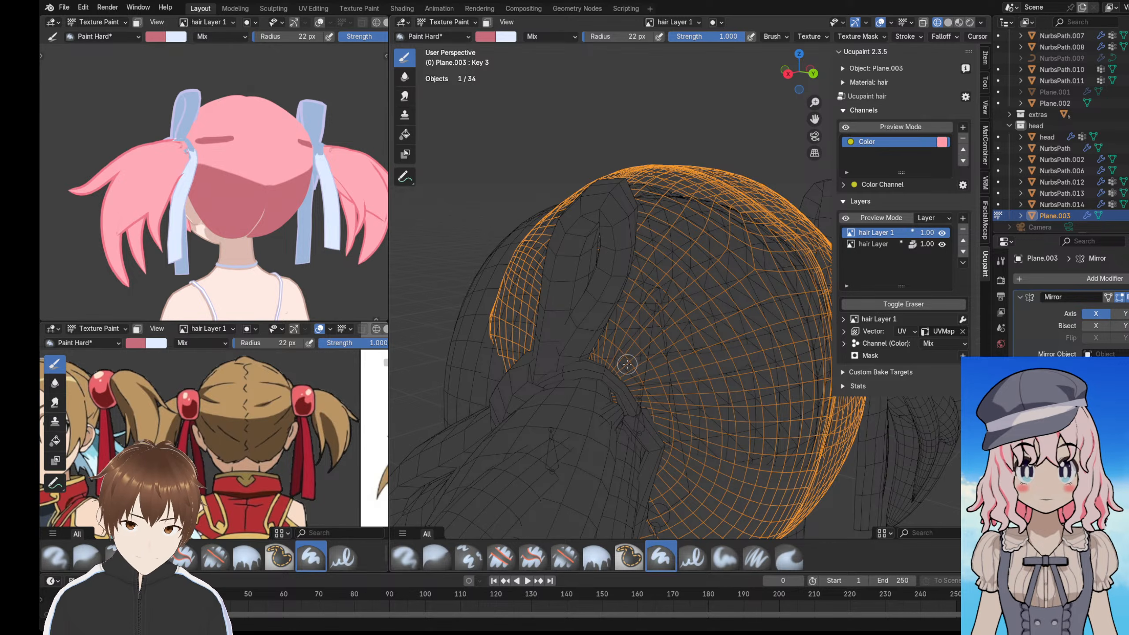
{"action": "middle_click_drag", "start_coordinate": [639, 338], "coordinate": [656, 295]}
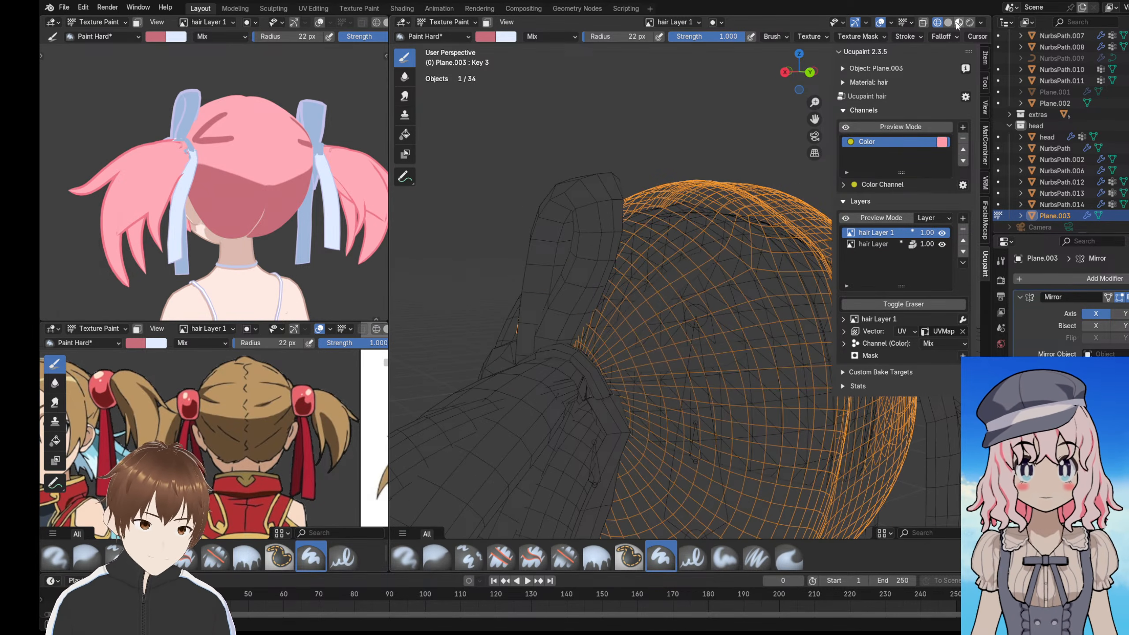
- Return to rendered shading and thicken the two strand lines beside the ponytail tie with a 28 px brush
{"action": "left_click", "coordinate": [971, 22]}
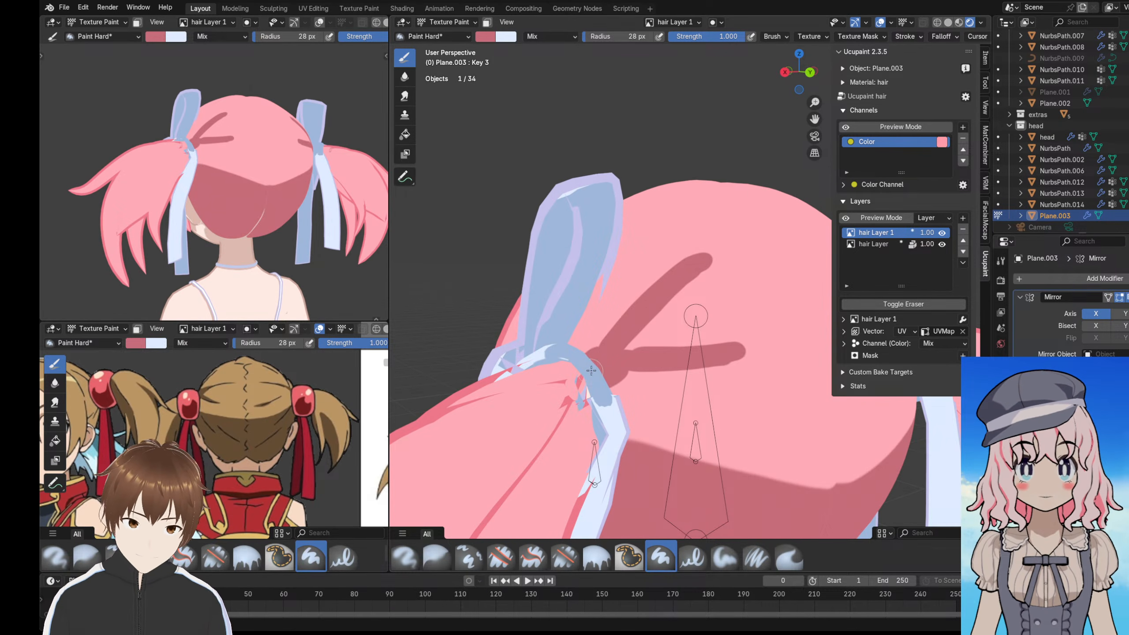
{"action": "left_click_drag", "start_coordinate": [630, 335], "coordinate": [684, 279]}
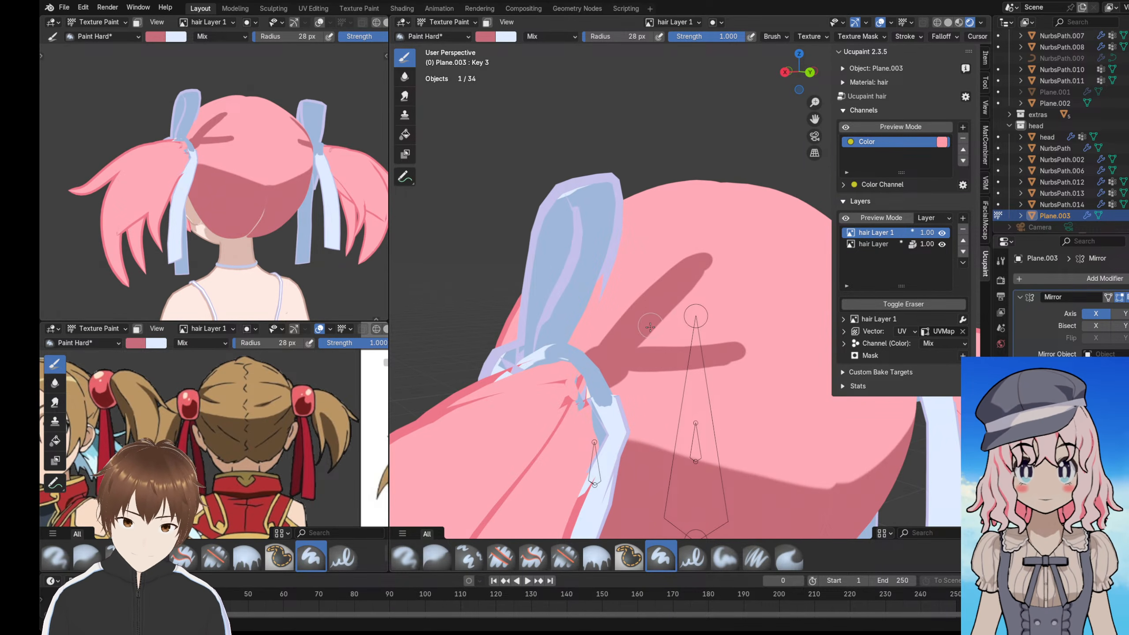
{"action": "left_click_drag", "start_coordinate": [615, 365], "coordinate": [750, 350]}
{"action": "middle_click_drag", "start_coordinate": [720, 349], "coordinate": [640, 342]}
{"action": "scroll", "coordinate": [652, 342], "scroll_direction": "down", "scroll_amount": 4}
{"action": "scroll", "coordinate": [586, 276], "scroll_direction": "up", "scroll_amount": 2}
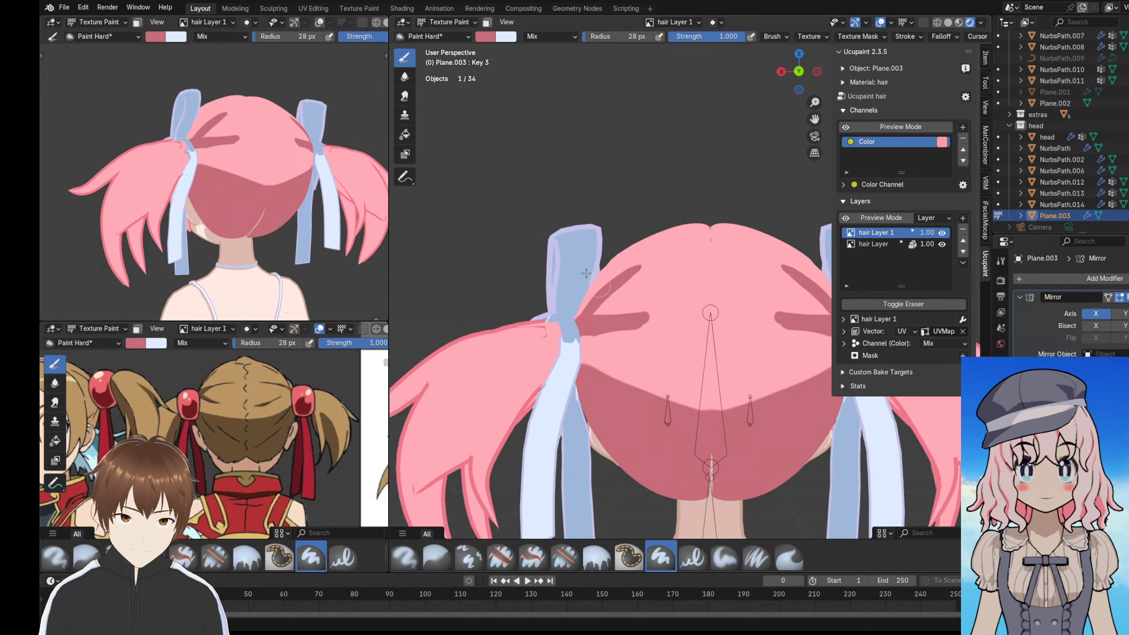
- Taper the tips of the two dark strand lines beside the ponytail tie to points with the Erase Hard brush at 28 px
{"action": "left_click", "coordinate": [443, 39]}
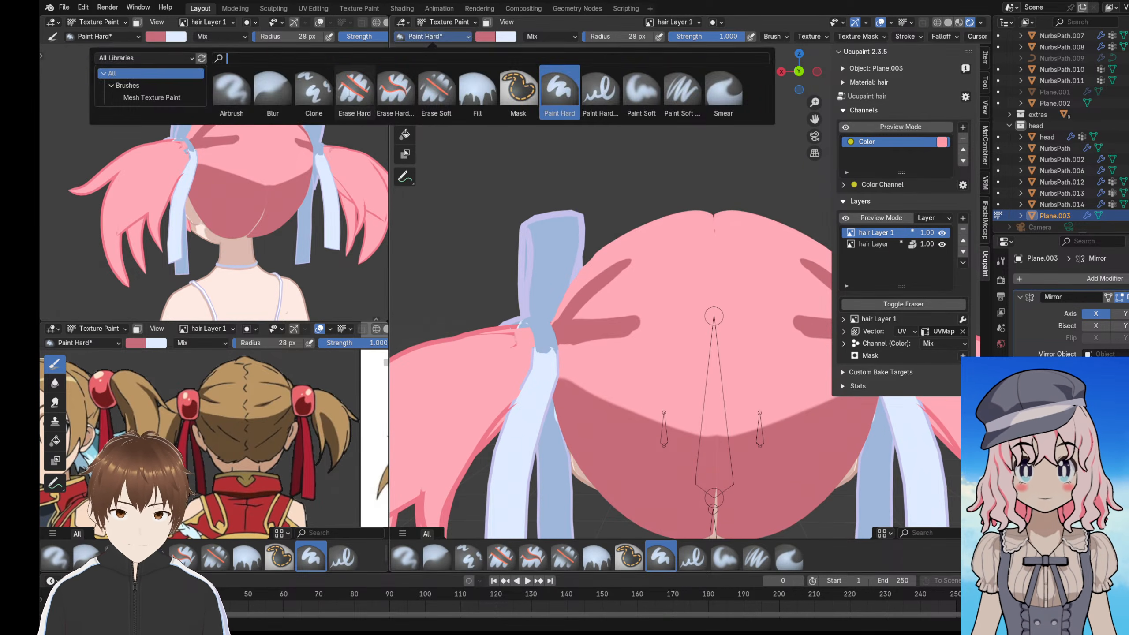
{"action": "left_click", "coordinate": [314, 78]}
{"action": "mouse_move", "coordinate": [642, 345]}
{"action": "middle_mouse_down"}
{"action": "mouse_move", "coordinate": [684, 317]}
{"action": "mouse_move", "coordinate": [636, 341]}
{"action": "middle_mouse_up"}
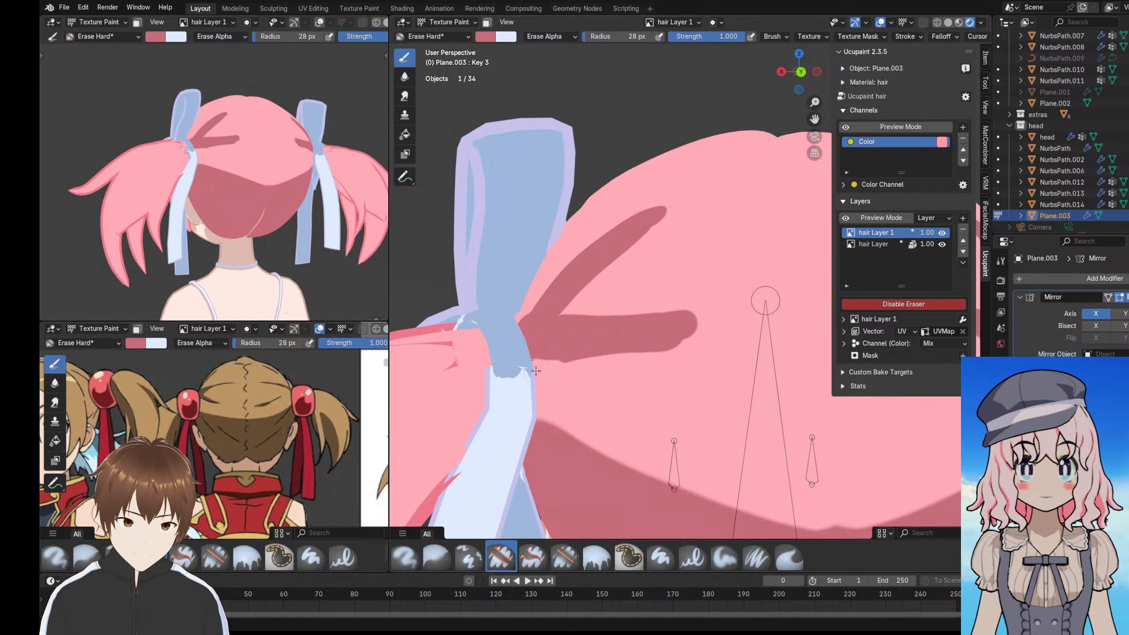
{"action": "left_click_drag", "start_coordinate": [535, 371], "coordinate": [631, 352]}
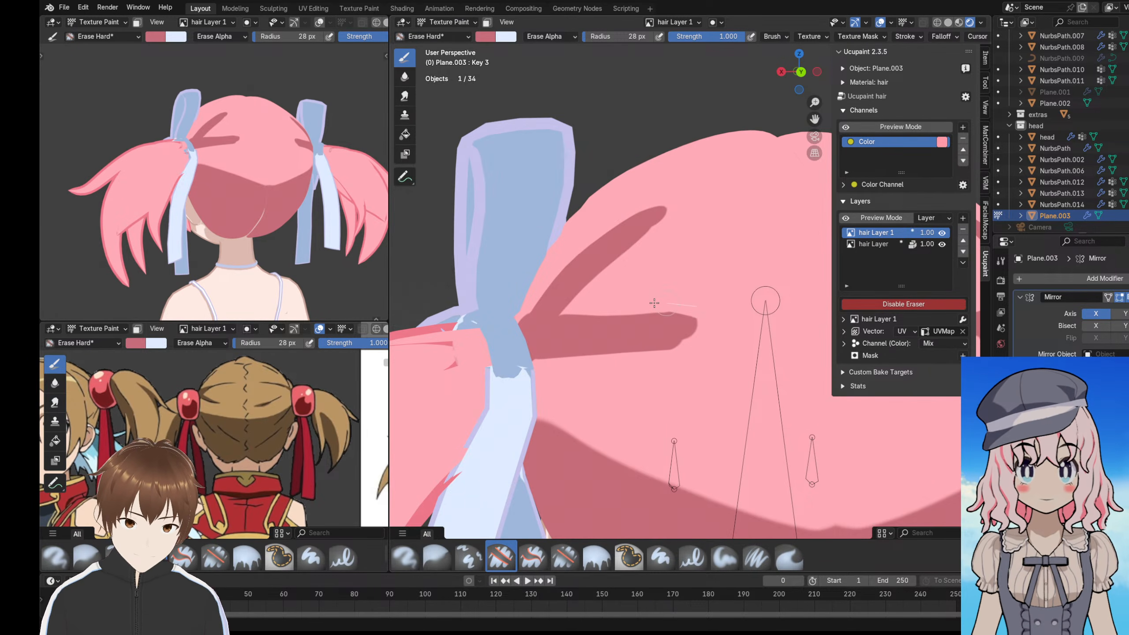
{"action": "scroll", "coordinate": [654, 303], "scroll_direction": "up", "scroll_amount": 3}
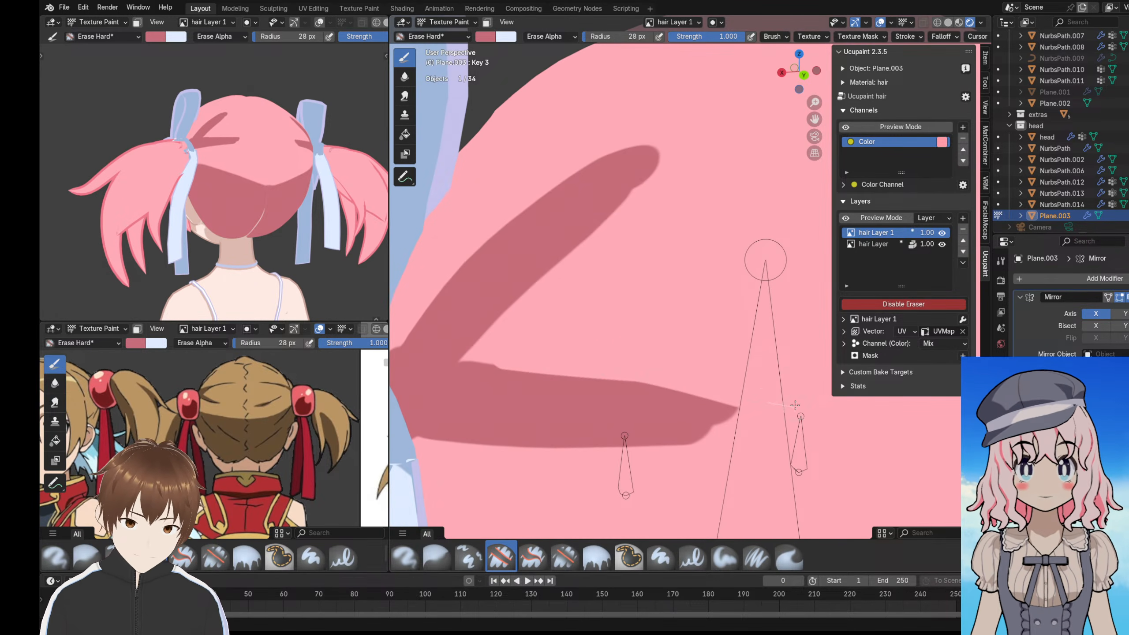
{"action": "scroll", "coordinate": [662, 388], "scroll_direction": "down", "scroll_amount": 2}
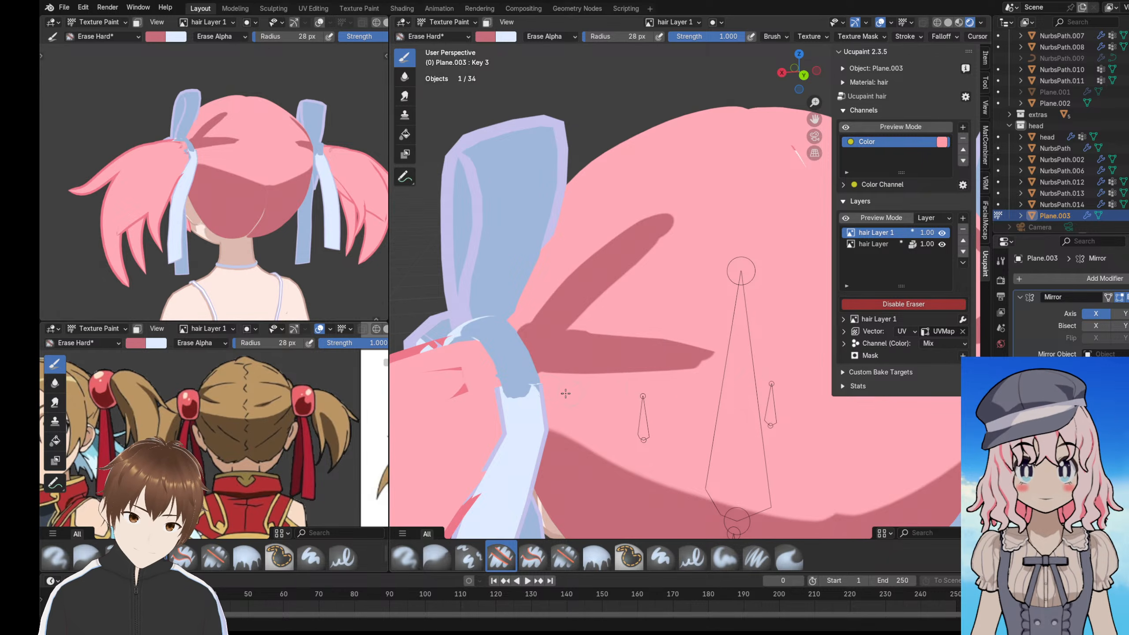
{"action": "middle_click_drag", "start_coordinate": [596, 296], "coordinate": [654, 320]}
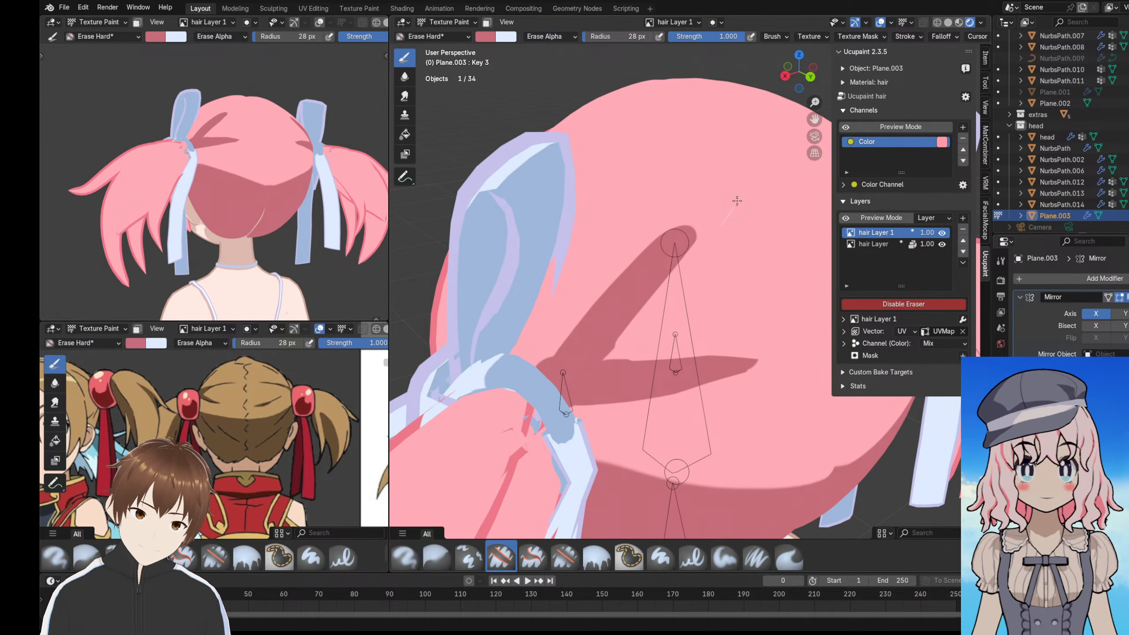
{"action": "left_click_drag", "start_coordinate": [704, 226], "coordinate": [651, 305]}
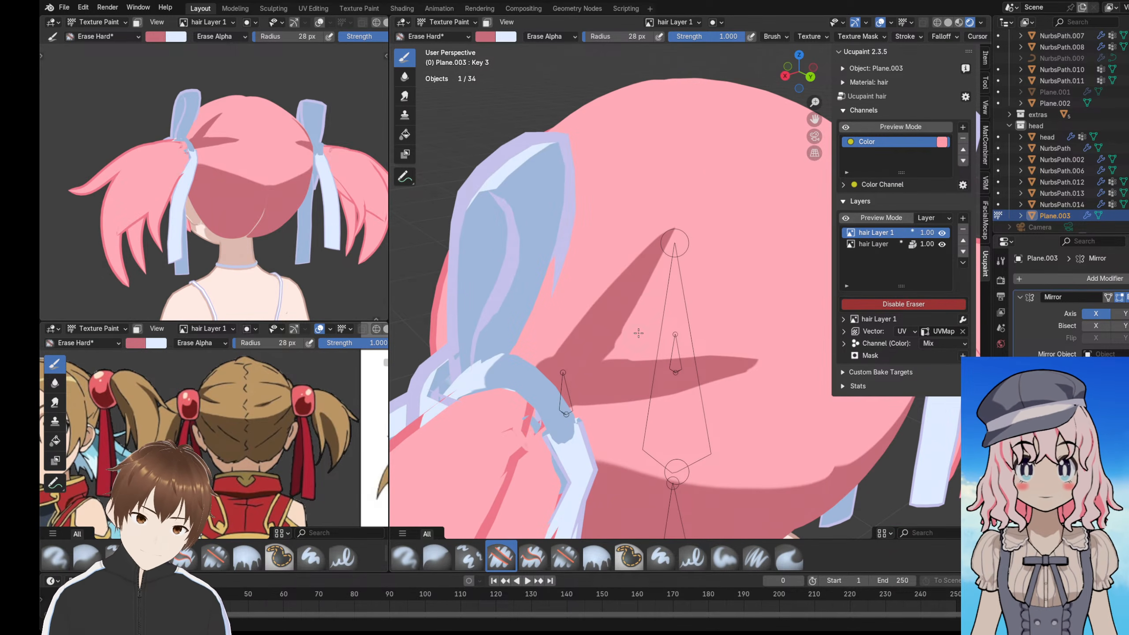
{"action": "scroll", "coordinate": [623, 284], "scroll_direction": "down", "scroll_amount": 3}
{"action": "middle_click_drag", "start_coordinate": [623, 284], "coordinate": [541, 283]}
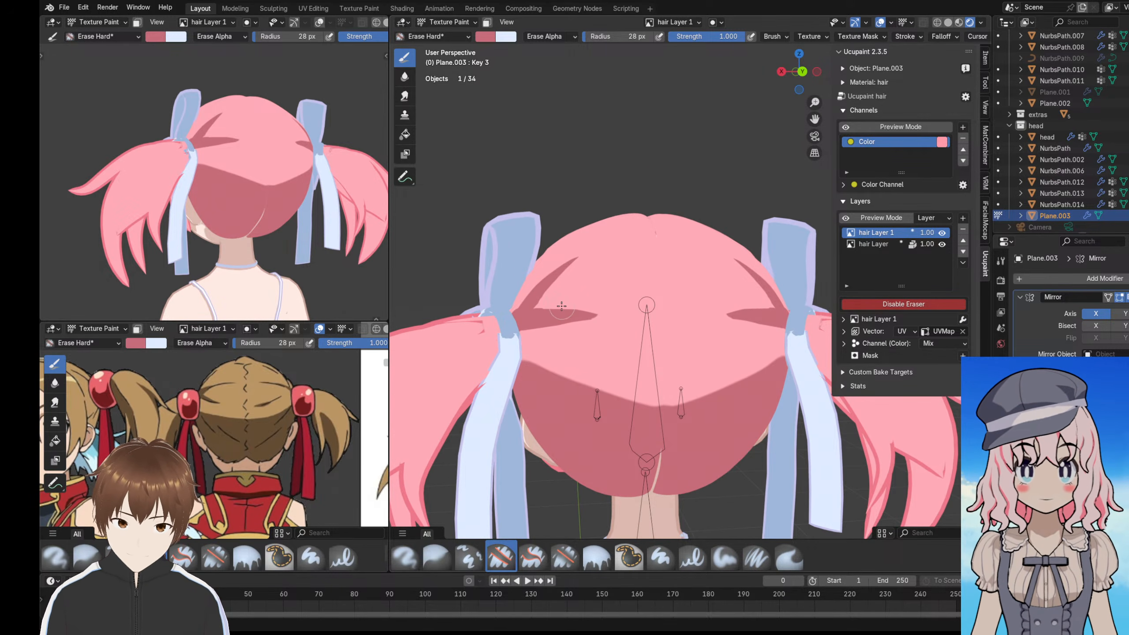
- Turn off Stabilize Stroke and clean up the notch between the two strand lines with the eraser, reducing its radius to 15 px
{"action": "scroll", "coordinate": [577, 280], "scroll_direction": "up", "scroll_amount": 5}
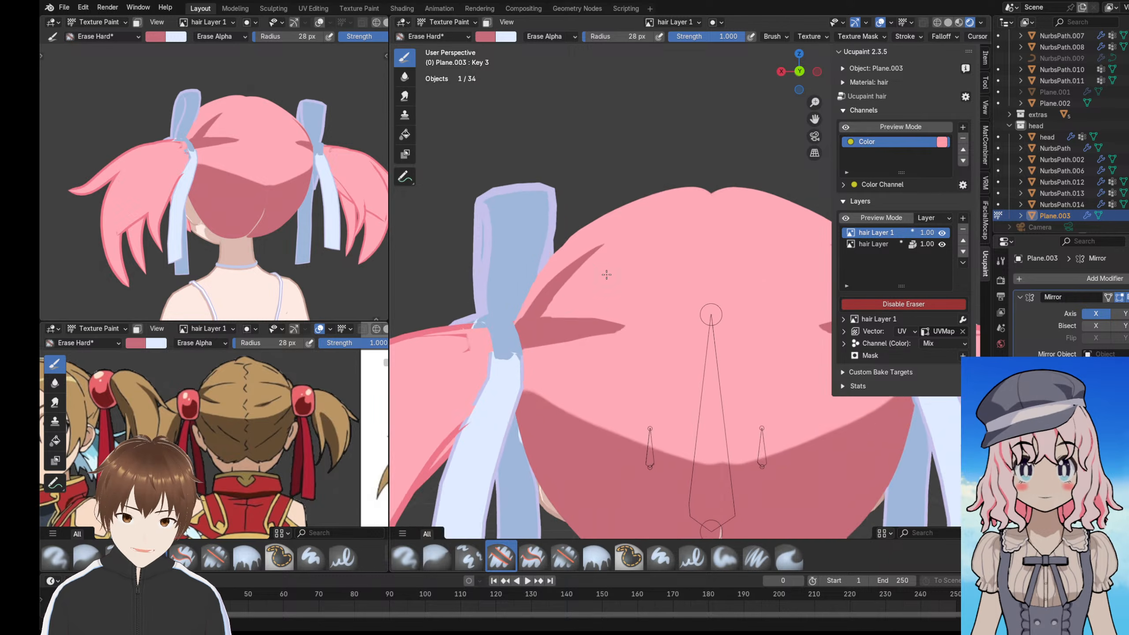
{"action": "left_click", "coordinate": [918, 37]}
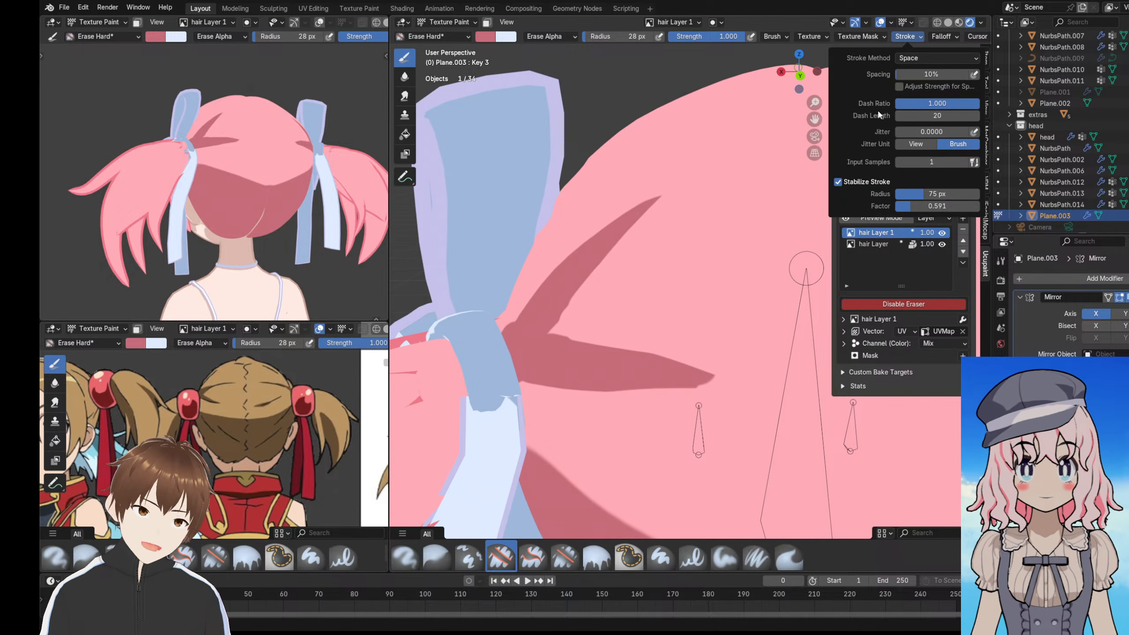
{"action": "left_click", "coordinate": [839, 181]}
{"action": "scroll", "coordinate": [625, 322], "scroll_direction": "up", "scroll_amount": 4}
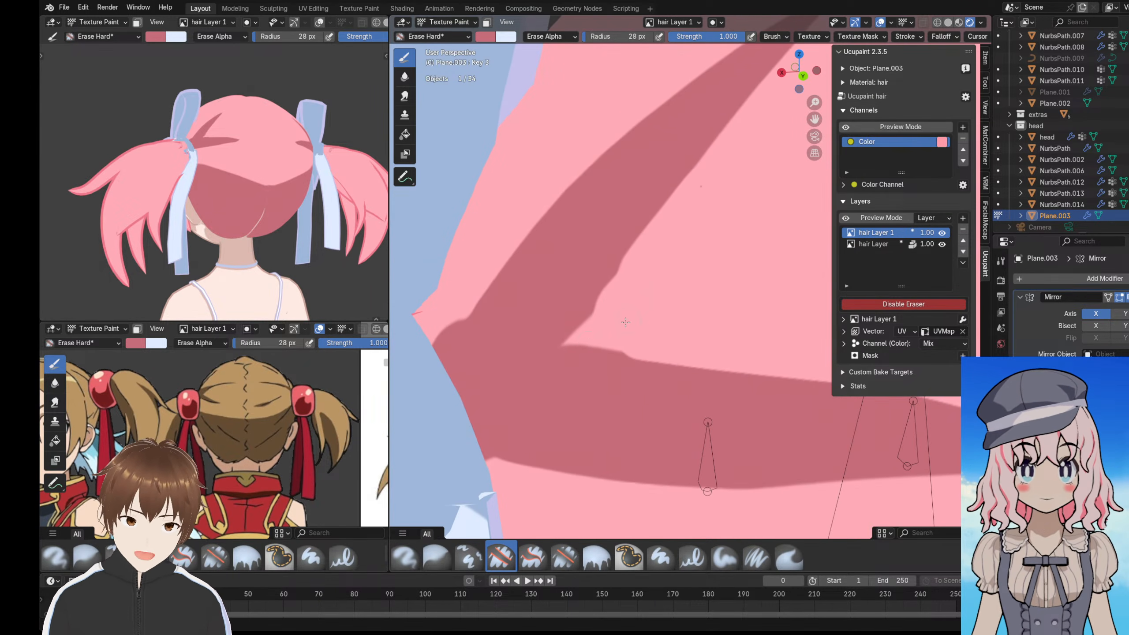
{"action": "mouse_move", "coordinate": [590, 342]}
{"action": "left_mouse_down"}
{"action": "mouse_move", "coordinate": [576, 355]}
{"action": "mouse_move", "coordinate": [587, 350]}
{"action": "left_mouse_up"}
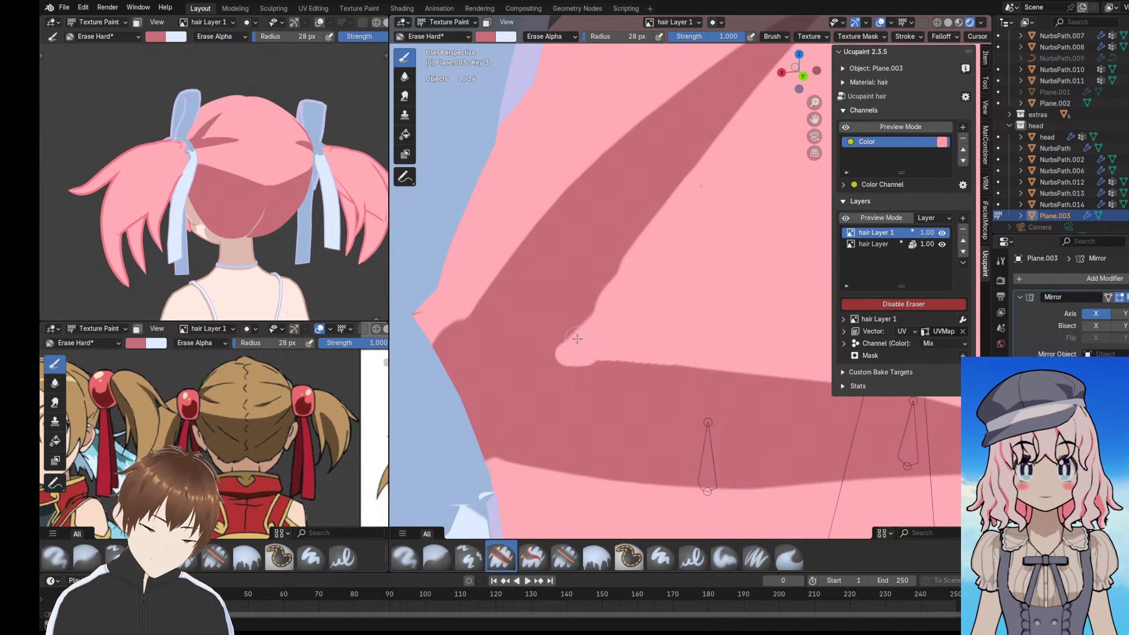
{"action": "mouse_move", "coordinate": [577, 339]}
{"action": "middle_mouse_down"}
{"action": "mouse_move", "coordinate": [700, 335]}
{"action": "mouse_move", "coordinate": [729, 313]}
{"action": "mouse_move", "coordinate": [695, 307]}
{"action": "middle_mouse_up"}
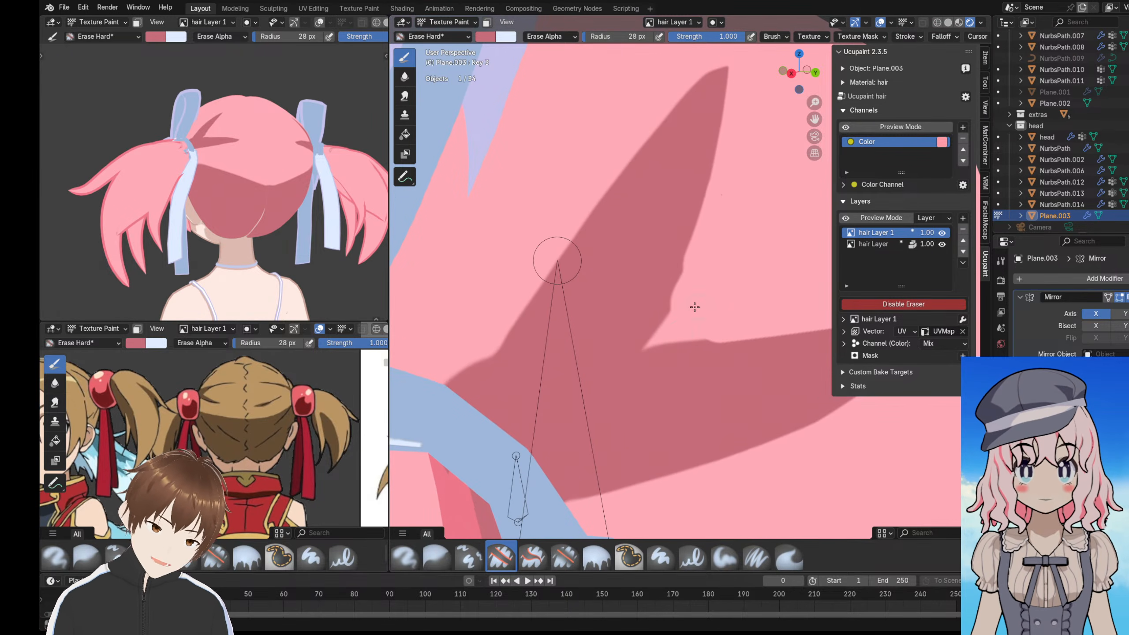
{"action": "left_click_drag", "start_coordinate": [708, 335], "coordinate": [660, 352]}
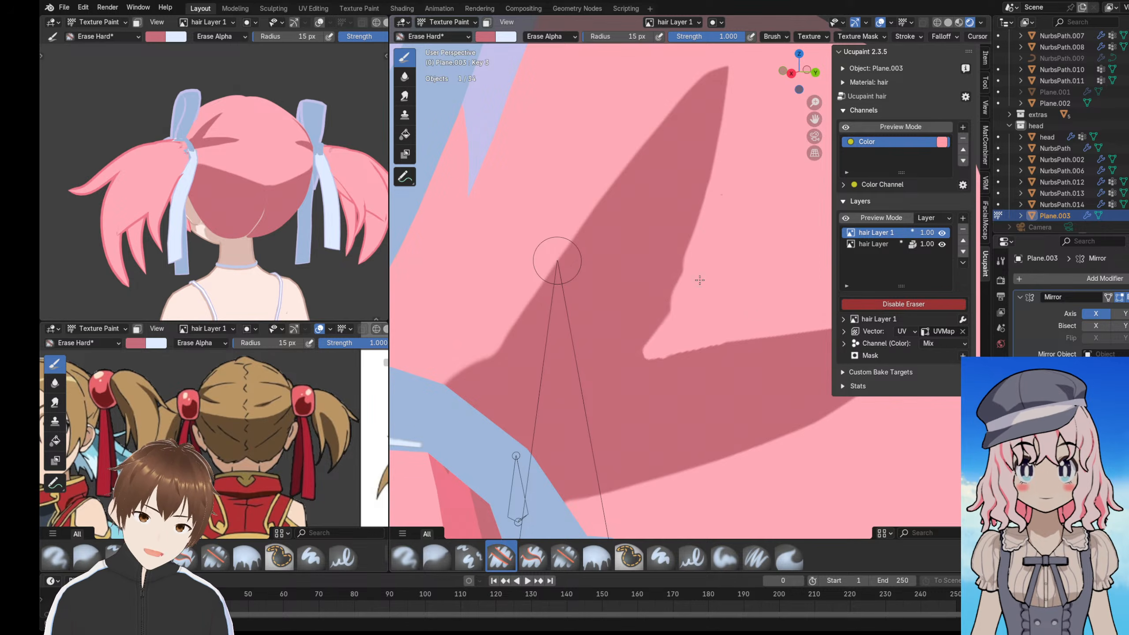
{"action": "left_click_drag", "start_coordinate": [678, 287], "coordinate": [659, 330]}
- Examine the character's ponytails from the front and both three-quarter sides, comparing them with the reference art's front views
{"action": "scroll", "coordinate": [658, 324], "scroll_direction": "down", "scroll_amount": 10}
{"action": "mouse_move", "coordinate": [658, 324]}
{"action": "middle_mouse_down"}
{"action": "mouse_move", "coordinate": [479, 275]}
{"action": "mouse_move", "coordinate": [483, 248]}
{"action": "mouse_move", "coordinate": [481, 264]}
{"action": "middle_mouse_up"}
{"action": "middle_click_drag", "start_coordinate": [527, 300], "coordinate": [549, 274]}
{"action": "scroll", "coordinate": [276, 436], "scroll_direction": "down", "scroll_amount": 5}
{"action": "scroll", "coordinate": [275, 436], "scroll_direction": "up", "scroll_amount": 4}
{"action": "middle_click_drag", "start_coordinate": [276, 436], "coordinate": [144, 448], "text": "shift"}
{"action": "scroll", "coordinate": [342, 444], "scroll_direction": "down", "scroll_amount": 4}
{"action": "scroll", "coordinate": [351, 449], "scroll_direction": "up", "scroll_amount": 2}
{"action": "scroll", "coordinate": [133, 446], "scroll_direction": "up", "scroll_amount": 1}
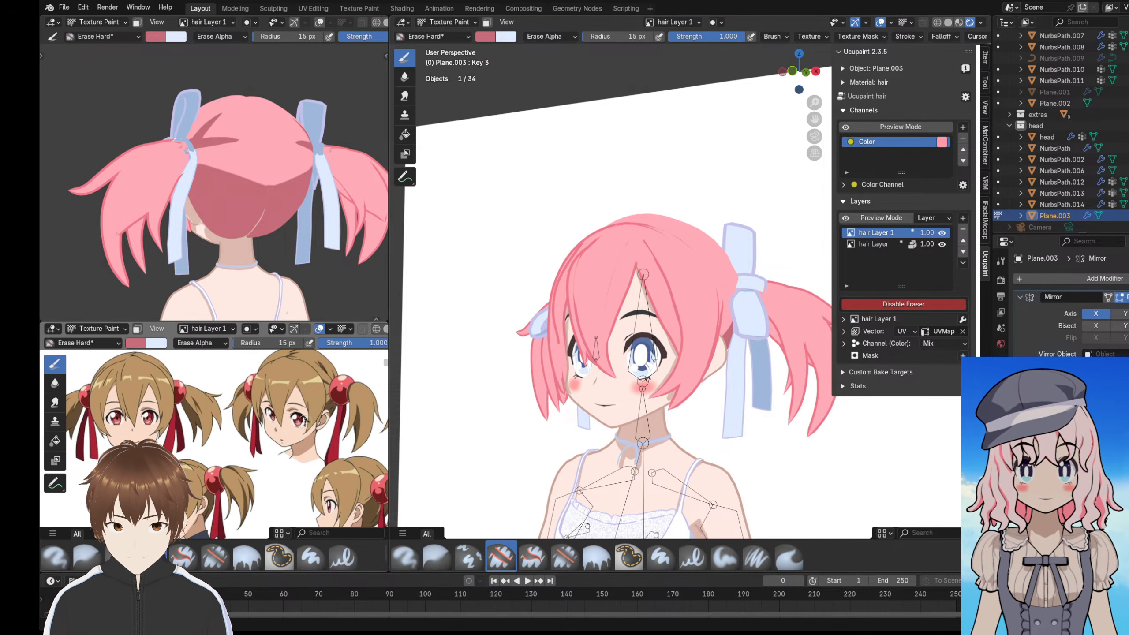
{"action": "middle_click_drag", "start_coordinate": [589, 331], "coordinate": [504, 327], "text": "shift"}
{"action": "middle_click_drag", "start_coordinate": [187, 417], "coordinate": [267, 409], "text": "shift"}
{"action": "middle_click_drag", "start_coordinate": [598, 382], "coordinate": [562, 379]}
{"action": "scroll", "coordinate": [137, 423], "scroll_direction": "up", "scroll_amount": 1}
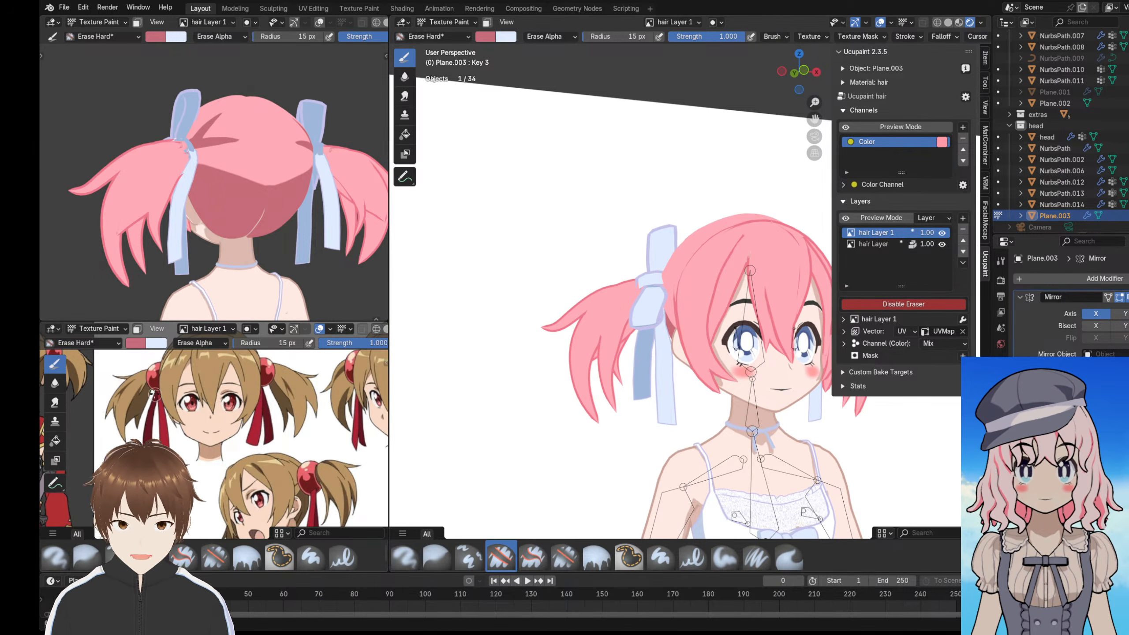
{"action": "middle_click_drag", "start_coordinate": [358, 417], "coordinate": [270, 415], "text": "shift"}
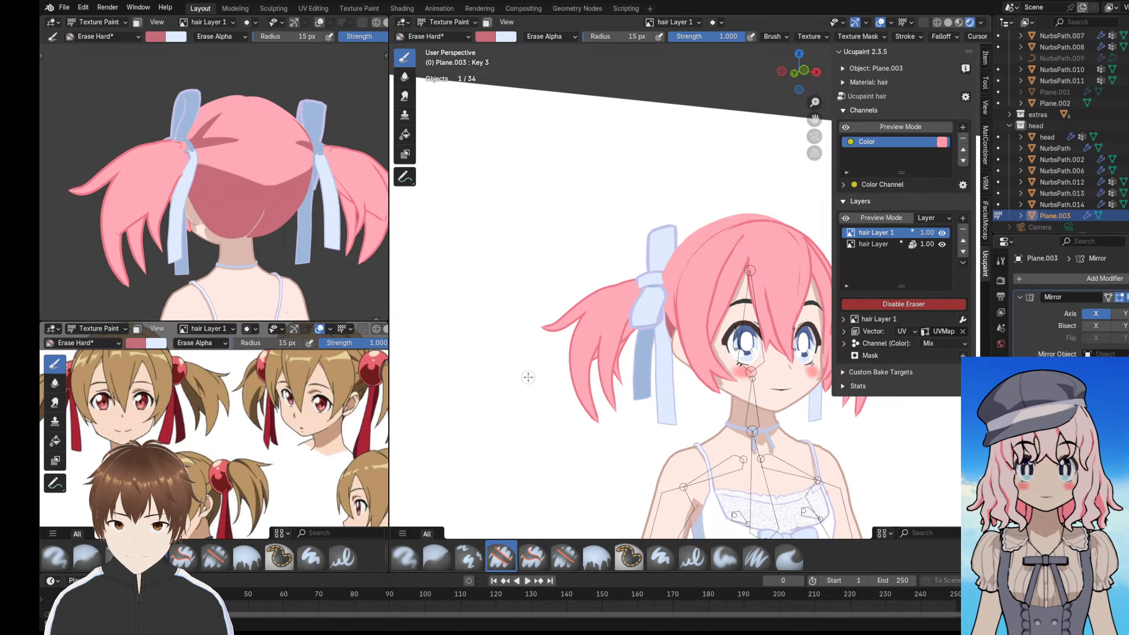
{"action": "middle_click_drag", "start_coordinate": [528, 377], "coordinate": [626, 334]}
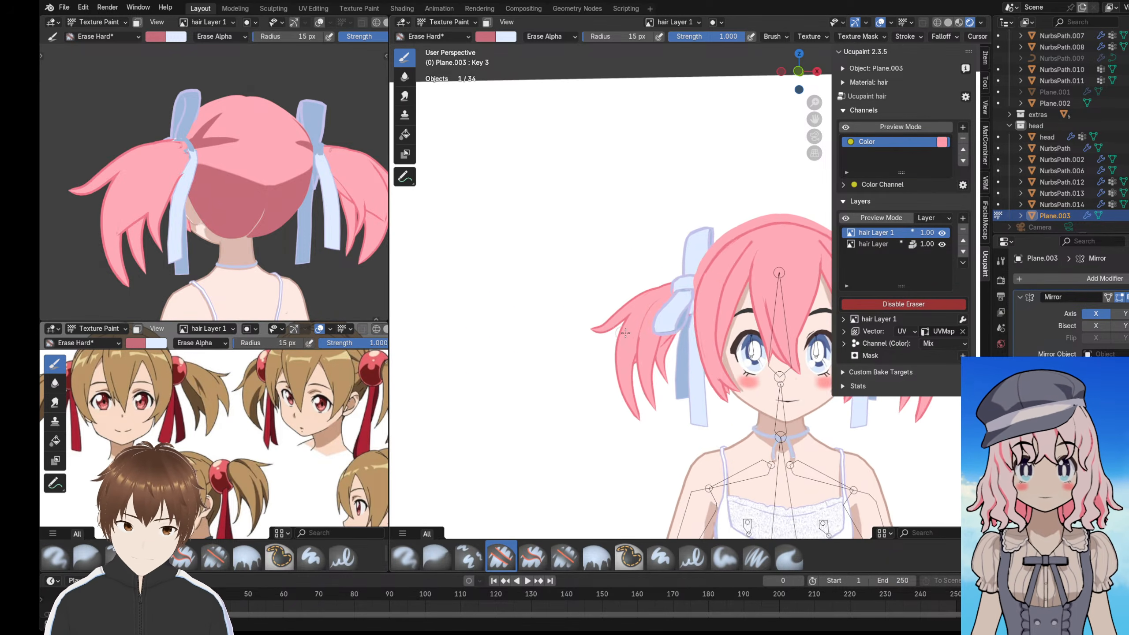
- Make the ponytail NurbsPath.006 the texture-painting target in place of the back hair, and set the brush radius to 36 px
{"action": "scroll", "coordinate": [625, 333], "scroll_direction": "up", "scroll_amount": 3}
{"action": "left_click", "coordinate": [446, 22]}
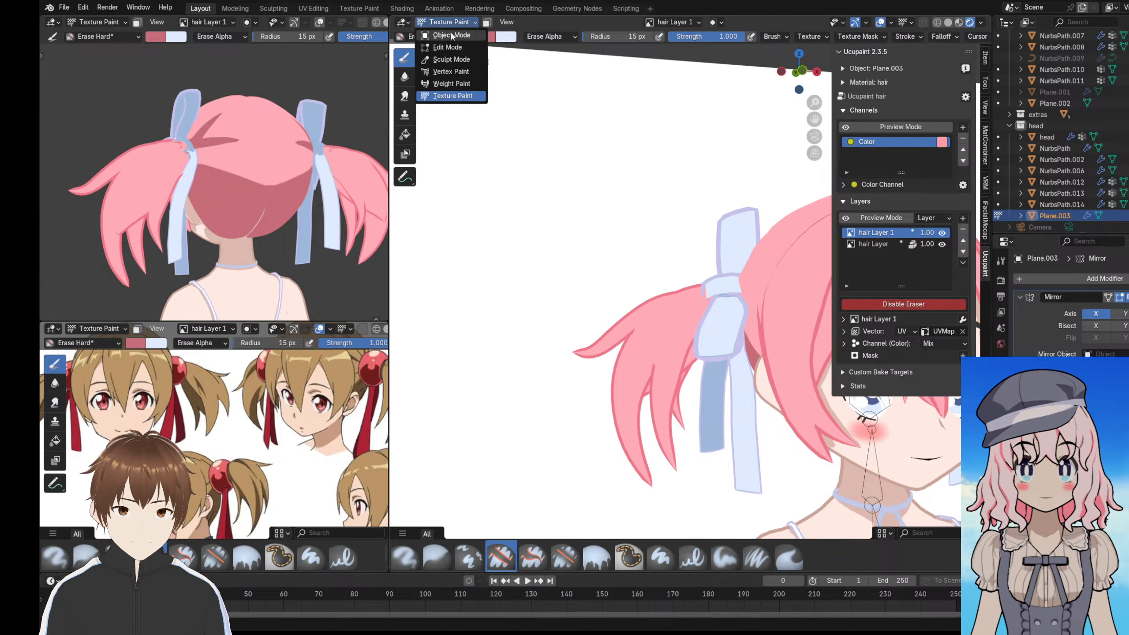
{"action": "left_click", "coordinate": [451, 35]}
{"action": "left_click", "coordinate": [658, 334]}
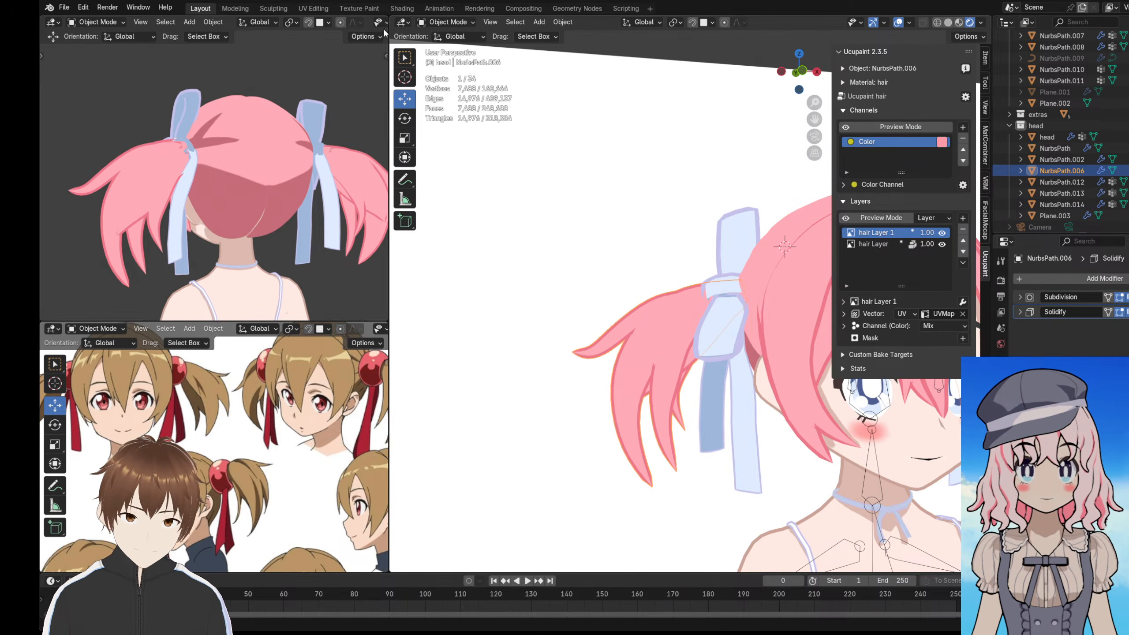
{"action": "left_click", "coordinate": [447, 22]}
{"action": "left_click", "coordinate": [445, 92]}
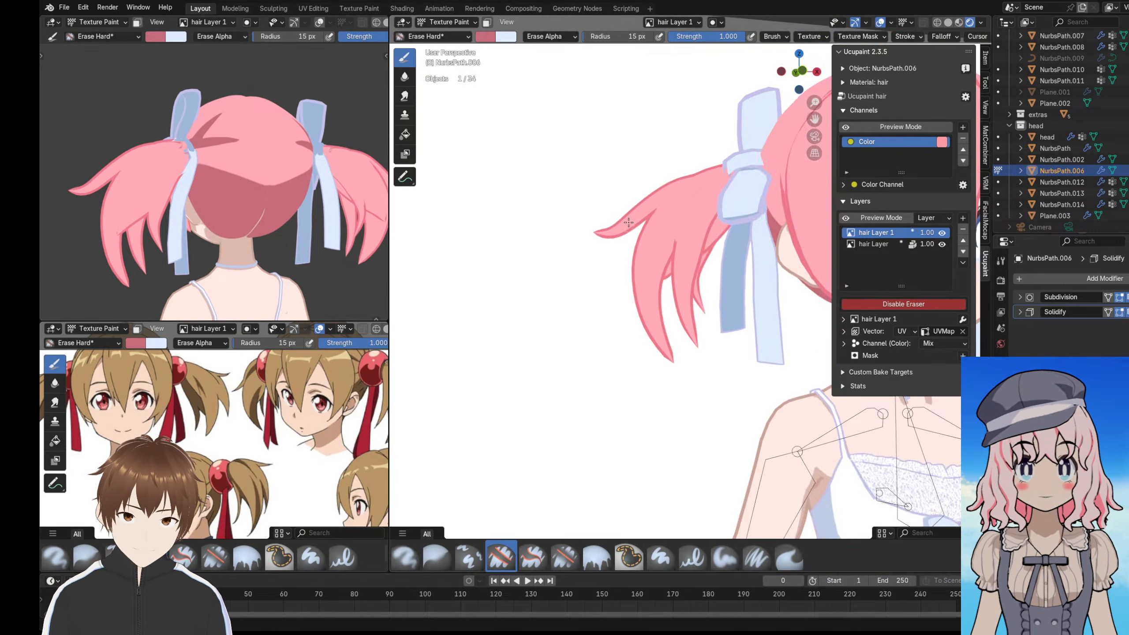
{"action": "scroll", "coordinate": [629, 222], "scroll_direction": "up", "scroll_amount": 4}
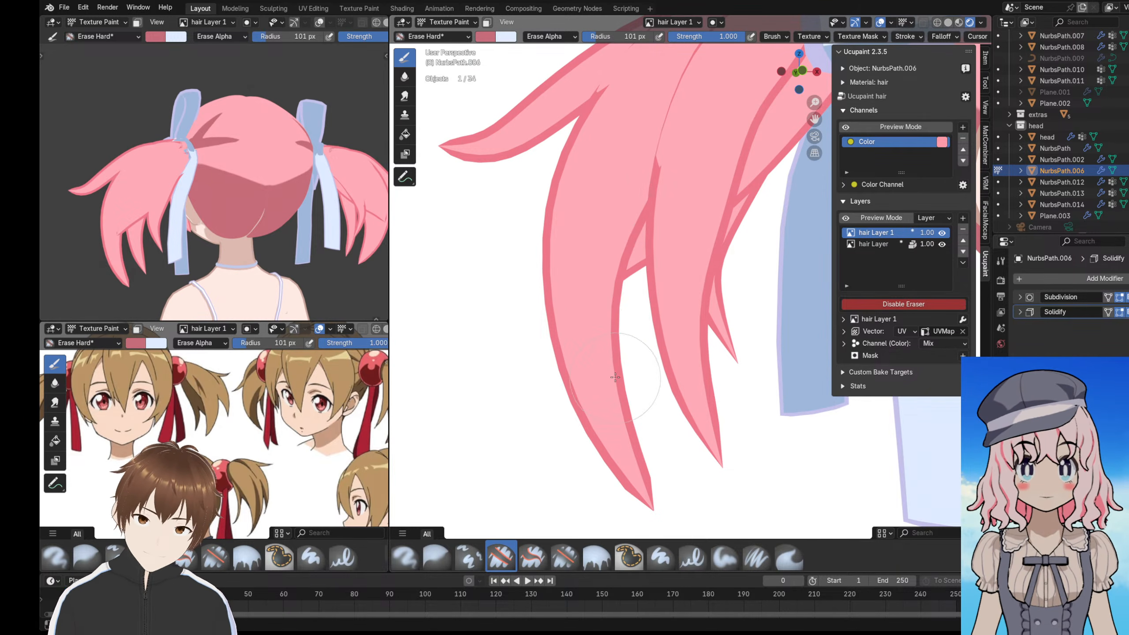
{"action": "key", "text": "bracketleft"}
{"action": "key", "text": "bracketleft"}
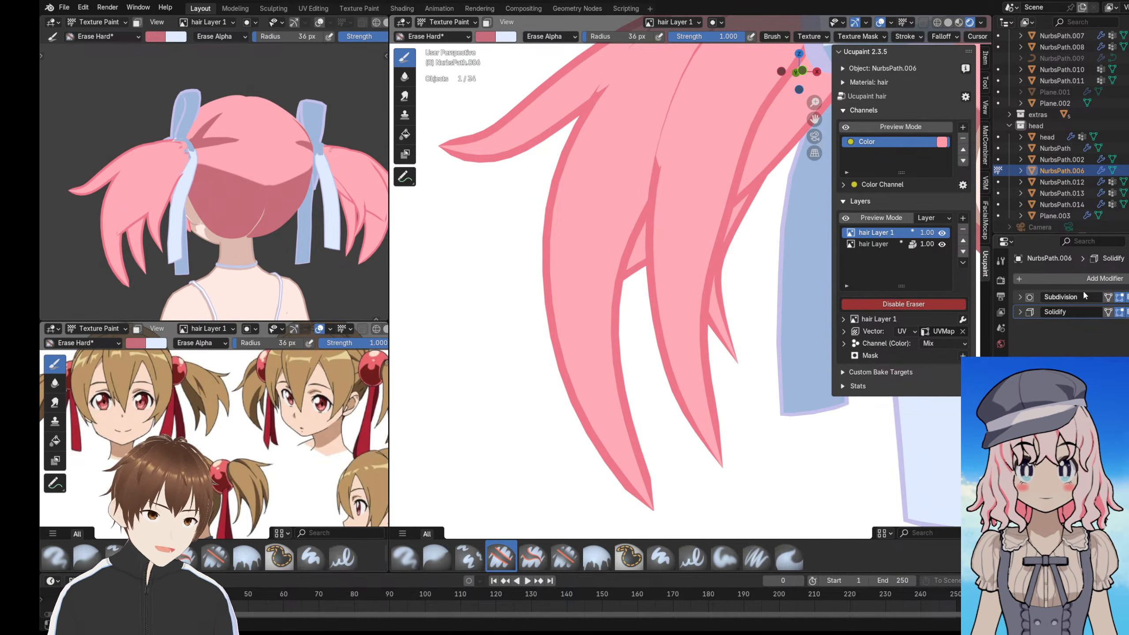
- Hide the ponytail's Solidify outline in the viewport and switch from the eraser to the Paint Hard brush
{"action": "left_click", "coordinate": [1128, 313]}
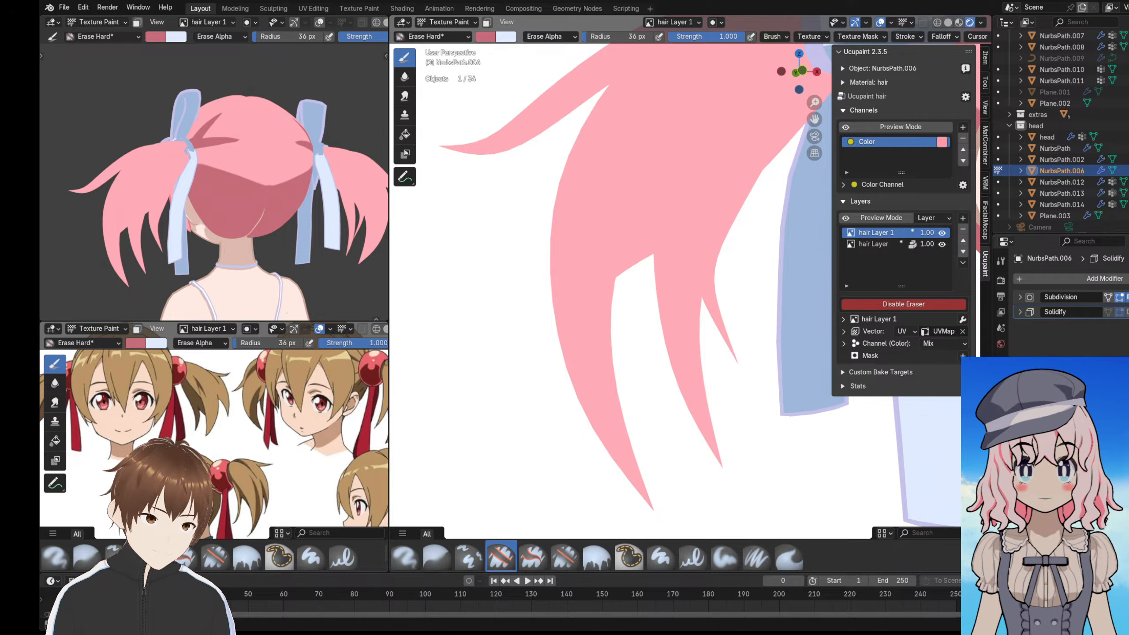
{"action": "scroll", "coordinate": [610, 318], "scroll_direction": "down", "scroll_amount": 2}
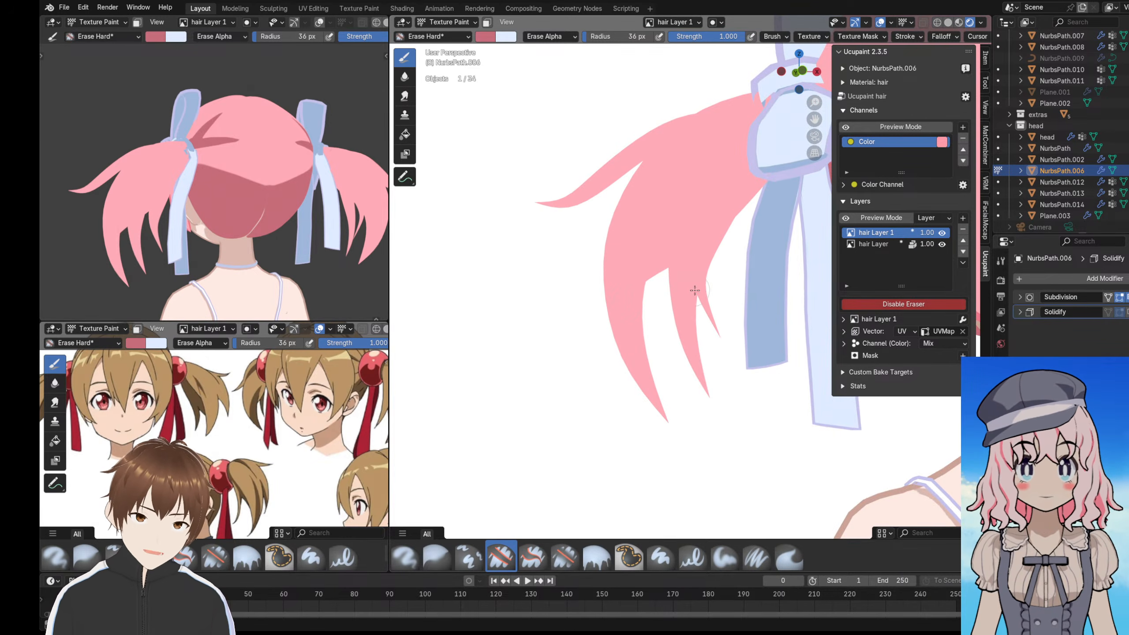
{"action": "scroll", "coordinate": [685, 327], "scroll_direction": "up", "scroll_amount": 1}
{"action": "key", "text": "e"}
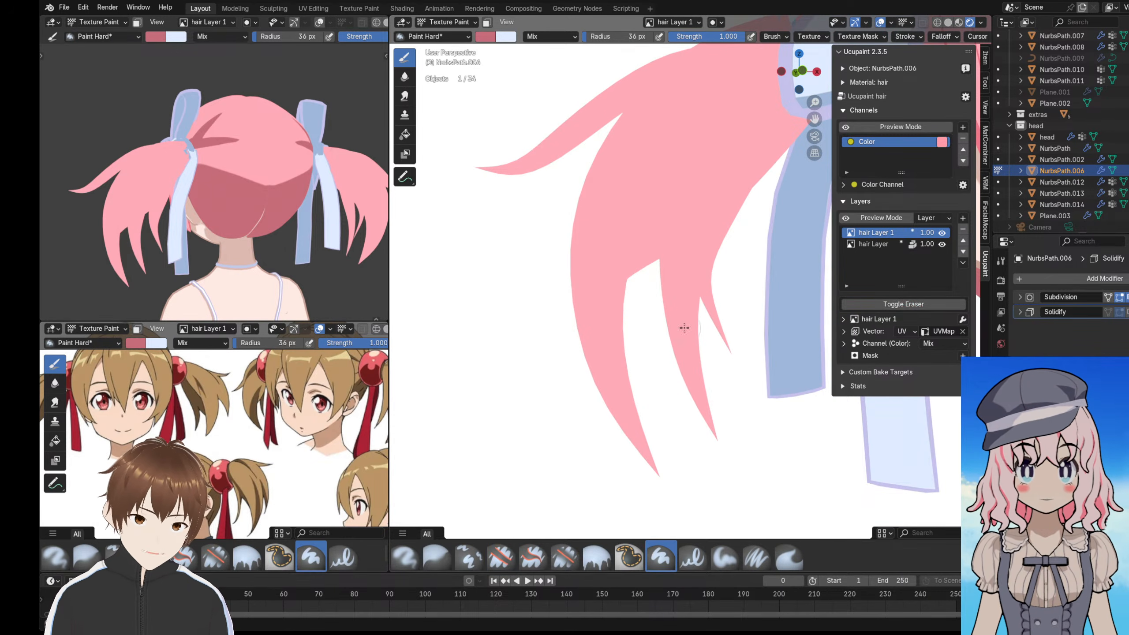
- Try painting dark shading down the inner edge of the ponytail's longest strand with the 36 px brush
{"action": "left_click_drag", "start_coordinate": [612, 294], "coordinate": [632, 396]}
{"action": "left_click_drag", "start_coordinate": [615, 328], "coordinate": [657, 460]}
{"action": "left_click_drag", "start_coordinate": [628, 395], "coordinate": [642, 434]}
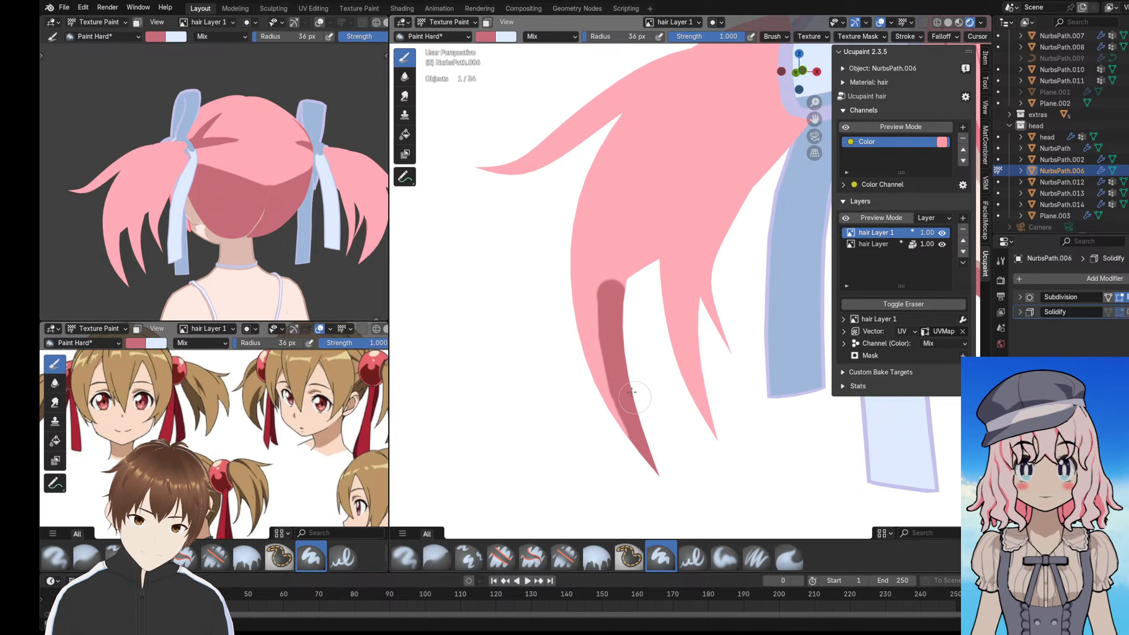
{"action": "middle_click_drag", "start_coordinate": [625, 383], "coordinate": [606, 375]}
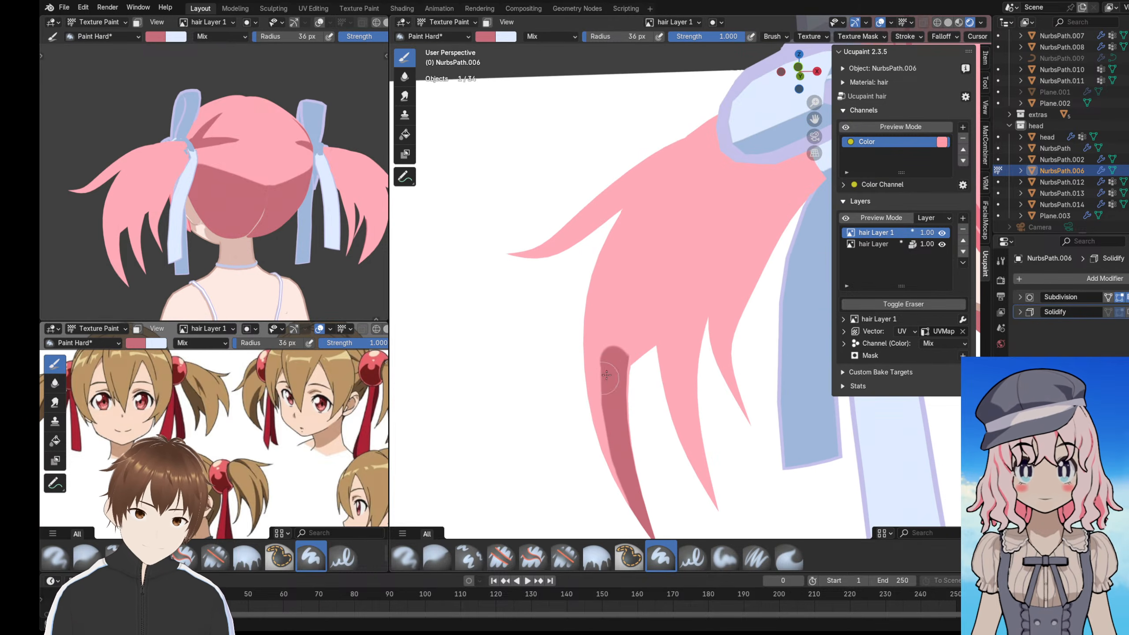
- Show the model as wireframe and examine the ponytail's overlapping strands against the reference art
{"action": "left_click", "coordinate": [937, 22]}
{"action": "mouse_move", "coordinate": [622, 311]}
{"action": "middle_mouse_down"}
{"action": "mouse_move", "coordinate": [600, 361]}
{"action": "mouse_move", "coordinate": [634, 335]}
{"action": "middle_mouse_up"}
{"action": "middle_click_drag", "start_coordinate": [164, 436], "coordinate": [258, 433], "text": "shift"}
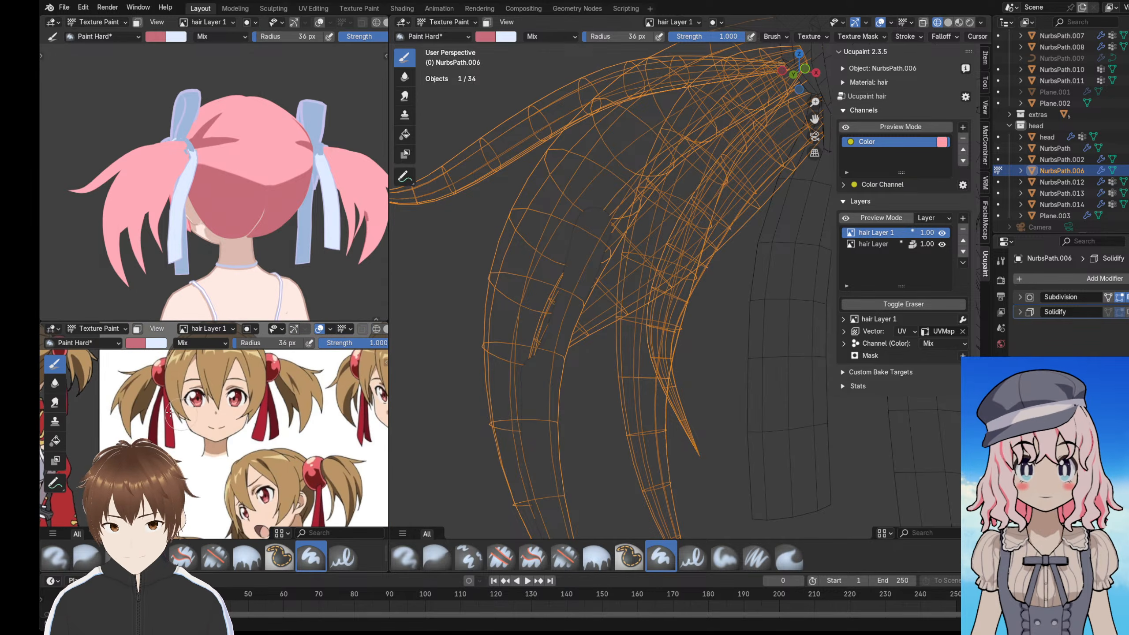
{"action": "middle_click_drag", "start_coordinate": [620, 215], "coordinate": [649, 226]}
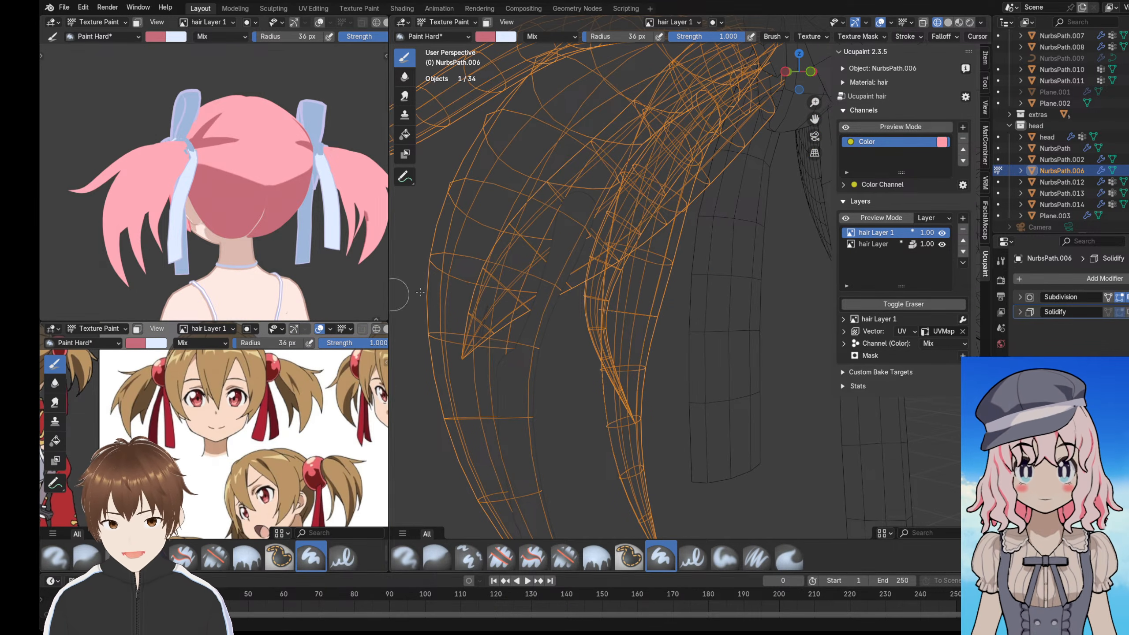
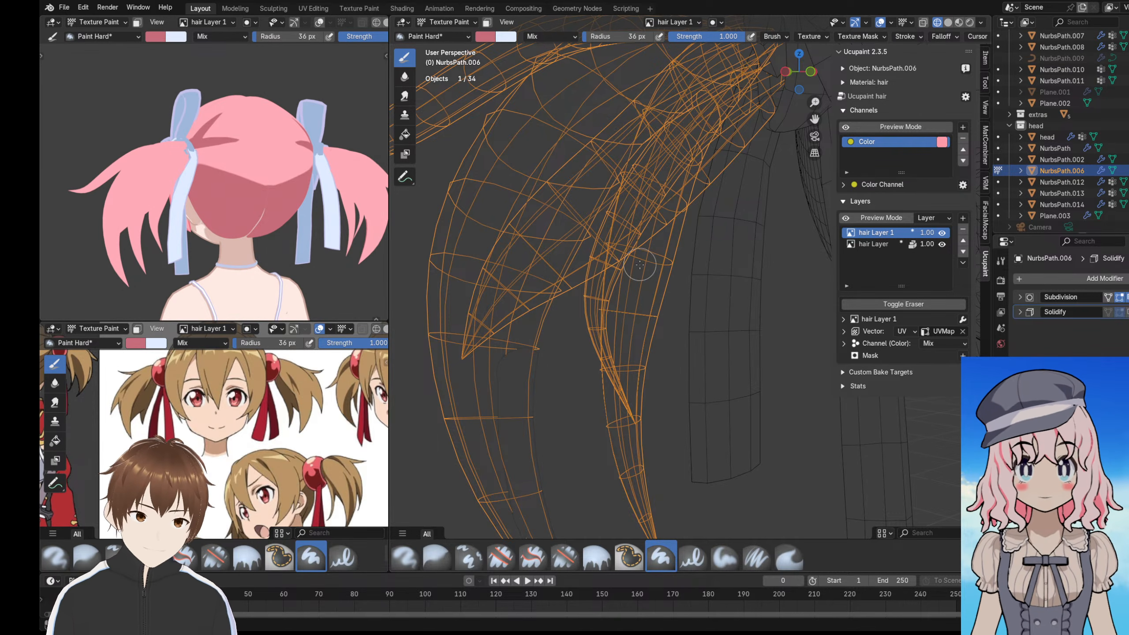
{"action": "scroll", "coordinate": [792, 174], "scroll_direction": "down", "scroll_amount": 6}
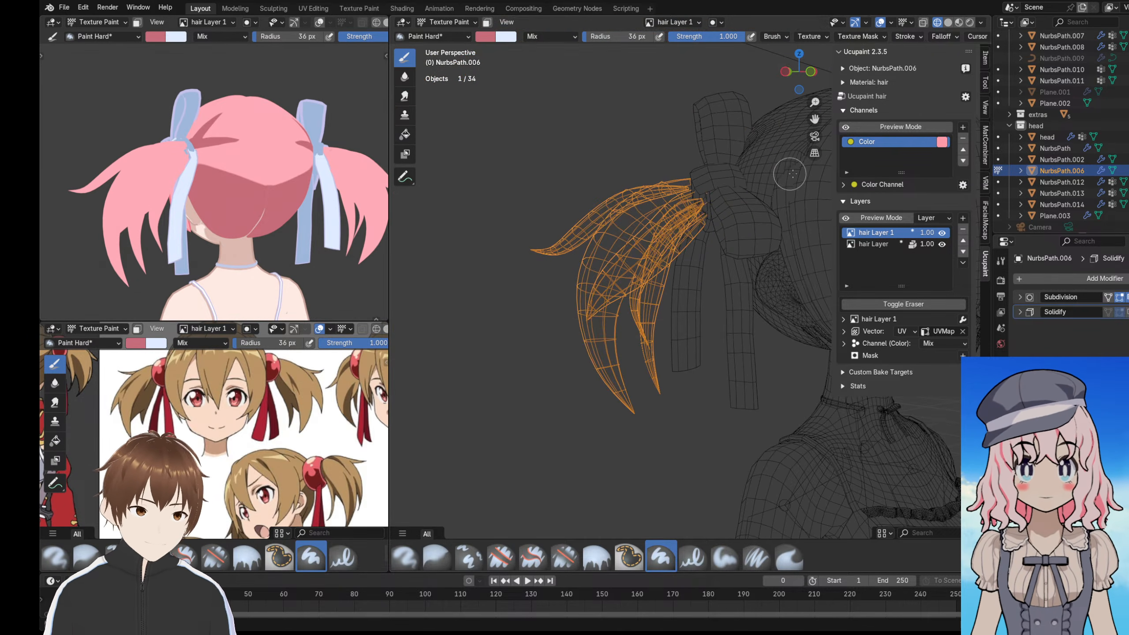
- Return to rendered shading and inspect the ponytail and its ribbon from the front and up close
{"action": "left_click", "coordinate": [949, 23]}
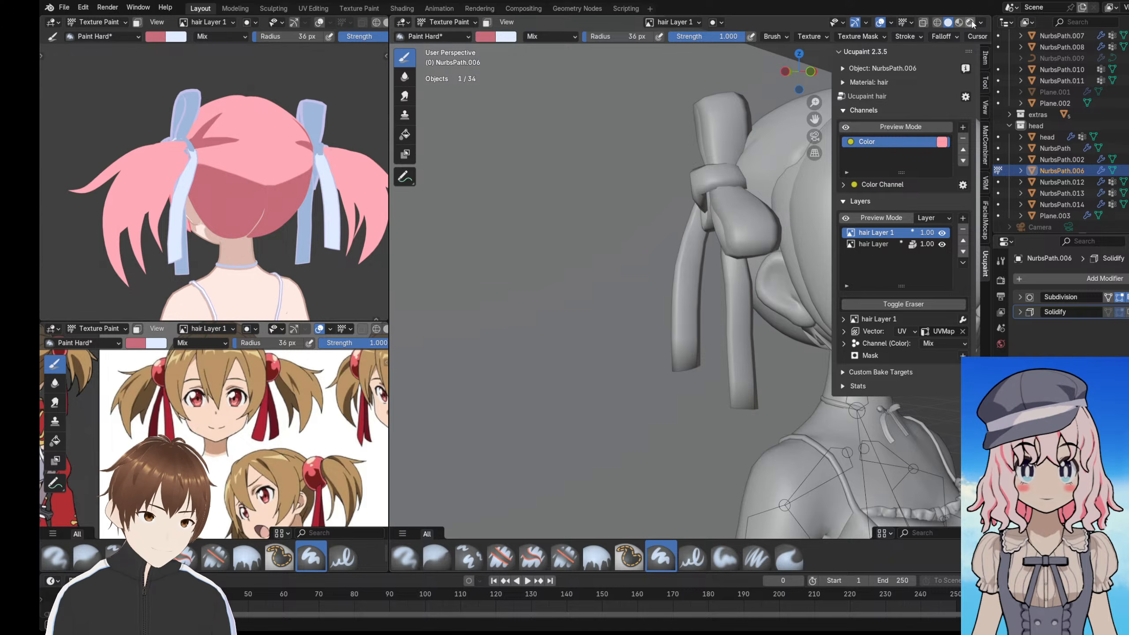
{"action": "left_click", "coordinate": [970, 22]}
{"action": "scroll", "coordinate": [738, 232], "scroll_direction": "up", "scroll_amount": 3}
{"action": "middle_click_drag", "start_coordinate": [694, 234], "coordinate": [631, 243]}
{"action": "scroll", "coordinate": [769, 333], "scroll_direction": "down", "scroll_amount": 3}
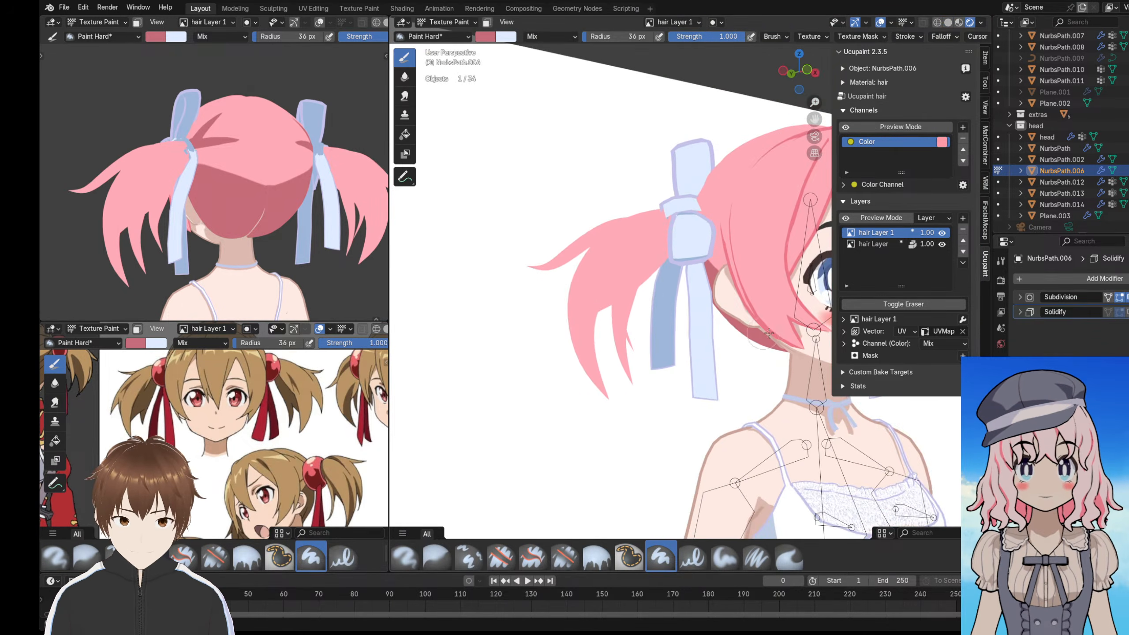
{"action": "middle_click_drag", "start_coordinate": [769, 333], "coordinate": [610, 307], "text": "shift"}
{"action": "scroll", "coordinate": [583, 292], "scroll_direction": "up", "scroll_amount": 4}
{"action": "middle_click_drag", "start_coordinate": [476, 383], "coordinate": [684, 262], "text": "shift"}
- Switch back to wireframe and check the full ponytail's strand layout from the front
{"action": "left_click", "coordinate": [937, 22]}
{"action": "middle_click_drag", "start_coordinate": [618, 269], "coordinate": [653, 391]}
{"action": "scroll", "coordinate": [639, 269], "scroll_direction": "down", "scroll_amount": 3}
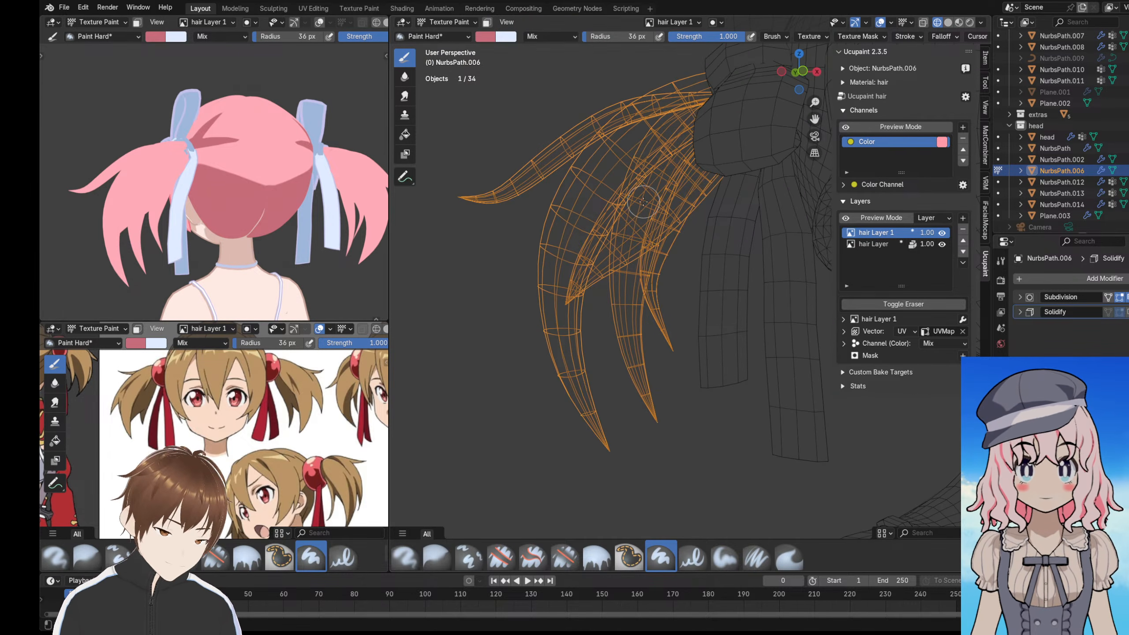
- Examine the ponytail's overlapping strands up close in wireframe, restore rendered shading, and turn the character preview to face the front
{"action": "scroll", "coordinate": [654, 256], "scroll_direction": "up", "scroll_amount": 3}
{"action": "mouse_move", "coordinate": [651, 215]}
{"action": "middle_mouse_down", "text": "shift"}
{"action": "mouse_move", "coordinate": [671, 273]}
{"action": "mouse_move", "coordinate": [660, 202]}
{"action": "middle_mouse_up", "text": "shift"}
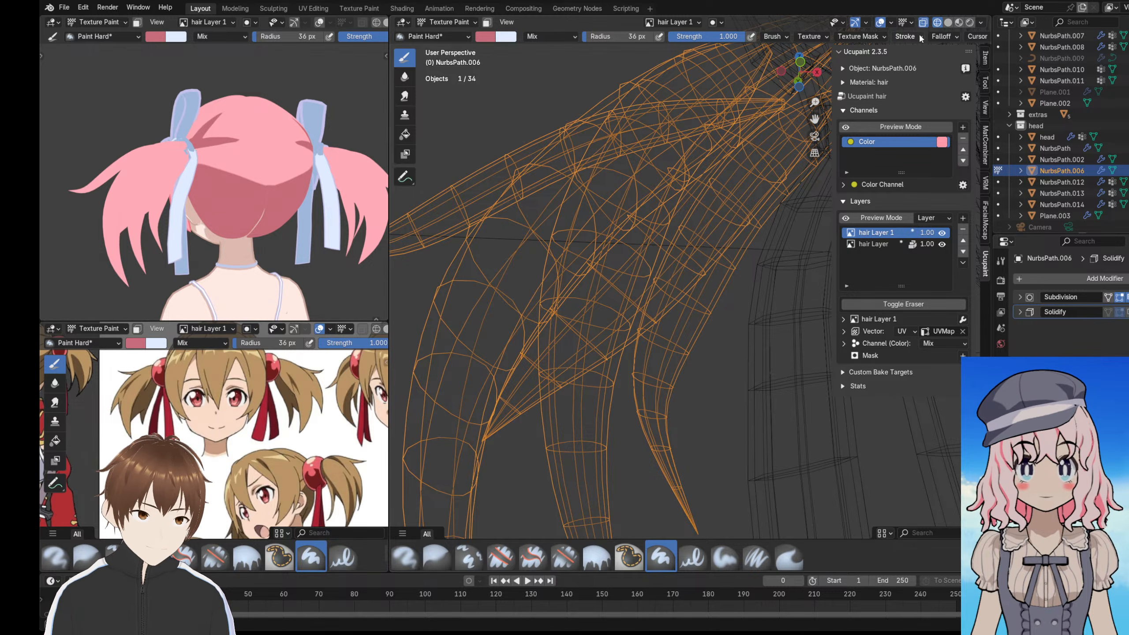
{"action": "middle_click_drag", "start_coordinate": [652, 319], "coordinate": [596, 280], "text": "shift"}
{"action": "scroll", "coordinate": [584, 239], "scroll_direction": "down", "scroll_amount": 4}
{"action": "scroll", "coordinate": [567, 284], "scroll_direction": "up", "scroll_amount": 3}
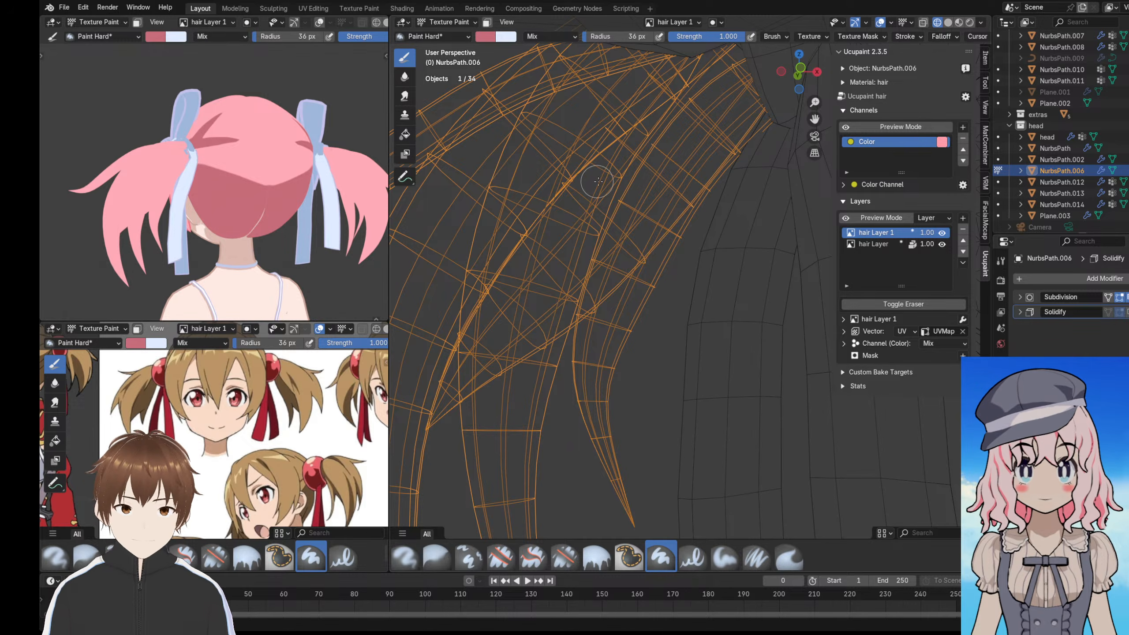
{"action": "left_click", "coordinate": [963, 22]}
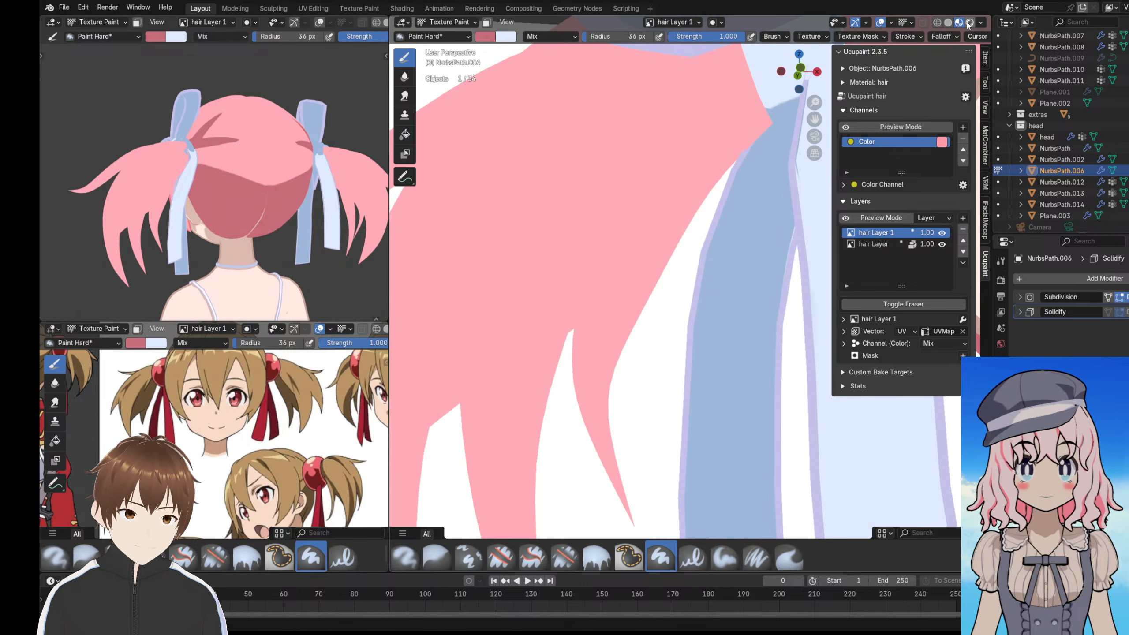
{"action": "middle_click_drag", "start_coordinate": [648, 247], "coordinate": [670, 178], "text": "shift"}
{"action": "middle_click_drag", "start_coordinate": [329, 314], "coordinate": [290, 229]}
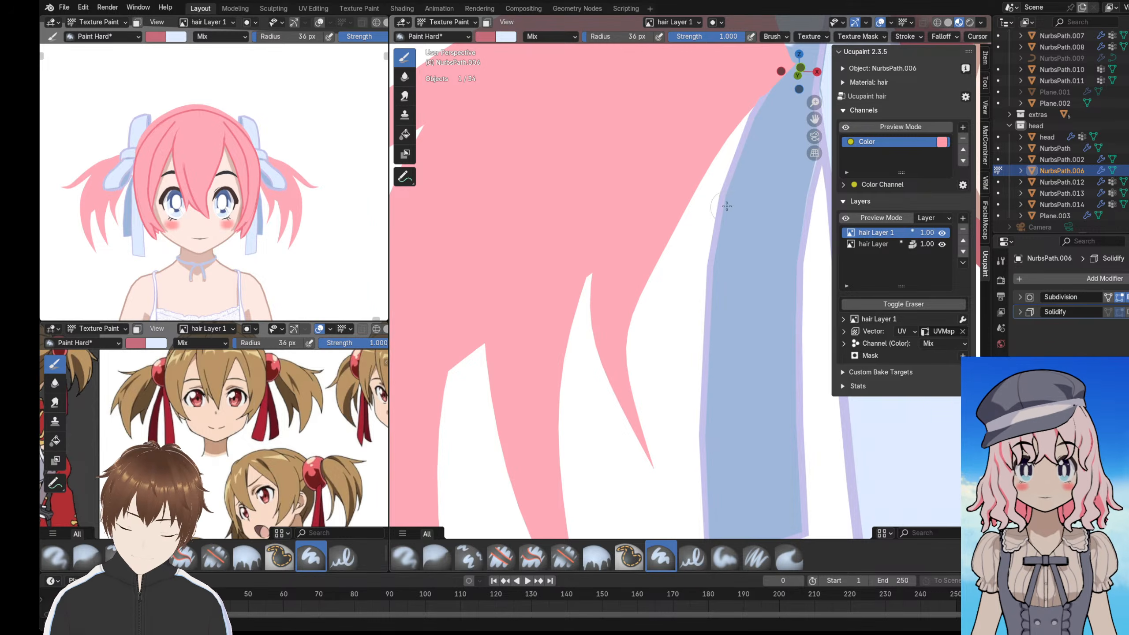
- Paint dark shading on the ponytail beside and beneath the hanging ribbon with the 36 px hard brush
{"action": "mouse_move", "coordinate": [726, 206]}
{"action": "middle_mouse_down"}
{"action": "mouse_move", "coordinate": [623, 260]}
{"action": "mouse_move", "coordinate": [645, 194]}
{"action": "mouse_move", "coordinate": [704, 171]}
{"action": "middle_mouse_up"}
{"action": "left_click_drag", "start_coordinate": [711, 169], "coordinate": [632, 234]}
{"action": "middle_click_drag", "start_coordinate": [640, 222], "coordinate": [644, 138]}
{"action": "left_click_drag", "start_coordinate": [709, 240], "coordinate": [622, 297]}
{"action": "left_click_drag", "start_coordinate": [714, 238], "coordinate": [612, 310]}
{"action": "mouse_move", "coordinate": [637, 312]}
{"action": "middle_mouse_down"}
{"action": "mouse_move", "coordinate": [654, 284]}
{"action": "mouse_move", "coordinate": [662, 312]}
{"action": "mouse_move", "coordinate": [637, 276]}
{"action": "middle_mouse_up"}
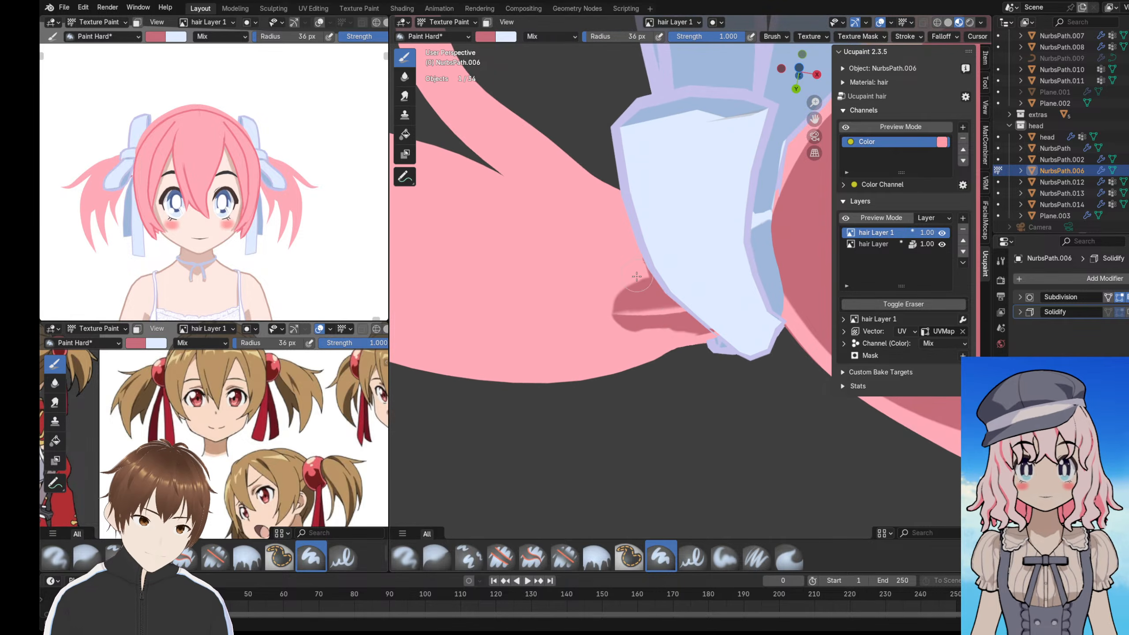
{"action": "left_click_drag", "start_coordinate": [663, 317], "coordinate": [582, 313]}
{"action": "mouse_move", "coordinate": [583, 313]}
{"action": "middle_mouse_down"}
{"action": "mouse_move", "coordinate": [631, 285]}
{"action": "mouse_move", "coordinate": [680, 227]}
{"action": "middle_mouse_up"}
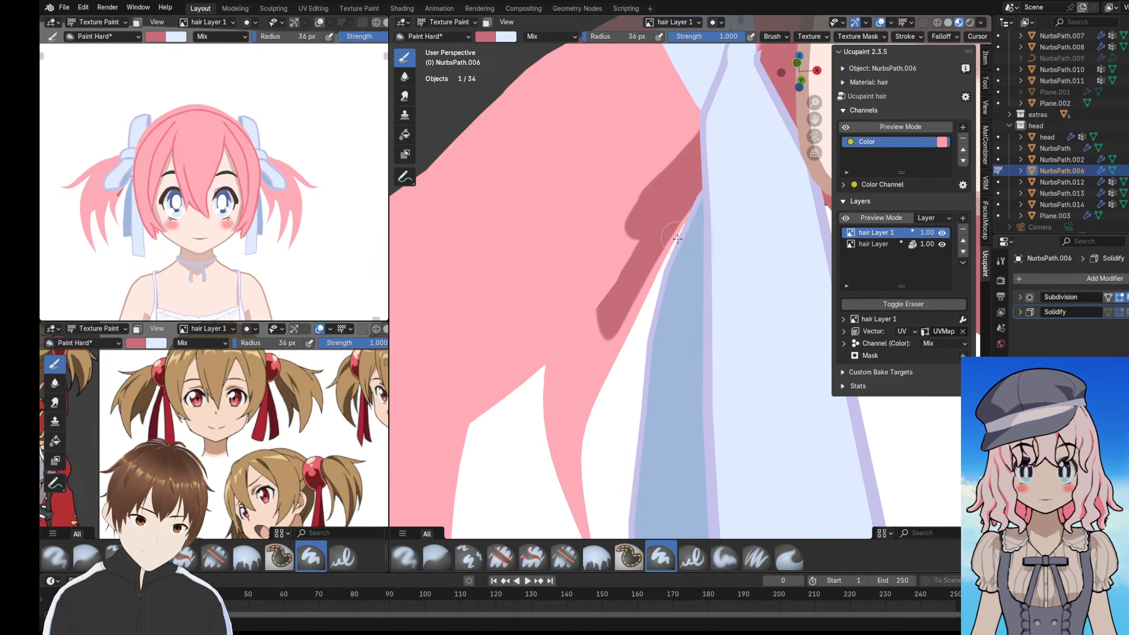
- Continue the dark shading down the ponytail's innermost short strand to its pointed tip
{"action": "mouse_move", "coordinate": [680, 227]}
{"action": "left_mouse_down"}
{"action": "mouse_move", "coordinate": [576, 405]}
{"action": "mouse_move", "coordinate": [610, 312]}
{"action": "mouse_move", "coordinate": [576, 386]}
{"action": "left_mouse_up"}
{"action": "middle_click_drag", "start_coordinate": [576, 385], "coordinate": [580, 327]}
{"action": "mouse_move", "coordinate": [580, 327]}
{"action": "left_mouse_down"}
{"action": "mouse_move", "coordinate": [620, 254]}
{"action": "mouse_move", "coordinate": [603, 333]}
{"action": "left_mouse_up"}
{"action": "middle_click_drag", "start_coordinate": [603, 333], "coordinate": [605, 356]}
{"action": "left_click_drag", "start_coordinate": [632, 315], "coordinate": [631, 436]}
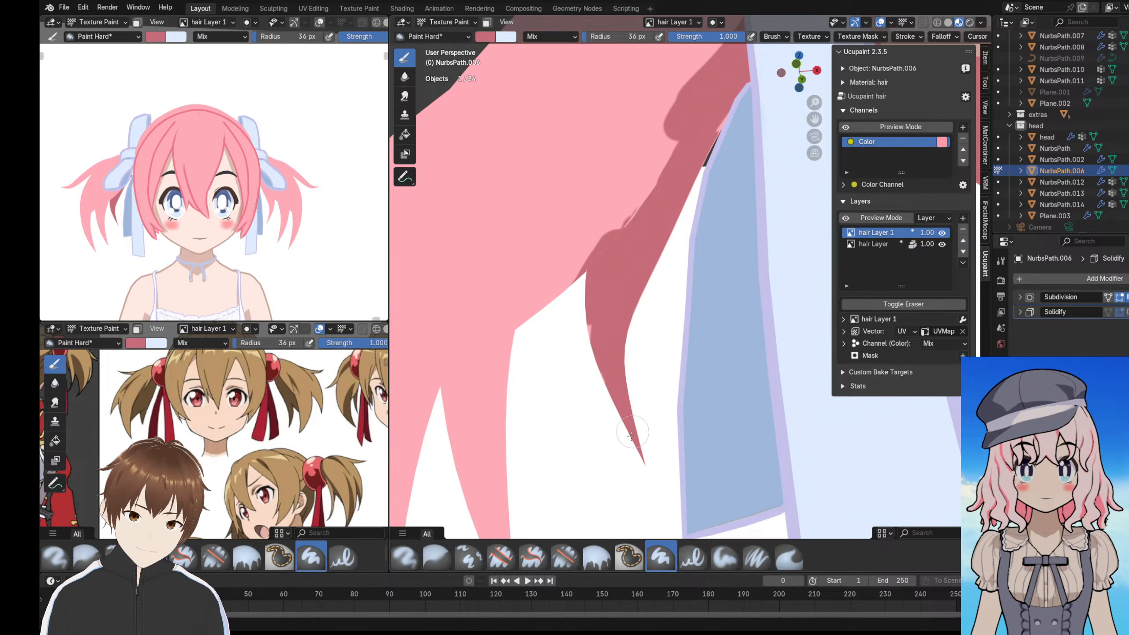
- Widen the dark shading across the inner side of the ponytail, from the ribbon knot toward the strand split
{"action": "middle_click_drag", "start_coordinate": [625, 399], "coordinate": [573, 316]}
{"action": "middle_click_drag", "start_coordinate": [496, 321], "coordinate": [668, 258]}
{"action": "left_click_drag", "start_coordinate": [549, 331], "coordinate": [504, 383]}
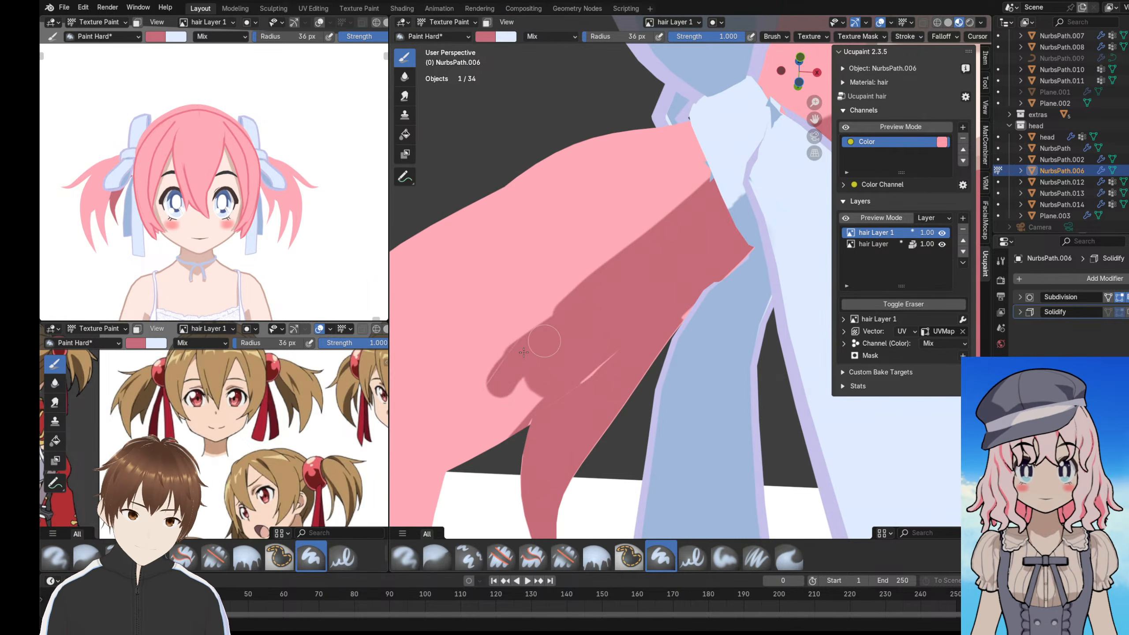
{"action": "mouse_move", "coordinate": [504, 383]}
{"action": "middle_mouse_down"}
{"action": "mouse_move", "coordinate": [542, 403]}
{"action": "mouse_move", "coordinate": [481, 411]}
{"action": "middle_mouse_up"}
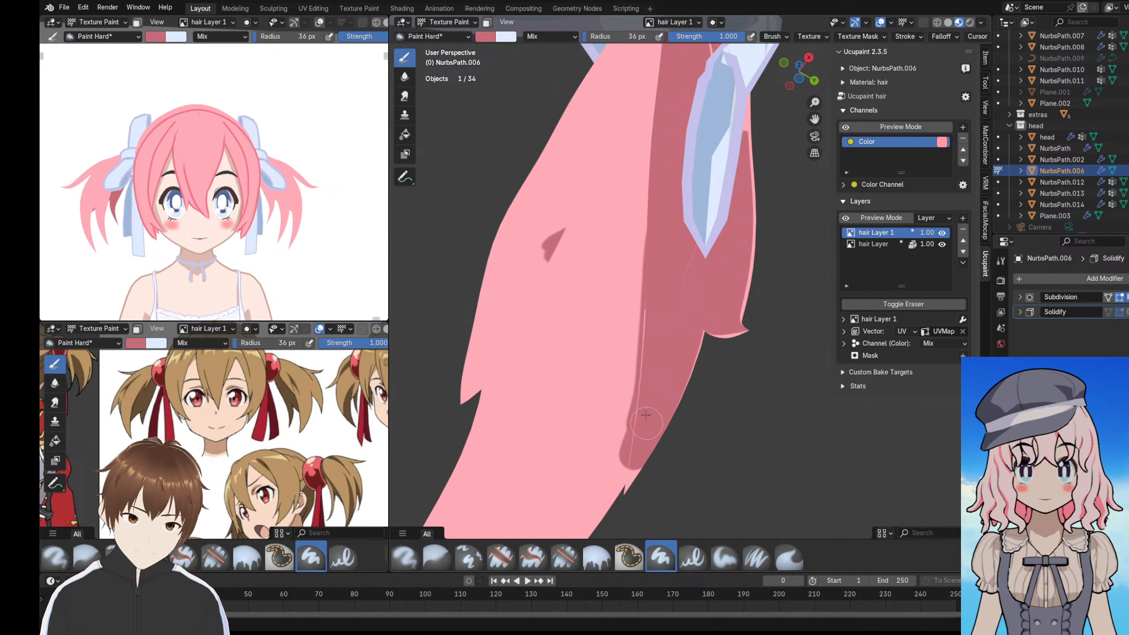
- Inspect the ponytail's painted shading from the side and back to find gaps and stray patches
{"action": "middle_click_drag", "start_coordinate": [646, 415], "coordinate": [623, 201]}
{"action": "scroll", "coordinate": [640, 325], "scroll_direction": "down", "scroll_amount": 3}
{"action": "scroll", "coordinate": [634, 244], "scroll_direction": "up", "scroll_amount": 2}
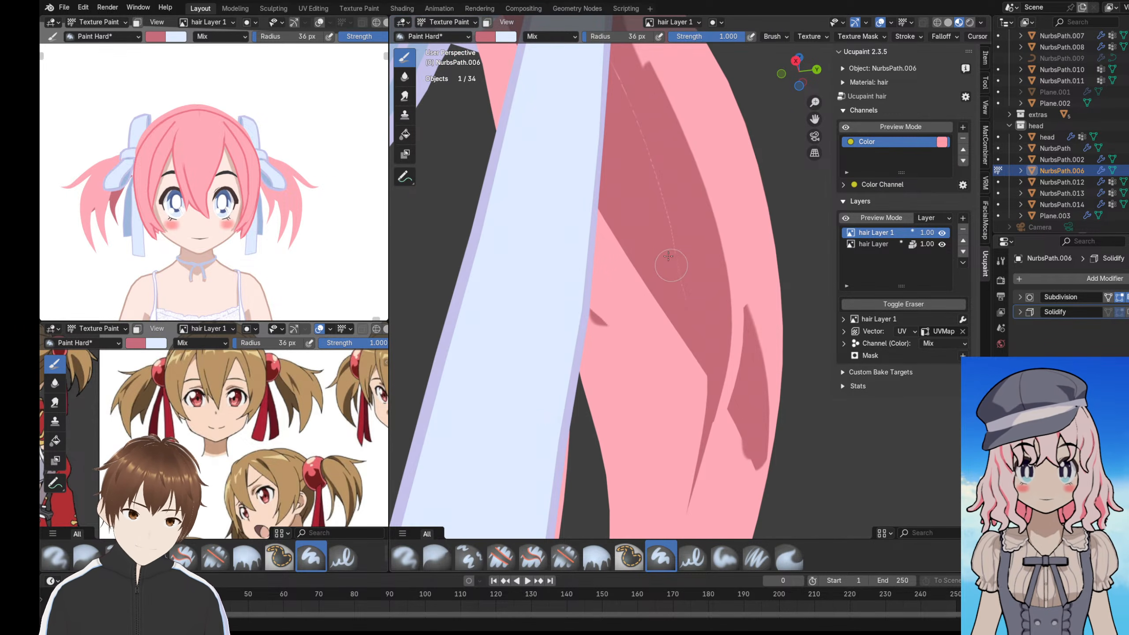
{"action": "scroll", "coordinate": [668, 257], "scroll_direction": "down", "scroll_amount": 6}
{"action": "middle_click_drag", "start_coordinate": [668, 256], "coordinate": [616, 229]}
{"action": "scroll", "coordinate": [622, 246], "scroll_direction": "up", "scroll_amount": 1}
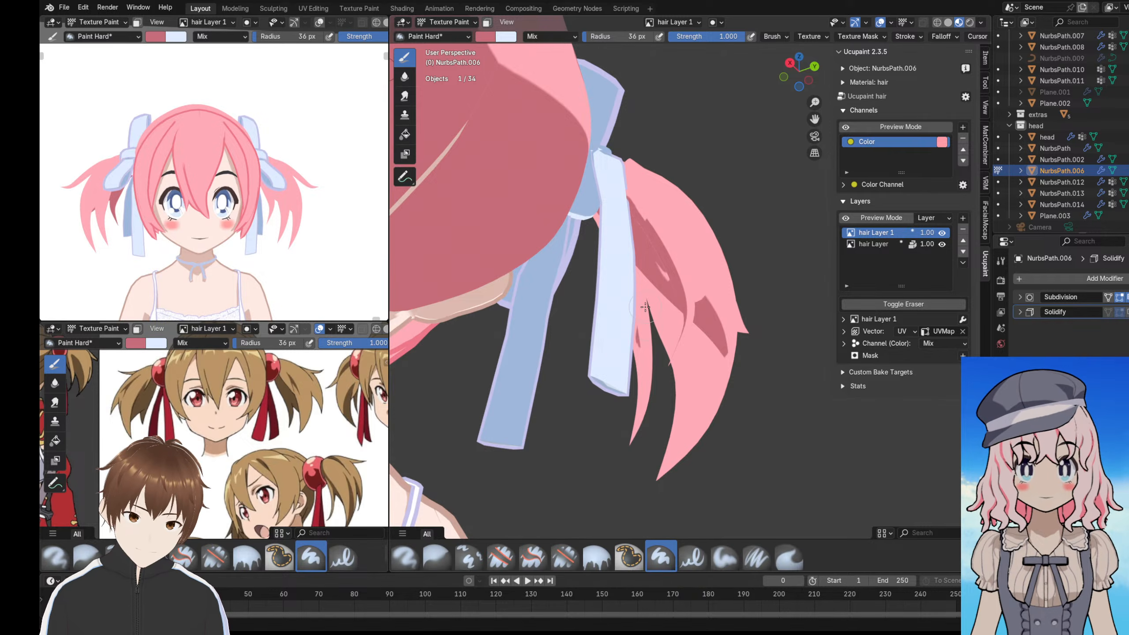
{"action": "middle_click_drag", "start_coordinate": [644, 311], "coordinate": [687, 284]}
{"action": "scroll", "coordinate": [667, 231], "scroll_direction": "up", "scroll_amount": 3}
{"action": "scroll", "coordinate": [700, 266], "scroll_direction": "down", "scroll_amount": 4}
{"action": "scroll", "coordinate": [698, 289], "scroll_direction": "up", "scroll_amount": 3}
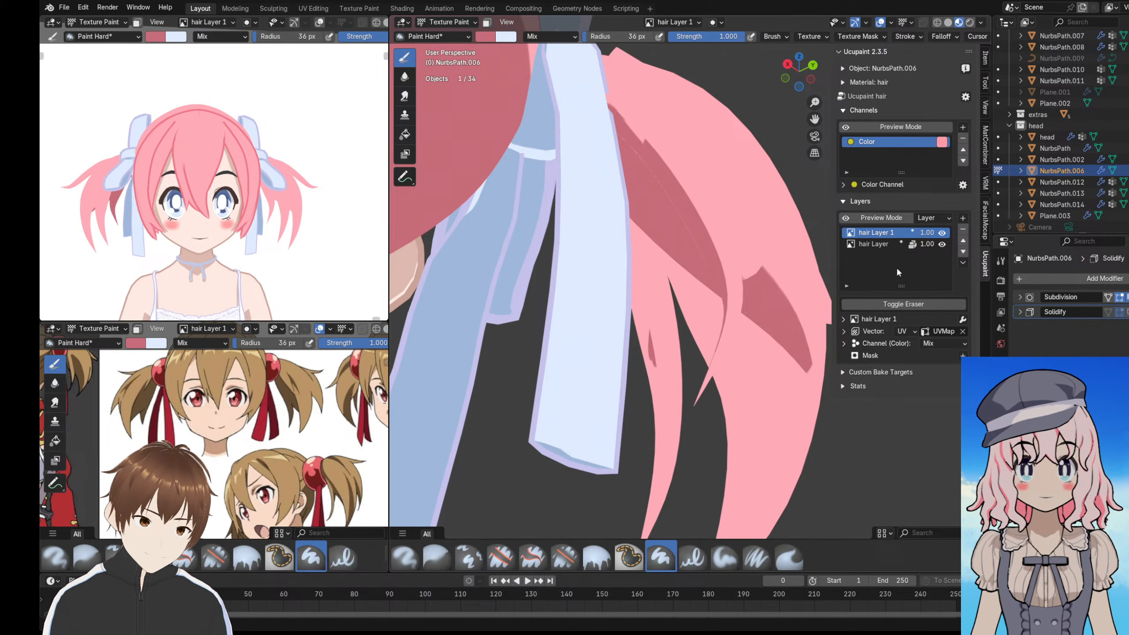
- Erase the excess paint around the lower end of the ponytail's dark patch, tapering it to a sharp point
{"action": "left_click", "coordinate": [898, 306]}
{"action": "left_click", "coordinate": [891, 306]}
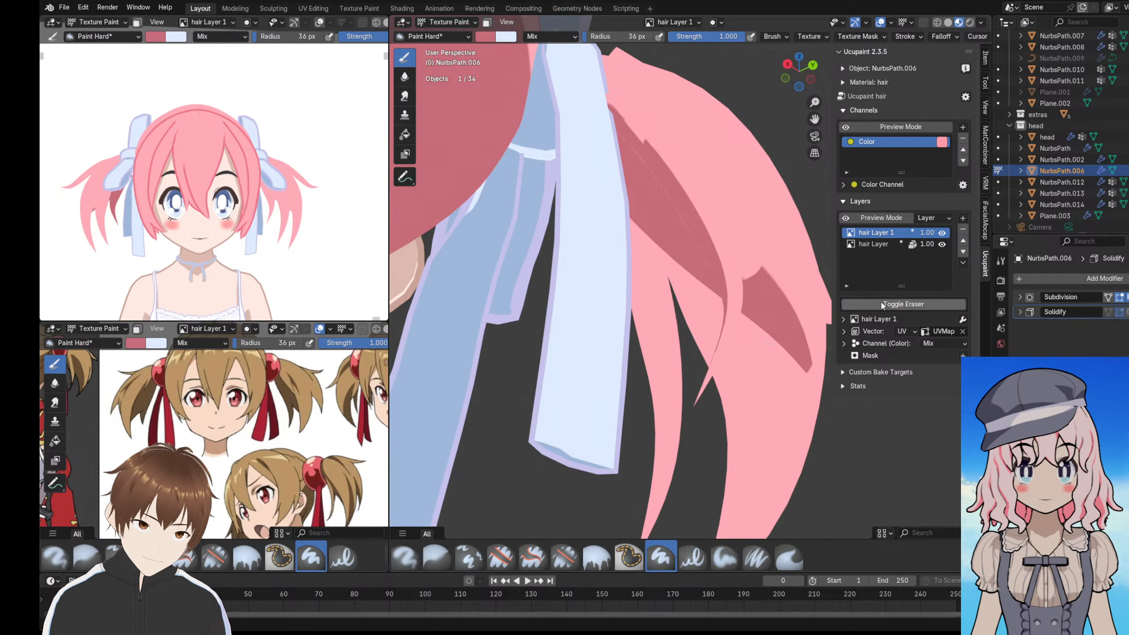
{"action": "mouse_move", "coordinate": [742, 337]}
{"action": "middle_mouse_down"}
{"action": "mouse_move", "coordinate": [675, 330]}
{"action": "mouse_move", "coordinate": [724, 307]}
{"action": "mouse_move", "coordinate": [680, 320]}
{"action": "mouse_move", "coordinate": [676, 280]}
{"action": "middle_mouse_up"}
{"action": "scroll", "coordinate": [694, 329], "scroll_direction": "down", "scroll_amount": 3}
{"action": "scroll", "coordinate": [676, 271], "scroll_direction": "up", "scroll_amount": 2}
{"action": "scroll", "coordinate": [677, 270], "scroll_direction": "up", "scroll_amount": 5}
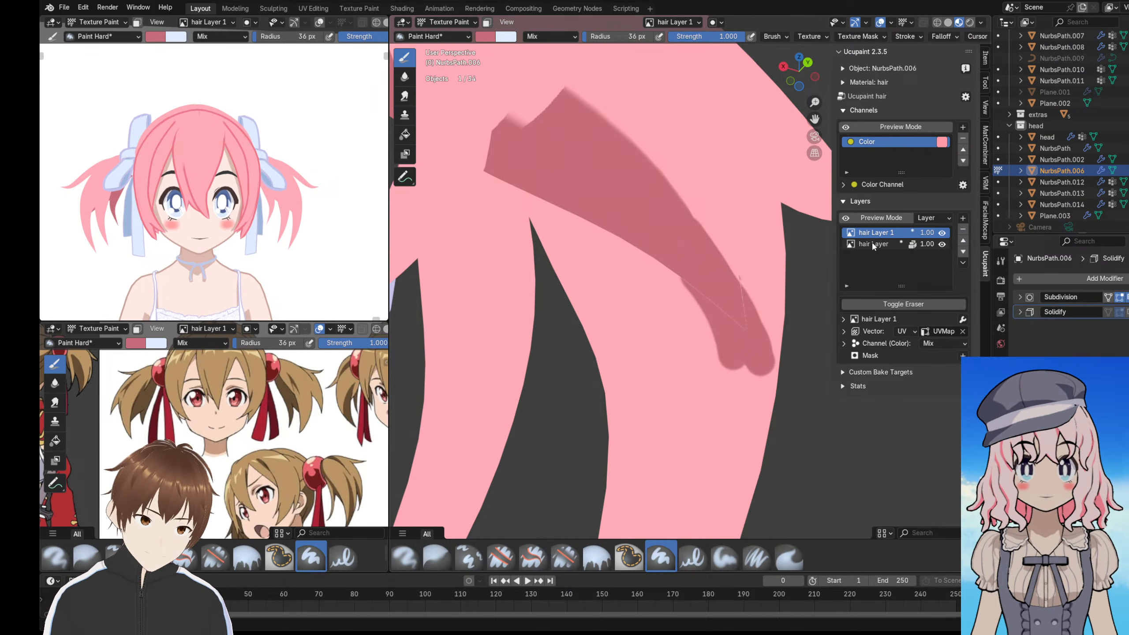
{"action": "left_click", "coordinate": [878, 304]}
{"action": "left_click_drag", "start_coordinate": [693, 293], "coordinate": [694, 309]}
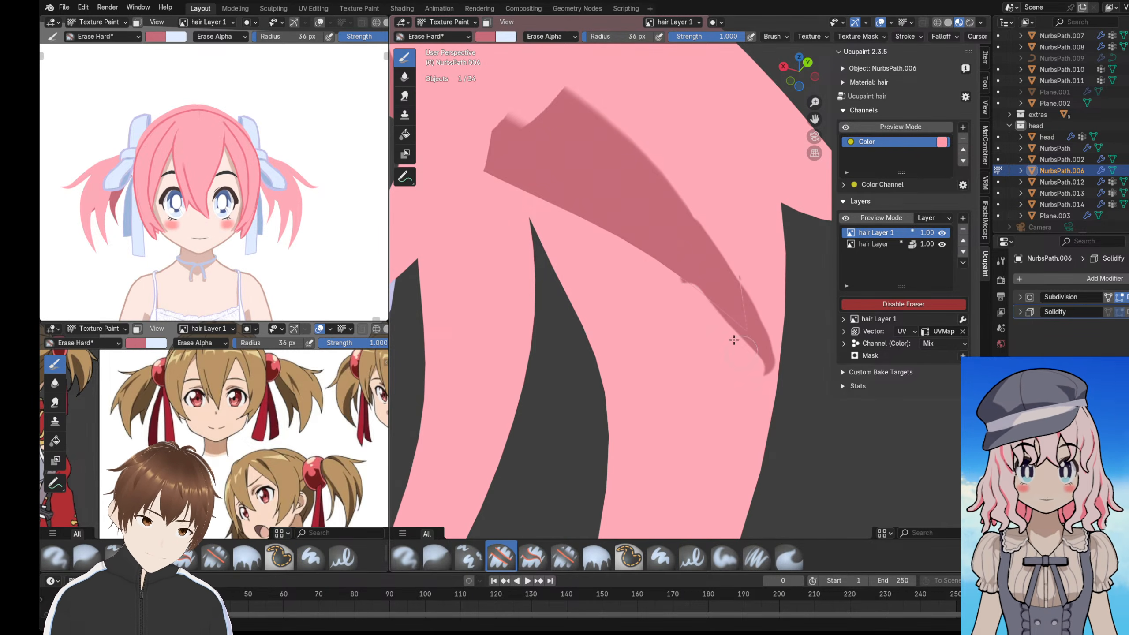
{"action": "left_click_drag", "start_coordinate": [734, 340], "coordinate": [789, 363]}
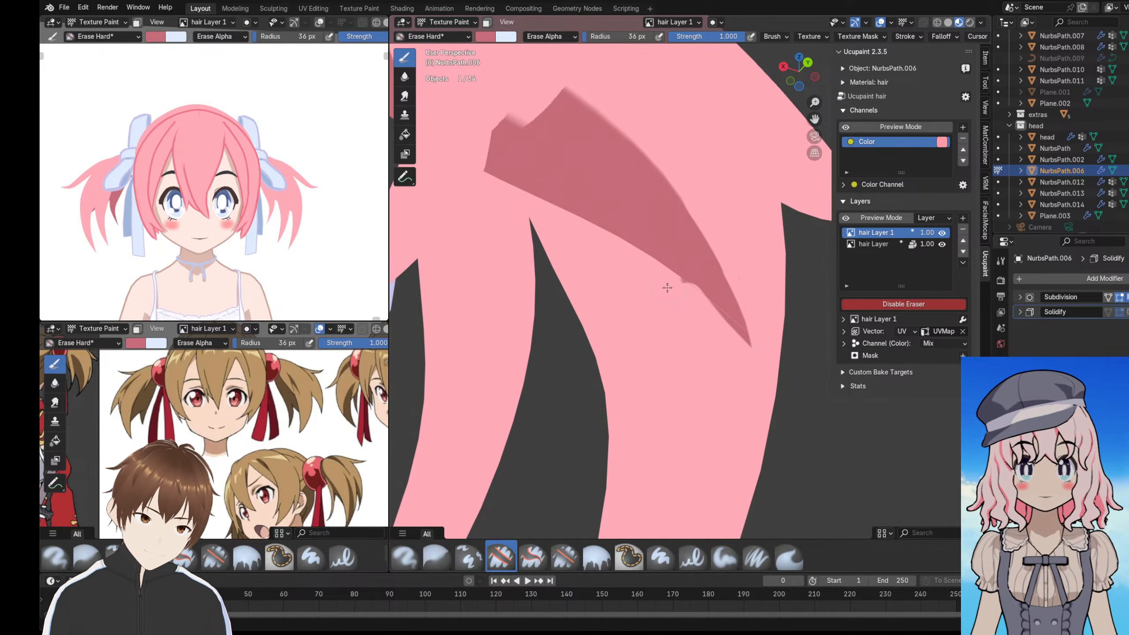
{"action": "mouse_move", "coordinate": [672, 330]}
{"action": "middle_mouse_down"}
{"action": "mouse_move", "coordinate": [684, 255]}
{"action": "mouse_move", "coordinate": [645, 210]}
{"action": "mouse_move", "coordinate": [642, 183]}
{"action": "mouse_move", "coordinate": [675, 252]}
{"action": "mouse_move", "coordinate": [670, 224]}
{"action": "middle_mouse_up"}
{"action": "left_click", "coordinate": [898, 305]}
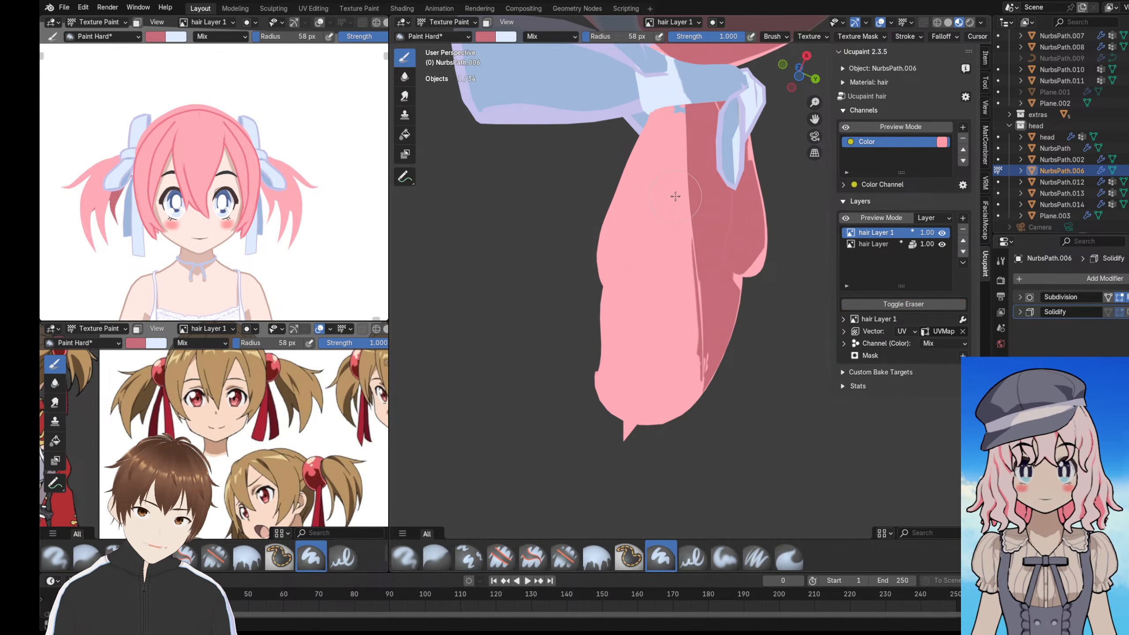
- Cover the ponytail's underside just below the ribbon with dark shading using the hard brush at 58 px
{"action": "mouse_move", "coordinate": [675, 196]}
{"action": "left_mouse_down"}
{"action": "mouse_move", "coordinate": [680, 209]}
{"action": "mouse_move", "coordinate": [658, 222]}
{"action": "mouse_move", "coordinate": [635, 200]}
{"action": "mouse_move", "coordinate": [648, 196]}
{"action": "left_mouse_up"}
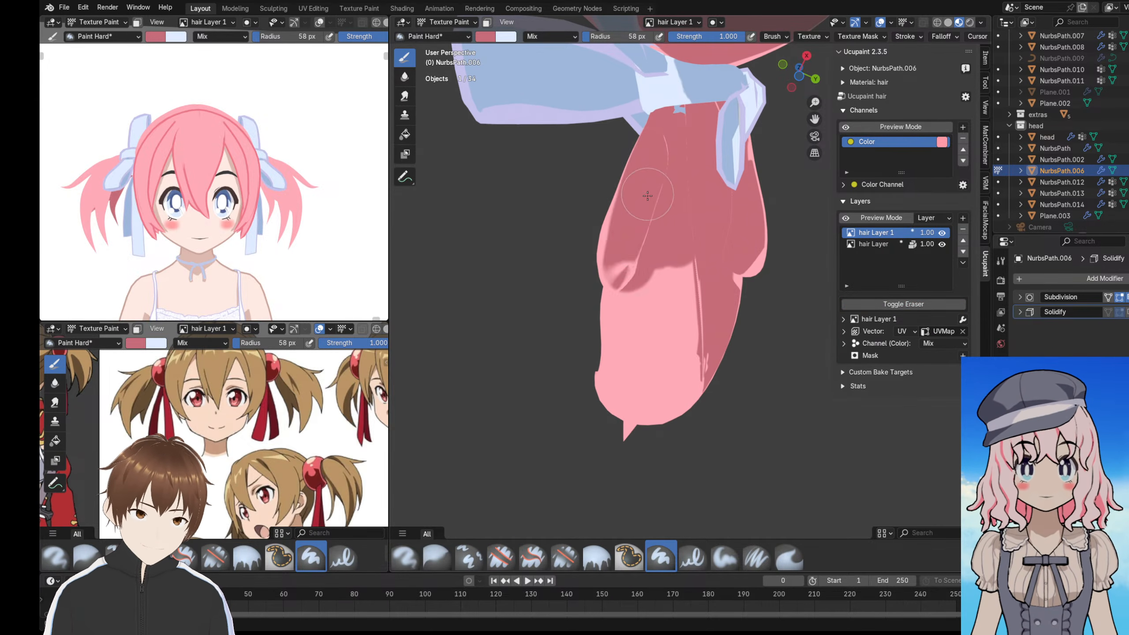
{"action": "left_click_drag", "start_coordinate": [624, 261], "coordinate": [659, 325]}
{"action": "mouse_move", "coordinate": [686, 260]}
{"action": "middle_mouse_down"}
{"action": "mouse_move", "coordinate": [610, 238]}
{"action": "mouse_move", "coordinate": [691, 256]}
{"action": "middle_mouse_up"}
{"action": "mouse_move", "coordinate": [694, 259]}
{"action": "left_mouse_down"}
{"action": "mouse_move", "coordinate": [693, 312]}
{"action": "mouse_move", "coordinate": [673, 352]}
{"action": "left_mouse_up"}
{"action": "middle_click_drag", "start_coordinate": [673, 353], "coordinate": [688, 344]}
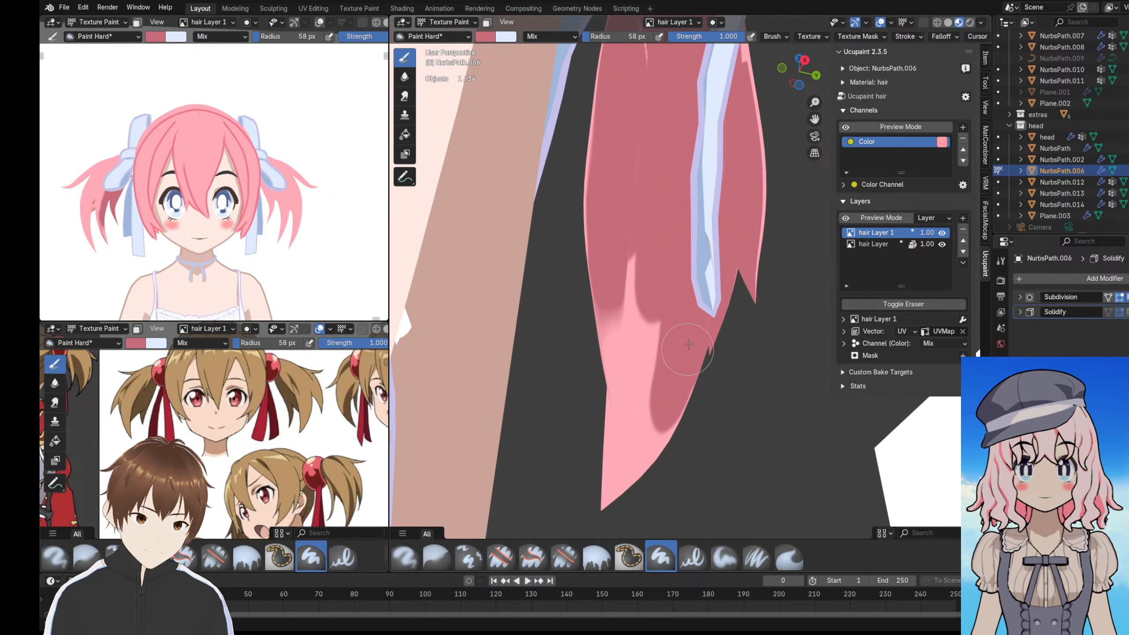
- Extend the dark shading down the underside of the ponytail's strands toward their tips
{"action": "mouse_move", "coordinate": [688, 345]}
{"action": "left_mouse_down"}
{"action": "mouse_move", "coordinate": [628, 505]}
{"action": "mouse_move", "coordinate": [630, 484]}
{"action": "left_mouse_up"}
{"action": "mouse_move", "coordinate": [630, 484]}
{"action": "middle_mouse_down"}
{"action": "mouse_move", "coordinate": [681, 354]}
{"action": "mouse_move", "coordinate": [683, 304]}
{"action": "mouse_move", "coordinate": [704, 335]}
{"action": "mouse_move", "coordinate": [674, 271]}
{"action": "mouse_move", "coordinate": [637, 334]}
{"action": "mouse_move", "coordinate": [635, 378]}
{"action": "middle_mouse_up"}
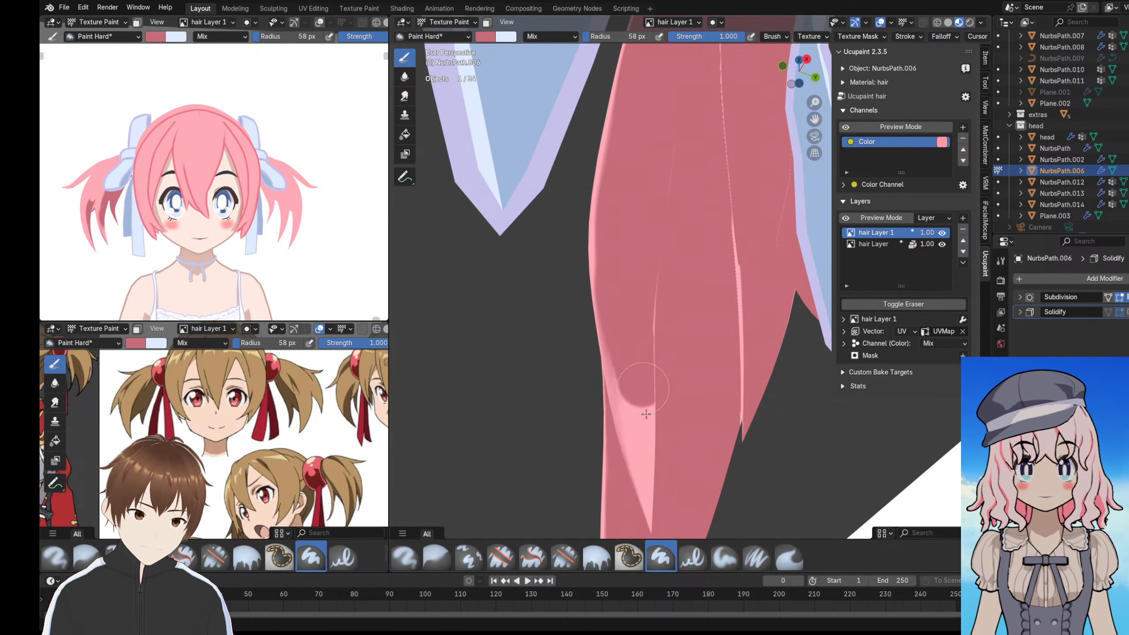
{"action": "left_click_drag", "start_coordinate": [635, 378], "coordinate": [647, 487]}
{"action": "mouse_move", "coordinate": [659, 487]}
{"action": "middle_mouse_down"}
{"action": "mouse_move", "coordinate": [580, 255]}
{"action": "mouse_move", "coordinate": [643, 283]}
{"action": "mouse_move", "coordinate": [679, 320]}
{"action": "mouse_move", "coordinate": [689, 251]}
{"action": "mouse_move", "coordinate": [644, 276]}
{"action": "middle_mouse_up"}
- Check the ponytail's underside shading from several angles and compare it with the whole character from the front
{"action": "scroll", "coordinate": [679, 320], "scroll_direction": "down", "scroll_amount": 3}
{"action": "scroll", "coordinate": [690, 289], "scroll_direction": "up", "scroll_amount": 7}
{"action": "scroll", "coordinate": [645, 276], "scroll_direction": "down", "scroll_amount": 3}
{"action": "scroll", "coordinate": [604, 249], "scroll_direction": "up", "scroll_amount": 3}
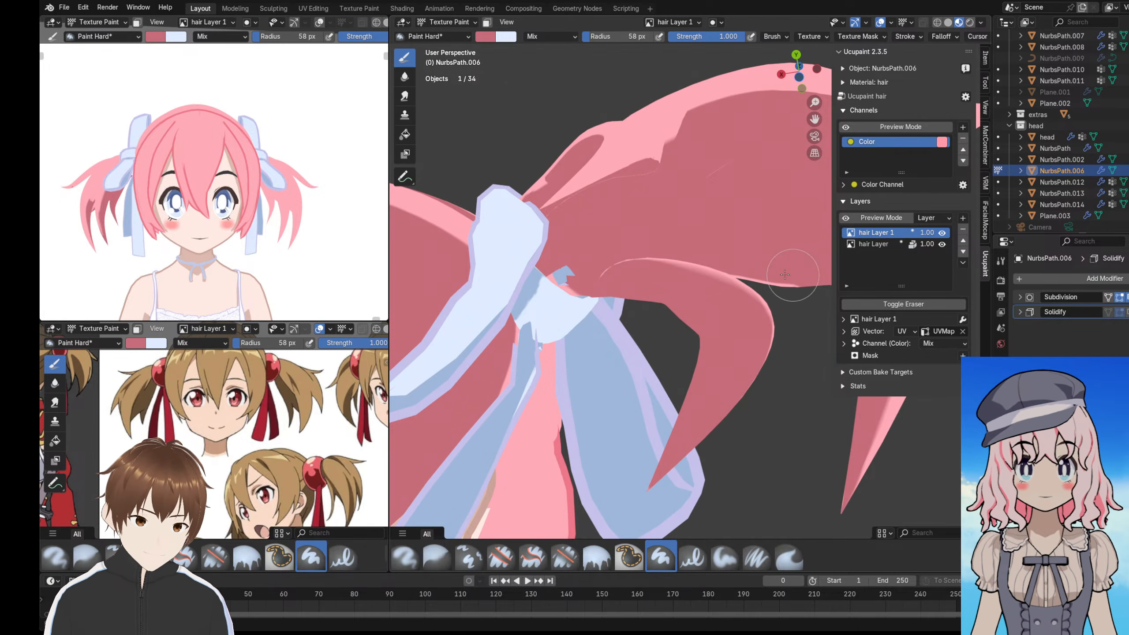
{"action": "middle_click_drag", "start_coordinate": [611, 247], "coordinate": [575, 323]}
{"action": "scroll", "coordinate": [635, 303], "scroll_direction": "down", "scroll_amount": 5}
{"action": "scroll", "coordinate": [639, 297], "scroll_direction": "down", "scroll_amount": 2}
{"action": "scroll", "coordinate": [613, 306], "scroll_direction": "up", "scroll_amount": 5}
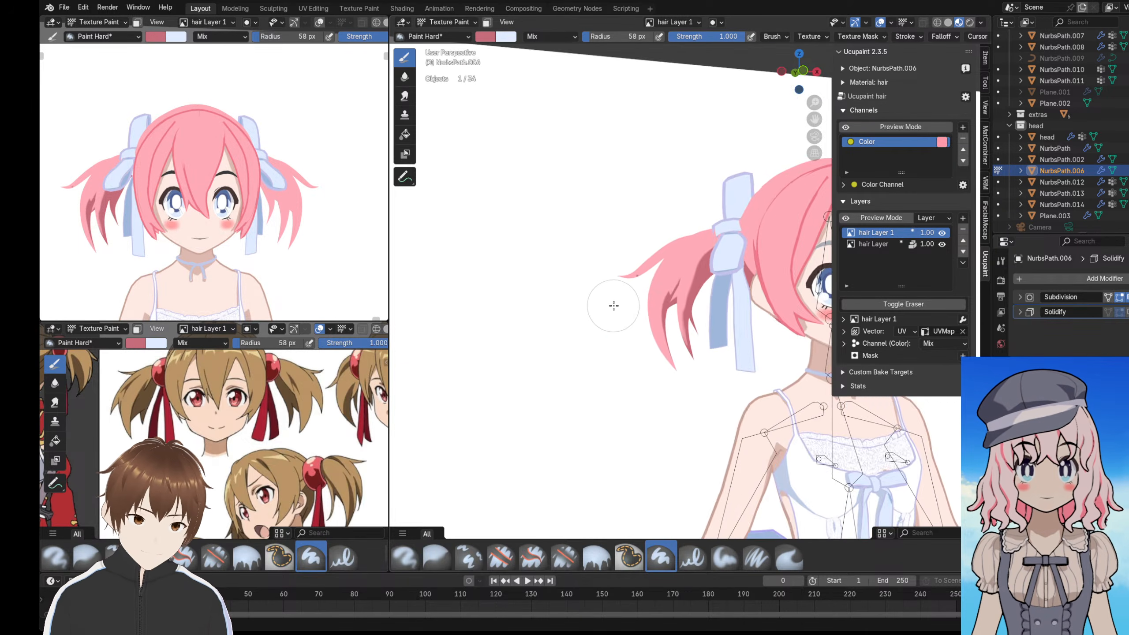
- Erase the stray dark mark near the tip of the ponytail's upper outer strand and return to painting
{"action": "scroll", "coordinate": [619, 301], "scroll_direction": "up", "scroll_amount": 5}
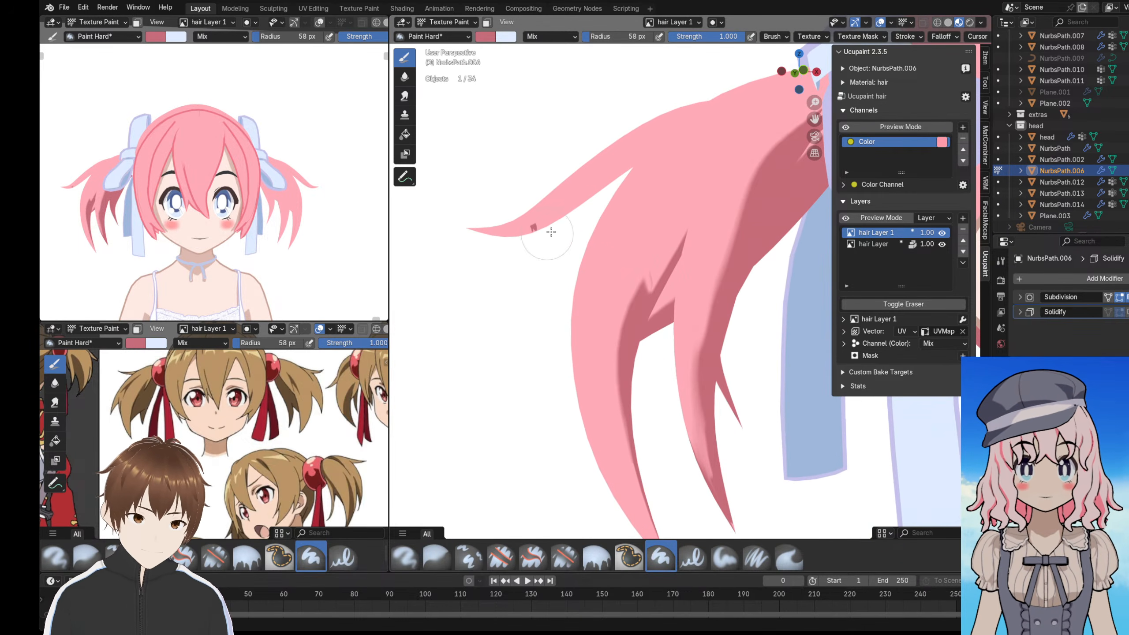
{"action": "left_click", "coordinate": [842, 306]}
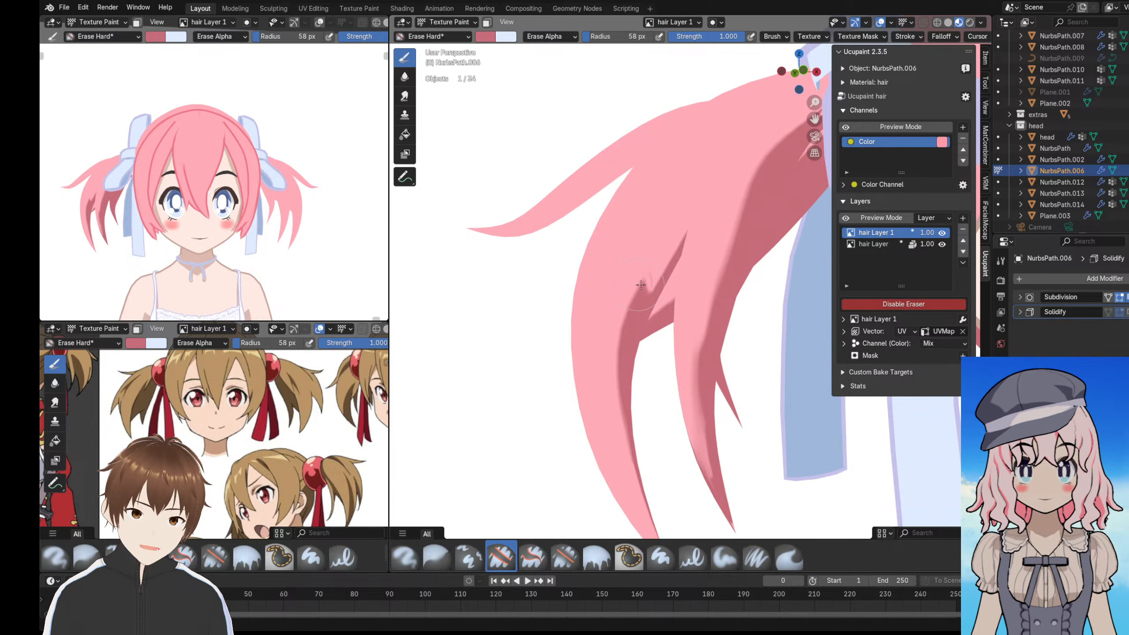
{"action": "mouse_move", "coordinate": [643, 262]}
{"action": "middle_mouse_down"}
{"action": "mouse_move", "coordinate": [745, 254]}
{"action": "mouse_move", "coordinate": [700, 289]}
{"action": "middle_mouse_up"}
{"action": "left_click", "coordinate": [853, 306]}
- Extend the dark shading upward along the gap between the ponytail's outer and middle strands
{"action": "scroll", "coordinate": [653, 294], "scroll_direction": "up", "scroll_amount": 3}
{"action": "scroll", "coordinate": [700, 289], "scroll_direction": "up", "scroll_amount": 1}
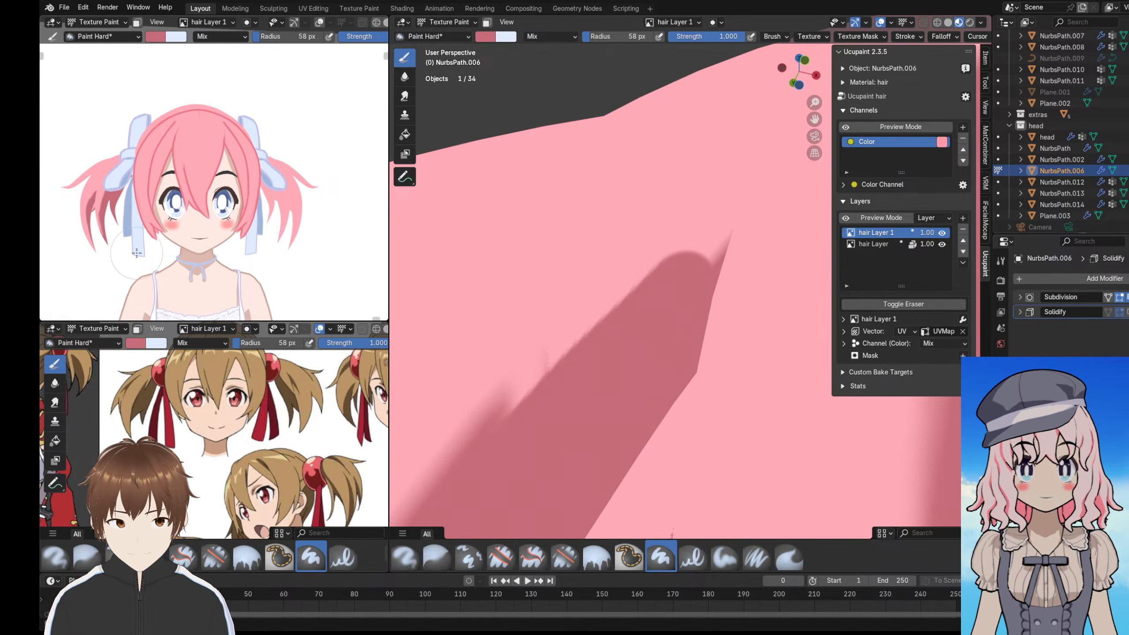
{"action": "scroll", "coordinate": [658, 298], "scroll_direction": "down", "scroll_amount": 6}
{"action": "scroll", "coordinate": [667, 294], "scroll_direction": "up", "scroll_amount": 8}
{"action": "middle_click_drag", "start_coordinate": [671, 296], "coordinate": [647, 320]}
{"action": "left_click_drag", "start_coordinate": [648, 318], "coordinate": [721, 241]}
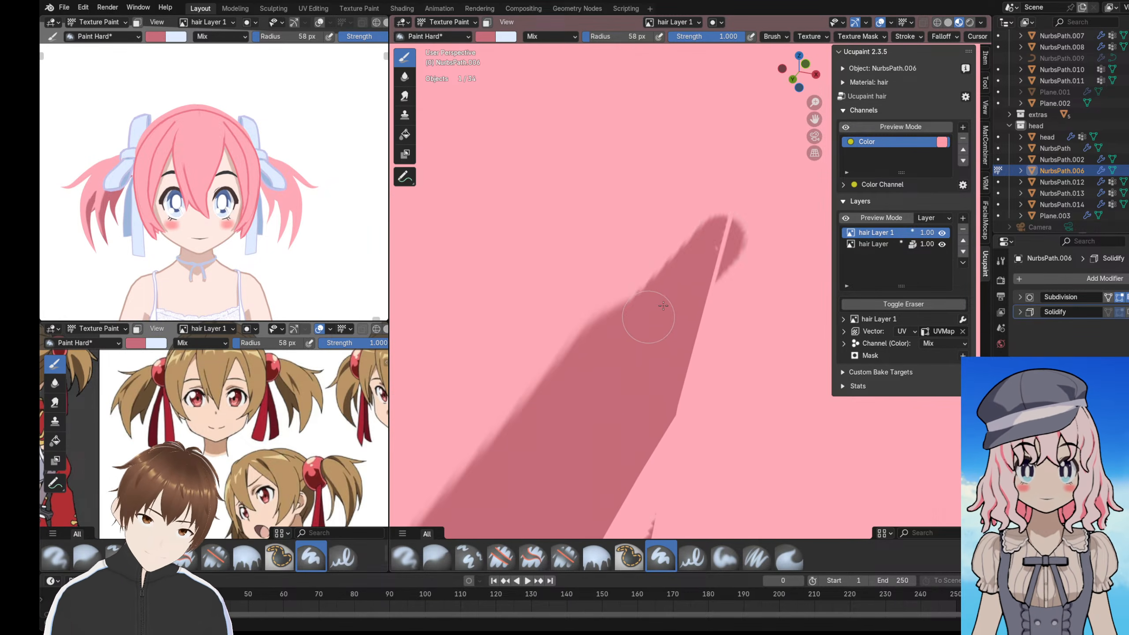
- Erase along the outer strand's shading to sharpen its upper point and smooth its edge down the strand
{"action": "left_click", "coordinate": [903, 304]}
{"action": "mouse_move", "coordinate": [711, 312]}
{"action": "left_mouse_down"}
{"action": "mouse_move", "coordinate": [733, 246]}
{"action": "mouse_move", "coordinate": [617, 310]}
{"action": "mouse_move", "coordinate": [547, 423]}
{"action": "left_mouse_up"}
{"action": "scroll", "coordinate": [590, 358], "scroll_direction": "down", "scroll_amount": 4}
{"action": "mouse_move", "coordinate": [642, 313]}
{"action": "left_mouse_down"}
{"action": "mouse_move", "coordinate": [620, 324]}
{"action": "mouse_move", "coordinate": [538, 454]}
{"action": "left_mouse_up"}
{"action": "middle_click_drag", "start_coordinate": [569, 352], "coordinate": [610, 276], "text": "shift"}
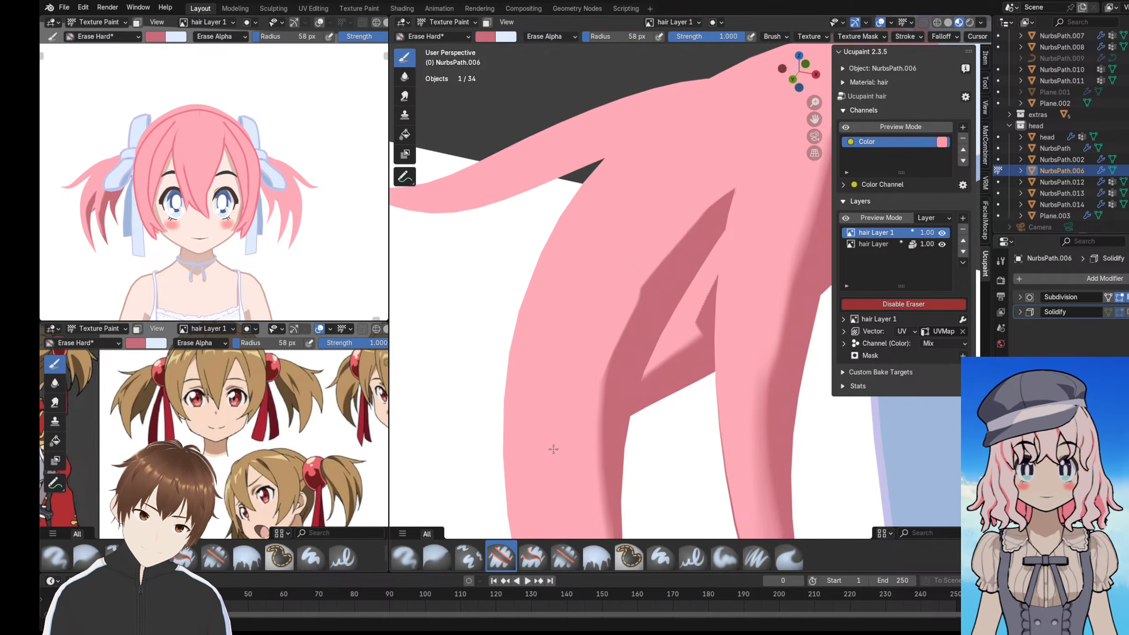
{"action": "middle_click_drag", "start_coordinate": [554, 449], "coordinate": [592, 270]}
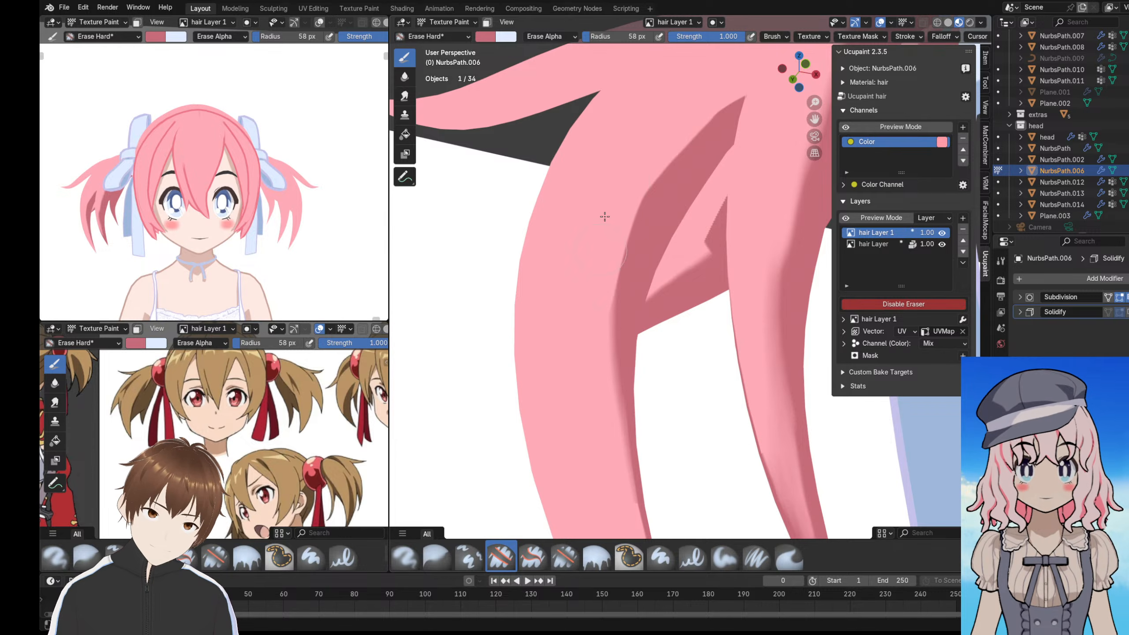
{"action": "middle_click_drag", "start_coordinate": [604, 216], "coordinate": [621, 258]}
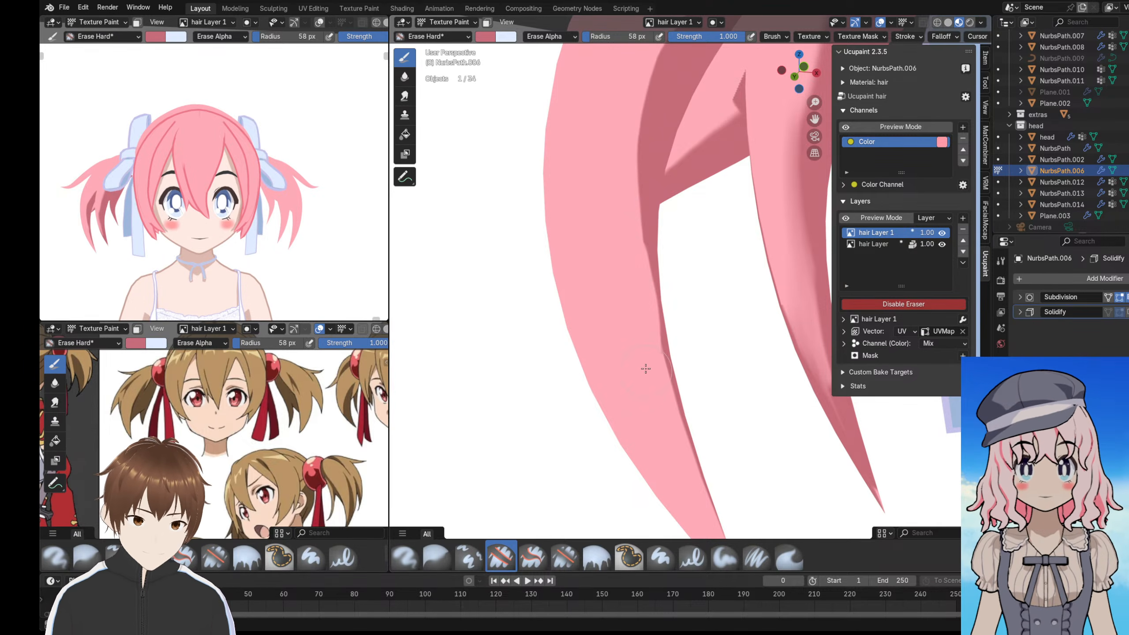
- Erase the soft outer edge of the ponytail's inner shading below the ribbon to give it a crisp boundary
{"action": "scroll", "coordinate": [602, 305], "scroll_direction": "down", "scroll_amount": 7}
{"action": "middle_click_drag", "start_coordinate": [602, 305], "coordinate": [554, 308]}
{"action": "scroll", "coordinate": [562, 342], "scroll_direction": "down", "scroll_amount": 2}
{"action": "scroll", "coordinate": [555, 308], "scroll_direction": "up", "scroll_amount": 8}
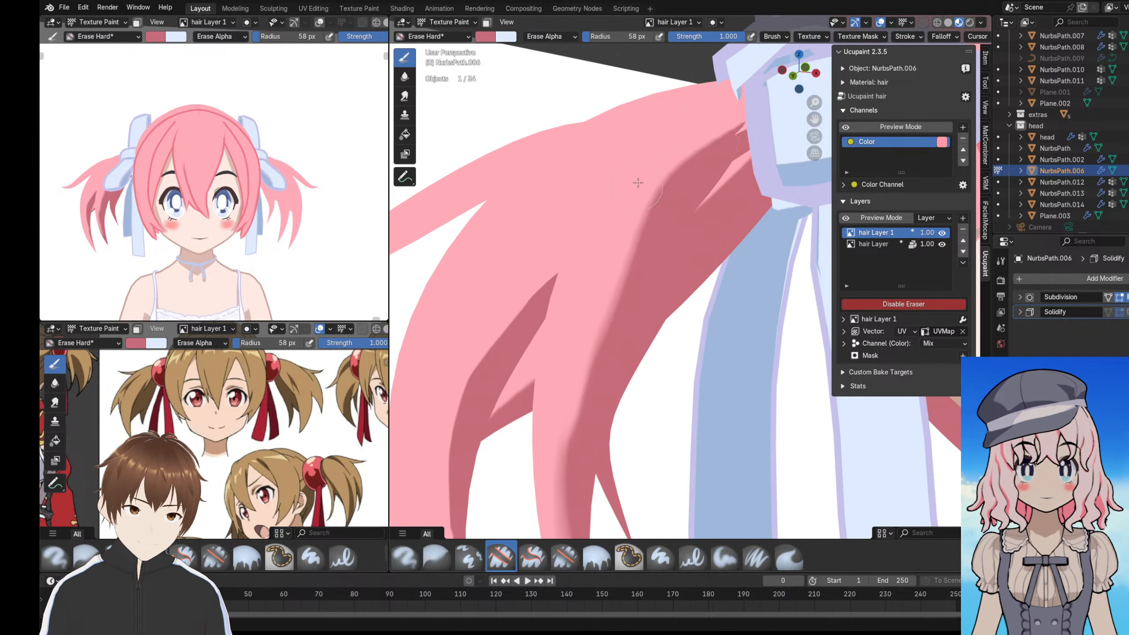
{"action": "scroll", "coordinate": [637, 183], "scroll_direction": "up", "scroll_amount": 3}
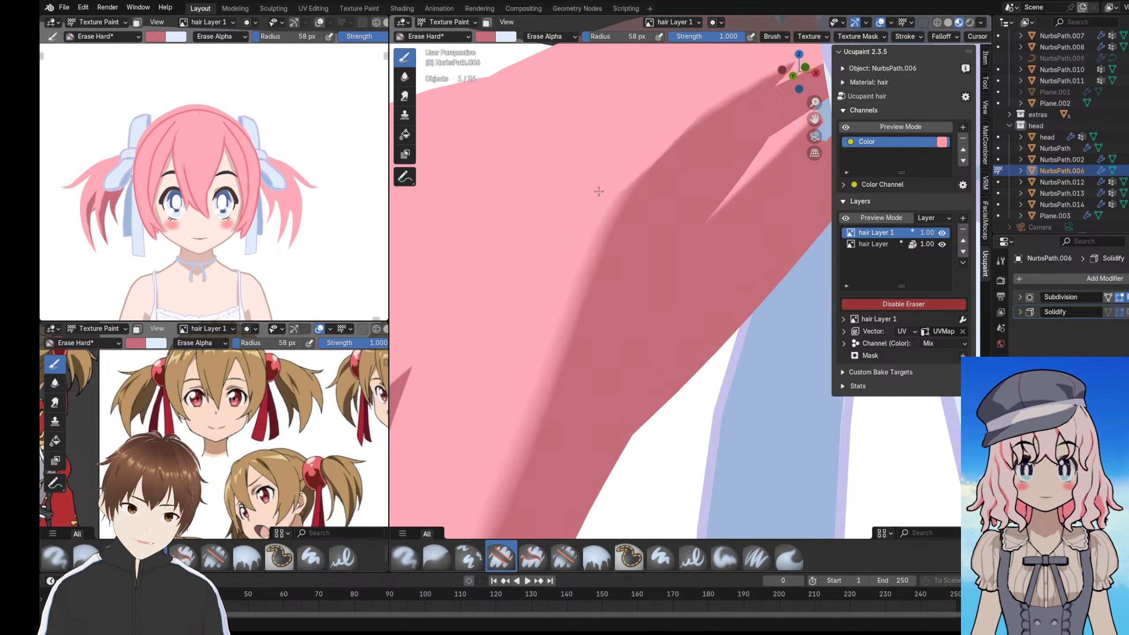
{"action": "middle_click_drag", "start_coordinate": [557, 271], "coordinate": [570, 262]}
{"action": "left_click_drag", "start_coordinate": [576, 220], "coordinate": [518, 370]}
{"action": "middle_click_drag", "start_coordinate": [523, 380], "coordinate": [571, 211]}
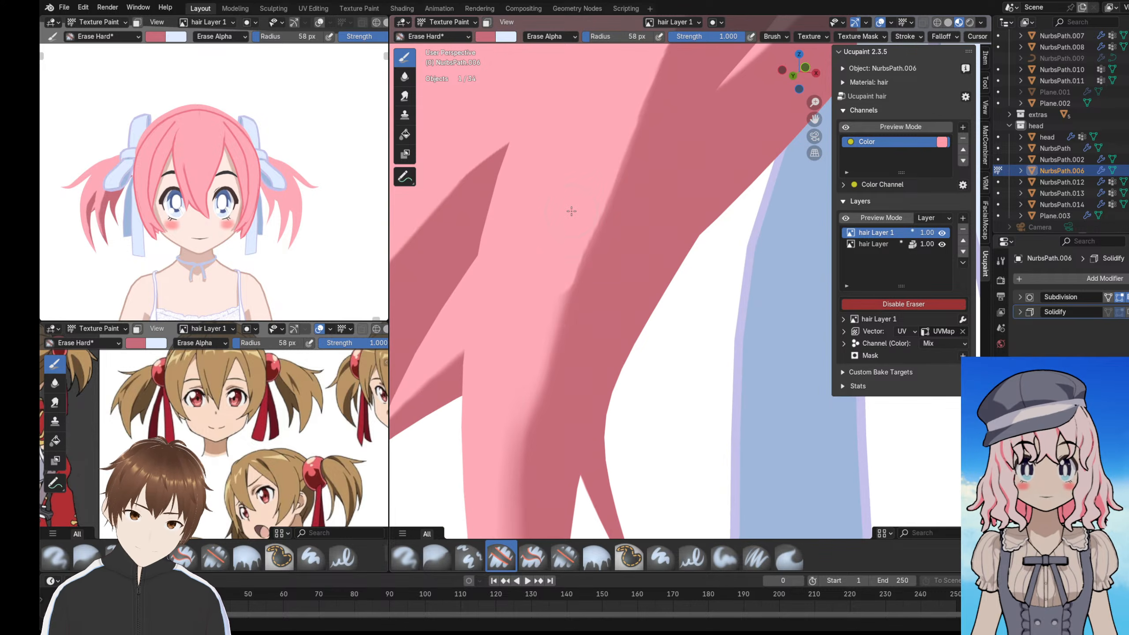
- Erase excess shading down the ponytail's middle strand to its tip, leaving a narrow dark band on the inner side
{"action": "middle_click_drag", "start_coordinate": [529, 356], "coordinate": [588, 217]}
{"action": "middle_click_drag", "start_coordinate": [573, 272], "coordinate": [562, 232]}
{"action": "middle_click_drag", "start_coordinate": [575, 340], "coordinate": [585, 316]}
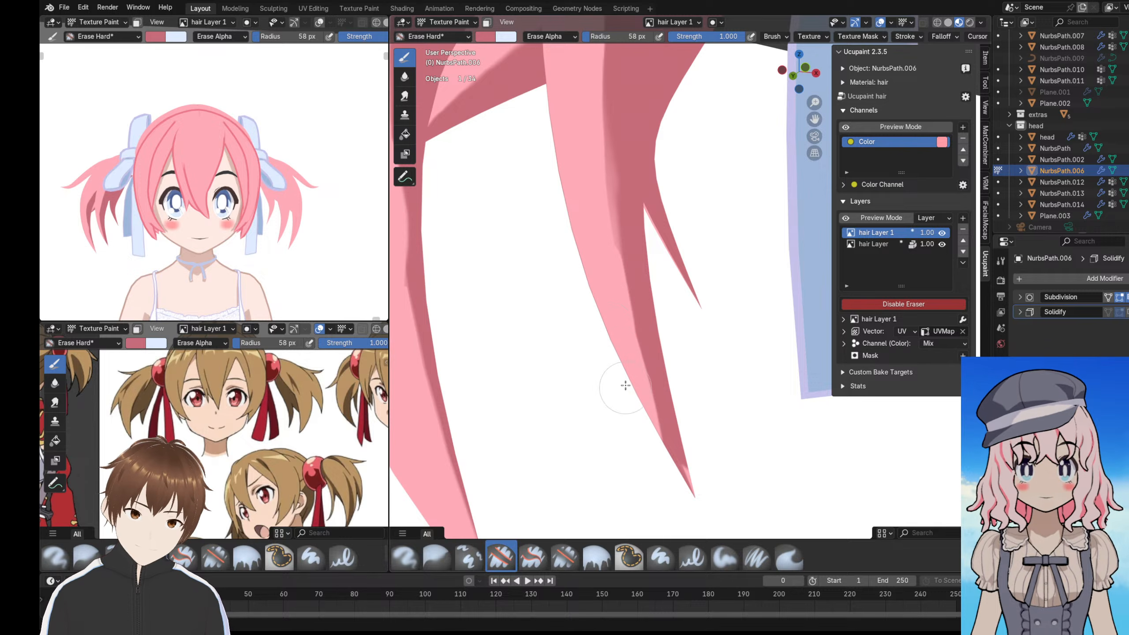
{"action": "left_click_drag", "start_coordinate": [625, 386], "coordinate": [675, 515]}
{"action": "middle_click_drag", "start_coordinate": [594, 241], "coordinate": [565, 181]}
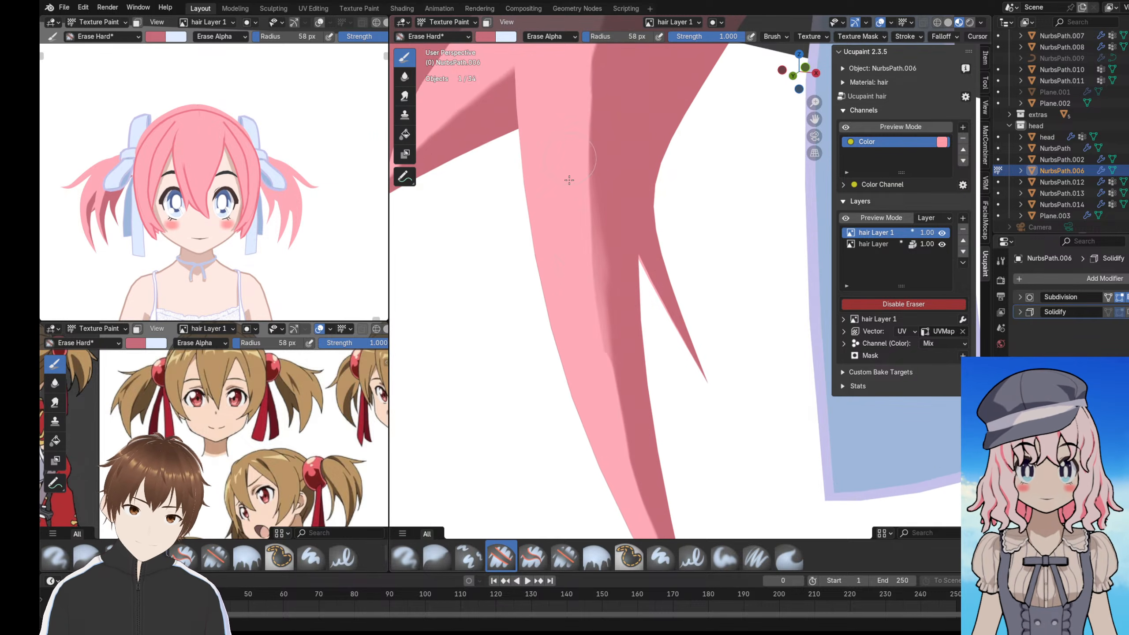
{"action": "middle_click_drag", "start_coordinate": [575, 240], "coordinate": [558, 252]}
{"action": "scroll", "coordinate": [558, 252], "scroll_direction": "down", "scroll_amount": 5}
{"action": "scroll", "coordinate": [595, 216], "scroll_direction": "up", "scroll_amount": 8}
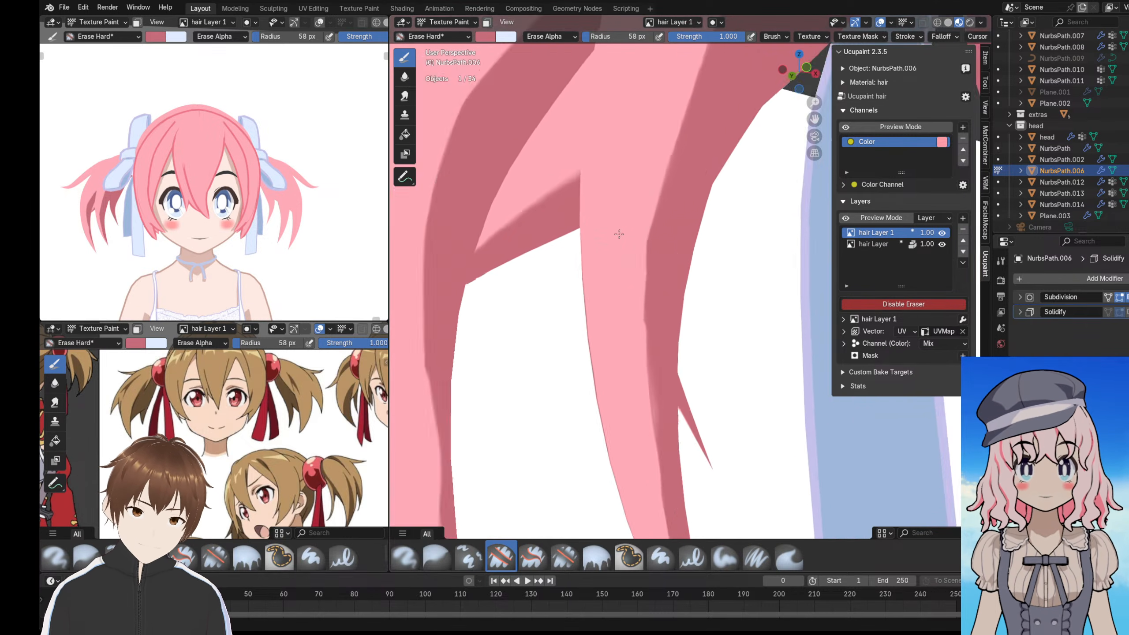
- Enable X-axis mirror symmetry for texture painting on the ponytail hair object
{"action": "scroll", "coordinate": [598, 218], "scroll_direction": "down", "scroll_amount": 4}
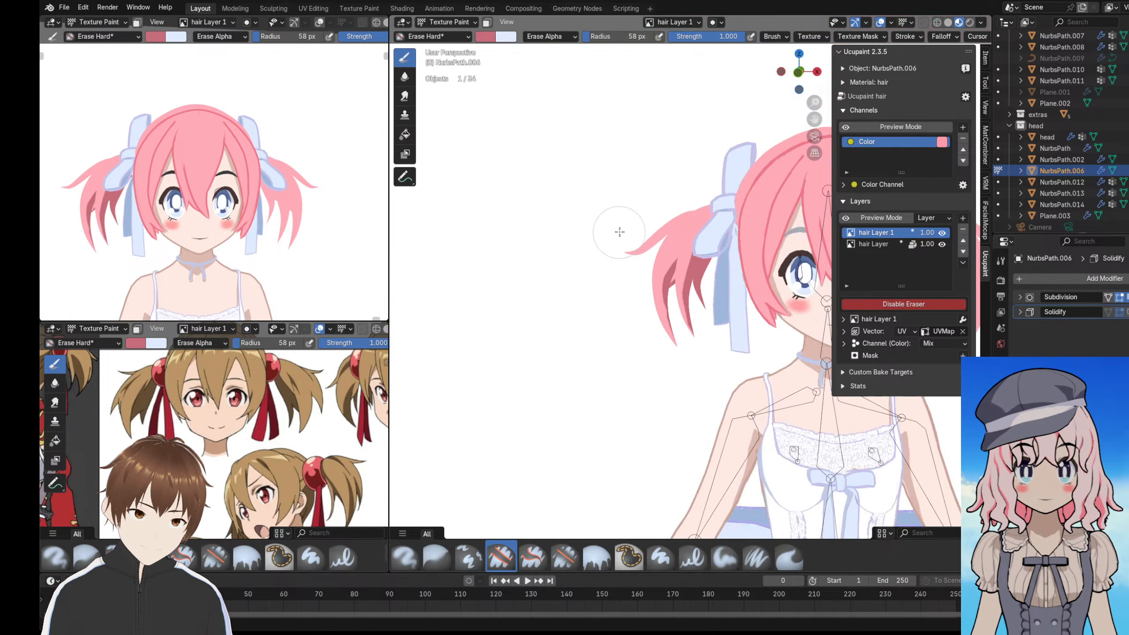
{"action": "scroll", "coordinate": [623, 249], "scroll_direction": "up", "scroll_amount": 5}
{"action": "middle_click_drag", "start_coordinate": [634, 266], "coordinate": [592, 204]}
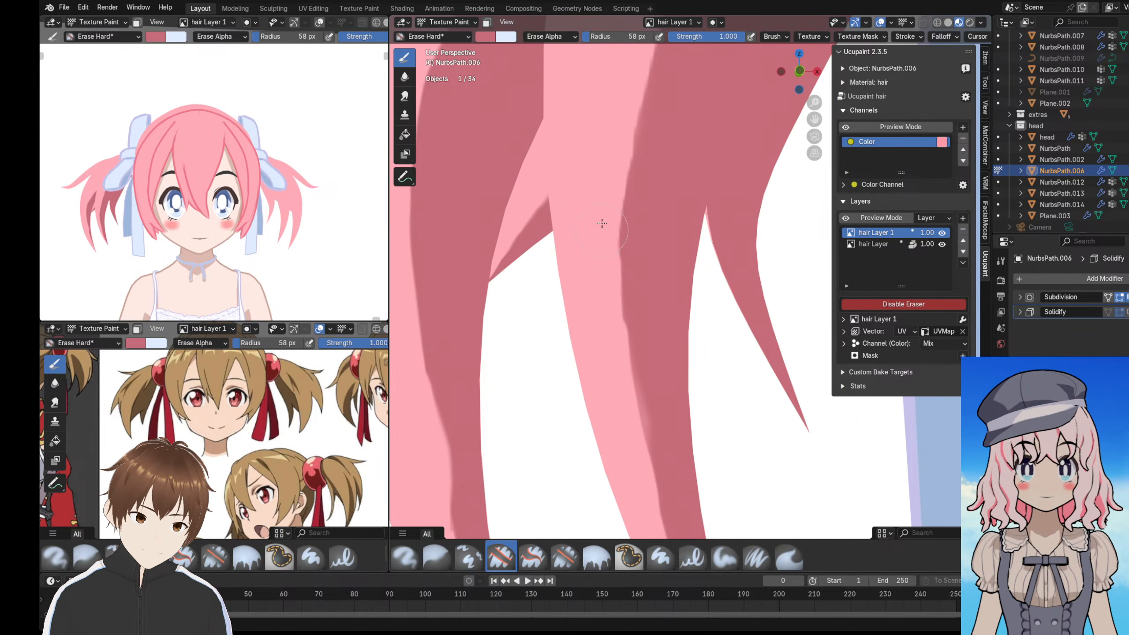
{"action": "scroll", "coordinate": [595, 260], "scroll_direction": "down", "scroll_amount": 6}
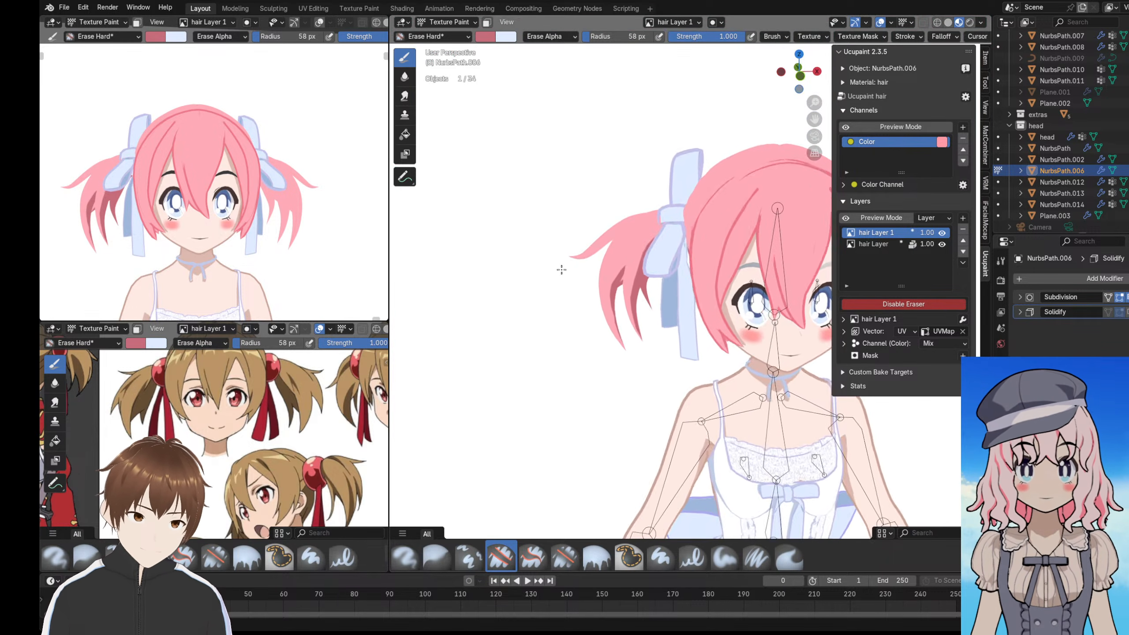
{"action": "middle_click_drag", "start_coordinate": [553, 233], "coordinate": [554, 204]}
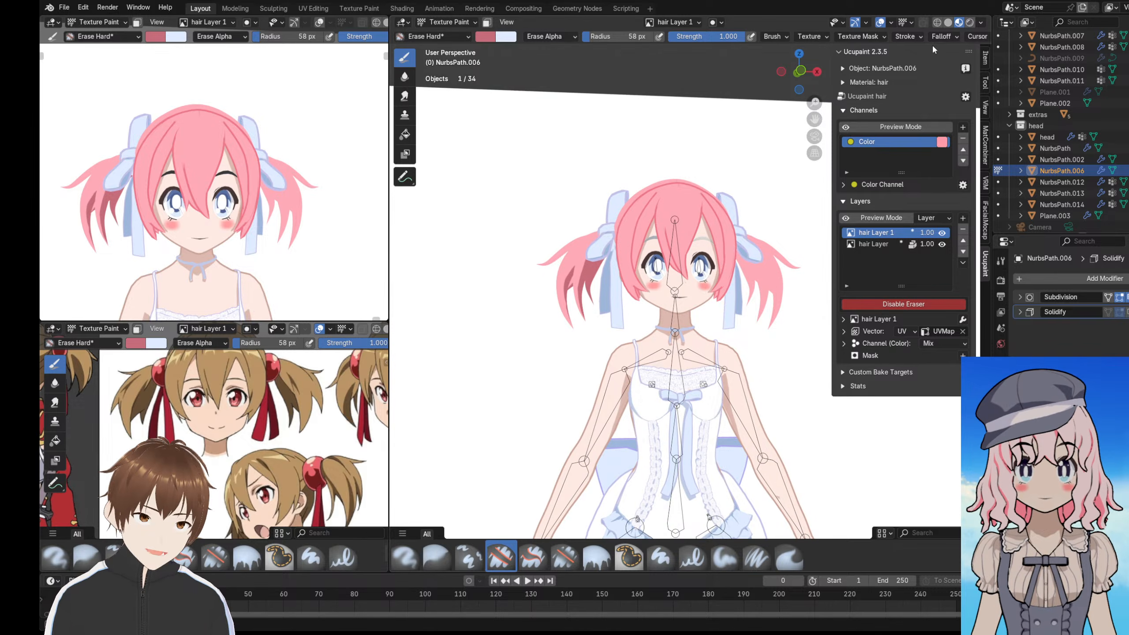
{"action": "scroll", "coordinate": [952, 39], "scroll_direction": "down", "scroll_amount": 4}
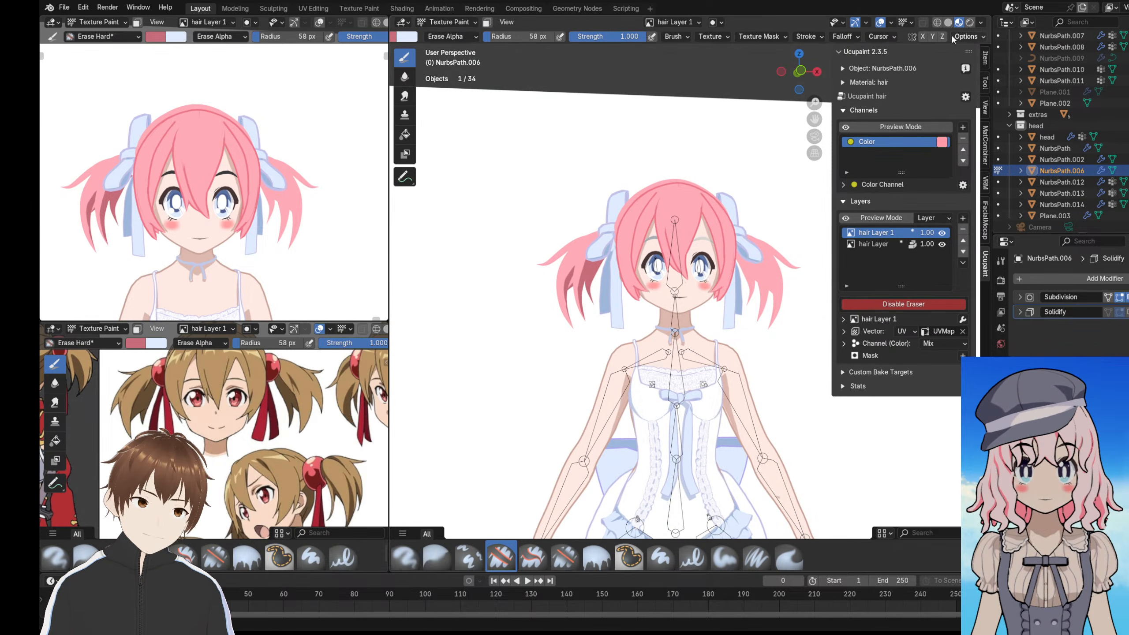
{"action": "left_click", "coordinate": [923, 37]}
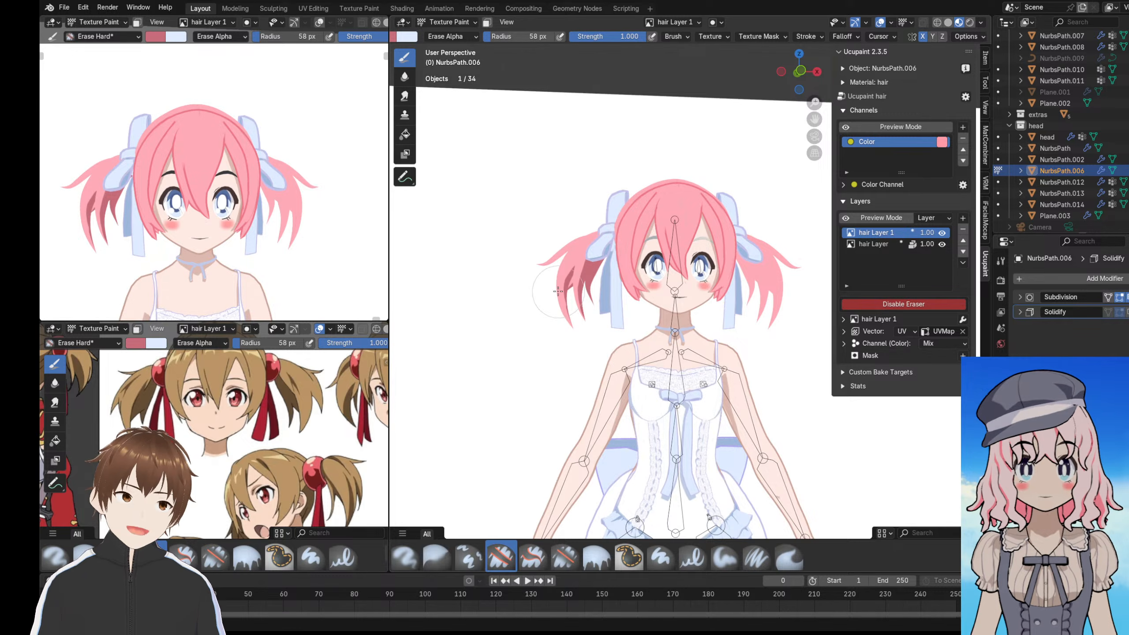
{"action": "scroll", "coordinate": [614, 279], "scroll_direction": "up", "scroll_amount": 5}
{"action": "scroll", "coordinate": [614, 278], "scroll_direction": "up", "scroll_amount": 8}
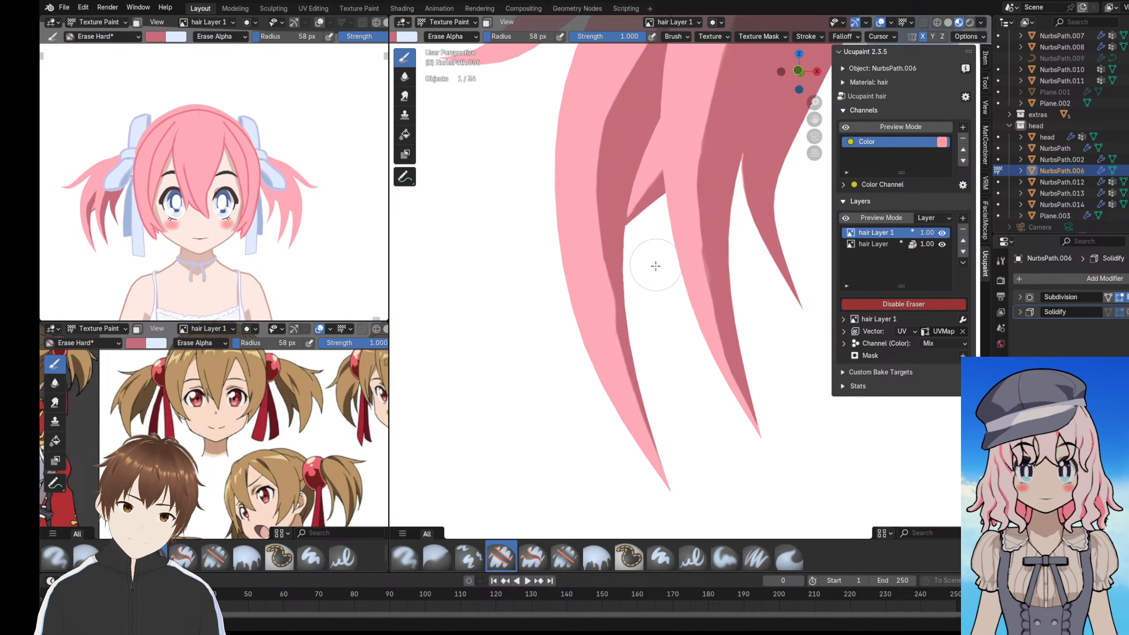
{"action": "scroll", "coordinate": [644, 249], "scroll_direction": "up", "scroll_amount": 3}
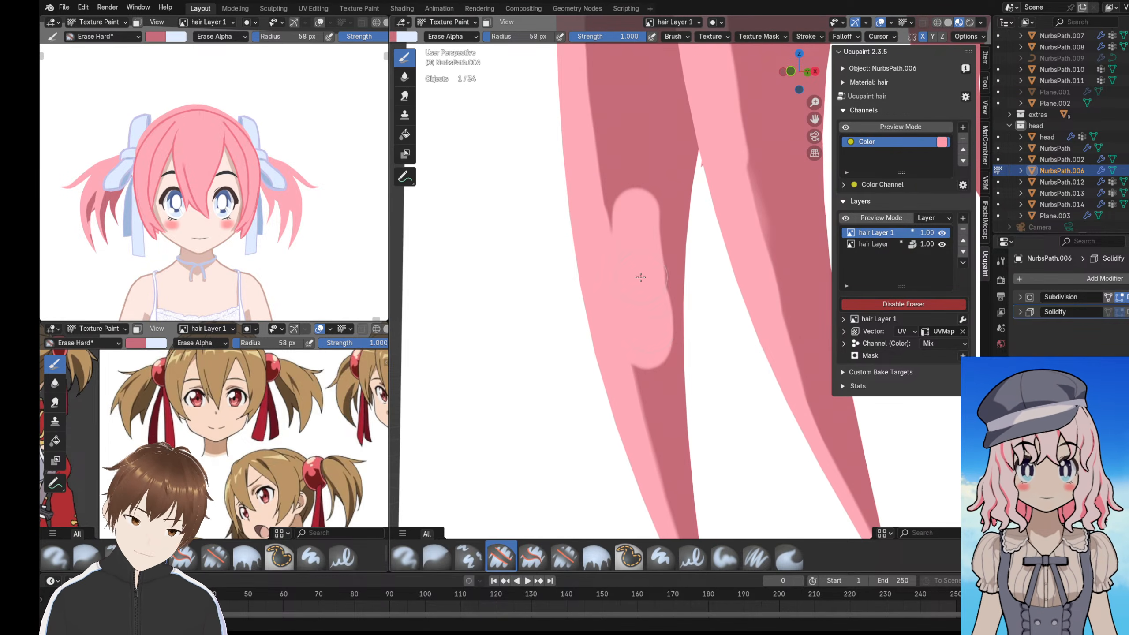
{"action": "left_click_drag", "start_coordinate": [631, 194], "coordinate": [660, 343]}
{"action": "key", "text": "ctrl+z"}
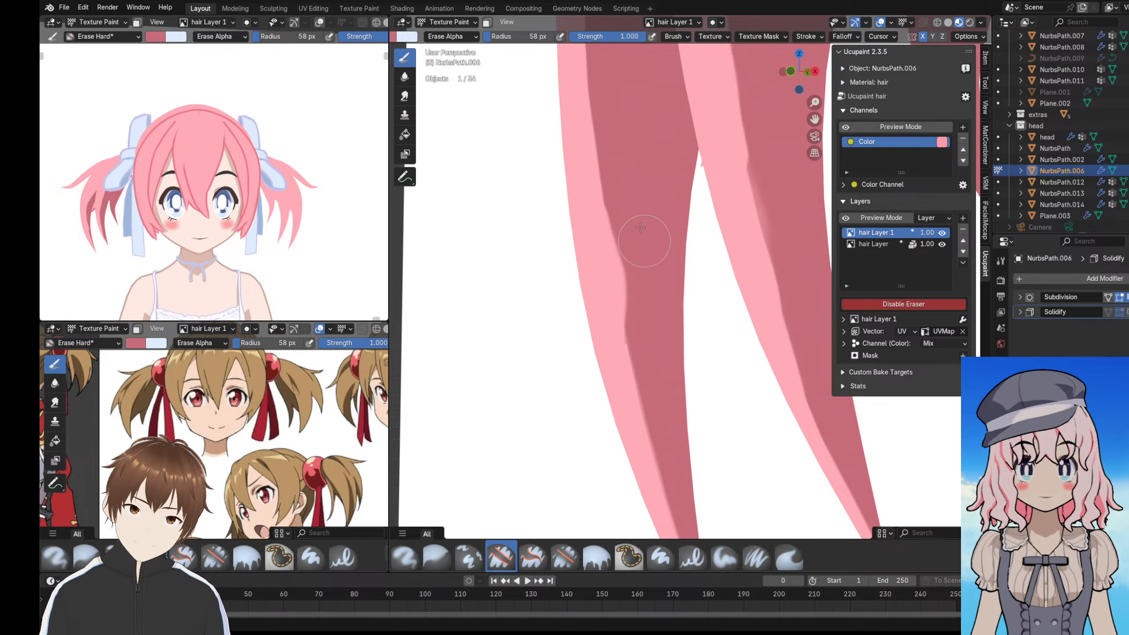
- Paint dark shading along the bumpy edge of the ponytail's outer strand to smooth it, then return to the hard eraser
{"action": "left_click", "coordinate": [879, 305]}
{"action": "scroll", "coordinate": [631, 208], "scroll_direction": "up", "scroll_amount": 2}
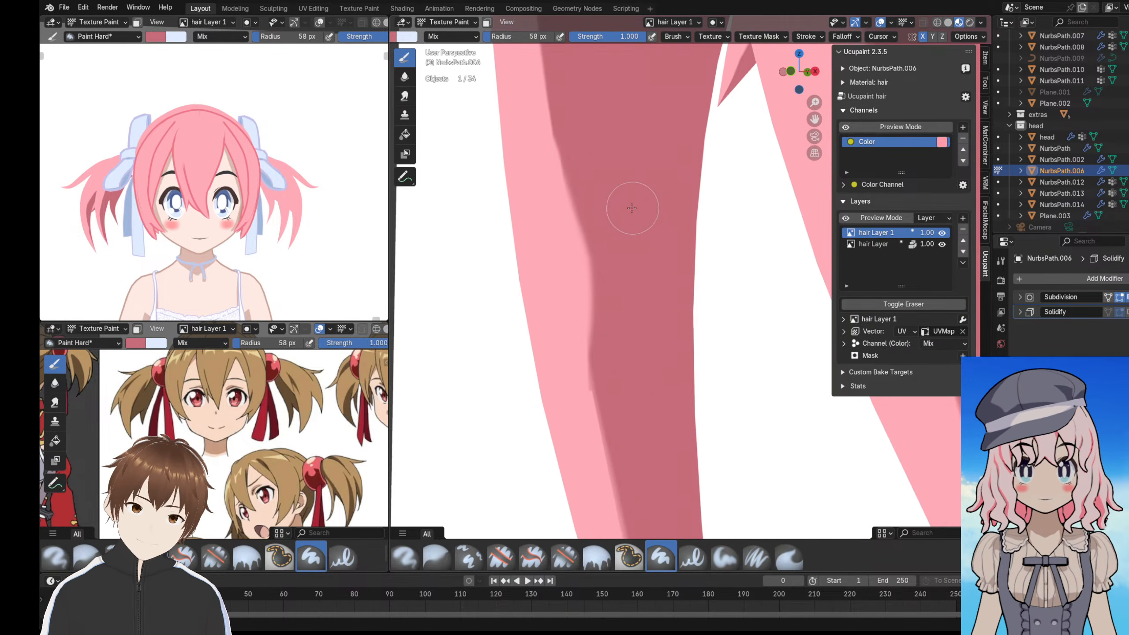
{"action": "left_click_drag", "start_coordinate": [589, 191], "coordinate": [611, 377]}
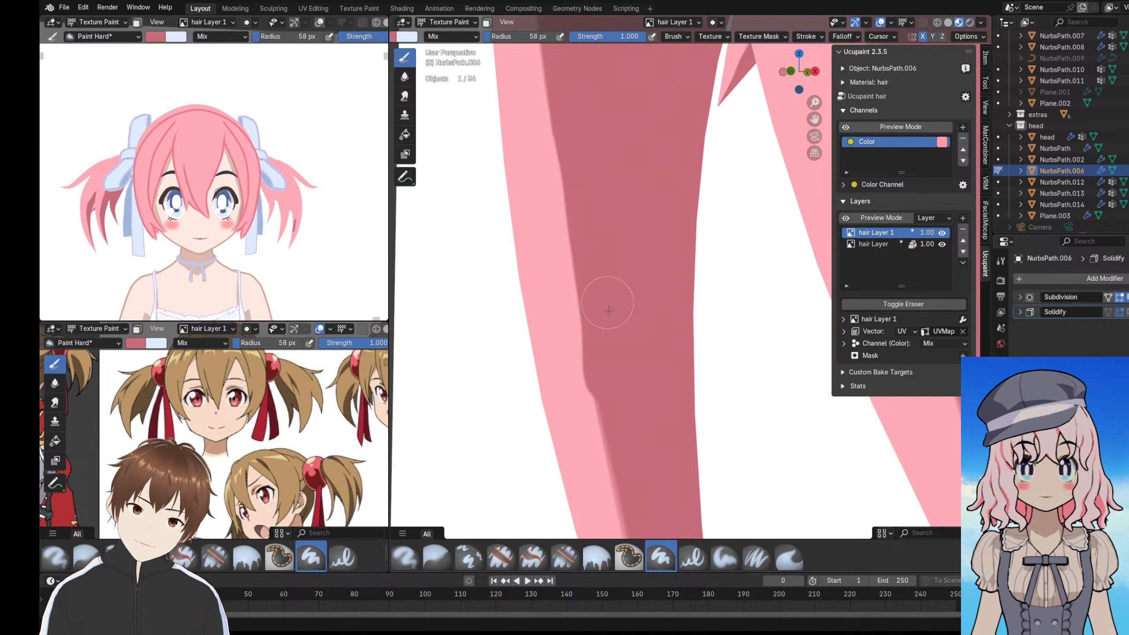
{"action": "scroll", "coordinate": [622, 311], "scroll_direction": "down", "scroll_amount": 3}
{"action": "middle_click_drag", "start_coordinate": [622, 316], "coordinate": [689, 255]}
{"action": "scroll", "coordinate": [689, 255], "scroll_direction": "up", "scroll_amount": 2}
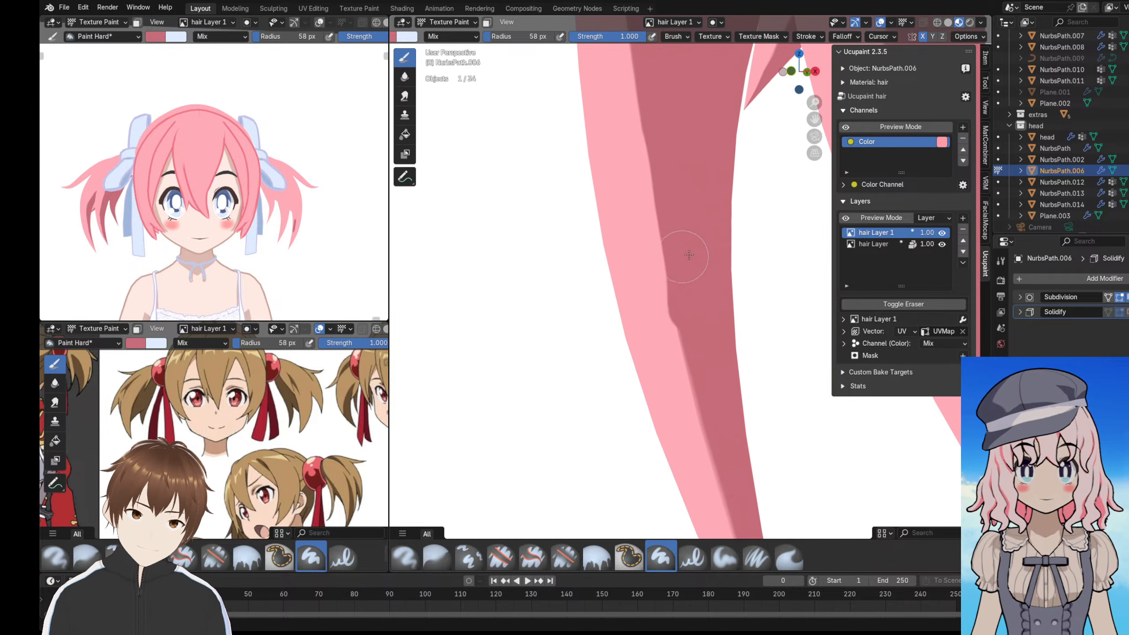
{"action": "left_click", "coordinate": [897, 300]}
{"action": "scroll", "coordinate": [604, 327], "scroll_direction": "up", "scroll_amount": 1}
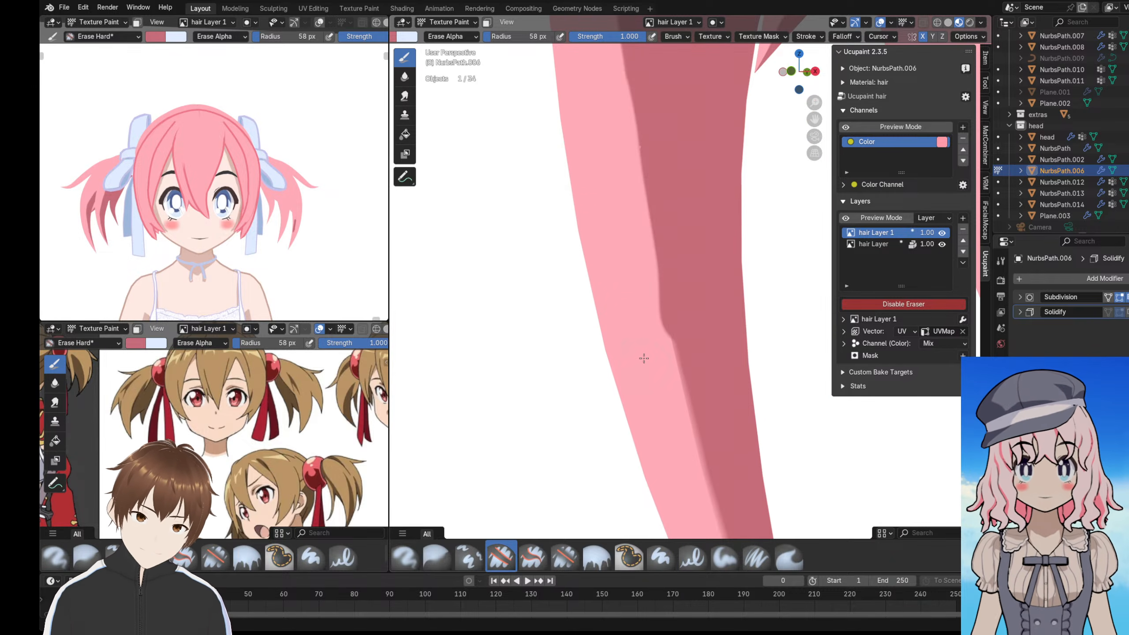
- Return to Object Mode and select the ponytail hair object
{"action": "scroll", "coordinate": [622, 312], "scroll_direction": "down", "scroll_amount": 10}
{"action": "middle_click_drag", "start_coordinate": [628, 310], "coordinate": [599, 279]}
{"action": "scroll", "coordinate": [708, 269], "scroll_direction": "down", "scroll_amount": 3}
{"action": "mouse_move", "coordinate": [618, 326]}
{"action": "middle_mouse_down", "text": "shift"}
{"action": "mouse_move", "coordinate": [569, 319]}
{"action": "mouse_move", "coordinate": [625, 307]}
{"action": "middle_mouse_up", "text": "shift"}
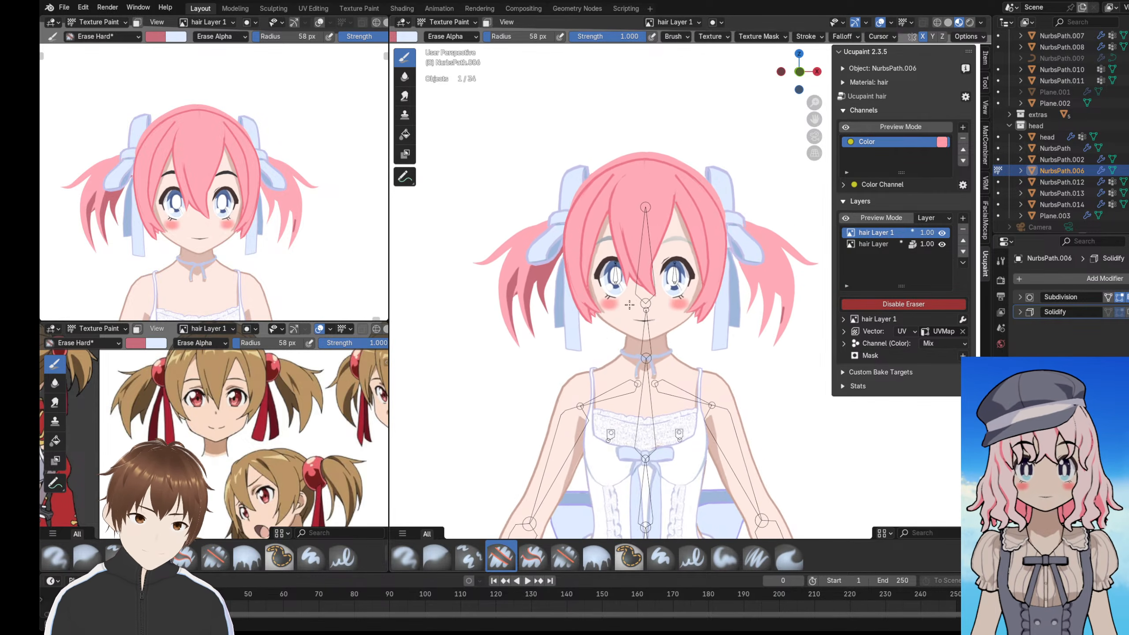
{"action": "scroll", "coordinate": [623, 303], "scroll_direction": "up", "scroll_amount": 1}
{"action": "left_click", "coordinate": [445, 25]}
{"action": "left_click", "coordinate": [446, 37]}
{"action": "left_click", "coordinate": [769, 263]}
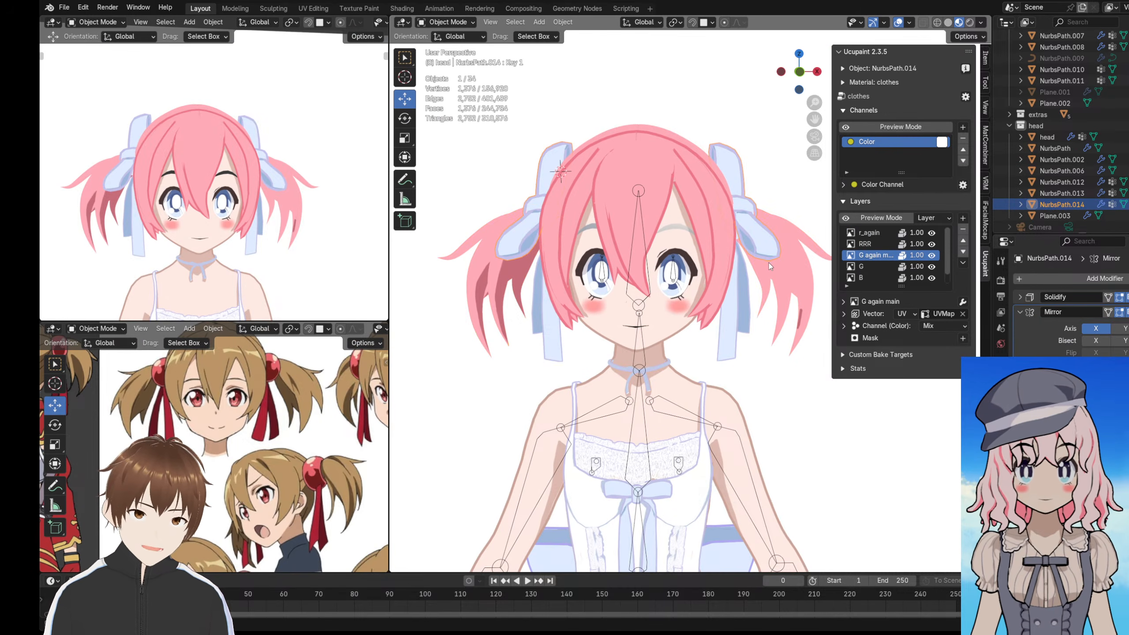
{"action": "left_click", "coordinate": [791, 270]}
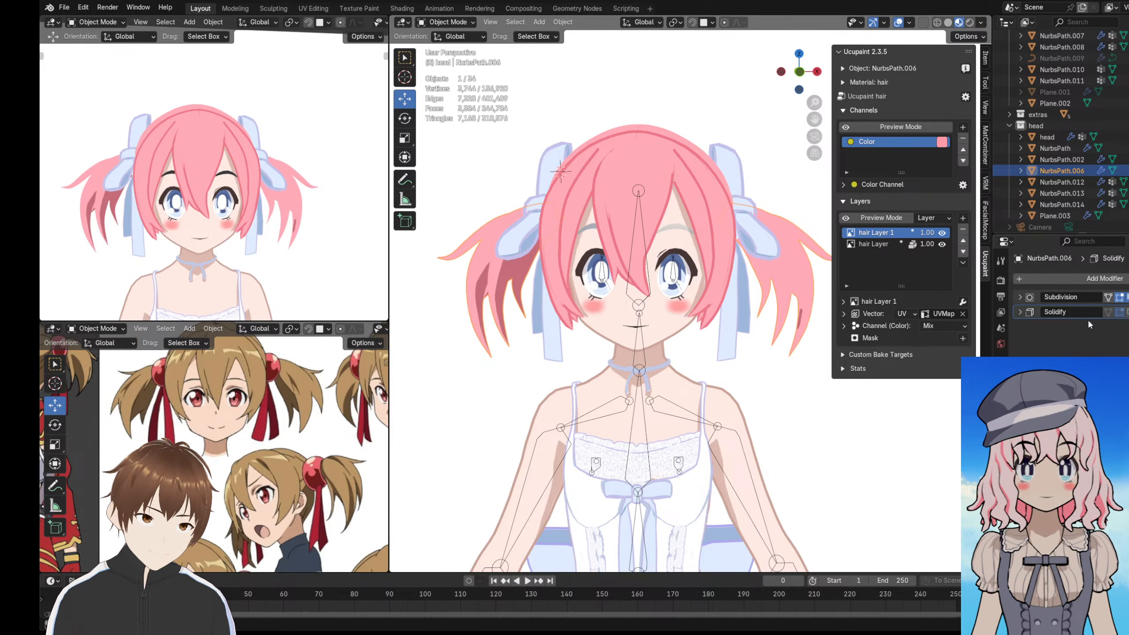
{"action": "left_click", "coordinate": [461, 278]}
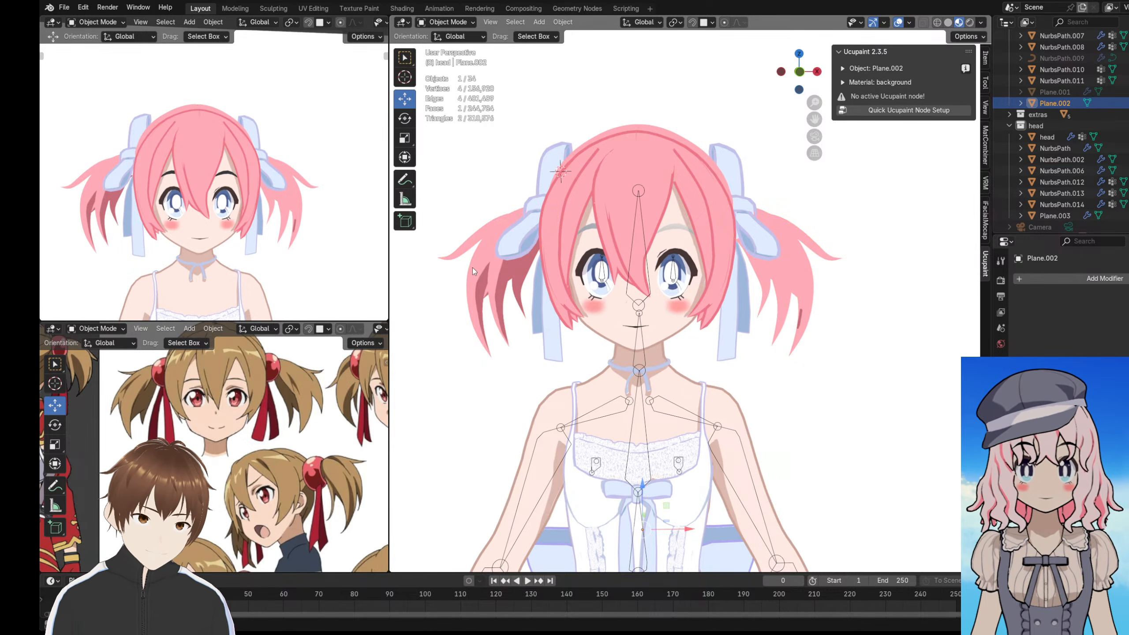
{"action": "left_click", "coordinate": [473, 267]}
- Examine the shading on both ponytails from the front and from above, comparing the left and right sides
{"action": "middle_click_drag", "start_coordinate": [641, 295], "coordinate": [683, 237]}
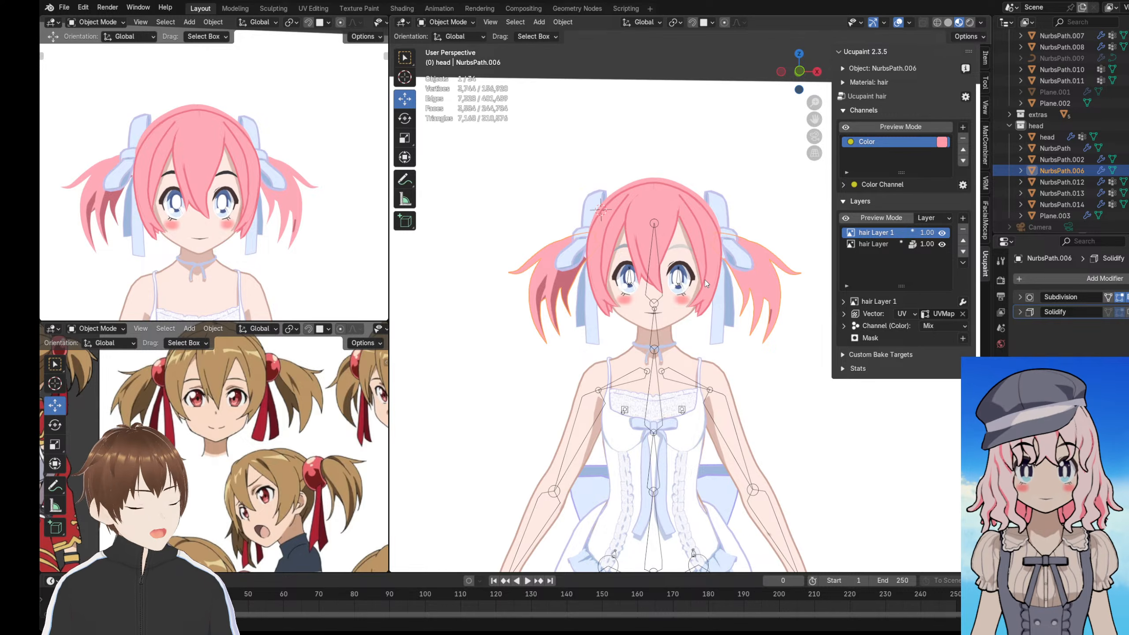
{"action": "middle_click_drag", "start_coordinate": [706, 281], "coordinate": [666, 297]}
{"action": "key", "text": "KP_Decimal"}
{"action": "scroll", "coordinate": [679, 238], "scroll_direction": "down", "scroll_amount": 6}
{"action": "middle_click_drag", "start_coordinate": [679, 238], "coordinate": [703, 354]}
{"action": "middle_click_drag", "start_coordinate": [177, 200], "coordinate": [211, 199]}
{"action": "scroll", "coordinate": [195, 197], "scroll_direction": "down", "scroll_amount": 1}
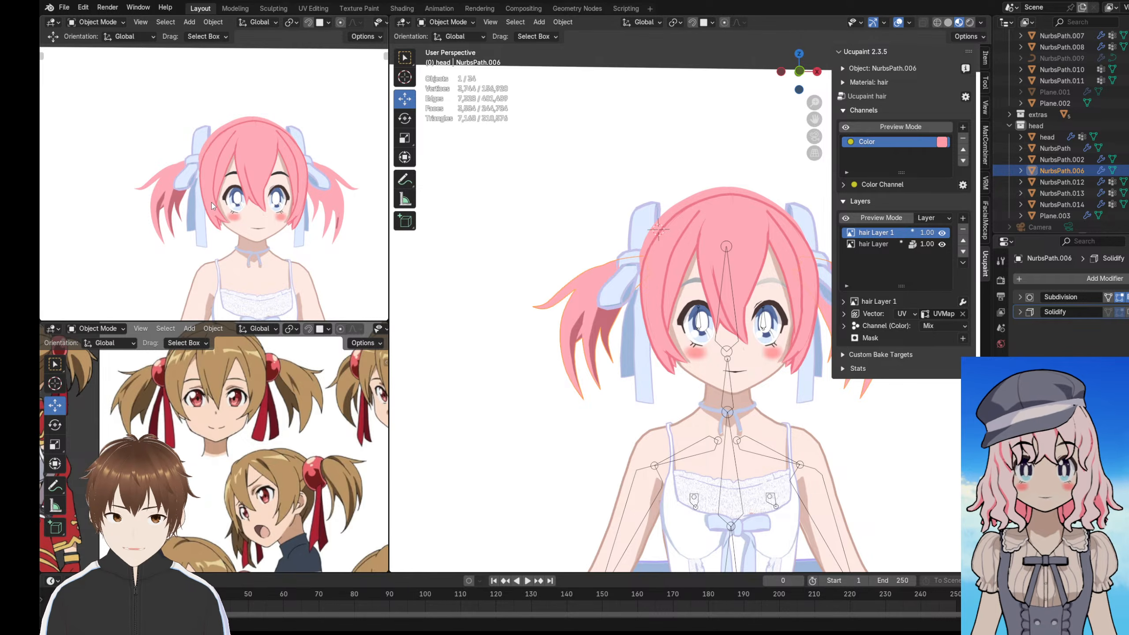
{"action": "mouse_move", "coordinate": [215, 208]}
{"action": "middle_mouse_down"}
{"action": "mouse_move", "coordinate": [207, 202]}
{"action": "mouse_move", "coordinate": [216, 209]}
{"action": "middle_mouse_up"}
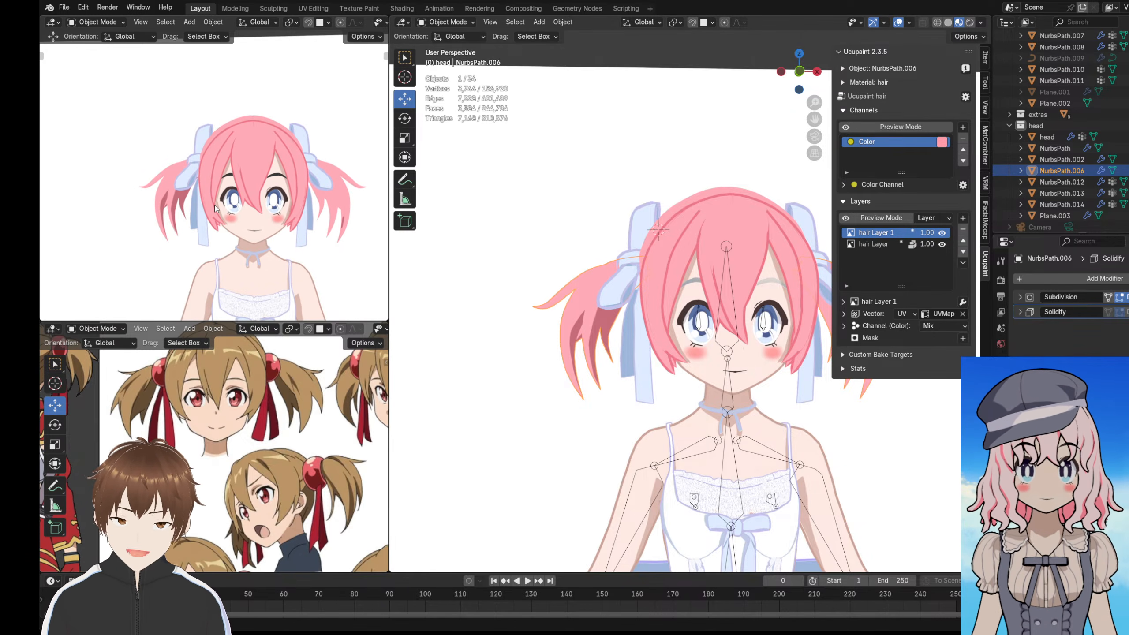
{"action": "scroll", "coordinate": [554, 285], "scroll_direction": "down", "scroll_amount": 2}
{"action": "scroll", "coordinate": [563, 266], "scroll_direction": "up", "scroll_amount": 2}
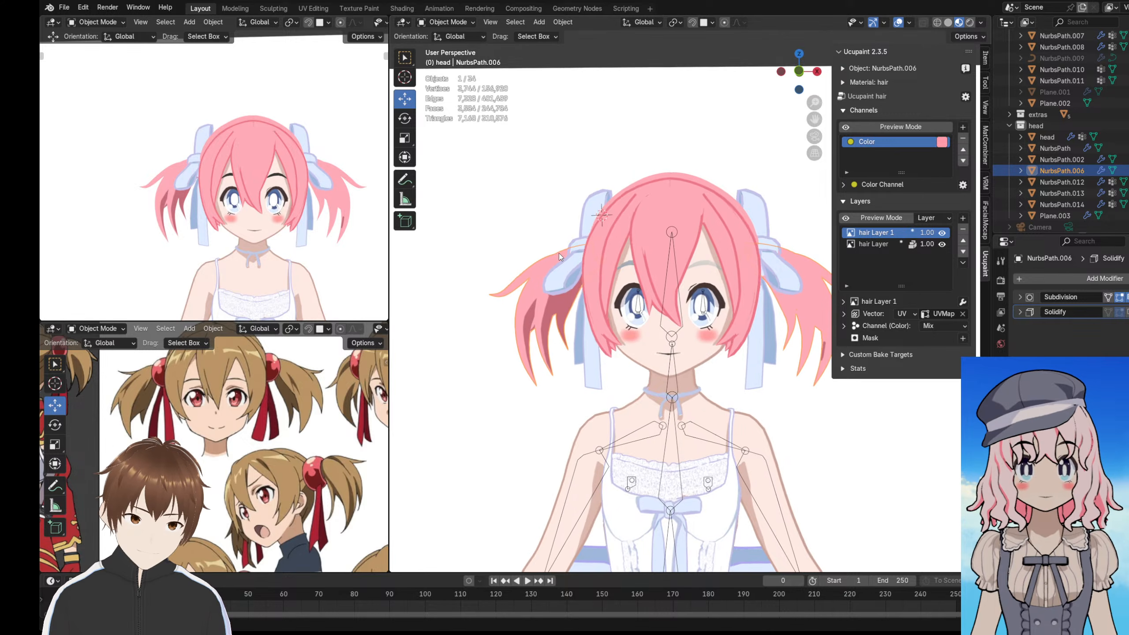
{"action": "middle_click_drag", "start_coordinate": [559, 258], "coordinate": [686, 276]}
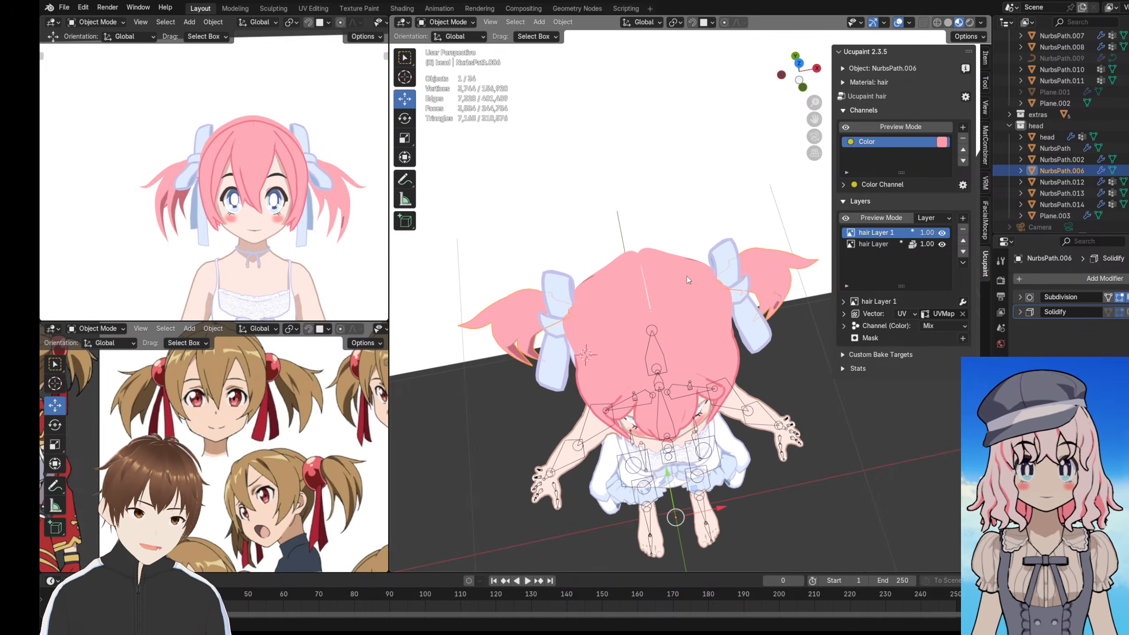
{"action": "middle_click_drag", "start_coordinate": [770, 264], "coordinate": [661, 277]}
- Duplicate the ponytail hair object in place and hide the copy as a backup
{"action": "key", "text": "Tab"}
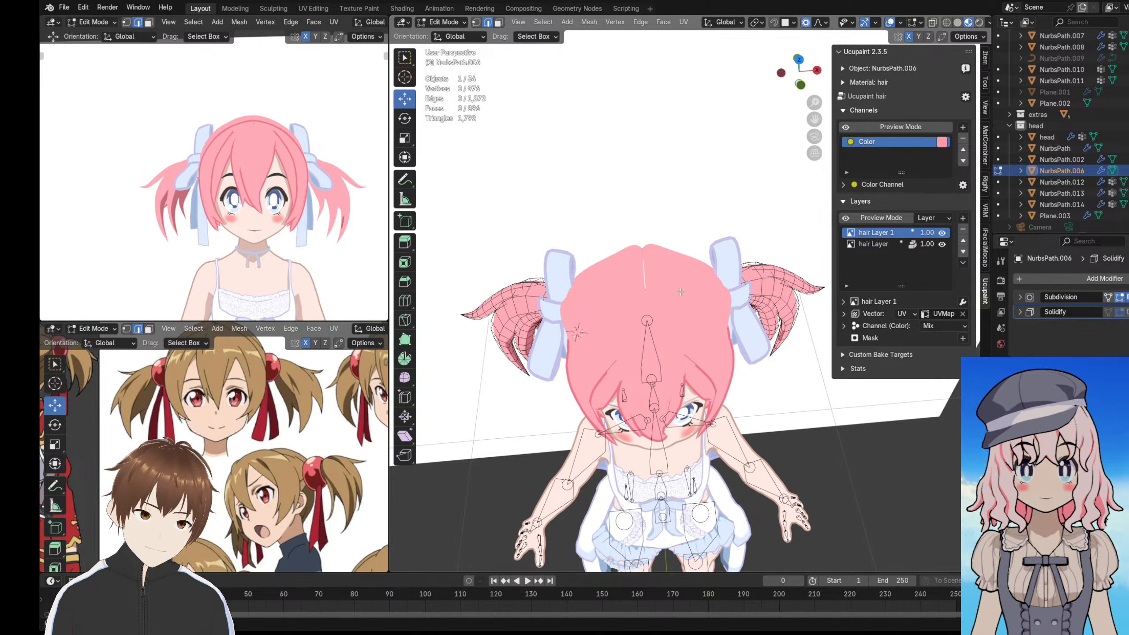
{"action": "middle_click_drag", "start_coordinate": [771, 308], "coordinate": [691, 330]}
{"action": "key", "text": "Tab"}
{"action": "key", "text": "shift+d"}
{"action": "right_click", "coordinate": [661, 328]}
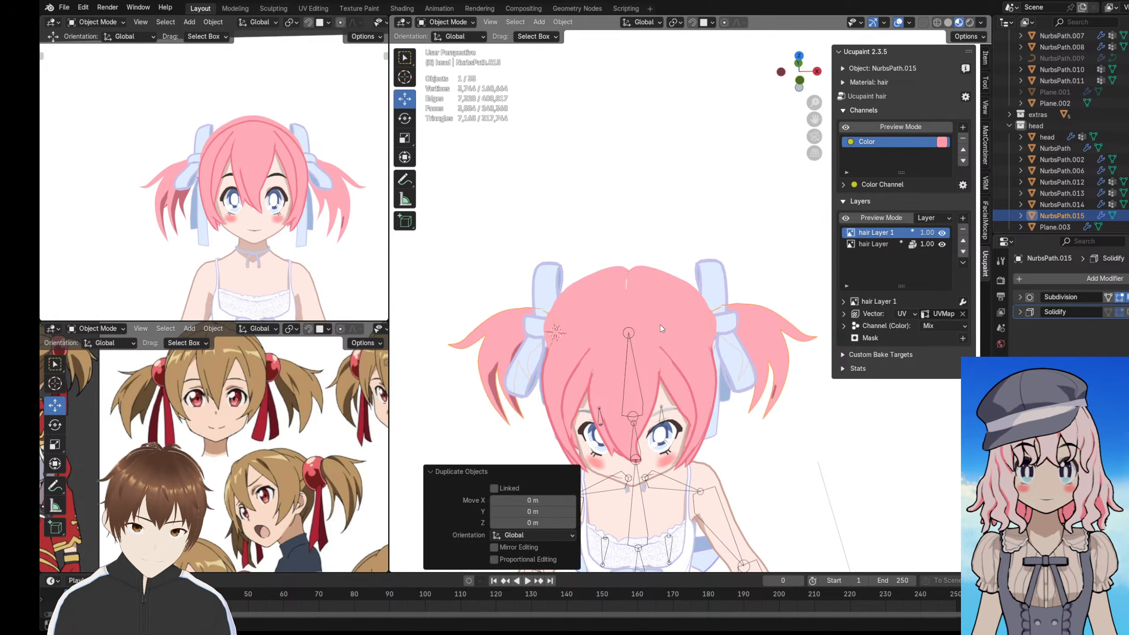
{"action": "key", "text": "Delete"}
- Delete all linked strand meshes of the unshaded ponytail on the character's left side from the original hair object
{"action": "left_click", "coordinate": [761, 330]}
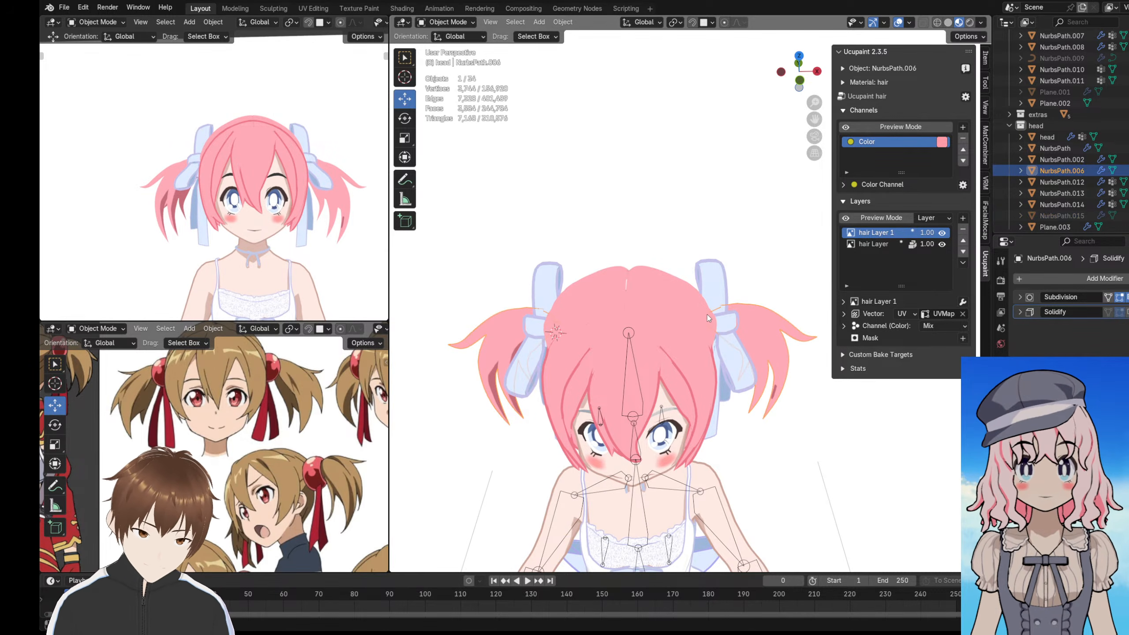
{"action": "key", "text": "Tab"}
{"action": "middle_click_drag", "start_coordinate": [708, 314], "coordinate": [693, 308]}
{"action": "key", "text": "l"}
{"action": "key", "text": "l"}
{"action": "key", "text": "l"}
{"action": "key", "text": "l"}
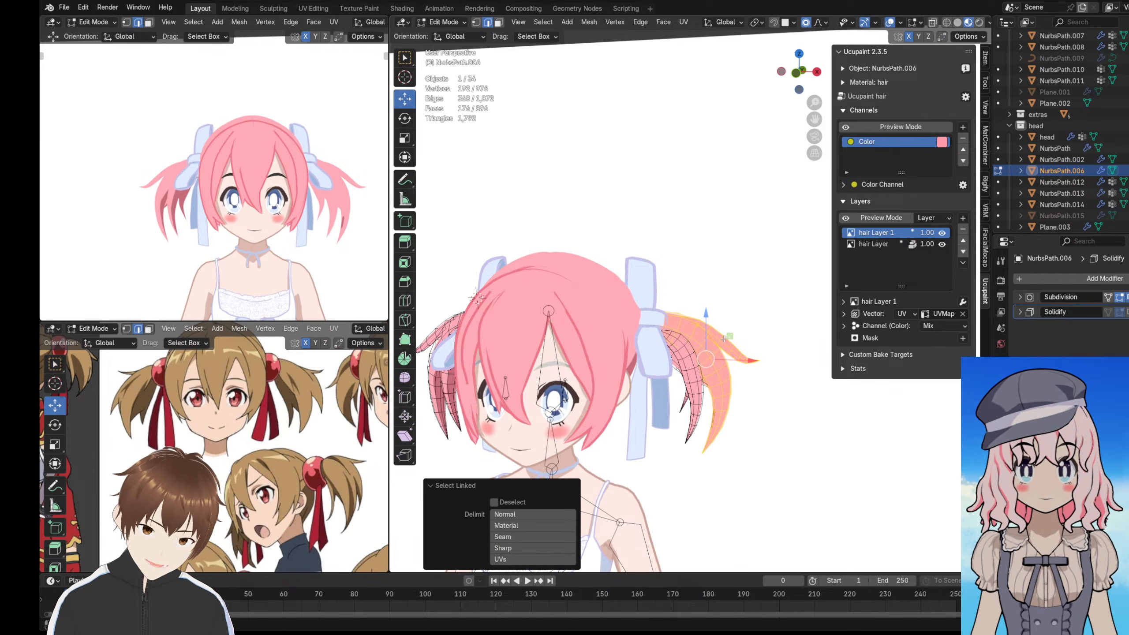
{"action": "key", "text": "x"}
{"action": "key", "text": "v"}
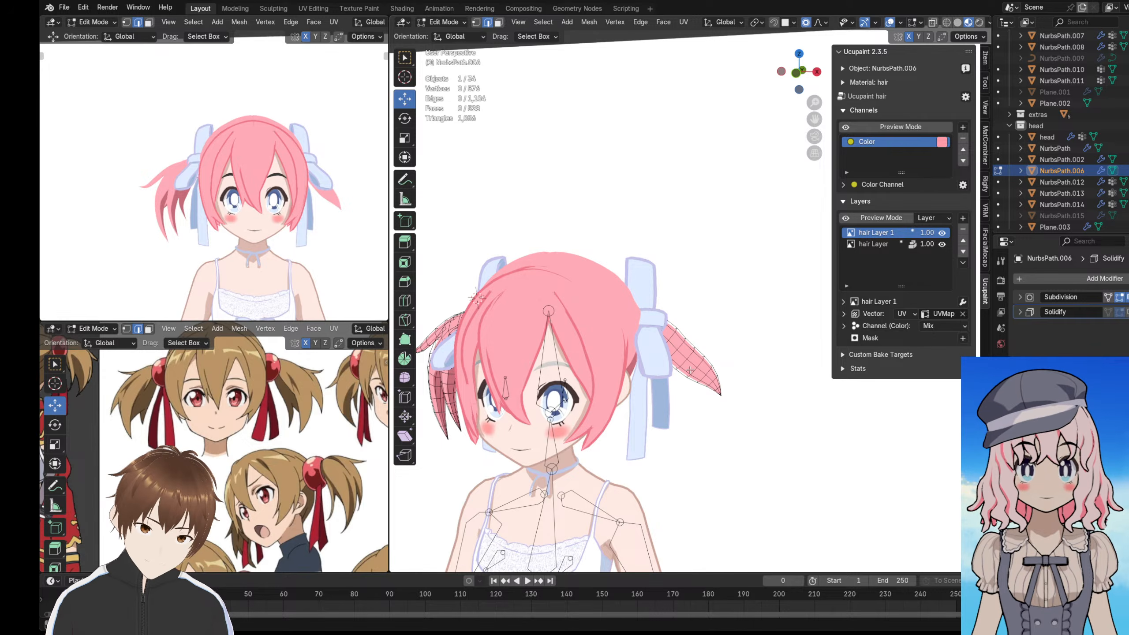
{"action": "key", "text": "l"}
{"action": "key", "text": "x"}
{"action": "key", "text": "v"}
{"action": "middle_click_drag", "start_coordinate": [655, 358], "coordinate": [725, 335], "text": "shift"}
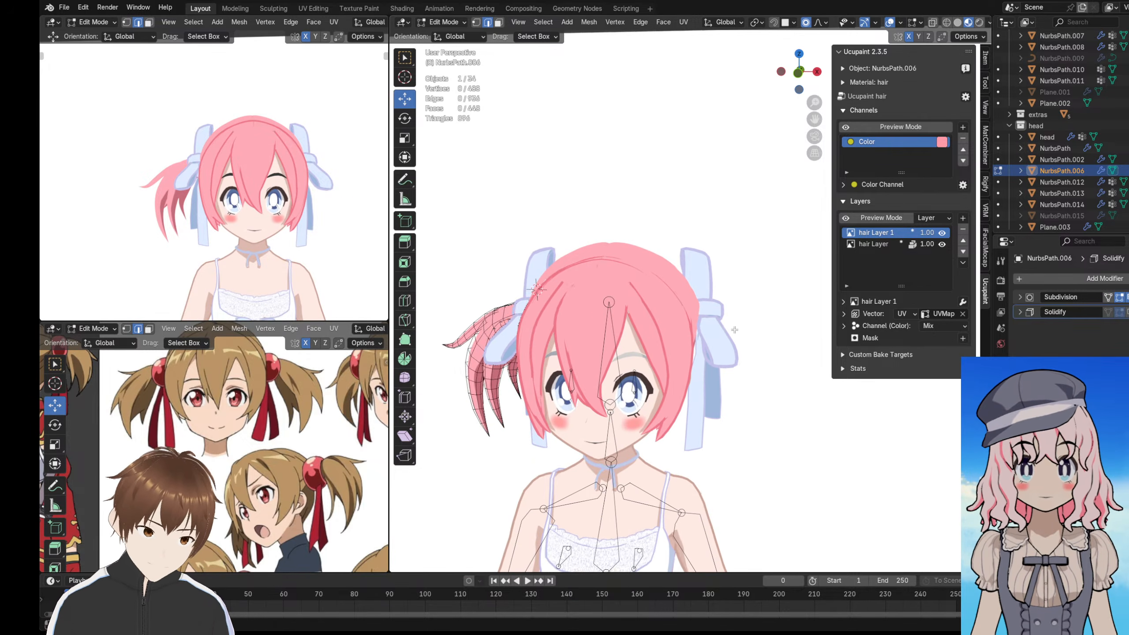
- Add a Mirror modifier on the X axis to the hair object to recreate the deleted ponytail from the shaded one
{"action": "key", "text": "Tab"}
{"action": "left_click", "coordinate": [1023, 278]}
{"action": "mouse_move", "coordinate": [1025, 279]}
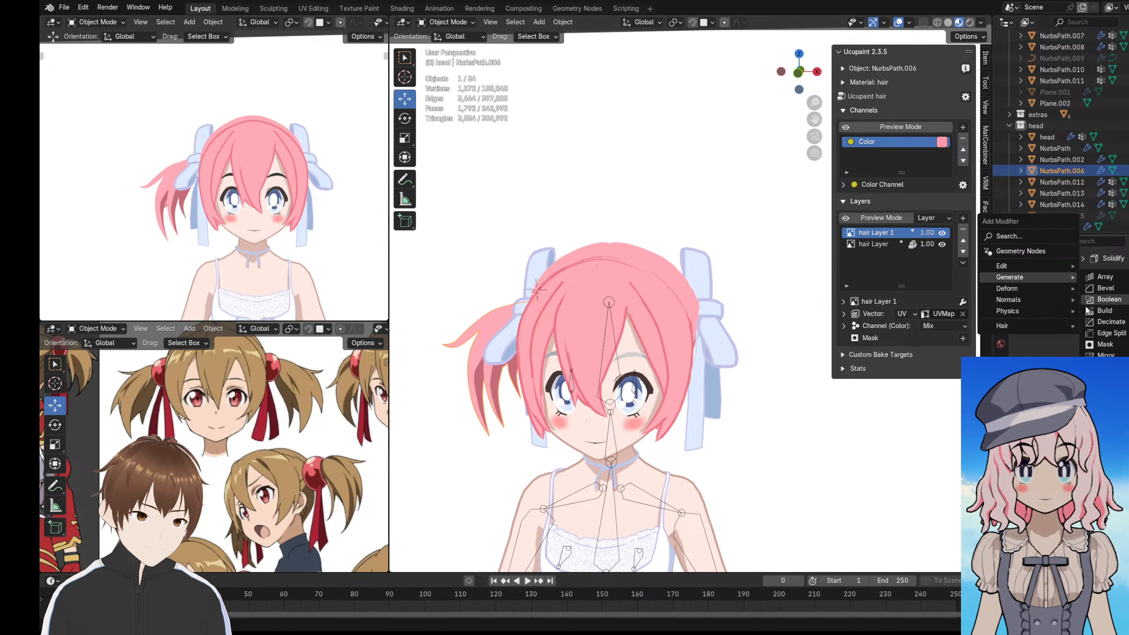
{"action": "left_click", "coordinate": [1103, 354]}
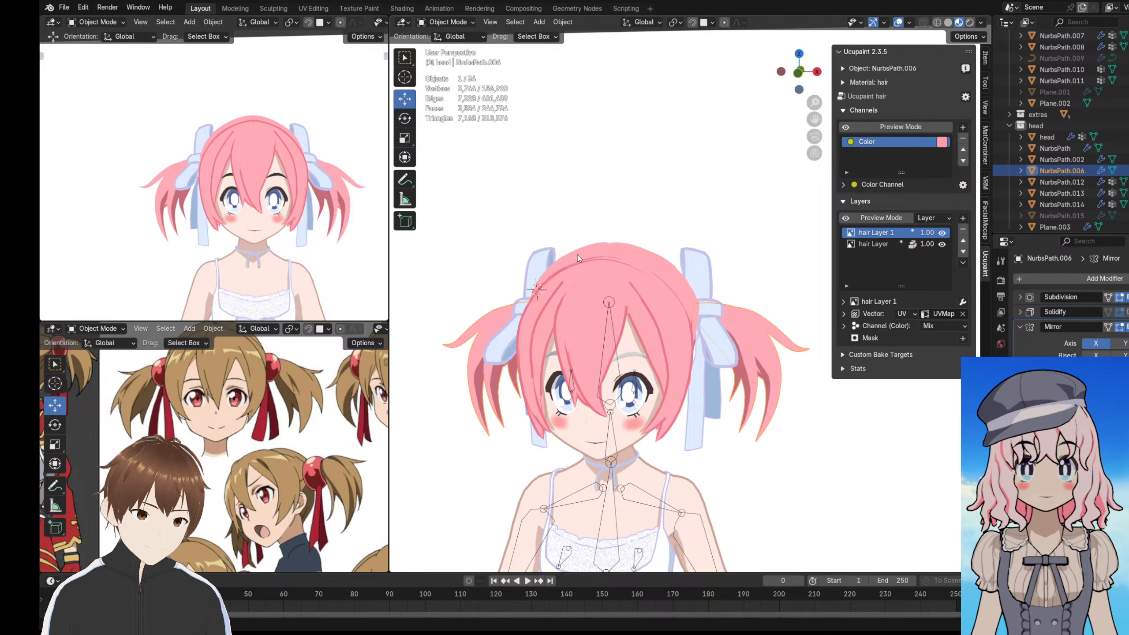
{"action": "middle_click_drag", "start_coordinate": [576, 254], "coordinate": [644, 292]}
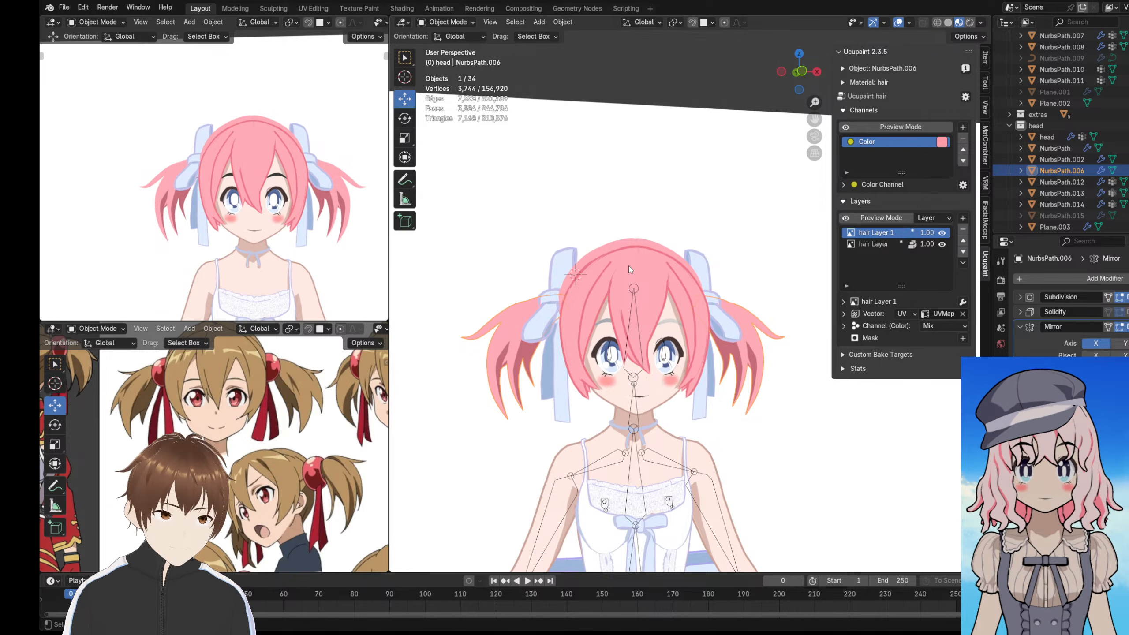
- Examine the mirrored ponytails from the front and inspect the shading on their underside near the ribbon
{"action": "scroll", "coordinate": [676, 300], "scroll_direction": "down", "scroll_amount": 3}
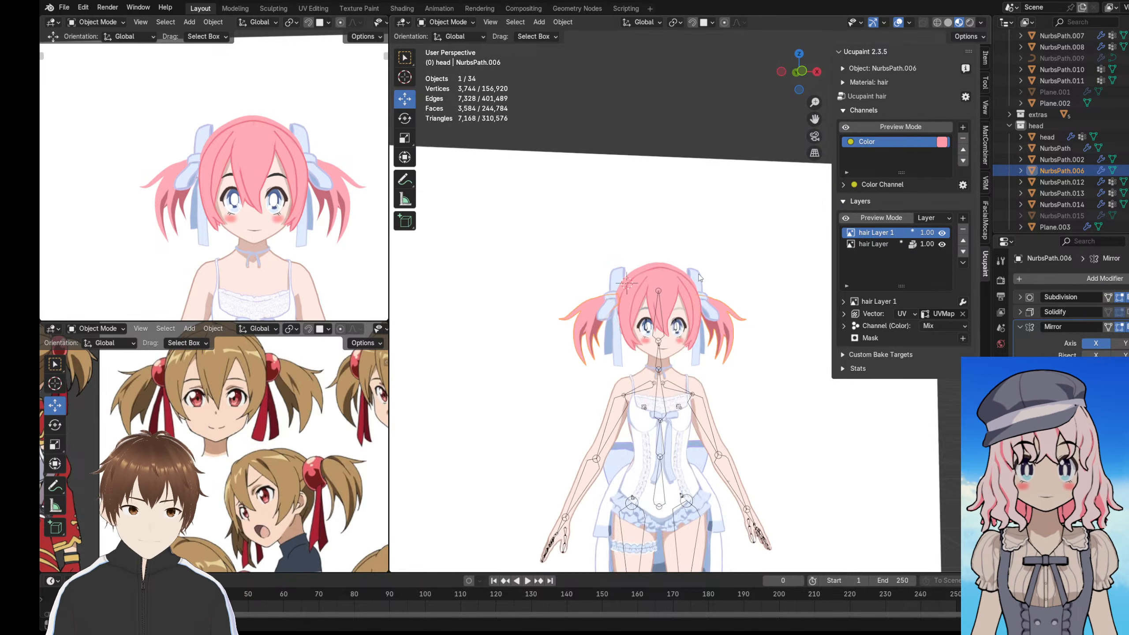
{"action": "scroll", "coordinate": [675, 300], "scroll_direction": "up", "scroll_amount": 3}
{"action": "scroll", "coordinate": [711, 297], "scroll_direction": "down", "scroll_amount": 3}
{"action": "scroll", "coordinate": [711, 297], "scroll_direction": "up", "scroll_amount": 4}
{"action": "left_click", "coordinate": [748, 294]}
{"action": "middle_click_drag", "start_coordinate": [748, 294], "coordinate": [645, 330]}
{"action": "scroll", "coordinate": [645, 263], "scroll_direction": "up", "scroll_amount": 4}
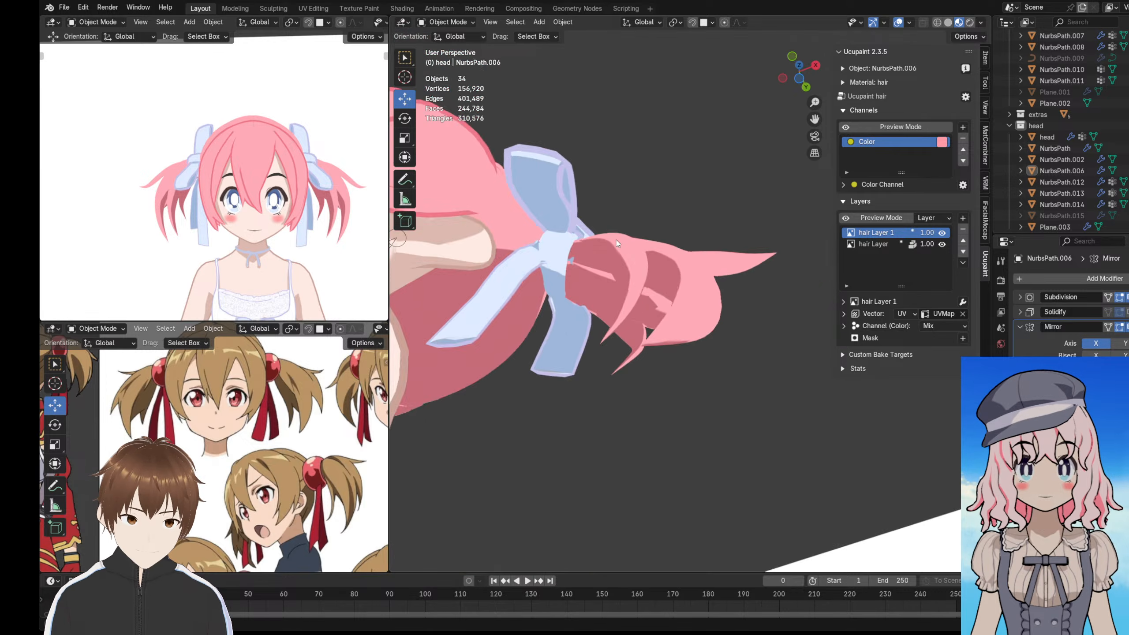
{"action": "scroll", "coordinate": [640, 267], "scroll_direction": "up", "scroll_amount": 3}
{"action": "scroll", "coordinate": [635, 244], "scroll_direction": "down", "scroll_amount": 5}
{"action": "middle_click_drag", "start_coordinate": [635, 244], "coordinate": [713, 298]}
{"action": "scroll", "coordinate": [712, 285], "scroll_direction": "up", "scroll_amount": 4}
- Select the mirrored ponytail hair object and switch it to Texture Paint mode for work on its underside below the ribbon
{"action": "left_click", "coordinate": [713, 268]}
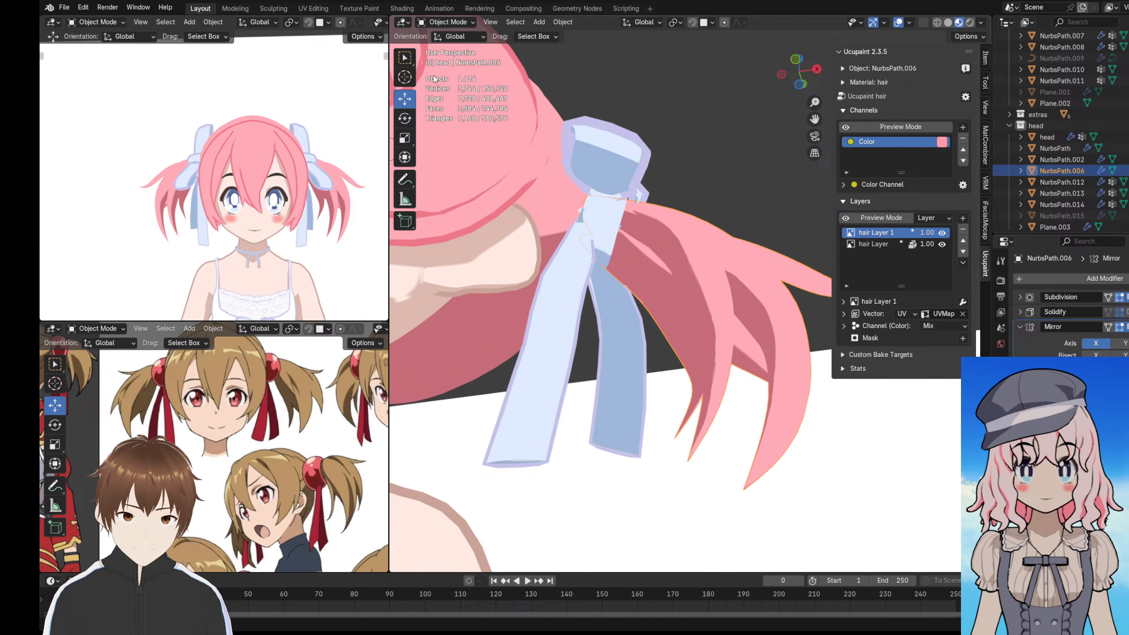
{"action": "left_click", "coordinate": [446, 22]}
{"action": "left_click", "coordinate": [449, 96]}
{"action": "scroll", "coordinate": [667, 316], "scroll_direction": "up", "scroll_amount": 2}
{"action": "scroll", "coordinate": [668, 315], "scroll_direction": "up", "scroll_amount": 4}
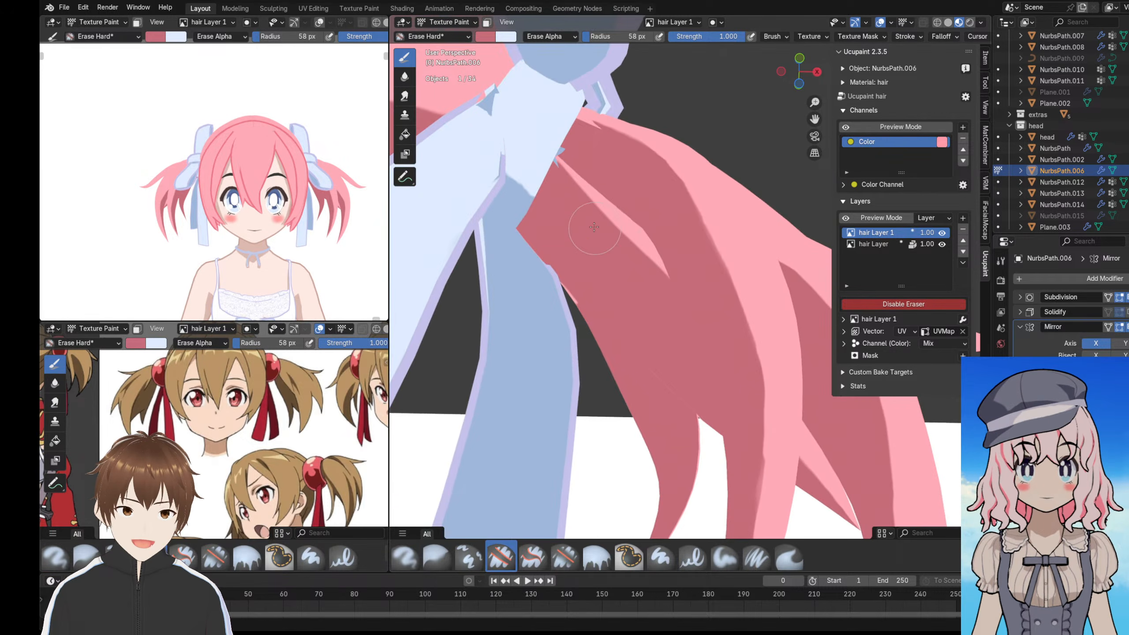
{"action": "middle_click_drag", "start_coordinate": [595, 234], "coordinate": [645, 259]}
{"action": "scroll", "coordinate": [644, 259], "scroll_direction": "up", "scroll_amount": 2}
{"action": "mouse_move", "coordinate": [650, 233]}
{"action": "left_mouse_down"}
{"action": "mouse_move", "coordinate": [714, 288]}
{"action": "mouse_move", "coordinate": [678, 264]}
{"action": "left_mouse_up"}
{"action": "key", "text": "ctrl+z"}
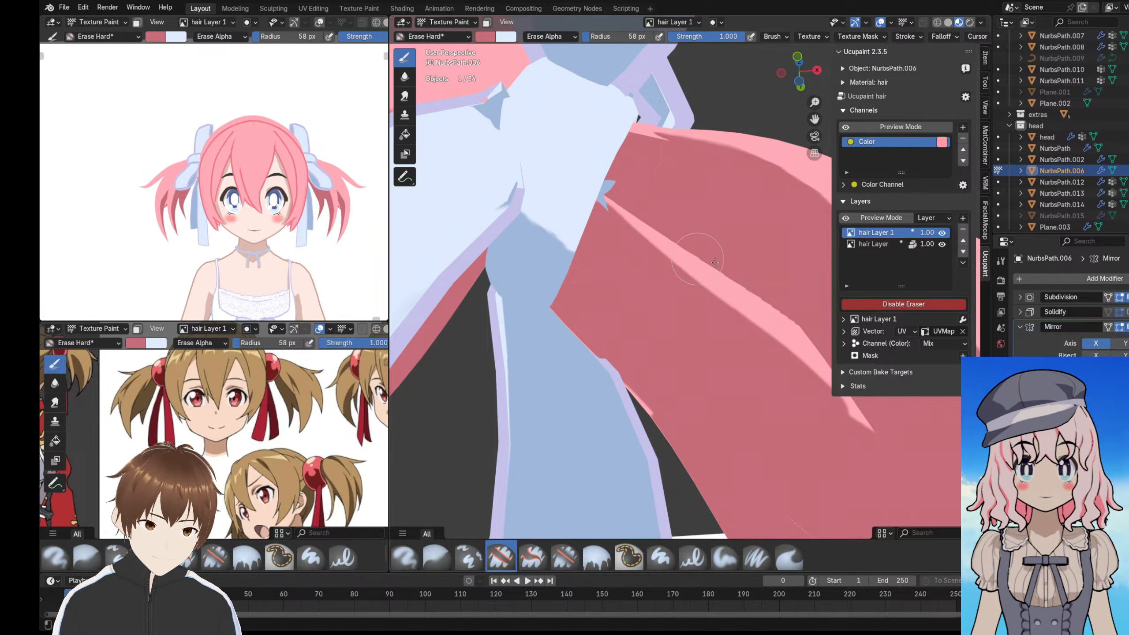
- Disable the eraser and cover the light streak on the ponytail's underside with dark shading, using the 58 px hard paint brush
{"action": "left_click", "coordinate": [866, 304]}
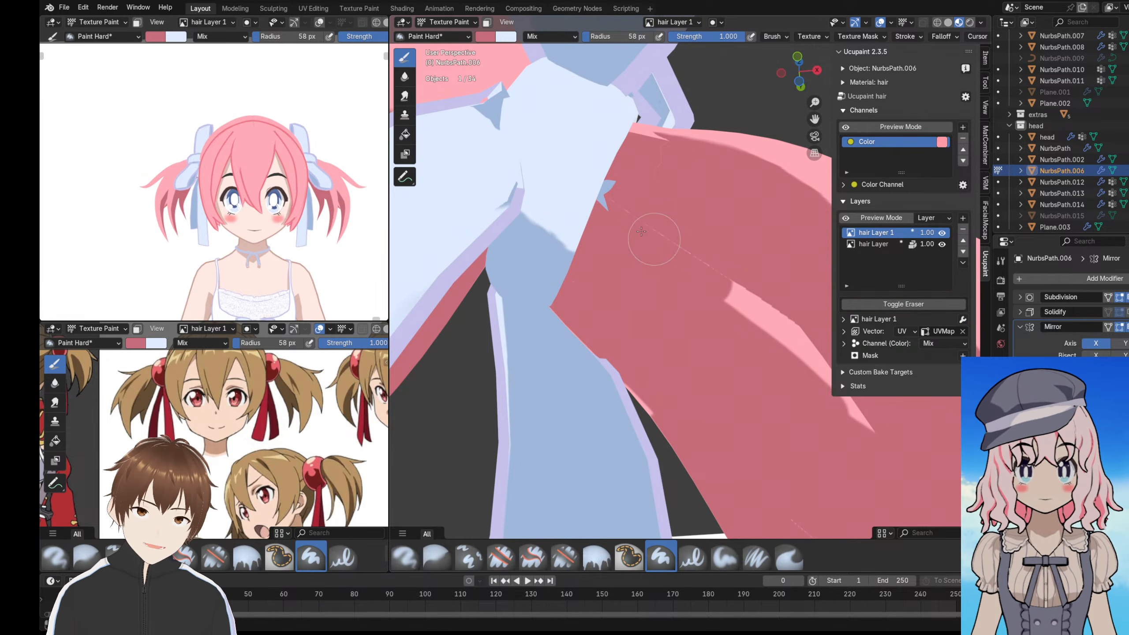
{"action": "middle_click_drag", "start_coordinate": [751, 338], "coordinate": [715, 317]}
{"action": "left_click_drag", "start_coordinate": [714, 316], "coordinate": [698, 263]}
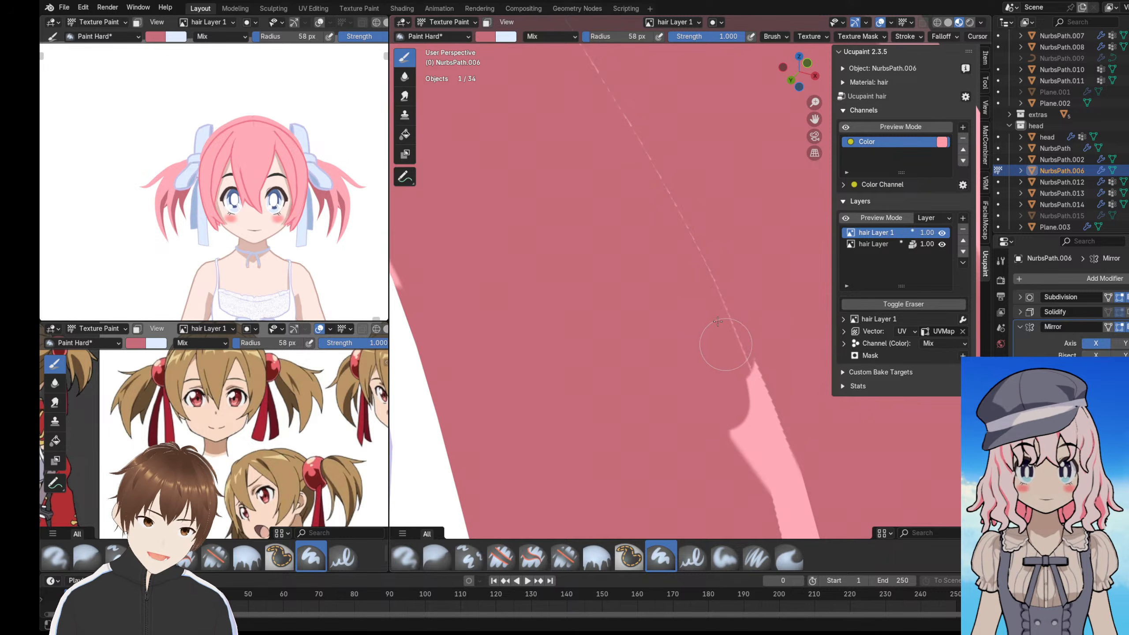
{"action": "left_click_drag", "start_coordinate": [723, 335], "coordinate": [738, 387]}
{"action": "key", "text": "ctrl+z"}
{"action": "left_click_drag", "start_coordinate": [705, 311], "coordinate": [728, 421]}
{"action": "scroll", "coordinate": [678, 258], "scroll_direction": "down", "scroll_amount": 3}
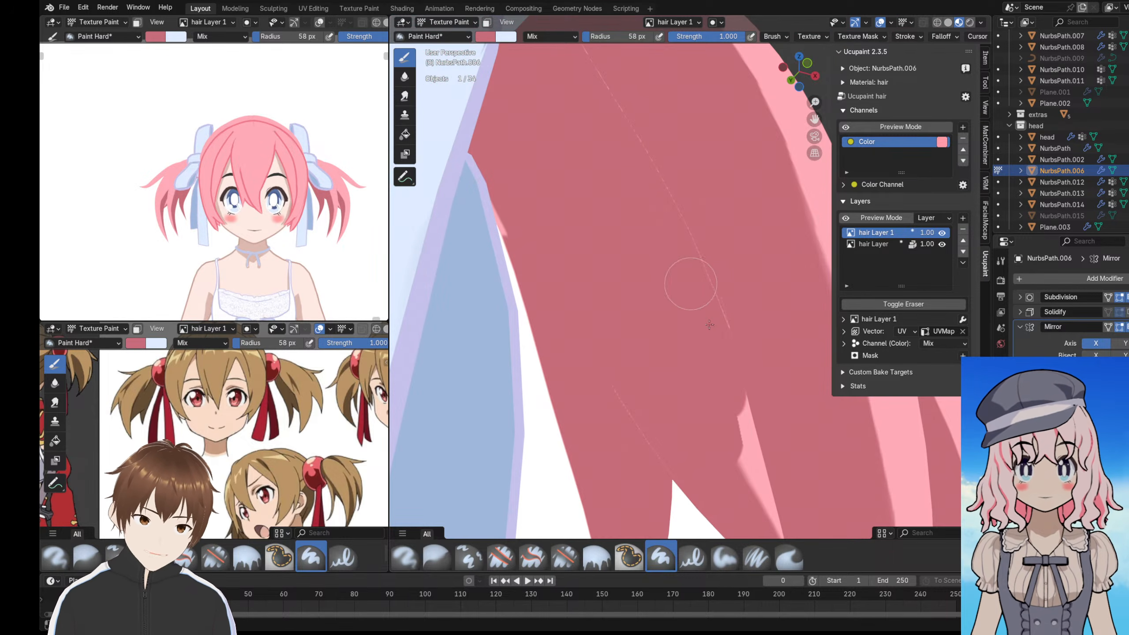
- Fill in the light patch between the underside strands with the dark pink shade
{"action": "mouse_move", "coordinate": [679, 273]}
{"action": "middle_mouse_down"}
{"action": "mouse_move", "coordinate": [668, 232]}
{"action": "mouse_move", "coordinate": [653, 270]}
{"action": "mouse_move", "coordinate": [703, 222]}
{"action": "middle_mouse_up"}
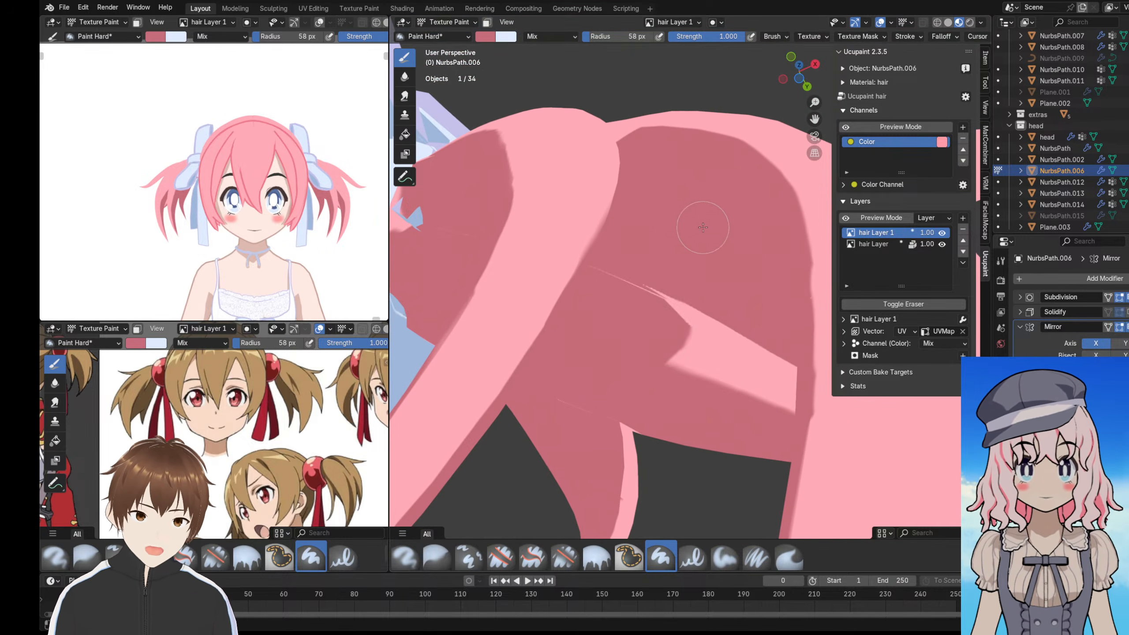
{"action": "middle_click_drag", "start_coordinate": [723, 355], "coordinate": [698, 372]}
{"action": "mouse_move", "coordinate": [670, 336]}
{"action": "middle_mouse_down"}
{"action": "mouse_move", "coordinate": [693, 321]}
{"action": "mouse_move", "coordinate": [643, 340]}
{"action": "mouse_move", "coordinate": [723, 355]}
{"action": "mouse_move", "coordinate": [695, 298]}
{"action": "mouse_move", "coordinate": [695, 335]}
{"action": "middle_mouse_up"}
{"action": "scroll", "coordinate": [693, 320], "scroll_direction": "down", "scroll_amount": 4}
{"action": "scroll", "coordinate": [696, 298], "scroll_direction": "up", "scroll_amount": 4}
{"action": "left_click_drag", "start_coordinate": [705, 391], "coordinate": [723, 416]}
{"action": "scroll", "coordinate": [712, 396], "scroll_direction": "down", "scroll_amount": 4}
- Refine the dark shading at the top of the outer back strand with a 19 px brush and switch to the hard eraser
{"action": "middle_click_drag", "start_coordinate": [712, 395], "coordinate": [567, 337]}
{"action": "scroll", "coordinate": [595, 366], "scroll_direction": "down", "scroll_amount": 3}
{"action": "scroll", "coordinate": [567, 338], "scroll_direction": "up", "scroll_amount": 2}
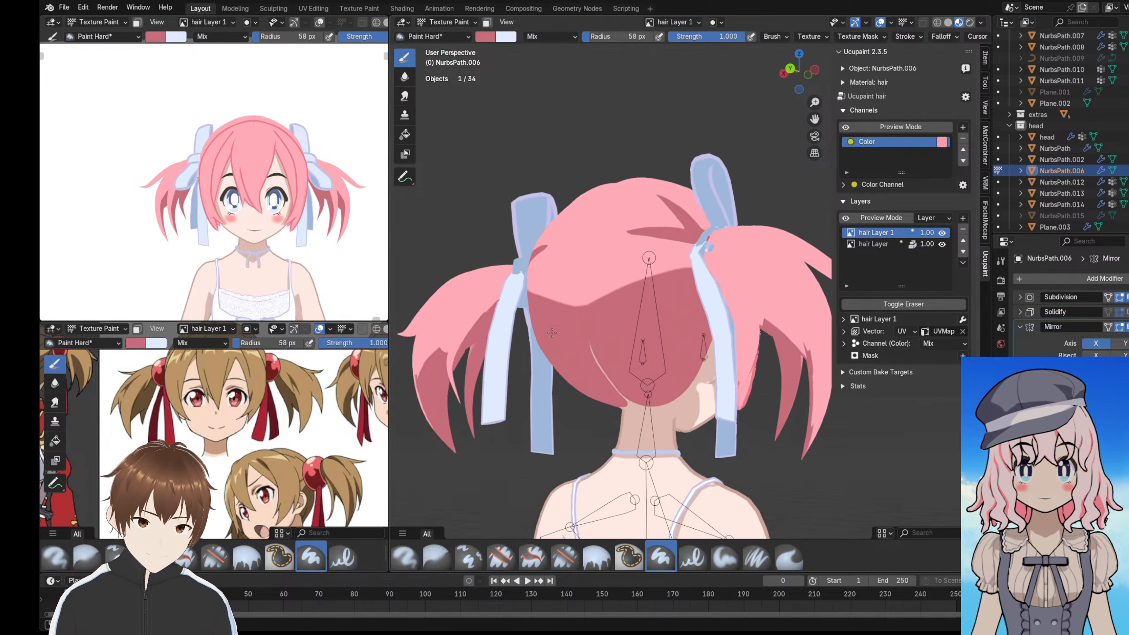
{"action": "scroll", "coordinate": [580, 305], "scroll_direction": "up", "scroll_amount": 5}
{"action": "scroll", "coordinate": [580, 305], "scroll_direction": "up", "scroll_amount": 2}
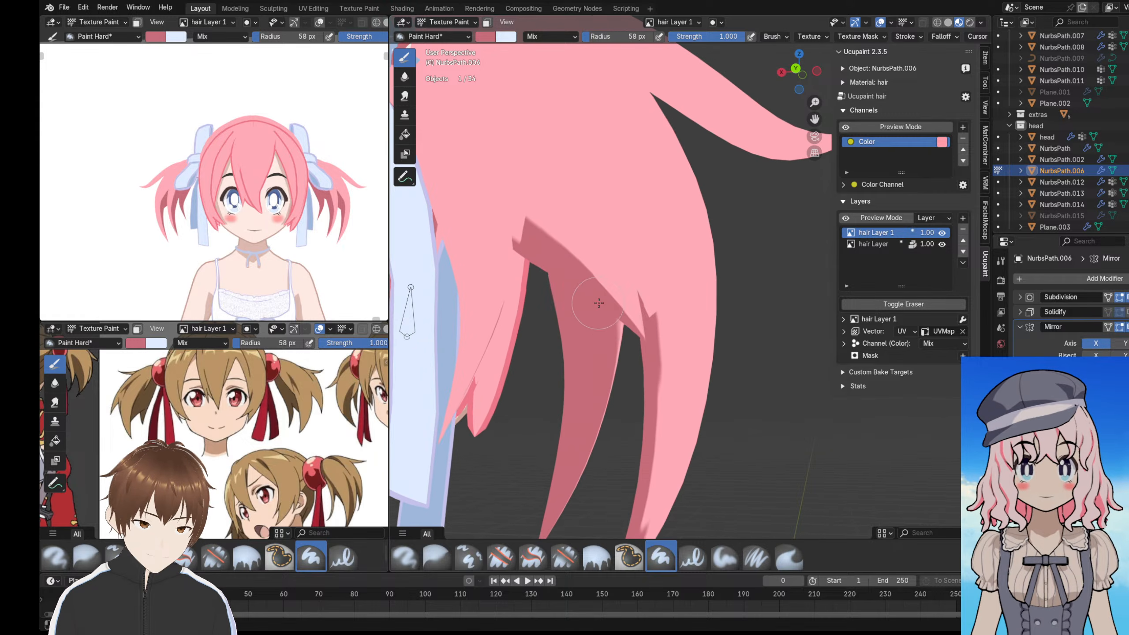
{"action": "scroll", "coordinate": [687, 320], "scroll_direction": "up", "scroll_amount": 4}
{"action": "middle_click_drag", "start_coordinate": [688, 320], "coordinate": [729, 293], "text": "shift"}
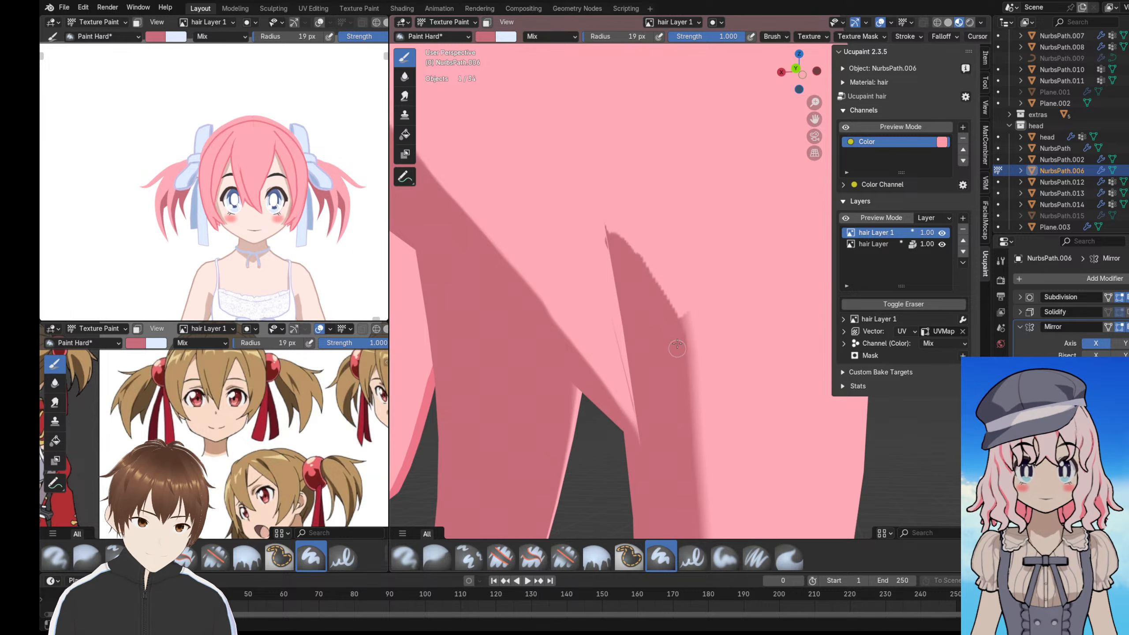
{"action": "key", "text": "e"}
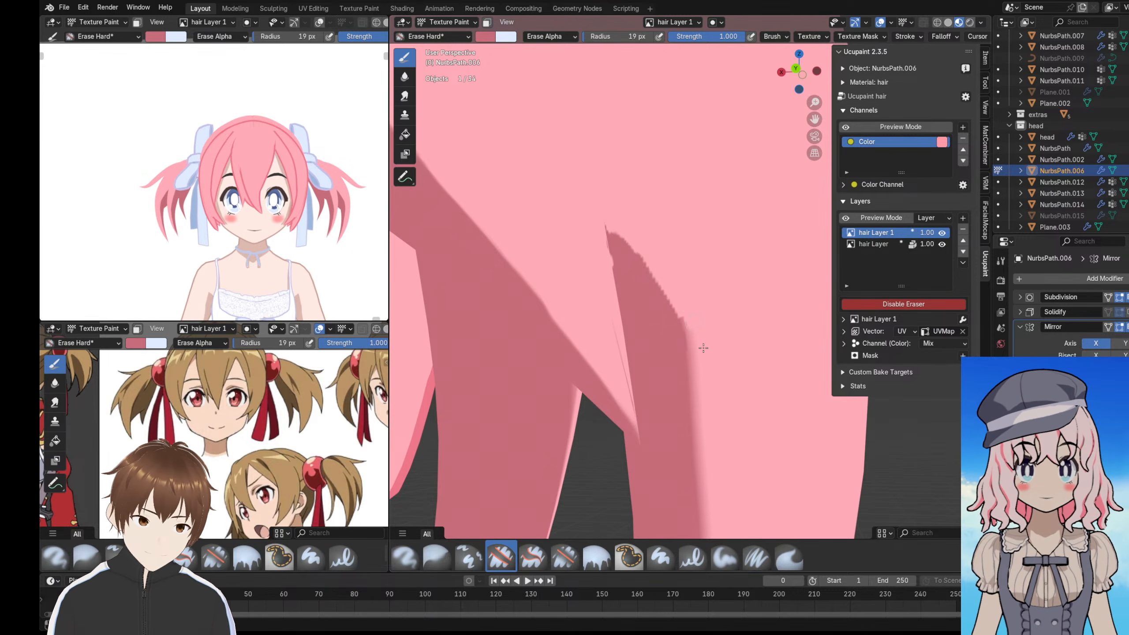
- Examine the ponytail's shading from behind, both as a whole and up close where the strands split
{"action": "scroll", "coordinate": [687, 344], "scroll_direction": "down", "scroll_amount": 3}
{"action": "scroll", "coordinate": [694, 248], "scroll_direction": "down", "scroll_amount": 3}
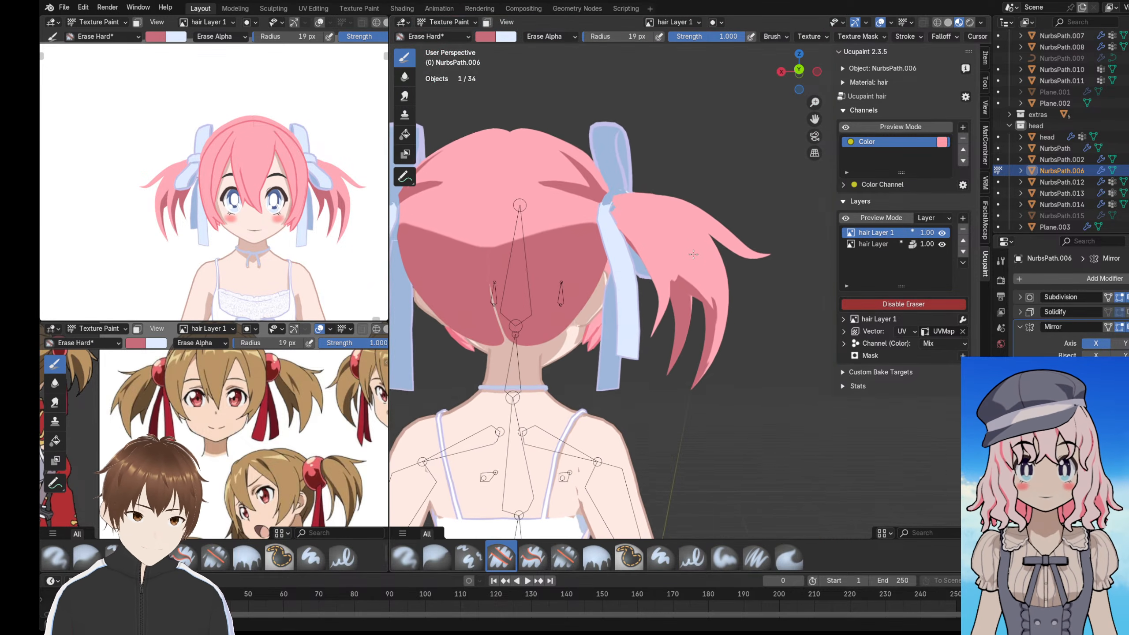
{"action": "mouse_move", "coordinate": [695, 247]}
{"action": "middle_mouse_down"}
{"action": "mouse_move", "coordinate": [729, 263]}
{"action": "mouse_move", "coordinate": [675, 242]}
{"action": "middle_mouse_up"}
{"action": "scroll", "coordinate": [725, 259], "scroll_direction": "down", "scroll_amount": 3}
{"action": "scroll", "coordinate": [676, 242], "scroll_direction": "down", "scroll_amount": 2}
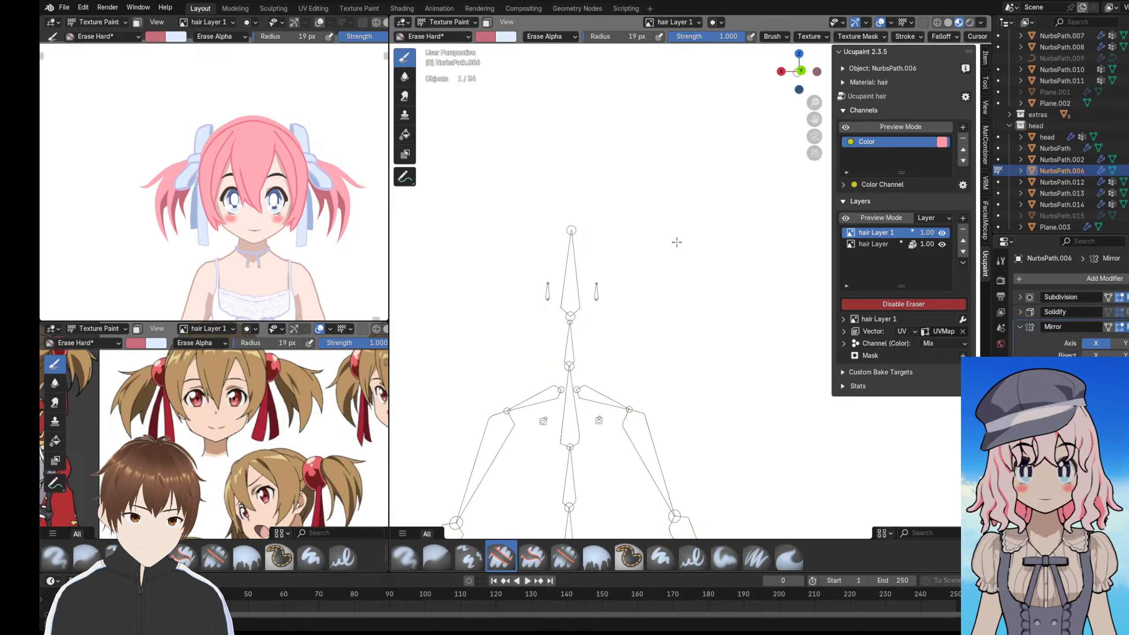
{"action": "scroll", "coordinate": [659, 266], "scroll_direction": "up", "scroll_amount": 5}
{"action": "scroll", "coordinate": [662, 264], "scroll_direction": "up", "scroll_amount": 5}
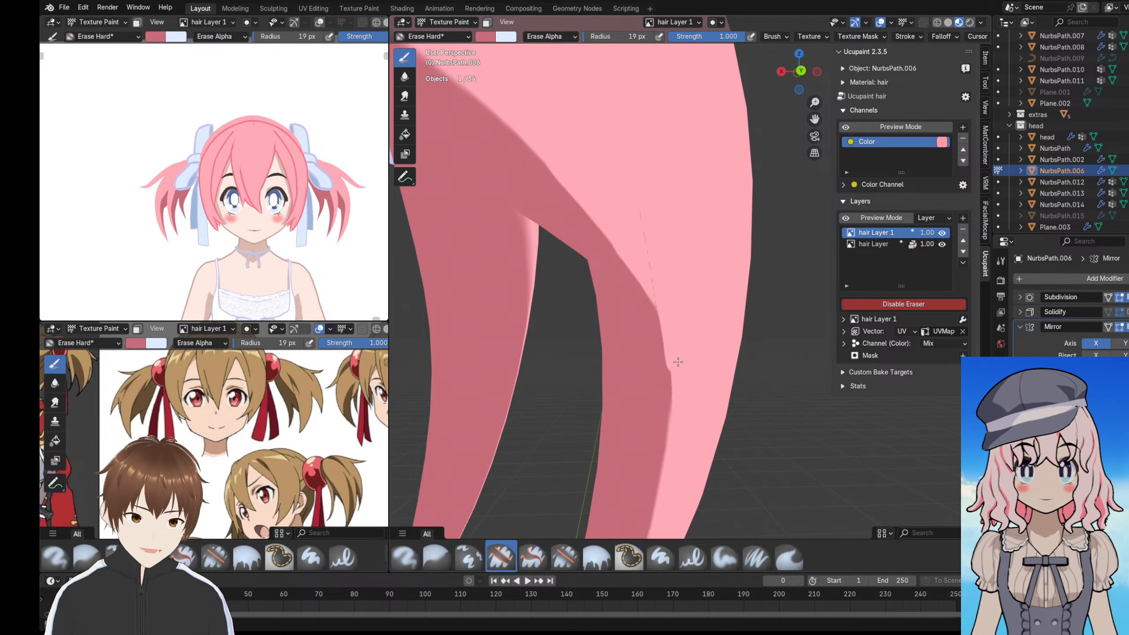
{"action": "scroll", "coordinate": [679, 406], "scroll_direction": "down", "scroll_amount": 8}
{"action": "scroll", "coordinate": [679, 407], "scroll_direction": "up", "scroll_amount": 3}
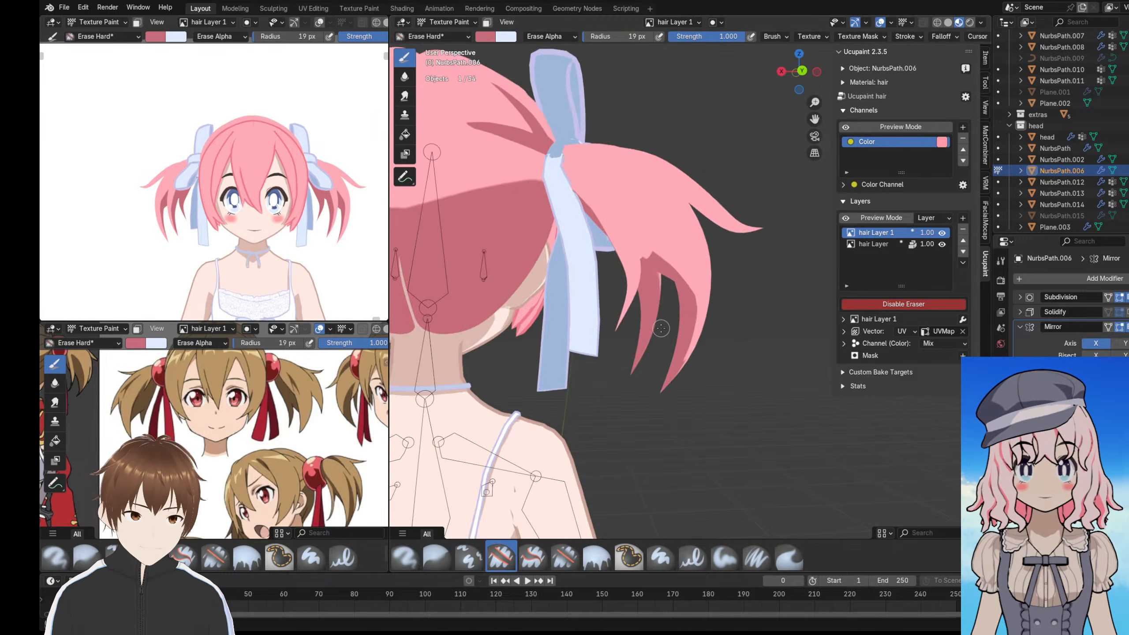
{"action": "mouse_move", "coordinate": [679, 407]}
{"action": "middle_mouse_down"}
{"action": "mouse_move", "coordinate": [625, 317]}
{"action": "mouse_move", "coordinate": [560, 341]}
{"action": "mouse_move", "coordinate": [570, 356]}
{"action": "mouse_move", "coordinate": [573, 343]}
{"action": "mouse_move", "coordinate": [778, 322]}
{"action": "mouse_move", "coordinate": [693, 312]}
{"action": "mouse_move", "coordinate": [746, 302]}
{"action": "mouse_move", "coordinate": [763, 275]}
{"action": "mouse_move", "coordinate": [753, 222]}
{"action": "mouse_move", "coordinate": [664, 251]}
{"action": "mouse_move", "coordinate": [645, 287]}
{"action": "mouse_move", "coordinate": [487, 305]}
{"action": "mouse_move", "coordinate": [667, 262]}
{"action": "middle_mouse_up"}
{"action": "scroll", "coordinate": [745, 302], "scroll_direction": "up", "scroll_amount": 4}
{"action": "scroll", "coordinate": [746, 302], "scroll_direction": "up", "scroll_amount": 3}
{"action": "scroll", "coordinate": [669, 260], "scroll_direction": "down", "scroll_amount": 5}
{"action": "scroll", "coordinate": [576, 278], "scroll_direction": "up", "scroll_amount": 4}
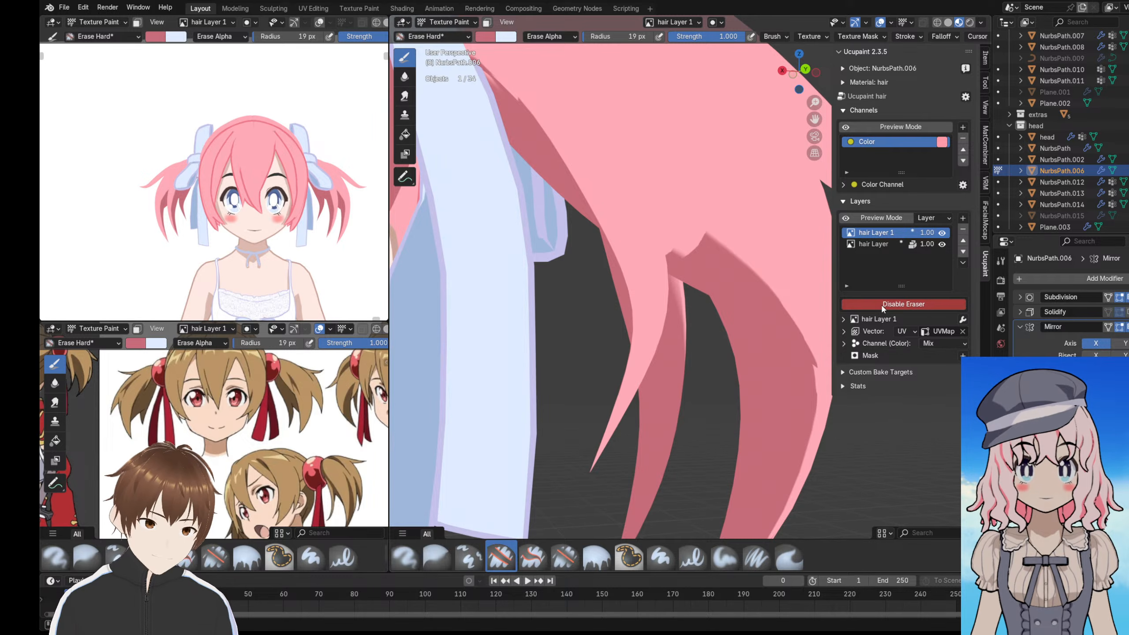
- Extend the dark shading upward above the gap between the back strands and erase its tip to a sharp point
{"action": "left_click", "coordinate": [907, 304]}
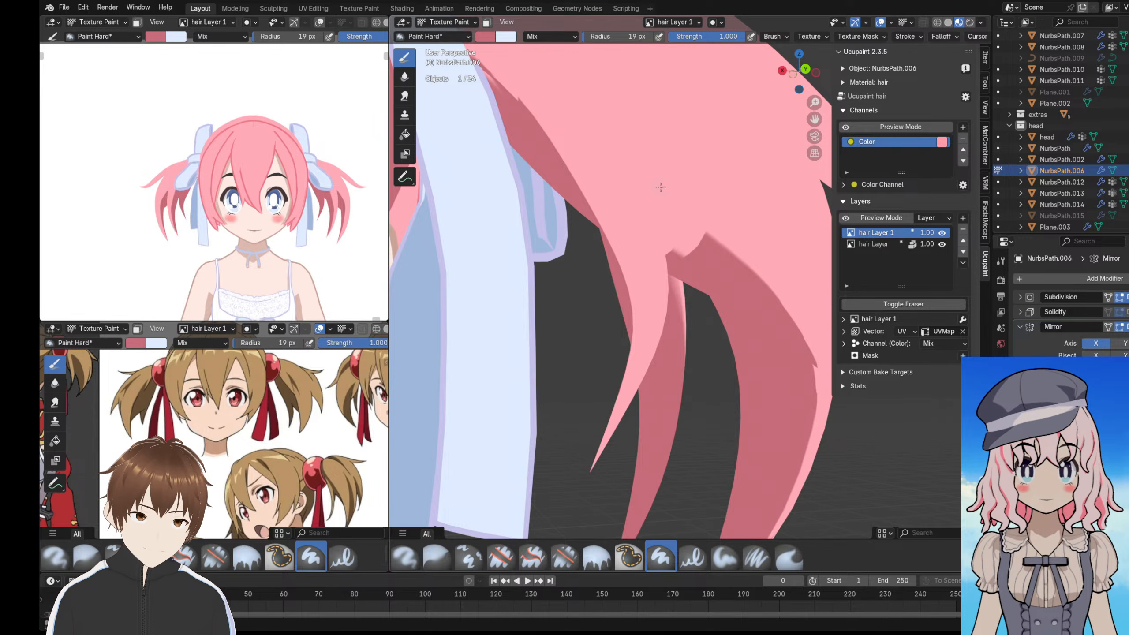
{"action": "left_click_drag", "start_coordinate": [652, 189], "coordinate": [672, 213]}
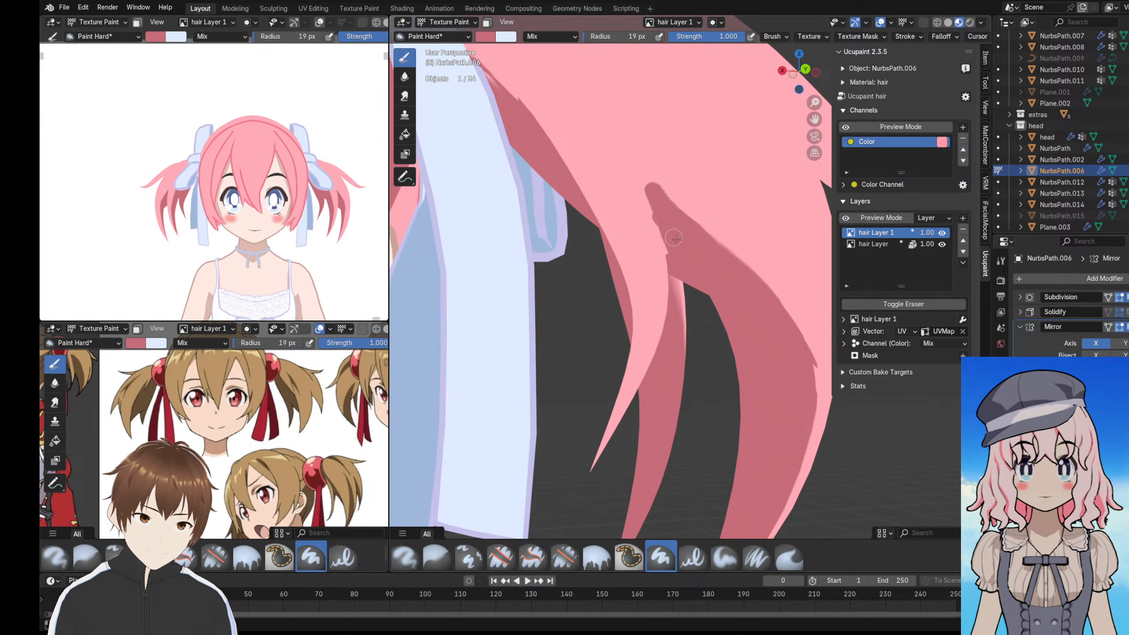
{"action": "key", "text": "e"}
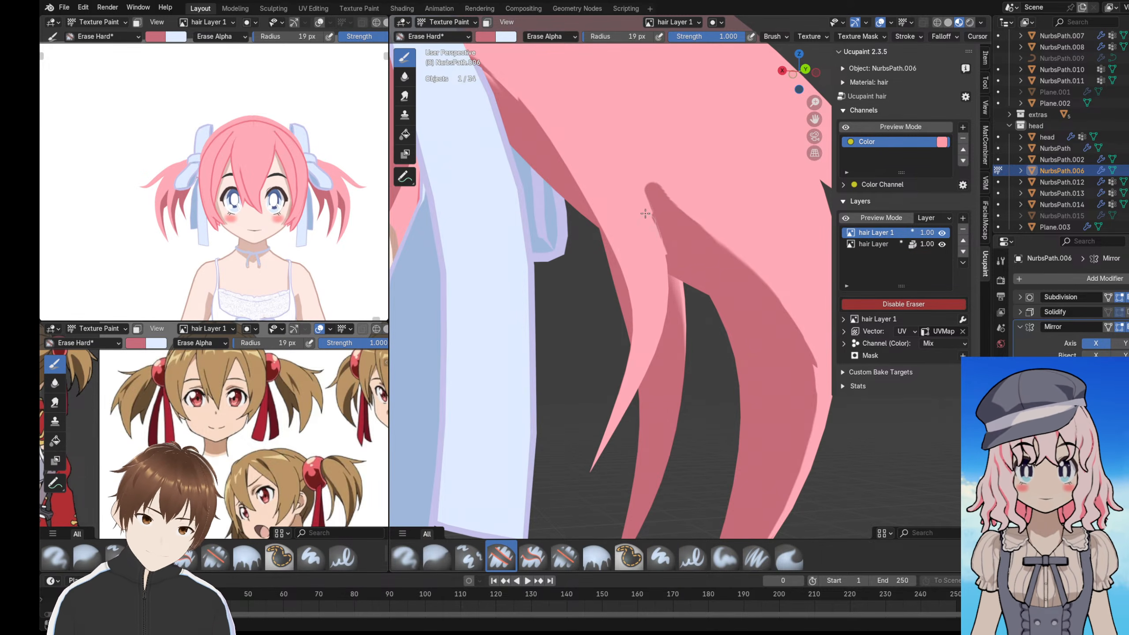
{"action": "mouse_move", "coordinate": [644, 188]}
{"action": "left_mouse_down"}
{"action": "mouse_move", "coordinate": [700, 218]}
{"action": "mouse_move", "coordinate": [681, 203]}
{"action": "left_mouse_up"}
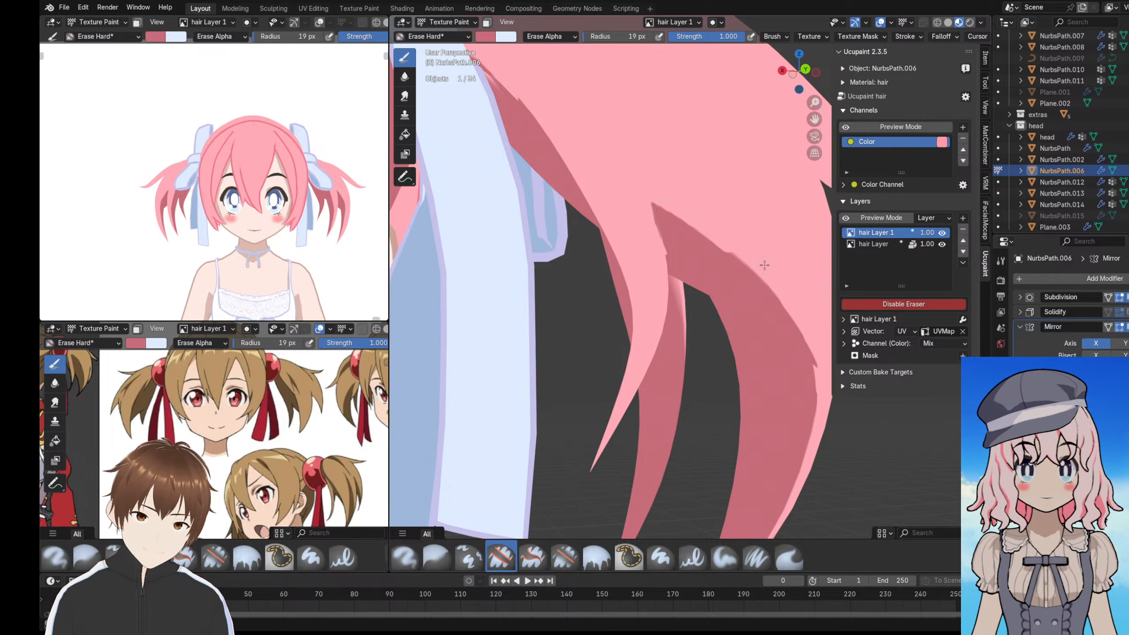
- Erase along the upper edge of the outer back strand's shading to give it a clean curve
{"action": "middle_click_drag", "start_coordinate": [765, 265], "coordinate": [702, 205], "text": "shift"}
{"action": "scroll", "coordinate": [694, 200], "scroll_direction": "up", "scroll_amount": 2}
{"action": "left_click_drag", "start_coordinate": [647, 142], "coordinate": [784, 239]}
{"action": "scroll", "coordinate": [765, 226], "scroll_direction": "down", "scroll_amount": 3}
{"action": "middle_click_drag", "start_coordinate": [751, 217], "coordinate": [684, 173], "text": "shift"}
{"action": "middle_click_drag", "start_coordinate": [684, 174], "coordinate": [683, 148]}
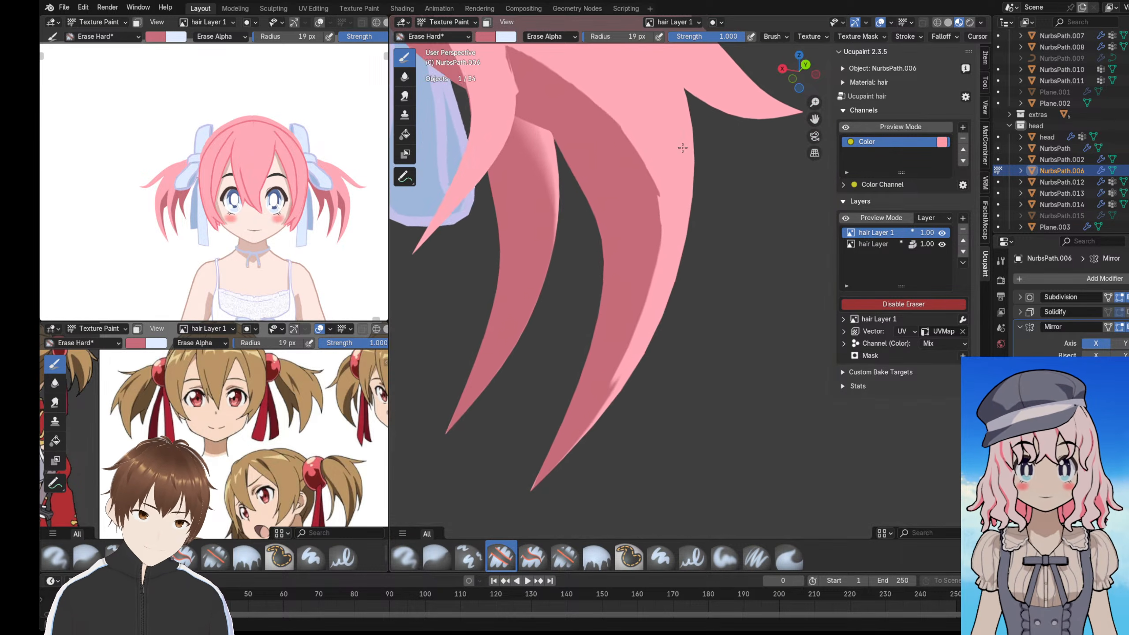
- Examine both ponytails from the front and compare their shading with the ponytail in the reference art
{"action": "scroll", "coordinate": [683, 148], "scroll_direction": "down", "scroll_amount": 6}
{"action": "middle_click_drag", "start_coordinate": [681, 191], "coordinate": [621, 289]}
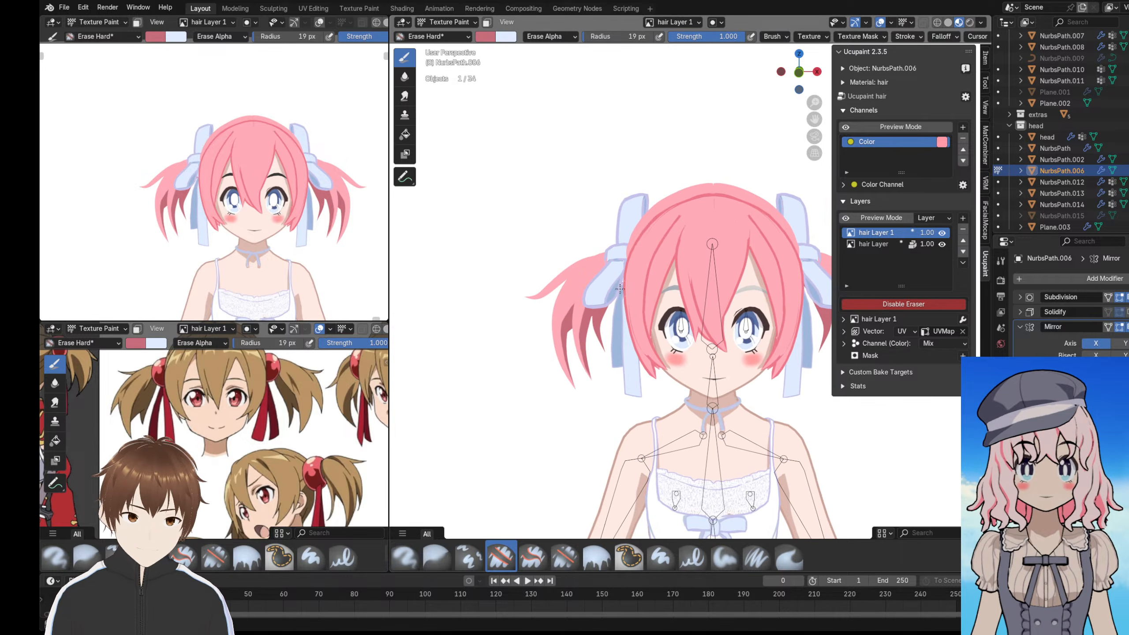
{"action": "mouse_move", "coordinate": [703, 308]}
{"action": "middle_mouse_down"}
{"action": "mouse_move", "coordinate": [661, 295]}
{"action": "mouse_move", "coordinate": [697, 304]}
{"action": "mouse_move", "coordinate": [666, 272]}
{"action": "middle_mouse_up"}
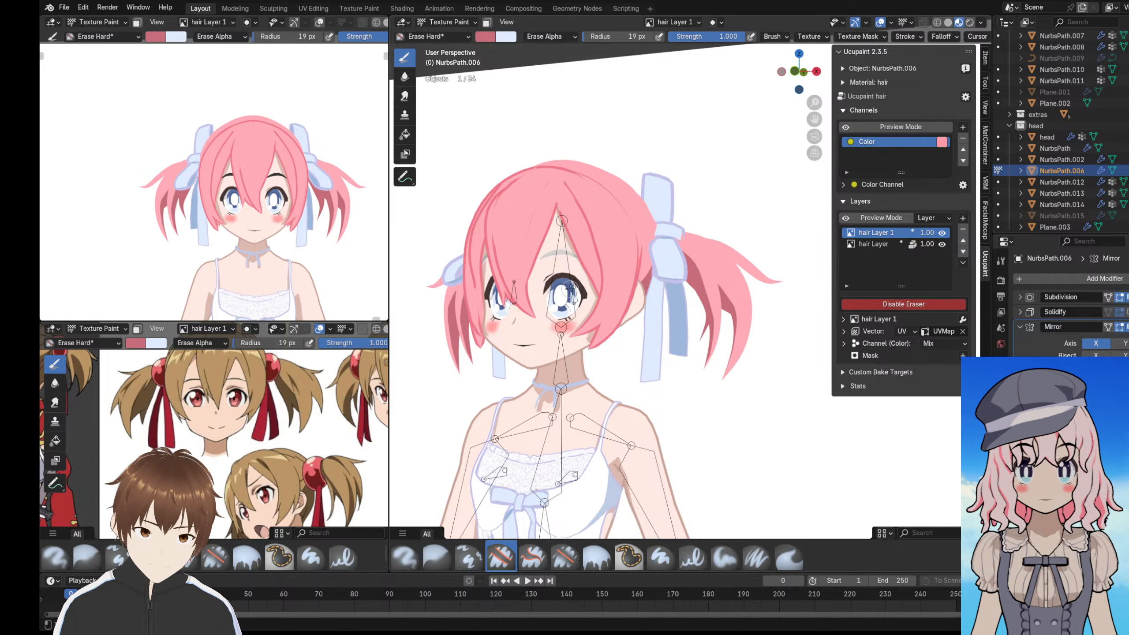
{"action": "scroll", "coordinate": [570, 289], "scroll_direction": "up", "scroll_amount": 5}
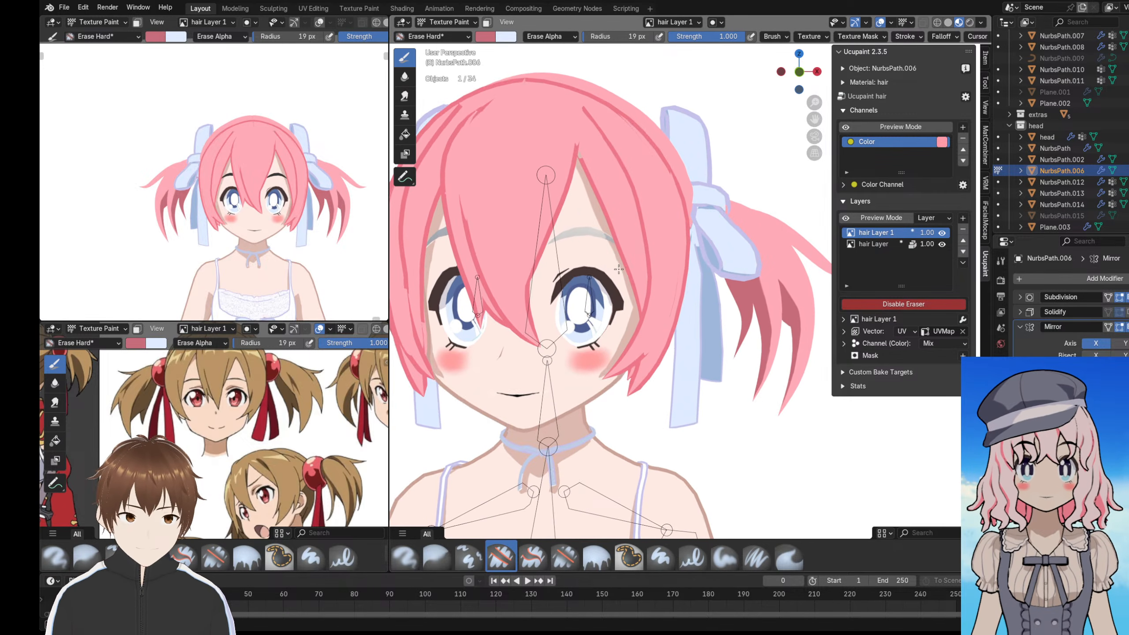
{"action": "mouse_move", "coordinate": [619, 269]}
{"action": "middle_mouse_down"}
{"action": "mouse_move", "coordinate": [629, 274]}
{"action": "mouse_move", "coordinate": [628, 244]}
{"action": "middle_mouse_up"}
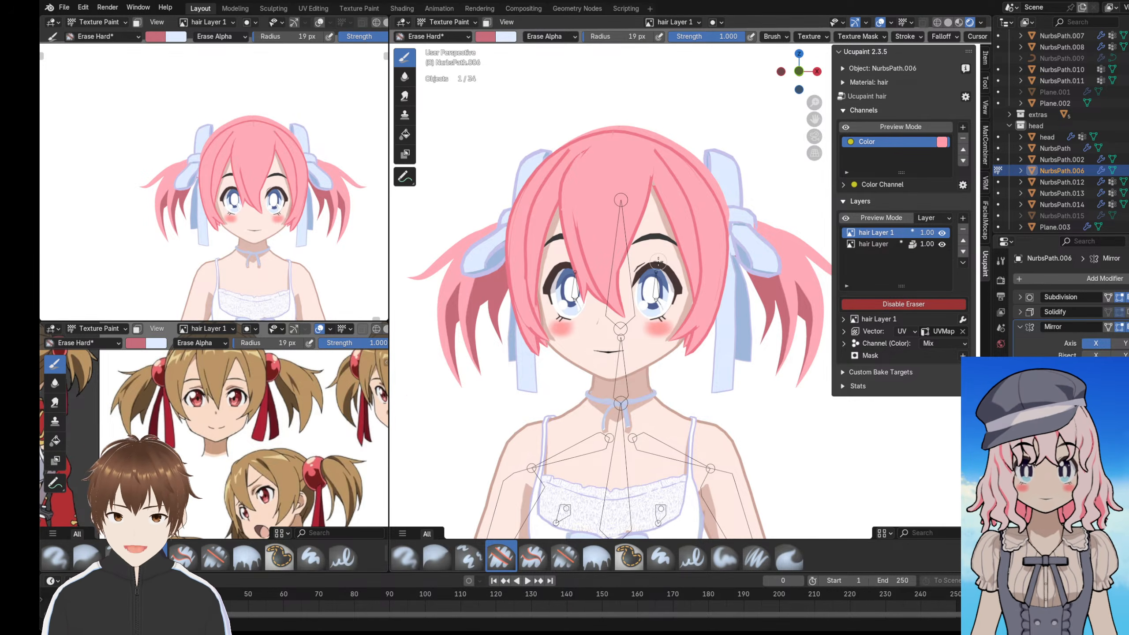
{"action": "middle_click_drag", "start_coordinate": [660, 262], "coordinate": [666, 290]}
{"action": "scroll", "coordinate": [290, 422], "scroll_direction": "up", "scroll_amount": 6}
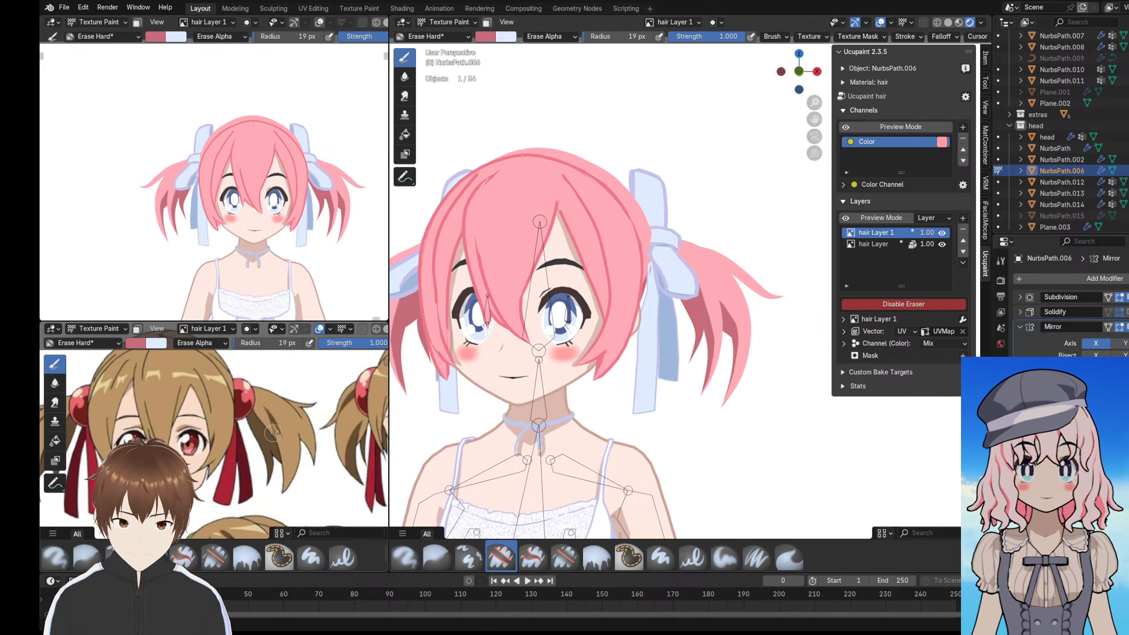
{"action": "scroll", "coordinate": [756, 286], "scroll_direction": "up", "scroll_amount": 6}
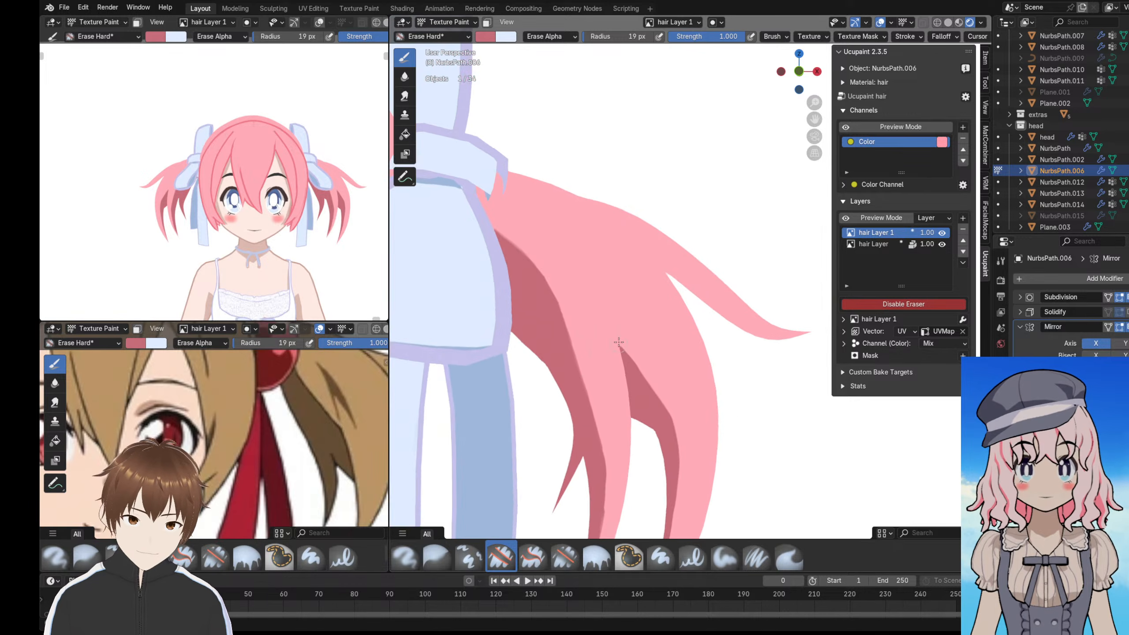
- Paint a narrow dark pink wedge across the front outer surface of the ponytail with the hard brush at 8 px
{"action": "middle_click_drag", "start_coordinate": [729, 284], "coordinate": [756, 269], "text": "shift"}
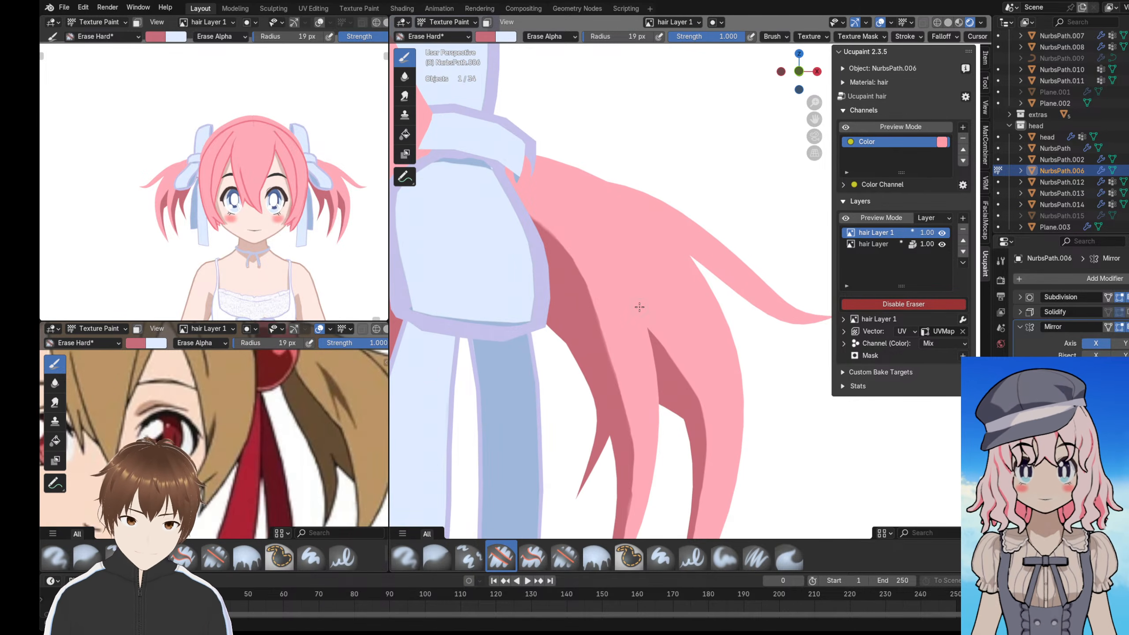
{"action": "scroll", "coordinate": [640, 252], "scroll_direction": "up", "scroll_amount": 3}
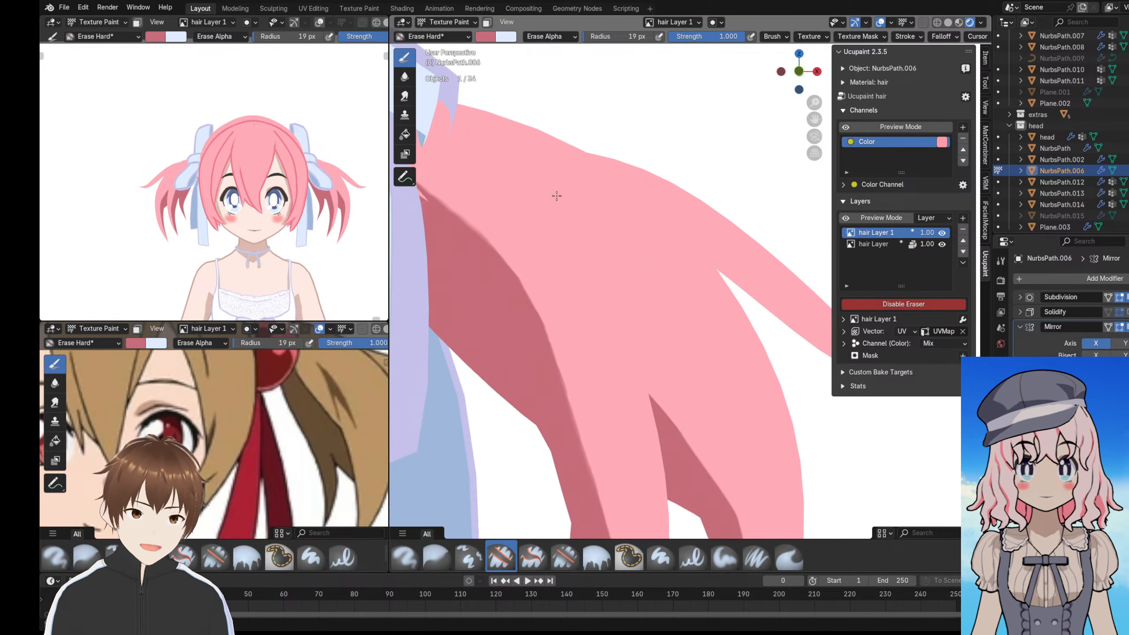
{"action": "key", "text": "e"}
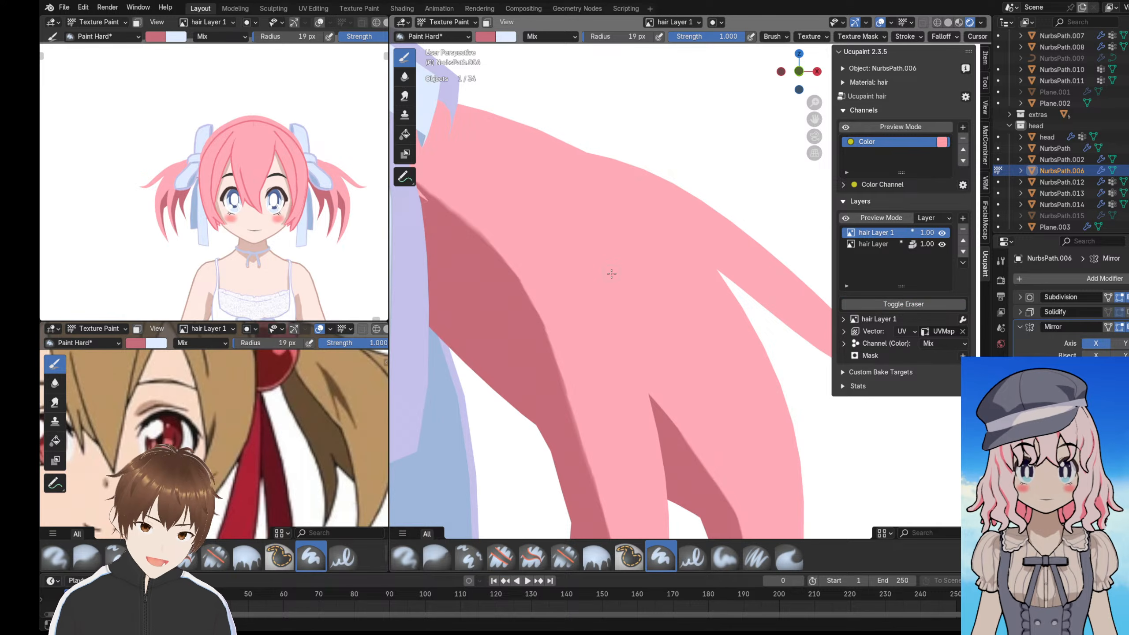
{"action": "mouse_move", "coordinate": [627, 302]}
{"action": "left_mouse_down"}
{"action": "mouse_move", "coordinate": [554, 206]}
{"action": "mouse_move", "coordinate": [634, 284]}
{"action": "mouse_move", "coordinate": [555, 196]}
{"action": "mouse_move", "coordinate": [616, 280]}
{"action": "mouse_move", "coordinate": [567, 207]}
{"action": "mouse_move", "coordinate": [578, 221]}
{"action": "left_mouse_up"}
{"action": "key", "text": "ctrl+z"}
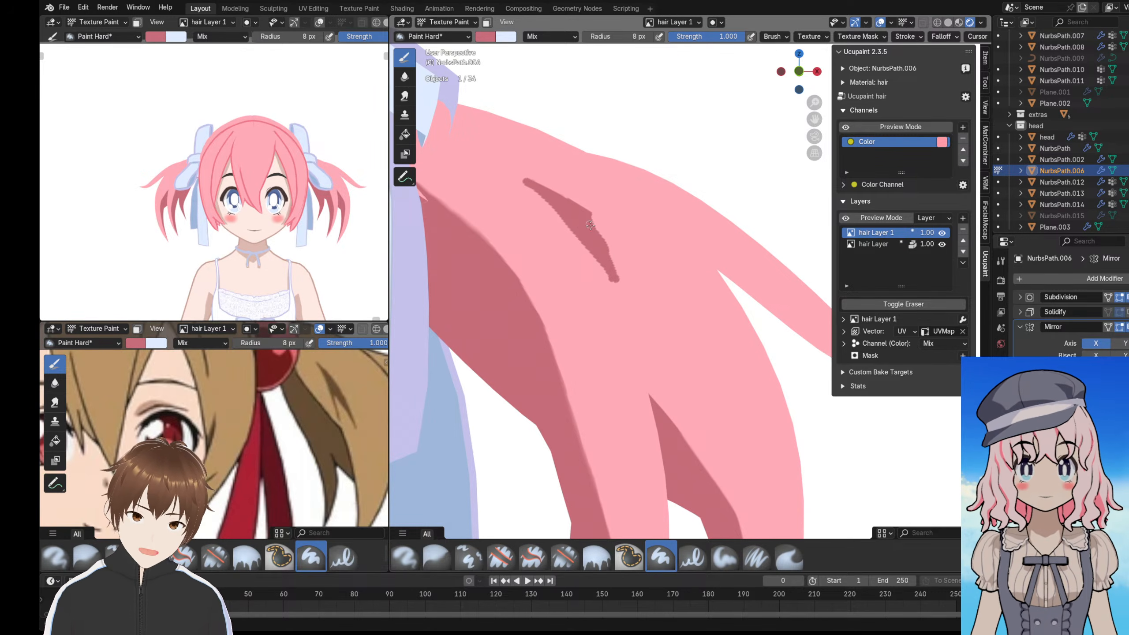
{"action": "mouse_move", "coordinate": [608, 272]}
{"action": "left_mouse_down"}
{"action": "mouse_move", "coordinate": [603, 228]}
{"action": "mouse_move", "coordinate": [621, 273]}
{"action": "left_mouse_up"}
{"action": "mouse_move", "coordinate": [621, 272]}
{"action": "middle_mouse_down"}
{"action": "mouse_move", "coordinate": [569, 285]}
{"action": "mouse_move", "coordinate": [619, 248]}
{"action": "mouse_move", "coordinate": [622, 260]}
{"action": "middle_mouse_up"}
{"action": "left_click_drag", "start_coordinate": [622, 260], "coordinate": [632, 273]}
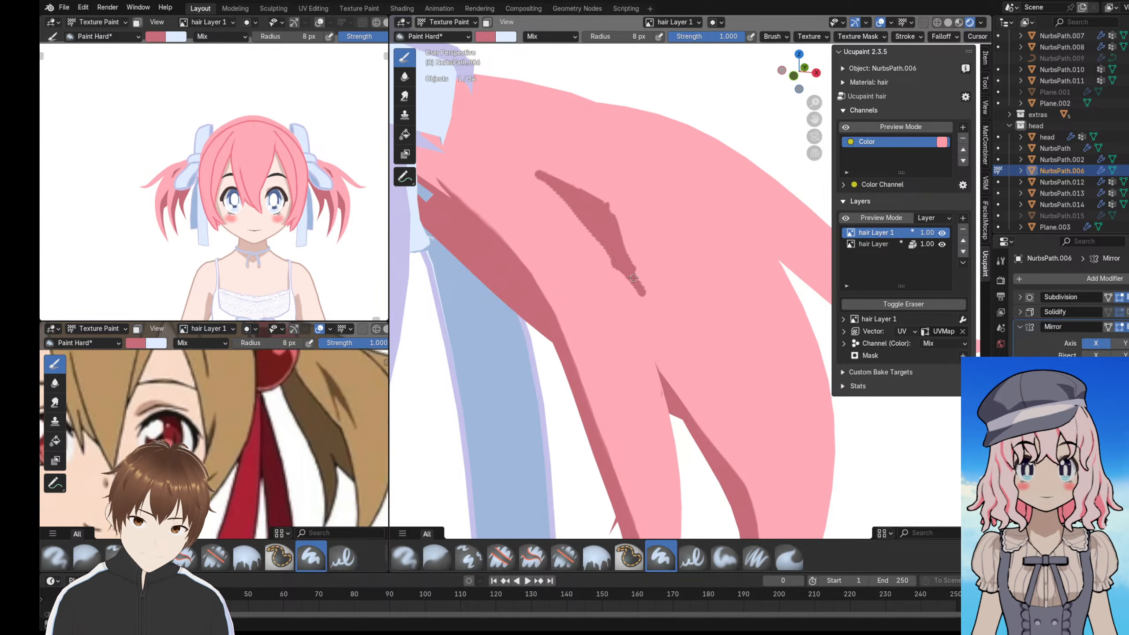
- Erase along both sides of the dark wedge on the ponytail's front surface with the hard eraser, tapering its ends to sharp points
{"action": "left_click", "coordinate": [884, 300]}
{"action": "scroll", "coordinate": [629, 234], "scroll_direction": "up", "scroll_amount": 2}
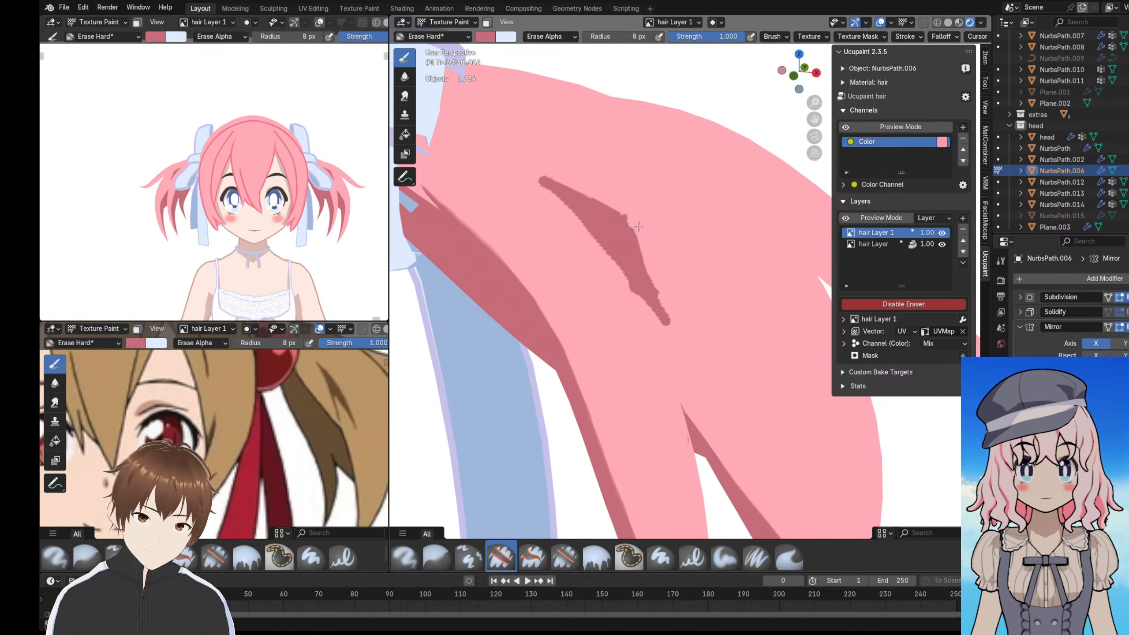
{"action": "left_click_drag", "start_coordinate": [624, 211], "coordinate": [659, 275]}
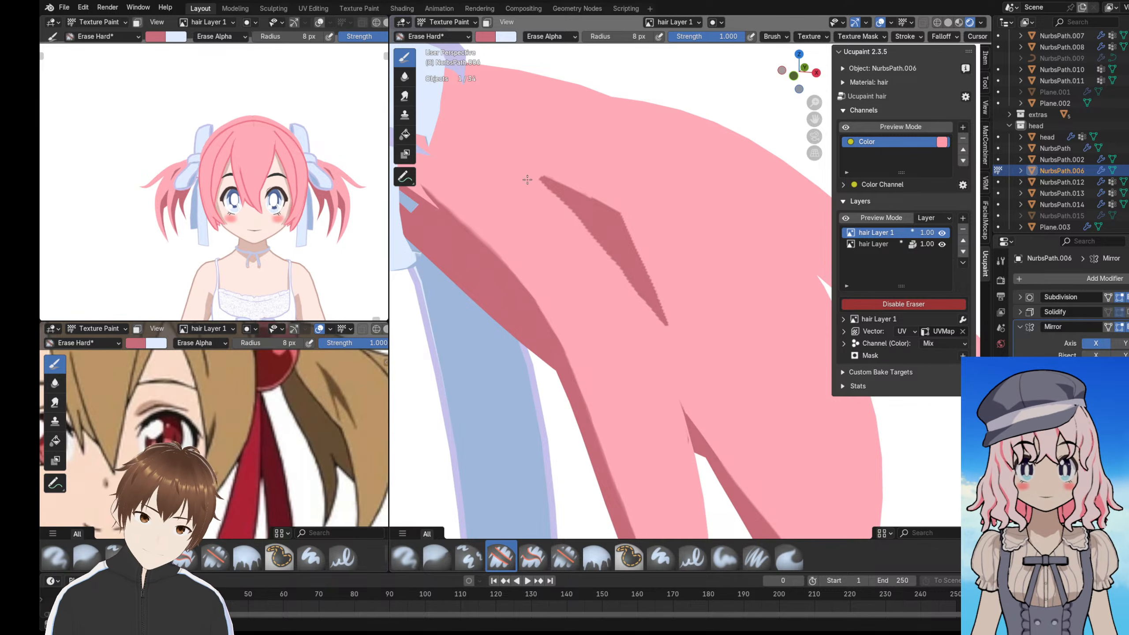
{"action": "left_click_drag", "start_coordinate": [527, 179], "coordinate": [652, 315]}
{"action": "left_click_drag", "start_coordinate": [571, 213], "coordinate": [663, 329]}
{"action": "scroll", "coordinate": [630, 278], "scroll_direction": "up", "scroll_amount": 2}
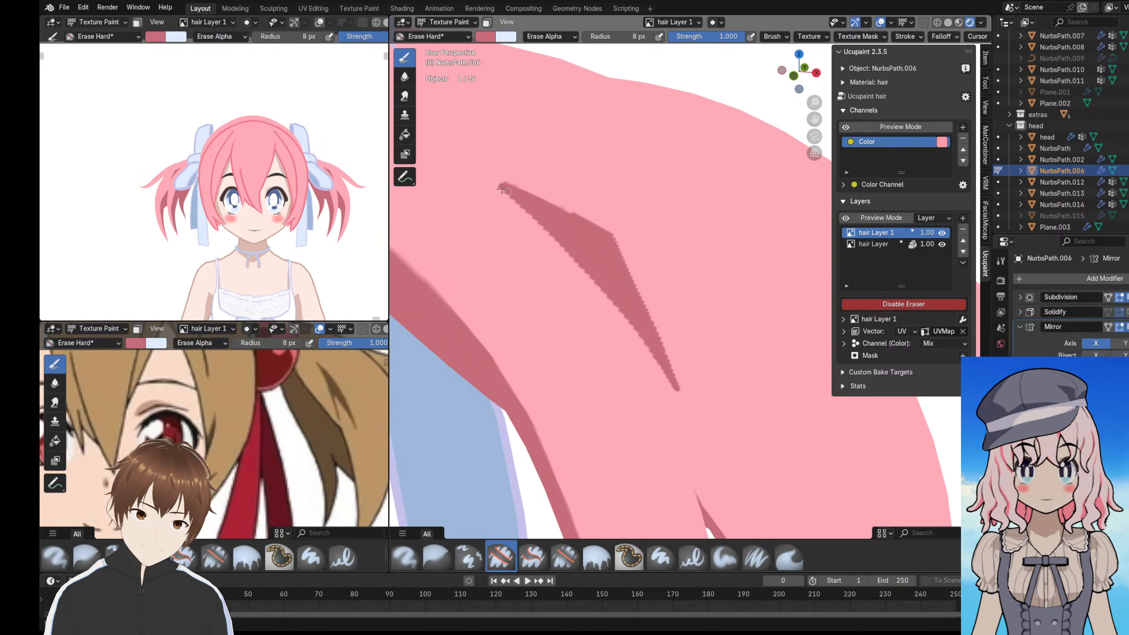
- Trim the wedge's upper edge with the hard eraser into a straighter line running from its upper tip to its outer corner
{"action": "left_click_drag", "start_coordinate": [529, 181], "coordinate": [622, 242]}
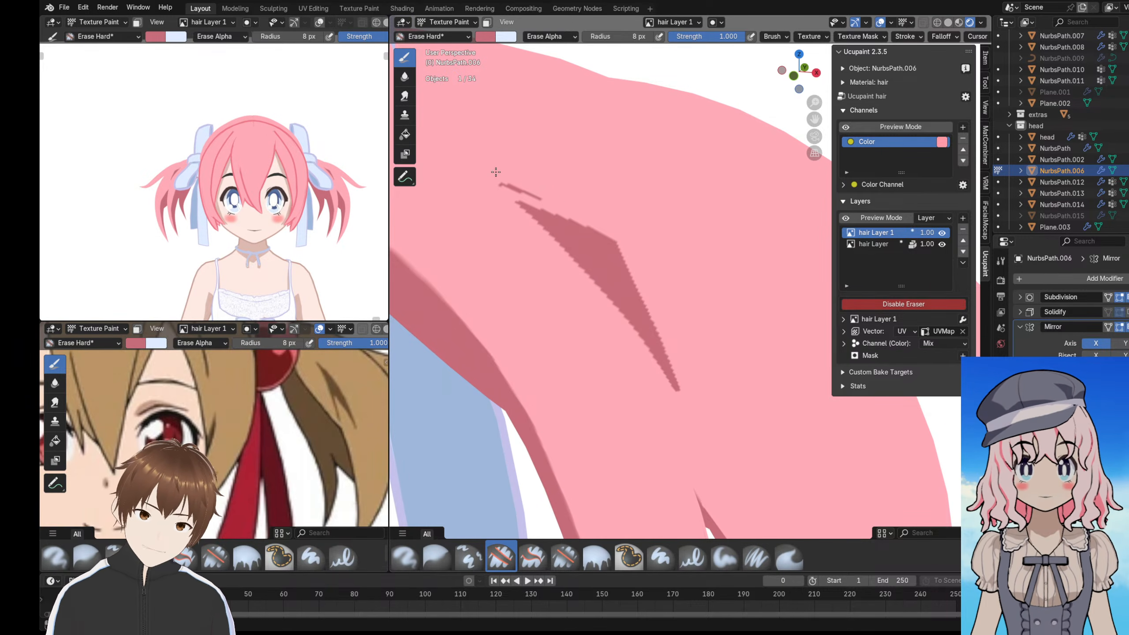
{"action": "key", "text": "ctrl+z"}
{"action": "middle_click_drag", "start_coordinate": [634, 262], "coordinate": [675, 333]}
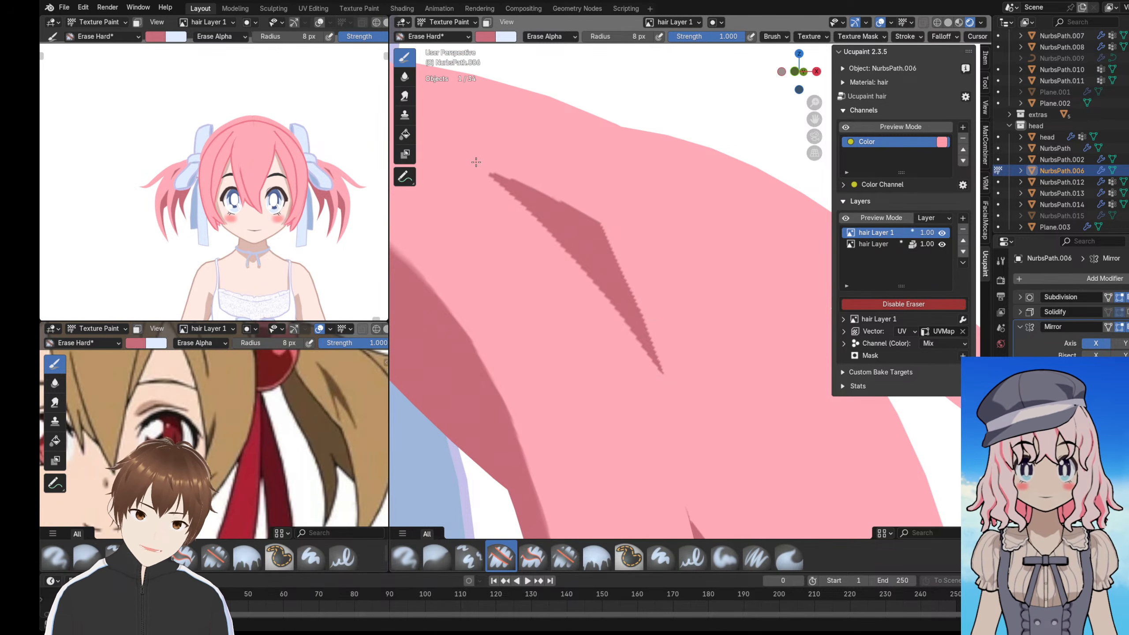
{"action": "left_click_drag", "start_coordinate": [475, 163], "coordinate": [589, 209]}
{"action": "left_click_drag", "start_coordinate": [508, 176], "coordinate": [622, 231]}
{"action": "key", "text": "ctrl+z"}
{"action": "key", "text": "ctrl+z"}
{"action": "left_click_drag", "start_coordinate": [506, 170], "coordinate": [619, 230]}
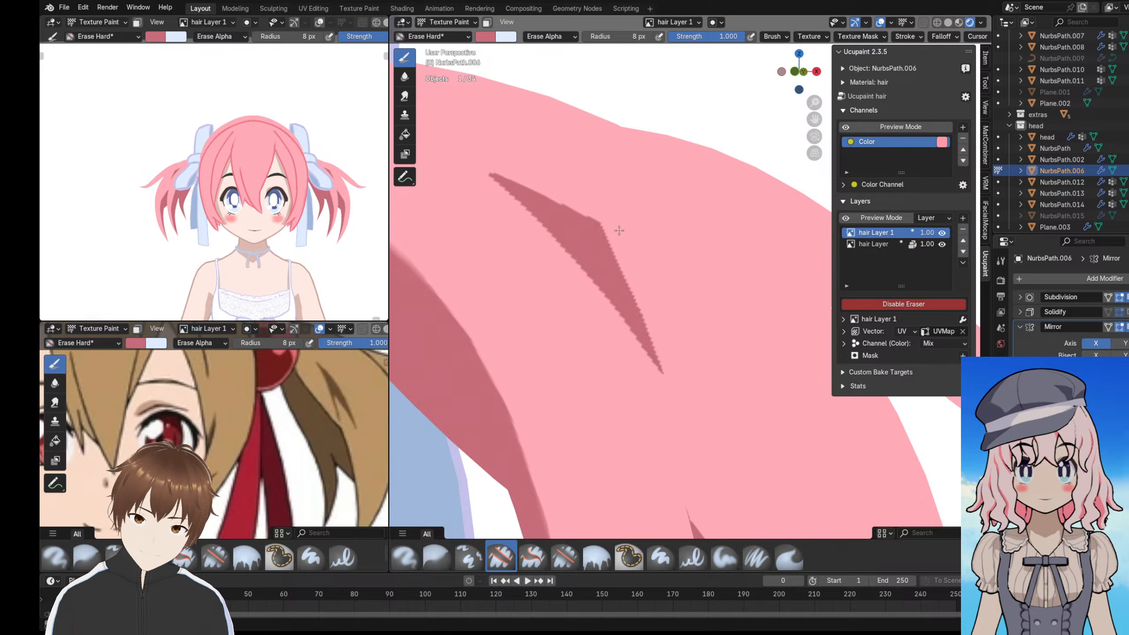
- Review the new wedge shading on the whole head from the front and compare it with both ponytails in the reference art
{"action": "scroll", "coordinate": [559, 191], "scroll_direction": "down", "scroll_amount": 10}
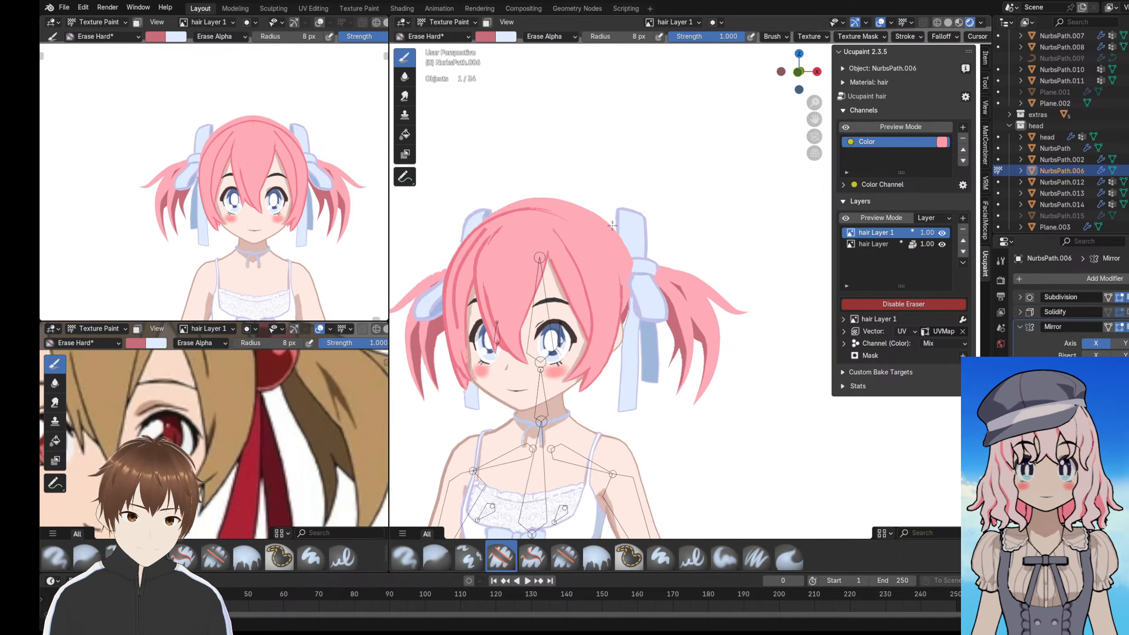
{"action": "scroll", "coordinate": [631, 222], "scroll_direction": "down", "scroll_amount": 6}
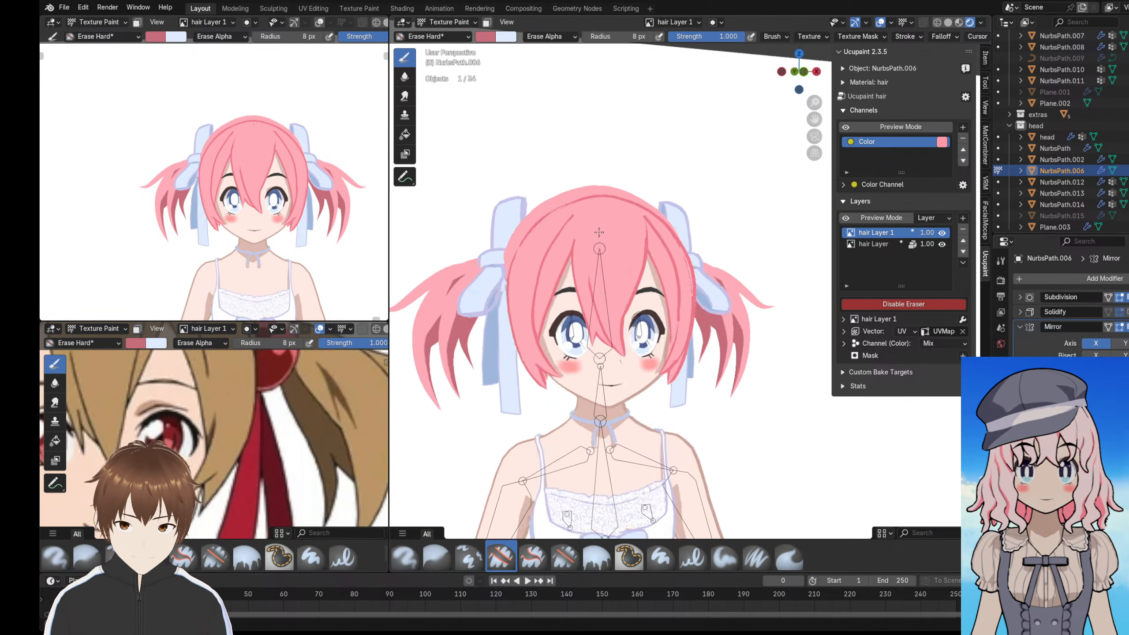
{"action": "scroll", "coordinate": [594, 244], "scroll_direction": "up", "scroll_amount": 2}
{"action": "scroll", "coordinate": [708, 290], "scroll_direction": "up", "scroll_amount": 5}
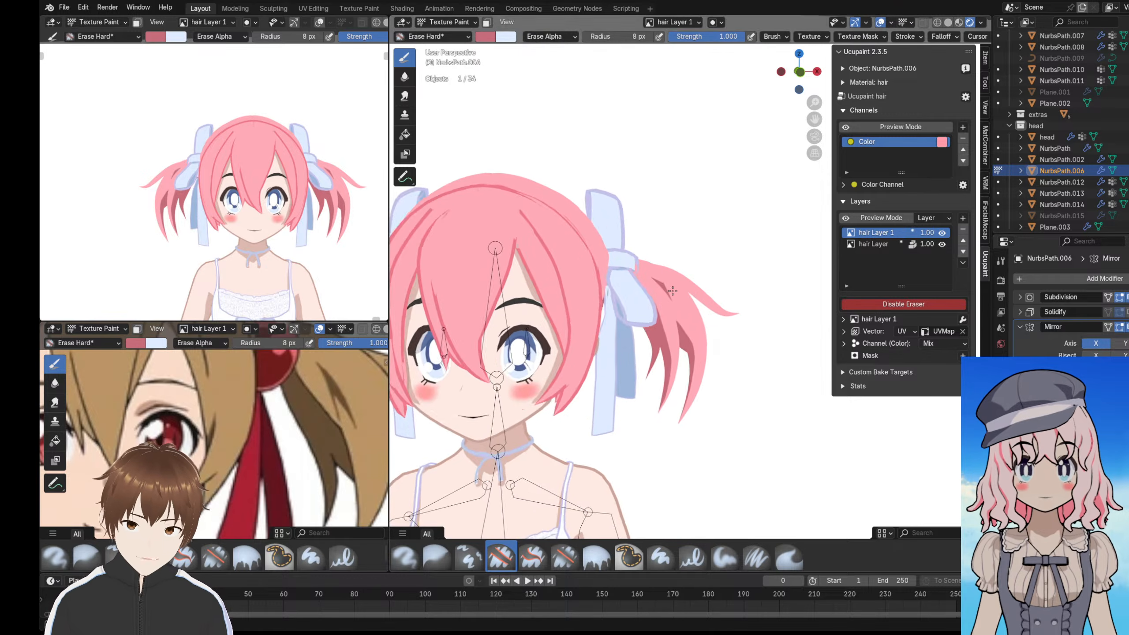
{"action": "scroll", "coordinate": [576, 309], "scroll_direction": "down", "scroll_amount": 4}
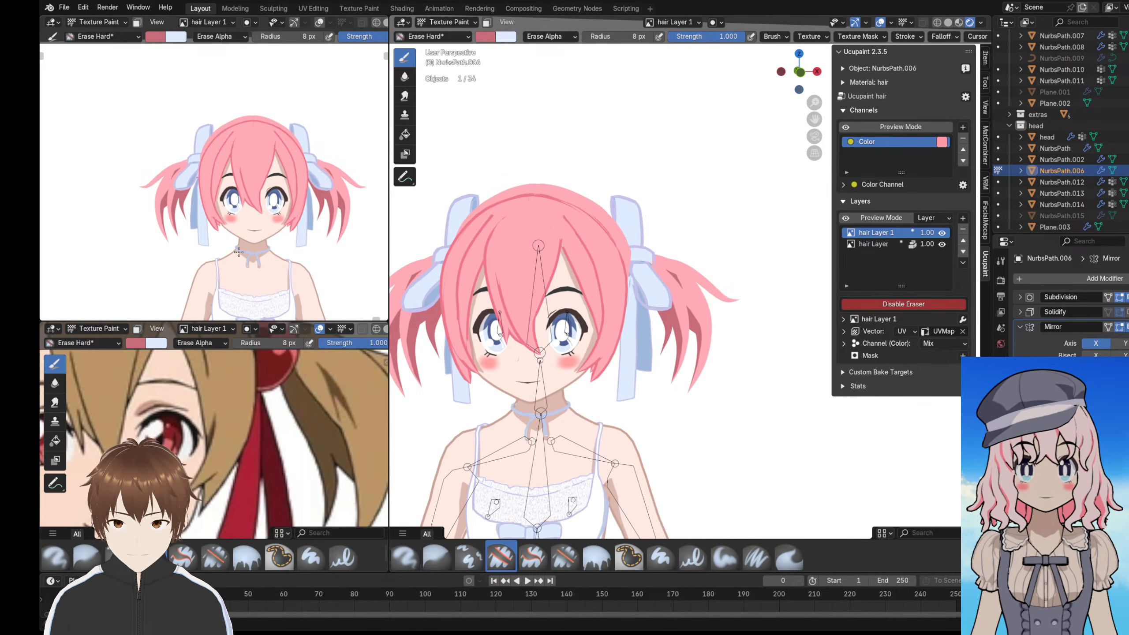
{"action": "scroll", "coordinate": [228, 421], "scroll_direction": "down", "scroll_amount": 4}
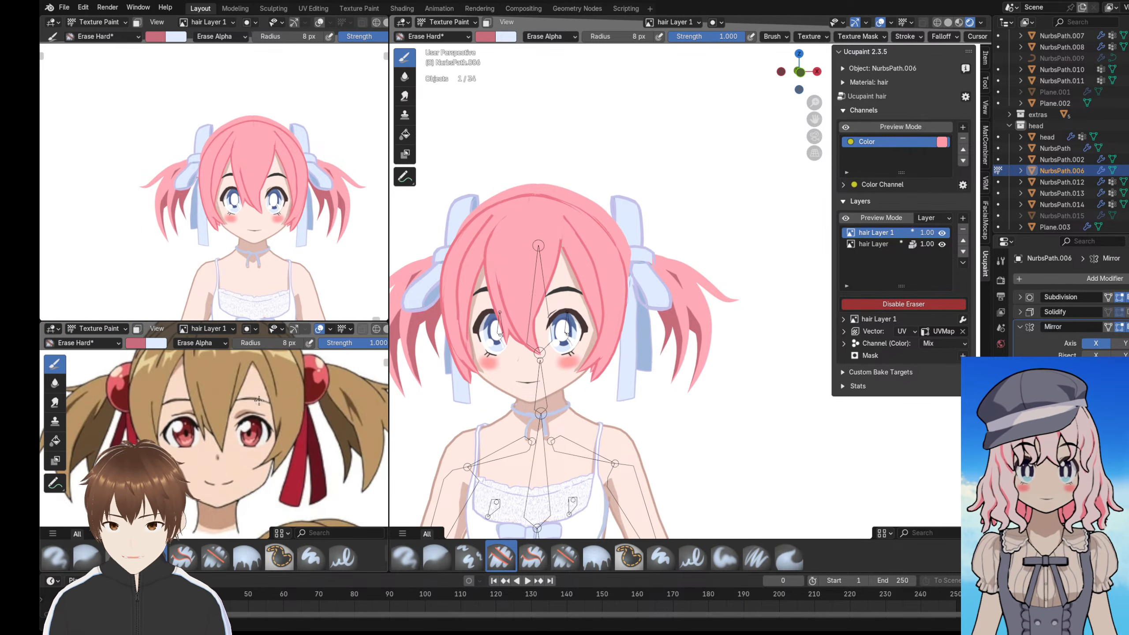
{"action": "scroll", "coordinate": [190, 425], "scroll_direction": "down", "scroll_amount": 1}
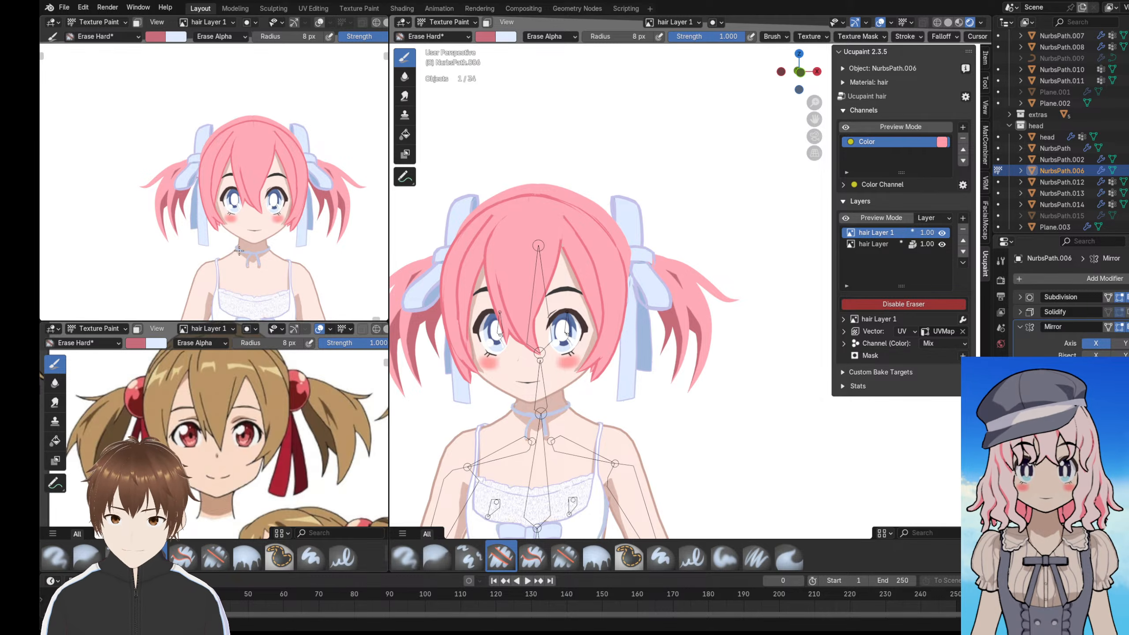
- Refine the shadow edge on the pigtail's outer strand with a thin painted line, erasing the excess paint
{"action": "scroll", "coordinate": [654, 269], "scroll_direction": "up", "scroll_amount": 8}
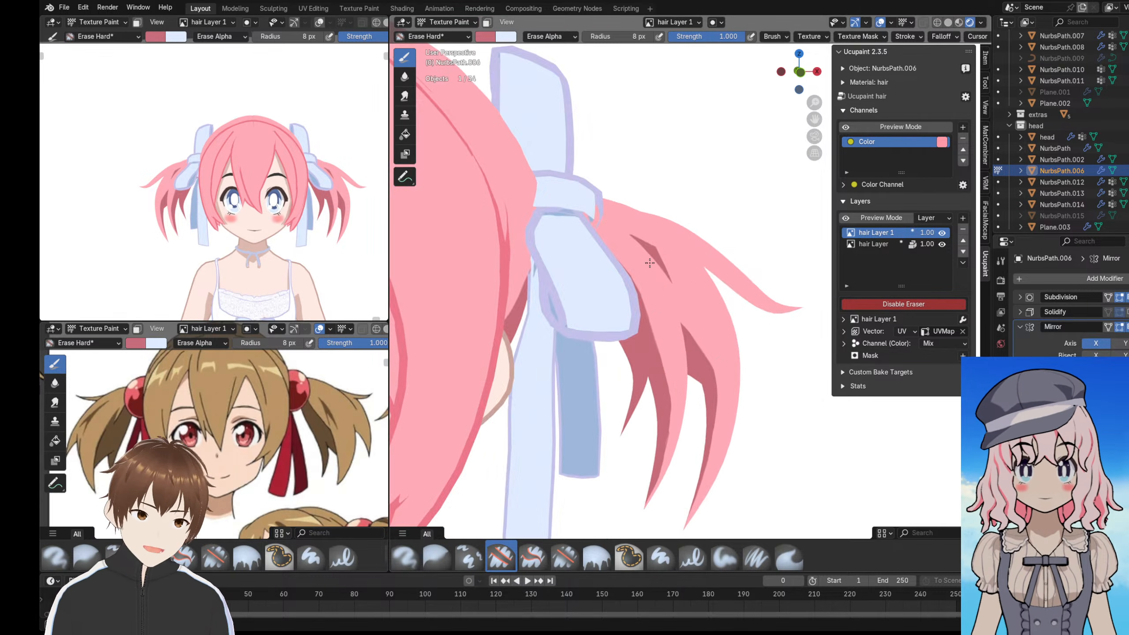
{"action": "left_click", "coordinate": [898, 304]}
{"action": "left_click_drag", "start_coordinate": [565, 159], "coordinate": [688, 362]}
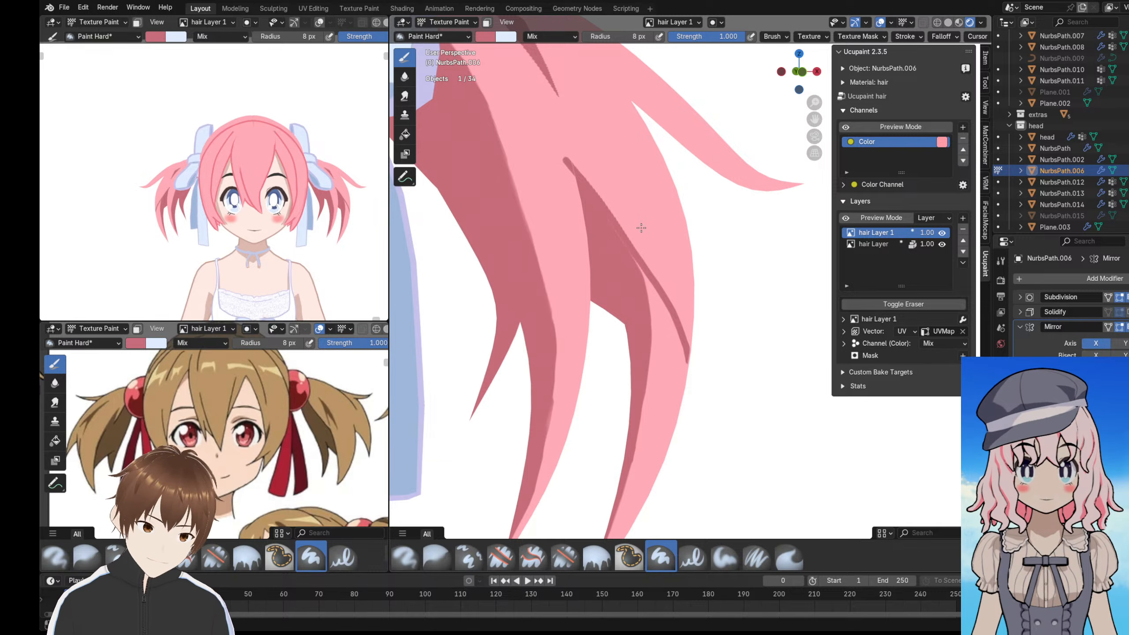
{"action": "left_click", "coordinate": [890, 306]}
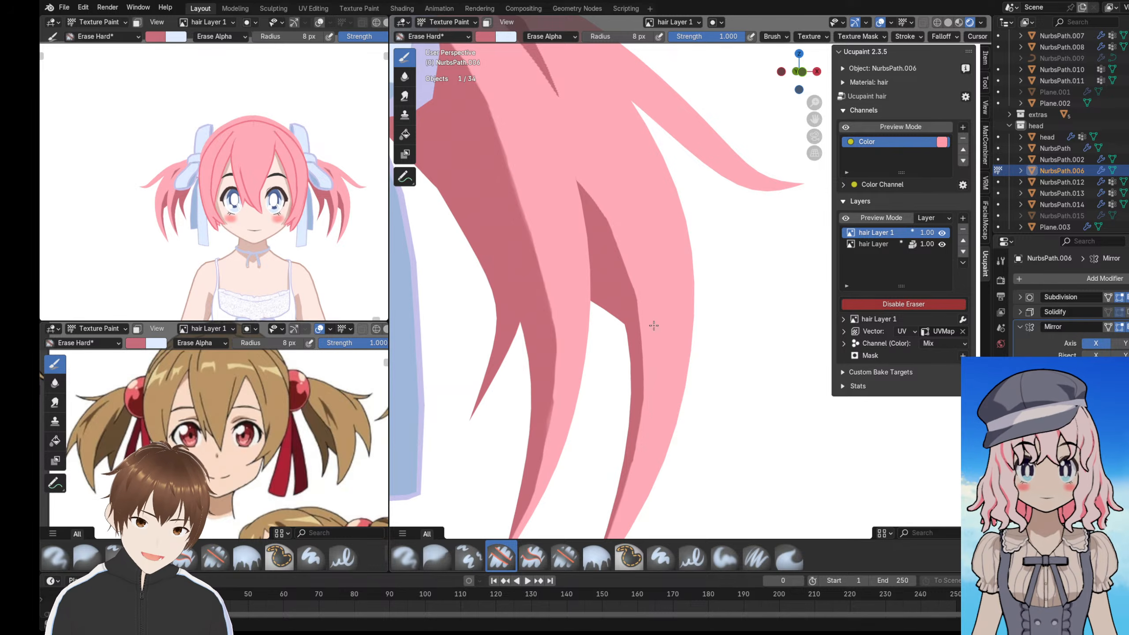
{"action": "middle_click_drag", "start_coordinate": [644, 473], "coordinate": [656, 293], "text": "shift"}
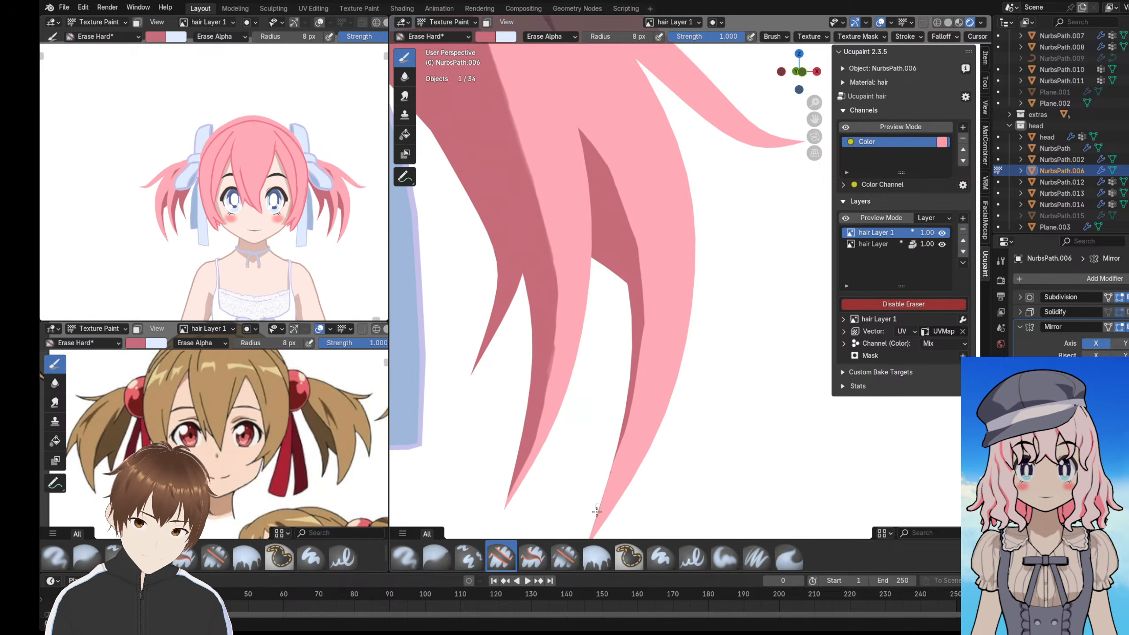
{"action": "scroll", "coordinate": [619, 313], "scroll_direction": "down", "scroll_amount": 10}
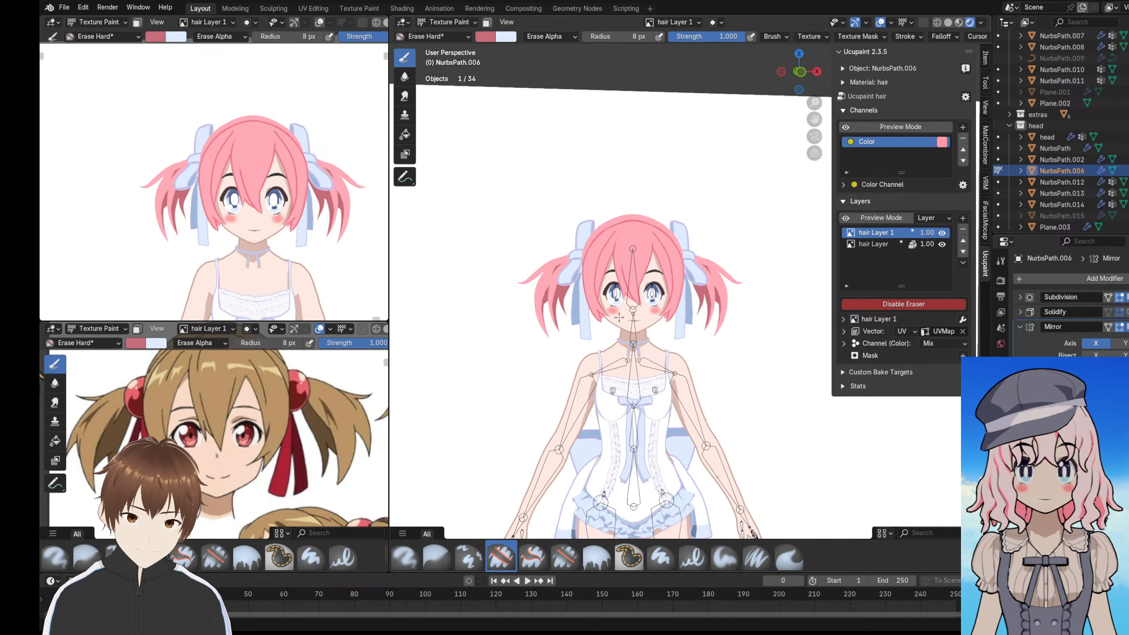
- Show the underside of the thin protruding pigtail strand in wireframe shading and disable the eraser
{"action": "middle_click_drag", "start_coordinate": [614, 310], "coordinate": [517, 250]}
{"action": "scroll", "coordinate": [755, 289], "scroll_direction": "up", "scroll_amount": 7}
{"action": "scroll", "coordinate": [639, 291], "scroll_direction": "down", "scroll_amount": 4}
{"action": "middle_click_drag", "start_coordinate": [634, 280], "coordinate": [617, 260]}
{"action": "scroll", "coordinate": [640, 290], "scroll_direction": "up", "scroll_amount": 8}
{"action": "left_click", "coordinate": [949, 22]}
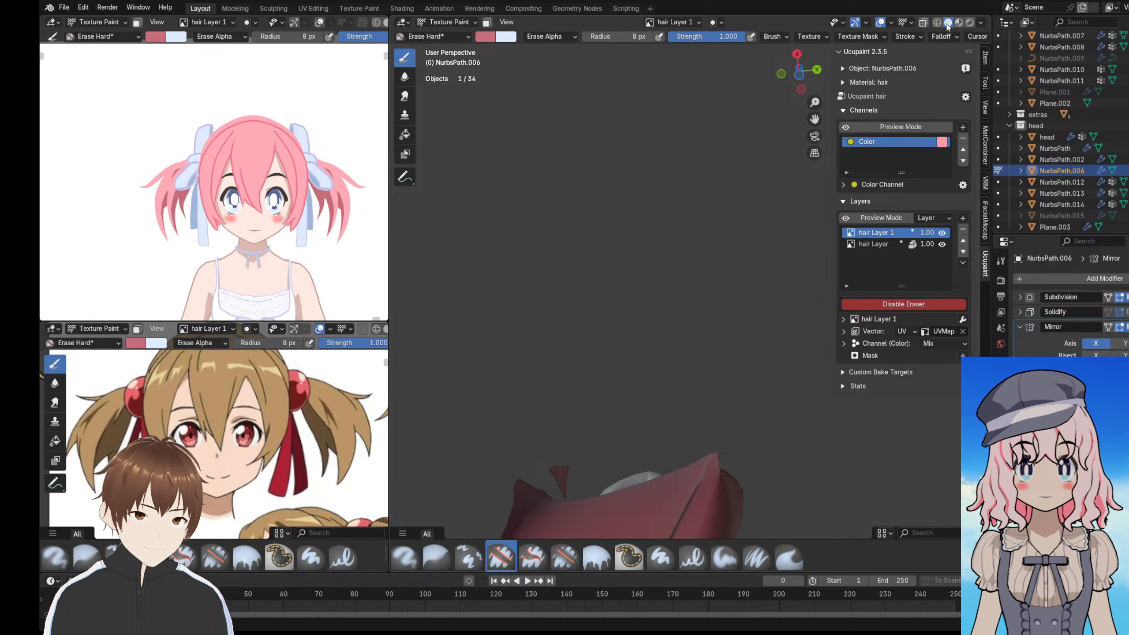
{"action": "left_click", "coordinate": [970, 23]}
{"action": "left_click", "coordinate": [938, 23]}
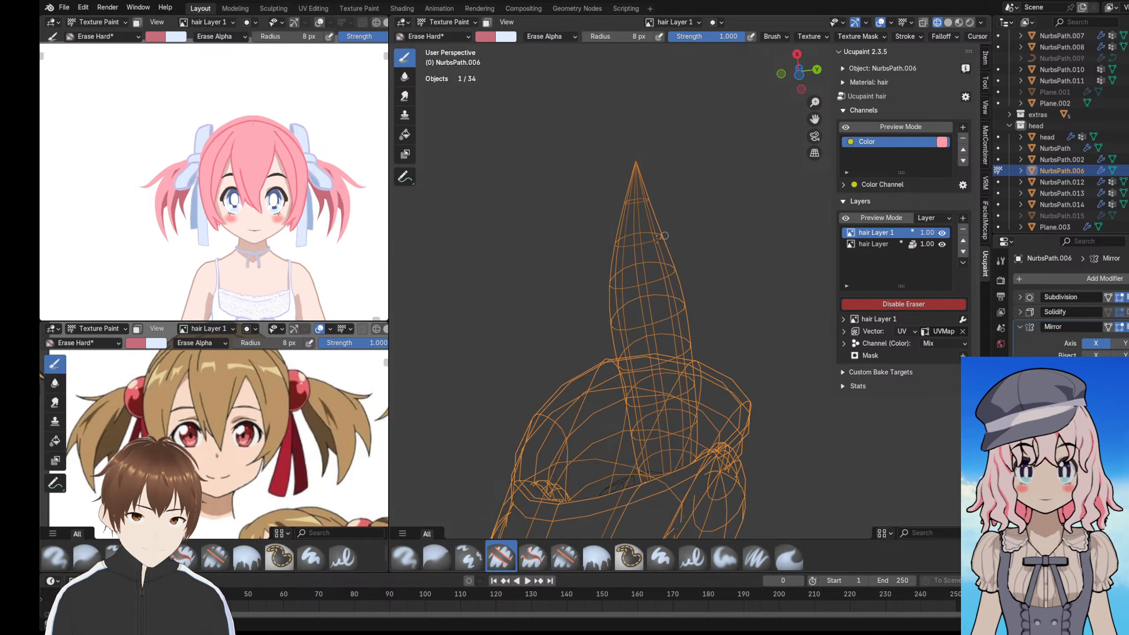
{"action": "left_click", "coordinate": [891, 304]}
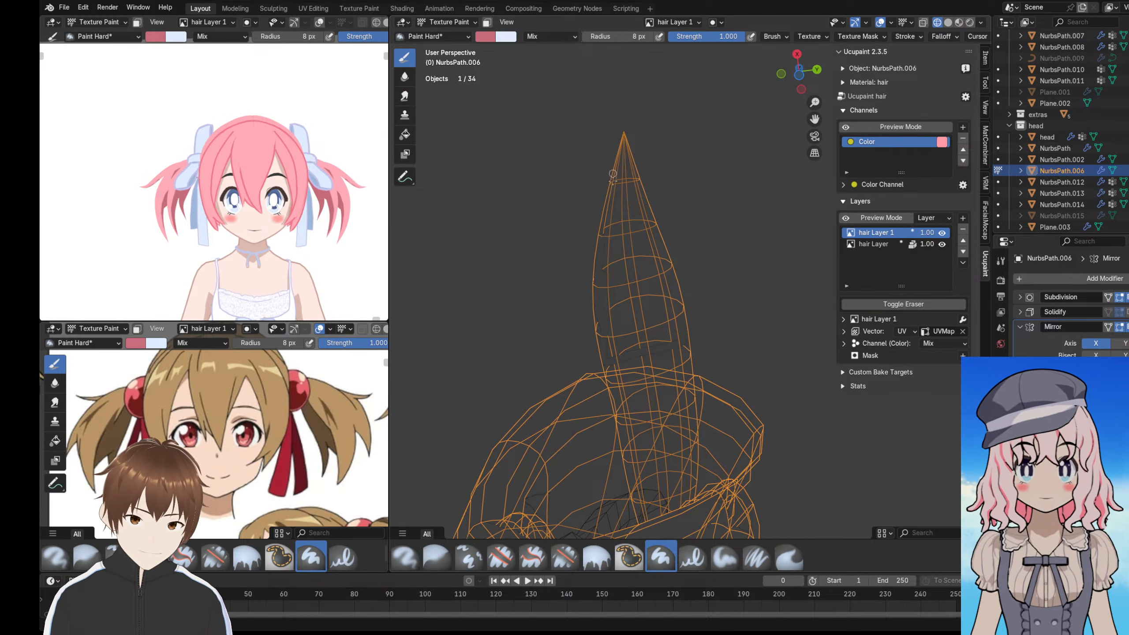
{"action": "middle_click_drag", "start_coordinate": [676, 311], "coordinate": [620, 355]}
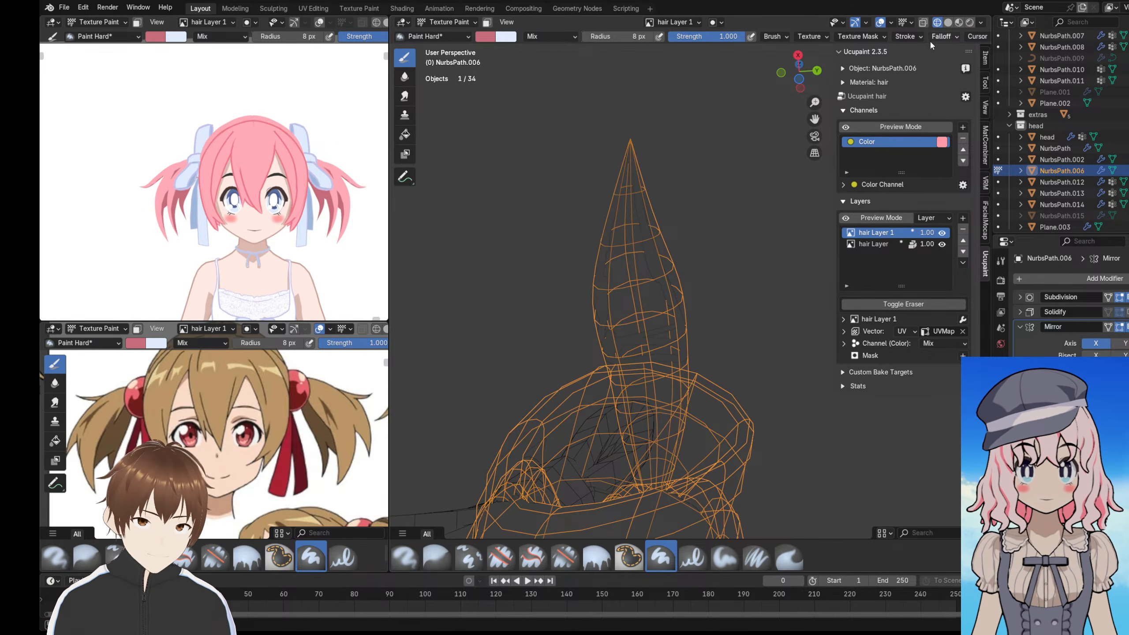
- Return to rendered shading and paint a dark pink border around the thin strand's underside, enlarging the brush radius to 41 px
{"action": "left_click", "coordinate": [970, 23]}
{"action": "scroll", "coordinate": [637, 336], "scroll_direction": "up", "scroll_amount": 3}
{"action": "middle_click_drag", "start_coordinate": [638, 335], "coordinate": [642, 295], "text": "shift"}
{"action": "scroll", "coordinate": [642, 296], "scroll_direction": "up", "scroll_amount": 1}
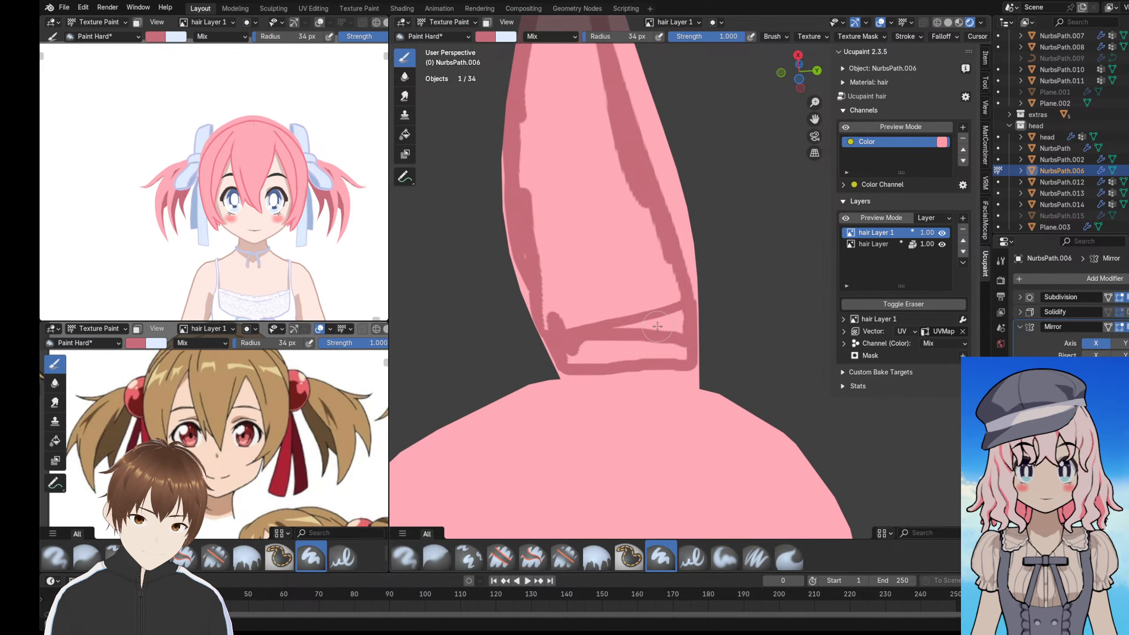
{"action": "key", "text": "bracketright"}
{"action": "key", "text": "bracketright"}
{"action": "mouse_move", "coordinate": [672, 326]}
{"action": "left_mouse_down"}
{"action": "mouse_move", "coordinate": [662, 344]}
{"action": "mouse_move", "coordinate": [667, 174]}
{"action": "mouse_move", "coordinate": [684, 282]}
{"action": "left_mouse_up"}
- Fill the rest of the thin strand's underside with dark pink, from its base up to the pointed tip
{"action": "middle_click_drag", "start_coordinate": [667, 249], "coordinate": [646, 275]}
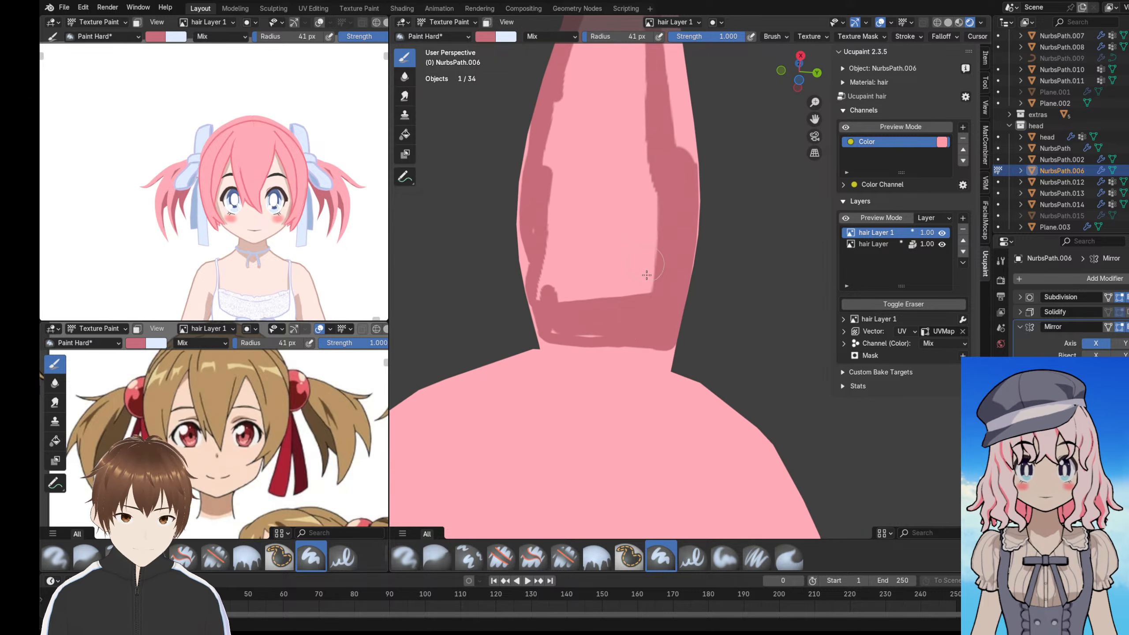
{"action": "mouse_move", "coordinate": [566, 322]}
{"action": "left_mouse_down"}
{"action": "mouse_move", "coordinate": [524, 178]}
{"action": "mouse_move", "coordinate": [569, 249]}
{"action": "mouse_move", "coordinate": [640, 187]}
{"action": "mouse_move", "coordinate": [623, 292]}
{"action": "mouse_move", "coordinate": [595, 170]}
{"action": "mouse_move", "coordinate": [598, 105]}
{"action": "left_mouse_up"}
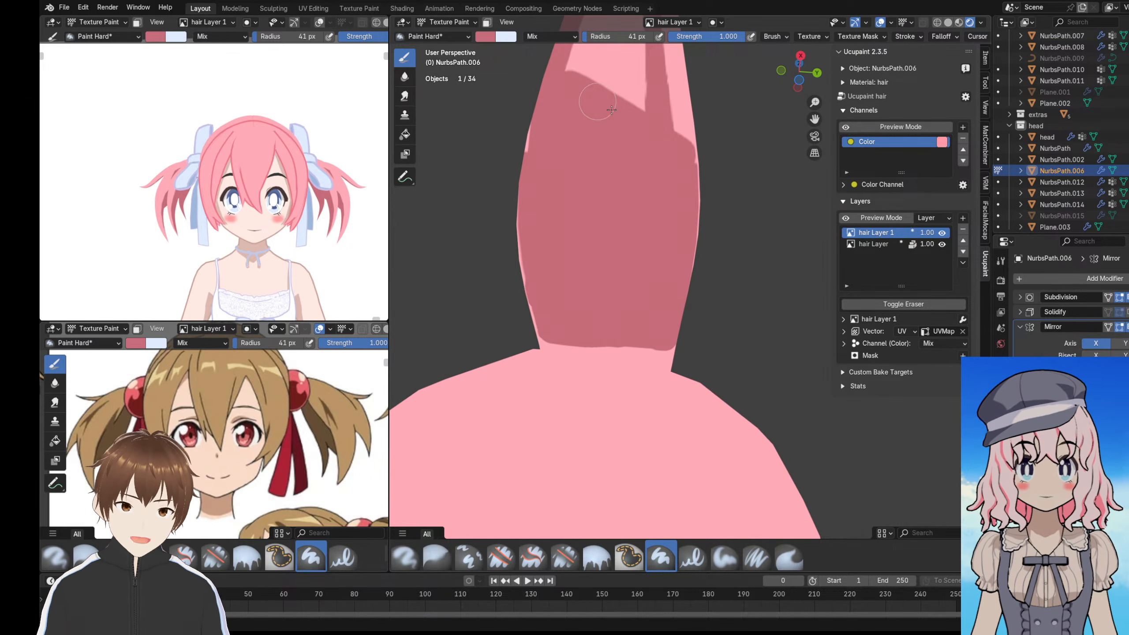
{"action": "scroll", "coordinate": [694, 217], "scroll_direction": "down", "scroll_amount": 2}
{"action": "middle_click_drag", "start_coordinate": [693, 218], "coordinate": [697, 254], "text": "shift"}
{"action": "mouse_move", "coordinate": [640, 176]}
{"action": "left_mouse_down"}
{"action": "mouse_move", "coordinate": [680, 228]}
{"action": "mouse_move", "coordinate": [683, 193]}
{"action": "left_mouse_up"}
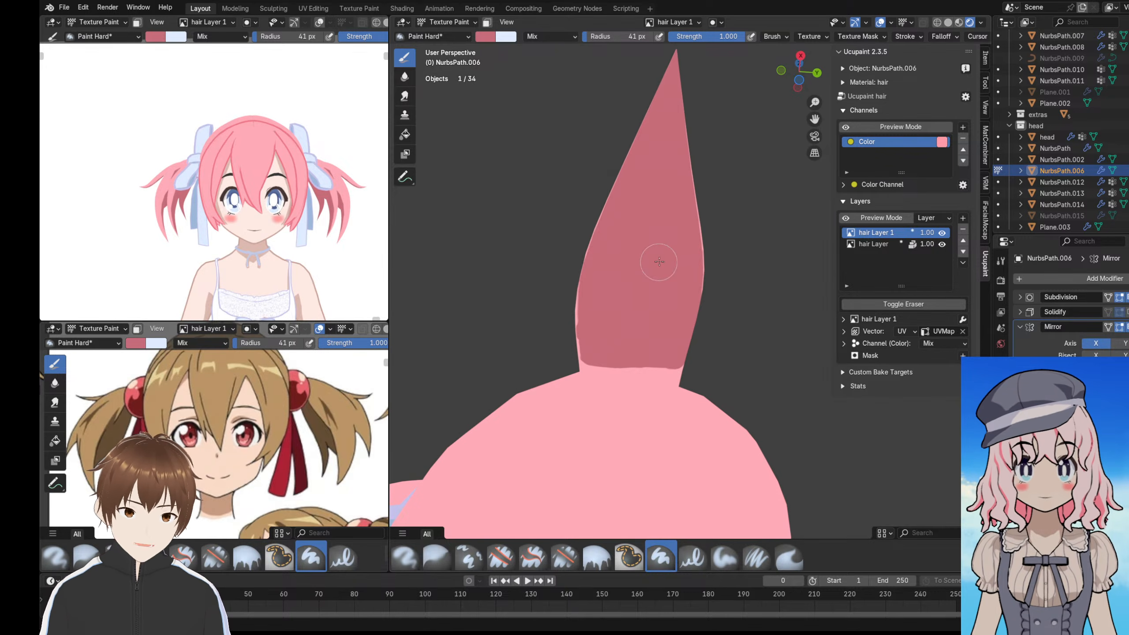
- Paint dark pink shadow along the thin strand's lower edge, starting where it leaves the main pigtail lock
{"action": "mouse_move", "coordinate": [659, 262]}
{"action": "middle_mouse_down"}
{"action": "mouse_move", "coordinate": [575, 298]}
{"action": "mouse_move", "coordinate": [718, 284]}
{"action": "mouse_move", "coordinate": [625, 199]}
{"action": "mouse_move", "coordinate": [569, 179]}
{"action": "middle_mouse_up"}
{"action": "scroll", "coordinate": [698, 289], "scroll_direction": "up", "scroll_amount": 8}
{"action": "left_click_drag", "start_coordinate": [512, 176], "coordinate": [701, 272]}
{"action": "left_click_drag", "start_coordinate": [643, 240], "coordinate": [760, 297]}
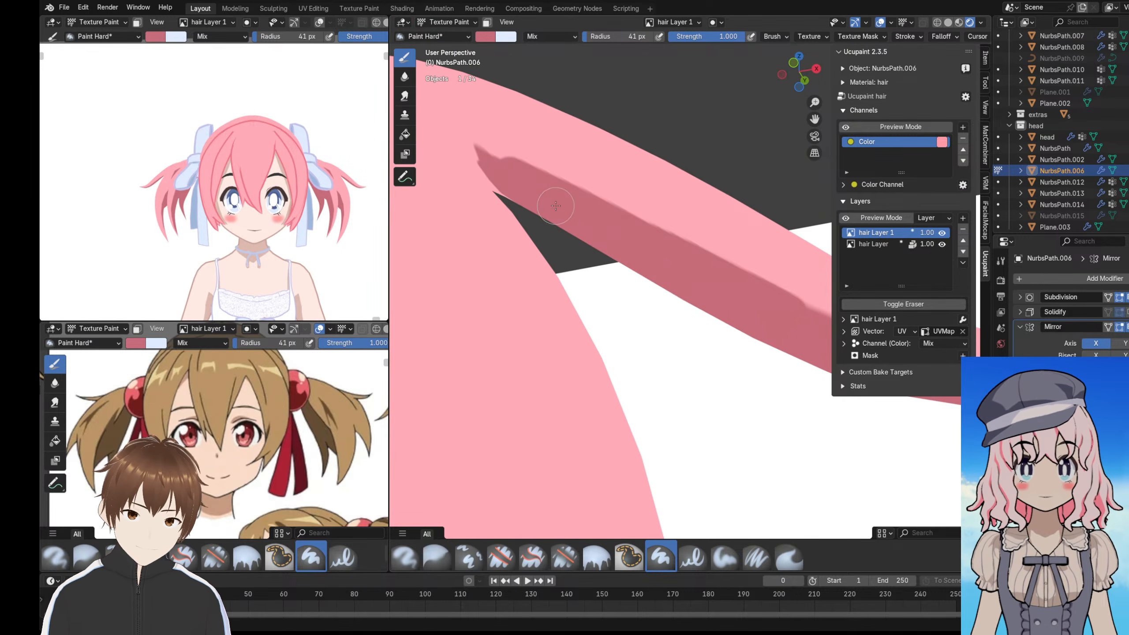
{"action": "scroll", "coordinate": [494, 169], "scroll_direction": "up", "scroll_amount": 1}
{"action": "middle_click_drag", "start_coordinate": [494, 169], "coordinate": [680, 299], "text": "shift"}
{"action": "scroll", "coordinate": [680, 300], "scroll_direction": "up", "scroll_amount": 4}
{"action": "left_click_drag", "start_coordinate": [583, 226], "coordinate": [729, 298]}
{"action": "scroll", "coordinate": [716, 330], "scroll_direction": "down", "scroll_amount": 6}
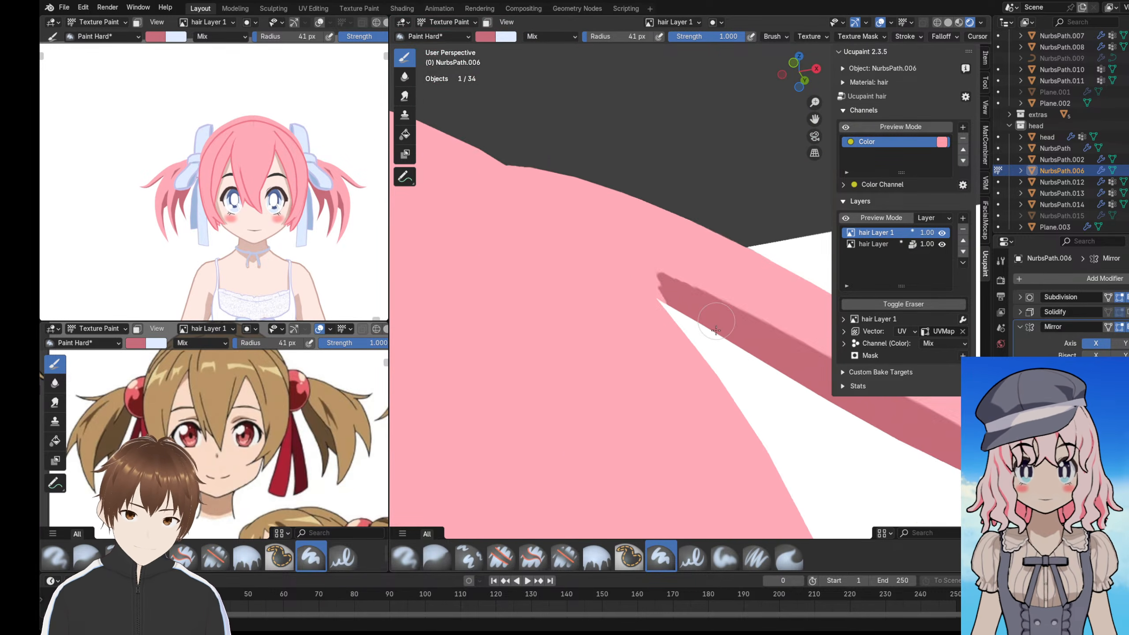
{"action": "middle_click_drag", "start_coordinate": [717, 329], "coordinate": [504, 244]}
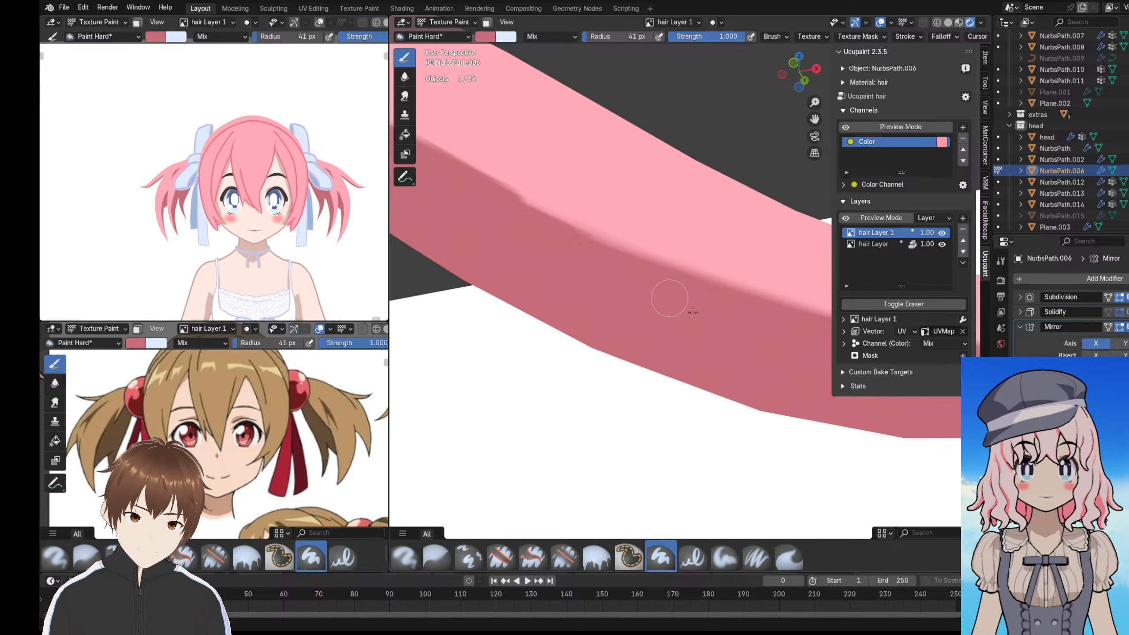
{"action": "scroll", "coordinate": [752, 328], "scroll_direction": "down", "scroll_amount": 10}
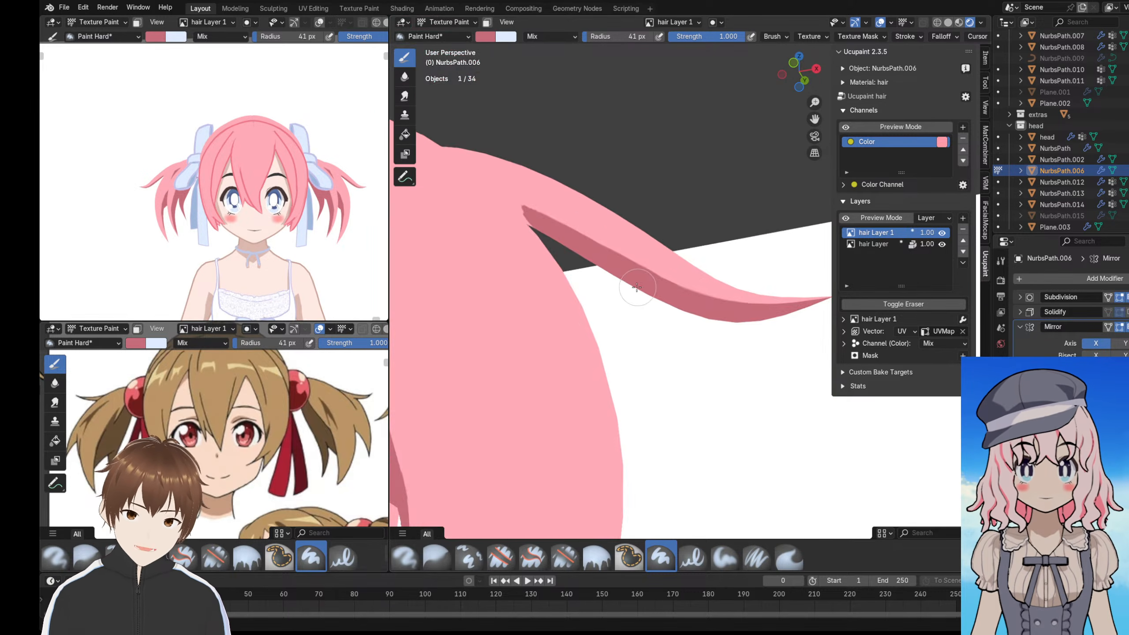
- Put the pigtail hair mesh into Edit Mode and display it in solid shading
{"action": "middle_click_drag", "start_coordinate": [752, 328], "coordinate": [640, 280]}
{"action": "scroll", "coordinate": [697, 287], "scroll_direction": "up", "scroll_amount": 7}
{"action": "scroll", "coordinate": [733, 276], "scroll_direction": "up", "scroll_amount": 6}
{"action": "mouse_move", "coordinate": [742, 274]}
{"action": "middle_mouse_down"}
{"action": "mouse_move", "coordinate": [721, 258]}
{"action": "mouse_move", "coordinate": [728, 250]}
{"action": "mouse_move", "coordinate": [560, 181]}
{"action": "mouse_move", "coordinate": [613, 184]}
{"action": "mouse_move", "coordinate": [563, 222]}
{"action": "mouse_move", "coordinate": [556, 213]}
{"action": "middle_mouse_up"}
{"action": "left_click", "coordinate": [446, 22]}
{"action": "left_click", "coordinate": [445, 52]}
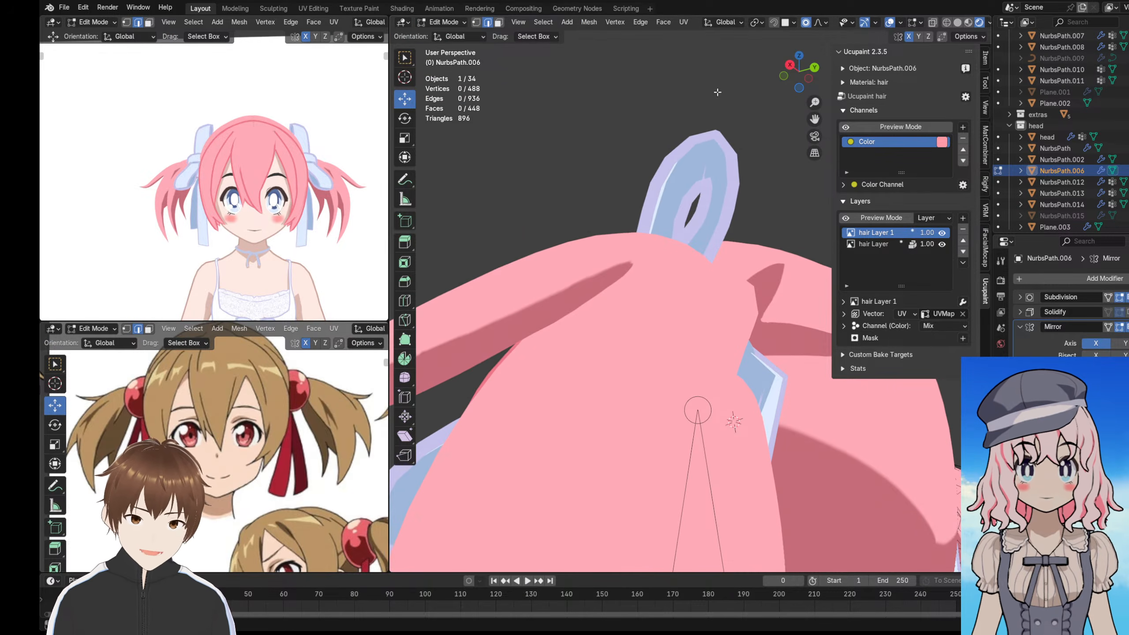
{"action": "left_click", "coordinate": [956, 23]}
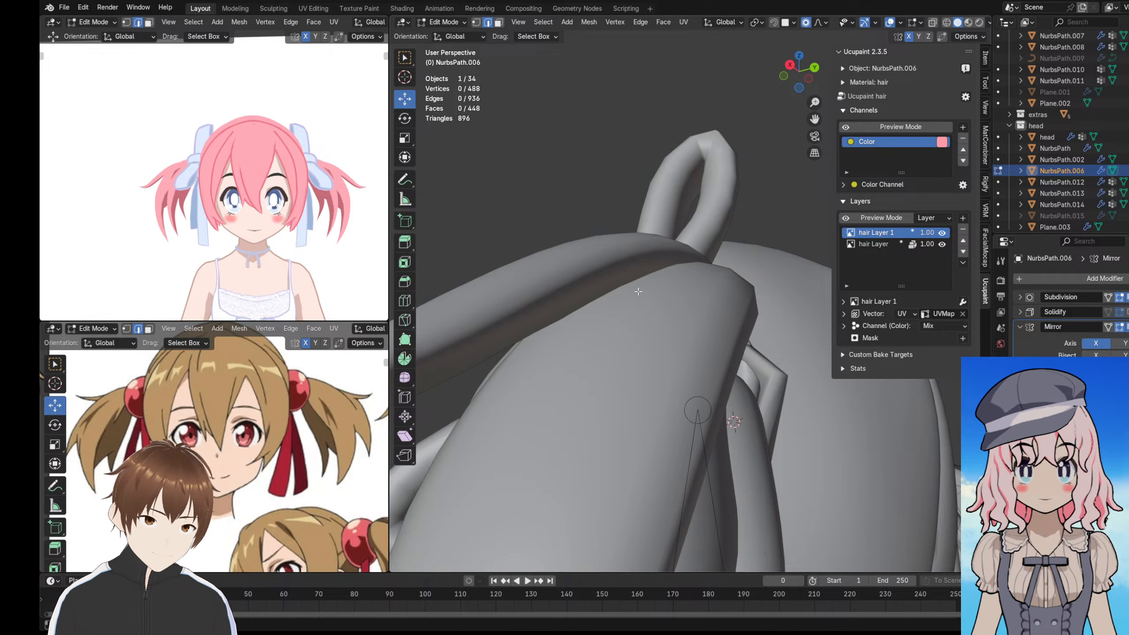
- Isolate the thin strand by selecting its linked geometry and hiding the rest of the pigtail mesh
{"action": "scroll", "coordinate": [638, 291], "scroll_direction": "down", "scroll_amount": 5}
{"action": "middle_click_drag", "start_coordinate": [638, 291], "coordinate": [639, 267]}
{"action": "scroll", "coordinate": [664, 297], "scroll_direction": "down", "scroll_amount": 3}
{"action": "scroll", "coordinate": [640, 282], "scroll_direction": "up", "scroll_amount": 5}
{"action": "key", "text": "l"}
{"action": "key", "text": "ctrl+i"}
{"action": "key", "text": "h"}
- Go back to Texture Paint and fill the isolated strand's underside with dark pink down to its base, in rendered shading
{"action": "left_click", "coordinate": [450, 29]}
{"action": "left_click", "coordinate": [455, 100]}
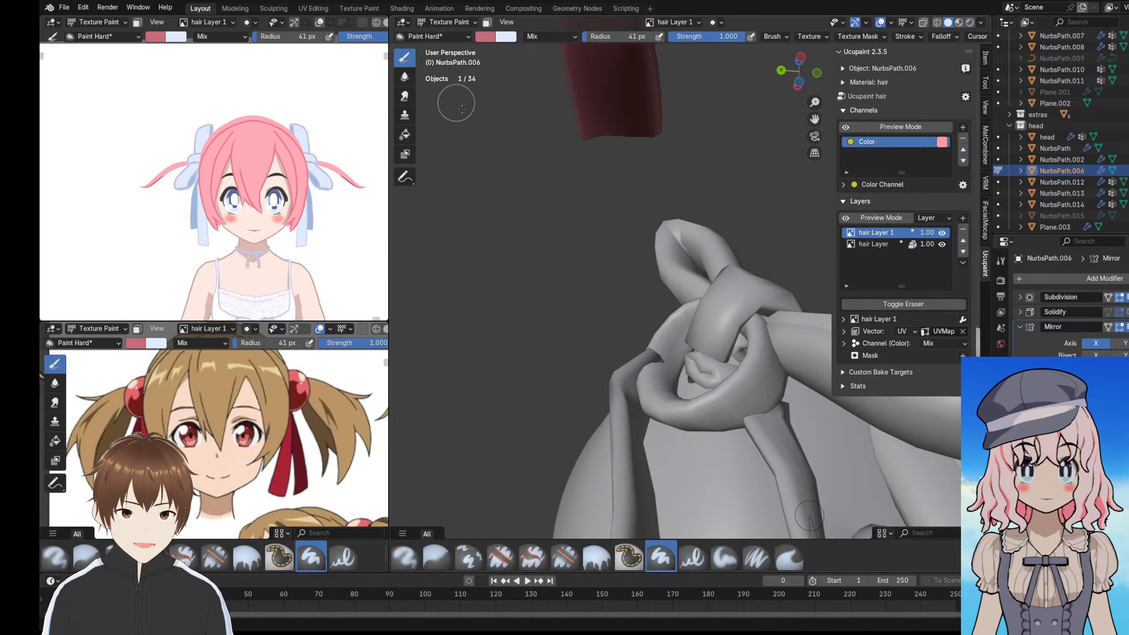
{"action": "scroll", "coordinate": [628, 164], "scroll_direction": "down", "scroll_amount": 3}
{"action": "scroll", "coordinate": [640, 165], "scroll_direction": "up", "scroll_amount": 3}
{"action": "middle_click_drag", "start_coordinate": [639, 165], "coordinate": [660, 193]}
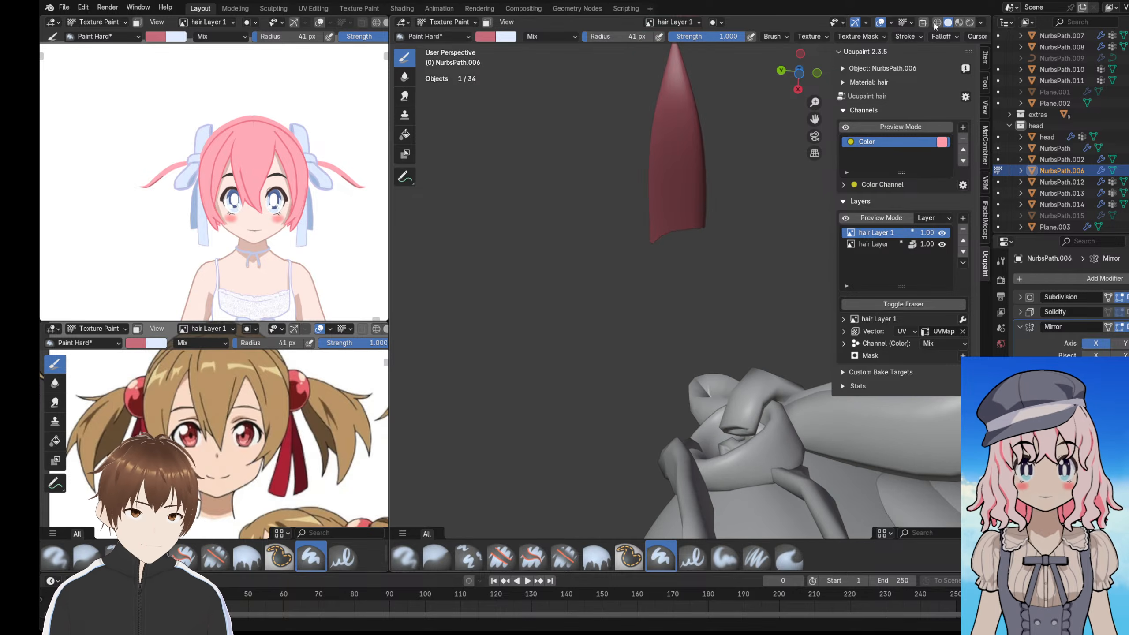
{"action": "left_click", "coordinate": [970, 22]}
{"action": "left_click_drag", "start_coordinate": [692, 210], "coordinate": [683, 212]}
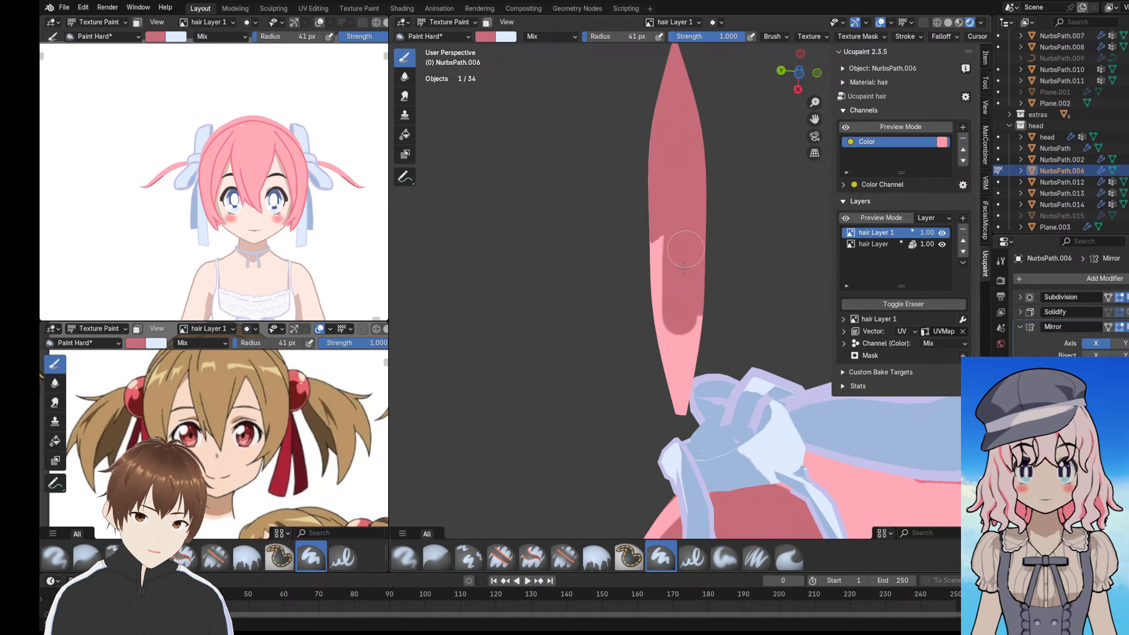
{"action": "mouse_move", "coordinate": [666, 270]}
{"action": "left_mouse_down"}
{"action": "mouse_move", "coordinate": [669, 364]}
{"action": "mouse_move", "coordinate": [682, 314]}
{"action": "left_mouse_up"}
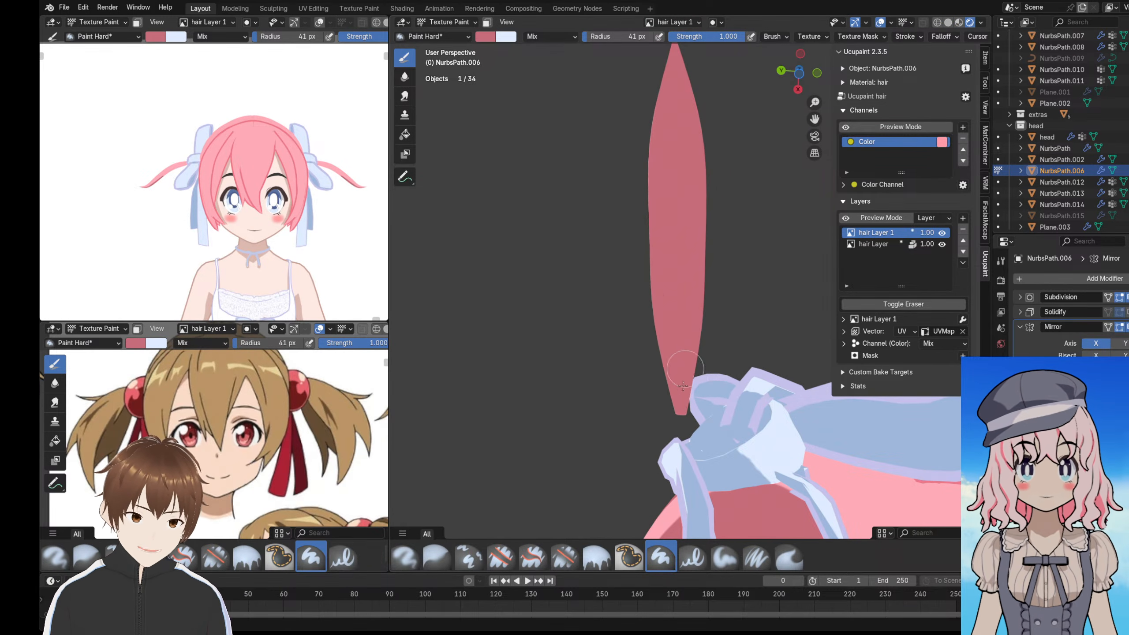
{"action": "mouse_move", "coordinate": [683, 385]}
{"action": "middle_mouse_down"}
{"action": "mouse_move", "coordinate": [668, 278]}
{"action": "mouse_move", "coordinate": [607, 264]}
{"action": "mouse_move", "coordinate": [639, 255]}
{"action": "middle_mouse_up"}
{"action": "left_click", "coordinate": [949, 22]}
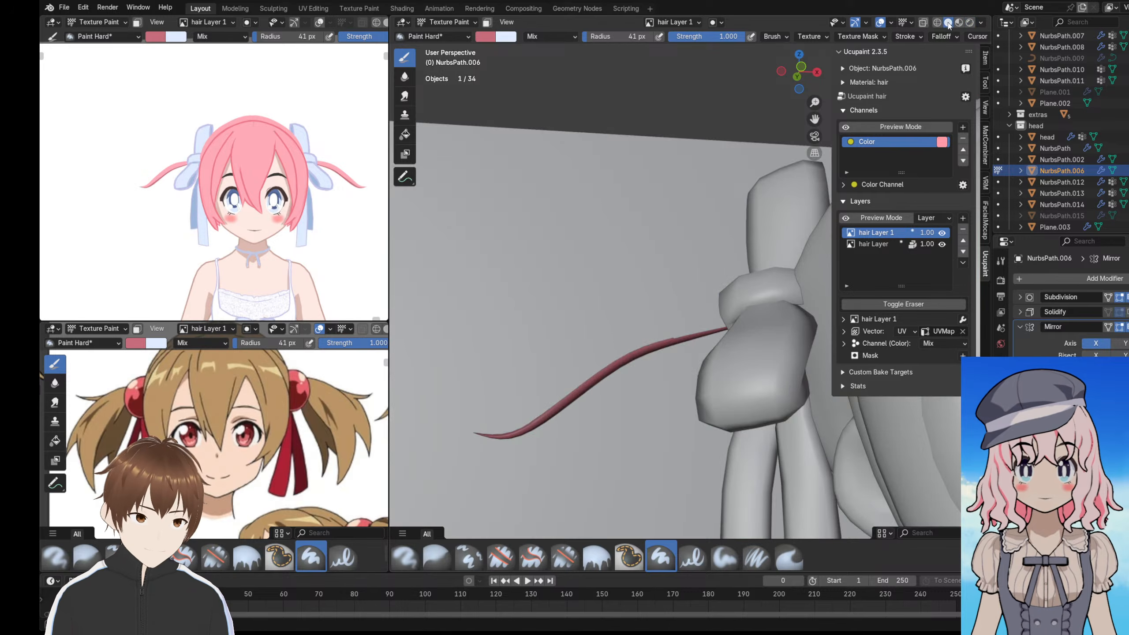
{"action": "left_click", "coordinate": [970, 22]}
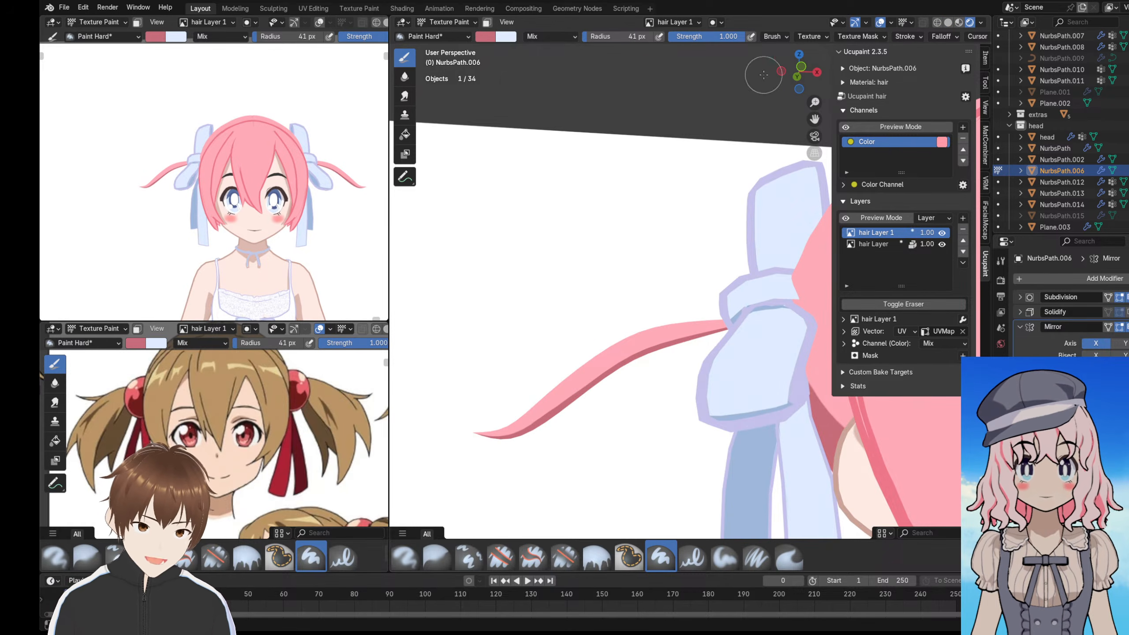
- Reveal the hidden pigtail geometry in Edit Mode and return the mesh to Texture Paint
{"action": "left_click", "coordinate": [436, 23]}
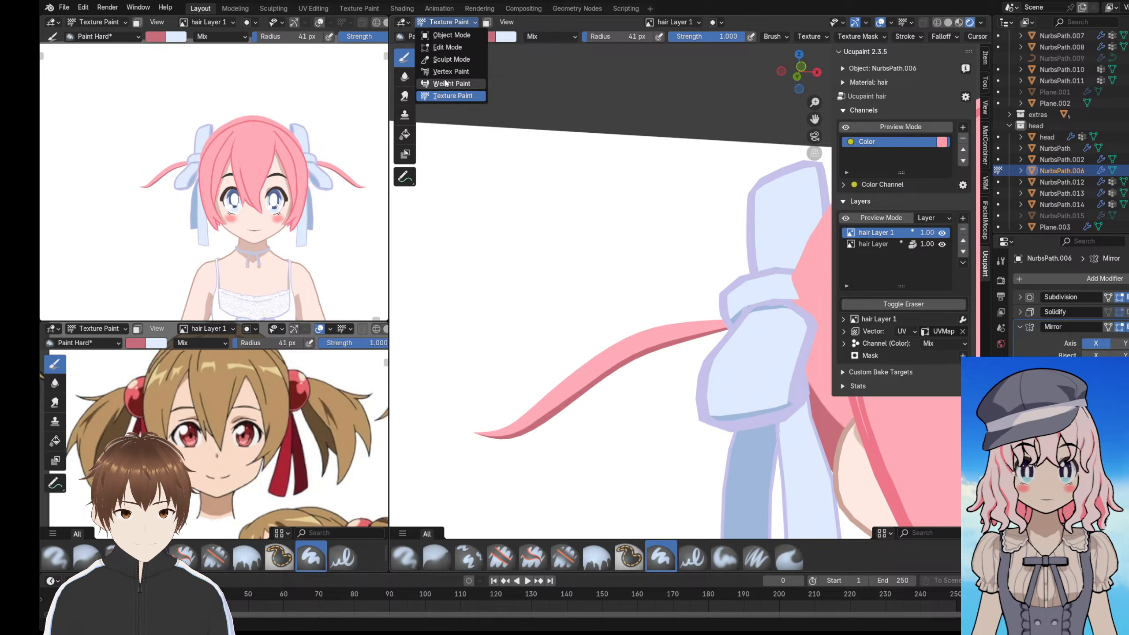
{"action": "left_click", "coordinate": [438, 23]}
{"action": "left_click", "coordinate": [438, 23]}
{"action": "left_click", "coordinate": [444, 47]}
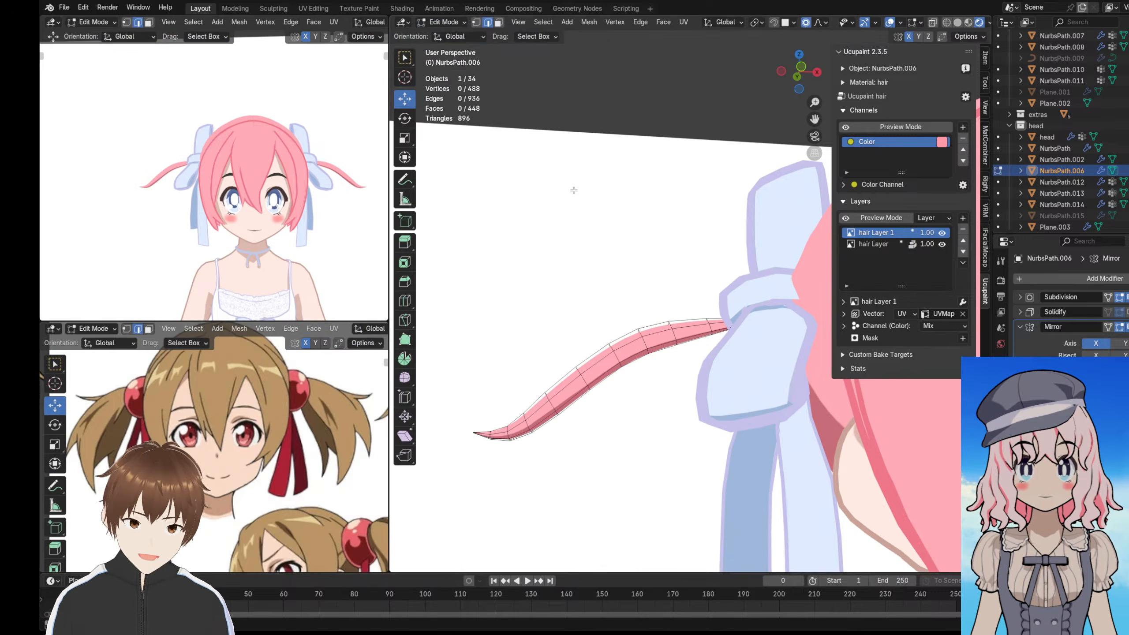
{"action": "key", "text": "alt+h"}
{"action": "left_click", "coordinate": [443, 22]}
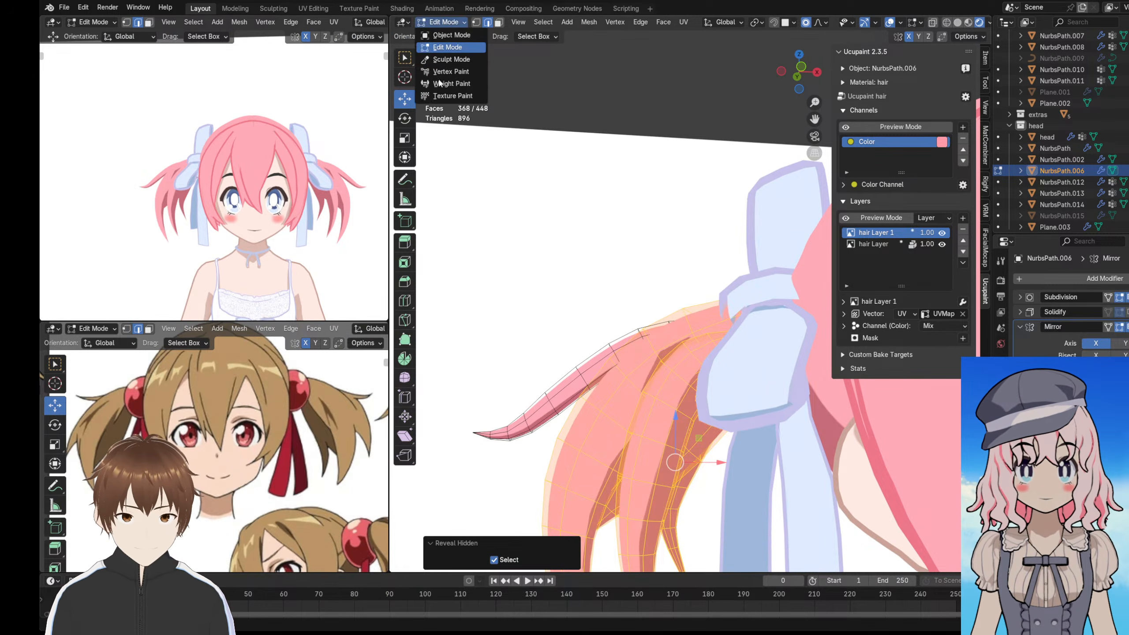
{"action": "left_click", "coordinate": [450, 90]}
- Paint dark pink strokes extending the thin strand's shadow past the fork onto the main pigtail lock, undoing the last stroke
{"action": "scroll", "coordinate": [526, 197], "scroll_direction": "up", "scroll_amount": 10}
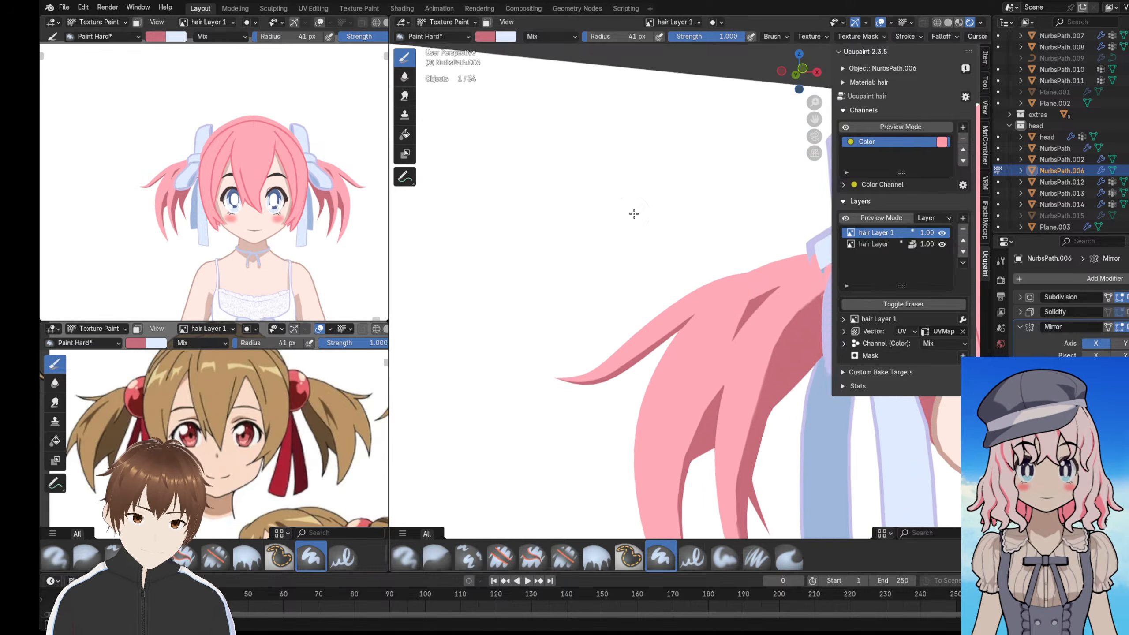
{"action": "scroll", "coordinate": [675, 254], "scroll_direction": "up", "scroll_amount": 2}
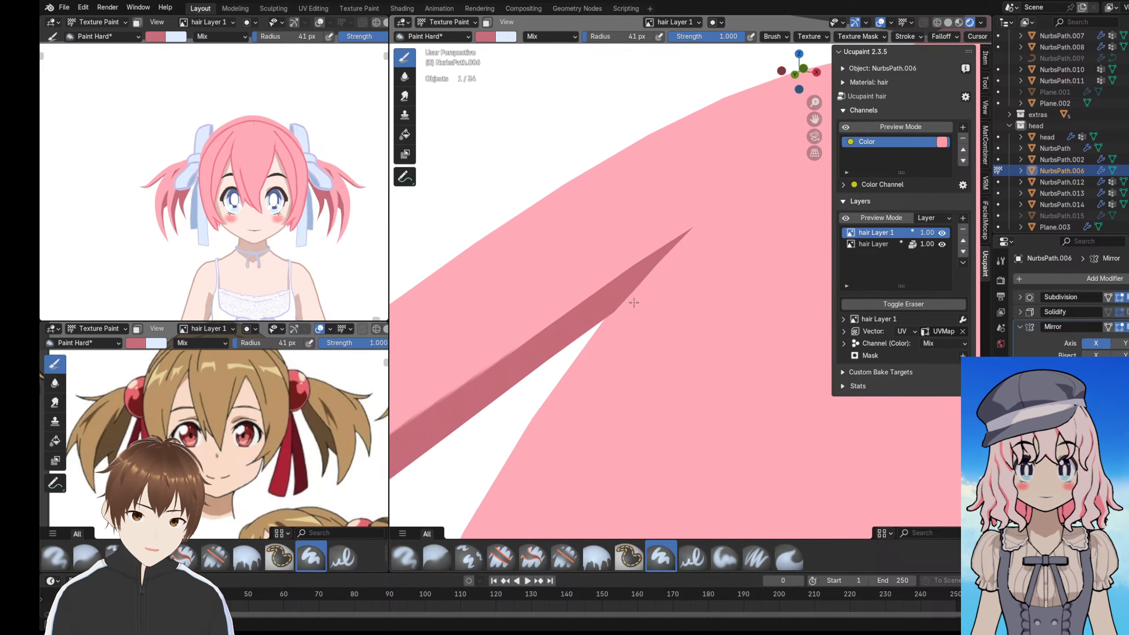
{"action": "middle_click_drag", "start_coordinate": [634, 303], "coordinate": [699, 289]}
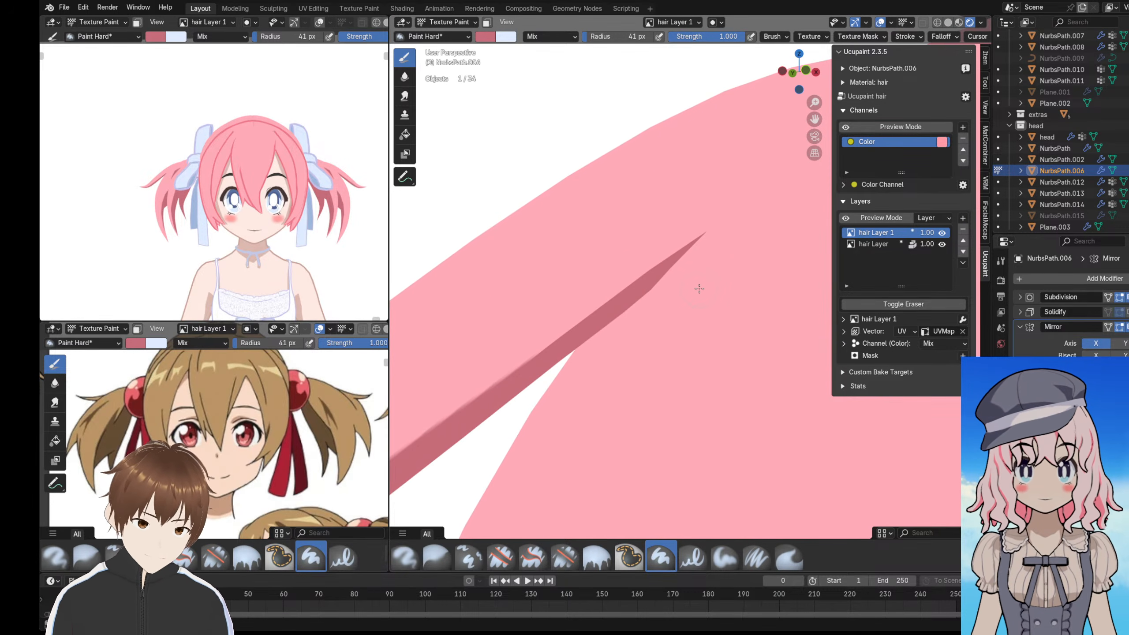
{"action": "left_click_drag", "start_coordinate": [640, 313], "coordinate": [777, 207]}
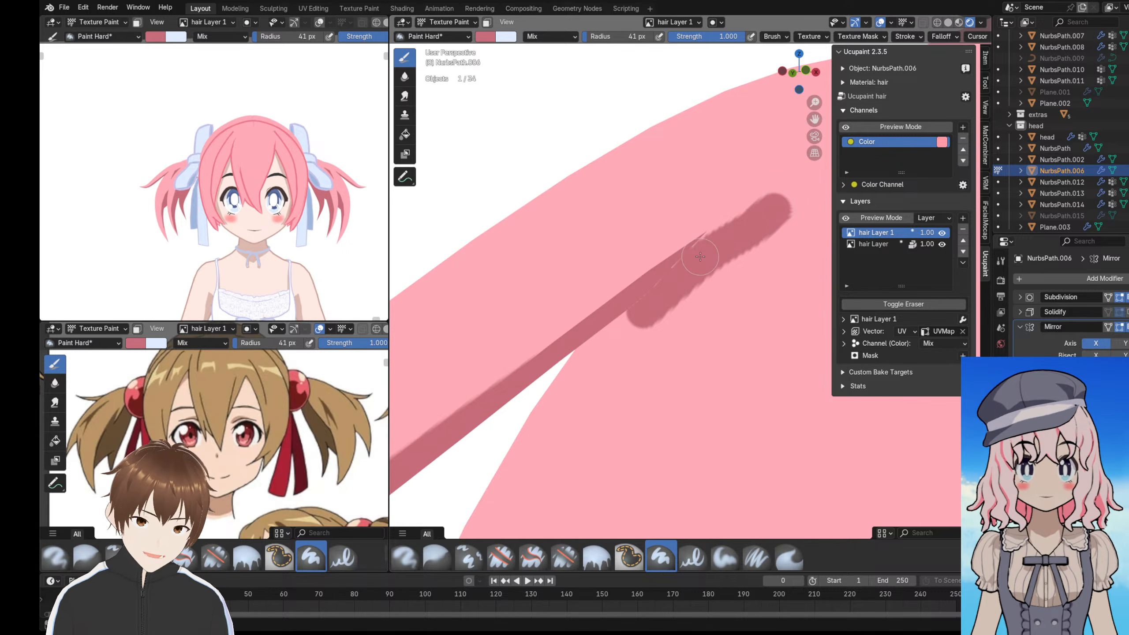
{"action": "left_click_drag", "start_coordinate": [700, 257], "coordinate": [696, 254]}
{"action": "scroll", "coordinate": [707, 247], "scroll_direction": "down", "scroll_amount": 2}
{"action": "middle_click_drag", "start_coordinate": [706, 247], "coordinate": [692, 216]}
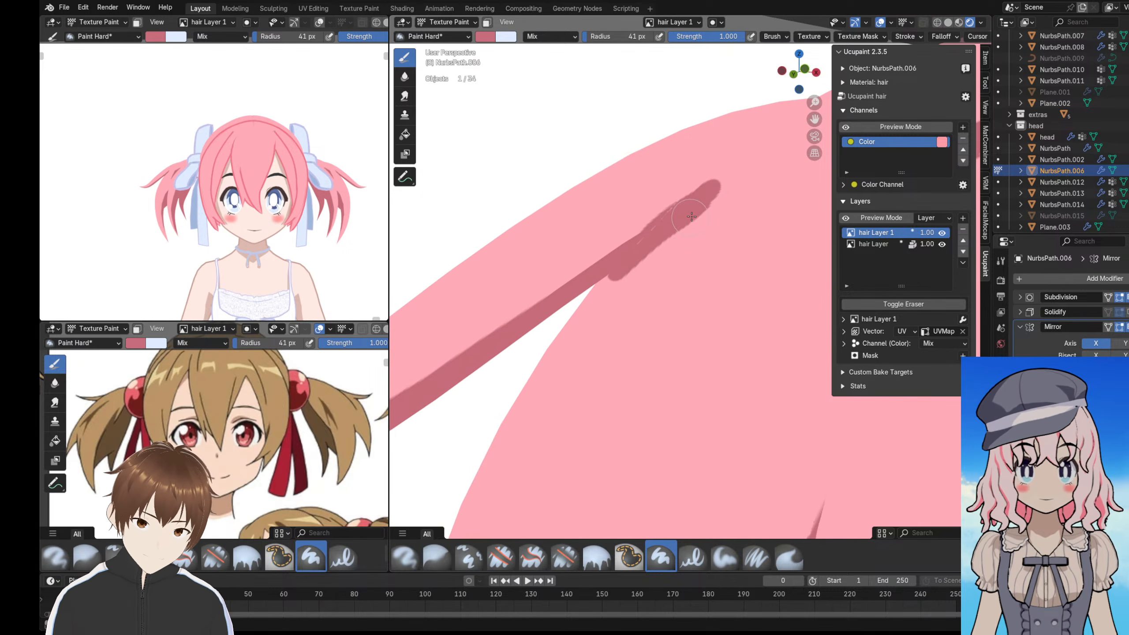
{"action": "left_click_drag", "start_coordinate": [656, 243], "coordinate": [596, 327]}
{"action": "scroll", "coordinate": [658, 255], "scroll_direction": "down", "scroll_amount": 4}
{"action": "middle_click_drag", "start_coordinate": [664, 251], "coordinate": [641, 268]}
{"action": "mouse_move", "coordinate": [676, 216]}
{"action": "middle_mouse_down"}
{"action": "mouse_move", "coordinate": [661, 266]}
{"action": "mouse_move", "coordinate": [672, 241]}
{"action": "middle_mouse_up"}
{"action": "key", "text": "ctrl+z"}
- Paint dark pink strokes from behind to fill the shadow where the thin strand meets the main pigtail lock
{"action": "scroll", "coordinate": [672, 241], "scroll_direction": "up", "scroll_amount": 3}
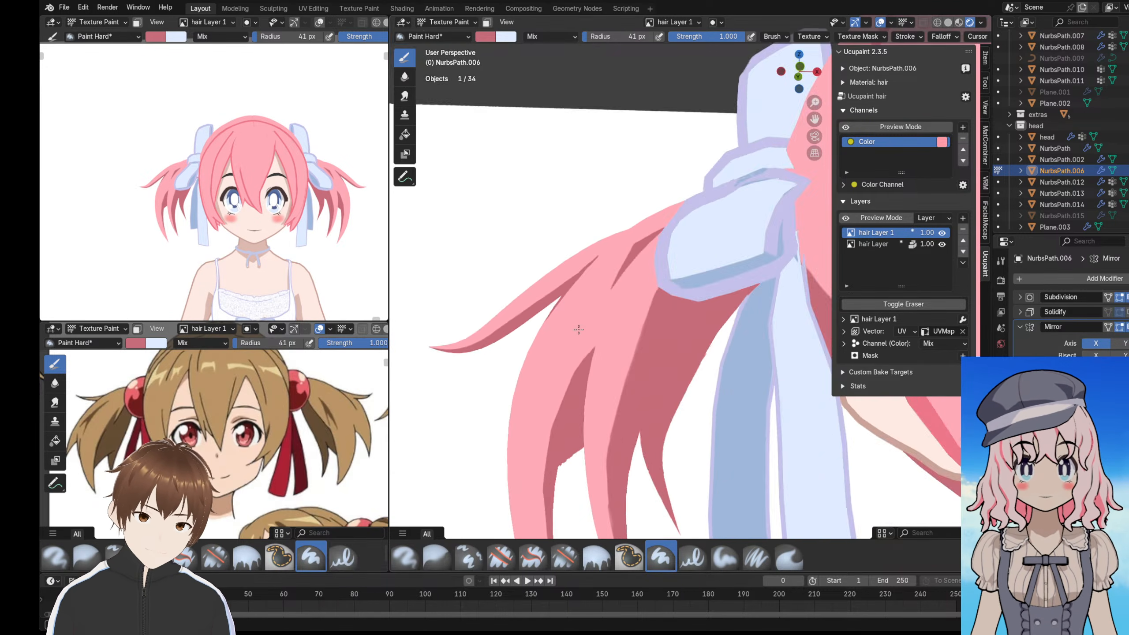
{"action": "mouse_move", "coordinate": [577, 328]}
{"action": "middle_mouse_down"}
{"action": "mouse_move", "coordinate": [600, 345]}
{"action": "mouse_move", "coordinate": [588, 331]}
{"action": "mouse_move", "coordinate": [684, 264]}
{"action": "mouse_move", "coordinate": [756, 255]}
{"action": "mouse_move", "coordinate": [640, 255]}
{"action": "mouse_move", "coordinate": [717, 261]}
{"action": "middle_mouse_up"}
{"action": "left_click_drag", "start_coordinate": [599, 186], "coordinate": [631, 217]}
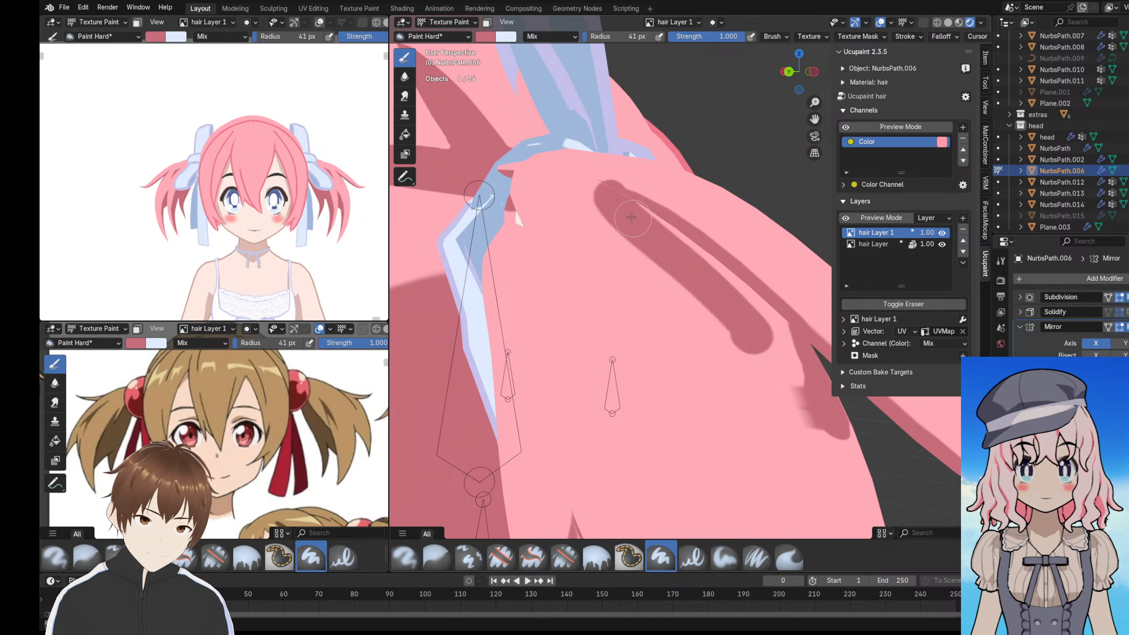
{"action": "left_click_drag", "start_coordinate": [750, 311], "coordinate": [798, 382]}
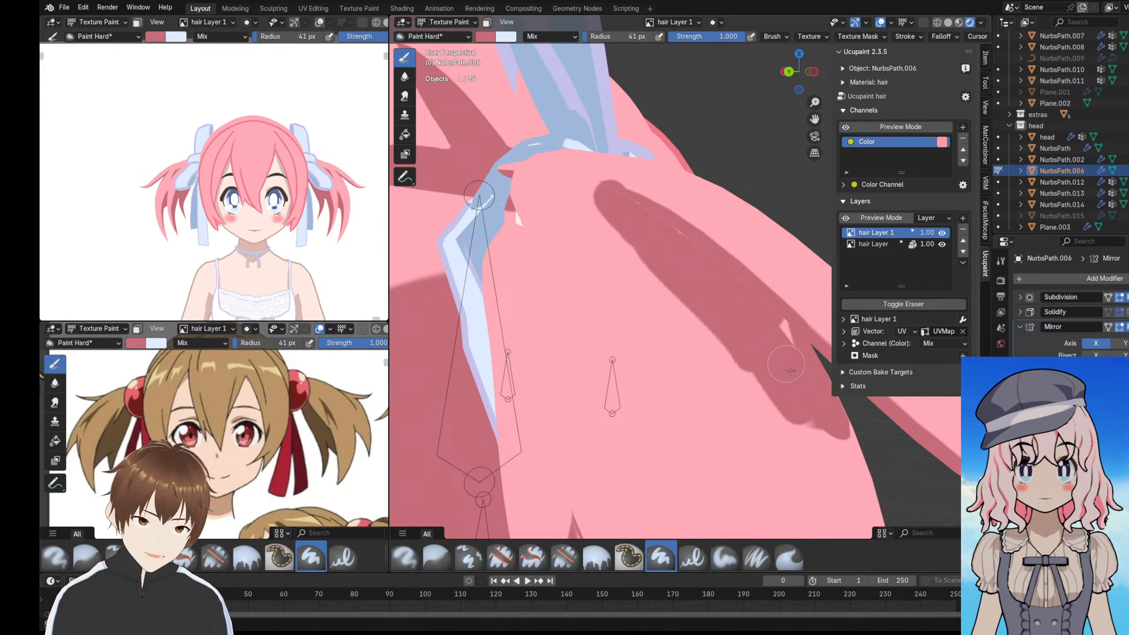
{"action": "scroll", "coordinate": [790, 371], "scroll_direction": "down", "scroll_amount": 4}
{"action": "mouse_move", "coordinate": [791, 370]}
{"action": "middle_mouse_down"}
{"action": "mouse_move", "coordinate": [751, 338]}
{"action": "mouse_move", "coordinate": [574, 271]}
{"action": "mouse_move", "coordinate": [715, 284]}
{"action": "mouse_move", "coordinate": [673, 328]}
{"action": "mouse_move", "coordinate": [697, 283]}
{"action": "mouse_move", "coordinate": [603, 370]}
{"action": "middle_mouse_up"}
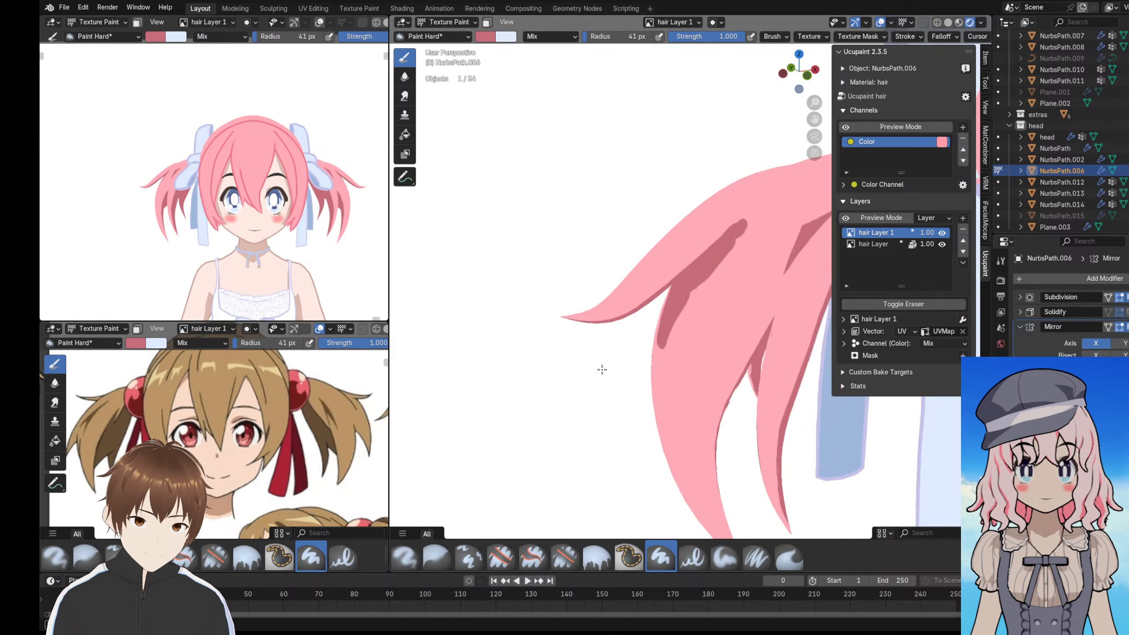
- Examine the painted fork shadow on the pigtail from the side, back and front
{"action": "scroll", "coordinate": [623, 329], "scroll_direction": "down", "scroll_amount": 7}
{"action": "mouse_move", "coordinate": [645, 314]}
{"action": "middle_mouse_down", "text": "shift"}
{"action": "mouse_move", "coordinate": [576, 294]}
{"action": "mouse_move", "coordinate": [587, 278]}
{"action": "mouse_move", "coordinate": [559, 280]}
{"action": "mouse_move", "coordinate": [699, 281]}
{"action": "mouse_move", "coordinate": [605, 273]}
{"action": "middle_mouse_up", "text": "shift"}
{"action": "scroll", "coordinate": [605, 273], "scroll_direction": "up", "scroll_amount": 5}
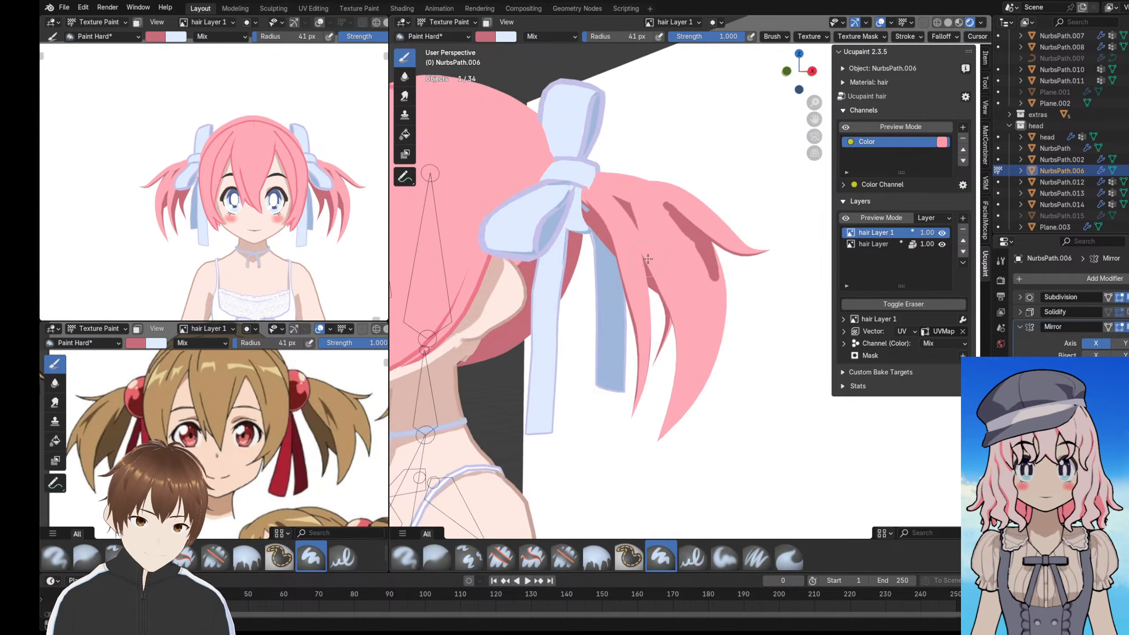
{"action": "mouse_move", "coordinate": [698, 273]}
{"action": "middle_mouse_down"}
{"action": "mouse_move", "coordinate": [651, 267]}
{"action": "mouse_move", "coordinate": [638, 245]}
{"action": "middle_mouse_up"}
{"action": "scroll", "coordinate": [651, 268], "scroll_direction": "up", "scroll_amount": 2}
{"action": "scroll", "coordinate": [640, 250], "scroll_direction": "down", "scroll_amount": 8}
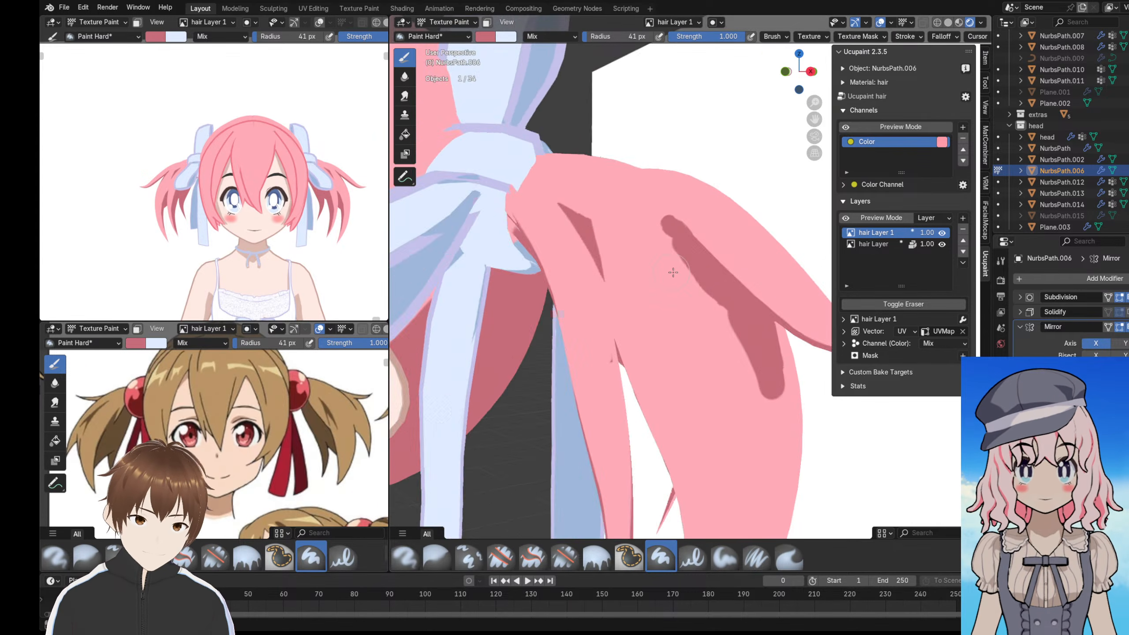
{"action": "scroll", "coordinate": [667, 289], "scroll_direction": "up", "scroll_amount": 8}
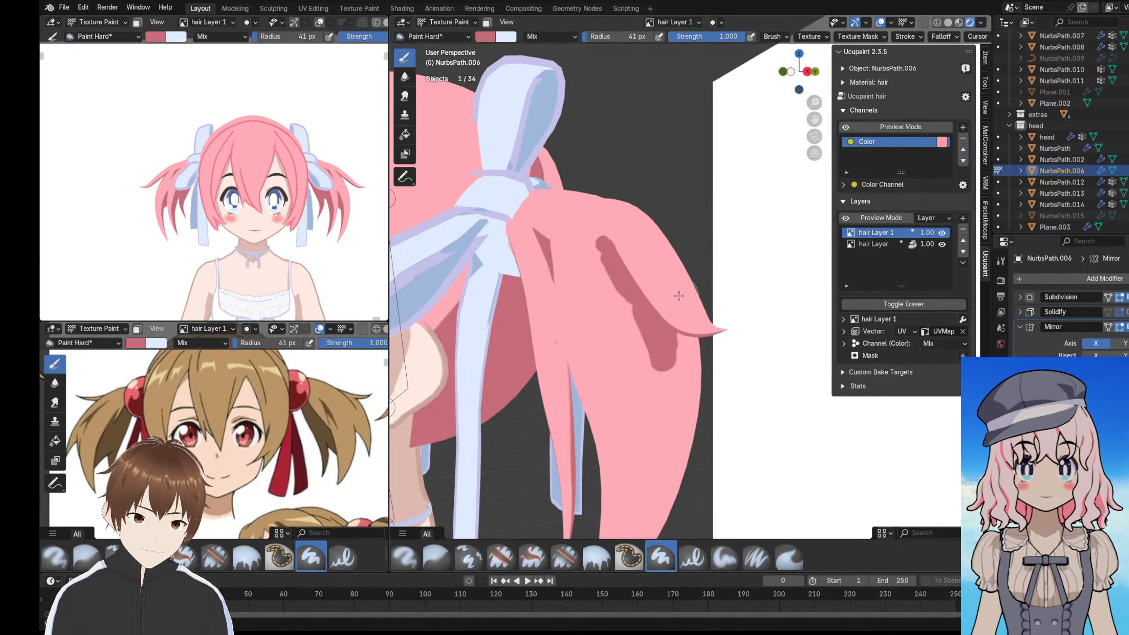
{"action": "mouse_move", "coordinate": [676, 295]}
{"action": "middle_mouse_down", "text": "shift"}
{"action": "mouse_move", "coordinate": [630, 247]}
{"action": "mouse_move", "coordinate": [625, 213]}
{"action": "mouse_move", "coordinate": [538, 227]}
{"action": "mouse_move", "coordinate": [492, 217]}
{"action": "mouse_move", "coordinate": [709, 240]}
{"action": "mouse_move", "coordinate": [636, 214]}
{"action": "mouse_move", "coordinate": [653, 232]}
{"action": "middle_mouse_up", "text": "shift"}
{"action": "scroll", "coordinate": [608, 177], "scroll_direction": "down", "scroll_amount": 4}
{"action": "scroll", "coordinate": [624, 213], "scroll_direction": "down", "scroll_amount": 2}
{"action": "scroll", "coordinate": [709, 240], "scroll_direction": "up", "scroll_amount": 3}
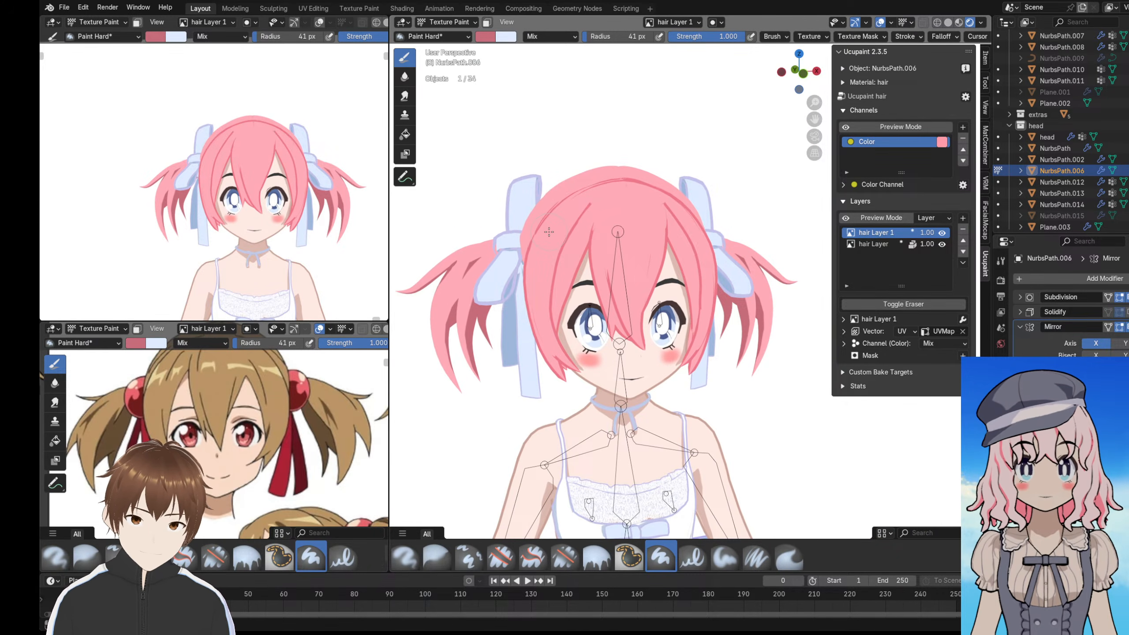
- Switch to the eraser and trim the rounded shadow below the thin strand into a long tapered wedge
{"action": "middle_click_drag", "start_coordinate": [550, 232], "coordinate": [477, 87]}
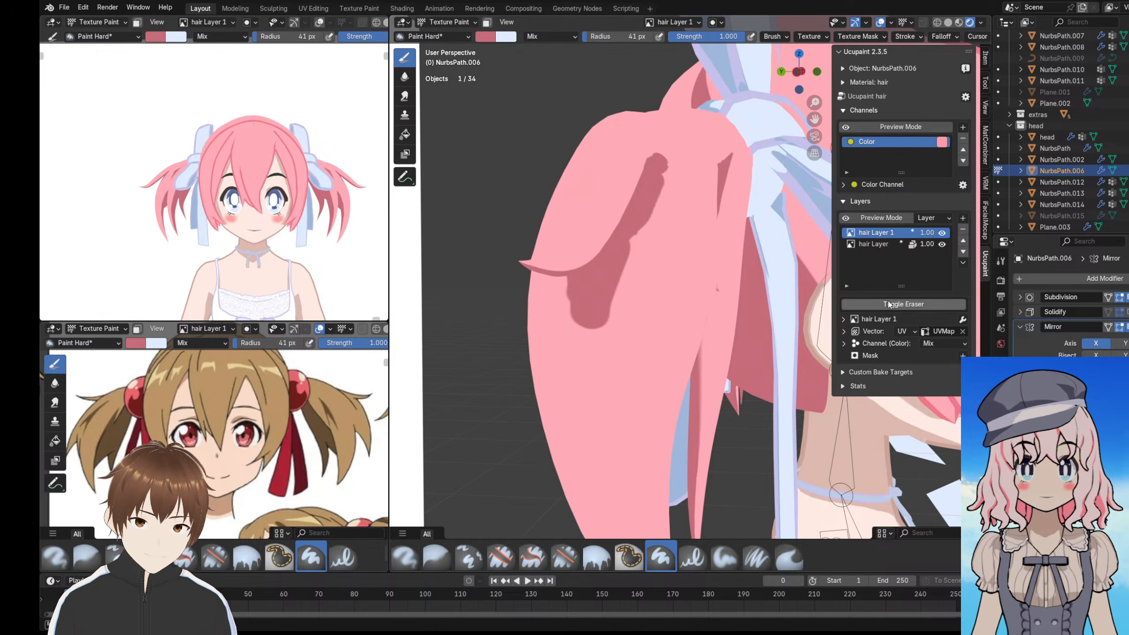
{"action": "left_click", "coordinate": [903, 303]}
{"action": "middle_click_drag", "start_coordinate": [681, 263], "coordinate": [652, 213]}
{"action": "middle_click_drag", "start_coordinate": [553, 117], "coordinate": [610, 183], "text": "shift"}
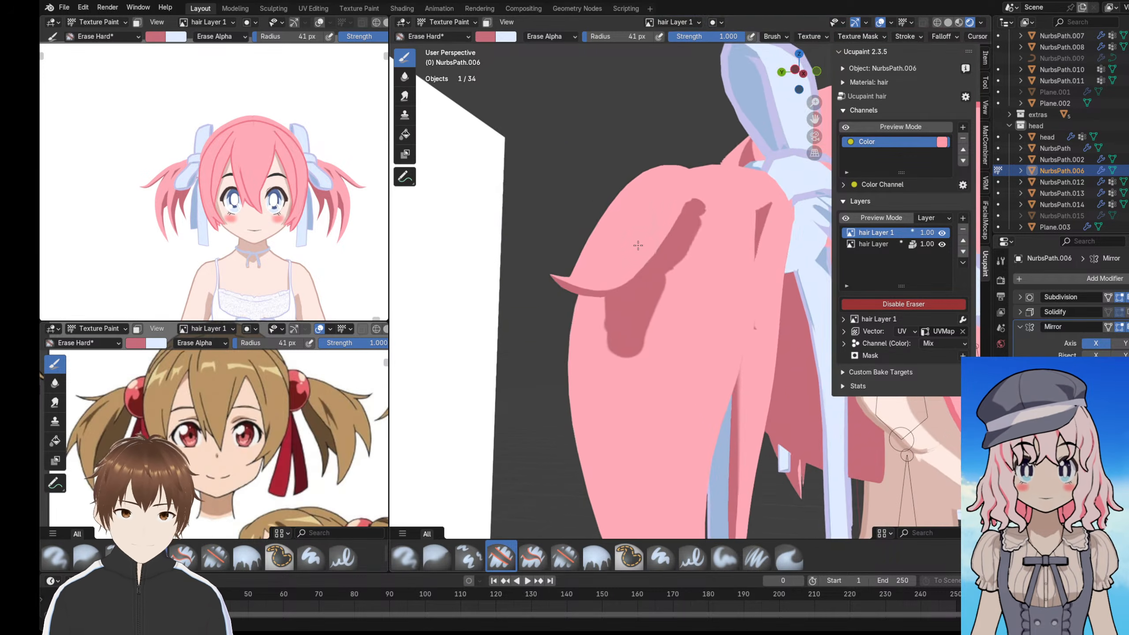
{"action": "scroll", "coordinate": [702, 215], "scroll_direction": "up", "scroll_amount": 3}
{"action": "left_click_drag", "start_coordinate": [722, 136], "coordinate": [685, 220]}
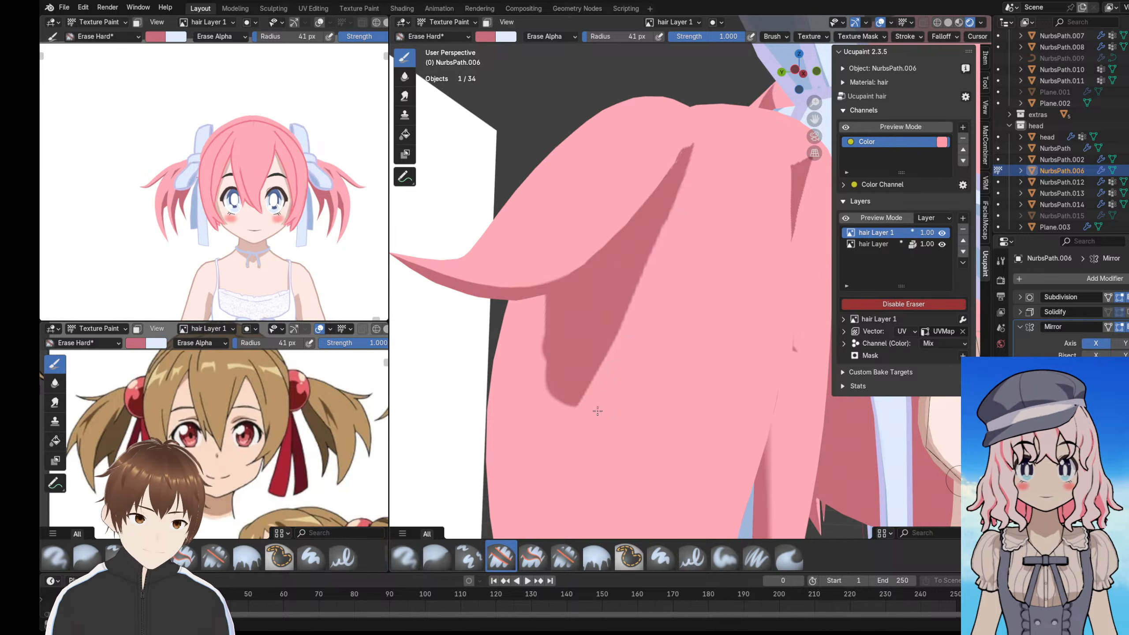
- Erase the blunt upper end of the wedge shadow from behind to sharpen its point
{"action": "scroll", "coordinate": [624, 352], "scroll_direction": "down", "scroll_amount": 4}
{"action": "middle_click_drag", "start_coordinate": [624, 351], "coordinate": [729, 358]}
{"action": "scroll", "coordinate": [609, 242], "scroll_direction": "up", "scroll_amount": 3}
{"action": "mouse_move", "coordinate": [720, 263]}
{"action": "middle_mouse_down", "text": "shift"}
{"action": "mouse_move", "coordinate": [609, 242]}
{"action": "mouse_move", "coordinate": [668, 228]}
{"action": "middle_mouse_up", "text": "shift"}
{"action": "scroll", "coordinate": [643, 194], "scroll_direction": "up", "scroll_amount": 2}
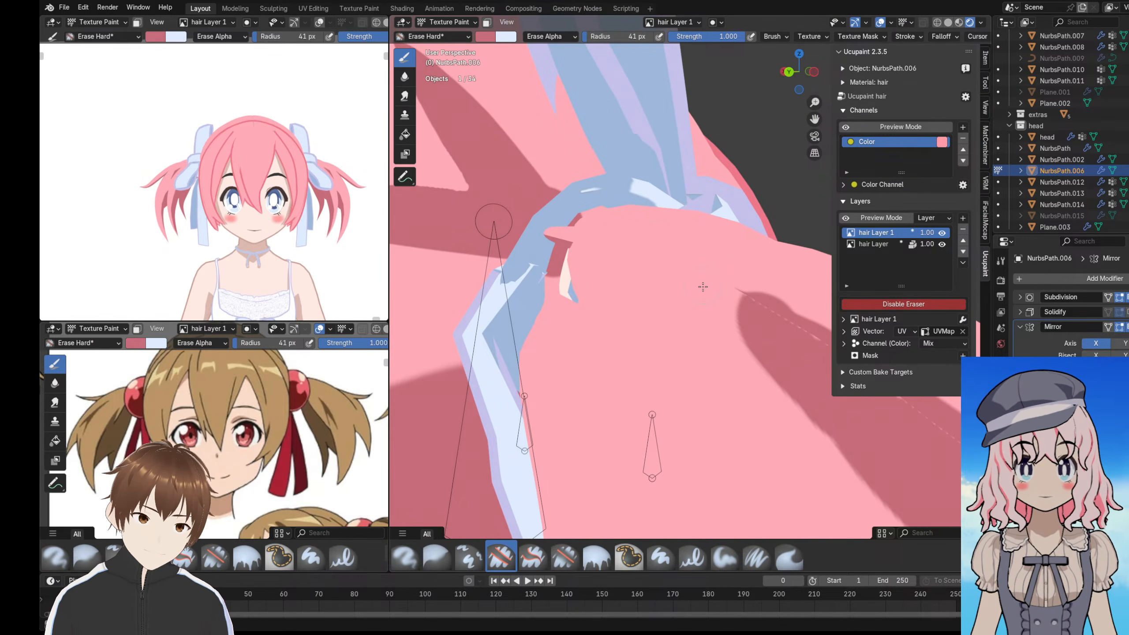
{"action": "mouse_move", "coordinate": [741, 305]}
{"action": "left_mouse_down"}
{"action": "mouse_move", "coordinate": [762, 379]}
{"action": "mouse_move", "coordinate": [773, 379]}
{"action": "left_mouse_up"}
- Examine the trimmed wedge shadow on the pigtail from behind, the front and the side
{"action": "scroll", "coordinate": [693, 294], "scroll_direction": "down", "scroll_amount": 2}
{"action": "middle_click_drag", "start_coordinate": [722, 331], "coordinate": [704, 286], "text": "shift"}
{"action": "scroll", "coordinate": [724, 270], "scroll_direction": "up", "scroll_amount": 2}
{"action": "middle_click_drag", "start_coordinate": [791, 302], "coordinate": [663, 279], "text": "shift"}
{"action": "middle_click_drag", "start_coordinate": [663, 280], "coordinate": [587, 169]}
{"action": "scroll", "coordinate": [645, 188], "scroll_direction": "down", "scroll_amount": 5}
{"action": "middle_click_drag", "start_coordinate": [645, 187], "coordinate": [628, 253]}
{"action": "scroll", "coordinate": [627, 253], "scroll_direction": "up", "scroll_amount": 2}
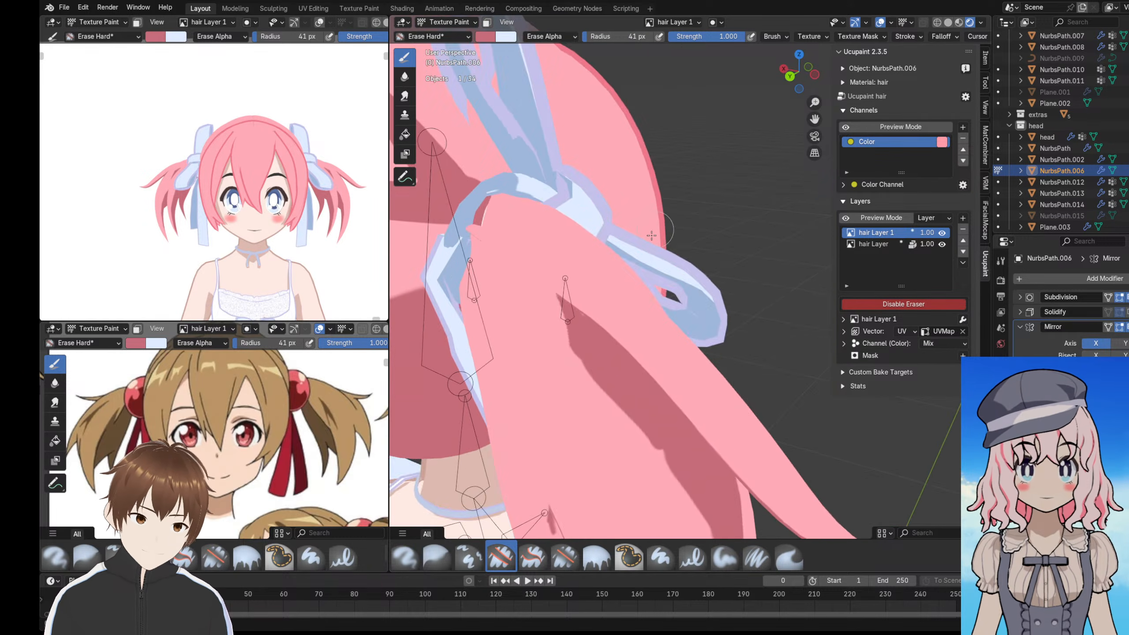
{"action": "middle_click_drag", "start_coordinate": [600, 349], "coordinate": [616, 281], "text": "shift"}
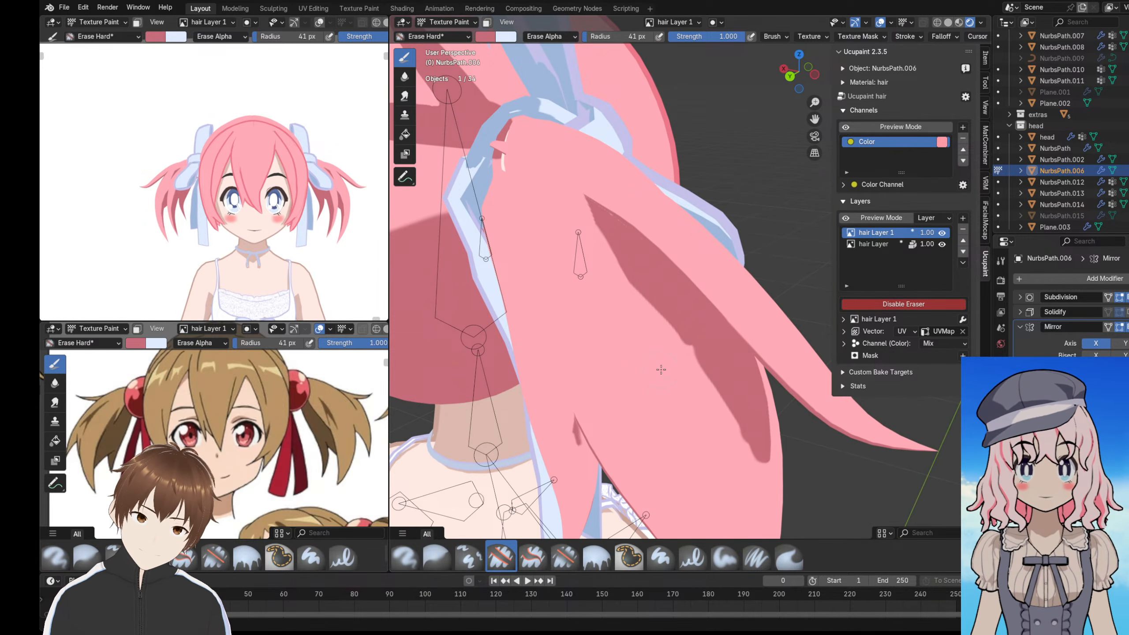
{"action": "middle_click_drag", "start_coordinate": [661, 370], "coordinate": [573, 200]}
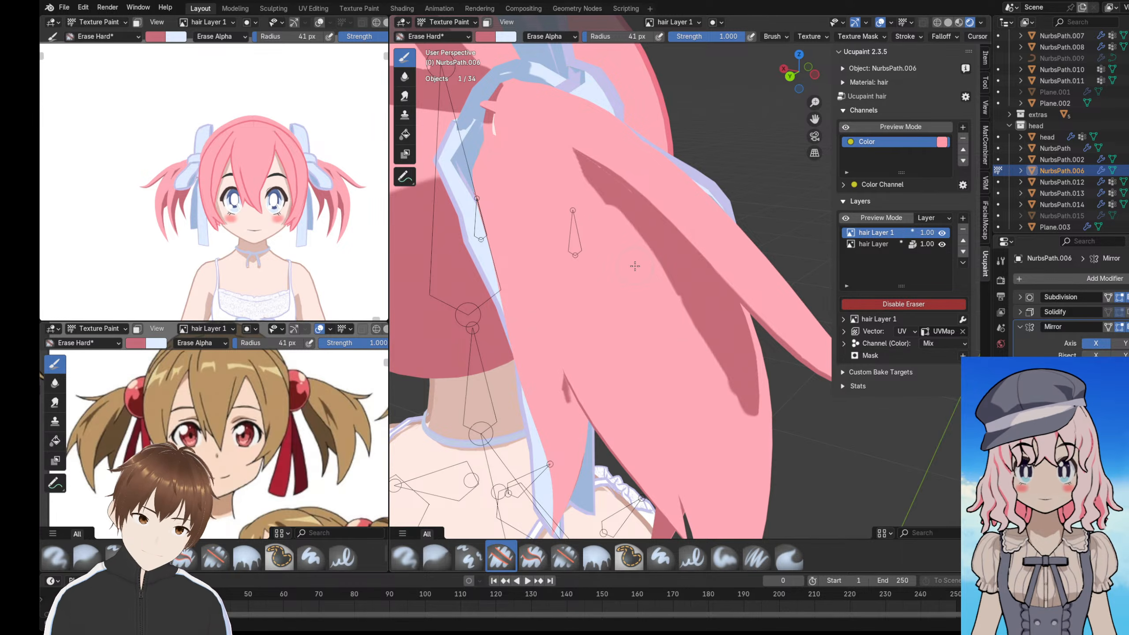
{"action": "middle_click_drag", "start_coordinate": [664, 328], "coordinate": [579, 209]}
{"action": "mouse_move", "coordinate": [668, 335]}
{"action": "middle_mouse_down"}
{"action": "mouse_move", "coordinate": [540, 260]}
{"action": "mouse_move", "coordinate": [688, 262]}
{"action": "mouse_move", "coordinate": [429, 279]}
{"action": "middle_mouse_up"}
{"action": "scroll", "coordinate": [540, 261], "scroll_direction": "down", "scroll_amount": 5}
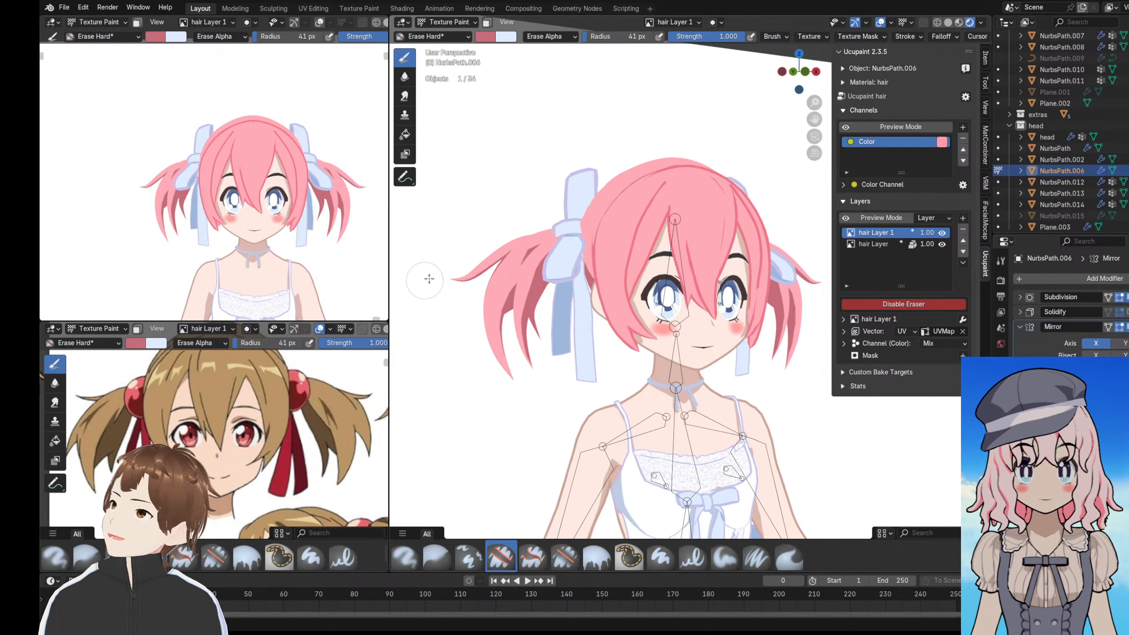
{"action": "middle_click_drag", "start_coordinate": [503, 269], "coordinate": [627, 279]}
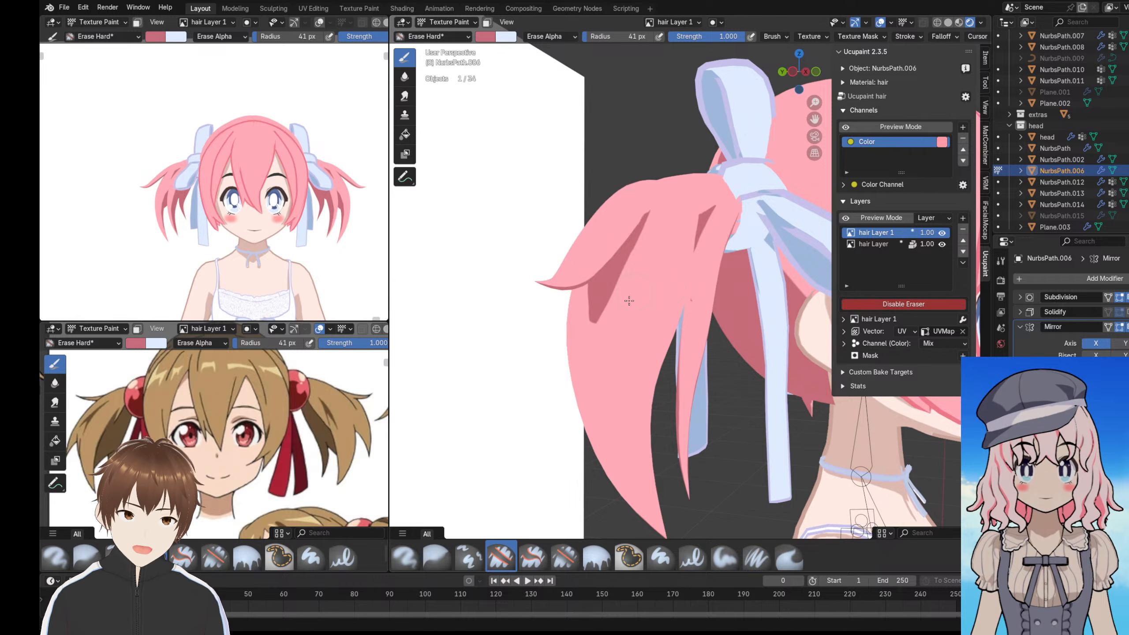
- Erase along the lower end of the wedge shadow on the main lock to refine its tip
{"action": "scroll", "coordinate": [609, 331], "scroll_direction": "up", "scroll_amount": 5}
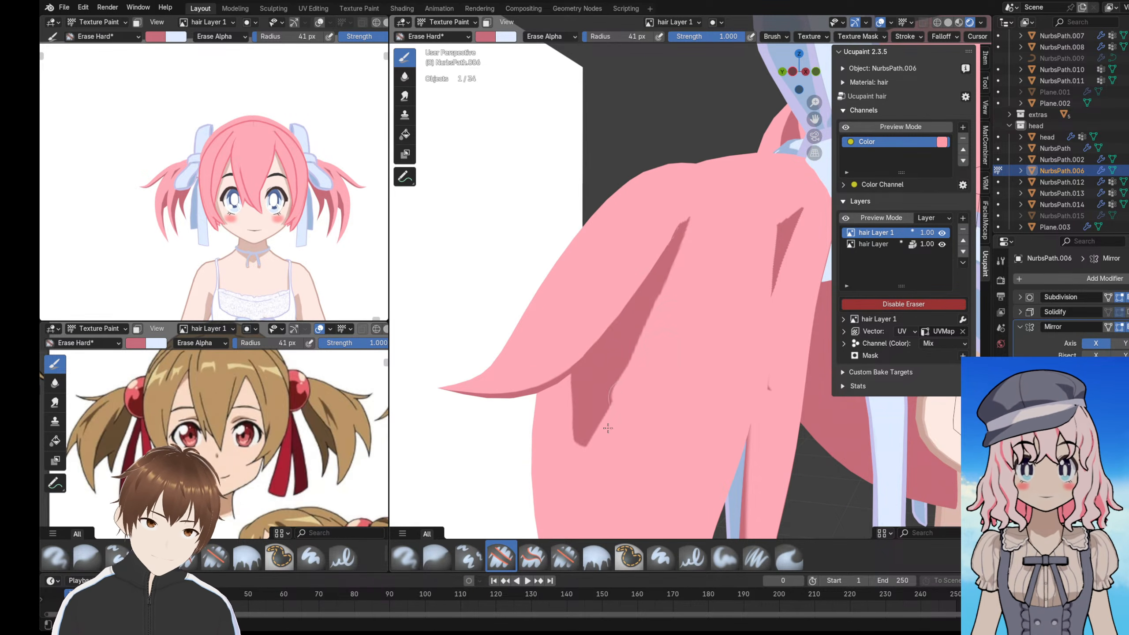
{"action": "mouse_move", "coordinate": [608, 429]}
{"action": "left_mouse_down"}
{"action": "mouse_move", "coordinate": [565, 486]}
{"action": "mouse_move", "coordinate": [584, 449]}
{"action": "left_mouse_up"}
{"action": "middle_click_drag", "start_coordinate": [612, 395], "coordinate": [678, 361]}
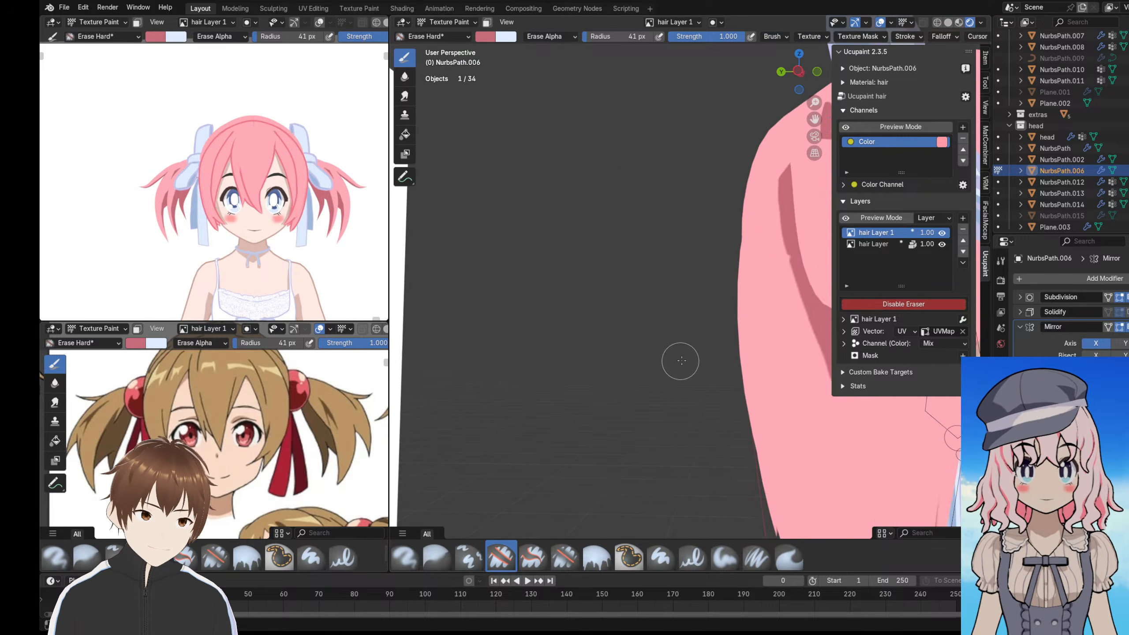
{"action": "middle_click_drag", "start_coordinate": [745, 350], "coordinate": [586, 313]}
{"action": "scroll", "coordinate": [697, 324], "scroll_direction": "down", "scroll_amount": 8}
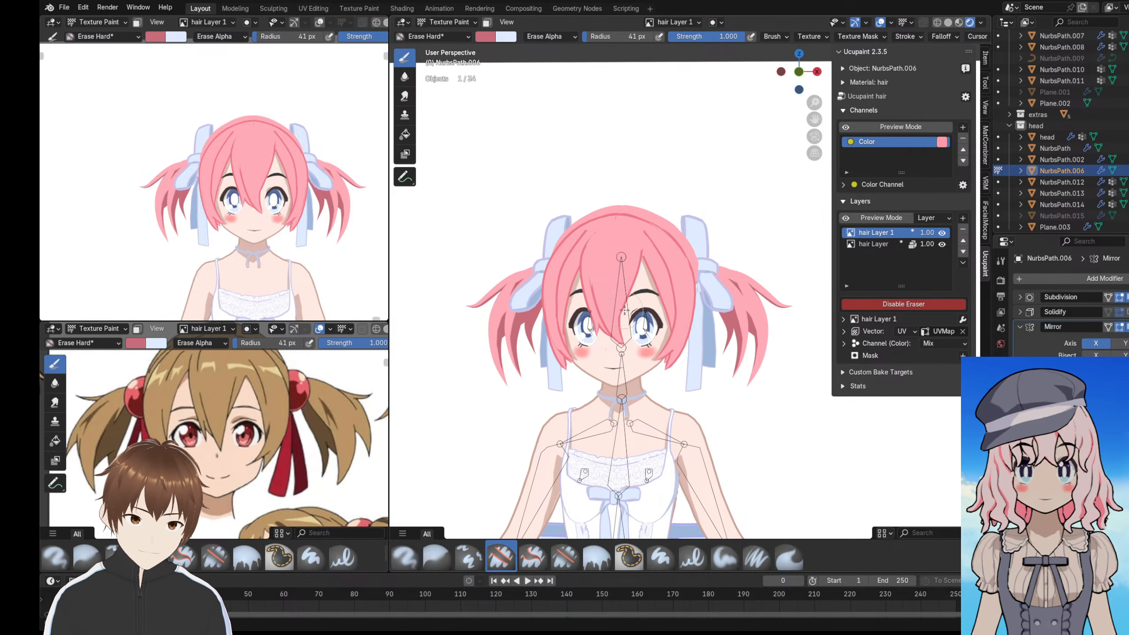
- Turn off the eraser and paint a thick dark pink stroke from the strand fork up onto the main lock
{"action": "scroll", "coordinate": [625, 310], "scroll_direction": "up", "scroll_amount": 12}
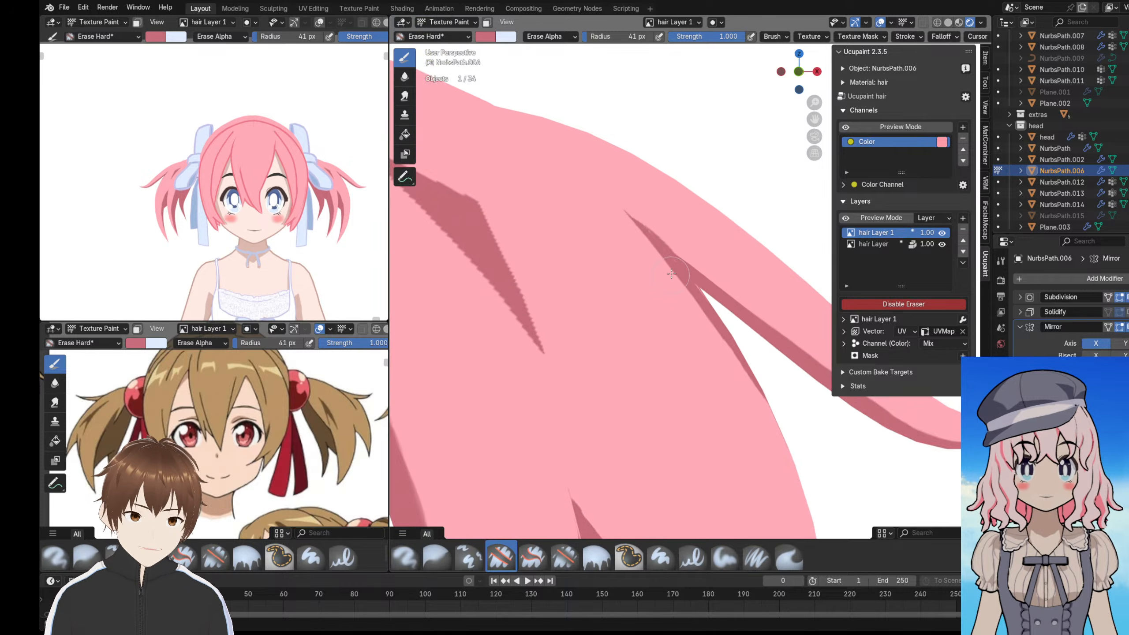
{"action": "middle_click_drag", "start_coordinate": [671, 273], "coordinate": [788, 303]}
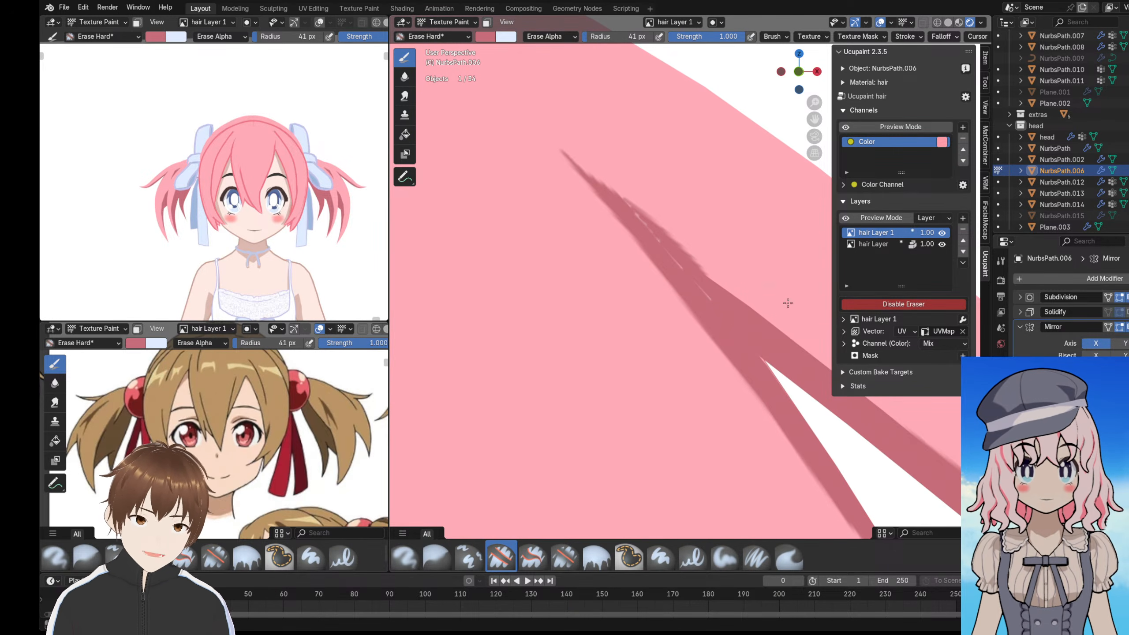
{"action": "left_click", "coordinate": [900, 305]}
{"action": "mouse_move", "coordinate": [707, 287]}
{"action": "left_mouse_down"}
{"action": "mouse_move", "coordinate": [693, 322]}
{"action": "mouse_move", "coordinate": [531, 166]}
{"action": "mouse_move", "coordinate": [579, 196]}
{"action": "left_mouse_up"}
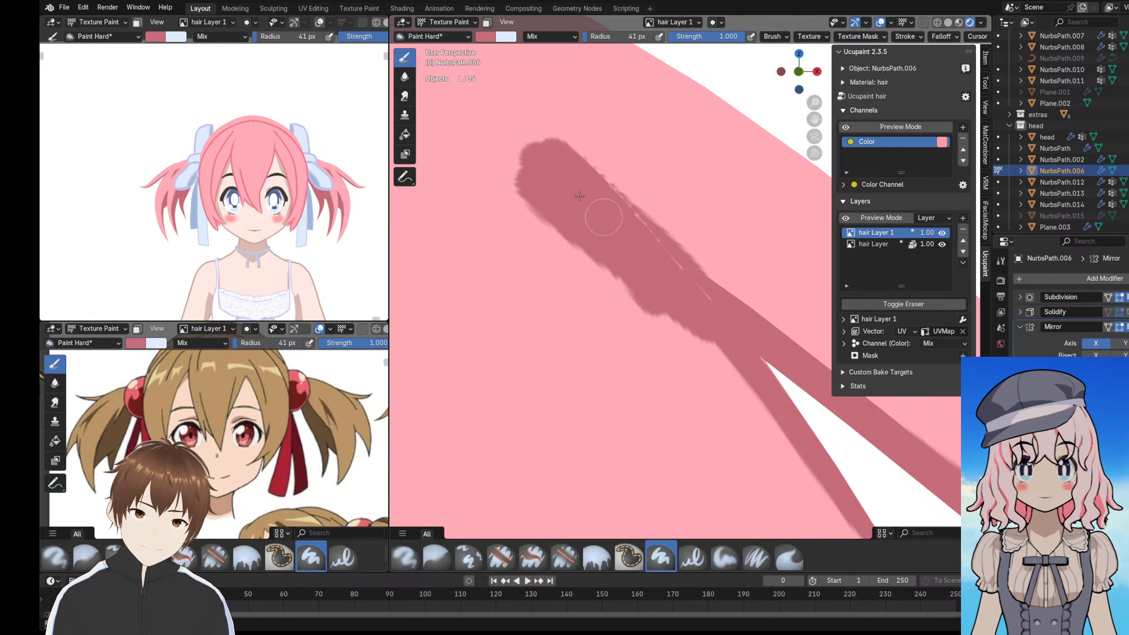
- Re-enable the eraser and trim both edges of the new fork stroke into a tapered point
{"action": "mouse_move", "coordinate": [552, 154]}
{"action": "left_mouse_down"}
{"action": "mouse_move", "coordinate": [698, 266]}
{"action": "mouse_move", "coordinate": [569, 160]}
{"action": "mouse_move", "coordinate": [570, 223]}
{"action": "mouse_move", "coordinate": [631, 271]}
{"action": "left_mouse_up"}
{"action": "left_click", "coordinate": [880, 306]}
{"action": "scroll", "coordinate": [580, 200], "scroll_direction": "down", "scroll_amount": 1}
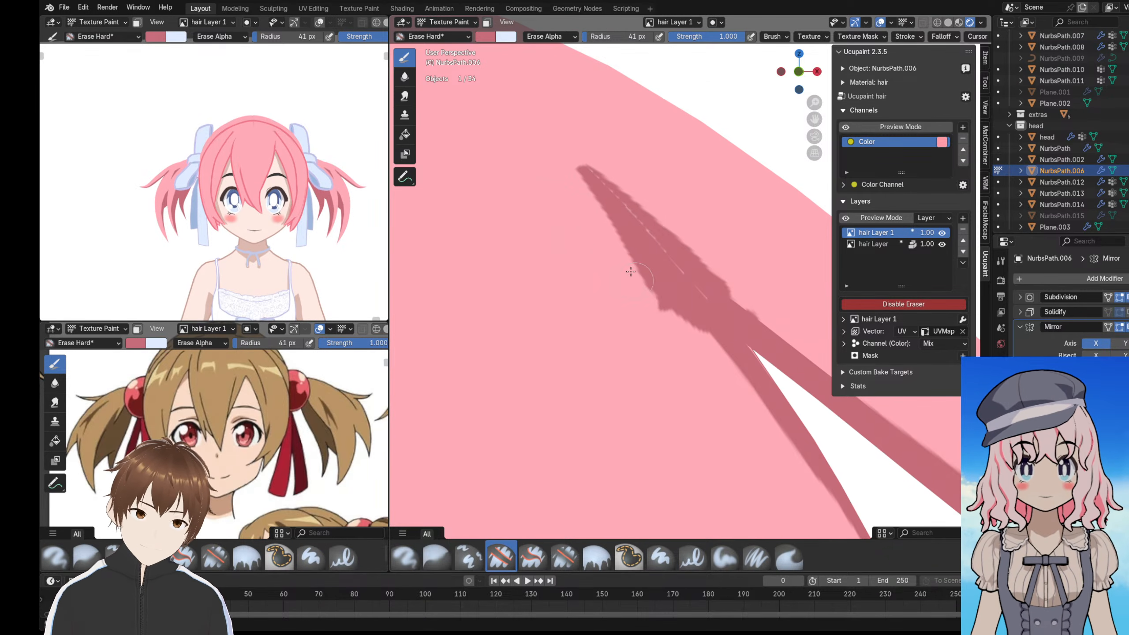
{"action": "left_click_drag", "start_coordinate": [542, 151], "coordinate": [650, 319]}
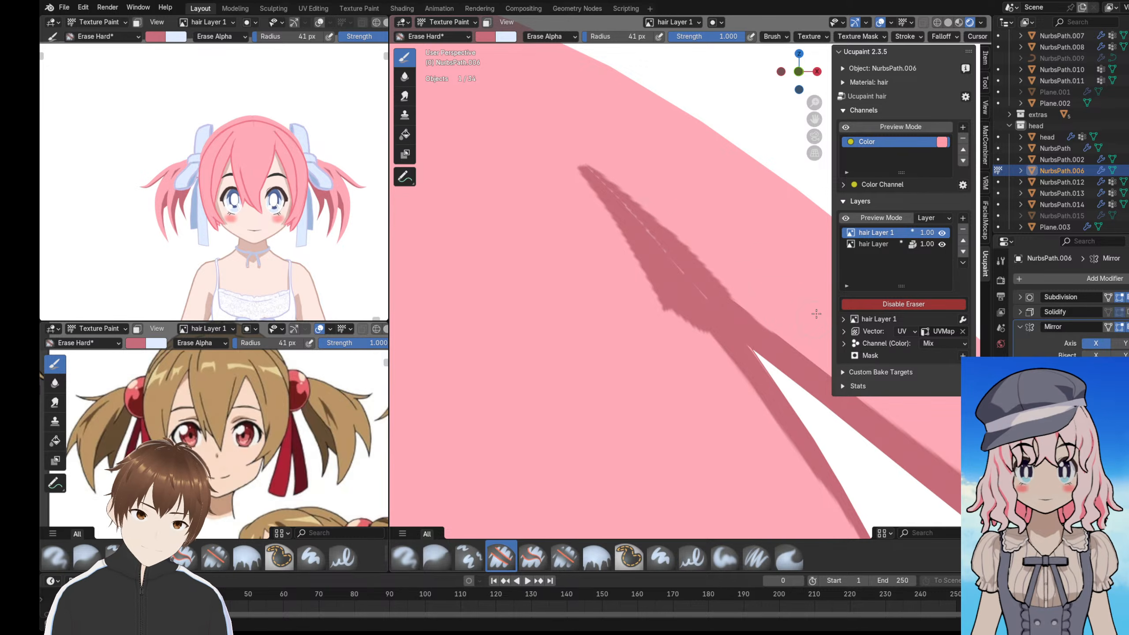
{"action": "left_click", "coordinate": [864, 302]}
{"action": "left_click", "coordinate": [861, 306]}
{"action": "mouse_move", "coordinate": [711, 308]}
{"action": "middle_mouse_down"}
{"action": "mouse_move", "coordinate": [693, 354]}
{"action": "mouse_move", "coordinate": [683, 295]}
{"action": "middle_mouse_up"}
{"action": "left_click_drag", "start_coordinate": [642, 289], "coordinate": [723, 357]}
{"action": "key", "text": "ctrl+z"}
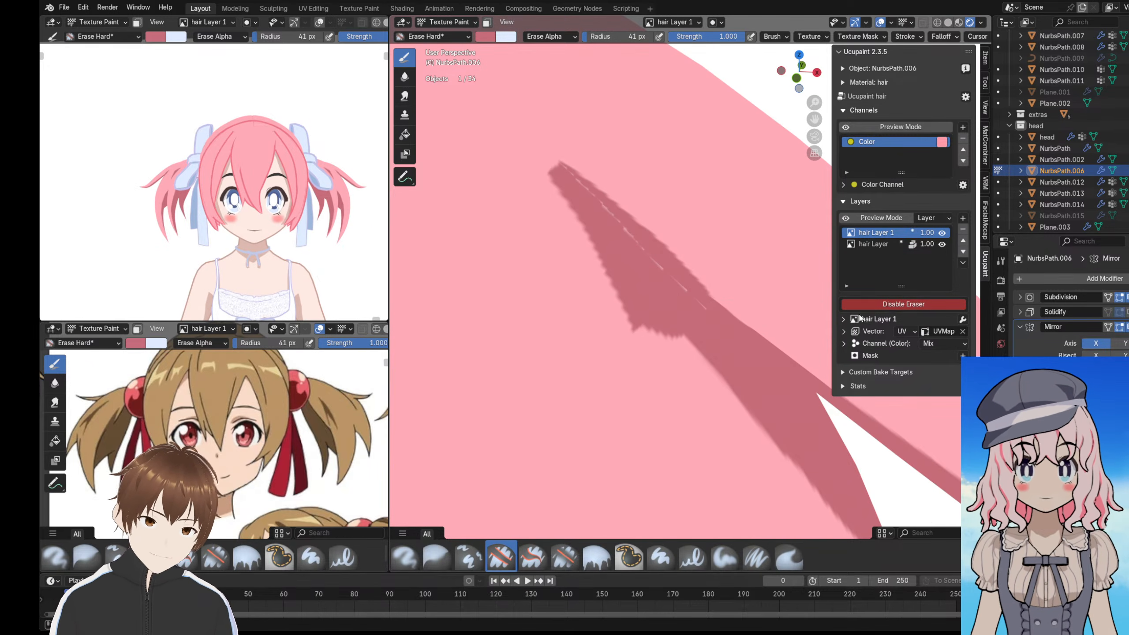
{"action": "mouse_move", "coordinate": [701, 325]}
{"action": "middle_mouse_down"}
{"action": "mouse_move", "coordinate": [606, 170]}
{"action": "mouse_move", "coordinate": [784, 299]}
{"action": "mouse_move", "coordinate": [814, 298]}
{"action": "middle_mouse_up"}
{"action": "mouse_move", "coordinate": [577, 225]}
{"action": "left_mouse_down"}
{"action": "mouse_move", "coordinate": [656, 315]}
{"action": "mouse_move", "coordinate": [644, 281]}
{"action": "left_mouse_up"}
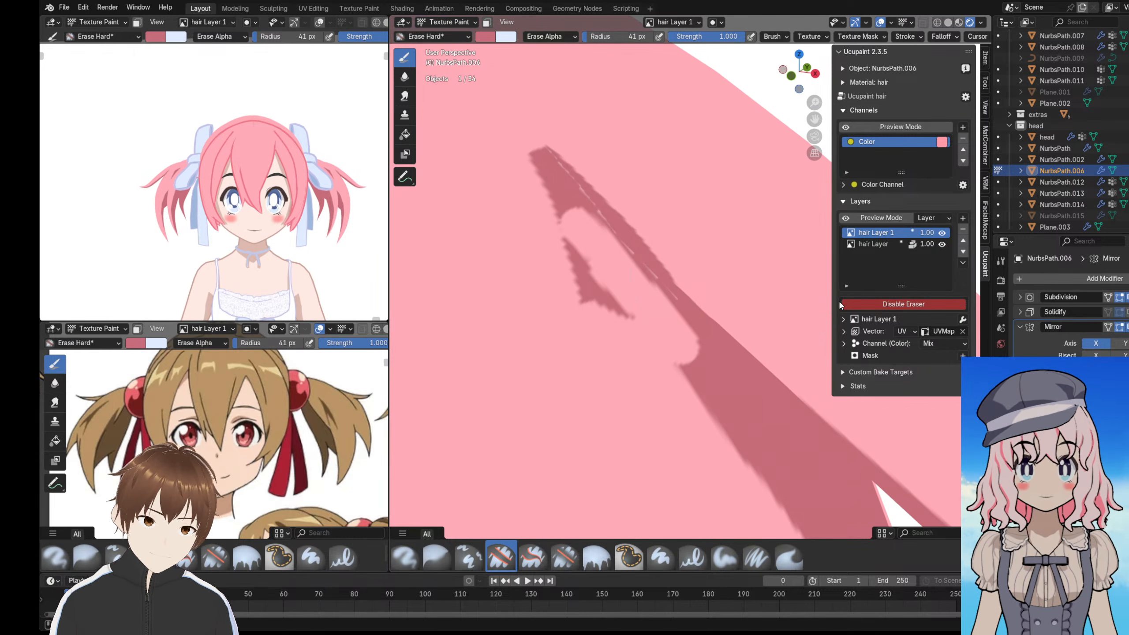
{"action": "key", "text": "ctrl+z"}
- Smooth the fork shadow's inner edge by painting dark pink along it and erasing the rough part near its tip
{"action": "left_click", "coordinate": [872, 304]}
{"action": "left_click_drag", "start_coordinate": [582, 232], "coordinate": [700, 366]}
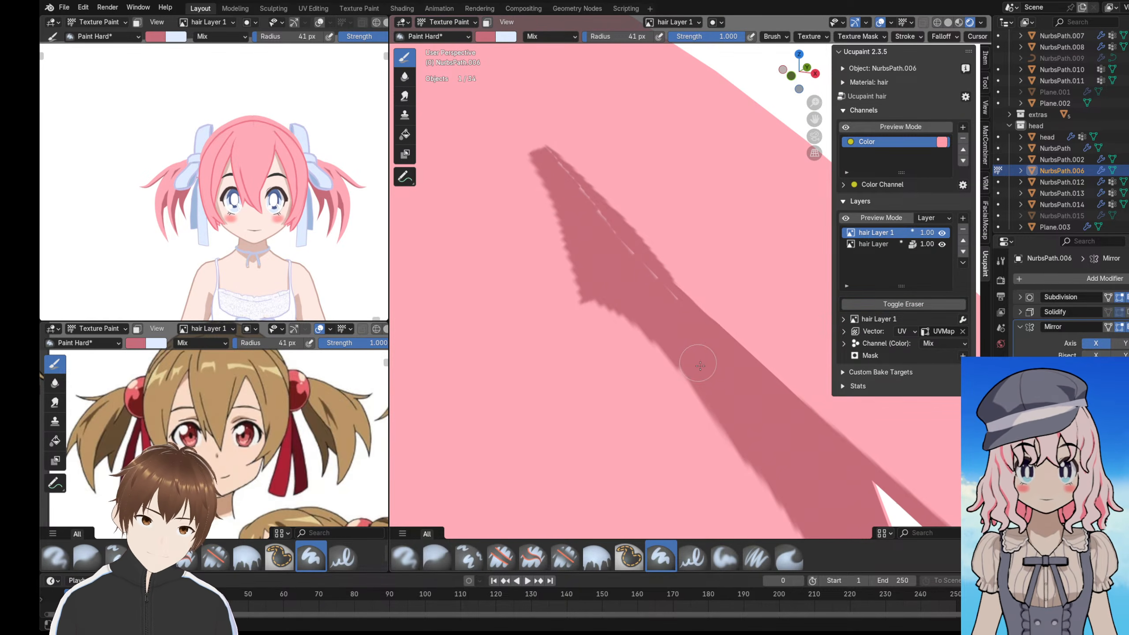
{"action": "left_click", "coordinate": [903, 304]}
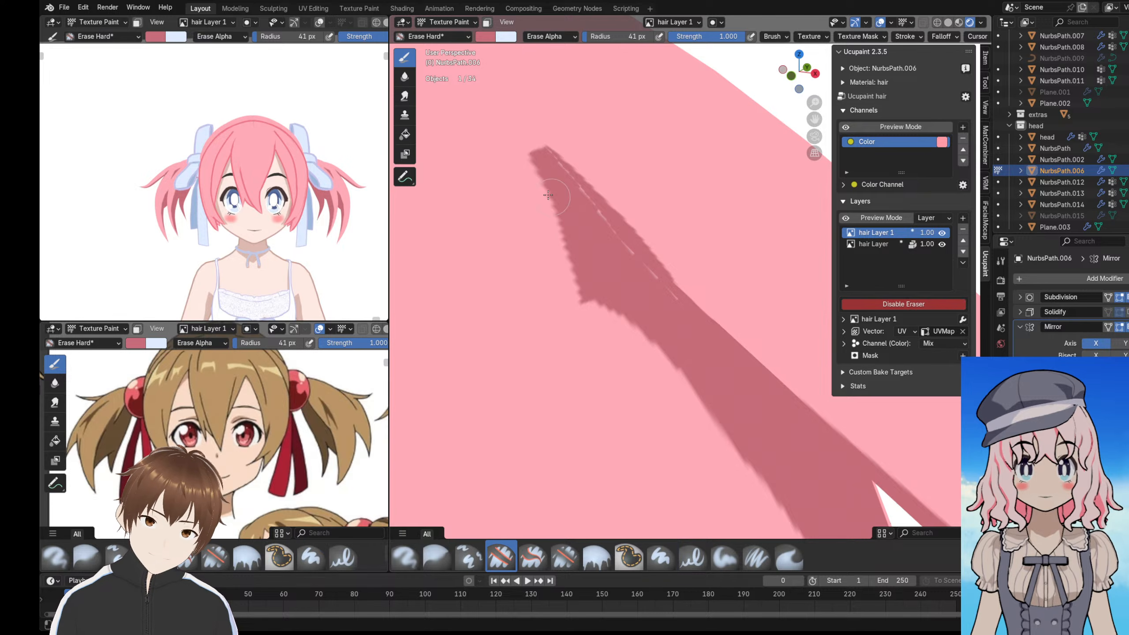
{"action": "mouse_move", "coordinate": [548, 195]}
{"action": "left_mouse_down"}
{"action": "mouse_move", "coordinate": [580, 297]}
{"action": "mouse_move", "coordinate": [560, 255]}
{"action": "left_mouse_up"}
{"action": "mouse_move", "coordinate": [560, 255]}
{"action": "middle_mouse_down"}
{"action": "mouse_move", "coordinate": [618, 248]}
{"action": "mouse_move", "coordinate": [614, 231]}
{"action": "mouse_move", "coordinate": [515, 233]}
{"action": "middle_mouse_up"}
{"action": "scroll", "coordinate": [614, 230], "scroll_direction": "down", "scroll_amount": 3}
{"action": "scroll", "coordinate": [640, 214], "scroll_direction": "up", "scroll_amount": 2}
{"action": "middle_click_drag", "start_coordinate": [640, 213], "coordinate": [619, 322], "text": "shift"}
{"action": "scroll", "coordinate": [619, 322], "scroll_direction": "up", "scroll_amount": 8}
{"action": "scroll", "coordinate": [616, 391], "scroll_direction": "down", "scroll_amount": 5}
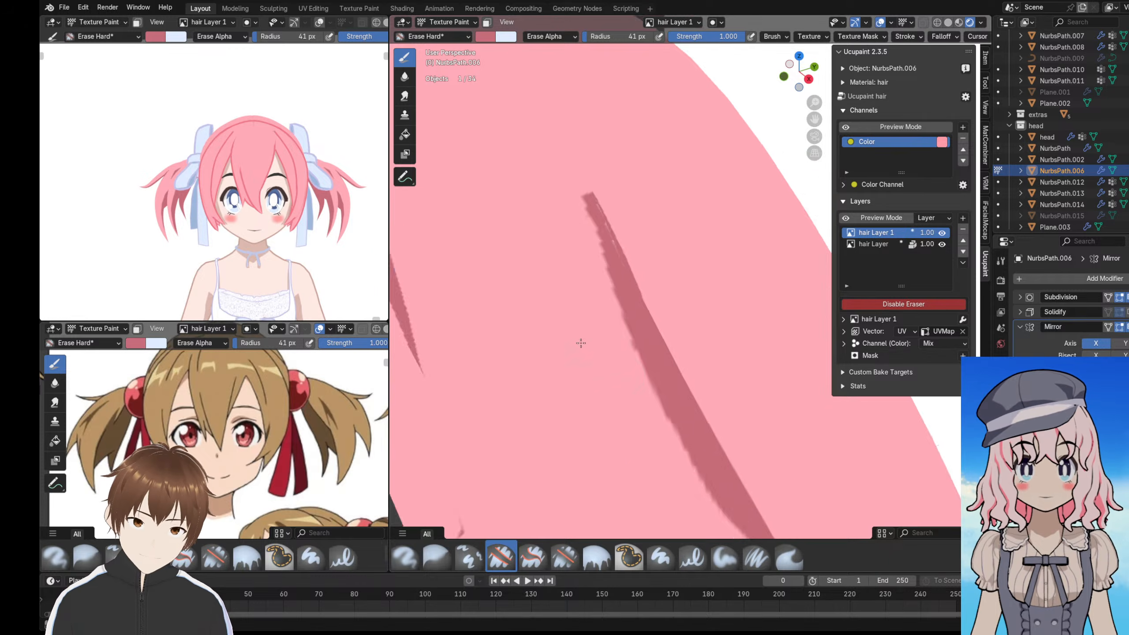
- Return to the paint brush and fill the light gap in the shadow just above the strand fork
{"action": "middle_click_drag", "start_coordinate": [615, 391], "coordinate": [543, 231]}
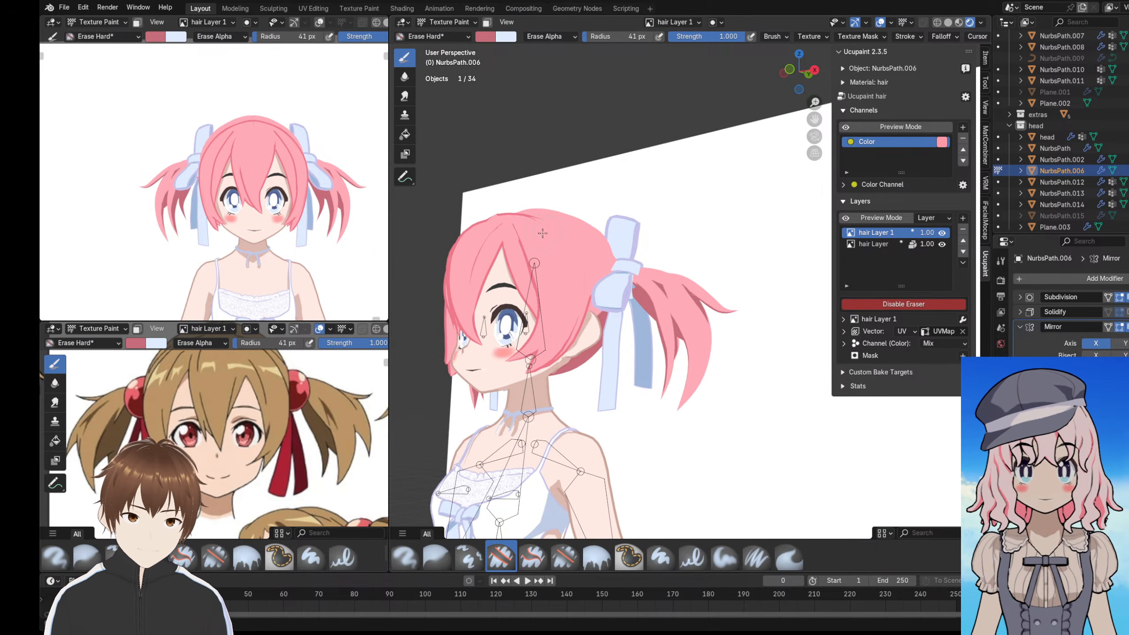
{"action": "scroll", "coordinate": [691, 288], "scroll_direction": "up", "scroll_amount": 8}
{"action": "middle_click_drag", "start_coordinate": [671, 287], "coordinate": [643, 249]}
{"action": "key", "text": "e"}
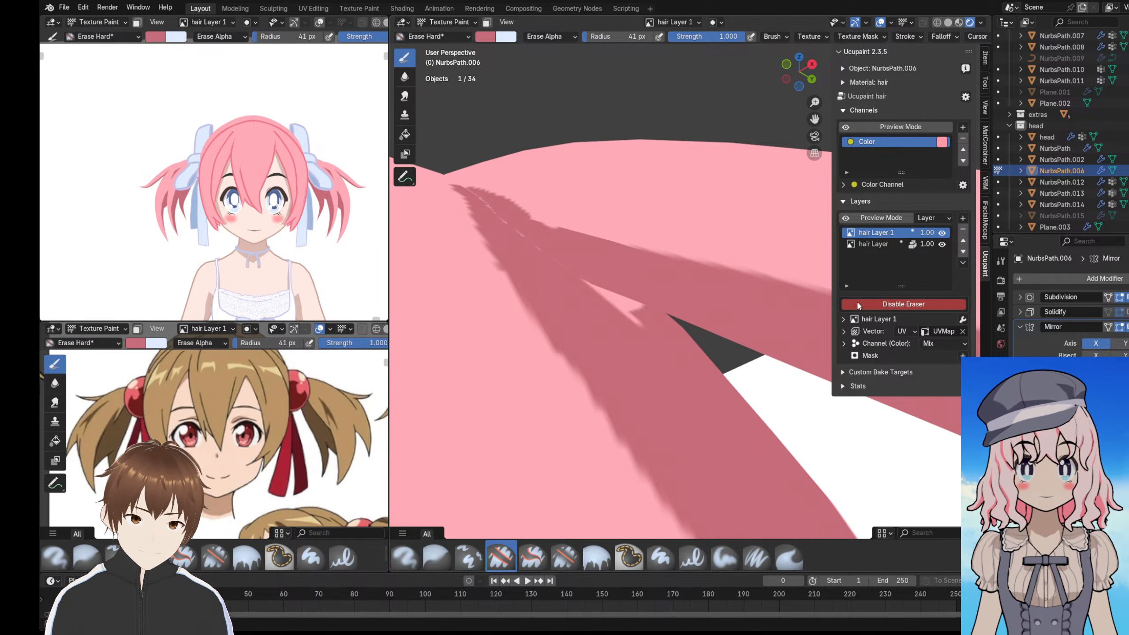
{"action": "left_click_drag", "start_coordinate": [614, 294], "coordinate": [634, 320]}
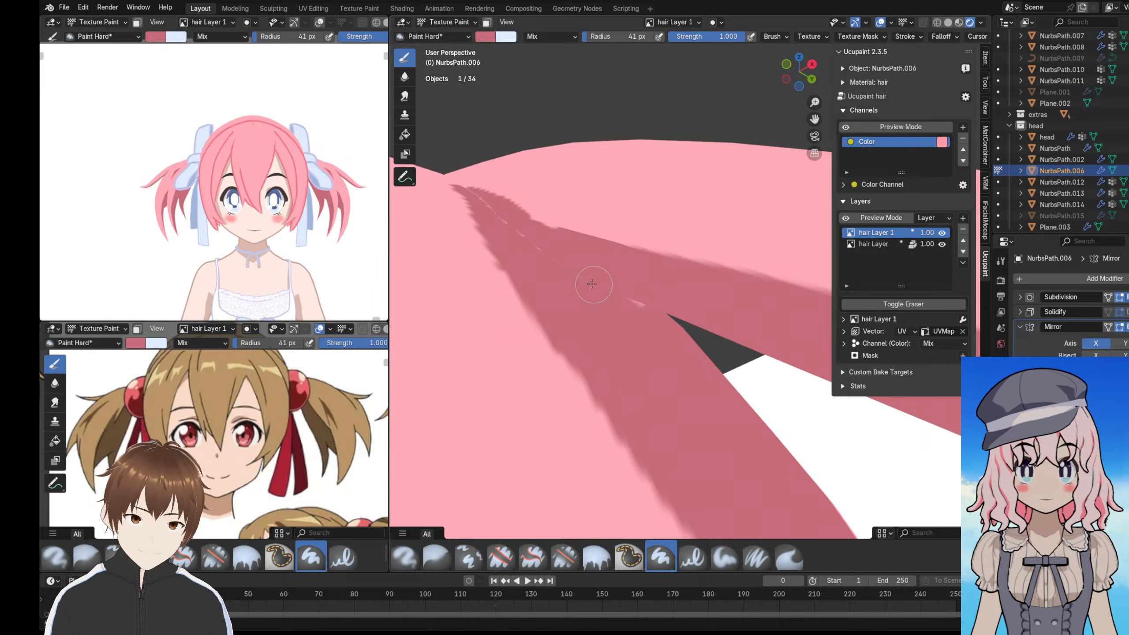
{"action": "middle_click_drag", "start_coordinate": [553, 250], "coordinate": [564, 273]}
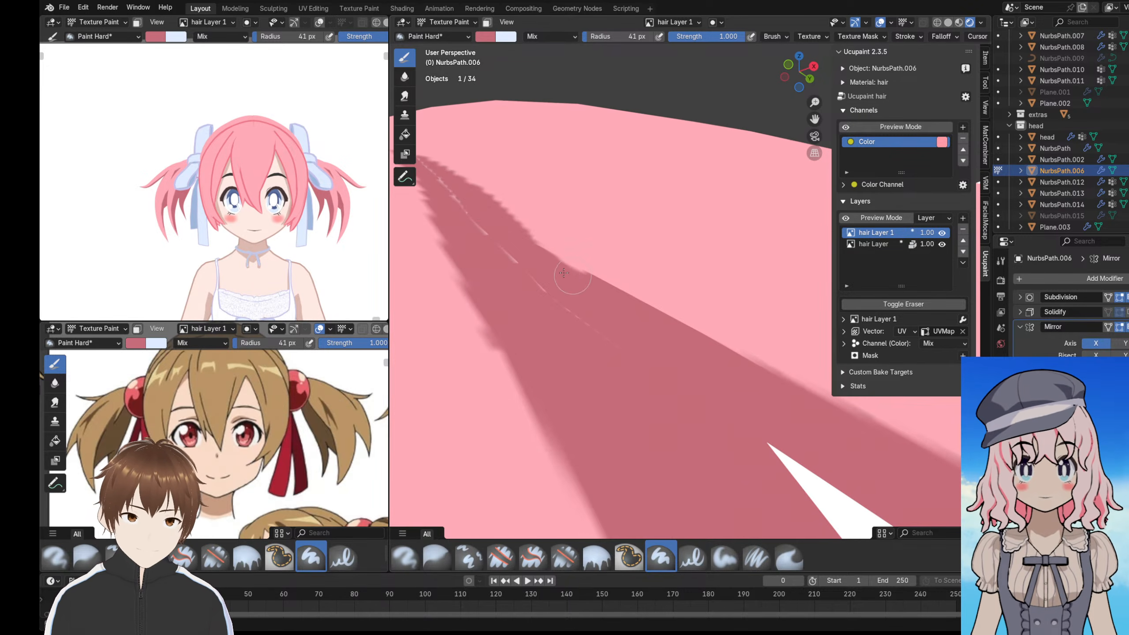
- Re-enable the eraser and examine the pigtail shadows on the whole character from the side and front at several distances
{"action": "scroll", "coordinate": [810, 346], "scroll_direction": "down", "scroll_amount": 4}
{"action": "left_click", "coordinate": [886, 306]}
{"action": "scroll", "coordinate": [615, 284], "scroll_direction": "down", "scroll_amount": 8}
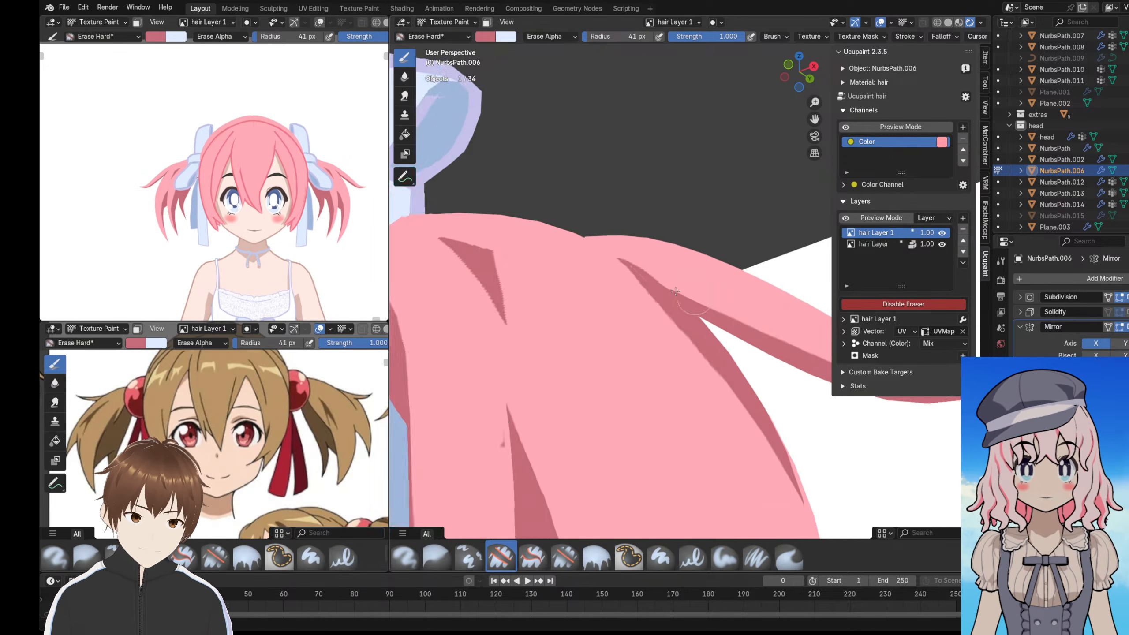
{"action": "mouse_move", "coordinate": [615, 274]}
{"action": "middle_mouse_down"}
{"action": "mouse_move", "coordinate": [623, 258]}
{"action": "mouse_move", "coordinate": [644, 273]}
{"action": "mouse_move", "coordinate": [613, 239]}
{"action": "middle_mouse_up"}
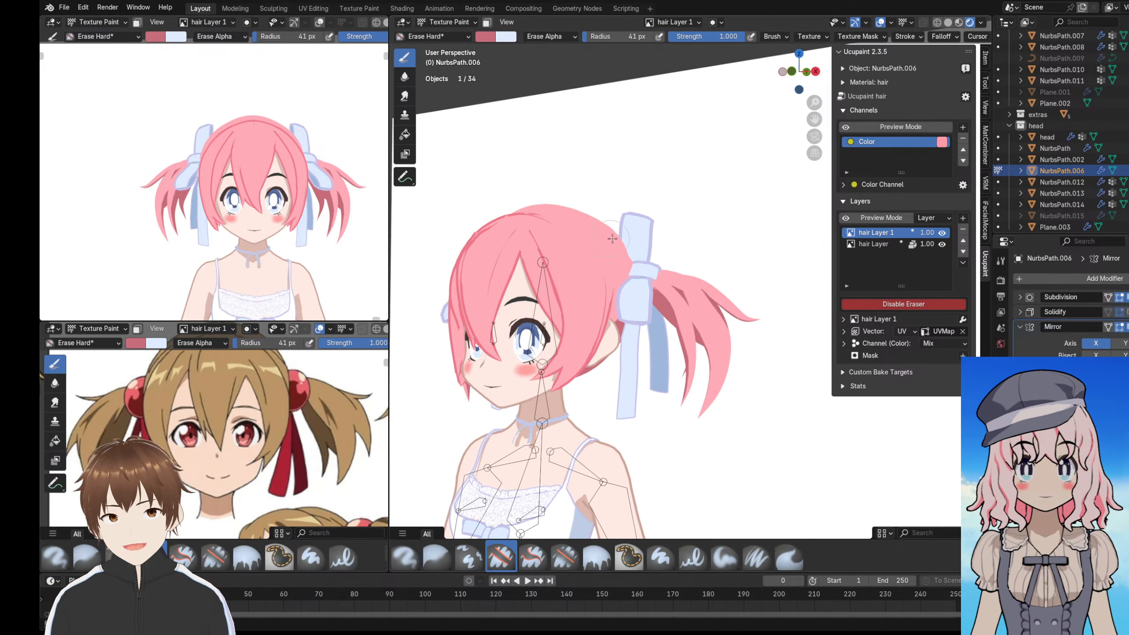
{"action": "middle_click_drag", "start_coordinate": [544, 223], "coordinate": [602, 228]}
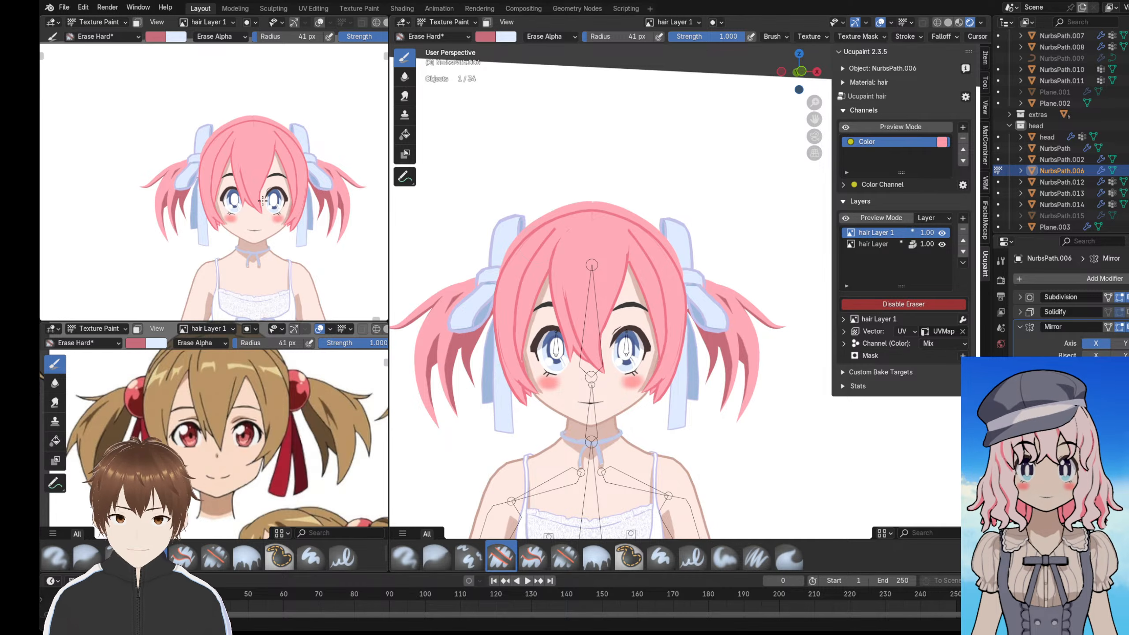
{"action": "middle_click_drag", "start_coordinate": [263, 201], "coordinate": [234, 194], "text": "shift"}
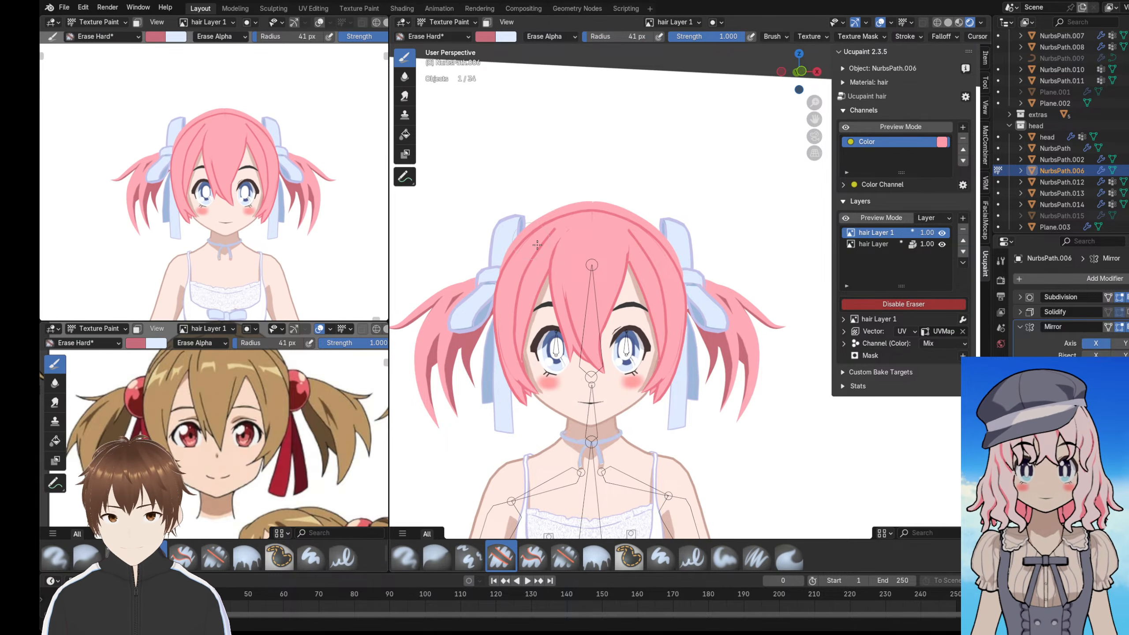
{"action": "middle_click_drag", "start_coordinate": [550, 314], "coordinate": [533, 315]}
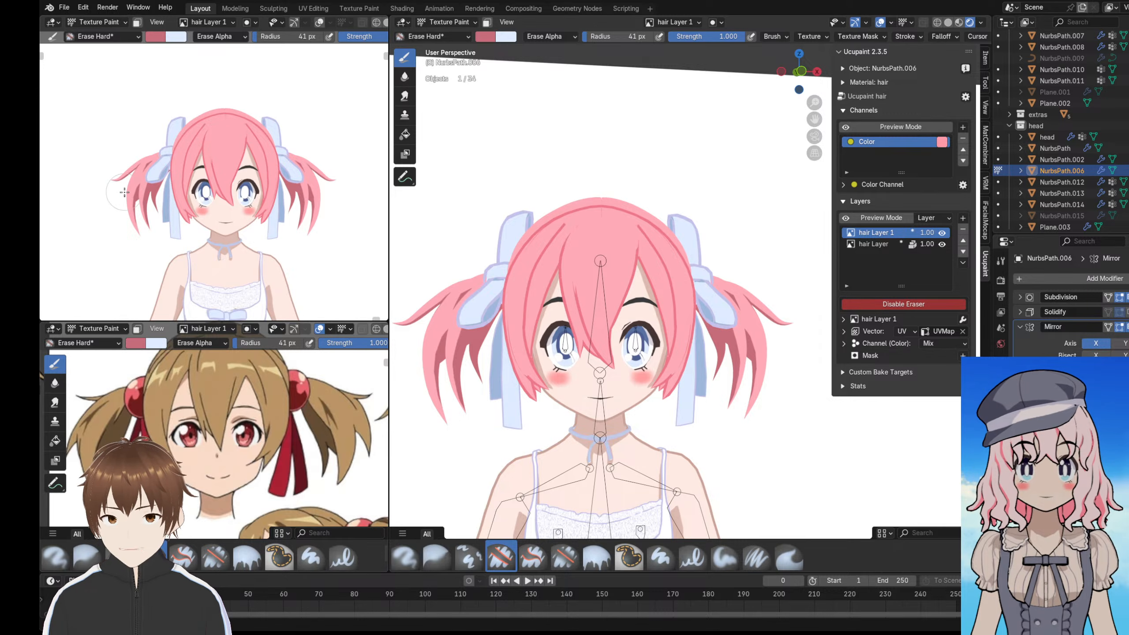
{"action": "scroll", "coordinate": [571, 325], "scroll_direction": "down", "scroll_amount": 3}
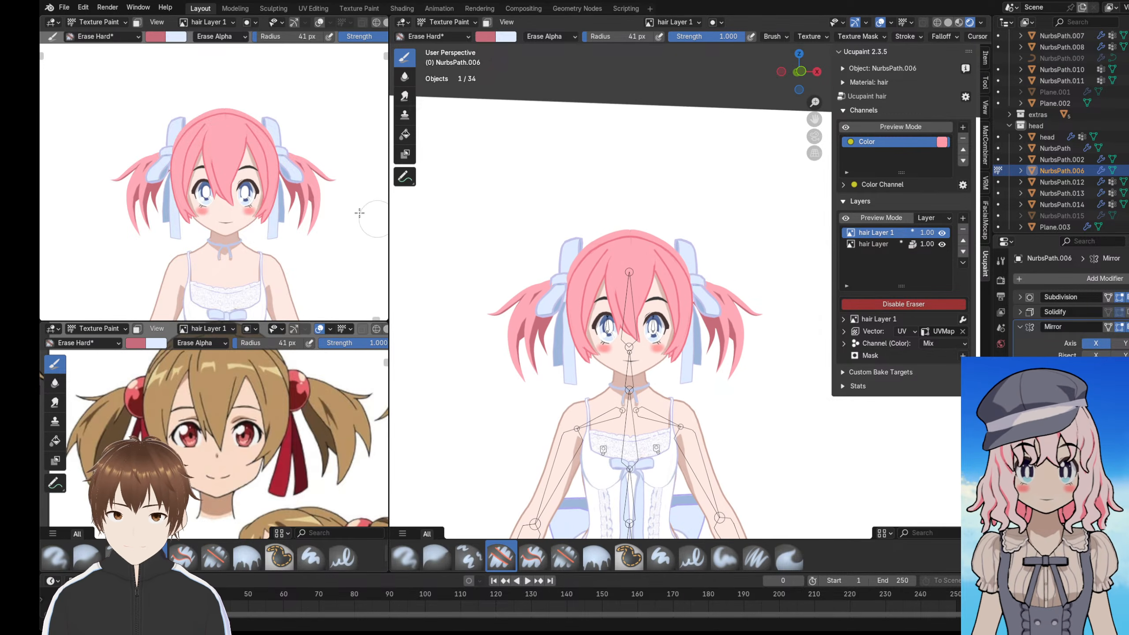
{"action": "scroll", "coordinate": [274, 213], "scroll_direction": "down", "scroll_amount": 3}
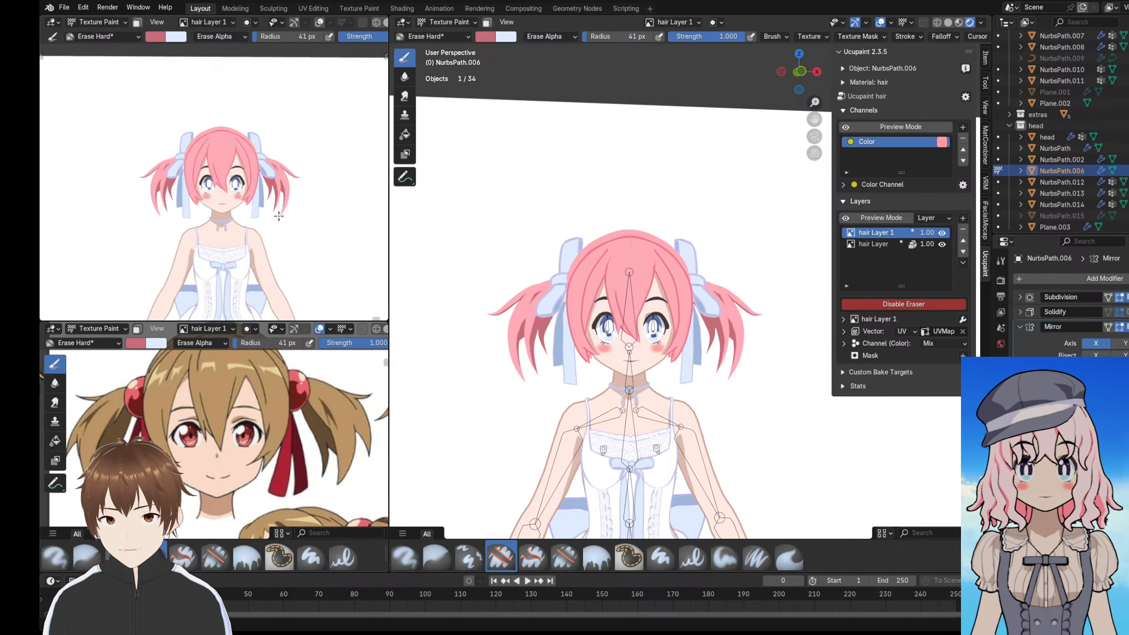
{"action": "scroll", "coordinate": [278, 216], "scroll_direction": "up", "scroll_amount": 3}
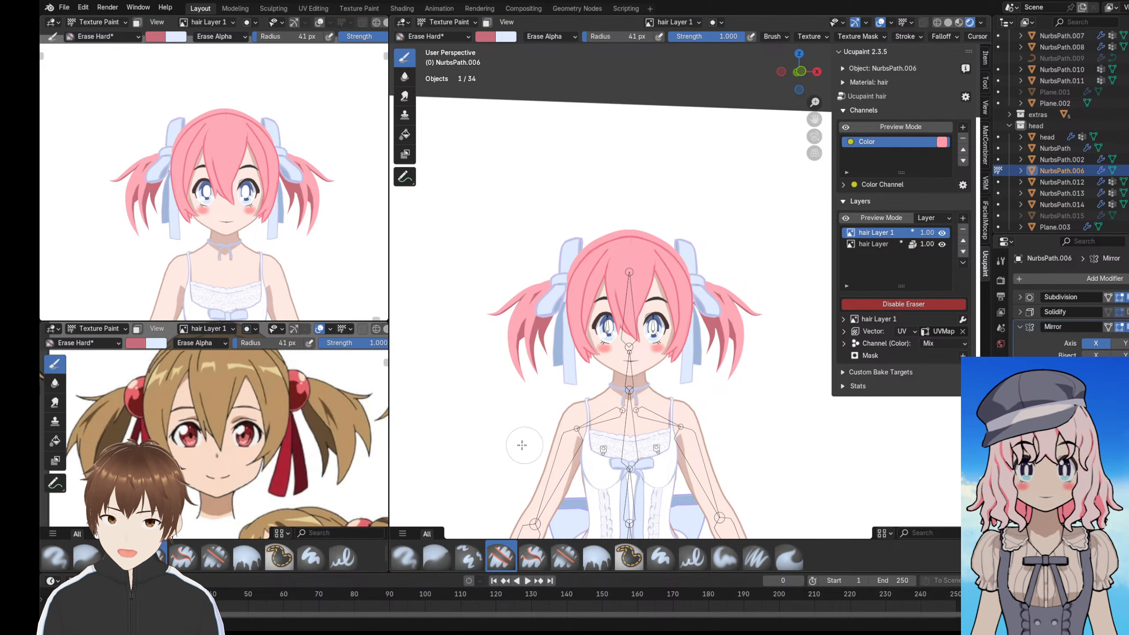
{"action": "middle_click_drag", "start_coordinate": [522, 445], "coordinate": [492, 286], "text": "shift"}
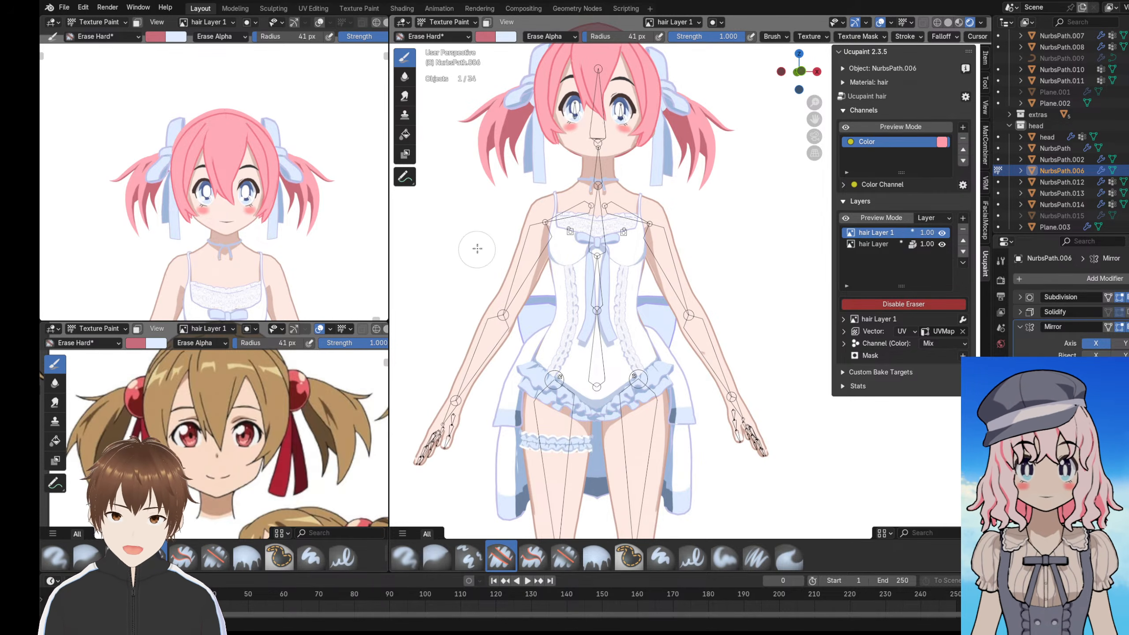
{"action": "scroll", "coordinate": [477, 249], "scroll_direction": "up", "scroll_amount": 3}
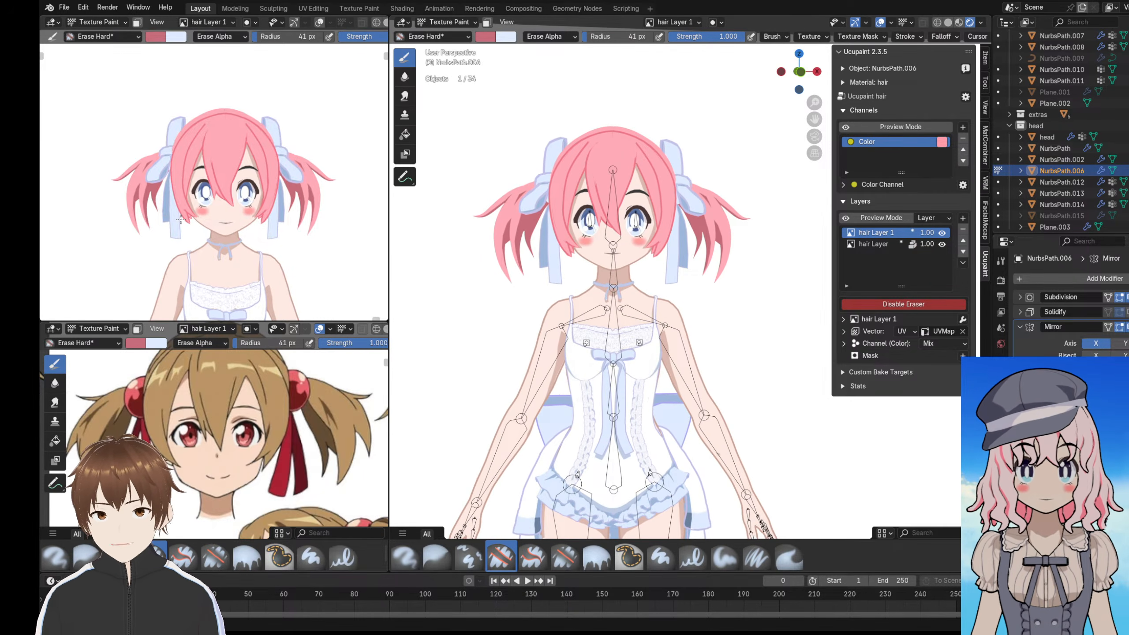
{"action": "scroll", "coordinate": [180, 219], "scroll_direction": "down", "scroll_amount": 5}
{"action": "middle_click_drag", "start_coordinate": [231, 165], "coordinate": [228, 145], "text": "shift"}
{"action": "scroll", "coordinate": [213, 134], "scroll_direction": "up", "scroll_amount": 5}
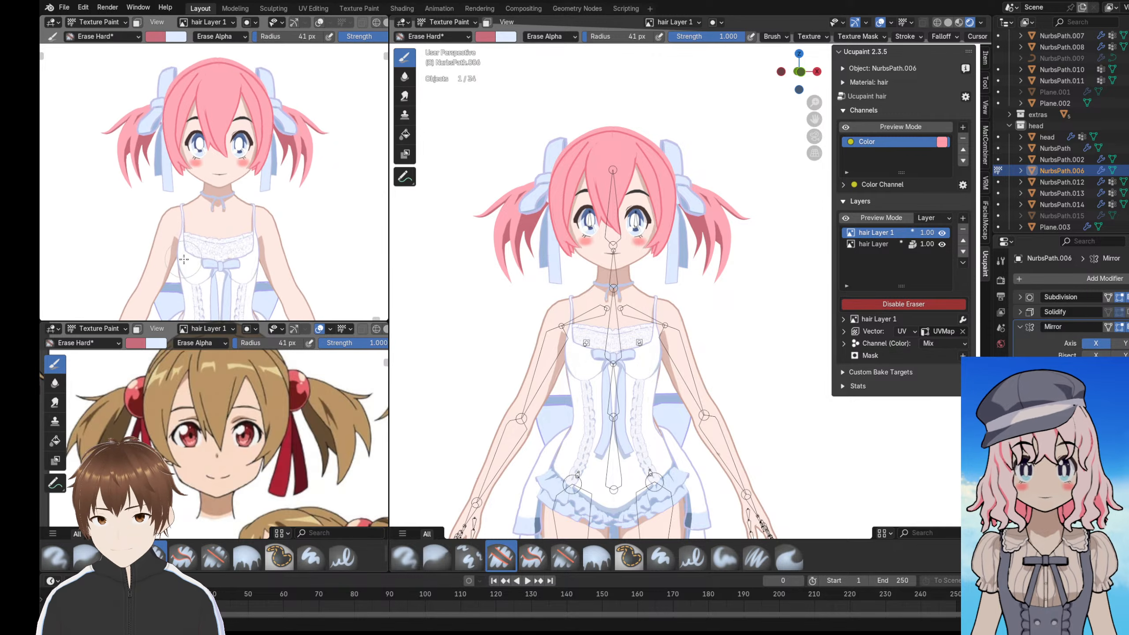
{"action": "mouse_move", "coordinate": [182, 238]}
{"action": "middle_mouse_down", "text": "shift"}
{"action": "mouse_move", "coordinate": [186, 264]}
{"action": "mouse_move", "coordinate": [189, 245]}
{"action": "middle_mouse_up", "text": "shift"}
{"action": "scroll", "coordinate": [186, 240], "scroll_direction": "up", "scroll_amount": 1}
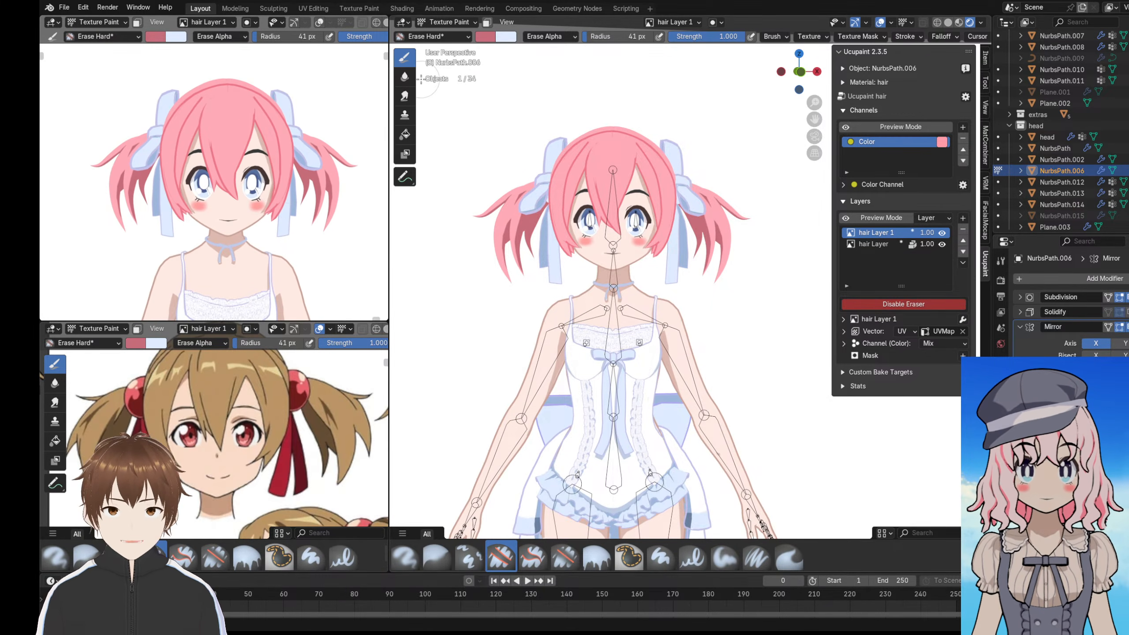
- Switch to the Texture Paint workspace and show the hair Layer 1 image in the image editor with its shadow islands in view
{"action": "left_click", "coordinate": [349, 9]}
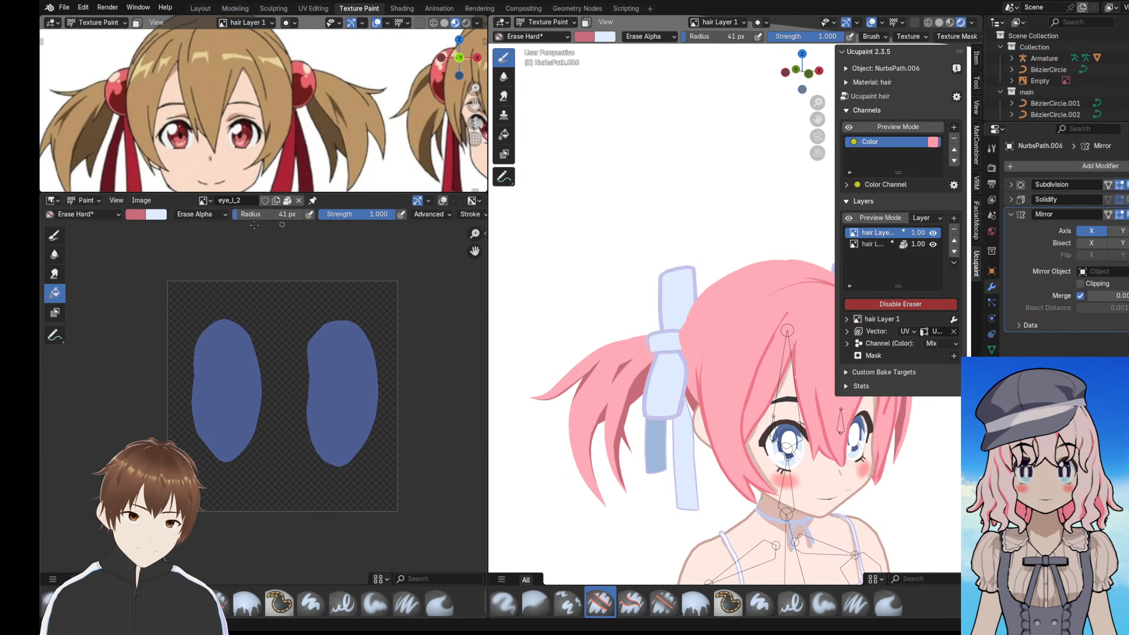
{"action": "left_click_drag", "start_coordinate": [834, 208], "coordinate": [779, 214]}
{"action": "middle_click_drag", "start_coordinate": [631, 278], "coordinate": [565, 225]}
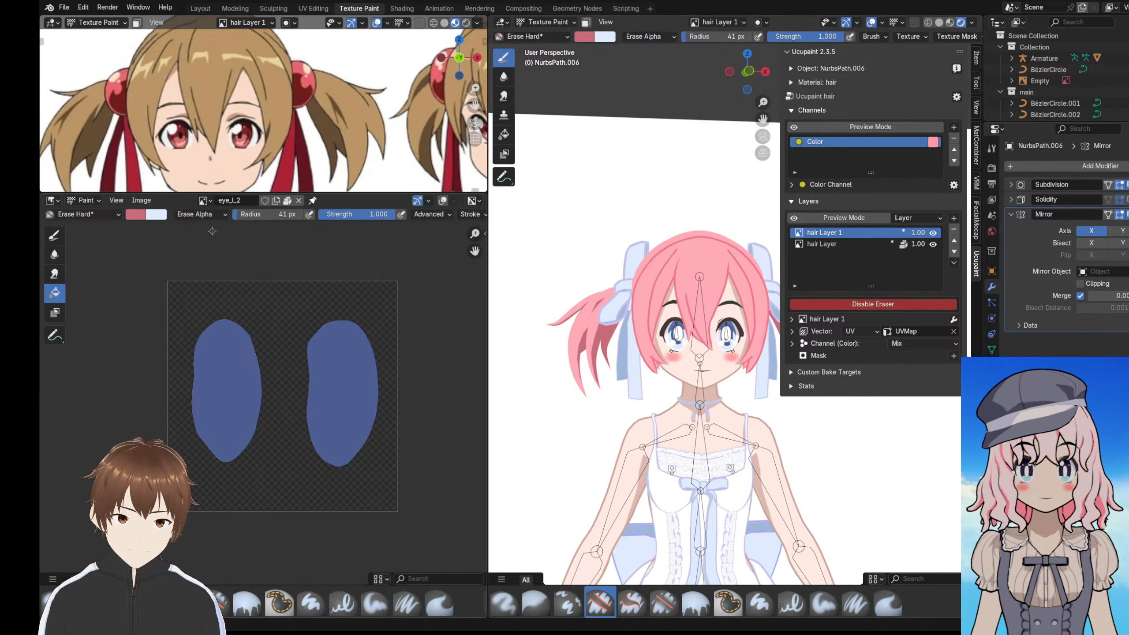
{"action": "left_click", "coordinate": [205, 200]}
{"action": "type", "text": "hair"}
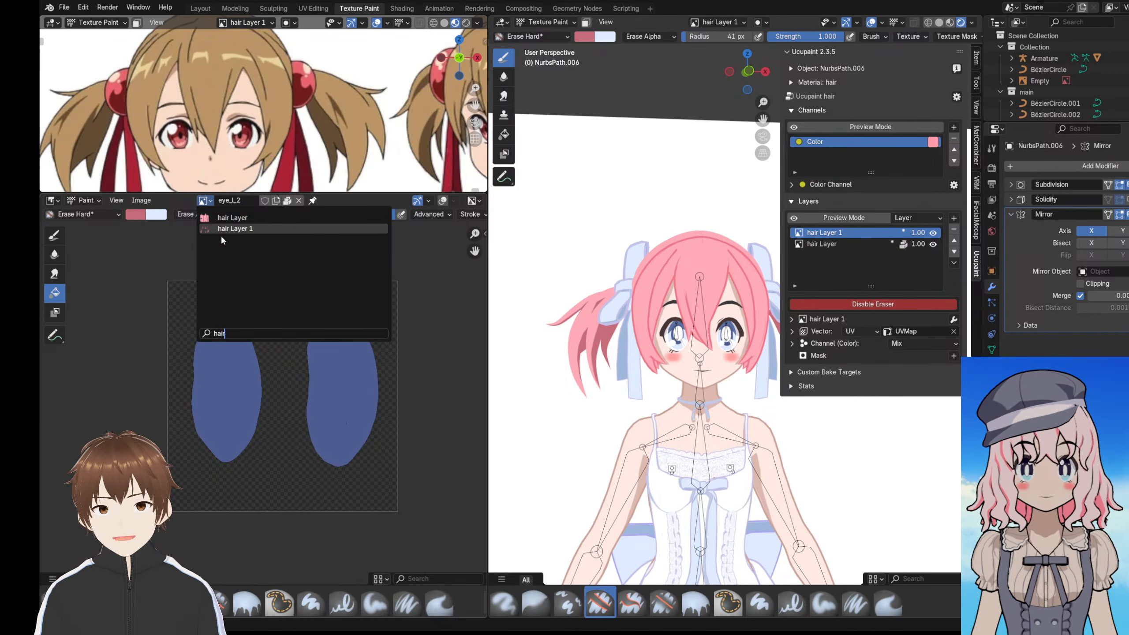
{"action": "left_click", "coordinate": [235, 228]}
{"action": "scroll", "coordinate": [265, 358], "scroll_direction": "up", "scroll_amount": 5}
{"action": "middle_click_drag", "start_coordinate": [229, 359], "coordinate": [308, 345]}
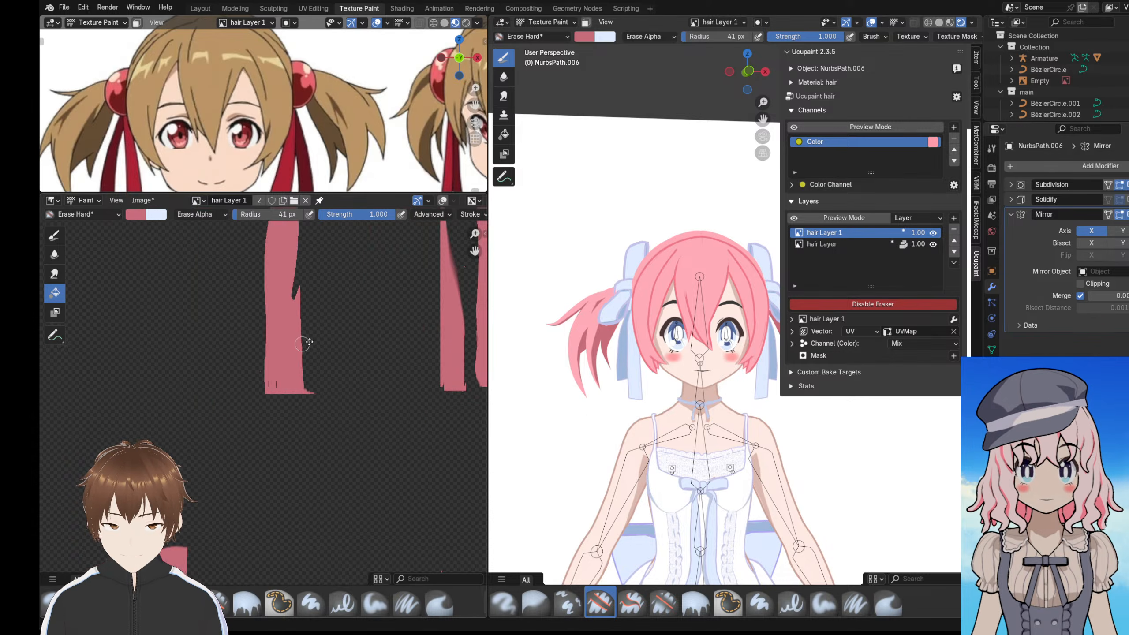
{"action": "scroll", "coordinate": [302, 346], "scroll_direction": "down", "scroll_amount": 4}
{"action": "middle_click_drag", "start_coordinate": [204, 338], "coordinate": [209, 294]}
{"action": "scroll", "coordinate": [205, 263], "scroll_direction": "up", "scroll_amount": 2}
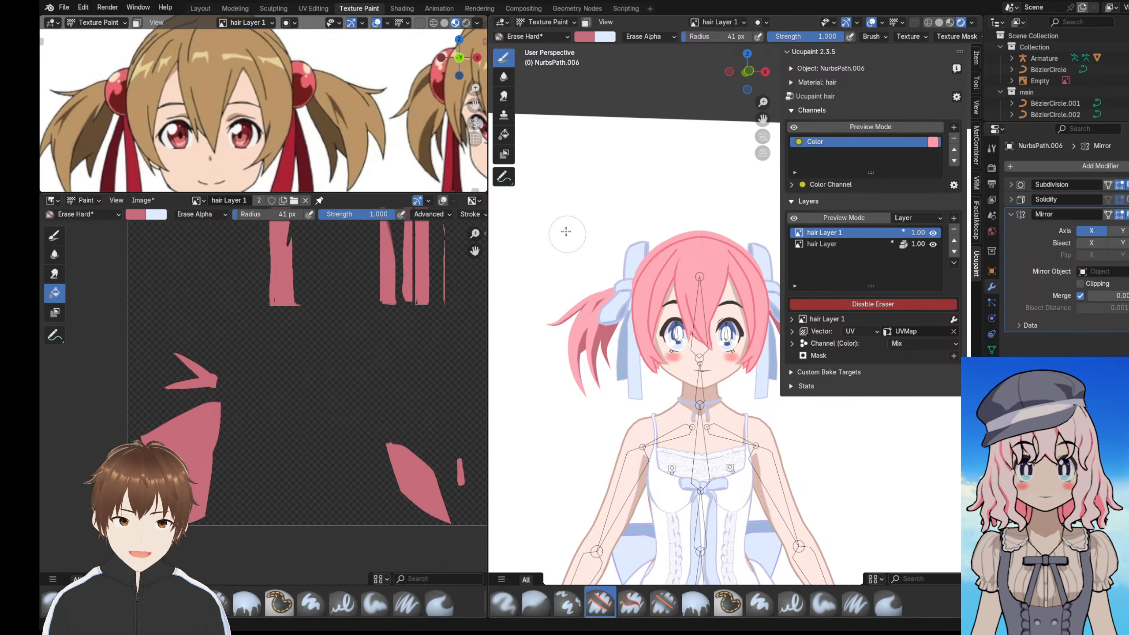
- Choose the Fill brush and set its colour to a slightly lighter, warmer pink
{"action": "left_click", "coordinate": [533, 36]}
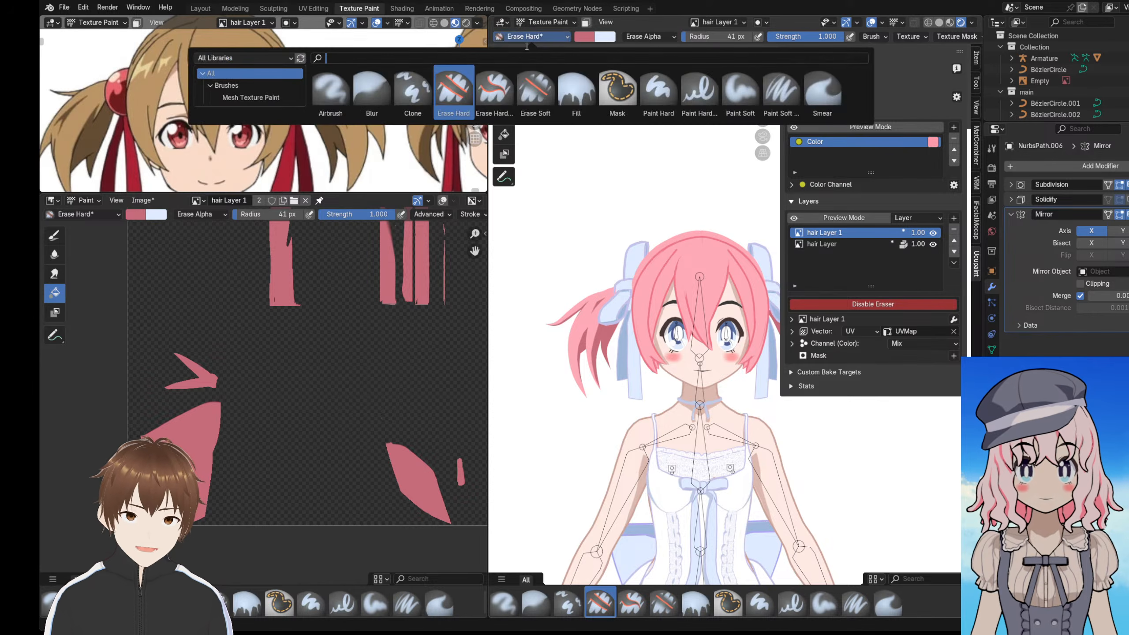
{"action": "left_click", "coordinate": [576, 91]}
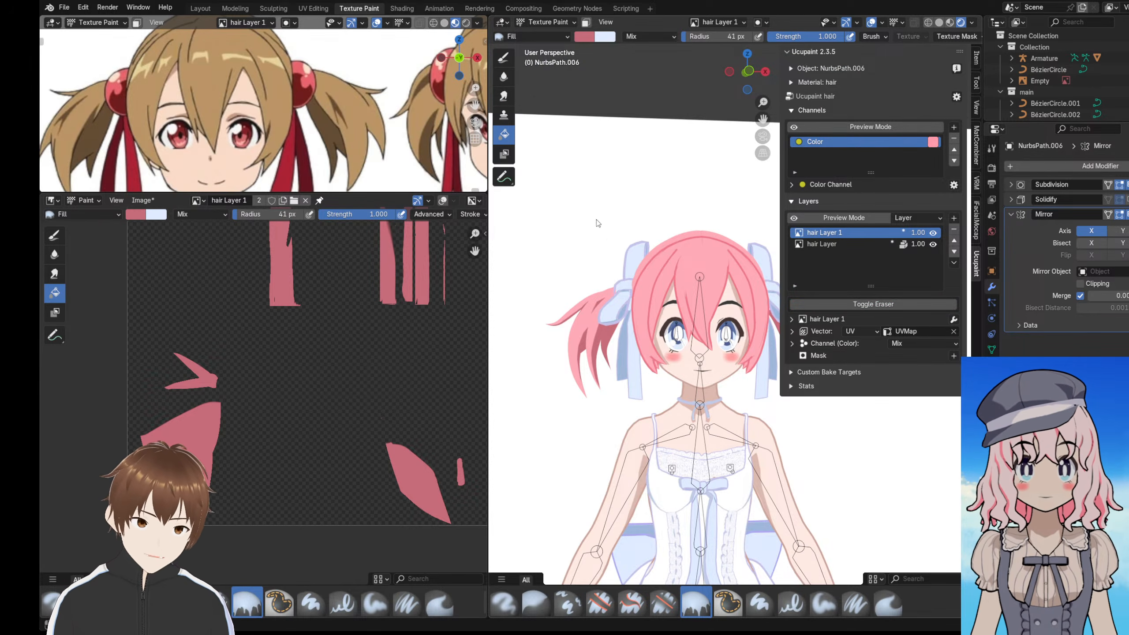
{"action": "left_click", "coordinate": [583, 38]}
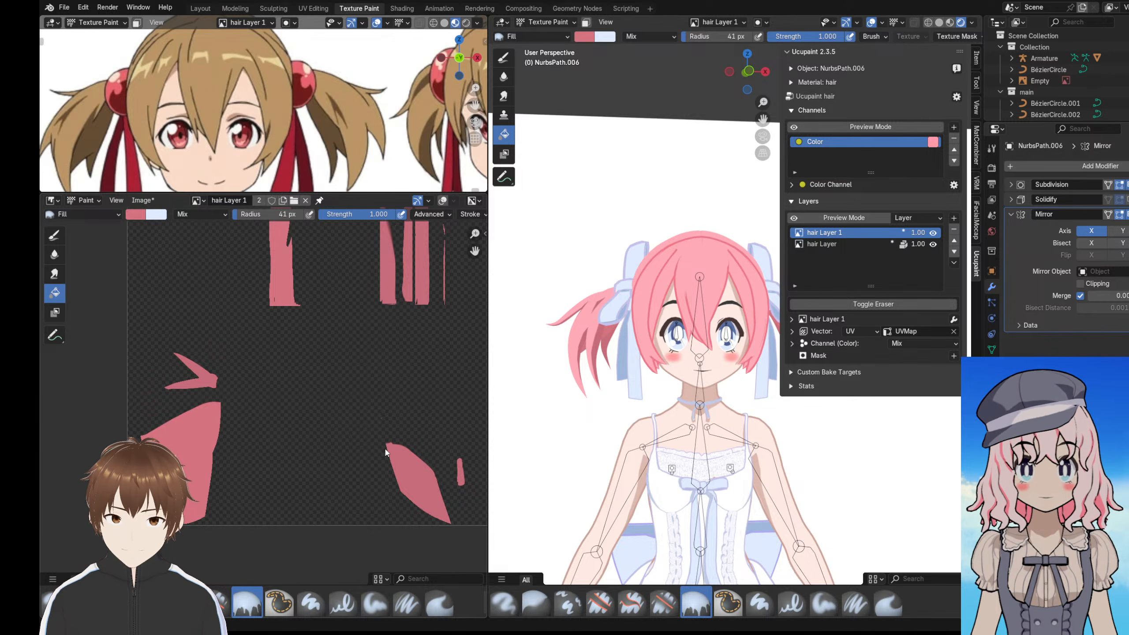
- Fill every dark pink shadow island on the hair Layer 1 image with the lighter pink, including the thin slivers
{"action": "scroll", "coordinate": [365, 394], "scroll_direction": "up", "scroll_amount": 2}
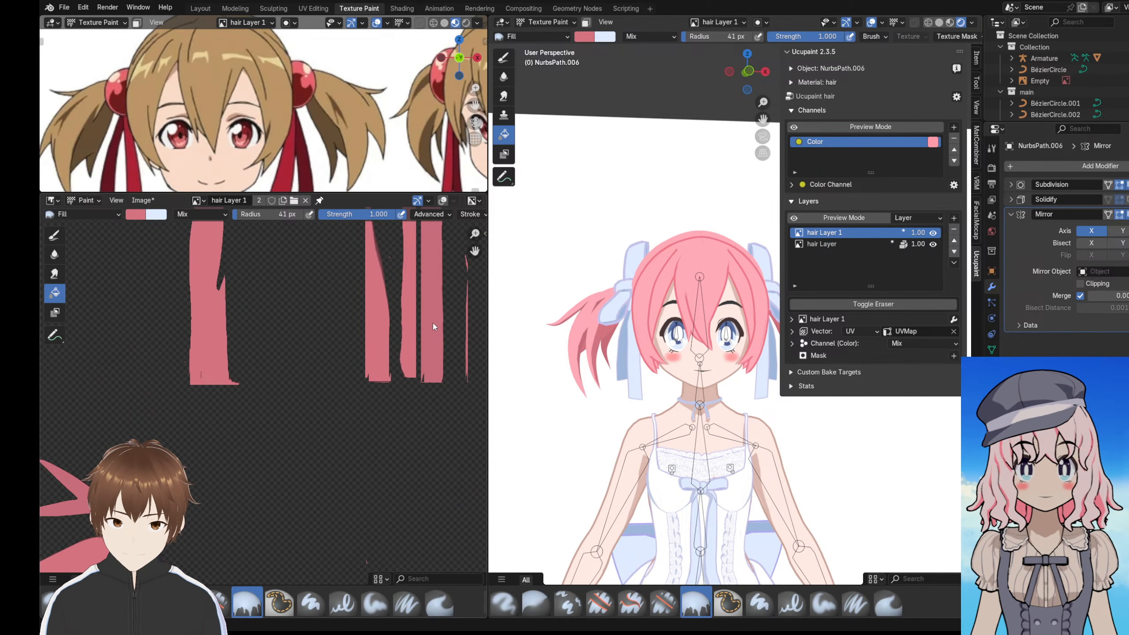
{"action": "middle_click_drag", "start_coordinate": [407, 451], "coordinate": [261, 250]}
{"action": "scroll", "coordinate": [326, 458], "scroll_direction": "up", "scroll_amount": 2}
{"action": "middle_click_drag", "start_coordinate": [326, 458], "coordinate": [318, 333]}
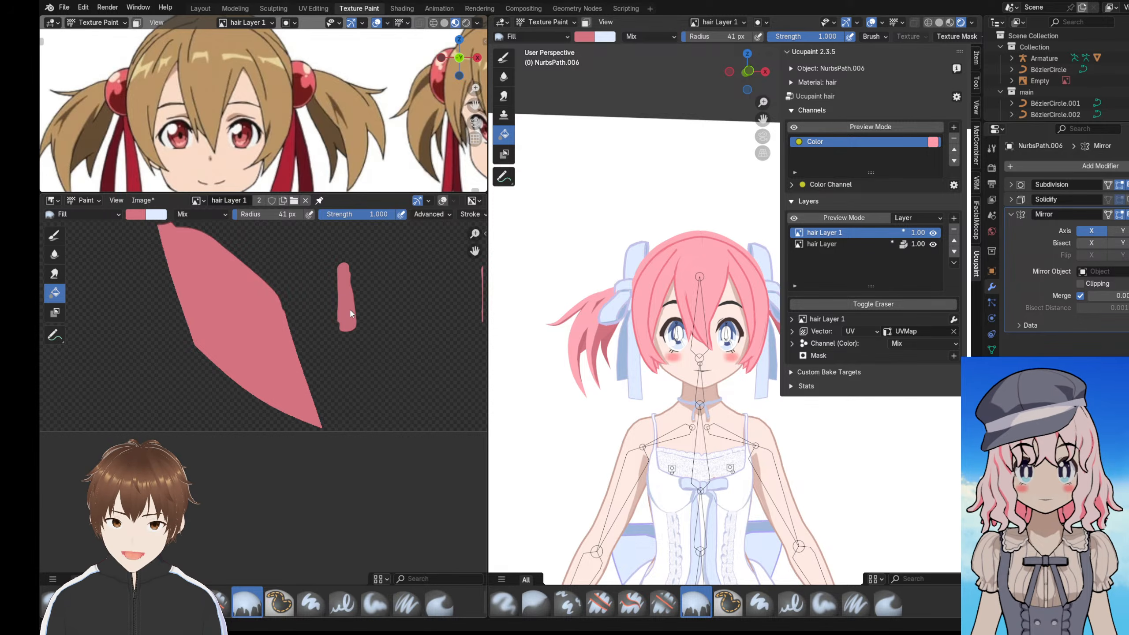
{"action": "scroll", "coordinate": [390, 356], "scroll_direction": "down", "scroll_amount": 3}
{"action": "scroll", "coordinate": [220, 365], "scroll_direction": "up", "scroll_amount": 1}
{"action": "middle_click_drag", "start_coordinate": [391, 353], "coordinate": [323, 372]}
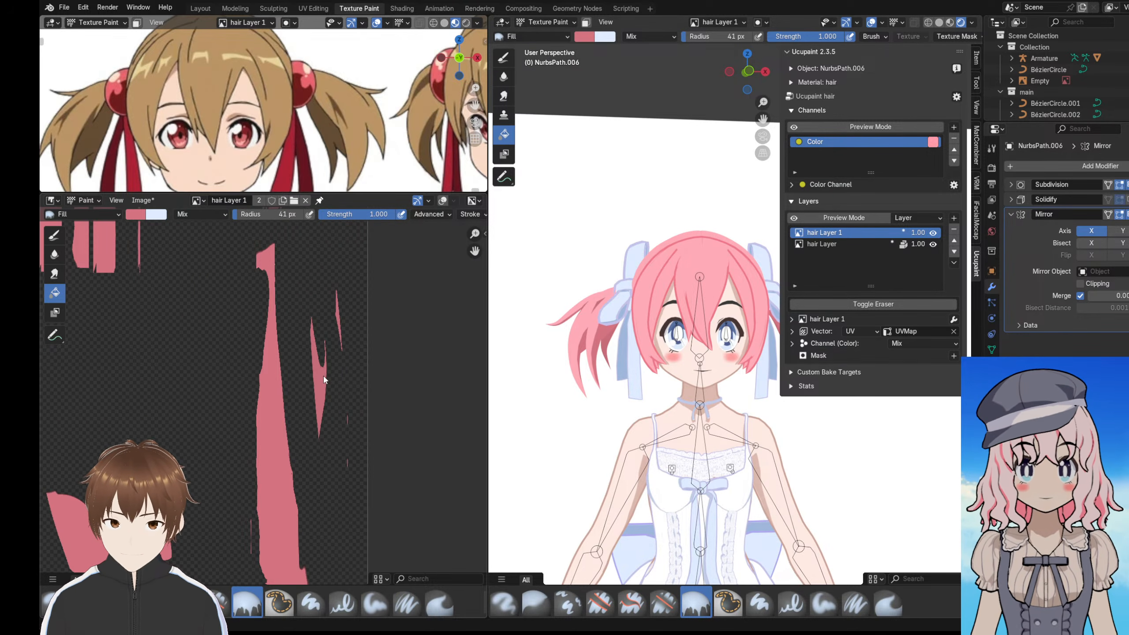
{"action": "middle_click_drag", "start_coordinate": [324, 313], "coordinate": [328, 356]}
{"action": "scroll", "coordinate": [329, 352], "scroll_direction": "up", "scroll_amount": 4}
{"action": "middle_click_drag", "start_coordinate": [408, 323], "coordinate": [324, 411]}
{"action": "scroll", "coordinate": [312, 321], "scroll_direction": "up", "scroll_amount": 3}
{"action": "middle_click_drag", "start_coordinate": [372, 457], "coordinate": [283, 400]}
{"action": "scroll", "coordinate": [282, 400], "scroll_direction": "up", "scroll_amount": 3}
{"action": "middle_click_drag", "start_coordinate": [360, 402], "coordinate": [326, 333]}
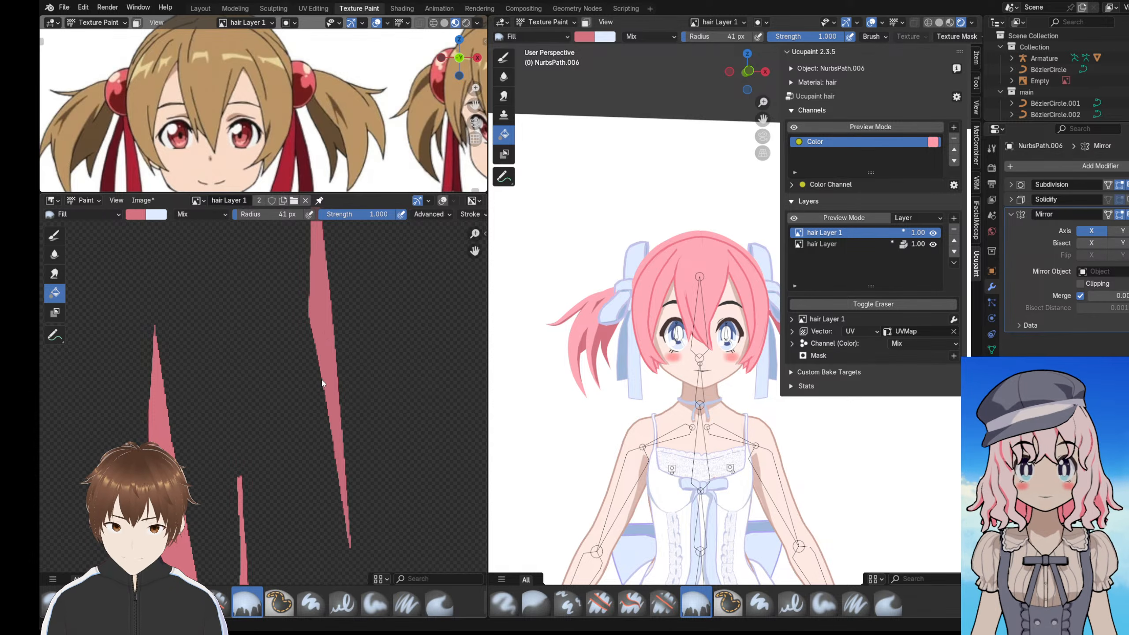
- Examine the recoloured pigtail shadows on the model at full-body and close-up distances, and compare them with the anime reference
{"action": "scroll", "coordinate": [710, 317], "scroll_direction": "down", "scroll_amount": 3}
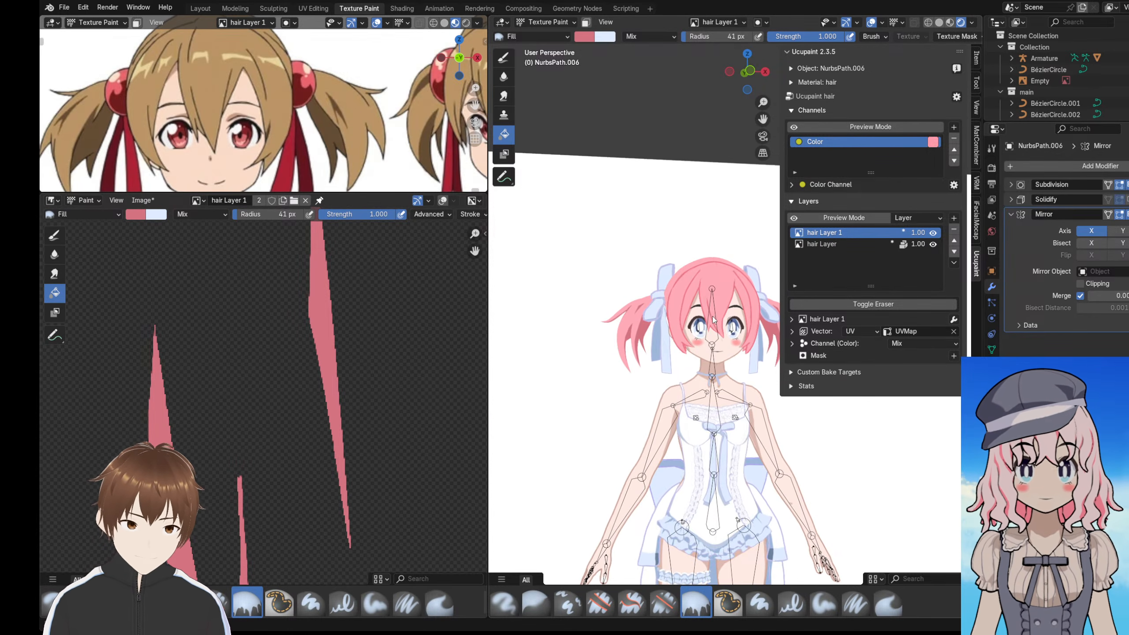
{"action": "scroll", "coordinate": [648, 311], "scroll_direction": "up", "scroll_amount": 4}
{"action": "scroll", "coordinate": [688, 286], "scroll_direction": "down", "scroll_amount": 1}
{"action": "scroll", "coordinate": [680, 295], "scroll_direction": "down", "scroll_amount": 2}
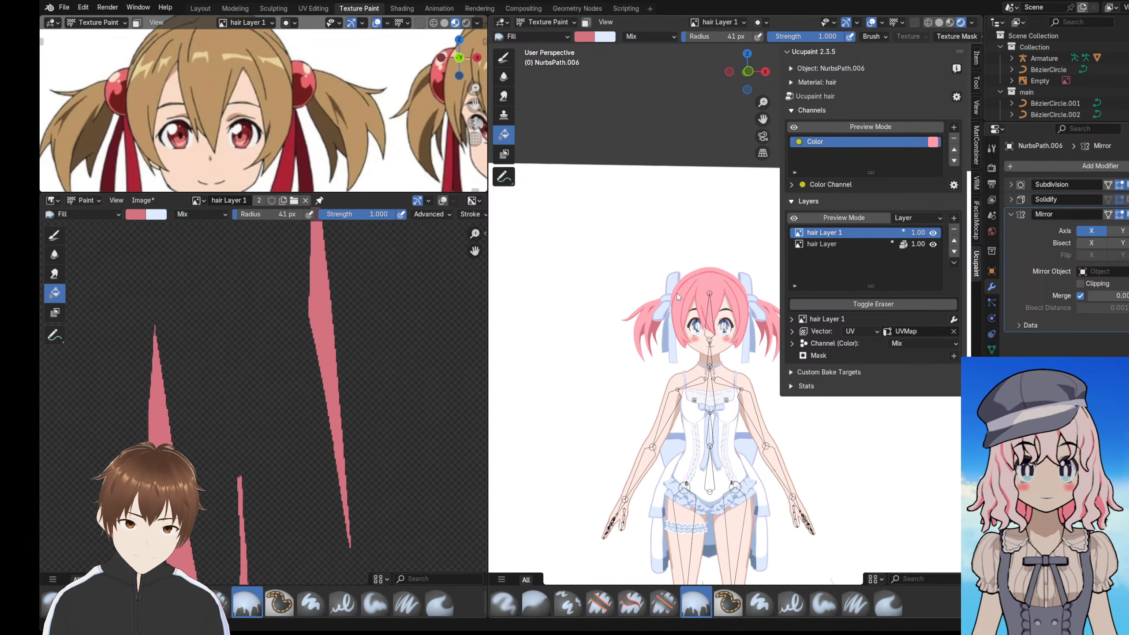
{"action": "scroll", "coordinate": [635, 313], "scroll_direction": "up", "scroll_amount": 3}
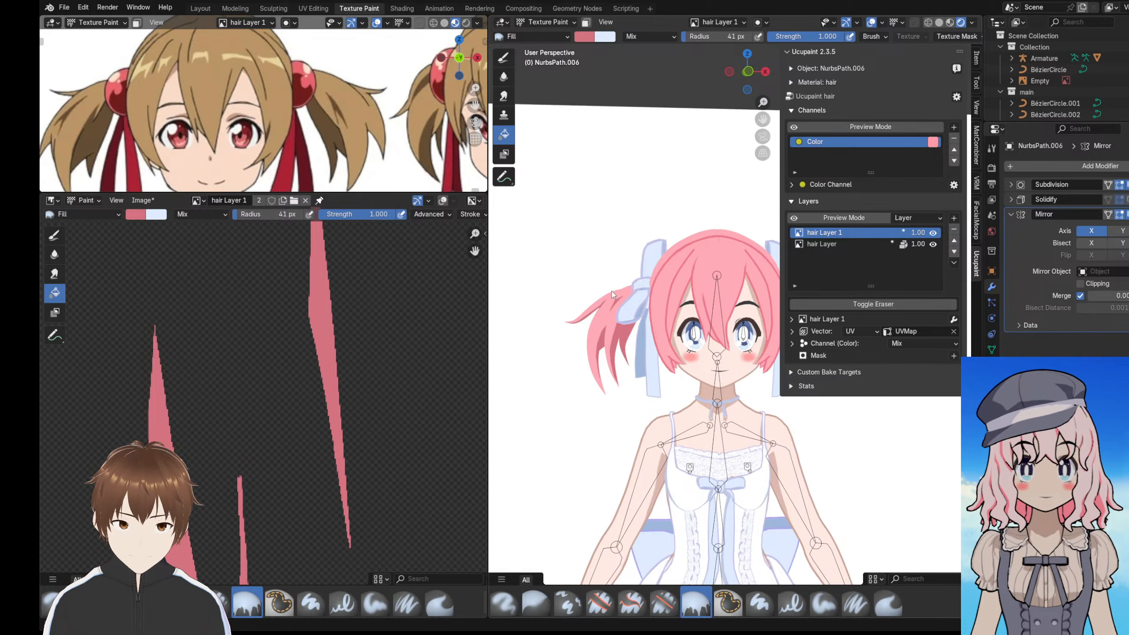
{"action": "scroll", "coordinate": [615, 303], "scroll_direction": "down", "scroll_amount": 2}
{"action": "middle_click_drag", "start_coordinate": [665, 366], "coordinate": [658, 283], "text": "shift"}
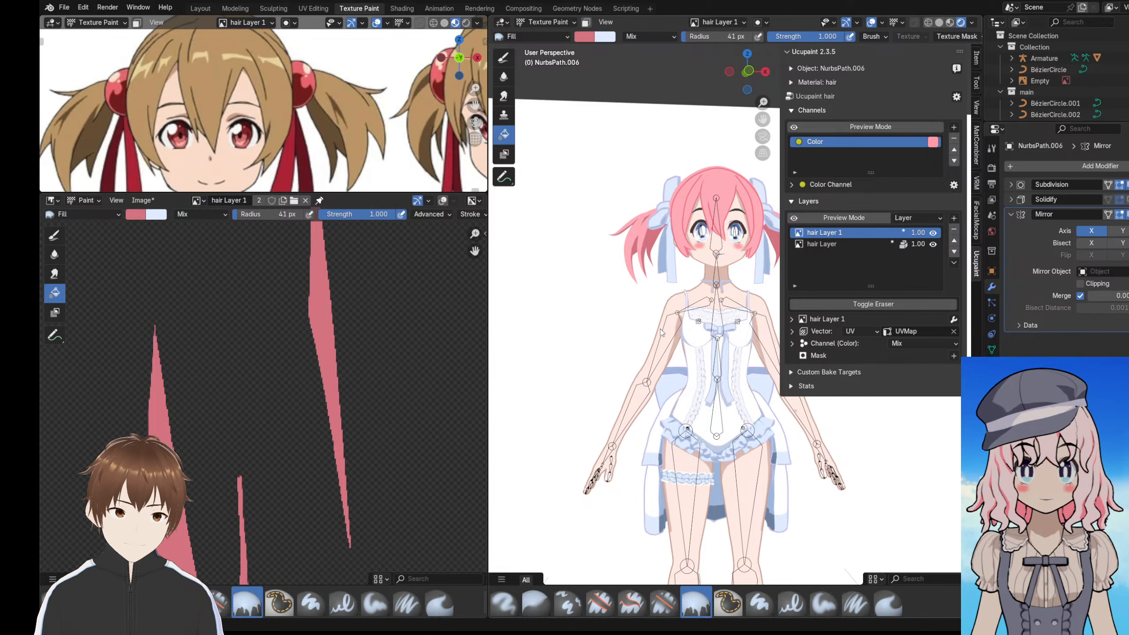
{"action": "mouse_move", "coordinate": [648, 298]}
{"action": "middle_mouse_down", "text": "shift"}
{"action": "mouse_move", "coordinate": [650, 323]}
{"action": "mouse_move", "coordinate": [701, 327]}
{"action": "mouse_move", "coordinate": [652, 311]}
{"action": "middle_mouse_up", "text": "shift"}
{"action": "scroll", "coordinate": [667, 308], "scroll_direction": "down", "scroll_amount": 1}
{"action": "scroll", "coordinate": [708, 278], "scroll_direction": "up", "scroll_amount": 3}
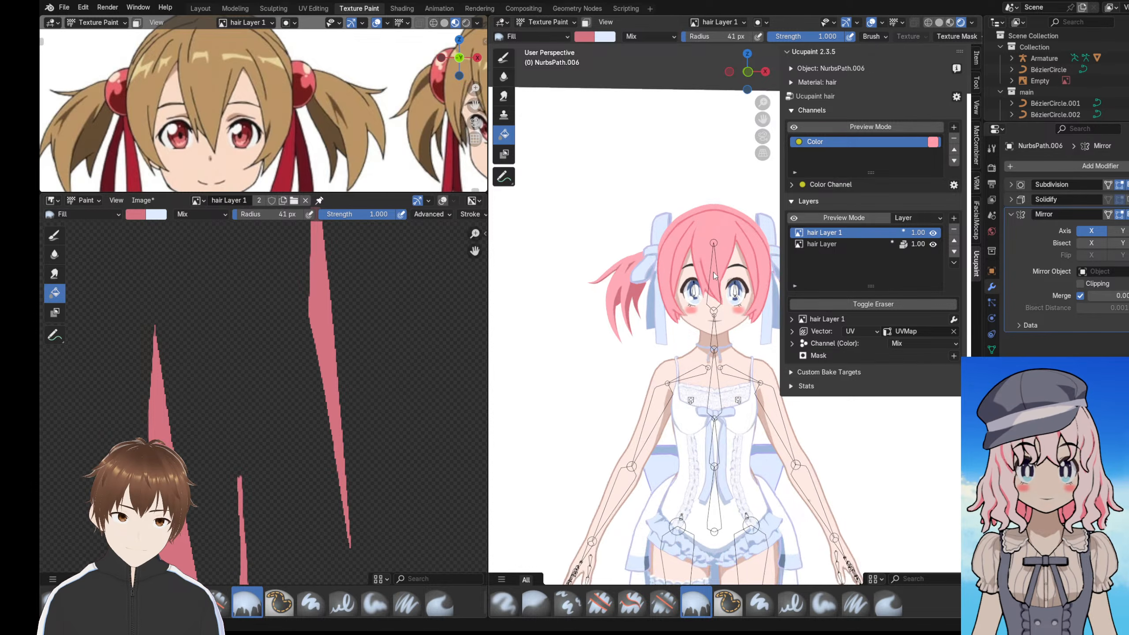
{"action": "middle_click_drag", "start_coordinate": [712, 278], "coordinate": [693, 296]}
{"action": "scroll", "coordinate": [733, 286], "scroll_direction": "down", "scroll_amount": 2}
{"action": "scroll", "coordinate": [713, 282], "scroll_direction": "down", "scroll_amount": 1}
{"action": "scroll", "coordinate": [692, 296], "scroll_direction": "up", "scroll_amount": 5}
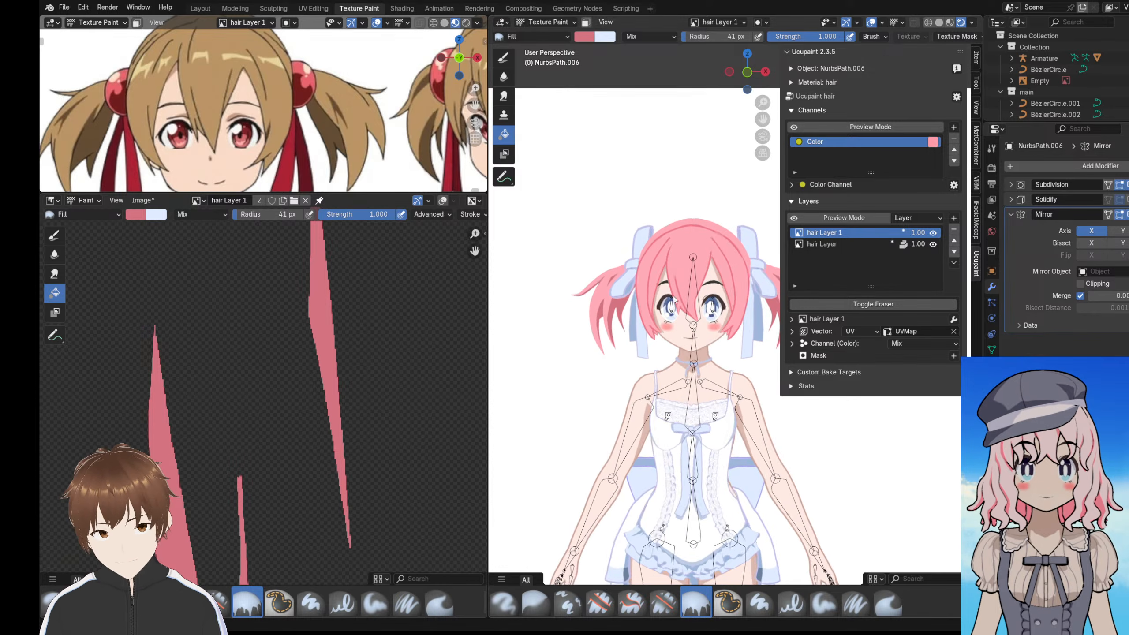
{"action": "middle_click_drag", "start_coordinate": [515, 287], "coordinate": [626, 301], "text": "shift"}
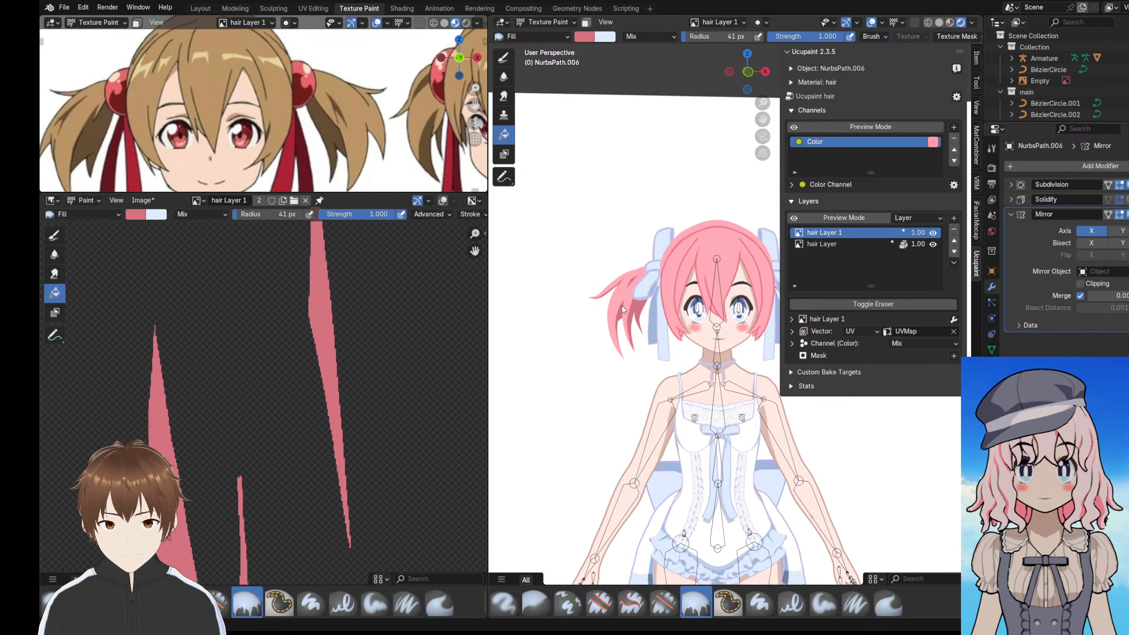
{"action": "scroll", "coordinate": [623, 309], "scroll_direction": "down", "scroll_amount": 6}
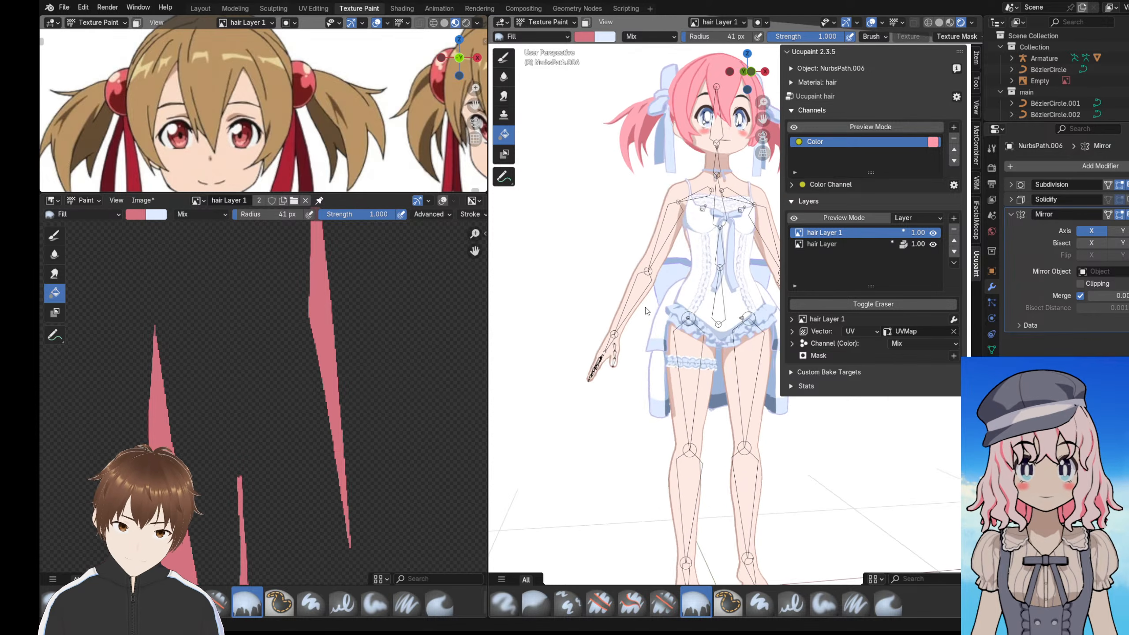
{"action": "middle_click_drag", "start_coordinate": [645, 308], "coordinate": [653, 302]}
{"action": "middle_click_drag", "start_coordinate": [652, 229], "coordinate": [634, 384], "text": "shift"}
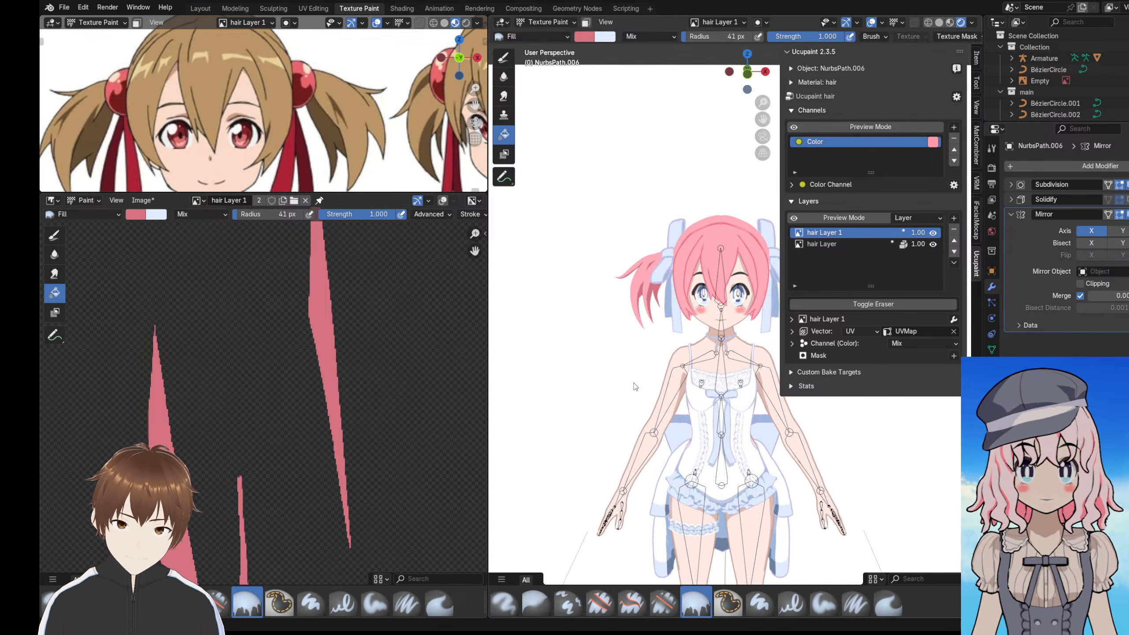
{"action": "scroll", "coordinate": [635, 386], "scroll_direction": "up", "scroll_amount": 3}
{"action": "scroll", "coordinate": [580, 309], "scroll_direction": "up", "scroll_amount": 6}
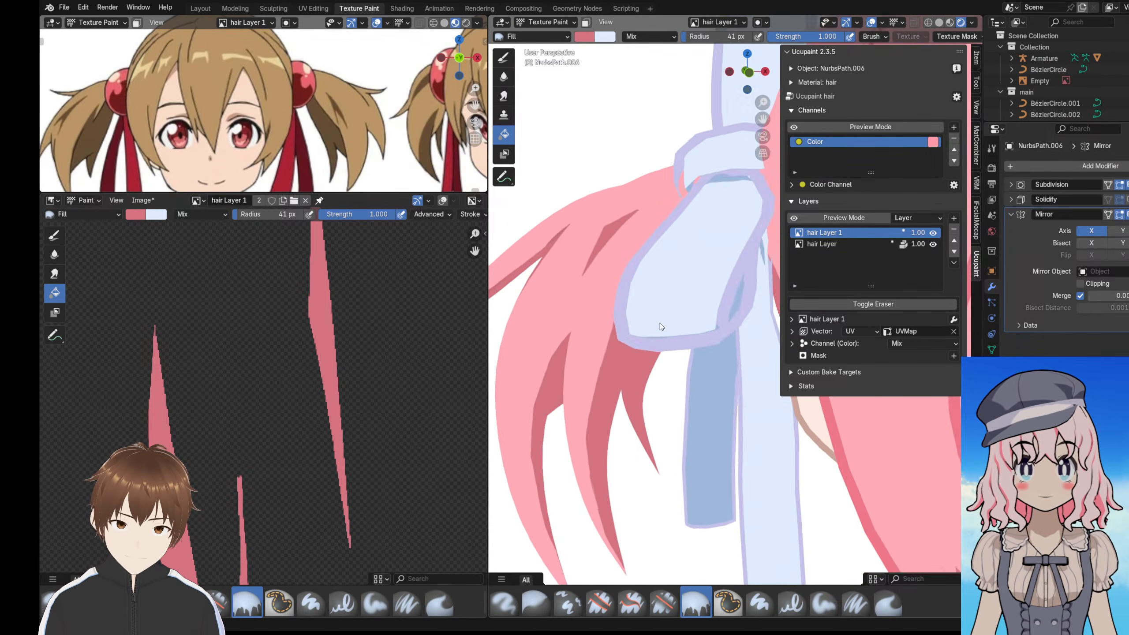
{"action": "middle_click_drag", "start_coordinate": [660, 323], "coordinate": [606, 282]}
{"action": "scroll", "coordinate": [195, 128], "scroll_direction": "down", "scroll_amount": 4}
{"action": "scroll", "coordinate": [596, 258], "scroll_direction": "down", "scroll_amount": 8}
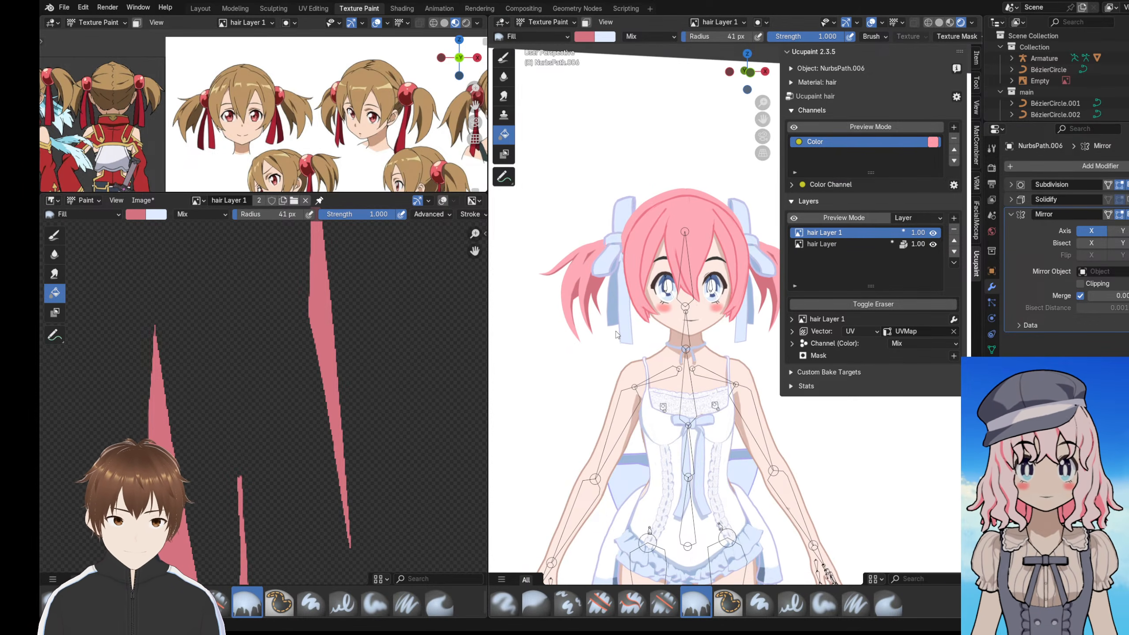
- Examine the pigtail shadows beside the ribbon and bangs from close up and from a slightly turned angle
{"action": "scroll", "coordinate": [617, 334], "scroll_direction": "up", "scroll_amount": 4}
{"action": "scroll", "coordinate": [660, 317], "scroll_direction": "up", "scroll_amount": 5}
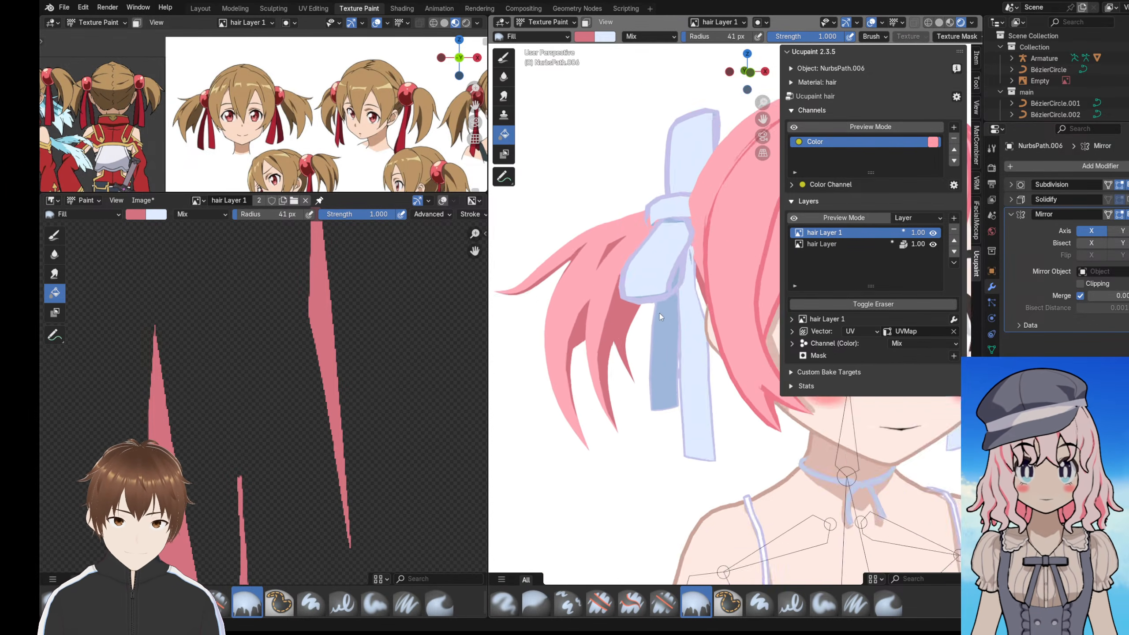
{"action": "scroll", "coordinate": [657, 310], "scroll_direction": "up", "scroll_amount": 2}
{"action": "scroll", "coordinate": [651, 310], "scroll_direction": "down", "scroll_amount": 4}
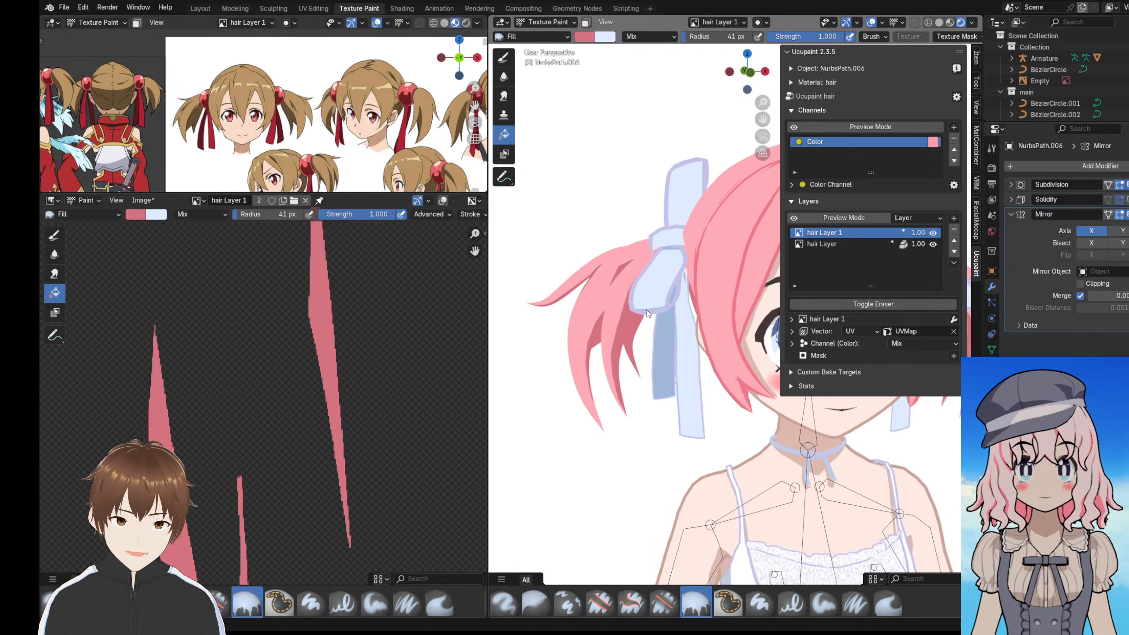
{"action": "scroll", "coordinate": [647, 308], "scroll_direction": "up", "scroll_amount": 4}
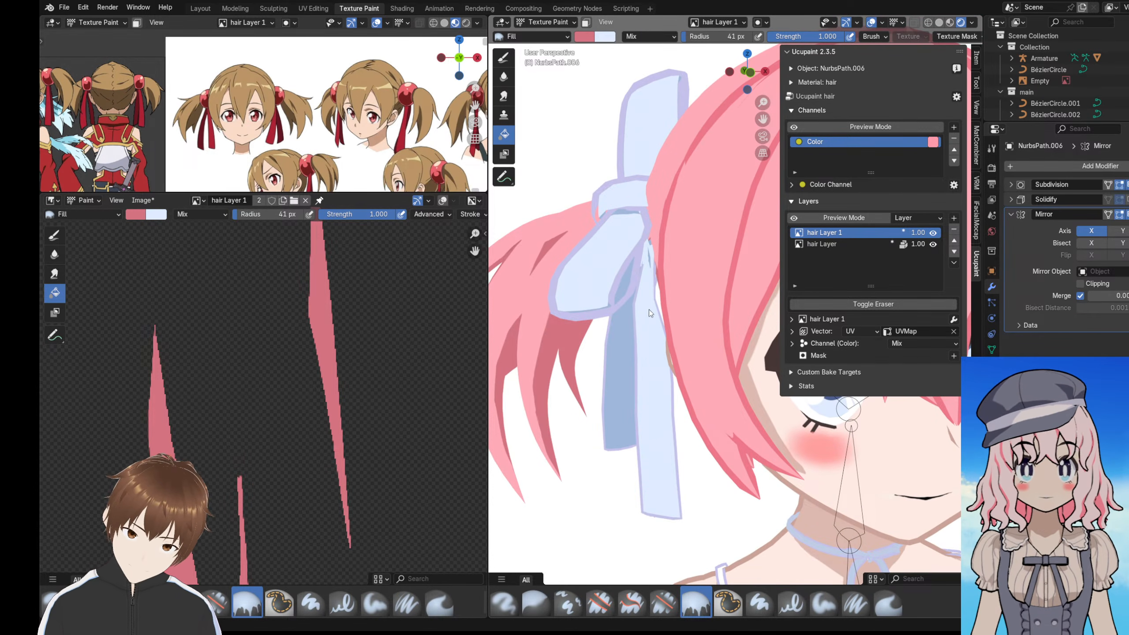
{"action": "middle_click_drag", "start_coordinate": [663, 346], "coordinate": [651, 302], "text": "shift"}
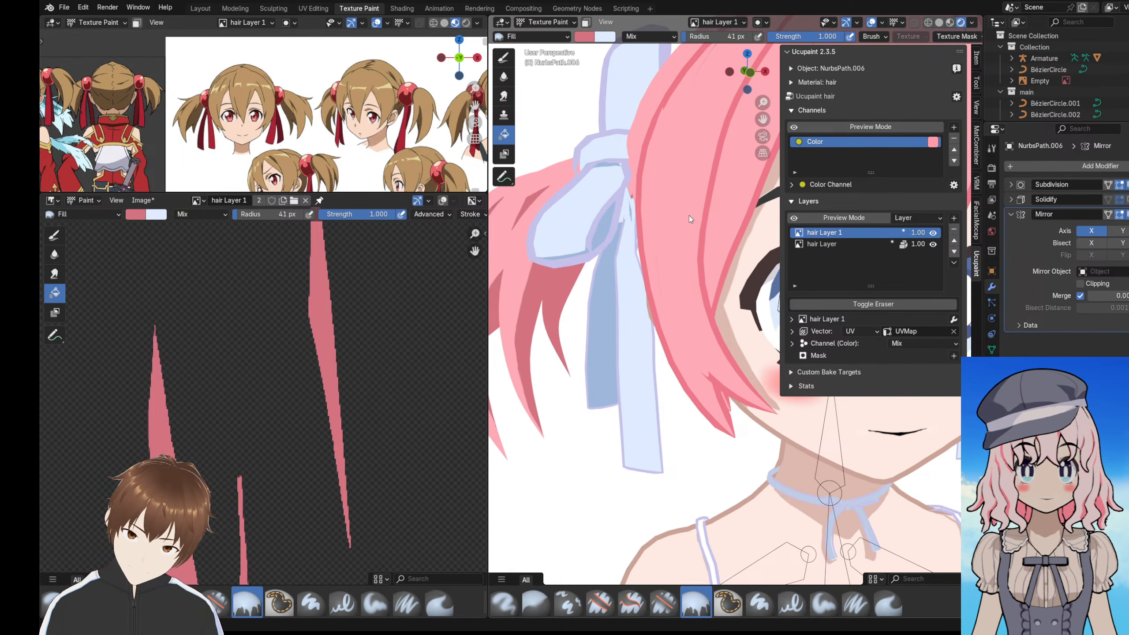
{"action": "middle_click_drag", "start_coordinate": [701, 274], "coordinate": [589, 298]}
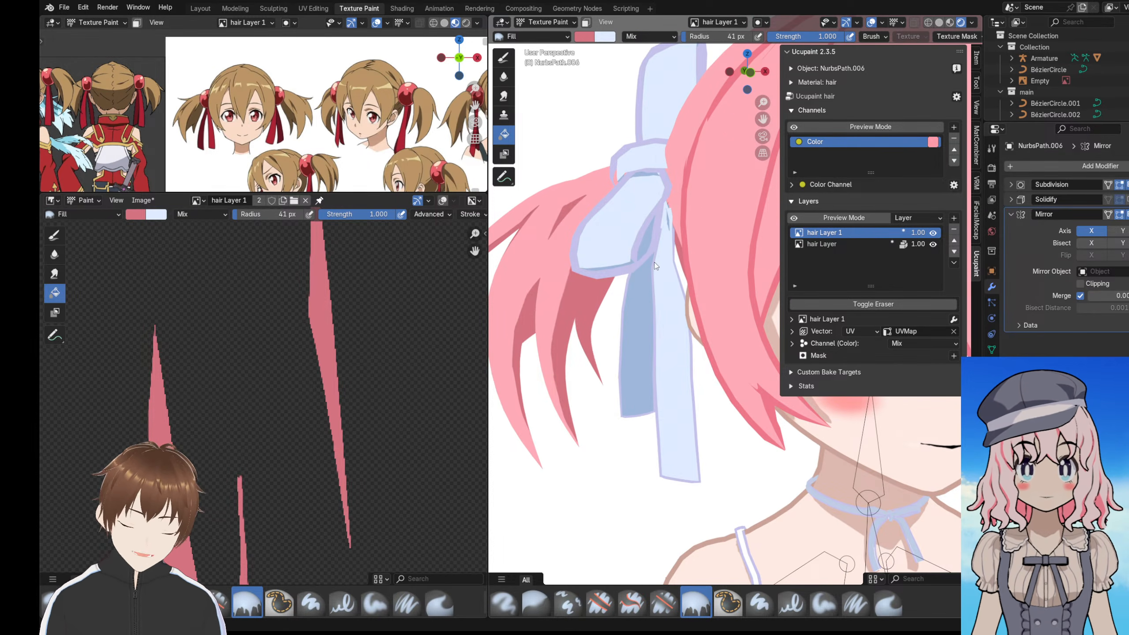
- Brighten the fill colour to #EE778A and compare the pigtail shadows with the shading on the rest of the model
{"action": "left_click", "coordinate": [585, 37]}
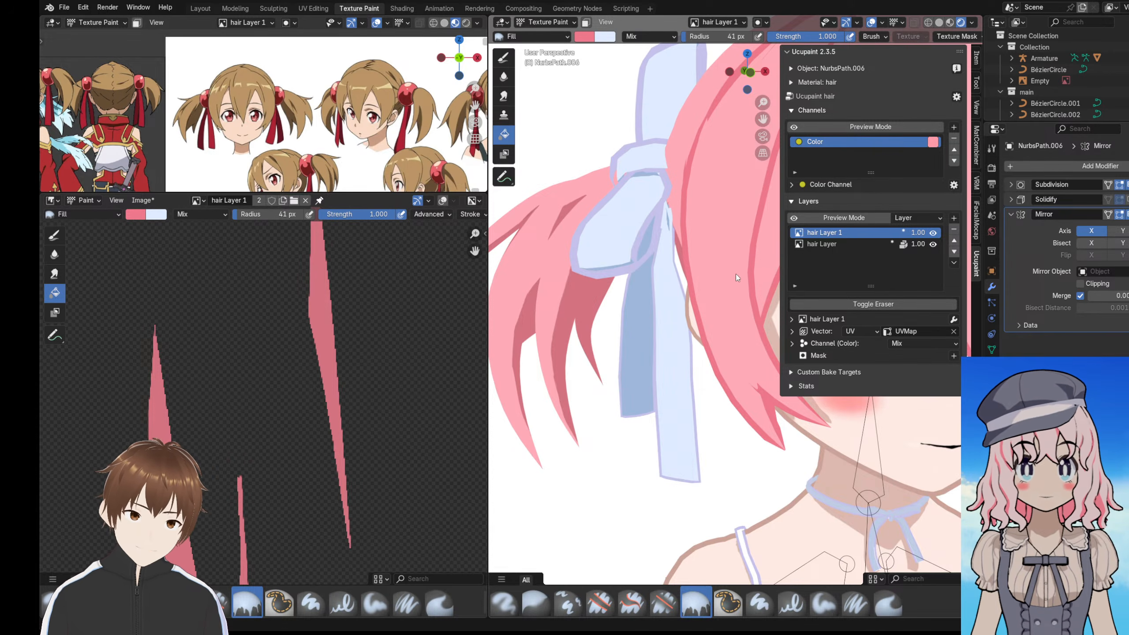
{"action": "left_click", "coordinate": [584, 38]}
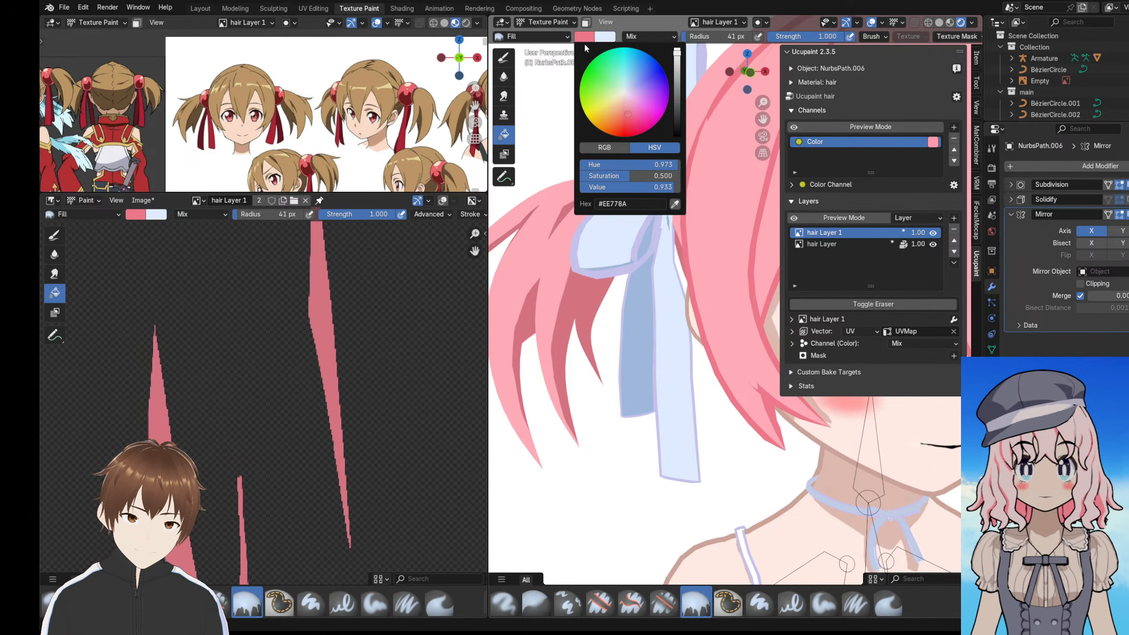
{"action": "middle_click_drag", "start_coordinate": [681, 421], "coordinate": [635, 220], "text": "shift"}
{"action": "middle_click_drag", "start_coordinate": [635, 314], "coordinate": [509, 143], "text": "shift"}
{"action": "middle_click_drag", "start_coordinate": [696, 206], "coordinate": [569, 317], "text": "shift"}
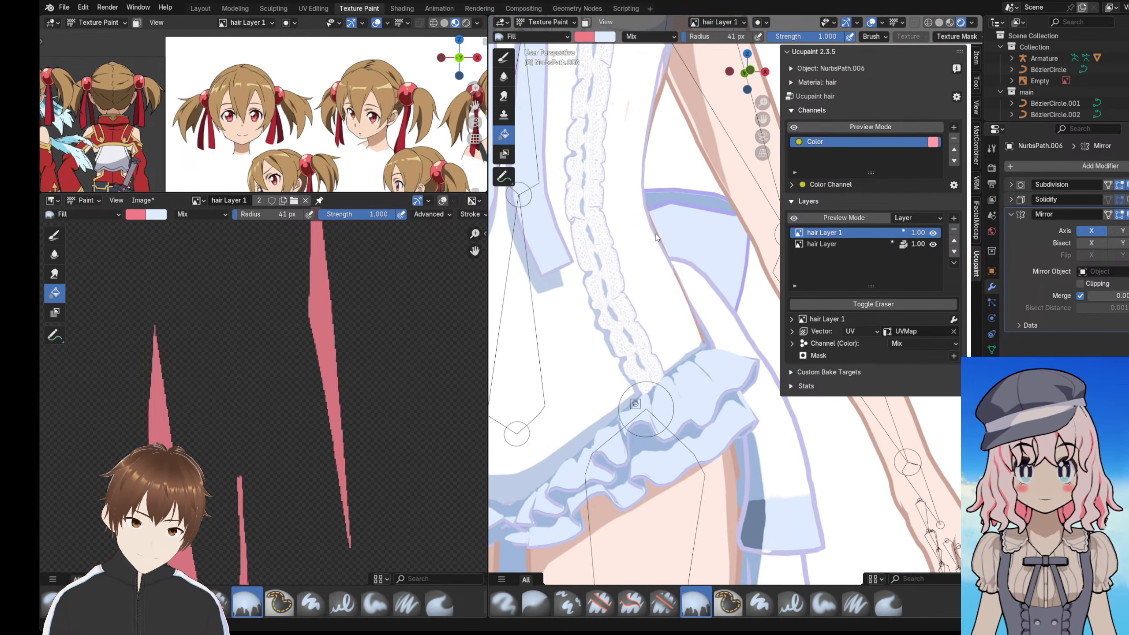
{"action": "middle_click_drag", "start_coordinate": [657, 237], "coordinate": [668, 275]}
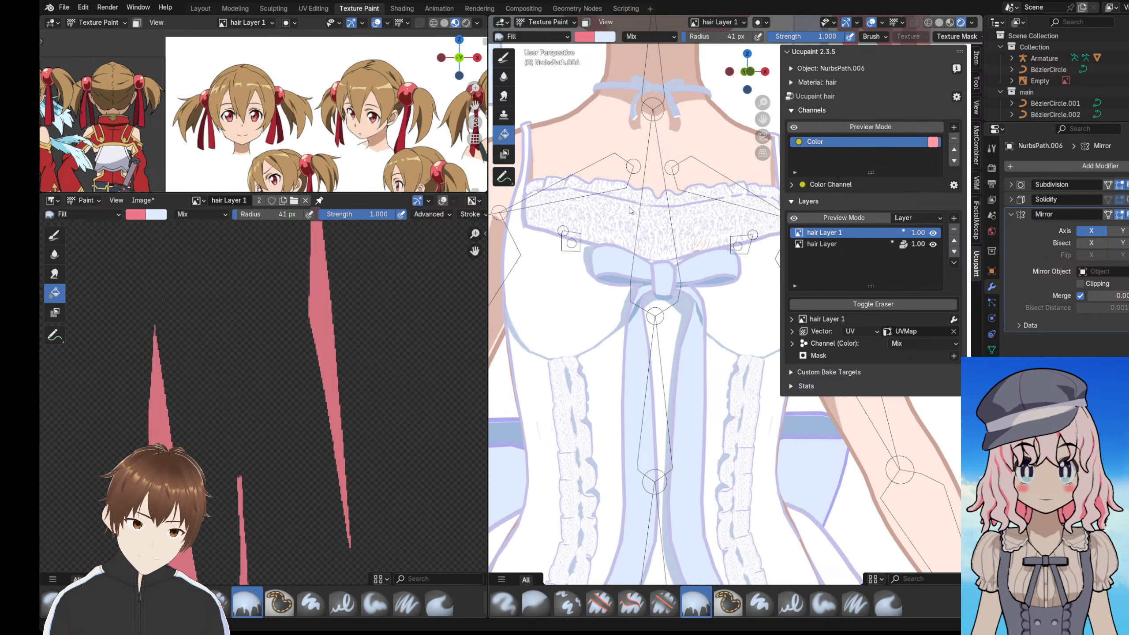
{"action": "scroll", "coordinate": [630, 210], "scroll_direction": "down", "scroll_amount": 8}
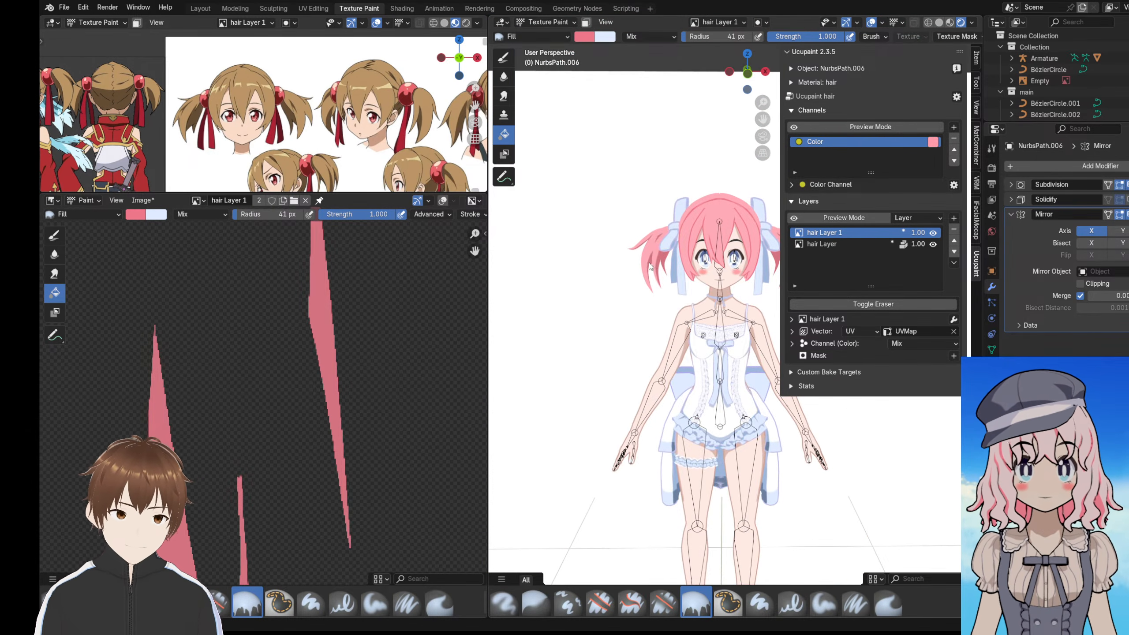
{"action": "scroll", "coordinate": [649, 266], "scroll_direction": "up", "scroll_amount": 8}
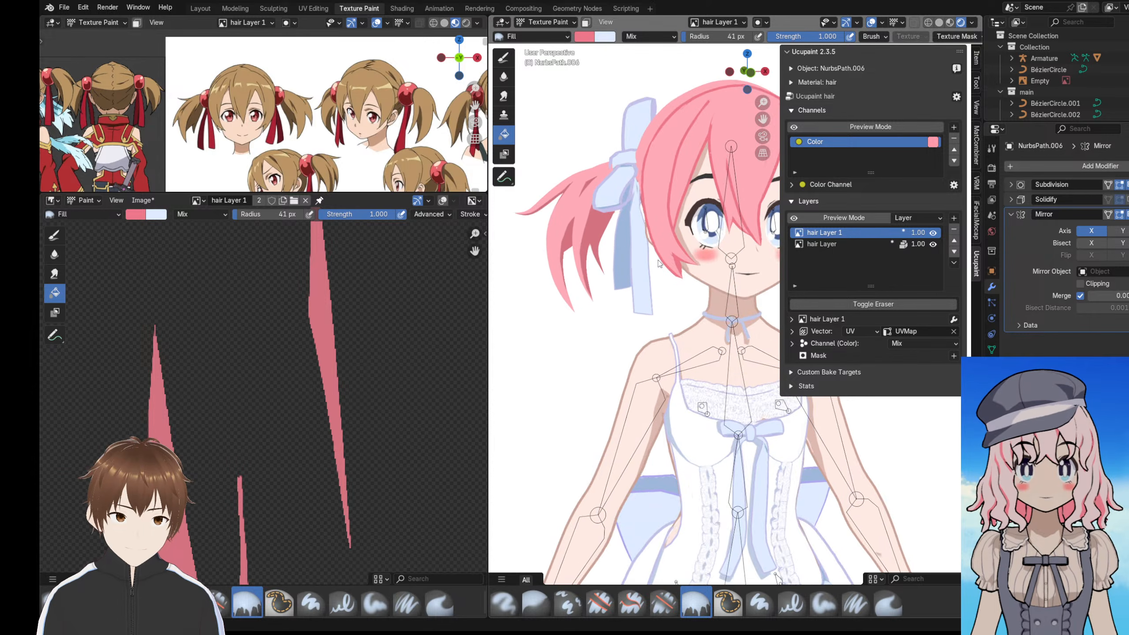
{"action": "scroll", "coordinate": [660, 264], "scroll_direction": "up", "scroll_amount": 6}
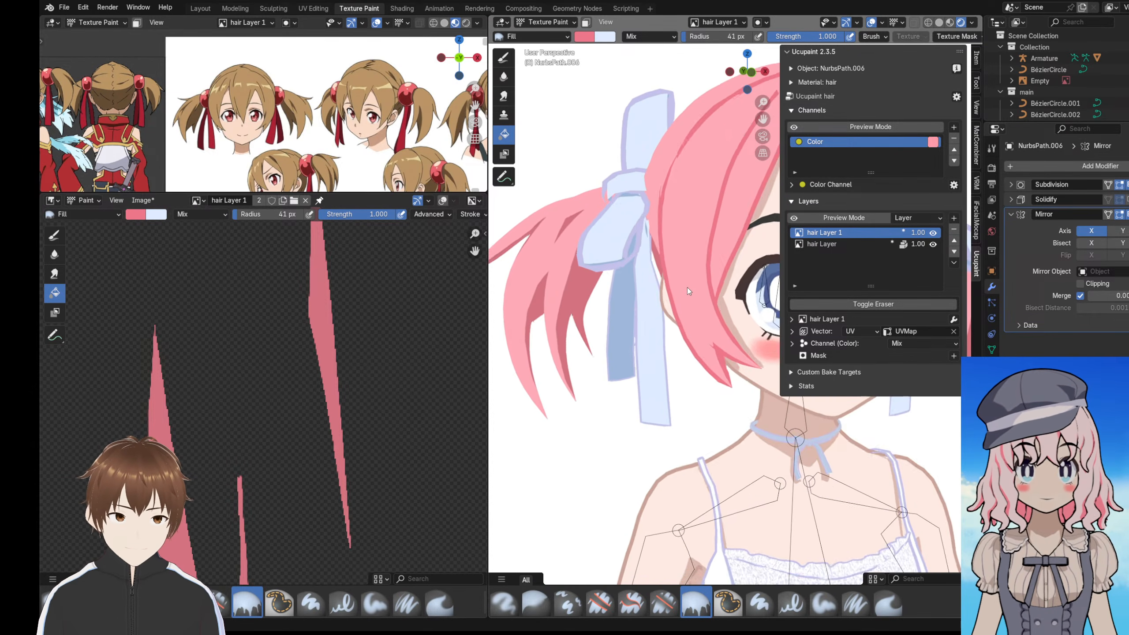
{"action": "scroll", "coordinate": [674, 258], "scroll_direction": "up", "scroll_amount": 1}
- Raise the fill colour's value to 0.960, try a fill directly on the pigtail, and undo it
{"action": "left_click", "coordinate": [583, 40]}
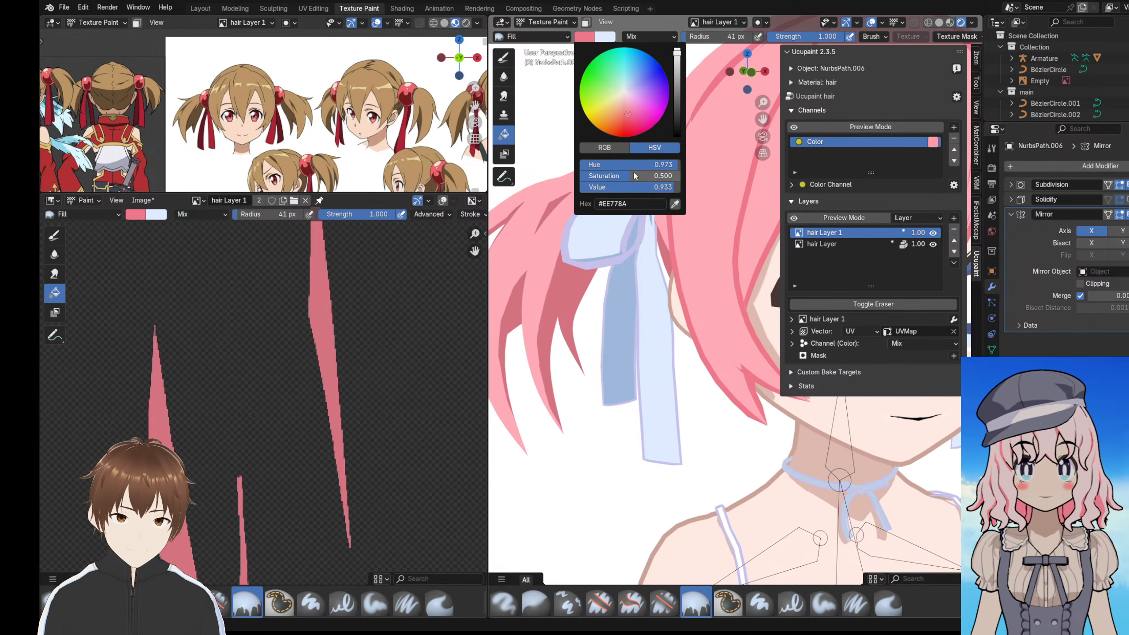
{"action": "mouse_move", "coordinate": [645, 188]}
{"action": "left_mouse_down"}
{"action": "mouse_move", "coordinate": [656, 189]}
{"action": "mouse_move", "coordinate": [641, 176]}
{"action": "mouse_move", "coordinate": [656, 182]}
{"action": "left_mouse_up"}
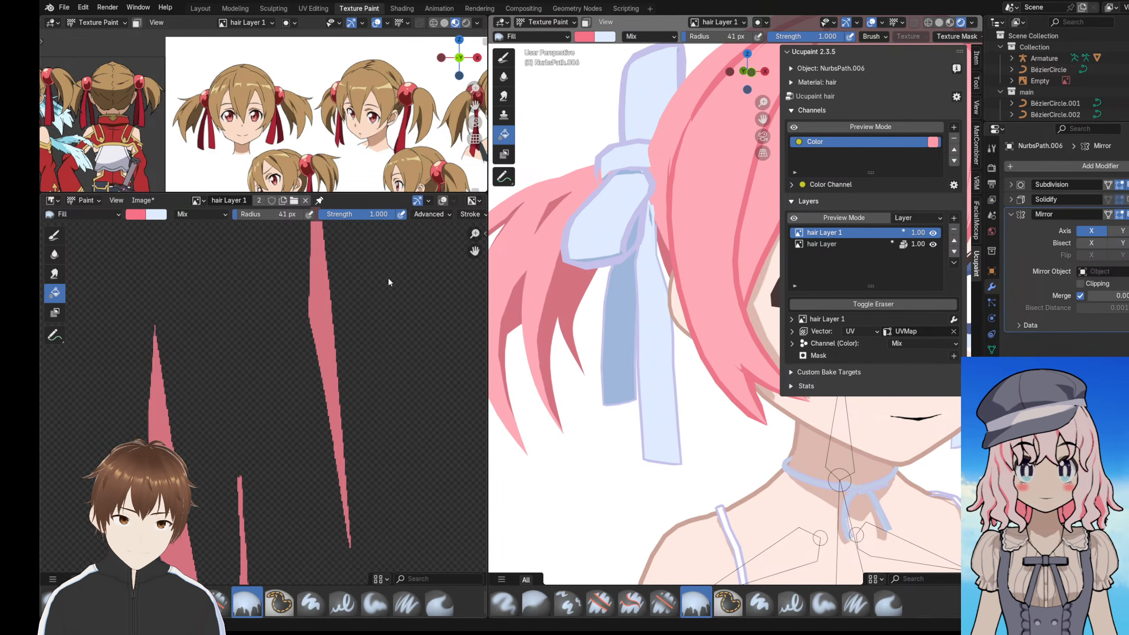
{"action": "left_click", "coordinate": [571, 283]}
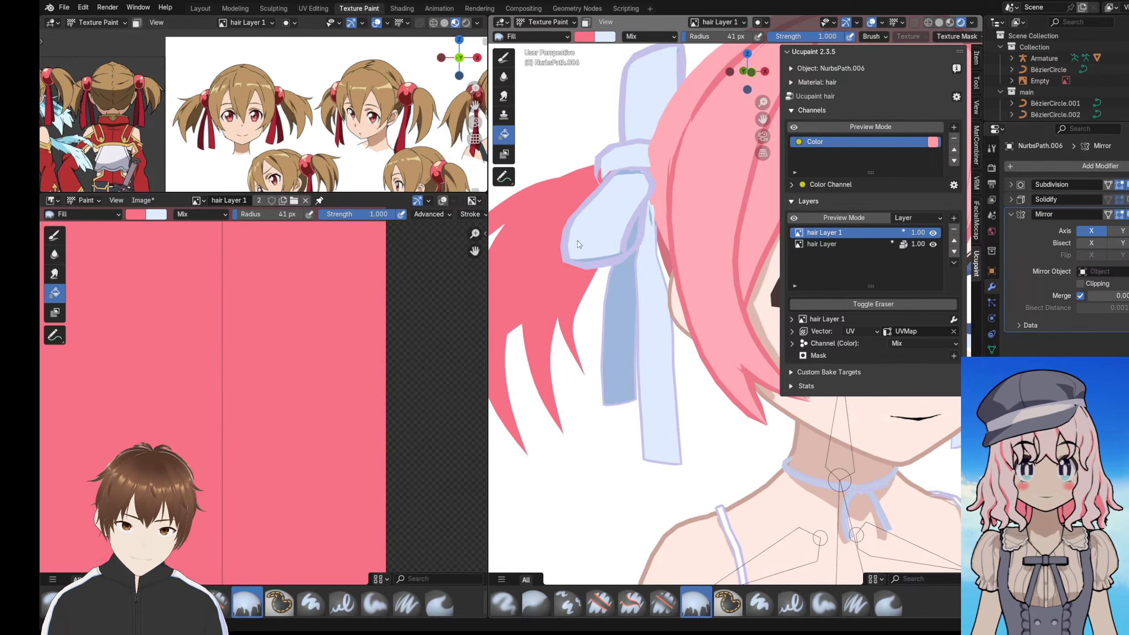
{"action": "key", "text": "ctrl+z"}
- Soften the fill colour to saturation 0.456 and value 0.991, testing it on the pigtail and undoing each fill
{"action": "left_click", "coordinate": [585, 37]}
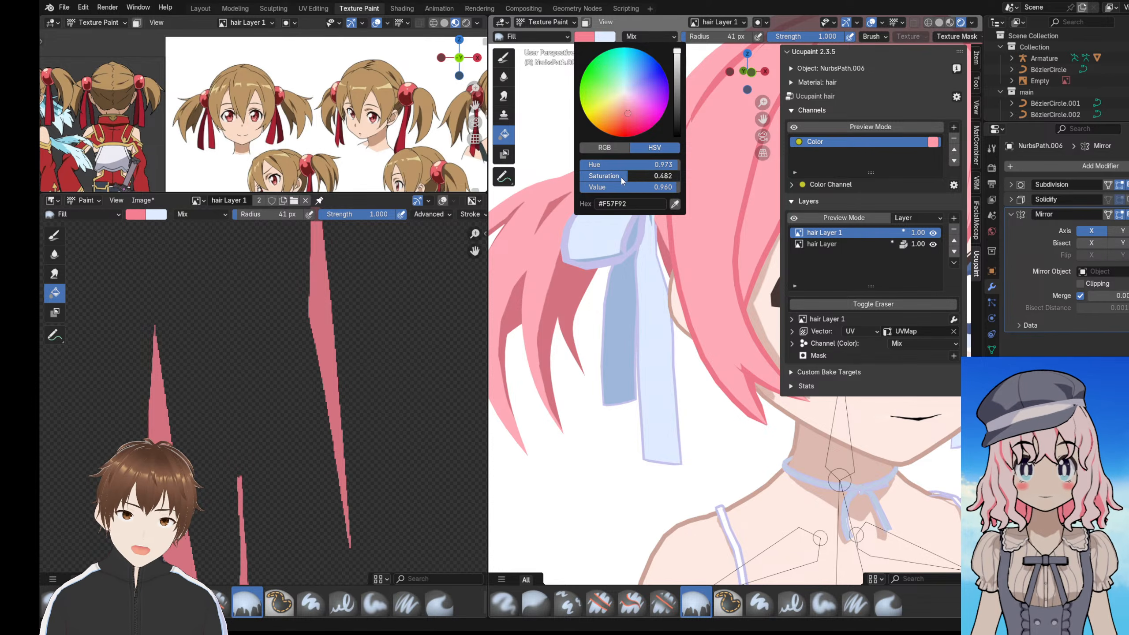
{"action": "left_click", "coordinate": [557, 301]}
{"action": "key", "text": "ctrl+z"}
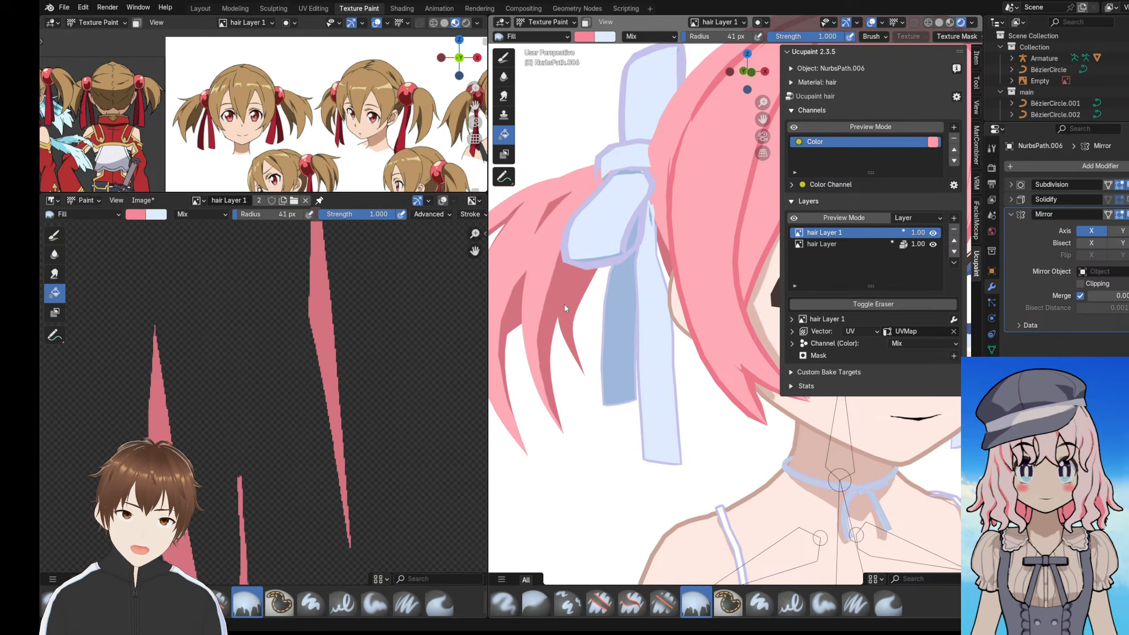
{"action": "left_click", "coordinate": [586, 37]}
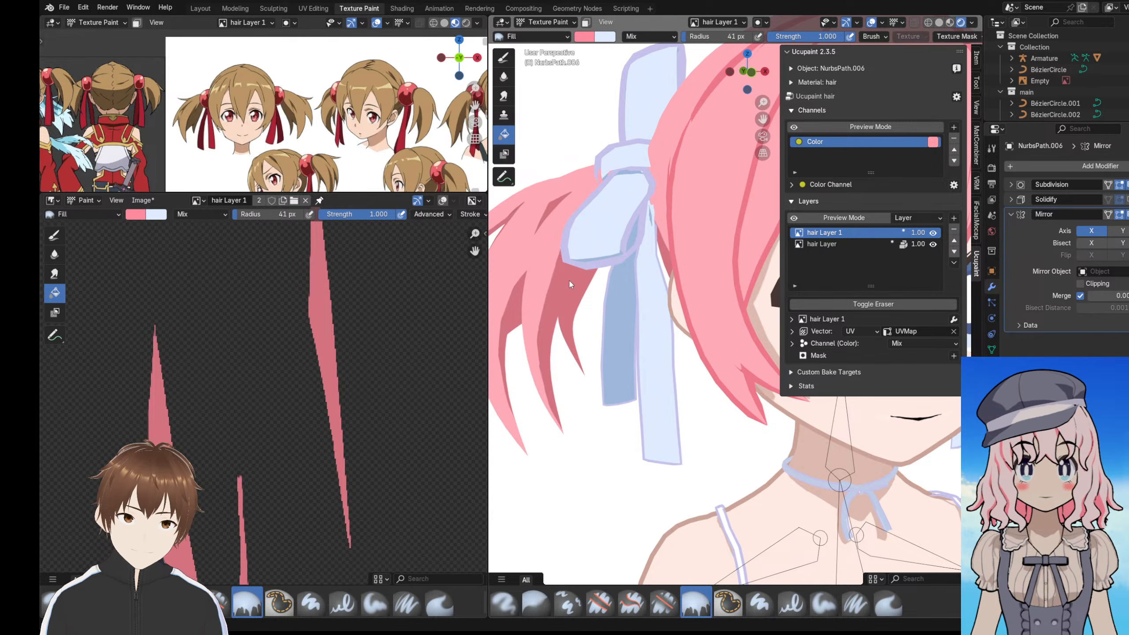
{"action": "left_click", "coordinate": [572, 293]}
{"action": "key", "text": "ctrl+z"}
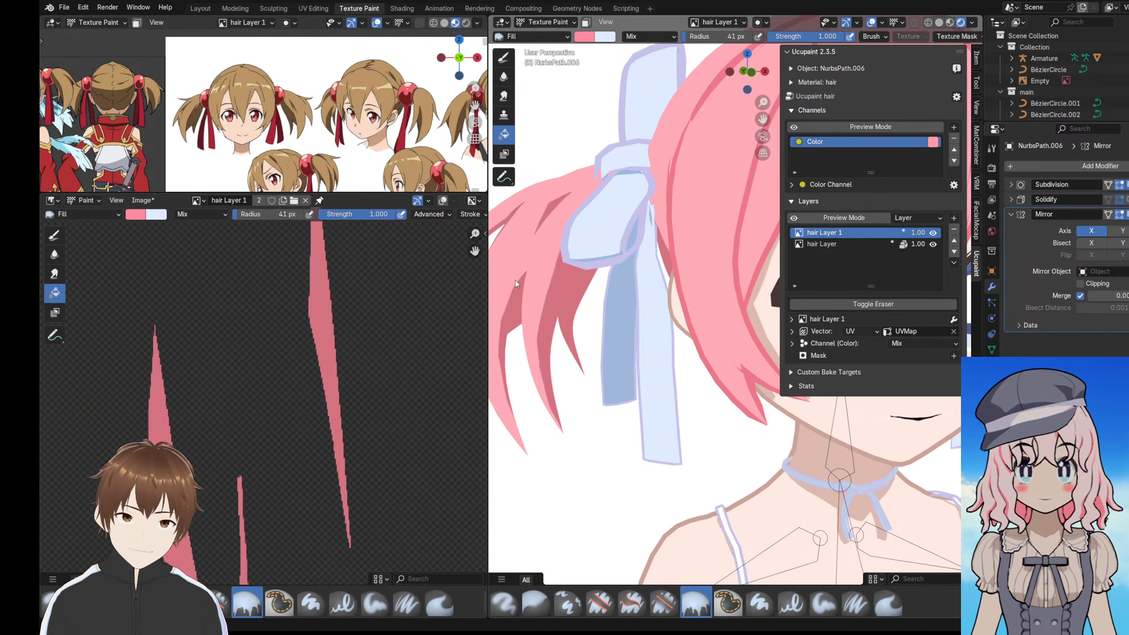
{"action": "left_click", "coordinate": [522, 270]}
{"action": "key", "text": "ctrl+z"}
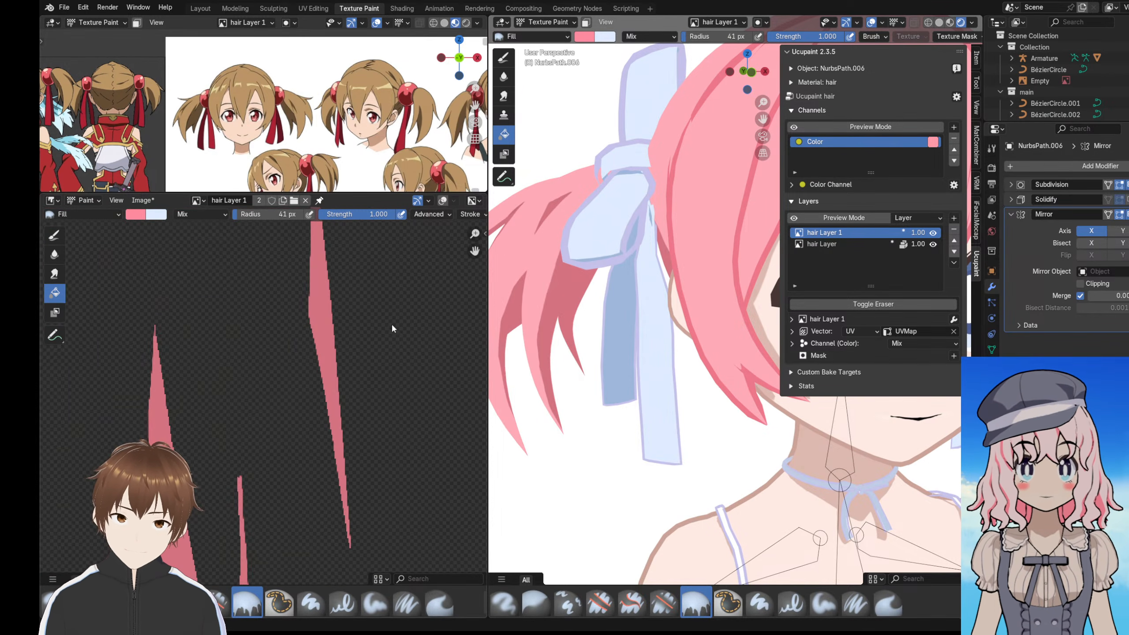
- Try #FD8A9C on the large shadow island of the hair Layer 1 image, check it on the pigtail, and undo the fill
{"action": "middle_click_drag", "start_coordinate": [546, 354], "coordinate": [679, 228], "text": "shift"}
{"action": "scroll", "coordinate": [264, 369], "scroll_direction": "down", "scroll_amount": 6}
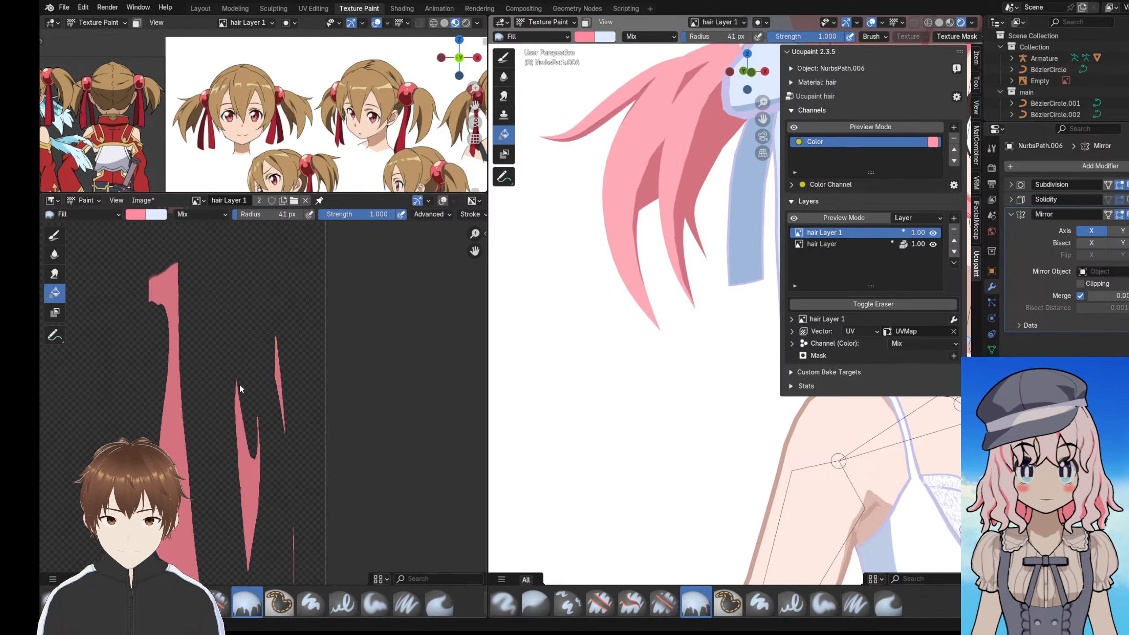
{"action": "middle_click_drag", "start_coordinate": [239, 388], "coordinate": [294, 339]}
{"action": "left_click", "coordinate": [231, 432]}
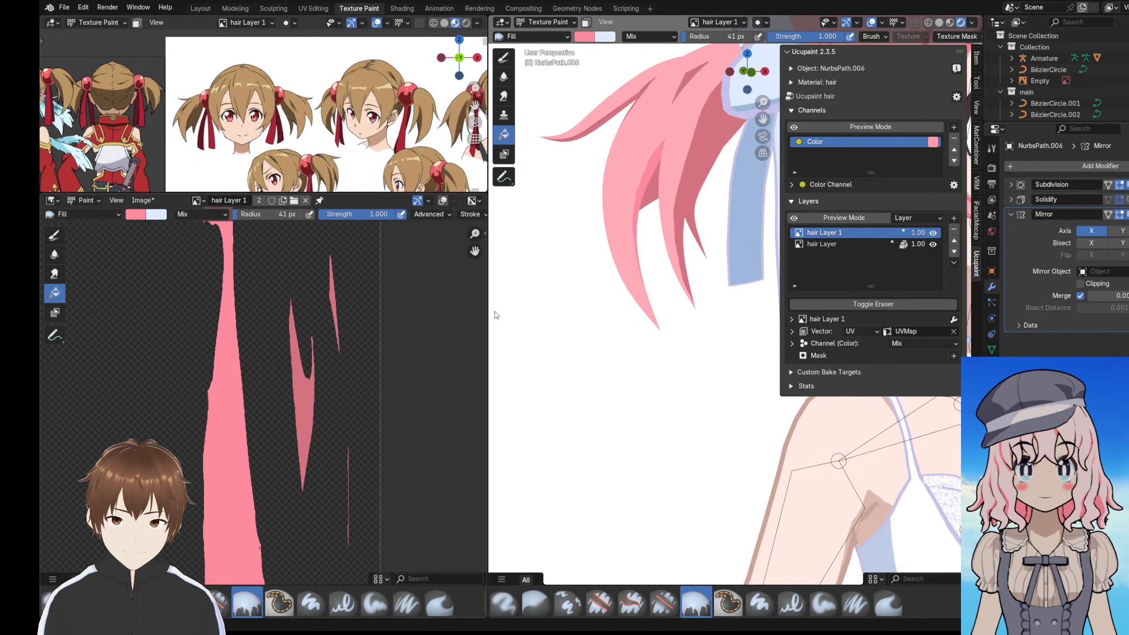
{"action": "middle_click_drag", "start_coordinate": [497, 315], "coordinate": [584, 310]}
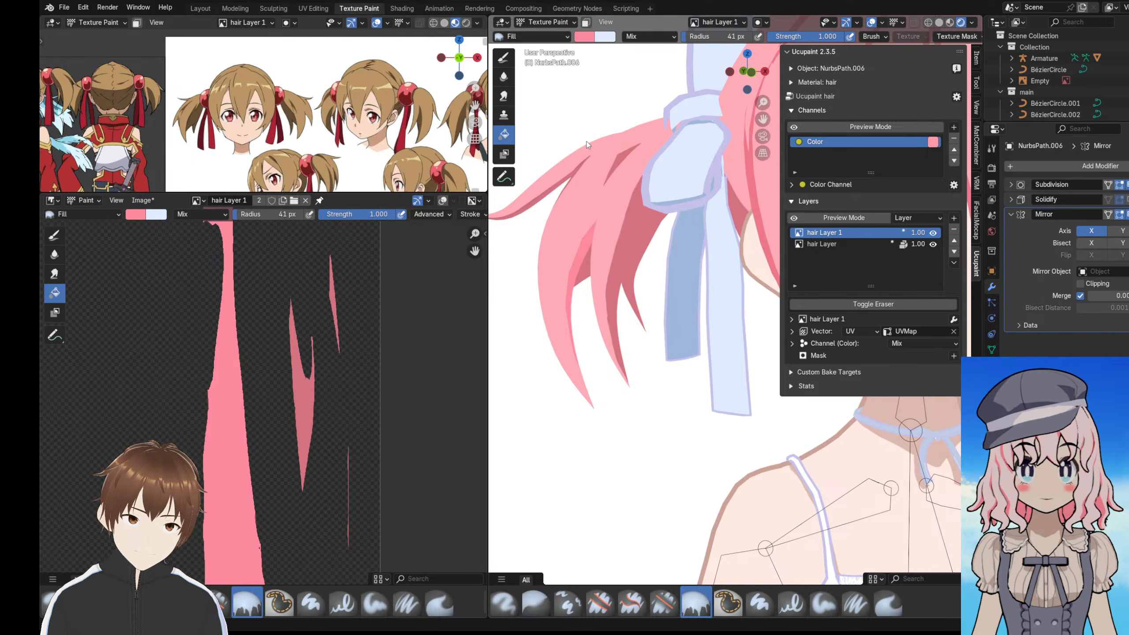
{"action": "key", "text": "ctrl+z"}
- Try a slightly darker pink on the large shadow island and undo the fill
{"action": "left_click", "coordinate": [585, 37]}
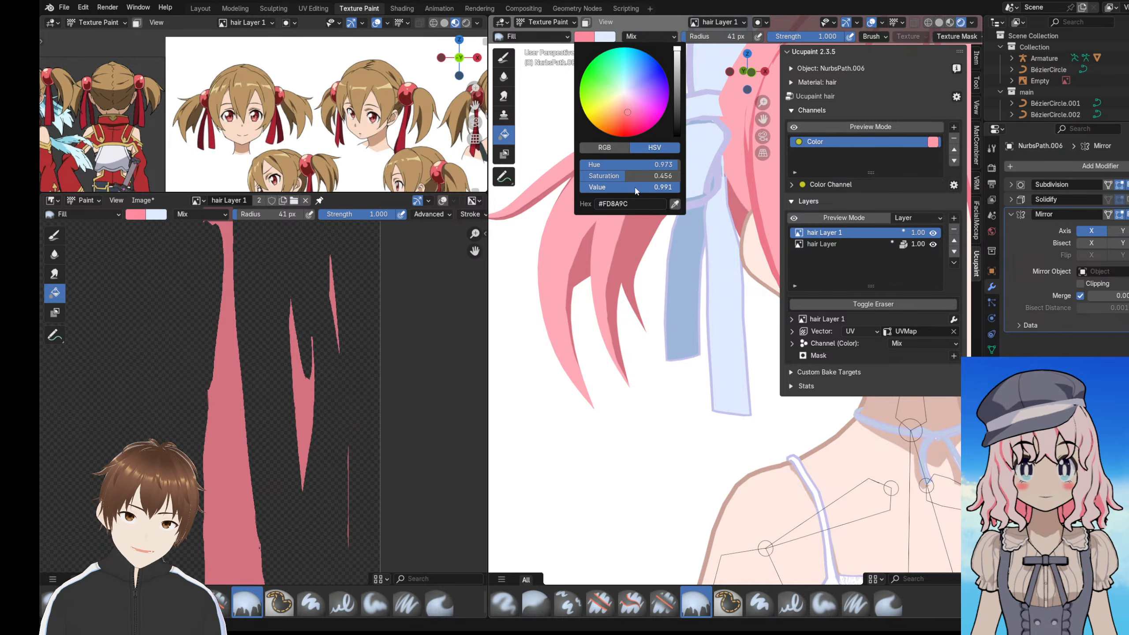
{"action": "left_click", "coordinate": [518, 311]}
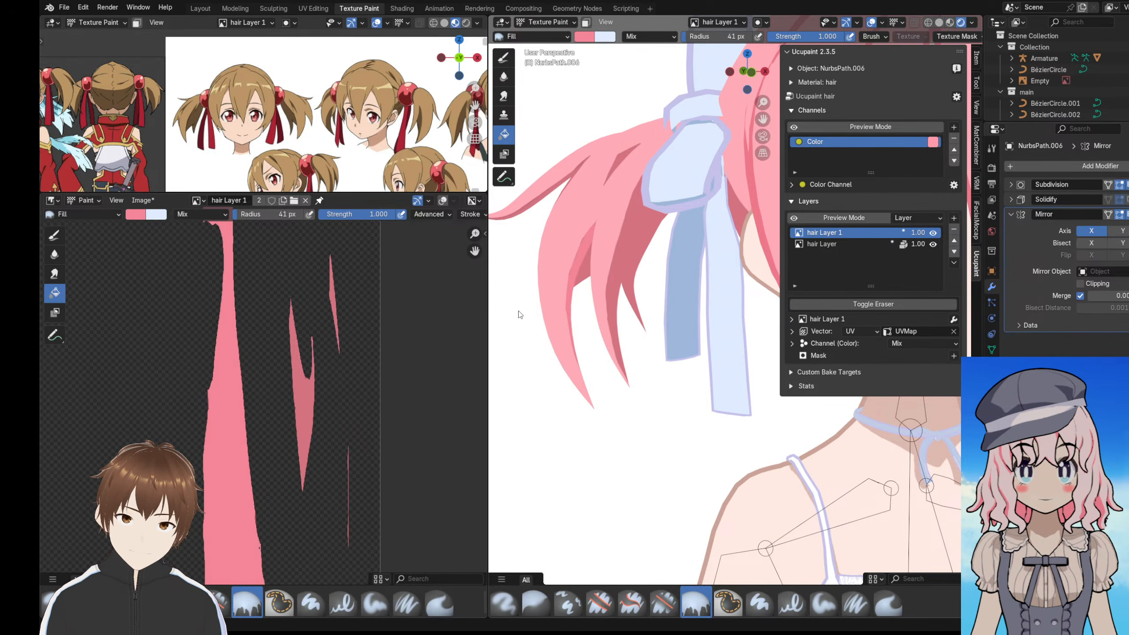
{"action": "key", "text": "ctrl+z"}
- Lower the fill colour's value to 0.920 (#EB8091), try it on the large shadow island, compare it on the model, and undo it
{"action": "left_click", "coordinate": [585, 37]}
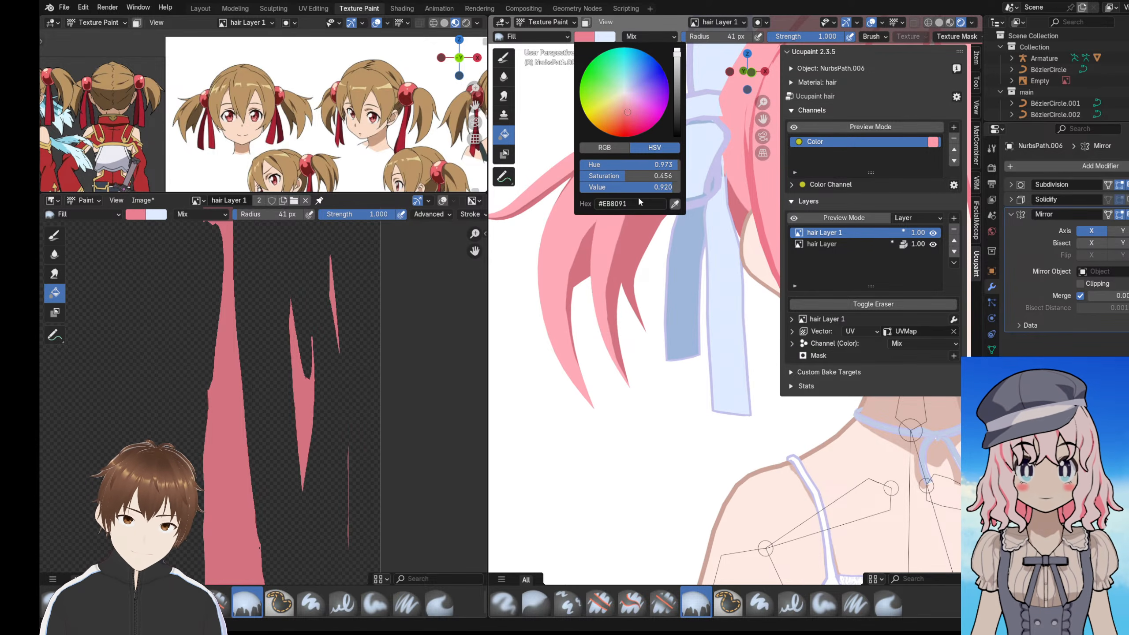
{"action": "left_click", "coordinate": [493, 314]}
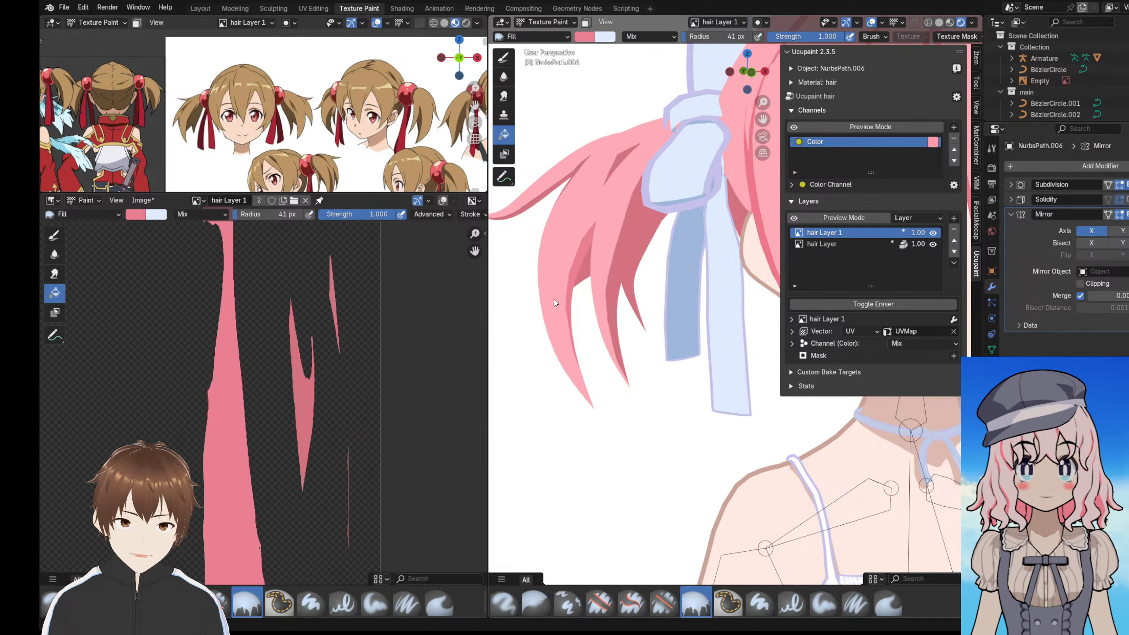
{"action": "scroll", "coordinate": [565, 292], "scroll_direction": "down", "scroll_amount": 3}
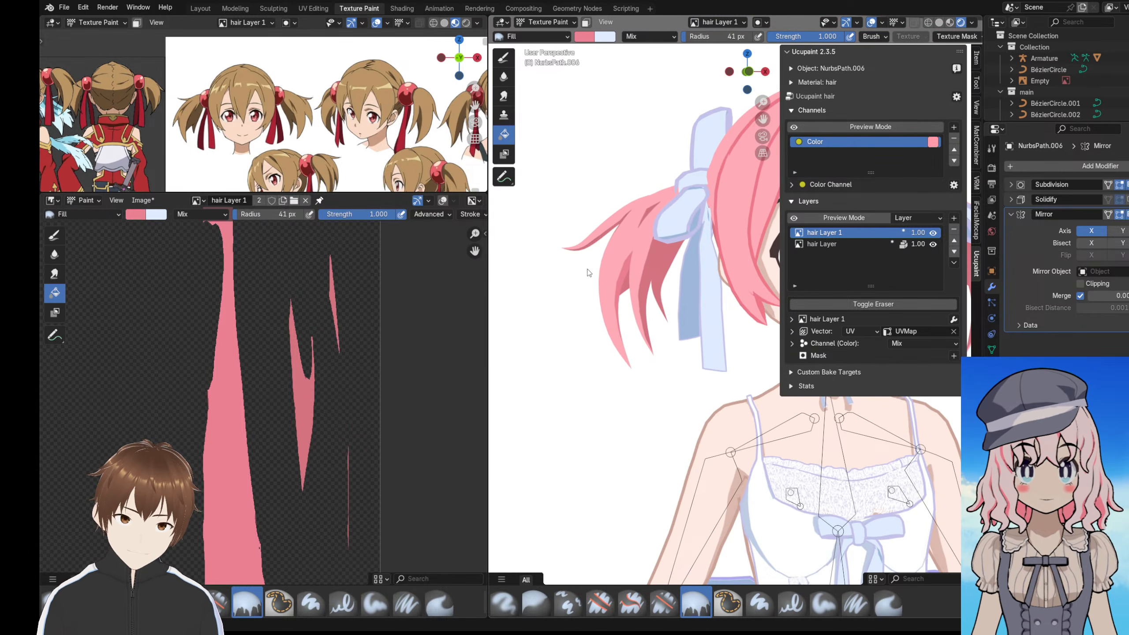
{"action": "scroll", "coordinate": [596, 282], "scroll_direction": "up", "scroll_amount": 4}
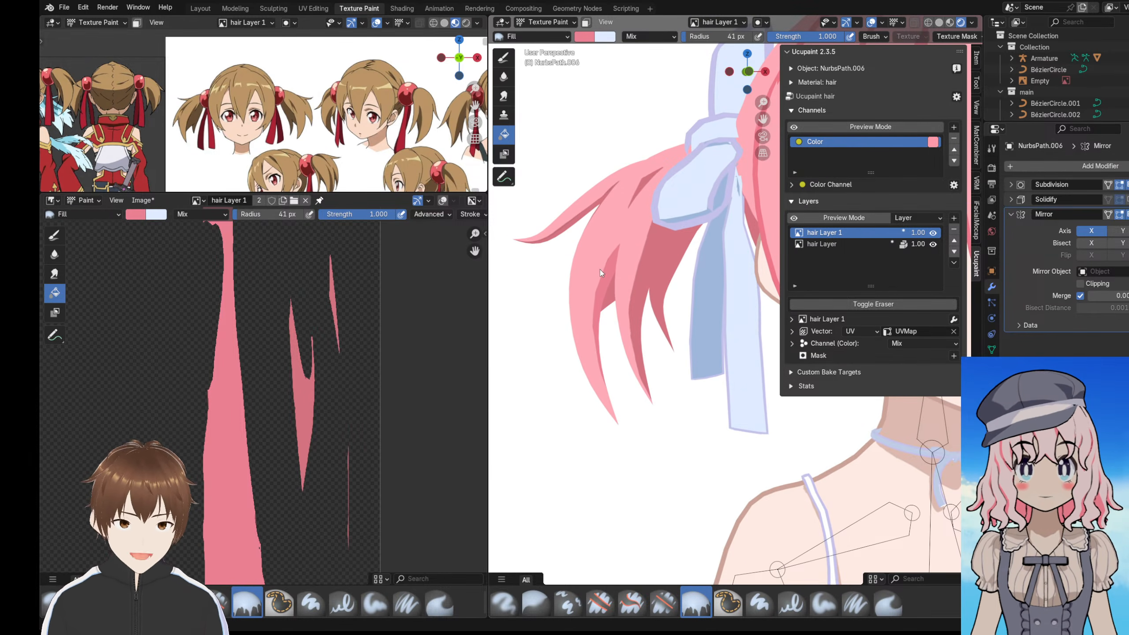
{"action": "key", "text": "ctrl+z"}
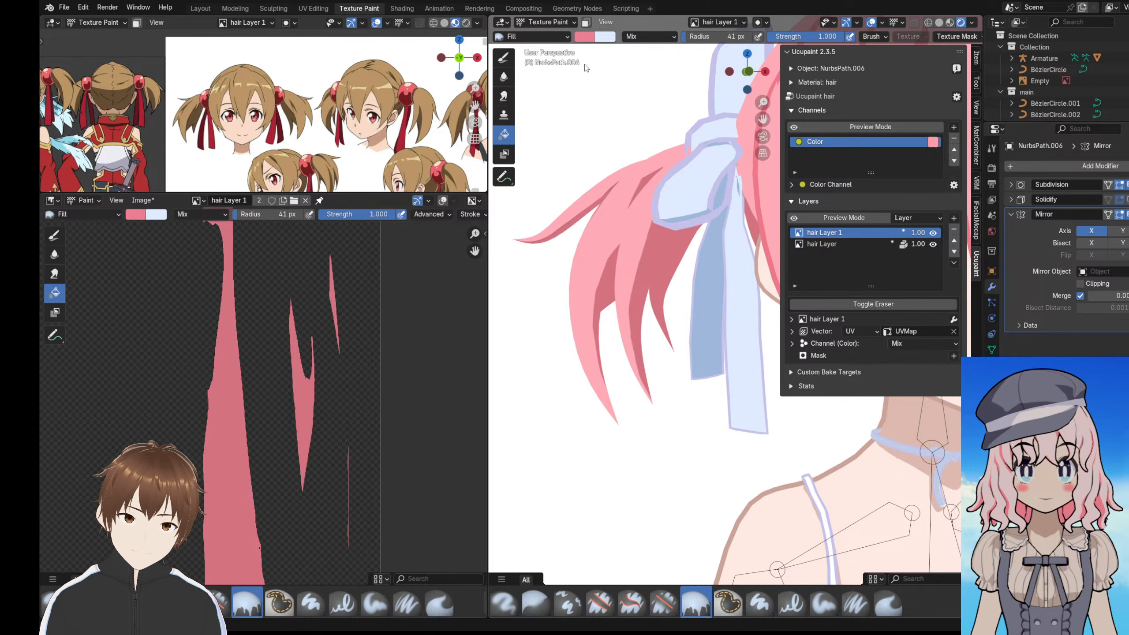
- Darken the fill colour slightly from #EB8091 and fill the large shadow island on the hair Layer 1 image
{"action": "left_click", "coordinate": [584, 39]}
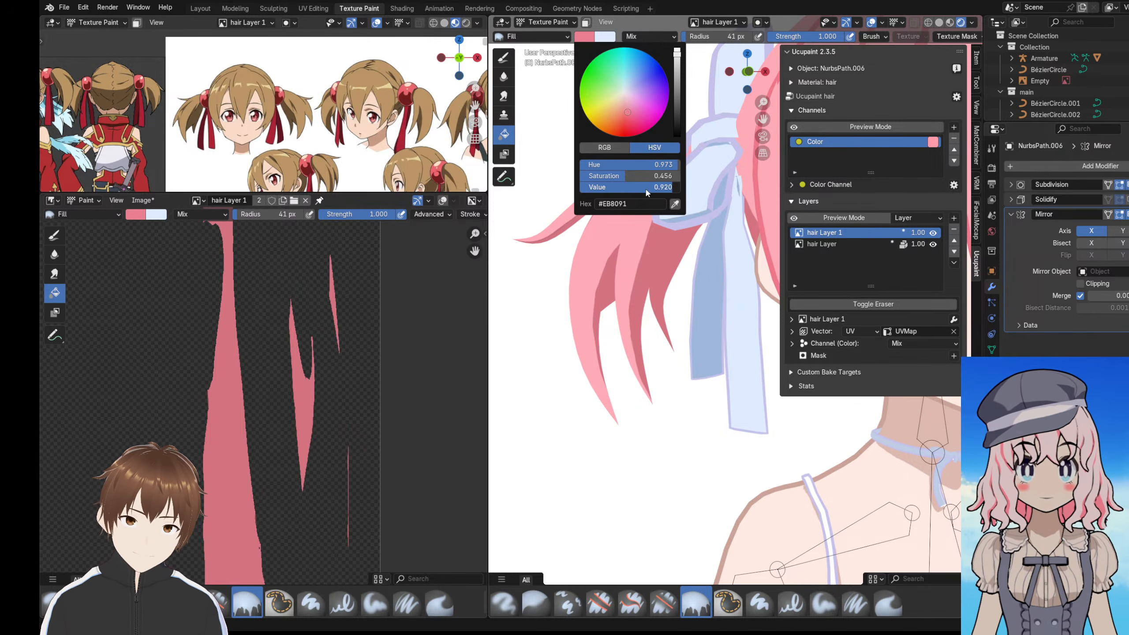
{"action": "left_click", "coordinate": [597, 311]}
{"action": "key", "text": "ctrl+z"}
{"action": "left_click", "coordinate": [229, 417]}
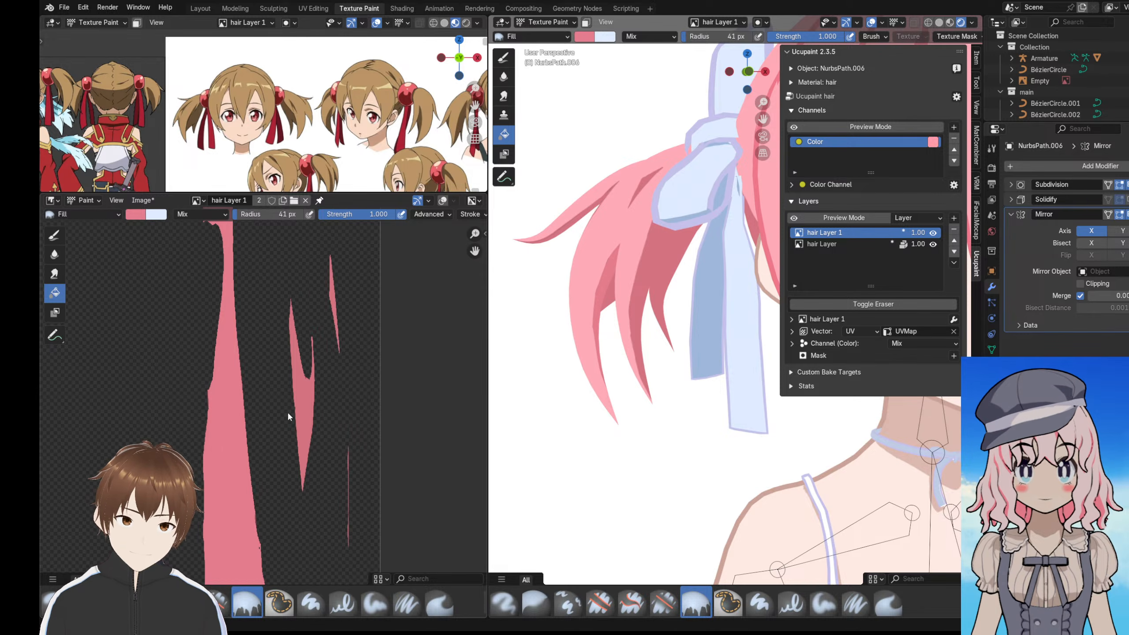
- Fill the forked island, the narrow island and the thin sliver beside the large shadow island with the current pink
{"action": "middle_click_drag", "start_coordinate": [259, 368], "coordinate": [303, 337]}
{"action": "left_click", "coordinate": [344, 366]}
{"action": "scroll", "coordinate": [346, 360], "scroll_direction": "up", "scroll_amount": 2}
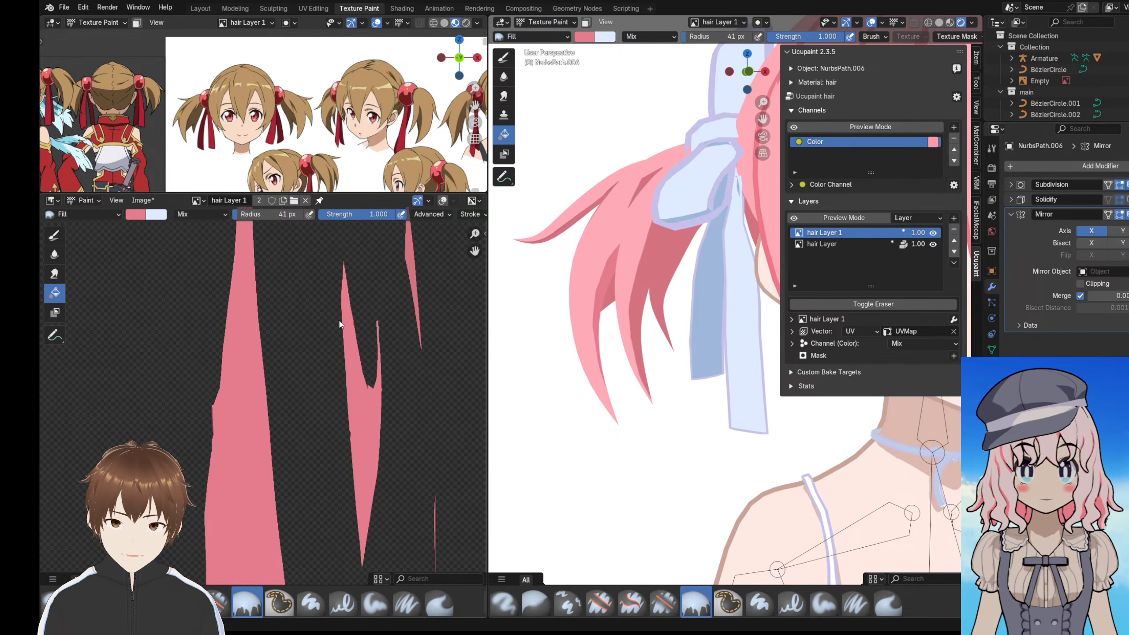
{"action": "left_click", "coordinate": [409, 252]}
{"action": "middle_click_drag", "start_coordinate": [399, 529], "coordinate": [328, 340]}
{"action": "scroll", "coordinate": [328, 341], "scroll_direction": "up", "scroll_amount": 2}
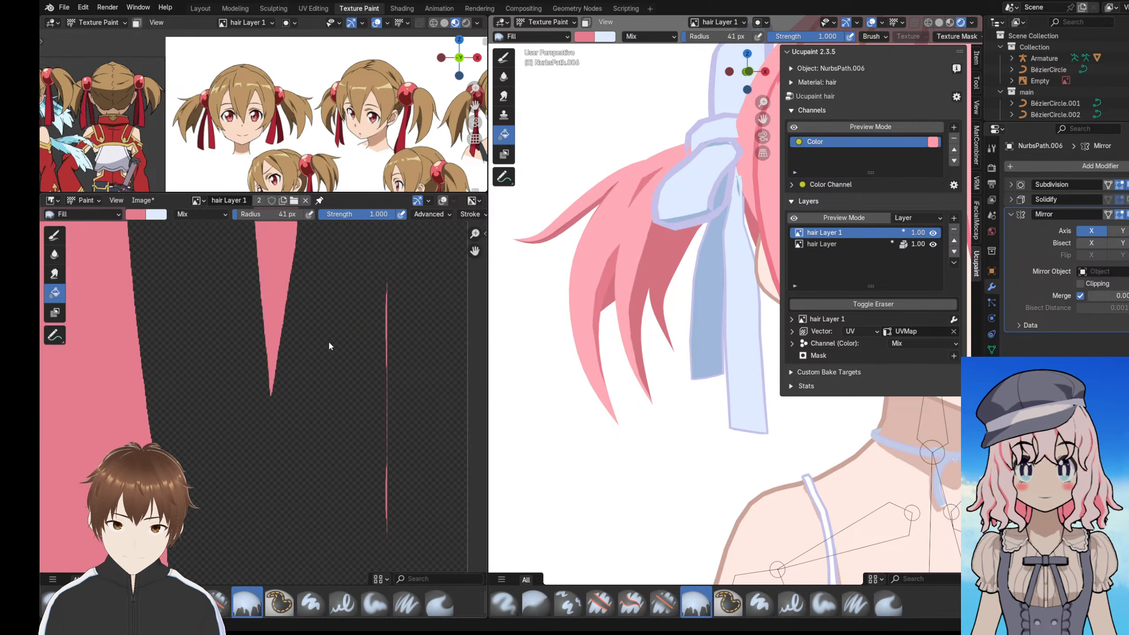
{"action": "scroll", "coordinate": [310, 337], "scroll_direction": "up", "scroll_amount": 3}
{"action": "middle_click_drag", "start_coordinate": [353, 383], "coordinate": [267, 431]}
{"action": "scroll", "coordinate": [308, 356], "scroll_direction": "up", "scroll_amount": 5}
{"action": "middle_click_drag", "start_coordinate": [308, 357], "coordinate": [338, 337]}
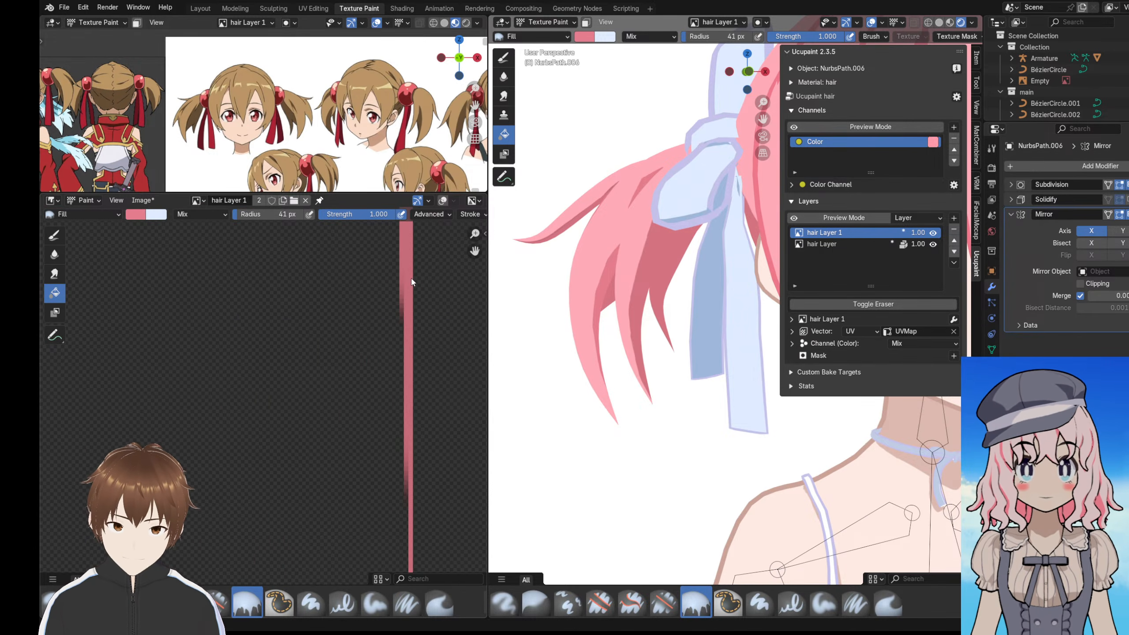
{"action": "scroll", "coordinate": [310, 351], "scroll_direction": "down", "scroll_amount": 4}
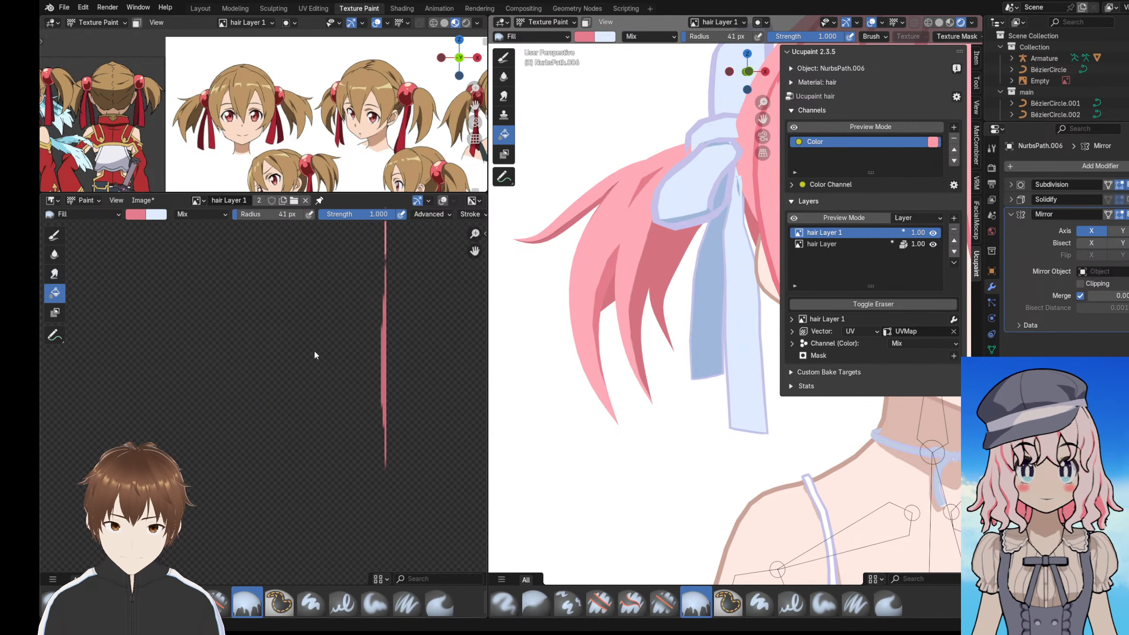
- Fill the leaf-shaped shadow island and the short strip beside it with the same pink on the hair Layer 1 image
{"action": "middle_click_drag", "start_coordinate": [314, 350], "coordinate": [383, 394]}
{"action": "scroll", "coordinate": [189, 303], "scroll_direction": "down", "scroll_amount": 4}
{"action": "middle_click_drag", "start_coordinate": [189, 302], "coordinate": [327, 350]}
{"action": "scroll", "coordinate": [356, 369], "scroll_direction": "down", "scroll_amount": 3}
{"action": "middle_click_drag", "start_coordinate": [232, 426], "coordinate": [290, 352]}
{"action": "scroll", "coordinate": [290, 351], "scroll_direction": "up", "scroll_amount": 2}
{"action": "scroll", "coordinate": [290, 352], "scroll_direction": "up", "scroll_amount": 1}
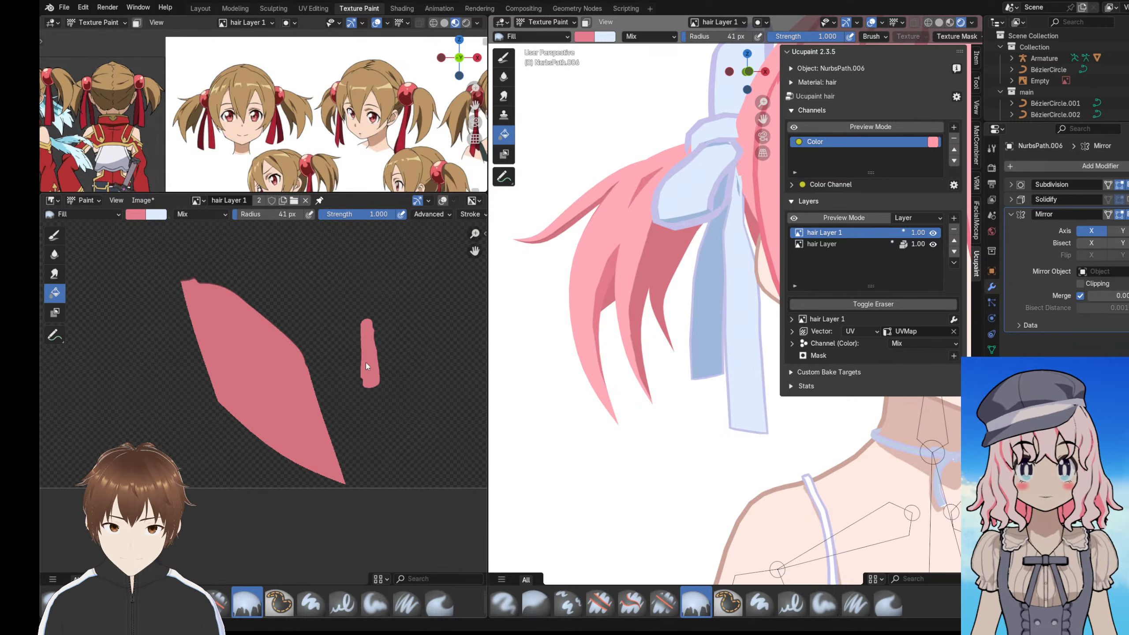
{"action": "left_click", "coordinate": [263, 379]}
{"action": "scroll", "coordinate": [248, 372], "scroll_direction": "down", "scroll_amount": 6}
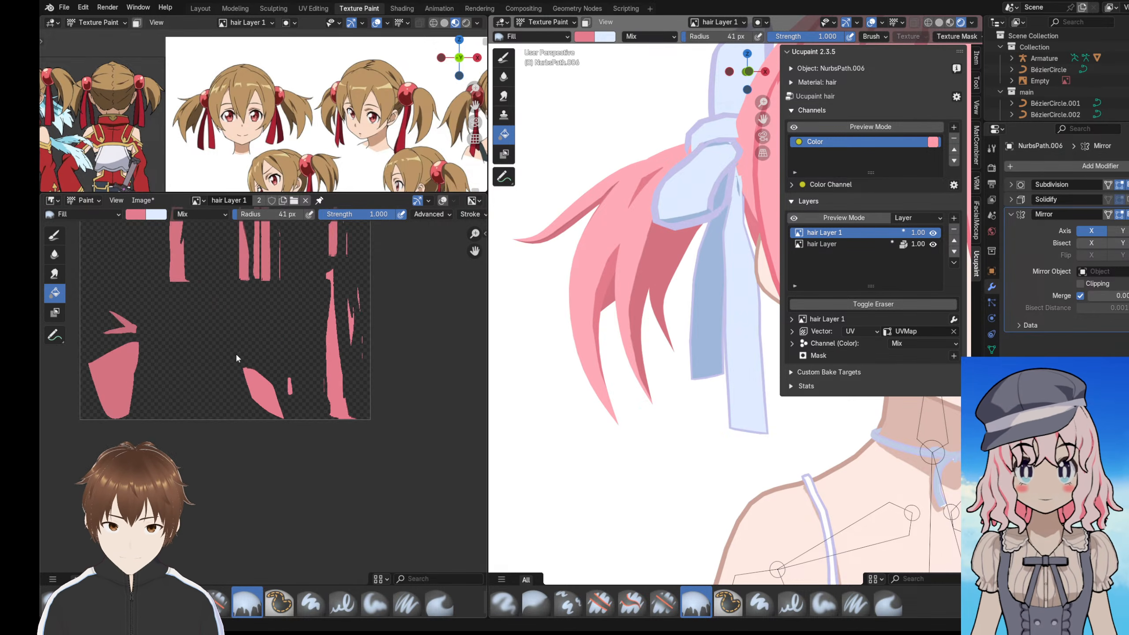
- Recolour the group of vertical shadow strips and the thin sliver in the middle of the hair Layer 1 image with the same pink
{"action": "middle_click_drag", "start_coordinate": [235, 354], "coordinate": [272, 403]}
{"action": "scroll", "coordinate": [361, 337], "scroll_direction": "up", "scroll_amount": 5}
{"action": "middle_click_drag", "start_coordinate": [362, 336], "coordinate": [325, 293]}
{"action": "scroll", "coordinate": [318, 320], "scroll_direction": "up", "scroll_amount": 3}
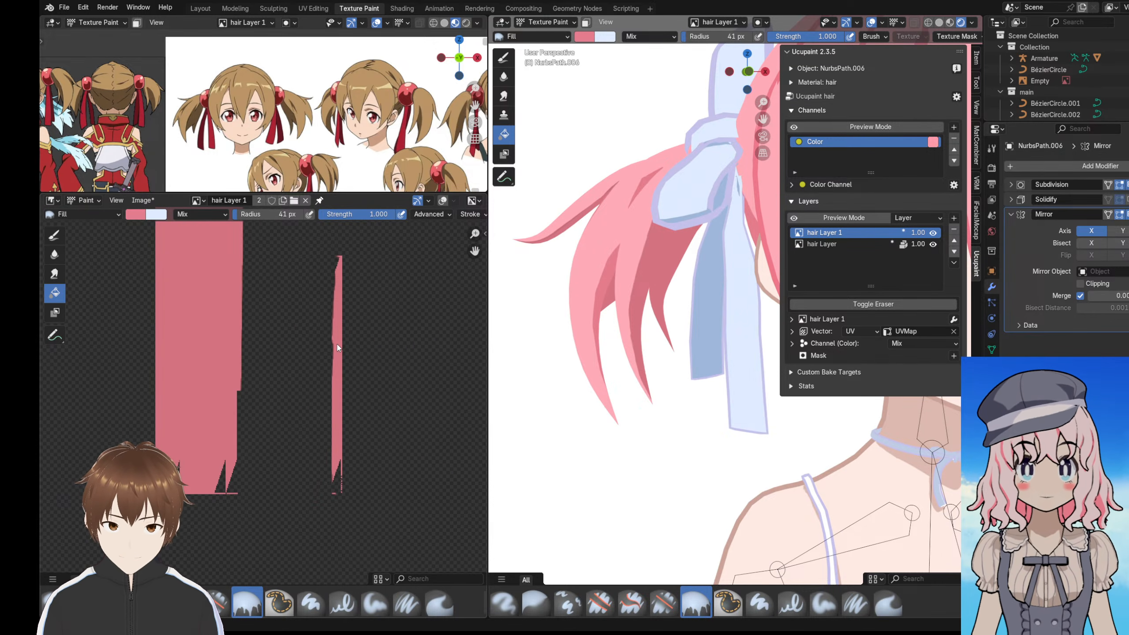
{"action": "scroll", "coordinate": [187, 337], "scroll_direction": "down", "scroll_amount": 3}
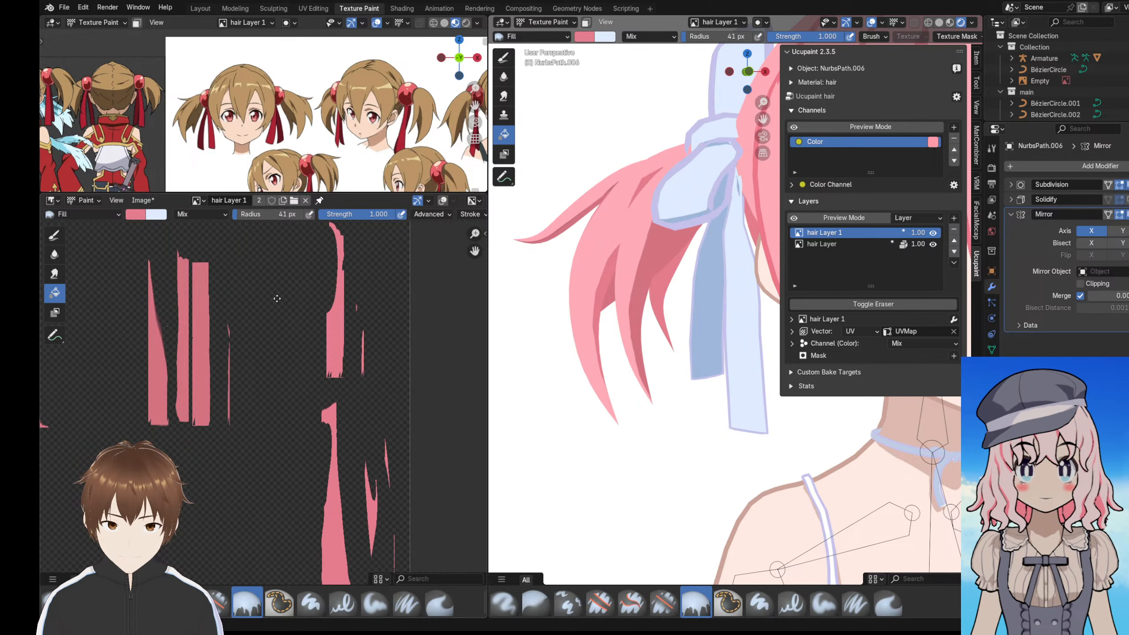
{"action": "scroll", "coordinate": [280, 369], "scroll_direction": "up", "scroll_amount": 5}
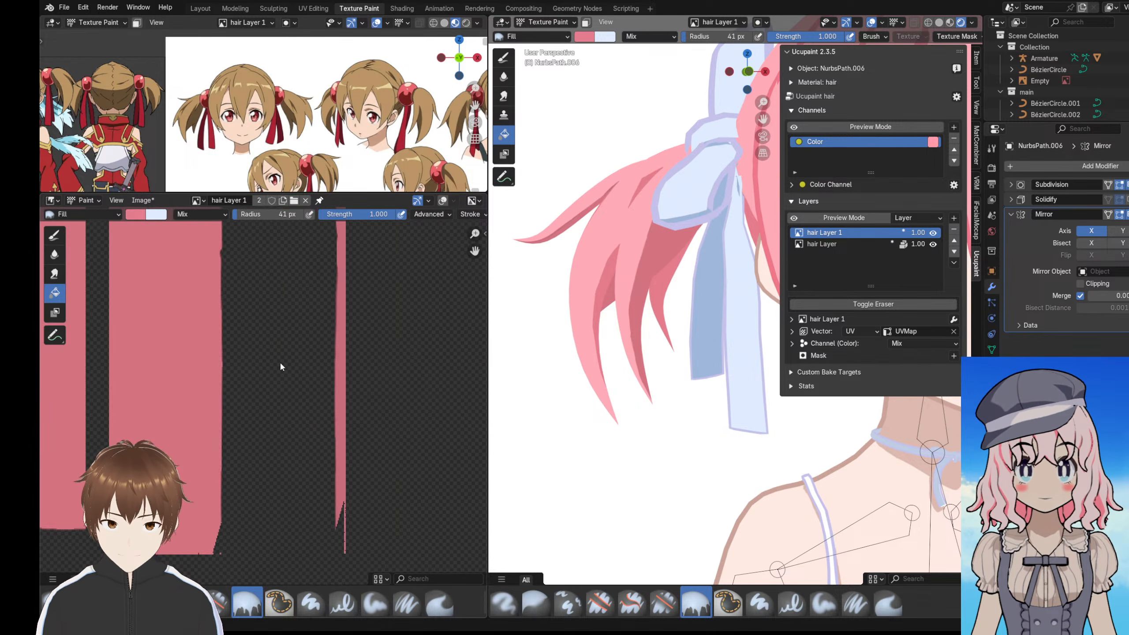
{"action": "scroll", "coordinate": [326, 350], "scroll_direction": "down", "scroll_amount": 2}
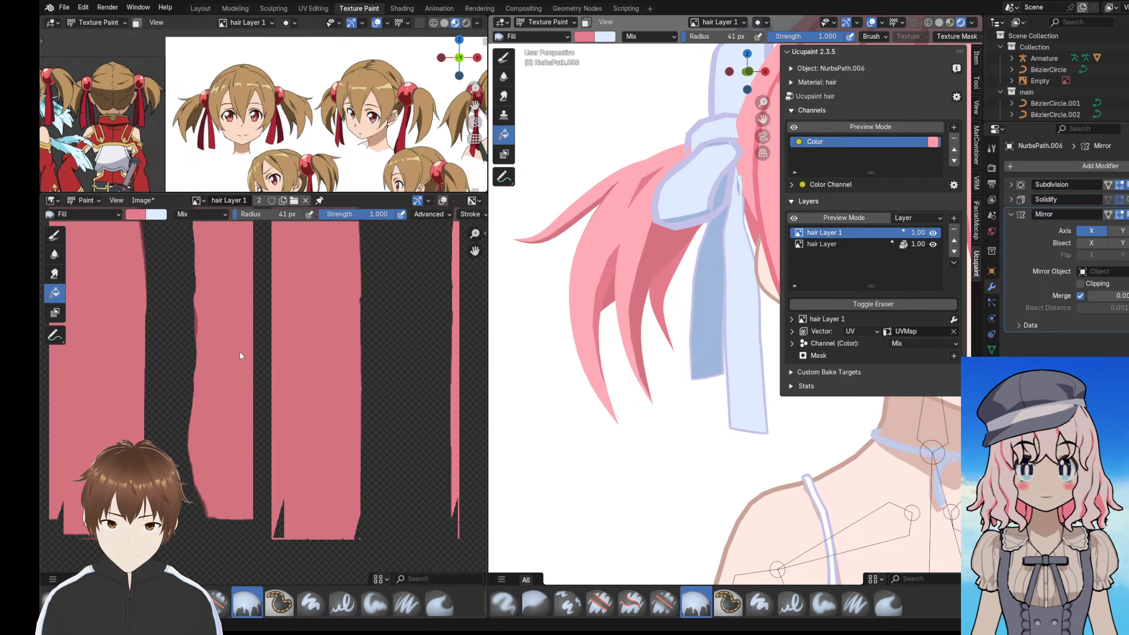
{"action": "left_click", "coordinate": [219, 350]}
{"action": "scroll", "coordinate": [243, 402], "scroll_direction": "down", "scroll_amount": 9}
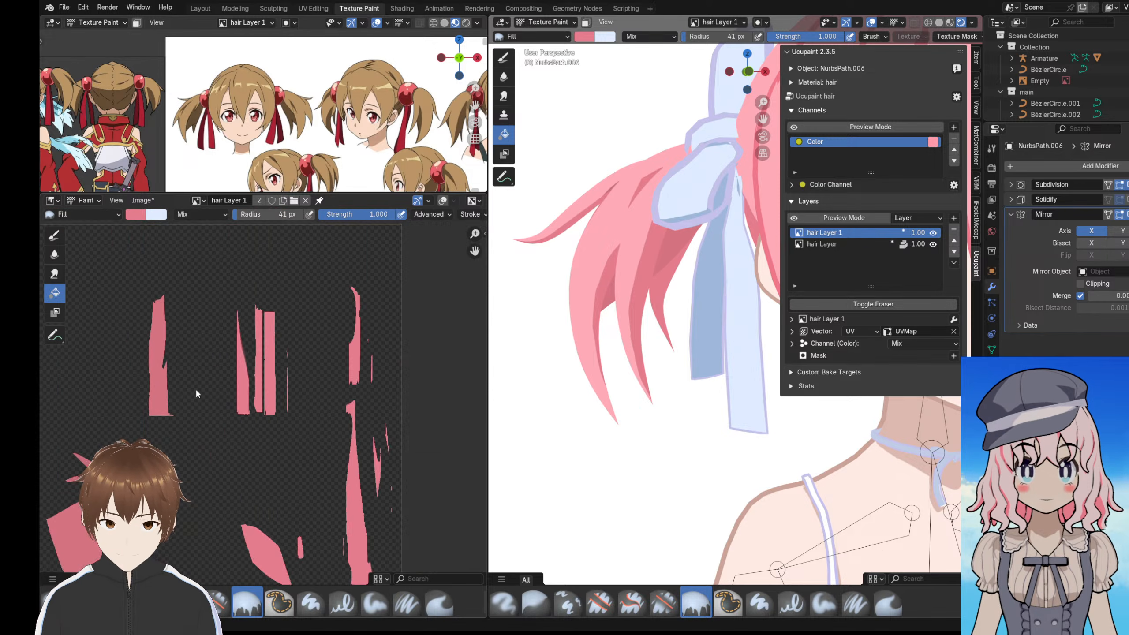
- Fill the remaining tall strip, the V-shaped island and the broad four-sided island with the same pink
{"action": "middle_click_drag", "start_coordinate": [147, 427], "coordinate": [209, 434]}
{"action": "scroll", "coordinate": [211, 427], "scroll_direction": "up", "scroll_amount": 2}
{"action": "left_click", "coordinate": [236, 355]}
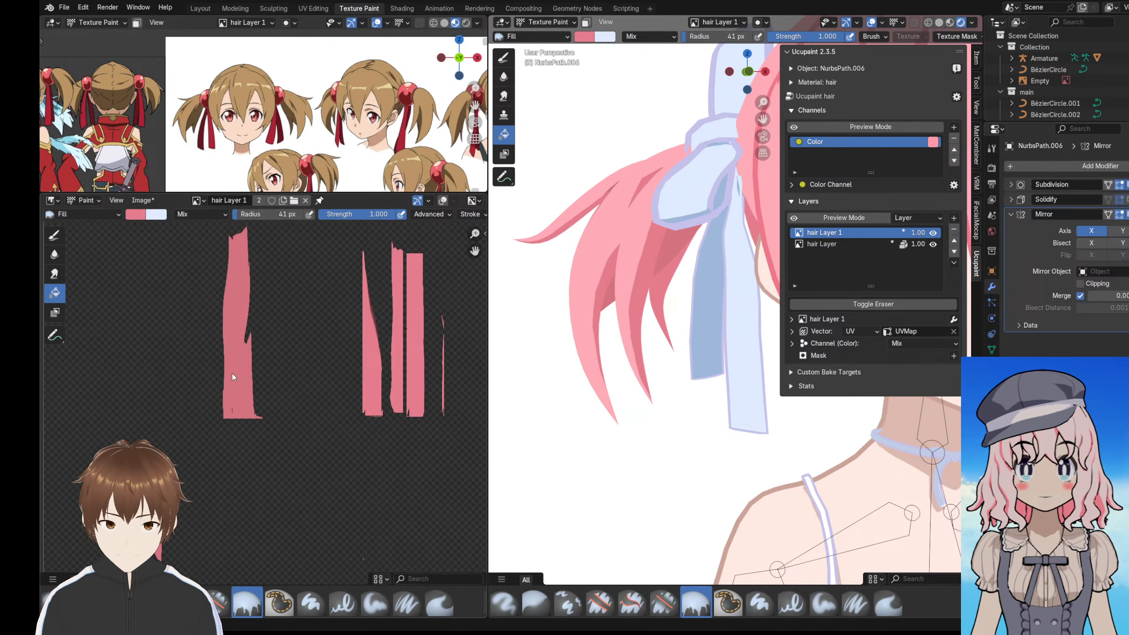
{"action": "scroll", "coordinate": [232, 373], "scroll_direction": "down", "scroll_amount": 3}
{"action": "middle_click_drag", "start_coordinate": [229, 388], "coordinate": [243, 376]}
{"action": "scroll", "coordinate": [209, 374], "scroll_direction": "up", "scroll_amount": 2}
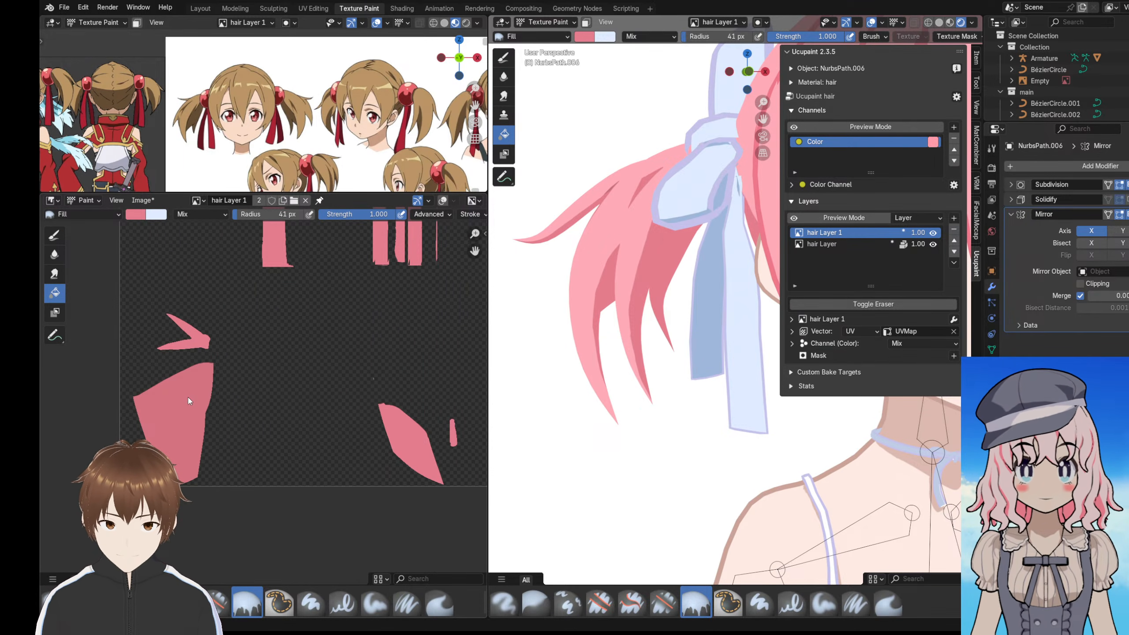
- Return to Object Mode and inspect the recoloured pigtails against the rest of the hair from the front and from above
{"action": "scroll", "coordinate": [615, 310], "scroll_direction": "down", "scroll_amount": 6}
{"action": "mouse_move", "coordinate": [615, 310]}
{"action": "middle_mouse_down"}
{"action": "mouse_move", "coordinate": [572, 316]}
{"action": "mouse_move", "coordinate": [609, 328]}
{"action": "mouse_move", "coordinate": [601, 327]}
{"action": "middle_mouse_up"}
{"action": "scroll", "coordinate": [600, 327], "scroll_direction": "up", "scroll_amount": 1}
{"action": "left_click", "coordinate": [529, 22]}
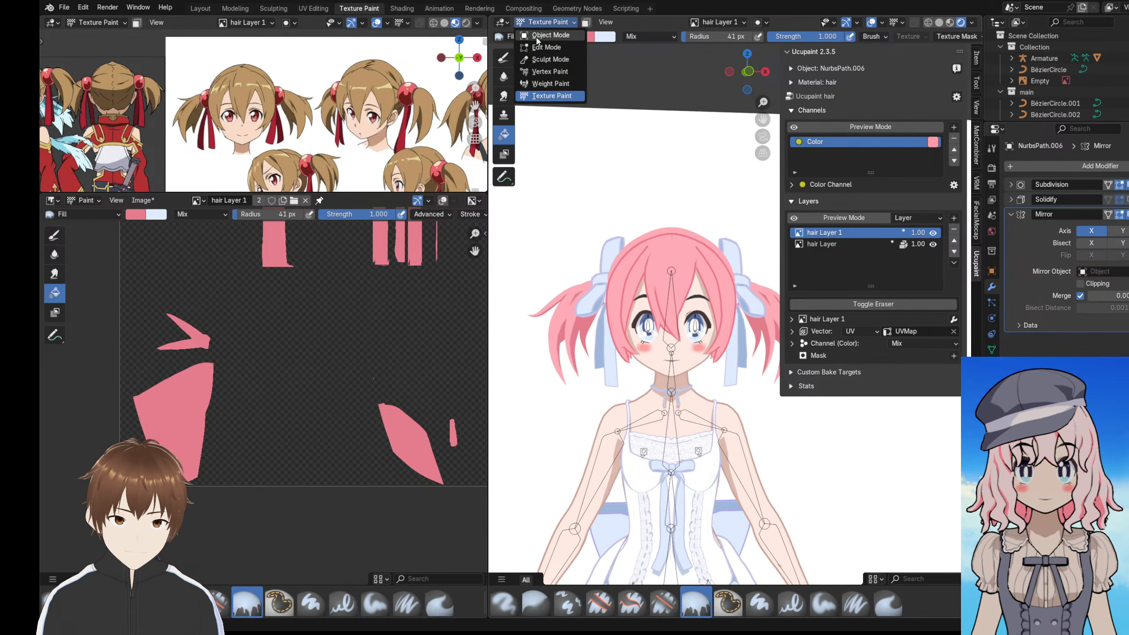
{"action": "left_click", "coordinate": [551, 32]}
{"action": "scroll", "coordinate": [626, 217], "scroll_direction": "down", "scroll_amount": 2}
{"action": "scroll", "coordinate": [640, 105], "scroll_direction": "up", "scroll_amount": 4}
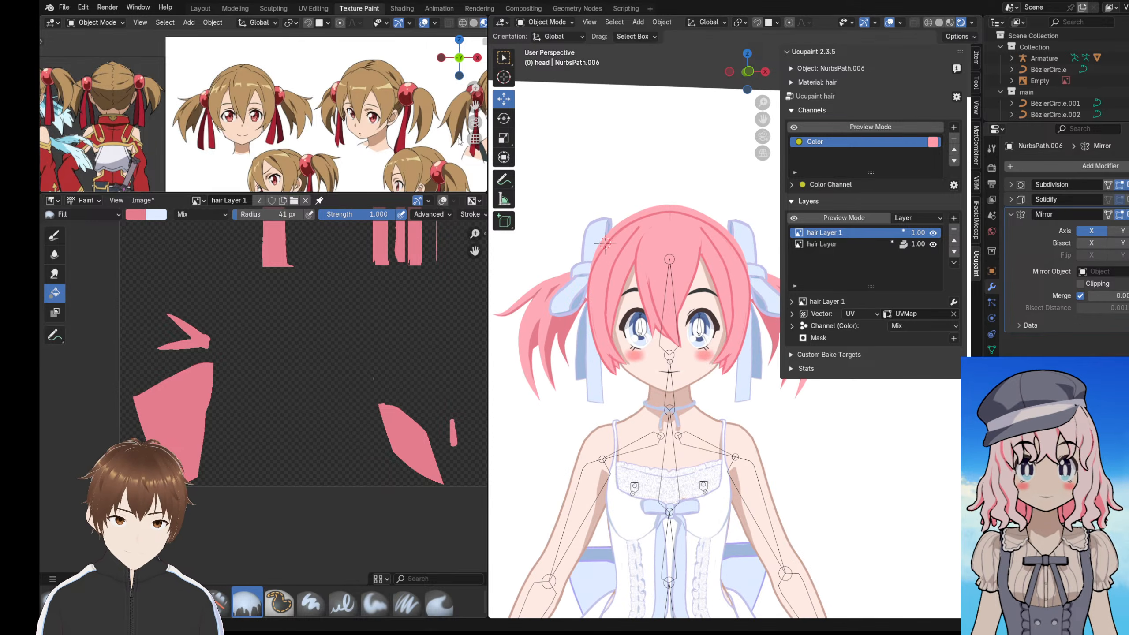
{"action": "mouse_move", "coordinate": [622, 257]}
{"action": "middle_mouse_down"}
{"action": "mouse_move", "coordinate": [608, 262]}
{"action": "mouse_move", "coordinate": [636, 250]}
{"action": "mouse_move", "coordinate": [640, 264]}
{"action": "middle_mouse_up"}
{"action": "scroll", "coordinate": [641, 263], "scroll_direction": "up", "scroll_amount": 2}
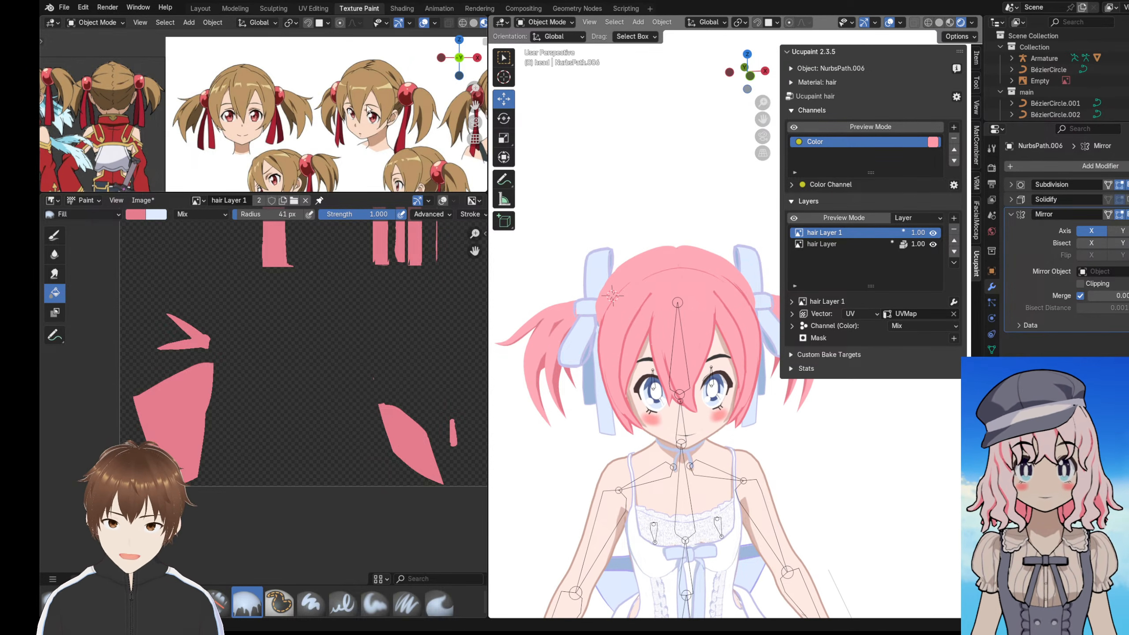
{"action": "scroll", "coordinate": [358, 113], "scroll_direction": "up", "scroll_amount": 3}
{"action": "scroll", "coordinate": [652, 205], "scroll_direction": "up", "scroll_amount": 3}
{"action": "middle_click_drag", "start_coordinate": [651, 204], "coordinate": [656, 213], "text": "shift"}
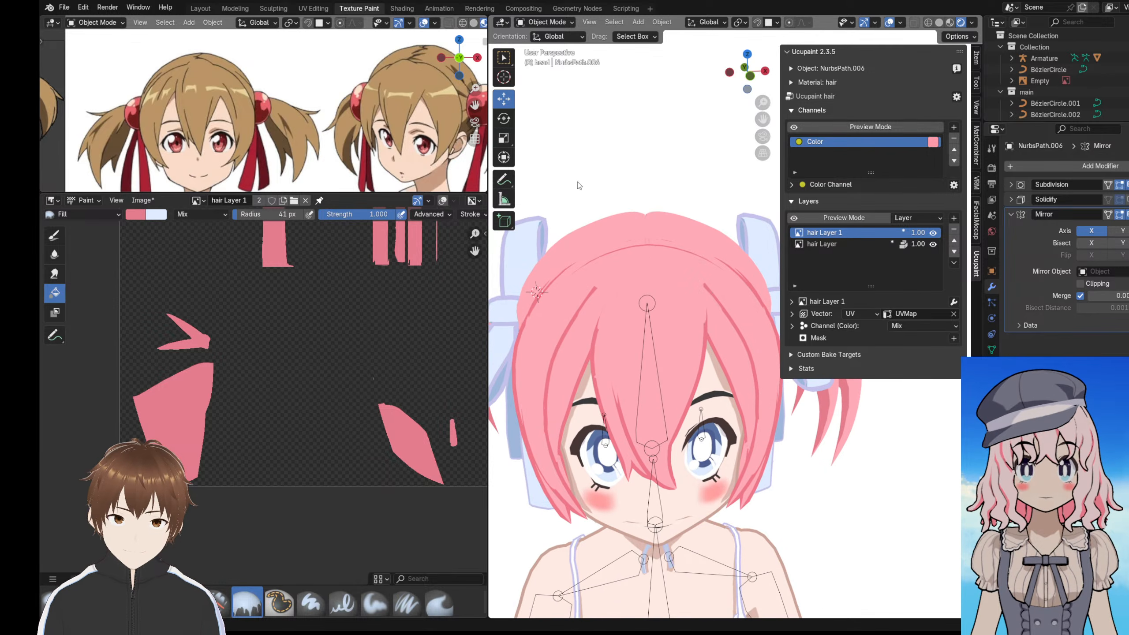
{"action": "scroll", "coordinate": [669, 285], "scroll_direction": "down", "scroll_amount": 6}
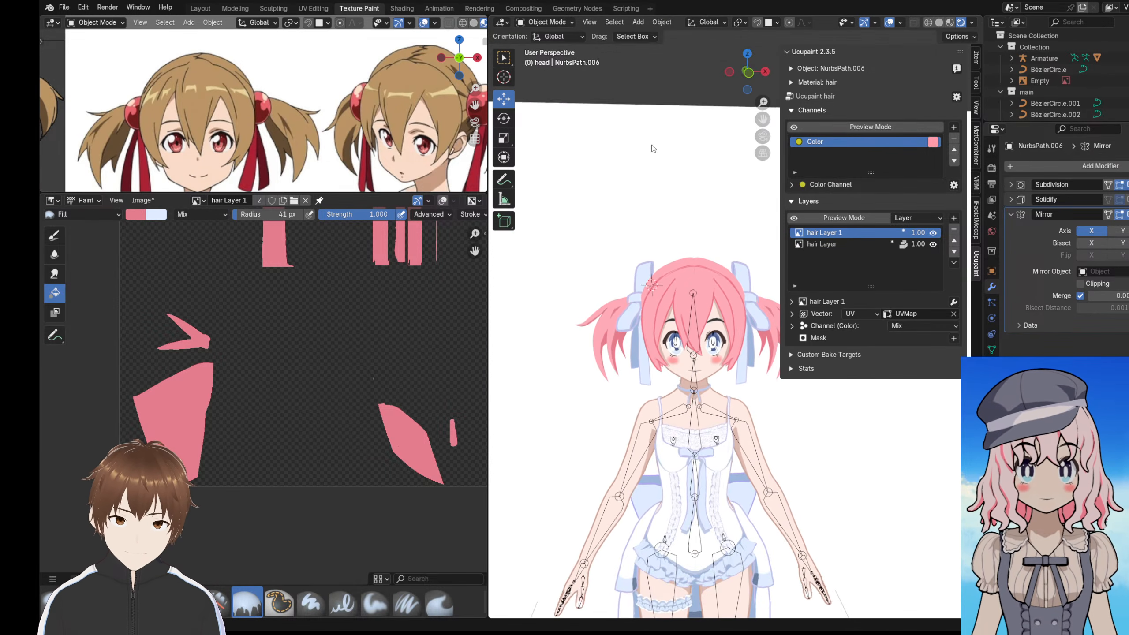
{"action": "scroll", "coordinate": [664, 199], "scroll_direction": "up", "scroll_amount": 3}
{"action": "middle_click_drag", "start_coordinate": [663, 199], "coordinate": [669, 256]}
{"action": "scroll", "coordinate": [702, 282], "scroll_direction": "up", "scroll_amount": 2}
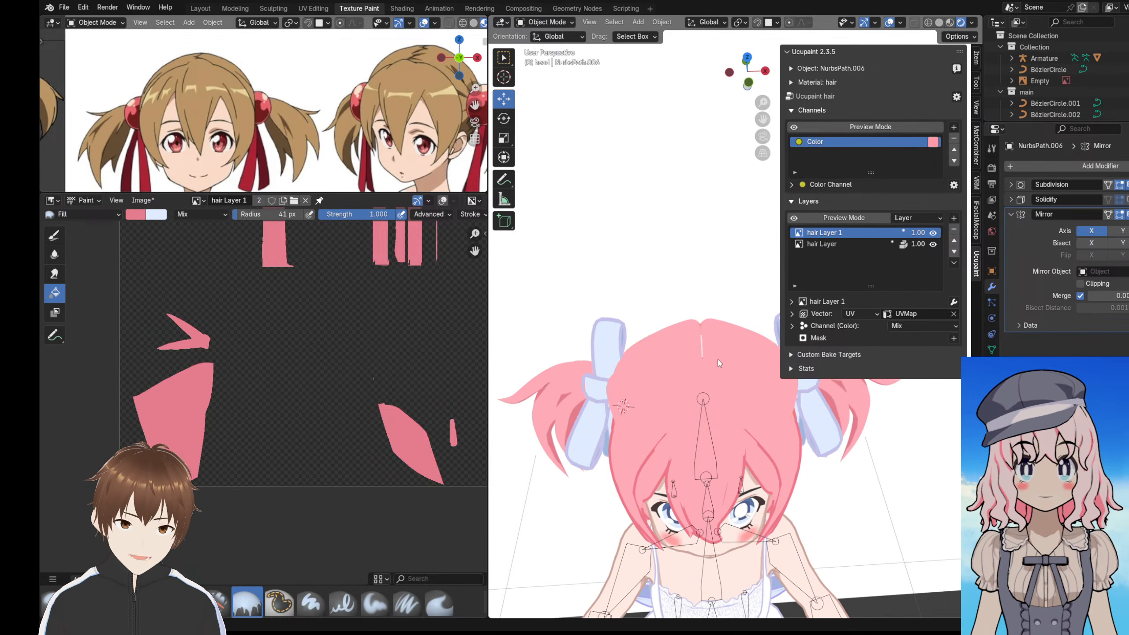
- Start texture painting the main head hair mesh with the Paint Hard brush
{"action": "left_click", "coordinate": [718, 360]}
{"action": "left_click", "coordinate": [549, 22]}
{"action": "left_click", "coordinate": [550, 95]}
{"action": "scroll", "coordinate": [533, 93], "scroll_direction": "up", "scroll_amount": 3}
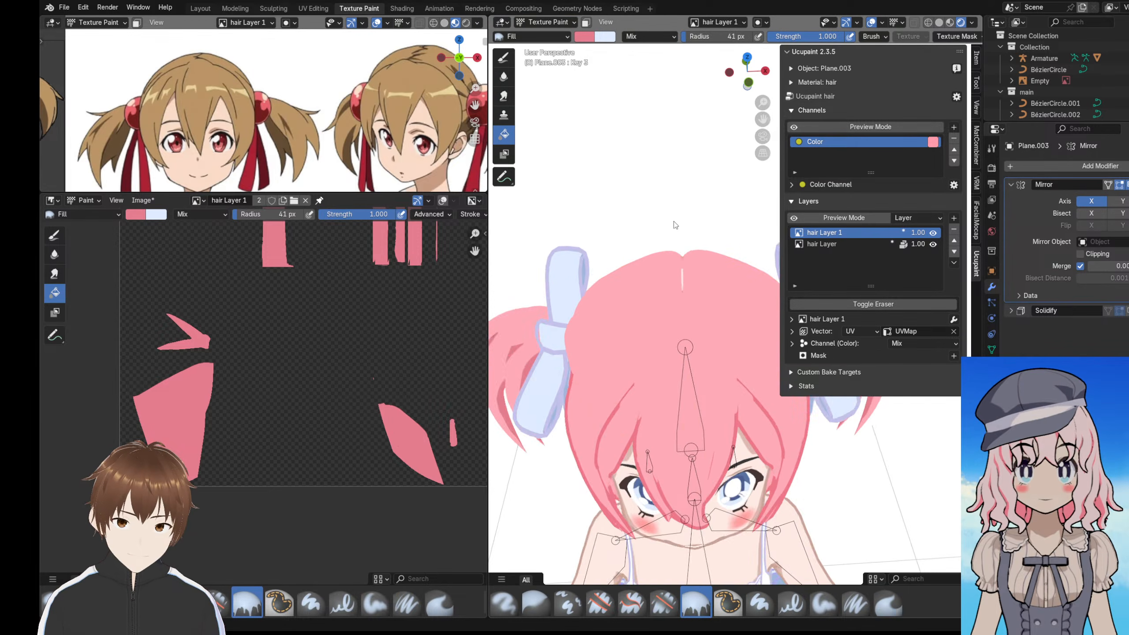
{"action": "left_click", "coordinate": [504, 57]}
{"action": "scroll", "coordinate": [431, 56], "scroll_direction": "up", "scroll_amount": 2}
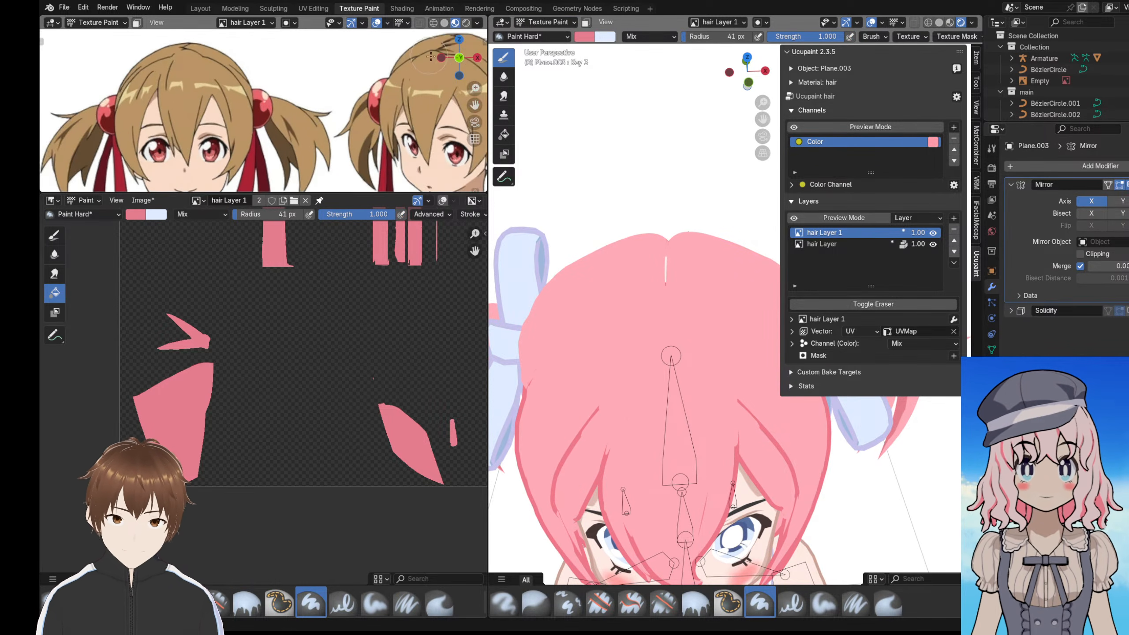
- Examine the anime reference heads for how the crown parting and hair strand lines are drawn
{"action": "middle_click_drag", "start_coordinate": [365, 93], "coordinate": [300, 114], "text": "shift"}
{"action": "scroll", "coordinate": [301, 115], "scroll_direction": "up", "scroll_amount": 3}
{"action": "middle_click_drag", "start_coordinate": [301, 114], "coordinate": [377, 70]}
{"action": "key", "text": "KP_1"}
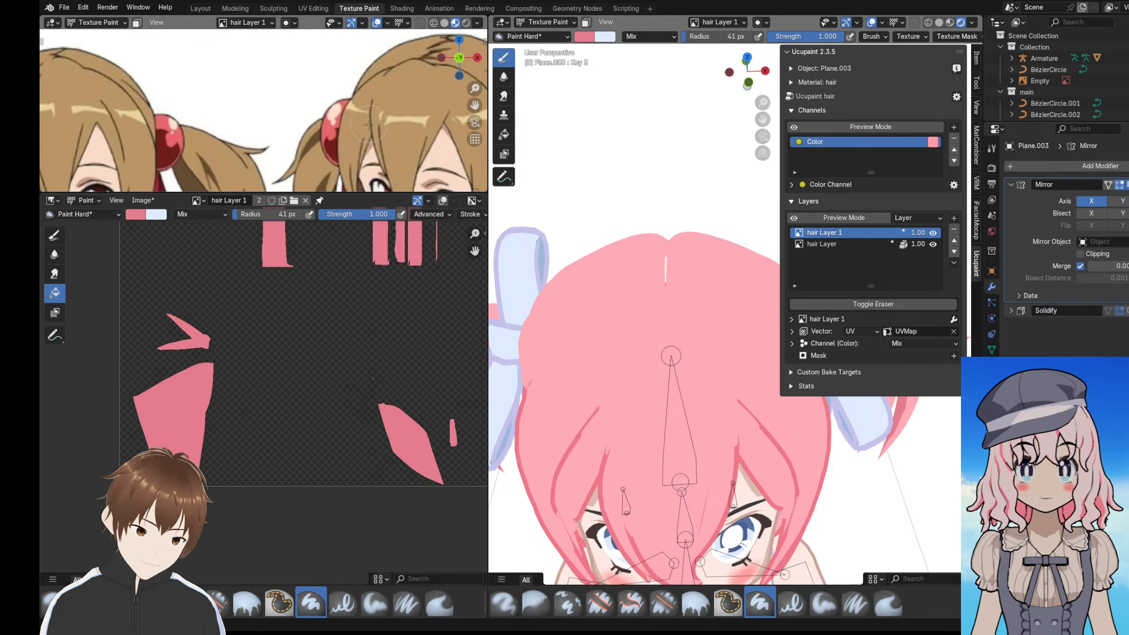
{"action": "middle_click_drag", "start_coordinate": [347, 124], "coordinate": [138, 128], "text": "shift"}
{"action": "scroll", "coordinate": [137, 128], "scroll_direction": "down", "scroll_amount": 7}
{"action": "middle_click_drag", "start_coordinate": [266, 133], "coordinate": [342, 75], "text": "shift"}
{"action": "scroll", "coordinate": [211, 138], "scroll_direction": "up", "scroll_amount": 3}
{"action": "scroll", "coordinate": [244, 101], "scroll_direction": "down", "scroll_amount": 2}
{"action": "scroll", "coordinate": [343, 75], "scroll_direction": "up", "scroll_amount": 3}
{"action": "middle_click_drag", "start_coordinate": [190, 121], "coordinate": [277, 101], "text": "shift"}
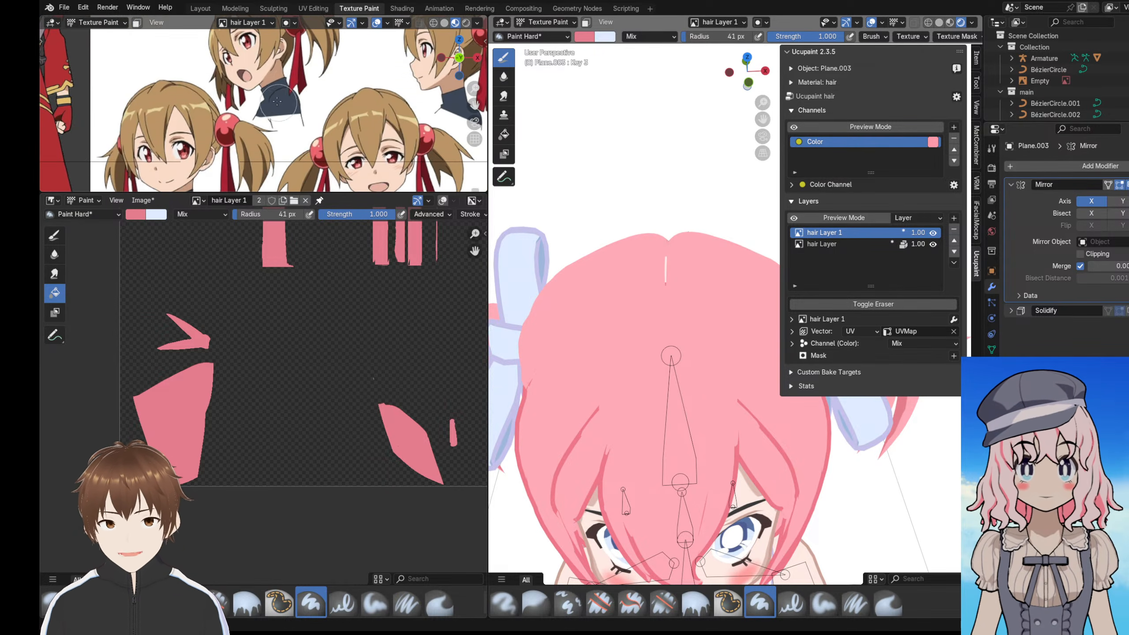
{"action": "scroll", "coordinate": [329, 82], "scroll_direction": "down", "scroll_amount": 4}
{"action": "scroll", "coordinate": [370, 88], "scroll_direction": "up", "scroll_amount": 5}
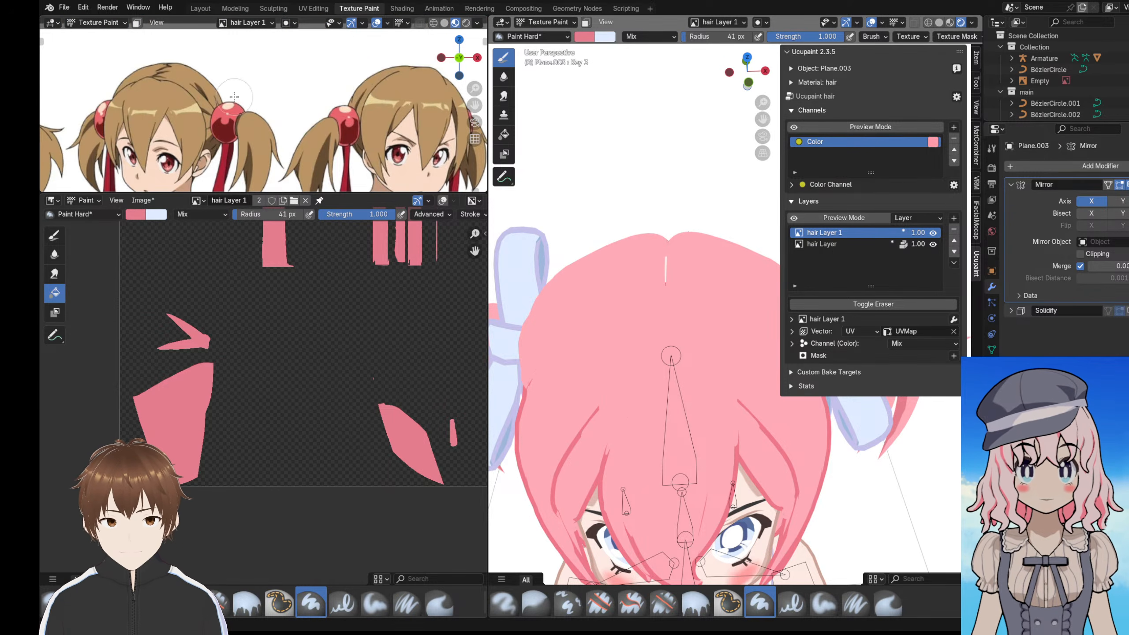
{"action": "scroll", "coordinate": [235, 97], "scroll_direction": "up", "scroll_amount": 3}
- Try short shadow strokes around the front end of the crown parting and undo them
{"action": "middle_click_drag", "start_coordinate": [644, 204], "coordinate": [650, 231]}
{"action": "scroll", "coordinate": [650, 231], "scroll_direction": "up", "scroll_amount": 2}
{"action": "middle_click_drag", "start_coordinate": [678, 338], "coordinate": [666, 248], "text": "shift"}
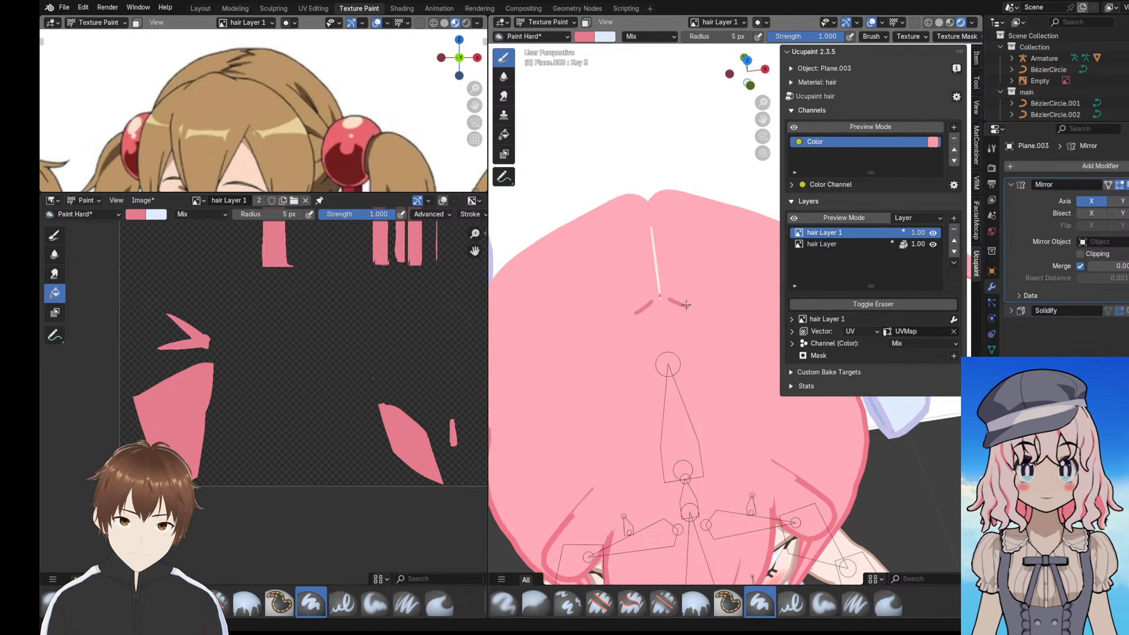
{"action": "key", "text": "ctrl+z"}
{"action": "left_click_drag", "start_coordinate": [653, 271], "coordinate": [644, 292]}
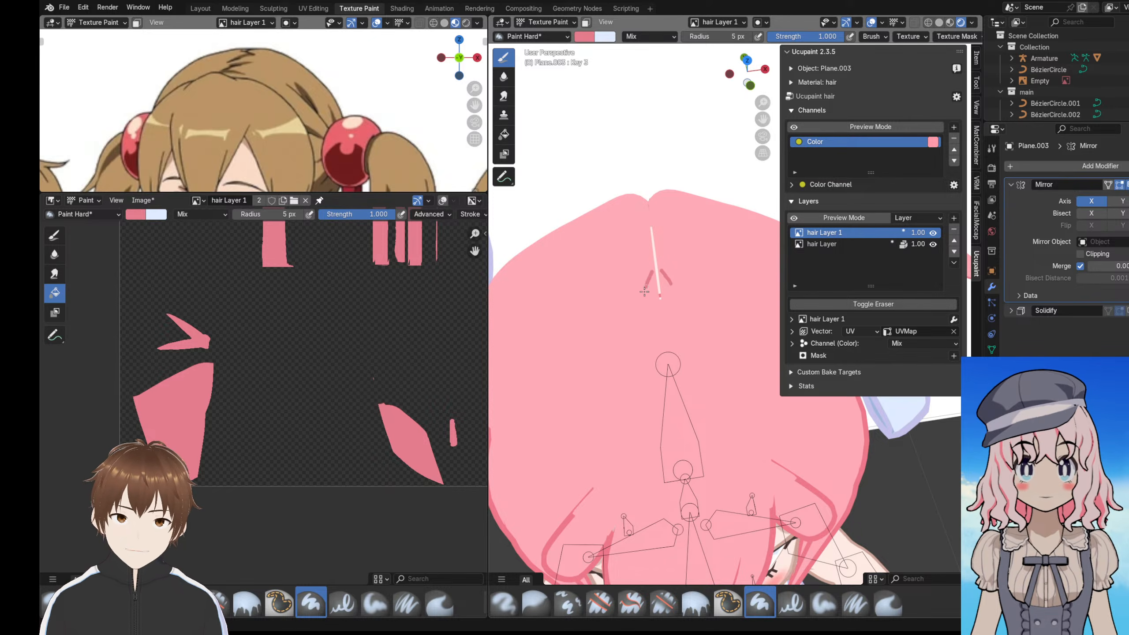
{"action": "key", "text": "ctrl+z"}
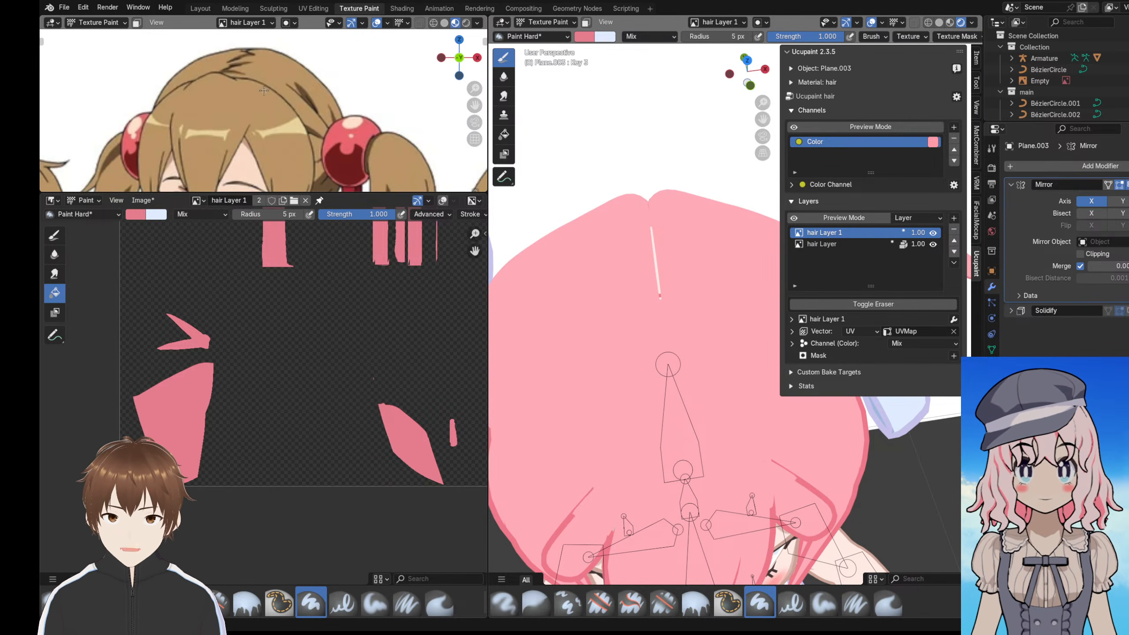
- Examine the back-view reference for how the parting line runs over the head between the pigtails
{"action": "scroll", "coordinate": [172, 139], "scroll_direction": "down", "scroll_amount": 7}
{"action": "middle_click_drag", "start_coordinate": [172, 140], "coordinate": [374, 134], "text": "shift"}
{"action": "scroll", "coordinate": [240, 89], "scroll_direction": "up", "scroll_amount": 7}
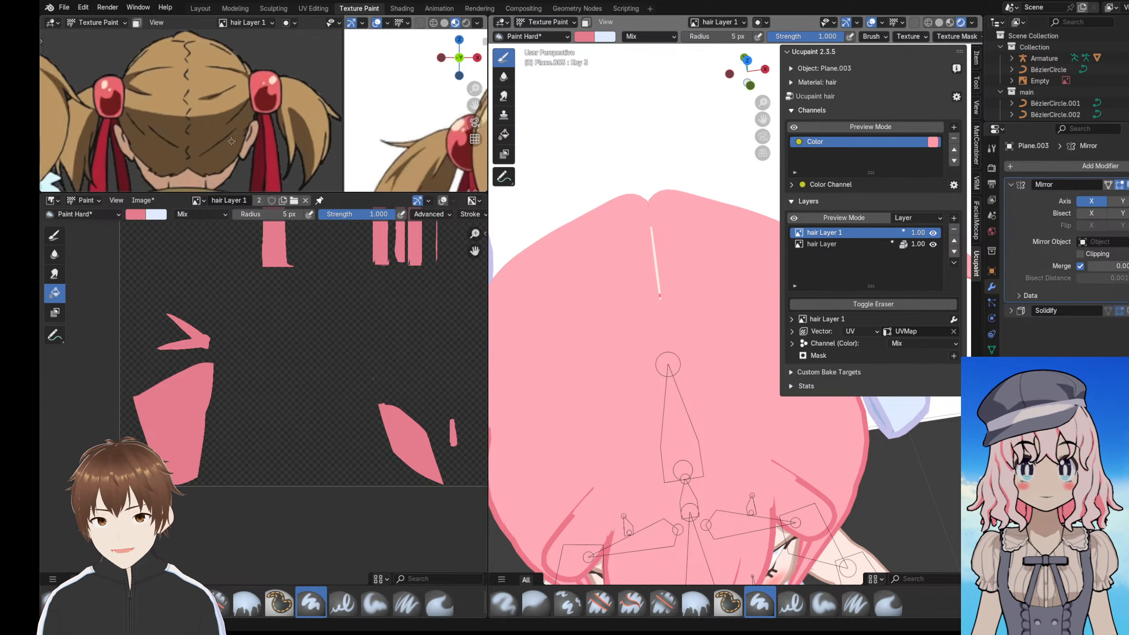
{"action": "mouse_move", "coordinate": [216, 85]}
{"action": "middle_mouse_down", "text": "shift"}
{"action": "mouse_move", "coordinate": [216, 119]}
{"action": "mouse_move", "coordinate": [229, 131]}
{"action": "middle_mouse_up", "text": "shift"}
{"action": "scroll", "coordinate": [202, 97], "scroll_direction": "down", "scroll_amount": 1}
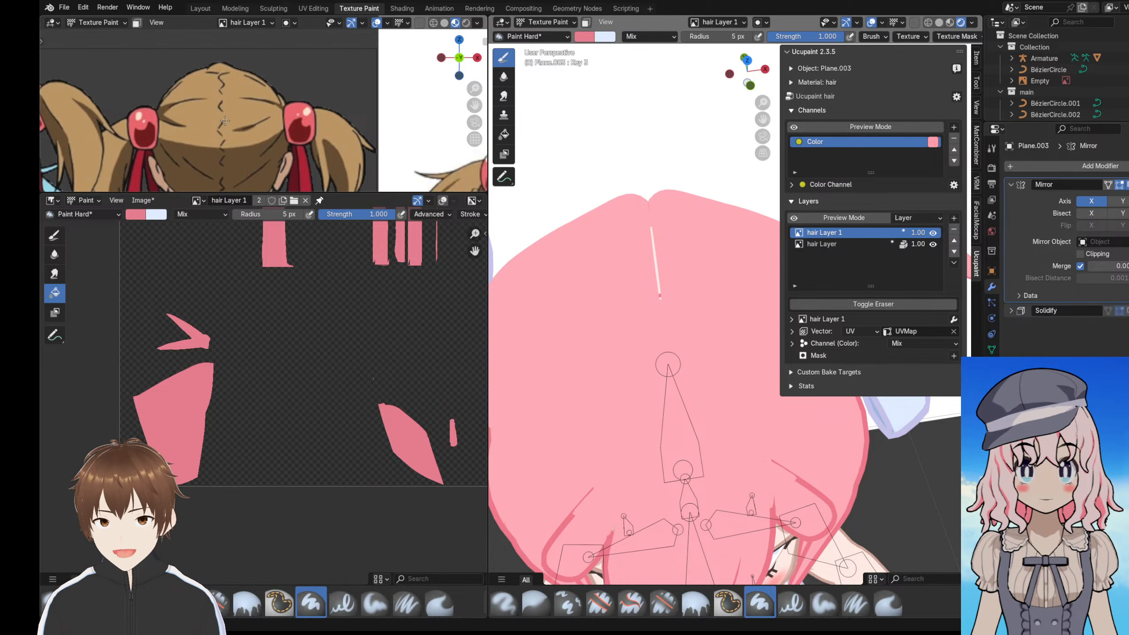
{"action": "scroll", "coordinate": [225, 120], "scroll_direction": "down", "scroll_amount": 6}
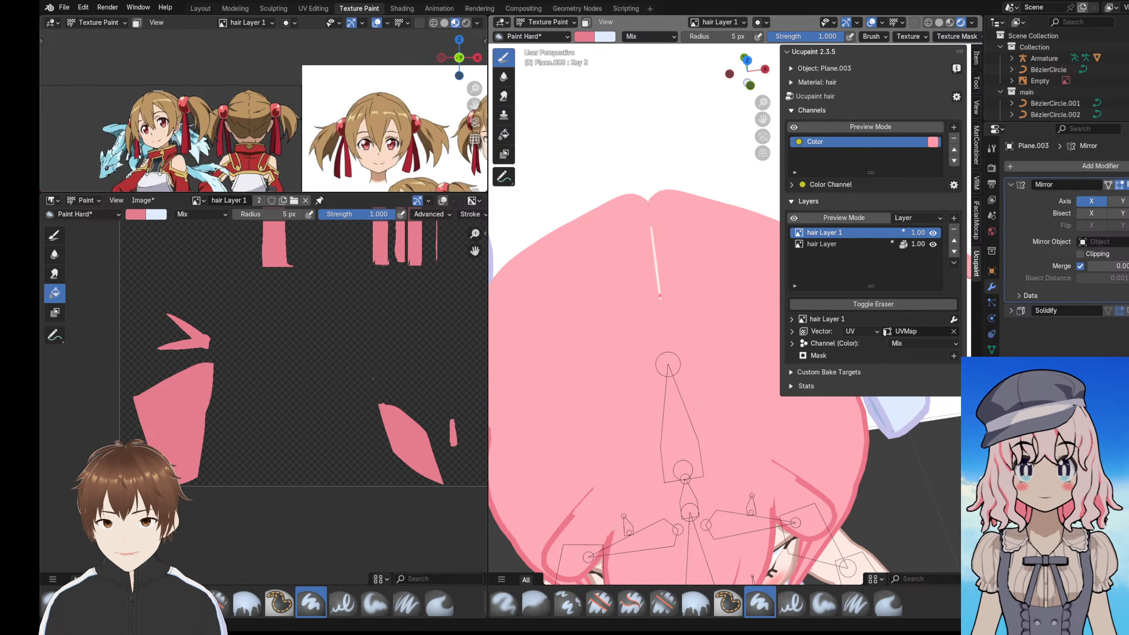
{"action": "middle_click_drag", "start_coordinate": [416, 145], "coordinate": [319, 125], "text": "shift"}
{"action": "scroll", "coordinate": [551, 209], "scroll_direction": "down", "scroll_amount": 3}
- Paint a darker pink shadow along both sides of the crown parting gap with a 5 px Paint Hard brush
{"action": "middle_click_drag", "start_coordinate": [638, 338], "coordinate": [675, 385]}
{"action": "scroll", "coordinate": [651, 316], "scroll_direction": "up", "scroll_amount": 3}
{"action": "left_click_drag", "start_coordinate": [669, 363], "coordinate": [677, 307]}
{"action": "mouse_move", "coordinate": [664, 301]}
{"action": "middle_mouse_down"}
{"action": "mouse_move", "coordinate": [667, 242]}
{"action": "mouse_move", "coordinate": [669, 303]}
{"action": "middle_mouse_up"}
{"action": "scroll", "coordinate": [669, 303], "scroll_direction": "down", "scroll_amount": 1}
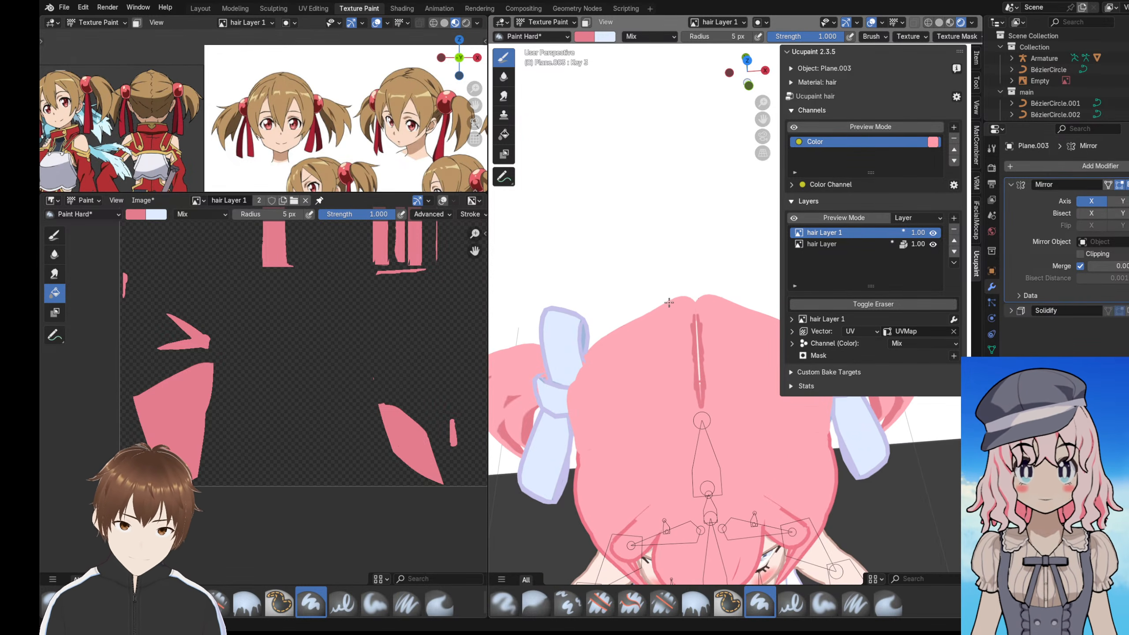
- Switch the head hair to Sculpt Mode and set the Elastic Grab brush radius to 55 px at the parting gap
{"action": "left_click", "coordinate": [544, 21]}
{"action": "left_click", "coordinate": [547, 62]}
{"action": "scroll", "coordinate": [666, 371], "scroll_direction": "up", "scroll_amount": 4}
{"action": "middle_click_drag", "start_coordinate": [666, 370], "coordinate": [666, 339]}
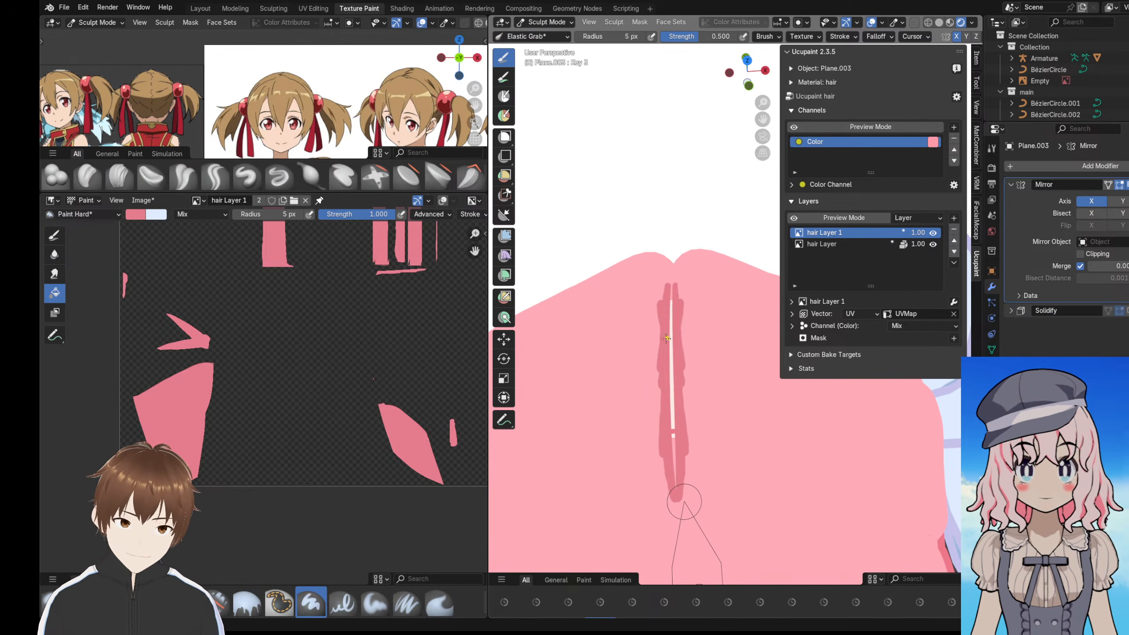
{"action": "key", "text": "f"}
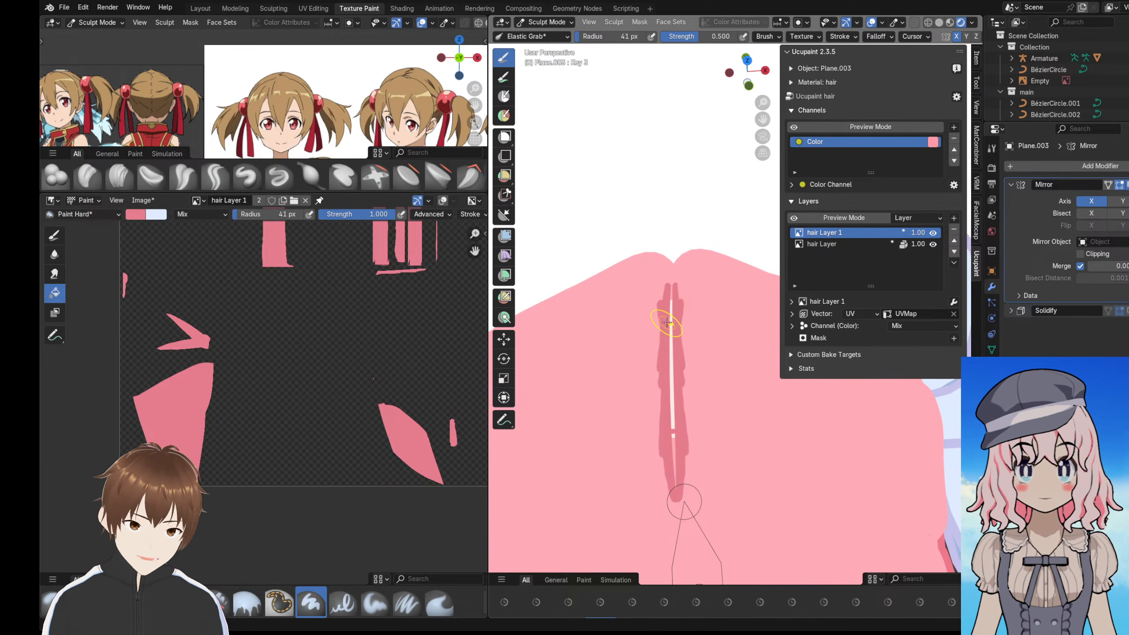
{"action": "left_click", "coordinate": [669, 315]}
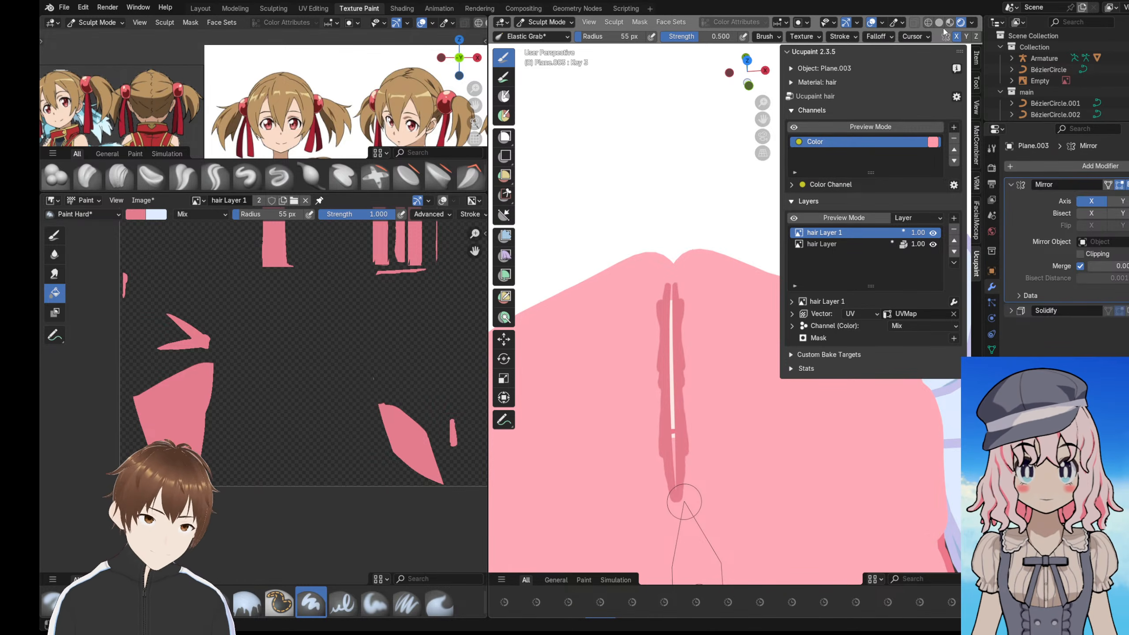
- In Edit Mode, select the head hair's inner edges along the crown parting and move them toward the centre with connected proportional editing
{"action": "left_click", "coordinate": [545, 22]}
{"action": "left_click", "coordinate": [547, 43]}
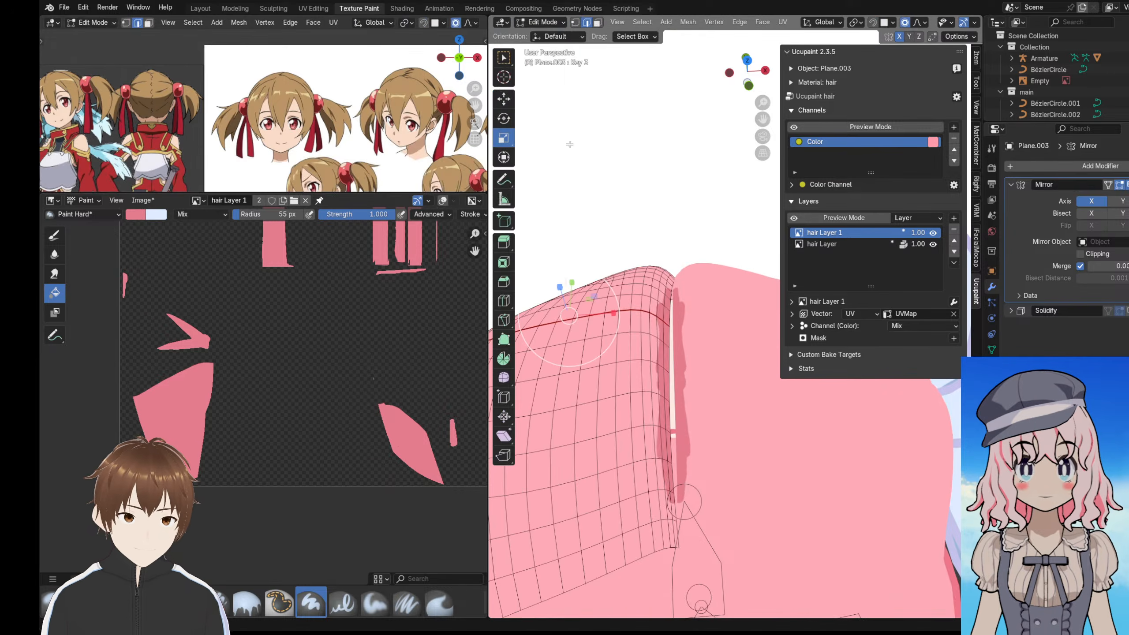
{"action": "middle_click_drag", "start_coordinate": [706, 464], "coordinate": [697, 417], "text": "shift"}
{"action": "left_click", "coordinate": [687, 463]}
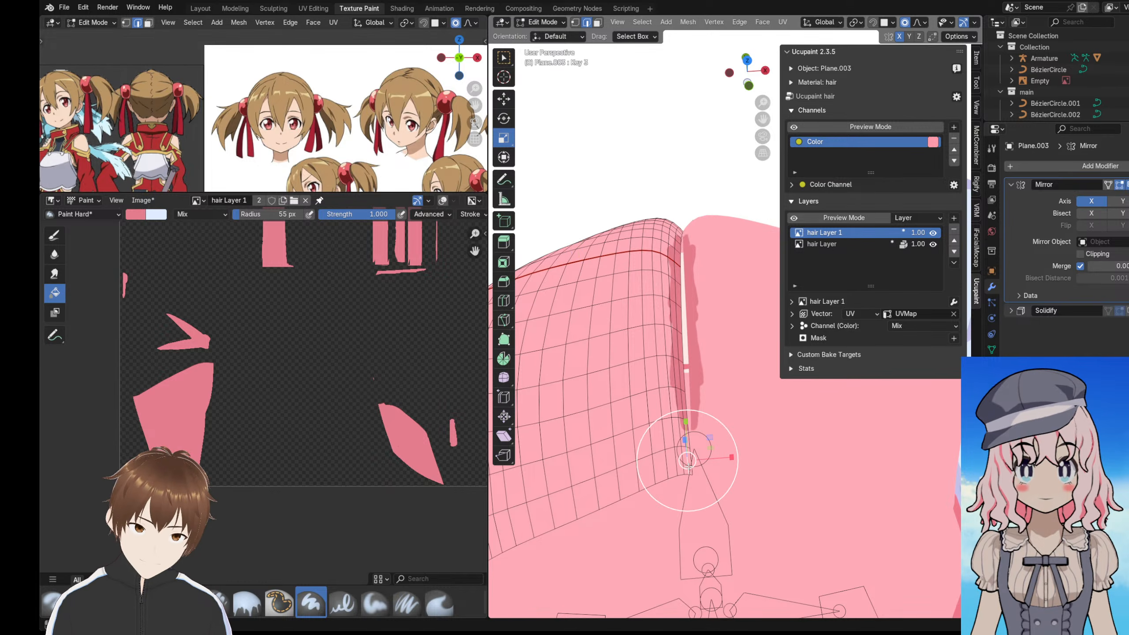
{"action": "left_click", "coordinate": [697, 465]}
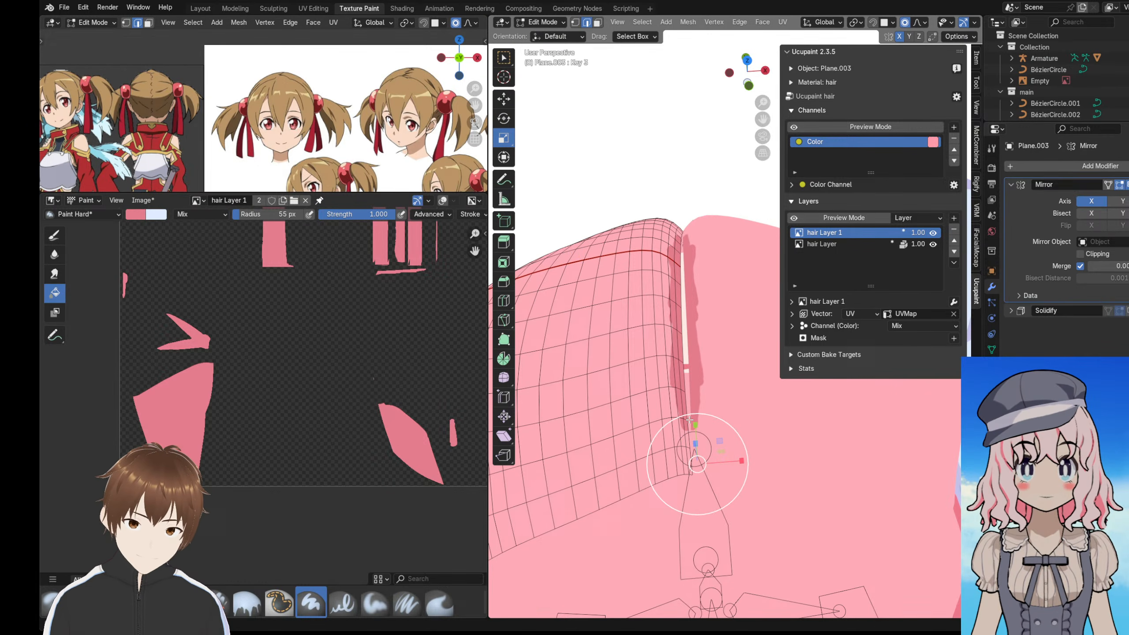
{"action": "left_click", "coordinate": [690, 465]}
{"action": "left_click", "coordinate": [681, 243], "text": "ctrl"}
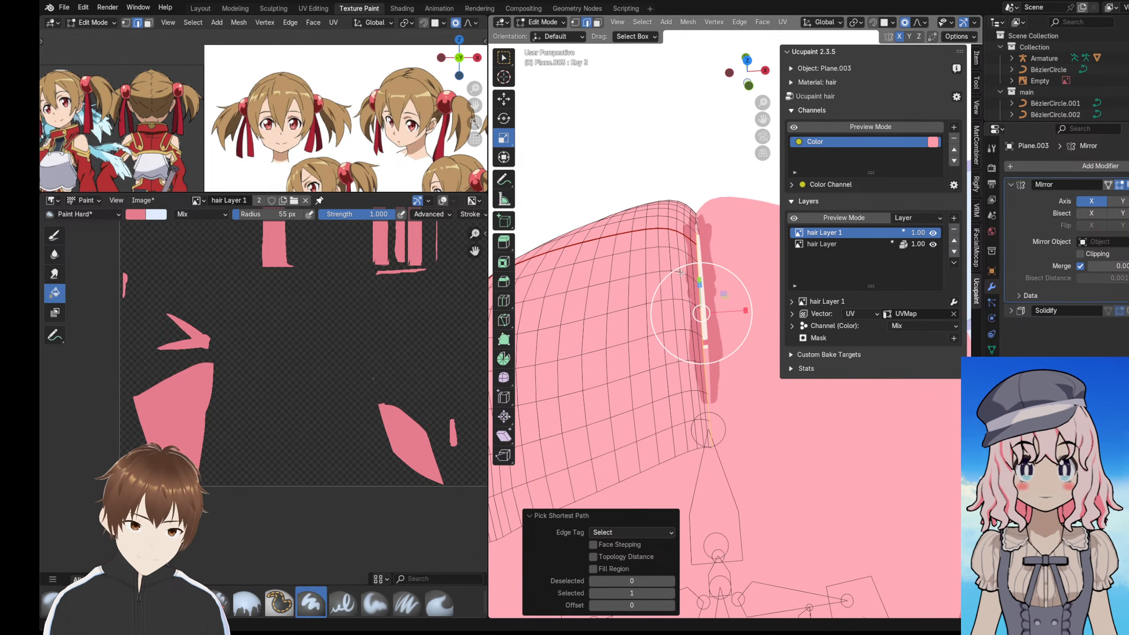
{"action": "middle_click_drag", "start_coordinate": [675, 282], "coordinate": [711, 489], "text": "alt"}
{"action": "scroll", "coordinate": [756, 556], "scroll_direction": "up", "scroll_amount": 4}
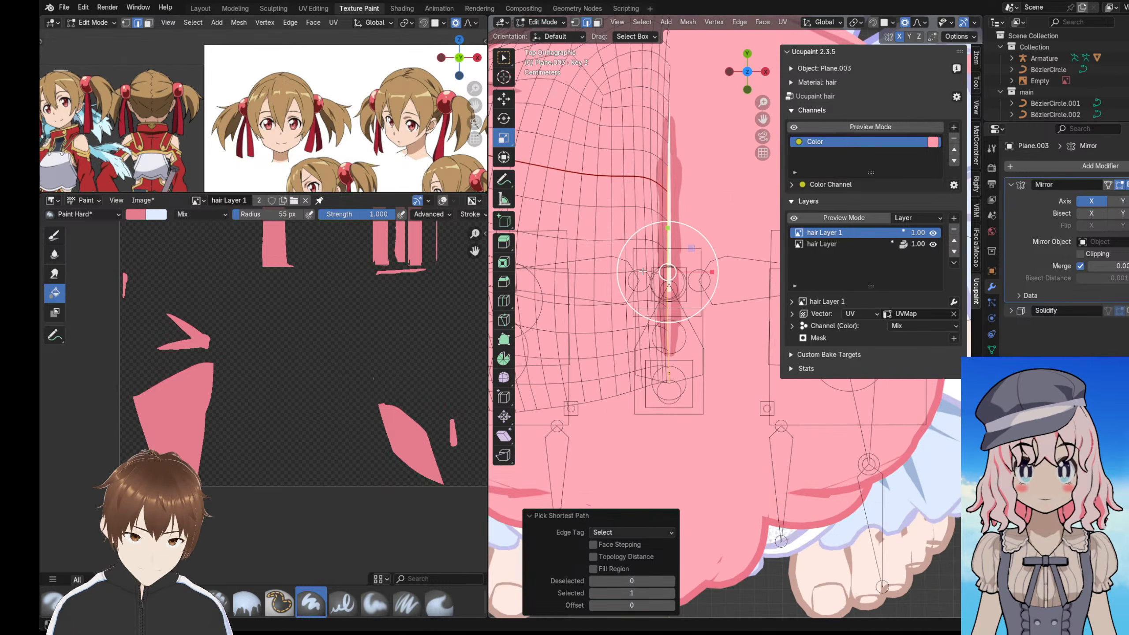
{"action": "middle_click_drag", "start_coordinate": [832, 543], "coordinate": [860, 618], "text": "shift"}
{"action": "key", "text": "g"}
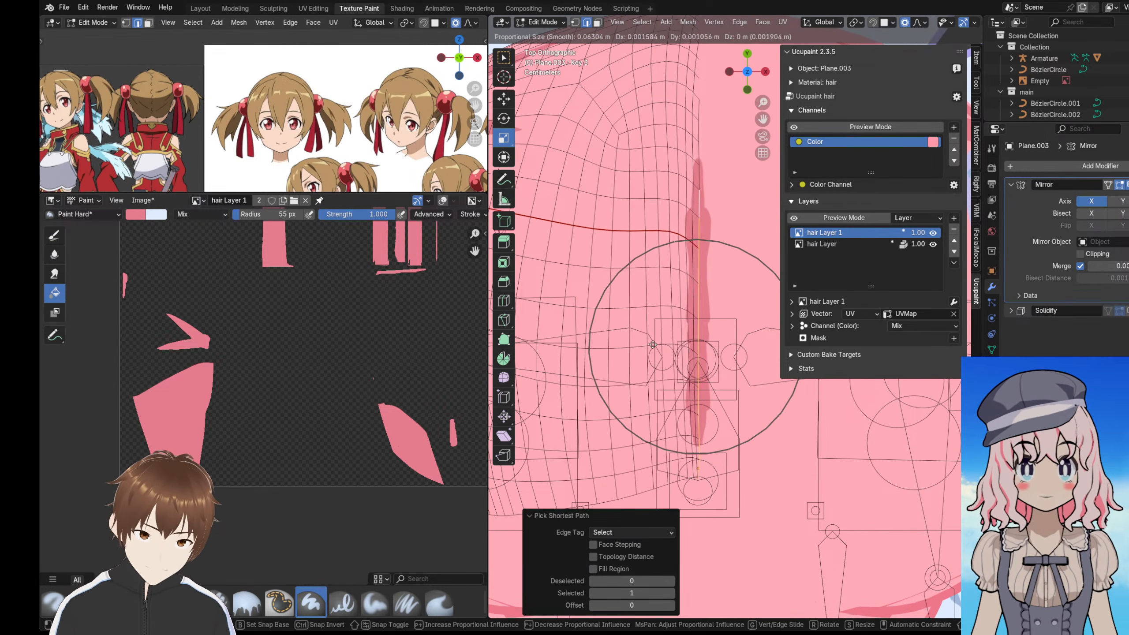
{"action": "left_click", "coordinate": [651, 348]}
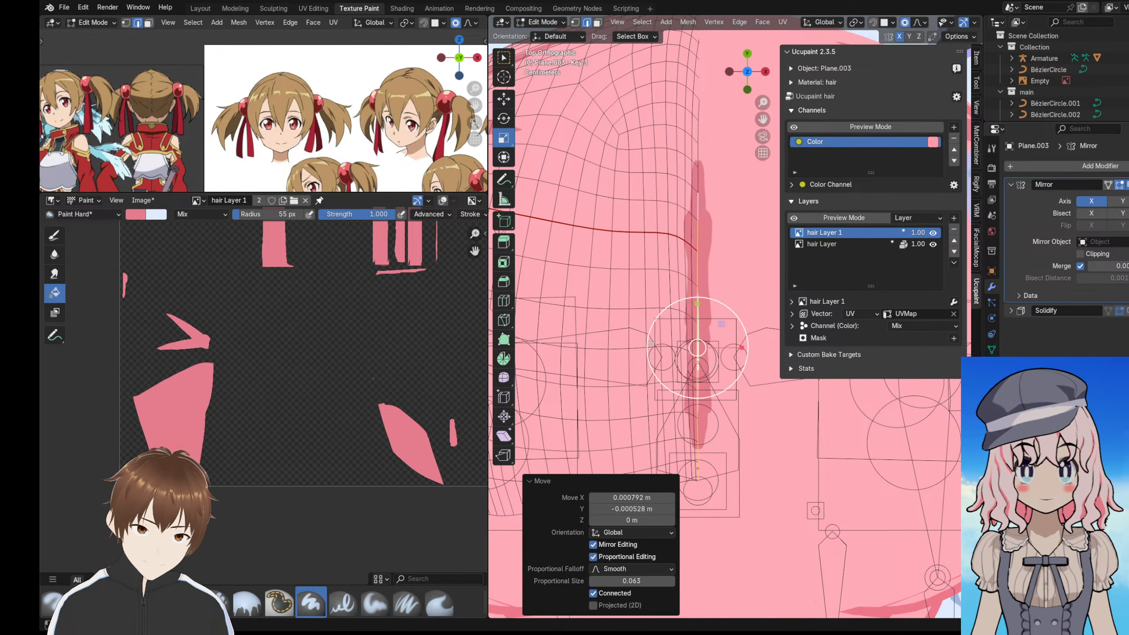
{"action": "middle_click_drag", "start_coordinate": [651, 349], "coordinate": [649, 230]}
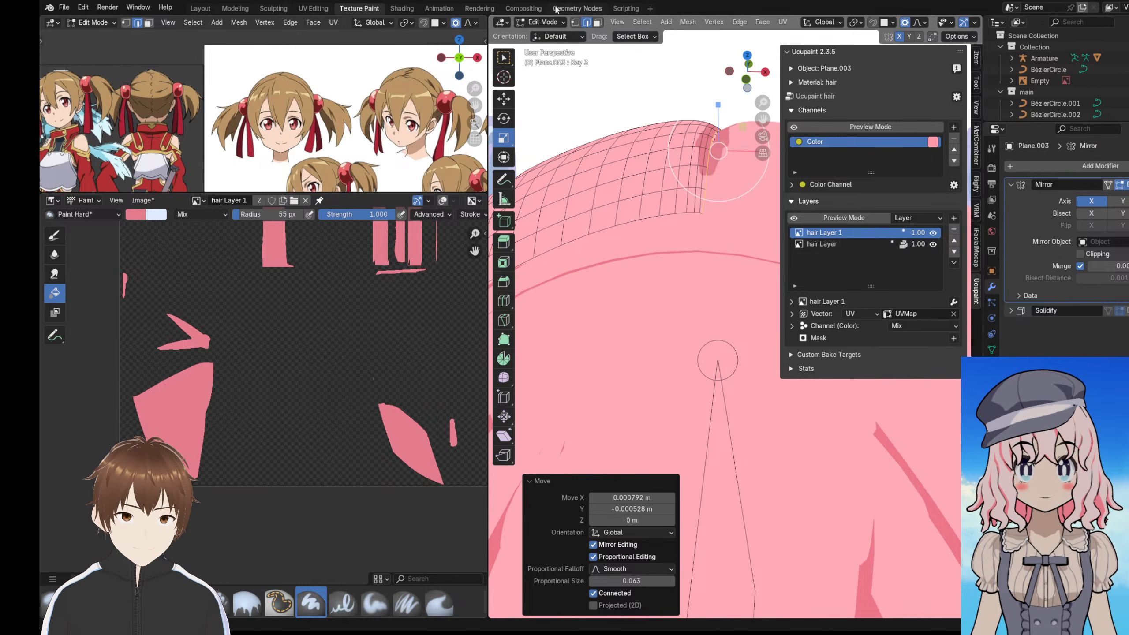
- Return to Texture Paint and cover the crown parting with a wide darker pink stroke using the 55 px Paint Hard brush
{"action": "left_click", "coordinate": [541, 22]}
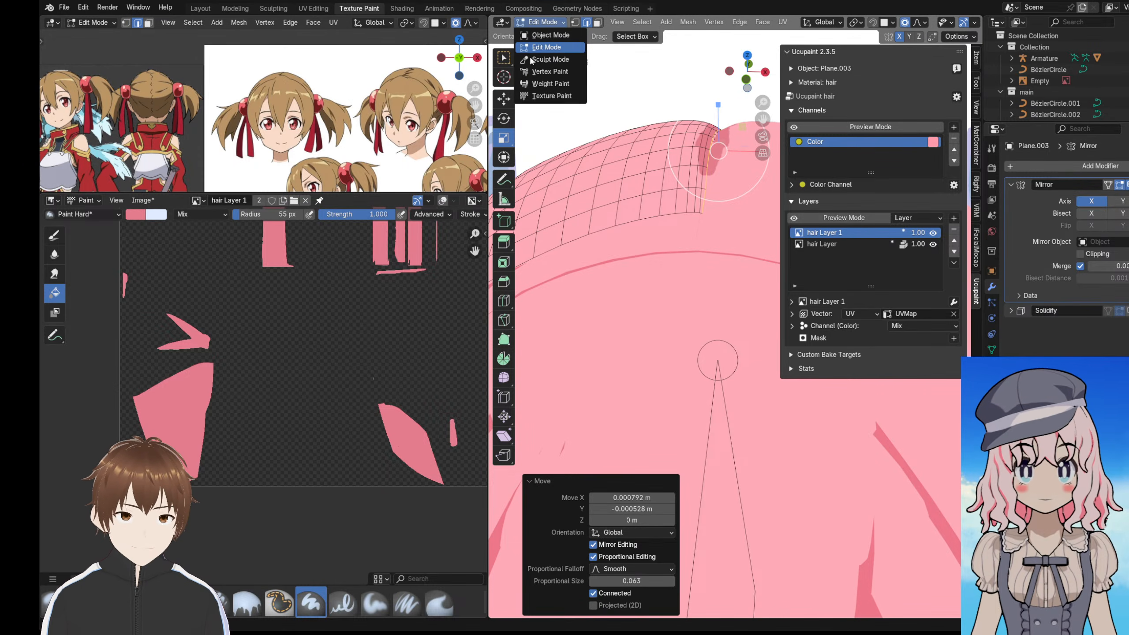
{"action": "left_click", "coordinate": [537, 97]}
{"action": "left_click_drag", "start_coordinate": [712, 309], "coordinate": [715, 329]}
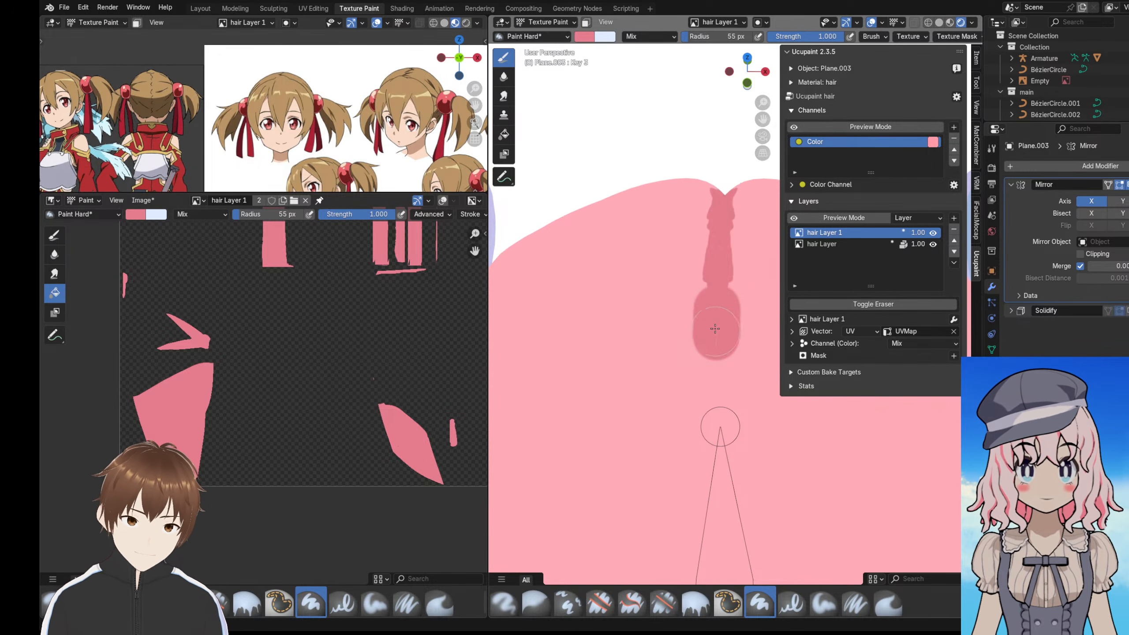
{"action": "scroll", "coordinate": [709, 219], "scroll_direction": "down", "scroll_amount": 4}
{"action": "mouse_move", "coordinate": [708, 218]}
{"action": "middle_mouse_down"}
{"action": "mouse_move", "coordinate": [708, 192]}
{"action": "mouse_move", "coordinate": [705, 240]}
{"action": "middle_mouse_up"}
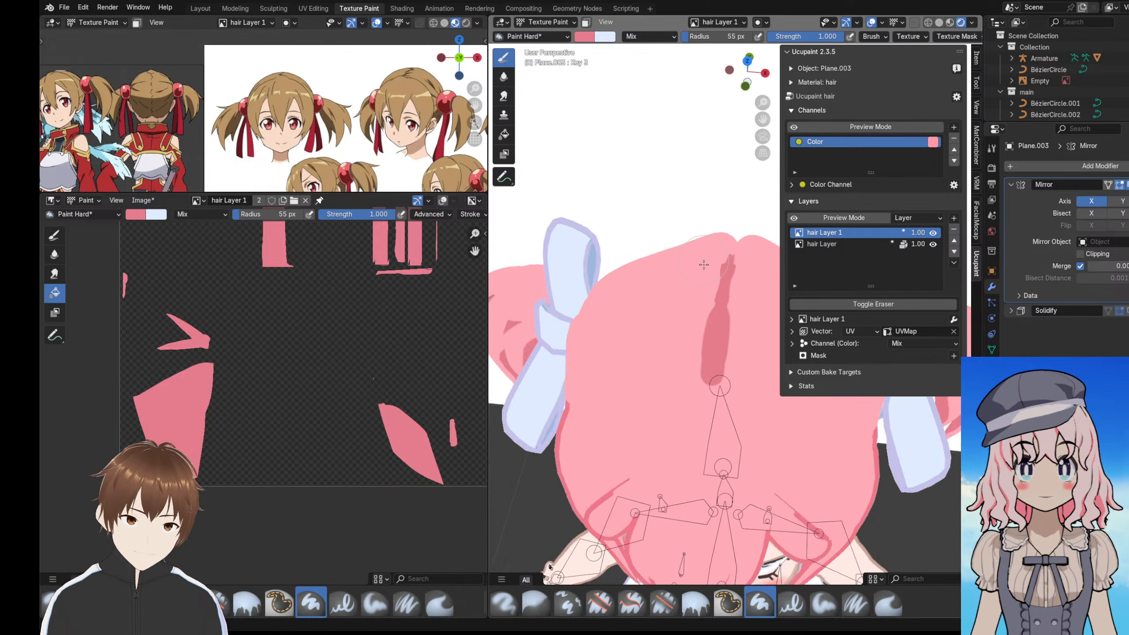
{"action": "scroll", "coordinate": [707, 267], "scroll_direction": "up", "scroll_amount": 2}
{"action": "left_click_drag", "start_coordinate": [710, 307], "coordinate": [725, 240]}
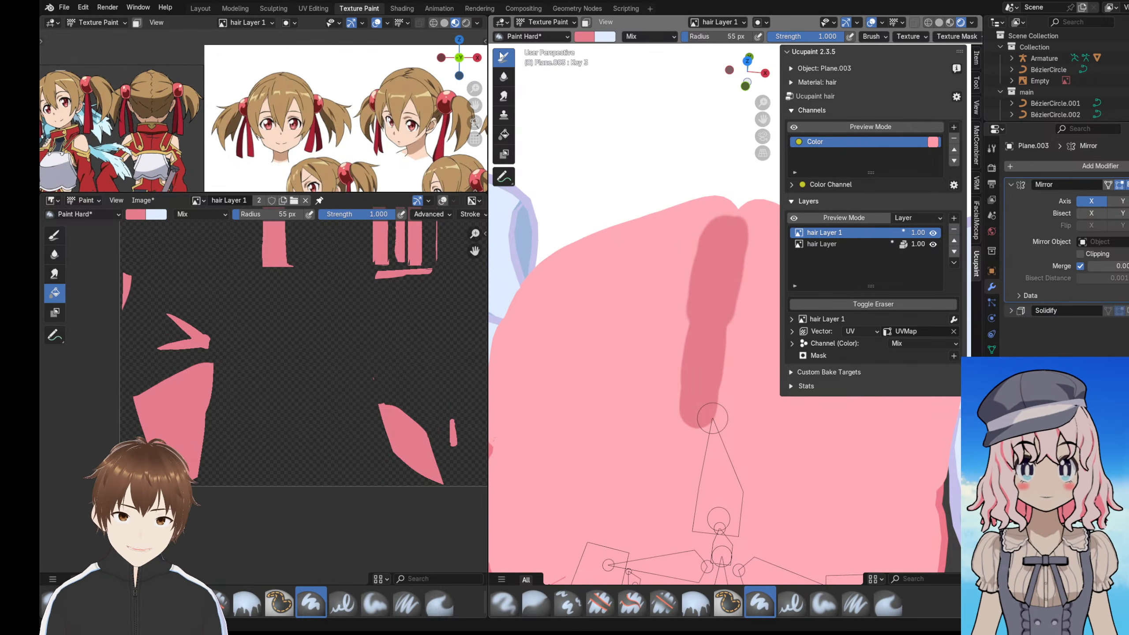
- Enable the Ucupaint eraser and trim the darker pink crown stroke into a thin parting line tapering at both ends
{"action": "left_click", "coordinate": [833, 304]}
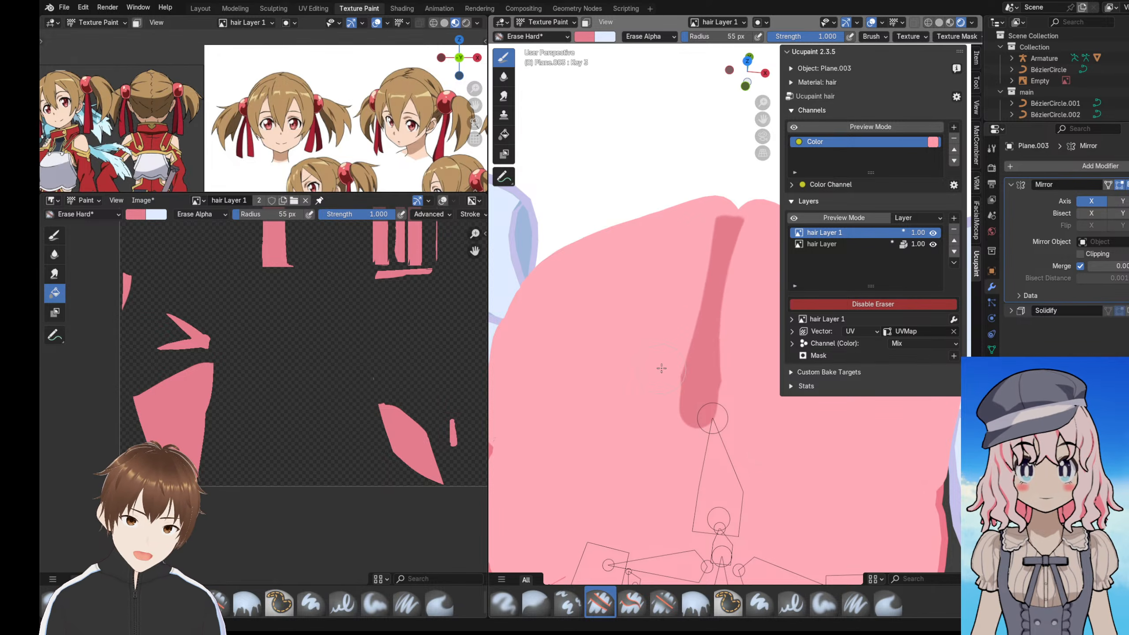
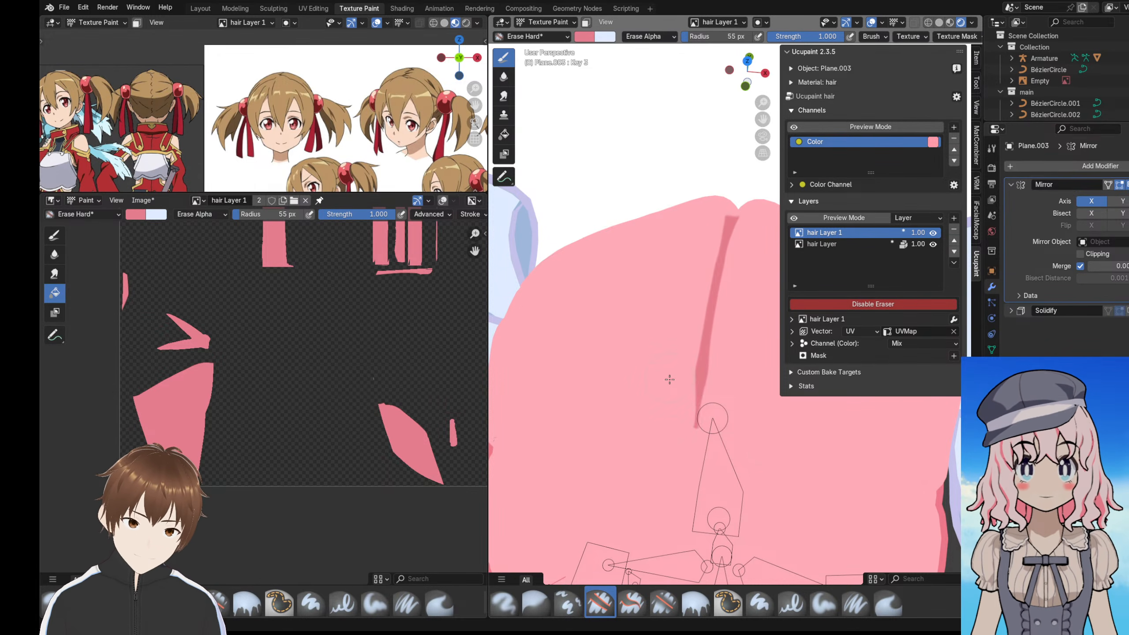
{"action": "middle_click_drag", "start_coordinate": [657, 361], "coordinate": [668, 287]}
{"action": "scroll", "coordinate": [667, 267], "scroll_direction": "down", "scroll_amount": 6}
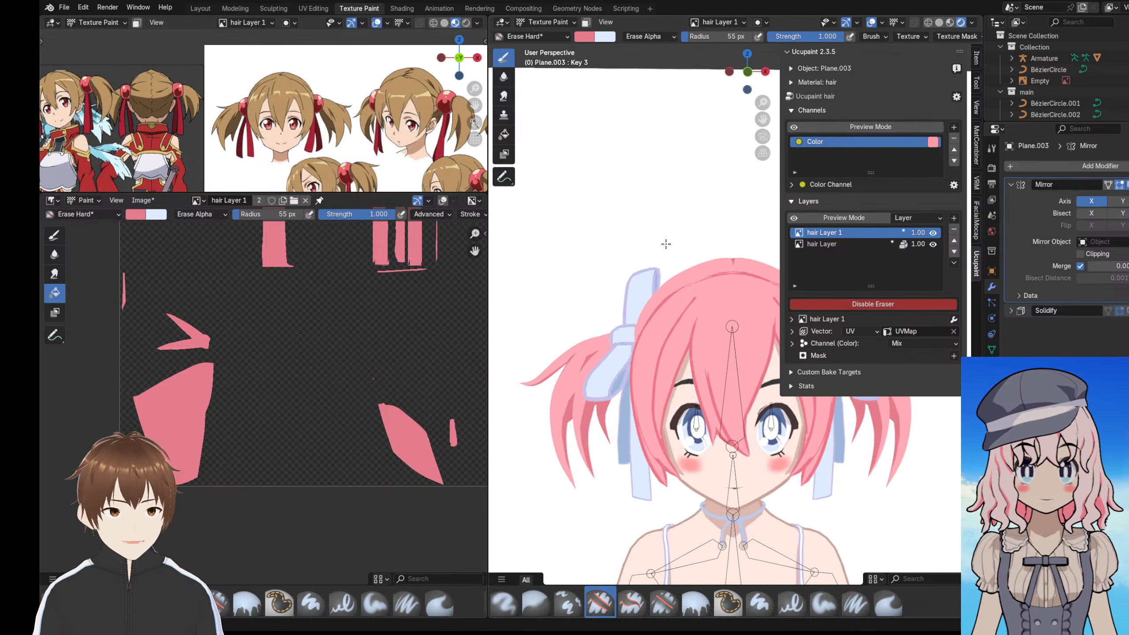
{"action": "middle_click_drag", "start_coordinate": [666, 245], "coordinate": [675, 291]}
{"action": "scroll", "coordinate": [684, 240], "scroll_direction": "down", "scroll_amount": 2}
{"action": "scroll", "coordinate": [676, 291], "scroll_direction": "up", "scroll_amount": 5}
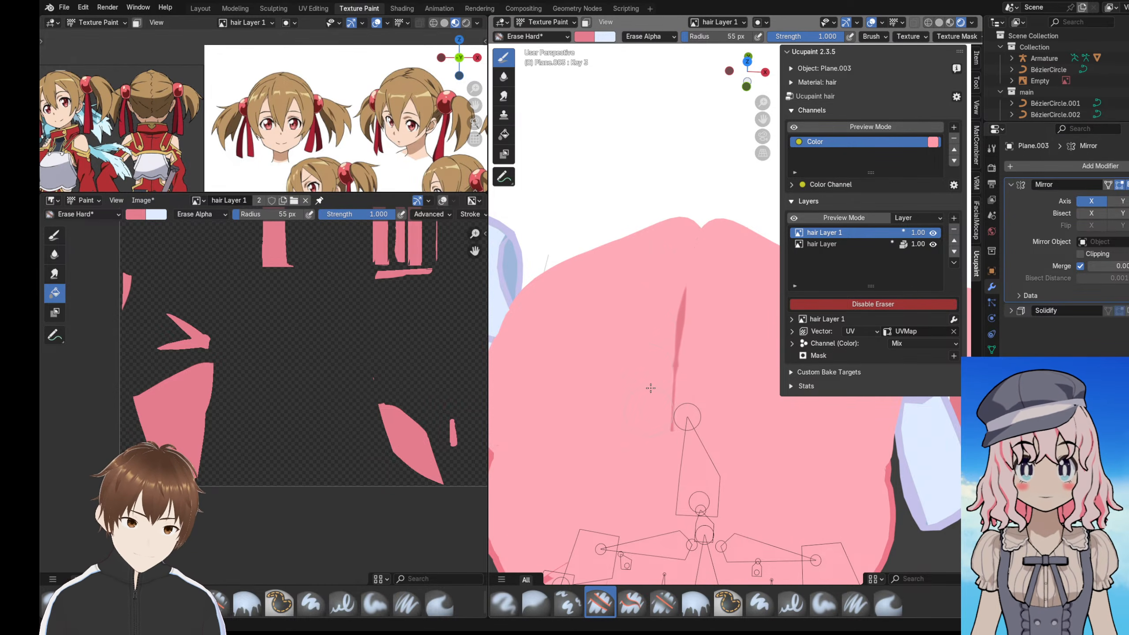
- Examine the trimmed parting line from above and from the front, with the sidebar hidden
{"action": "mouse_move", "coordinate": [651, 388]}
{"action": "middle_mouse_down"}
{"action": "mouse_move", "coordinate": [663, 266]}
{"action": "mouse_move", "coordinate": [690, 326]}
{"action": "middle_mouse_up"}
{"action": "scroll", "coordinate": [658, 274], "scroll_direction": "down", "scroll_amount": 5}
{"action": "scroll", "coordinate": [690, 325], "scroll_direction": "up", "scroll_amount": 3}
{"action": "middle_click_drag", "start_coordinate": [685, 385], "coordinate": [688, 242]}
{"action": "scroll", "coordinate": [691, 271], "scroll_direction": "down", "scroll_amount": 4}
{"action": "scroll", "coordinate": [688, 245], "scroll_direction": "down", "scroll_amount": 1}
{"action": "key", "text": "n"}
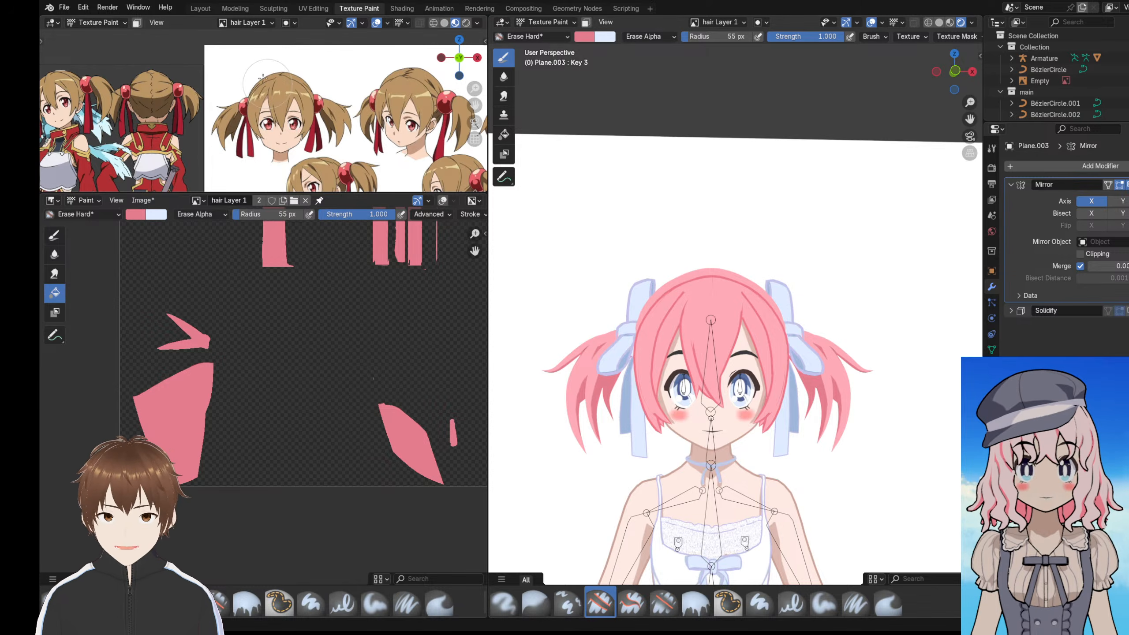
- Switch to the Layout workspace and frame the character's upper body from the front
{"action": "left_click", "coordinate": [235, 9]}
{"action": "scroll", "coordinate": [524, 245], "scroll_direction": "down", "scroll_amount": 2}
{"action": "scroll", "coordinate": [591, 226], "scroll_direction": "up", "scroll_amount": 6}
{"action": "mouse_move", "coordinate": [524, 245]}
{"action": "middle_mouse_down"}
{"action": "mouse_move", "coordinate": [592, 226]}
{"action": "mouse_move", "coordinate": [608, 280]}
{"action": "middle_mouse_up"}
{"action": "left_click", "coordinate": [201, 9]}
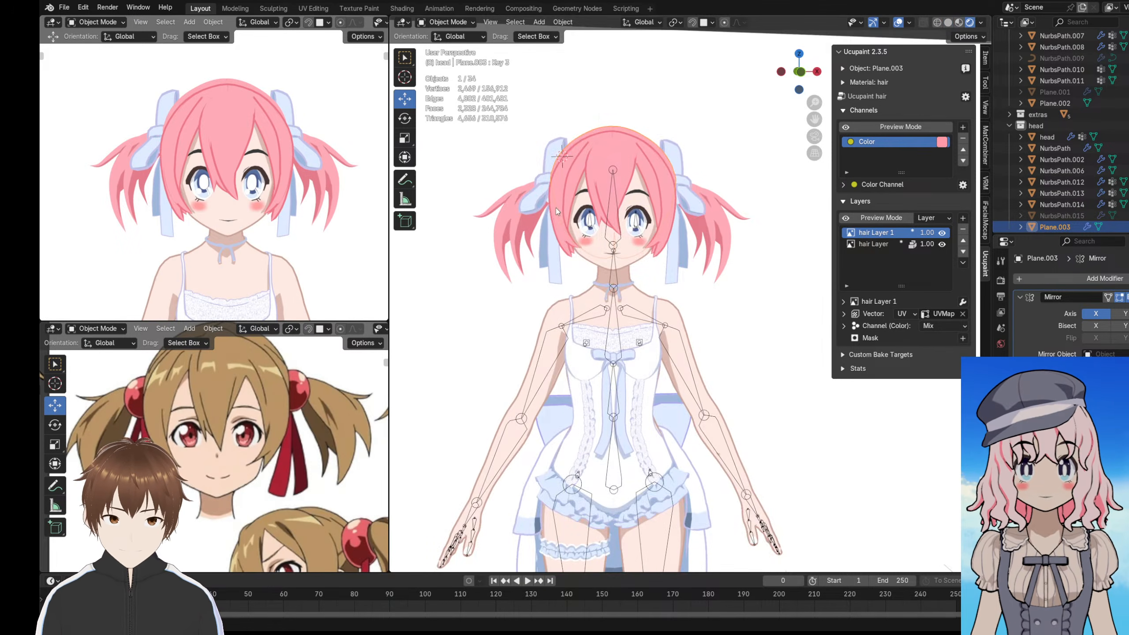
{"action": "middle_click_drag", "start_coordinate": [556, 208], "coordinate": [620, 226], "text": "shift"}
{"action": "scroll", "coordinate": [569, 202], "scroll_direction": "up", "scroll_amount": 2}
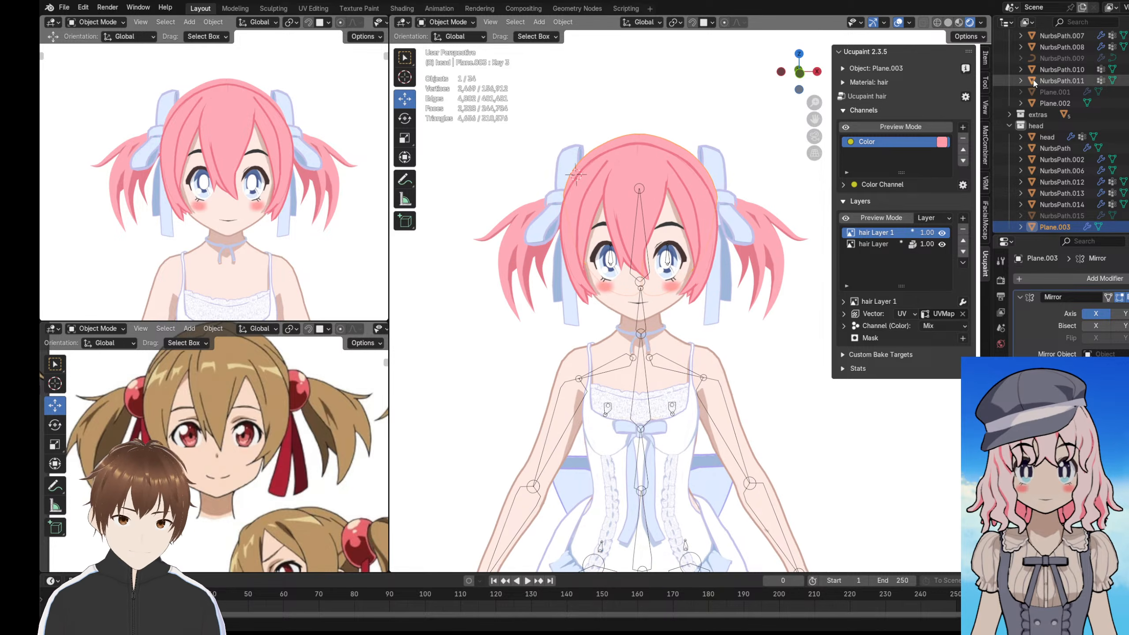
- Select the character's armature, cancel the trial move and hide the bones from the viewport
{"action": "left_click", "coordinate": [655, 367]}
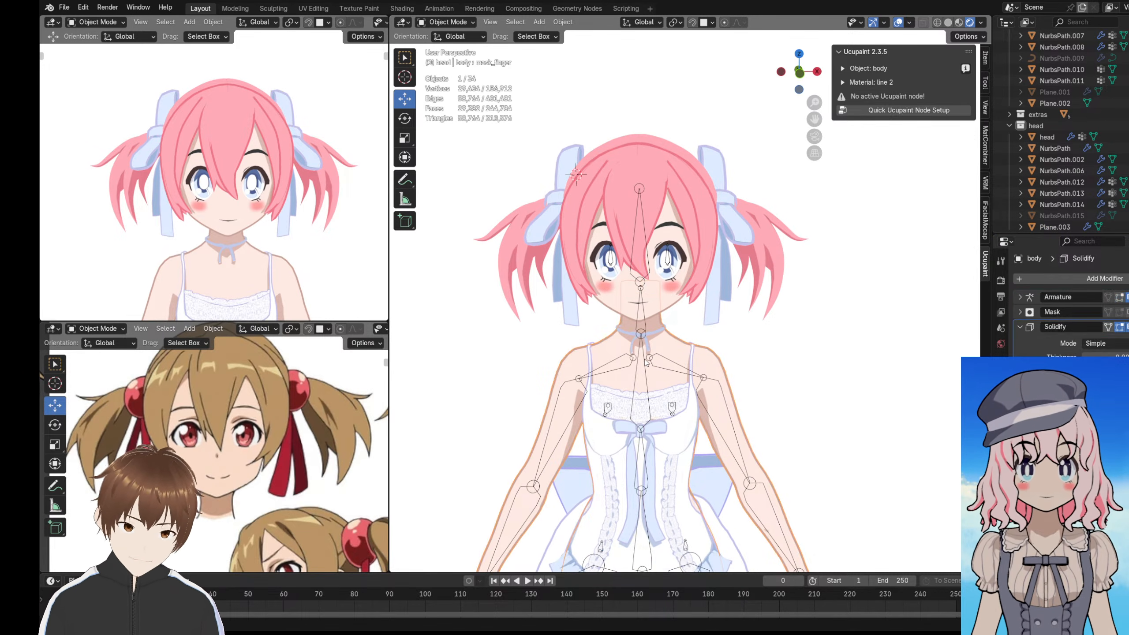
{"action": "left_click", "coordinate": [643, 362]}
{"action": "key", "text": "g"}
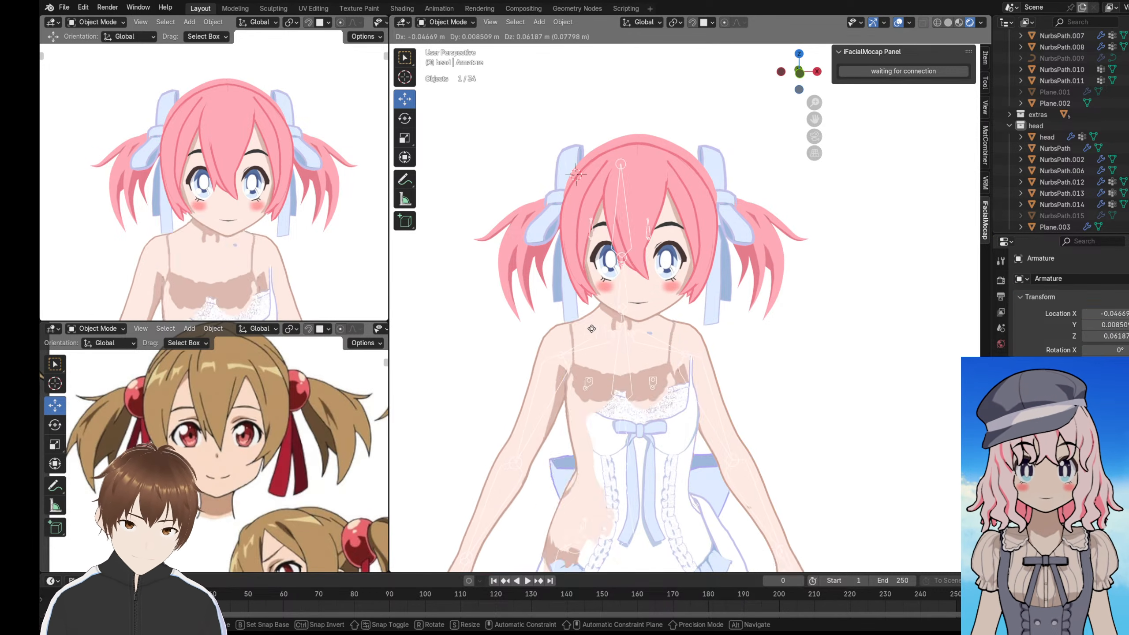
{"action": "key", "text": "Escape"}
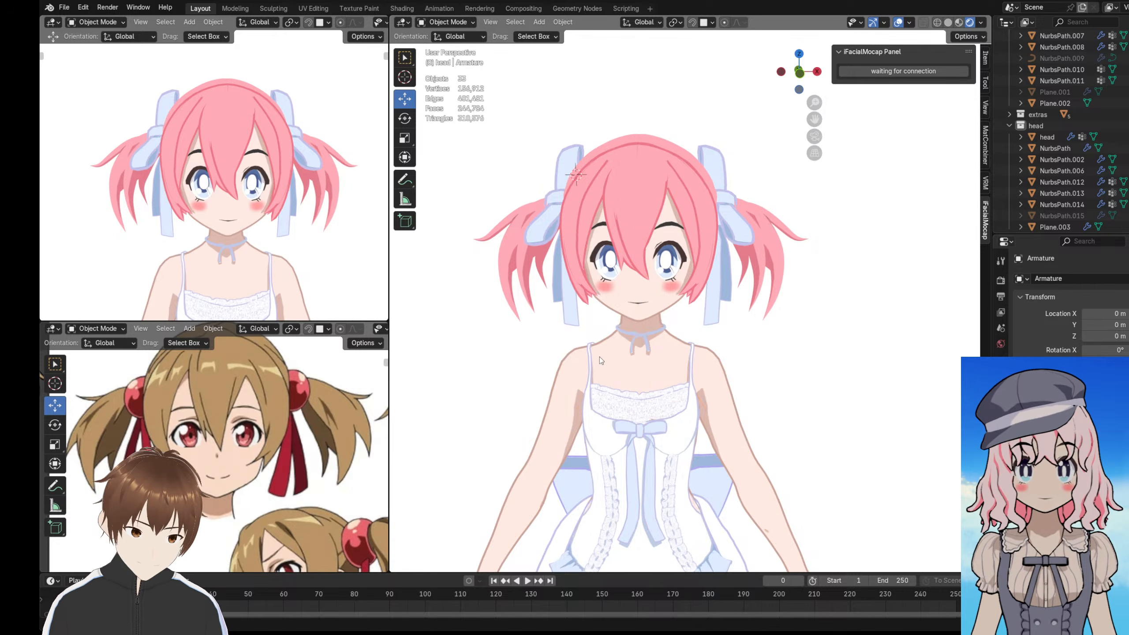
- Examine the hair shadows from the front, from full-figure distance to a close-up of the head, in both model viewports
{"action": "middle_click_drag", "start_coordinate": [602, 358], "coordinate": [612, 311]}
{"action": "scroll", "coordinate": [613, 299], "scroll_direction": "down", "scroll_amount": 5}
{"action": "scroll", "coordinate": [643, 192], "scroll_direction": "up", "scroll_amount": 2}
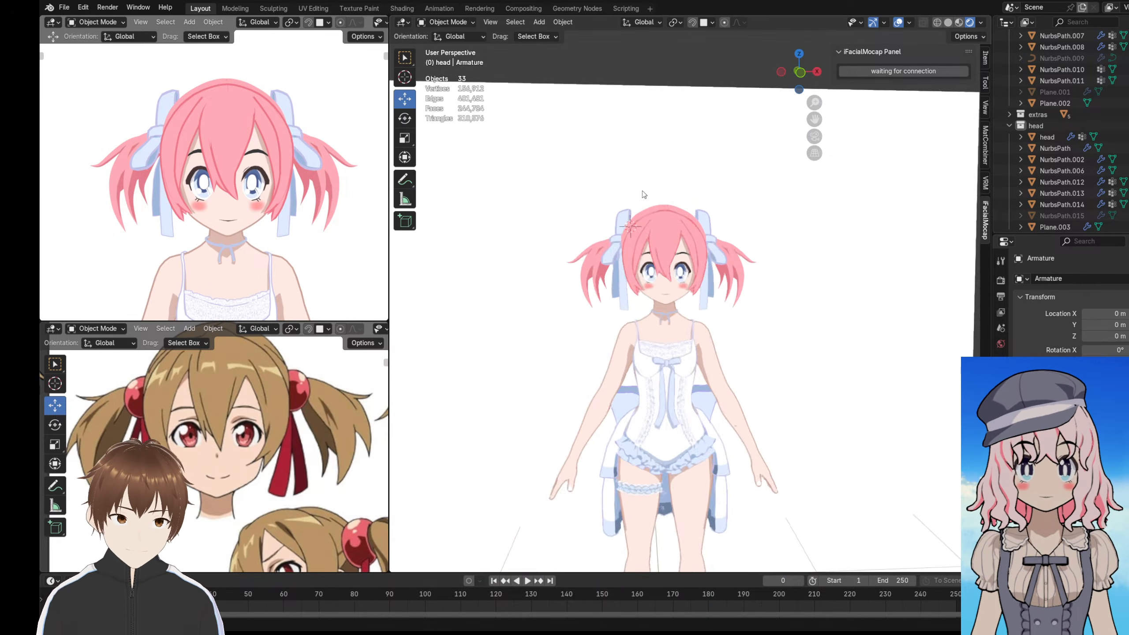
{"action": "scroll", "coordinate": [643, 209], "scroll_direction": "up", "scroll_amount": 1}
{"action": "middle_click_drag", "start_coordinate": [644, 223], "coordinate": [675, 264]}
{"action": "scroll", "coordinate": [648, 245], "scroll_direction": "up", "scroll_amount": 4}
{"action": "scroll", "coordinate": [658, 246], "scroll_direction": "up", "scroll_amount": 1}
{"action": "scroll", "coordinate": [180, 149], "scroll_direction": "up", "scroll_amount": 2}
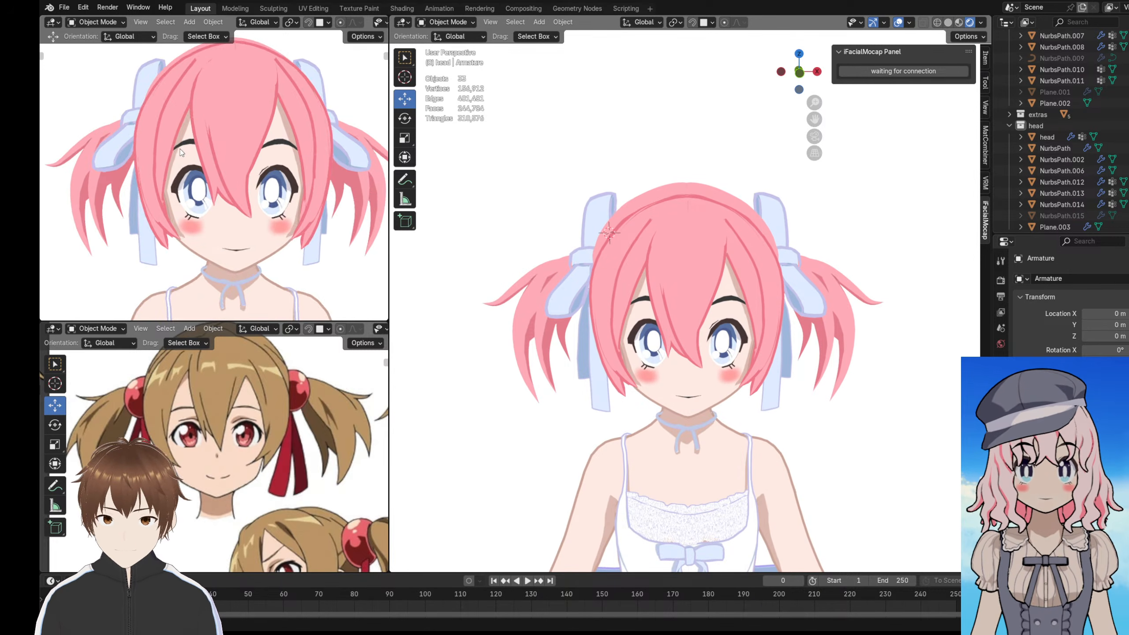
{"action": "scroll", "coordinate": [187, 152], "scroll_direction": "up", "scroll_amount": 2}
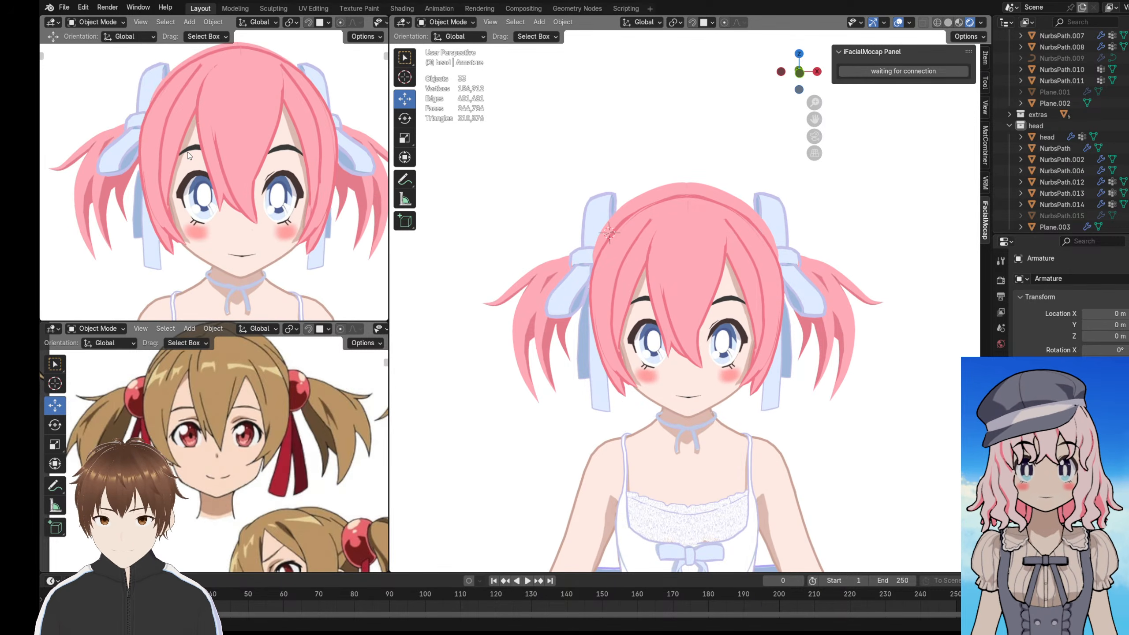
- Inspect the pigtail and head hair objects in turn, viewing the model from the front and three-quarter angles, and clear the selection
{"action": "left_click", "coordinate": [542, 272]}
{"action": "left_click", "coordinate": [1127, 312]}
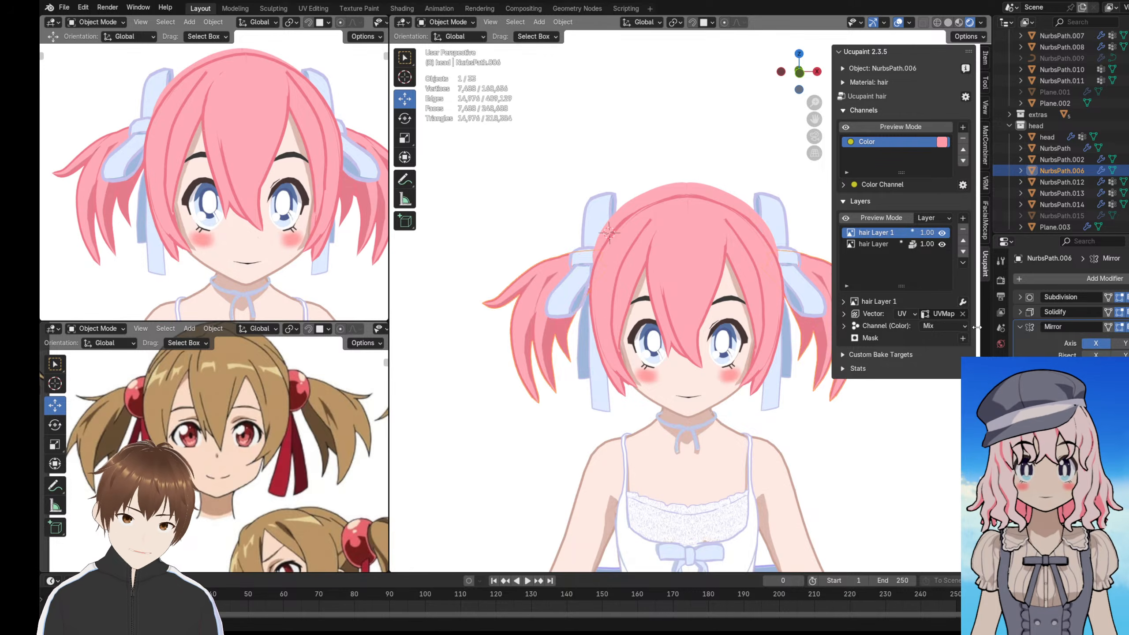
{"action": "scroll", "coordinate": [673, 212], "scroll_direction": "down", "scroll_amount": 3}
{"action": "middle_click_drag", "start_coordinate": [673, 213], "coordinate": [673, 223]}
{"action": "scroll", "coordinate": [679, 200], "scroll_direction": "up", "scroll_amount": 2}
{"action": "left_click", "coordinate": [678, 220]}
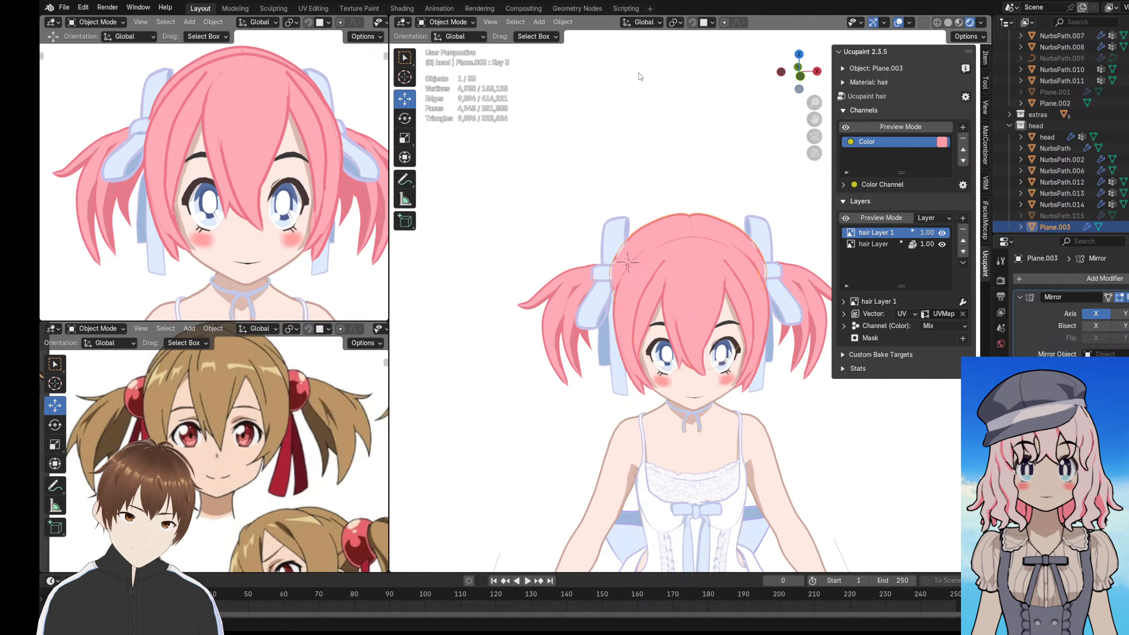
{"action": "scroll", "coordinate": [698, 192], "scroll_direction": "down", "scroll_amount": 3}
{"action": "middle_click_drag", "start_coordinate": [698, 192], "coordinate": [624, 236]}
{"action": "left_click", "coordinate": [681, 106]}
- Compare the hair in a side view with the profile and three-quarter heads on the reference sheet
{"action": "scroll", "coordinate": [661, 247], "scroll_direction": "up", "scroll_amount": 1}
{"action": "scroll", "coordinate": [248, 199], "scroll_direction": "up", "scroll_amount": 3}
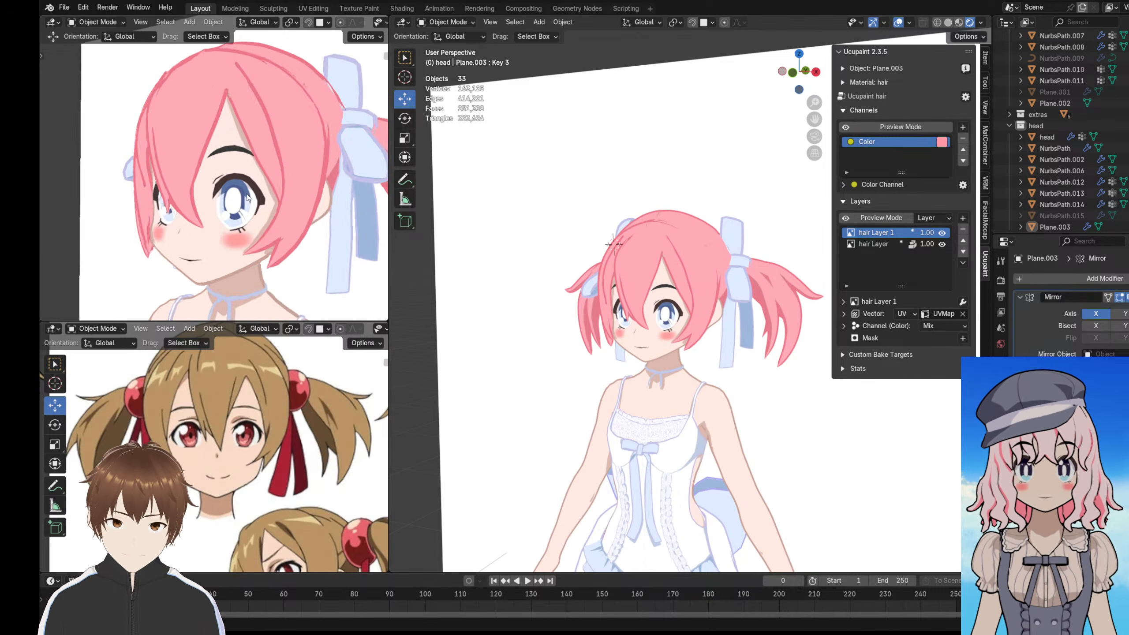
{"action": "scroll", "coordinate": [249, 198], "scroll_direction": "down", "scroll_amount": 2}
{"action": "scroll", "coordinate": [207, 436], "scroll_direction": "down", "scroll_amount": 3}
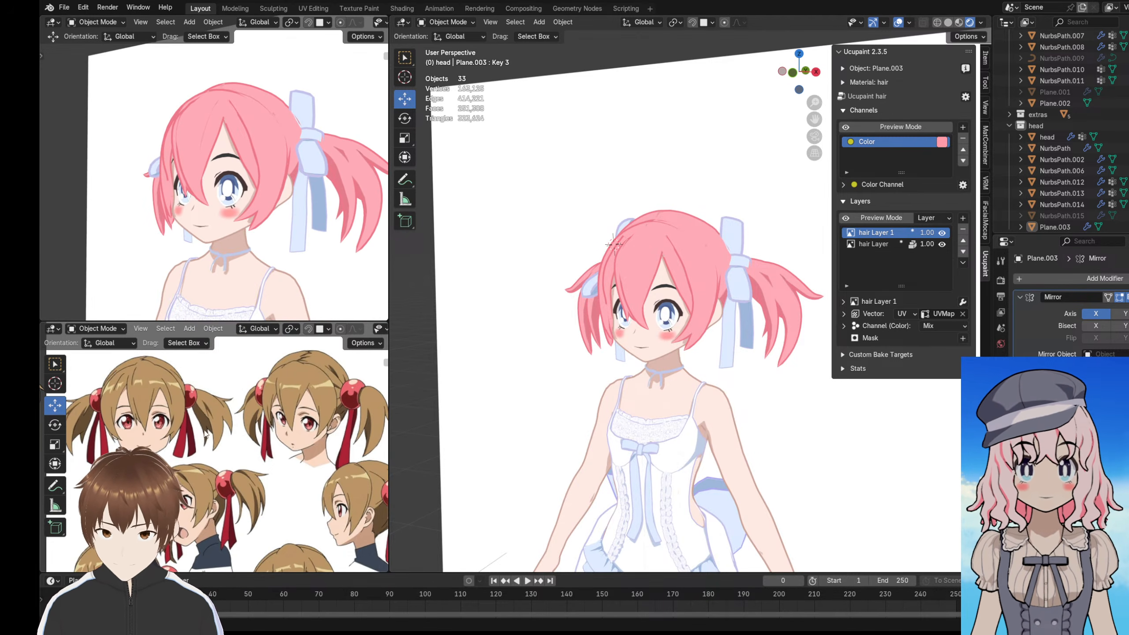
{"action": "middle_click_drag", "start_coordinate": [240, 225], "coordinate": [288, 188]}
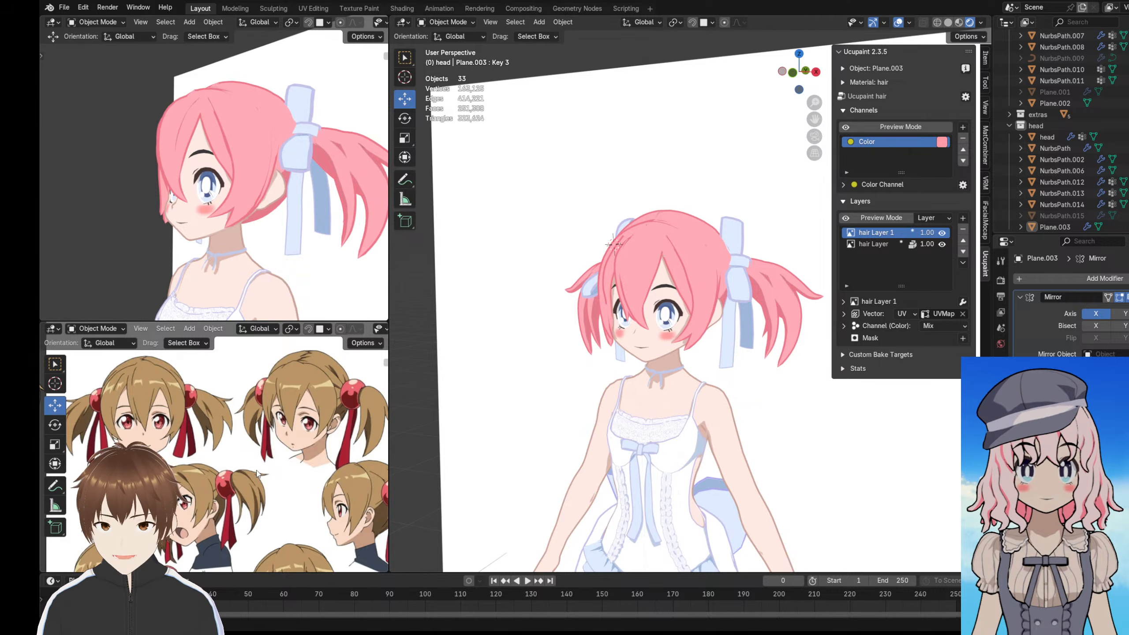
{"action": "middle_click_drag", "start_coordinate": [320, 404], "coordinate": [269, 391], "text": "shift"}
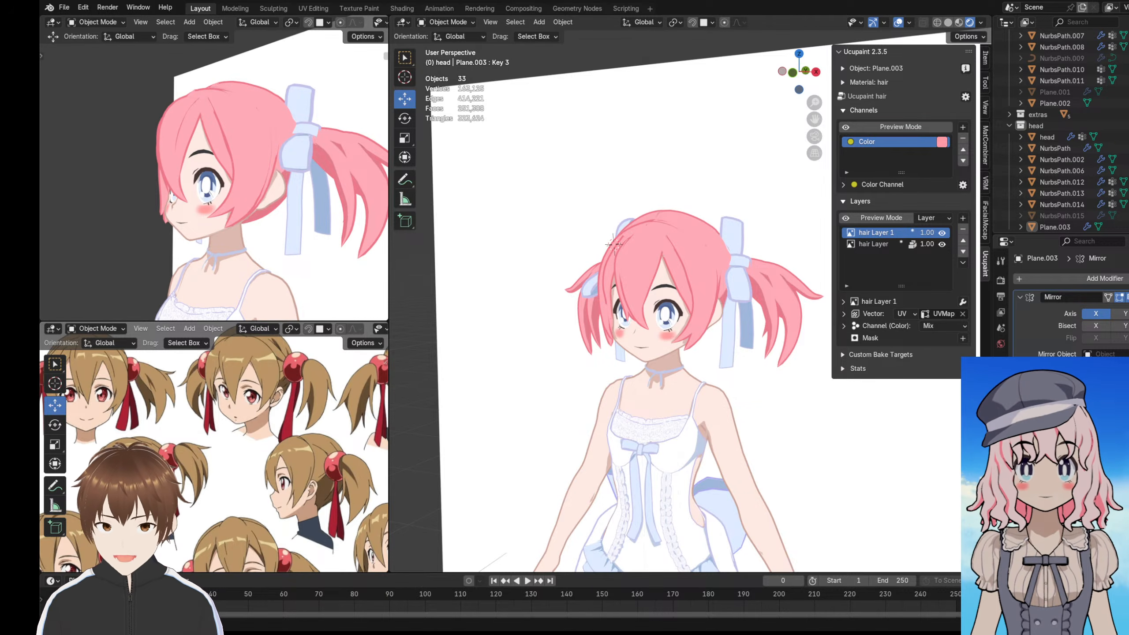
{"action": "middle_click_drag", "start_coordinate": [262, 458], "coordinate": [296, 398], "text": "shift"}
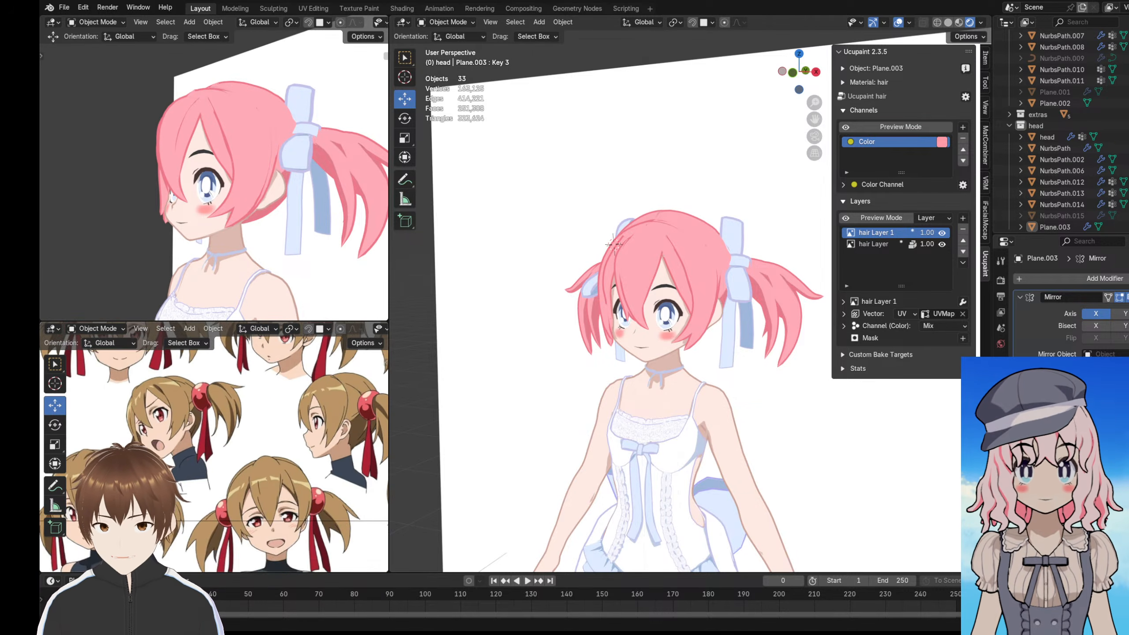
- Select the head hair shell behind the ear below the ribbon bow
{"action": "middle_click_drag", "start_coordinate": [574, 325], "coordinate": [648, 228]}
{"action": "scroll", "coordinate": [647, 228], "scroll_direction": "up", "scroll_amount": 6}
{"action": "scroll", "coordinate": [631, 252], "scroll_direction": "up", "scroll_amount": 2}
{"action": "middle_click_drag", "start_coordinate": [675, 333], "coordinate": [658, 288]}
{"action": "scroll", "coordinate": [658, 287], "scroll_direction": "up", "scroll_amount": 4}
{"action": "scroll", "coordinate": [596, 312], "scroll_direction": "down", "scroll_amount": 3}
{"action": "middle_click_drag", "start_coordinate": [596, 313], "coordinate": [631, 312]}
{"action": "scroll", "coordinate": [640, 296], "scroll_direction": "down", "scroll_amount": 2}
{"action": "scroll", "coordinate": [657, 282], "scroll_direction": "up", "scroll_amount": 4}
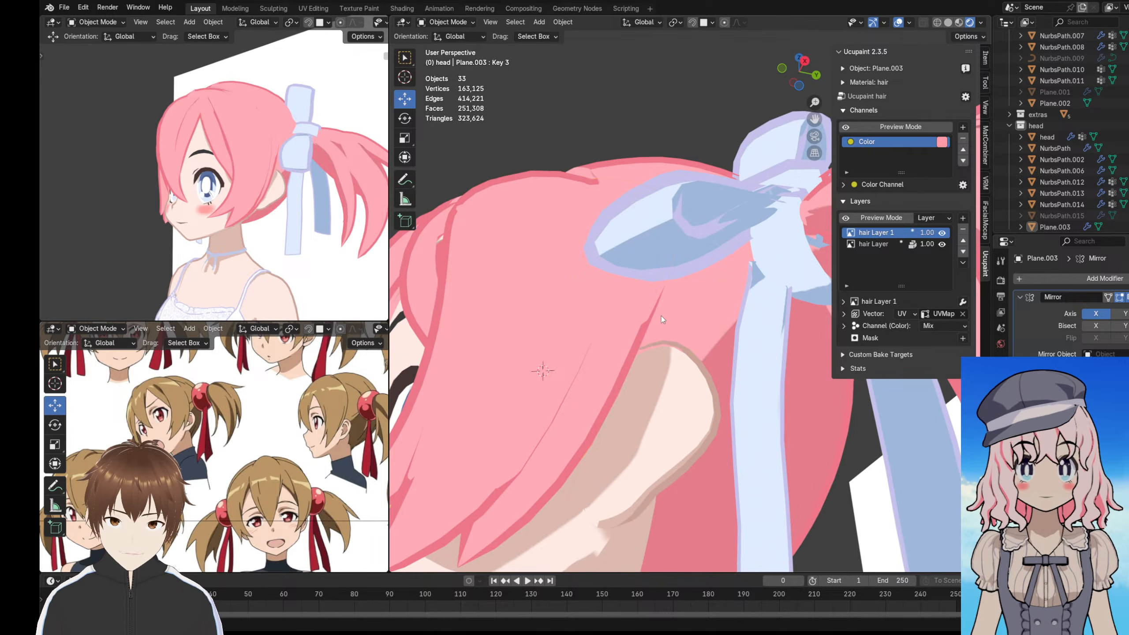
{"action": "left_click", "coordinate": [650, 327]}
{"action": "left_click", "coordinate": [672, 297]}
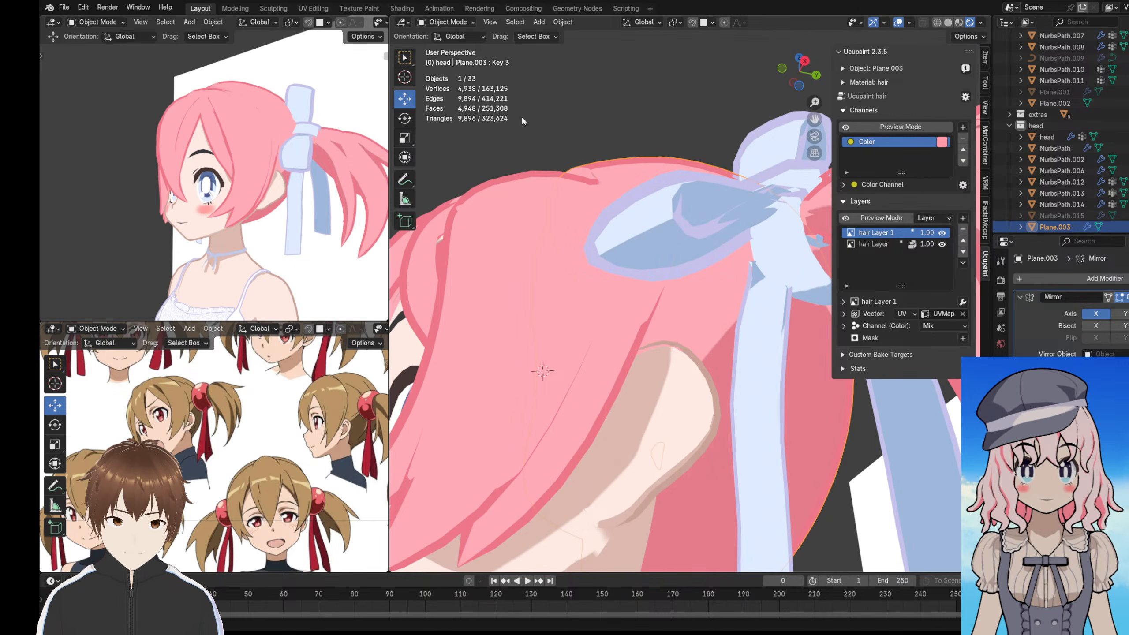
- Put the head hair into Texture Paint mode and turn off the eraser so the brush paints on hair Layer 1
{"action": "left_click", "coordinate": [448, 23]}
{"action": "left_click", "coordinate": [453, 96]}
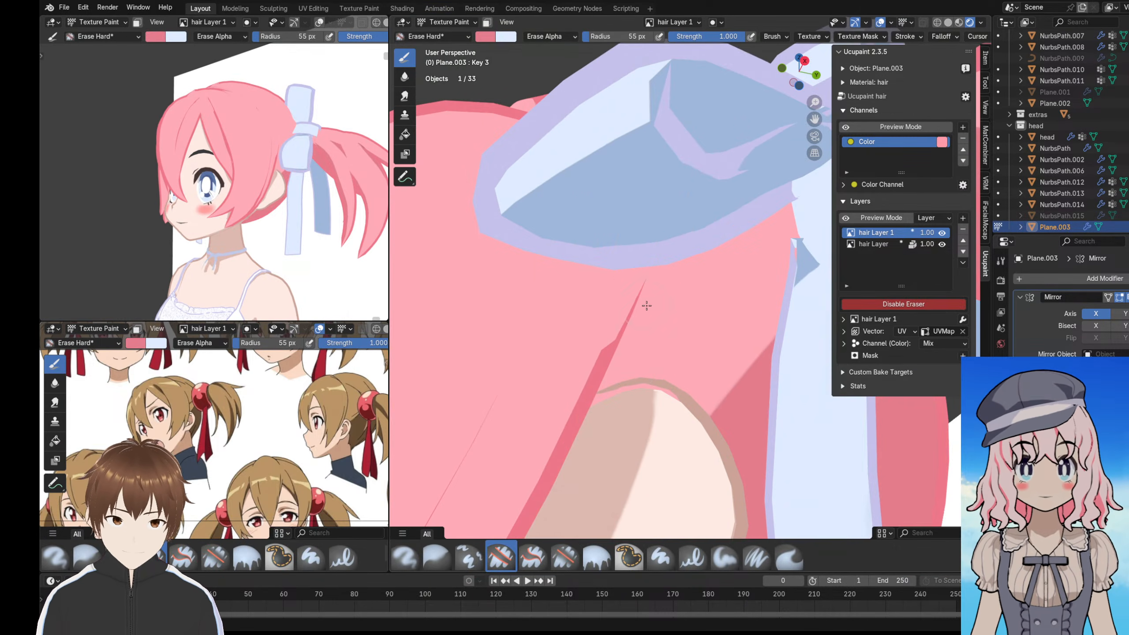
{"action": "left_click", "coordinate": [872, 307]}
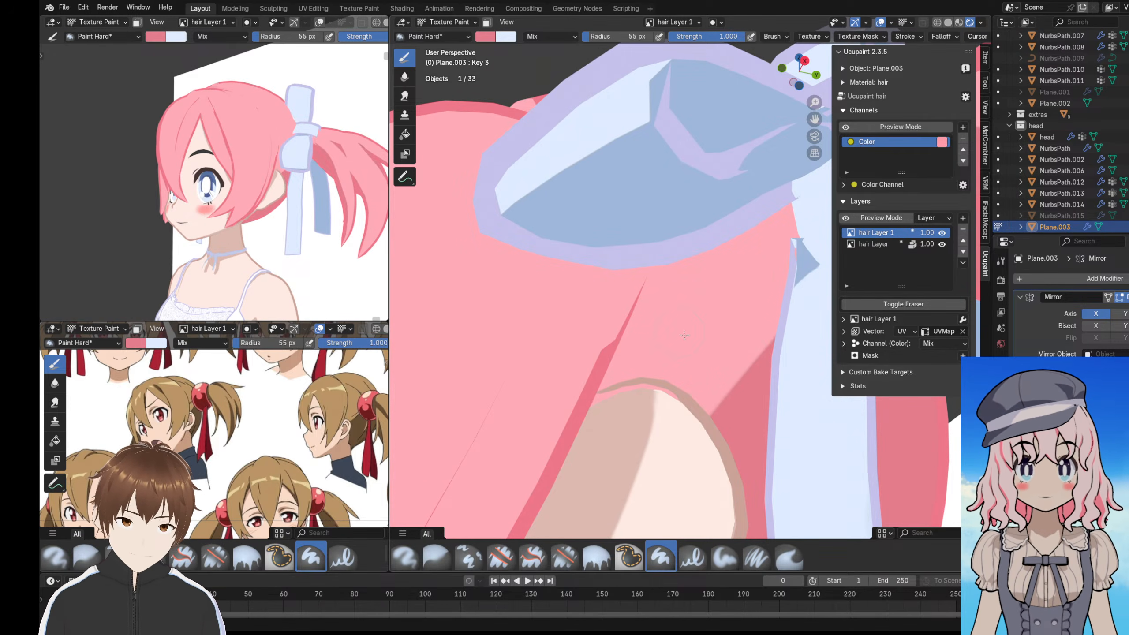
{"action": "middle_click_drag", "start_coordinate": [633, 359], "coordinate": [644, 284], "text": "shift"}
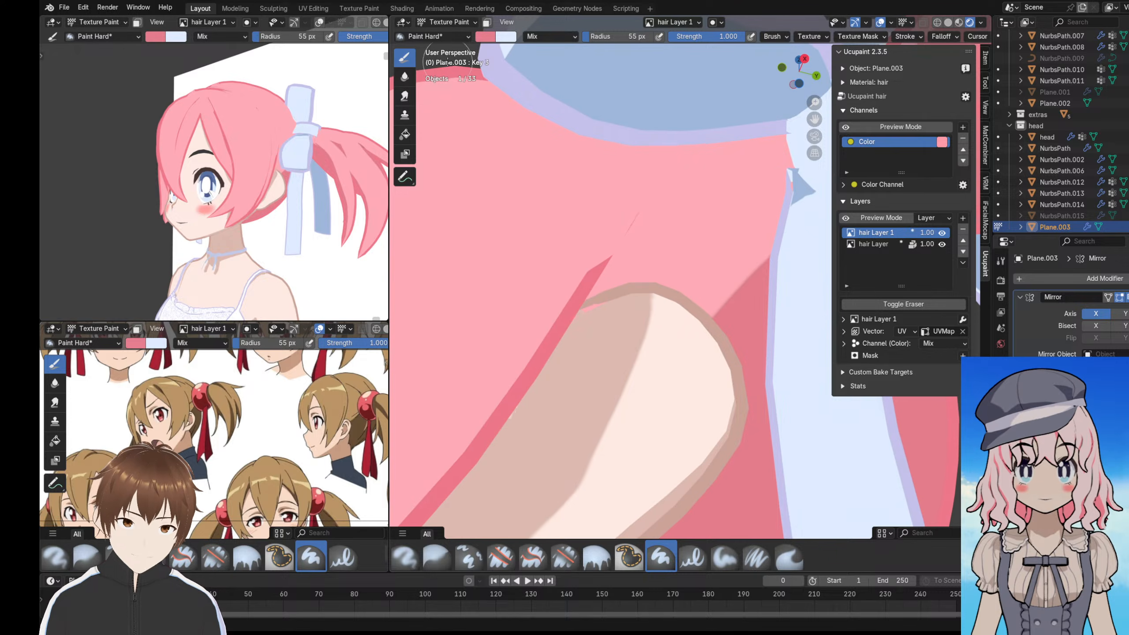
- Examine the head hair around the ribbon, ear and crown from the side and three-quarter views
{"action": "left_click", "coordinate": [448, 21]}
{"action": "left_click", "coordinate": [444, 36]}
{"action": "middle_click_drag", "start_coordinate": [655, 243], "coordinate": [623, 275]}
{"action": "scroll", "coordinate": [737, 289], "scroll_direction": "down", "scroll_amount": 5}
{"action": "scroll", "coordinate": [684, 285], "scroll_direction": "up", "scroll_amount": 4}
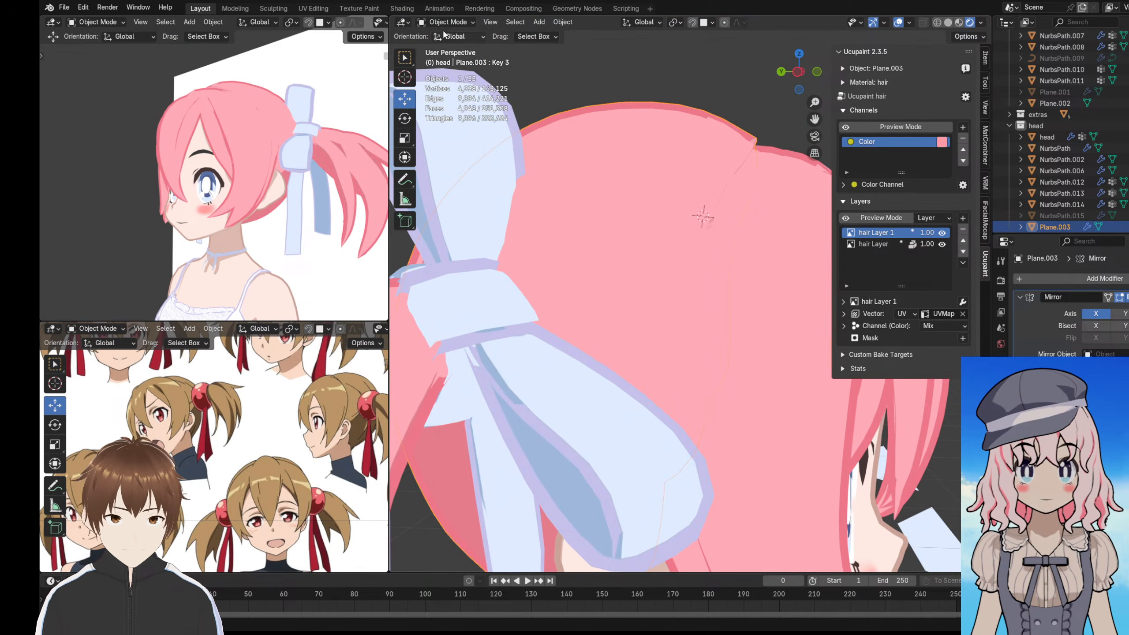
{"action": "left_click", "coordinate": [447, 21]}
{"action": "left_click", "coordinate": [452, 95]}
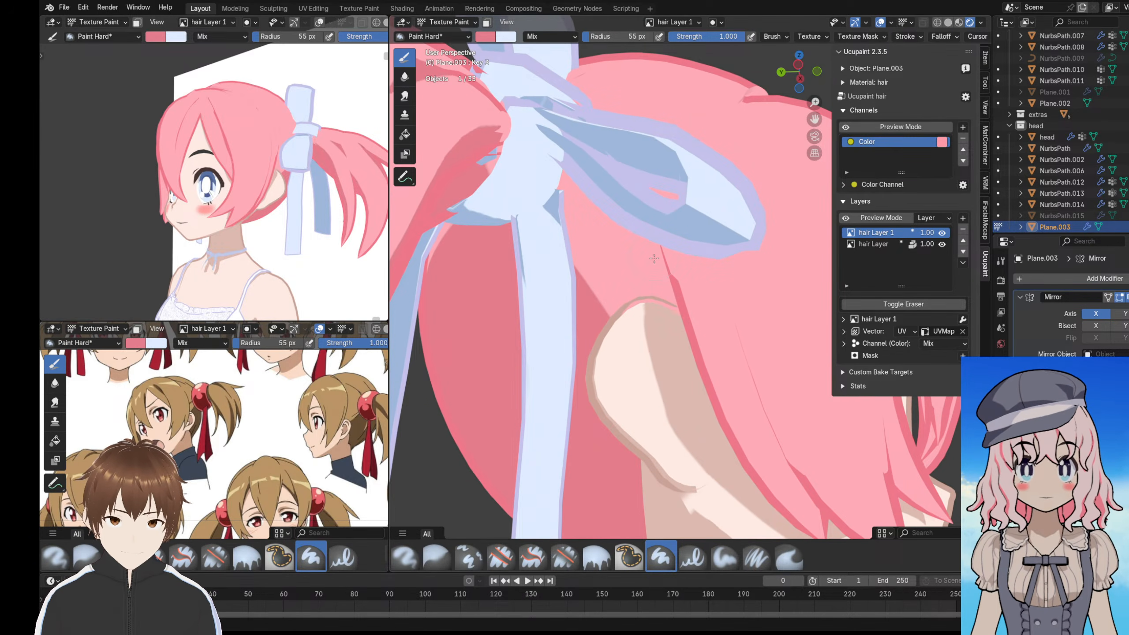
{"action": "scroll", "coordinate": [654, 278], "scroll_direction": "down", "scroll_amount": 8}
{"action": "middle_click_drag", "start_coordinate": [655, 278], "coordinate": [461, 70]}
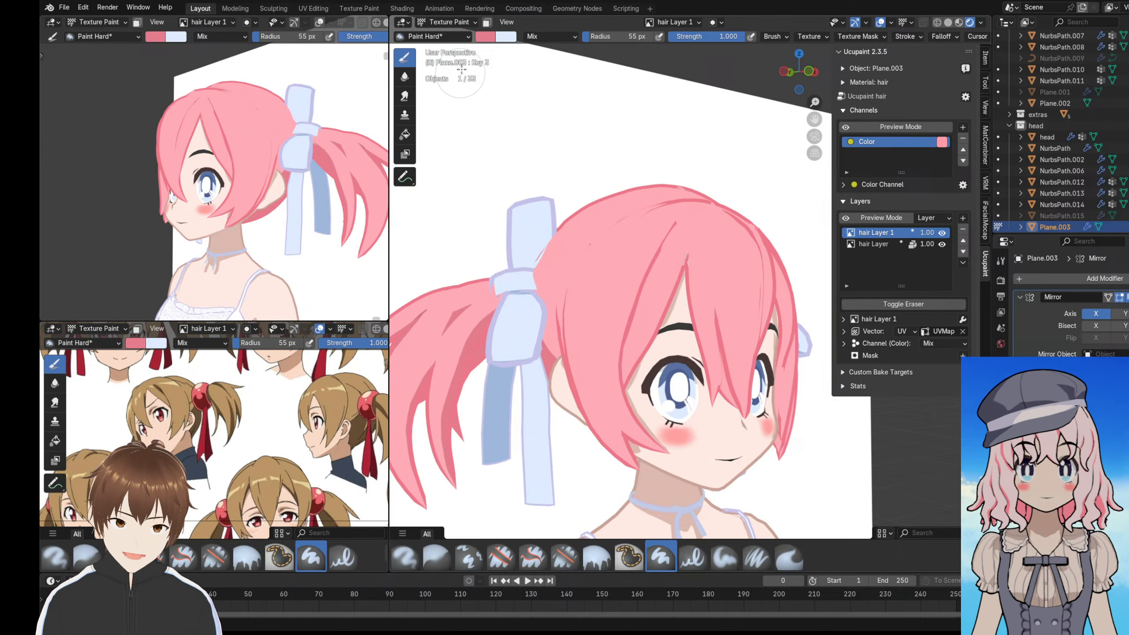
- Return to Object Mode, isolate the head hair, turn off its outline shell and bring the rest of the character back
{"action": "left_click", "coordinate": [440, 21]}
{"action": "left_click", "coordinate": [442, 35]}
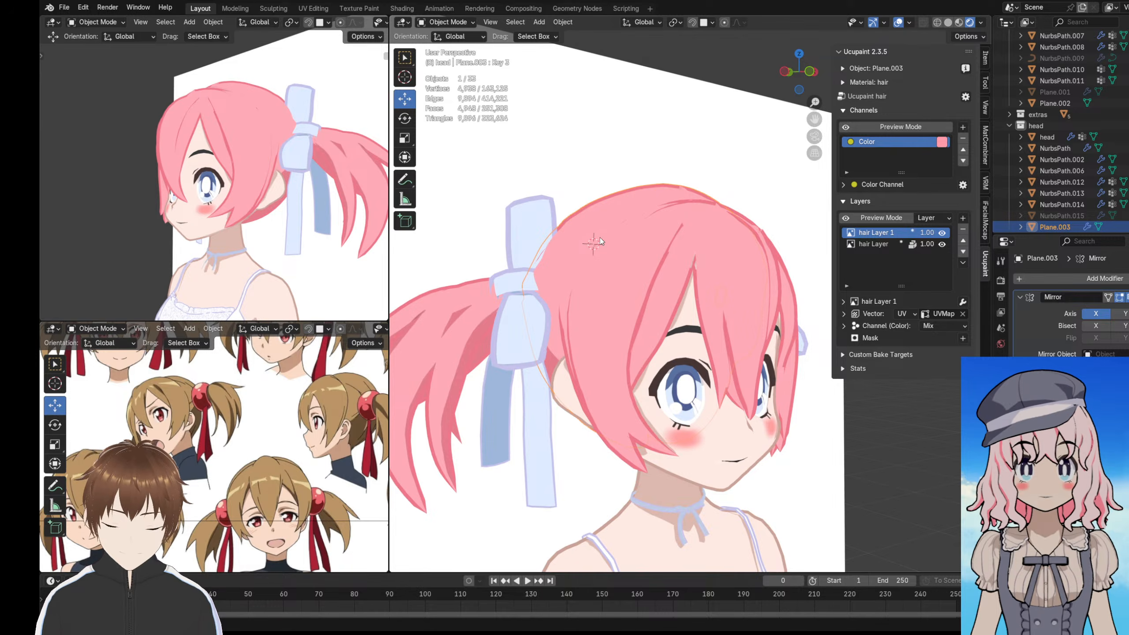
{"action": "key", "text": "KP_Divide"}
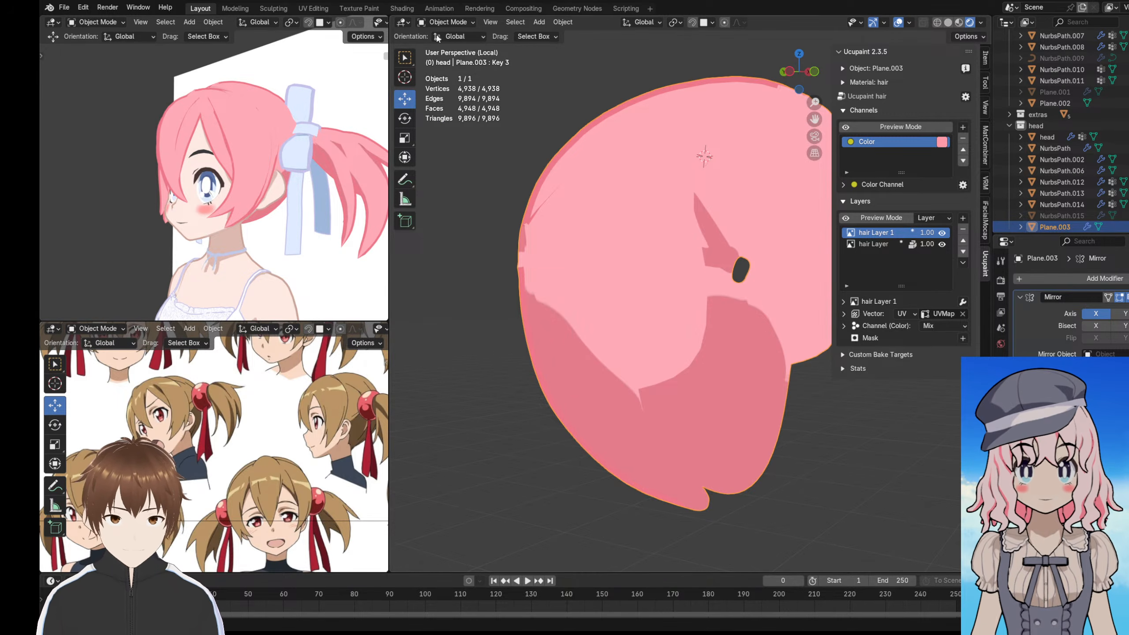
{"action": "left_click", "coordinate": [1127, 420]}
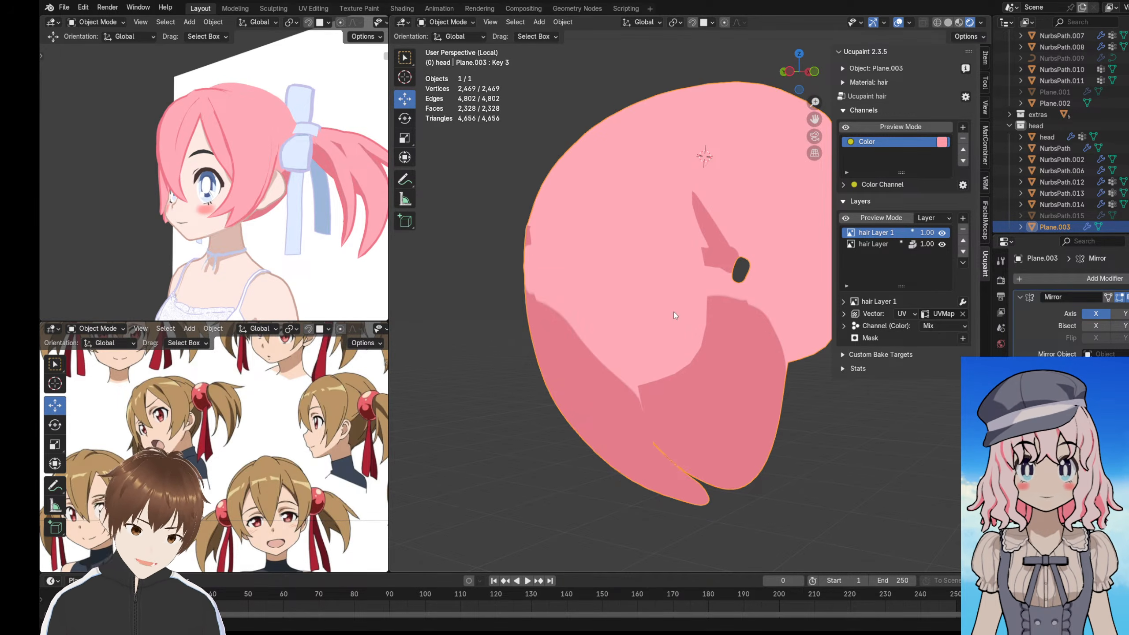
{"action": "key", "text": "KP_Divide"}
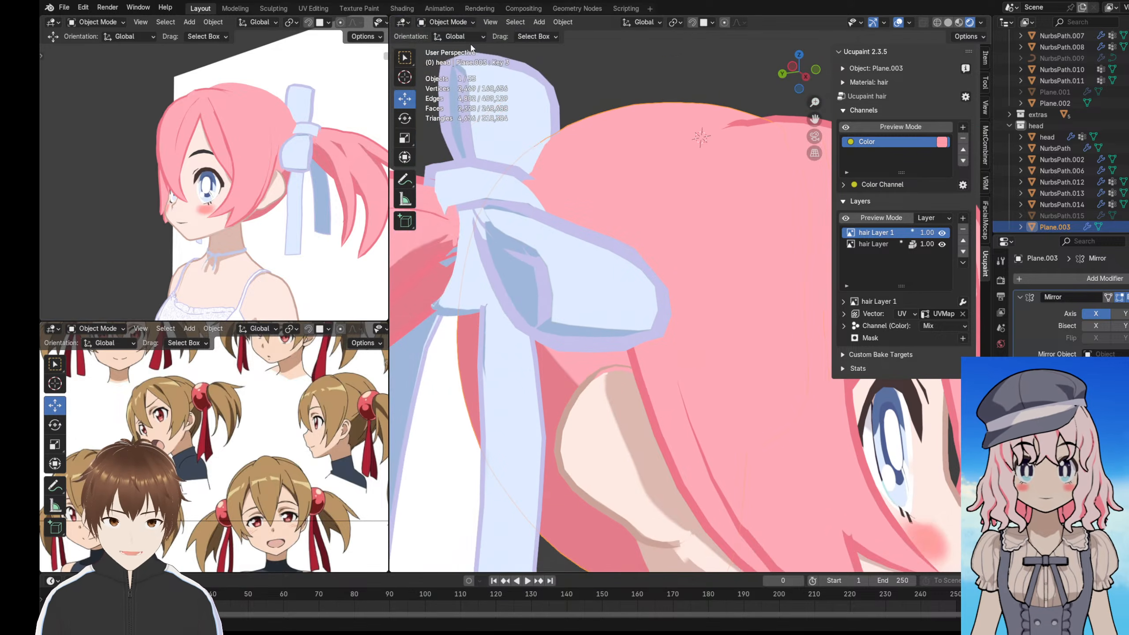
- Texture-paint a broad dark pink shadow band on the head hair from above the ear up toward the crown
{"action": "left_click", "coordinate": [446, 22]}
{"action": "left_click", "coordinate": [451, 96]}
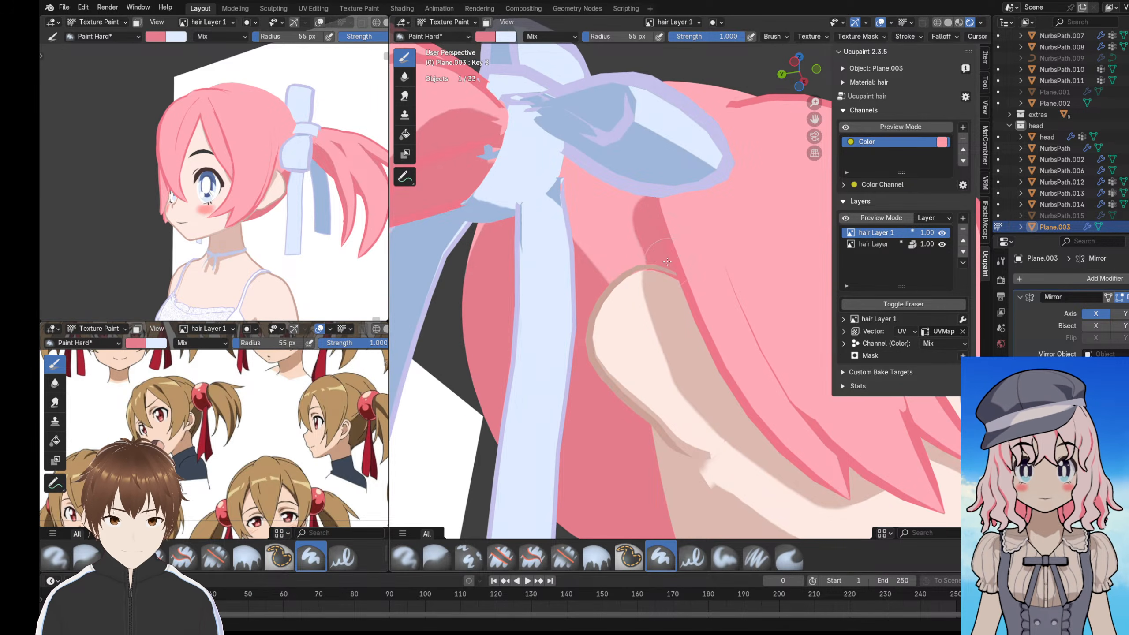
{"action": "middle_click_drag", "start_coordinate": [657, 210], "coordinate": [710, 325]}
{"action": "scroll", "coordinate": [658, 262], "scroll_direction": "down", "scroll_amount": 6}
{"action": "scroll", "coordinate": [640, 262], "scroll_direction": "up", "scroll_amount": 1}
{"action": "scroll", "coordinate": [693, 312], "scroll_direction": "up", "scroll_amount": 4}
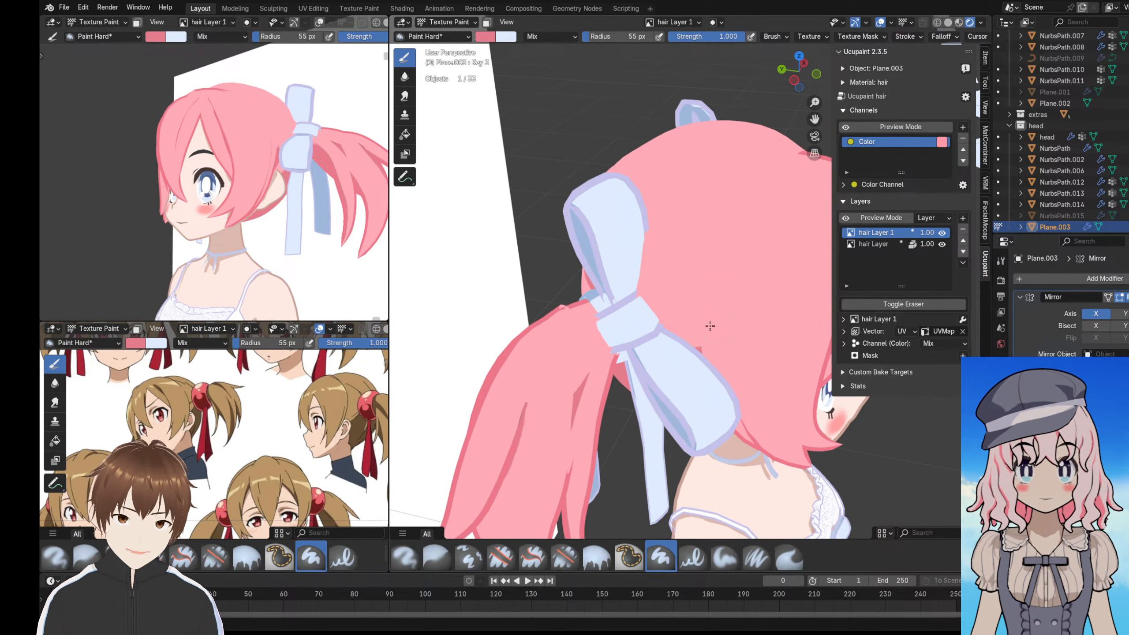
{"action": "mouse_move", "coordinate": [732, 246]}
{"action": "middle_mouse_down"}
{"action": "mouse_move", "coordinate": [654, 180]}
{"action": "mouse_move", "coordinate": [686, 171]}
{"action": "mouse_move", "coordinate": [721, 196]}
{"action": "mouse_move", "coordinate": [718, 211]}
{"action": "mouse_move", "coordinate": [703, 174]}
{"action": "mouse_move", "coordinate": [709, 217]}
{"action": "middle_mouse_up"}
{"action": "left_click", "coordinate": [948, 22]}
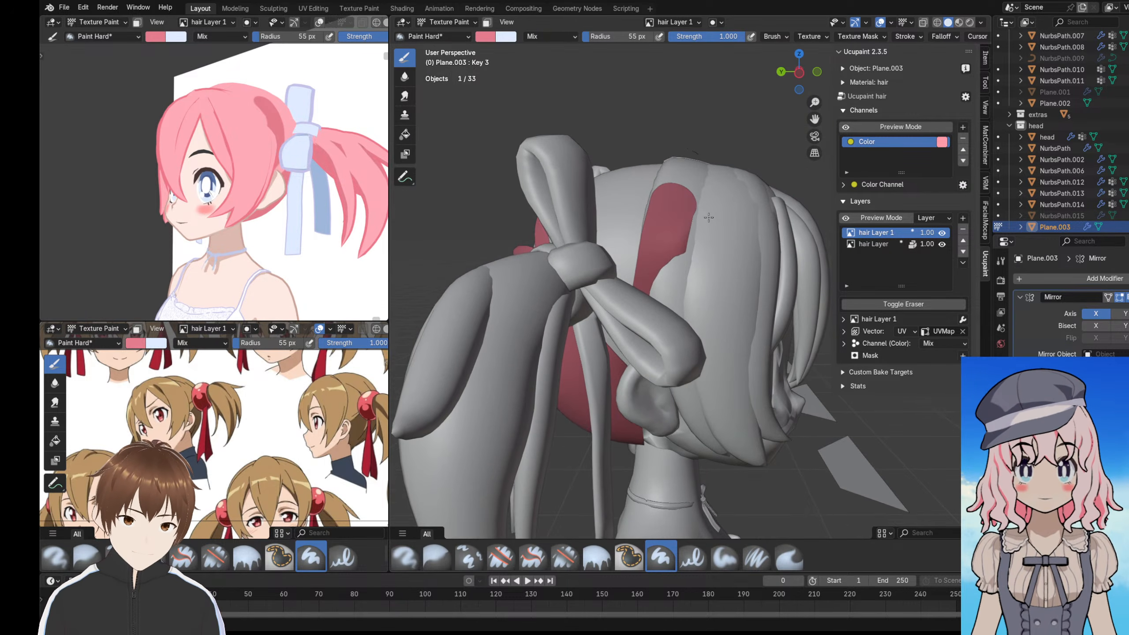
{"action": "left_click", "coordinate": [958, 22]}
{"action": "middle_click_drag", "start_coordinate": [686, 228], "coordinate": [673, 237], "text": "shift"}
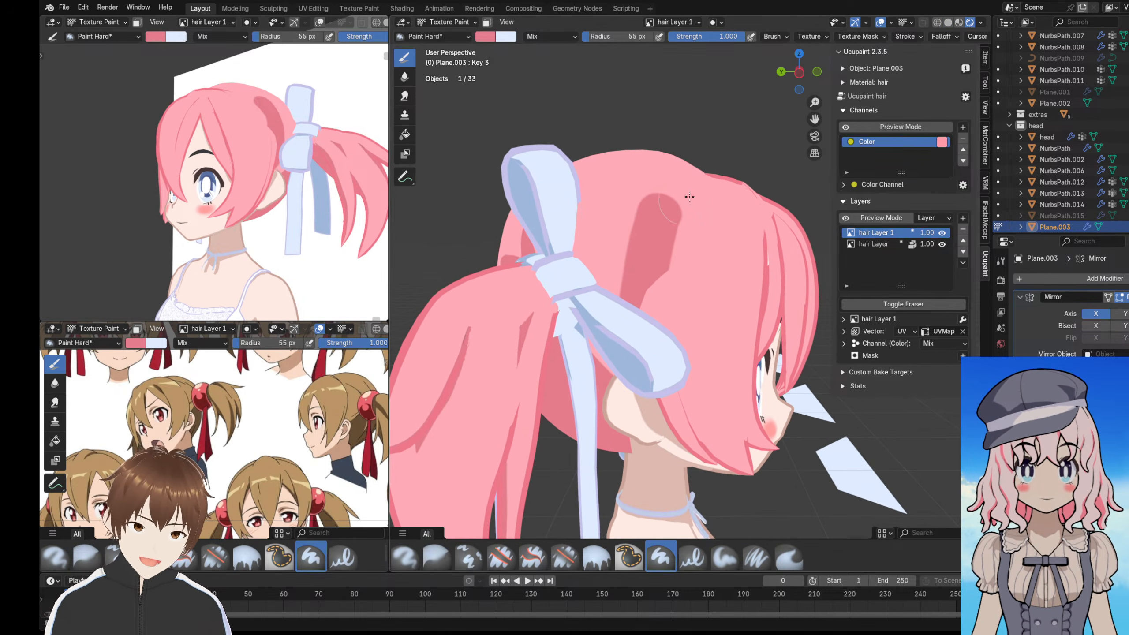
- Trim the new shadow band into a slim tapered streak beside the ribbon with the hard eraser
{"action": "left_click", "coordinate": [877, 305]}
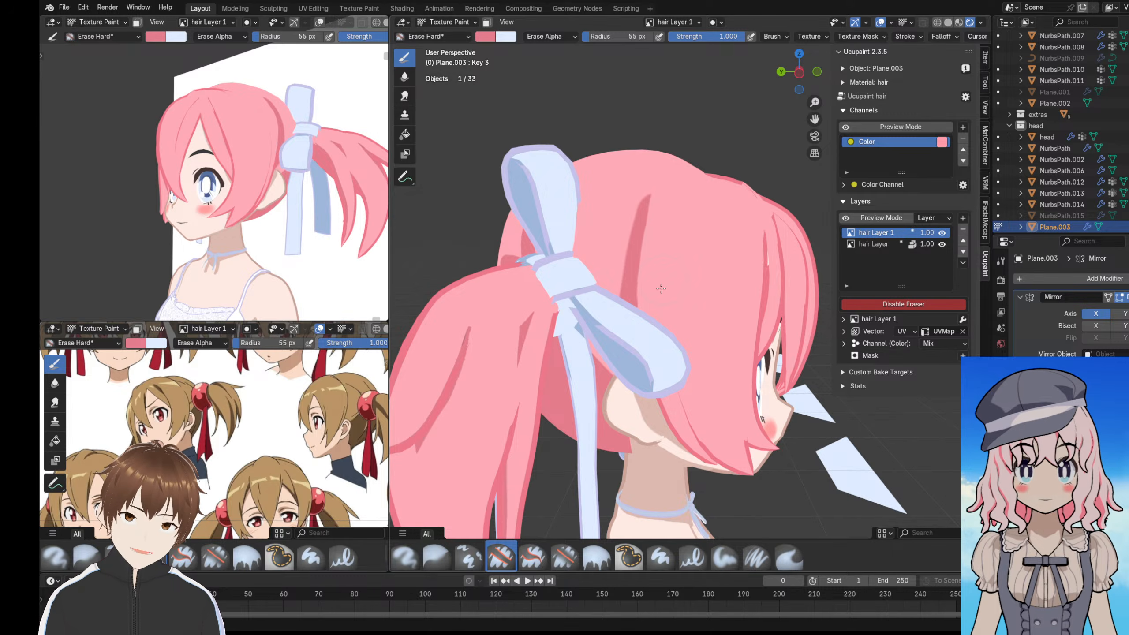
{"action": "middle_click_drag", "start_coordinate": [661, 288], "coordinate": [636, 267]}
{"action": "scroll", "coordinate": [635, 272], "scroll_direction": "up", "scroll_amount": 4}
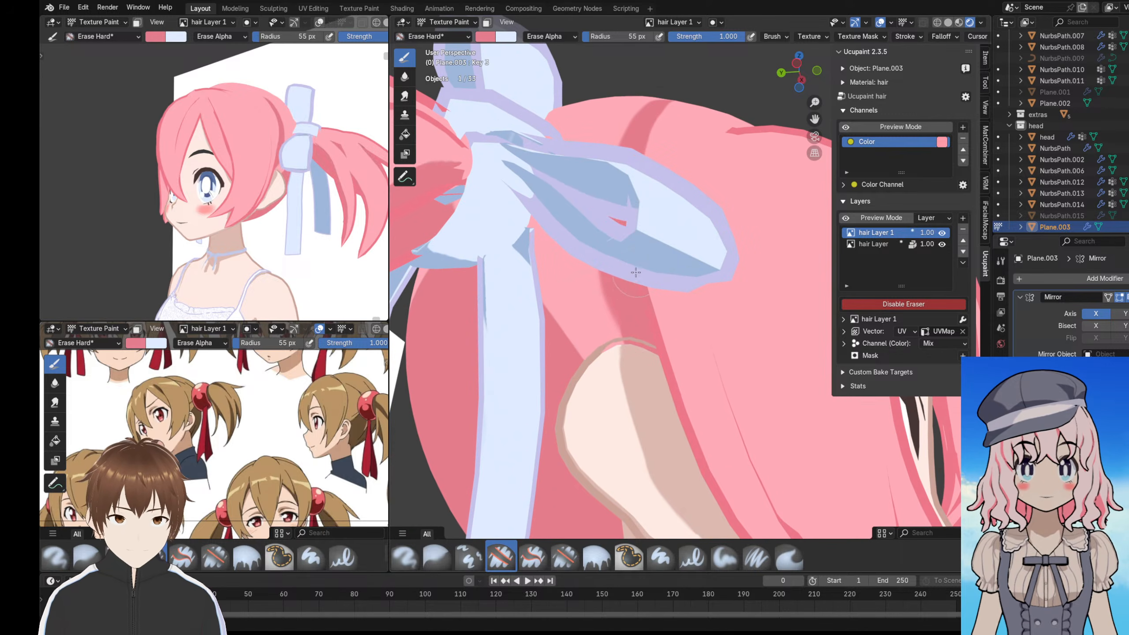
{"action": "middle_click_drag", "start_coordinate": [597, 321], "coordinate": [596, 310]}
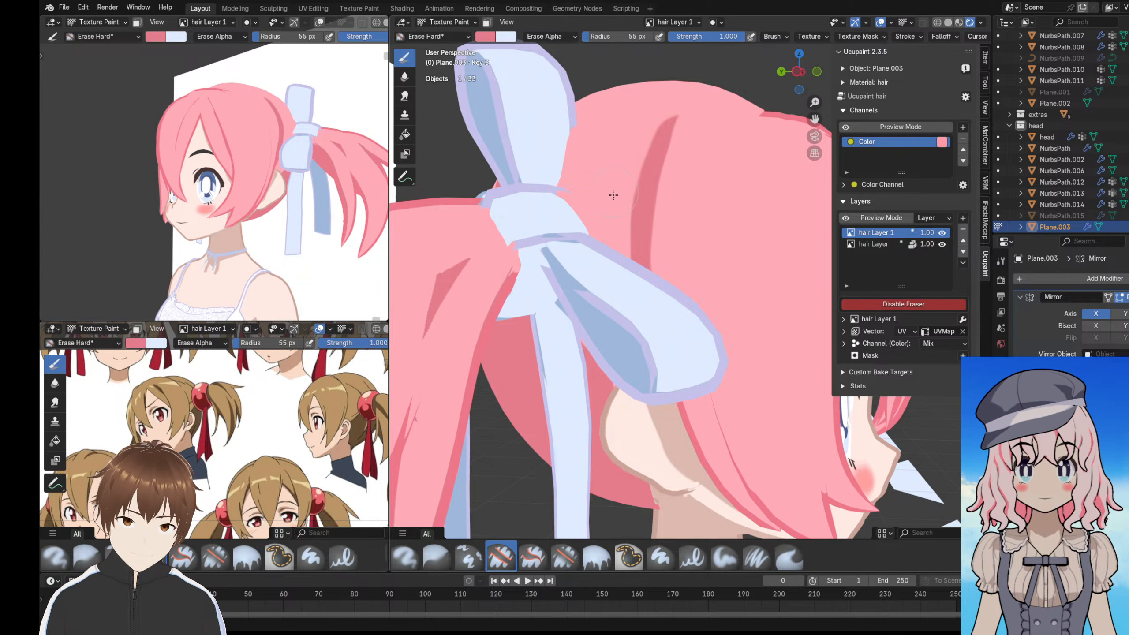
{"action": "middle_click_drag", "start_coordinate": [613, 195], "coordinate": [620, 268]}
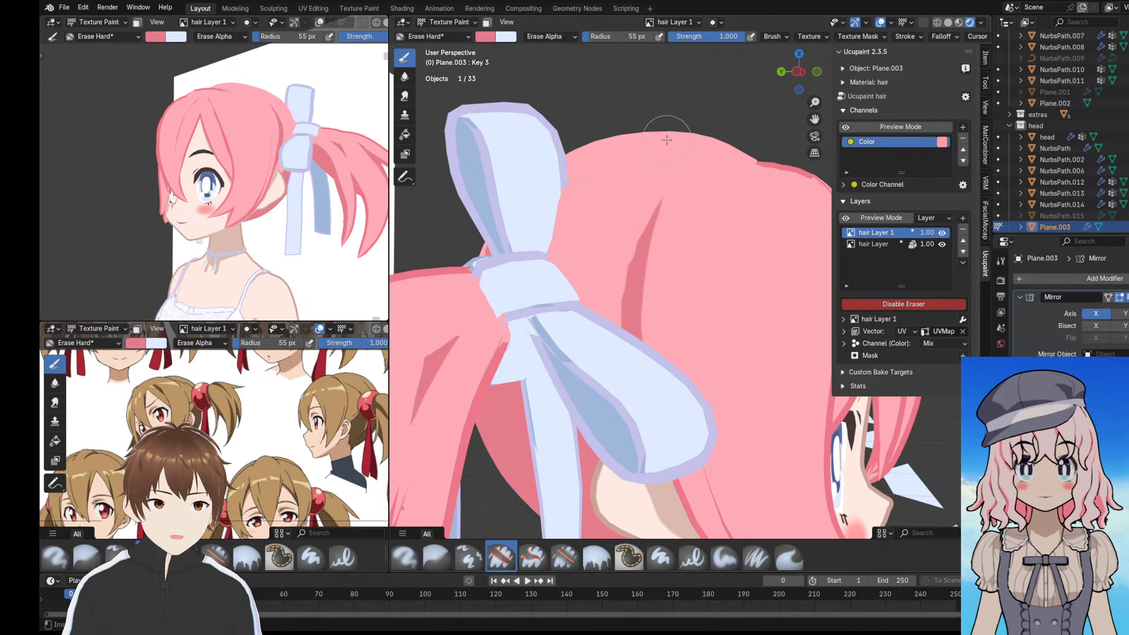
- Check the trimmed shadow streak from the front, three-quarter and side views, both close up and at a distance
{"action": "scroll", "coordinate": [776, 280], "scroll_direction": "down", "scroll_amount": 6}
{"action": "middle_click_drag", "start_coordinate": [776, 280], "coordinate": [651, 245]}
{"action": "scroll", "coordinate": [625, 287], "scroll_direction": "up", "scroll_amount": 2}
{"action": "middle_click_drag", "start_coordinate": [625, 287], "coordinate": [648, 271]}
{"action": "scroll", "coordinate": [631, 285], "scroll_direction": "down", "scroll_amount": 5}
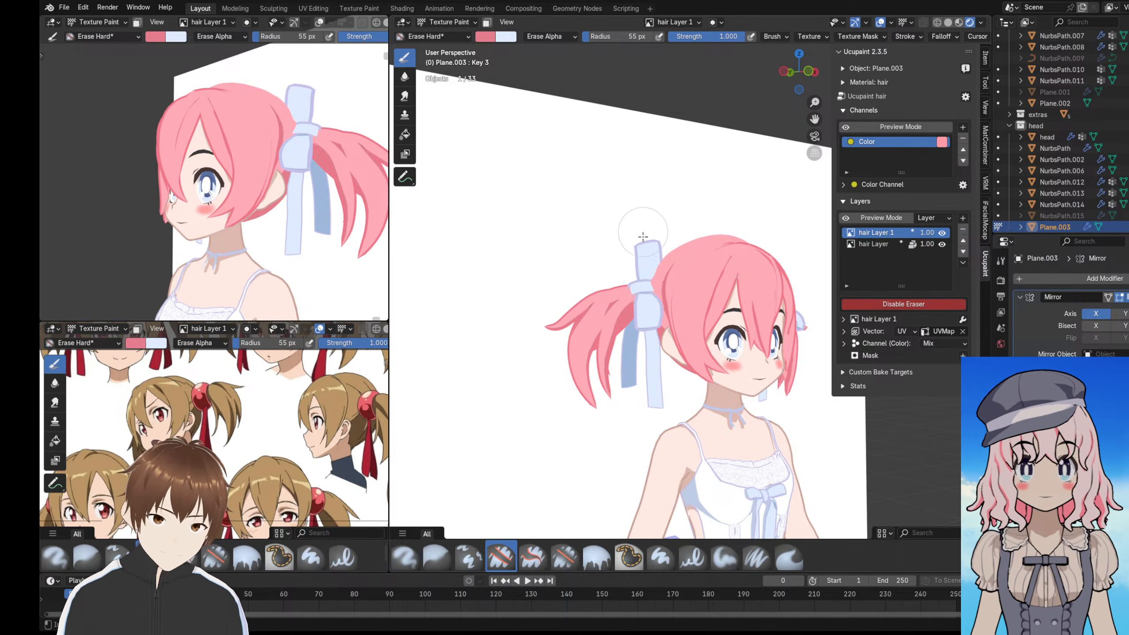
{"action": "scroll", "coordinate": [642, 237], "scroll_direction": "up", "scroll_amount": 5}
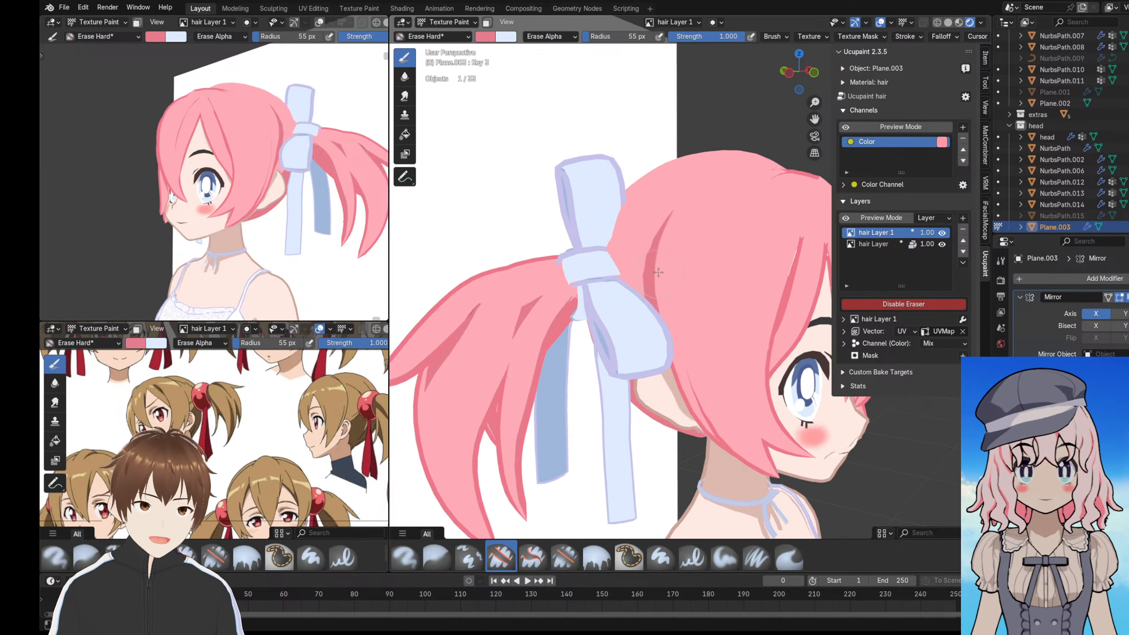
{"action": "scroll", "coordinate": [659, 273], "scroll_direction": "down", "scroll_amount": 7}
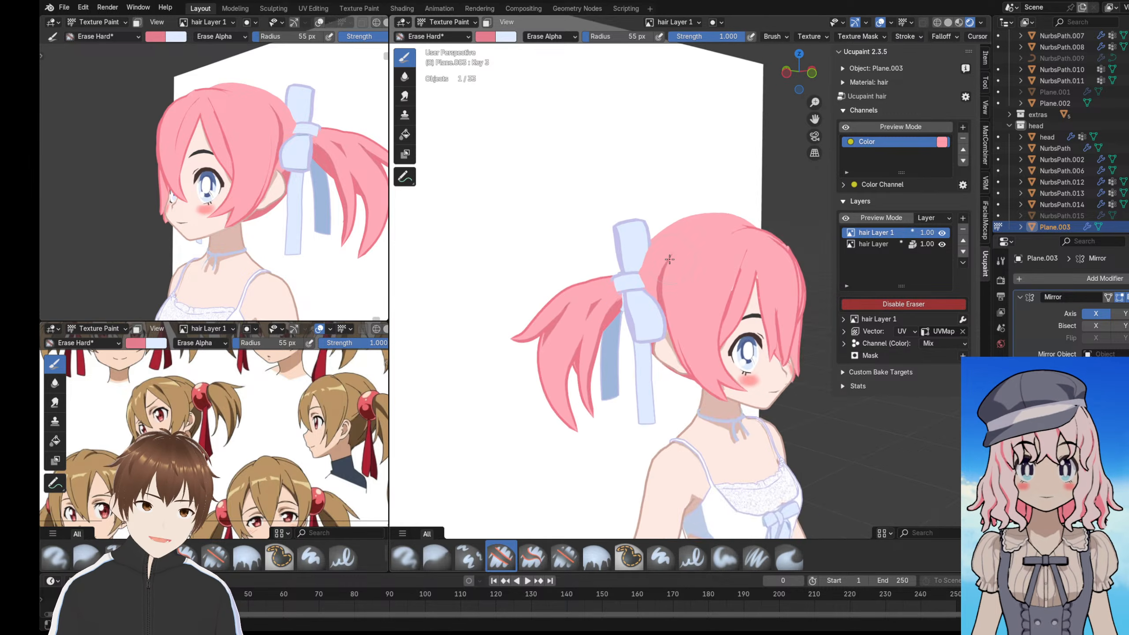
{"action": "mouse_move", "coordinate": [669, 259]}
{"action": "middle_mouse_down"}
{"action": "mouse_move", "coordinate": [560, 247]}
{"action": "mouse_move", "coordinate": [655, 253]}
{"action": "mouse_move", "coordinate": [640, 256]}
{"action": "middle_mouse_up"}
{"action": "middle_click_drag", "start_coordinate": [457, 398], "coordinate": [614, 281]}
{"action": "scroll", "coordinate": [664, 304], "scroll_direction": "up", "scroll_amount": 2}
{"action": "scroll", "coordinate": [619, 322], "scroll_direction": "up", "scroll_amount": 3}
{"action": "scroll", "coordinate": [548, 271], "scroll_direction": "down", "scroll_amount": 1}
{"action": "scroll", "coordinate": [547, 277], "scroll_direction": "down", "scroll_amount": 2}
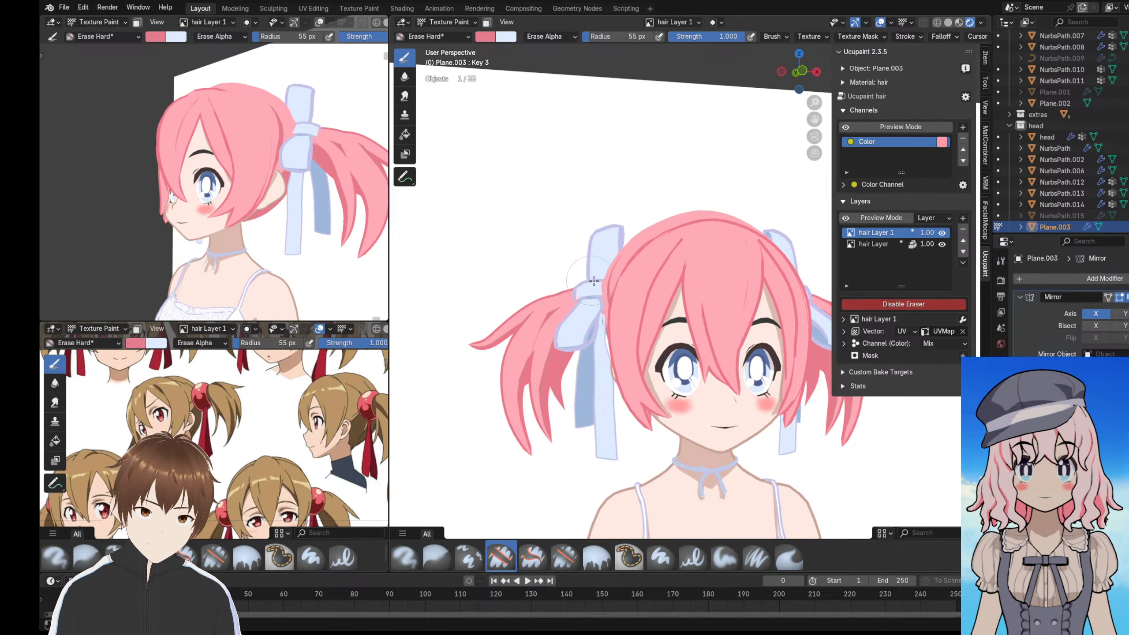
{"action": "scroll", "coordinate": [592, 281], "scroll_direction": "up", "scroll_amount": 4}
{"action": "scroll", "coordinate": [594, 288], "scroll_direction": "down", "scroll_amount": 3}
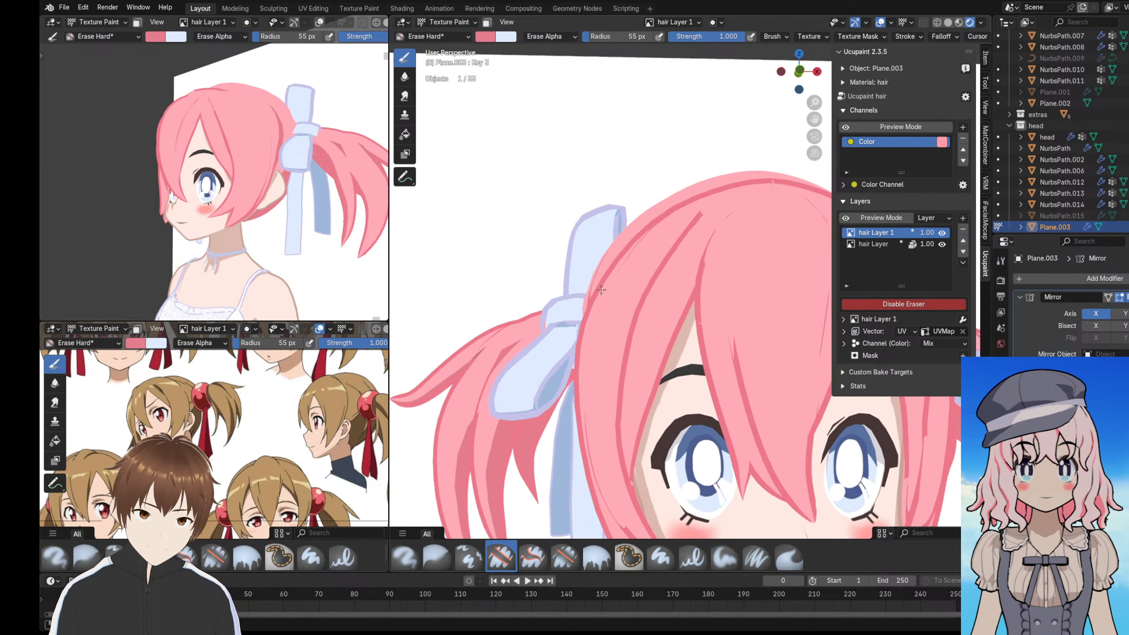
{"action": "middle_click_drag", "start_coordinate": [600, 291], "coordinate": [577, 300]}
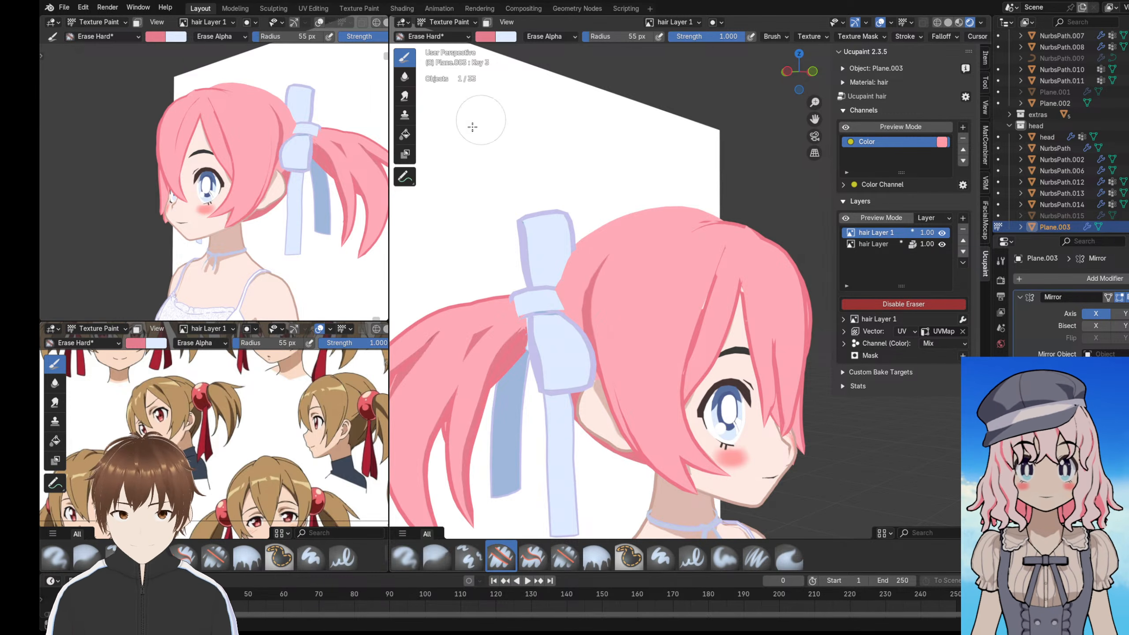
- Leave Texture Paint for Object Mode and select the ribbon bow tying the pigtail
{"action": "scroll", "coordinate": [669, 148], "scroll_direction": "down", "scroll_amount": 4}
{"action": "middle_click_drag", "start_coordinate": [668, 148], "coordinate": [604, 267]}
{"action": "scroll", "coordinate": [551, 231], "scroll_direction": "up", "scroll_amount": 2}
{"action": "scroll", "coordinate": [574, 261], "scroll_direction": "up", "scroll_amount": 4}
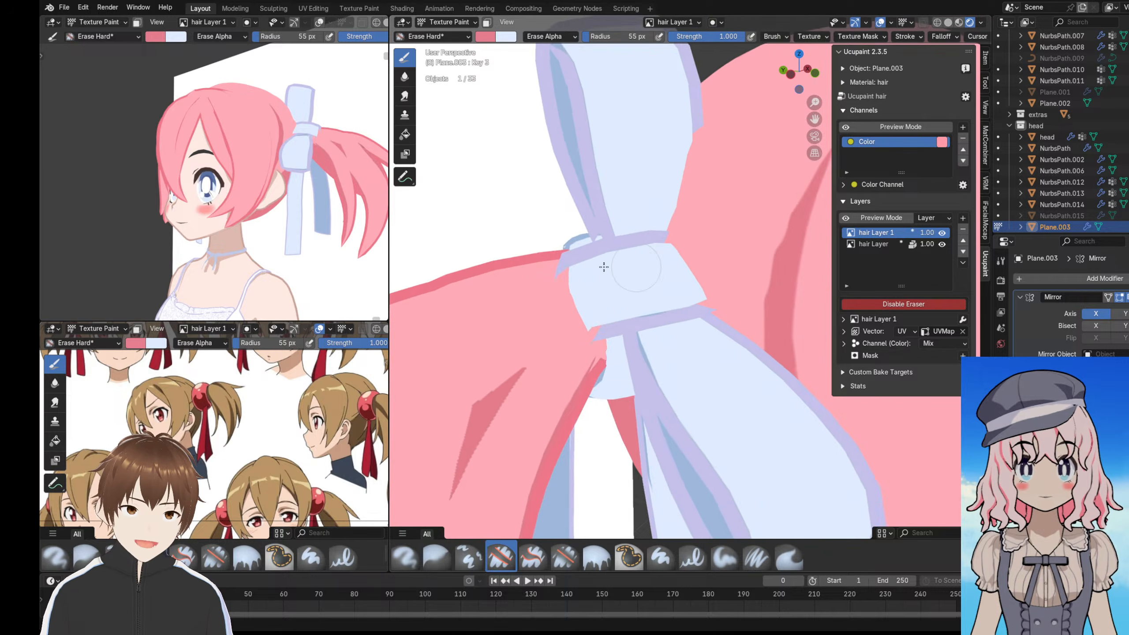
{"action": "middle_click_drag", "start_coordinate": [533, 293], "coordinate": [546, 280]}
{"action": "scroll", "coordinate": [516, 200], "scroll_direction": "down", "scroll_amount": 3}
{"action": "left_click", "coordinate": [446, 22]}
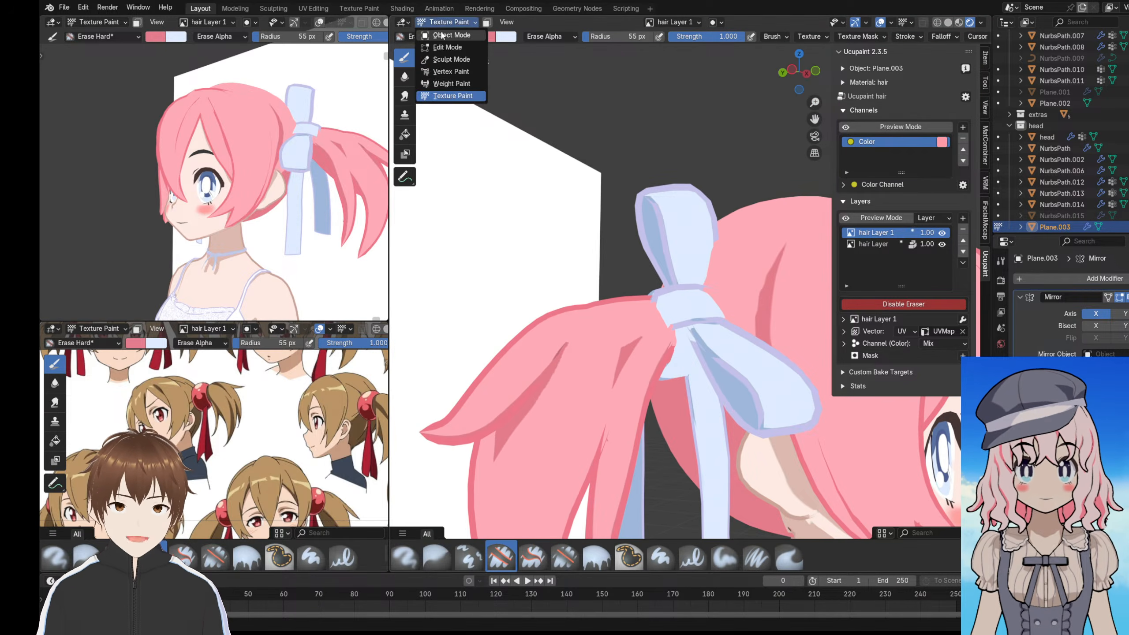
{"action": "left_click", "coordinate": [450, 35]}
{"action": "scroll", "coordinate": [640, 287], "scroll_direction": "up", "scroll_amount": 3}
{"action": "left_click", "coordinate": [643, 292]}
{"action": "middle_click_drag", "start_coordinate": [643, 292], "coordinate": [622, 279]}
{"action": "scroll", "coordinate": [623, 279], "scroll_direction": "up", "scroll_amount": 1}
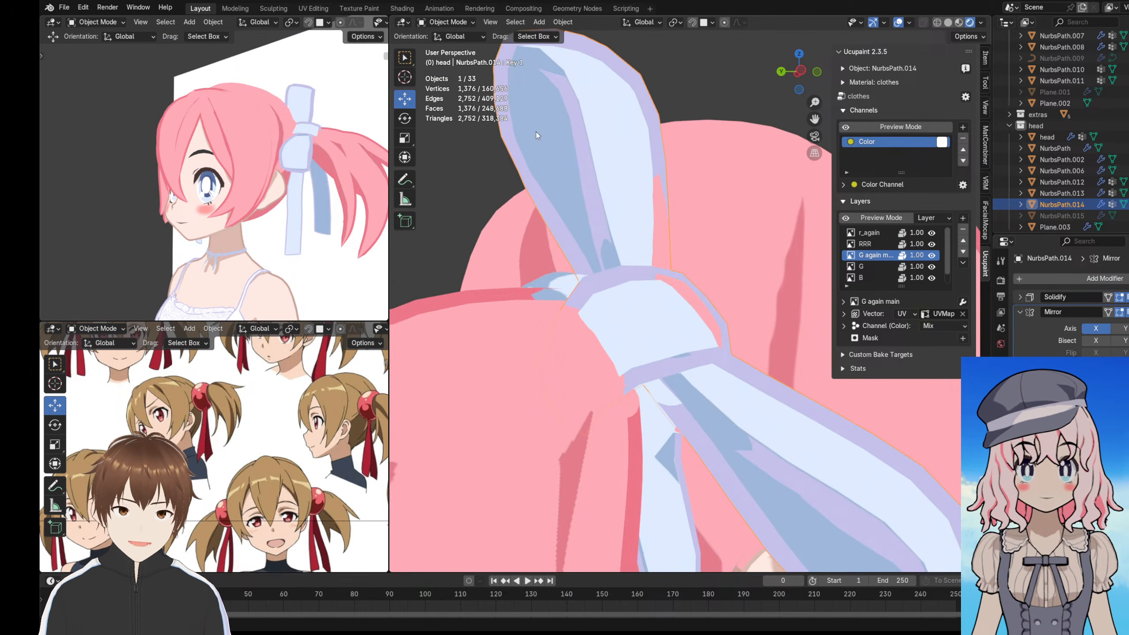
- Isolate the ribbon bow in local view and open its mesh in Edit Mode, facing the back of the knot
{"action": "middle_click_drag", "start_coordinate": [537, 135], "coordinate": [669, 315]}
{"action": "key", "text": "slash"}
{"action": "scroll", "coordinate": [661, 329], "scroll_direction": "up", "scroll_amount": 3}
{"action": "key", "text": "Tab"}
{"action": "scroll", "coordinate": [627, 338], "scroll_direction": "up", "scroll_amount": 2}
{"action": "key", "text": "slash"}
{"action": "scroll", "coordinate": [600, 311], "scroll_direction": "up", "scroll_amount": 1}
{"action": "middle_click_drag", "start_coordinate": [746, 308], "coordinate": [720, 273]}
{"action": "key", "text": "KP_Divide"}
{"action": "middle_click_drag", "start_coordinate": [635, 330], "coordinate": [646, 263]}
{"action": "scroll", "coordinate": [607, 262], "scroll_direction": "up", "scroll_amount": 4}
{"action": "scroll", "coordinate": [645, 263], "scroll_direction": "up", "scroll_amount": 1}
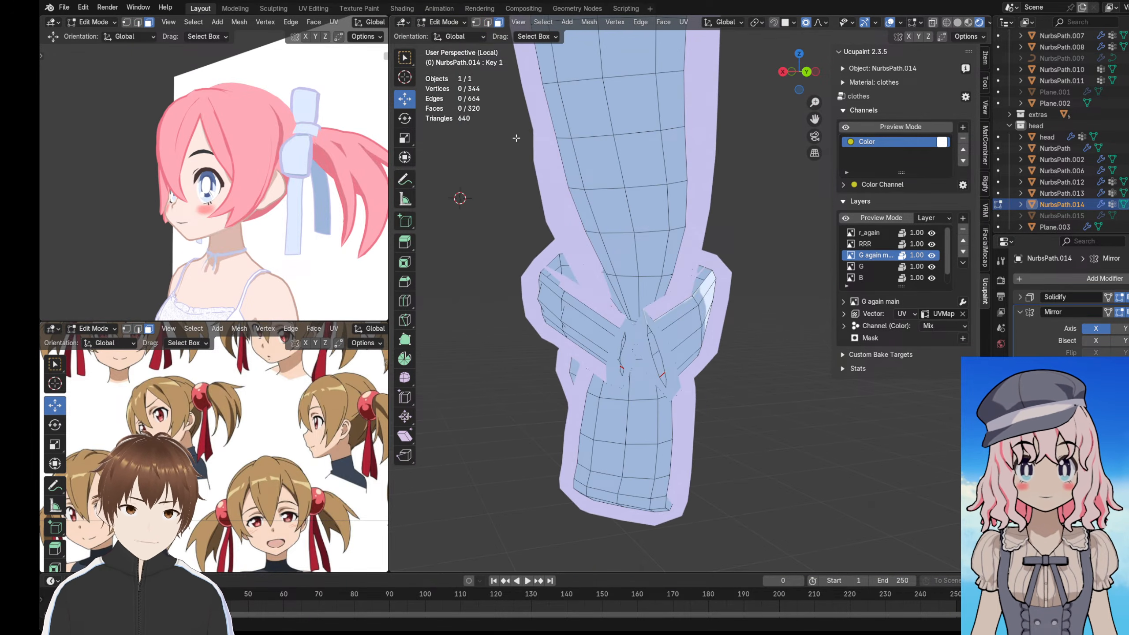
- Select the bow loops' end faces where they meet inside the knot and delete those faces
{"action": "scroll", "coordinate": [516, 139], "scroll_direction": "up", "scroll_amount": 3}
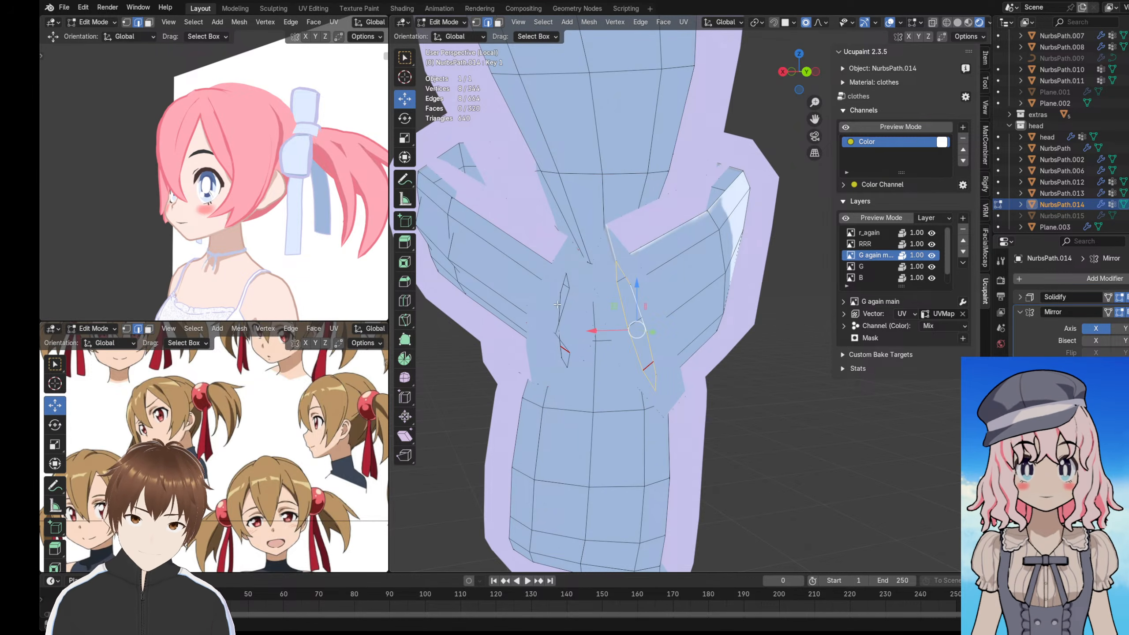
{"action": "key", "text": "ctrl+KP_Add"}
{"action": "key", "text": "ctrl+KP_Add"}
{"action": "middle_click_drag", "start_coordinate": [565, 303], "coordinate": [739, 316]}
{"action": "key", "text": "ctrl+KP_Subtract"}
{"action": "key", "text": "x"}
{"action": "key", "text": "f"}
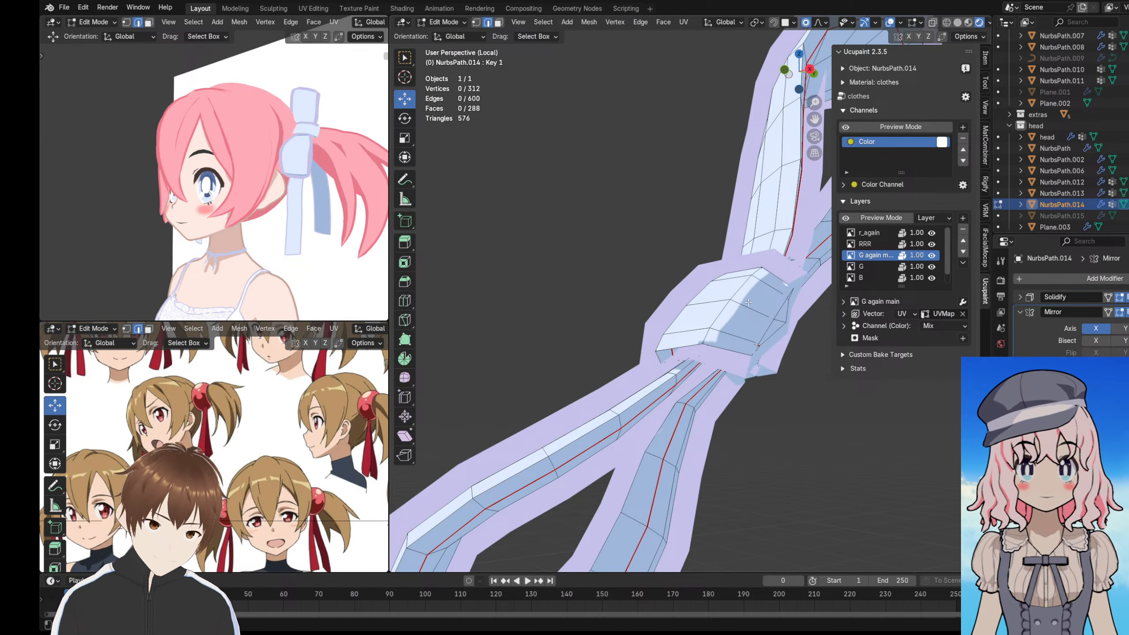
- Select the end ring of faces at the back of the ribbon knot and remove it
{"action": "key", "text": "ctrl+KP_Add"}
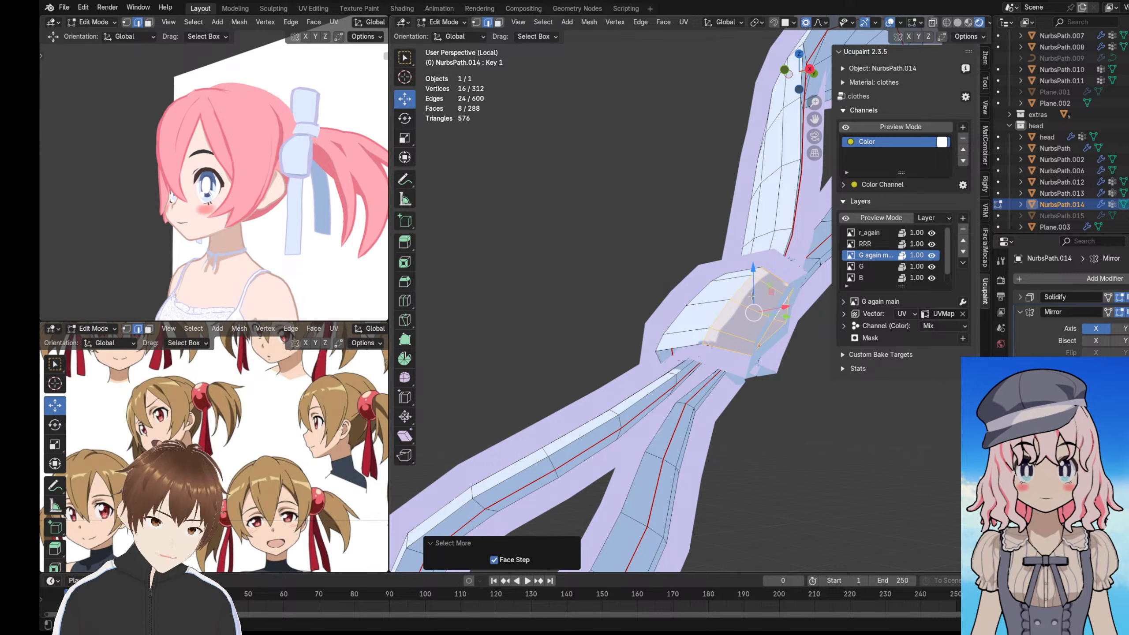
{"action": "key", "text": "h"}
{"action": "middle_click_drag", "start_coordinate": [739, 288], "coordinate": [769, 248]}
{"action": "scroll", "coordinate": [768, 248], "scroll_direction": "up", "scroll_amount": 1}
{"action": "mouse_move", "coordinate": [698, 246]}
{"action": "middle_mouse_down"}
{"action": "mouse_move", "coordinate": [753, 250]}
{"action": "mouse_move", "coordinate": [609, 267]}
{"action": "mouse_move", "coordinate": [753, 232]}
{"action": "mouse_move", "coordinate": [691, 254]}
{"action": "middle_mouse_up"}
{"action": "scroll", "coordinate": [631, 264], "scroll_direction": "down", "scroll_amount": 2}
{"action": "middle_click_drag", "start_coordinate": [679, 307], "coordinate": [624, 327]}
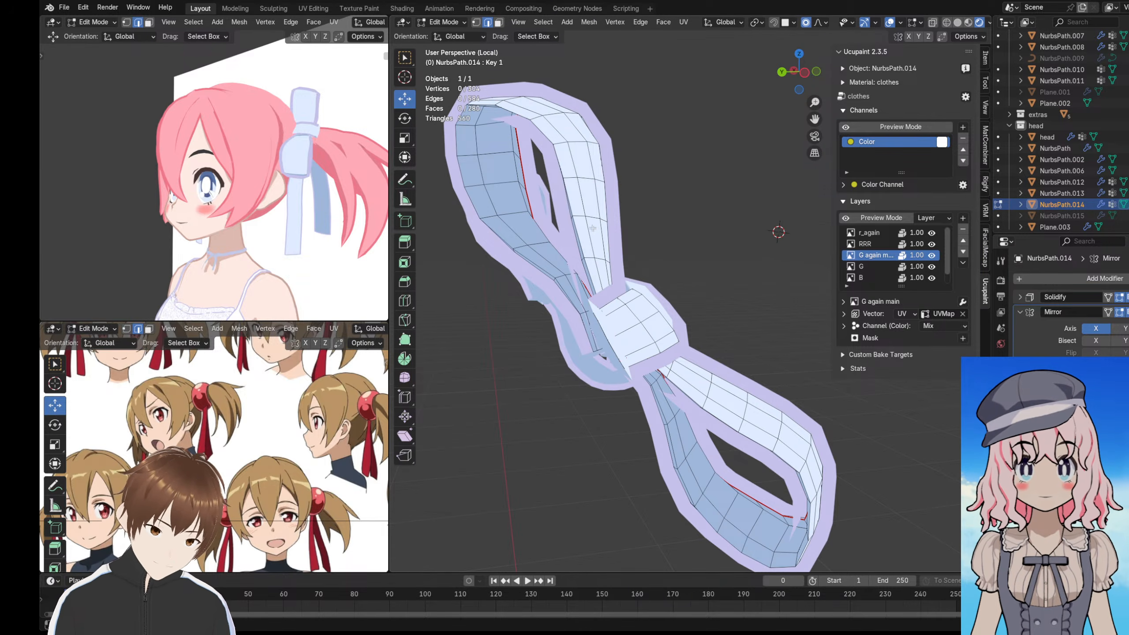
- Hide both linked bow loops so that only the ribbon knot remains in the view
{"action": "key", "text": "l"}
{"action": "key", "text": "l"}
{"action": "key", "text": "h"}
{"action": "middle_click_drag", "start_coordinate": [636, 383], "coordinate": [725, 340]}
{"action": "scroll", "coordinate": [515, 234], "scroll_direction": "up", "scroll_amount": 3}
- Select the concealed inner faces on the back side of the ribbon knot and delete them
{"action": "middle_click_drag", "start_coordinate": [516, 233], "coordinate": [609, 251]}
{"action": "left_click", "coordinate": [500, 24]}
{"action": "left_click", "coordinate": [624, 230]}
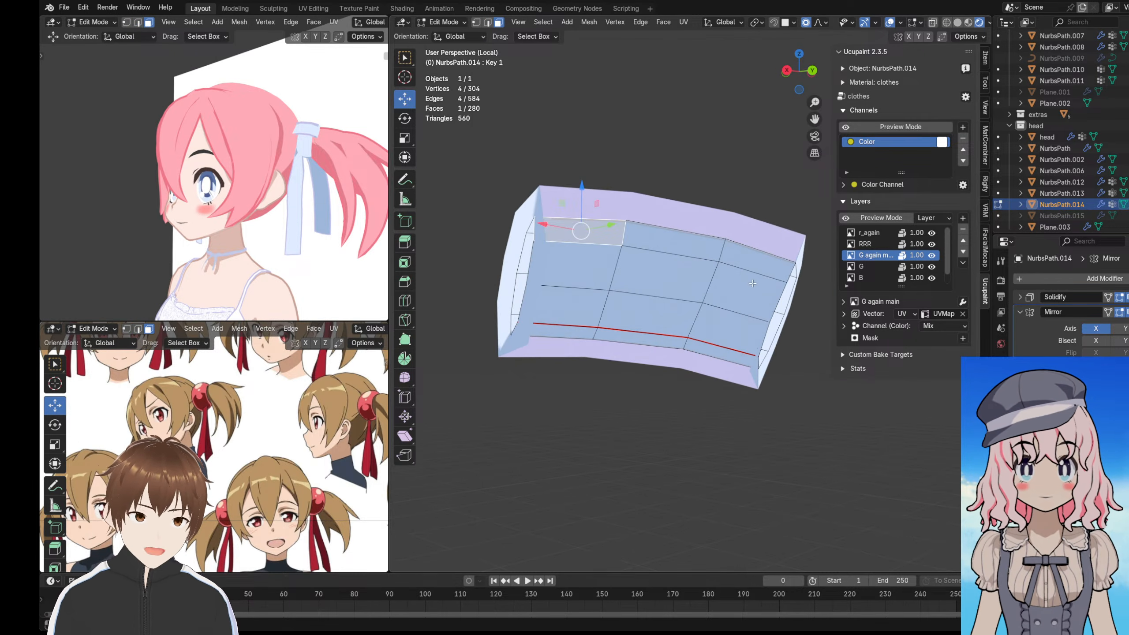
{"action": "left_click", "coordinate": [763, 274], "text": "ctrl"}
{"action": "left_click", "coordinate": [724, 350], "text": "ctrl"}
{"action": "left_click", "coordinate": [562, 321], "text": "ctrl"}
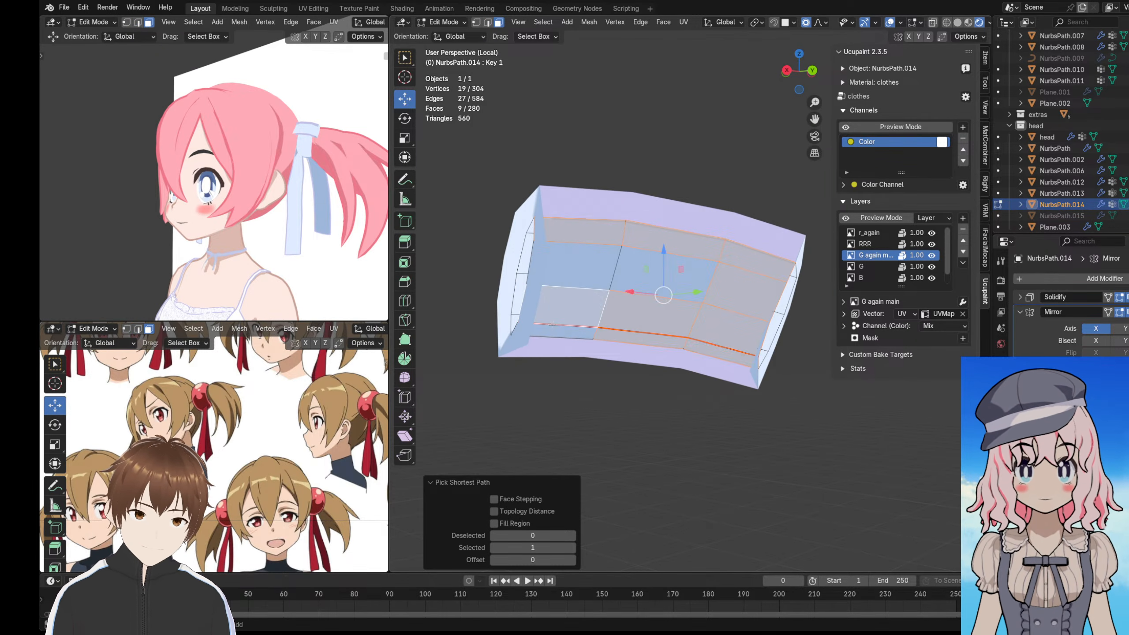
{"action": "left_click", "coordinate": [596, 260], "text": "ctrl"}
{"action": "left_click", "coordinate": [660, 272], "text": "ctrl"}
{"action": "key", "text": "h"}
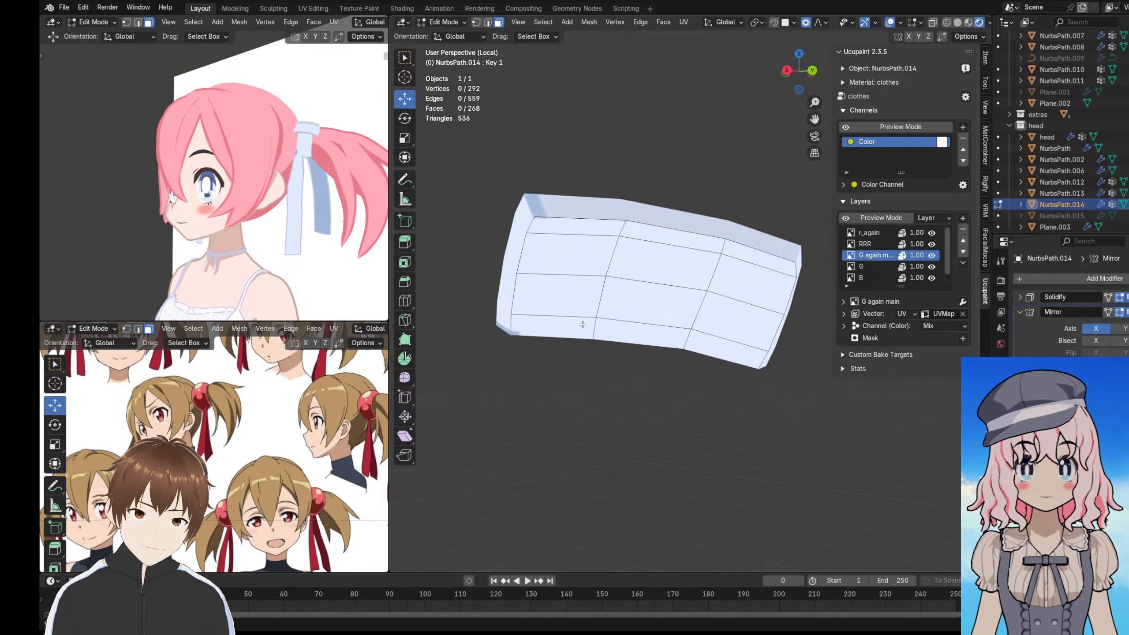
- Add a second Solidify modifier to the bow, place it first in the modifier stack, and lower its thickness
{"action": "middle_click_drag", "start_coordinate": [552, 331], "coordinate": [770, 278]}
{"action": "scroll", "coordinate": [667, 307], "scroll_direction": "up", "scroll_amount": 2}
{"action": "scroll", "coordinate": [650, 305], "scroll_direction": "down", "scroll_amount": 3}
{"action": "left_click", "coordinate": [1057, 285]}
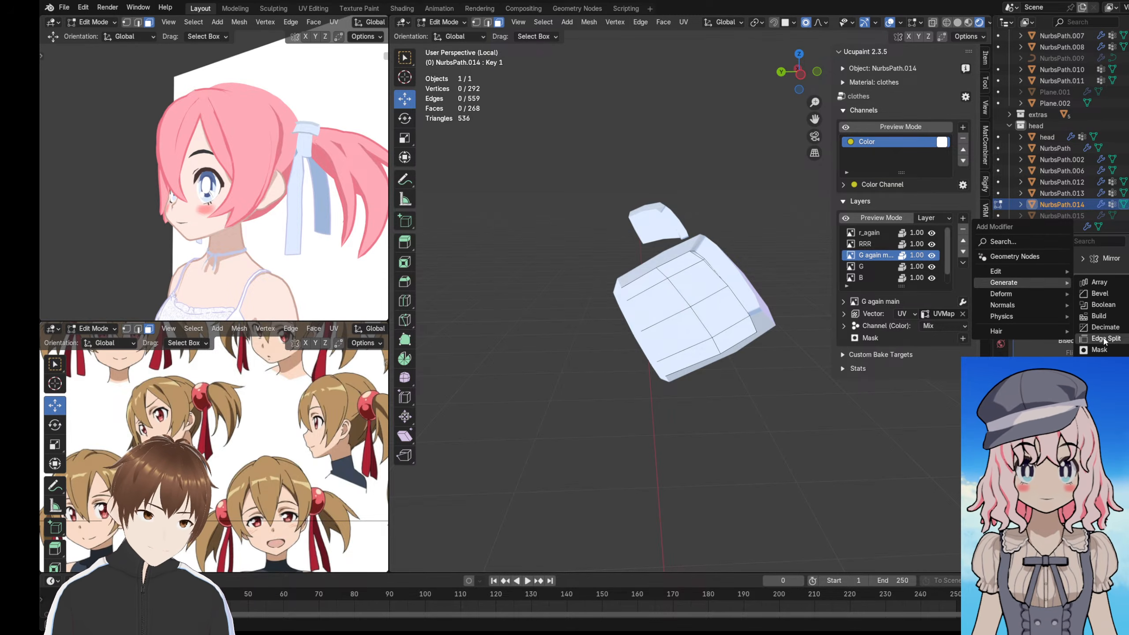
{"action": "left_click", "coordinate": [1103, 418]}
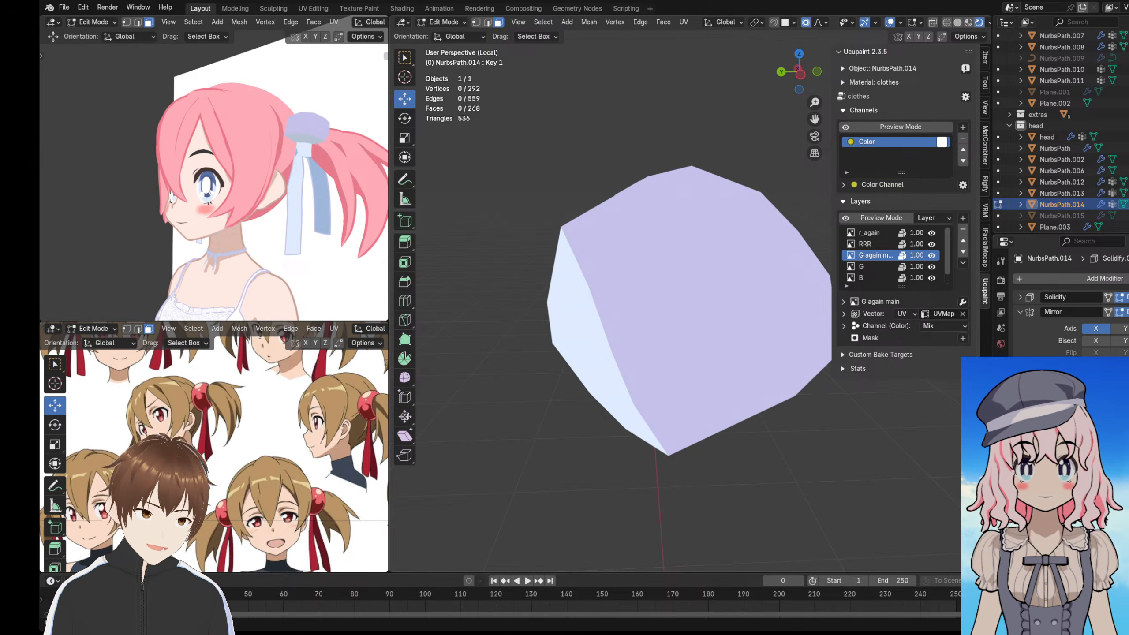
{"action": "left_click_drag", "start_coordinate": [1128, 438], "coordinate": [1127, 265]}
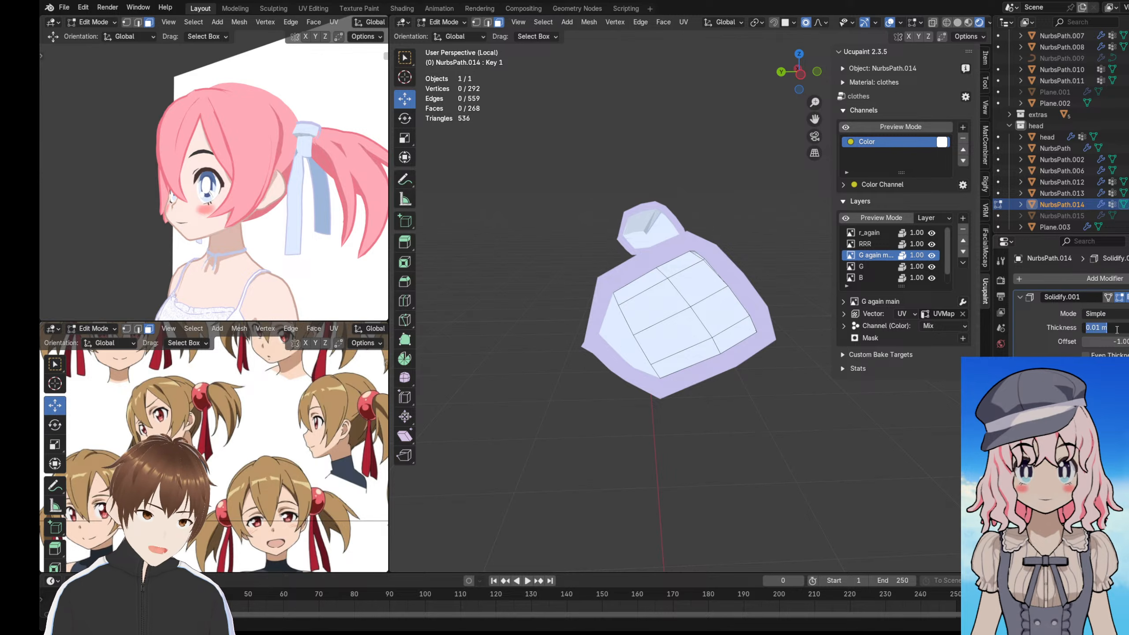
{"action": "key", "text": "Return"}
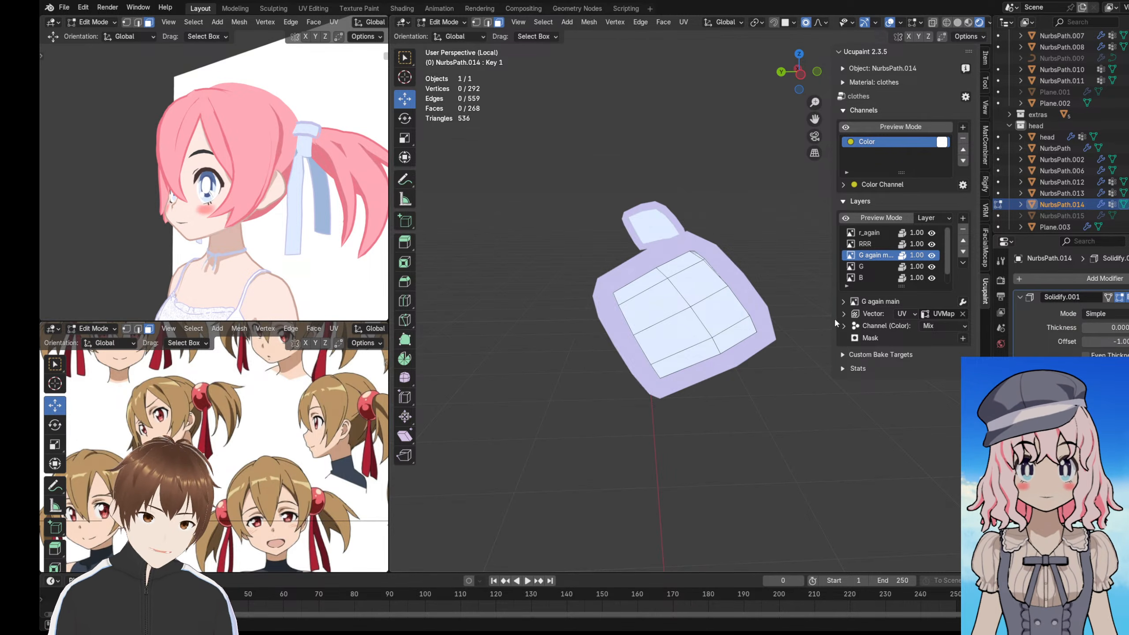
- Leave local view and switch to vertex selection with the knot shown on the full character
{"action": "middle_click_drag", "start_coordinate": [569, 295], "coordinate": [492, 290]}
{"action": "scroll", "coordinate": [622, 288], "scroll_direction": "down", "scroll_amount": 4}
{"action": "scroll", "coordinate": [658, 251], "scroll_direction": "up", "scroll_amount": 4}
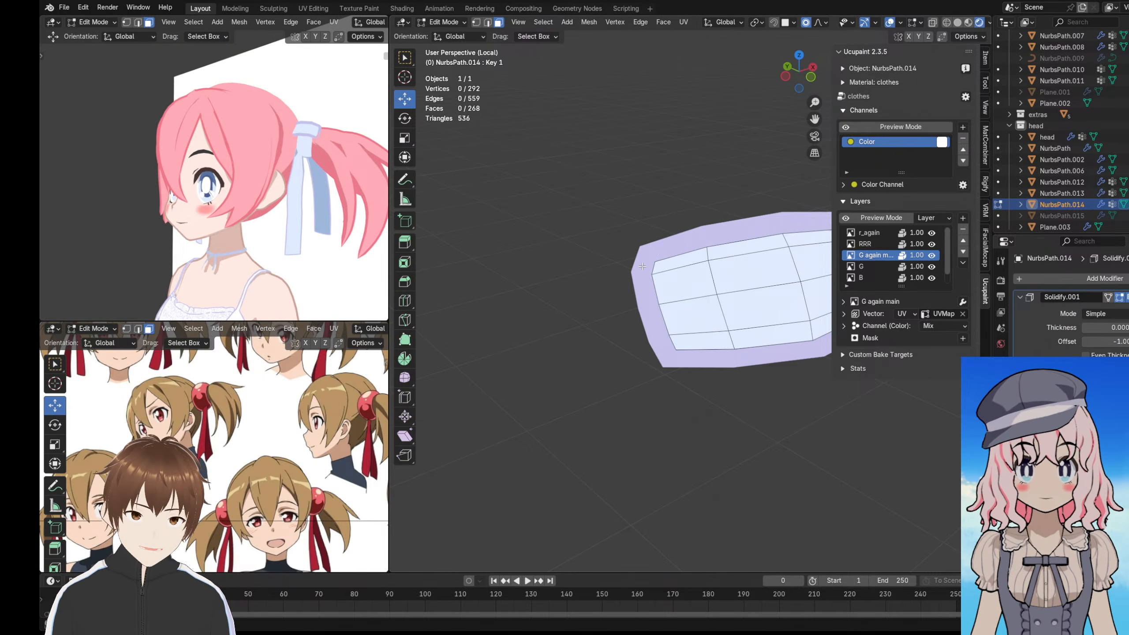
{"action": "key", "text": "KP_Divide"}
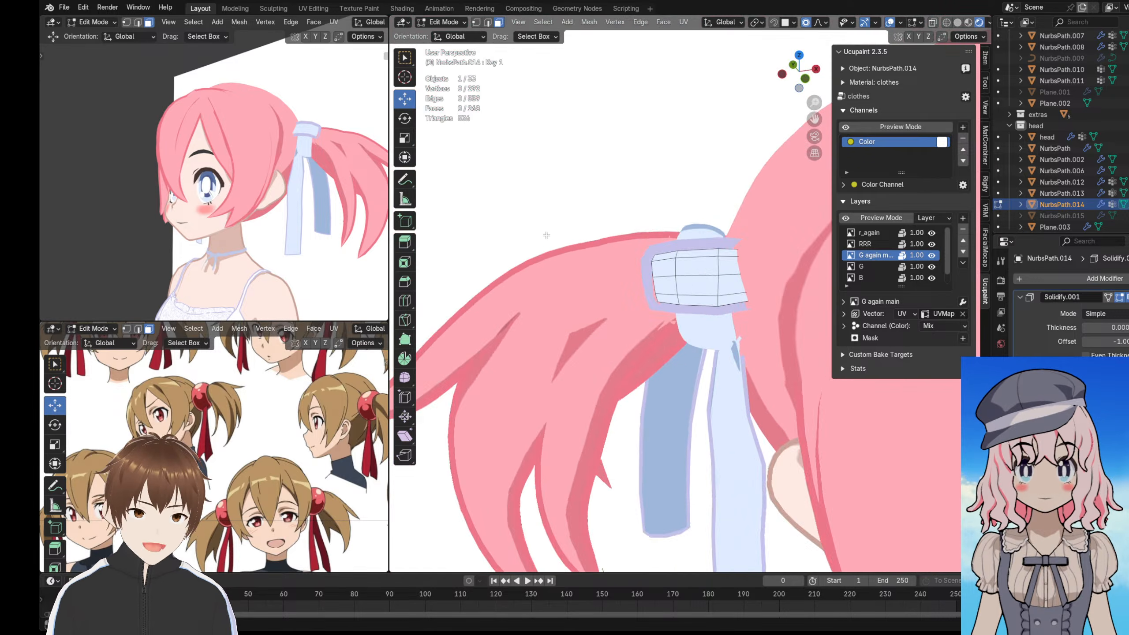
{"action": "middle_click_drag", "start_coordinate": [515, 262], "coordinate": [521, 177]}
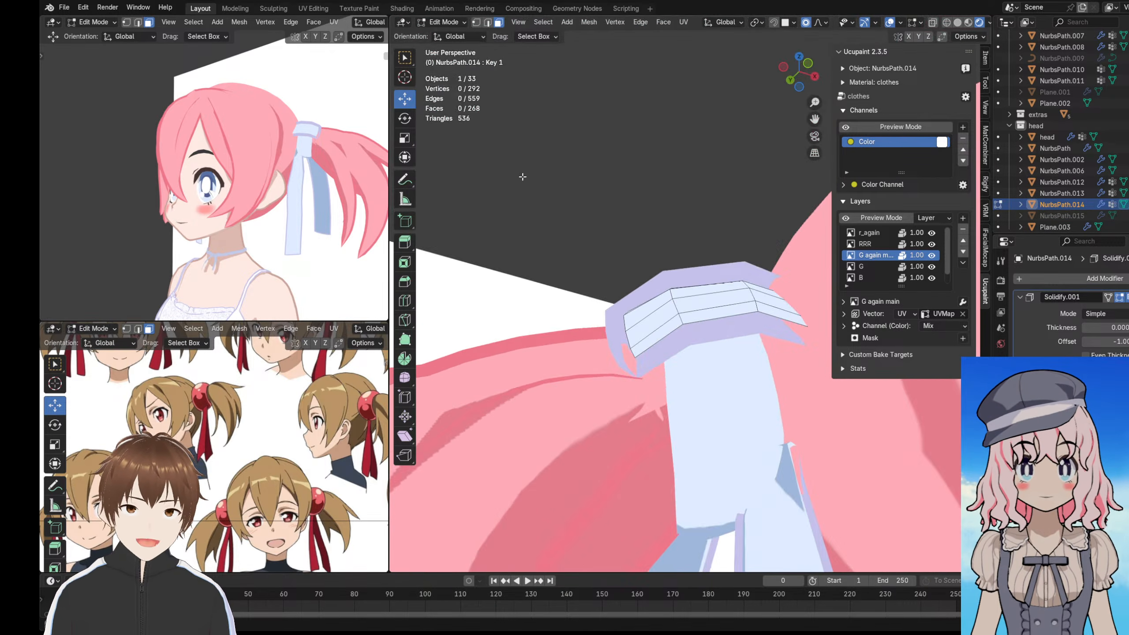
{"action": "scroll", "coordinate": [607, 234], "scroll_direction": "up", "scroll_amount": 4}
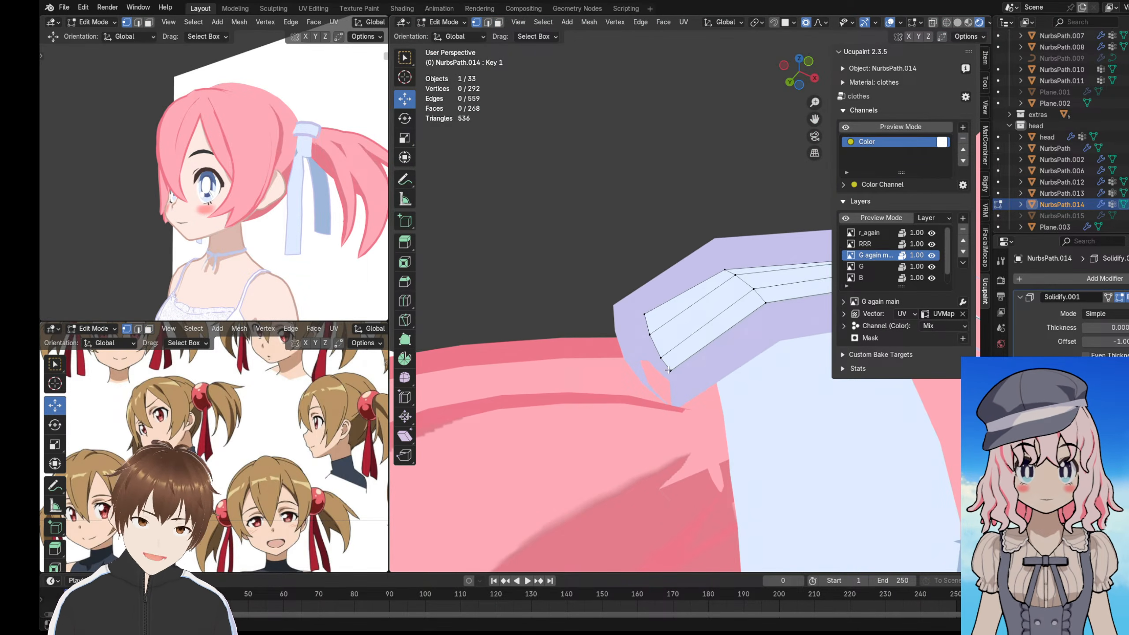
{"action": "key", "text": "h"}
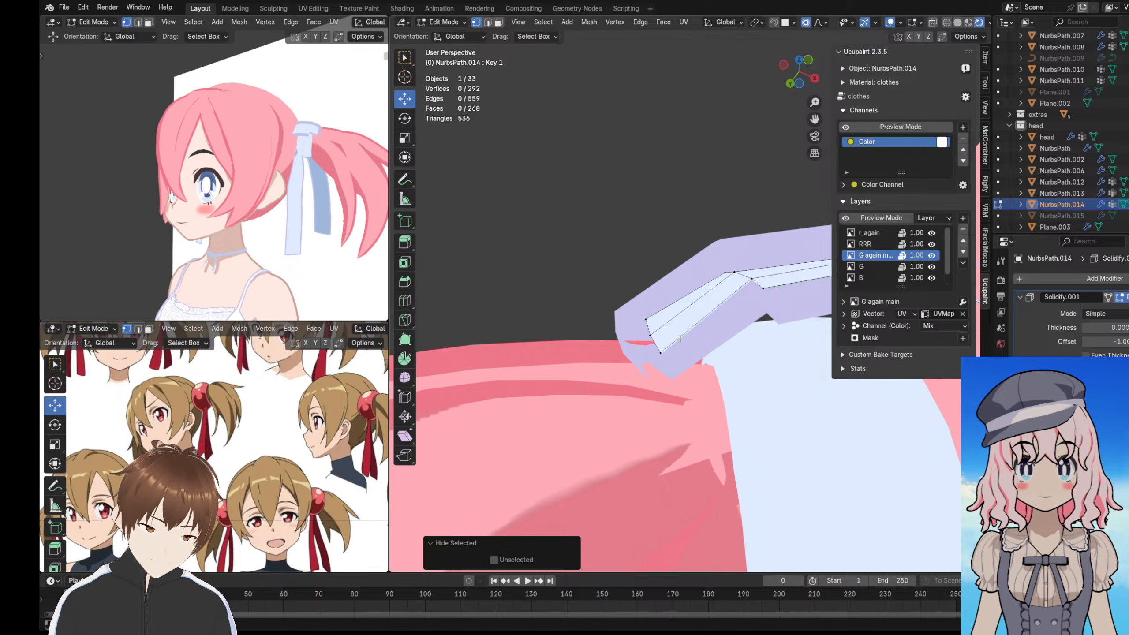
- Reposition the corner vertices at the knot's pigtail-side end using proportional editing with a size of about 0.022
{"action": "left_click", "coordinate": [677, 339]}
{"action": "key", "text": "g"}
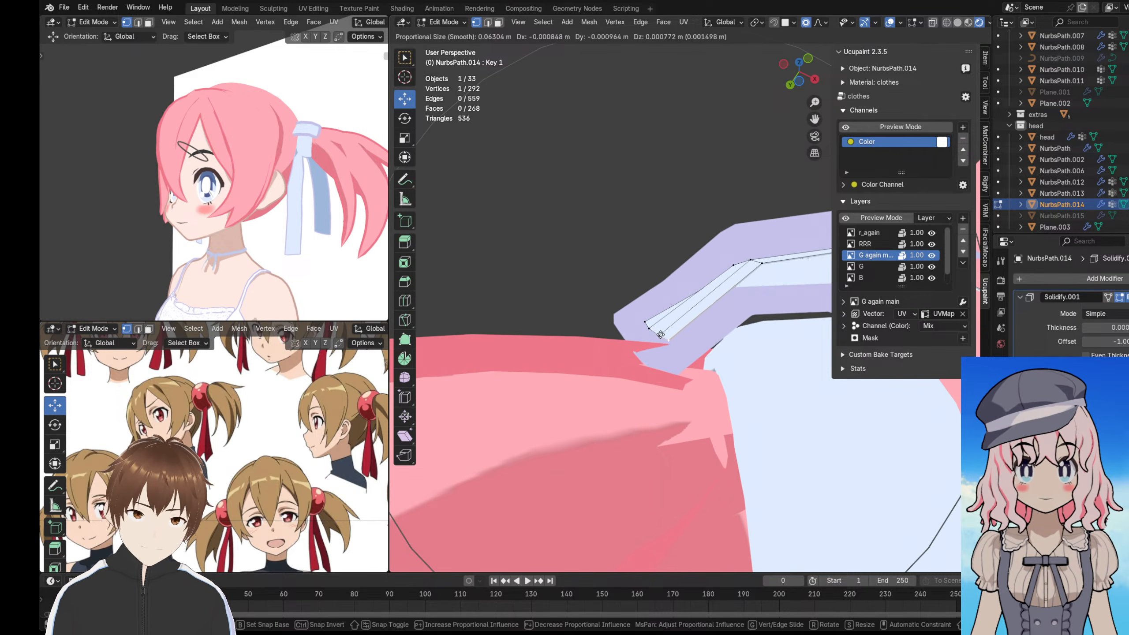
{"action": "scroll", "coordinate": [661, 334], "scroll_direction": "up", "scroll_amount": 11}
{"action": "left_click", "coordinate": [650, 329]}
{"action": "middle_click_drag", "start_coordinate": [702, 351], "coordinate": [640, 330]}
{"action": "key", "text": "g"}
{"action": "left_click", "coordinate": [660, 359]}
- Select the column of vertices along the knot's end edge nearest the head
{"action": "scroll", "coordinate": [622, 338], "scroll_direction": "down", "scroll_amount": 8}
{"action": "scroll", "coordinate": [654, 266], "scroll_direction": "up", "scroll_amount": 6}
{"action": "scroll", "coordinate": [664, 331], "scroll_direction": "up", "scroll_amount": 3}
{"action": "middle_click_drag", "start_coordinate": [716, 373], "coordinate": [672, 303], "text": "shift"}
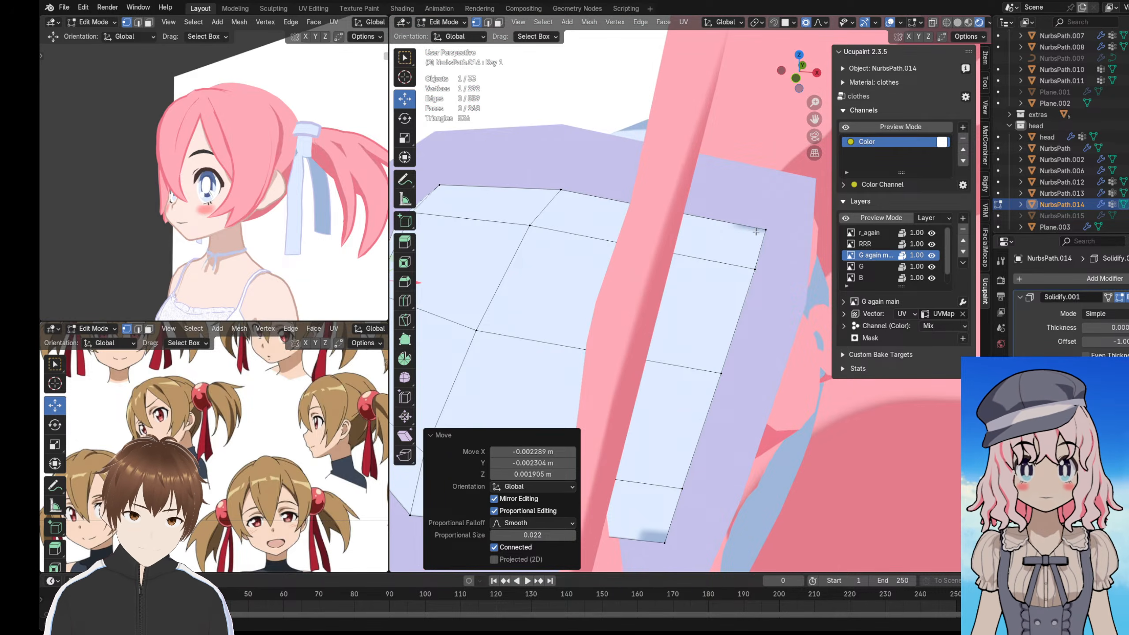
{"action": "left_click", "coordinate": [756, 232]}
{"action": "middle_click_drag", "start_coordinate": [755, 232], "coordinate": [697, 344]}
{"action": "left_click", "coordinate": [671, 462], "text": "ctrl"}
{"action": "middle_click_drag", "start_coordinate": [671, 457], "coordinate": [712, 320]}
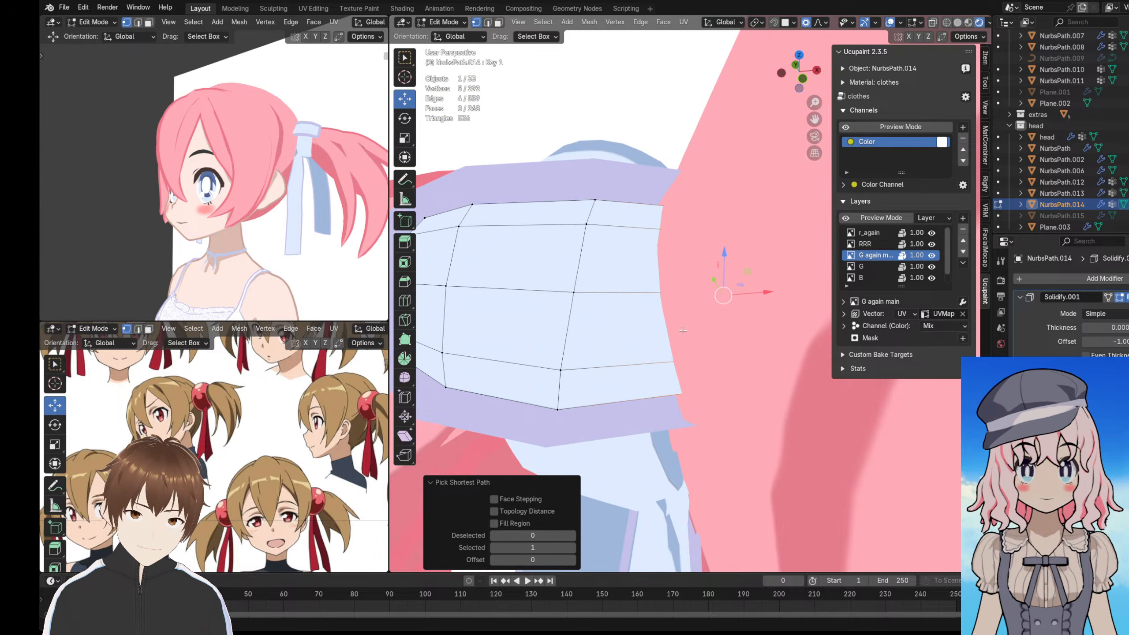
- Try edge-sliding the selected end edge inward along the knot, settling on a factor of 0.400
{"action": "key", "text": "g"}
{"action": "key", "text": "g"}
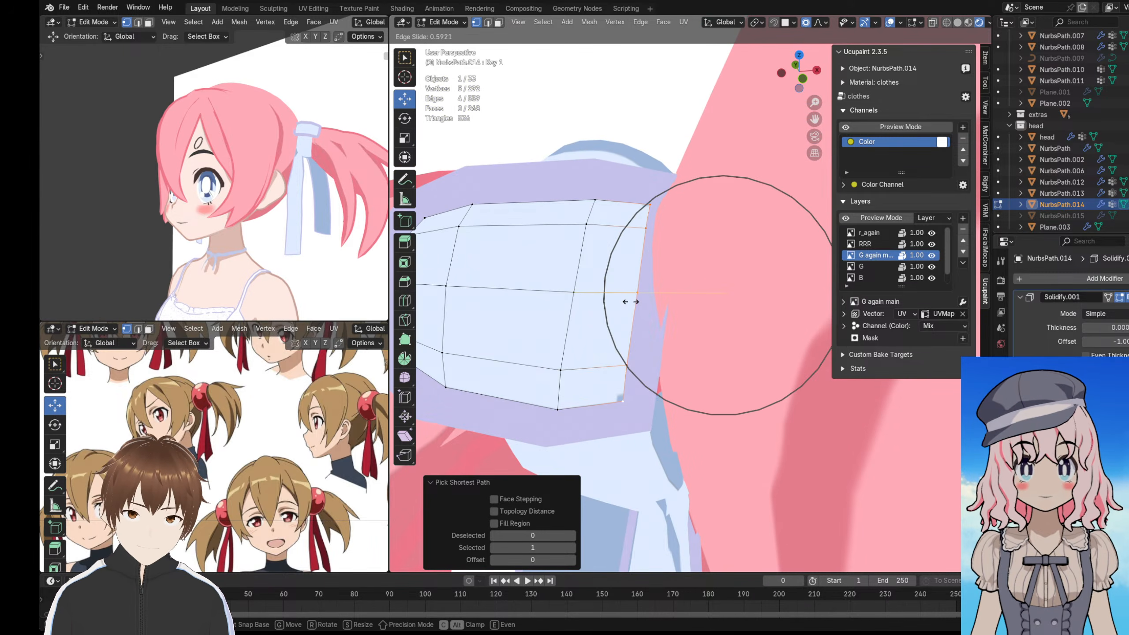
{"action": "left_click", "coordinate": [628, 300]}
{"action": "key", "text": "ctrl+z"}
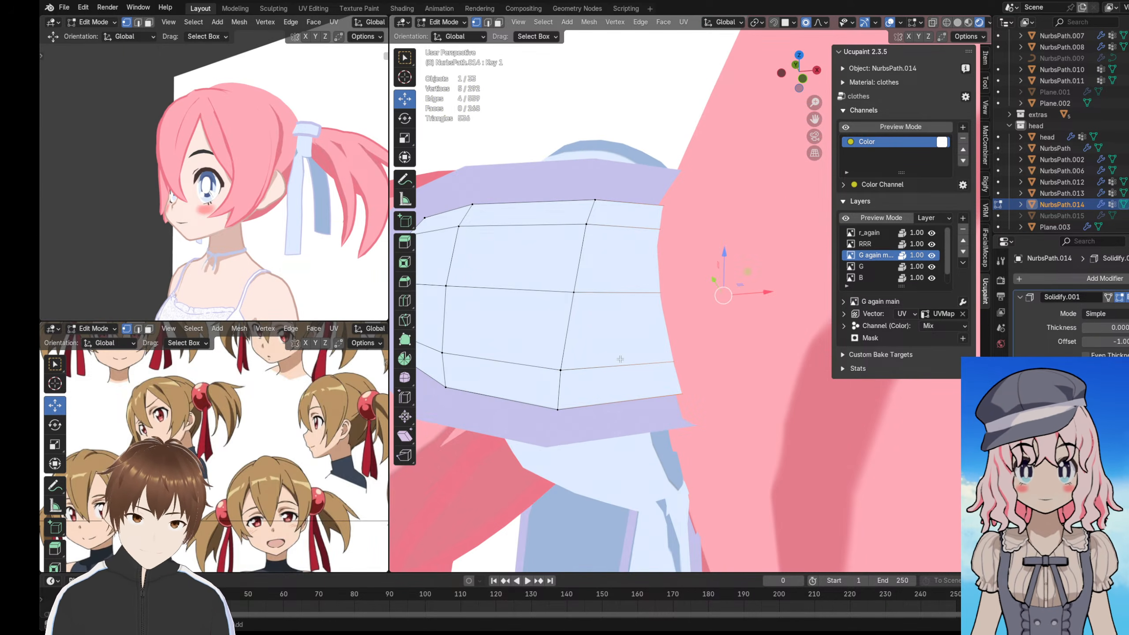
{"action": "key", "text": "g"}
{"action": "key", "text": "g"}
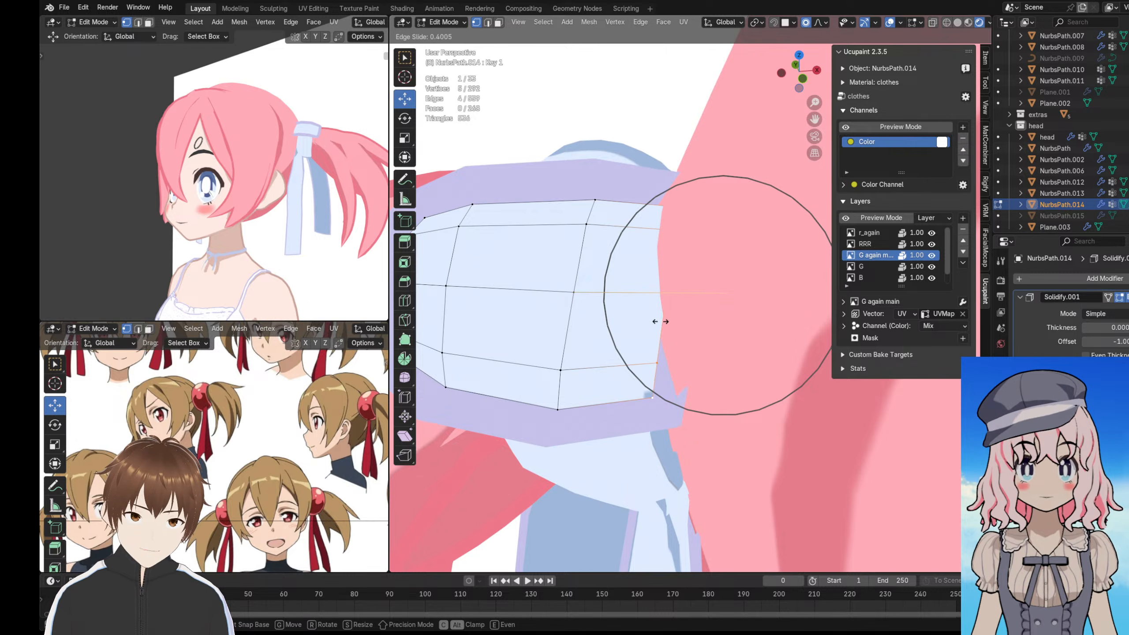
{"action": "left_click", "coordinate": [661, 321]}
{"action": "mouse_move", "coordinate": [661, 321]}
{"action": "middle_mouse_down"}
{"action": "mouse_move", "coordinate": [671, 320]}
{"action": "mouse_move", "coordinate": [653, 337]}
{"action": "middle_mouse_up"}
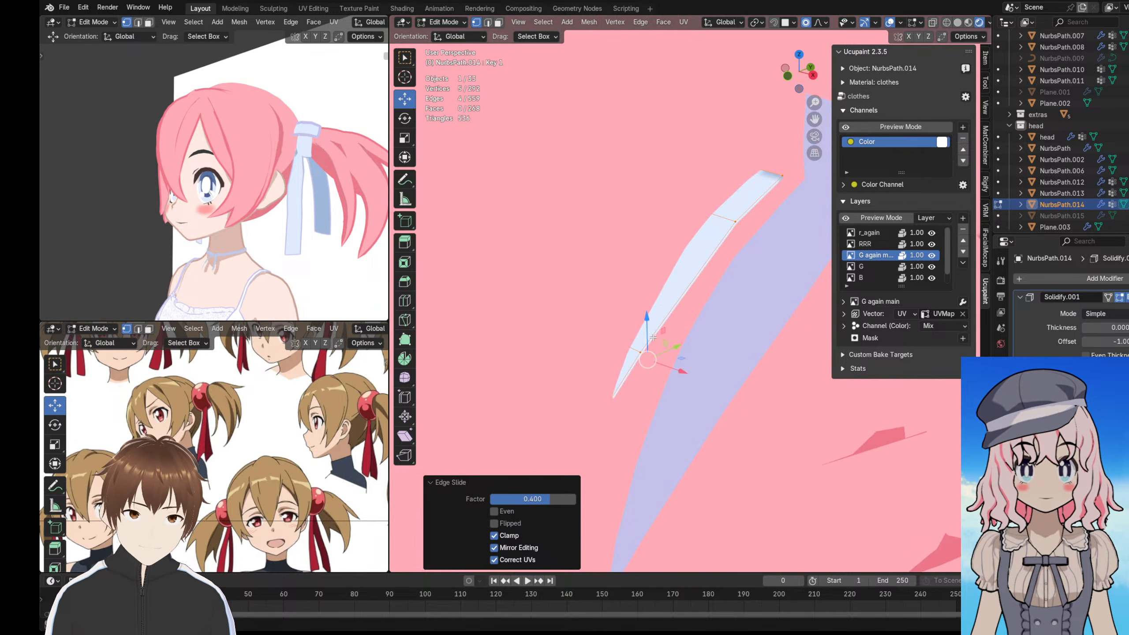
- Try sliding two vertices of the end edge by a factor of 0.148, and undo back to the unslid end edge
{"action": "left_click", "coordinate": [653, 340]}
{"action": "left_click", "coordinate": [737, 233], "text": "shift"}
{"action": "middle_click_drag", "start_coordinate": [737, 234], "coordinate": [796, 311]}
{"action": "key", "text": "g"}
{"action": "key", "text": "g"}
{"action": "left_click", "coordinate": [675, 319]}
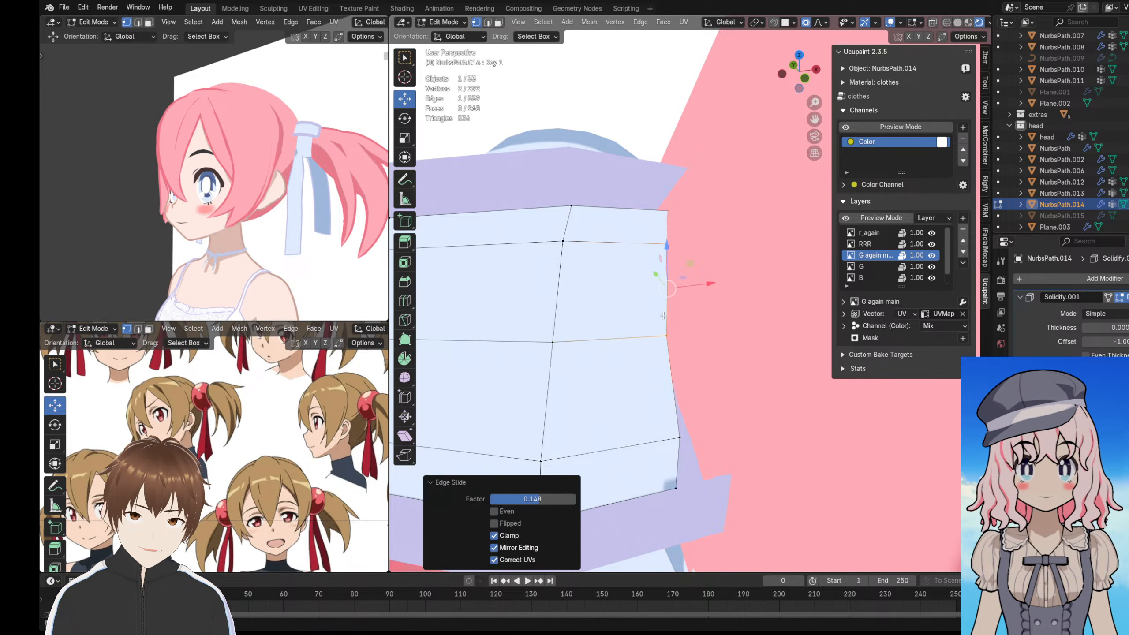
{"action": "scroll", "coordinate": [676, 314], "scroll_direction": "down", "scroll_amount": 3}
{"action": "middle_click_drag", "start_coordinate": [676, 313], "coordinate": [653, 302]}
{"action": "scroll", "coordinate": [654, 302], "scroll_direction": "up", "scroll_amount": 2}
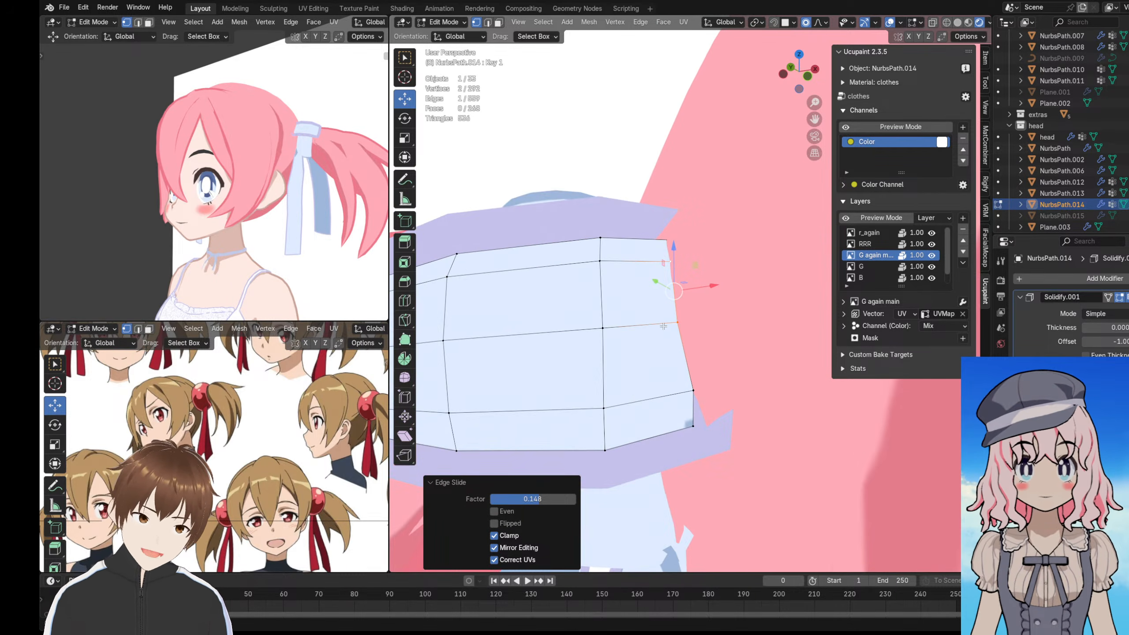
{"action": "key", "text": "ctrl+z"}
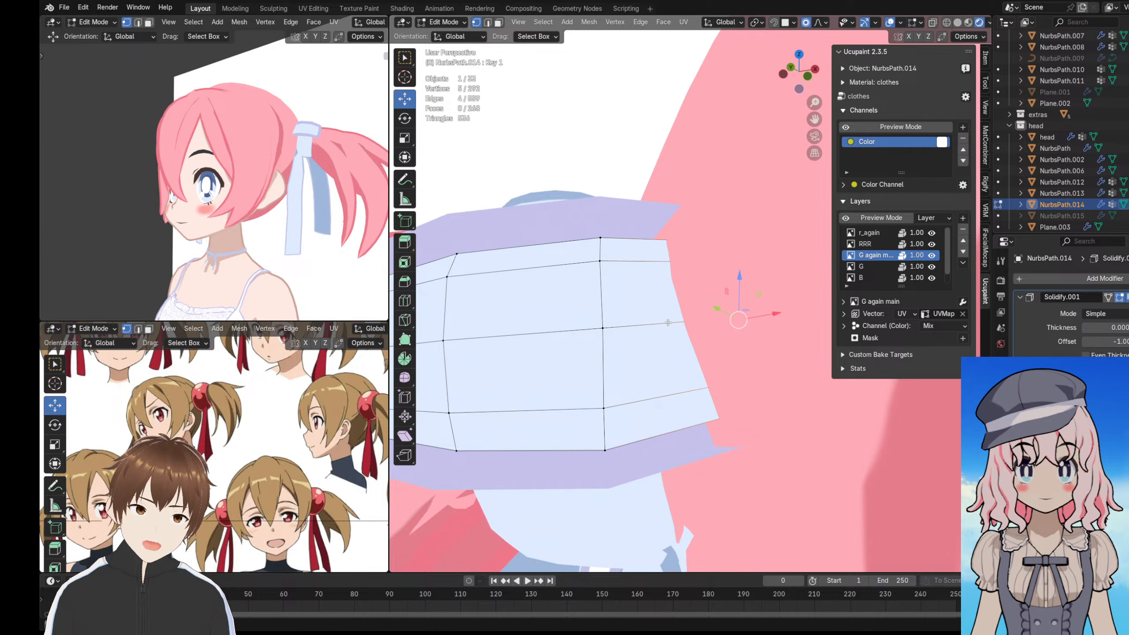
- Edge-slide the knot's head-side end edge inward by about 0.61, and slide the neighbouring edge loop the same way
{"action": "key", "text": "g"}
{"action": "key", "text": "g"}
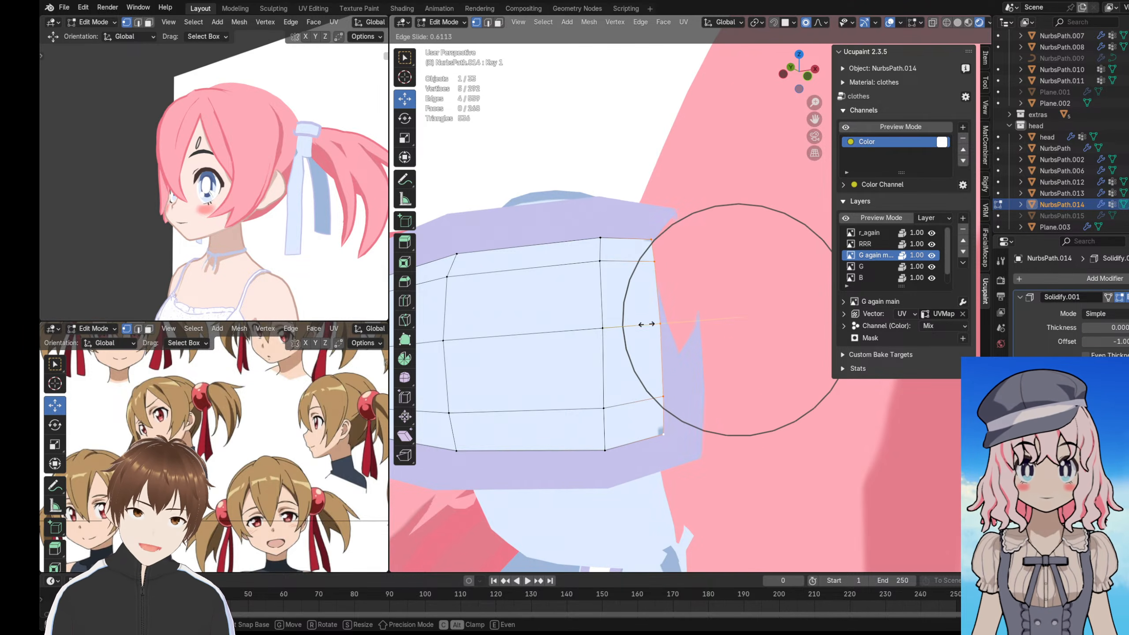
{"action": "left_click", "coordinate": [646, 324]}
{"action": "left_click", "coordinate": [603, 332], "text": "alt"}
{"action": "middle_click_drag", "start_coordinate": [606, 331], "coordinate": [679, 333], "text": "shift"}
{"action": "key", "text": "g"}
{"action": "key", "text": "g"}
{"action": "left_click", "coordinate": [584, 330]}
- Raise the knot's head-side end edge by about 0.0039 m with proportional editing
{"action": "left_click", "coordinate": [687, 262]}
{"action": "scroll", "coordinate": [689, 275], "scroll_direction": "down", "scroll_amount": 1}
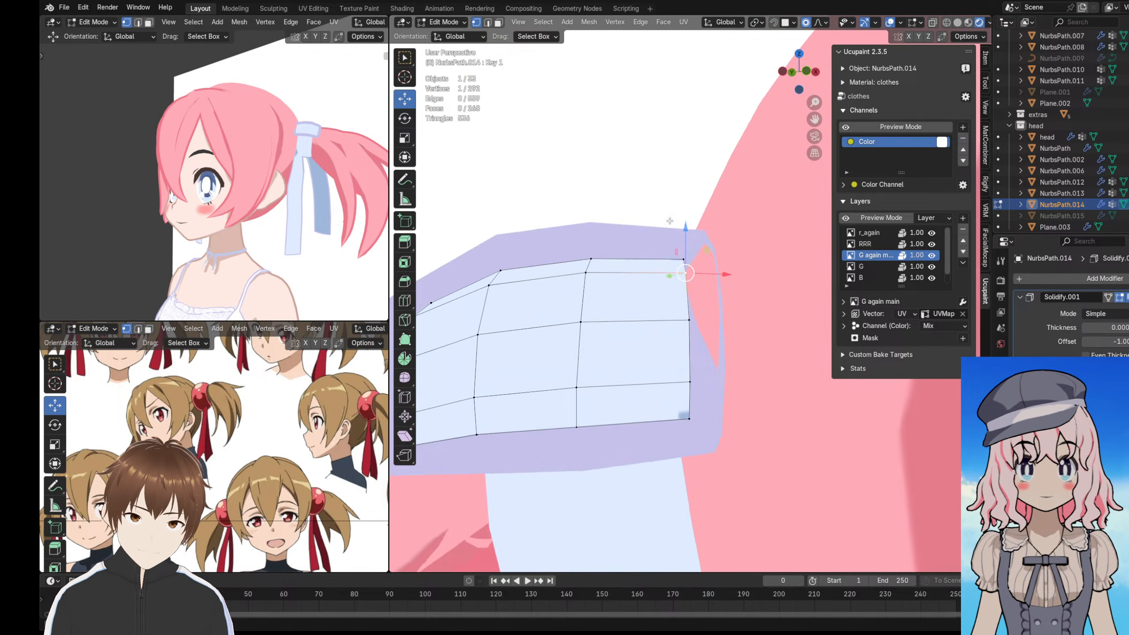
{"action": "mouse_move", "coordinate": [691, 303]}
{"action": "middle_mouse_down"}
{"action": "mouse_move", "coordinate": [684, 227]}
{"action": "mouse_move", "coordinate": [695, 311]}
{"action": "middle_mouse_up"}
{"action": "scroll", "coordinate": [695, 315], "scroll_direction": "down", "scroll_amount": 2}
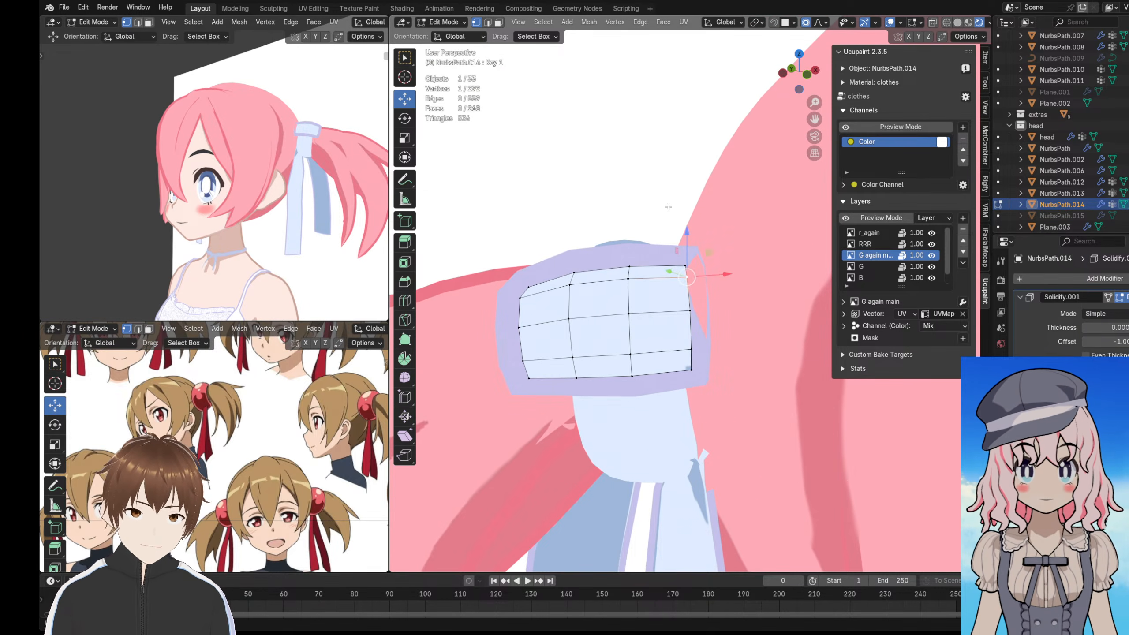
{"action": "middle_click_drag", "start_coordinate": [718, 374], "coordinate": [690, 311]}
{"action": "key", "text": "g"}
{"action": "left_click", "coordinate": [700, 245]}
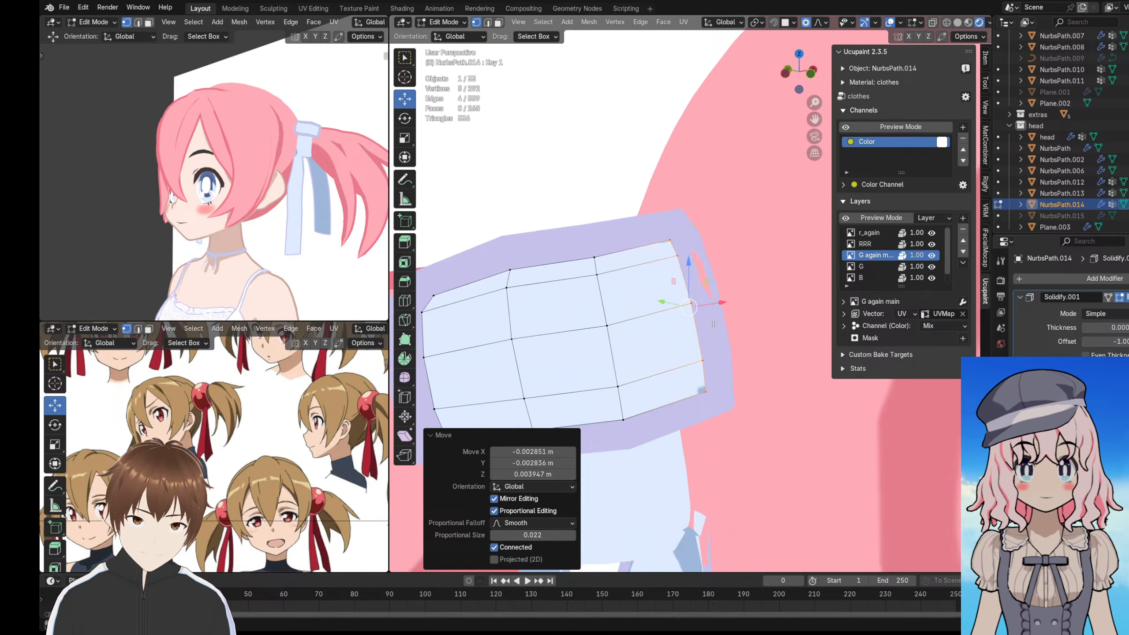
- Reveal the hidden bow loops so the whole ribbon mesh is shown around the knot
{"action": "scroll", "coordinate": [691, 311], "scroll_direction": "down", "scroll_amount": 3}
{"action": "key", "text": "slash"}
{"action": "key", "text": "KP_Divide"}
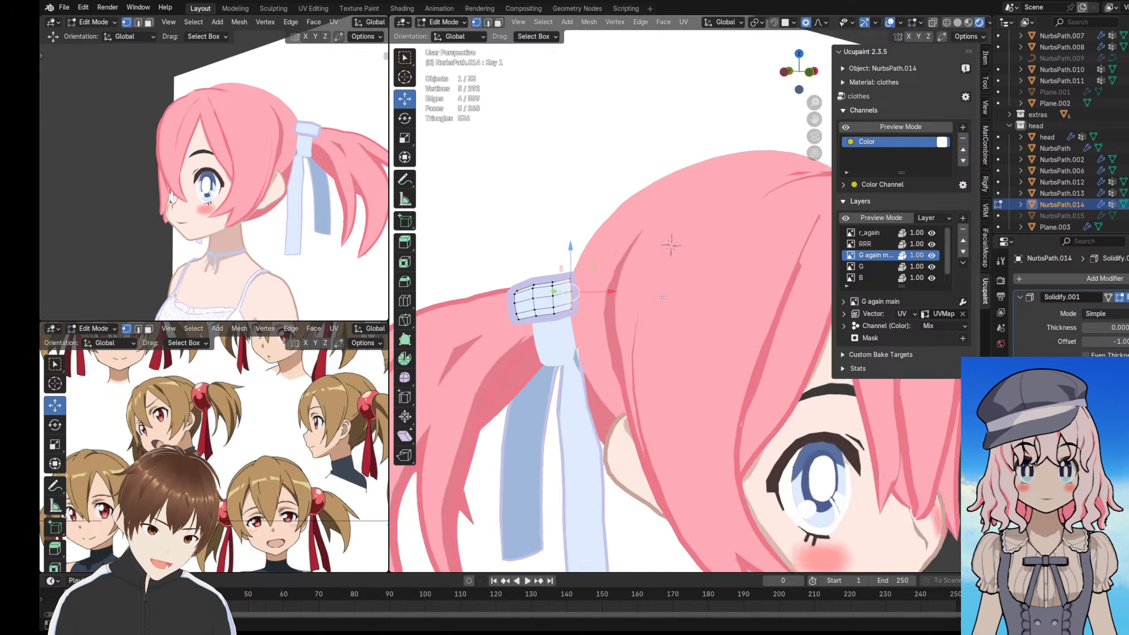
{"action": "key", "text": "alt+h"}
{"action": "middle_click_drag", "start_coordinate": [662, 297], "coordinate": [694, 274]}
{"action": "key", "text": "g"}
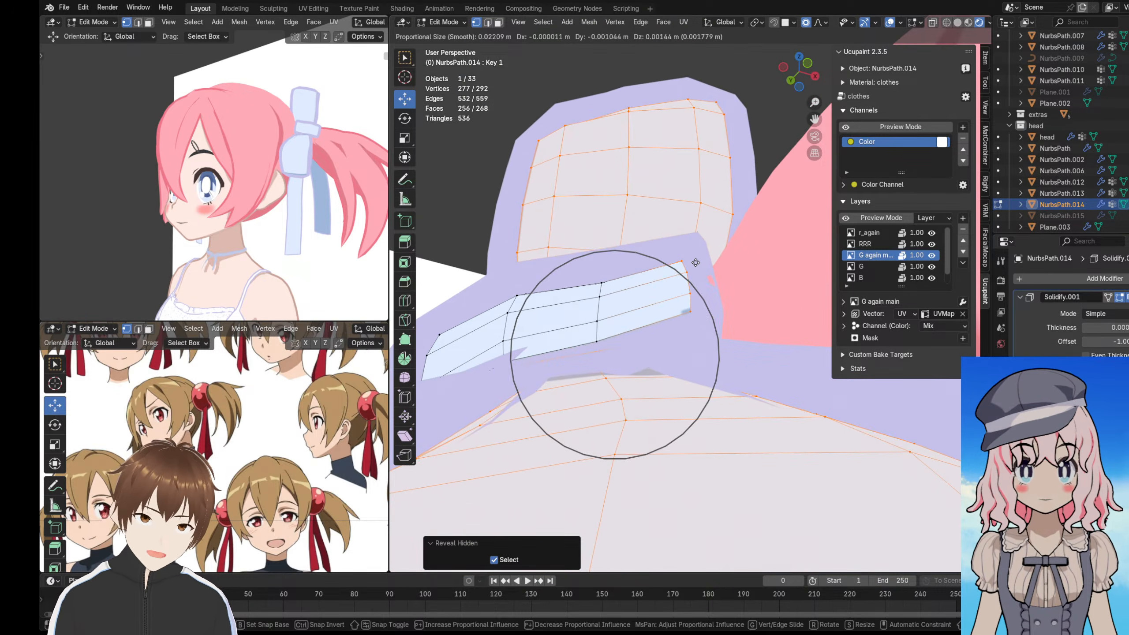
{"action": "right_click", "coordinate": [690, 264]}
- Move the vertices along the knot's head-side end edge outward toward the hair to reshape that end
{"action": "left_click", "coordinate": [687, 320]}
{"action": "middle_click_drag", "start_coordinate": [688, 320], "coordinate": [647, 328]}
{"action": "left_click", "coordinate": [677, 271], "text": "ctrl"}
{"action": "scroll", "coordinate": [684, 280], "scroll_direction": "up", "scroll_amount": 1}
{"action": "left_click", "coordinate": [713, 294]}
{"action": "key", "text": "g"}
{"action": "left_click", "coordinate": [739, 277]}
{"action": "left_click", "coordinate": [691, 315]}
{"action": "key", "text": "g"}
{"action": "left_click", "coordinate": [733, 292]}
{"action": "key", "text": "g"}
{"action": "left_click", "coordinate": [735, 301]}
- Adjust individual vertices on the knot's middle edge loop upward with proportional editing to round out its shape
{"action": "left_click", "coordinate": [603, 282]}
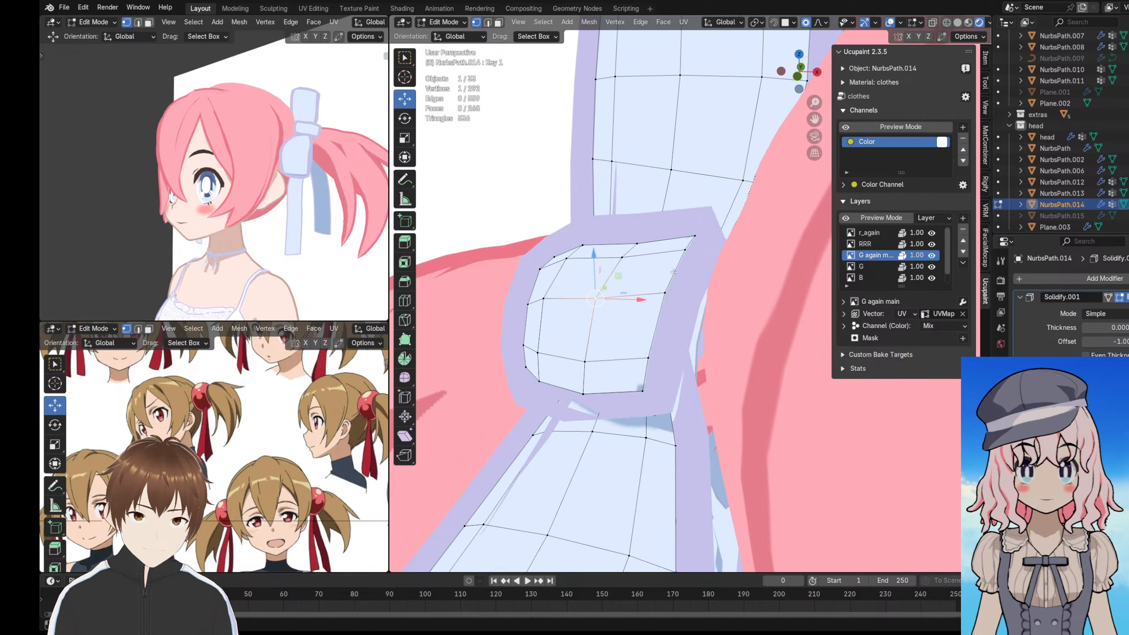
{"action": "middle_click_drag", "start_coordinate": [684, 295], "coordinate": [697, 351]}
{"action": "scroll", "coordinate": [697, 351], "scroll_direction": "up", "scroll_amount": 3}
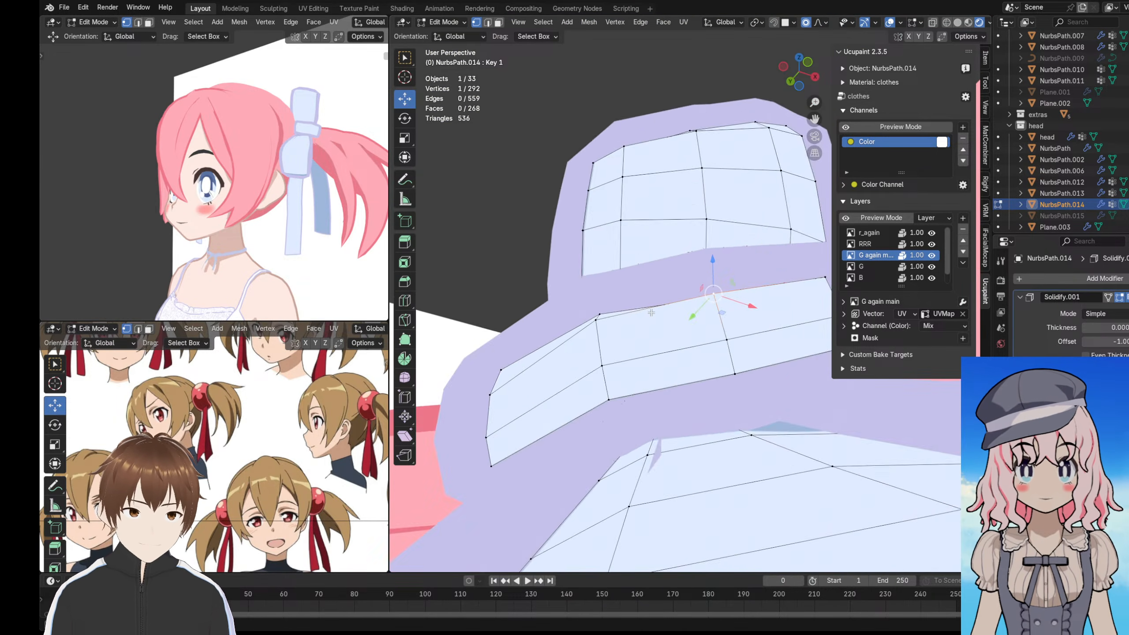
{"action": "scroll", "coordinate": [697, 351], "scroll_direction": "down", "scroll_amount": 1}
{"action": "key", "text": "g"}
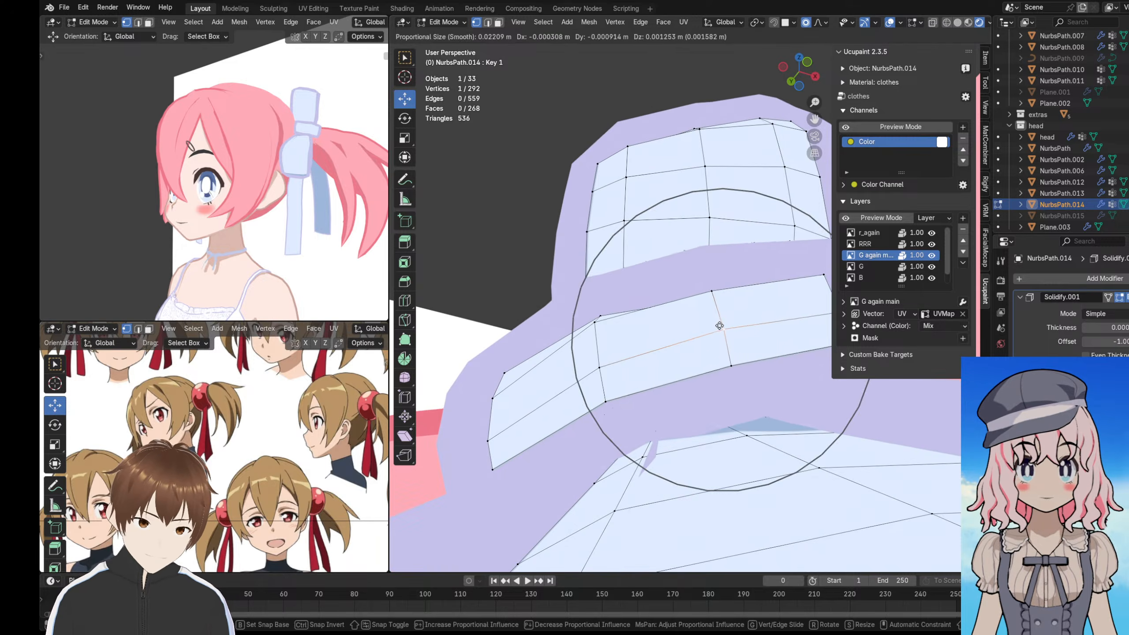
{"action": "left_click", "coordinate": [719, 323]}
{"action": "middle_click_drag", "start_coordinate": [711, 317], "coordinate": [685, 314]}
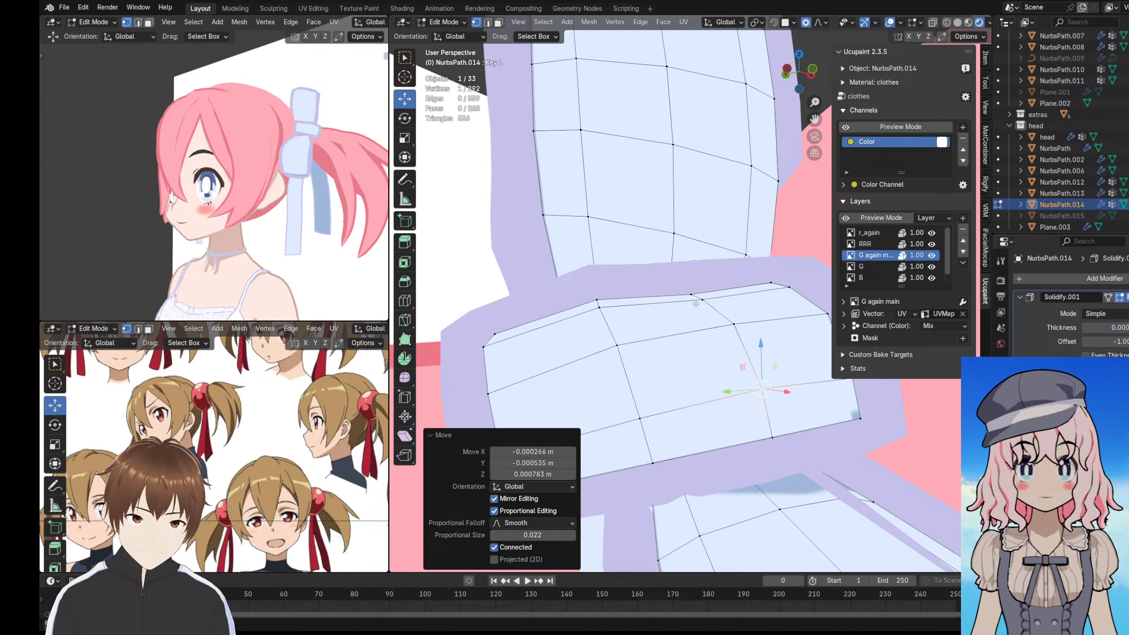
{"action": "key", "text": "g"}
{"action": "left_click", "coordinate": [690, 310]}
{"action": "scroll", "coordinate": [689, 310], "scroll_direction": "down", "scroll_amount": 8}
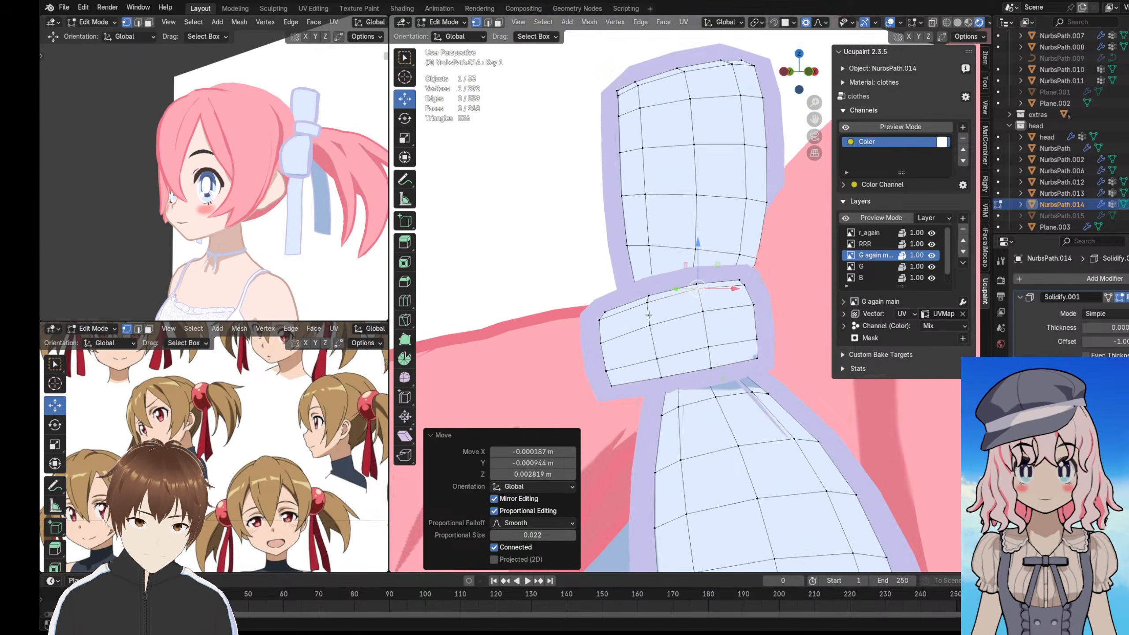
- Return to Object Mode and inspect the reshaped bow on the full character from the front side
{"action": "left_click", "coordinate": [438, 22]}
{"action": "left_click", "coordinate": [444, 35]}
{"action": "scroll", "coordinate": [558, 230], "scroll_direction": "down", "scroll_amount": 6}
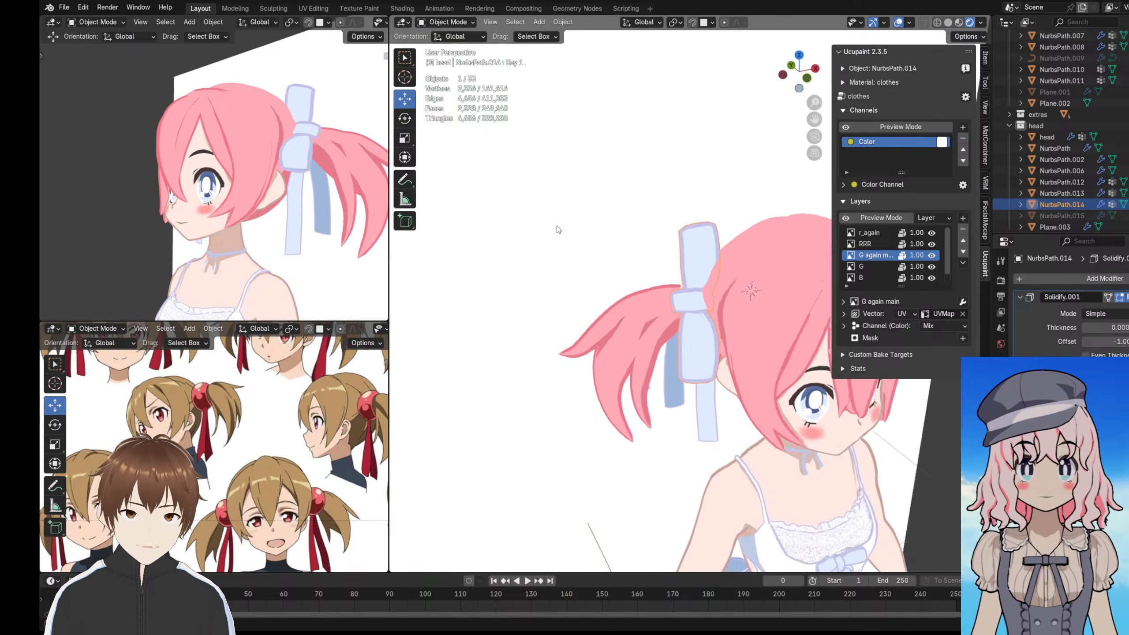
{"action": "middle_click_drag", "start_coordinate": [557, 230], "coordinate": [585, 240]}
{"action": "key", "text": "KP_Decimal"}
{"action": "scroll", "coordinate": [635, 262], "scroll_direction": "down", "scroll_amount": 10}
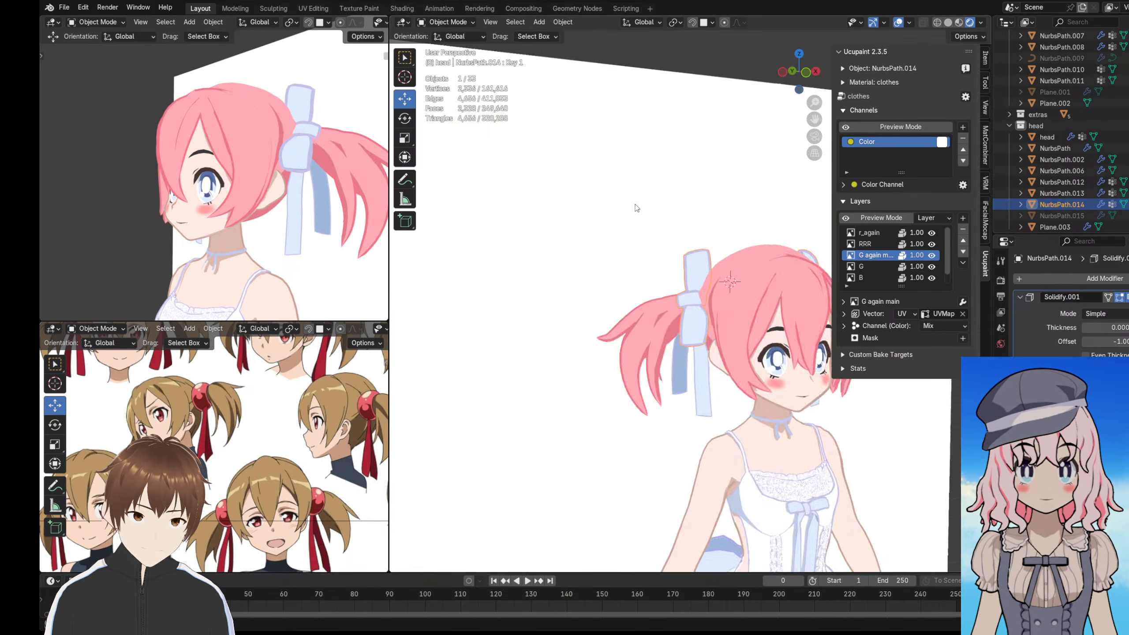
- Vary the value of the ribbon bow's Key 1 shape key and compare the bow's shape from the front and side
{"action": "left_click", "coordinate": [680, 102]}
{"action": "scroll", "coordinate": [658, 242], "scroll_direction": "up", "scroll_amount": 11}
{"action": "middle_click_drag", "start_coordinate": [684, 304], "coordinate": [674, 299], "text": "shift"}
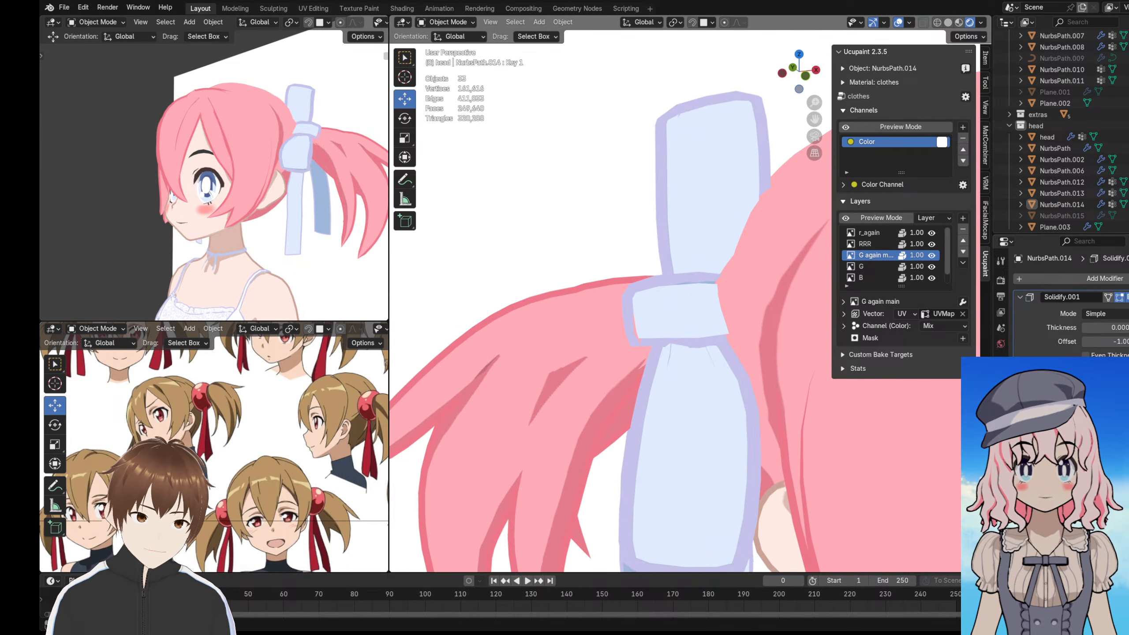
{"action": "left_click", "coordinate": [1000, 453]}
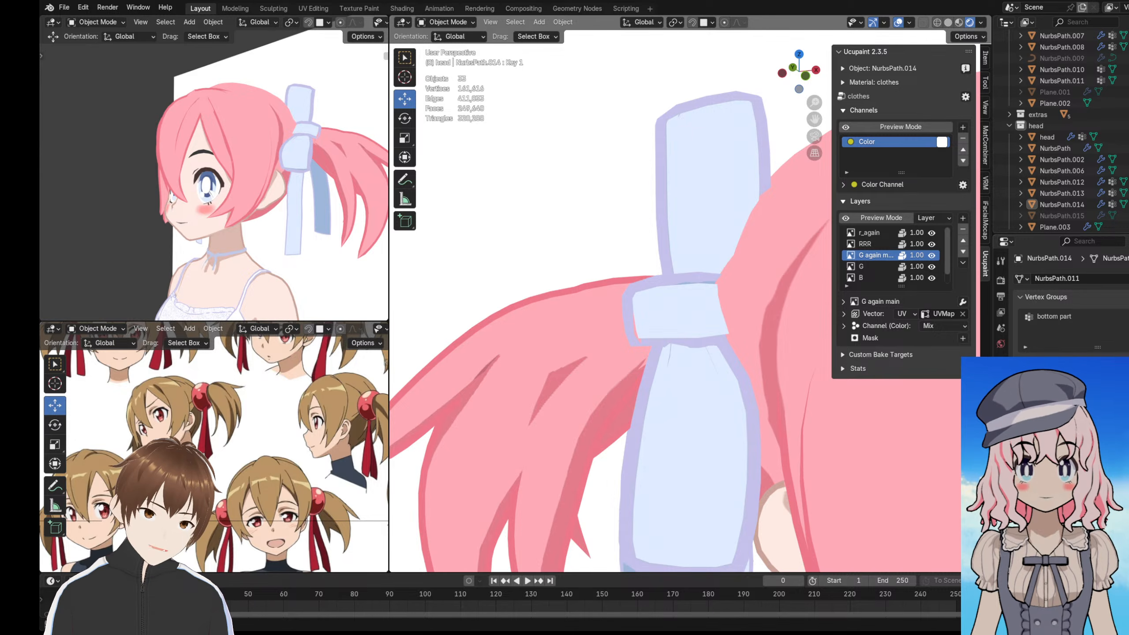
{"action": "left_click_drag", "start_coordinate": [1076, 462], "coordinate": [1102, 462]}
{"action": "scroll", "coordinate": [698, 282], "scroll_direction": "down", "scroll_amount": 5}
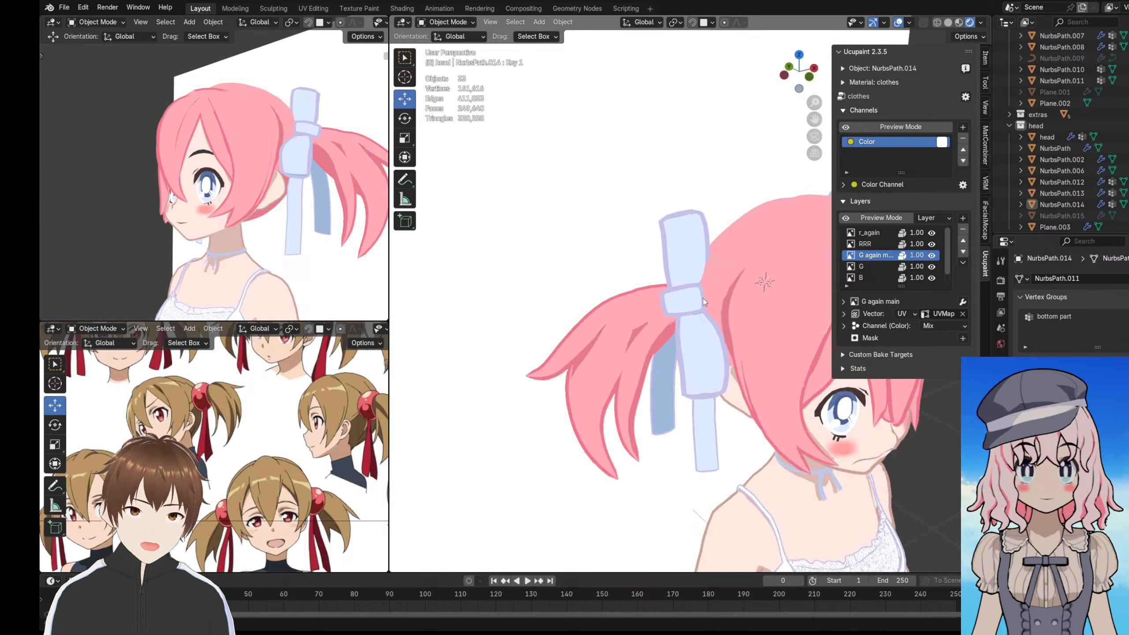
{"action": "left_click_drag", "start_coordinate": [1103, 463], "coordinate": [1075, 463]}
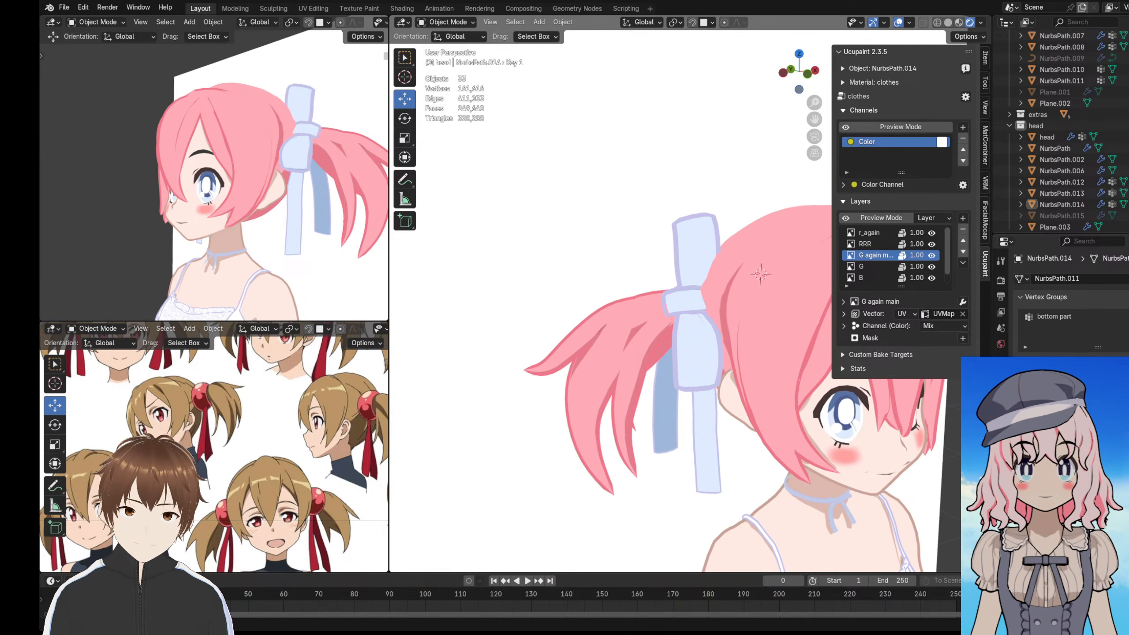
{"action": "middle_click_drag", "start_coordinate": [667, 289], "coordinate": [746, 294]}
{"action": "left_click_drag", "start_coordinate": [1076, 463], "coordinate": [1103, 462]}
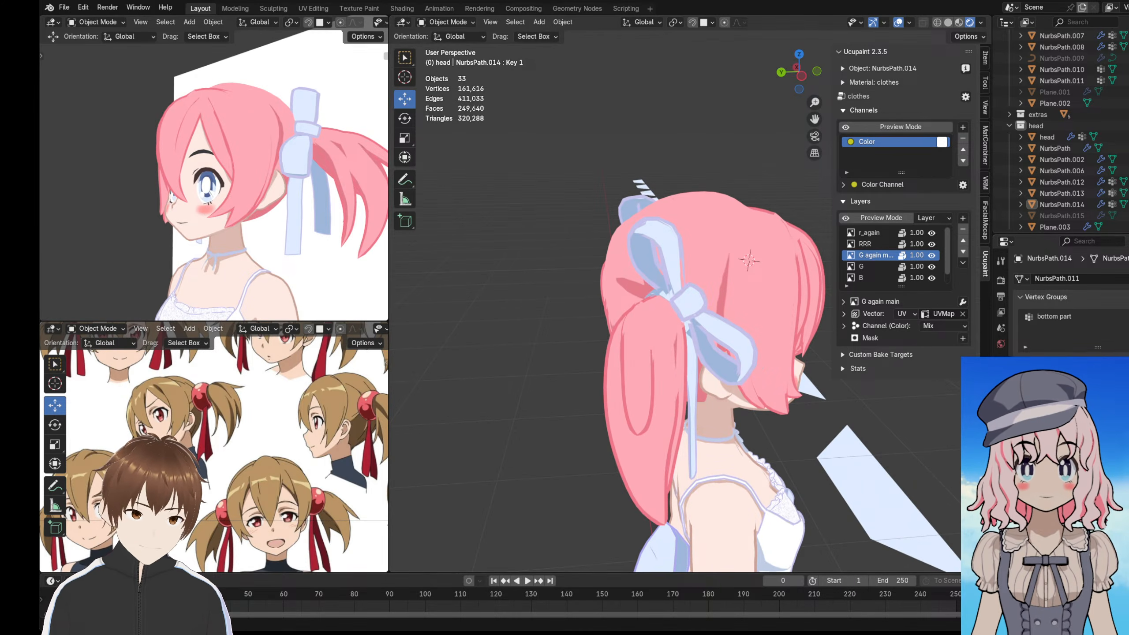
{"action": "middle_click_drag", "start_coordinate": [711, 307], "coordinate": [595, 303]}
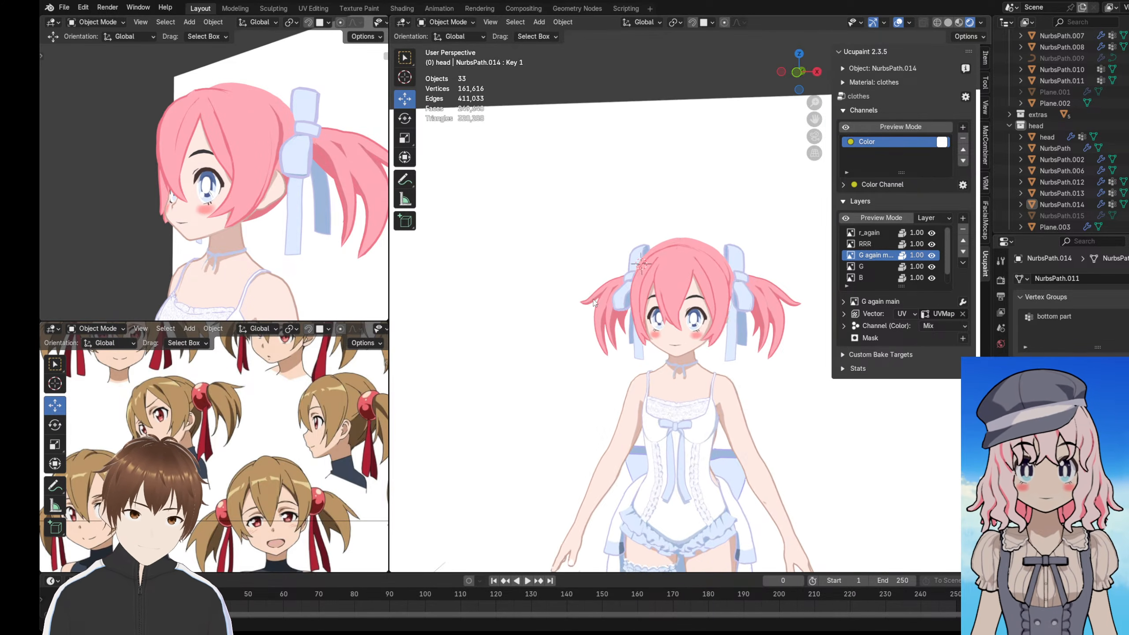
{"action": "scroll", "coordinate": [667, 314], "scroll_direction": "up", "scroll_amount": 6}
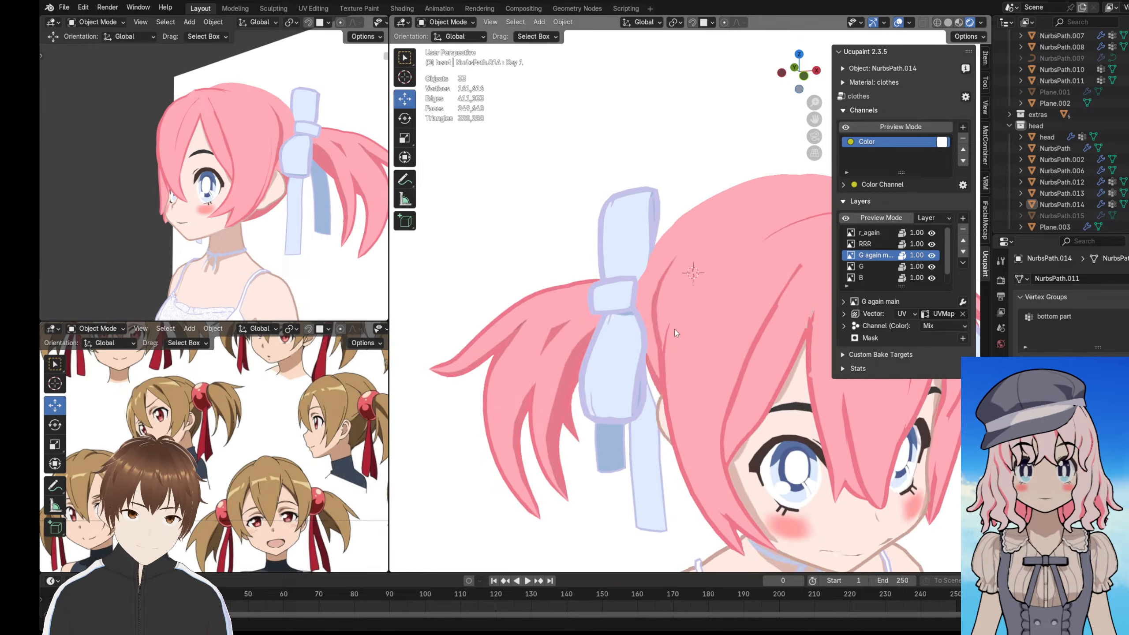
- Select the pigtail hair NurbsPath.006 and enter Texture Paint mode with the hard paint brush in place of the eraser
{"action": "middle_click_drag", "start_coordinate": [674, 329], "coordinate": [658, 302]}
{"action": "scroll", "coordinate": [612, 315], "scroll_direction": "up", "scroll_amount": 3}
{"action": "left_click", "coordinate": [621, 220]}
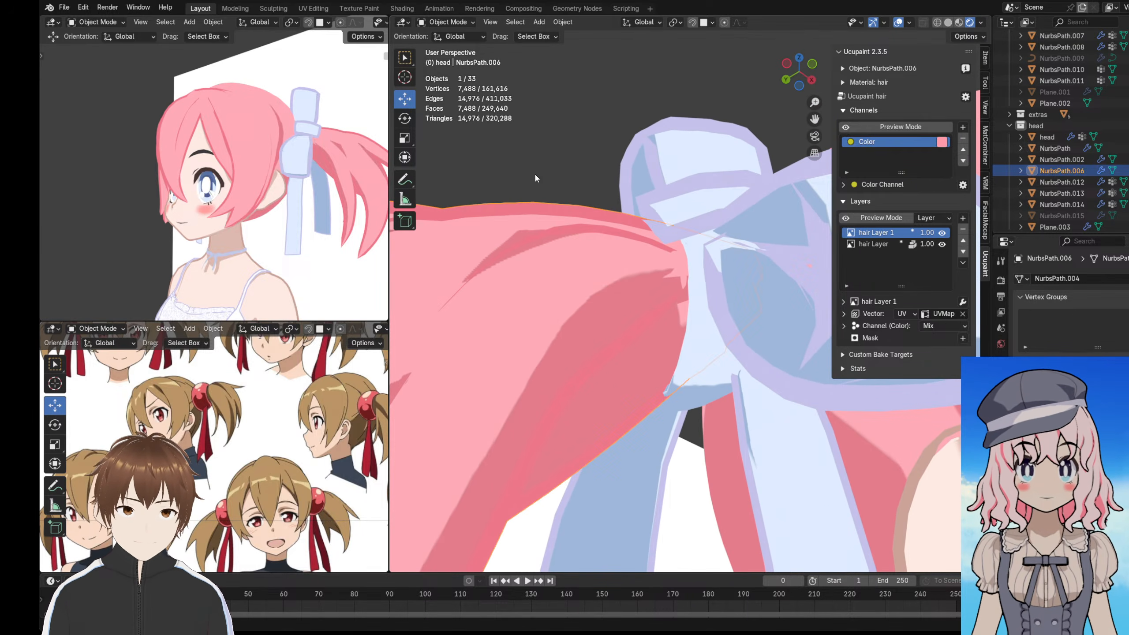
{"action": "left_click", "coordinate": [439, 22]}
{"action": "left_click", "coordinate": [449, 99]}
{"action": "scroll", "coordinate": [692, 310], "scroll_direction": "up", "scroll_amount": 2}
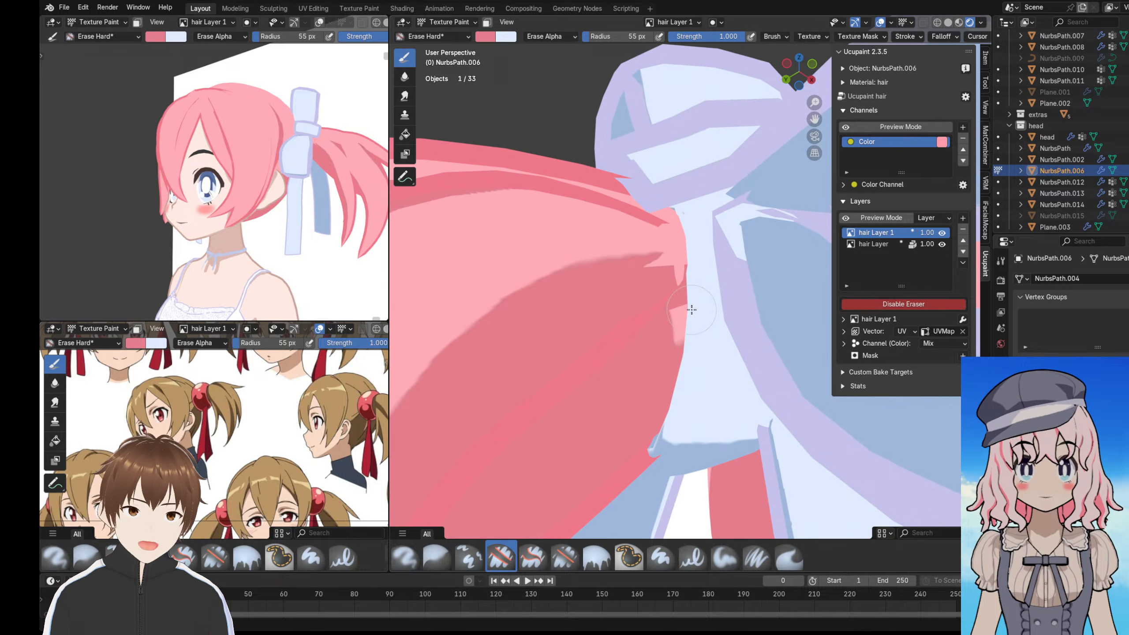
{"action": "key", "text": "e"}
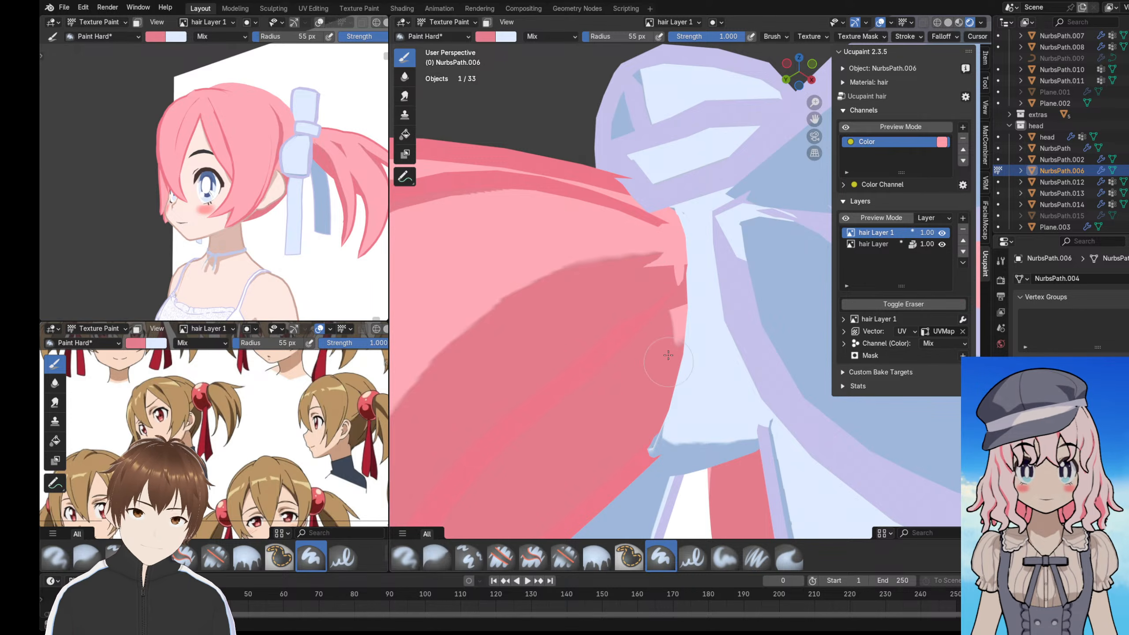
- Toggle the visibility of hair Layer 1 to compare the pigtail with and without its painted shading
{"action": "mouse_move", "coordinate": [671, 342]}
{"action": "middle_mouse_down"}
{"action": "mouse_move", "coordinate": [600, 311]}
{"action": "mouse_move", "coordinate": [637, 346]}
{"action": "mouse_move", "coordinate": [711, 342]}
{"action": "middle_mouse_up"}
{"action": "scroll", "coordinate": [635, 331], "scroll_direction": "down", "scroll_amount": 5}
{"action": "scroll", "coordinate": [637, 345], "scroll_direction": "up", "scroll_amount": 4}
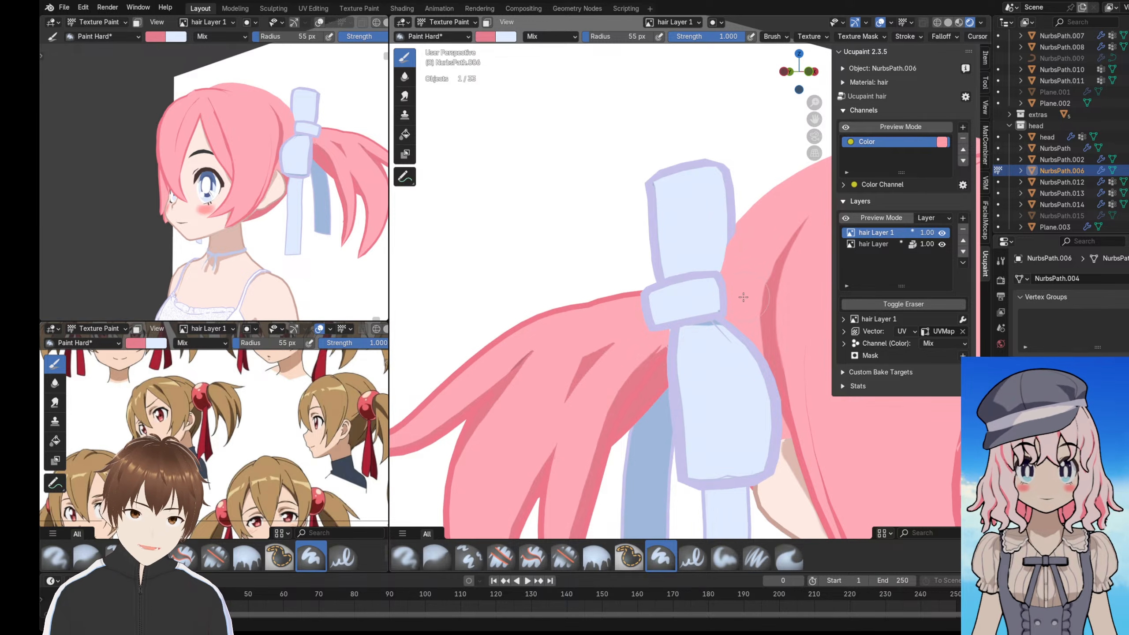
{"action": "scroll", "coordinate": [584, 187], "scroll_direction": "down", "scroll_amount": 5}
{"action": "scroll", "coordinate": [500, 121], "scroll_direction": "up", "scroll_amount": 3}
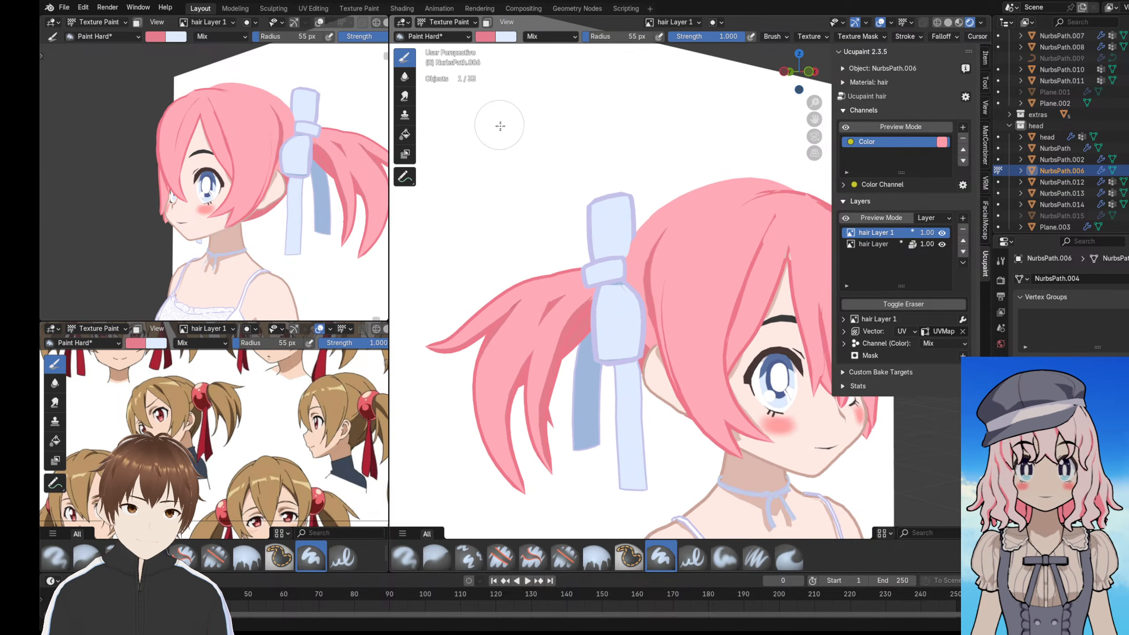
{"action": "scroll", "coordinate": [659, 198], "scroll_direction": "up", "scroll_amount": 2}
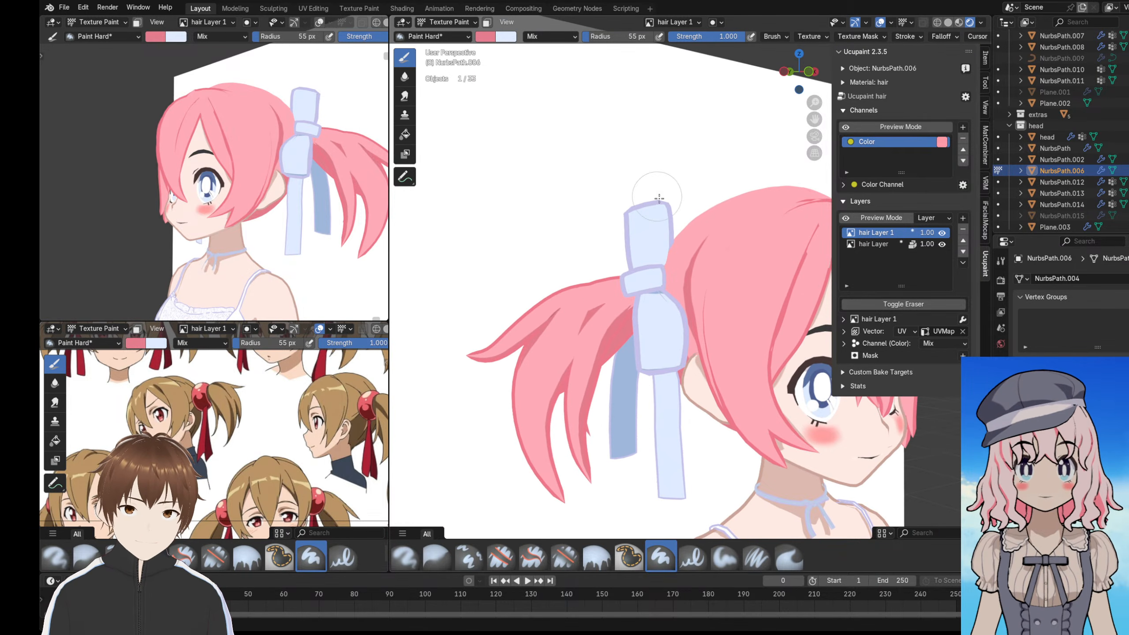
{"action": "left_click", "coordinate": [942, 233]}
{"action": "left_click", "coordinate": [943, 233]}
{"action": "left_click", "coordinate": [943, 234]}
{"action": "left_click", "coordinate": [943, 234]}
{"action": "left_click", "coordinate": [945, 236]}
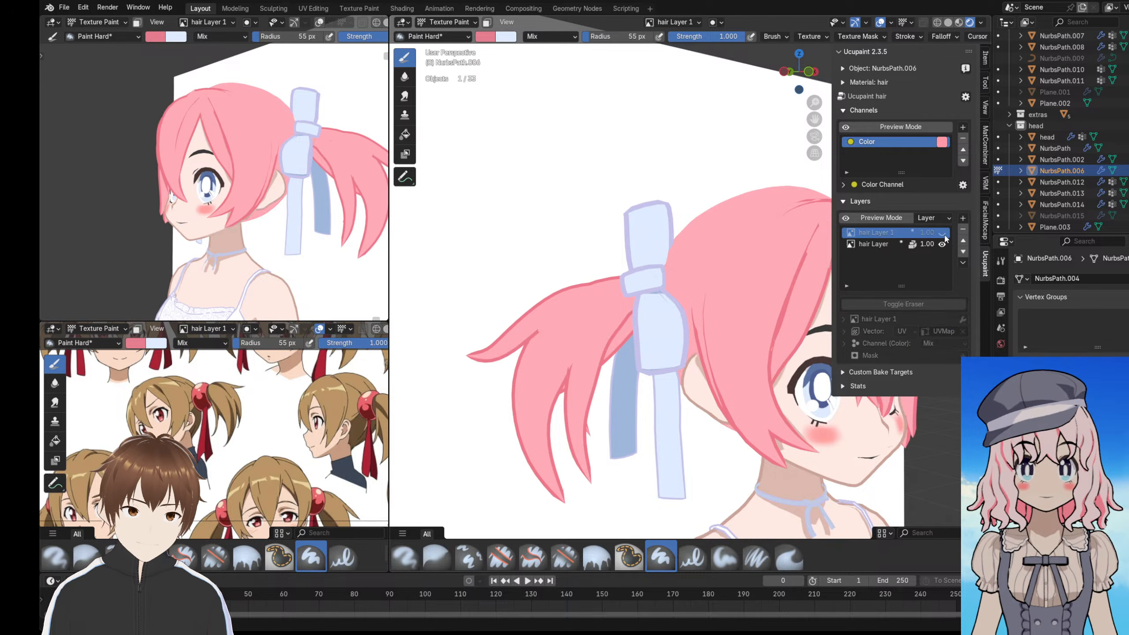
{"action": "left_click", "coordinate": [943, 234]}
- Turn off the viewport display of the pigtail's Solidify modifier to hide its outline while painting
{"action": "scroll", "coordinate": [633, 256], "scroll_direction": "up", "scroll_amount": 6}
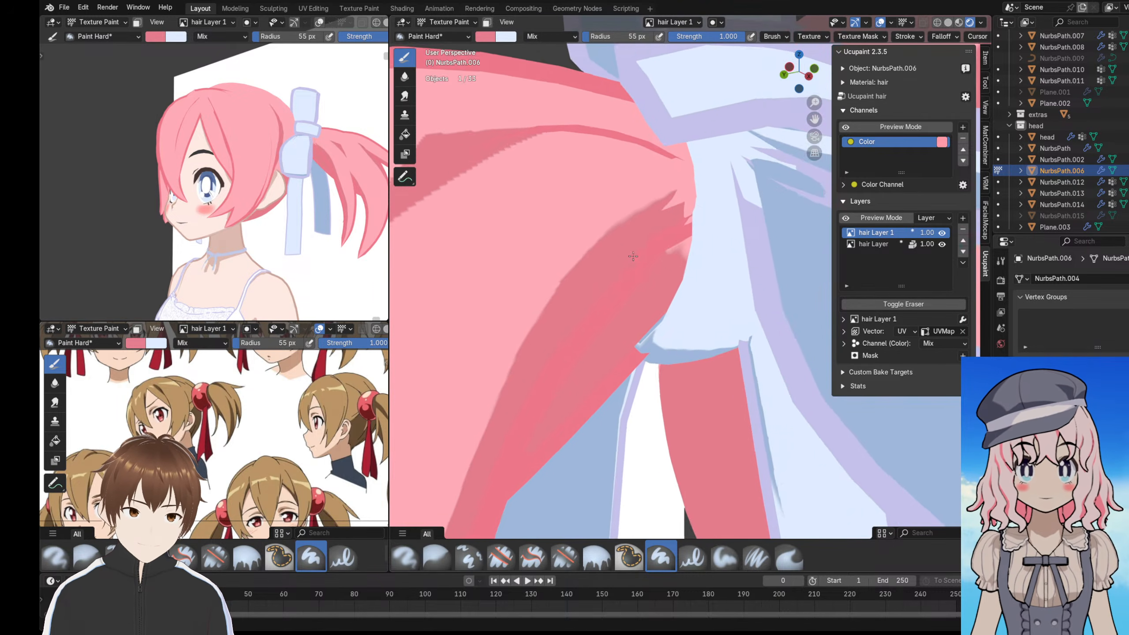
{"action": "middle_click_drag", "start_coordinate": [633, 257], "coordinate": [623, 279], "text": "shift"}
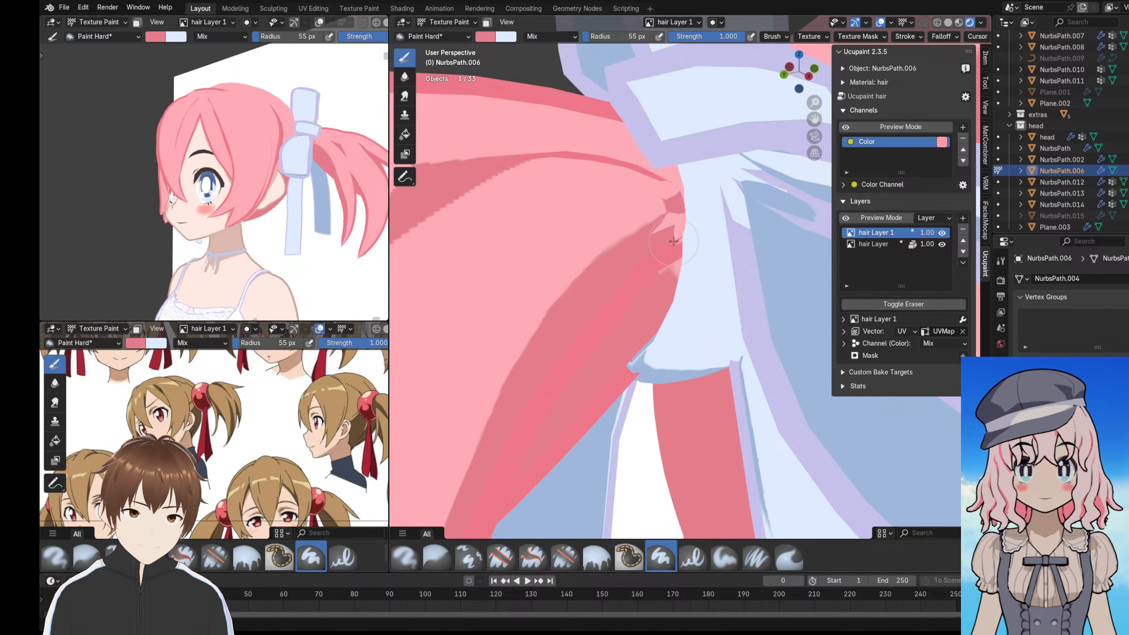
{"action": "middle_click_drag", "start_coordinate": [674, 242], "coordinate": [666, 259]}
{"action": "left_click", "coordinate": [1001, 399]}
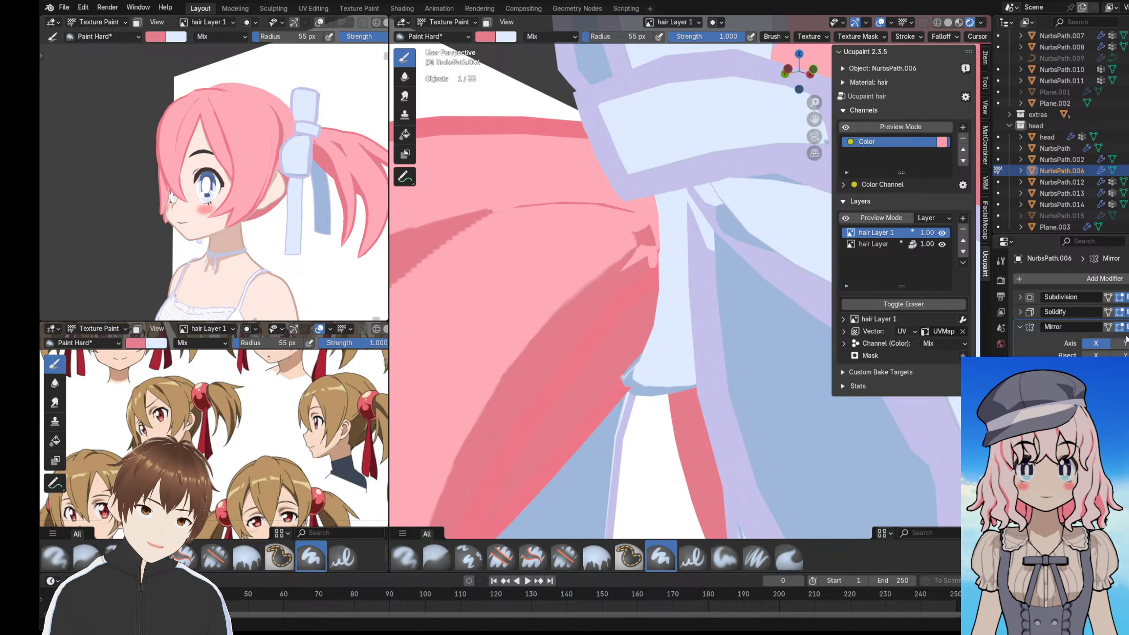
{"action": "left_click", "coordinate": [1120, 312]}
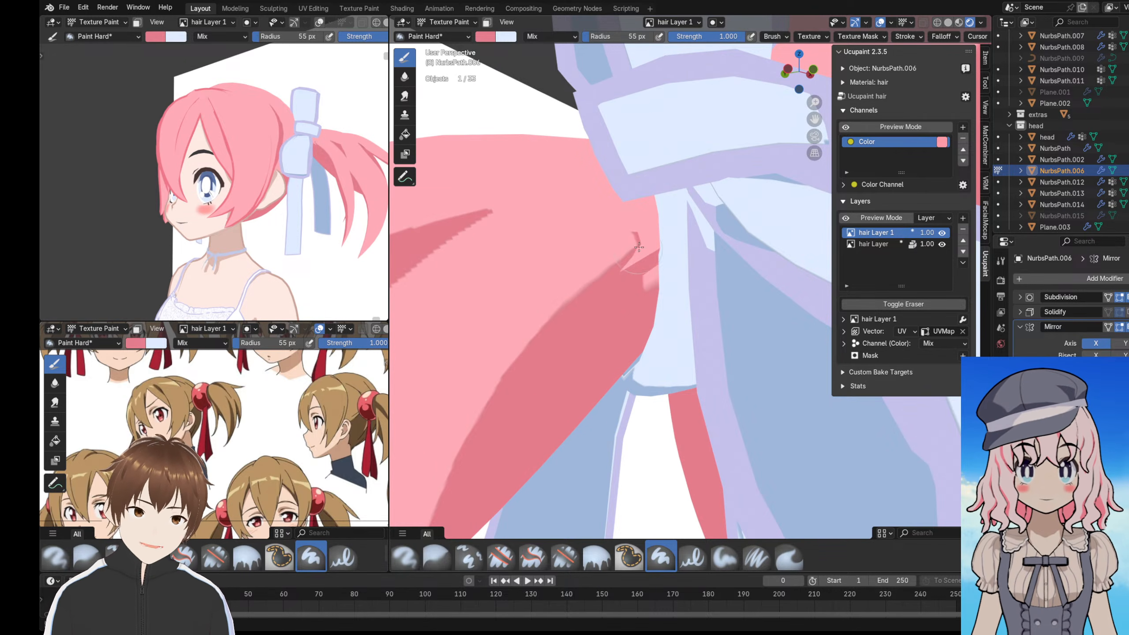
- Paint a dark pink shadow down the pigtail's root edge beneath the ribbon knot, undoing and redoing the first stroke
{"action": "mouse_move", "coordinate": [638, 247]}
{"action": "left_mouse_down"}
{"action": "mouse_move", "coordinate": [652, 266]}
{"action": "mouse_move", "coordinate": [658, 229]}
{"action": "left_mouse_up"}
{"action": "middle_click_drag", "start_coordinate": [658, 236], "coordinate": [643, 268]}
{"action": "key", "text": "ctrl+z"}
{"action": "left_click_drag", "start_coordinate": [639, 266], "coordinate": [635, 357]}
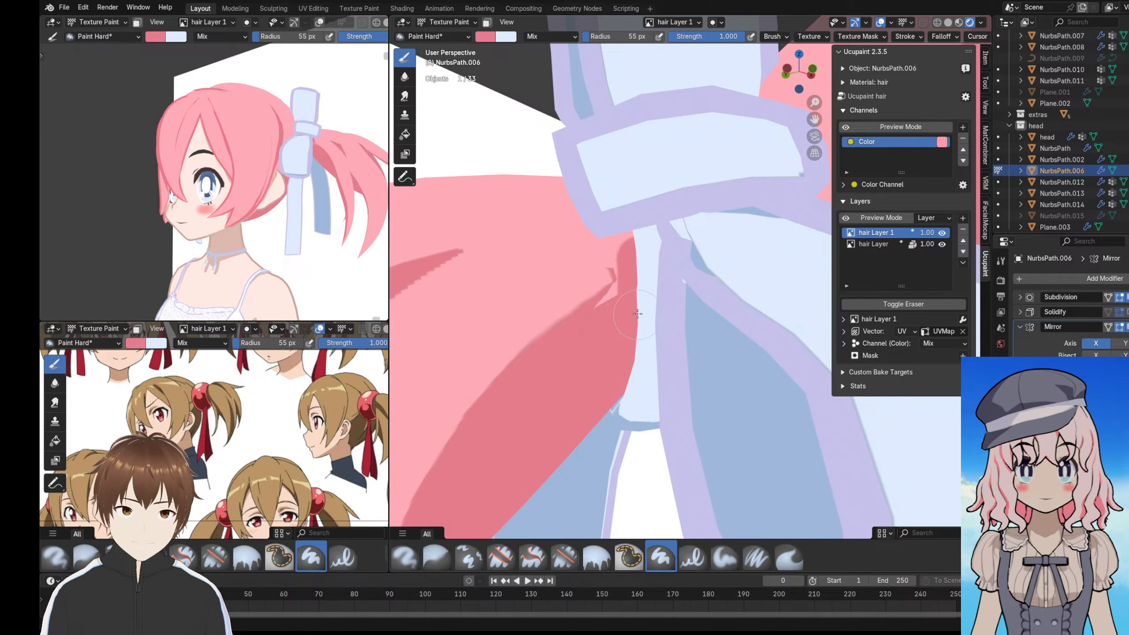
{"action": "middle_click_drag", "start_coordinate": [638, 314], "coordinate": [637, 325]}
{"action": "mouse_move", "coordinate": [632, 251]}
{"action": "middle_mouse_down"}
{"action": "mouse_move", "coordinate": [618, 295]}
{"action": "mouse_move", "coordinate": [660, 322]}
{"action": "mouse_move", "coordinate": [633, 332]}
{"action": "middle_mouse_up"}
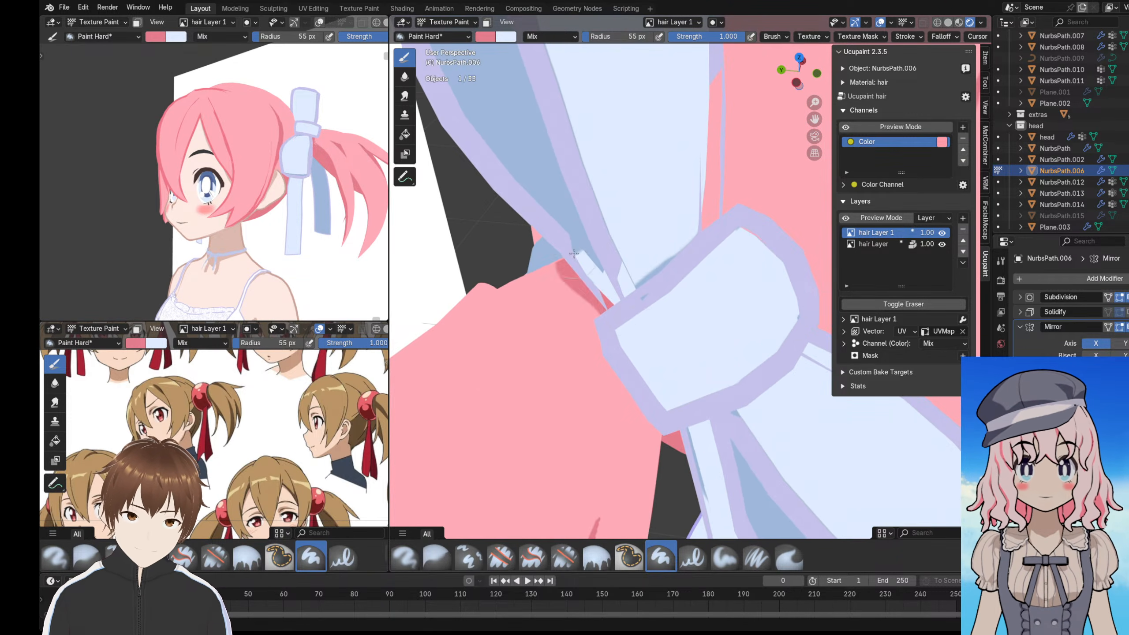
- Extend the dark pink shadow around the back of the pigtail's root beside the ribbon tail
{"action": "mouse_move", "coordinate": [574, 254]}
{"action": "middle_mouse_down"}
{"action": "mouse_move", "coordinate": [659, 378]}
{"action": "mouse_move", "coordinate": [712, 329]}
{"action": "middle_mouse_up"}
{"action": "mouse_move", "coordinate": [706, 416]}
{"action": "middle_mouse_down"}
{"action": "mouse_move", "coordinate": [681, 226]}
{"action": "mouse_move", "coordinate": [681, 253]}
{"action": "middle_mouse_up"}
{"action": "middle_click_drag", "start_coordinate": [692, 300], "coordinate": [688, 330]}
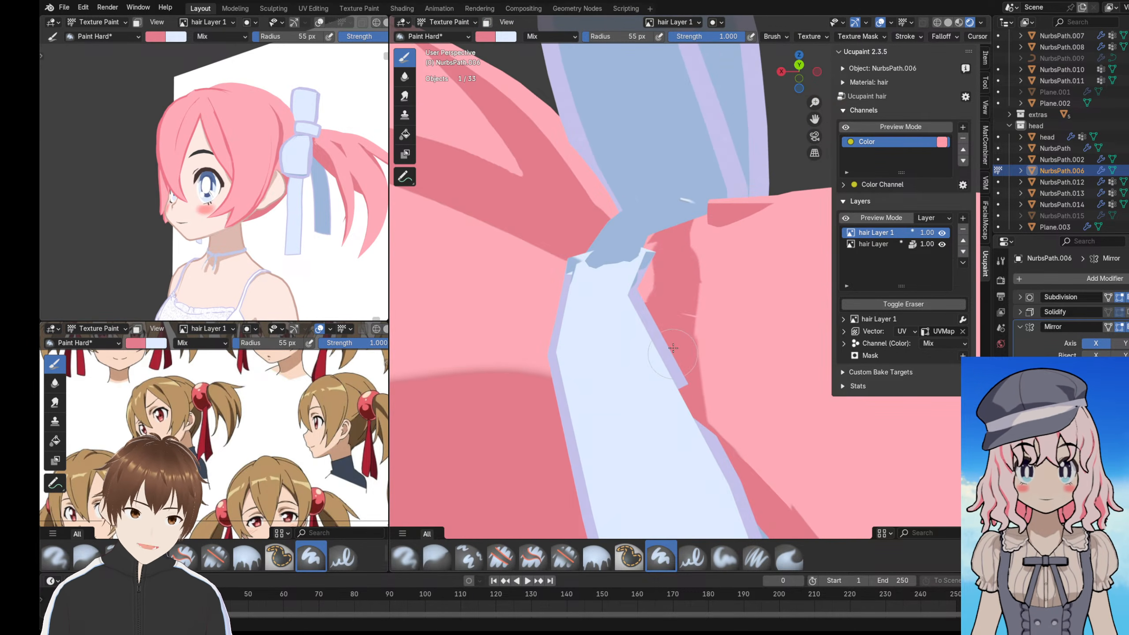
{"action": "middle_click_drag", "start_coordinate": [695, 263], "coordinate": [660, 310]}
{"action": "mouse_move", "coordinate": [670, 390]}
{"action": "middle_mouse_down"}
{"action": "mouse_move", "coordinate": [663, 382]}
{"action": "mouse_move", "coordinate": [644, 396]}
{"action": "middle_mouse_up"}
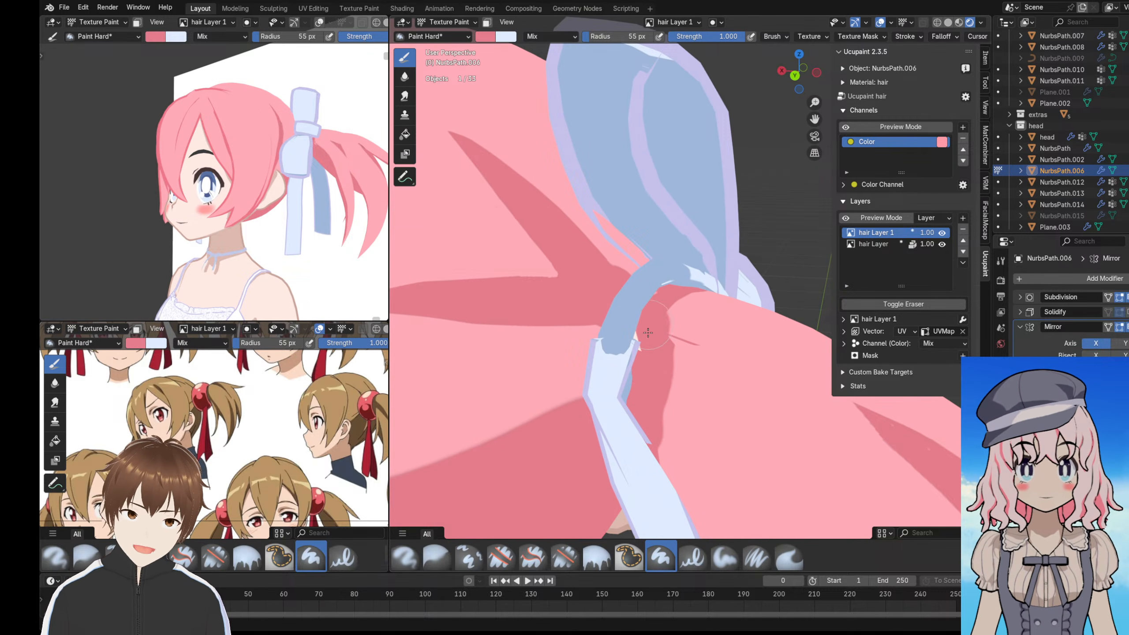
- Erase the excess shadow on the pigtail's root beside the ribbon to trim its outer edge
{"action": "left_click", "coordinate": [883, 304]}
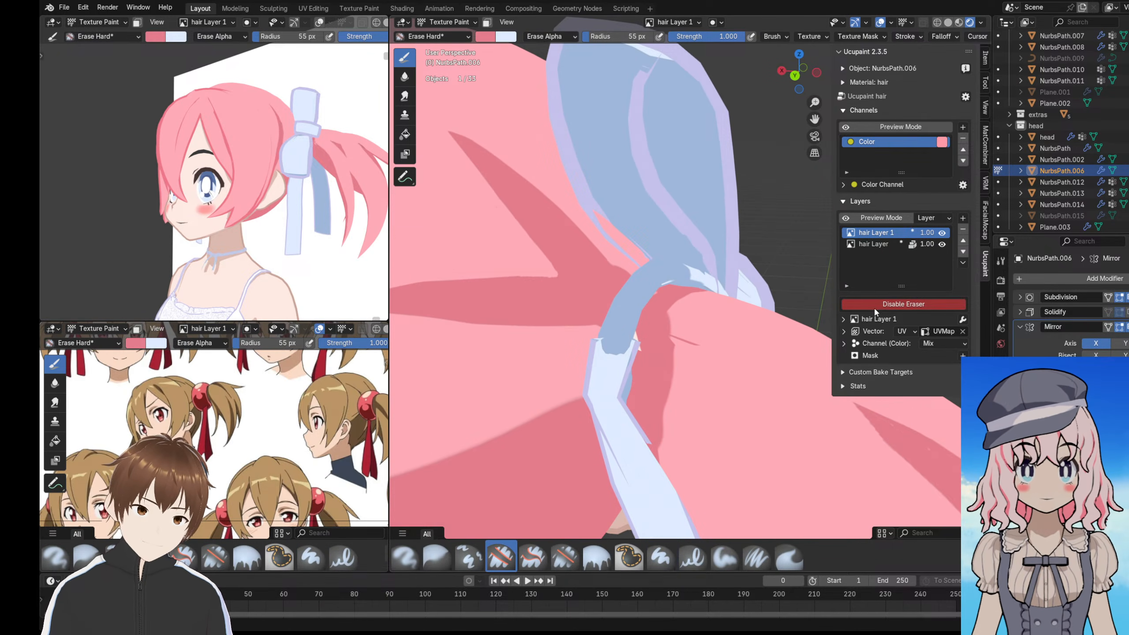
{"action": "middle_click_drag", "start_coordinate": [601, 354], "coordinate": [691, 312]}
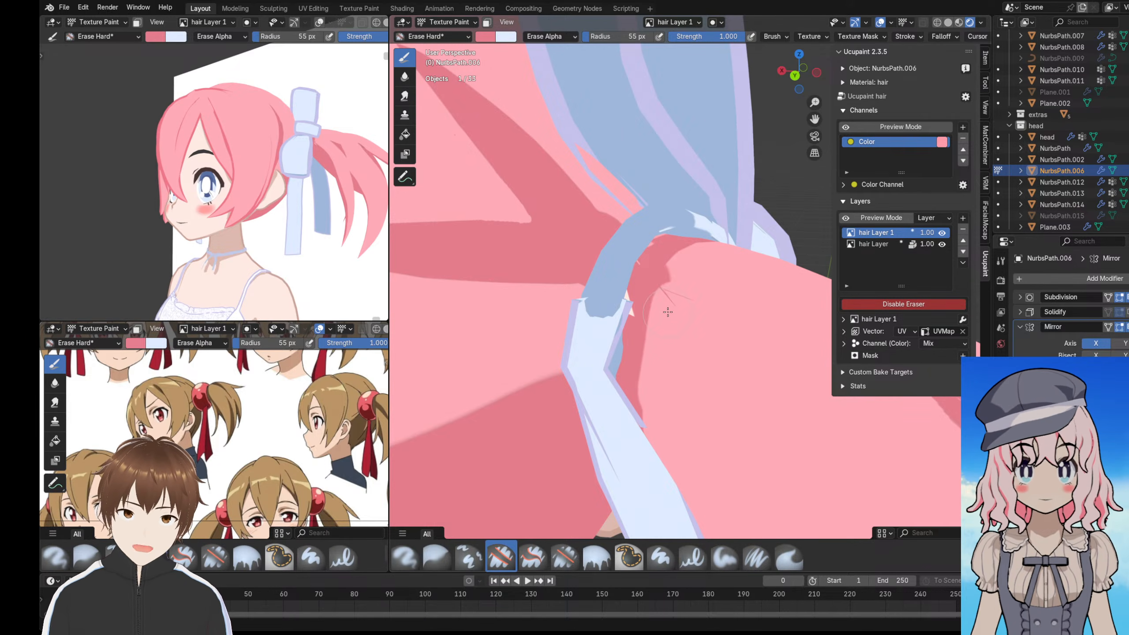
{"action": "middle_click_drag", "start_coordinate": [667, 313], "coordinate": [712, 320]}
{"action": "middle_click_drag", "start_coordinate": [713, 361], "coordinate": [728, 286]}
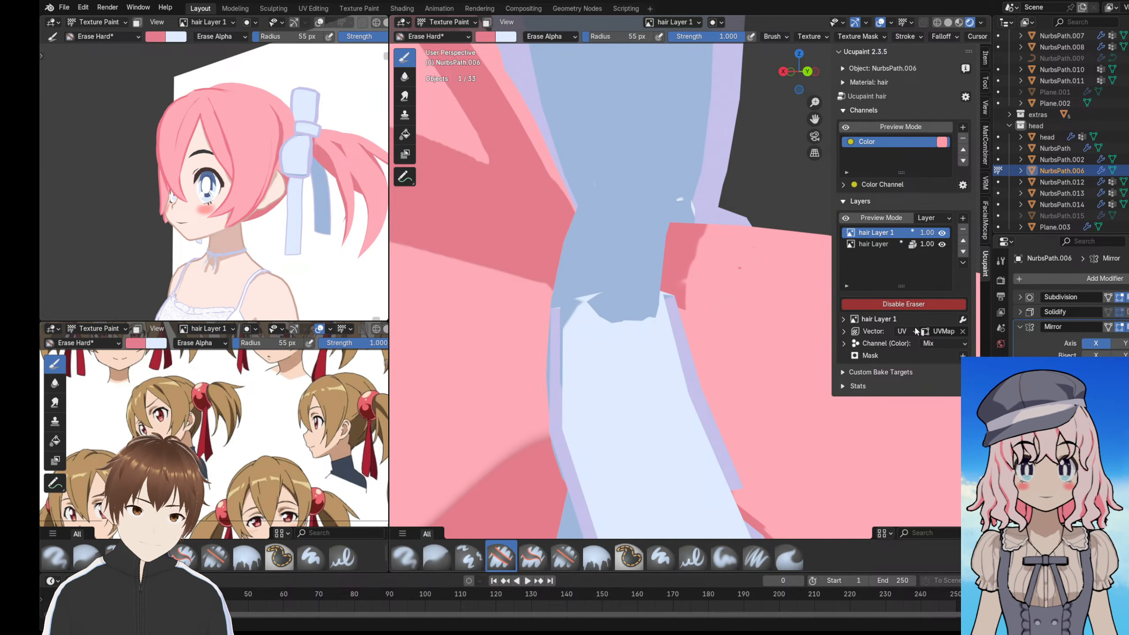
- Return to the paint brush and fill in the shadow along the ribbon at the back of the pigtail's root
{"action": "left_click", "coordinate": [903, 304]}
{"action": "middle_click_drag", "start_coordinate": [658, 294], "coordinate": [624, 285]}
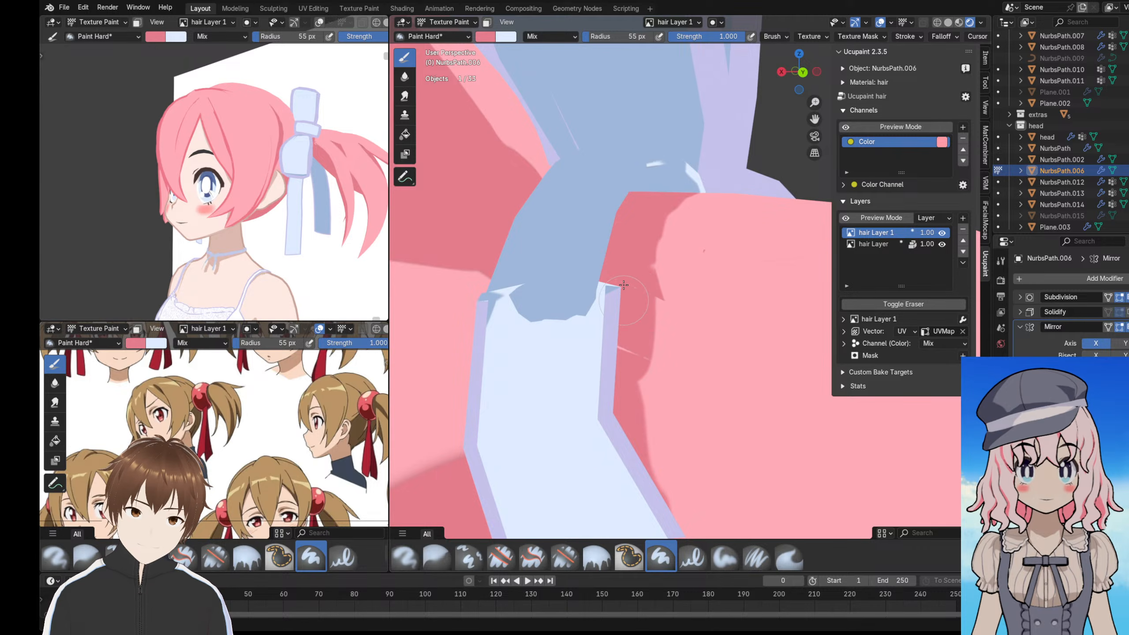
{"action": "mouse_move", "coordinate": [623, 330]}
{"action": "middle_mouse_down"}
{"action": "mouse_move", "coordinate": [597, 343]}
{"action": "mouse_move", "coordinate": [541, 329]}
{"action": "mouse_move", "coordinate": [600, 323]}
{"action": "mouse_move", "coordinate": [517, 323]}
{"action": "mouse_move", "coordinate": [640, 272]}
{"action": "mouse_move", "coordinate": [591, 279]}
{"action": "mouse_move", "coordinate": [637, 241]}
{"action": "mouse_move", "coordinate": [607, 294]}
{"action": "middle_mouse_up"}
{"action": "scroll", "coordinate": [577, 335], "scroll_direction": "down", "scroll_amount": 7}
{"action": "scroll", "coordinate": [582, 322], "scroll_direction": "up", "scroll_amount": 2}
{"action": "scroll", "coordinate": [600, 324], "scroll_direction": "down", "scroll_amount": 6}
{"action": "scroll", "coordinate": [591, 279], "scroll_direction": "up", "scroll_amount": 5}
{"action": "scroll", "coordinate": [607, 293], "scroll_direction": "up", "scroll_amount": 2}
- Paint a dark pink shadow on the pigtail along the outer edge of the ribbon knot
{"action": "left_click_drag", "start_coordinate": [718, 274], "coordinate": [698, 287]}
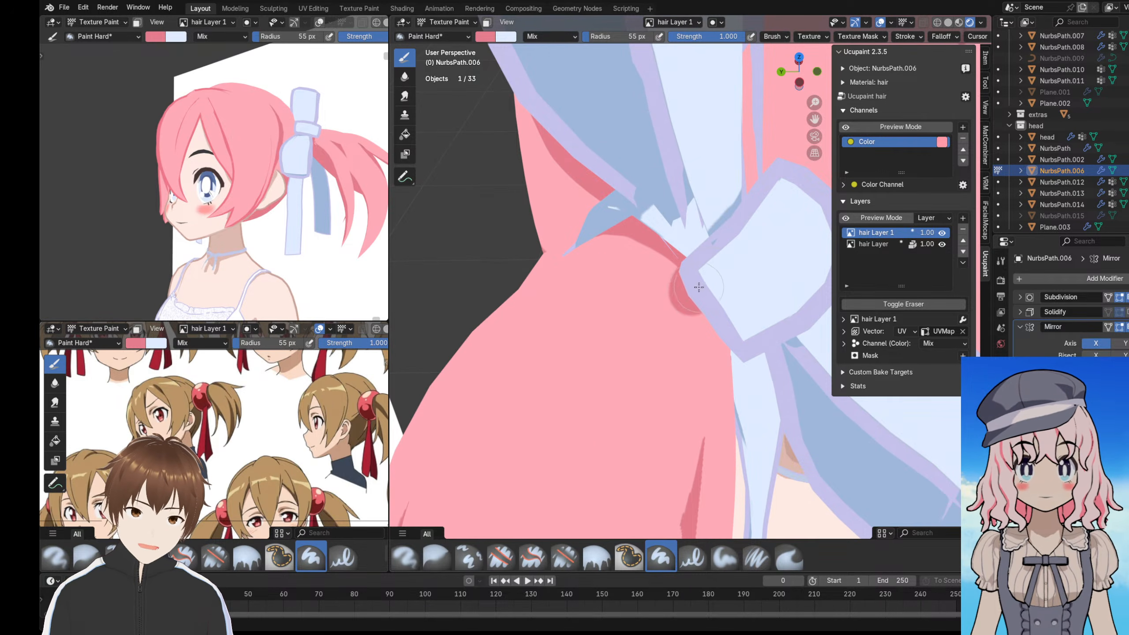
{"action": "middle_click_drag", "start_coordinate": [689, 277], "coordinate": [671, 270]}
{"action": "left_click_drag", "start_coordinate": [685, 287], "coordinate": [706, 339]}
{"action": "mouse_move", "coordinate": [703, 303]}
{"action": "middle_mouse_down"}
{"action": "mouse_move", "coordinate": [623, 211]}
{"action": "mouse_move", "coordinate": [635, 274]}
{"action": "middle_mouse_up"}
- Switch from the pigtail to the head hair Plane.003 and enter Texture Paint mode for it
{"action": "scroll", "coordinate": [623, 212], "scroll_direction": "down", "scroll_amount": 5}
{"action": "scroll", "coordinate": [632, 224], "scroll_direction": "down", "scroll_amount": 3}
{"action": "scroll", "coordinate": [686, 337], "scroll_direction": "up", "scroll_amount": 6}
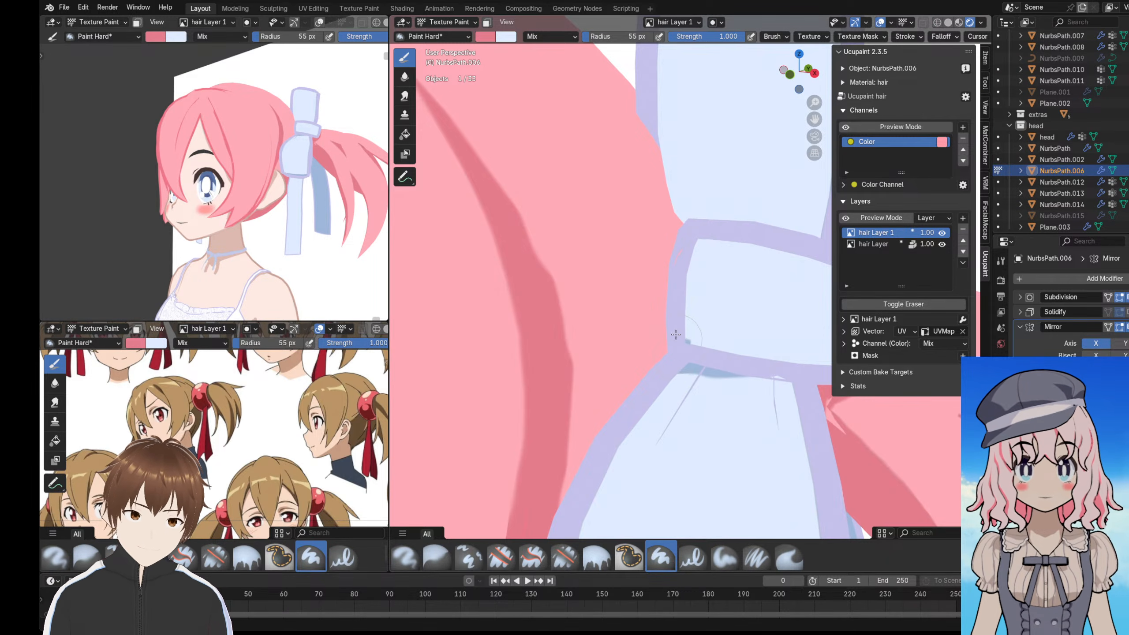
{"action": "scroll", "coordinate": [673, 315], "scroll_direction": "down", "scroll_amount": 7}
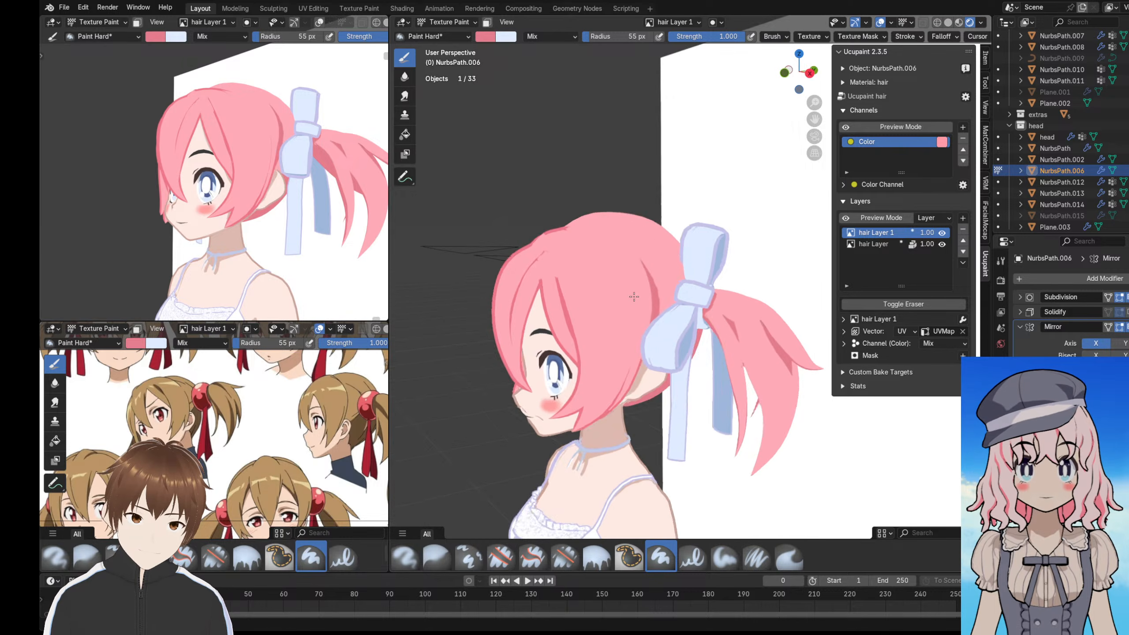
{"action": "middle_click_drag", "start_coordinate": [674, 312], "coordinate": [663, 255]}
{"action": "left_click", "coordinate": [447, 22]}
{"action": "left_click", "coordinate": [445, 33]}
{"action": "left_click", "coordinate": [664, 255]}
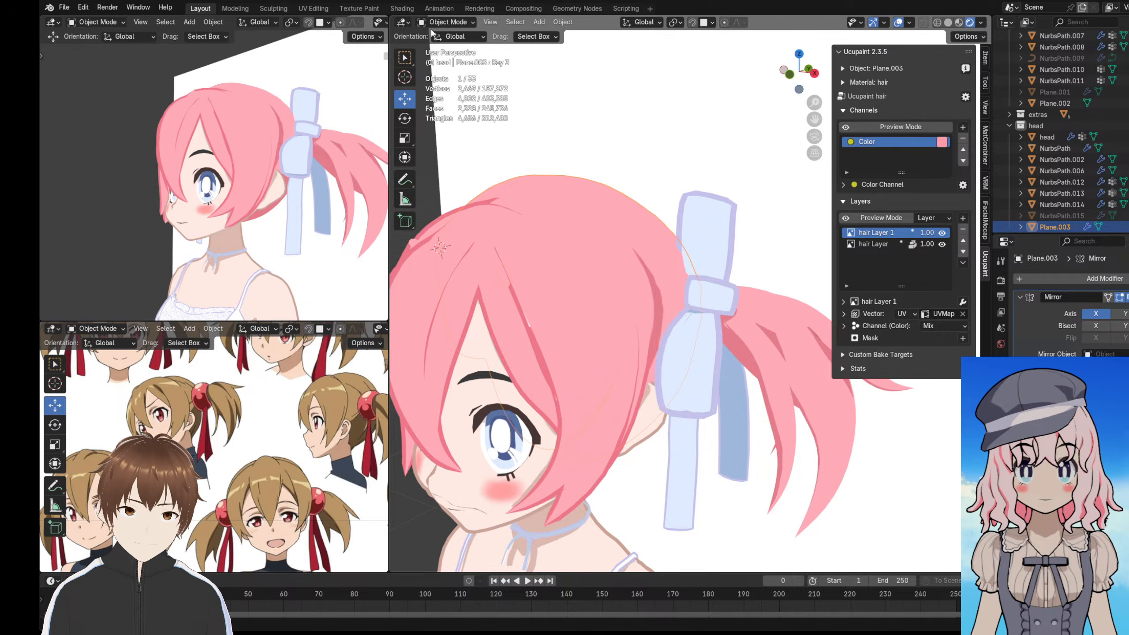
{"action": "left_click", "coordinate": [445, 22]}
{"action": "left_click", "coordinate": [449, 97]}
{"action": "scroll", "coordinate": [689, 356], "scroll_direction": "up", "scroll_amount": 6}
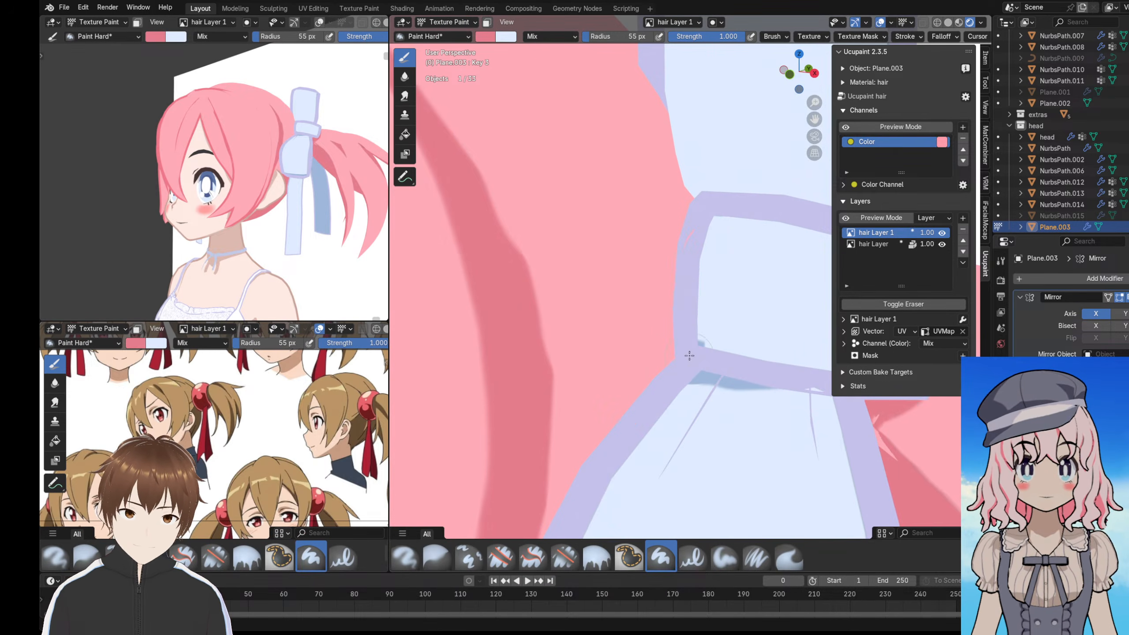
- Paint a dark pink shadow on the head hair along the head-side edge of the ribbon knot
{"action": "left_click_drag", "start_coordinate": [689, 355], "coordinate": [685, 282]}
{"action": "middle_click_drag", "start_coordinate": [684, 282], "coordinate": [683, 349]}
{"action": "left_click_drag", "start_coordinate": [684, 345], "coordinate": [691, 269]}
{"action": "scroll", "coordinate": [694, 305], "scroll_direction": "down", "scroll_amount": 4}
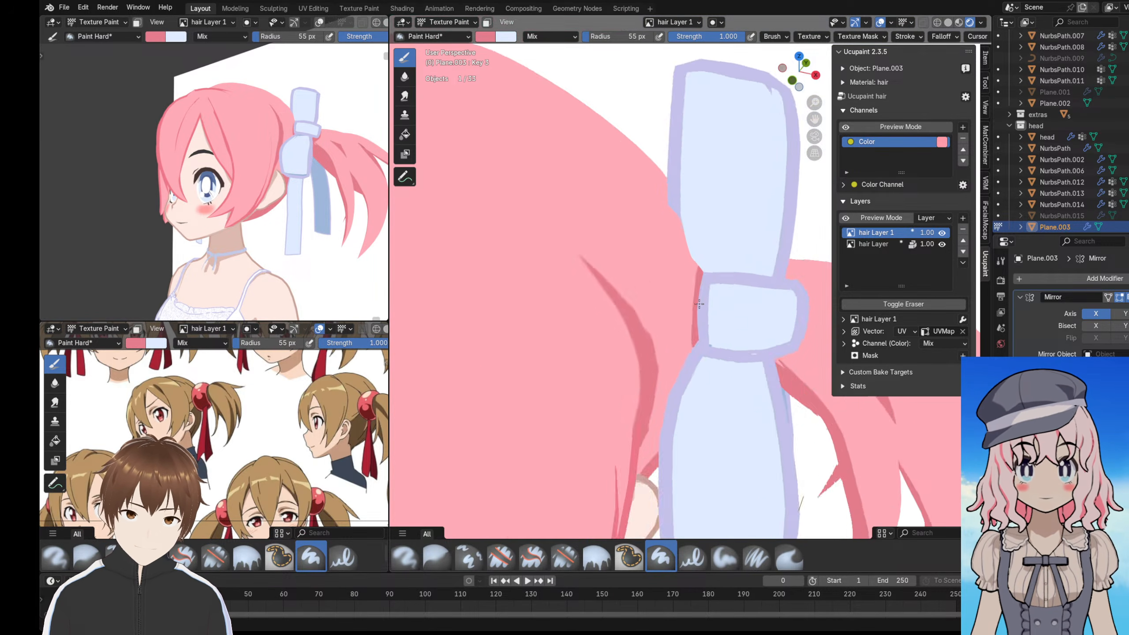
- Extend the head hair's shadow around the back of the ribbon knot and inspect it from behind
{"action": "middle_click_drag", "start_coordinate": [699, 304], "coordinate": [586, 294]}
{"action": "middle_click_drag", "start_coordinate": [665, 272], "coordinate": [656, 310], "text": "shift"}
{"action": "left_click_drag", "start_coordinate": [674, 297], "coordinate": [673, 323]}
{"action": "scroll", "coordinate": [672, 280], "scroll_direction": "down", "scroll_amount": 5}
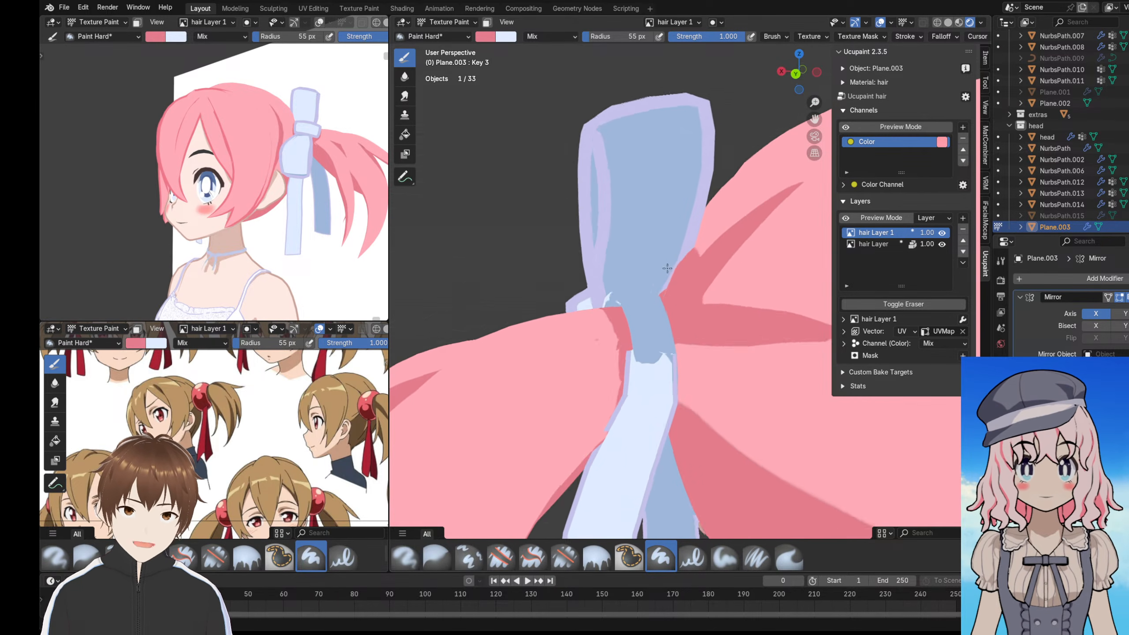
{"action": "scroll", "coordinate": [635, 251], "scroll_direction": "up", "scroll_amount": 3}
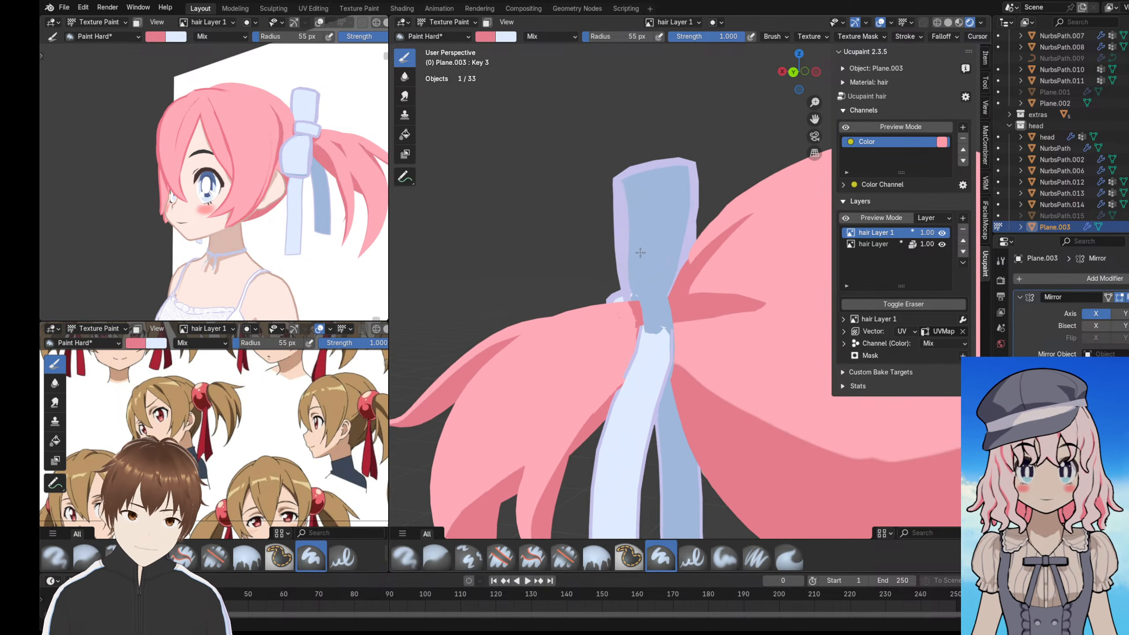
{"action": "middle_click_drag", "start_coordinate": [636, 251], "coordinate": [660, 252]}
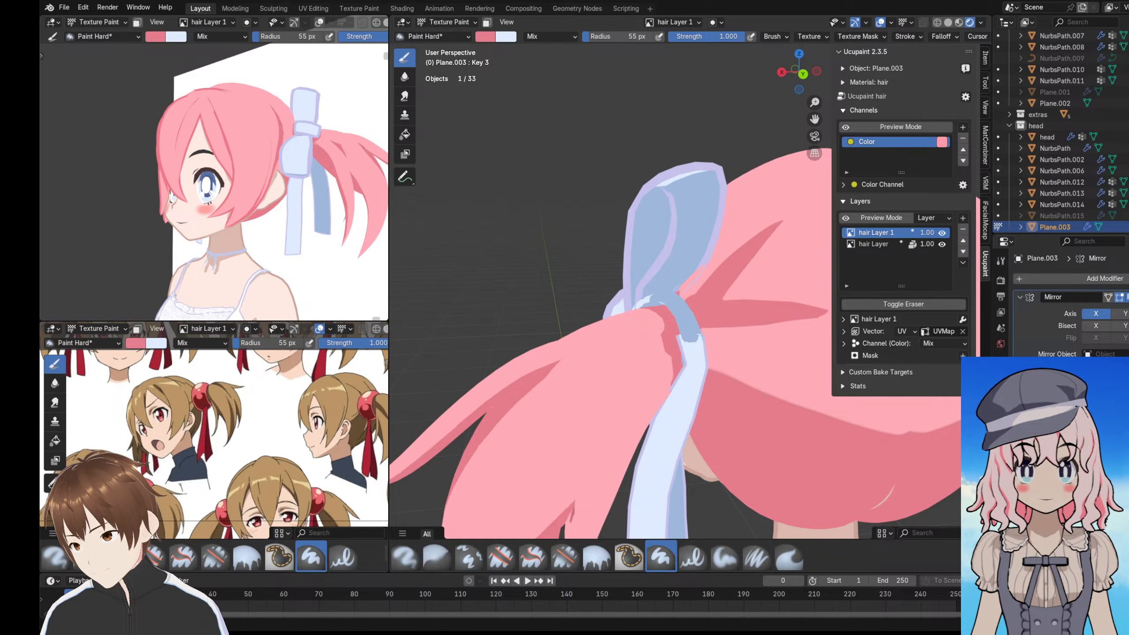
- Return the head hair to Object Mode and select the hanging ribbon tail NurbsPath.013 below the knot
{"action": "key", "text": "alt+Tab"}
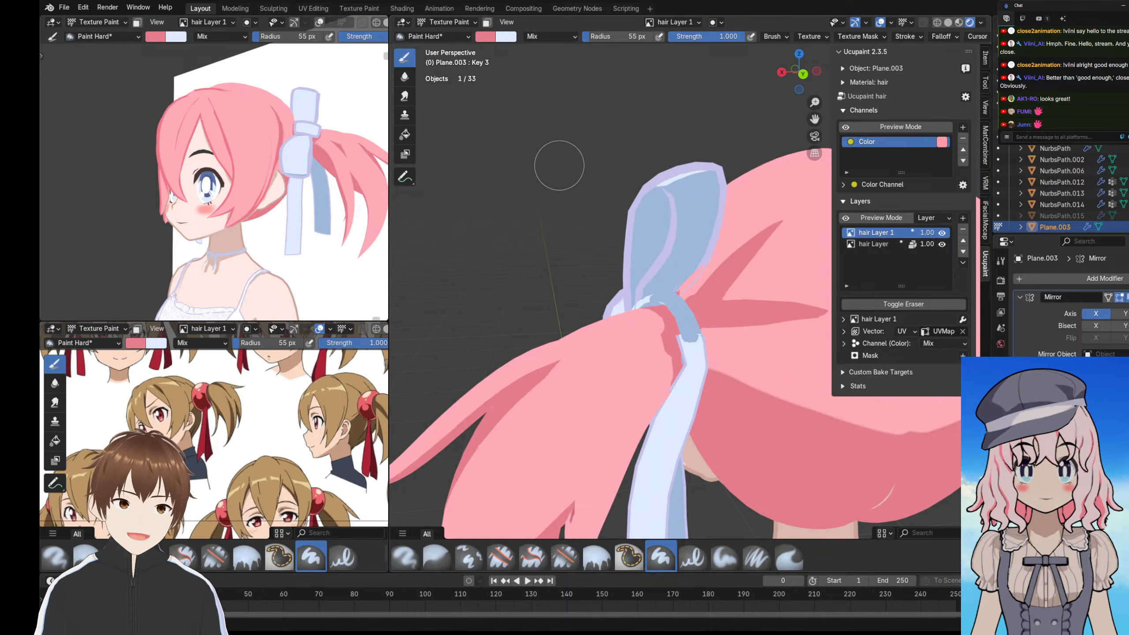
{"action": "scroll", "coordinate": [559, 166], "scroll_direction": "down", "scroll_amount": 2}
{"action": "middle_click_drag", "start_coordinate": [524, 180], "coordinate": [504, 169]}
{"action": "scroll", "coordinate": [566, 266], "scroll_direction": "up", "scroll_amount": 4}
{"action": "middle_click_drag", "start_coordinate": [567, 284], "coordinate": [529, 178], "text": "shift"}
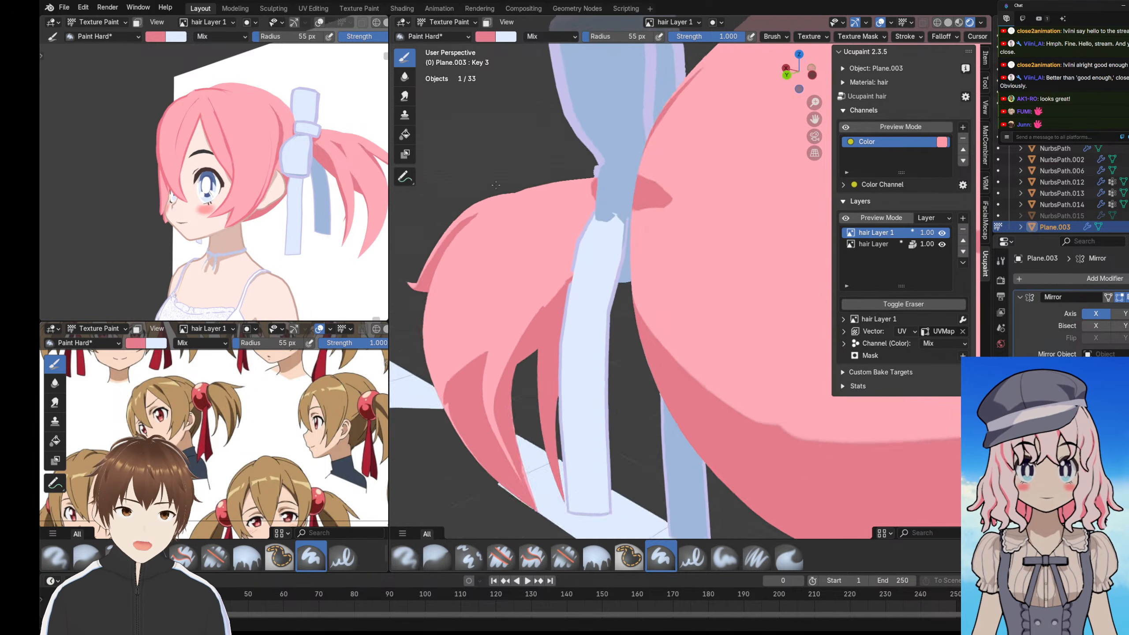
{"action": "scroll", "coordinate": [568, 189], "scroll_direction": "up", "scroll_amount": 2}
{"action": "left_click", "coordinate": [442, 24]}
{"action": "left_click", "coordinate": [445, 37]}
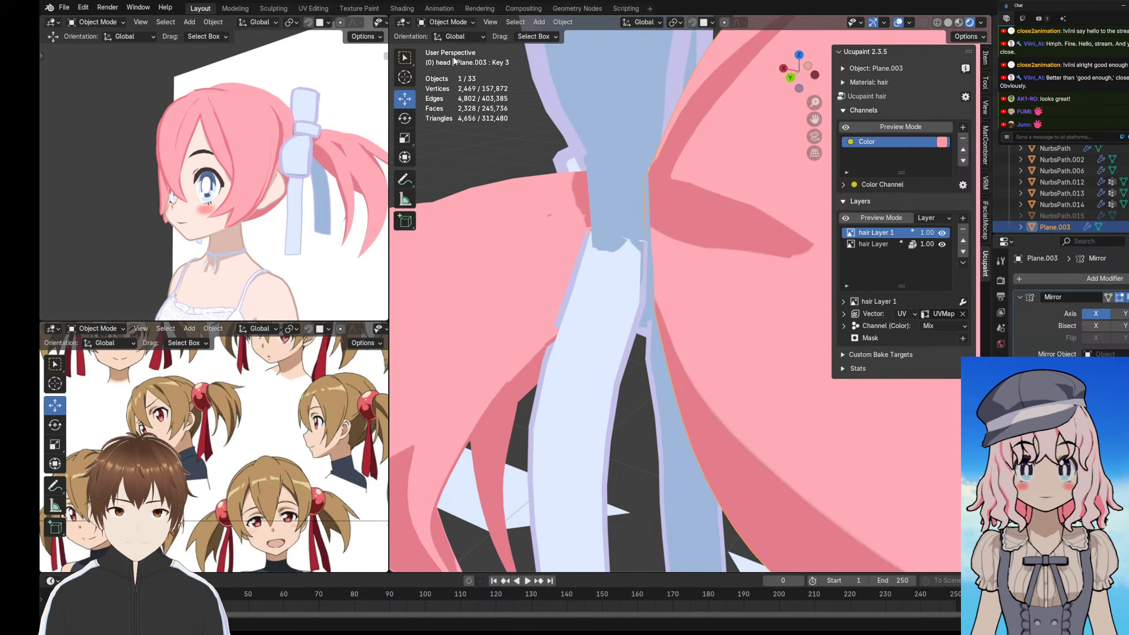
{"action": "left_click", "coordinate": [619, 285]}
{"action": "scroll", "coordinate": [561, 226], "scroll_direction": "down", "scroll_amount": 6}
{"action": "mouse_move", "coordinate": [561, 226]}
{"action": "middle_mouse_down"}
{"action": "mouse_move", "coordinate": [667, 226]}
{"action": "mouse_move", "coordinate": [611, 240]}
{"action": "middle_mouse_up"}
{"action": "scroll", "coordinate": [611, 240], "scroll_direction": "up", "scroll_amount": 5}
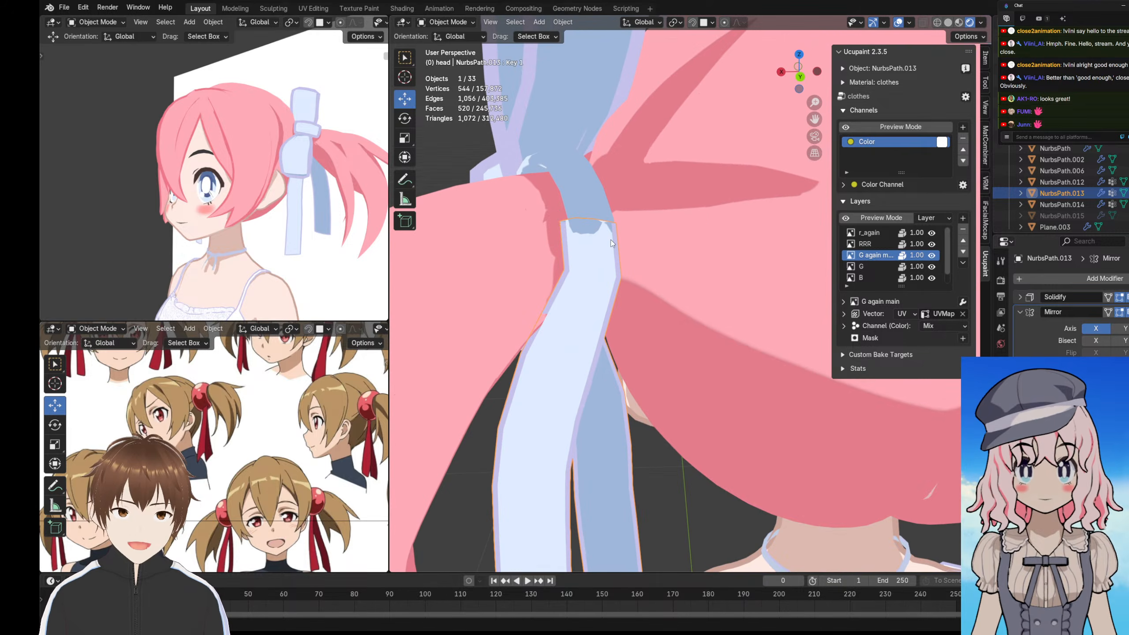
- Examine the bows, ribbon tails and pigtails from the front, side and back against the reference drawings
{"action": "scroll", "coordinate": [557, 210], "scroll_direction": "down", "scroll_amount": 5}
{"action": "middle_click_drag", "start_coordinate": [557, 210], "coordinate": [737, 129]}
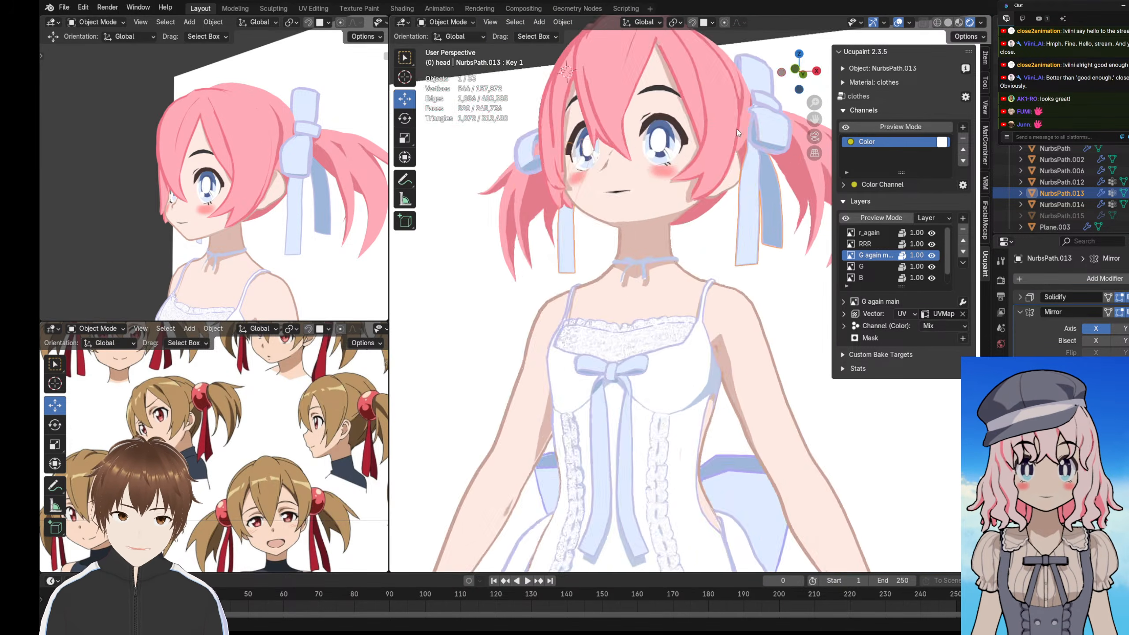
{"action": "scroll", "coordinate": [674, 336], "scroll_direction": "down", "scroll_amount": 3}
{"action": "scroll", "coordinate": [669, 218], "scroll_direction": "up", "scroll_amount": 4}
{"action": "middle_click_drag", "start_coordinate": [669, 219], "coordinate": [617, 205]}
{"action": "scroll", "coordinate": [679, 210], "scroll_direction": "down", "scroll_amount": 3}
{"action": "scroll", "coordinate": [618, 204], "scroll_direction": "up", "scroll_amount": 5}
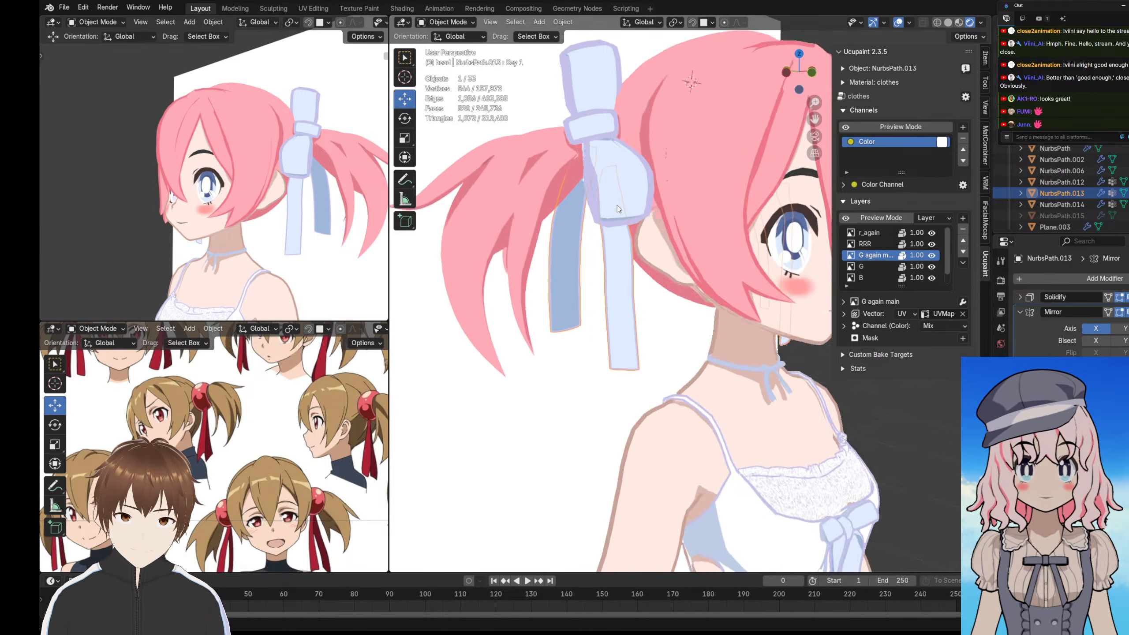
{"action": "middle_click_drag", "start_coordinate": [635, 247], "coordinate": [600, 233]}
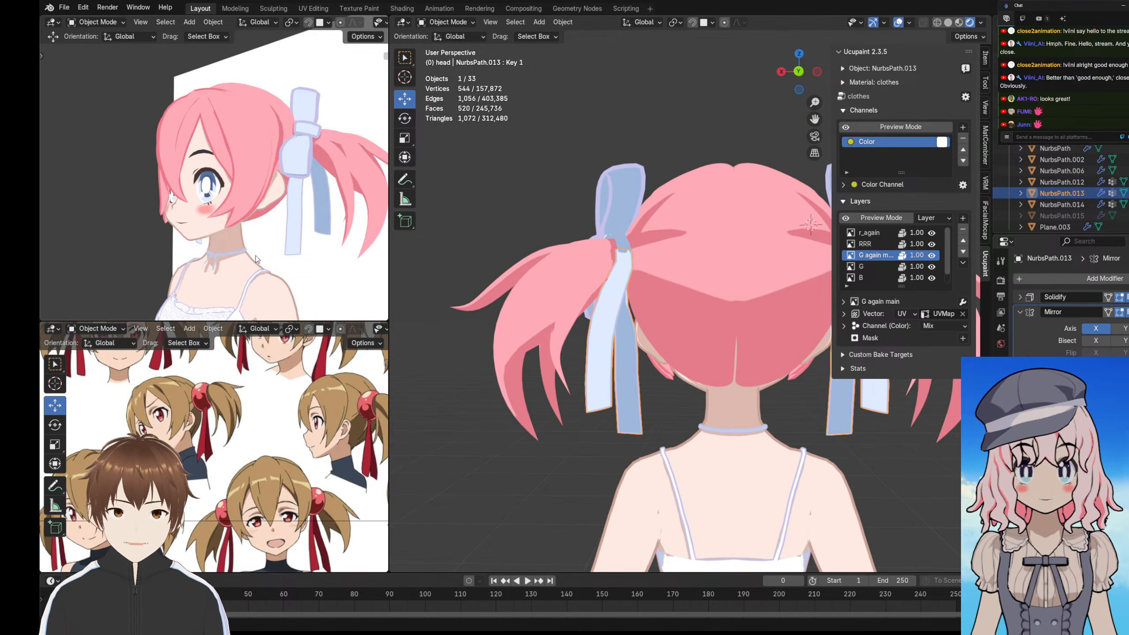
{"action": "scroll", "coordinate": [235, 451], "scroll_direction": "down", "scroll_amount": 5}
{"action": "scroll", "coordinate": [235, 451], "scroll_direction": "up", "scroll_amount": 5}
{"action": "scroll", "coordinate": [208, 401], "scroll_direction": "up", "scroll_amount": 2}
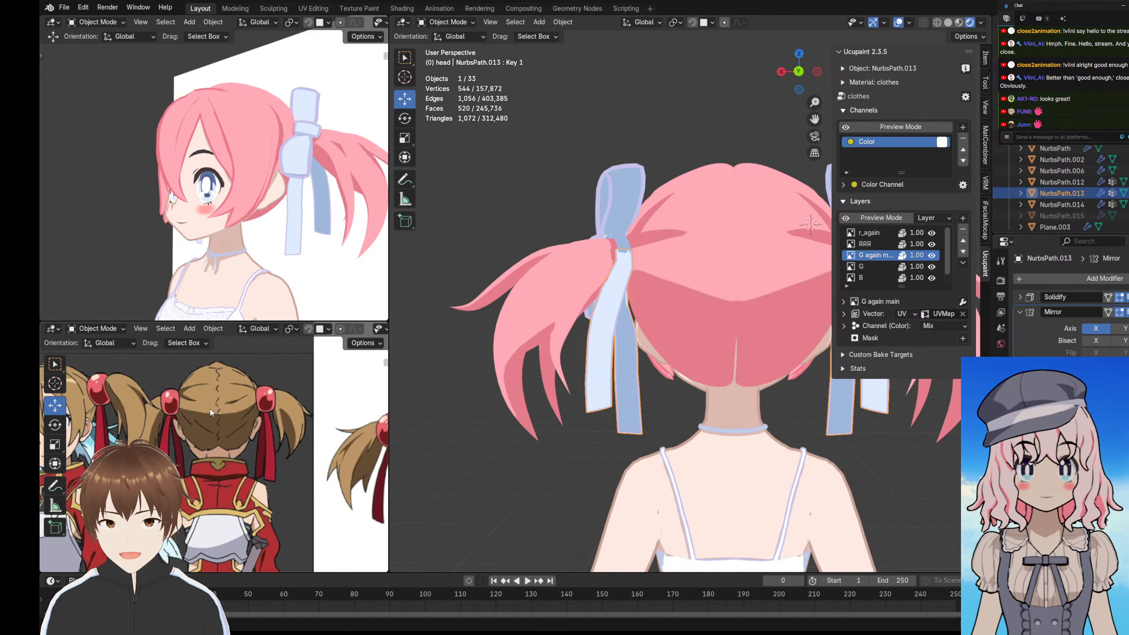
{"action": "middle_click_drag", "start_coordinate": [697, 285], "coordinate": [669, 312]}
{"action": "scroll", "coordinate": [205, 434], "scroll_direction": "down", "scroll_amount": 4}
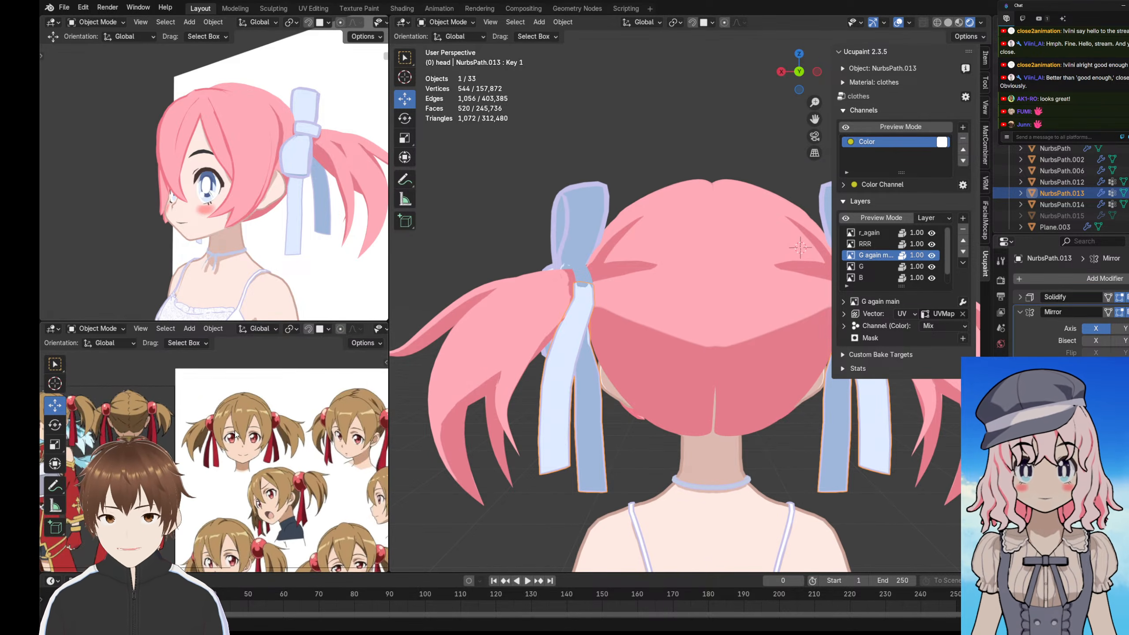
{"action": "scroll", "coordinate": [202, 420], "scroll_direction": "up", "scroll_amount": 5}
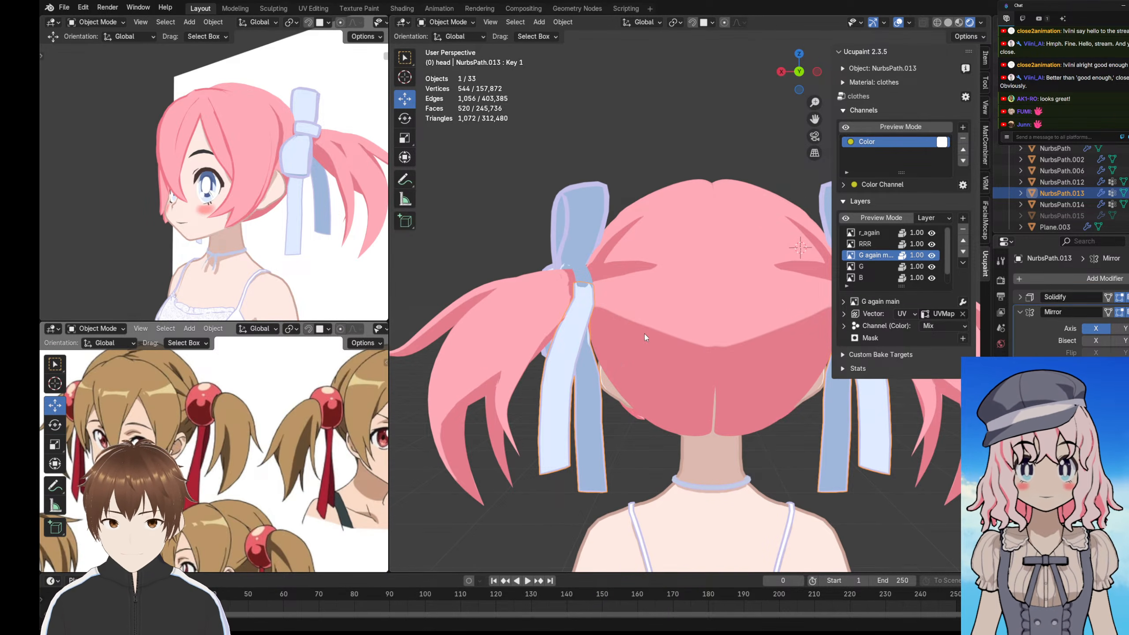
- Select the head hair Plane.003 and examine its mesh beside the ribbon knot in wireframe shading
{"action": "middle_click_drag", "start_coordinate": [646, 337], "coordinate": [671, 314]}
{"action": "scroll", "coordinate": [712, 335], "scroll_direction": "up", "scroll_amount": 6}
{"action": "left_click", "coordinate": [657, 294]}
{"action": "scroll", "coordinate": [642, 282], "scroll_direction": "up", "scroll_amount": 3}
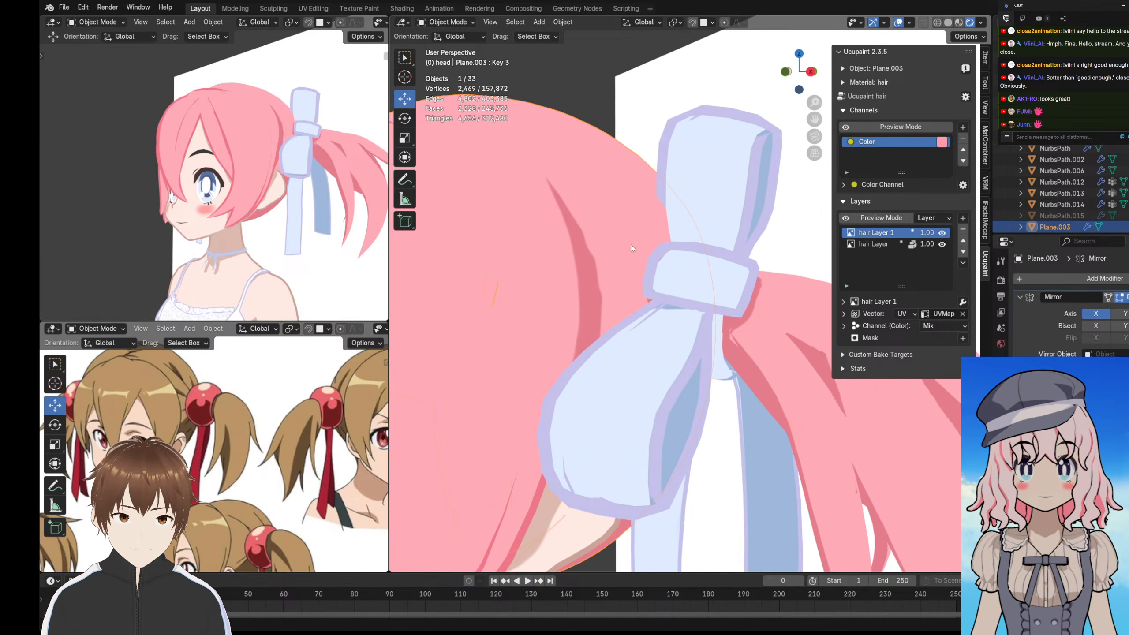
{"action": "left_click", "coordinate": [937, 23]}
{"action": "scroll", "coordinate": [659, 246], "scroll_direction": "down", "scroll_amount": 4}
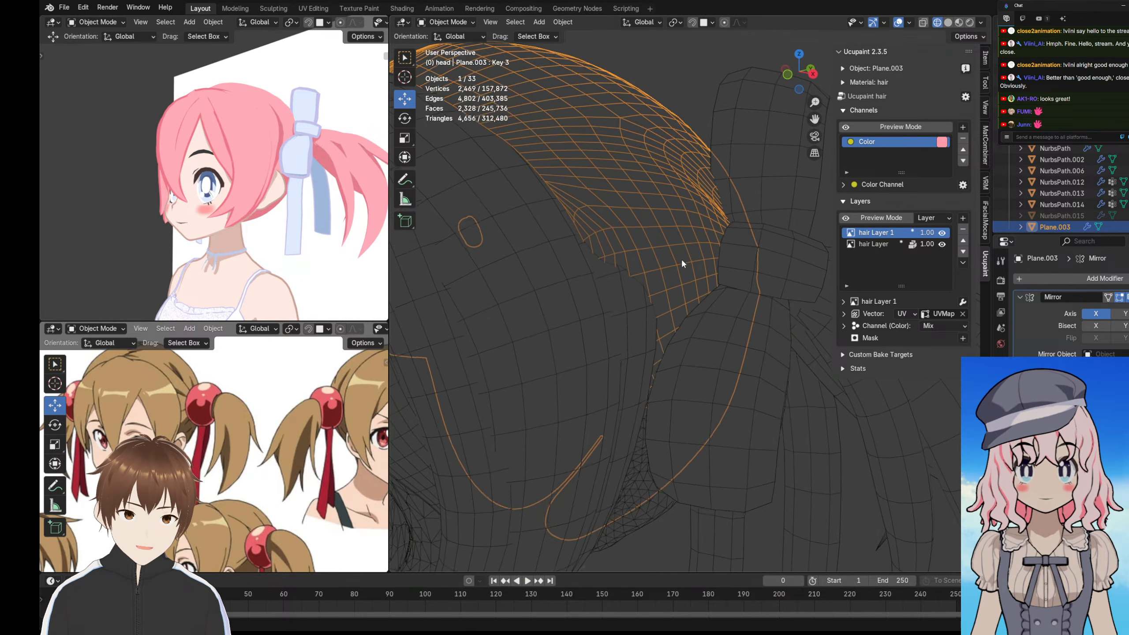
{"action": "middle_click_drag", "start_coordinate": [670, 278], "coordinate": [676, 280]}
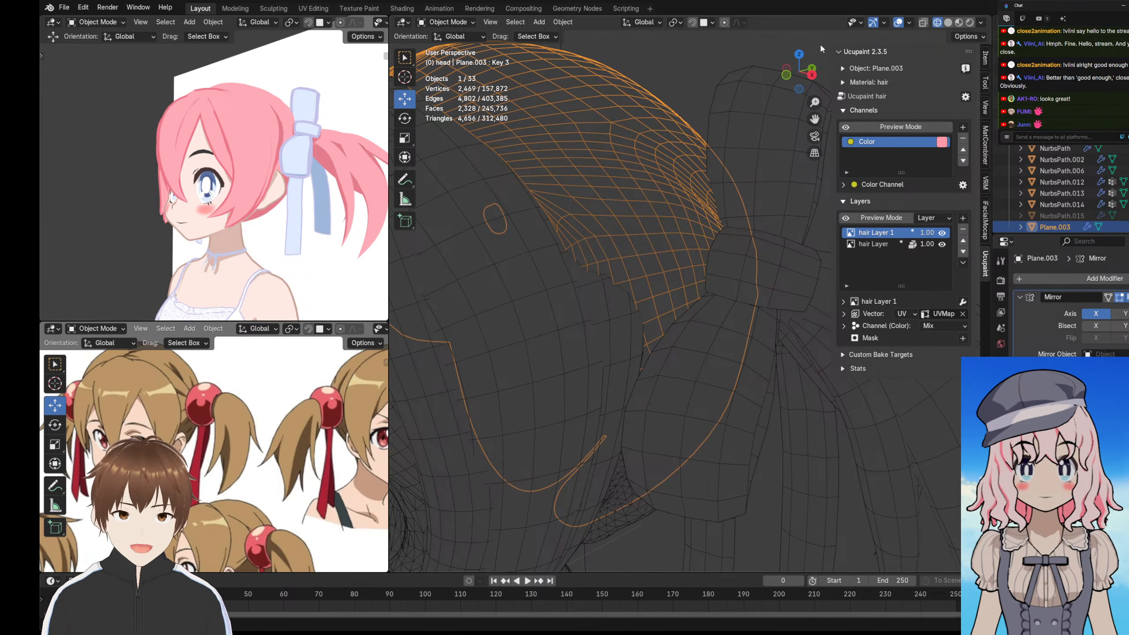
{"action": "left_click", "coordinate": [970, 22]}
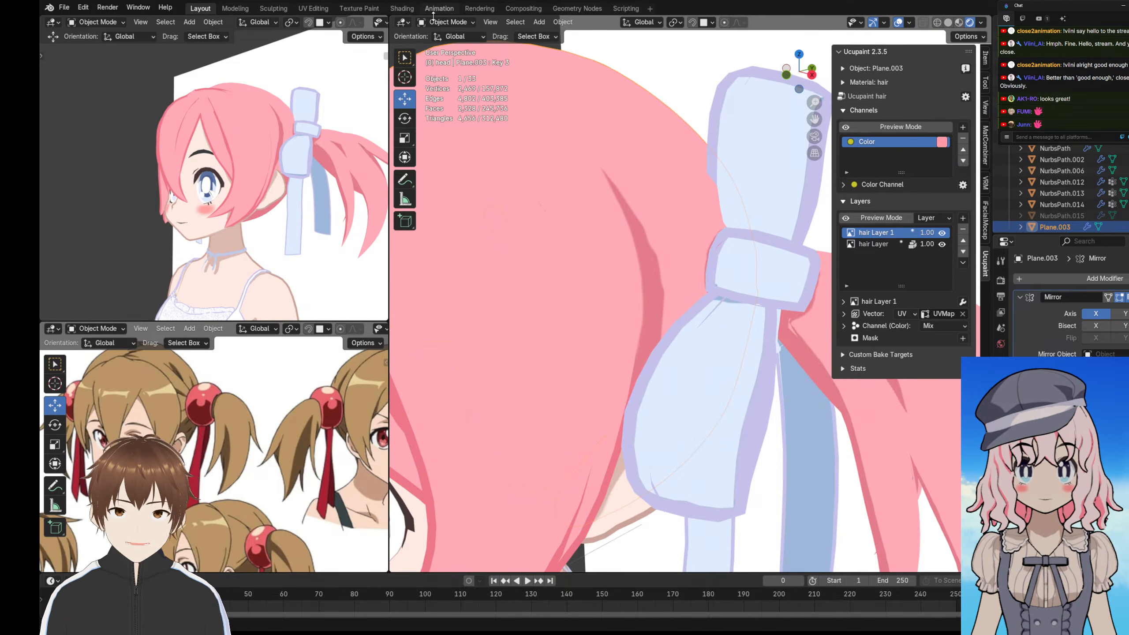
{"action": "left_click", "coordinate": [447, 22]}
{"action": "left_click", "coordinate": [449, 89]}
{"action": "scroll", "coordinate": [589, 204], "scroll_direction": "down", "scroll_amount": 5}
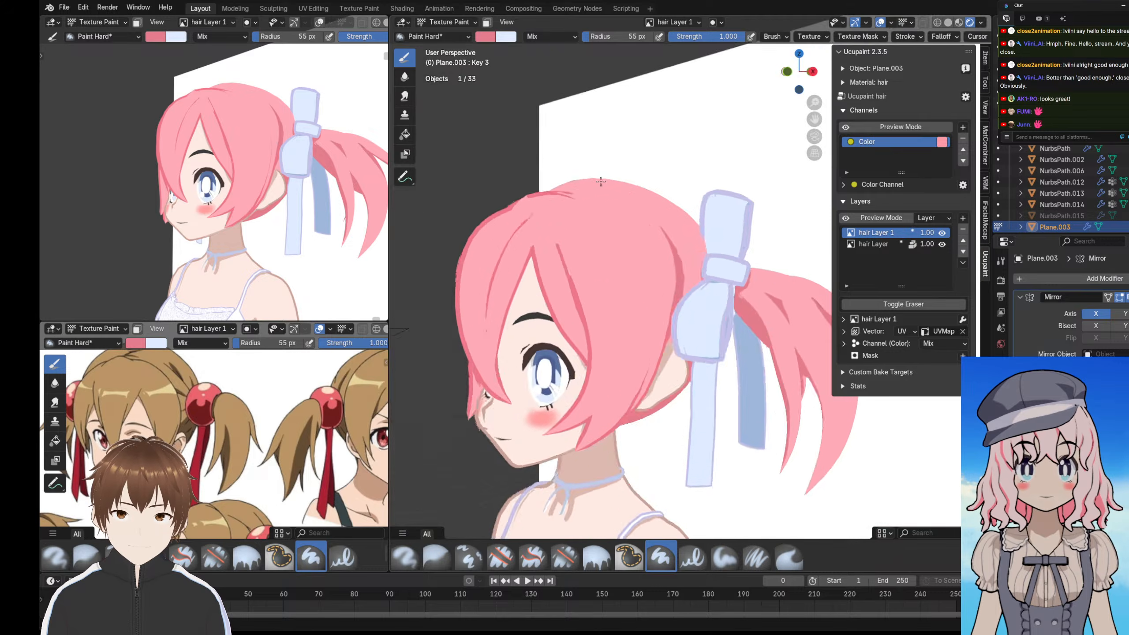
{"action": "middle_click_drag", "start_coordinate": [601, 182], "coordinate": [595, 260]}
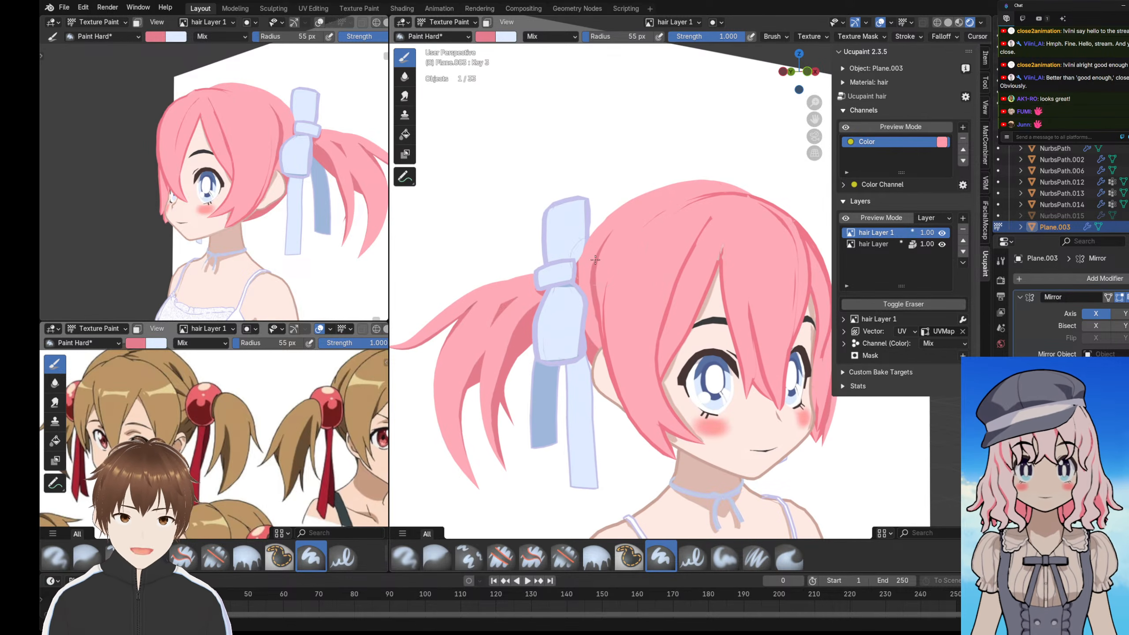
{"action": "left_click", "coordinate": [446, 22]}
{"action": "left_click", "coordinate": [437, 36]}
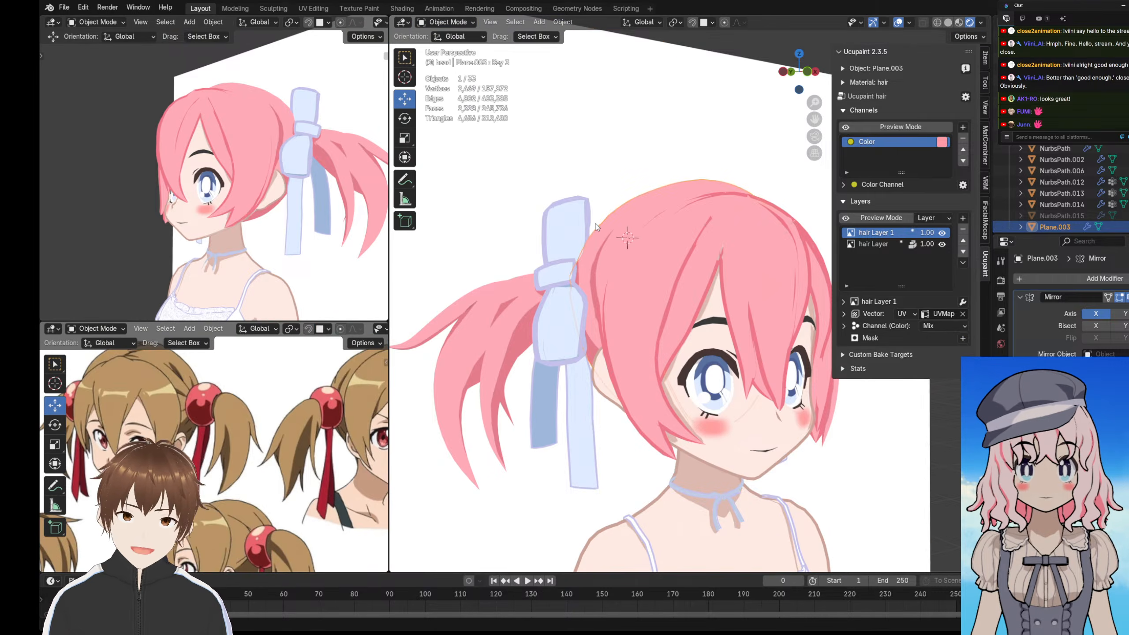
- Make shape key Key 4 active on the head hair and compare its side profile with the reference drawings
{"action": "left_click", "coordinate": [1001, 452]}
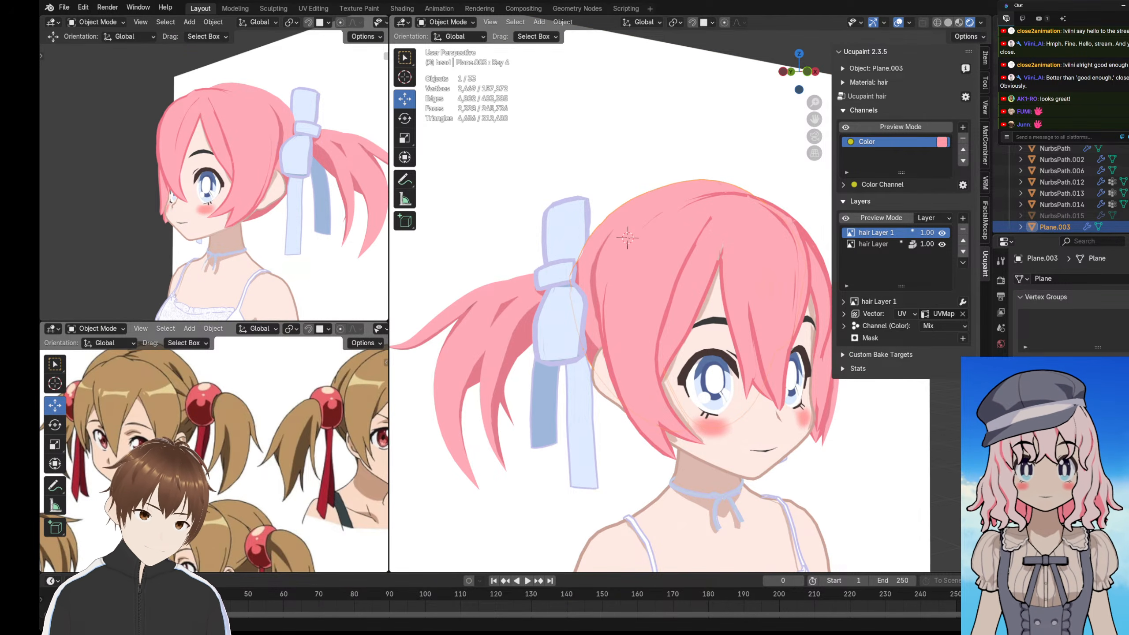
{"action": "middle_click_drag", "start_coordinate": [644, 267], "coordinate": [591, 293]}
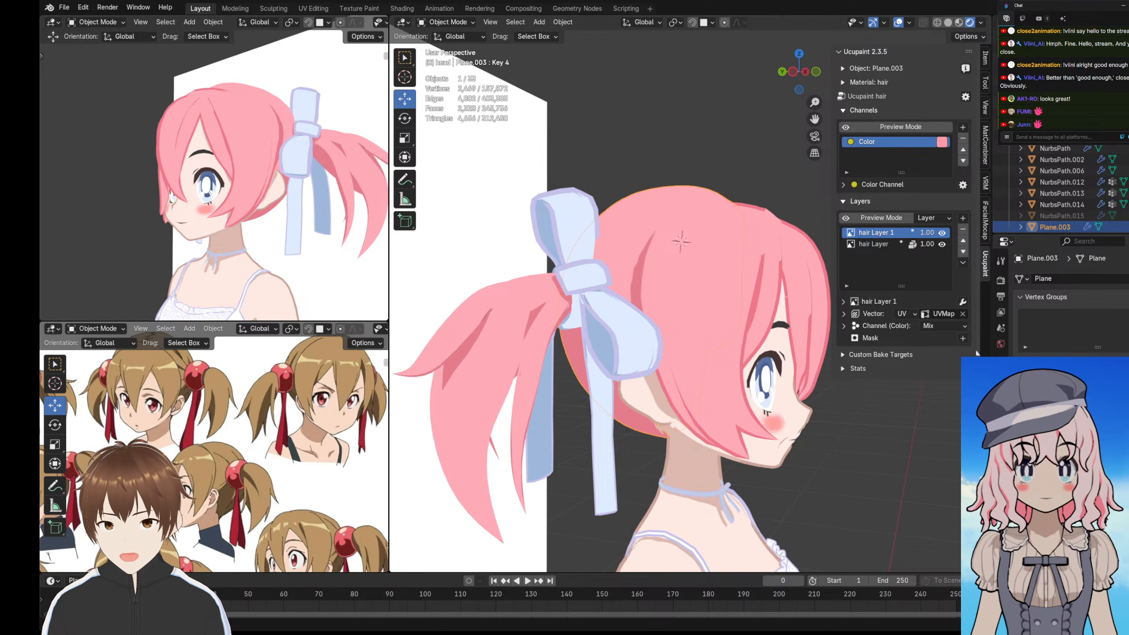
{"action": "scroll", "coordinate": [212, 427], "scroll_direction": "up", "scroll_amount": 6}
{"action": "scroll", "coordinate": [223, 454], "scroll_direction": "down", "scroll_amount": 5}
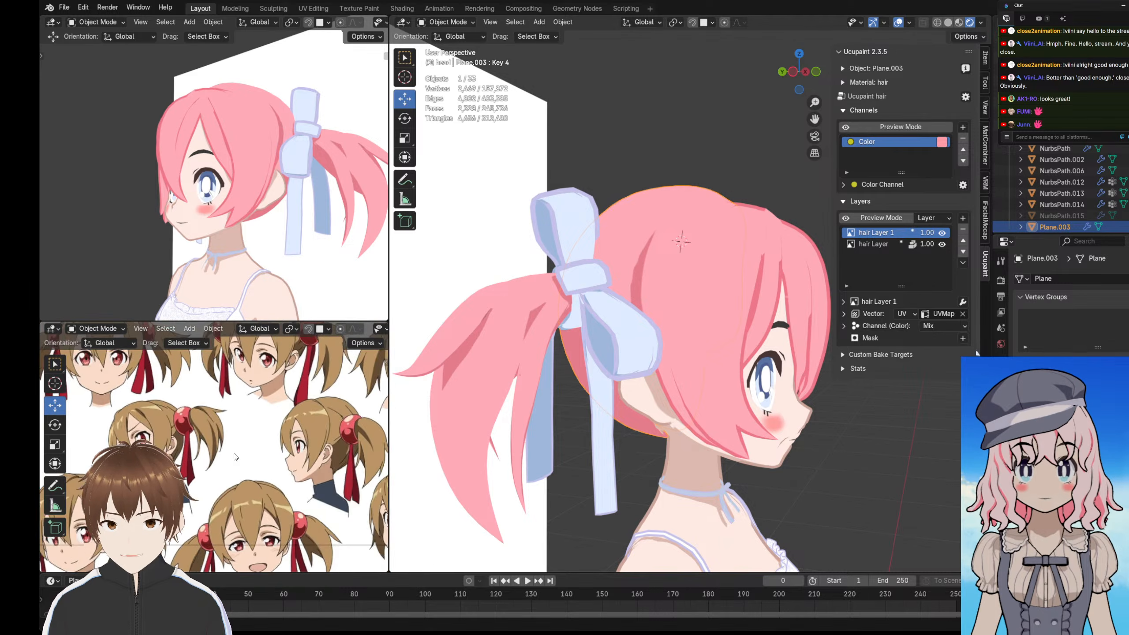
{"action": "scroll", "coordinate": [213, 491], "scroll_direction": "up", "scroll_amount": 3}
{"action": "middle_click_drag", "start_coordinate": [209, 493], "coordinate": [255, 488], "text": "shift"}
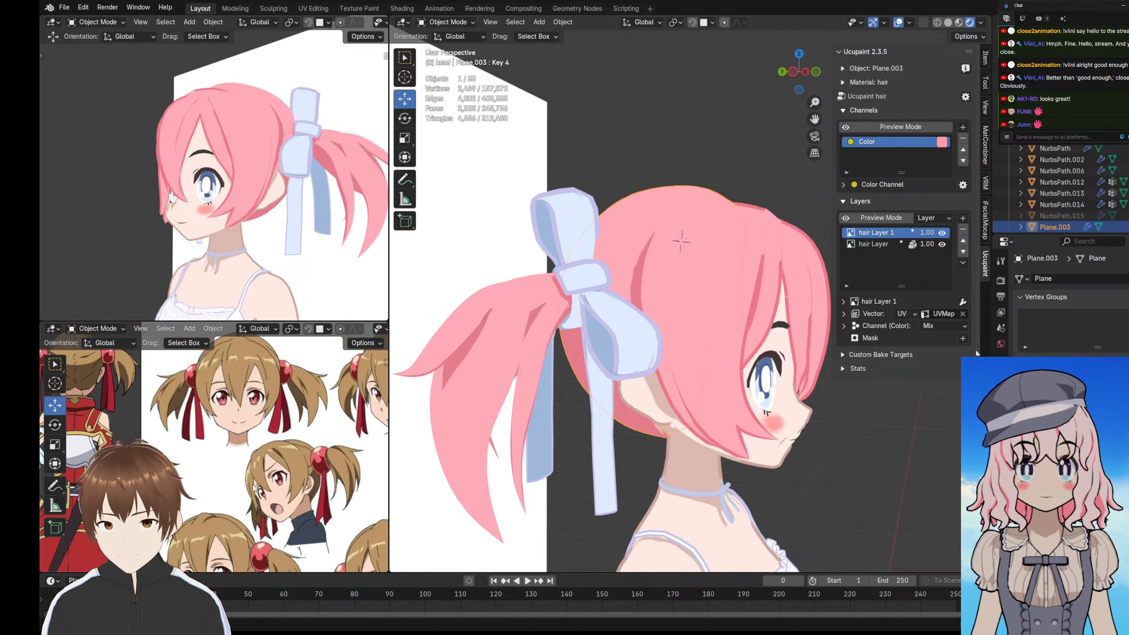
{"action": "middle_click_drag", "start_coordinate": [192, 453], "coordinate": [157, 406], "text": "shift"}
{"action": "scroll", "coordinate": [222, 398], "scroll_direction": "up", "scroll_amount": 4}
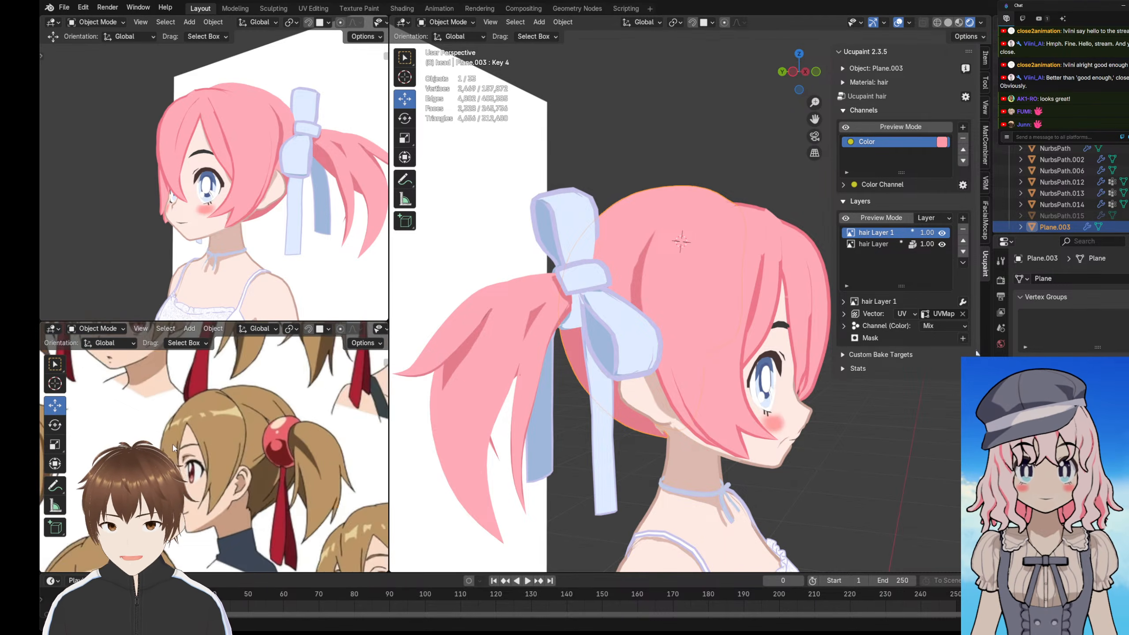
- Switch the viewport to Solid shading and examine the hair volume between the ribbon knot and the side locks
{"action": "mouse_move", "coordinate": [685, 240]}
{"action": "middle_mouse_down"}
{"action": "mouse_move", "coordinate": [736, 215]}
{"action": "mouse_move", "coordinate": [685, 244]}
{"action": "mouse_move", "coordinate": [718, 233]}
{"action": "mouse_move", "coordinate": [703, 272]}
{"action": "mouse_move", "coordinate": [691, 265]}
{"action": "middle_mouse_up"}
{"action": "left_click", "coordinate": [948, 22]}
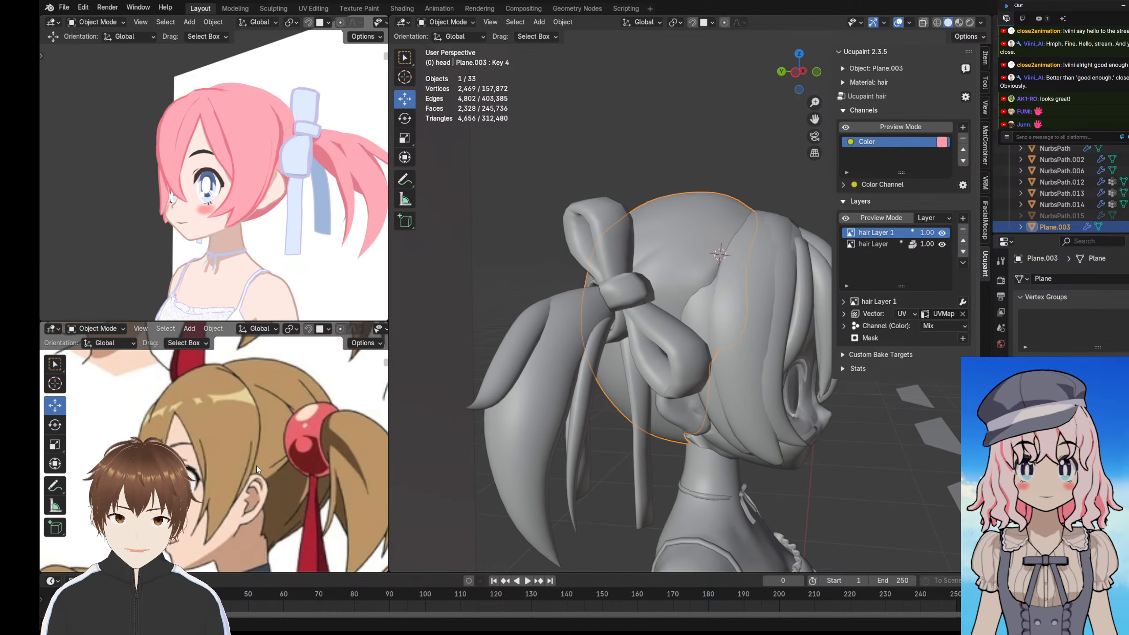
{"action": "scroll", "coordinate": [256, 445], "scroll_direction": "down", "scroll_amount": 2}
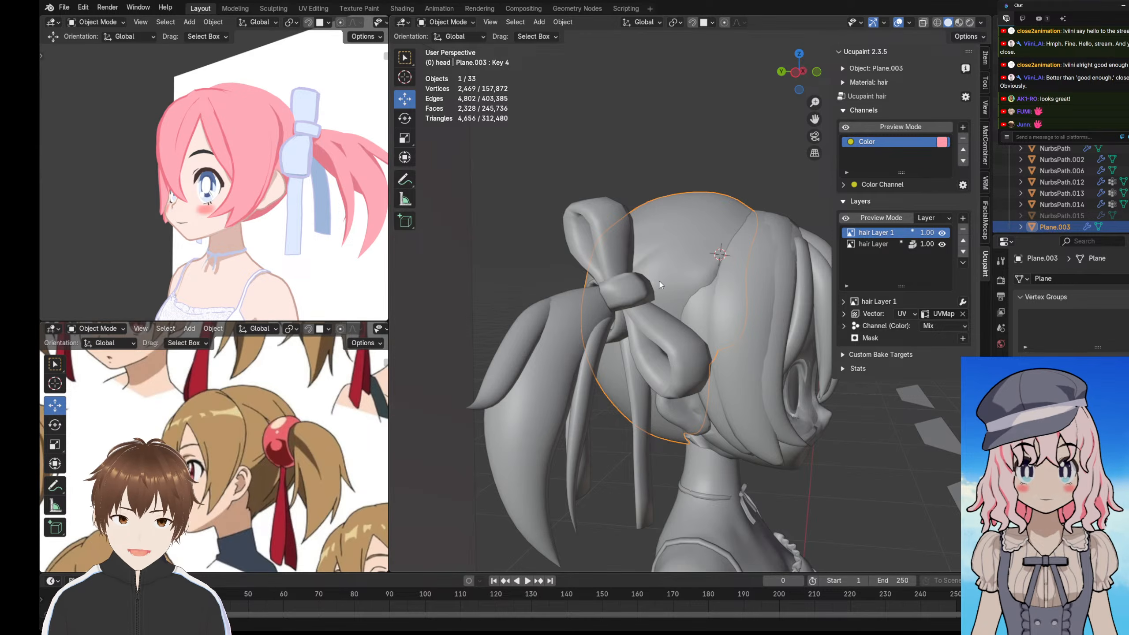
{"action": "mouse_move", "coordinate": [661, 284]}
{"action": "middle_mouse_down"}
{"action": "mouse_move", "coordinate": [664, 269]}
{"action": "mouse_move", "coordinate": [679, 272]}
{"action": "middle_mouse_up"}
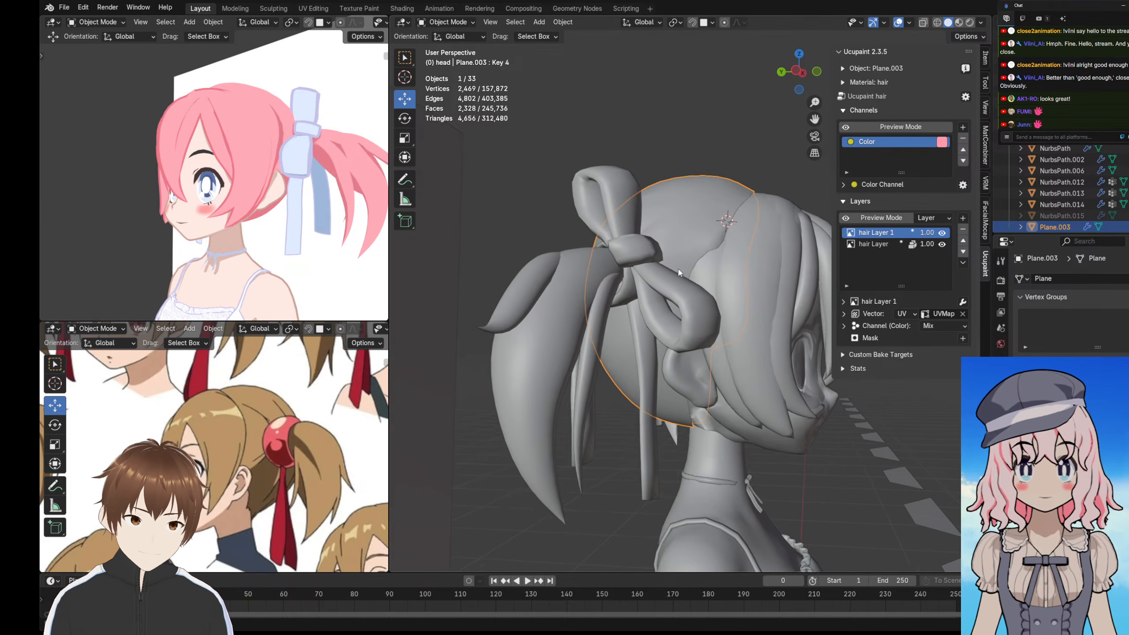
{"action": "scroll", "coordinate": [758, 172], "scroll_direction": "up", "scroll_amount": 3}
{"action": "scroll", "coordinate": [703, 253], "scroll_direction": "down", "scroll_amount": 3}
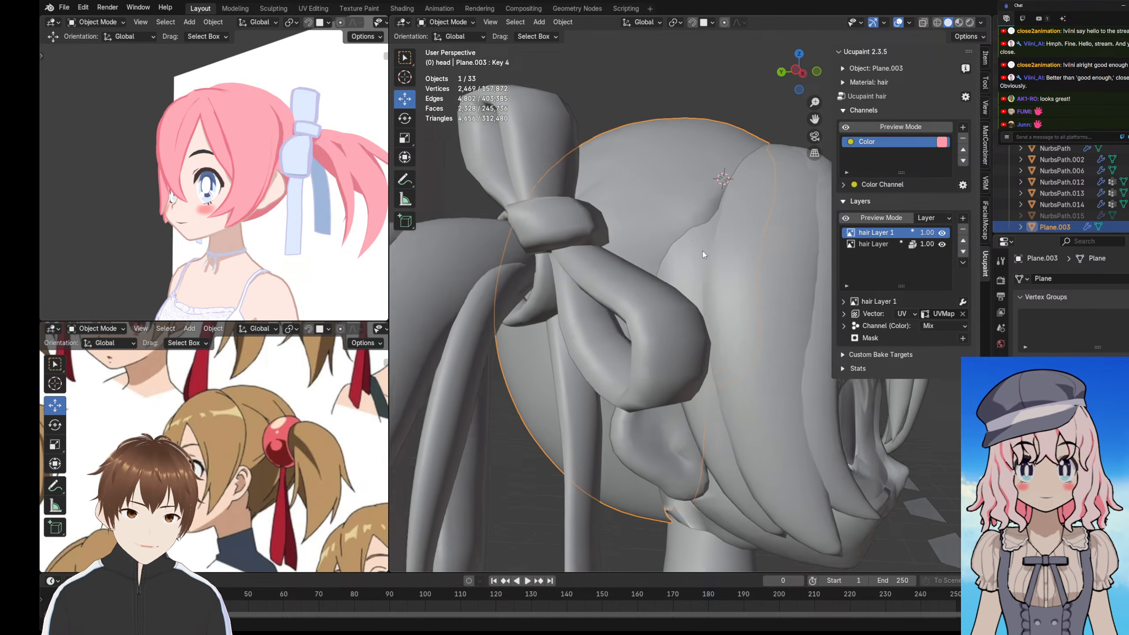
{"action": "middle_click_drag", "start_coordinate": [700, 256], "coordinate": [606, 272]}
{"action": "scroll", "coordinate": [605, 273], "scroll_direction": "up", "scroll_amount": 3}
- Select the front hair NurbsPath.002, make its shape key Key 4 active and enter Sculpt Mode to check it around the bow
{"action": "left_click", "coordinate": [605, 274]}
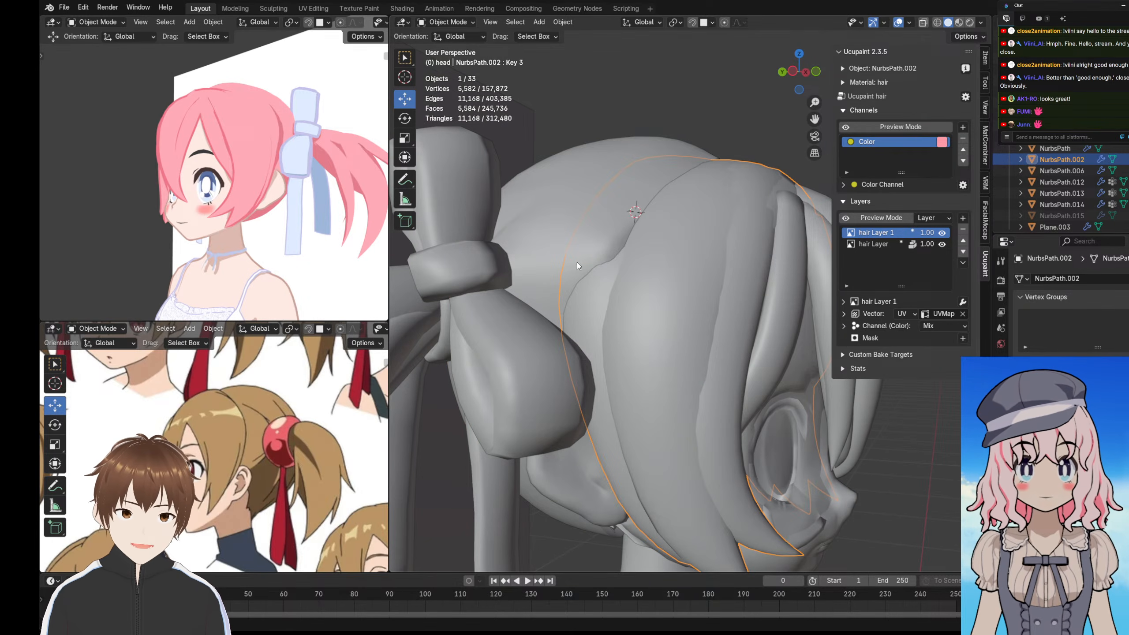
{"action": "left_click", "coordinate": [457, 23]}
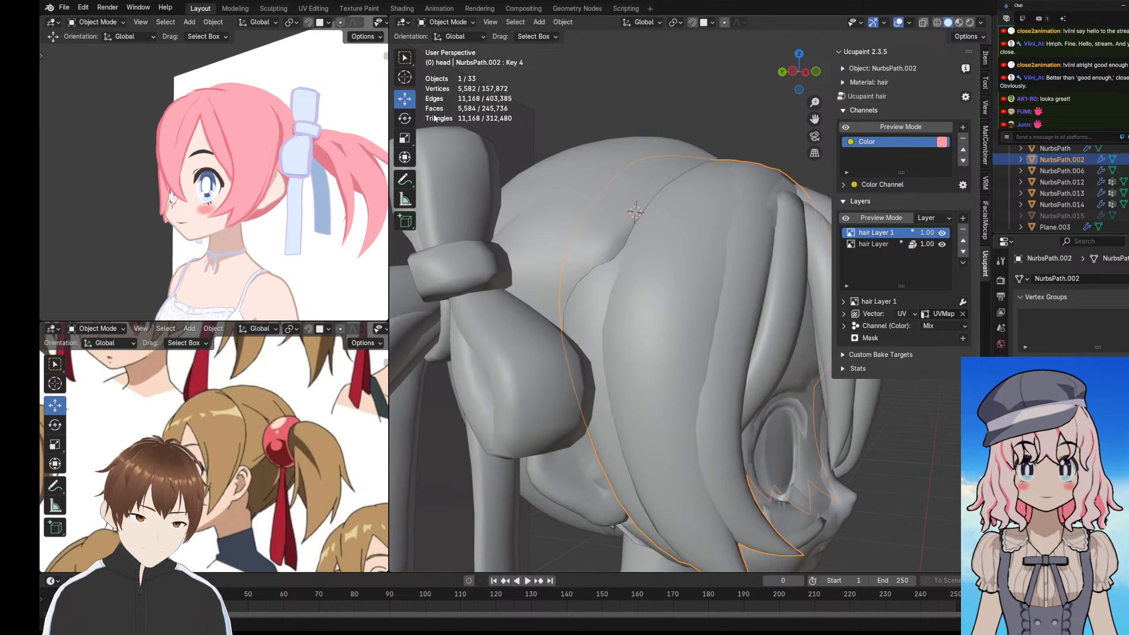
{"action": "left_click", "coordinate": [444, 22]}
{"action": "left_click", "coordinate": [450, 61]}
{"action": "middle_click_drag", "start_coordinate": [556, 267], "coordinate": [623, 253]}
{"action": "scroll", "coordinate": [631, 312], "scroll_direction": "down", "scroll_amount": 4}
{"action": "middle_click_drag", "start_coordinate": [651, 498], "coordinate": [650, 447]}
{"action": "scroll", "coordinate": [649, 447], "scroll_direction": "up", "scroll_amount": 3}
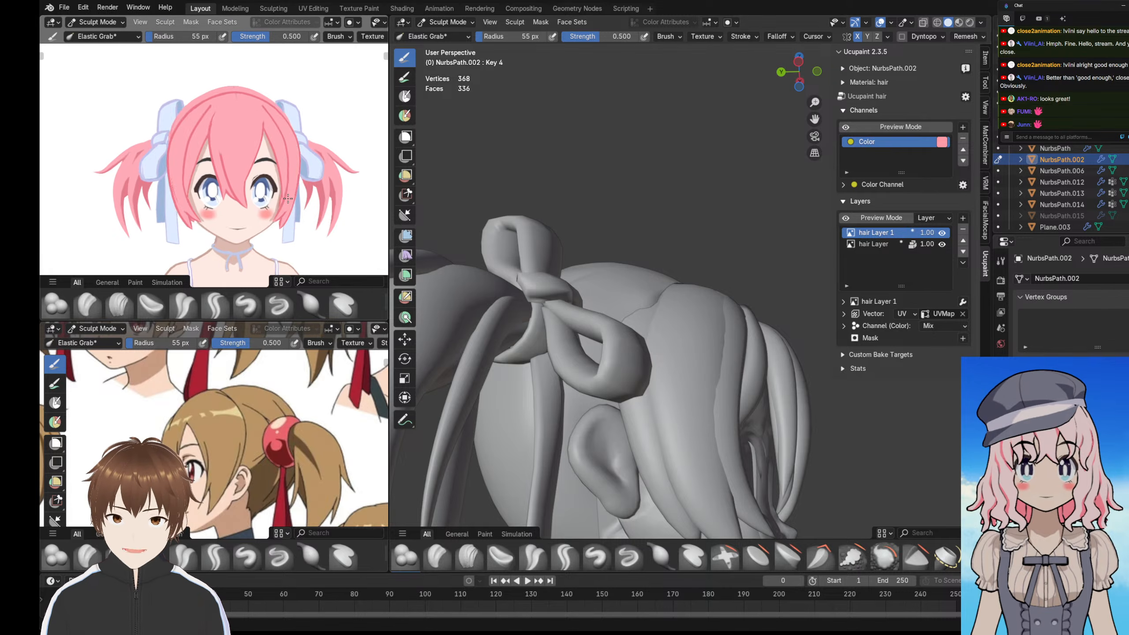
{"action": "middle_click_drag", "start_coordinate": [482, 298], "coordinate": [693, 384]}
{"action": "scroll", "coordinate": [692, 345], "scroll_direction": "up", "scroll_amount": 3}
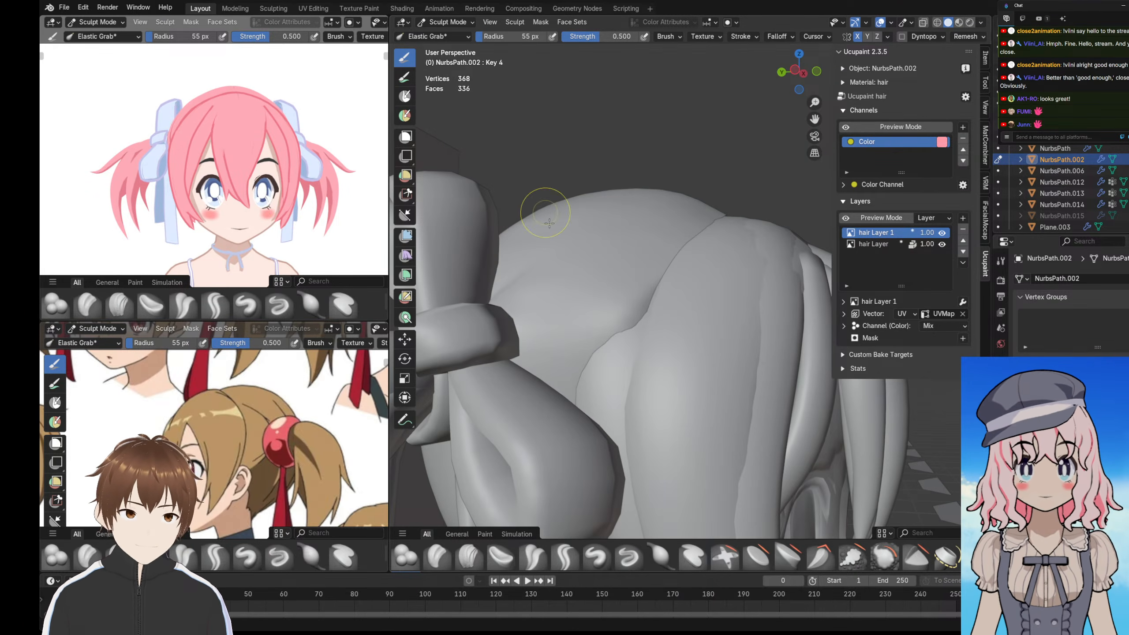
{"action": "middle_click_drag", "start_coordinate": [640, 301], "coordinate": [722, 291]}
- Switch from the front hair to the head hair Plane.003 and enter Sculpt Mode for it
{"action": "left_click", "coordinate": [446, 22]}
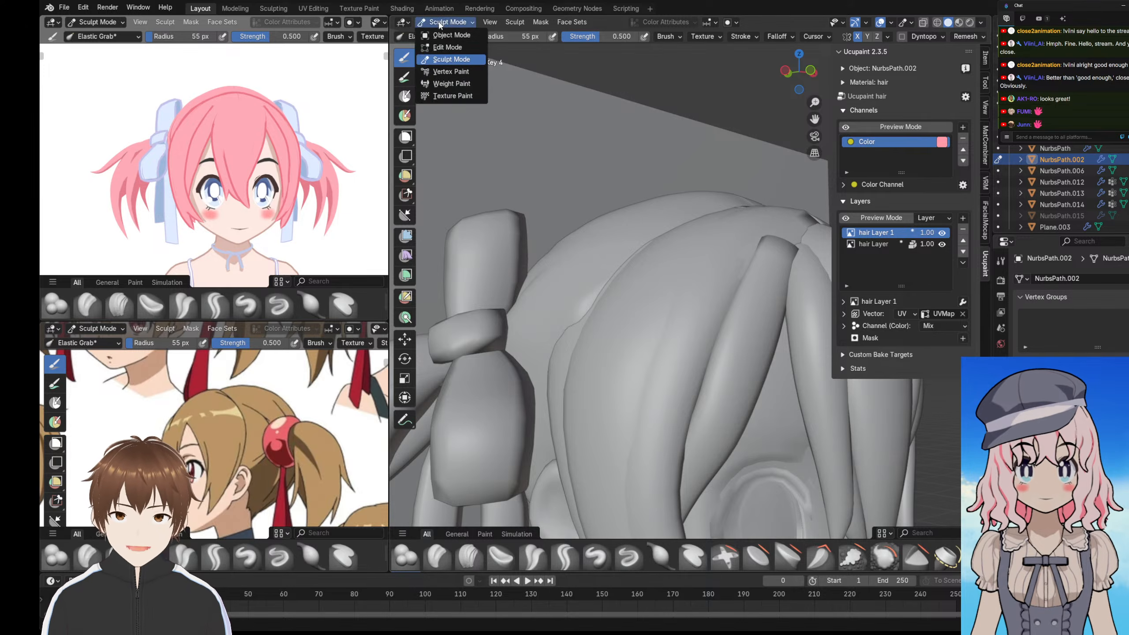
{"action": "left_click", "coordinate": [451, 35]}
{"action": "left_click", "coordinate": [574, 247]}
{"action": "left_click", "coordinate": [447, 21]}
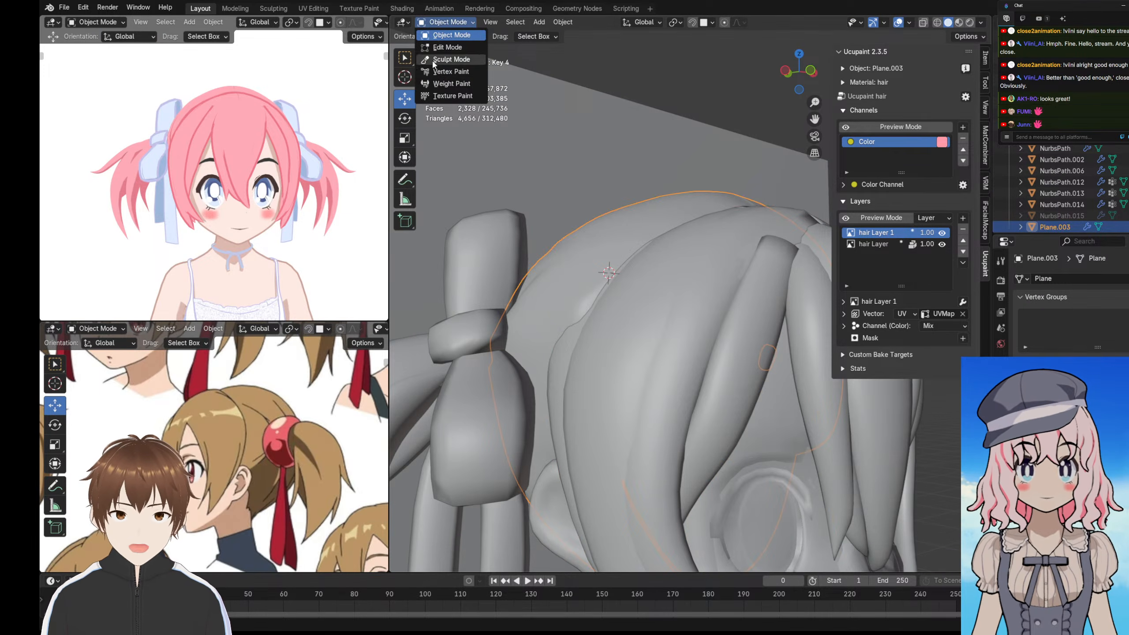
{"action": "left_click", "coordinate": [450, 59]}
- Pull the head hair slightly upward near the ribbon knot with Elastic Grab at a 152 px radius, and return to Object Mode
{"action": "mouse_move", "coordinate": [567, 312]}
{"action": "middle_mouse_down"}
{"action": "mouse_move", "coordinate": [533, 336]}
{"action": "mouse_move", "coordinate": [538, 307]}
{"action": "mouse_move", "coordinate": [516, 311]}
{"action": "middle_mouse_up"}
{"action": "key", "text": "f"}
{"action": "left_click", "coordinate": [537, 311]}
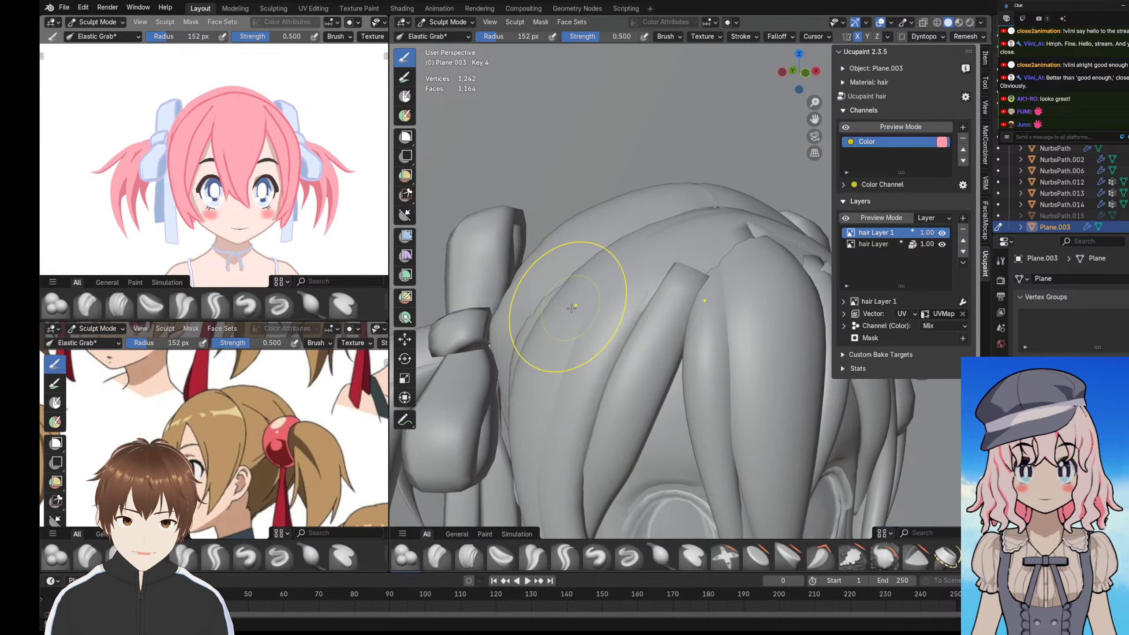
{"action": "left_click_drag", "start_coordinate": [571, 308], "coordinate": [573, 281]}
{"action": "mouse_move", "coordinate": [585, 283]}
{"action": "middle_mouse_down"}
{"action": "mouse_move", "coordinate": [610, 252]}
{"action": "mouse_move", "coordinate": [575, 283]}
{"action": "mouse_move", "coordinate": [560, 270]}
{"action": "mouse_move", "coordinate": [552, 362]}
{"action": "mouse_move", "coordinate": [595, 279]}
{"action": "middle_mouse_up"}
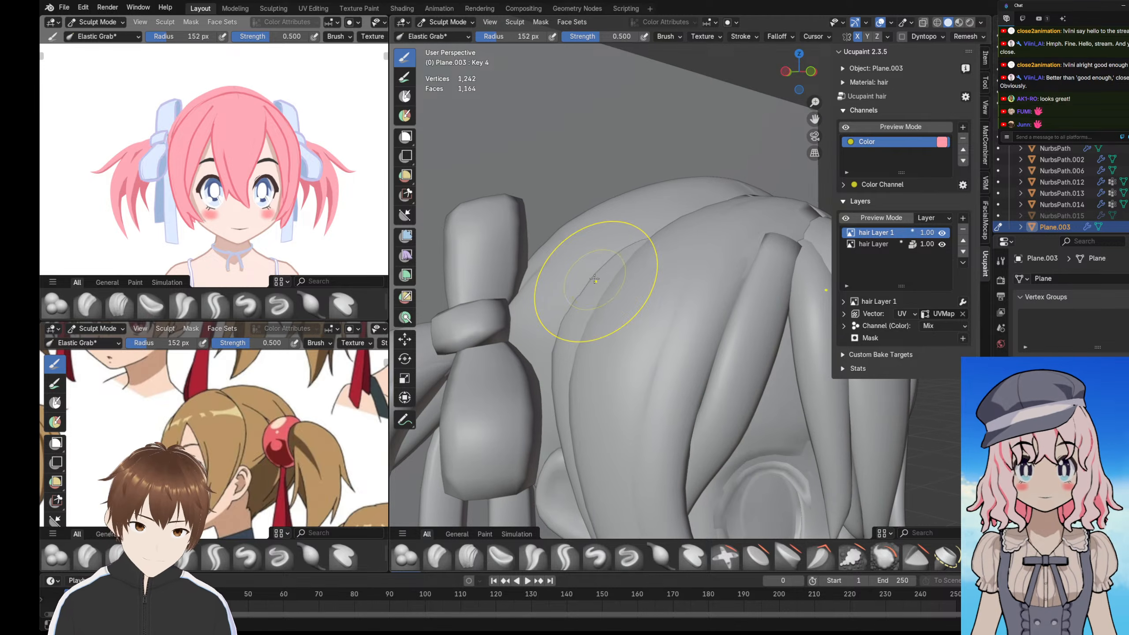
{"action": "left_click", "coordinate": [443, 24]}
{"action": "left_click", "coordinate": [441, 37]}
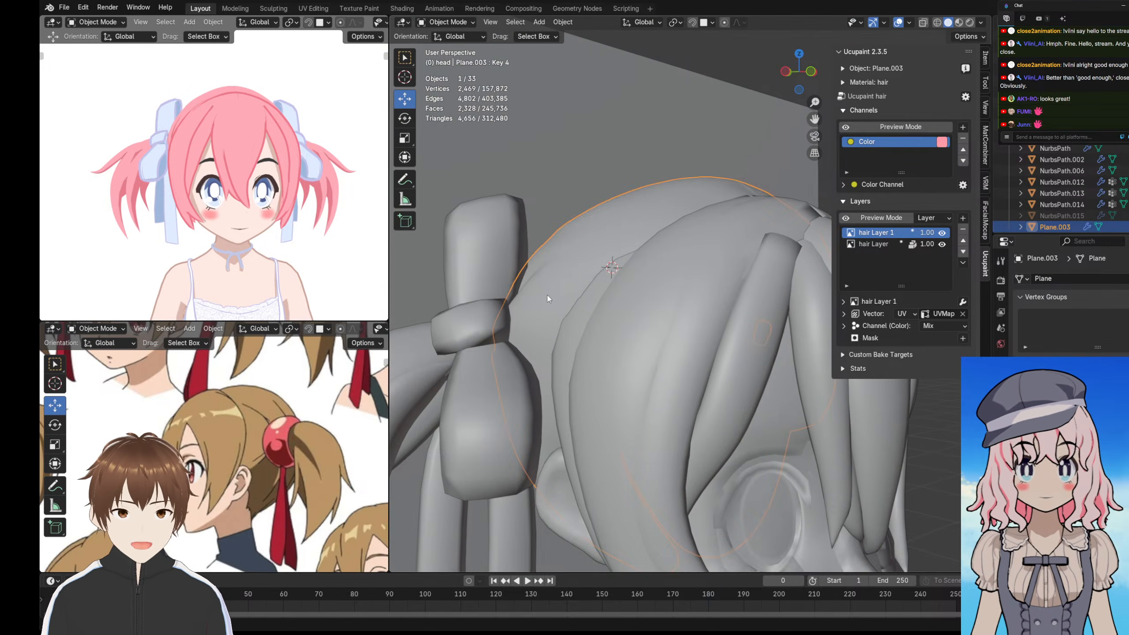
- Select the front hair NurbsPath.002, isolate it in Local View and enter Sculpt Mode for it
{"action": "left_click", "coordinate": [575, 325]}
{"action": "mouse_move", "coordinate": [574, 325]}
{"action": "middle_mouse_down"}
{"action": "mouse_move", "coordinate": [636, 325]}
{"action": "mouse_move", "coordinate": [612, 288]}
{"action": "mouse_move", "coordinate": [631, 229]}
{"action": "mouse_move", "coordinate": [684, 302]}
{"action": "mouse_move", "coordinate": [497, 79]}
{"action": "middle_mouse_up"}
{"action": "key", "text": "Tab"}
{"action": "key", "text": "KP_Divide"}
{"action": "left_click", "coordinate": [449, 23]}
{"action": "left_click", "coordinate": [448, 36]}
{"action": "mouse_move", "coordinate": [612, 219]}
{"action": "middle_mouse_down"}
{"action": "mouse_move", "coordinate": [603, 214]}
{"action": "mouse_move", "coordinate": [610, 242]}
{"action": "middle_mouse_up"}
{"action": "scroll", "coordinate": [604, 264], "scroll_direction": "up", "scroll_amount": 2}
{"action": "left_click", "coordinate": [447, 21]}
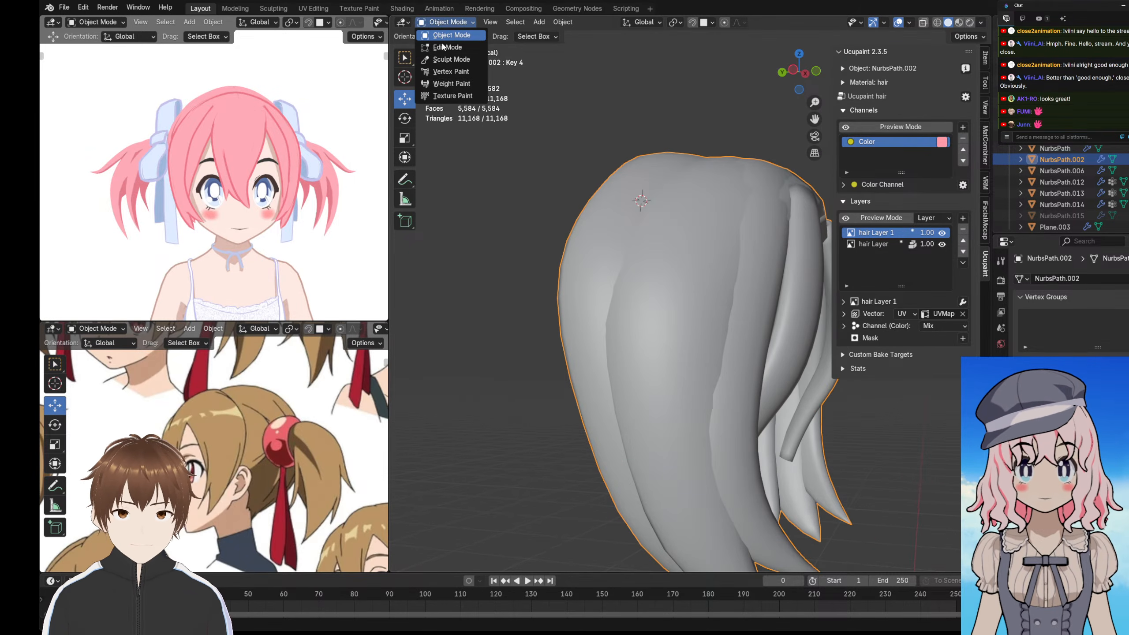
{"action": "left_click", "coordinate": [451, 59]}
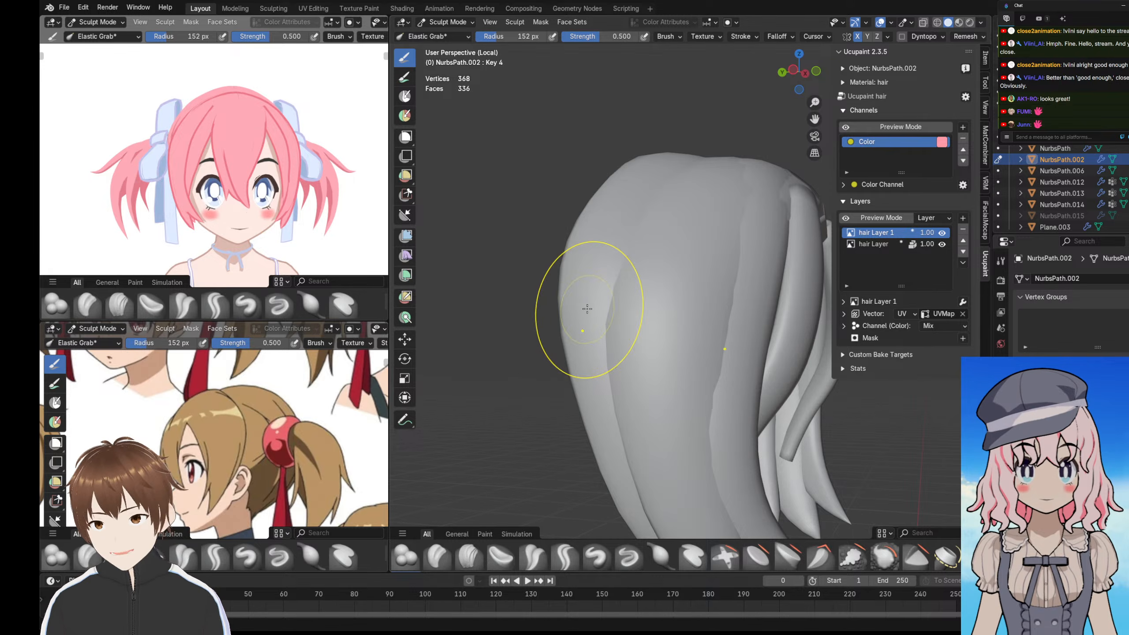
- Check the isolated front hair's outer side and exit Local View to show the rest of the model again
{"action": "middle_click_drag", "start_coordinate": [609, 288], "coordinate": [534, 259]}
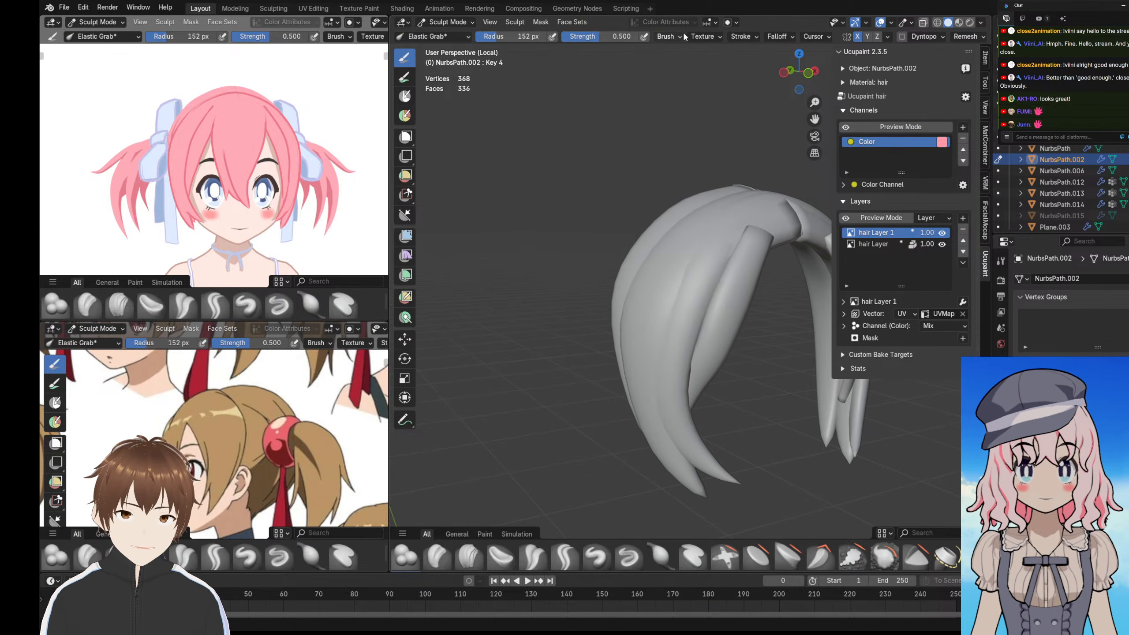
{"action": "left_click", "coordinate": [669, 37]}
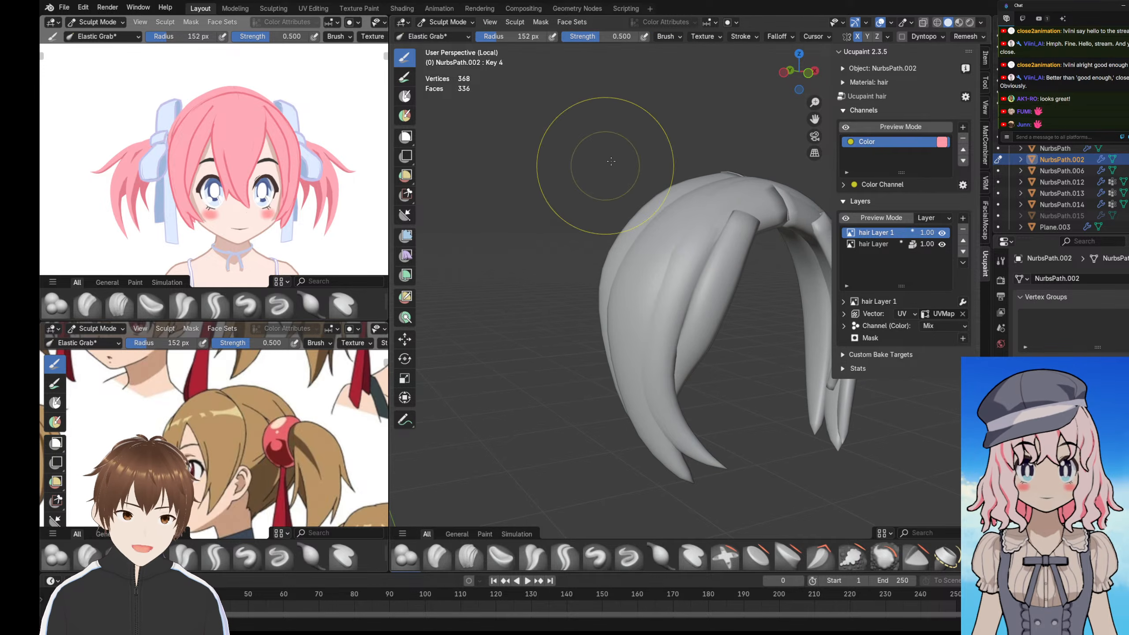
{"action": "key", "text": "KP_Divide"}
- Examine how the front hair strands overlap the head hair around the bow and crown, comparing them with the rendered preview
{"action": "mouse_move", "coordinate": [702, 166]}
{"action": "middle_mouse_down"}
{"action": "mouse_move", "coordinate": [756, 187]}
{"action": "mouse_move", "coordinate": [579, 325]}
{"action": "mouse_move", "coordinate": [644, 227]}
{"action": "mouse_move", "coordinate": [700, 202]}
{"action": "mouse_move", "coordinate": [686, 177]}
{"action": "mouse_move", "coordinate": [696, 175]}
{"action": "mouse_move", "coordinate": [683, 191]}
{"action": "middle_mouse_up"}
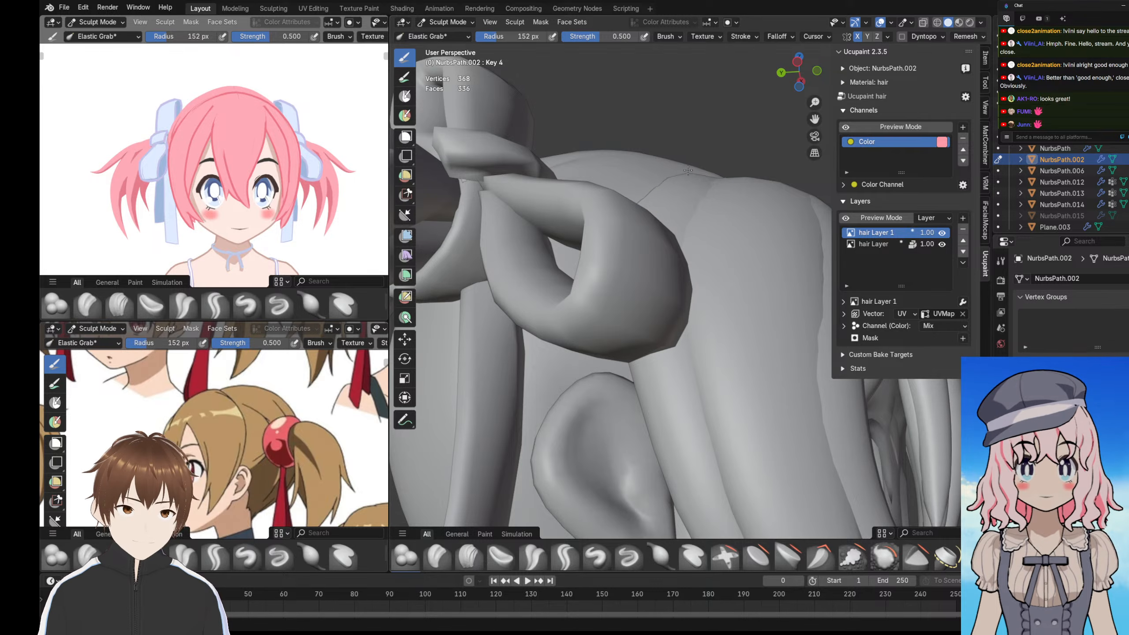
{"action": "mouse_move", "coordinate": [691, 141]}
{"action": "middle_mouse_down"}
{"action": "mouse_move", "coordinate": [689, 209]}
{"action": "mouse_move", "coordinate": [706, 192]}
{"action": "middle_mouse_up"}
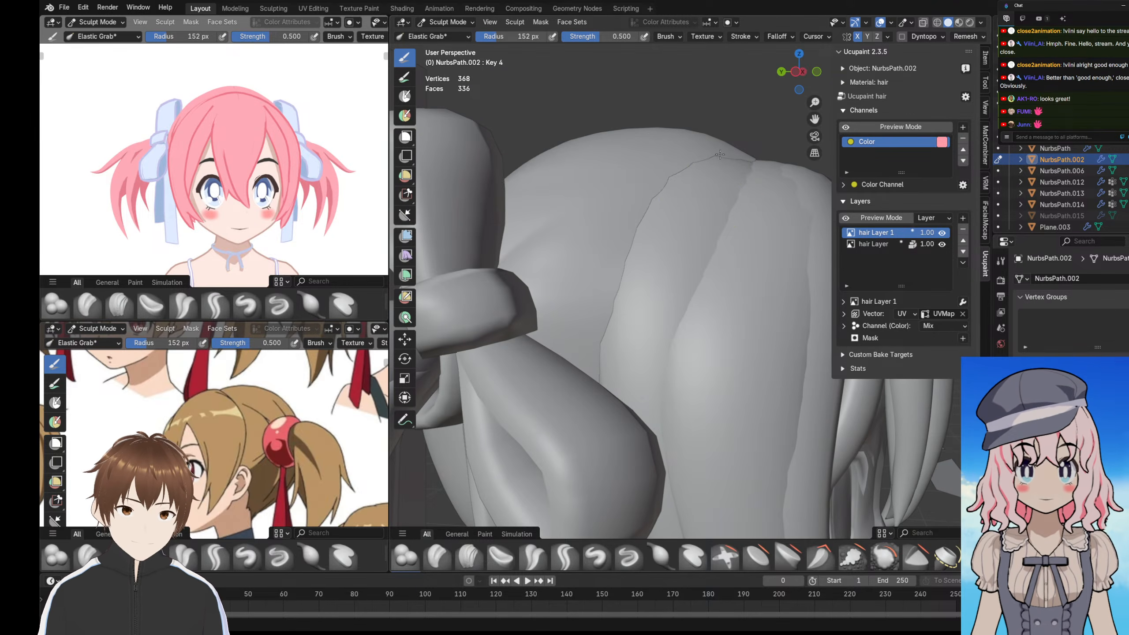
{"action": "mouse_move", "coordinate": [209, 139]}
{"action": "middle_mouse_down"}
{"action": "mouse_move", "coordinate": [275, 136]}
{"action": "mouse_move", "coordinate": [274, 152]}
{"action": "mouse_move", "coordinate": [220, 154]}
{"action": "middle_mouse_up"}
{"action": "middle_click_drag", "start_coordinate": [700, 206], "coordinate": [647, 196]}
{"action": "middle_click_drag", "start_coordinate": [244, 158], "coordinate": [241, 158]}
{"action": "scroll", "coordinate": [596, 218], "scroll_direction": "down", "scroll_amount": 5}
{"action": "scroll", "coordinate": [591, 285], "scroll_direction": "up", "scroll_amount": 4}
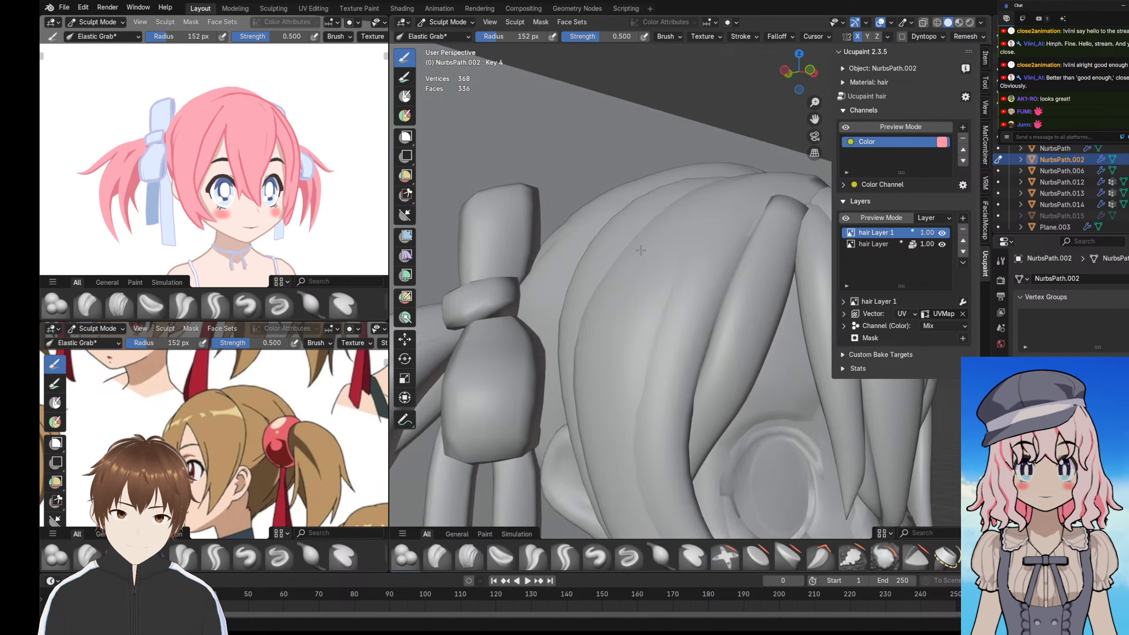
{"action": "mouse_move", "coordinate": [650, 233]}
{"action": "middle_mouse_down"}
{"action": "mouse_move", "coordinate": [706, 237]}
{"action": "mouse_move", "coordinate": [692, 304]}
{"action": "middle_mouse_up"}
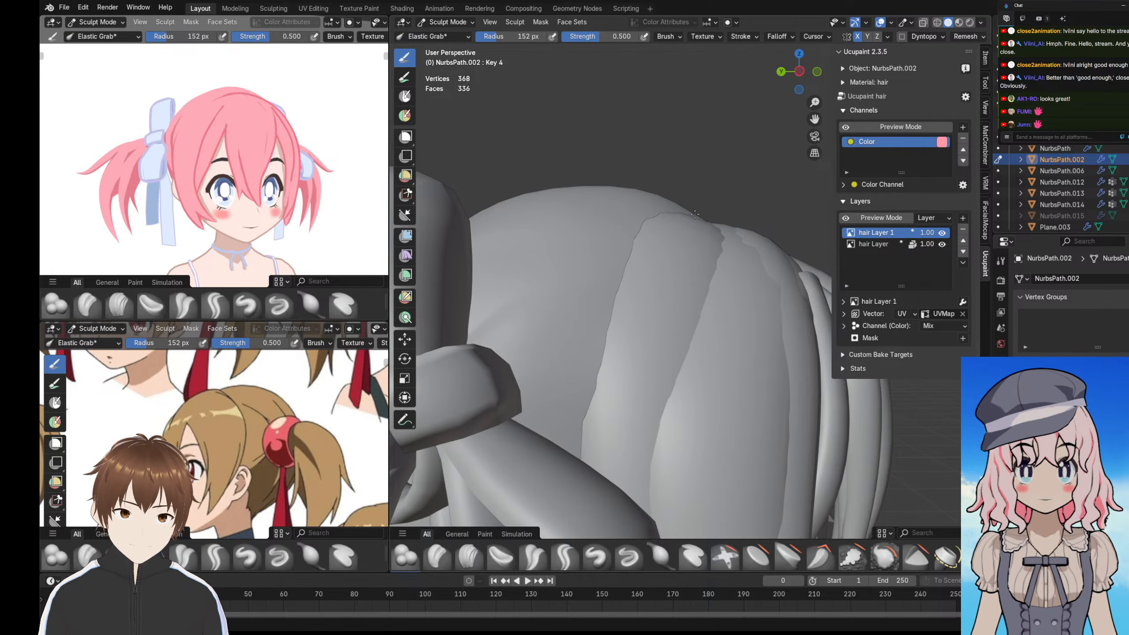
{"action": "scroll", "coordinate": [684, 264], "scroll_direction": "down", "scroll_amount": 4}
{"action": "middle_click_drag", "start_coordinate": [695, 234], "coordinate": [674, 287]}
{"action": "scroll", "coordinate": [694, 263], "scroll_direction": "up", "scroll_amount": 4}
{"action": "scroll", "coordinate": [669, 271], "scroll_direction": "down", "scroll_amount": 4}
{"action": "scroll", "coordinate": [675, 262], "scroll_direction": "up", "scroll_amount": 4}
{"action": "scroll", "coordinate": [674, 287], "scroll_direction": "down", "scroll_amount": 1}
{"action": "scroll", "coordinate": [675, 287], "scroll_direction": "up", "scroll_amount": 1}
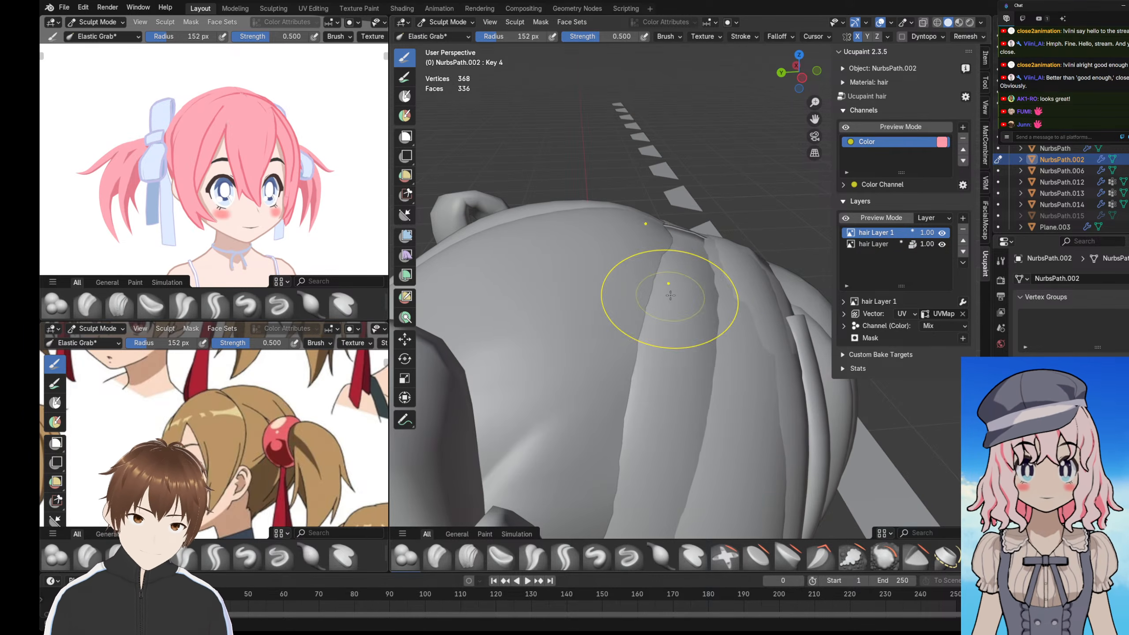
- Adjust the rear edge of the side hair strand just below the crown with the Elastic Grab brush
{"action": "middle_click_drag", "start_coordinate": [670, 296], "coordinate": [620, 217]}
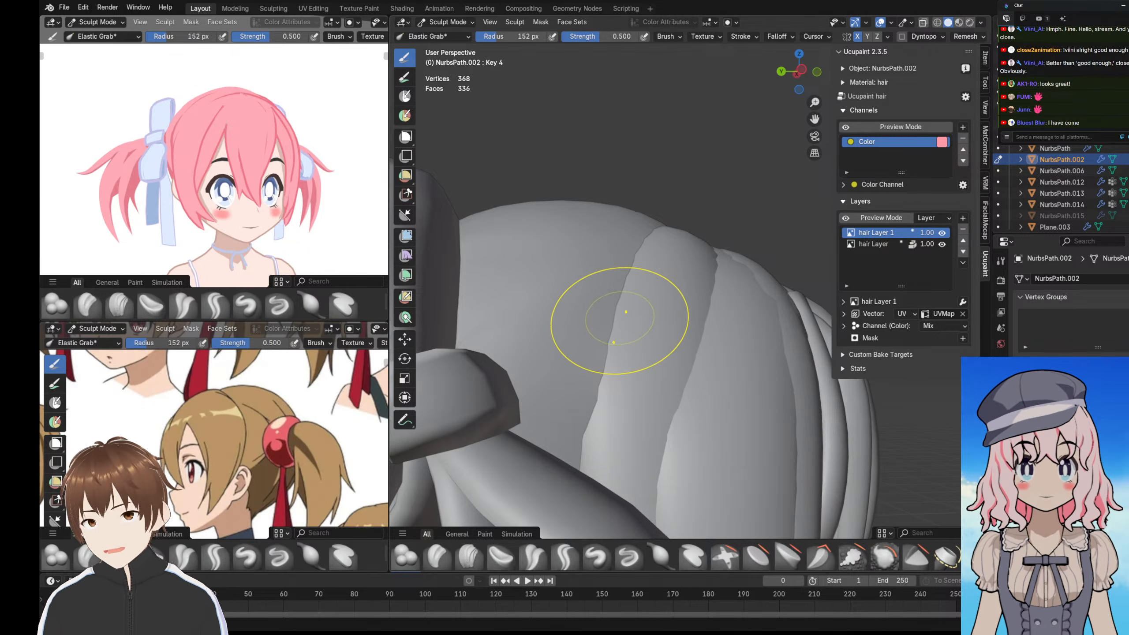
{"action": "scroll", "coordinate": [625, 312], "scroll_direction": "down", "scroll_amount": 4}
{"action": "left_click_drag", "start_coordinate": [631, 305], "coordinate": [640, 303]}
{"action": "scroll", "coordinate": [642, 302], "scroll_direction": "up", "scroll_amount": 4}
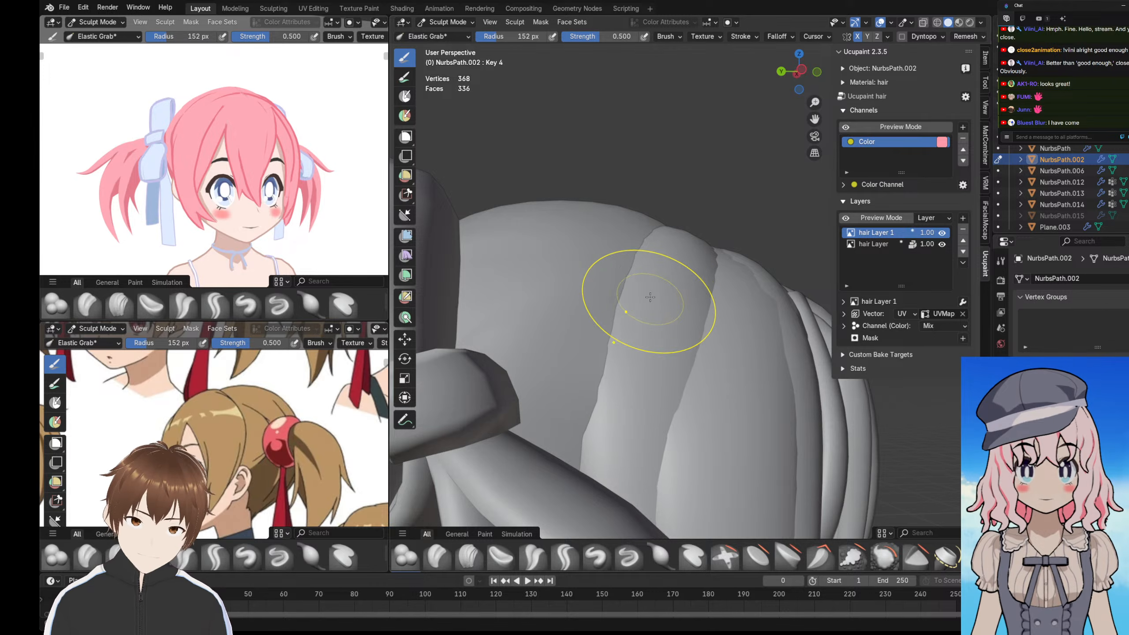
{"action": "middle_click_drag", "start_coordinate": [650, 297], "coordinate": [647, 265]}
{"action": "scroll", "coordinate": [648, 262], "scroll_direction": "up", "scroll_amount": 4}
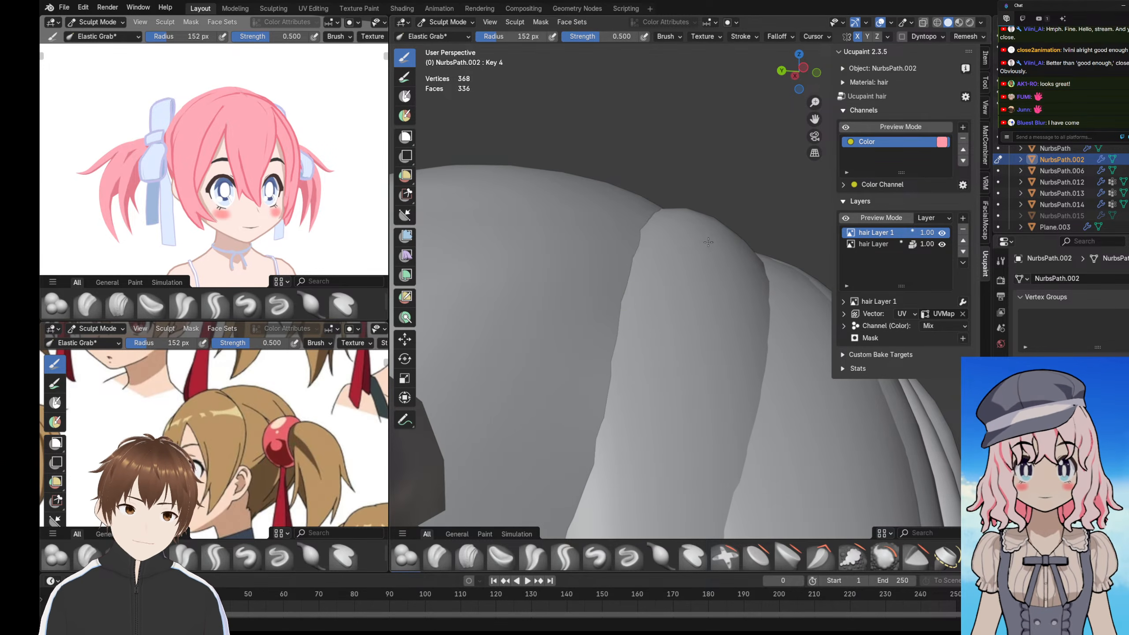
{"action": "scroll", "coordinate": [640, 294], "scroll_direction": "down", "scroll_amount": 3}
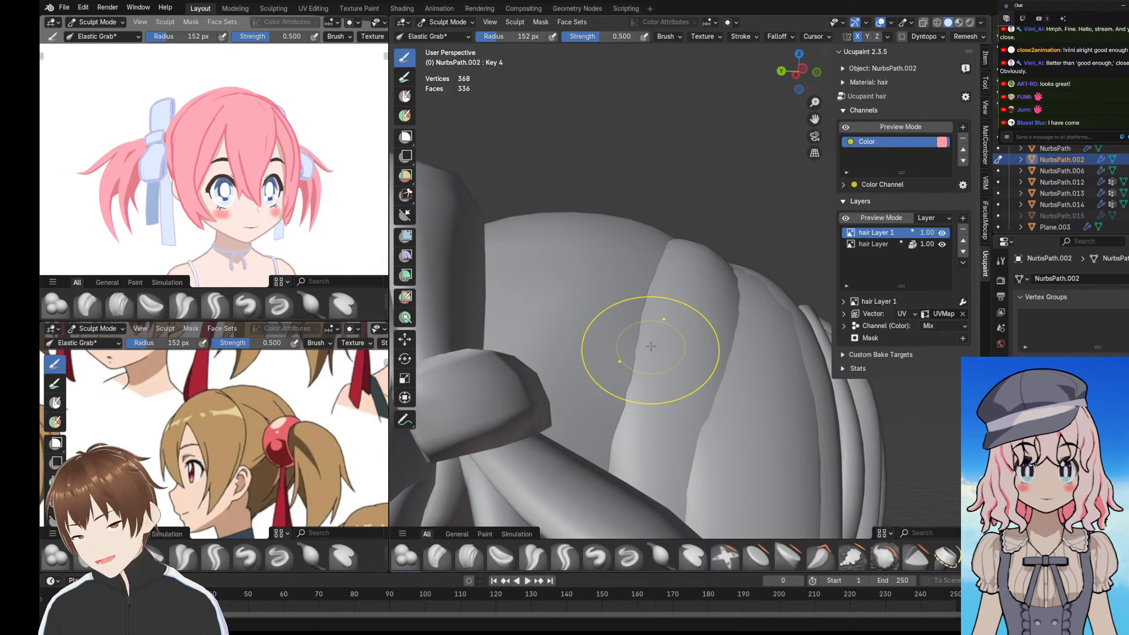
{"action": "scroll", "coordinate": [651, 346], "scroll_direction": "down", "scroll_amount": 4}
{"action": "scroll", "coordinate": [648, 315], "scroll_direction": "up", "scroll_amount": 4}
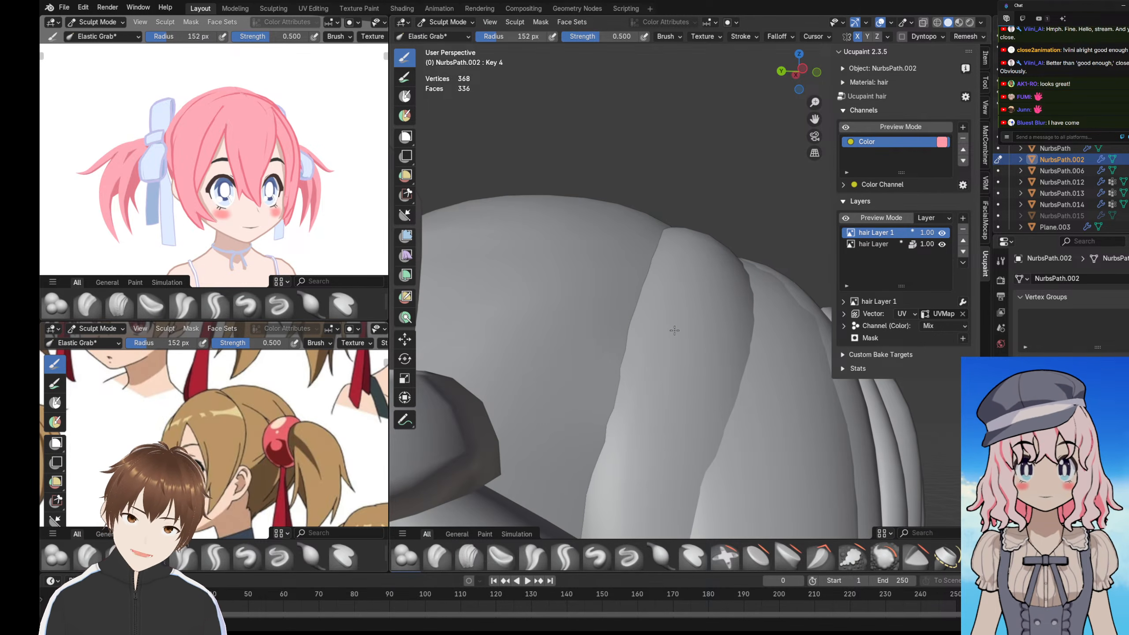
- Smooth out the curve of the strand's upper end near the crown with Elastic Grab pulls from above and from the side
{"action": "middle_click_drag", "start_coordinate": [649, 374], "coordinate": [643, 332]}
{"action": "mouse_move", "coordinate": [654, 271]}
{"action": "middle_mouse_down"}
{"action": "mouse_move", "coordinate": [618, 262]}
{"action": "mouse_move", "coordinate": [685, 323]}
{"action": "mouse_move", "coordinate": [605, 348]}
{"action": "mouse_move", "coordinate": [631, 316]}
{"action": "mouse_move", "coordinate": [726, 291]}
{"action": "mouse_move", "coordinate": [675, 266]}
{"action": "mouse_move", "coordinate": [650, 295]}
{"action": "mouse_move", "coordinate": [664, 317]}
{"action": "mouse_move", "coordinate": [651, 307]}
{"action": "middle_mouse_up"}
{"action": "scroll", "coordinate": [631, 272], "scroll_direction": "up", "scroll_amount": 2}
{"action": "scroll", "coordinate": [668, 287], "scroll_direction": "up", "scroll_amount": 2}
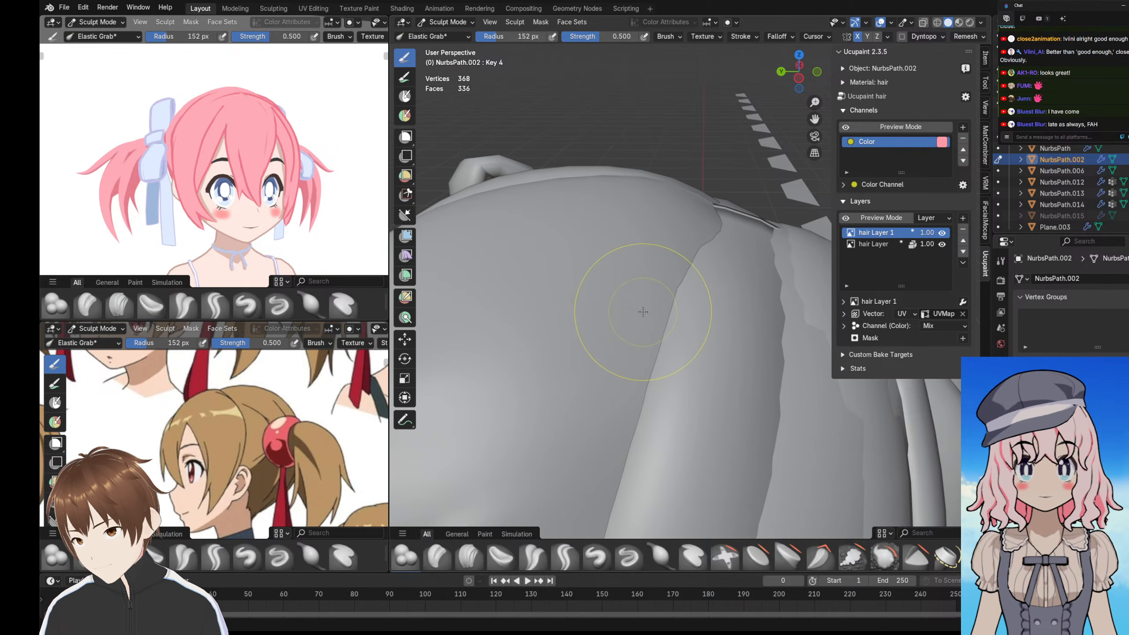
{"action": "middle_click_drag", "start_coordinate": [646, 316], "coordinate": [691, 255]}
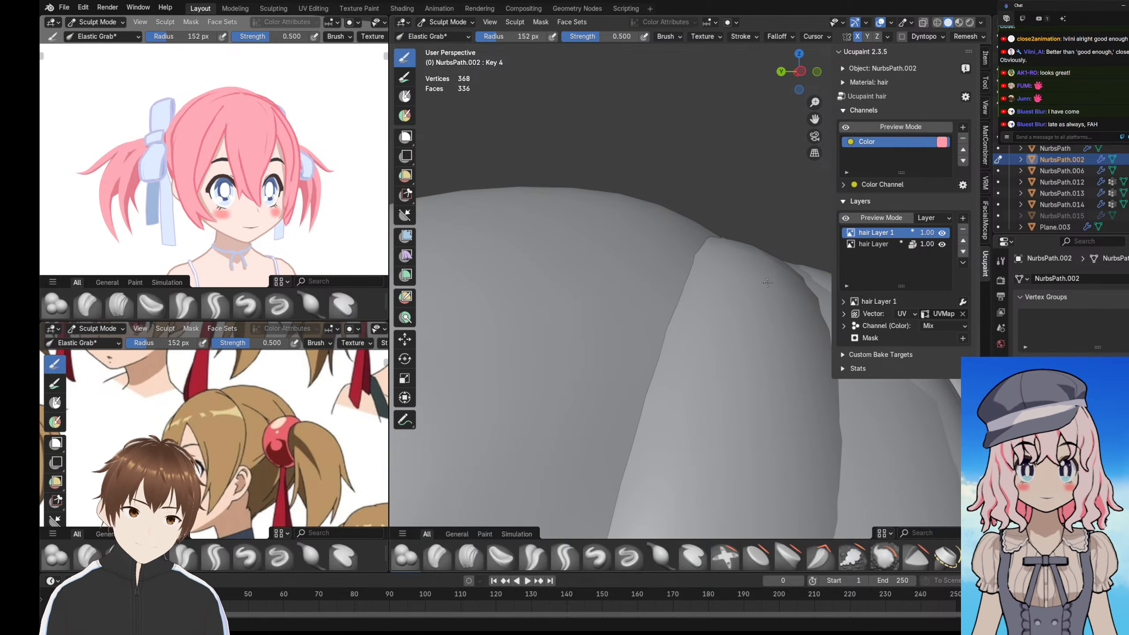
{"action": "middle_click_drag", "start_coordinate": [767, 283], "coordinate": [707, 283]}
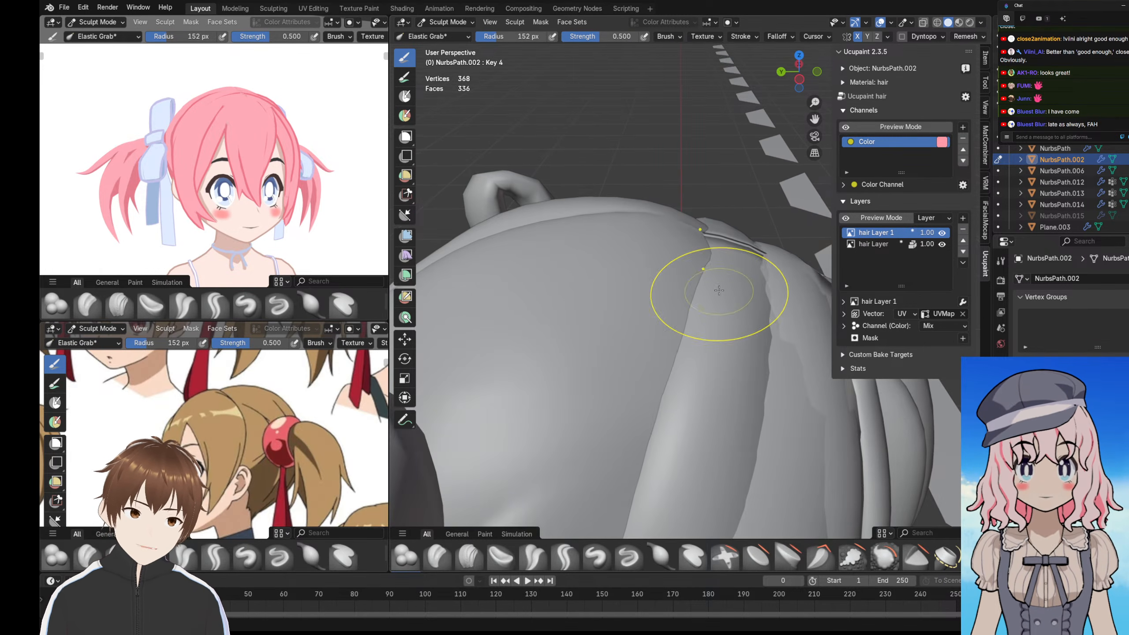
{"action": "scroll", "coordinate": [719, 290], "scroll_direction": "up", "scroll_amount": 3}
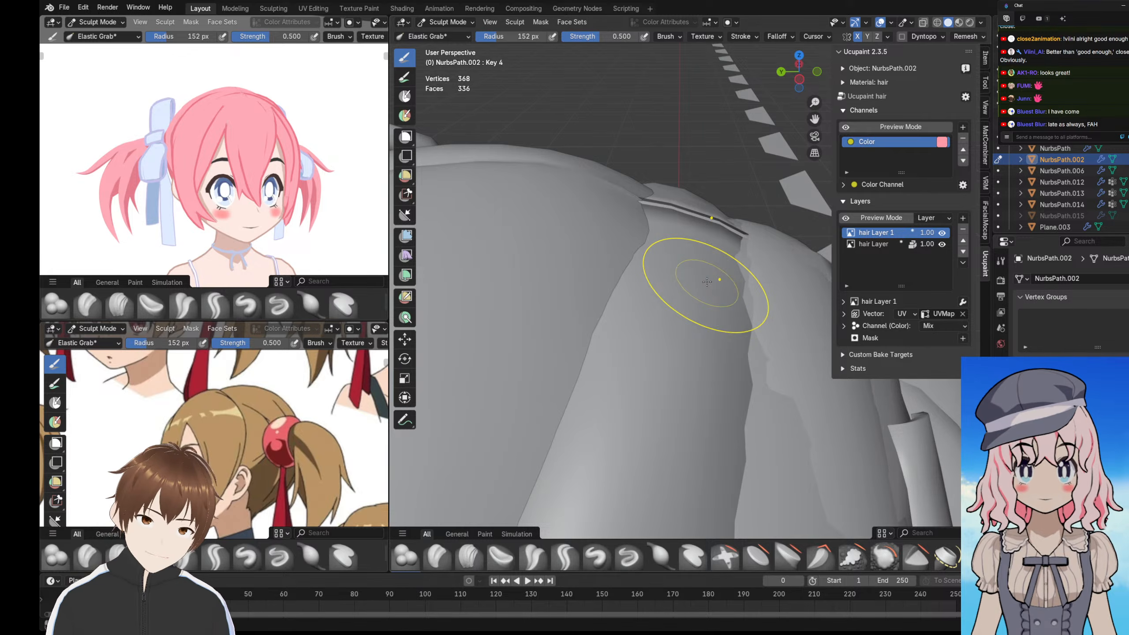
{"action": "middle_click_drag", "start_coordinate": [708, 282], "coordinate": [697, 332]}
{"action": "left_click_drag", "start_coordinate": [697, 331], "coordinate": [669, 300]}
{"action": "mouse_move", "coordinate": [669, 301]}
{"action": "middle_mouse_down"}
{"action": "mouse_move", "coordinate": [642, 298]}
{"action": "mouse_move", "coordinate": [655, 202]}
{"action": "mouse_move", "coordinate": [650, 231]}
{"action": "middle_mouse_up"}
{"action": "middle_click_drag", "start_coordinate": [635, 308], "coordinate": [646, 249], "text": "shift"}
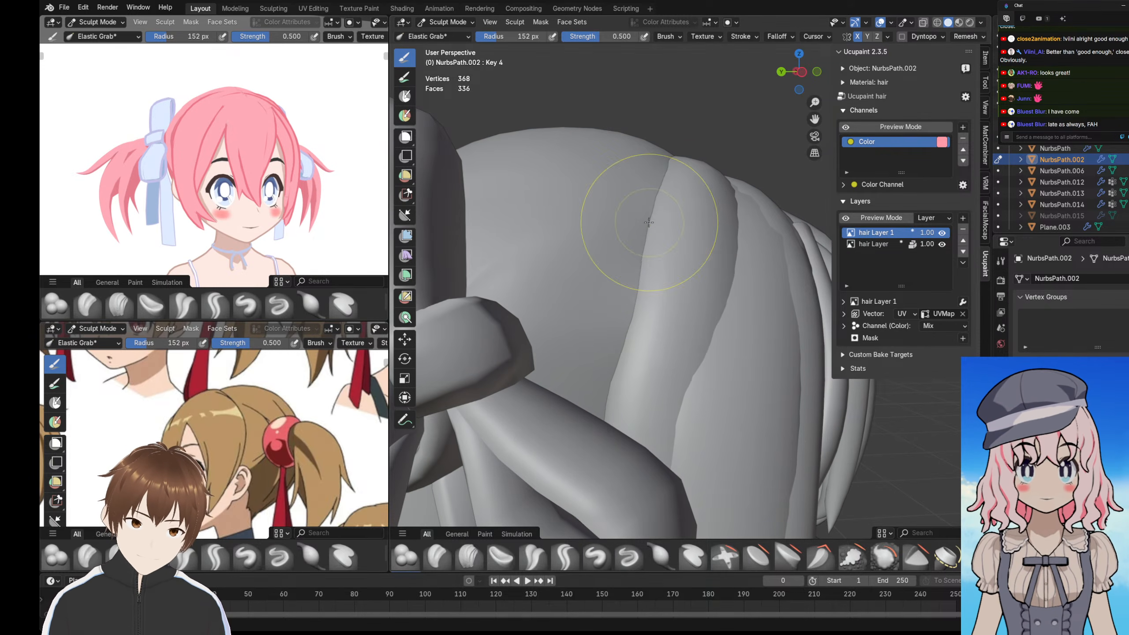
{"action": "mouse_move", "coordinate": [654, 209]}
{"action": "left_mouse_down"}
{"action": "mouse_move", "coordinate": [663, 198]}
{"action": "mouse_move", "coordinate": [671, 207]}
{"action": "left_mouse_up"}
- Rework the side hair strand above the bow with Elastic Grab, undoing the first pull and reshaping its rear edge from above
{"action": "middle_click_drag", "start_coordinate": [658, 292], "coordinate": [643, 254]}
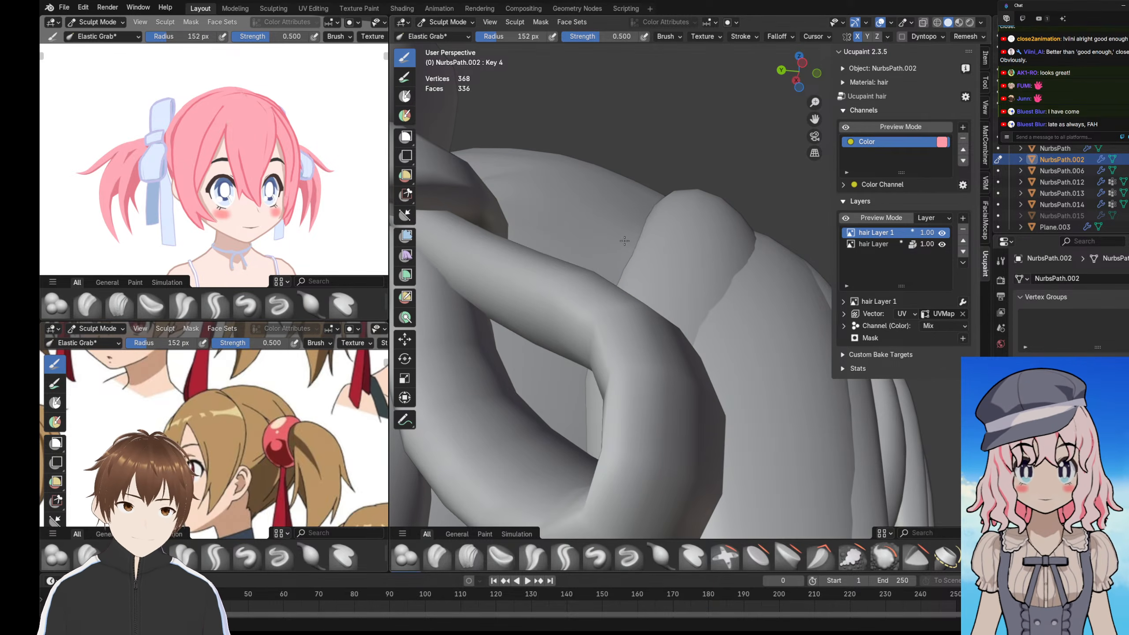
{"action": "scroll", "coordinate": [622, 242], "scroll_direction": "down", "scroll_amount": 6}
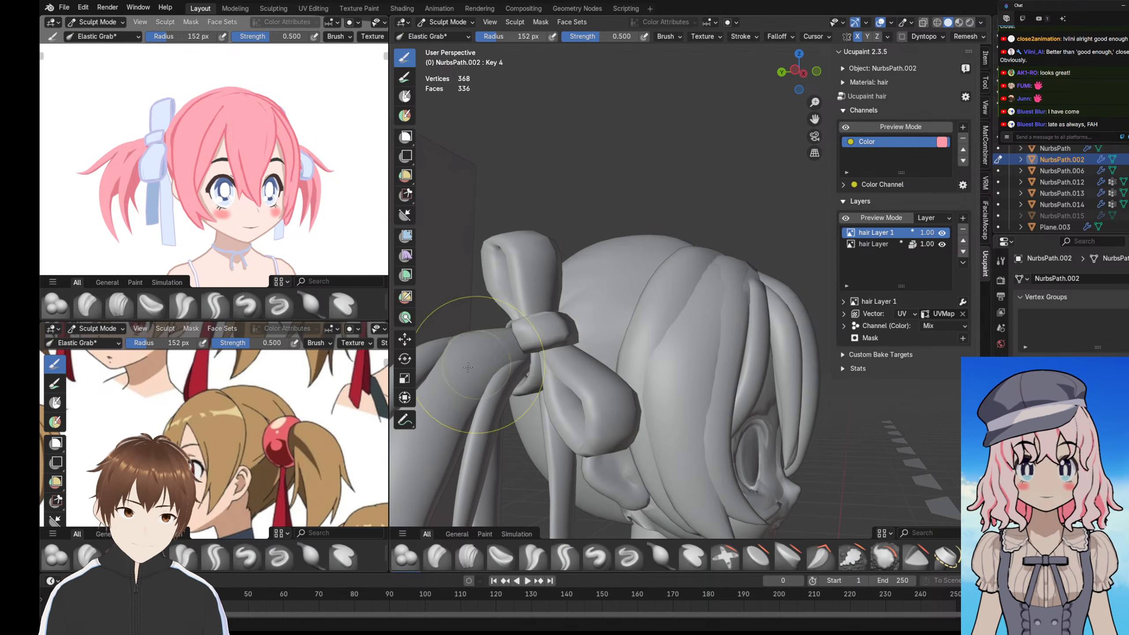
{"action": "middle_click_drag", "start_coordinate": [258, 179], "coordinate": [223, 230]}
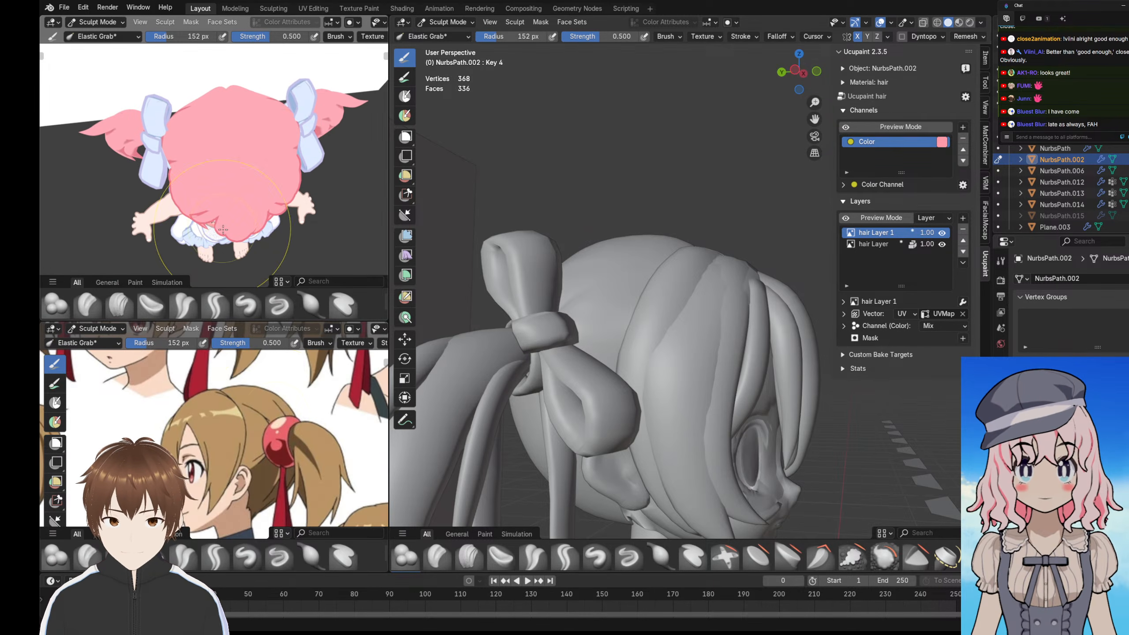
{"action": "middle_click_drag", "start_coordinate": [578, 365], "coordinate": [659, 353]}
{"action": "scroll", "coordinate": [658, 354], "scroll_direction": "down", "scroll_amount": 1}
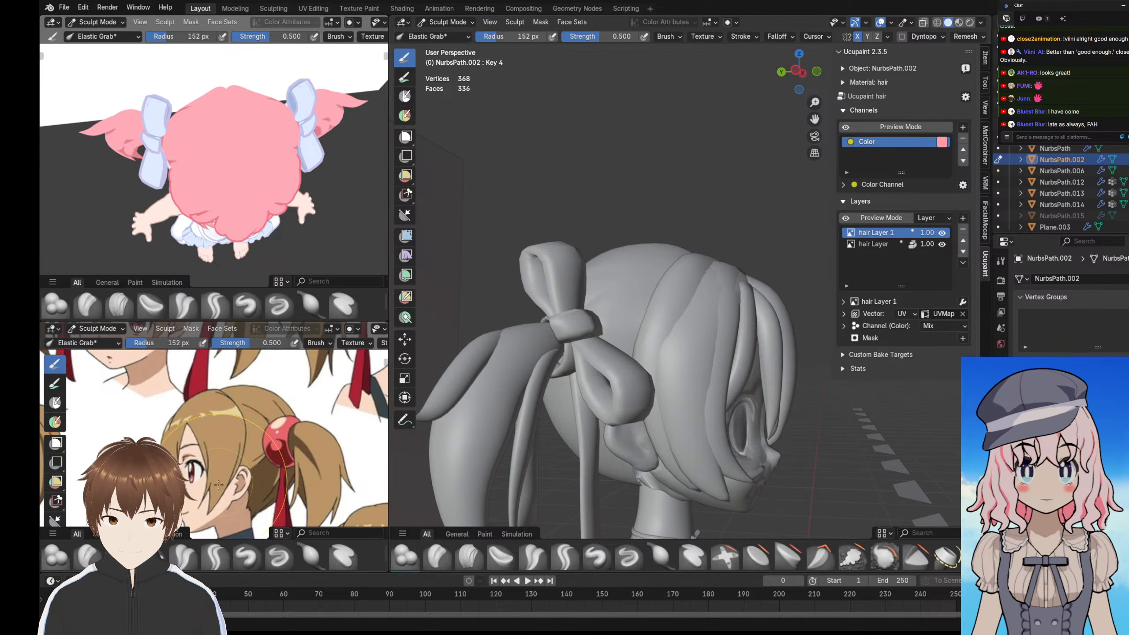
{"action": "middle_click_drag", "start_coordinate": [555, 445], "coordinate": [681, 454]}
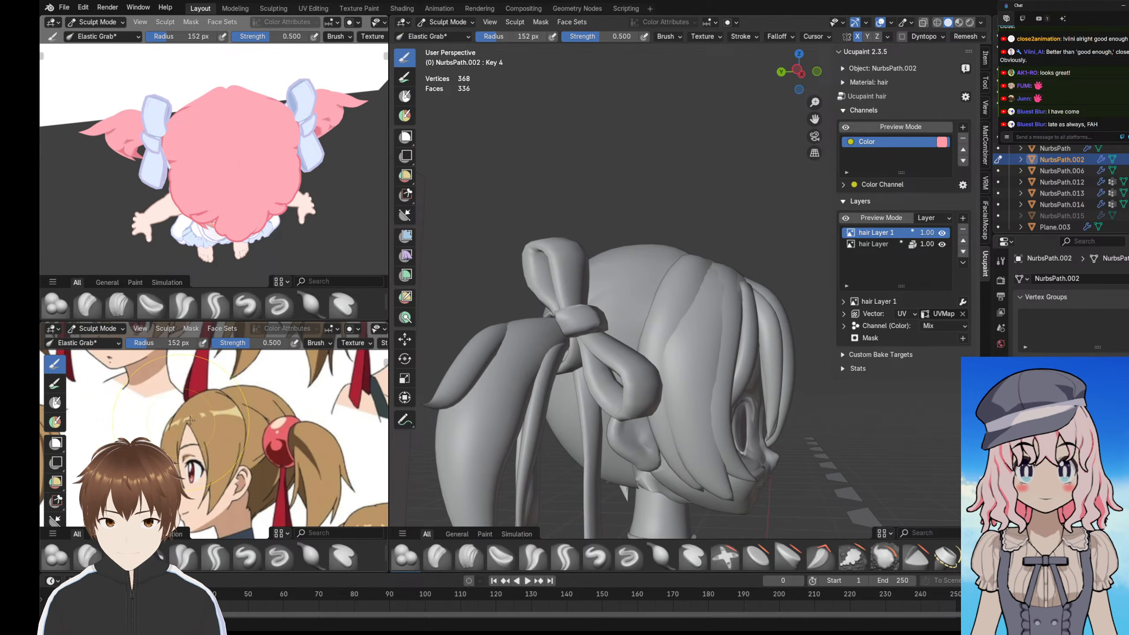
{"action": "scroll", "coordinate": [628, 329], "scroll_direction": "up", "scroll_amount": 5}
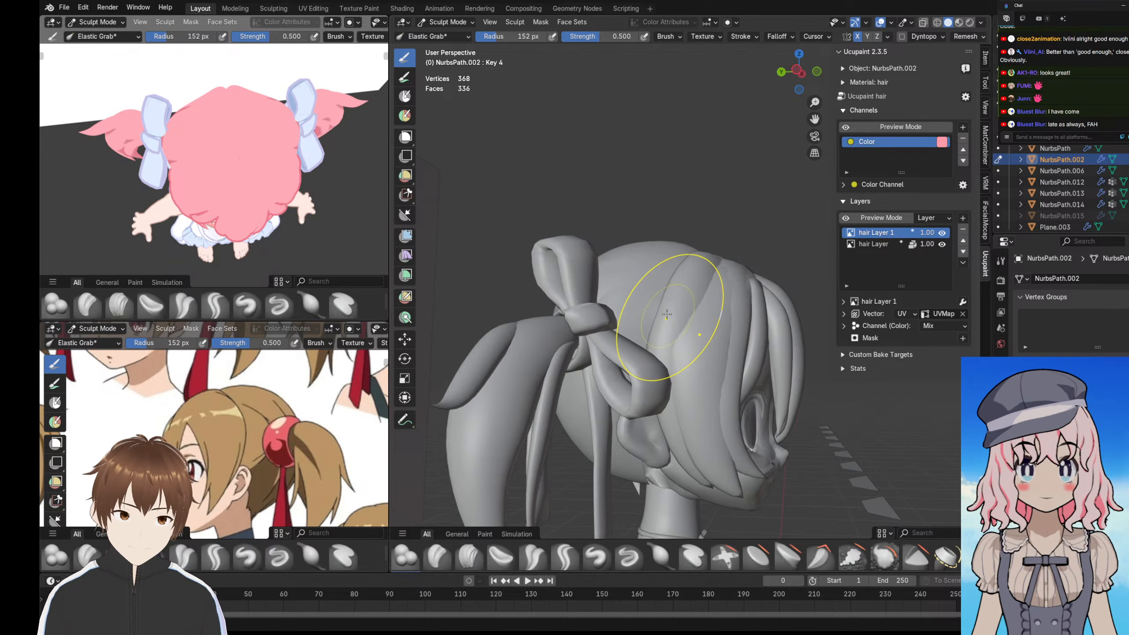
{"action": "left_click_drag", "start_coordinate": [628, 329], "coordinate": [593, 309]}
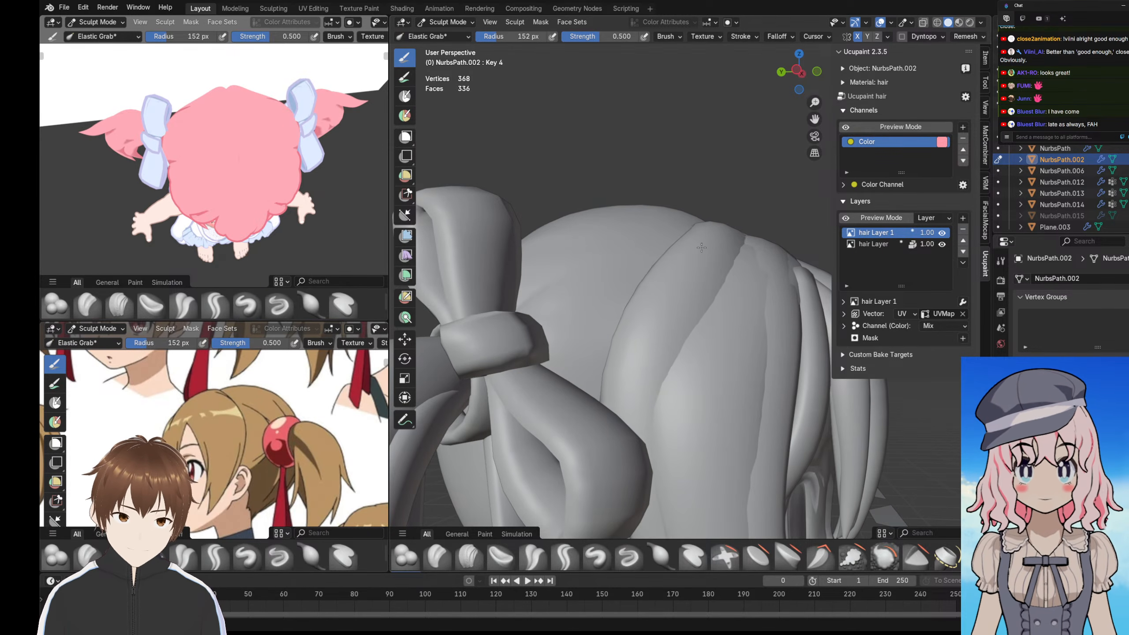
{"action": "key", "text": "ctrl+z"}
{"action": "middle_click_drag", "start_coordinate": [653, 285], "coordinate": [663, 356]}
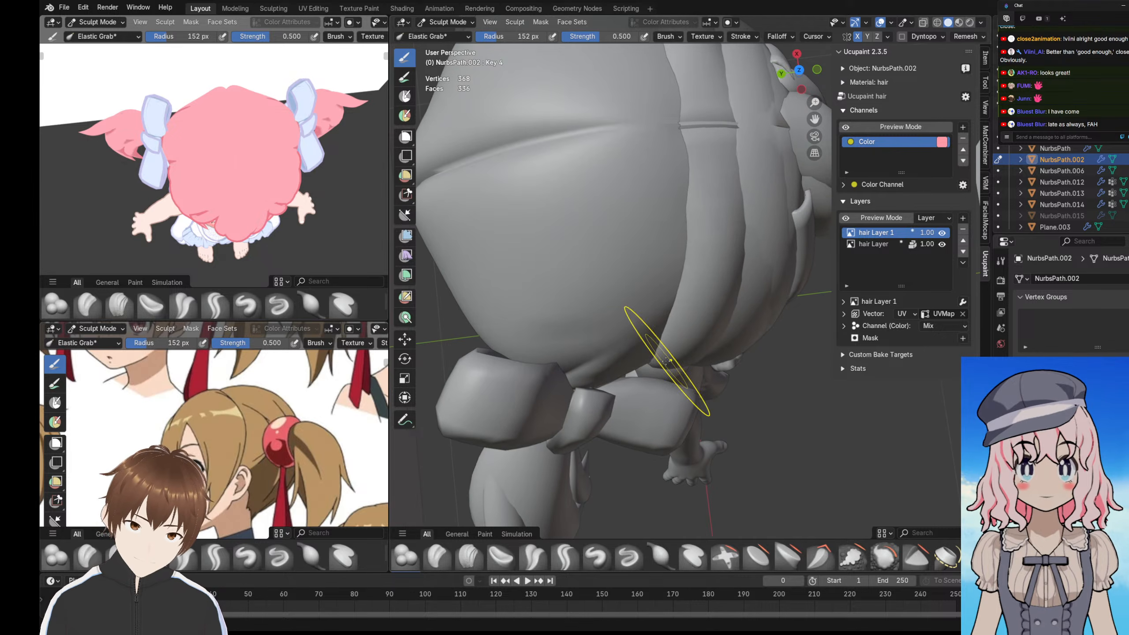
{"action": "left_click_drag", "start_coordinate": [663, 358], "coordinate": [680, 372]}
{"action": "middle_click_drag", "start_coordinate": [681, 376], "coordinate": [654, 262]}
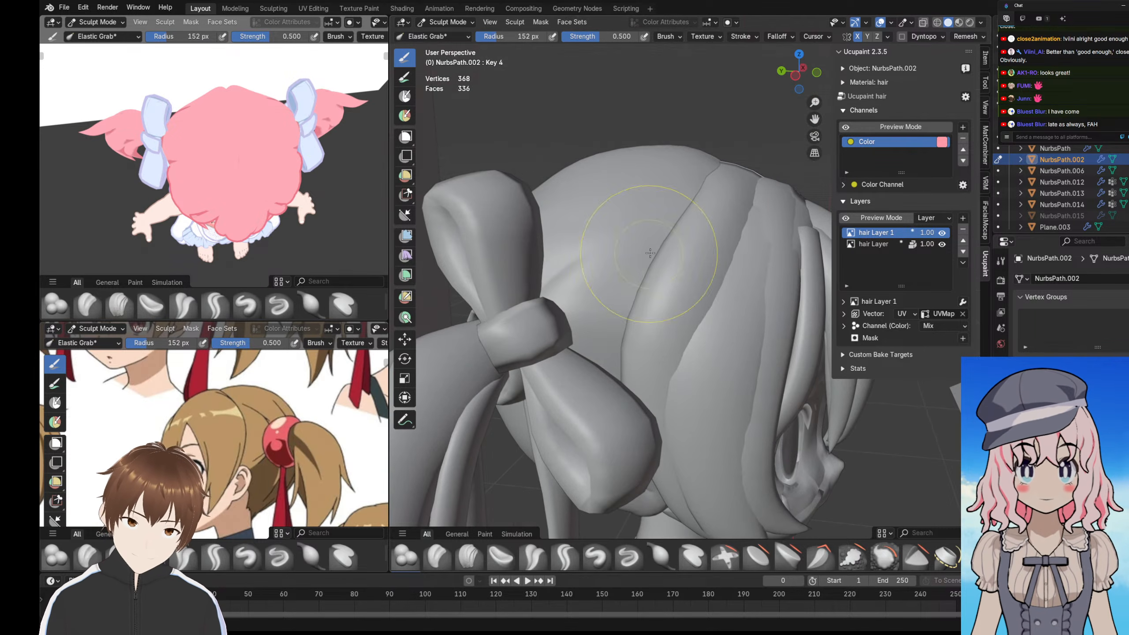
- Examine the hair around the bow and crown from the side and front in the coloured and solid views
{"action": "mouse_move", "coordinate": [189, 197]}
{"action": "middle_mouse_down"}
{"action": "mouse_move", "coordinate": [240, 147]}
{"action": "mouse_move", "coordinate": [201, 162]}
{"action": "mouse_move", "coordinate": [245, 228]}
{"action": "mouse_move", "coordinate": [247, 216]}
{"action": "mouse_move", "coordinate": [279, 234]}
{"action": "mouse_move", "coordinate": [239, 142]}
{"action": "mouse_move", "coordinate": [222, 134]}
{"action": "mouse_move", "coordinate": [229, 192]}
{"action": "middle_mouse_up"}
{"action": "scroll", "coordinate": [240, 146], "scroll_direction": "up", "scroll_amount": 4}
{"action": "scroll", "coordinate": [244, 228], "scroll_direction": "down", "scroll_amount": 3}
{"action": "scroll", "coordinate": [222, 138], "scroll_direction": "down", "scroll_amount": 5}
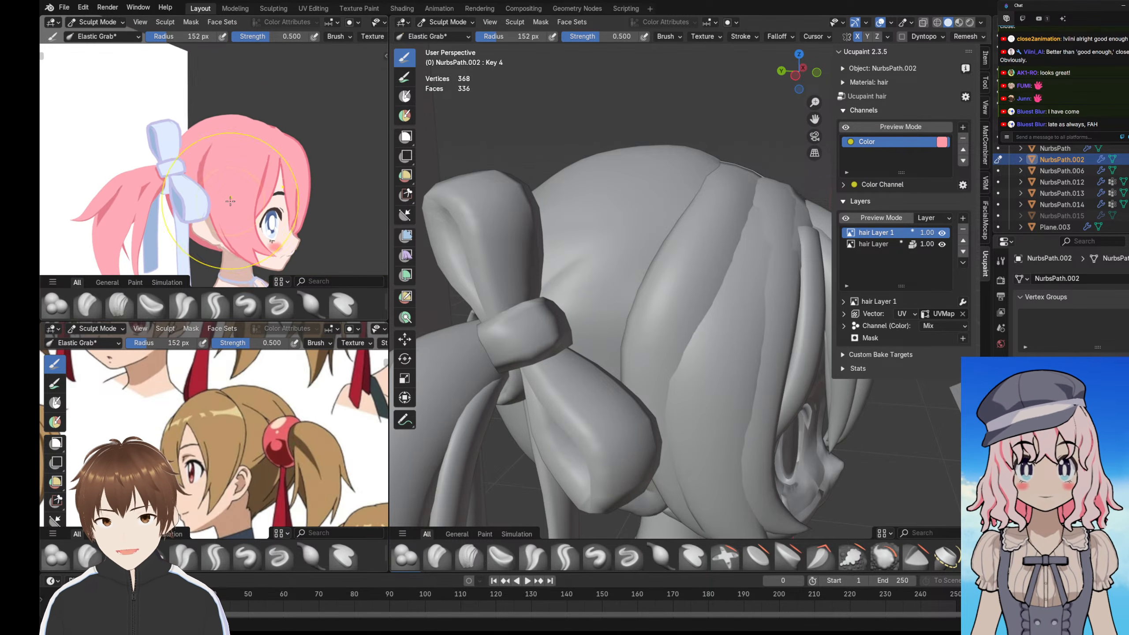
{"action": "mouse_move", "coordinate": [600, 297]}
{"action": "middle_mouse_down"}
{"action": "mouse_move", "coordinate": [620, 300]}
{"action": "mouse_move", "coordinate": [661, 341]}
{"action": "mouse_move", "coordinate": [606, 233]}
{"action": "mouse_move", "coordinate": [480, 196]}
{"action": "middle_mouse_up"}
{"action": "middle_click_drag", "start_coordinate": [209, 169], "coordinate": [179, 153]}
{"action": "scroll", "coordinate": [151, 102], "scroll_direction": "up", "scroll_amount": 8}
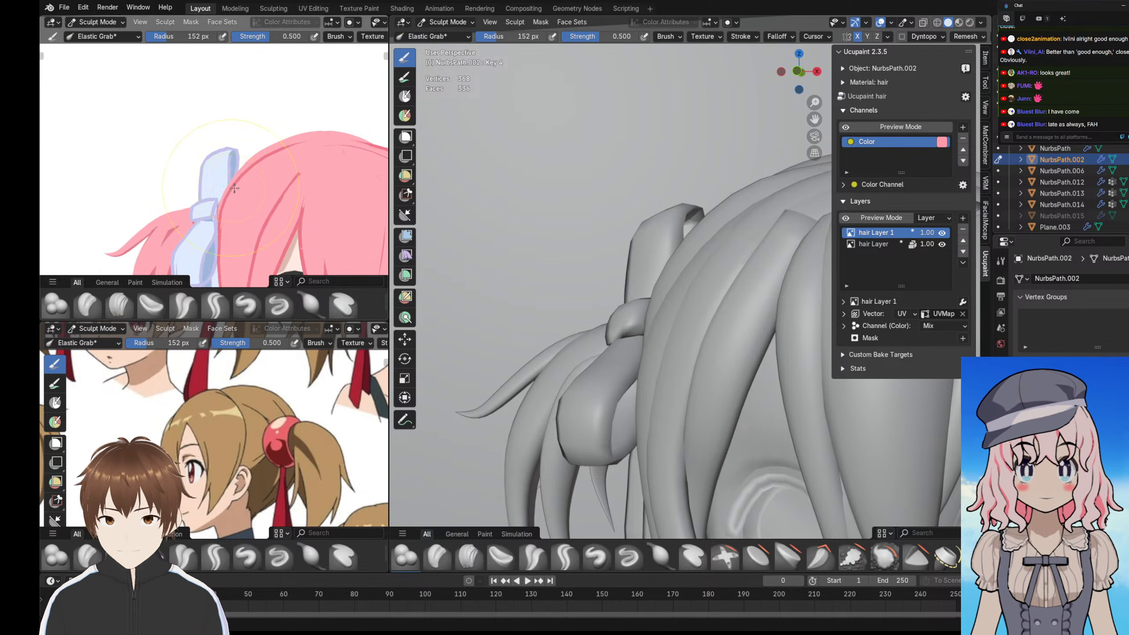
{"action": "middle_click_drag", "start_coordinate": [232, 198], "coordinate": [238, 201]}
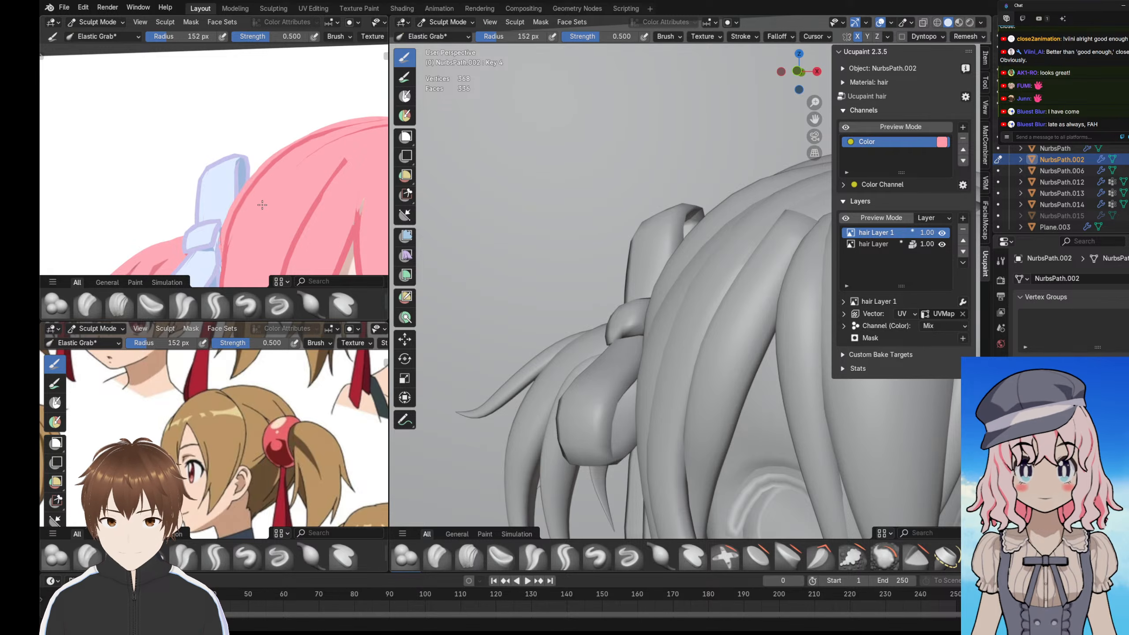
{"action": "scroll", "coordinate": [262, 204], "scroll_direction": "down", "scroll_amount": 6}
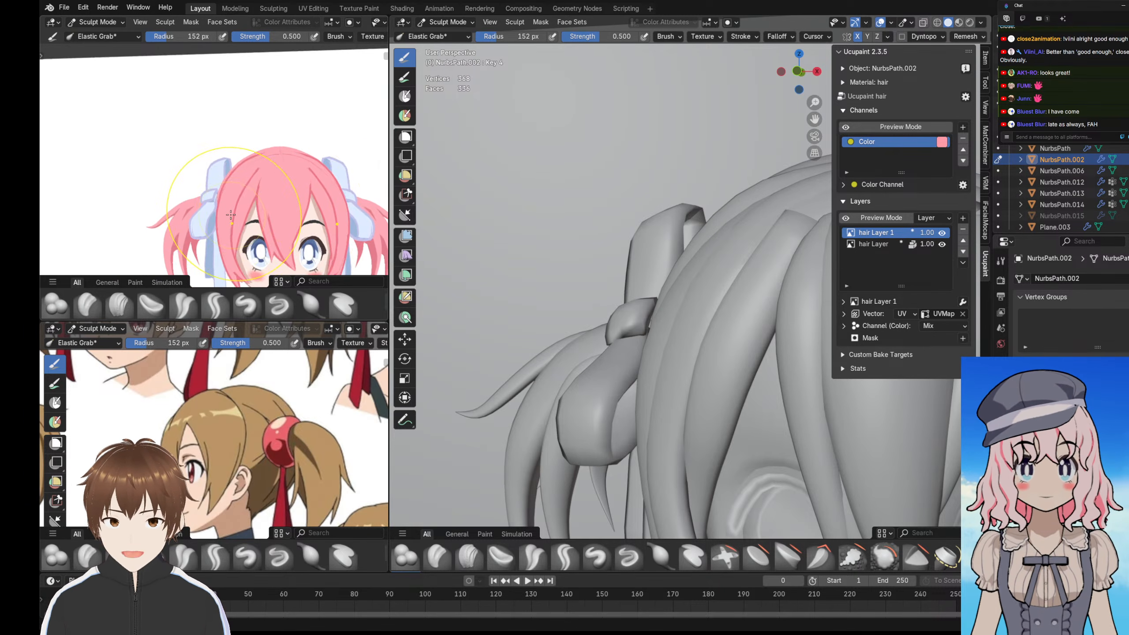
{"action": "mouse_move", "coordinate": [296, 211]}
{"action": "middle_mouse_down"}
{"action": "mouse_move", "coordinate": [205, 203]}
{"action": "mouse_move", "coordinate": [217, 208]}
{"action": "mouse_move", "coordinate": [187, 191]}
{"action": "mouse_move", "coordinate": [266, 173]}
{"action": "middle_mouse_up"}
{"action": "scroll", "coordinate": [208, 175], "scroll_direction": "up", "scroll_amount": 4}
- Pull the side strand near the crown slightly inward with Elastic Grab in the coloured front view
{"action": "middle_click_drag", "start_coordinate": [630, 189], "coordinate": [673, 198]}
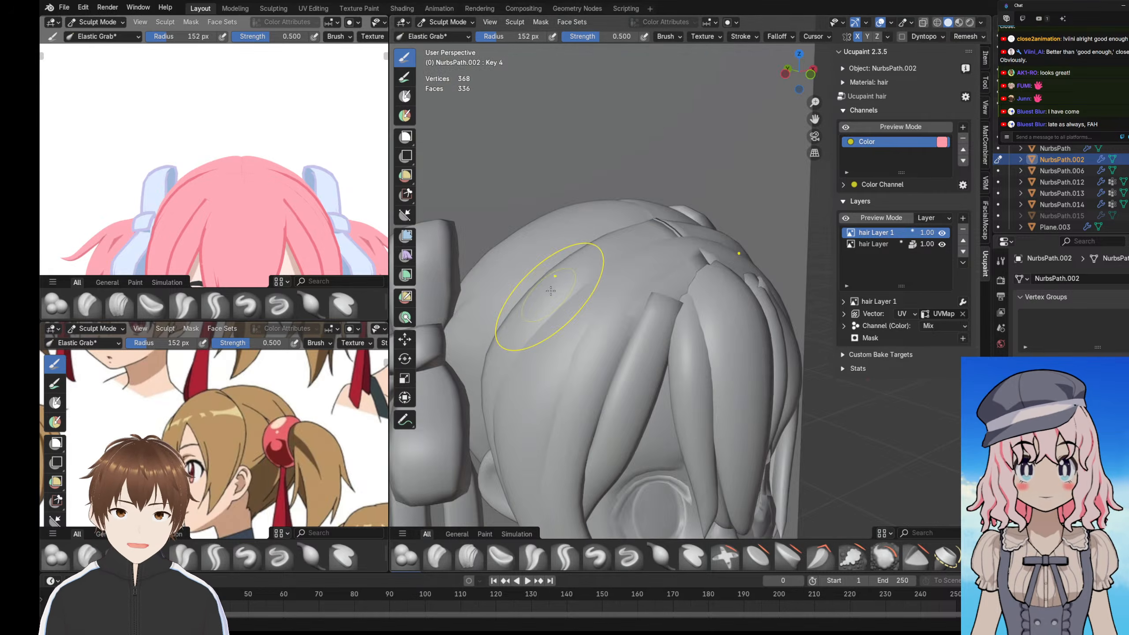
{"action": "middle_click_drag", "start_coordinate": [549, 295], "coordinate": [576, 307]}
{"action": "middle_click_drag", "start_coordinate": [482, 241], "coordinate": [511, 233]}
{"action": "middle_click_drag", "start_coordinate": [227, 190], "coordinate": [265, 181]}
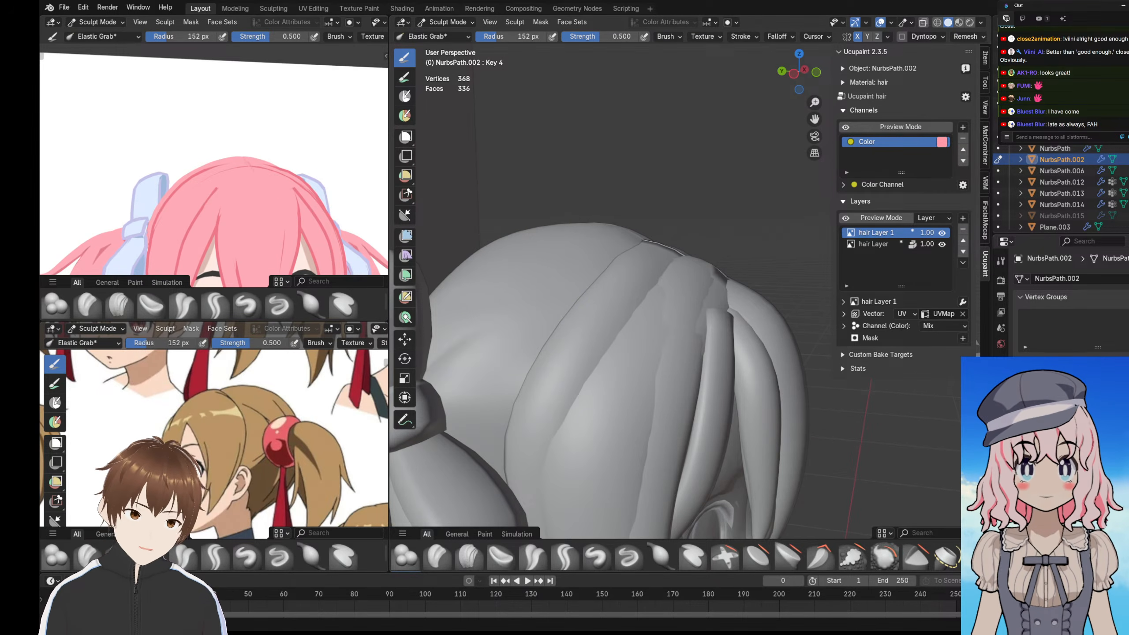
{"action": "left_click_drag", "start_coordinate": [300, 176], "coordinate": [293, 184]}
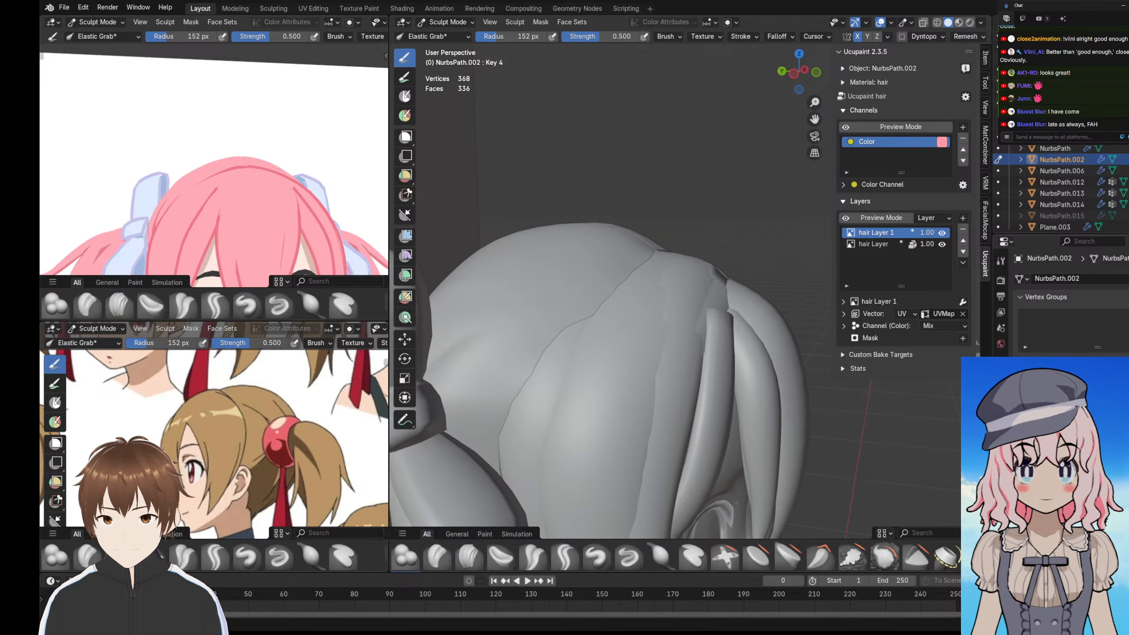
- Compare the hair with and without the recent strokes by undoing and redoing them, ending with the strokes restored
{"action": "middle_click_drag", "start_coordinate": [171, 172], "coordinate": [266, 220]}
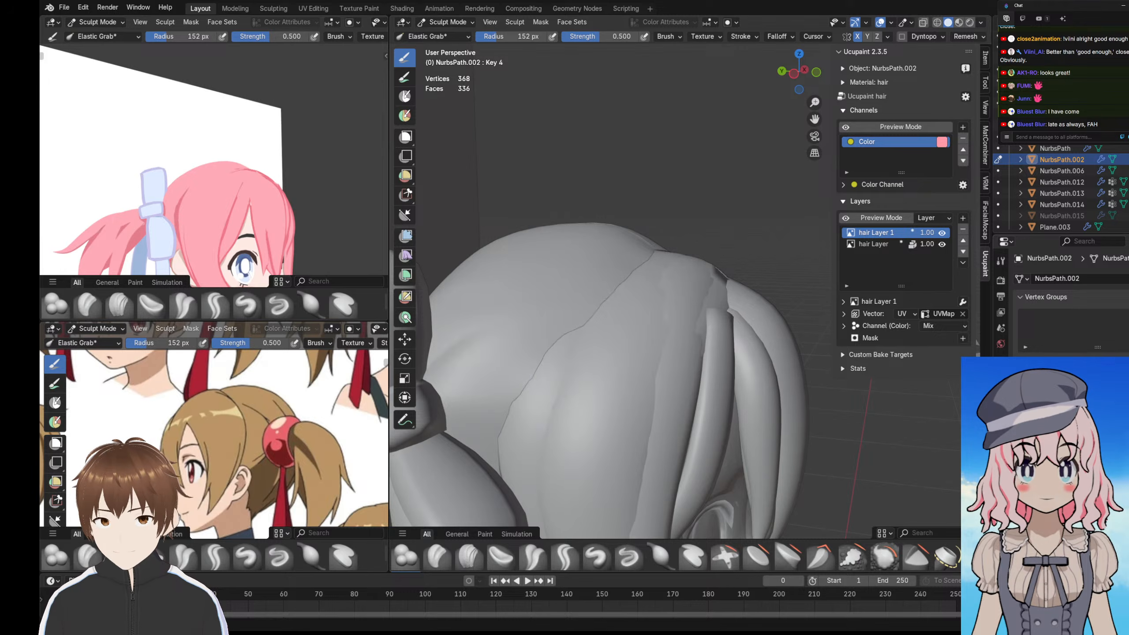
{"action": "key", "text": "ctrl+z"}
{"action": "key", "text": "ctrl+z"}
{"action": "key", "text": "ctrl+z"}
{"action": "key", "text": "ctrl+shift+z"}
{"action": "key", "text": "ctrl+shift+z"}
{"action": "key", "text": "ctrl+shift+z"}
{"action": "key", "text": "ctrl+z"}
{"action": "key", "text": "ctrl+z"}
{"action": "key", "text": "ctrl+z"}
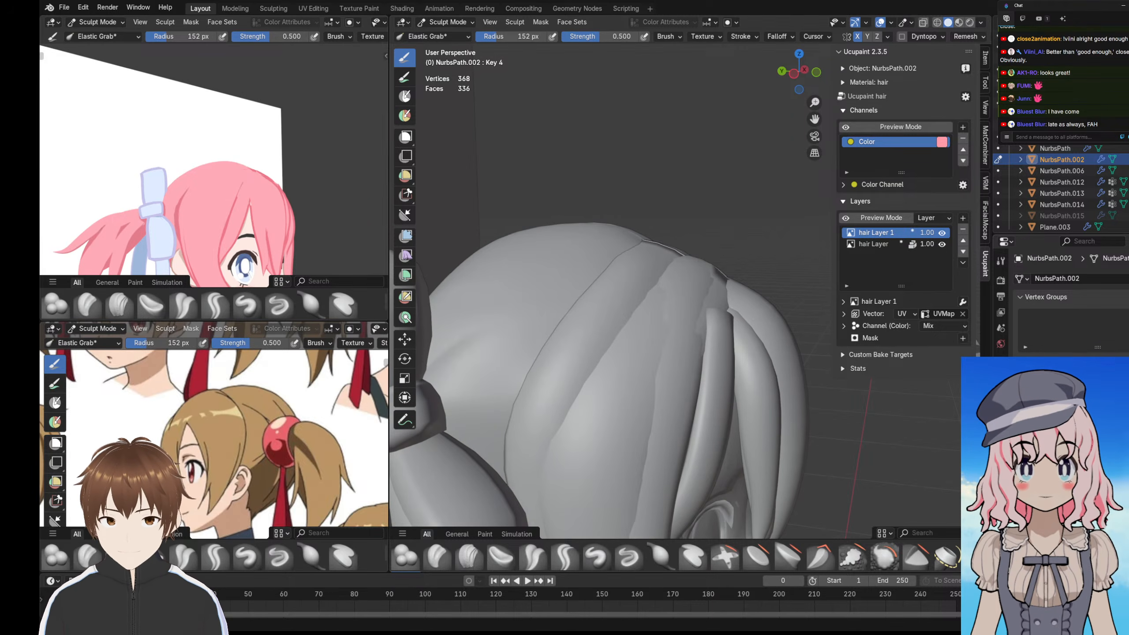
{"action": "key", "text": "ctrl+shift+z"}
{"action": "key", "text": "ctrl+shift+z"}
- Compare the coloured hair from the front and side with the front-facing drawing of the brown-haired reference character
{"action": "key", "text": "KP_1"}
{"action": "scroll", "coordinate": [198, 231], "scroll_direction": "up", "scroll_amount": 1}
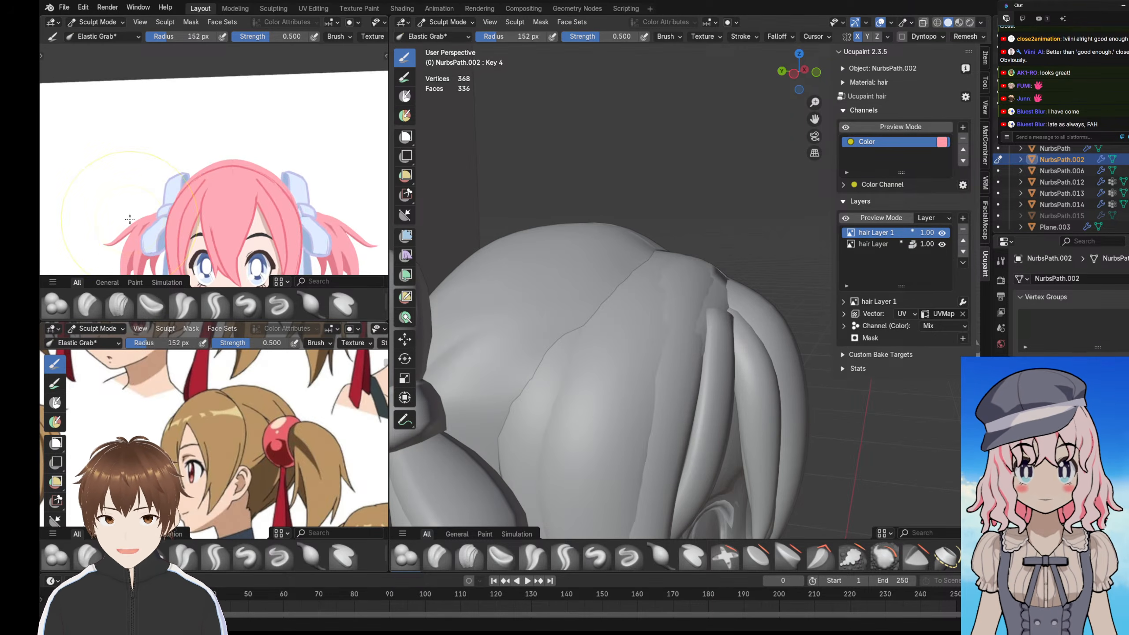
{"action": "scroll", "coordinate": [200, 209], "scroll_direction": "down", "scroll_amount": 4}
{"action": "scroll", "coordinate": [204, 175], "scroll_direction": "up", "scroll_amount": 4}
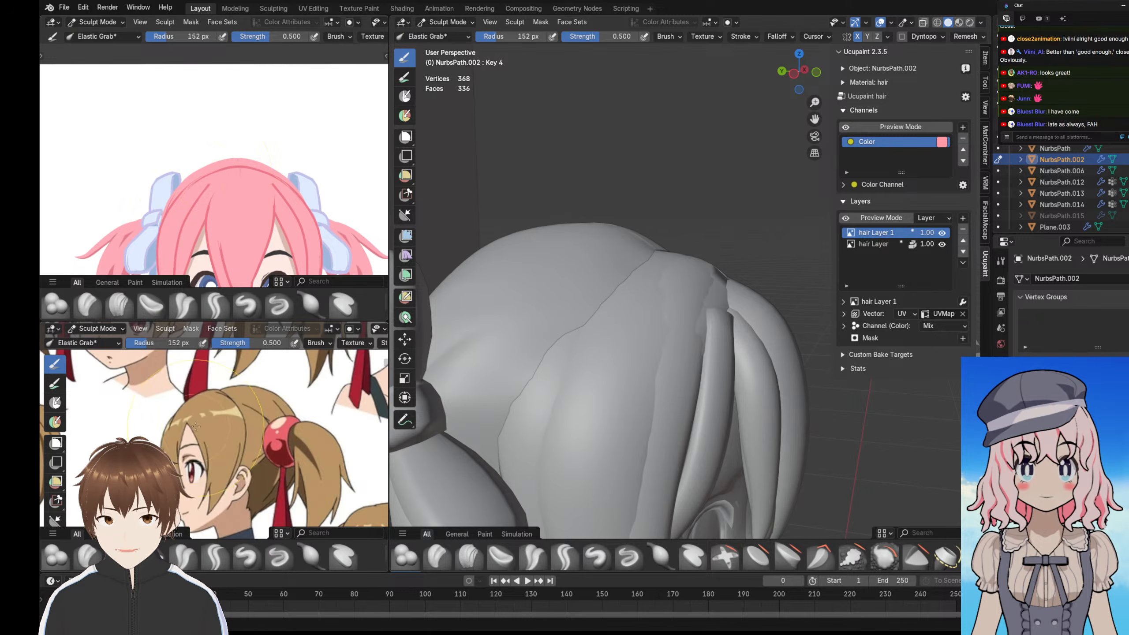
{"action": "scroll", "coordinate": [222, 436], "scroll_direction": "down", "scroll_amount": 3}
{"action": "scroll", "coordinate": [232, 442], "scroll_direction": "up", "scroll_amount": 4}
{"action": "middle_click_drag", "start_coordinate": [231, 441], "coordinate": [272, 460], "text": "shift"}
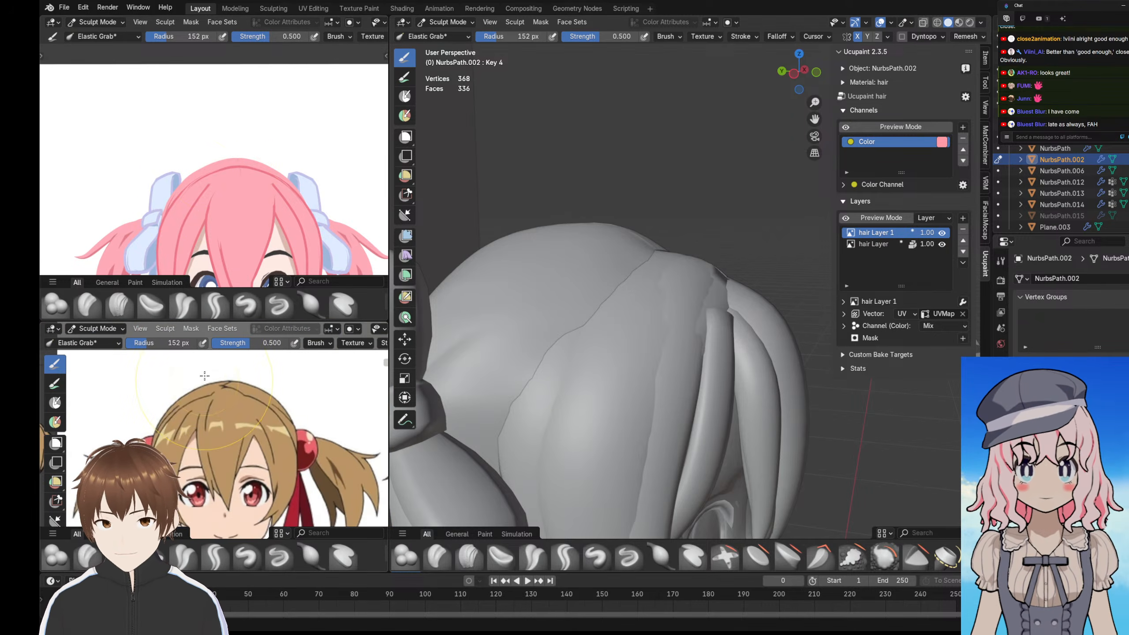
{"action": "mouse_move", "coordinate": [164, 187]}
{"action": "middle_mouse_down"}
{"action": "mouse_move", "coordinate": [216, 177]}
{"action": "mouse_move", "coordinate": [176, 176]}
{"action": "mouse_move", "coordinate": [177, 186]}
{"action": "mouse_move", "coordinate": [229, 191]}
{"action": "mouse_move", "coordinate": [159, 205]}
{"action": "mouse_move", "coordinate": [186, 233]}
{"action": "mouse_move", "coordinate": [186, 202]}
{"action": "mouse_move", "coordinate": [220, 238]}
{"action": "middle_mouse_up"}
- Switch from Sculpt Mode to Object Mode, deselect the hair strand and add a mesh plane
{"action": "left_click", "coordinate": [455, 22]}
{"action": "left_click", "coordinate": [452, 37]}
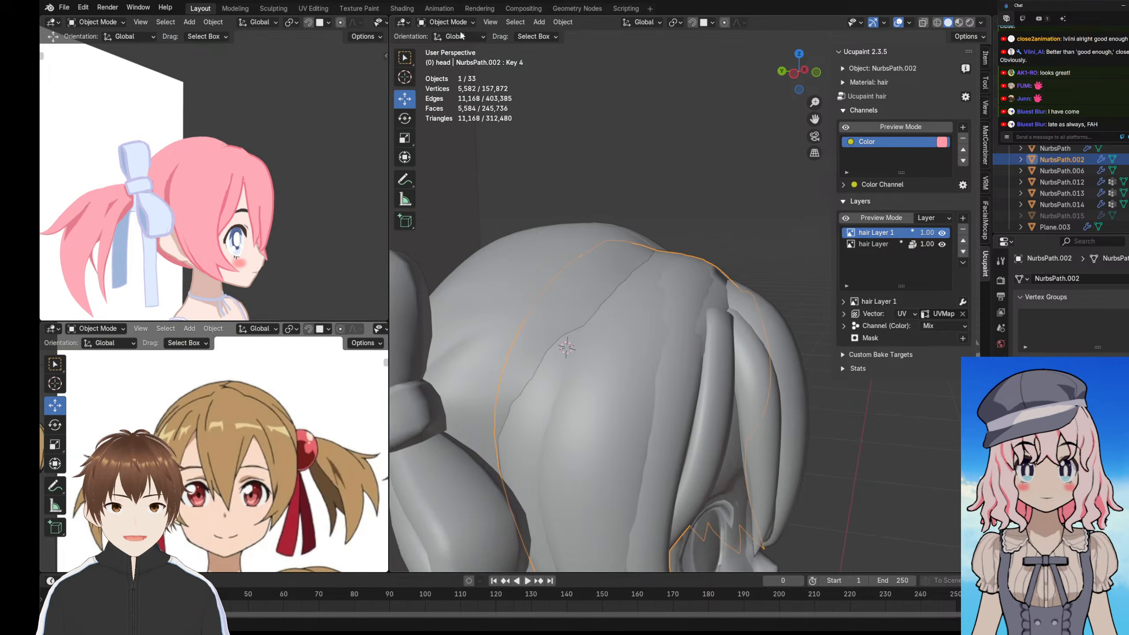
{"action": "scroll", "coordinate": [631, 167], "scroll_direction": "down", "scroll_amount": 10}
{"action": "left_click", "coordinate": [644, 173]}
{"action": "scroll", "coordinate": [700, 236], "scroll_direction": "up", "scroll_amount": 4}
{"action": "key", "text": "shift+a"}
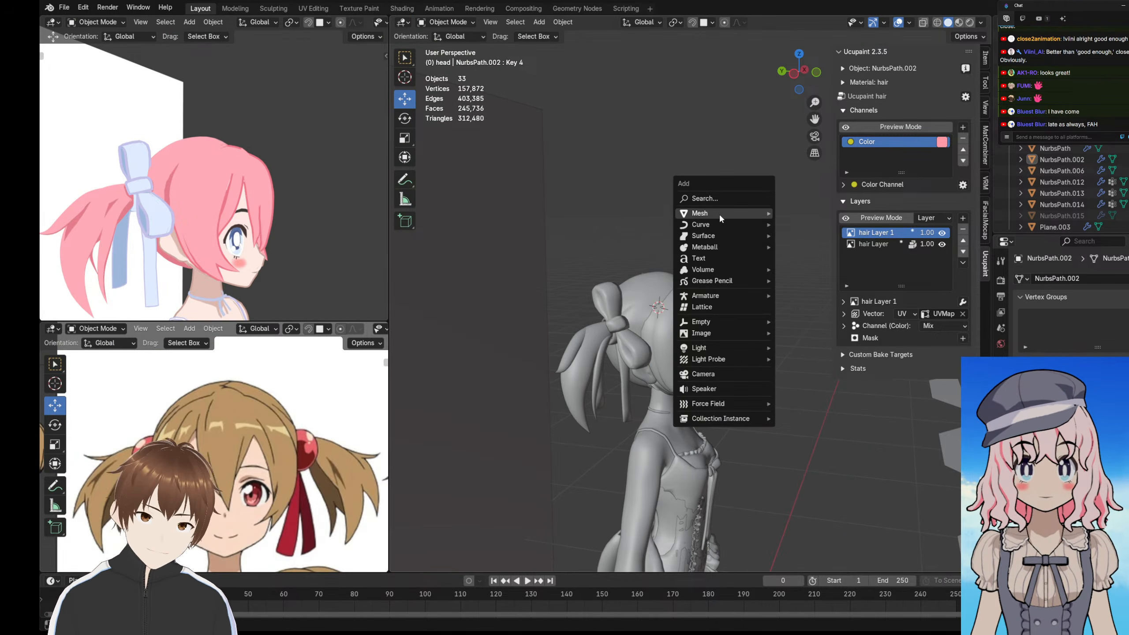
{"action": "mouse_move", "coordinate": [719, 213]}
{"action": "left_click", "coordinate": [800, 214]}
- Enter Edit Mode on the new plane and set the coloured preview to the front view
{"action": "scroll", "coordinate": [732, 345], "scroll_direction": "up", "scroll_amount": 5}
{"action": "middle_click_drag", "start_coordinate": [716, 312], "coordinate": [681, 305], "text": "shift"}
{"action": "key", "text": "Tab"}
{"action": "middle_click_drag", "start_coordinate": [166, 228], "coordinate": [166, 256]}
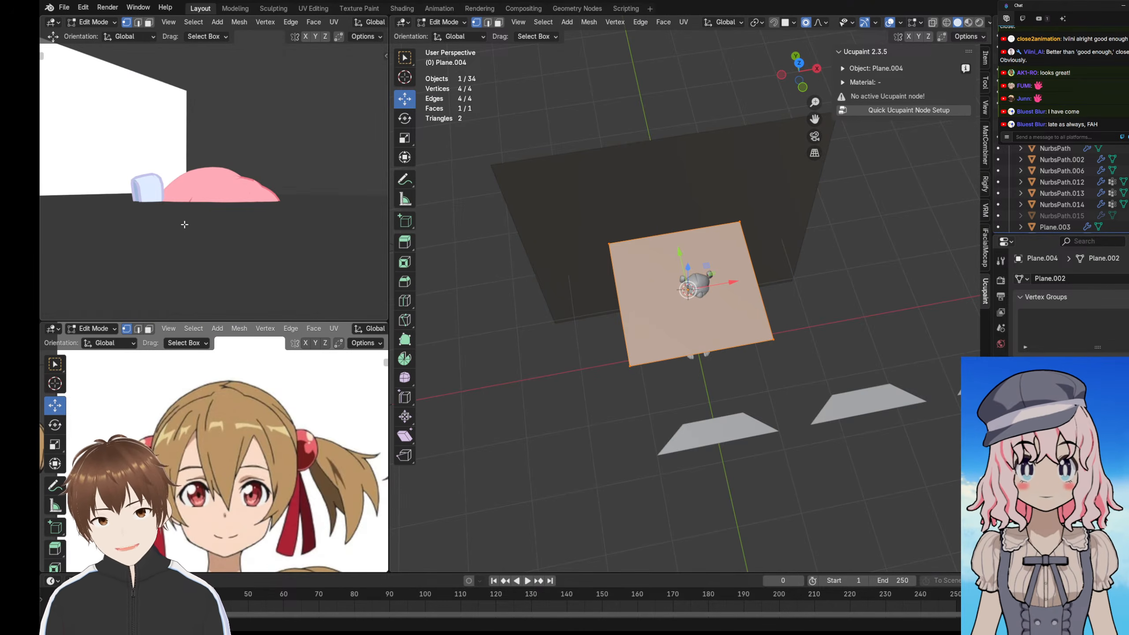
{"action": "key", "text": "KP_1"}
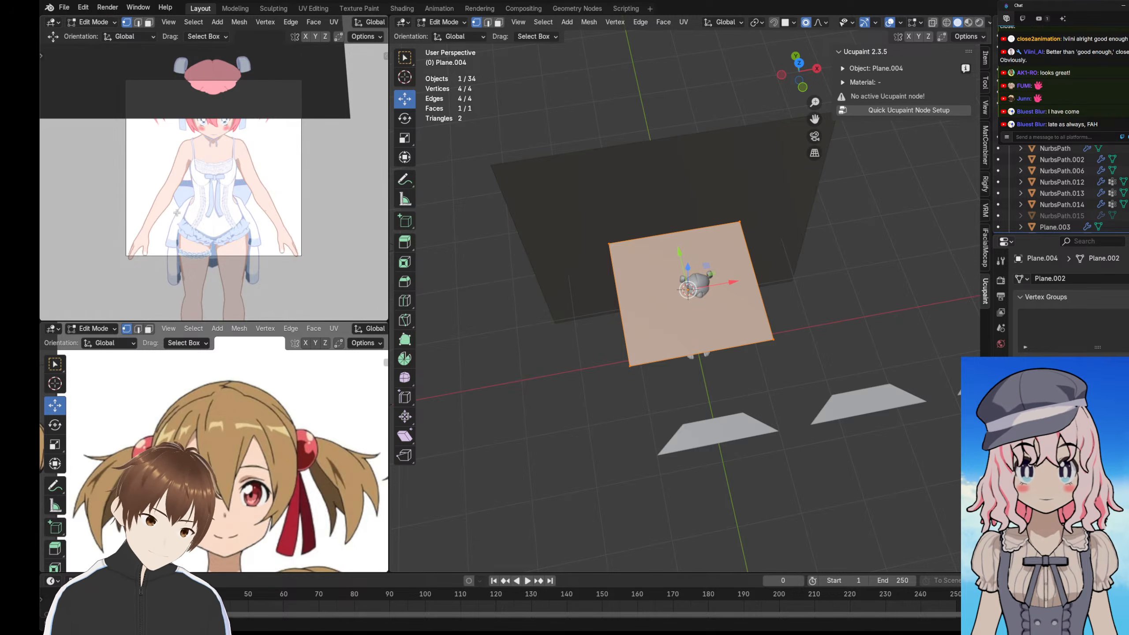
- Delete the two vertices of the plane's front edge so only its rear edge remains
{"action": "middle_click_drag", "start_coordinate": [177, 213], "coordinate": [193, 186]}
{"action": "scroll", "coordinate": [205, 202], "scroll_direction": "down", "scroll_amount": 4}
{"action": "scroll", "coordinate": [213, 199], "scroll_direction": "up", "scroll_amount": 5}
{"action": "scroll", "coordinate": [194, 186], "scroll_direction": "down", "scroll_amount": 3}
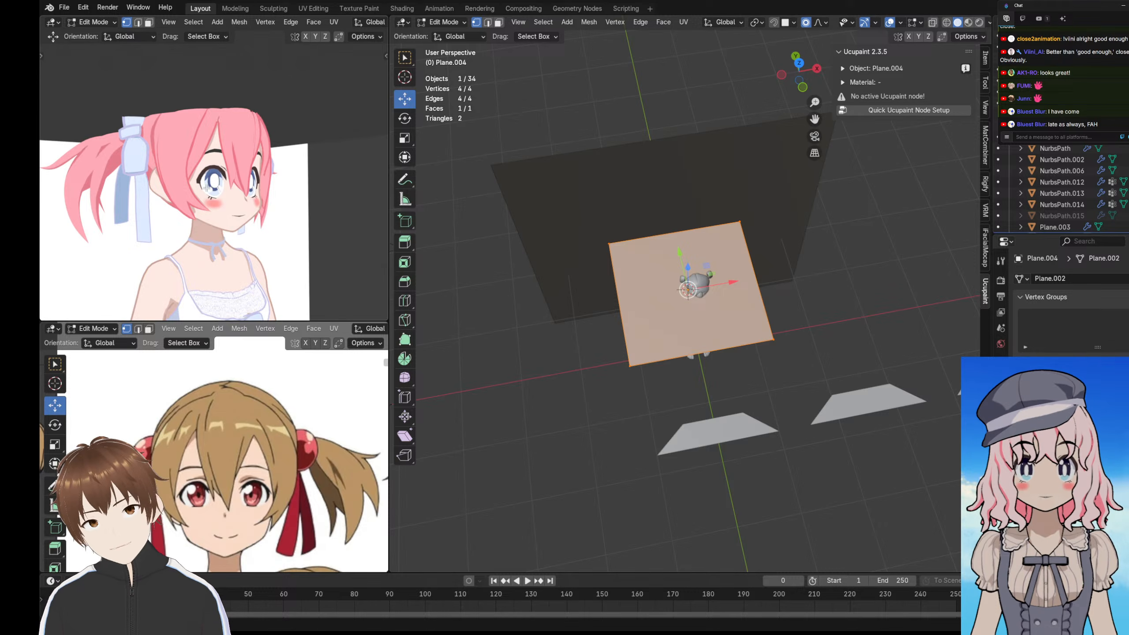
{"action": "scroll", "coordinate": [591, 271], "scroll_direction": "down", "scroll_amount": 2}
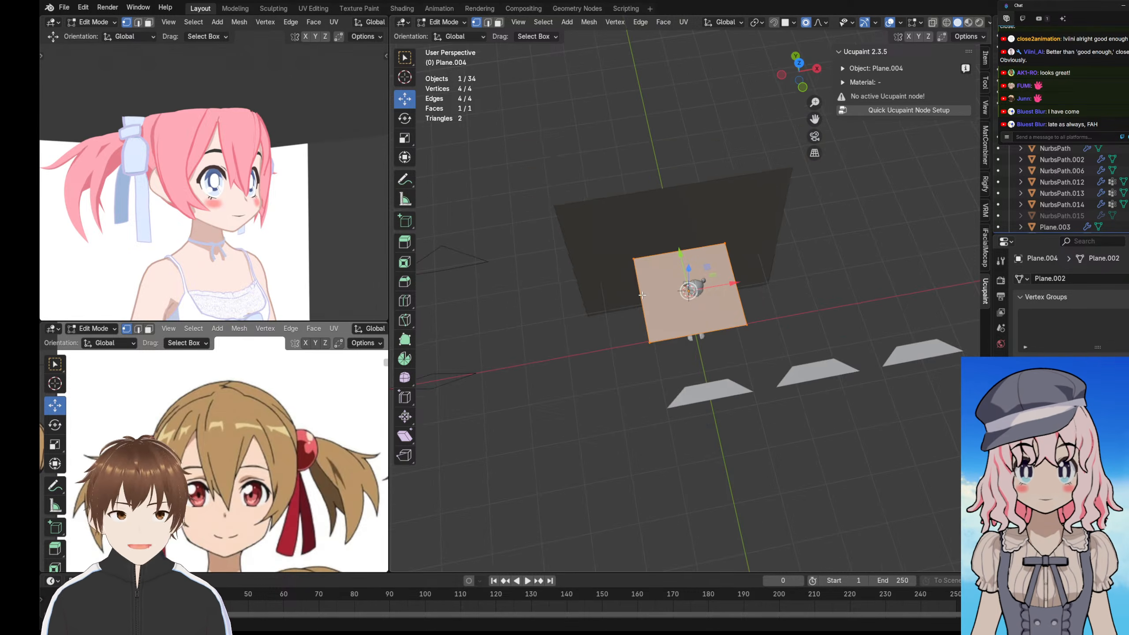
{"action": "middle_click_drag", "start_coordinate": [591, 270], "coordinate": [583, 279]}
{"action": "scroll", "coordinate": [583, 279], "scroll_direction": "up", "scroll_amount": 4}
{"action": "left_click", "coordinate": [806, 376]}
{"action": "left_click", "coordinate": [577, 391], "text": "ctrl"}
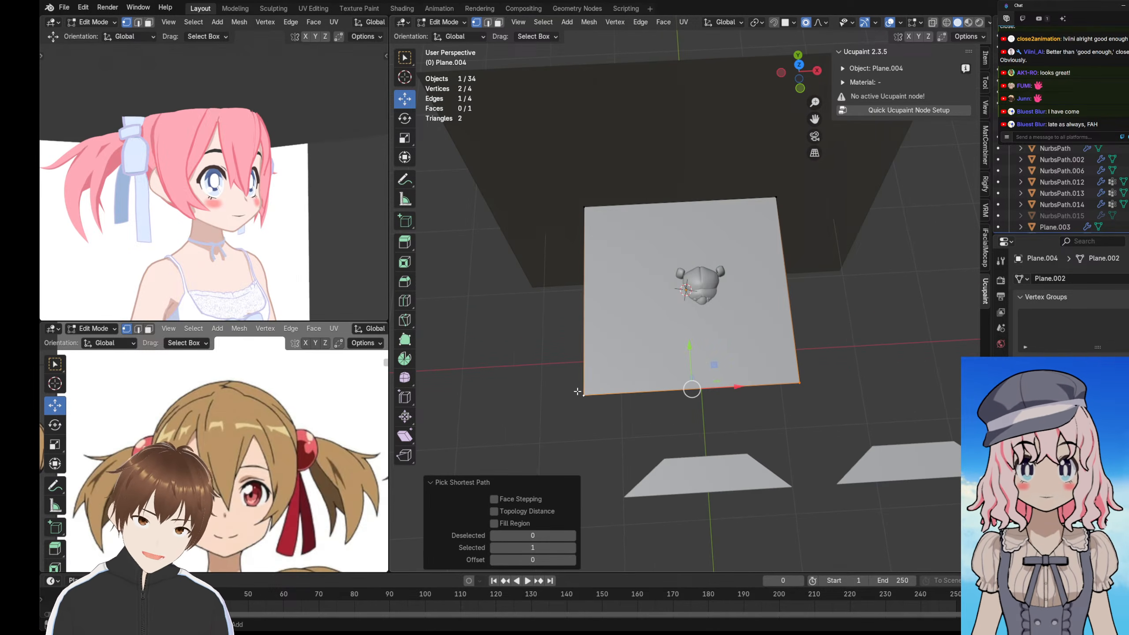
{"action": "right_click", "coordinate": [568, 388]}
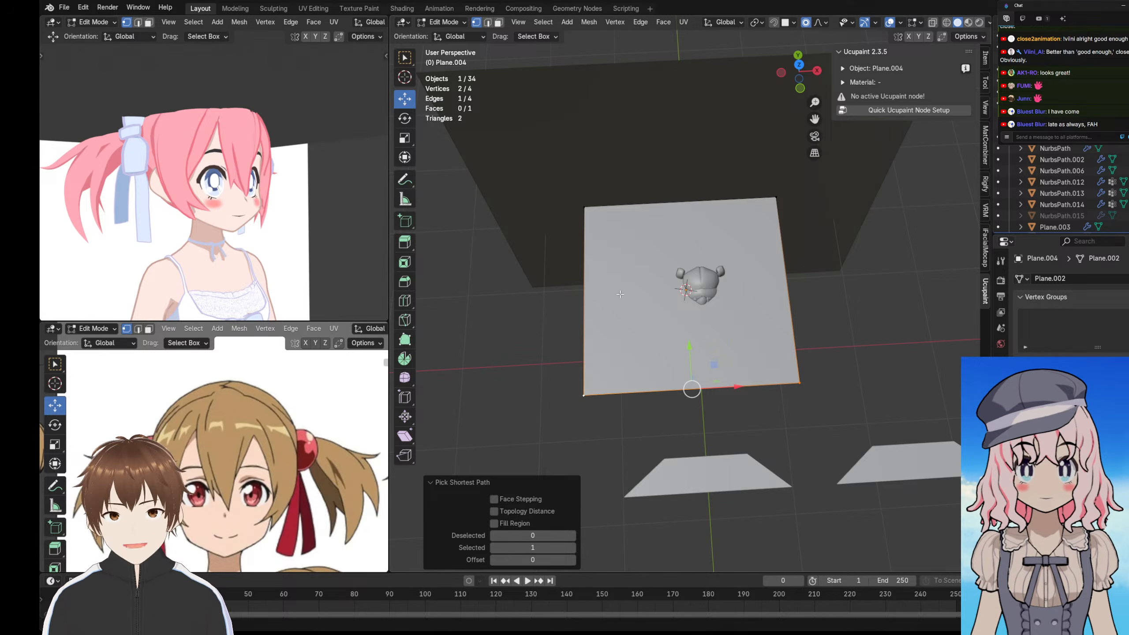
{"action": "key", "text": "x"}
{"action": "left_click", "coordinate": [542, 252]}
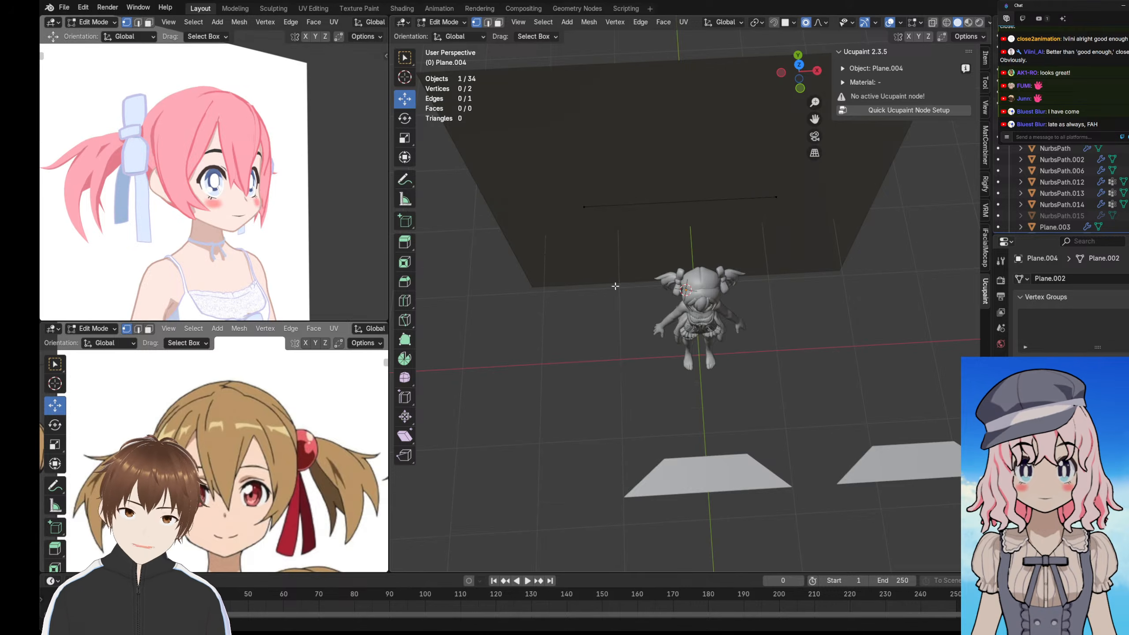
- Subdivide the remaining edge once to add a middle vertex, and return to Object Mode with the object's modifier settings shown
{"action": "middle_click_drag", "start_coordinate": [613, 285], "coordinate": [603, 295]}
{"action": "left_click_drag", "start_coordinate": [557, 246], "coordinate": [618, 290]}
{"action": "left_click_drag", "start_coordinate": [542, 218], "coordinate": [789, 279]}
{"action": "right_click", "coordinate": [620, 233]}
{"action": "left_click", "coordinate": [619, 232]}
{"action": "left_click", "coordinate": [607, 355]}
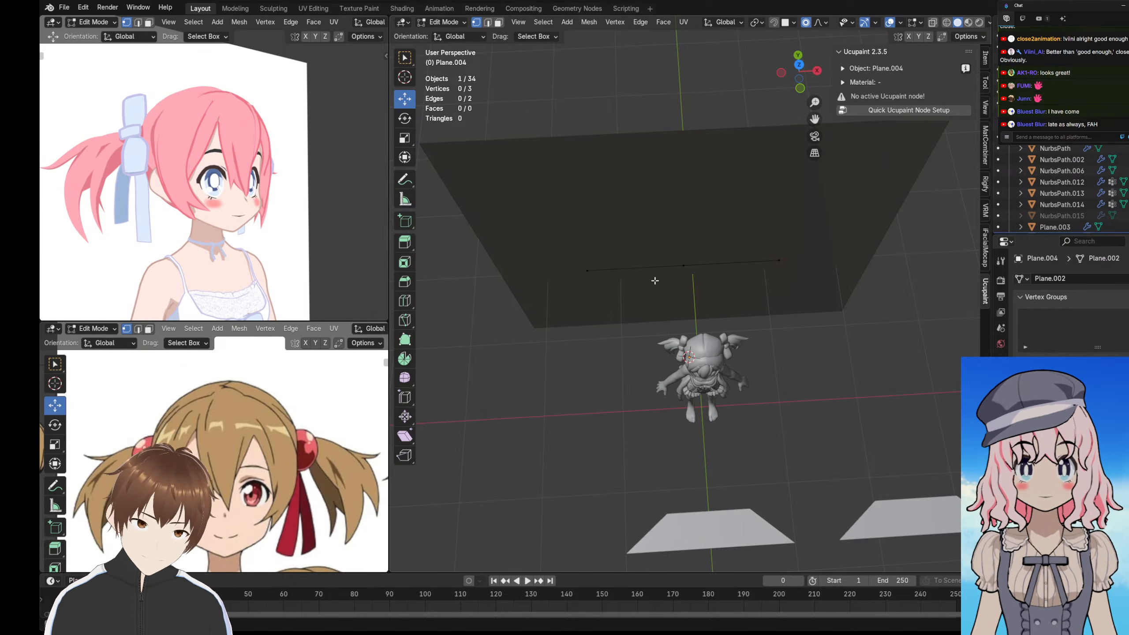
{"action": "key", "text": "Tab"}
{"action": "left_click", "coordinate": [1001, 398]}
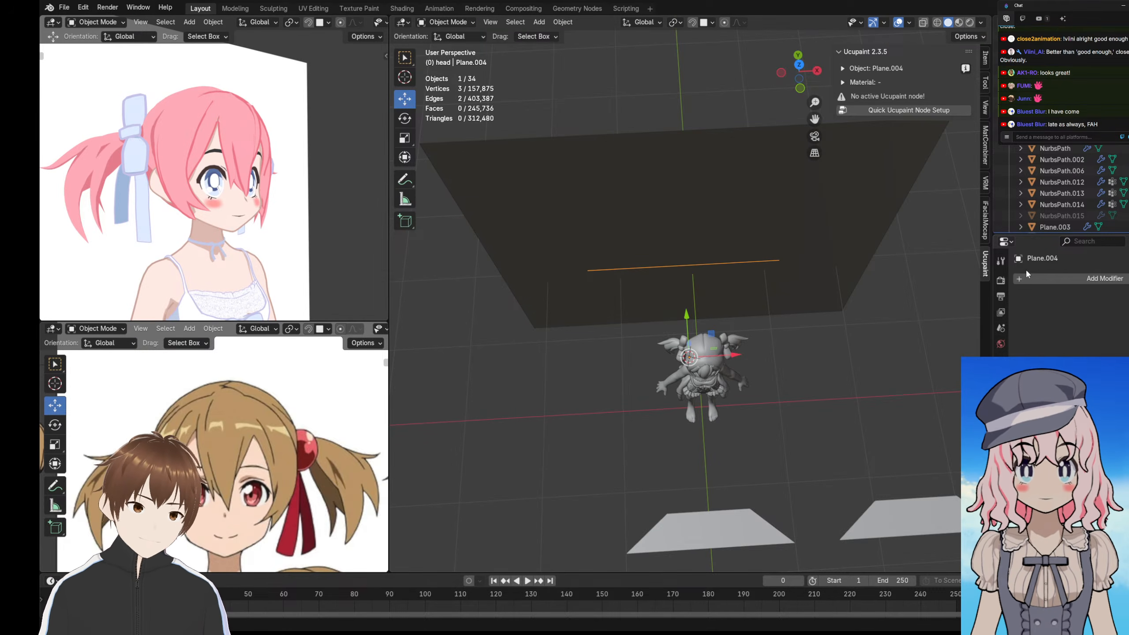
{"action": "left_click", "coordinate": [1026, 278]}
{"action": "mouse_move", "coordinate": [994, 281]}
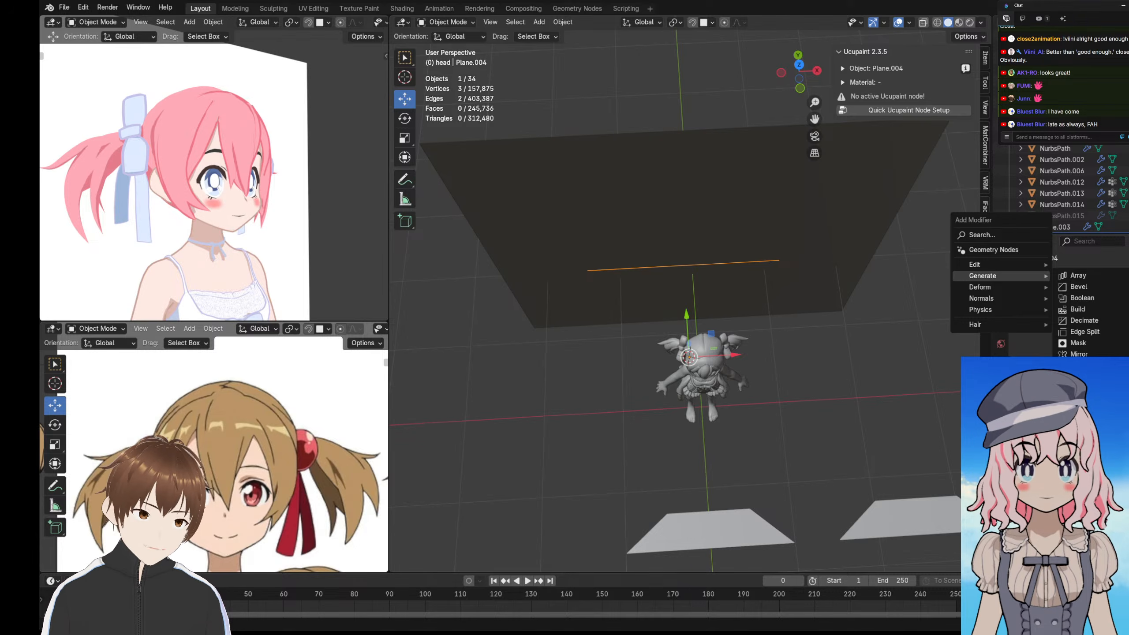
{"action": "left_click", "coordinate": [1083, 410]}
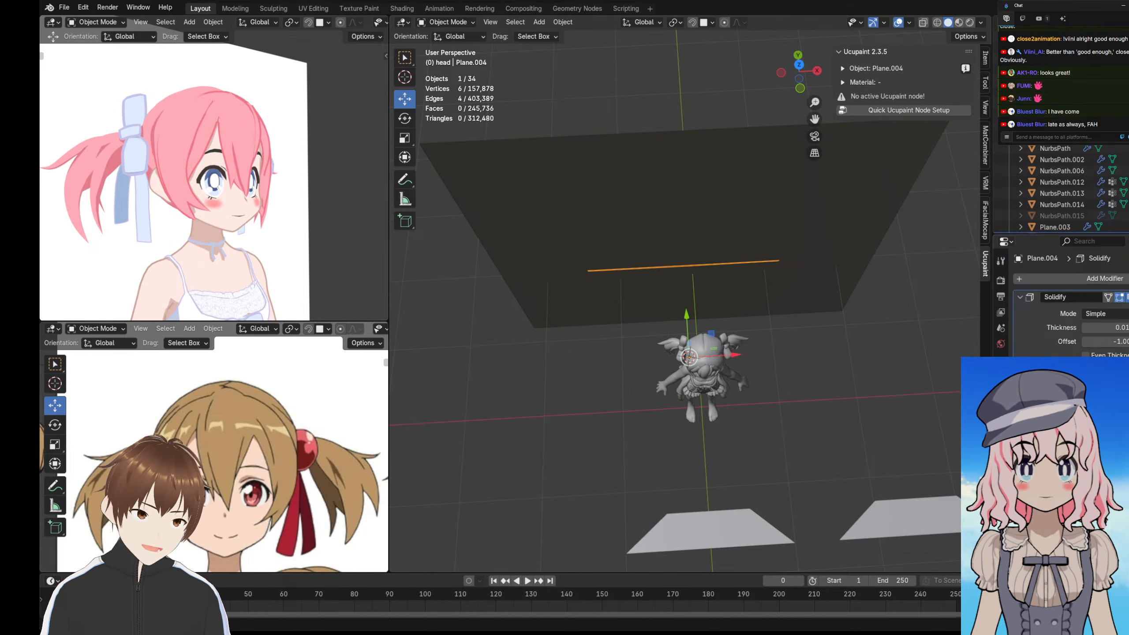
{"action": "key", "text": "ctrl+z"}
- Add a Skin modifier and then a Subdivision modifier to the three-vertex edge
{"action": "left_click", "coordinate": [1080, 279]}
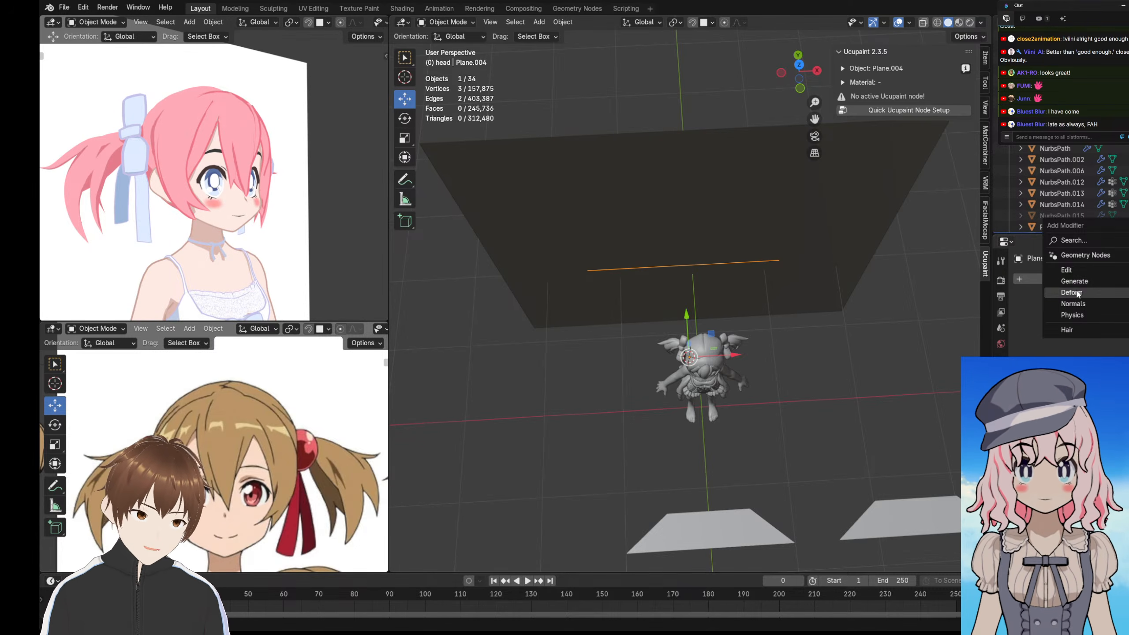
{"action": "mouse_move", "coordinate": [1074, 281]}
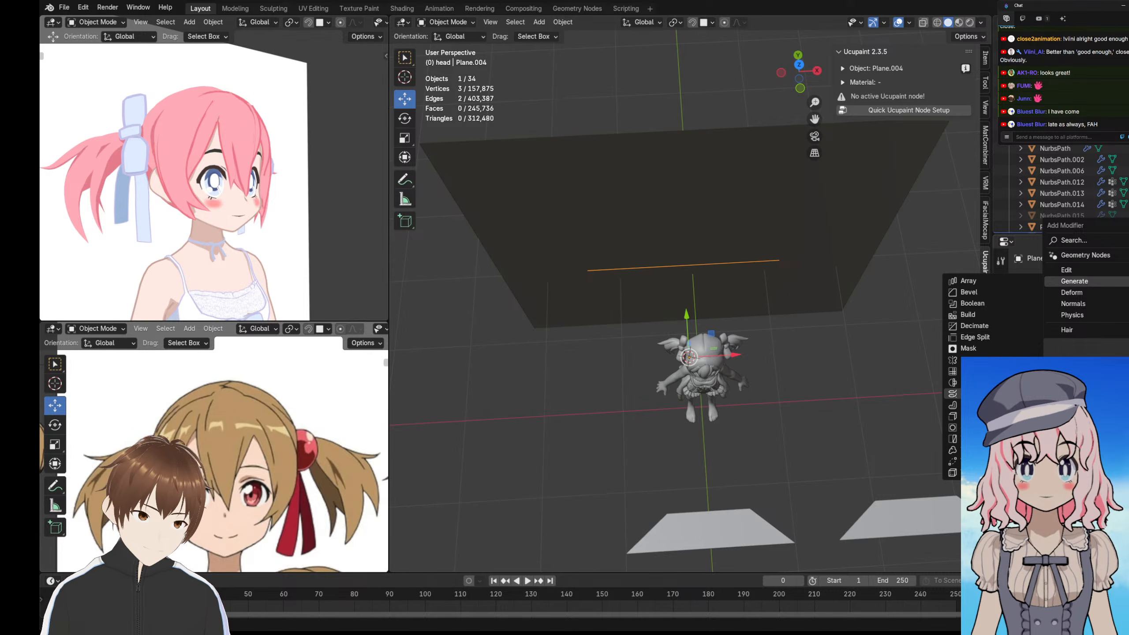
{"action": "left_click", "coordinate": [955, 405]}
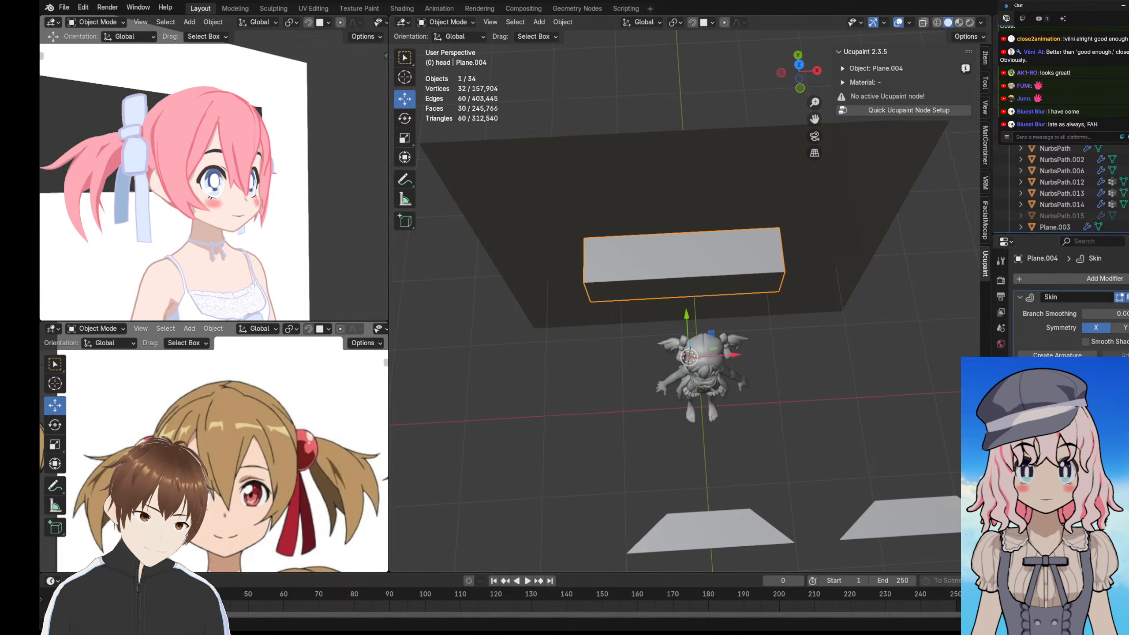
{"action": "left_click", "coordinate": [1018, 279]}
{"action": "mouse_move", "coordinate": [1014, 284]}
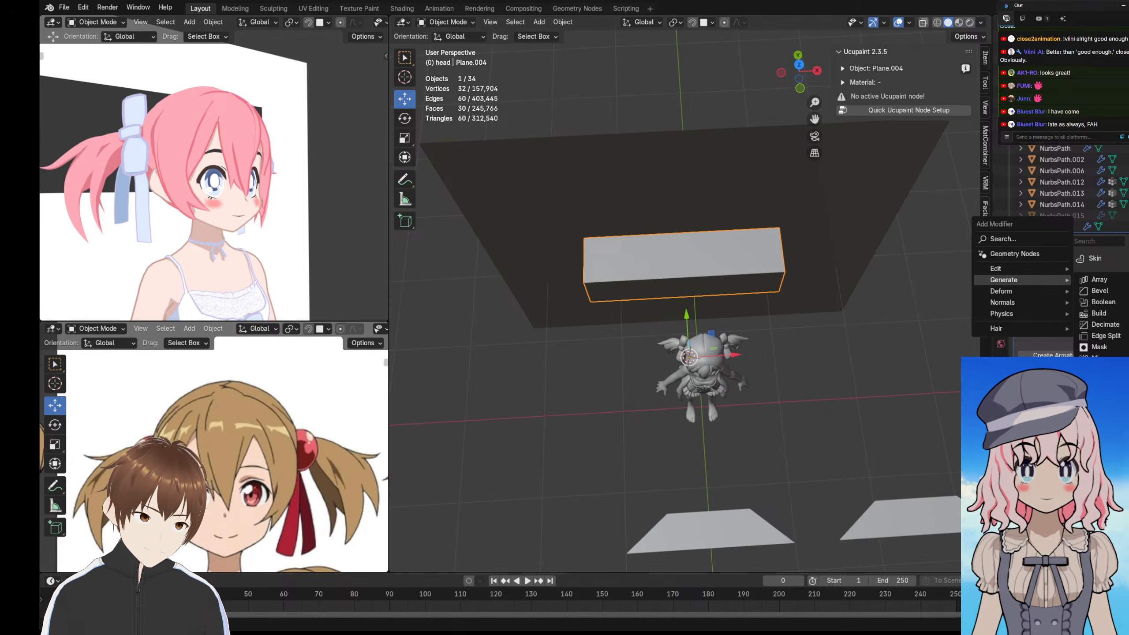
{"action": "left_click", "coordinate": [1103, 425]}
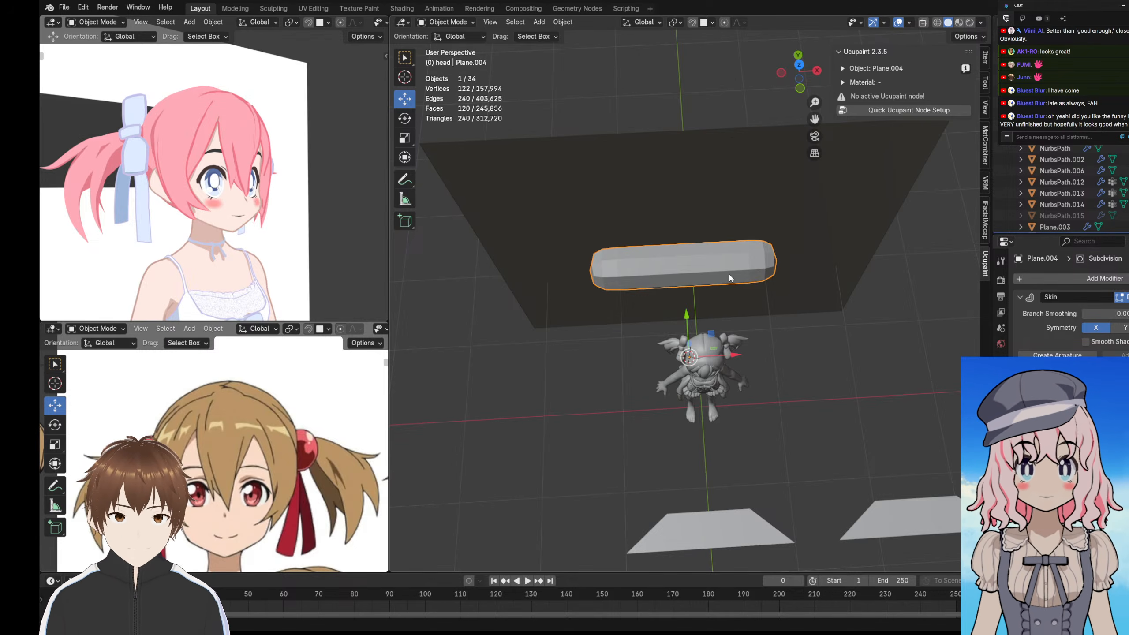
- Add a second Subdivision modifier to the skinned edge and place it above the Skin modifier
{"action": "left_click", "coordinate": [1020, 279]}
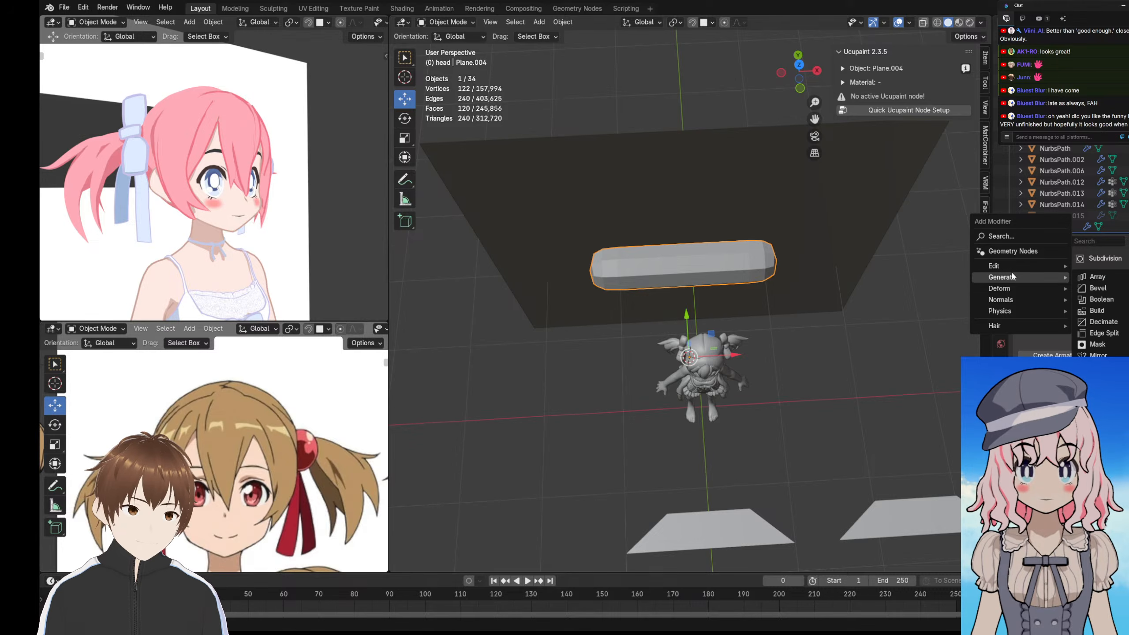
{"action": "left_click", "coordinate": [1105, 423]}
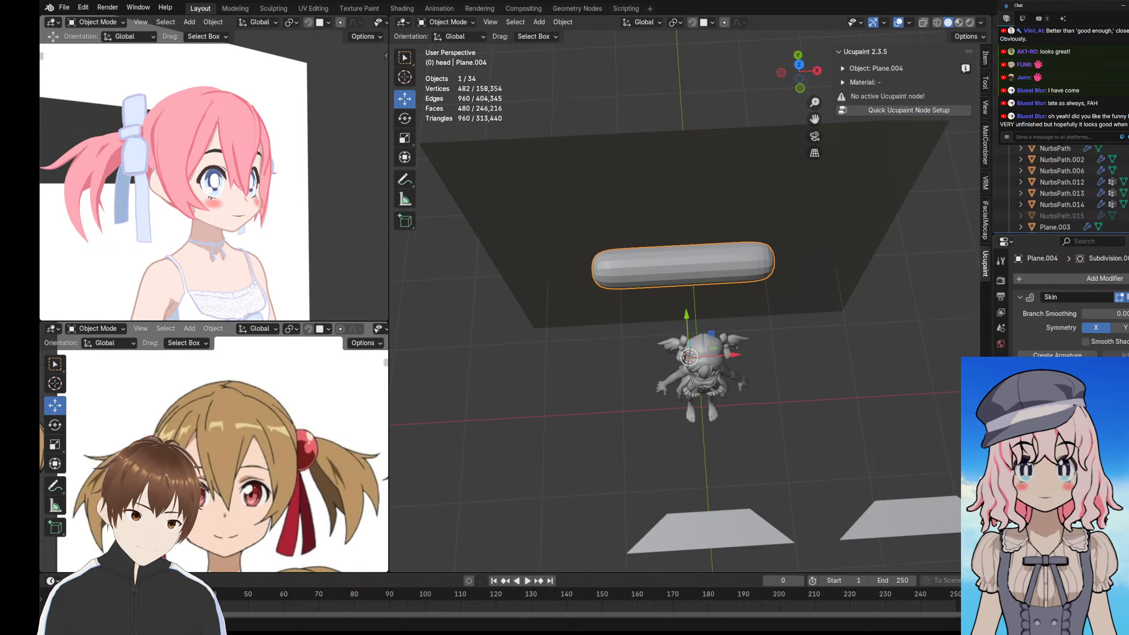
{"action": "left_click_drag", "start_coordinate": [1125, 400], "coordinate": [1125, 297]}
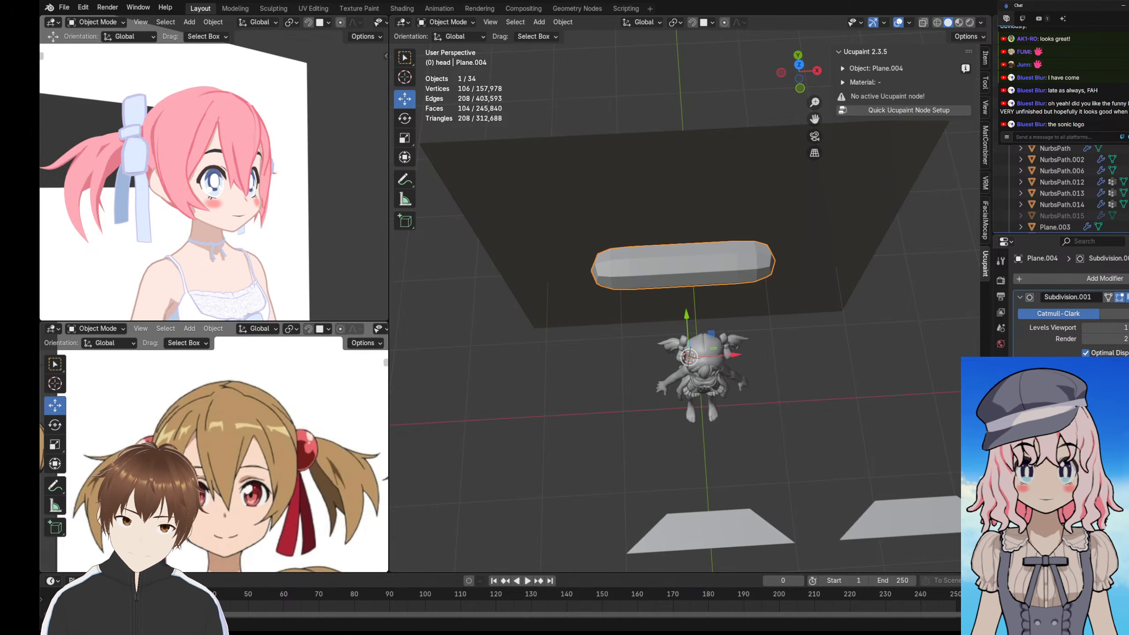
{"action": "left_click", "coordinate": [734, 321]}
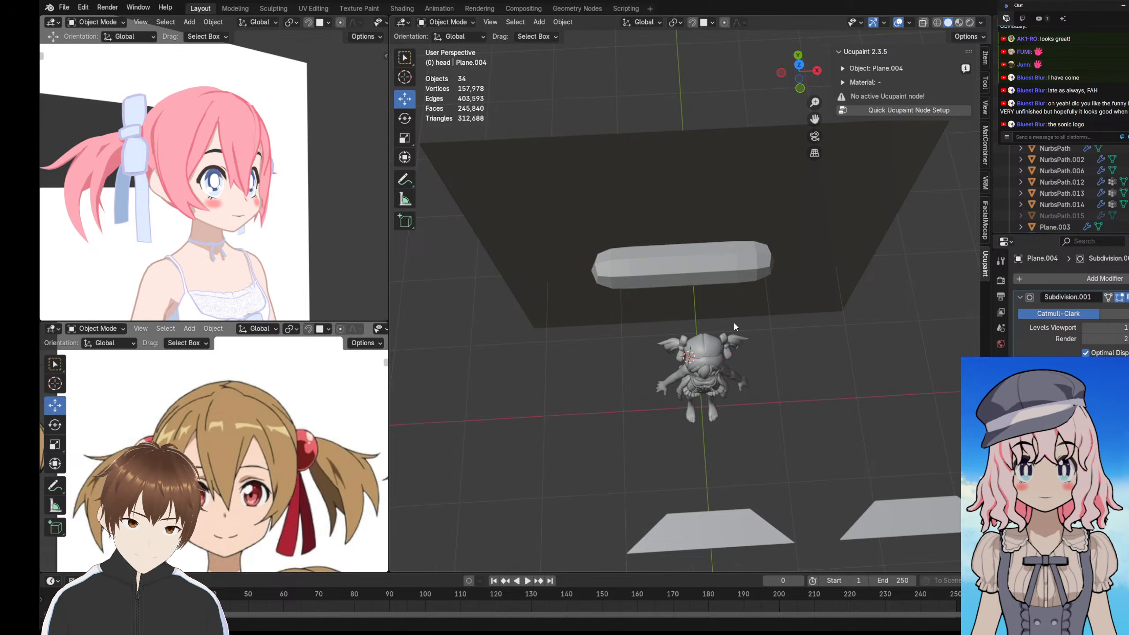
{"action": "middle_click_drag", "start_coordinate": [733, 321], "coordinate": [973, 338]}
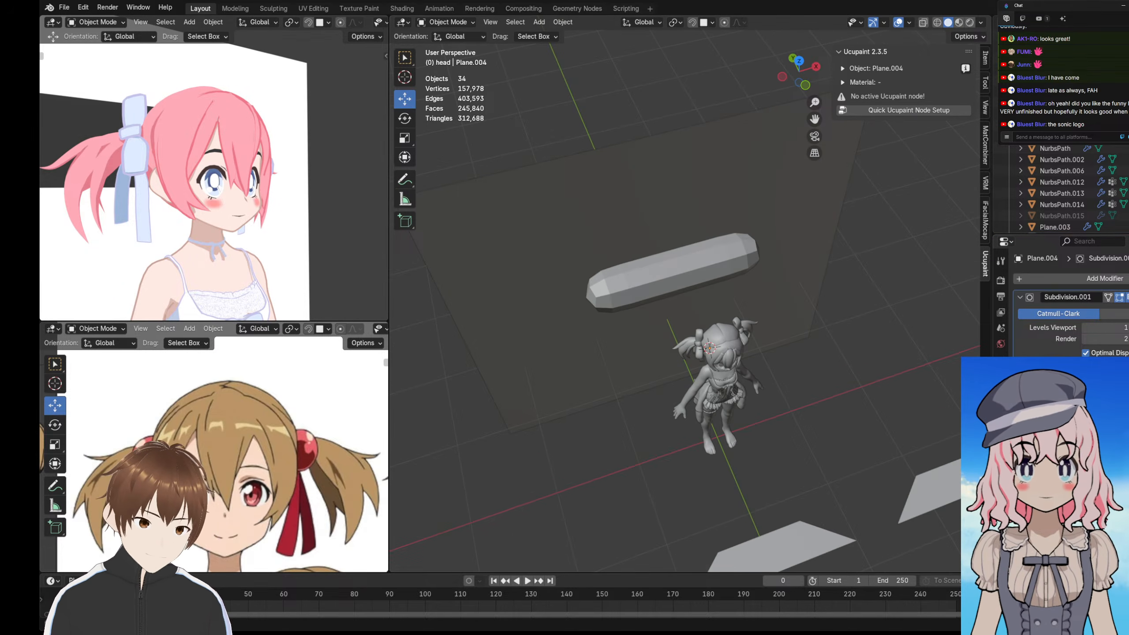
{"action": "middle_click_drag", "start_coordinate": [655, 294], "coordinate": [631, 282]}
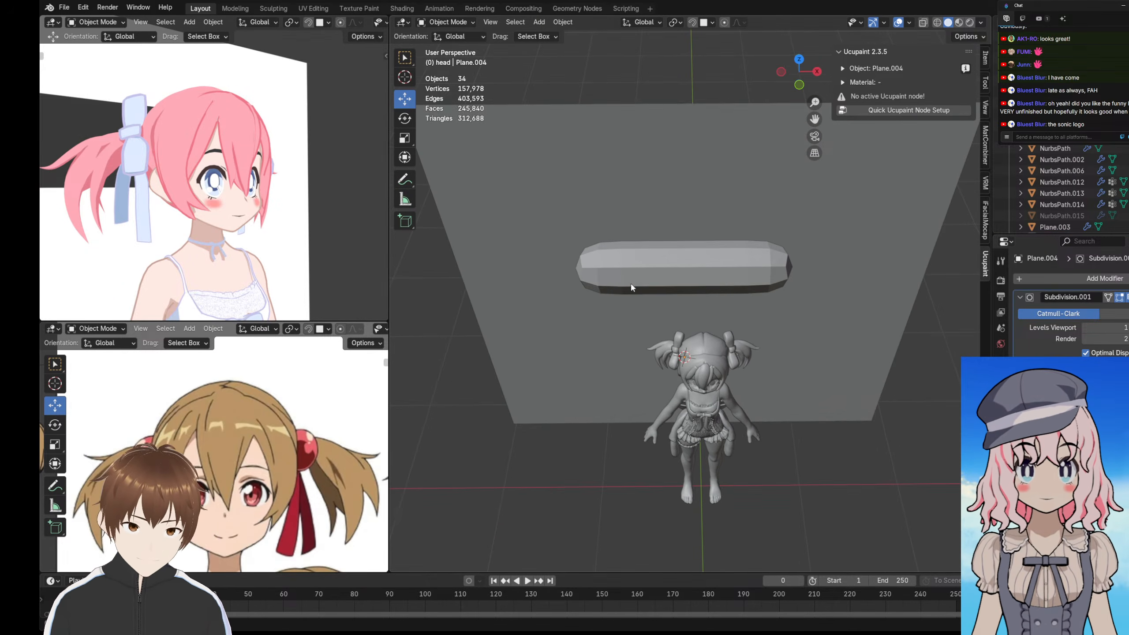
- Shrink the skin radius of all three vertices in Edit Mode by about 0.321 and again by about 0.588, making a thin rod
{"action": "key", "text": "Tab"}
{"action": "key", "text": "a"}
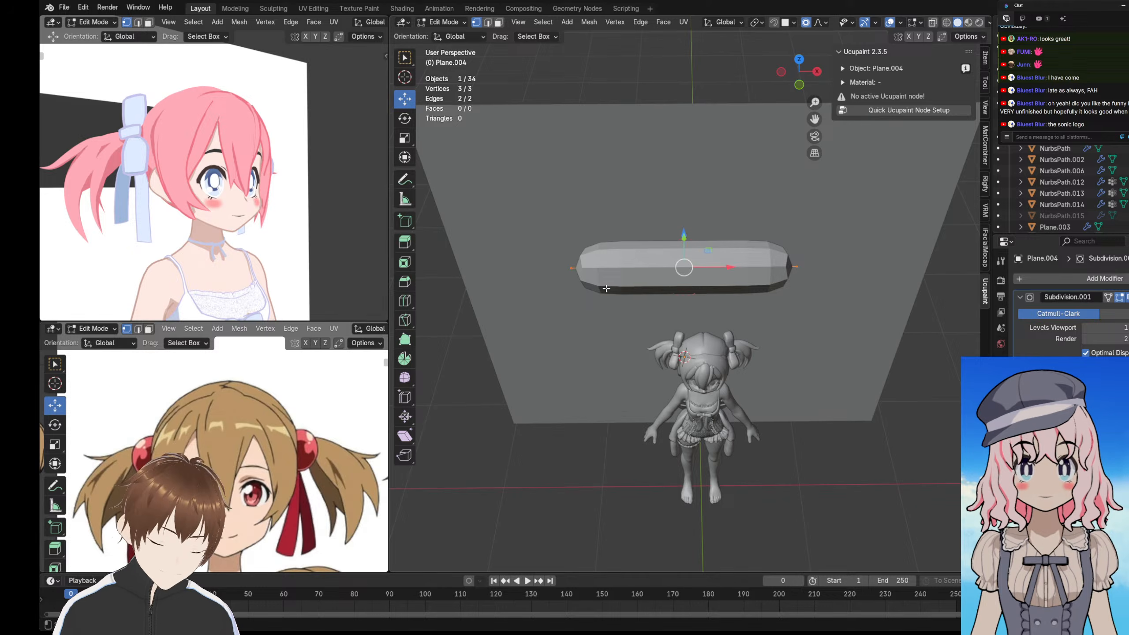
{"action": "key", "text": "ctrl+a"}
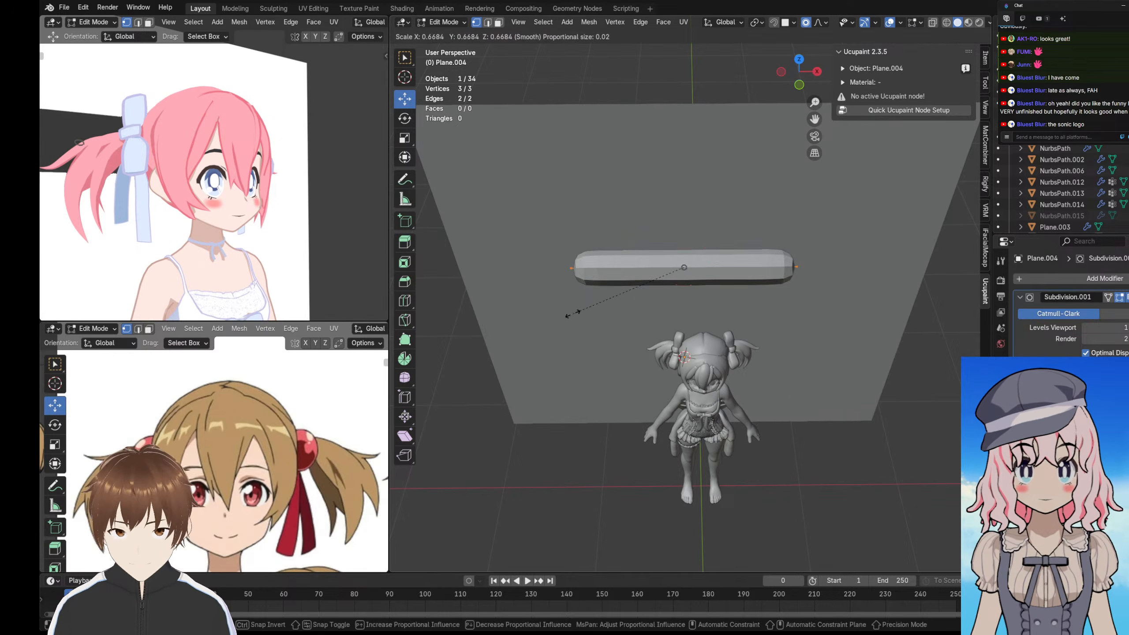
{"action": "left_click", "coordinate": [599, 290]}
{"action": "key", "text": "ctrl+a"}
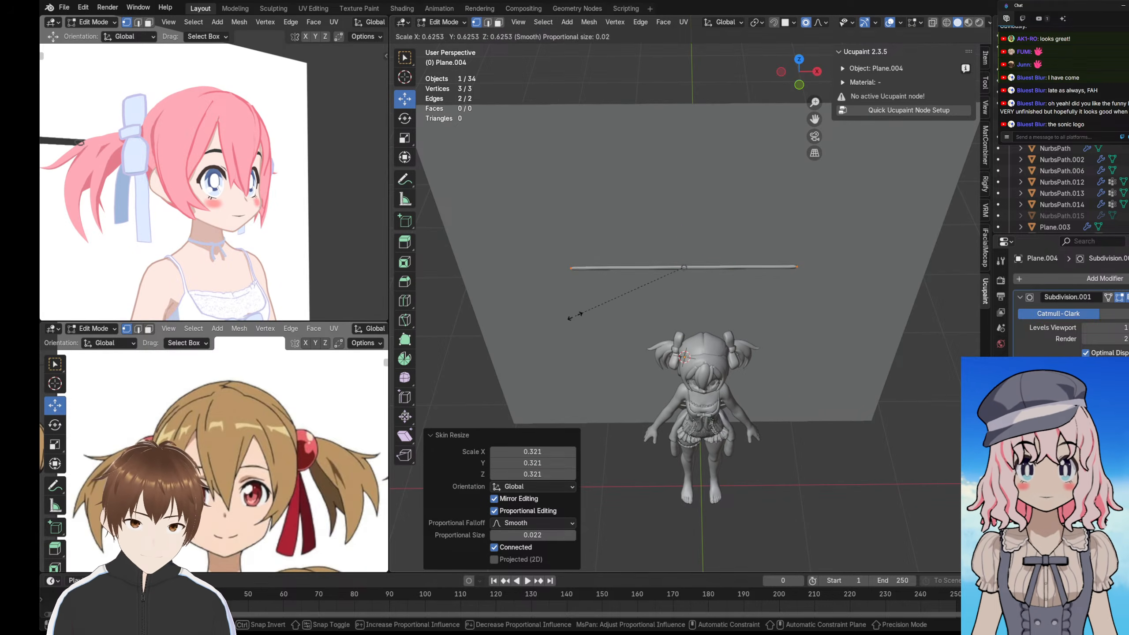
{"action": "left_click", "coordinate": [570, 307]}
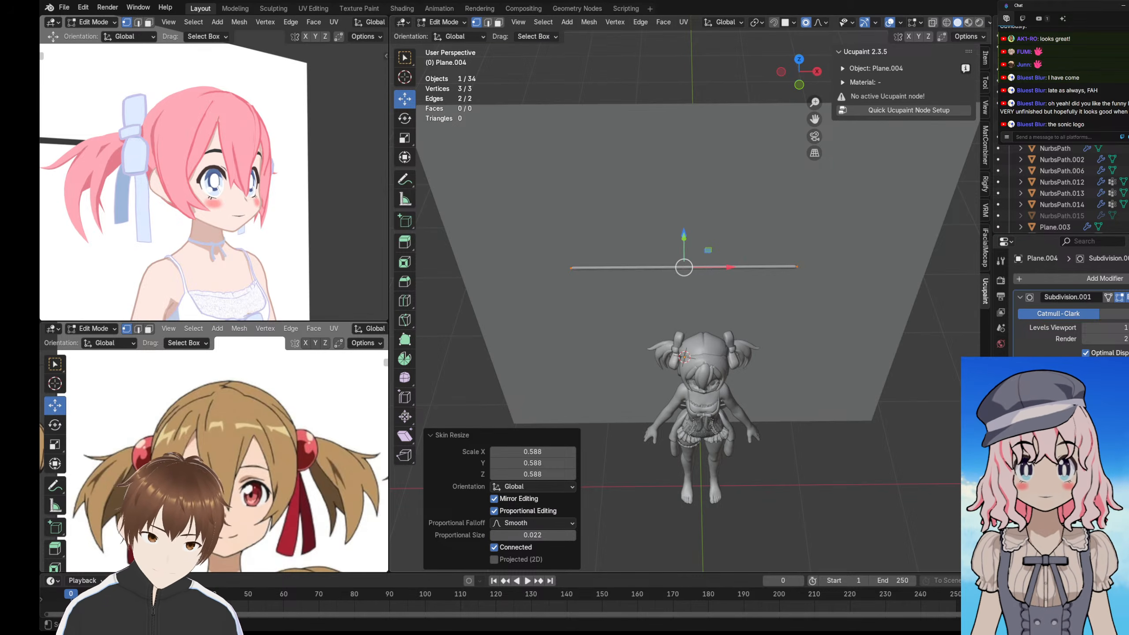
- Enable snapping and move the rod's left end vertex onto the hair surface at the upper side of the head
{"action": "middle_click_drag", "start_coordinate": [527, 295], "coordinate": [578, 288]}
{"action": "left_click", "coordinate": [566, 280]}
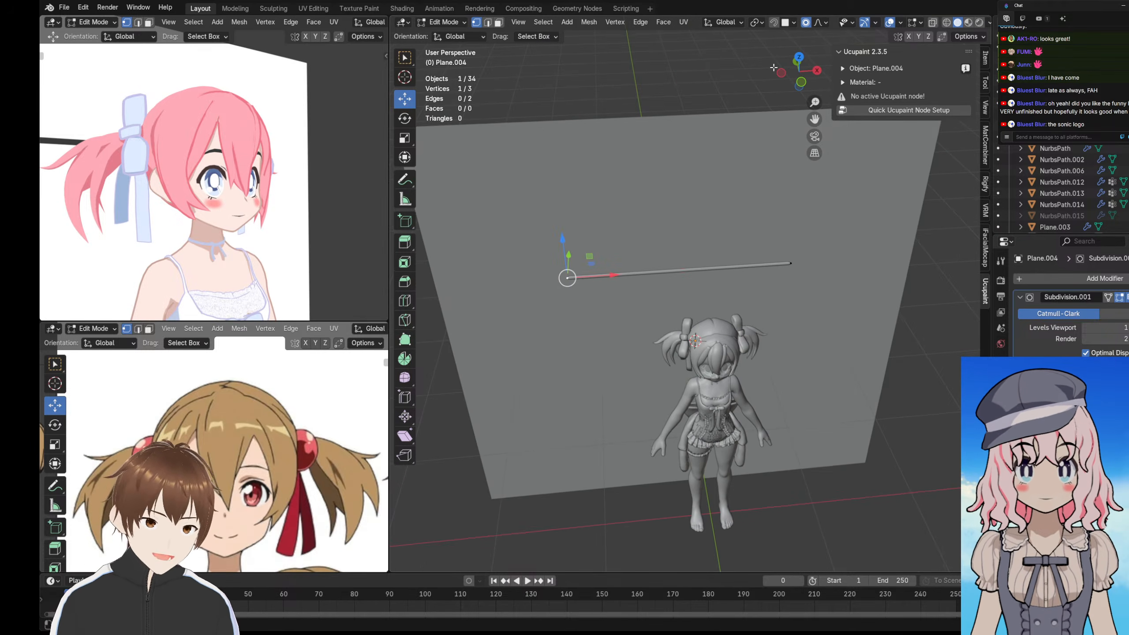
{"action": "left_click", "coordinate": [775, 22]}
{"action": "scroll", "coordinate": [632, 331], "scroll_direction": "up", "scroll_amount": 4}
{"action": "middle_click_drag", "start_coordinate": [631, 331], "coordinate": [626, 269], "text": "shift"}
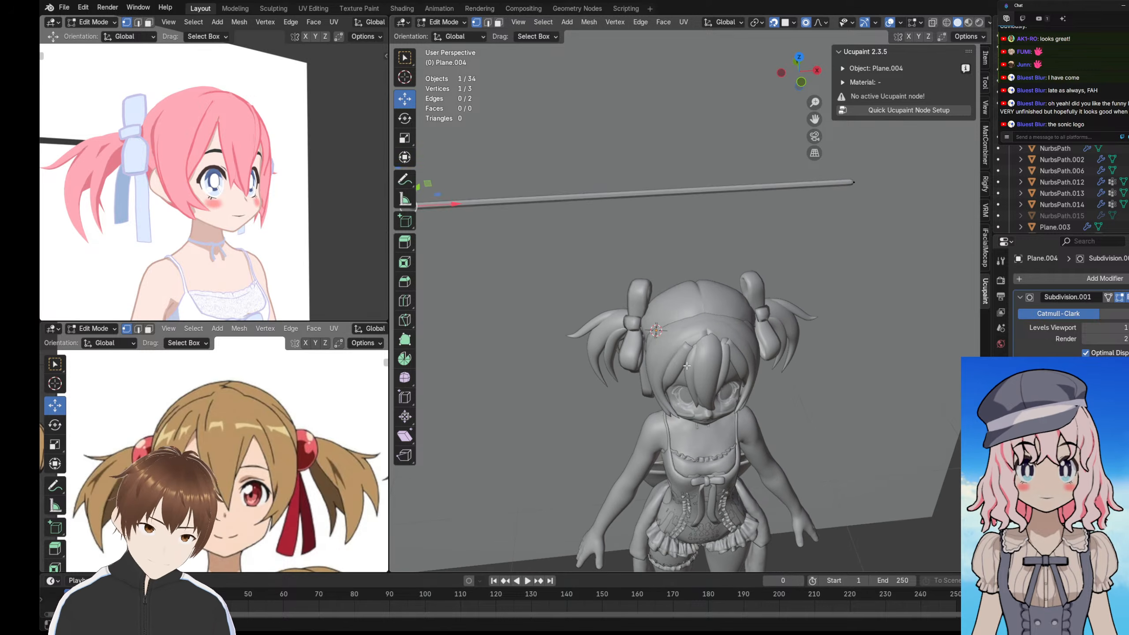
{"action": "key", "text": "g"}
{"action": "left_click", "coordinate": [661, 341]}
- Snap the middle vertex and the other end vertex onto the hair below the first one, curving the strip down the head's side
{"action": "left_click", "coordinate": [637, 196]}
{"action": "middle_click_drag", "start_coordinate": [640, 307], "coordinate": [716, 264]}
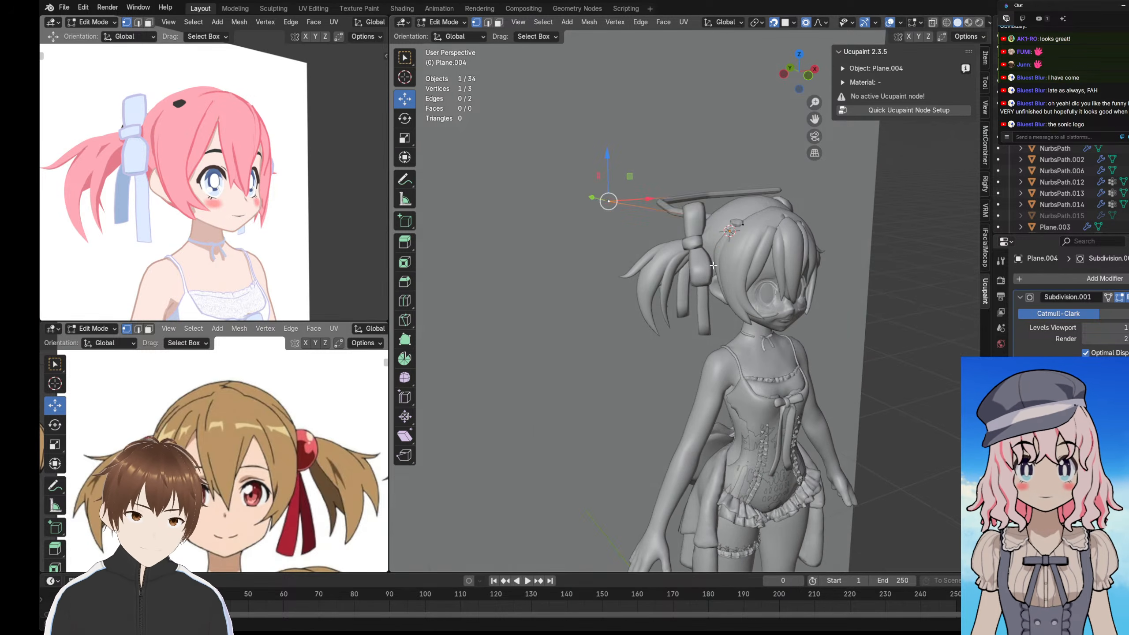
{"action": "key", "text": "g"}
{"action": "left_click", "coordinate": [720, 246]}
{"action": "left_click", "coordinate": [781, 190]}
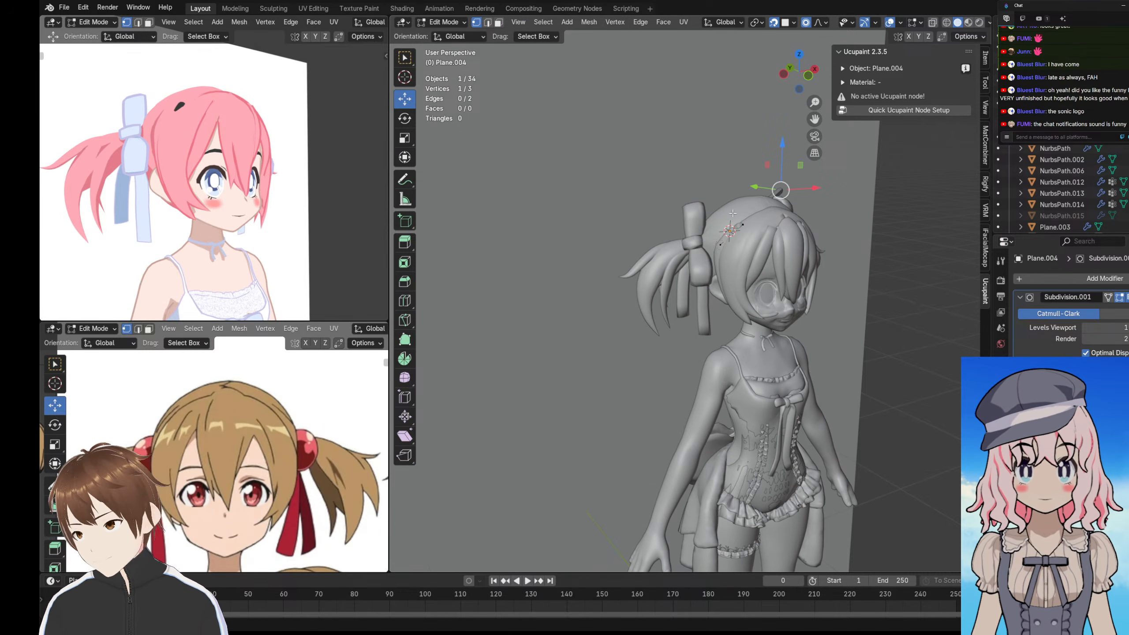
{"action": "middle_click_drag", "start_coordinate": [713, 256], "coordinate": [658, 331]}
{"action": "key", "text": "g"}
{"action": "left_click", "coordinate": [681, 301]}
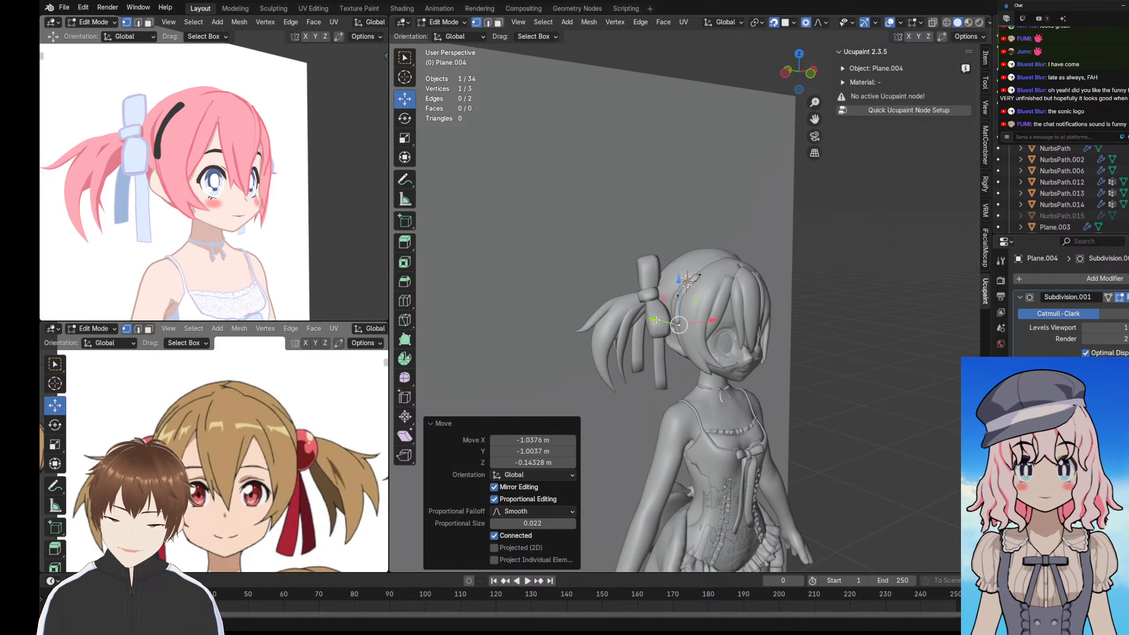
- Shrink the skin radius of the strip's lower end vertex by a factor of 0.2
{"action": "scroll", "coordinate": [680, 289], "scroll_direction": "up", "scroll_amount": 6}
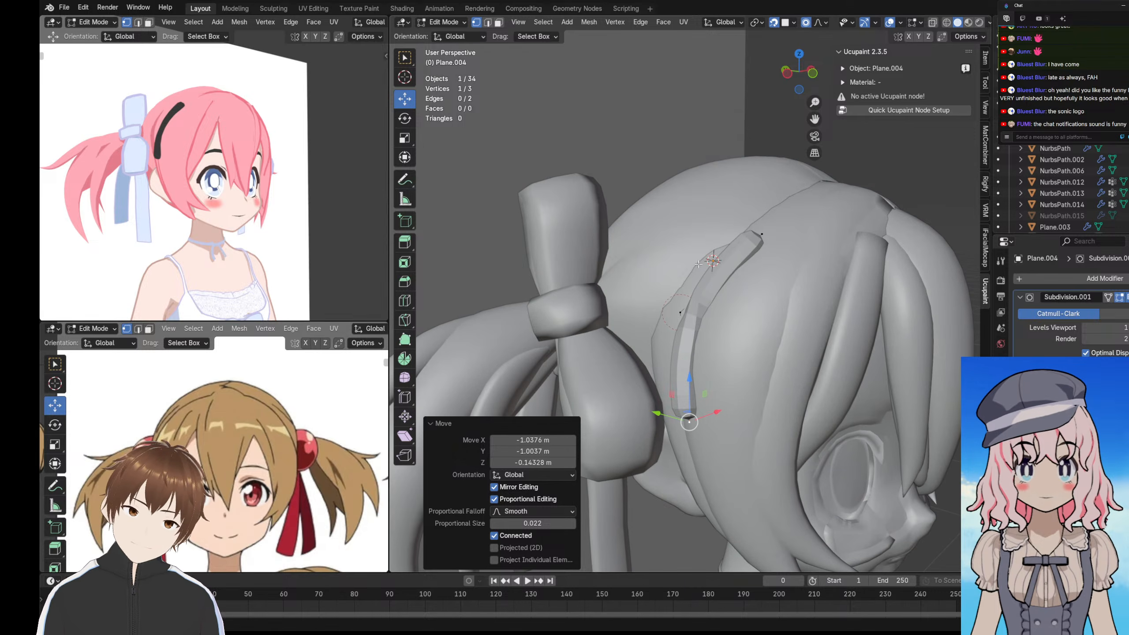
{"action": "scroll", "coordinate": [572, 395], "scroll_direction": "up", "scroll_amount": 3}
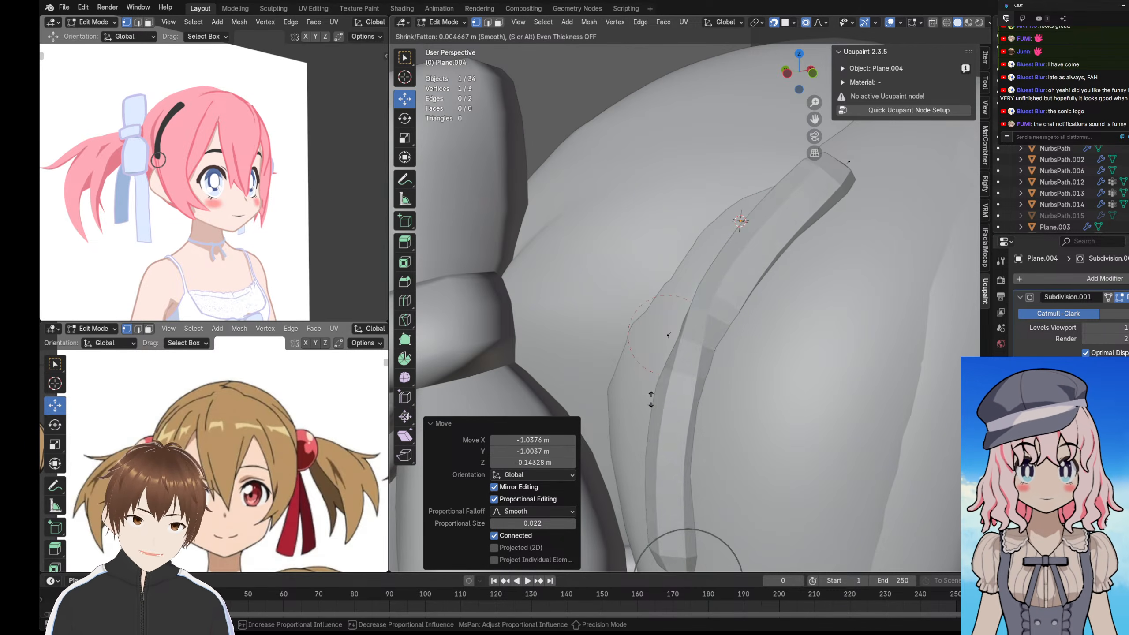
{"action": "scroll", "coordinate": [648, 413], "scroll_direction": "down", "scroll_amount": 6}
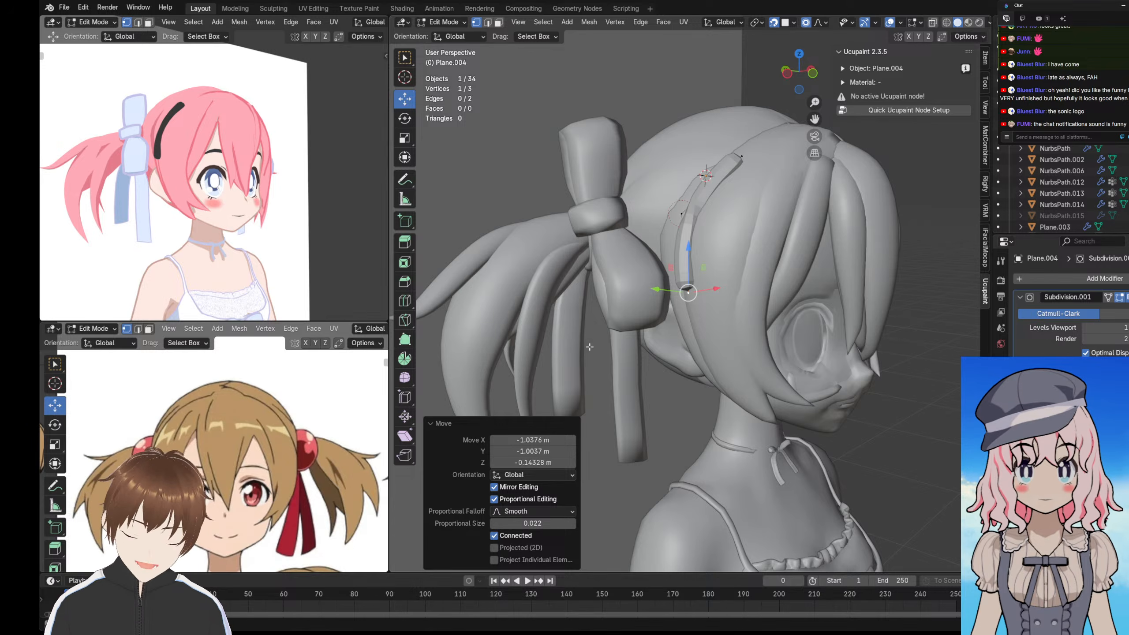
{"action": "key", "text": "ctrl+a"}
{"action": "left_click", "coordinate": [666, 307]}
- Scale the skin radius of the strip's upper end vertex by about 0.679 and reduce the lower end's radius further
{"action": "middle_click_drag", "start_coordinate": [740, 150], "coordinate": [723, 236], "text": "shift"}
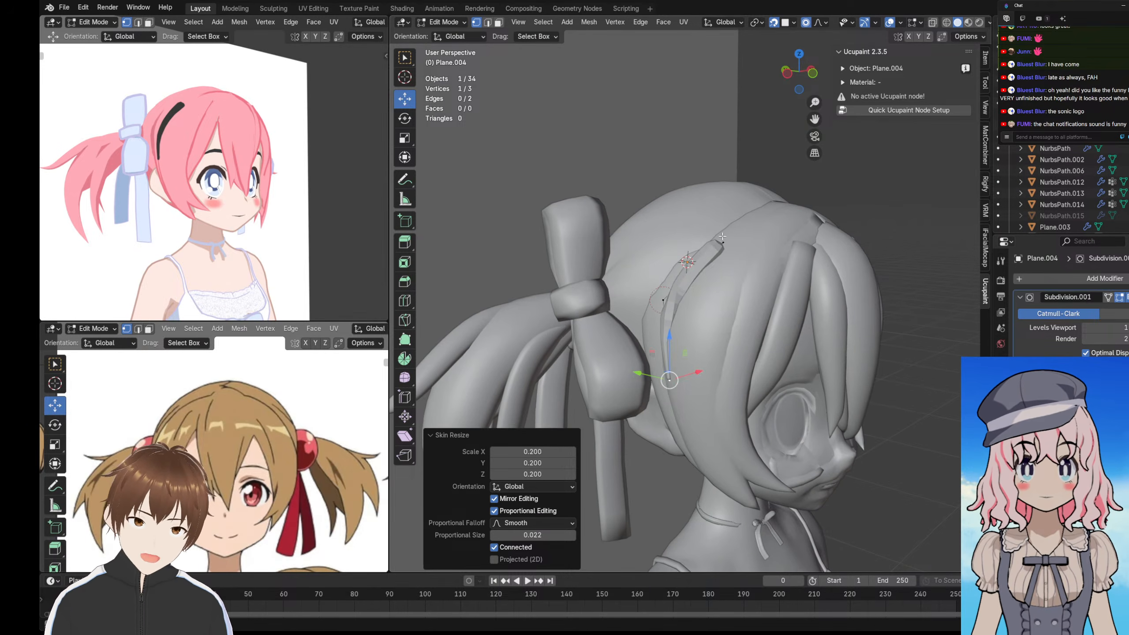
{"action": "left_click", "coordinate": [723, 237]}
{"action": "key", "text": "ctrl+a"}
{"action": "left_click", "coordinate": [701, 251]}
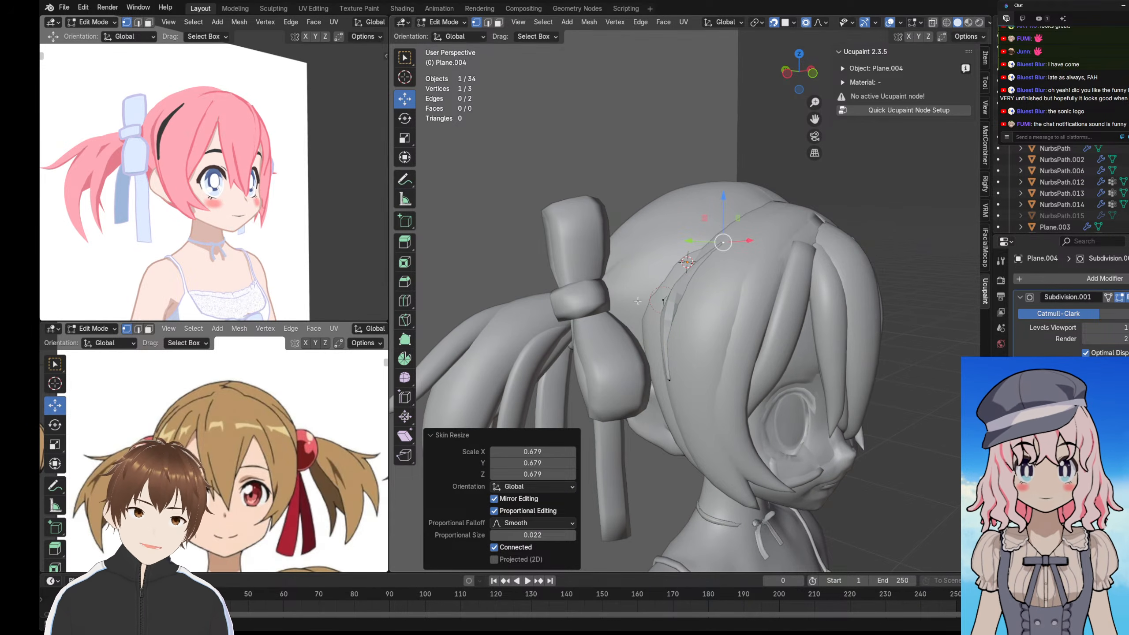
{"action": "left_click", "coordinate": [670, 382]}
{"action": "key", "text": "ctrl+a"}
{"action": "left_click", "coordinate": [623, 376]}
- Move the strip's lower end vertex toward the ear, about 0.016 m in X, 0.036 m in Y and -0.033 m in Z
{"action": "middle_click_drag", "start_coordinate": [624, 376], "coordinate": [565, 332], "text": "shift"}
{"action": "middle_click_drag", "start_coordinate": [180, 238], "coordinate": [287, 273]}
{"action": "scroll", "coordinate": [240, 231], "scroll_direction": "up", "scroll_amount": 3}
{"action": "middle_click_drag", "start_coordinate": [631, 289], "coordinate": [654, 272]}
{"action": "left_click_drag", "start_coordinate": [703, 250], "coordinate": [678, 290]}
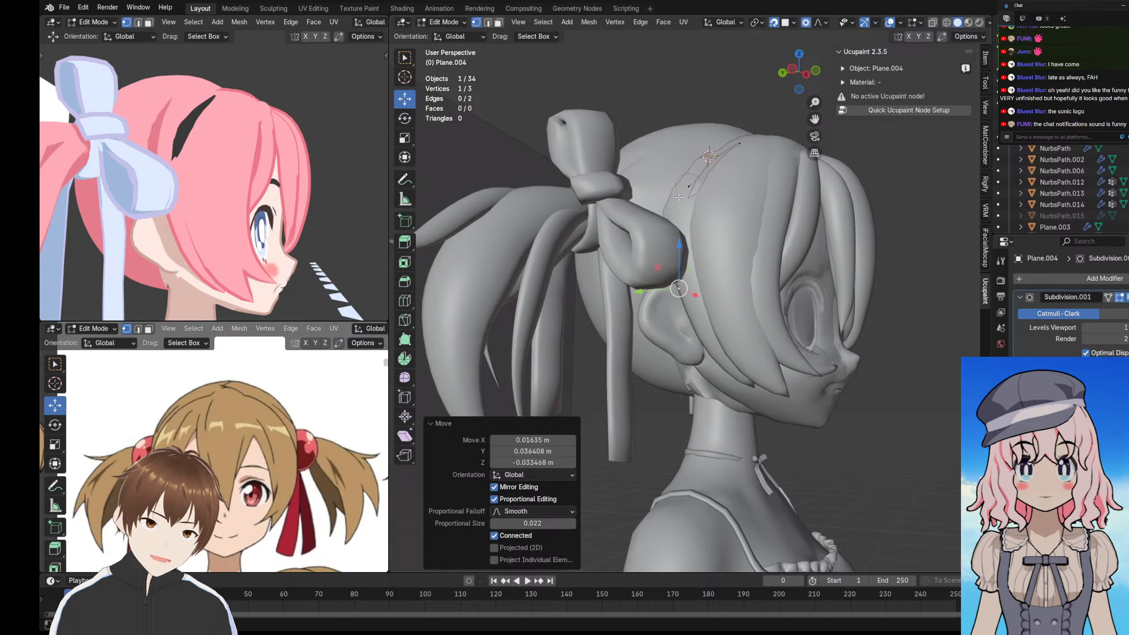
- Reposition the strip's middle vertex lower on the side hair and move its upper end vertex about -0.030 m in X, 0.045 m in Y and -0.027 m in Z
{"action": "left_click", "coordinate": [683, 191]}
{"action": "middle_click_drag", "start_coordinate": [683, 192], "coordinate": [678, 227]}
{"action": "key", "text": "g"}
{"action": "left_click", "coordinate": [655, 290]}
{"action": "left_click", "coordinate": [717, 214]}
{"action": "key", "text": "g"}
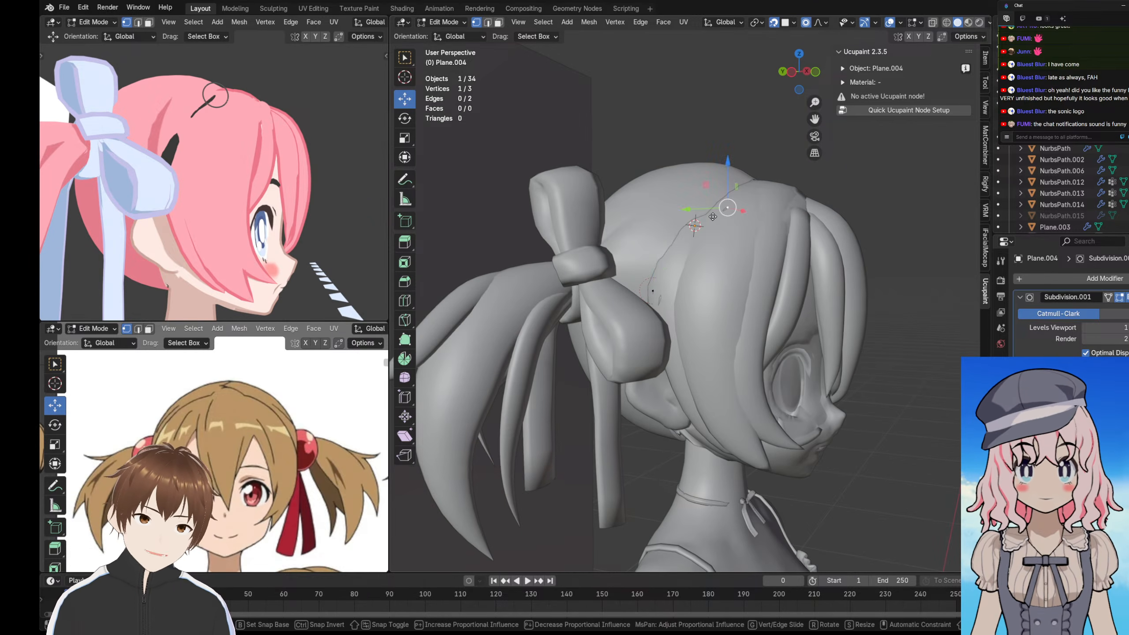
{"action": "left_click", "coordinate": [687, 228]}
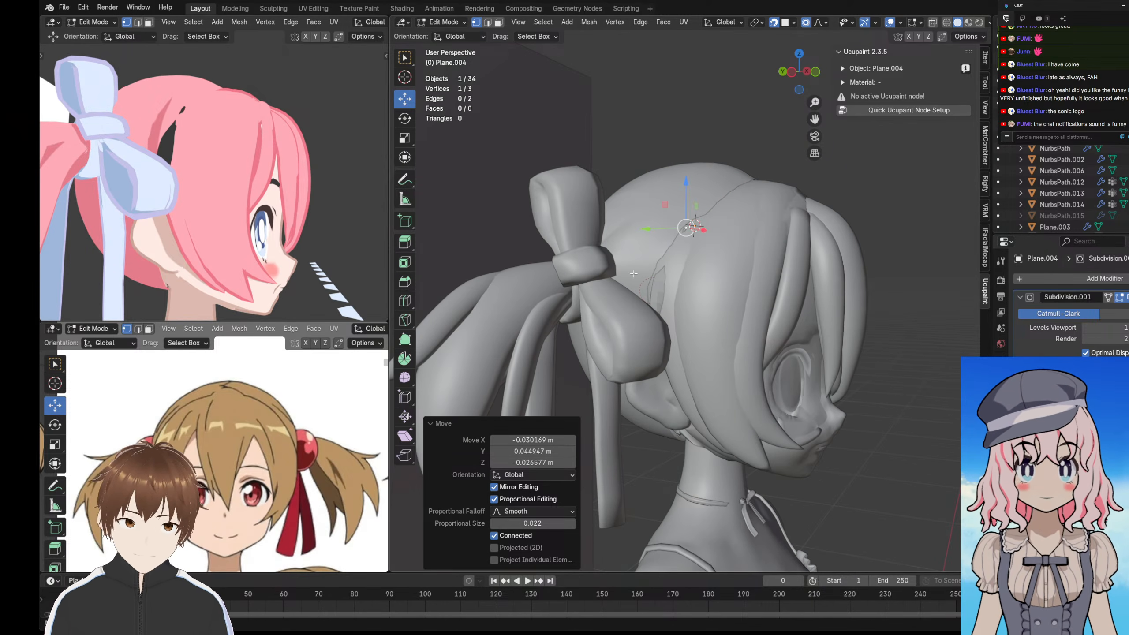
- Isolate the strip and scale the skin radius of its middle vertex by 0.365
{"action": "middle_click_drag", "start_coordinate": [633, 273], "coordinate": [649, 277], "text": "shift"}
{"action": "key", "text": "slash"}
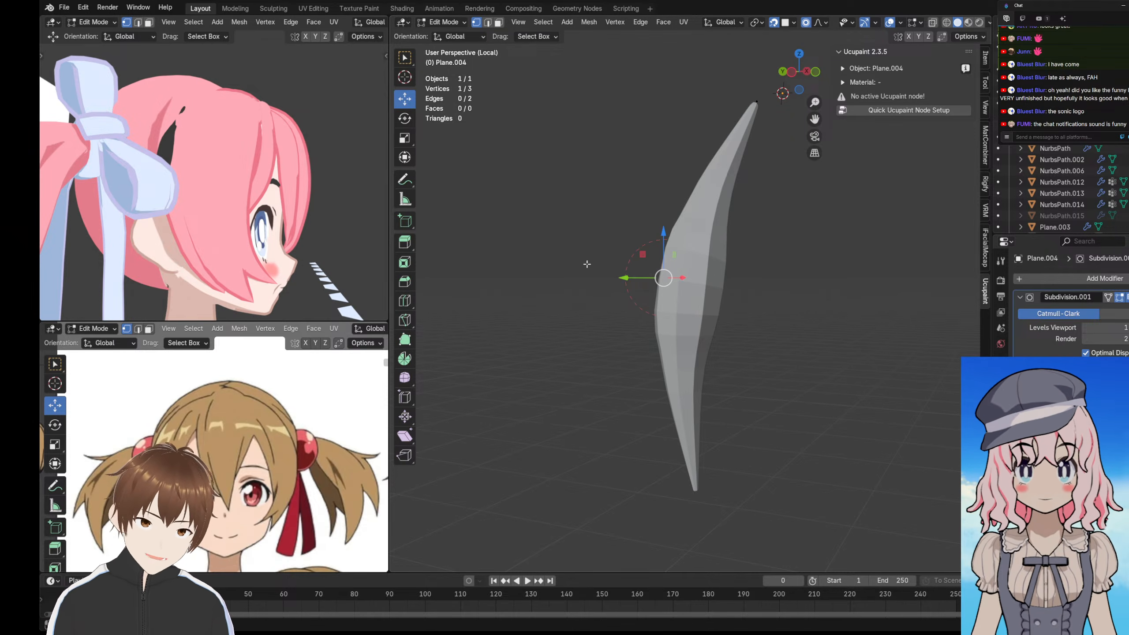
{"action": "key", "text": "s"}
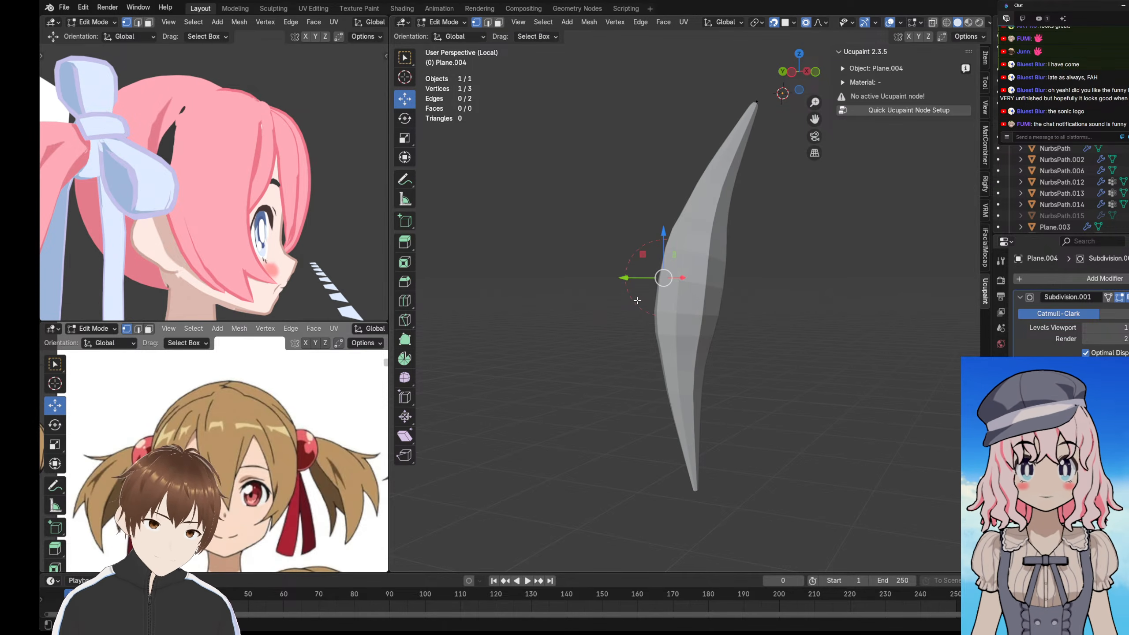
{"action": "left_click", "coordinate": [637, 320]}
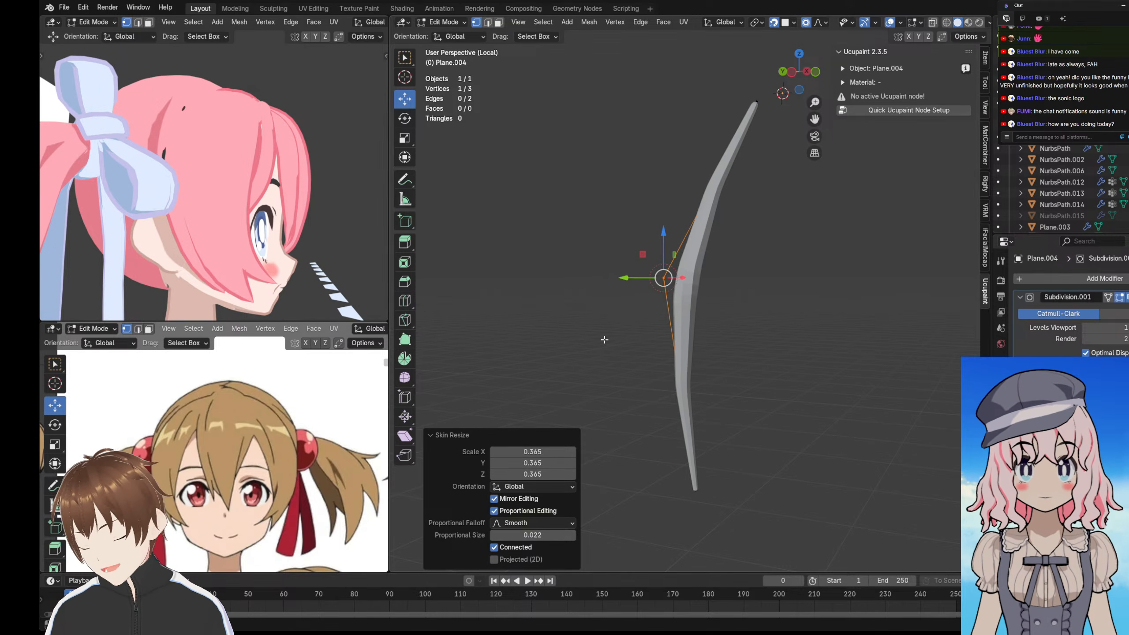
{"action": "middle_click_drag", "start_coordinate": [622, 321], "coordinate": [666, 258], "text": "shift"}
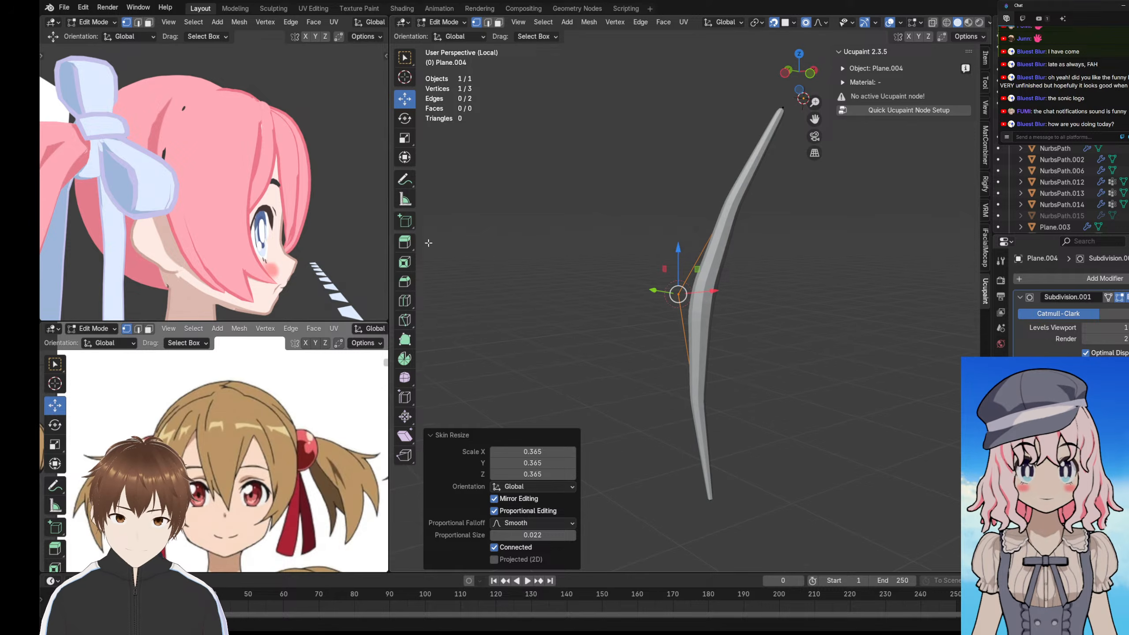
{"action": "middle_click_drag", "start_coordinate": [347, 221], "coordinate": [267, 201]}
{"action": "scroll", "coordinate": [268, 200], "scroll_direction": "down", "scroll_amount": 3}
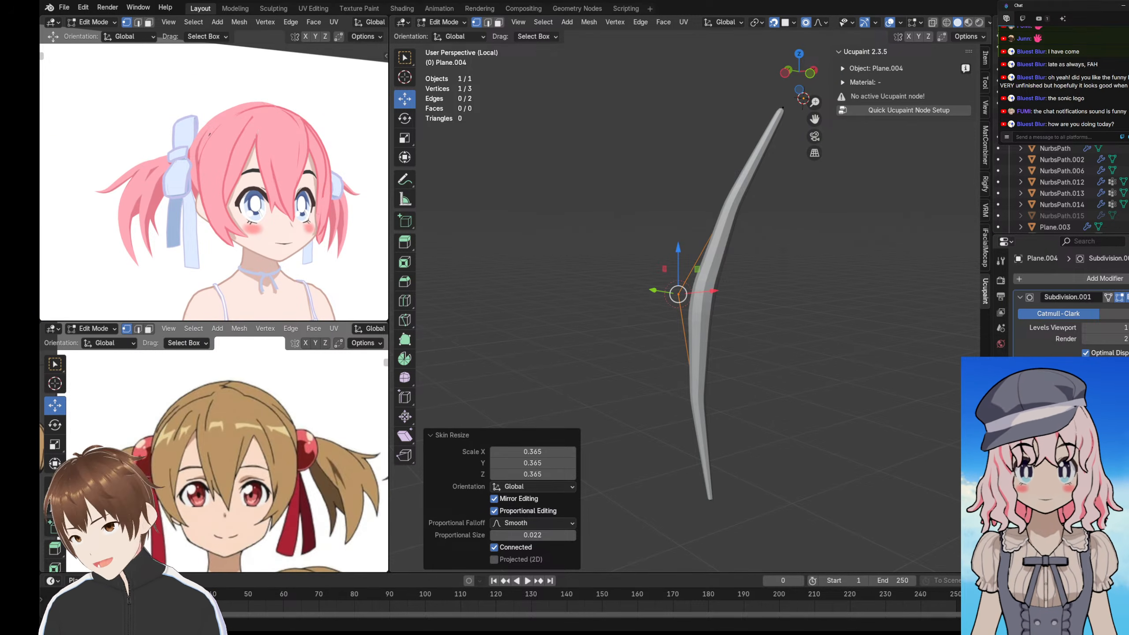
- Send a !viini command in the stream chat asking the bot to say hello to a viewer
{"action": "left_click", "coordinate": [1111, 137]}
{"action": "type", "text": "!vini"}
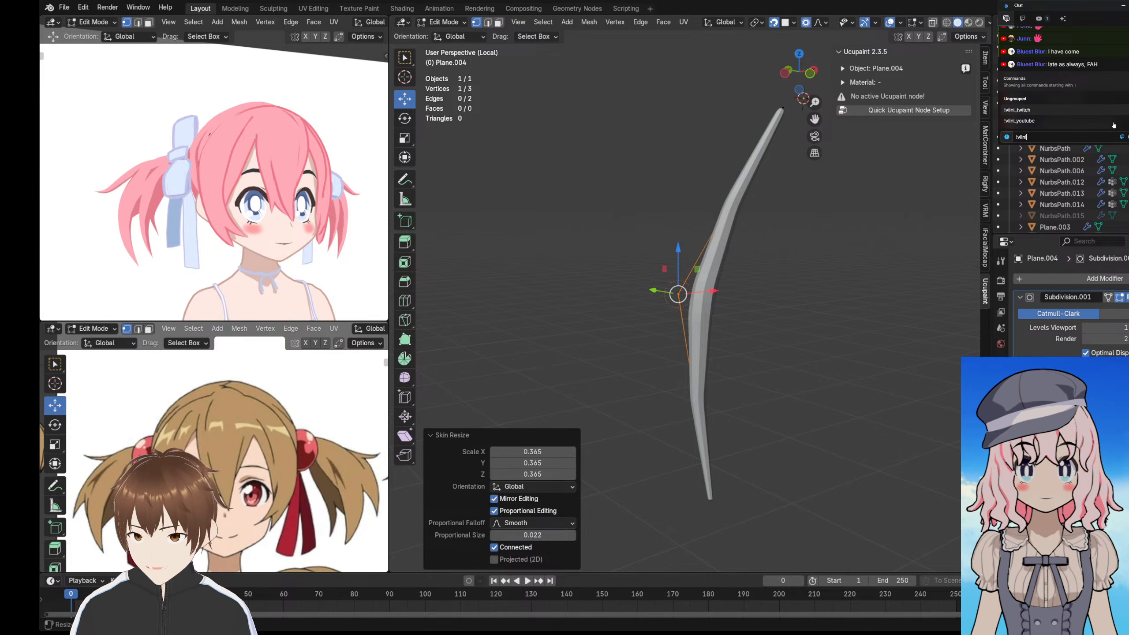
{"action": "type", "text": "lini sa"}
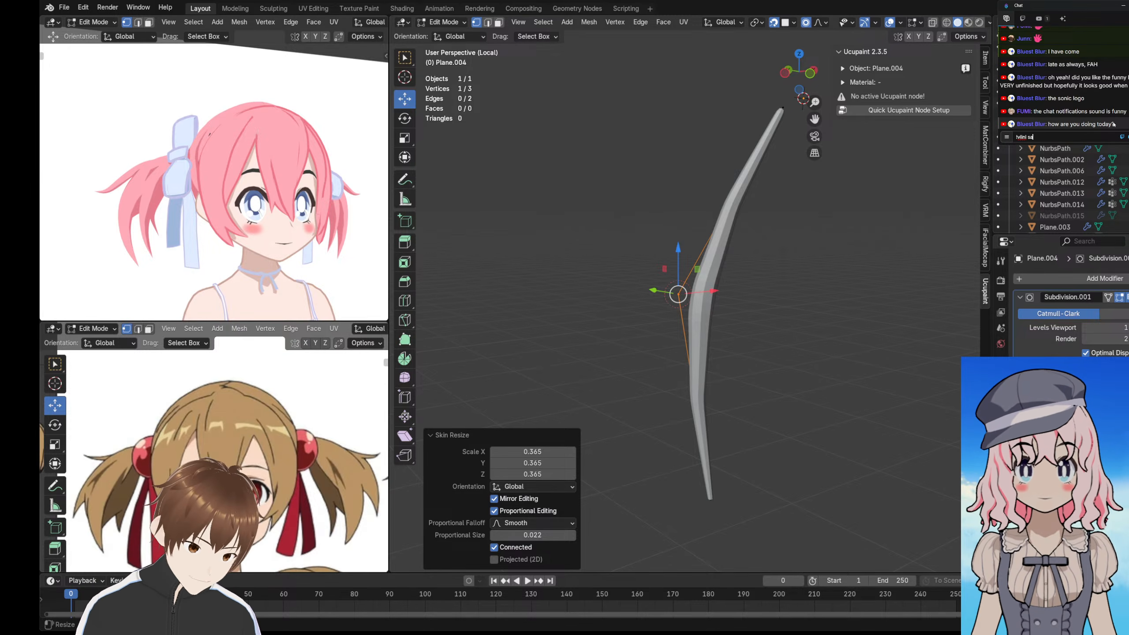
{"action": "type", "text": "y hello to"}
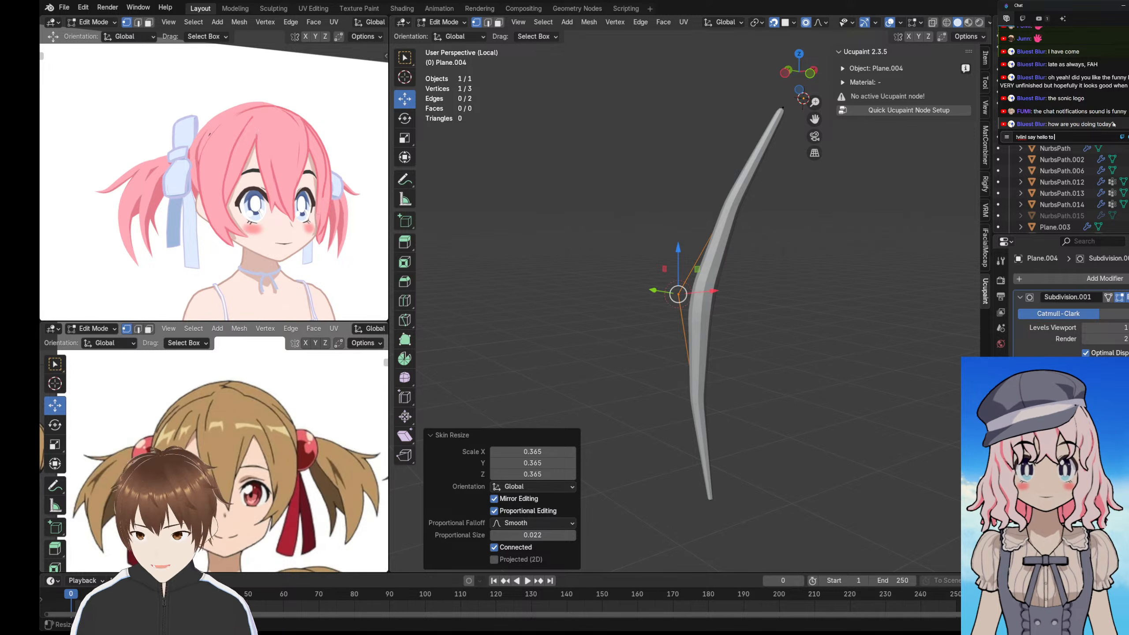
{"action": "type", "text": " blue"}
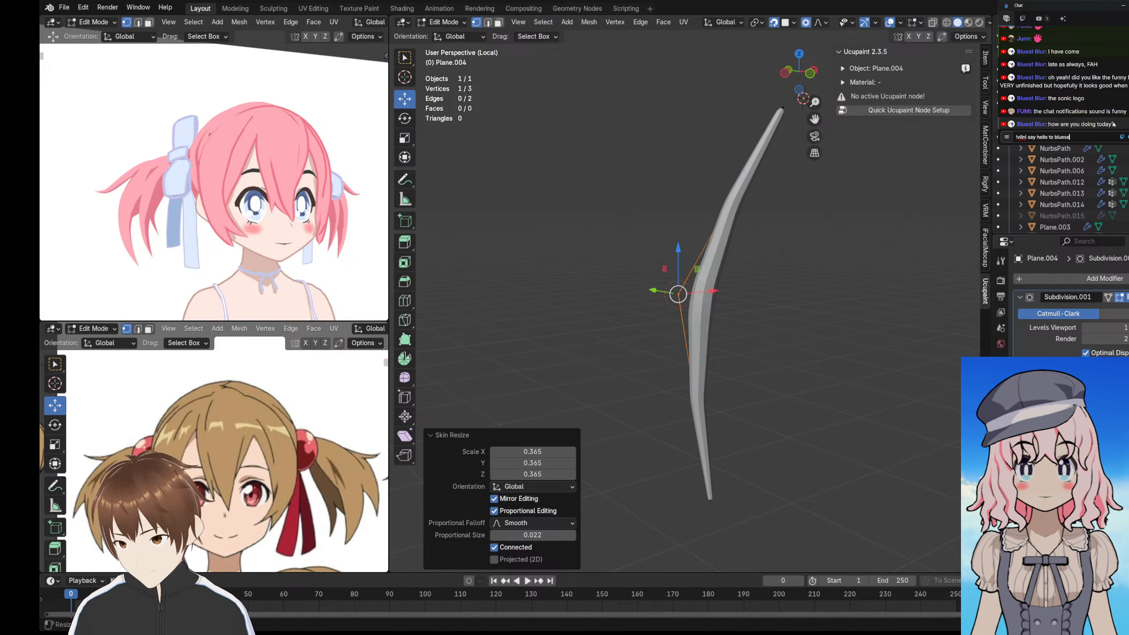
{"action": "key", "text": "Return"}
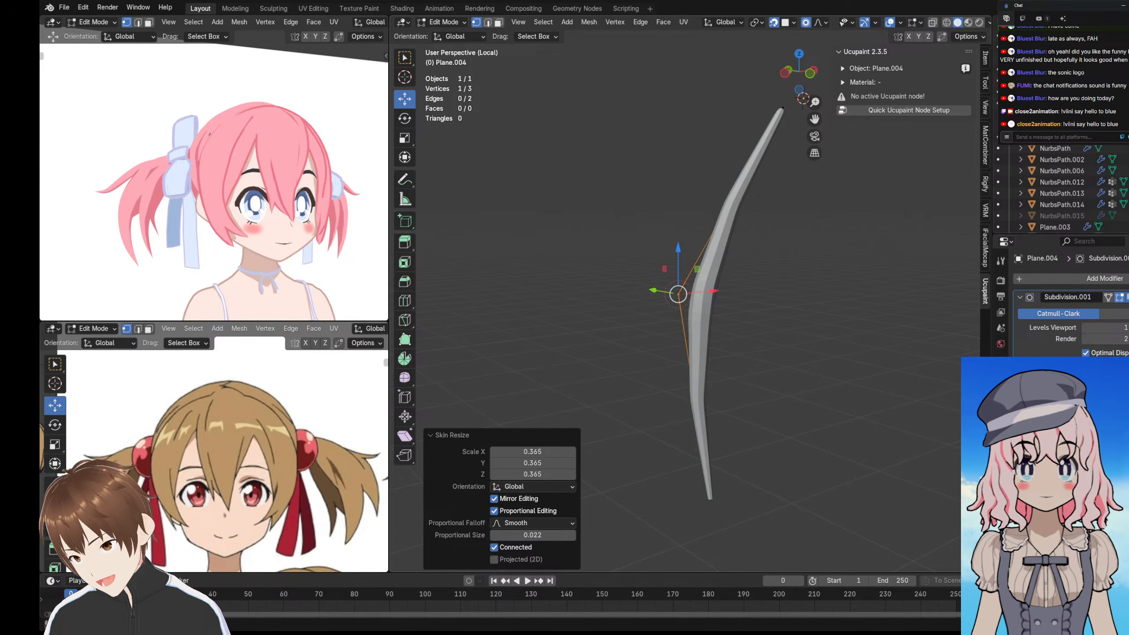
- Scale the skin radius of the strip's middle vertex by another 0.715 and clear the selection
{"action": "scroll", "coordinate": [679, 295], "scroll_direction": "up", "scroll_amount": 3}
{"action": "left_click", "coordinate": [664, 290]}
{"action": "left_click", "coordinate": [668, 284]}
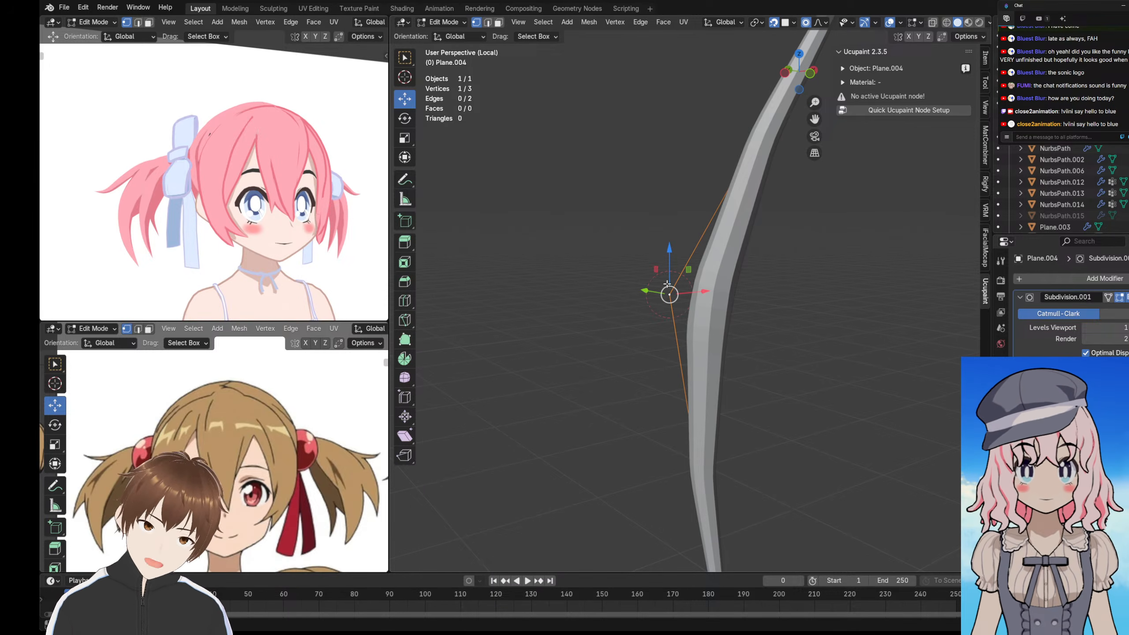
{"action": "key", "text": "alt+s"}
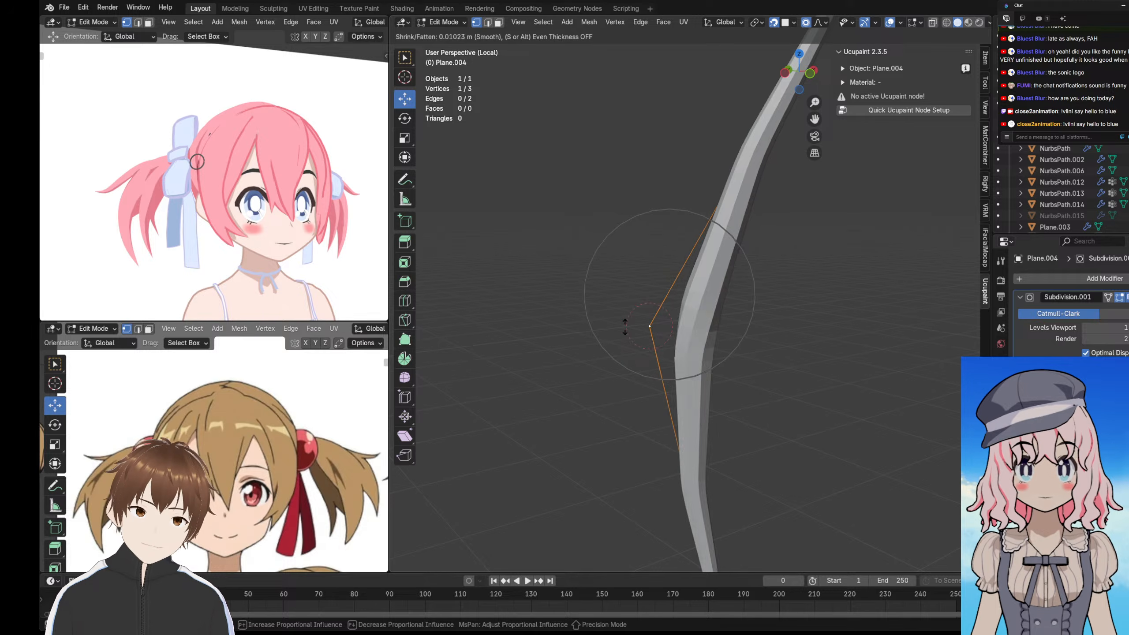
{"action": "right_click", "coordinate": [623, 328]}
{"action": "key", "text": "ctrl+a"}
{"action": "left_click", "coordinate": [613, 322]}
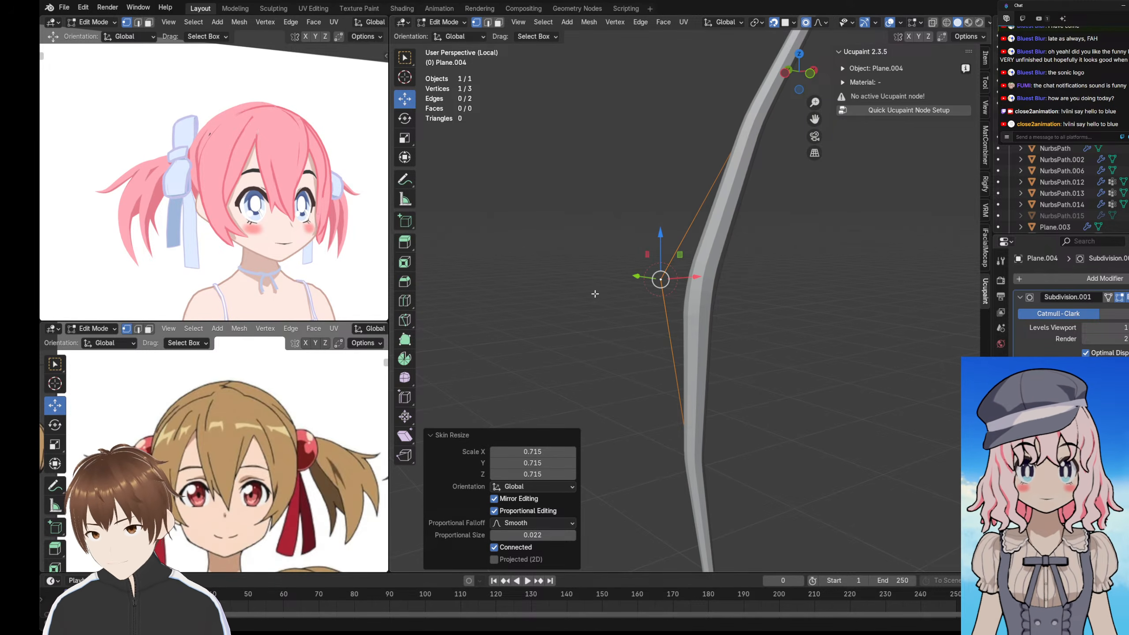
{"action": "left_click", "coordinate": [578, 272]}
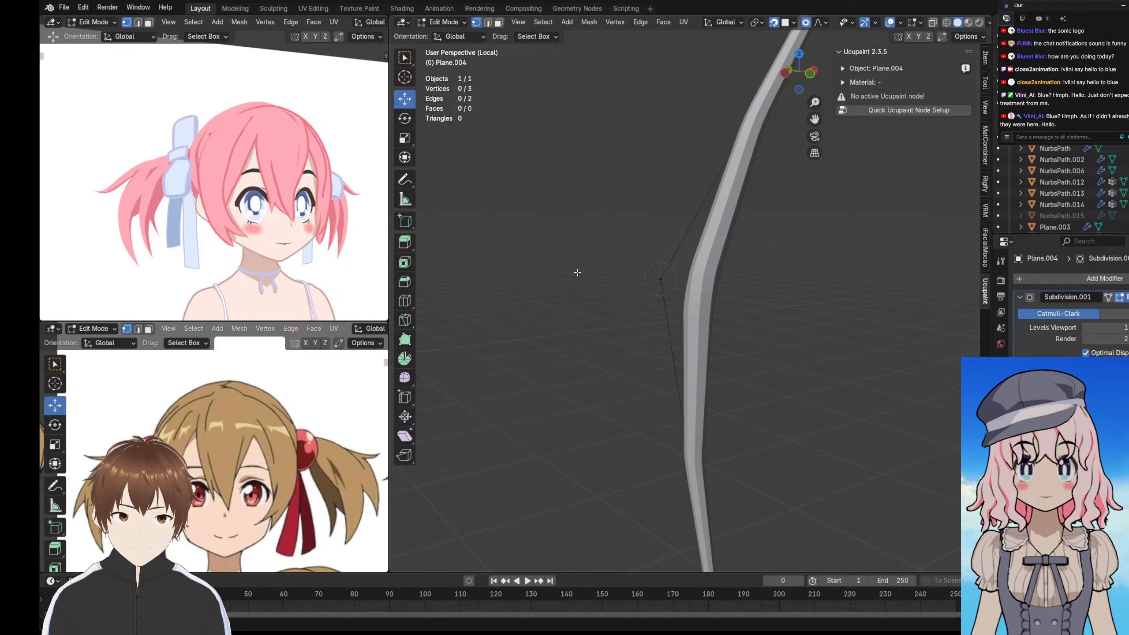
- Examine the thinned strip from several angles, both isolated and in place against the character's side hair
{"action": "middle_click_drag", "start_coordinate": [599, 278], "coordinate": [445, 258], "text": "shift"}
{"action": "scroll", "coordinate": [261, 174], "scroll_direction": "up", "scroll_amount": 8}
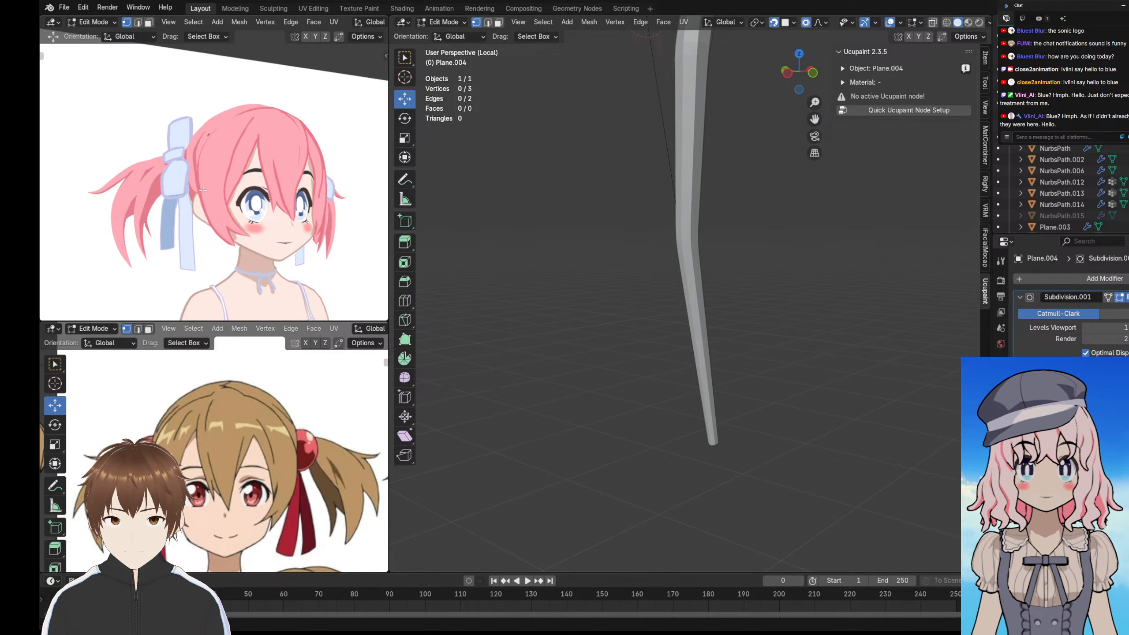
{"action": "scroll", "coordinate": [262, 175], "scroll_direction": "down", "scroll_amount": 6}
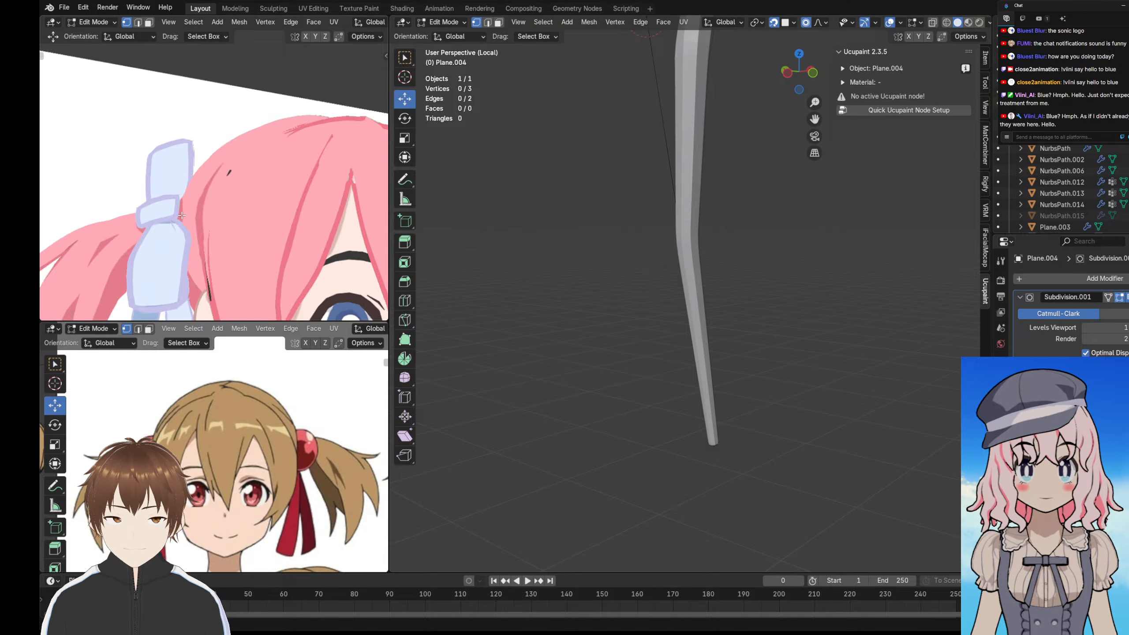
{"action": "middle_click_drag", "start_coordinate": [637, 154], "coordinate": [539, 248]}
{"action": "scroll", "coordinate": [262, 231], "scroll_direction": "up", "scroll_amount": 4}
{"action": "middle_click_drag", "start_coordinate": [262, 231], "coordinate": [304, 233]}
{"action": "middle_click_drag", "start_coordinate": [557, 260], "coordinate": [567, 276]}
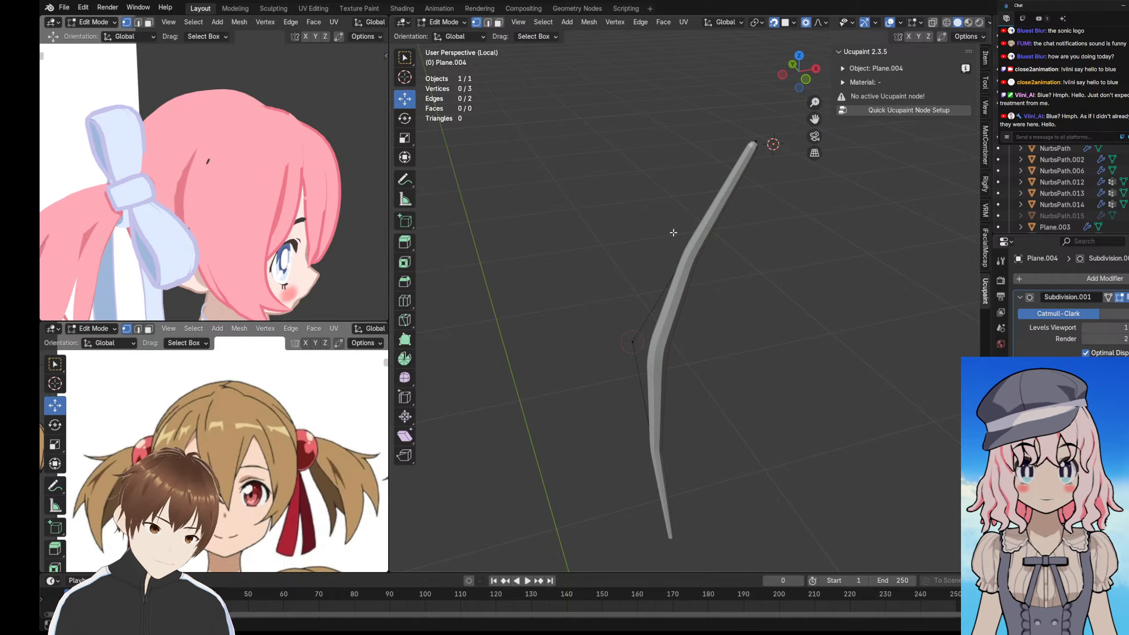
{"action": "key", "text": "KP_Divide"}
{"action": "middle_click_drag", "start_coordinate": [673, 232], "coordinate": [692, 236]}
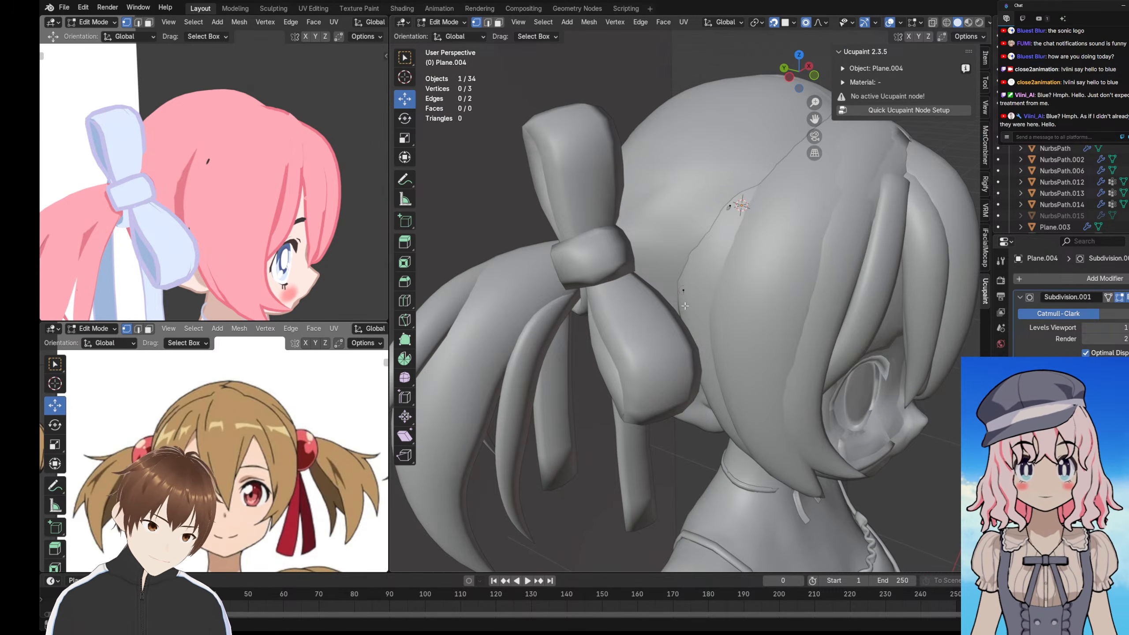
{"action": "left_click", "coordinate": [685, 287]}
{"action": "key", "text": "KP_Decimal"}
{"action": "middle_click_drag", "start_coordinate": [684, 288], "coordinate": [680, 264]}
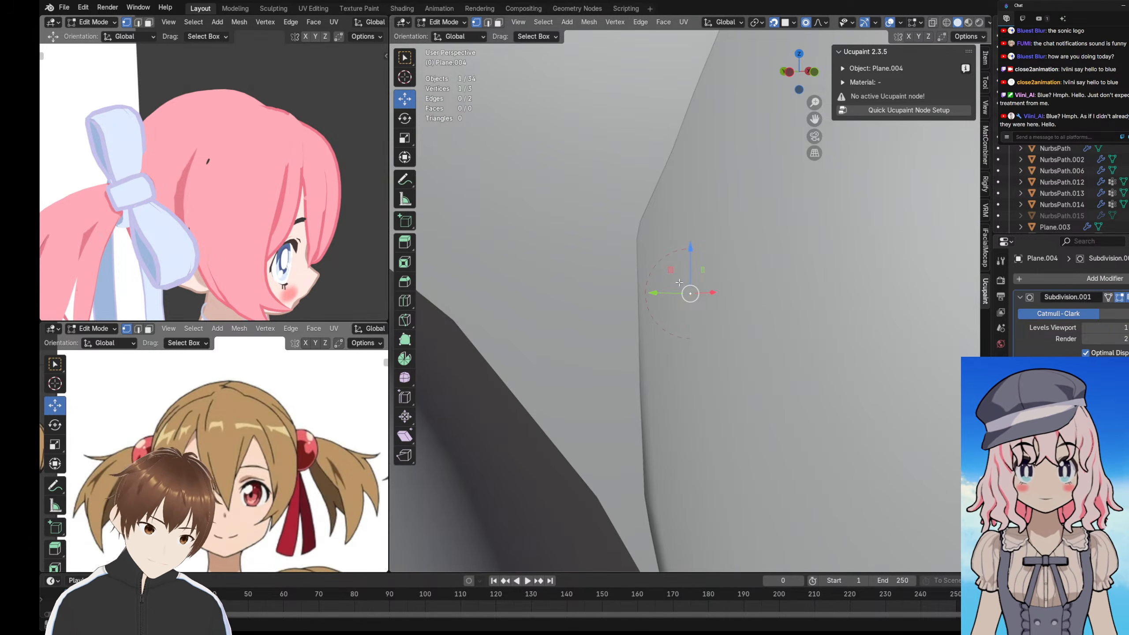
- Subdivide the strip's lower segment with one cut while the strip is isolated
{"action": "key", "text": "KP_Divide"}
{"action": "left_click_drag", "start_coordinate": [567, 207], "coordinate": [729, 472]}
{"action": "right_click", "coordinate": [558, 246]}
{"action": "left_click", "coordinate": [558, 247]}
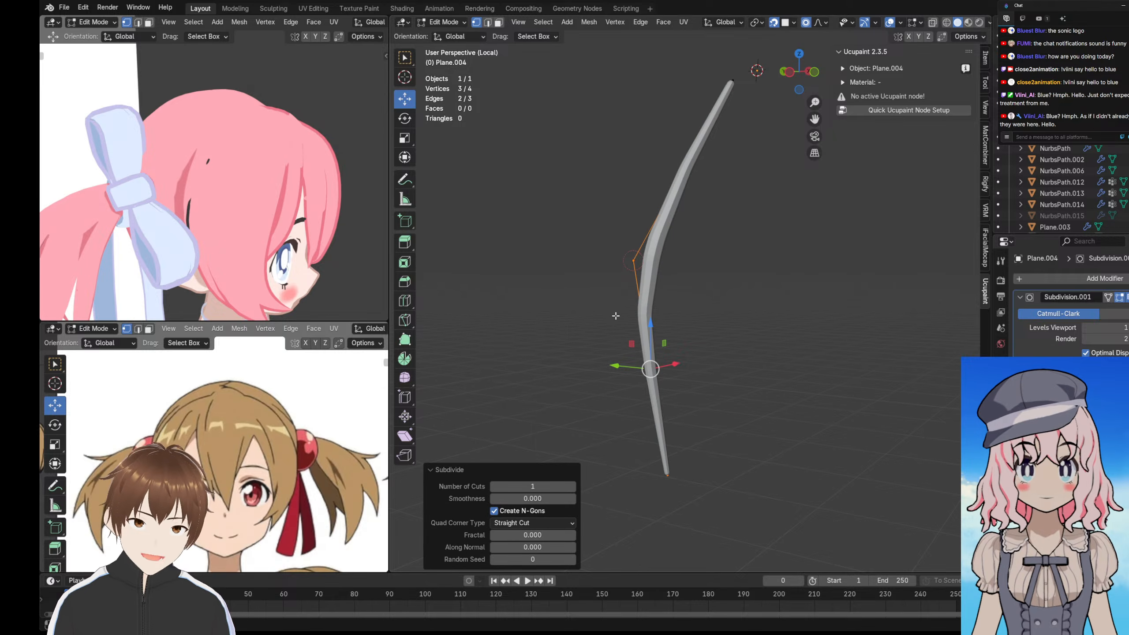
{"action": "middle_click_drag", "start_coordinate": [642, 239], "coordinate": [634, 237]}
{"action": "key", "text": "KP_Divide"}
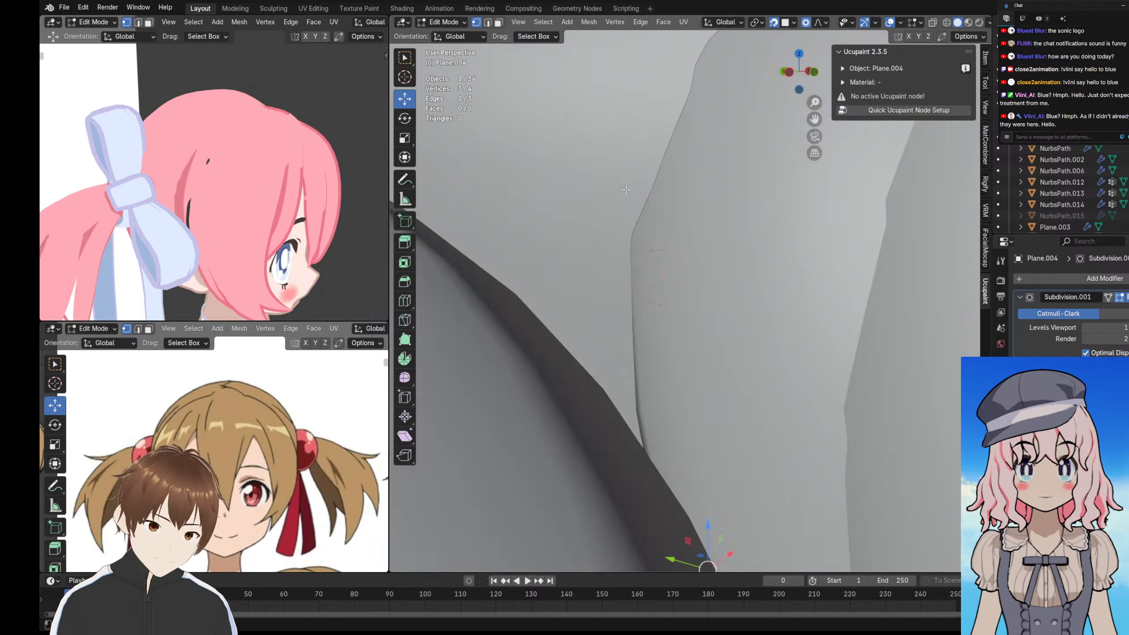
- Isolate the strip again and subdivide its upper segment to add one more vertex
{"action": "key", "text": "KP_Divide"}
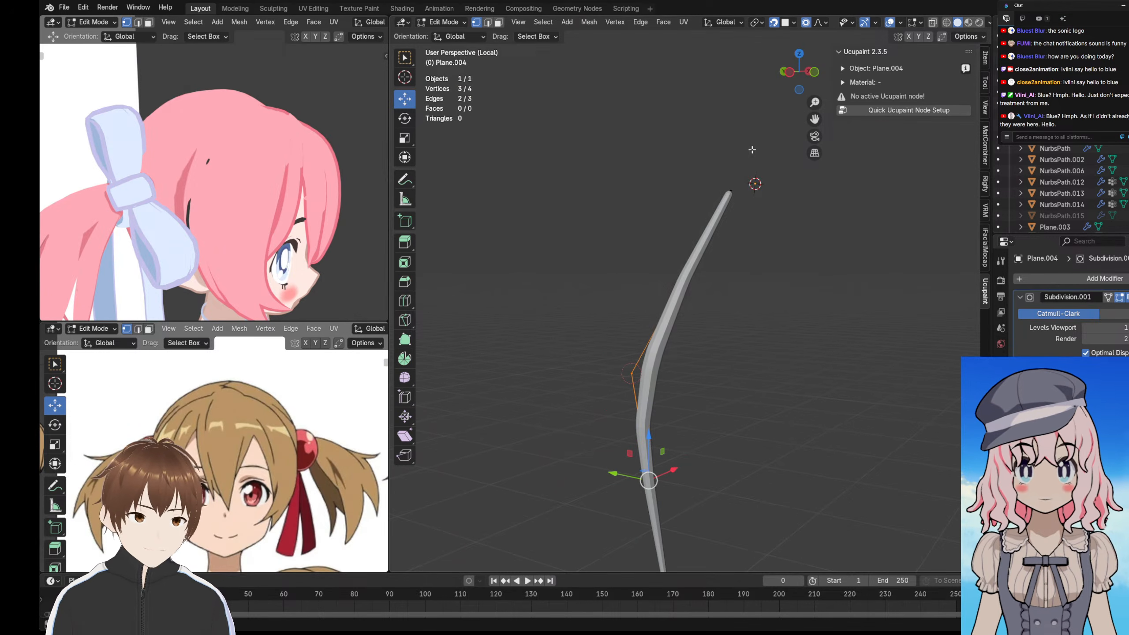
{"action": "left_click_drag", "start_coordinate": [752, 149], "coordinate": [596, 403]}
{"action": "right_click", "coordinate": [574, 267]}
{"action": "left_click", "coordinate": [514, 267]}
- Move the new upper intermediate vertex about -0.006 m in X, 0.001 m in Y and 0.004 m in Z with proportional size 0.005
{"action": "left_click", "coordinate": [663, 271]}
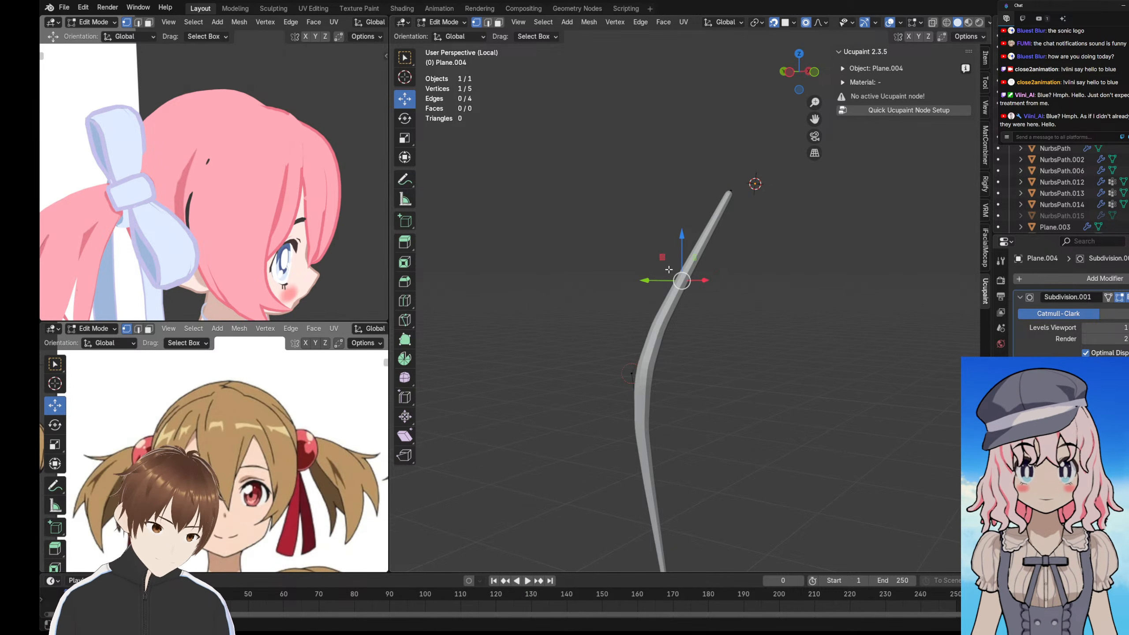
{"action": "key", "text": "KP_Decimal"}
{"action": "scroll", "coordinate": [669, 270], "scroll_direction": "down", "scroll_amount": 5}
{"action": "mouse_move", "coordinate": [669, 269]}
{"action": "middle_mouse_down"}
{"action": "mouse_move", "coordinate": [640, 242]}
{"action": "mouse_move", "coordinate": [676, 266]}
{"action": "middle_mouse_up"}
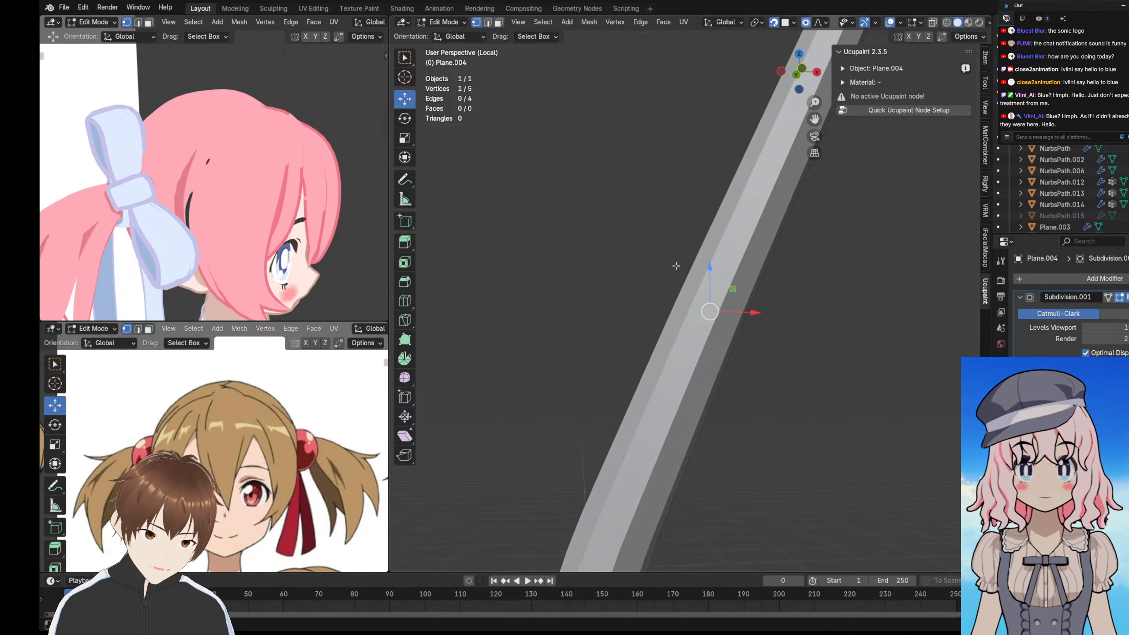
{"action": "key", "text": "g"}
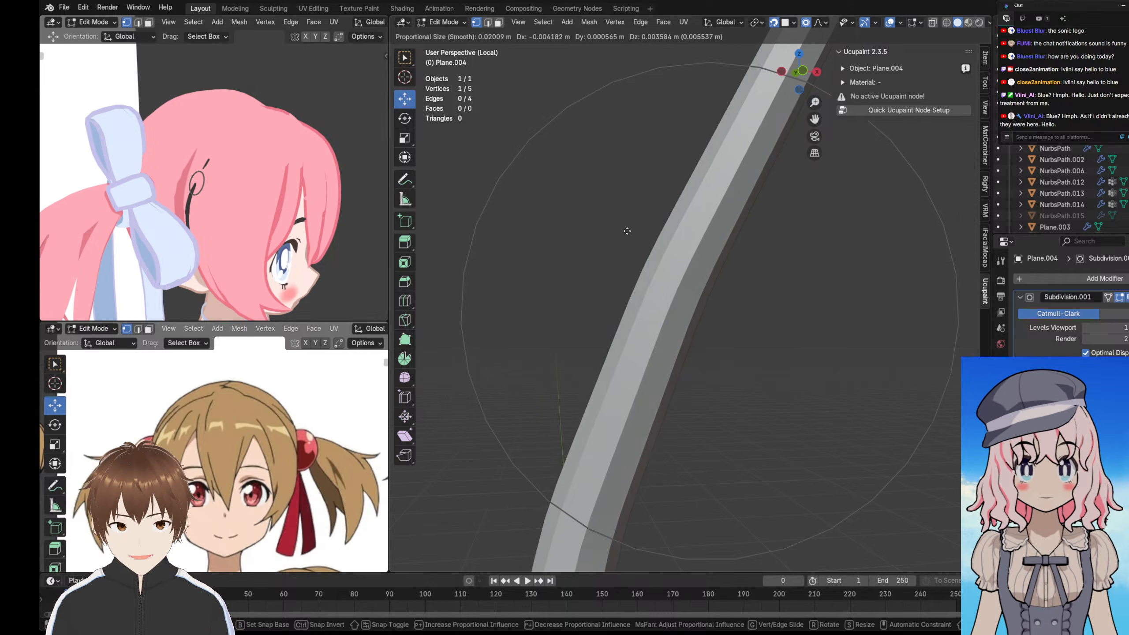
{"action": "scroll", "coordinate": [626, 231], "scroll_direction": "up", "scroll_amount": 14}
{"action": "left_click", "coordinate": [587, 222]}
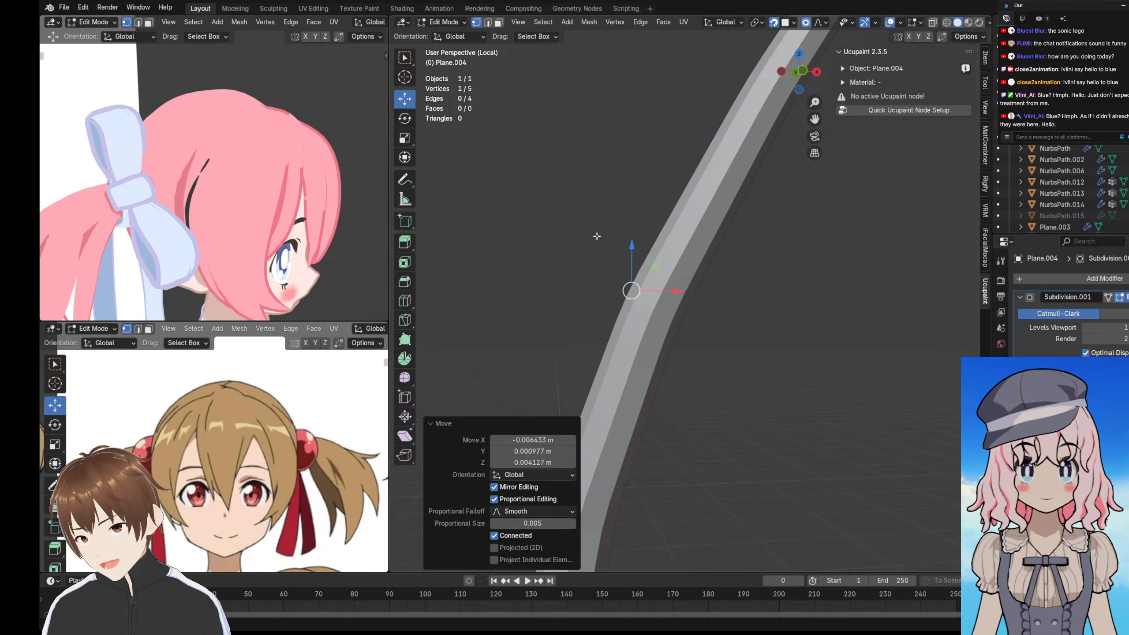
- Move the strip's upper end vertex slightly upward and toward the back of the head in two passes
{"action": "middle_click_drag", "start_coordinate": [597, 236], "coordinate": [671, 253]}
{"action": "scroll", "coordinate": [667, 249], "scroll_direction": "down", "scroll_amount": 3}
{"action": "middle_click_drag", "start_coordinate": [670, 158], "coordinate": [697, 171], "text": "shift"}
{"action": "left_click", "coordinate": [677, 209]}
{"action": "key", "text": "g"}
{"action": "left_click", "coordinate": [657, 190]}
{"action": "key", "text": "g"}
{"action": "left_click", "coordinate": [648, 176]}
- Move the upper intermediate vertex about -0.002 m in X, 0.013 m in Y and 0.003 m in Z to round the strip's curve
{"action": "middle_click_drag", "start_coordinate": [598, 327], "coordinate": [661, 229], "text": "shift"}
{"action": "left_click", "coordinate": [662, 287]}
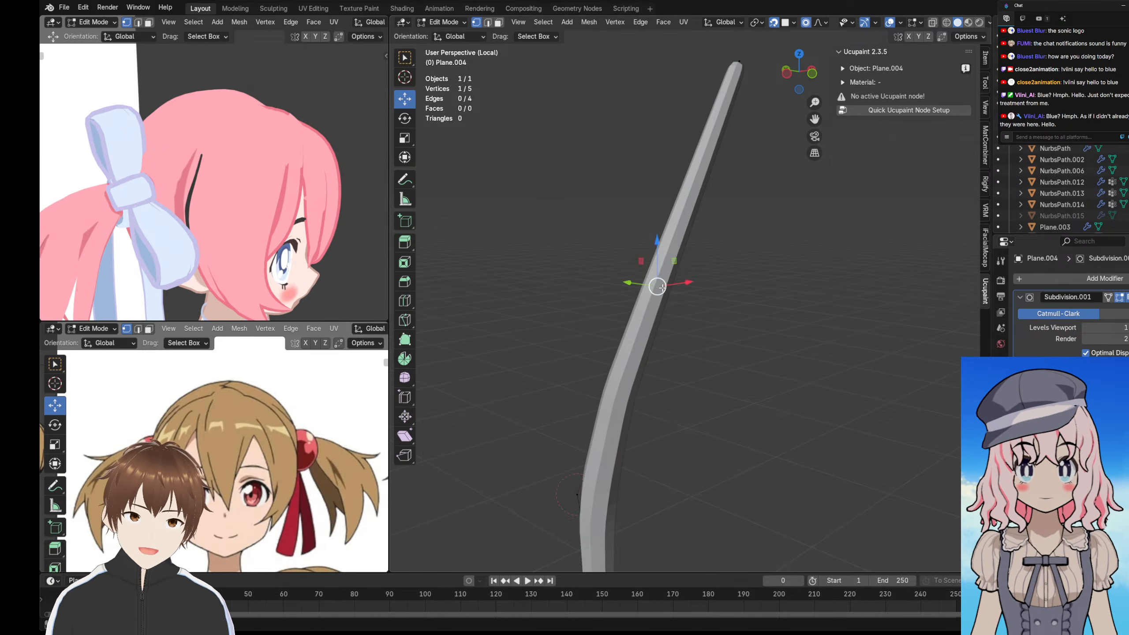
{"action": "key", "text": "g"}
{"action": "left_click", "coordinate": [659, 285]}
{"action": "middle_click_drag", "start_coordinate": [659, 284], "coordinate": [662, 146]}
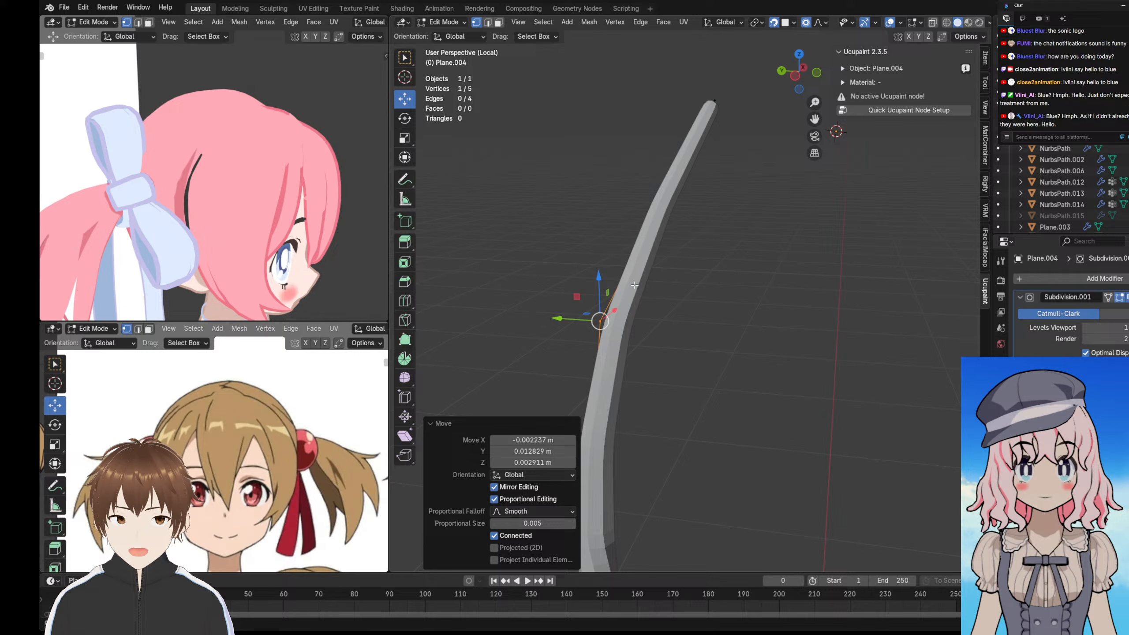
- Shift the upper end vertex toward the back of the head and the upper intermediate vertex by about 0.005 m in the same direction
{"action": "left_click_drag", "start_coordinate": [705, 93], "coordinate": [728, 117]}
{"action": "key", "text": "g"}
{"action": "left_click", "coordinate": [702, 99]}
{"action": "left_click_drag", "start_coordinate": [570, 262], "coordinate": [638, 349]}
{"action": "key", "text": "g"}
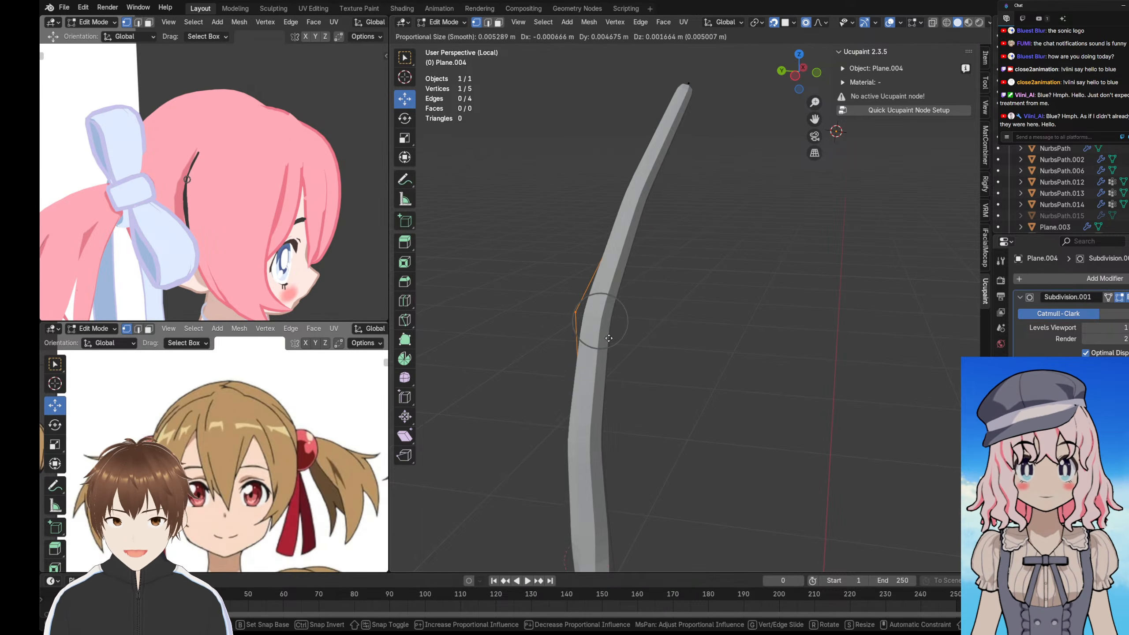
{"action": "left_click", "coordinate": [609, 337]}
- Move the strip's middle vertex about -0.0025 m in X, 0.0036 m in Y and -0.0069 m in Z
{"action": "middle_click_drag", "start_coordinate": [616, 341], "coordinate": [628, 257], "text": "shift"}
{"action": "middle_click_drag", "start_coordinate": [612, 361], "coordinate": [622, 162], "text": "shift"}
{"action": "left_click_drag", "start_coordinate": [553, 225], "coordinate": [714, 364]}
{"action": "key", "text": "g"}
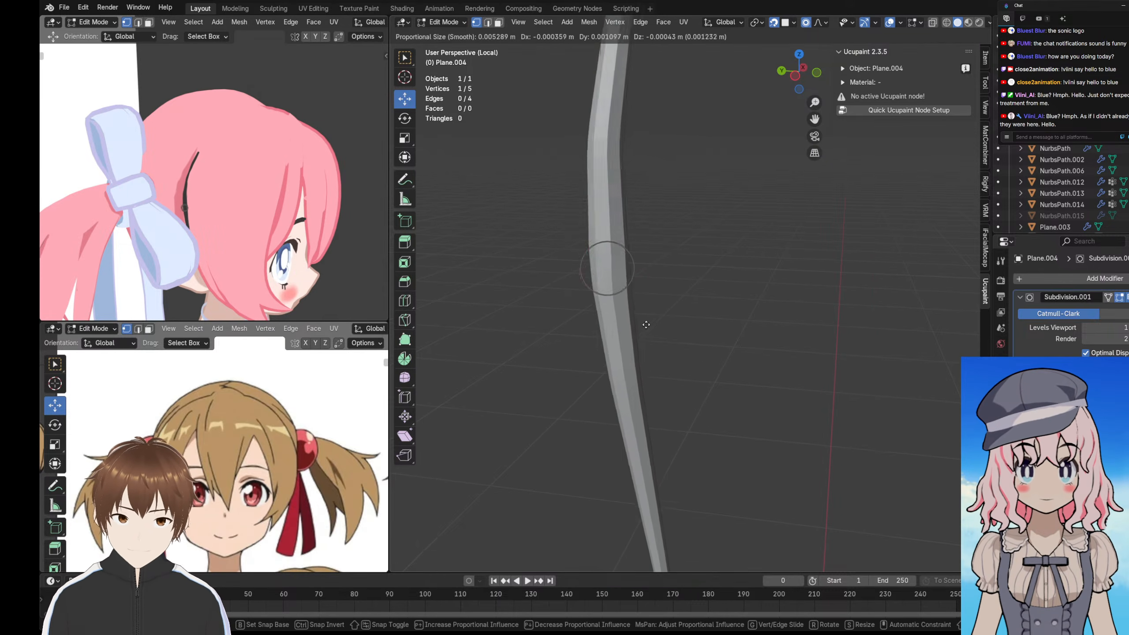
{"action": "left_click", "coordinate": [626, 361]}
- Select the strip's upper intermediate vertex
{"action": "scroll", "coordinate": [191, 211], "scroll_direction": "up", "scroll_amount": 3}
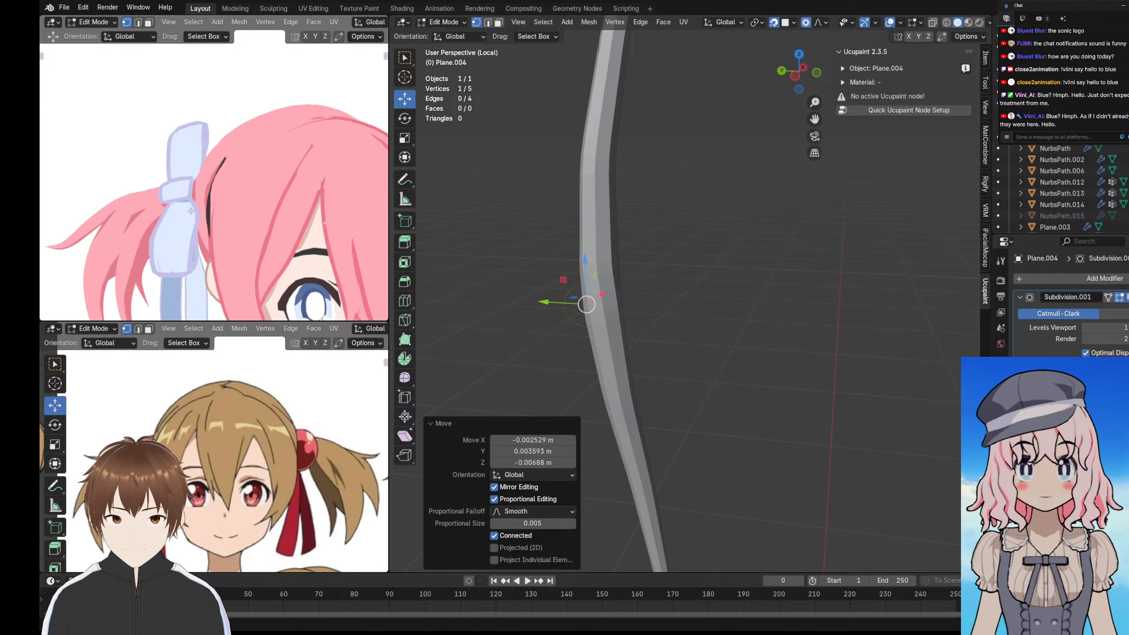
{"action": "scroll", "coordinate": [343, 196], "scroll_direction": "up", "scroll_amount": 2}
{"action": "middle_click_drag", "start_coordinate": [555, 173], "coordinate": [565, 318], "text": "shift"}
{"action": "left_click_drag", "start_coordinate": [550, 162], "coordinate": [684, 241]}
{"action": "middle_click_drag", "start_coordinate": [684, 240], "coordinate": [666, 220]}
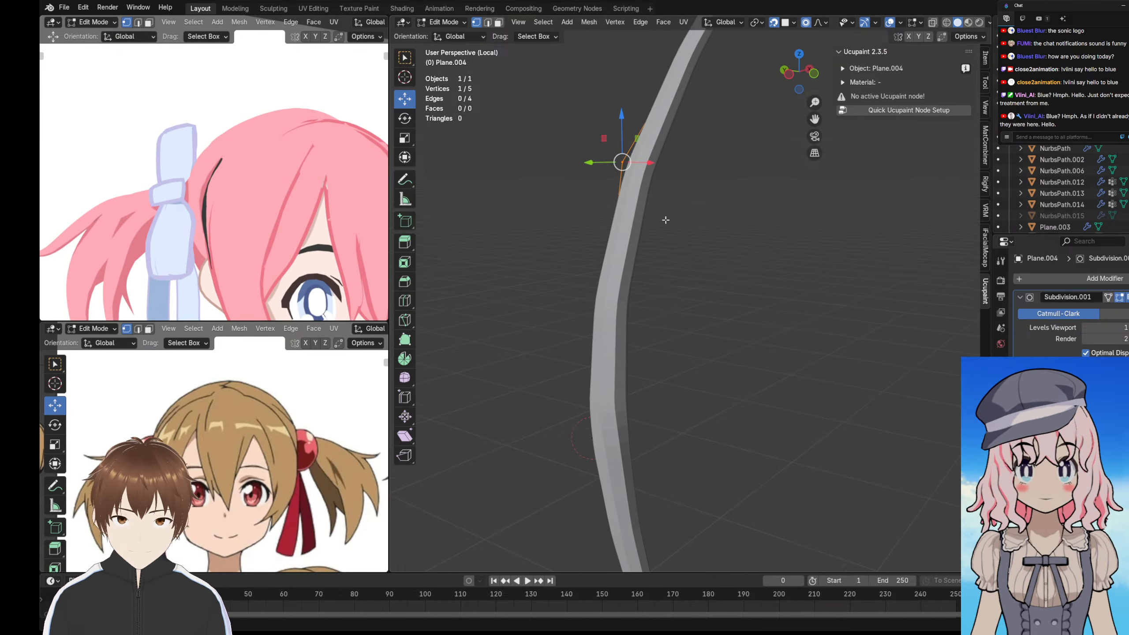
{"action": "middle_click_drag", "start_coordinate": [249, 180], "coordinate": [223, 186]}
{"action": "key", "text": "g"}
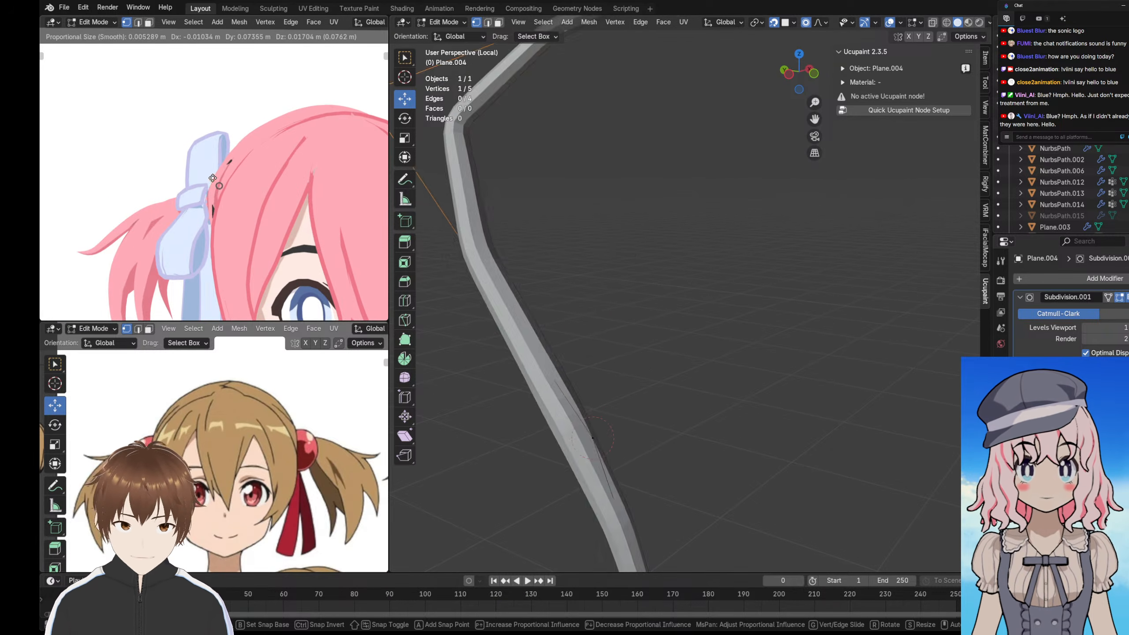
{"action": "left_click", "coordinate": [212, 171]}
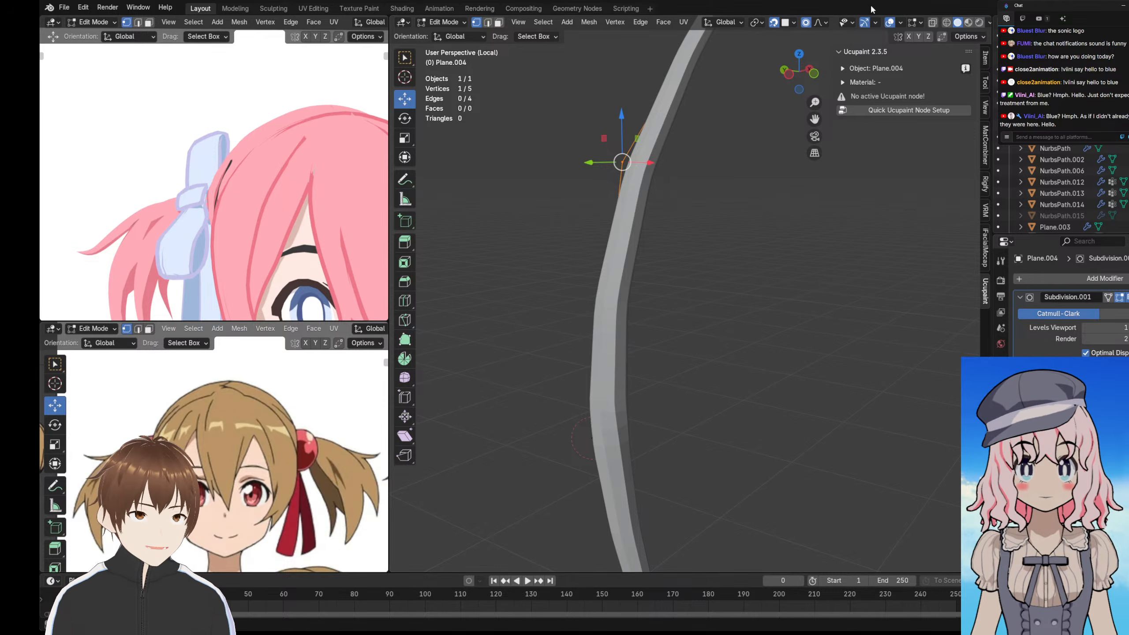
- Turn off snapping and move the strip's upper intermediate vertex slightly upward along the hair edge
{"action": "scroll", "coordinate": [233, 182], "scroll_direction": "up", "scroll_amount": 4}
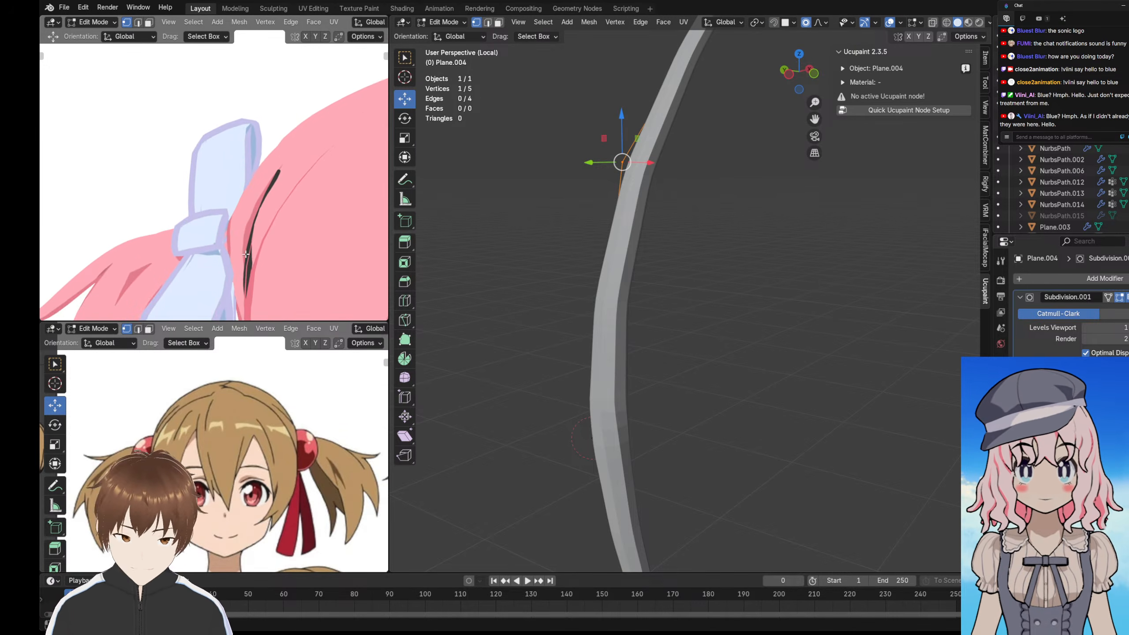
{"action": "key", "text": "g"}
{"action": "left_click", "coordinate": [264, 209]}
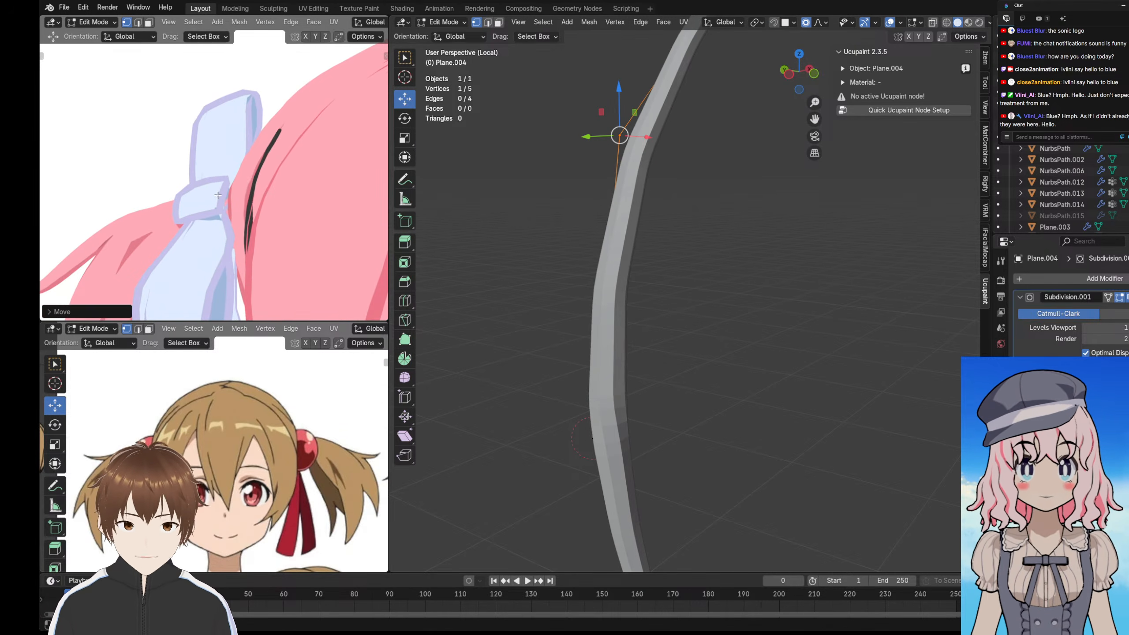
{"action": "scroll", "coordinate": [264, 209], "scroll_direction": "down", "scroll_amount": 5}
{"action": "middle_click_drag", "start_coordinate": [264, 209], "coordinate": [375, 207]}
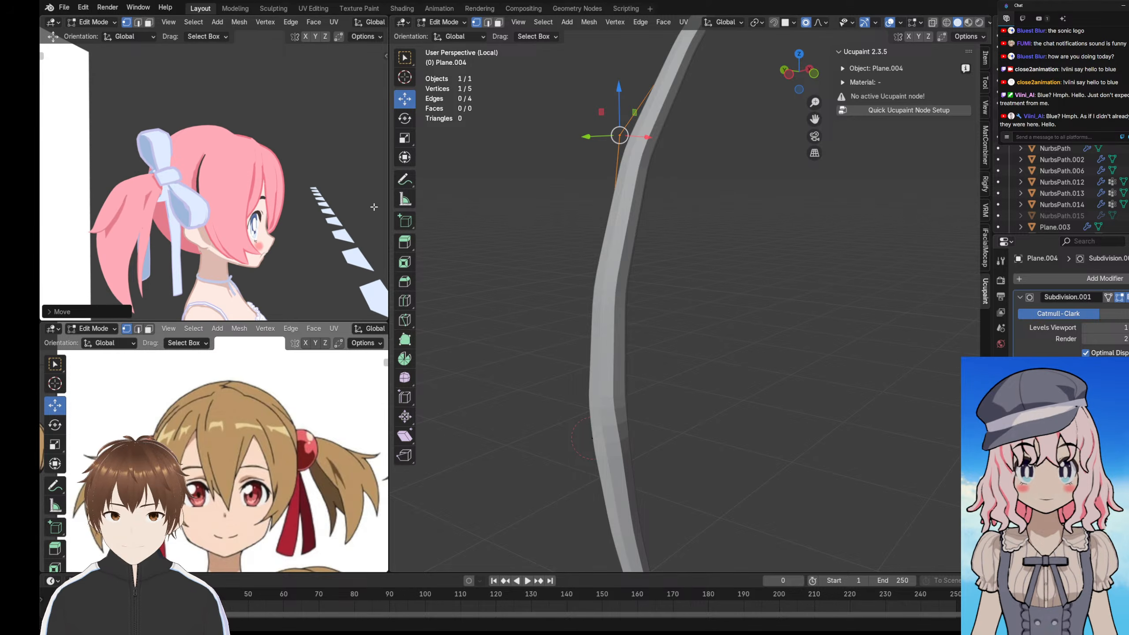
- Return the strip to Object Mode and assign it the existing "line hair" material
{"action": "scroll", "coordinate": [608, 123], "scroll_direction": "down", "scroll_amount": 5}
{"action": "left_click", "coordinate": [447, 25]}
{"action": "left_click", "coordinate": [445, 36]}
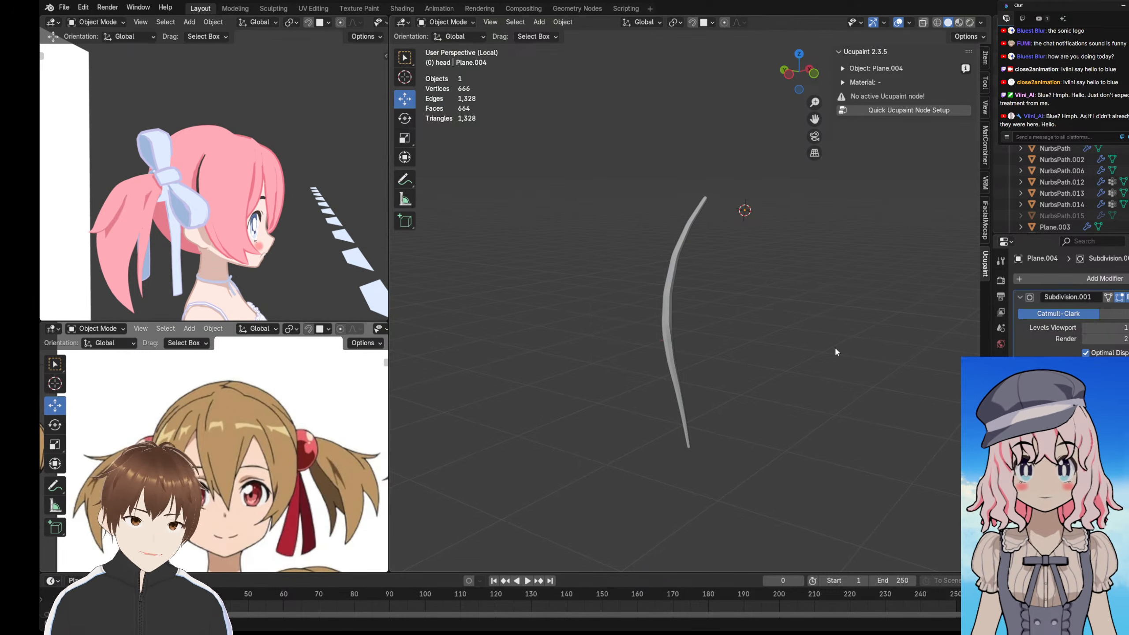
{"action": "left_click", "coordinate": [1001, 470]}
{"action": "left_click", "coordinate": [1020, 326]}
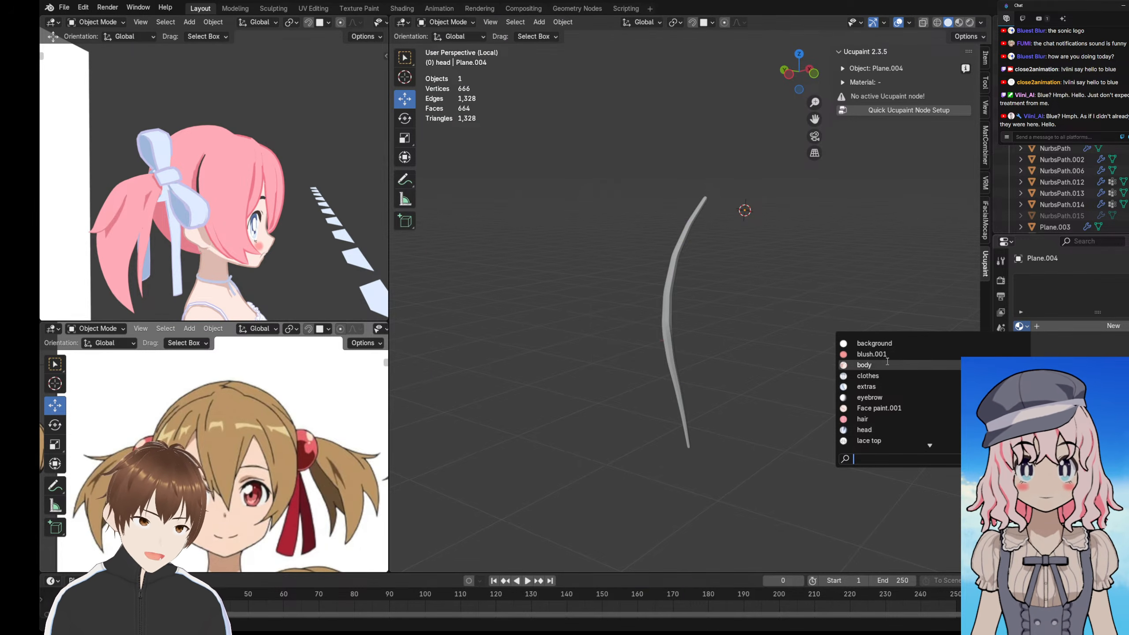
{"action": "scroll", "coordinate": [893, 412], "scroll_direction": "down", "scroll_amount": 2}
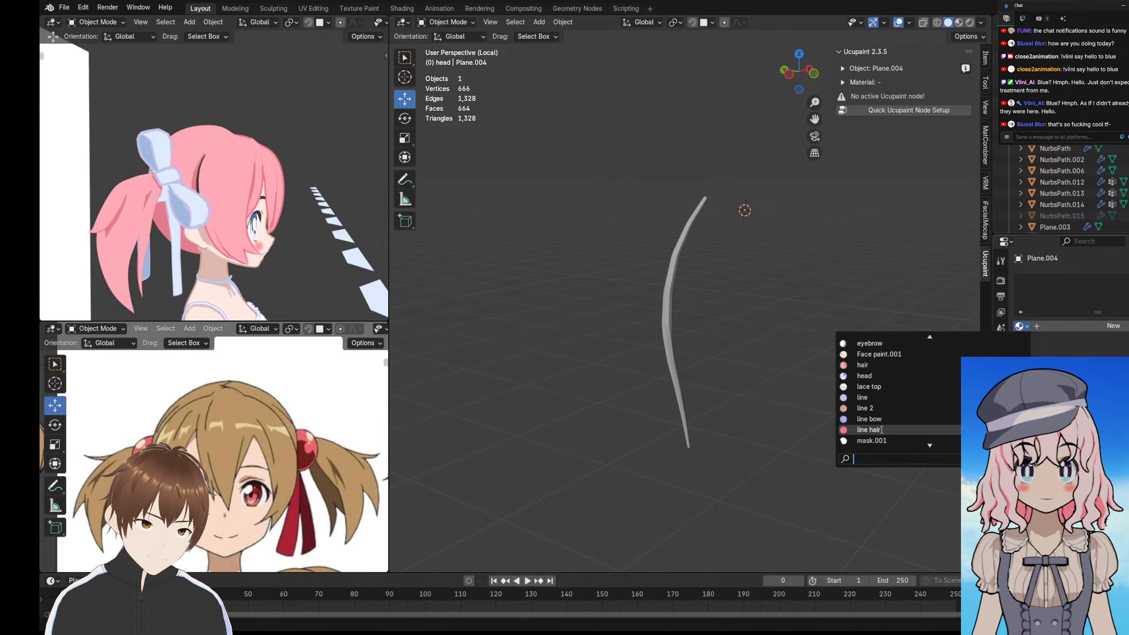
{"action": "left_click", "coordinate": [877, 430]}
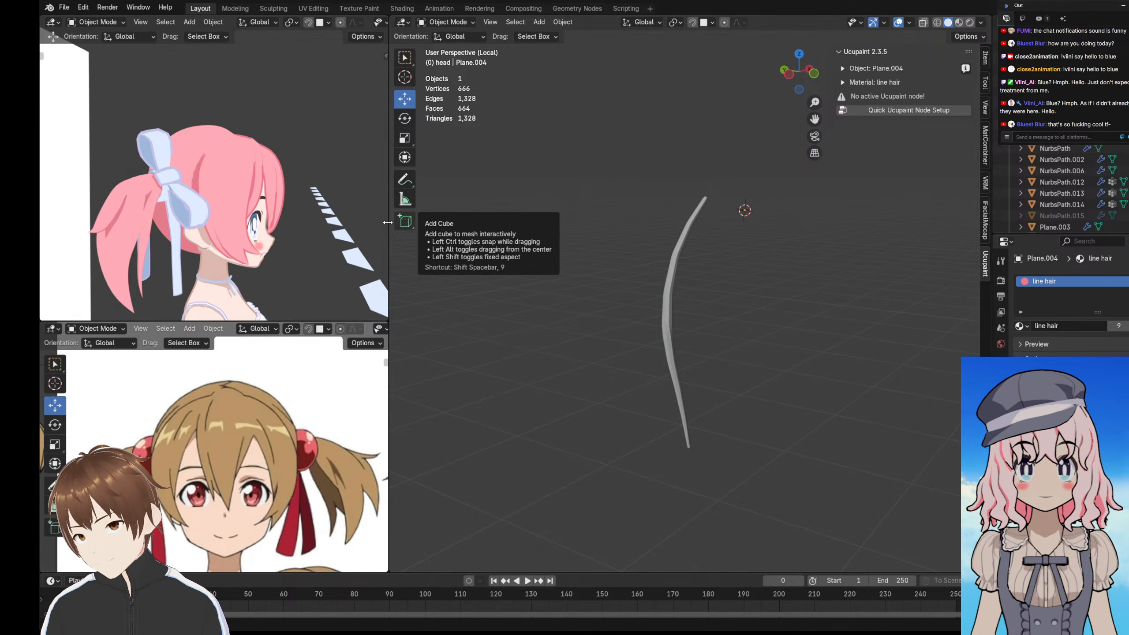
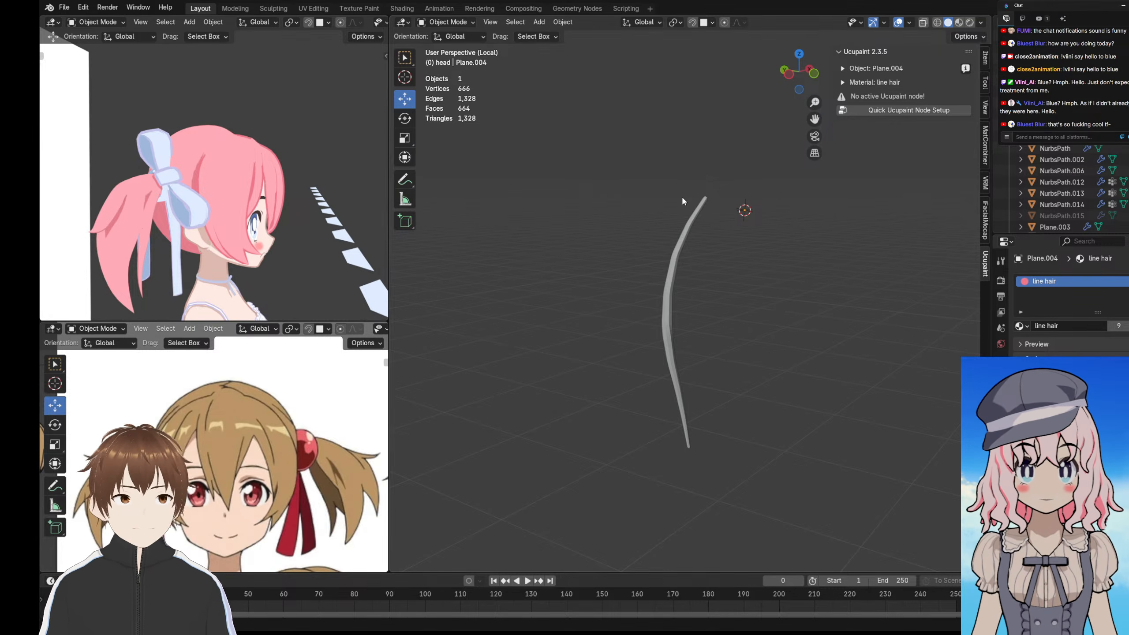
- Examine how the coloured strip sits against the hair beside the bow from side and three-quarter views
{"action": "scroll", "coordinate": [237, 191], "scroll_direction": "up", "scroll_amount": 8}
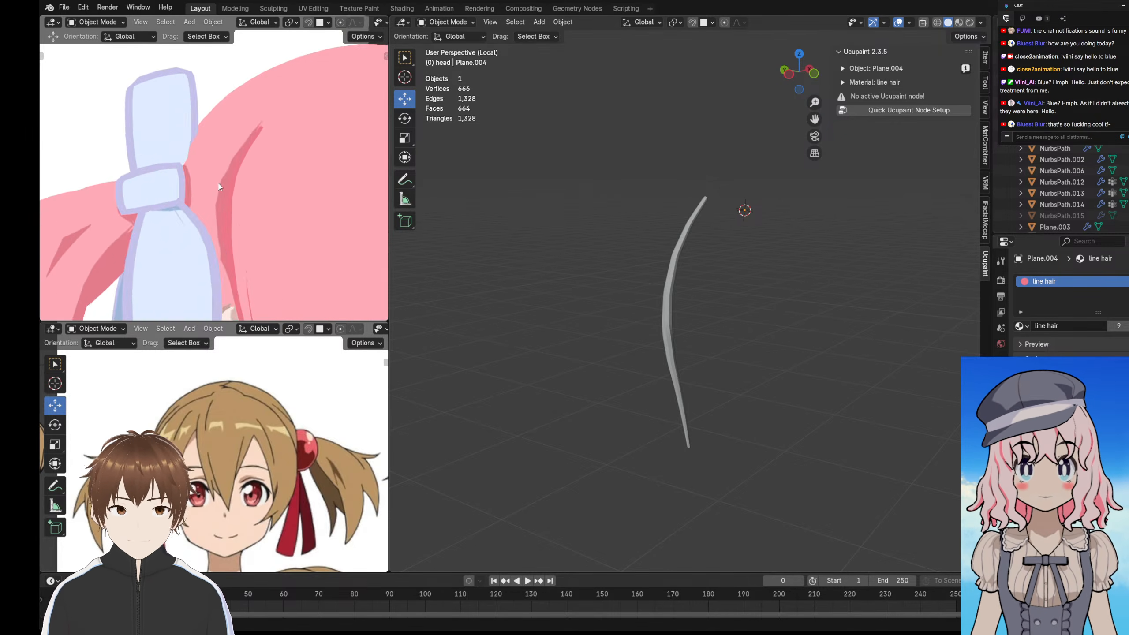
{"action": "scroll", "coordinate": [168, 153], "scroll_direction": "down", "scroll_amount": 6}
{"action": "scroll", "coordinate": [196, 175], "scroll_direction": "up", "scroll_amount": 9}
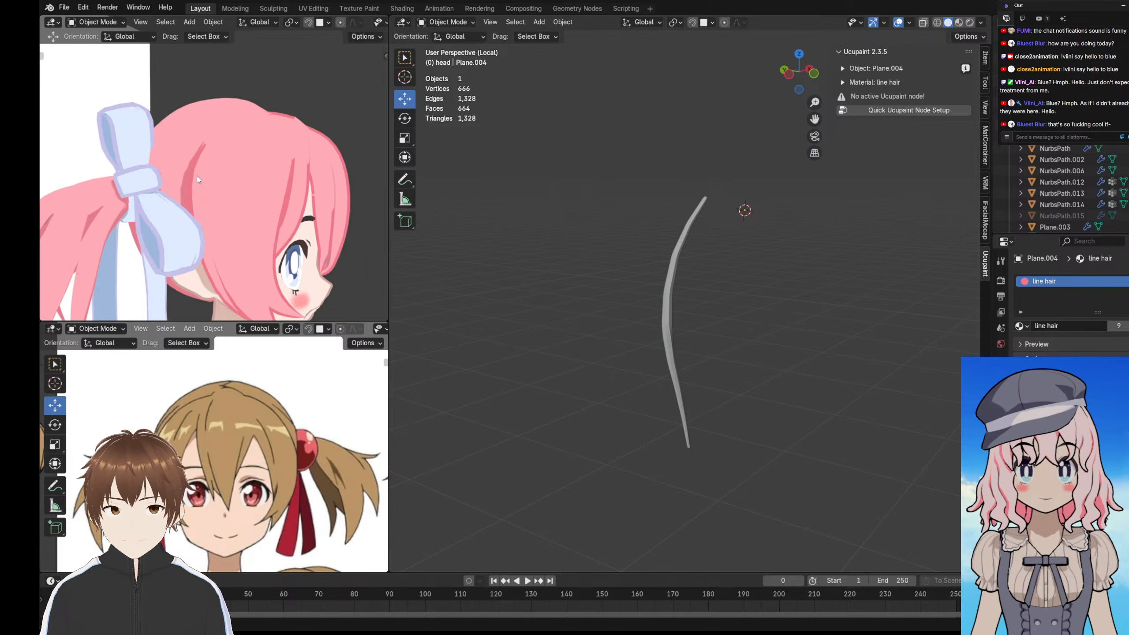
{"action": "scroll", "coordinate": [204, 160], "scroll_direction": "down", "scroll_amount": 2}
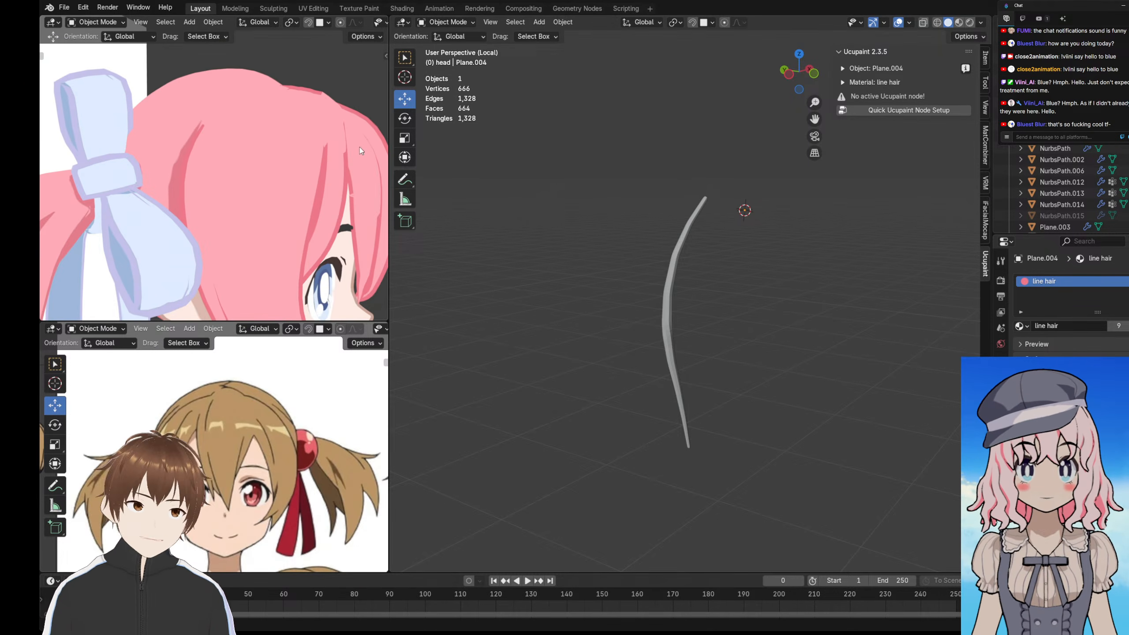
{"action": "middle_click_drag", "start_coordinate": [238, 178], "coordinate": [242, 176], "text": "shift"}
{"action": "left_click", "coordinate": [672, 259]}
{"action": "scroll", "coordinate": [642, 281], "scroll_direction": "up", "scroll_amount": 3}
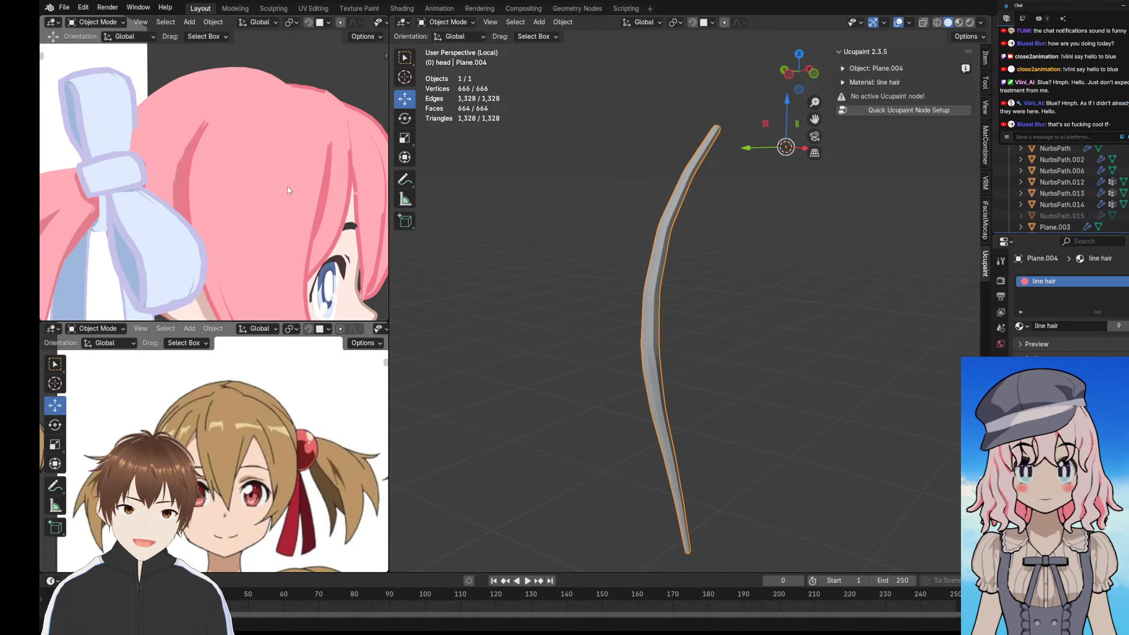
{"action": "middle_click_drag", "start_coordinate": [245, 208], "coordinate": [183, 197]}
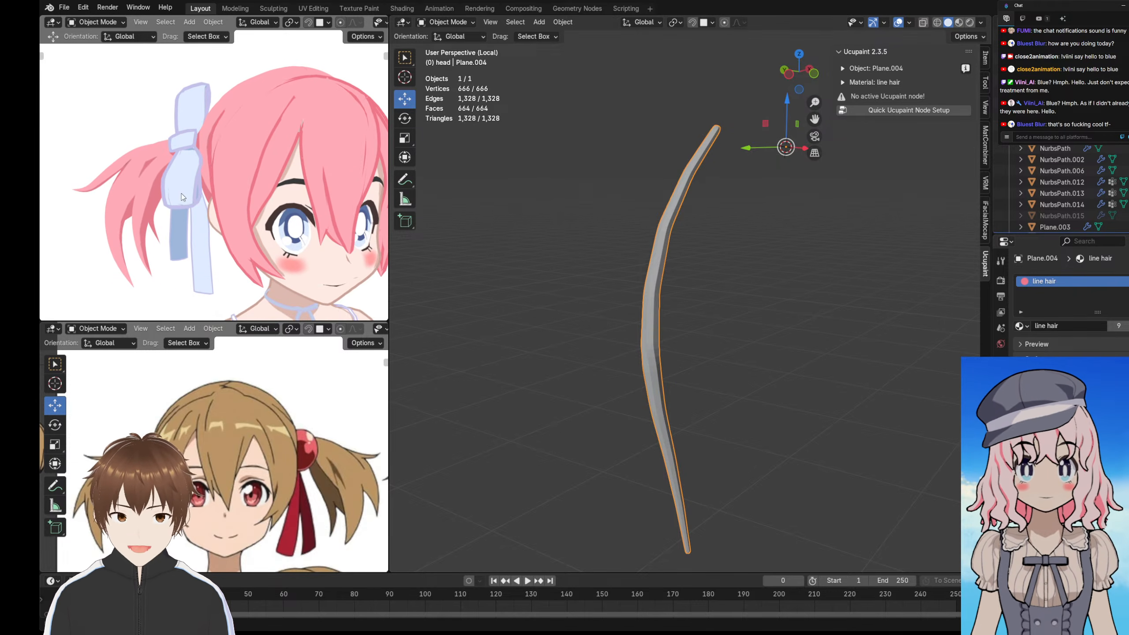
{"action": "middle_click_drag", "start_coordinate": [215, 152], "coordinate": [210, 150]}
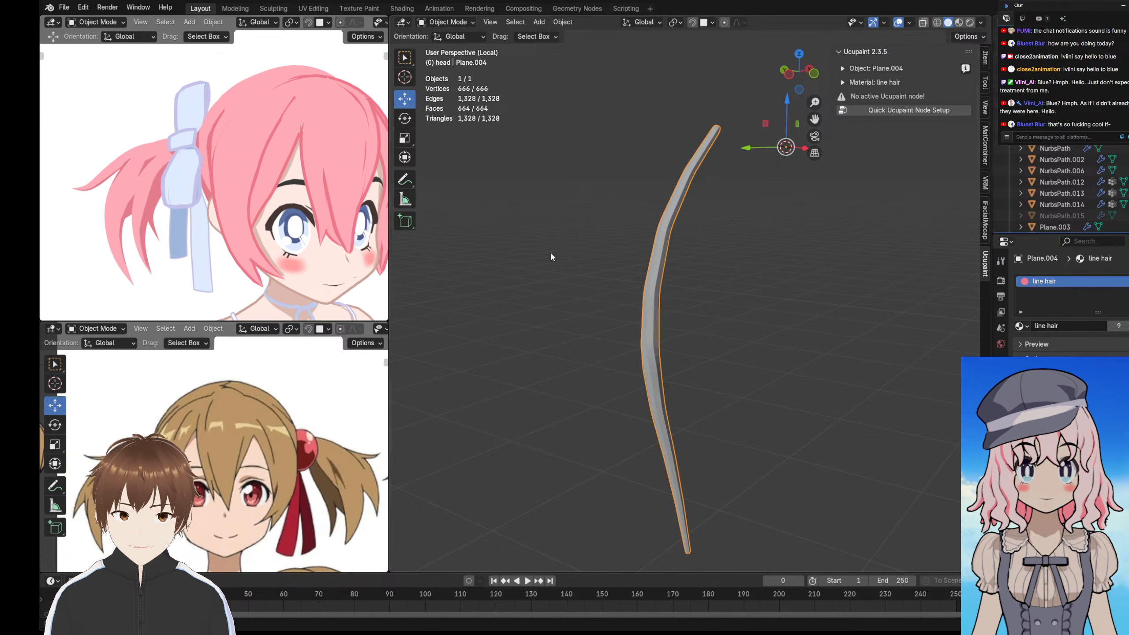
- Enter Edit Mode on the strip and move its middle vertex slightly toward the back of the head
{"action": "key", "text": "Tab"}
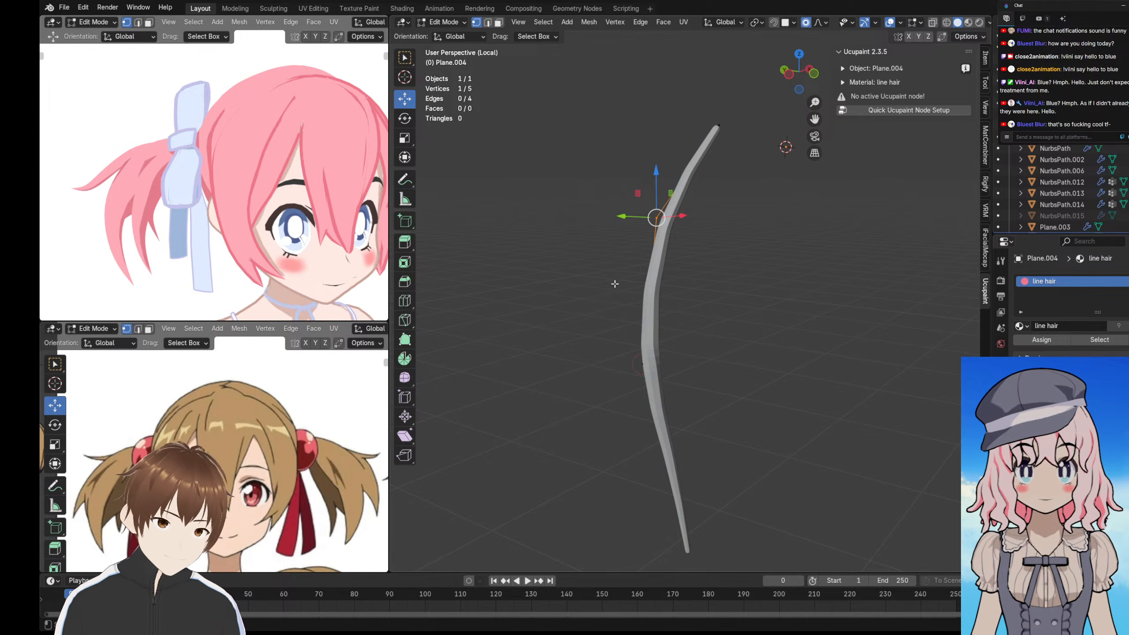
{"action": "key", "text": "Tab"}
{"action": "key", "text": "Tab"}
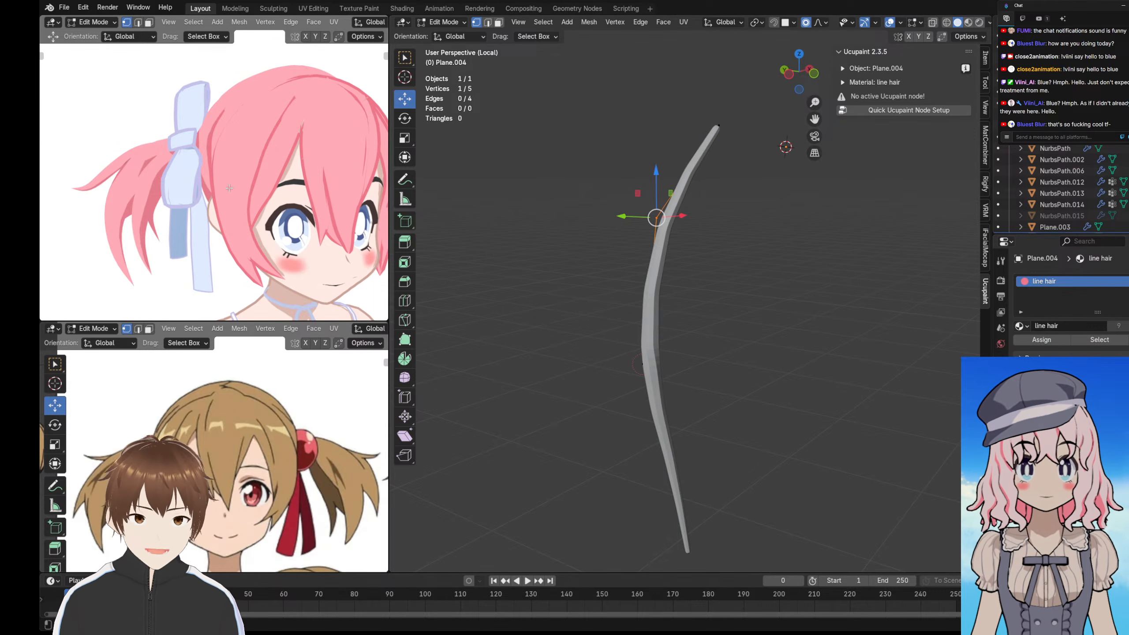
{"action": "left_click", "coordinate": [618, 329]}
{"action": "scroll", "coordinate": [190, 204], "scroll_direction": "up", "scroll_amount": 3}
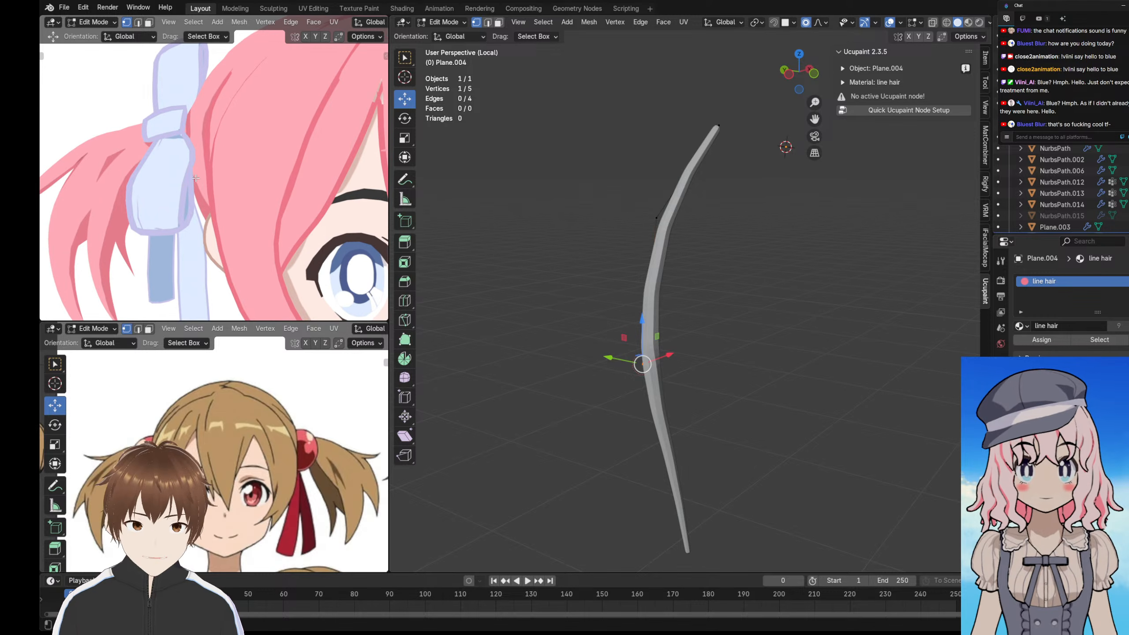
{"action": "key", "text": "g"}
{"action": "left_click", "coordinate": [203, 151]}
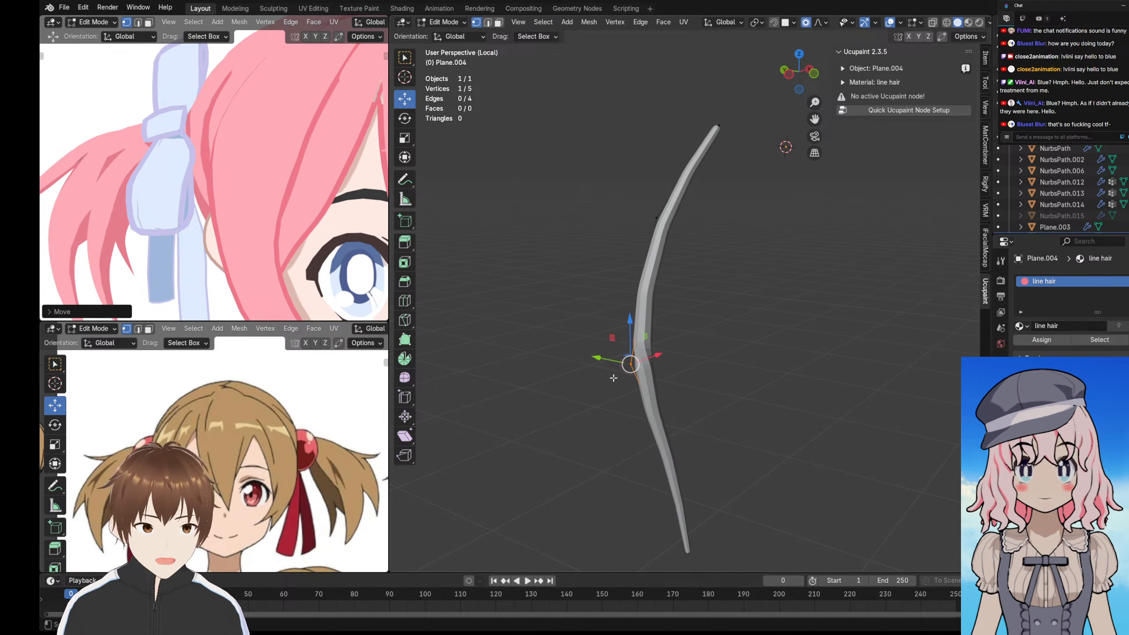
- Move the strip's lower intermediate vertex slightly to even out the lower part of the curve
{"action": "middle_click_drag", "start_coordinate": [613, 378], "coordinate": [615, 356], "text": "shift"}
{"action": "left_click_drag", "start_coordinate": [698, 391], "coordinate": [638, 440]}
{"action": "key", "text": "g"}
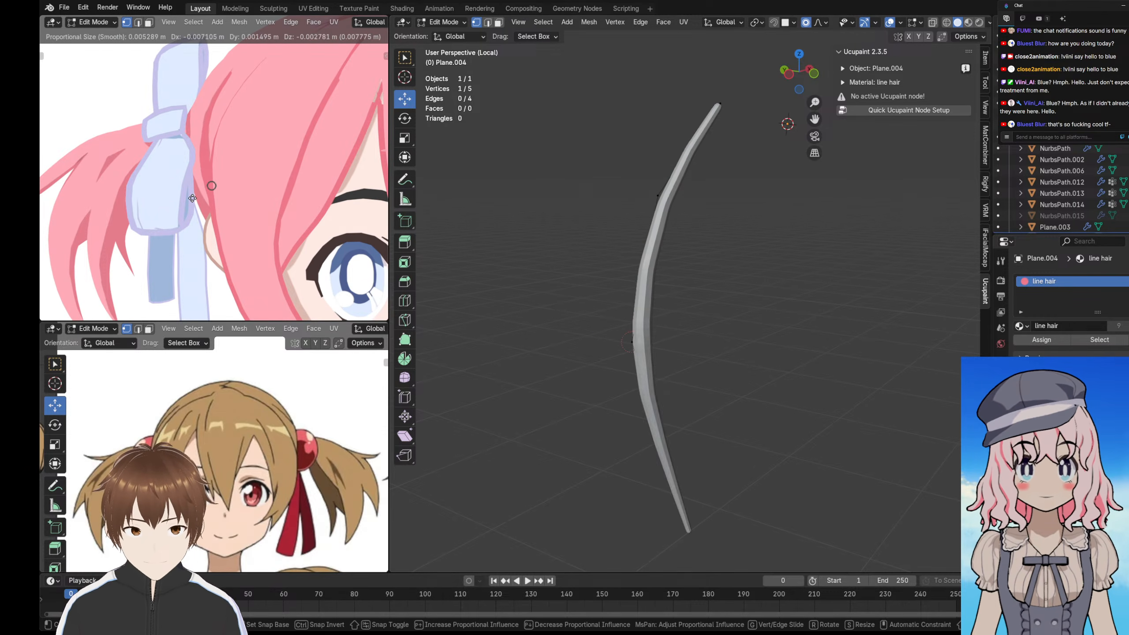
{"action": "left_click", "coordinate": [195, 170]}
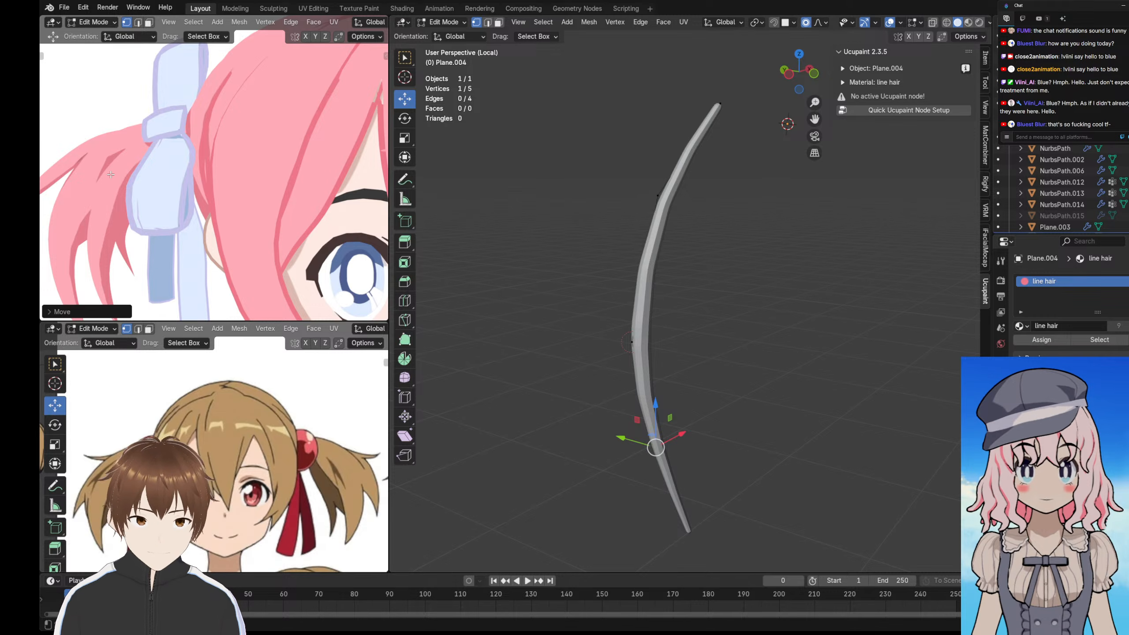
- Compare the character's side hair and new line from several angles with the side-view reference drawing
{"action": "scroll", "coordinate": [175, 160], "scroll_direction": "down", "scroll_amount": 6}
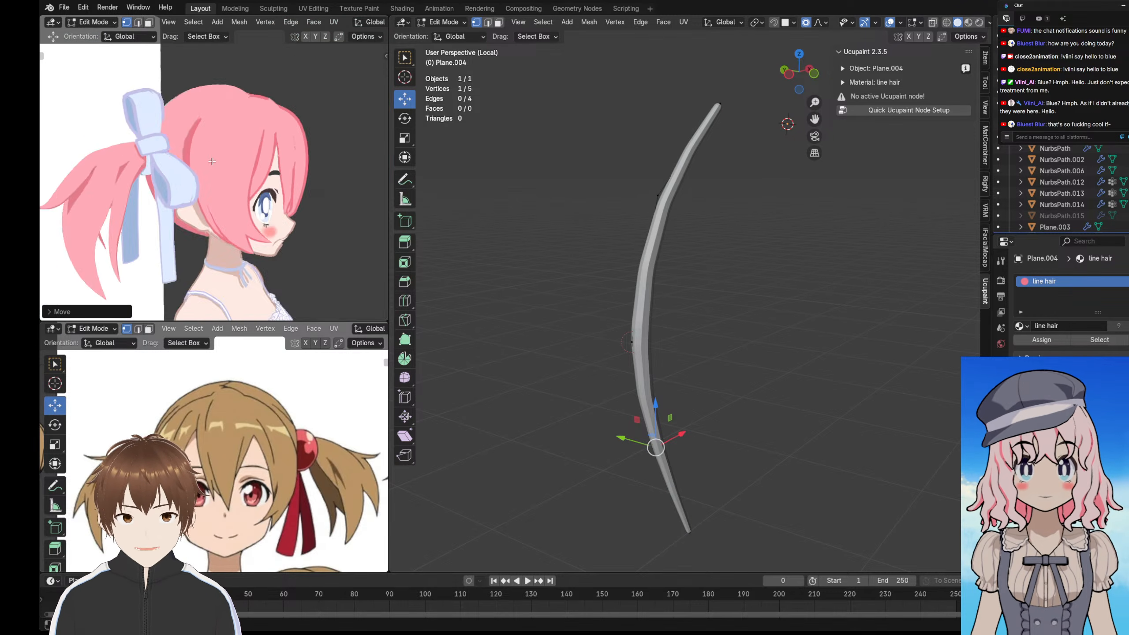
{"action": "scroll", "coordinate": [225, 100], "scroll_direction": "up", "scroll_amount": 4}
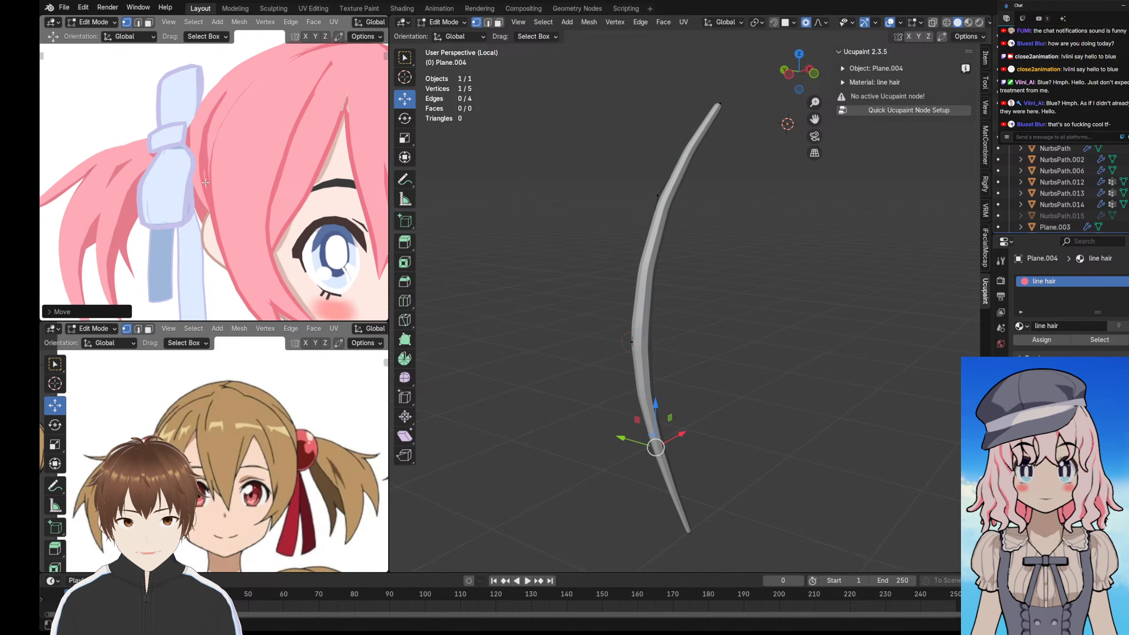
{"action": "scroll", "coordinate": [224, 97], "scroll_direction": "down", "scroll_amount": 3}
{"action": "middle_click_drag", "start_coordinate": [225, 97], "coordinate": [271, 143]}
{"action": "scroll", "coordinate": [223, 149], "scroll_direction": "down", "scroll_amount": 2}
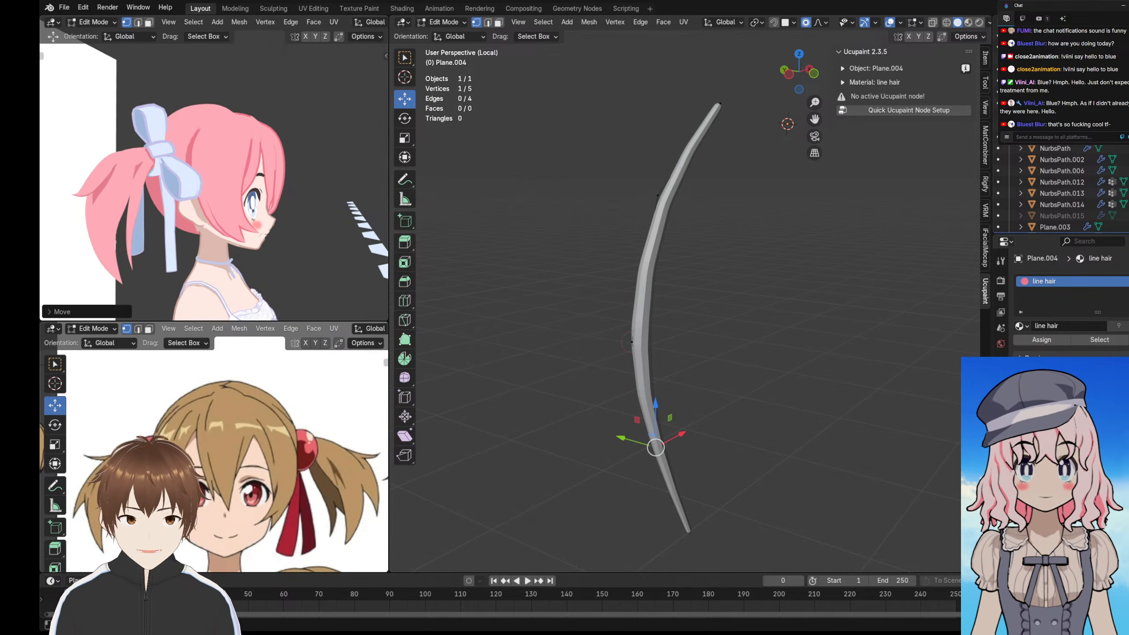
{"action": "scroll", "coordinate": [225, 447], "scroll_direction": "down", "scroll_amount": 5}
{"action": "scroll", "coordinate": [225, 447], "scroll_direction": "up", "scroll_amount": 4}
{"action": "middle_click_drag", "start_coordinate": [276, 445], "coordinate": [200, 440], "text": "shift"}
{"action": "middle_click_drag", "start_coordinate": [198, 222], "coordinate": [243, 290]}
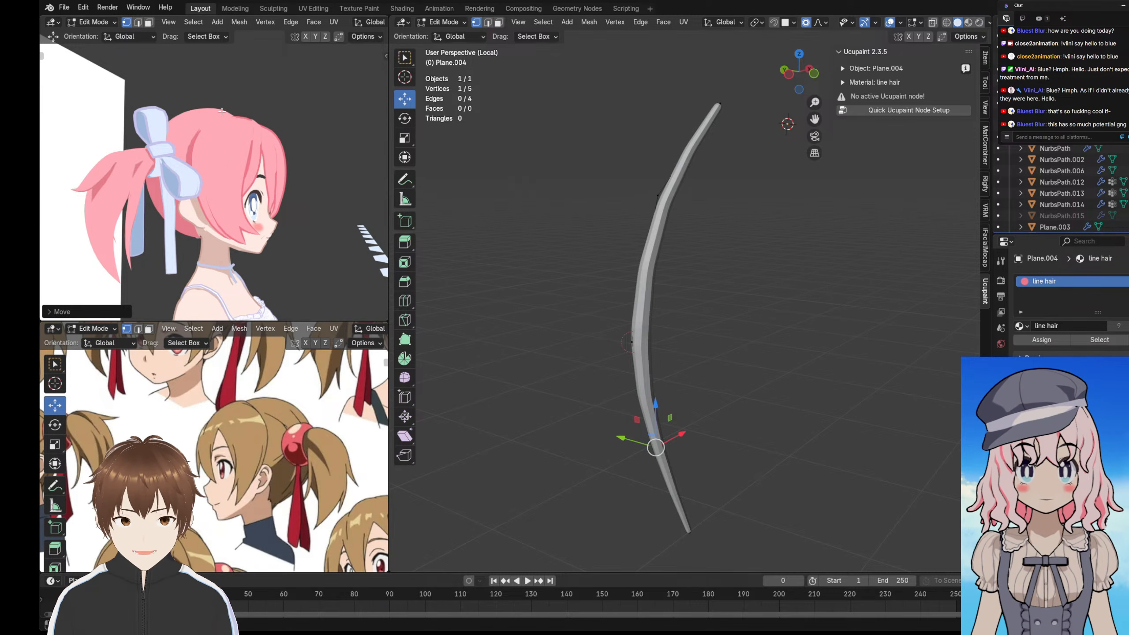
{"action": "middle_click_drag", "start_coordinate": [684, 213], "coordinate": [653, 285], "text": "shift"}
{"action": "middle_click_drag", "start_coordinate": [339, 143], "coordinate": [257, 223]}
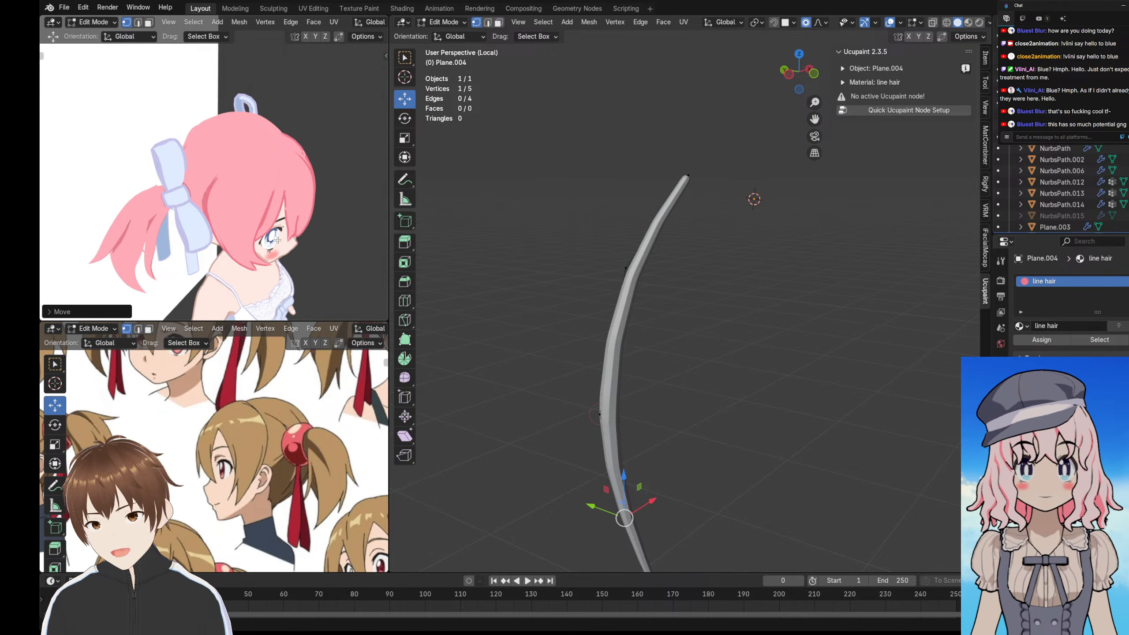
{"action": "middle_click_drag", "start_coordinate": [276, 228], "coordinate": [301, 222]}
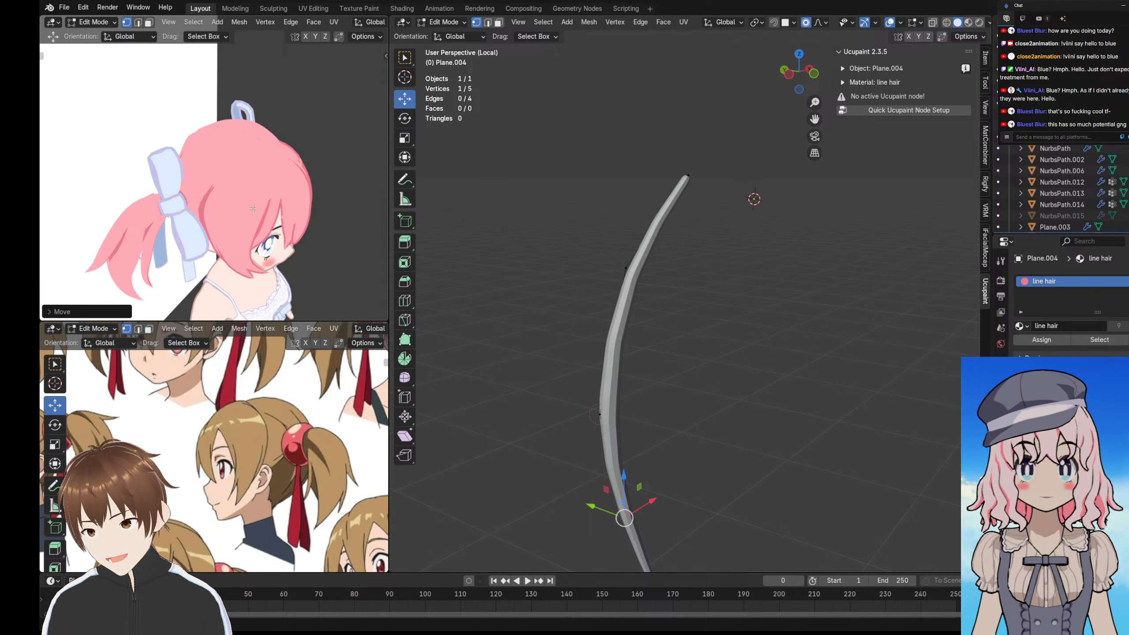
- Select the strip's upper end vertex and leave local view to show it together with the whole head
{"action": "scroll", "coordinate": [253, 209], "scroll_direction": "up", "scroll_amount": 5}
{"action": "middle_click_drag", "start_coordinate": [612, 184], "coordinate": [583, 252]}
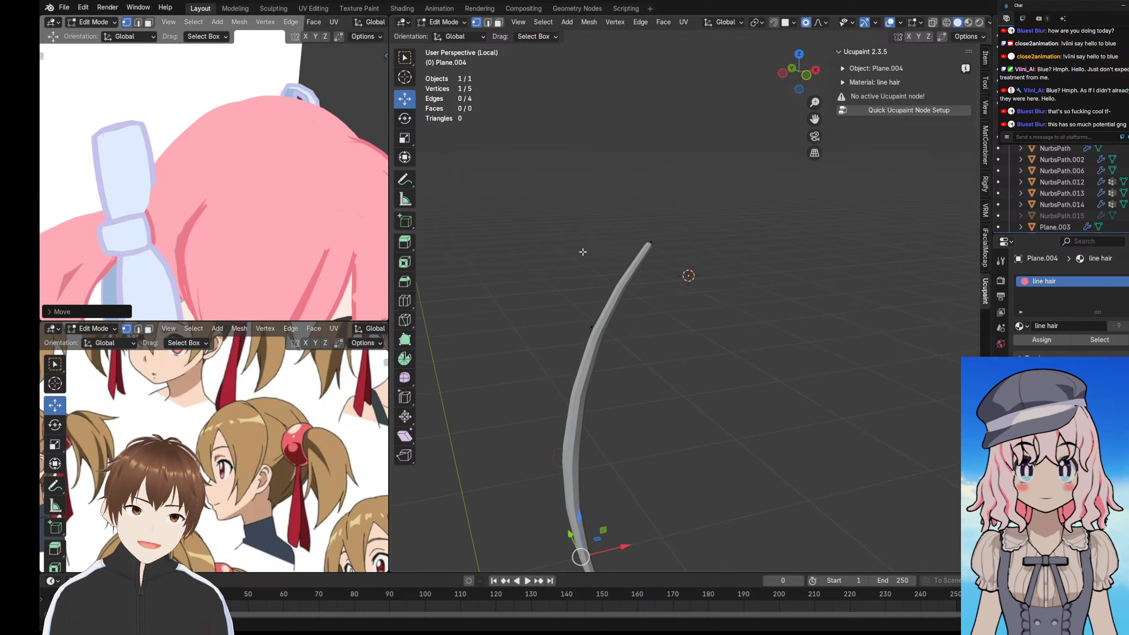
{"action": "scroll", "coordinate": [582, 252], "scroll_direction": "up", "scroll_amount": 3}
{"action": "left_click", "coordinate": [653, 202]}
{"action": "scroll", "coordinate": [178, 226], "scroll_direction": "down", "scroll_amount": 3}
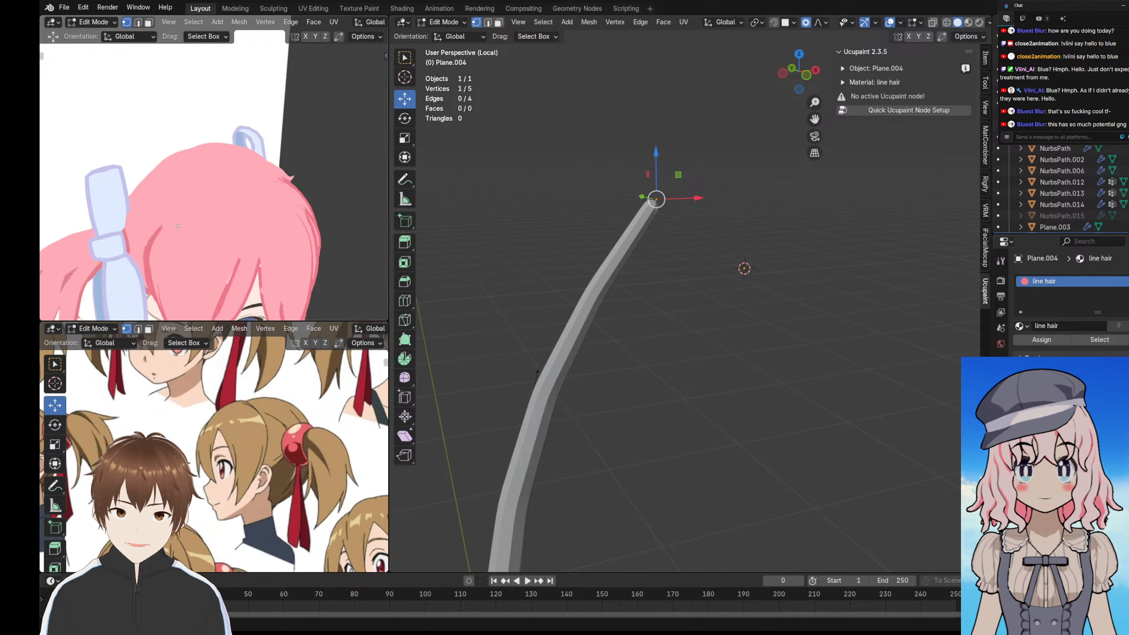
{"action": "middle_click_drag", "start_coordinate": [178, 226], "coordinate": [244, 252]}
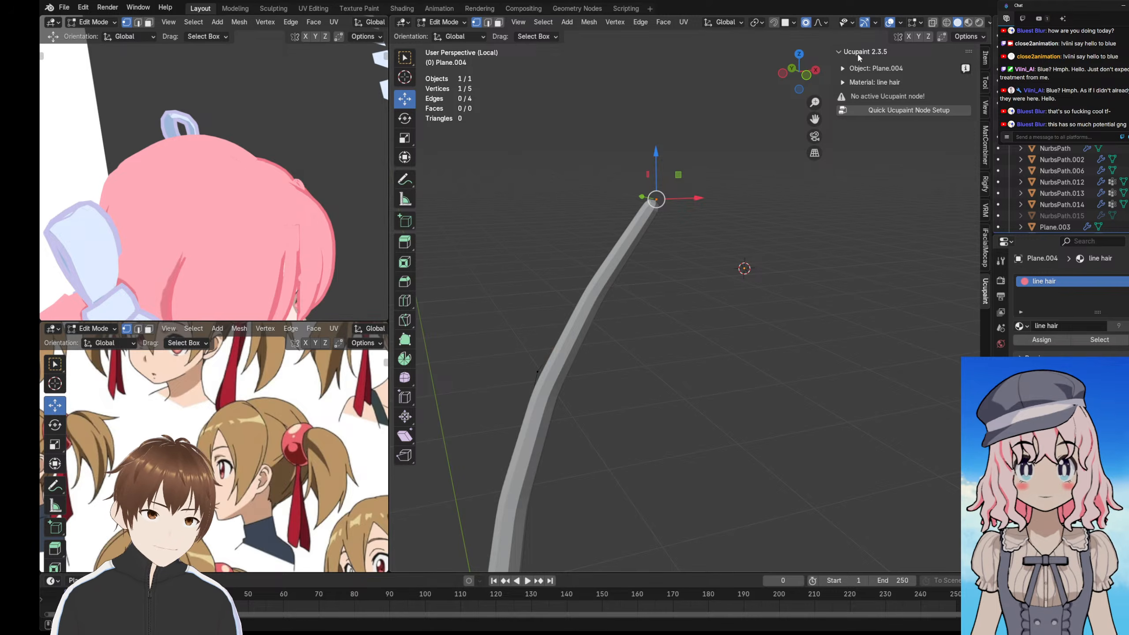
{"action": "key", "text": "KP_Divide"}
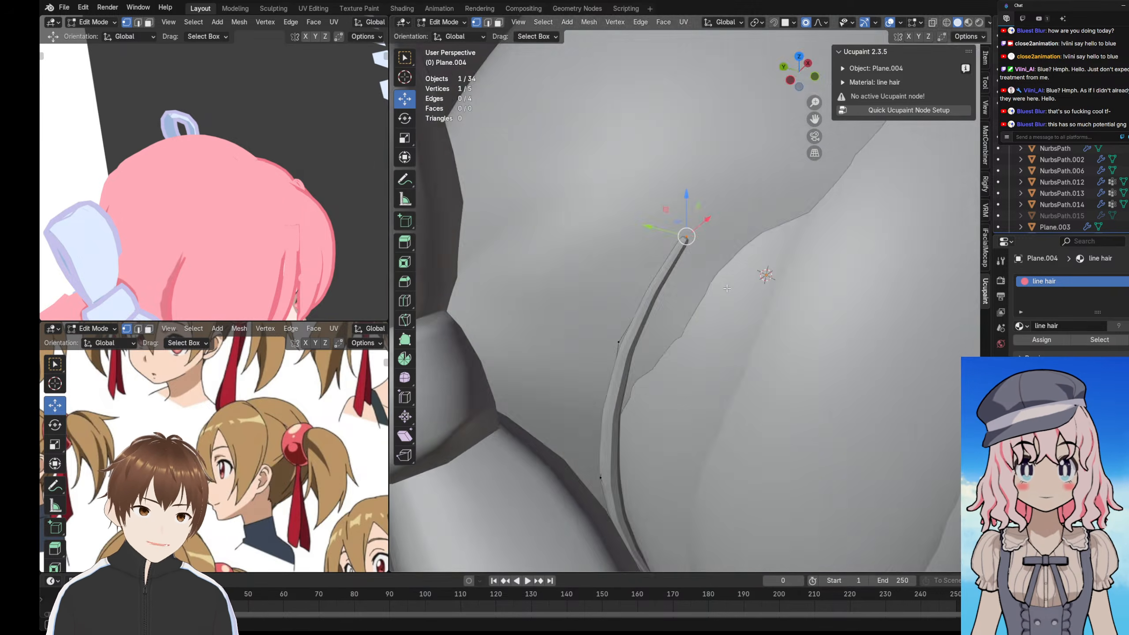
{"action": "scroll", "coordinate": [727, 288], "scroll_direction": "down", "scroll_amount": 7}
{"action": "scroll", "coordinate": [667, 278], "scroll_direction": "up", "scroll_amount": 3}
{"action": "mouse_move", "coordinate": [667, 273]}
{"action": "middle_mouse_down"}
{"action": "mouse_move", "coordinate": [671, 301]}
{"action": "mouse_move", "coordinate": [675, 286]}
{"action": "middle_mouse_up"}
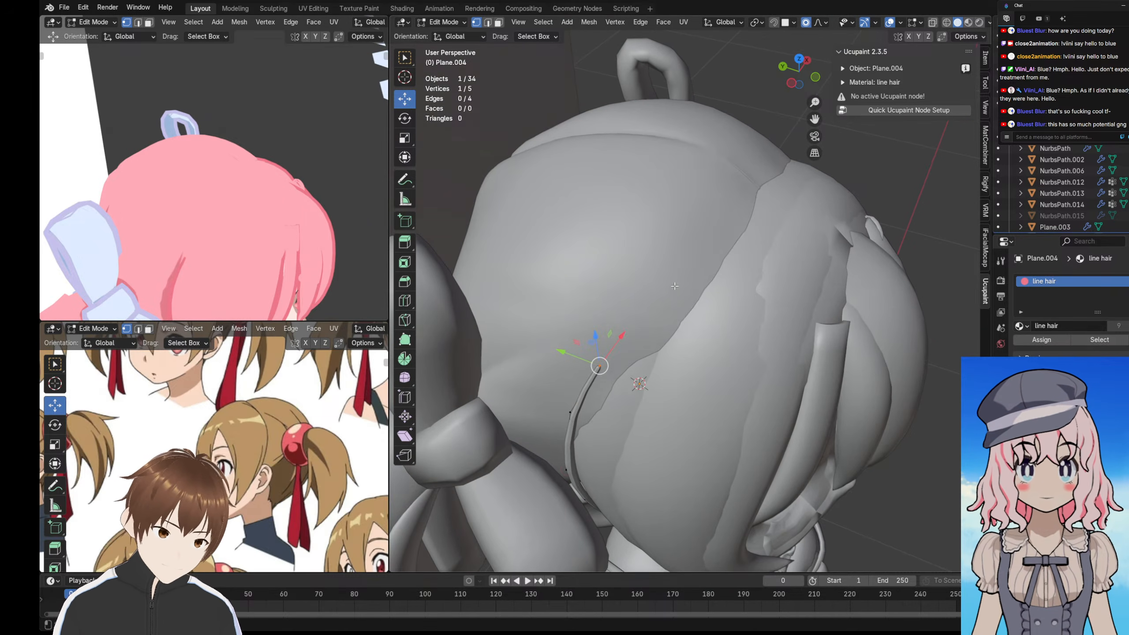
- Extrude the strip's upper end vertex and place the new vertex higher on the head beside the side hair's upper edge
{"action": "key", "text": "e"}
{"action": "left_click", "coordinate": [686, 239]}
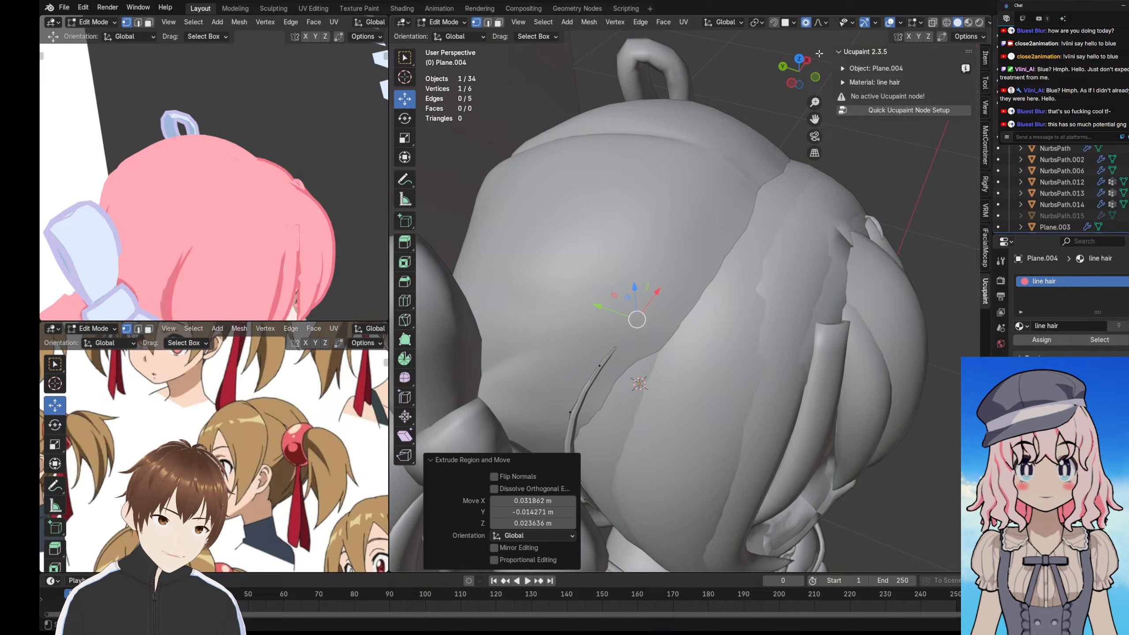
{"action": "key", "text": "g"}
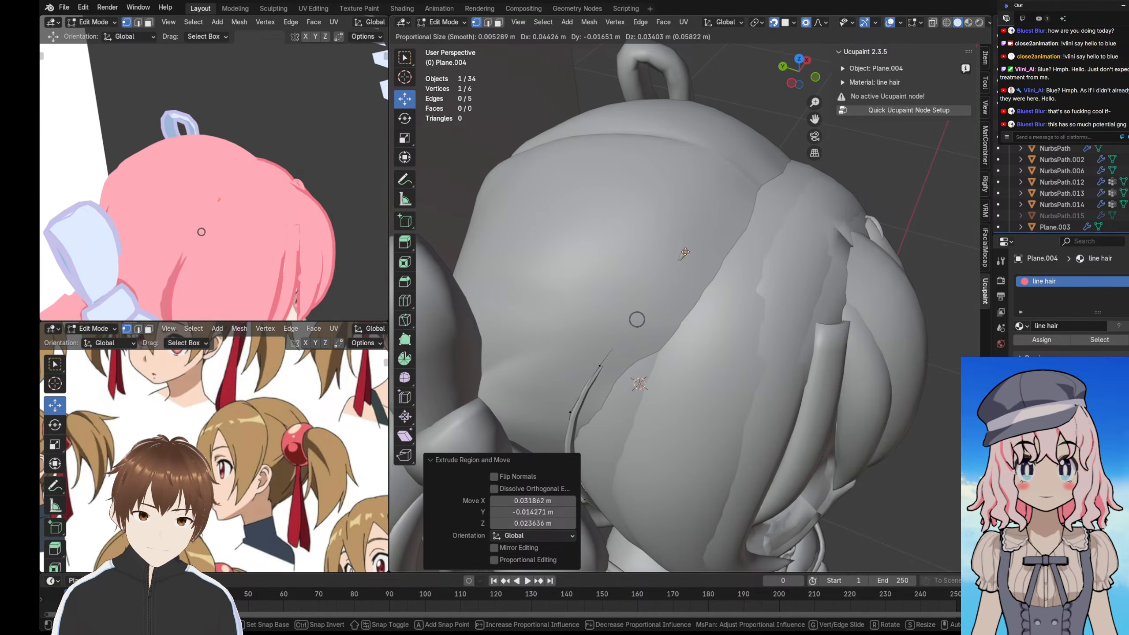
{"action": "left_click", "coordinate": [687, 253]}
- Move the strip's former upper end vertex up along the side hair's edge to form an even curve over the head
{"action": "left_click", "coordinate": [599, 366]}
{"action": "key", "text": "g"}
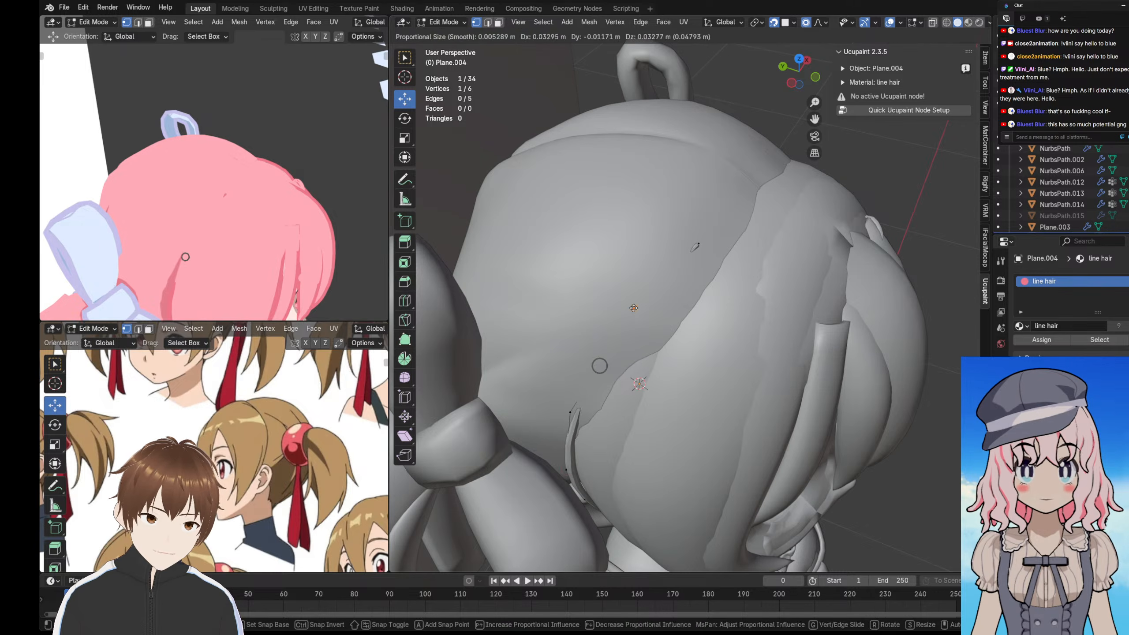
{"action": "left_click", "coordinate": [636, 307]}
{"action": "middle_click_drag", "start_coordinate": [707, 331], "coordinate": [624, 281]}
{"action": "key", "text": "g"}
{"action": "left_click", "coordinate": [613, 269]}
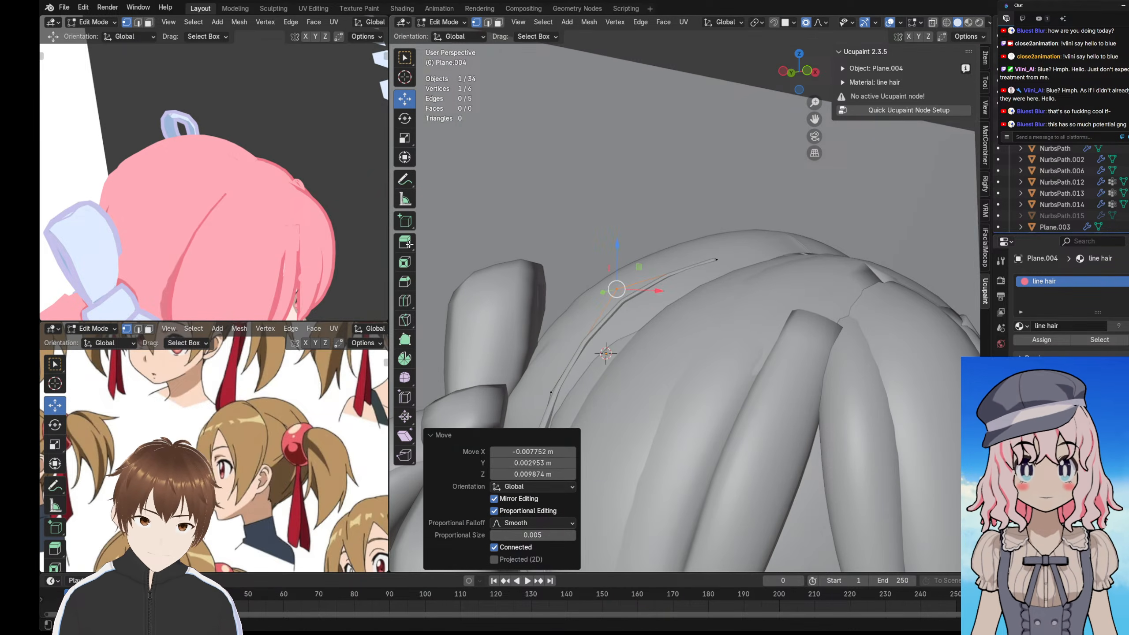
- Move the strip's tip vertex about 0.02 m toward the face along Y, and the vertex below it about 0.0025 m
{"action": "middle_click_drag", "start_coordinate": [186, 222], "coordinate": [221, 206]}
{"action": "scroll", "coordinate": [216, 194], "scroll_direction": "down", "scroll_amount": 5}
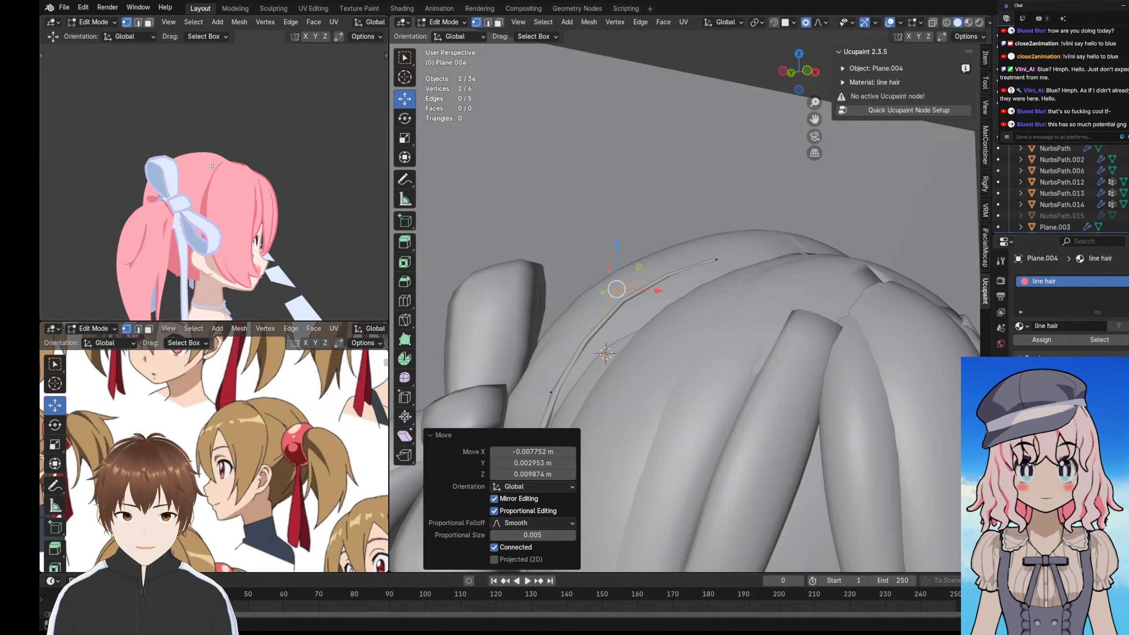
{"action": "middle_click_drag", "start_coordinate": [598, 284], "coordinate": [657, 286]}
{"action": "left_click", "coordinate": [675, 254]}
{"action": "middle_click_drag", "start_coordinate": [676, 249], "coordinate": [649, 202]}
{"action": "scroll", "coordinate": [718, 216], "scroll_direction": "up", "scroll_amount": 2}
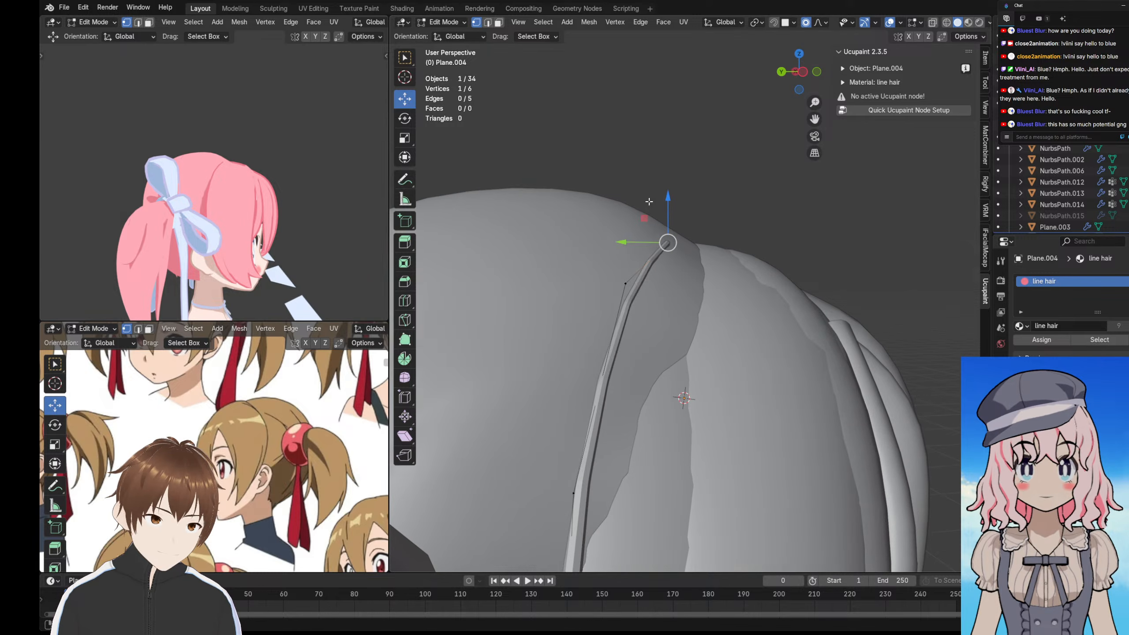
{"action": "left_click_drag", "start_coordinate": [618, 239], "coordinate": [653, 239]}
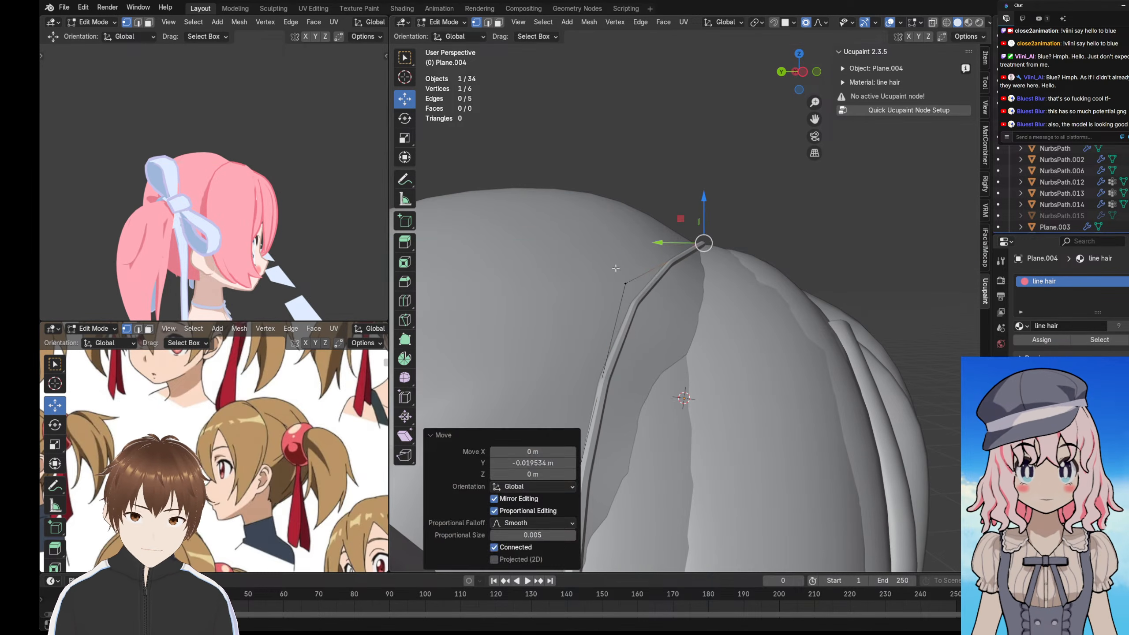
{"action": "left_click", "coordinate": [605, 288]}
{"action": "left_click_drag", "start_coordinate": [605, 287], "coordinate": [610, 287]}
- Examine the extended hair line on the whole character from front, three-quarter and side views
{"action": "scroll", "coordinate": [323, 240], "scroll_direction": "down", "scroll_amount": 5}
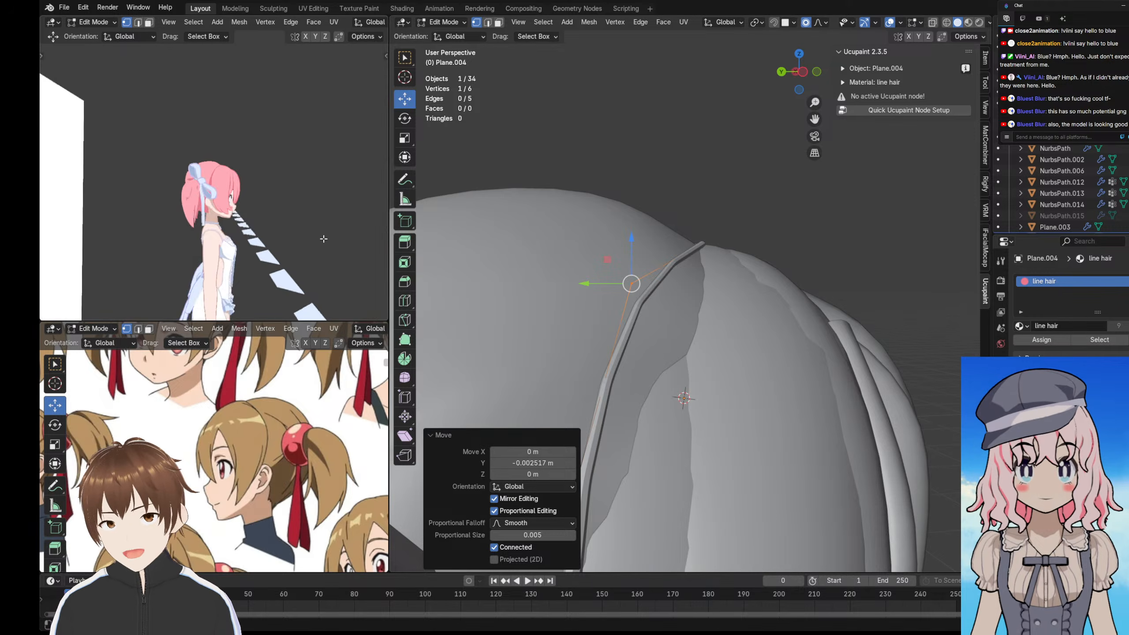
{"action": "middle_click_drag", "start_coordinate": [322, 240], "coordinate": [253, 220]}
{"action": "scroll", "coordinate": [254, 221], "scroll_direction": "up", "scroll_amount": 2}
{"action": "scroll", "coordinate": [254, 219], "scroll_direction": "down", "scroll_amount": 3}
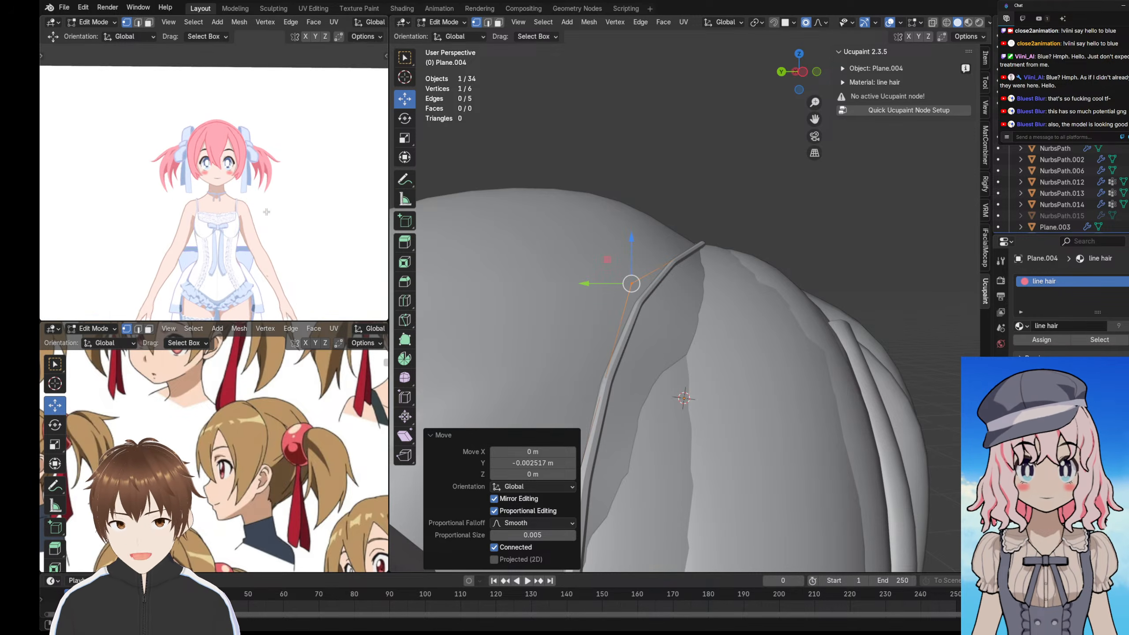
{"action": "scroll", "coordinate": [250, 218], "scroll_direction": "up", "scroll_amount": 2}
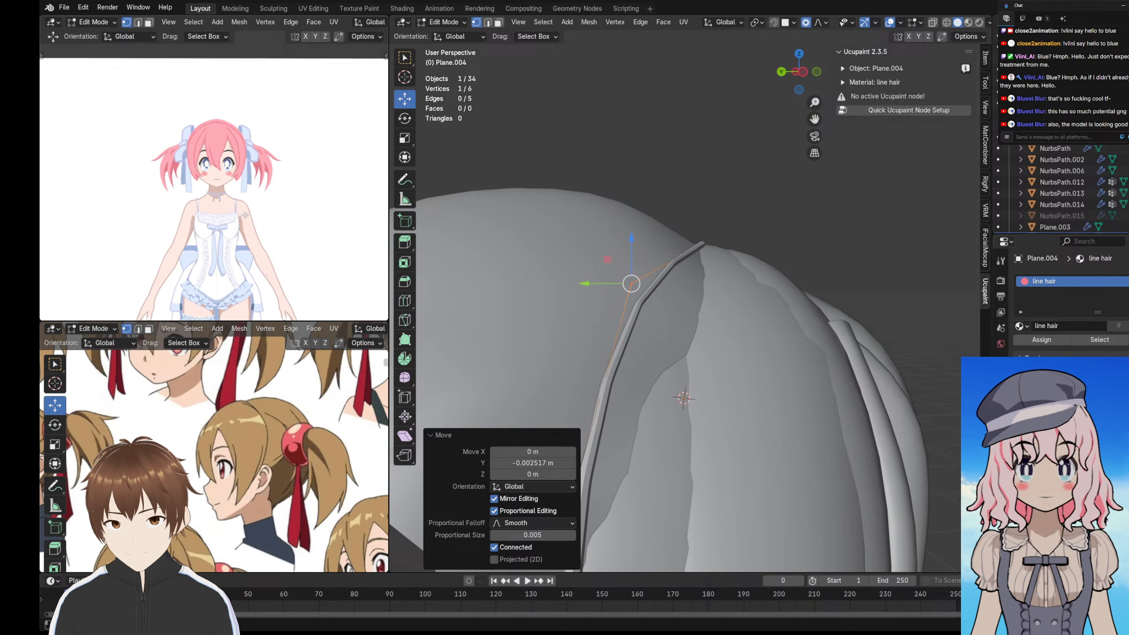
{"action": "mouse_move", "coordinate": [249, 216]}
{"action": "middle_mouse_down"}
{"action": "mouse_move", "coordinate": [144, 207]}
{"action": "mouse_move", "coordinate": [247, 210]}
{"action": "middle_mouse_up"}
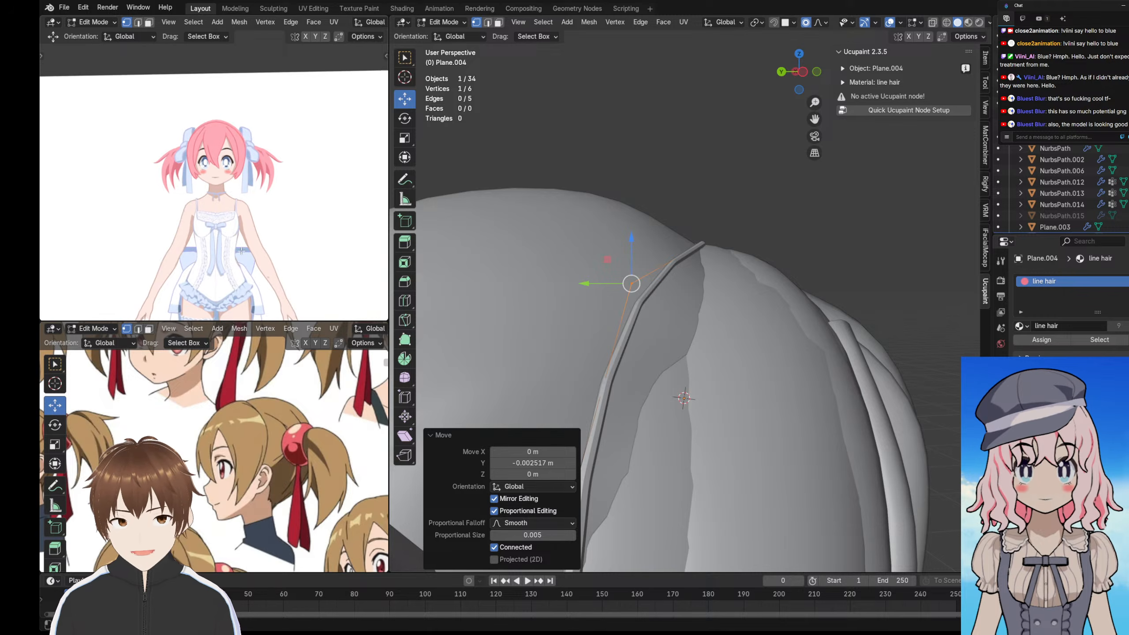
{"action": "scroll", "coordinate": [157, 199], "scroll_direction": "up", "scroll_amount": 2}
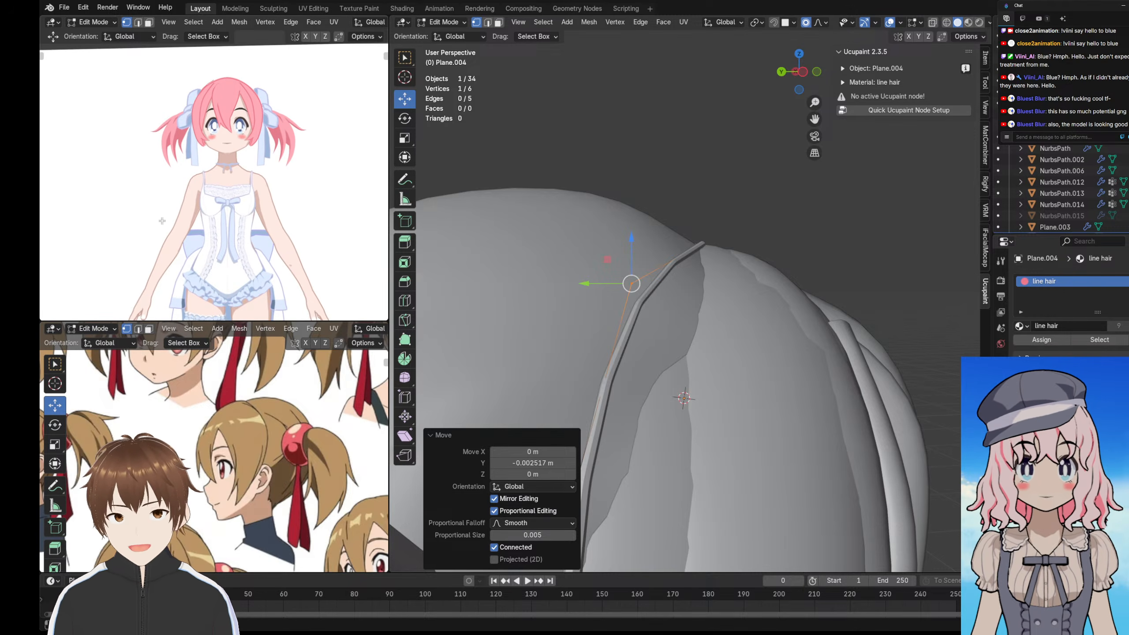
{"action": "scroll", "coordinate": [231, 191], "scroll_direction": "down", "scroll_amount": 3}
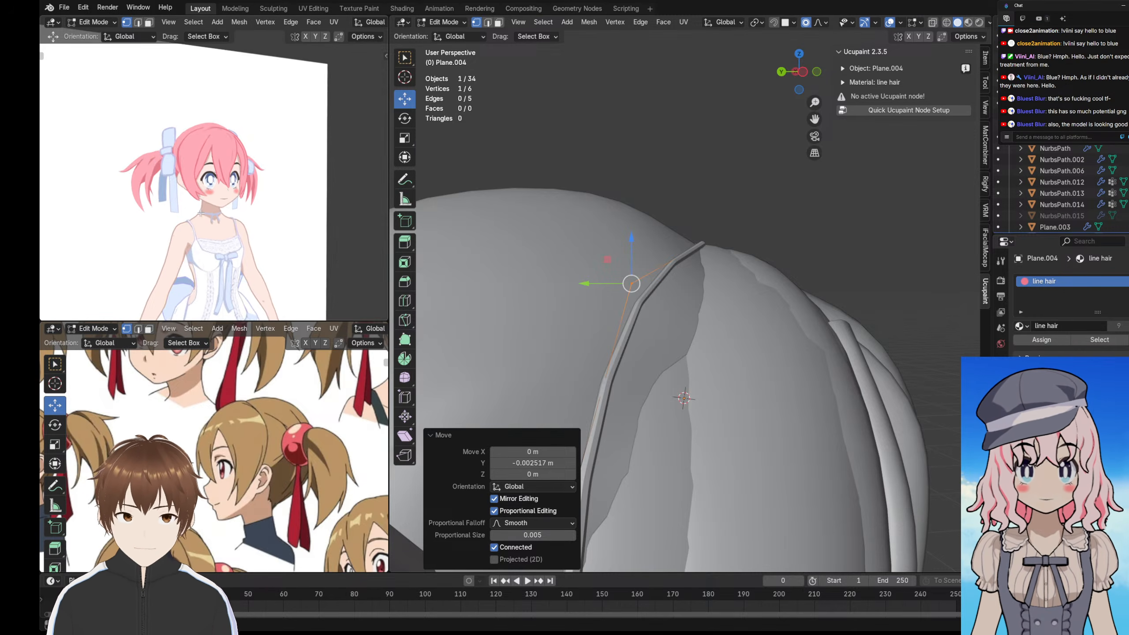
{"action": "scroll", "coordinate": [181, 198], "scroll_direction": "up", "scroll_amount": 3}
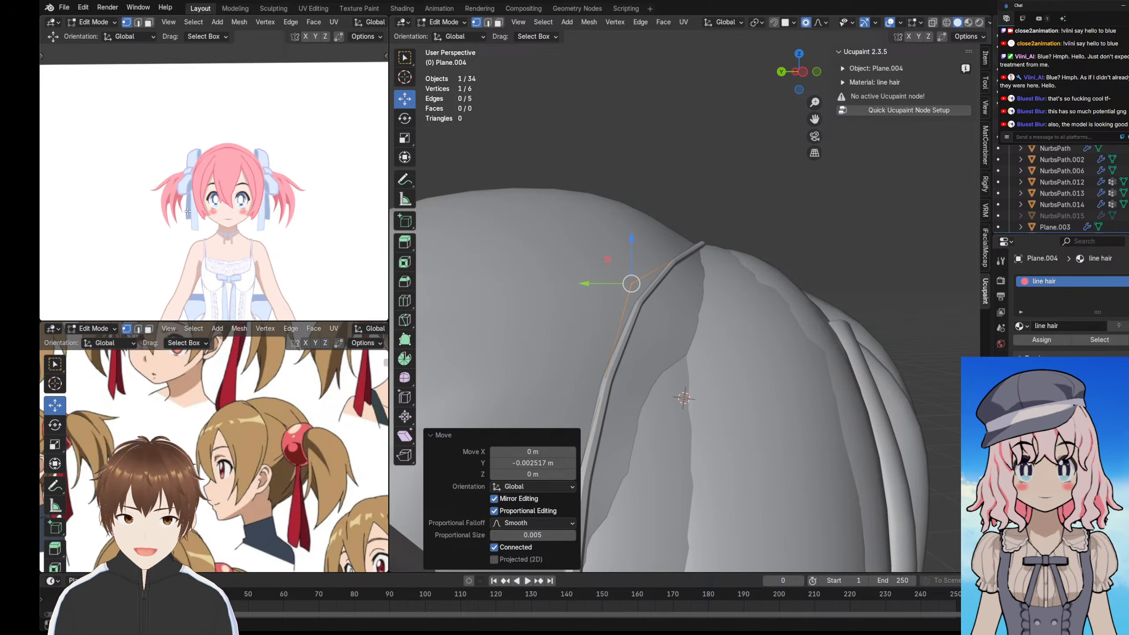
{"action": "scroll", "coordinate": [221, 226], "scroll_direction": "down", "scroll_amount": 2}
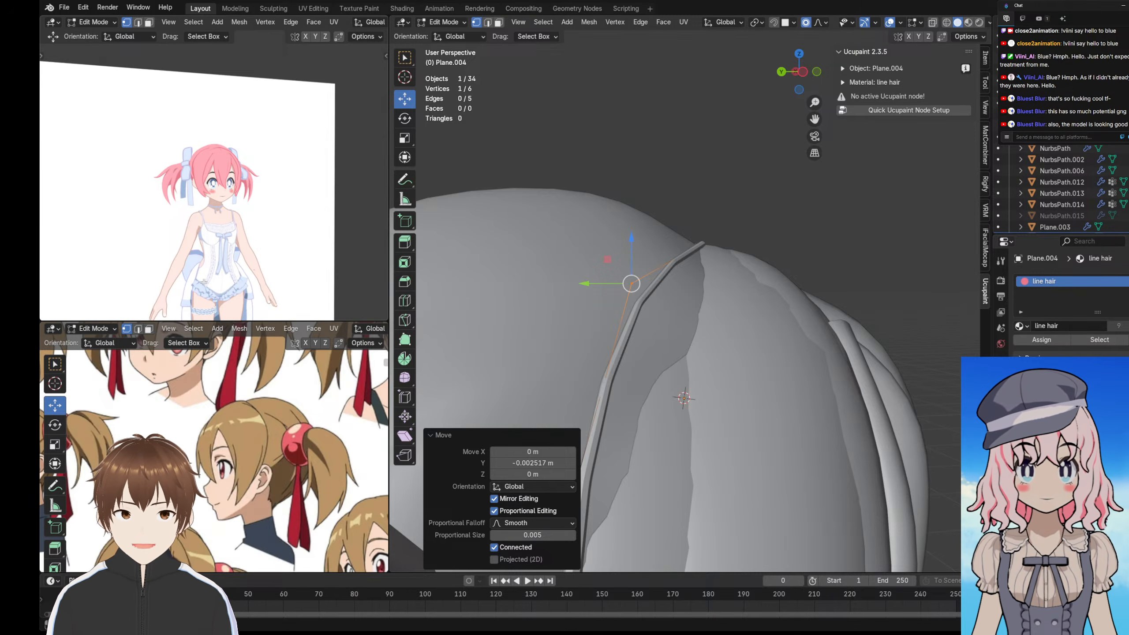
{"action": "scroll", "coordinate": [181, 202], "scroll_direction": "up", "scroll_amount": 6}
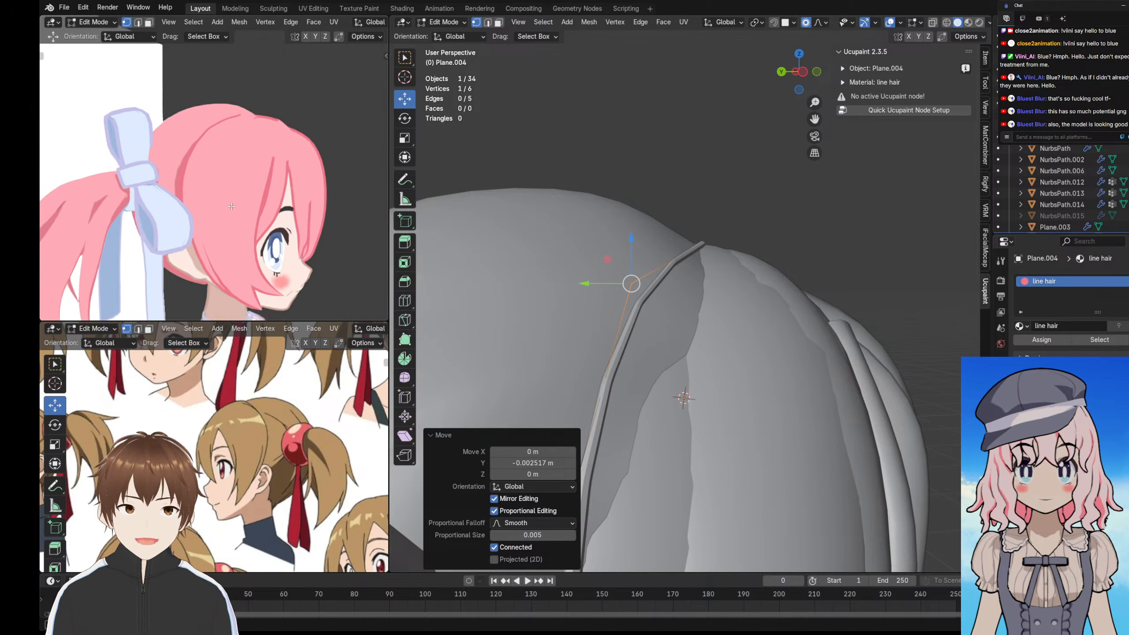
{"action": "scroll", "coordinate": [230, 206], "scroll_direction": "down", "scroll_amount": 3}
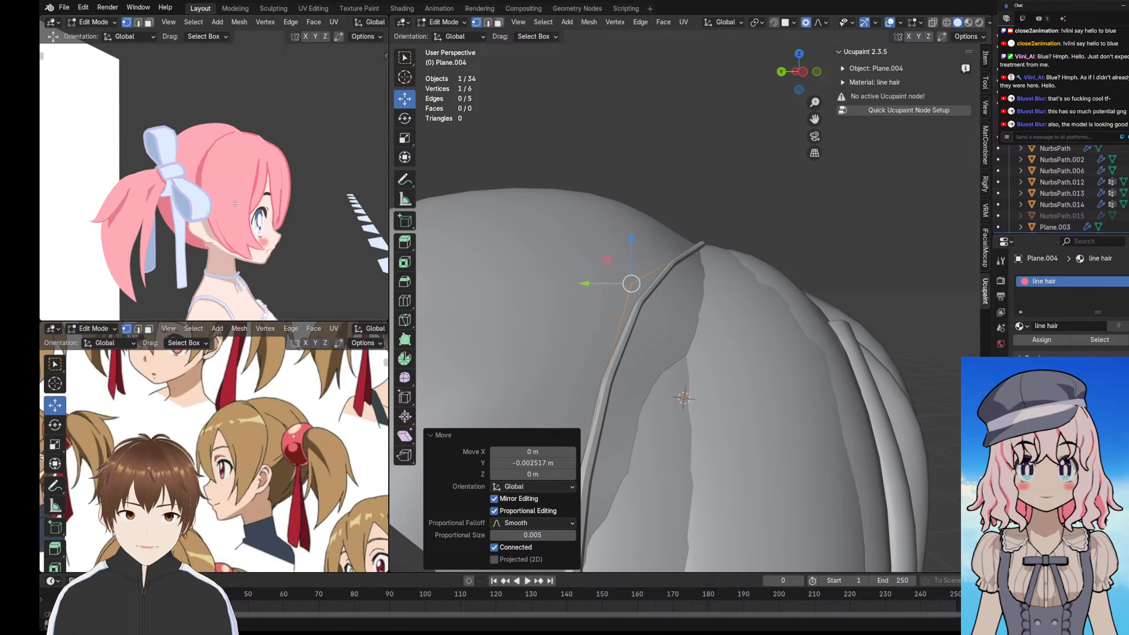
{"action": "middle_click_drag", "start_coordinate": [230, 206], "coordinate": [192, 205]}
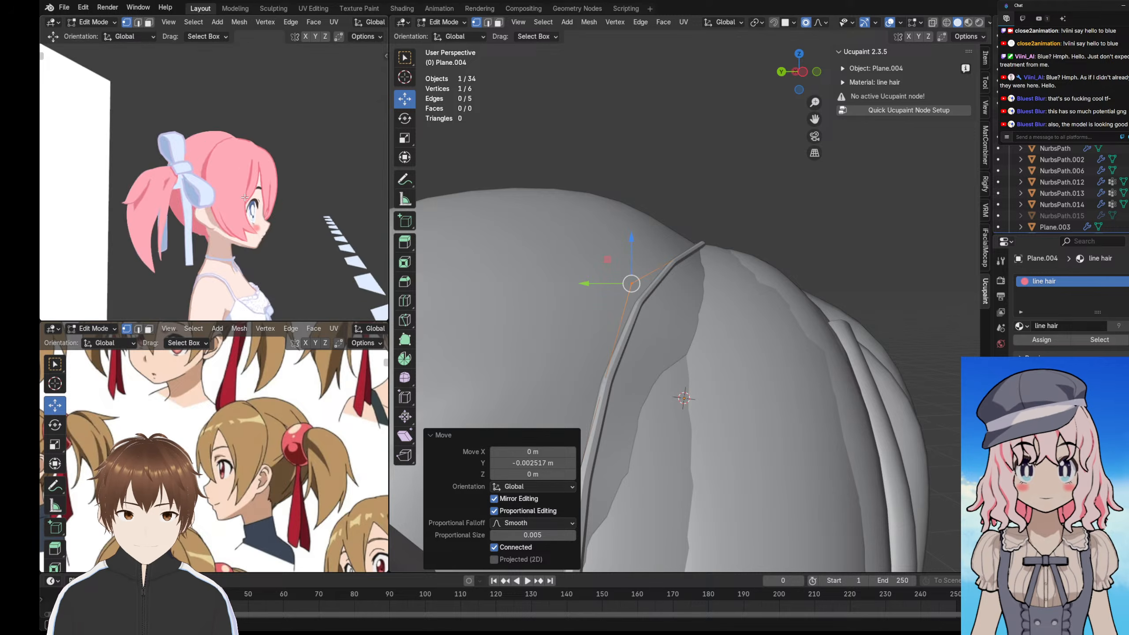
{"action": "scroll", "coordinate": [186, 201], "scroll_direction": "up", "scroll_amount": 3}
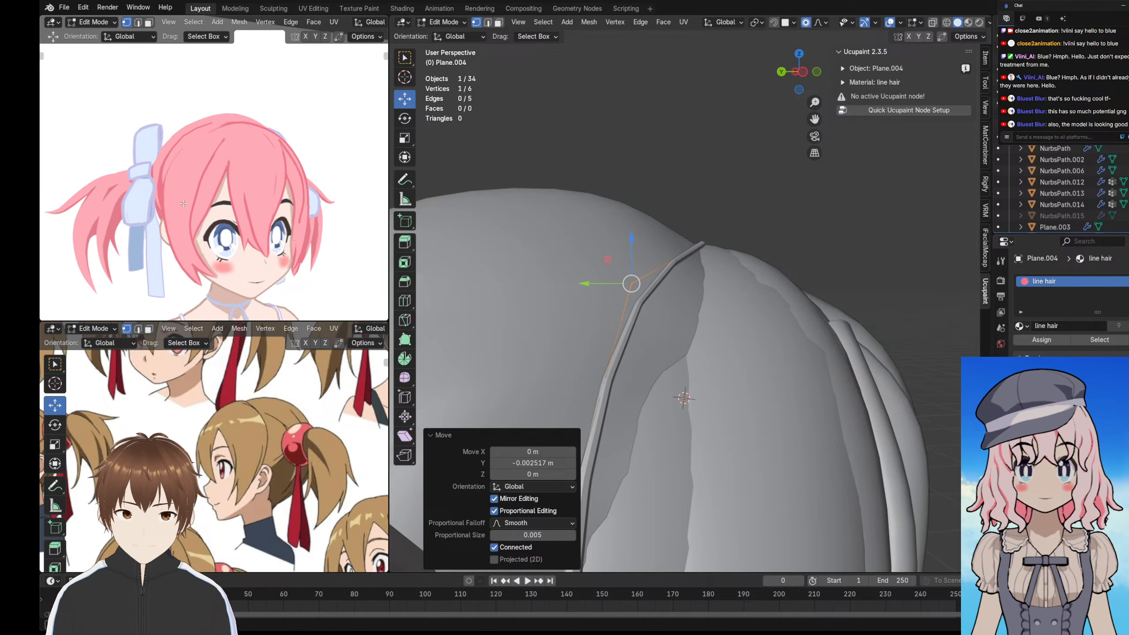
{"action": "scroll", "coordinate": [178, 217], "scroll_direction": "down", "scroll_amount": 4}
{"action": "scroll", "coordinate": [173, 231], "scroll_direction": "down", "scroll_amount": 1}
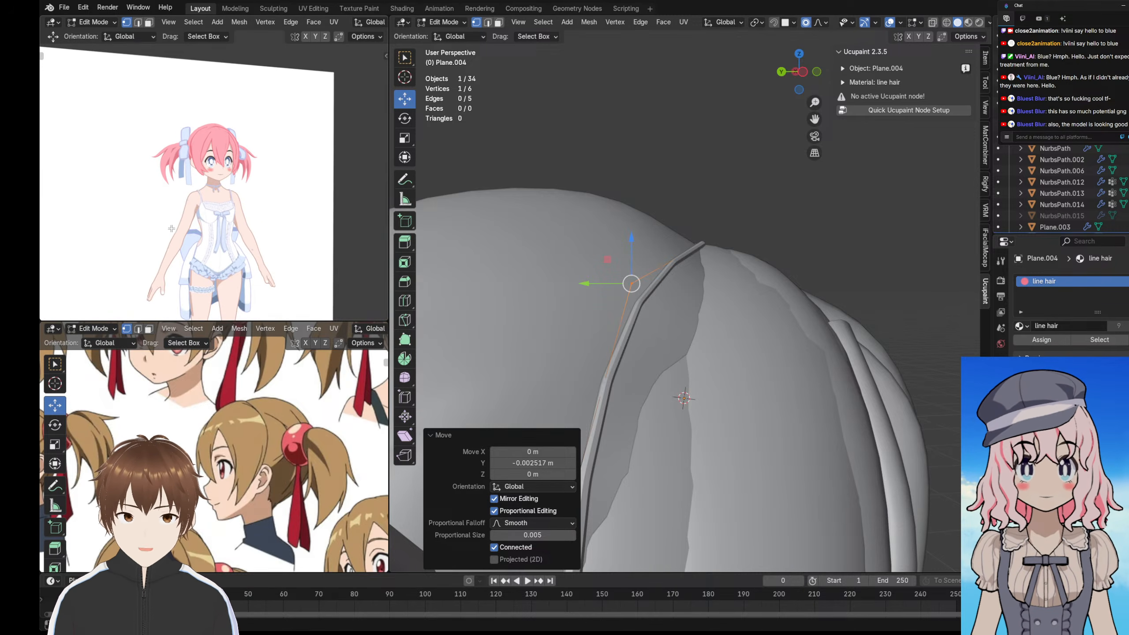
{"action": "scroll", "coordinate": [151, 207], "scroll_direction": "up", "scroll_amount": 4}
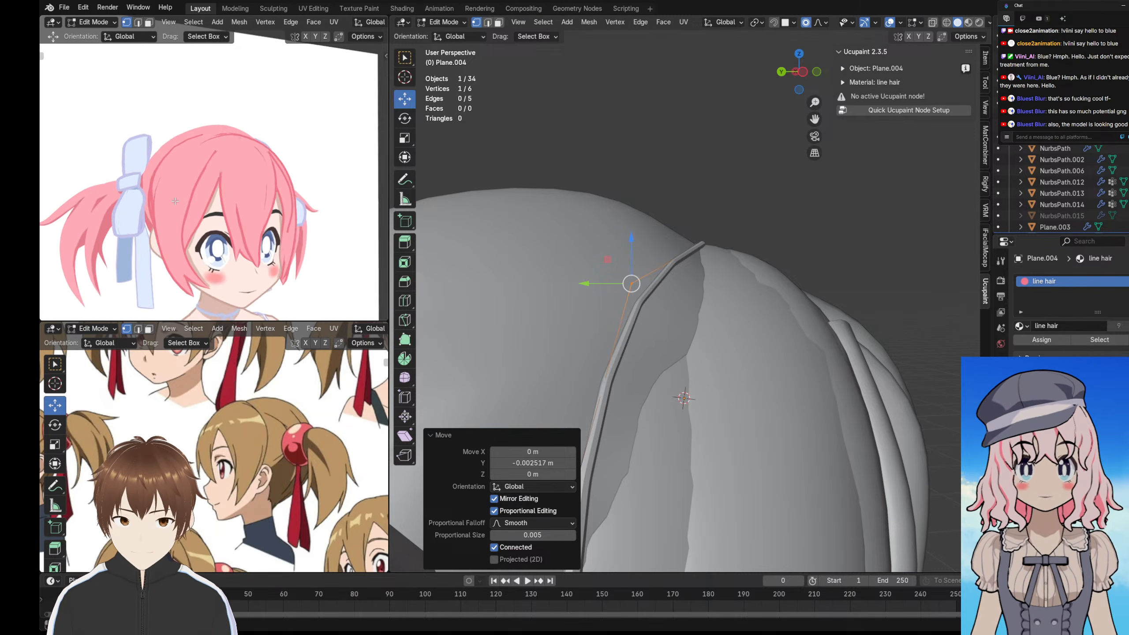
{"action": "scroll", "coordinate": [173, 205], "scroll_direction": "up", "scroll_amount": 2}
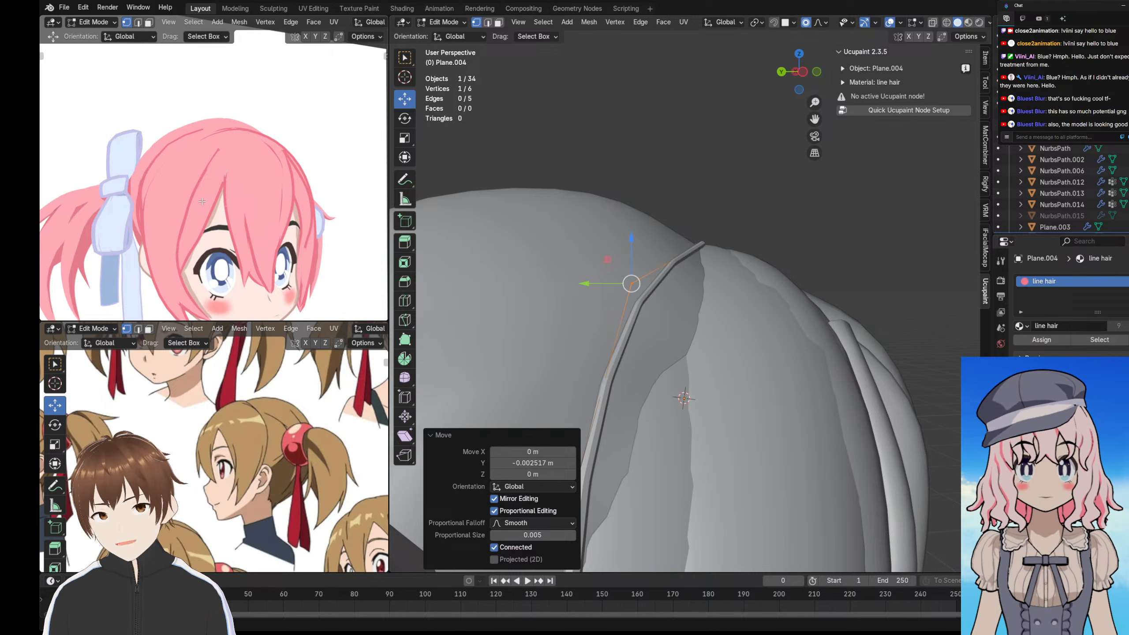
{"action": "scroll", "coordinate": [158, 207], "scroll_direction": "down", "scroll_amount": 3}
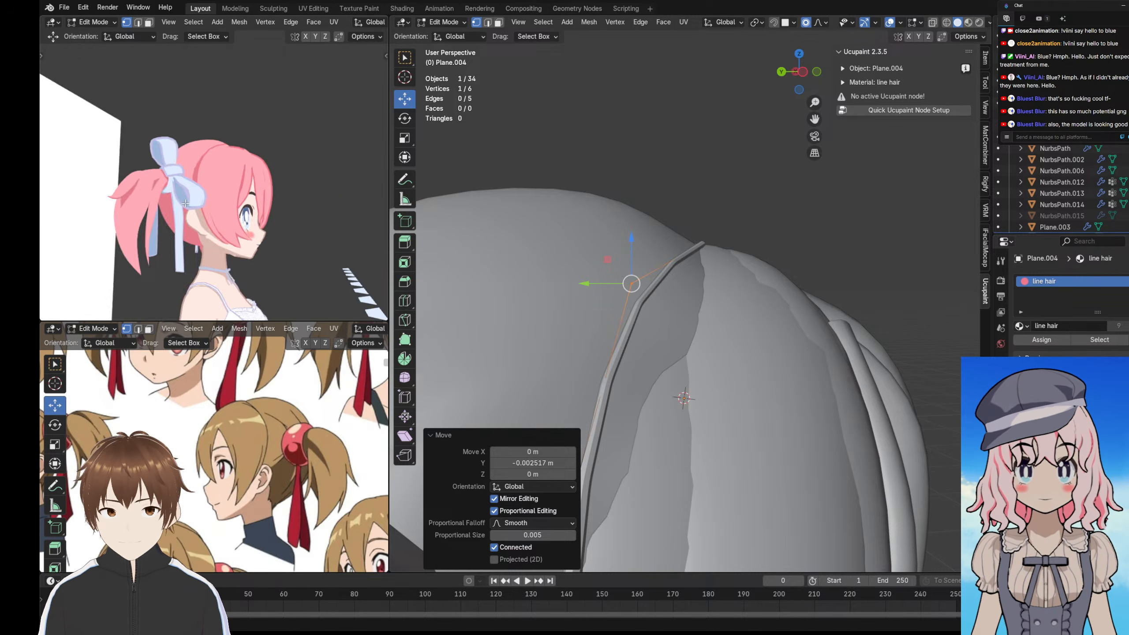
{"action": "middle_click_drag", "start_coordinate": [156, 213], "coordinate": [222, 207]}
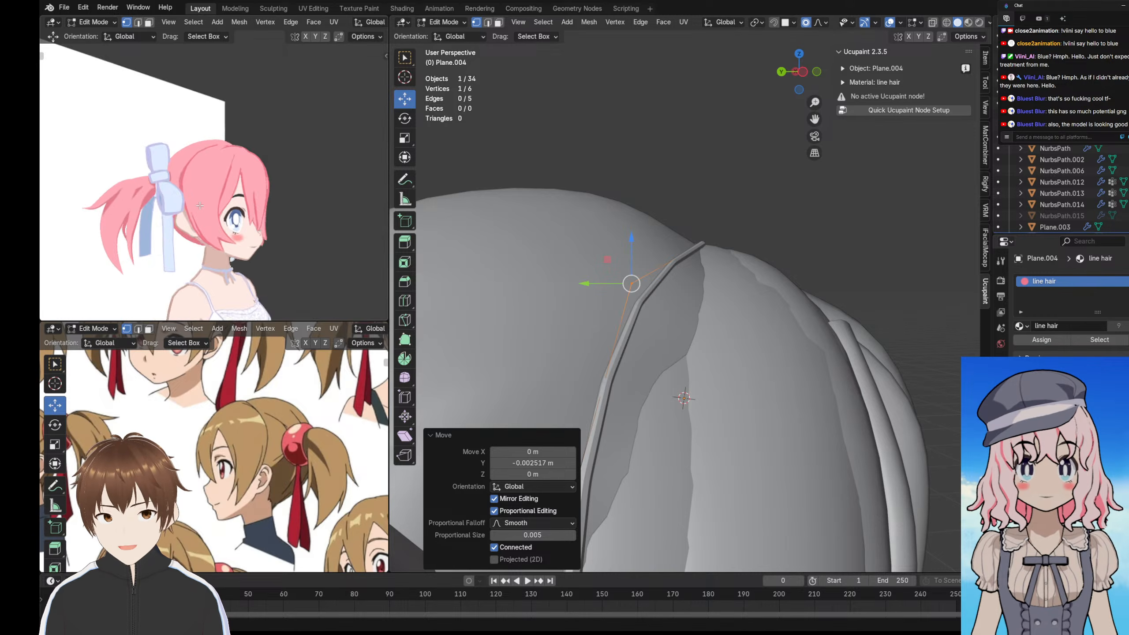
{"action": "scroll", "coordinate": [222, 207], "scroll_direction": "up", "scroll_amount": 2}
{"action": "scroll", "coordinate": [209, 205], "scroll_direction": "up", "scroll_amount": 4}
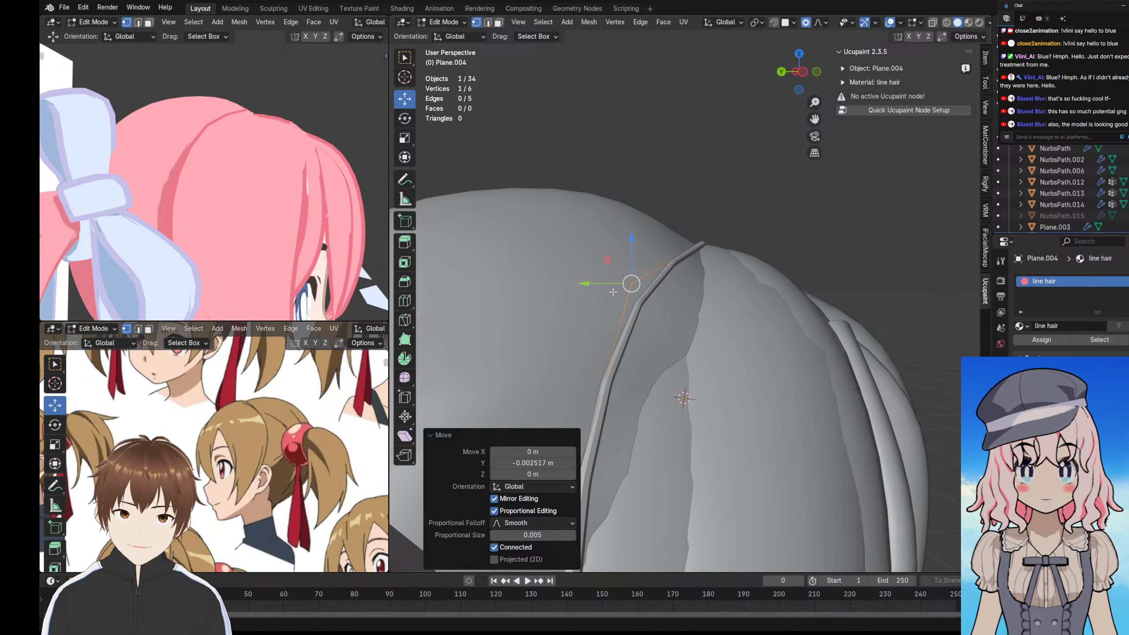
- Move the vertex below the strip's tip slightly forward and down, about 0.007 m along Y
{"action": "left_click_drag", "start_coordinate": [588, 255], "coordinate": [664, 314]}
{"action": "middle_click_drag", "start_coordinate": [628, 282], "coordinate": [624, 275]}
{"action": "left_click_drag", "start_coordinate": [625, 276], "coordinate": [640, 282]}
{"action": "scroll", "coordinate": [200, 171], "scroll_direction": "down", "scroll_amount": 5}
{"action": "scroll", "coordinate": [200, 172], "scroll_direction": "up", "scroll_amount": 3}
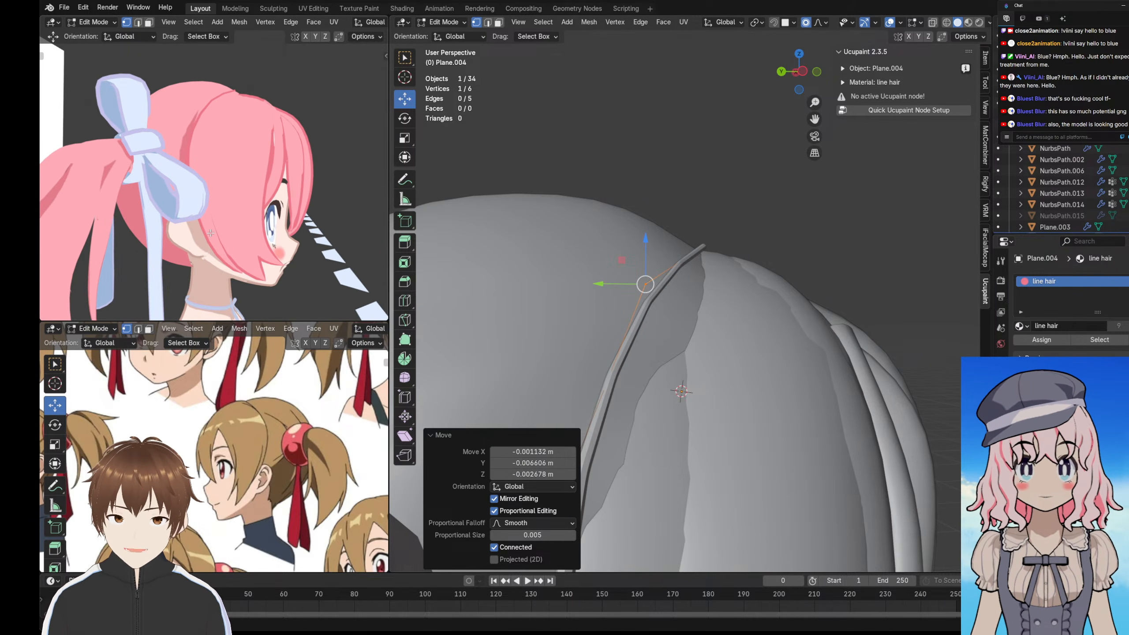
- Check the adjusted curve against the whole head from the side and three-quarter views, with the strip's vertices deselected
{"action": "scroll", "coordinate": [211, 232], "scroll_direction": "down", "scroll_amount": 4}
{"action": "scroll", "coordinate": [216, 226], "scroll_direction": "up", "scroll_amount": 1}
{"action": "scroll", "coordinate": [222, 214], "scroll_direction": "down", "scroll_amount": 1}
{"action": "middle_click_drag", "start_coordinate": [231, 207], "coordinate": [160, 208]}
{"action": "scroll", "coordinate": [227, 206], "scroll_direction": "up", "scroll_amount": 1}
{"action": "scroll", "coordinate": [631, 283], "scroll_direction": "down", "scroll_amount": 2}
{"action": "middle_click_drag", "start_coordinate": [632, 283], "coordinate": [589, 222]}
{"action": "left_click", "coordinate": [593, 215]}
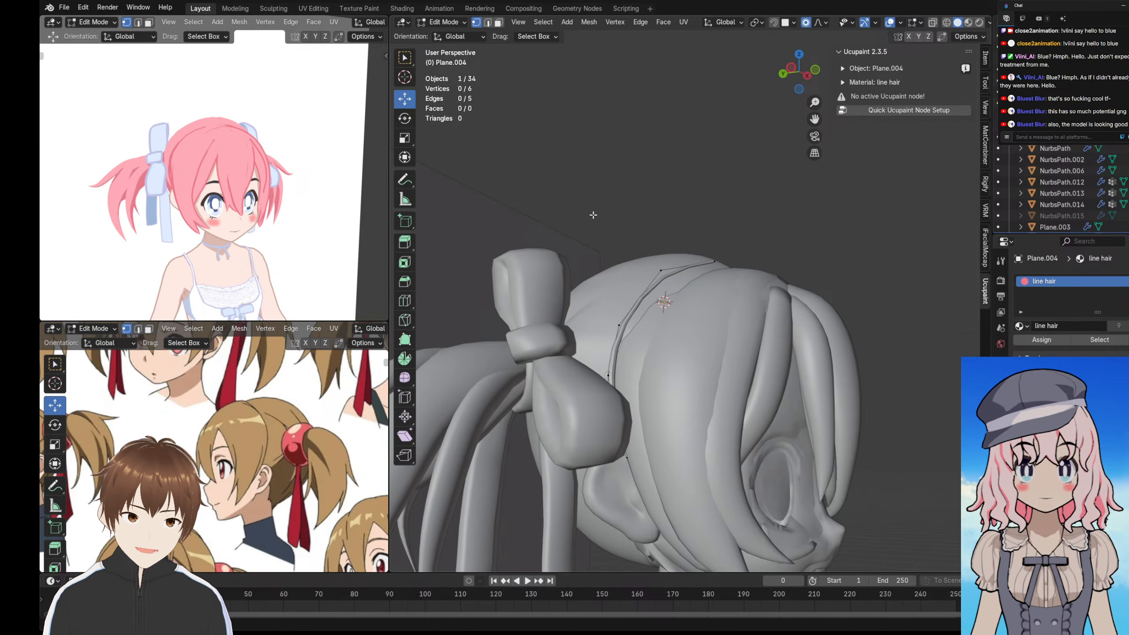
- Return to Object Mode, select the side hair piece NurbsPath.002, and open it in Sculpt Mode with its mesh data properties shown
{"action": "left_click", "coordinate": [446, 22]}
{"action": "left_click", "coordinate": [445, 32]}
{"action": "left_click", "coordinate": [642, 343]}
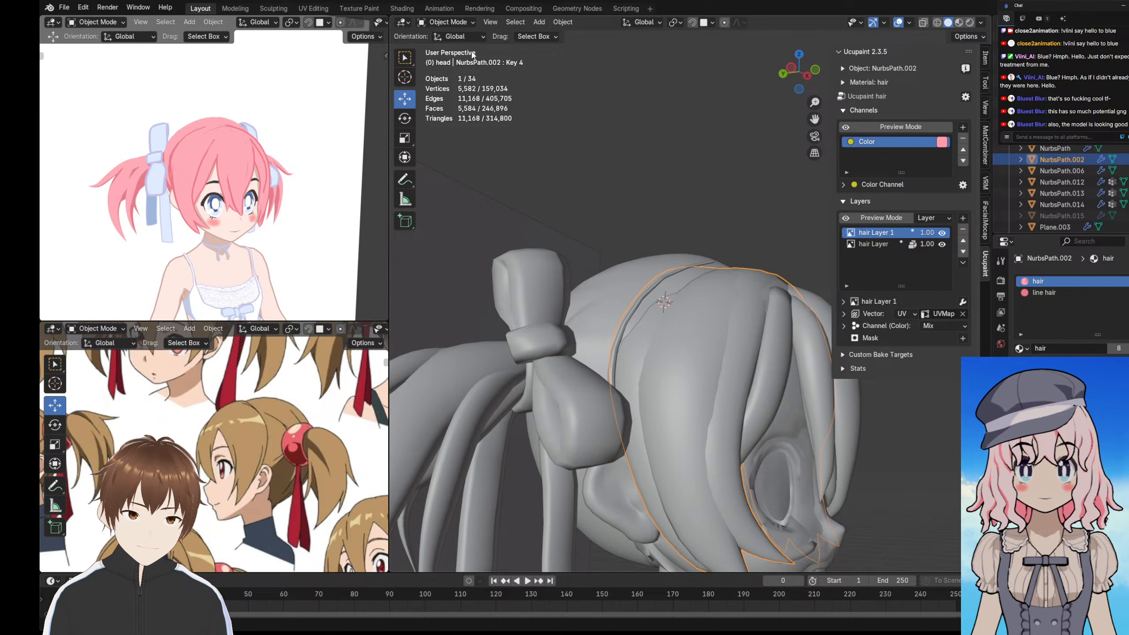
{"action": "left_click", "coordinate": [445, 21]}
{"action": "left_click", "coordinate": [445, 61]}
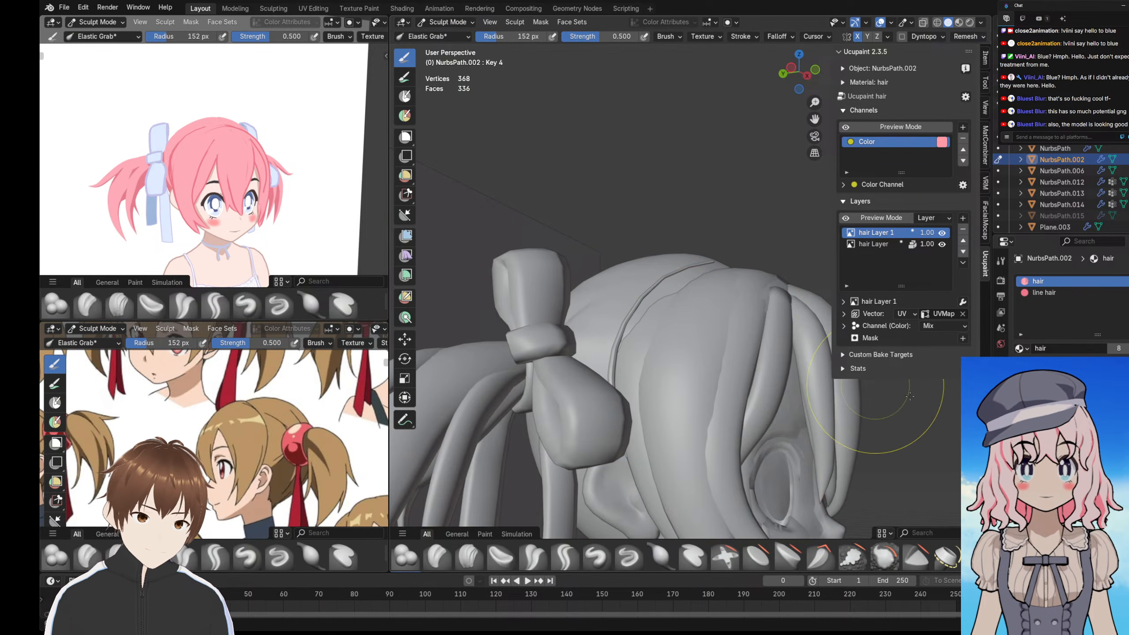
{"action": "left_click", "coordinate": [1001, 261]}
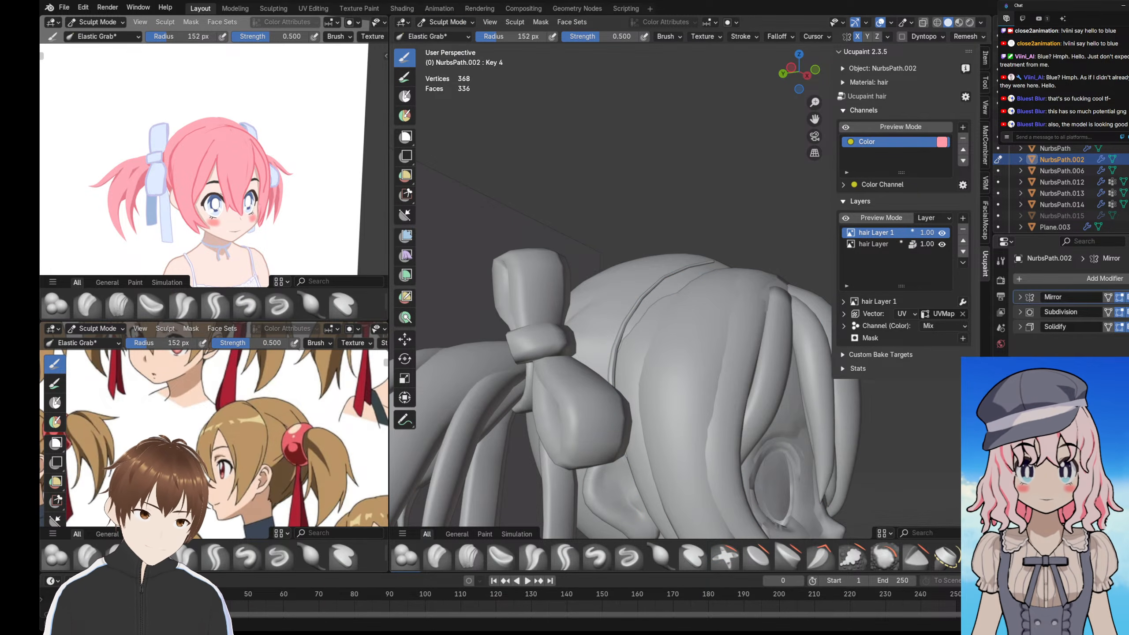
{"action": "left_click", "coordinate": [1001, 460]}
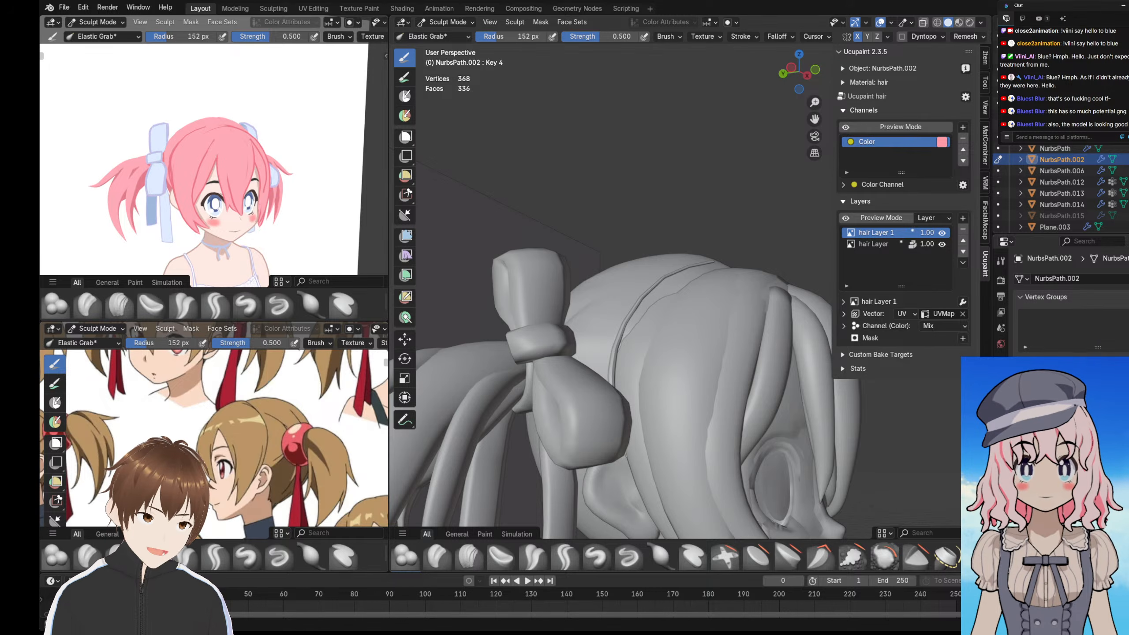
- Pull the upper edge of the side hair piece up and back toward the thin hair line with the Elastic Grab brush
{"action": "middle_click_drag", "start_coordinate": [631, 322], "coordinate": [633, 273], "text": "shift"}
{"action": "scroll", "coordinate": [655, 280], "scroll_direction": "up", "scroll_amount": 1}
{"action": "scroll", "coordinate": [654, 281], "scroll_direction": "up", "scroll_amount": 2}
{"action": "mouse_move", "coordinate": [607, 252]}
{"action": "left_mouse_down"}
{"action": "mouse_move", "coordinate": [594, 259]}
{"action": "mouse_move", "coordinate": [563, 226]}
{"action": "left_mouse_up"}
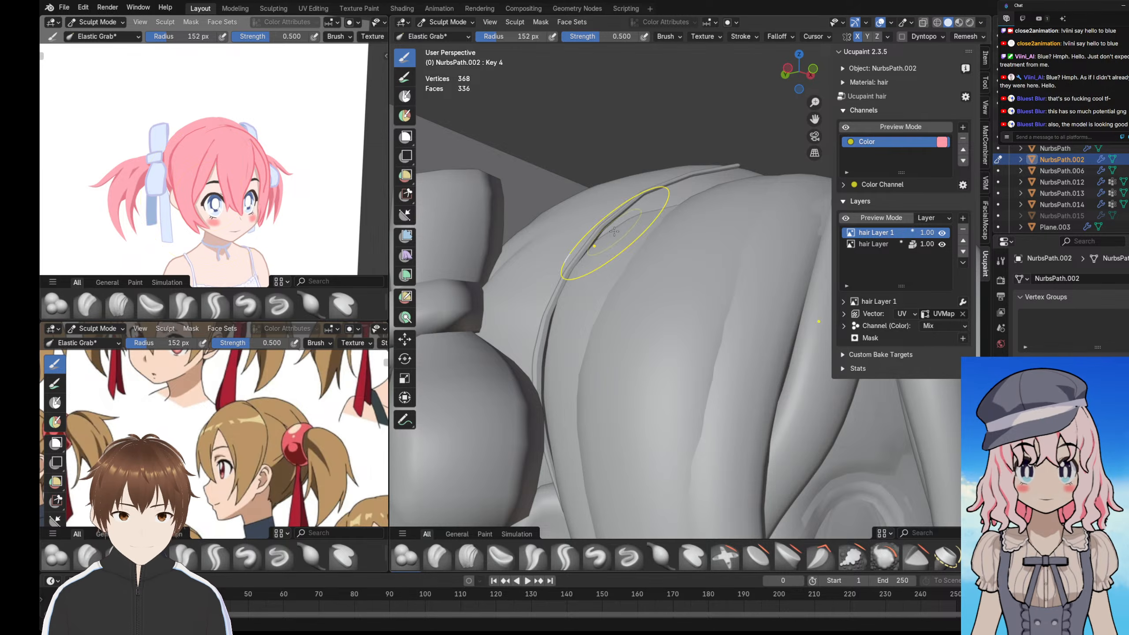
{"action": "mouse_move", "coordinate": [629, 215]}
{"action": "middle_mouse_down"}
{"action": "mouse_move", "coordinate": [617, 282]}
{"action": "mouse_move", "coordinate": [620, 252]}
{"action": "middle_mouse_up"}
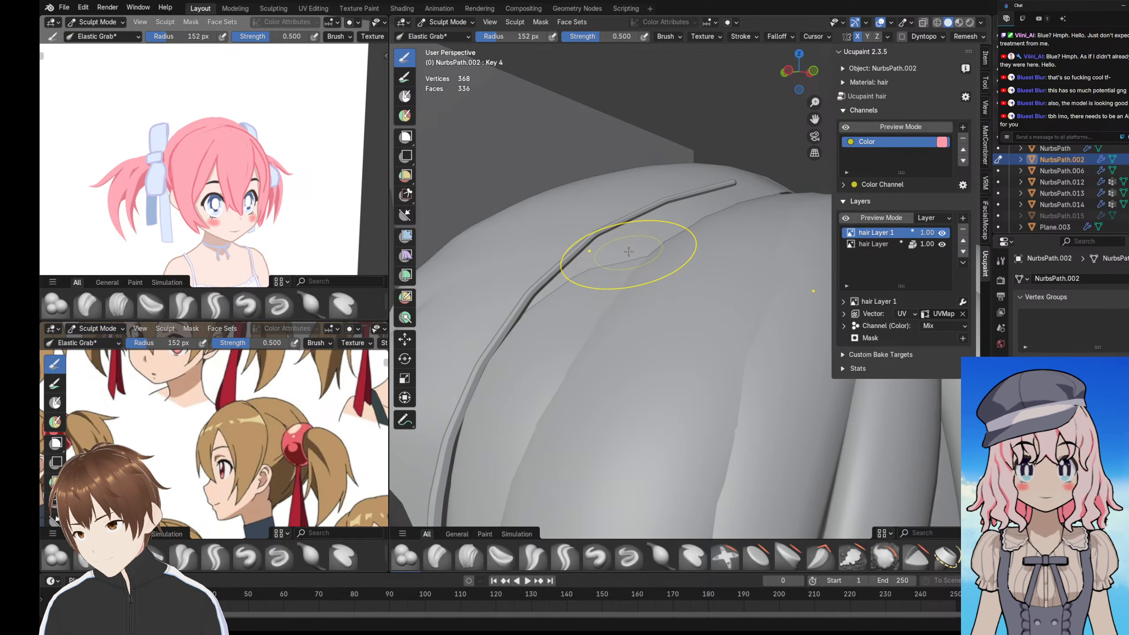
{"action": "mouse_move", "coordinate": [628, 252]}
{"action": "middle_mouse_down"}
{"action": "mouse_move", "coordinate": [618, 255]}
{"action": "mouse_move", "coordinate": [630, 243]}
{"action": "middle_mouse_up"}
{"action": "left_click_drag", "start_coordinate": [630, 244], "coordinate": [629, 193]}
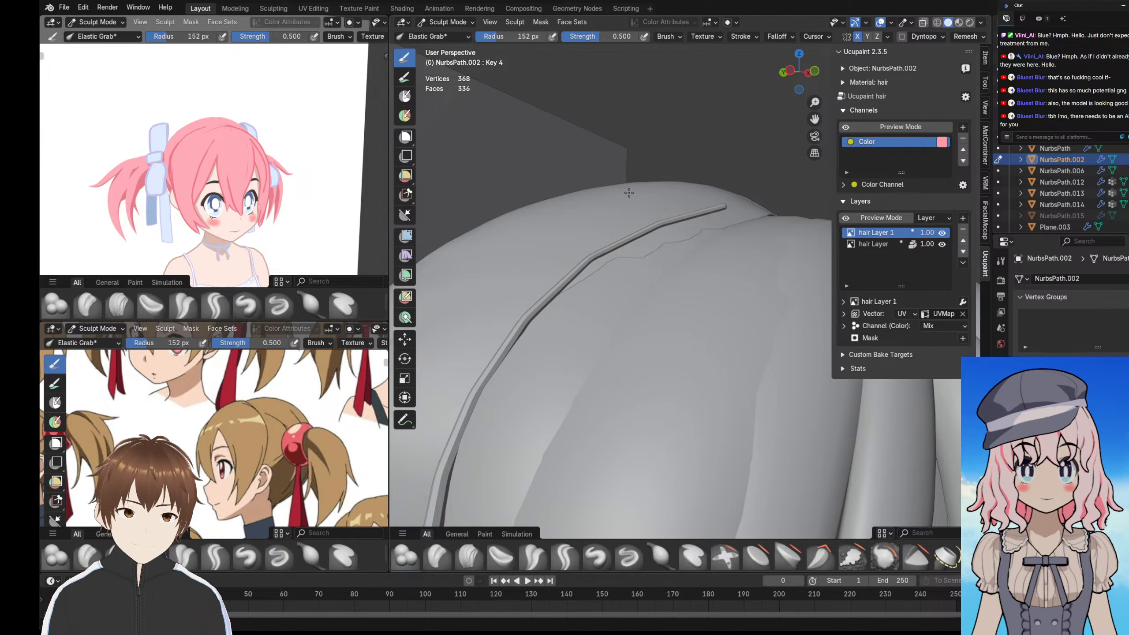
- Compare the crown with the coloured view and nudge the hair edge just below the hair line's tip with Elastic Grab
{"action": "middle_click_drag", "start_coordinate": [612, 164], "coordinate": [623, 187]}
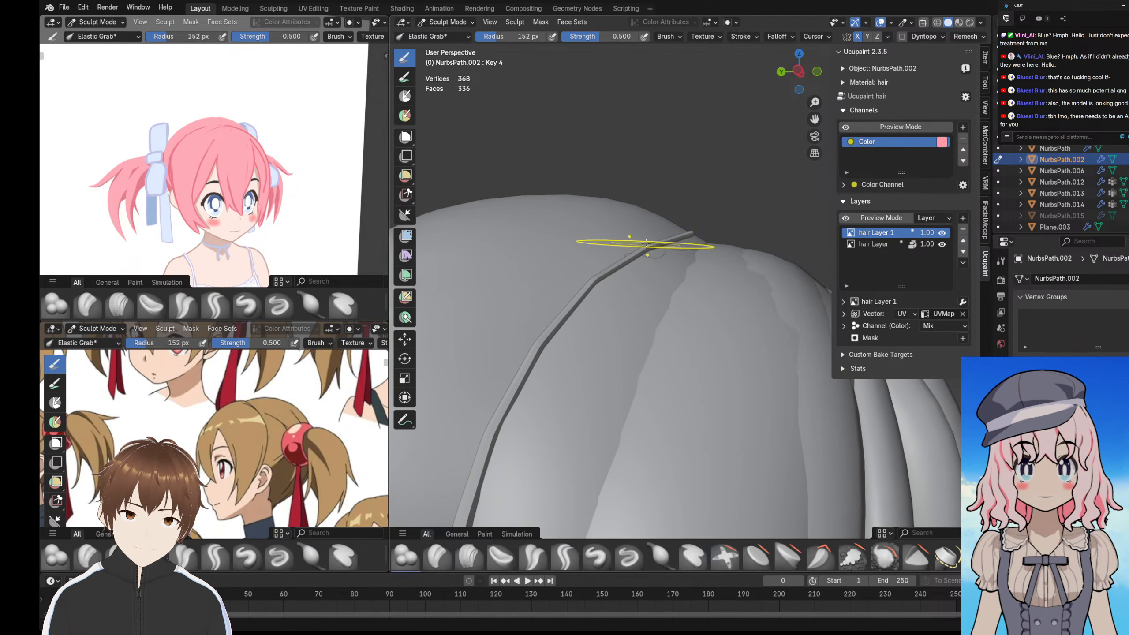
{"action": "scroll", "coordinate": [265, 165], "scroll_direction": "up", "scroll_amount": 3}
{"action": "scroll", "coordinate": [263, 173], "scroll_direction": "up", "scroll_amount": 5}
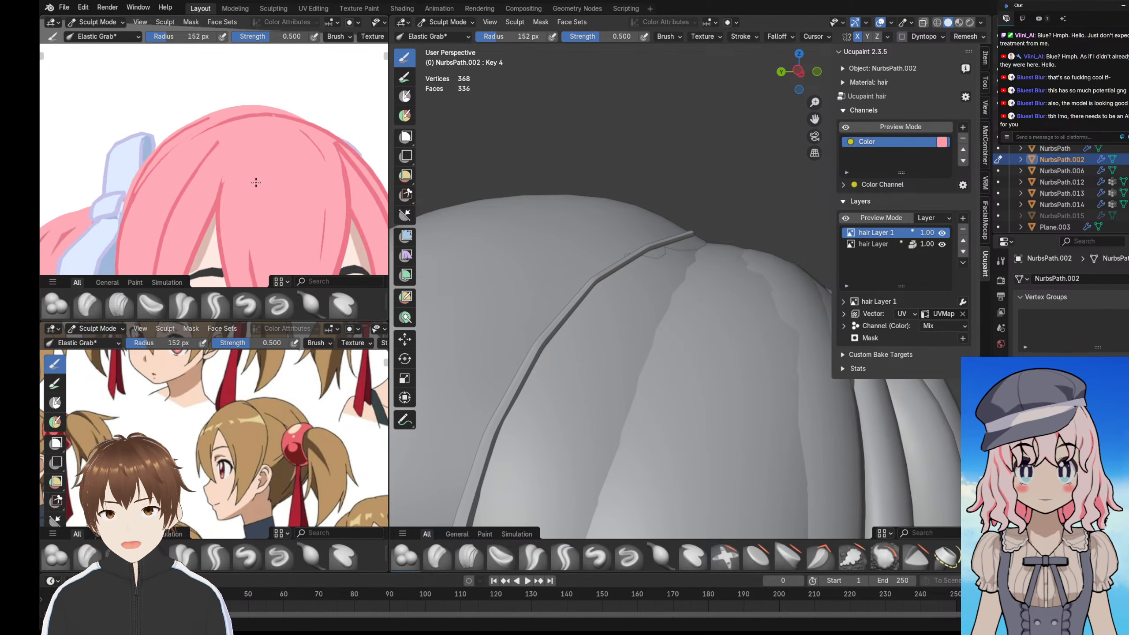
{"action": "middle_click_drag", "start_coordinate": [255, 189], "coordinate": [261, 191]}
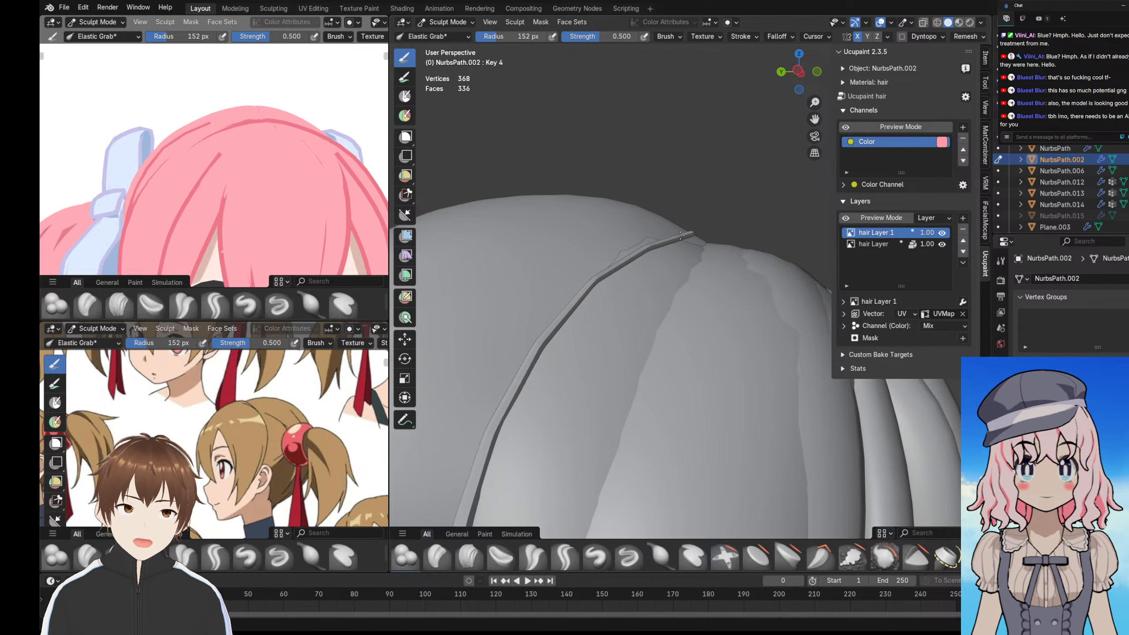
{"action": "left_click_drag", "start_coordinate": [680, 236], "coordinate": [654, 251]}
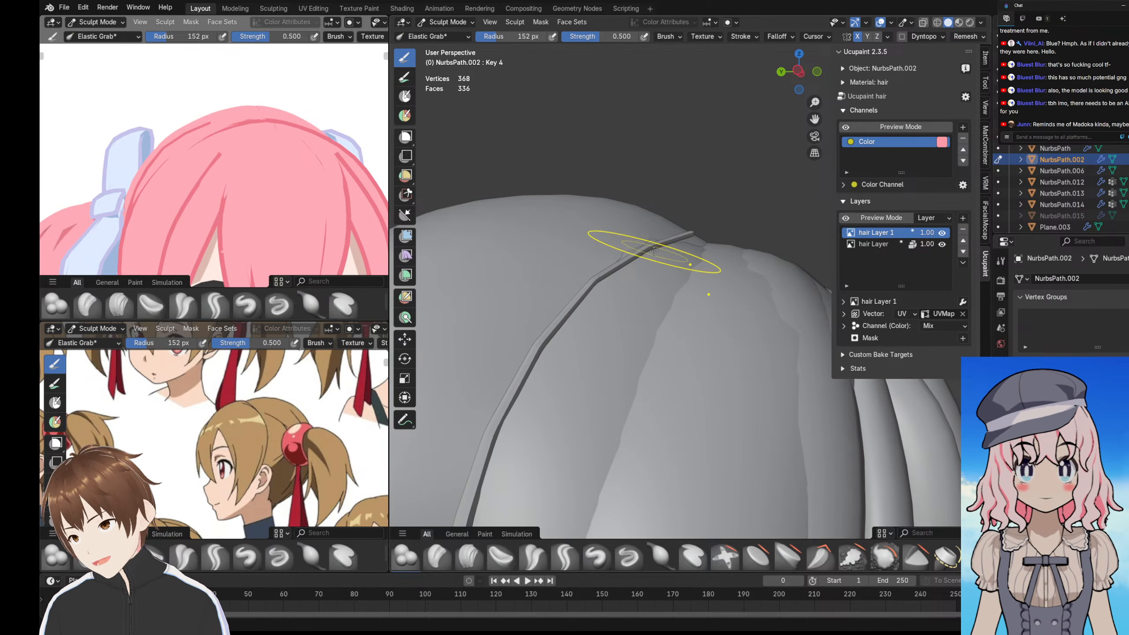
{"action": "middle_click_drag", "start_coordinate": [647, 260], "coordinate": [656, 269], "text": "shift"}
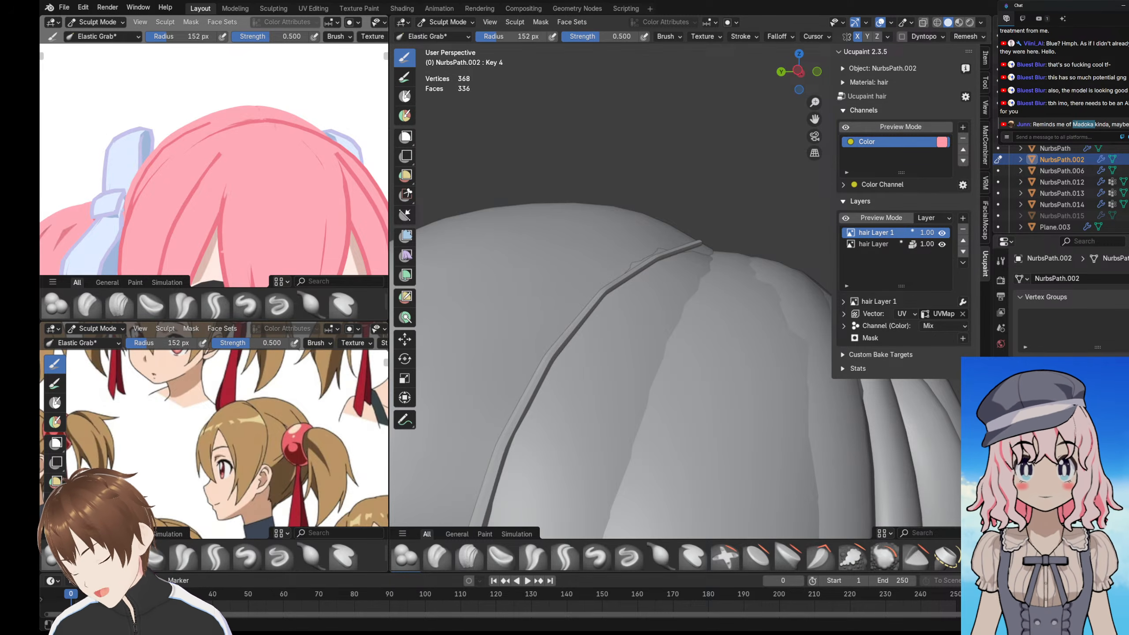
- Examine the hair line and the painted shadow beside it on the coloured character from front, three-quarter and close side views
{"action": "scroll", "coordinate": [227, 158], "scroll_direction": "down", "scroll_amount": 6}
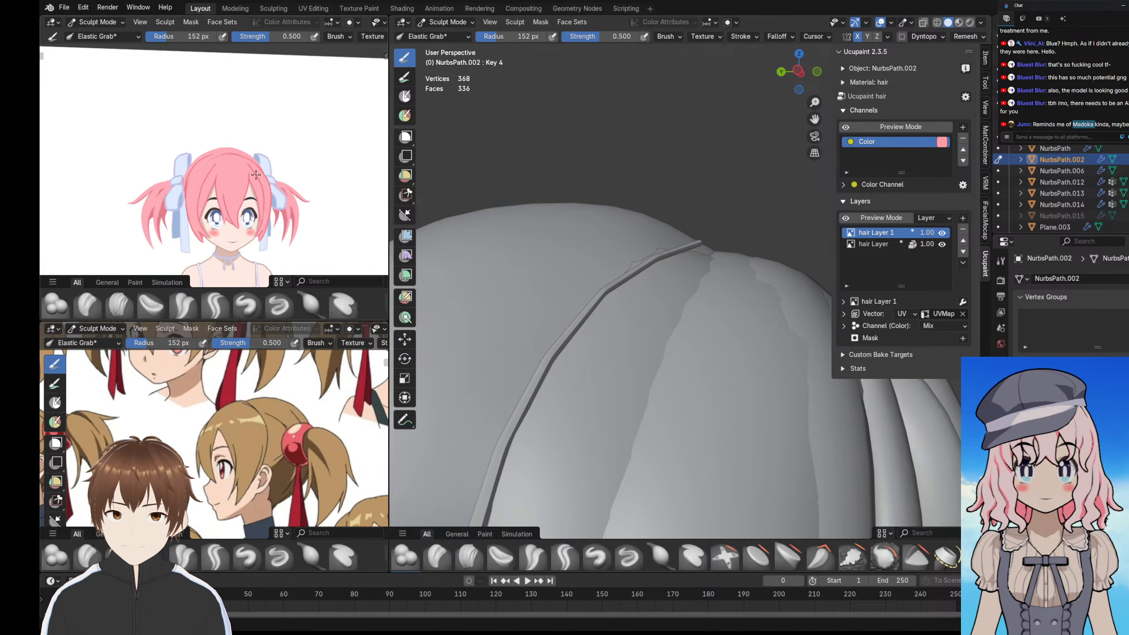
{"action": "scroll", "coordinate": [227, 158], "scroll_direction": "up", "scroll_amount": 3}
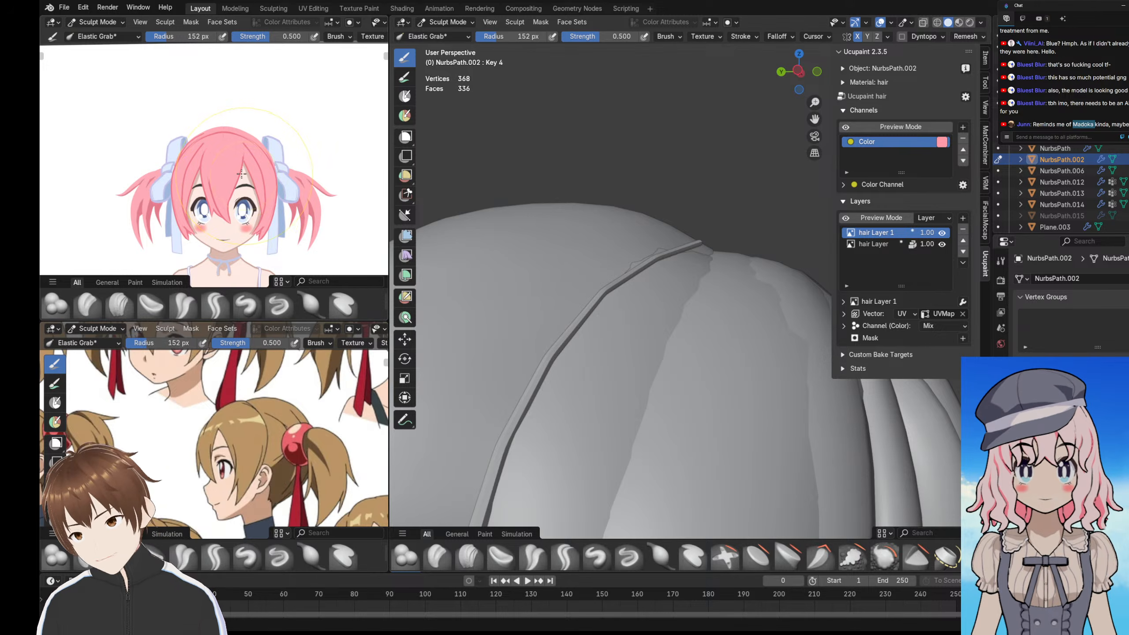
{"action": "middle_click_drag", "start_coordinate": [214, 188], "coordinate": [220, 183]}
{"action": "scroll", "coordinate": [212, 193], "scroll_direction": "up", "scroll_amount": 3}
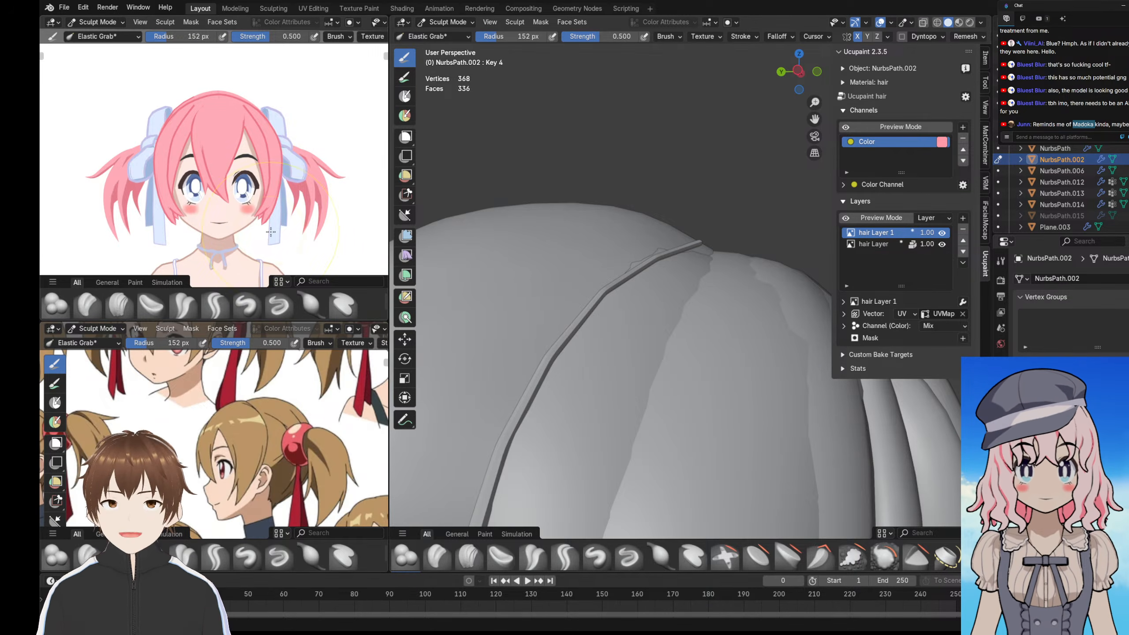
{"action": "scroll", "coordinate": [240, 171], "scroll_direction": "down", "scroll_amount": 2}
{"action": "middle_click_drag", "start_coordinate": [196, 165], "coordinate": [146, 146]}
{"action": "scroll", "coordinate": [237, 157], "scroll_direction": "up", "scroll_amount": 2}
{"action": "scroll", "coordinate": [268, 169], "scroll_direction": "up", "scroll_amount": 2}
{"action": "scroll", "coordinate": [160, 149], "scroll_direction": "down", "scroll_amount": 2}
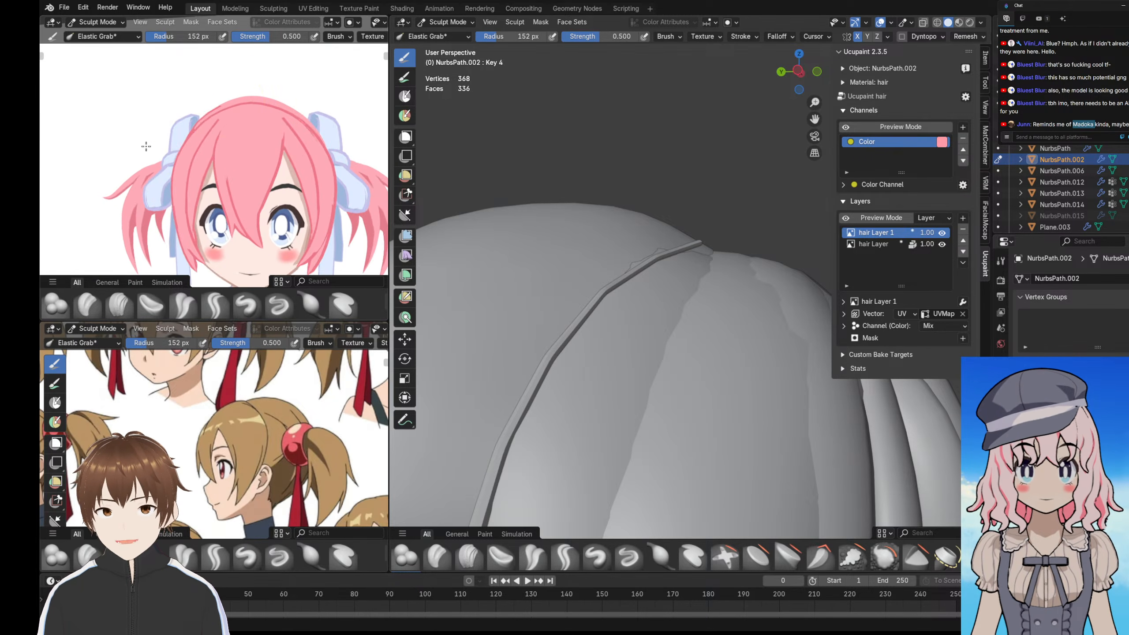
{"action": "middle_click_drag", "start_coordinate": [230, 102], "coordinate": [192, 134]}
{"action": "scroll", "coordinate": [192, 133], "scroll_direction": "down", "scroll_amount": 2}
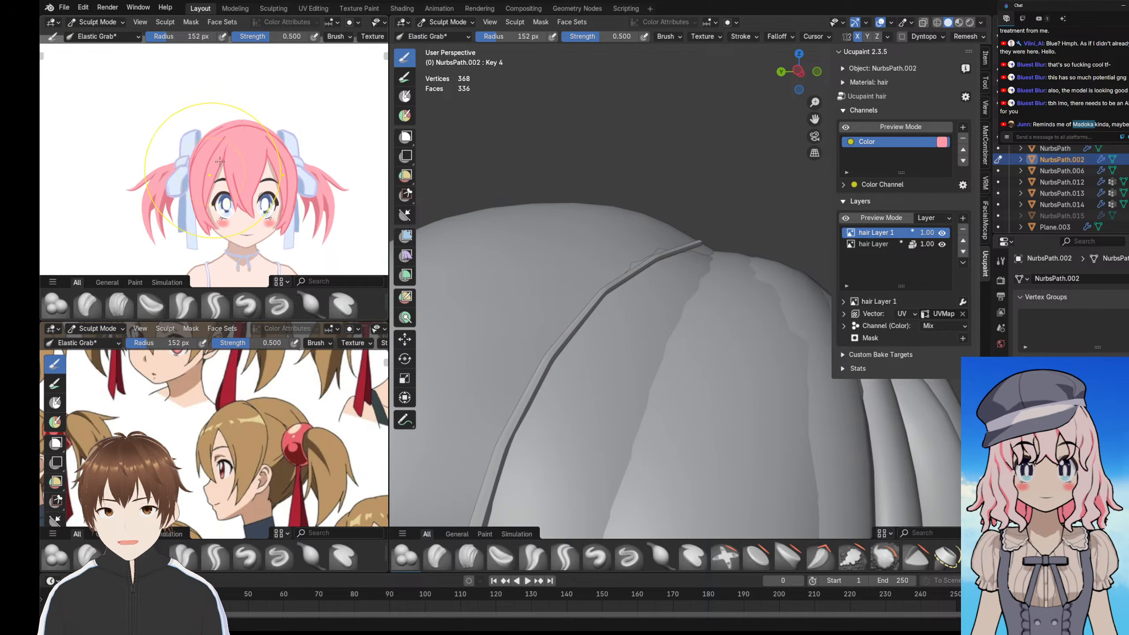
{"action": "scroll", "coordinate": [235, 108], "scroll_direction": "up", "scroll_amount": 4}
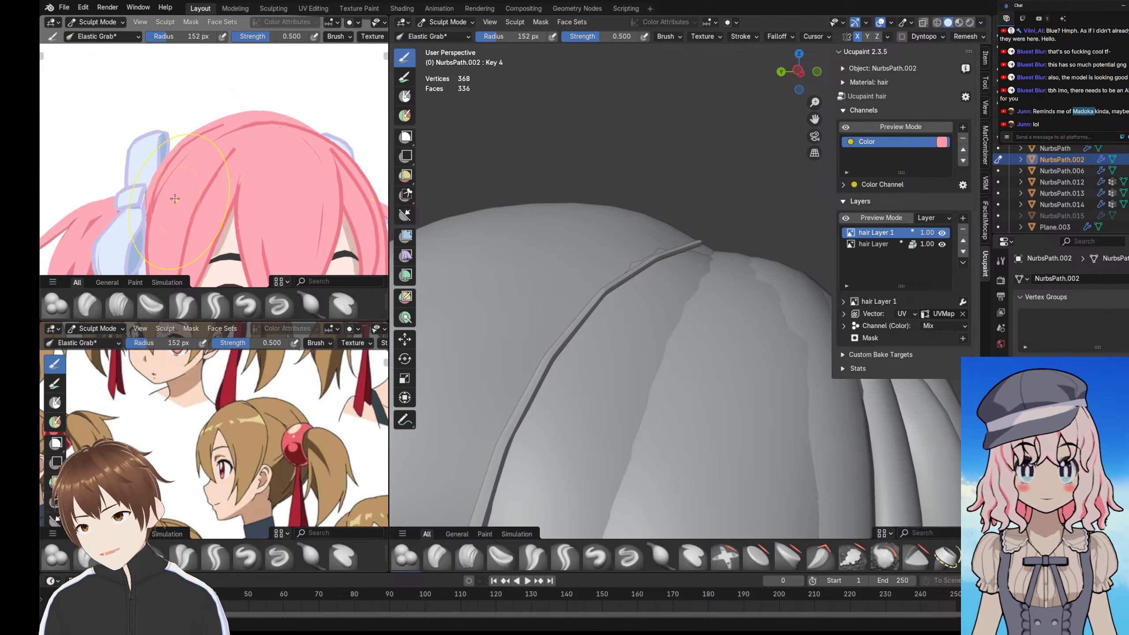
{"action": "scroll", "coordinate": [188, 205], "scroll_direction": "down", "scroll_amount": 3}
{"action": "mouse_move", "coordinate": [187, 187]}
{"action": "middle_mouse_down"}
{"action": "mouse_move", "coordinate": [222, 178]}
{"action": "mouse_move", "coordinate": [171, 174]}
{"action": "mouse_move", "coordinate": [260, 167]}
{"action": "mouse_move", "coordinate": [180, 164]}
{"action": "mouse_move", "coordinate": [221, 165]}
{"action": "mouse_move", "coordinate": [199, 143]}
{"action": "mouse_move", "coordinate": [210, 154]}
{"action": "mouse_move", "coordinate": [205, 133]}
{"action": "mouse_move", "coordinate": [236, 149]}
{"action": "mouse_move", "coordinate": [213, 151]}
{"action": "middle_mouse_up"}
{"action": "scroll", "coordinate": [194, 172], "scroll_direction": "up", "scroll_amount": 3}
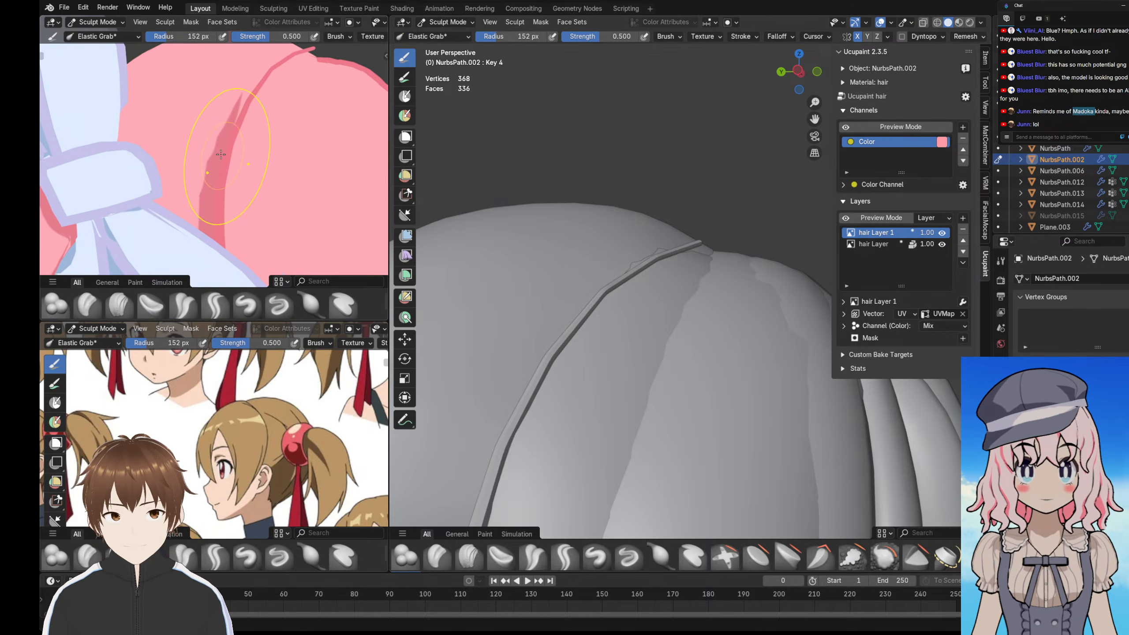
- Leave Sculpt Mode and open the side hair piece in Texture Paint mode, framing the dark shadow behind the hair line
{"action": "left_click", "coordinate": [446, 21]}
{"action": "left_click", "coordinate": [449, 36]}
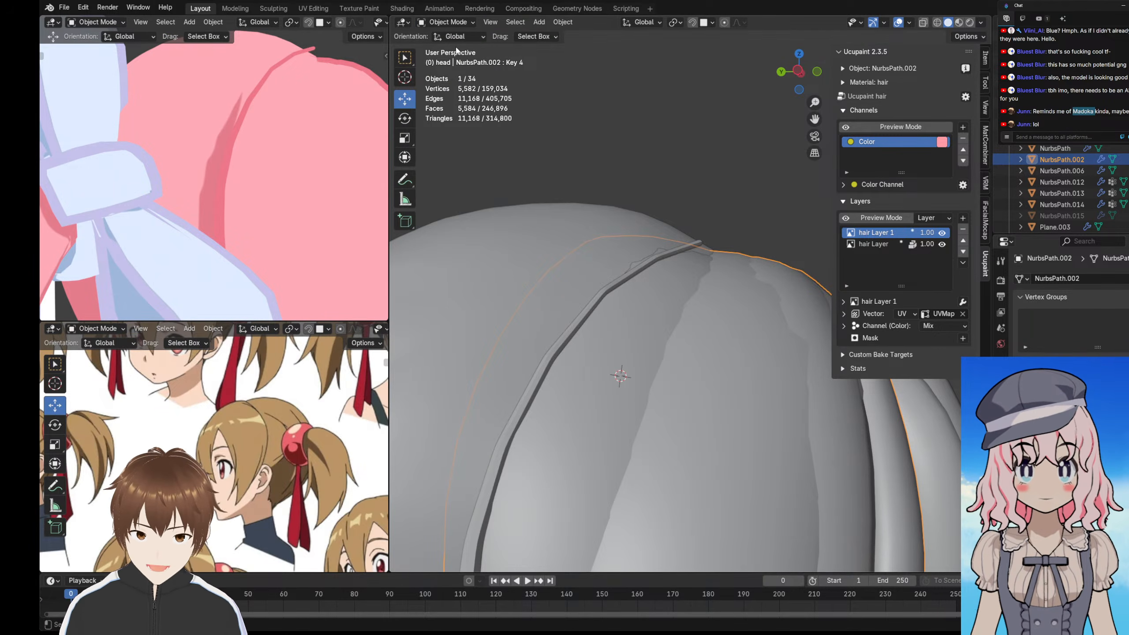
{"action": "scroll", "coordinate": [588, 134], "scroll_direction": "down", "scroll_amount": 4}
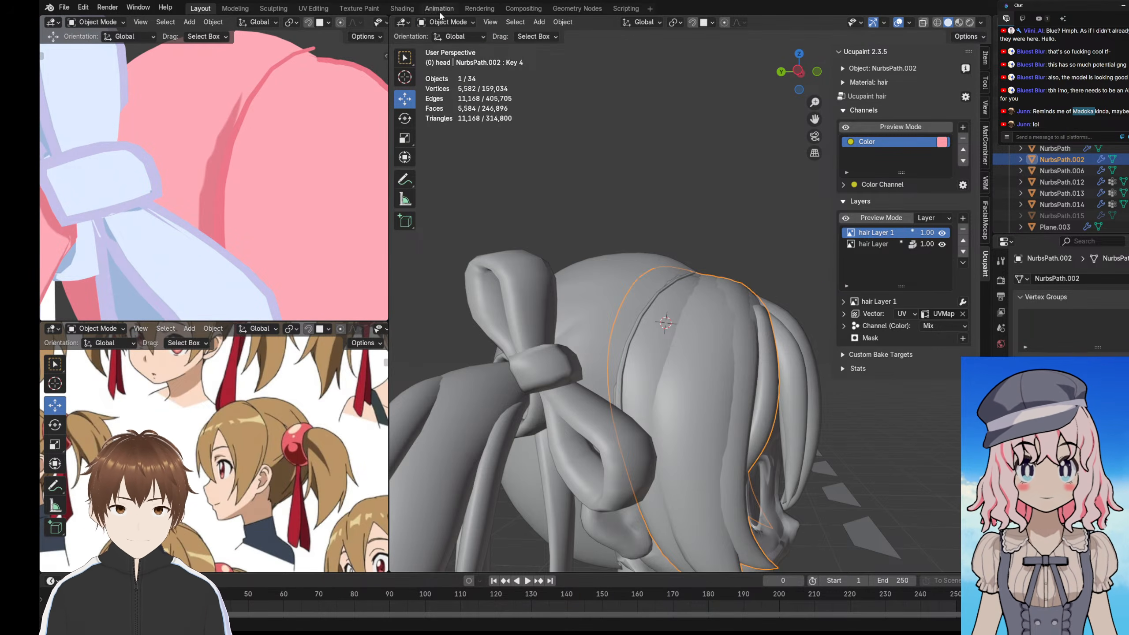
{"action": "left_click", "coordinate": [466, 22]}
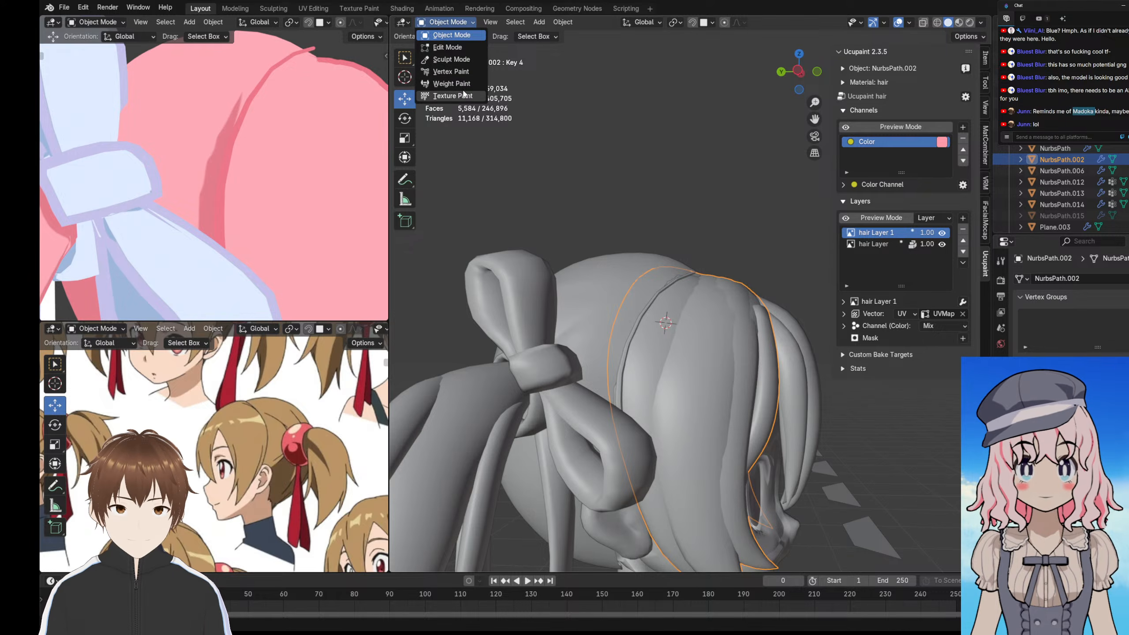
{"action": "left_click", "coordinate": [445, 95]}
{"action": "middle_click_drag", "start_coordinate": [282, 149], "coordinate": [254, 183], "text": "shift"}
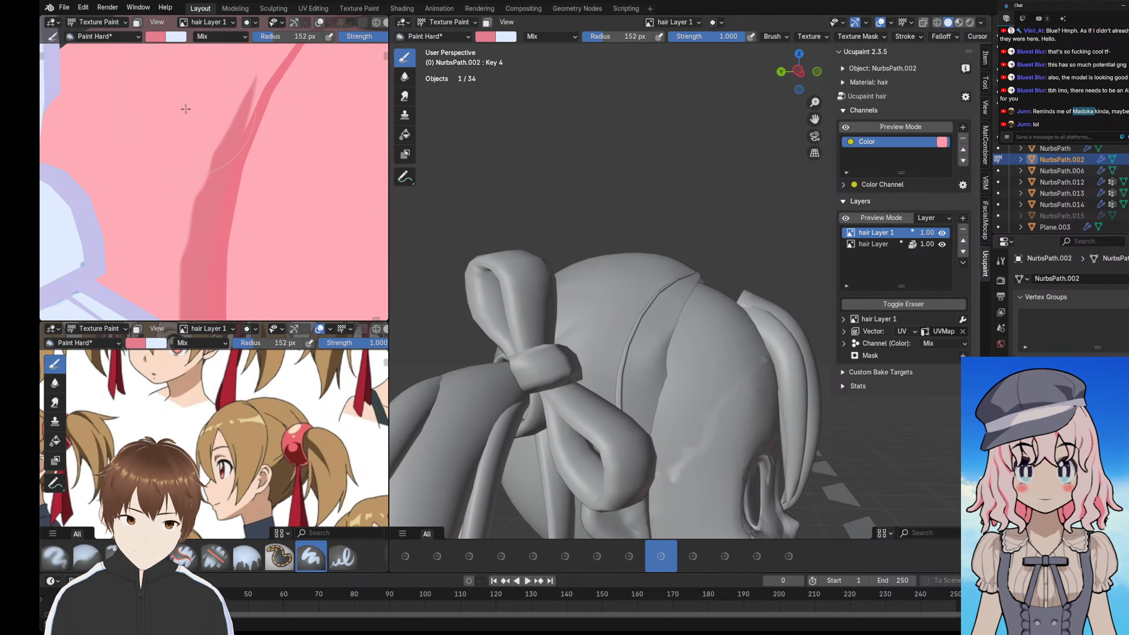
- Sample the darker pink of the hair line as the brush colour and reduce the Paint Hard brush radius to 32 px
{"action": "key", "text": "s"}
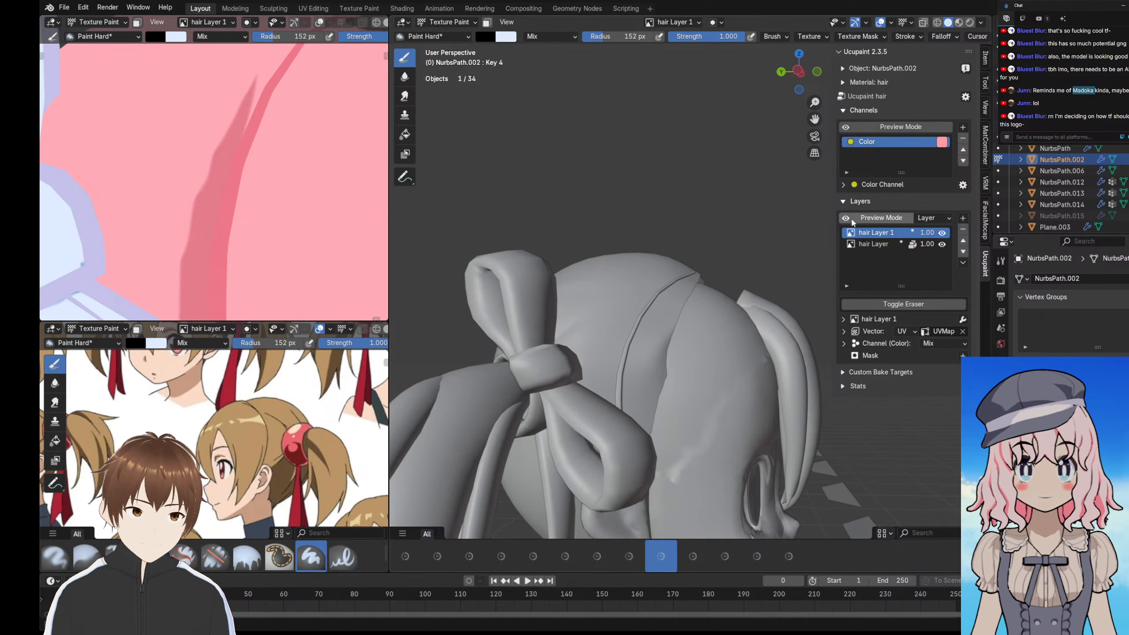
{"action": "middle_click_drag", "start_coordinate": [249, 213], "coordinate": [240, 236]}
{"action": "scroll", "coordinate": [201, 191], "scroll_direction": "down", "scroll_amount": 5}
{"action": "scroll", "coordinate": [191, 174], "scroll_direction": "up", "scroll_amount": 4}
{"action": "mouse_move", "coordinate": [192, 174]}
{"action": "middle_mouse_down"}
{"action": "mouse_move", "coordinate": [186, 167]}
{"action": "mouse_move", "coordinate": [243, 223]}
{"action": "middle_mouse_up"}
{"action": "key", "text": "s"}
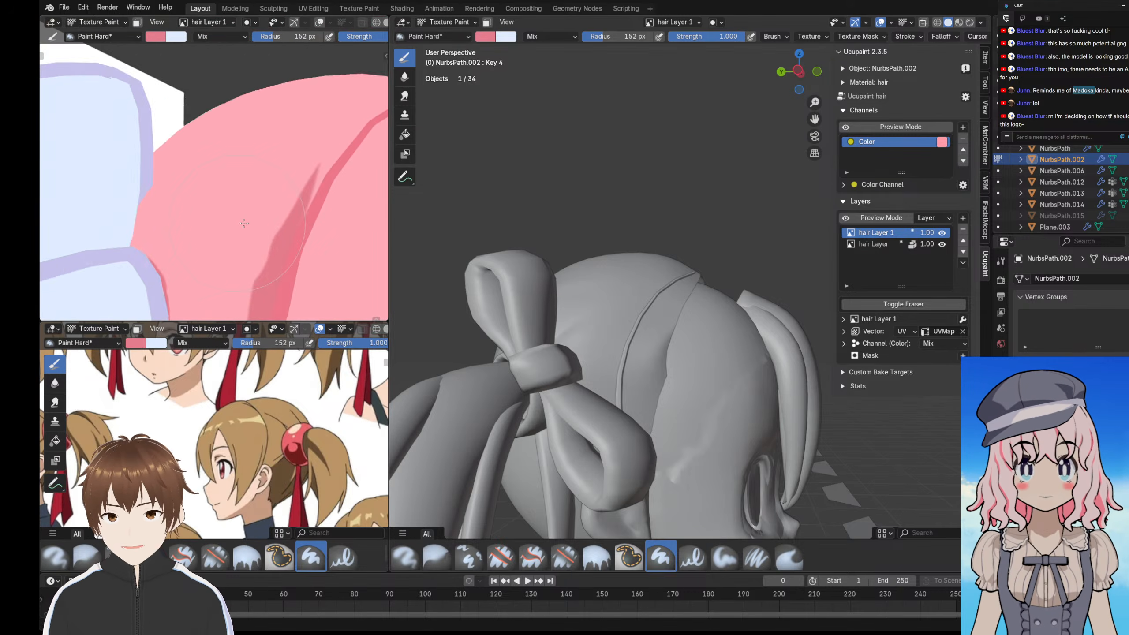
{"action": "middle_click_drag", "start_coordinate": [223, 154], "coordinate": [254, 203]}
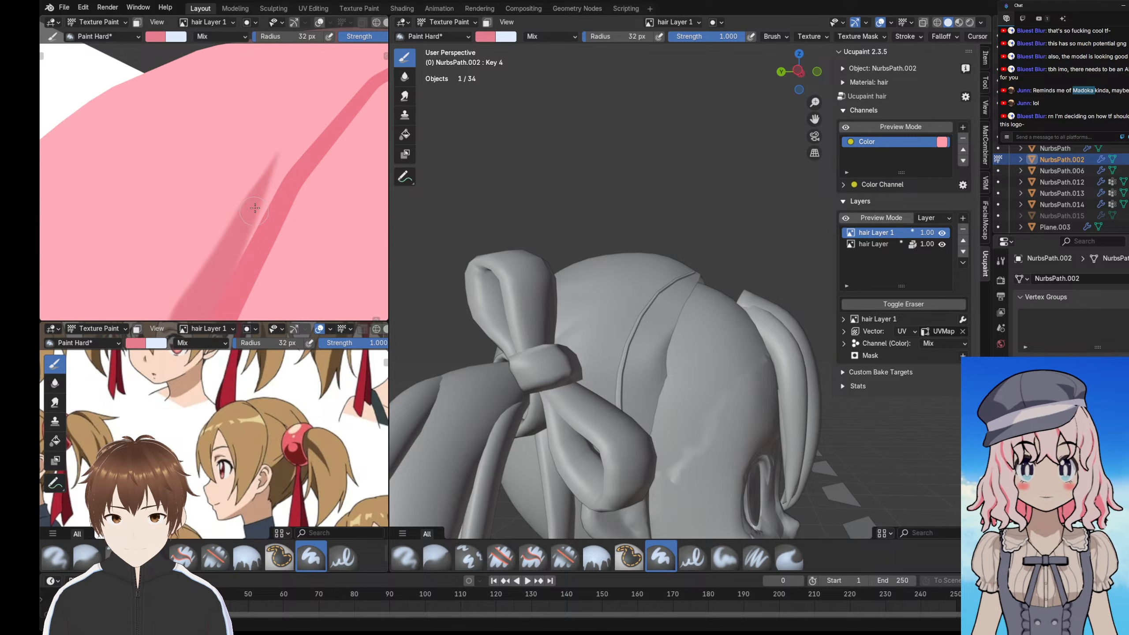
{"action": "middle_click_drag", "start_coordinate": [255, 208], "coordinate": [274, 200]}
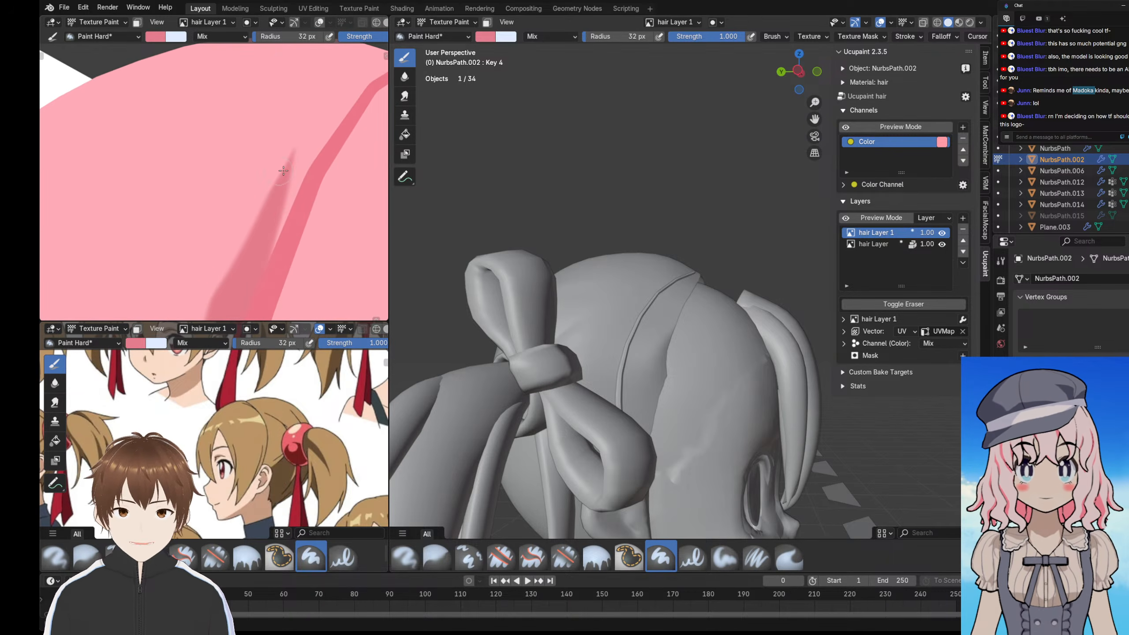
- Switch to the head hair mesh Plane.003 in Texture Paint mode and paint a dark pink stroke widening the shadow beside the hair line
{"action": "scroll", "coordinate": [262, 169], "scroll_direction": "down", "scroll_amount": 5}
{"action": "left_click", "coordinate": [89, 22]}
{"action": "left_click", "coordinate": [89, 33]}
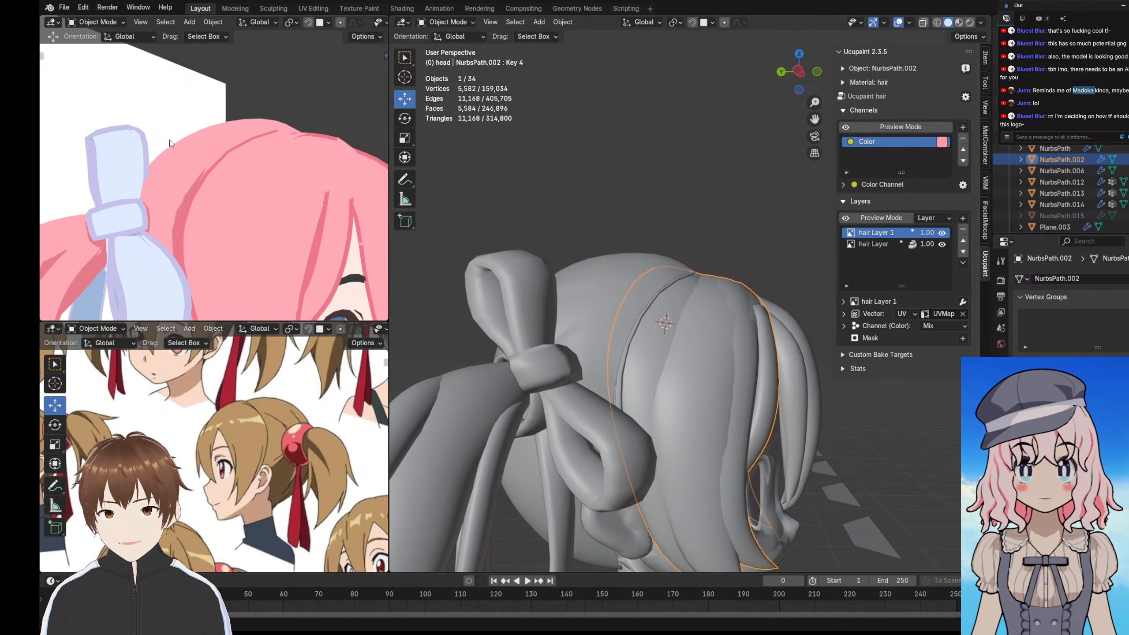
{"action": "left_click", "coordinate": [176, 146]}
{"action": "left_click", "coordinate": [89, 22]}
{"action": "left_click", "coordinate": [95, 84]}
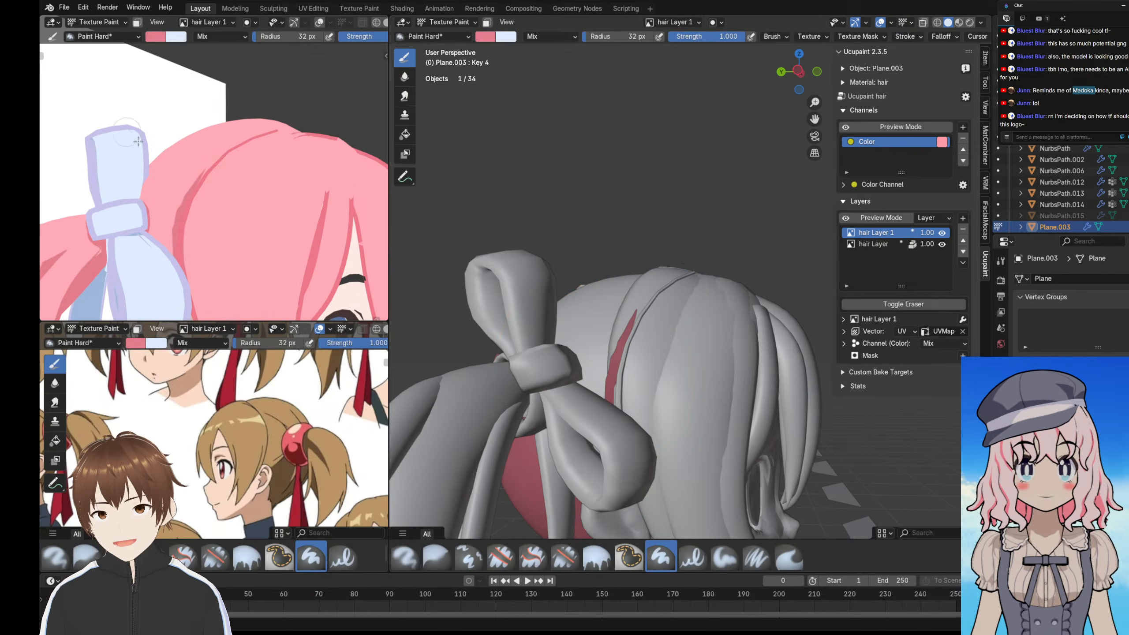
{"action": "scroll", "coordinate": [234, 193], "scroll_direction": "up", "scroll_amount": 6}
{"action": "mouse_move", "coordinate": [263, 252]}
{"action": "left_mouse_down"}
{"action": "mouse_move", "coordinate": [302, 163]}
{"action": "mouse_move", "coordinate": [236, 307]}
{"action": "left_mouse_up"}
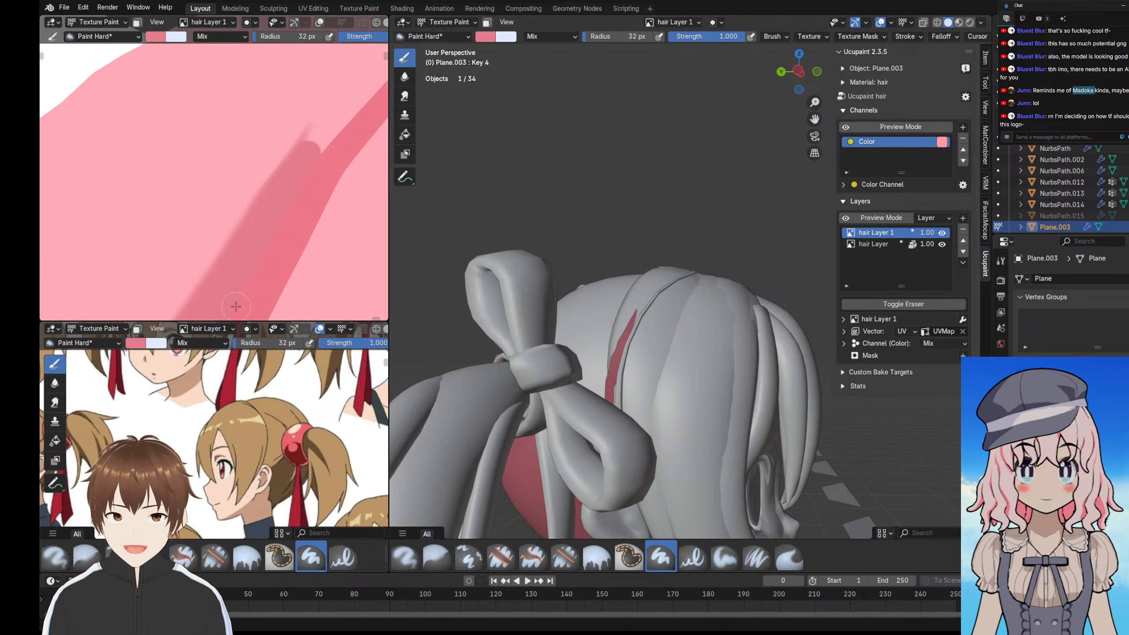
- Enable the eraser and trim the rounded tip of the painted shadow stroke on hair Layer 1
{"action": "scroll", "coordinate": [234, 162], "scroll_direction": "down", "scroll_amount": 5}
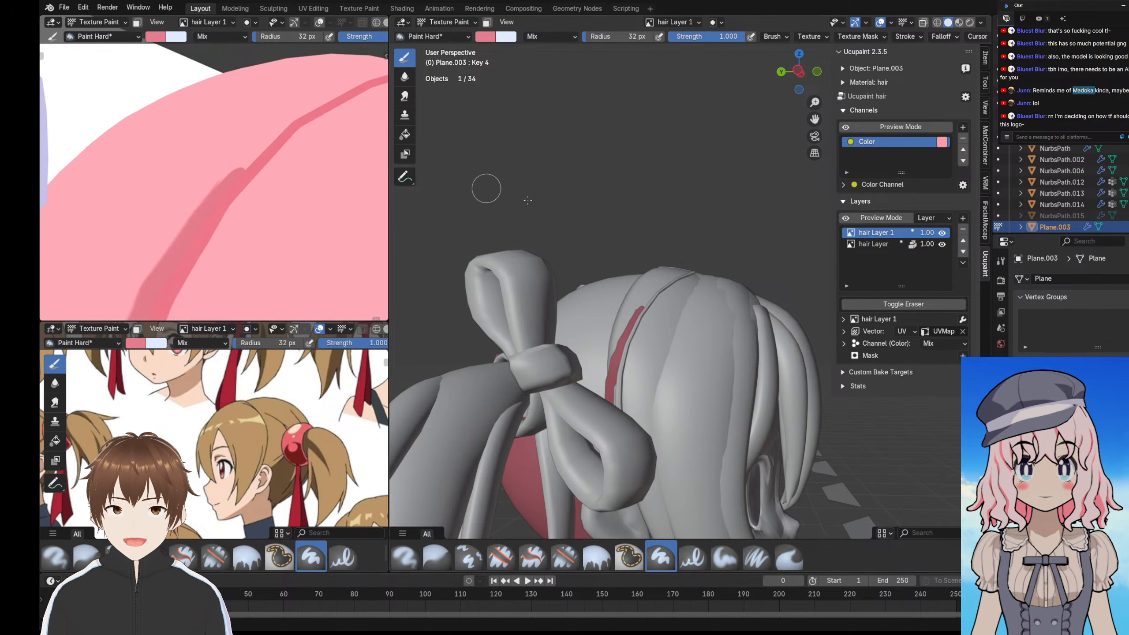
{"action": "left_click", "coordinate": [876, 303]}
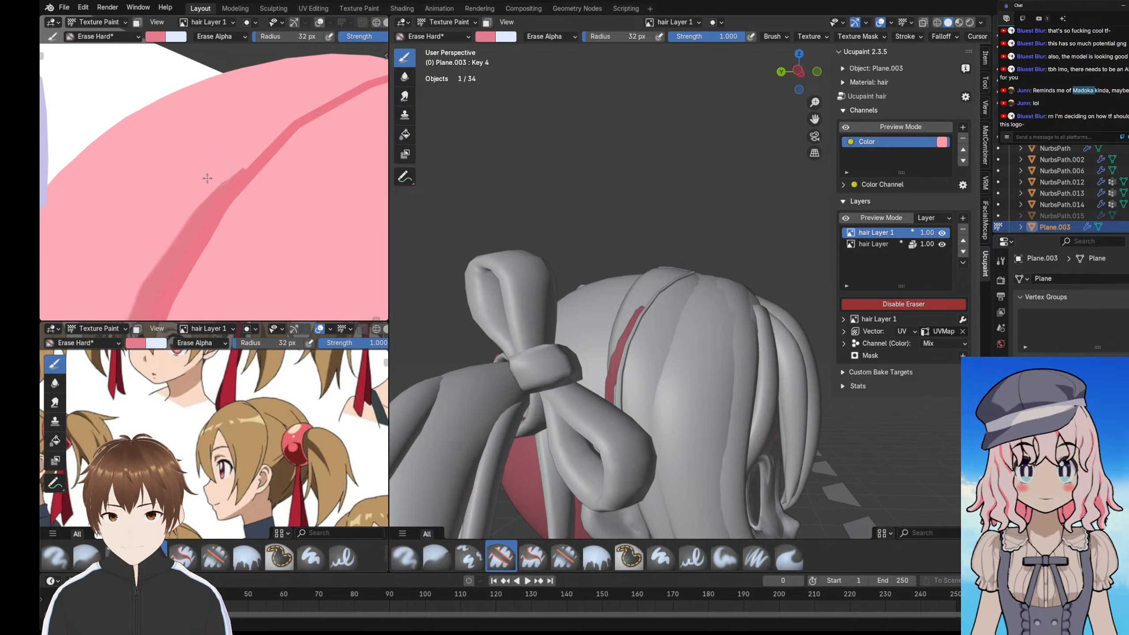
{"action": "scroll", "coordinate": [221, 157], "scroll_direction": "down", "scroll_amount": 6}
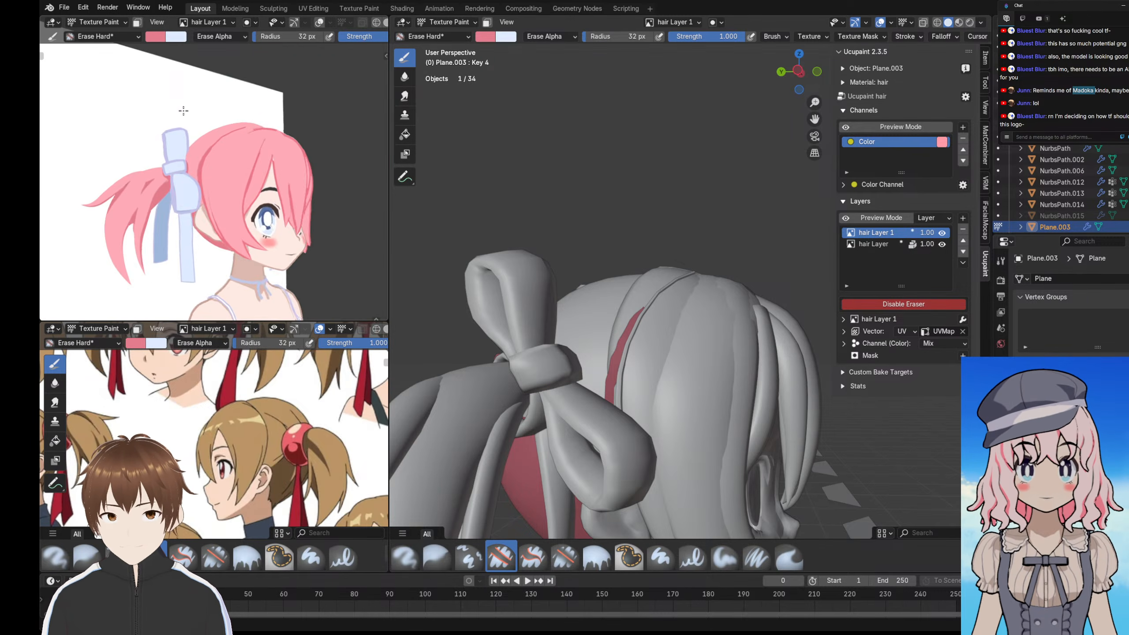
- Examine the trimmed hair shadow on the whole head from the side and three-quarter views
{"action": "middle_click_drag", "start_coordinate": [210, 128], "coordinate": [193, 181]}
{"action": "scroll", "coordinate": [188, 182], "scroll_direction": "up", "scroll_amount": 1}
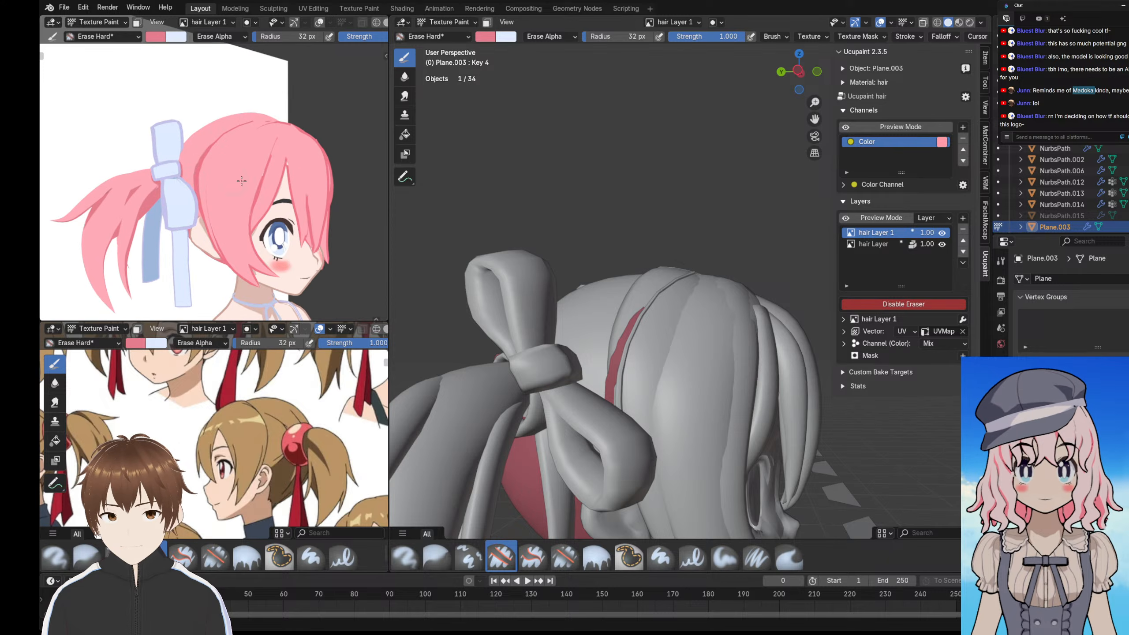
{"action": "scroll", "coordinate": [214, 178], "scroll_direction": "up", "scroll_amount": 3}
{"action": "scroll", "coordinate": [210, 183], "scroll_direction": "down", "scroll_amount": 3}
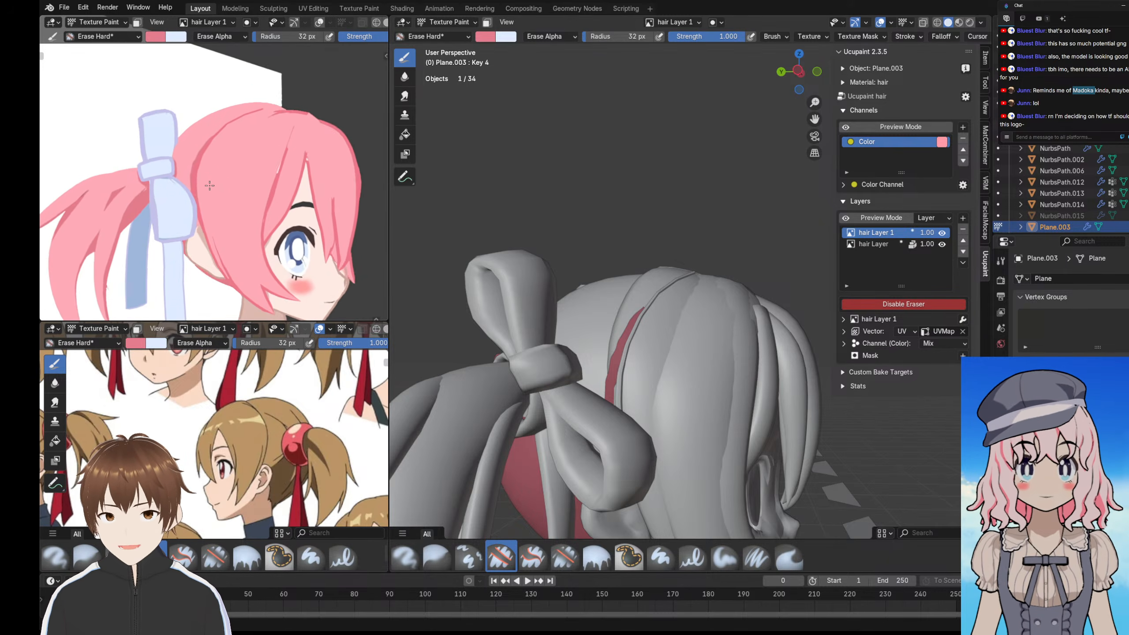
{"action": "scroll", "coordinate": [213, 184], "scroll_direction": "up", "scroll_amount": 1}
{"action": "mouse_move", "coordinate": [213, 185]}
{"action": "middle_mouse_down"}
{"action": "mouse_move", "coordinate": [187, 171]}
{"action": "mouse_move", "coordinate": [225, 158]}
{"action": "middle_mouse_up"}
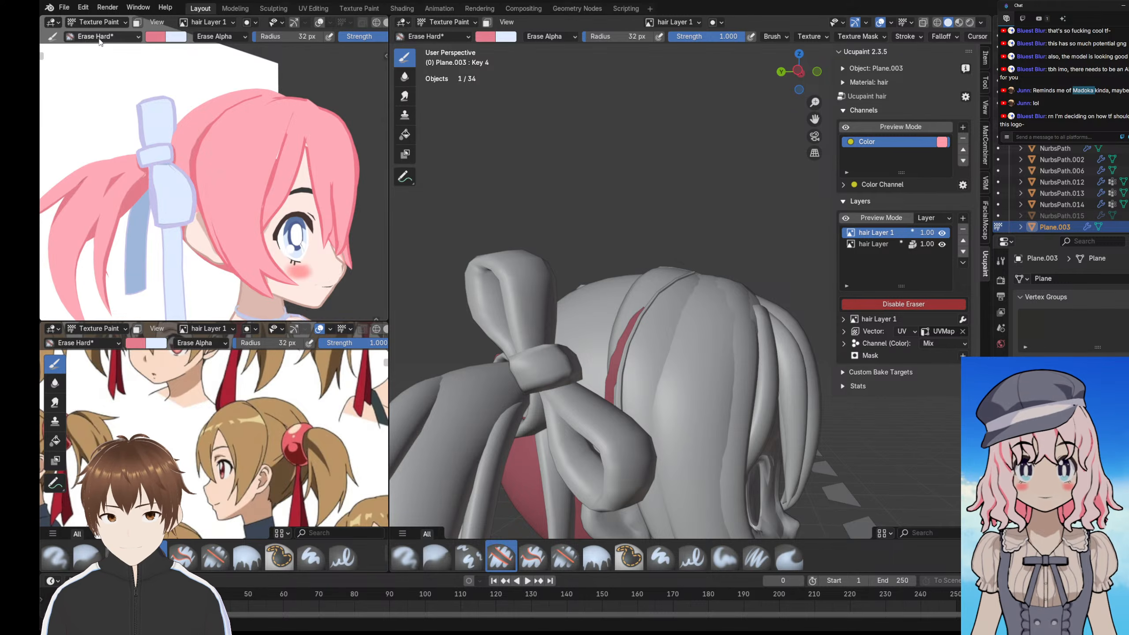
- Return to Object Mode, select the side hair piece NurbsPath.002 and open it in Sculpt Mode
{"action": "left_click", "coordinate": [97, 22]}
{"action": "left_click", "coordinate": [96, 30]}
{"action": "left_click", "coordinate": [709, 345]}
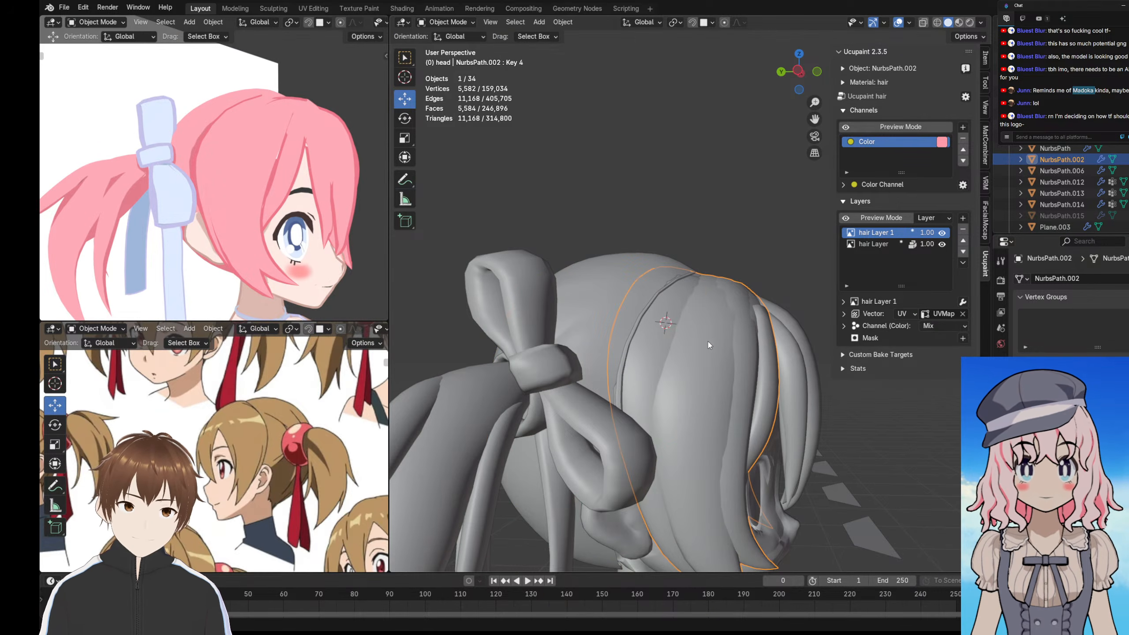
{"action": "left_click", "coordinate": [446, 22]}
{"action": "left_click", "coordinate": [445, 60]}
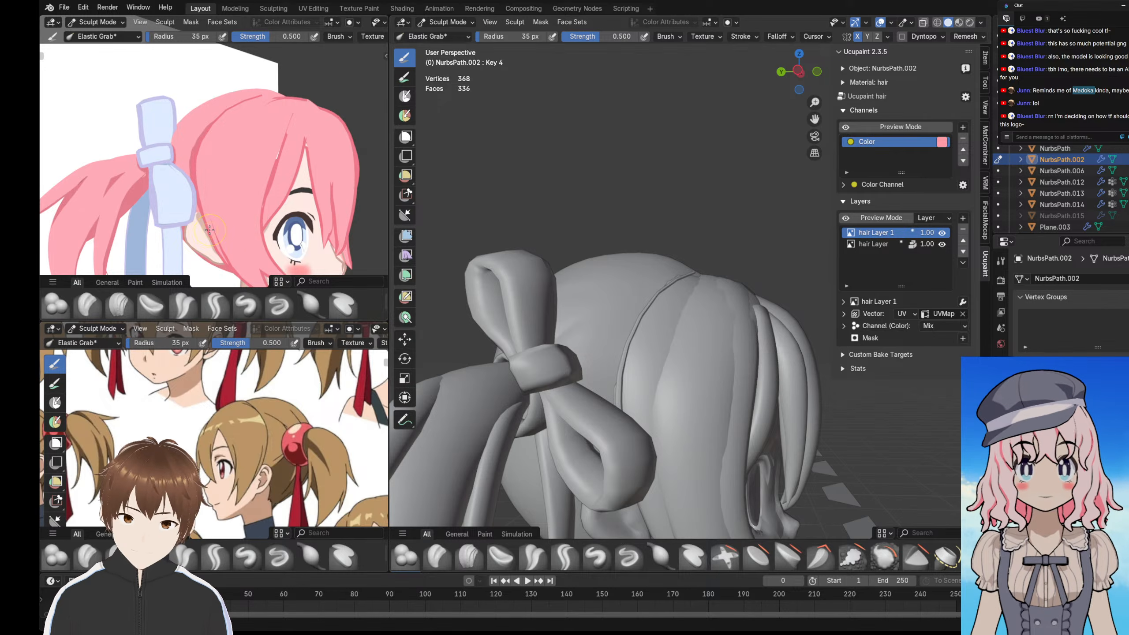
- Enlarge the Elastic Grab brush radius to 102 px and turn the coloured view toward the side hair's back edge
{"action": "key", "text": "bracketright"}
{"action": "key", "text": "bracketright"}
{"action": "key", "text": "bracketright"}
{"action": "key", "text": "bracketright"}
{"action": "middle_click_drag", "start_coordinate": [211, 230], "coordinate": [198, 219]}
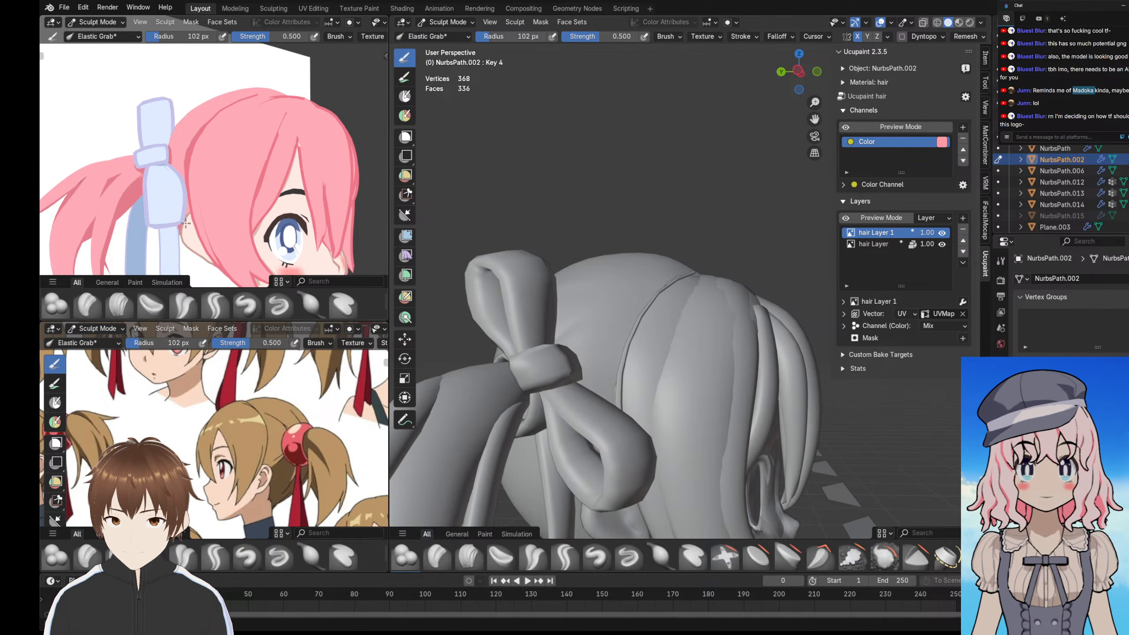
- Pull the back edge of the side hair slightly up and toward the ribbon with the Elastic Grab brush
{"action": "middle_click_drag", "start_coordinate": [183, 224], "coordinate": [121, 176]}
{"action": "scroll", "coordinate": [223, 198], "scroll_direction": "down", "scroll_amount": 5}
{"action": "scroll", "coordinate": [121, 177], "scroll_direction": "up", "scroll_amount": 8}
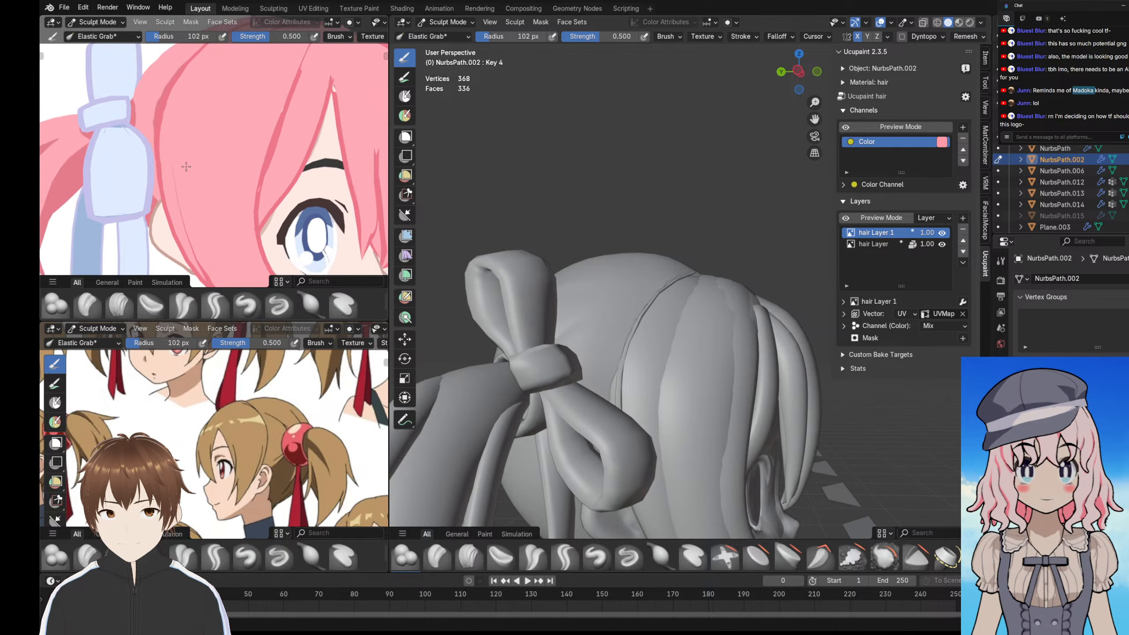
{"action": "scroll", "coordinate": [158, 174], "scroll_direction": "up", "scroll_amount": 2}
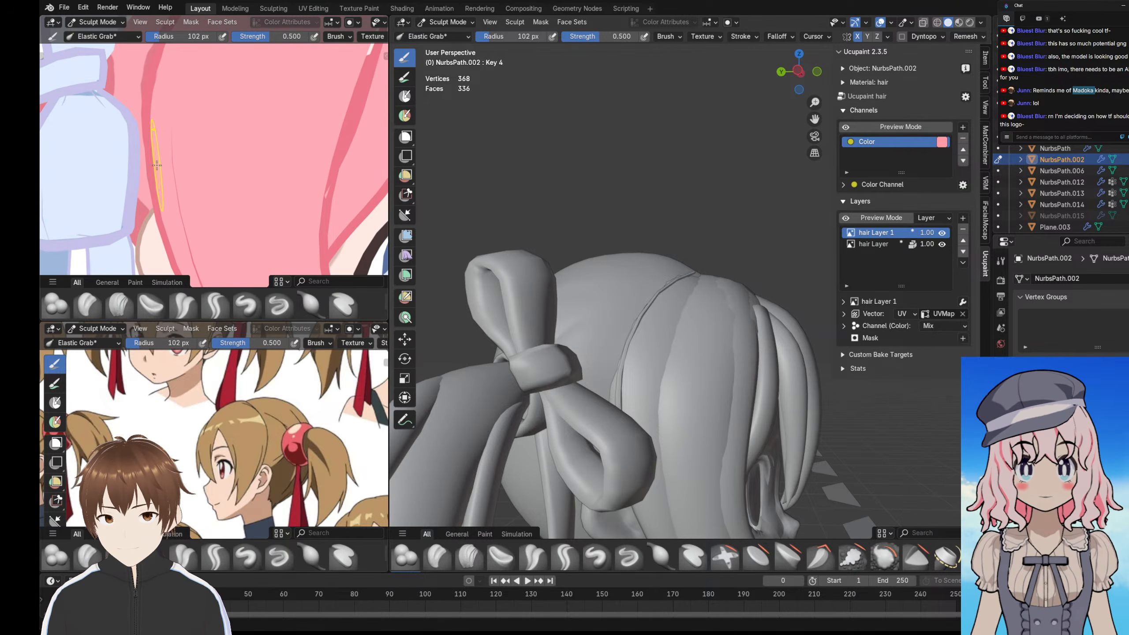
{"action": "left_click_drag", "start_coordinate": [151, 162], "coordinate": [148, 154]}
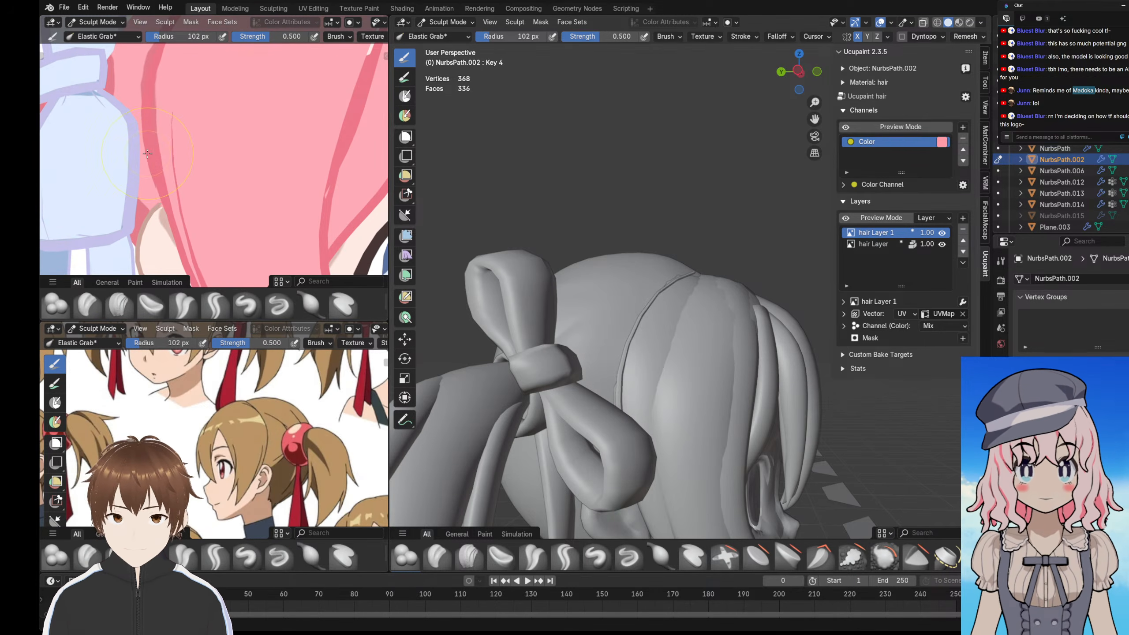
{"action": "scroll", "coordinate": [178, 164], "scroll_direction": "down", "scroll_amount": 9}
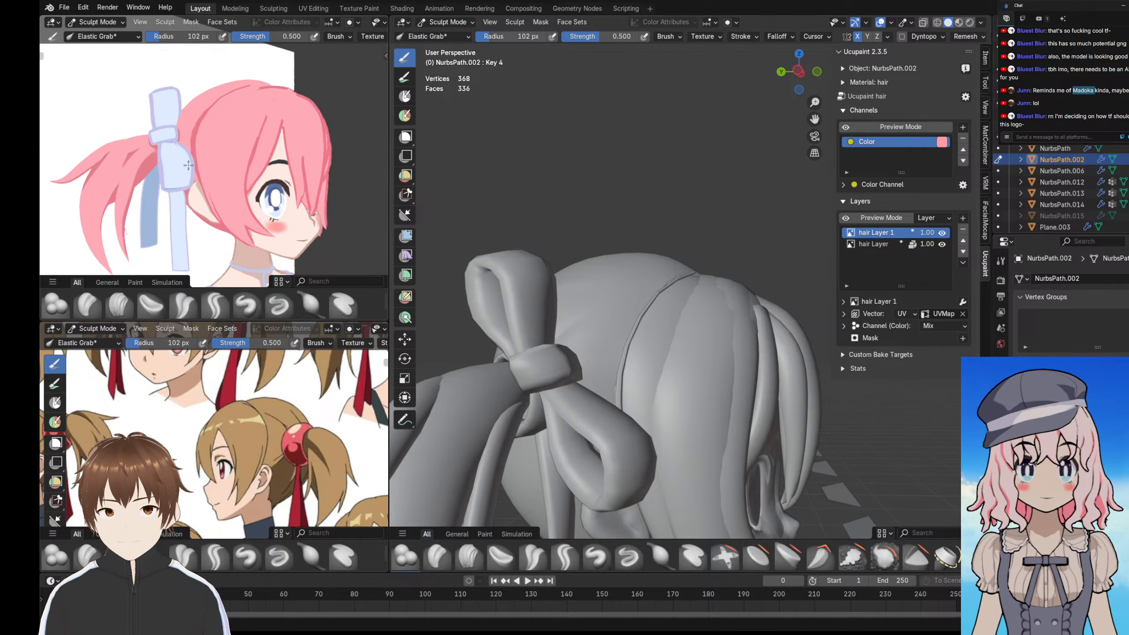
{"action": "left_click", "coordinate": [65, 8]}
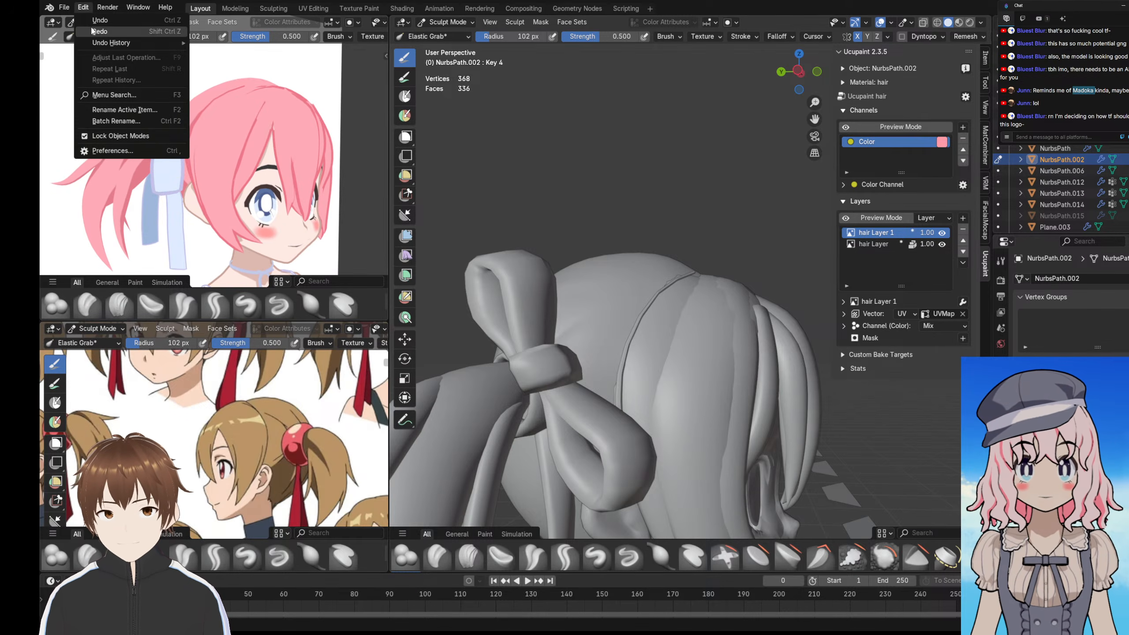
- Return to Object Mode, select the head hair Plane.003 and switch on its outline shell through its modifiers
{"action": "middle_click_drag", "start_coordinate": [158, 134], "coordinate": [174, 173]}
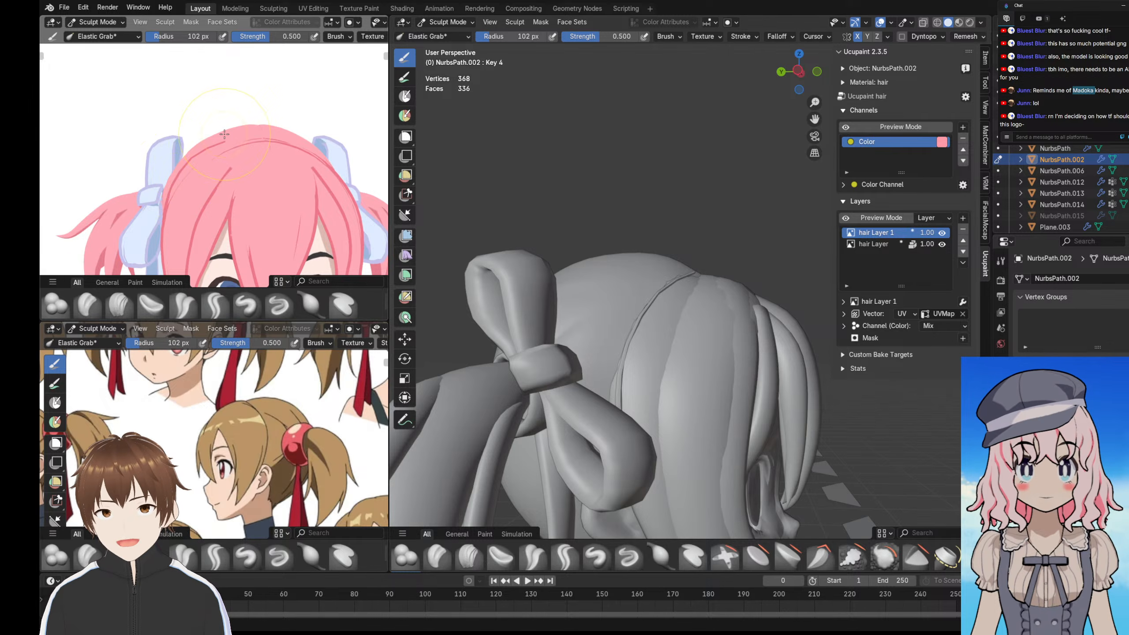
{"action": "scroll", "coordinate": [210, 139], "scroll_direction": "down", "scroll_amount": 3}
{"action": "mouse_move", "coordinate": [209, 139]}
{"action": "middle_mouse_down"}
{"action": "mouse_move", "coordinate": [205, 129]}
{"action": "mouse_move", "coordinate": [194, 147]}
{"action": "middle_mouse_up"}
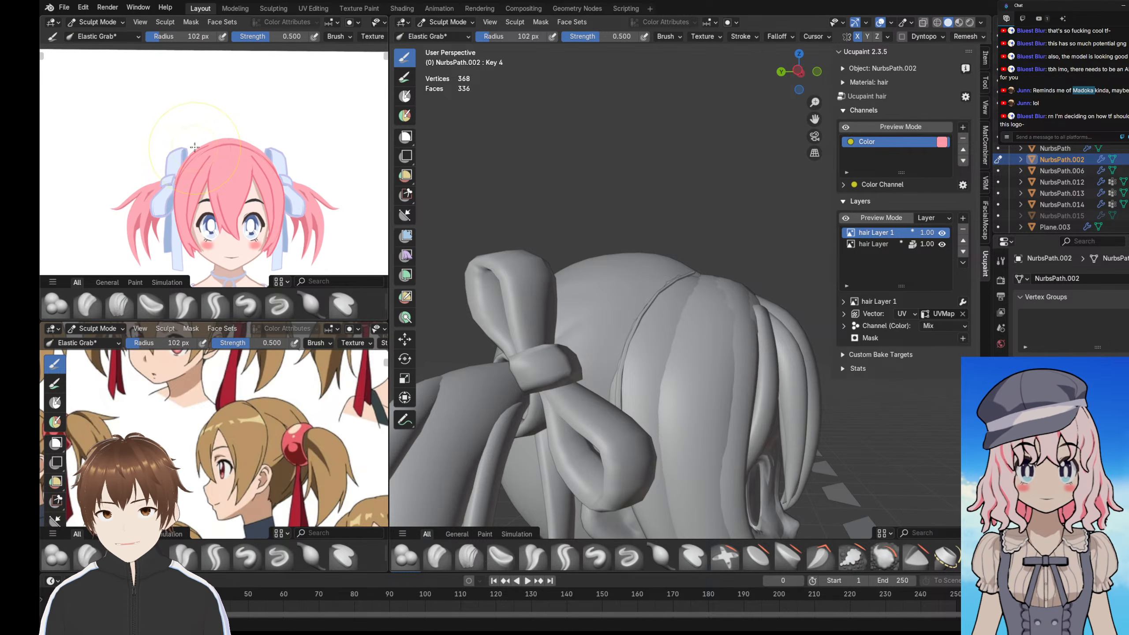
{"action": "left_click", "coordinate": [435, 21]}
{"action": "left_click", "coordinate": [447, 34]}
{"action": "left_click", "coordinate": [600, 251]}
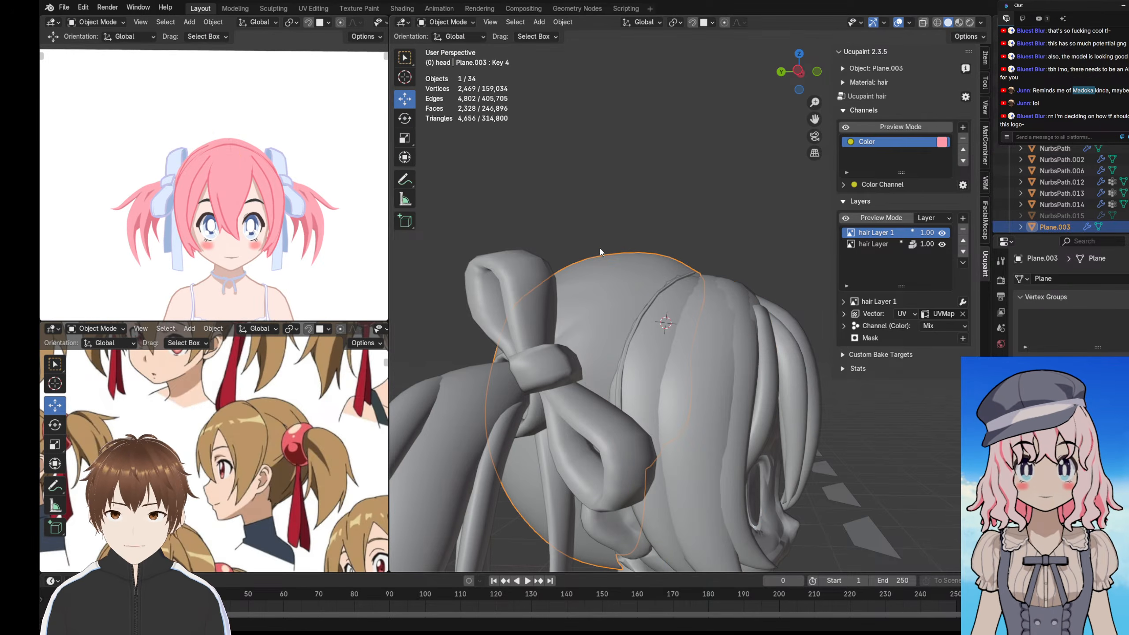
{"action": "left_click", "coordinate": [1000, 398]}
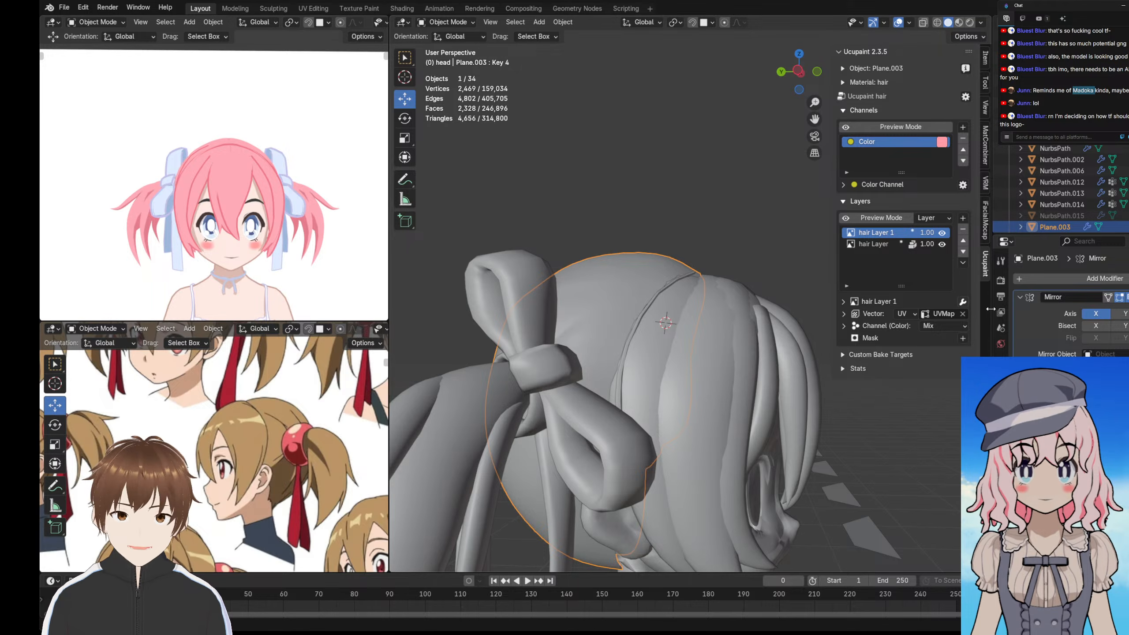
- Examine the head hair's outline on the coloured model from the front, side and rear three-quarter views
{"action": "scroll", "coordinate": [224, 139], "scroll_direction": "up", "scroll_amount": 4}
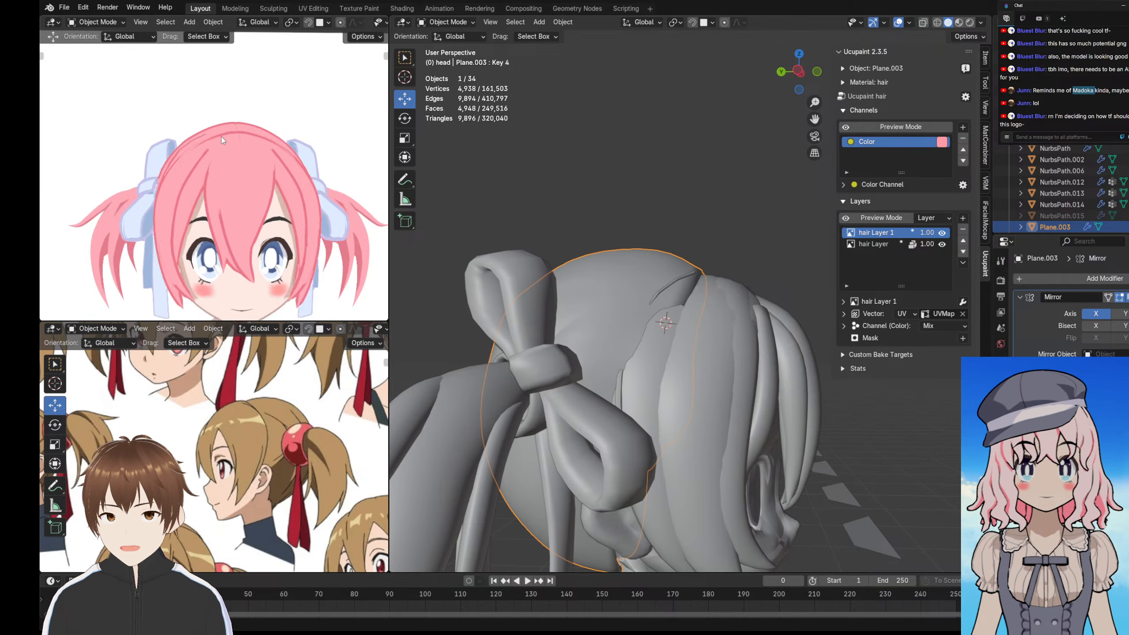
{"action": "mouse_move", "coordinate": [224, 139]}
{"action": "middle_mouse_down"}
{"action": "mouse_move", "coordinate": [294, 150]}
{"action": "mouse_move", "coordinate": [229, 129]}
{"action": "middle_mouse_up"}
{"action": "scroll", "coordinate": [230, 129], "scroll_direction": "down", "scroll_amount": 5}
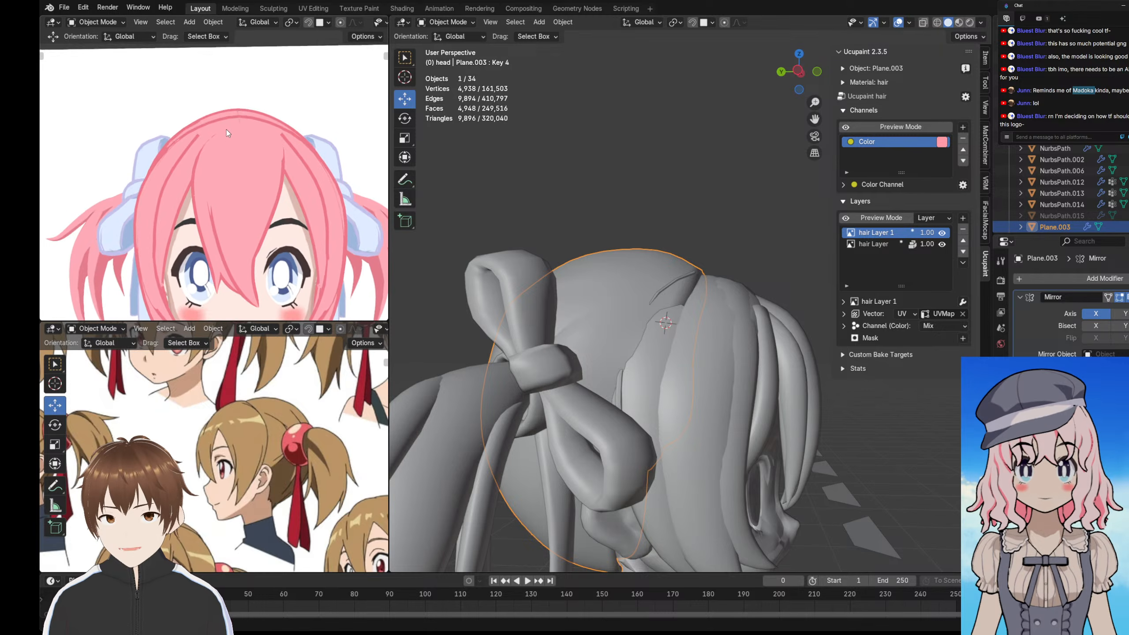
{"action": "scroll", "coordinate": [209, 136], "scroll_direction": "up", "scroll_amount": 3}
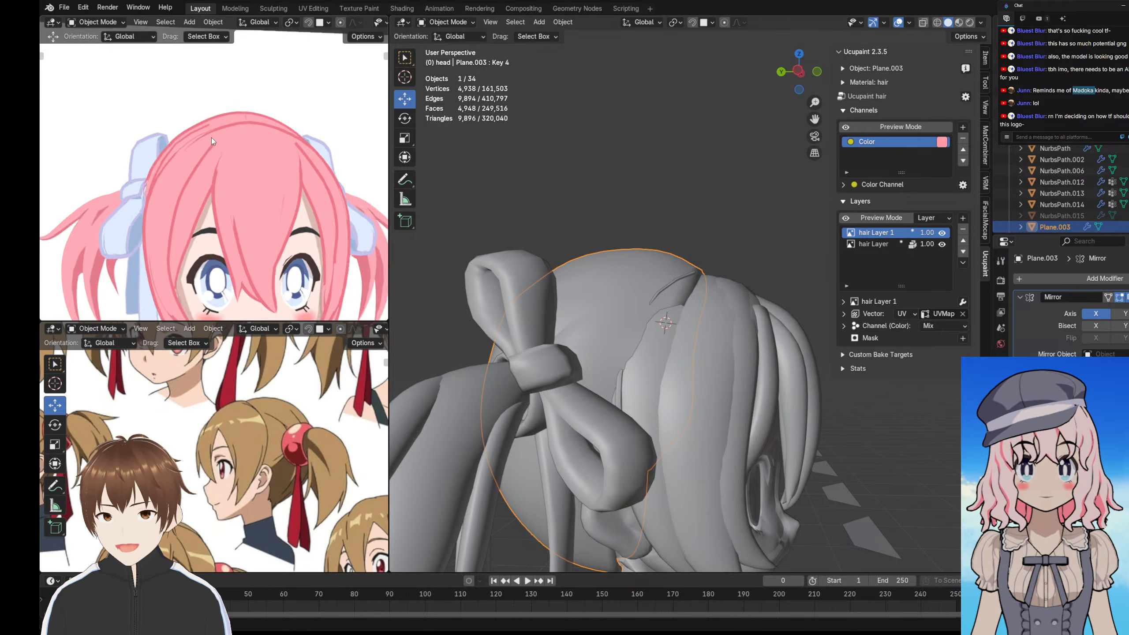
{"action": "middle_click_drag", "start_coordinate": [212, 138], "coordinate": [230, 158]}
{"action": "scroll", "coordinate": [260, 152], "scroll_direction": "down", "scroll_amount": 4}
{"action": "scroll", "coordinate": [280, 146], "scroll_direction": "up", "scroll_amount": 6}
{"action": "scroll", "coordinate": [236, 166], "scroll_direction": "down", "scroll_amount": 4}
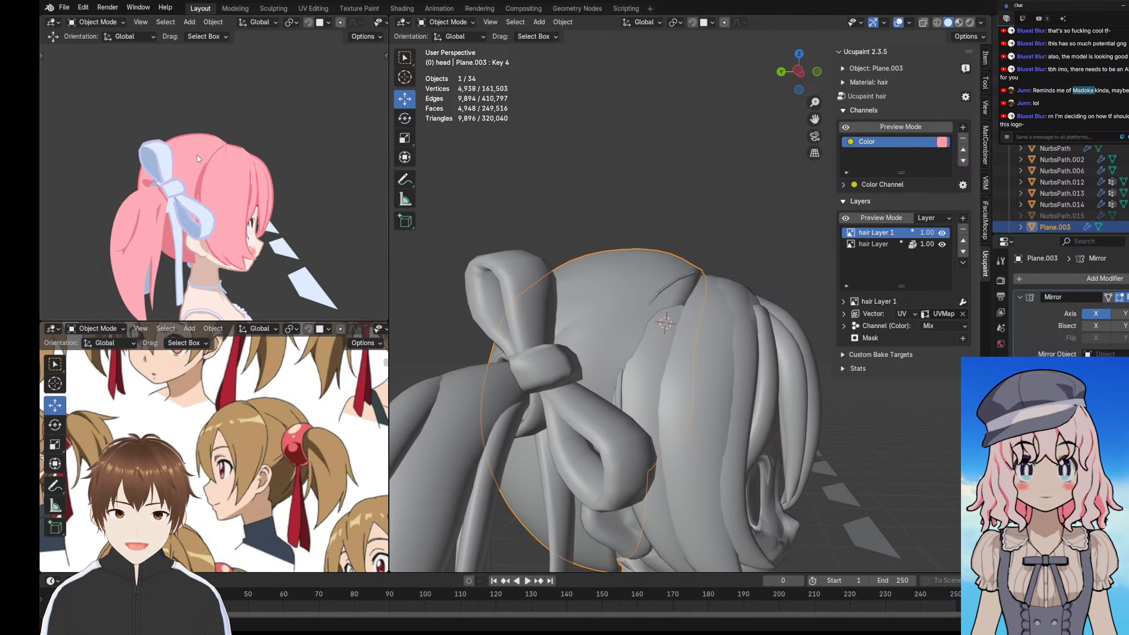
{"action": "mouse_move", "coordinate": [196, 155]}
{"action": "middle_mouse_down"}
{"action": "mouse_move", "coordinate": [121, 161]}
{"action": "mouse_move", "coordinate": [180, 144]}
{"action": "middle_mouse_up"}
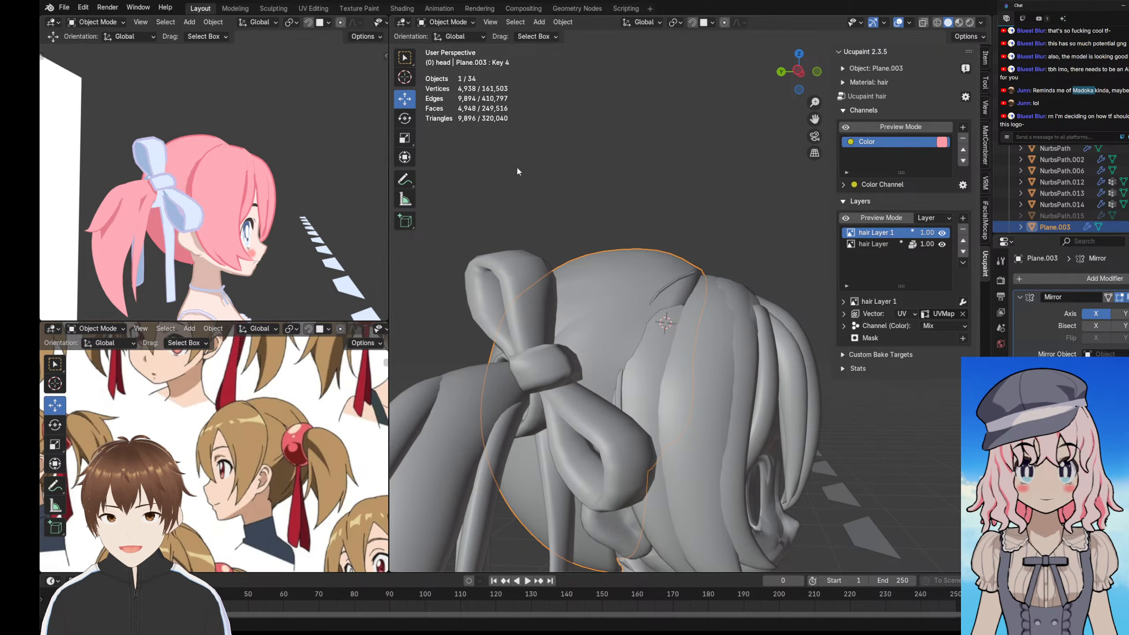
{"action": "left_click", "coordinate": [446, 21]}
{"action": "left_click", "coordinate": [444, 64]}
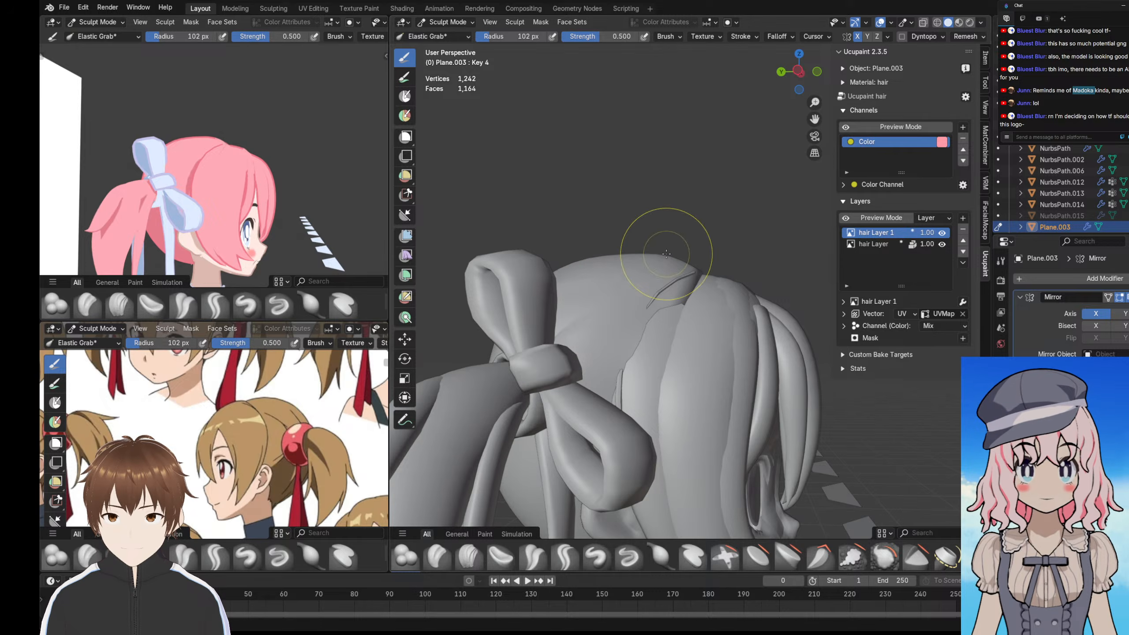
{"action": "middle_click_drag", "start_coordinate": [227, 175], "coordinate": [213, 175]}
{"action": "scroll", "coordinate": [196, 165], "scroll_direction": "down", "scroll_amount": 5}
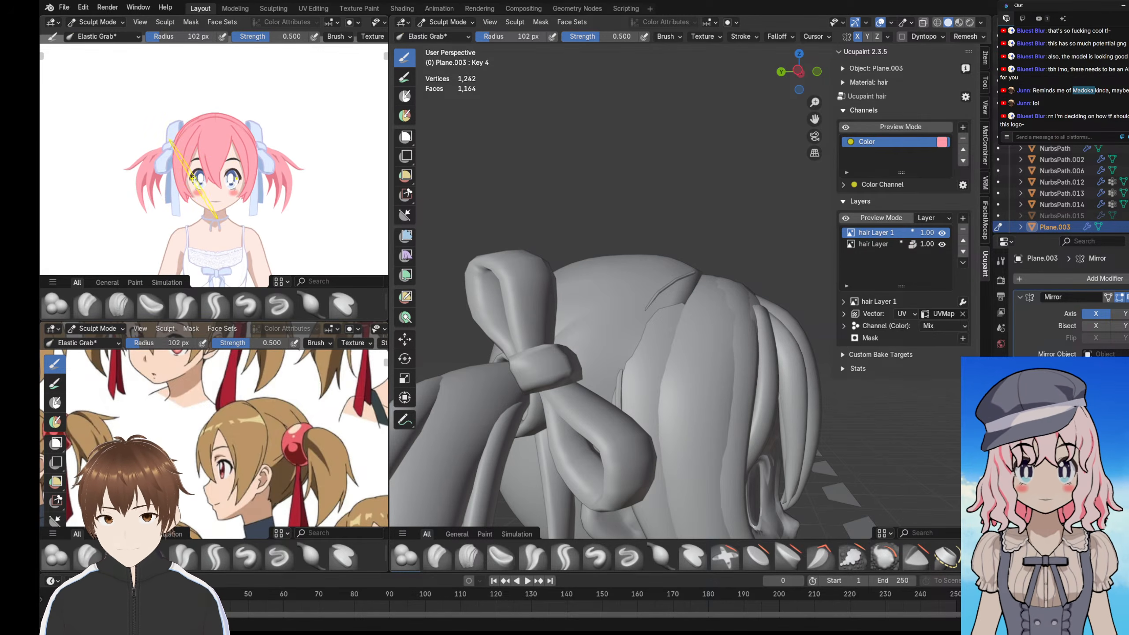
{"action": "mouse_move", "coordinate": [143, 135]}
{"action": "middle_mouse_down"}
{"action": "mouse_move", "coordinate": [248, 173]}
{"action": "mouse_move", "coordinate": [153, 163]}
{"action": "mouse_move", "coordinate": [109, 142]}
{"action": "middle_mouse_up"}
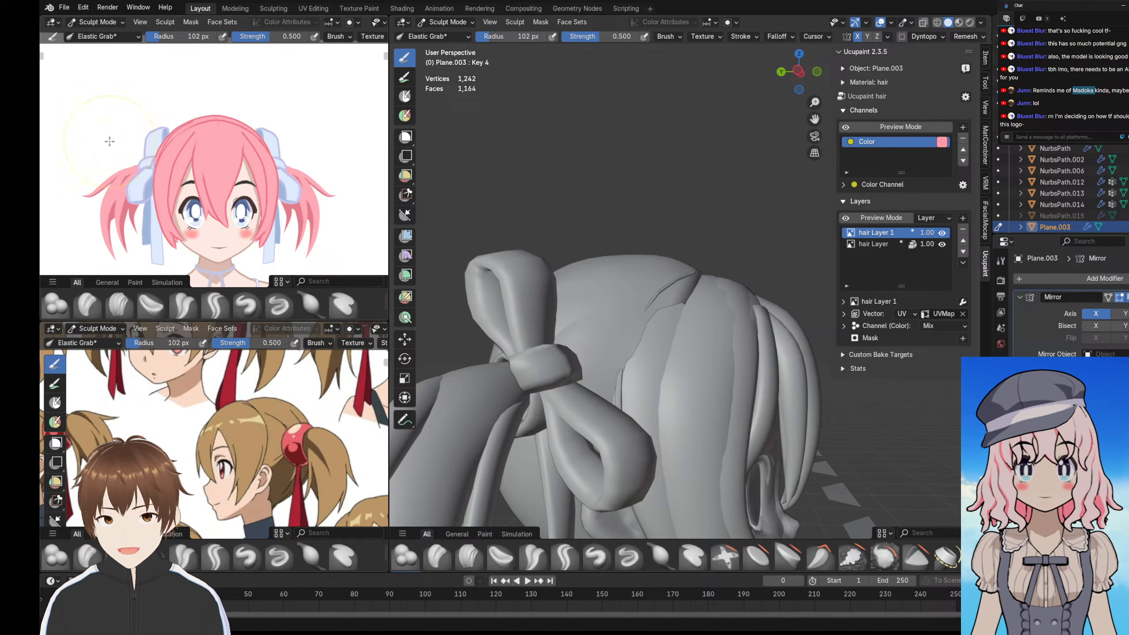
{"action": "left_click", "coordinate": [470, 23]}
{"action": "left_click", "coordinate": [445, 37]}
- Open the thin hair line Plane.004 in Edit Mode and dissolve the vertex at its upper bend
{"action": "middle_click_drag", "start_coordinate": [249, 174], "coordinate": [209, 116]}
{"action": "scroll", "coordinate": [626, 277], "scroll_direction": "up", "scroll_amount": 5}
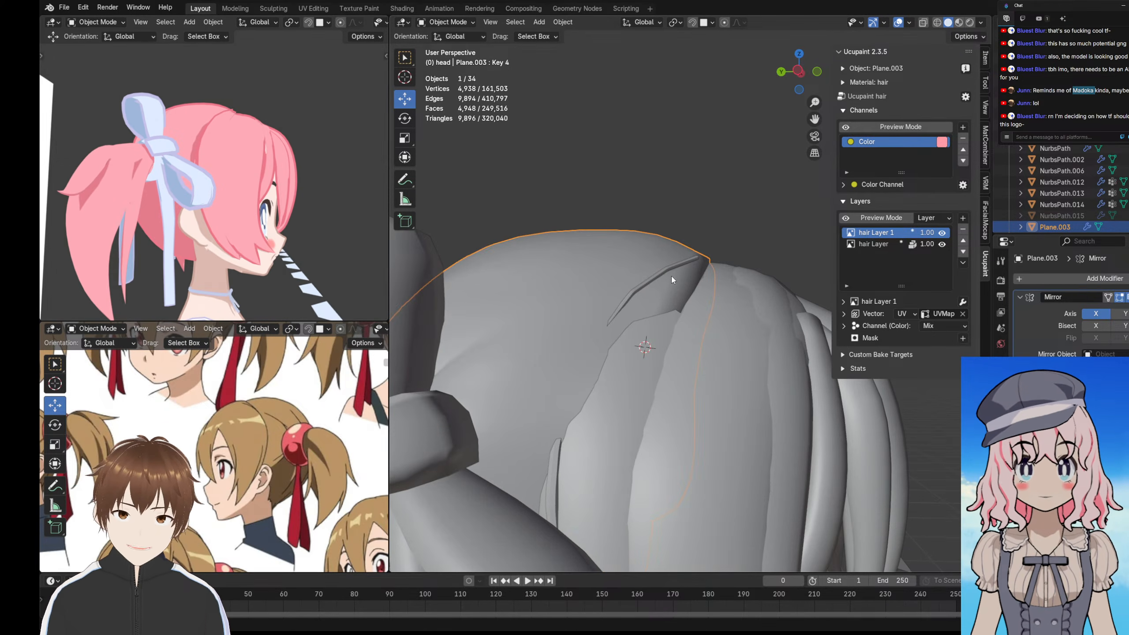
{"action": "left_click", "coordinate": [667, 271]}
{"action": "key", "text": "Tab"}
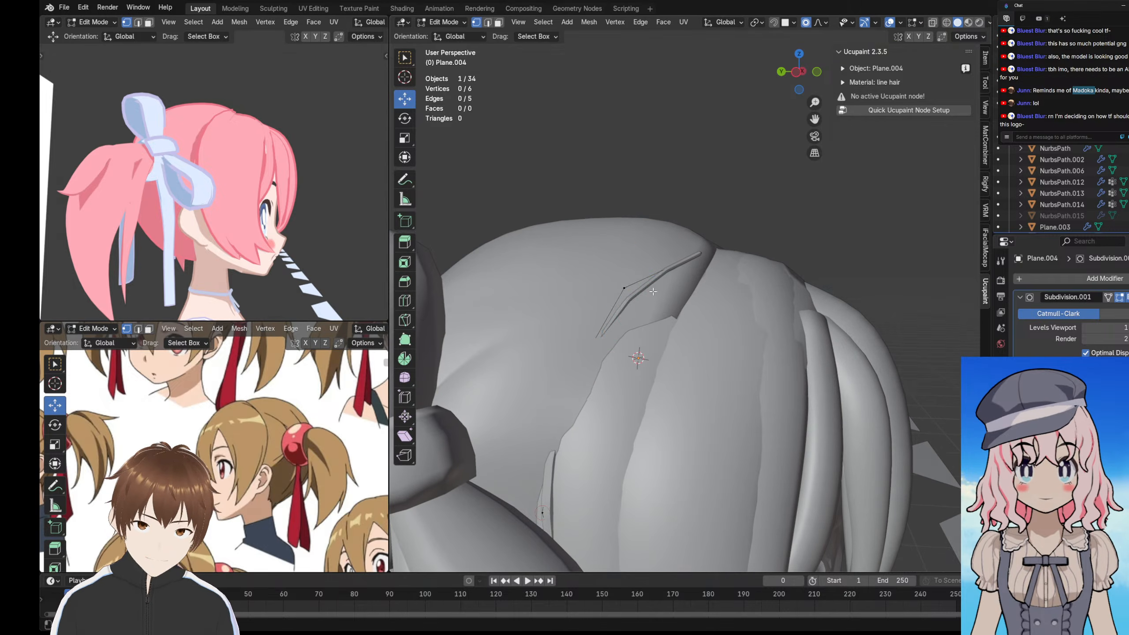
{"action": "left_click", "coordinate": [622, 287]}
{"action": "key", "text": "x"}
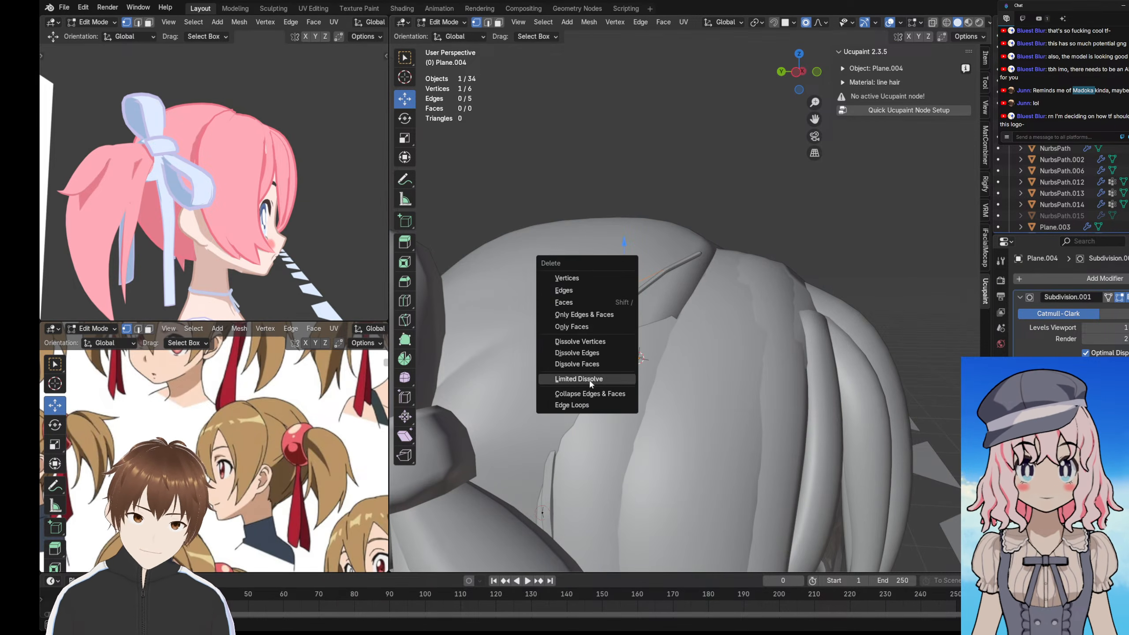
{"action": "left_click", "coordinate": [577, 341]}
- Shorten the hair line by moving its upper end vertex down and back along the edge of the side hair
{"action": "left_click", "coordinate": [699, 253]}
{"action": "key", "text": "g"}
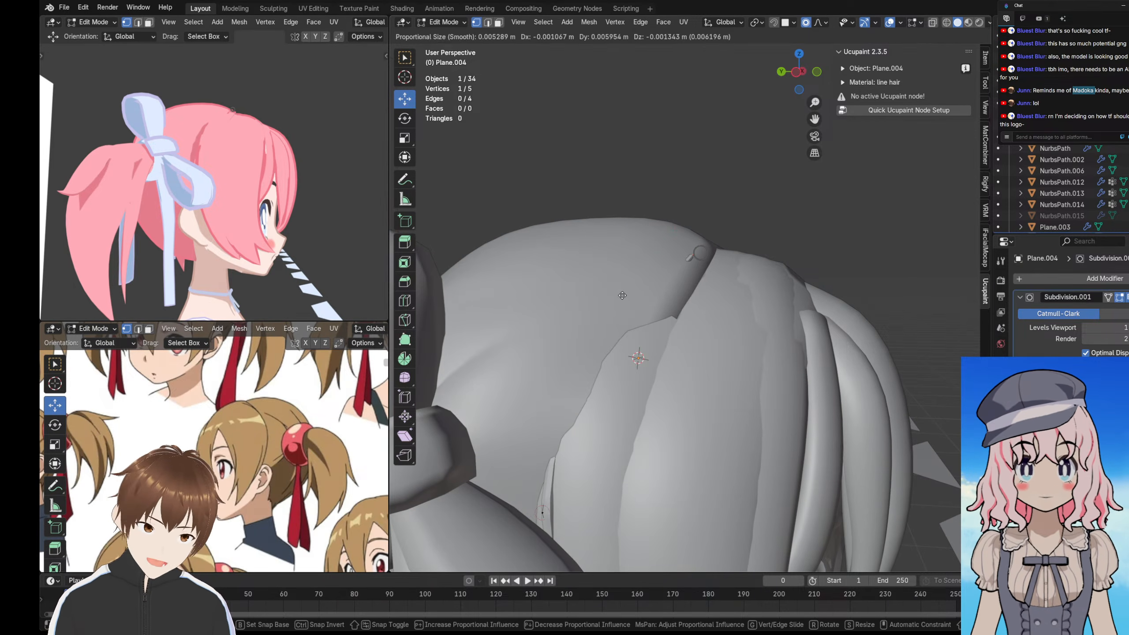
{"action": "left_click", "coordinate": [580, 309]}
{"action": "middle_click_drag", "start_coordinate": [661, 302], "coordinate": [694, 298]}
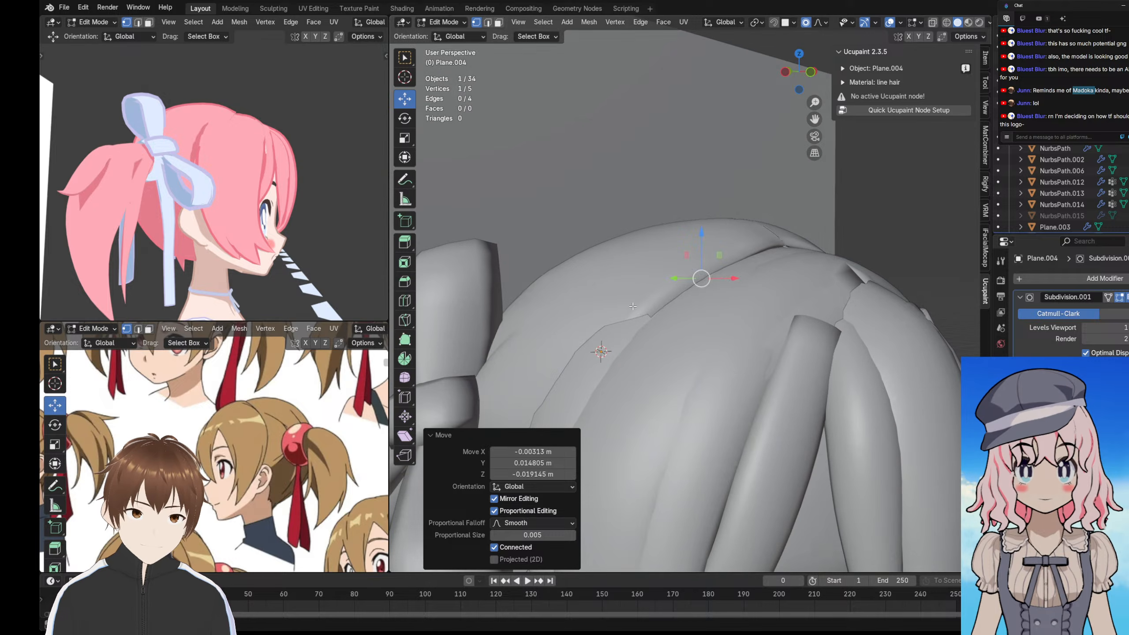
{"action": "key", "text": "g"}
{"action": "left_click", "coordinate": [591, 290]}
{"action": "middle_click_drag", "start_coordinate": [591, 289], "coordinate": [623, 278]}
{"action": "key", "text": "g"}
{"action": "left_click", "coordinate": [625, 324]}
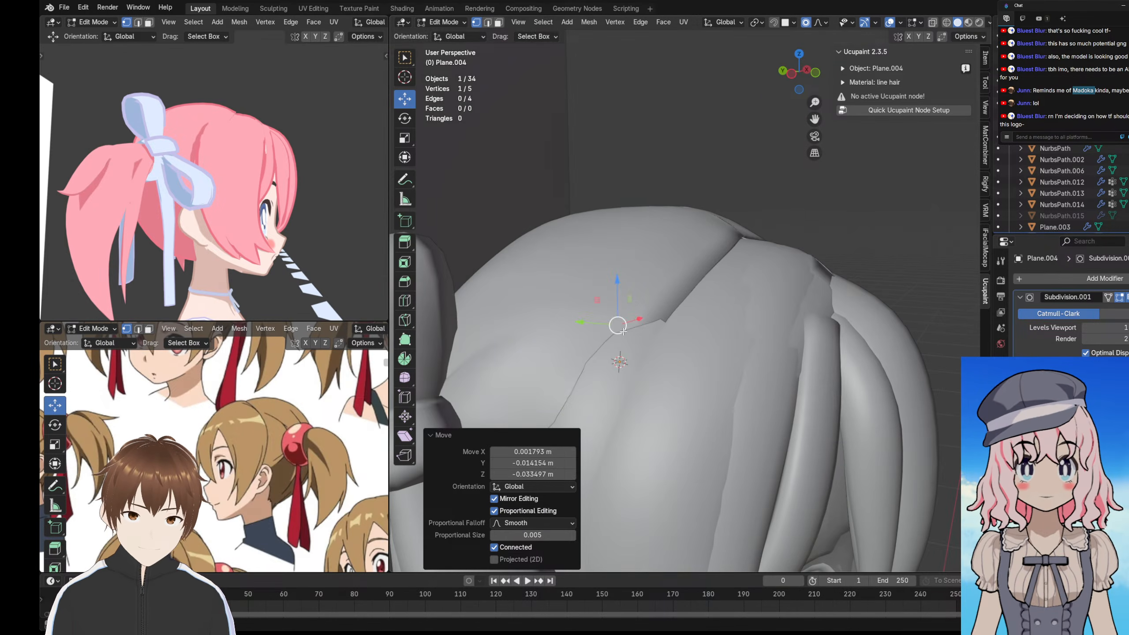
{"action": "middle_click_drag", "start_coordinate": [625, 324], "coordinate": [616, 314]}
{"action": "key", "text": "g"}
{"action": "left_click", "coordinate": [577, 306]}
- Fine-tune the upper end vertex so the hair line's tapered tip follows the painted shadow at the crown
{"action": "scroll", "coordinate": [201, 157], "scroll_direction": "up", "scroll_amount": 6}
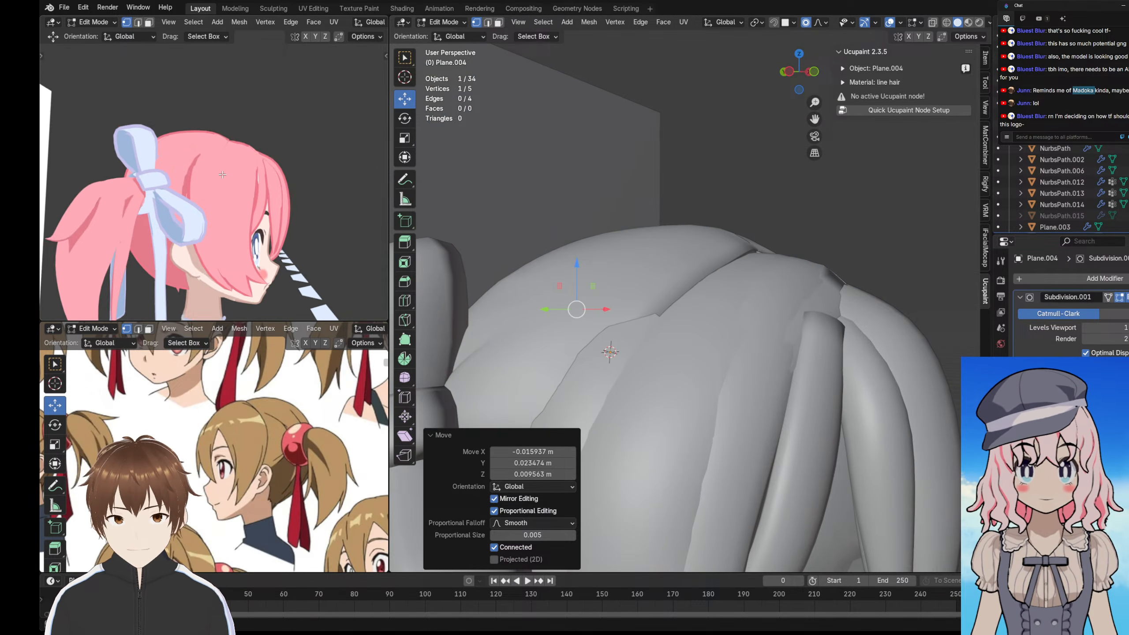
{"action": "mouse_move", "coordinate": [637, 294]}
{"action": "middle_mouse_down"}
{"action": "mouse_move", "coordinate": [596, 282]}
{"action": "mouse_move", "coordinate": [631, 283]}
{"action": "middle_mouse_up"}
{"action": "key", "text": "g"}
{"action": "left_click", "coordinate": [589, 277]}
{"action": "middle_click_drag", "start_coordinate": [146, 117], "coordinate": [187, 115]}
{"action": "key", "text": "g"}
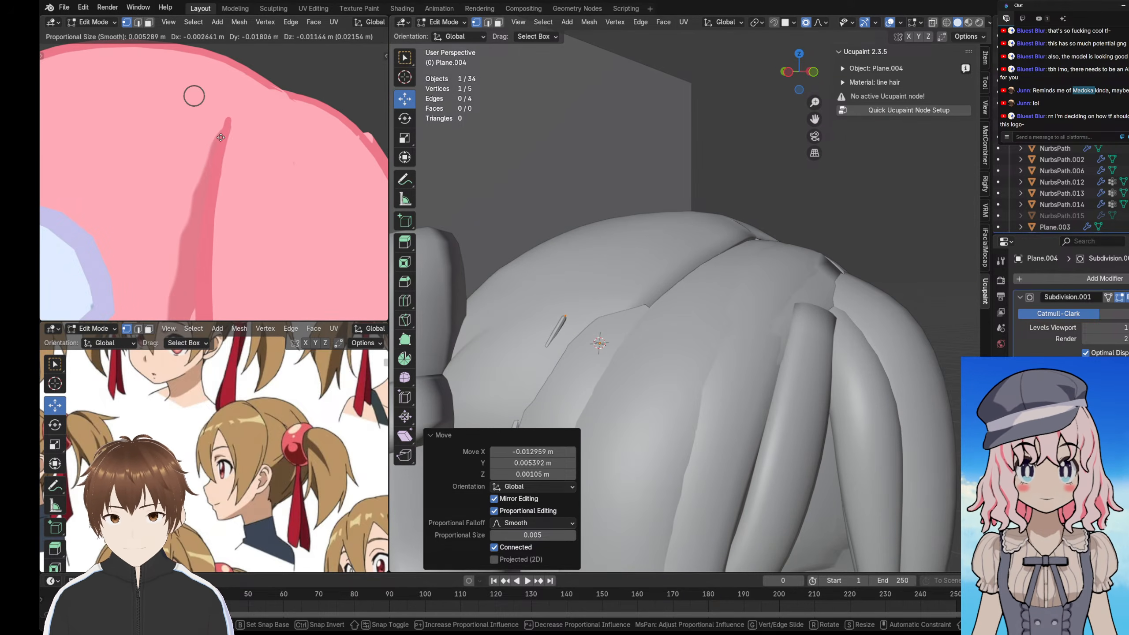
{"action": "left_click", "coordinate": [210, 127]}
- Shift the hair line's upper end vertex inward toward the head surface and check the line from the front and side
{"action": "scroll", "coordinate": [131, 184], "scroll_direction": "down", "scroll_amount": 5}
{"action": "scroll", "coordinate": [132, 184], "scroll_direction": "down", "scroll_amount": 3}
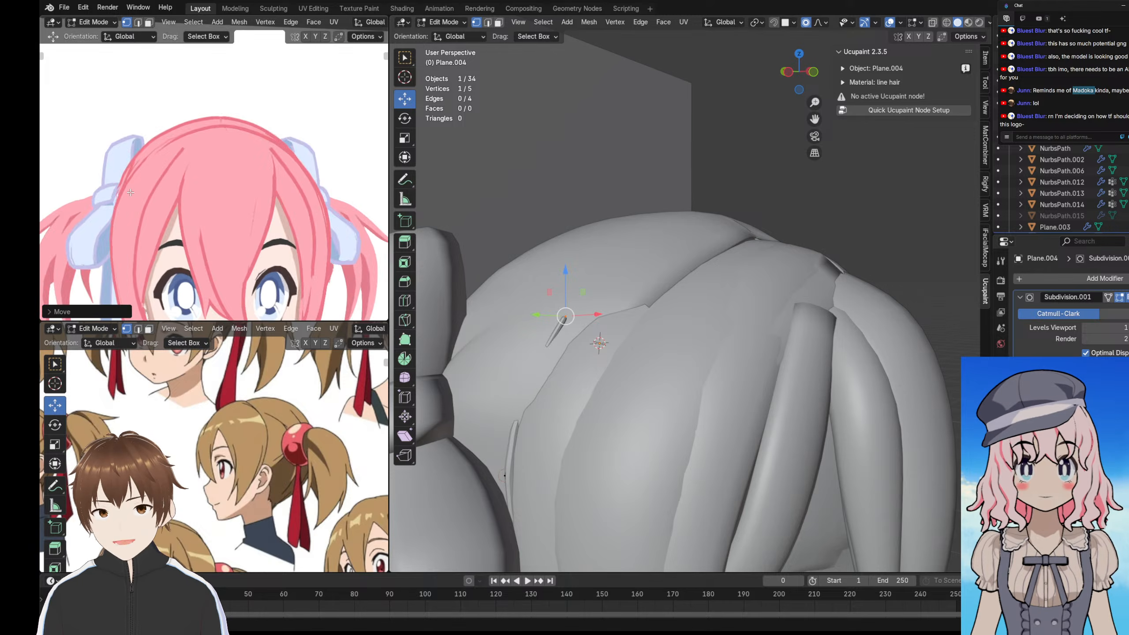
{"action": "scroll", "coordinate": [164, 170], "scroll_direction": "up", "scroll_amount": 7}
{"action": "scroll", "coordinate": [160, 167], "scroll_direction": "up", "scroll_amount": 1}
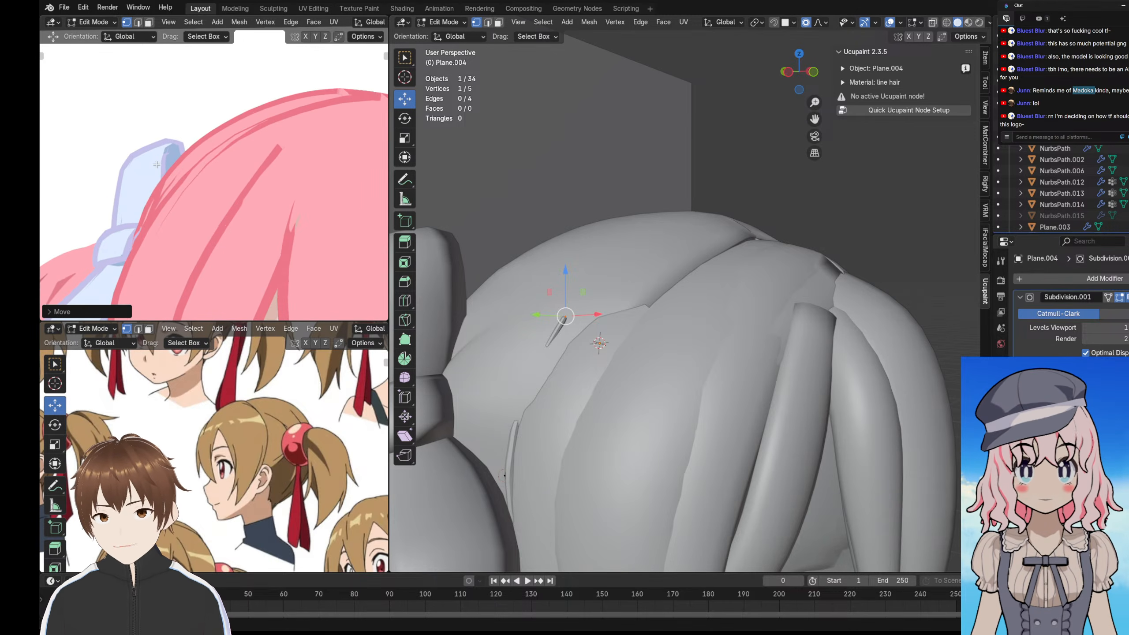
{"action": "scroll", "coordinate": [163, 189], "scroll_direction": "down", "scroll_amount": 2}
{"action": "scroll", "coordinate": [159, 181], "scroll_direction": "up", "scroll_amount": 2}
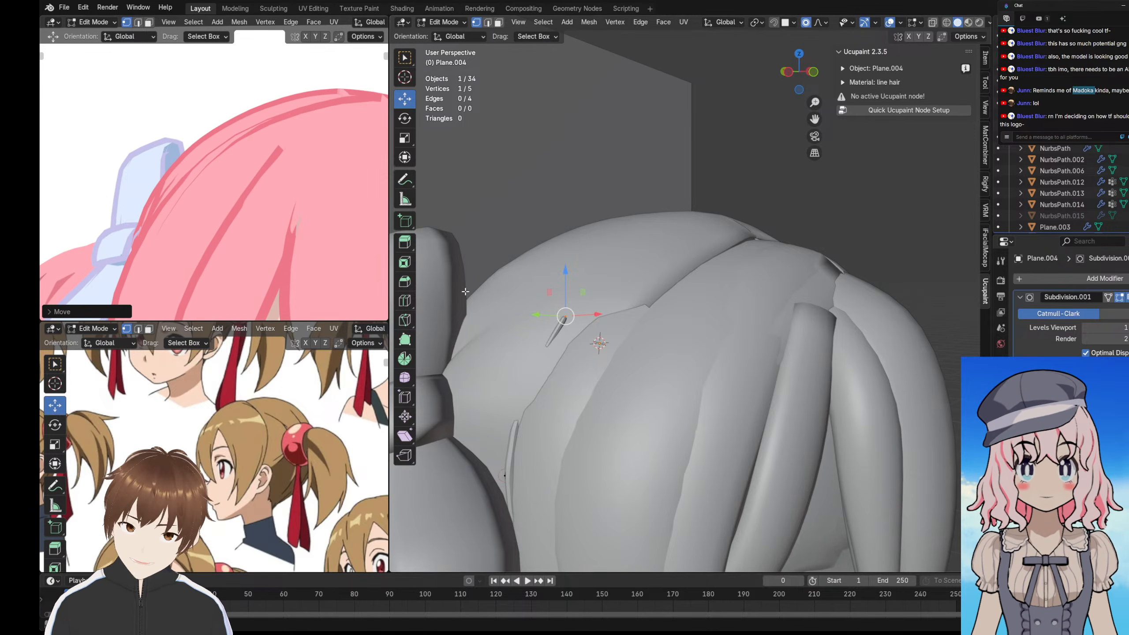
{"action": "key", "text": "g"}
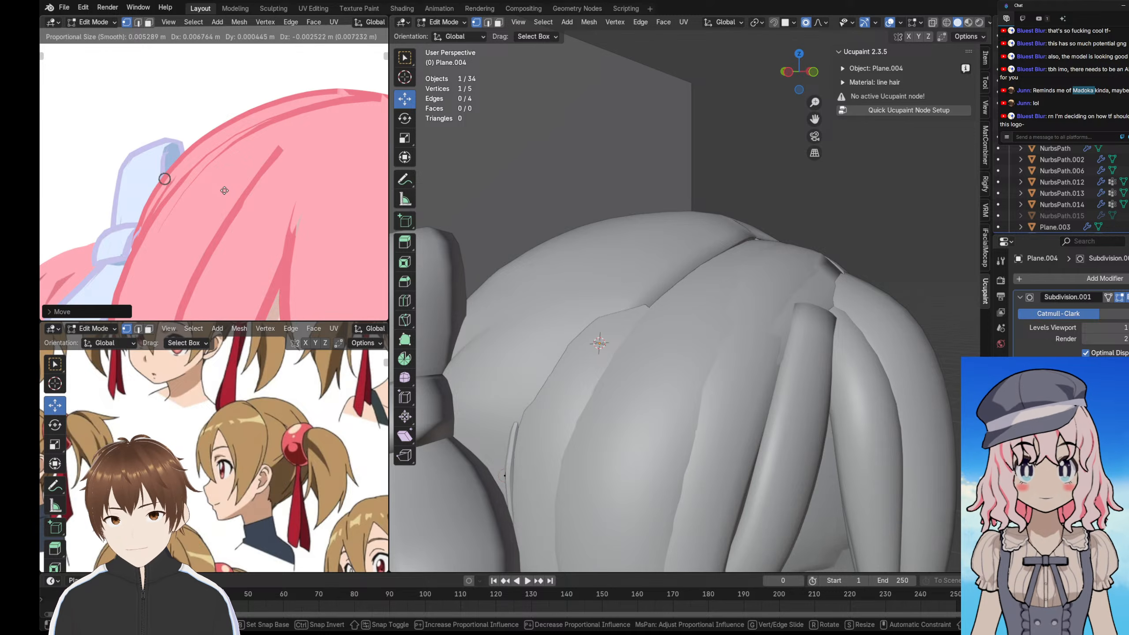
{"action": "left_click", "coordinate": [225, 190]}
{"action": "scroll", "coordinate": [213, 187], "scroll_direction": "down", "scroll_amount": 7}
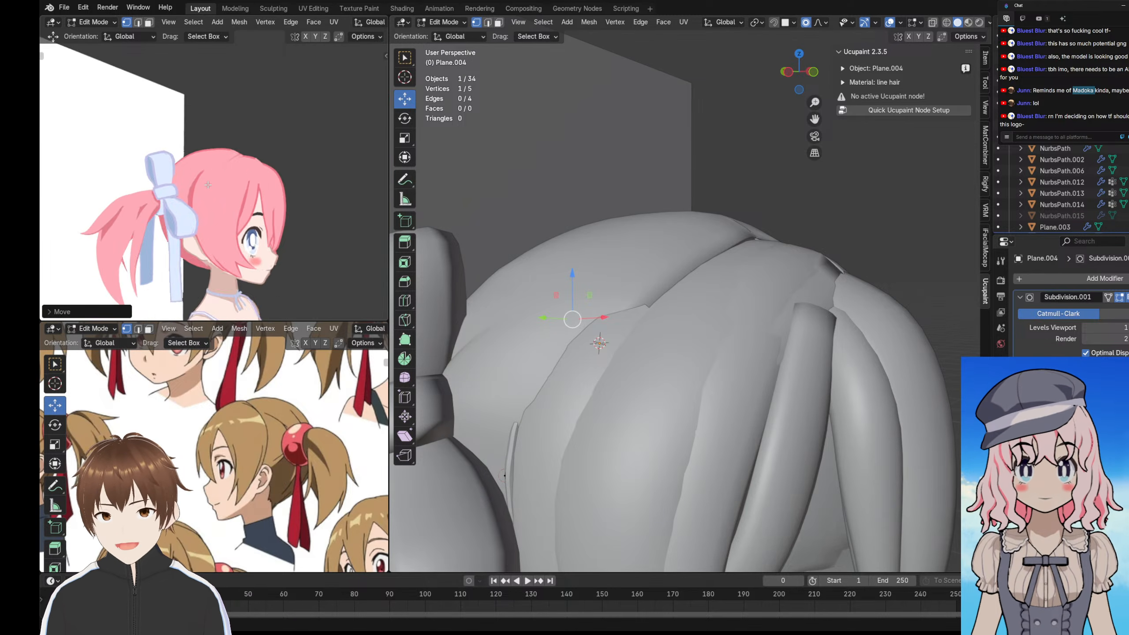
{"action": "middle_click_drag", "start_coordinate": [208, 184], "coordinate": [158, 180]}
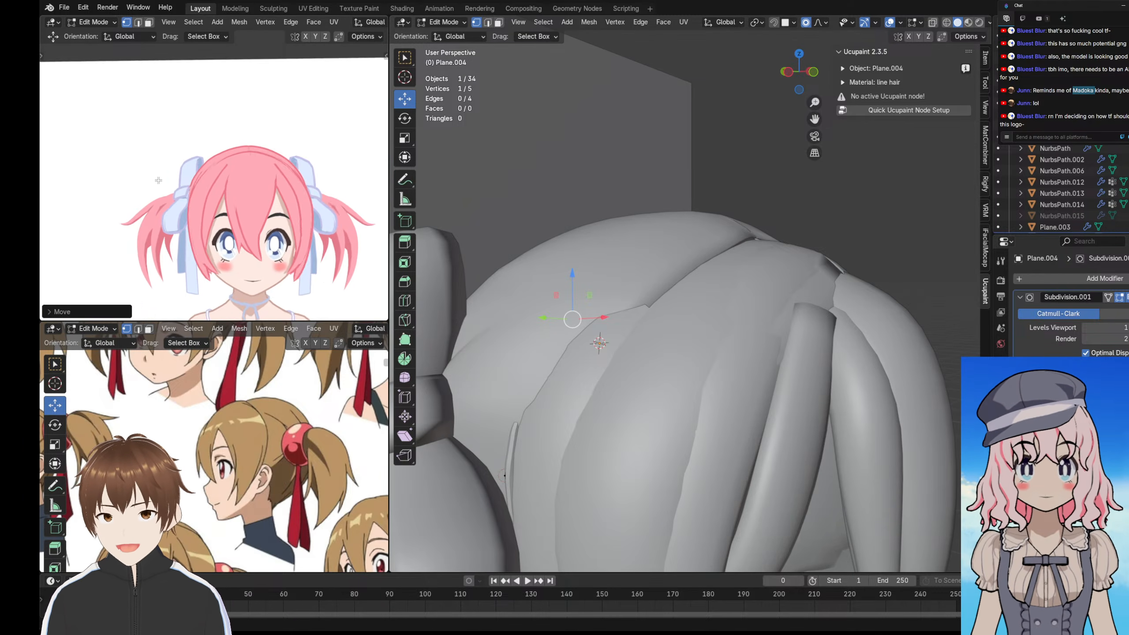
{"action": "key", "text": "ctrl+KP_3"}
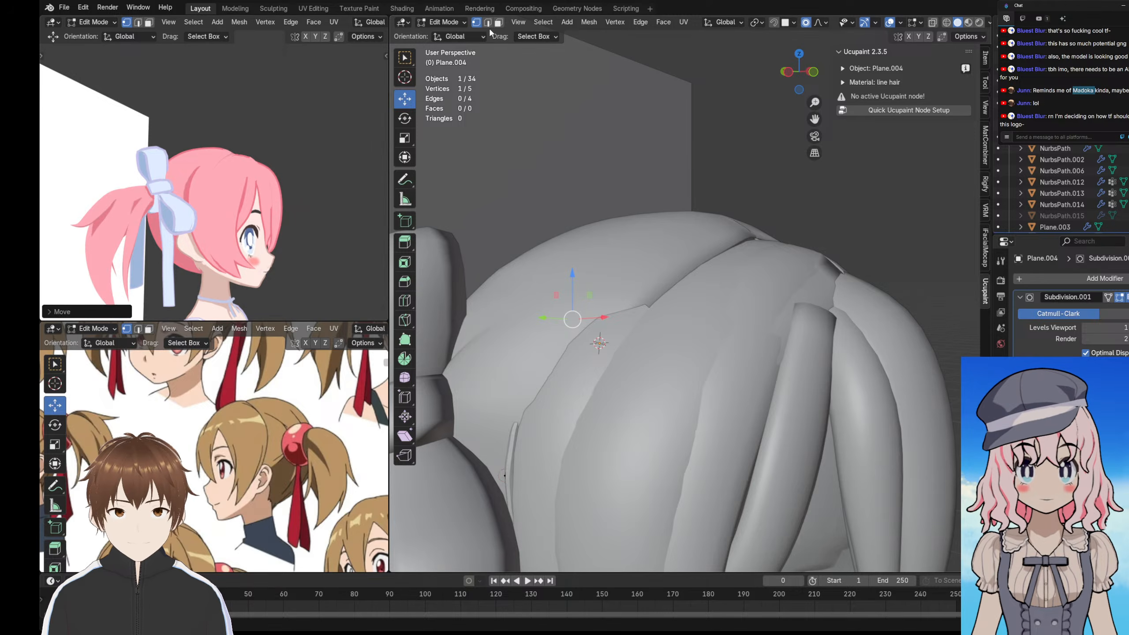
- Return the hair line Plane.004 to Object Mode and apply its rotation and location
{"action": "left_click", "coordinate": [449, 22]}
{"action": "left_click", "coordinate": [454, 35]}
{"action": "scroll", "coordinate": [580, 284], "scroll_direction": "down", "scroll_amount": 4}
{"action": "middle_click_drag", "start_coordinate": [580, 285], "coordinate": [584, 247], "text": "shift"}
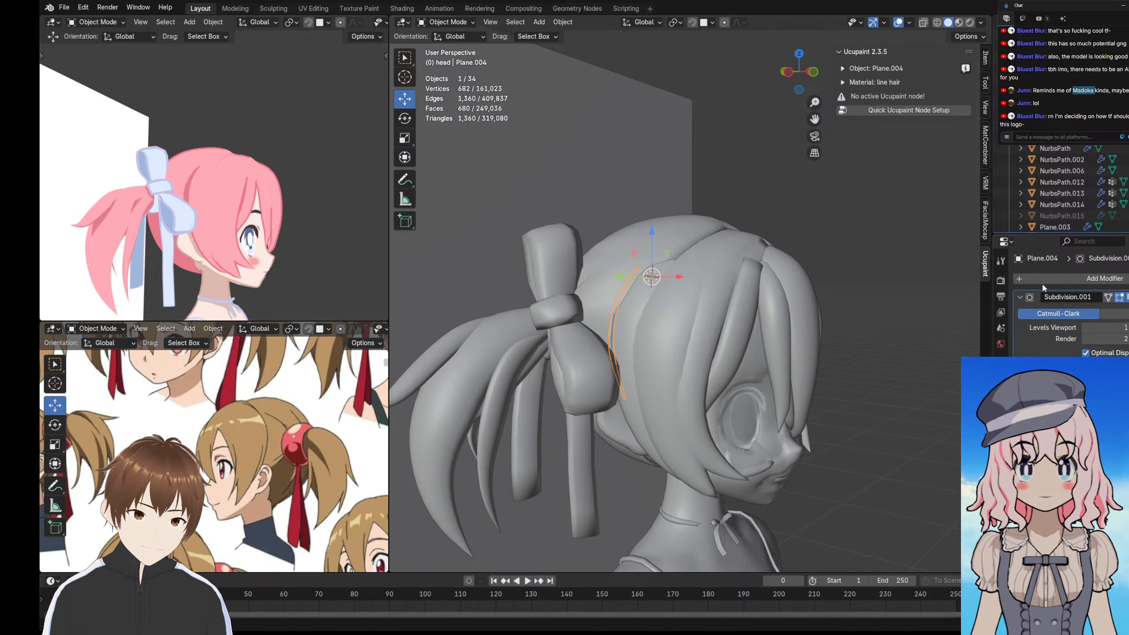
{"action": "left_click", "coordinate": [556, 23]}
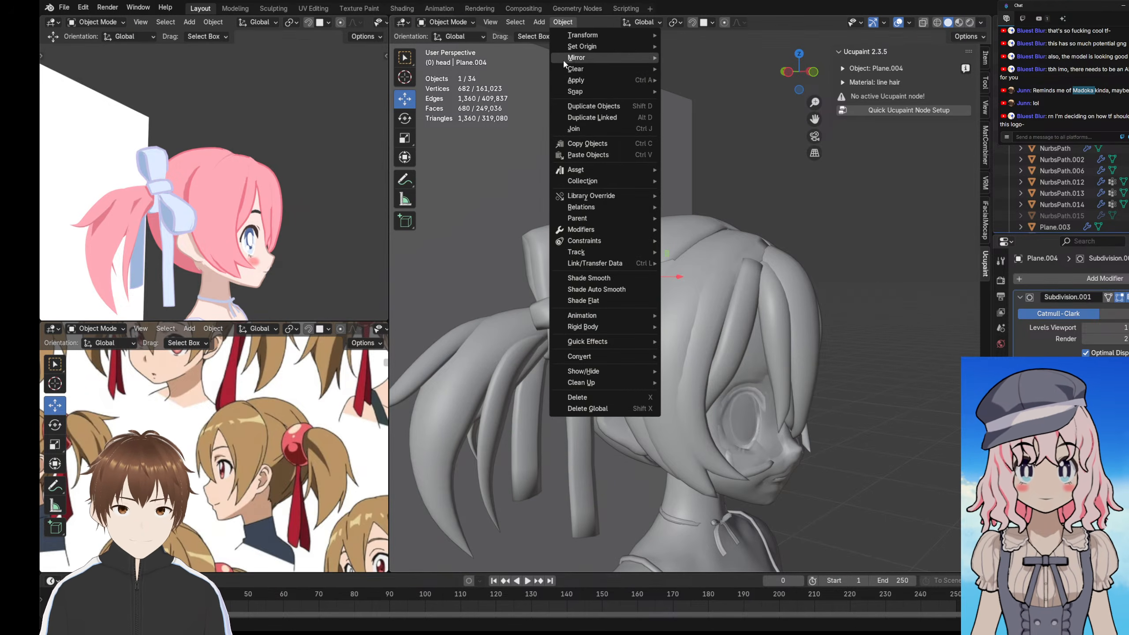
{"action": "mouse_move", "coordinate": [580, 81]}
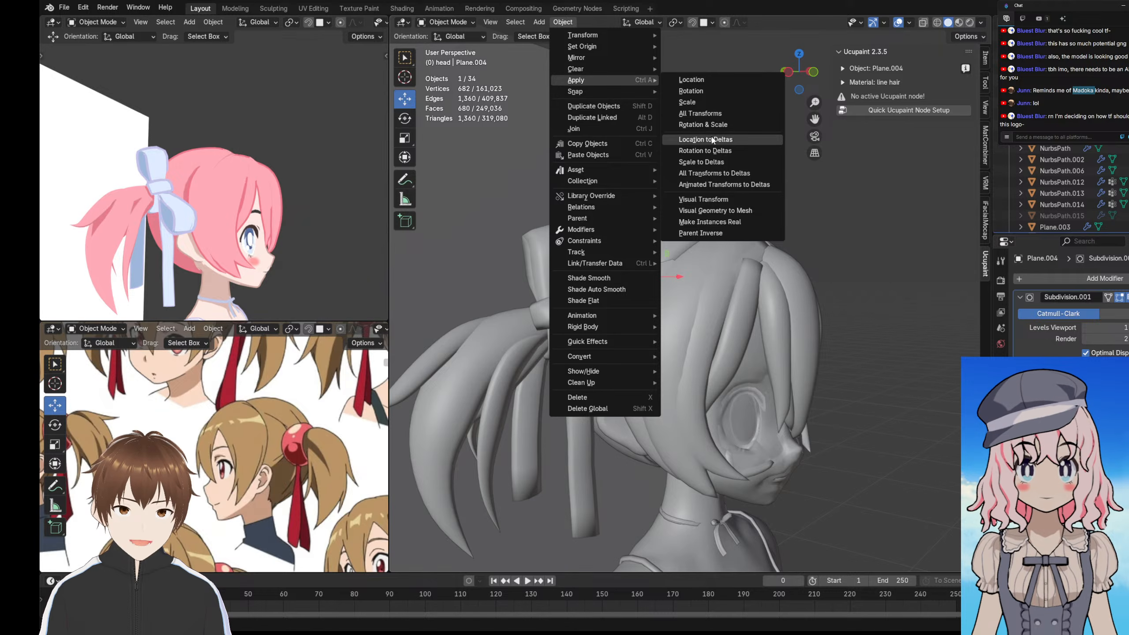
{"action": "left_click", "coordinate": [694, 92]}
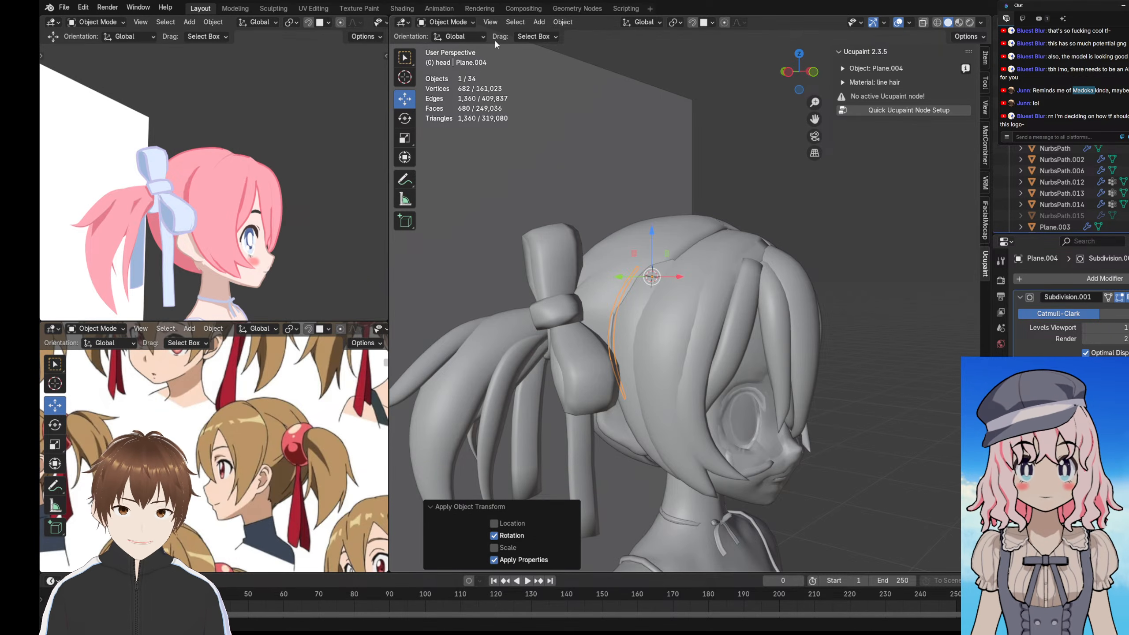
{"action": "left_click", "coordinate": [556, 23]}
{"action": "mouse_move", "coordinate": [580, 81]}
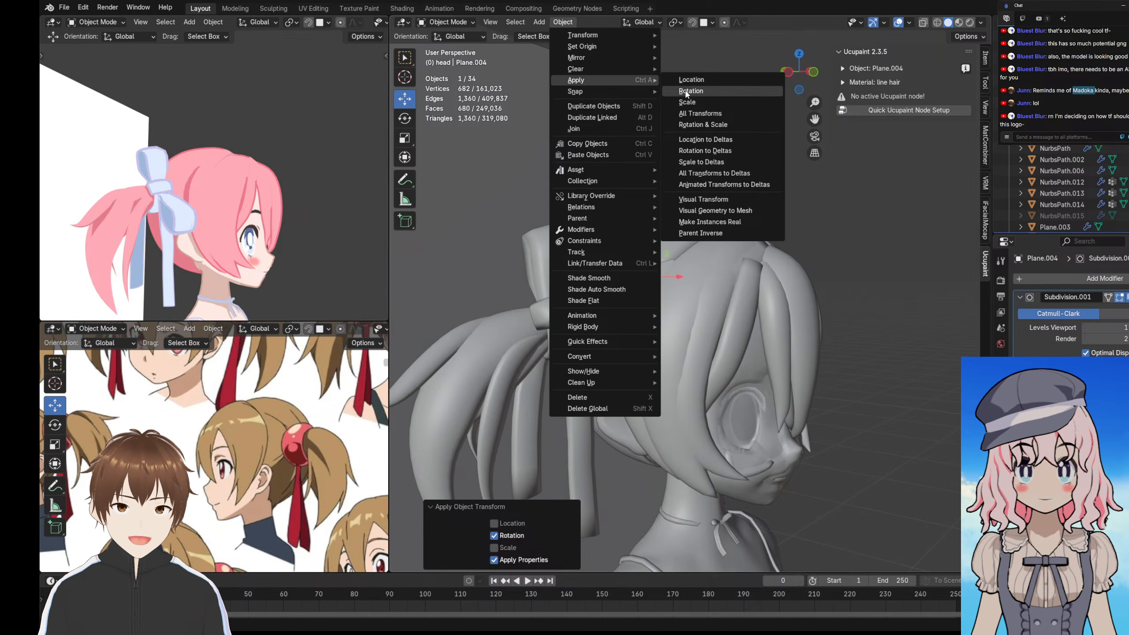
{"action": "left_click", "coordinate": [694, 79]}
- Add a Mirror modifier to the hair line Plane.004 to duplicate it on the other side, then deselect it
{"action": "left_click", "coordinate": [1044, 282]}
{"action": "mouse_move", "coordinate": [990, 283]}
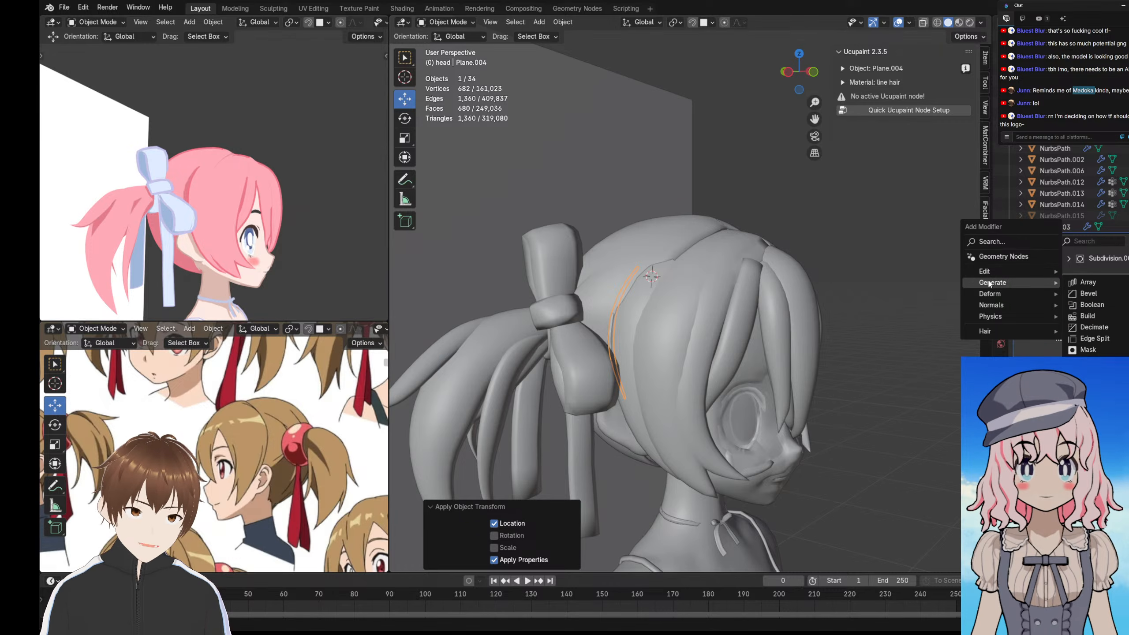
{"action": "left_click", "coordinate": [1092, 361]}
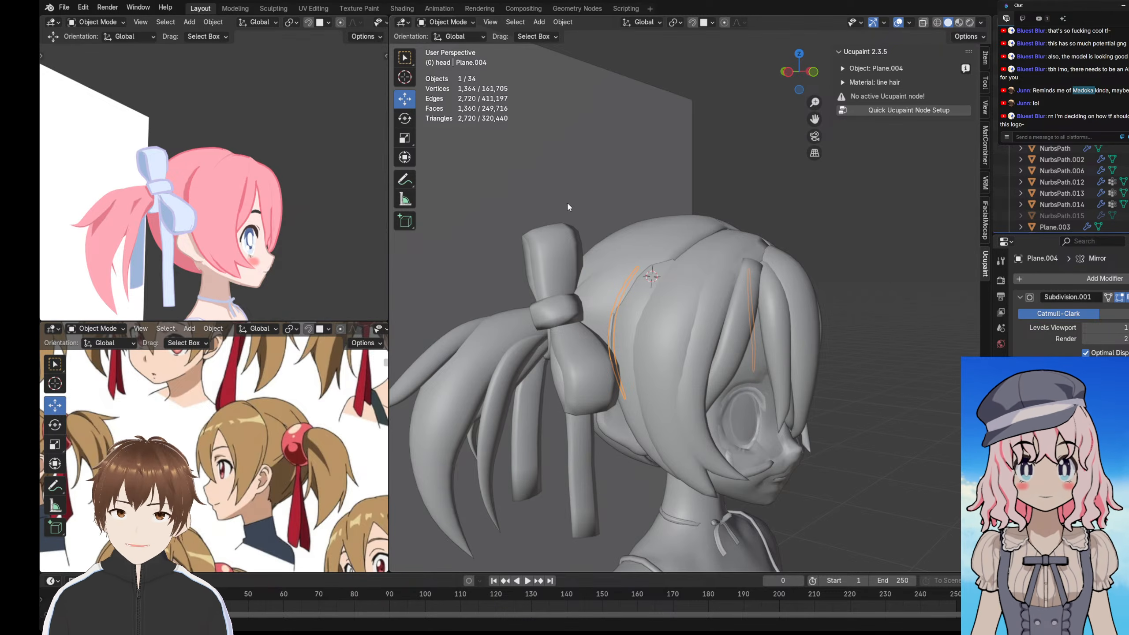
{"action": "left_click", "coordinate": [694, 183]}
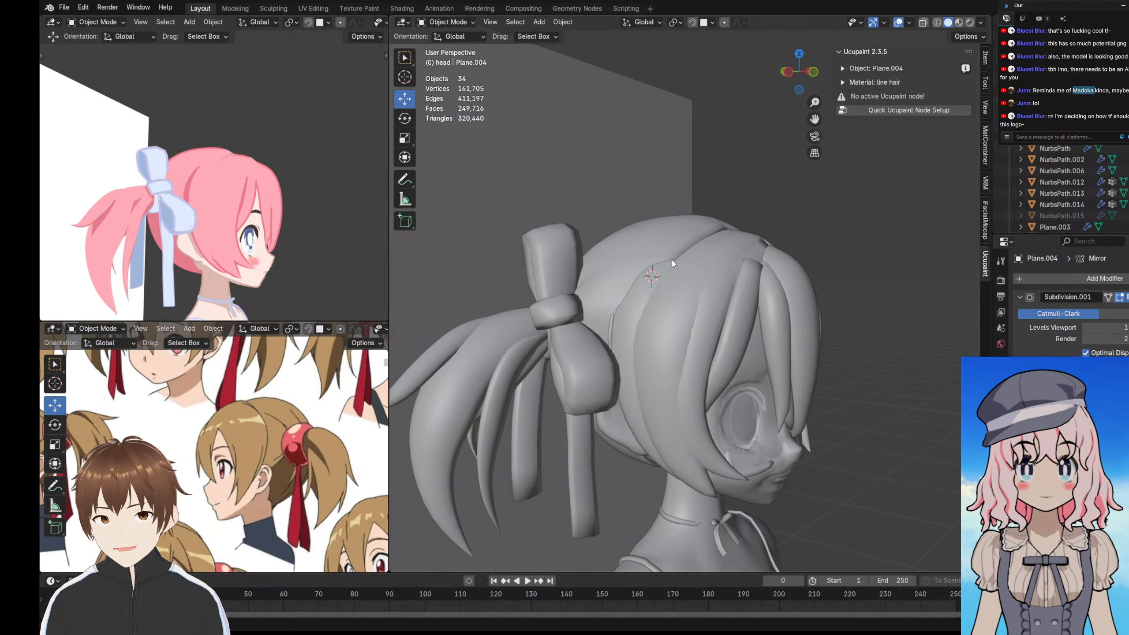
- Examine the character's hair from the front and compare it with the front view of the brown-haired reference
{"action": "mouse_move", "coordinate": [672, 259]}
{"action": "middle_mouse_down", "text": "shift"}
{"action": "mouse_move", "coordinate": [680, 222]}
{"action": "mouse_move", "coordinate": [582, 217]}
{"action": "mouse_move", "coordinate": [655, 271]}
{"action": "mouse_move", "coordinate": [627, 213]}
{"action": "mouse_move", "coordinate": [584, 227]}
{"action": "mouse_move", "coordinate": [643, 262]}
{"action": "mouse_move", "coordinate": [686, 240]}
{"action": "mouse_move", "coordinate": [673, 244]}
{"action": "middle_mouse_up", "text": "shift"}
{"action": "scroll", "coordinate": [643, 252], "scroll_direction": "up", "scroll_amount": 4}
{"action": "middle_click_drag", "start_coordinate": [91, 163], "coordinate": [223, 168]}
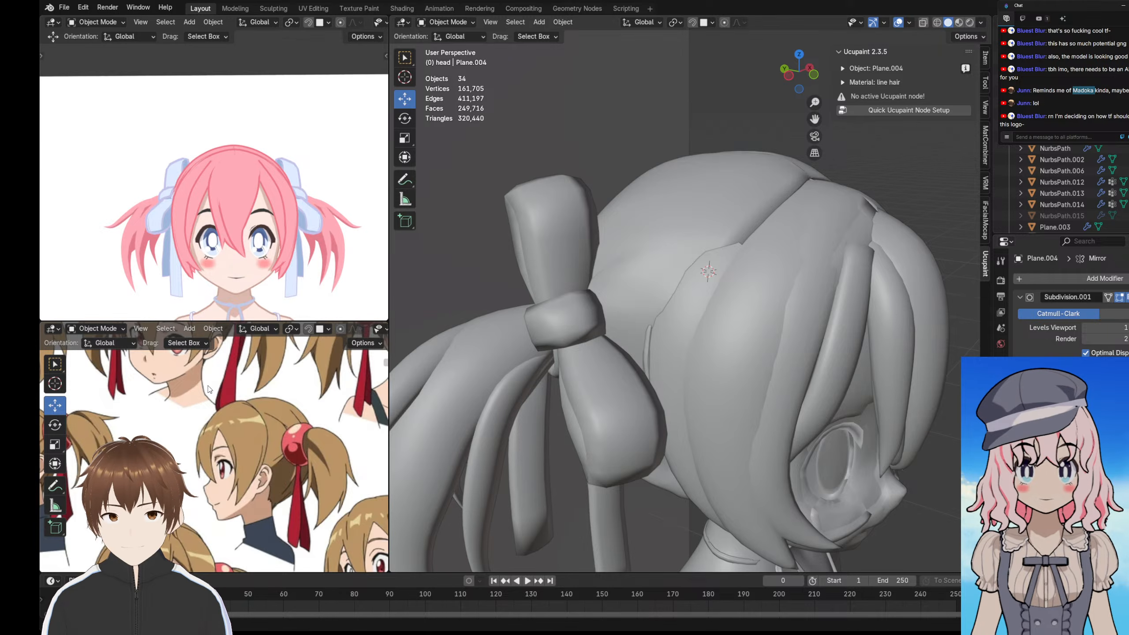
{"action": "scroll", "coordinate": [206, 437], "scroll_direction": "down", "scroll_amount": 4}
{"action": "scroll", "coordinate": [206, 437], "scroll_direction": "up", "scroll_amount": 3}
{"action": "scroll", "coordinate": [206, 437], "scroll_direction": "up", "scroll_amount": 3}
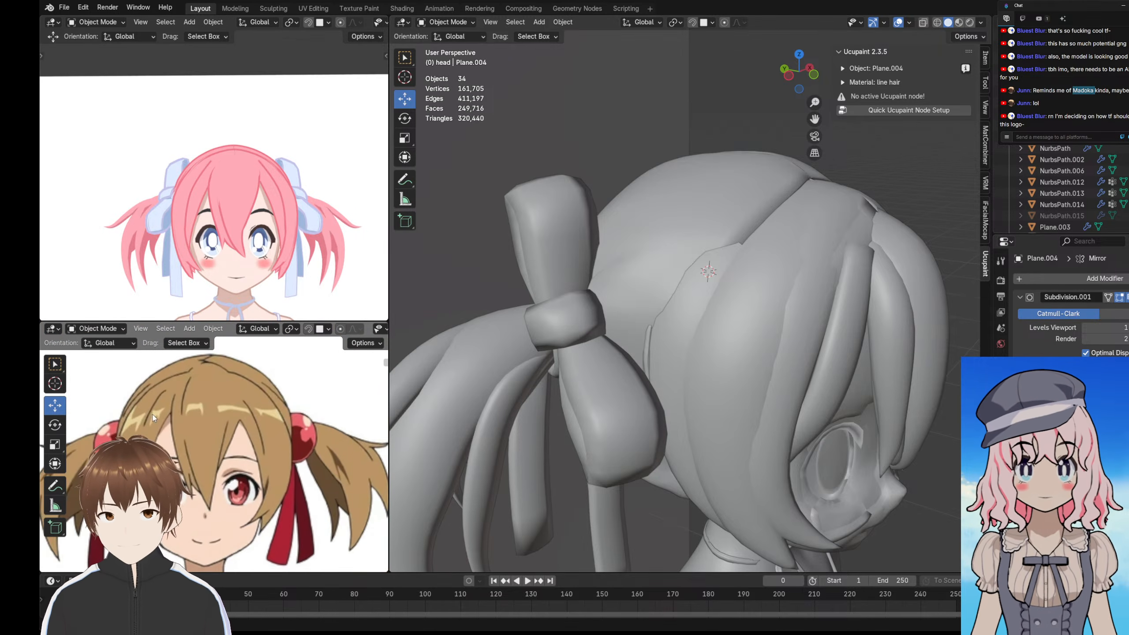
{"action": "scroll", "coordinate": [190, 191], "scroll_direction": "up", "scroll_amount": 2}
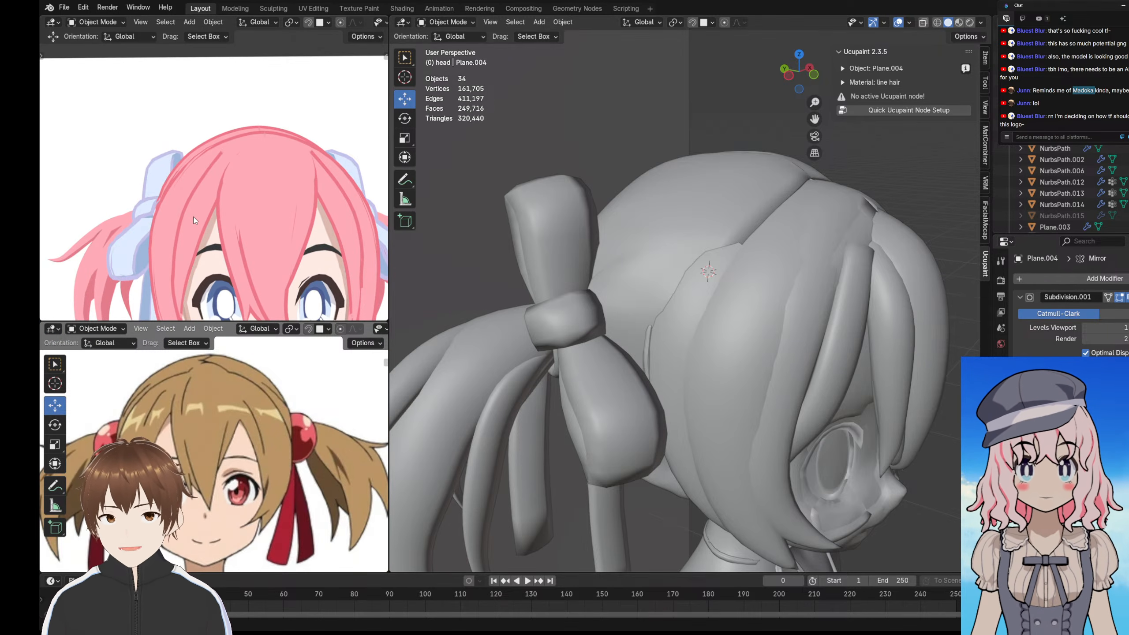
{"action": "scroll", "coordinate": [196, 186], "scroll_direction": "down", "scroll_amount": 4}
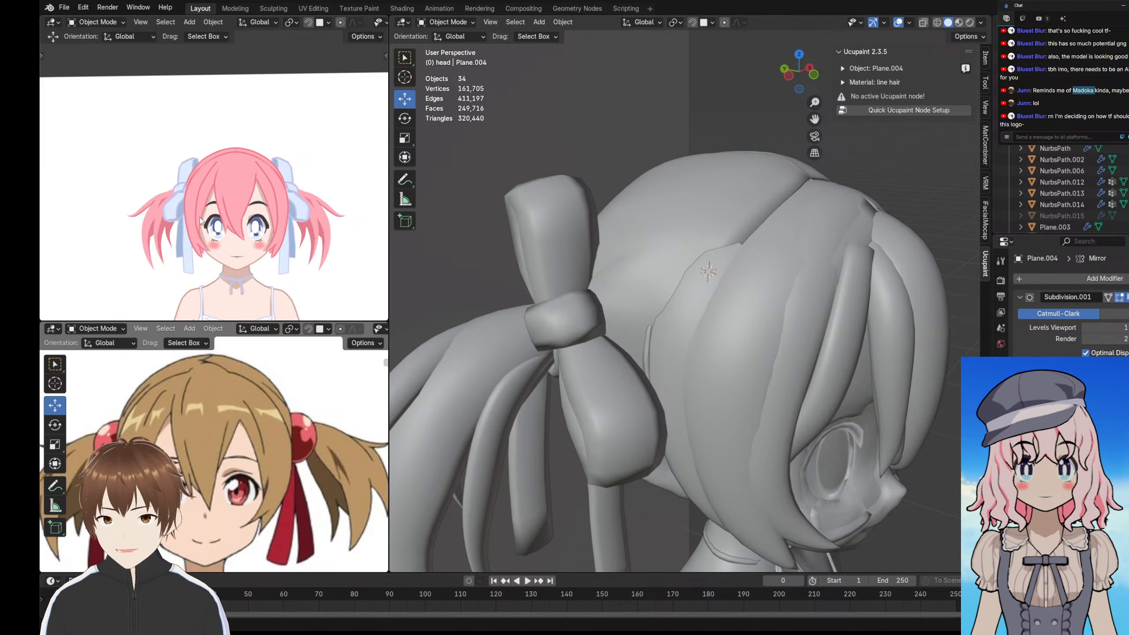
- Select the side hair NurbsPath.002, enter Sculpt Mode and add a new shape key to it
{"action": "scroll", "coordinate": [748, 244], "scroll_direction": "down", "scroll_amount": 4}
{"action": "middle_click_drag", "start_coordinate": [748, 244], "coordinate": [645, 263]}
{"action": "scroll", "coordinate": [644, 263], "scroll_direction": "up", "scroll_amount": 3}
{"action": "left_click", "coordinate": [644, 263]}
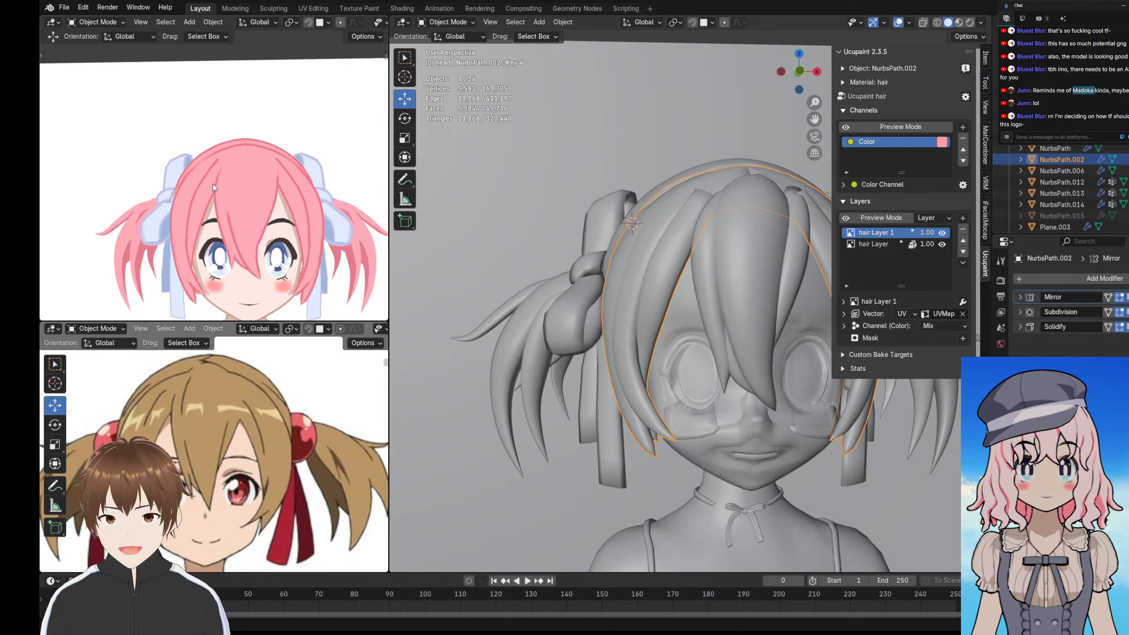
{"action": "left_click", "coordinate": [446, 21]}
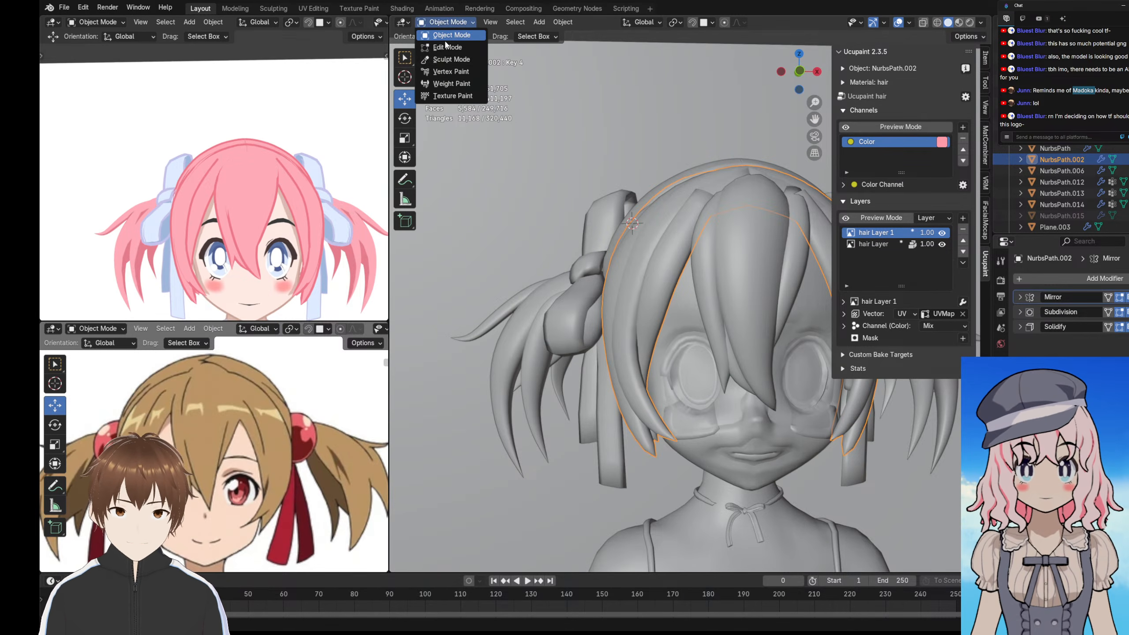
{"action": "left_click", "coordinate": [444, 63]}
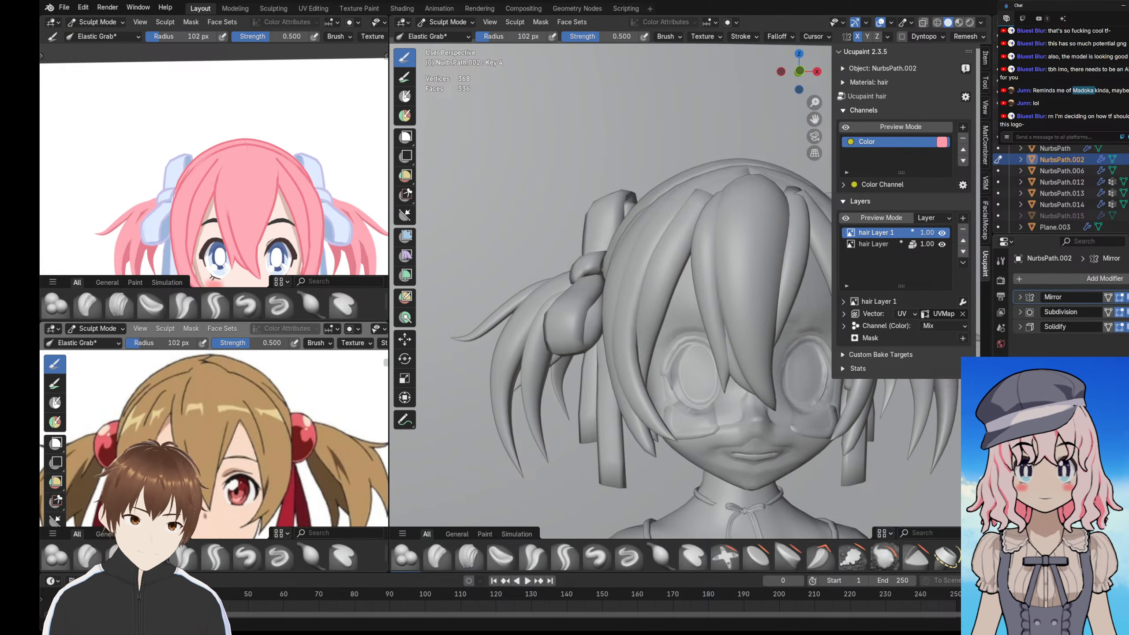
{"action": "left_click", "coordinate": [1001, 461]}
{"action": "left_click", "coordinate": [1127, 383]}
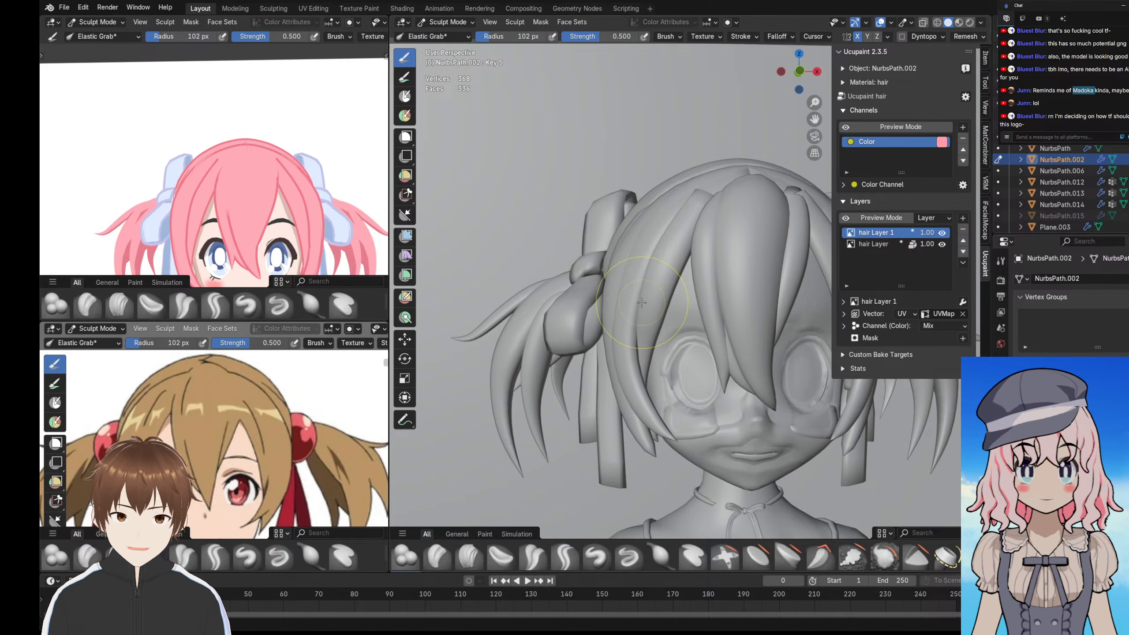
- Nudge the lower side hair beside the eye slightly outward with short Elastic Grab strokes from the front and from above
{"action": "left_click_drag", "start_coordinate": [641, 303], "coordinate": [636, 318]}
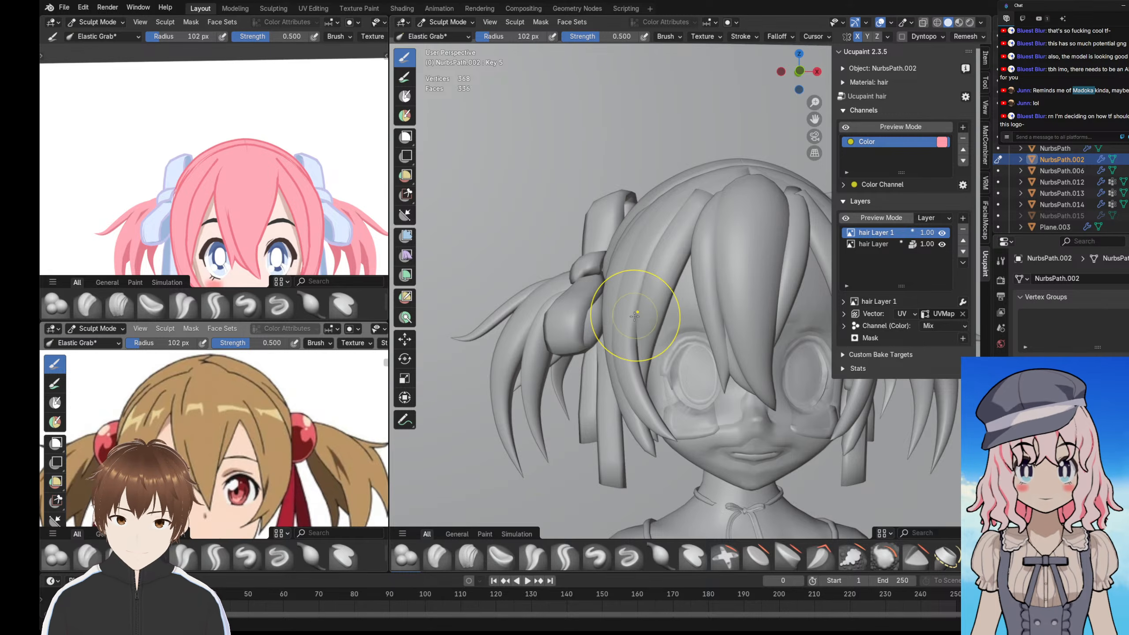
{"action": "left_click_drag", "start_coordinate": [635, 316], "coordinate": [633, 319]}
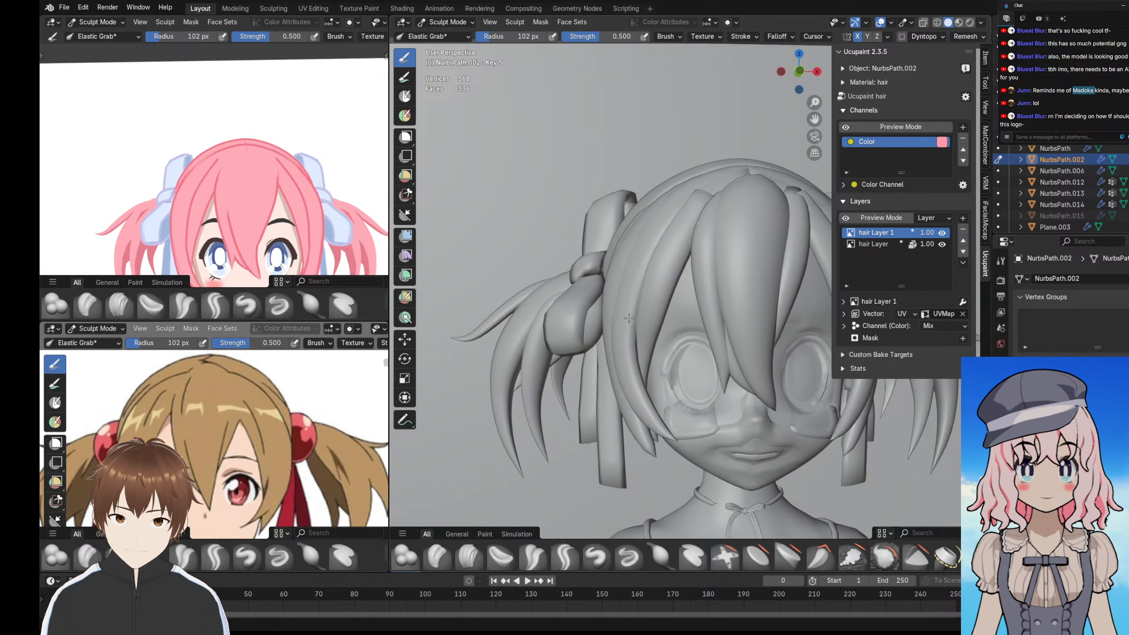
{"action": "middle_click_drag", "start_coordinate": [629, 318], "coordinate": [649, 329]}
{"action": "scroll", "coordinate": [650, 328], "scroll_direction": "up", "scroll_amount": 6}
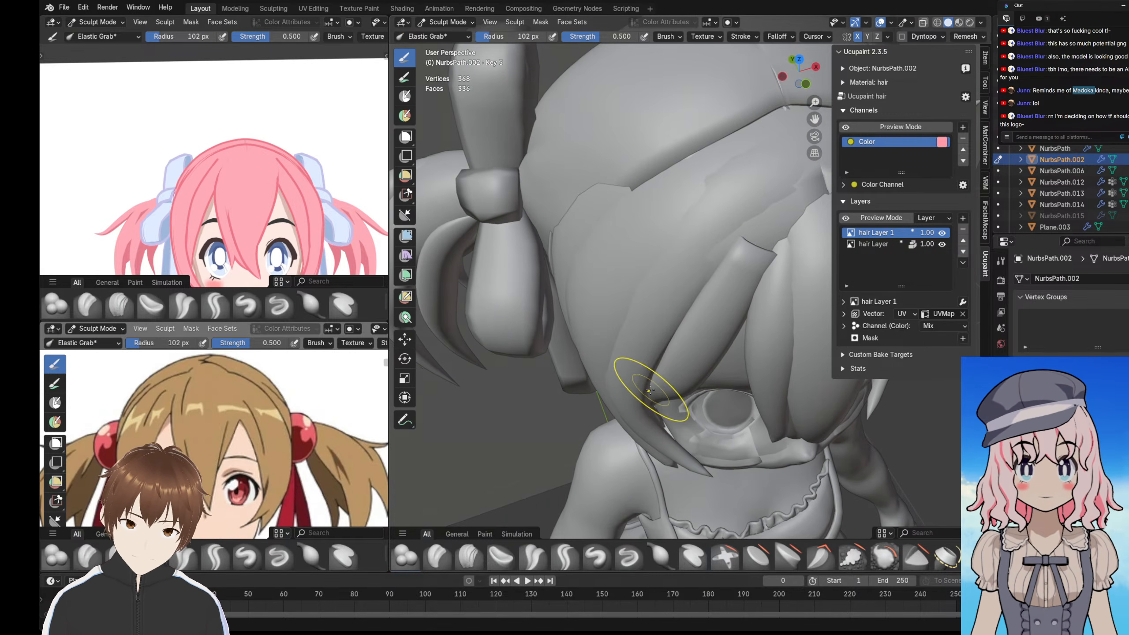
{"action": "left_click_drag", "start_coordinate": [649, 386], "coordinate": [644, 388]}
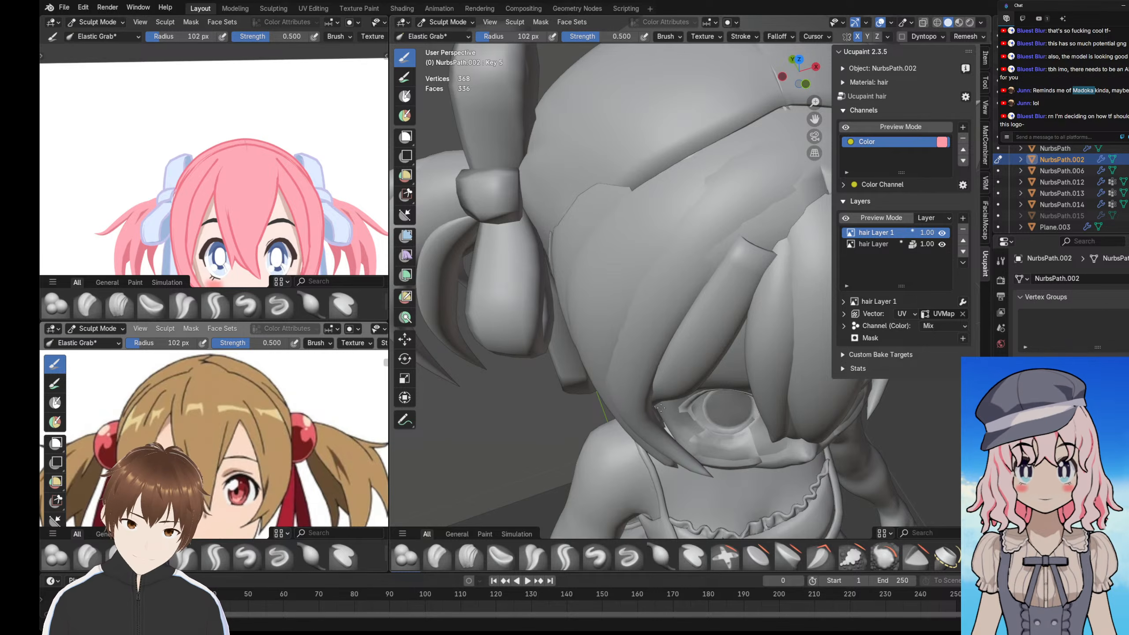
{"action": "mouse_move", "coordinate": [661, 406]}
{"action": "middle_mouse_down"}
{"action": "mouse_move", "coordinate": [608, 313]}
{"action": "mouse_move", "coordinate": [629, 358]}
{"action": "middle_mouse_up"}
{"action": "left_click_drag", "start_coordinate": [640, 386], "coordinate": [638, 381]}
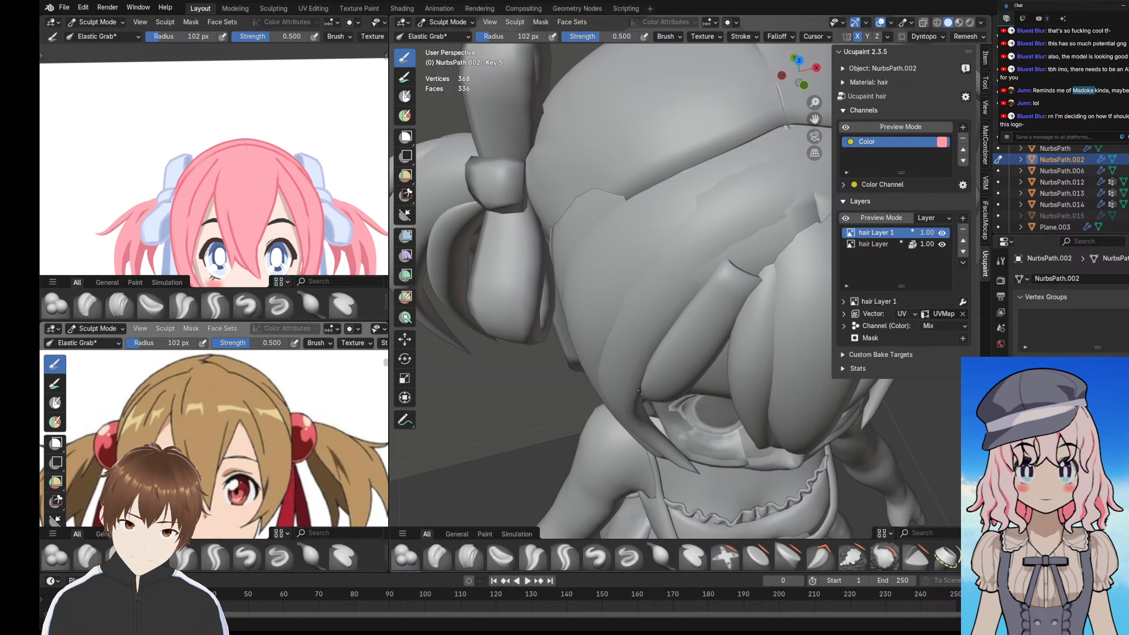
{"action": "mouse_move", "coordinate": [649, 409]}
{"action": "middle_mouse_down"}
{"action": "mouse_move", "coordinate": [601, 267]}
{"action": "mouse_move", "coordinate": [609, 235]}
{"action": "mouse_move", "coordinate": [611, 276]}
{"action": "mouse_move", "coordinate": [665, 398]}
{"action": "middle_mouse_up"}
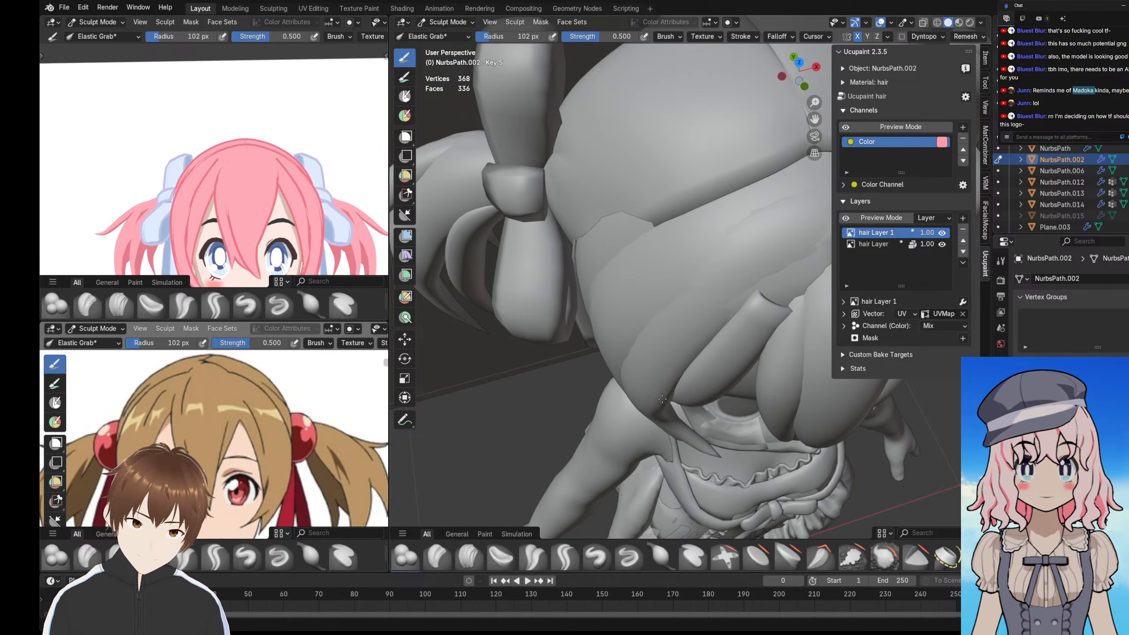
- Inspect the side hair's silhouette in the rendered front preview at several zoom levels and in the sculpt view from above
{"action": "mouse_move", "coordinate": [294, 243]}
{"action": "middle_mouse_down"}
{"action": "mouse_move", "coordinate": [272, 226]}
{"action": "mouse_move", "coordinate": [284, 234]}
{"action": "middle_mouse_up"}
{"action": "middle_click_drag", "start_coordinate": [689, 364], "coordinate": [663, 328]}
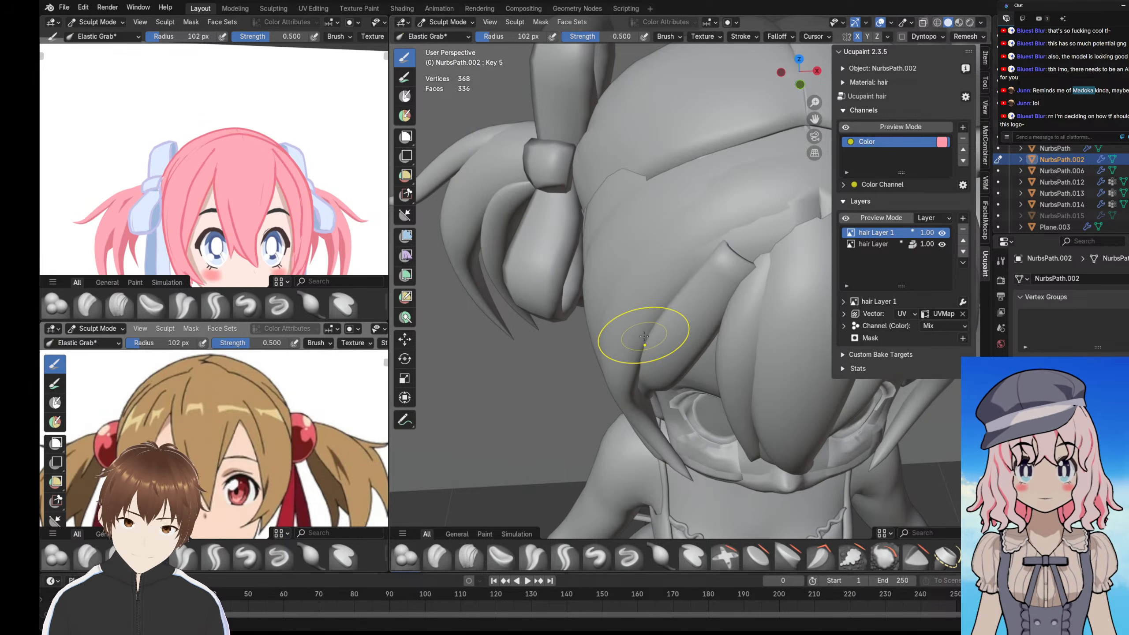
{"action": "scroll", "coordinate": [257, 207], "scroll_direction": "down", "scroll_amount": 1}
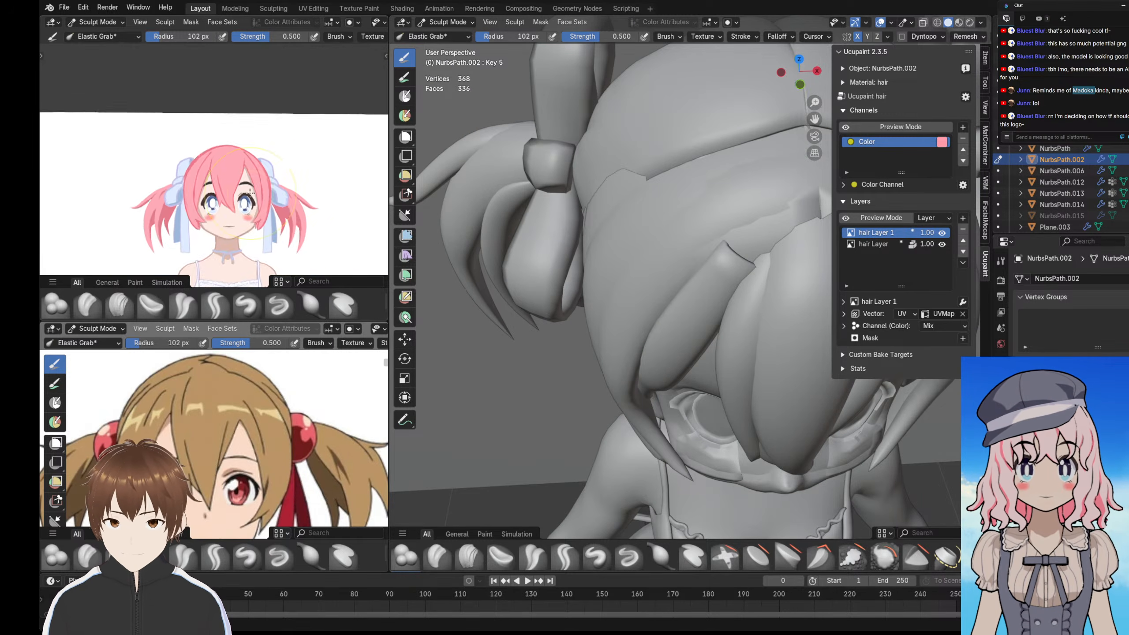
{"action": "scroll", "coordinate": [257, 206], "scroll_direction": "up", "scroll_amount": 1}
{"action": "scroll", "coordinate": [258, 206], "scroll_direction": "up", "scroll_amount": 2}
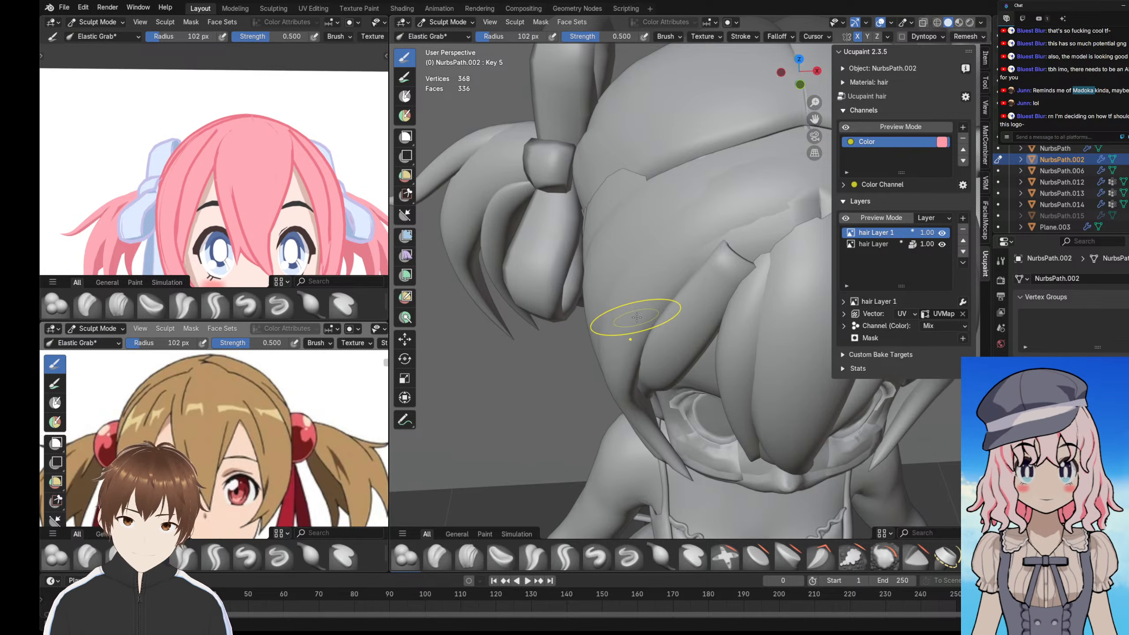
{"action": "middle_click_drag", "start_coordinate": [651, 321], "coordinate": [660, 361]}
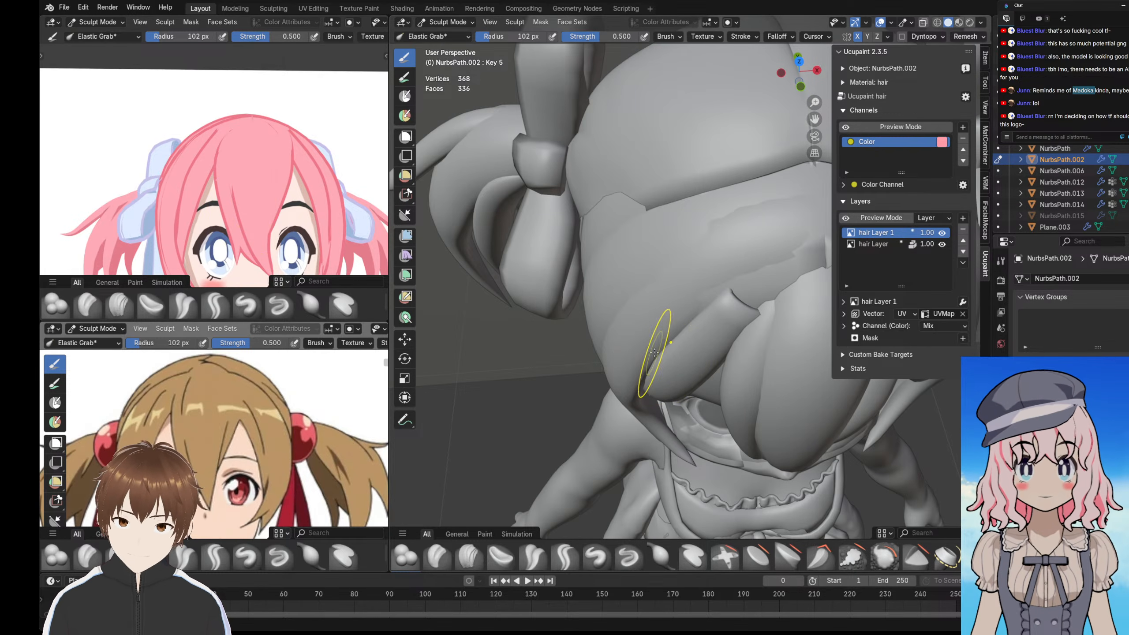
{"action": "scroll", "coordinate": [237, 207], "scroll_direction": "down", "scroll_amount": 2}
{"action": "scroll", "coordinate": [237, 207], "scroll_direction": "up", "scroll_amount": 1}
{"action": "scroll", "coordinate": [238, 207], "scroll_direction": "up", "scroll_amount": 2}
{"action": "middle_click_drag", "start_coordinate": [250, 229], "coordinate": [199, 228]}
{"action": "scroll", "coordinate": [204, 229], "scroll_direction": "down", "scroll_amount": 3}
{"action": "scroll", "coordinate": [200, 229], "scroll_direction": "up", "scroll_amount": 3}
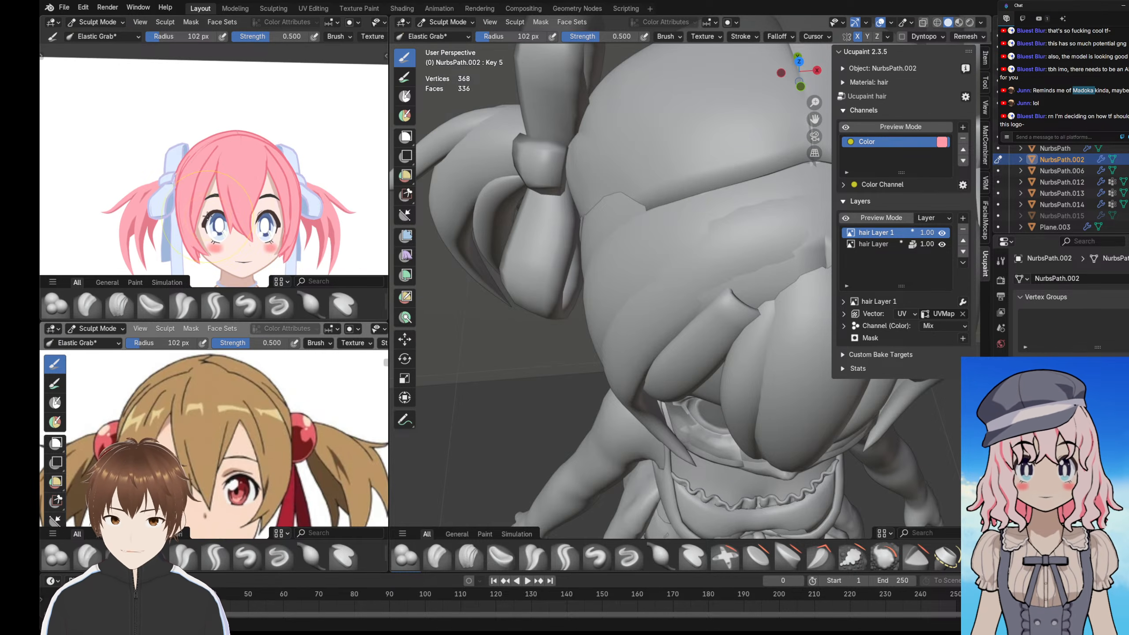
{"action": "scroll", "coordinate": [201, 167], "scroll_direction": "up", "scroll_amount": 1}
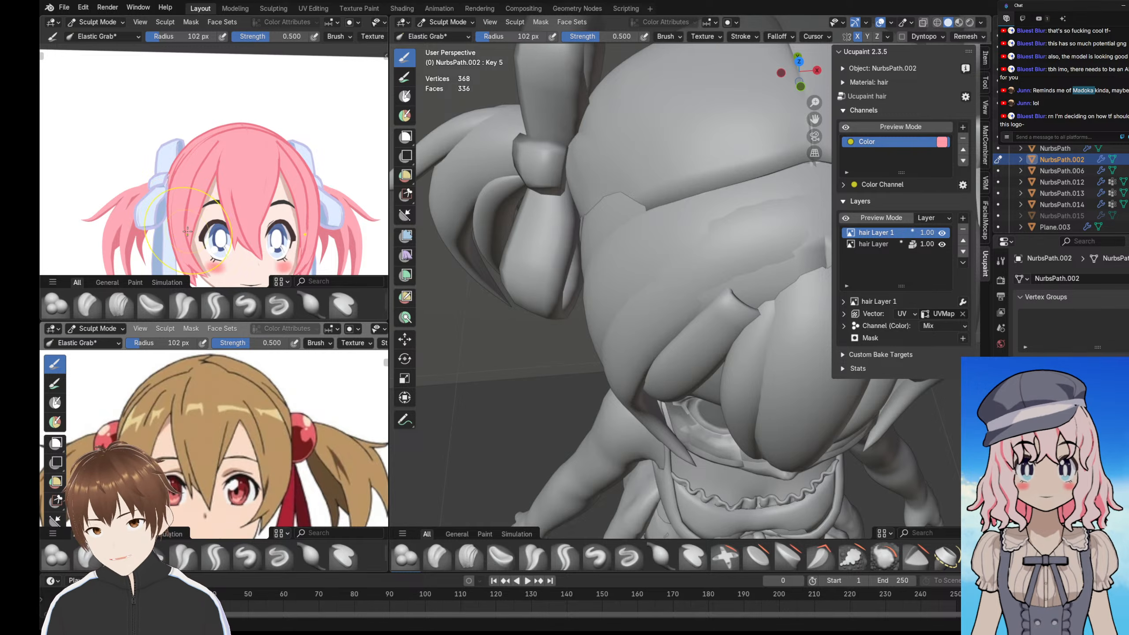
{"action": "scroll", "coordinate": [199, 216], "scroll_direction": "down", "scroll_amount": 2}
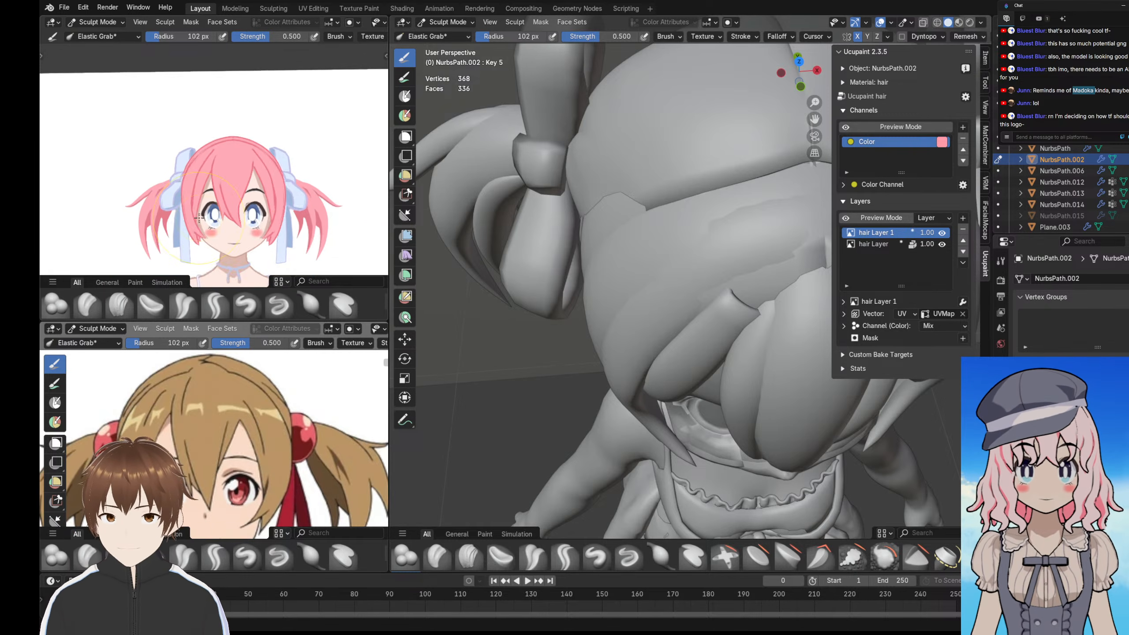
{"action": "scroll", "coordinate": [208, 224], "scroll_direction": "down", "scroll_amount": 2}
{"action": "middle_click_drag", "start_coordinate": [208, 225], "coordinate": [200, 220]}
{"action": "scroll", "coordinate": [199, 220], "scroll_direction": "up", "scroll_amount": 2}
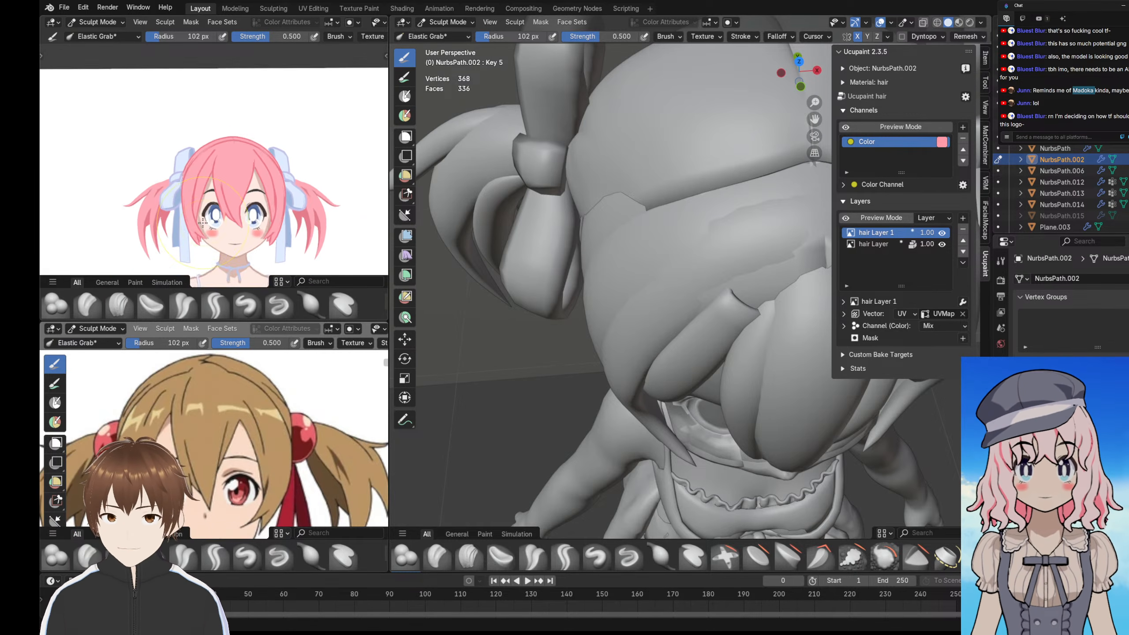
{"action": "scroll", "coordinate": [646, 320], "scroll_direction": "up", "scroll_amount": 4}
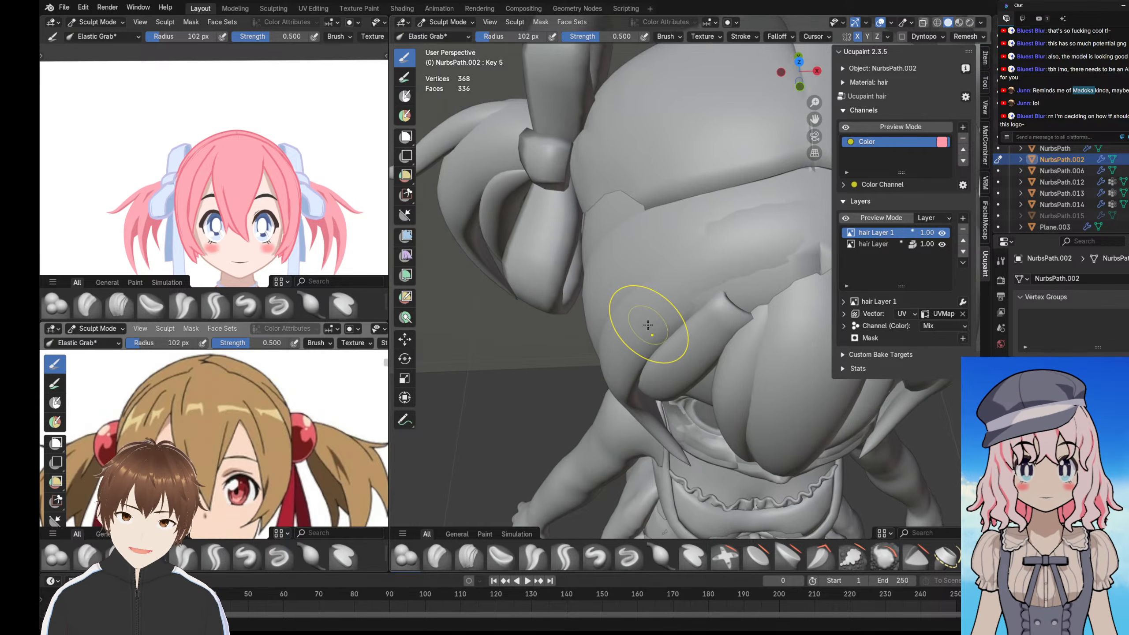
{"action": "scroll", "coordinate": [638, 330], "scroll_direction": "down", "scroll_amount": 3}
{"action": "scroll", "coordinate": [630, 353], "scroll_direction": "up", "scroll_amount": 2}
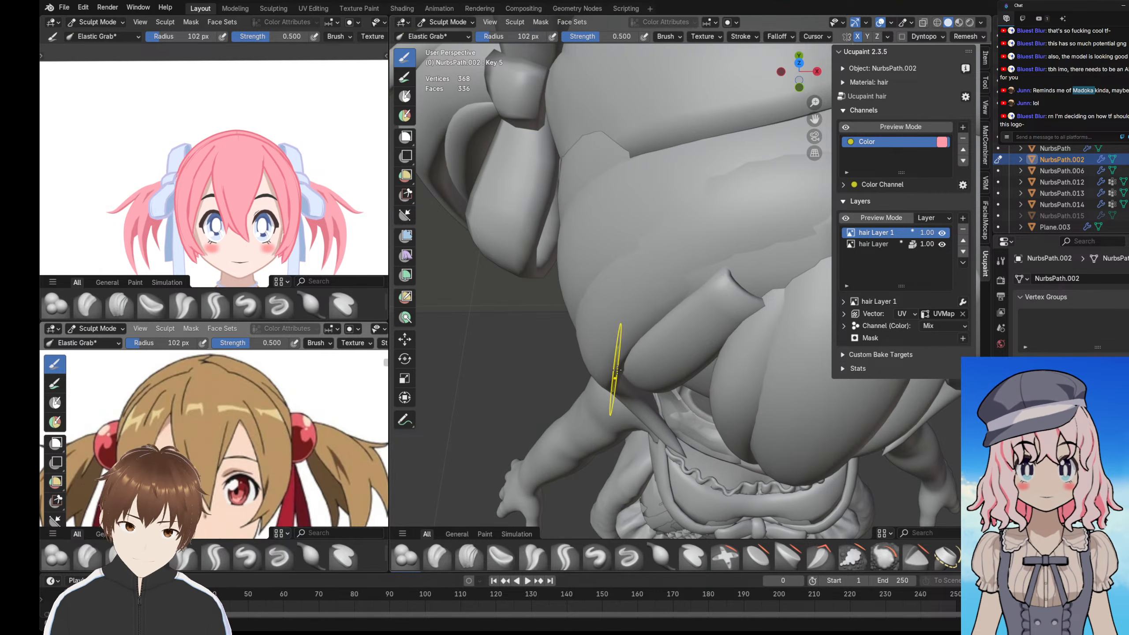
- Switch the main viewport to rendered shading and check the side hair's outline from above and from the front
{"action": "middle_click_drag", "start_coordinate": [620, 376], "coordinate": [621, 365], "text": "shift"}
{"action": "left_click", "coordinate": [969, 22]}
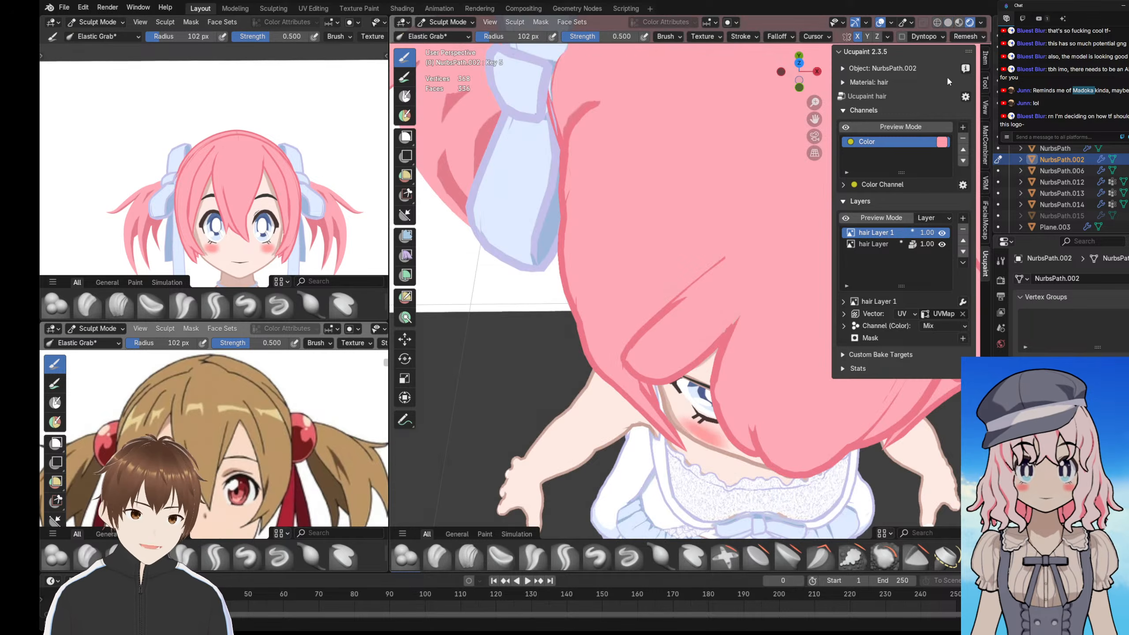
{"action": "mouse_move", "coordinate": [671, 329]}
{"action": "middle_mouse_down"}
{"action": "mouse_move", "coordinate": [645, 242]}
{"action": "mouse_move", "coordinate": [640, 336]}
{"action": "middle_mouse_up"}
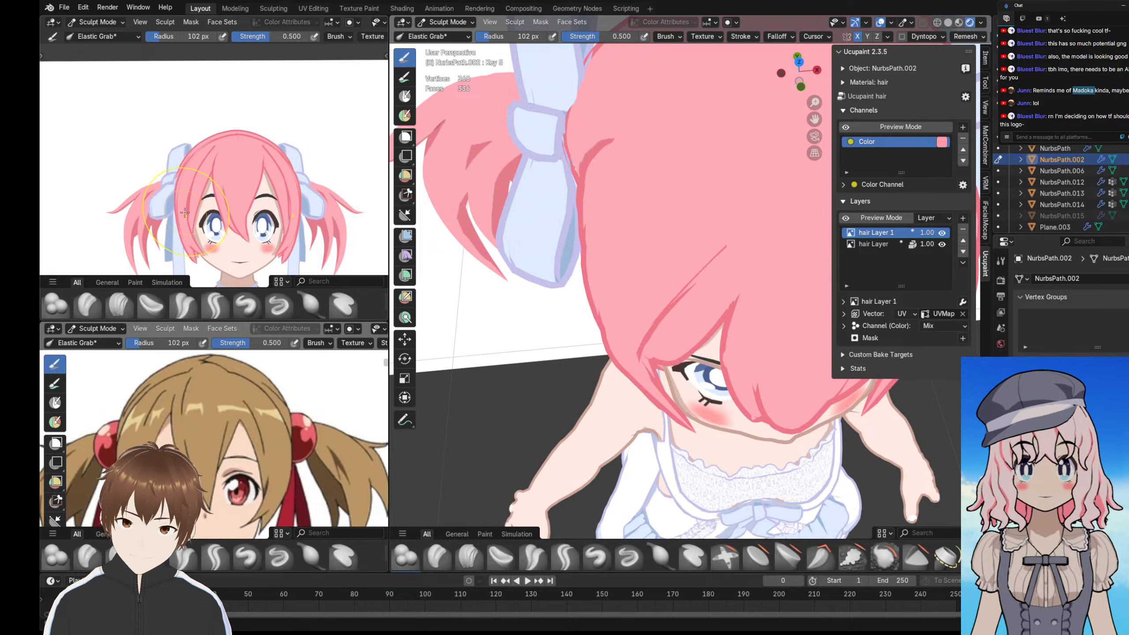
{"action": "middle_click_drag", "start_coordinate": [581, 373], "coordinate": [602, 275]}
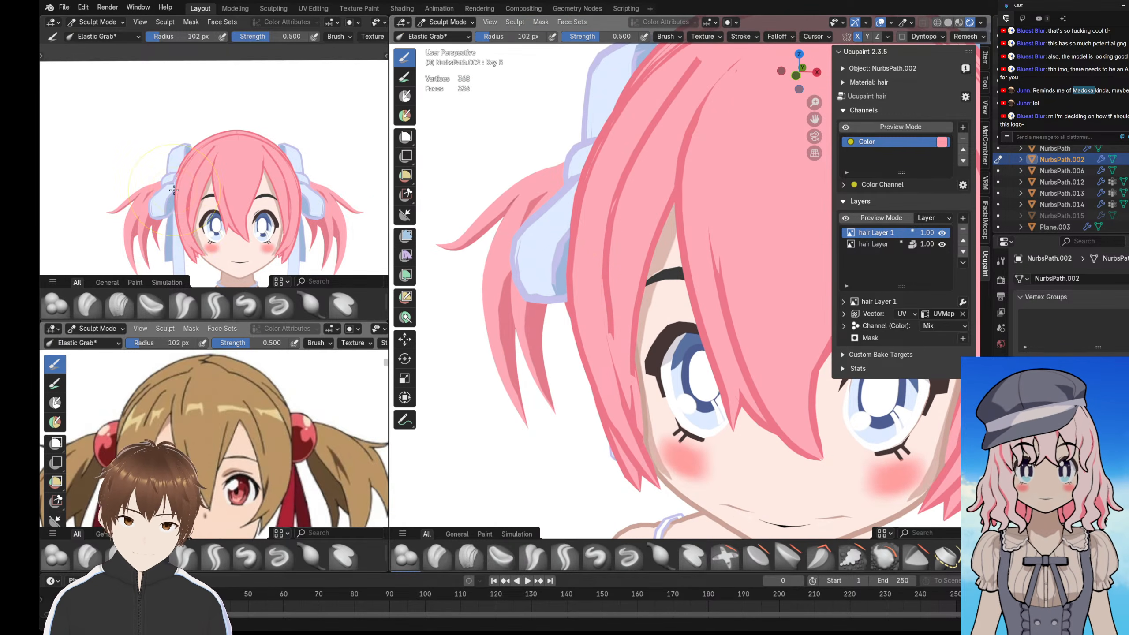
- Inspect the side hair's outline in the rendered preview from the front and from three-quarter angles, near and far
{"action": "scroll", "coordinate": [173, 190], "scroll_direction": "up", "scroll_amount": 1}
{"action": "middle_click_drag", "start_coordinate": [174, 190], "coordinate": [146, 191]}
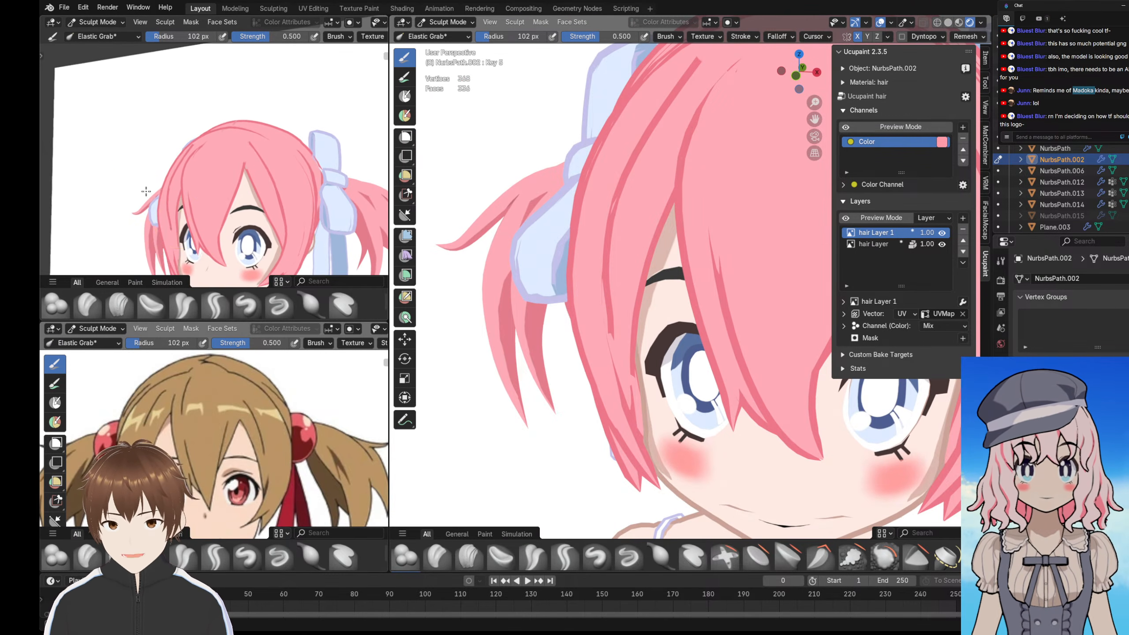
{"action": "middle_click_drag", "start_coordinate": [176, 226], "coordinate": [117, 199]}
{"action": "scroll", "coordinate": [118, 199], "scroll_direction": "down", "scroll_amount": 2}
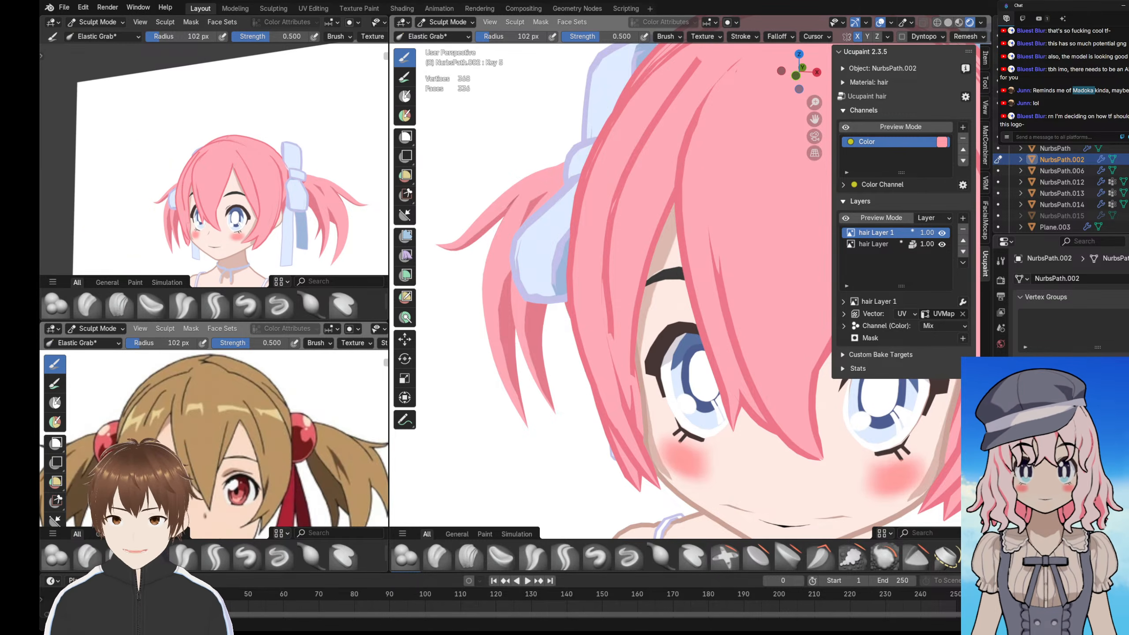
{"action": "mouse_move", "coordinate": [165, 203]}
{"action": "middle_mouse_down"}
{"action": "mouse_move", "coordinate": [201, 201]}
{"action": "mouse_move", "coordinate": [149, 190]}
{"action": "mouse_move", "coordinate": [174, 191]}
{"action": "middle_mouse_up"}
{"action": "scroll", "coordinate": [174, 189], "scroll_direction": "up", "scroll_amount": 2}
{"action": "scroll", "coordinate": [182, 192], "scroll_direction": "down", "scroll_amount": 2}
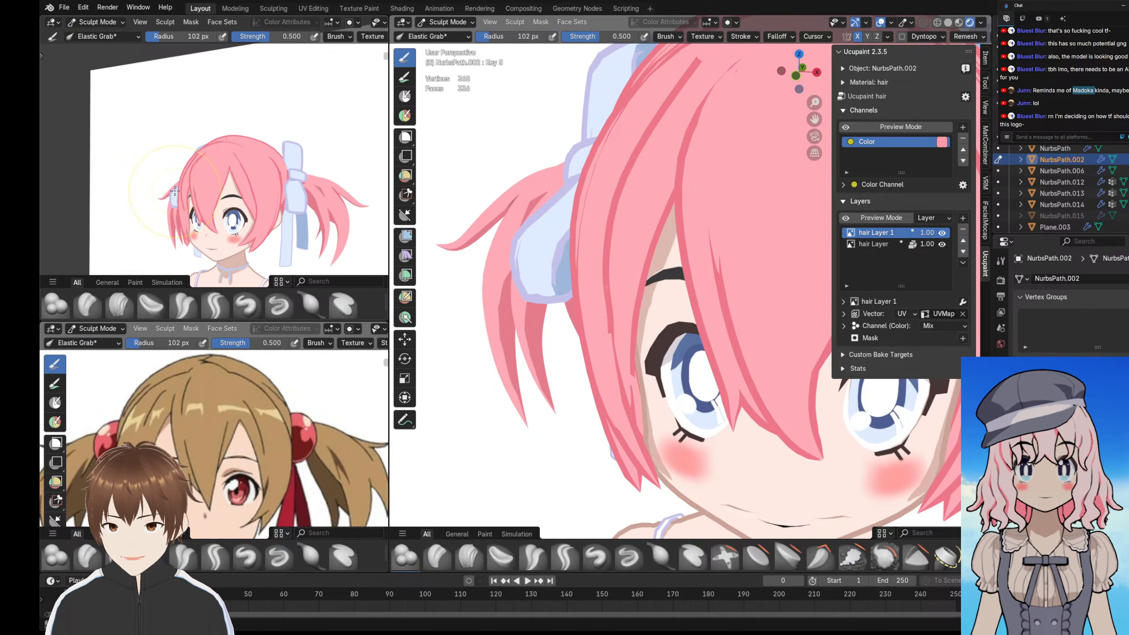
{"action": "middle_click_drag", "start_coordinate": [646, 288], "coordinate": [636, 283]}
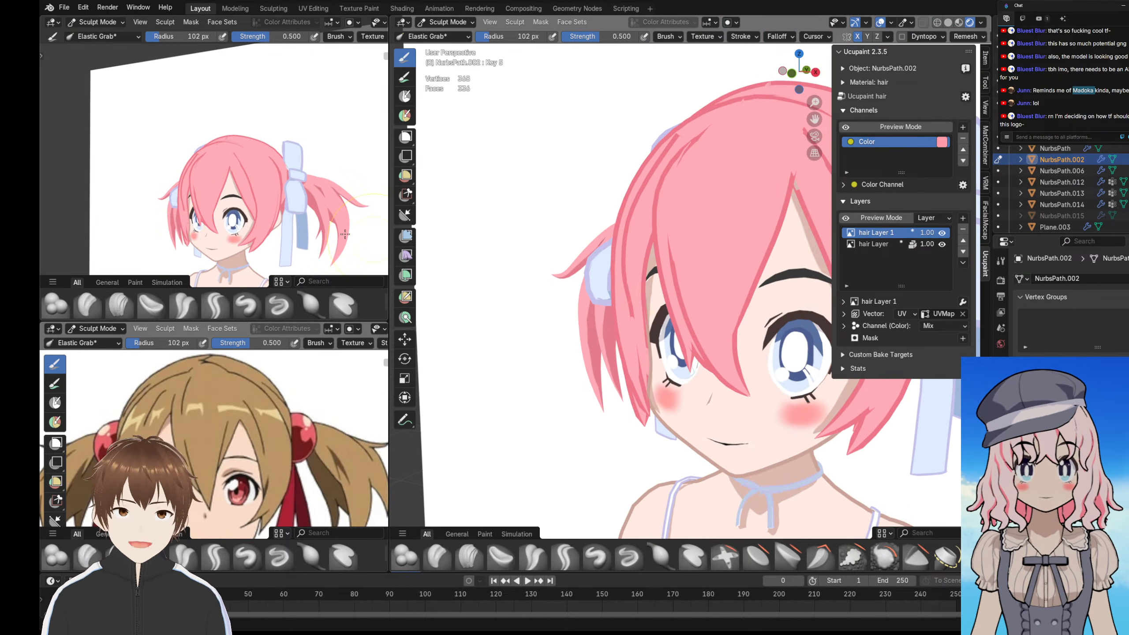
{"action": "scroll", "coordinate": [191, 216], "scroll_direction": "up", "scroll_amount": 2}
{"action": "middle_click_drag", "start_coordinate": [161, 197], "coordinate": [192, 210]}
{"action": "scroll", "coordinate": [163, 213], "scroll_direction": "down", "scroll_amount": 2}
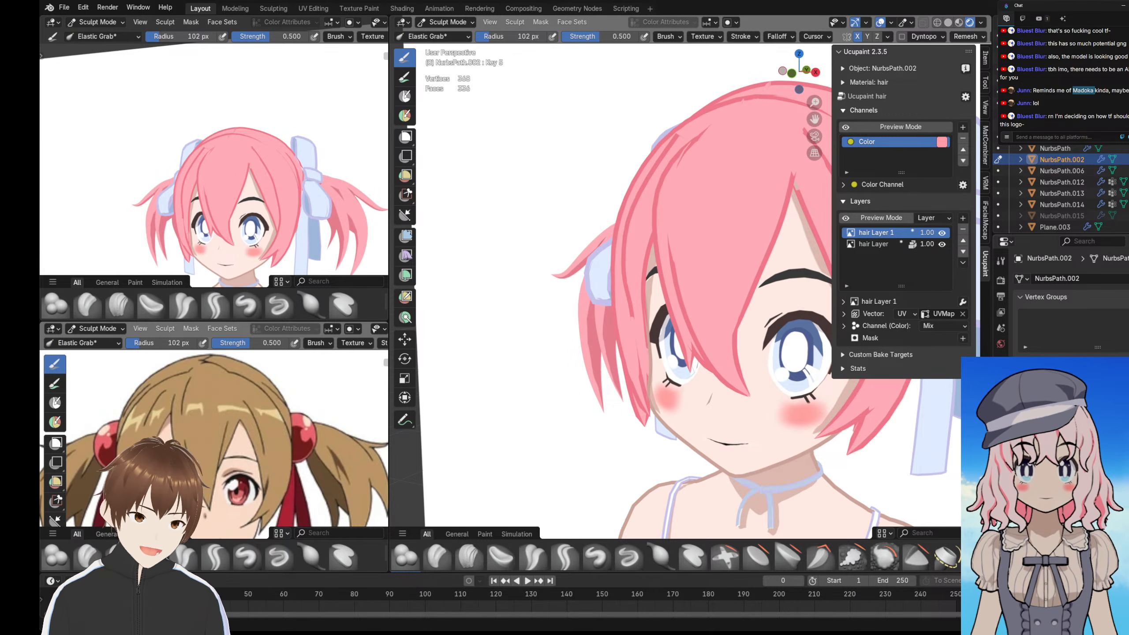
- Pull the side hair strand beside the eyebrow inward toward the bangs with short Elastic Grab strokes
{"action": "scroll", "coordinate": [682, 284], "scroll_direction": "up", "scroll_amount": 5}
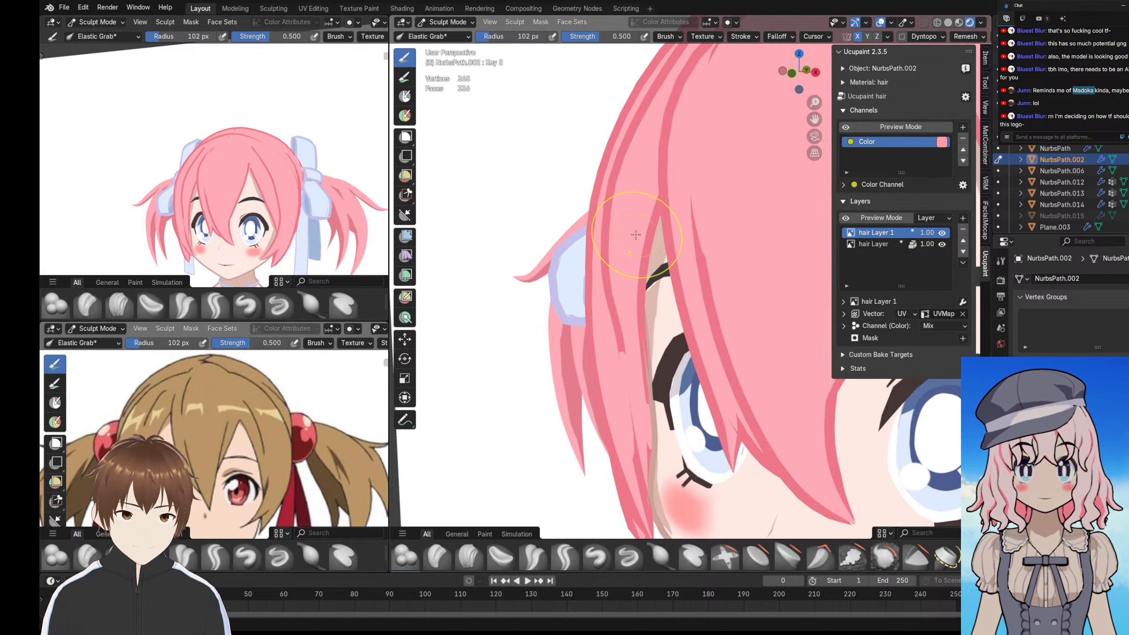
{"action": "mouse_move", "coordinate": [623, 215]}
{"action": "left_mouse_down"}
{"action": "mouse_move", "coordinate": [628, 165]}
{"action": "mouse_move", "coordinate": [652, 177]}
{"action": "mouse_move", "coordinate": [655, 217]}
{"action": "mouse_move", "coordinate": [623, 198]}
{"action": "mouse_move", "coordinate": [627, 167]}
{"action": "left_mouse_up"}
{"action": "left_click_drag", "start_coordinate": [619, 267], "coordinate": [655, 280]}
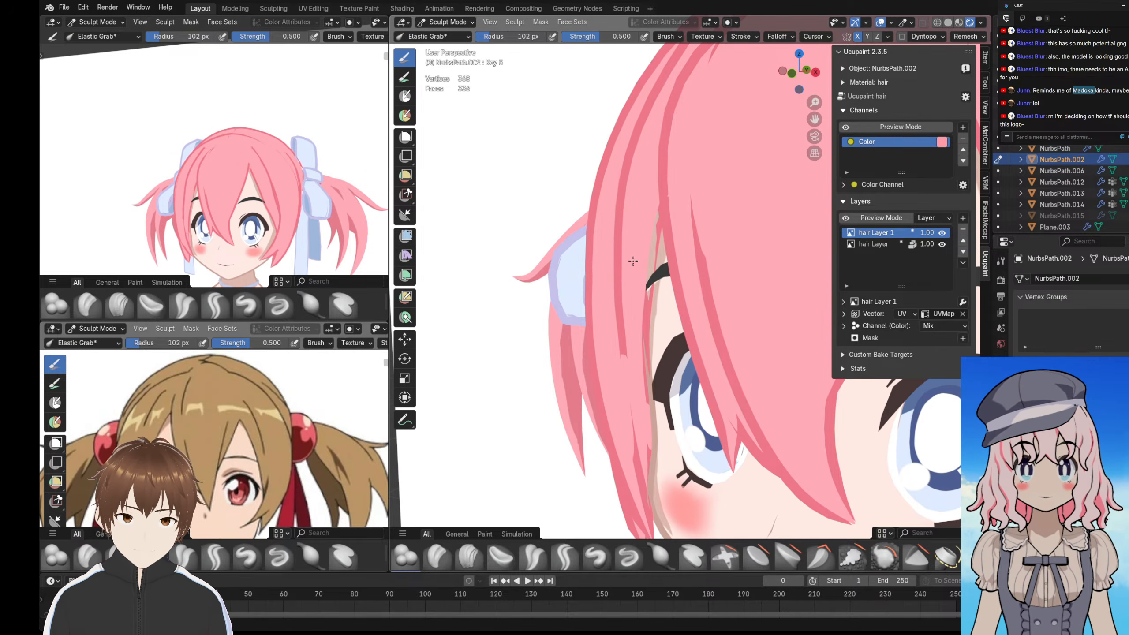
{"action": "left_click_drag", "start_coordinate": [644, 267], "coordinate": [631, 267]}
- Refine the same strand's outer edge at the temple with a small Elastic Grab stroke from a low angle
{"action": "middle_click_drag", "start_coordinate": [620, 251], "coordinate": [664, 248]}
{"action": "scroll", "coordinate": [630, 190], "scroll_direction": "down", "scroll_amount": 4}
{"action": "scroll", "coordinate": [630, 189], "scroll_direction": "up", "scroll_amount": 3}
{"action": "mouse_move", "coordinate": [663, 248]}
{"action": "left_mouse_down"}
{"action": "mouse_move", "coordinate": [672, 242]}
{"action": "mouse_move", "coordinate": [656, 242]}
{"action": "left_mouse_up"}
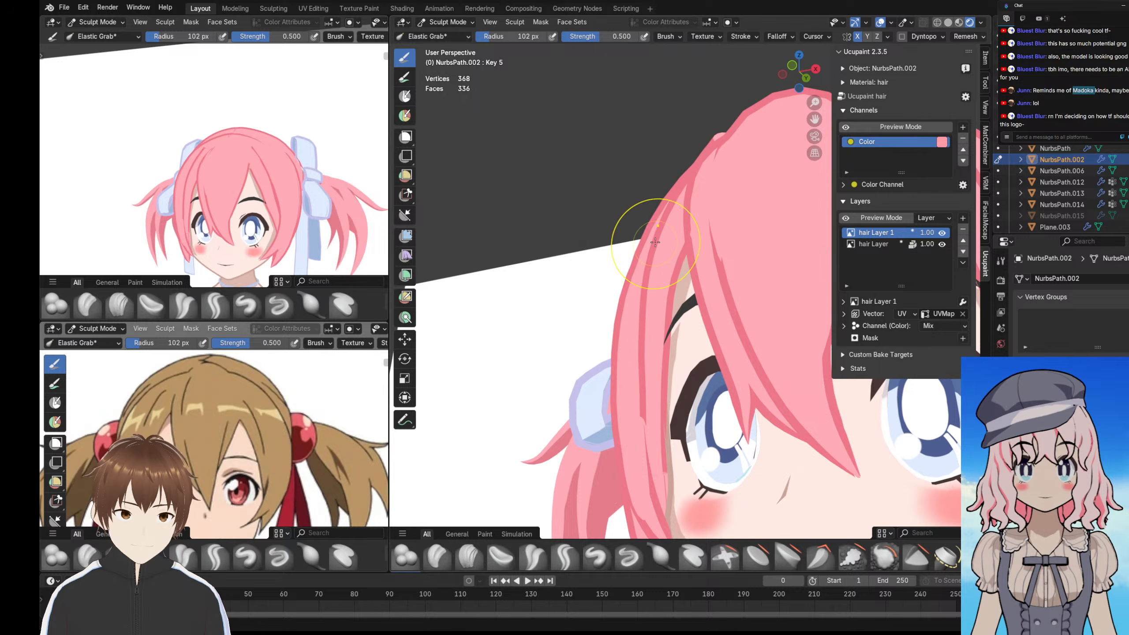
{"action": "middle_click_drag", "start_coordinate": [675, 243], "coordinate": [665, 287]}
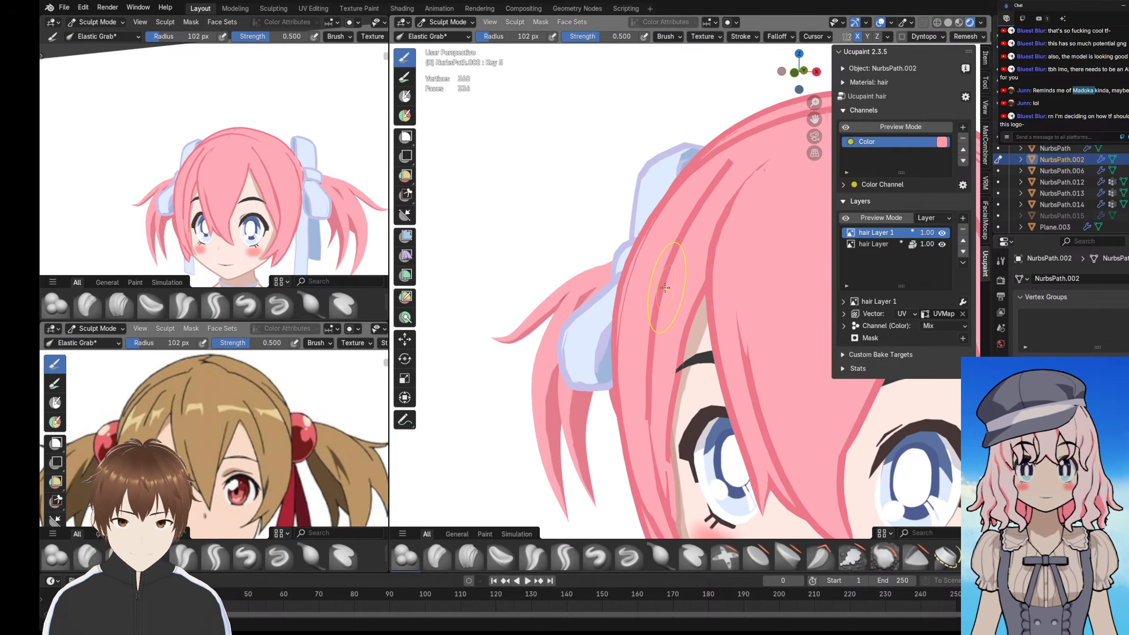
- Compare the side hair's silhouette on both sides of the head in the rendered preview, close up and at full-head distance
{"action": "mouse_move", "coordinate": [262, 206]}
{"action": "middle_mouse_down"}
{"action": "mouse_move", "coordinate": [302, 201]}
{"action": "mouse_move", "coordinate": [240, 198]}
{"action": "mouse_move", "coordinate": [249, 213]}
{"action": "mouse_move", "coordinate": [218, 209]}
{"action": "middle_mouse_up"}
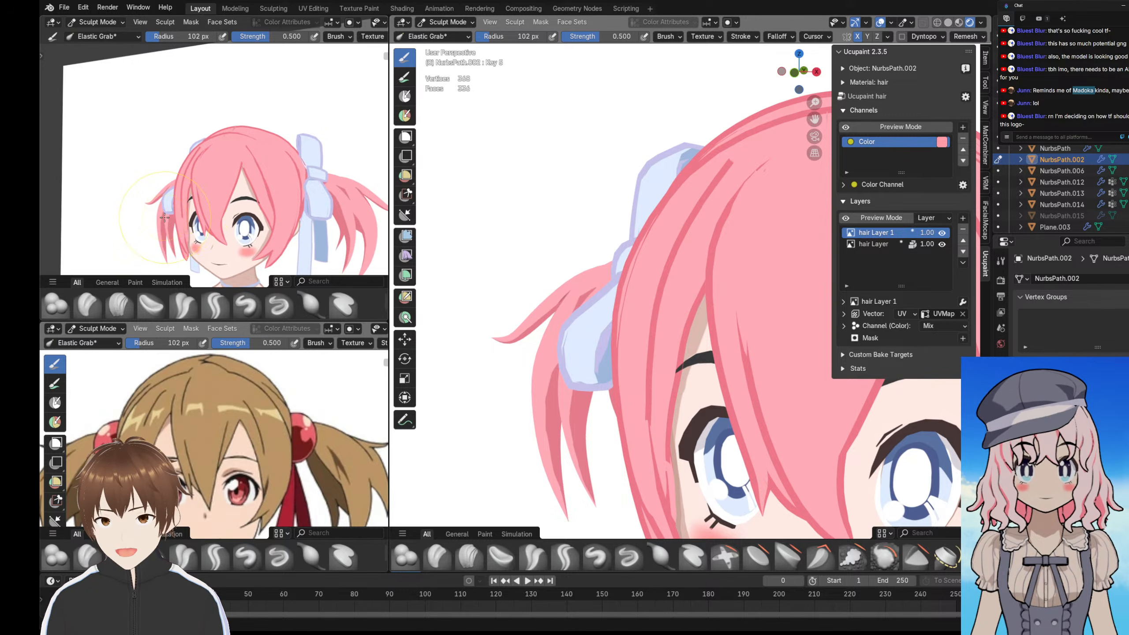
{"action": "scroll", "coordinate": [168, 201], "scroll_direction": "up", "scroll_amount": 3}
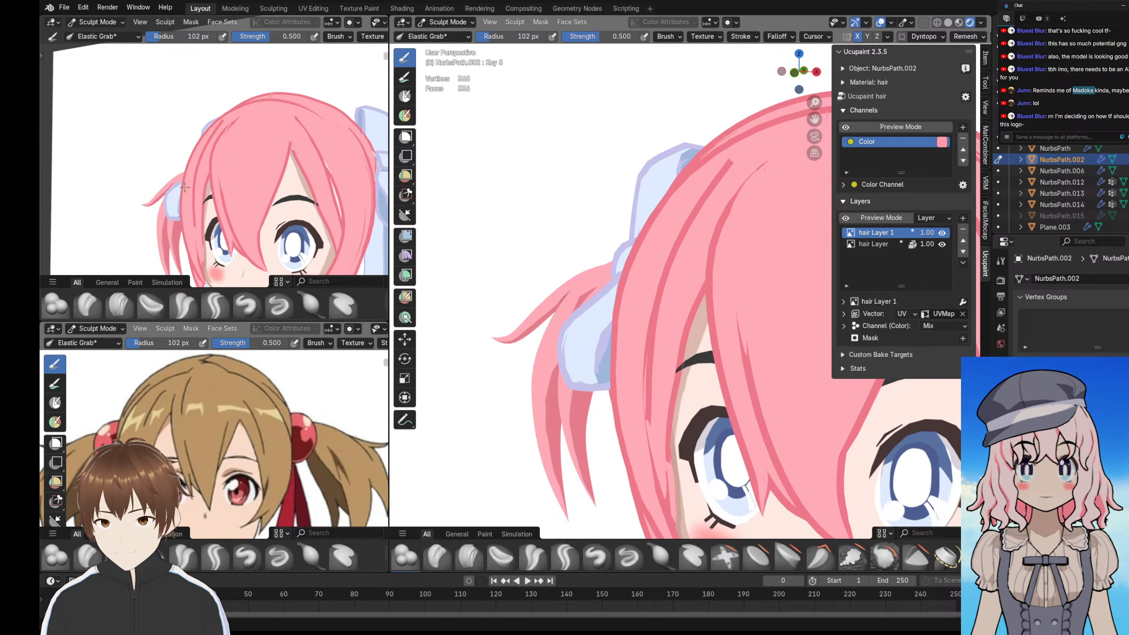
{"action": "mouse_move", "coordinate": [175, 180]}
{"action": "left_mouse_down"}
{"action": "mouse_move", "coordinate": [178, 192]}
{"action": "mouse_move", "coordinate": [194, 191]}
{"action": "left_mouse_up"}
{"action": "middle_click_drag", "start_coordinate": [193, 191], "coordinate": [213, 178]}
{"action": "scroll", "coordinate": [204, 183], "scroll_direction": "down", "scroll_amount": 2}
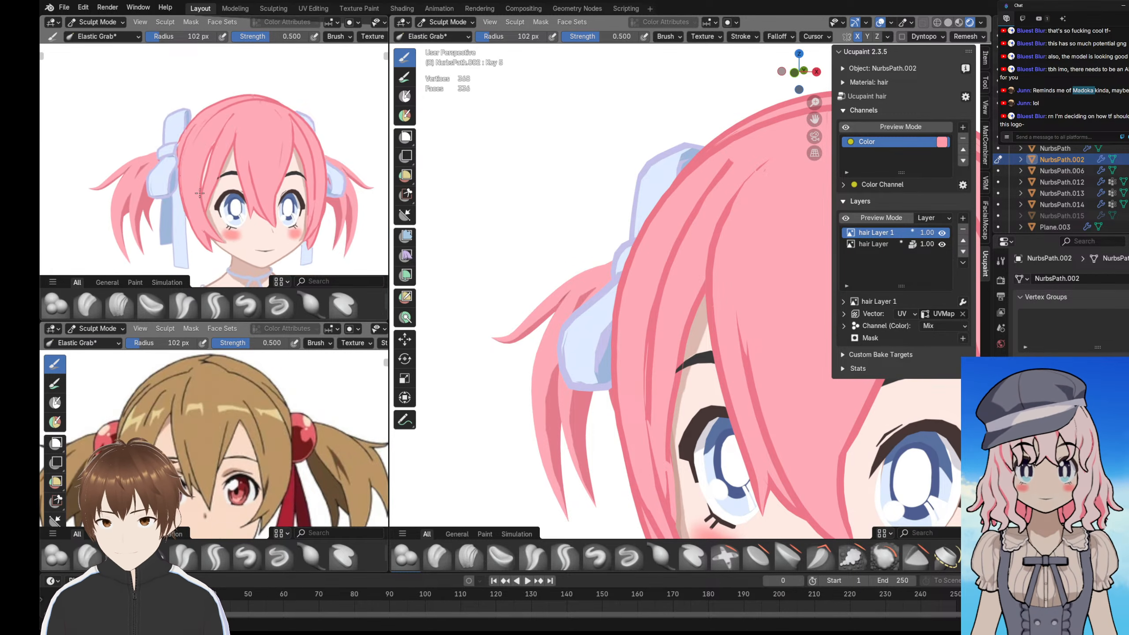
{"action": "scroll", "coordinate": [200, 172], "scroll_direction": "up", "scroll_amount": 4}
{"action": "scroll", "coordinate": [195, 171], "scroll_direction": "down", "scroll_amount": 2}
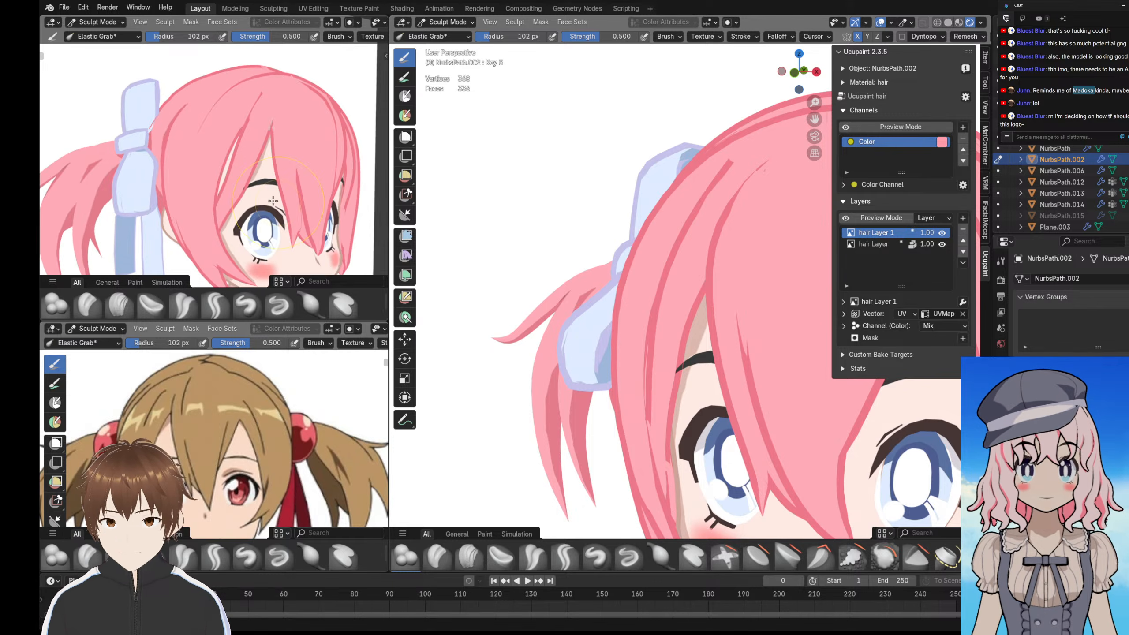
{"action": "scroll", "coordinate": [209, 181], "scroll_direction": "down", "scroll_amount": 4}
{"action": "middle_click_drag", "start_coordinate": [209, 182], "coordinate": [182, 161]}
- Adjust the side hair's front edge beside the eye with short Elastic Grab strokes from the side of the head
{"action": "middle_click_drag", "start_coordinate": [635, 289], "coordinate": [688, 302]}
{"action": "left_click_drag", "start_coordinate": [681, 300], "coordinate": [721, 314]}
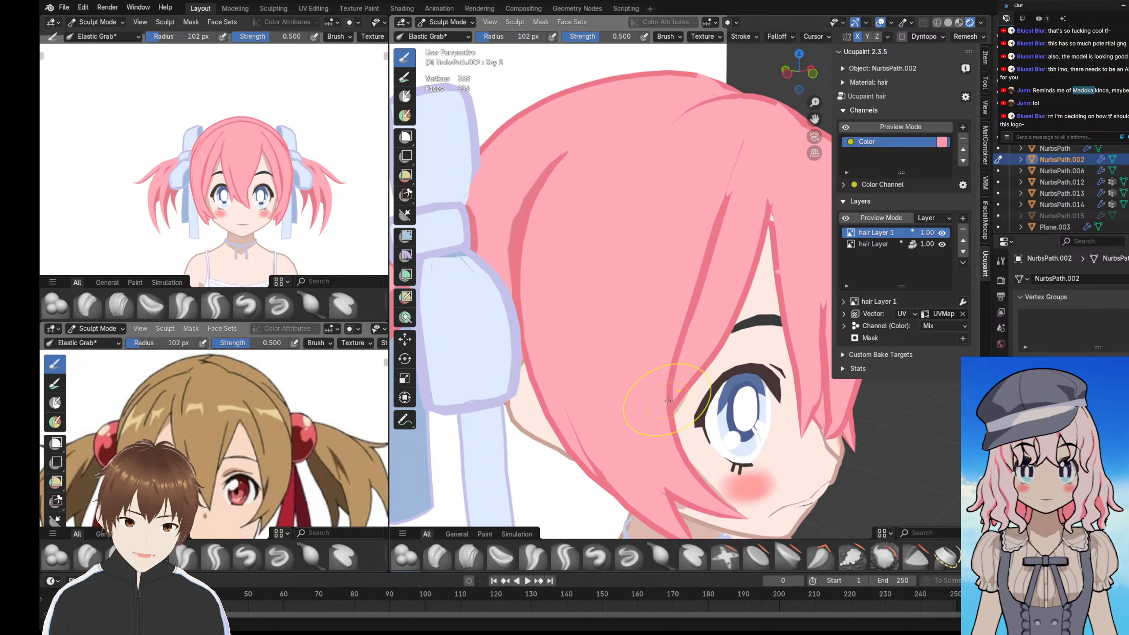
{"action": "middle_click_drag", "start_coordinate": [673, 399], "coordinate": [657, 385]}
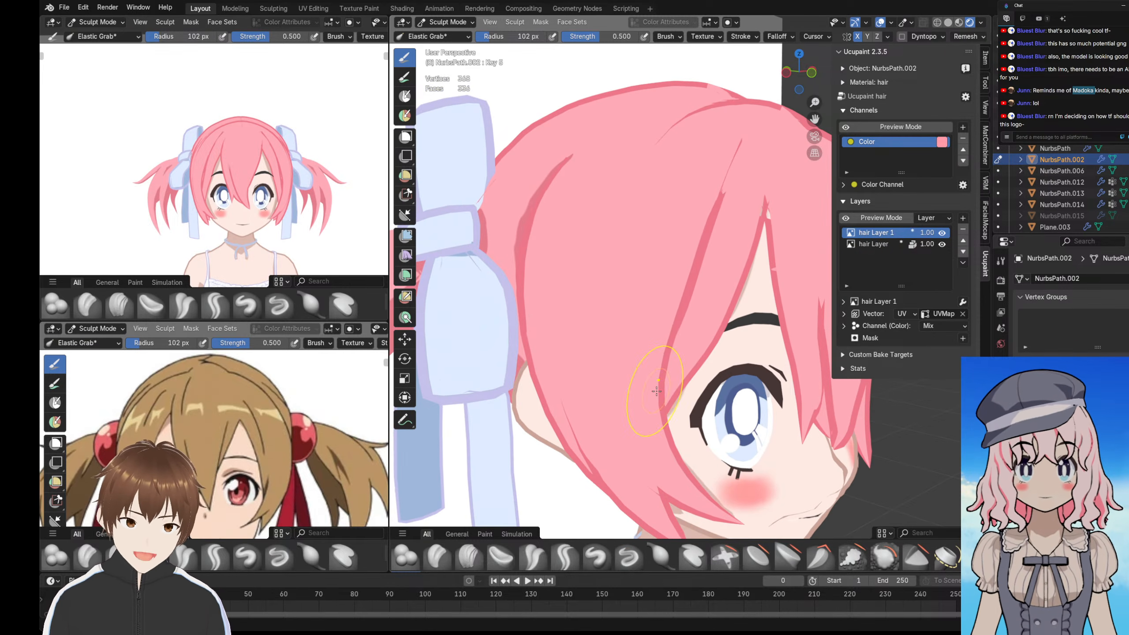
{"action": "left_click_drag", "start_coordinate": [657, 395], "coordinate": [659, 374]}
{"action": "middle_click_drag", "start_coordinate": [658, 372], "coordinate": [640, 246]}
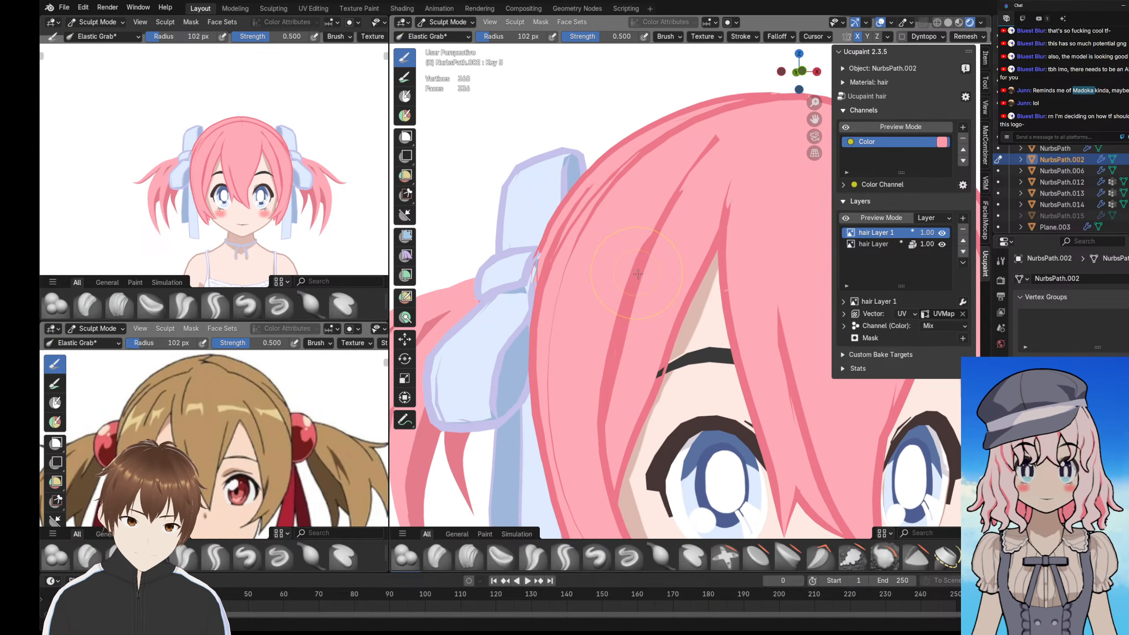
- Reshape the side hair's inner edge across the eyebrow with Elastic Grab strokes in close-up front views
{"action": "scroll", "coordinate": [637, 274], "scroll_direction": "down", "scroll_amount": 5}
{"action": "scroll", "coordinate": [235, 165], "scroll_direction": "up", "scroll_amount": 6}
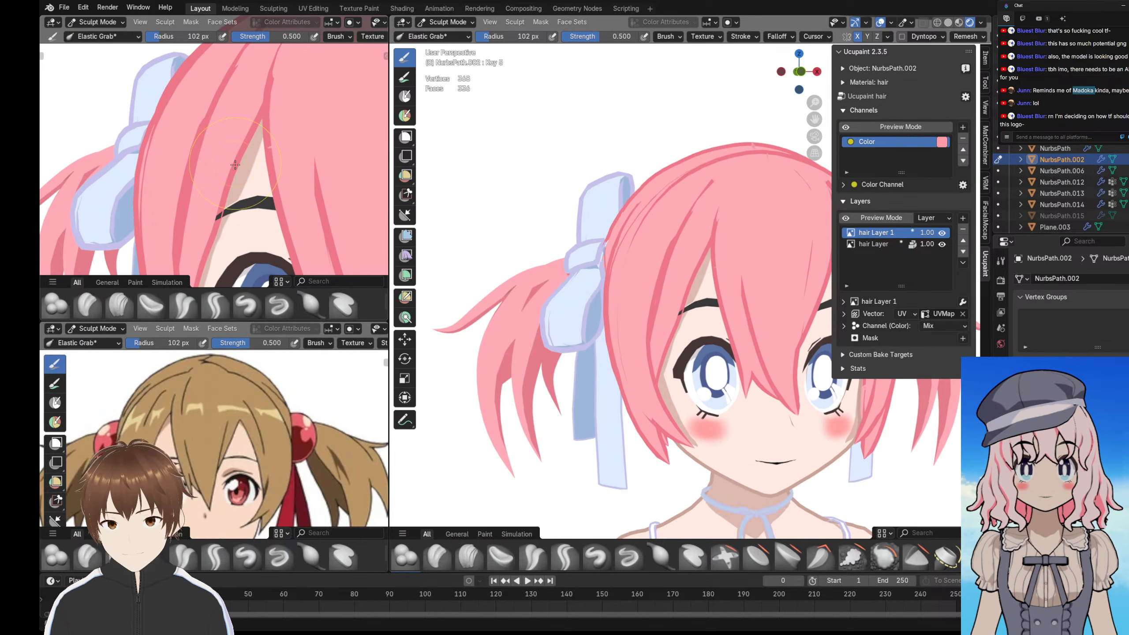
{"action": "middle_click_drag", "start_coordinate": [233, 173], "coordinate": [242, 177]}
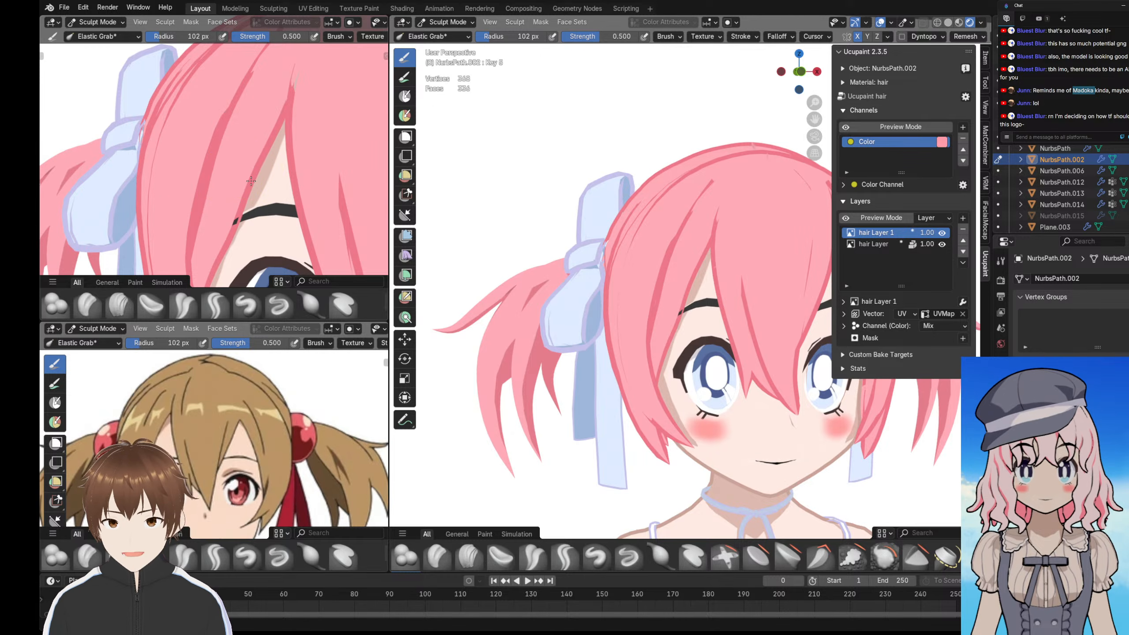
{"action": "mouse_move", "coordinate": [251, 180]}
{"action": "left_mouse_down"}
{"action": "mouse_move", "coordinate": [260, 179]}
{"action": "mouse_move", "coordinate": [202, 177]}
{"action": "left_mouse_up"}
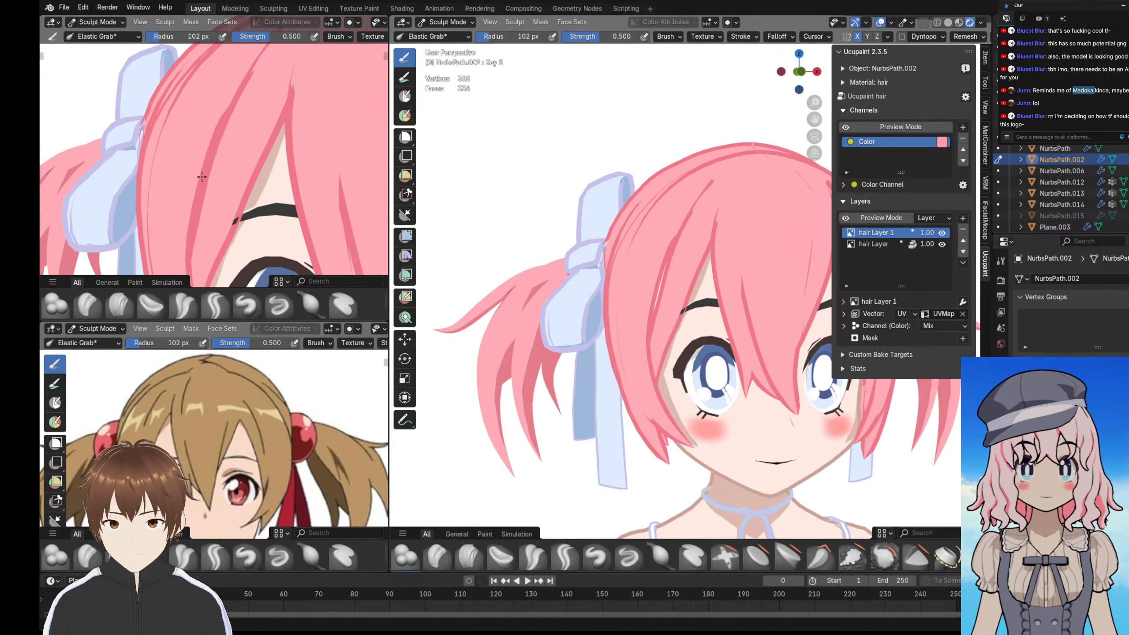
{"action": "scroll", "coordinate": [259, 188], "scroll_direction": "up", "scroll_amount": 2}
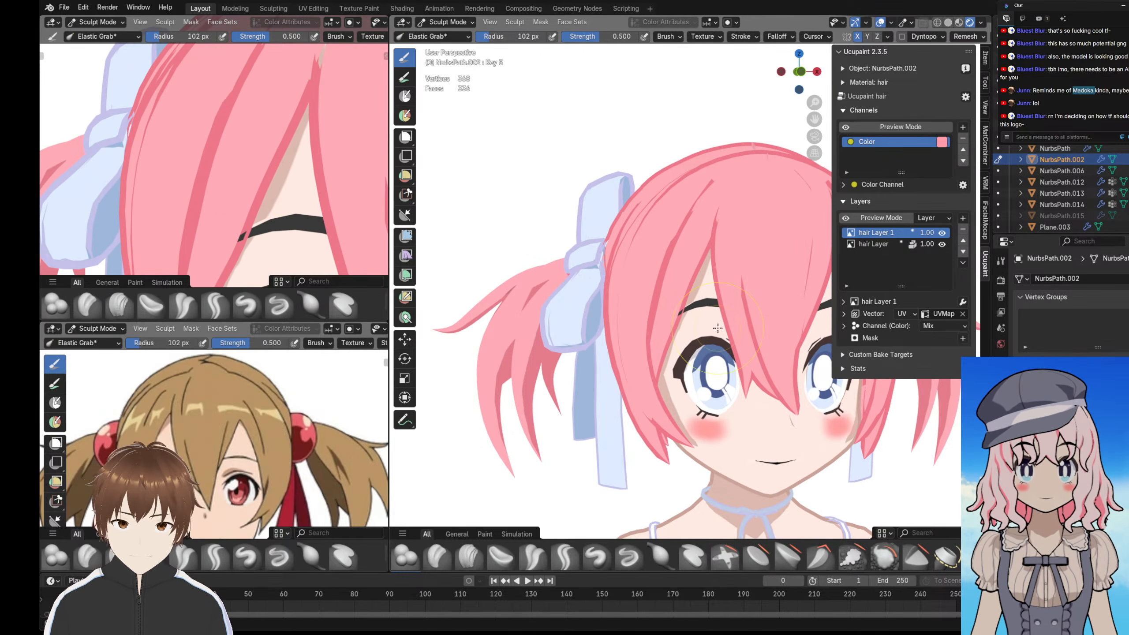
{"action": "scroll", "coordinate": [718, 328], "scroll_direction": "up", "scroll_amount": 4}
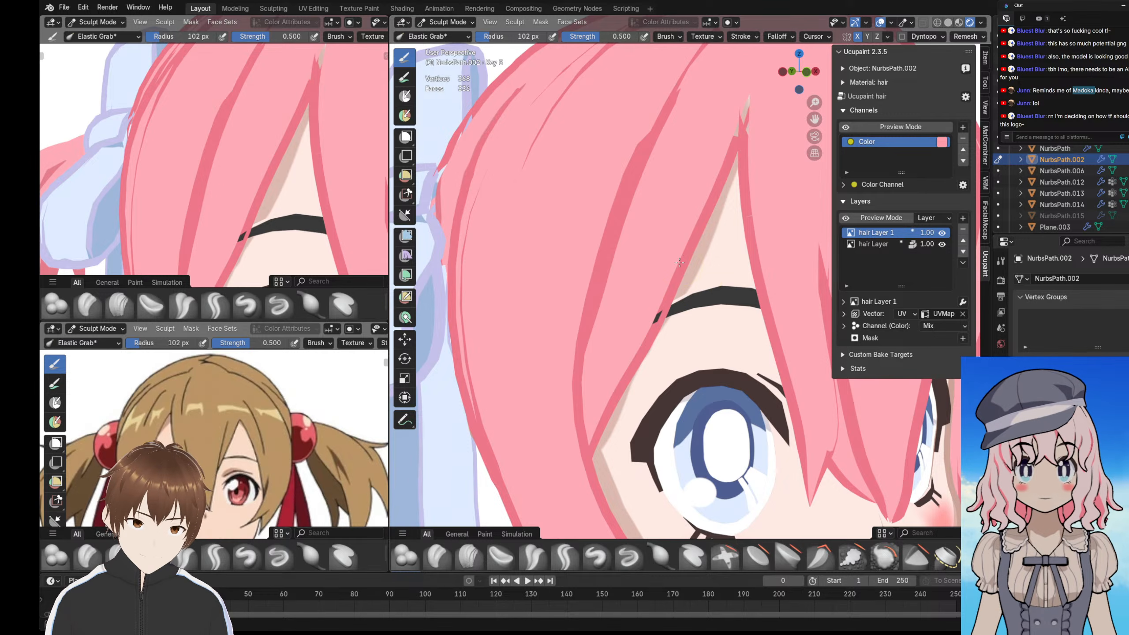
{"action": "left_click_drag", "start_coordinate": [680, 263], "coordinate": [664, 320]}
{"action": "scroll", "coordinate": [656, 327], "scroll_direction": "up", "scroll_amount": 3}
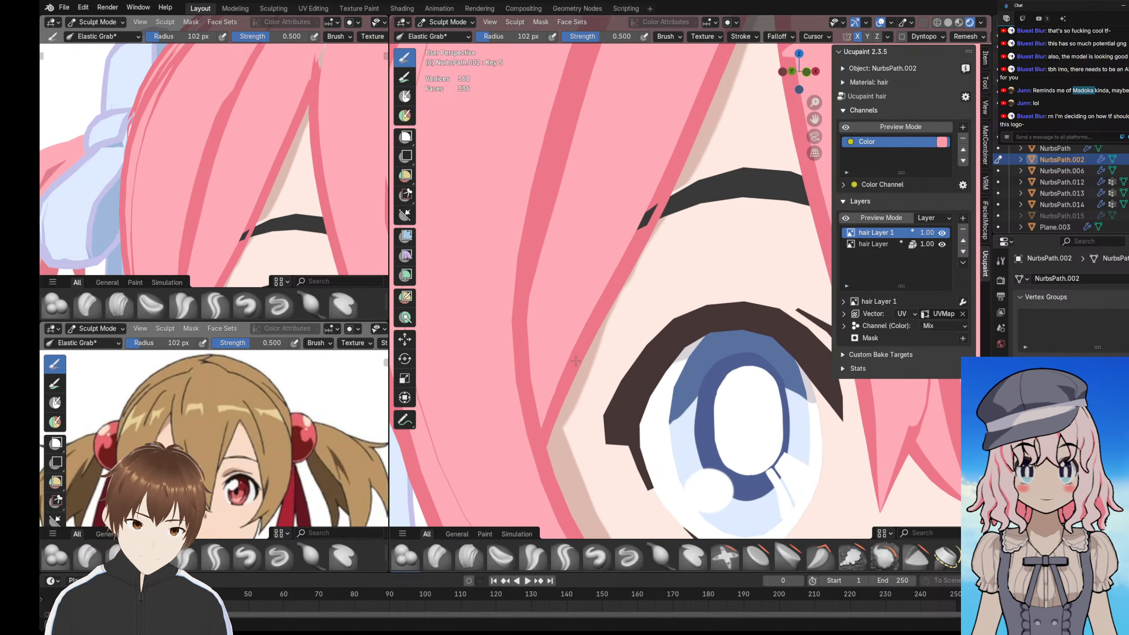
- Nudge the side hair at the top of the forehead gap toward the bangs with an Elastic Grab stroke from above
{"action": "middle_click_drag", "start_coordinate": [576, 361], "coordinate": [636, 356]}
{"action": "scroll", "coordinate": [541, 361], "scroll_direction": "down", "scroll_amount": 4}
{"action": "scroll", "coordinate": [644, 318], "scroll_direction": "down", "scroll_amount": 1}
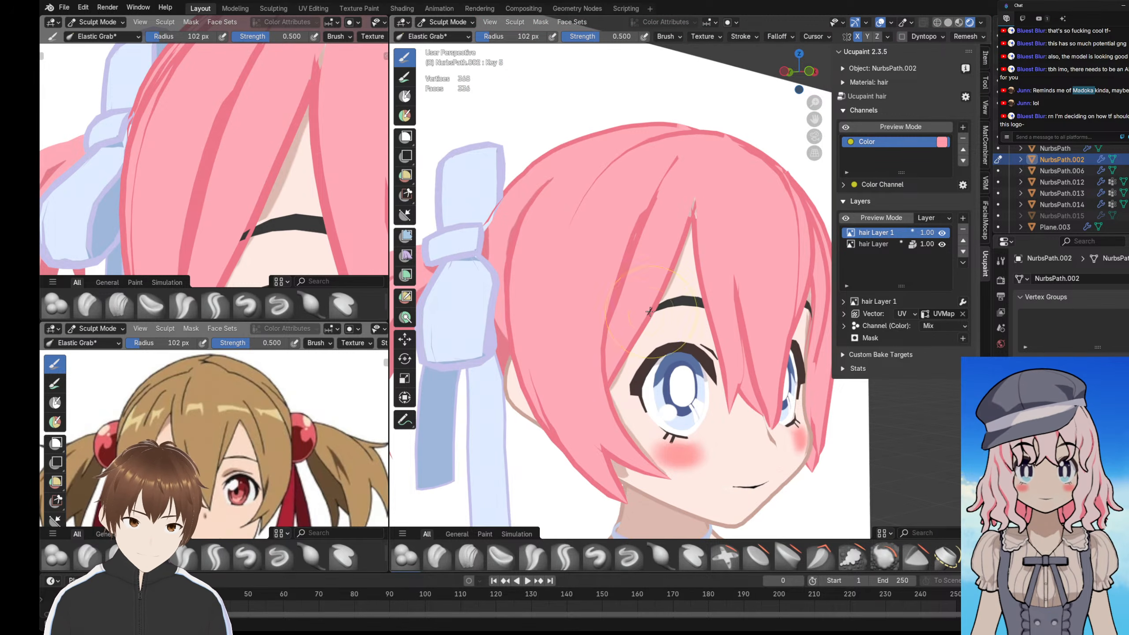
{"action": "middle_click_drag", "start_coordinate": [650, 311], "coordinate": [622, 345]}
{"action": "scroll", "coordinate": [623, 296], "scroll_direction": "up", "scroll_amount": 4}
{"action": "scroll", "coordinate": [621, 345], "scroll_direction": "up", "scroll_amount": 1}
{"action": "scroll", "coordinate": [682, 244], "scroll_direction": "up", "scroll_amount": 1}
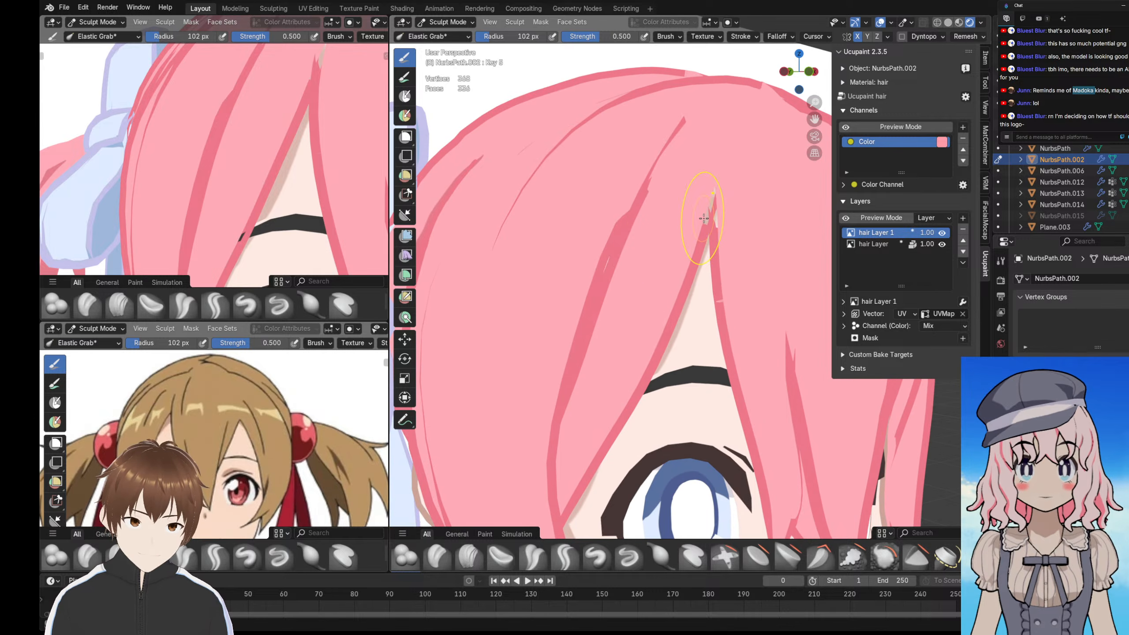
{"action": "middle_click_drag", "start_coordinate": [699, 215], "coordinate": [667, 261]}
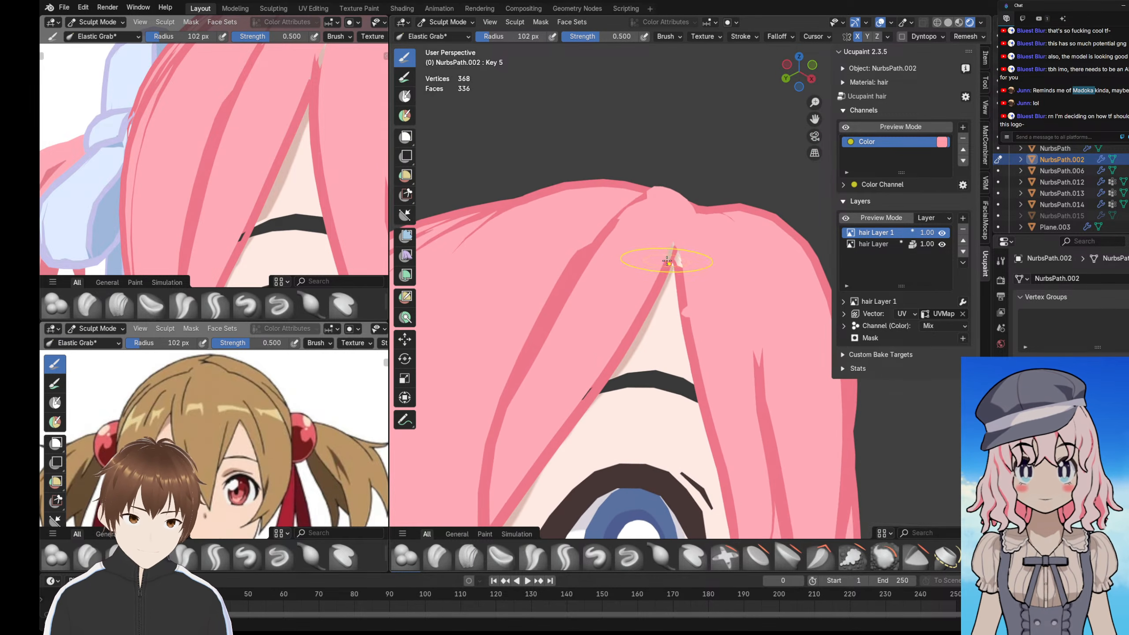
{"action": "left_click_drag", "start_coordinate": [671, 232], "coordinate": [686, 258]}
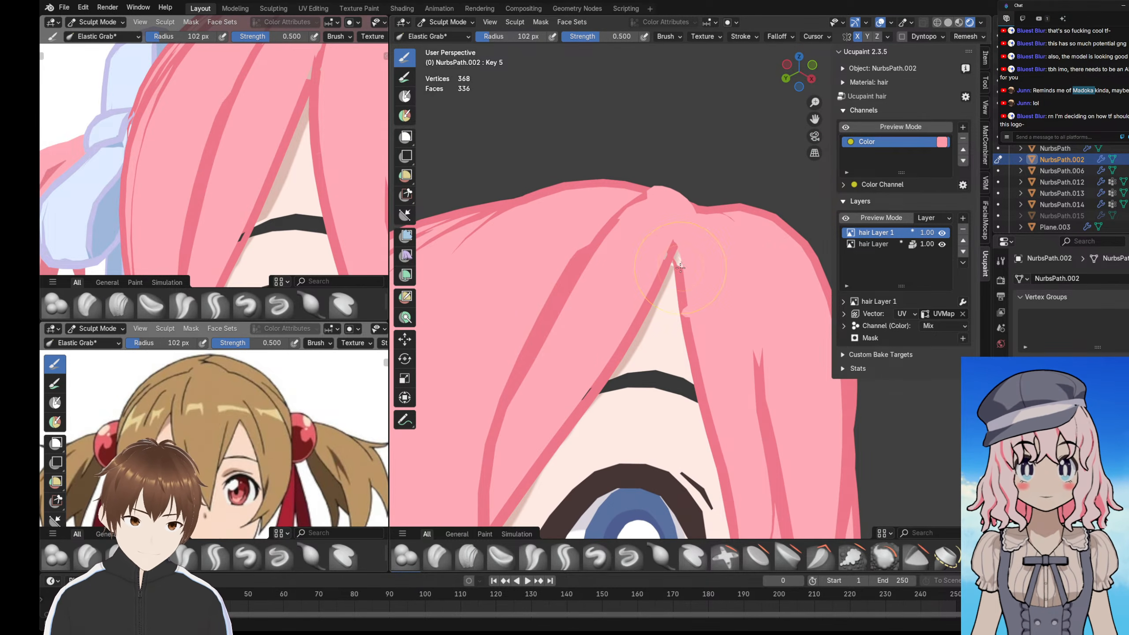
{"action": "middle_click_drag", "start_coordinate": [669, 257], "coordinate": [674, 242]}
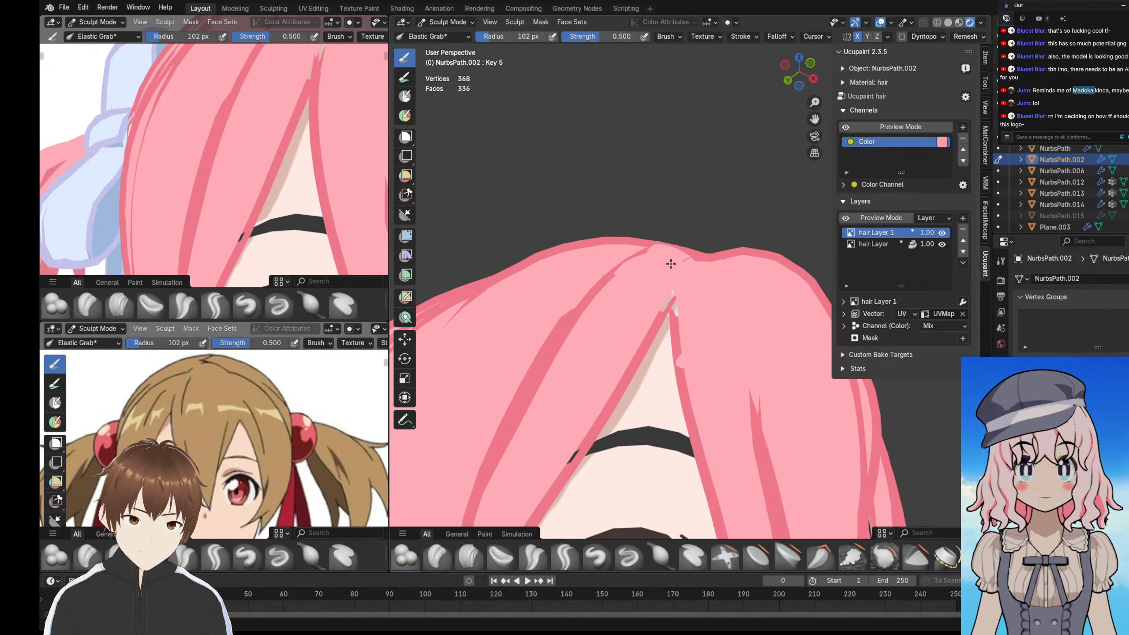
- Review the finished hair shape on the whole character from the front, three-quarter and side views
{"action": "mouse_move", "coordinate": [652, 269]}
{"action": "middle_mouse_down"}
{"action": "mouse_move", "coordinate": [642, 303]}
{"action": "mouse_move", "coordinate": [621, 263]}
{"action": "mouse_move", "coordinate": [633, 261]}
{"action": "mouse_move", "coordinate": [625, 266]}
{"action": "middle_mouse_up"}
{"action": "scroll", "coordinate": [643, 303], "scroll_direction": "down", "scroll_amount": 7}
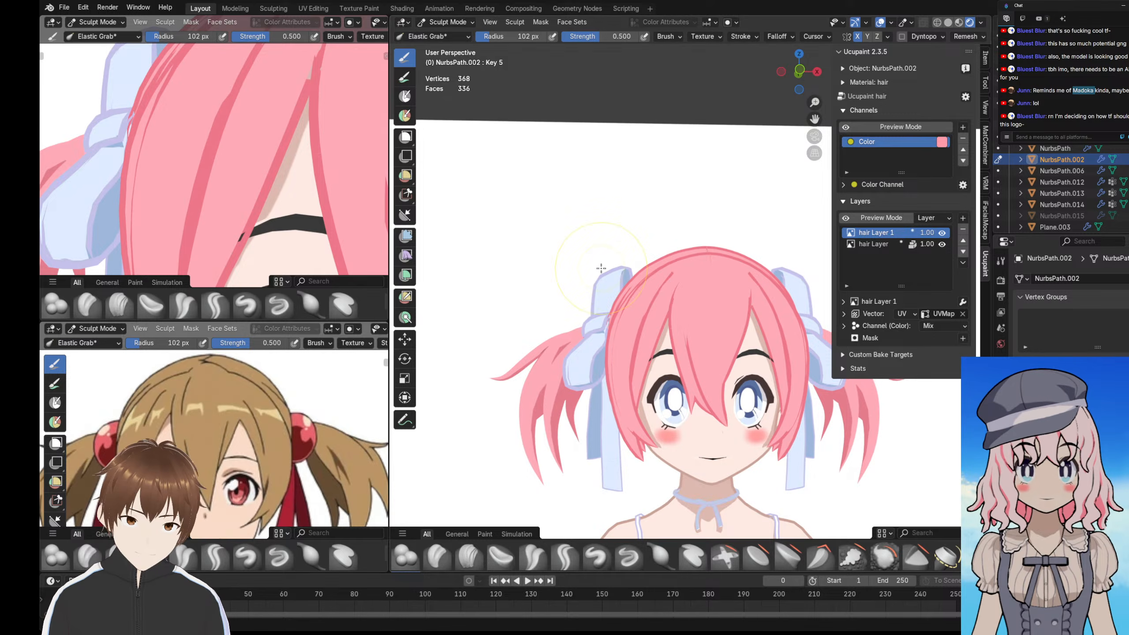
{"action": "scroll", "coordinate": [198, 163], "scroll_direction": "down", "scroll_amount": 5}
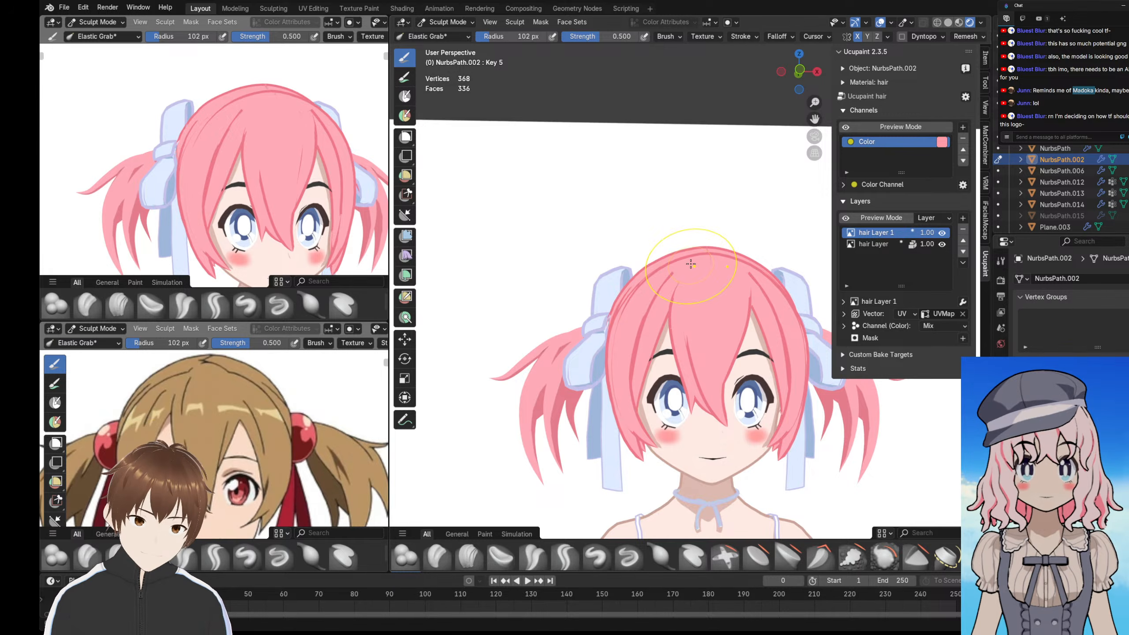
{"action": "scroll", "coordinate": [691, 265], "scroll_direction": "down", "scroll_amount": 3}
{"action": "mouse_move", "coordinate": [680, 253]}
{"action": "middle_mouse_down"}
{"action": "mouse_move", "coordinate": [658, 280]}
{"action": "mouse_move", "coordinate": [669, 286]}
{"action": "middle_mouse_up"}
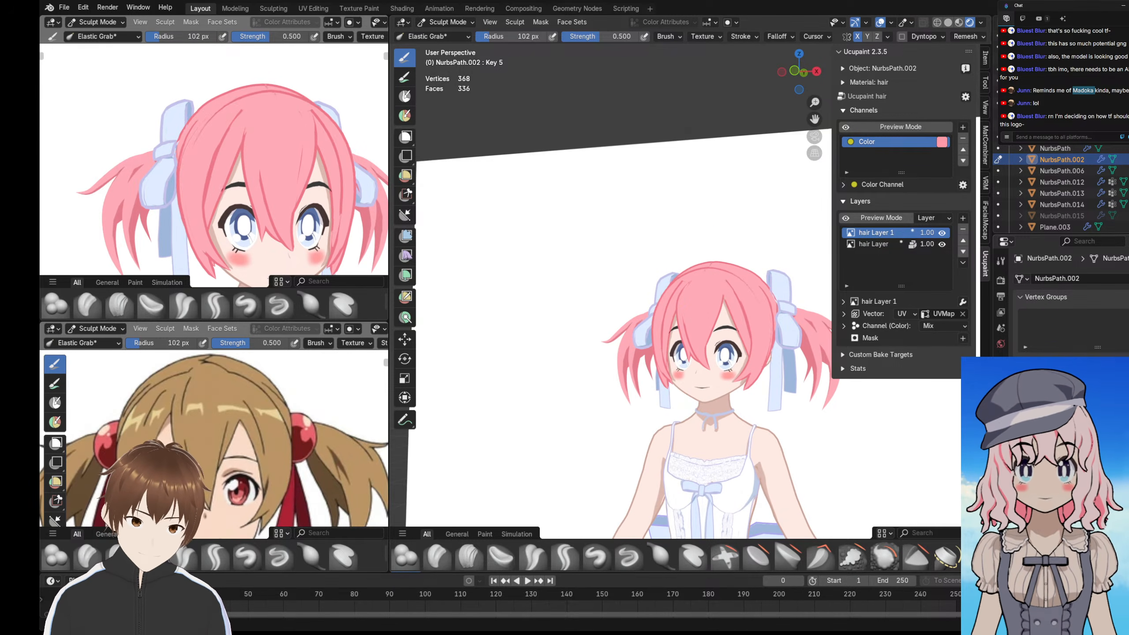
{"action": "middle_click_drag", "start_coordinate": [682, 292], "coordinate": [866, 394]}
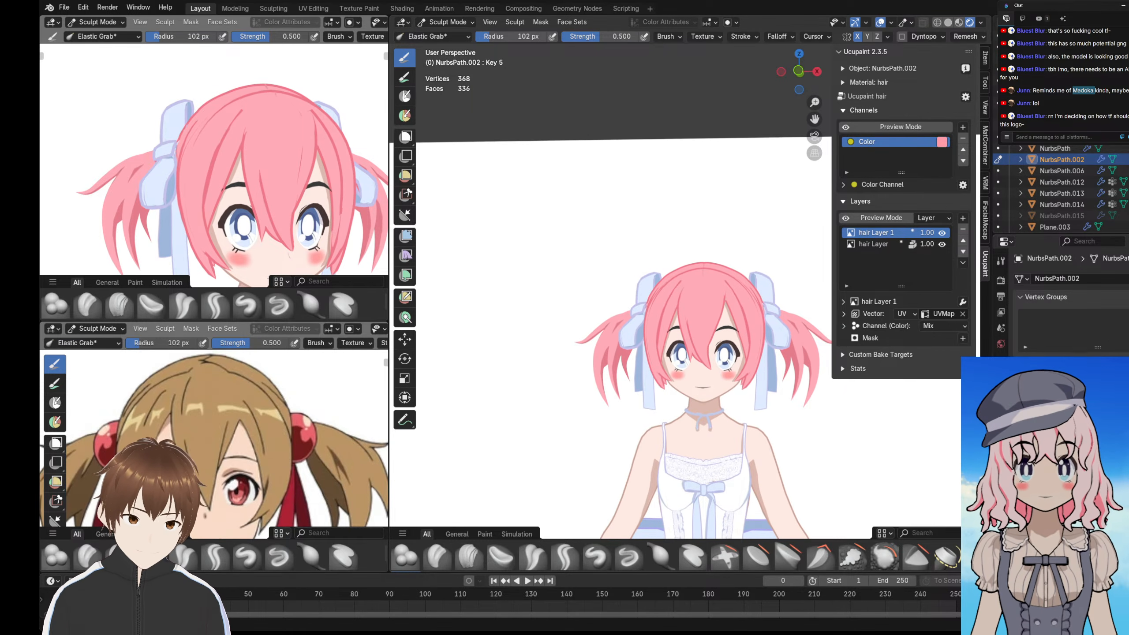
{"action": "mouse_move", "coordinate": [946, 420]}
{"action": "middle_mouse_down"}
{"action": "mouse_move", "coordinate": [709, 293]}
{"action": "mouse_move", "coordinate": [658, 311]}
{"action": "middle_mouse_up"}
{"action": "scroll", "coordinate": [642, 310], "scroll_direction": "up", "scroll_amount": 5}
{"action": "mouse_move", "coordinate": [574, 307]}
{"action": "middle_mouse_down"}
{"action": "mouse_move", "coordinate": [638, 312]}
{"action": "mouse_move", "coordinate": [605, 299]}
{"action": "mouse_move", "coordinate": [614, 316]}
{"action": "mouse_move", "coordinate": [658, 310]}
{"action": "mouse_move", "coordinate": [621, 295]}
{"action": "mouse_move", "coordinate": [643, 305]}
{"action": "middle_mouse_up"}
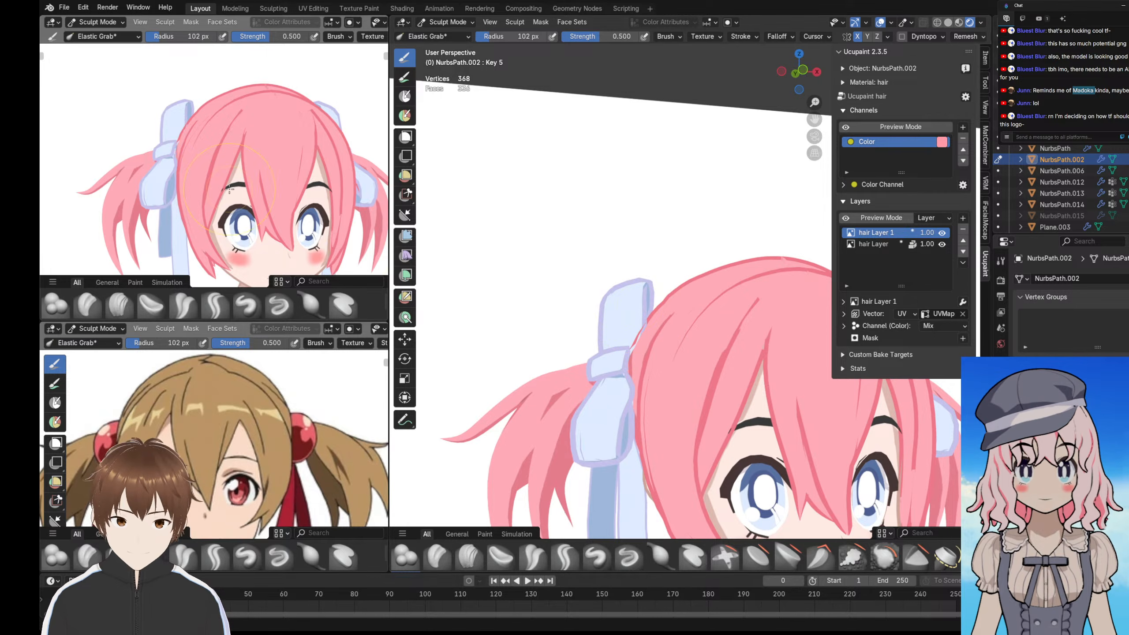
{"action": "middle_click_drag", "start_coordinate": [573, 172], "coordinate": [798, 103]}
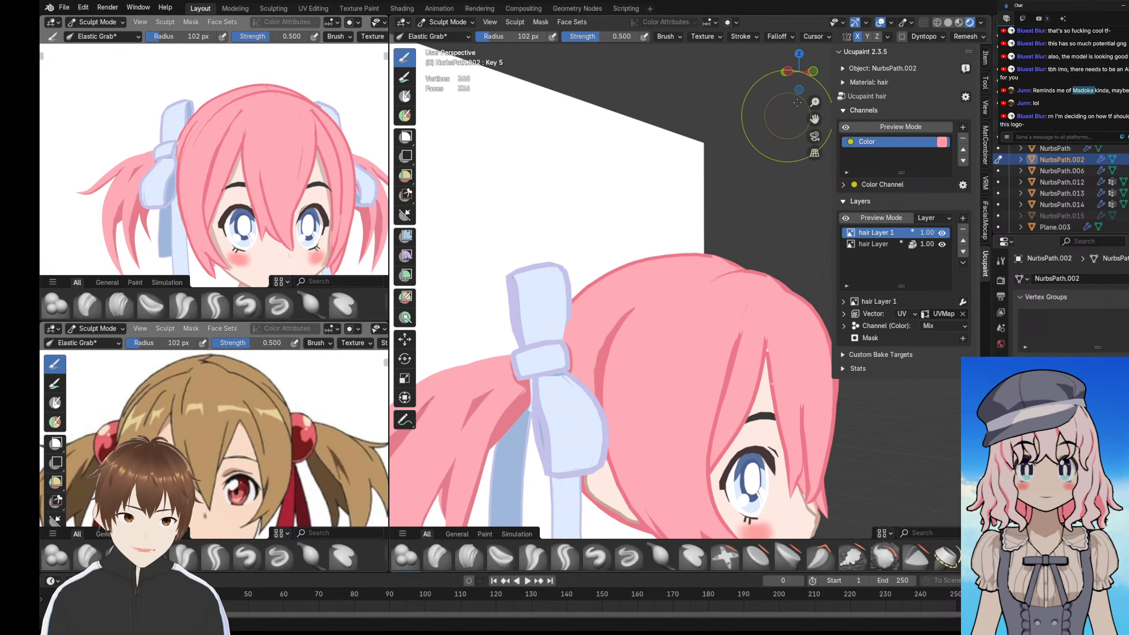
- Examine the hair mesh around the crown in wireframe shading and return the viewport to rendered shading
{"action": "left_click", "coordinate": [939, 22]}
{"action": "scroll", "coordinate": [711, 275], "scroll_direction": "up", "scroll_amount": 3}
{"action": "mouse_move", "coordinate": [680, 295]}
{"action": "middle_mouse_down"}
{"action": "mouse_move", "coordinate": [693, 320]}
{"action": "mouse_move", "coordinate": [682, 335]}
{"action": "middle_mouse_up"}
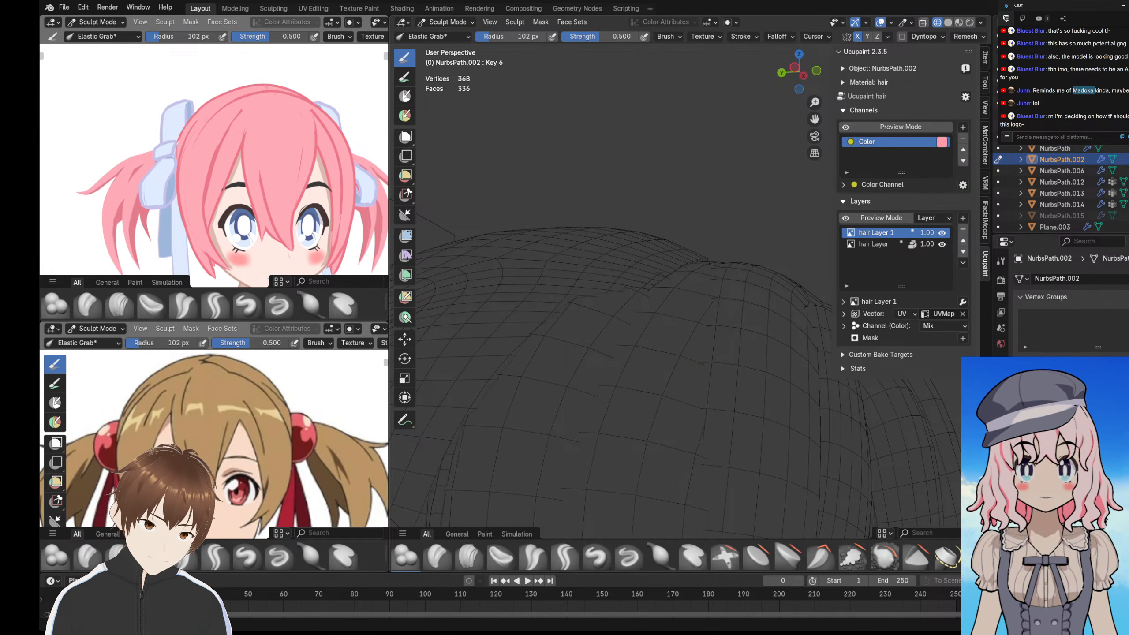
{"action": "left_click", "coordinate": [970, 22]}
{"action": "mouse_move", "coordinate": [680, 283]}
{"action": "middle_mouse_down"}
{"action": "mouse_move", "coordinate": [663, 265]}
{"action": "mouse_move", "coordinate": [558, 324]}
{"action": "mouse_move", "coordinate": [614, 311]}
{"action": "mouse_move", "coordinate": [653, 328]}
{"action": "mouse_move", "coordinate": [645, 320]}
{"action": "mouse_move", "coordinate": [625, 336]}
{"action": "middle_mouse_up"}
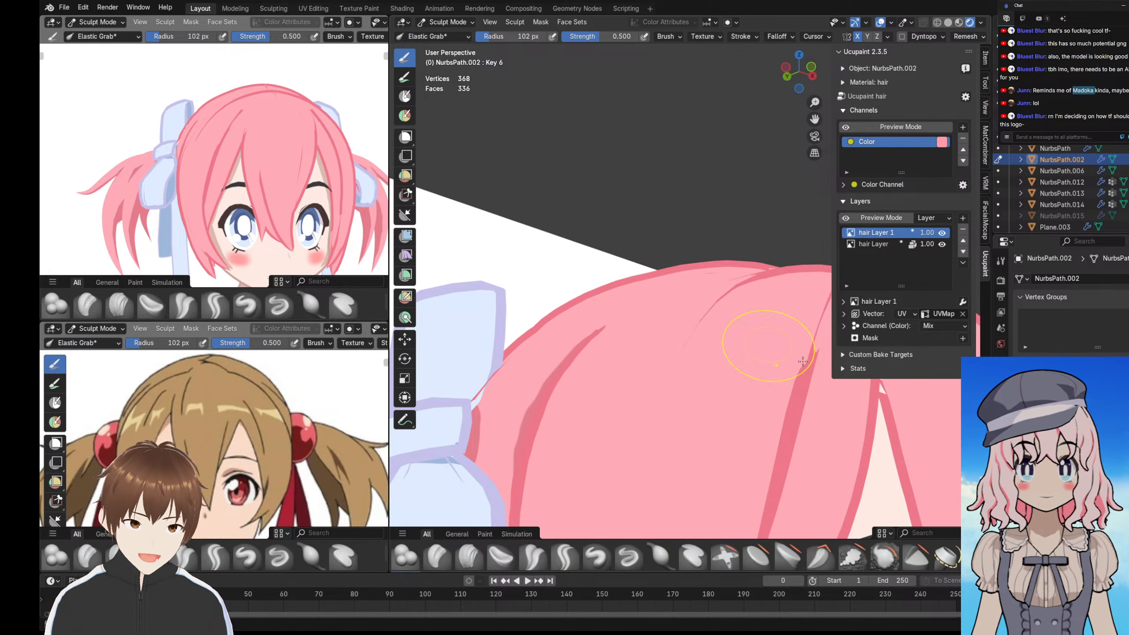
- Switch the sculpting brush for the side hair NurbsPath.002 to Inflate/Deflate
{"action": "middle_click_drag", "start_coordinate": [729, 263], "coordinate": [661, 310]}
{"action": "scroll", "coordinate": [672, 294], "scroll_direction": "down", "scroll_amount": 3}
{"action": "mouse_move", "coordinate": [222, 173]}
{"action": "middle_mouse_down"}
{"action": "mouse_move", "coordinate": [258, 178]}
{"action": "mouse_move", "coordinate": [205, 175]}
{"action": "middle_mouse_up"}
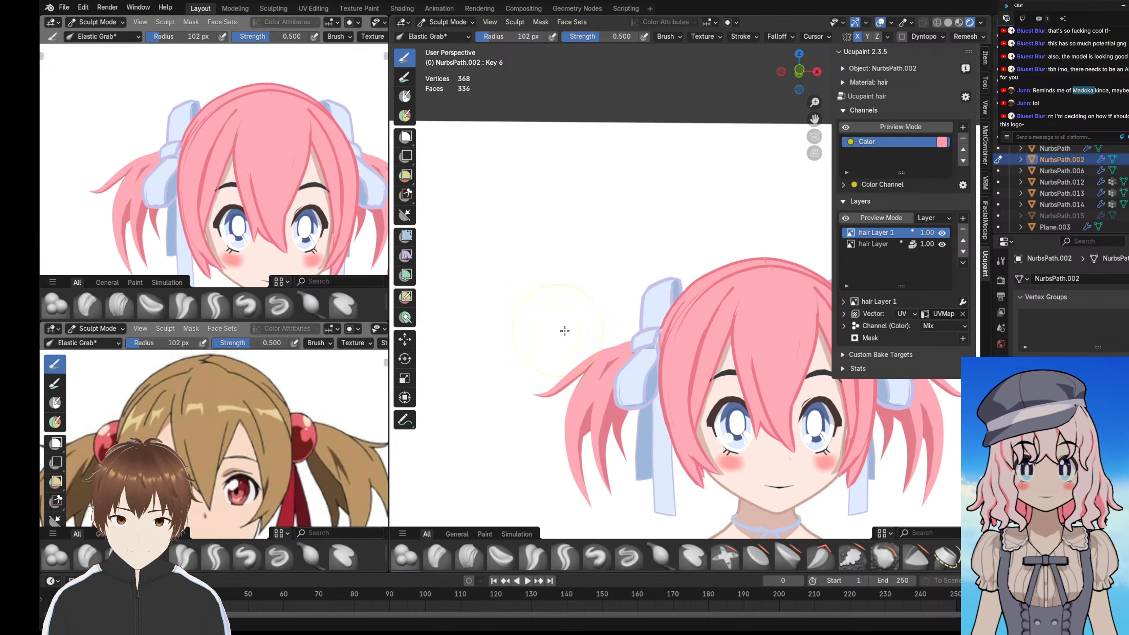
{"action": "middle_click_drag", "start_coordinate": [565, 328], "coordinate": [622, 419]}
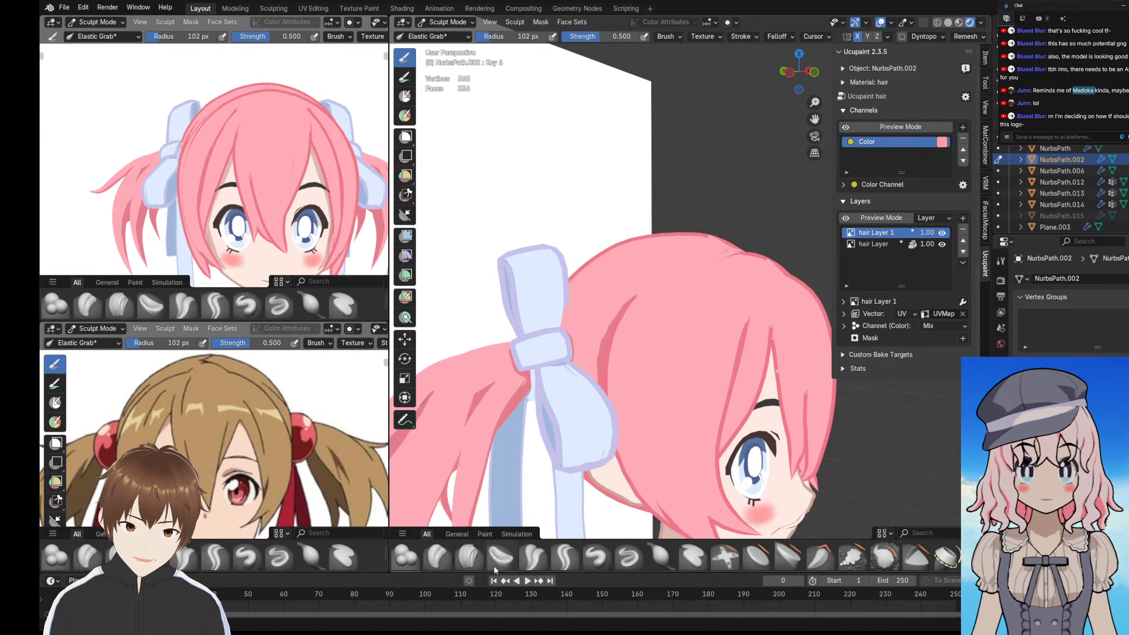
{"action": "scroll", "coordinate": [534, 564], "scroll_direction": "down", "scroll_amount": 2}
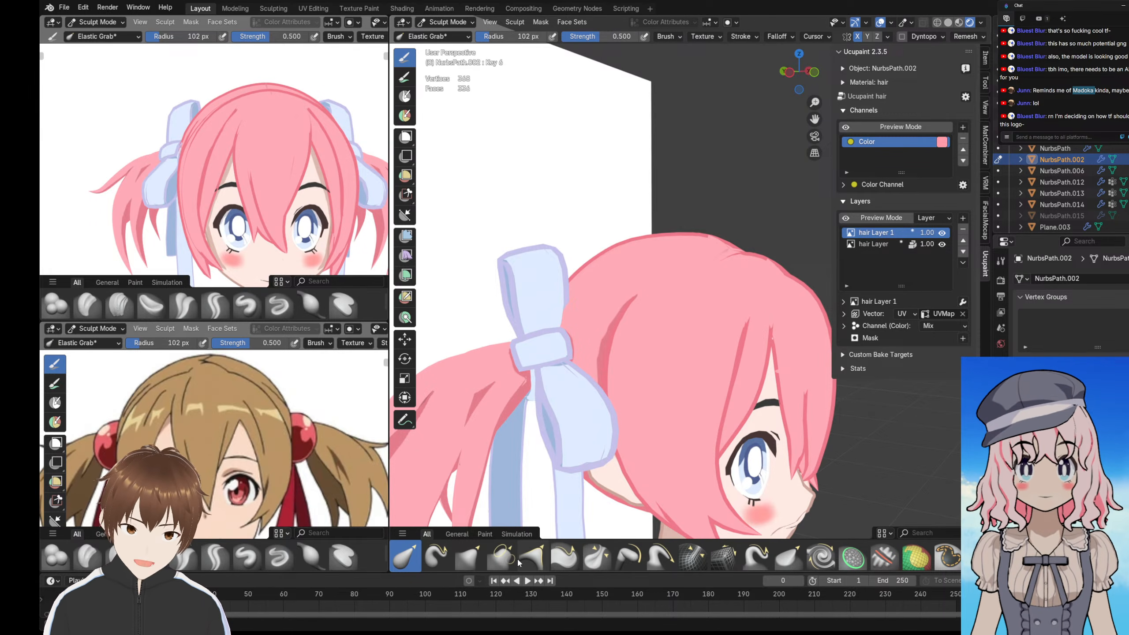
{"action": "scroll", "coordinate": [573, 564], "scroll_direction": "up", "scroll_amount": 2}
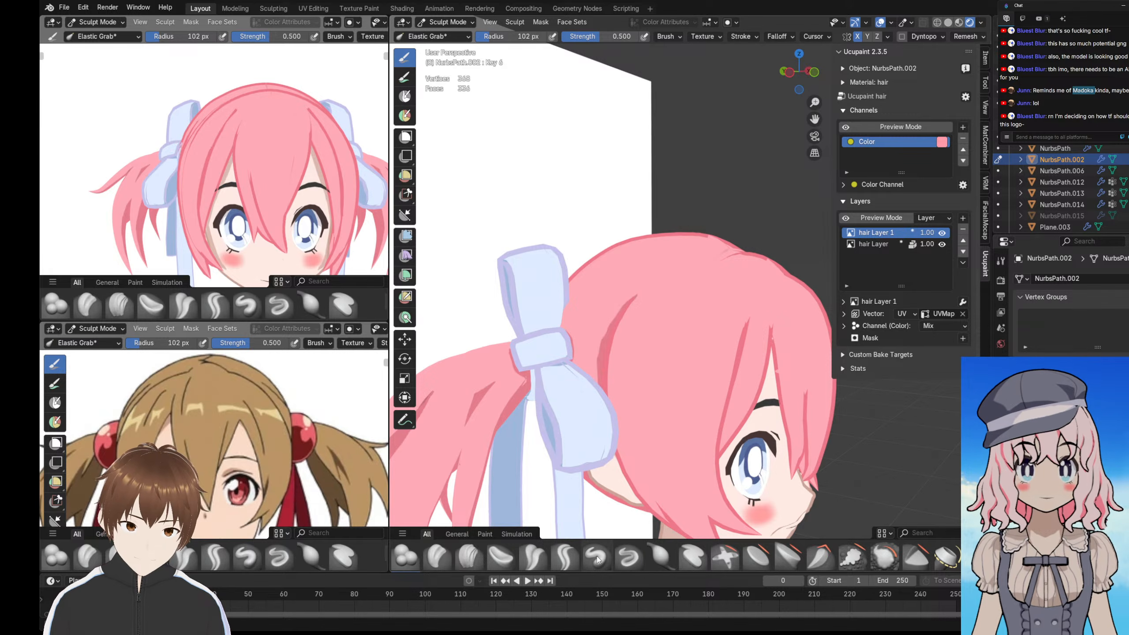
{"action": "left_click", "coordinate": [661, 557]}
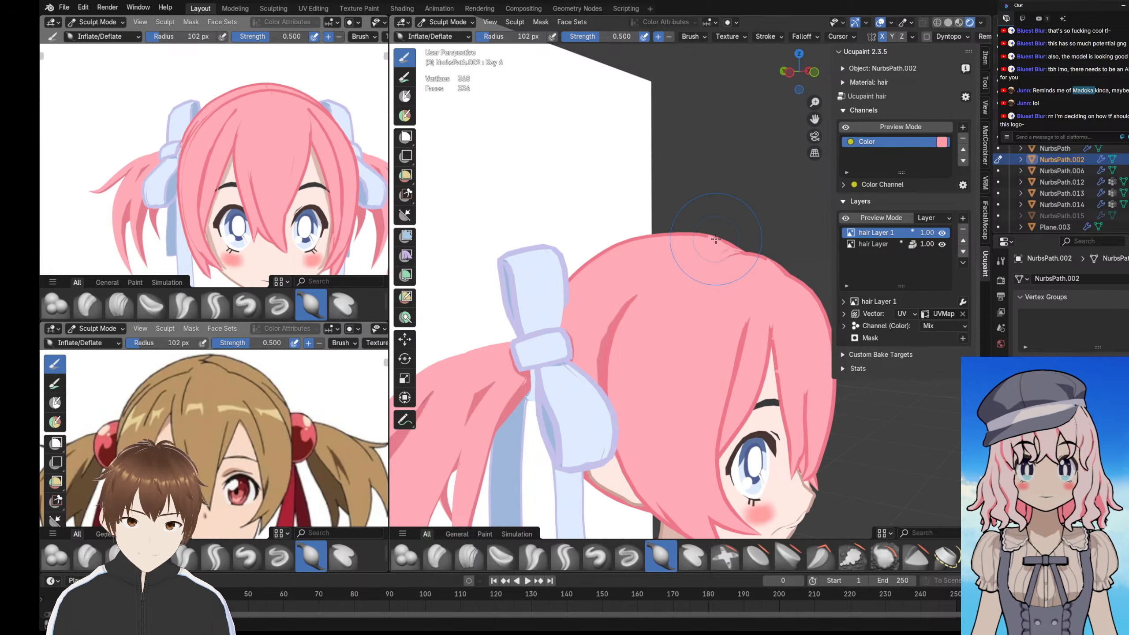
- Switch the main viewport to solid shading and examine the side hair's surface from the side and front beside the rendered view
{"action": "left_click", "coordinate": [951, 24]}
{"action": "scroll", "coordinate": [692, 359], "scroll_direction": "up", "scroll_amount": 2}
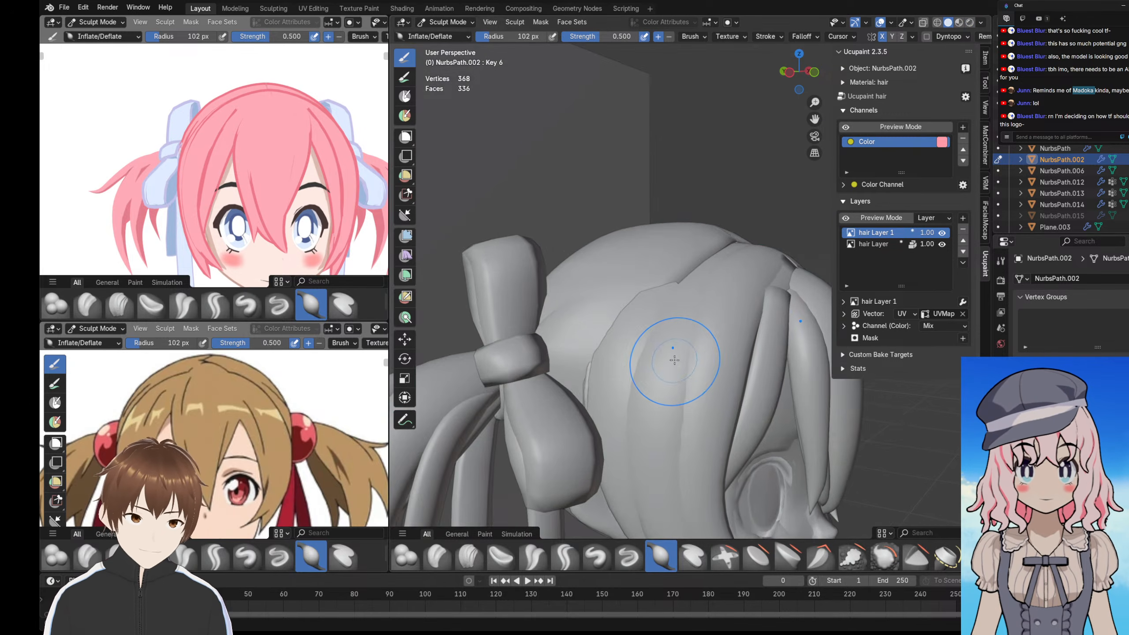
{"action": "mouse_move", "coordinate": [676, 362]}
{"action": "middle_mouse_down"}
{"action": "mouse_move", "coordinate": [670, 392]}
{"action": "mouse_move", "coordinate": [667, 332]}
{"action": "middle_mouse_up"}
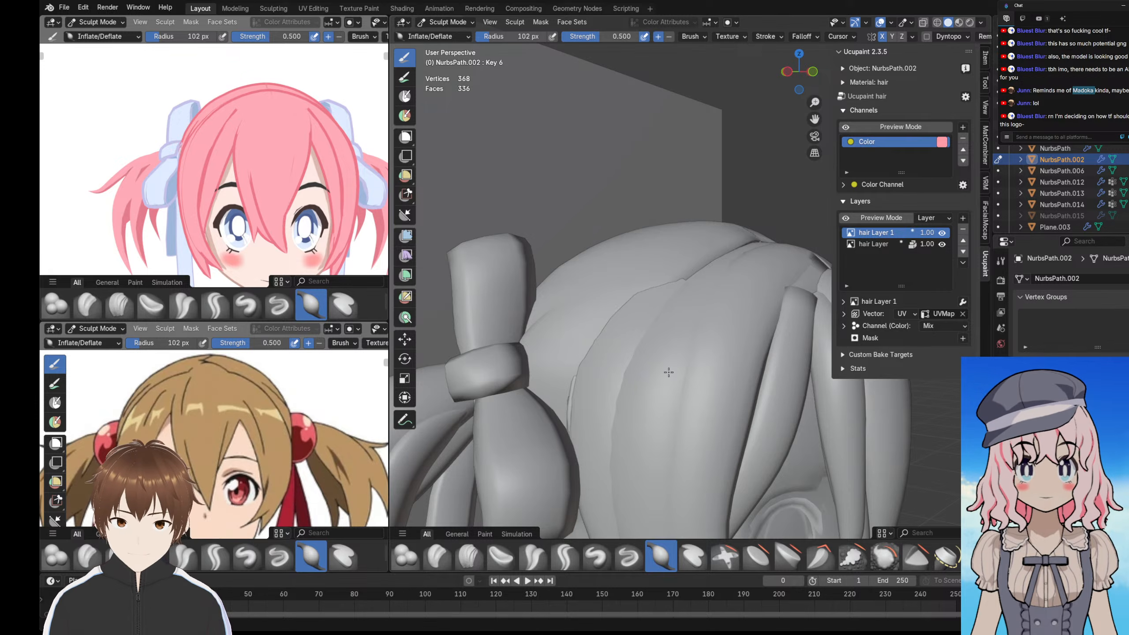
{"action": "scroll", "coordinate": [295, 171], "scroll_direction": "down", "scroll_amount": 2}
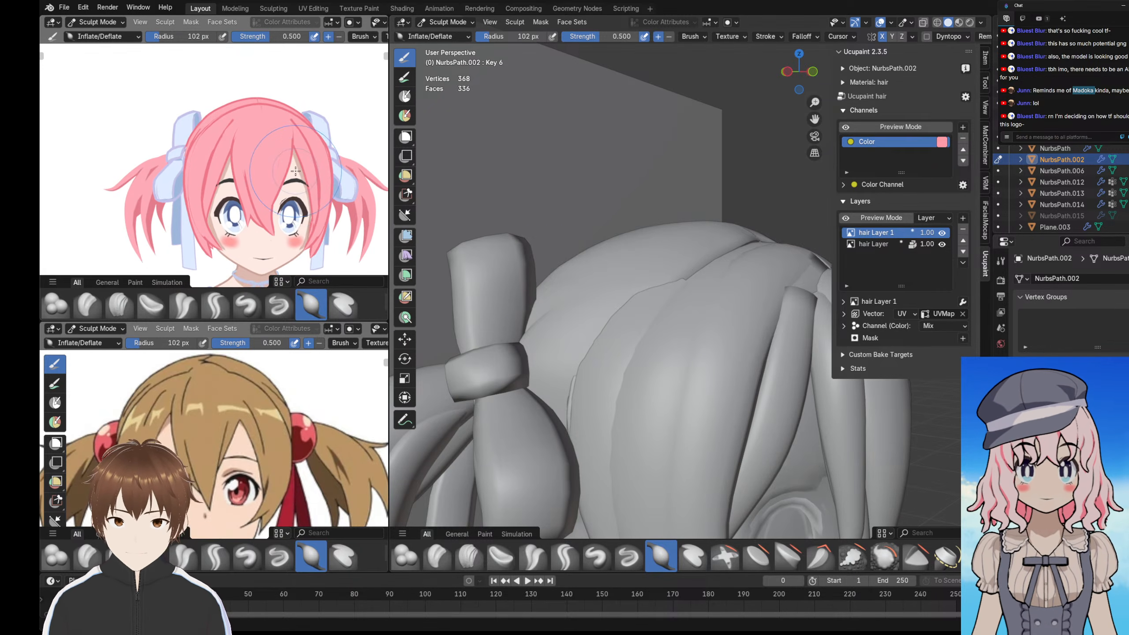
{"action": "scroll", "coordinate": [310, 182], "scroll_direction": "down", "scroll_amount": 3}
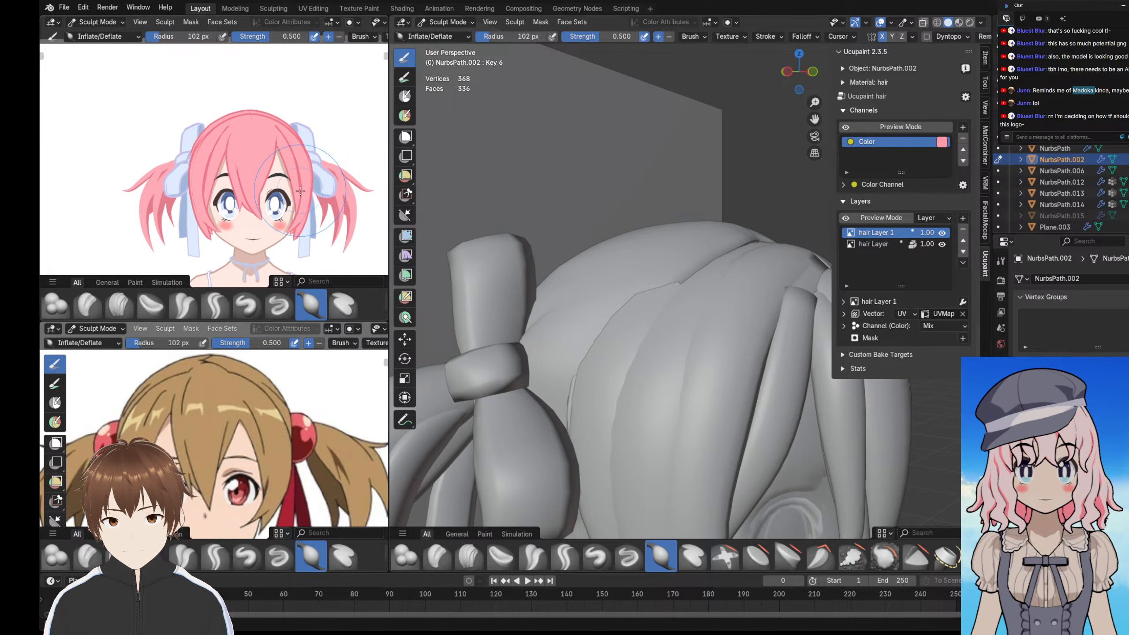
{"action": "middle_click_drag", "start_coordinate": [597, 321], "coordinate": [663, 346]}
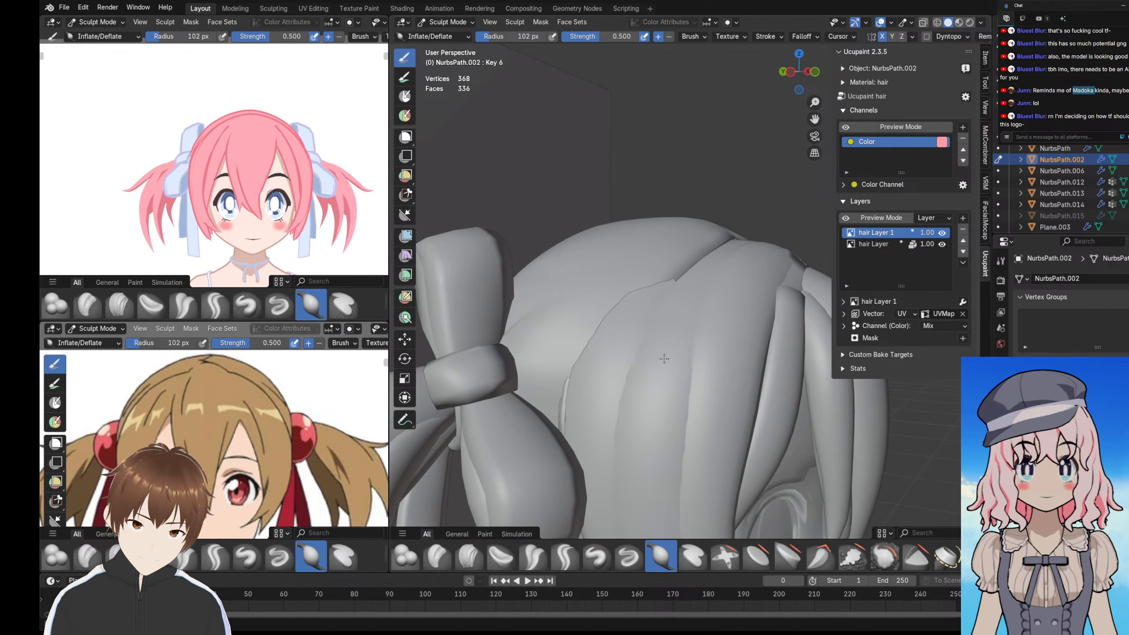
{"action": "mouse_move", "coordinate": [296, 225]}
{"action": "middle_mouse_down"}
{"action": "mouse_move", "coordinate": [327, 222]}
{"action": "mouse_move", "coordinate": [289, 218]}
{"action": "middle_mouse_up"}
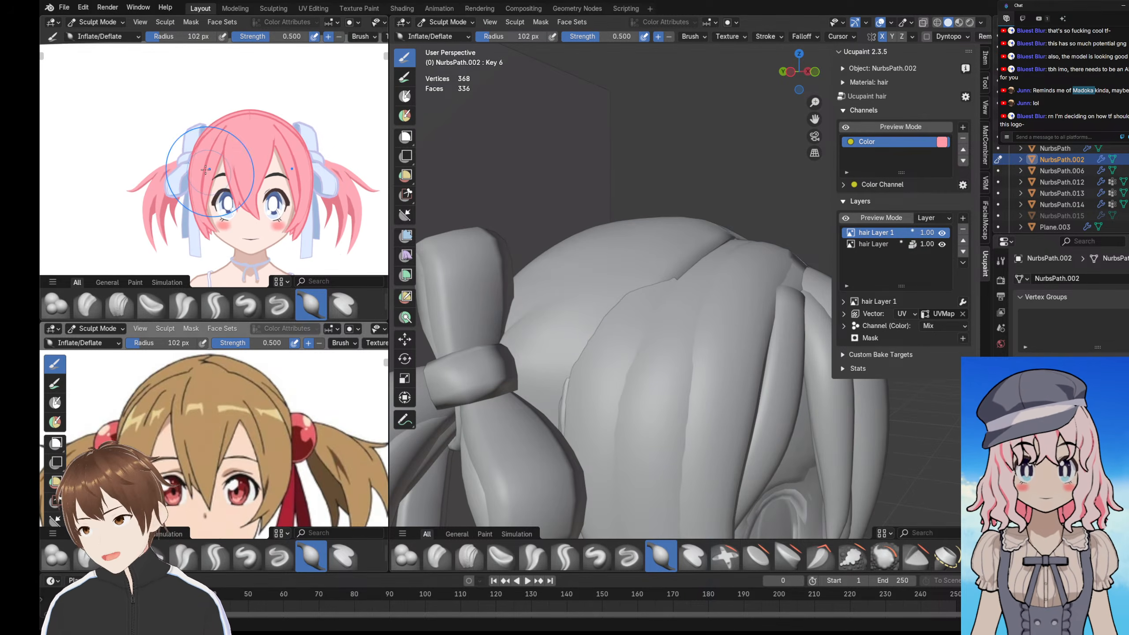
{"action": "middle_click_drag", "start_coordinate": [668, 285], "coordinate": [591, 287]}
{"action": "scroll", "coordinate": [591, 287], "scroll_direction": "down", "scroll_amount": 5}
{"action": "scroll", "coordinate": [180, 178], "scroll_direction": "up", "scroll_amount": 3}
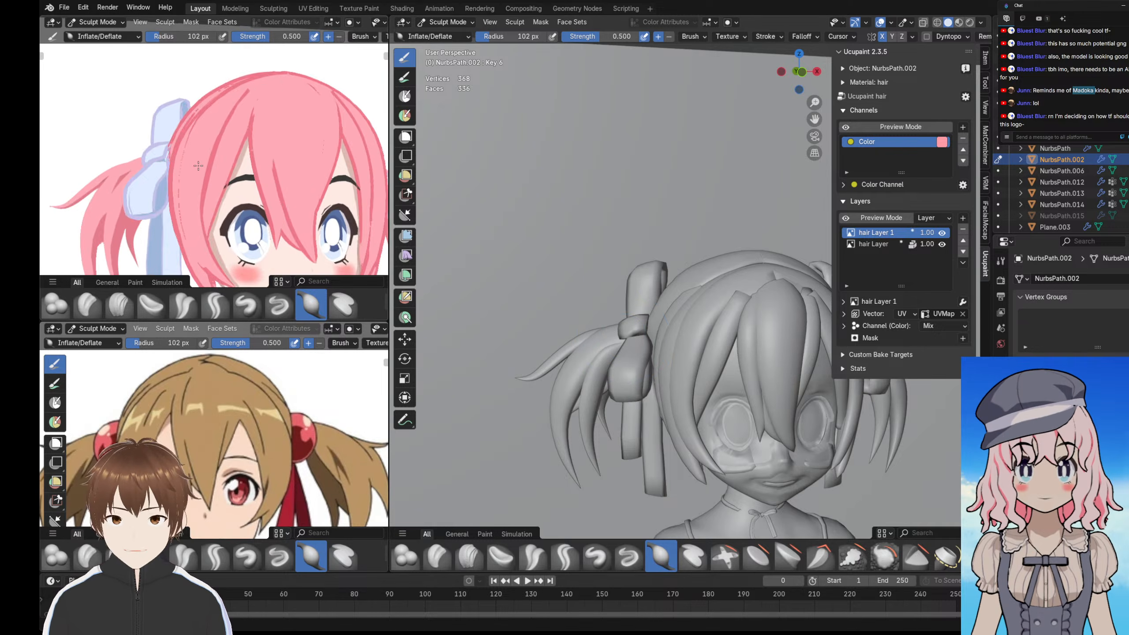
- Compare the side hair's volume near the ribbon in the rendered and solid viewports from side to front, and undo the last action
{"action": "mouse_move", "coordinate": [142, 136]}
{"action": "middle_mouse_down"}
{"action": "mouse_move", "coordinate": [197, 128]}
{"action": "mouse_move", "coordinate": [199, 149]}
{"action": "mouse_move", "coordinate": [188, 149]}
{"action": "mouse_move", "coordinate": [384, 145]}
{"action": "mouse_move", "coordinate": [351, 145]}
{"action": "middle_mouse_up"}
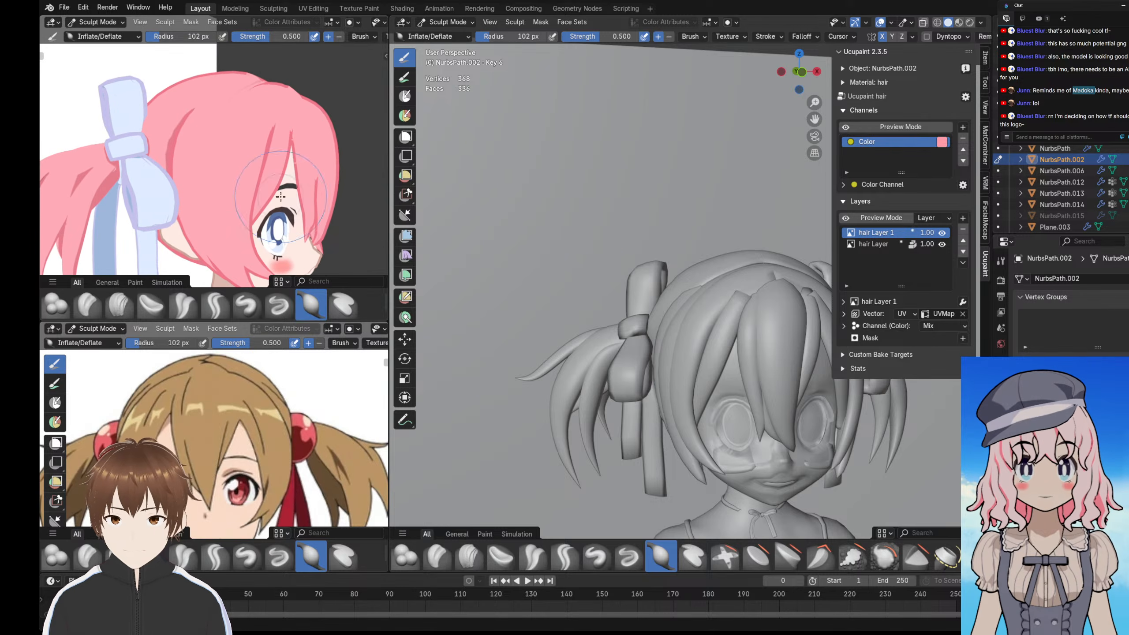
{"action": "middle_click_drag", "start_coordinate": [607, 306], "coordinate": [661, 426]}
{"action": "scroll", "coordinate": [604, 283], "scroll_direction": "up", "scroll_amount": 2}
{"action": "scroll", "coordinate": [634, 286], "scroll_direction": "down", "scroll_amount": 2}
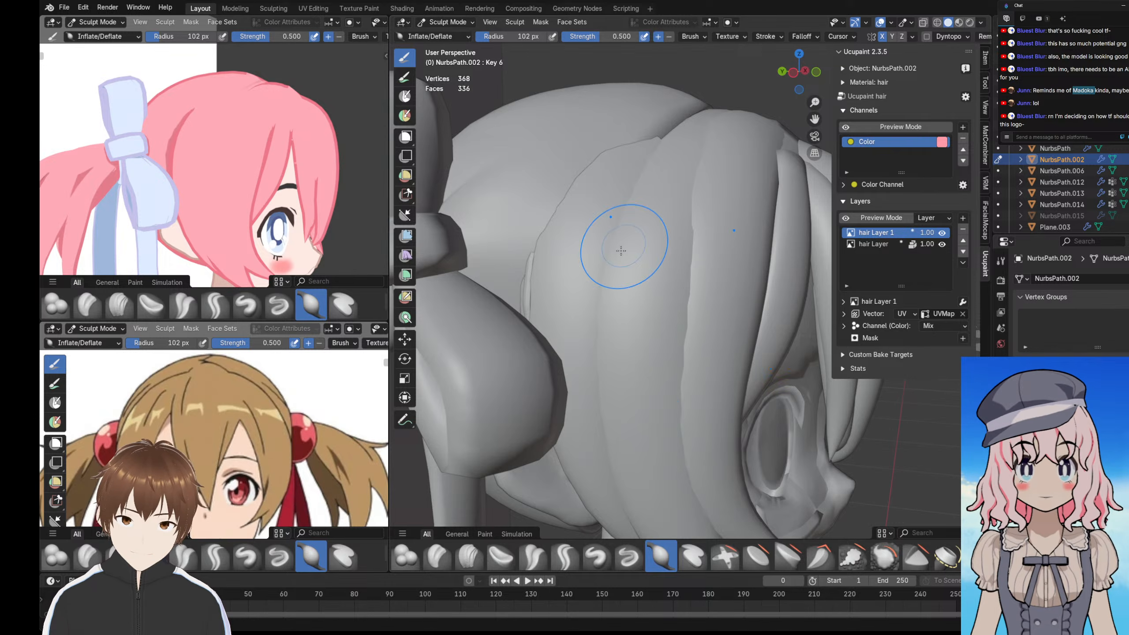
{"action": "mouse_move", "coordinate": [625, 253]}
{"action": "middle_mouse_down"}
{"action": "mouse_move", "coordinate": [612, 309]}
{"action": "mouse_move", "coordinate": [627, 311]}
{"action": "middle_mouse_up"}
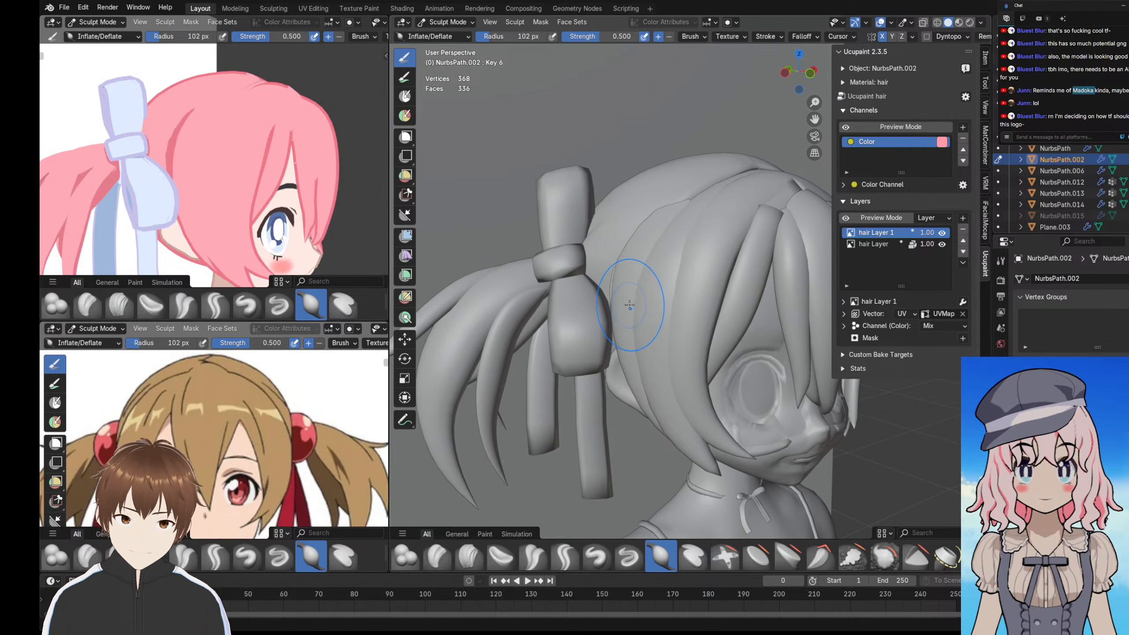
{"action": "middle_click_drag", "start_coordinate": [244, 194], "coordinate": [186, 189]}
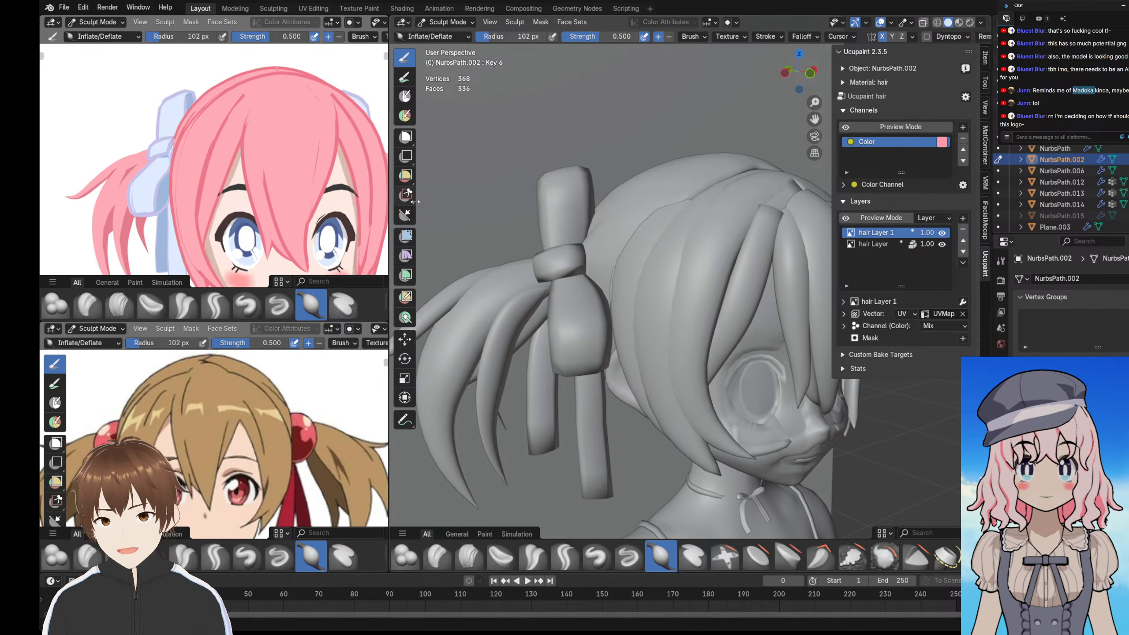
{"action": "middle_click_drag", "start_coordinate": [225, 141], "coordinate": [261, 147]}
{"action": "key", "text": "ctrl+z"}
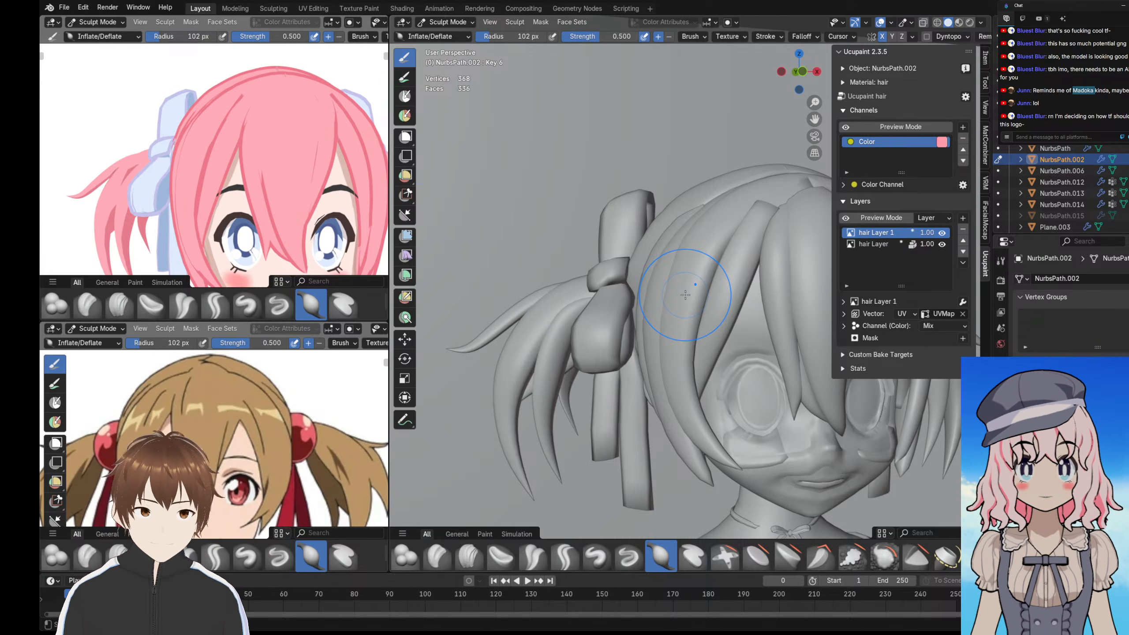
- Examine the rendered head from the front at several zoom distances, comparing the bangs and side hair around the eyes
{"action": "scroll", "coordinate": [258, 209], "scroll_direction": "down", "scroll_amount": 4}
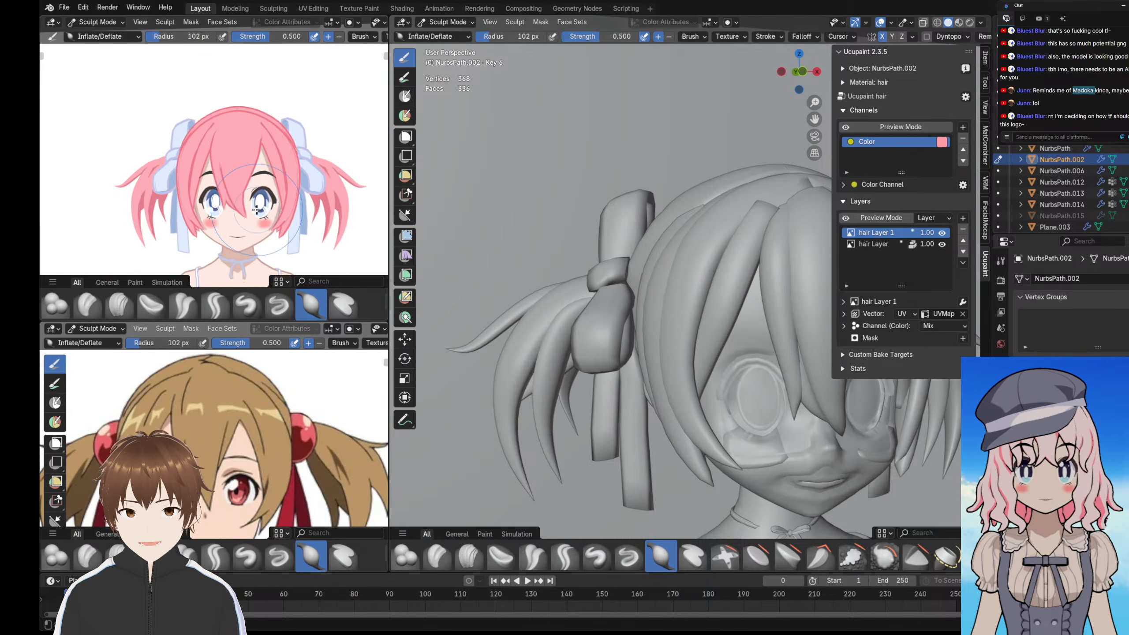
{"action": "scroll", "coordinate": [257, 210], "scroll_direction": "up", "scroll_amount": 2}
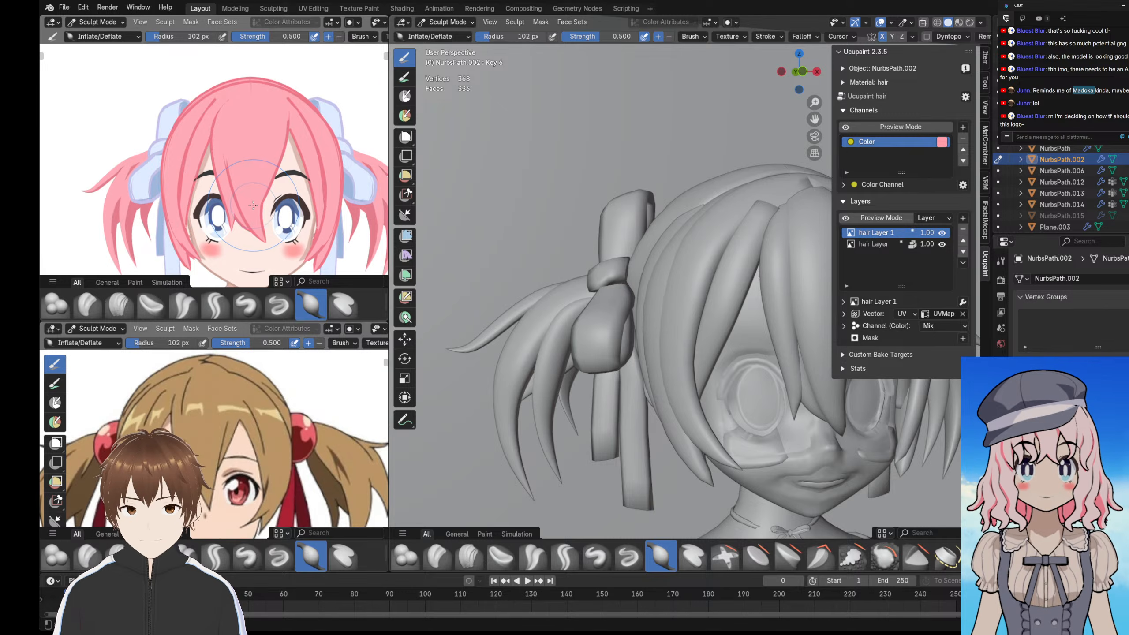
{"action": "scroll", "coordinate": [681, 301], "scroll_direction": "down", "scroll_amount": 4}
{"action": "scroll", "coordinate": [681, 301], "scroll_direction": "up", "scroll_amount": 3}
{"action": "scroll", "coordinate": [310, 182], "scroll_direction": "up", "scroll_amount": 5}
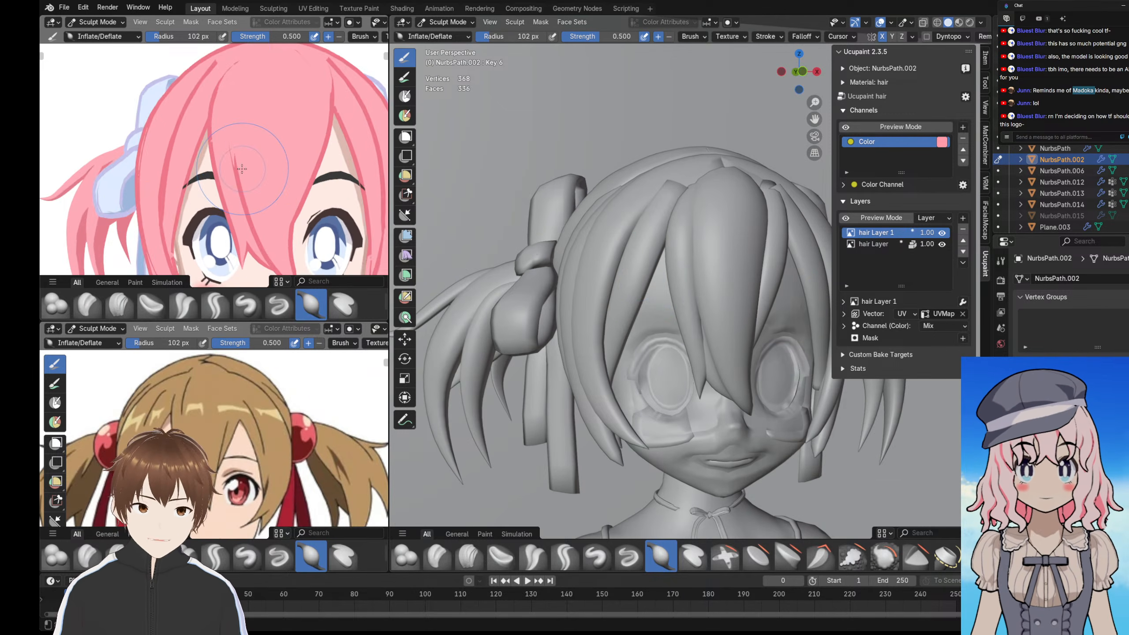
{"action": "scroll", "coordinate": [310, 183], "scroll_direction": "down", "scroll_amount": 3}
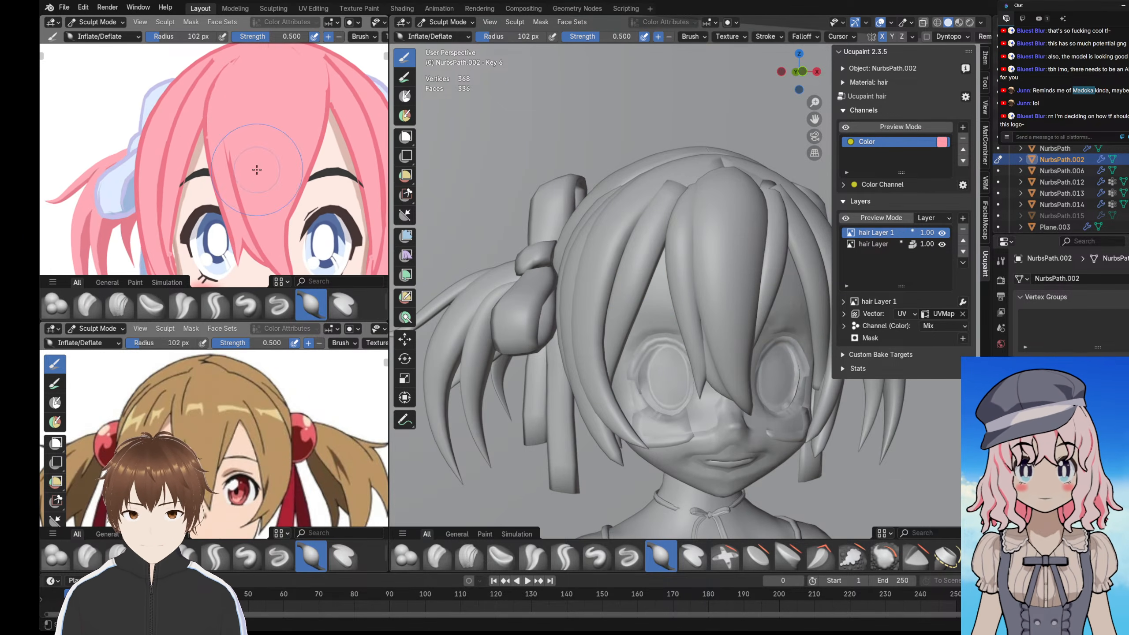
{"action": "scroll", "coordinate": [263, 184], "scroll_direction": "down", "scroll_amount": 3}
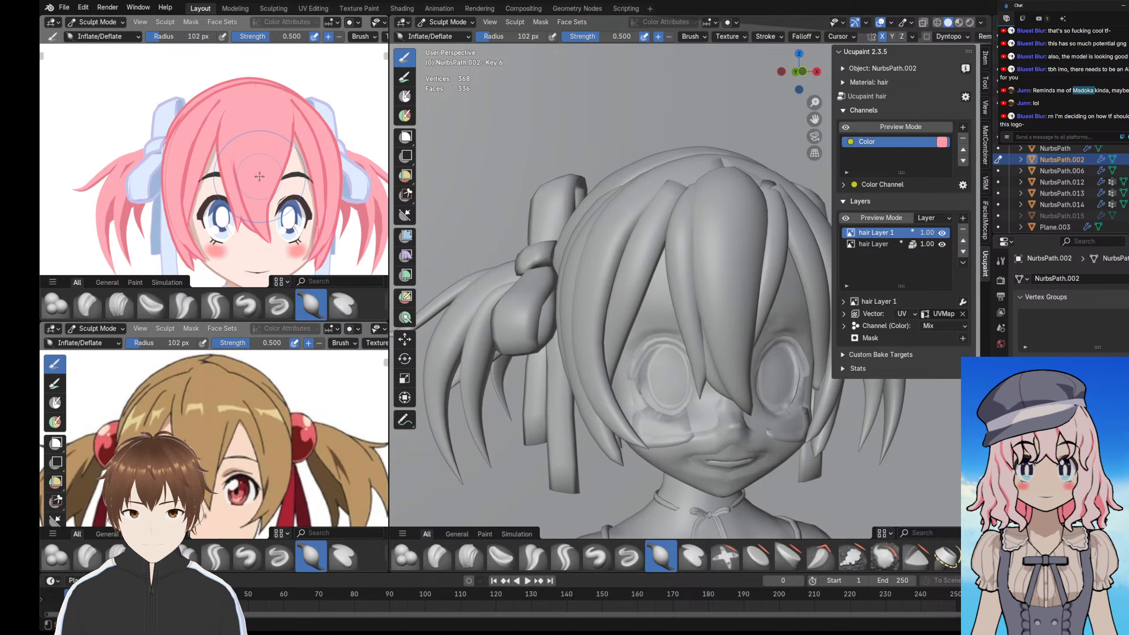
{"action": "scroll", "coordinate": [245, 162], "scroll_direction": "down", "scroll_amount": 2}
{"action": "scroll", "coordinate": [251, 182], "scroll_direction": "up", "scroll_amount": 2}
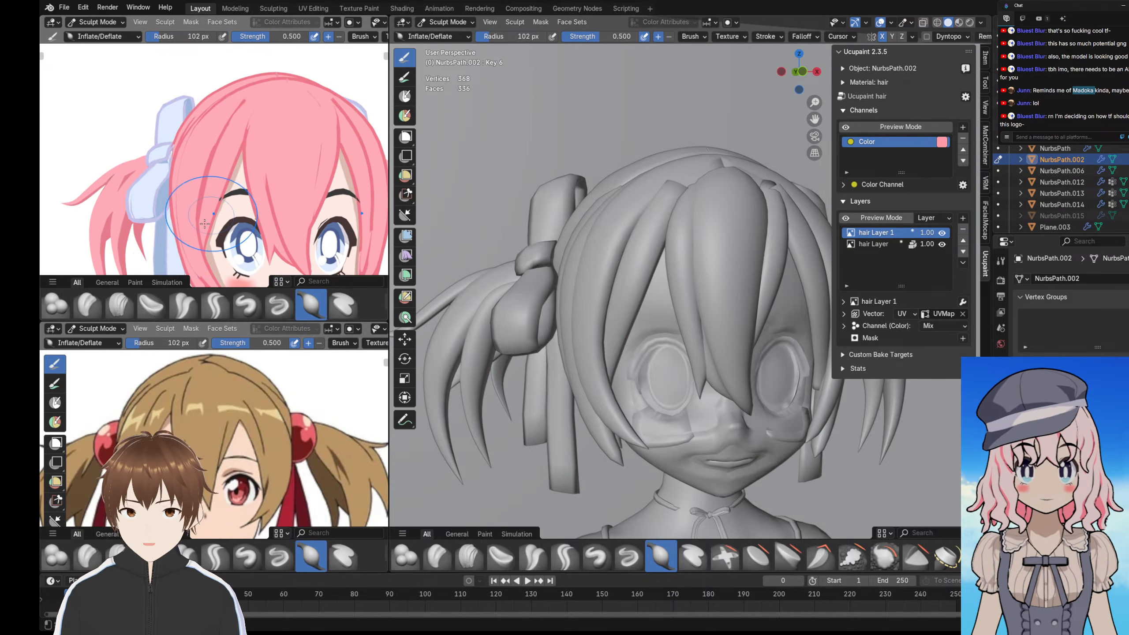
{"action": "scroll", "coordinate": [217, 202], "scroll_direction": "up", "scroll_amount": 2}
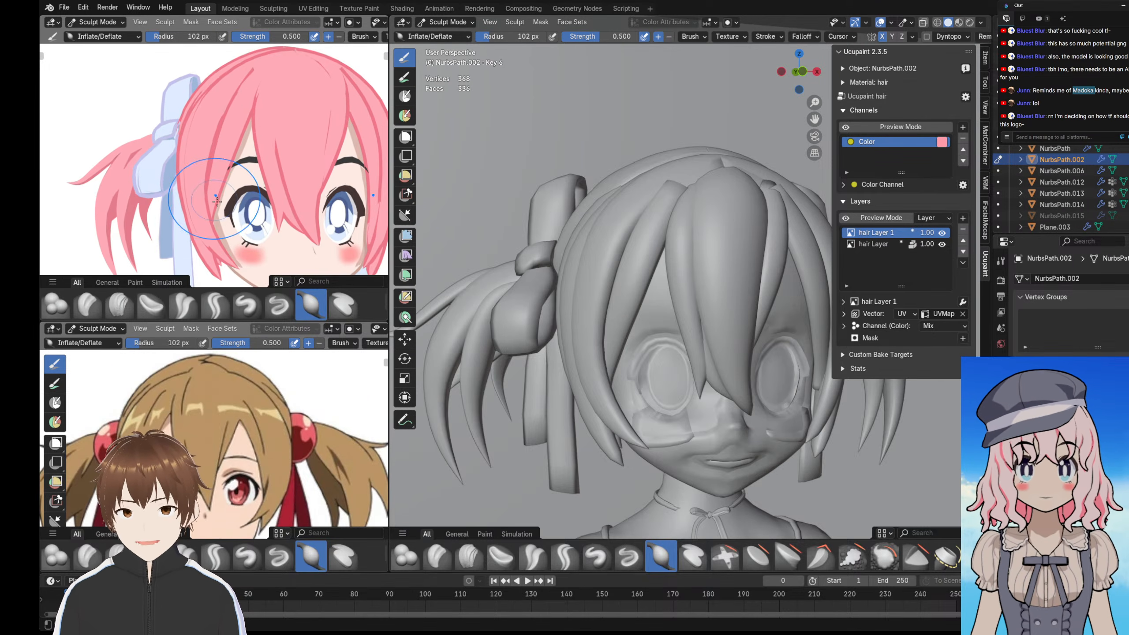
- In Object Mode, enable the Solidify modifier's viewport display on the twin-tail hair NurbsPath.006
{"action": "left_click", "coordinate": [439, 28]}
{"action": "left_click", "coordinate": [445, 41]}
{"action": "left_click", "coordinate": [498, 292]}
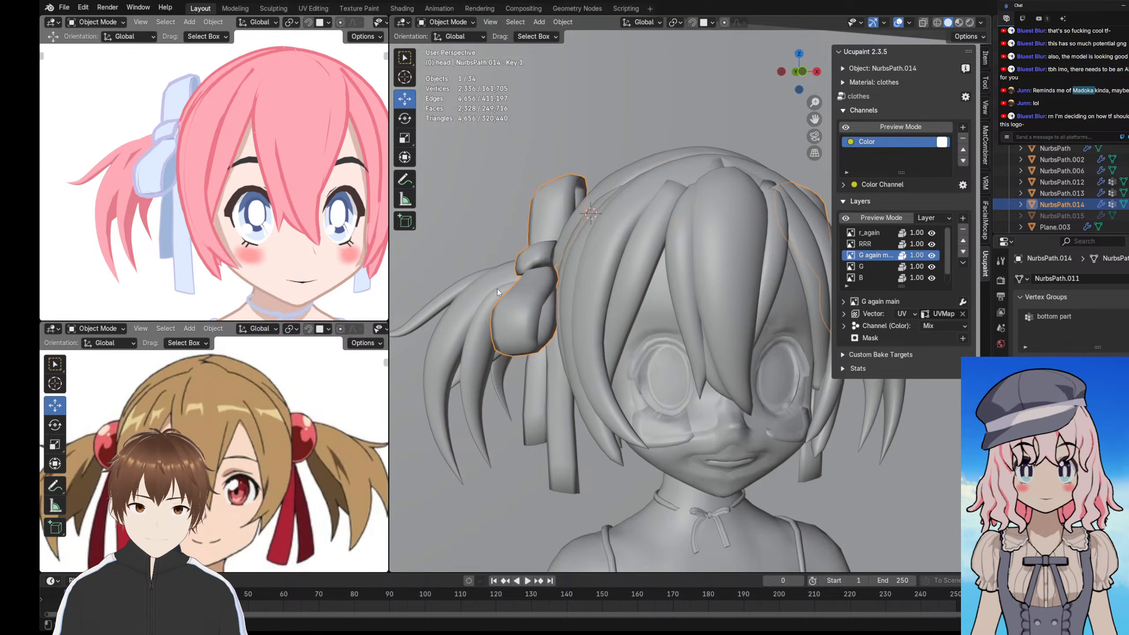
{"action": "left_click", "coordinate": [498, 293]}
{"action": "left_click", "coordinate": [1001, 400]}
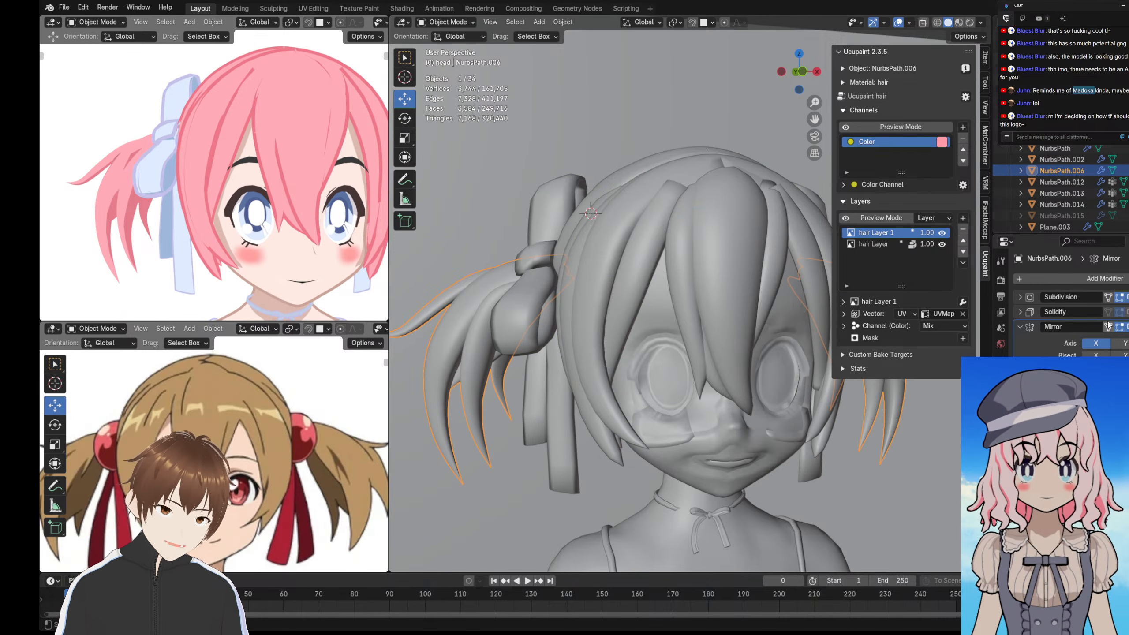
{"action": "left_click", "coordinate": [1120, 312]}
{"action": "scroll", "coordinate": [215, 159], "scroll_direction": "down", "scroll_amount": 3}
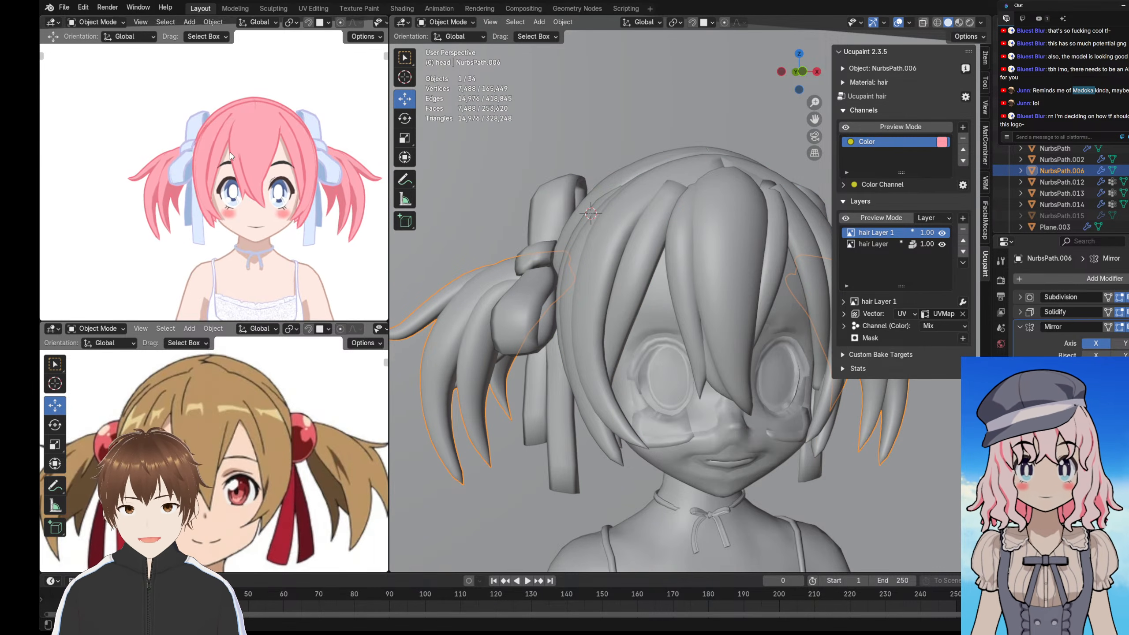
{"action": "scroll", "coordinate": [209, 172], "scroll_direction": "up", "scroll_amount": 4}
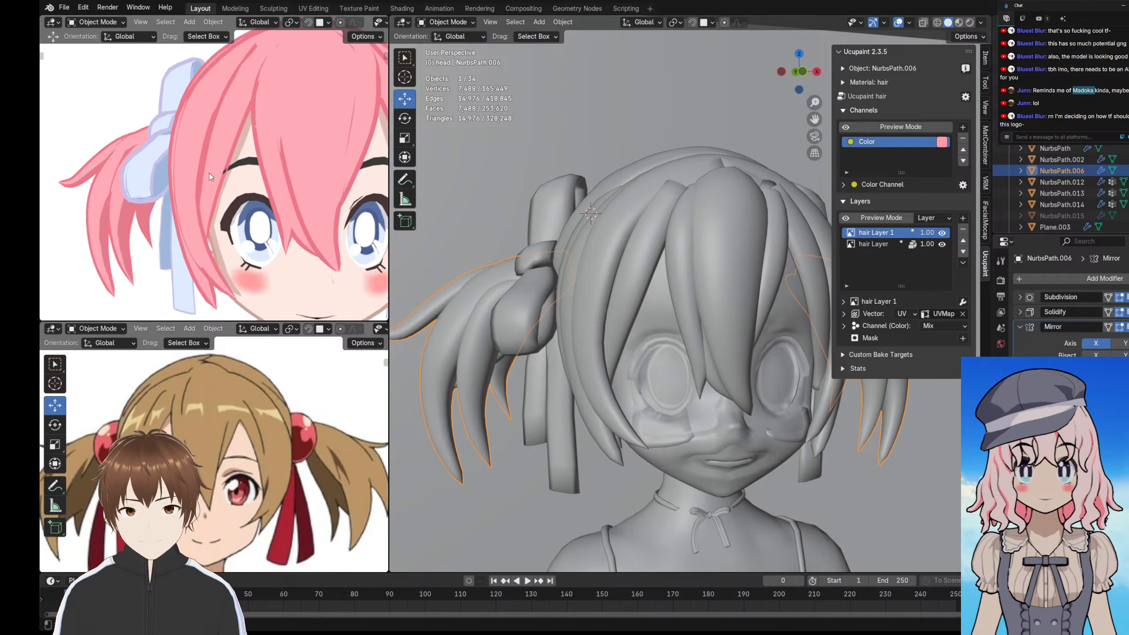
{"action": "scroll", "coordinate": [213, 173], "scroll_direction": "up", "scroll_amount": 3}
{"action": "scroll", "coordinate": [626, 297], "scroll_direction": "up", "scroll_amount": 2}
- Select the side hair NurbsPath.002 and open it in Texture Paint mode with rendered shading in the main viewport
{"action": "left_click", "coordinate": [598, 284]}
{"action": "scroll", "coordinate": [599, 284], "scroll_direction": "up", "scroll_amount": 3}
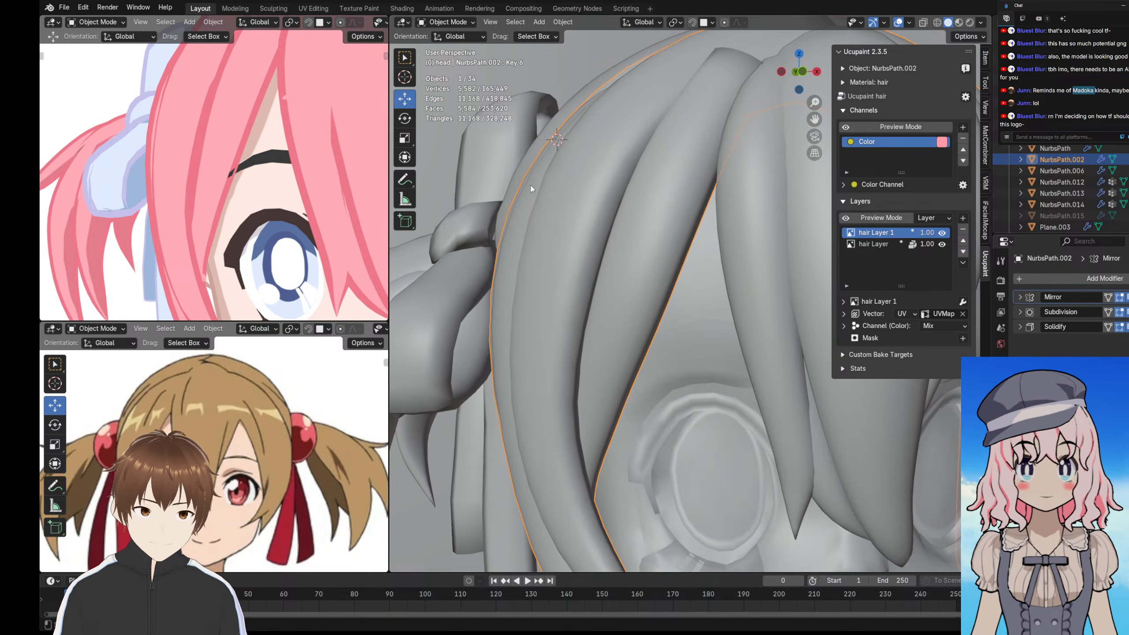
{"action": "left_click", "coordinate": [446, 22]}
{"action": "left_click", "coordinate": [446, 95]}
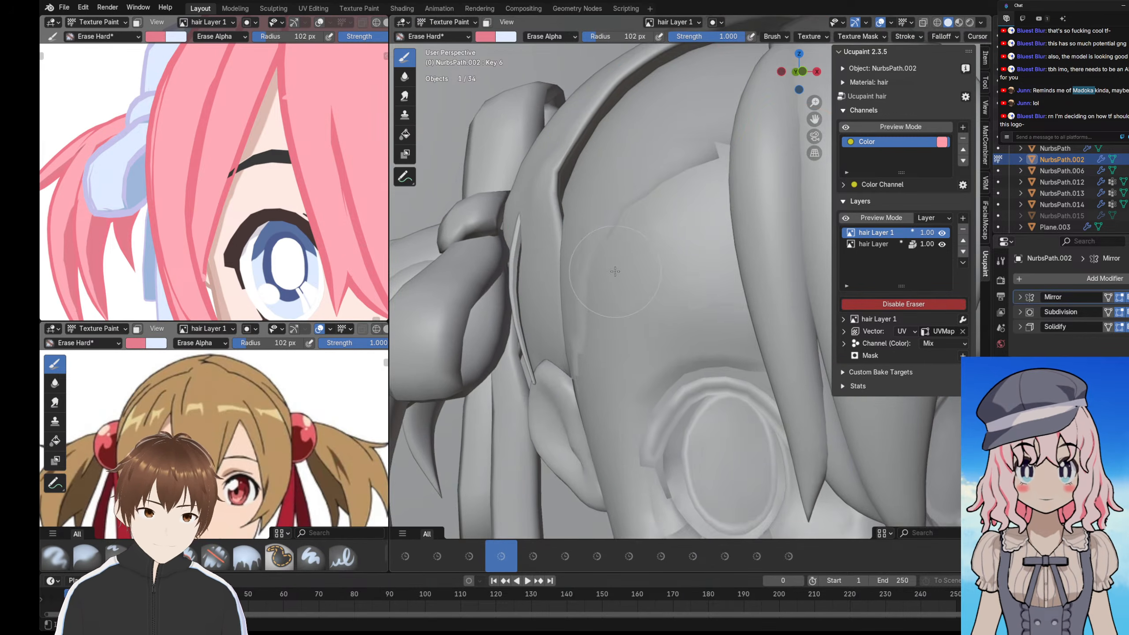
{"action": "left_click", "coordinate": [969, 23]}
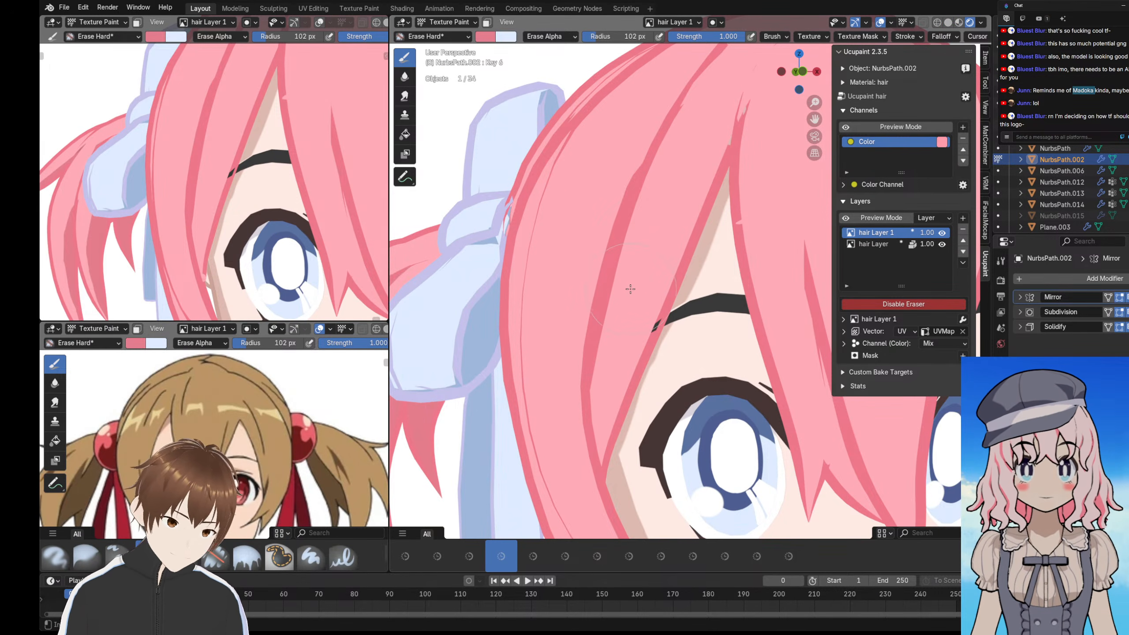
- Reduce the texture paint brush radius to 22 px
{"action": "key", "text": "bracketleft"}
{"action": "key", "text": "bracketleft"}
{"action": "key", "text": "bracketleft"}
{"action": "key", "text": "bracketleft"}
{"action": "key", "text": "bracketleft"}
{"action": "key", "text": "bracketleft"}
{"action": "key", "text": "bracketleft"}
{"action": "key", "text": "bracketleft"}
{"action": "key", "text": "bracketleft"}
{"action": "key", "text": "bracketleft"}
{"action": "key", "text": "bracketleft"}
{"action": "key", "text": "bracketleft"}
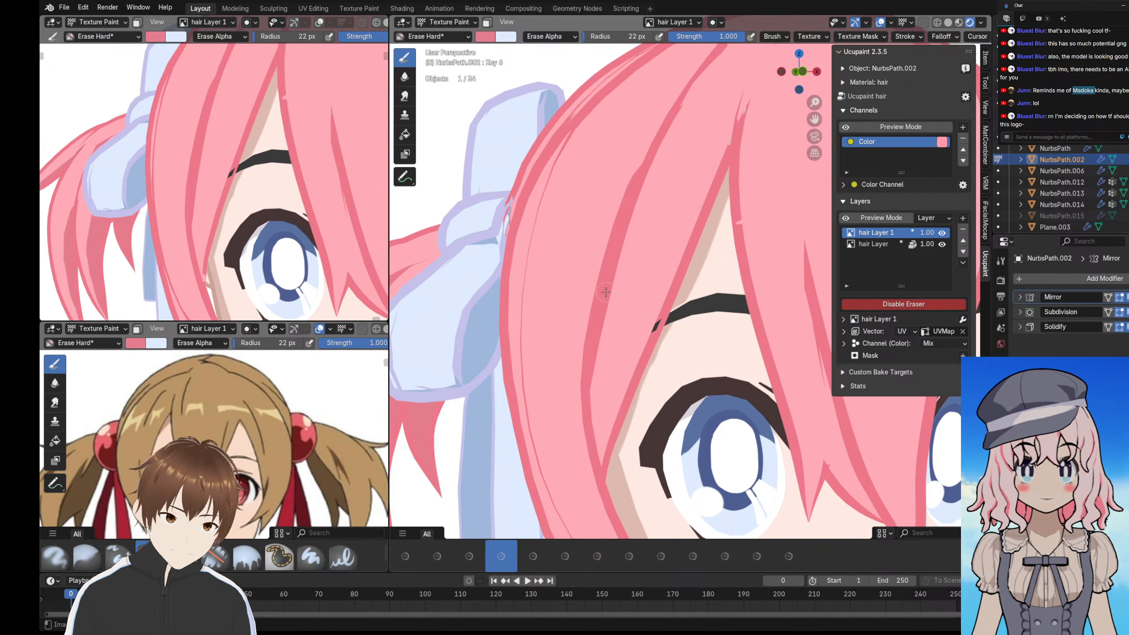
- Disable the eraser to paint with Paint Hard and hide the Solidify outline on the side hair NurbsPath.002
{"action": "middle_click_drag", "start_coordinate": [606, 292], "coordinate": [631, 272], "text": "shift"}
{"action": "middle_click_drag", "start_coordinate": [543, 254], "coordinate": [609, 230], "text": "shift"}
{"action": "middle_click_drag", "start_coordinate": [703, 263], "coordinate": [651, 351]}
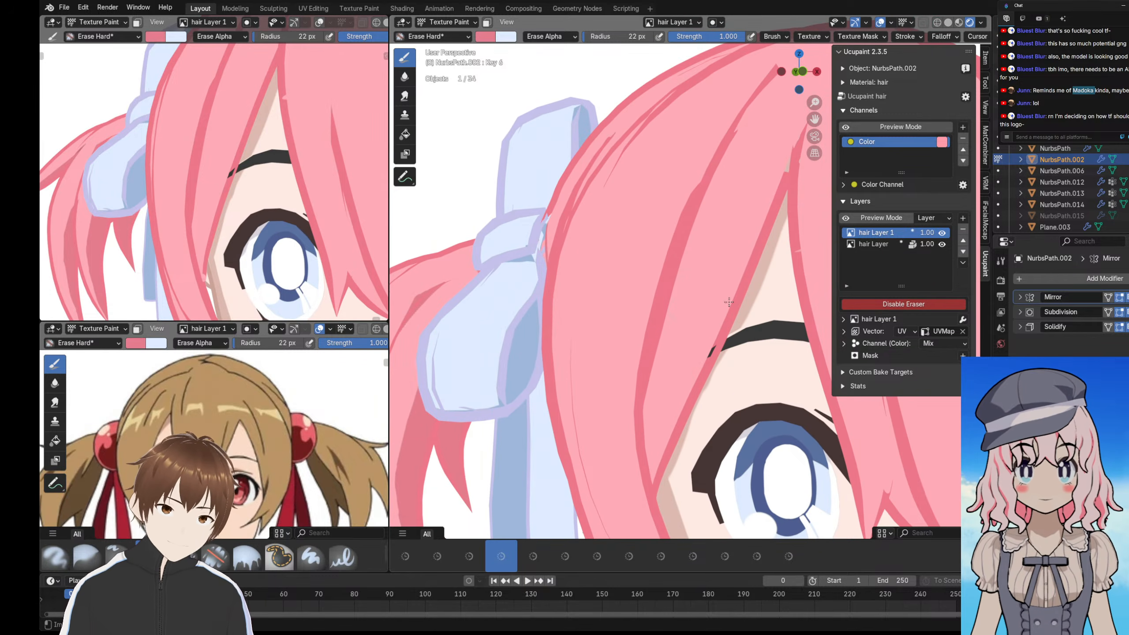
{"action": "left_click", "coordinate": [860, 304]}
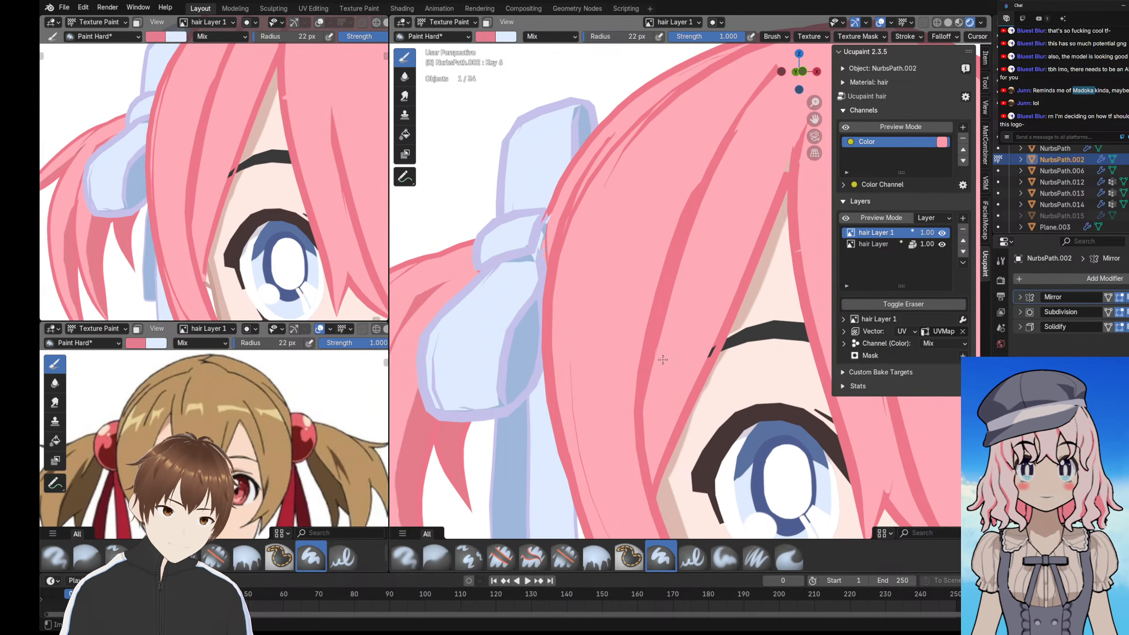
{"action": "left_click", "coordinate": [1109, 328]}
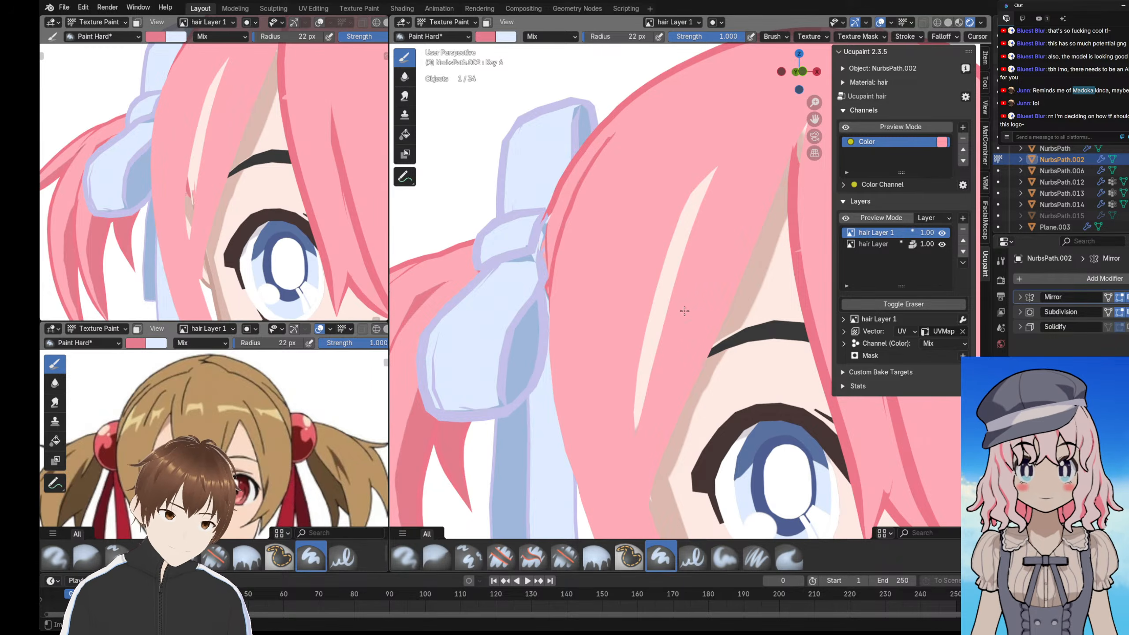
- Paint a dark pink shading line with Paint Hard along the inner edge of the cream highlight on the side hair NurbsPath.002
{"action": "mouse_move", "coordinate": [685, 311]}
{"action": "middle_mouse_down"}
{"action": "mouse_move", "coordinate": [661, 284]}
{"action": "mouse_move", "coordinate": [672, 308]}
{"action": "middle_mouse_up"}
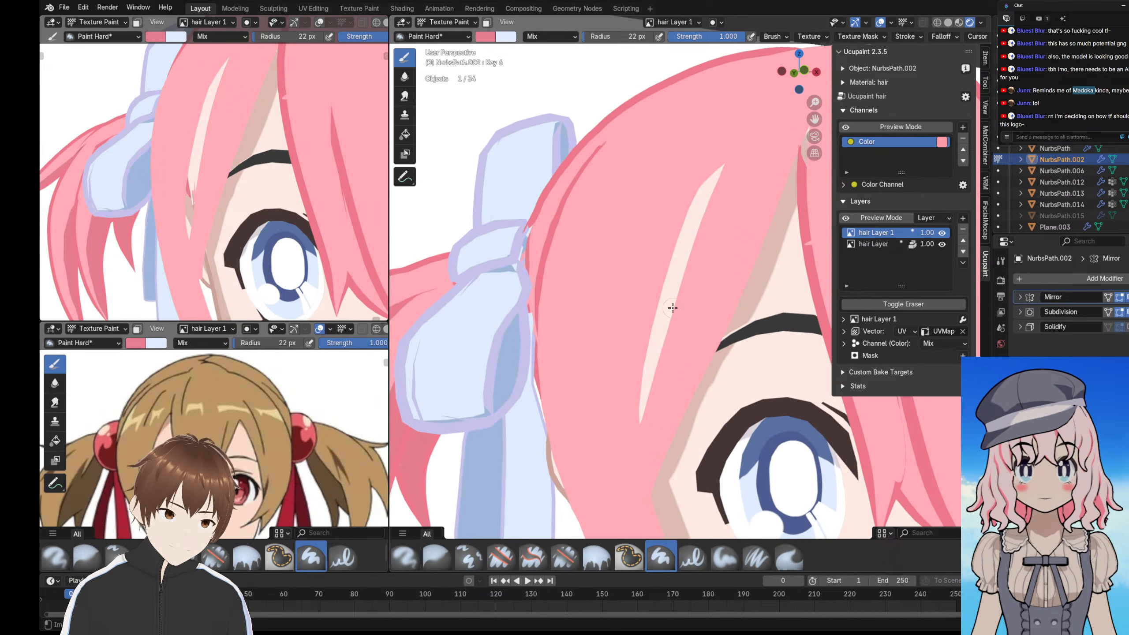
{"action": "left_click_drag", "start_coordinate": [673, 308], "coordinate": [645, 418]}
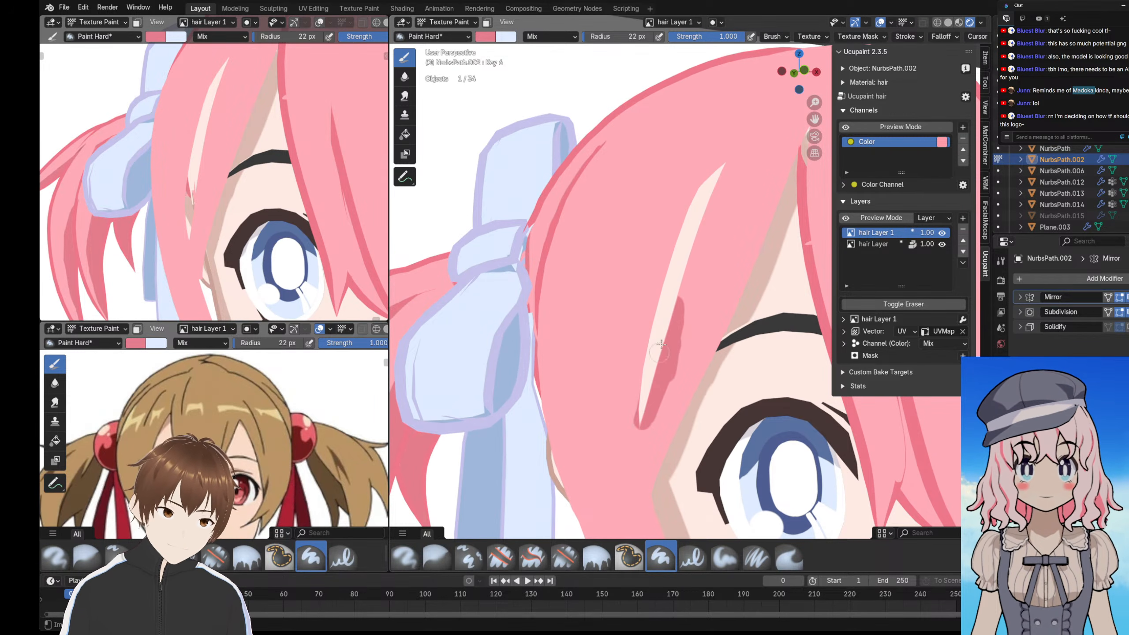
{"action": "mouse_move", "coordinate": [662, 344]}
{"action": "left_mouse_down"}
{"action": "mouse_move", "coordinate": [685, 279]}
{"action": "mouse_move", "coordinate": [678, 321]}
{"action": "left_mouse_up"}
{"action": "key", "text": "ctrl+z"}
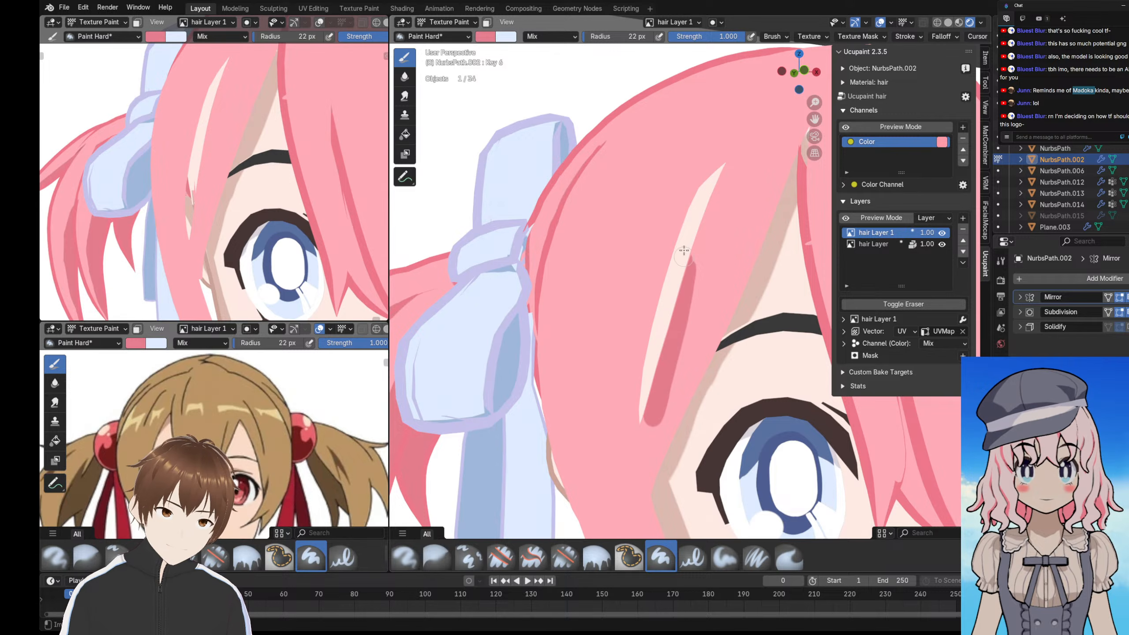
{"action": "left_click_drag", "start_coordinate": [694, 267], "coordinate": [709, 218]}
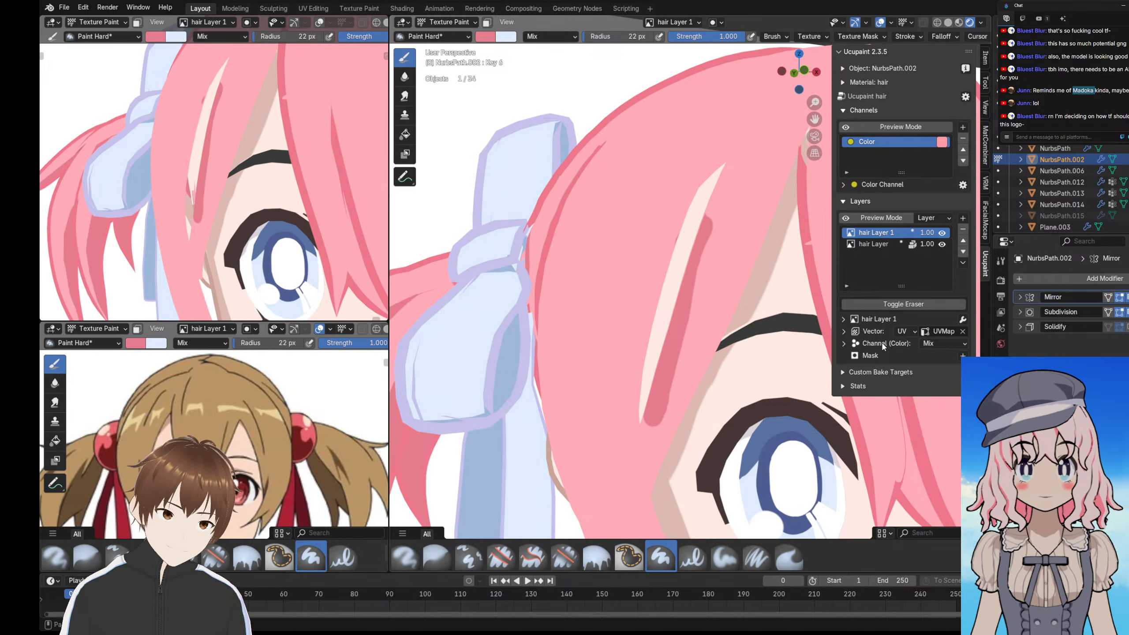
- Check the painted line with the Solidify outline shown, hide the outline, and use the eraser to taper the dark pink line
{"action": "left_click", "coordinate": [1125, 326]}
{"action": "mouse_move", "coordinate": [756, 307]}
{"action": "middle_mouse_down"}
{"action": "mouse_move", "coordinate": [744, 278]}
{"action": "mouse_move", "coordinate": [742, 295]}
{"action": "middle_mouse_up"}
{"action": "left_click", "coordinate": [895, 303]}
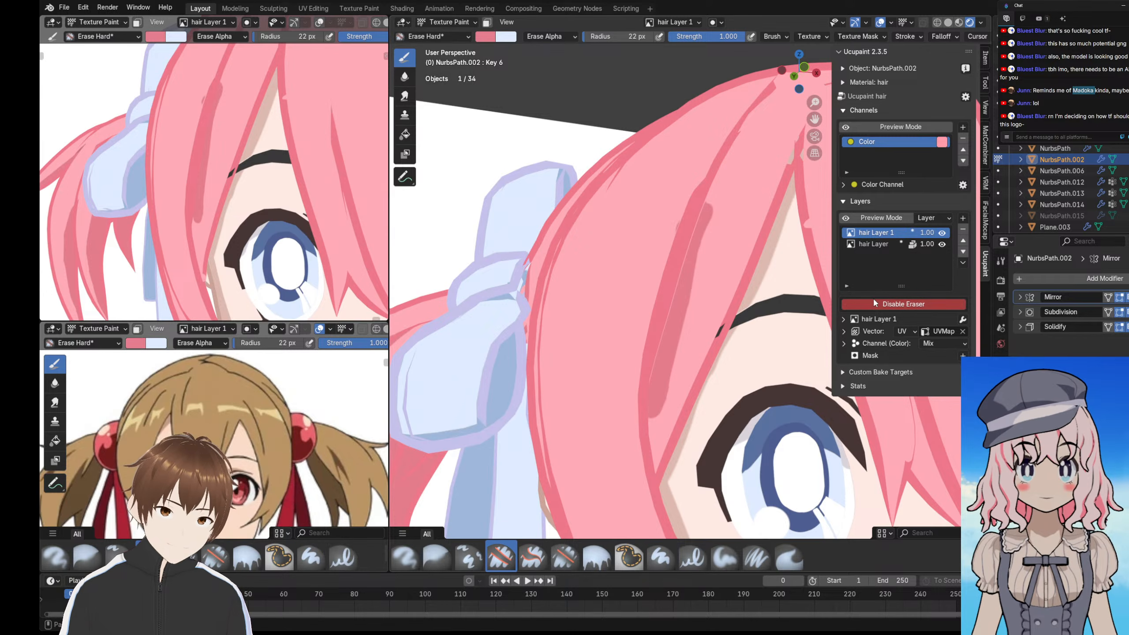
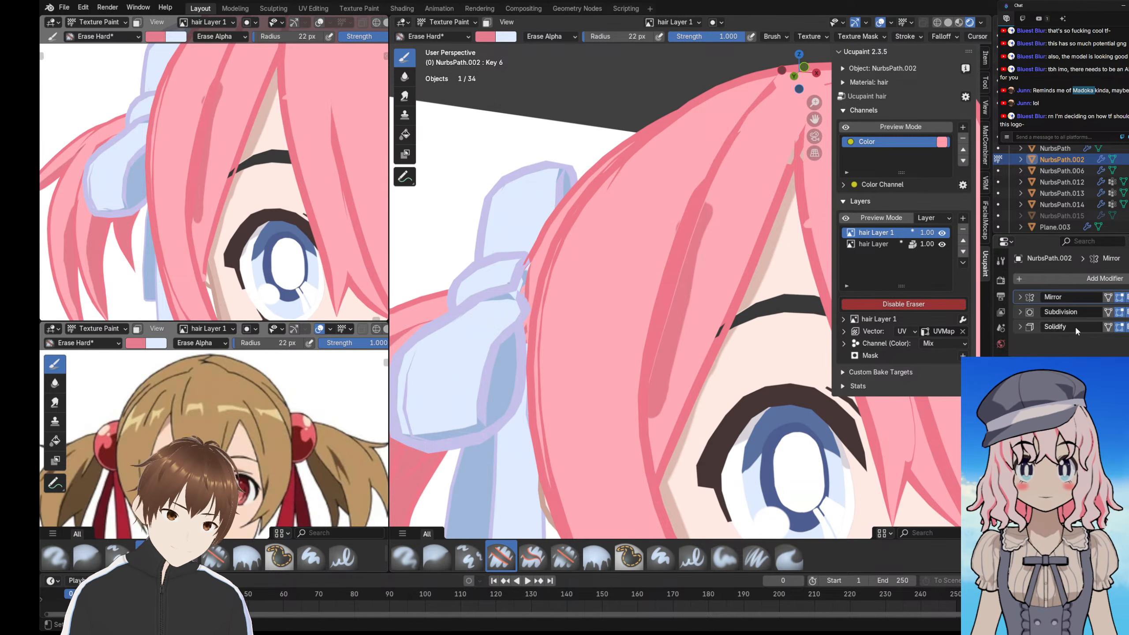
{"action": "left_click", "coordinate": [1119, 328]}
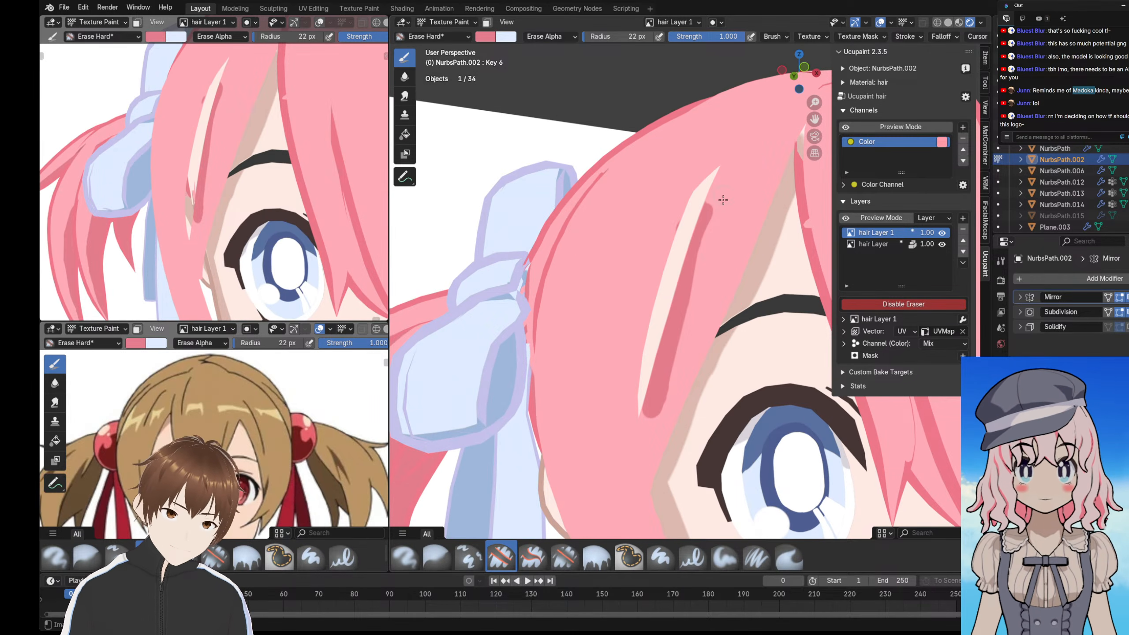
{"action": "left_click", "coordinate": [1110, 327]}
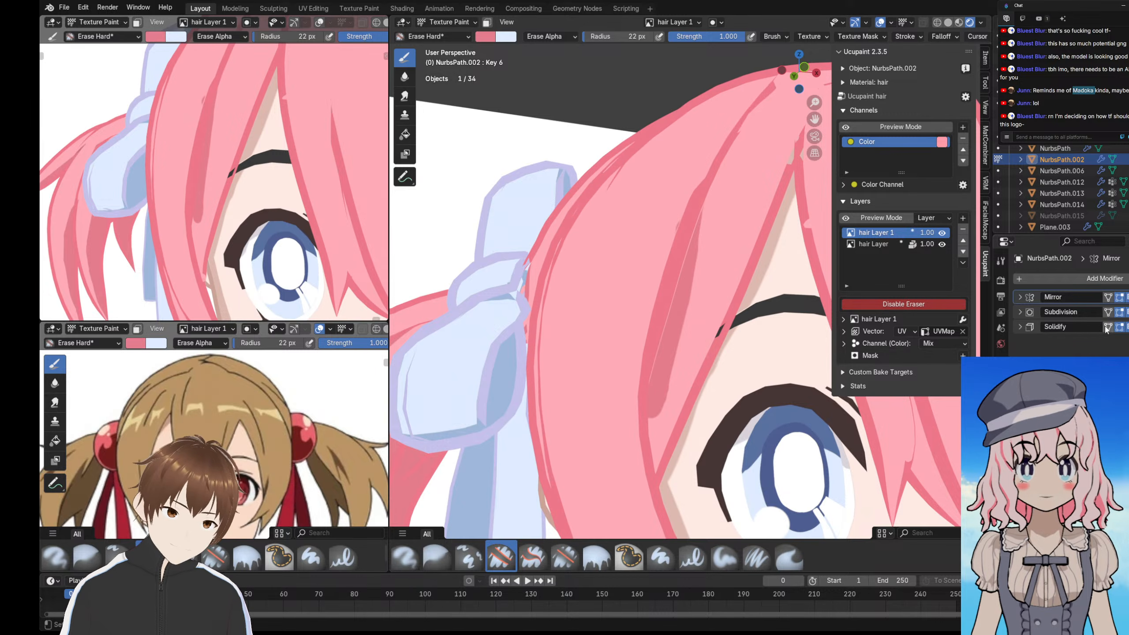
{"action": "left_click", "coordinate": [1126, 329]}
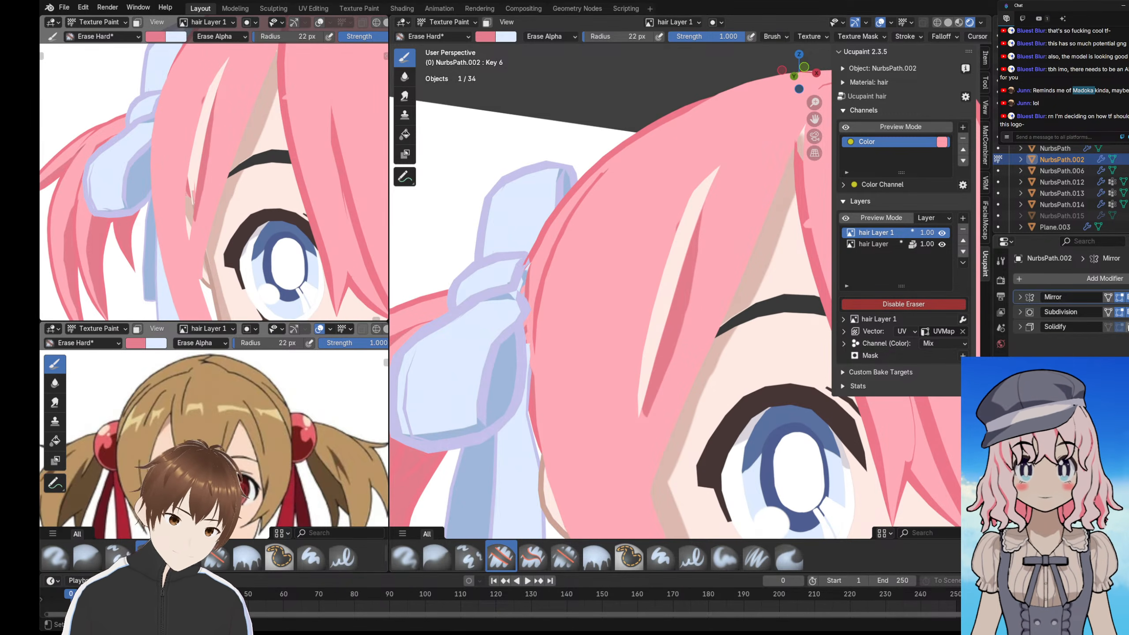
- Expand the Solidify modifier and show it in the viewport to check the hair outline
{"action": "left_click", "coordinate": [1020, 327]}
{"action": "left_click", "coordinate": [1126, 327]}
{"action": "mouse_move", "coordinate": [684, 344]}
{"action": "middle_mouse_down"}
{"action": "mouse_move", "coordinate": [658, 340]}
{"action": "mouse_move", "coordinate": [678, 348]}
{"action": "middle_mouse_up"}
{"action": "mouse_move", "coordinate": [196, 169]}
{"action": "middle_mouse_down", "text": "ctrl"}
{"action": "mouse_move", "coordinate": [209, 158]}
{"action": "mouse_move", "coordinate": [185, 177]}
{"action": "mouse_move", "coordinate": [189, 168]}
{"action": "middle_mouse_up", "text": "ctrl"}
{"action": "scroll", "coordinate": [201, 165], "scroll_direction": "up", "scroll_amount": 2}
{"action": "scroll", "coordinate": [186, 173], "scroll_direction": "down", "scroll_amount": 4}
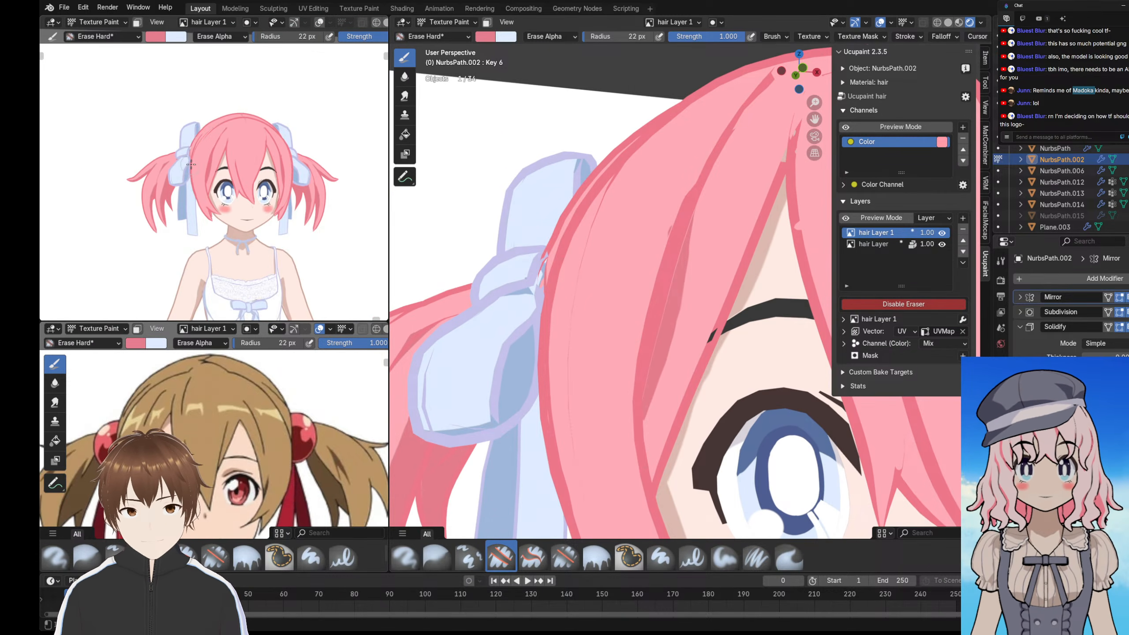
{"action": "scroll", "coordinate": [191, 164], "scroll_direction": "up", "scroll_amount": 8}
{"action": "middle_click_drag", "start_coordinate": [701, 308], "coordinate": [700, 292]}
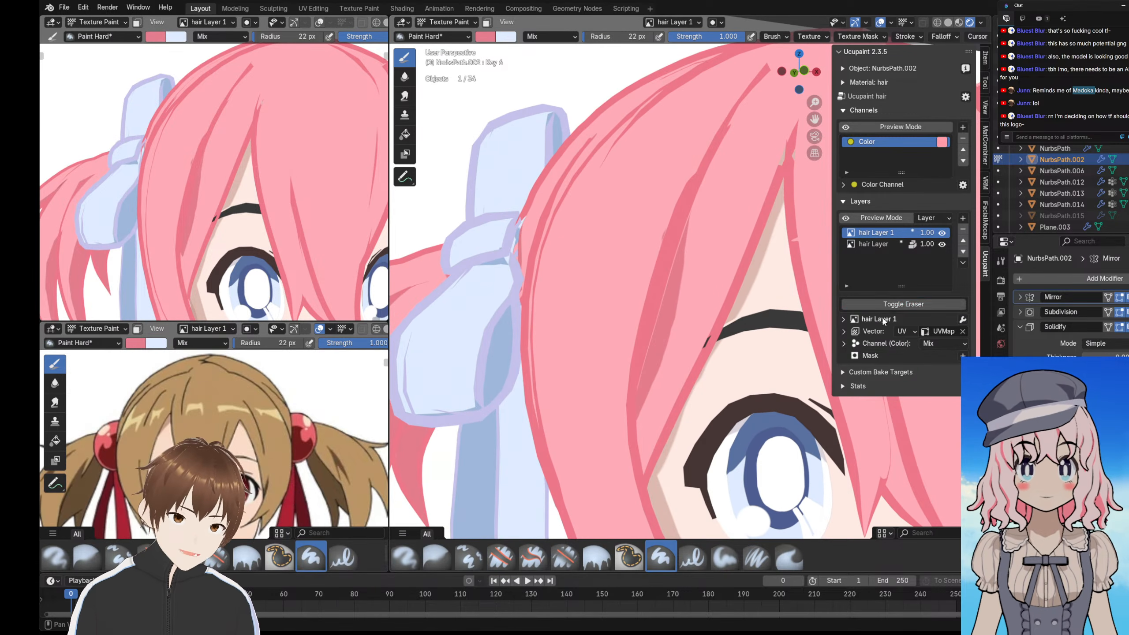
- Try erasing part of the dark pink shading strip on the front hair strand, and undo the stroke
{"action": "left_click", "coordinate": [866, 304]}
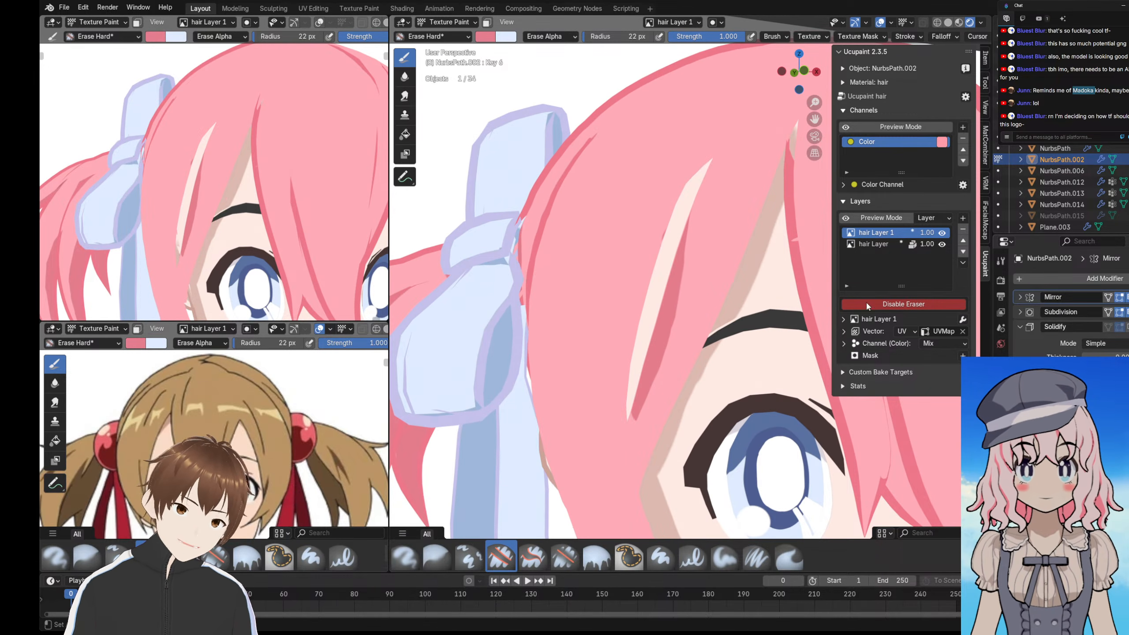
{"action": "mouse_move", "coordinate": [672, 279]}
{"action": "left_mouse_down"}
{"action": "mouse_move", "coordinate": [690, 187]}
{"action": "mouse_move", "coordinate": [671, 268]}
{"action": "mouse_move", "coordinate": [715, 150]}
{"action": "mouse_move", "coordinate": [653, 351]}
{"action": "left_mouse_up"}
{"action": "left_click", "coordinate": [846, 305]}
{"action": "key", "text": "ctrl+z"}
{"action": "mouse_move", "coordinate": [694, 267]}
{"action": "middle_mouse_down"}
{"action": "mouse_move", "coordinate": [640, 262]}
{"action": "mouse_move", "coordinate": [701, 263]}
{"action": "middle_mouse_up"}
{"action": "left_click", "coordinate": [1125, 328]}
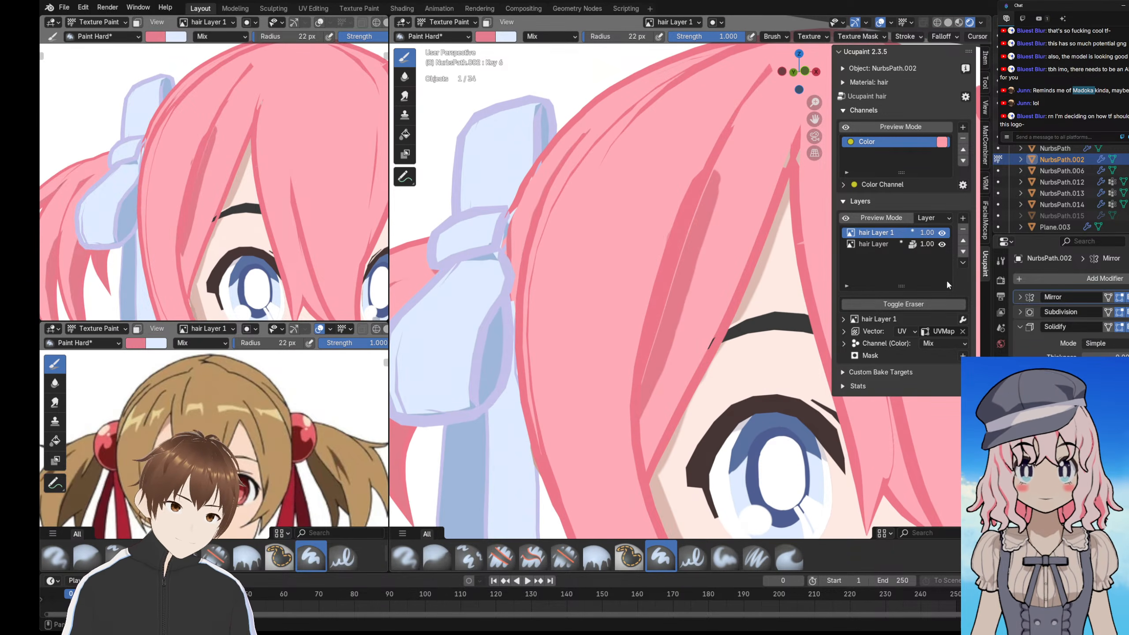
- With the eraser on and Solidify hidden, trim the upper outer edge of the strand's shading strip, and show Solidify again
{"action": "left_click", "coordinate": [920, 307]}
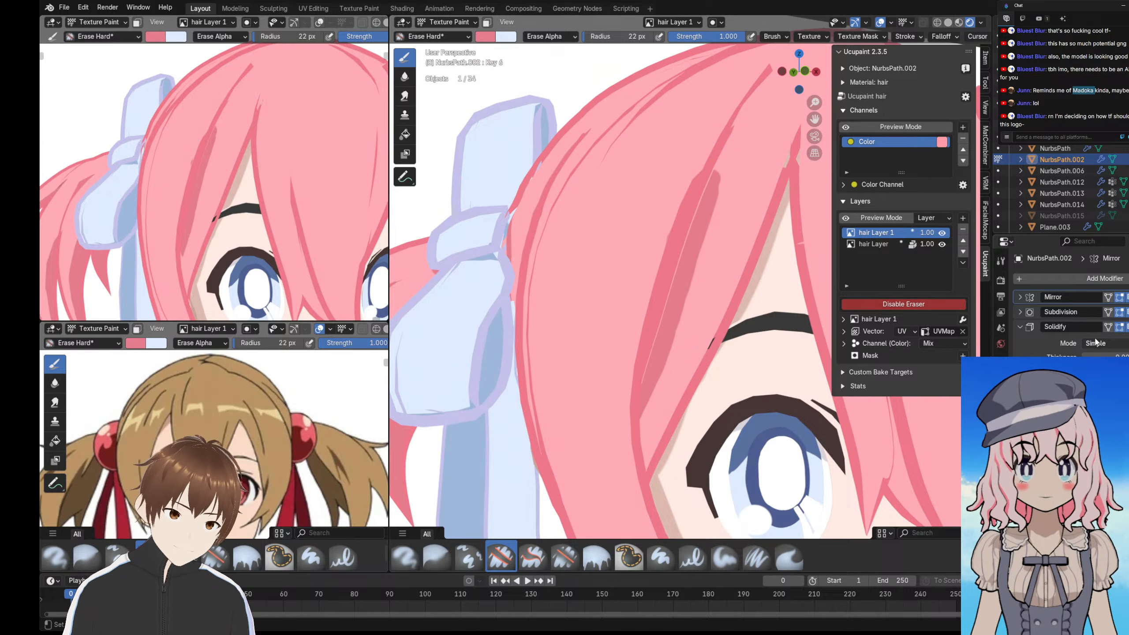
{"action": "left_click", "coordinate": [1125, 328]}
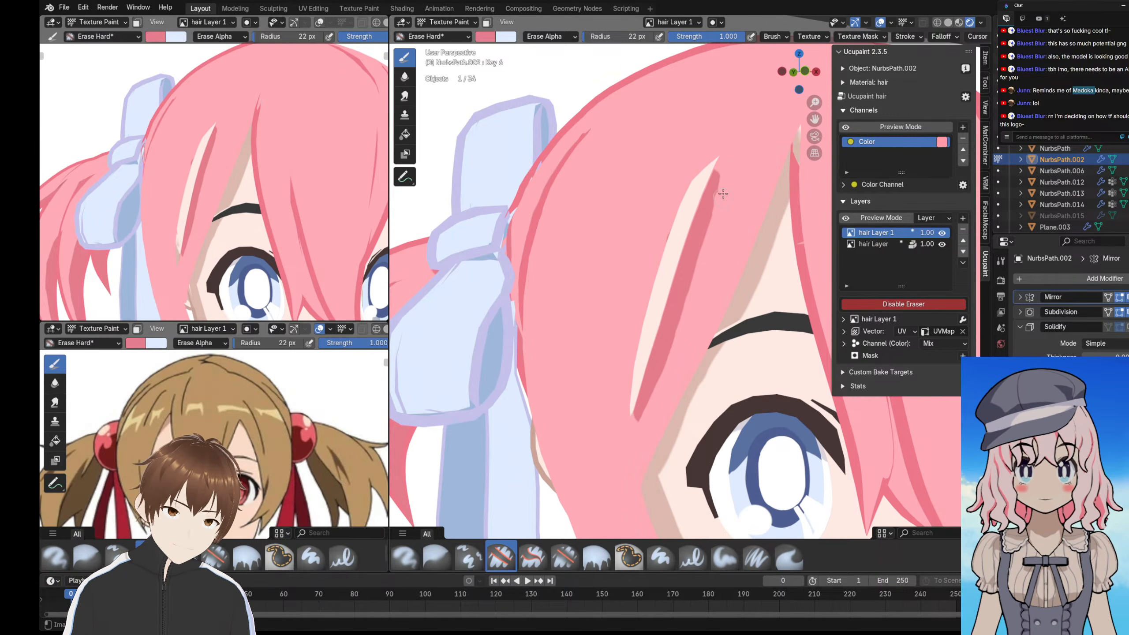
{"action": "left_click_drag", "start_coordinate": [724, 187], "coordinate": [719, 211]}
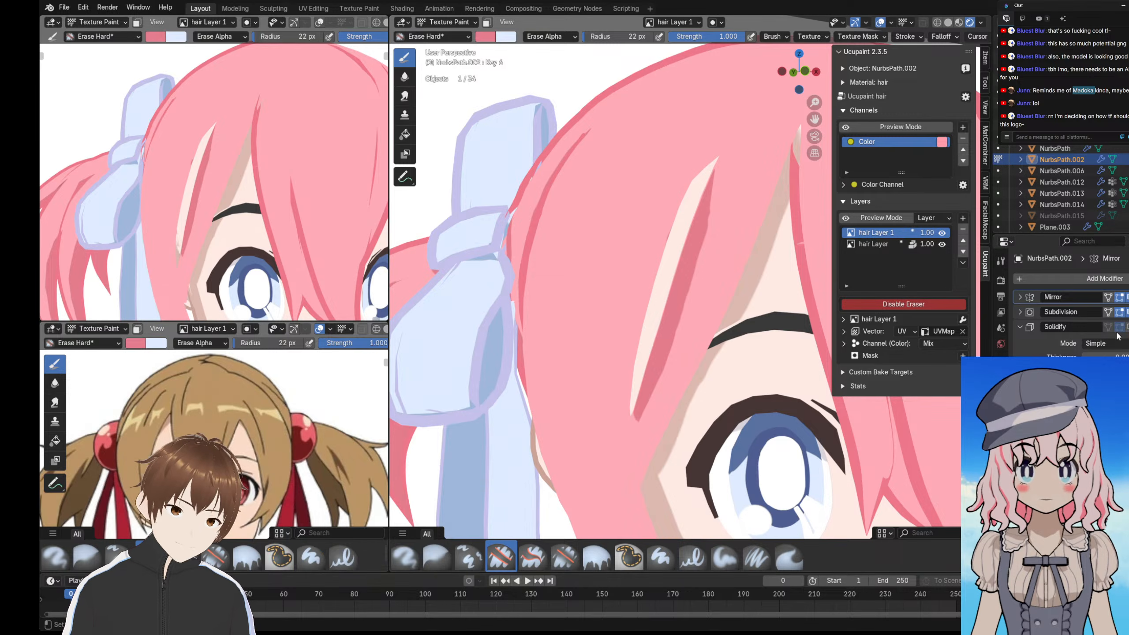
{"action": "scroll", "coordinate": [206, 151], "scroll_direction": "down", "scroll_amount": 8}
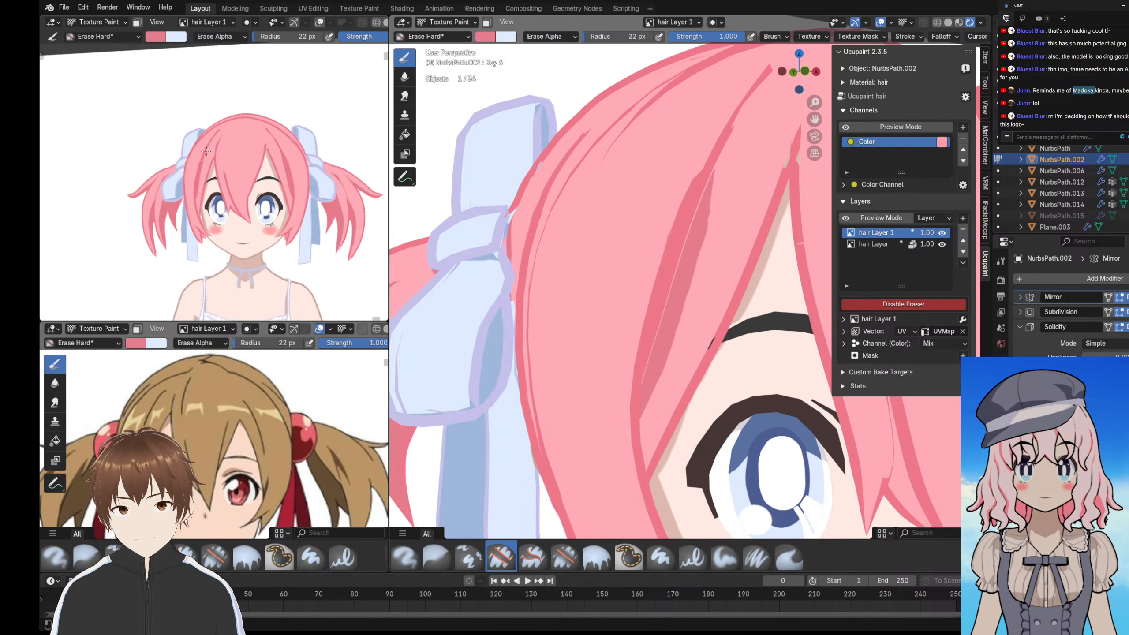
{"action": "middle_click_drag", "start_coordinate": [206, 151], "coordinate": [211, 155]}
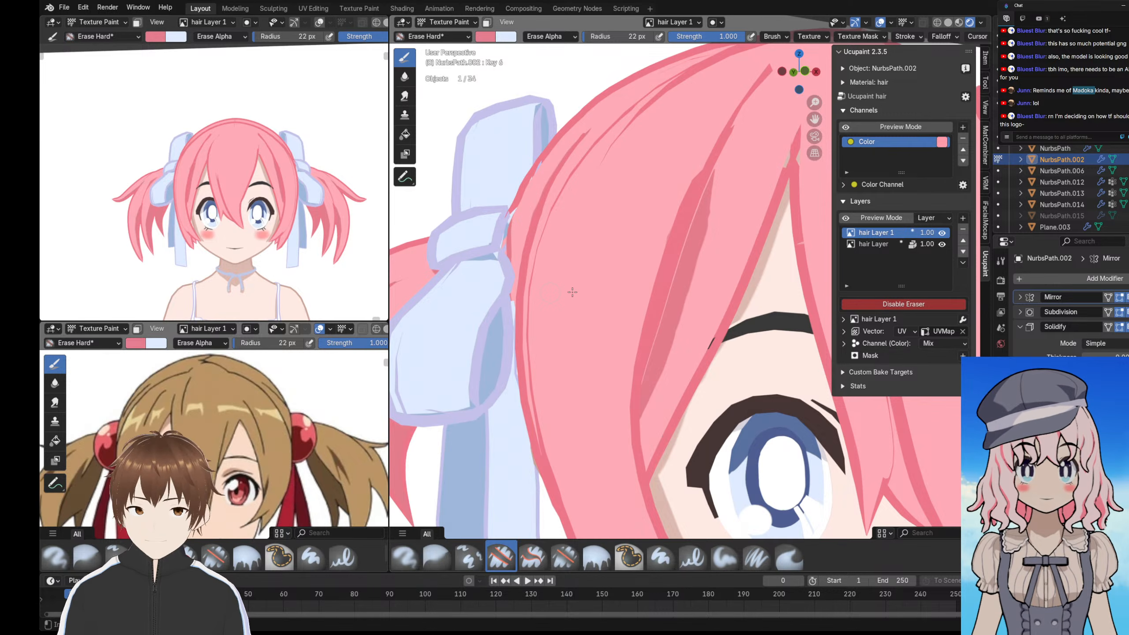
- Try erasing along the whole outer edge of the shading strip with Solidify hidden, and undo the stroke
{"action": "left_click", "coordinate": [1127, 327]}
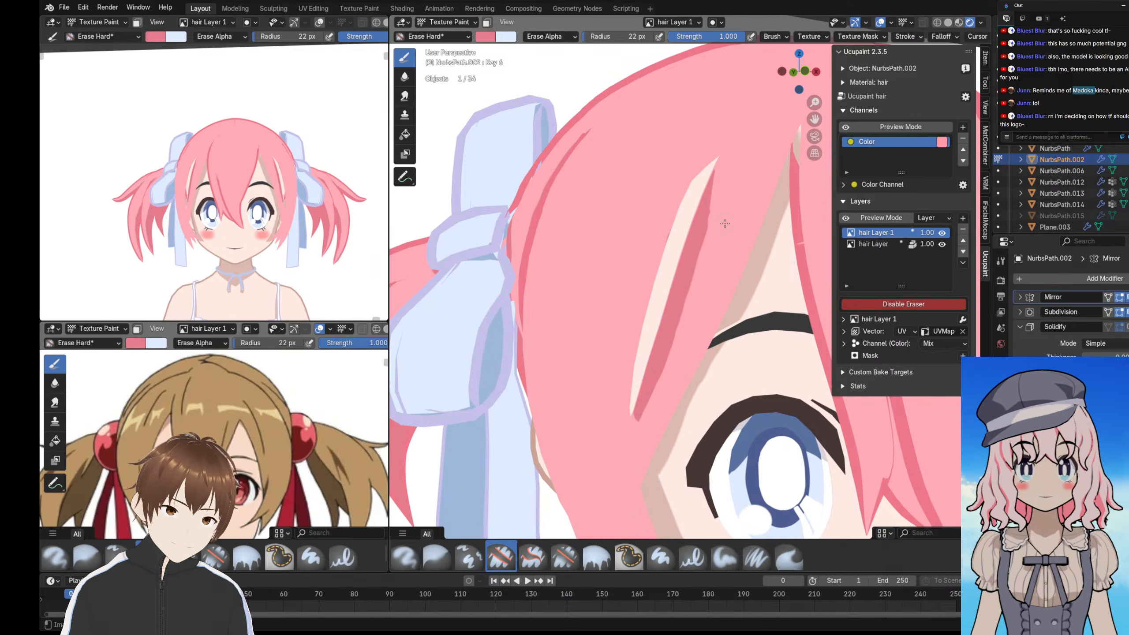
{"action": "left_click_drag", "start_coordinate": [719, 201], "coordinate": [642, 417]}
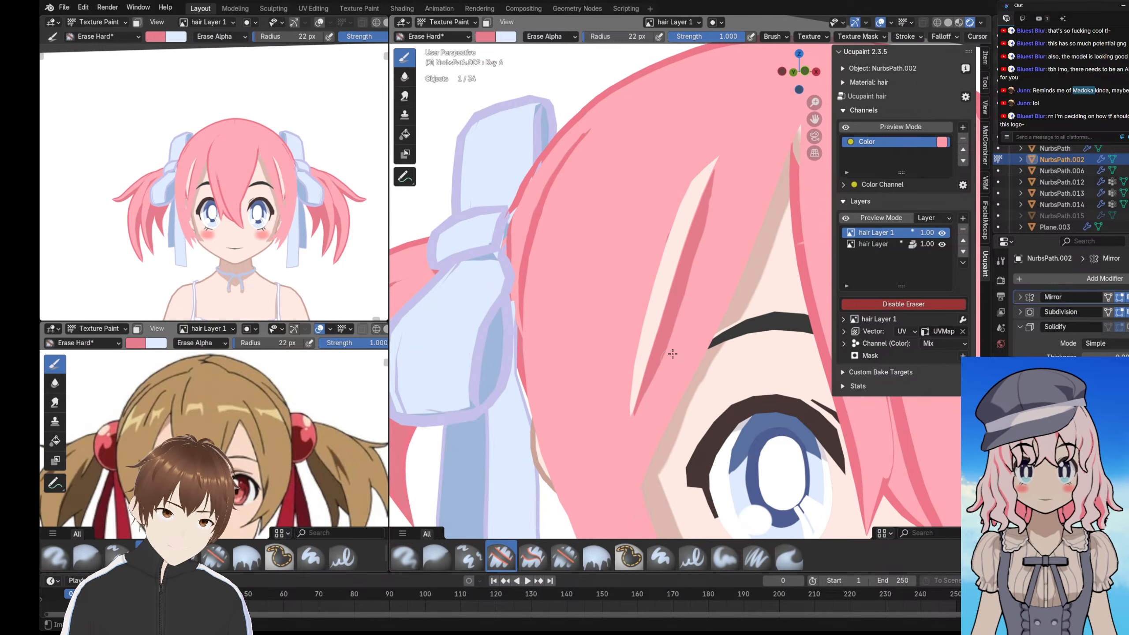
{"action": "key", "text": "ctrl+z"}
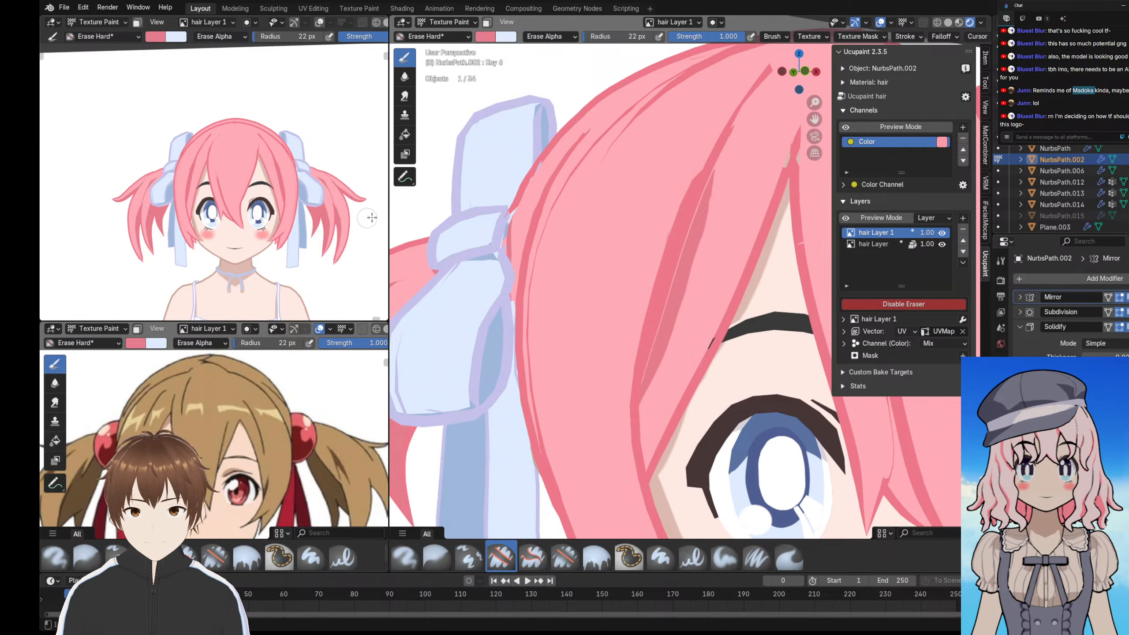
{"action": "scroll", "coordinate": [270, 154], "scroll_direction": "down", "scroll_amount": 4}
{"action": "middle_click_drag", "start_coordinate": [270, 154], "coordinate": [268, 159]}
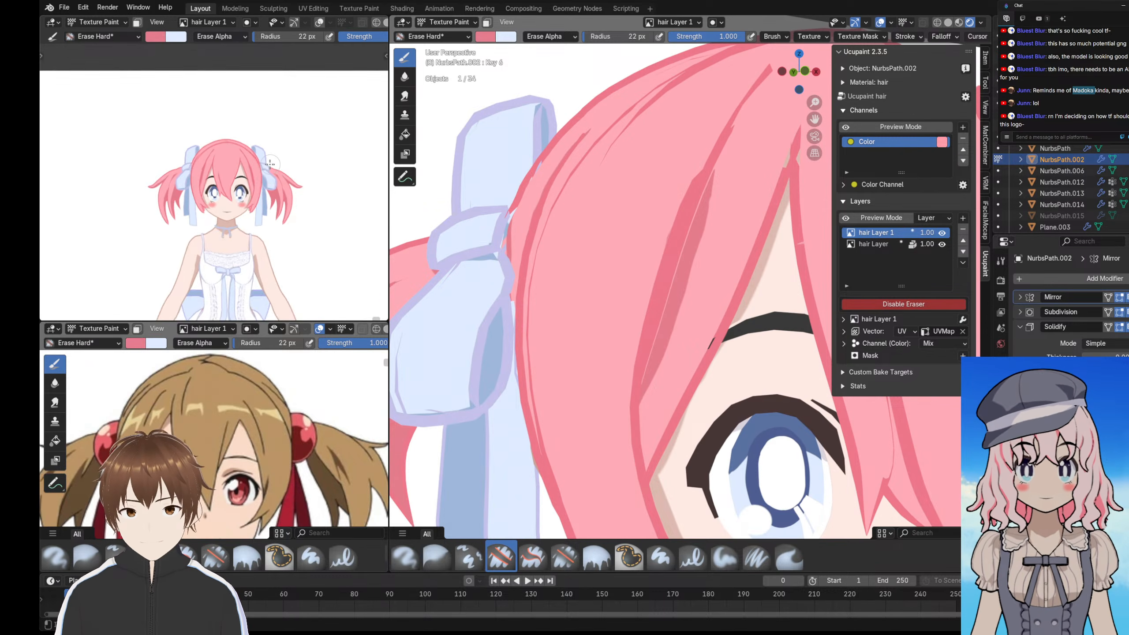
{"action": "scroll", "coordinate": [268, 159], "scroll_direction": "up", "scroll_amount": 3}
{"action": "scroll", "coordinate": [277, 163], "scroll_direction": "up", "scroll_amount": 1}
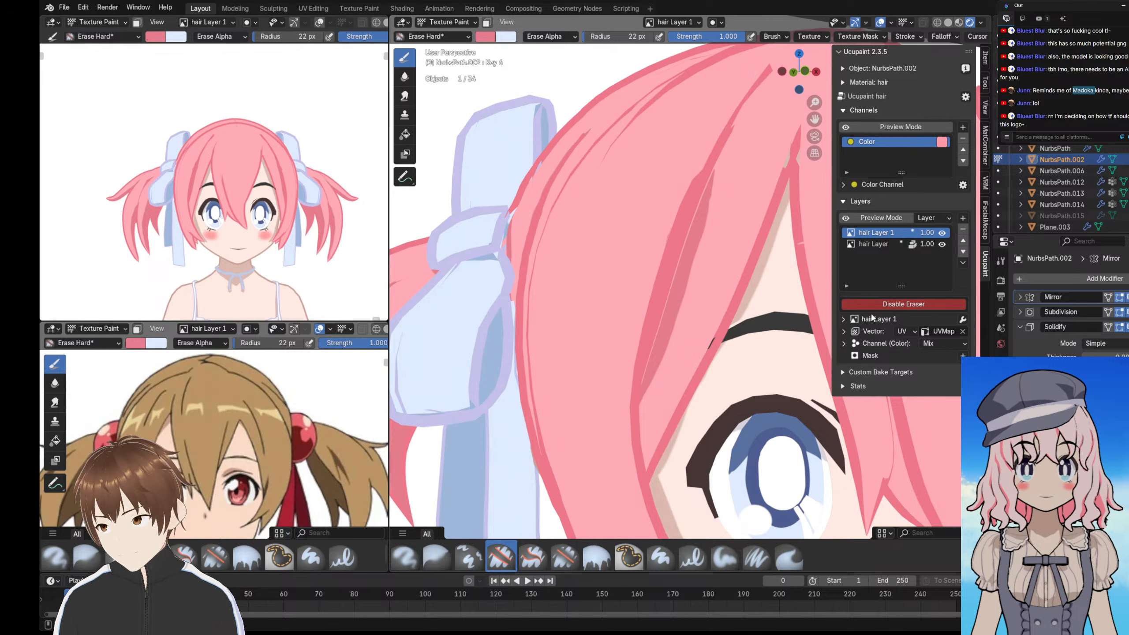
- Hide Solidify and erase the outer edge of the strand's shading strip from its upper tip downward
{"action": "left_click", "coordinate": [1128, 327]}
{"action": "scroll", "coordinate": [671, 212], "scroll_direction": "up", "scroll_amount": 1}
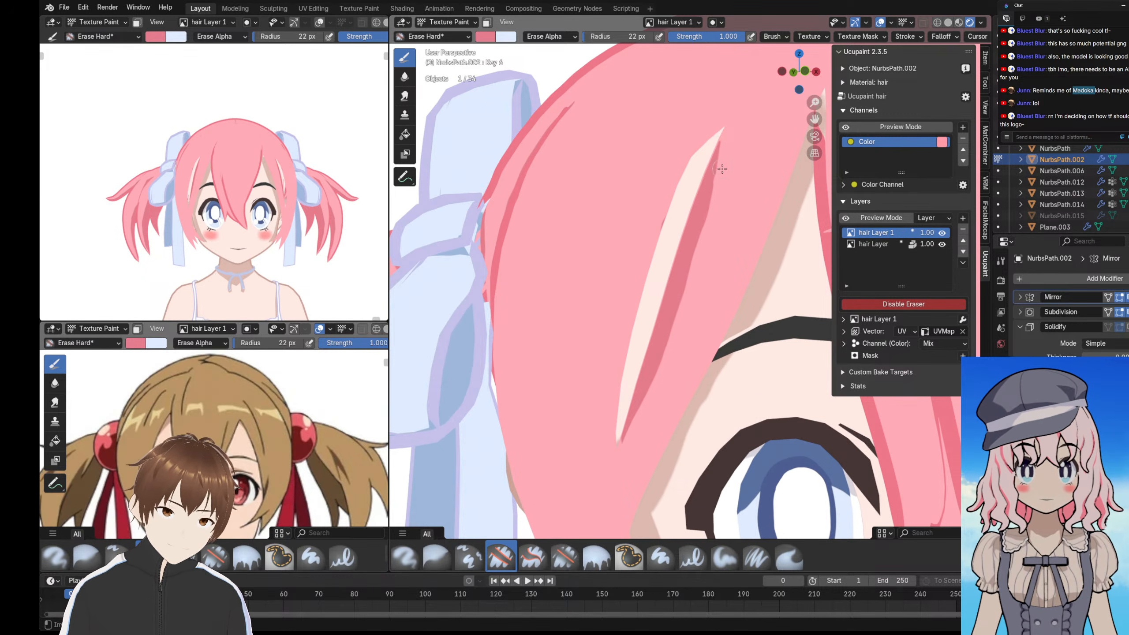
{"action": "left_click_drag", "start_coordinate": [725, 164], "coordinate": [679, 324]}
{"action": "key", "text": "ctrl+z"}
{"action": "left_click_drag", "start_coordinate": [728, 164], "coordinate": [665, 373]}
{"action": "left_click_drag", "start_coordinate": [702, 253], "coordinate": [643, 414]}
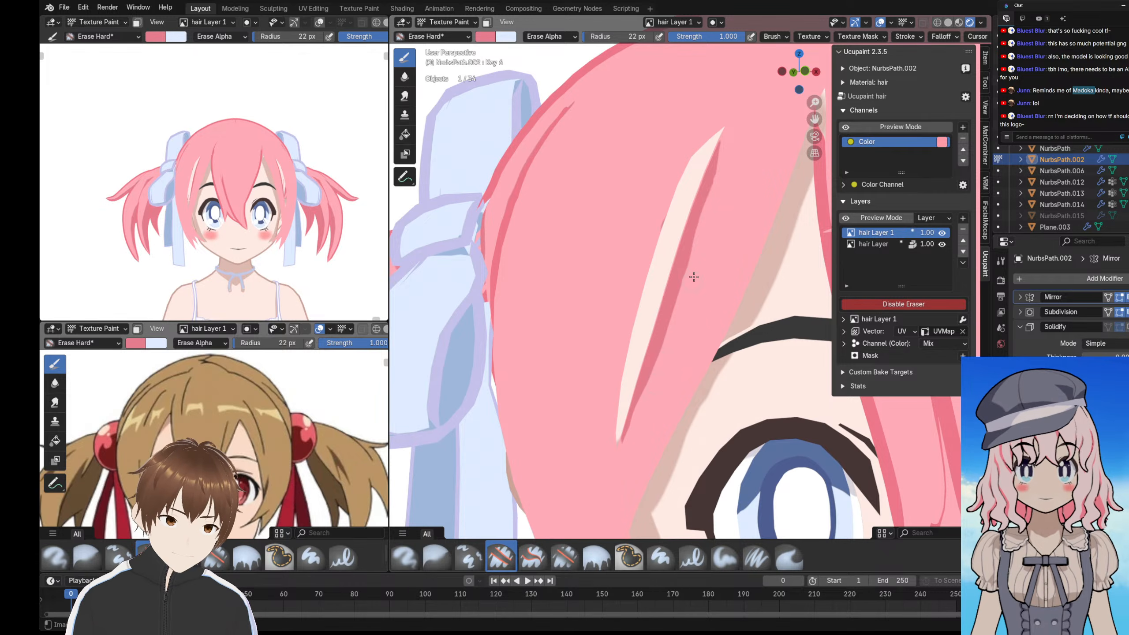
- Try further erase strokes along the middle and lower edge of the shading strip, undoing each one
{"action": "mouse_move", "coordinate": [710, 218]}
{"action": "left_mouse_down"}
{"action": "mouse_move", "coordinate": [644, 395]}
{"action": "mouse_move", "coordinate": [660, 384]}
{"action": "left_mouse_up"}
{"action": "key", "text": "ctrl+z"}
{"action": "key", "text": "ctrl+z"}
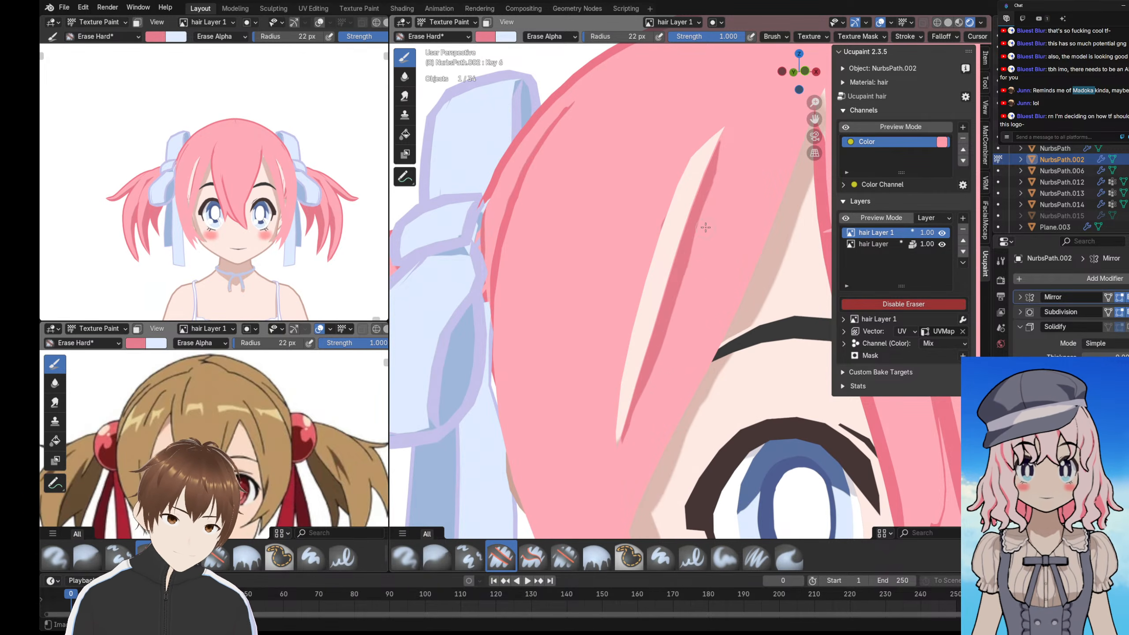
{"action": "left_click_drag", "start_coordinate": [706, 230], "coordinate": [654, 385]}
{"action": "key", "text": "ctrl+z"}
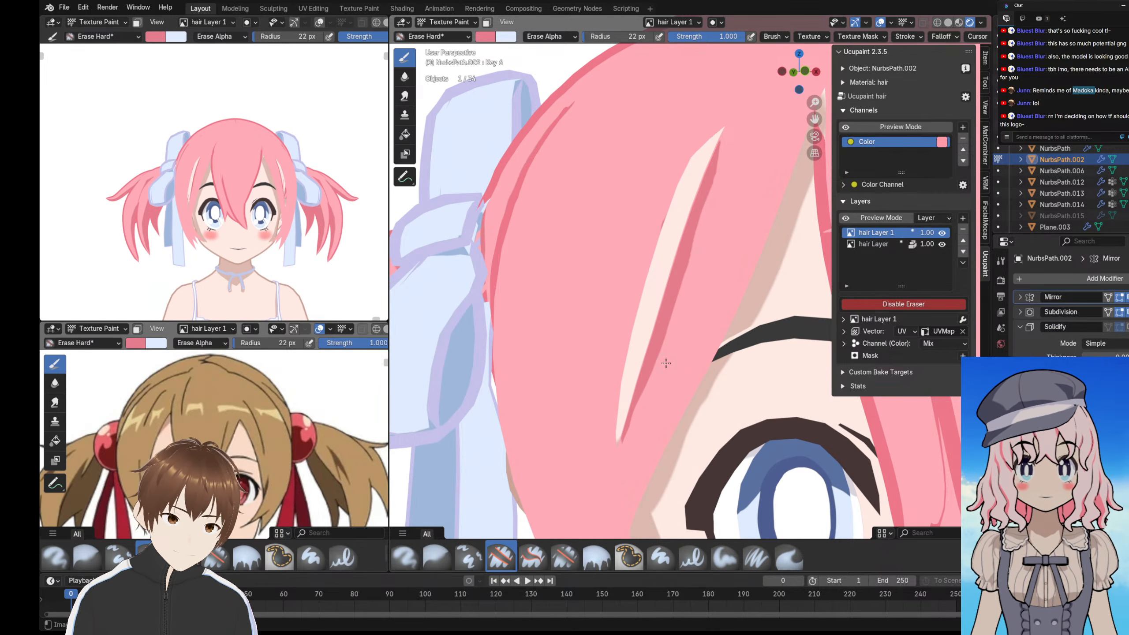
{"action": "left_click_drag", "start_coordinate": [697, 249], "coordinate": [666, 354]}
{"action": "key", "text": "ctrl+z"}
- Erase a short section of the shading strip's lower outer edge and show the Solidify outline again
{"action": "left_click_drag", "start_coordinate": [681, 311], "coordinate": [655, 374]}
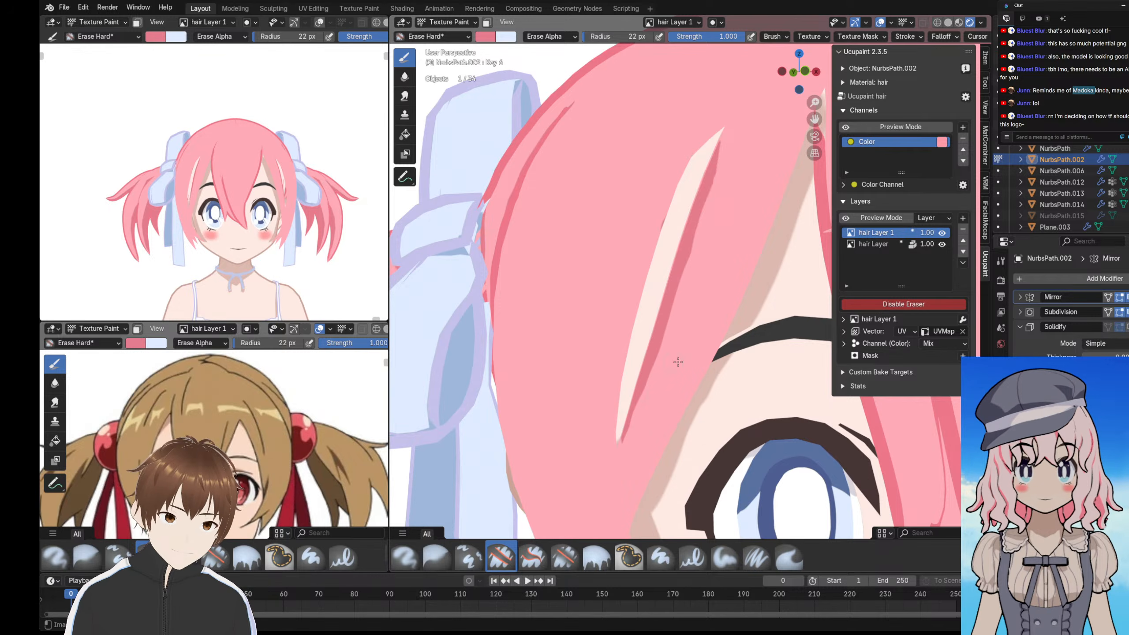
{"action": "left_click", "coordinate": [1128, 327]}
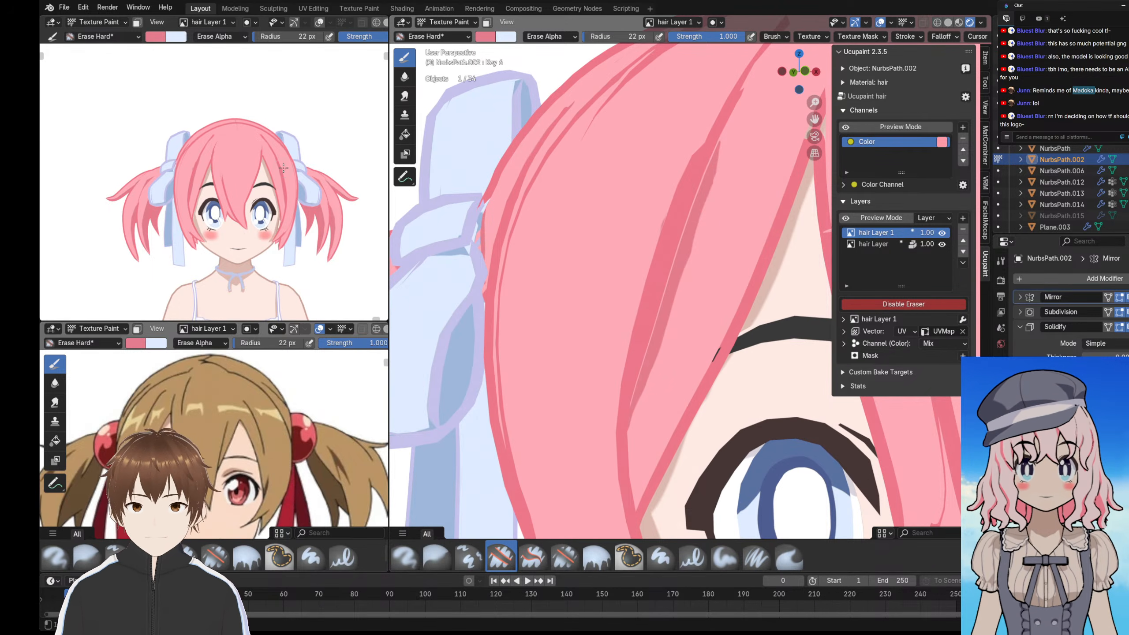
{"action": "scroll", "coordinate": [288, 146], "scroll_direction": "down", "scroll_amount": 3}
{"action": "scroll", "coordinate": [288, 146], "scroll_direction": "up", "scroll_amount": 3}
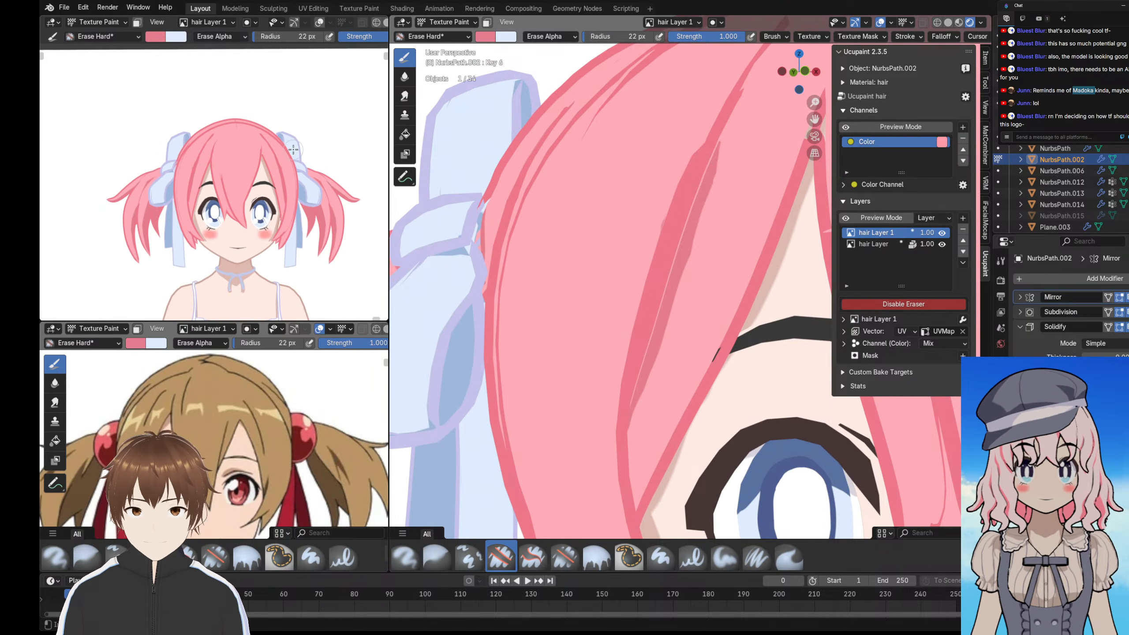
- Compare the shaded strand up close with the Solidify outline hidden and shown
{"action": "middle_click_drag", "start_coordinate": [634, 178], "coordinate": [630, 214], "text": "shift"}
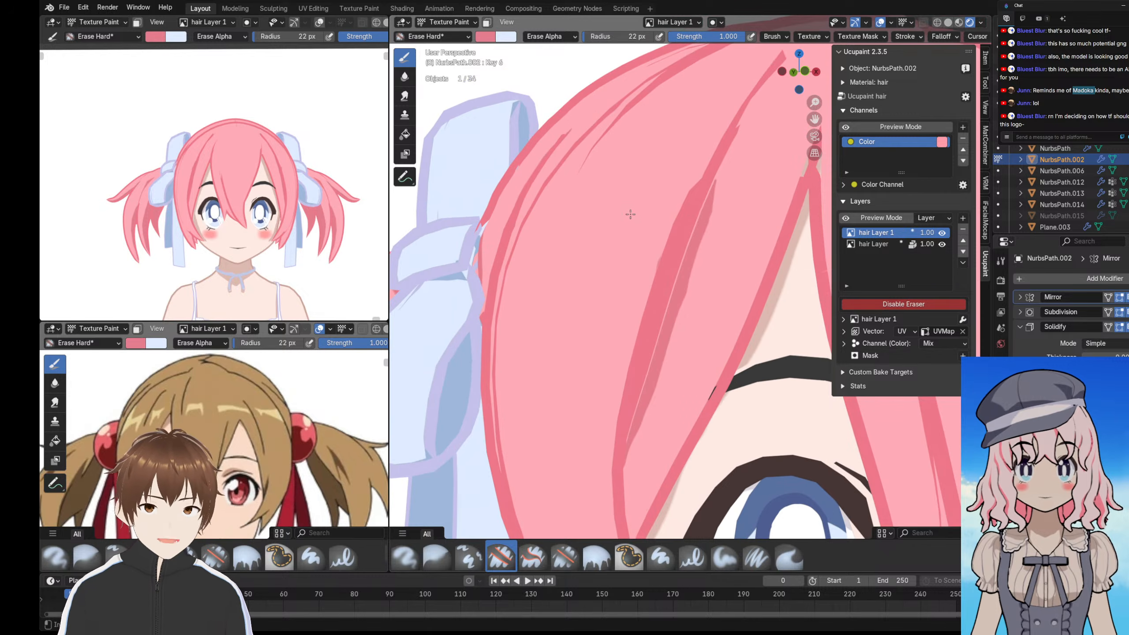
{"action": "scroll", "coordinate": [163, 143], "scroll_direction": "up", "scroll_amount": 3}
{"action": "scroll", "coordinate": [638, 261], "scroll_direction": "up", "scroll_amount": 2}
{"action": "middle_click_drag", "start_coordinate": [638, 262], "coordinate": [631, 260]}
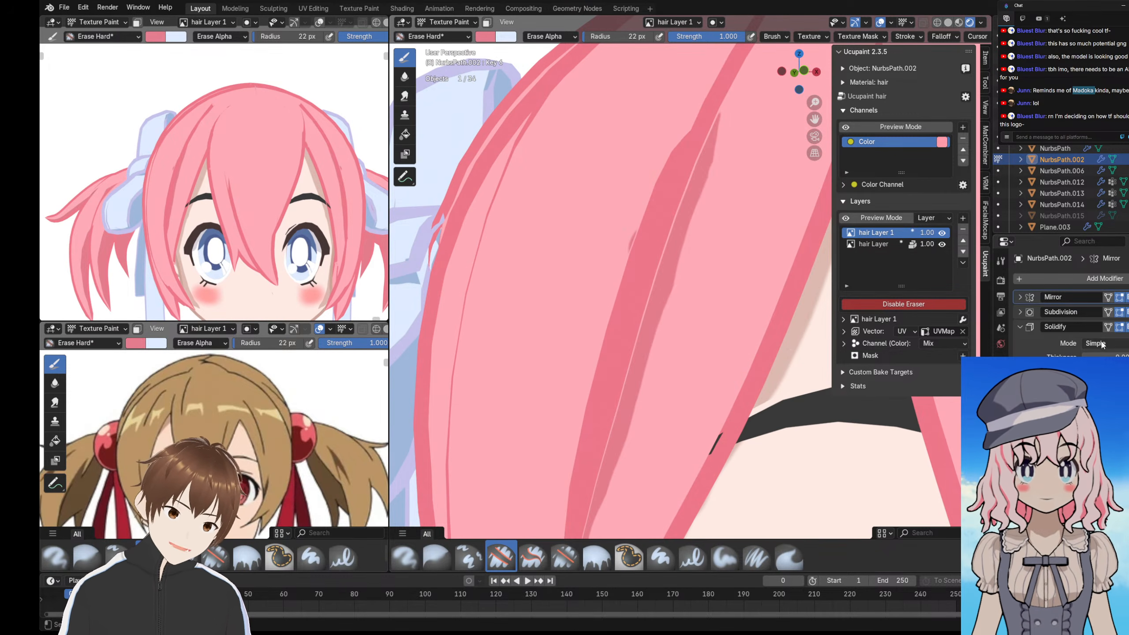
{"action": "left_click", "coordinate": [1127, 326]}
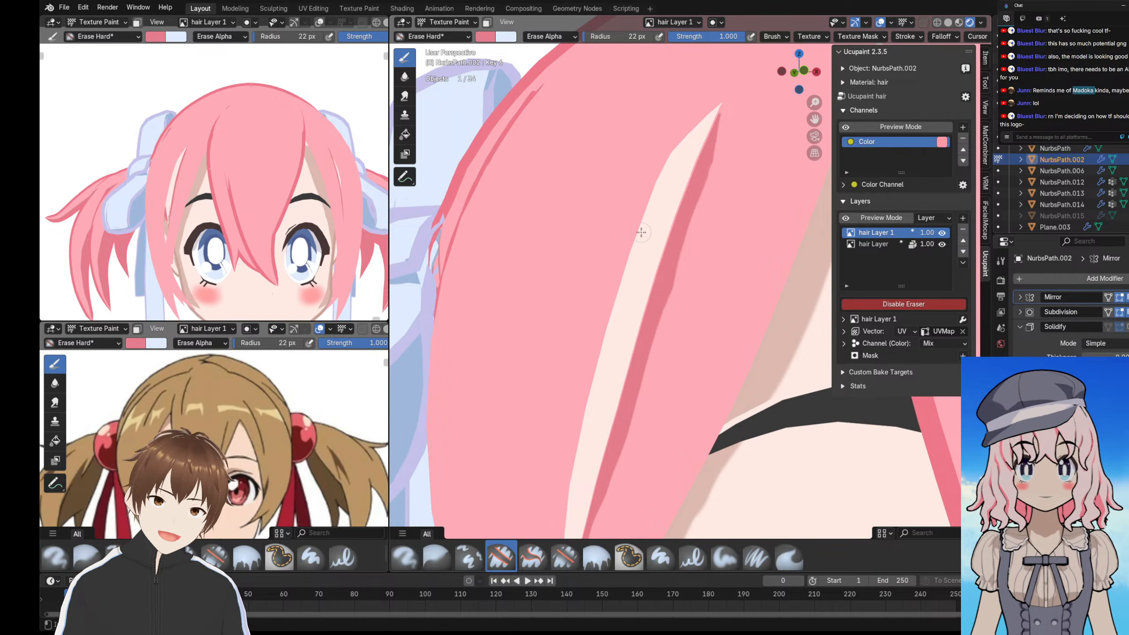
{"action": "left_click", "coordinate": [1120, 326]}
- Examine the character's hair outline and strand shading from the front and side, both close up and at a distance
{"action": "scroll", "coordinate": [237, 193], "scroll_direction": "down", "scroll_amount": 4}
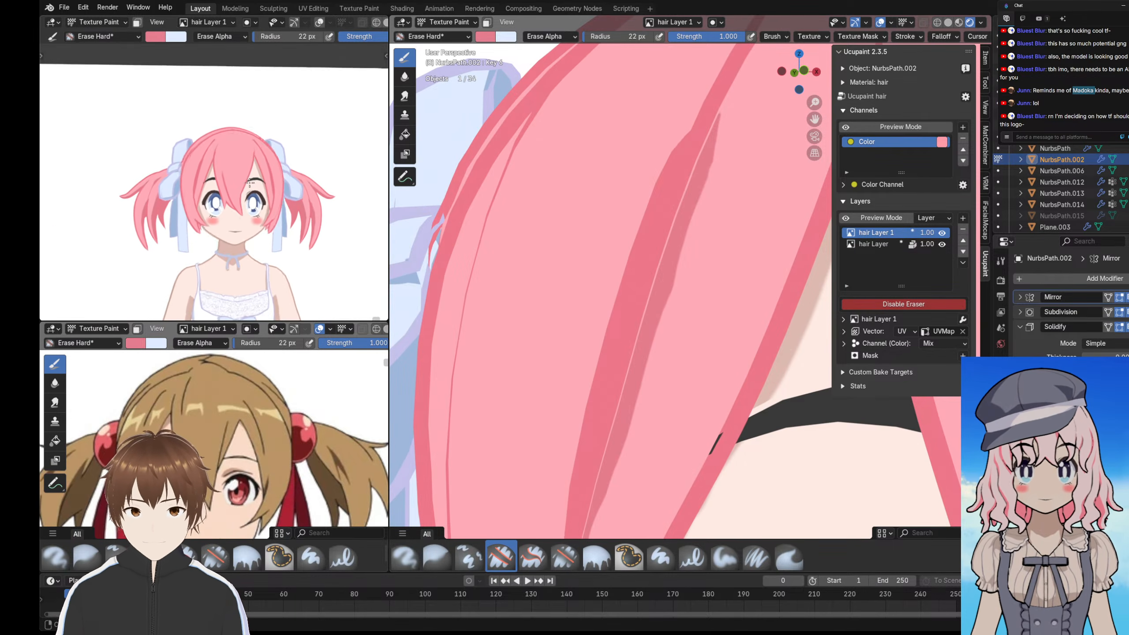
{"action": "scroll", "coordinate": [237, 193], "scroll_direction": "up", "scroll_amount": 2}
{"action": "mouse_move", "coordinate": [238, 192]}
{"action": "middle_mouse_down"}
{"action": "mouse_move", "coordinate": [233, 163]}
{"action": "mouse_move", "coordinate": [243, 177]}
{"action": "middle_mouse_up"}
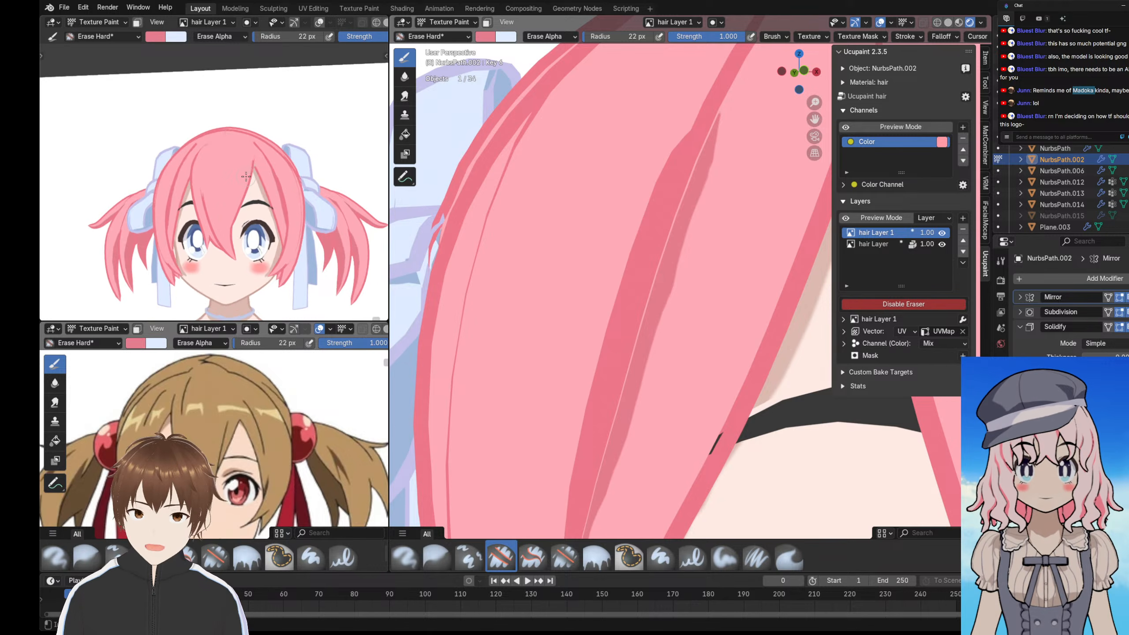
{"action": "scroll", "coordinate": [243, 176], "scroll_direction": "up", "scroll_amount": 3}
{"action": "scroll", "coordinate": [257, 180], "scroll_direction": "down", "scroll_amount": 5}
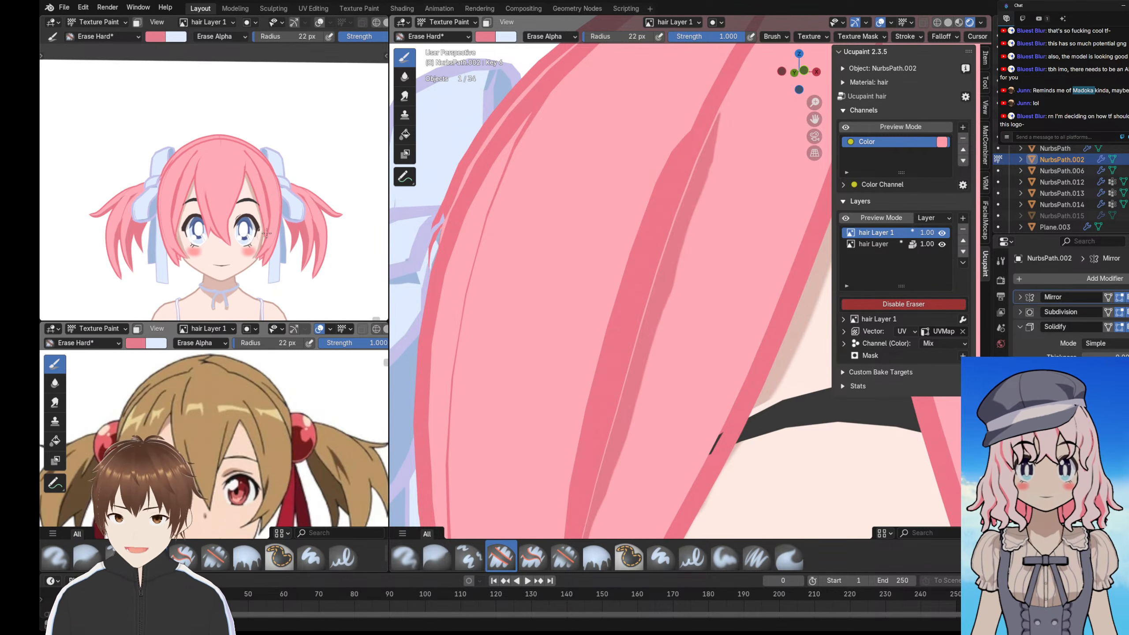
{"action": "middle_click_drag", "start_coordinate": [264, 189], "coordinate": [235, 216]}
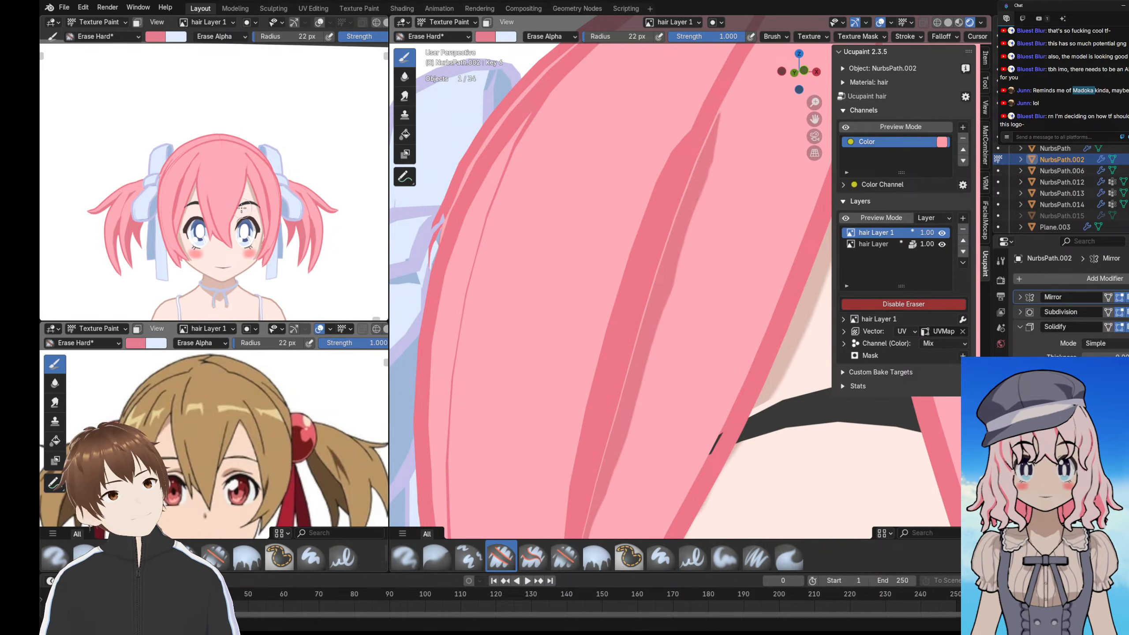
{"action": "middle_click_drag", "start_coordinate": [247, 210], "coordinate": [231, 158]}
{"action": "scroll", "coordinate": [235, 157], "scroll_direction": "up", "scroll_amount": 8}
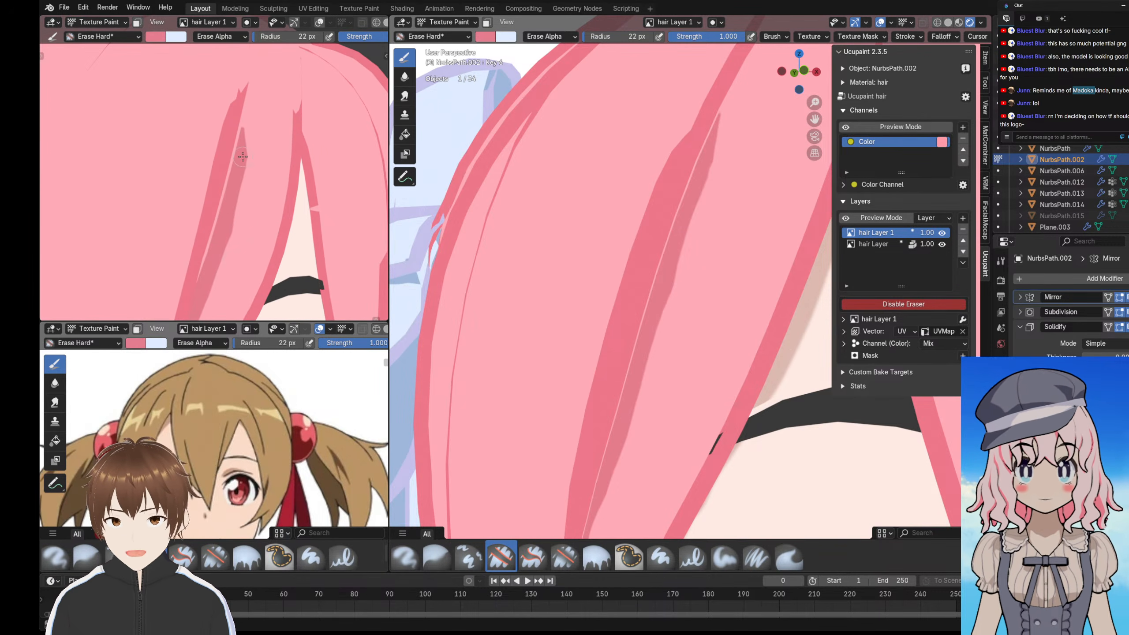
{"action": "scroll", "coordinate": [244, 234], "scroll_direction": "down", "scroll_amount": 8}
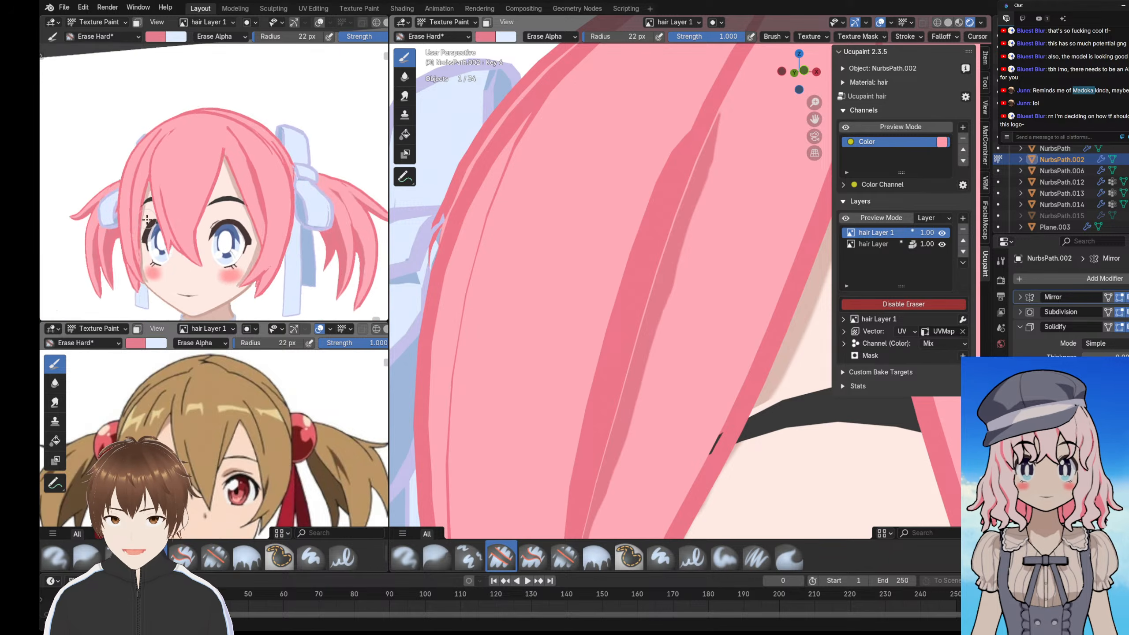
{"action": "mouse_move", "coordinate": [223, 220]}
{"action": "middle_mouse_down", "text": "shift"}
{"action": "mouse_move", "coordinate": [225, 206]}
{"action": "mouse_move", "coordinate": [238, 210]}
{"action": "middle_mouse_up", "text": "shift"}
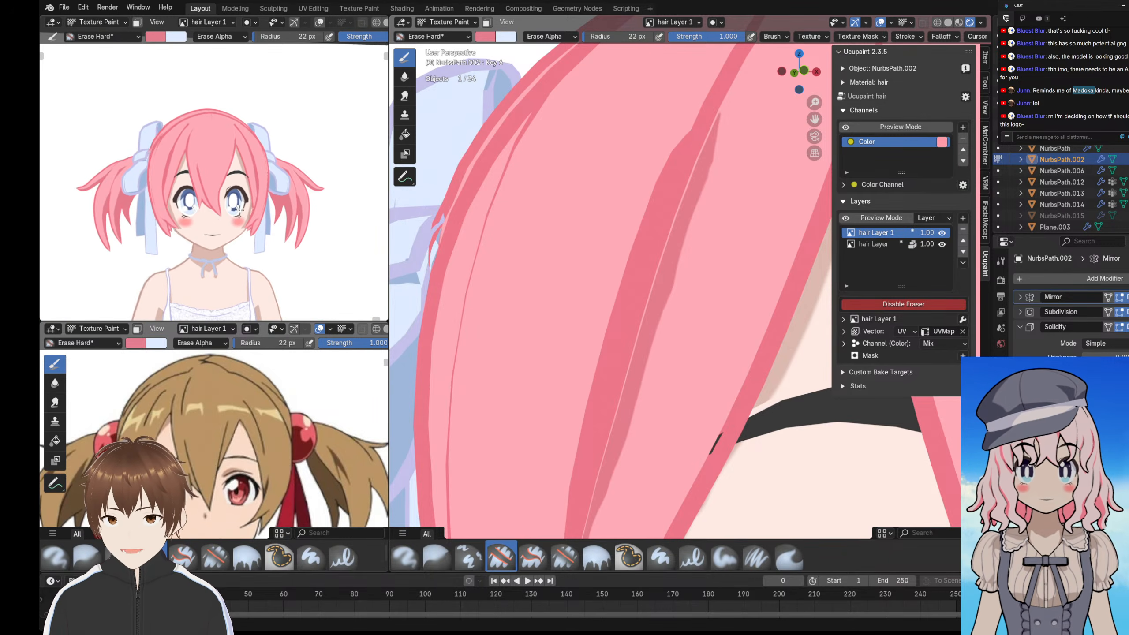
{"action": "middle_click_drag", "start_coordinate": [181, 275], "coordinate": [225, 222]}
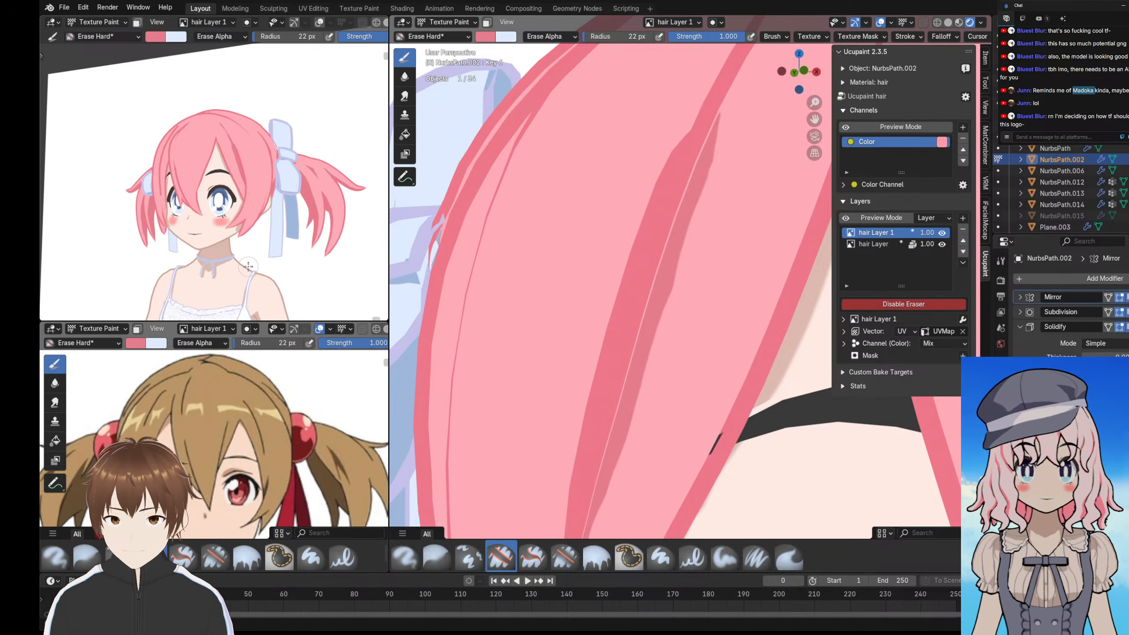
{"action": "scroll", "coordinate": [249, 266], "scroll_direction": "up", "scroll_amount": 6}
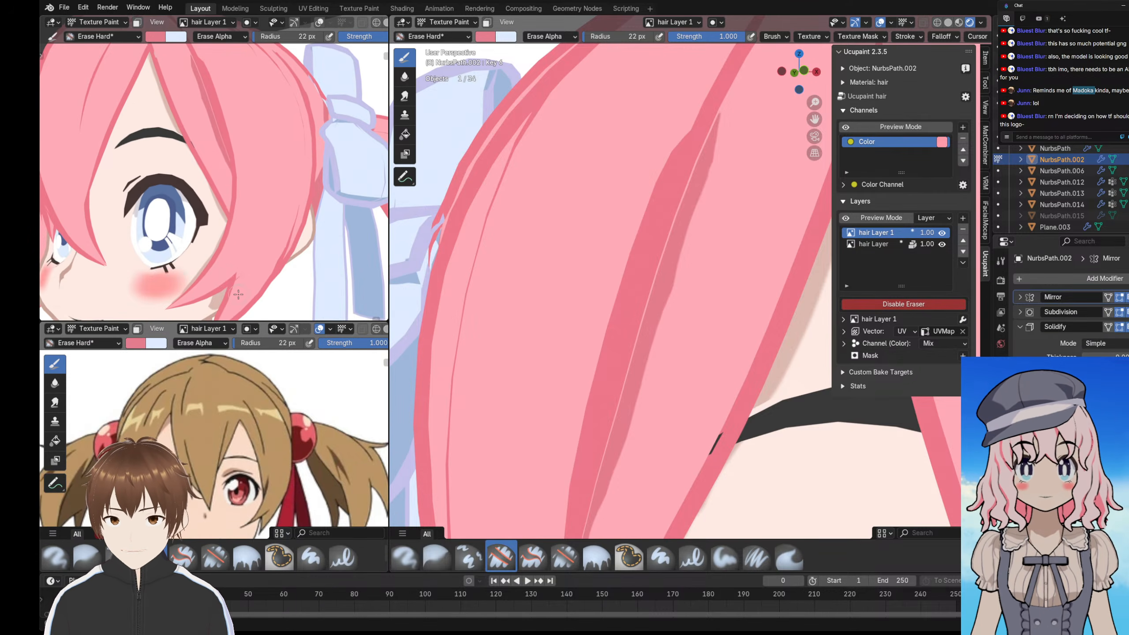
{"action": "scroll", "coordinate": [239, 294], "scroll_direction": "down", "scroll_amount": 4}
{"action": "scroll", "coordinate": [238, 224], "scroll_direction": "up", "scroll_amount": 6}
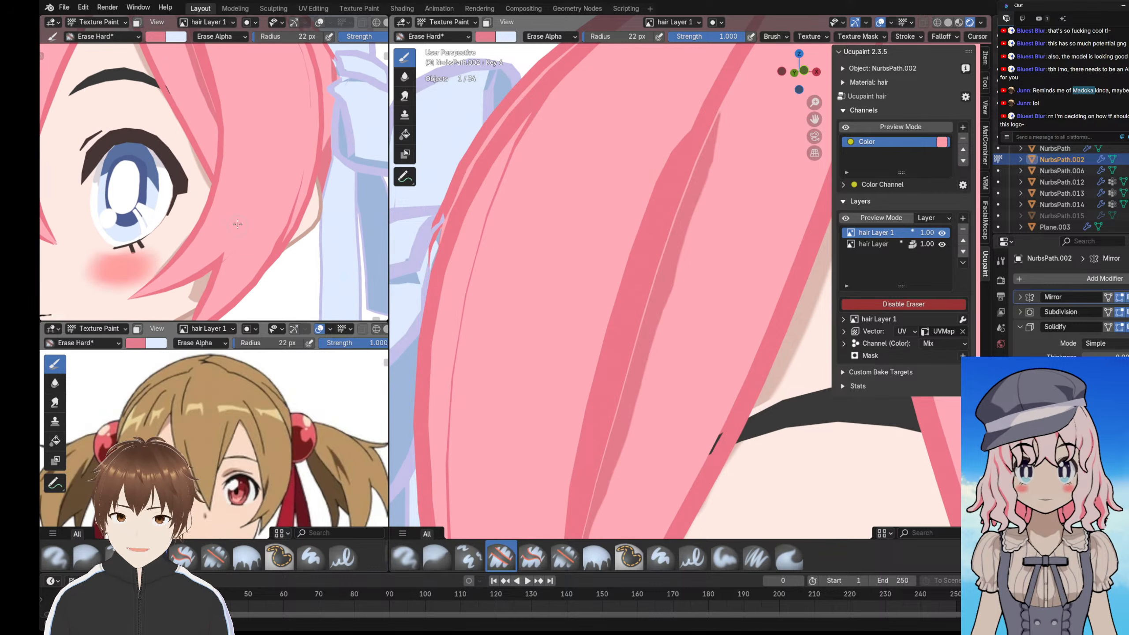
{"action": "scroll", "coordinate": [242, 214], "scroll_direction": "down", "scroll_amount": 5}
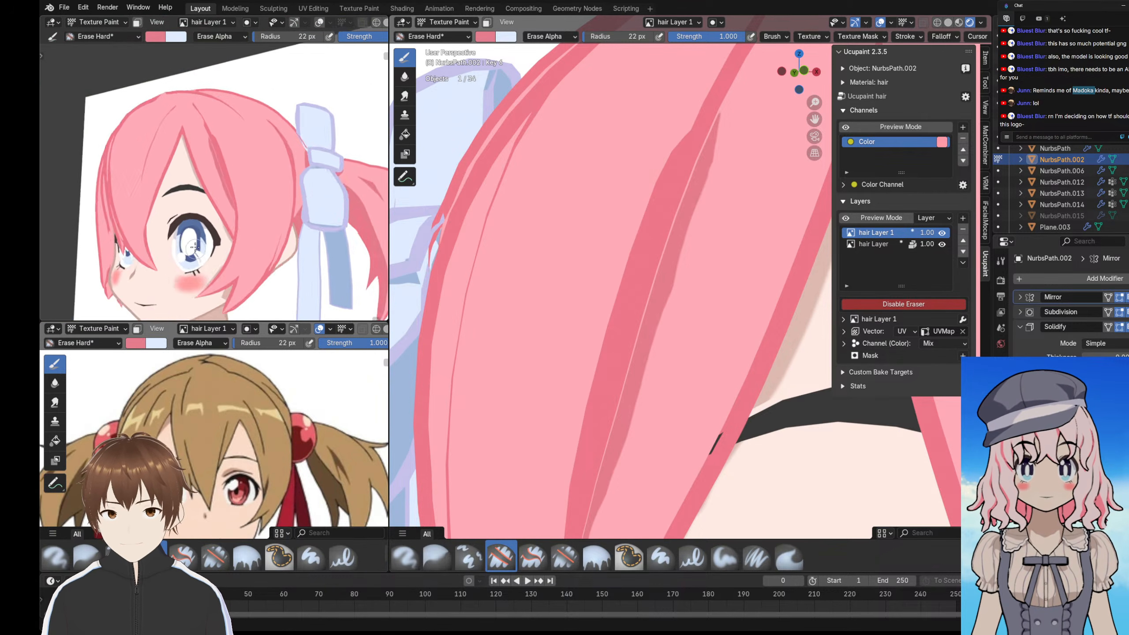
- Hide the Solidify outline and try an erase stroke along the upper inner edge of the front strand's shading strip, undoing it
{"action": "scroll", "coordinate": [191, 201], "scroll_direction": "up", "scroll_amount": 6}
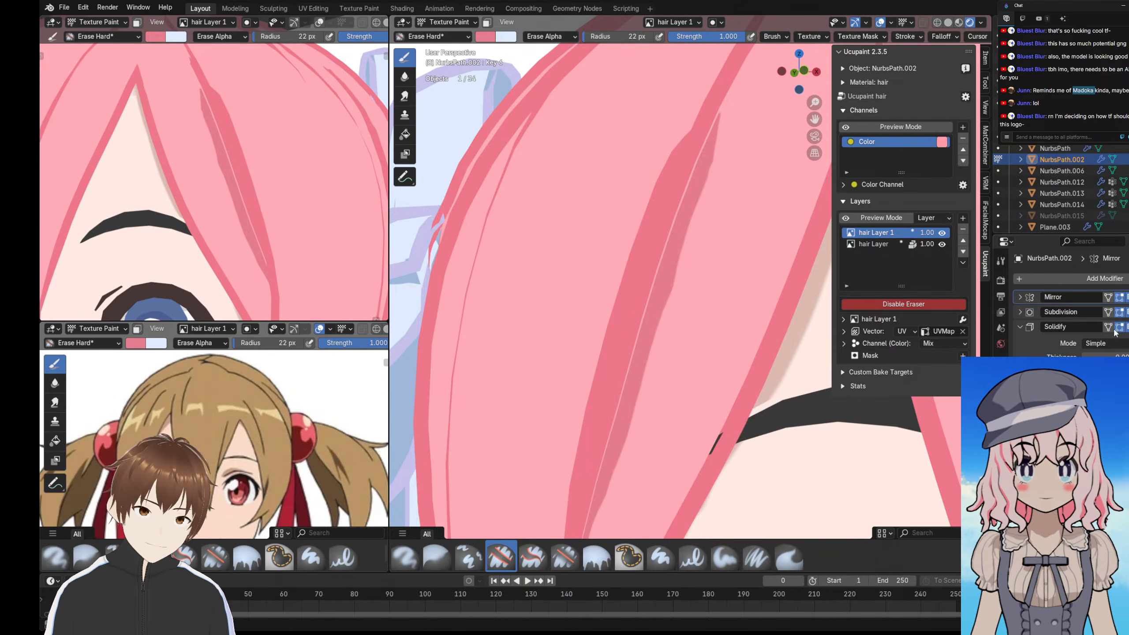
{"action": "left_click", "coordinate": [1128, 327]}
{"action": "scroll", "coordinate": [202, 166], "scroll_direction": "up", "scroll_amount": 2}
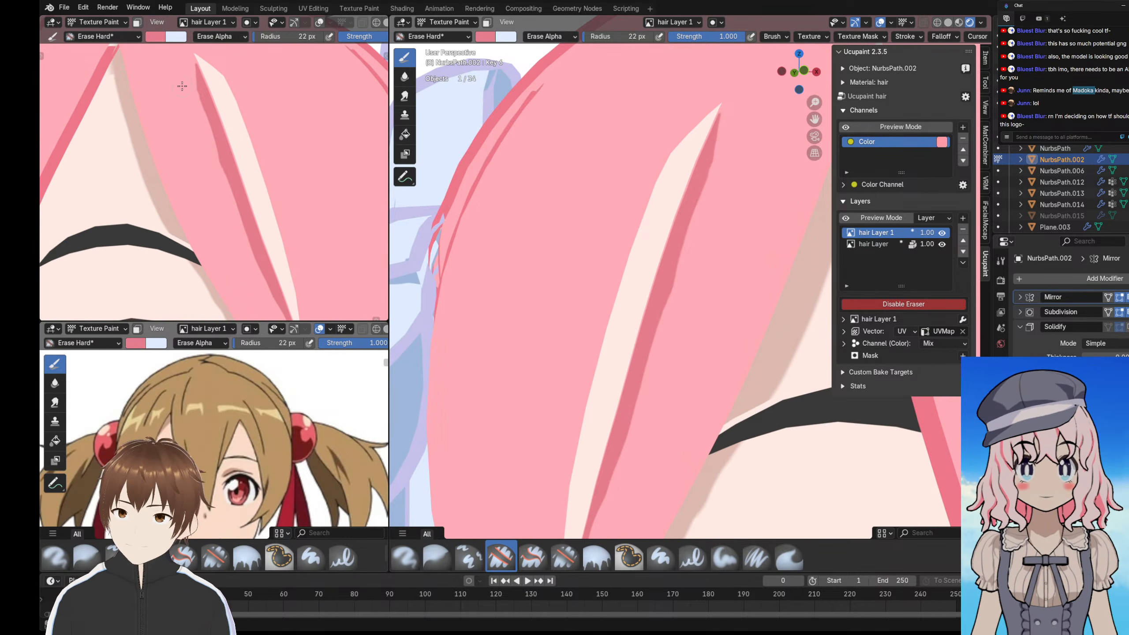
{"action": "left_click_drag", "start_coordinate": [201, 117], "coordinate": [228, 197]}
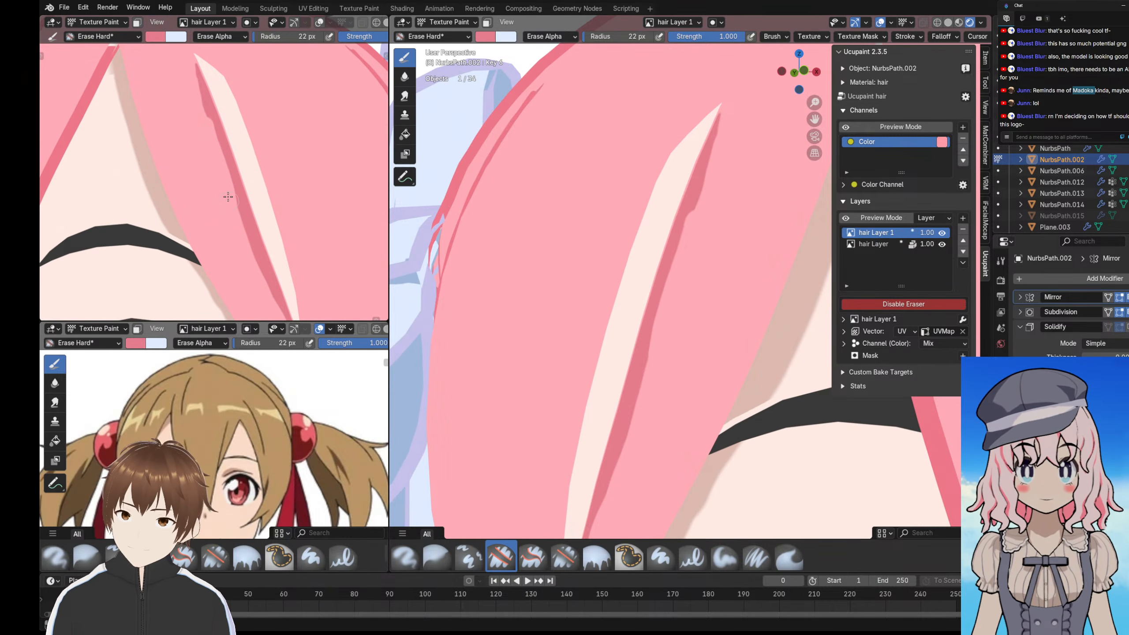
{"action": "key", "text": "ctrl+z"}
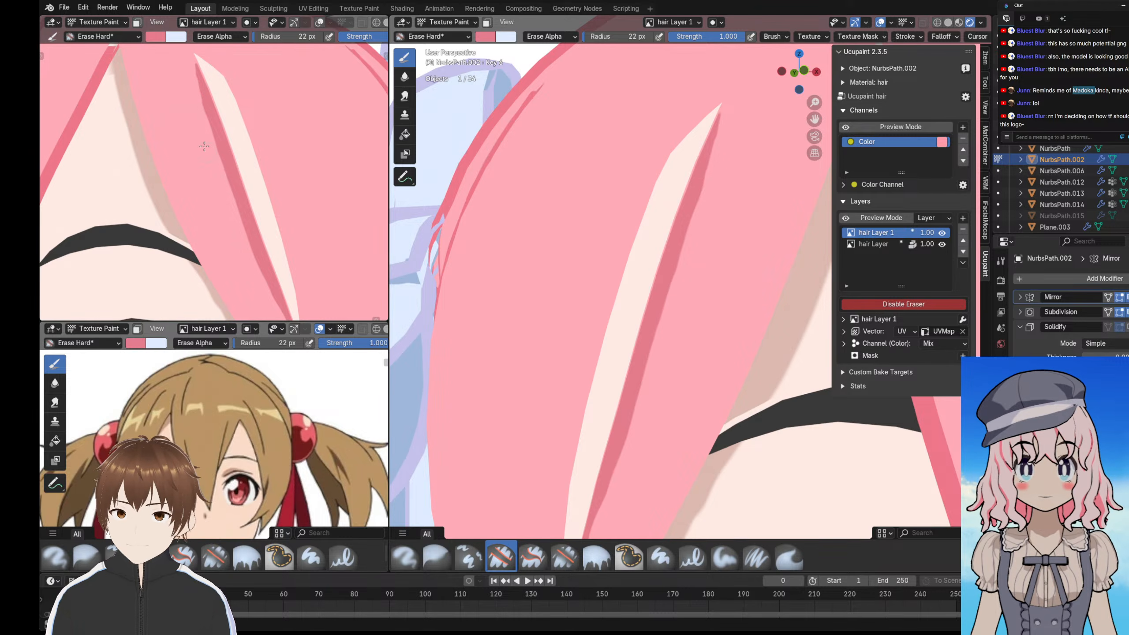
{"action": "key", "text": "ctrl+shift+z"}
{"action": "key", "text": "ctrl+z"}
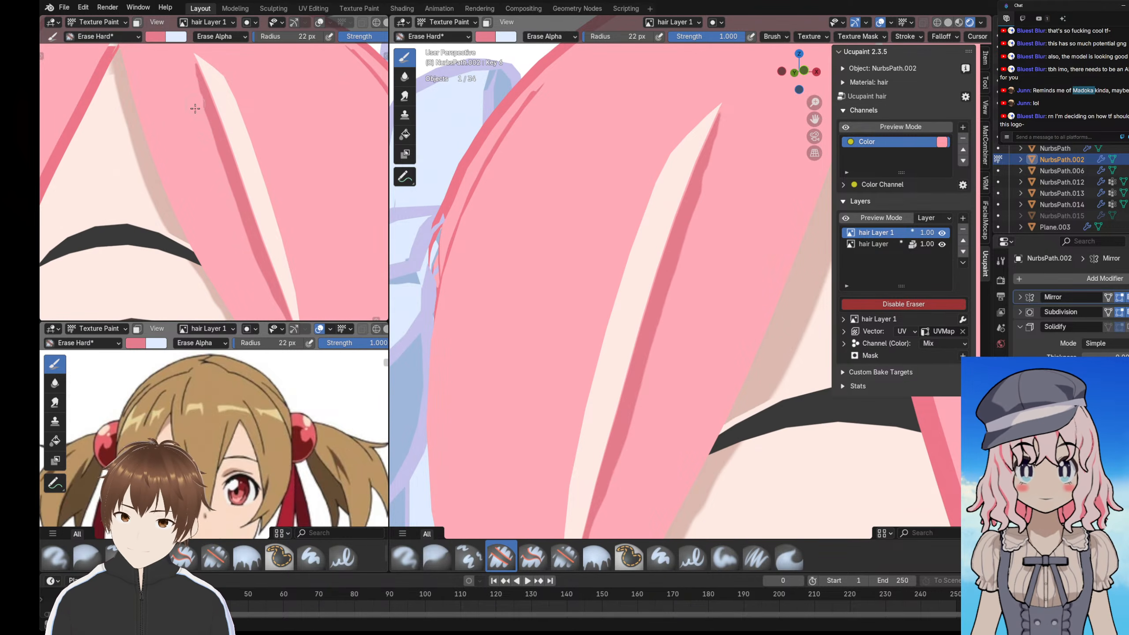
- Erase along the lower inner edge of the front strand's shading strip, undoing and redrawing the stroke for a cleaner line
{"action": "left_click_drag", "start_coordinate": [235, 228], "coordinate": [257, 275]}
{"action": "key", "text": "ctrl+z"}
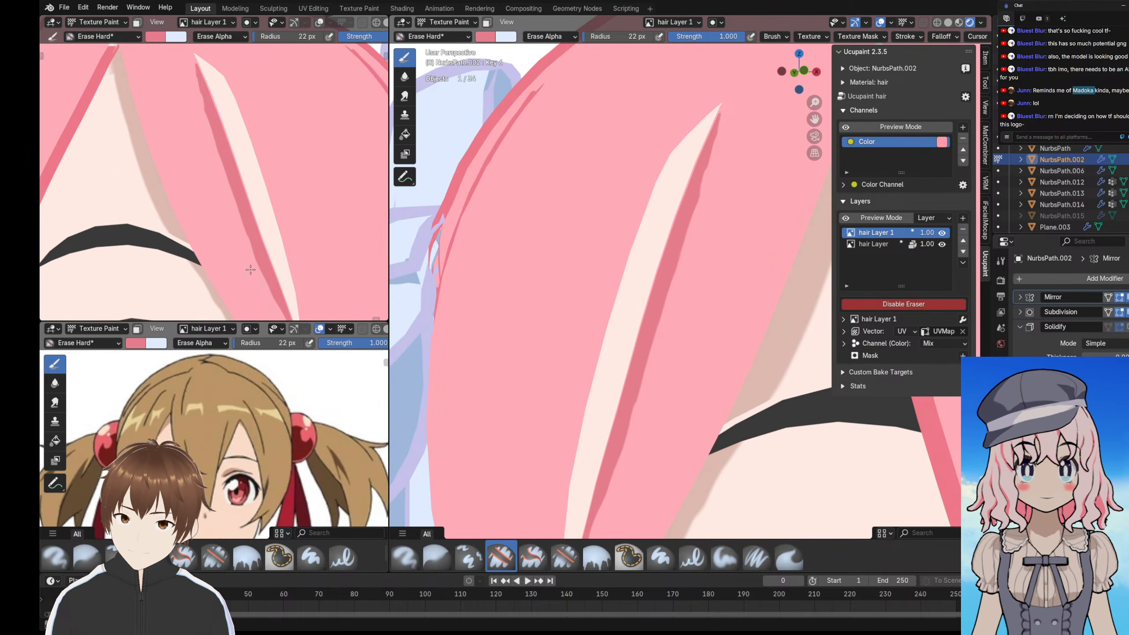
{"action": "left_click_drag", "start_coordinate": [240, 231], "coordinate": [268, 302]}
{"action": "key", "text": "ctrl+z"}
{"action": "left_click_drag", "start_coordinate": [236, 229], "coordinate": [261, 289]}
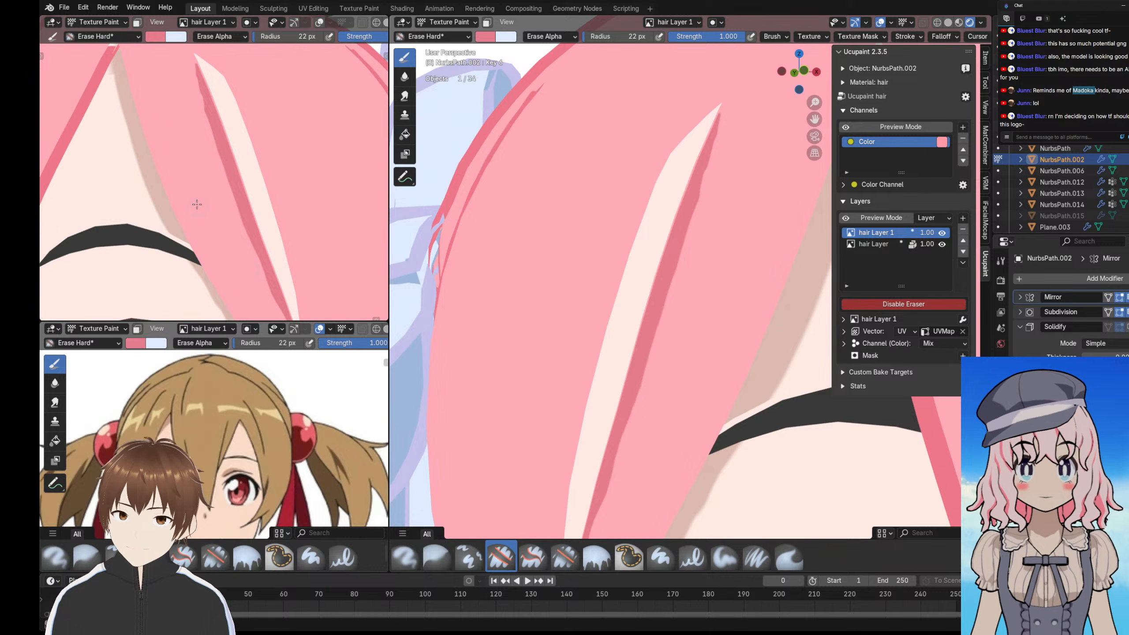
- Check the trimmed shading strip up close and at a distance, and show the Solidify outline again
{"action": "scroll", "coordinate": [205, 188], "scroll_direction": "up", "scroll_amount": 3}
{"action": "middle_click_drag", "start_coordinate": [197, 200], "coordinate": [174, 154], "text": "shift"}
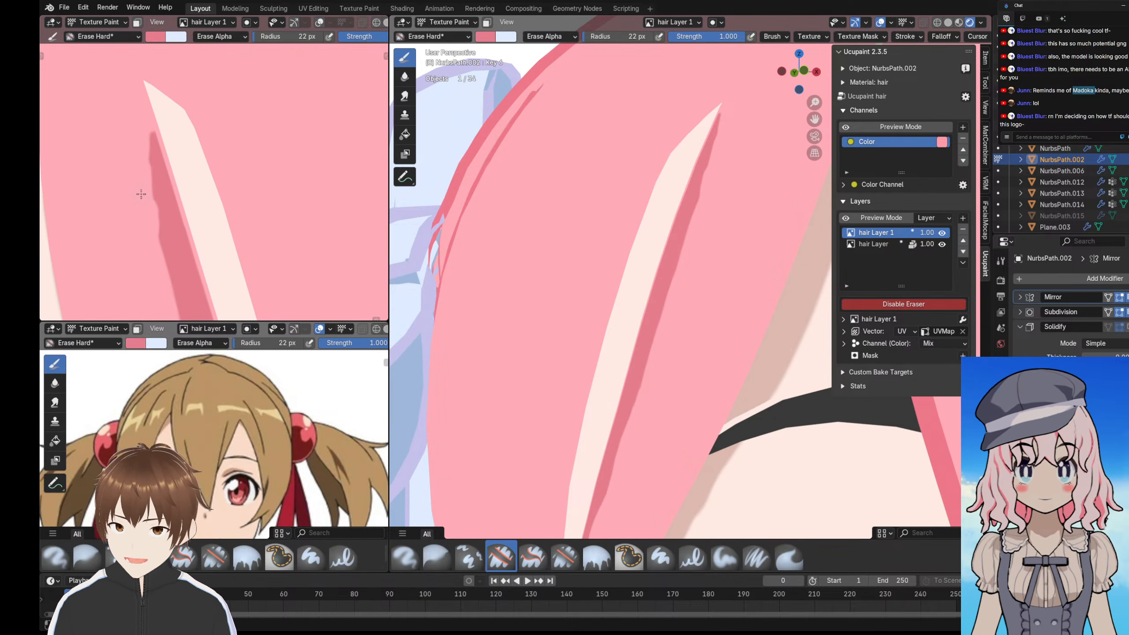
{"action": "scroll", "coordinate": [145, 187], "scroll_direction": "down", "scroll_amount": 8}
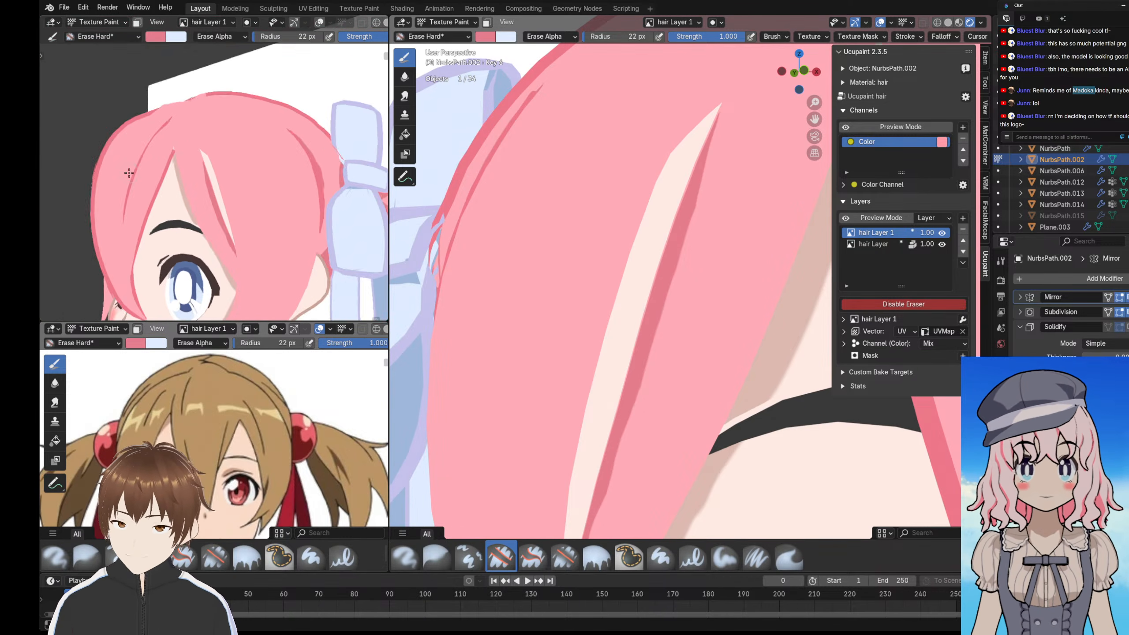
{"action": "scroll", "coordinate": [184, 166], "scroll_direction": "up", "scroll_amount": 3}
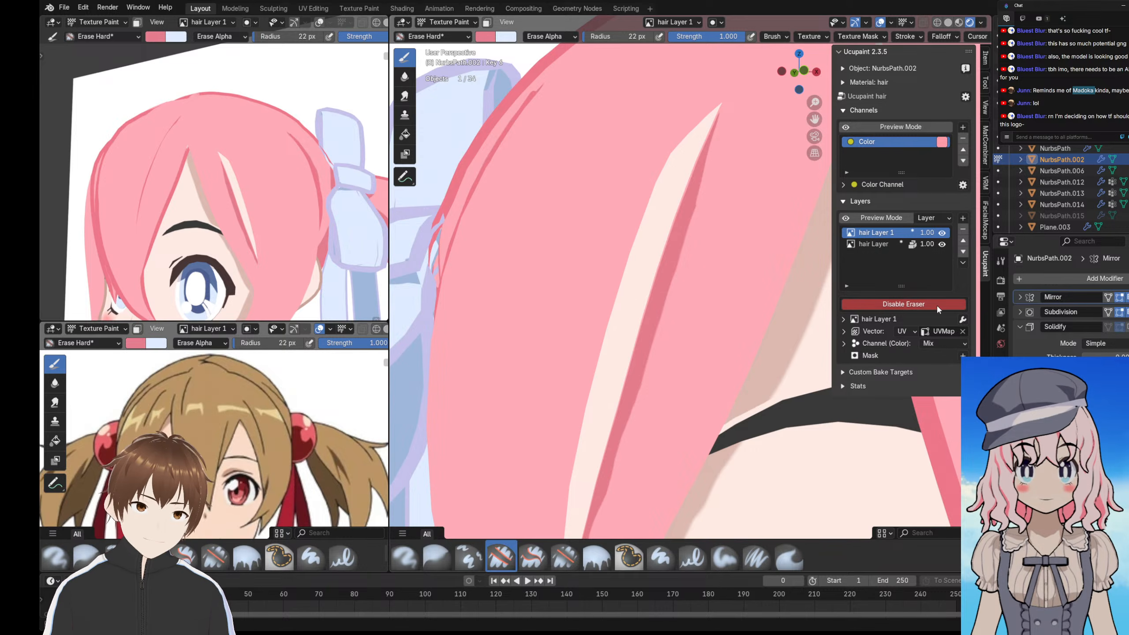
{"action": "left_click", "coordinate": [1127, 326]}
- Examine the hair shading and outline close up and from a distance, ending at the side strand beside the eye
{"action": "scroll", "coordinate": [475, 210], "scroll_direction": "down", "scroll_amount": 1}
{"action": "scroll", "coordinate": [267, 187], "scroll_direction": "down", "scroll_amount": 2}
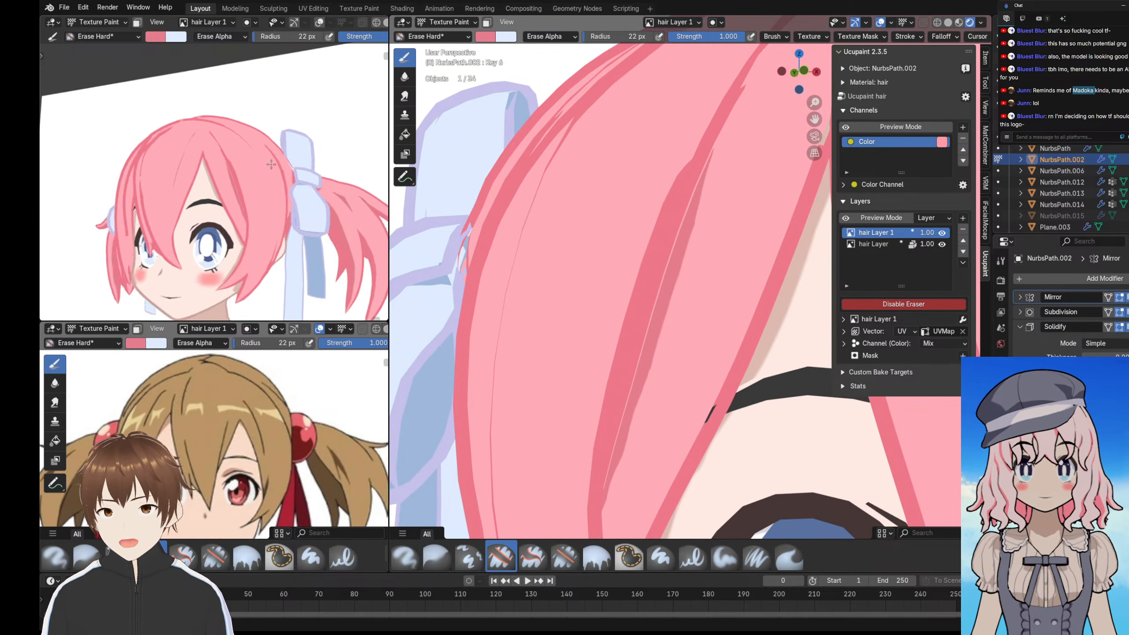
{"action": "scroll", "coordinate": [240, 180], "scroll_direction": "up", "scroll_amount": 6}
{"action": "middle_click_drag", "start_coordinate": [231, 180], "coordinate": [250, 180]}
{"action": "scroll", "coordinate": [250, 179], "scroll_direction": "up", "scroll_amount": 6}
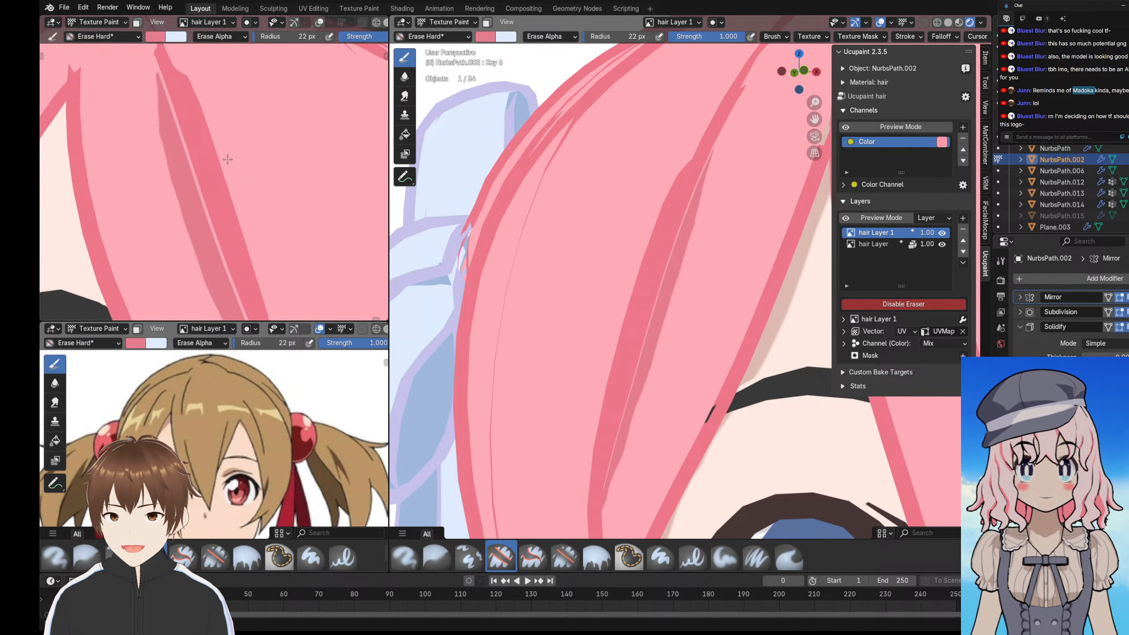
{"action": "scroll", "coordinate": [151, 97], "scroll_direction": "down", "scroll_amount": 9}
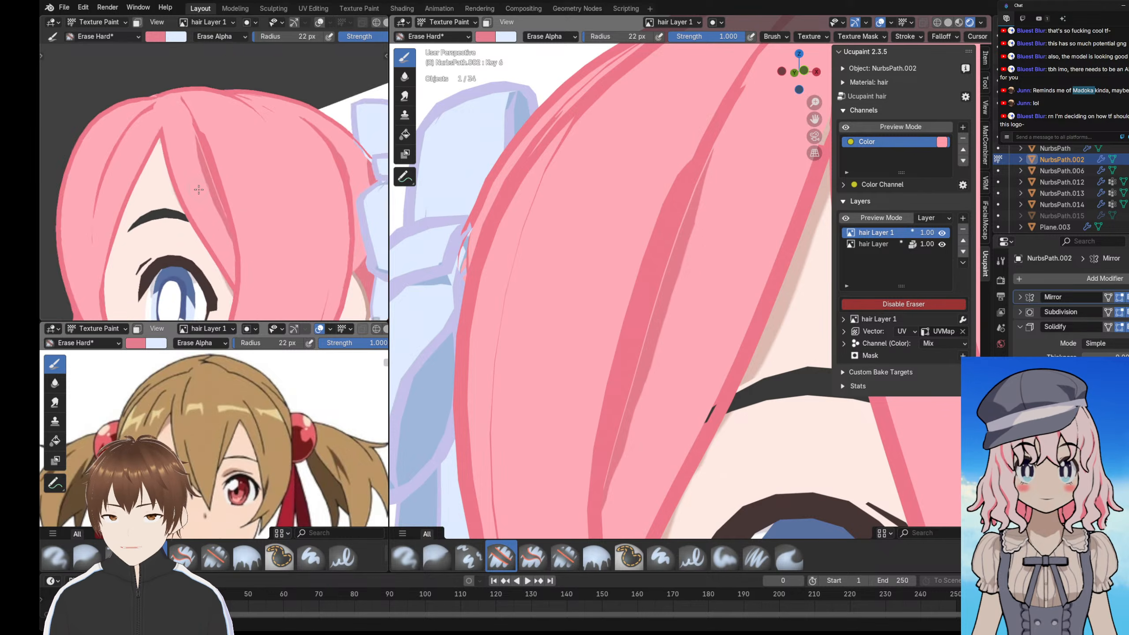
{"action": "scroll", "coordinate": [217, 153], "scroll_direction": "down", "scroll_amount": 5}
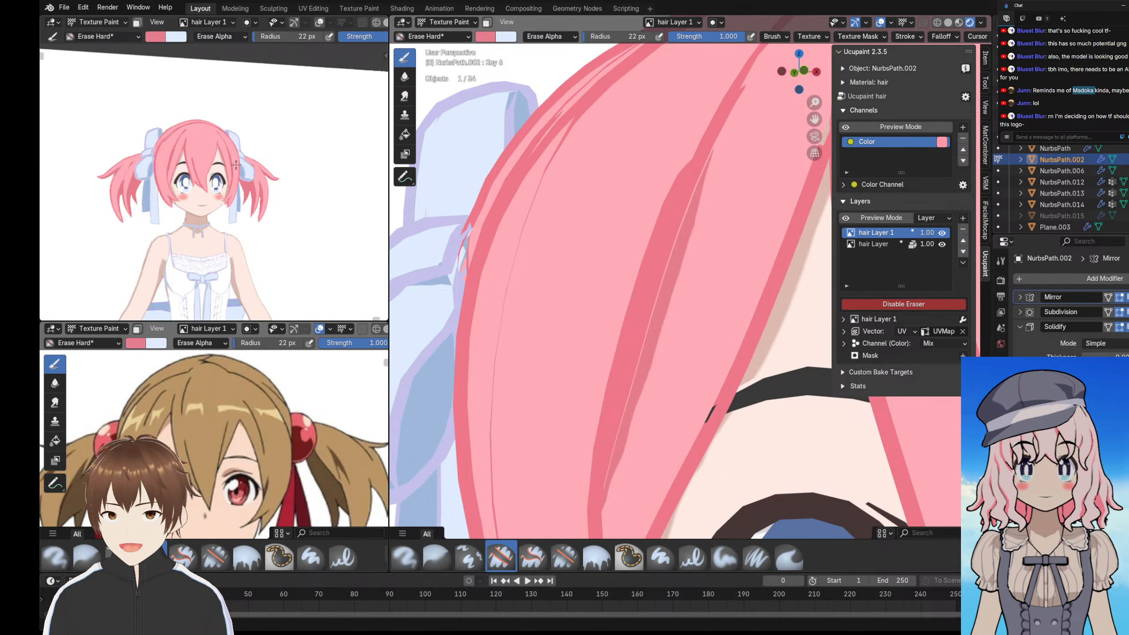
{"action": "scroll", "coordinate": [250, 229], "scroll_direction": "up", "scroll_amount": 8}
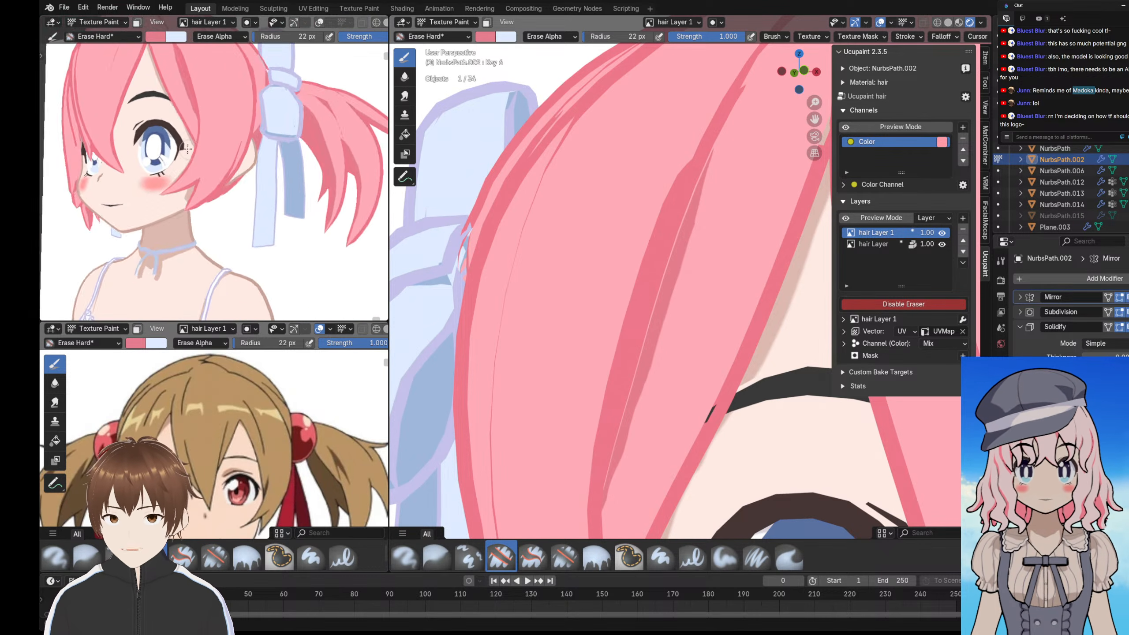
{"action": "middle_click_drag", "start_coordinate": [237, 165], "coordinate": [246, 168]}
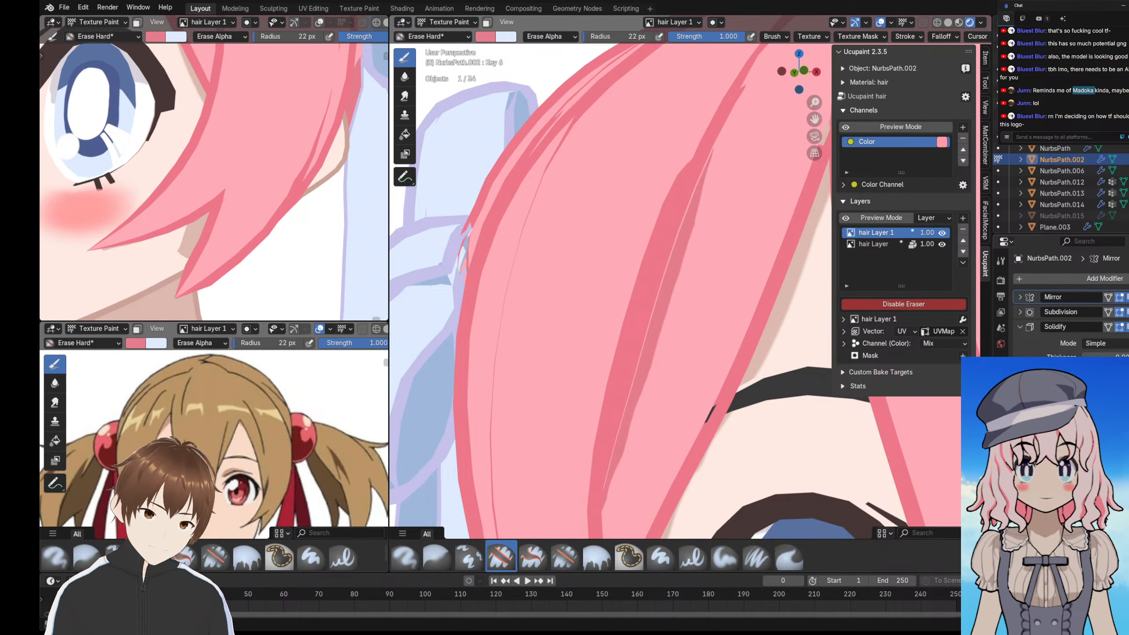
- With the Solidify outline hidden, disable the eraser and paint darker pink strokes on the lower side strand using Paint Hard at radius 5 px
{"action": "scroll", "coordinate": [277, 179], "scroll_direction": "up", "scroll_amount": 2}
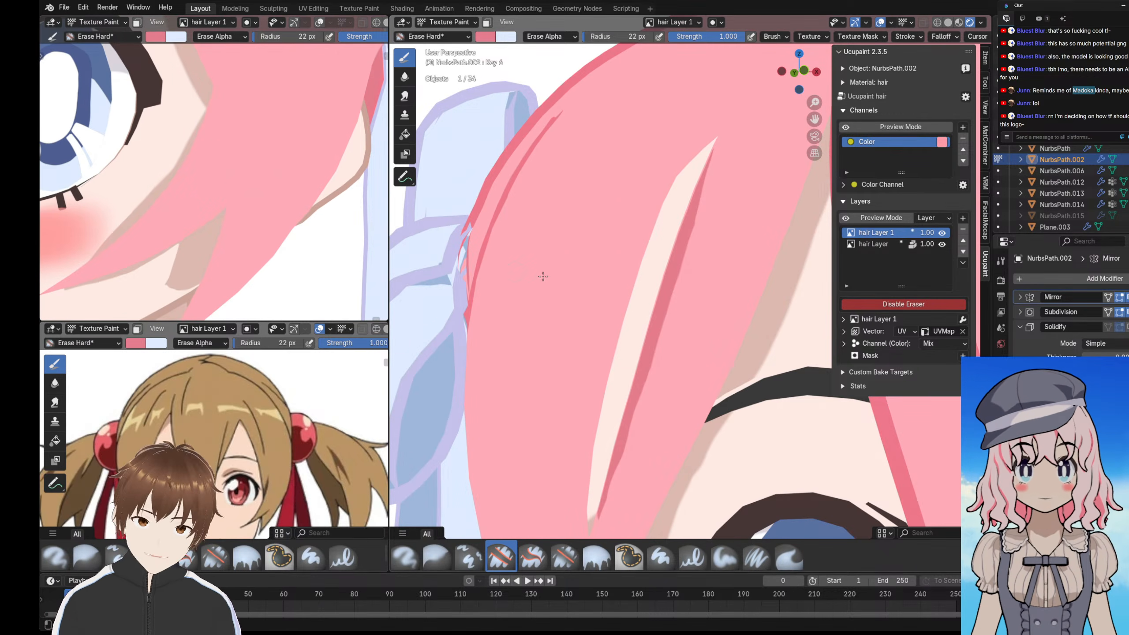
{"action": "left_click", "coordinate": [886, 302]}
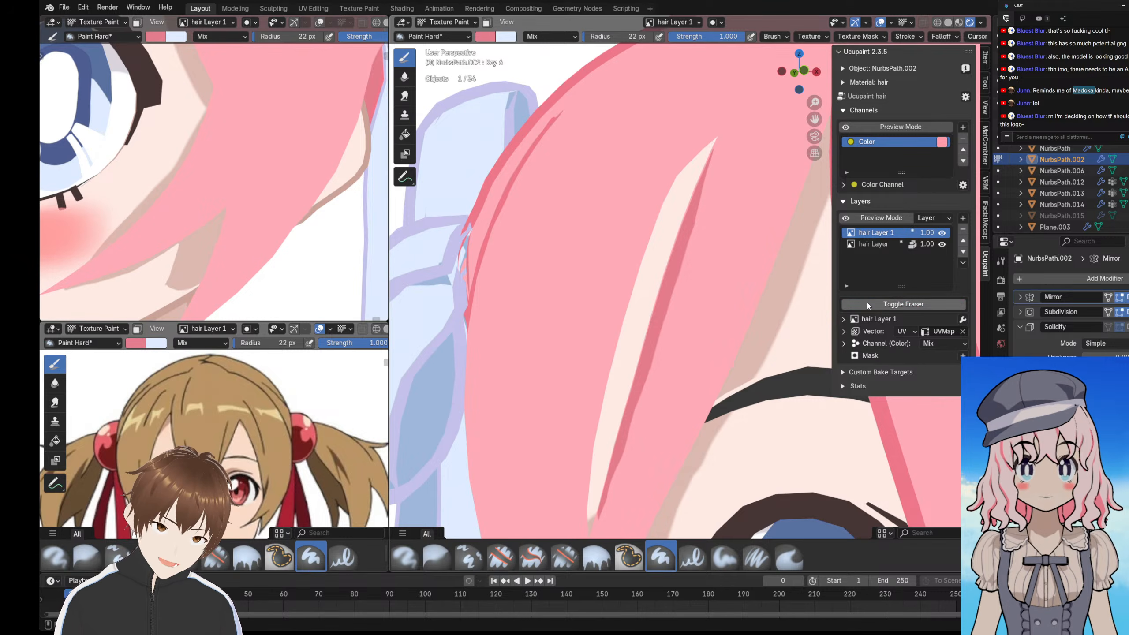
{"action": "key", "text": "bracketleft"}
{"action": "mouse_move", "coordinate": [232, 205]}
{"action": "left_mouse_down"}
{"action": "mouse_move", "coordinate": [276, 104]}
{"action": "mouse_move", "coordinate": [258, 154]}
{"action": "left_mouse_up"}
{"action": "middle_click_drag", "start_coordinate": [257, 155], "coordinate": [241, 179], "text": "shift"}
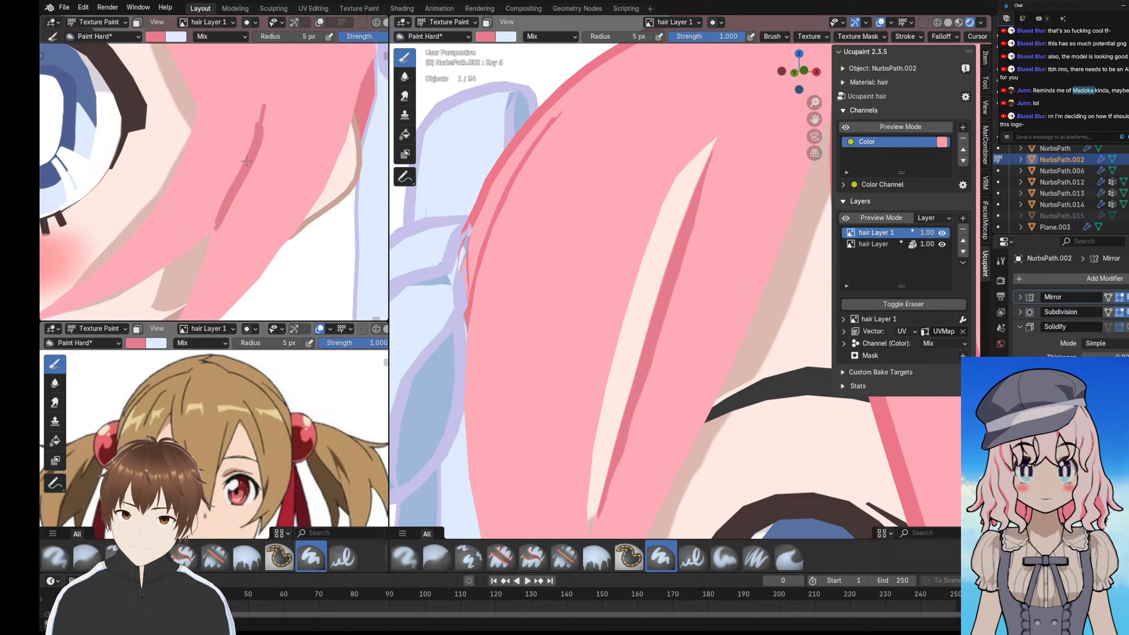
{"action": "mouse_move", "coordinate": [246, 161]}
{"action": "left_mouse_down"}
{"action": "mouse_move", "coordinate": [270, 78]}
{"action": "mouse_move", "coordinate": [267, 114]}
{"action": "left_mouse_up"}
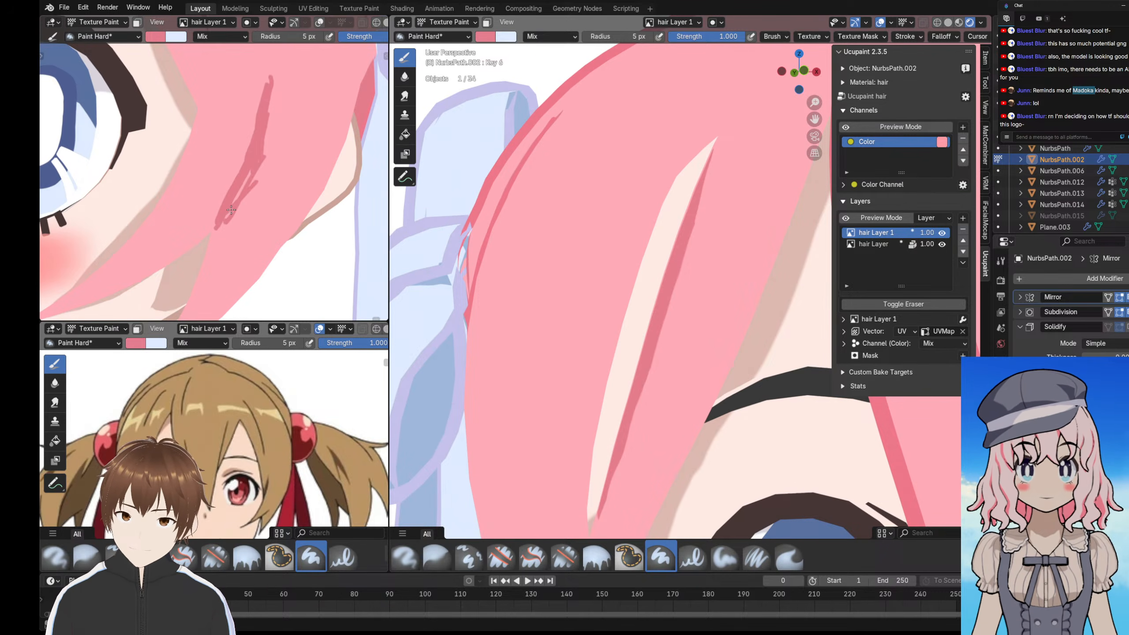
- Extend the side strand's dark pink shading upward into a long strip beside the eye
{"action": "middle_click_drag", "start_coordinate": [269, 102], "coordinate": [251, 163], "text": "shift"}
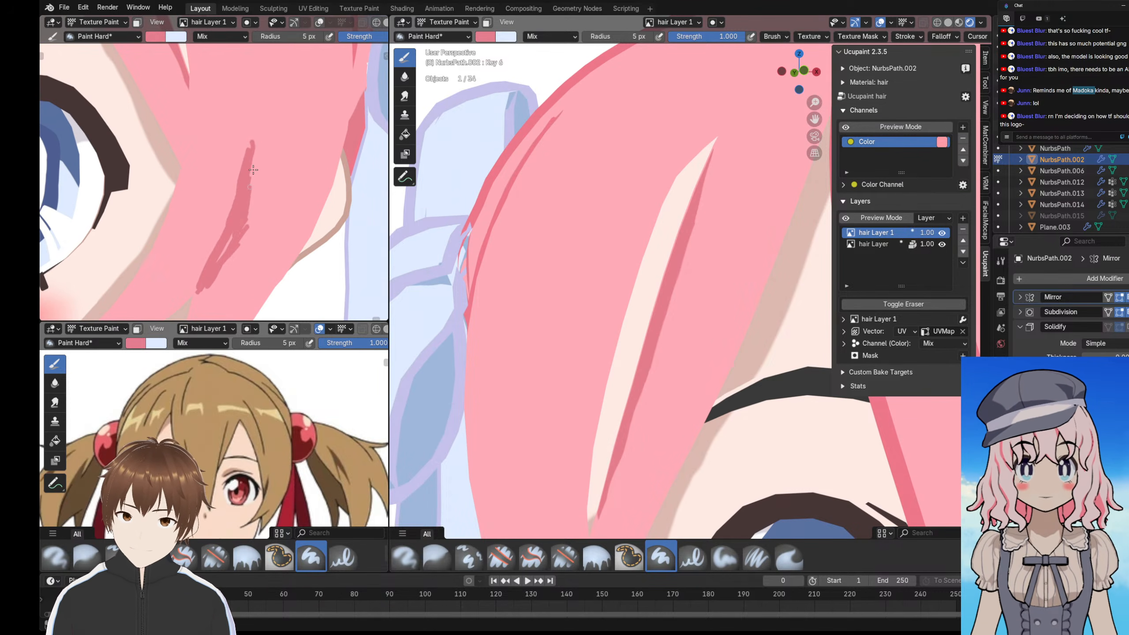
{"action": "left_click_drag", "start_coordinate": [251, 173], "coordinate": [269, 79]}
{"action": "left_click_drag", "start_coordinate": [269, 79], "coordinate": [254, 199]}
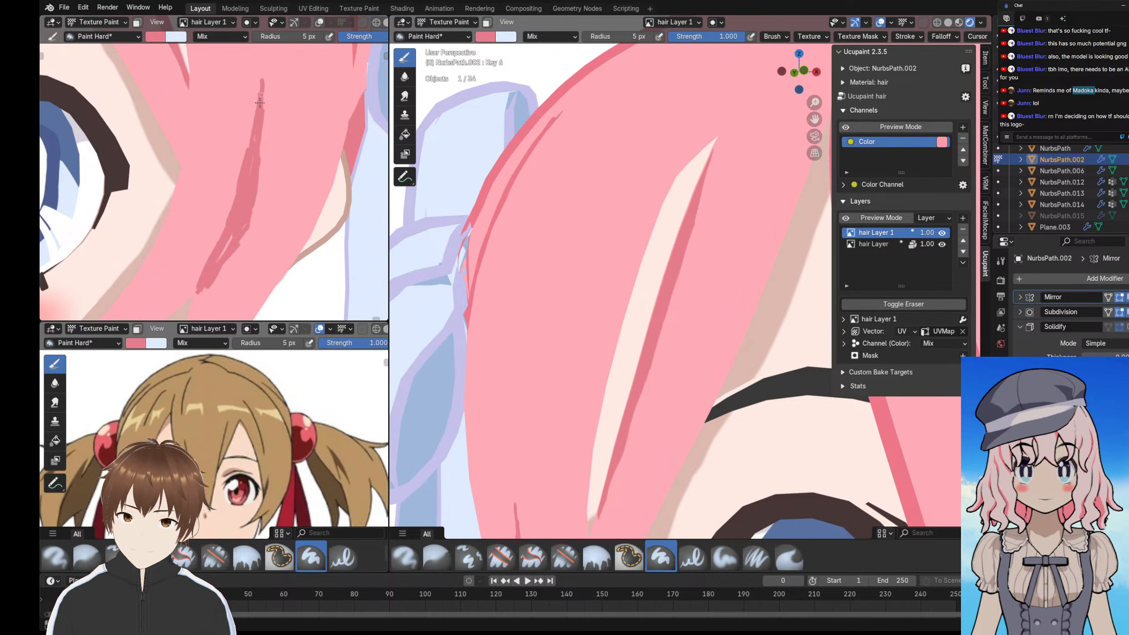
- Check the new shading on the whole head and thicken the side strand's strip with the brush radius at 12 px
{"action": "scroll", "coordinate": [245, 199], "scroll_direction": "down", "scroll_amount": 8}
{"action": "middle_click_drag", "start_coordinate": [186, 187], "coordinate": [224, 177]}
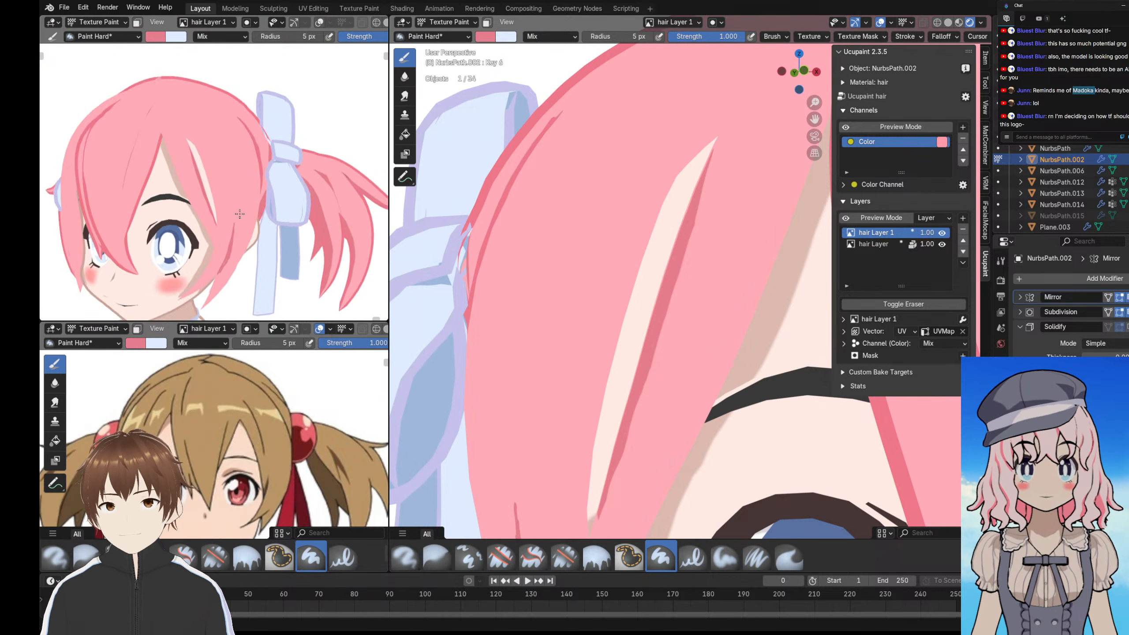
{"action": "scroll", "coordinate": [220, 161], "scroll_direction": "up", "scroll_amount": 5}
{"action": "scroll", "coordinate": [220, 161], "scroll_direction": "up", "scroll_amount": 8}
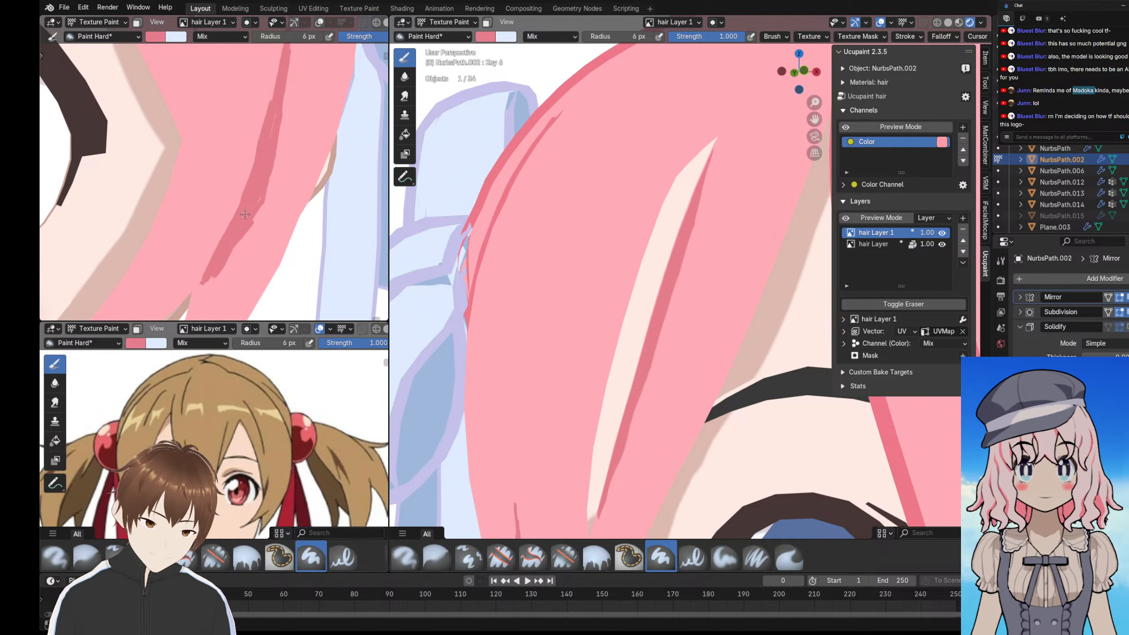
{"action": "scroll", "coordinate": [257, 194], "scroll_direction": "up", "scroll_amount": 2}
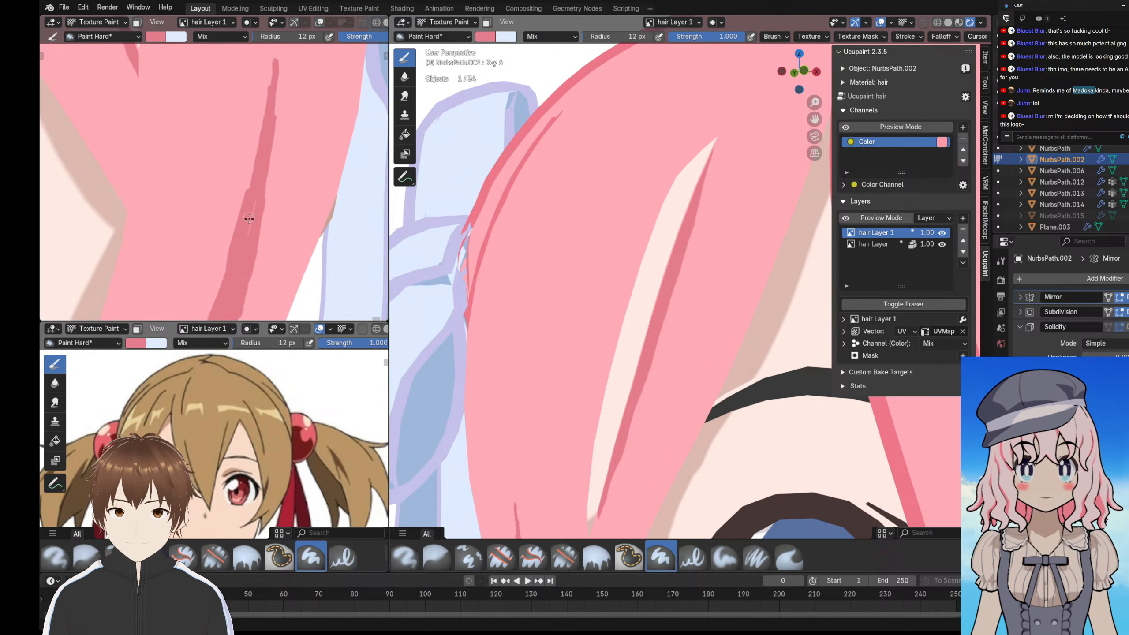
{"action": "middle_click_drag", "start_coordinate": [255, 200], "coordinate": [255, 138]}
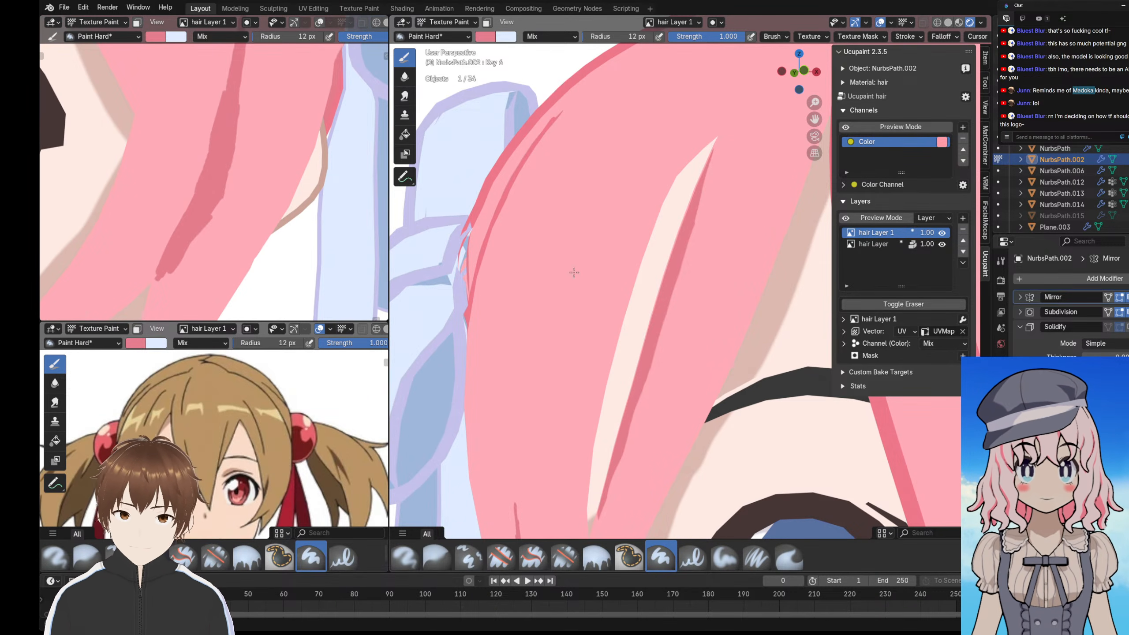
- Enable the eraser and trim the lower outer edge of the side strand's shading strip into a tapered tip
{"action": "left_click", "coordinate": [903, 304]}
{"action": "scroll", "coordinate": [240, 218], "scroll_direction": "up", "scroll_amount": 2}
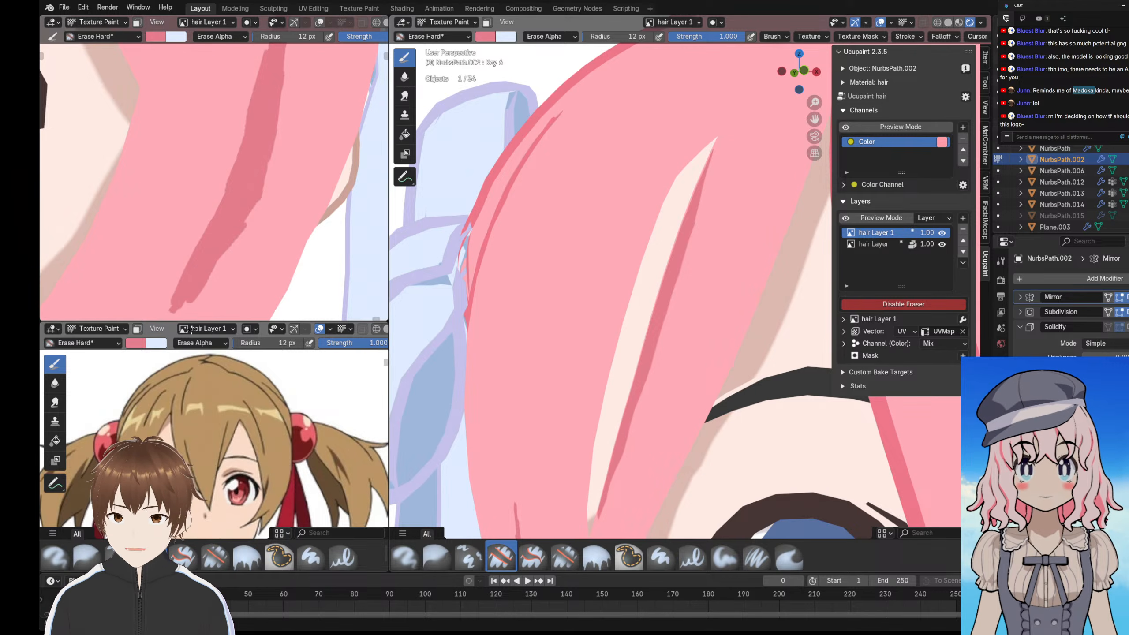
{"action": "scroll", "coordinate": [259, 178], "scroll_direction": "down", "scroll_amount": 2}
{"action": "left_click_drag", "start_coordinate": [240, 190], "coordinate": [196, 244]}
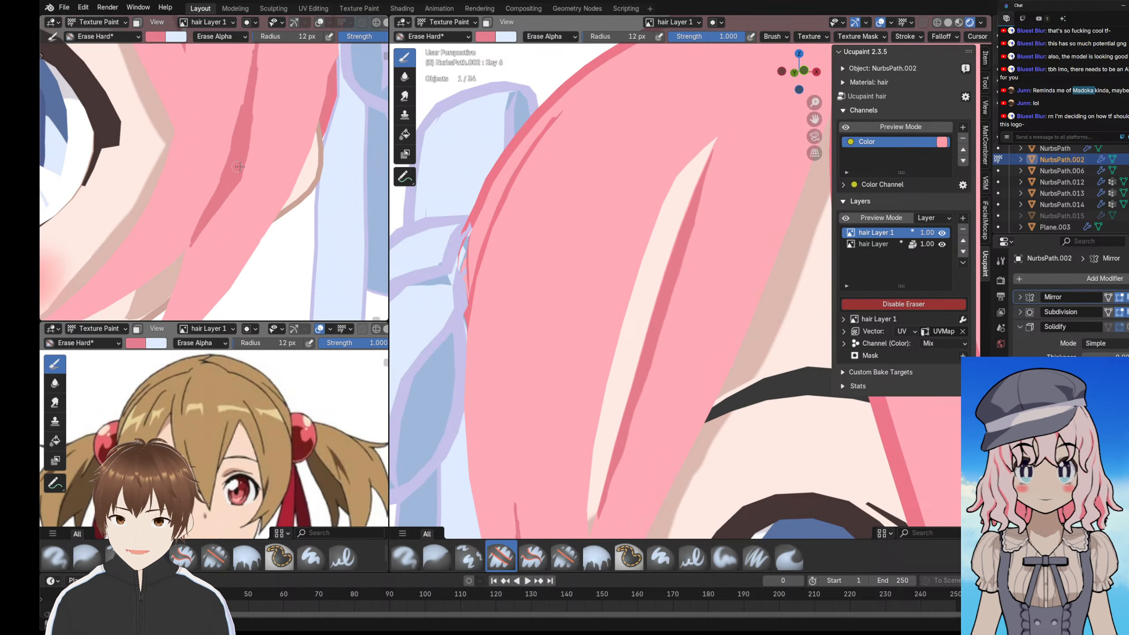
- Erase along the upper outer edge of the side strand's shading strip to thin it to a point, undoing and redrawing unsatisfactory strokes
{"action": "middle_click_drag", "start_coordinate": [240, 167], "coordinate": [215, 209], "text": "shift"}
{"action": "left_click_drag", "start_coordinate": [239, 76], "coordinate": [226, 223]}
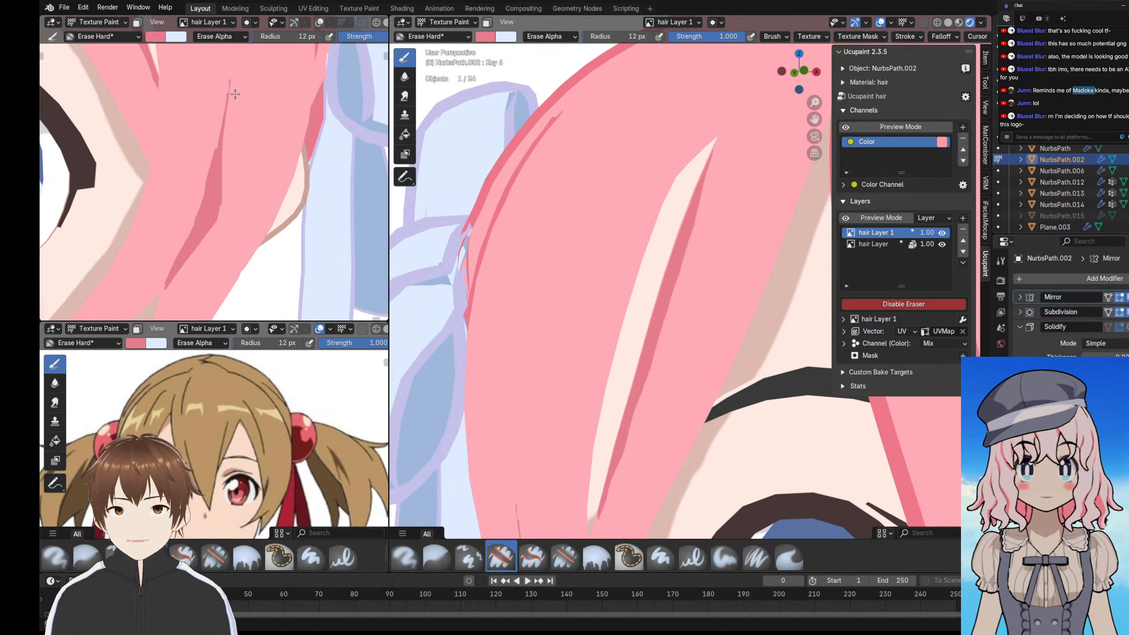
{"action": "key", "text": "ctrl+z"}
{"action": "left_click_drag", "start_coordinate": [236, 81], "coordinate": [230, 219]}
{"action": "key", "text": "ctrl+z"}
{"action": "key", "text": "ctrl+z"}
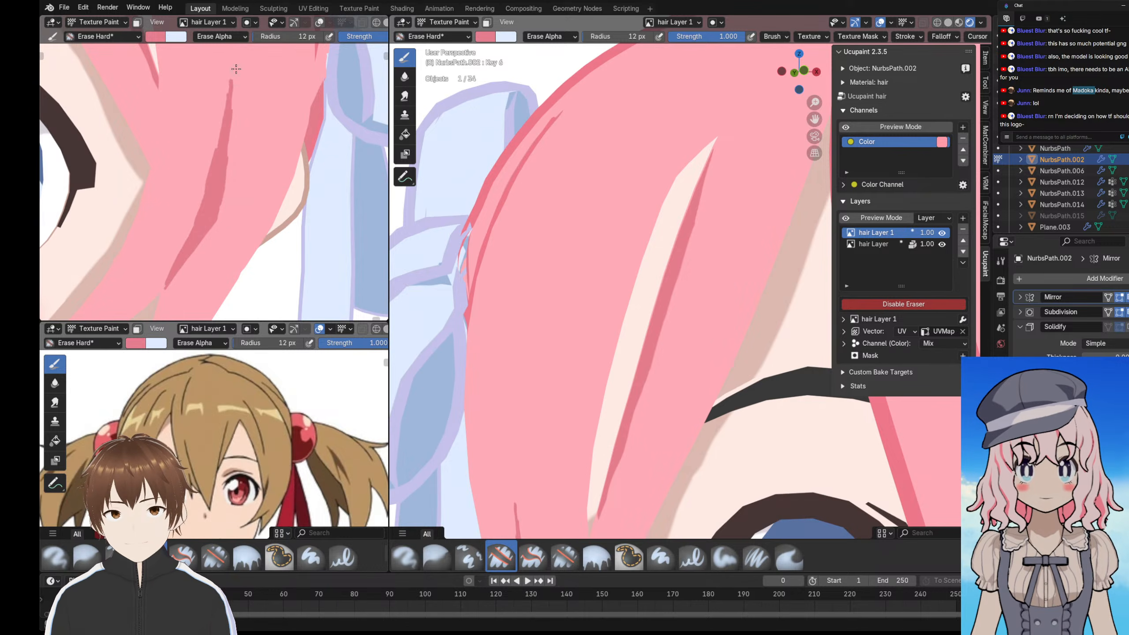
{"action": "left_click_drag", "start_coordinate": [236, 68], "coordinate": [238, 200]}
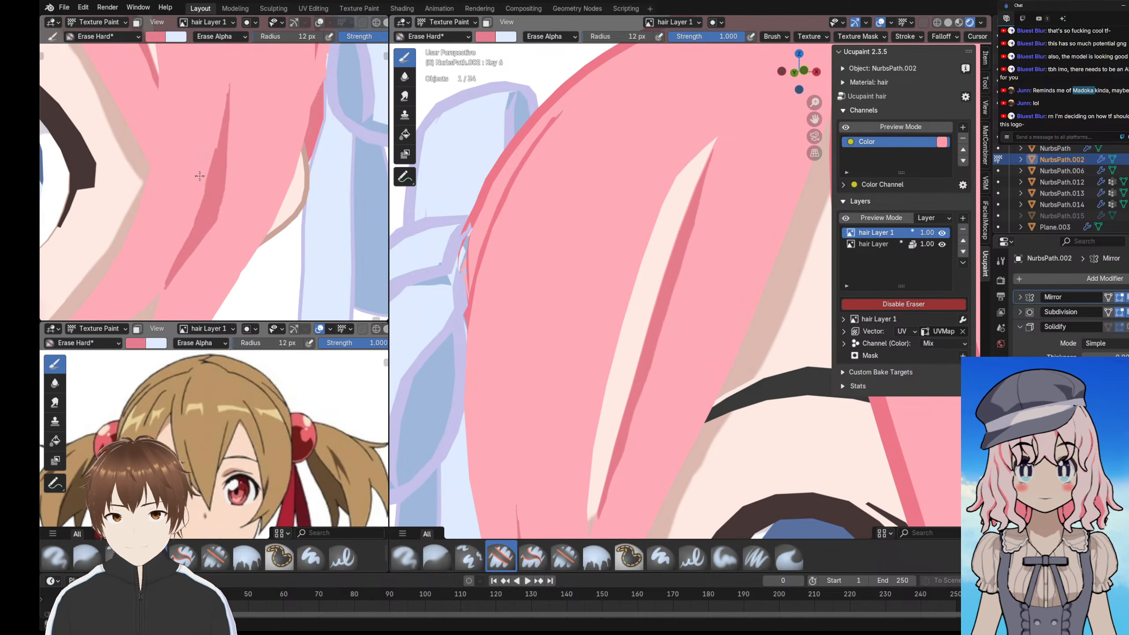
- Try several erase strokes along the inner edge of the side strand's shading strip, undoing each one
{"action": "middle_click_drag", "start_coordinate": [199, 176], "coordinate": [211, 58]}
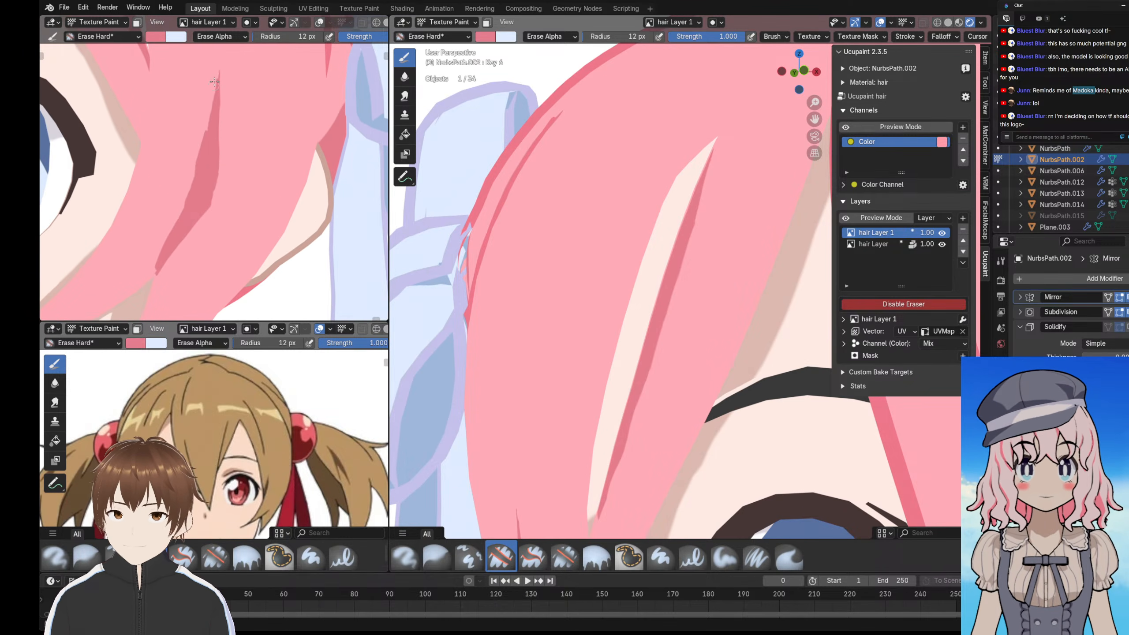
{"action": "left_click_drag", "start_coordinate": [215, 82], "coordinate": [184, 206]}
{"action": "key", "text": "ctrl+z"}
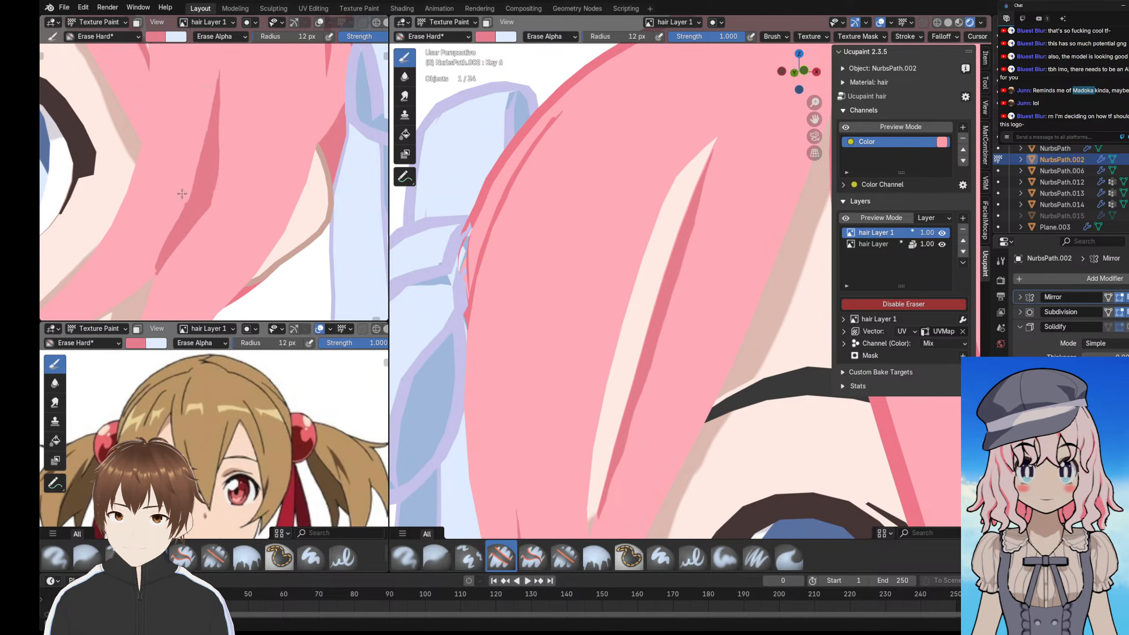
{"action": "left_click_drag", "start_coordinate": [197, 112], "coordinate": [186, 209]}
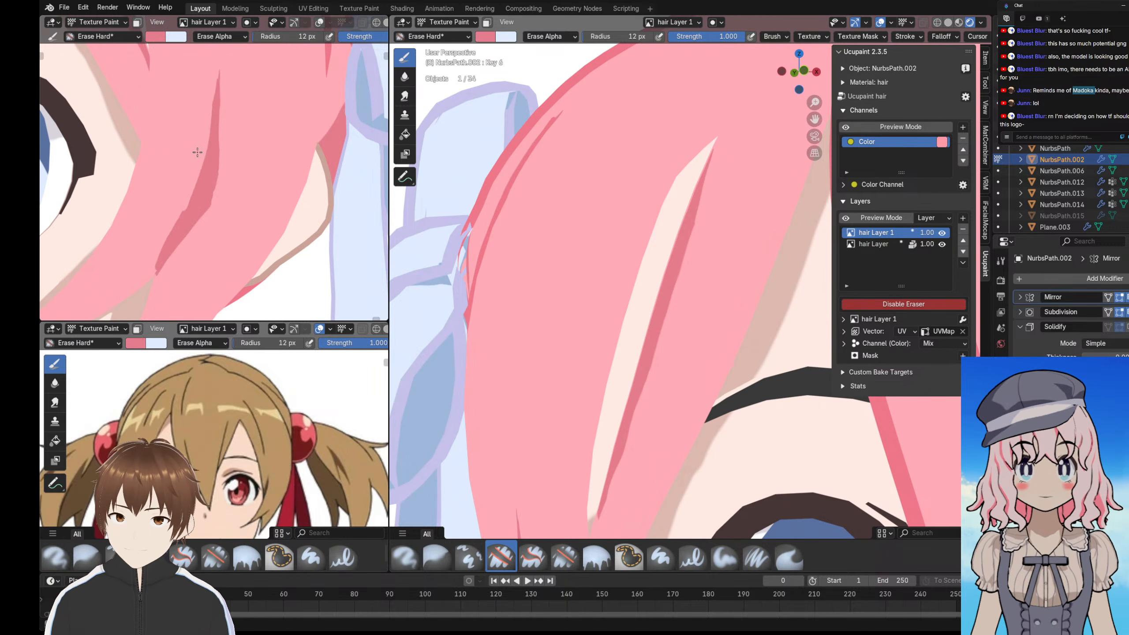
{"action": "key", "text": "ctrl+z"}
{"action": "left_click_drag", "start_coordinate": [201, 132], "coordinate": [166, 233]}
{"action": "key", "text": "ctrl+z"}
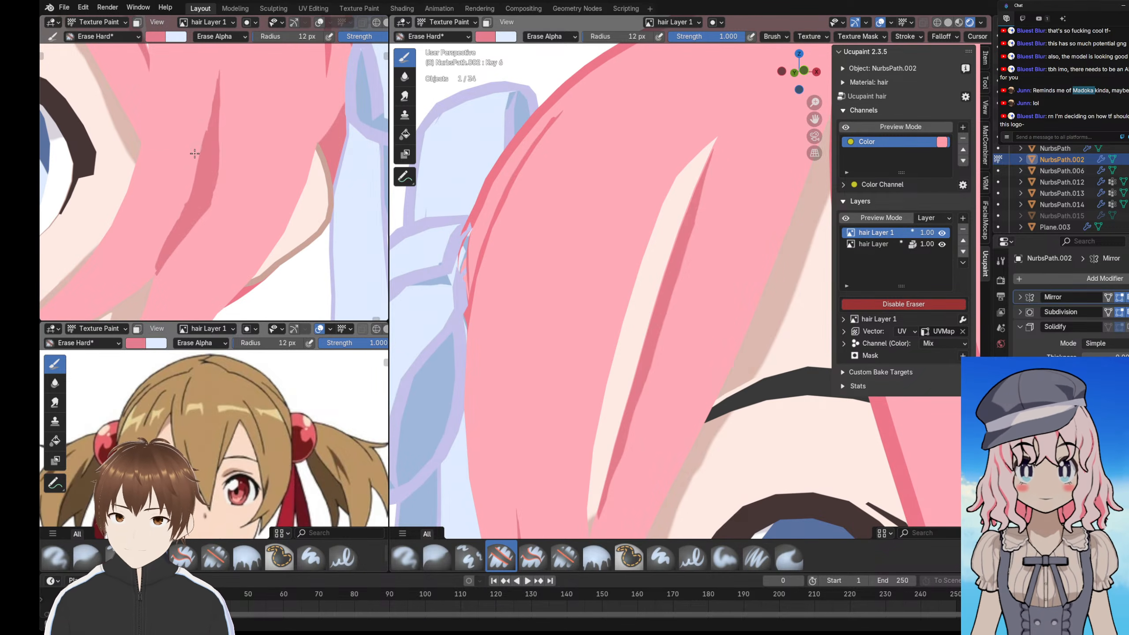
- Undo the latest inner-edge erase stroke and show the Solidify outline to examine the side strand's shading around the head
{"action": "left_click_drag", "start_coordinate": [188, 188], "coordinate": [161, 265]}
{"action": "key", "text": "ctrl+z"}
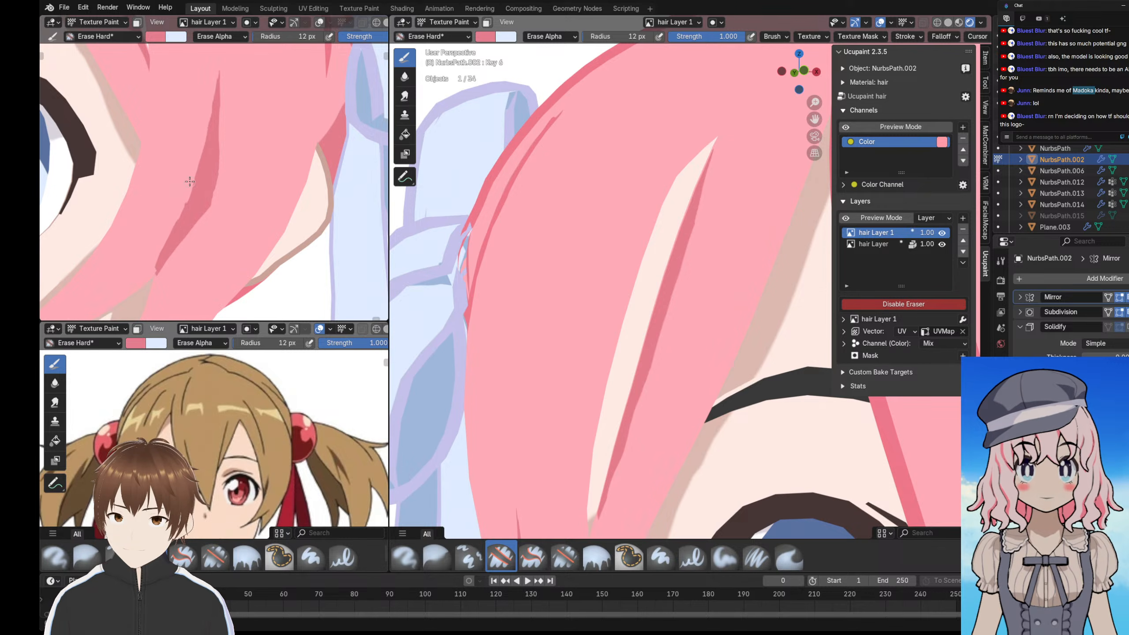
{"action": "scroll", "coordinate": [152, 233], "scroll_direction": "down", "scroll_amount": 5}
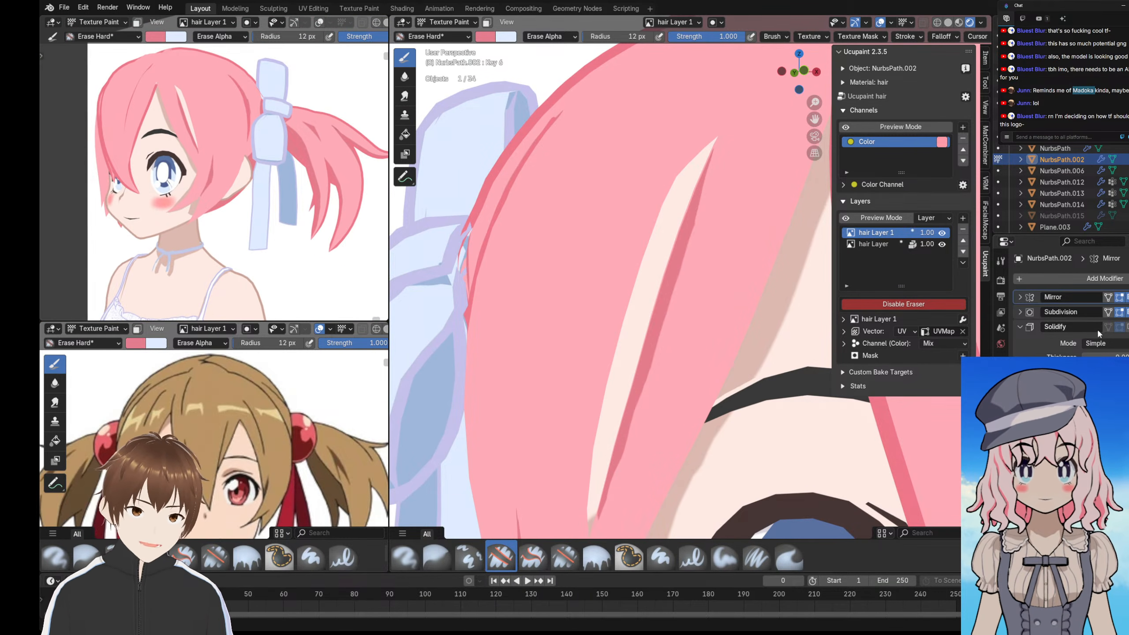
{"action": "left_click", "coordinate": [1126, 327]}
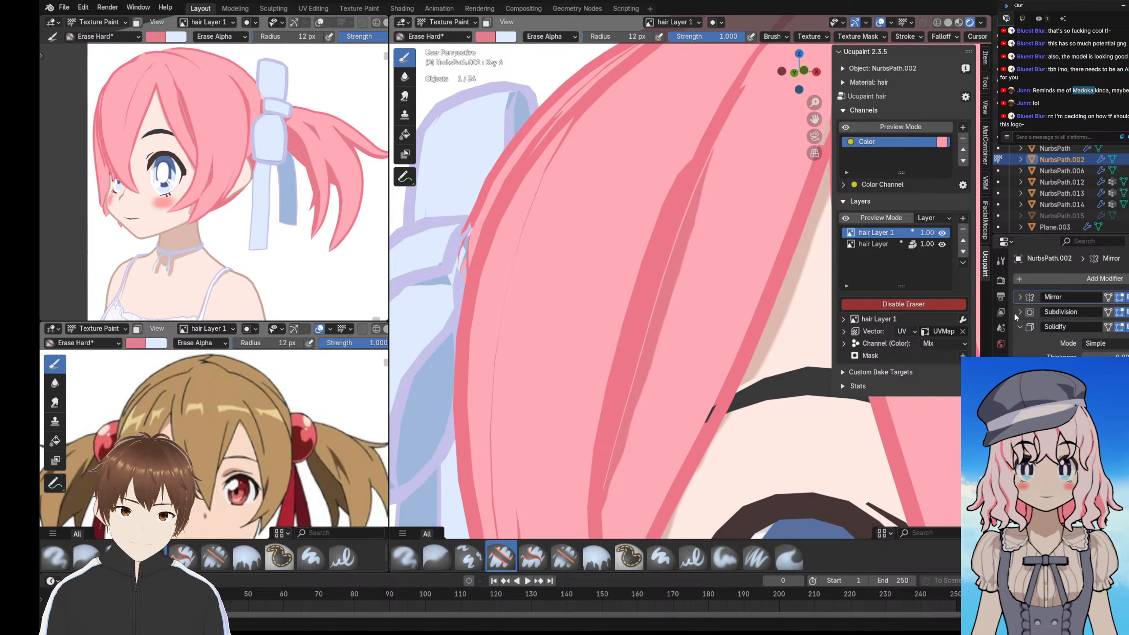
{"action": "mouse_move", "coordinate": [244, 136]}
{"action": "middle_mouse_down"}
{"action": "mouse_move", "coordinate": [307, 119]}
{"action": "mouse_move", "coordinate": [260, 121]}
{"action": "middle_mouse_up"}
{"action": "scroll", "coordinate": [307, 119], "scroll_direction": "down", "scroll_amount": 3}
{"action": "scroll", "coordinate": [263, 122], "scroll_direction": "up", "scroll_amount": 5}
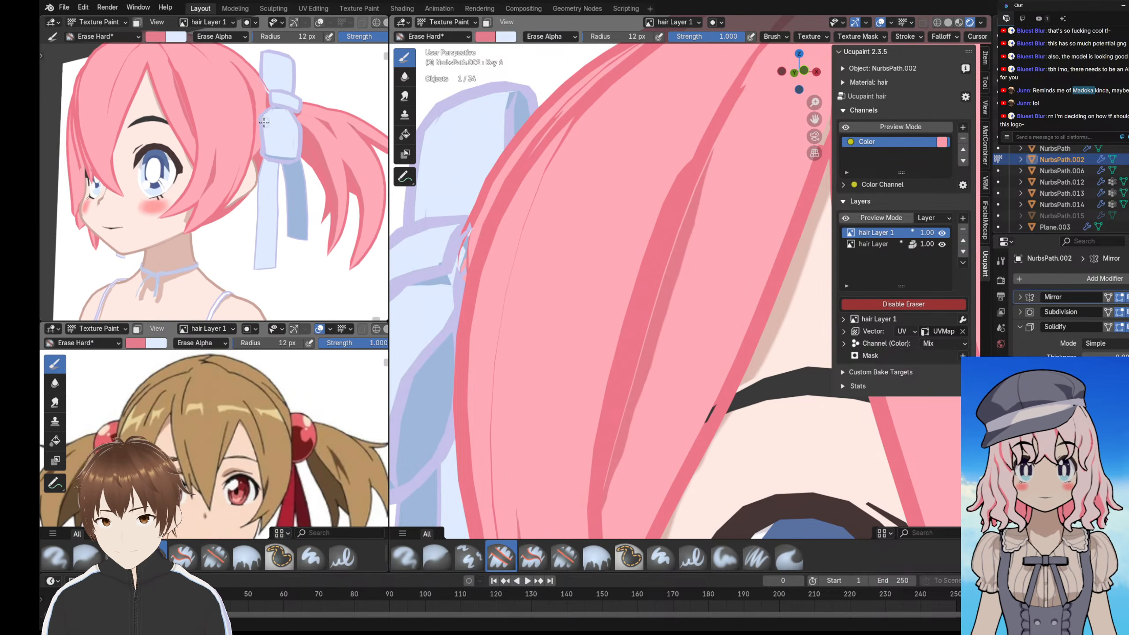
{"action": "key", "text": "KP_1"}
{"action": "scroll", "coordinate": [276, 133], "scroll_direction": "down", "scroll_amount": 4}
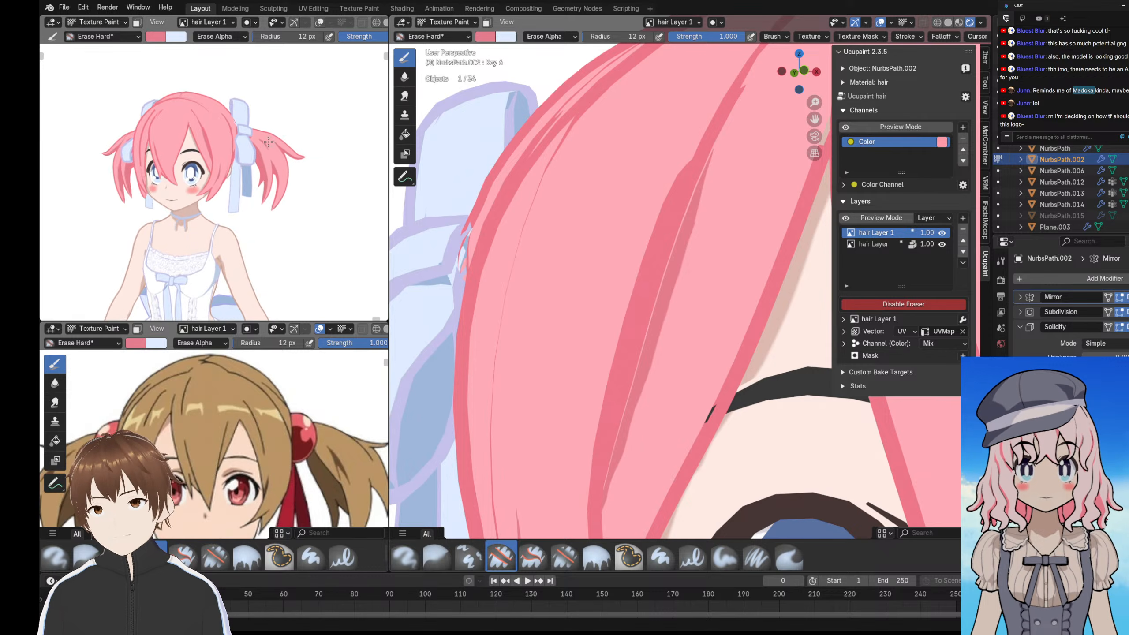
{"action": "middle_click_drag", "start_coordinate": [288, 138], "coordinate": [261, 142]}
{"action": "scroll", "coordinate": [260, 144], "scroll_direction": "up", "scroll_amount": 4}
{"action": "scroll", "coordinate": [258, 143], "scroll_direction": "down", "scroll_amount": 2}
{"action": "middle_click_drag", "start_coordinate": [169, 144], "coordinate": [323, 184]}
{"action": "scroll", "coordinate": [128, 144], "scroll_direction": "up", "scroll_amount": 2}
{"action": "scroll", "coordinate": [227, 137], "scroll_direction": "up", "scroll_amount": 2}
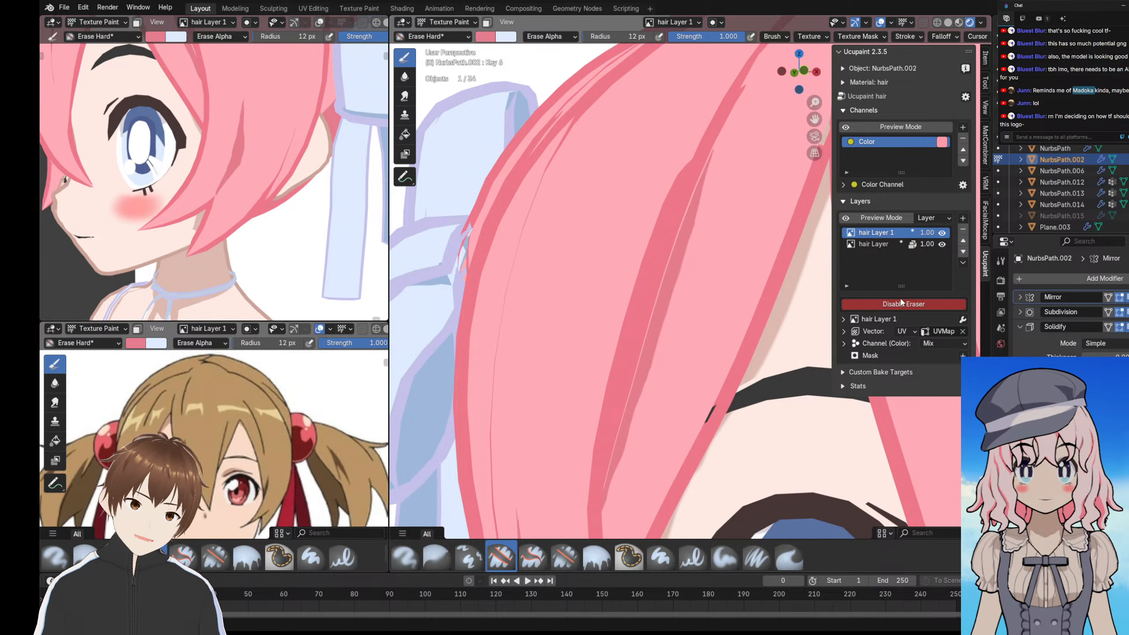
- Hide the Solidify outline, switch from erasing to painting, and repaint the inner edge of the side strand's lower shading strip
{"action": "left_click", "coordinate": [1109, 326]}
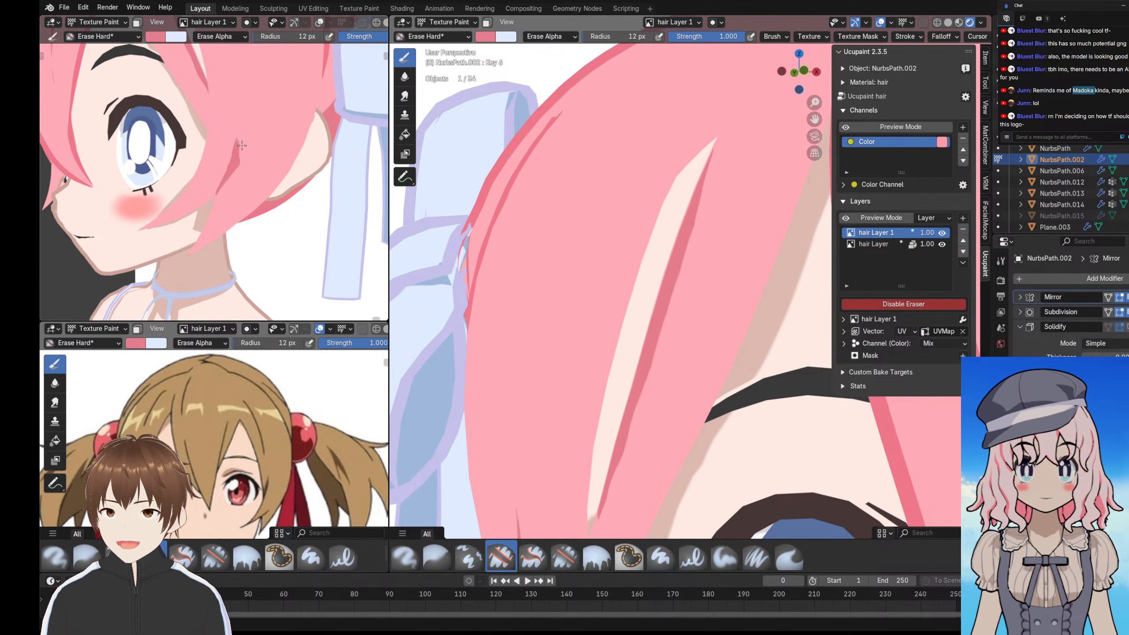
{"action": "middle_click_drag", "start_coordinate": [243, 161], "coordinate": [251, 182]}
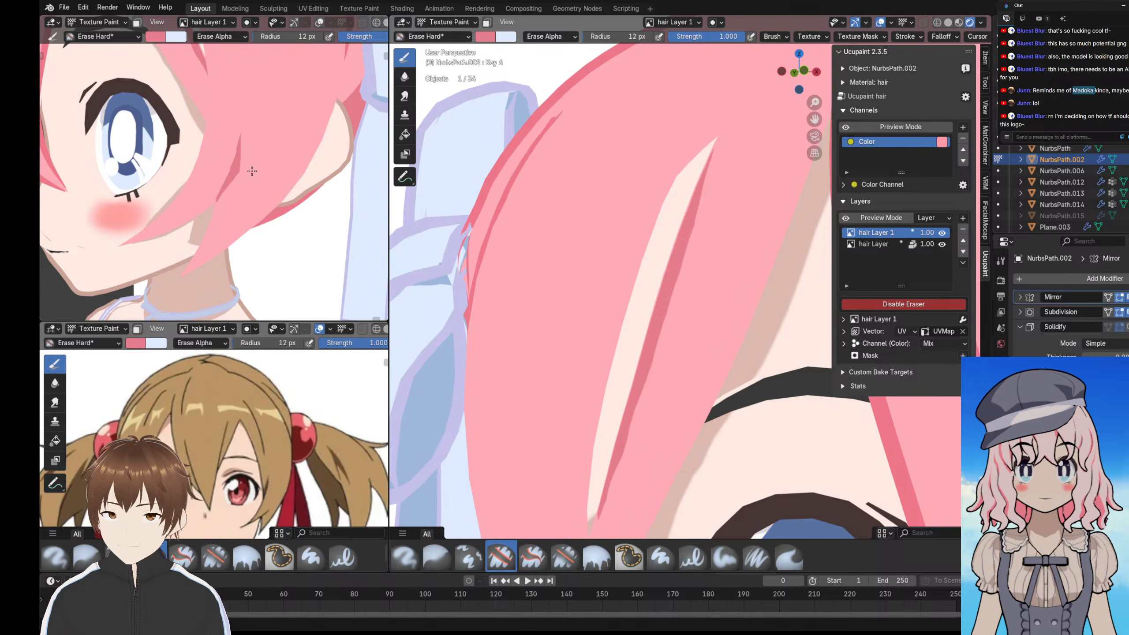
{"action": "middle_click_drag", "start_coordinate": [149, 162], "coordinate": [180, 151]}
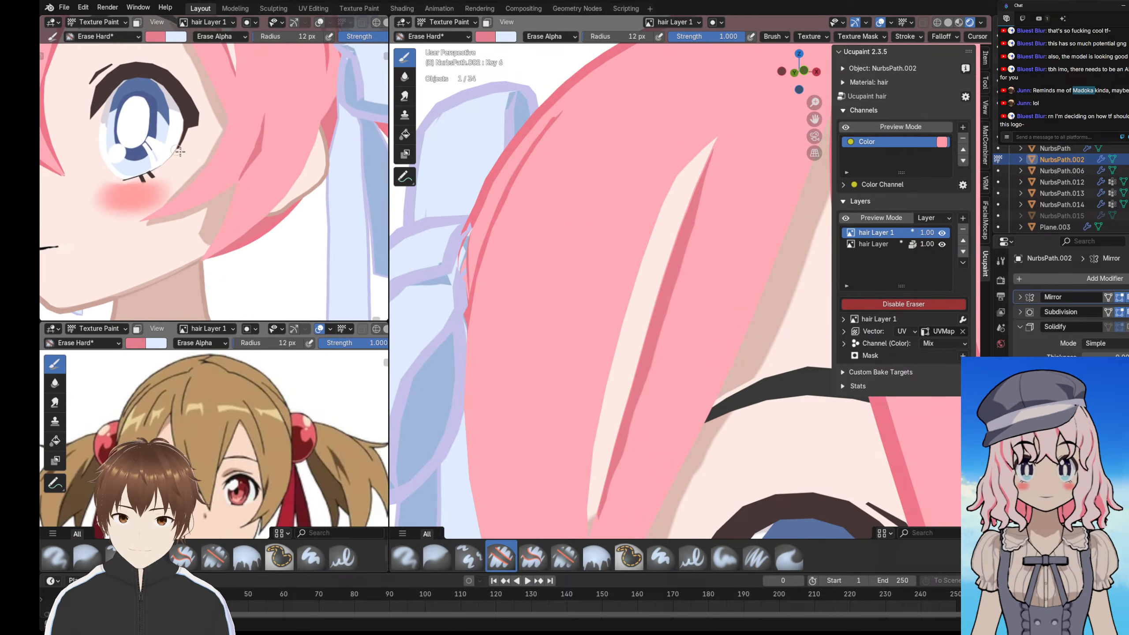
{"action": "left_click", "coordinate": [860, 303]}
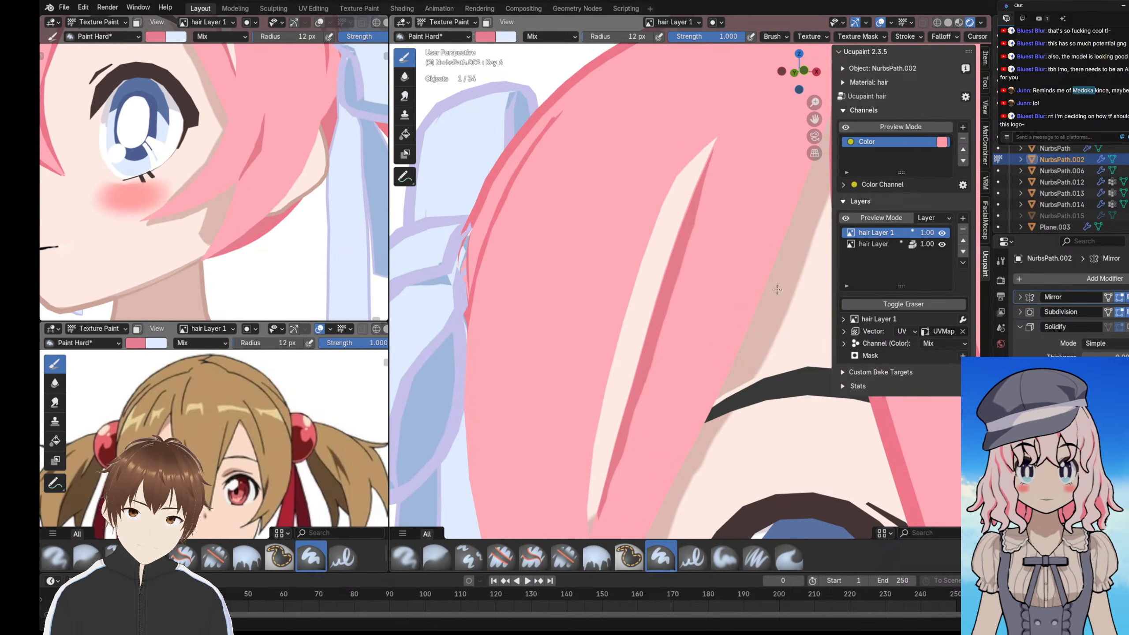
{"action": "scroll", "coordinate": [253, 182], "scroll_direction": "up", "scroll_amount": 2}
{"action": "left_click_drag", "start_coordinate": [289, 171], "coordinate": [243, 266]}
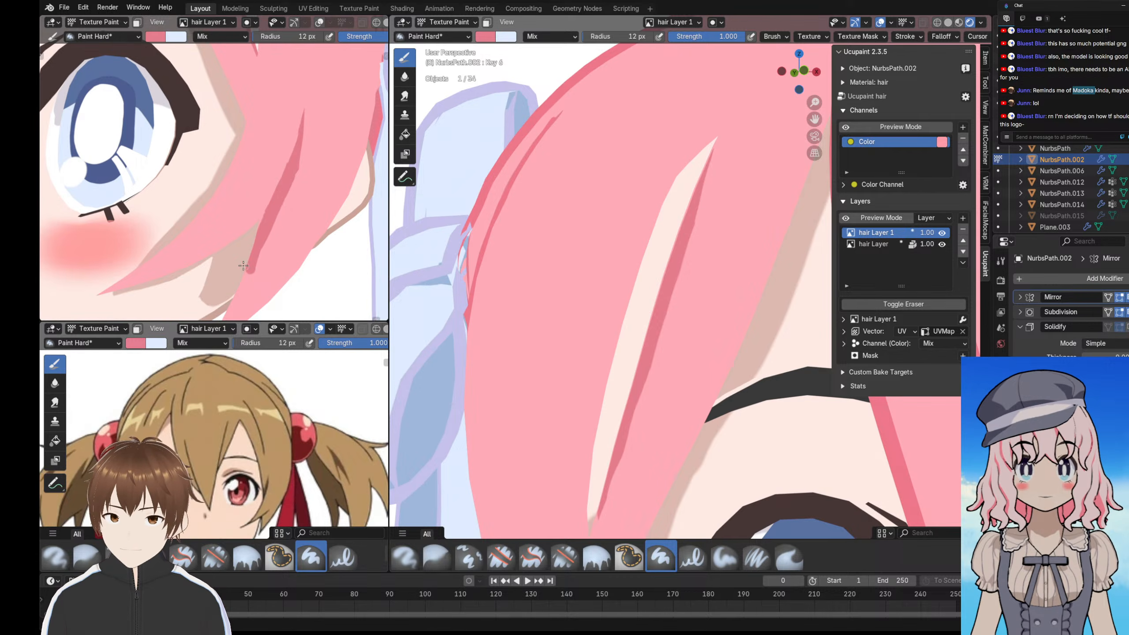
{"action": "mouse_move", "coordinate": [279, 182]}
{"action": "left_mouse_down"}
{"action": "mouse_move", "coordinate": [244, 280]}
{"action": "mouse_move", "coordinate": [284, 172]}
{"action": "left_mouse_up"}
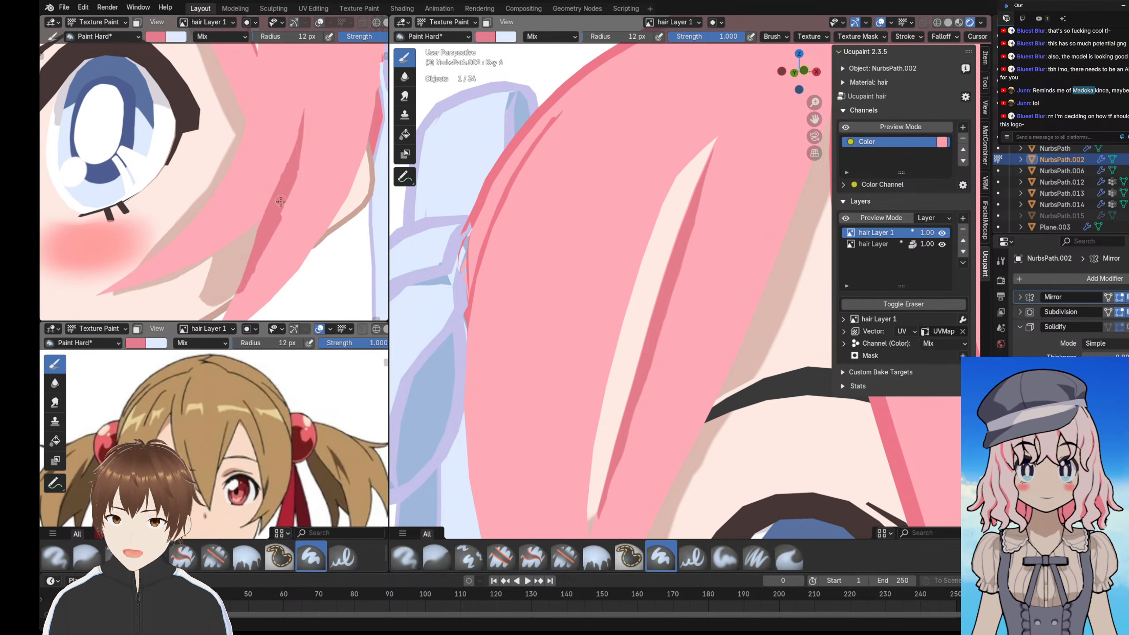
- Enable the eraser and trim the edges of the side strand's shading strip into a cleaner taper, undoing an unsatisfactory stroke
{"action": "left_click", "coordinate": [891, 305]}
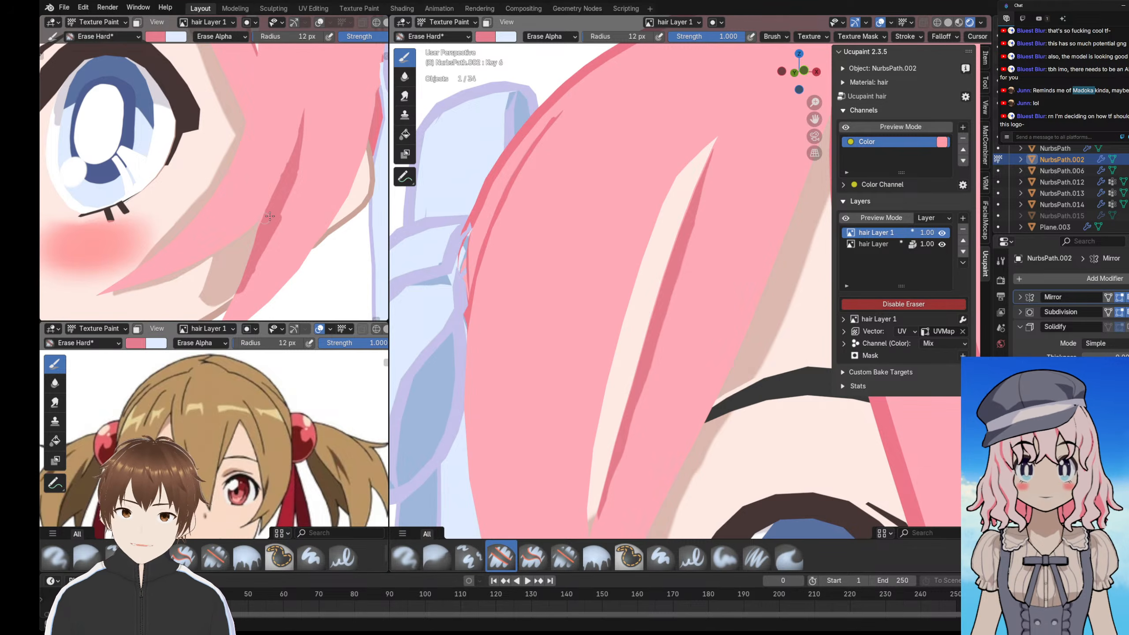
{"action": "left_click_drag", "start_coordinate": [269, 239], "coordinate": [240, 289]}
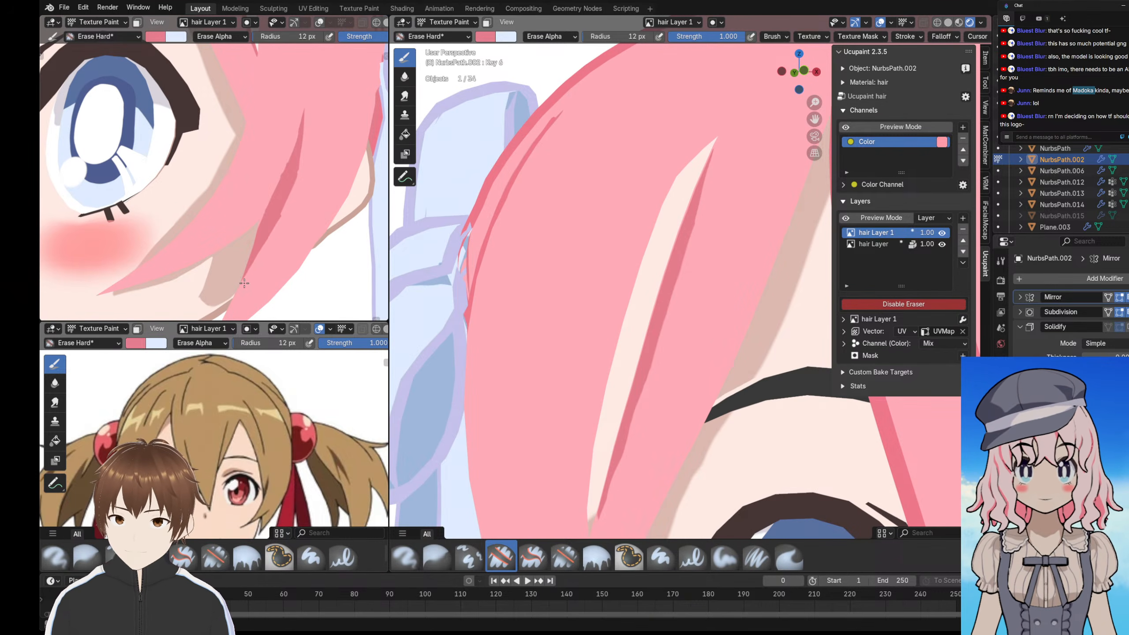
{"action": "left_click_drag", "start_coordinate": [281, 208], "coordinate": [242, 287]}
{"action": "key", "text": "ctrl+z"}
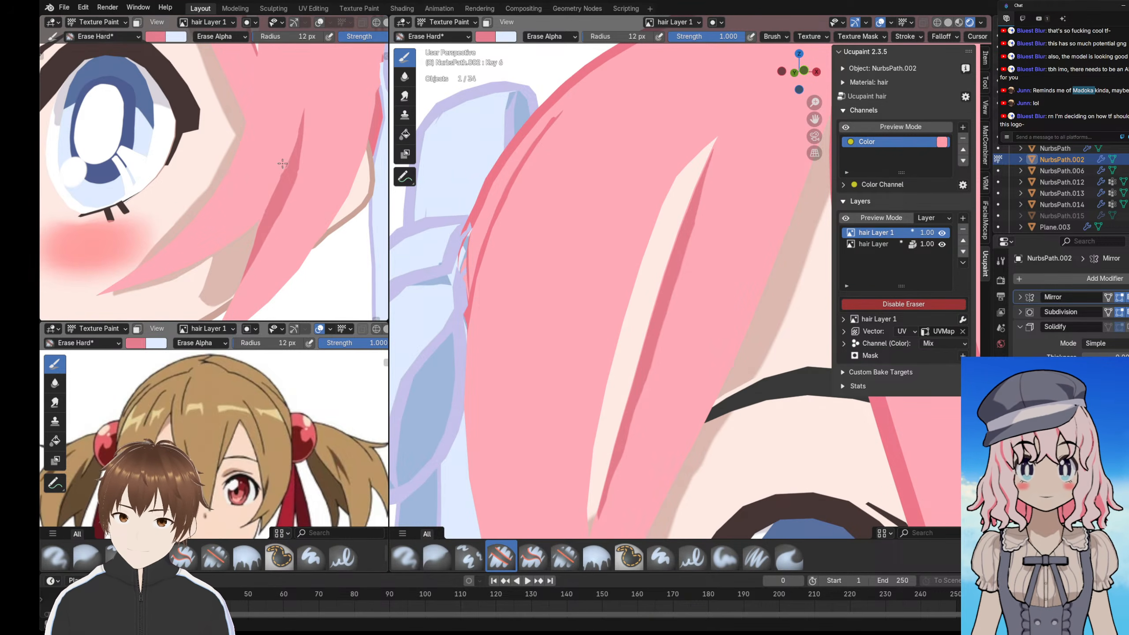
{"action": "middle_click_drag", "start_coordinate": [283, 164], "coordinate": [216, 108]}
{"action": "left_click_drag", "start_coordinate": [215, 117], "coordinate": [188, 183]}
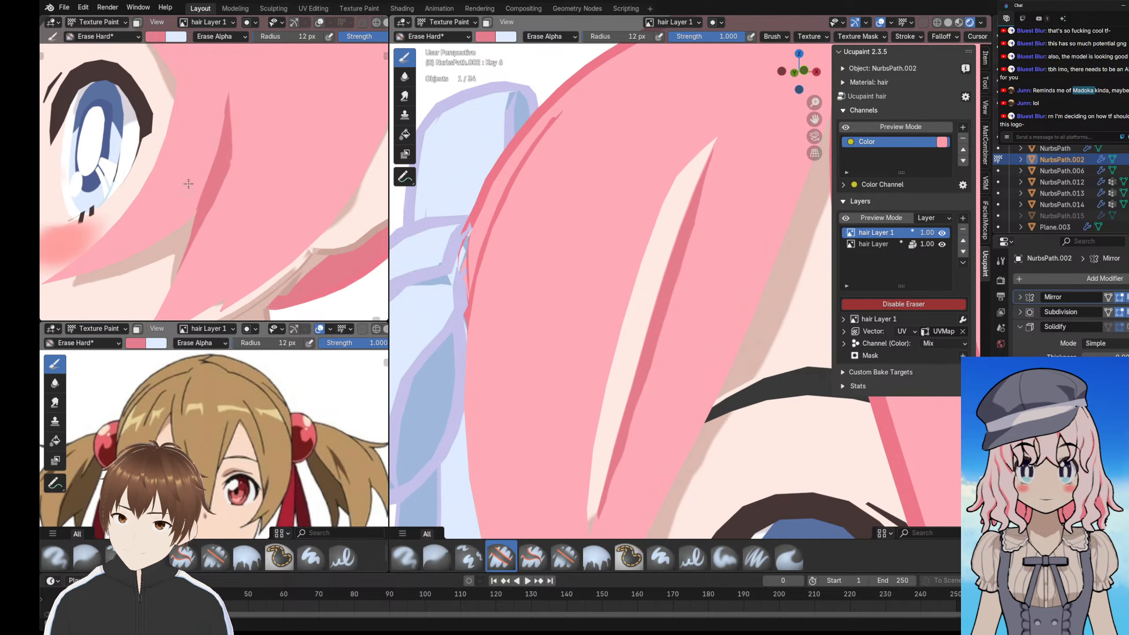
{"action": "scroll", "coordinate": [210, 153], "scroll_direction": "up", "scroll_amount": 5}
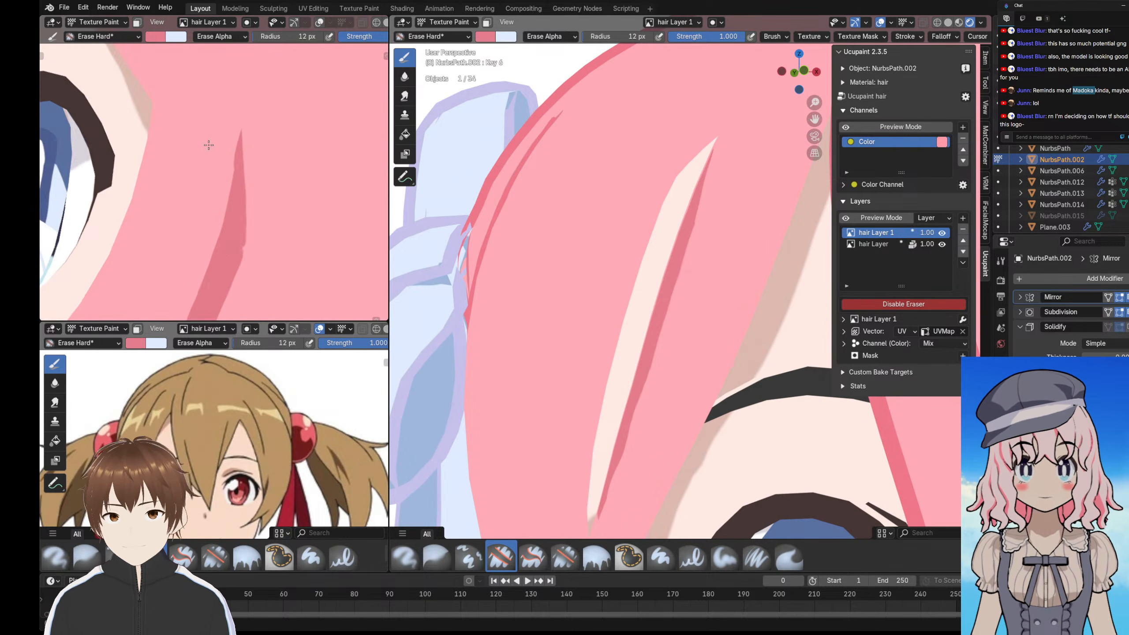
- Show the Solidify outline again and check the refined side strand shading on the whole head
{"action": "scroll", "coordinate": [264, 213], "scroll_direction": "down", "scroll_amount": 10}
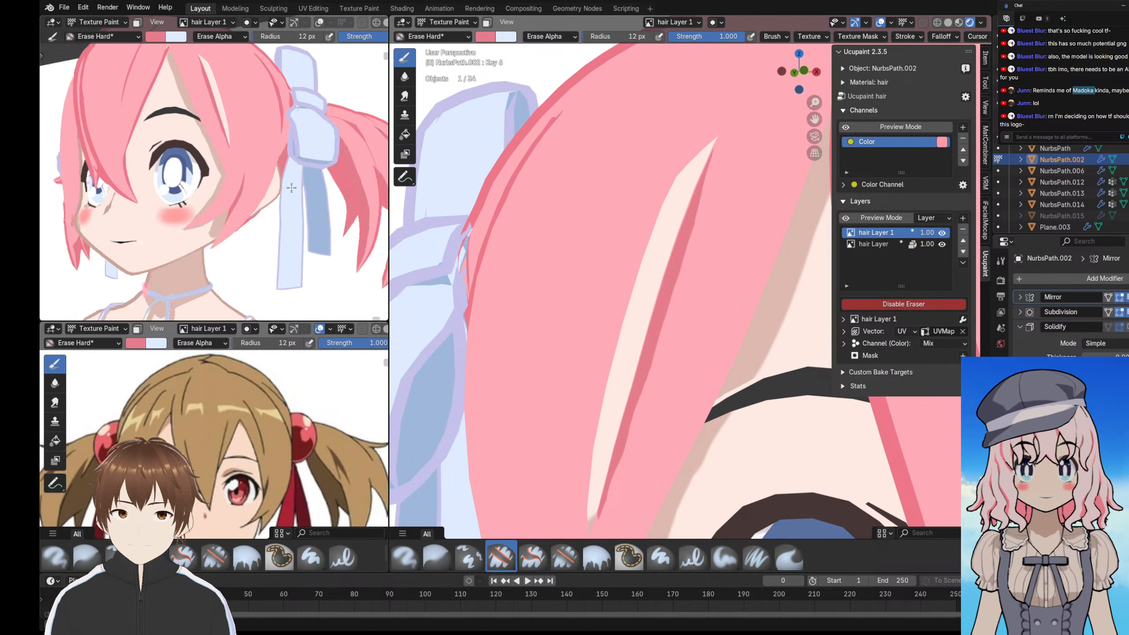
{"action": "left_click", "coordinate": [1120, 326]}
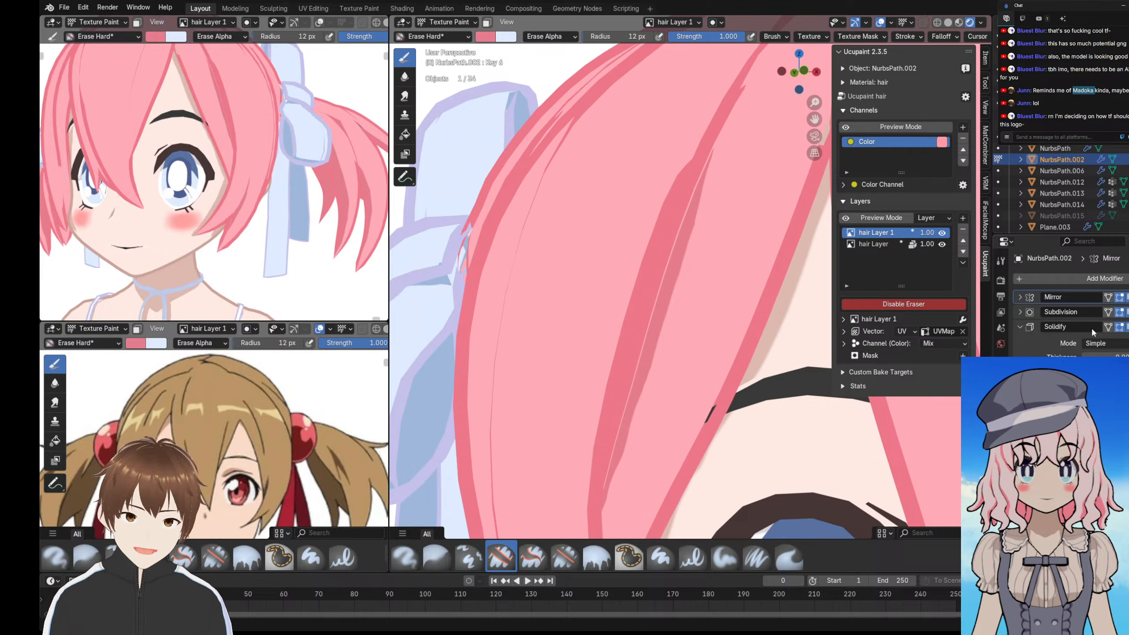
{"action": "scroll", "coordinate": [253, 157], "scroll_direction": "down", "scroll_amount": 4}
{"action": "mouse_move", "coordinate": [240, 158]}
{"action": "middle_mouse_down"}
{"action": "mouse_move", "coordinate": [271, 157]}
{"action": "mouse_move", "coordinate": [209, 153]}
{"action": "mouse_move", "coordinate": [248, 150]}
{"action": "middle_mouse_up"}
{"action": "scroll", "coordinate": [248, 149], "scroll_direction": "up", "scroll_amount": 2}
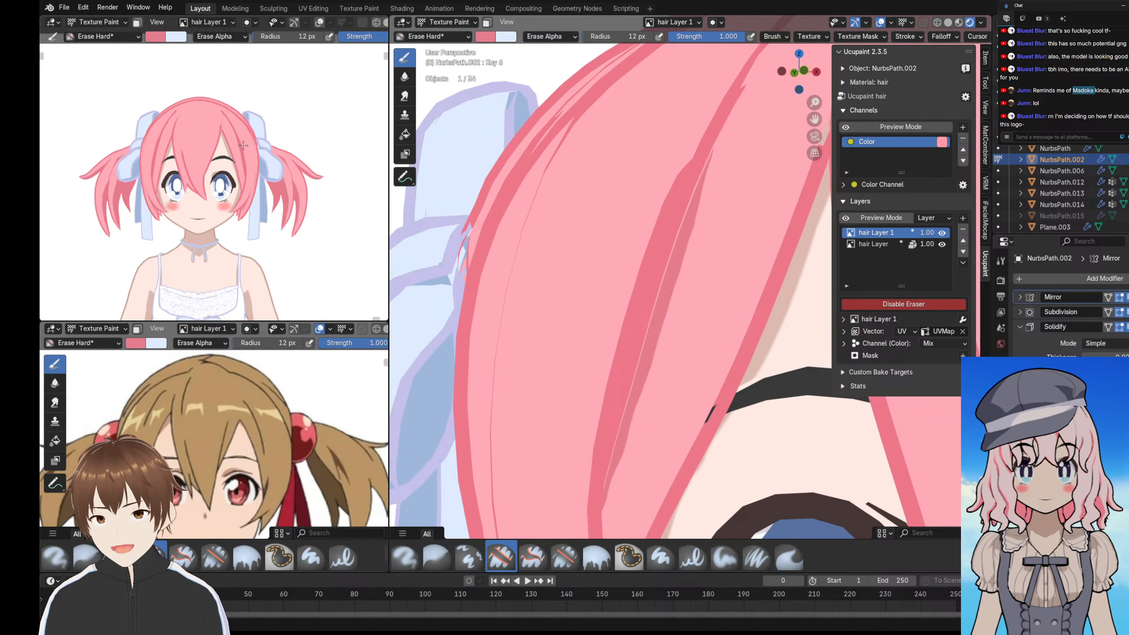
- Switch to Object Mode and examine the outlined side hair strand from the front and side of the head
{"action": "left_click", "coordinate": [448, 22]}
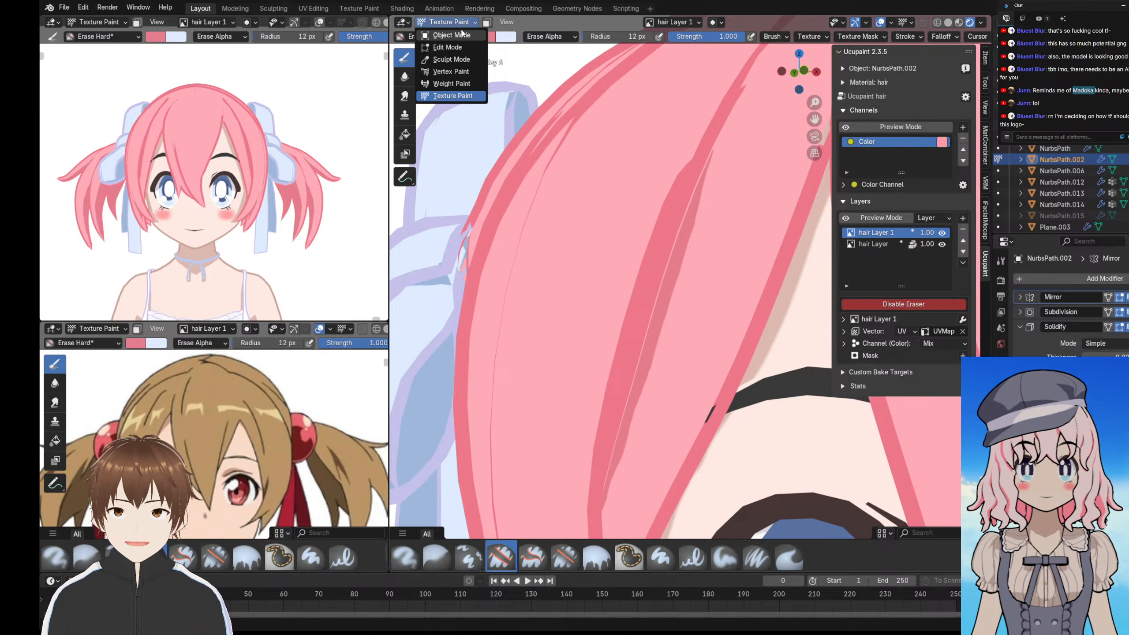
{"action": "left_click", "coordinate": [445, 38]}
{"action": "scroll", "coordinate": [182, 188], "scroll_direction": "up", "scroll_amount": 3}
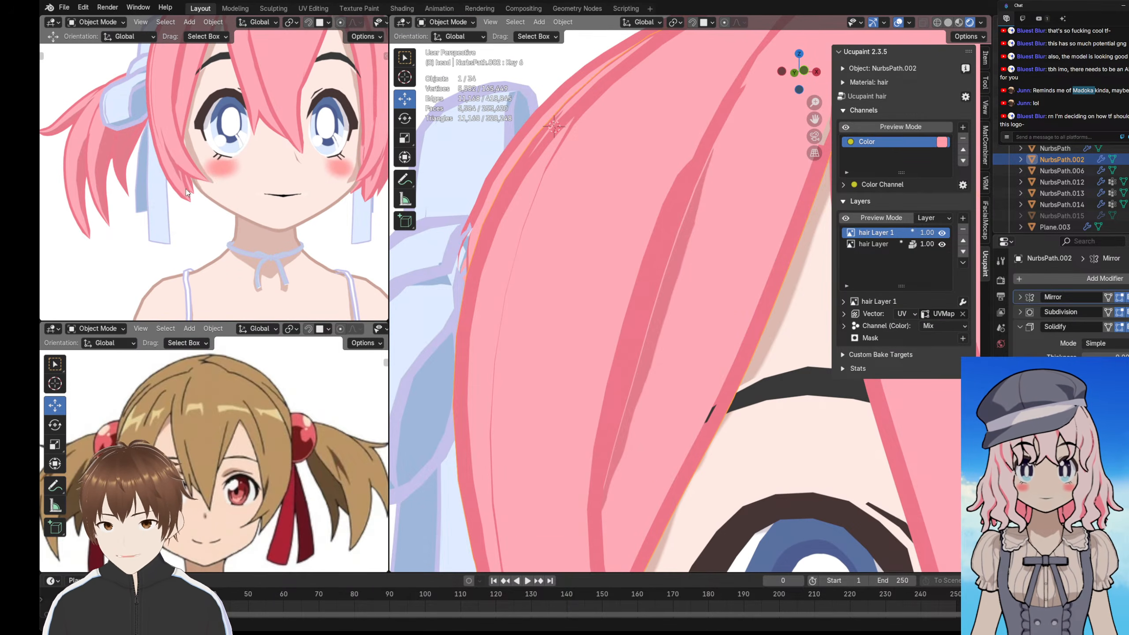
{"action": "scroll", "coordinate": [180, 193], "scroll_direction": "down", "scroll_amount": 3}
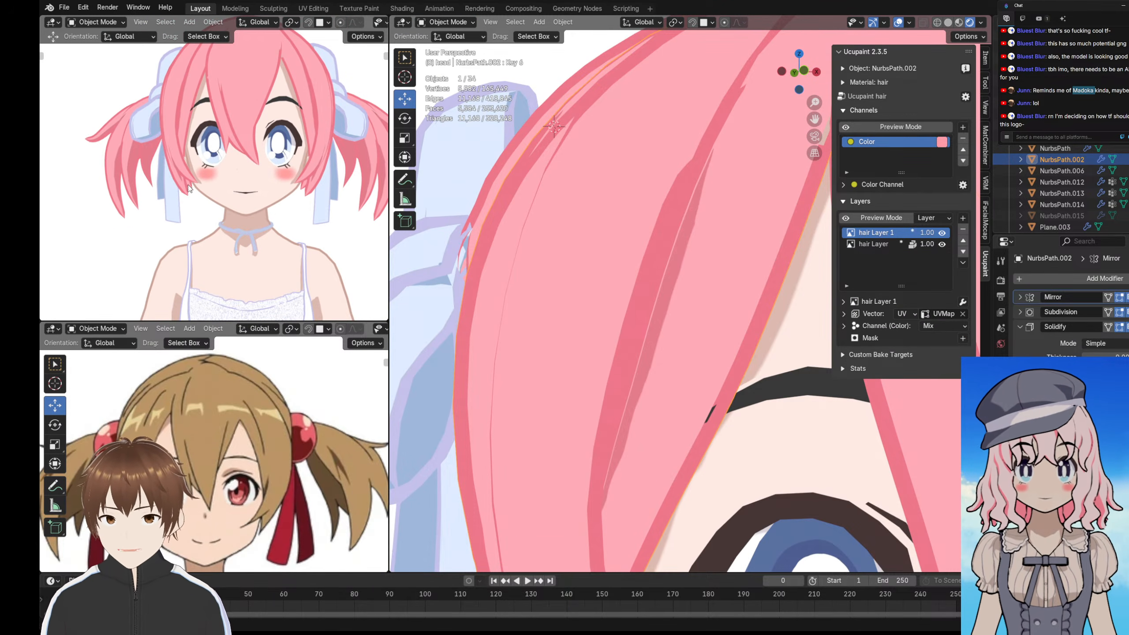
{"action": "scroll", "coordinate": [386, 198], "scroll_direction": "down", "scroll_amount": 3}
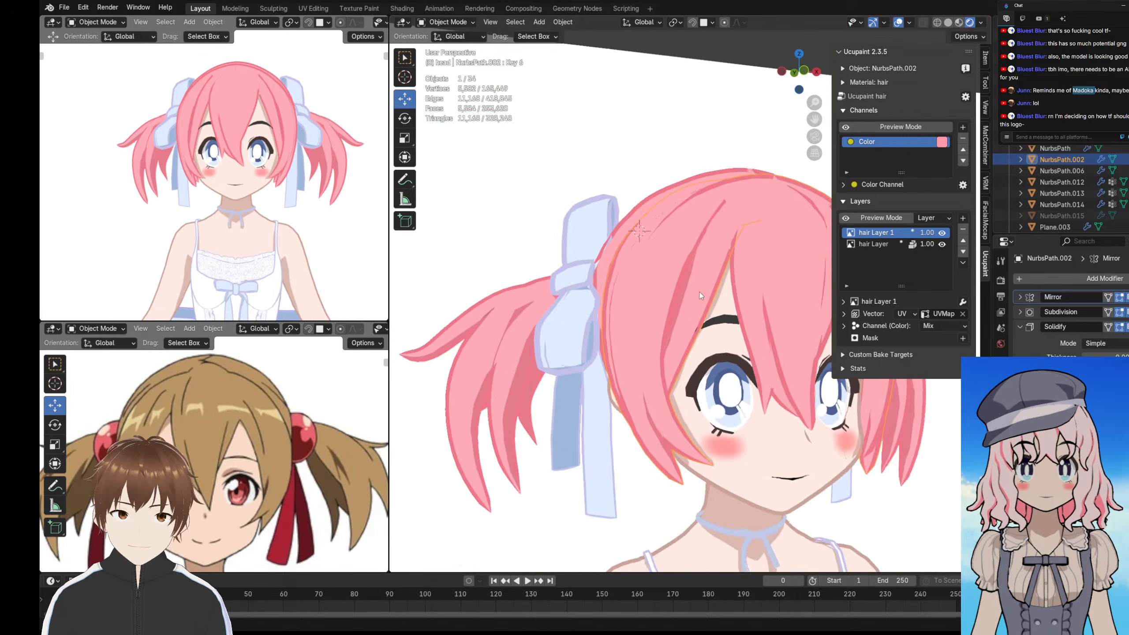
{"action": "scroll", "coordinate": [666, 239], "scroll_direction": "down", "scroll_amount": 6}
{"action": "middle_click_drag", "start_coordinate": [666, 238], "coordinate": [702, 236]}
{"action": "left_click", "coordinate": [685, 85]}
{"action": "middle_click_drag", "start_coordinate": [704, 307], "coordinate": [612, 300]}
{"action": "mouse_move", "coordinate": [613, 299]}
{"action": "middle_mouse_down"}
{"action": "mouse_move", "coordinate": [699, 293]}
{"action": "mouse_move", "coordinate": [687, 272]}
{"action": "mouse_move", "coordinate": [653, 297]}
{"action": "mouse_move", "coordinate": [741, 351]}
{"action": "mouse_move", "coordinate": [673, 293]}
{"action": "mouse_move", "coordinate": [698, 313]}
{"action": "mouse_move", "coordinate": [690, 273]}
{"action": "mouse_move", "coordinate": [670, 275]}
{"action": "mouse_move", "coordinate": [677, 290]}
{"action": "mouse_move", "coordinate": [613, 280]}
{"action": "middle_mouse_up"}
{"action": "left_click", "coordinate": [649, 298]}
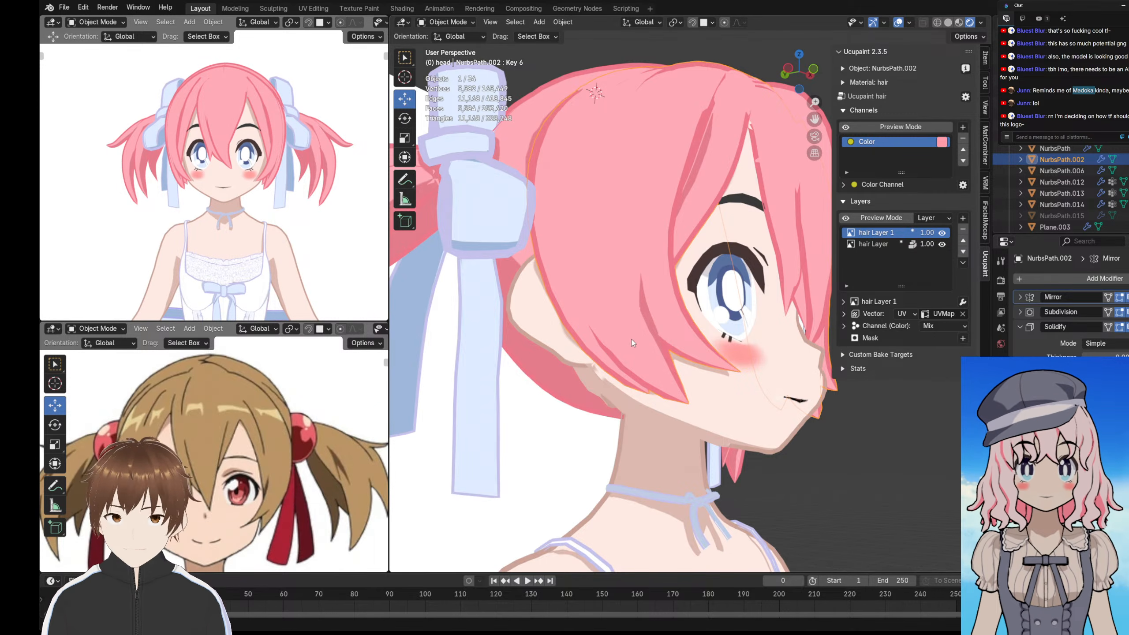
{"action": "middle_click_drag", "start_coordinate": [632, 338], "coordinate": [660, 338]}
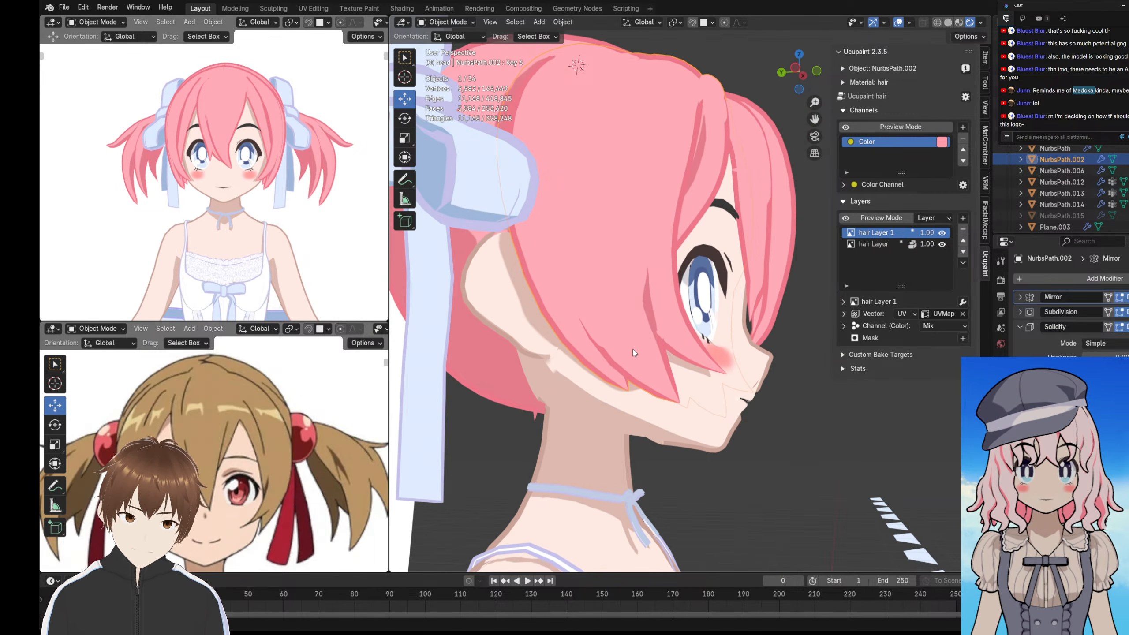
- Open the hair object's mesh data properties, enter Sculpt Mode, and choose the Elastic Grab brush
{"action": "left_click", "coordinate": [1001, 457]}
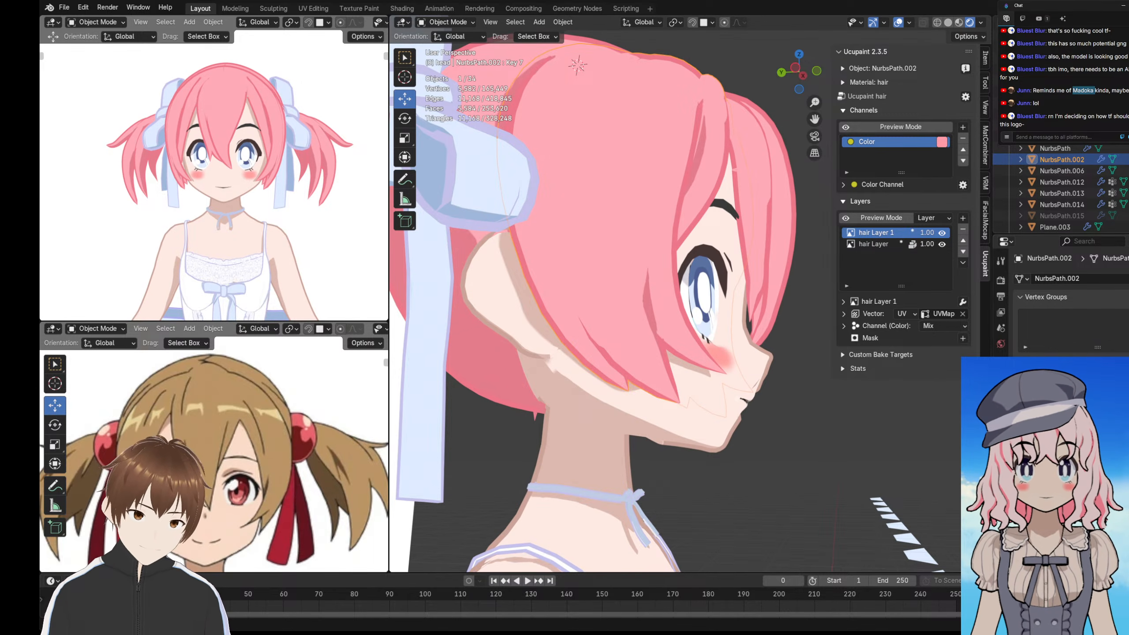
{"action": "left_click", "coordinate": [440, 22]}
{"action": "left_click", "coordinate": [436, 63]}
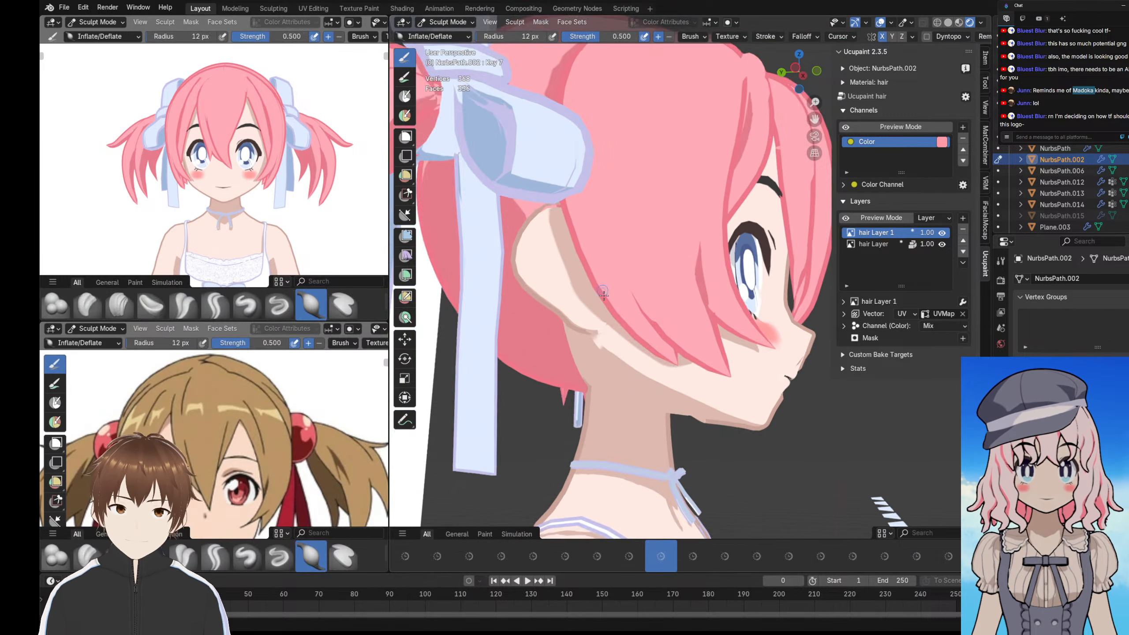
{"action": "scroll", "coordinate": [603, 294], "scroll_direction": "up", "scroll_amount": 3}
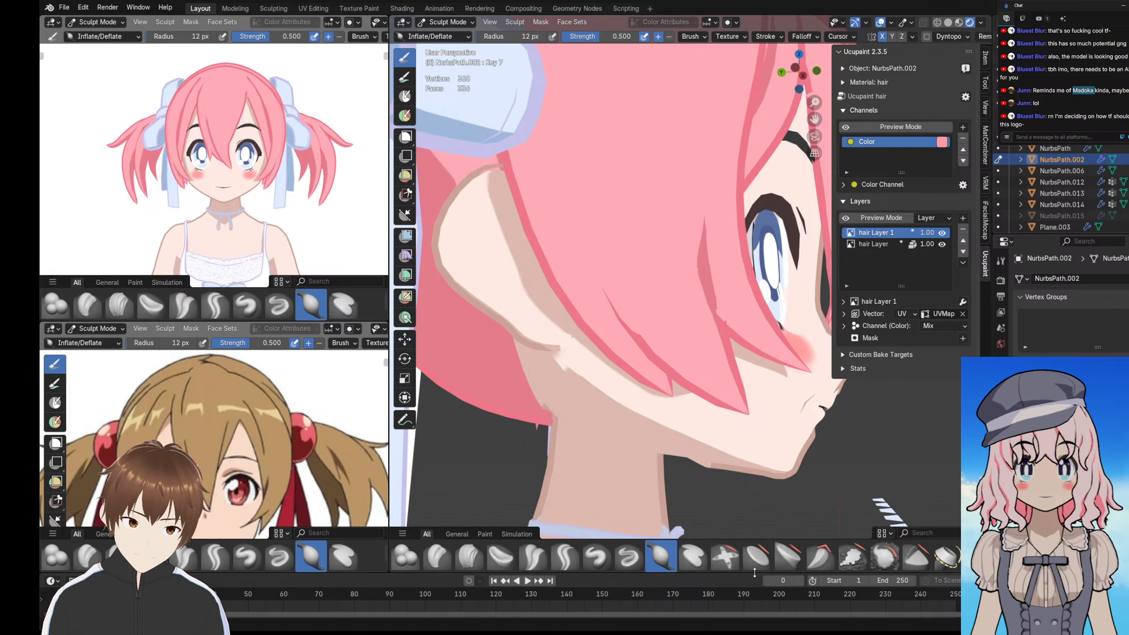
{"action": "scroll", "coordinate": [560, 558], "scroll_direction": "down", "scroll_amount": 2}
{"action": "left_click", "coordinate": [405, 556]}
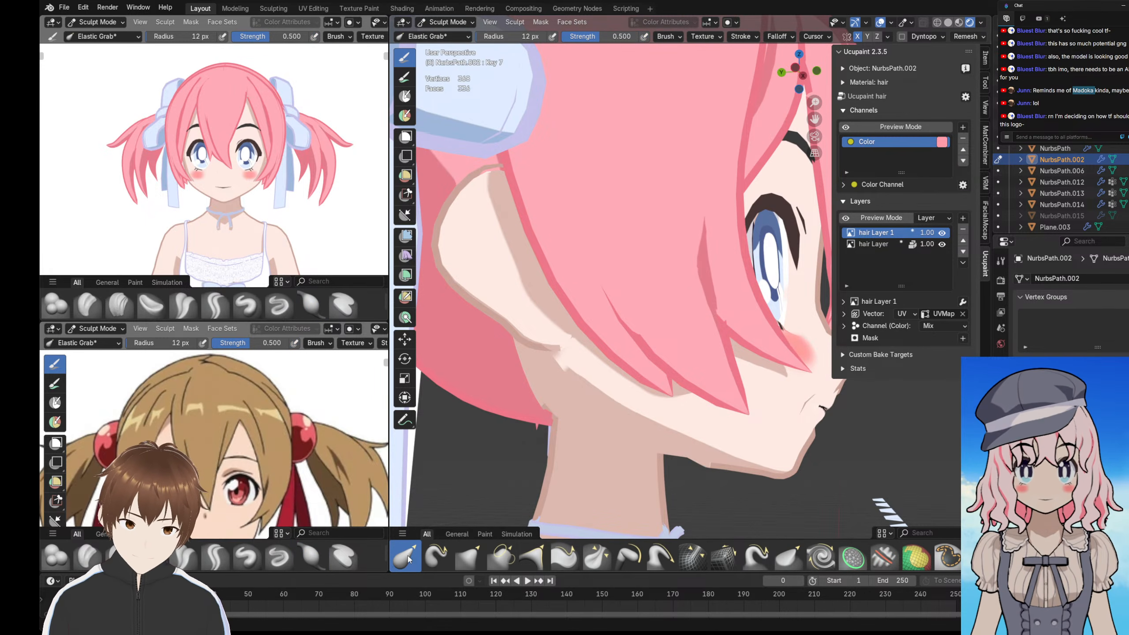
- Set the Elastic Grab brush radius to 91 px and pull the side strand's lower tip slightly outward from the cheek
{"action": "middle_click_drag", "start_coordinate": [651, 377], "coordinate": [599, 310]}
{"action": "key", "text": "f"}
{"action": "left_click", "coordinate": [656, 368]}
{"action": "middle_click_drag", "start_coordinate": [656, 368], "coordinate": [680, 377]}
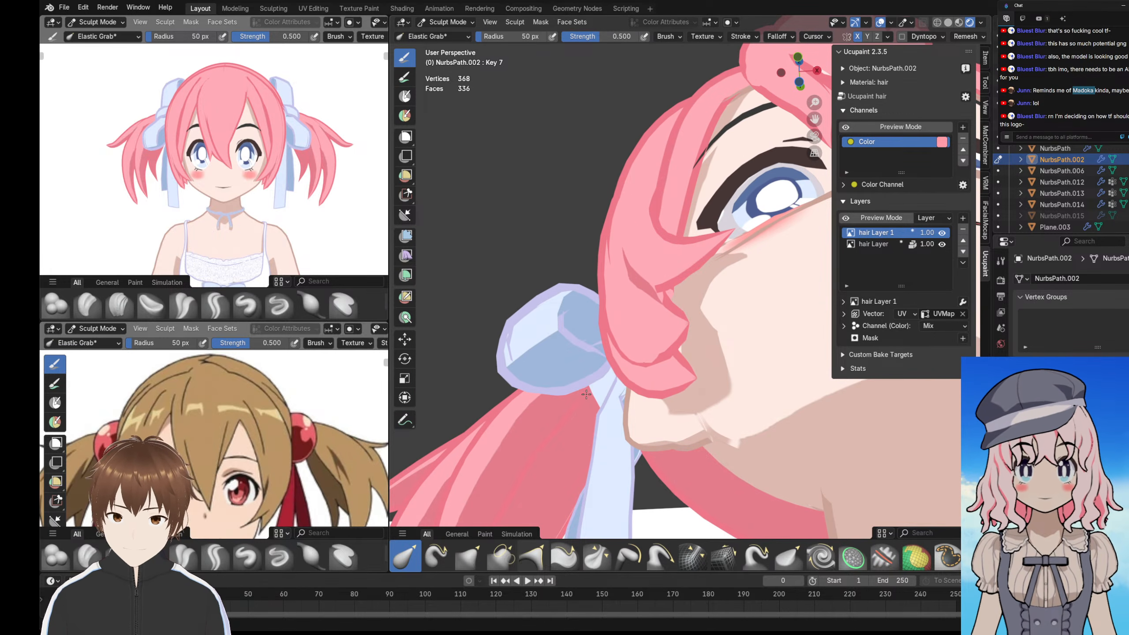
{"action": "middle_click_drag", "start_coordinate": [661, 390], "coordinate": [662, 392]}
{"action": "key", "text": "f"}
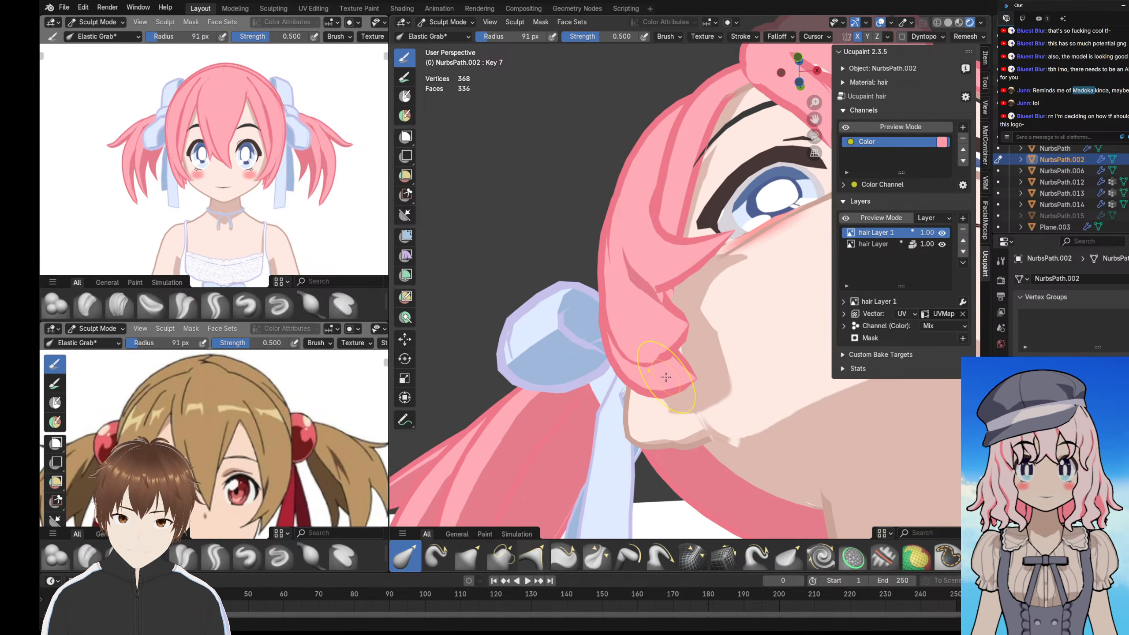
{"action": "left_click", "coordinate": [704, 377]}
{"action": "left_click_drag", "start_coordinate": [666, 377], "coordinate": [653, 382]}
{"action": "mouse_move", "coordinate": [222, 207]}
{"action": "middle_mouse_down"}
{"action": "mouse_move", "coordinate": [183, 187]}
{"action": "mouse_move", "coordinate": [203, 182]}
{"action": "mouse_move", "coordinate": [190, 190]}
{"action": "middle_mouse_up"}
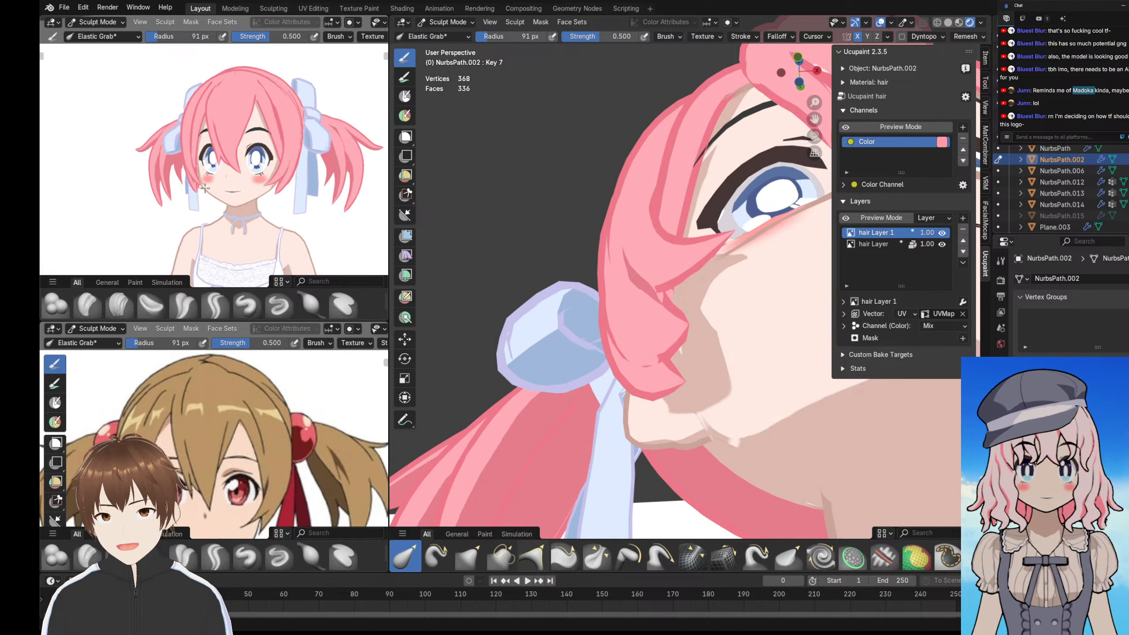
{"action": "scroll", "coordinate": [213, 190], "scroll_direction": "up", "scroll_amount": 5}
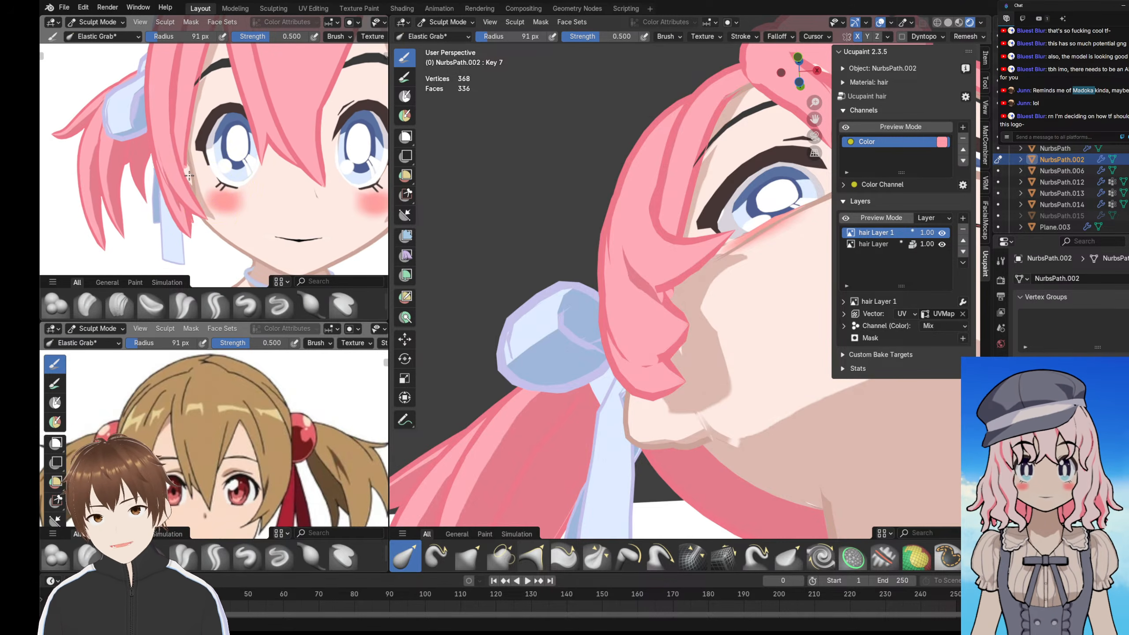
{"action": "scroll", "coordinate": [189, 182], "scroll_direction": "down", "scroll_amount": 5}
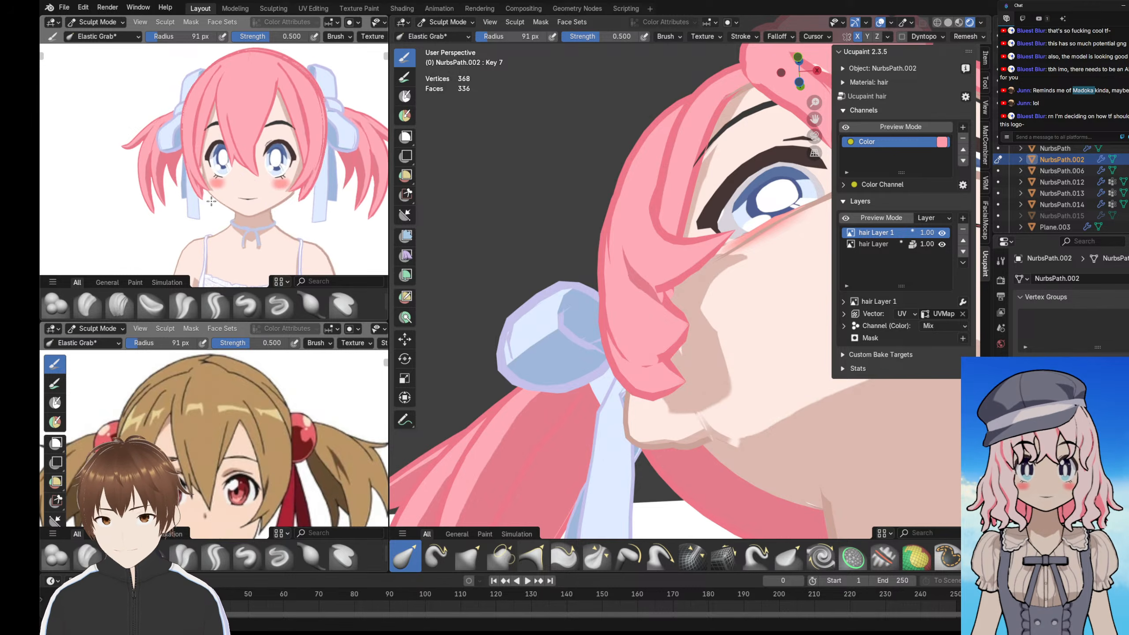
- Examine the side hair strands around the cheek and ear from the front and at an angle
{"action": "mouse_move", "coordinate": [228, 205]}
{"action": "middle_mouse_down"}
{"action": "mouse_move", "coordinate": [267, 219]}
{"action": "mouse_move", "coordinate": [338, 209]}
{"action": "mouse_move", "coordinate": [186, 183]}
{"action": "mouse_move", "coordinate": [237, 170]}
{"action": "mouse_move", "coordinate": [186, 165]}
{"action": "middle_mouse_up"}
{"action": "scroll", "coordinate": [185, 184], "scroll_direction": "up", "scroll_amount": 2}
{"action": "scroll", "coordinate": [184, 184], "scroll_direction": "up", "scroll_amount": 5}
{"action": "scroll", "coordinate": [197, 180], "scroll_direction": "down", "scroll_amount": 4}
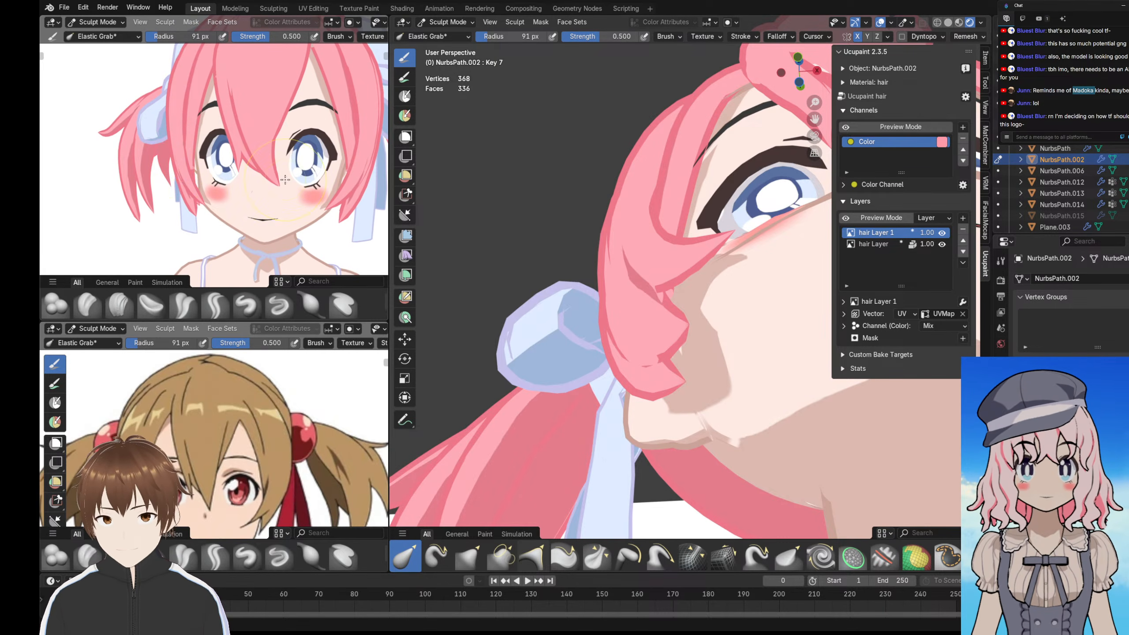
{"action": "middle_click_drag", "start_coordinate": [651, 246], "coordinate": [650, 320]}
{"action": "scroll", "coordinate": [650, 241], "scroll_direction": "up", "scroll_amount": 2}
{"action": "middle_click_drag", "start_coordinate": [650, 236], "coordinate": [650, 252]}
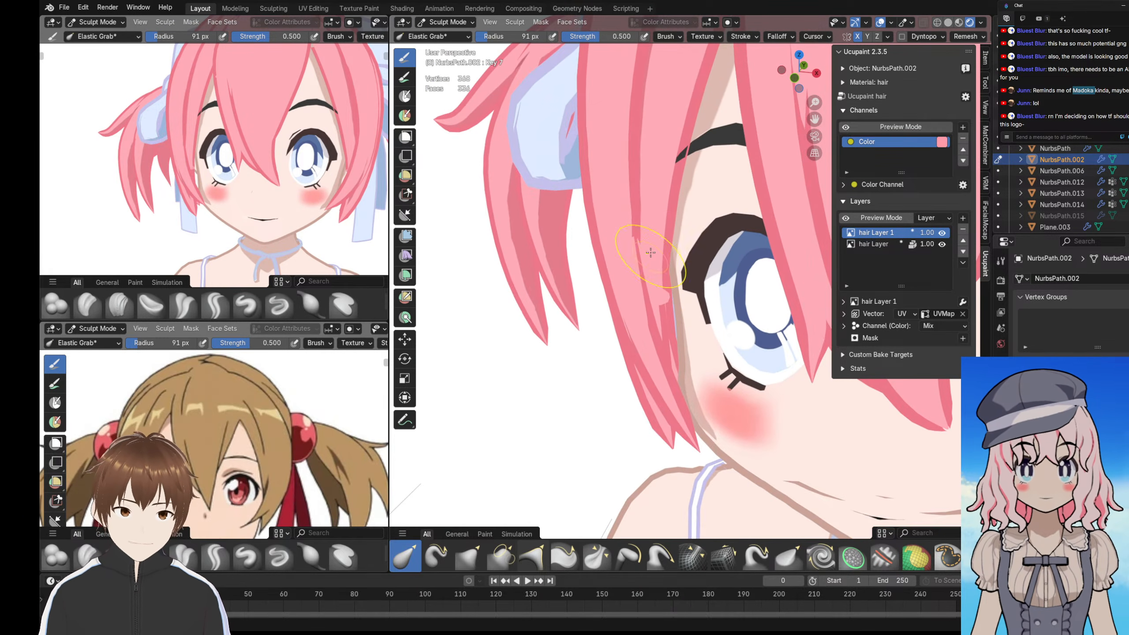
{"action": "scroll", "coordinate": [647, 235], "scroll_direction": "down", "scroll_amount": 1}
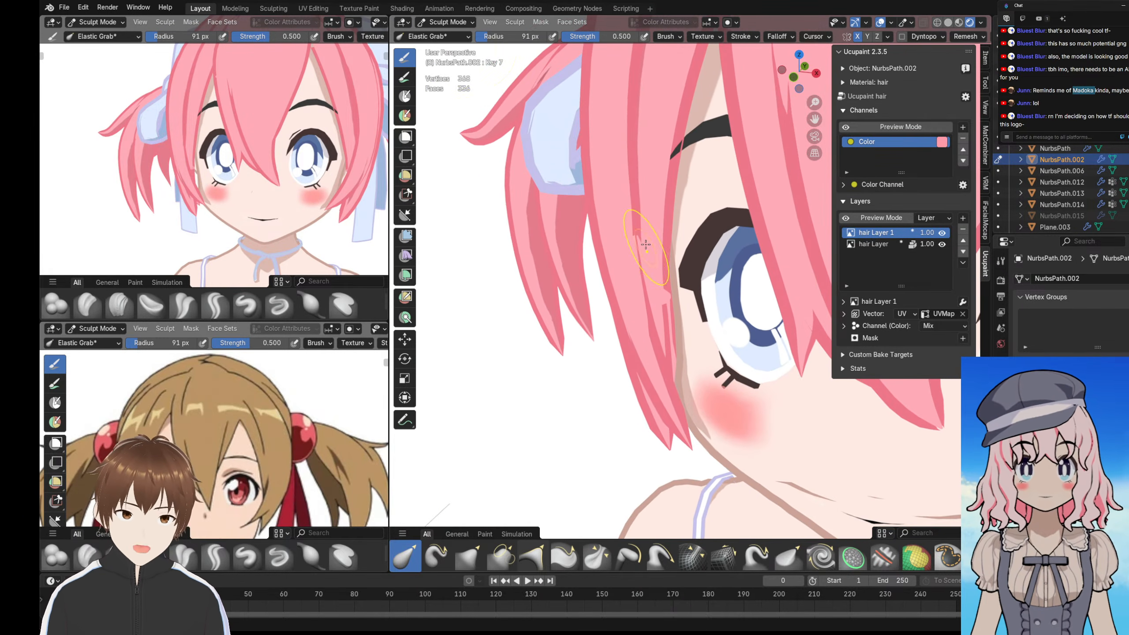
- In Edit Mode, extrude the edge loop at the short side strand's lower end about 0.046 m downward and check it in Object Mode
{"action": "left_click", "coordinate": [445, 22]}
{"action": "left_click", "coordinate": [440, 49]}
{"action": "key", "text": "KP_Decimal"}
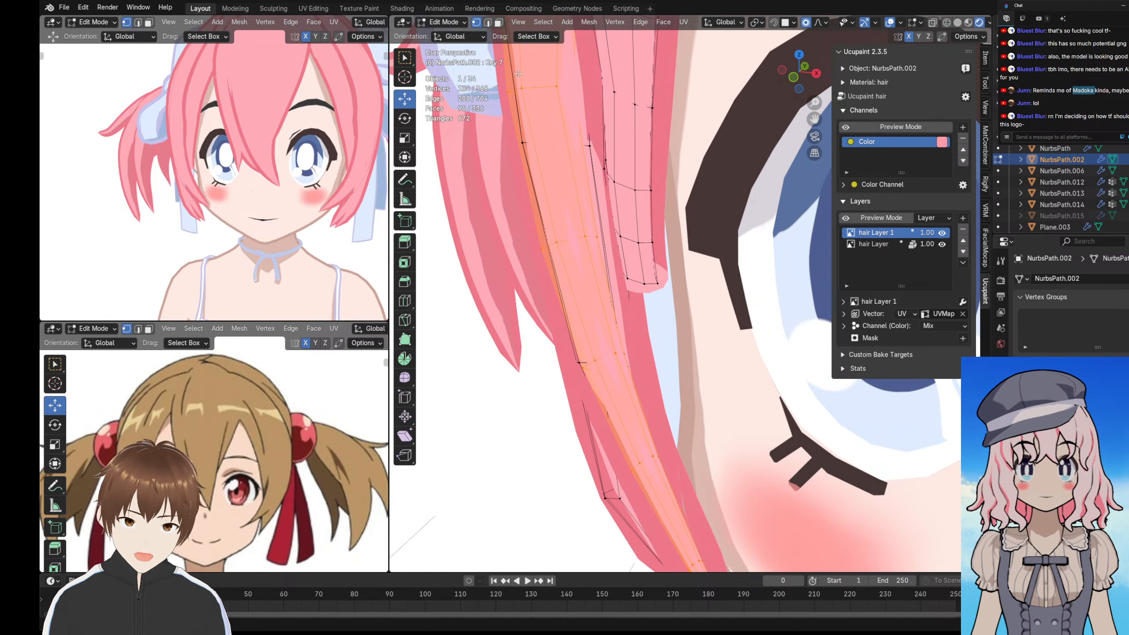
{"action": "left_click", "coordinate": [488, 23]}
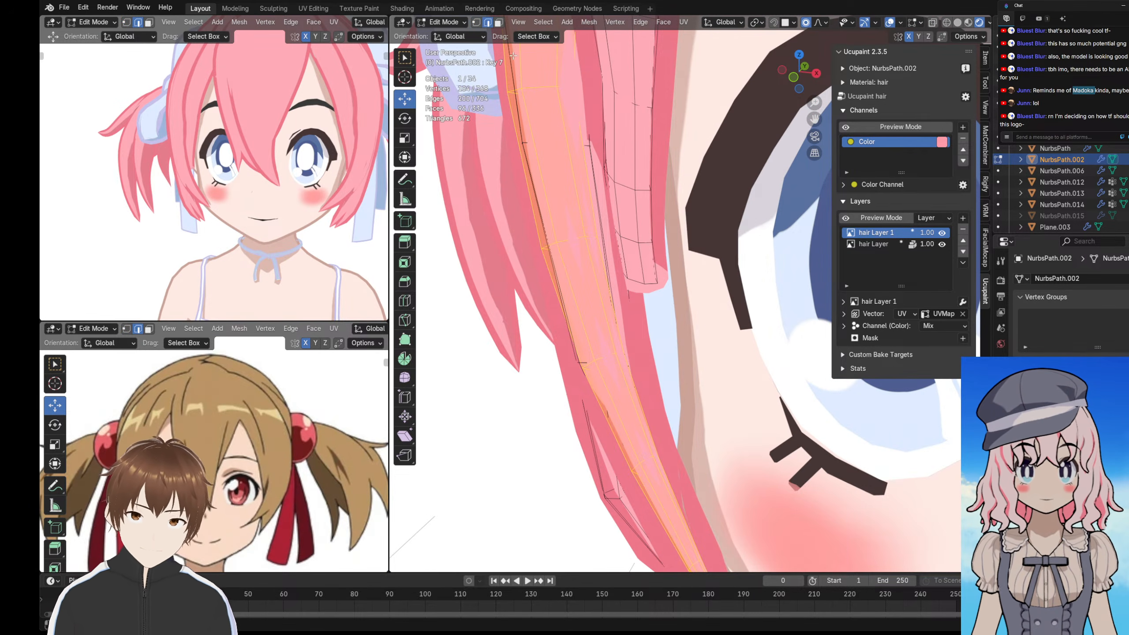
{"action": "left_click", "coordinate": [645, 285], "text": "alt"}
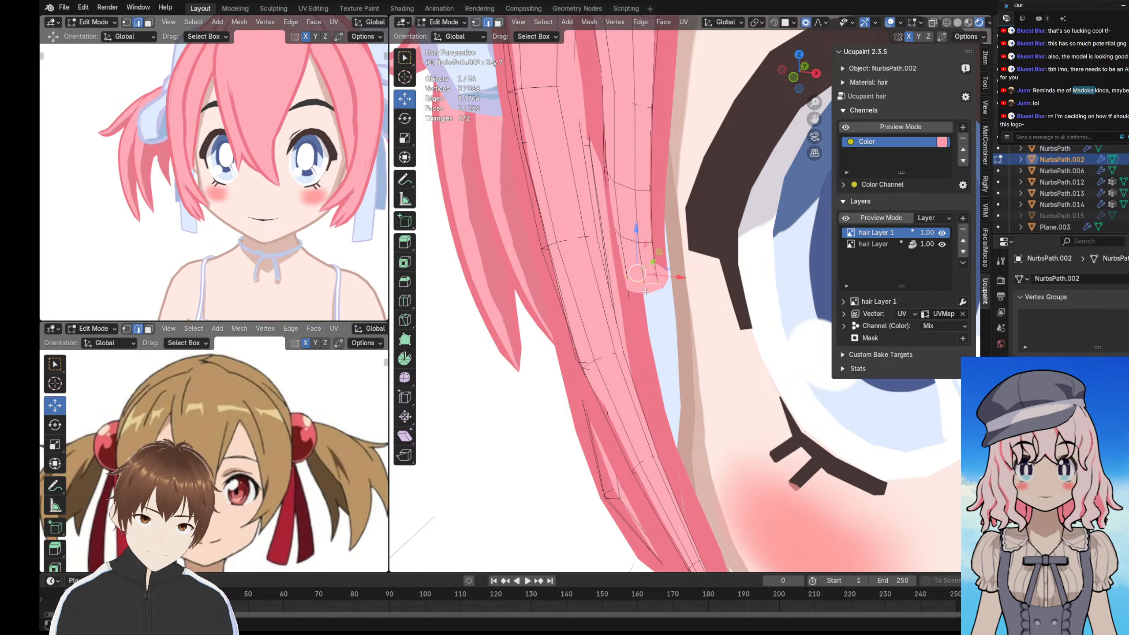
{"action": "key", "text": "e"}
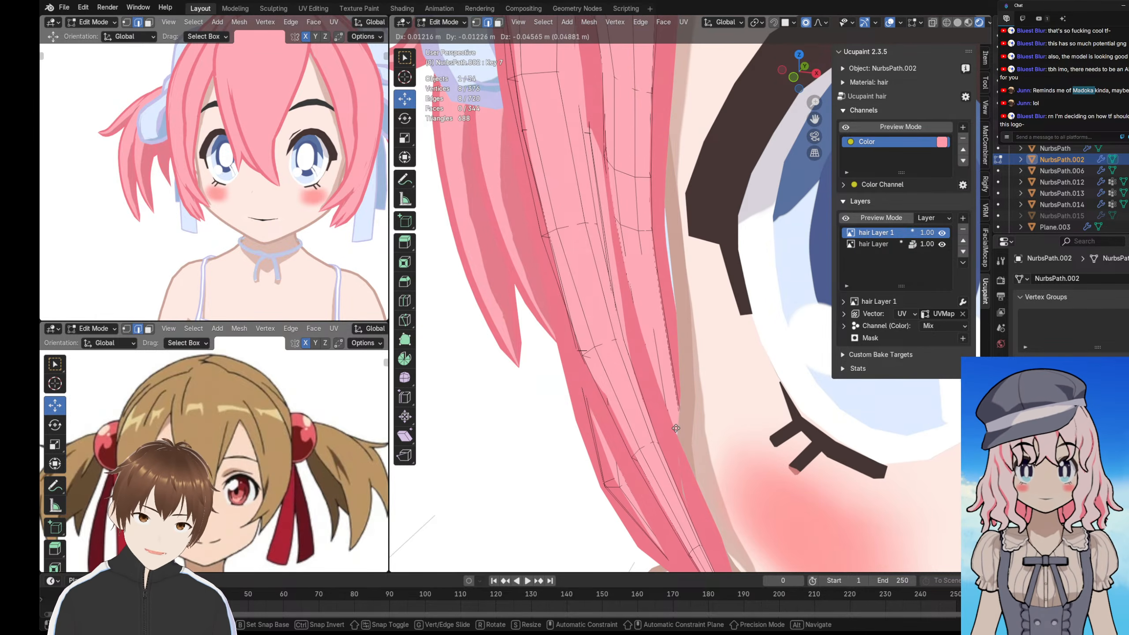
{"action": "left_click", "coordinate": [657, 344]}
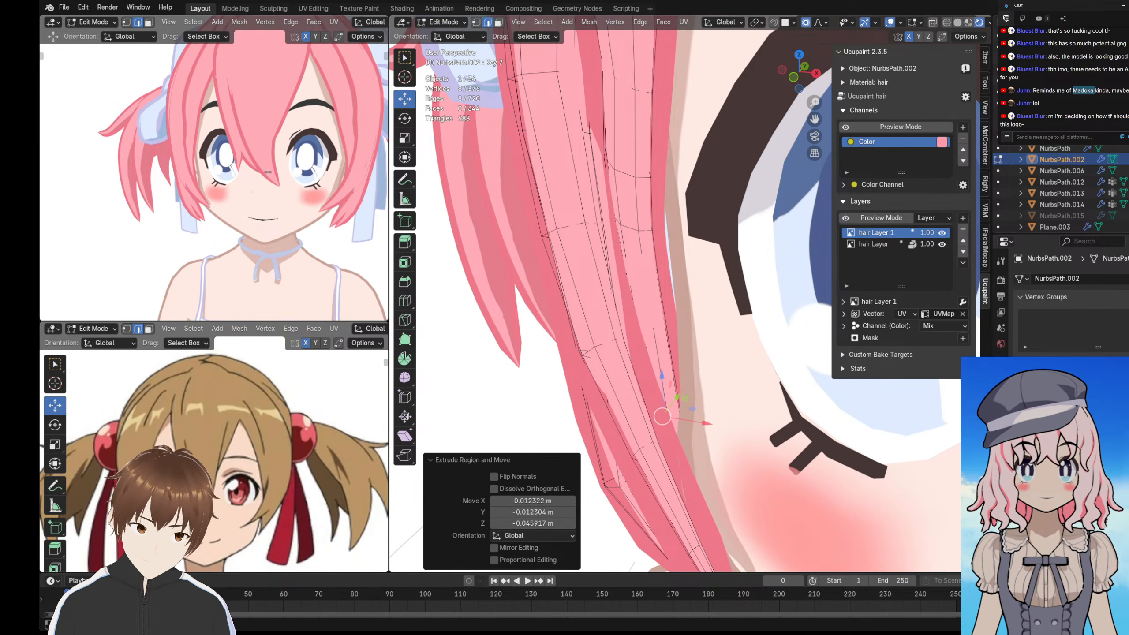
{"action": "key", "text": "Tab"}
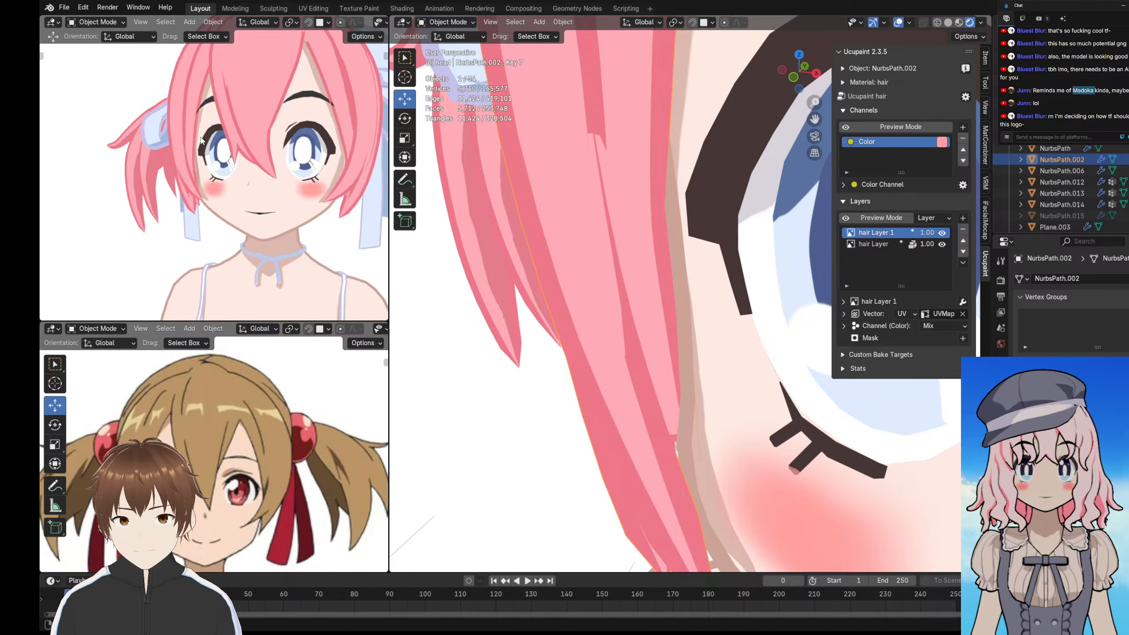
{"action": "key", "text": "Tab"}
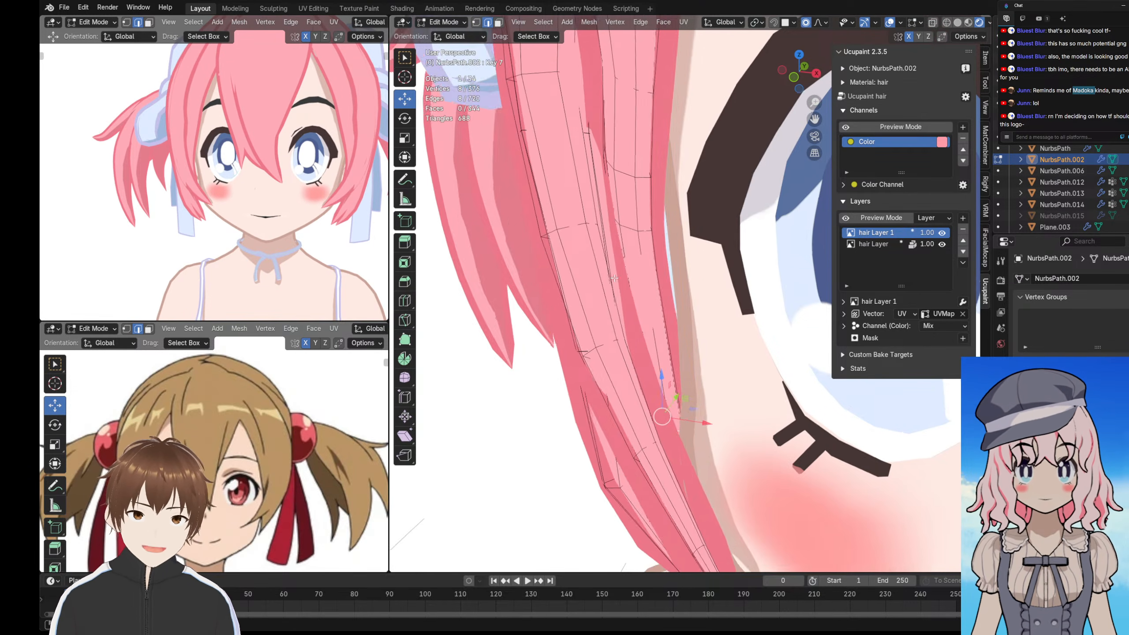
- Isolate the hair object in local view and frame the extruded end of the short strand up close
{"action": "key", "text": "slash"}
{"action": "middle_click_drag", "start_coordinate": [683, 277], "coordinate": [481, 262]}
{"action": "scroll", "coordinate": [685, 378], "scroll_direction": "up", "scroll_amount": 5}
{"action": "scroll", "coordinate": [578, 262], "scroll_direction": "down", "scroll_amount": 3}
{"action": "middle_click_drag", "start_coordinate": [557, 266], "coordinate": [590, 270]}
{"action": "middle_click_drag", "start_coordinate": [599, 347], "coordinate": [622, 329]}
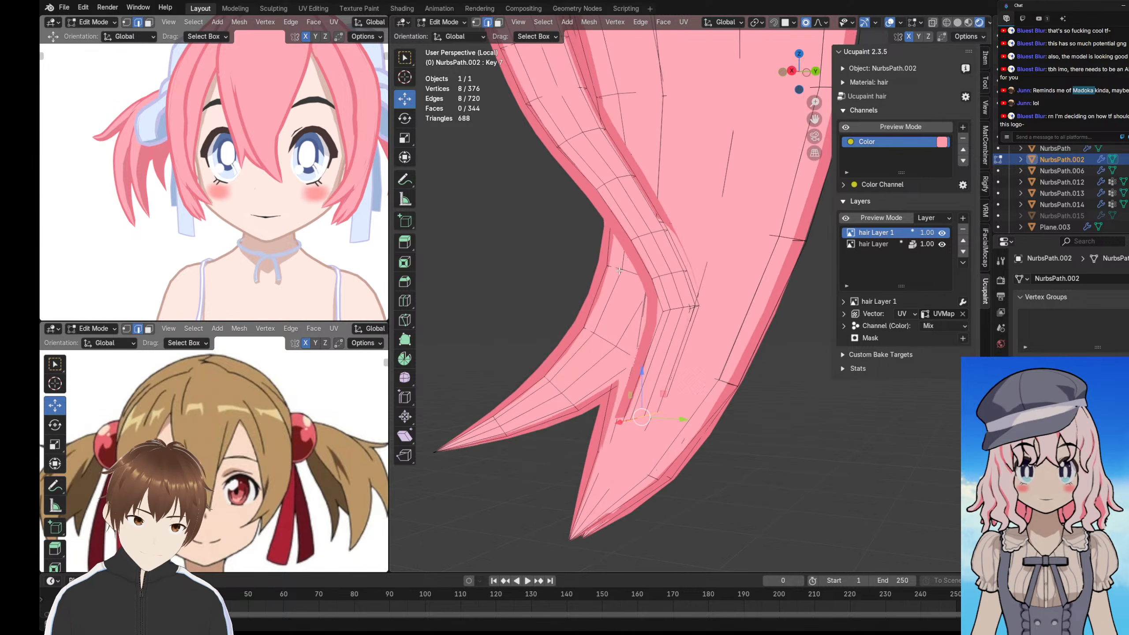
{"action": "scroll", "coordinate": [613, 284], "scroll_direction": "up", "scroll_amount": 3}
{"action": "middle_click_drag", "start_coordinate": [556, 196], "coordinate": [482, 84], "text": "shift"}
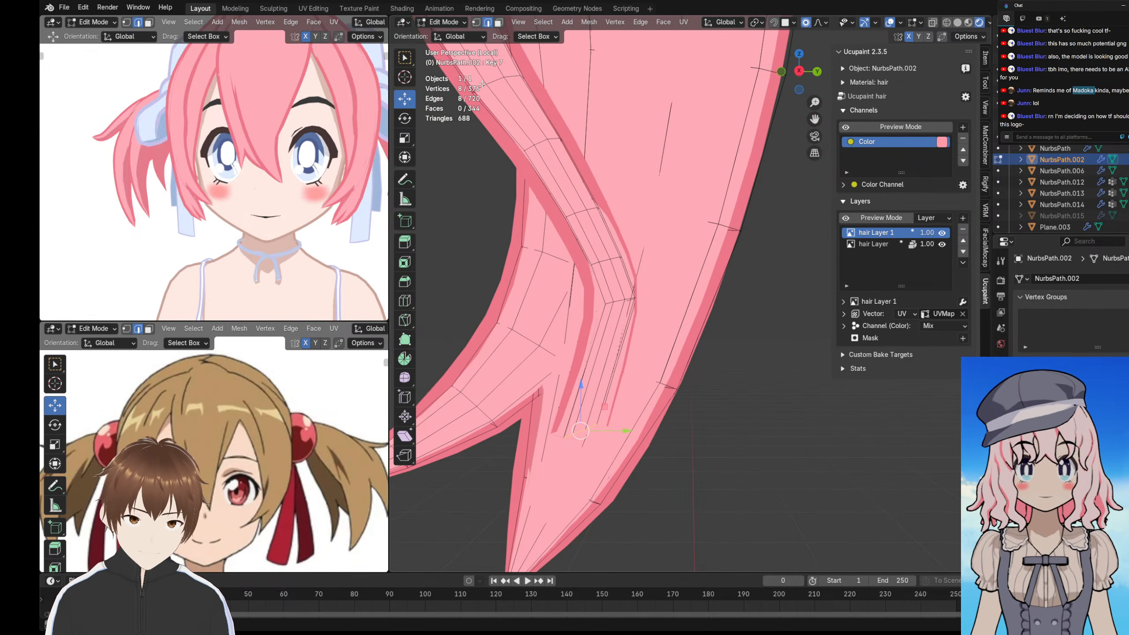
- Select the six faces along the short strand's extruded end and nudge them slightly to refine its position beside the face
{"action": "left_click", "coordinate": [499, 24]}
{"action": "scroll", "coordinate": [574, 266], "scroll_direction": "up", "scroll_amount": 2}
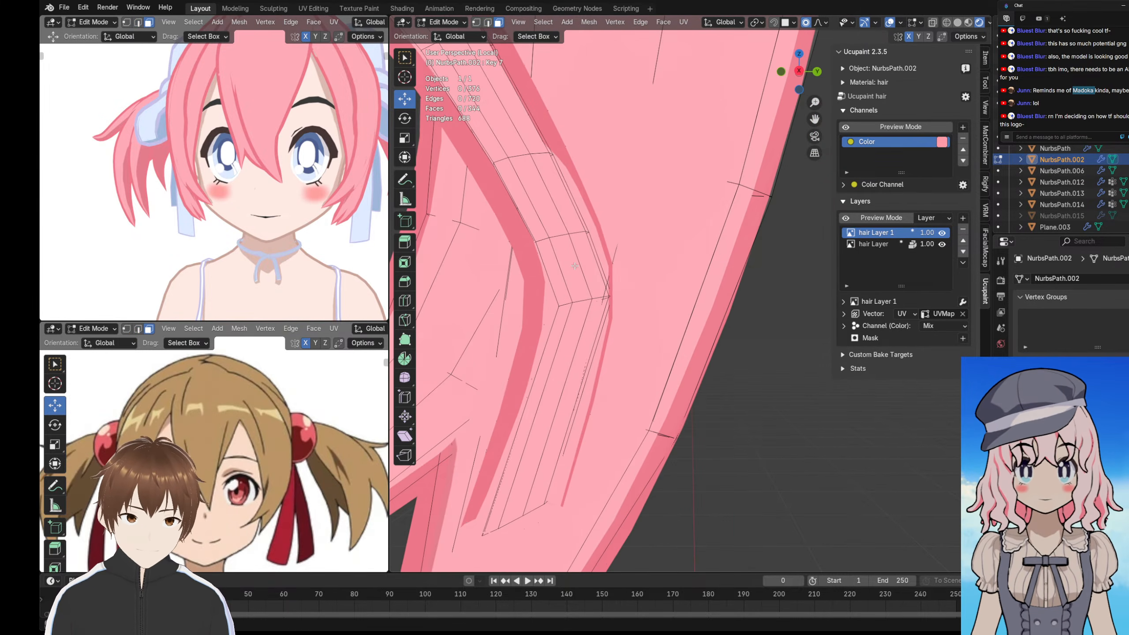
{"action": "left_click", "coordinate": [559, 325], "text": "shift"}
{"action": "left_click", "coordinate": [571, 325], "text": "shift"}
{"action": "left_click", "coordinate": [574, 288], "text": "shift"}
{"action": "left_click", "coordinate": [591, 284], "text": "shift"}
{"action": "left_click", "coordinate": [591, 326], "text": "shift"}
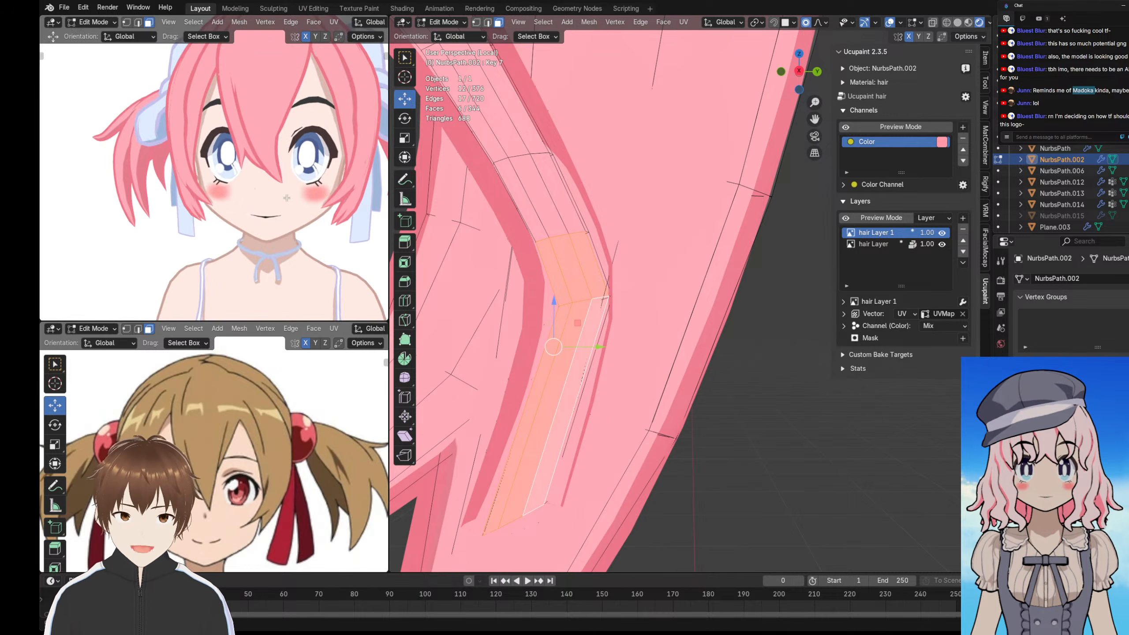
{"action": "scroll", "coordinate": [199, 167], "scroll_direction": "up", "scroll_amount": 5}
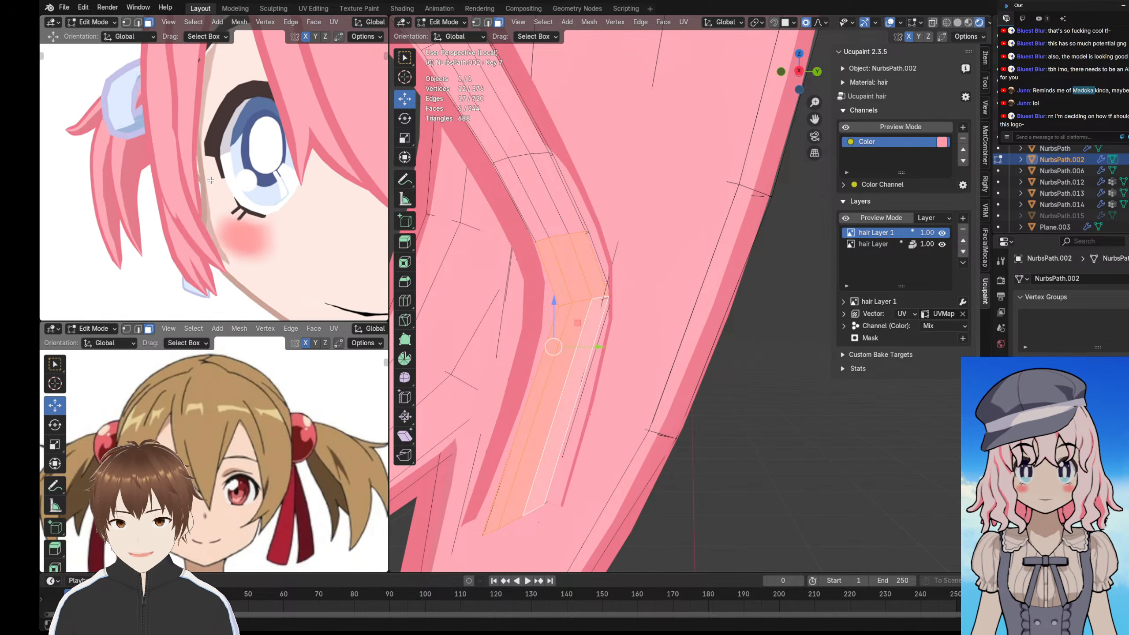
{"action": "key", "text": "h"}
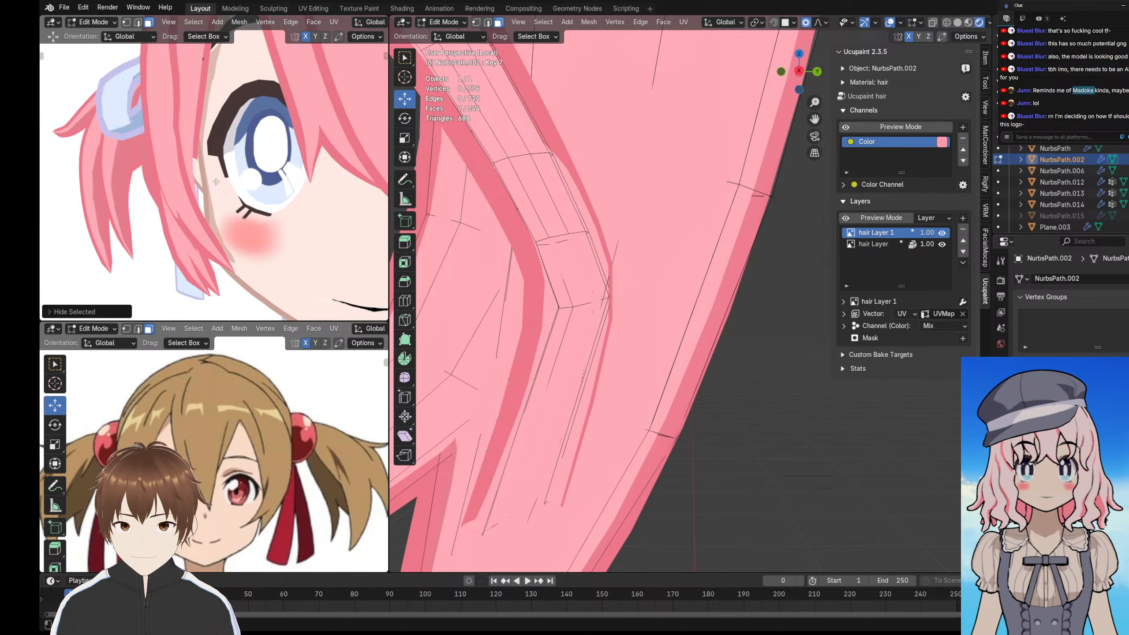
{"action": "key", "text": "alt+h"}
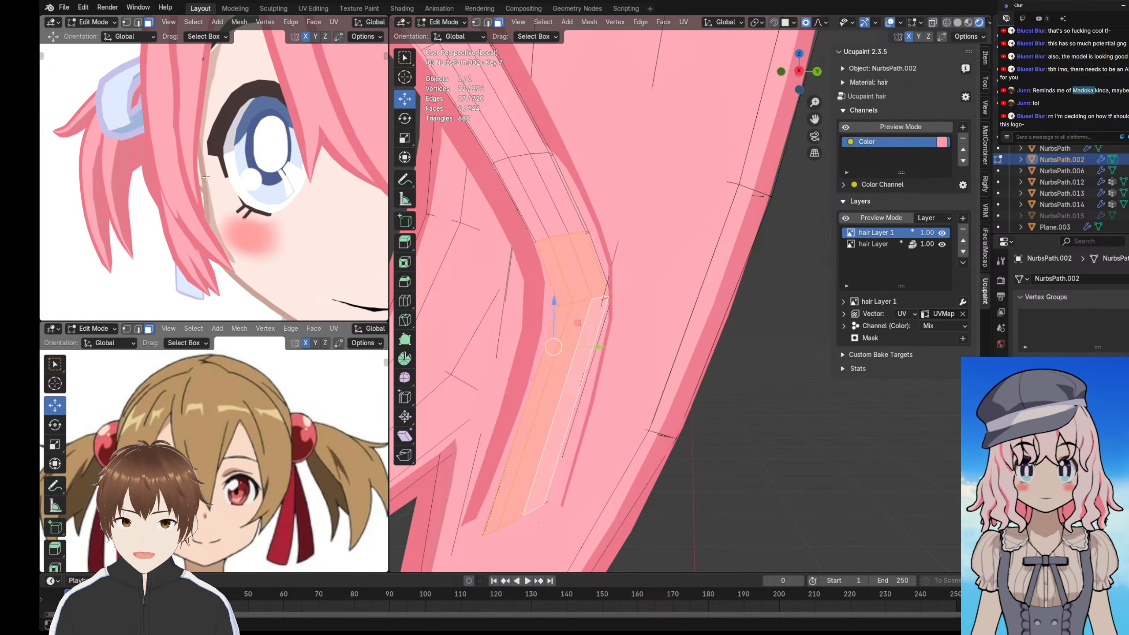
{"action": "key", "text": "g"}
{"action": "left_click", "coordinate": [211, 178]}
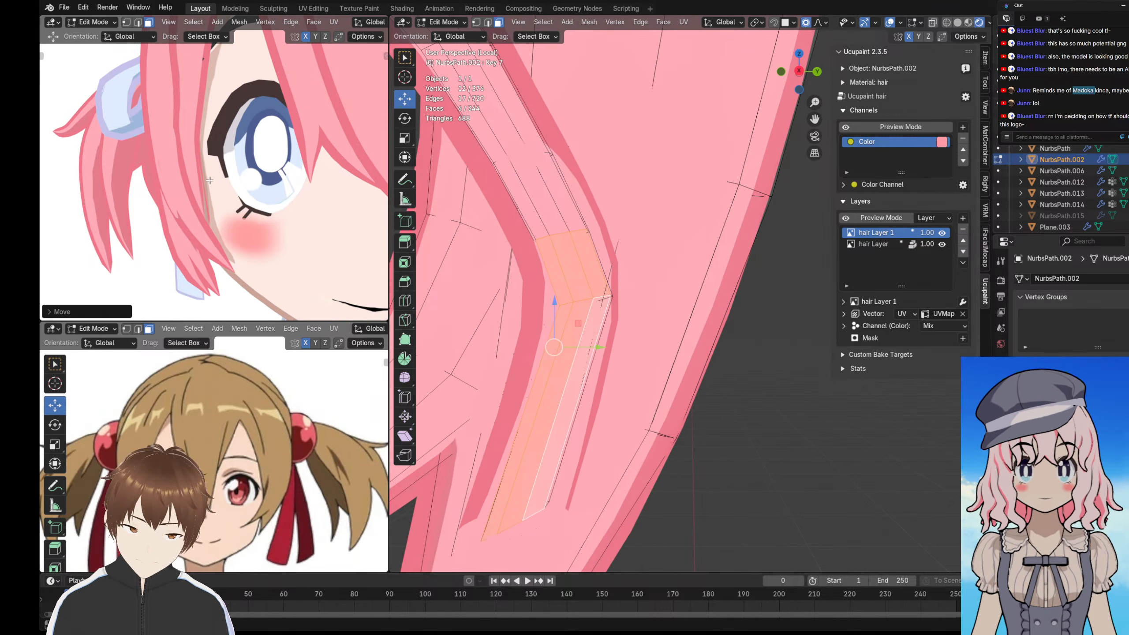
{"action": "key", "text": "g"}
{"action": "left_click", "coordinate": [206, 178]}
{"action": "scroll", "coordinate": [218, 200], "scroll_direction": "down", "scroll_amount": 5}
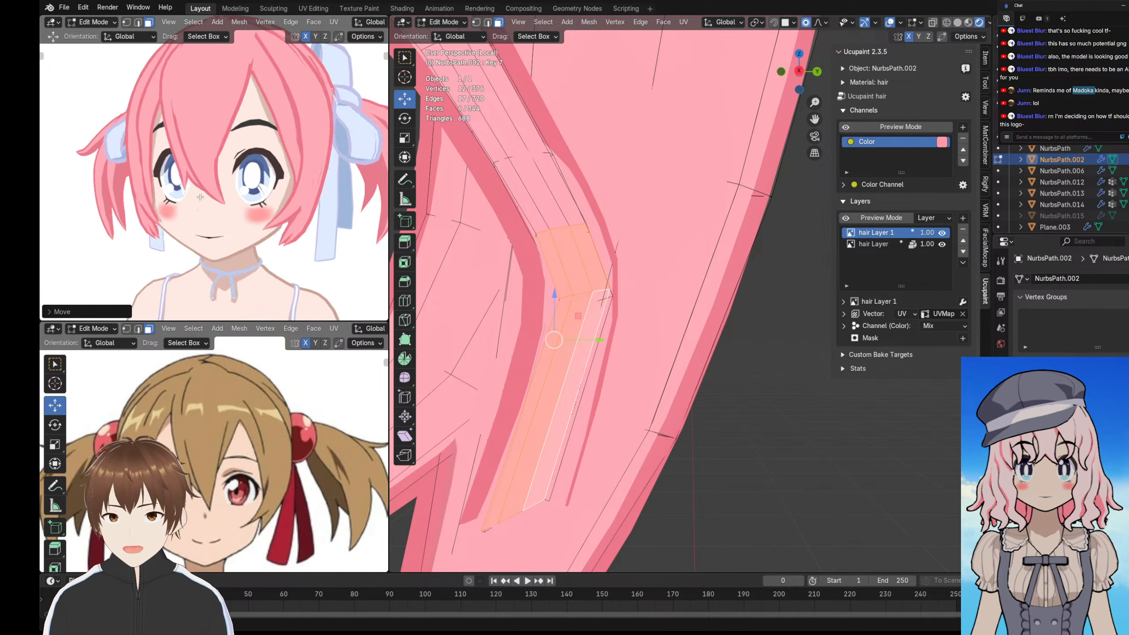
- Switch to Object Mode and examine the extended side strand from several angles around the head
{"action": "scroll", "coordinate": [207, 174], "scroll_direction": "up", "scroll_amount": 5}
{"action": "scroll", "coordinate": [208, 174], "scroll_direction": "up", "scroll_amount": 5}
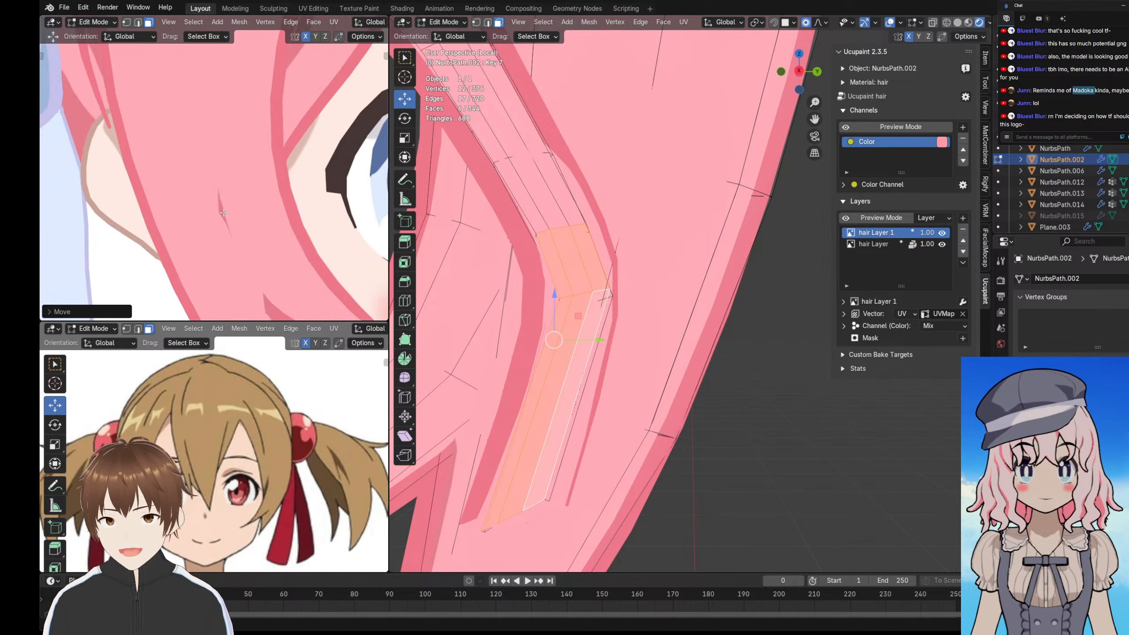
{"action": "scroll", "coordinate": [168, 127], "scroll_direction": "down", "scroll_amount": 8}
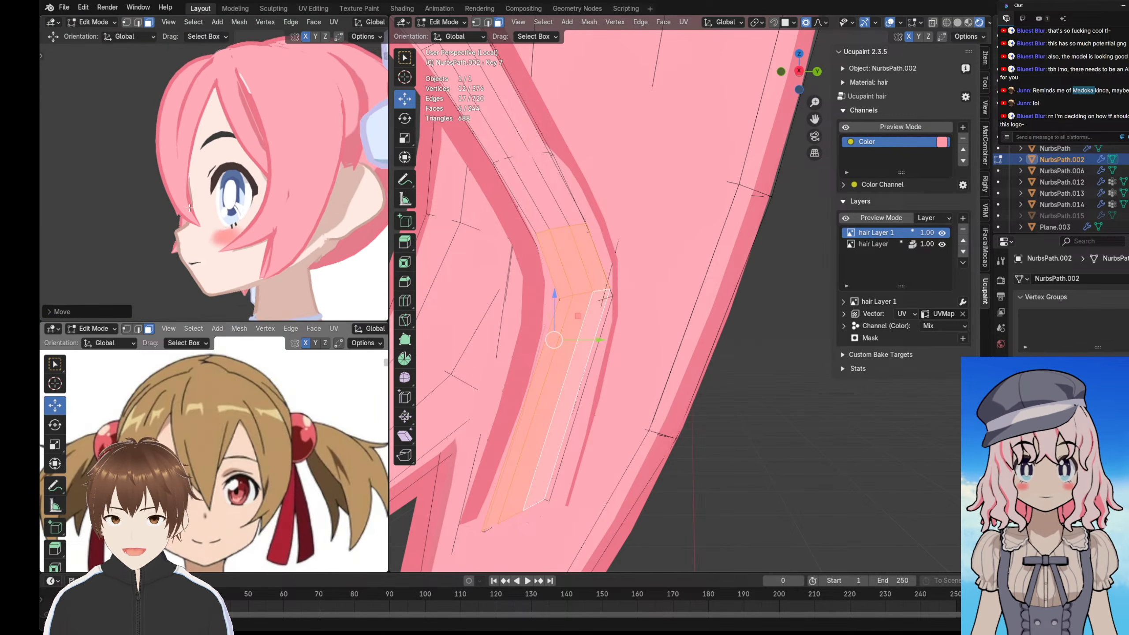
{"action": "scroll", "coordinate": [266, 170], "scroll_direction": "up", "scroll_amount": 4}
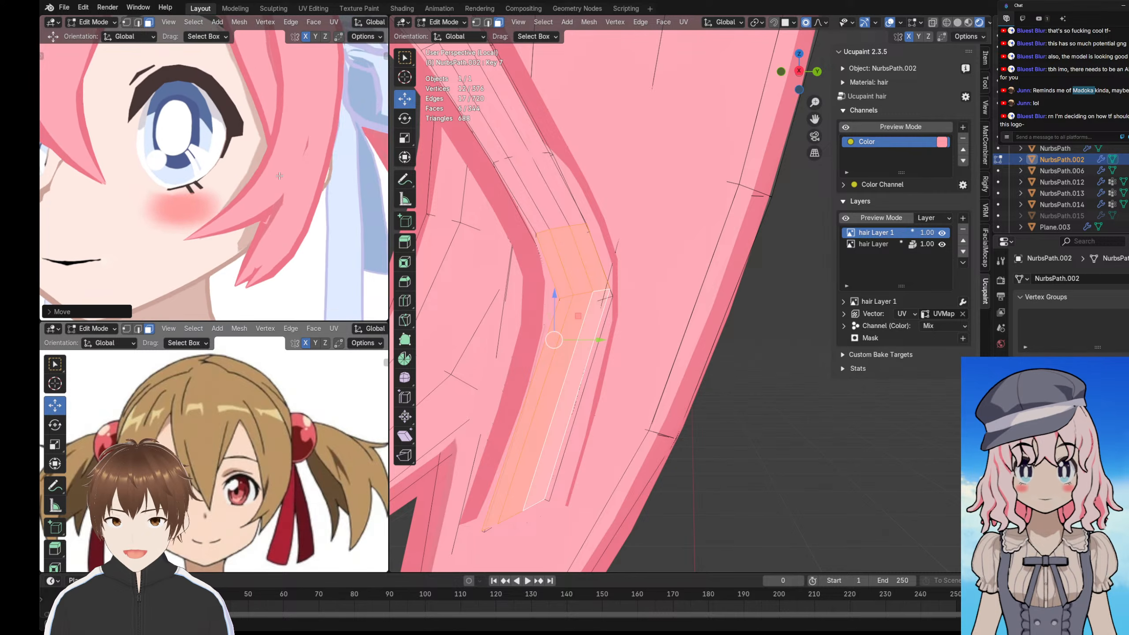
{"action": "left_click", "coordinate": [440, 22]}
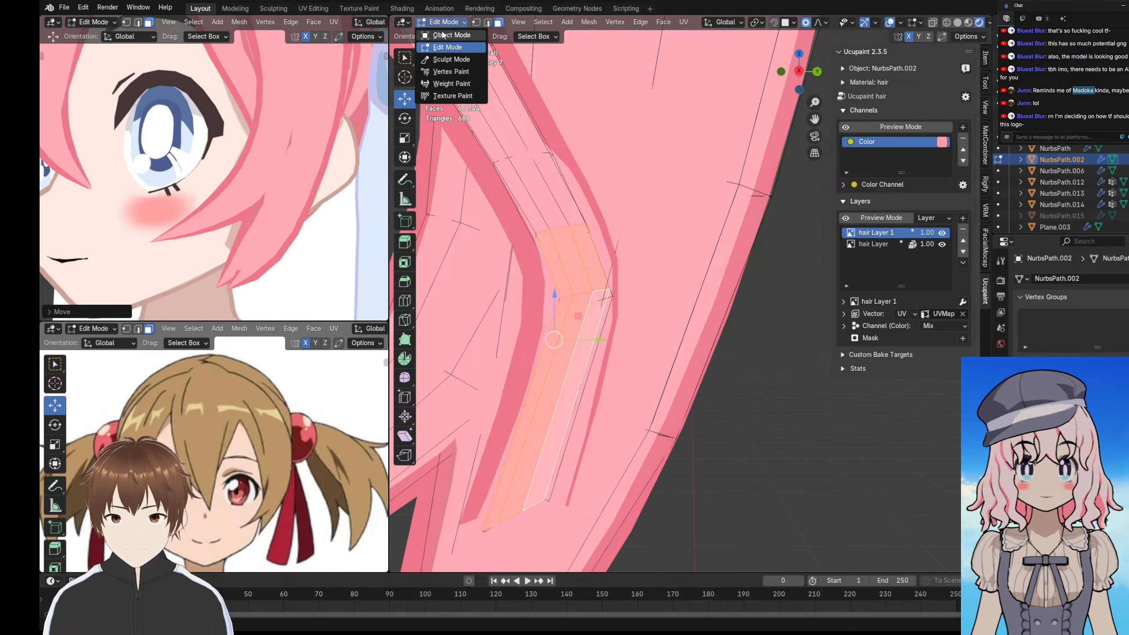
{"action": "left_click", "coordinate": [445, 42]}
{"action": "scroll", "coordinate": [213, 151], "scroll_direction": "down", "scroll_amount": 4}
{"action": "scroll", "coordinate": [212, 151], "scroll_direction": "down", "scroll_amount": 5}
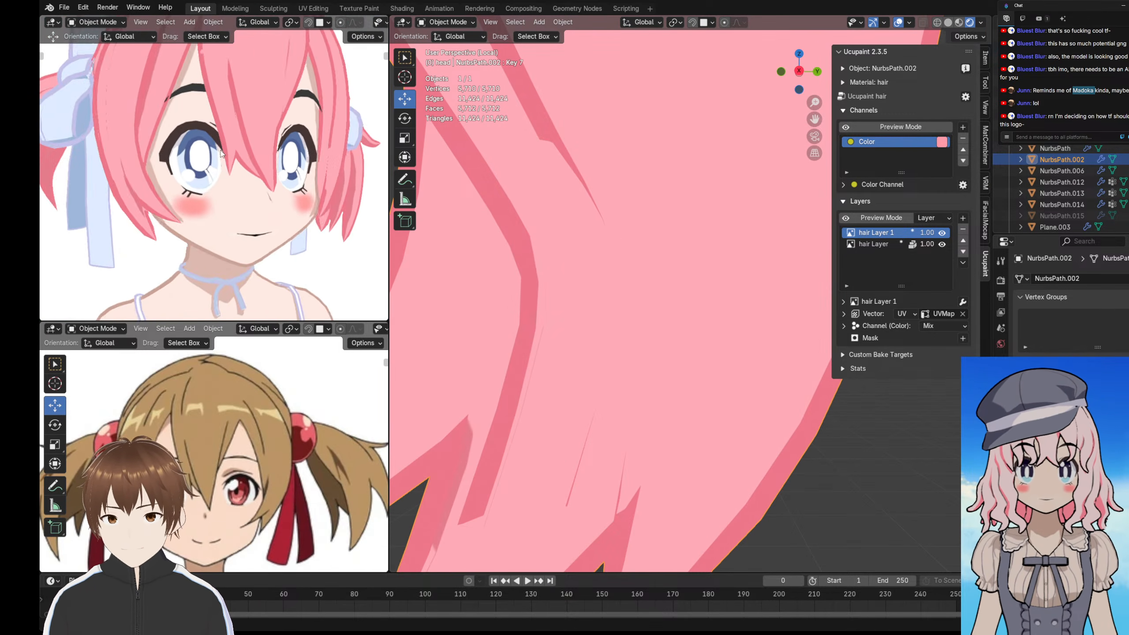
{"action": "middle_click_drag", "start_coordinate": [198, 158], "coordinate": [184, 173], "text": "ctrl"}
{"action": "scroll", "coordinate": [168, 181], "scroll_direction": "up", "scroll_amount": 2}
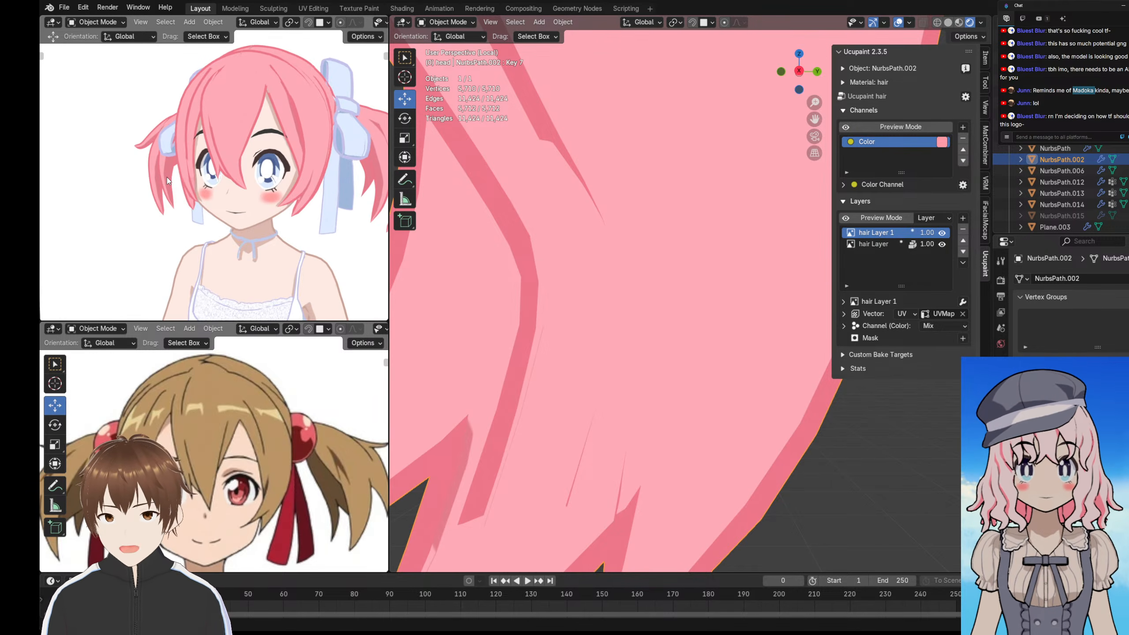
{"action": "mouse_move", "coordinate": [177, 119]}
{"action": "middle_mouse_down"}
{"action": "mouse_move", "coordinate": [224, 118]}
{"action": "mouse_move", "coordinate": [182, 120]}
{"action": "middle_mouse_up"}
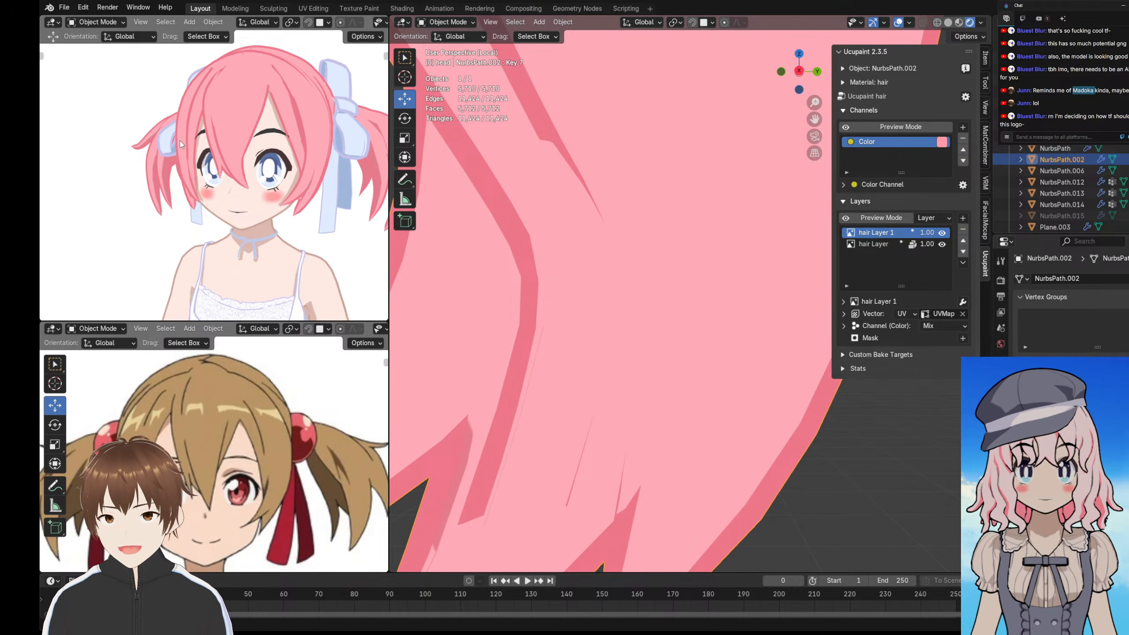
{"action": "middle_click_drag", "start_coordinate": [177, 163], "coordinate": [215, 176]}
{"action": "scroll", "coordinate": [212, 150], "scroll_direction": "up", "scroll_amount": 4}
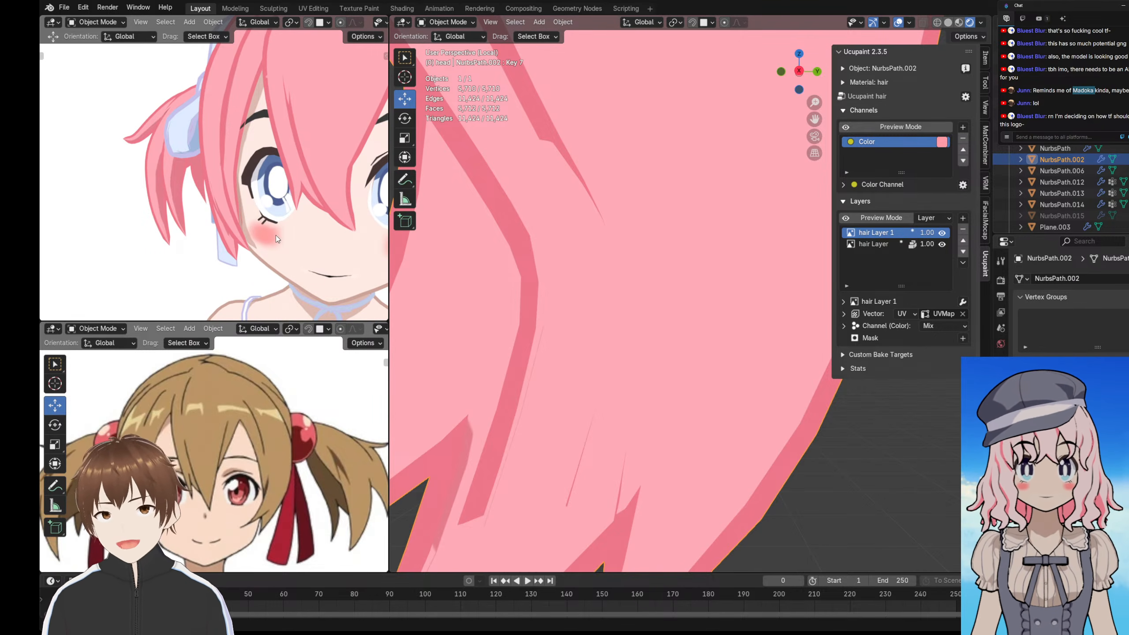
- Open the isolated side strand in Edit Mode and select a single face just above its forked tip
{"action": "middle_click_drag", "start_coordinate": [621, 264], "coordinate": [538, 243]}
{"action": "scroll", "coordinate": [538, 243], "scroll_direction": "down", "scroll_amount": 4}
{"action": "scroll", "coordinate": [607, 242], "scroll_direction": "up", "scroll_amount": 3}
{"action": "middle_click_drag", "start_coordinate": [607, 242], "coordinate": [703, 248]}
{"action": "scroll", "coordinate": [639, 227], "scroll_direction": "up", "scroll_amount": 1}
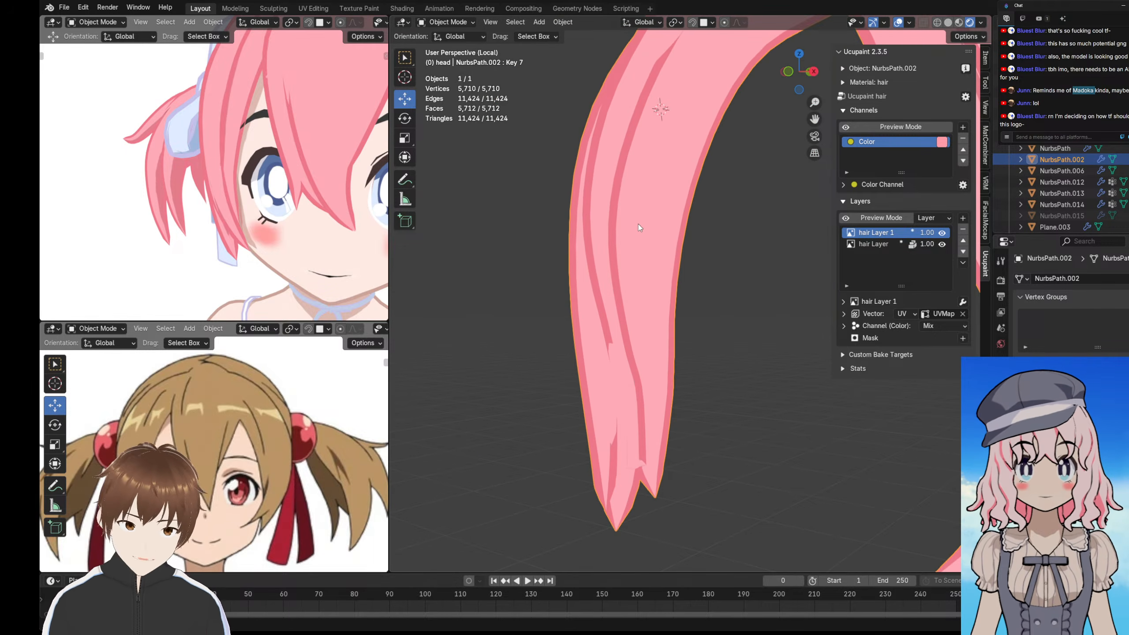
{"action": "key", "text": "Tab"}
{"action": "middle_click_drag", "start_coordinate": [573, 243], "coordinate": [614, 238]}
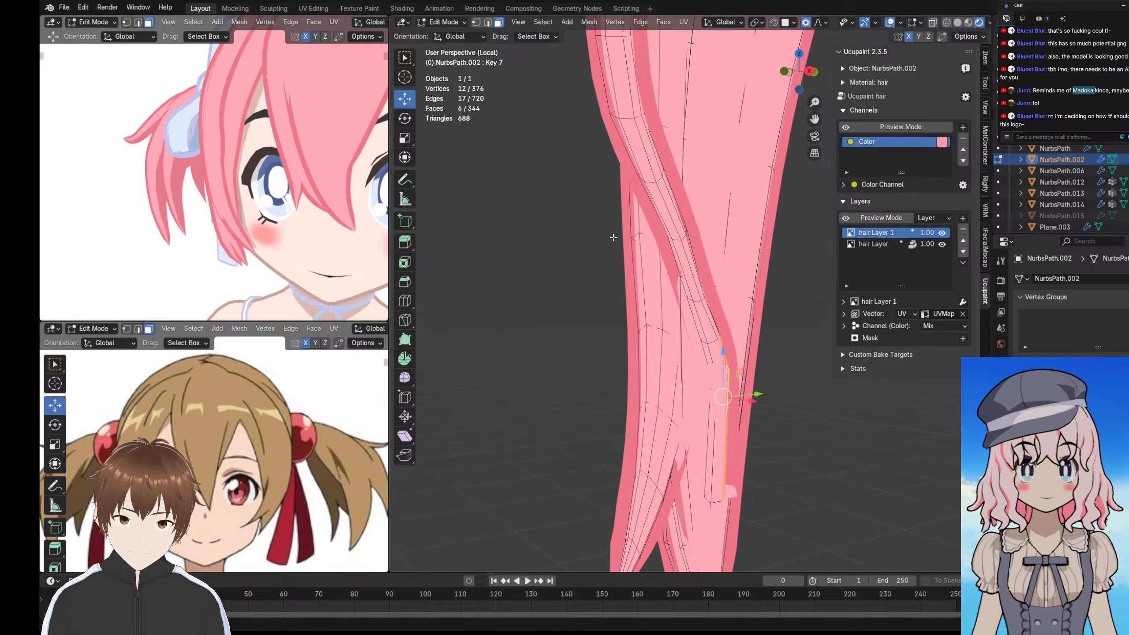
{"action": "key", "text": "l"}
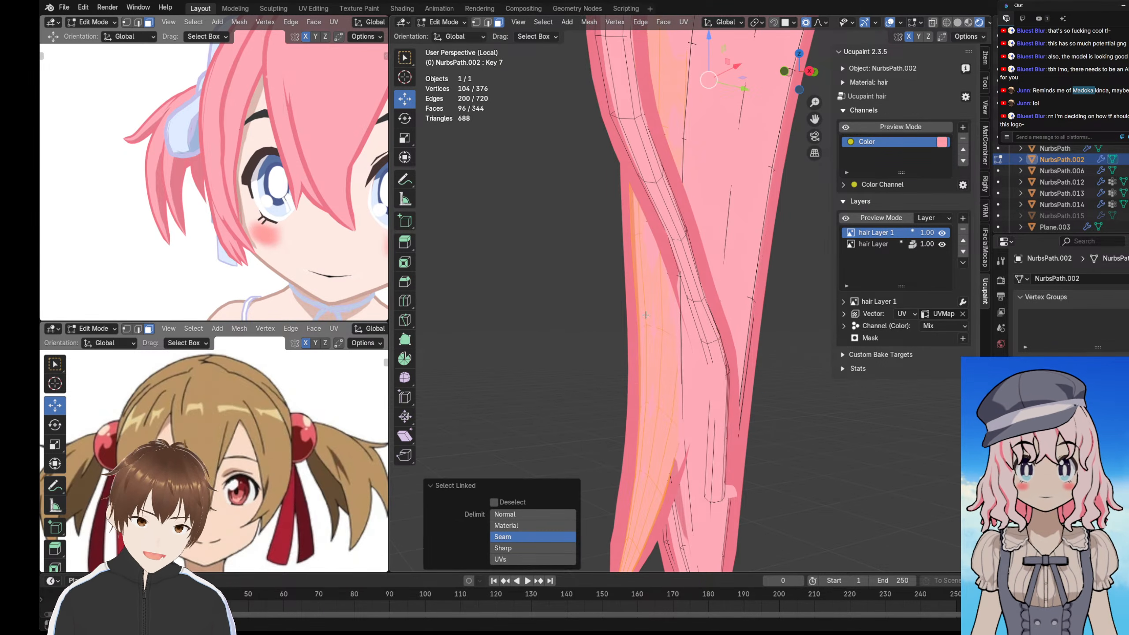
{"action": "left_click", "coordinate": [666, 369]}
{"action": "middle_click_drag", "start_coordinate": [666, 370], "coordinate": [678, 342], "text": "shift"}
{"action": "left_click", "coordinate": [660, 373]}
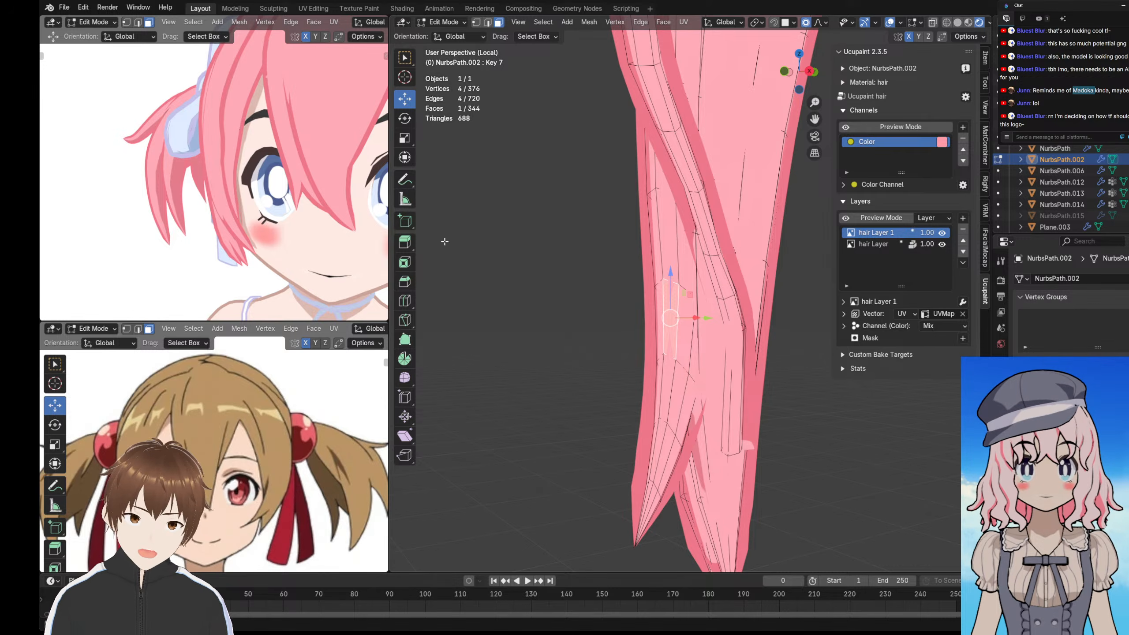
- Reselect one face above the strand's forked tip and expand the selection to the adjoining ring, covering twelve faces
{"action": "middle_click_drag", "start_coordinate": [622, 304], "coordinate": [607, 299]}
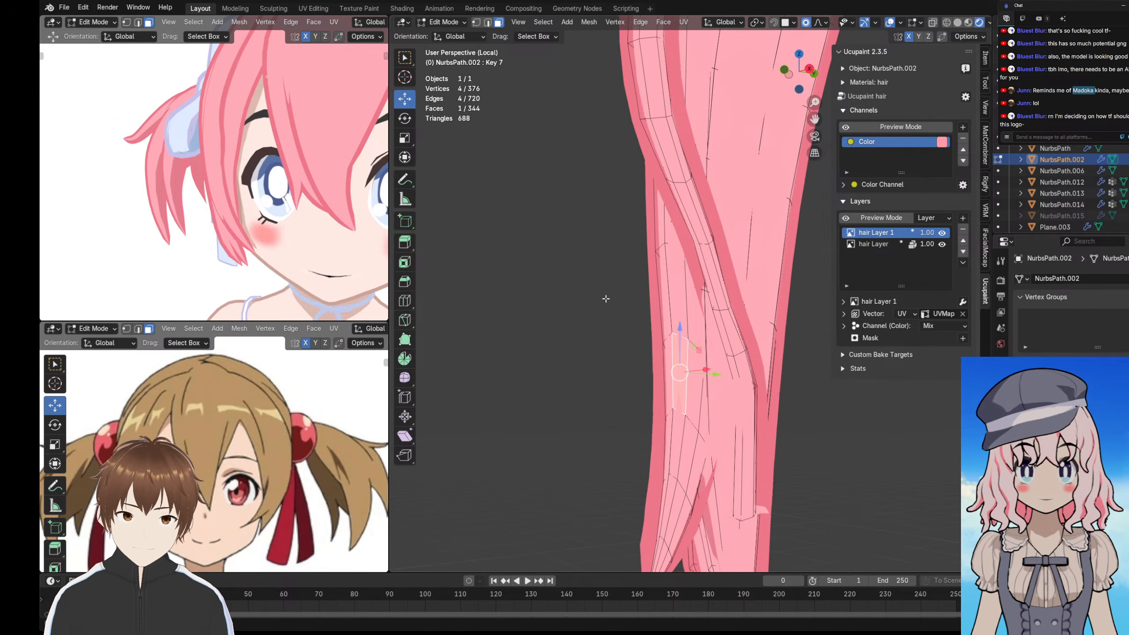
{"action": "left_click", "coordinate": [699, 328], "text": "ctrl"}
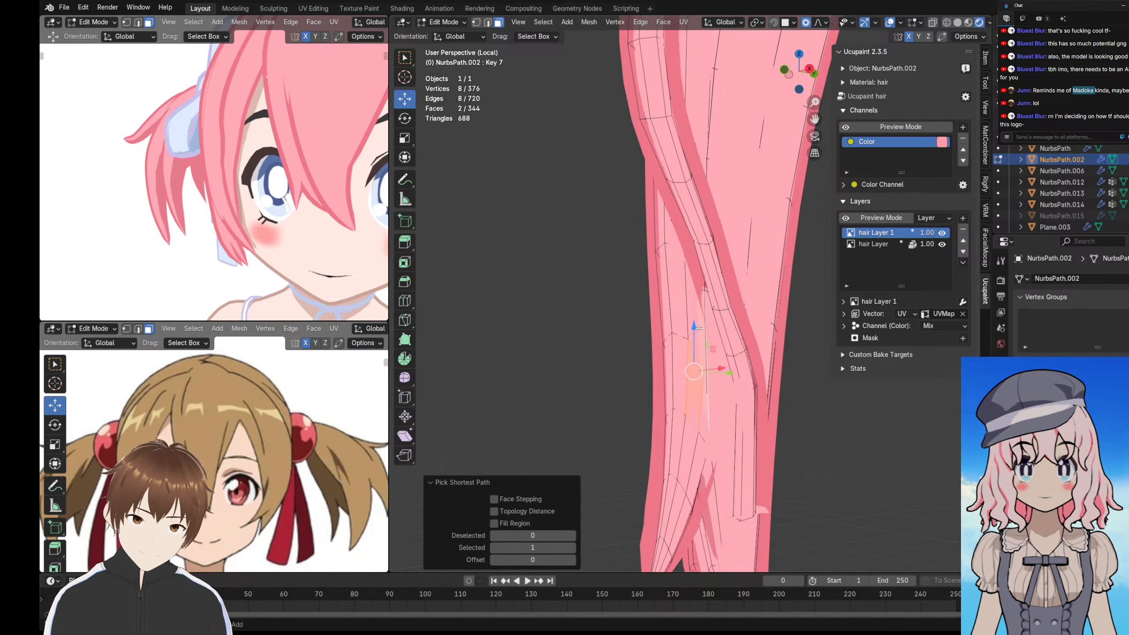
{"action": "key", "text": "ctrl+KP_Add"}
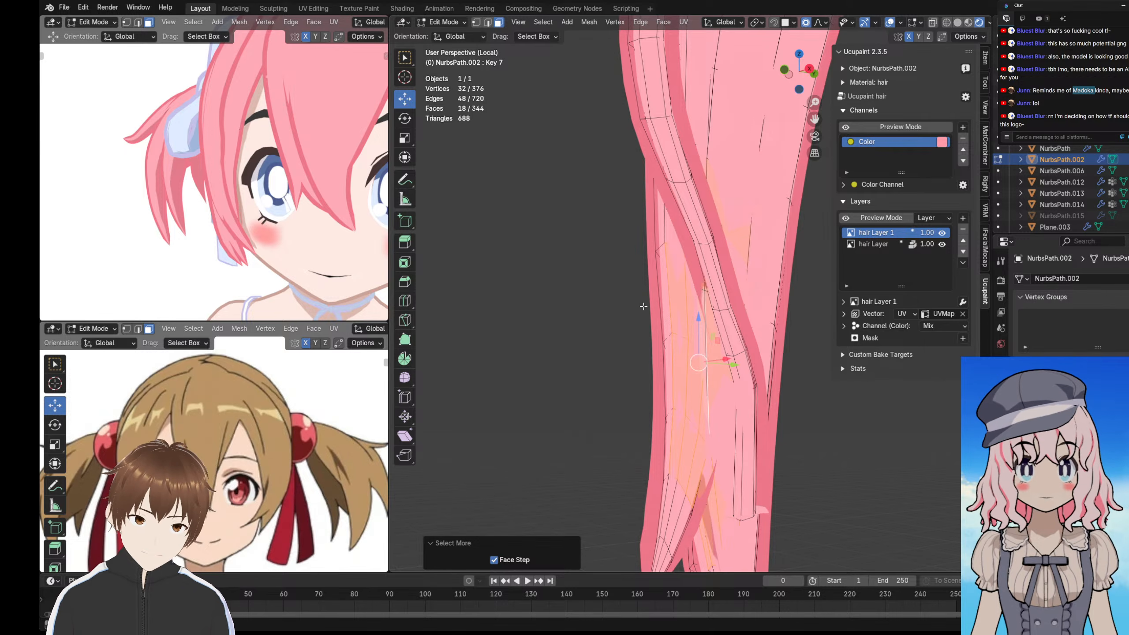
{"action": "key", "text": "ctrl+KP_Subtract"}
{"action": "middle_click_drag", "start_coordinate": [644, 311], "coordinate": [660, 353]}
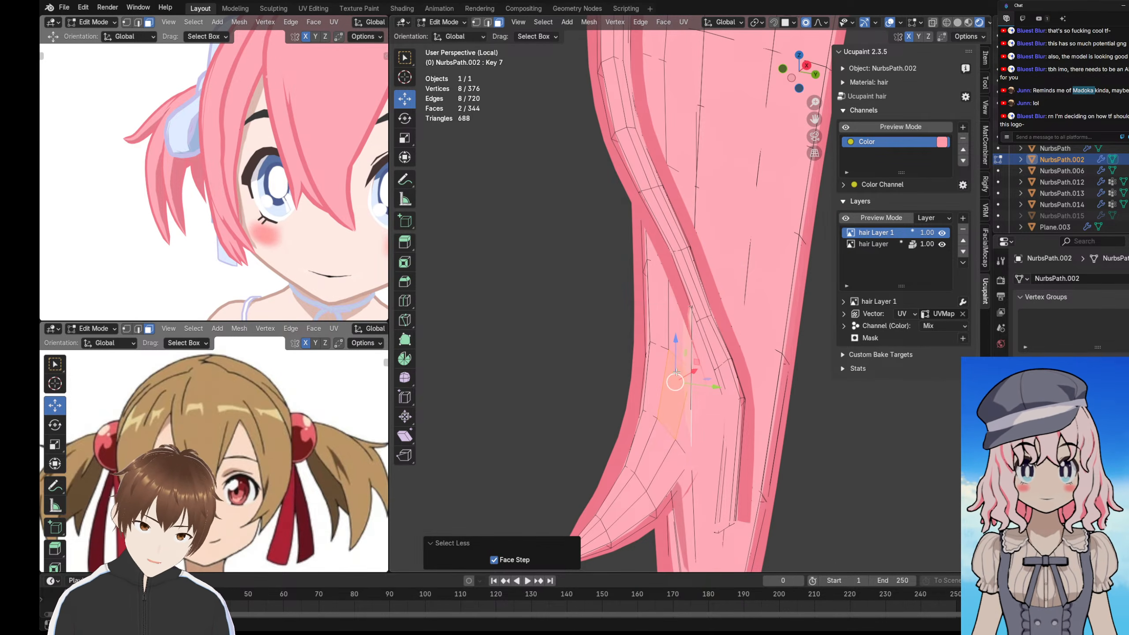
{"action": "left_click", "coordinate": [674, 341]}
{"action": "left_click", "coordinate": [674, 331], "text": "shift"}
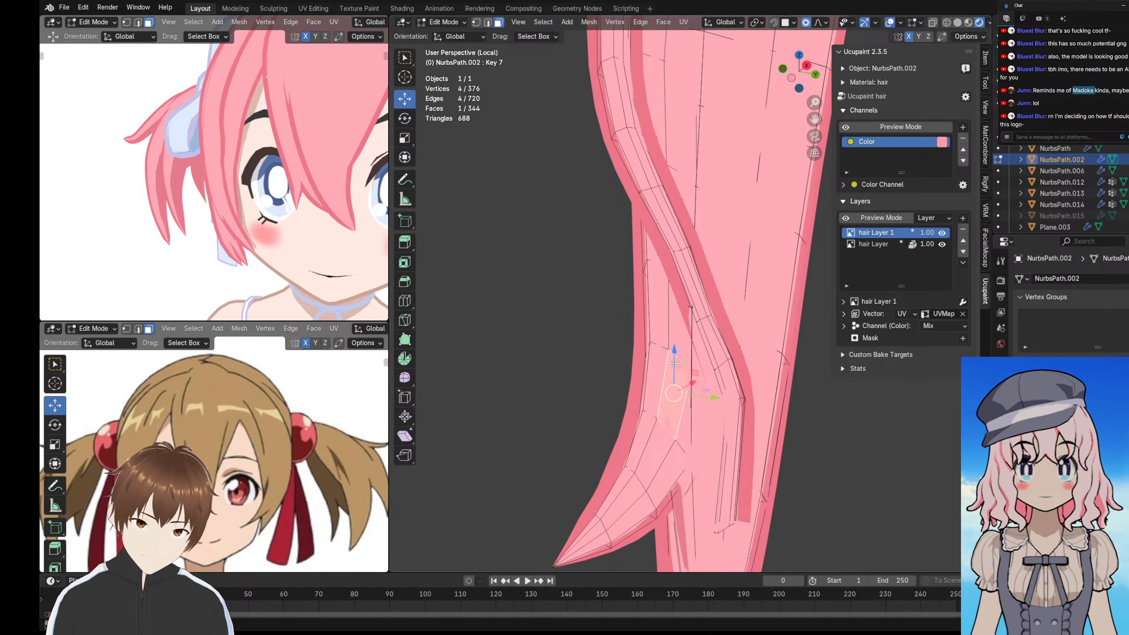
{"action": "key", "text": "ctrl+KP_Add"}
{"action": "middle_click_drag", "start_coordinate": [600, 297], "coordinate": [622, 309]}
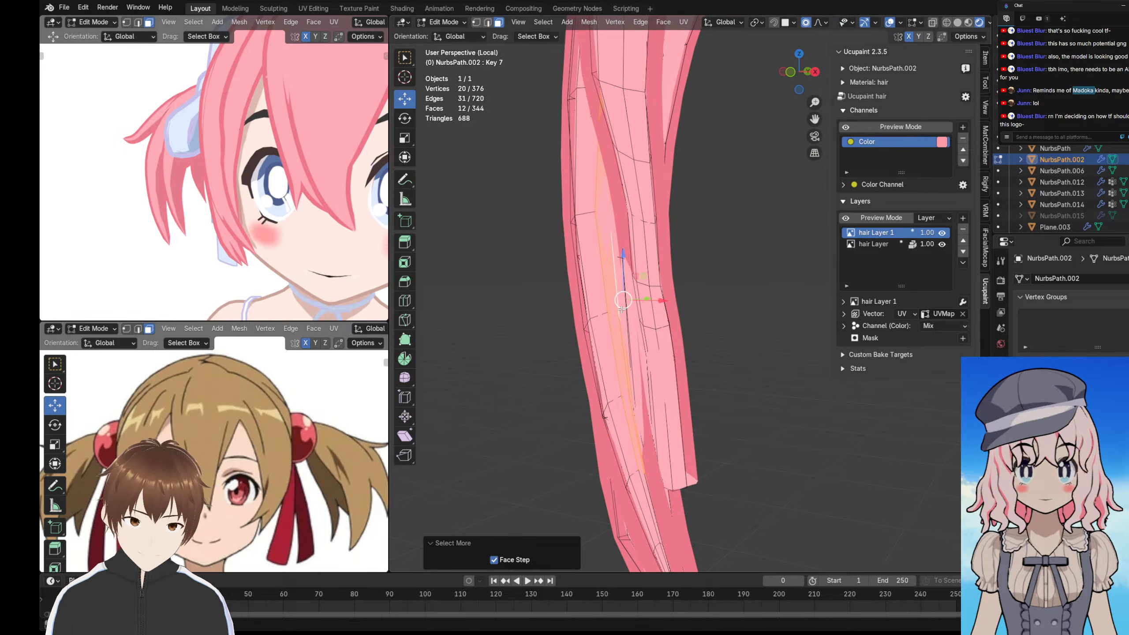
- Hide and reveal the twelve selected faces to locate them on the head, and move them about 0.005 m with proportional editing
{"action": "key", "text": "h"}
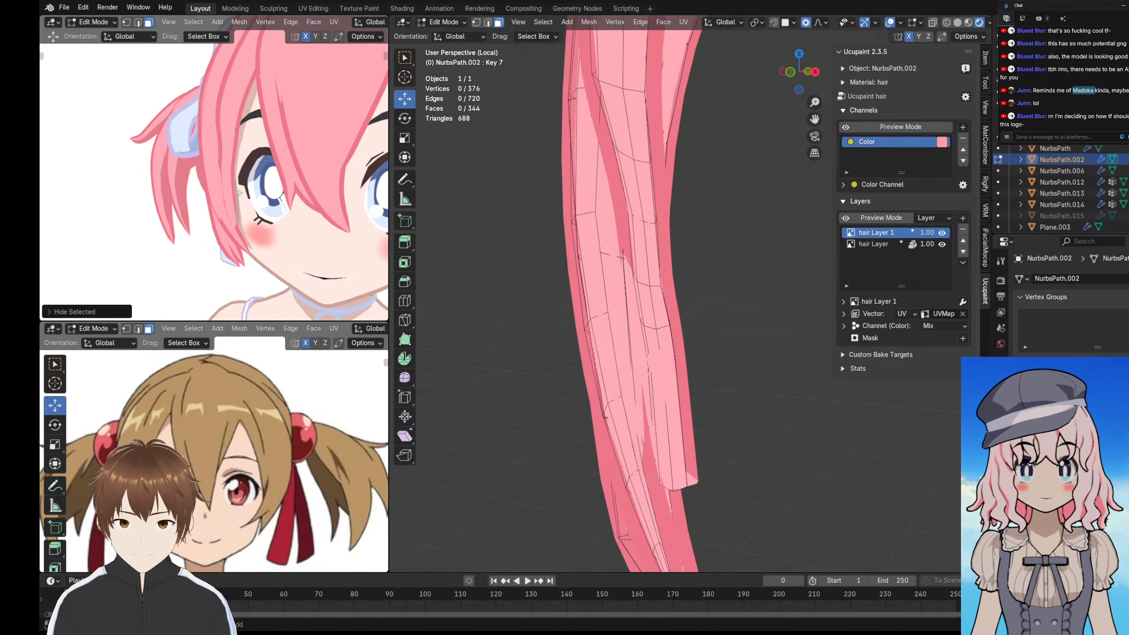
{"action": "key", "text": "alt+h"}
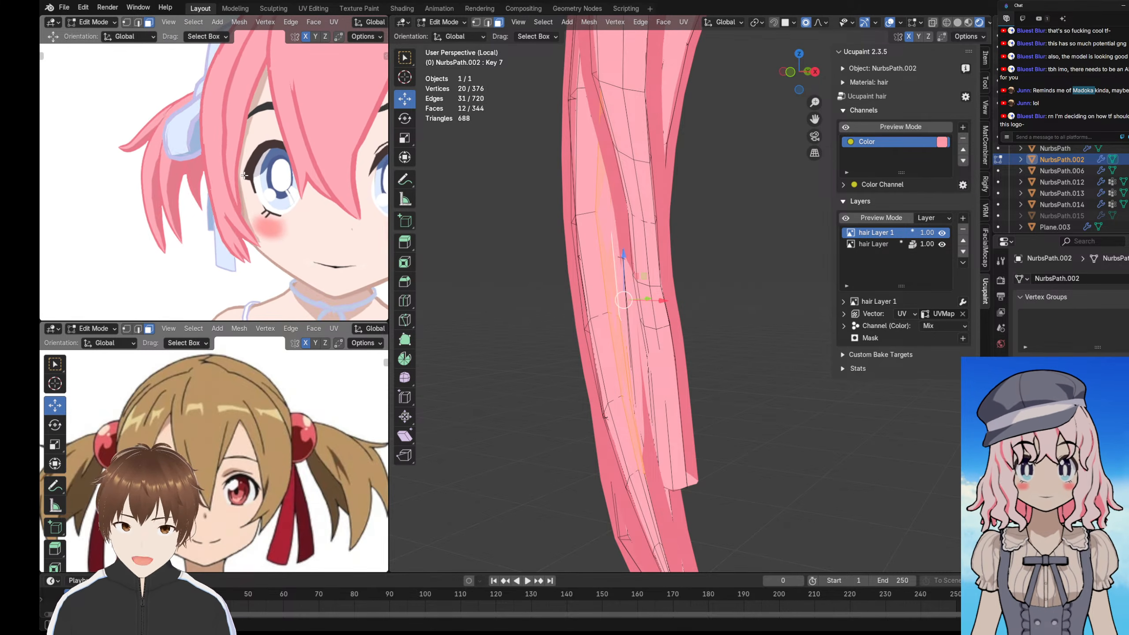
{"action": "key", "text": "h"}
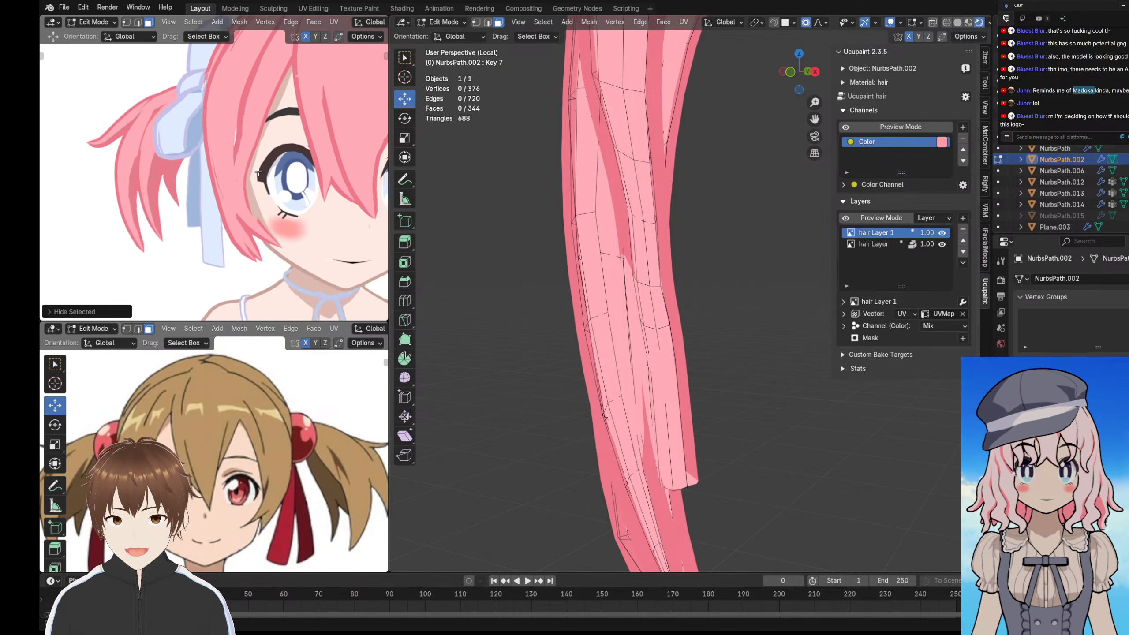
{"action": "key", "text": "alt+h"}
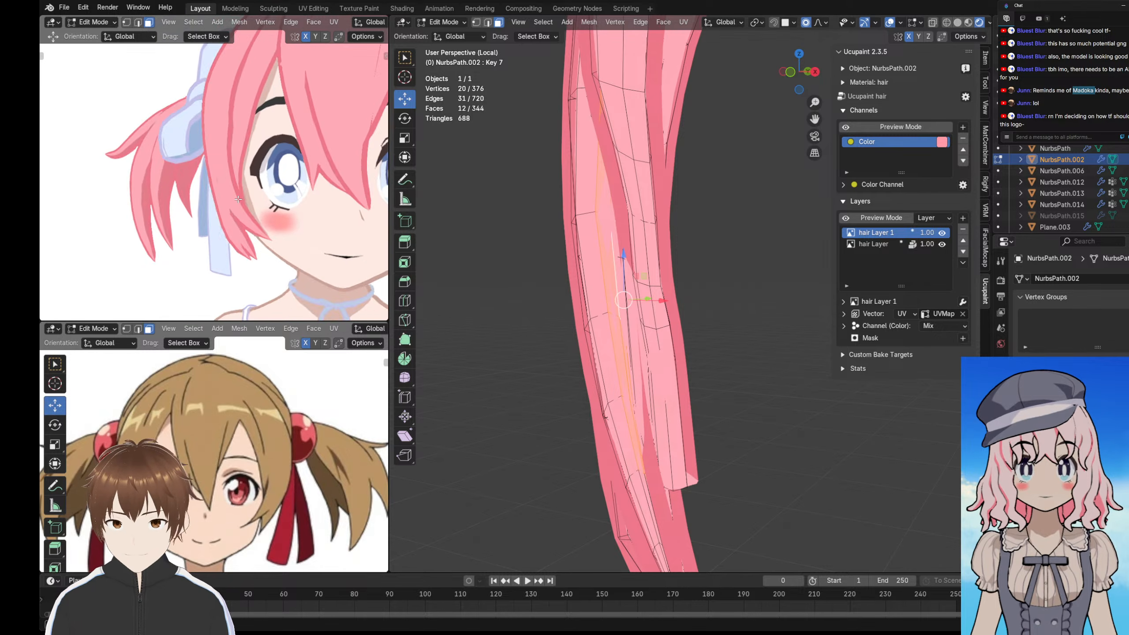
{"action": "key", "text": "g"}
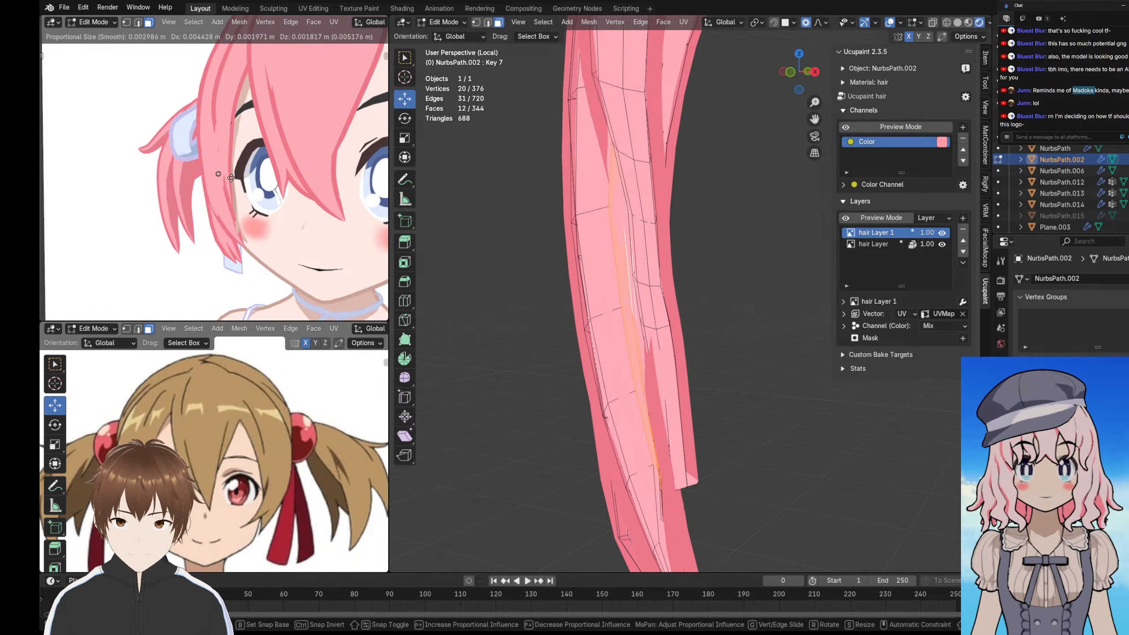
{"action": "left_click", "coordinate": [225, 177]}
{"action": "middle_click_drag", "start_coordinate": [489, 274], "coordinate": [648, 361]}
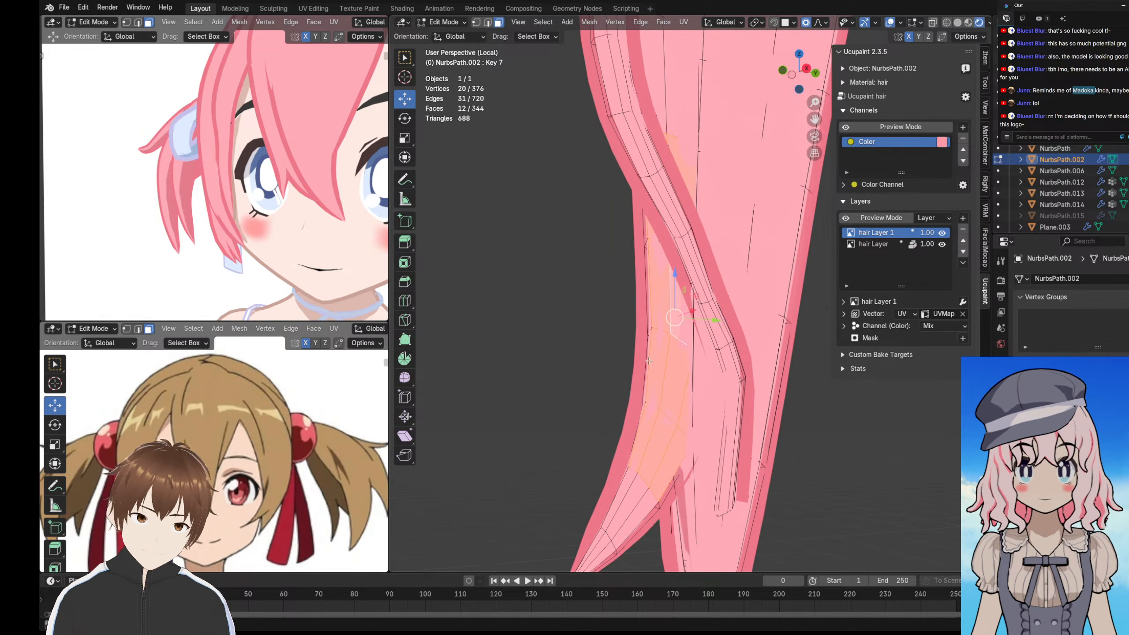
- Deselect the lowest faces near the forked tip and try nudging the nine remaining faces beside the cheek
{"action": "left_click_drag", "start_coordinate": [614, 422], "coordinate": [685, 487], "text": "ctrl"}
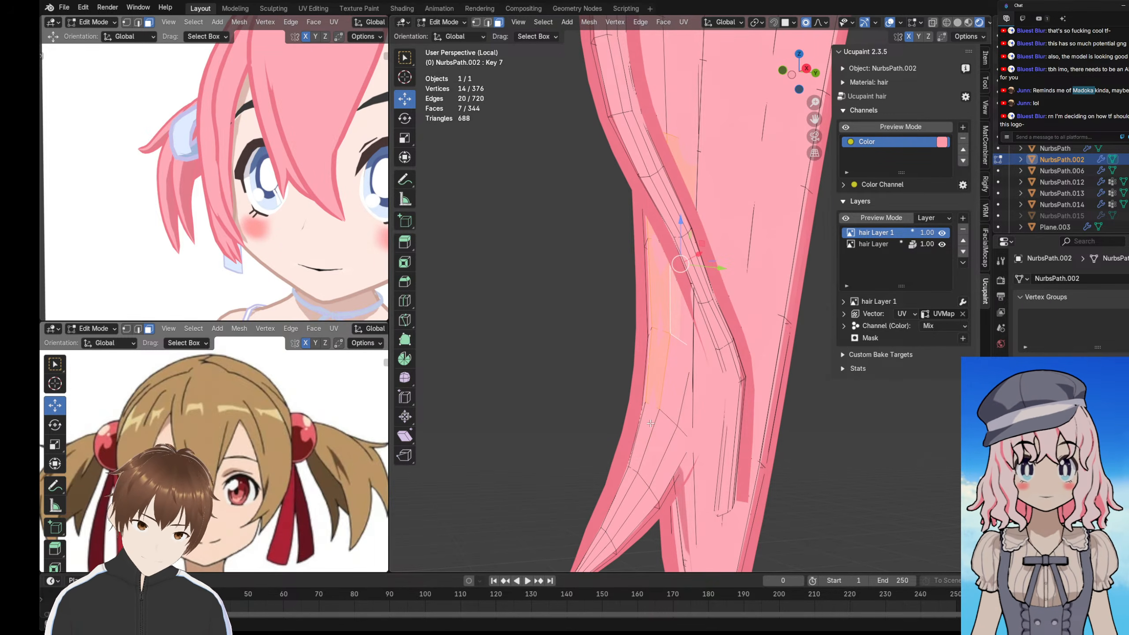
{"action": "key", "text": "ctrl+z"}
{"action": "middle_click_drag", "start_coordinate": [647, 411], "coordinate": [613, 428]}
{"action": "left_click_drag", "start_coordinate": [637, 444], "coordinate": [694, 520], "text": "ctrl"}
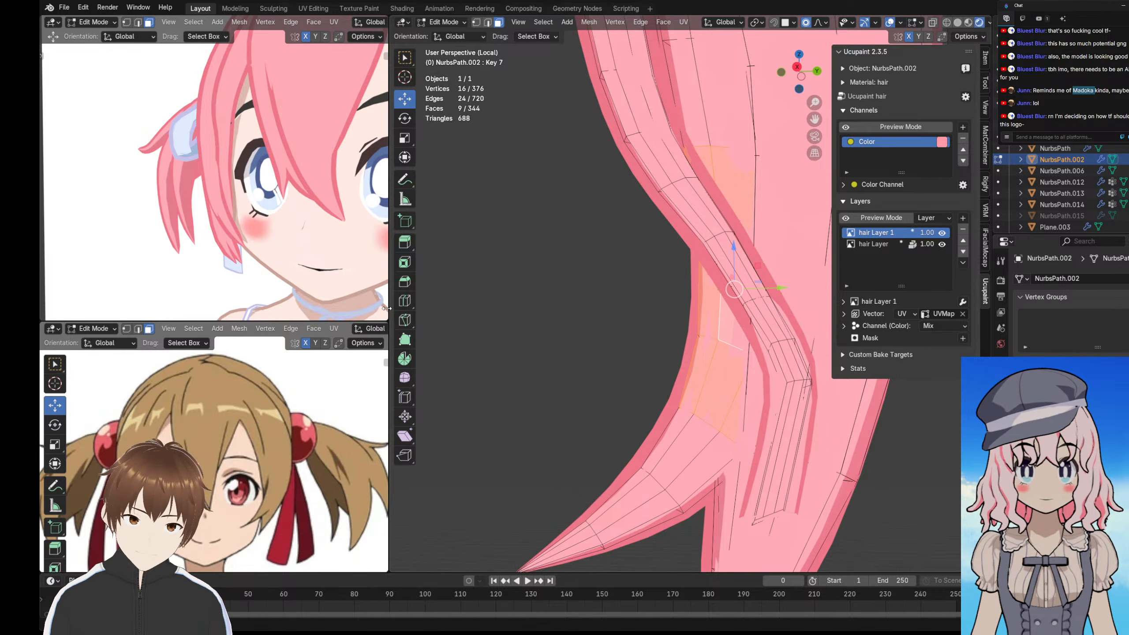
{"action": "middle_click_drag", "start_coordinate": [250, 190], "coordinate": [231, 176]}
{"action": "key", "text": "g"}
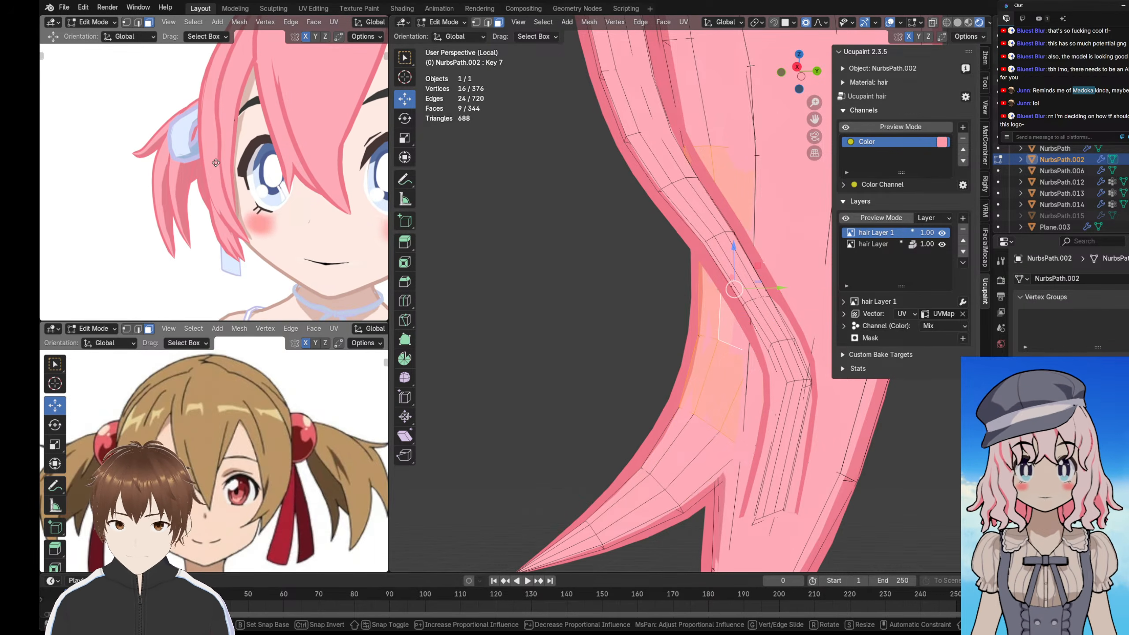
{"action": "left_click", "coordinate": [217, 162]}
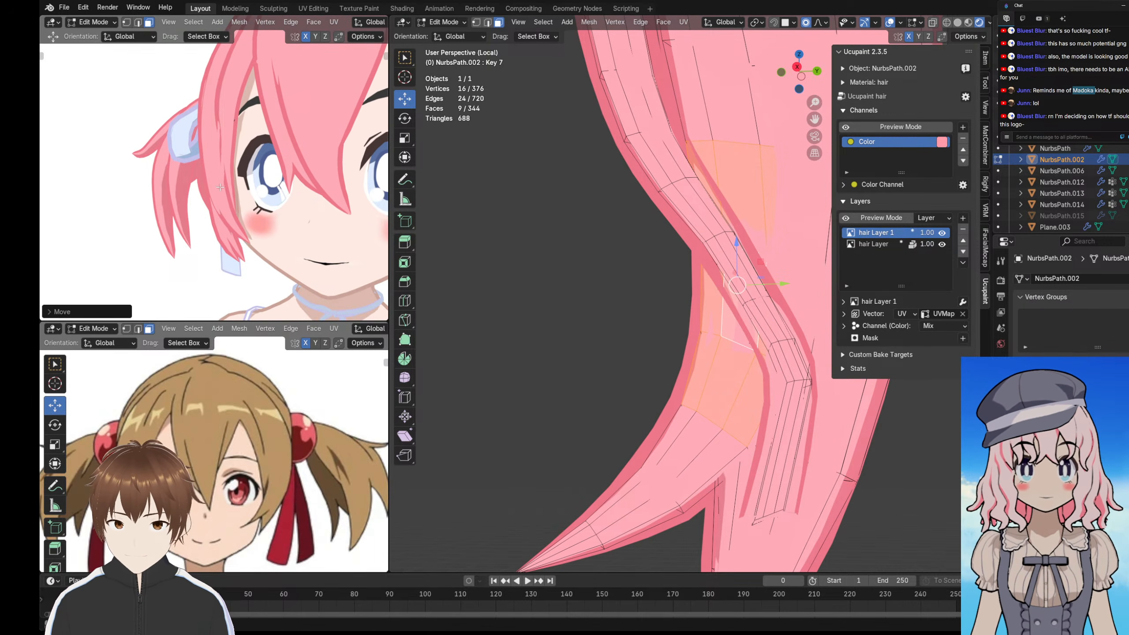
- Undo the last nudge of the nine strand faces
{"action": "middle_click_drag", "start_coordinate": [218, 161], "coordinate": [241, 239]}
{"action": "scroll", "coordinate": [205, 204], "scroll_direction": "down", "scroll_amount": 4}
{"action": "key", "text": "ctrl+z"}
{"action": "key", "text": "ctrl+z"}
{"action": "key", "text": "ctrl+z"}
{"action": "key", "text": "ctrl+z"}
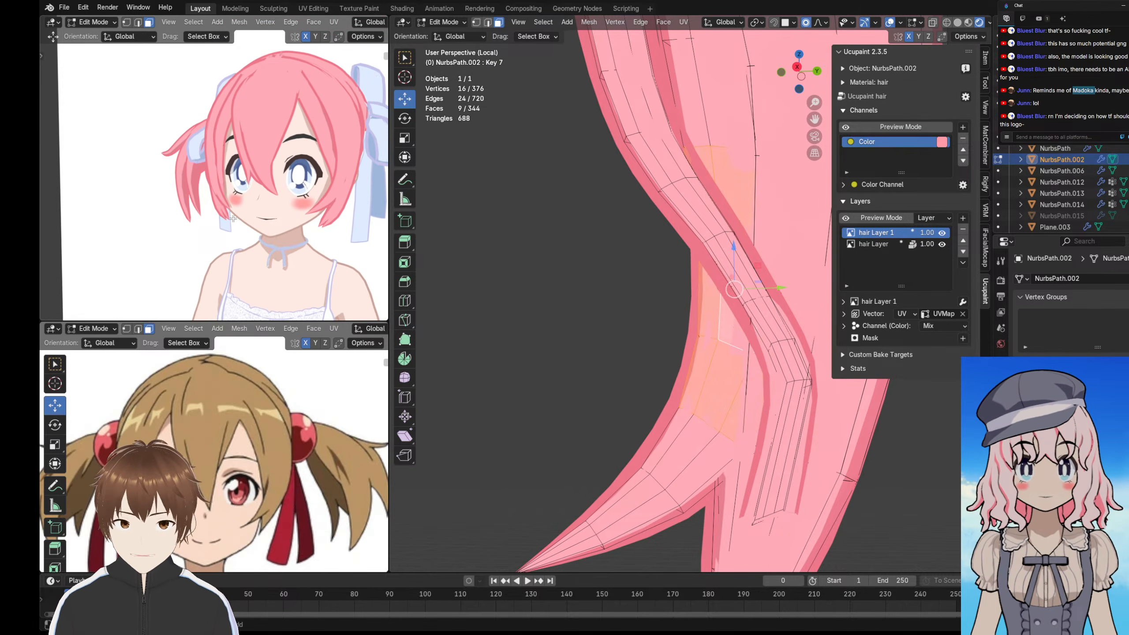
- Drop the nine-face selection and return the hair strand to Object Mode
{"action": "left_click", "coordinate": [234, 212]}
{"action": "left_click", "coordinate": [233, 213]}
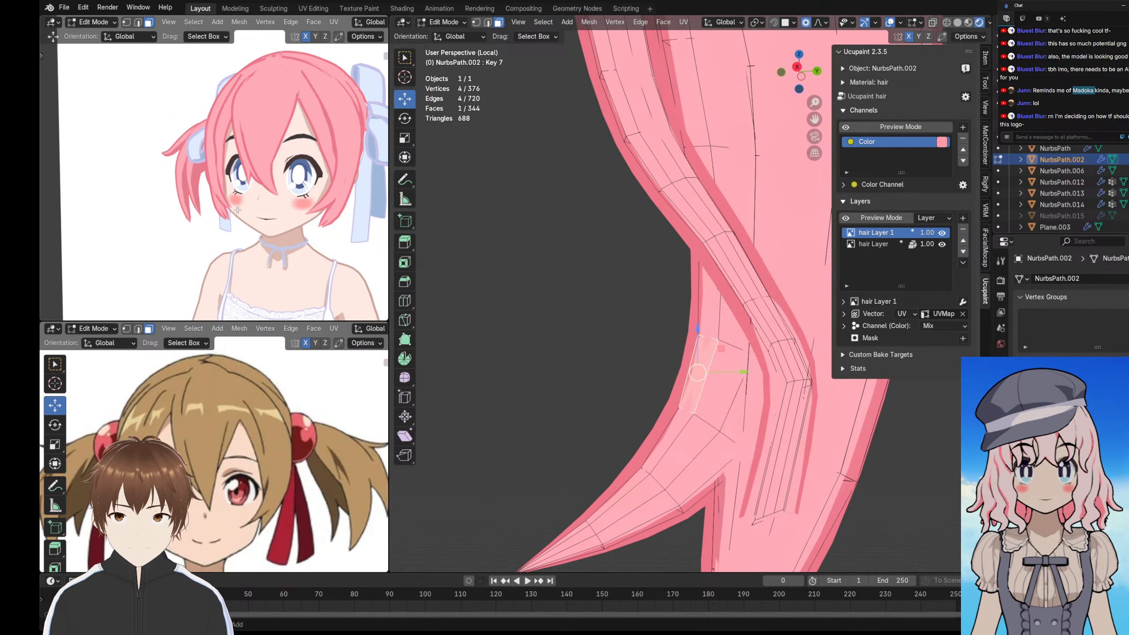
{"action": "left_click", "coordinate": [234, 212]}
{"action": "left_click", "coordinate": [441, 21]}
{"action": "left_click", "coordinate": [445, 35]}
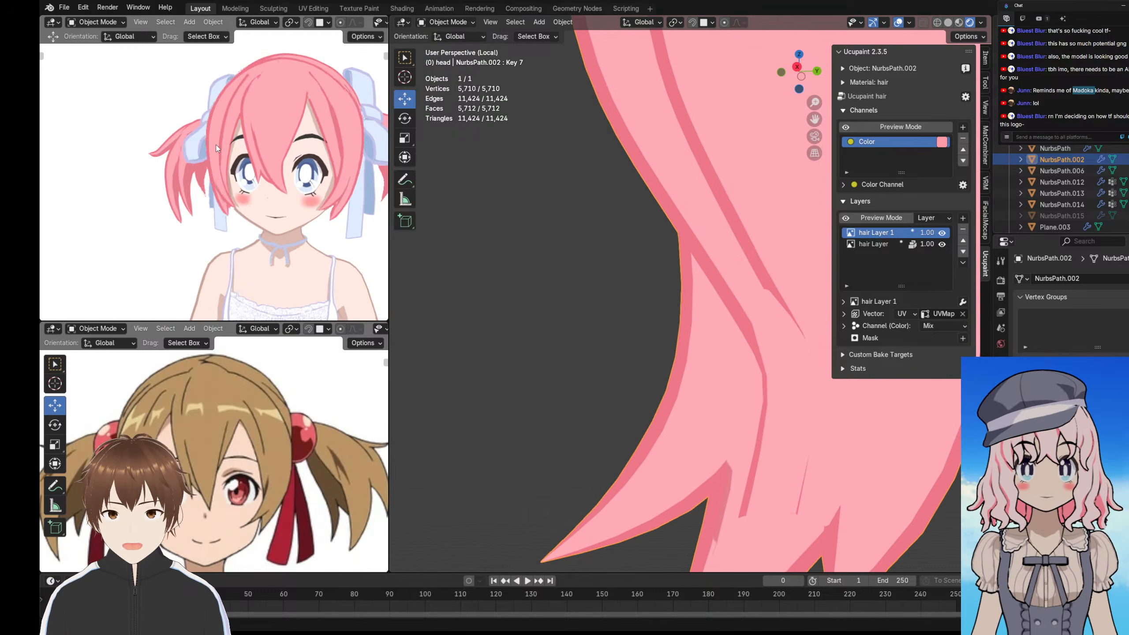
- Examine the side strands on both sides of the face from front and three-quarter angles, close up and at full-body distance
{"action": "scroll", "coordinate": [216, 145], "scroll_direction": "up", "scroll_amount": 5}
{"action": "scroll", "coordinate": [231, 178], "scroll_direction": "down", "scroll_amount": 5}
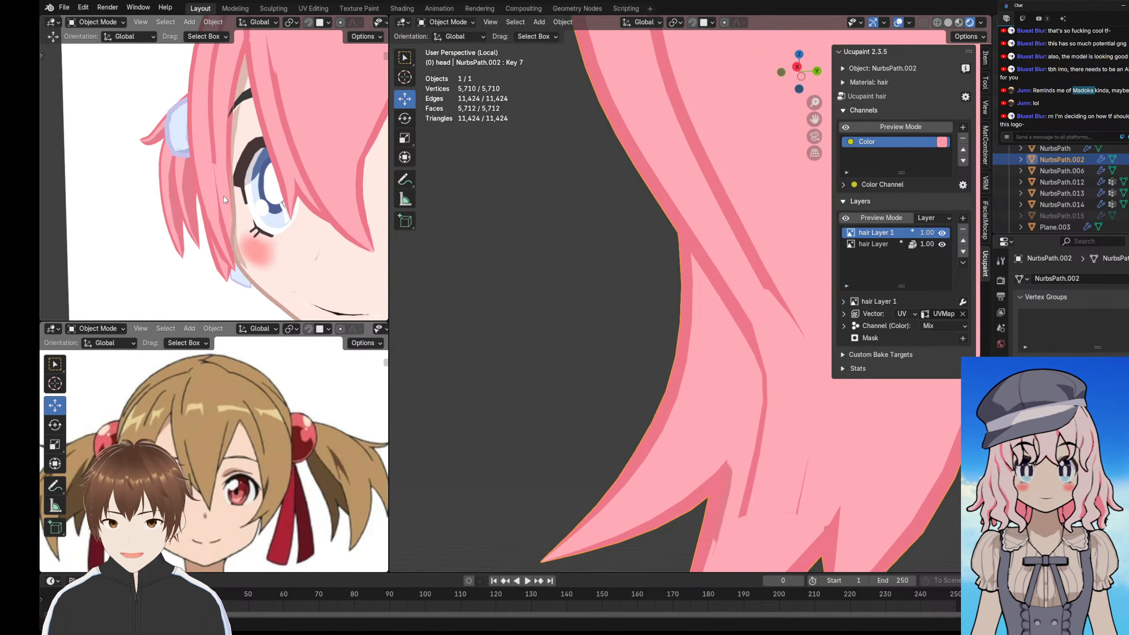
{"action": "scroll", "coordinate": [265, 194], "scroll_direction": "down", "scroll_amount": 3}
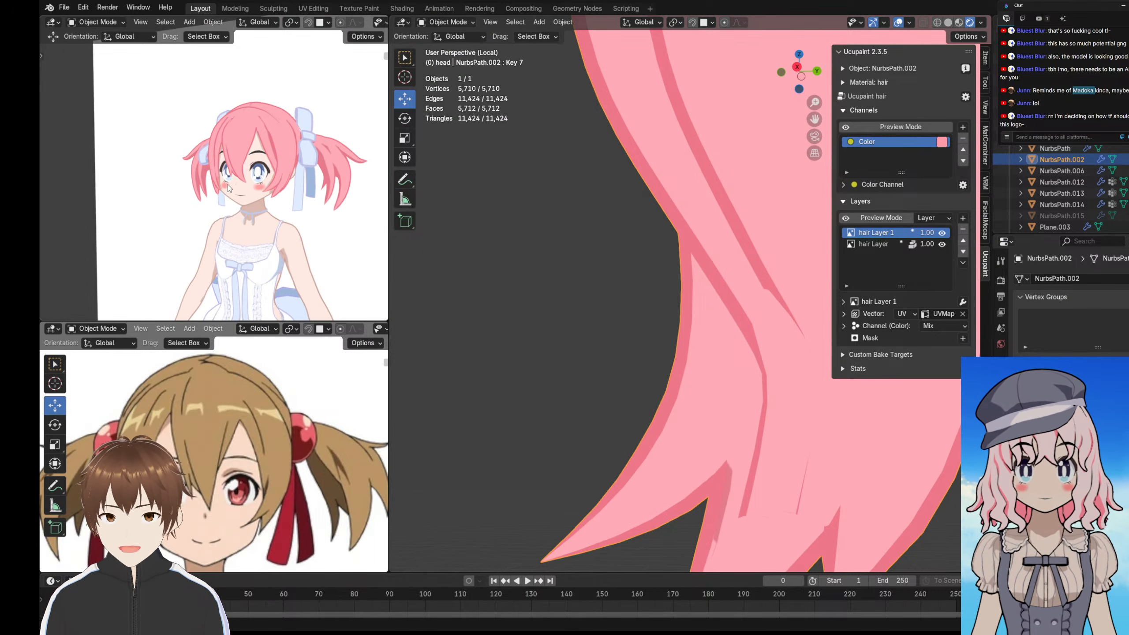
{"action": "scroll", "coordinate": [247, 216], "scroll_direction": "up", "scroll_amount": 2}
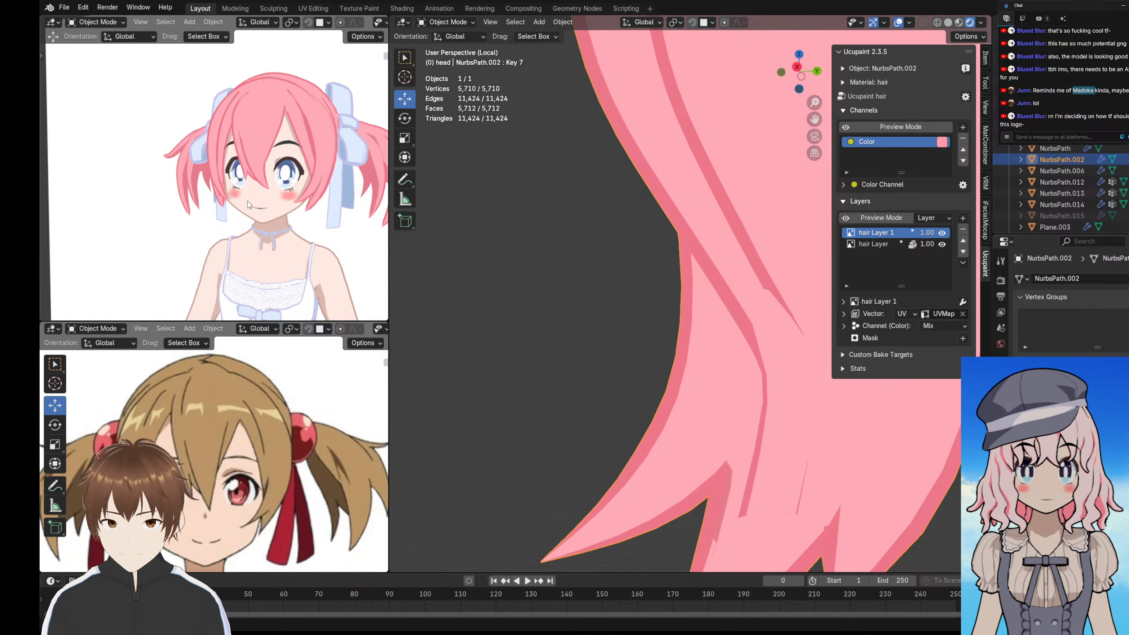
{"action": "middle_click_drag", "start_coordinate": [247, 201], "coordinate": [297, 194]}
{"action": "scroll", "coordinate": [256, 191], "scroll_direction": "up", "scroll_amount": 2}
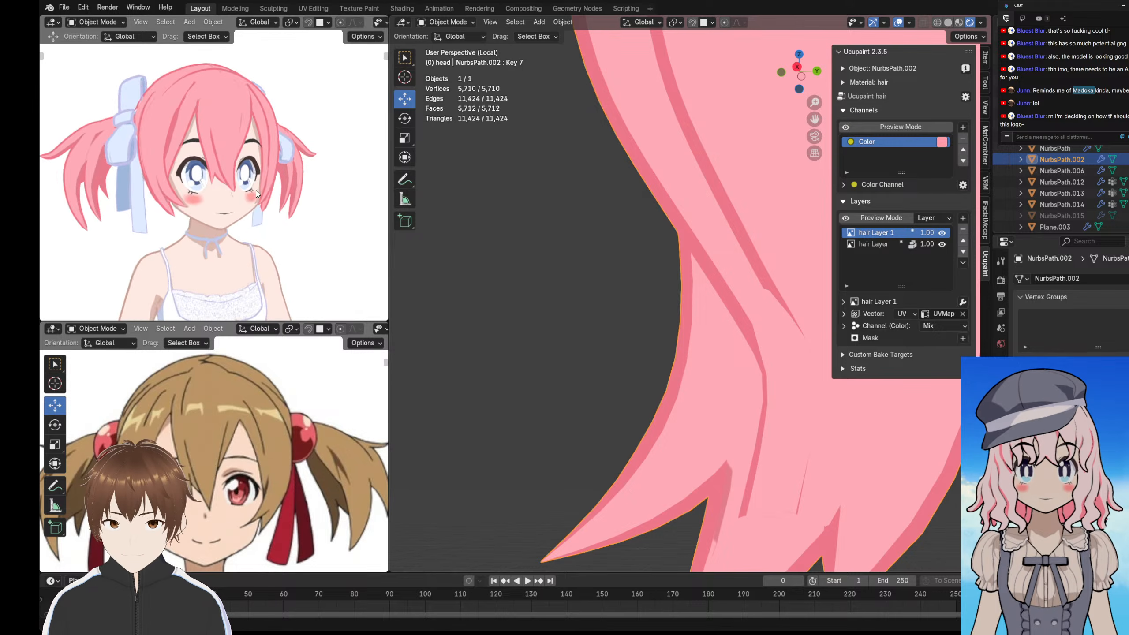
{"action": "scroll", "coordinate": [256, 191], "scroll_direction": "up", "scroll_amount": 4}
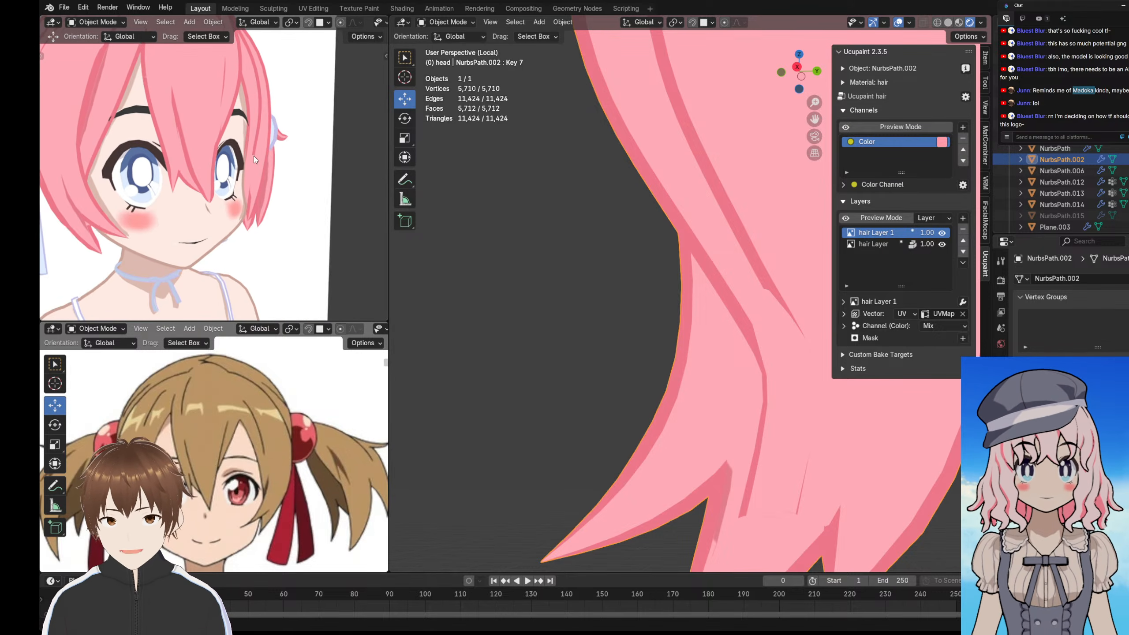
{"action": "middle_click_drag", "start_coordinate": [255, 156], "coordinate": [247, 166]}
{"action": "scroll", "coordinate": [242, 173], "scroll_direction": "down", "scroll_amount": 4}
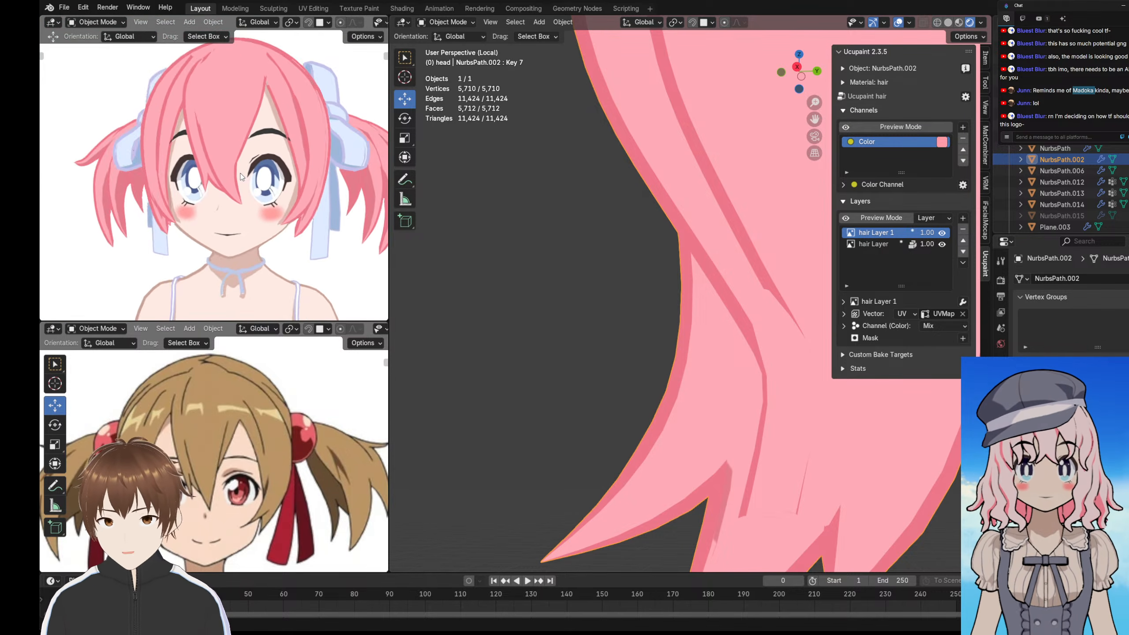
{"action": "scroll", "coordinate": [241, 177], "scroll_direction": "down", "scroll_amount": 6}
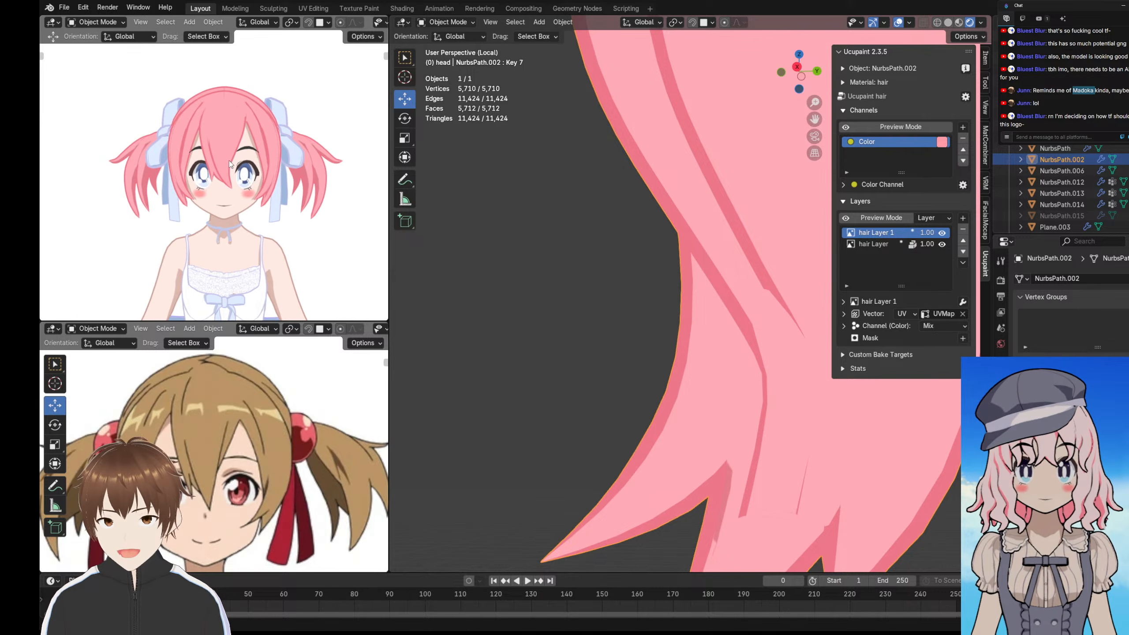
- Examine the head's side profile around the ribbon and compare it with the isolated strand
{"action": "scroll", "coordinate": [259, 189], "scroll_direction": "up", "scroll_amount": 5}
{"action": "middle_click_drag", "start_coordinate": [258, 190], "coordinate": [209, 167]}
{"action": "scroll", "coordinate": [244, 155], "scroll_direction": "down", "scroll_amount": 3}
{"action": "scroll", "coordinate": [209, 166], "scroll_direction": "up", "scroll_amount": 2}
{"action": "scroll", "coordinate": [208, 167], "scroll_direction": "up", "scroll_amount": 1}
{"action": "scroll", "coordinate": [607, 214], "scroll_direction": "down", "scroll_amount": 7}
{"action": "middle_click_drag", "start_coordinate": [533, 215], "coordinate": [672, 215]}
{"action": "scroll", "coordinate": [193, 205], "scroll_direction": "up", "scroll_amount": 1}
{"action": "middle_click_drag", "start_coordinate": [192, 204], "coordinate": [204, 134]}
{"action": "scroll", "coordinate": [233, 190], "scroll_direction": "down", "scroll_amount": 3}
{"action": "scroll", "coordinate": [200, 193], "scroll_direction": "up", "scroll_amount": 4}
{"action": "scroll", "coordinate": [221, 199], "scroll_direction": "down", "scroll_amount": 2}
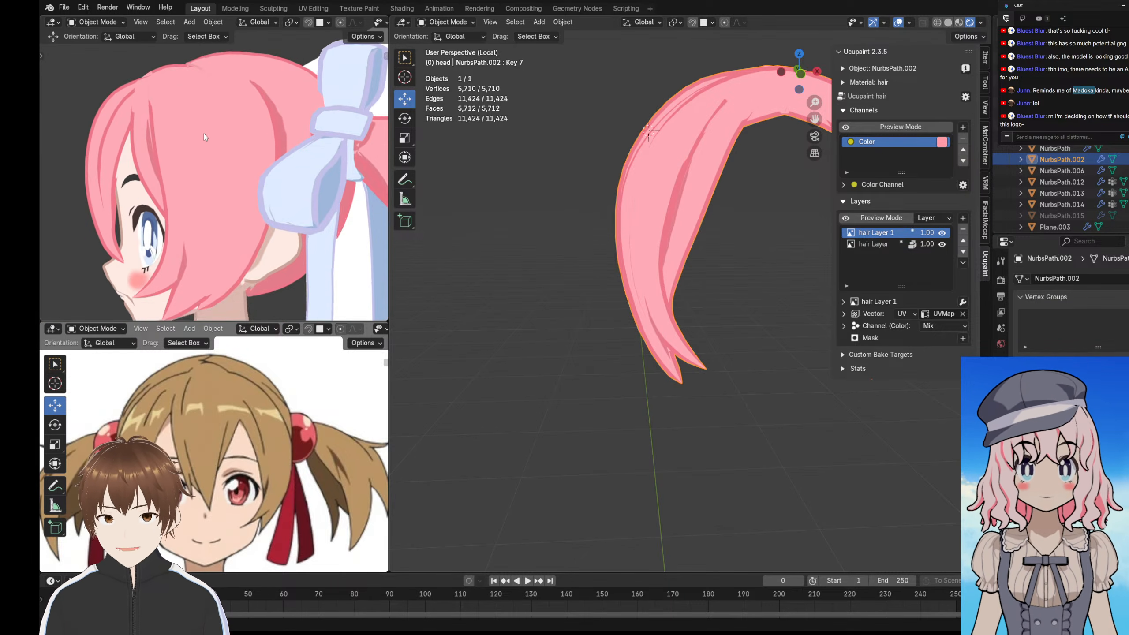
{"action": "scroll", "coordinate": [227, 177], "scroll_direction": "up", "scroll_amount": 3}
{"action": "middle_click_drag", "start_coordinate": [227, 176], "coordinate": [228, 165]}
- Exit local view to show the whole character and frame the head from the side
{"action": "middle_click_drag", "start_coordinate": [689, 190], "coordinate": [663, 225]}
{"action": "key", "text": "KP_Divide"}
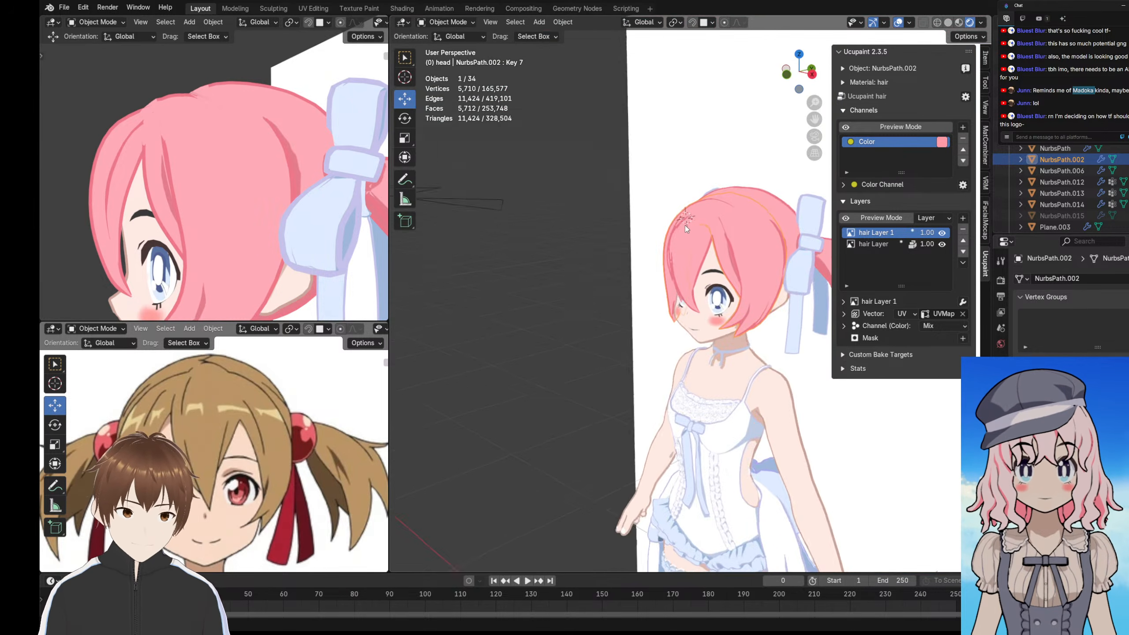
{"action": "scroll", "coordinate": [684, 225], "scroll_direction": "up", "scroll_amount": 5}
- Set the hair up for Texture Paint with the eraser disabled and the large viewport in Solid shading
{"action": "left_click", "coordinate": [446, 22]}
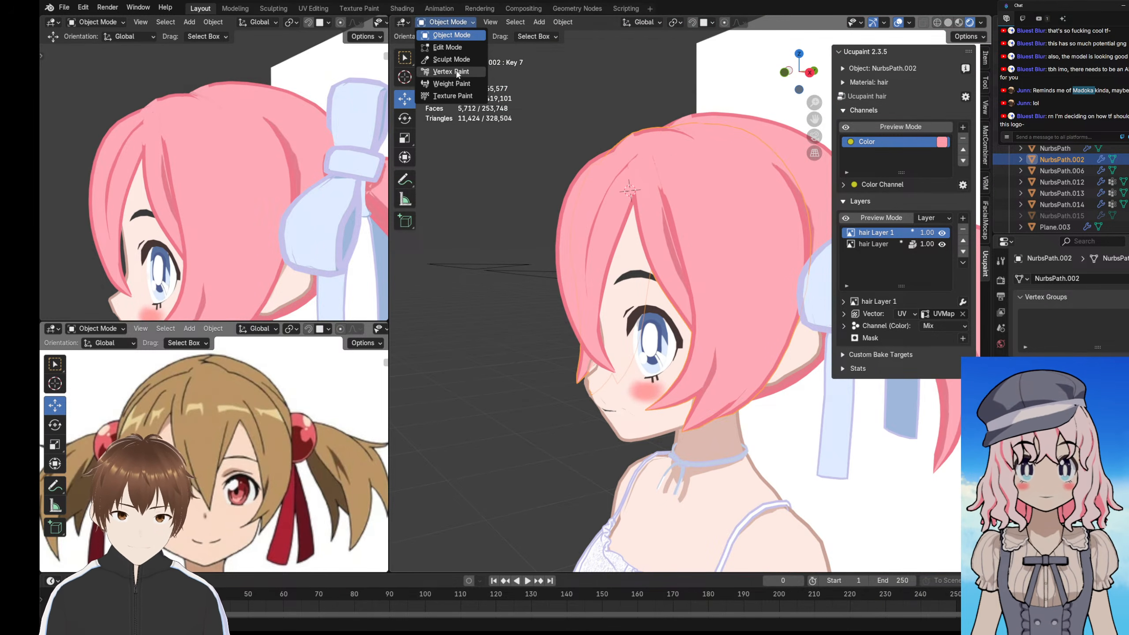
{"action": "left_click", "coordinate": [445, 95]}
{"action": "scroll", "coordinate": [551, 144], "scroll_direction": "up", "scroll_amount": 3}
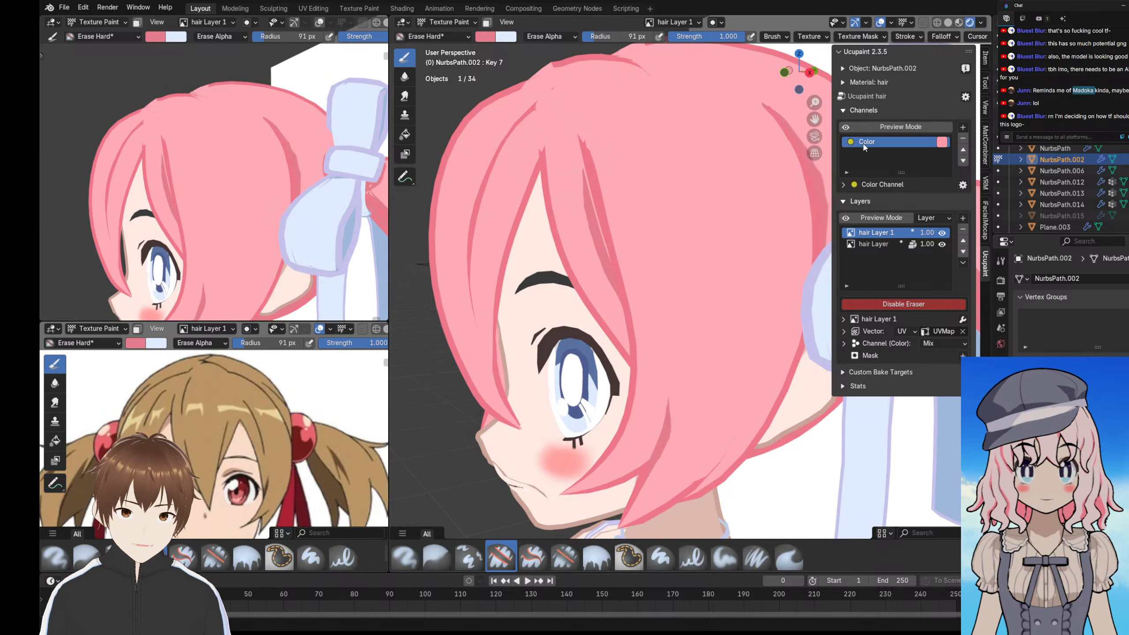
{"action": "left_click", "coordinate": [869, 304]}
{"action": "left_click", "coordinate": [948, 23]}
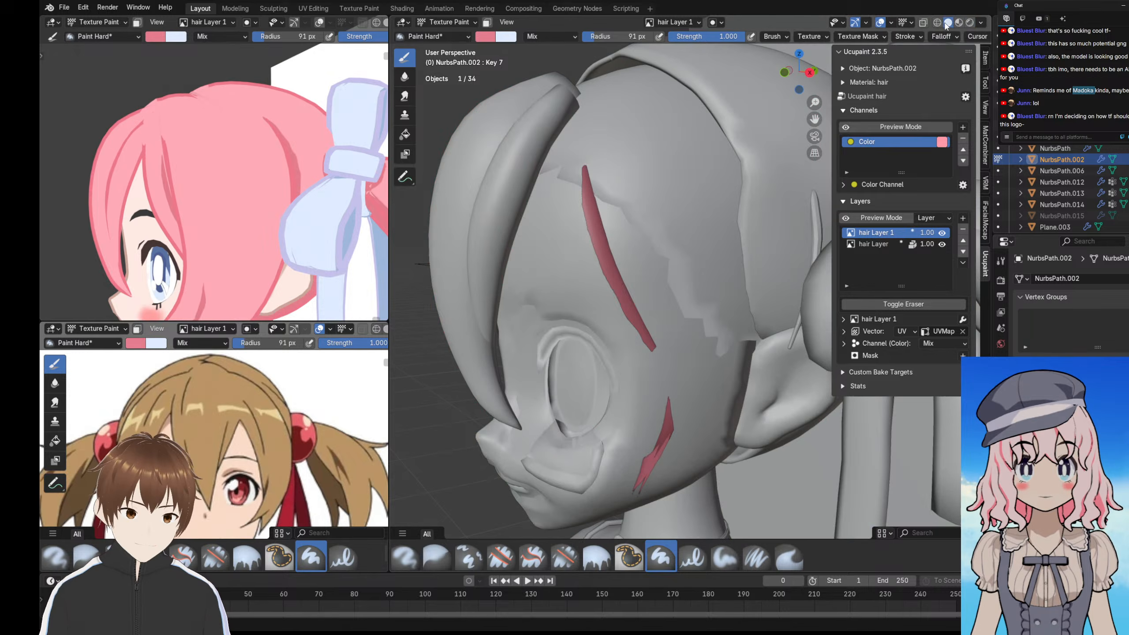
- Inspect the side hair's mesh in wireframe shading and reduce the paint brush radius to 9 px
{"action": "left_click", "coordinate": [938, 23]}
{"action": "mouse_move", "coordinate": [637, 219]}
{"action": "middle_mouse_down"}
{"action": "mouse_move", "coordinate": [643, 200]}
{"action": "mouse_move", "coordinate": [663, 220]}
{"action": "mouse_move", "coordinate": [659, 233]}
{"action": "middle_mouse_up"}
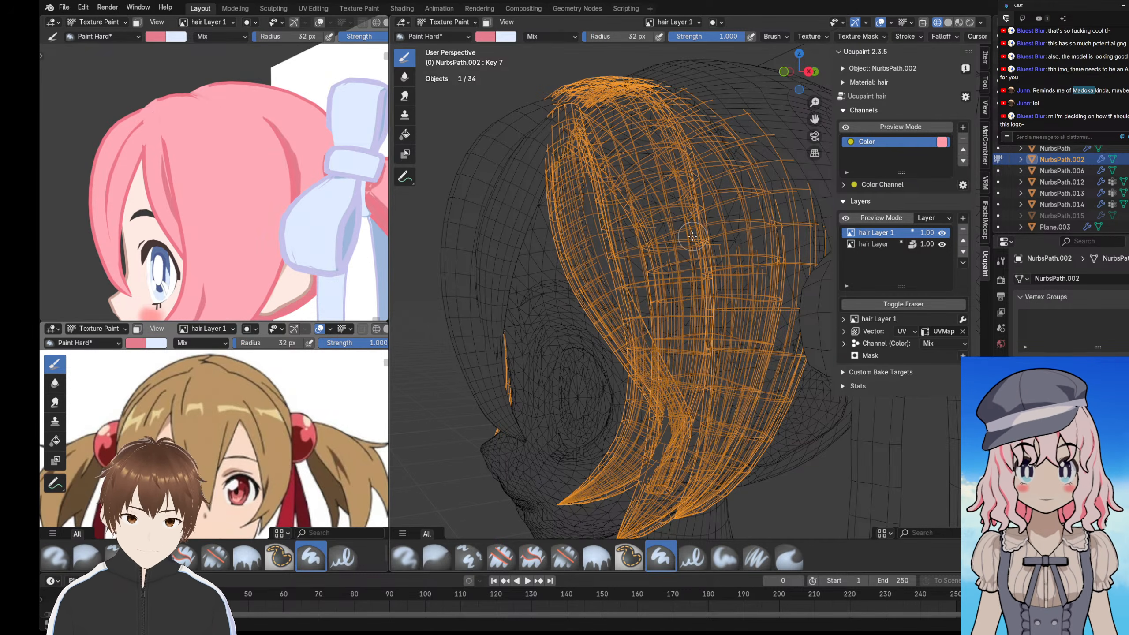
{"action": "mouse_move", "coordinate": [223, 262]}
{"action": "middle_mouse_down", "text": "shift"}
{"action": "mouse_move", "coordinate": [230, 217]}
{"action": "mouse_move", "coordinate": [228, 237]}
{"action": "middle_mouse_up", "text": "shift"}
{"action": "key", "text": "bracketleft"}
{"action": "key", "text": "bracketleft"}
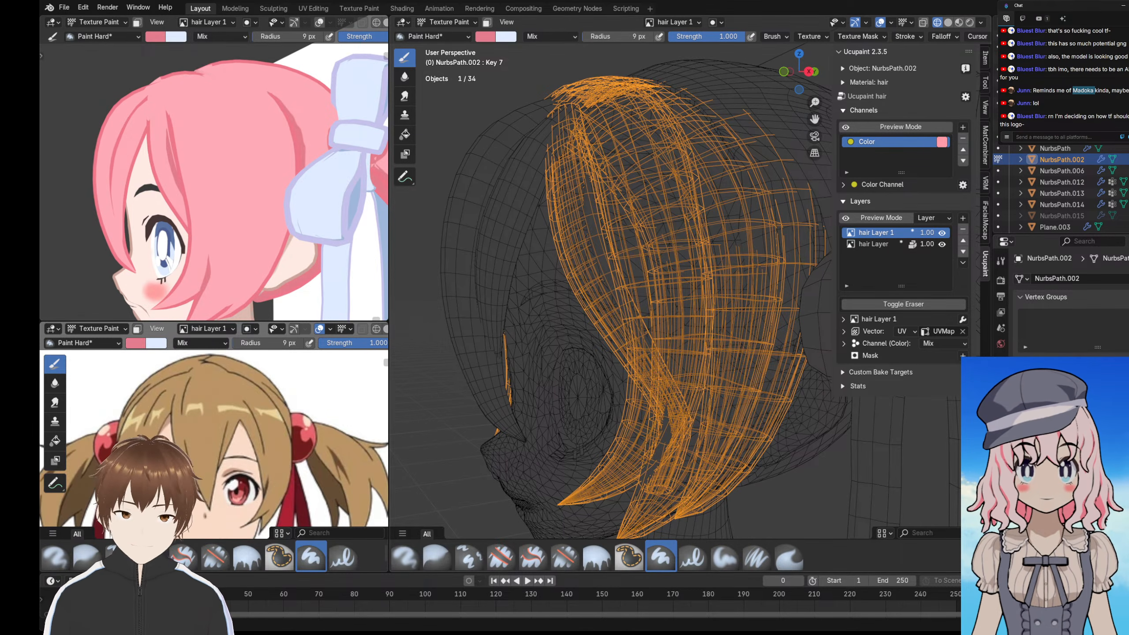
- Hide the hair's Solidify modifier in the viewport and switch the large view to Rendered shading
{"action": "left_click", "coordinate": [1001, 395]}
{"action": "left_click", "coordinate": [1108, 326]}
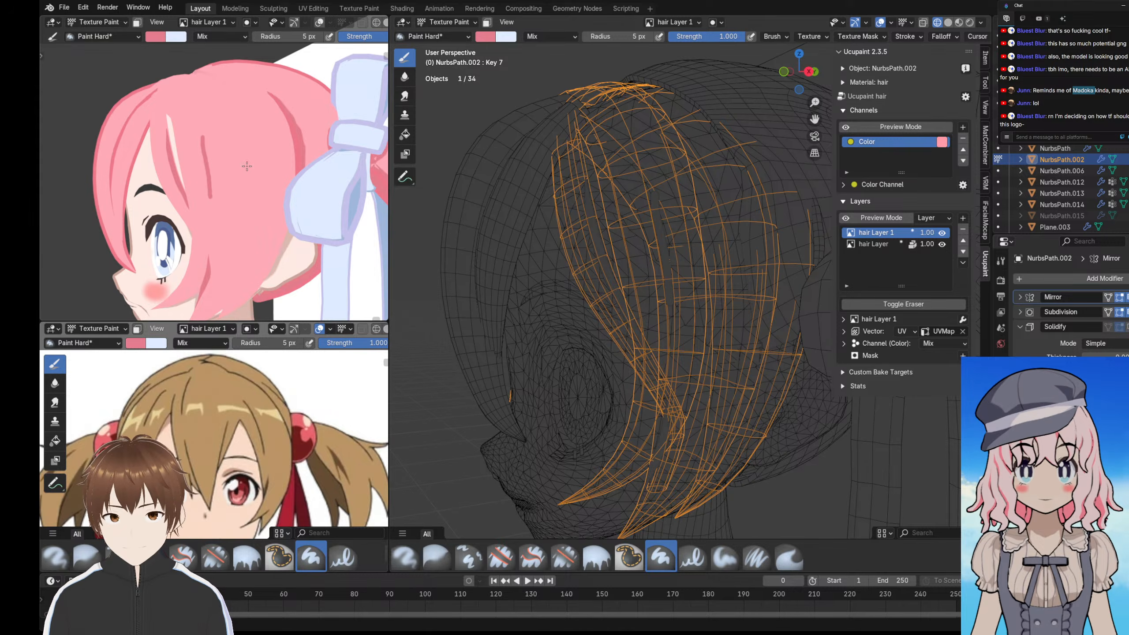
{"action": "left_click", "coordinate": [969, 23]}
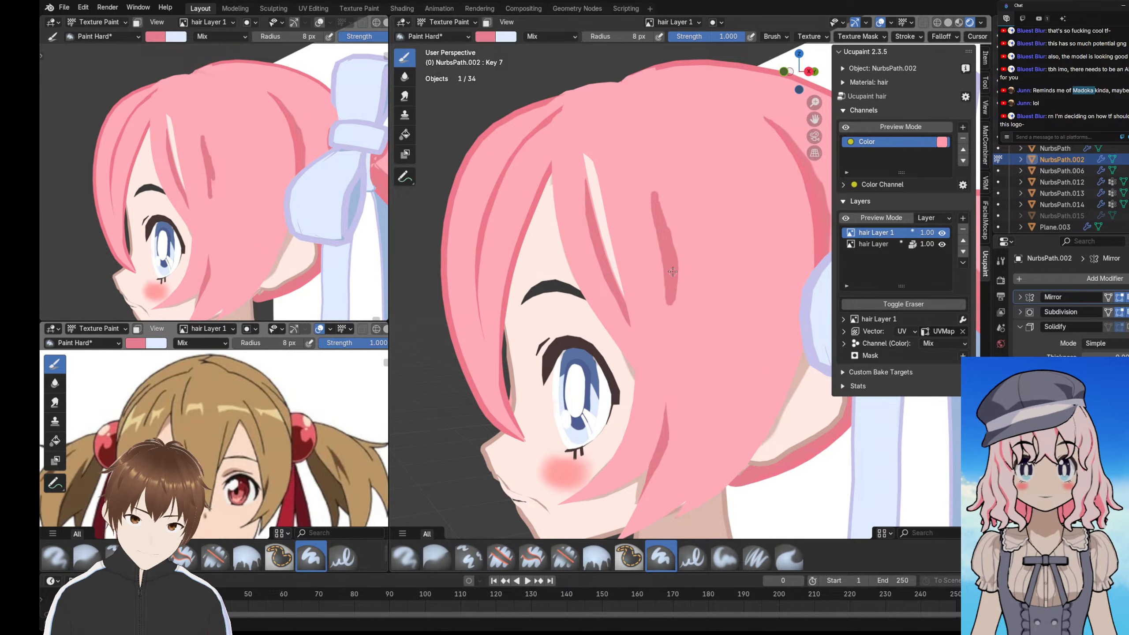
- Paint a dark pink strand line with an 8 px brush down the side hair behind the eye, undoing the first extension
{"action": "left_click_drag", "start_coordinate": [662, 216], "coordinate": [637, 153]}
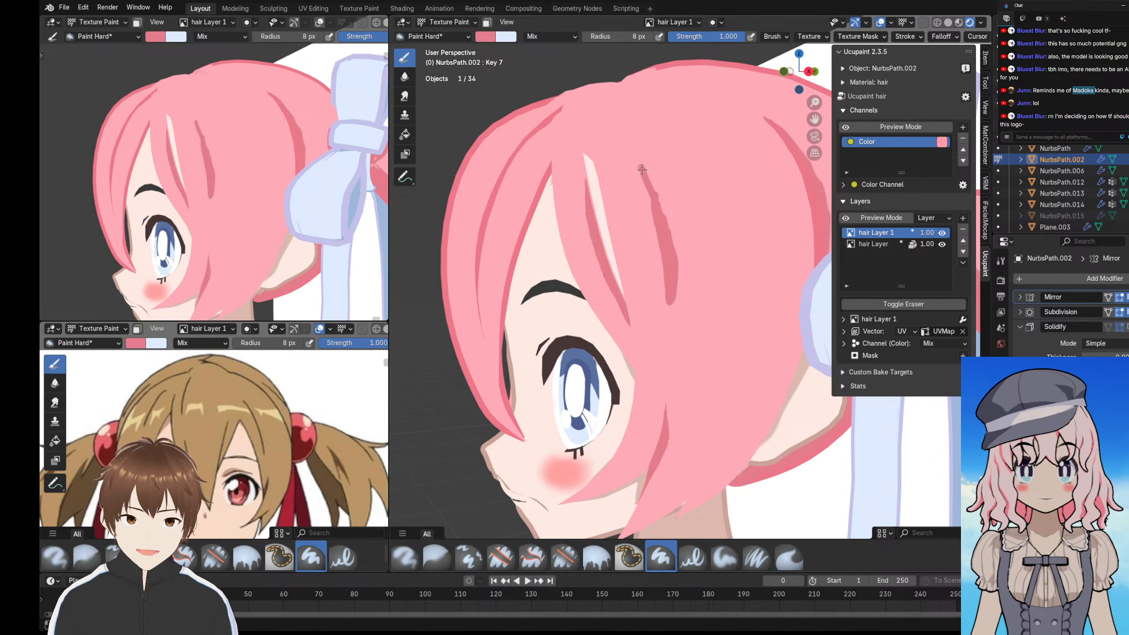
{"action": "key", "text": "ctrl+z"}
{"action": "middle_click_drag", "start_coordinate": [191, 178], "coordinate": [243, 181]}
{"action": "mouse_move", "coordinate": [682, 195]}
{"action": "middle_mouse_down"}
{"action": "mouse_move", "coordinate": [728, 206]}
{"action": "mouse_move", "coordinate": [711, 212]}
{"action": "middle_mouse_up"}
{"action": "left_click_drag", "start_coordinate": [724, 194], "coordinate": [754, 253]}
{"action": "mouse_move", "coordinate": [742, 233]}
{"action": "left_mouse_down"}
{"action": "mouse_move", "coordinate": [727, 197]}
{"action": "mouse_move", "coordinate": [765, 281]}
{"action": "left_mouse_up"}
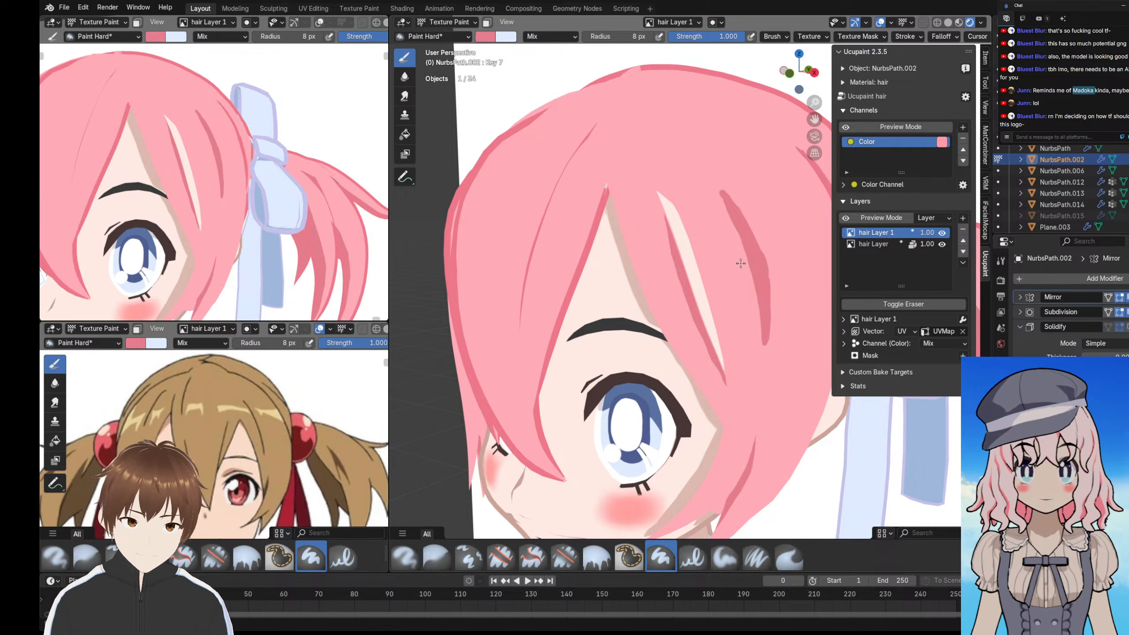
- Erase along the upper tip and rear edge of the dark strand line with the 8 px hard eraser
{"action": "mouse_move", "coordinate": [740, 263]}
{"action": "middle_mouse_down"}
{"action": "mouse_move", "coordinate": [713, 242]}
{"action": "mouse_move", "coordinate": [713, 313]}
{"action": "middle_mouse_up"}
{"action": "scroll", "coordinate": [653, 223], "scroll_direction": "up", "scroll_amount": 4}
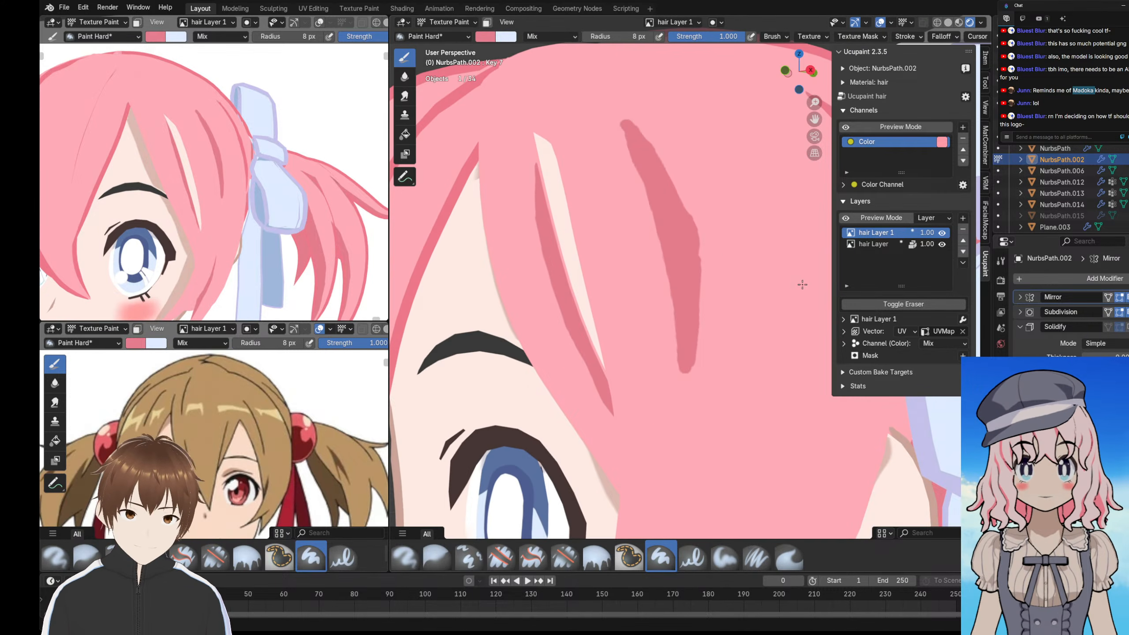
{"action": "left_click", "coordinate": [886, 307]}
{"action": "scroll", "coordinate": [650, 226], "scroll_direction": "up", "scroll_amount": 2}
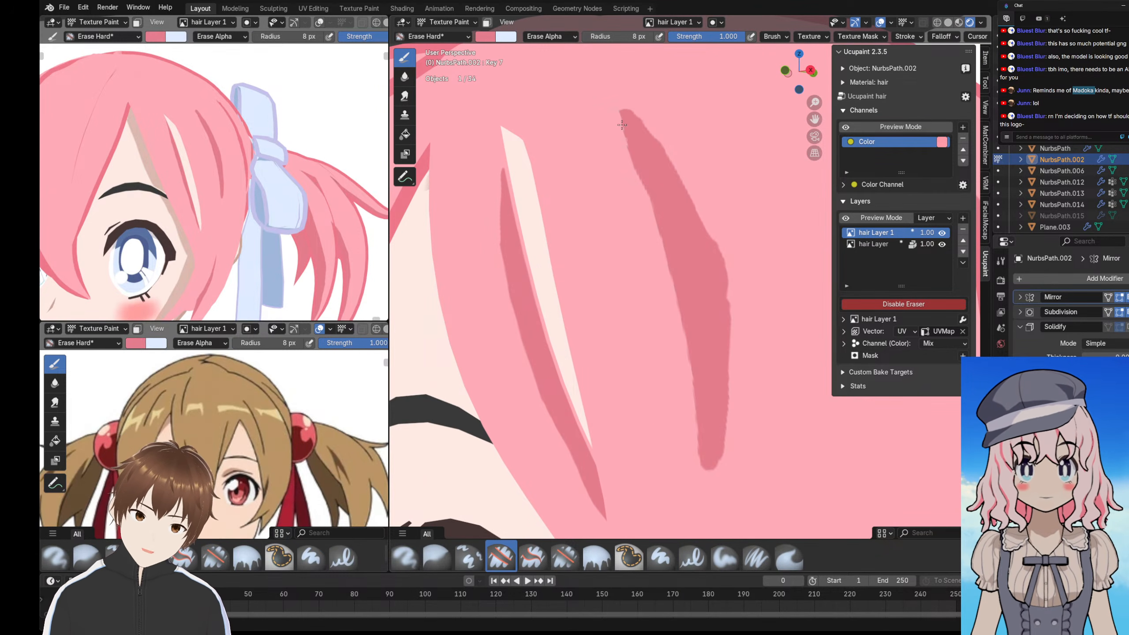
{"action": "mouse_move", "coordinate": [605, 85]}
{"action": "left_mouse_down"}
{"action": "mouse_move", "coordinate": [690, 191]}
{"action": "mouse_move", "coordinate": [726, 261]}
{"action": "mouse_move", "coordinate": [733, 380]}
{"action": "left_mouse_up"}
{"action": "scroll", "coordinate": [736, 356], "scroll_direction": "down", "scroll_amount": 3}
{"action": "scroll", "coordinate": [714, 330], "scroll_direction": "up", "scroll_amount": 3}
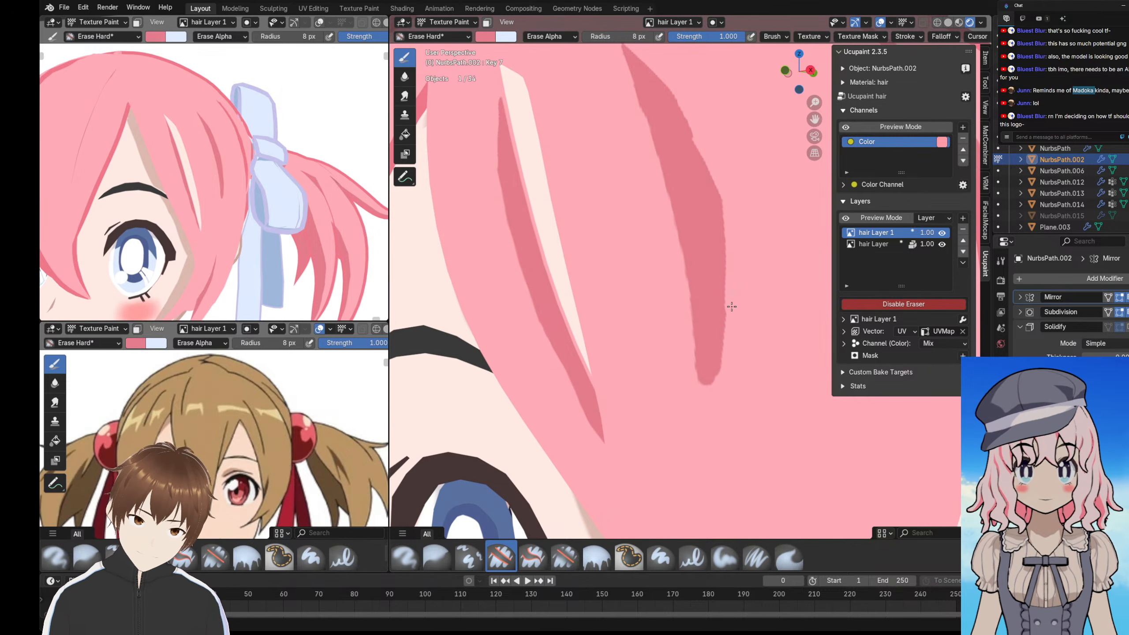
{"action": "left_click_drag", "start_coordinate": [735, 258], "coordinate": [716, 398]}
{"action": "middle_click_drag", "start_coordinate": [242, 174], "coordinate": [162, 157]}
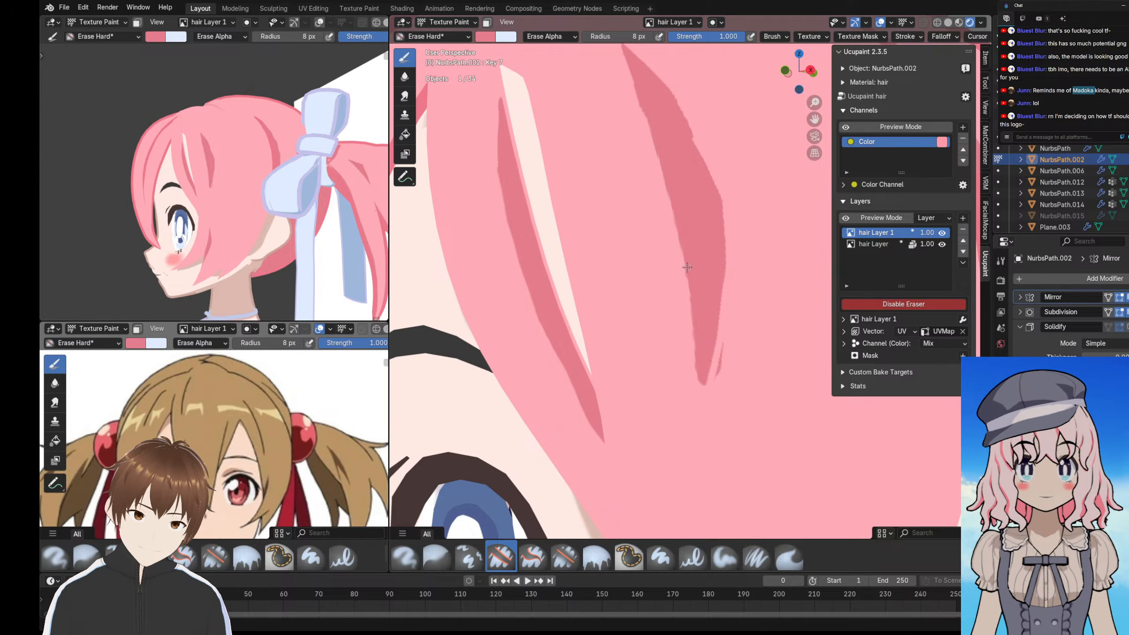
- Thin the dark strand line by erasing along its front edge from the upper tip to the lower end
{"action": "left_click_drag", "start_coordinate": [723, 280], "coordinate": [709, 382]}
{"action": "left_click_drag", "start_coordinate": [668, 206], "coordinate": [694, 370]}
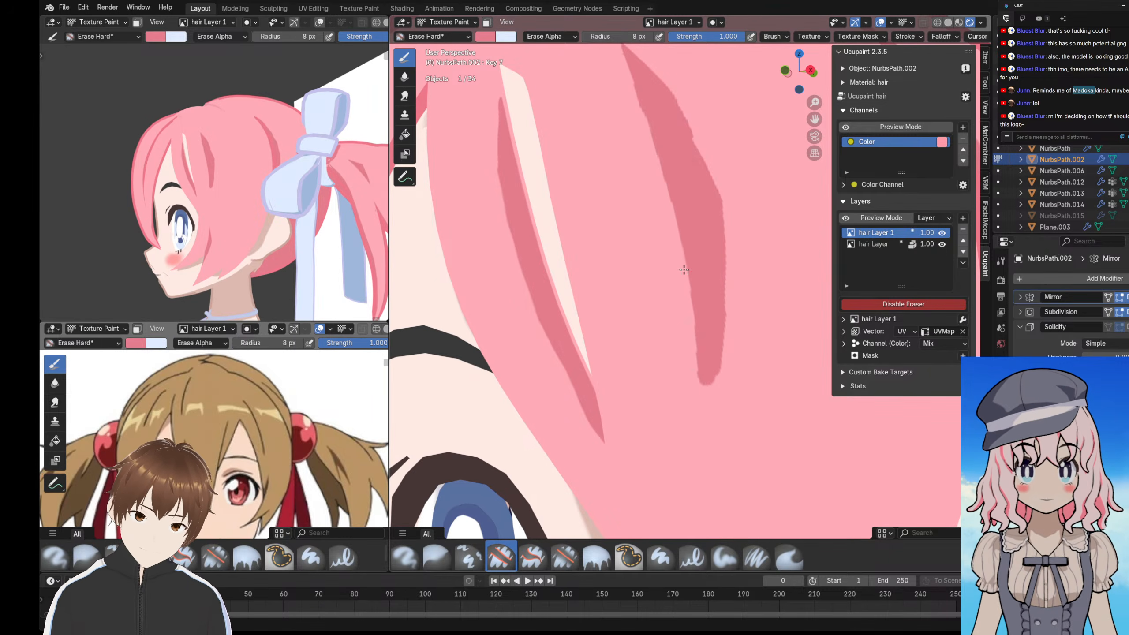
{"action": "left_click_drag", "start_coordinate": [685, 270], "coordinate": [697, 392]}
{"action": "middle_click_drag", "start_coordinate": [614, 63], "coordinate": [627, 102], "text": "shift"}
{"action": "left_click_drag", "start_coordinate": [645, 112], "coordinate": [697, 300]}
{"action": "left_click_drag", "start_coordinate": [661, 152], "coordinate": [710, 399]}
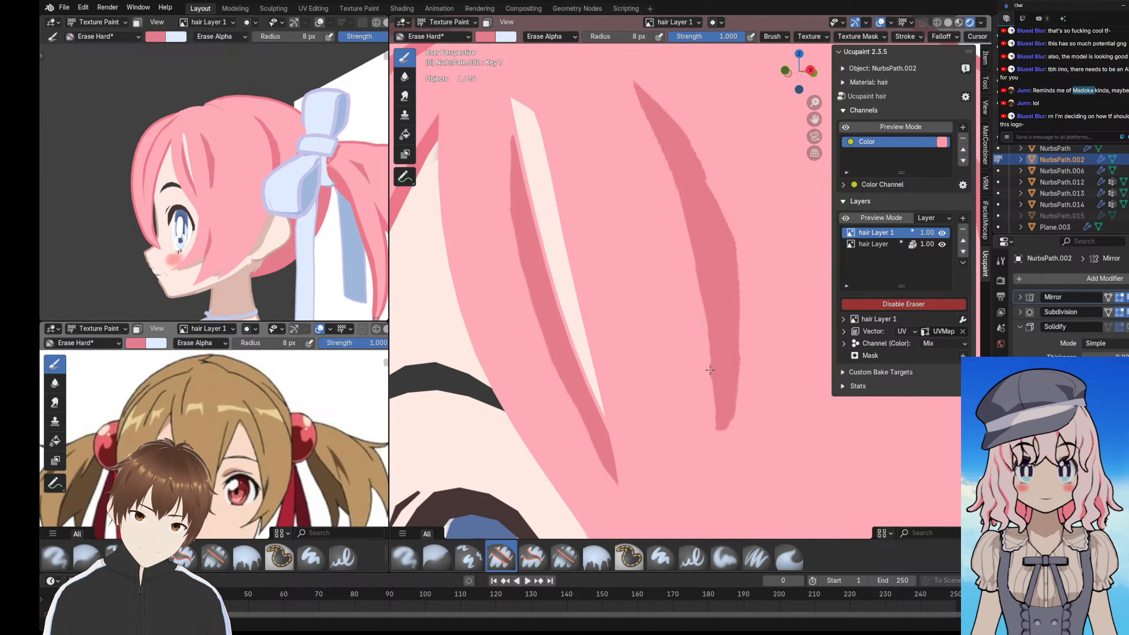
- Taper the lower end of the dark strand line to a point by erasing both of its sides
{"action": "left_click_drag", "start_coordinate": [708, 347], "coordinate": [717, 453]}
{"action": "key", "text": "ctrl+z"}
{"action": "left_click_drag", "start_coordinate": [703, 341], "coordinate": [719, 442]}
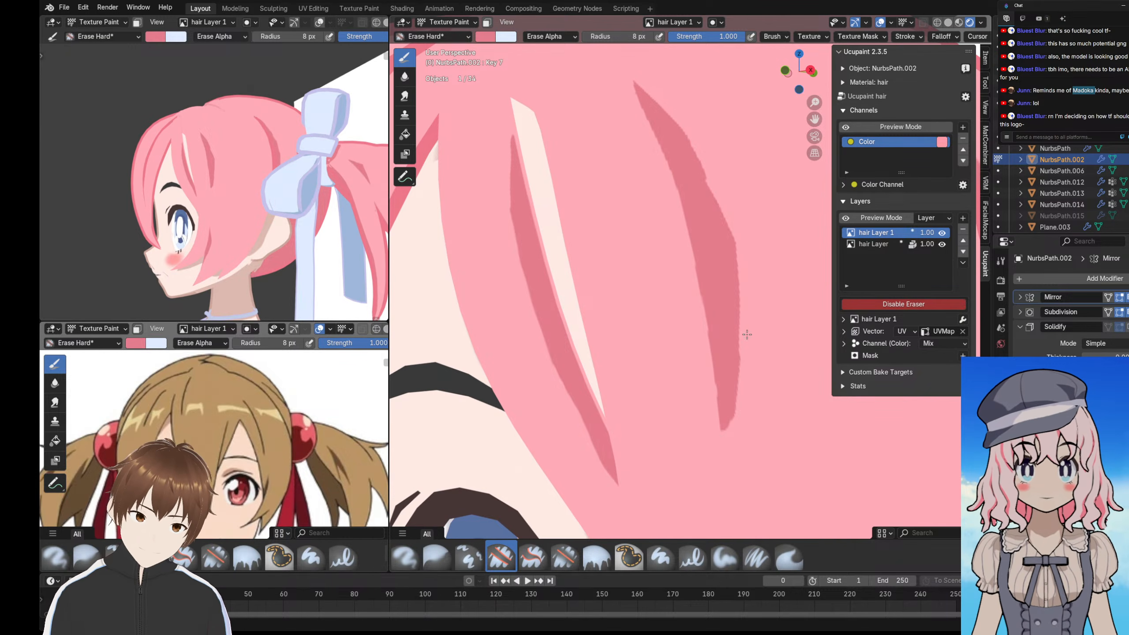
{"action": "left_click_drag", "start_coordinate": [747, 335], "coordinate": [733, 419]}
{"action": "left_click_drag", "start_coordinate": [746, 313], "coordinate": [729, 427]}
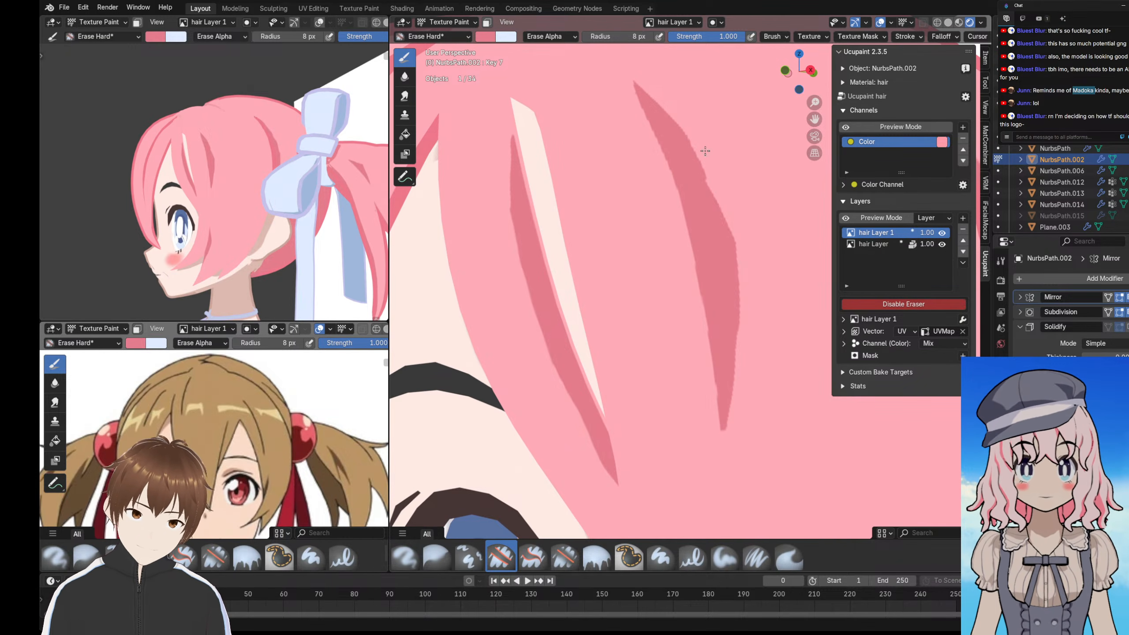
- Disable the eraser and smooth the rear edge of the dark strand line with short dark pink strokes, undoing poor attempts
{"action": "left_click", "coordinate": [847, 302]}
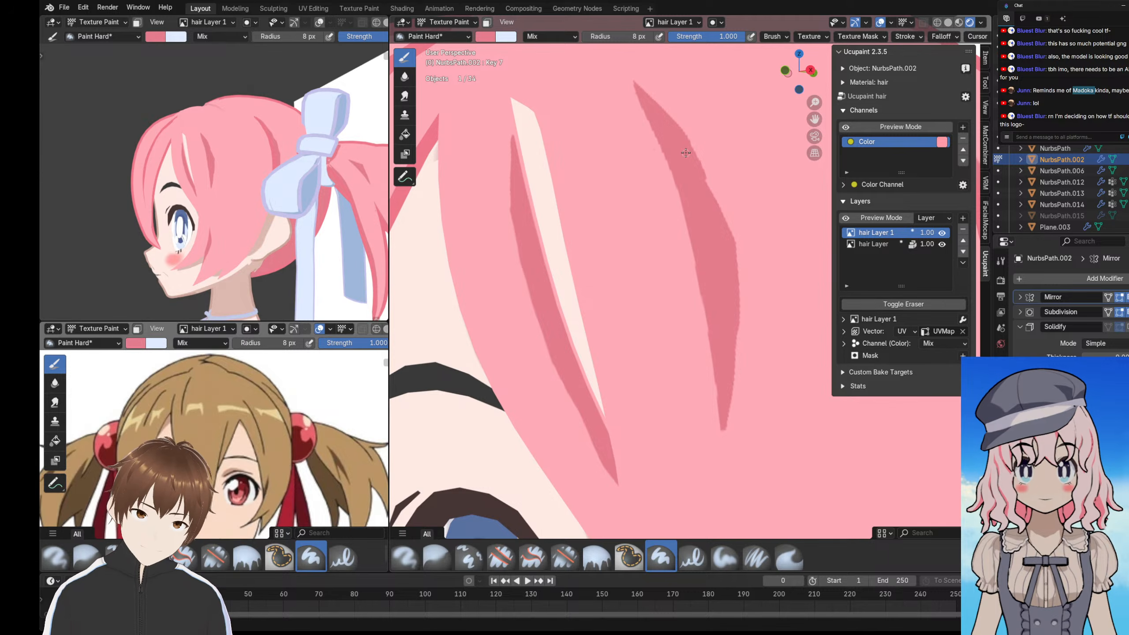
{"action": "left_click_drag", "start_coordinate": [693, 147], "coordinate": [731, 223]}
{"action": "key", "text": "ctrl+z"}
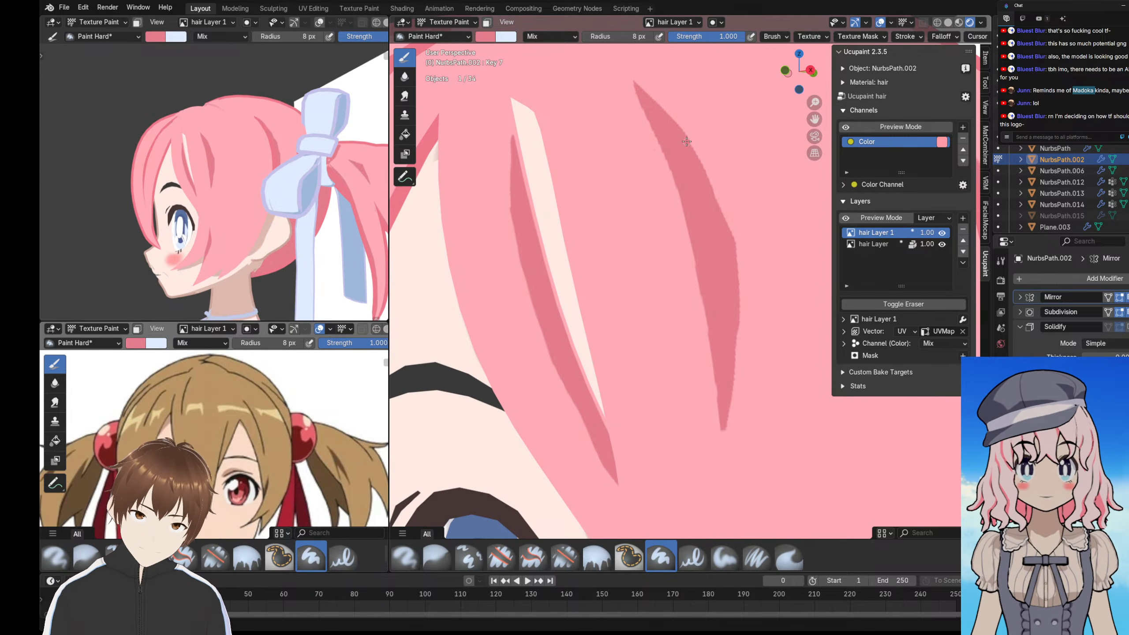
{"action": "left_click_drag", "start_coordinate": [686, 141], "coordinate": [725, 219]}
{"action": "mouse_move", "coordinate": [739, 303]}
{"action": "left_mouse_down"}
{"action": "mouse_move", "coordinate": [734, 385]}
{"action": "mouse_move", "coordinate": [734, 374]}
{"action": "left_mouse_up"}
{"action": "key", "text": "ctrl+z"}
{"action": "key", "text": "ctrl+z"}
{"action": "mouse_move", "coordinate": [736, 321]}
{"action": "left_mouse_down"}
{"action": "mouse_move", "coordinate": [728, 415]}
{"action": "mouse_move", "coordinate": [724, 404]}
{"action": "left_mouse_up"}
{"action": "key", "text": "ctrl+z"}
{"action": "left_click_drag", "start_coordinate": [734, 324], "coordinate": [726, 403]}
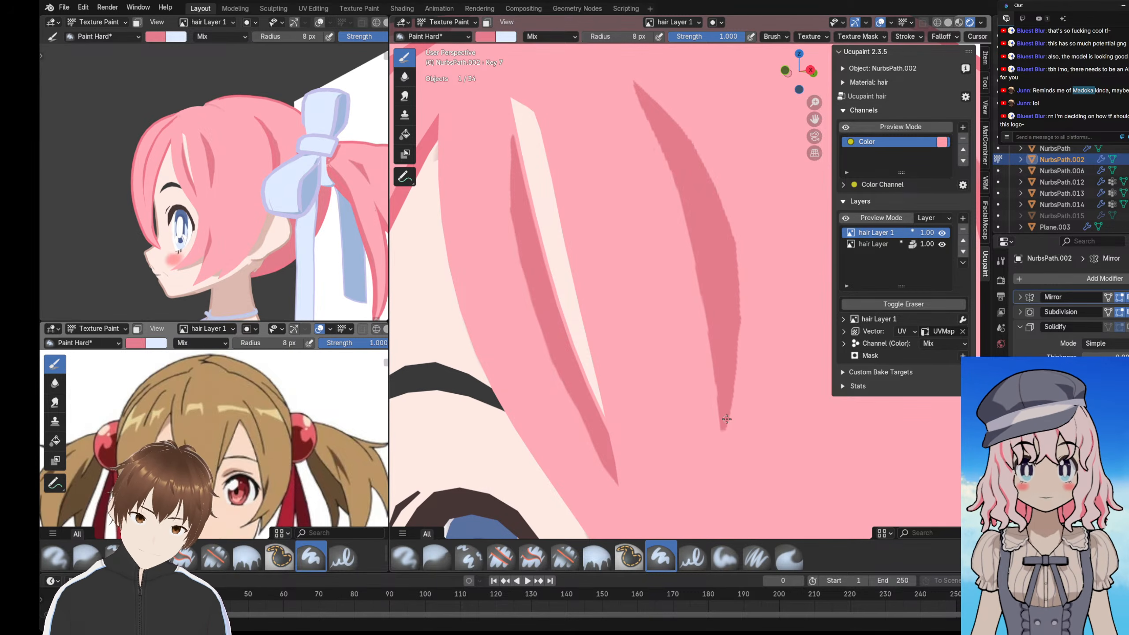
- Try trimming the lower rear edge of the dark strand line again with the eraser
{"action": "left_click", "coordinate": [855, 307]}
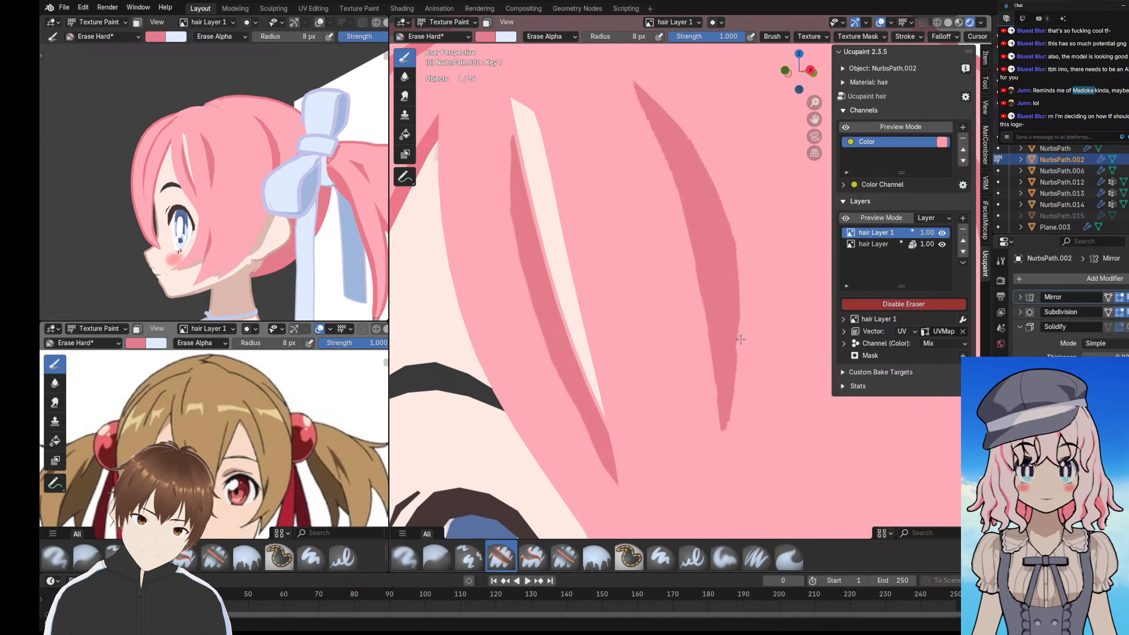
{"action": "left_click_drag", "start_coordinate": [745, 345], "coordinate": [731, 417]}
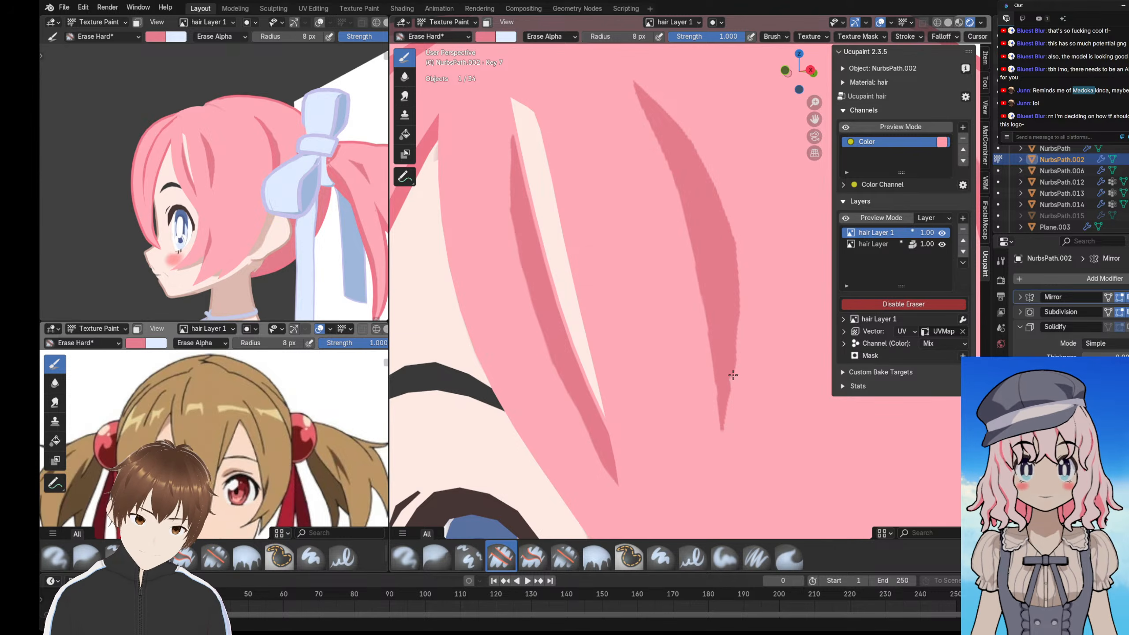
{"action": "left_click_drag", "start_coordinate": [733, 375], "coordinate": [740, 313]}
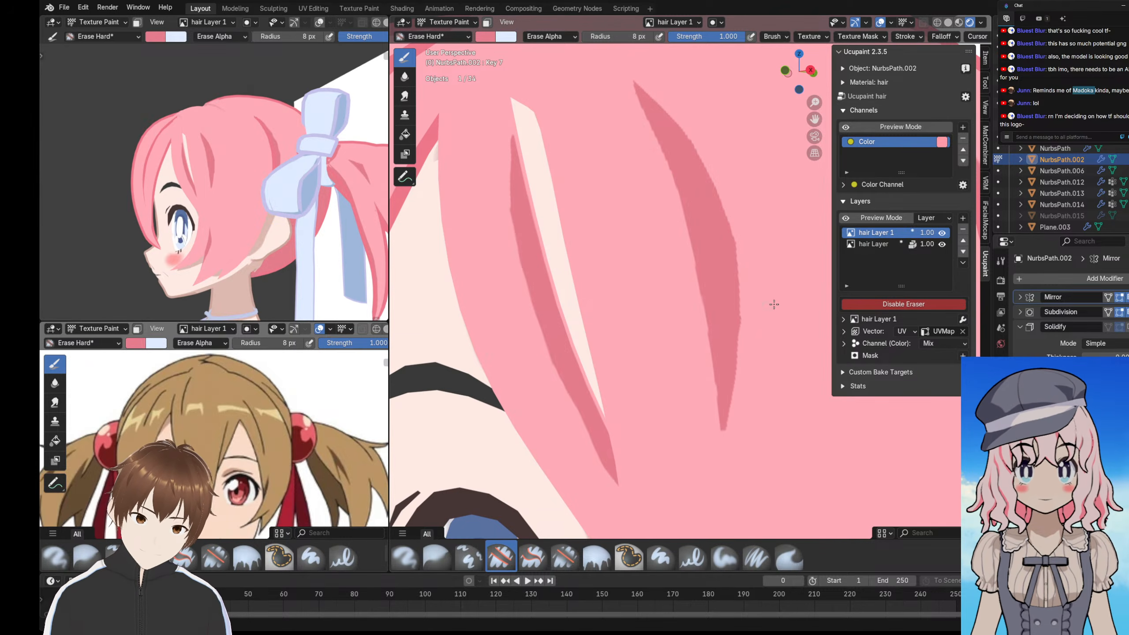
{"action": "key", "text": "e"}
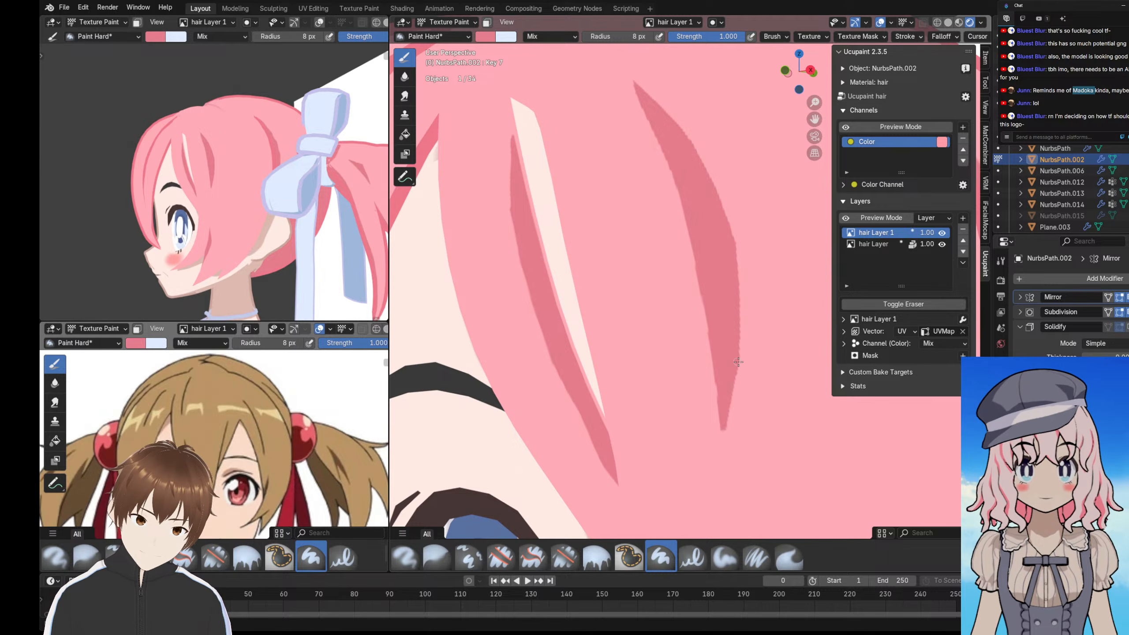
{"action": "key", "text": "e"}
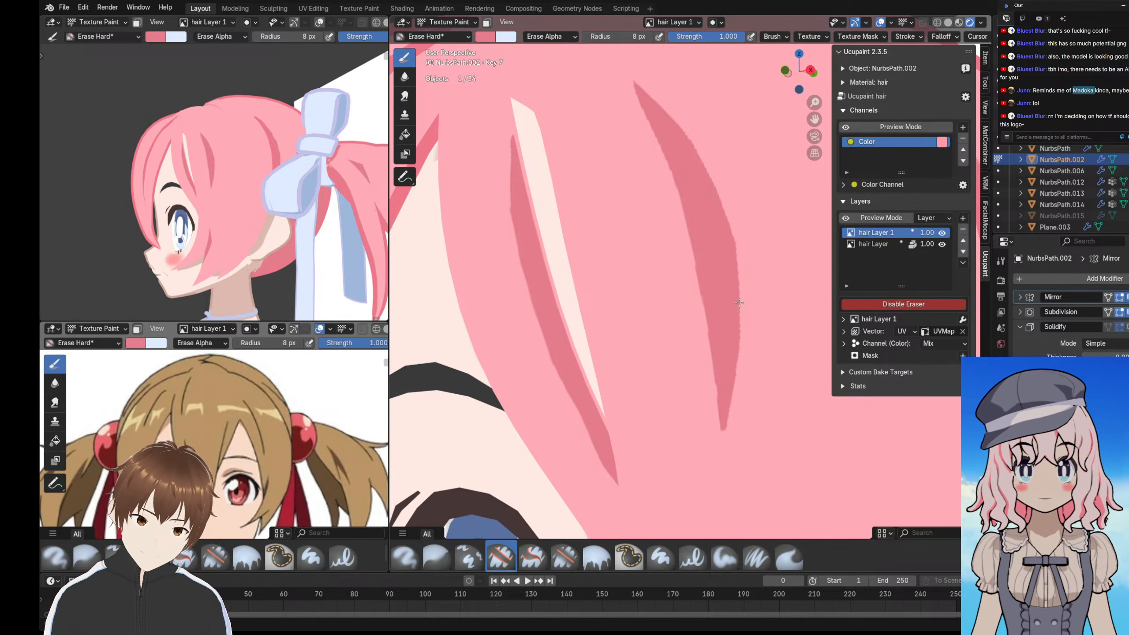
- Return to Object Mode and deselect the hair, framing the character's head and upper body from the front
{"action": "scroll", "coordinate": [607, 250], "scroll_direction": "down", "scroll_amount": 6}
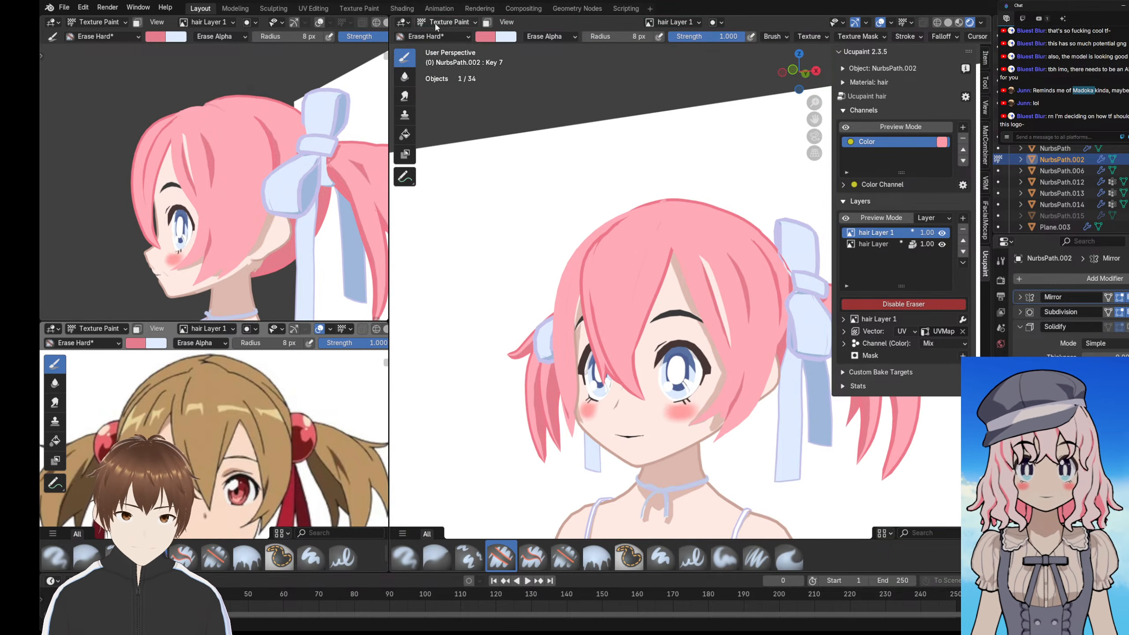
{"action": "left_click", "coordinate": [447, 21]}
{"action": "left_click", "coordinate": [447, 35]}
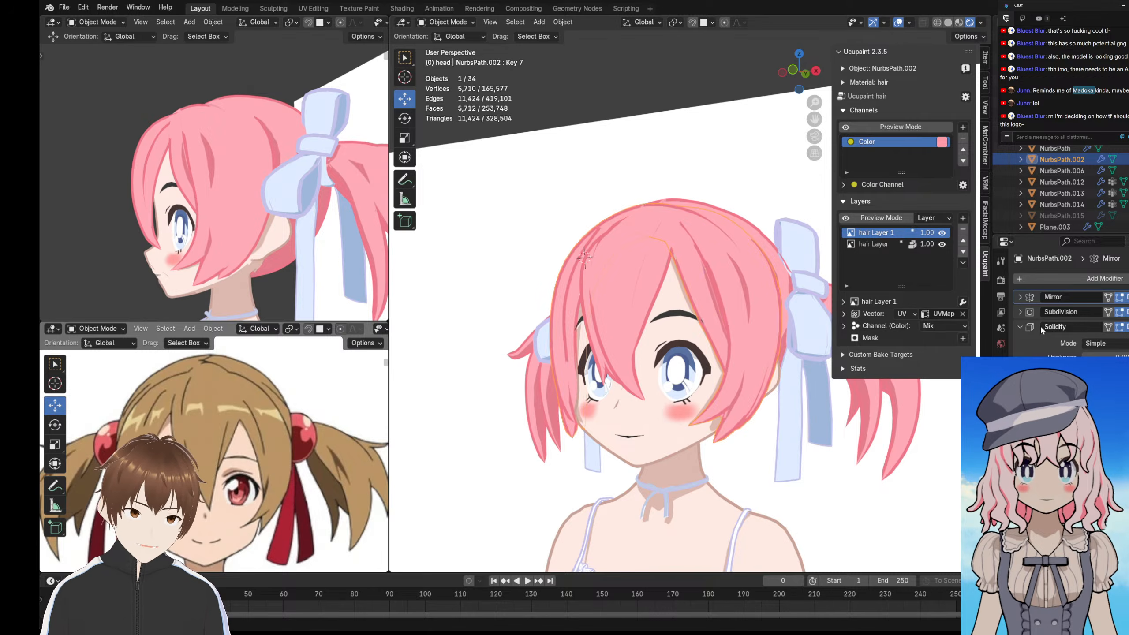
{"action": "scroll", "coordinate": [697, 263], "scroll_direction": "down", "scroll_amount": 5}
{"action": "scroll", "coordinate": [661, 122], "scroll_direction": "up", "scroll_amount": 1}
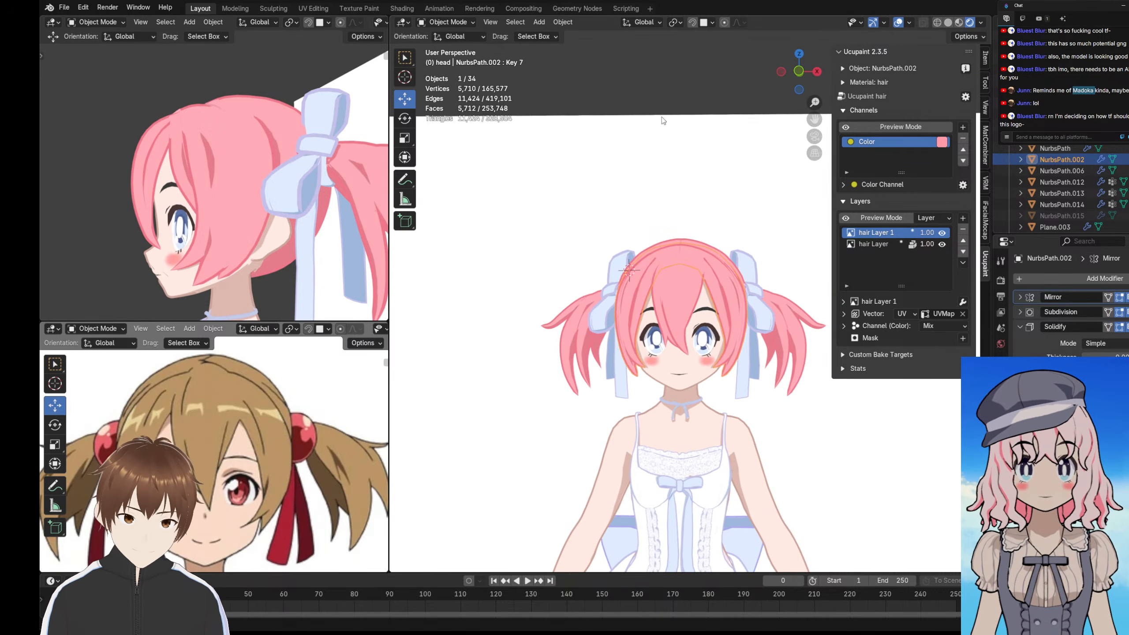
{"action": "left_click", "coordinate": [653, 108]}
{"action": "middle_click_drag", "start_coordinate": [654, 109], "coordinate": [658, 115]}
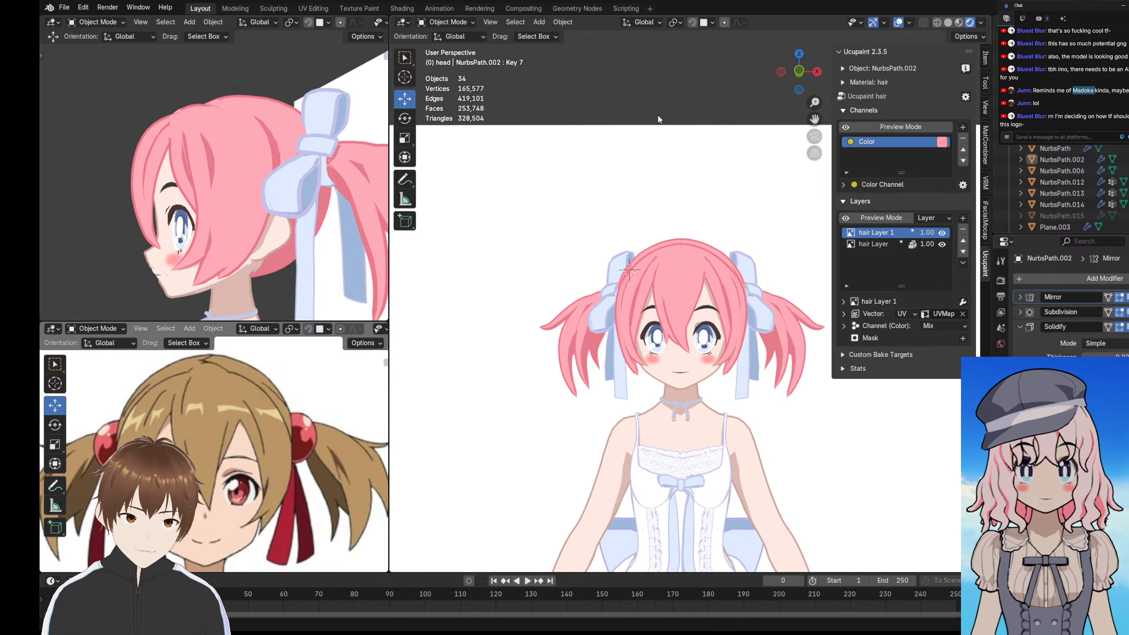
- Examine the painted hair strands on the whole head from front, three-quarter and side angles
{"action": "middle_click_drag", "start_coordinate": [175, 154], "coordinate": [248, 163]}
{"action": "scroll", "coordinate": [176, 150], "scroll_direction": "down", "scroll_amount": 3}
{"action": "scroll", "coordinate": [751, 272], "scroll_direction": "up", "scroll_amount": 3}
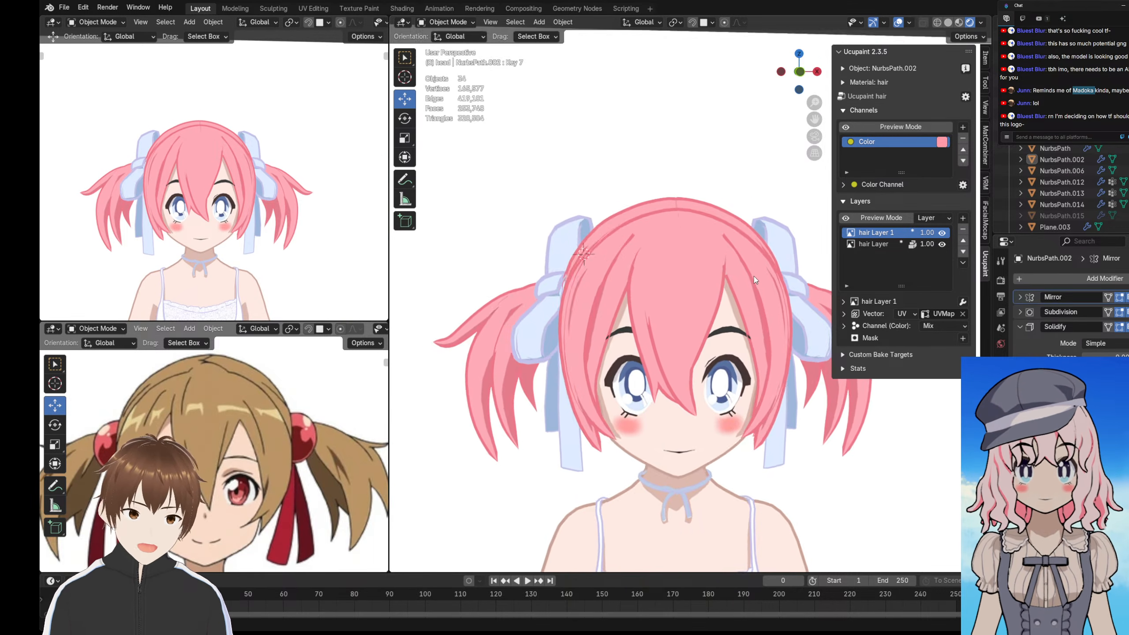
{"action": "middle_click_drag", "start_coordinate": [617, 268], "coordinate": [590, 344]}
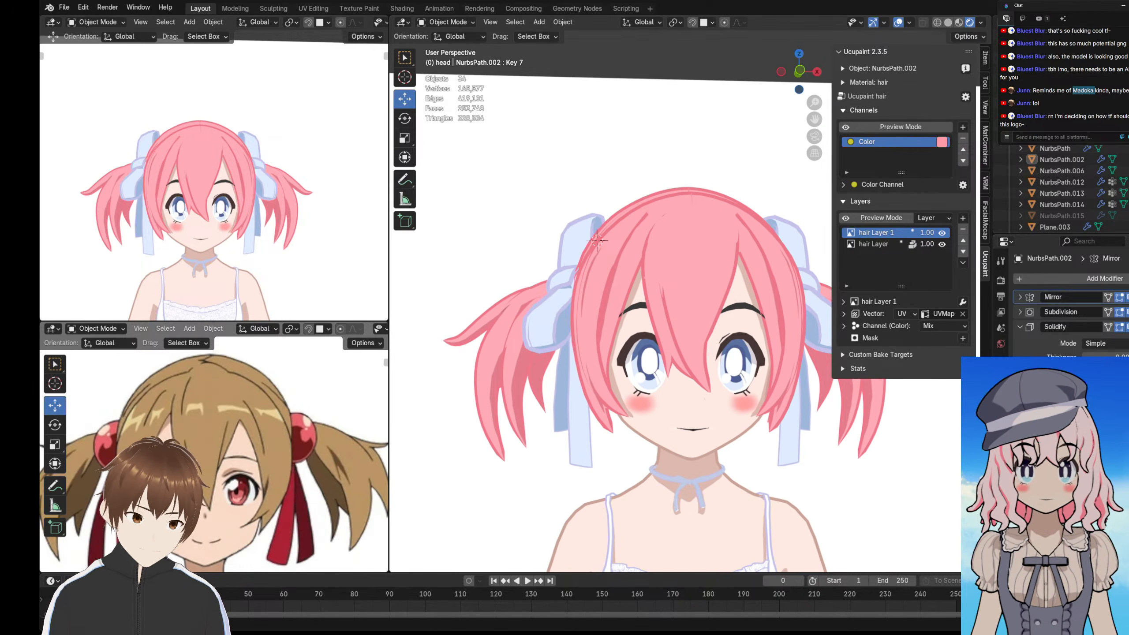
{"action": "left_click", "coordinate": [1001, 461]}
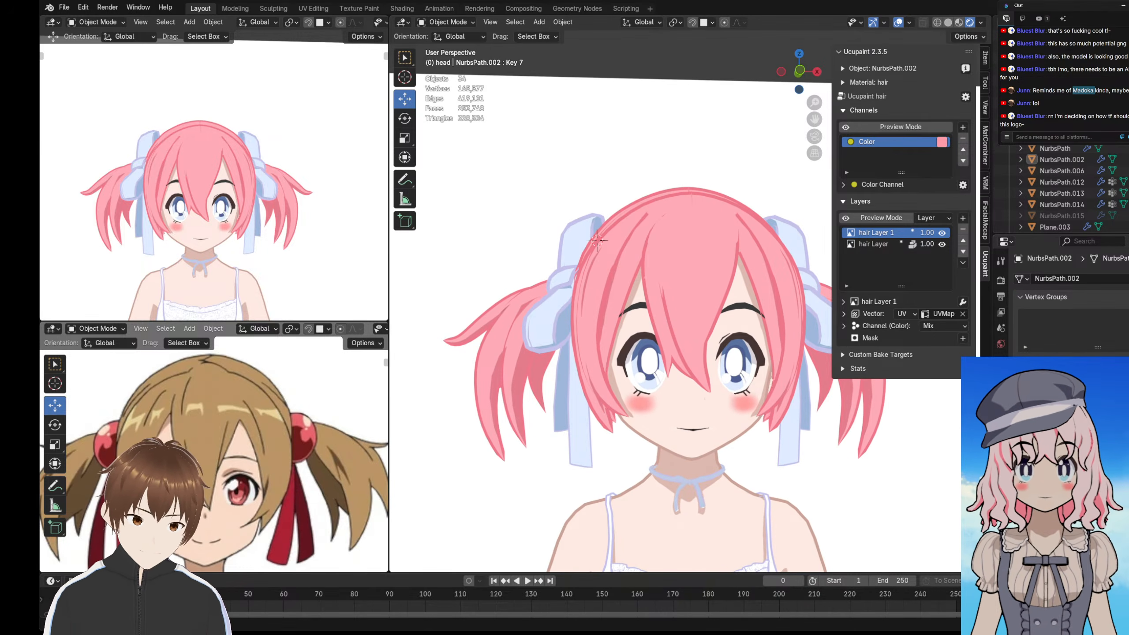
{"action": "middle_click_drag", "start_coordinate": [644, 323], "coordinate": [637, 247]}
{"action": "middle_click_drag", "start_coordinate": [270, 212], "coordinate": [277, 192]}
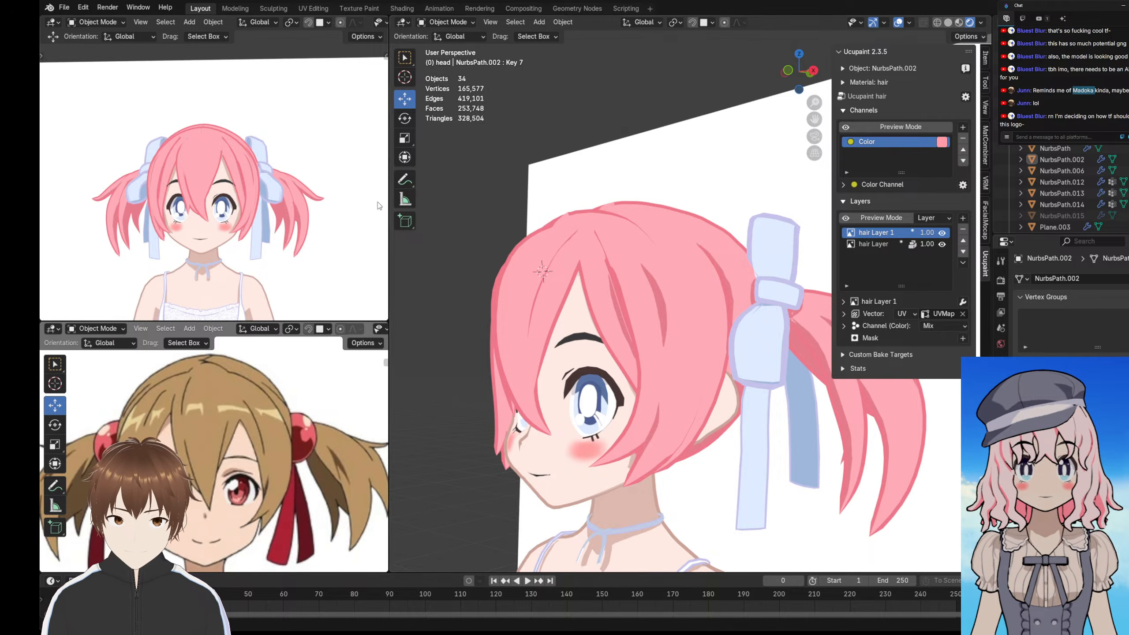
{"action": "middle_click_drag", "start_coordinate": [667, 312], "coordinate": [666, 282]}
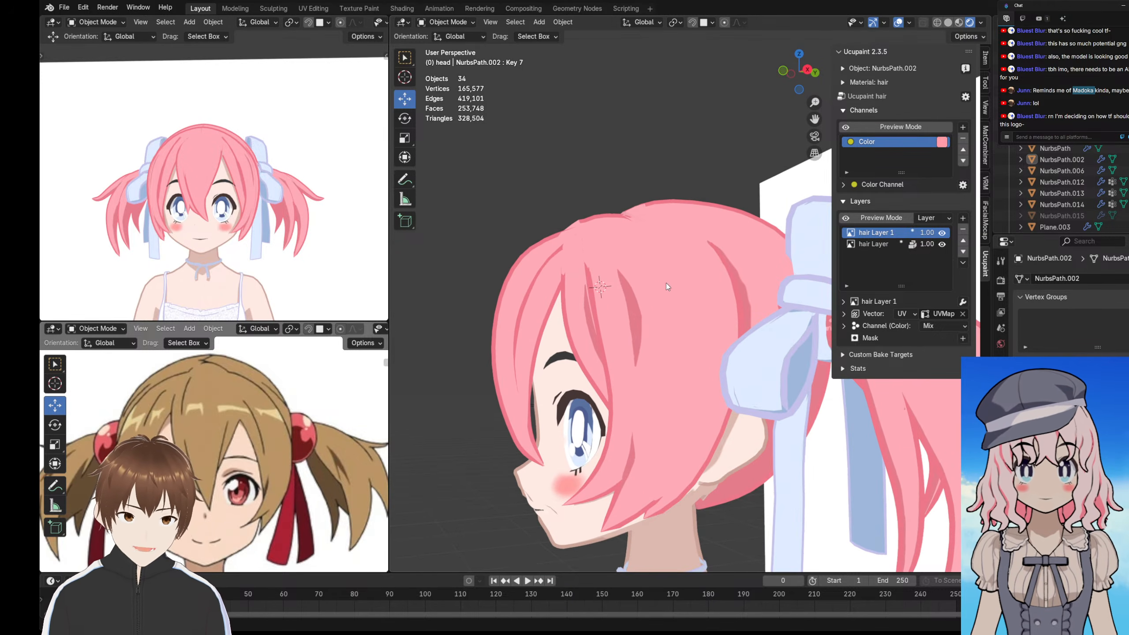
- Return to Texture Paint with the Solidify modifier hidden and erase the dark strand line on the side hair behind the eye
{"action": "left_click", "coordinate": [446, 22]}
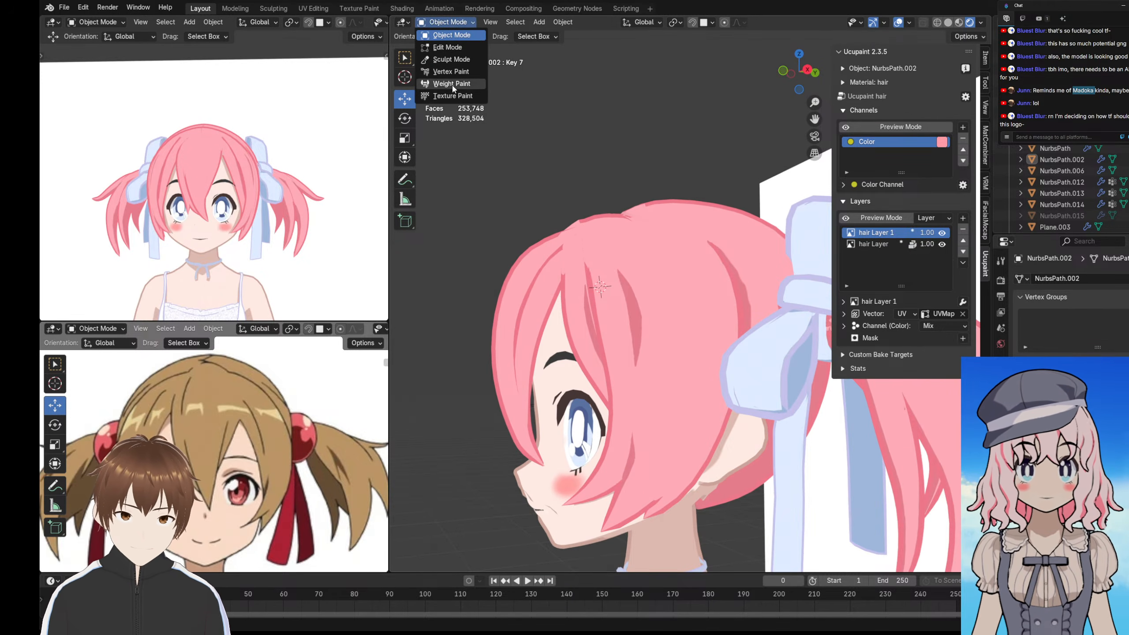
{"action": "left_click", "coordinate": [449, 91]}
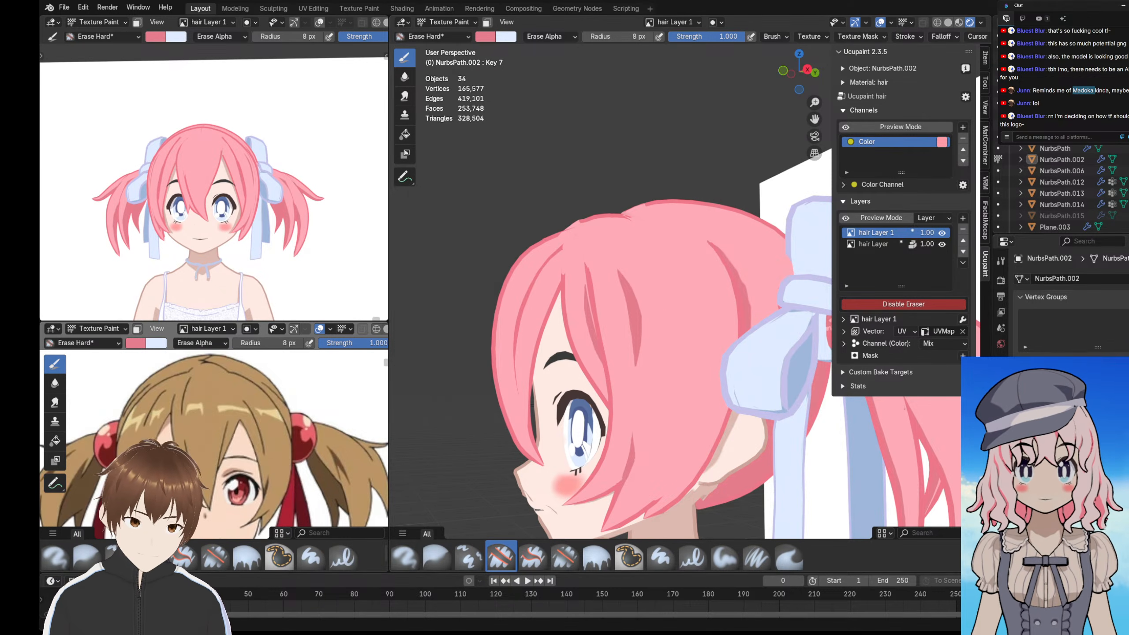
{"action": "left_click", "coordinate": [1001, 398]}
{"action": "left_click", "coordinate": [1128, 327]}
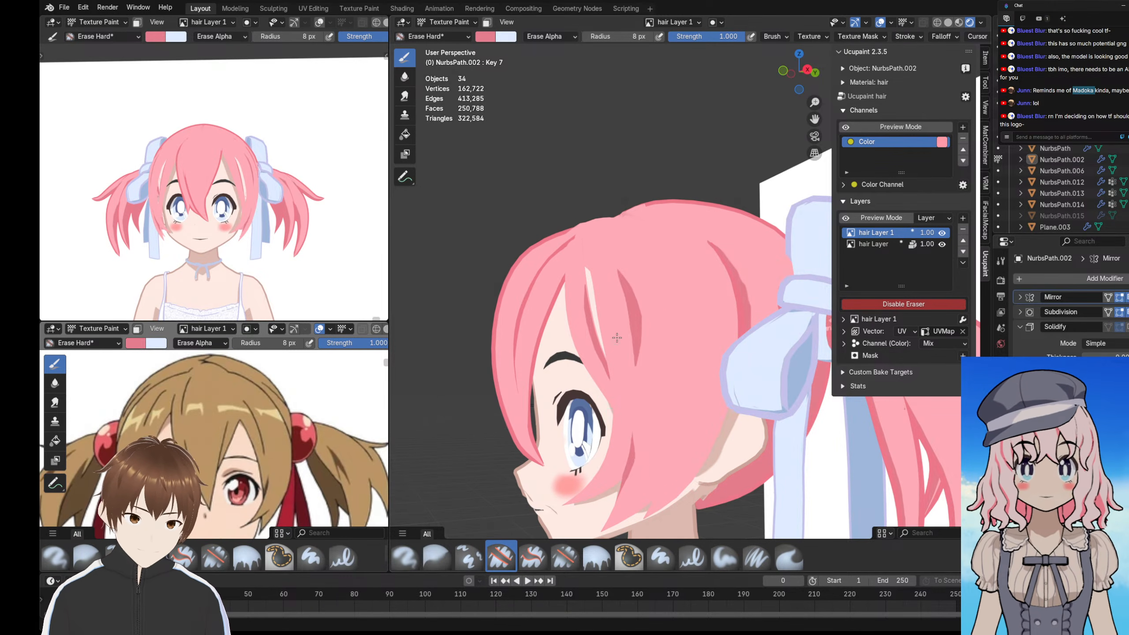
{"action": "mouse_move", "coordinate": [624, 292]}
{"action": "left_mouse_down"}
{"action": "mouse_move", "coordinate": [647, 335]}
{"action": "mouse_move", "coordinate": [635, 347]}
{"action": "left_mouse_up"}
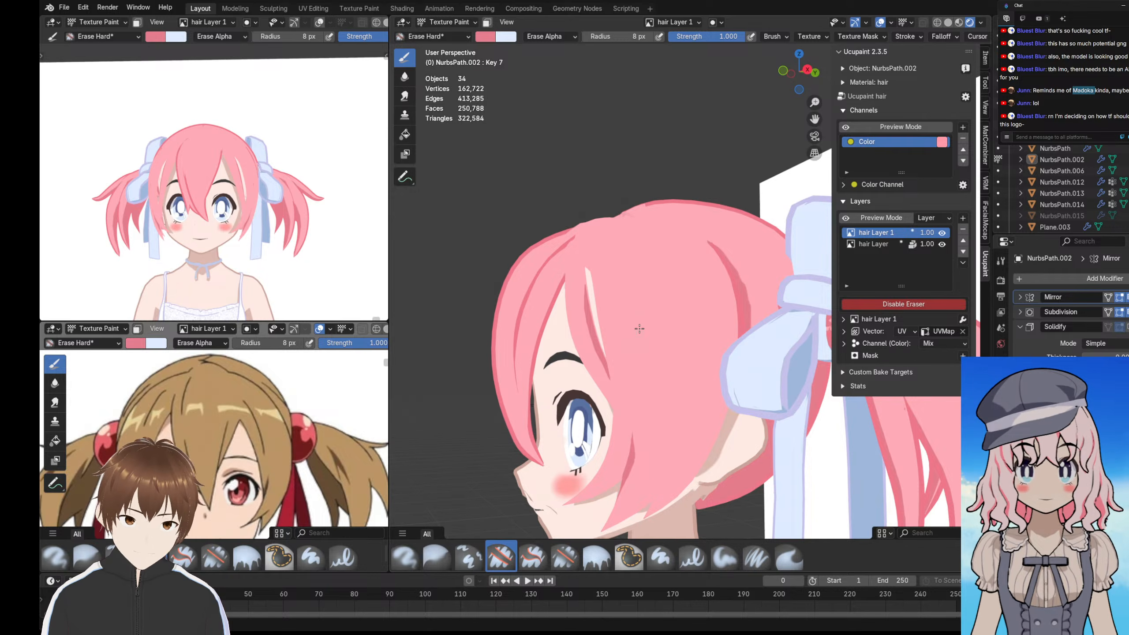
- Return from Texture Paint to Object Mode and show the side hair's Solidify modifier in the viewport again
{"action": "middle_click_drag", "start_coordinate": [689, 299], "coordinate": [679, 264], "text": "shift"}
{"action": "scroll", "coordinate": [674, 283], "scroll_direction": "up", "scroll_amount": 1}
{"action": "scroll", "coordinate": [678, 283], "scroll_direction": "down", "scroll_amount": 2}
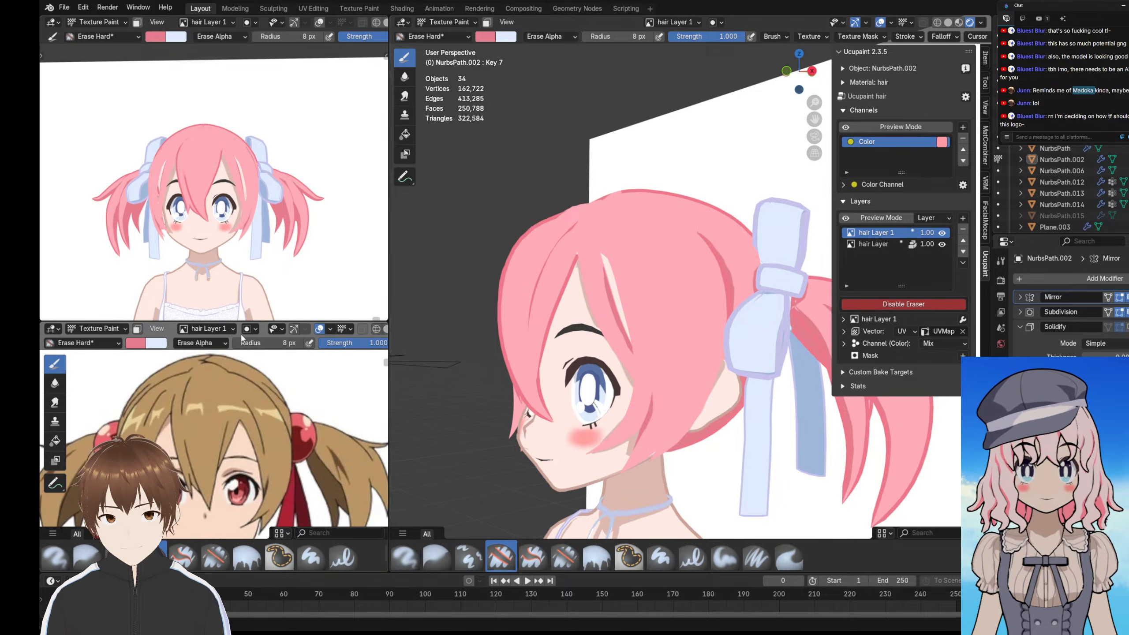
{"action": "left_click", "coordinate": [447, 21]}
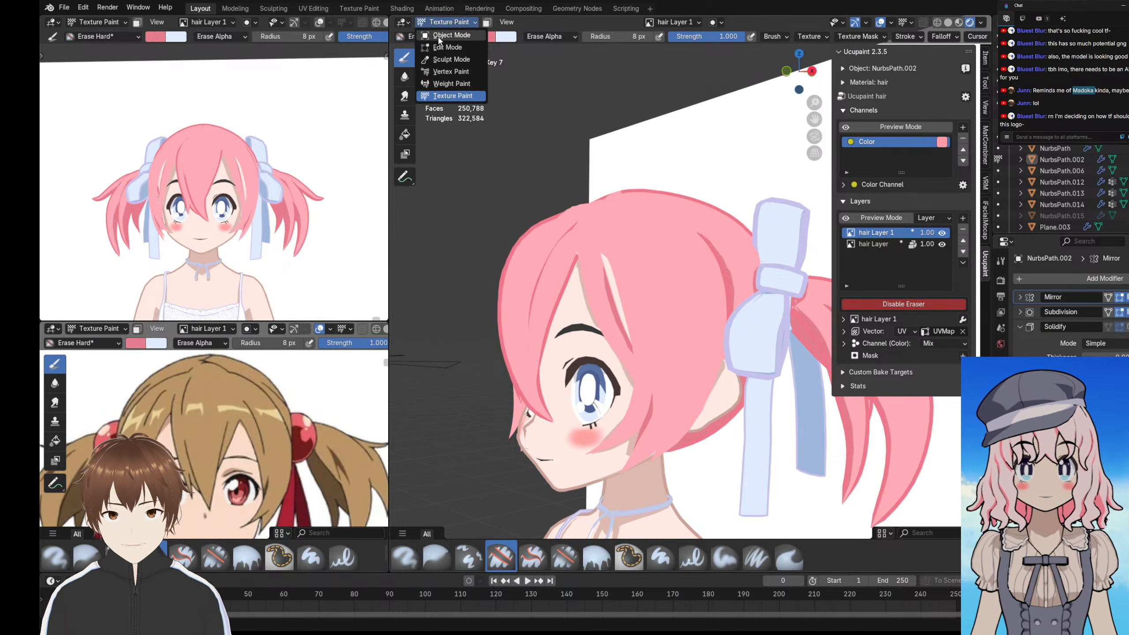
{"action": "left_click", "coordinate": [444, 34]}
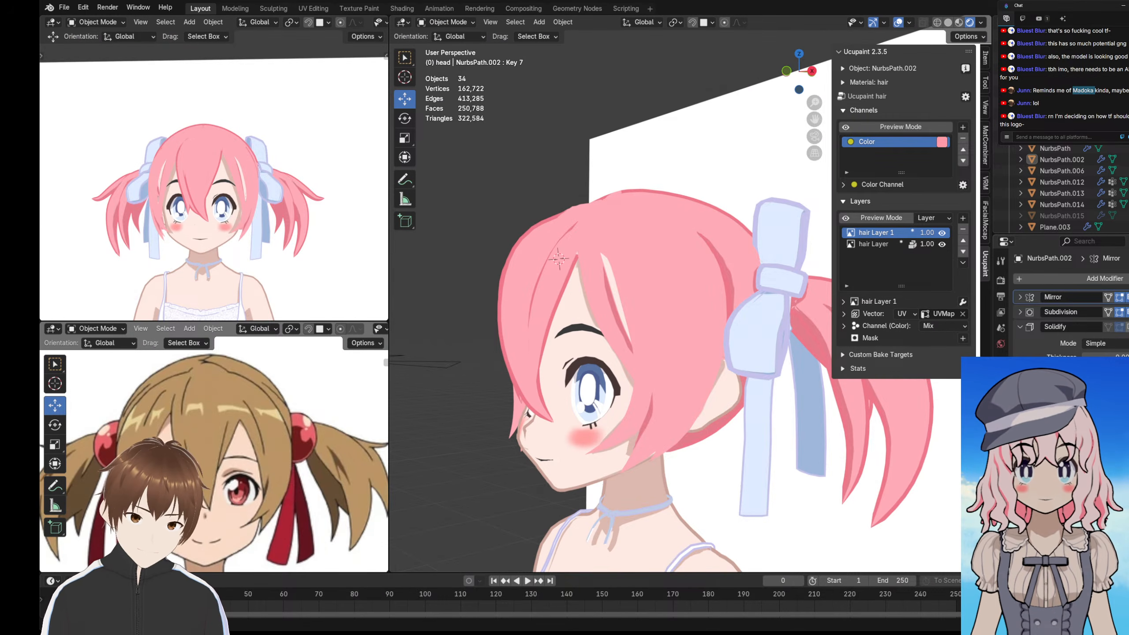
{"action": "left_click", "coordinate": [1128, 327]}
- Examine the outlined hair strands on the whole head from the front and from both sides
{"action": "scroll", "coordinate": [693, 276], "scroll_direction": "down", "scroll_amount": 1}
{"action": "middle_click_drag", "start_coordinate": [236, 205], "coordinate": [174, 162]}
{"action": "scroll", "coordinate": [218, 185], "scroll_direction": "down", "scroll_amount": 1}
{"action": "scroll", "coordinate": [206, 162], "scroll_direction": "up", "scroll_amount": 2}
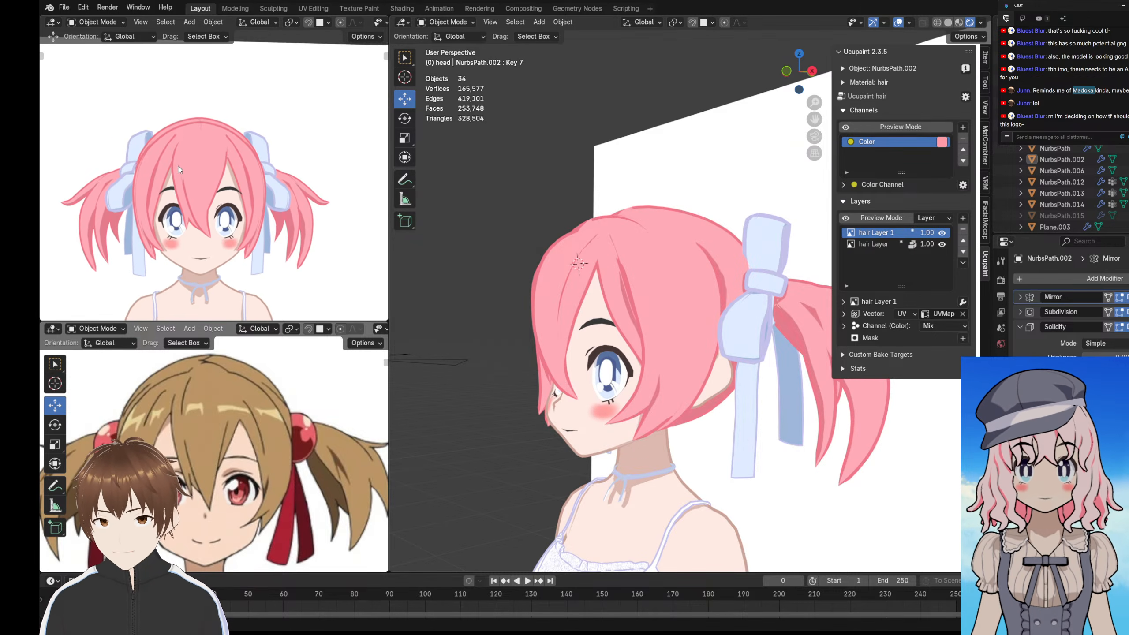
{"action": "scroll", "coordinate": [174, 163], "scroll_direction": "up", "scroll_amount": 1}
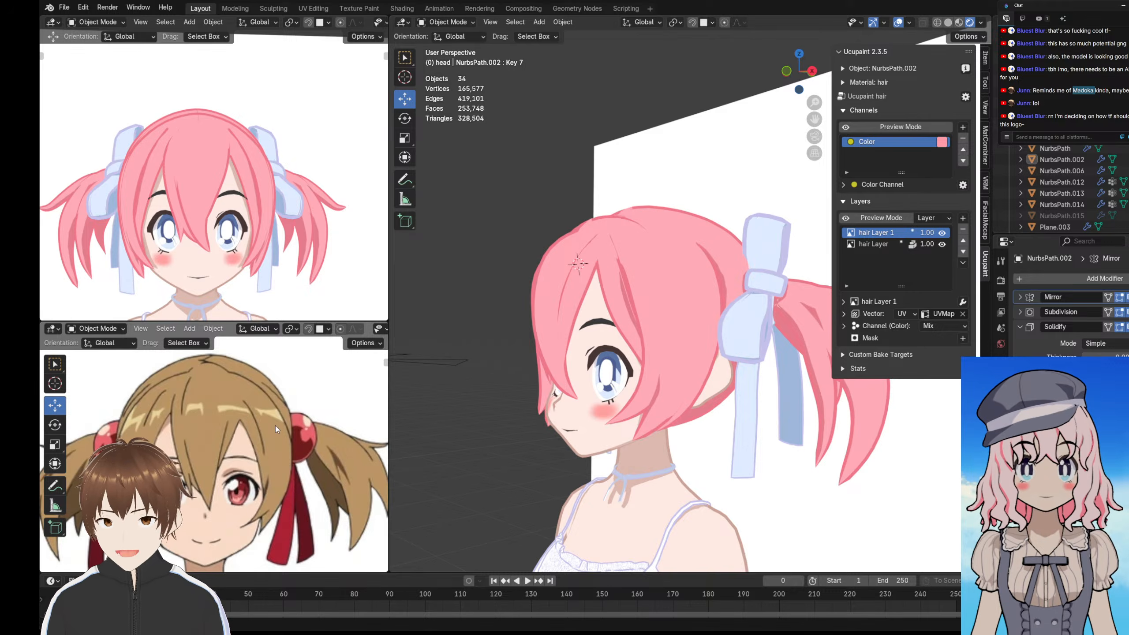
{"action": "middle_click_drag", "start_coordinate": [594, 322], "coordinate": [597, 311], "text": "shift"}
{"action": "middle_click_drag", "start_coordinate": [597, 311], "coordinate": [640, 284]}
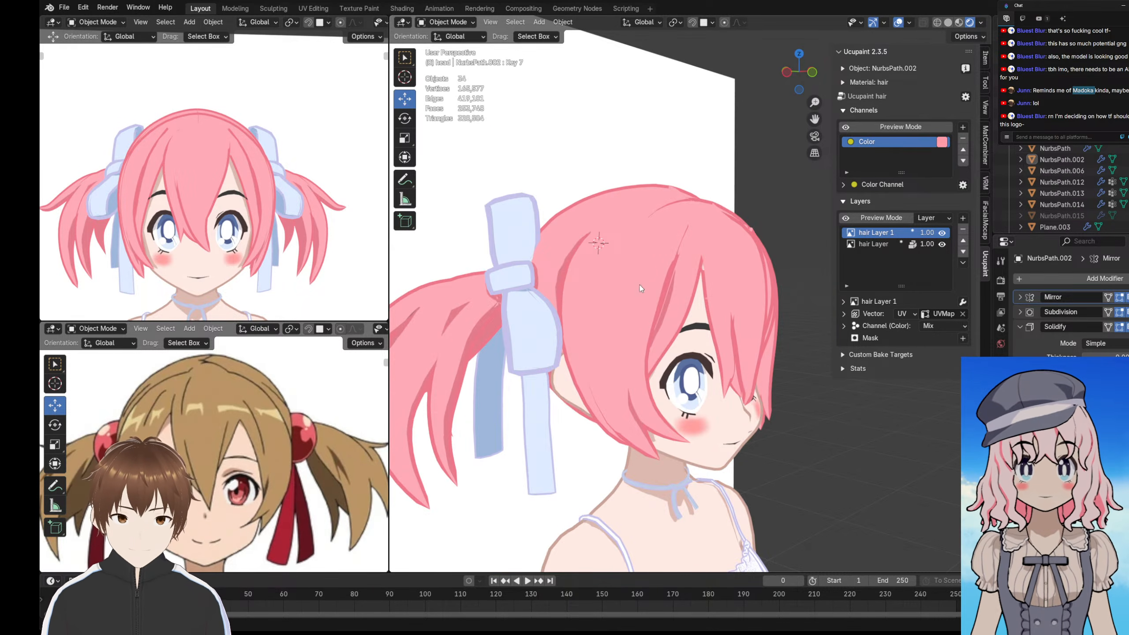
{"action": "scroll", "coordinate": [695, 271], "scroll_direction": "down", "scroll_amount": 1}
{"action": "middle_click_drag", "start_coordinate": [765, 269], "coordinate": [643, 321]}
{"action": "scroll", "coordinate": [634, 285], "scroll_direction": "up", "scroll_amount": 3}
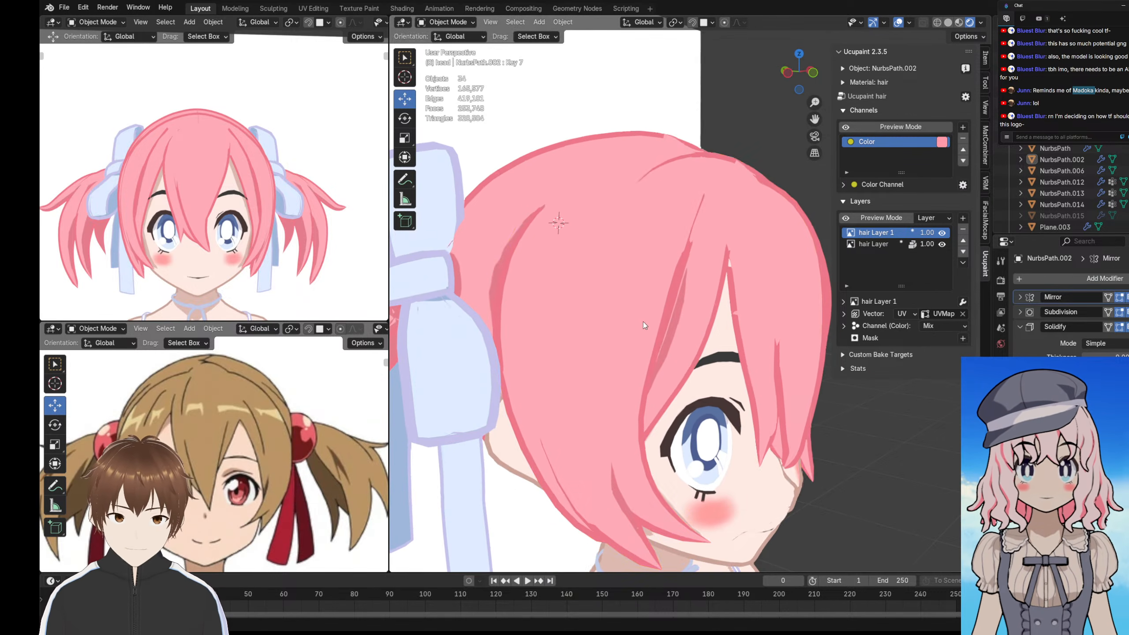
{"action": "left_click", "coordinate": [669, 321]}
{"action": "left_click", "coordinate": [666, 319]}
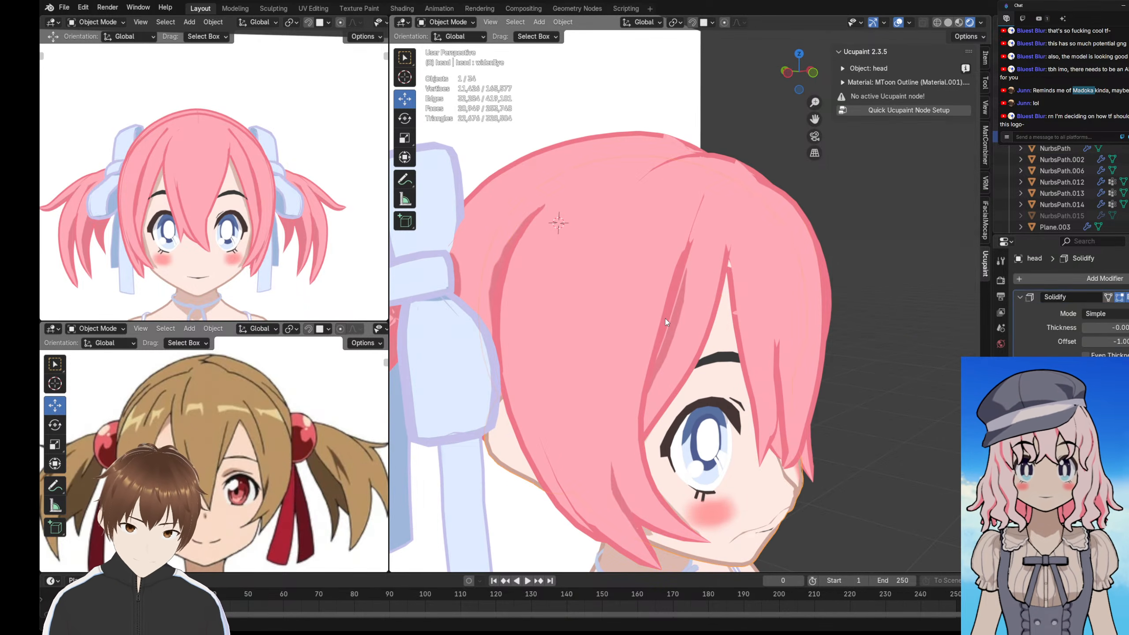
{"action": "left_click", "coordinate": [666, 320]}
{"action": "left_click", "coordinate": [666, 319]}
{"action": "key", "text": "Tab"}
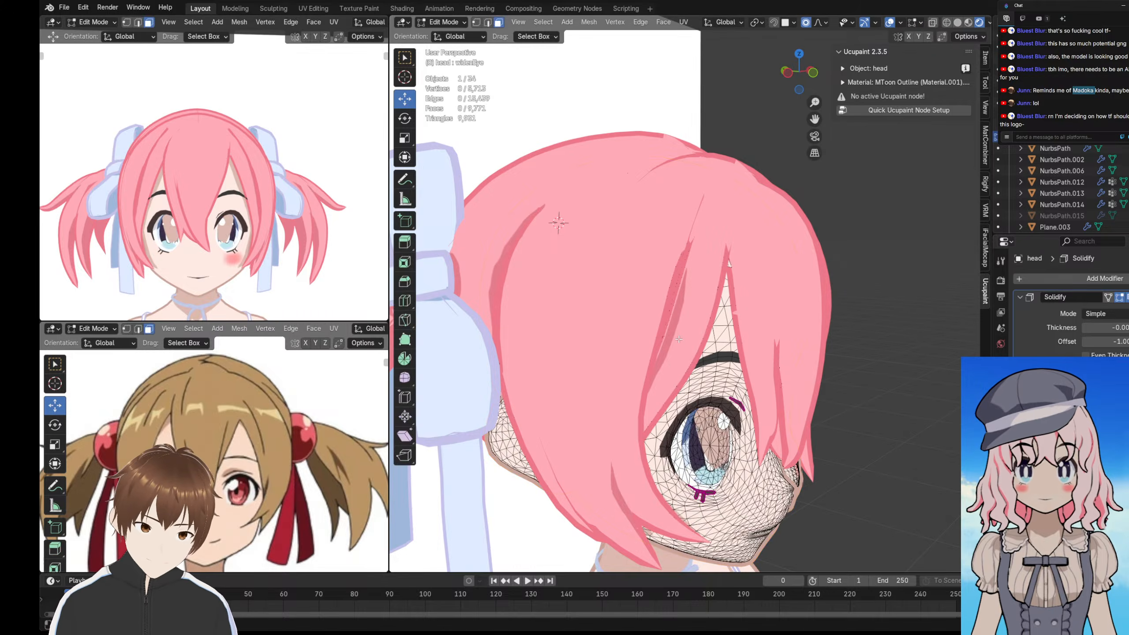
{"action": "key", "text": "Tab"}
{"action": "middle_click_drag", "start_coordinate": [508, 303], "coordinate": [511, 303]}
- Show the main viewport in solid shading and select the thin hair-line mesh at the rear edge of the side hair
{"action": "left_click", "coordinate": [508, 276]}
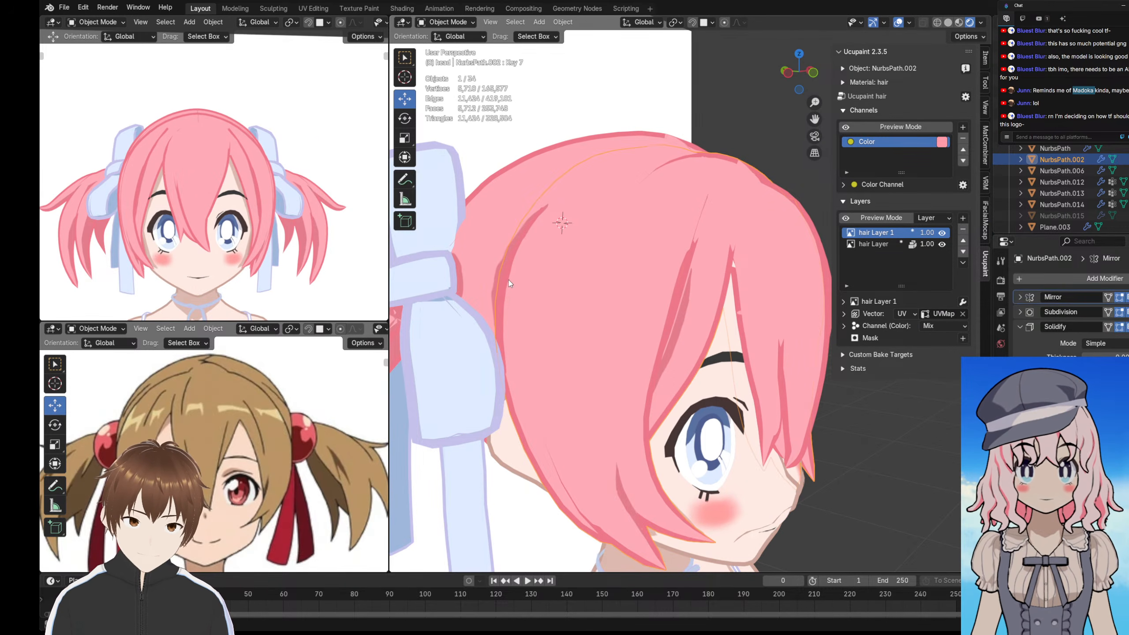
{"action": "left_click", "coordinate": [509, 287]}
{"action": "left_click", "coordinate": [948, 22]}
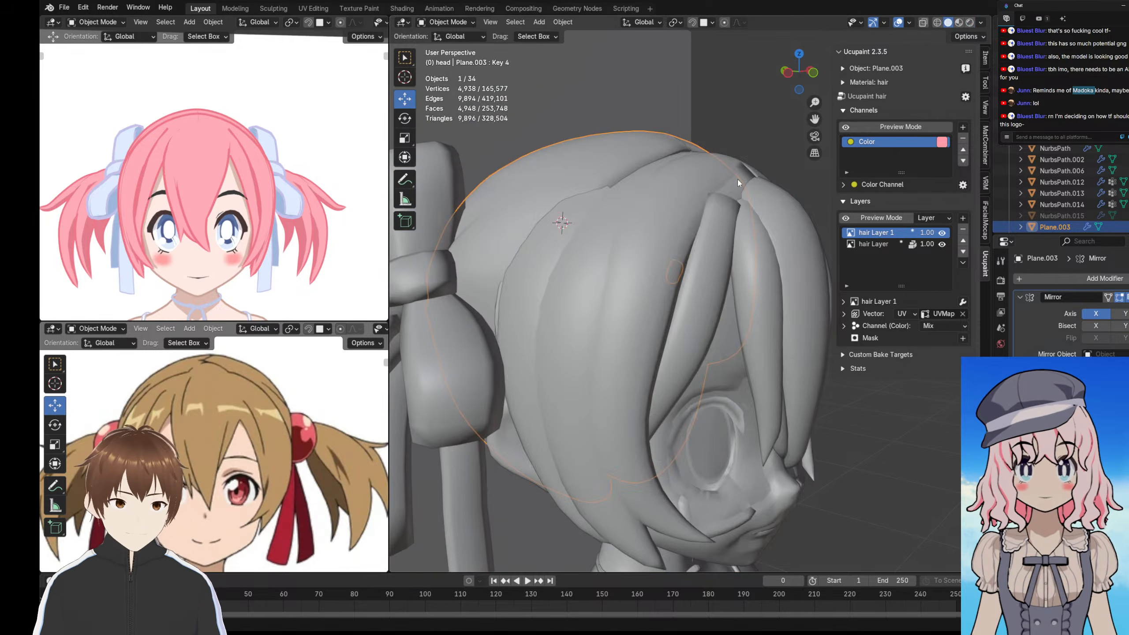
{"action": "scroll", "coordinate": [711, 200], "scroll_direction": "up", "scroll_amount": 5}
{"action": "left_click", "coordinate": [581, 290]}
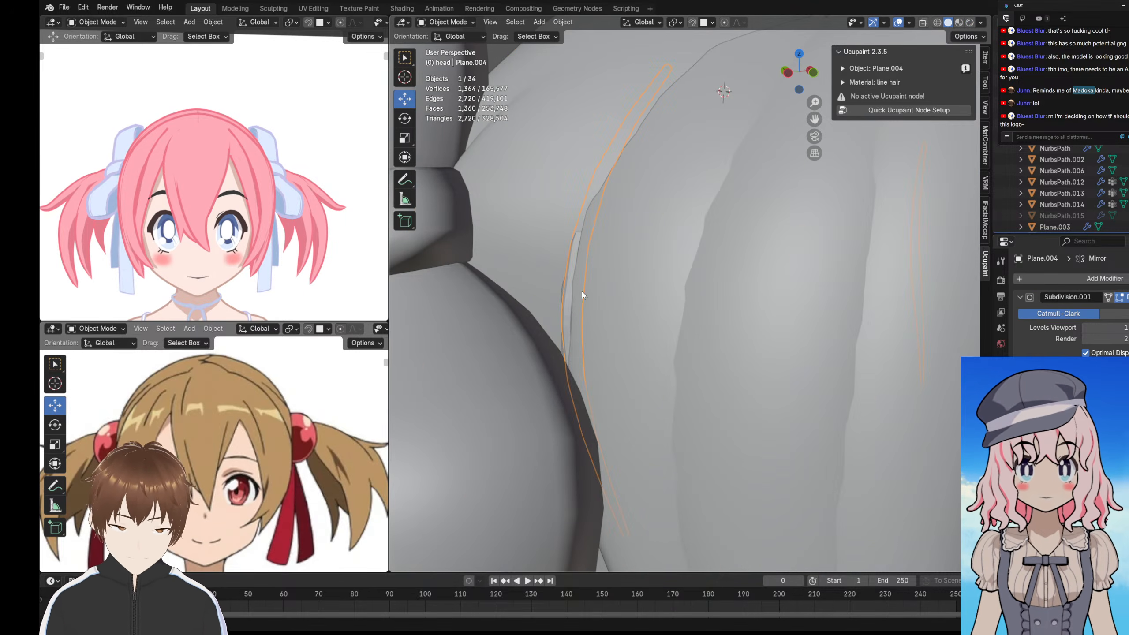
- Duplicate the thin hair-line mesh and place the copy beside the hair, toward the front of the head
{"action": "middle_click_drag", "start_coordinate": [575, 280], "coordinate": [457, 311]}
{"action": "scroll", "coordinate": [640, 248], "scroll_direction": "down", "scroll_amount": 3}
{"action": "key", "text": "shift+d"}
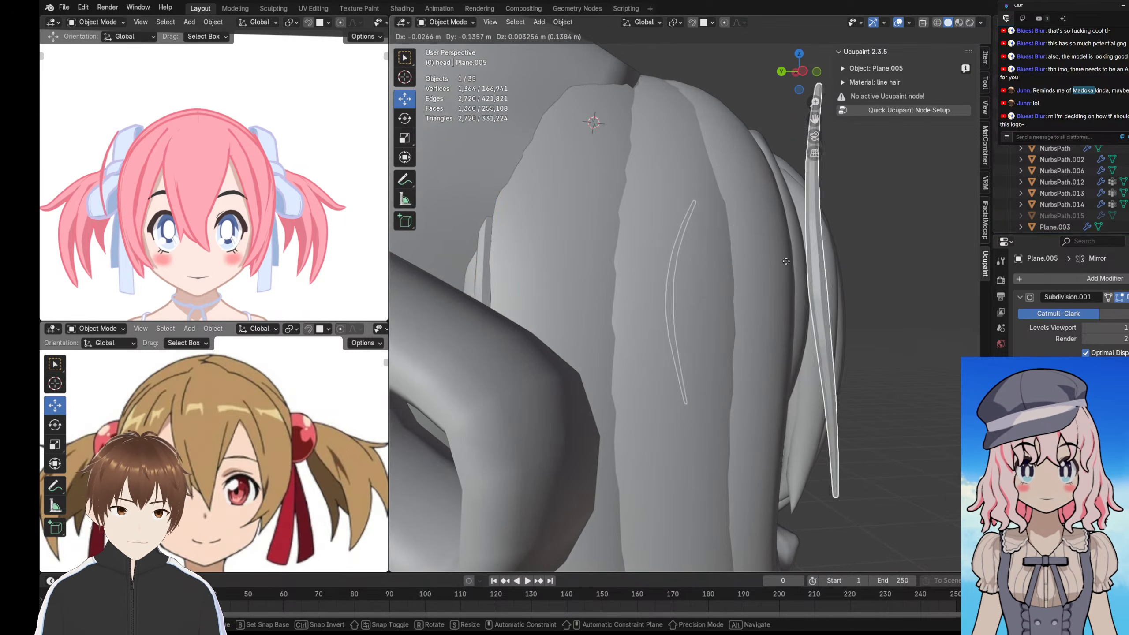
{"action": "left_click", "coordinate": [787, 273]}
- Remove the Mirror modifier from the duplicated hair line, leaving a single unmirrored strand
{"action": "middle_click_drag", "start_coordinate": [788, 273], "coordinate": [643, 292]}
{"action": "scroll", "coordinate": [643, 292], "scroll_direction": "down", "scroll_amount": 6}
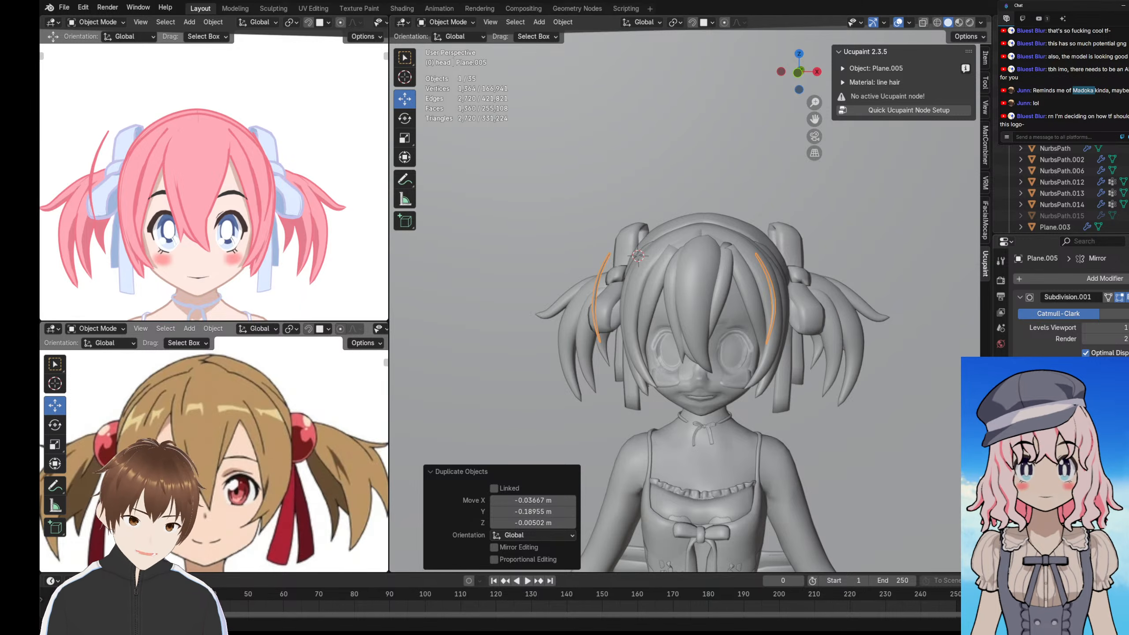
{"action": "scroll", "coordinate": [1071, 329], "scroll_direction": "down", "scroll_amount": 2}
{"action": "key", "text": "x"}
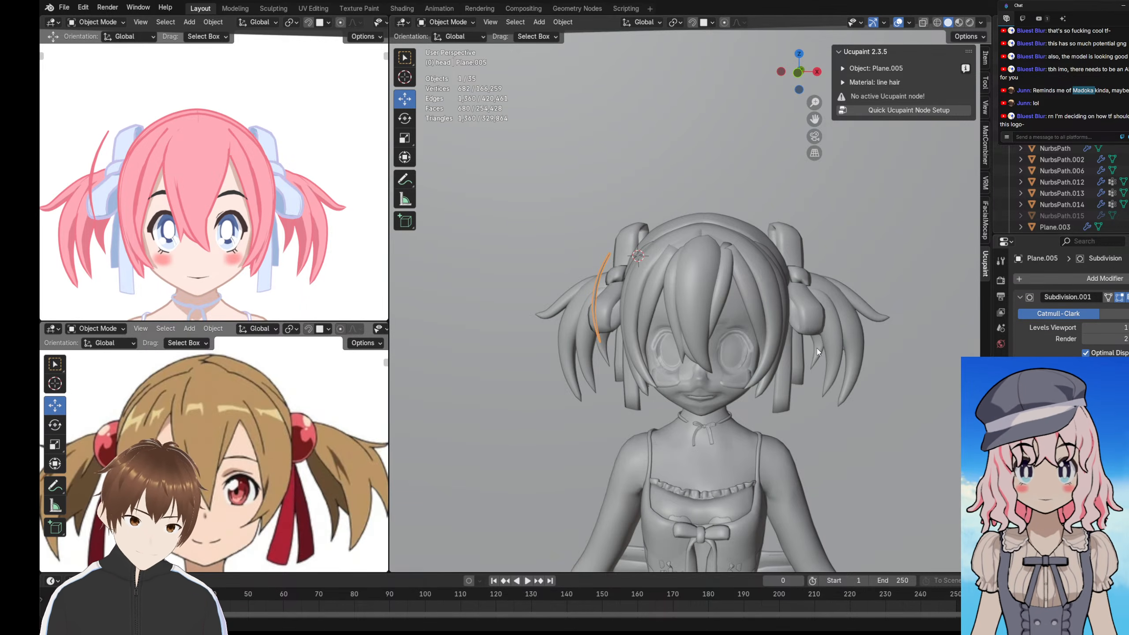
- Move the single hair line about 0.28 m along X so it lies in front of the bangs
{"action": "scroll", "coordinate": [695, 282], "scroll_direction": "up", "scroll_amount": 2}
{"action": "middle_click_drag", "start_coordinate": [627, 274], "coordinate": [689, 274]}
{"action": "key", "text": "g"}
{"action": "left_click", "coordinate": [780, 270]}
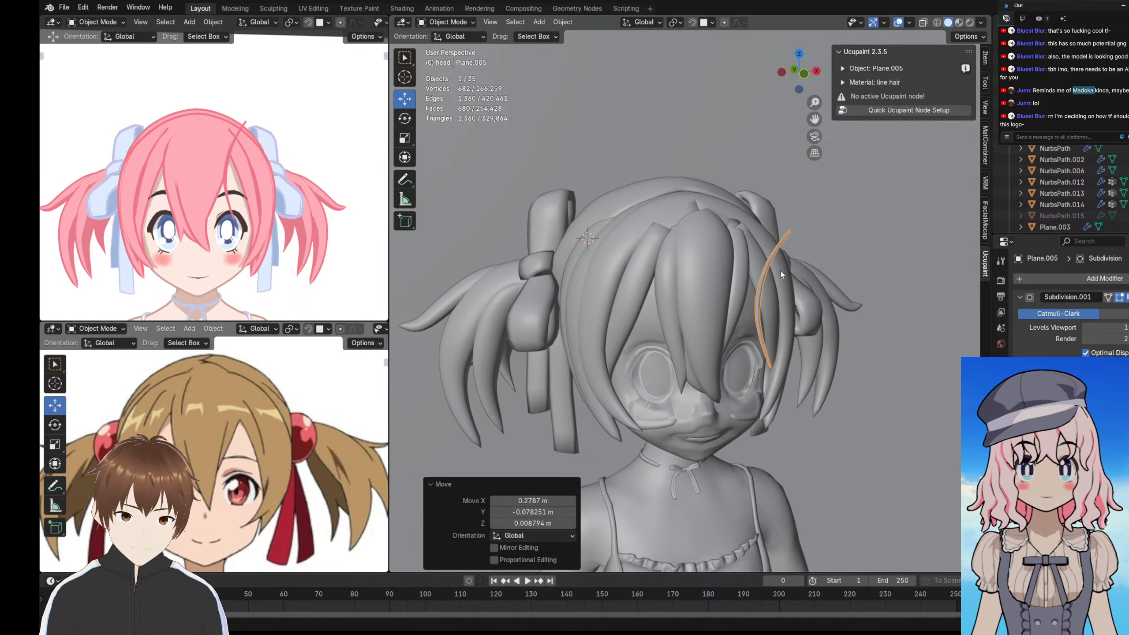
{"action": "middle_click_drag", "start_coordinate": [779, 270], "coordinate": [694, 267]}
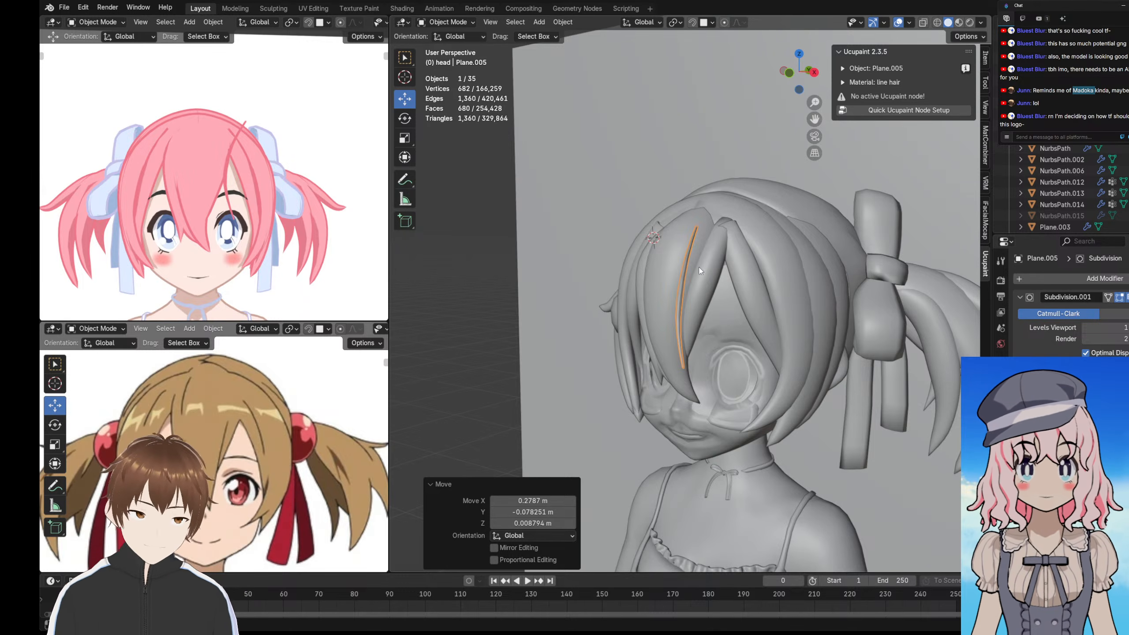
- Enter Edit Mode on the hair line, enable snapping, and move its top vertex to the gap between the central bang strands
{"action": "key", "text": "Tab"}
{"action": "key", "text": "KP_Decimal"}
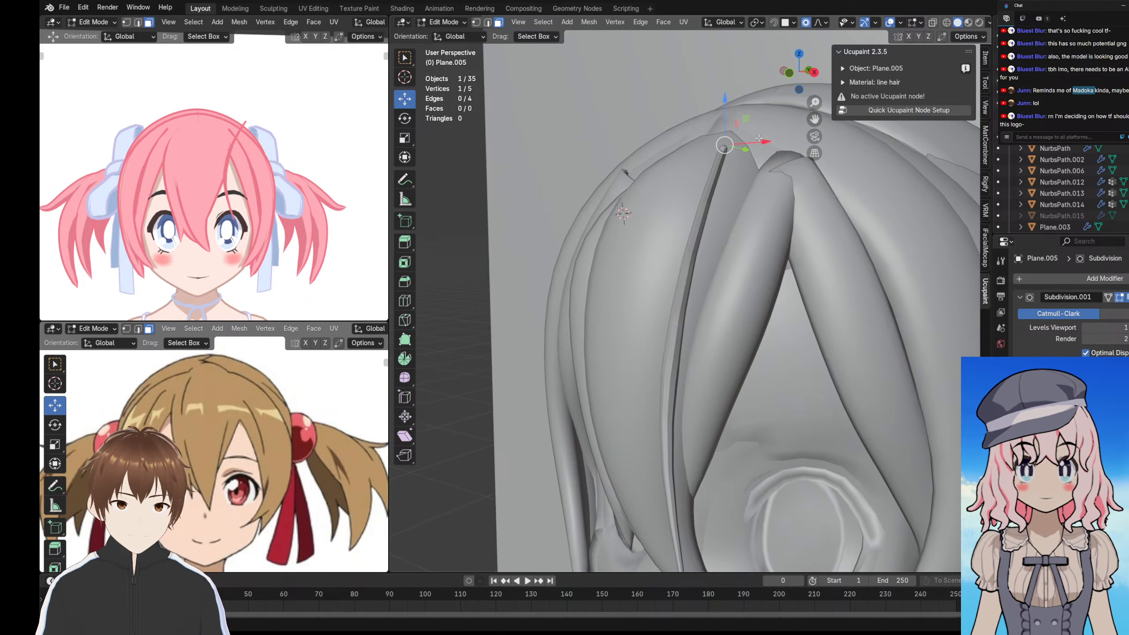
{"action": "left_click", "coordinate": [933, 22]}
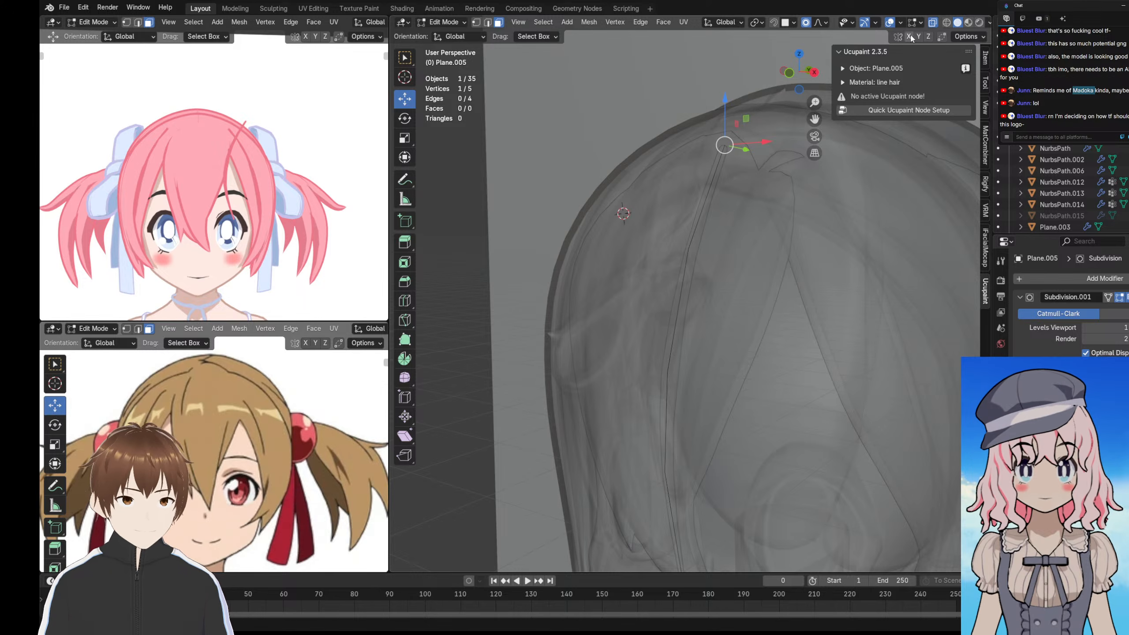
{"action": "left_click", "coordinate": [934, 24]}
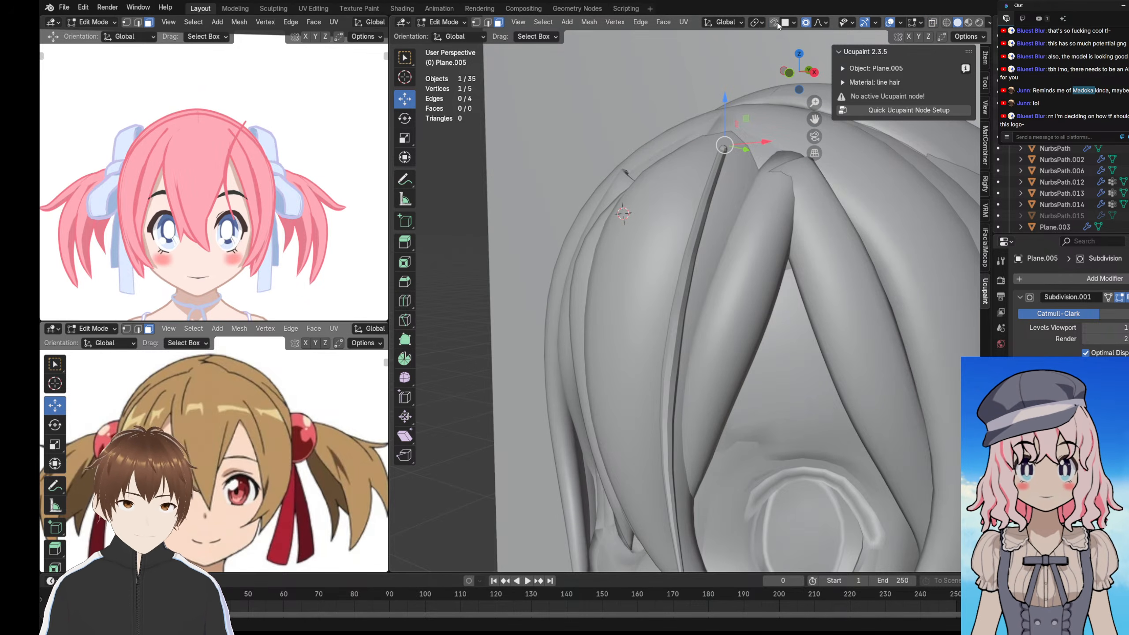
{"action": "left_click_drag", "start_coordinate": [725, 146], "coordinate": [751, 183]}
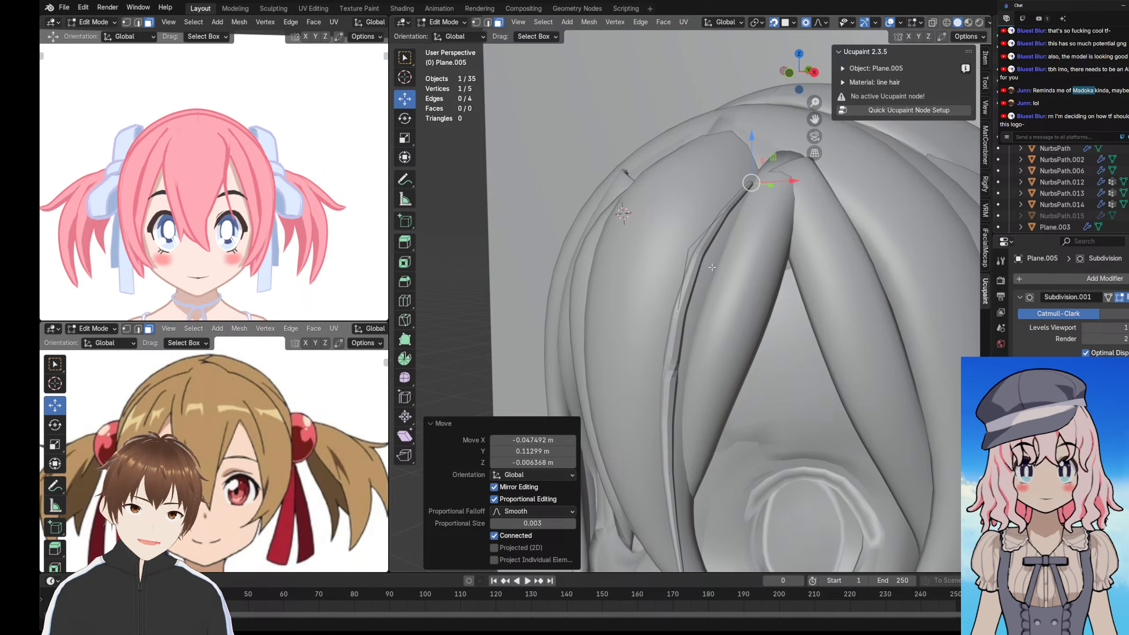
- In vertex select mode, snap the hair line's middle vertices along the edge between the central bang and its neighbouring strand
{"action": "left_click", "coordinate": [475, 23]}
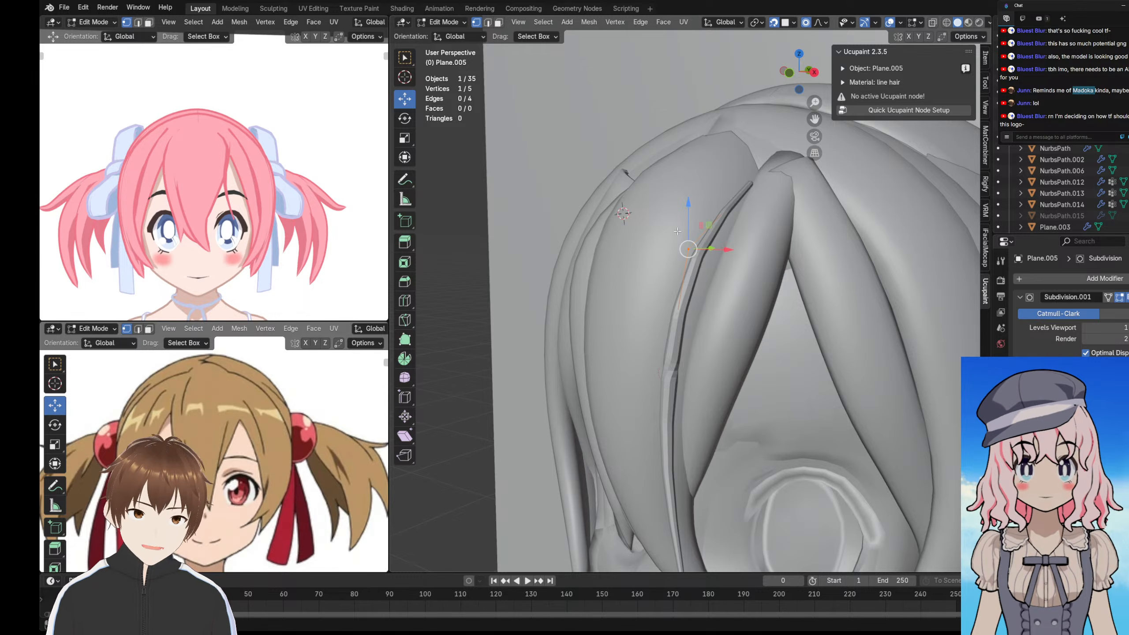
{"action": "left_click_drag", "start_coordinate": [688, 249], "coordinate": [719, 262]}
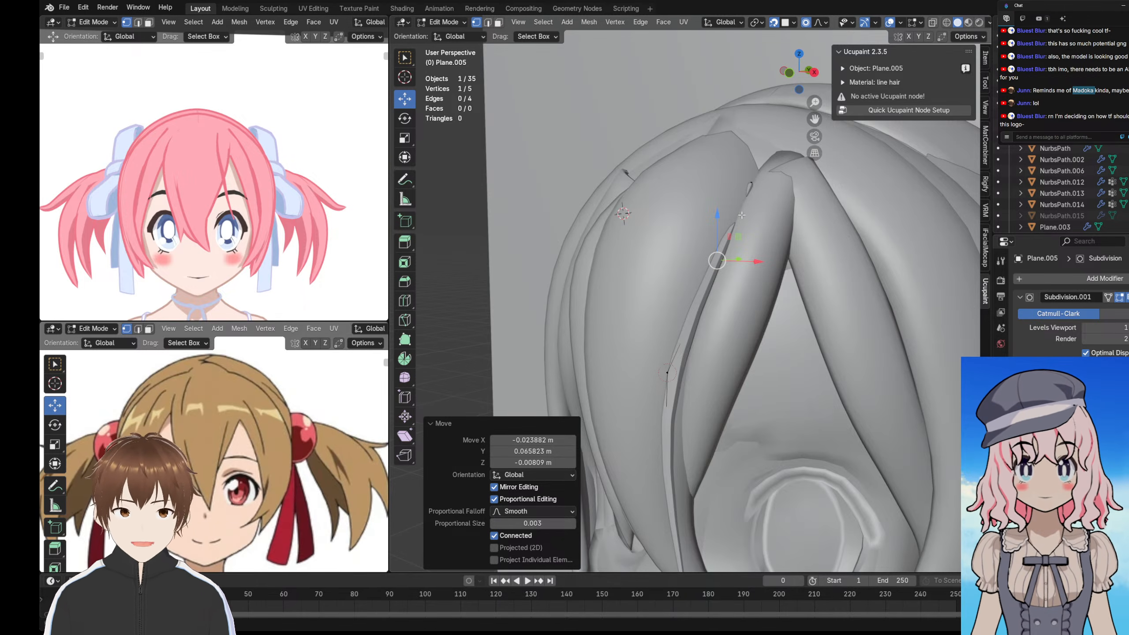
{"action": "left_click_drag", "start_coordinate": [680, 413], "coordinate": [681, 413]}
{"action": "left_click_drag", "start_coordinate": [667, 373], "coordinate": [683, 367]}
{"action": "middle_click_drag", "start_coordinate": [639, 376], "coordinate": [651, 240], "text": "shift"}
{"action": "left_click_drag", "start_coordinate": [690, 322], "coordinate": [692, 323]}
{"action": "left_click_drag", "start_coordinate": [679, 310], "coordinate": [690, 302]}
- Move the hair line's bottom vertex onto the lower edge of the central bang, checking its fit from the front and side
{"action": "middle_click_drag", "start_coordinate": [213, 194], "coordinate": [138, 187]}
{"action": "middle_click_drag", "start_coordinate": [694, 428], "coordinate": [695, 407]}
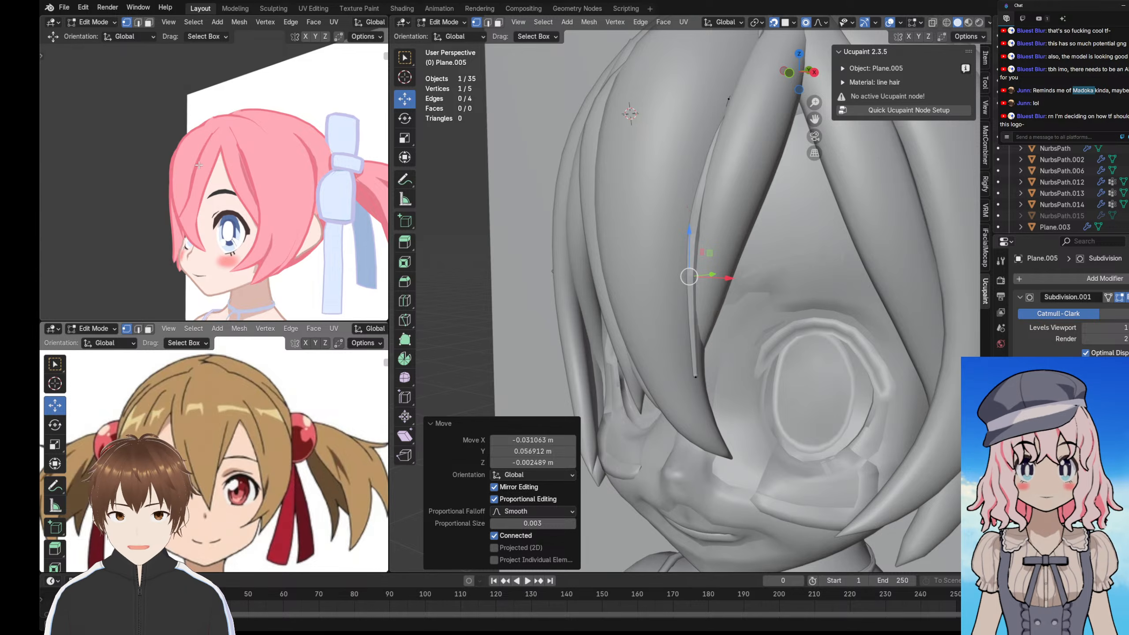
{"action": "middle_click_drag", "start_coordinate": [199, 165], "coordinate": [222, 166]}
{"action": "left_click_drag", "start_coordinate": [704, 389], "coordinate": [704, 389]}
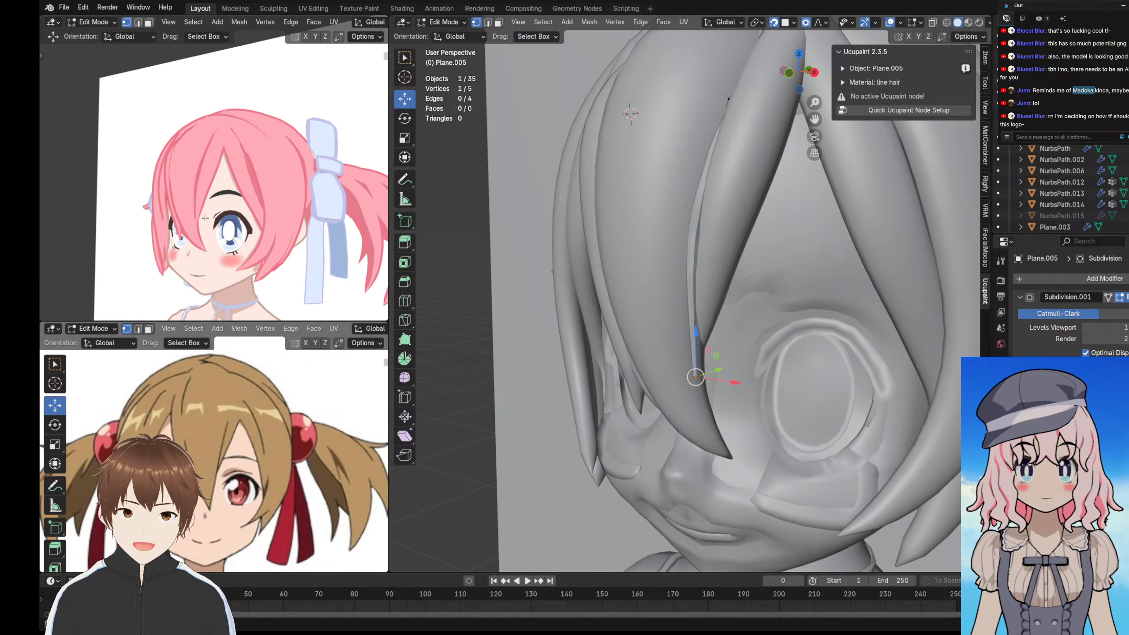
{"action": "middle_click_drag", "start_coordinate": [196, 204], "coordinate": [297, 200]}
{"action": "left_click_drag", "start_coordinate": [695, 377], "coordinate": [704, 389]}
{"action": "mouse_move", "coordinate": [241, 196]}
{"action": "middle_mouse_down"}
{"action": "mouse_move", "coordinate": [267, 198]}
{"action": "mouse_move", "coordinate": [235, 197]}
{"action": "middle_mouse_up"}
{"action": "middle_click_drag", "start_coordinate": [669, 367], "coordinate": [700, 359]}
{"action": "left_click_drag", "start_coordinate": [702, 391], "coordinate": [690, 356]}
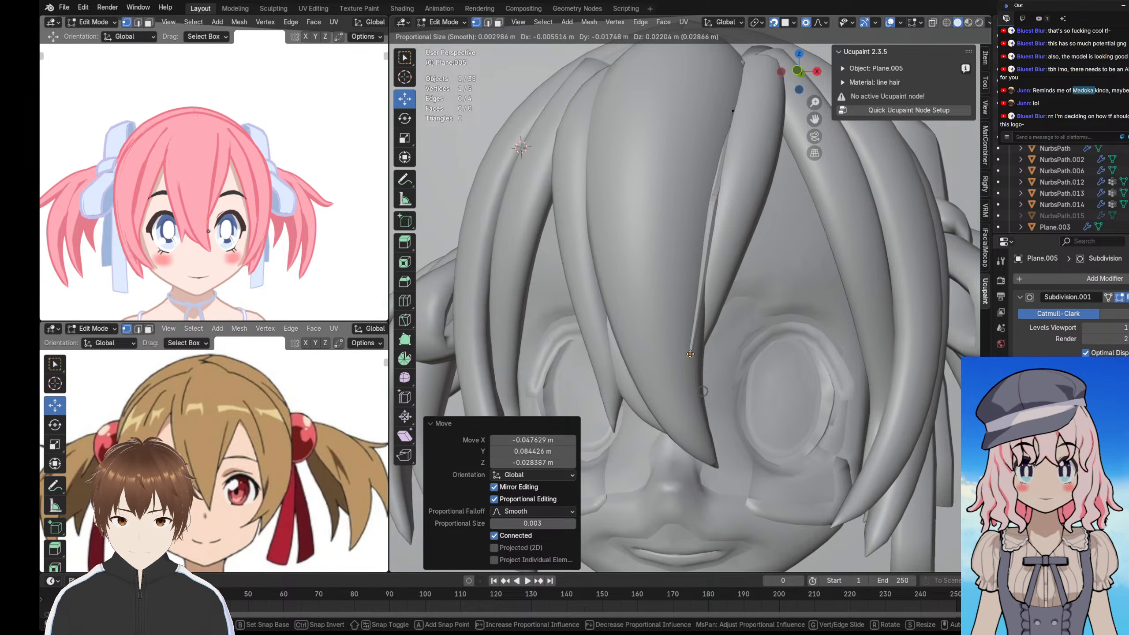
{"action": "left_click", "coordinate": [690, 354]}
- From the side, move the hair line's bottom vertex back and lower the vertex above it along the central bang
{"action": "middle_click_drag", "start_coordinate": [255, 222], "coordinate": [165, 215]}
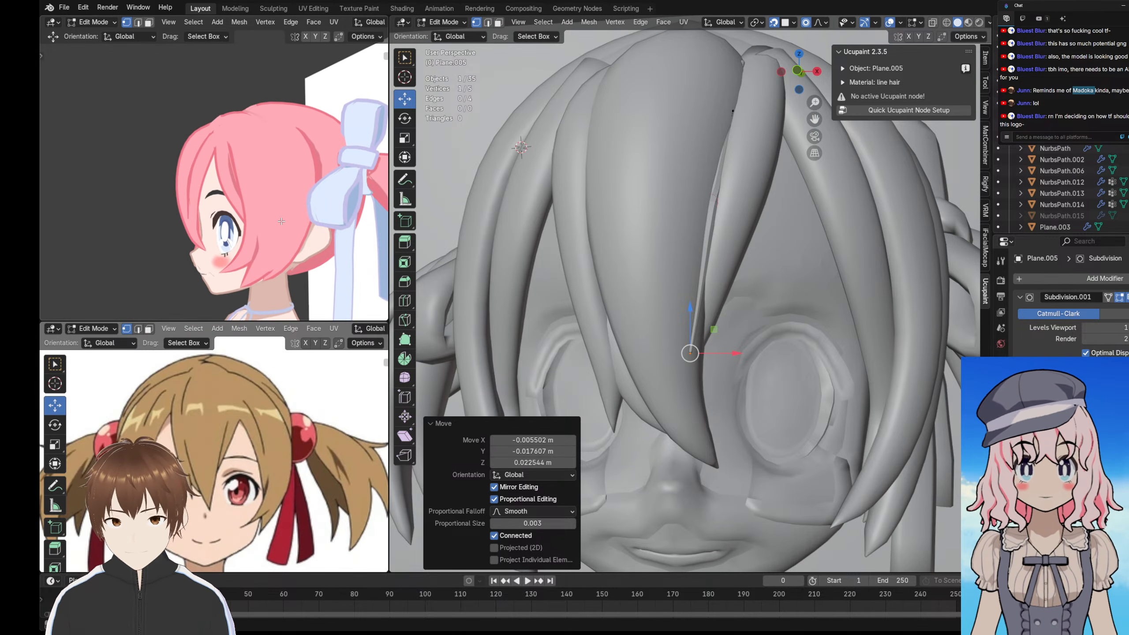
{"action": "middle_click_drag", "start_coordinate": [680, 303], "coordinate": [571, 310]}
{"action": "key", "text": "g"}
{"action": "left_click", "coordinate": [704, 349]}
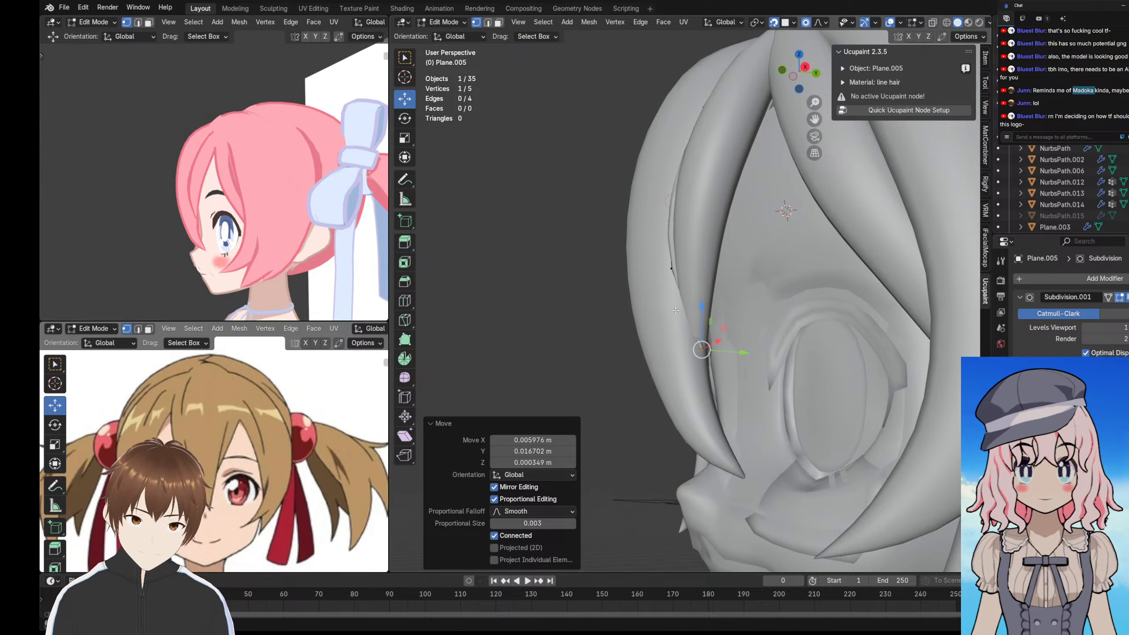
{"action": "left_click", "coordinate": [672, 272]}
{"action": "key", "text": "g"}
{"action": "left_click", "coordinate": [676, 305]}
{"action": "middle_click_drag", "start_coordinate": [249, 212], "coordinate": [335, 208]}
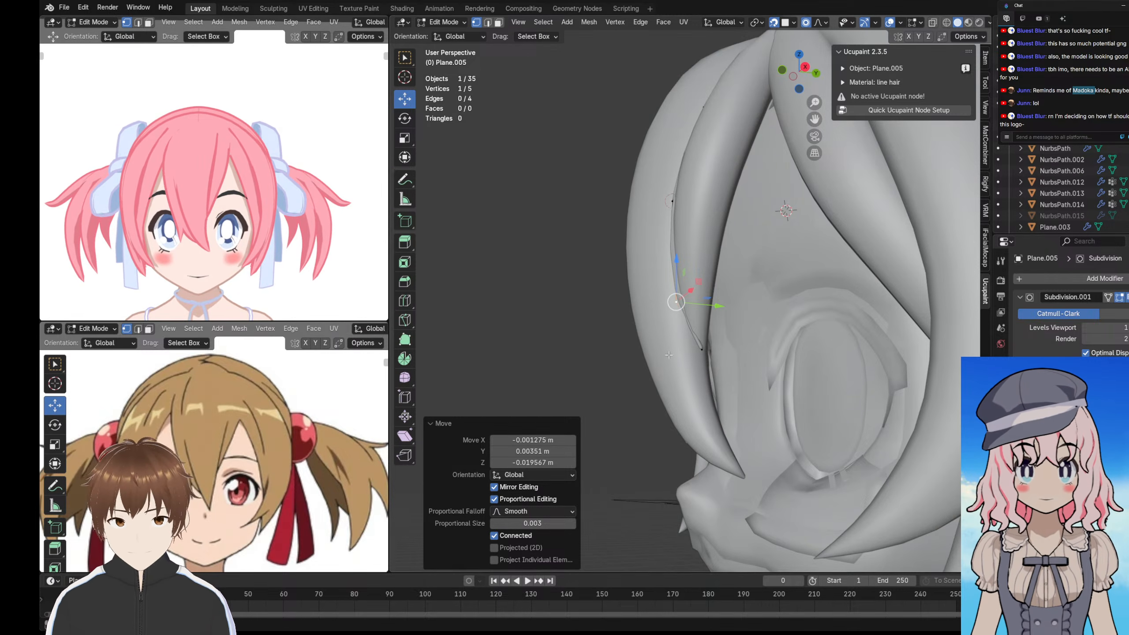
- Reposition the hair line's bottom vertex on the central bang's surface near the neighbouring strand's tip
{"action": "middle_click_drag", "start_coordinate": [765, 358], "coordinate": [710, 358]}
{"action": "left_click", "coordinate": [704, 351]}
{"action": "key", "text": "g"}
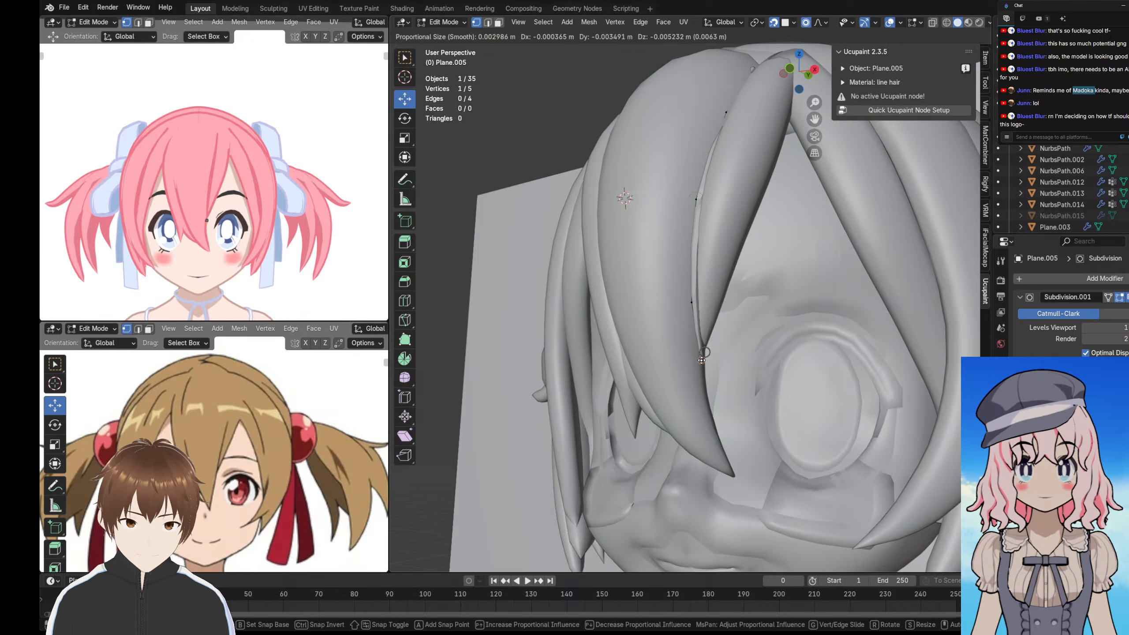
{"action": "left_click", "coordinate": [702, 364]}
{"action": "key", "text": "g"}
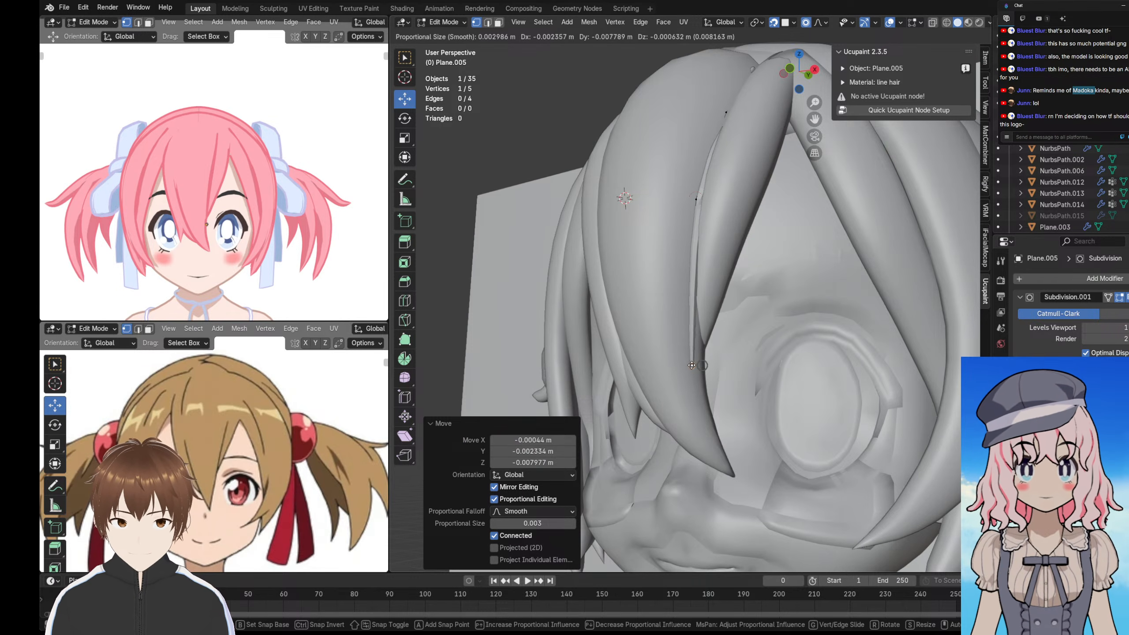
{"action": "left_click", "coordinate": [687, 358]}
- Extrude a new vertex about 0.02 m from the hair line's lower end toward the central bang's rear edge
{"action": "middle_click_drag", "start_coordinate": [283, 218], "coordinate": [211, 200]}
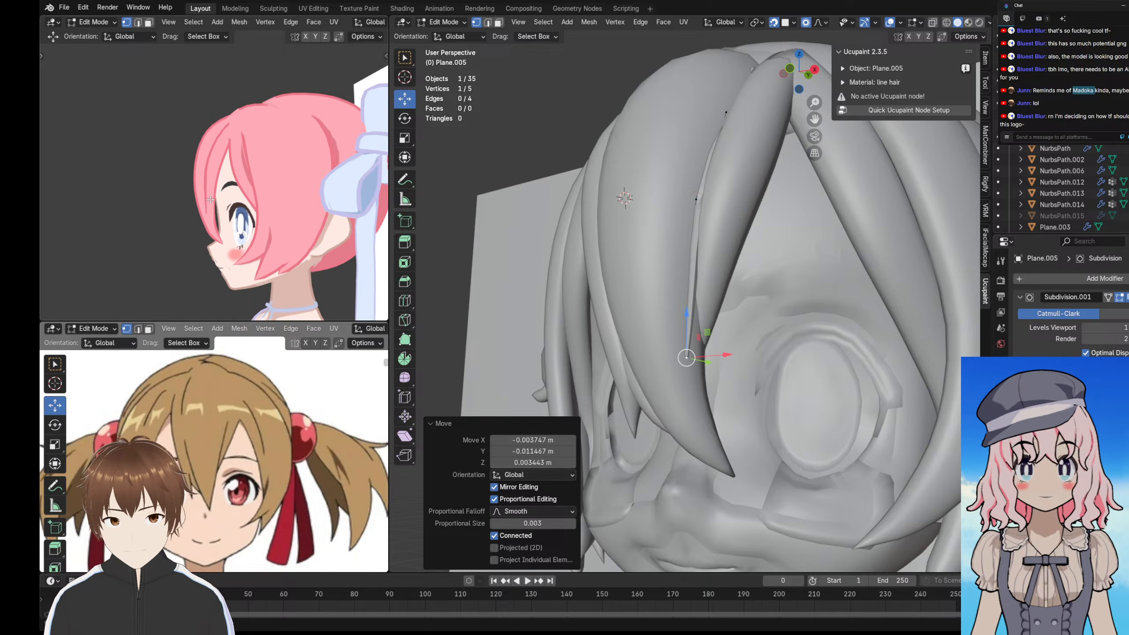
{"action": "middle_click_drag", "start_coordinate": [649, 312], "coordinate": [603, 318]}
{"action": "scroll", "coordinate": [673, 329], "scroll_direction": "up", "scroll_amount": 5}
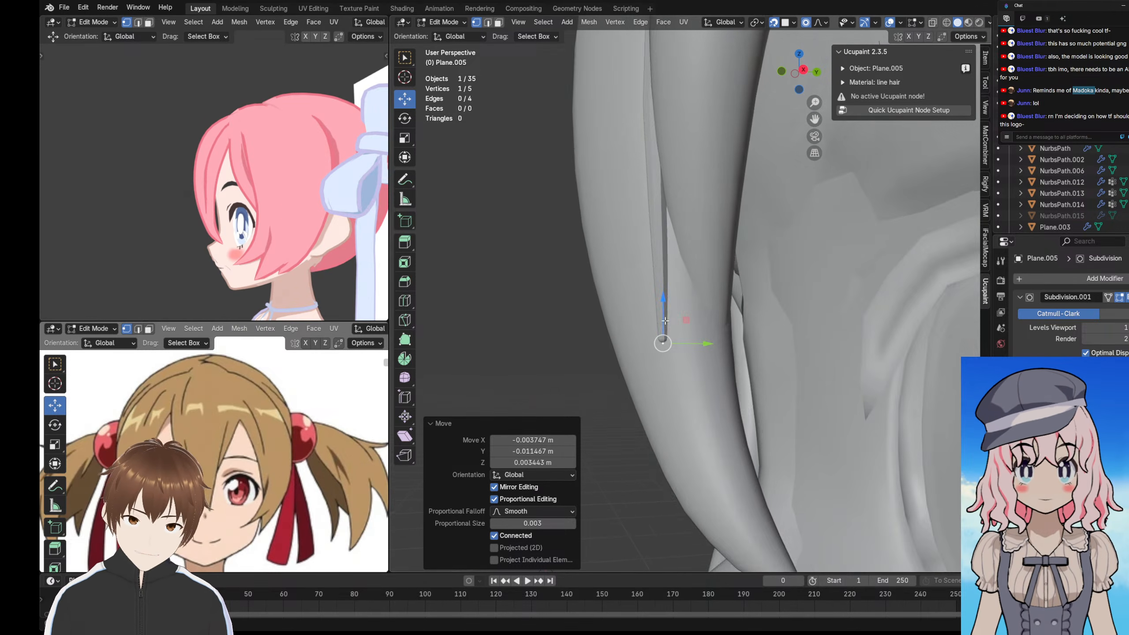
{"action": "middle_click_drag", "start_coordinate": [672, 329], "coordinate": [661, 322], "text": "shift"}
{"action": "key", "text": "e"}
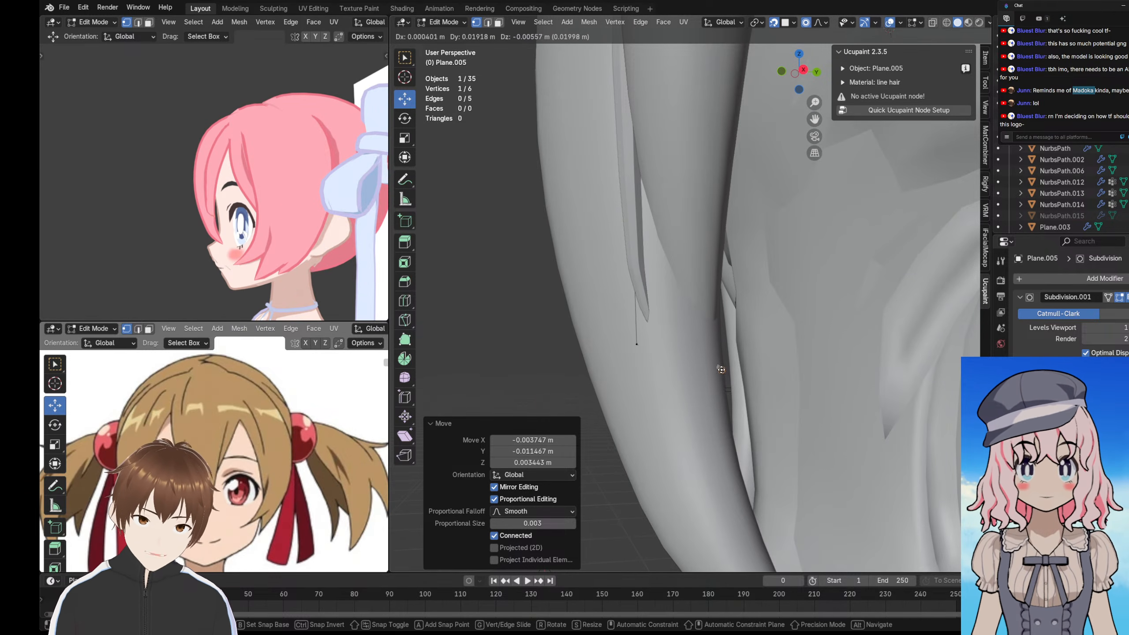
{"action": "left_click", "coordinate": [722, 378]}
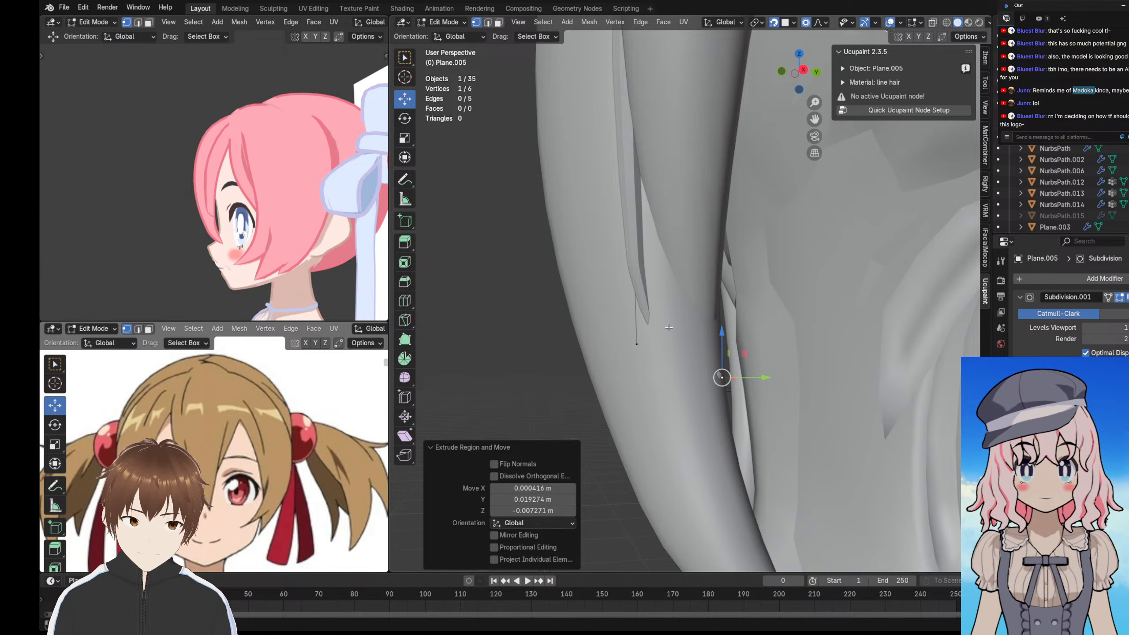
- Try repositioning the vertex above the hair line's lower end, and undo the edits back to before the new end vertex was extruded
{"action": "key", "text": "g"}
{"action": "left_click", "coordinate": [522, 247]}
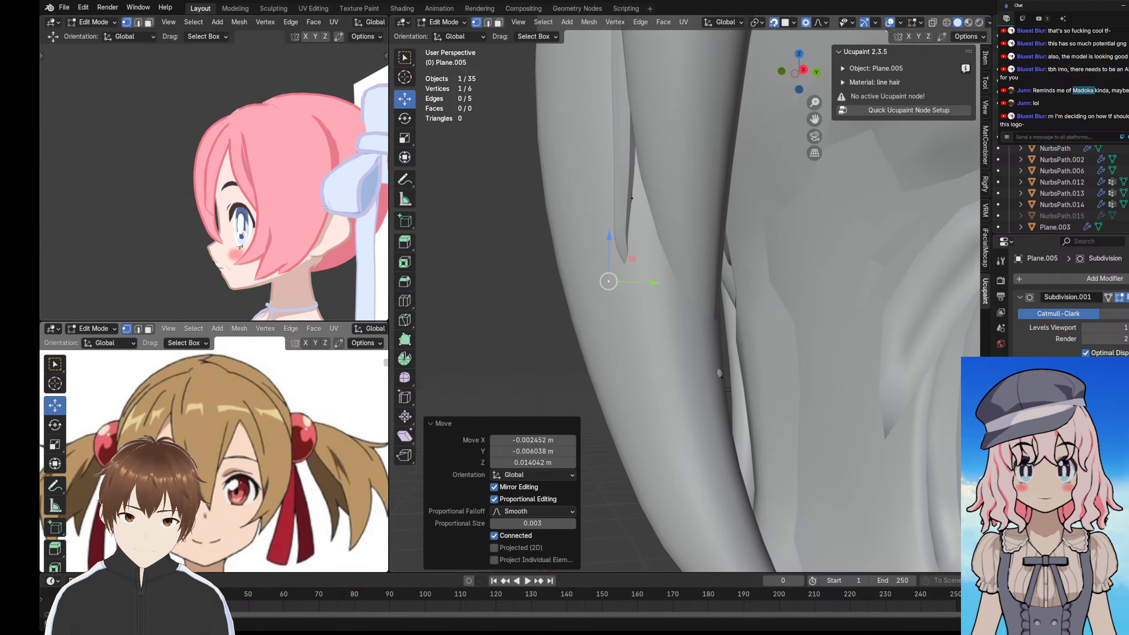
{"action": "key", "text": "g"}
{"action": "left_click", "coordinate": [625, 308]}
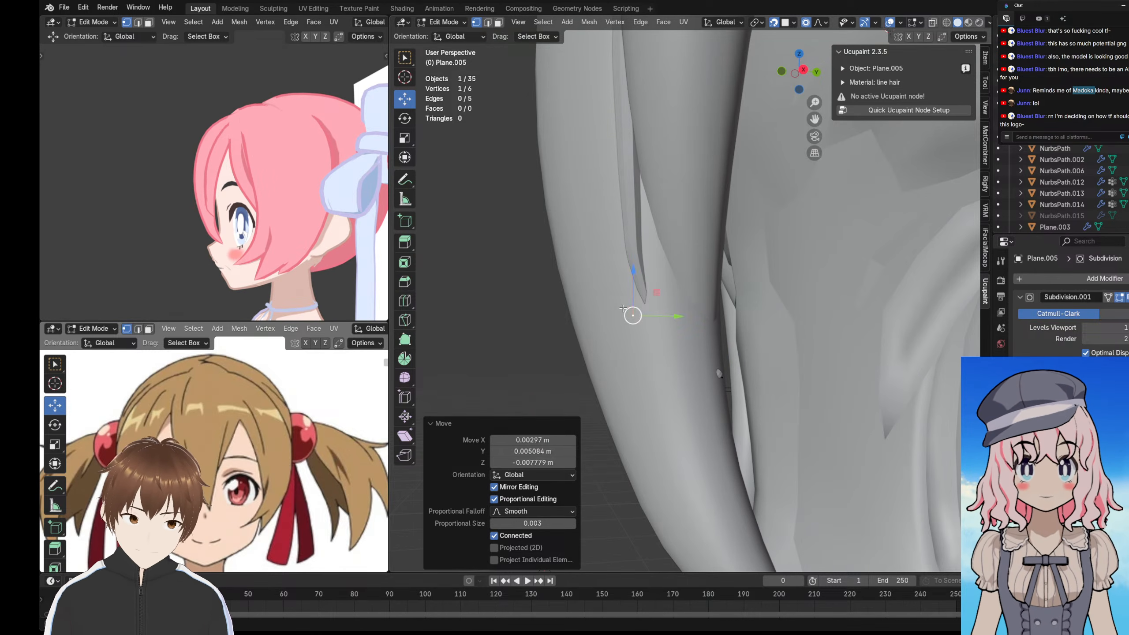
{"action": "key", "text": "ctrl+z"}
{"action": "key", "text": "ctrl+z"}
{"action": "key", "text": "ctrl+z"}
{"action": "key", "text": "ctrl+z"}
- Move the hair line's bottom vertex about 0.019 m to the central bang's rear edge and lower the vertex above it by about 0.022 m
{"action": "middle_click_drag", "start_coordinate": [156, 202], "coordinate": [239, 206]}
{"action": "scroll", "coordinate": [214, 221], "scroll_direction": "up", "scroll_amount": 3}
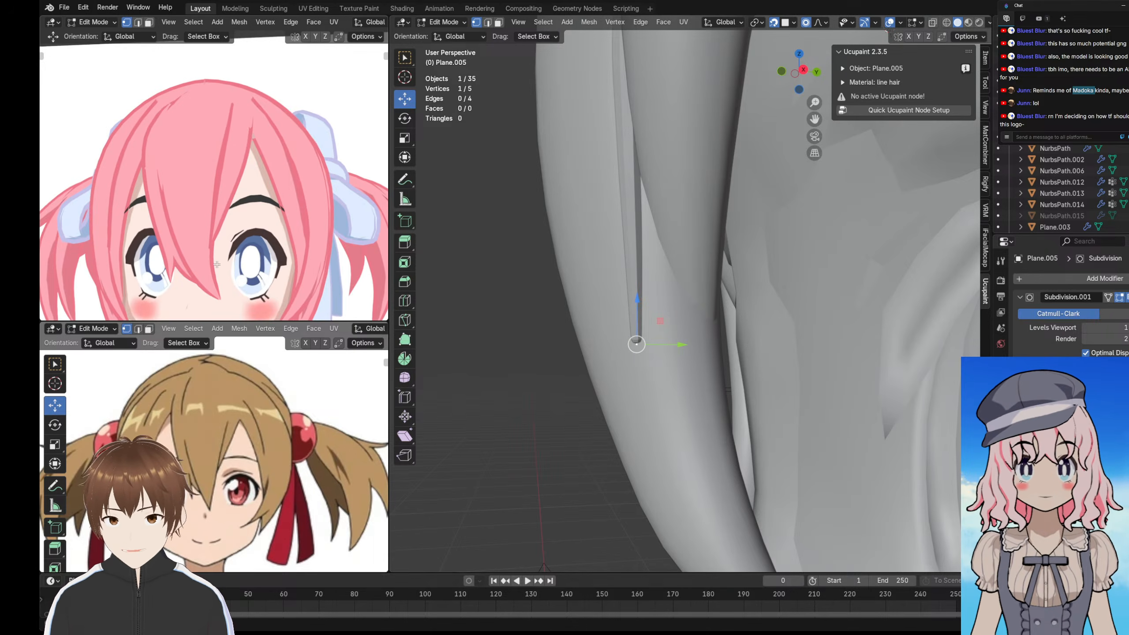
{"action": "middle_click_drag", "start_coordinate": [217, 264], "coordinate": [188, 209]}
{"action": "middle_click_drag", "start_coordinate": [633, 324], "coordinate": [642, 340]}
{"action": "key", "text": "g"}
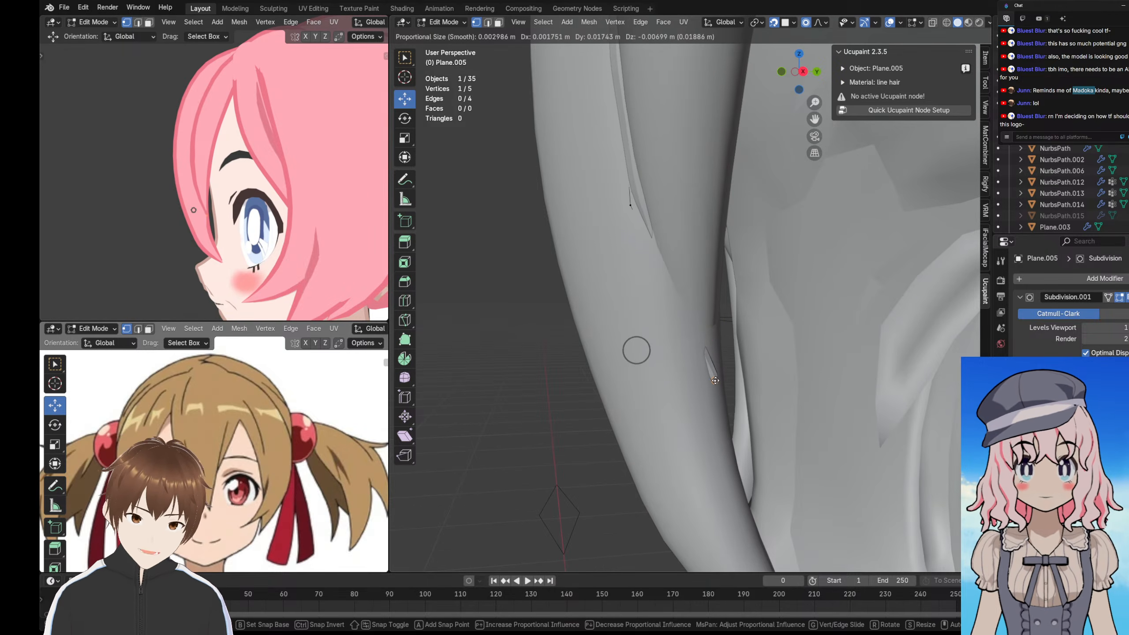
{"action": "left_click", "coordinate": [715, 381]}
{"action": "left_click", "coordinate": [631, 205]}
{"action": "key", "text": "g"}
{"action": "left_click", "coordinate": [609, 305]}
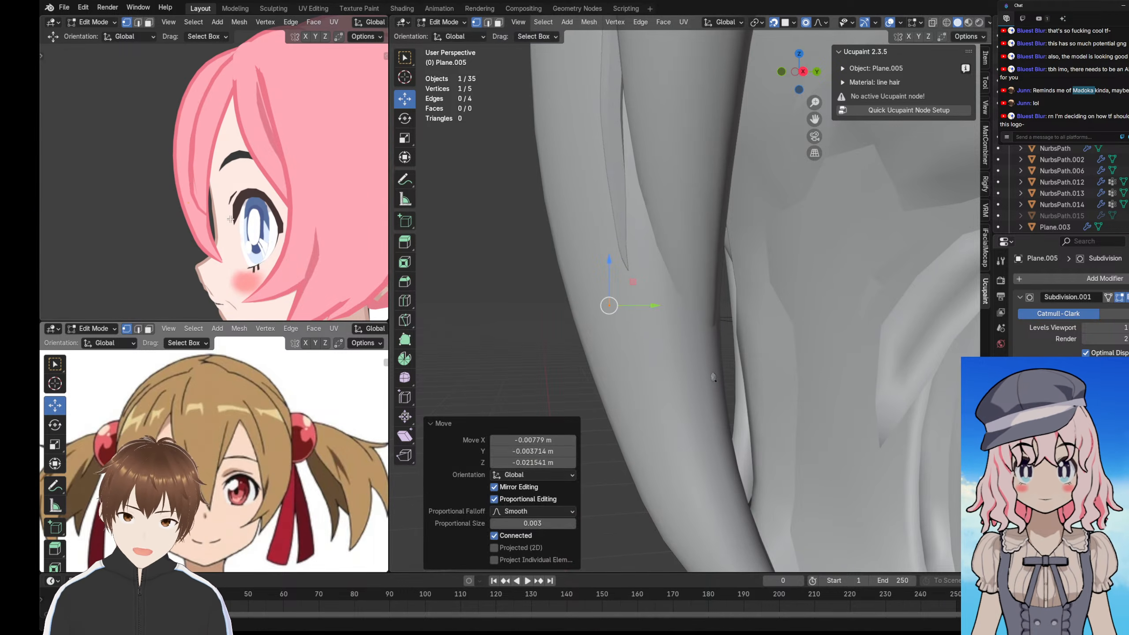
- Reposition the vertex above the hair line's bottom vertex onto the seam between the central bang and the neighbouring strand, checking it from the front
{"action": "middle_click_drag", "start_coordinate": [230, 219], "coordinate": [176, 207]}
{"action": "key", "text": "g"}
{"action": "left_click", "coordinate": [209, 199]}
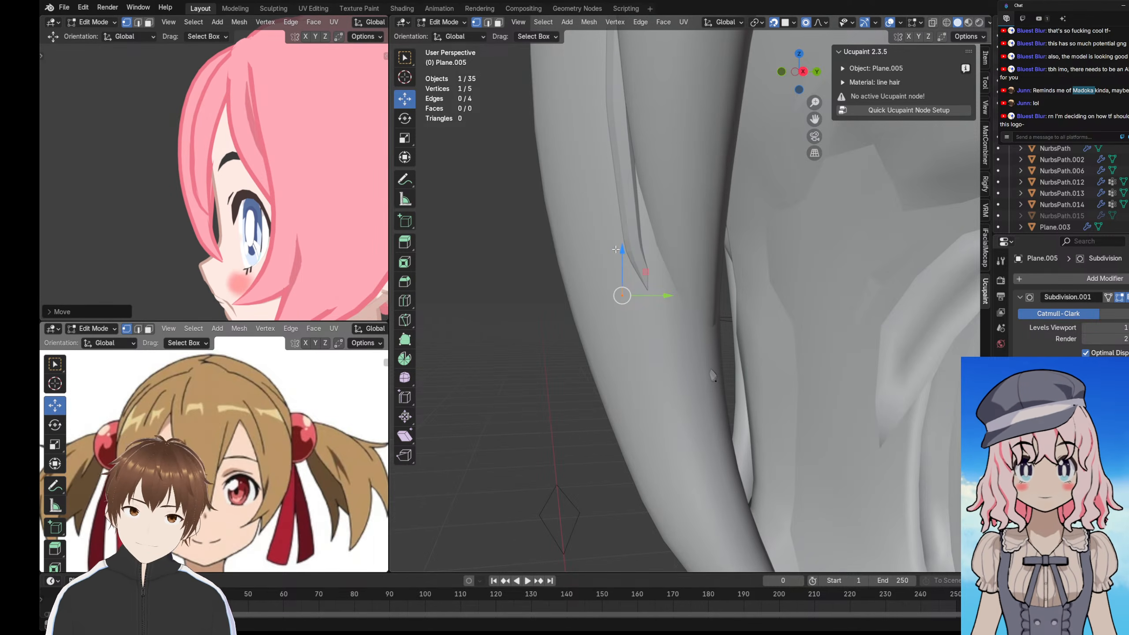
{"action": "left_click", "coordinate": [622, 329]}
{"action": "key", "text": "g"}
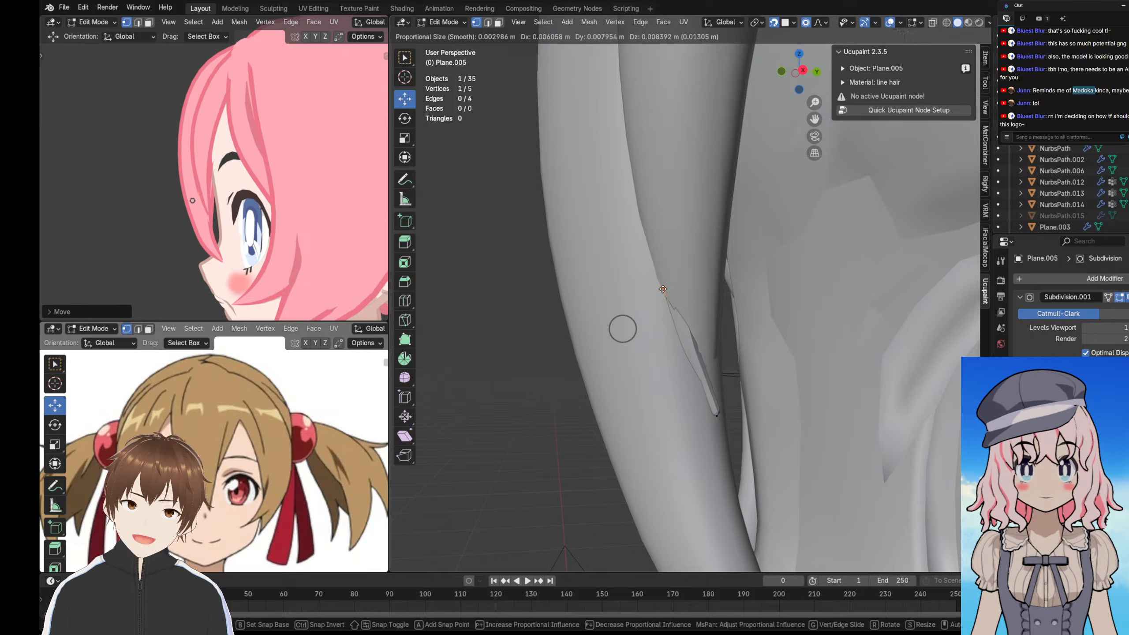
{"action": "left_click", "coordinate": [191, 201]}
{"action": "mouse_move", "coordinate": [192, 201]}
{"action": "middle_mouse_down"}
{"action": "mouse_move", "coordinate": [217, 197]}
{"action": "mouse_move", "coordinate": [205, 200]}
{"action": "middle_mouse_up"}
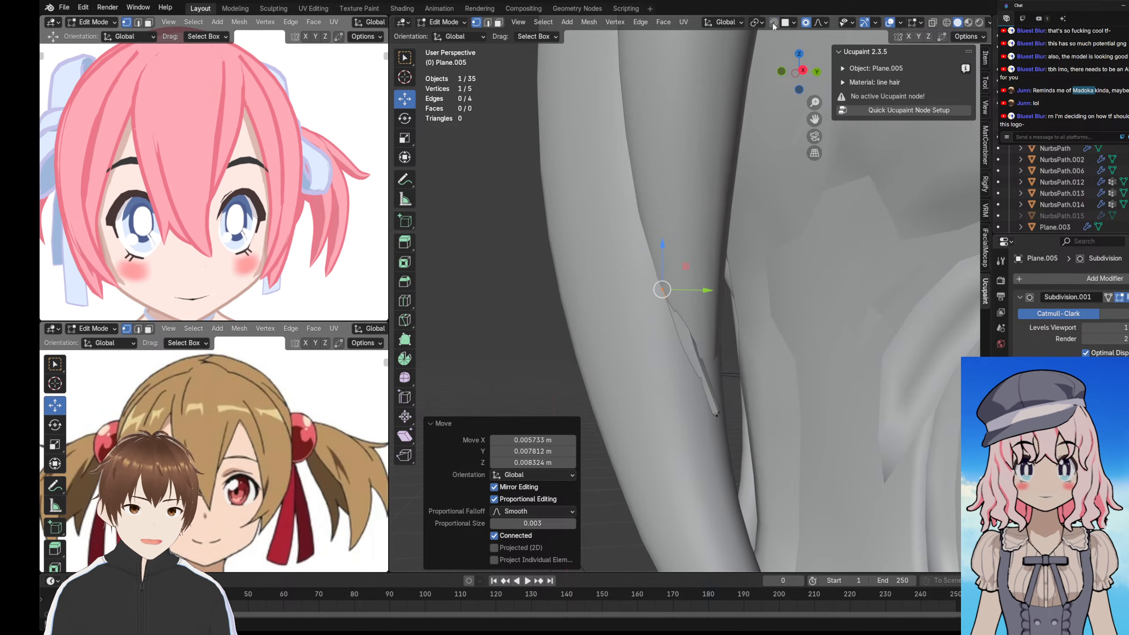
{"action": "key", "text": "g"}
{"action": "left_click", "coordinate": [204, 220]}
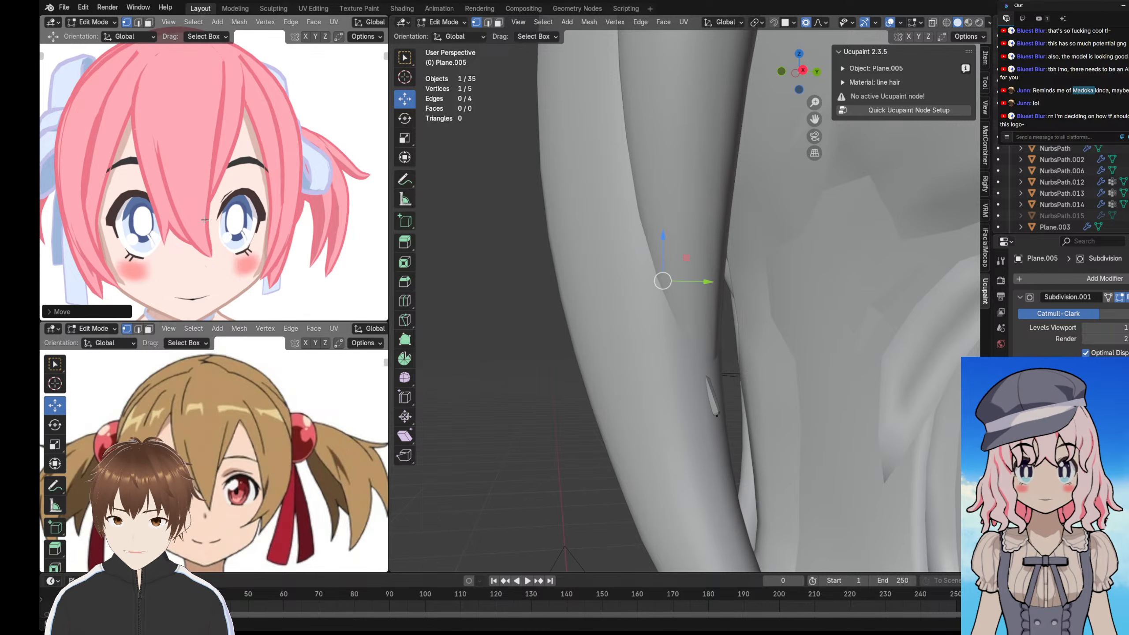
- Nudge the hair line's bottom vertex slightly so the tip sits at the central bang's rear edge, checking its fit from several angles
{"action": "middle_click_drag", "start_coordinate": [254, 189], "coordinate": [172, 144]}
{"action": "scroll", "coordinate": [166, 178], "scroll_direction": "down", "scroll_amount": 2}
{"action": "scroll", "coordinate": [655, 285], "scroll_direction": "down", "scroll_amount": 3}
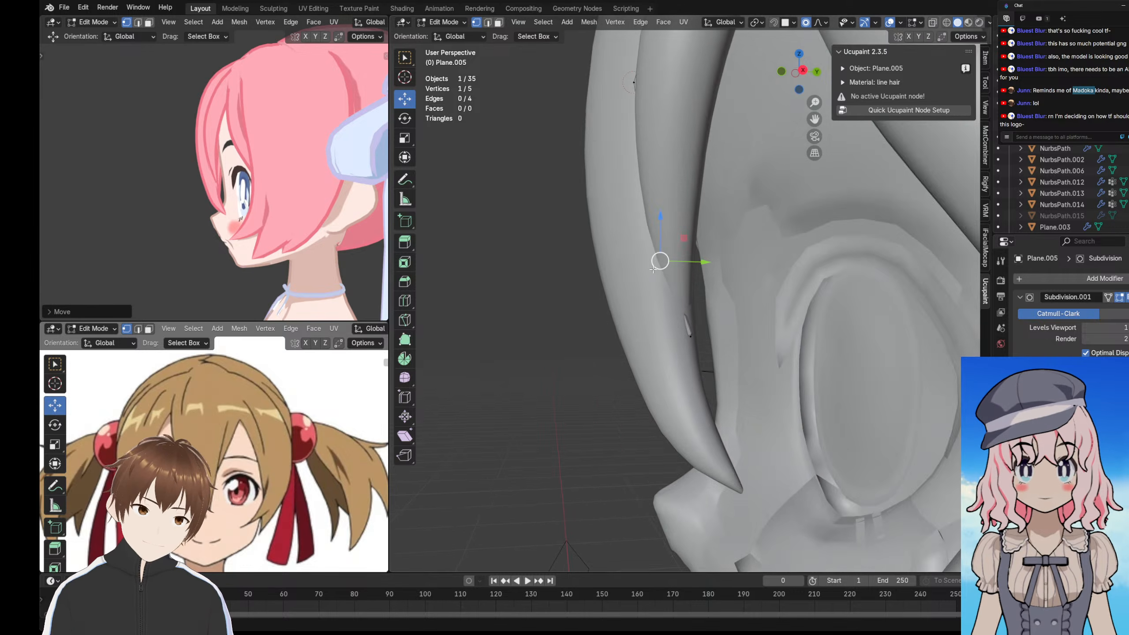
{"action": "middle_click_drag", "start_coordinate": [655, 284], "coordinate": [644, 292]}
{"action": "middle_click_drag", "start_coordinate": [243, 184], "coordinate": [303, 184]}
{"action": "scroll", "coordinate": [302, 184], "scroll_direction": "up", "scroll_amount": 4}
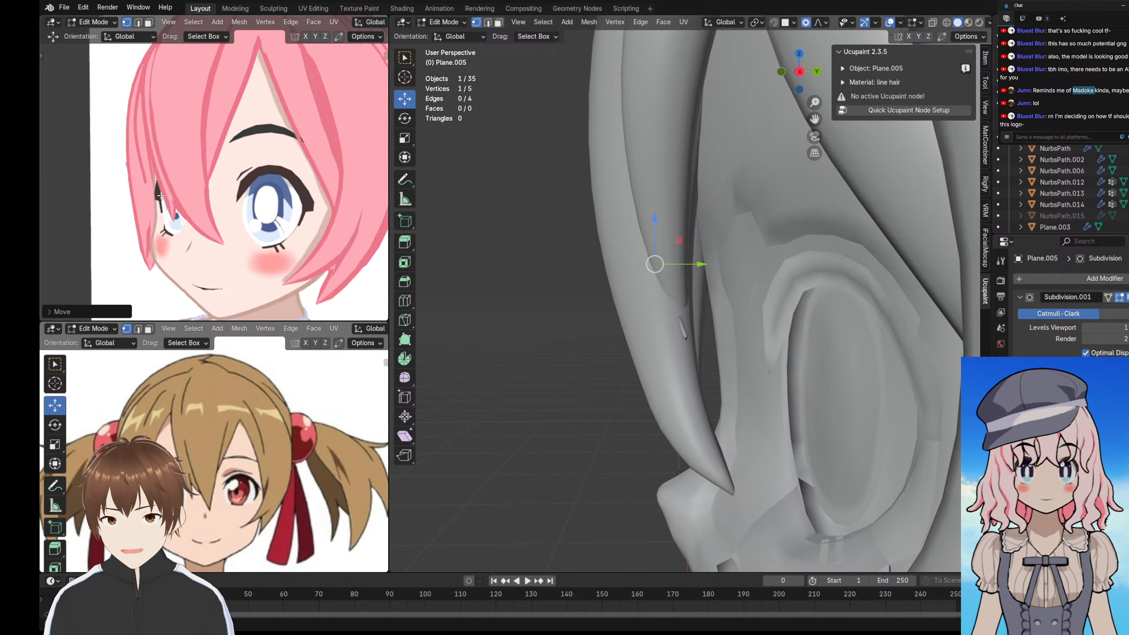
{"action": "scroll", "coordinate": [214, 205], "scroll_direction": "up", "scroll_amount": 2}
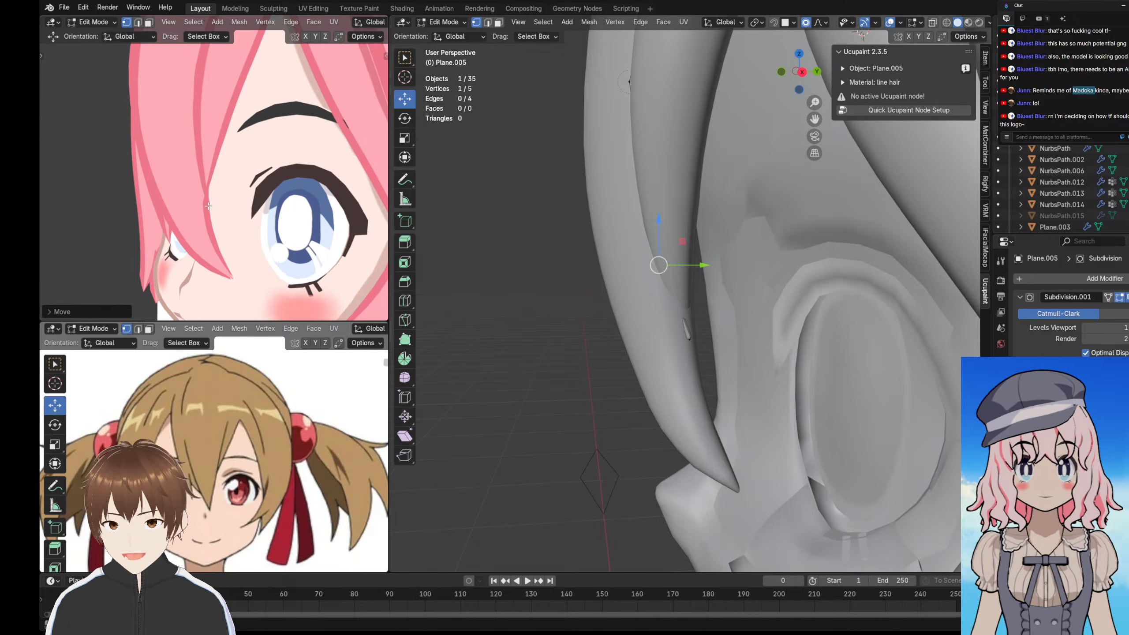
{"action": "key", "text": "g"}
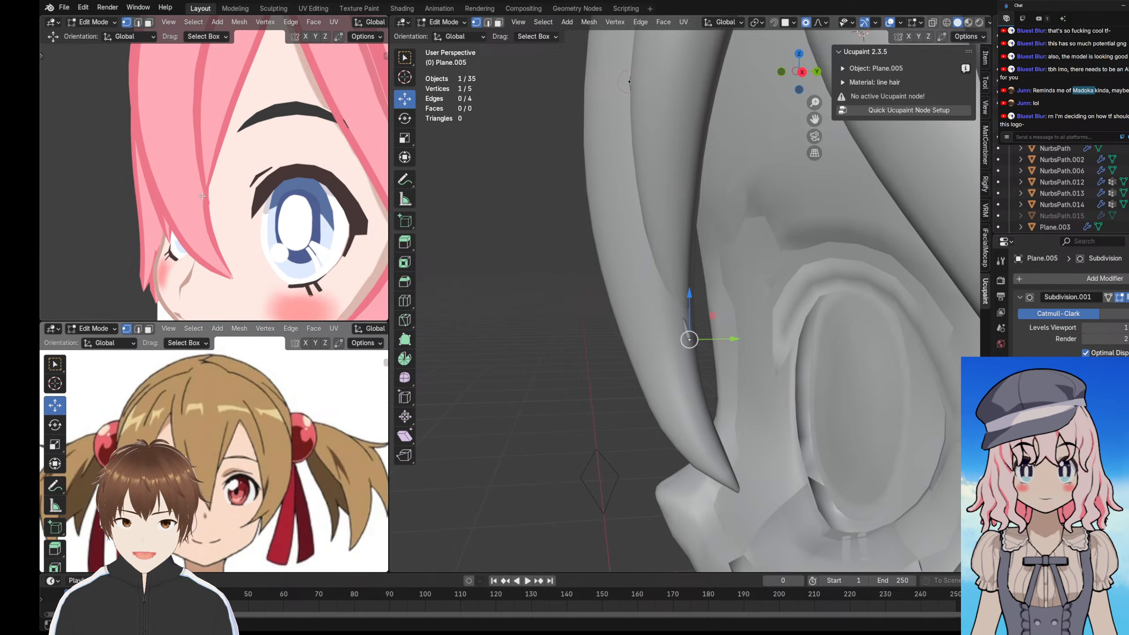
{"action": "left_click", "coordinate": [195, 210]}
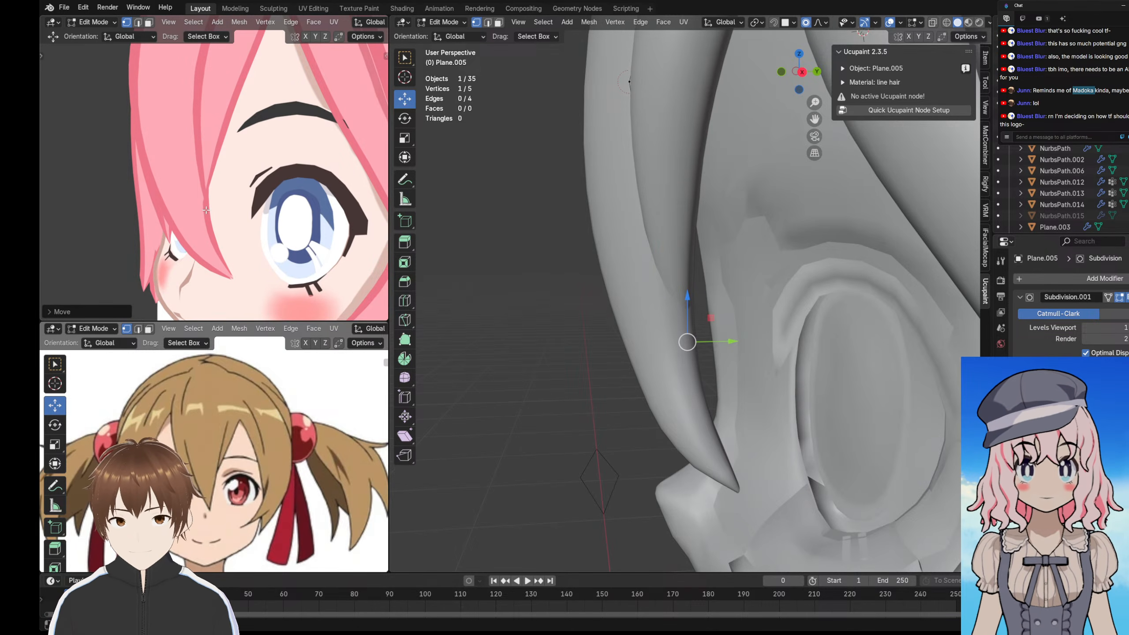
{"action": "middle_click_drag", "start_coordinate": [209, 206], "coordinate": [126, 192]}
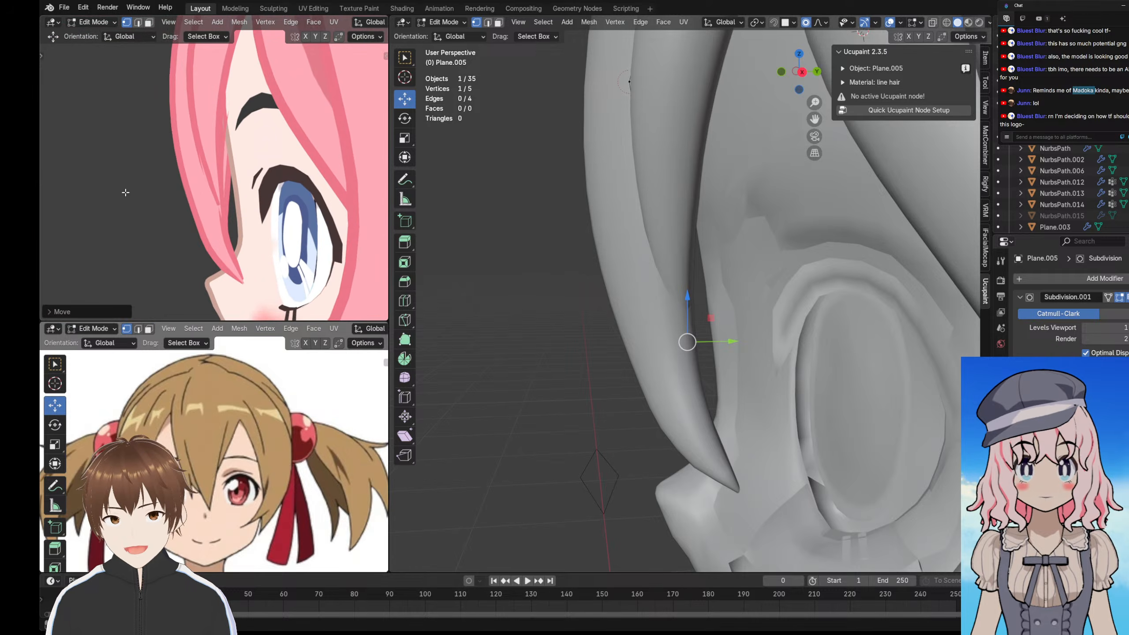
{"action": "scroll", "coordinate": [190, 193], "scroll_direction": "down", "scroll_amount": 5}
{"action": "mouse_move", "coordinate": [196, 189]}
{"action": "middle_mouse_down"}
{"action": "mouse_move", "coordinate": [232, 171]}
{"action": "mouse_move", "coordinate": [216, 184]}
{"action": "middle_mouse_up"}
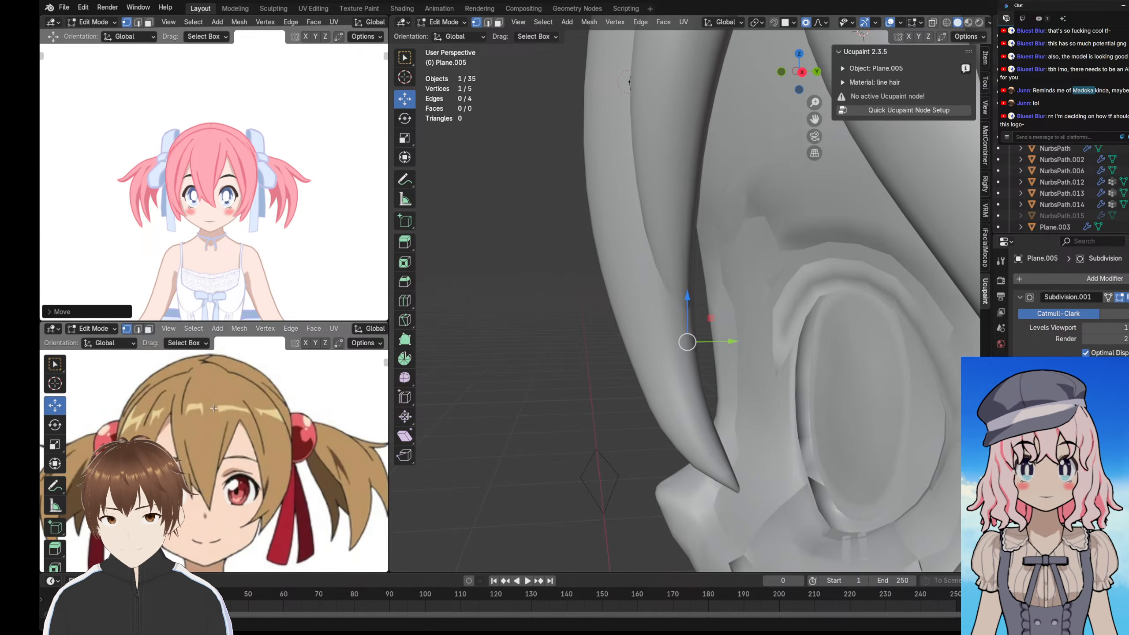
- Lower the hair line's second vertex and its top vertex along the seam between the central bang and the neighbouring strand
{"action": "scroll", "coordinate": [625, 175], "scroll_direction": "down", "scroll_amount": 5}
{"action": "middle_click_drag", "start_coordinate": [625, 175], "coordinate": [700, 187]}
{"action": "scroll", "coordinate": [700, 187], "scroll_direction": "up", "scroll_amount": 2}
{"action": "left_click", "coordinate": [733, 129]}
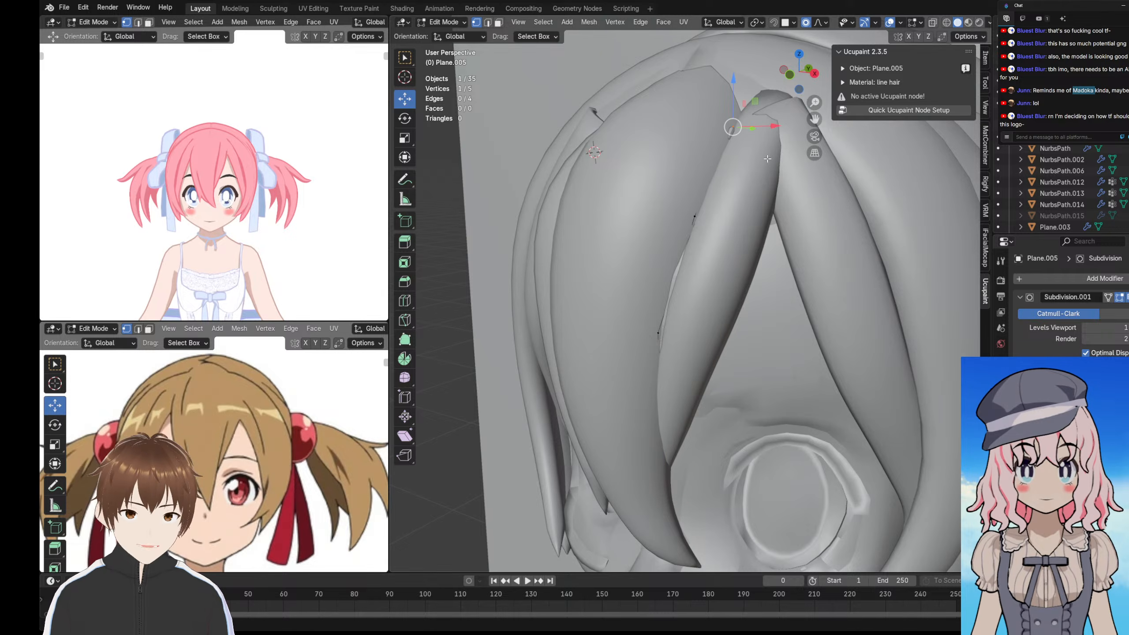
{"action": "key", "text": "g"}
{"action": "left_click", "coordinate": [673, 282]}
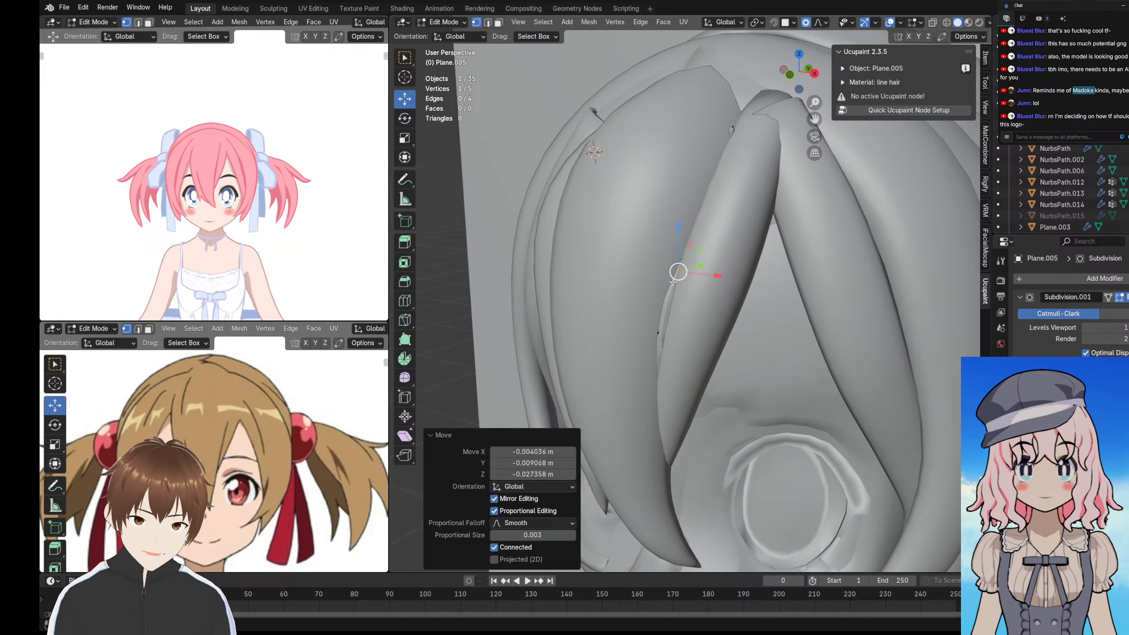
{"action": "key", "text": "g"}
{"action": "left_click", "coordinate": [669, 252]}
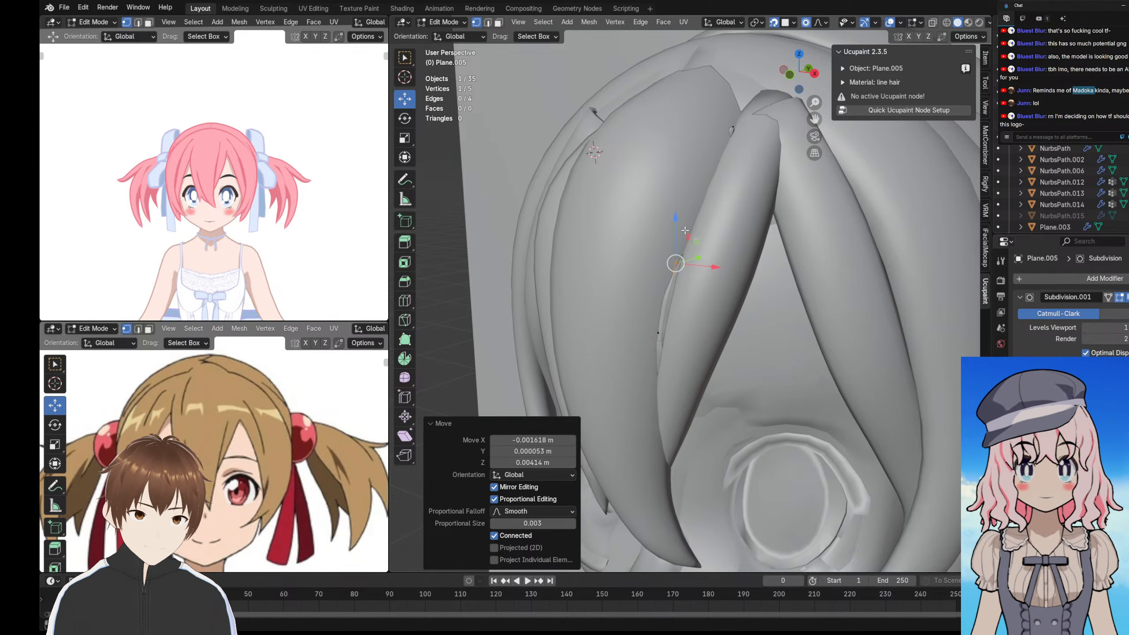
{"action": "left_click", "coordinate": [733, 129]}
{"action": "key", "text": "g"}
{"action": "left_click", "coordinate": [668, 217]}
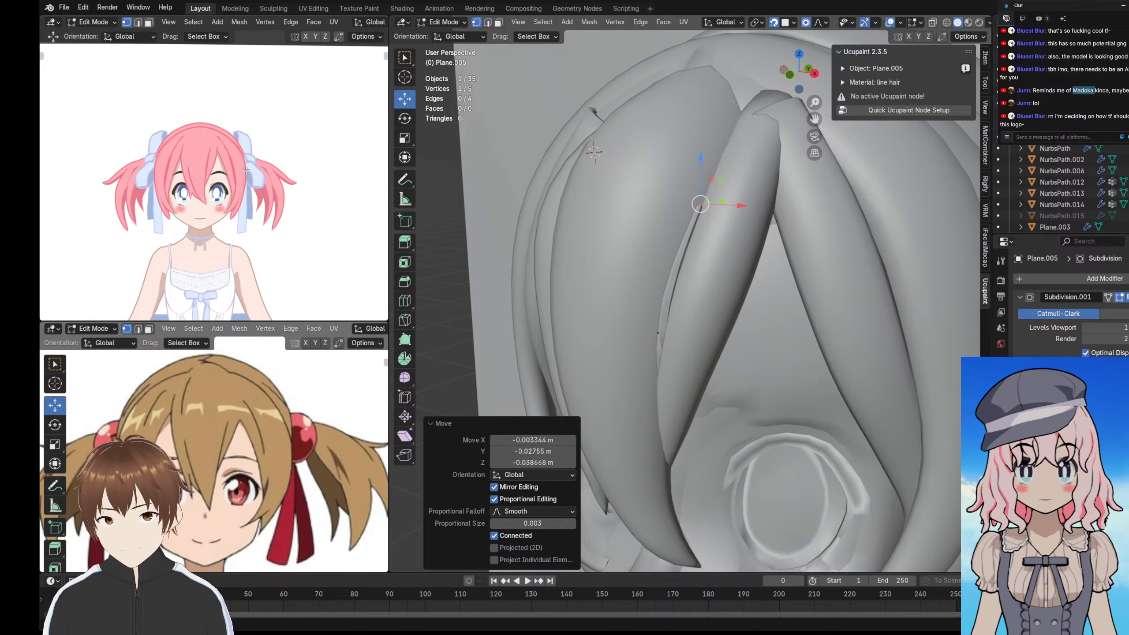
- Return to Object Mode, select the head and save the file outfit7.blend
{"action": "scroll", "coordinate": [250, 165], "scroll_direction": "up", "scroll_amount": 3}
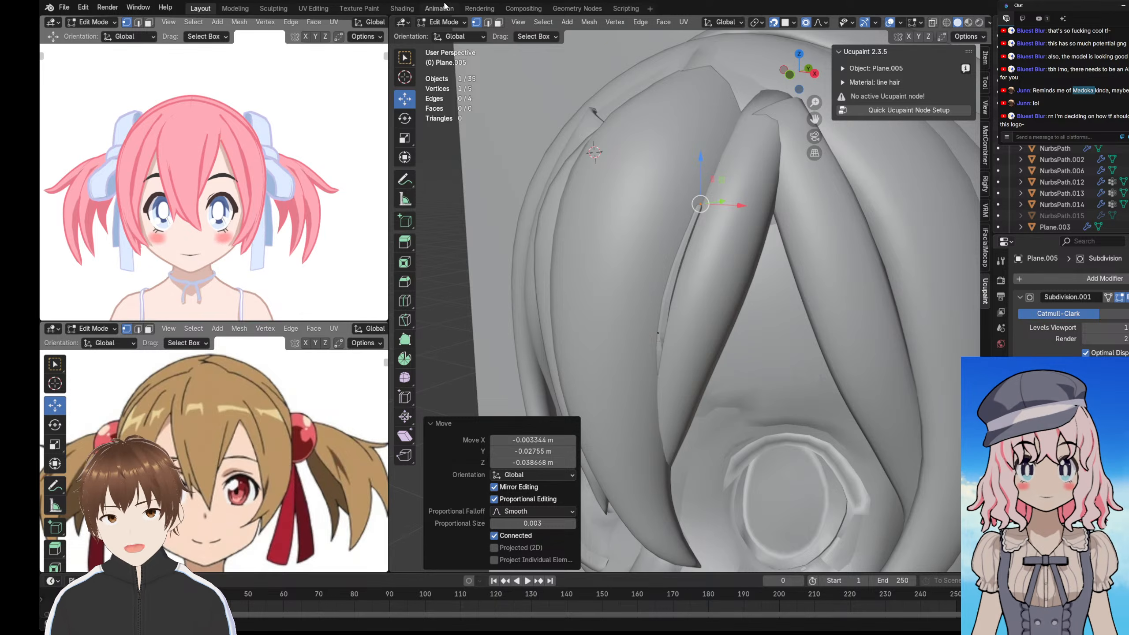
{"action": "key", "text": "Tab"}
{"action": "scroll", "coordinate": [469, 70], "scroll_direction": "down", "scroll_amount": 4}
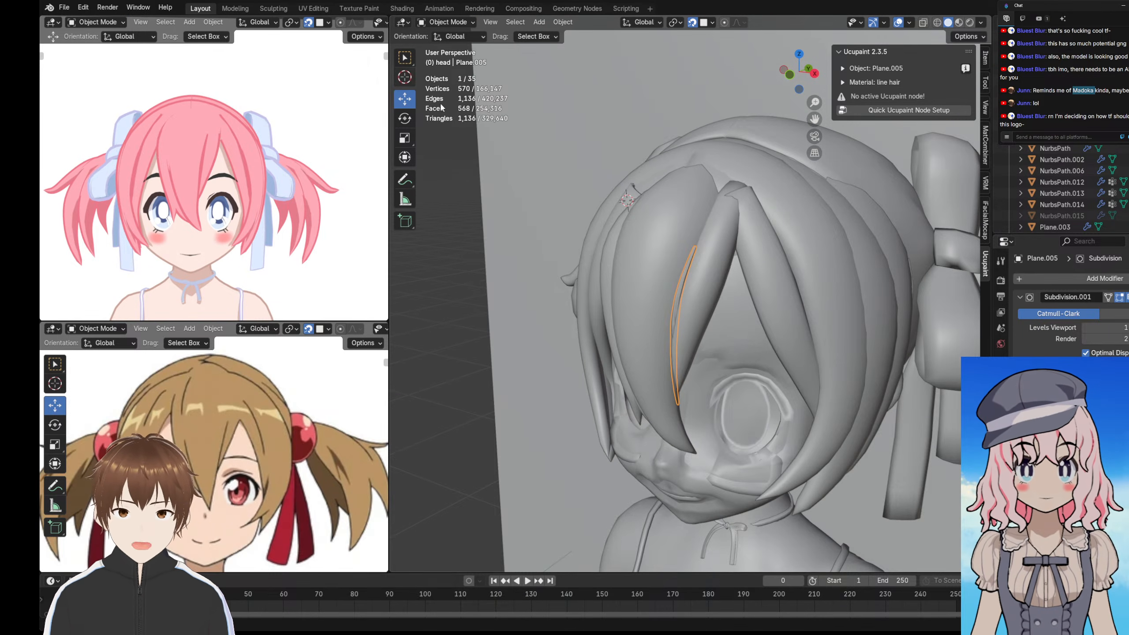
{"action": "left_click", "coordinate": [727, 344]}
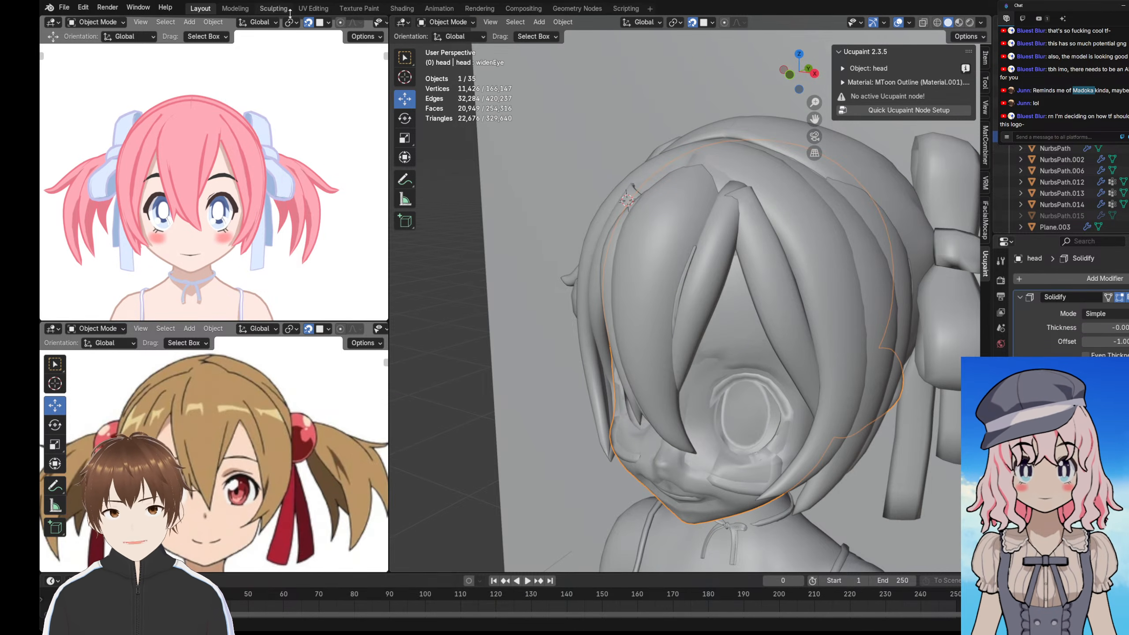
{"action": "left_click", "coordinate": [64, 8]}
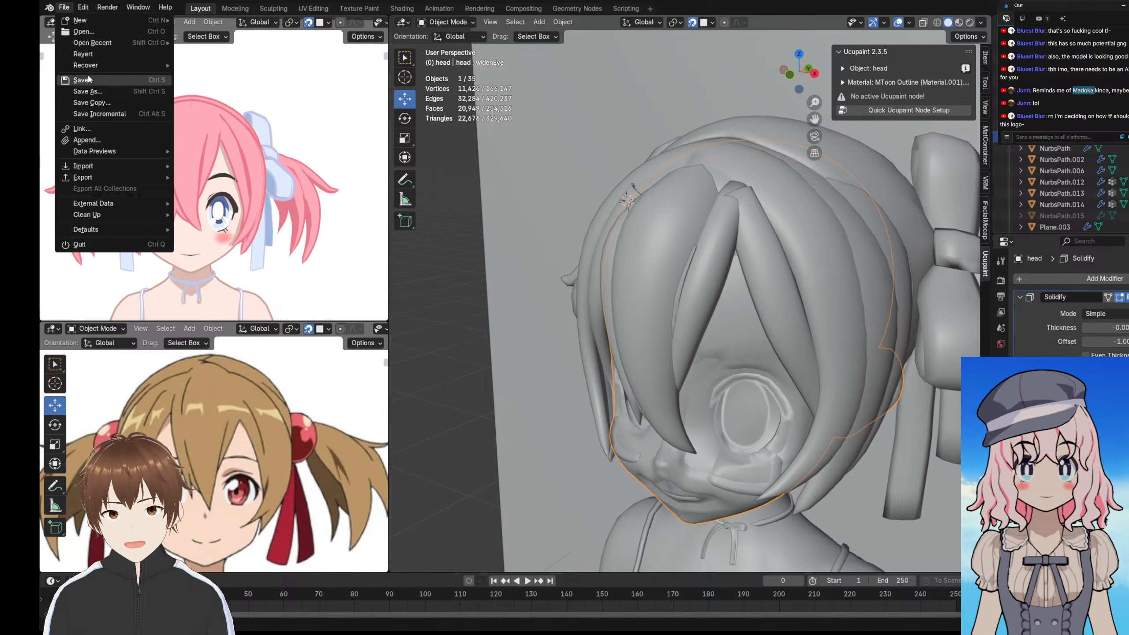
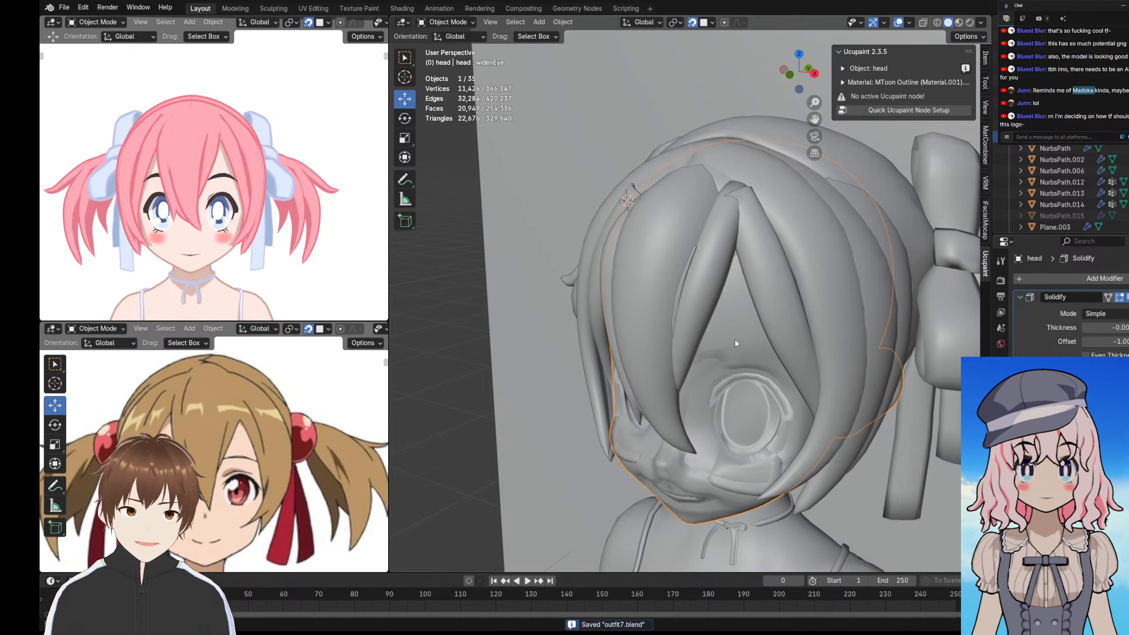
- Examine the head's shape keys and its UV layout over the blush.001 image
{"action": "left_click", "coordinate": [1001, 453]}
{"action": "scroll", "coordinate": [1072, 311], "scroll_direction": "down", "scroll_amount": 4}
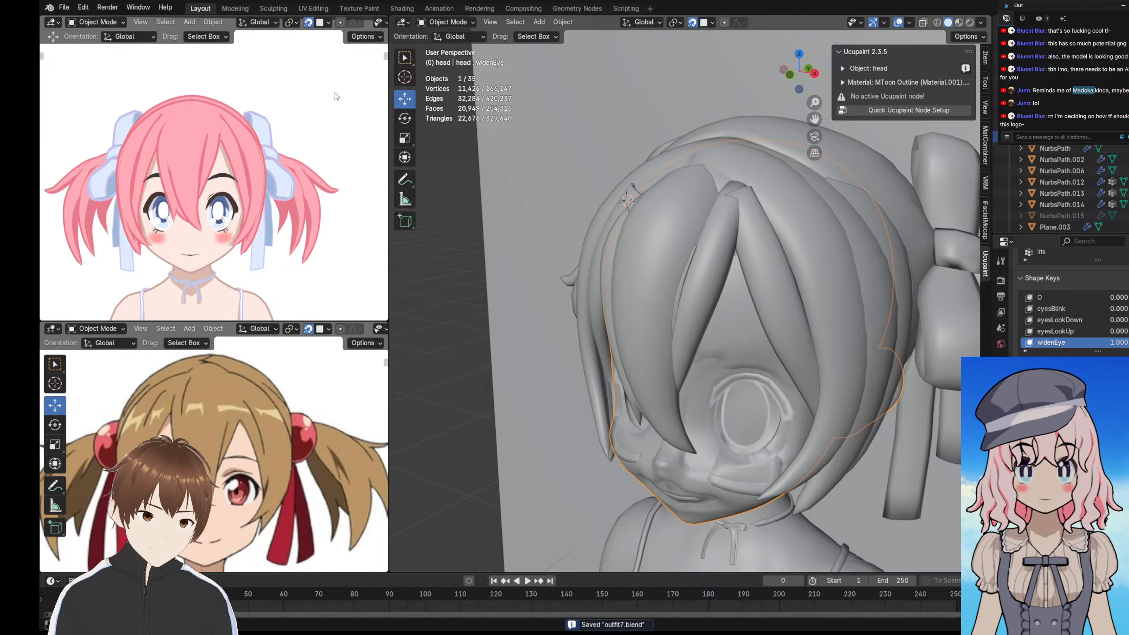
{"action": "left_click", "coordinate": [313, 9]}
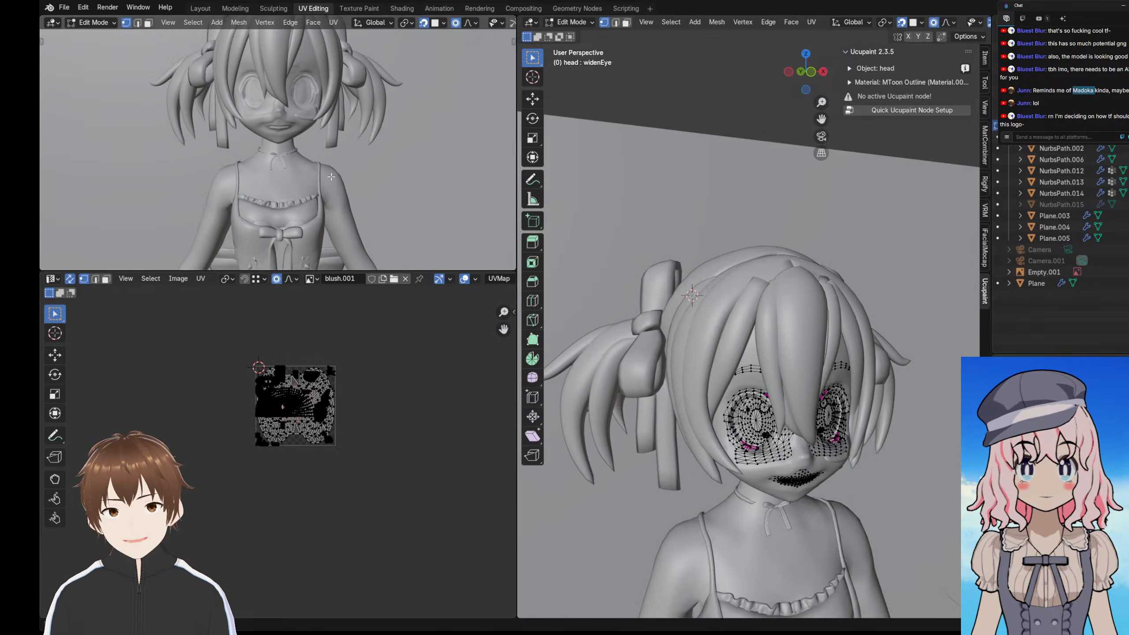
{"action": "scroll", "coordinate": [277, 419], "scroll_direction": "up", "scroll_amount": 10}
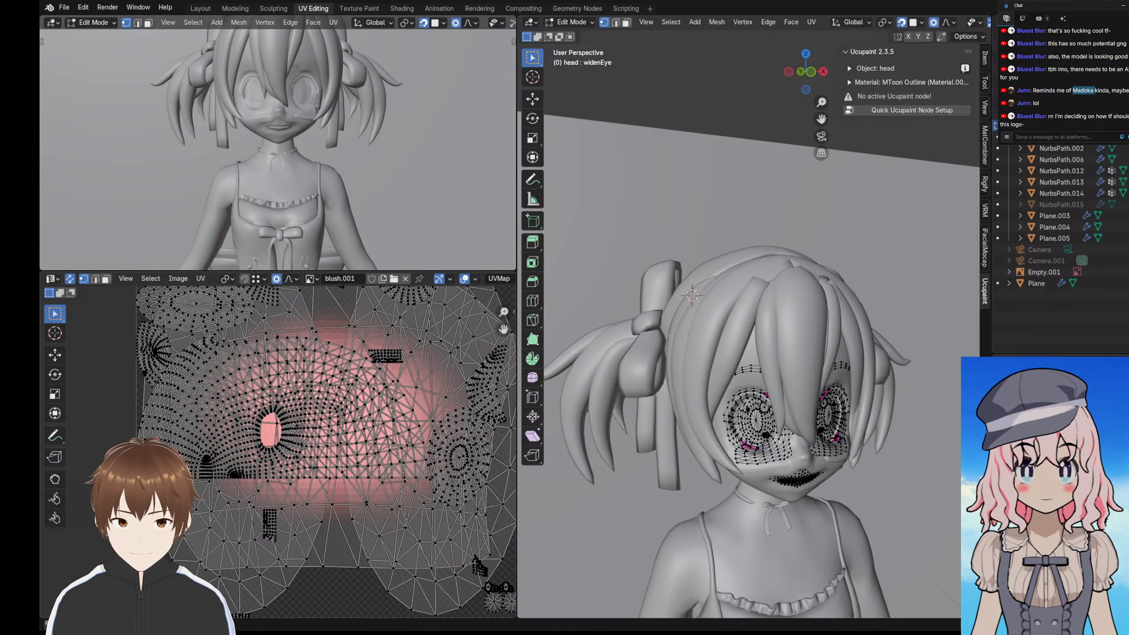
{"action": "scroll", "coordinate": [250, 417], "scroll_direction": "down", "scroll_amount": 4}
{"action": "scroll", "coordinate": [269, 401], "scroll_direction": "up", "scroll_amount": 2}
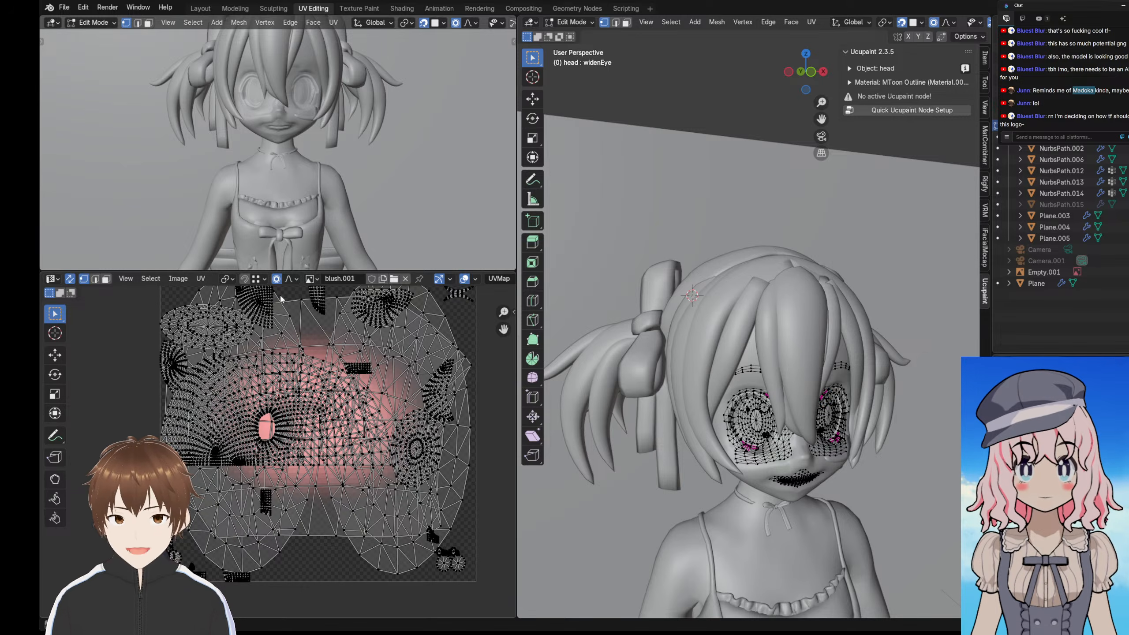
{"action": "left_click", "coordinate": [200, 9]}
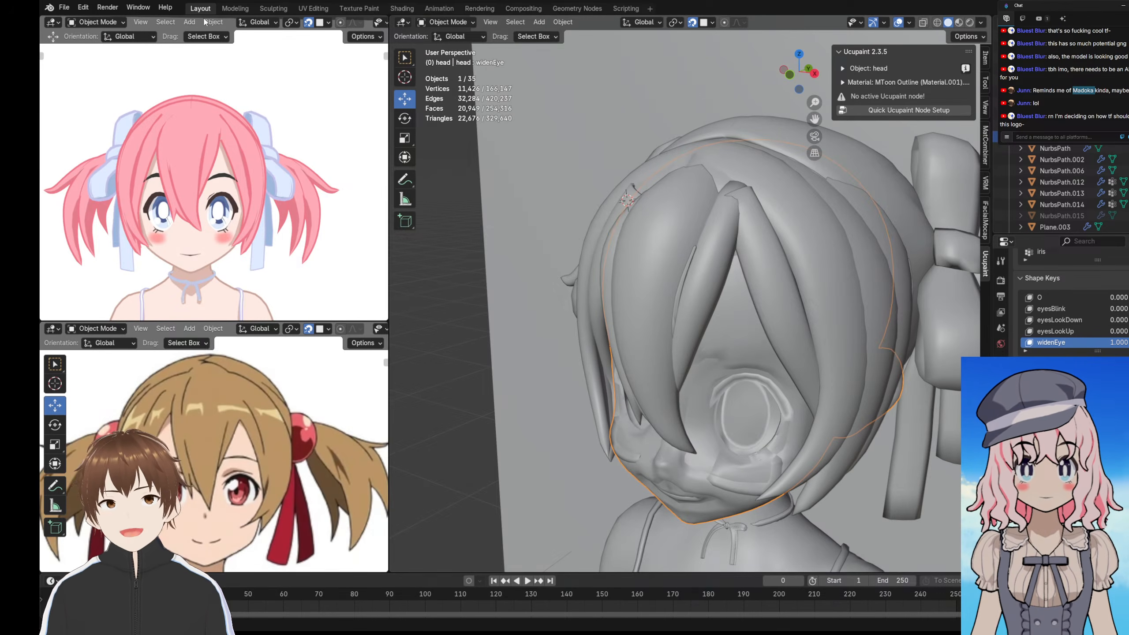
- Deselect the head and examine the character's hair and outfit from the front in the solid and coloured views
{"action": "scroll", "coordinate": [555, 261], "scroll_direction": "down", "scroll_amount": 3}
{"action": "mouse_move", "coordinate": [555, 260]}
{"action": "middle_mouse_down"}
{"action": "mouse_move", "coordinate": [595, 249]}
{"action": "mouse_move", "coordinate": [573, 249]}
{"action": "middle_mouse_up"}
{"action": "scroll", "coordinate": [426, 252], "scroll_direction": "up", "scroll_amount": 2}
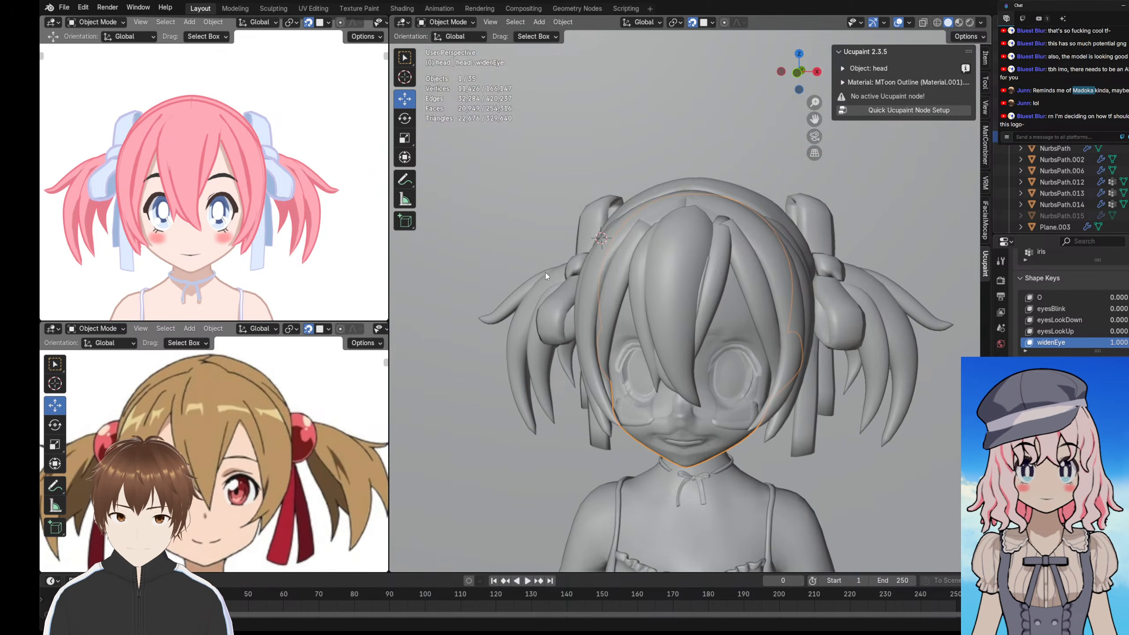
{"action": "scroll", "coordinate": [556, 272], "scroll_direction": "down", "scroll_amount": 6}
{"action": "left_click", "coordinate": [638, 95]}
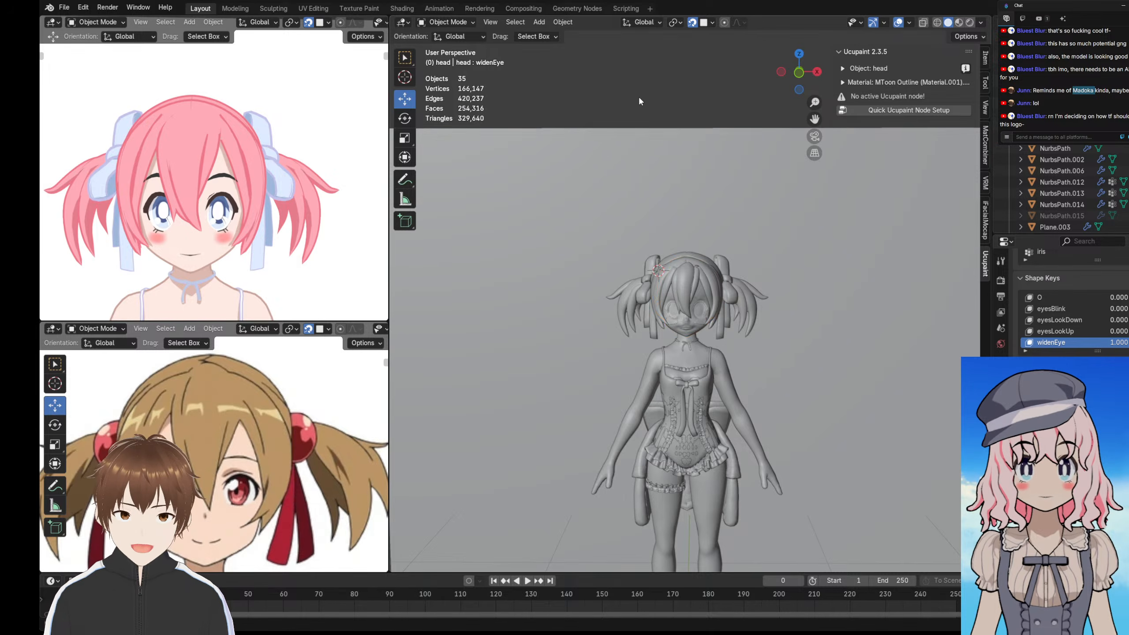
{"action": "scroll", "coordinate": [639, 99], "scroll_direction": "up", "scroll_amount": 4}
{"action": "scroll", "coordinate": [230, 201], "scroll_direction": "down", "scroll_amount": 4}
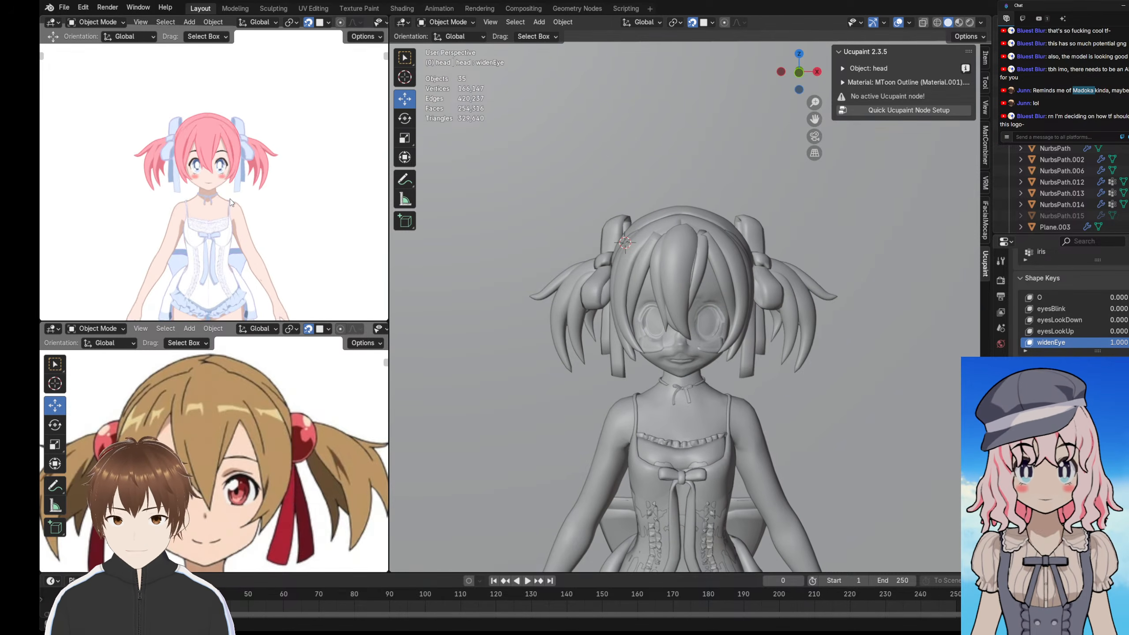
{"action": "scroll", "coordinate": [209, 180], "scroll_direction": "up", "scroll_amount": 3}
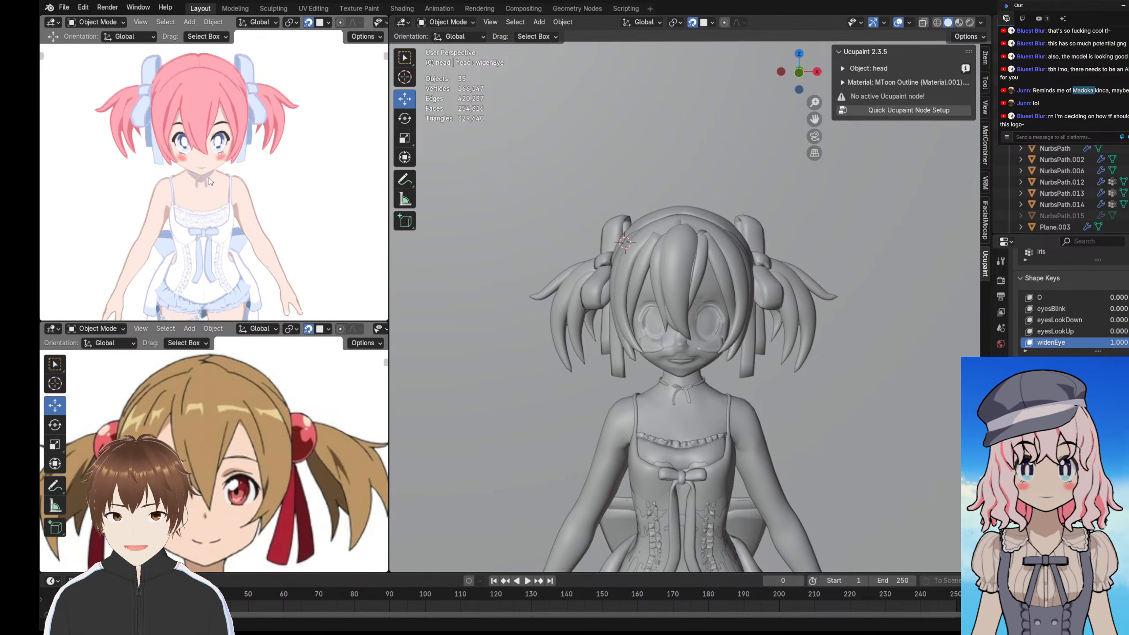
{"action": "scroll", "coordinate": [209, 178], "scroll_direction": "down", "scroll_amount": 3}
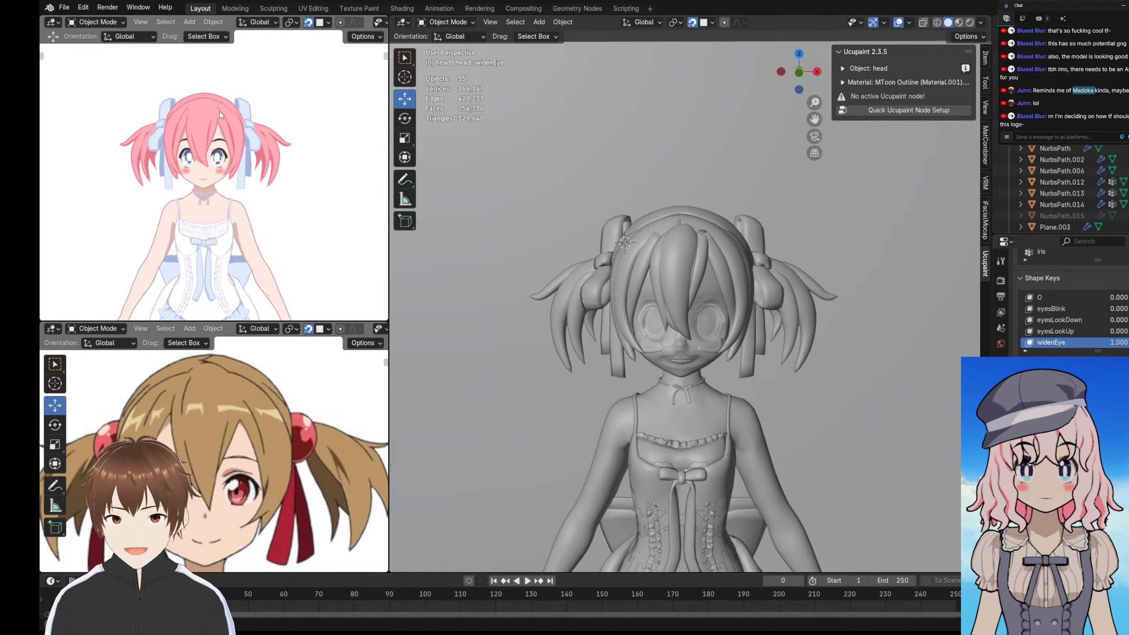
- Examine the coloured character's hair, back bow and outfit from the front, back and side
{"action": "middle_click_drag", "start_coordinate": [219, 111], "coordinate": [182, 160]}
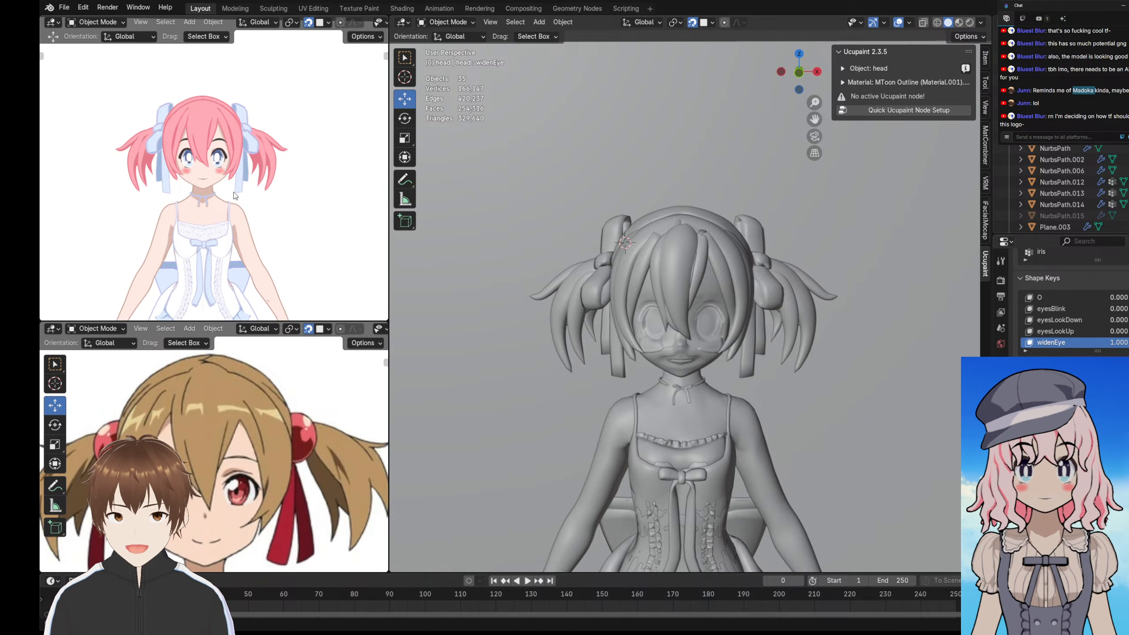
{"action": "middle_click_drag", "start_coordinate": [243, 203], "coordinate": [287, 169]}
{"action": "scroll", "coordinate": [227, 196], "scroll_direction": "up", "scroll_amount": 4}
{"action": "scroll", "coordinate": [203, 197], "scroll_direction": "down", "scroll_amount": 4}
{"action": "scroll", "coordinate": [275, 215], "scroll_direction": "down", "scroll_amount": 2}
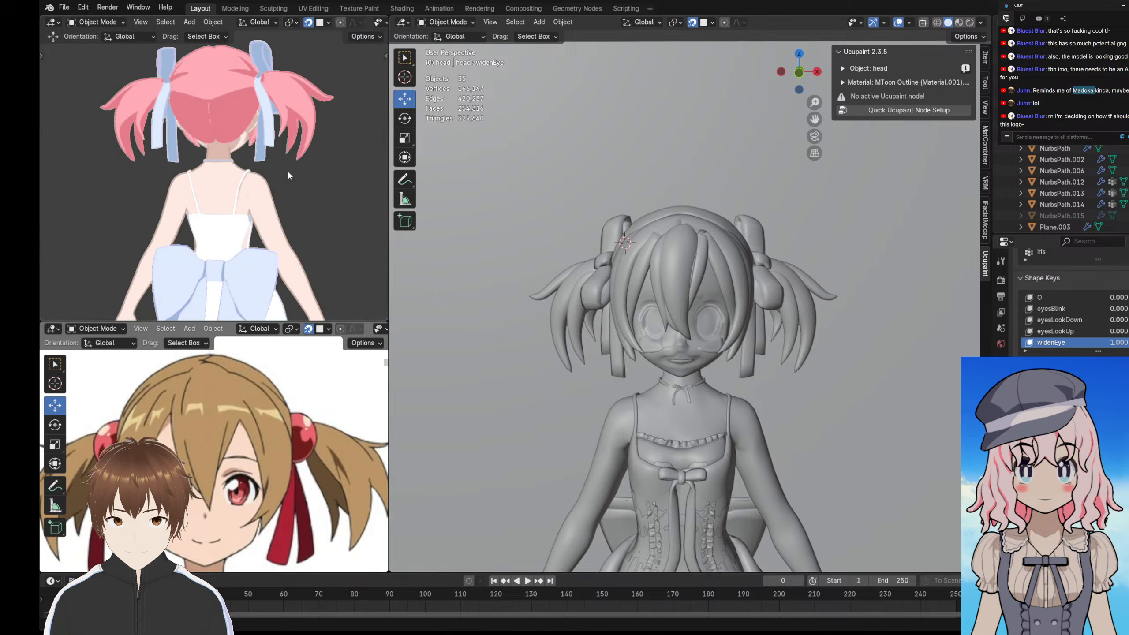
{"action": "scroll", "coordinate": [288, 170], "scroll_direction": "up", "scroll_amount": 2}
{"action": "middle_click_drag", "start_coordinate": [289, 216], "coordinate": [157, 181]}
{"action": "scroll", "coordinate": [187, 200], "scroll_direction": "down", "scroll_amount": 2}
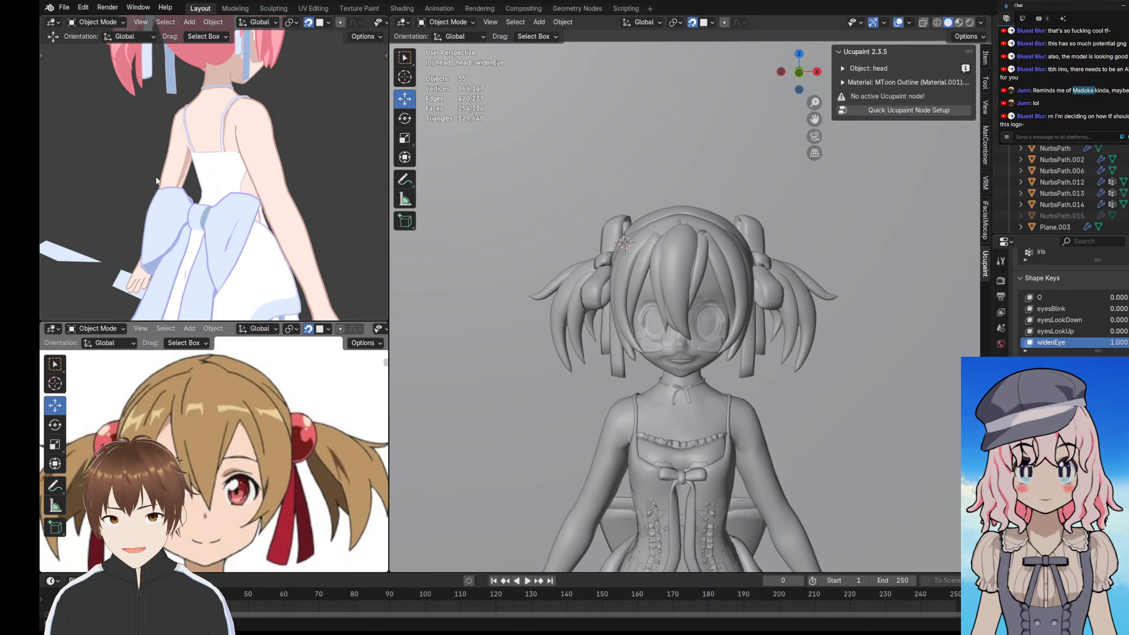
{"action": "middle_click_drag", "start_coordinate": [221, 213], "coordinate": [235, 238]}
{"action": "middle_click_drag", "start_coordinate": [230, 225], "coordinate": [181, 176]}
{"action": "scroll", "coordinate": [181, 178], "scroll_direction": "down", "scroll_amount": 2}
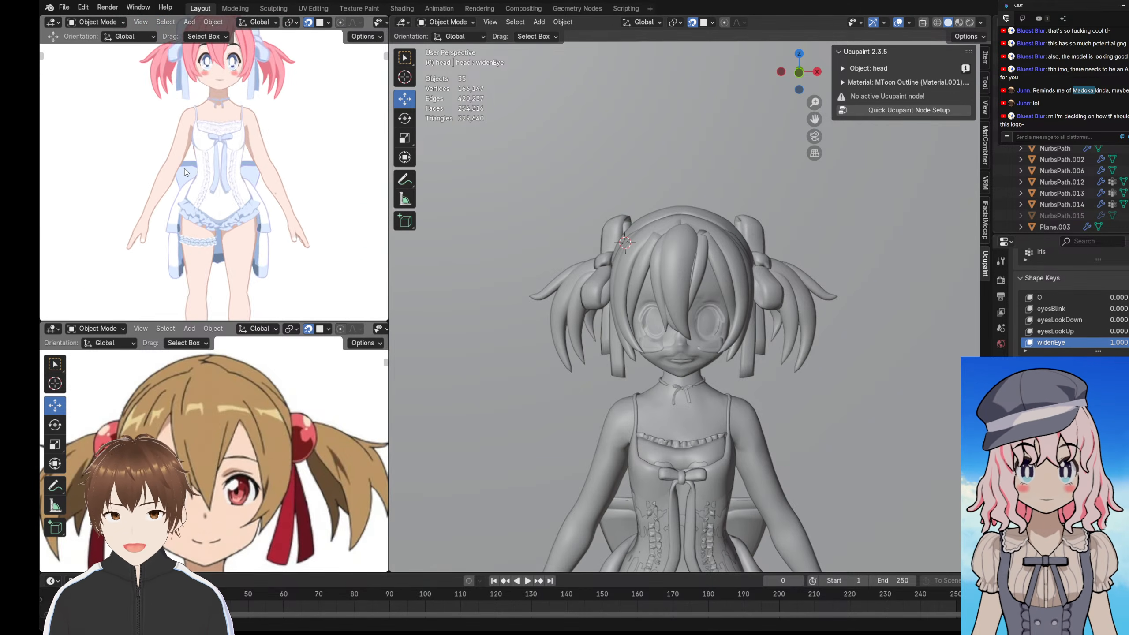
- Select the lace piece across the chest and show it in the Shading workspace with rendered viewport shading
{"action": "scroll", "coordinate": [207, 229], "scroll_direction": "up", "scroll_amount": 8}
{"action": "left_click", "coordinate": [189, 226]}
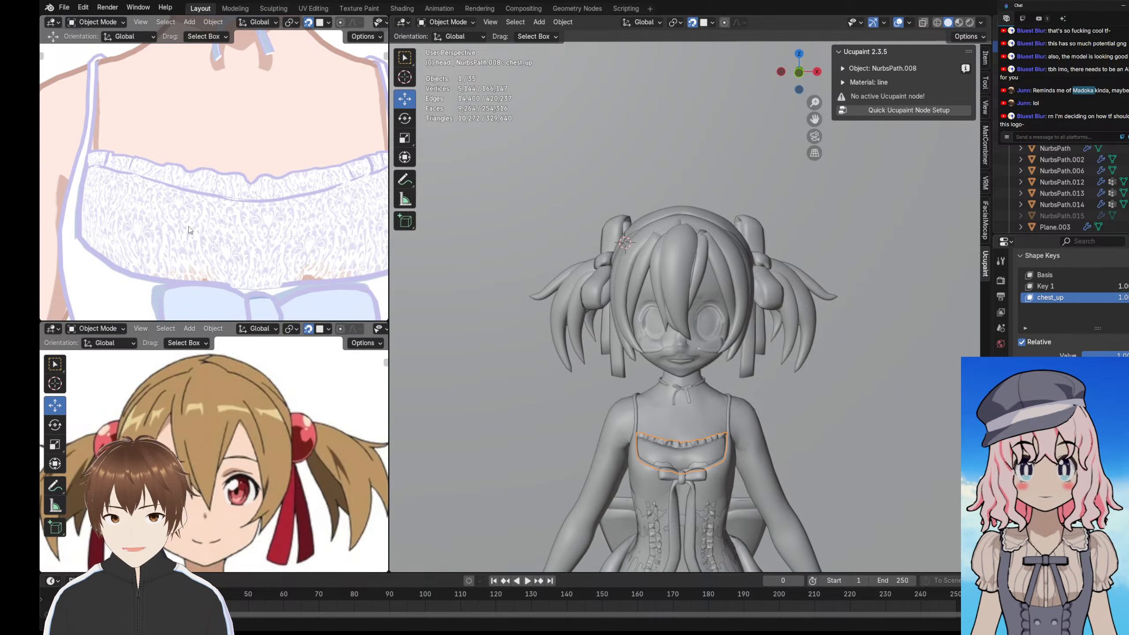
{"action": "middle_click_drag", "start_coordinate": [675, 477], "coordinate": [686, 343], "text": "shift"}
{"action": "scroll", "coordinate": [687, 342], "scroll_direction": "up", "scroll_amount": 2}
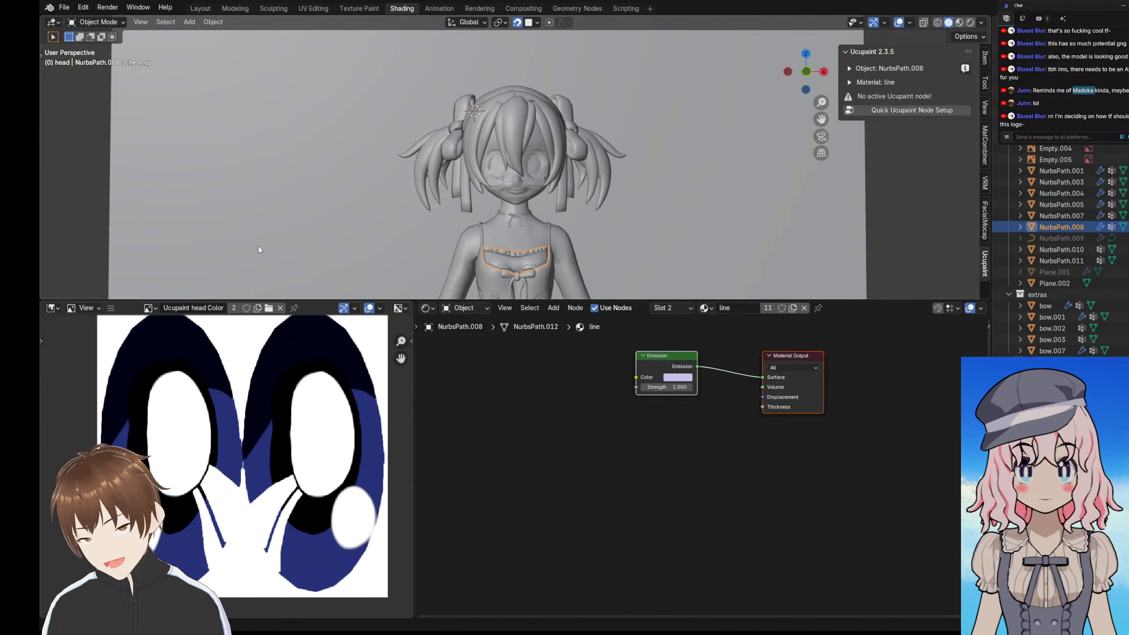
{"action": "left_click", "coordinate": [970, 22]}
{"action": "scroll", "coordinate": [807, 201], "scroll_direction": "up", "scroll_amount": 5}
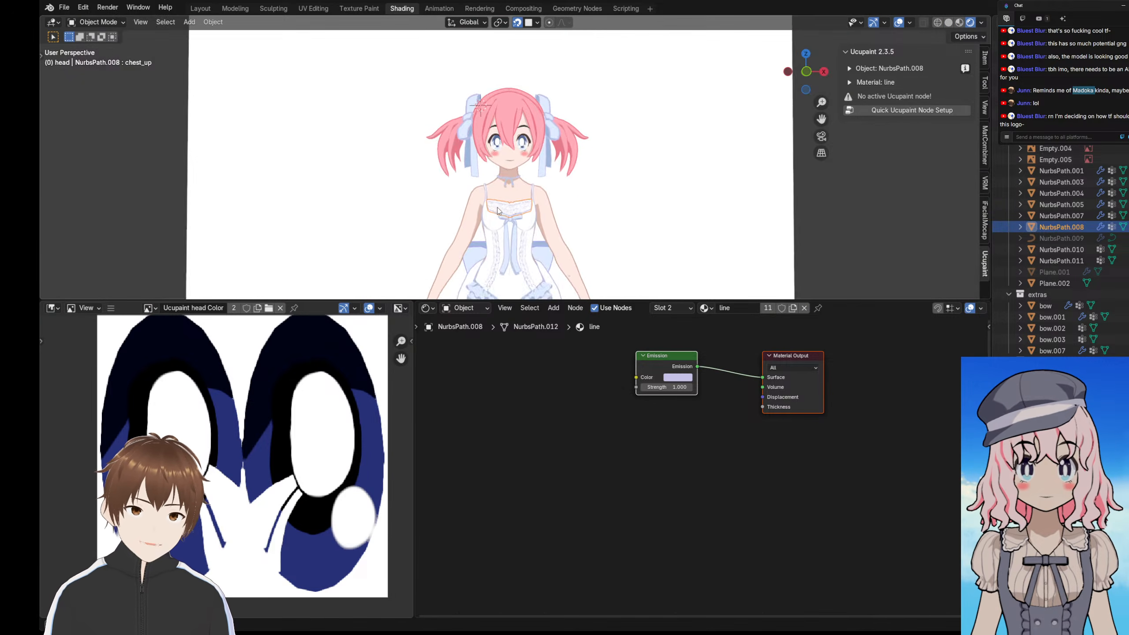
{"action": "scroll", "coordinate": [492, 213], "scroll_direction": "up", "scroll_amount": 2}
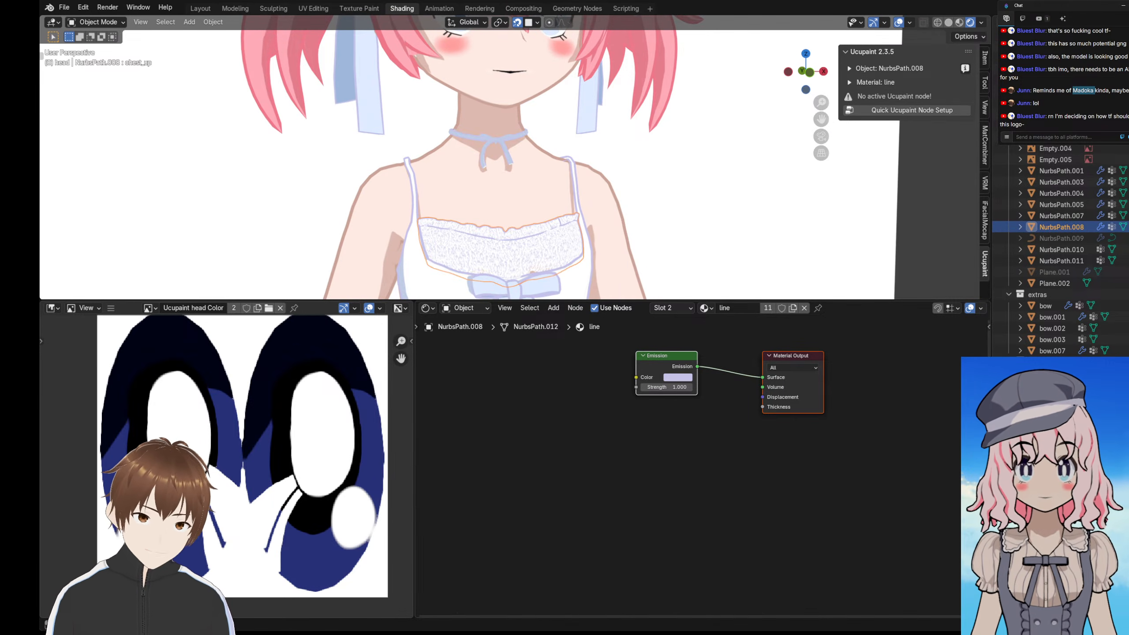
- Make the chest lace's lace top material active and examine its Mapping, lace tile.png and Color Ramp nodes
{"action": "left_click", "coordinate": [1060, 400]}
{"action": "scroll", "coordinate": [658, 422], "scroll_direction": "down", "scroll_amount": 4}
{"action": "middle_click_drag", "start_coordinate": [681, 412], "coordinate": [838, 403]}
{"action": "scroll", "coordinate": [682, 372], "scroll_direction": "up", "scroll_amount": 3}
{"action": "scroll", "coordinate": [682, 372], "scroll_direction": "up", "scroll_amount": 3}
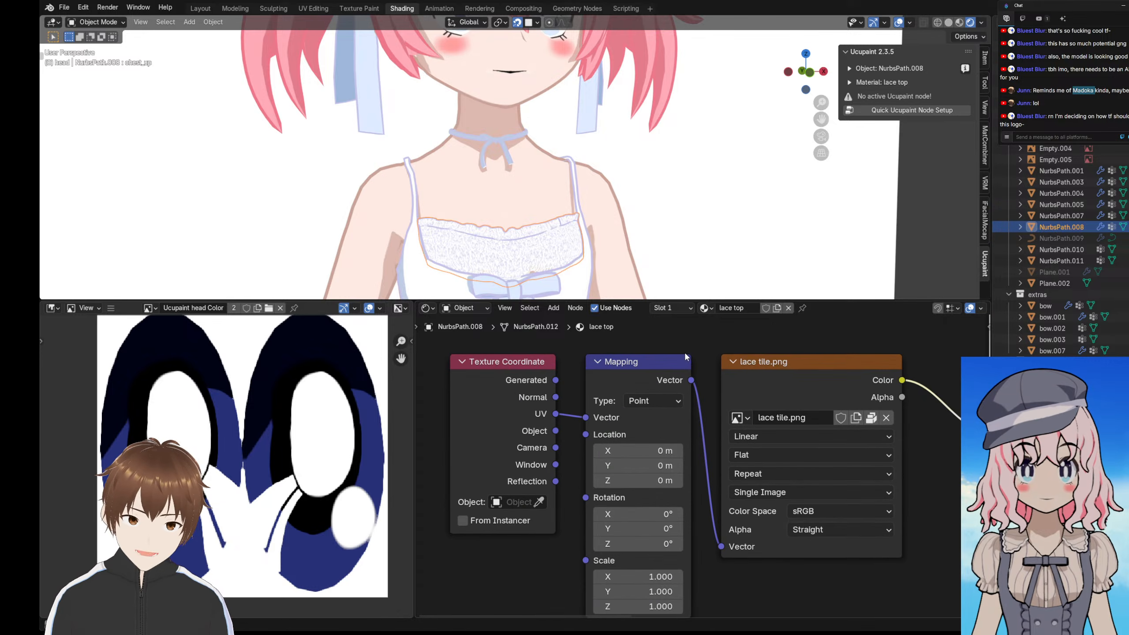
{"action": "scroll", "coordinate": [737, 347], "scroll_direction": "down", "scroll_amount": 2}
{"action": "middle_click_drag", "start_coordinate": [721, 338], "coordinate": [688, 346]}
{"action": "middle_click_drag", "start_coordinate": [806, 346], "coordinate": [673, 358]}
{"action": "scroll", "coordinate": [673, 358], "scroll_direction": "down", "scroll_amount": 1}
{"action": "middle_click_drag", "start_coordinate": [773, 355], "coordinate": [903, 378]}
{"action": "scroll", "coordinate": [705, 403], "scroll_direction": "up", "scroll_amount": 5}
{"action": "middle_click_drag", "start_coordinate": [714, 440], "coordinate": [651, 372]}
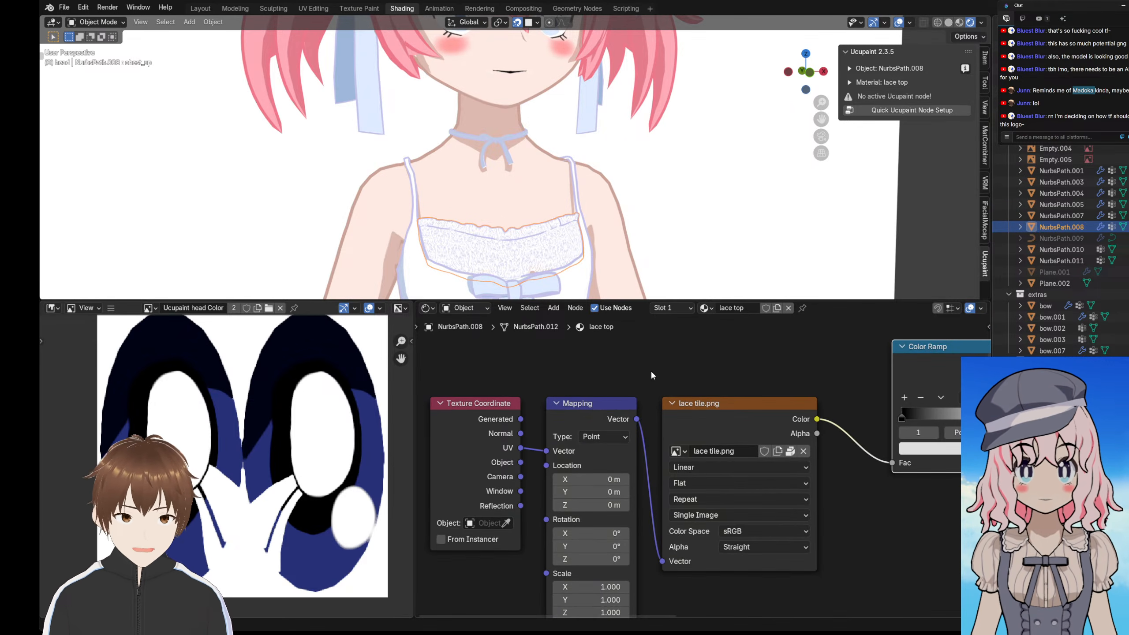
{"action": "middle_click_drag", "start_coordinate": [609, 543], "coordinate": [663, 492]}
{"action": "scroll", "coordinate": [536, 279], "scroll_direction": "up", "scroll_amount": 3}
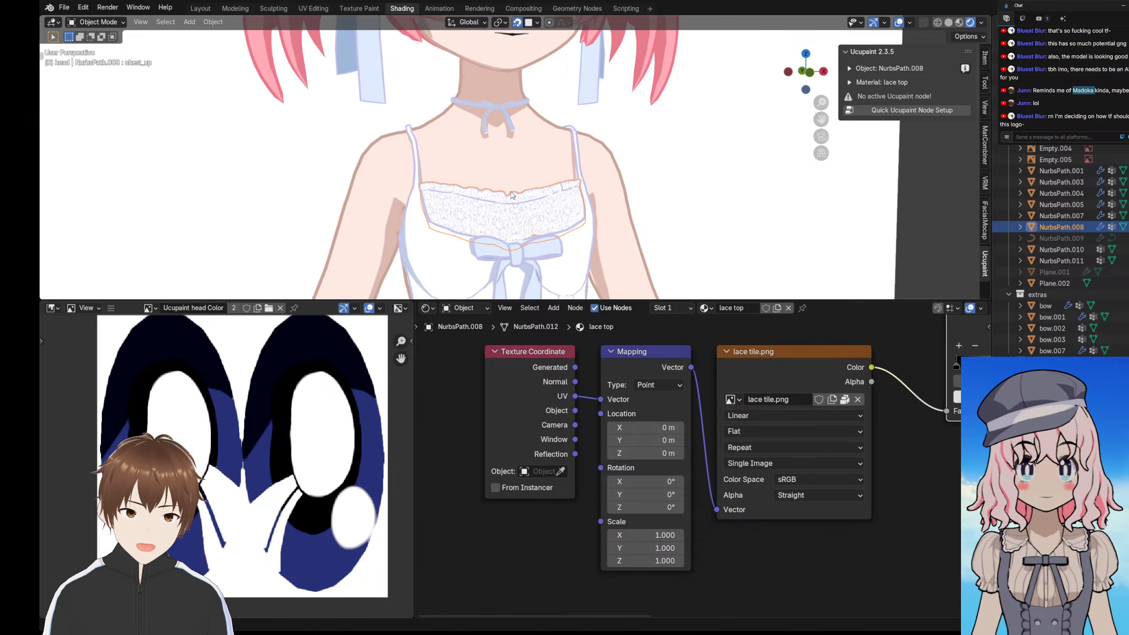
{"action": "middle_click_drag", "start_coordinate": [541, 205], "coordinate": [547, 176], "text": "shift"}
{"action": "mouse_move", "coordinate": [547, 176]}
{"action": "middle_mouse_down"}
{"action": "mouse_move", "coordinate": [617, 166]}
{"action": "mouse_move", "coordinate": [540, 173]}
{"action": "middle_mouse_up"}
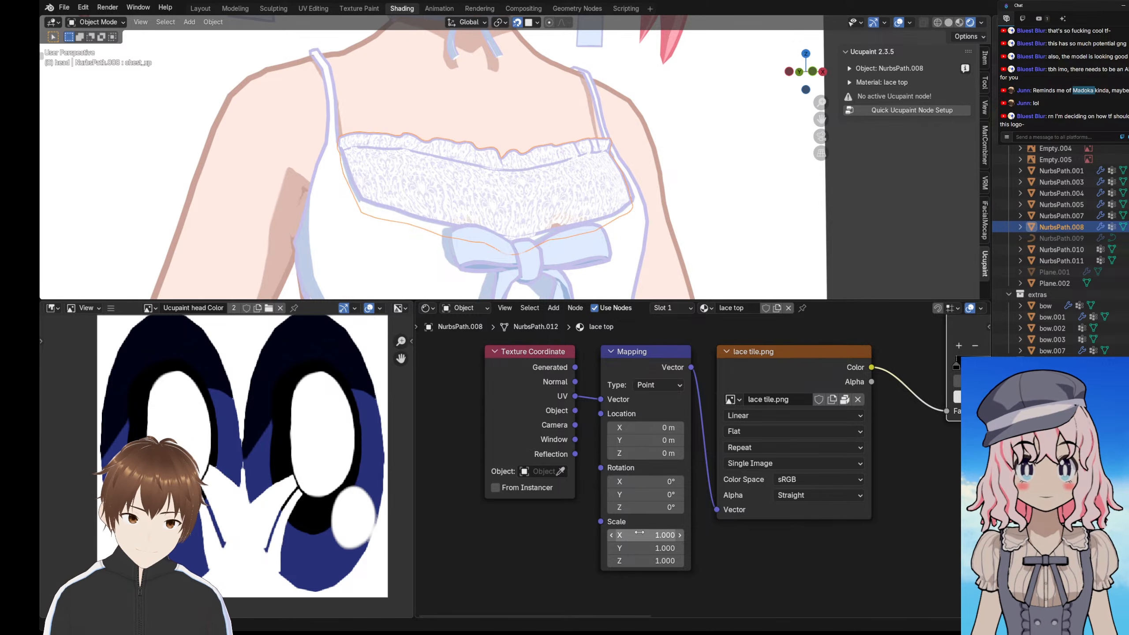
{"action": "scroll", "coordinate": [800, 485], "scroll_direction": "down", "scroll_amount": 2}
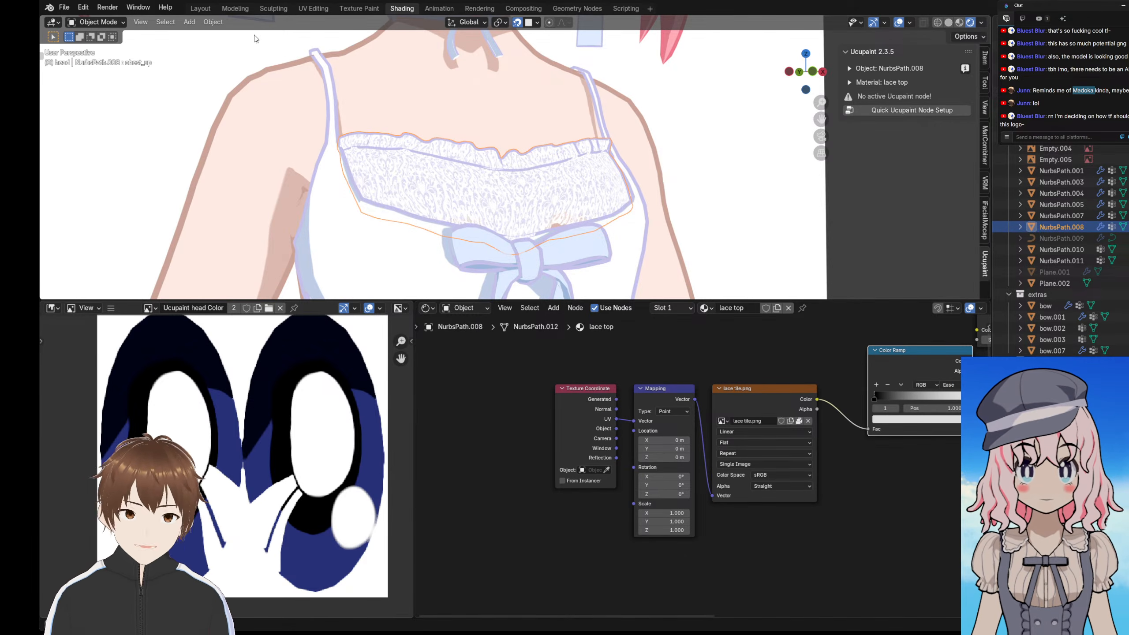
- Show the chest lace's UV layout over lace tile.png in the UV Editing workspace, with the model in rendered shading
{"action": "left_click", "coordinate": [304, 9]}
{"action": "scroll", "coordinate": [783, 286], "scroll_direction": "down", "scroll_amount": 3}
{"action": "middle_click_drag", "start_coordinate": [787, 285], "coordinate": [763, 288]}
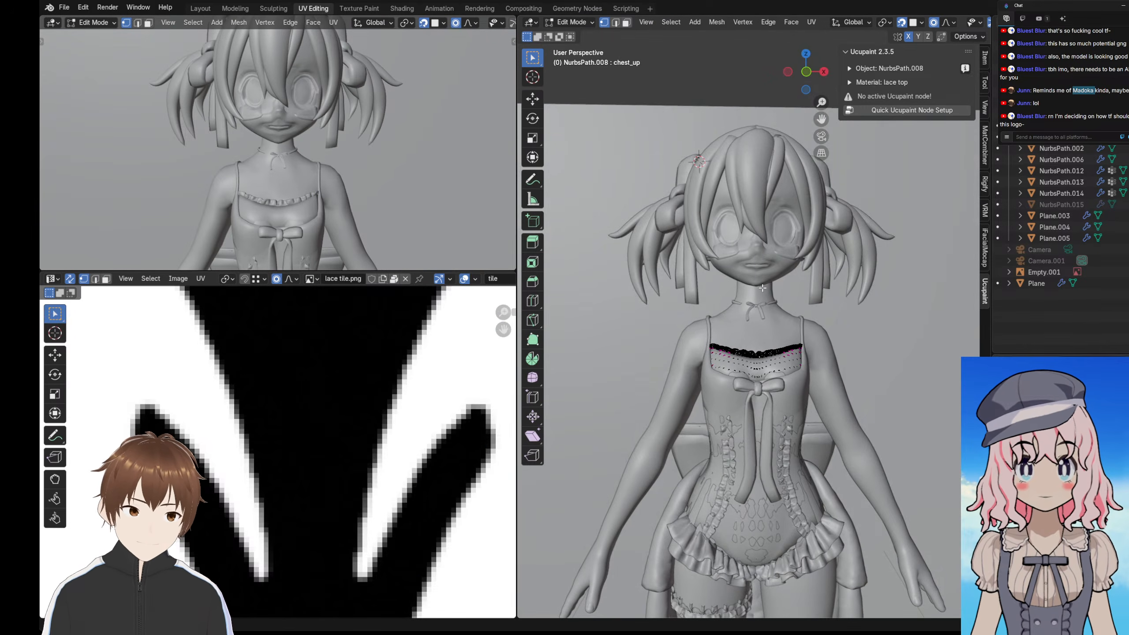
{"action": "scroll", "coordinate": [952, 22], "scroll_direction": "down", "scroll_amount": 8}
{"action": "left_click", "coordinate": [970, 22]}
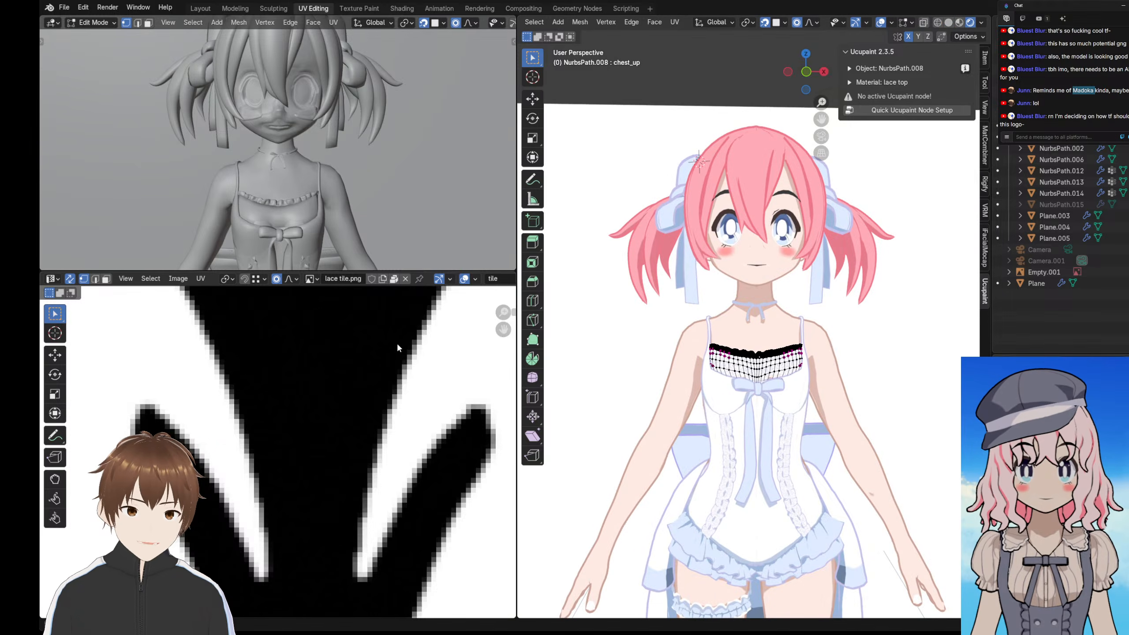
{"action": "scroll", "coordinate": [312, 407], "scroll_direction": "down", "scroll_amount": 10}
{"action": "scroll", "coordinate": [307, 415], "scroll_direction": "down", "scroll_amount": 4}
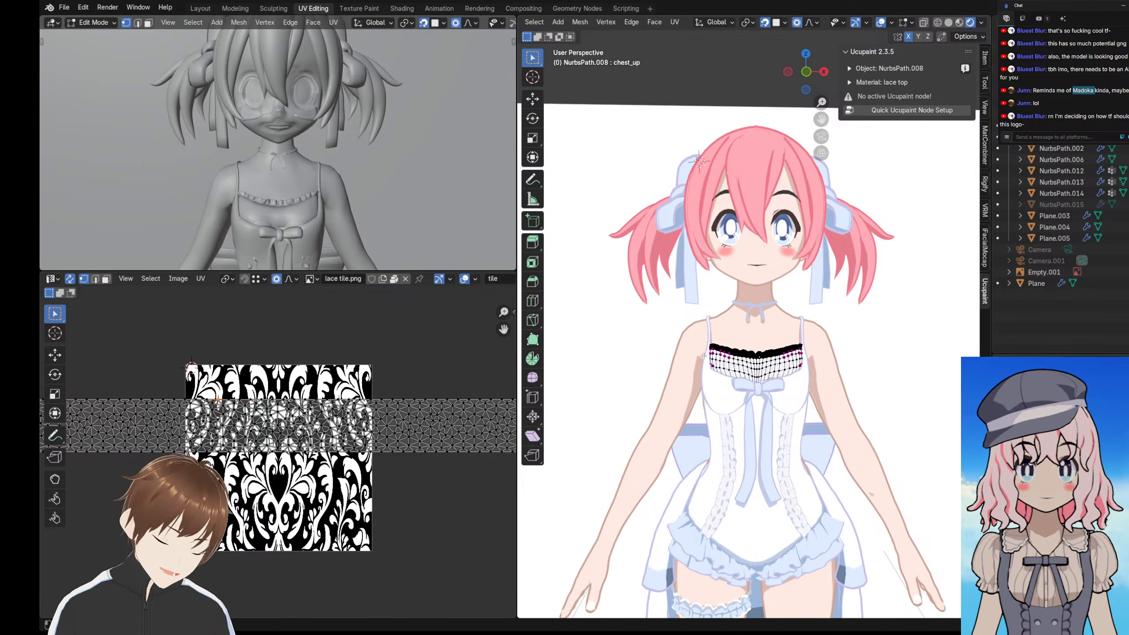
- Scale all of the chest lace's UVs down over the lace tile and return to Object Mode
{"action": "key", "text": "a"}
{"action": "scroll", "coordinate": [213, 416], "scroll_direction": "down", "scroll_amount": 4}
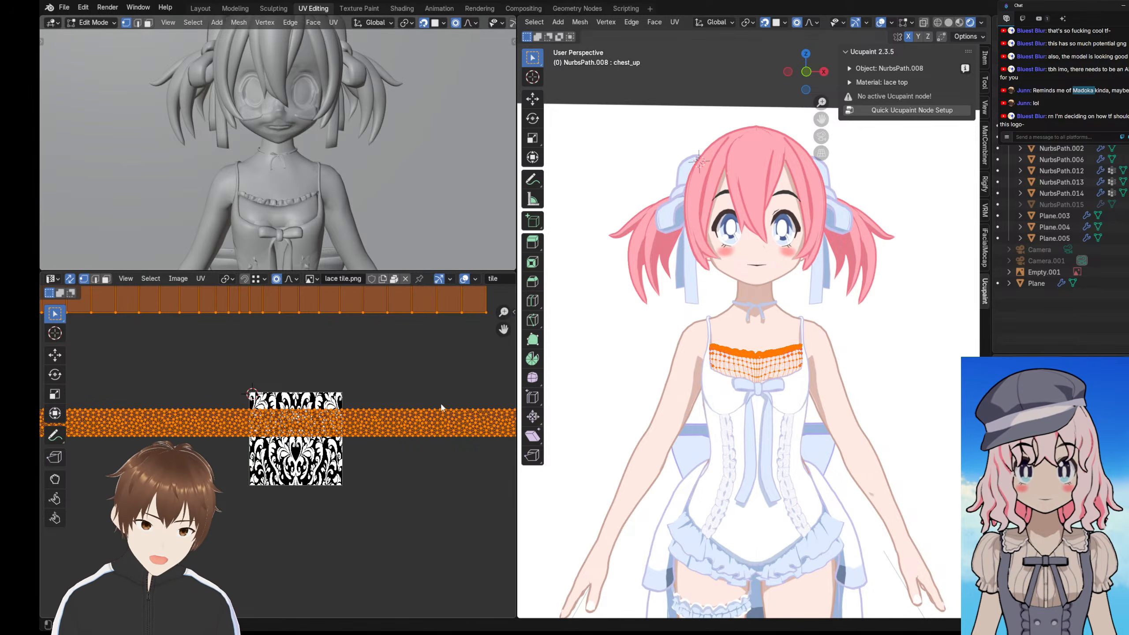
{"action": "key", "text": "KP_Decimal"}
{"action": "key", "text": "s"}
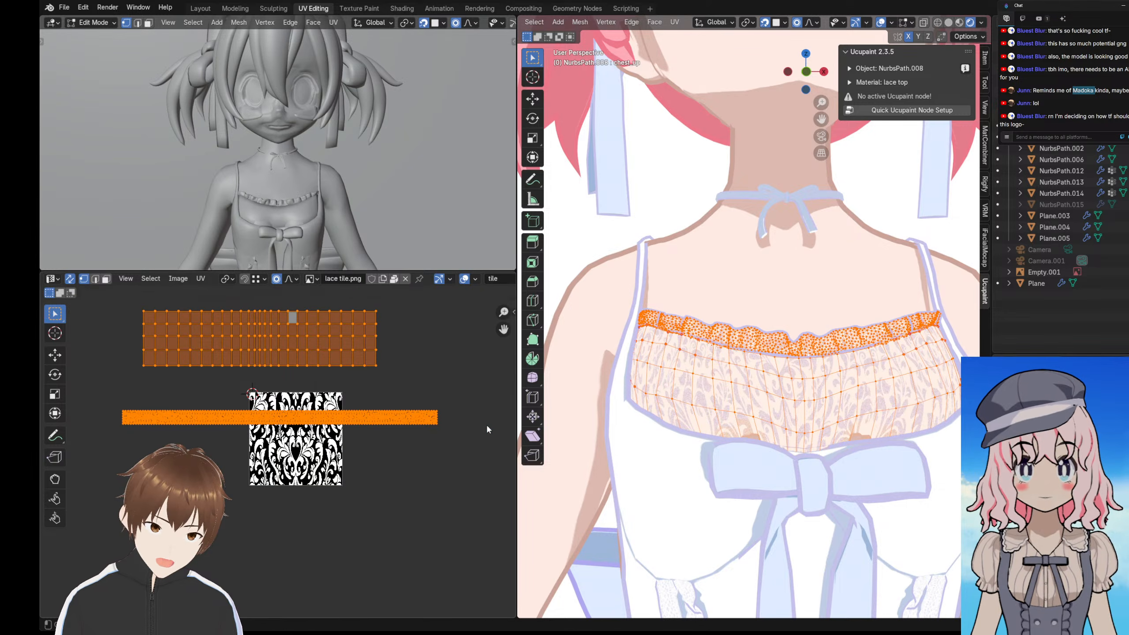
{"action": "left_click", "coordinate": [187, 428]}
{"action": "key", "text": "Tab"}
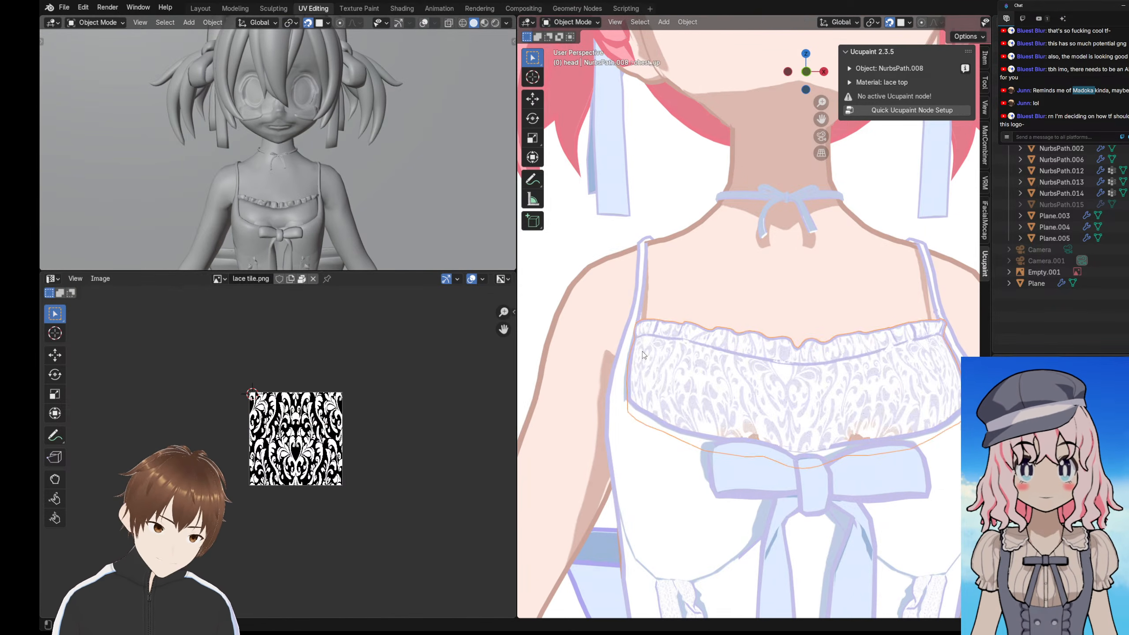
- Examine the rescaled lace pattern on the chest up close and from a distance at several angles
{"action": "scroll", "coordinate": [643, 351], "scroll_direction": "down", "scroll_amount": 5}
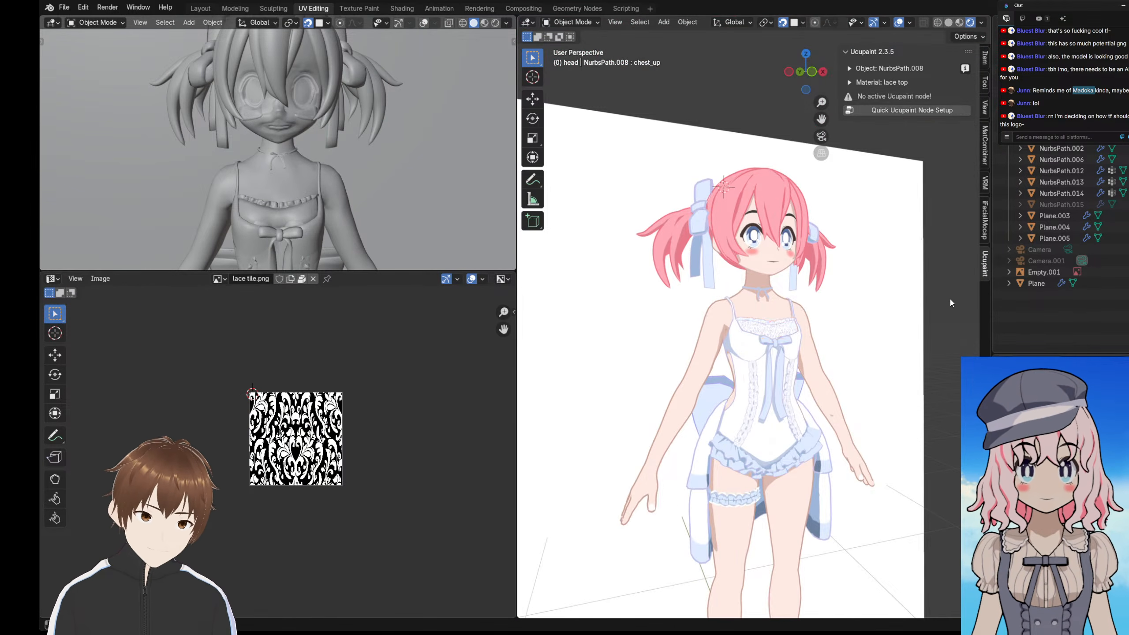
{"action": "scroll", "coordinate": [949, 298], "scroll_direction": "up", "scroll_amount": 5}
{"action": "scroll", "coordinate": [819, 335], "scroll_direction": "down", "scroll_amount": 5}
{"action": "scroll", "coordinate": [820, 335], "scroll_direction": "up", "scroll_amount": 3}
{"action": "scroll", "coordinate": [834, 375], "scroll_direction": "up", "scroll_amount": 5}
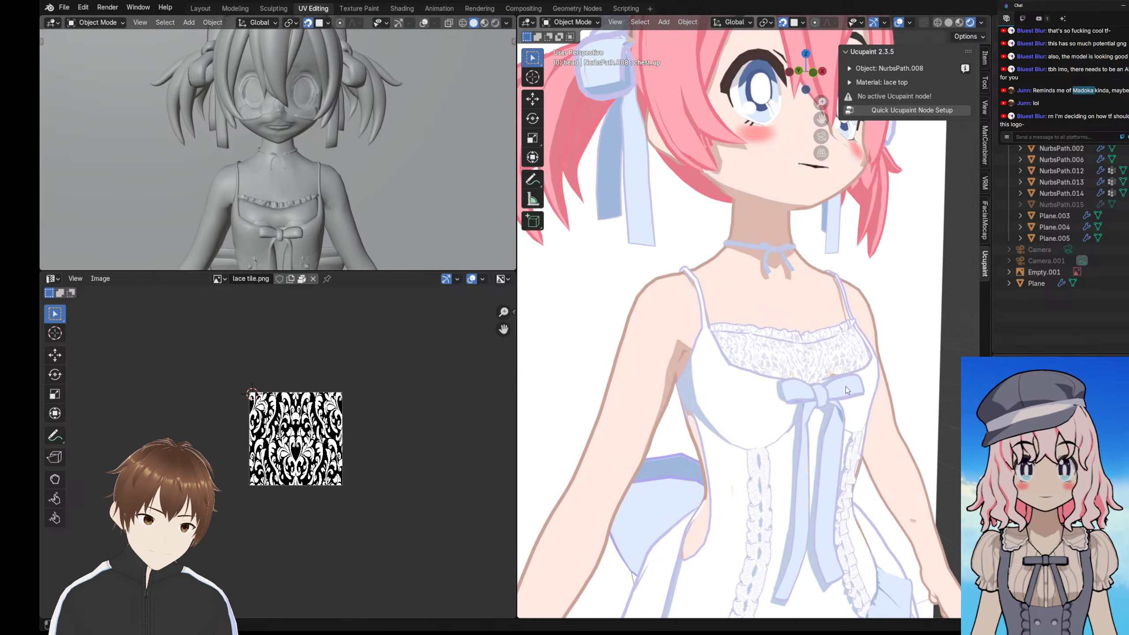
{"action": "scroll", "coordinate": [797, 385], "scroll_direction": "down", "scroll_amount": 8}
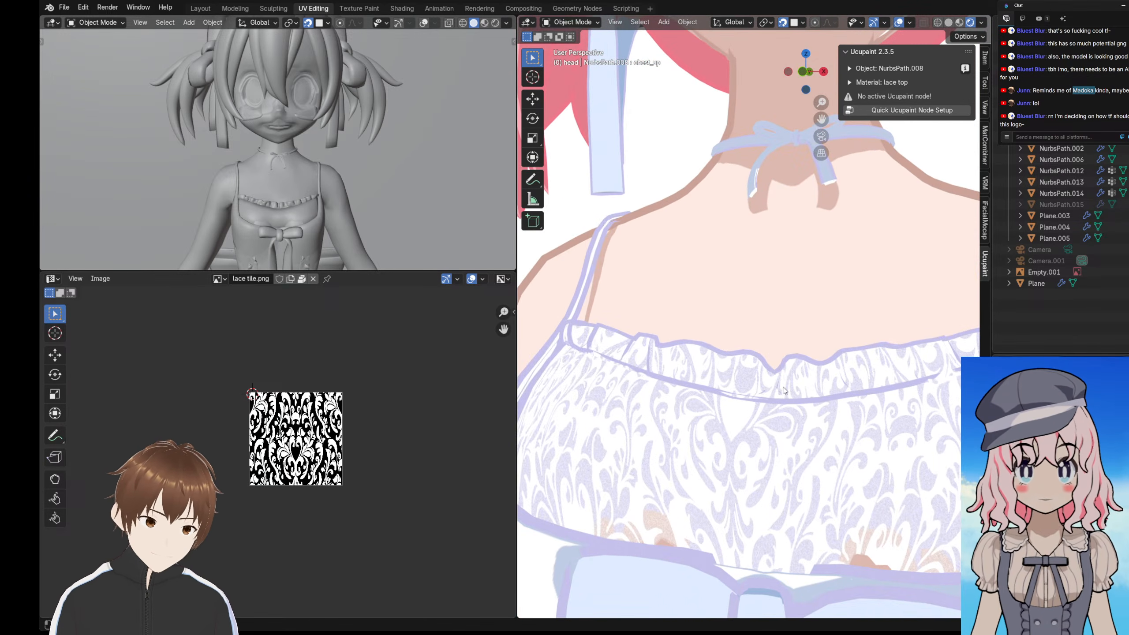
{"action": "scroll", "coordinate": [703, 354], "scroll_direction": "down", "scroll_amount": 2}
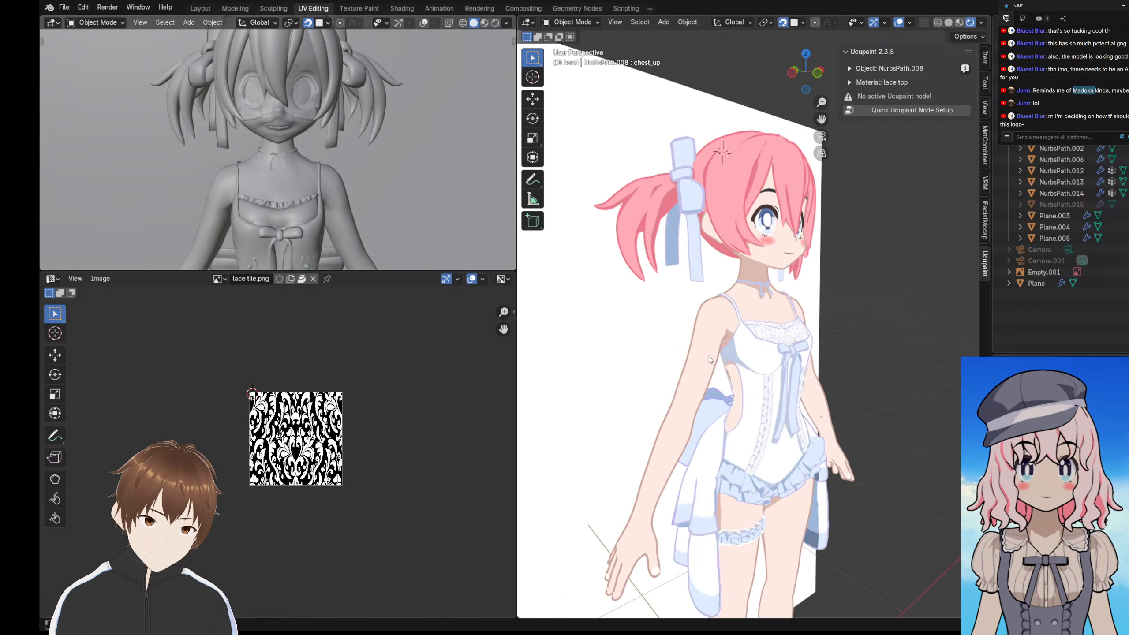
{"action": "scroll", "coordinate": [709, 356], "scroll_direction": "up", "scroll_amount": 5}
{"action": "scroll", "coordinate": [726, 359], "scroll_direction": "up", "scroll_amount": 2}
{"action": "middle_click_drag", "start_coordinate": [725, 362], "coordinate": [712, 358]}
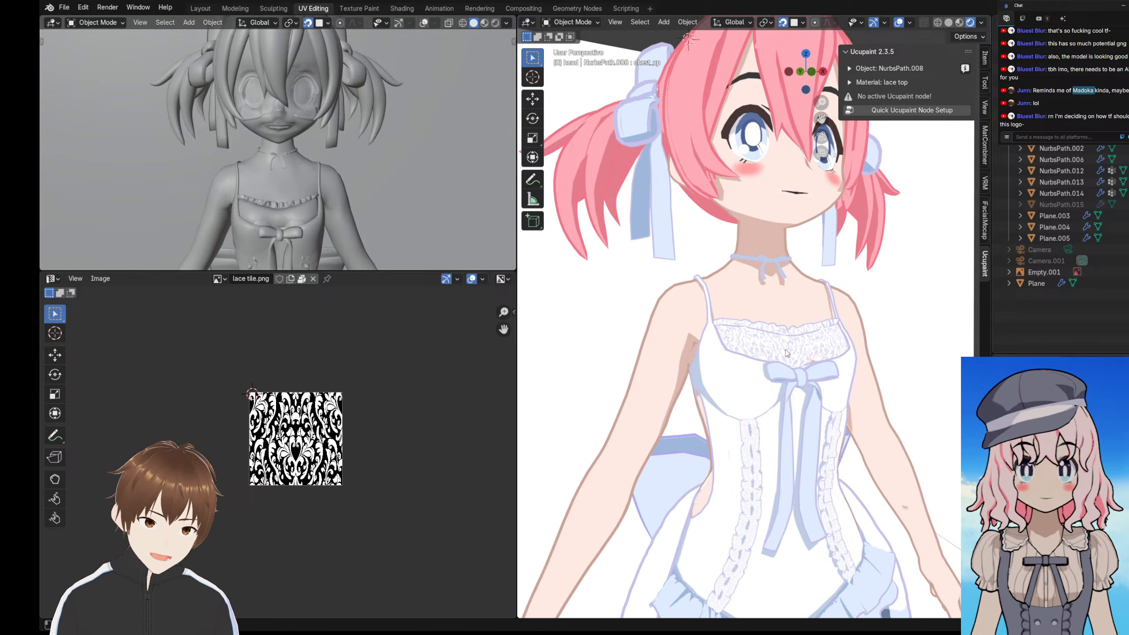
- Rescale the chest lace's UVs once more over the lace tile and return to Object Mode
{"action": "key", "text": "Tab"}
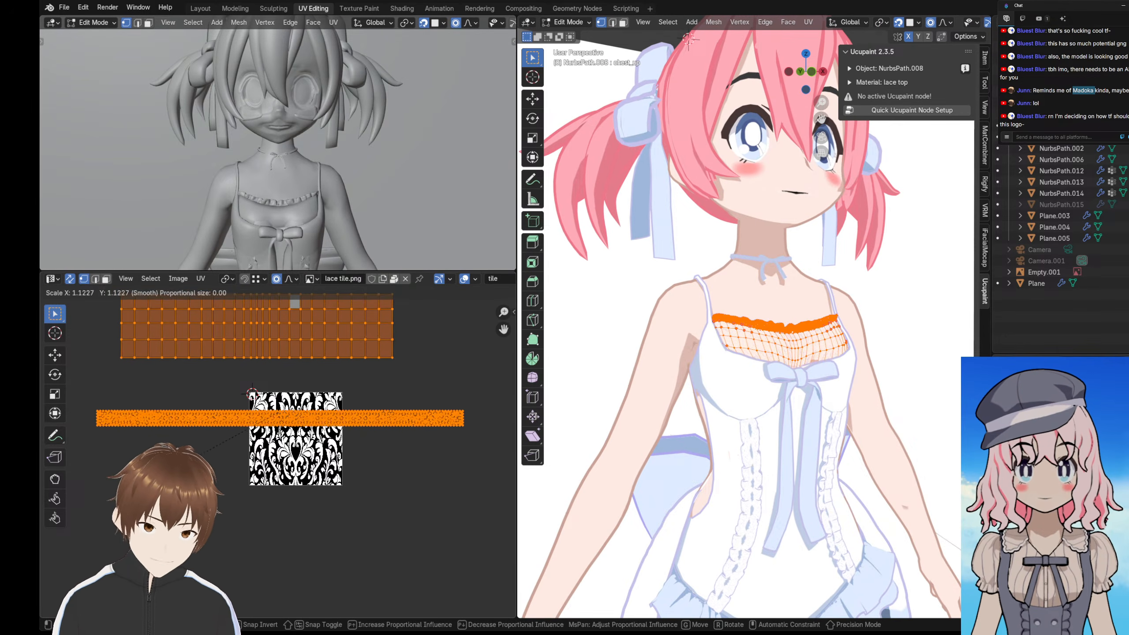
{"action": "key", "text": "Tab"}
{"action": "middle_click_drag", "start_coordinate": [661, 350], "coordinate": [684, 355]}
{"action": "scroll", "coordinate": [772, 337], "scroll_direction": "down", "scroll_amount": 6}
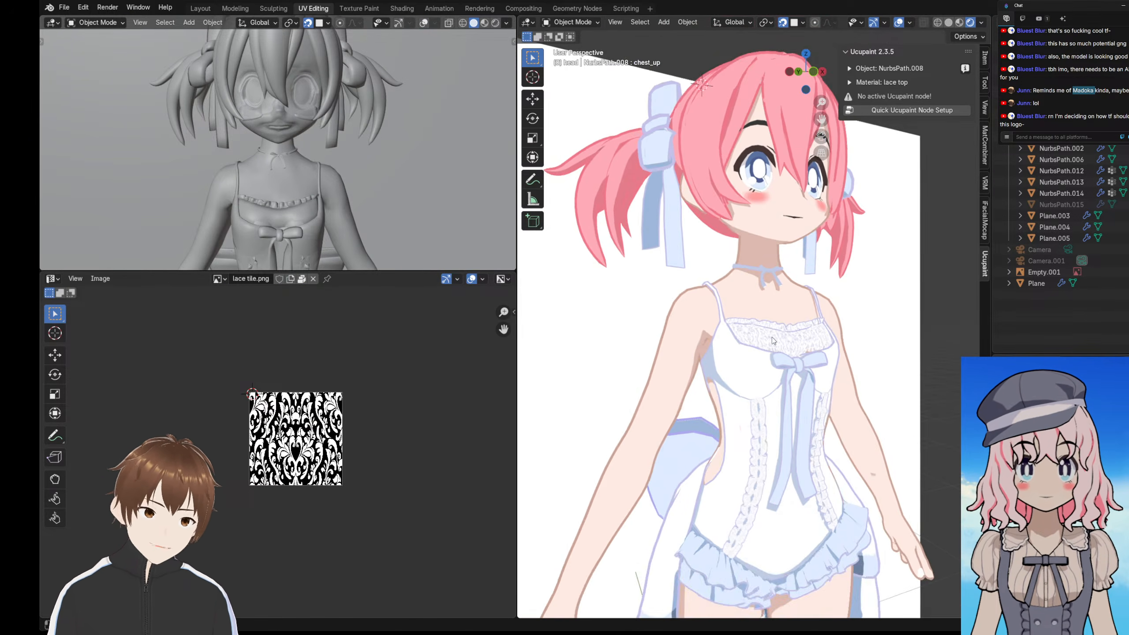
- Check the lace pattern on the character from the front and save the file outfit7.blend
{"action": "middle_click_drag", "start_coordinate": [905, 329], "coordinate": [769, 340]}
{"action": "scroll", "coordinate": [757, 343], "scroll_direction": "up", "scroll_amount": 6}
{"action": "scroll", "coordinate": [757, 349], "scroll_direction": "down", "scroll_amount": 5}
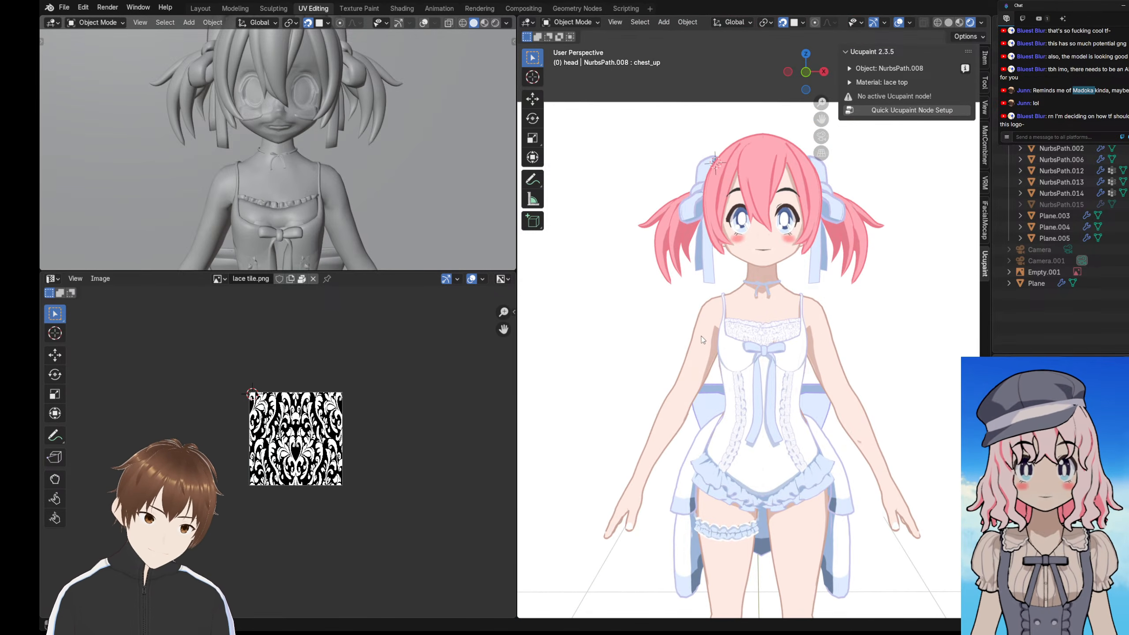
{"action": "mouse_move", "coordinate": [709, 342]}
{"action": "middle_mouse_down"}
{"action": "mouse_move", "coordinate": [619, 334]}
{"action": "mouse_move", "coordinate": [698, 349]}
{"action": "middle_mouse_up"}
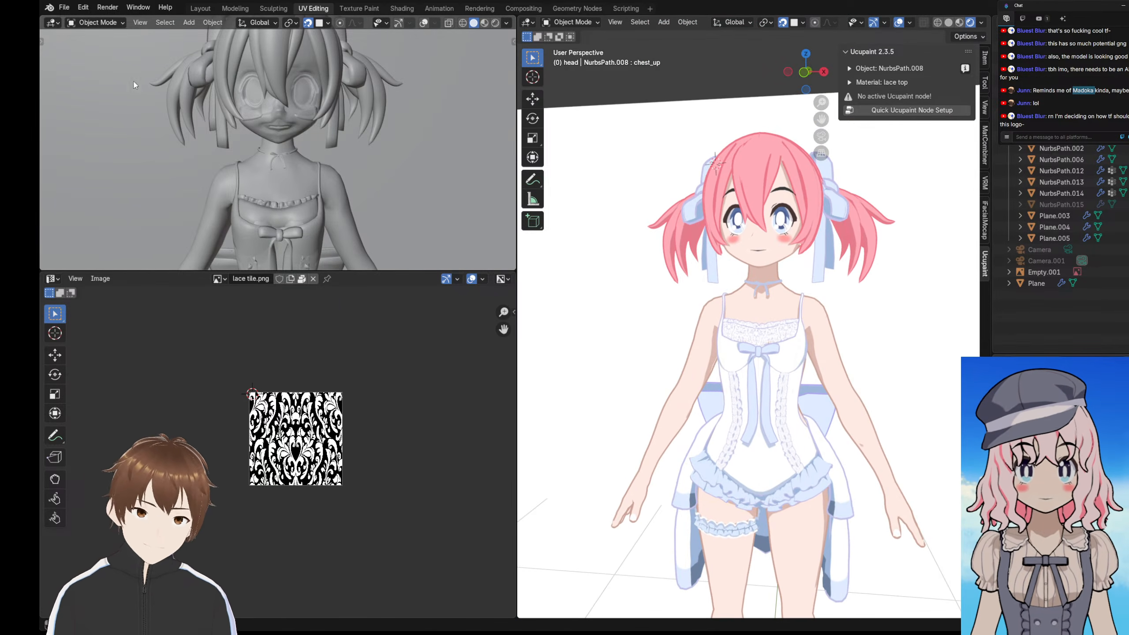
{"action": "left_click", "coordinate": [64, 7]}
{"action": "left_click", "coordinate": [80, 81]}
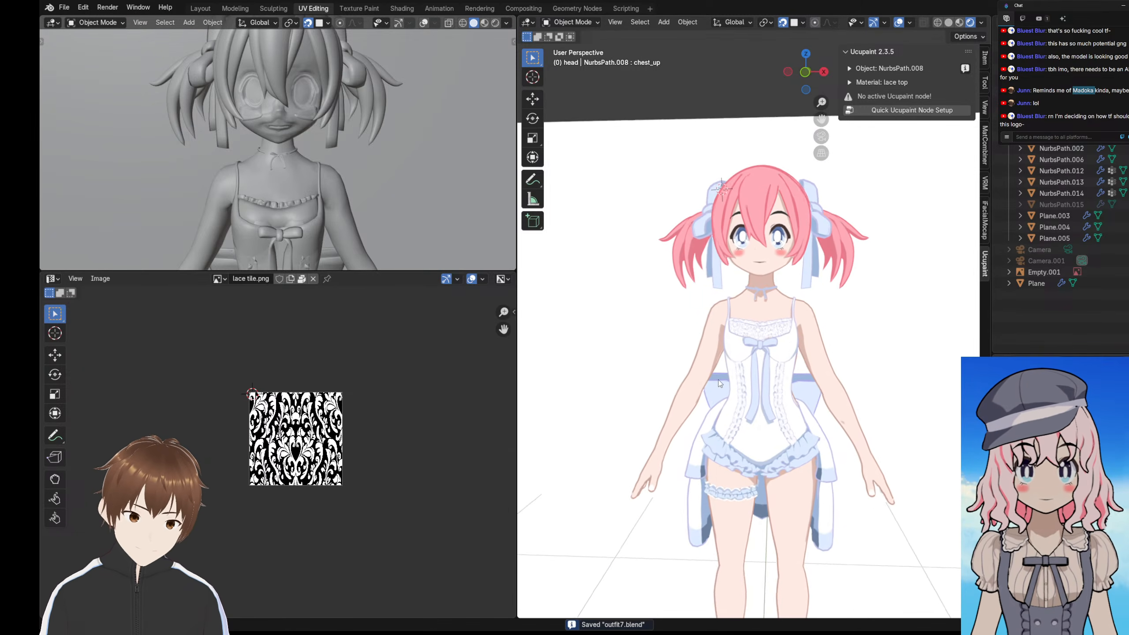
- Select the body at the thigh garter, switch it to Texture Paint mode and make its body material active
{"action": "scroll", "coordinate": [713, 381], "scroll_direction": "up", "scroll_amount": 8}
{"action": "middle_click_drag", "start_coordinate": [747, 372], "coordinate": [724, 331]}
{"action": "left_click", "coordinate": [748, 348]}
{"action": "left_click", "coordinate": [569, 22]}
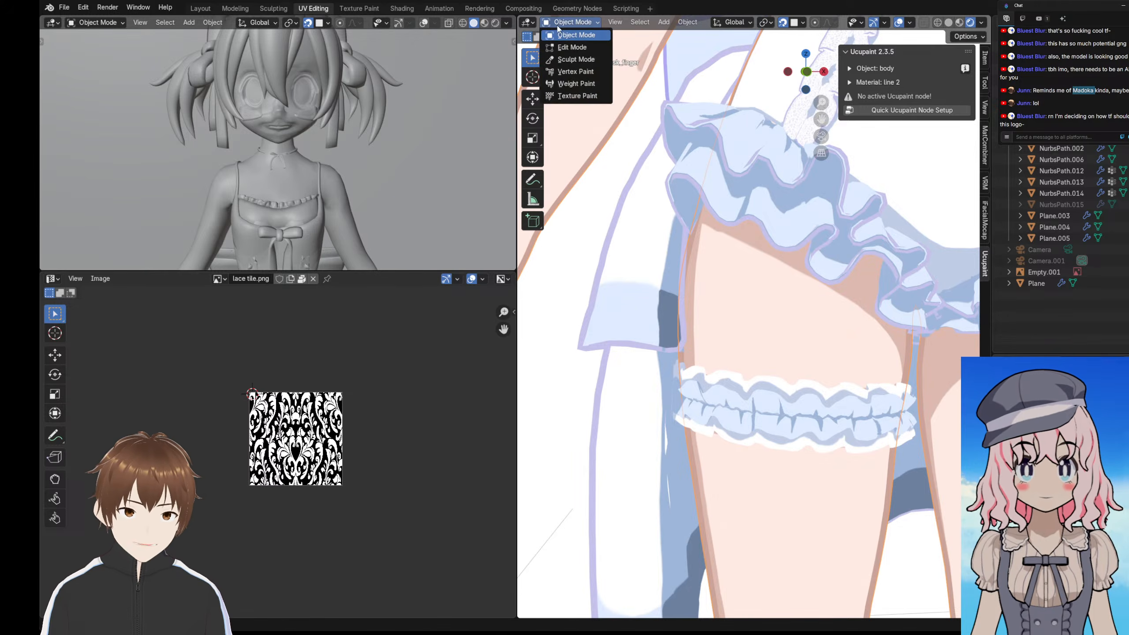
{"action": "left_click", "coordinate": [569, 101]}
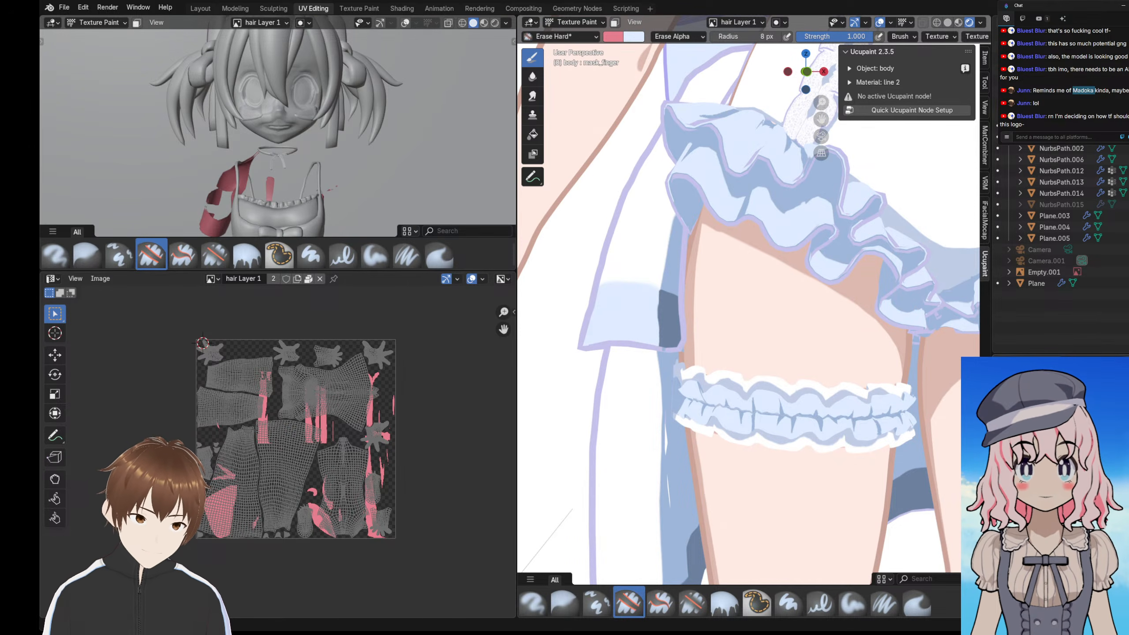
{"action": "scroll", "coordinate": [828, 464], "scroll_direction": "up", "scroll_amount": 3}
{"action": "mouse_move", "coordinate": [746, 317]}
{"action": "middle_mouse_down"}
{"action": "mouse_move", "coordinate": [712, 289]}
{"action": "mouse_move", "coordinate": [726, 314]}
{"action": "middle_mouse_up"}
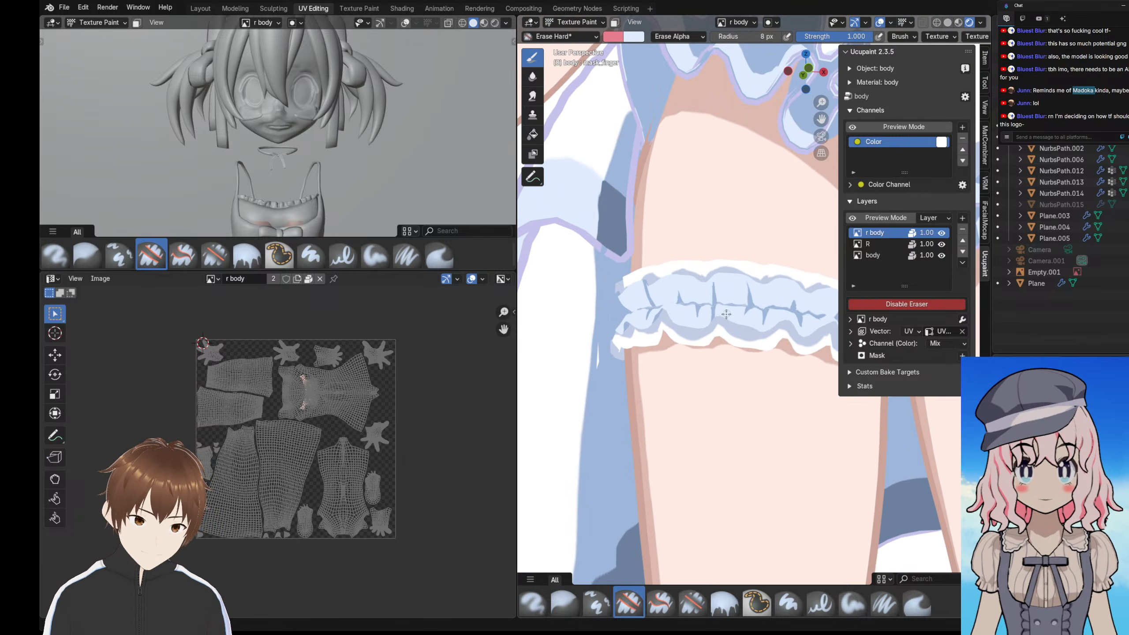
- Choose the Paint Hard brush and hide the r body paint layer
{"action": "left_click", "coordinate": [576, 39]}
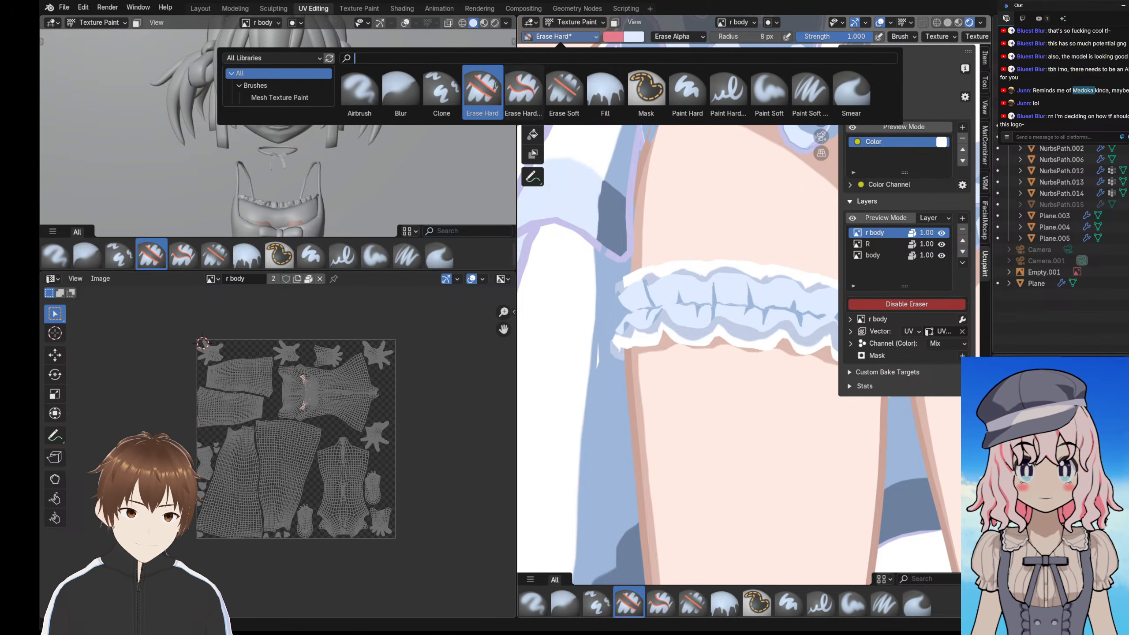
{"action": "left_click", "coordinate": [687, 89]}
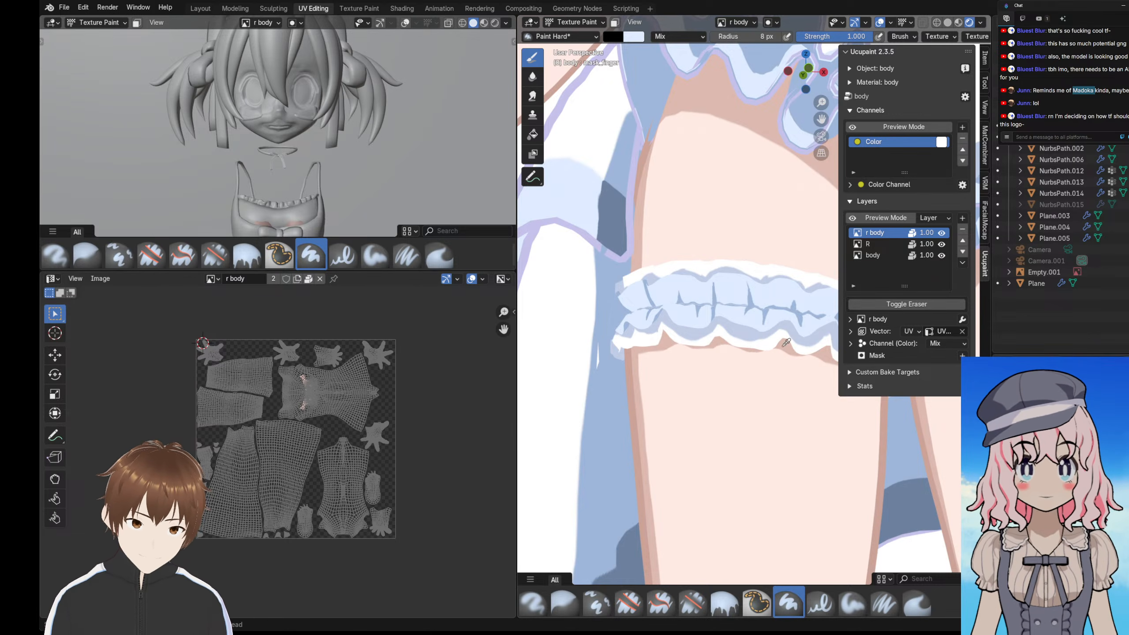
{"action": "left_click", "coordinate": [944, 233]}
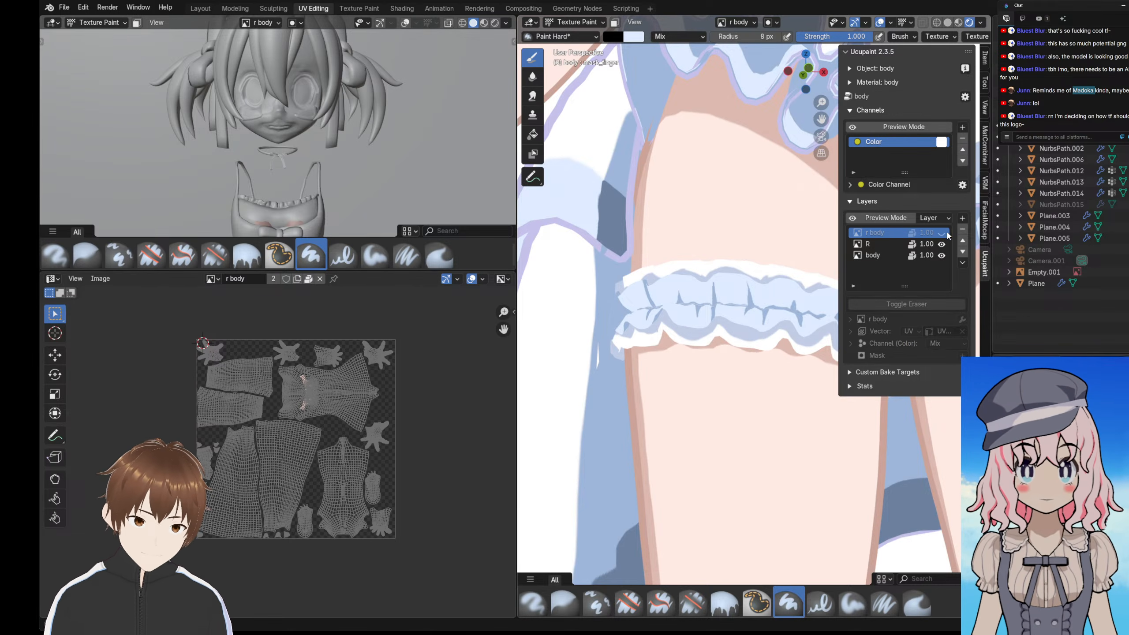
- Show the r body layer again, make the R layer active, set the brush radius to 22 px and undo the last stroke
{"action": "left_click", "coordinate": [943, 233]}
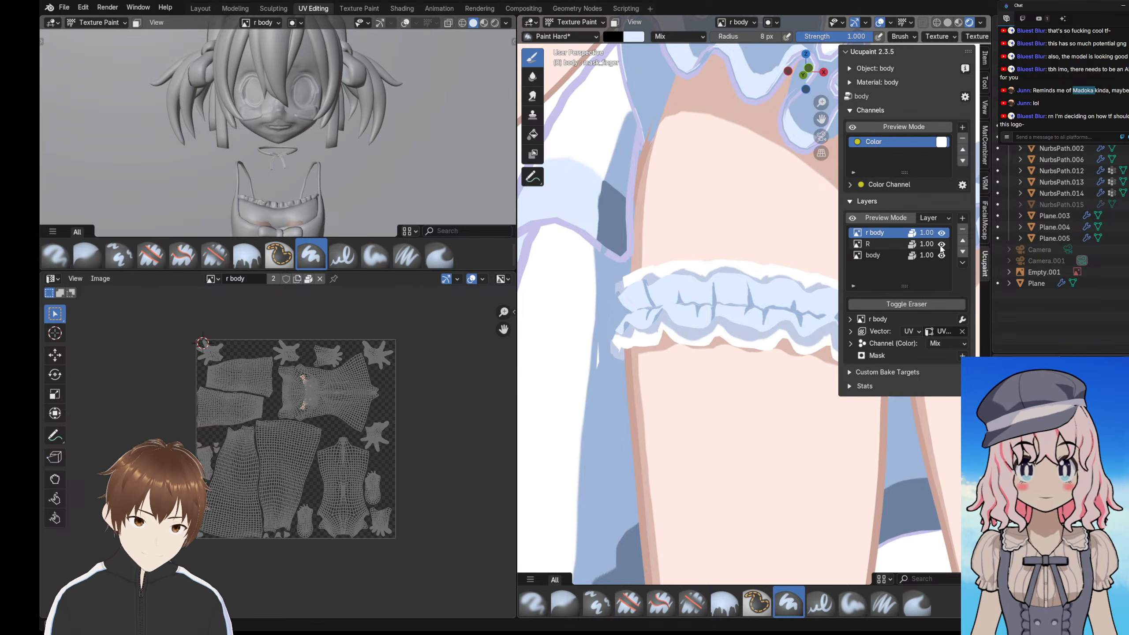
{"action": "left_click", "coordinate": [882, 245]}
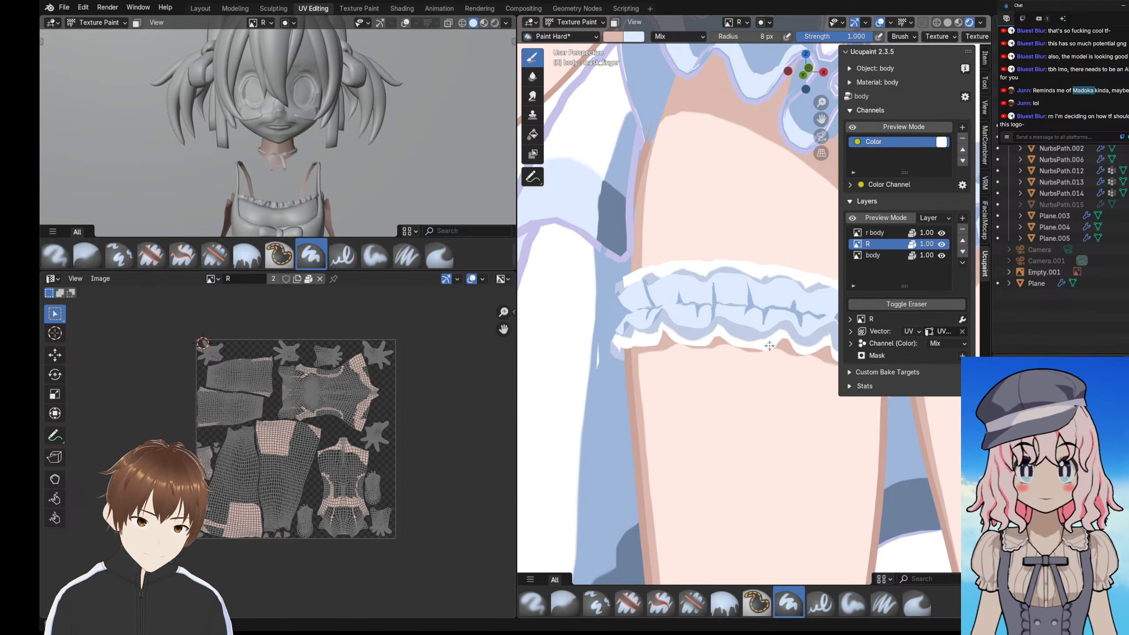
{"action": "mouse_move", "coordinate": [769, 346]}
{"action": "middle_mouse_down"}
{"action": "mouse_move", "coordinate": [653, 346]}
{"action": "mouse_move", "coordinate": [670, 348]}
{"action": "middle_mouse_up"}
{"action": "key", "text": "f"}
{"action": "left_click", "coordinate": [641, 344]}
{"action": "scroll", "coordinate": [640, 338], "scroll_direction": "up", "scroll_amount": 1}
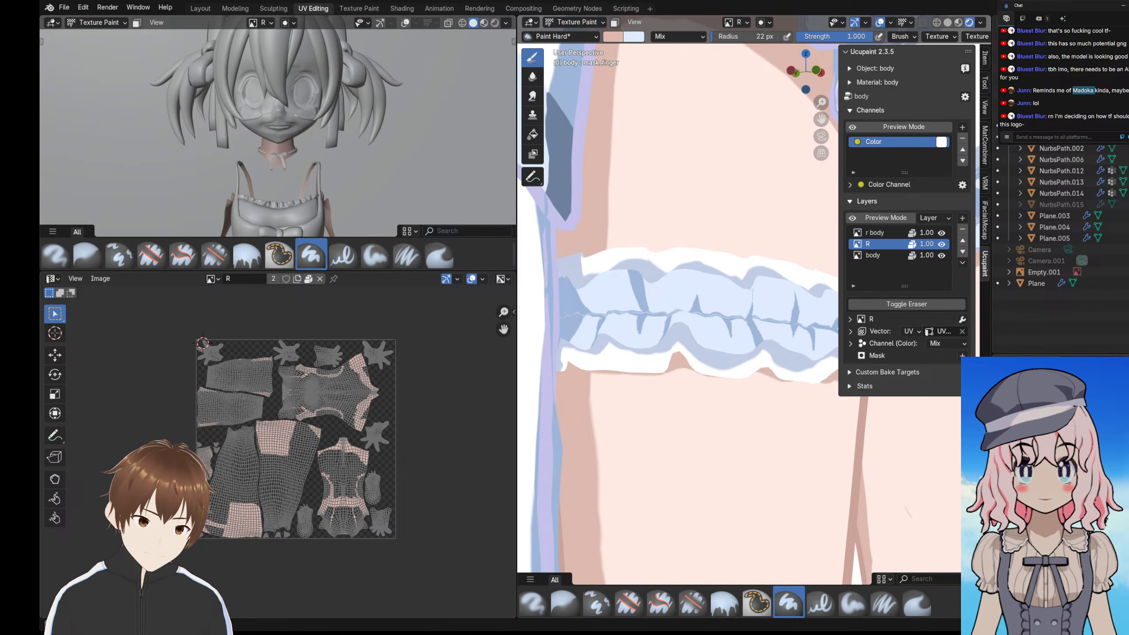
{"action": "key", "text": "ctrl+z"}
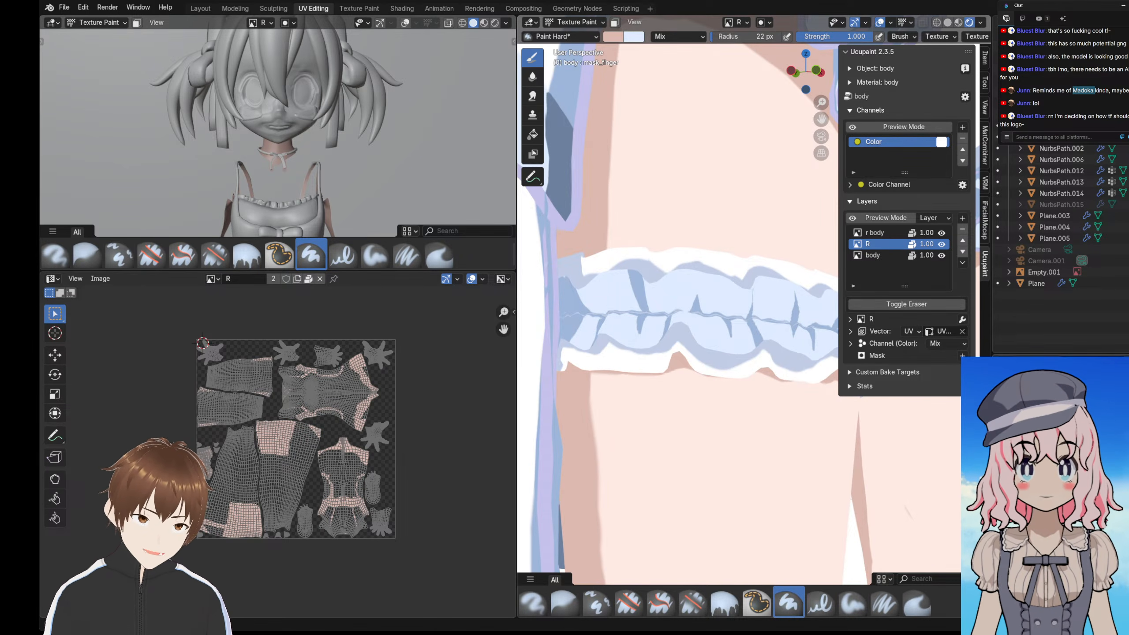
- Paint a skin-shadow band on the thigh following the wavy lower edge of the garter
{"action": "left_click_drag", "start_coordinate": [588, 366], "coordinate": [640, 375]}
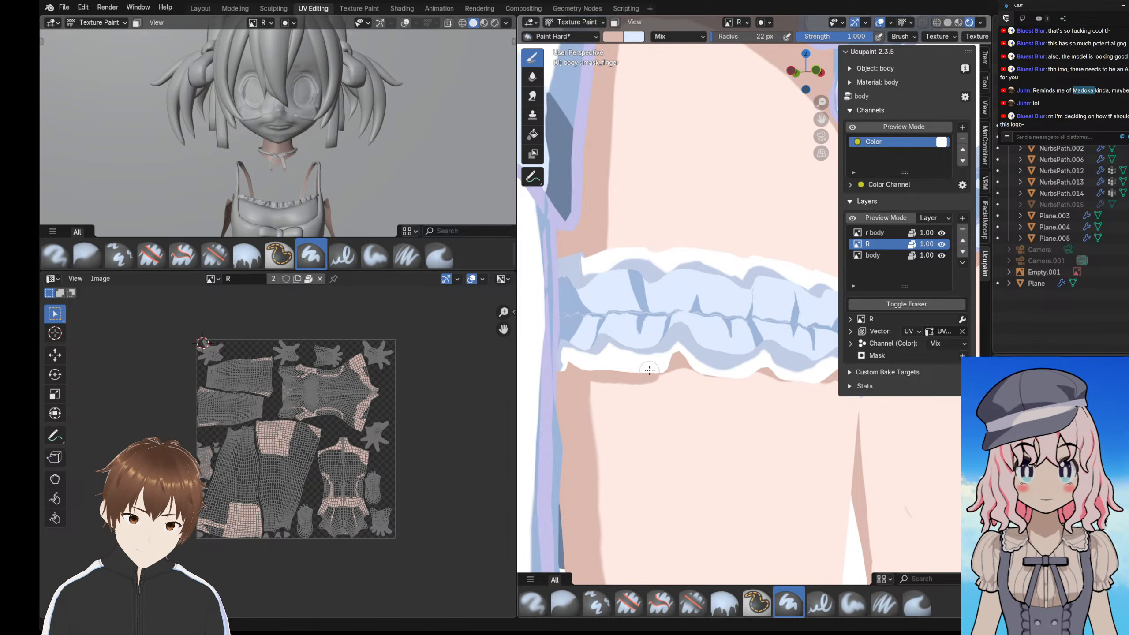
{"action": "middle_click_drag", "start_coordinate": [730, 381], "coordinate": [586, 380]}
{"action": "left_click_drag", "start_coordinate": [615, 380], "coordinate": [671, 398]}
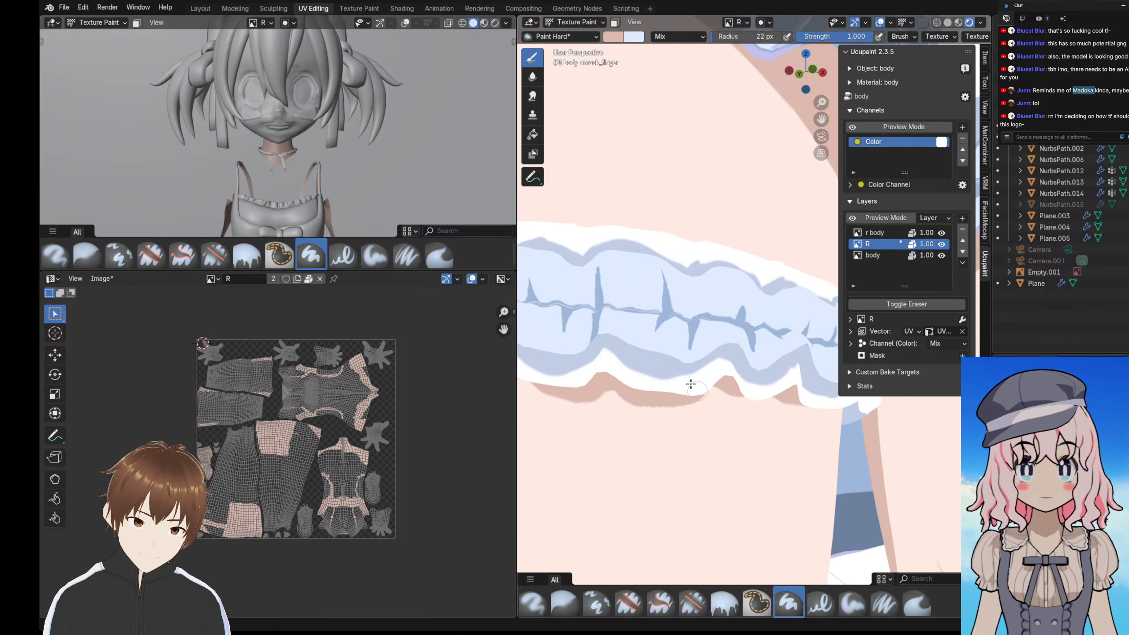
{"action": "middle_click_drag", "start_coordinate": [691, 384], "coordinate": [629, 377]}
{"action": "mouse_move", "coordinate": [621, 378]}
{"action": "left_mouse_down"}
{"action": "mouse_move", "coordinate": [667, 395]}
{"action": "mouse_move", "coordinate": [681, 388]}
{"action": "left_mouse_up"}
{"action": "middle_click_drag", "start_coordinate": [684, 385], "coordinate": [650, 378]}
{"action": "mouse_move", "coordinate": [640, 395]}
{"action": "left_mouse_down"}
{"action": "mouse_move", "coordinate": [667, 421]}
{"action": "mouse_move", "coordinate": [753, 408]}
{"action": "mouse_move", "coordinate": [740, 406]}
{"action": "left_mouse_up"}
{"action": "middle_click_drag", "start_coordinate": [740, 406], "coordinate": [716, 394]}
{"action": "mouse_move", "coordinate": [708, 403]}
{"action": "left_mouse_down"}
{"action": "mouse_move", "coordinate": [740, 423]}
{"action": "mouse_move", "coordinate": [798, 412]}
{"action": "left_mouse_up"}
{"action": "mouse_move", "coordinate": [720, 387]}
{"action": "middle_mouse_down"}
{"action": "mouse_move", "coordinate": [680, 378]}
{"action": "mouse_move", "coordinate": [692, 378]}
{"action": "middle_mouse_up"}
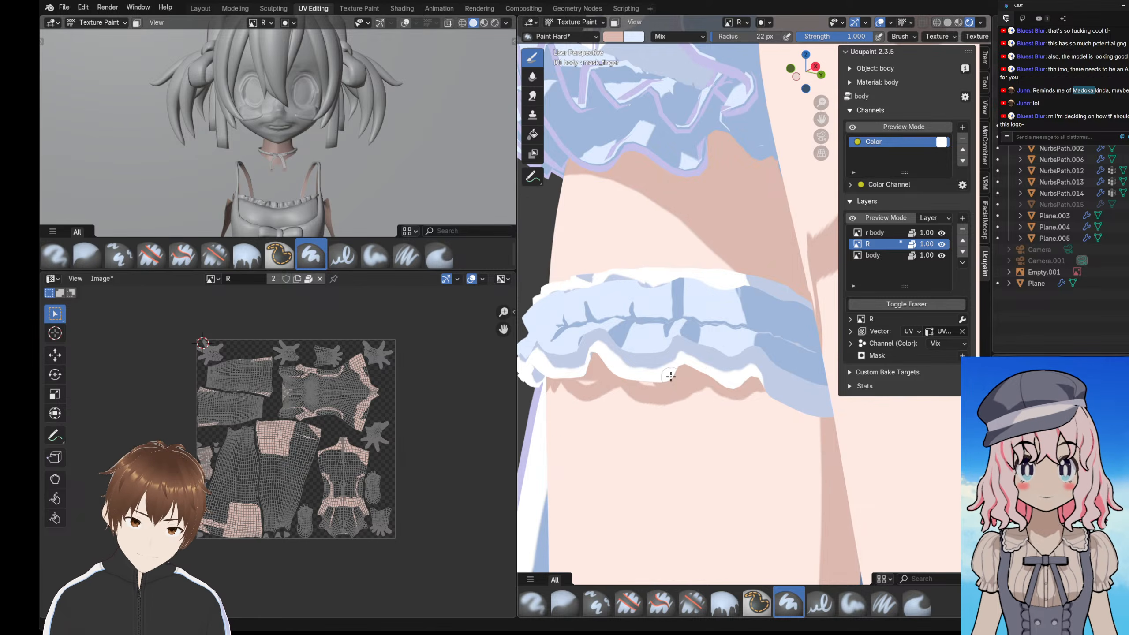
- Paint a skin-shadow band on the thigh following the wavy upper edge of the garter
{"action": "mouse_move", "coordinate": [624, 360]}
{"action": "middle_mouse_down"}
{"action": "mouse_move", "coordinate": [595, 348]}
{"action": "mouse_move", "coordinate": [620, 348]}
{"action": "mouse_move", "coordinate": [622, 319]}
{"action": "mouse_move", "coordinate": [714, 339]}
{"action": "mouse_move", "coordinate": [699, 348]}
{"action": "mouse_move", "coordinate": [713, 357]}
{"action": "middle_mouse_up"}
{"action": "scroll", "coordinate": [699, 348], "scroll_direction": "up", "scroll_amount": 1}
{"action": "left_click_drag", "start_coordinate": [731, 364], "coordinate": [793, 357]}
{"action": "middle_click_drag", "start_coordinate": [731, 359], "coordinate": [664, 364], "text": "shift"}
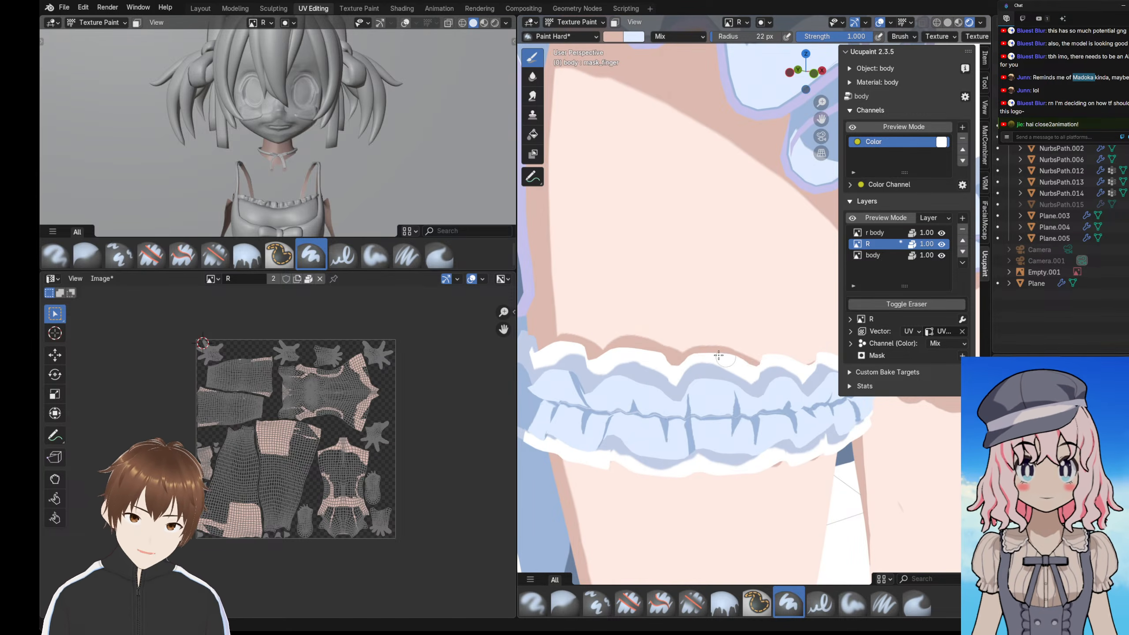
{"action": "middle_click_drag", "start_coordinate": [747, 368], "coordinate": [665, 386]}
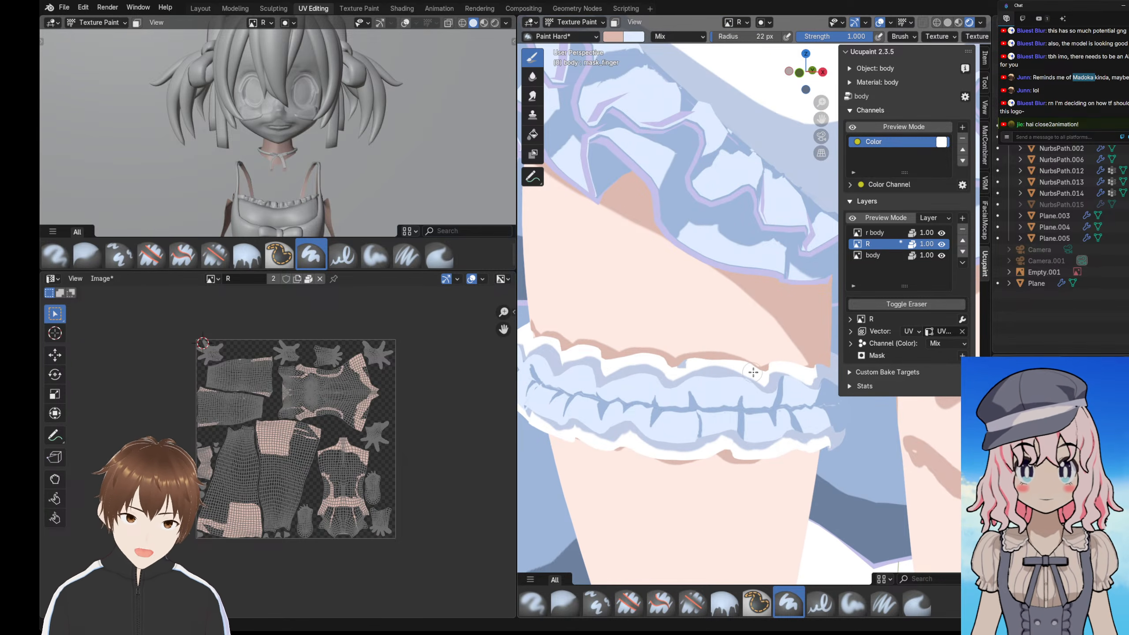
{"action": "middle_click_drag", "start_coordinate": [692, 375], "coordinate": [666, 360]}
{"action": "scroll", "coordinate": [666, 361], "scroll_direction": "up", "scroll_amount": 2}
{"action": "left_click_drag", "start_coordinate": [669, 381], "coordinate": [752, 388]}
{"action": "middle_click_drag", "start_coordinate": [674, 389], "coordinate": [720, 382]}
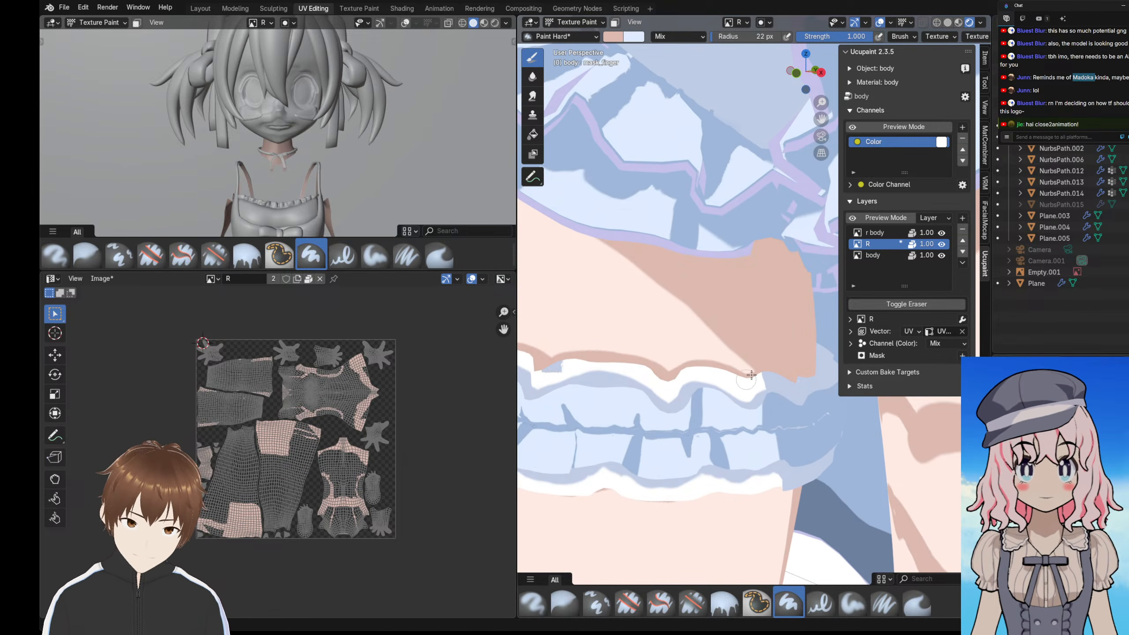
- Turn off X symmetry for painting and choose the Erase Hard brush
{"action": "scroll", "coordinate": [753, 379], "scroll_direction": "down", "scroll_amount": 6}
{"action": "middle_click_drag", "start_coordinate": [704, 334], "coordinate": [728, 329], "text": "shift"}
{"action": "scroll", "coordinate": [709, 338], "scroll_direction": "down", "scroll_amount": 1}
{"action": "scroll", "coordinate": [737, 320], "scroll_direction": "up", "scroll_amount": 3}
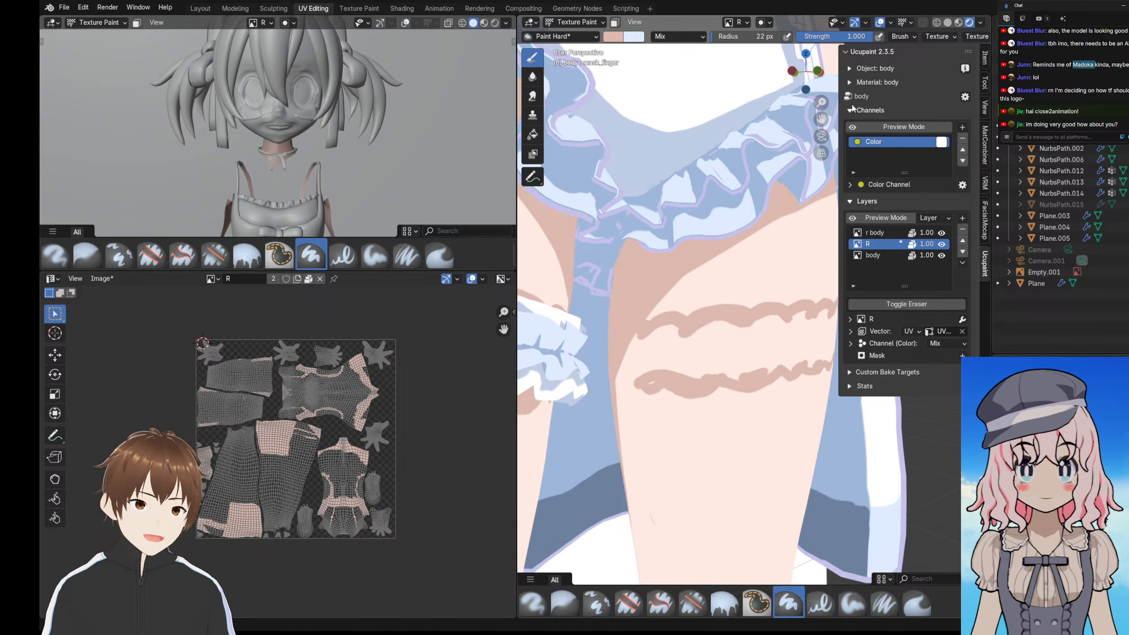
{"action": "scroll", "coordinate": [925, 38], "scroll_direction": "down", "scroll_amount": 8}
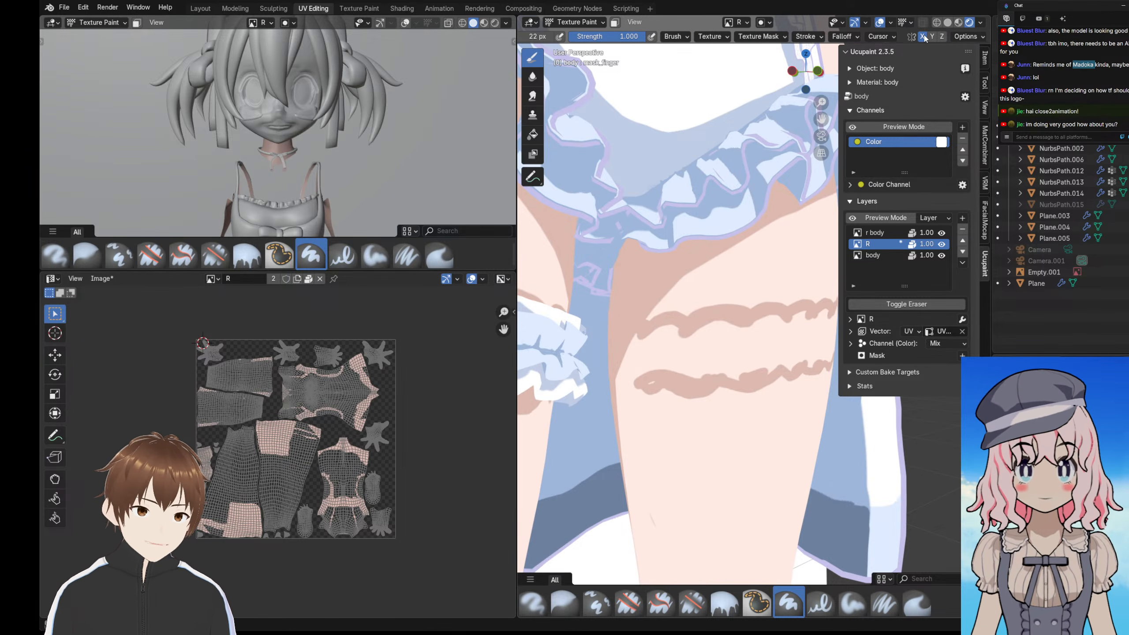
{"action": "scroll", "coordinate": [717, 267], "scroll_direction": "up", "scroll_amount": 2}
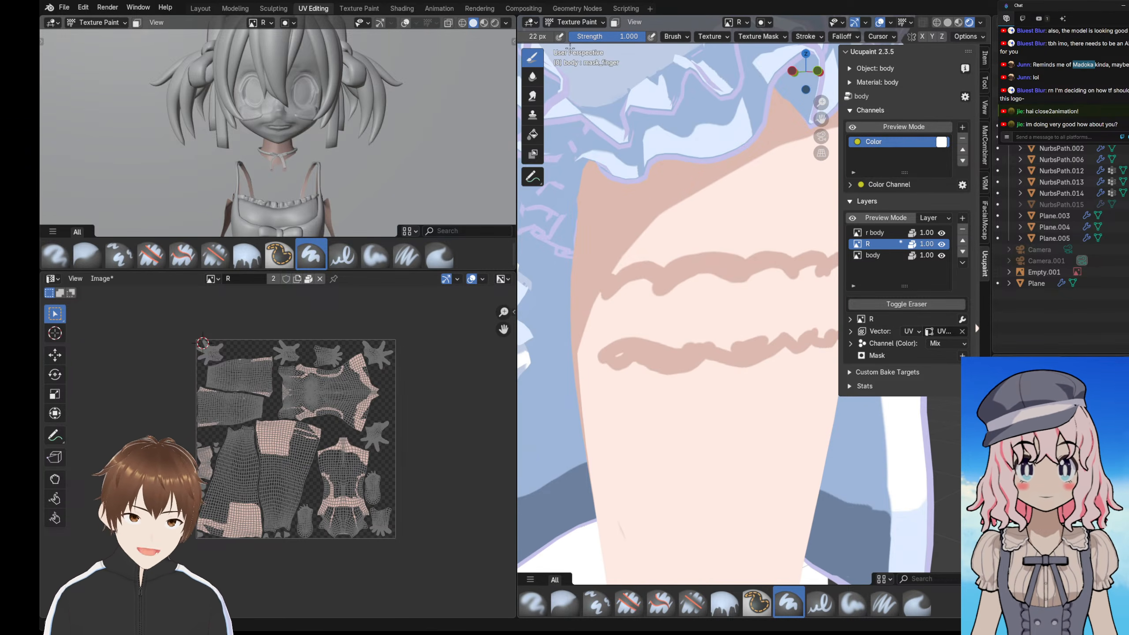
{"action": "left_click", "coordinate": [561, 28]}
{"action": "key", "text": "Escape"}
{"action": "scroll", "coordinate": [573, 38], "scroll_direction": "up", "scroll_amount": 8}
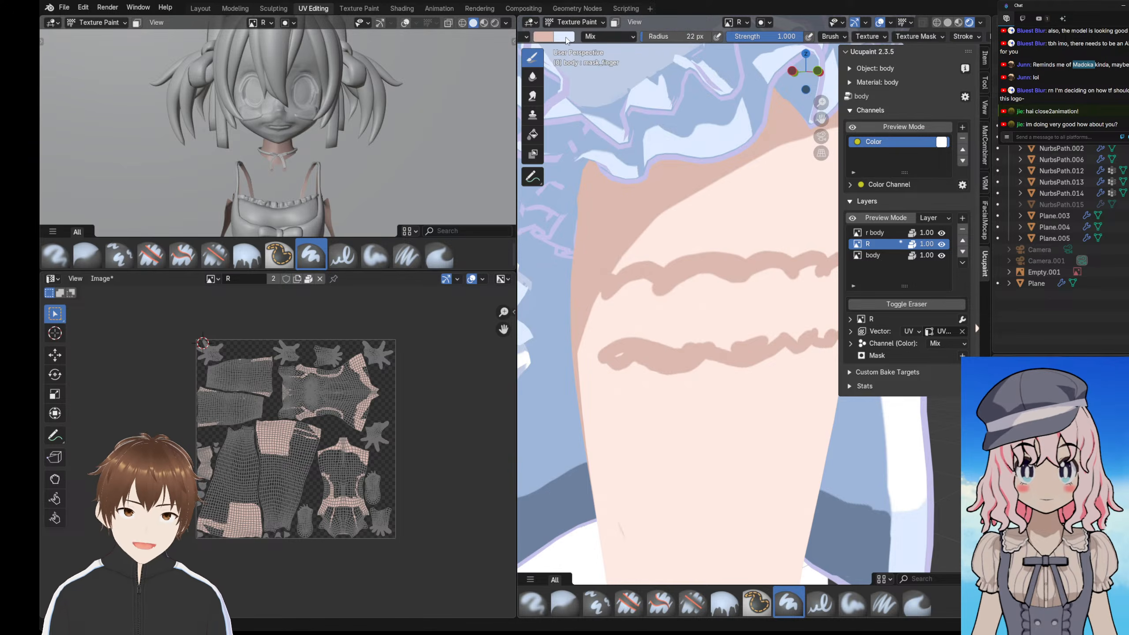
{"action": "left_click", "coordinate": [573, 37]}
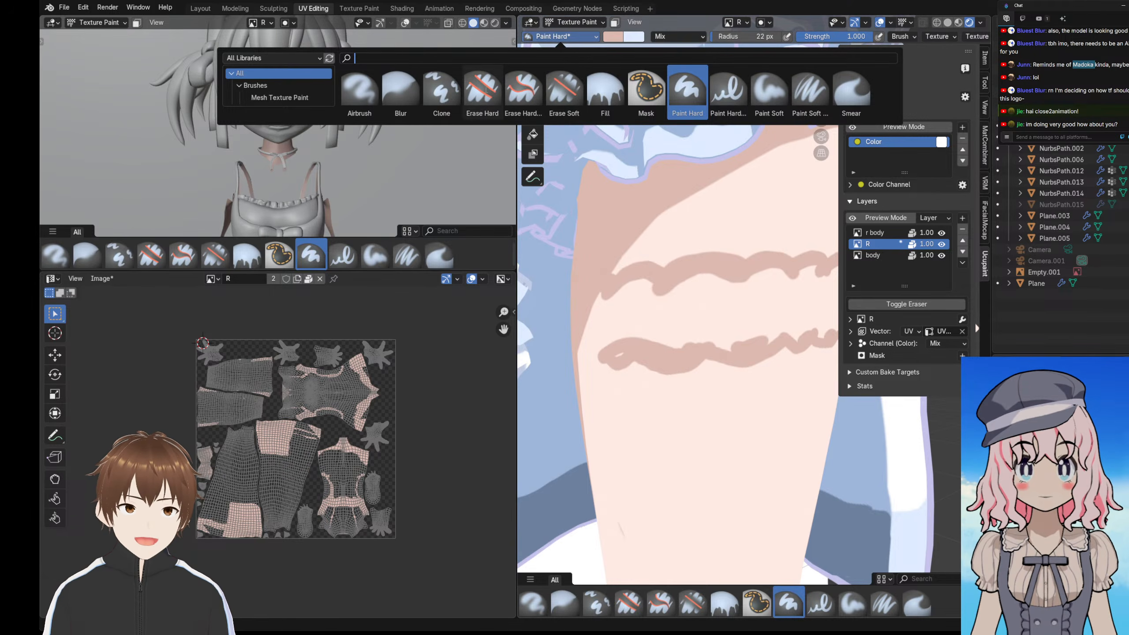
{"action": "left_click", "coordinate": [483, 89]}
- Erase the inner end of the upper mirrored shadow band on the thigh without the garter, cleaning the adjoining shadow edge
{"action": "left_click_drag", "start_coordinate": [690, 273], "coordinate": [623, 294]}
{"action": "middle_click_drag", "start_coordinate": [627, 302], "coordinate": [642, 323], "text": "shift"}
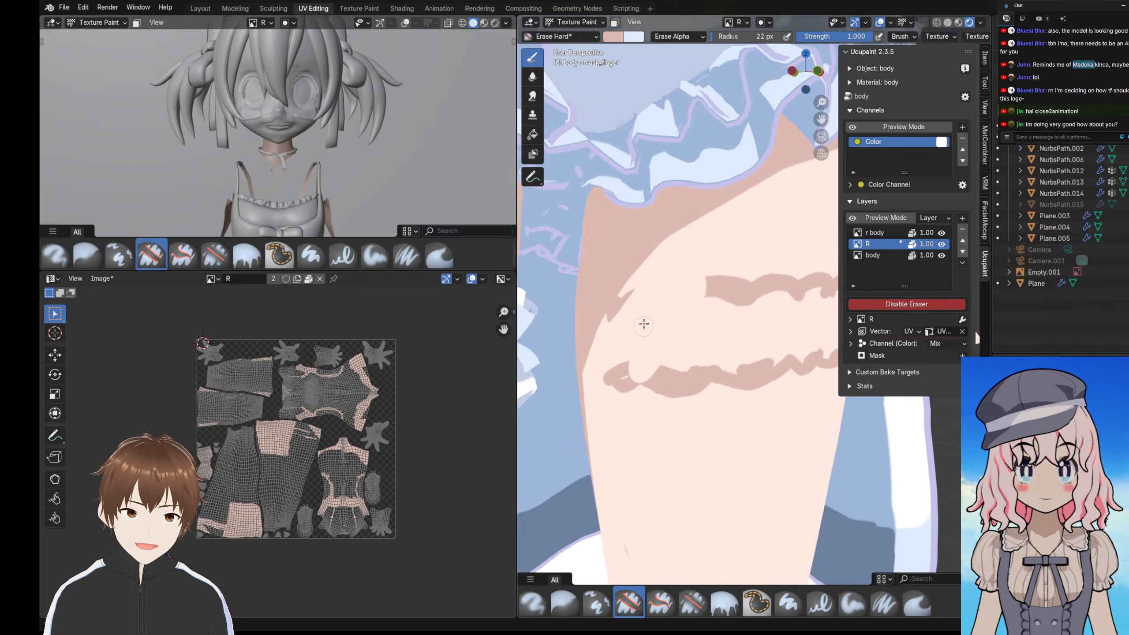
{"action": "scroll", "coordinate": [644, 311], "scroll_direction": "up", "scroll_amount": 3}
{"action": "middle_click_drag", "start_coordinate": [648, 269], "coordinate": [690, 261]}
{"action": "mouse_move", "coordinate": [588, 321]}
{"action": "left_mouse_down"}
{"action": "mouse_move", "coordinate": [651, 232]}
{"action": "mouse_move", "coordinate": [605, 270]}
{"action": "left_mouse_up"}
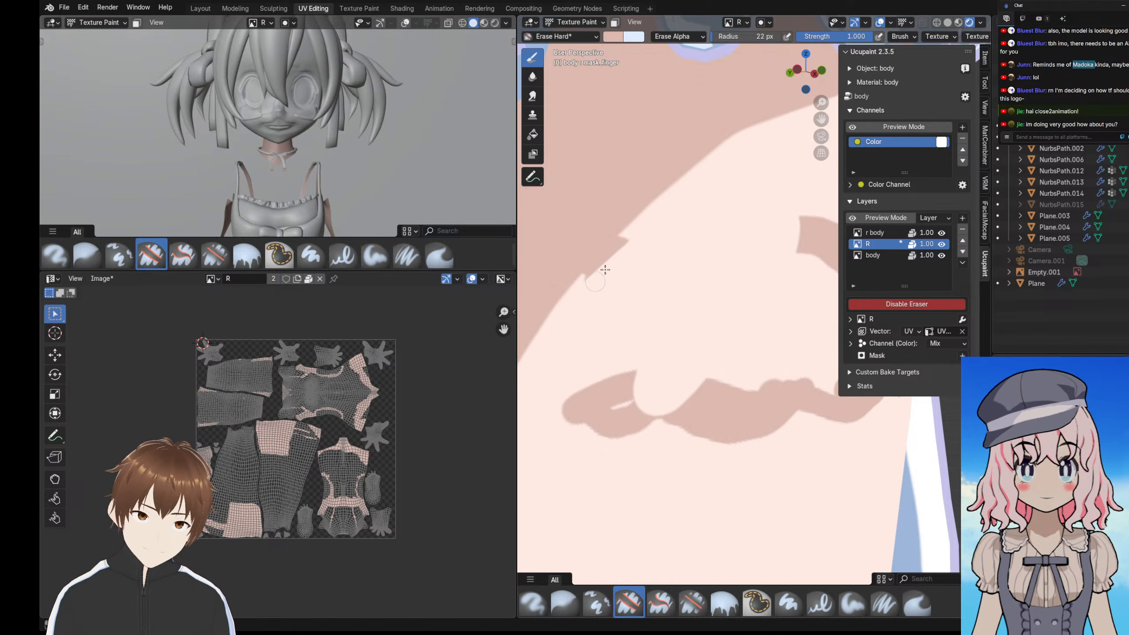
- Erase the lower mirrored shadow band around the thigh without the garter
{"action": "scroll", "coordinate": [637, 294], "scroll_direction": "down", "scroll_amount": 3}
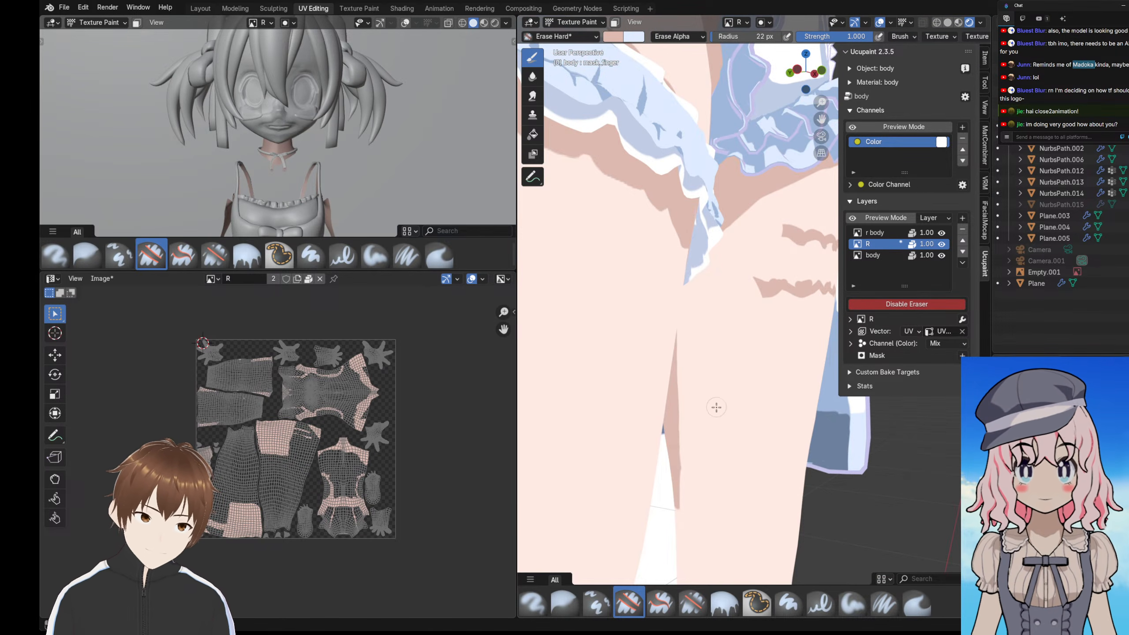
{"action": "scroll", "coordinate": [716, 408], "scroll_direction": "up", "scroll_amount": 3}
{"action": "mouse_move", "coordinate": [680, 314]}
{"action": "left_mouse_down"}
{"action": "mouse_move", "coordinate": [702, 342]}
{"action": "mouse_move", "coordinate": [740, 329]}
{"action": "left_mouse_up"}
{"action": "middle_click_drag", "start_coordinate": [740, 329], "coordinate": [676, 325]}
{"action": "left_click_drag", "start_coordinate": [675, 324], "coordinate": [689, 329]}
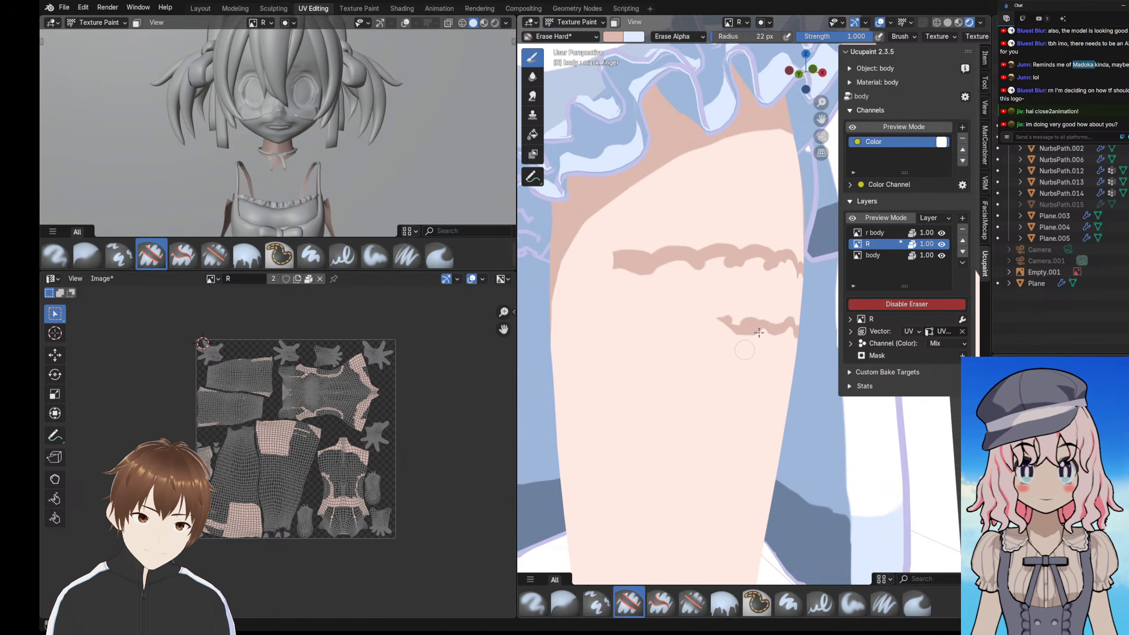
{"action": "middle_click_drag", "start_coordinate": [719, 329], "coordinate": [719, 329]}
{"action": "left_click_drag", "start_coordinate": [697, 324], "coordinate": [744, 328]}
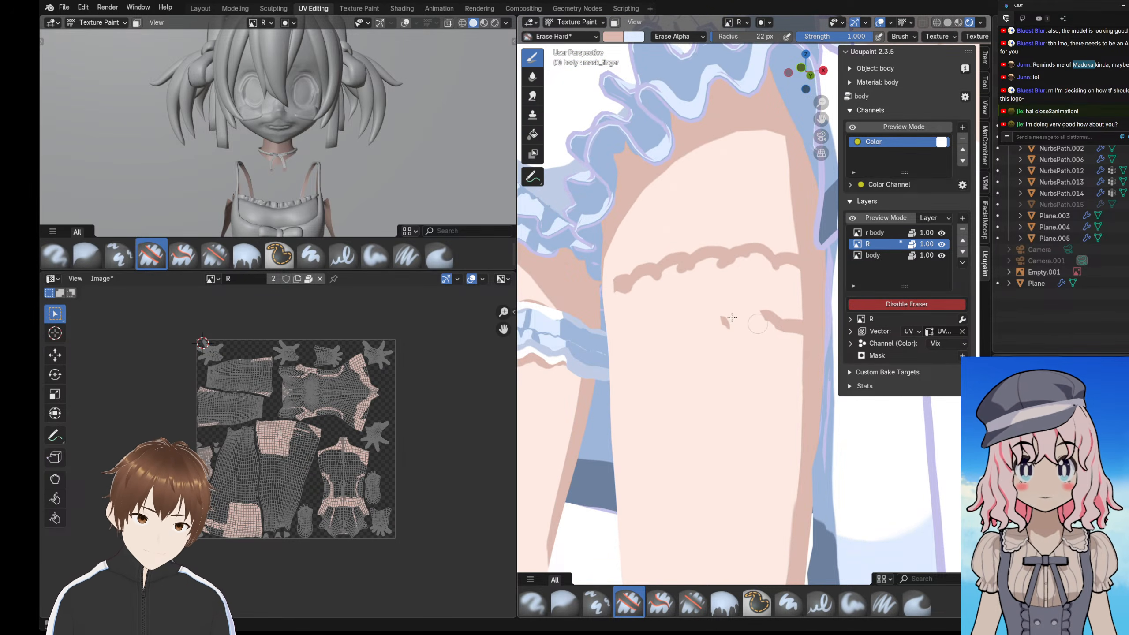
{"action": "scroll", "coordinate": [732, 317], "scroll_direction": "up", "scroll_amount": 6}
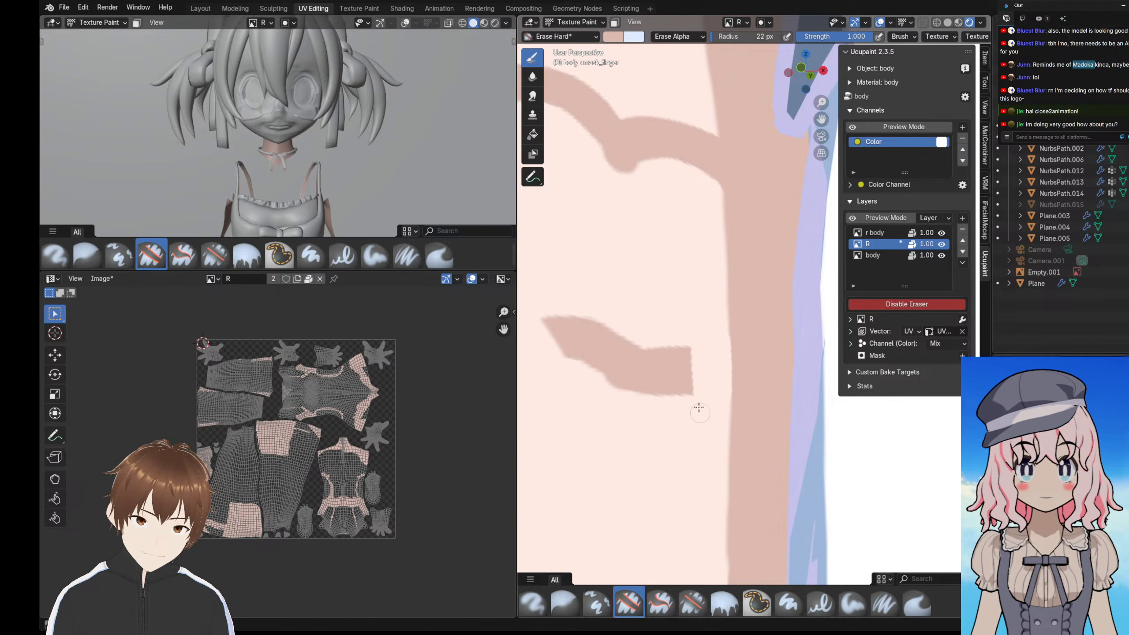
{"action": "mouse_move", "coordinate": [699, 412]}
{"action": "left_mouse_down"}
{"action": "mouse_move", "coordinate": [642, 314]}
{"action": "mouse_move", "coordinate": [631, 351]}
{"action": "left_mouse_up"}
{"action": "scroll", "coordinate": [622, 337], "scroll_direction": "down", "scroll_amount": 2}
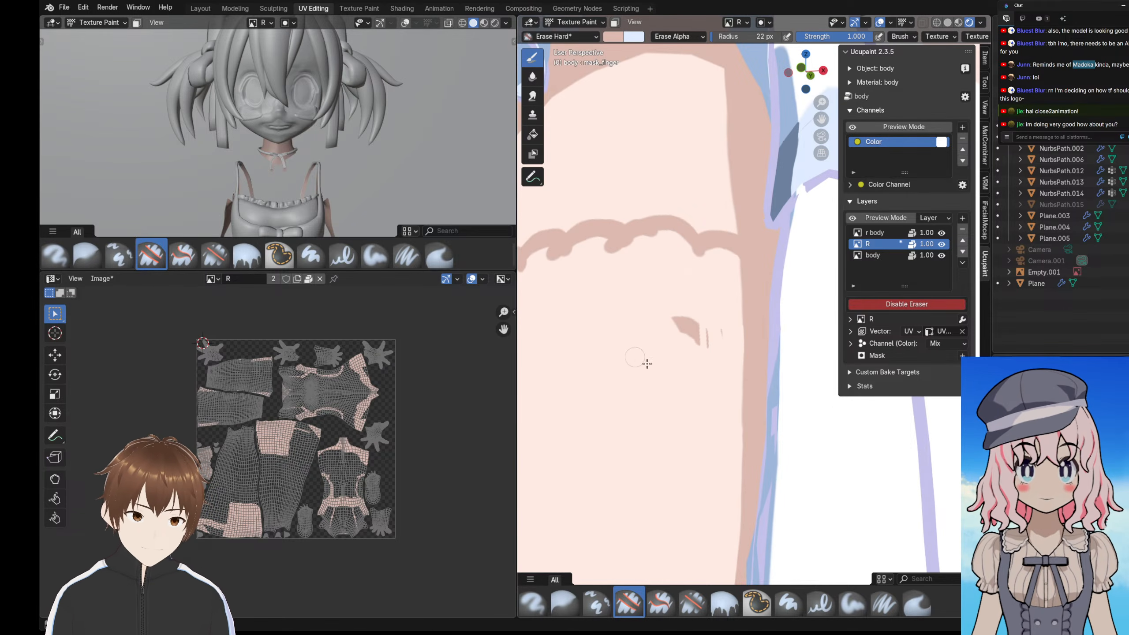
- Erase the rest of the upper mirrored shadow band on that thigh, up to the shadow along its outer side
{"action": "middle_click_drag", "start_coordinate": [725, 320], "coordinate": [773, 319]}
{"action": "scroll", "coordinate": [713, 318], "scroll_direction": "down", "scroll_amount": 2}
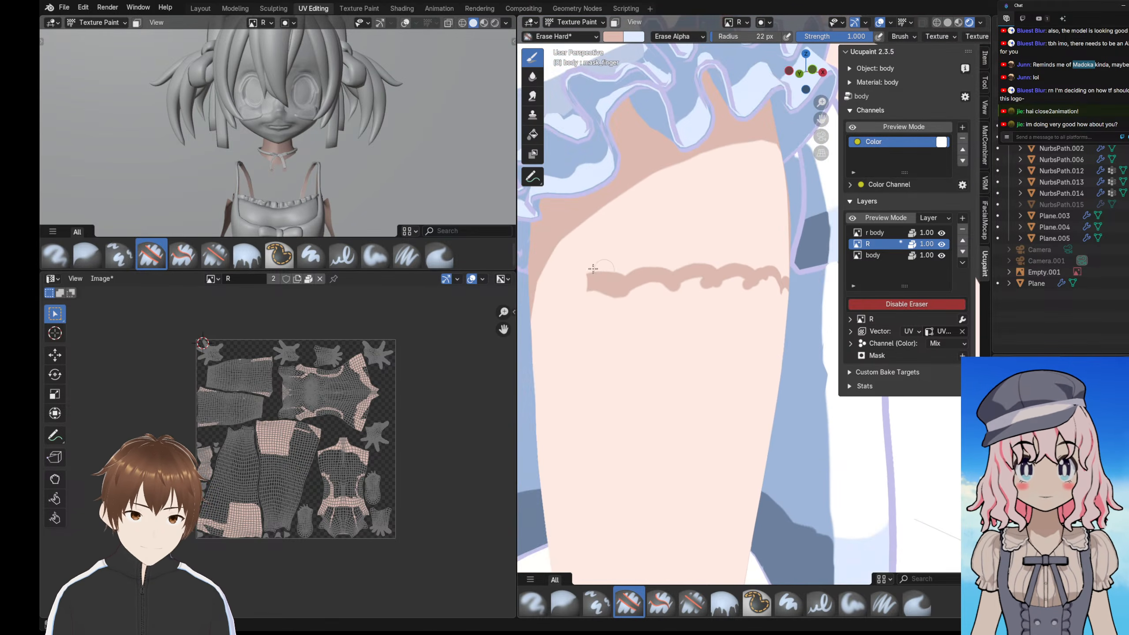
{"action": "left_click_drag", "start_coordinate": [592, 270], "coordinate": [606, 298]}
{"action": "left_click_drag", "start_coordinate": [636, 284], "coordinate": [722, 273]}
{"action": "middle_click_drag", "start_coordinate": [722, 278], "coordinate": [661, 274]}
{"action": "scroll", "coordinate": [660, 273], "scroll_direction": "up", "scroll_amount": 2}
{"action": "mouse_move", "coordinate": [640, 247]}
{"action": "left_mouse_down"}
{"action": "mouse_move", "coordinate": [674, 273]}
{"action": "mouse_move", "coordinate": [658, 252]}
{"action": "mouse_move", "coordinate": [739, 247]}
{"action": "mouse_move", "coordinate": [749, 259]}
{"action": "left_mouse_up"}
{"action": "middle_click_drag", "start_coordinate": [748, 259], "coordinate": [673, 310], "text": "shift"}
{"action": "scroll", "coordinate": [673, 310], "scroll_direction": "up", "scroll_amount": 3}
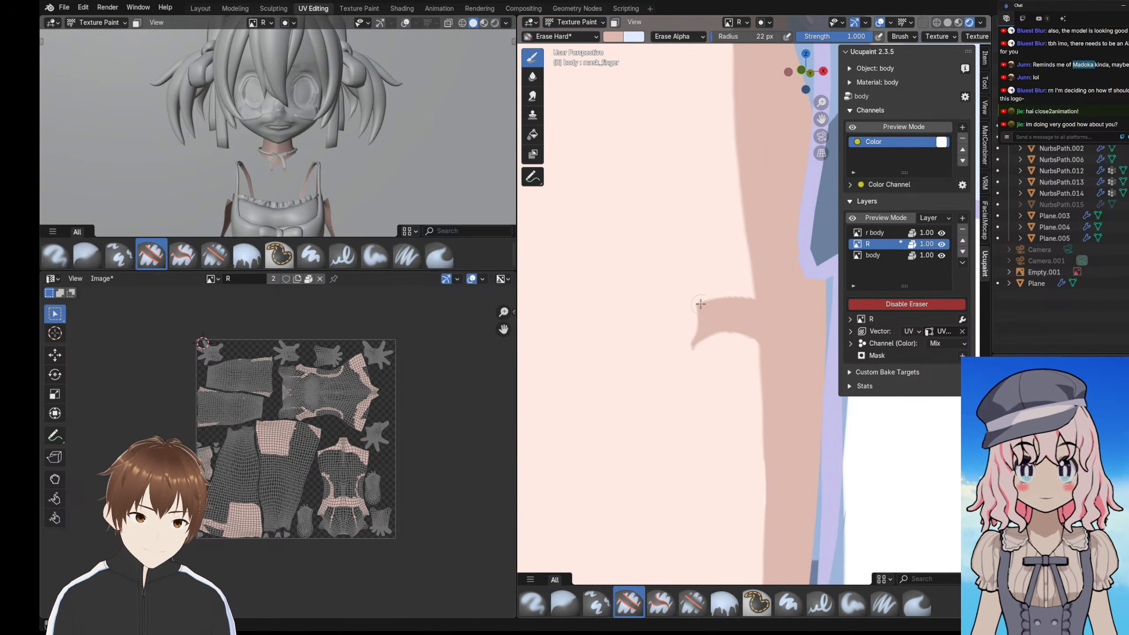
{"action": "mouse_move", "coordinate": [700, 306]}
{"action": "left_mouse_down"}
{"action": "mouse_move", "coordinate": [714, 363]}
{"action": "mouse_move", "coordinate": [740, 296]}
{"action": "left_mouse_up"}
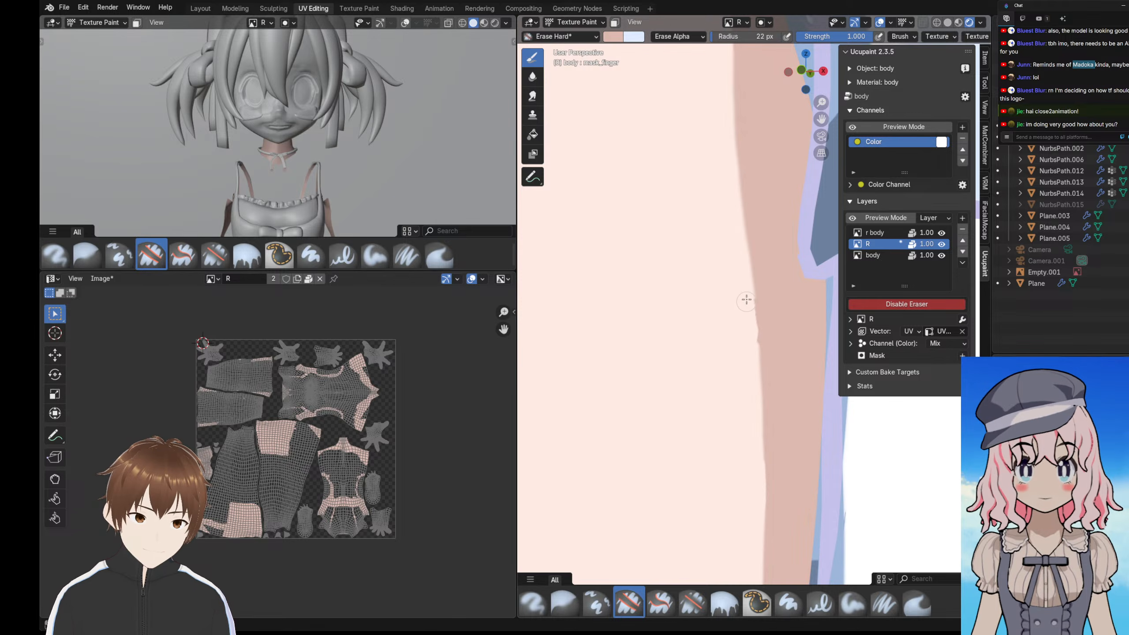
{"action": "scroll", "coordinate": [675, 338], "scroll_direction": "down", "scroll_amount": 8}
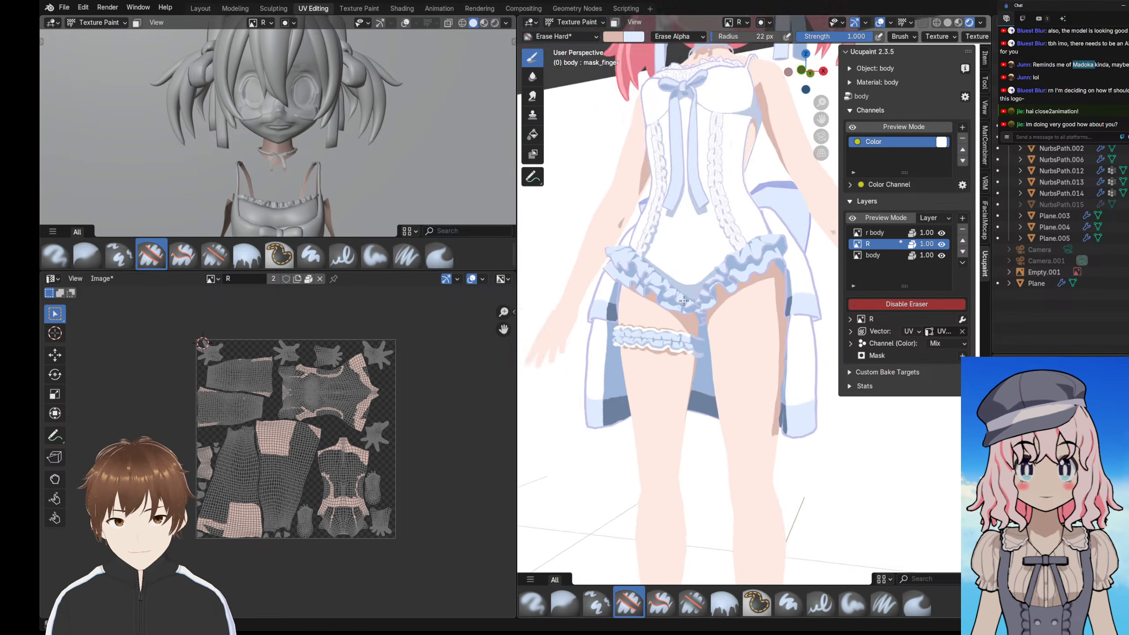
- Erase the stray shadow marks on the character's arms and return to Object Mode
{"action": "scroll", "coordinate": [693, 283], "scroll_direction": "down", "scroll_amount": 3}
{"action": "middle_click_drag", "start_coordinate": [693, 283], "coordinate": [711, 253]}
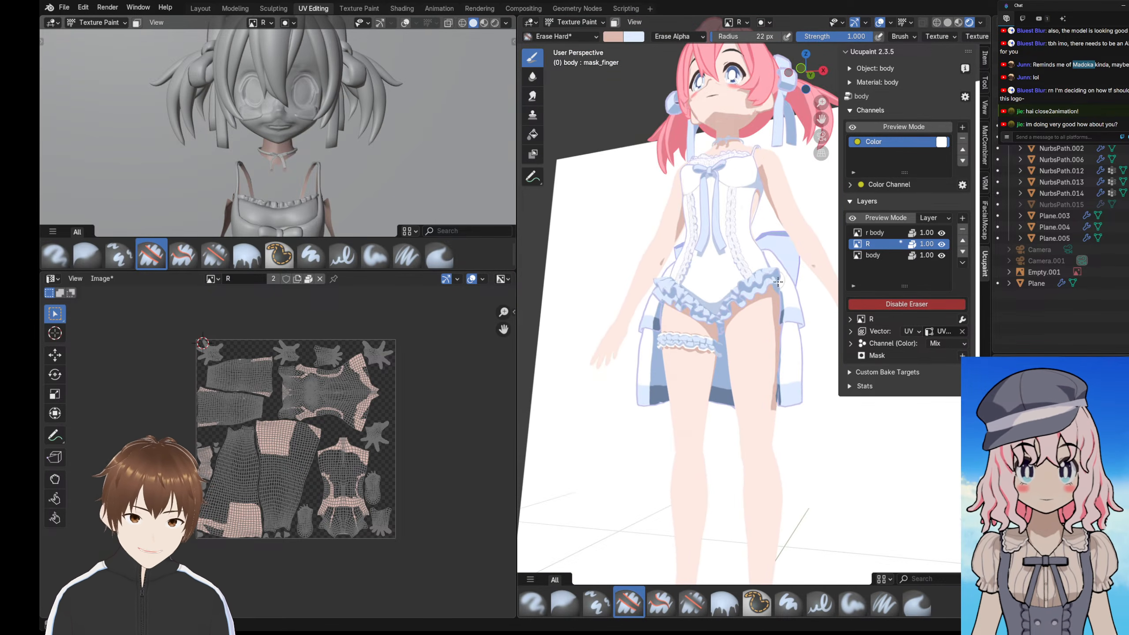
{"action": "scroll", "coordinate": [686, 290], "scroll_direction": "up", "scroll_amount": 8}
{"action": "scroll", "coordinate": [686, 289], "scroll_direction": "down", "scroll_amount": 5}
{"action": "middle_click_drag", "start_coordinate": [686, 290], "coordinate": [735, 315], "text": "shift"}
{"action": "mouse_move", "coordinate": [687, 198]}
{"action": "left_mouse_down"}
{"action": "mouse_move", "coordinate": [681, 182]}
{"action": "mouse_move", "coordinate": [701, 184]}
{"action": "left_mouse_up"}
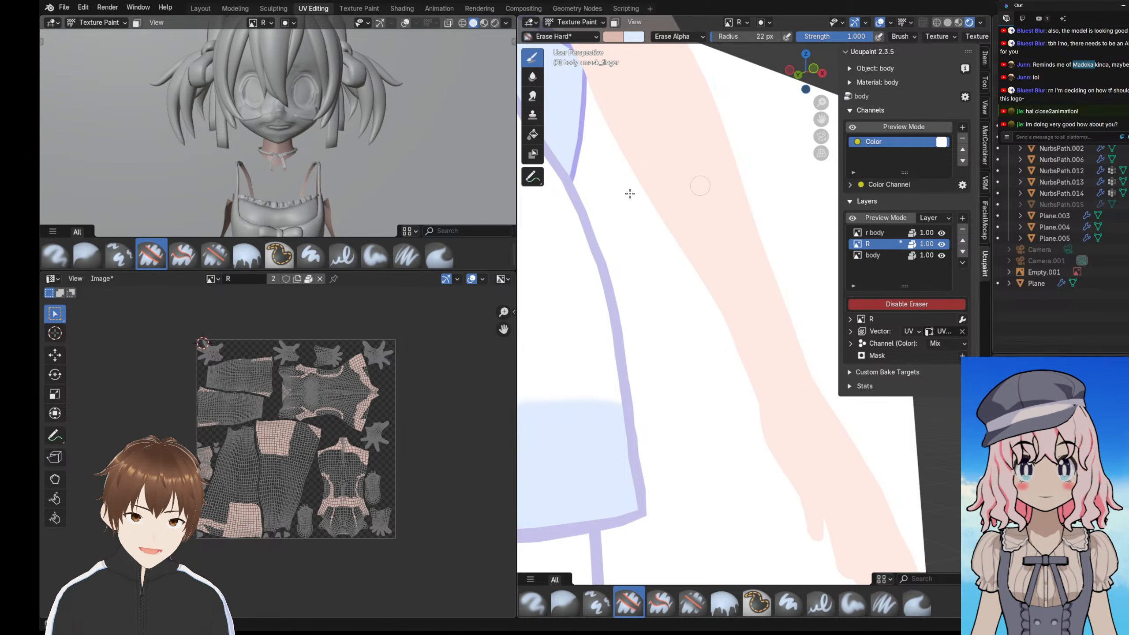
{"action": "scroll", "coordinate": [630, 195], "scroll_direction": "down", "scroll_amount": 6}
{"action": "middle_click_drag", "start_coordinate": [630, 194], "coordinate": [693, 282]}
{"action": "scroll", "coordinate": [692, 282], "scroll_direction": "down", "scroll_amount": 3}
{"action": "scroll", "coordinate": [689, 294], "scroll_direction": "up", "scroll_amount": 7}
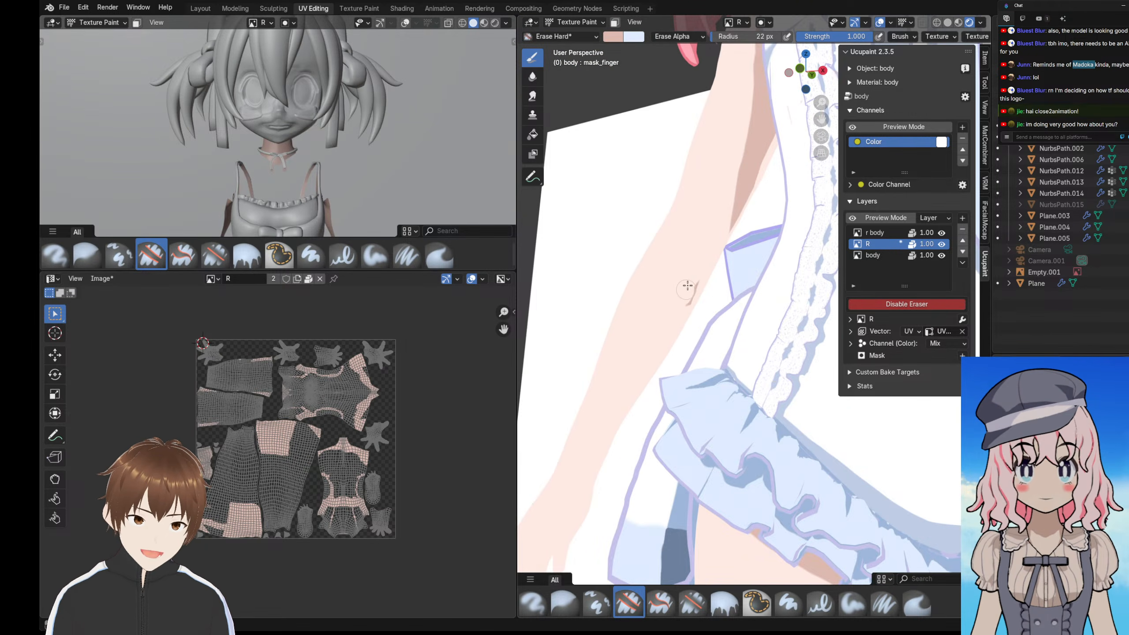
{"action": "scroll", "coordinate": [651, 262], "scroll_direction": "down", "scroll_amount": 3}
{"action": "middle_click_drag", "start_coordinate": [650, 262], "coordinate": [675, 276]}
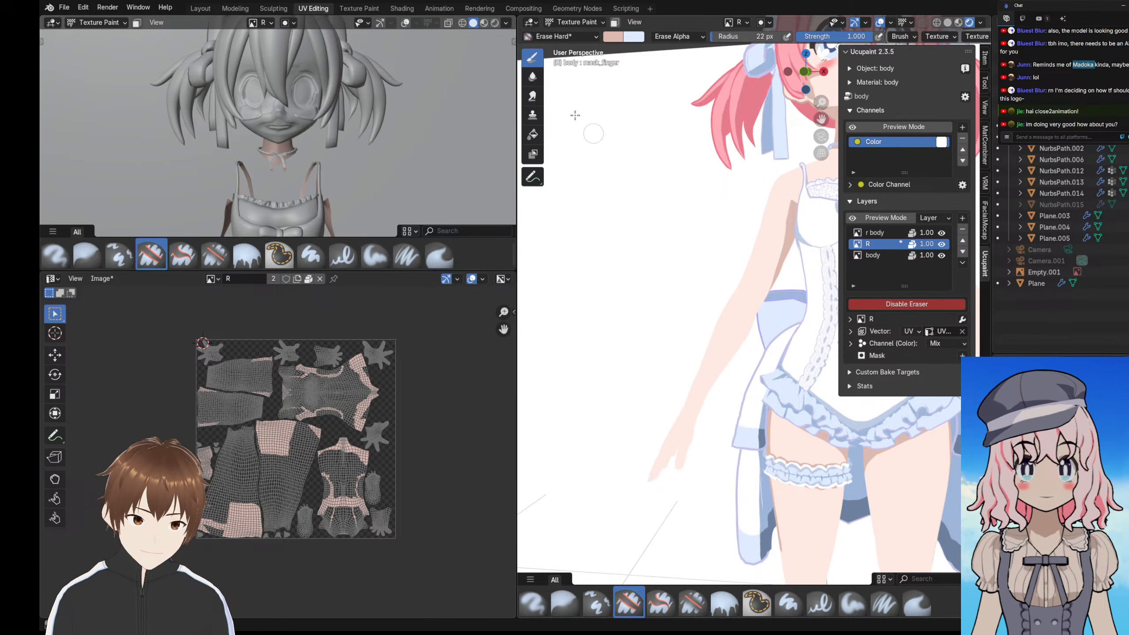
{"action": "left_click", "coordinate": [564, 23]}
{"action": "left_click", "coordinate": [569, 37]}
- Examine the whole textured character from several angles
{"action": "scroll", "coordinate": [662, 215], "scroll_direction": "down", "scroll_amount": 5}
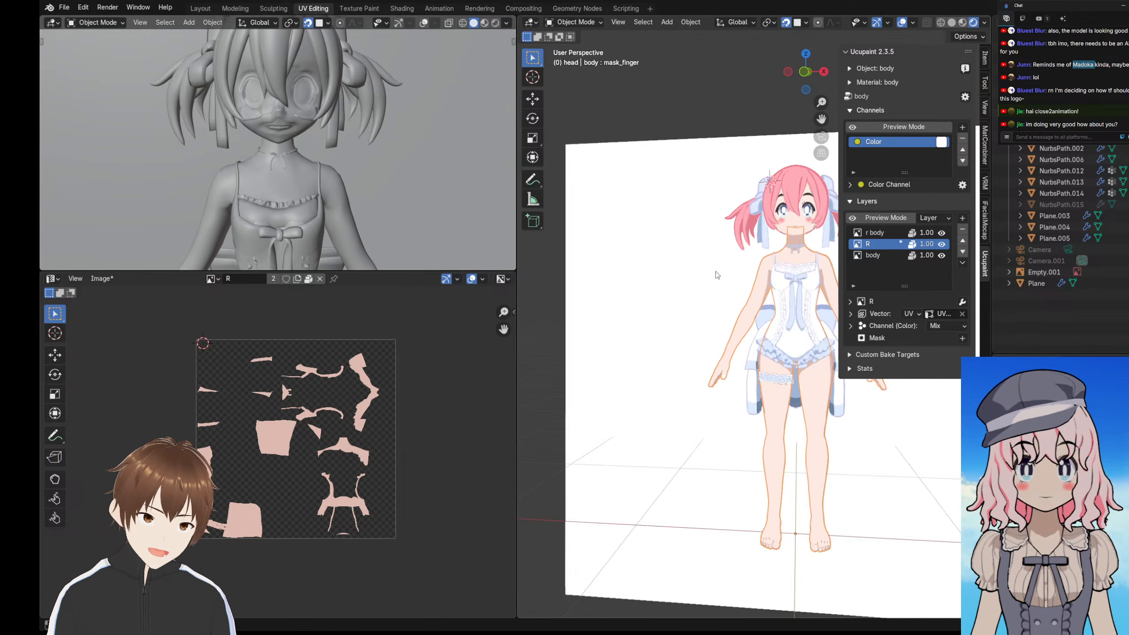
{"action": "scroll", "coordinate": [662, 215], "scroll_direction": "up", "scroll_amount": 3}
{"action": "scroll", "coordinate": [662, 215], "scroll_direction": "down", "scroll_amount": 2}
{"action": "scroll", "coordinate": [662, 215], "scroll_direction": "down", "scroll_amount": 2}
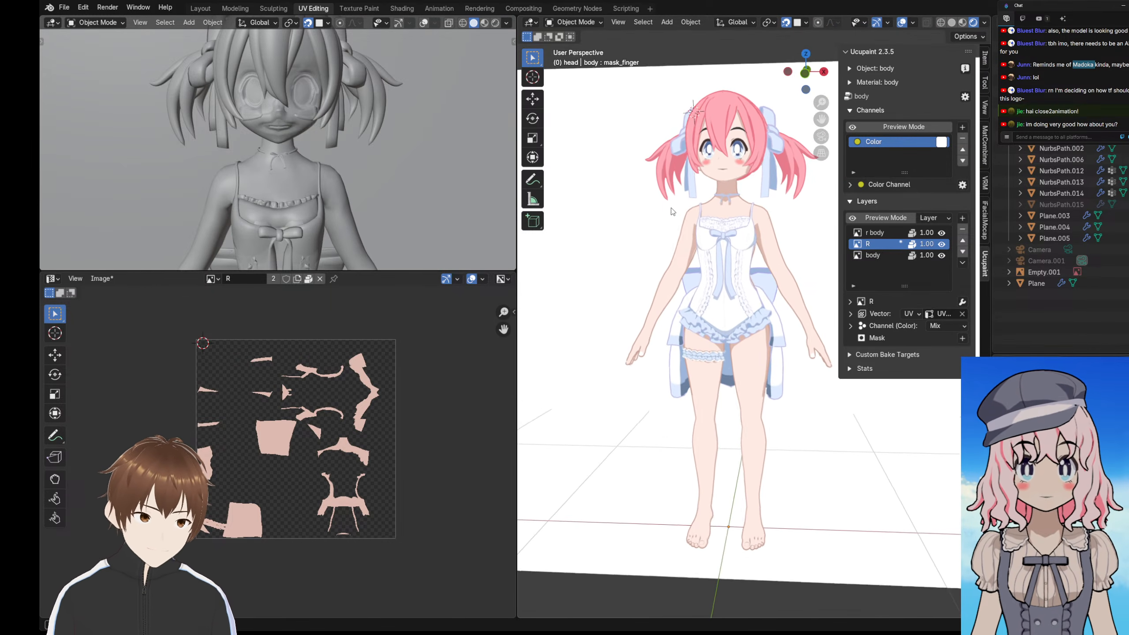
{"action": "middle_click_drag", "start_coordinate": [675, 217], "coordinate": [713, 225]}
{"action": "scroll", "coordinate": [694, 155], "scroll_direction": "down", "scroll_amount": 5}
{"action": "middle_click_drag", "start_coordinate": [685, 169], "coordinate": [546, 253]}
{"action": "scroll", "coordinate": [623, 222], "scroll_direction": "up", "scroll_amount": 3}
{"action": "middle_click_drag", "start_coordinate": [623, 223], "coordinate": [570, 224]}
{"action": "scroll", "coordinate": [625, 212], "scroll_direction": "down", "scroll_amount": 5}
{"action": "middle_click_drag", "start_coordinate": [685, 200], "coordinate": [707, 240]}
{"action": "scroll", "coordinate": [669, 253], "scroll_direction": "down", "scroll_amount": 1}
{"action": "scroll", "coordinate": [667, 261], "scroll_direction": "down", "scroll_amount": 4}
{"action": "scroll", "coordinate": [763, 314], "scroll_direction": "up", "scroll_amount": 3}
{"action": "middle_click_drag", "start_coordinate": [707, 241], "coordinate": [690, 260]}
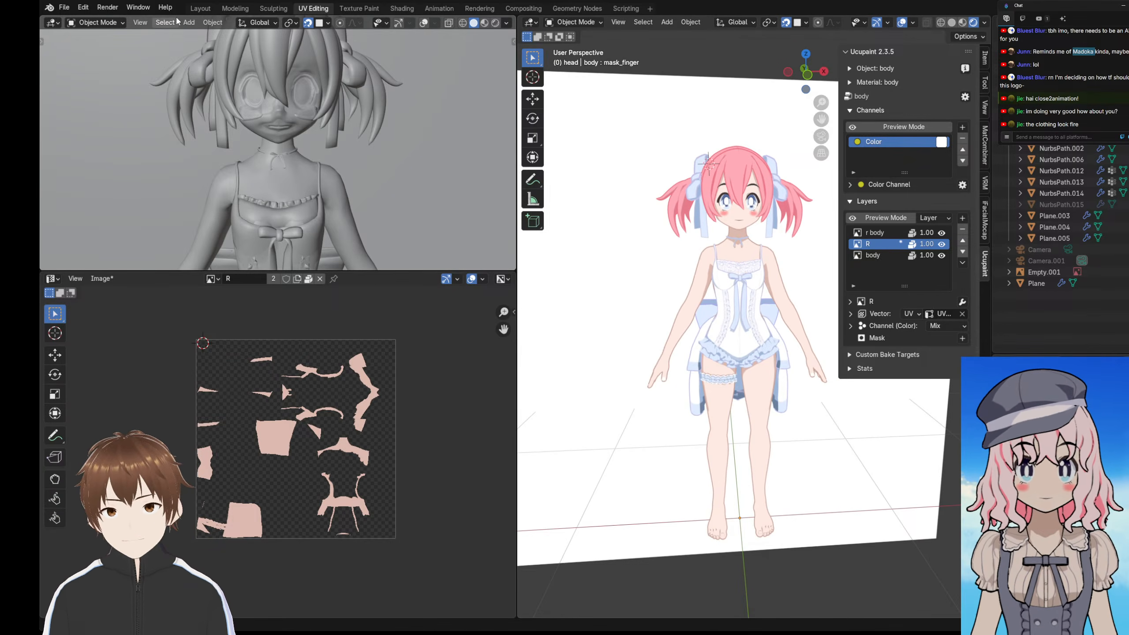
- Switch to the Layout workspace and frame more of the textured character in its preview view
{"action": "left_click", "coordinate": [200, 8]}
{"action": "scroll", "coordinate": [262, 196], "scroll_direction": "down", "scroll_amount": 6}
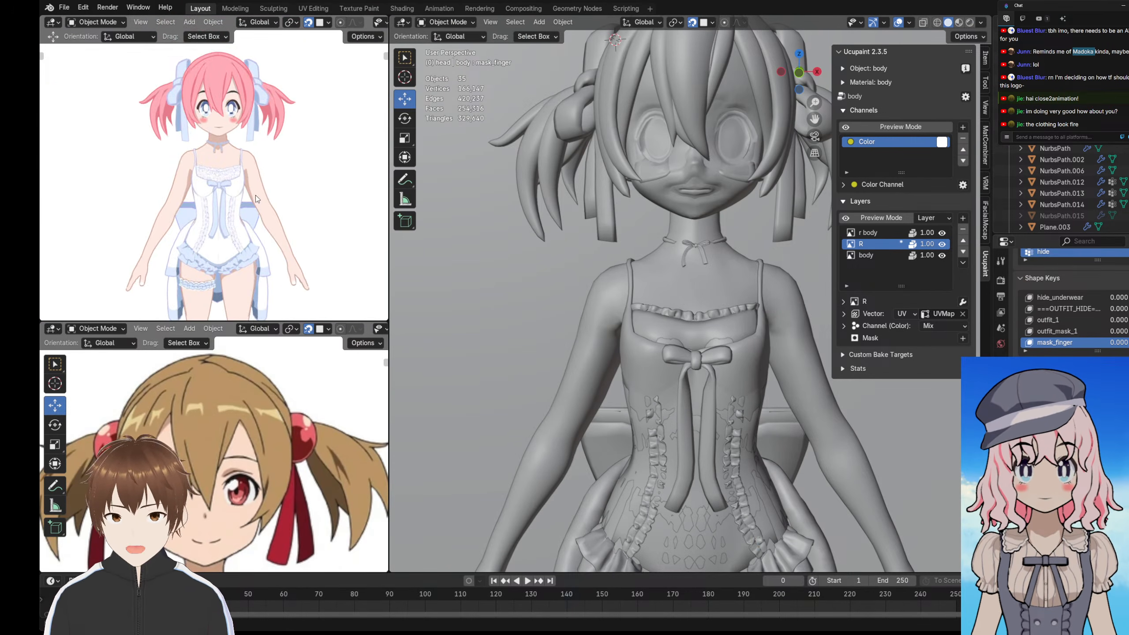
{"action": "scroll", "coordinate": [270, 192], "scroll_direction": "down", "scroll_amount": 3}
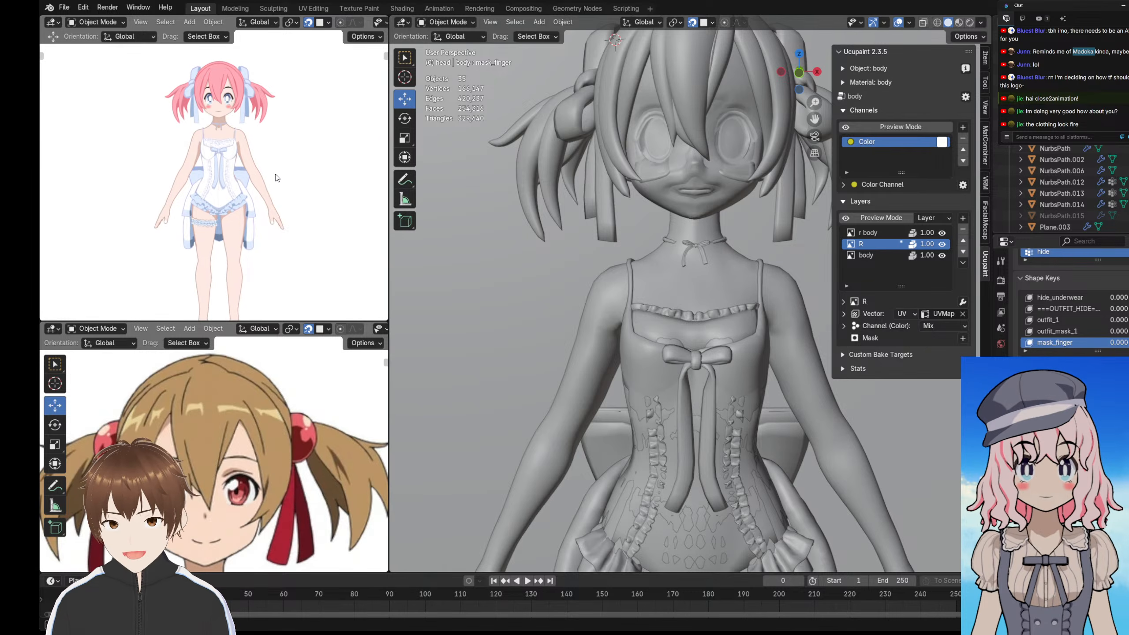
- Switch the large 3D viewport from solid to Rendered shading so it shows the textured character
{"action": "scroll", "coordinate": [278, 171], "scroll_direction": "up", "scroll_amount": 2}
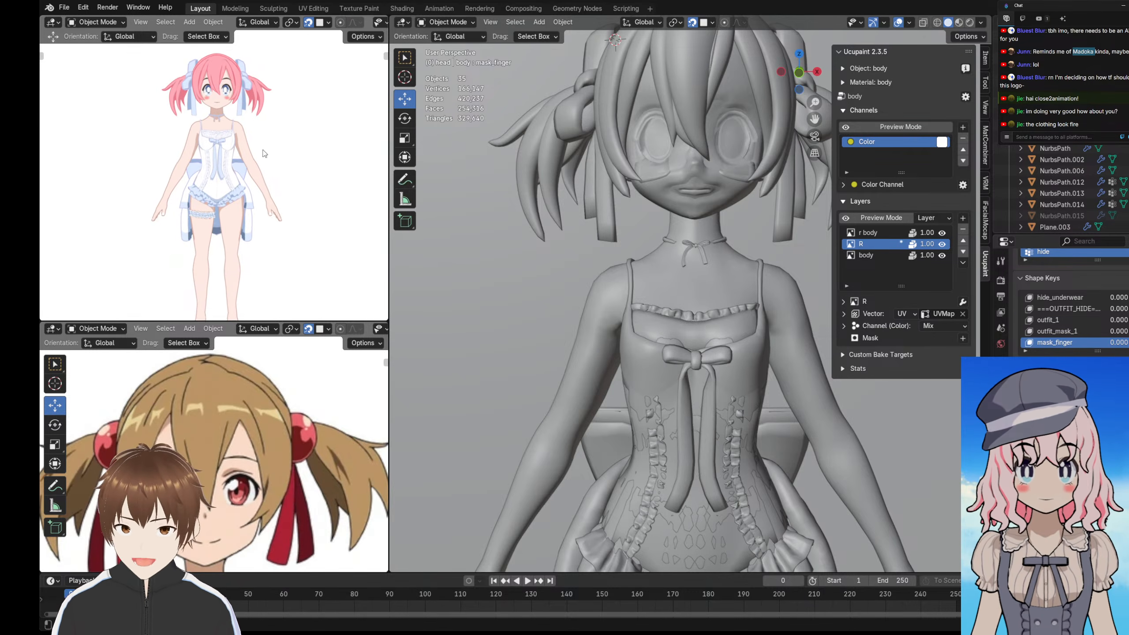
{"action": "scroll", "coordinate": [669, 260], "scroll_direction": "down", "scroll_amount": 5}
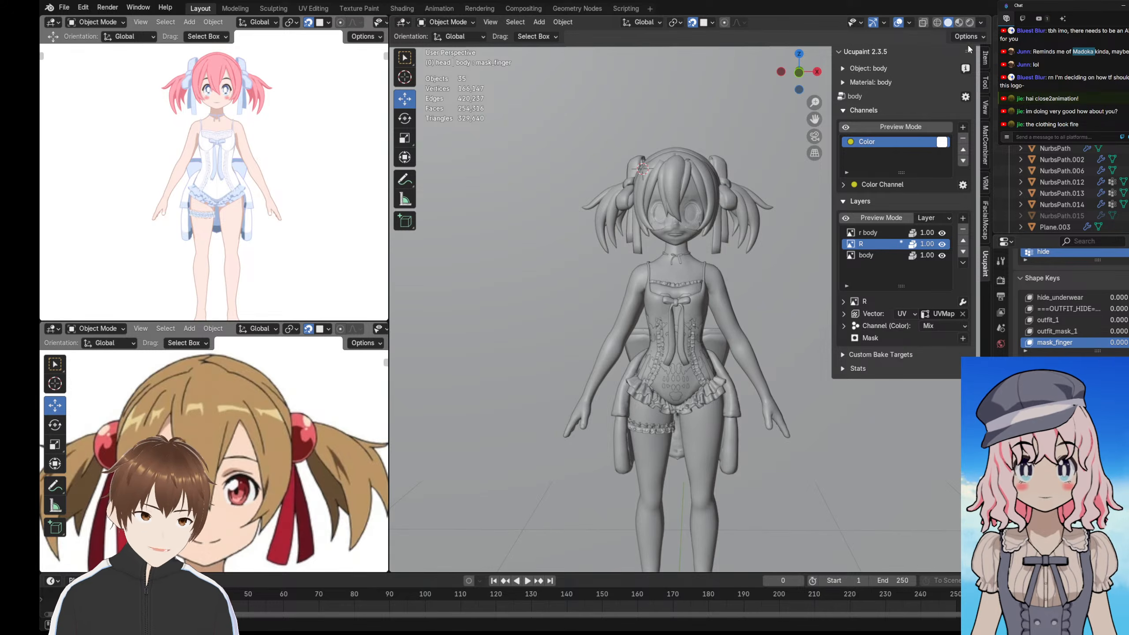
{"action": "left_click", "coordinate": [970, 22]}
{"action": "scroll", "coordinate": [658, 219], "scroll_direction": "down", "scroll_amount": 2}
{"action": "scroll", "coordinate": [658, 219], "scroll_direction": "up", "scroll_amount": 4}
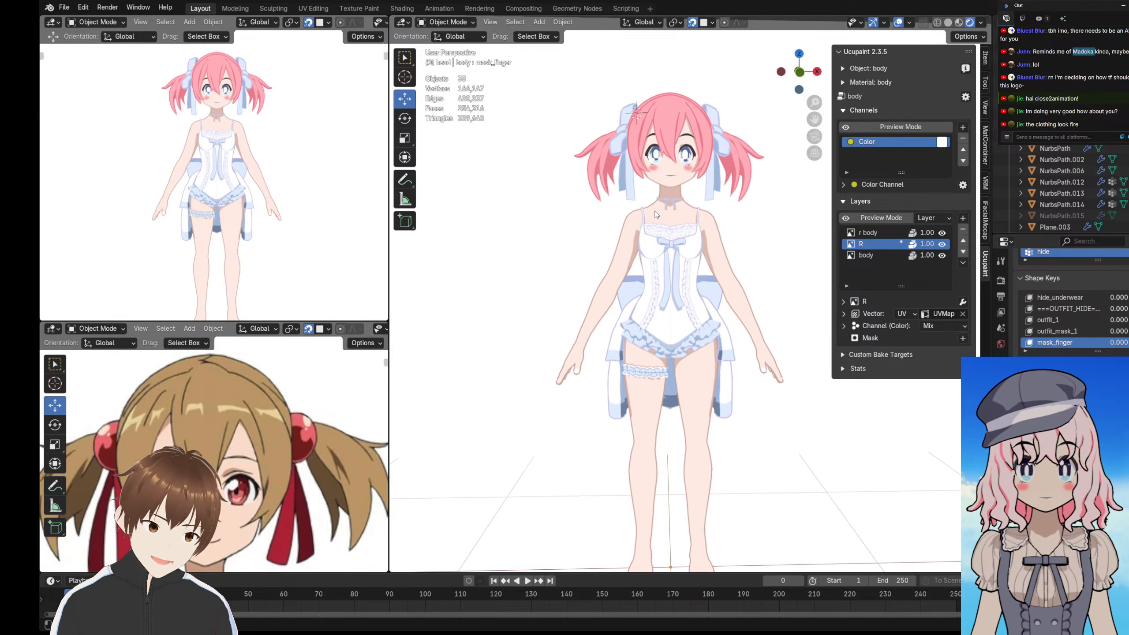
- Hide the sidebar in the large 3D viewport and review the whole textured character from head to feet
{"action": "key", "text": "n"}
{"action": "scroll", "coordinate": [626, 241], "scroll_direction": "down", "scroll_amount": 2}
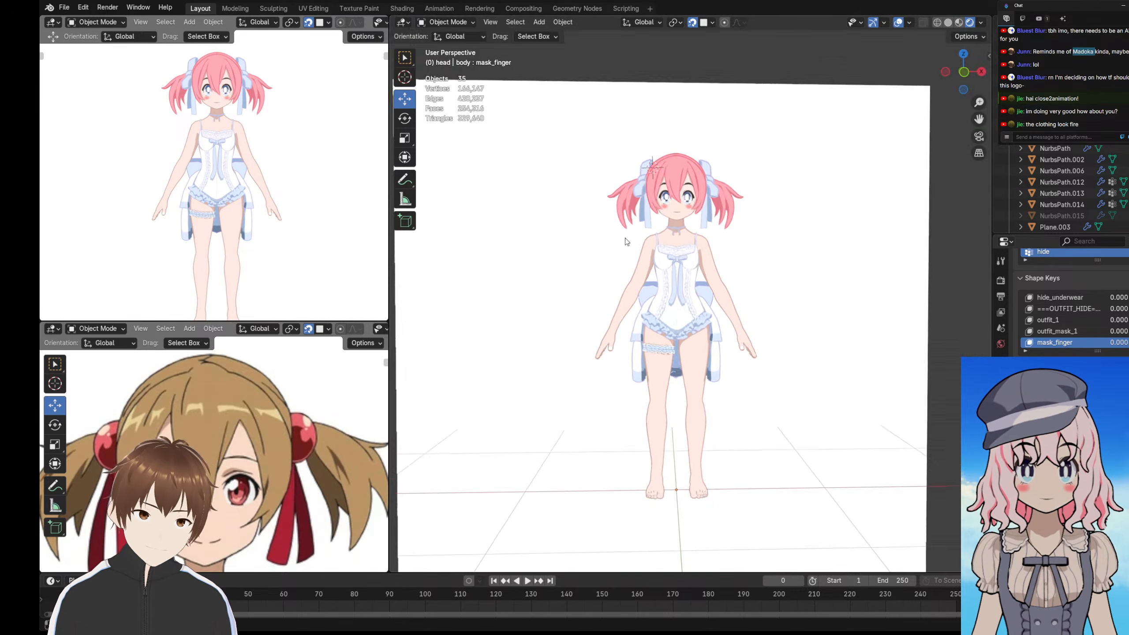
{"action": "scroll", "coordinate": [626, 242], "scroll_direction": "up", "scroll_amount": 3}
{"action": "scroll", "coordinate": [673, 180], "scroll_direction": "down", "scroll_amount": 1}
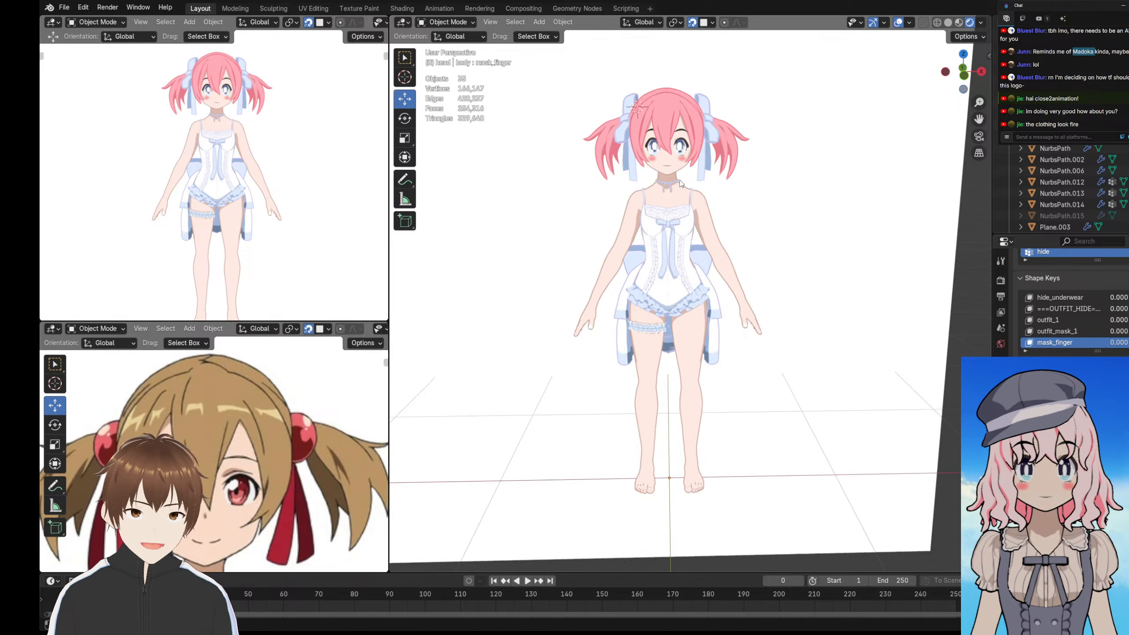
{"action": "scroll", "coordinate": [674, 180], "scroll_direction": "up", "scroll_amount": 2}
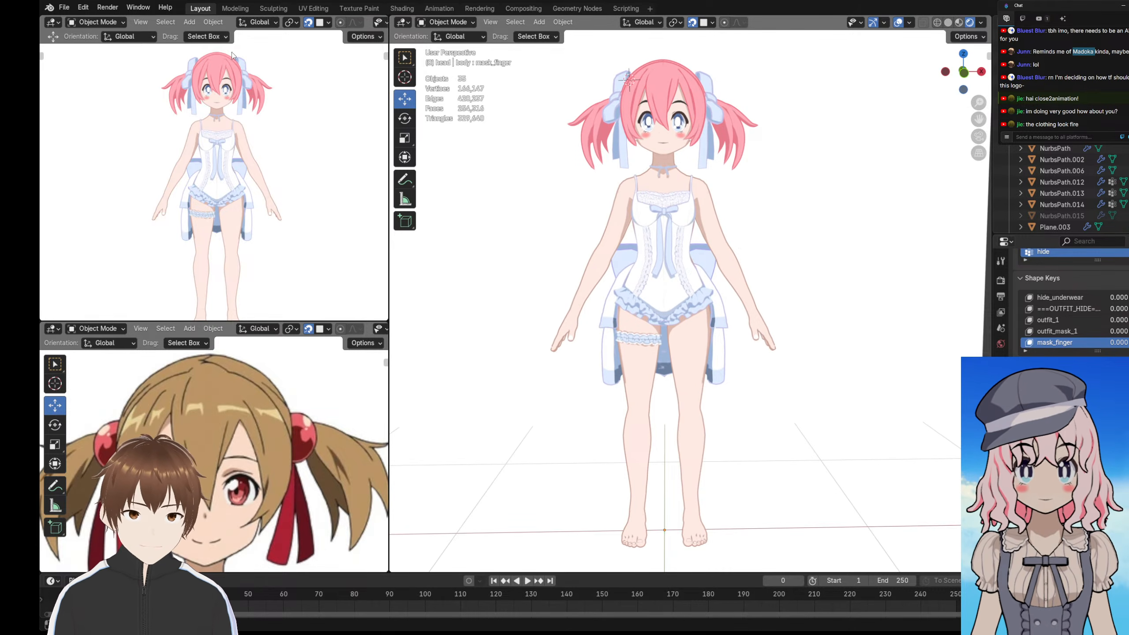
- Save the current character file
{"action": "left_click", "coordinate": [64, 7]}
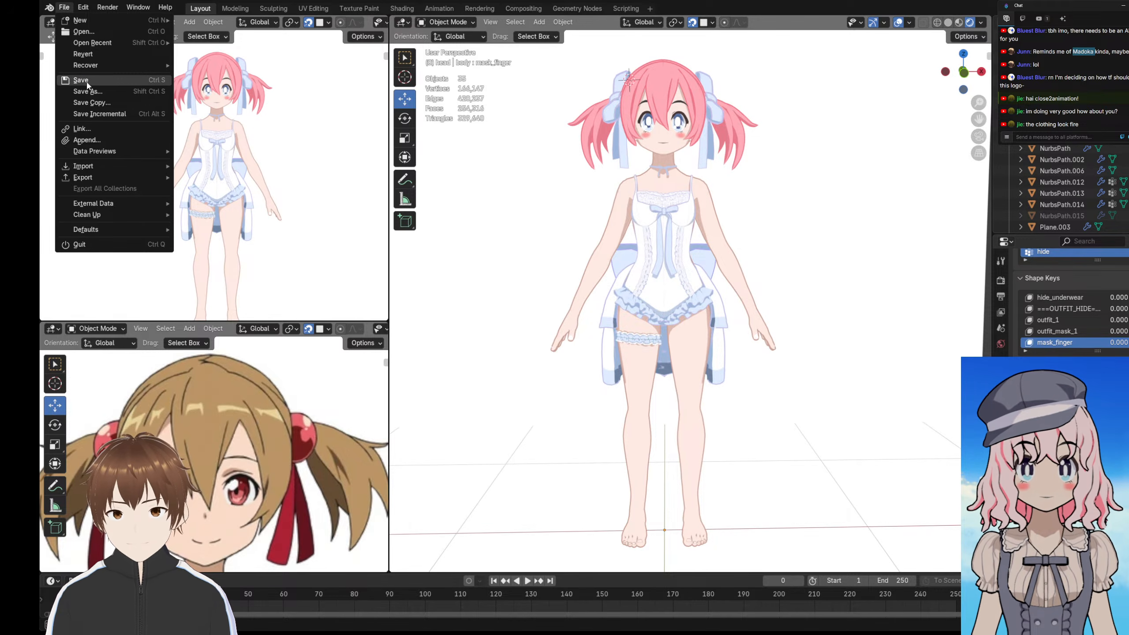
{"action": "left_click", "coordinate": [123, 81]}
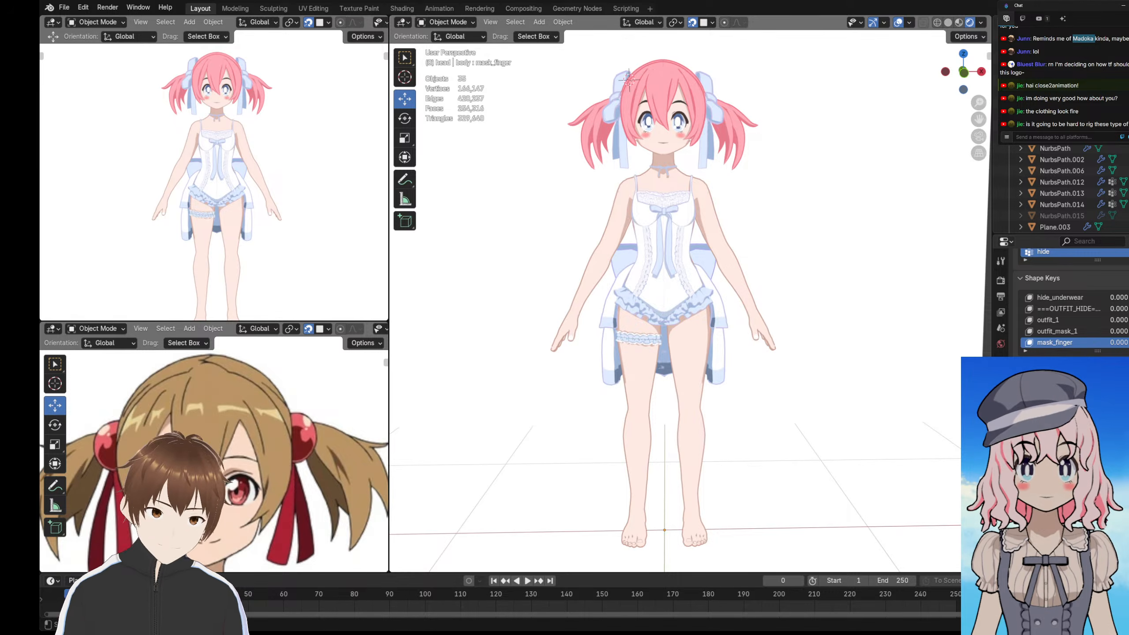
- Select the character's head object and isolate it in local view
{"action": "scroll", "coordinate": [758, 189], "scroll_direction": "up", "scroll_amount": 6}
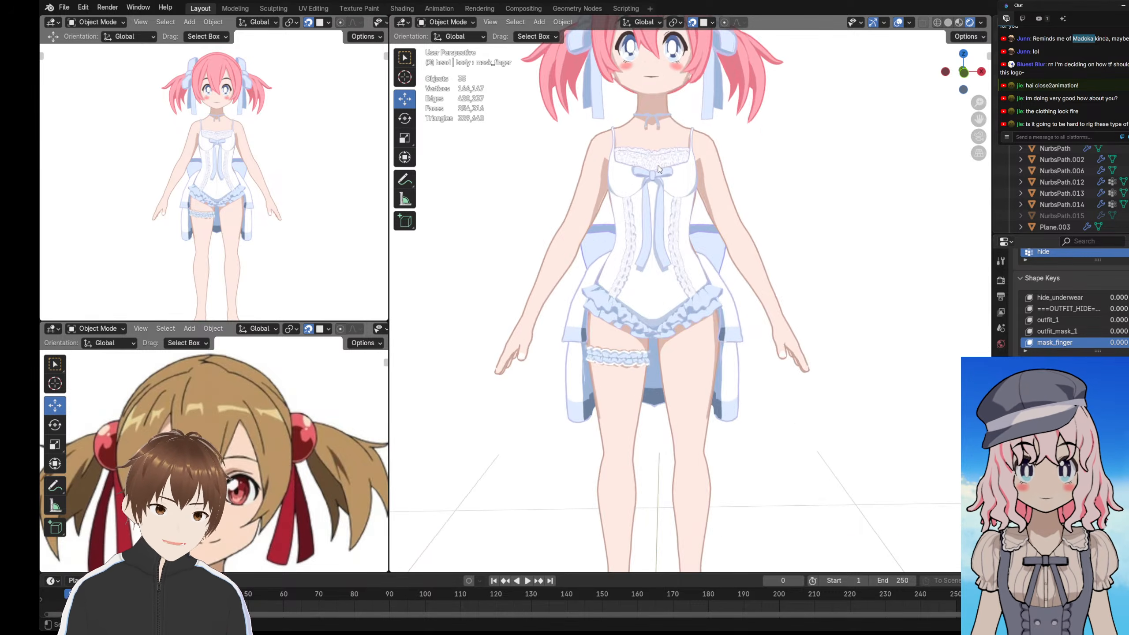
{"action": "middle_click_drag", "start_coordinate": [691, 263], "coordinate": [700, 307], "text": "shift"}
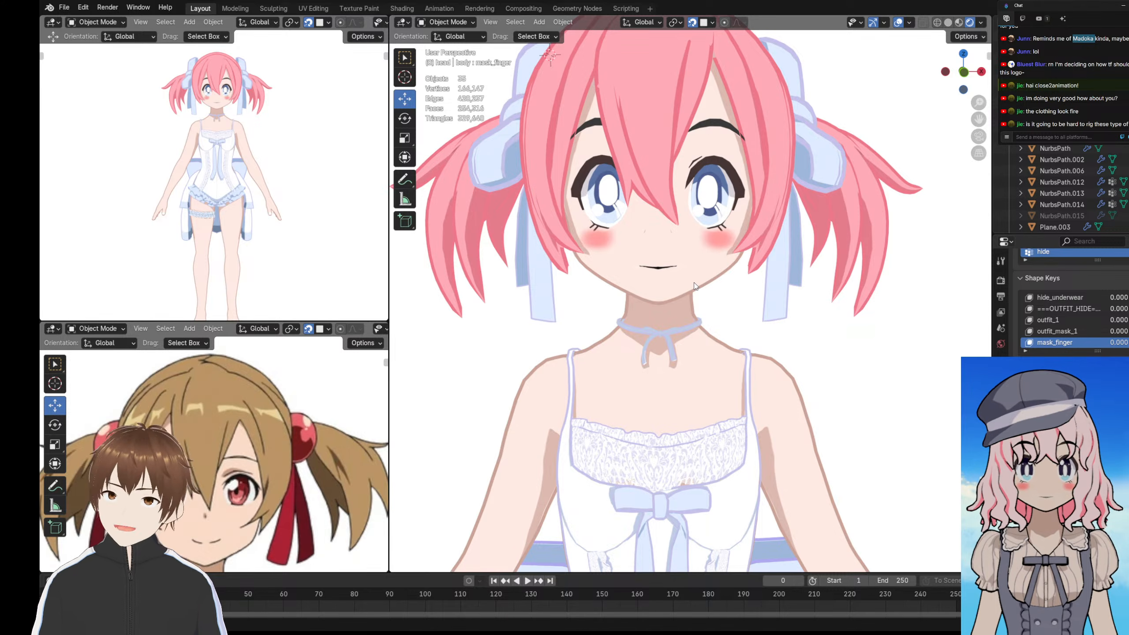
{"action": "left_click", "coordinate": [473, 151]}
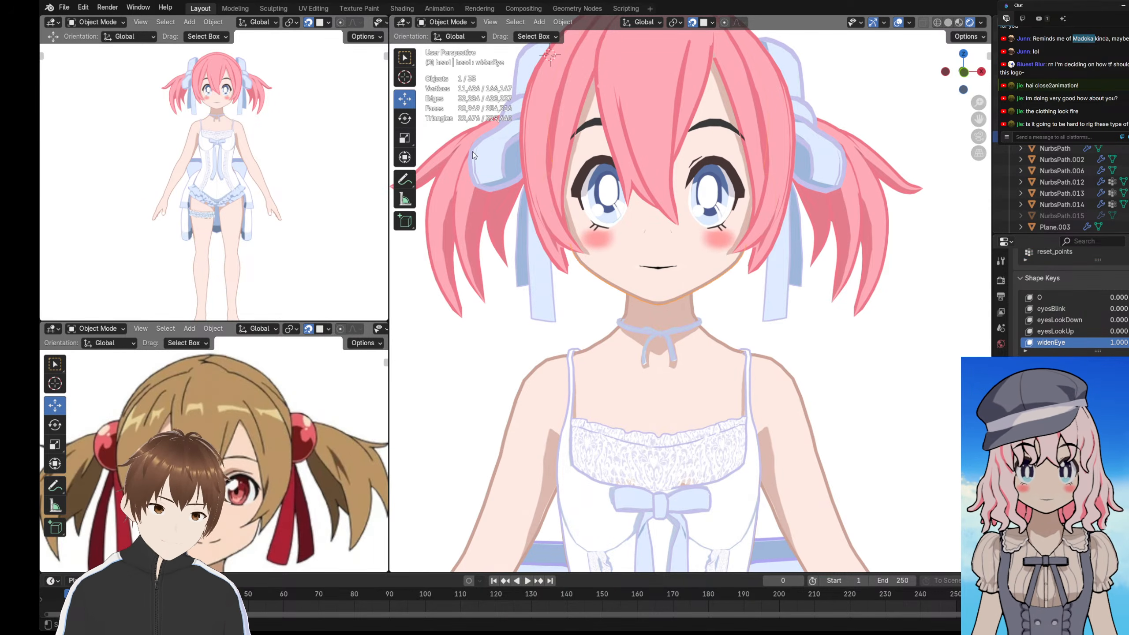
{"action": "key", "text": "slash"}
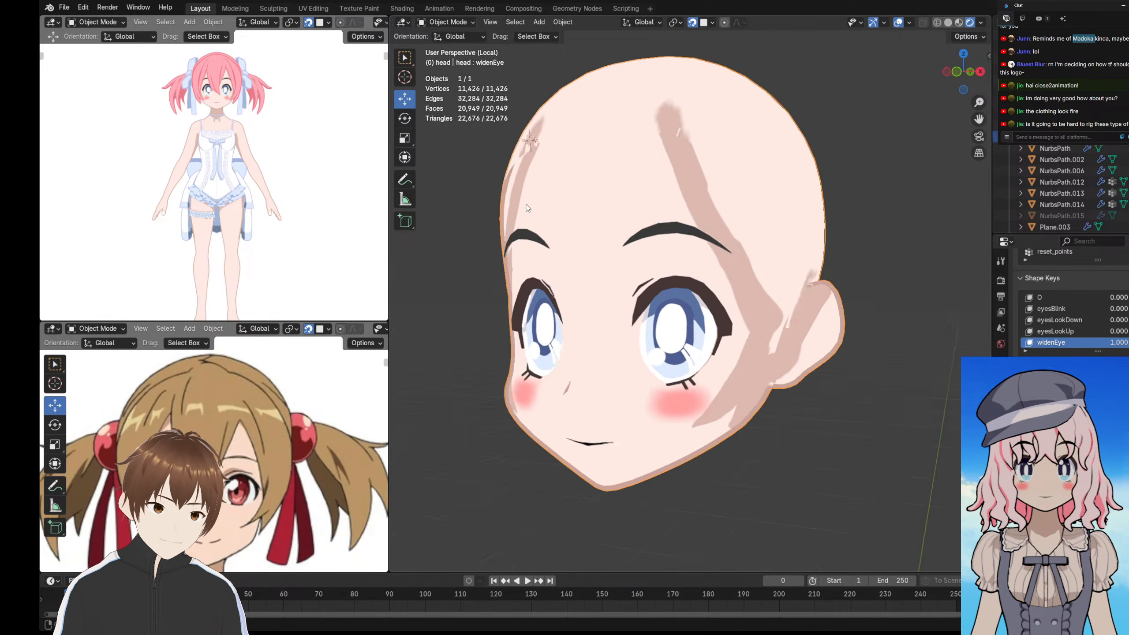
- Show the Ucupaint layers of the head material and toggle the eye_l_3 layer off and on to check it
{"action": "scroll", "coordinate": [569, 211], "scroll_direction": "down", "scroll_amount": 3}
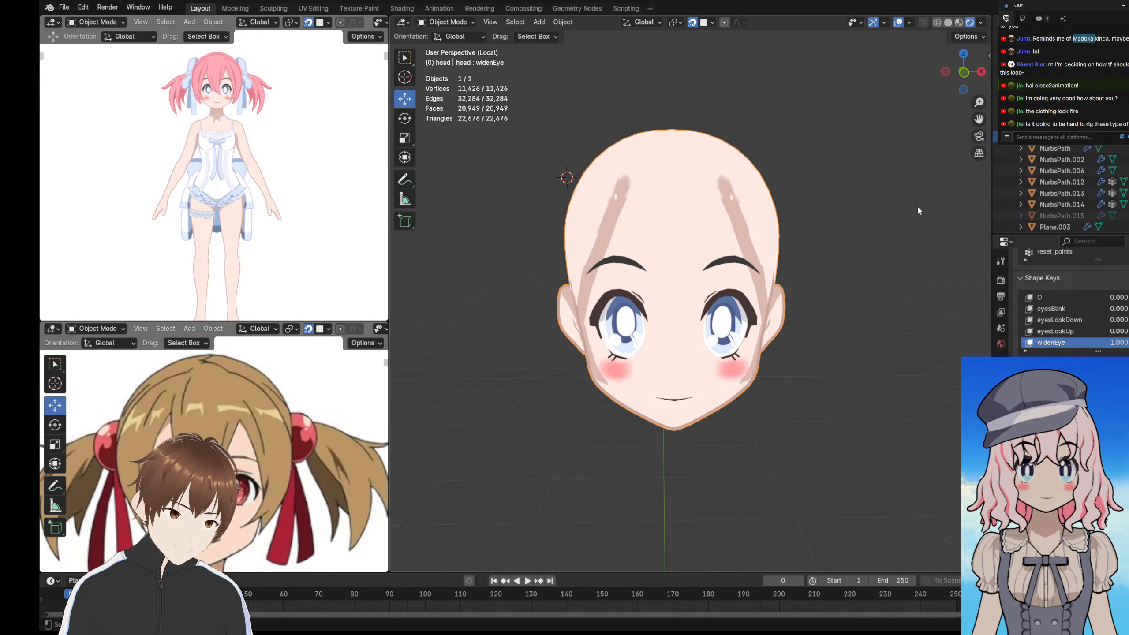
{"action": "key", "text": "n"}
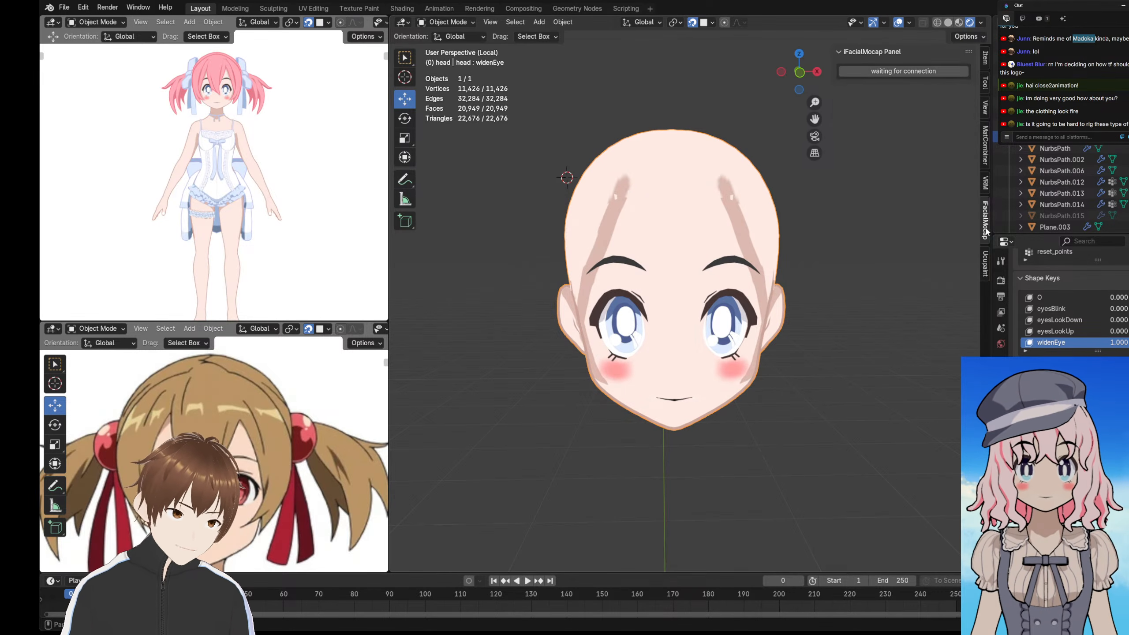
{"action": "left_click", "coordinate": [1001, 474]}
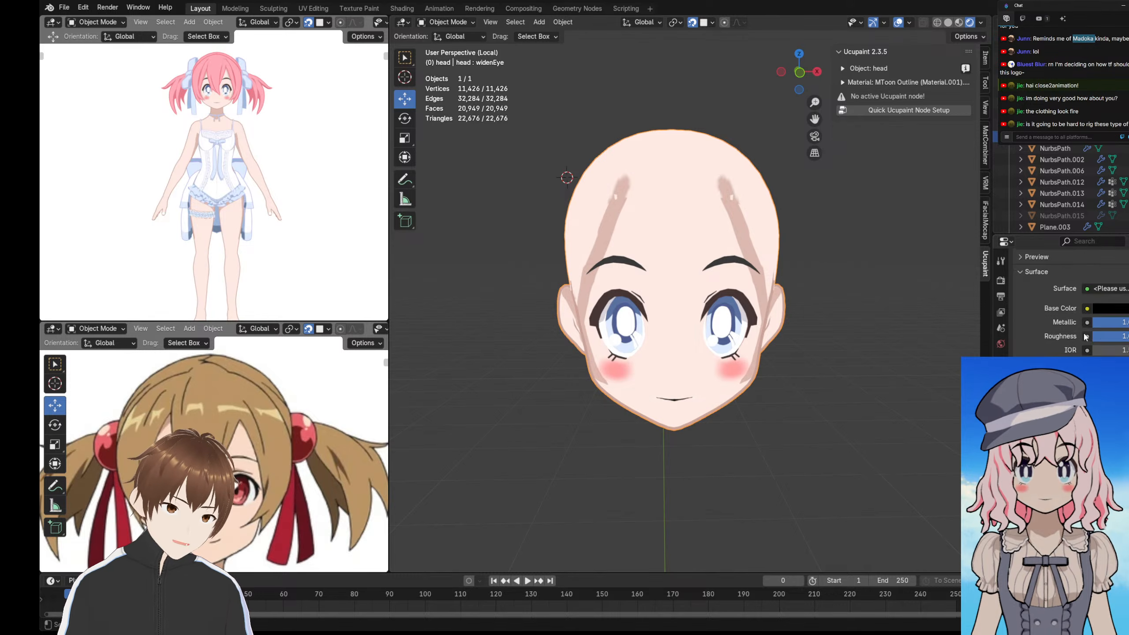
{"action": "scroll", "coordinate": [1064, 346], "scroll_direction": "up", "scroll_amount": 5}
{"action": "left_click_drag", "start_coordinate": [1094, 334], "coordinate": [1094, 357]}
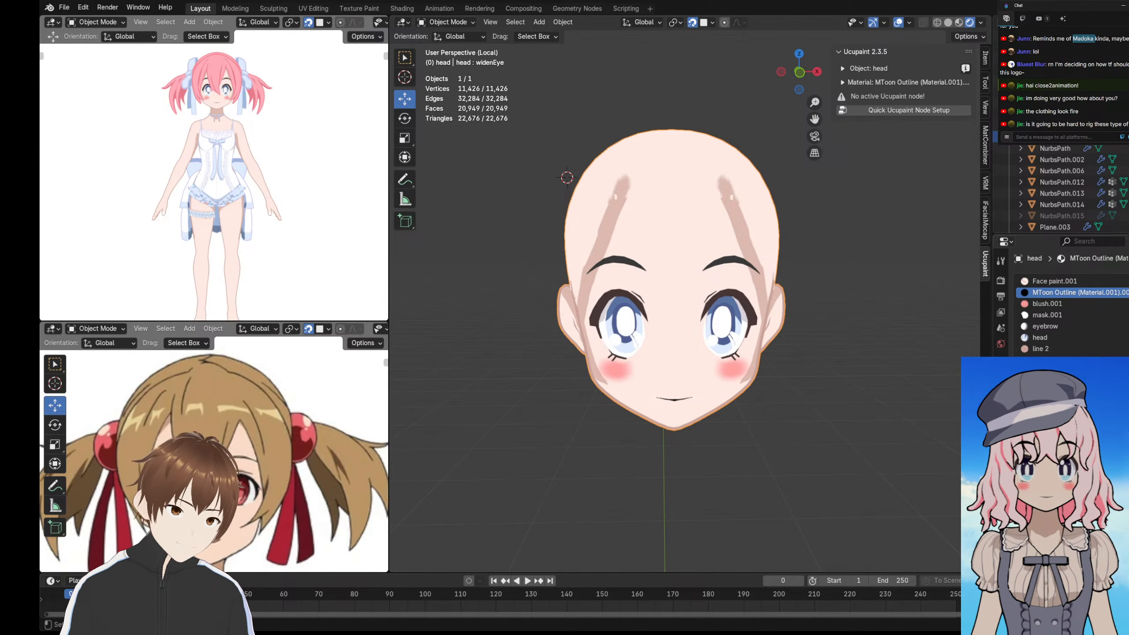
{"action": "left_click", "coordinate": [1038, 338]}
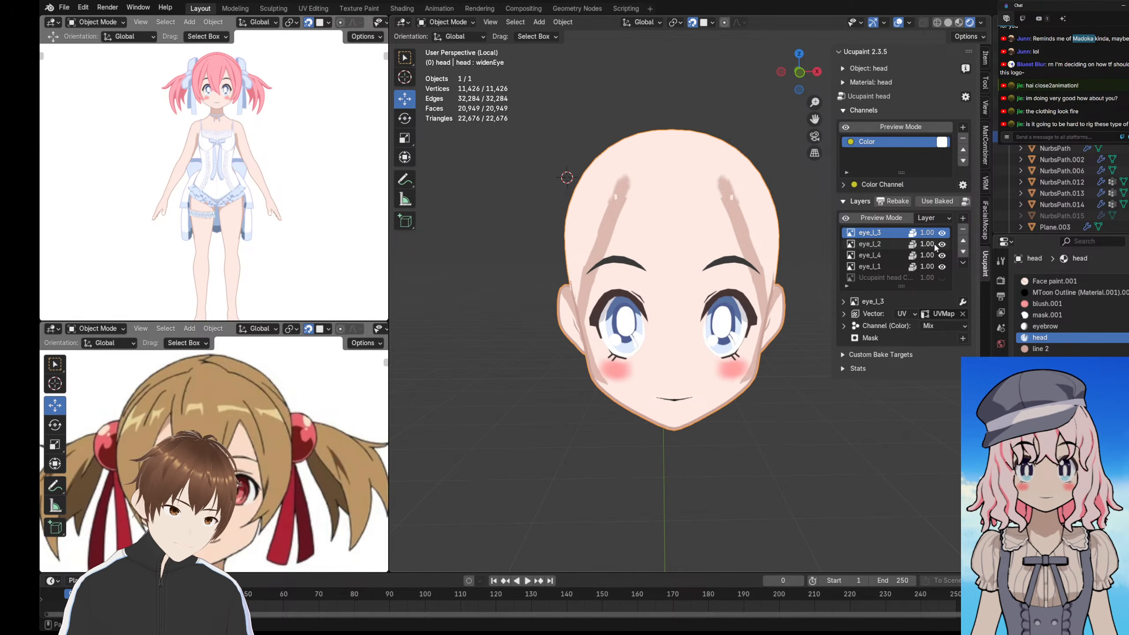
{"action": "left_click", "coordinate": [942, 233]}
{"action": "left_click", "coordinate": [942, 233]}
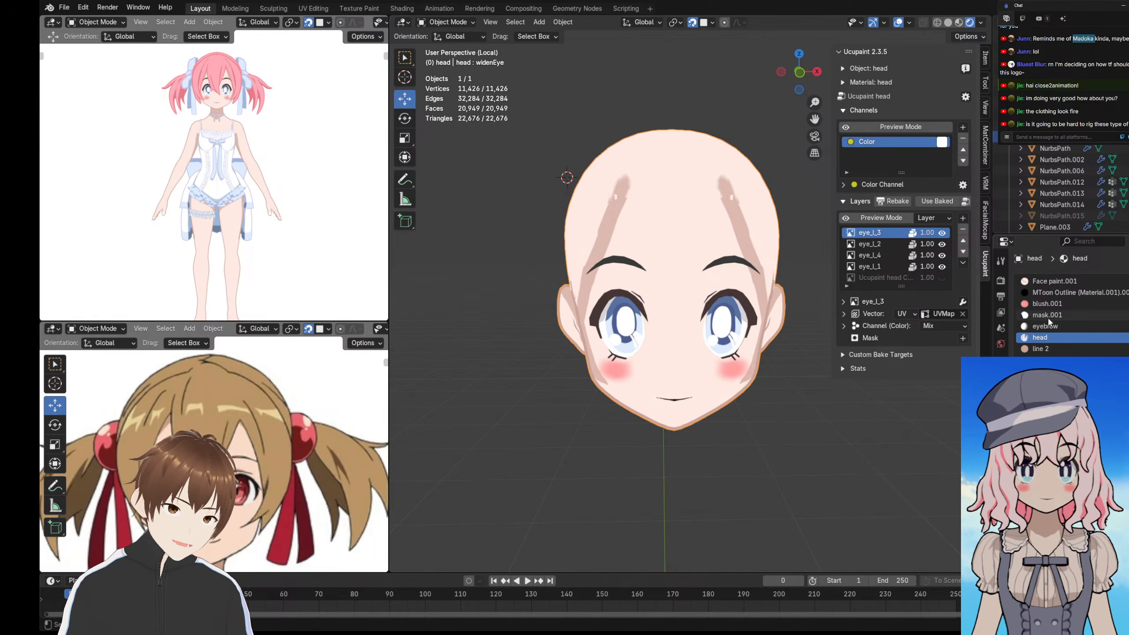
- Make the Face paint.001 material active and toggle its face base.001 layer to compare the face, leaving the layer visible
{"action": "left_click", "coordinate": [1048, 281]}
{"action": "left_click", "coordinate": [943, 266]}
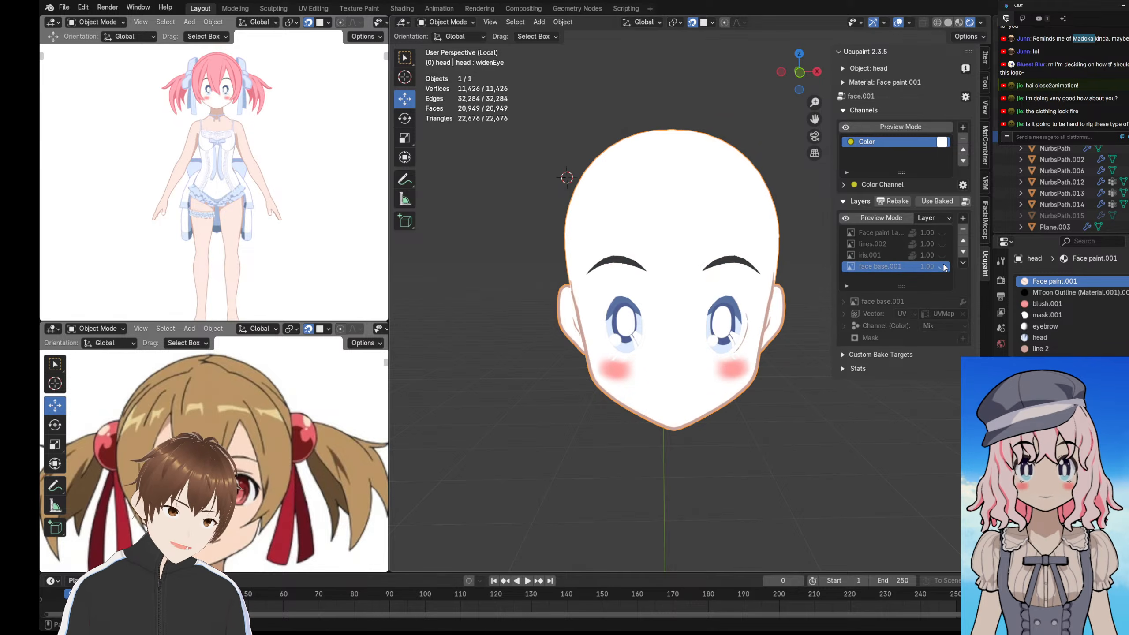
{"action": "scroll", "coordinate": [685, 286], "scroll_direction": "down", "scroll_amount": 2}
{"action": "mouse_move", "coordinate": [685, 286]}
{"action": "middle_mouse_down"}
{"action": "mouse_move", "coordinate": [755, 286]}
{"action": "mouse_move", "coordinate": [688, 284]}
{"action": "middle_mouse_up"}
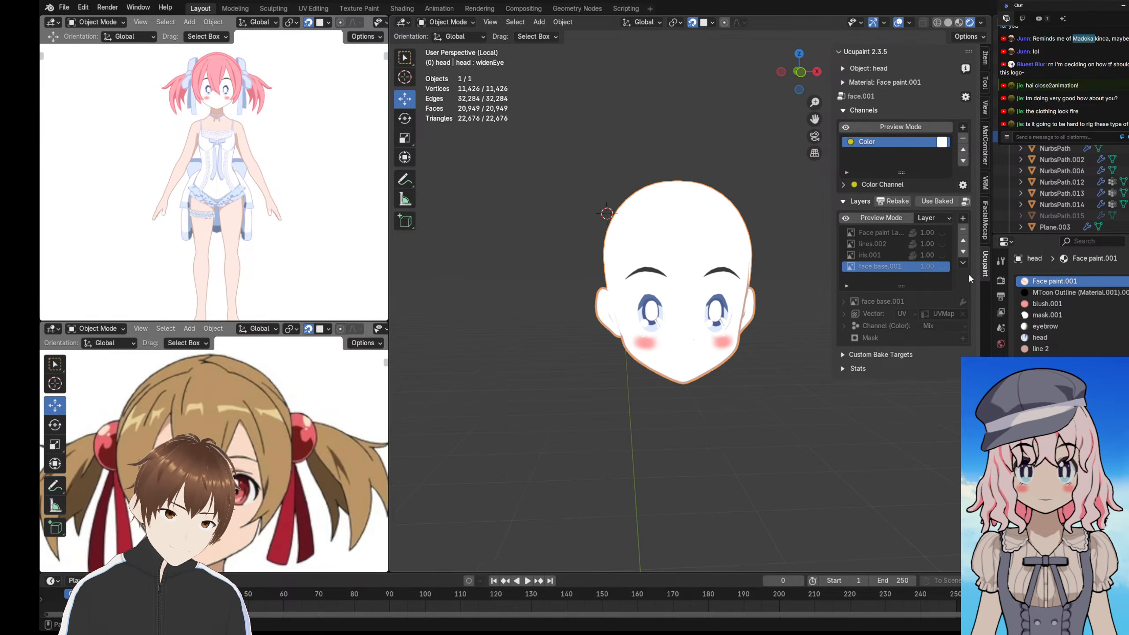
{"action": "left_click", "coordinate": [943, 267]}
{"action": "left_click", "coordinate": [943, 267]}
{"action": "left_click", "coordinate": [943, 267]}
{"action": "left_click", "coordinate": [943, 266]}
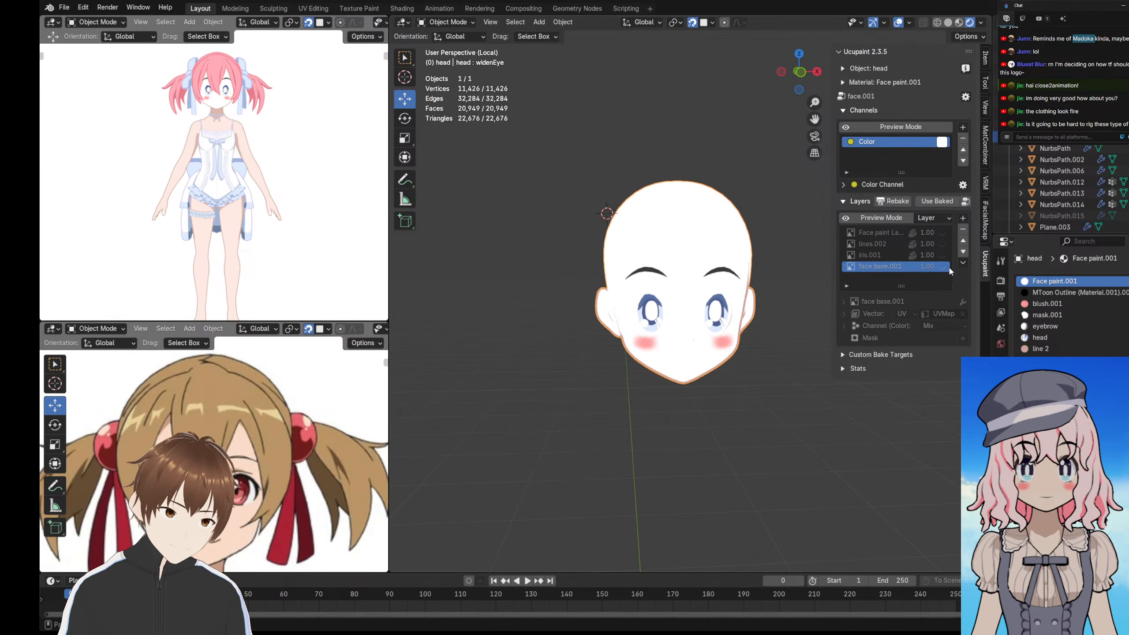
{"action": "left_click", "coordinate": [943, 267]}
{"action": "left_click", "coordinate": [943, 267]}
{"action": "left_click", "coordinate": [943, 266]}
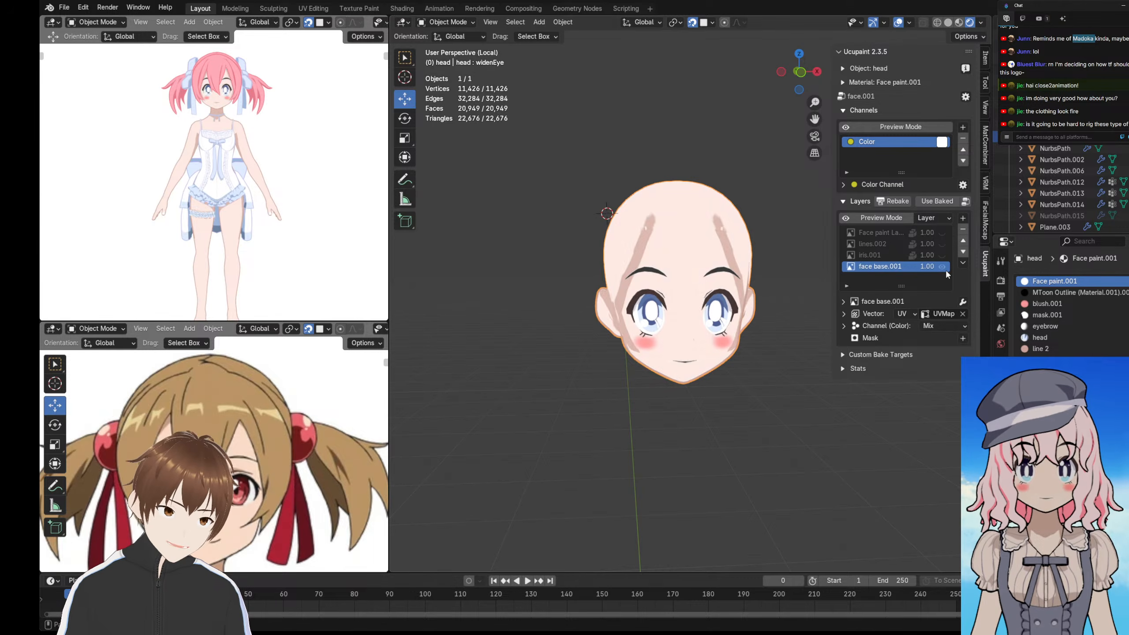
{"action": "left_click", "coordinate": [946, 269]}
{"action": "left_click", "coordinate": [946, 269]}
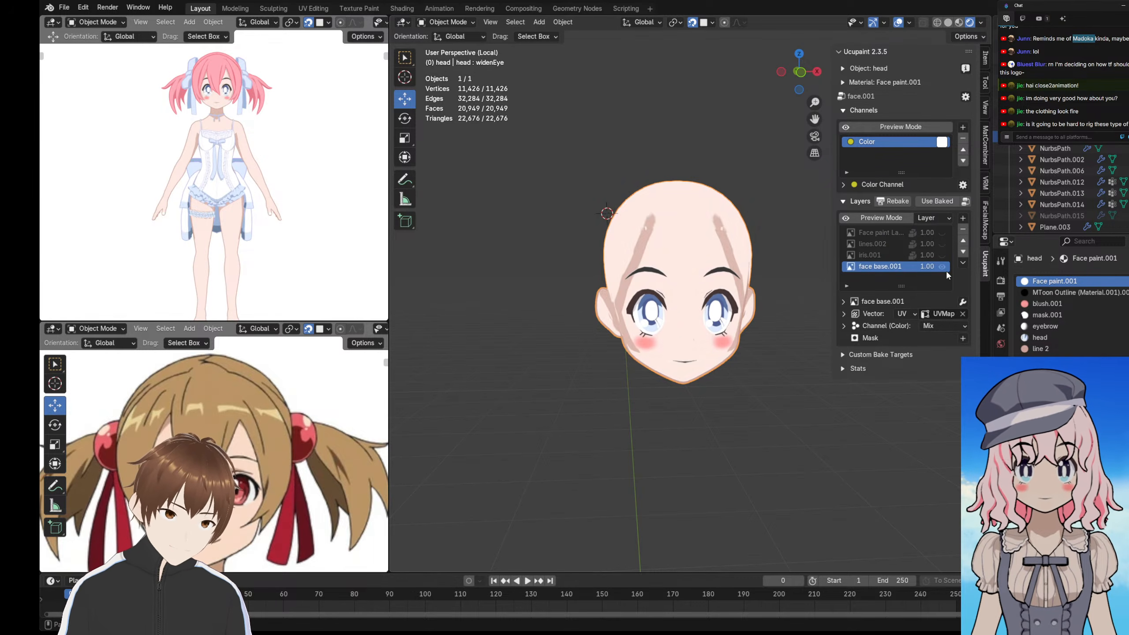
{"action": "left_click", "coordinate": [943, 267]}
{"action": "left_click", "coordinate": [943, 267]}
{"action": "scroll", "coordinate": [746, 294], "scroll_direction": "up", "scroll_amount": 3}
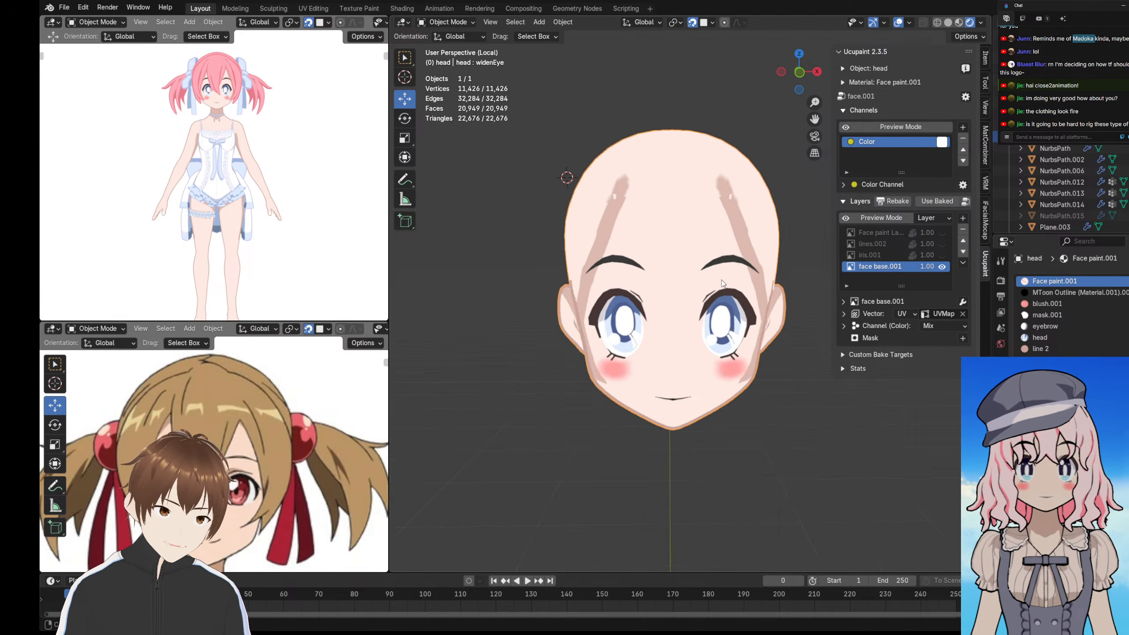
{"action": "middle_click_drag", "start_coordinate": [722, 281], "coordinate": [704, 282]}
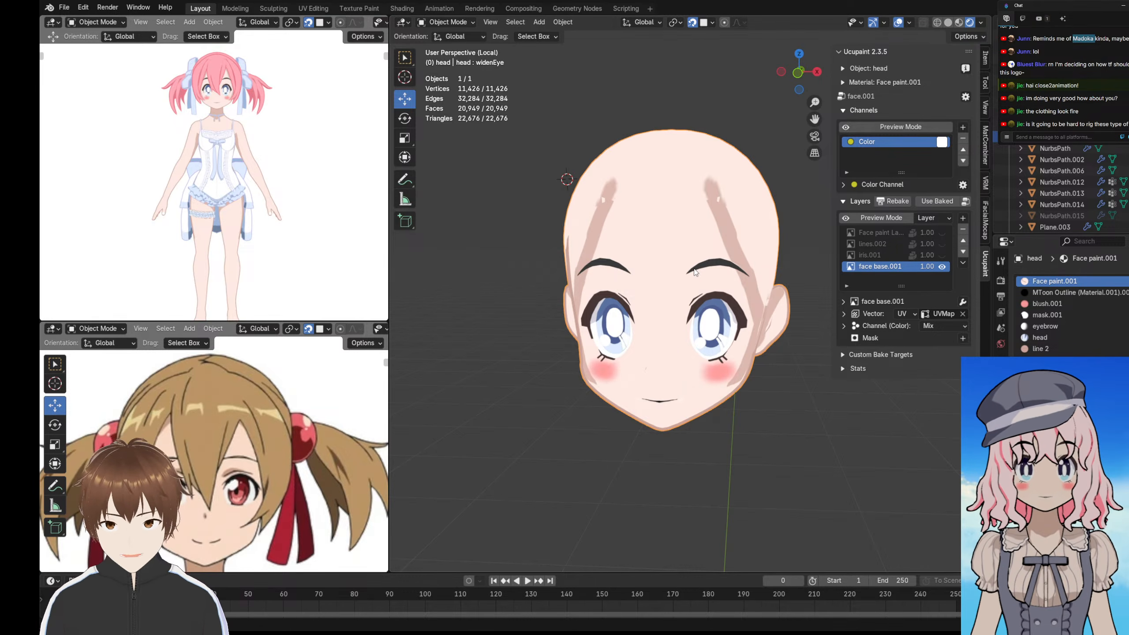
{"action": "middle_click_drag", "start_coordinate": [609, 303], "coordinate": [632, 313]}
{"action": "key", "text": "n"}
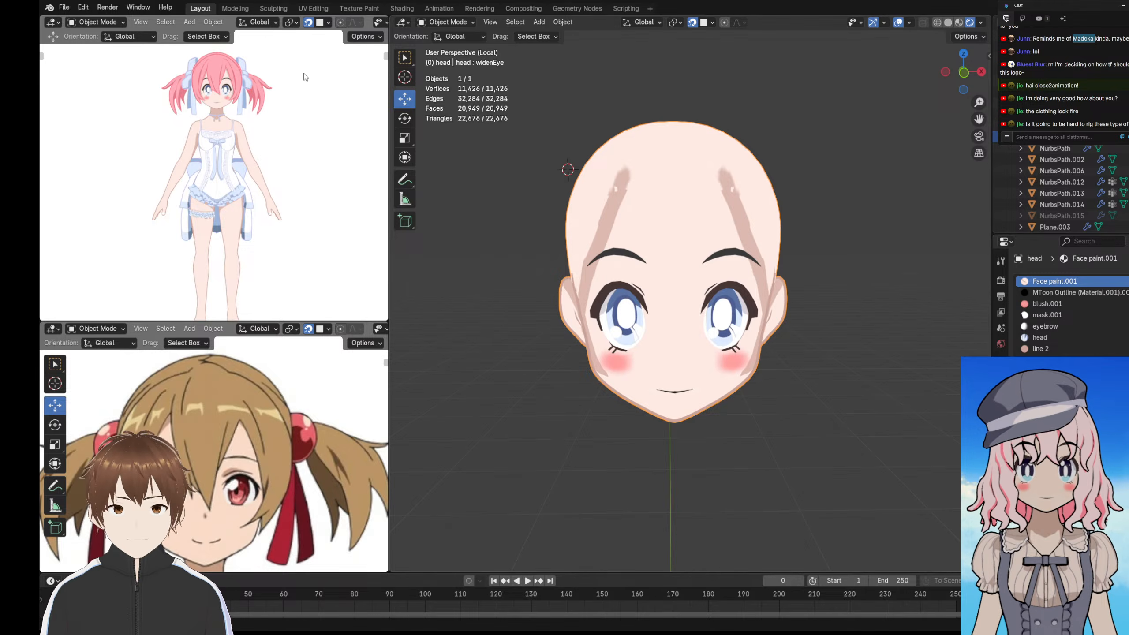
- Switch to the UV Editing workspace and display the head's UVMap.001 layout over the blush.001 image
{"action": "left_click", "coordinate": [339, 8]}
{"action": "left_click", "coordinate": [327, 10]}
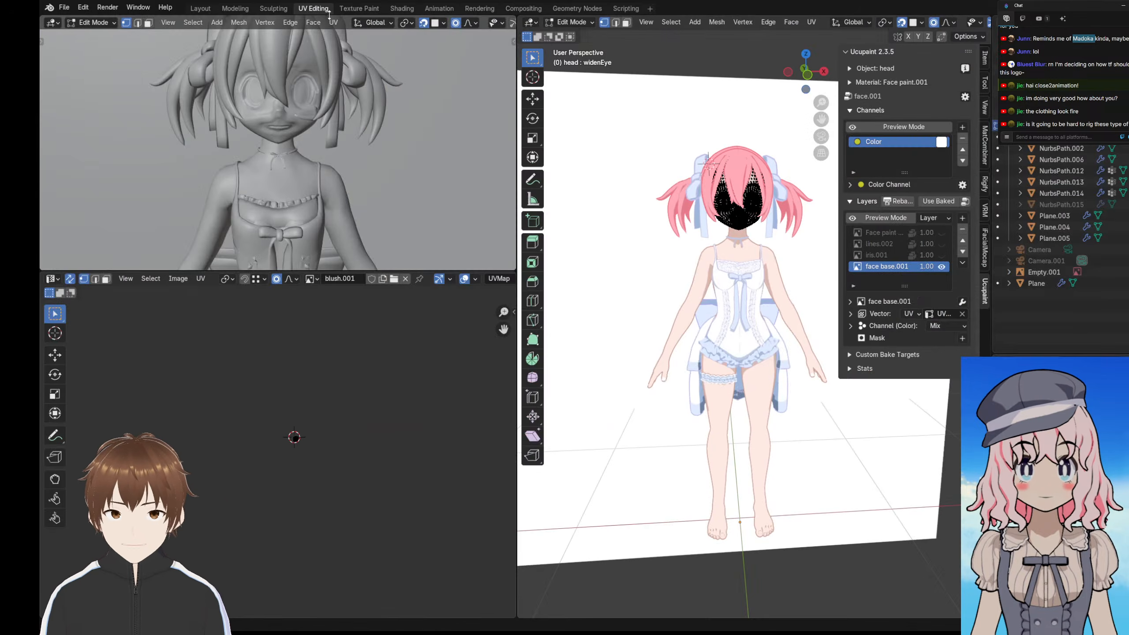
{"action": "scroll", "coordinate": [351, 278], "scroll_direction": "down", "scroll_amount": 1}
{"action": "scroll", "coordinate": [335, 401], "scroll_direction": "up", "scroll_amount": 1}
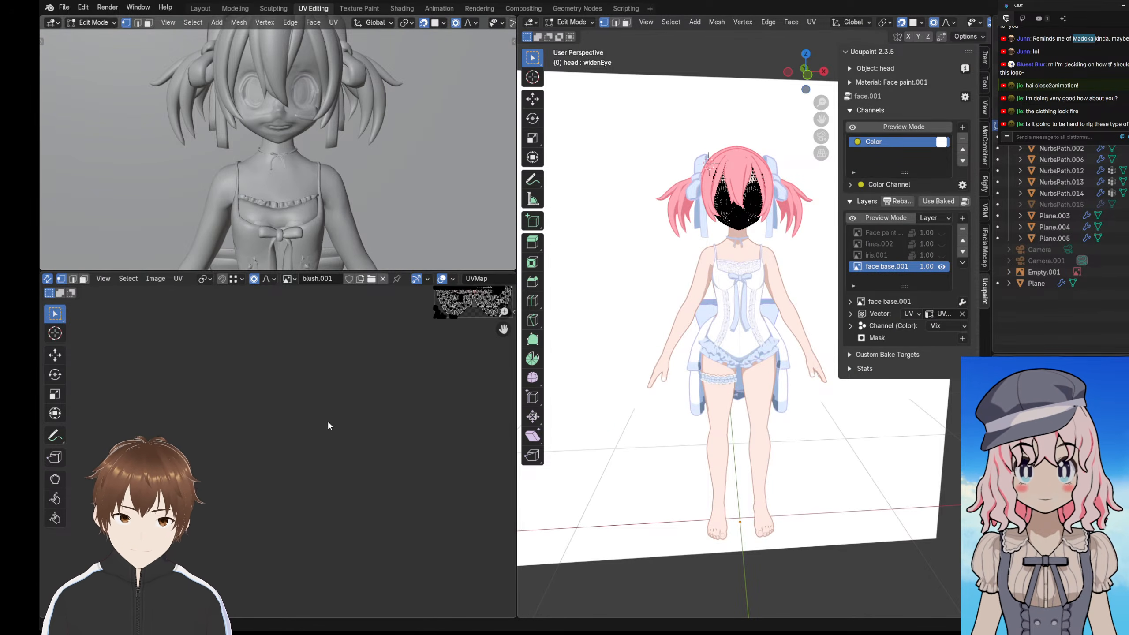
{"action": "scroll", "coordinate": [327, 444], "scroll_direction": "up", "scroll_amount": 10}
{"action": "scroll", "coordinate": [328, 457], "scroll_direction": "up", "scroll_amount": 1}
{"action": "scroll", "coordinate": [328, 457], "scroll_direction": "down", "scroll_amount": 4}
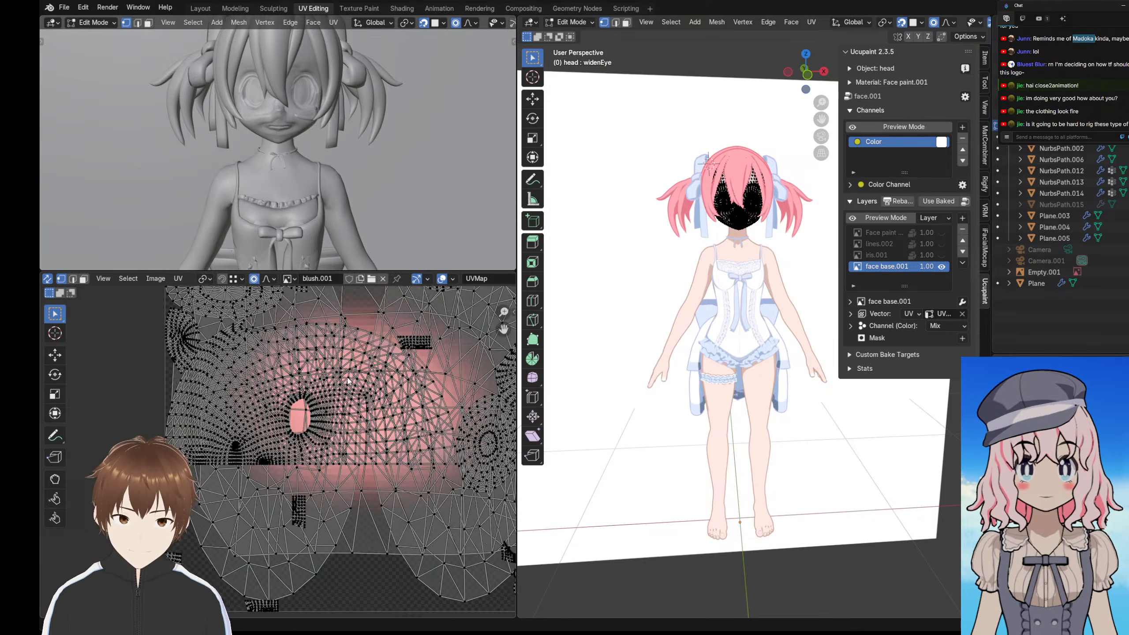
{"action": "middle_click_drag", "start_coordinate": [271, 459], "coordinate": [262, 458]}
{"action": "scroll", "coordinate": [262, 458], "scroll_direction": "up", "scroll_amount": 1}
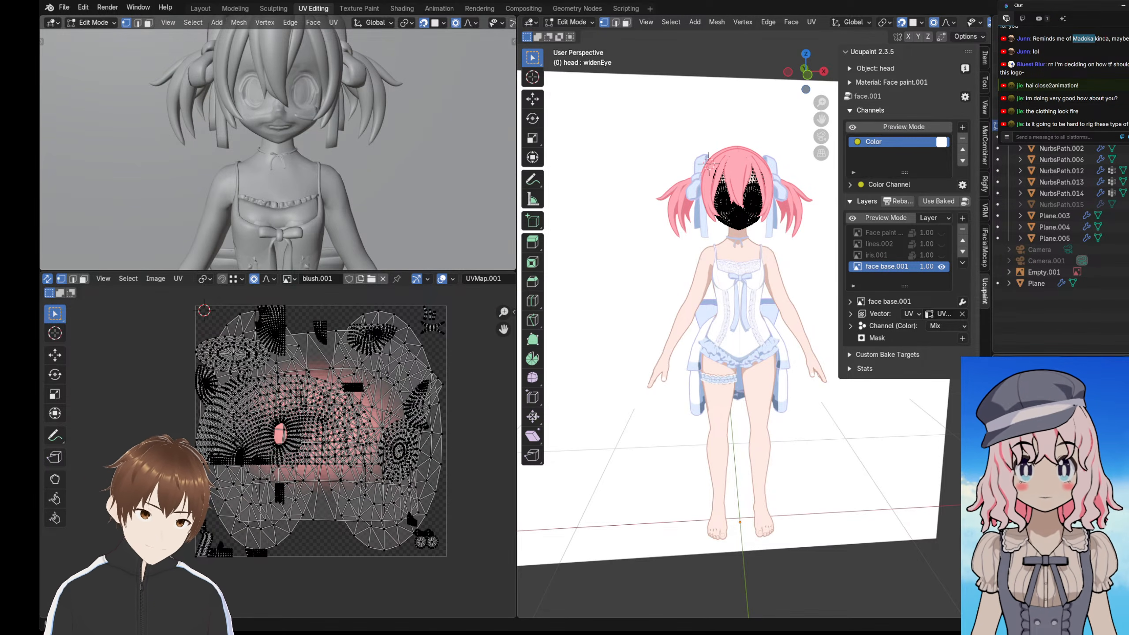
- Select the whole head mesh, then only the linked face surface, to examine which UV island belongs to it
{"action": "key", "text": "a"}
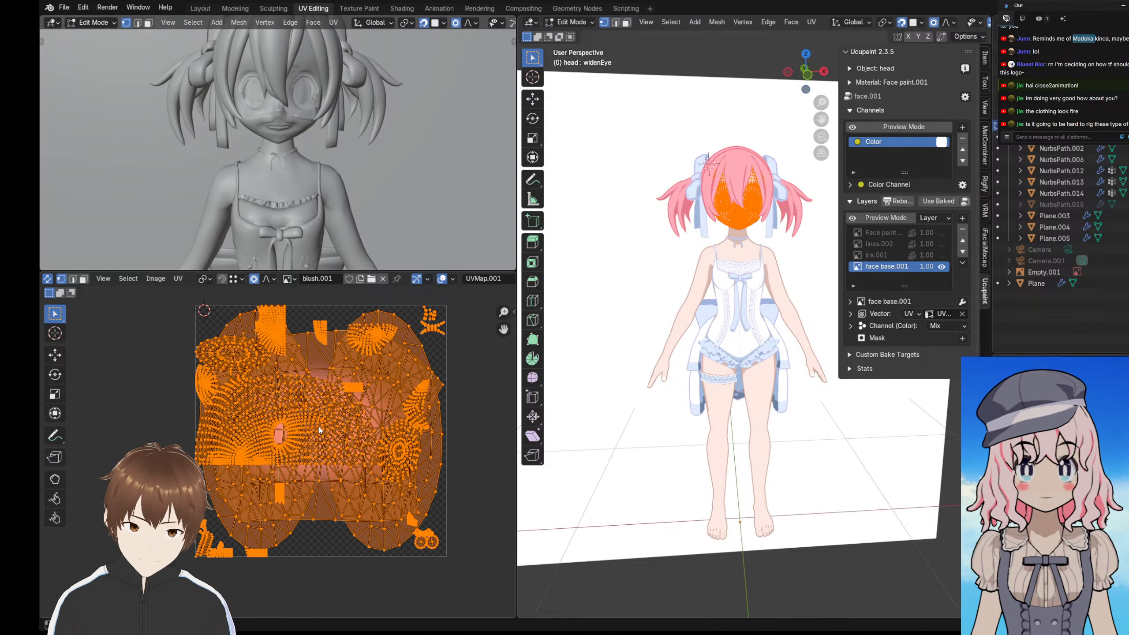
{"action": "scroll", "coordinate": [666, 294], "scroll_direction": "up", "scroll_amount": 6}
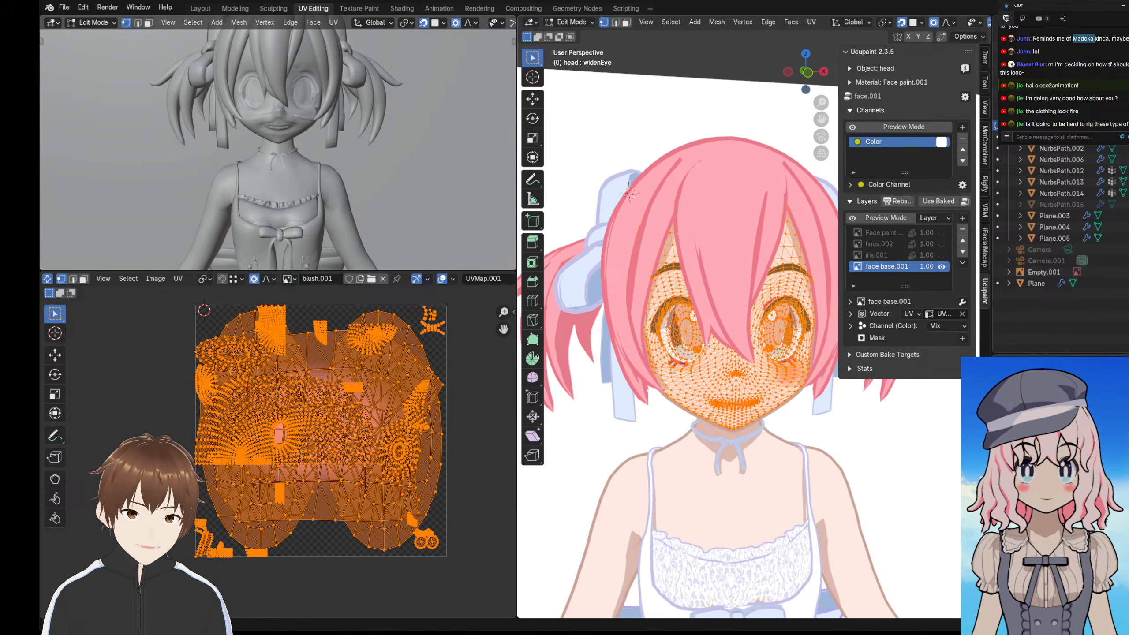
{"action": "scroll", "coordinate": [688, 307], "scroll_direction": "up", "scroll_amount": 2}
{"action": "key", "text": "alt+a"}
{"action": "key", "text": "l"}
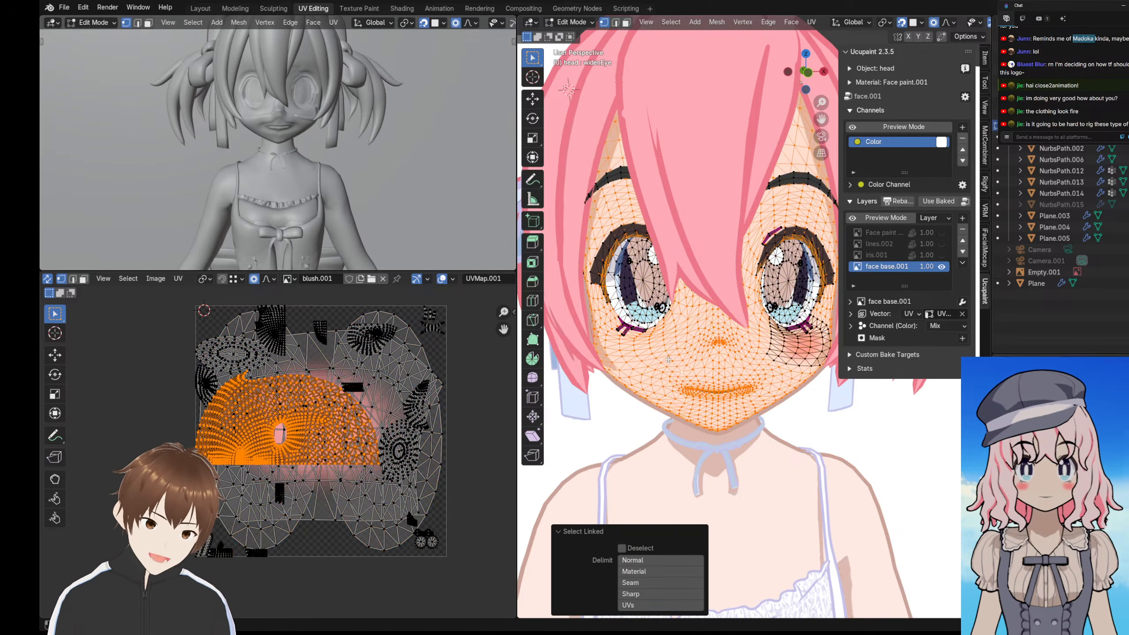
{"action": "scroll", "coordinate": [708, 362], "scroll_direction": "up", "scroll_amount": 1}
{"action": "middle_click_drag", "start_coordinate": [708, 362], "coordinate": [692, 393]}
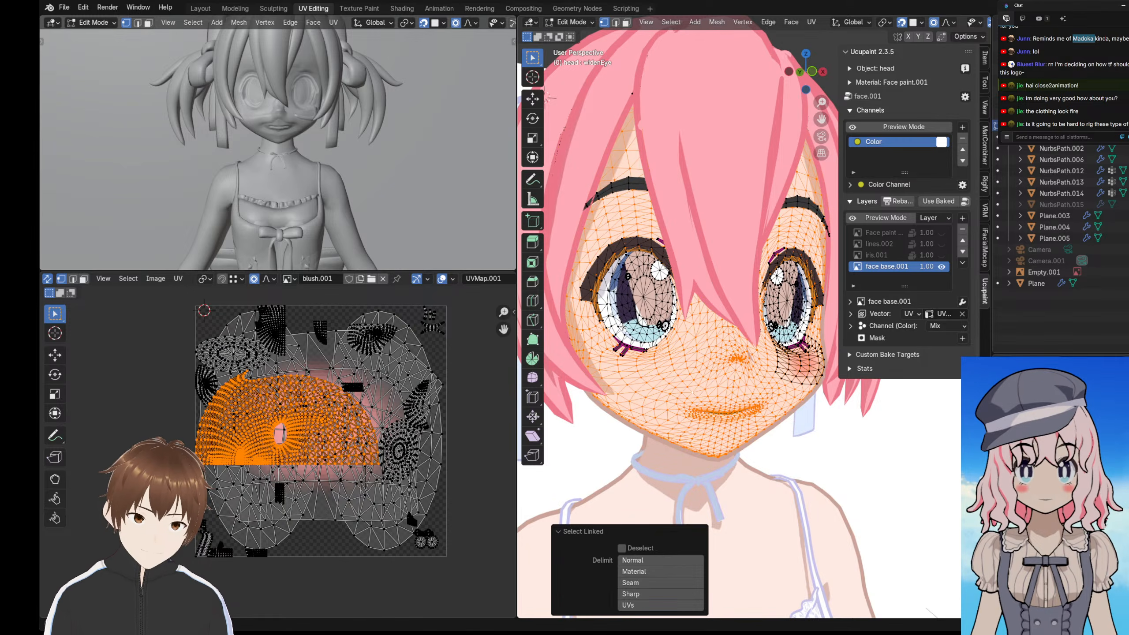
{"action": "middle_click_drag", "start_coordinate": [625, 299], "coordinate": [644, 310], "text": "shift"}
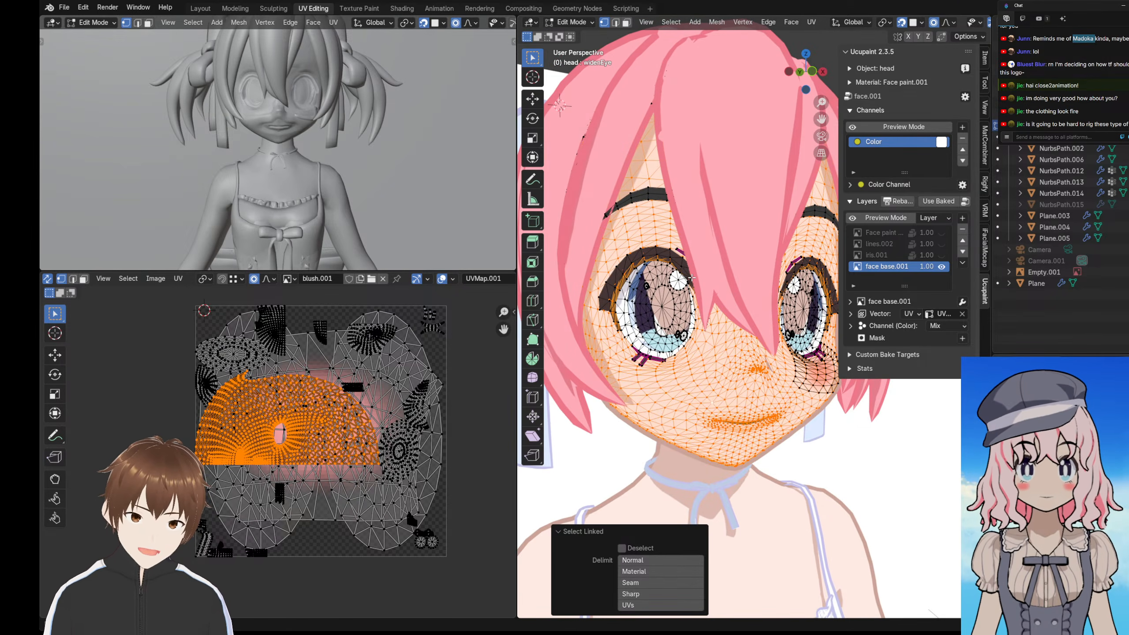
- Turn off the face base.001 layer and hide the mesh parts that do not use it, such as the eyebrows and blush
{"action": "left_click", "coordinate": [941, 267]}
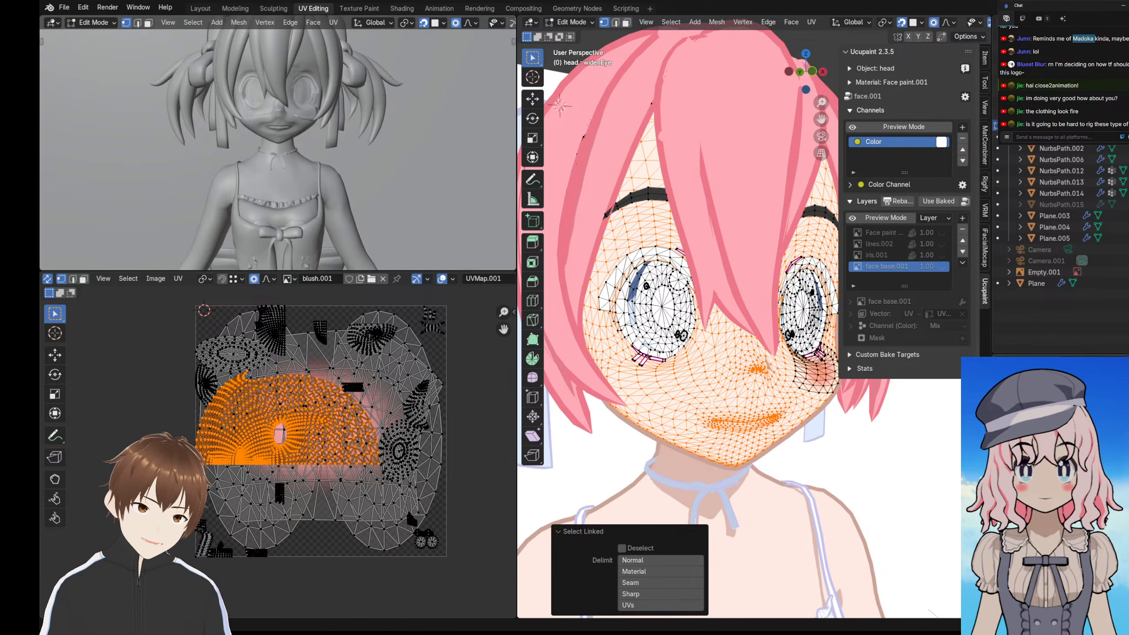
{"action": "left_click", "coordinate": [923, 454]}
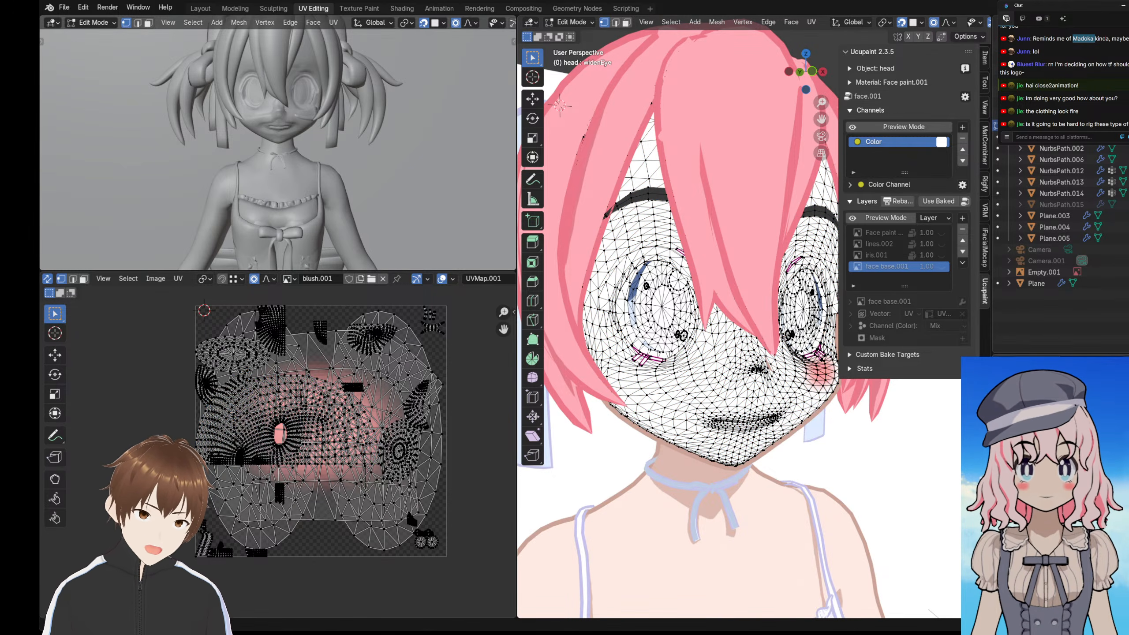
{"action": "key", "text": "ctrl+z"}
{"action": "key", "text": "h"}
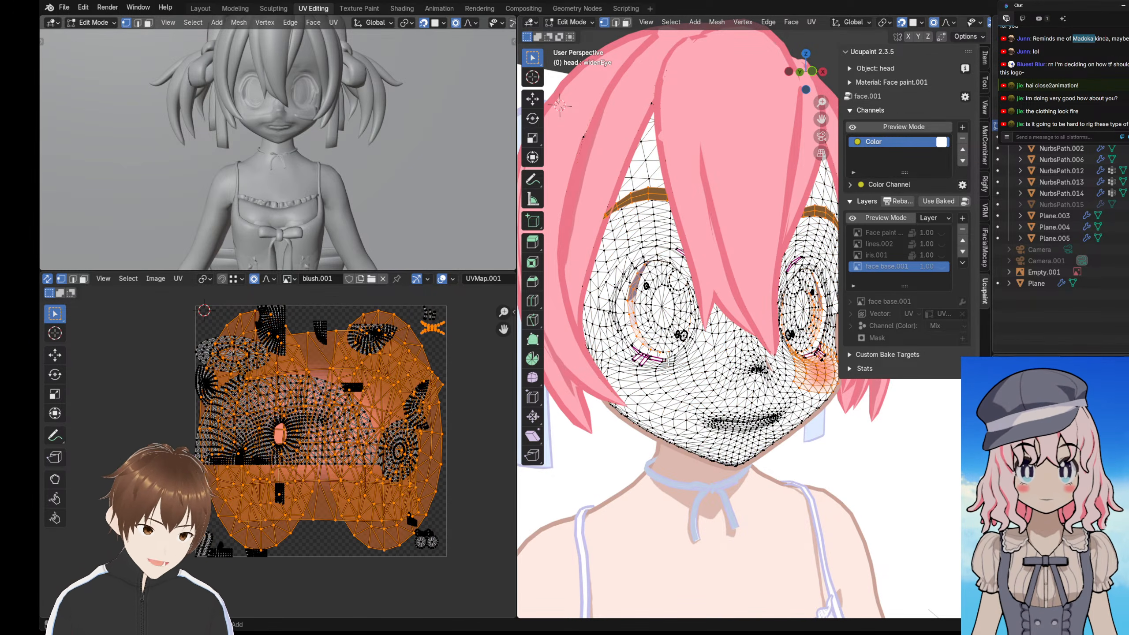
- Isolate the head in local view and select all of its remaining visible geometry with its UV islands
{"action": "middle_click_drag", "start_coordinate": [671, 364], "coordinate": [671, 322]}
{"action": "key", "text": "KP_Divide"}
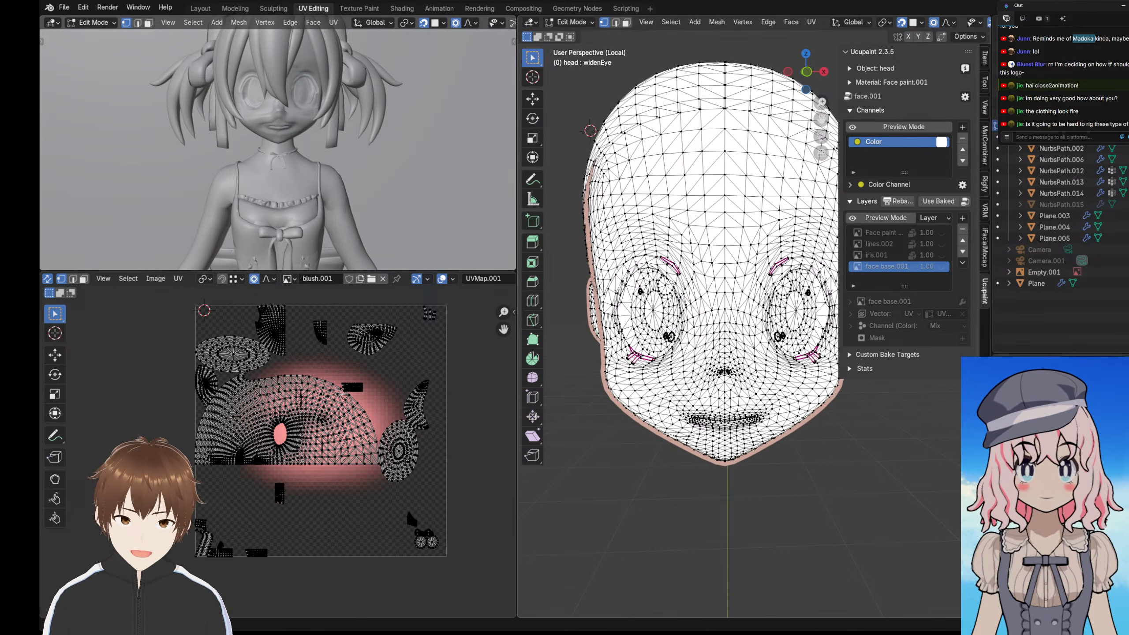
{"action": "scroll", "coordinate": [631, 305], "scroll_direction": "up", "scroll_amount": 2}
{"action": "key", "text": "a"}
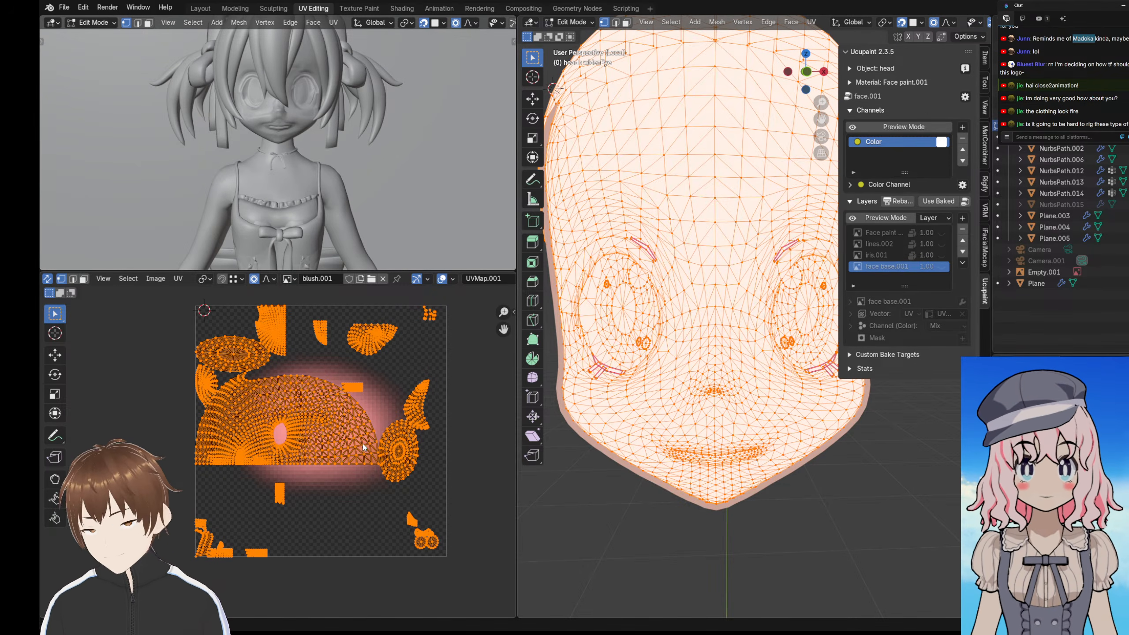
{"action": "right_click", "coordinate": [288, 430]}
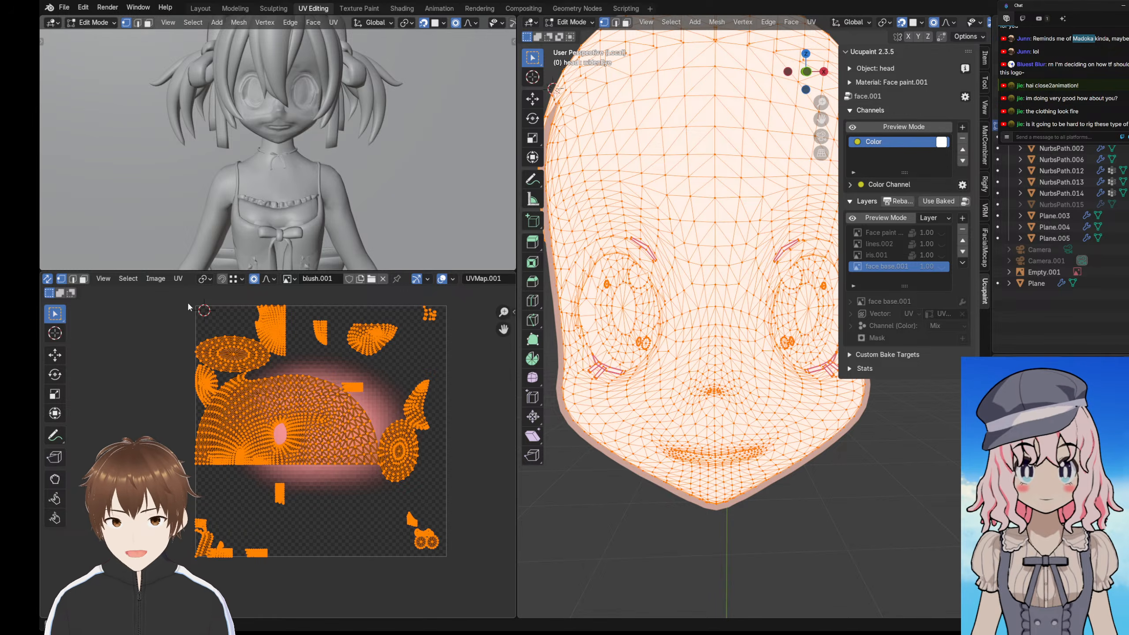
- Select only the linked face surface and examine its UV island over the blush.001 image
{"action": "key", "text": "alt+a"}
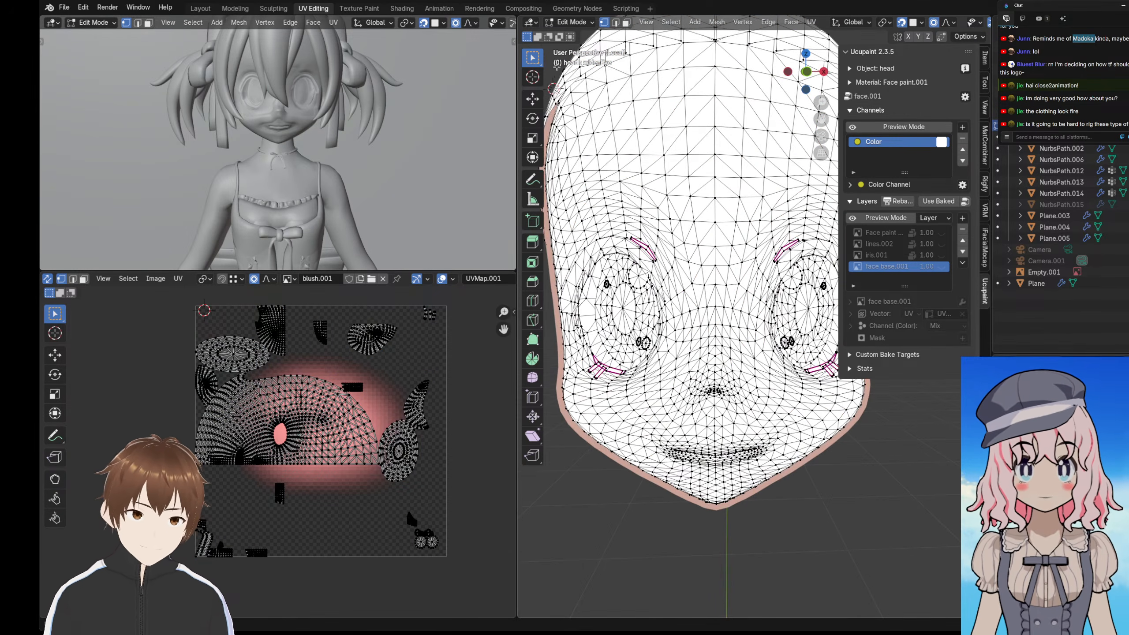
{"action": "left_click", "coordinate": [569, 21]}
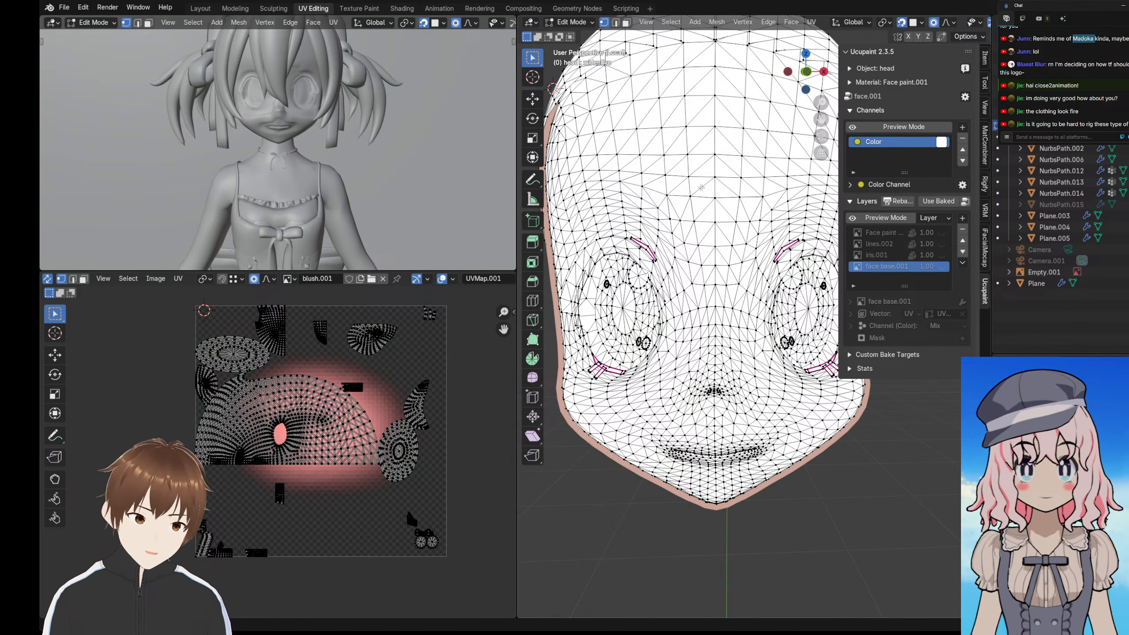
{"action": "left_click", "coordinate": [690, 196]}
{"action": "key", "text": "l"}
{"action": "key", "text": "u"}
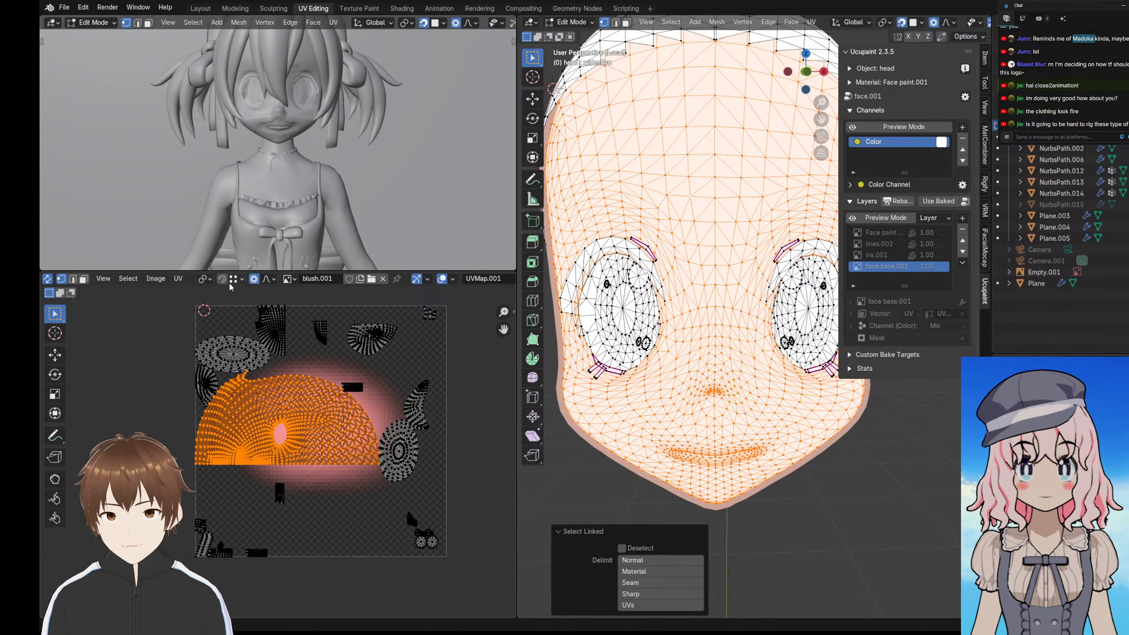
{"action": "left_click", "coordinate": [178, 278]}
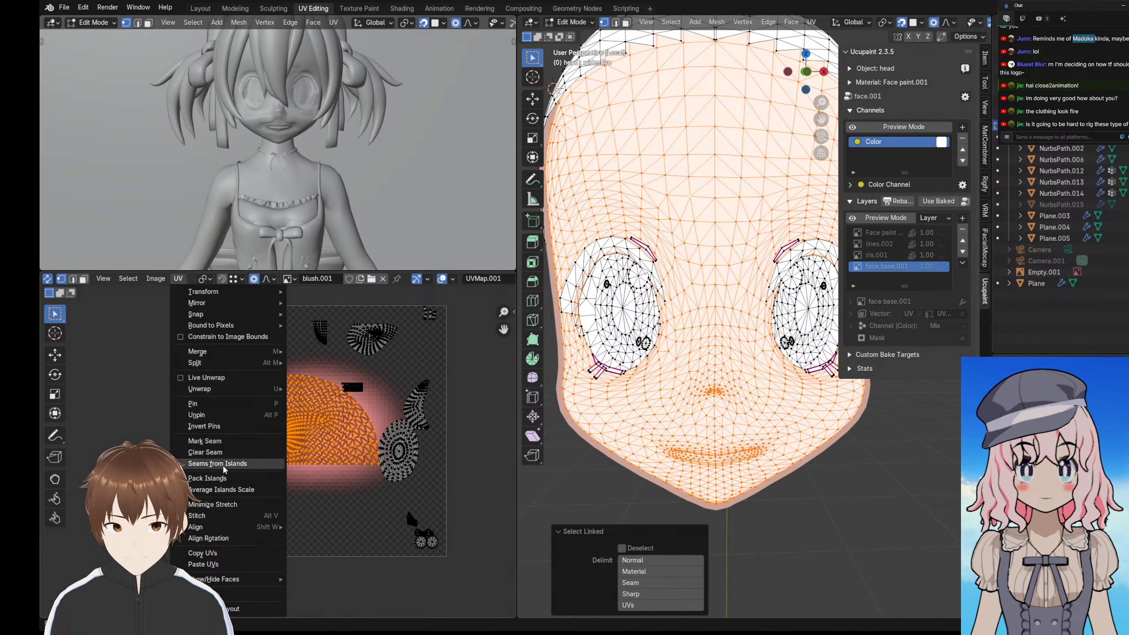
{"action": "left_click", "coordinate": [218, 477]}
{"action": "scroll", "coordinate": [266, 458], "scroll_direction": "up", "scroll_amount": 5}
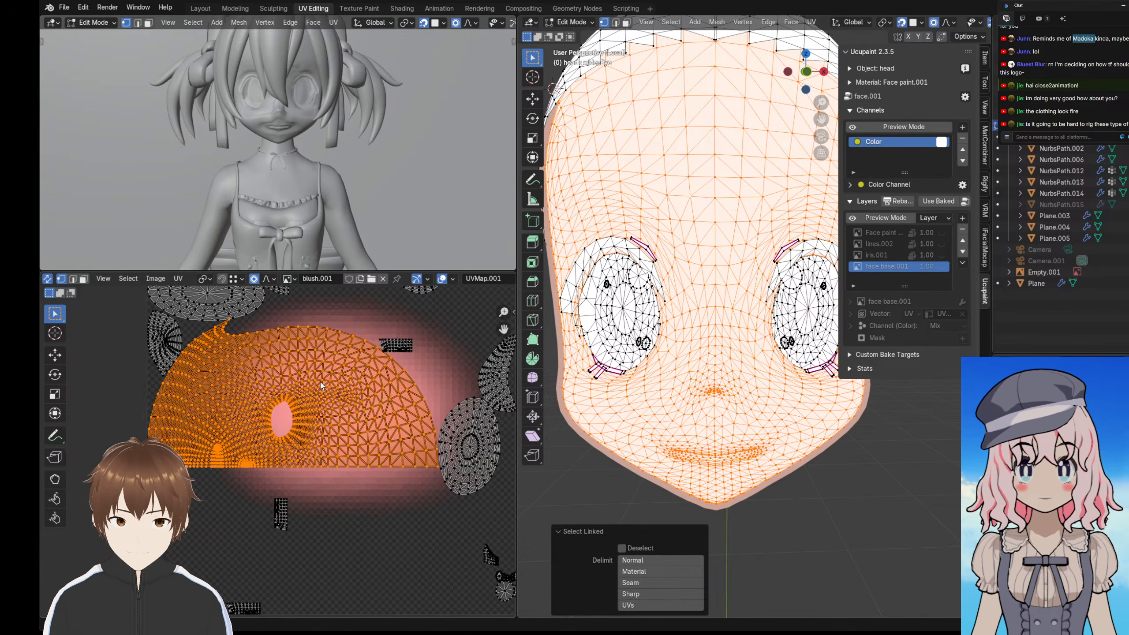
{"action": "scroll", "coordinate": [885, 22], "scroll_direction": "down", "scroll_amount": 5}
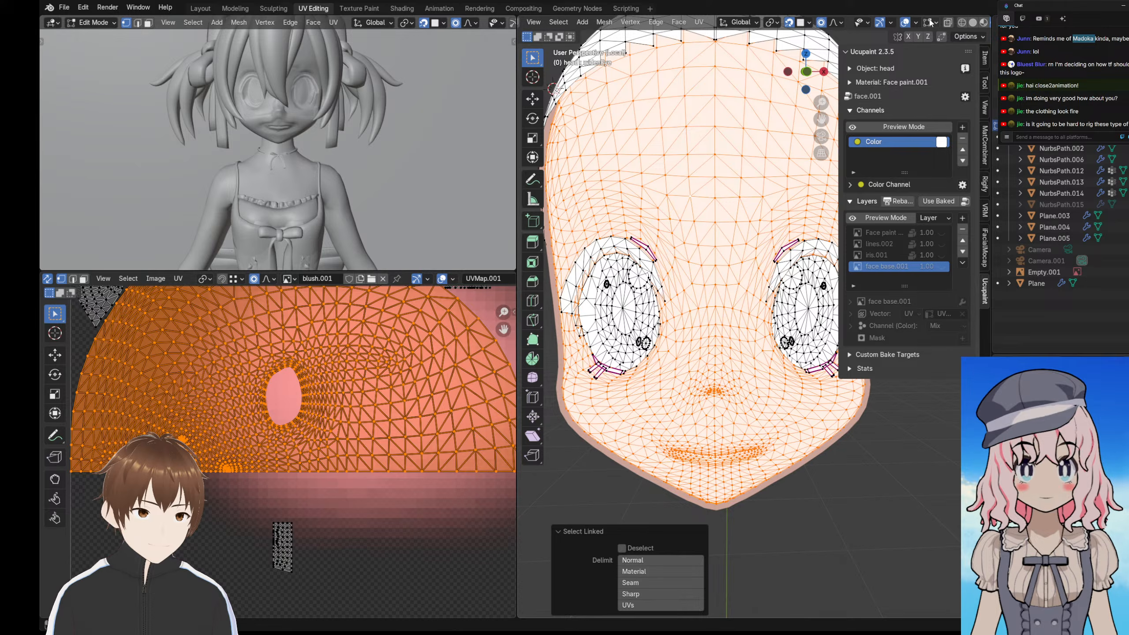
- Switch the head's viewport to solid shading, then clear the selection and examine the face mesh from several angles
{"action": "left_click", "coordinate": [972, 22]}
{"action": "scroll", "coordinate": [802, 180], "scroll_direction": "down", "scroll_amount": 3}
{"action": "middle_click_drag", "start_coordinate": [801, 180], "coordinate": [836, 181]}
{"action": "scroll", "coordinate": [738, 317], "scroll_direction": "up", "scroll_amount": 3}
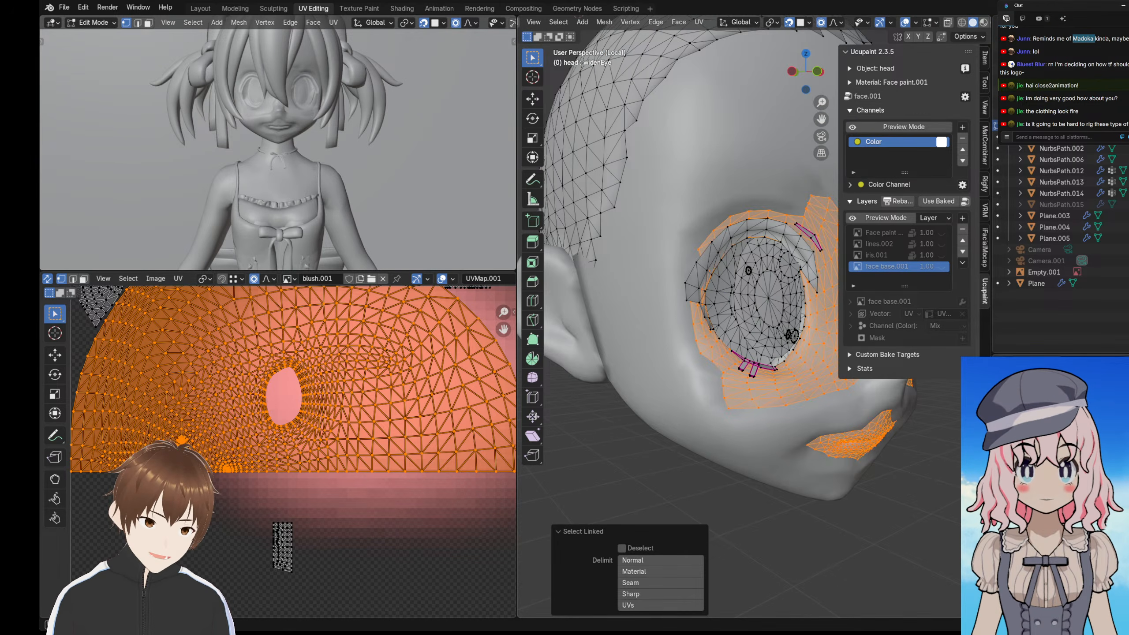
{"action": "key", "text": "ctrl+l"}
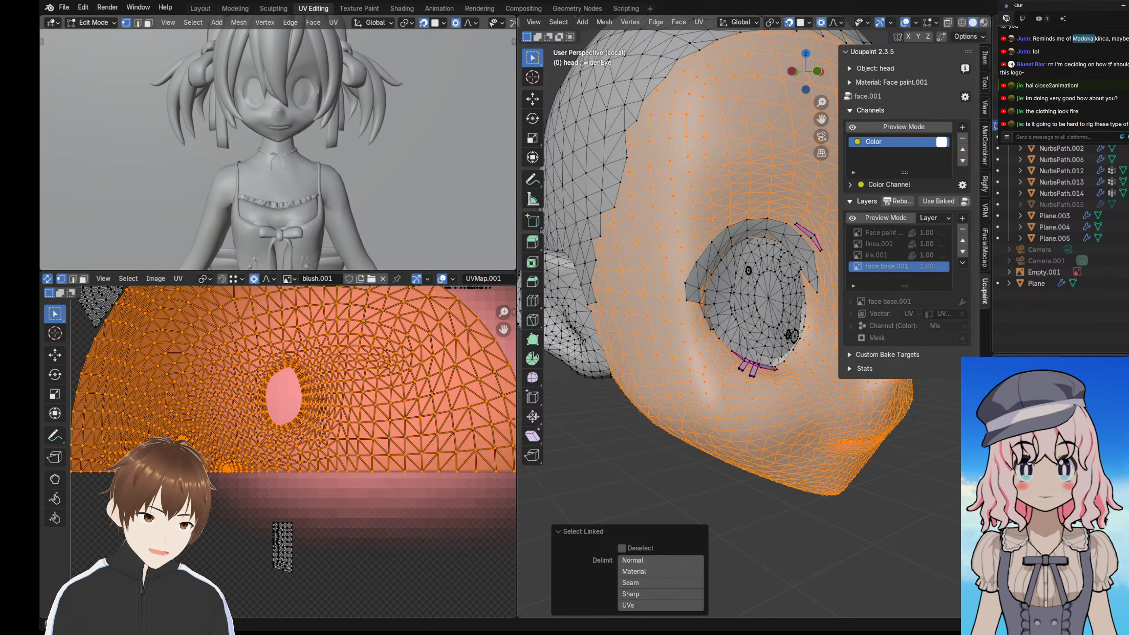
{"action": "left_click", "coordinate": [713, 464]}
{"action": "middle_click_drag", "start_coordinate": [713, 464], "coordinate": [649, 449]}
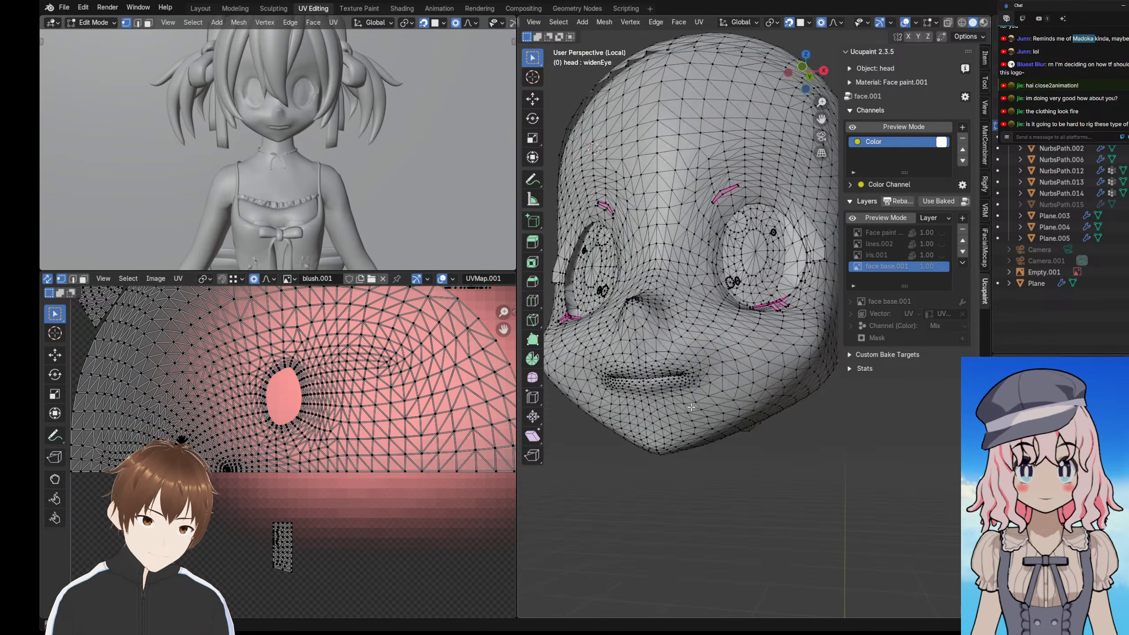
{"action": "middle_click_drag", "start_coordinate": [734, 391], "coordinate": [611, 330]}
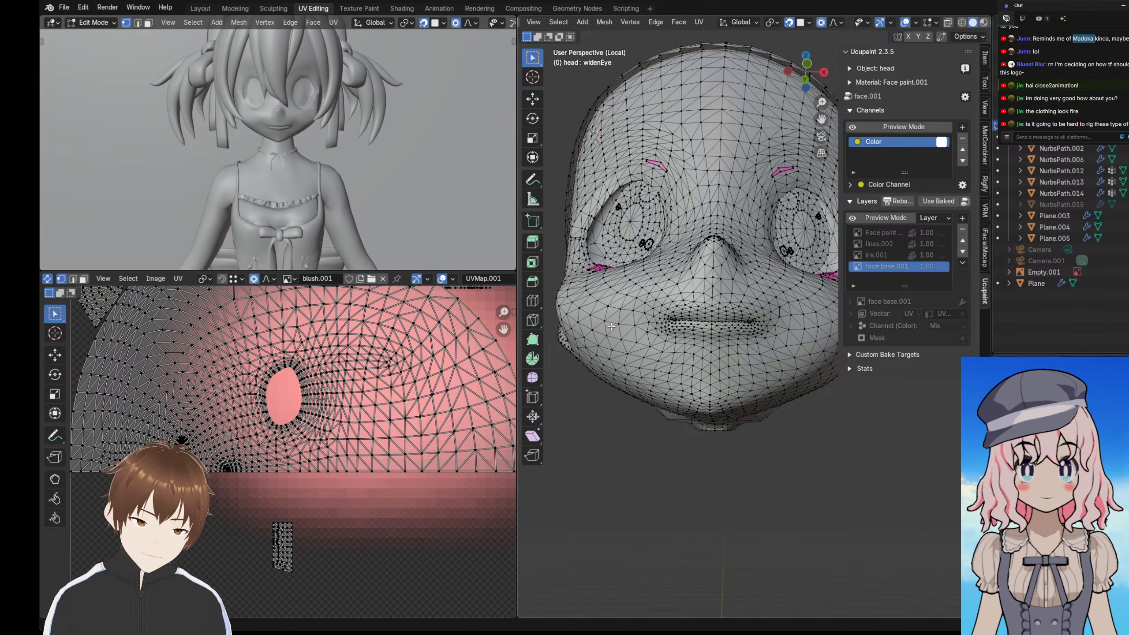
- Select the linked face surface in face selection mode and mark seams from its UV islands
{"action": "key", "text": "3"}
{"action": "key", "text": "l"}
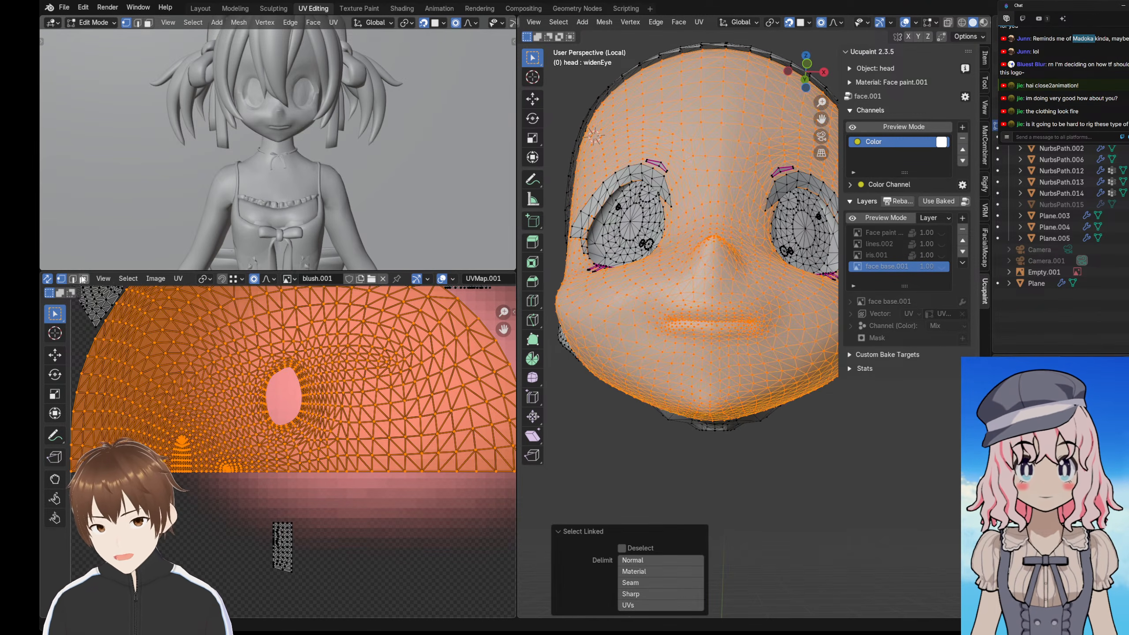
{"action": "left_click", "coordinate": [152, 281]}
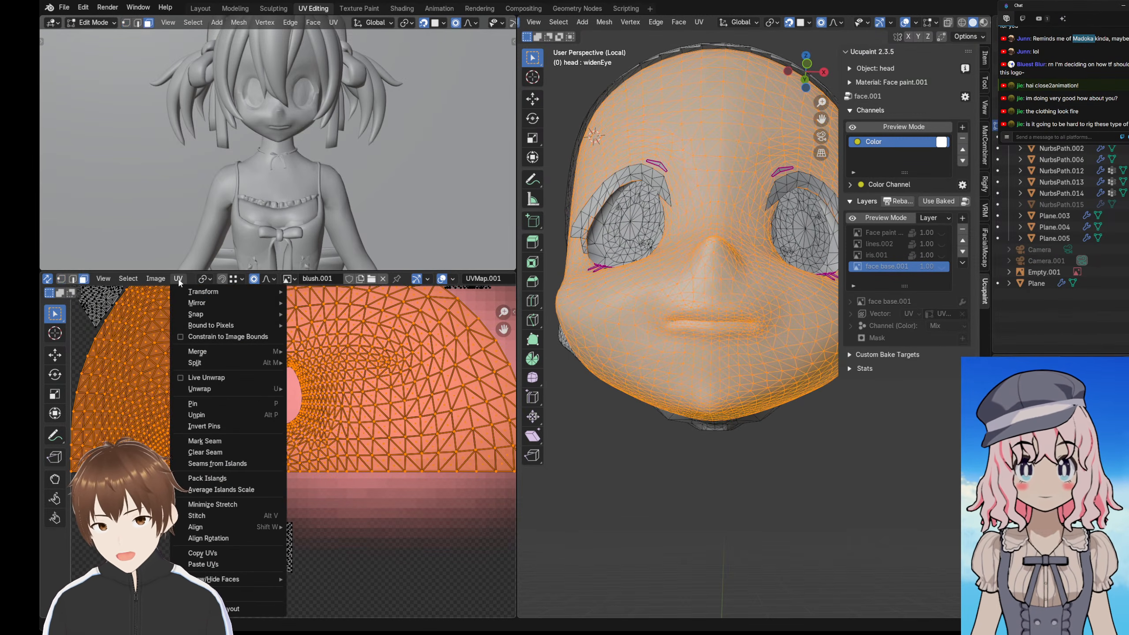
{"action": "left_click", "coordinate": [203, 465]}
- Reselect the linked face surface up to its seams and unwrap it with the Angle Based method
{"action": "middle_click_drag", "start_coordinate": [553, 472], "coordinate": [640, 303]}
{"action": "left_click", "coordinate": [637, 476]}
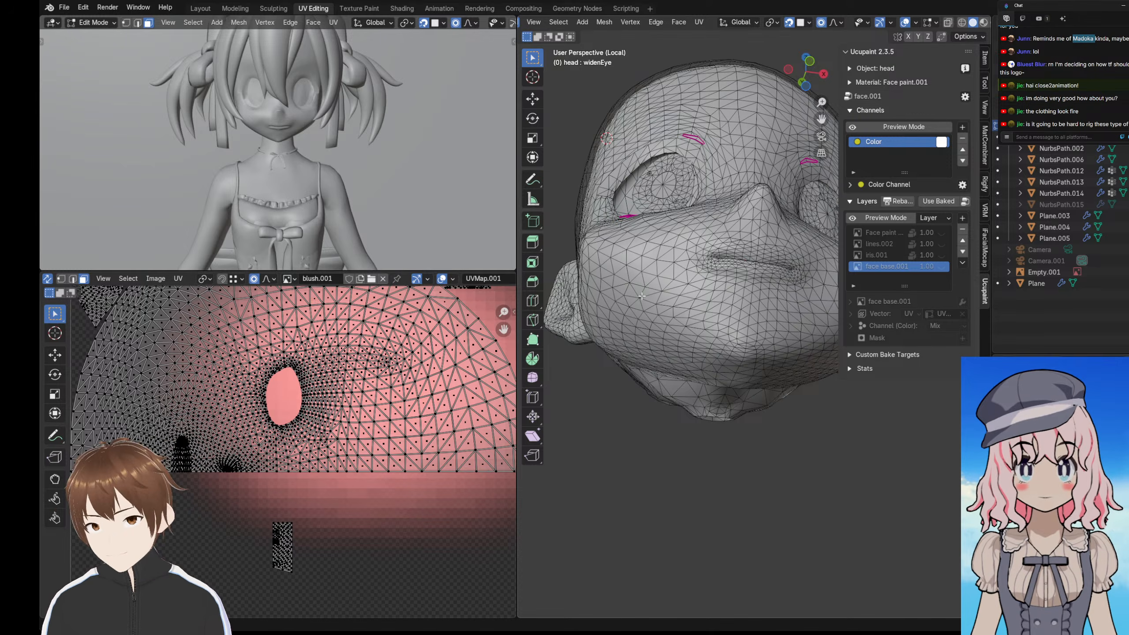
{"action": "key", "text": "l"}
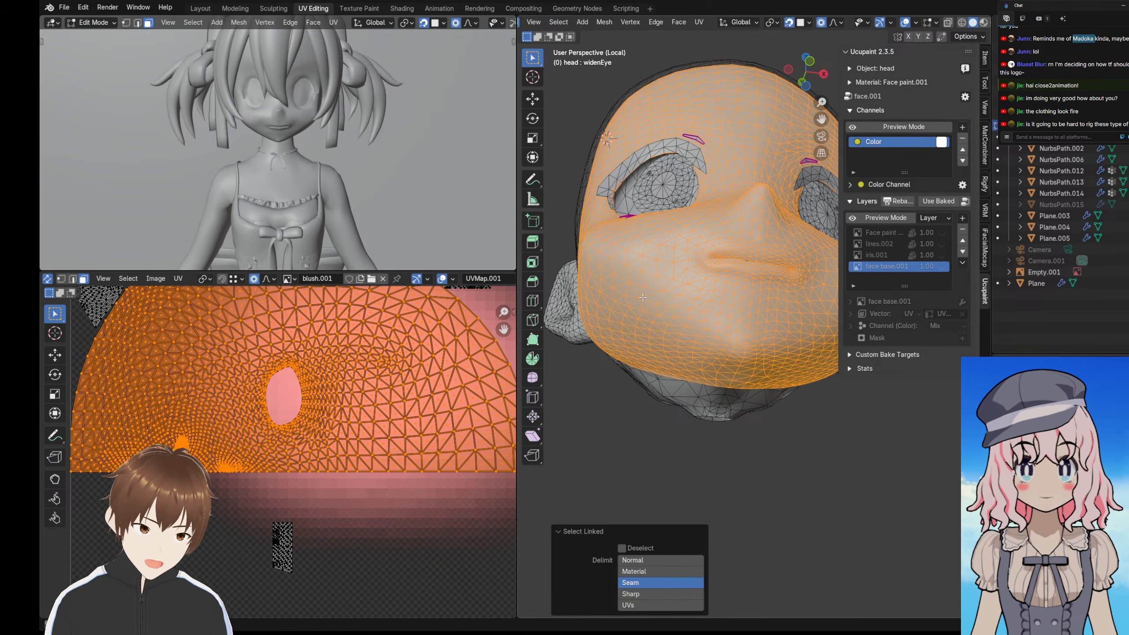
{"action": "key", "text": "u"}
{"action": "mouse_move", "coordinate": [622, 294]}
{"action": "left_click", "coordinate": [684, 294]}
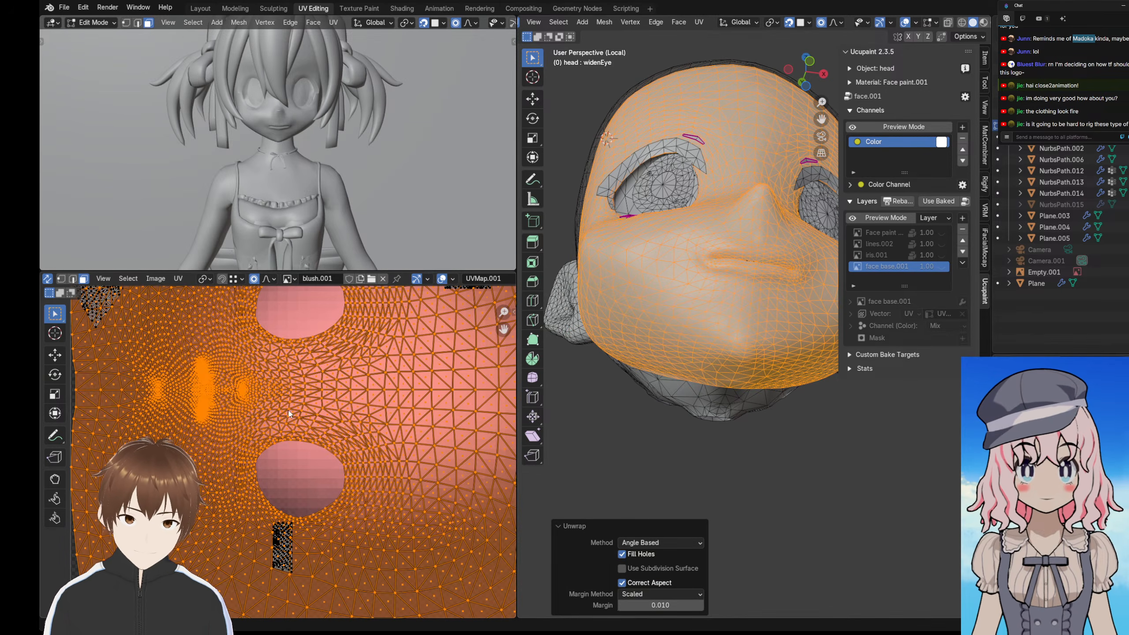
- Move the unwrapped face island into the empty space beside the image and rotate it upright by about -87°
{"action": "scroll", "coordinate": [287, 370], "scroll_direction": "up", "scroll_amount": 3}
{"action": "scroll", "coordinate": [286, 370], "scroll_direction": "down", "scroll_amount": 4}
{"action": "middle_click_drag", "start_coordinate": [240, 386], "coordinate": [408, 363]}
{"action": "key", "text": "g"}
{"action": "left_click", "coordinate": [166, 382]}
{"action": "key", "text": "r"}
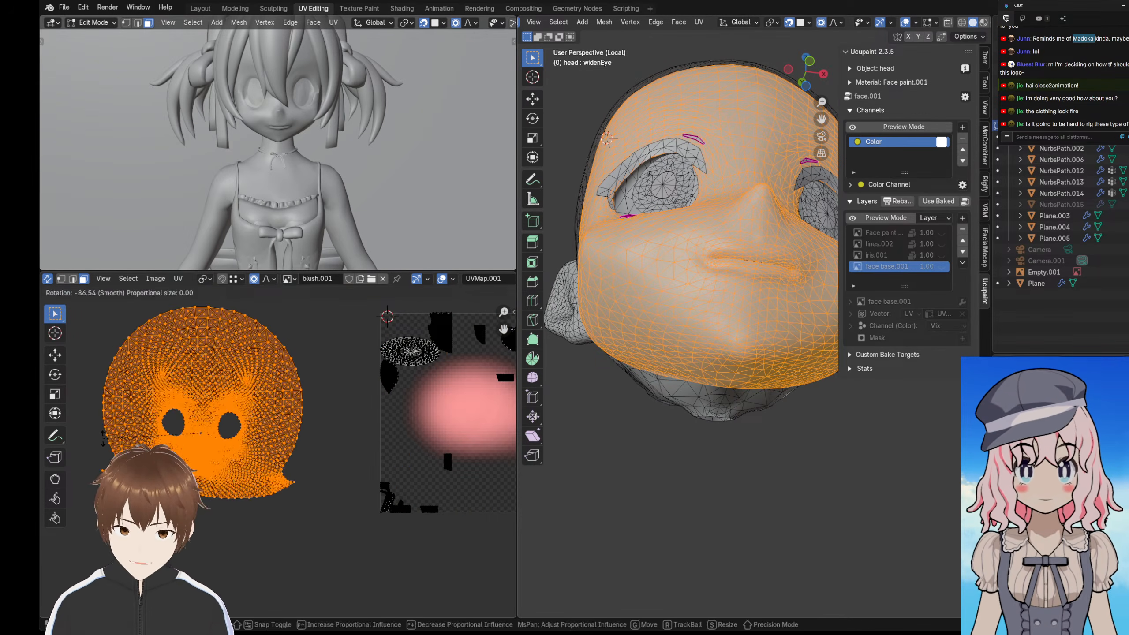
{"action": "left_click", "coordinate": [134, 427]}
- Switch to edge selection and select the centre edge on the underside of the chin
{"action": "scroll", "coordinate": [136, 429], "scroll_direction": "up", "scroll_amount": 8}
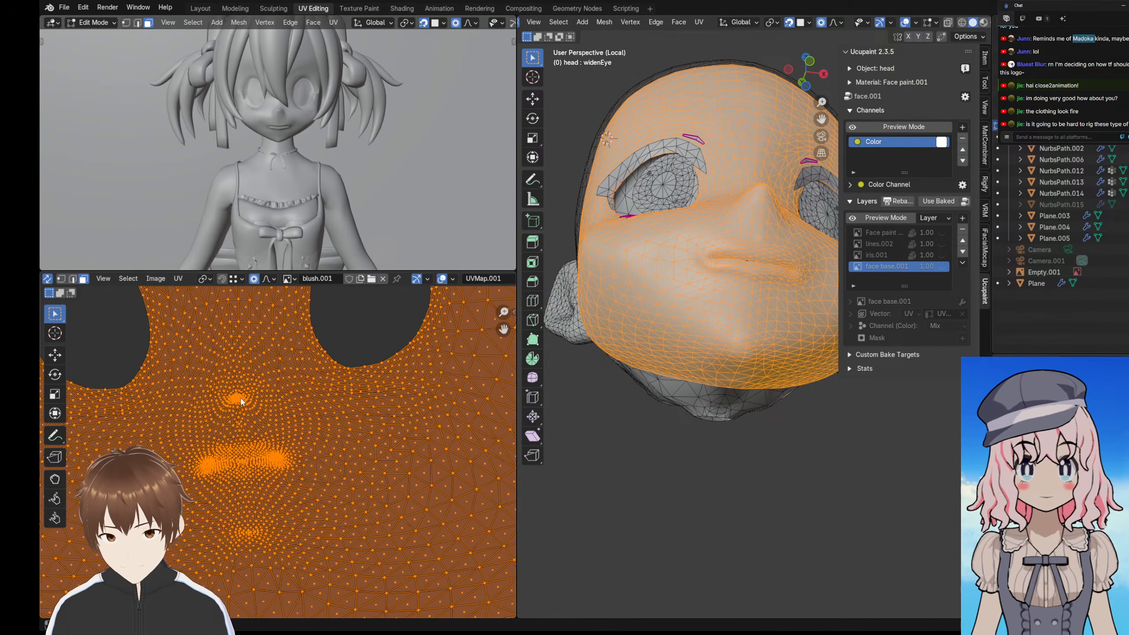
{"action": "middle_click_drag", "start_coordinate": [667, 267], "coordinate": [669, 318], "text": "shift"}
{"action": "scroll", "coordinate": [669, 318], "scroll_direction": "up", "scroll_amount": 4}
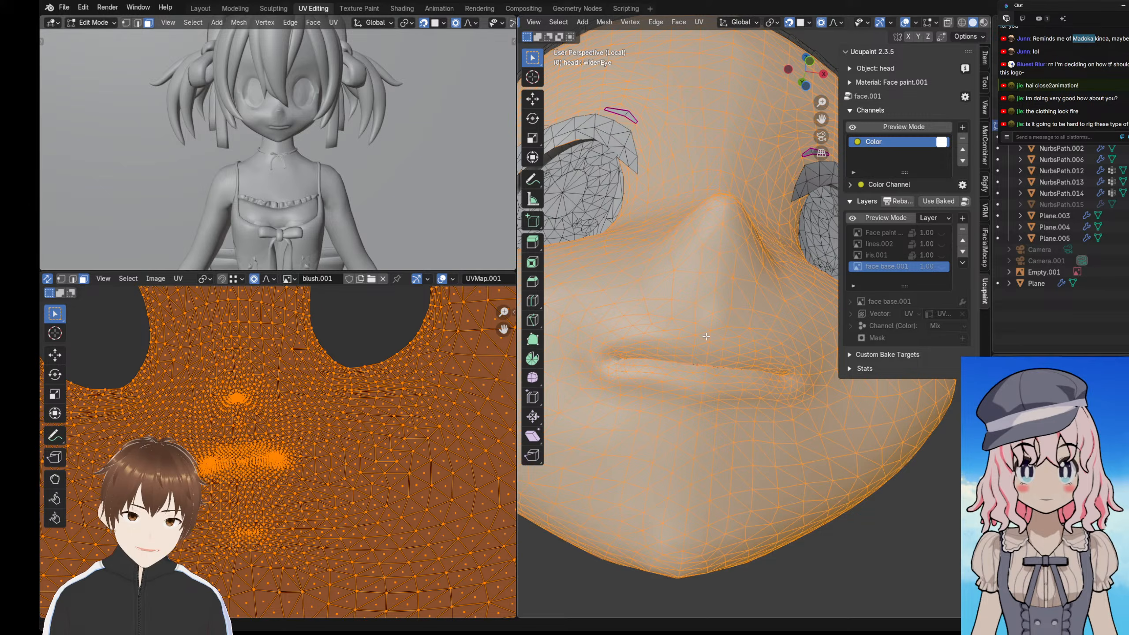
{"action": "scroll", "coordinate": [561, 19], "scroll_direction": "up", "scroll_amount": 5}
{"action": "left_click", "coordinate": [615, 22]}
{"action": "scroll", "coordinate": [716, 311], "scroll_direction": "down", "scroll_amount": 5}
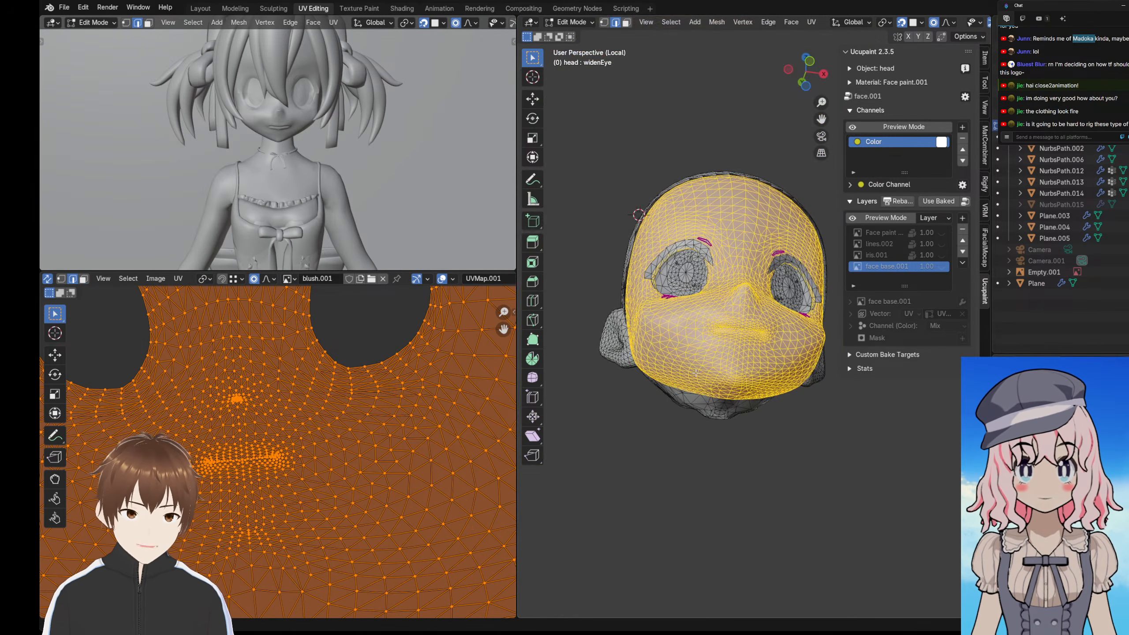
{"action": "middle_click_drag", "start_coordinate": [716, 320], "coordinate": [709, 267]}
{"action": "scroll", "coordinate": [701, 290], "scroll_direction": "up", "scroll_amount": 5}
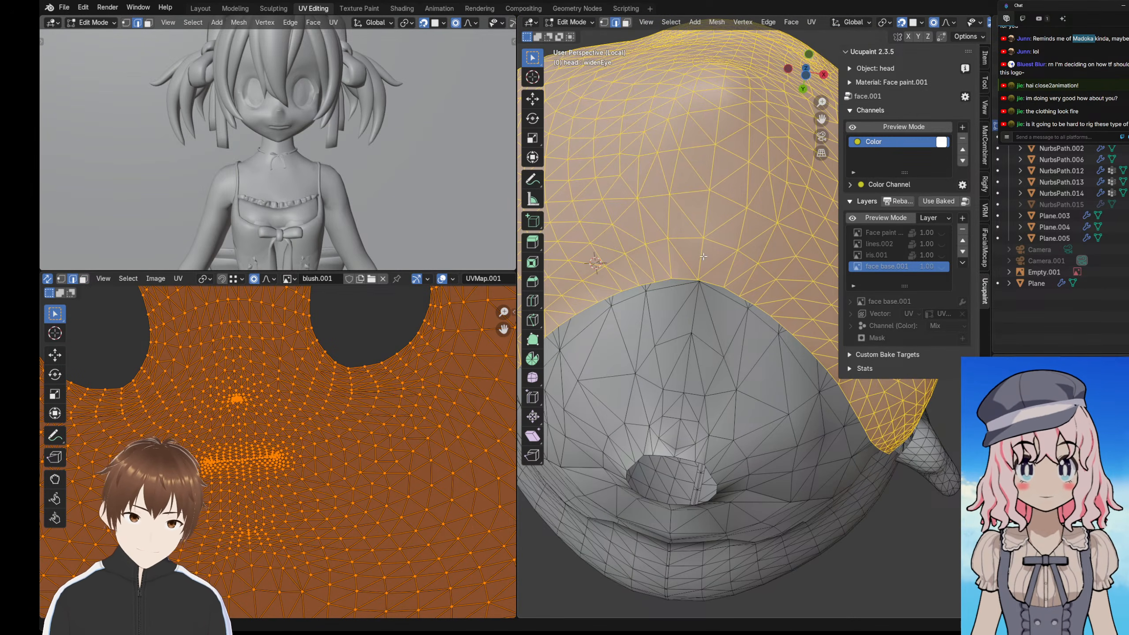
{"action": "left_click", "coordinate": [703, 257]}
- Locate the chin edge in the UV layout and examine how the face island is aligned along its centre line
{"action": "scroll", "coordinate": [286, 408], "scroll_direction": "down", "scroll_amount": 3}
{"action": "scroll", "coordinate": [270, 372], "scroll_direction": "up", "scroll_amount": 6}
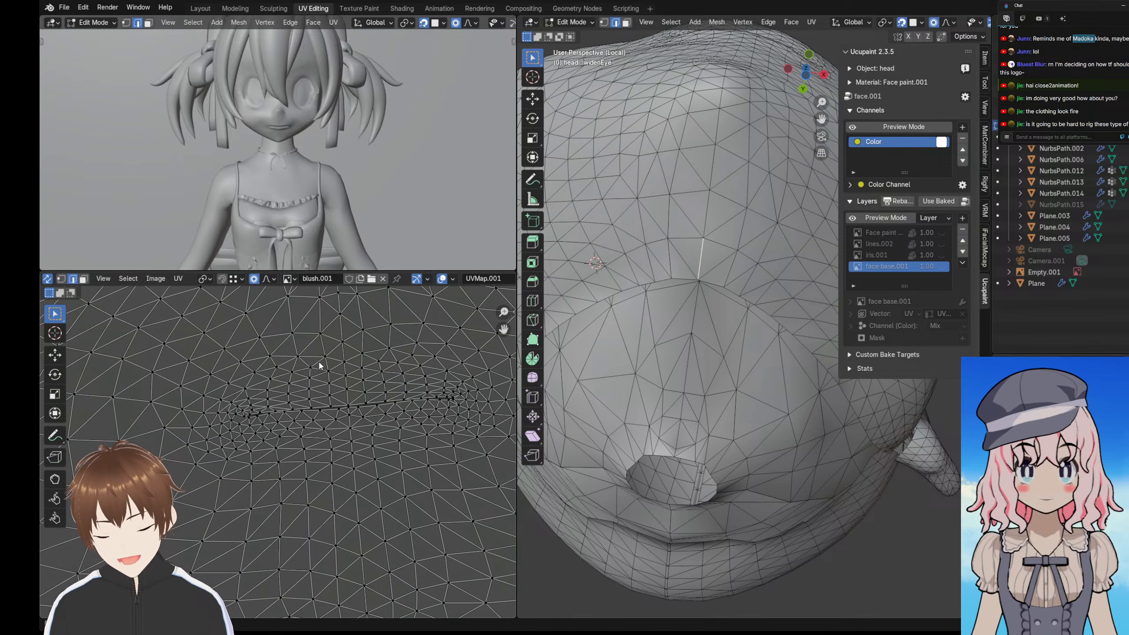
{"action": "middle_click_drag", "start_coordinate": [320, 366], "coordinate": [286, 418]}
{"action": "scroll", "coordinate": [305, 378], "scroll_direction": "down", "scroll_amount": 4}
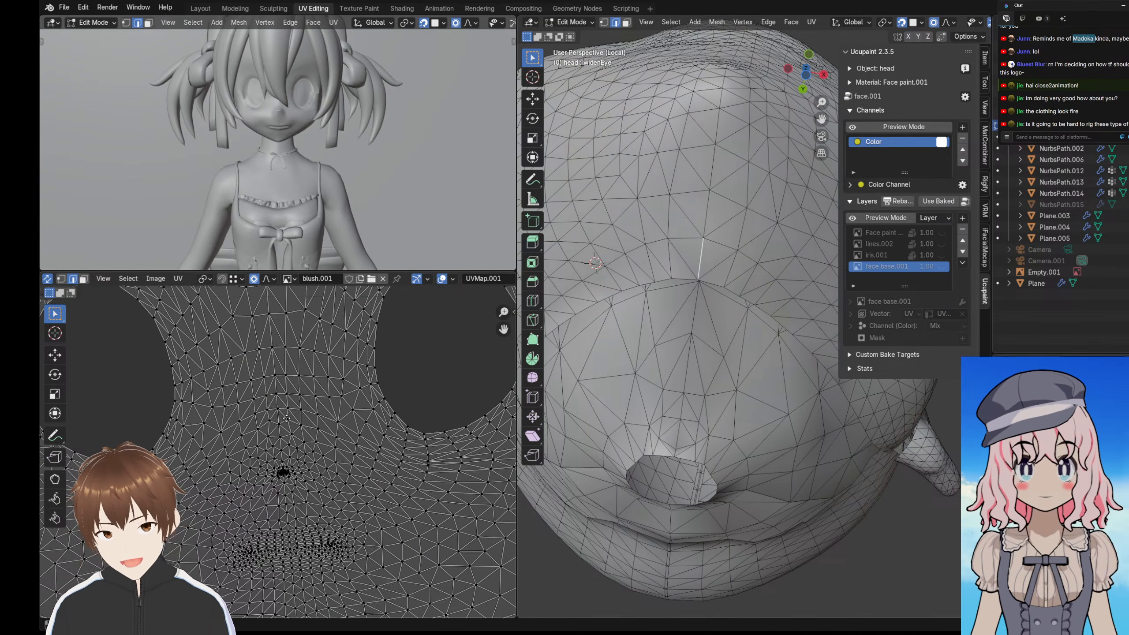
{"action": "scroll", "coordinate": [289, 409], "scroll_direction": "down", "scroll_amount": 4}
{"action": "scroll", "coordinate": [295, 404], "scroll_direction": "up", "scroll_amount": 4}
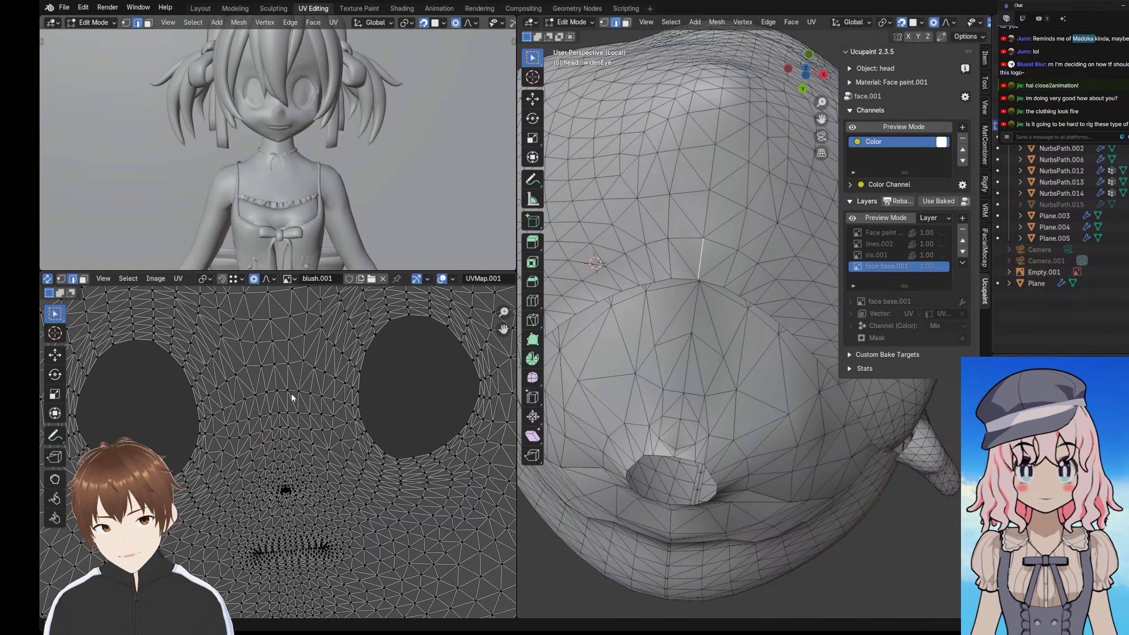
{"action": "scroll", "coordinate": [289, 388], "scroll_direction": "down", "scroll_amount": 4}
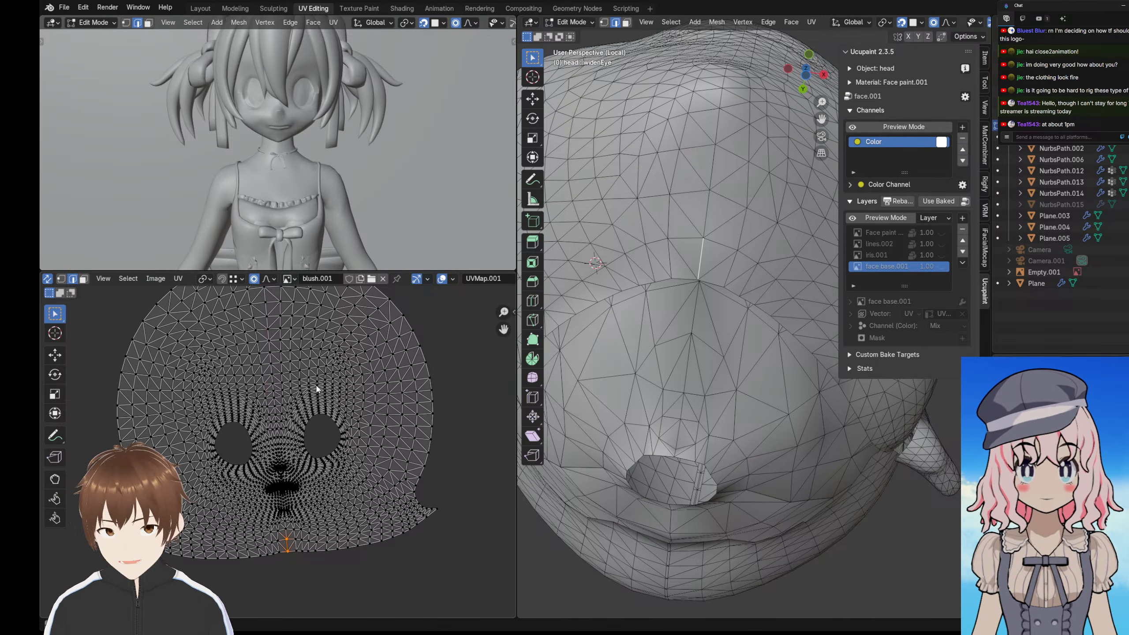
{"action": "scroll", "coordinate": [308, 383], "scroll_direction": "down", "scroll_amount": 2}
{"action": "scroll", "coordinate": [328, 368], "scroll_direction": "up", "scroll_amount": 1}
{"action": "scroll", "coordinate": [326, 369], "scroll_direction": "up", "scroll_amount": 1}
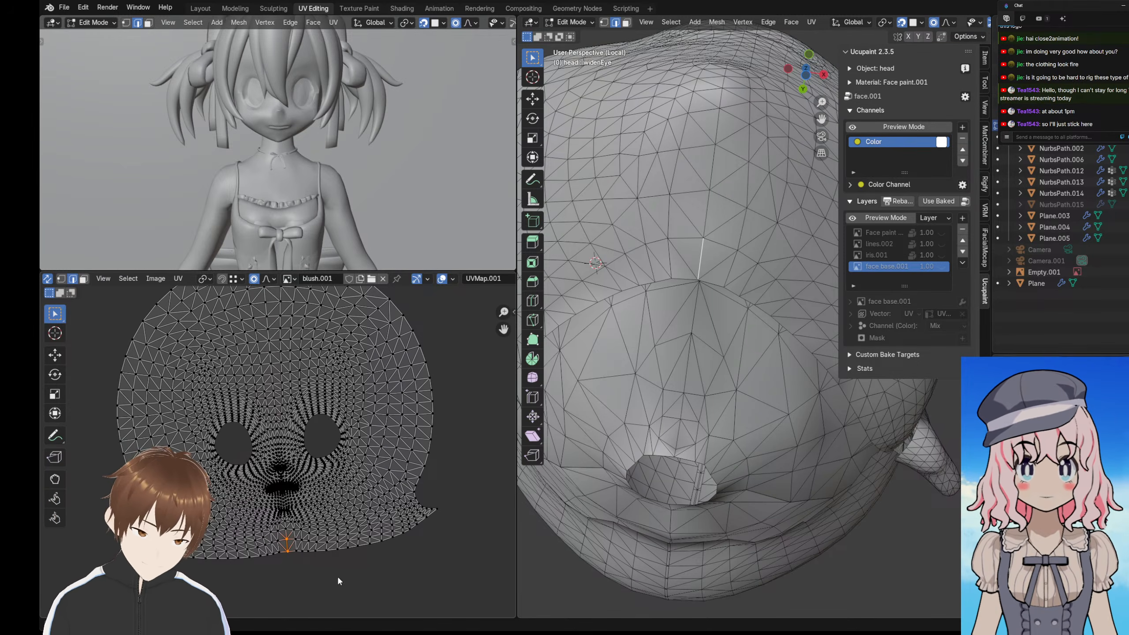
- Select the whole face island and rotate it slightly so its centre line stands vertical
{"action": "key", "text": "a"}
{"action": "key", "text": "r"}
{"action": "left_click", "coordinate": [161, 429]}
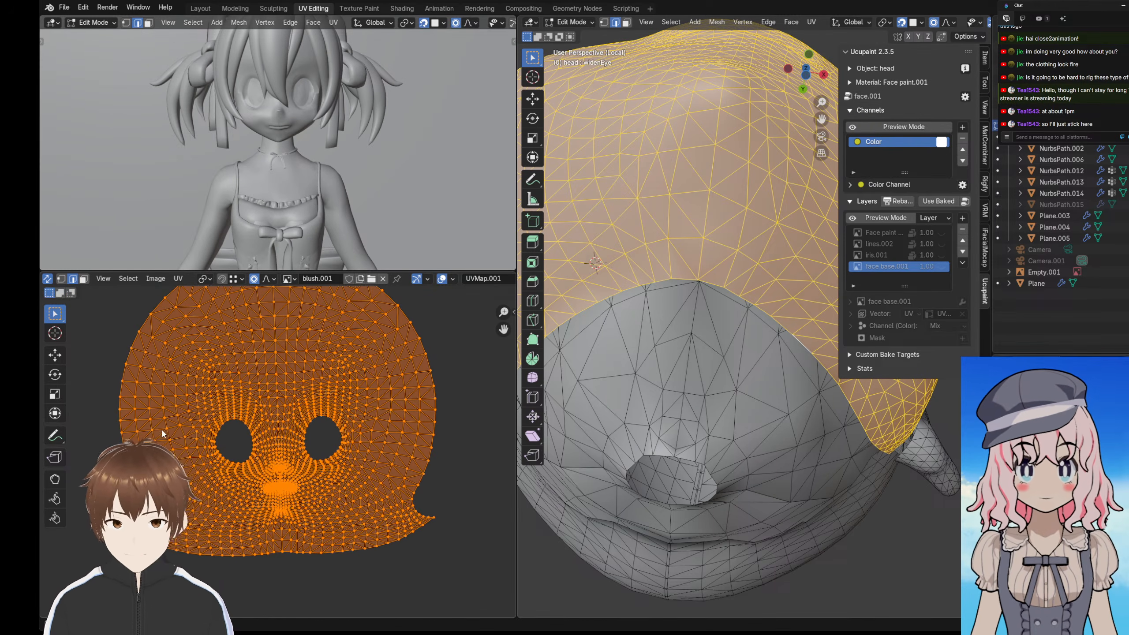
- Examine the face island's eye, nose and mouth areas and compare them with the selected face surface on the 3D head
{"action": "mouse_move", "coordinate": [263, 438]}
{"action": "middle_mouse_down"}
{"action": "mouse_move", "coordinate": [267, 469]}
{"action": "mouse_move", "coordinate": [257, 419]}
{"action": "middle_mouse_up"}
{"action": "scroll", "coordinate": [250, 405], "scroll_direction": "up", "scroll_amount": 4}
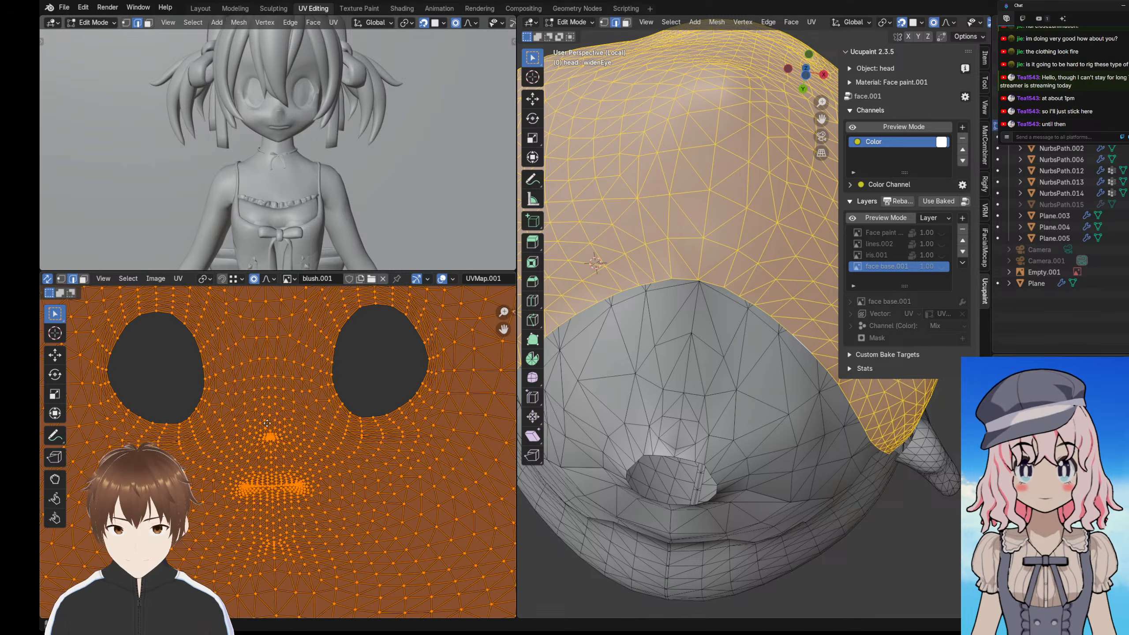
{"action": "scroll", "coordinate": [283, 440], "scroll_direction": "down", "scroll_amount": 5}
{"action": "scroll", "coordinate": [283, 440], "scroll_direction": "up", "scroll_amount": 7}
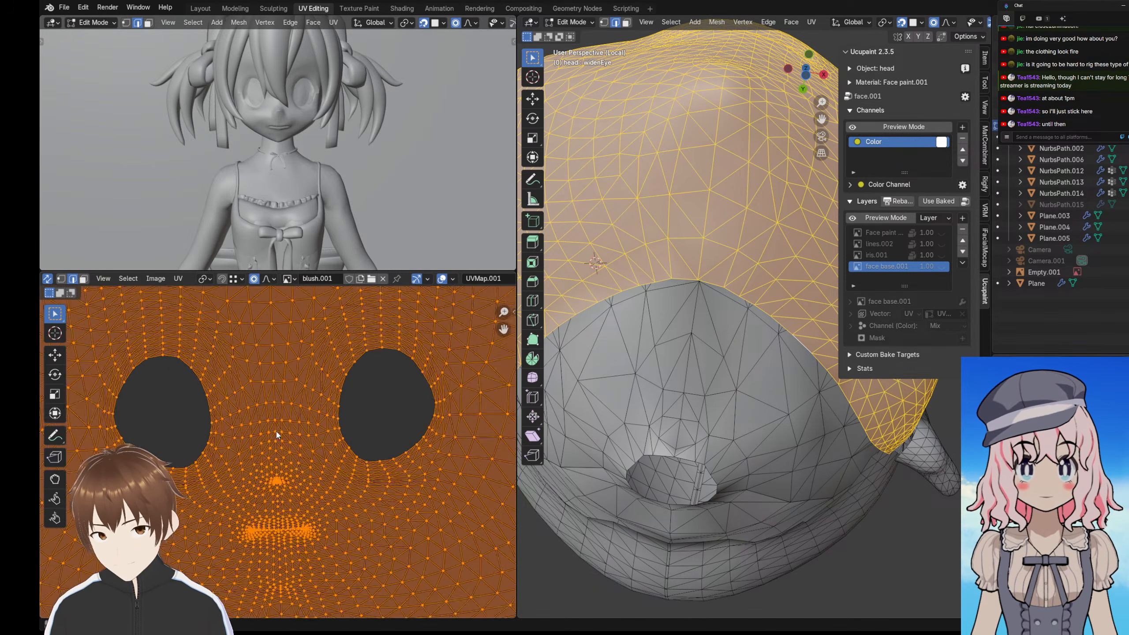
{"action": "scroll", "coordinate": [289, 432], "scroll_direction": "down", "scroll_amount": 7}
{"action": "scroll", "coordinate": [296, 426], "scroll_direction": "up", "scroll_amount": 1}
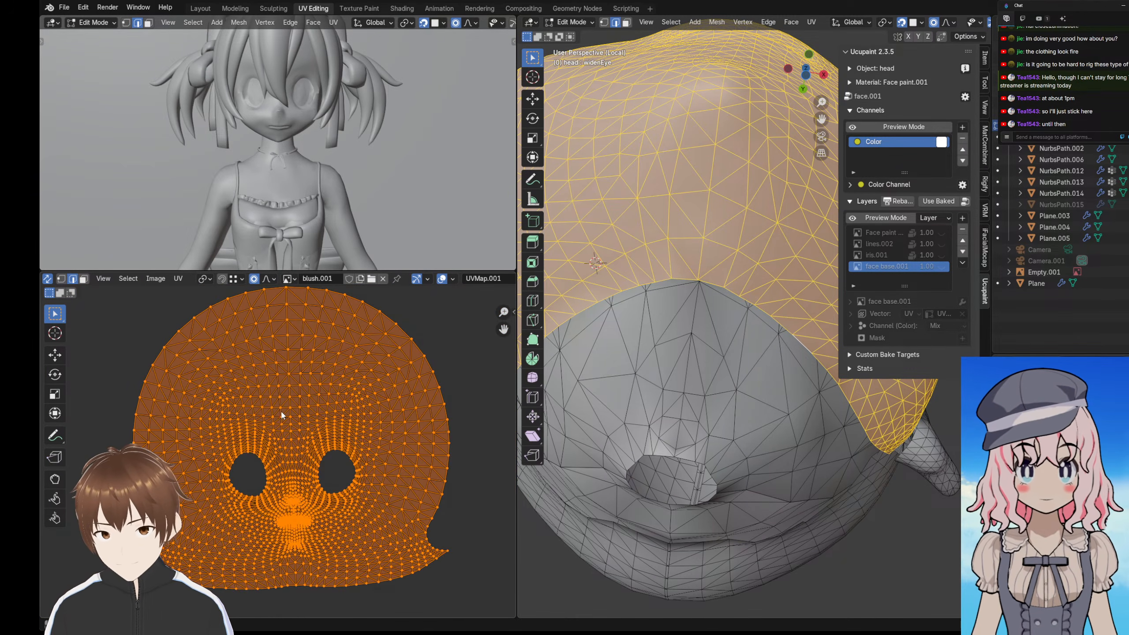
{"action": "scroll", "coordinate": [661, 311], "scroll_direction": "down", "scroll_amount": 6}
{"action": "middle_click_drag", "start_coordinate": [662, 303], "coordinate": [618, 365]}
{"action": "scroll", "coordinate": [767, 332], "scroll_direction": "up", "scroll_amount": 8}
{"action": "scroll", "coordinate": [788, 351], "scroll_direction": "down", "scroll_amount": 8}
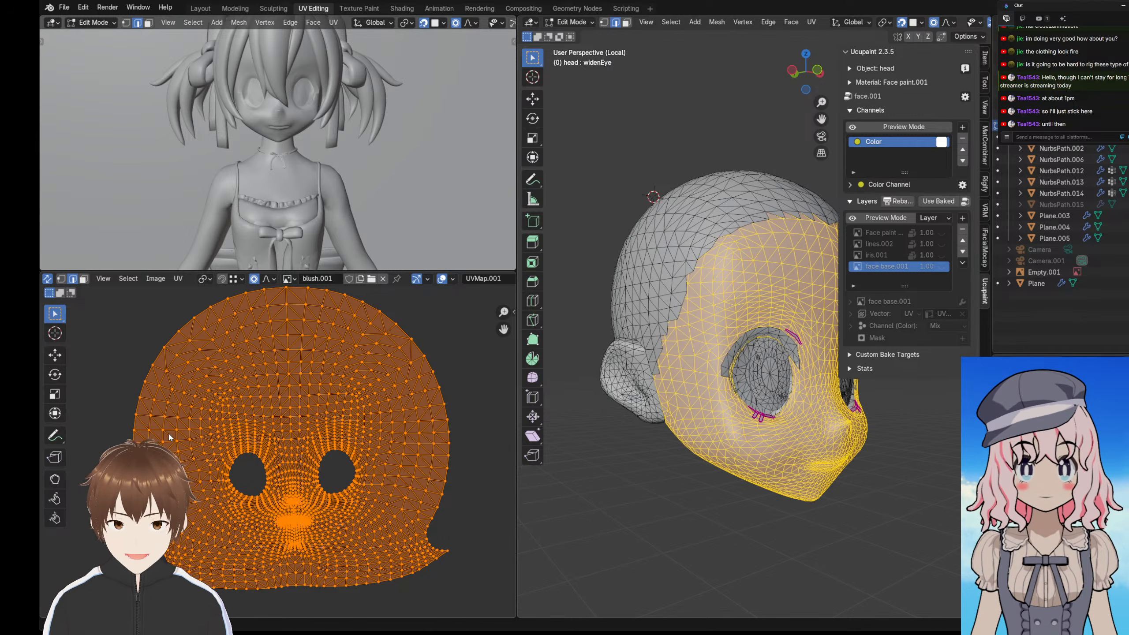
{"action": "scroll", "coordinate": [168, 438], "scroll_direction": "up", "scroll_amount": 3}
{"action": "scroll", "coordinate": [257, 453], "scroll_direction": "down", "scroll_amount": 1}
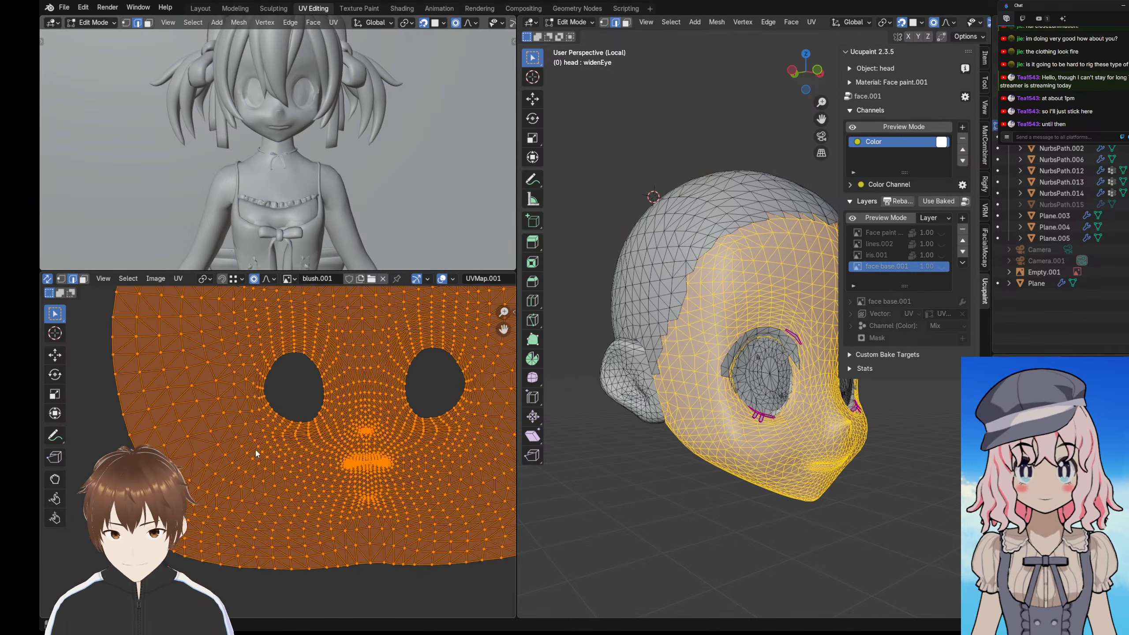
{"action": "scroll", "coordinate": [257, 453], "scroll_direction": "down", "scroll_amount": 2}
{"action": "middle_click_drag", "start_coordinate": [658, 449], "coordinate": [691, 450]}
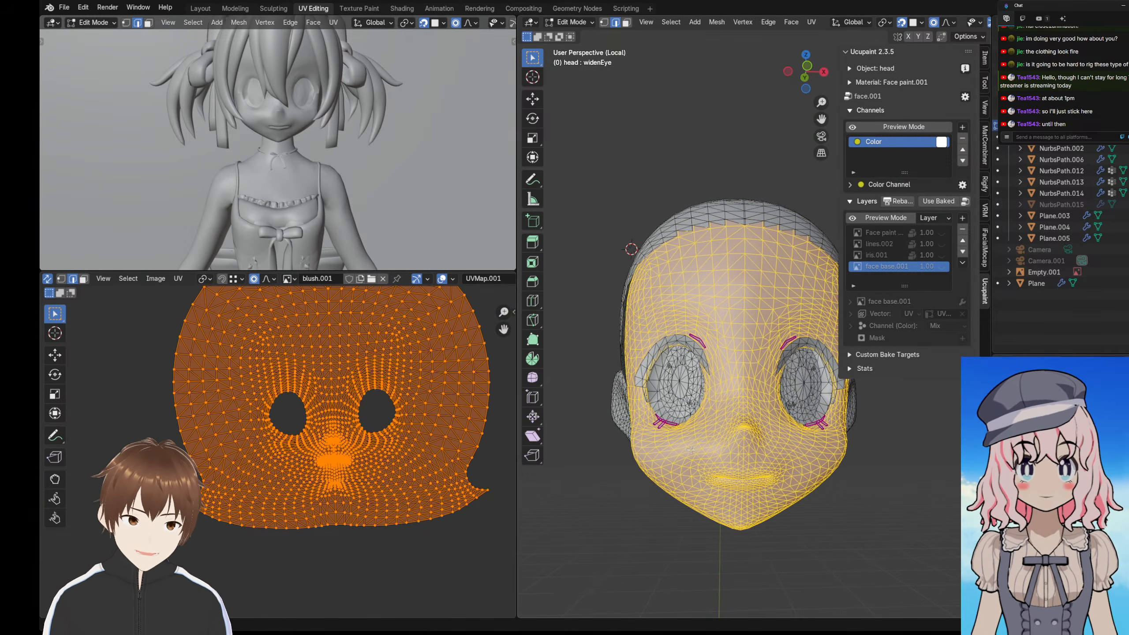
{"action": "scroll", "coordinate": [307, 411], "scroll_direction": "up", "scroll_amount": 5}
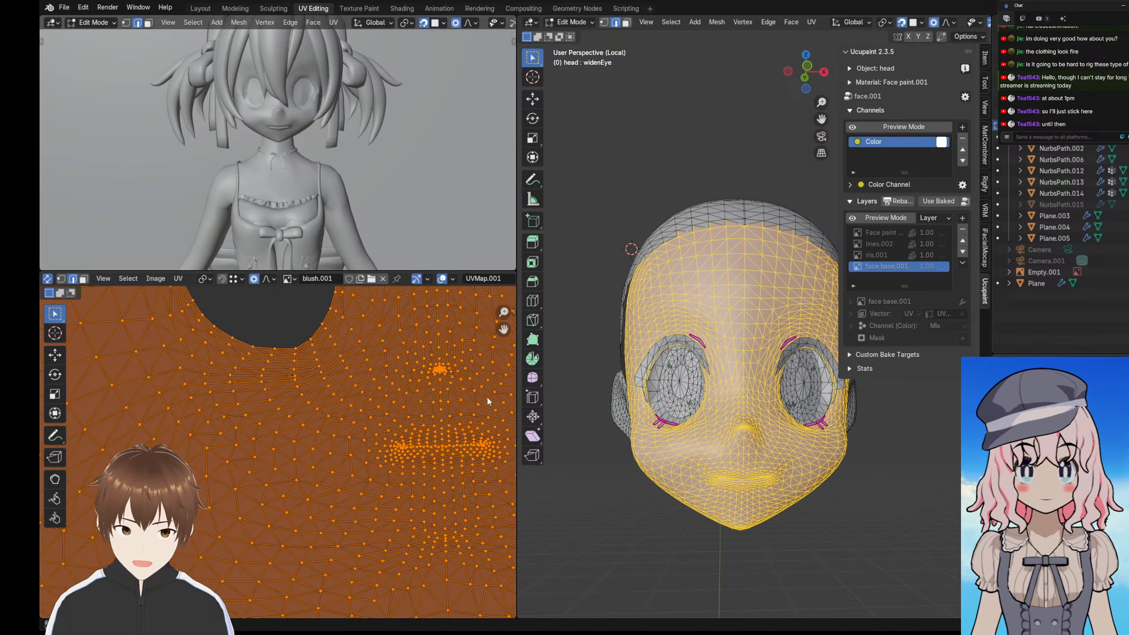
{"action": "scroll", "coordinate": [645, 411], "scroll_direction": "up", "scroll_amount": 3}
{"action": "middle_click_drag", "start_coordinate": [645, 412], "coordinate": [656, 378]}
{"action": "scroll", "coordinate": [653, 383], "scroll_direction": "down", "scroll_amount": 4}
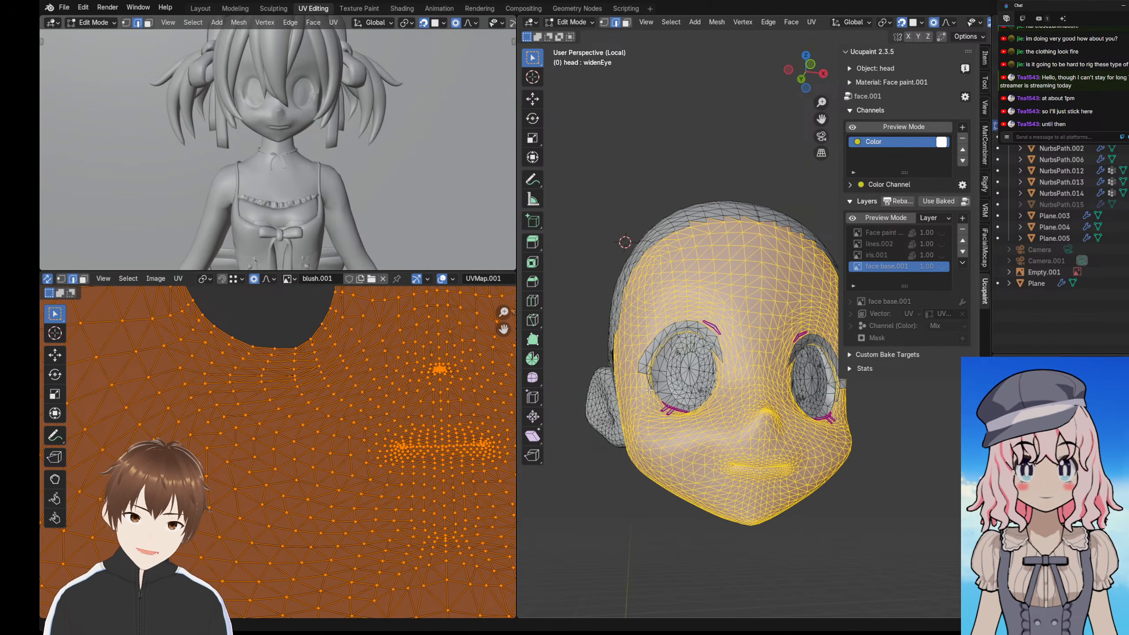
{"action": "scroll", "coordinate": [286, 380], "scroll_direction": "down", "scroll_amount": 7}
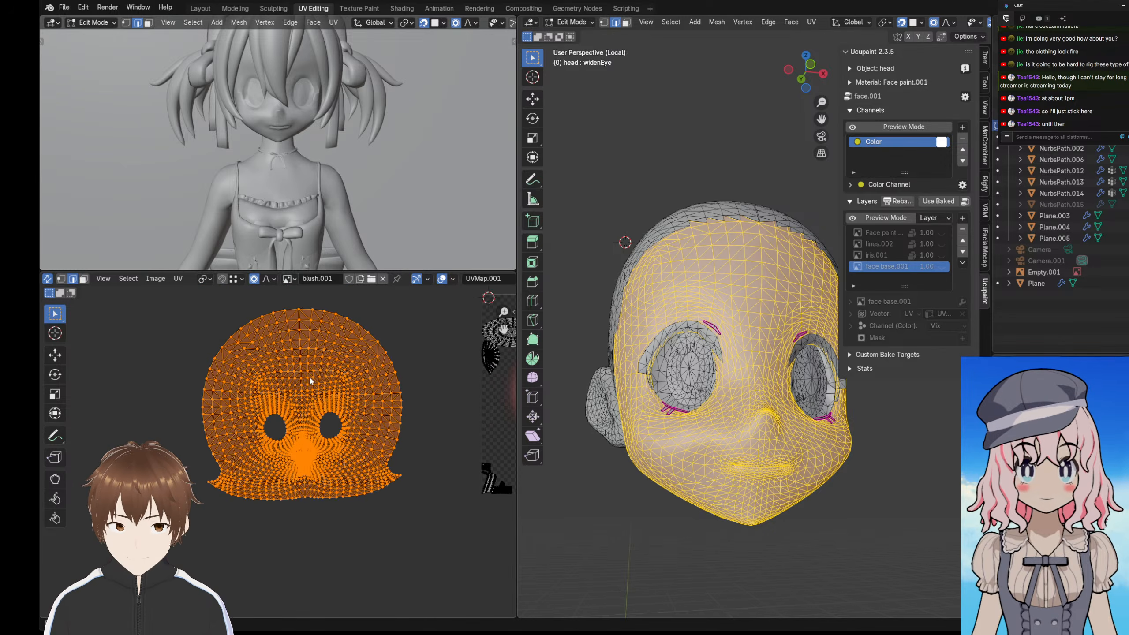
- Select all the head's UV islands and pack them into the texture square with Exact Shape (Concave), scaling on, rotation off and a 0.010 margin
{"action": "scroll", "coordinate": [309, 378], "scroll_direction": "down", "scroll_amount": 2}
{"action": "middle_click_drag", "start_coordinate": [335, 395], "coordinate": [302, 391]}
{"action": "key", "text": "a"}
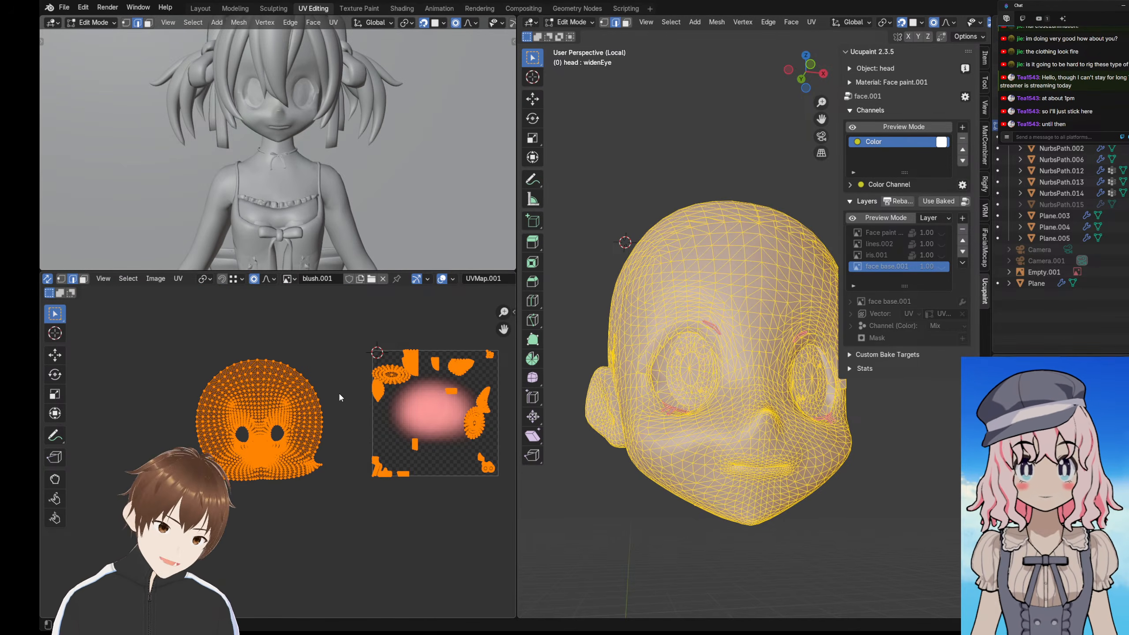
{"action": "left_click", "coordinate": [177, 279]}
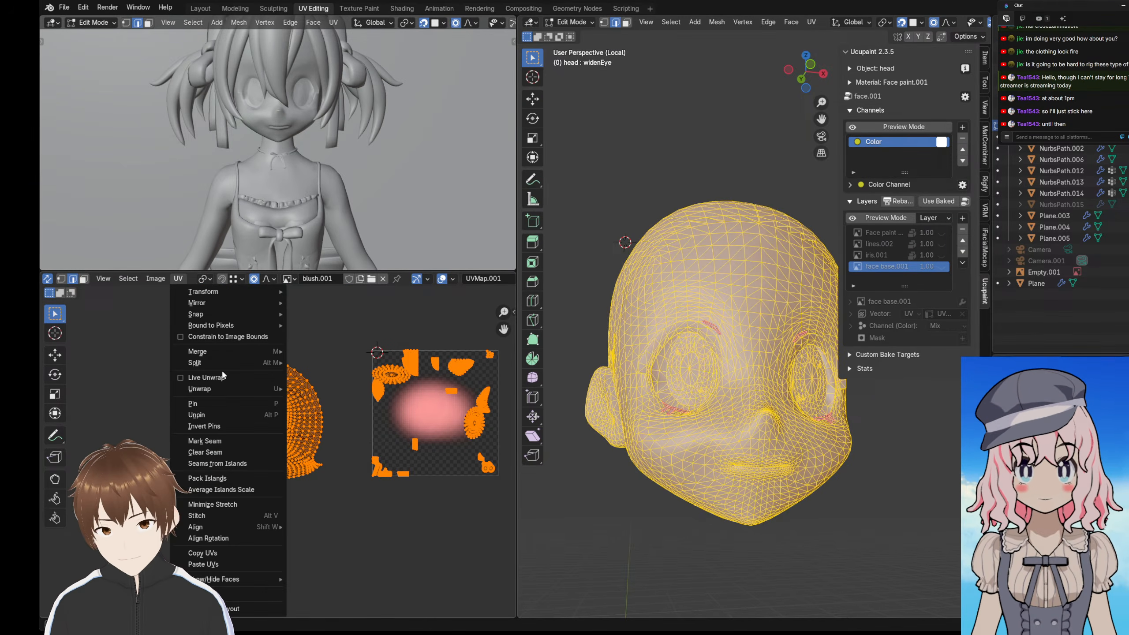
{"action": "left_click", "coordinate": [221, 478]}
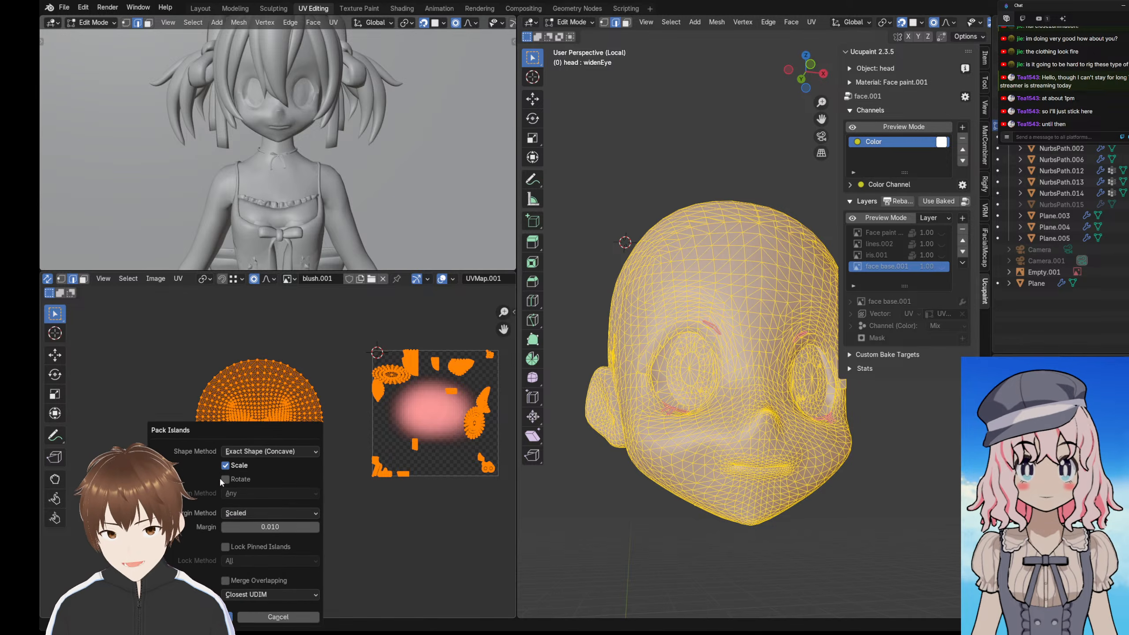
{"action": "left_click", "coordinate": [226, 617]}
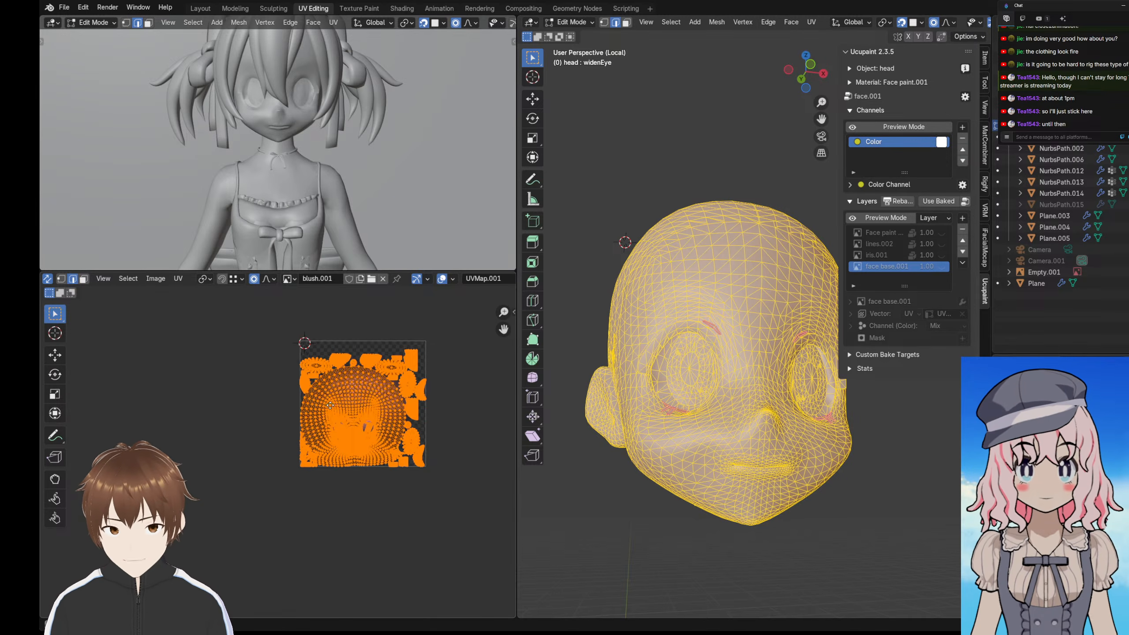
{"action": "left_click", "coordinate": [242, 375]}
{"action": "scroll", "coordinate": [267, 423], "scroll_direction": "up", "scroll_amount": 6}
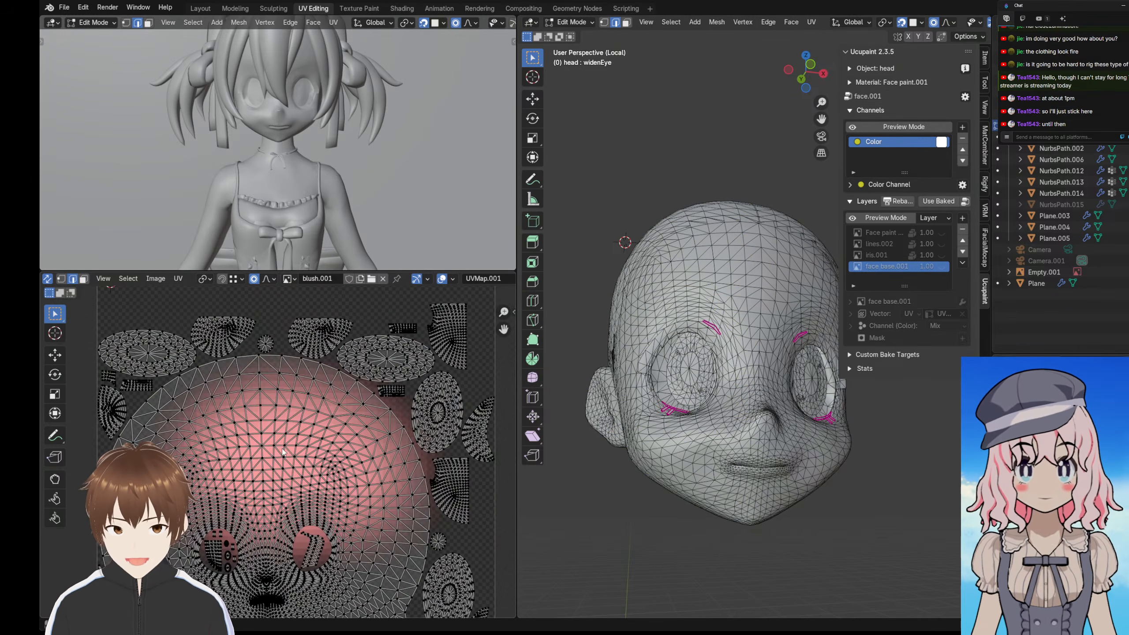
- Select the four round eye UV islands, move them out beside the texture square and enlarge them
{"action": "middle_click_drag", "start_coordinate": [282, 452], "coordinate": [340, 465]}
{"action": "scroll", "coordinate": [344, 456], "scroll_direction": "down", "scroll_amount": 2}
{"action": "left_click", "coordinate": [229, 396]}
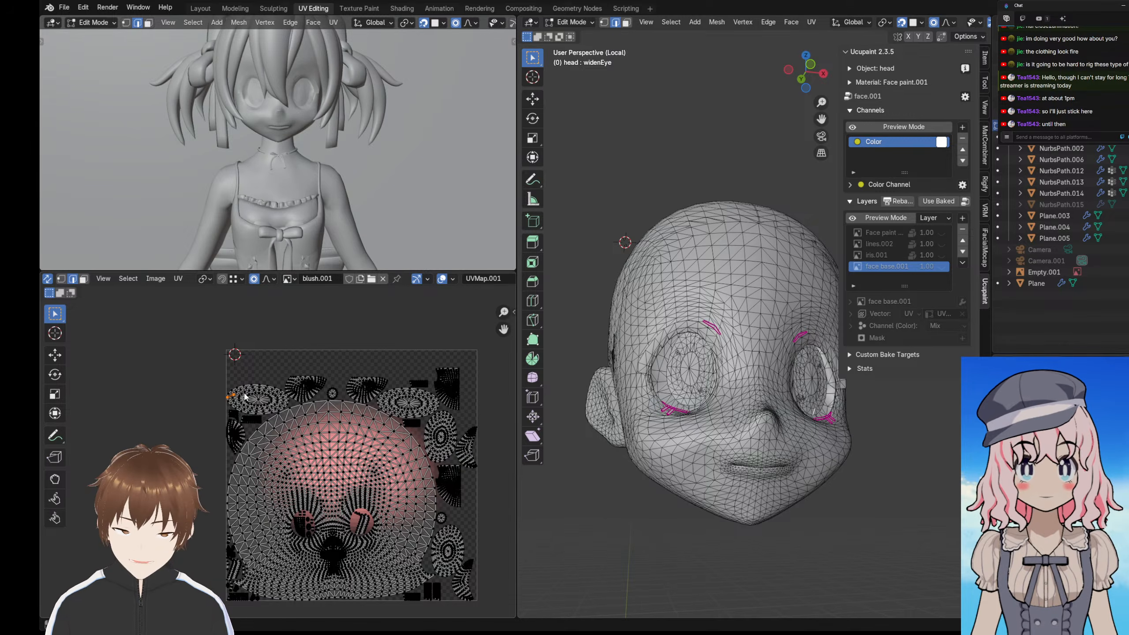
{"action": "key", "text": "l"}
{"action": "key", "text": "l"}
{"action": "key", "text": "l"}
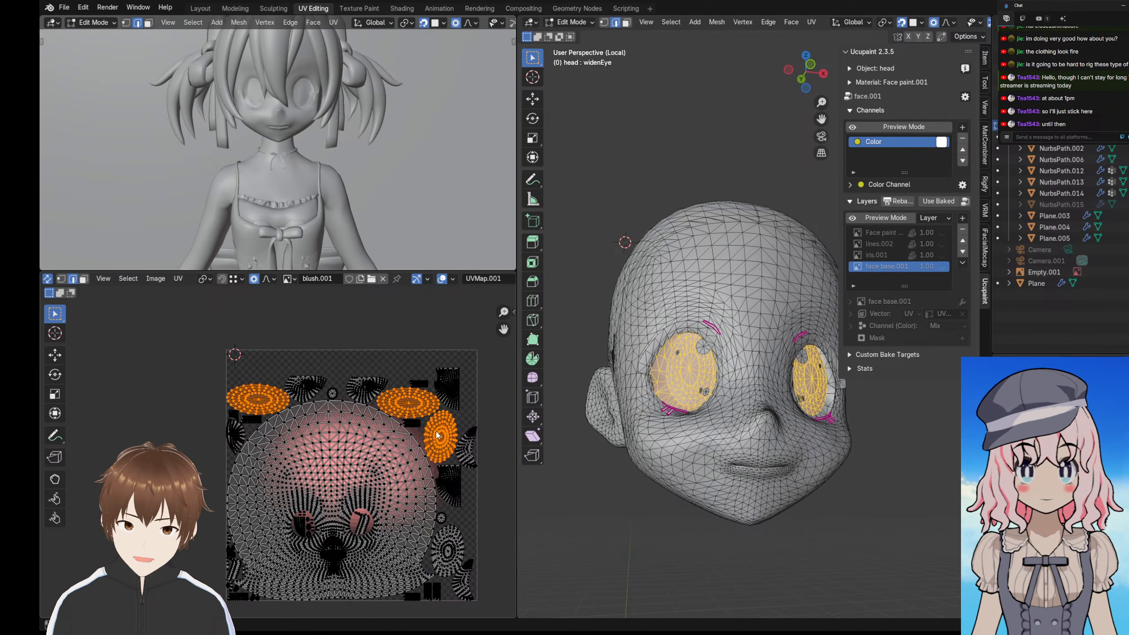
{"action": "key", "text": "l"}
{"action": "middle_click_drag", "start_coordinate": [370, 464], "coordinate": [386, 432]}
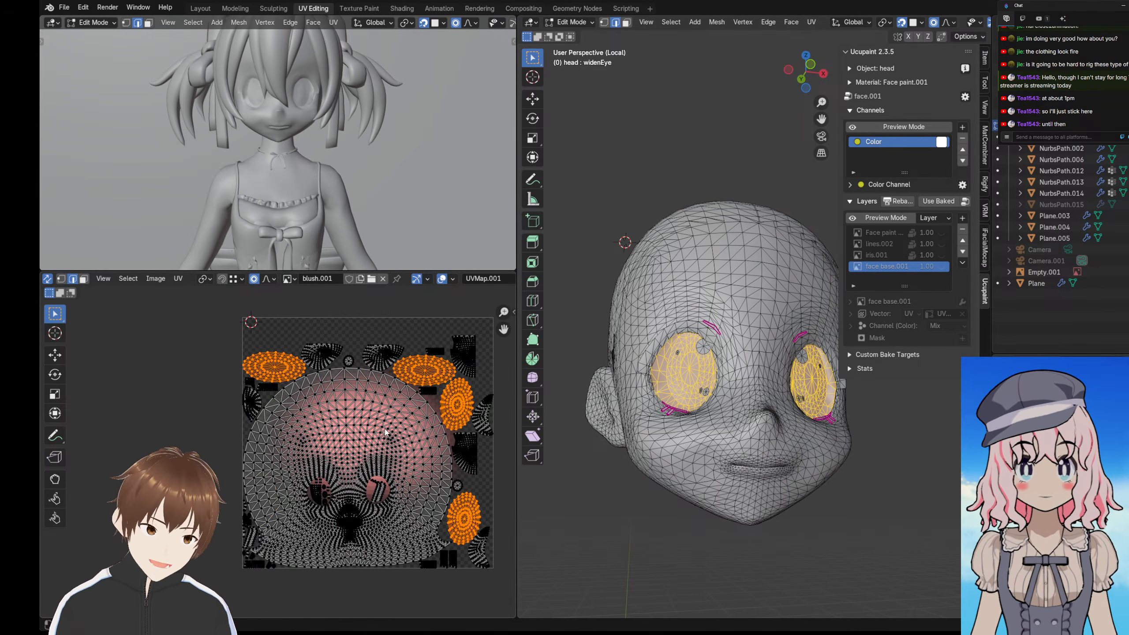
{"action": "key", "text": "g"}
{"action": "left_click", "coordinate": [114, 420]}
{"action": "middle_click_drag", "start_coordinate": [152, 416], "coordinate": [292, 404]}
{"action": "middle_click_drag", "start_coordinate": [213, 386], "coordinate": [292, 368]}
{"action": "key", "text": "s"}
{"action": "left_click", "coordinate": [135, 427]}
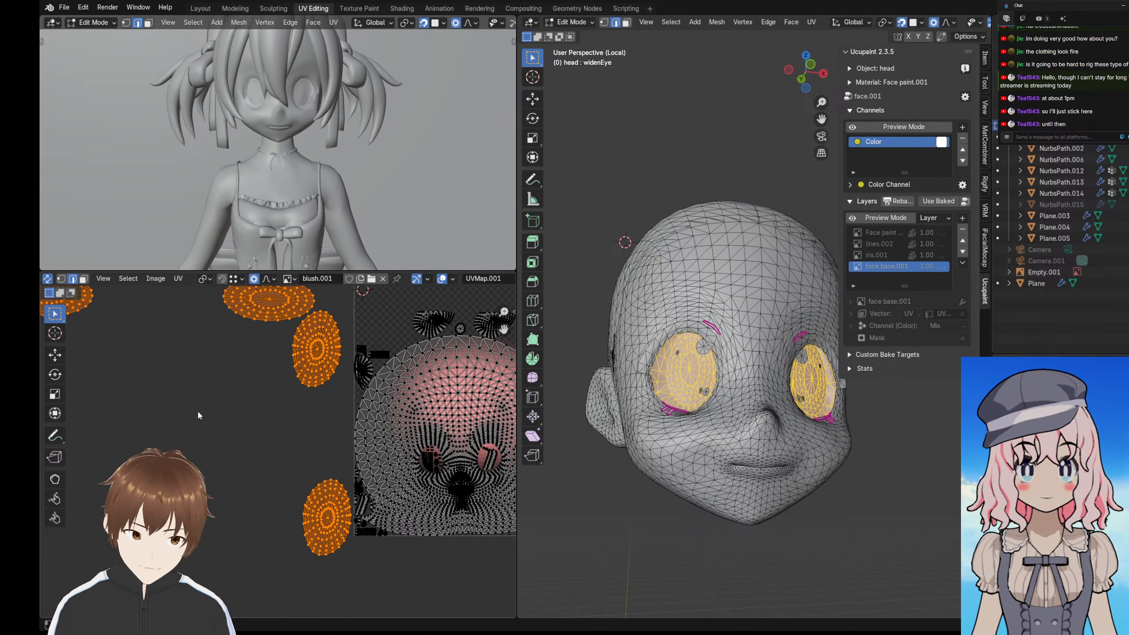
- Repack every UV island, including the enlarged eye pieces, with Exact Shape (Concave), scaling on, rotation off and a 0.010 margin
{"action": "key", "text": "a"}
{"action": "left_click", "coordinate": [178, 278]}
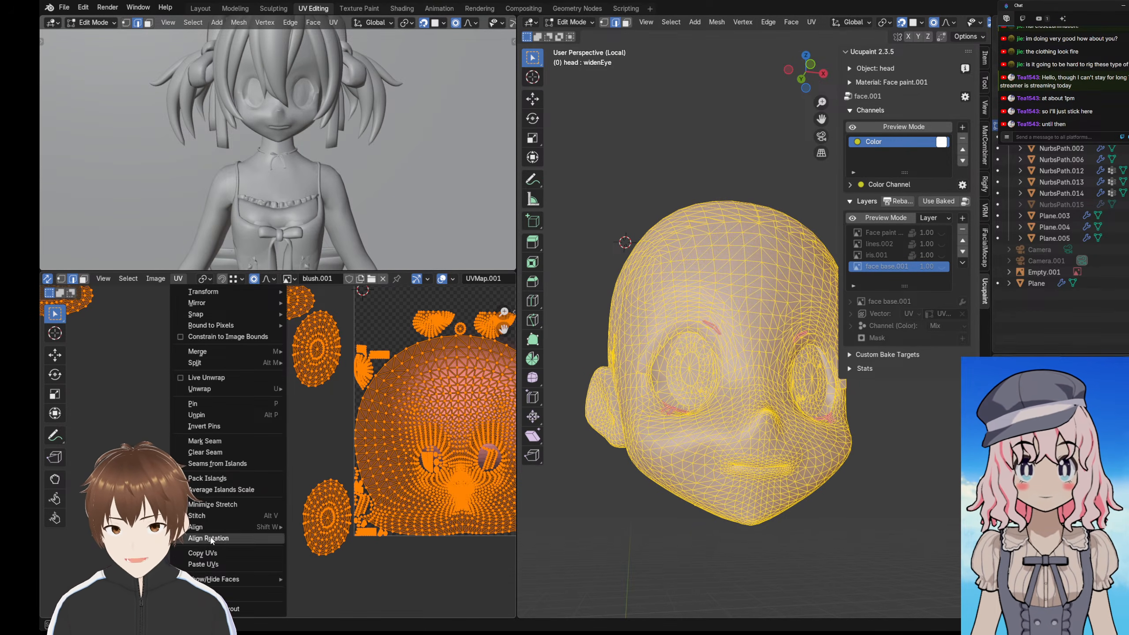
{"action": "left_click", "coordinate": [208, 478]}
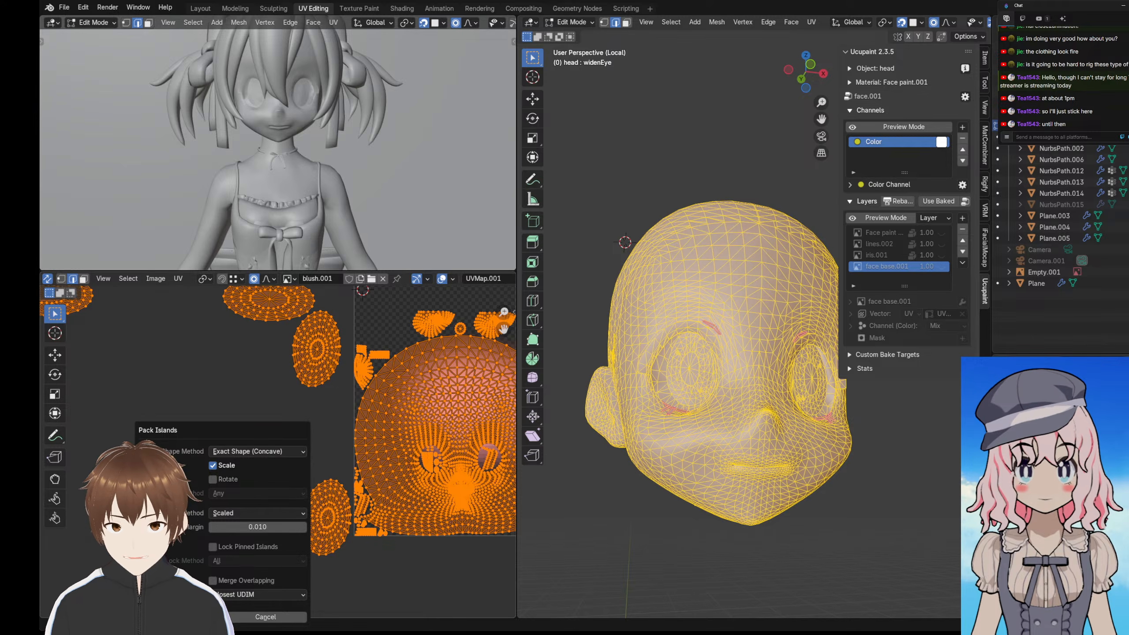
{"action": "left_click", "coordinate": [181, 617]}
{"action": "left_click", "coordinate": [284, 417]}
{"action": "middle_click_drag", "start_coordinate": [298, 406], "coordinate": [156, 400]}
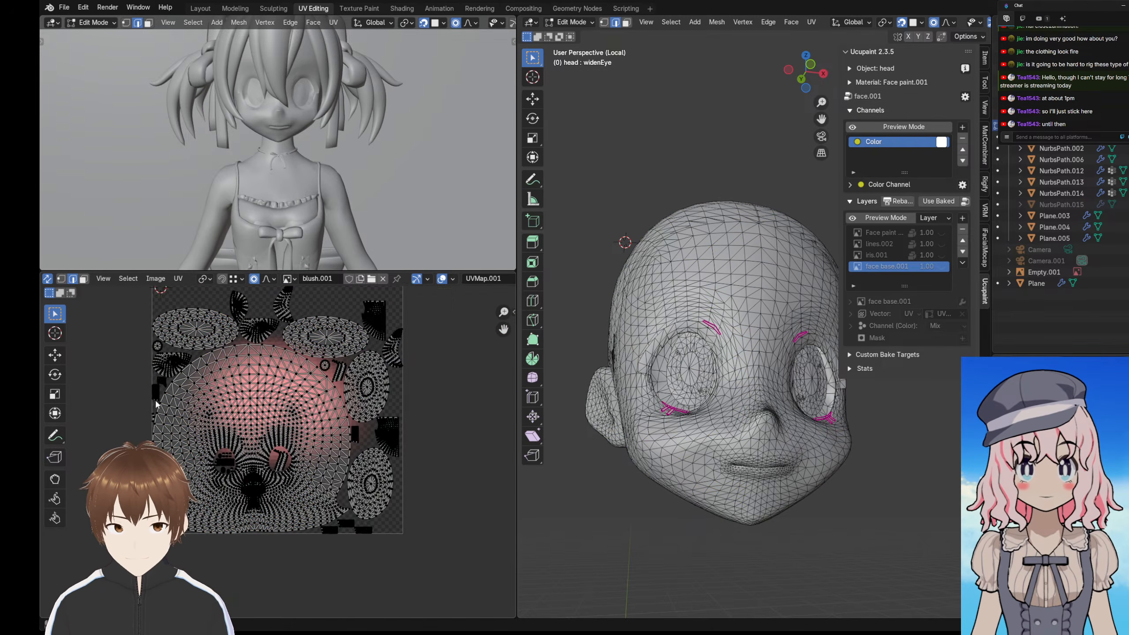
- Examine the packed UV layout, checking the face island's size and the smaller islands around it and inside the eye holes
{"action": "scroll", "coordinate": [231, 402], "scroll_direction": "up", "scroll_amount": 6}
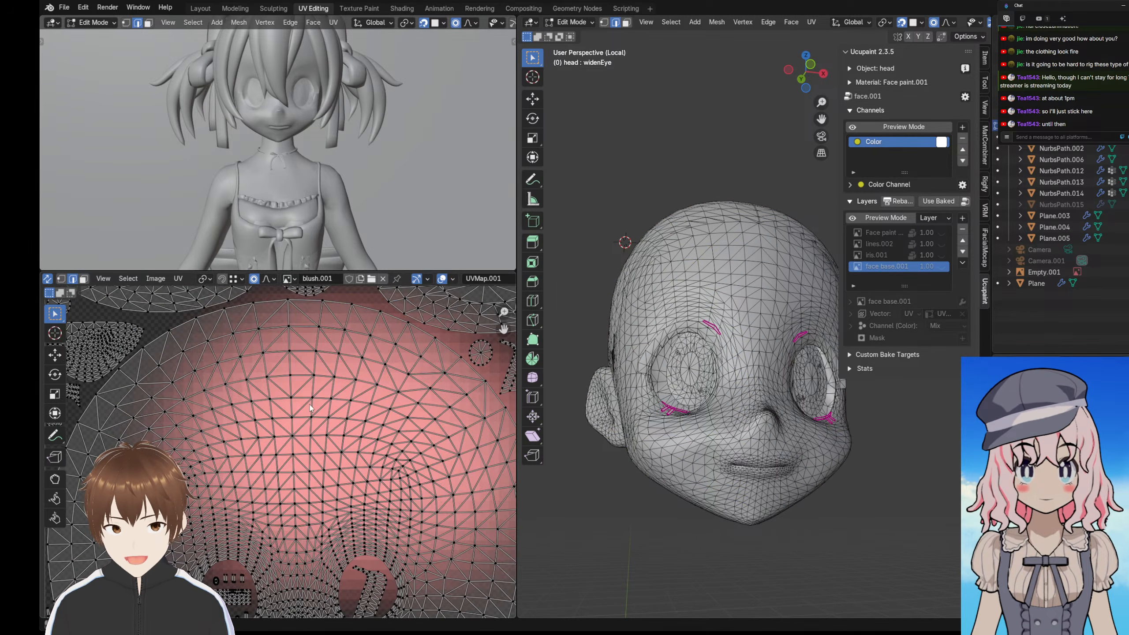
{"action": "scroll", "coordinate": [310, 407], "scroll_direction": "down", "scroll_amount": 4}
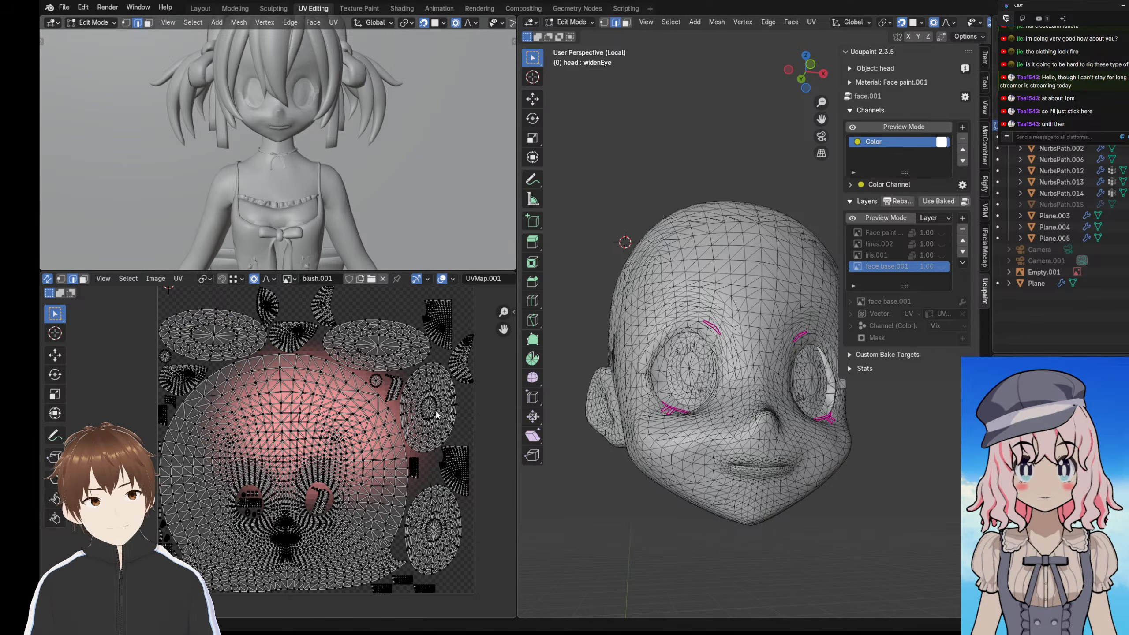
{"action": "scroll", "coordinate": [326, 354], "scroll_direction": "down", "scroll_amount": 5}
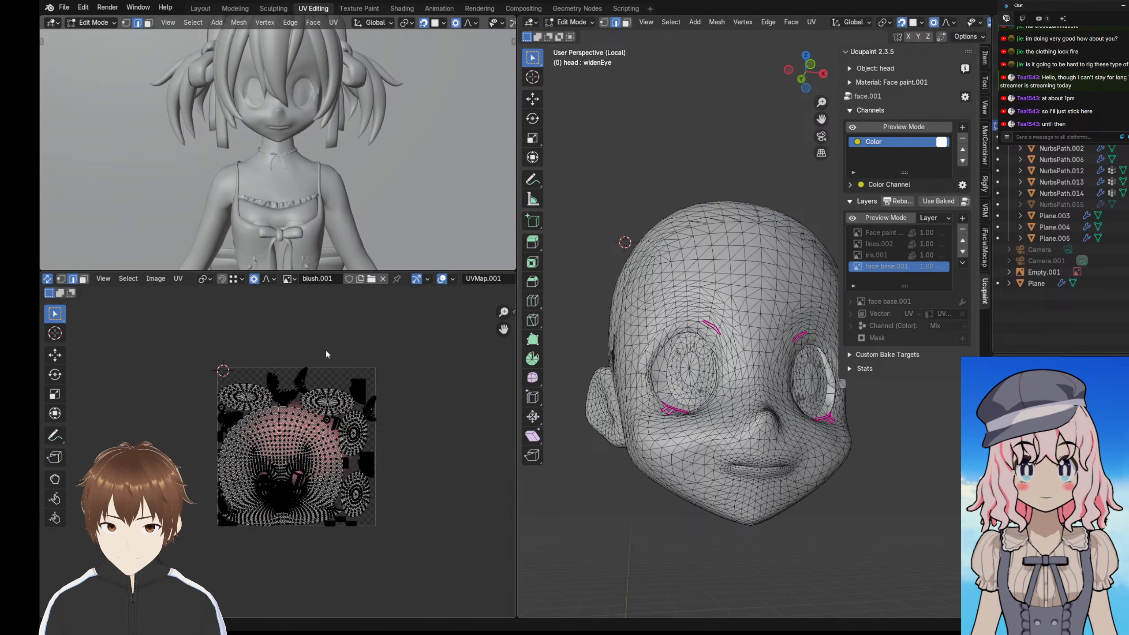
{"action": "scroll", "coordinate": [326, 354], "scroll_direction": "up", "scroll_amount": 3}
{"action": "scroll", "coordinate": [440, 362], "scroll_direction": "up", "scroll_amount": 2}
{"action": "scroll", "coordinate": [444, 365], "scroll_direction": "down", "scroll_amount": 2}
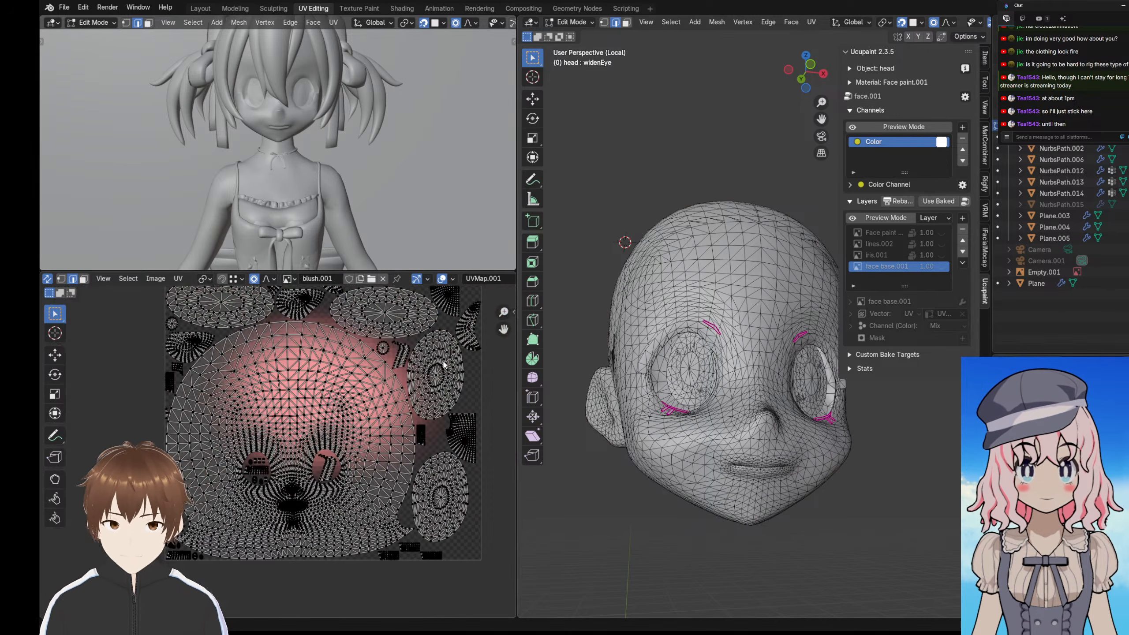
{"action": "scroll", "coordinate": [638, 277], "scroll_direction": "down", "scroll_amount": 2}
{"action": "scroll", "coordinate": [279, 456], "scroll_direction": "up", "scroll_amount": 5}
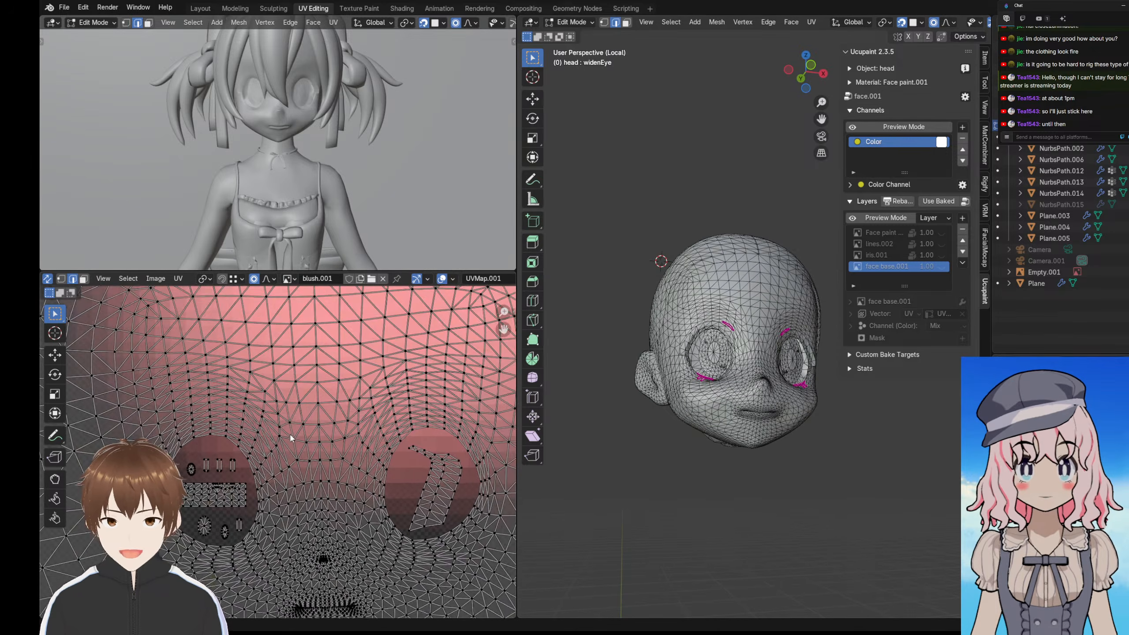
{"action": "scroll", "coordinate": [294, 414], "scroll_direction": "down", "scroll_amount": 5}
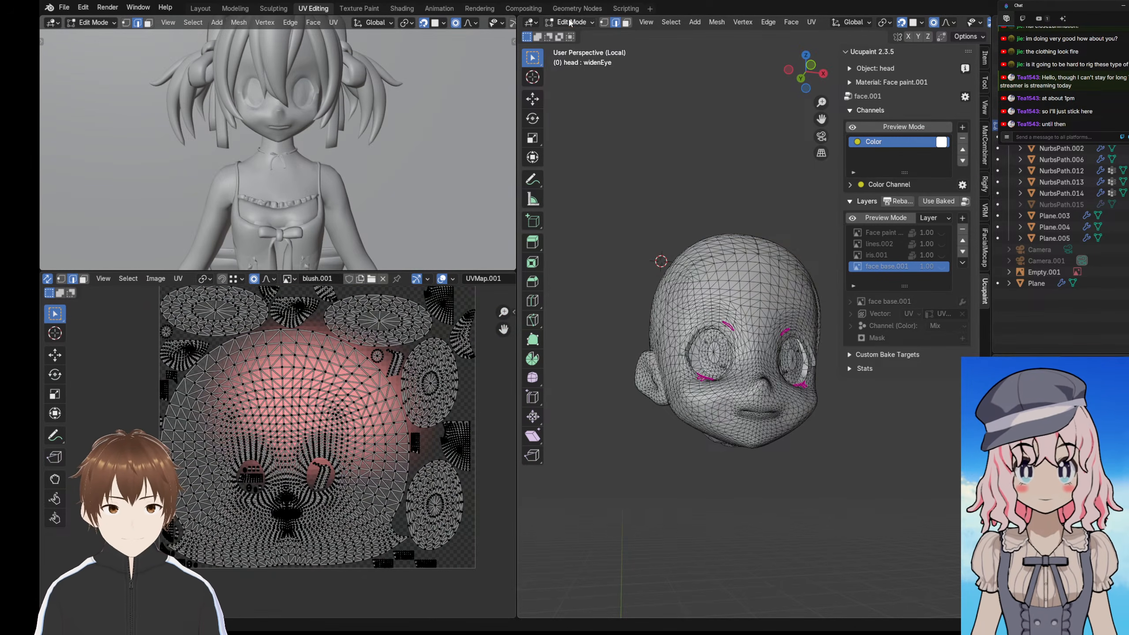
- Return the head to Object Mode and show it with rendered shading from the front
{"action": "left_click", "coordinate": [570, 22]}
{"action": "left_click", "coordinate": [573, 32]}
{"action": "left_click", "coordinate": [973, 23]}
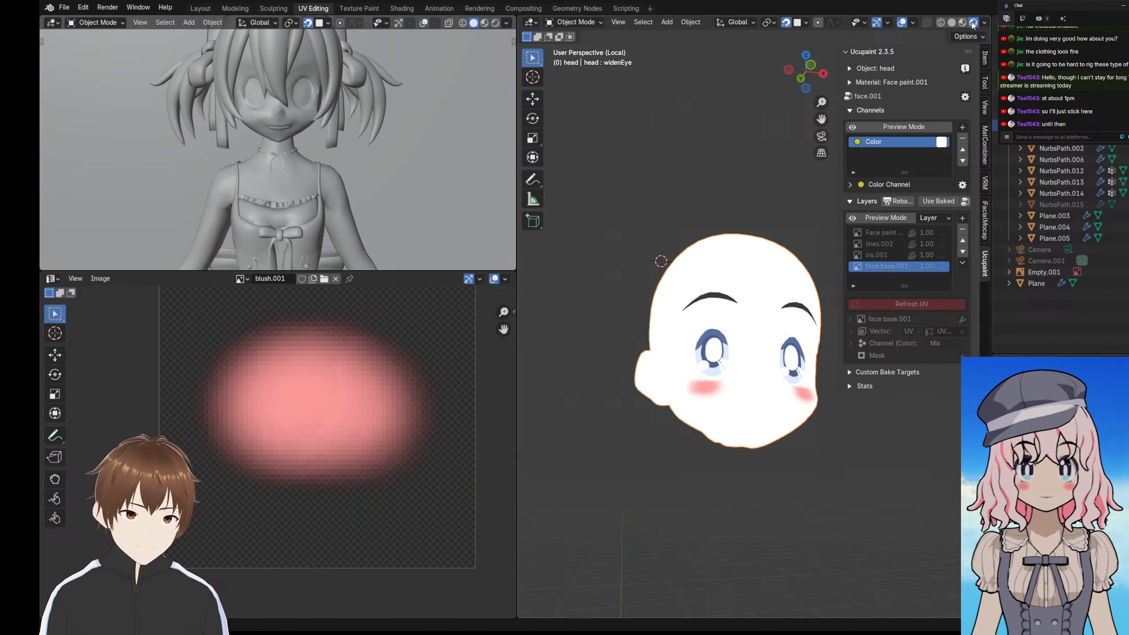
{"action": "scroll", "coordinate": [734, 347], "scroll_direction": "down", "scroll_amount": 2}
{"action": "middle_click_drag", "start_coordinate": [733, 347], "coordinate": [727, 376]}
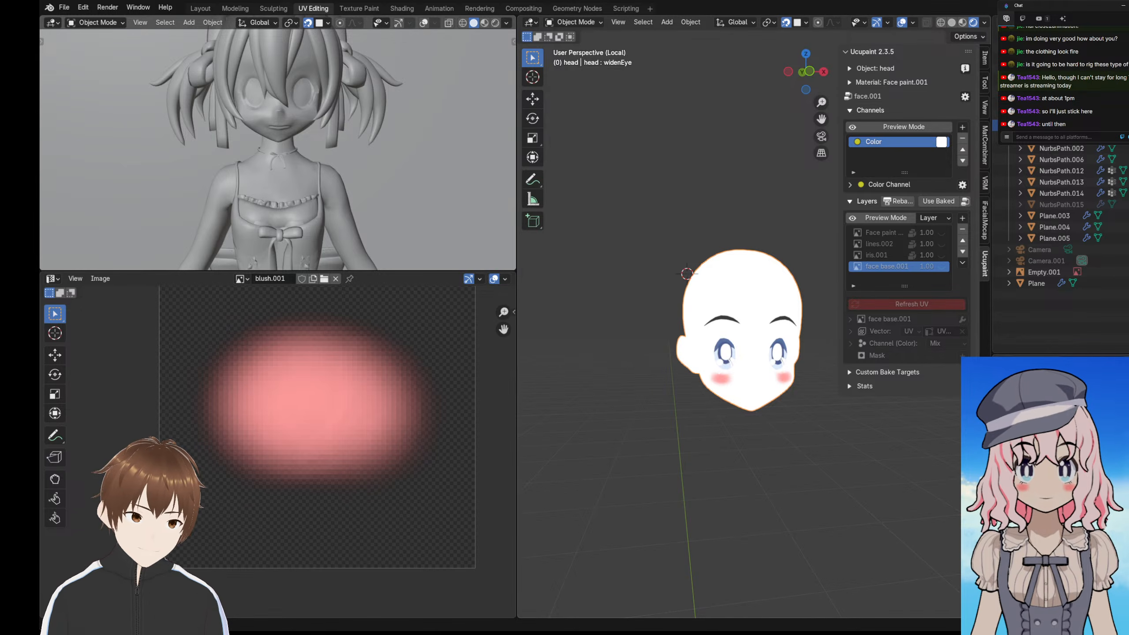
{"action": "scroll", "coordinate": [952, 556], "scroll_direction": "down", "scroll_amount": 7}
{"action": "scroll", "coordinate": [865, 502], "scroll_direction": "up", "scroll_amount": 9}
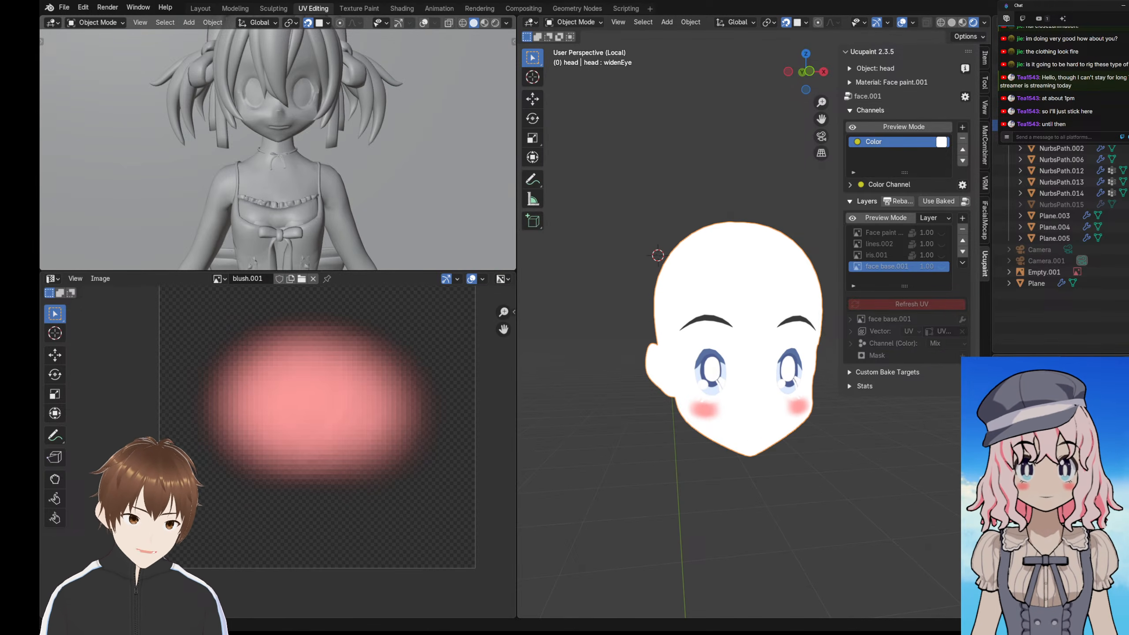
- Turn on the face base.001 layer, assign it the re-unwrapped UV map and check the head from the side and front
{"action": "left_click", "coordinate": [941, 267]}
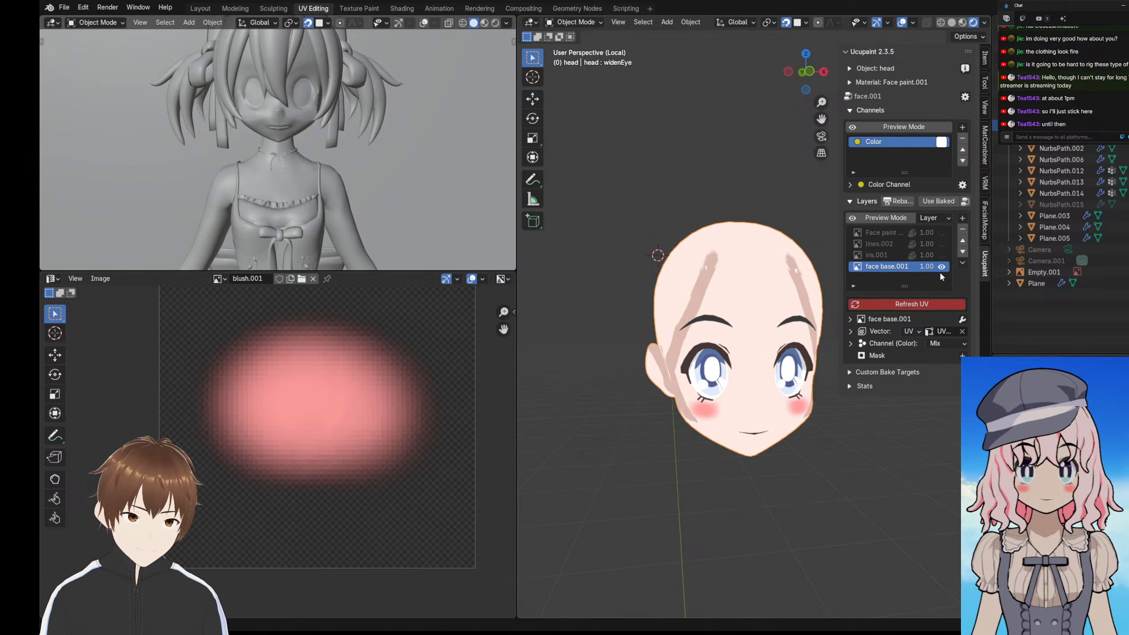
{"action": "middle_click_drag", "start_coordinate": [701, 319], "coordinate": [822, 323]}
{"action": "left_click", "coordinate": [935, 334]}
{"action": "left_click", "coordinate": [951, 358]}
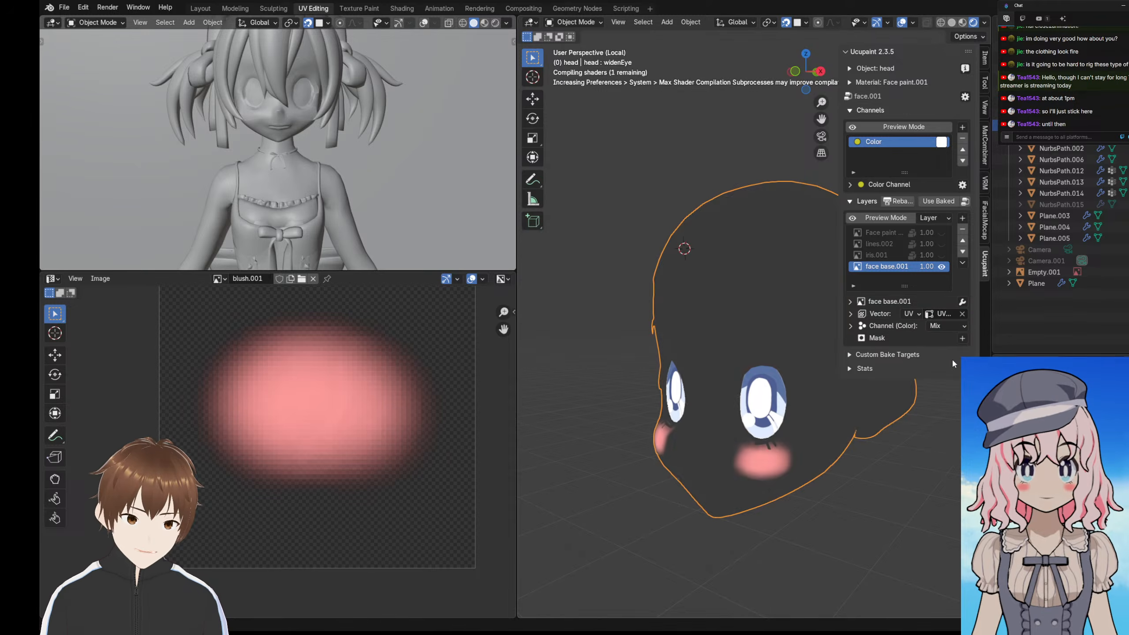
{"action": "middle_click_drag", "start_coordinate": [730, 344], "coordinate": [772, 329]}
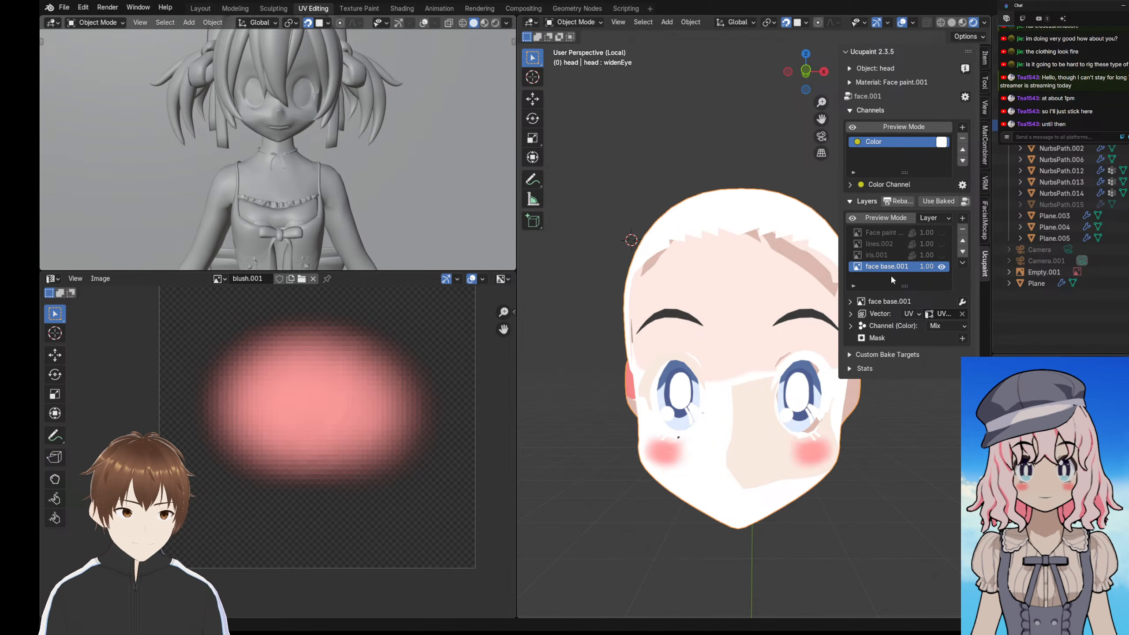
- Add a new image layer named Face_1 on the Color channel with Mix blending, 4096 resolution and Linear interpolation
{"action": "left_click", "coordinate": [962, 218]}
{"action": "left_click", "coordinate": [962, 218]}
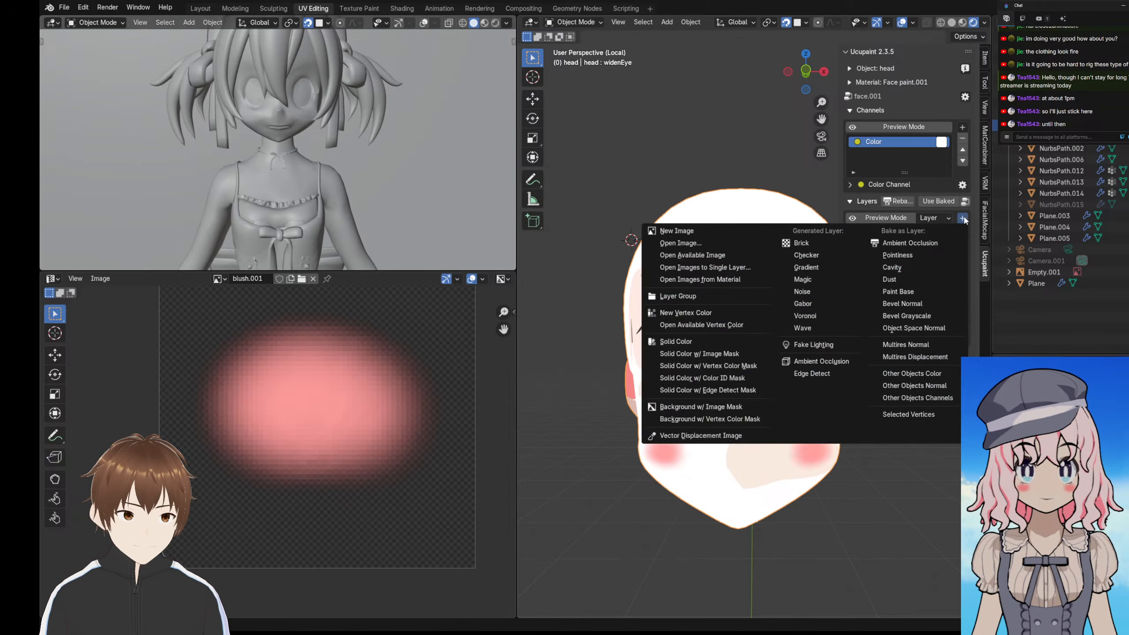
{"action": "left_click", "coordinate": [669, 230]}
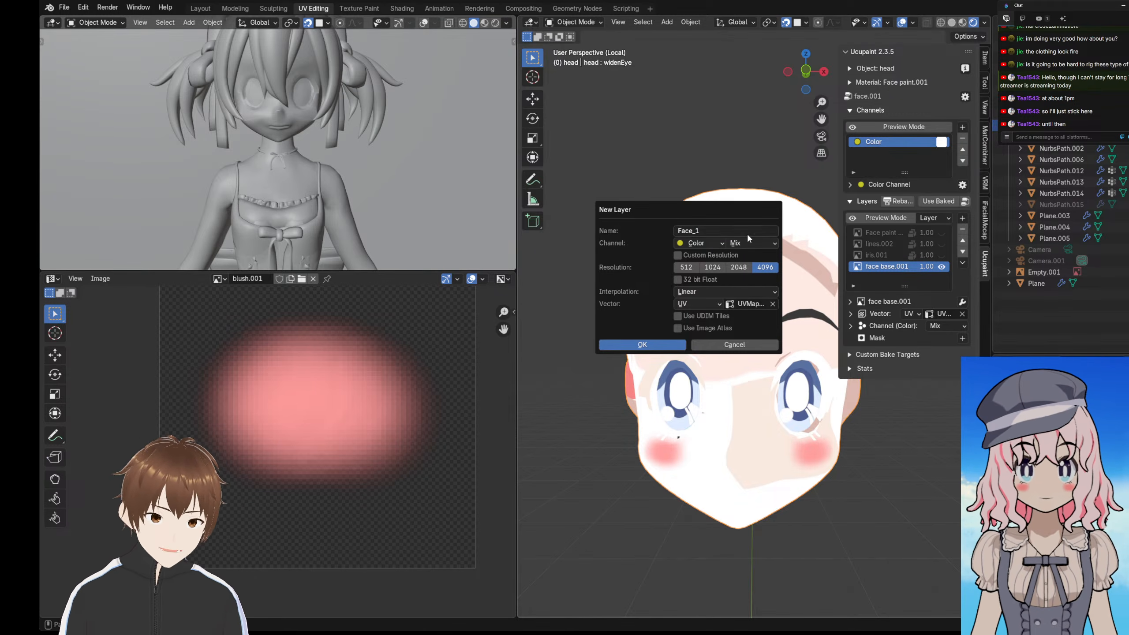
{"action": "left_click", "coordinate": [610, 344]}
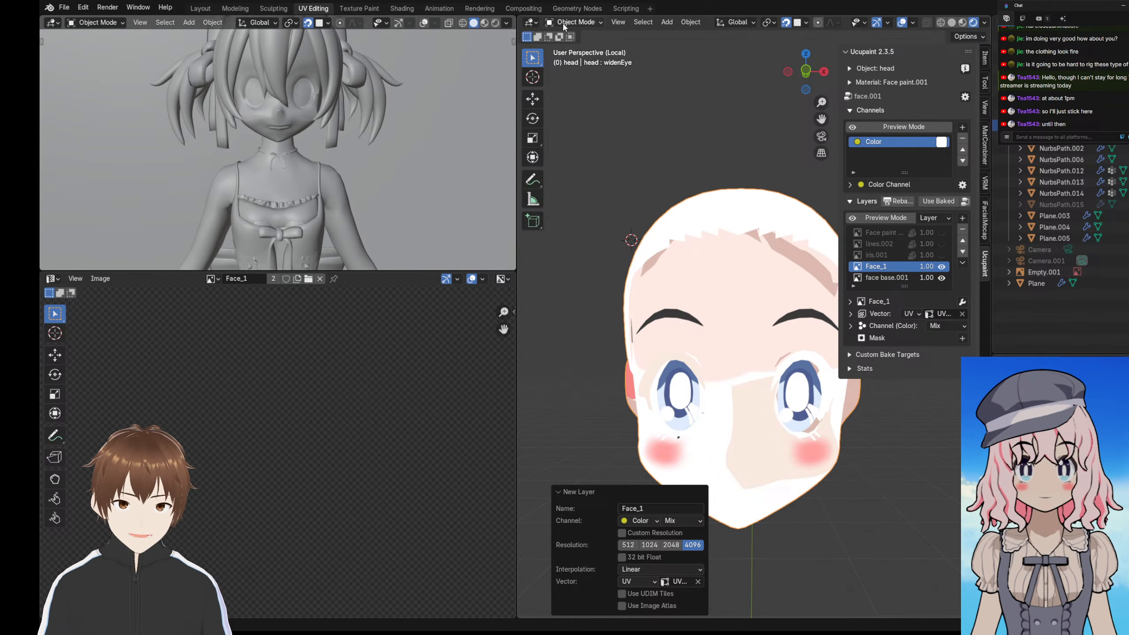
- Switch the head to Texture Paint mode, replace the eraser with the Paint Hard brush and activate the Fill tool
{"action": "left_click", "coordinate": [575, 22]}
{"action": "left_click", "coordinate": [581, 96]}
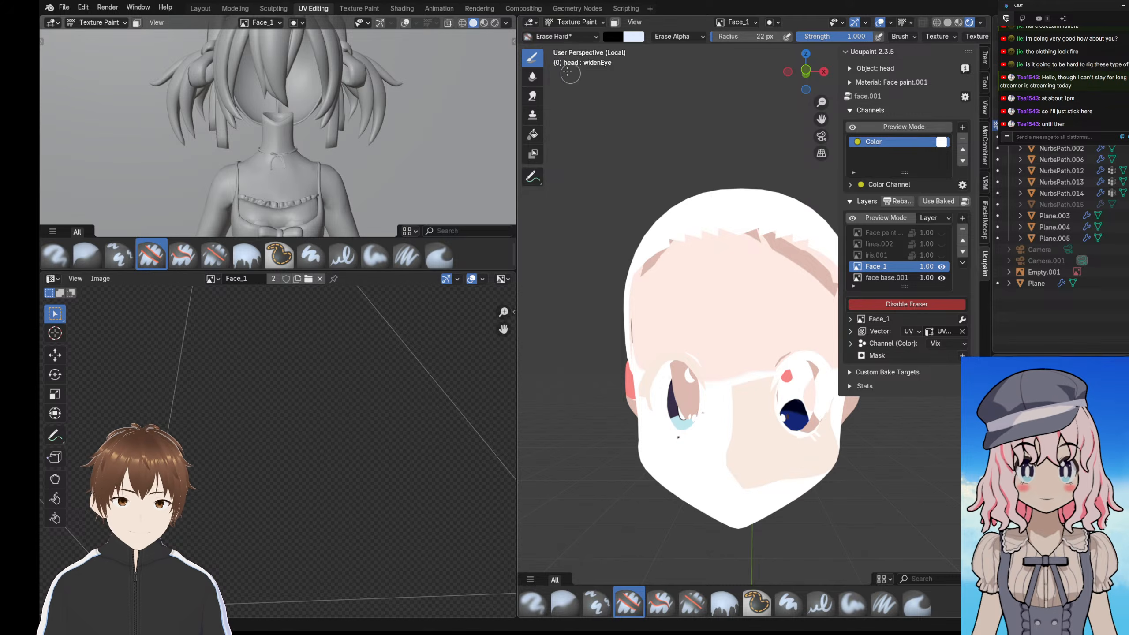
{"action": "left_click", "coordinate": [561, 37]}
{"action": "left_click", "coordinate": [687, 92]}
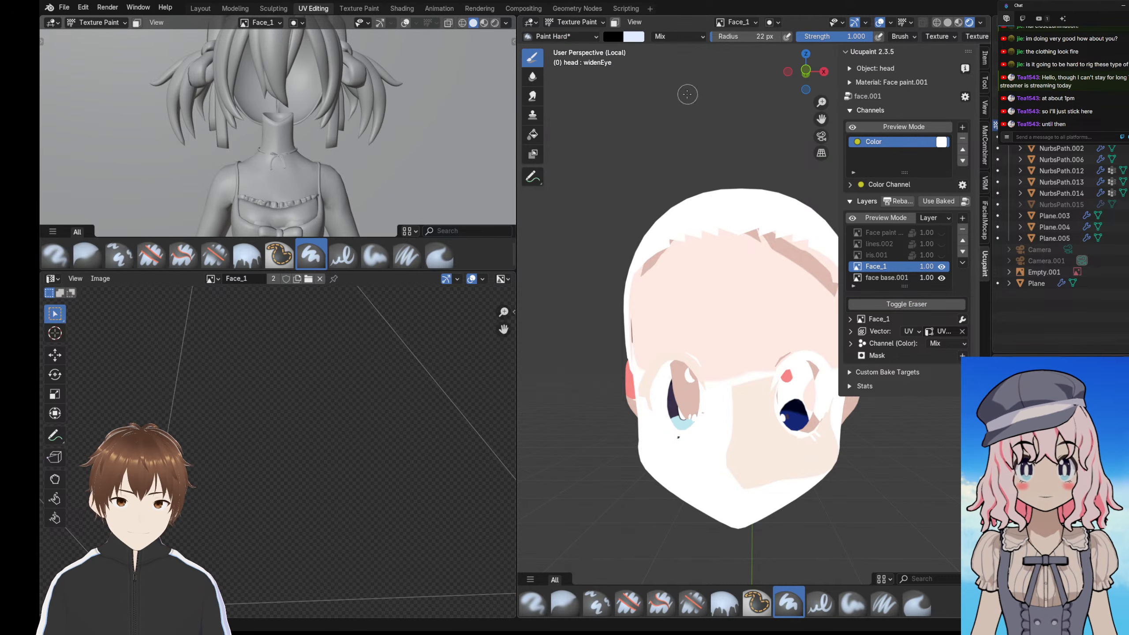
{"action": "left_click", "coordinate": [532, 134]}
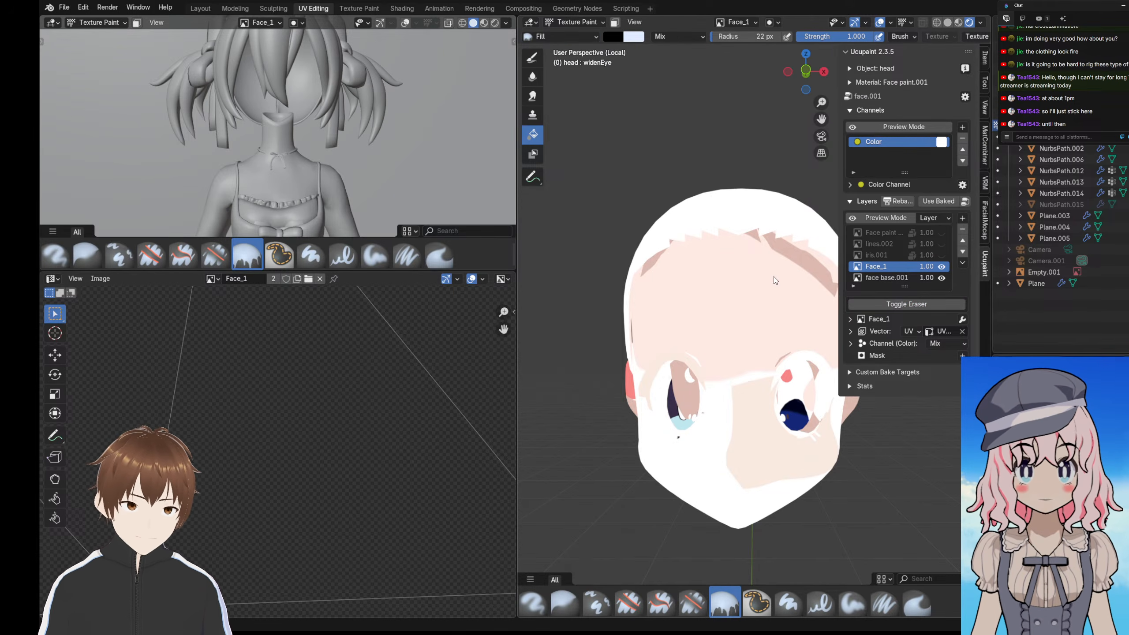
- Try filling the Face_1 layer with black, undo the fill and turn the layer's visibility on
{"action": "left_click", "coordinate": [691, 299]}
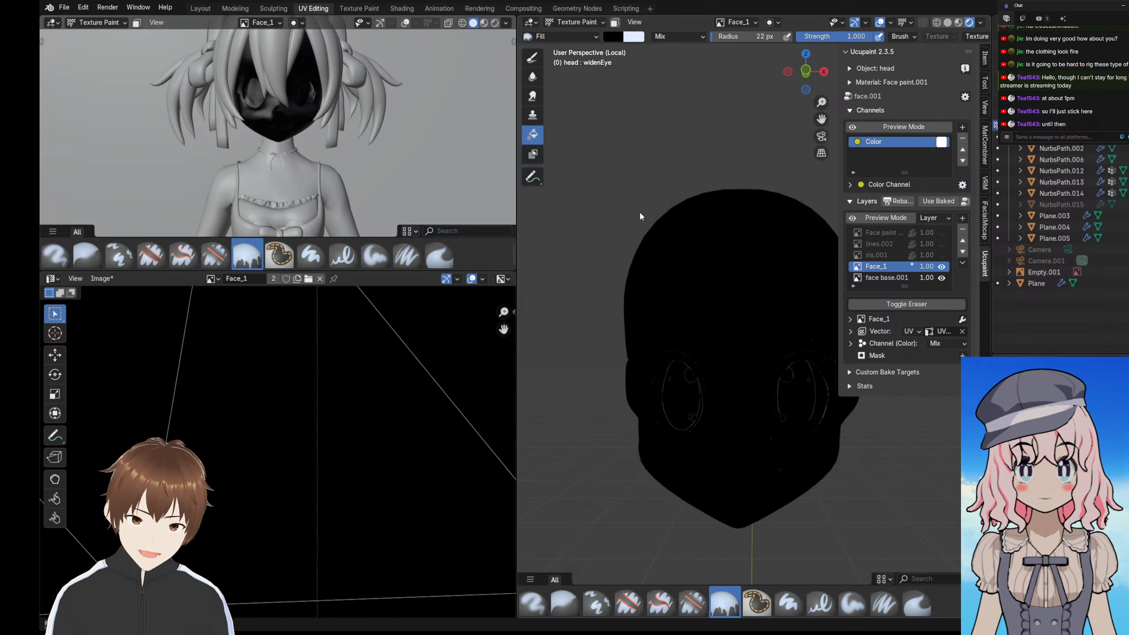
{"action": "key", "text": "ctrl+z"}
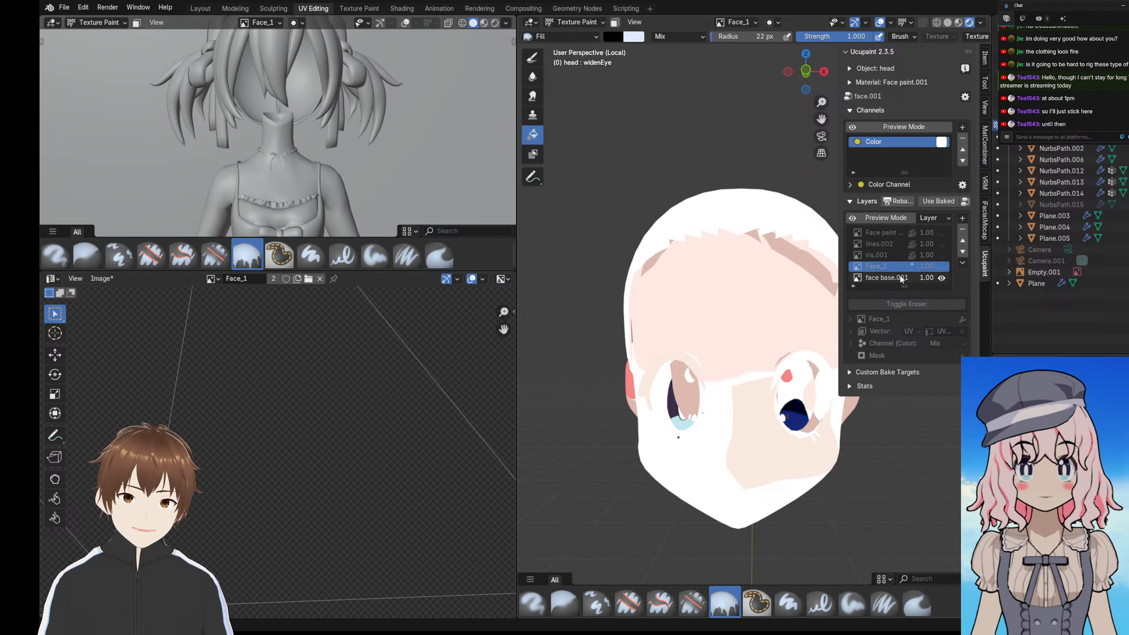
{"action": "left_click", "coordinate": [939, 266]}
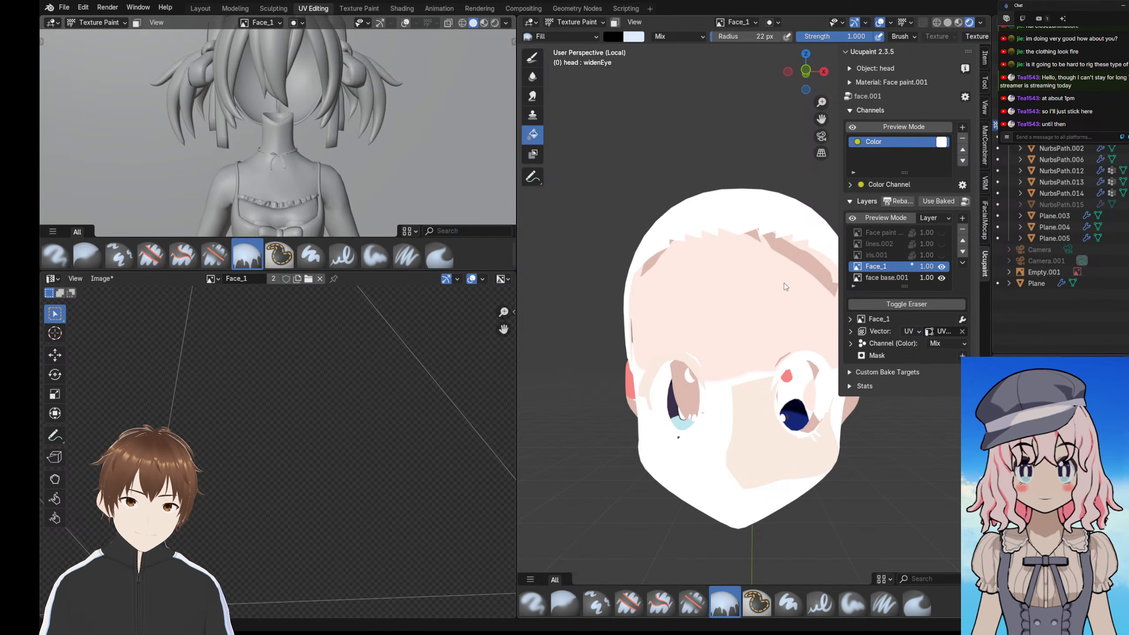
- Sample the light skin tone from the face base.001 layer and fill the Face_1 layer with it
{"action": "left_click", "coordinate": [887, 278]}
{"action": "key", "text": "s"}
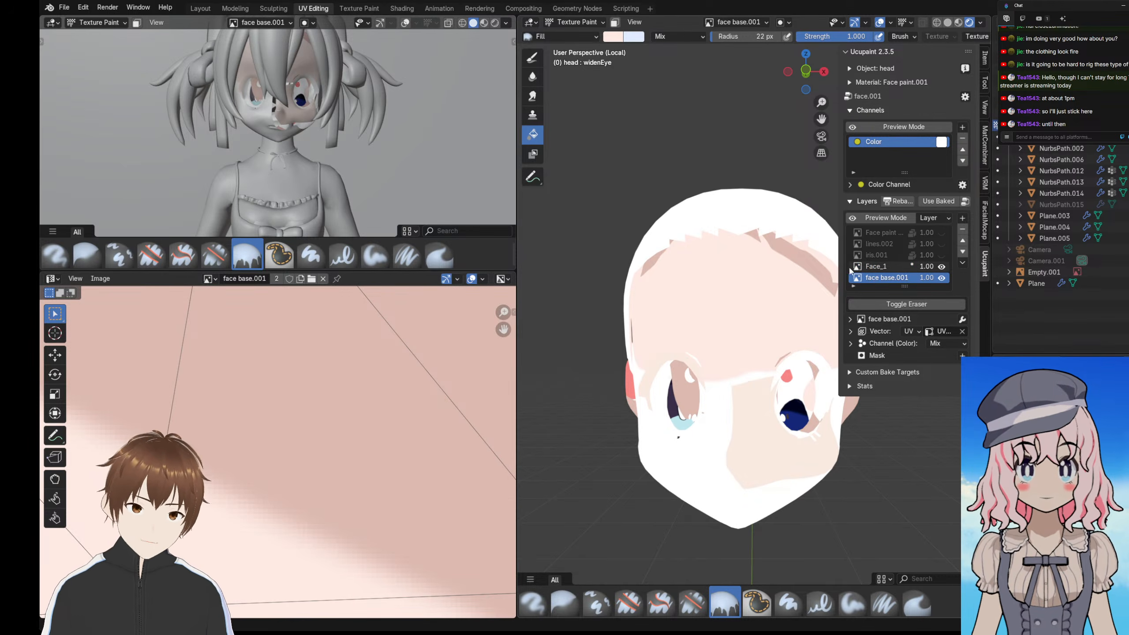
{"action": "left_click", "coordinate": [876, 266]}
{"action": "left_click", "coordinate": [682, 266]}
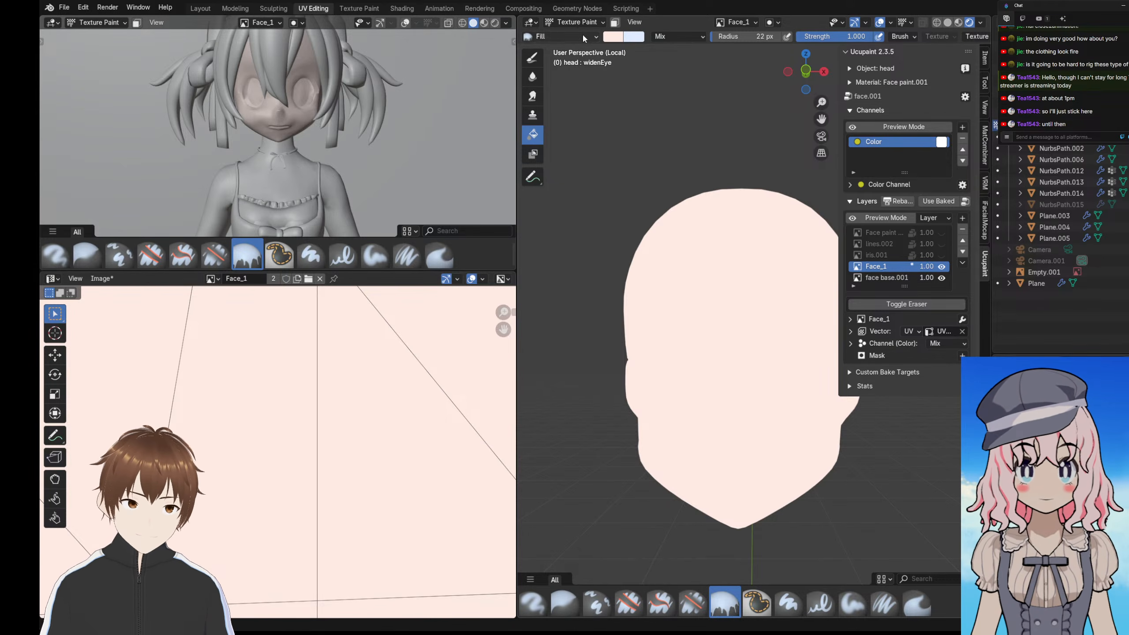
- Undo the last change and refresh the UV of the Face_1 layer
{"action": "scroll", "coordinate": [631, 142], "scroll_direction": "down", "scroll_amount": 3}
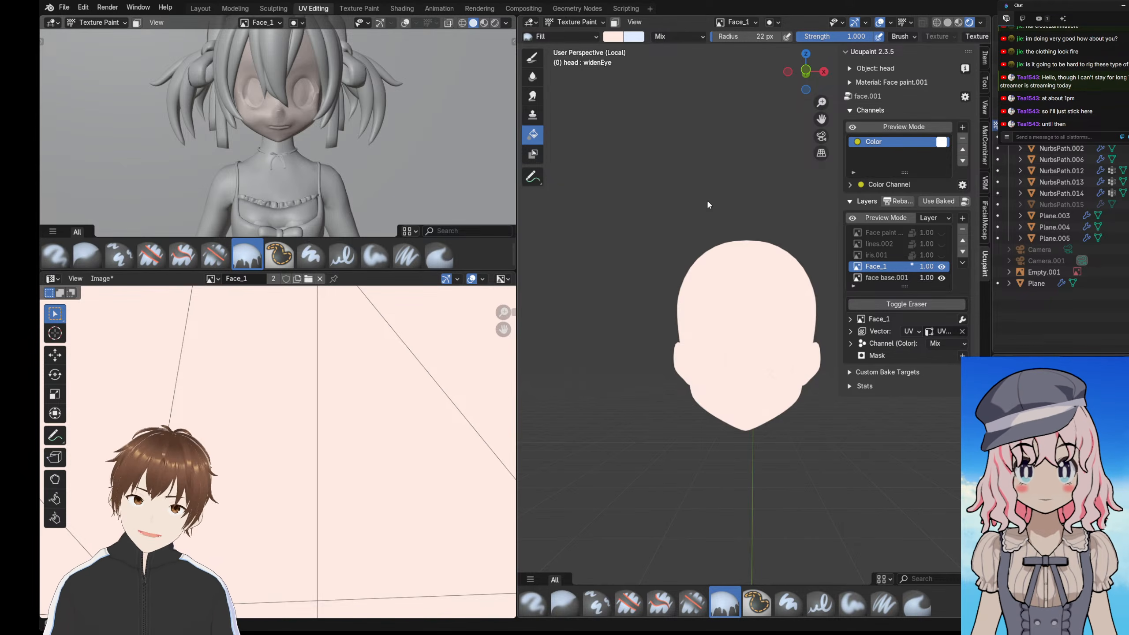
{"action": "key", "text": "ctrl+z"}
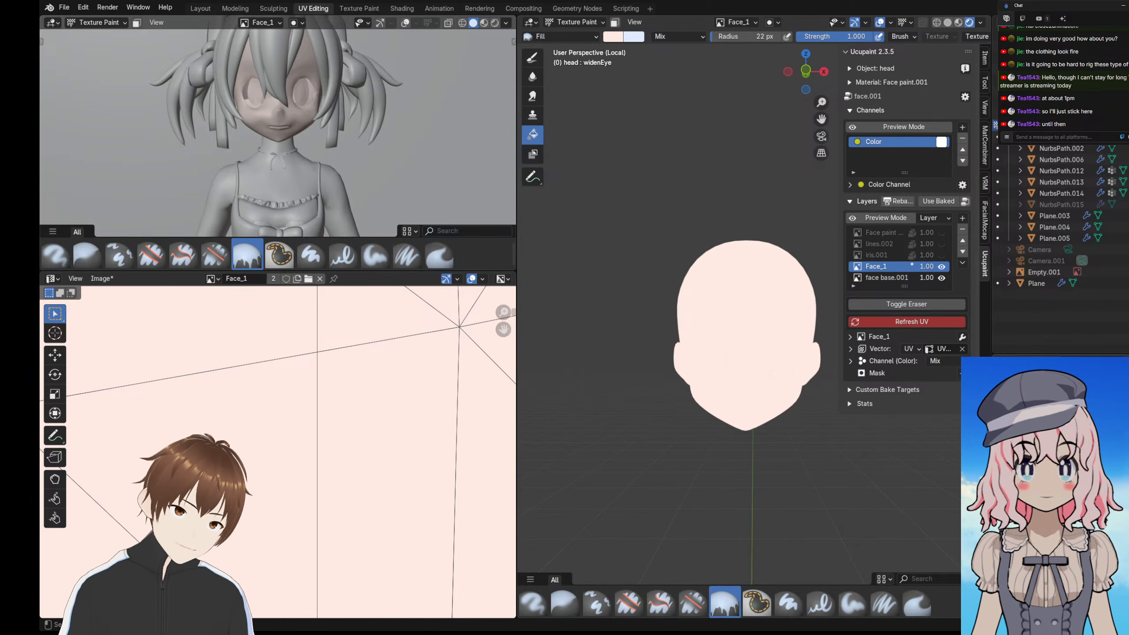
{"action": "left_click", "coordinate": [871, 322]}
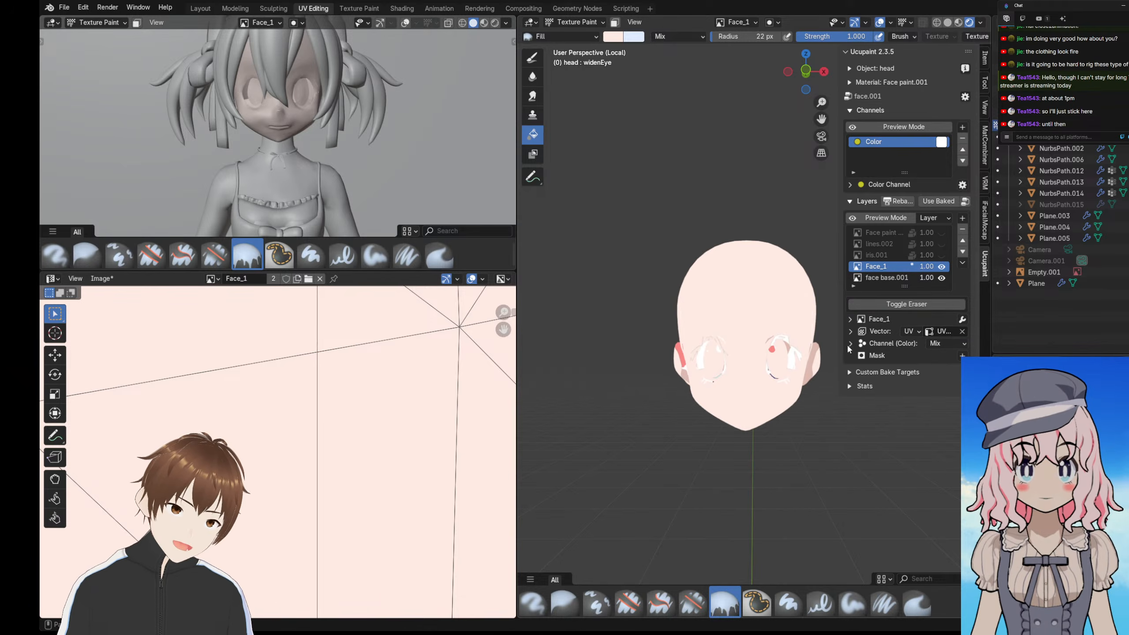
- Return the head to Object Mode, hide the Face_1 layer and make face base.001 the active layer
{"action": "left_click", "coordinate": [574, 22]}
{"action": "left_click", "coordinate": [573, 34]}
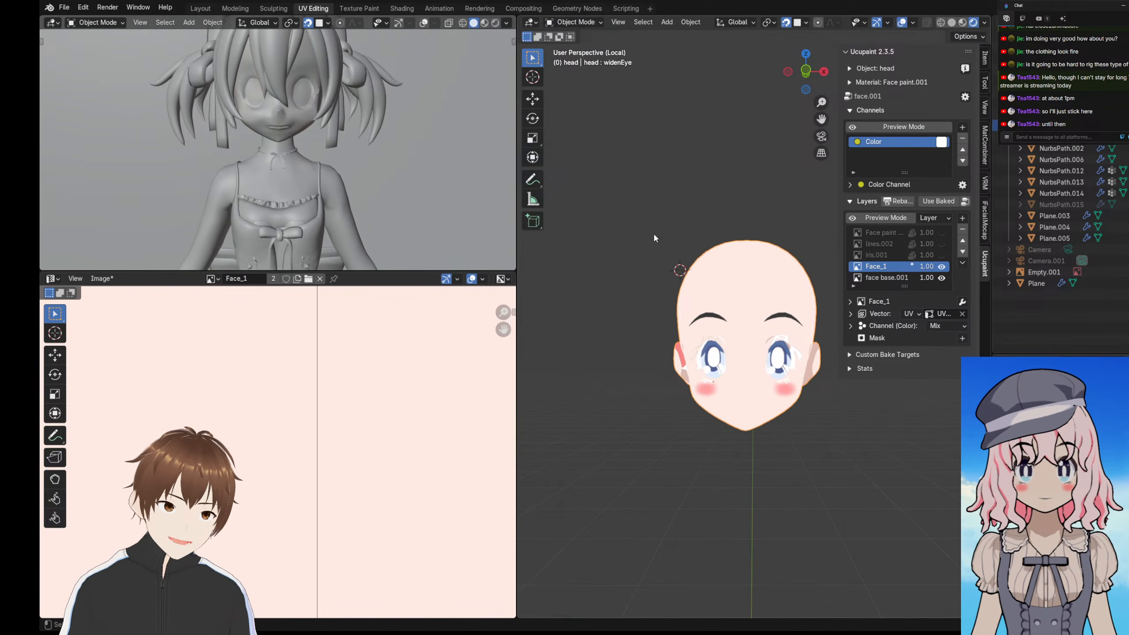
{"action": "left_click", "coordinate": [941, 266]}
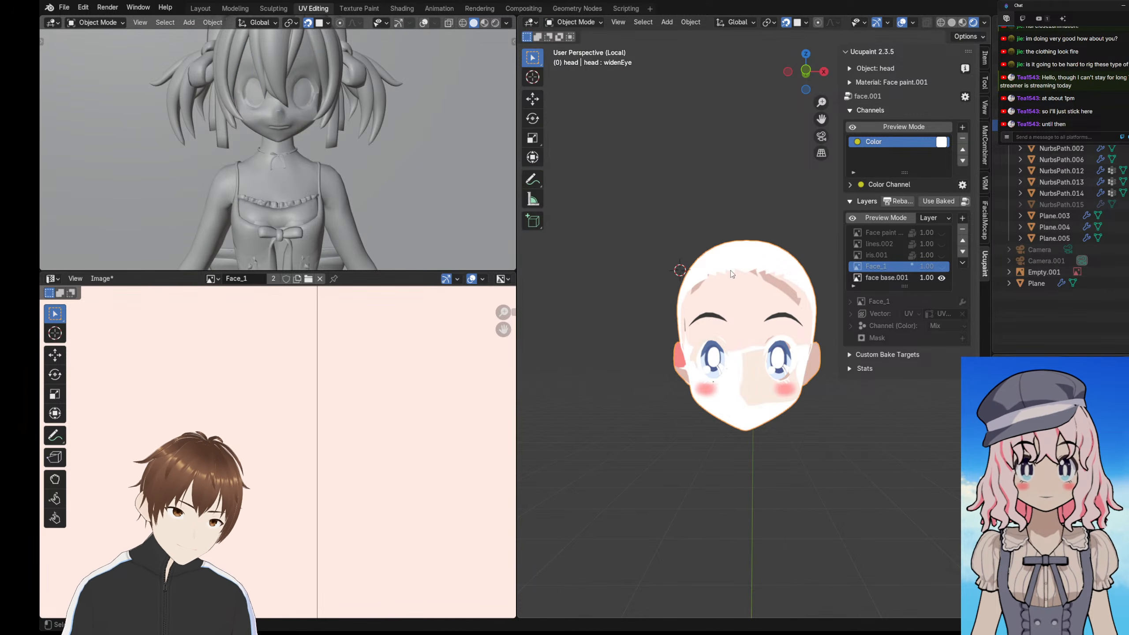
{"action": "left_click", "coordinate": [893, 279]}
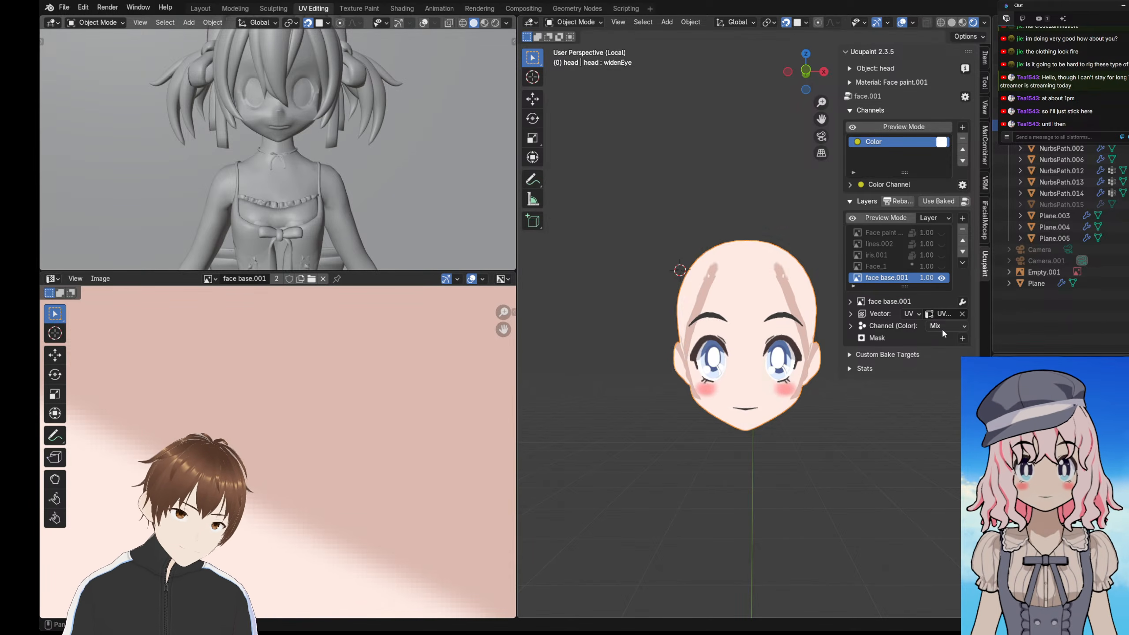
- Take the head out of local view and hide the sidebar to show the whole character
{"action": "middle_click_drag", "start_coordinate": [746, 211], "coordinate": [729, 219]}
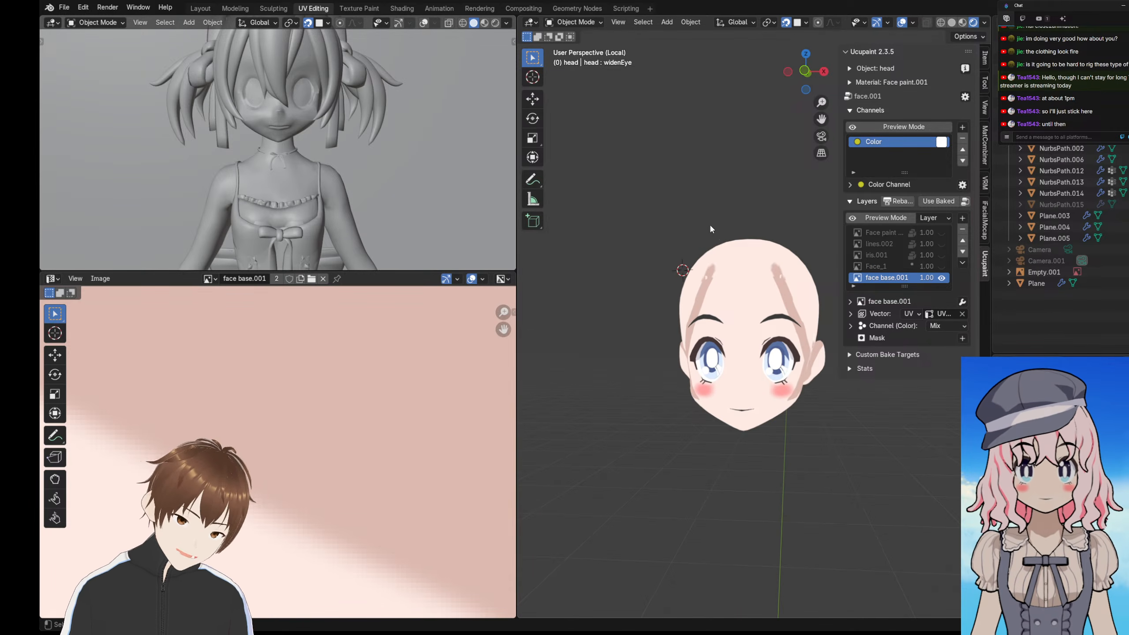
{"action": "key", "text": "KP_Divide"}
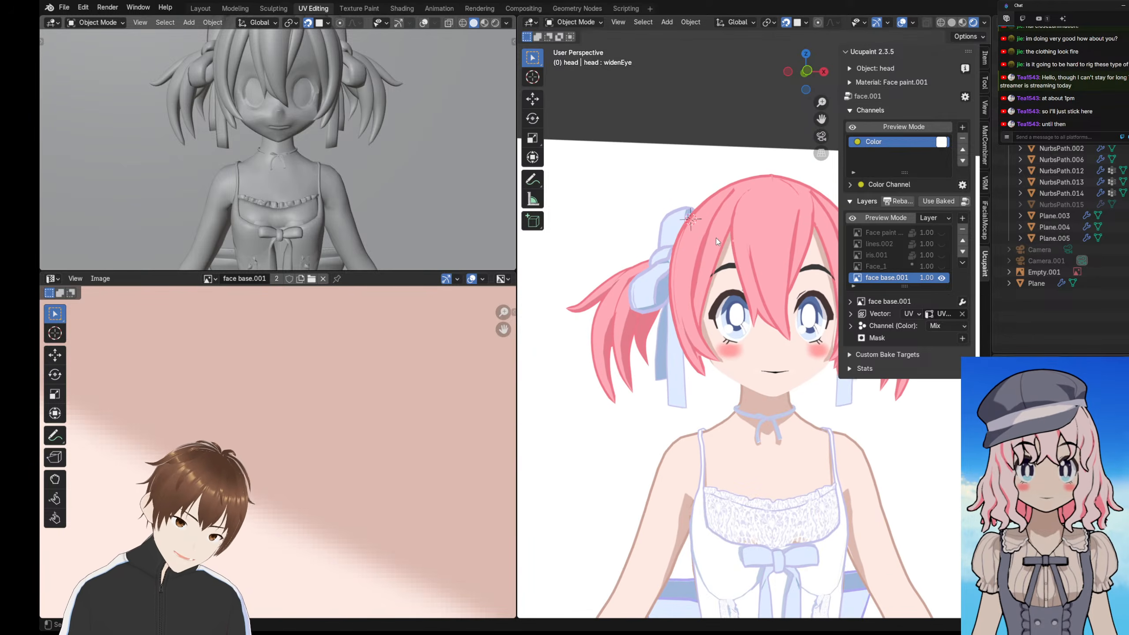
{"action": "key", "text": "n"}
{"action": "scroll", "coordinate": [707, 236], "scroll_direction": "down", "scroll_amount": 8}
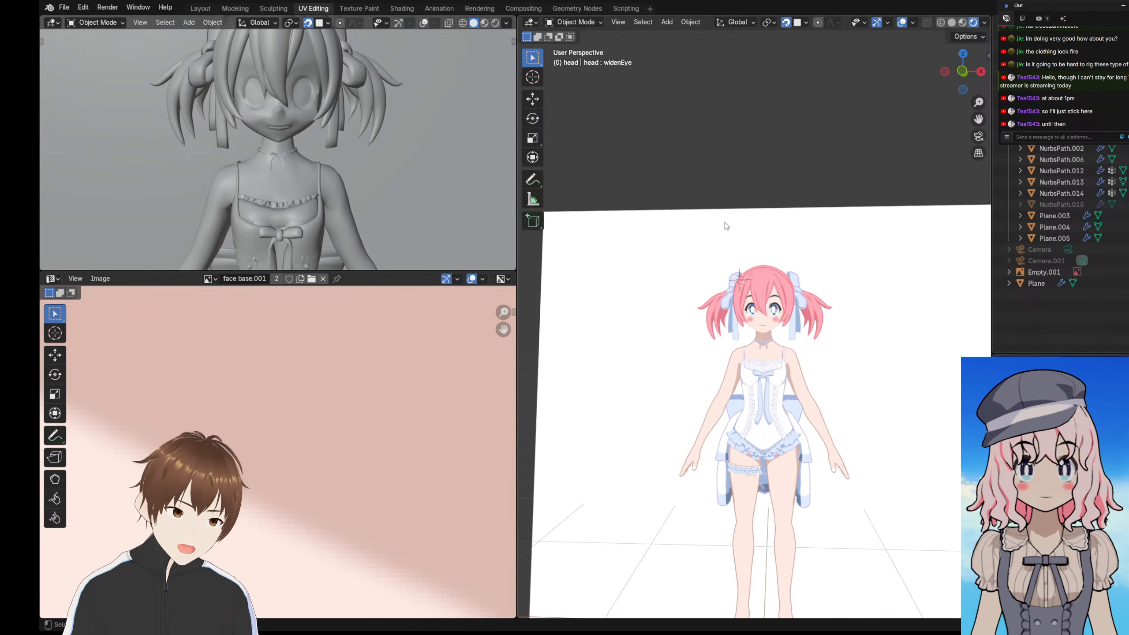
{"action": "scroll", "coordinate": [729, 225], "scroll_direction": "up", "scroll_amount": 2}
{"action": "scroll", "coordinate": [755, 275], "scroll_direction": "down", "scroll_amount": 3}
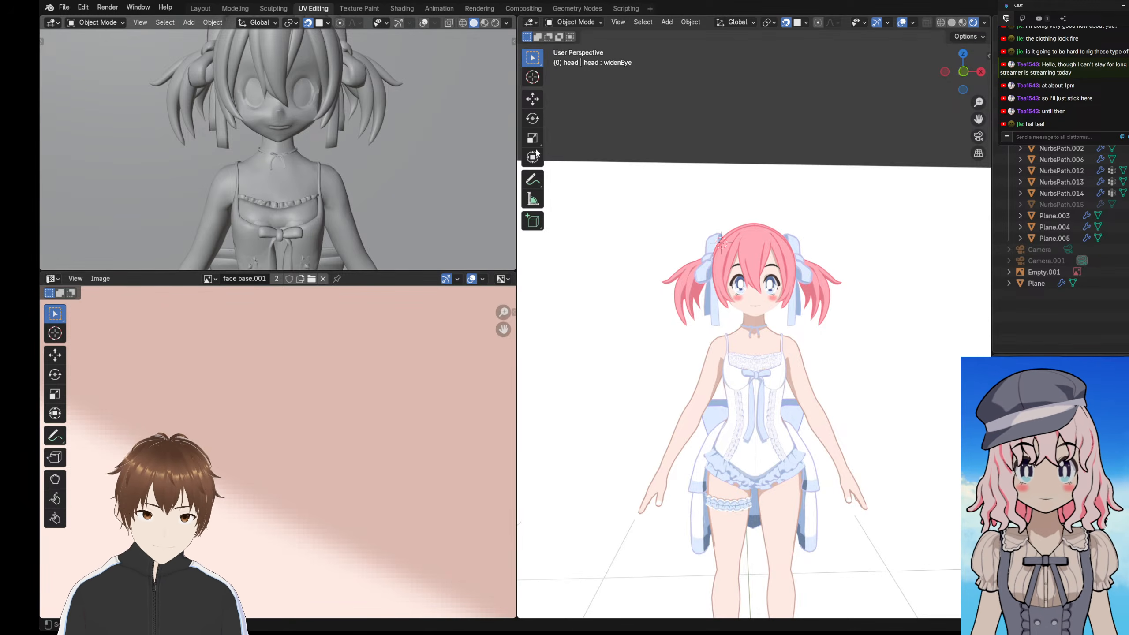
{"action": "scroll", "coordinate": [314, 138], "scroll_direction": "down", "scroll_amount": 13}
{"action": "scroll", "coordinate": [263, 420], "scroll_direction": "down", "scroll_amount": 8}
{"action": "scroll", "coordinate": [264, 421], "scroll_direction": "down", "scroll_amount": 12}
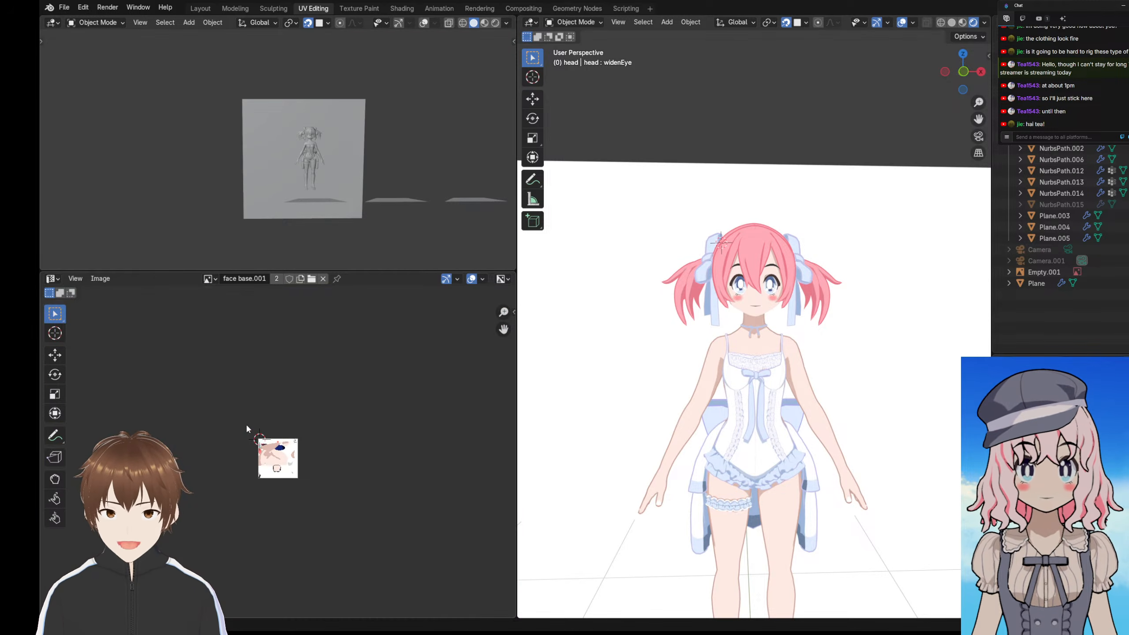
{"action": "scroll", "coordinate": [246, 424], "scroll_direction": "up", "scroll_amount": 7}
- Switch to the Layout workspace and add the swimsuit reference image to the reference viewport, framing its yellow stitched arm float
{"action": "left_click", "coordinate": [202, 8]}
{"action": "scroll", "coordinate": [268, 231], "scroll_direction": "down", "scroll_amount": 5}
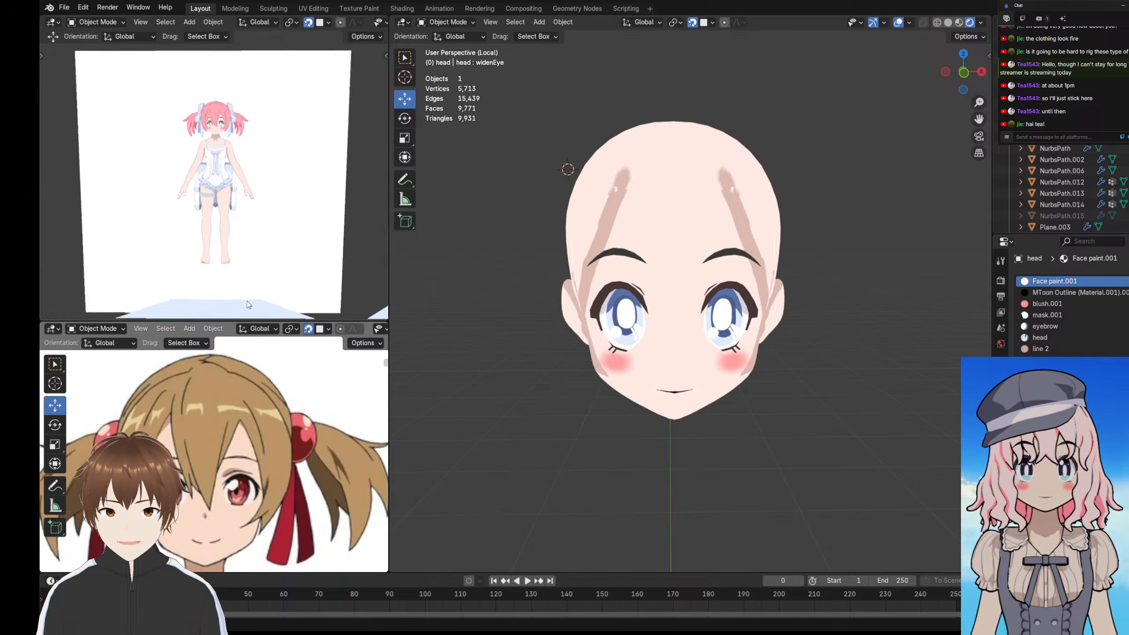
{"action": "scroll", "coordinate": [206, 438], "scroll_direction": "down", "scroll_amount": 5}
{"action": "scroll", "coordinate": [222, 449], "scroll_direction": "up", "scroll_amount": 4}
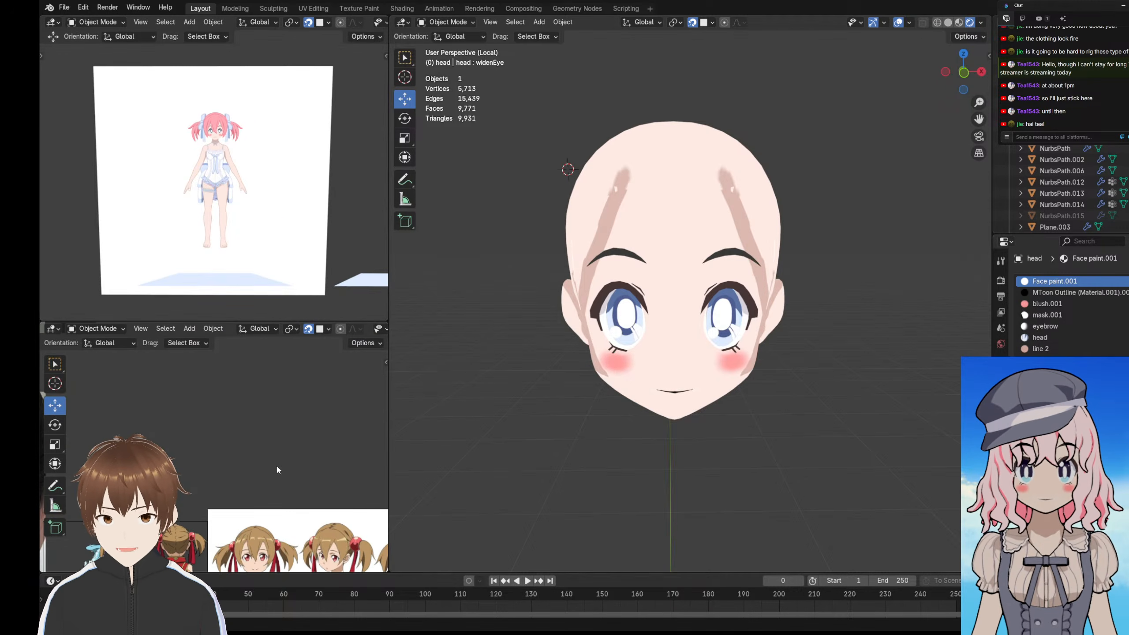
{"action": "scroll", "coordinate": [232, 422], "scroll_direction": "down", "scroll_amount": 3}
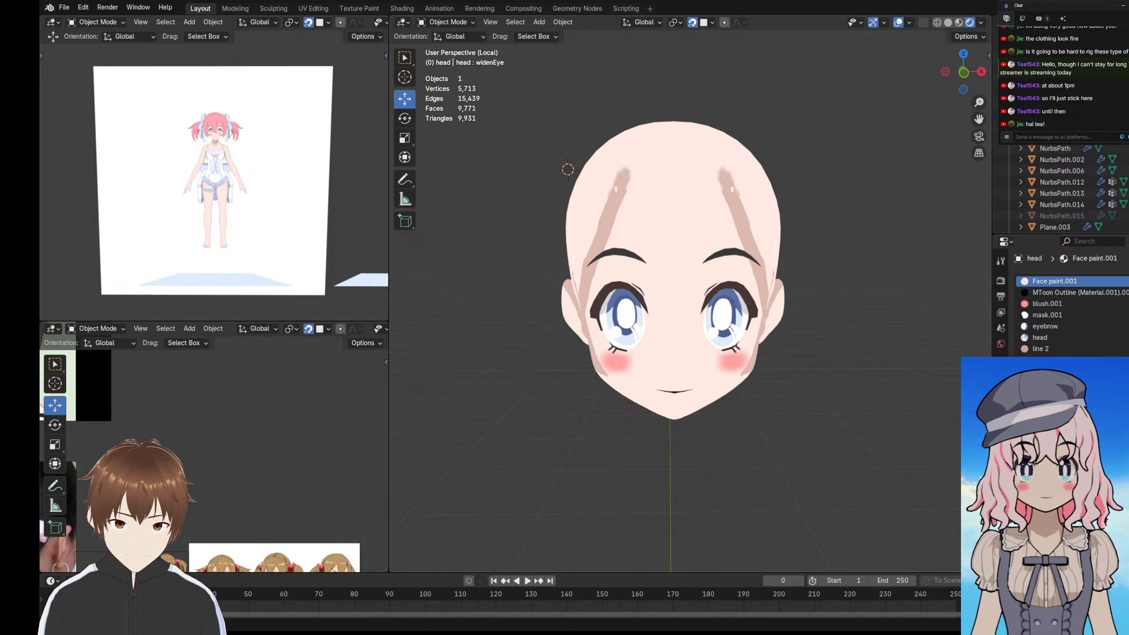
{"action": "left_click_drag", "start_coordinate": [39, 432], "coordinate": [242, 431]}
{"action": "scroll", "coordinate": [242, 431], "scroll_direction": "up", "scroll_amount": 4}
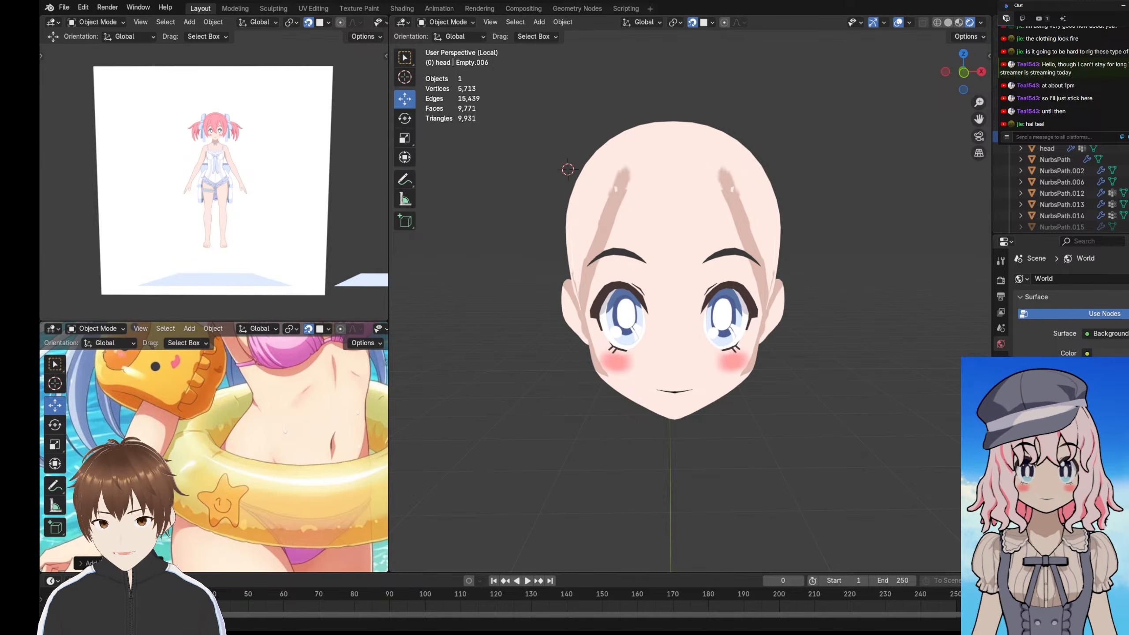
{"action": "scroll", "coordinate": [211, 426], "scroll_direction": "up", "scroll_amount": 3}
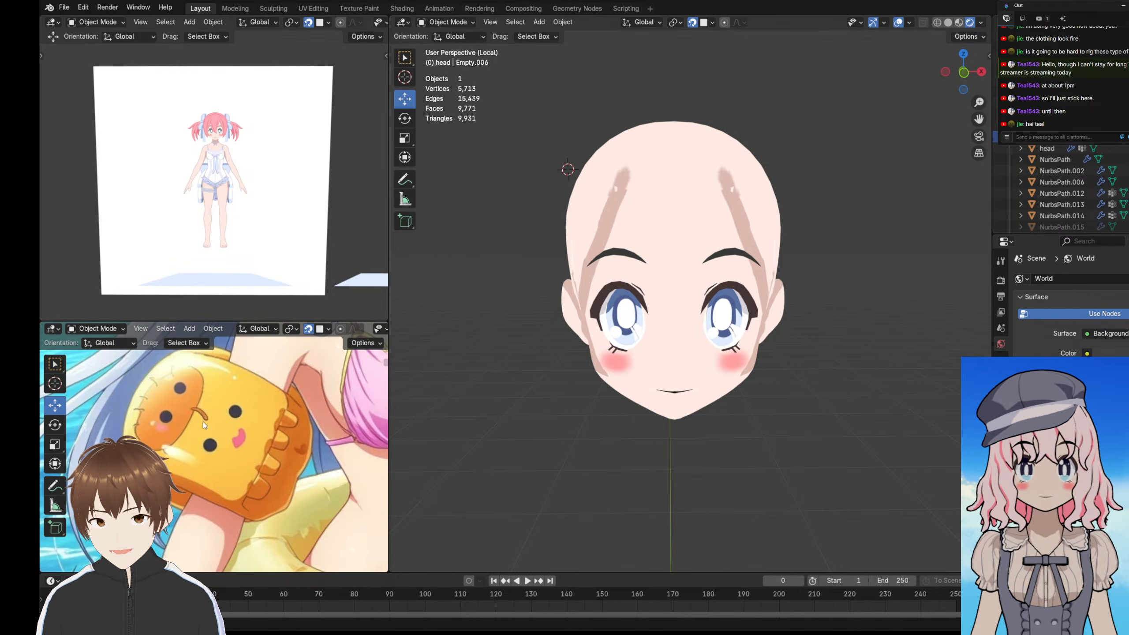
{"action": "mouse_move", "coordinate": [203, 422]}
{"action": "middle_mouse_down", "text": "shift"}
{"action": "mouse_move", "coordinate": [190, 413]}
{"action": "mouse_move", "coordinate": [214, 431]}
{"action": "middle_mouse_up", "text": "shift"}
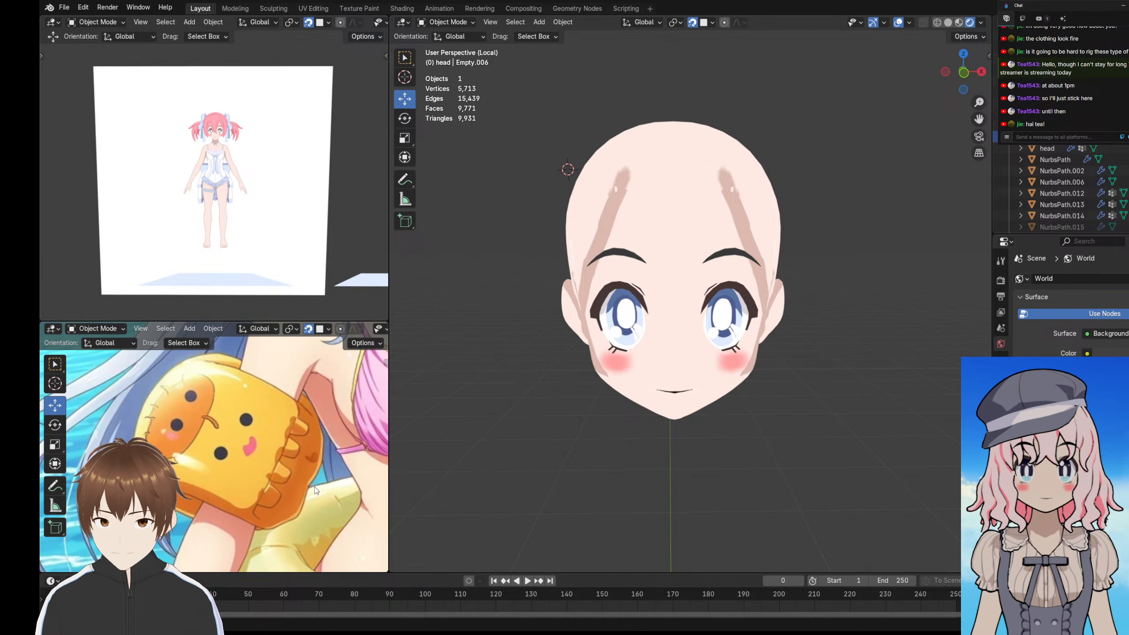
{"action": "middle_click_drag", "start_coordinate": [233, 443], "coordinate": [196, 424], "text": "shift"}
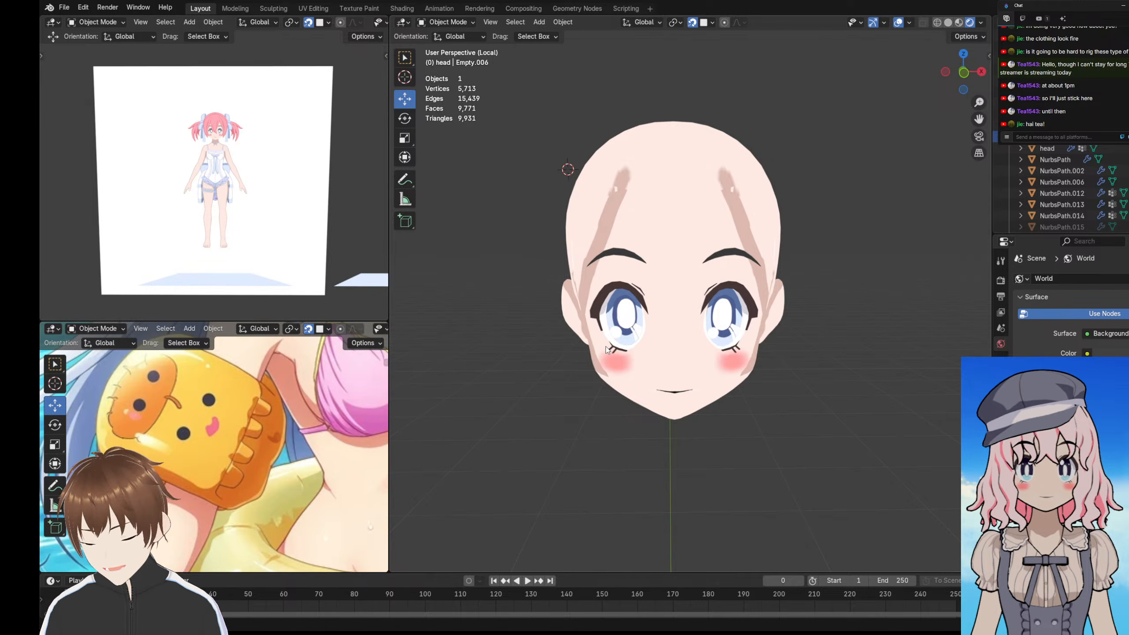
- Leave local view in the main viewport, deselect everything and show the full character in Solid shading
{"action": "key", "text": "KP_Divide"}
{"action": "scroll", "coordinate": [587, 343], "scroll_direction": "down", "scroll_amount": 10}
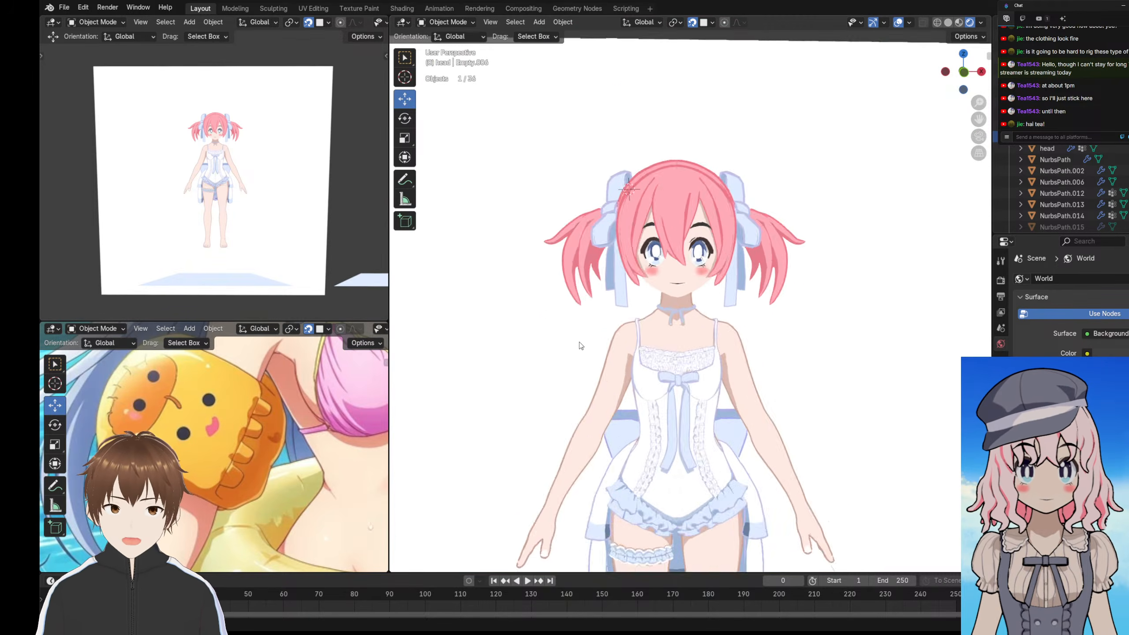
{"action": "left_click", "coordinate": [661, 125]}
{"action": "scroll", "coordinate": [660, 126], "scroll_direction": "up", "scroll_amount": 5}
{"action": "middle_click_drag", "start_coordinate": [635, 284], "coordinate": [653, 253], "text": "shift"}
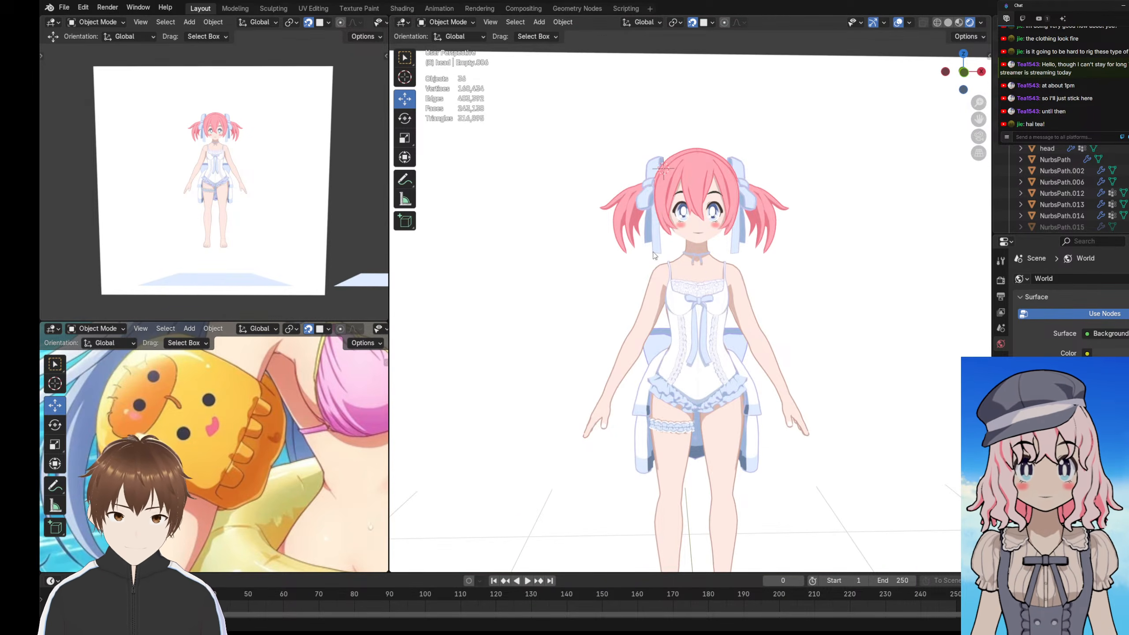
{"action": "left_click", "coordinate": [949, 22]}
{"action": "scroll", "coordinate": [756, 73], "scroll_direction": "down", "scroll_amount": 3}
{"action": "middle_click_drag", "start_coordinate": [638, 63], "coordinate": [655, 80]}
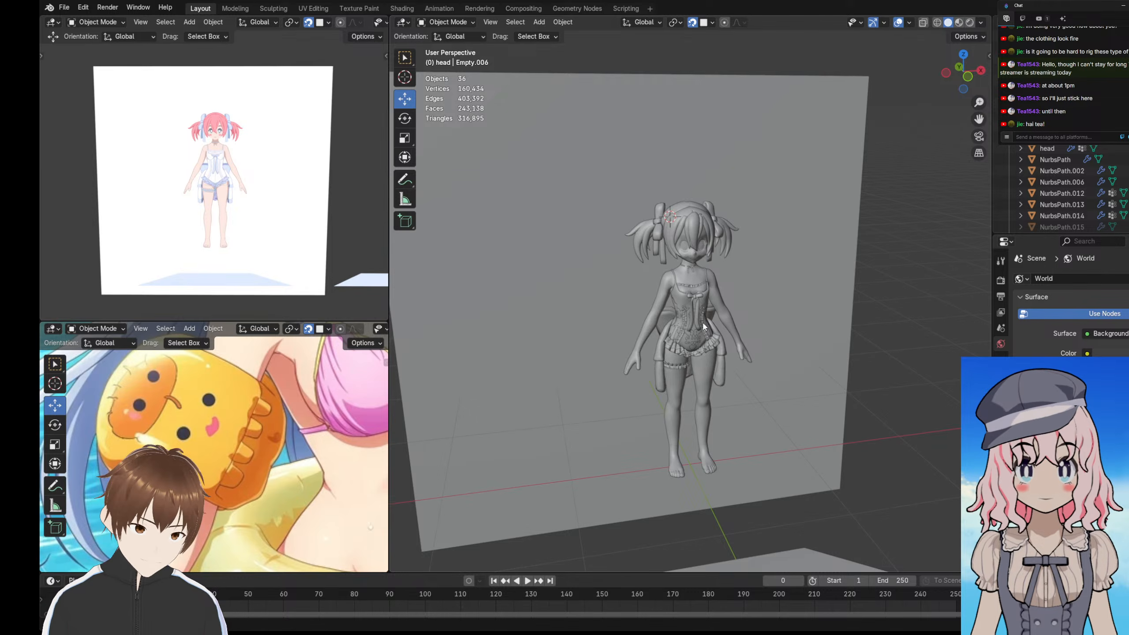
- Add a torus mesh at the 3D cursor by the character's head
{"action": "key", "text": "shift+a"}
{"action": "mouse_move", "coordinate": [663, 313]}
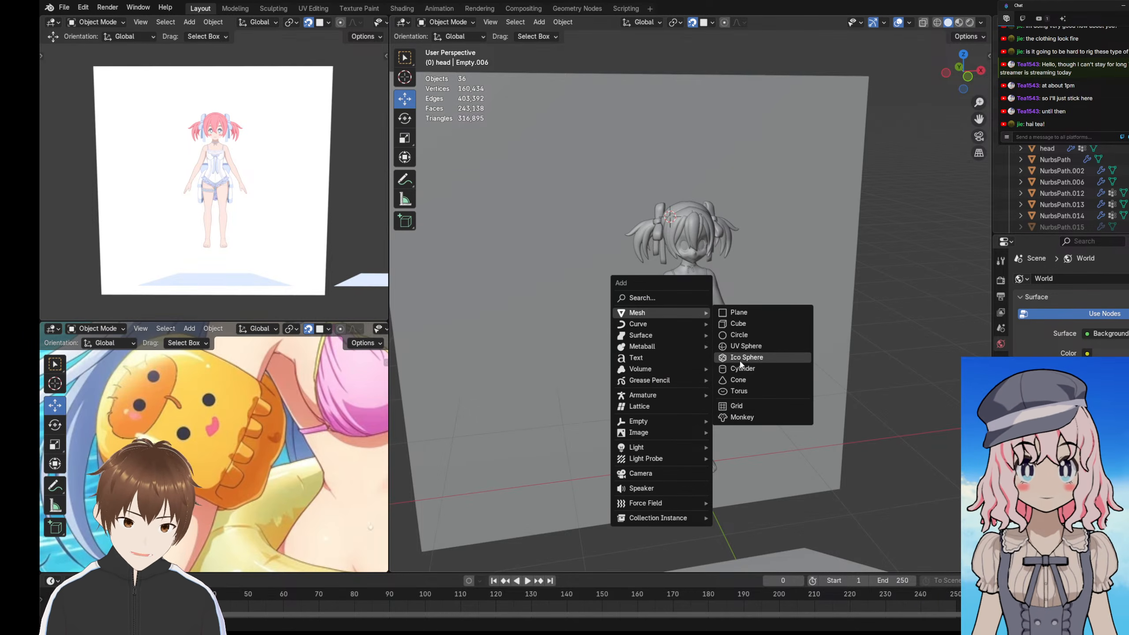
{"action": "left_click", "coordinate": [746, 392]}
{"action": "scroll", "coordinate": [733, 364], "scroll_direction": "down", "scroll_amount": 2}
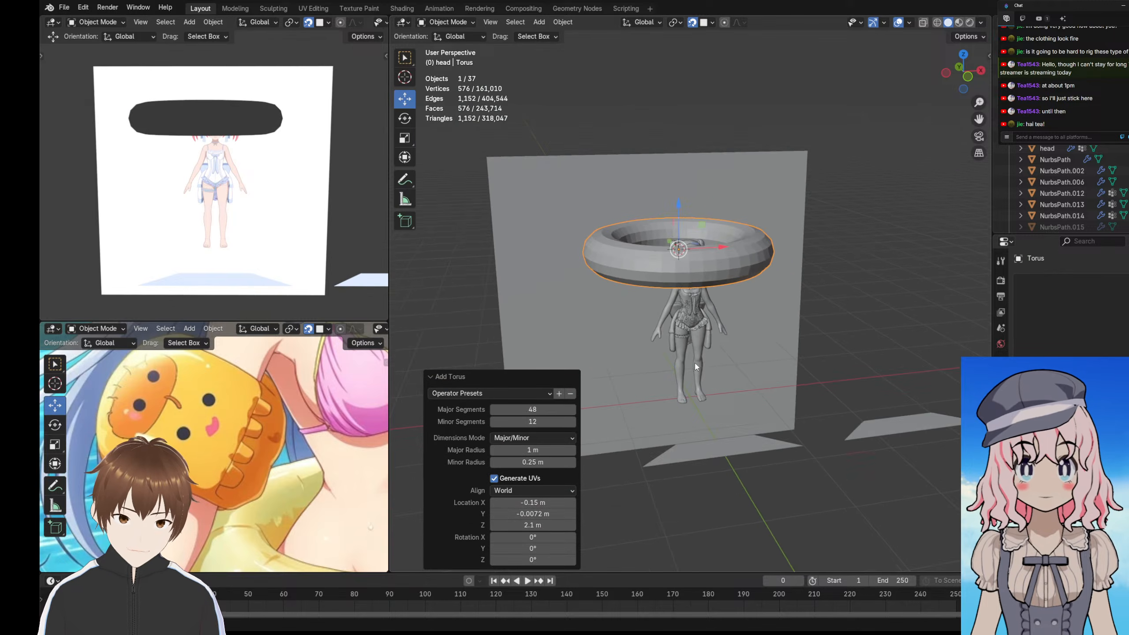
{"action": "scroll", "coordinate": [609, 289], "scroll_direction": "up", "scroll_amount": 1}
- Set the new torus to 8 major segments and 8 minor segments
{"action": "left_click", "coordinate": [528, 411]}
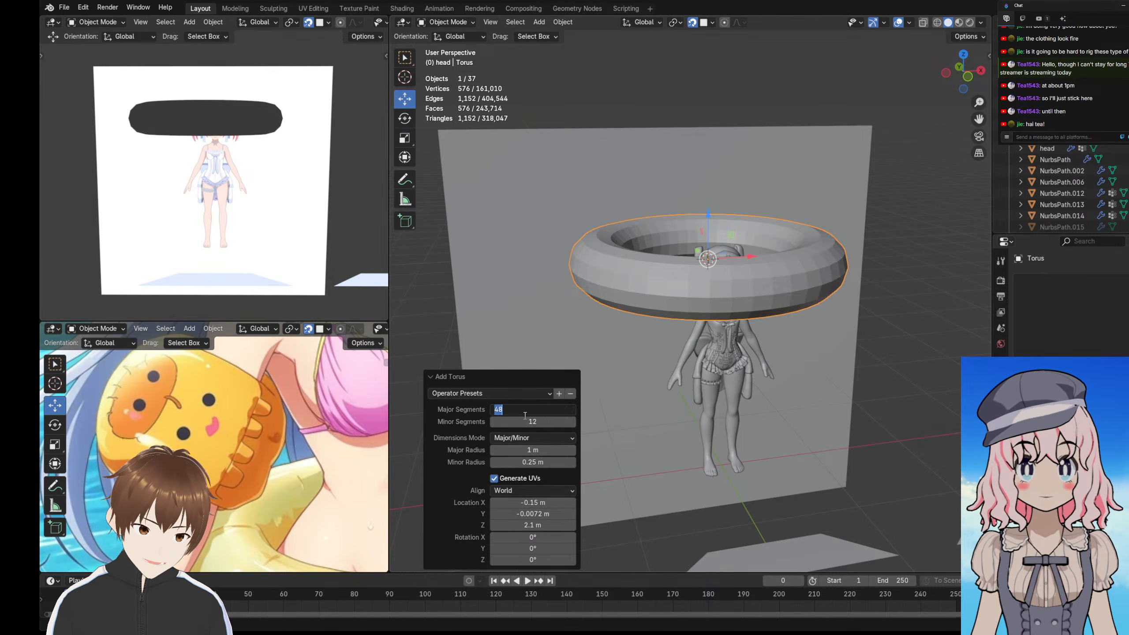
{"action": "type", "text": "16"}
{"action": "key", "text": "Return"}
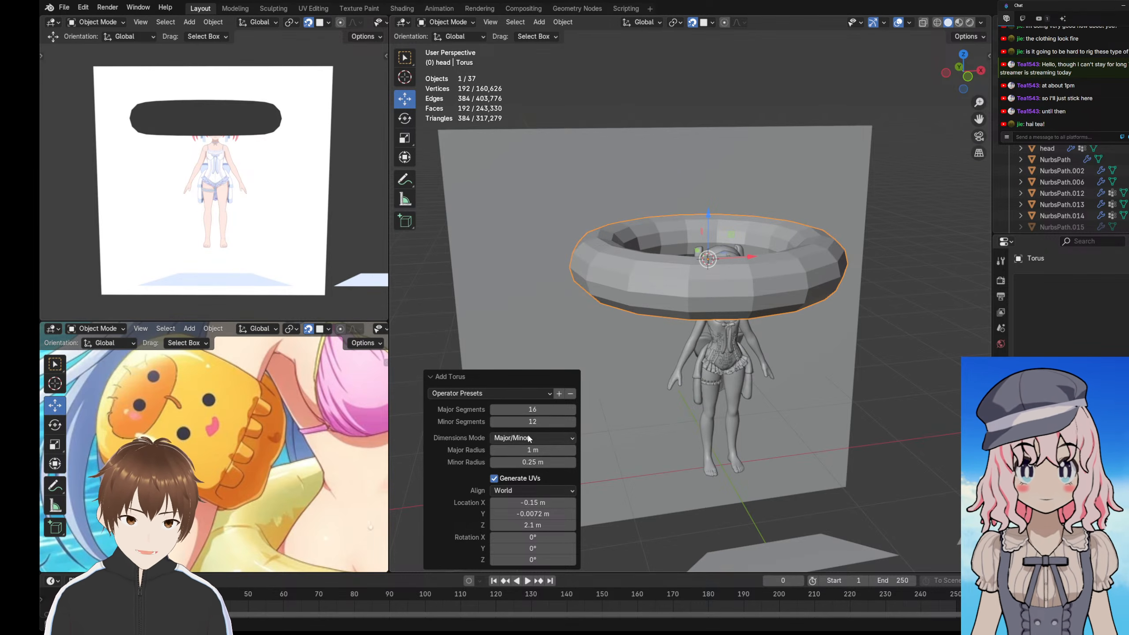
{"action": "left_click", "coordinate": [529, 422]}
{"action": "type", "text": "8"}
{"action": "key", "text": "Return"}
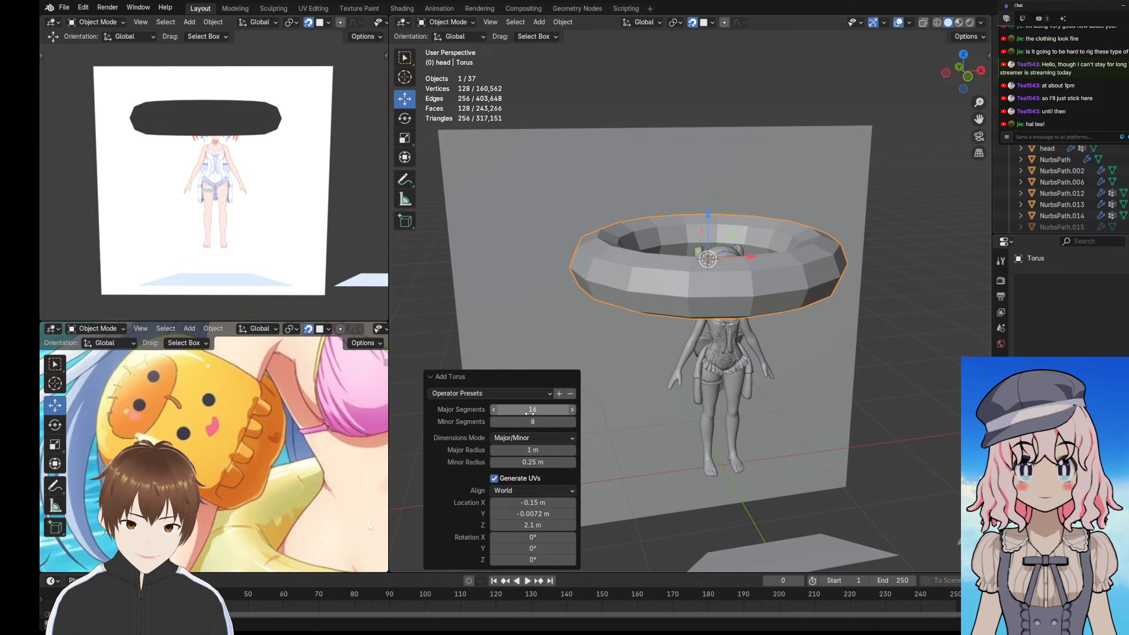
{"action": "left_click", "coordinate": [533, 412]}
{"action": "type", "text": "8"}
{"action": "key", "text": "Return"}
- Enter Edit Mode on the torus and scale it down to about the width of the character's head and hair
{"action": "middle_click_drag", "start_coordinate": [649, 285], "coordinate": [654, 330]}
{"action": "key", "text": "Tab"}
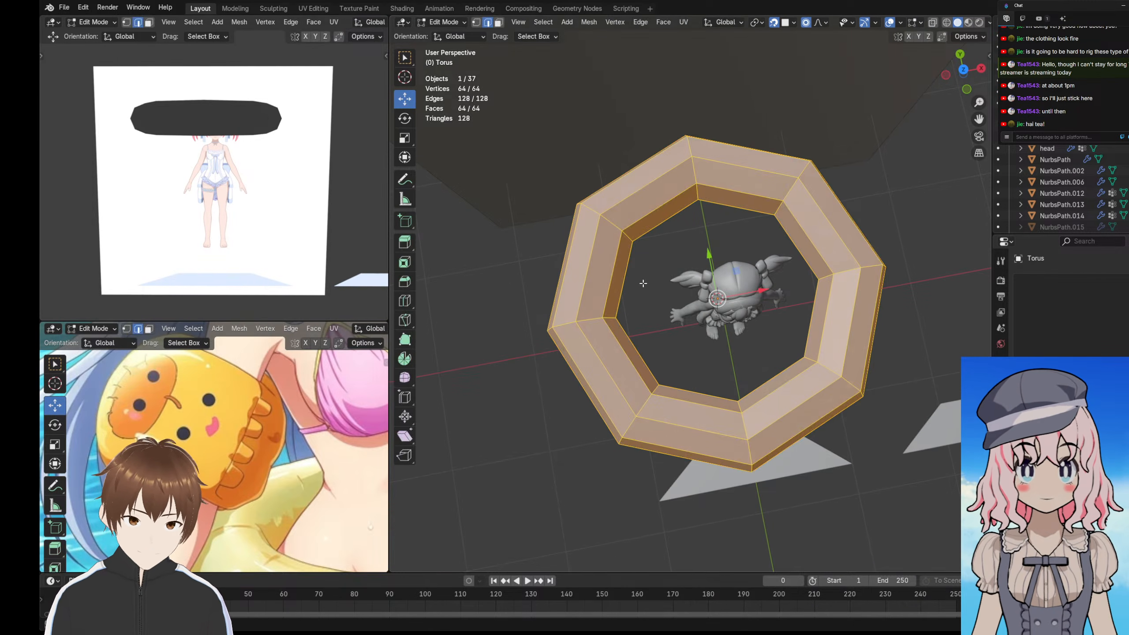
{"action": "middle_click_drag", "start_coordinate": [524, 369], "coordinate": [524, 317]}
{"action": "key", "text": "s"}
{"action": "left_click", "coordinate": [638, 297]}
{"action": "middle_click_drag", "start_coordinate": [637, 298], "coordinate": [567, 330], "text": "shift"}
- Stretch the torus vertically along Z by about 1.79 and again by about 1.5
{"action": "key", "text": "s"}
{"action": "key", "text": "z"}
{"action": "left_click", "coordinate": [467, 403]}
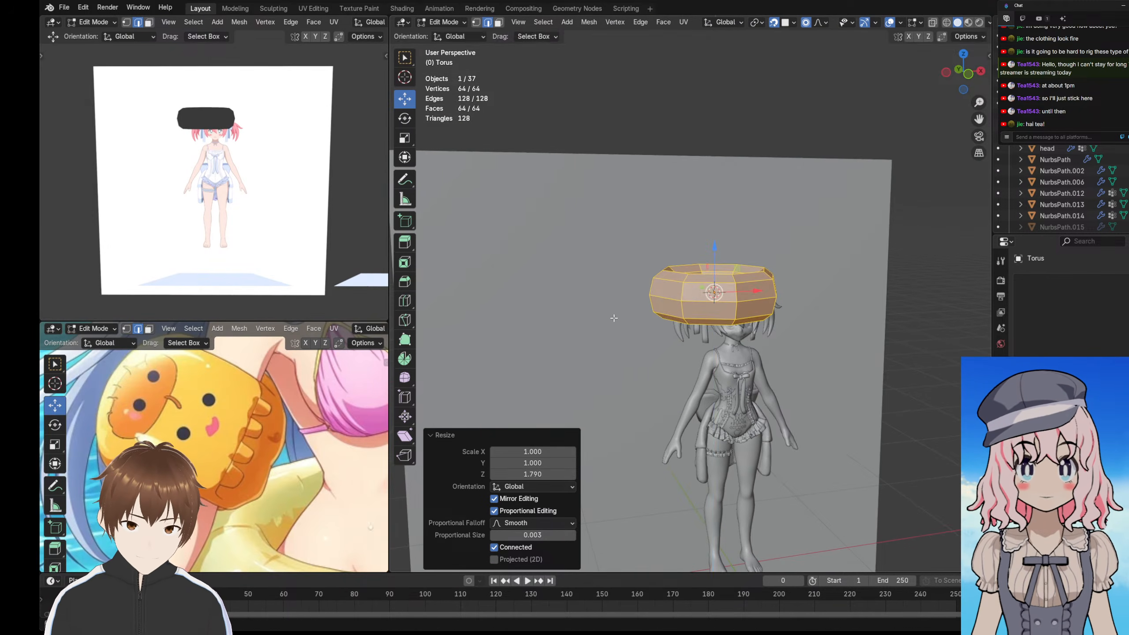
{"action": "key", "text": "s"}
{"action": "key", "text": "z"}
{"action": "left_click", "coordinate": [554, 341]}
{"action": "middle_click_drag", "start_coordinate": [553, 341], "coordinate": [611, 327]}
- Move the torus geometry clear of the character to its side in top view
{"action": "key", "text": "KP_7"}
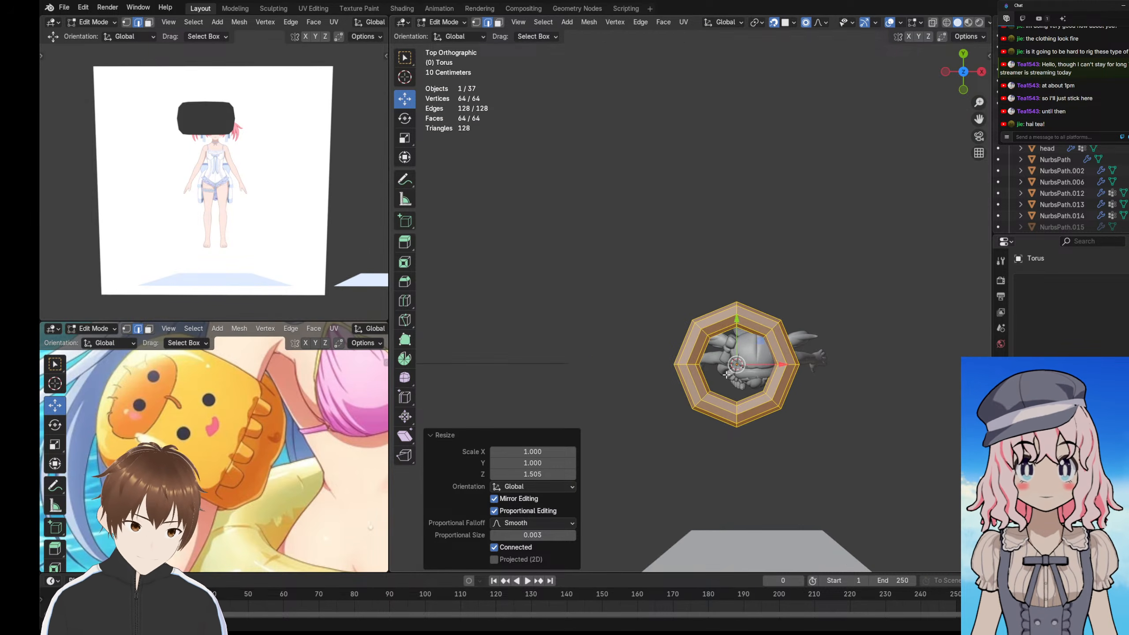
{"action": "key", "text": "g"}
{"action": "left_click", "coordinate": [655, 384]}
{"action": "middle_click_drag", "start_coordinate": [525, 189], "coordinate": [564, 174], "text": "shift"}
{"action": "scroll", "coordinate": [564, 174], "scroll_direction": "up", "scroll_amount": 5}
- In face select mode, select only the two face loops on the torus's inner wall
{"action": "left_click", "coordinate": [496, 22]}
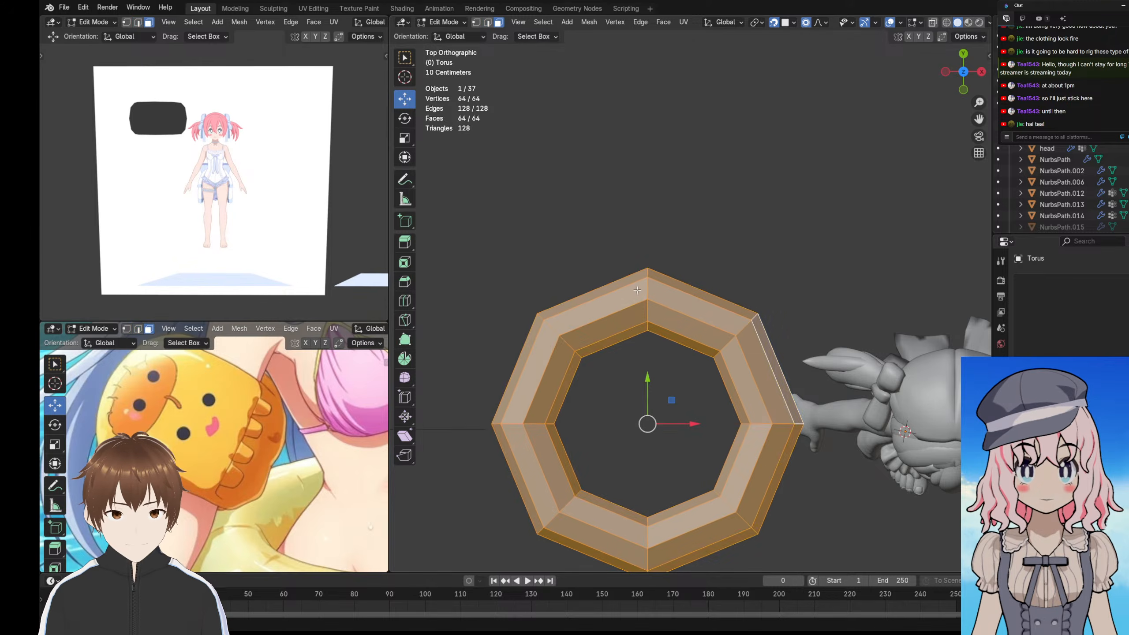
{"action": "middle_click_drag", "start_coordinate": [640, 250], "coordinate": [646, 160]}
{"action": "left_click", "coordinate": [606, 232], "text": "alt+shift"}
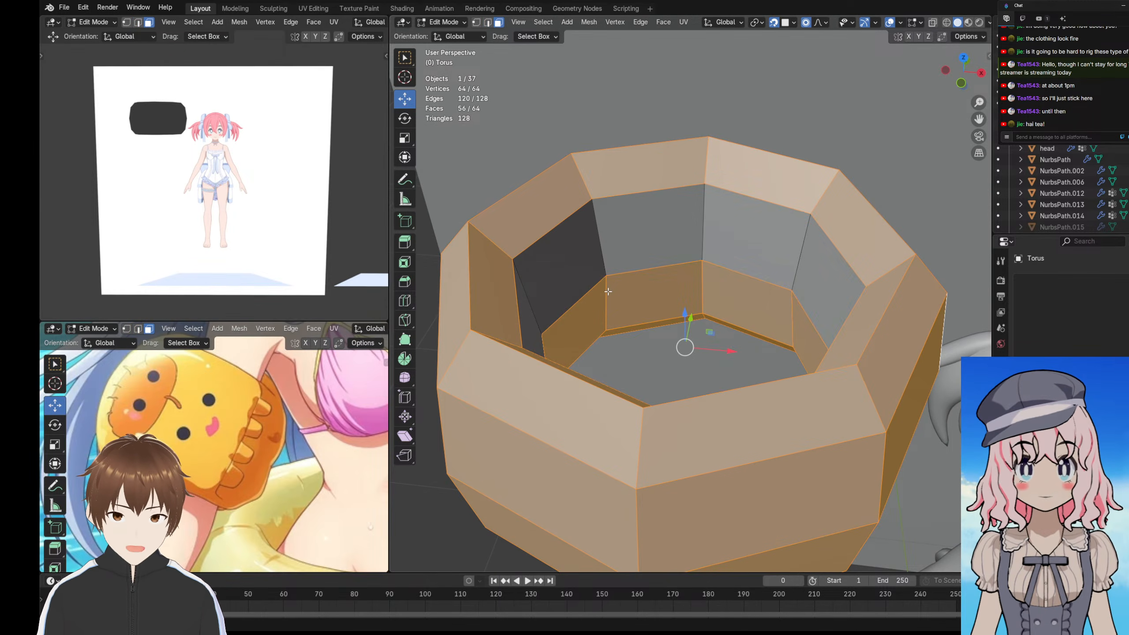
{"action": "left_click", "coordinate": [608, 291], "text": "alt+shift"}
{"action": "left_click", "coordinate": [606, 249]}
{"action": "key", "text": "alt+a"}
{"action": "left_click", "coordinate": [615, 307], "text": "alt"}
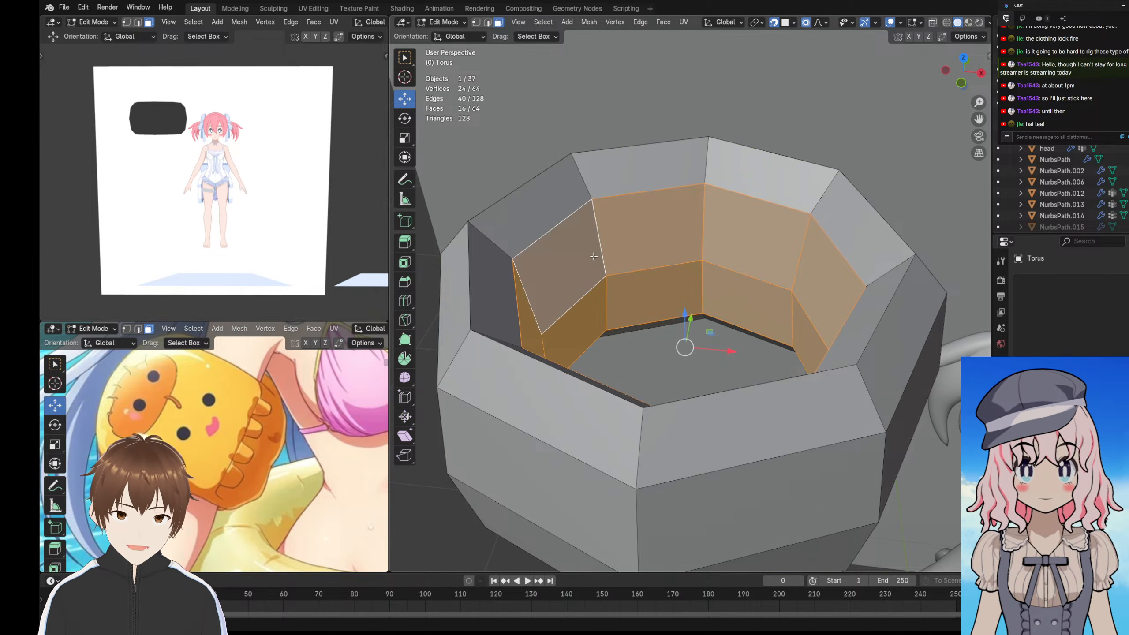
{"action": "middle_click_drag", "start_coordinate": [598, 253], "coordinate": [644, 227]}
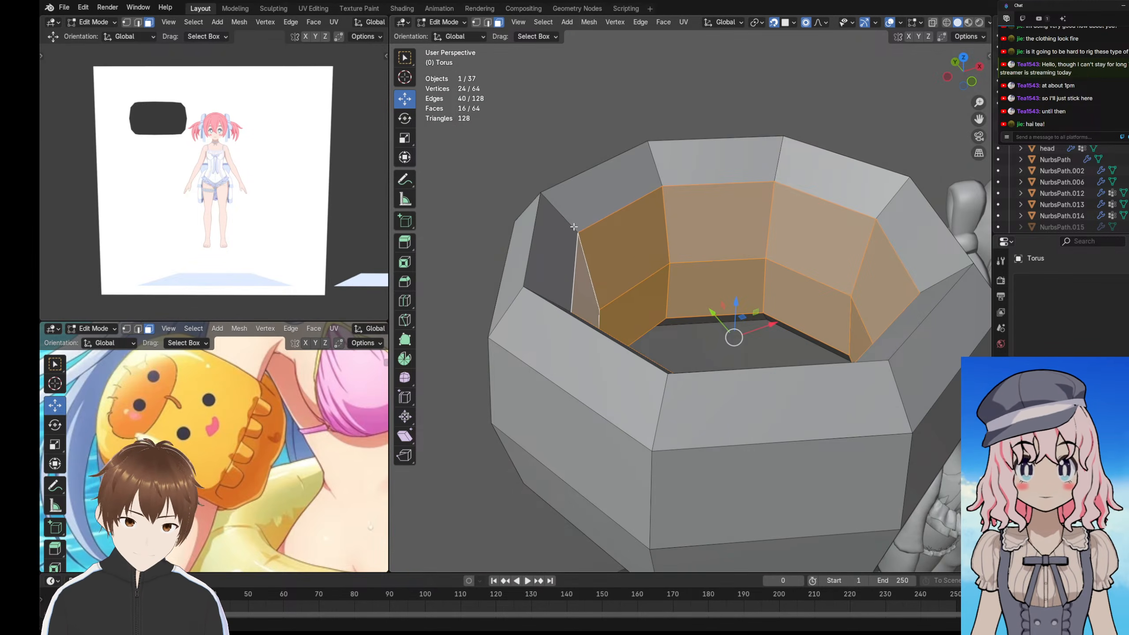
- Scale the two inner-wall face loops to adjust the torus's opening
{"action": "middle_click_drag", "start_coordinate": [562, 219], "coordinate": [636, 287]}
{"action": "key", "text": "s"}
{"action": "left_click", "coordinate": [547, 319]}
{"action": "key", "text": "s"}
{"action": "left_click", "coordinate": [609, 250]}
{"action": "key", "text": "s"}
{"action": "left_click", "coordinate": [595, 211]}
- Try scaling the torus's lower inner-wall face loop, and both inner-wall loops by about 0.89, reverting the changes
{"action": "left_click", "coordinate": [616, 226]}
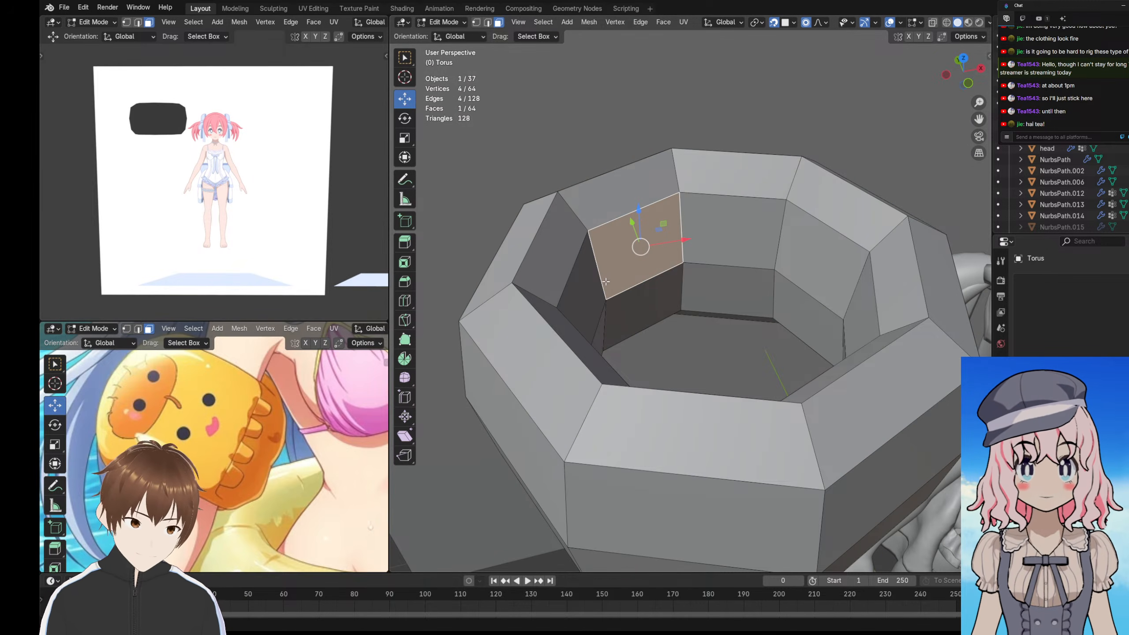
{"action": "left_click", "coordinate": [612, 291], "text": "alt"}
{"action": "left_click", "coordinate": [599, 304], "text": "alt"}
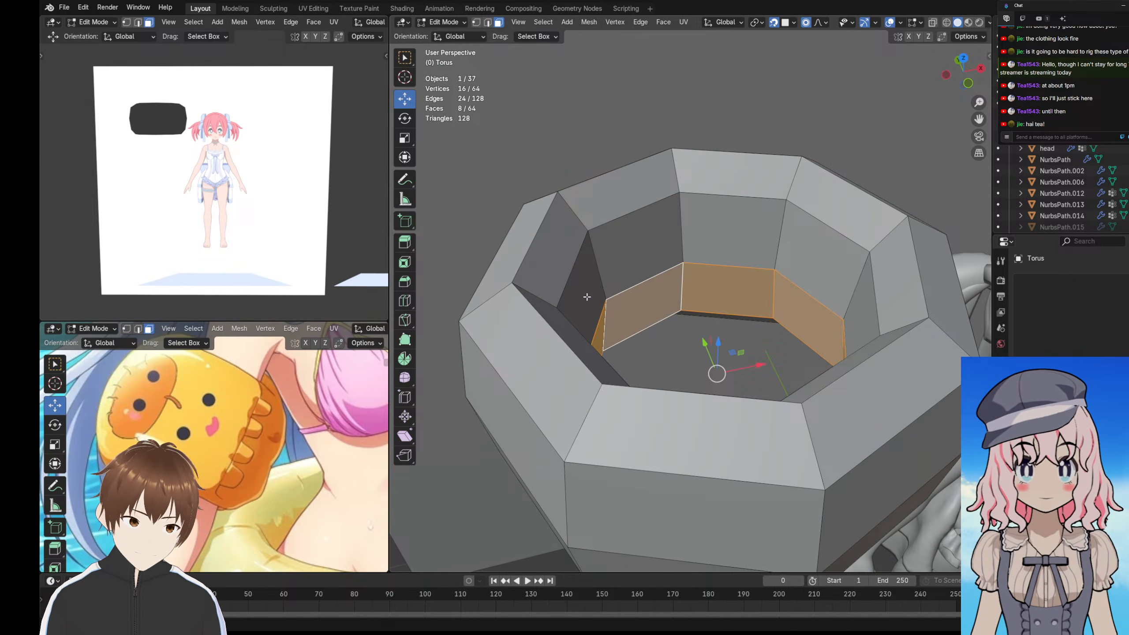
{"action": "key", "text": "s"}
{"action": "left_click", "coordinate": [607, 309]}
{"action": "middle_click_drag", "start_coordinate": [607, 308], "coordinate": [662, 274]}
{"action": "left_click", "coordinate": [597, 267], "text": "alt+shift"}
{"action": "key", "text": "s"}
{"action": "left_click", "coordinate": [638, 257]}
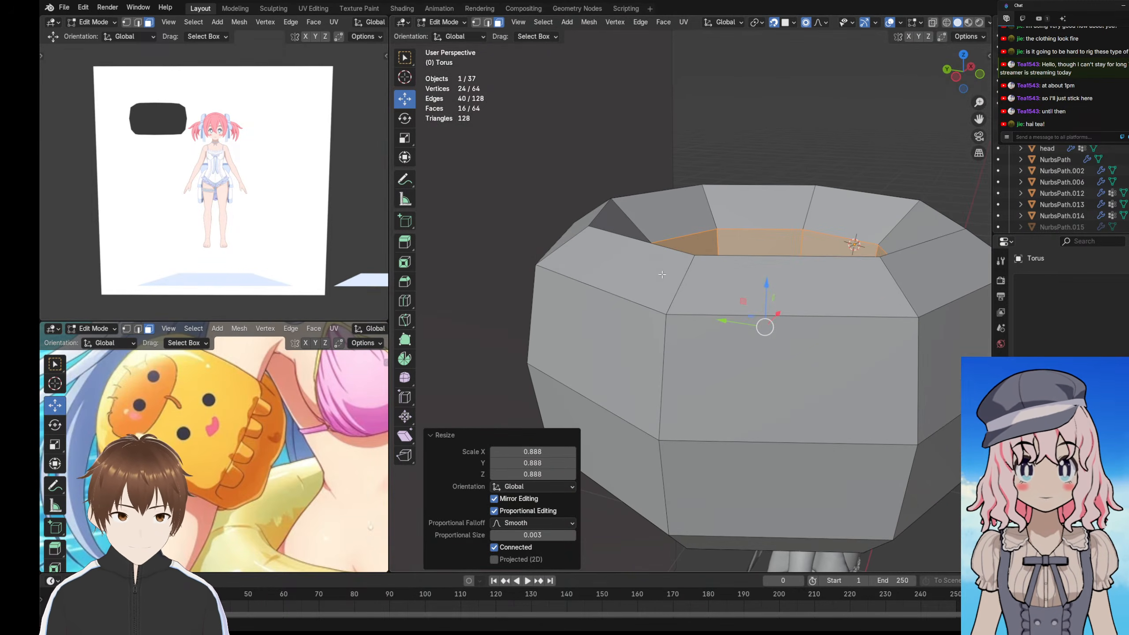
{"action": "left_click", "coordinate": [489, 23]}
{"action": "middle_click_drag", "start_coordinate": [592, 250], "coordinate": [616, 303]}
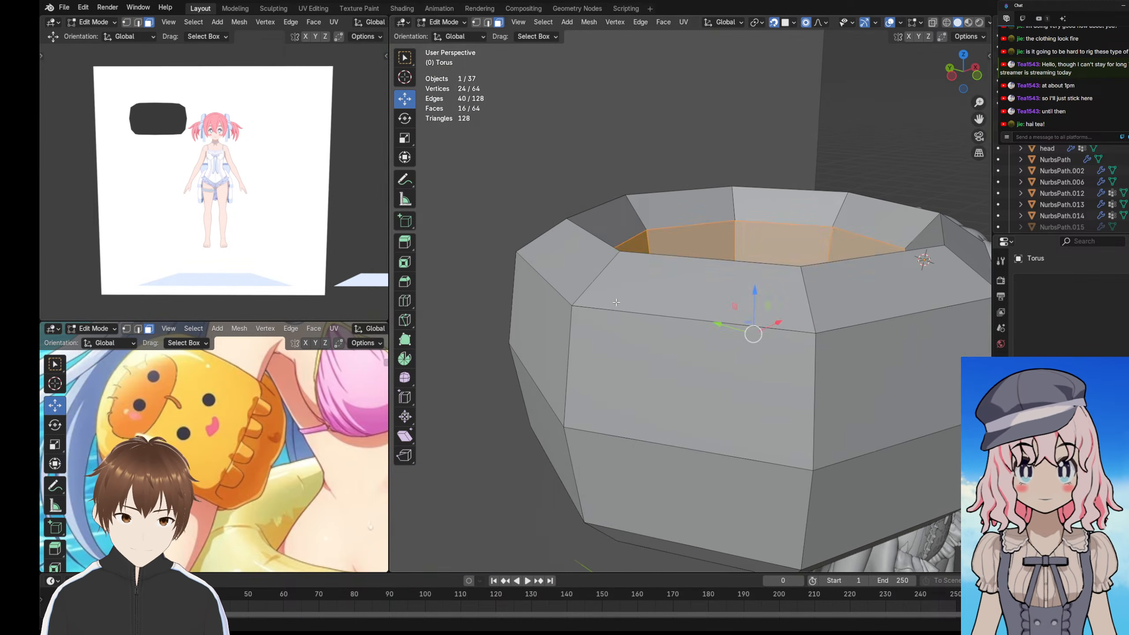
{"action": "key", "text": "ctrl+z"}
{"action": "key", "text": "ctrl+z"}
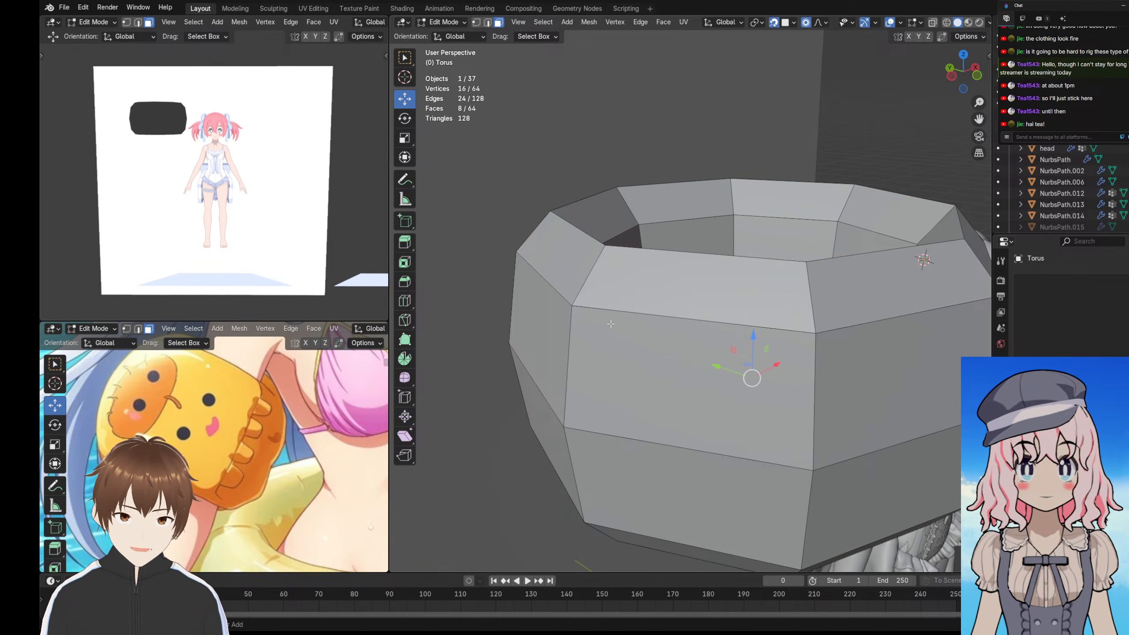
- Select both face loops of the torus's inner wall and scale them down uniformly to about 0.875
{"action": "middle_click_drag", "start_coordinate": [612, 330], "coordinate": [622, 299]}
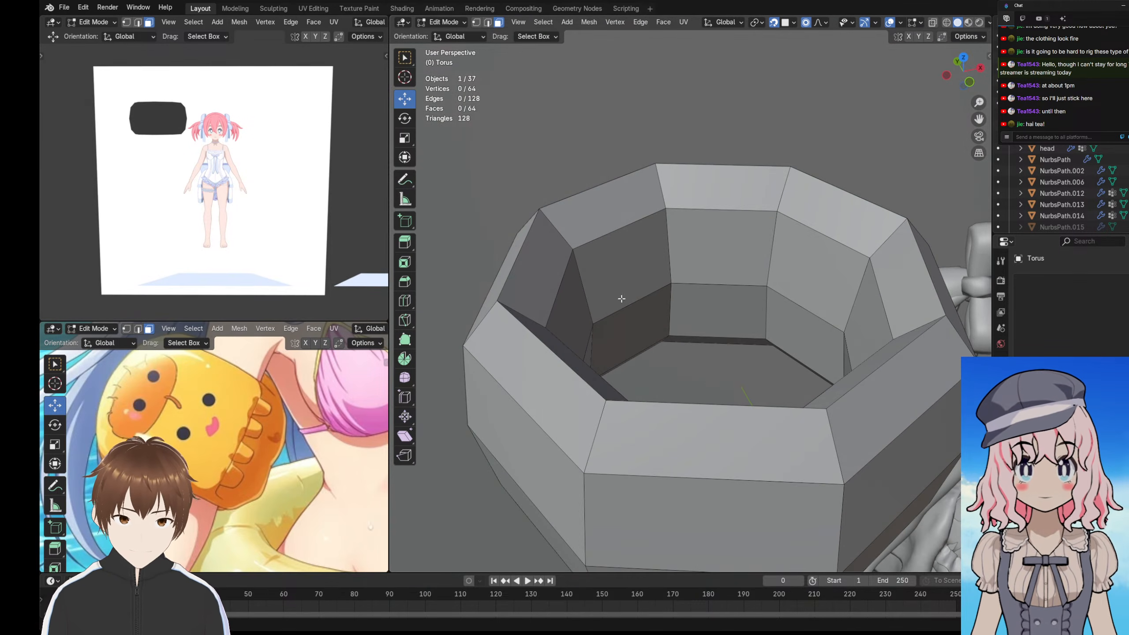
{"action": "left_click", "coordinate": [588, 296], "text": "alt"}
{"action": "left_click", "coordinate": [603, 347], "text": "alt+shift"}
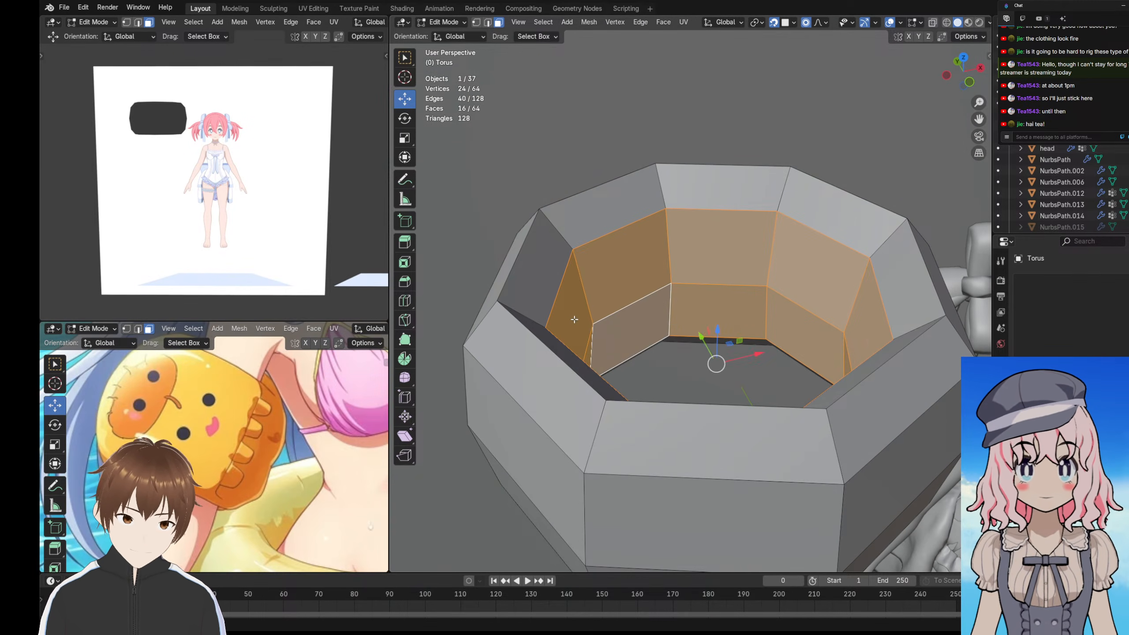
{"action": "key", "text": "s"}
{"action": "left_click", "coordinate": [590, 323]}
{"action": "middle_click_drag", "start_coordinate": [590, 322], "coordinate": [619, 293]}
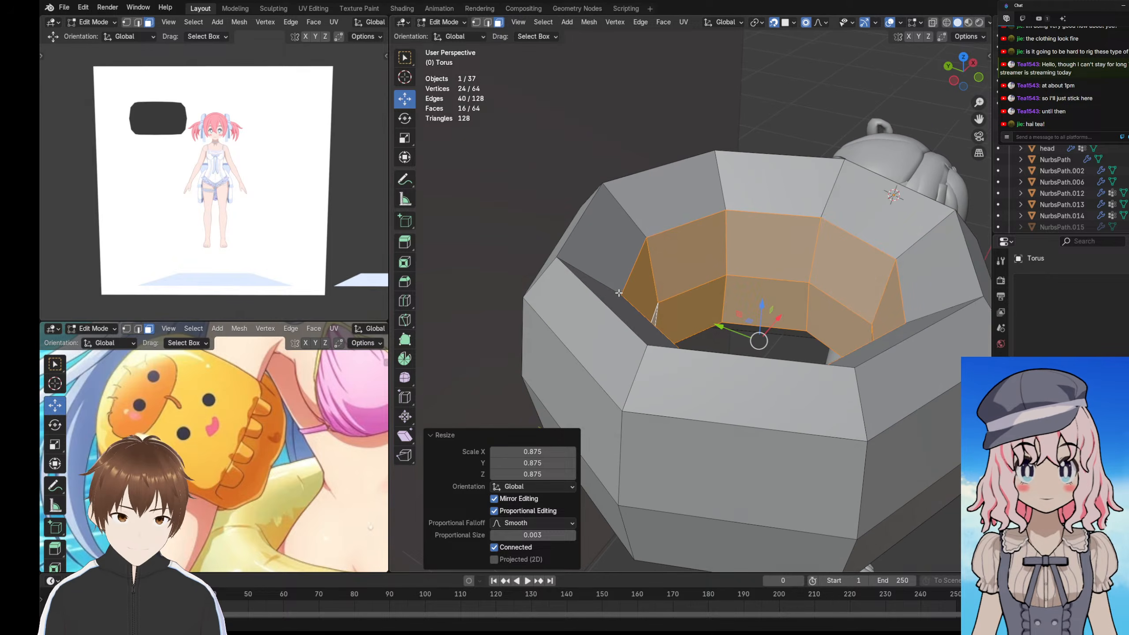
- Try a one-segment bevel on the torus's uppermost and lowermost edge loops and undo it
{"action": "left_click", "coordinate": [600, 299], "text": "alt"}
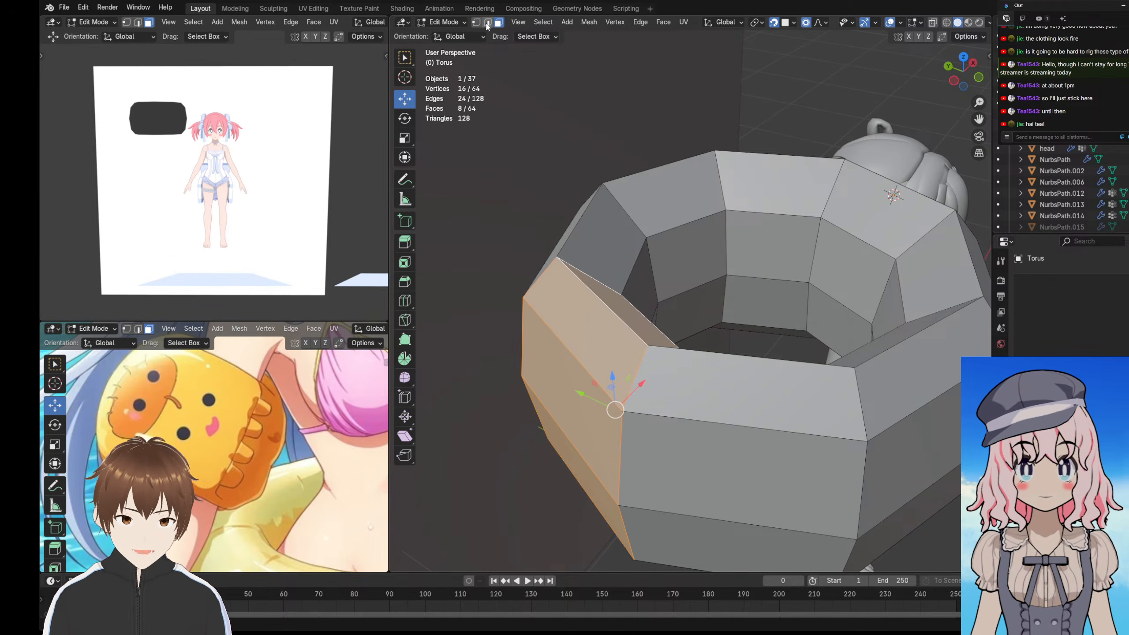
{"action": "left_click", "coordinate": [567, 247], "text": "alt"}
{"action": "middle_click_drag", "start_coordinate": [567, 247], "coordinate": [552, 161]}
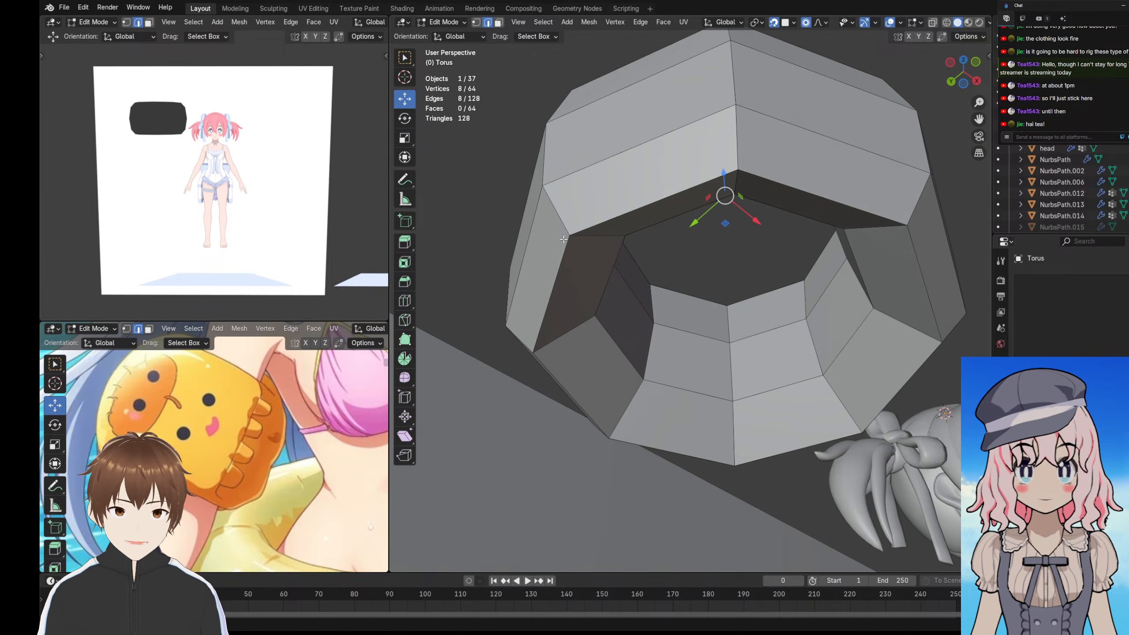
{"action": "middle_click_drag", "start_coordinate": [563, 252], "coordinate": [564, 295]}
{"action": "right_click", "coordinate": [564, 294]}
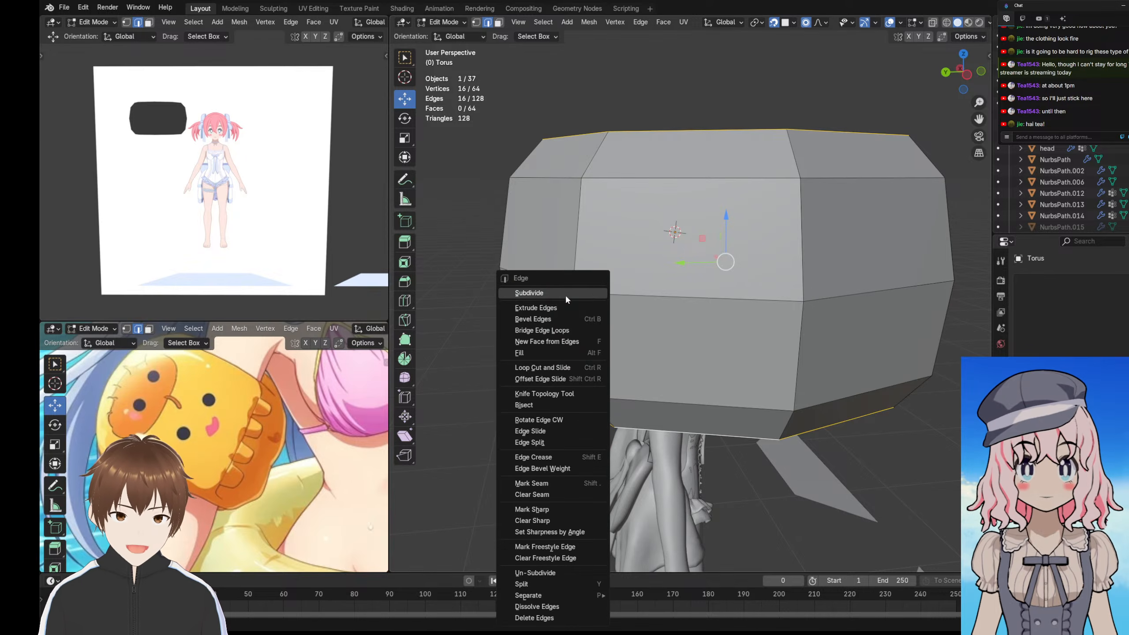
{"action": "left_click", "coordinate": [553, 319]}
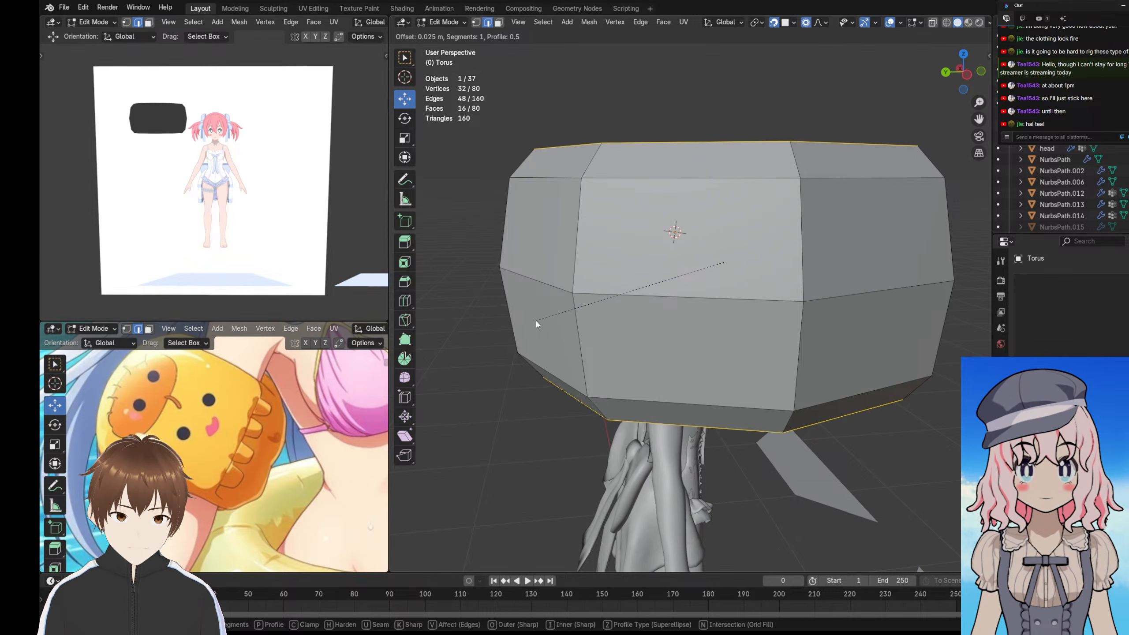
{"action": "left_click", "coordinate": [536, 322]}
{"action": "middle_click_drag", "start_coordinate": [536, 321], "coordinate": [560, 297]}
{"action": "key", "text": "ctrl+z"}
- Try bevelling the same two edge loops with two segments and undo the bevel
{"action": "right_click", "coordinate": [560, 297]}
{"action": "left_click", "coordinate": [548, 292]}
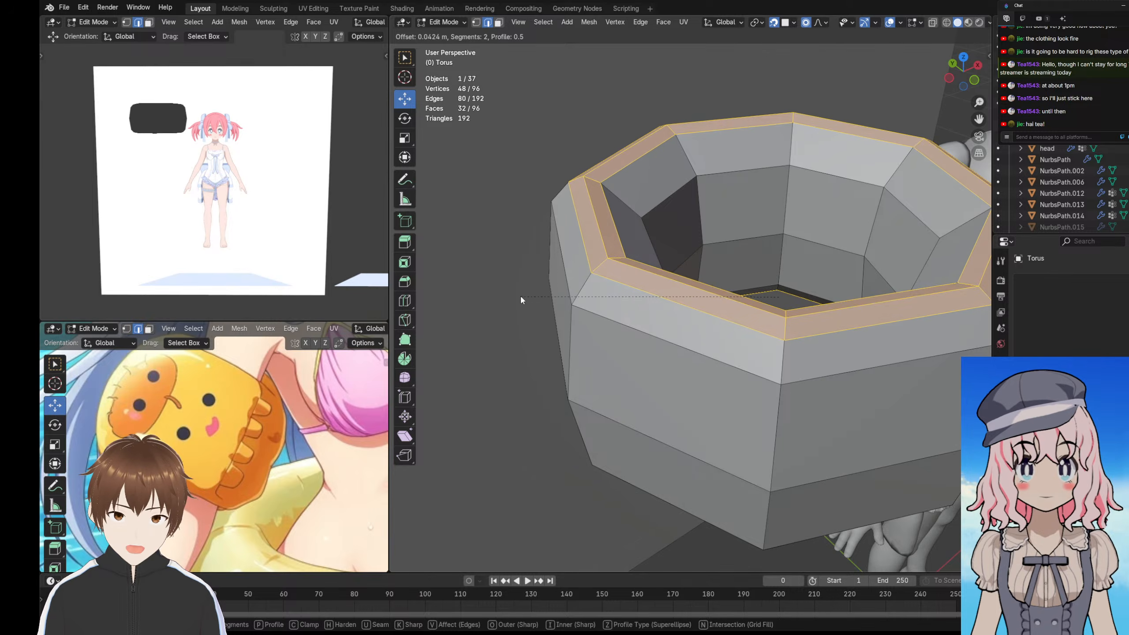
{"action": "left_click", "coordinate": [512, 304]}
{"action": "middle_click_drag", "start_coordinate": [511, 304], "coordinate": [539, 256]}
{"action": "key", "text": "ctrl+z"}
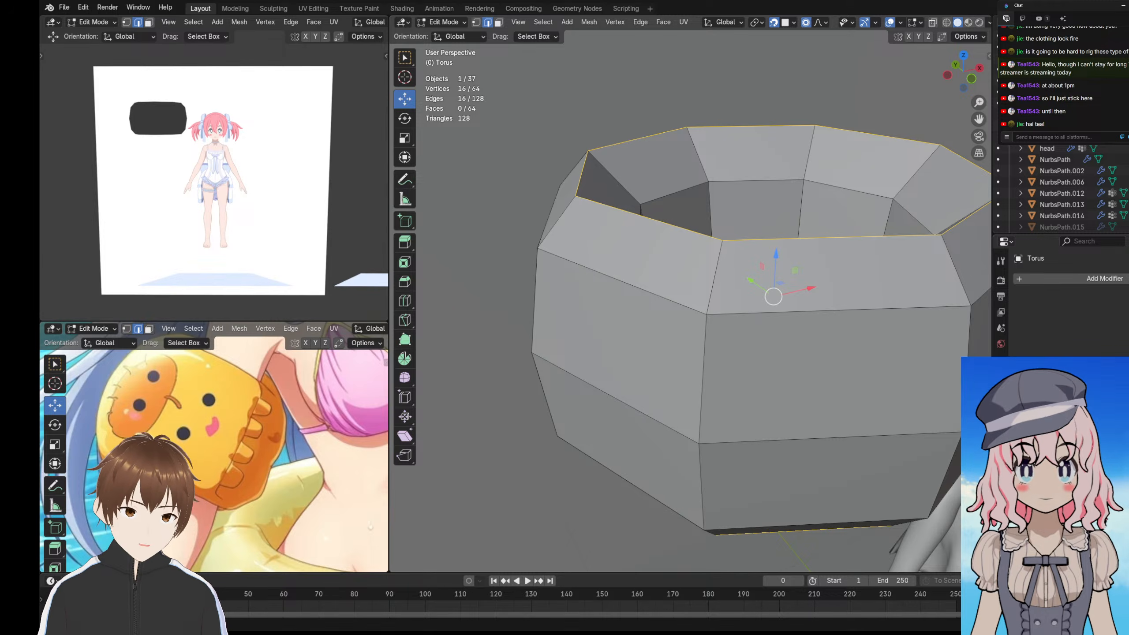
- Add a Subdivision Surface modifier to the torus
{"action": "left_click", "coordinate": [1049, 290]}
{"action": "mouse_move", "coordinate": [1008, 281]}
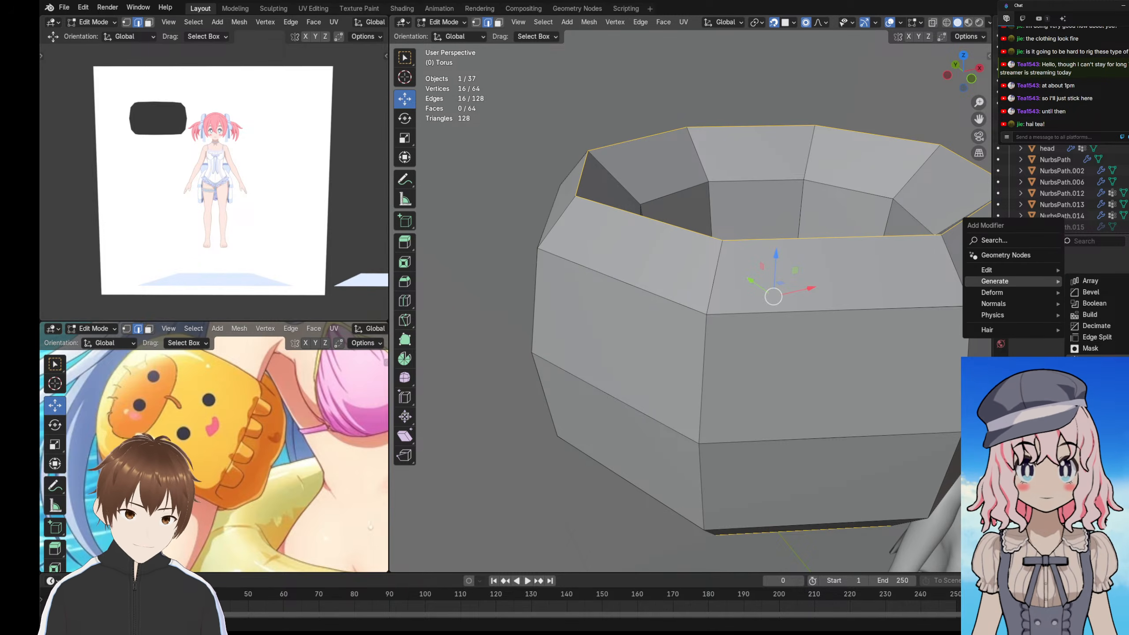
{"action": "left_click", "coordinate": [1097, 427]}
{"action": "middle_click_drag", "start_coordinate": [640, 250], "coordinate": [628, 287]}
{"action": "left_click", "coordinate": [1106, 298]}
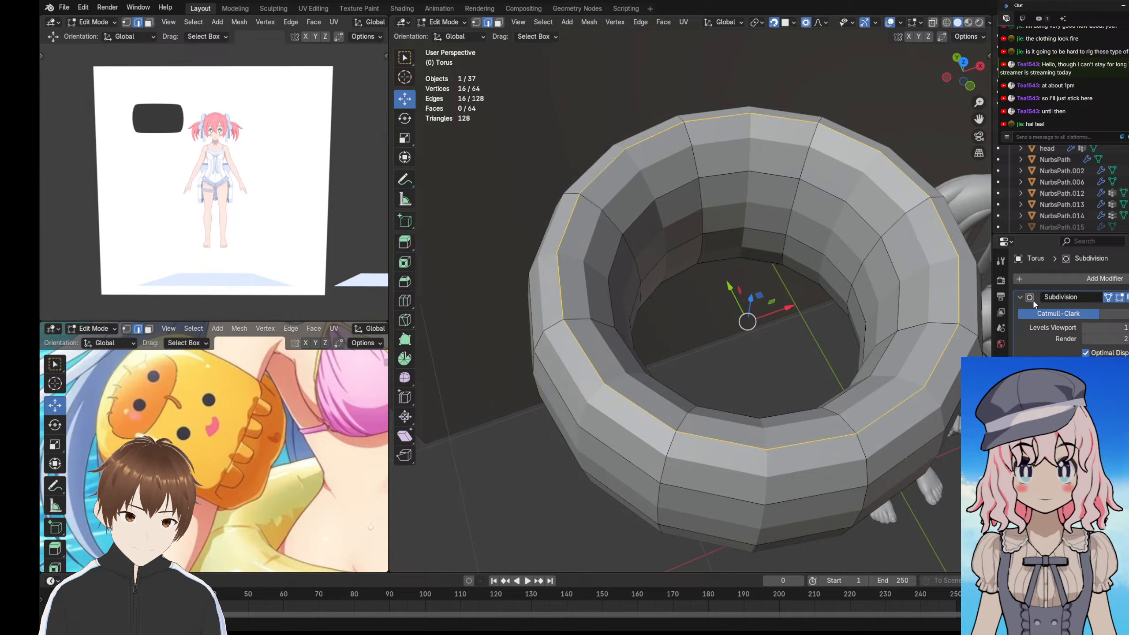
- Tighten the torus's hole by scaling its inner and rim edge loops, using a factor of about 0.79 on the upper rim loop
{"action": "scroll", "coordinate": [680, 255], "scroll_direction": "down", "scroll_amount": 2}
{"action": "middle_click_drag", "start_coordinate": [680, 255], "coordinate": [623, 249]}
{"action": "left_click", "coordinate": [654, 263], "text": "alt"}
{"action": "key", "text": "s"}
{"action": "left_click", "coordinate": [663, 307]}
{"action": "left_click", "coordinate": [614, 239], "text": "alt"}
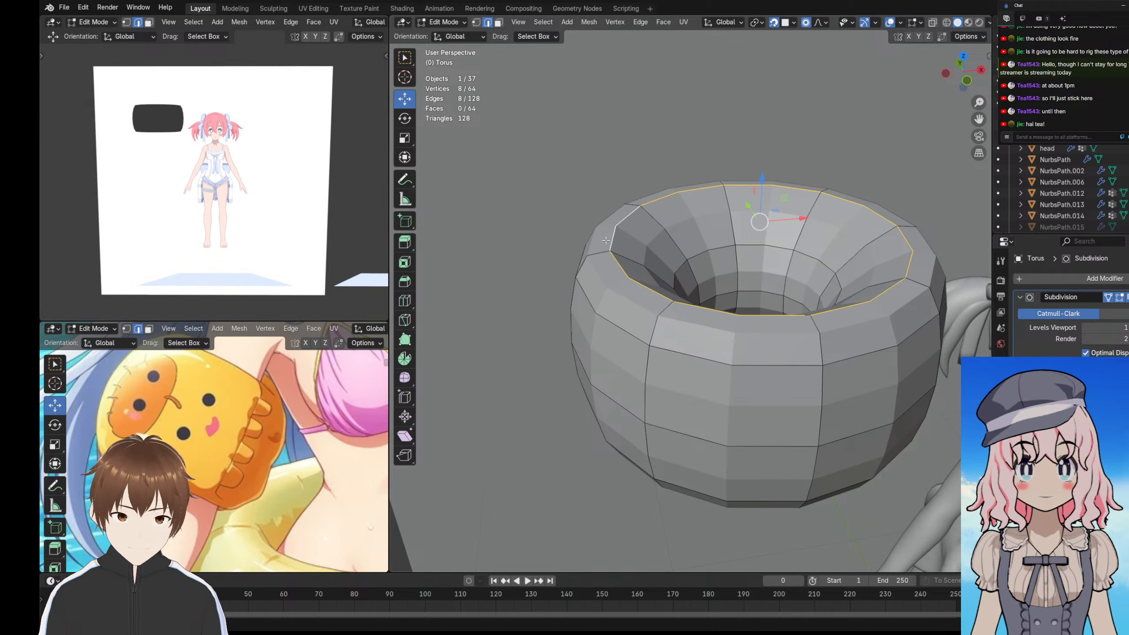
{"action": "key", "text": "s"}
{"action": "left_click", "coordinate": [631, 249]}
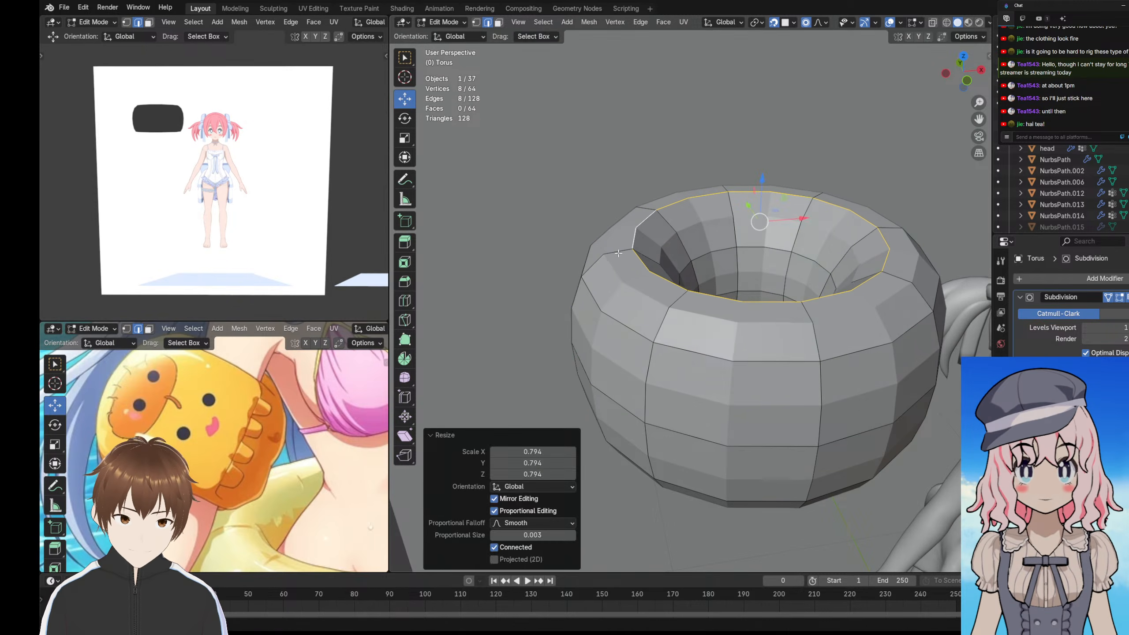
{"action": "middle_click_drag", "start_coordinate": [631, 249], "coordinate": [610, 290]}
{"action": "left_click", "coordinate": [624, 249], "text": "alt+shift"}
{"action": "key", "text": "s"}
{"action": "left_click", "coordinate": [612, 236]}
{"action": "left_click", "coordinate": [575, 254], "text": "alt"}
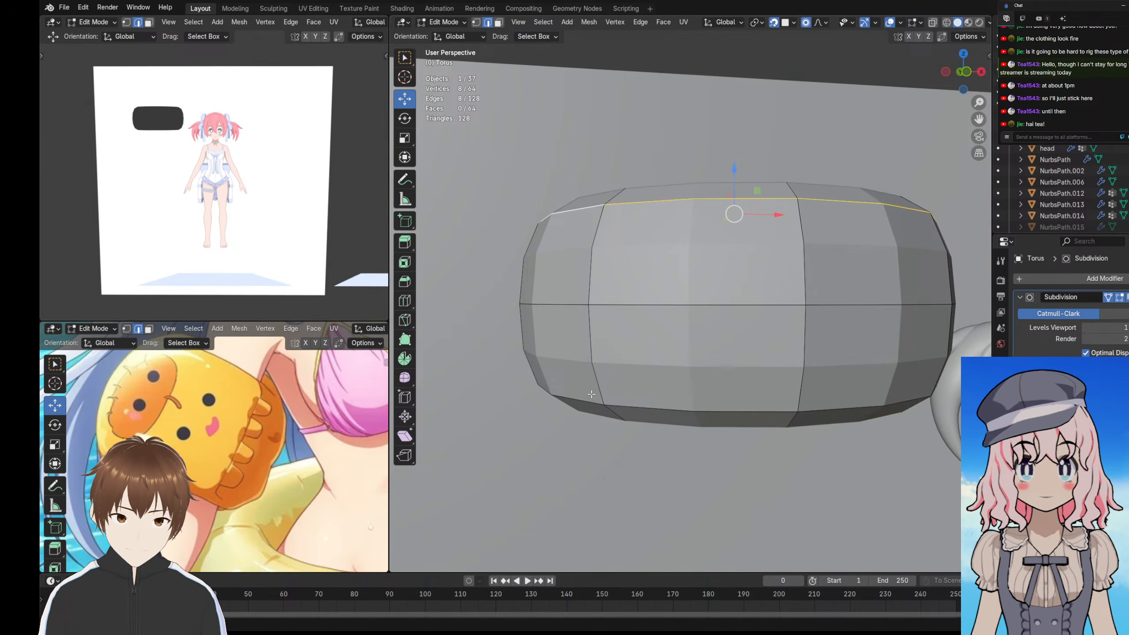
{"action": "middle_click_drag", "start_coordinate": [539, 311], "coordinate": [561, 333], "text": "shift"}
{"action": "middle_click_drag", "start_coordinate": [561, 333], "coordinate": [561, 352]}
{"action": "middle_click_drag", "start_coordinate": [486, 314], "coordinate": [499, 308]}
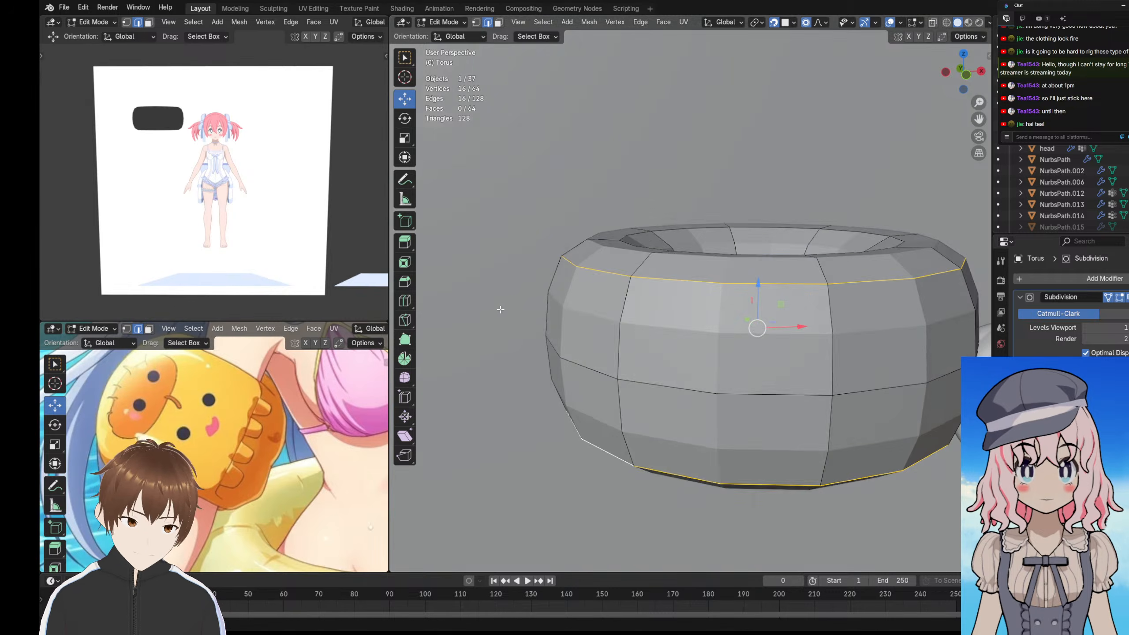
{"action": "key", "text": "g"}
{"action": "key", "text": "g"}
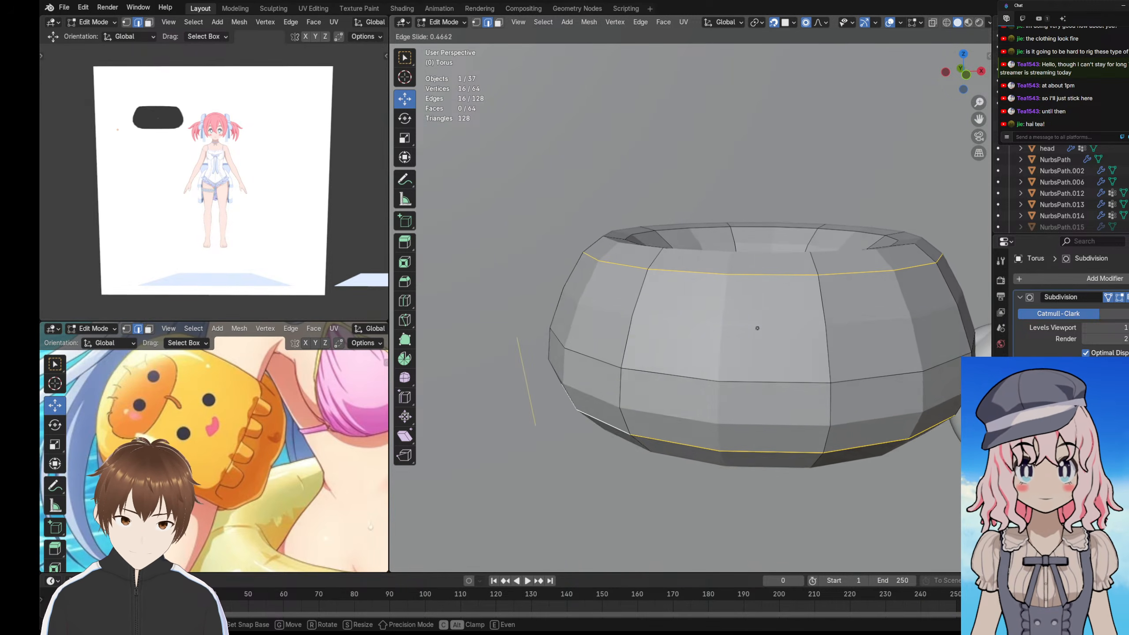
{"action": "right_click", "coordinate": [493, 325]}
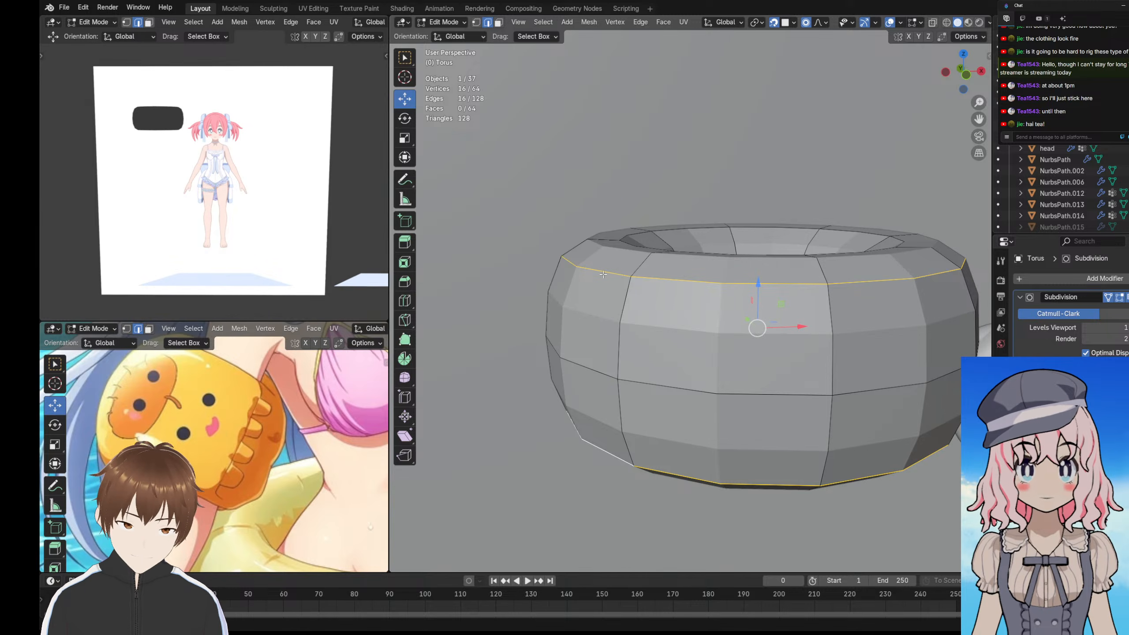
{"action": "key", "text": "g"}
{"action": "key", "text": "g"}
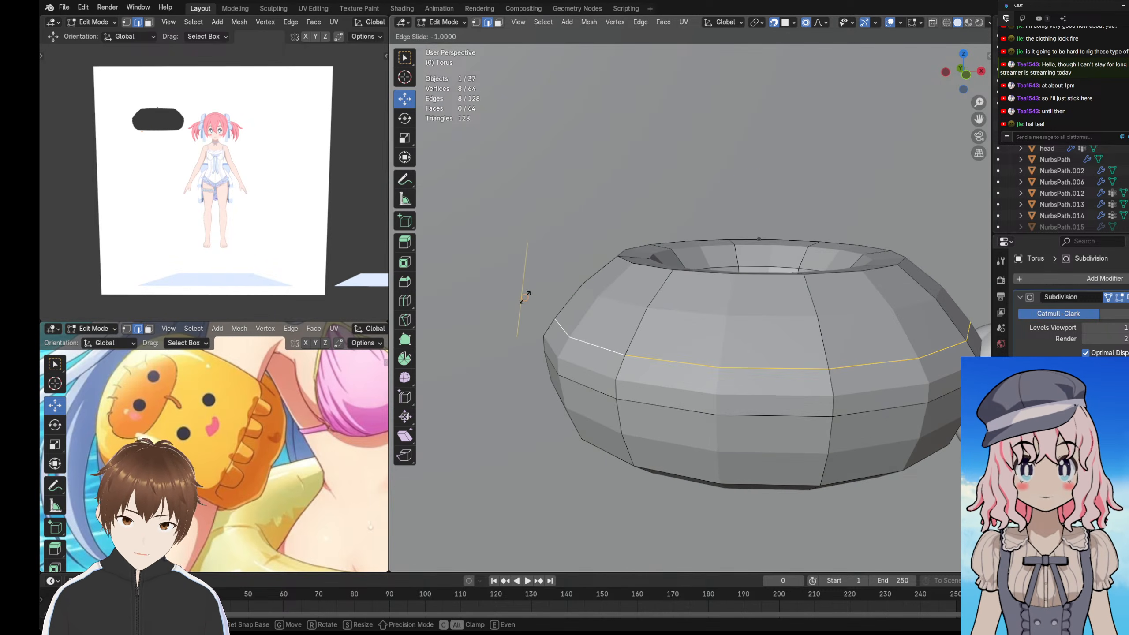
{"action": "right_click", "coordinate": [594, 219]}
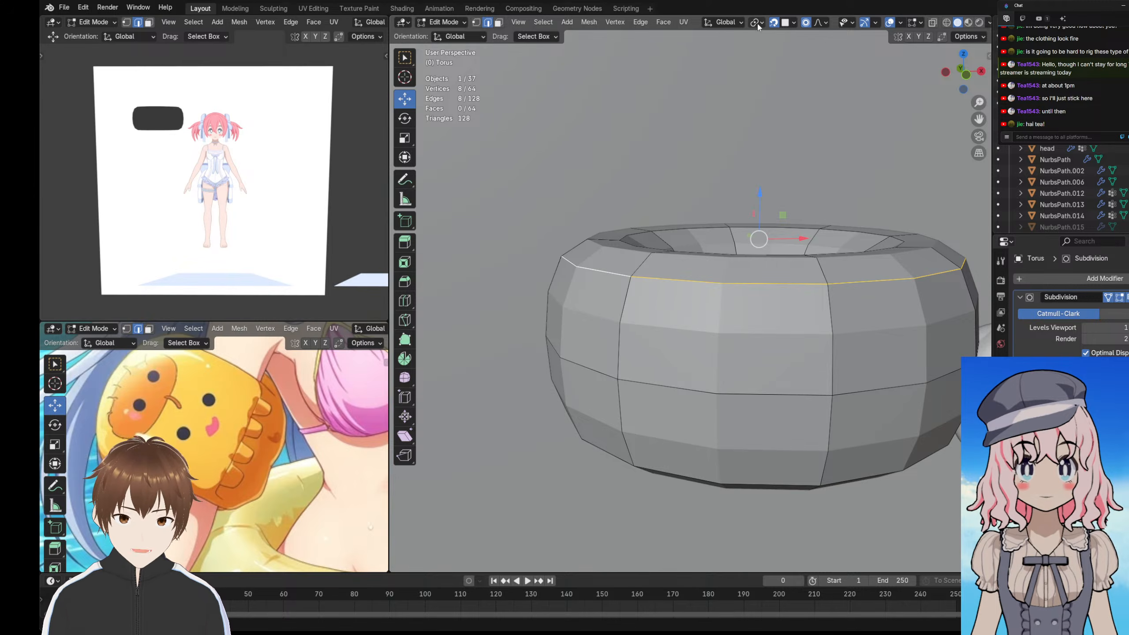
{"action": "scroll", "coordinate": [694, 231], "scroll_direction": "down", "scroll_amount": 4}
{"action": "middle_click_drag", "start_coordinate": [689, 236], "coordinate": [598, 282]}
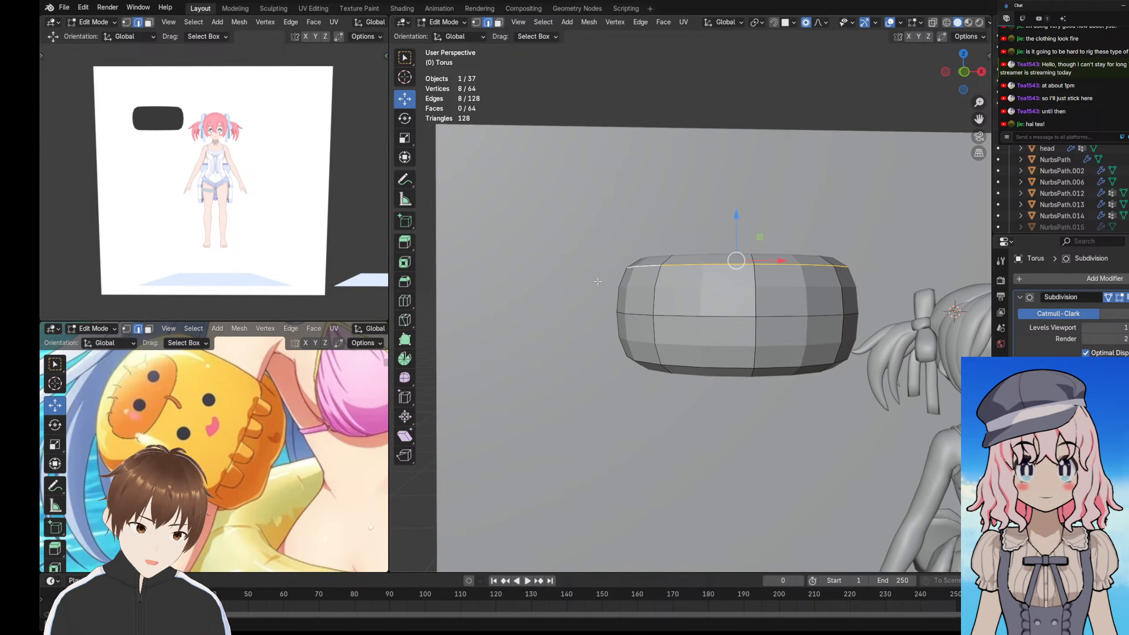
{"action": "key", "text": "s"}
{"action": "right_click", "coordinate": [617, 285]}
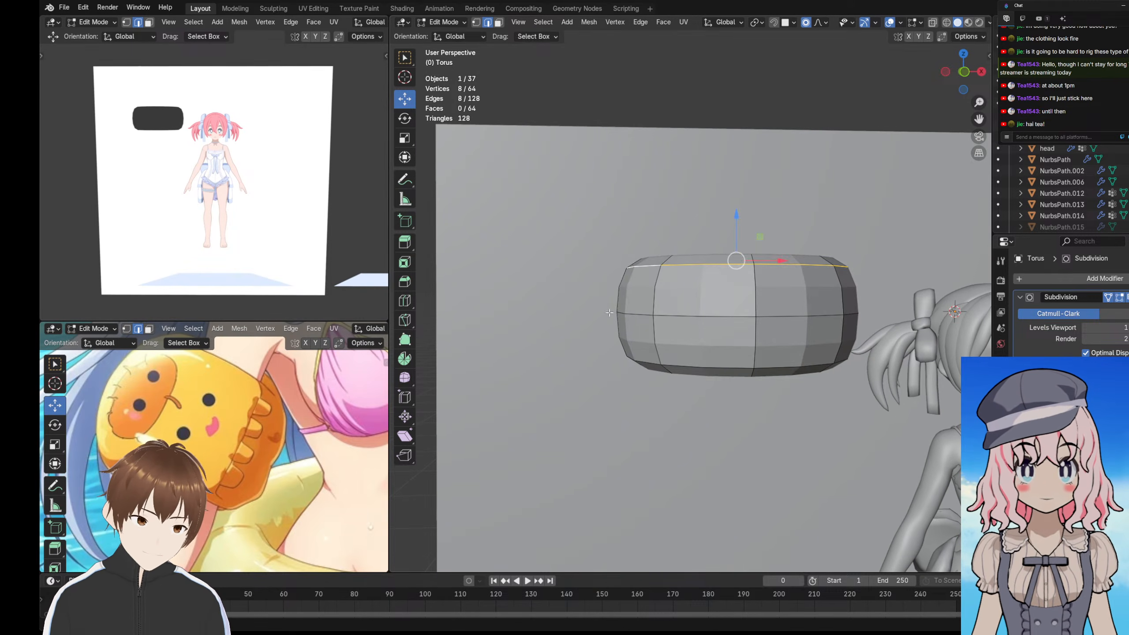
- Select the whole torus mesh and stretch it along Z by about 1.1
{"action": "key", "text": "a"}
{"action": "key", "text": "x"}
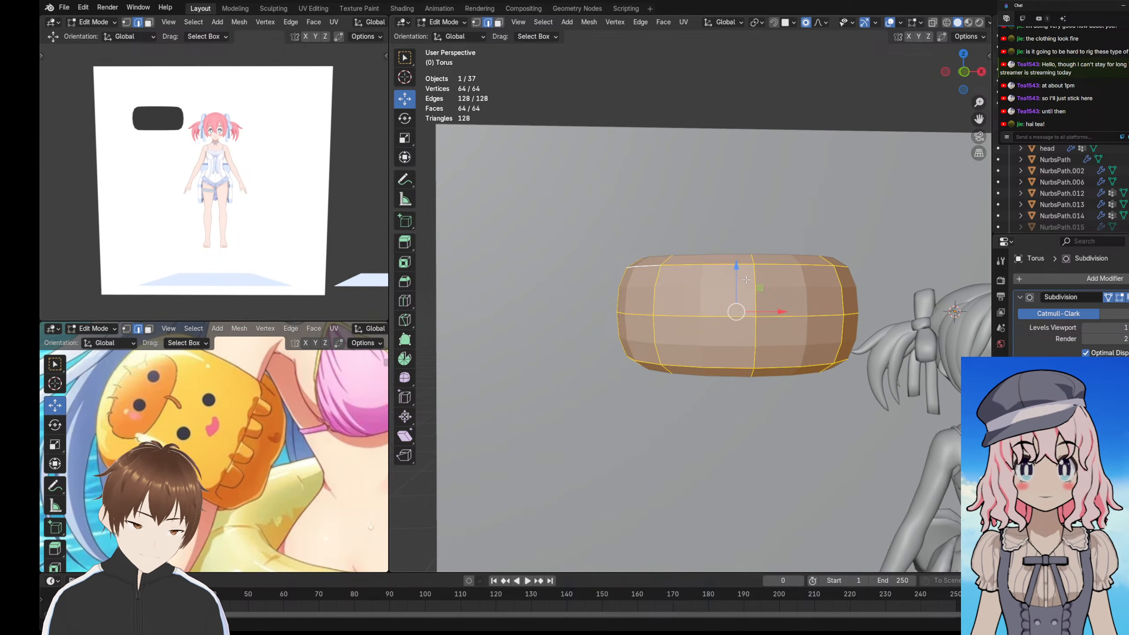
{"action": "key", "text": "s"}
{"action": "key", "text": "z"}
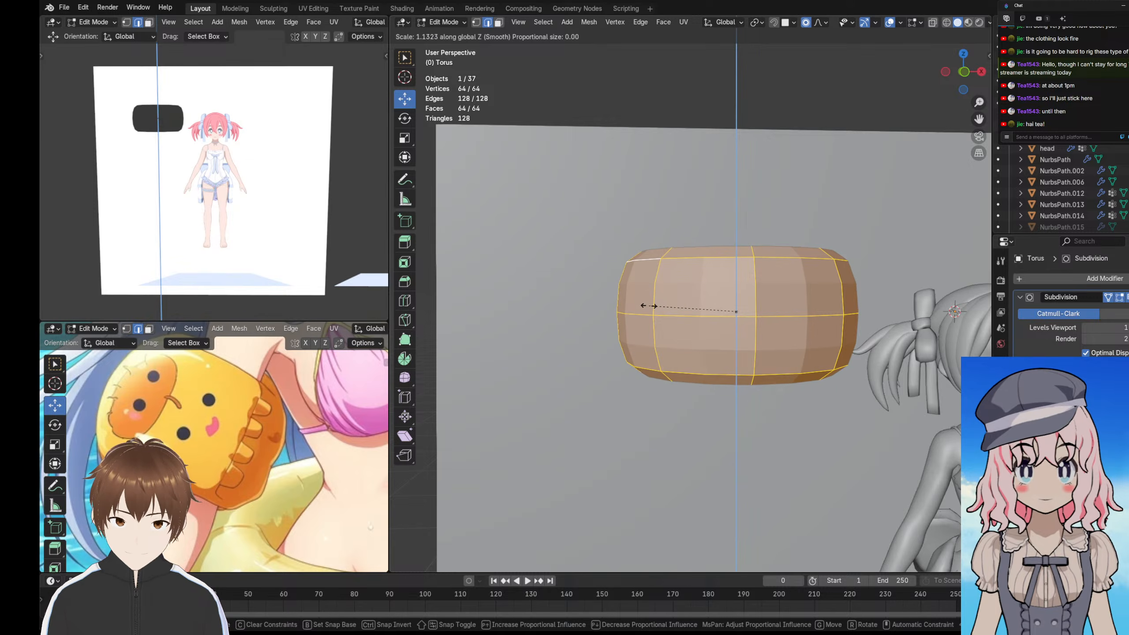
{"action": "left_click", "coordinate": [652, 307]}
- Edge-slide the upper outer edge loop toward the torus's middle by a factor of about -0.33
{"action": "left_click", "coordinate": [639, 264], "text": "alt"}
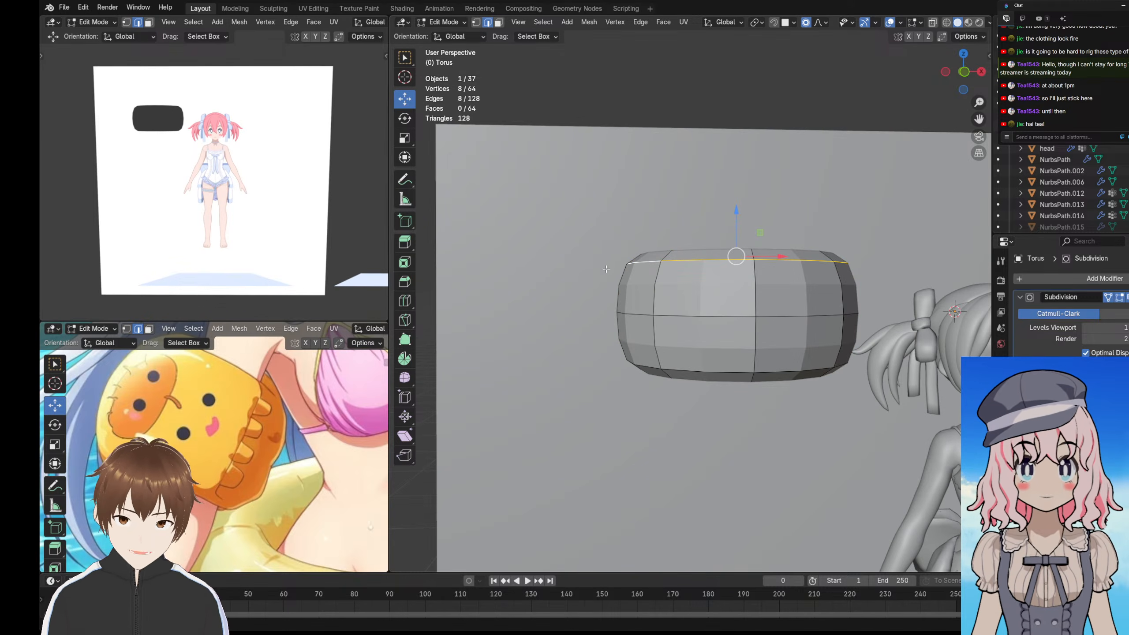
{"action": "key", "text": "g"}
{"action": "key", "text": "g"}
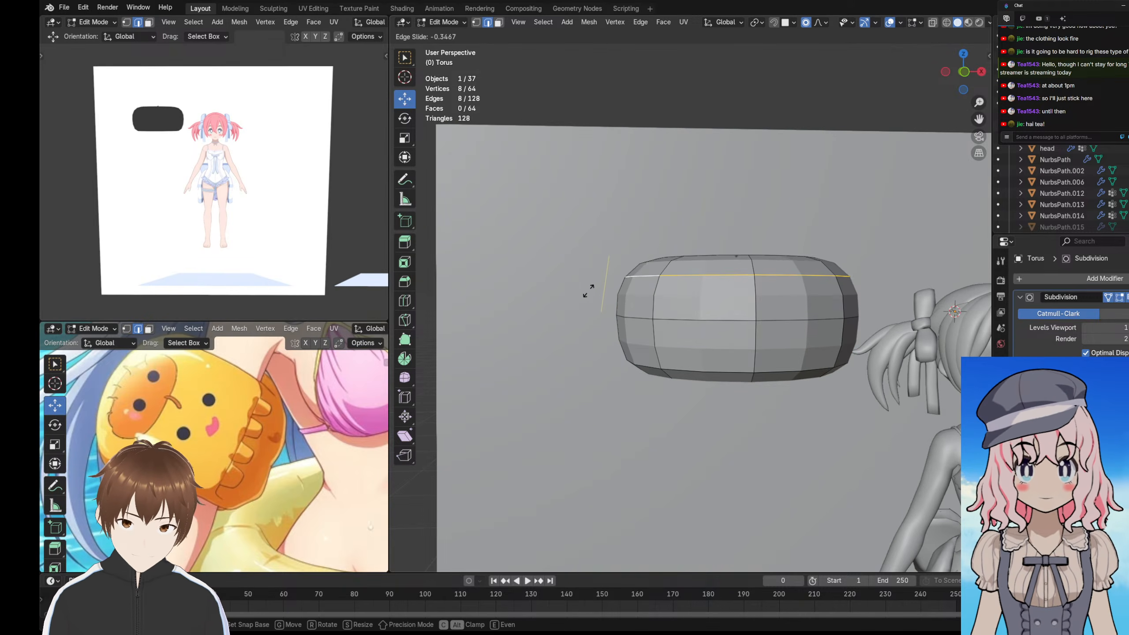
{"action": "left_click", "coordinate": [591, 293]}
{"action": "middle_click_drag", "start_coordinate": [591, 293], "coordinate": [632, 337]}
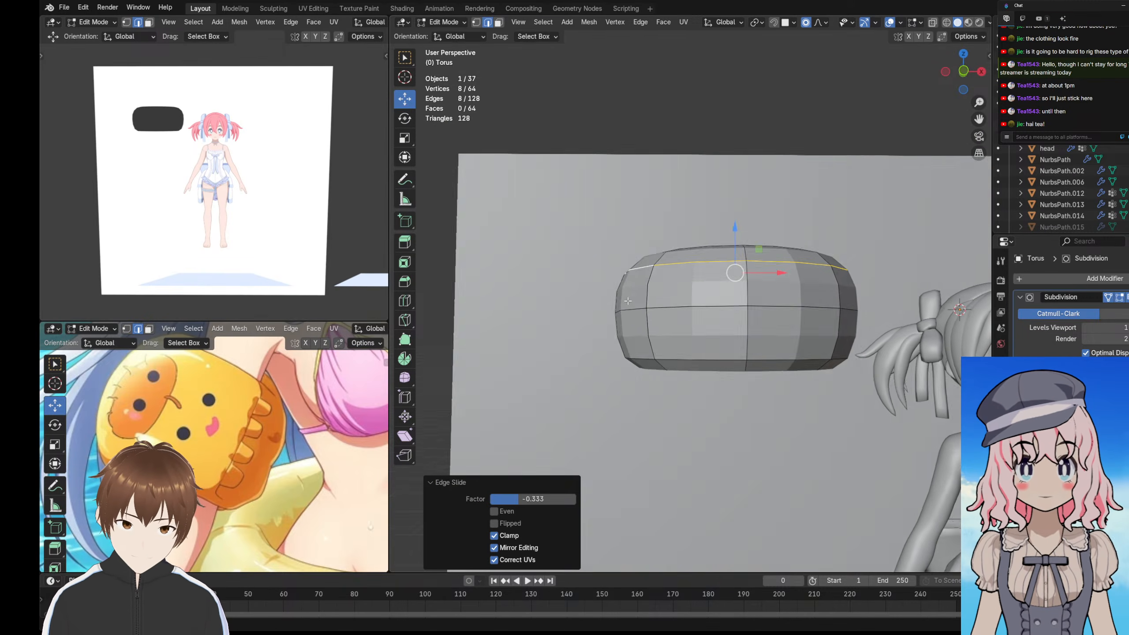
- Edge-slide the lower outer edge loop toward the torus's middle by a factor of about 0.33
{"action": "left_click", "coordinate": [633, 355], "text": "alt"}
{"action": "key", "text": "g"}
{"action": "key", "text": "g"}
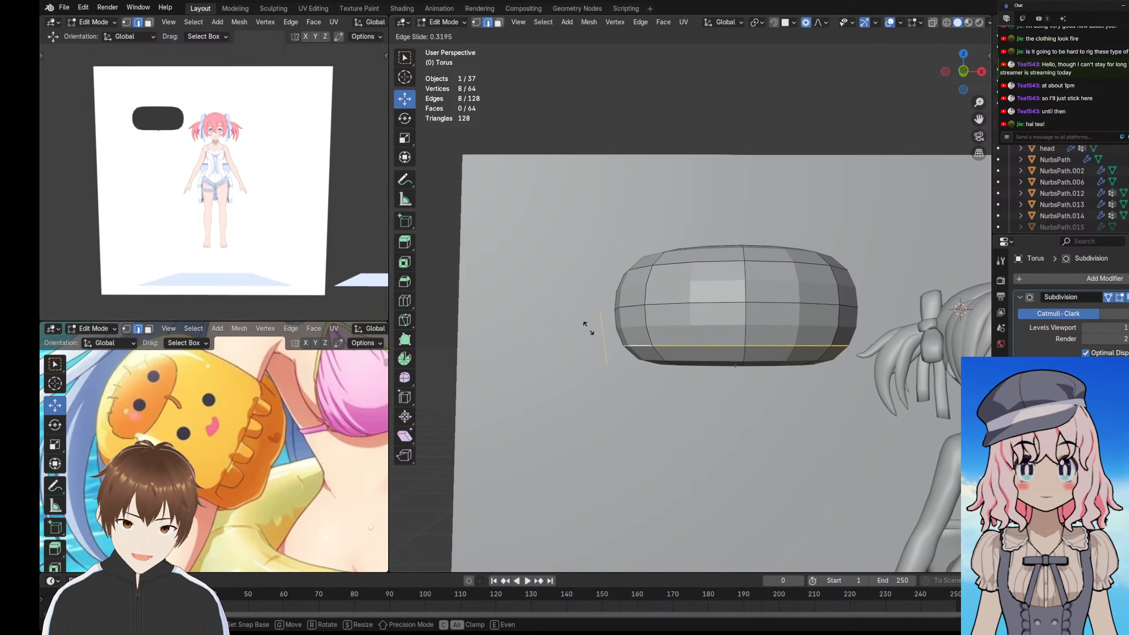
{"action": "left_click", "coordinate": [588, 328]}
{"action": "middle_click_drag", "start_coordinate": [588, 328], "coordinate": [573, 301]}
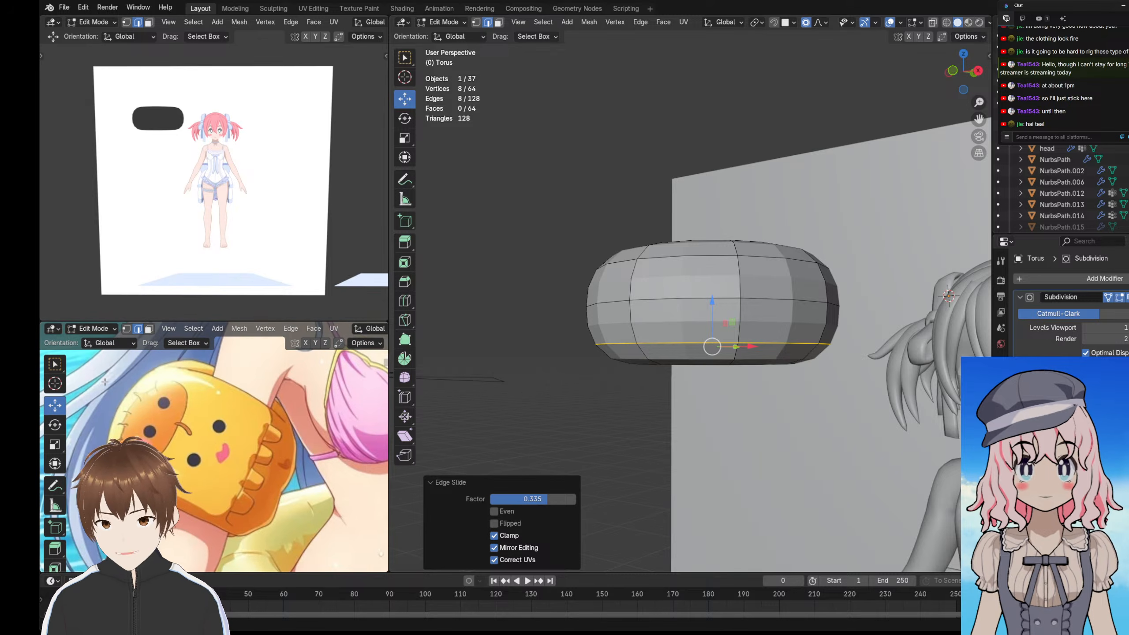
- Try moving the torus mesh in front of the character and extruding a copy upward, then undo both operations
{"action": "middle_click_drag", "start_coordinate": [541, 306], "coordinate": [553, 313]}
{"action": "scroll", "coordinate": [554, 313], "scroll_direction": "down", "scroll_amount": 2}
{"action": "mouse_move", "coordinate": [636, 306]}
{"action": "middle_mouse_down"}
{"action": "mouse_move", "coordinate": [667, 329]}
{"action": "mouse_move", "coordinate": [634, 349]}
{"action": "mouse_move", "coordinate": [633, 309]}
{"action": "middle_mouse_up"}
{"action": "key", "text": "l"}
{"action": "key", "text": "g"}
{"action": "left_click", "coordinate": [729, 436]}
{"action": "key", "text": "e"}
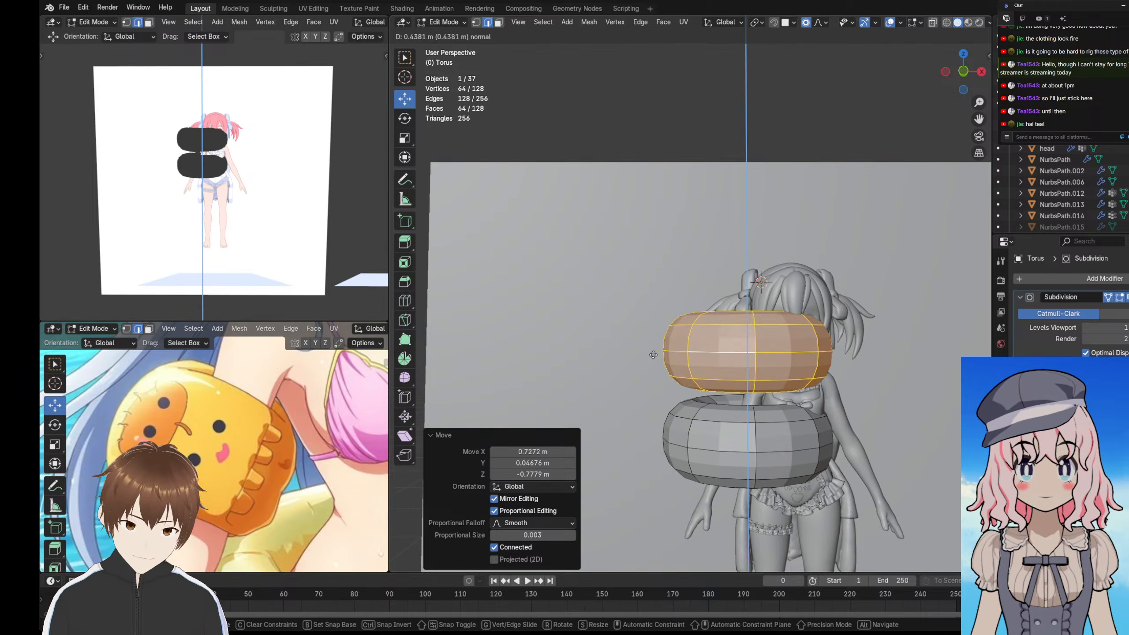
{"action": "left_click", "coordinate": [659, 352]}
{"action": "key", "text": "ctrl+z"}
{"action": "key", "text": "ctrl+z"}
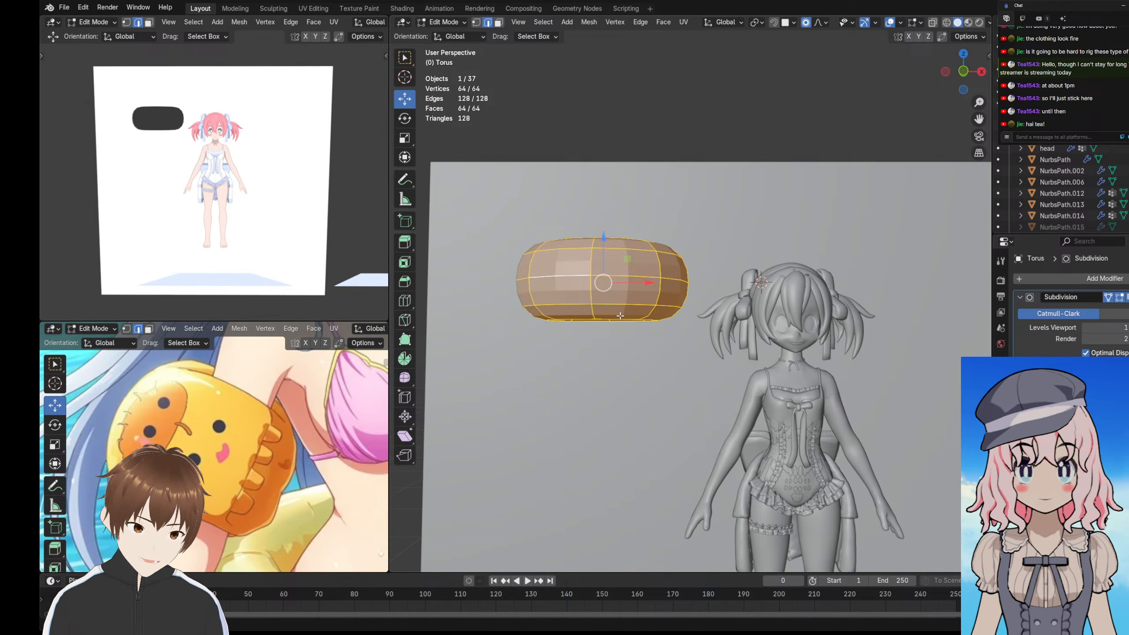
- Move the whole torus mesh in front of the character's waist
{"action": "key", "text": "g"}
{"action": "left_click", "coordinate": [741, 454]}
{"action": "middle_click_drag", "start_coordinate": [725, 443], "coordinate": [650, 387], "text": "shift"}
{"action": "key", "text": "g"}
{"action": "left_click", "coordinate": [681, 416]}
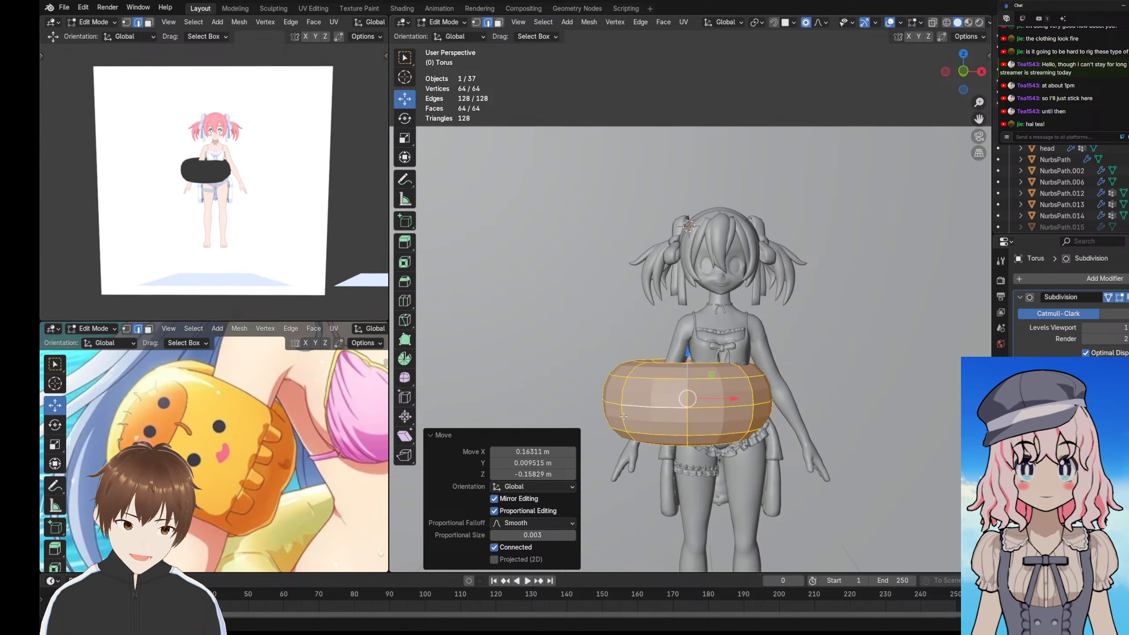
- Rotate the torus and move it onto the character's upper arm, by about -0.107 m in X and 0.139 m in Z
{"action": "key", "text": "r"}
{"action": "left_click", "coordinate": [606, 330]}
{"action": "middle_click_drag", "start_coordinate": [622, 332], "coordinate": [795, 333]}
{"action": "scroll", "coordinate": [670, 340], "scroll_direction": "up", "scroll_amount": 4}
{"action": "key", "text": "g"}
{"action": "left_click", "coordinate": [771, 276]}
- Shrink the torus in two passes, the first by a factor of about 0.49, repositioning it on the arm in between
{"action": "key", "text": "s"}
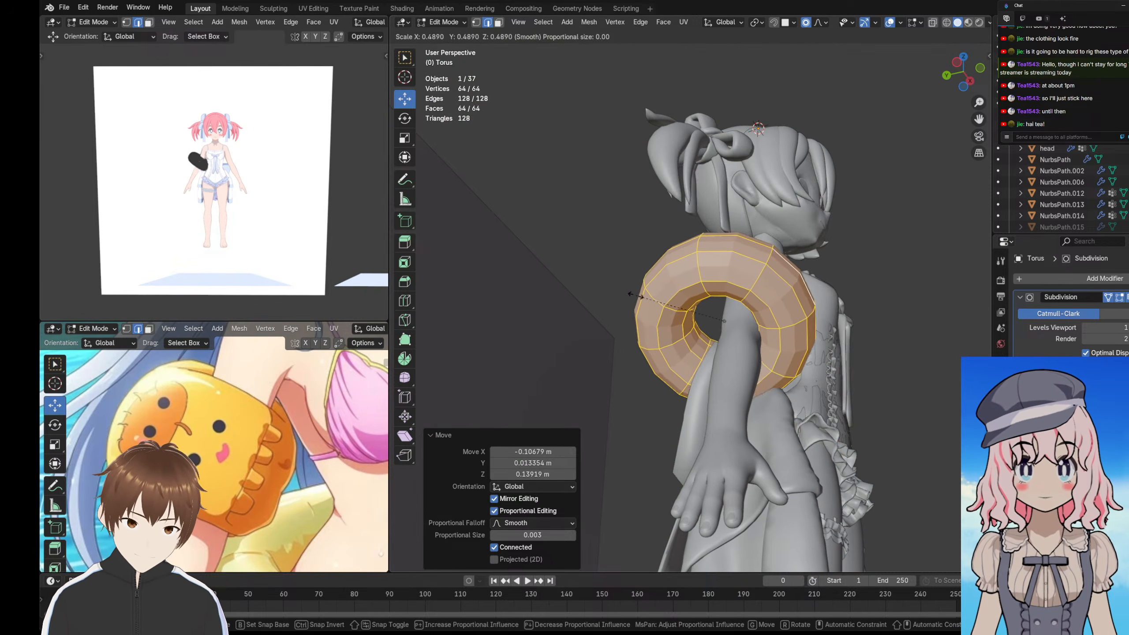
{"action": "left_click", "coordinate": [644, 297]}
{"action": "middle_click_drag", "start_coordinate": [644, 297], "coordinate": [735, 349]}
{"action": "key", "text": "g"}
{"action": "left_click", "coordinate": [663, 369]}
{"action": "key", "text": "s"}
{"action": "left_click", "coordinate": [608, 356]}
- Centre the torus around the upper arm with small moves and rotate it by about 2.07° to follow the arm
{"action": "scroll", "coordinate": [707, 342], "scroll_direction": "up", "scroll_amount": 3}
{"action": "scroll", "coordinate": [738, 315], "scroll_direction": "up", "scroll_amount": 1}
{"action": "key", "text": "g"}
{"action": "left_click", "coordinate": [750, 329]}
{"action": "key", "text": "g"}
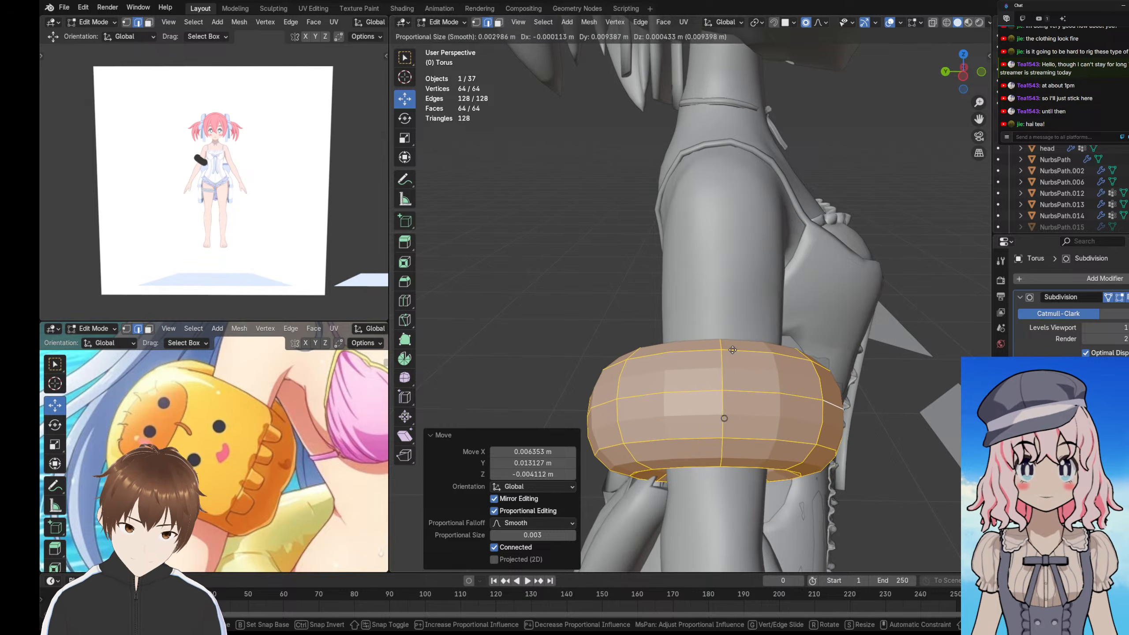
{"action": "scroll", "coordinate": [272, 382], "scroll_direction": "down", "scroll_amount": 5}
{"action": "middle_click_drag", "start_coordinate": [613, 382], "coordinate": [807, 381]}
{"action": "key", "text": "g"}
{"action": "left_click", "coordinate": [711, 328]}
{"action": "key", "text": "g"}
{"action": "left_click", "coordinate": [814, 316]}
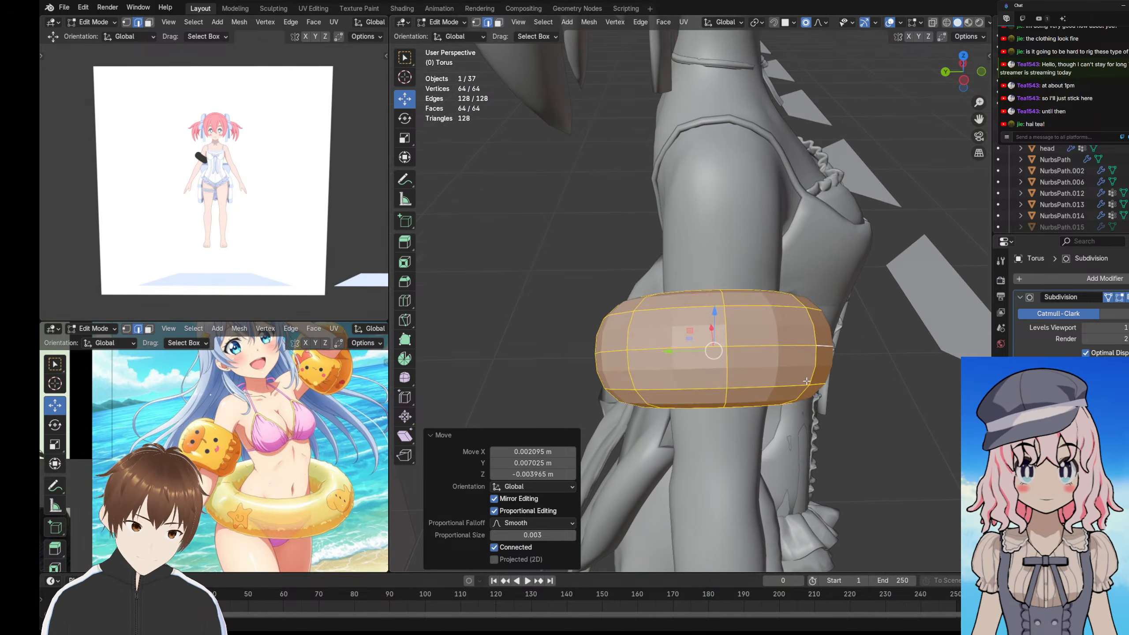
{"action": "left_click", "coordinate": [868, 331]}
{"action": "middle_click_drag", "start_coordinate": [868, 331], "coordinate": [473, 86]}
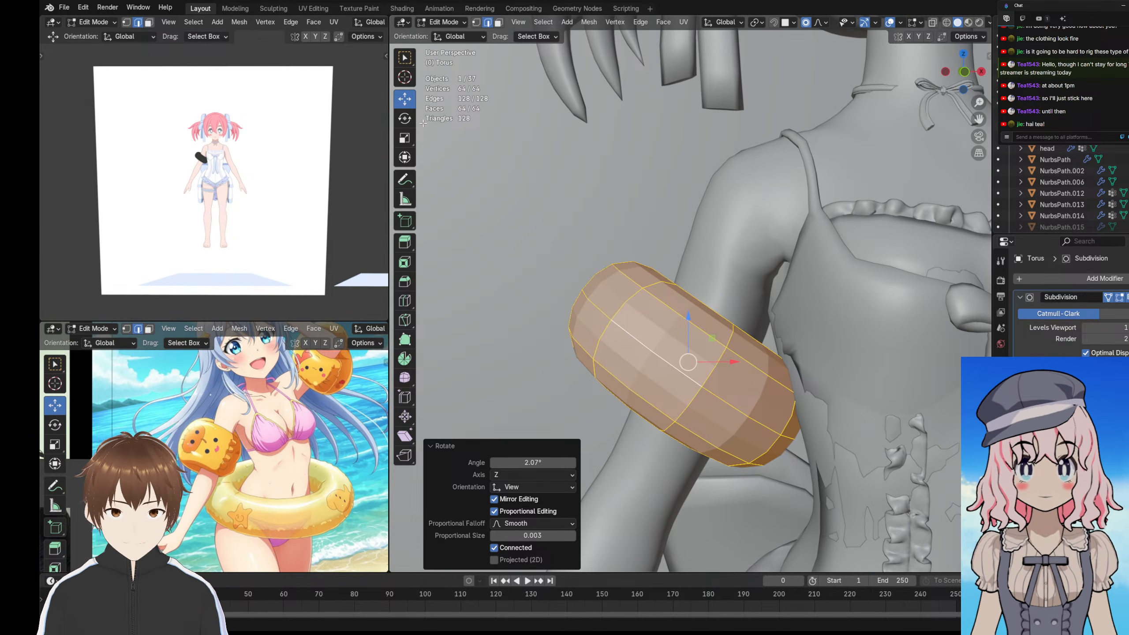
- Set the Scale tool's orientation to Normal and stretch the torus along its normal Z axis by about 1.64
{"action": "left_click", "coordinate": [456, 37]}
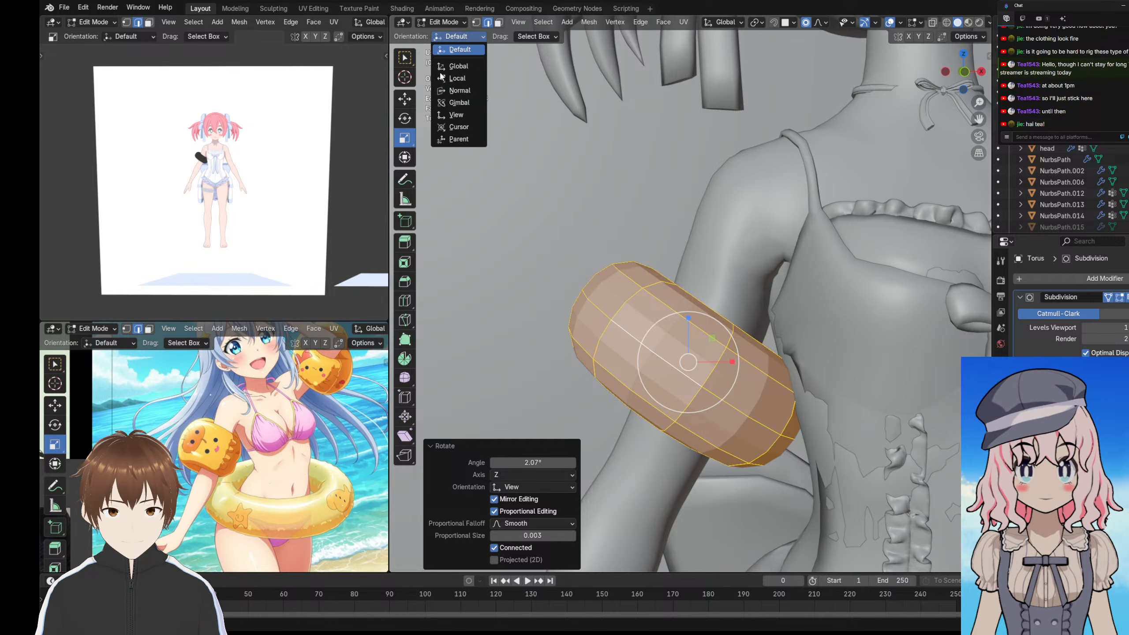
{"action": "left_click", "coordinate": [458, 78]}
{"action": "mouse_move", "coordinate": [458, 78]}
{"action": "middle_mouse_down"}
{"action": "mouse_move", "coordinate": [486, 88]}
{"action": "mouse_move", "coordinate": [472, 76]}
{"action": "middle_mouse_up"}
{"action": "scroll", "coordinate": [483, 100], "scroll_direction": "down", "scroll_amount": 2}
{"action": "left_click", "coordinate": [455, 37]}
{"action": "left_click", "coordinate": [459, 91]}
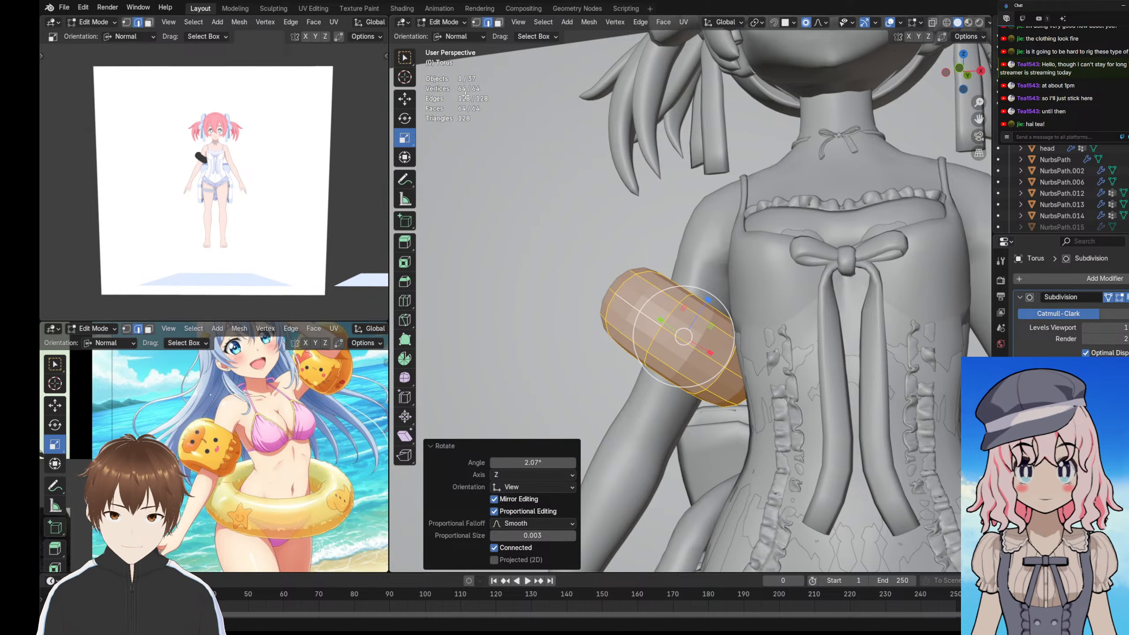
{"action": "middle_click_drag", "start_coordinate": [578, 205], "coordinate": [684, 254]}
{"action": "left_click_drag", "start_coordinate": [720, 303], "coordinate": [723, 297]}
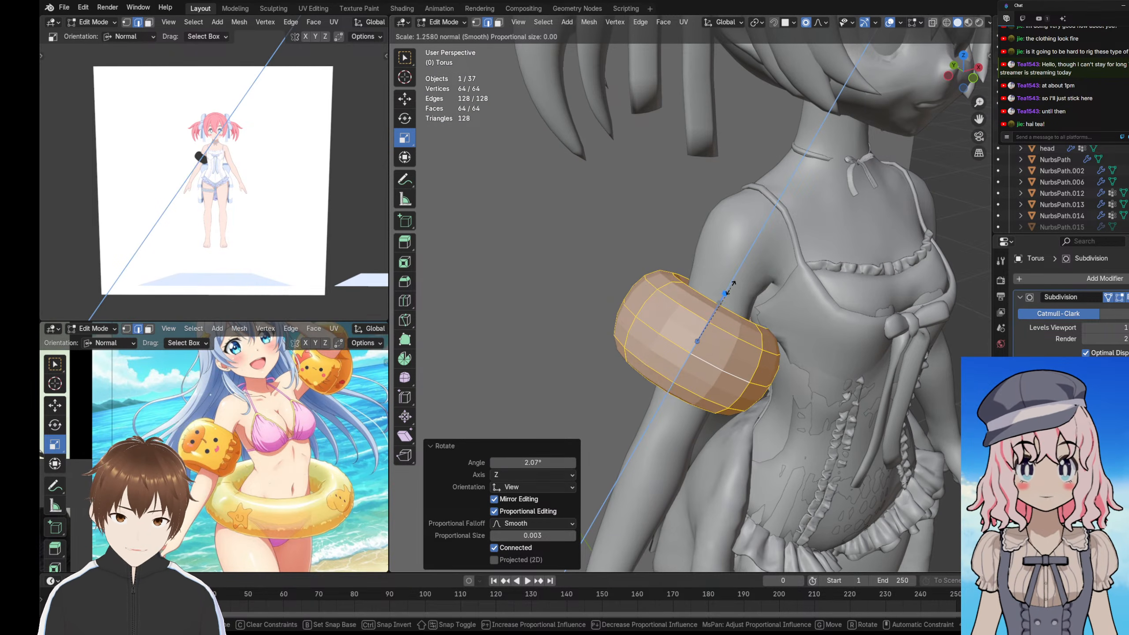
{"action": "left_click", "coordinate": [740, 273]}
{"action": "middle_click_drag", "start_coordinate": [739, 274], "coordinate": [706, 256]}
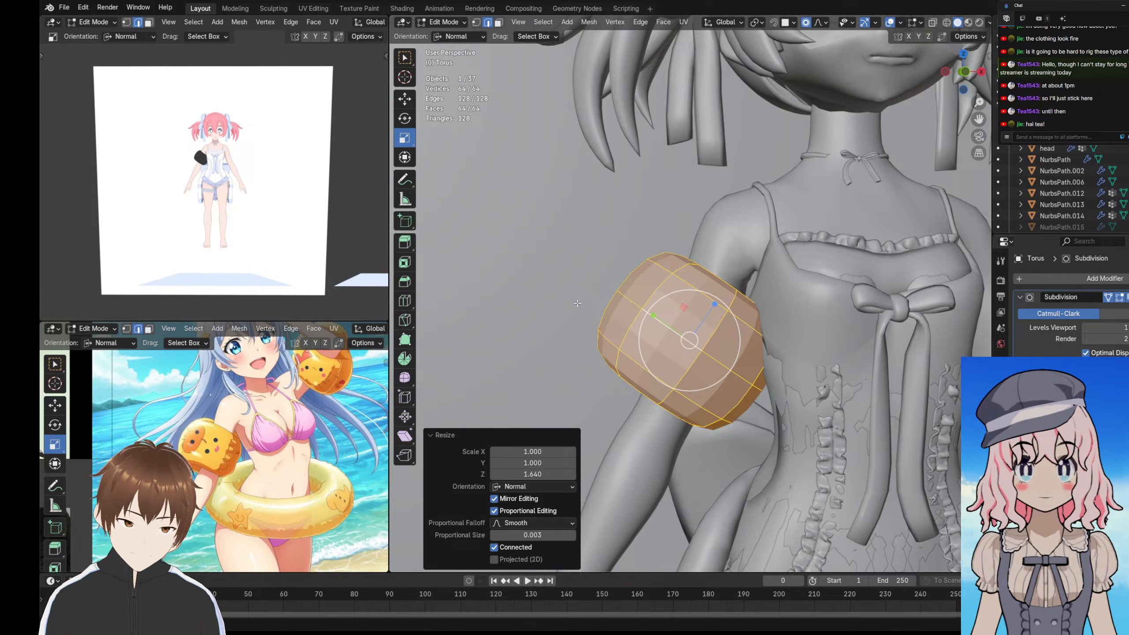
- Scale the torus uniformly by about 0.774 and rotate it by about -10.1° in the front view
{"action": "key", "text": "s"}
{"action": "left_click", "coordinate": [600, 318]}
{"action": "key", "text": "r"}
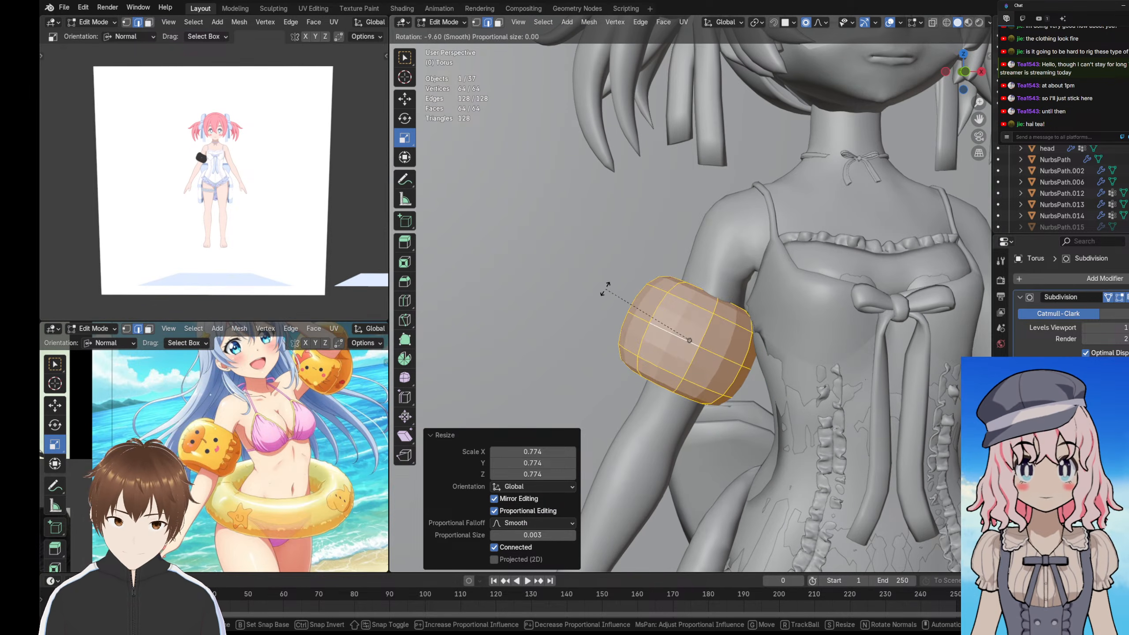
{"action": "left_click", "coordinate": [608, 285]}
- Rotate the float from the side to match the arm's tilt and shift it by about -0.006 m in X and -0.011 m in Z
{"action": "middle_click_drag", "start_coordinate": [608, 285], "coordinate": [719, 349]}
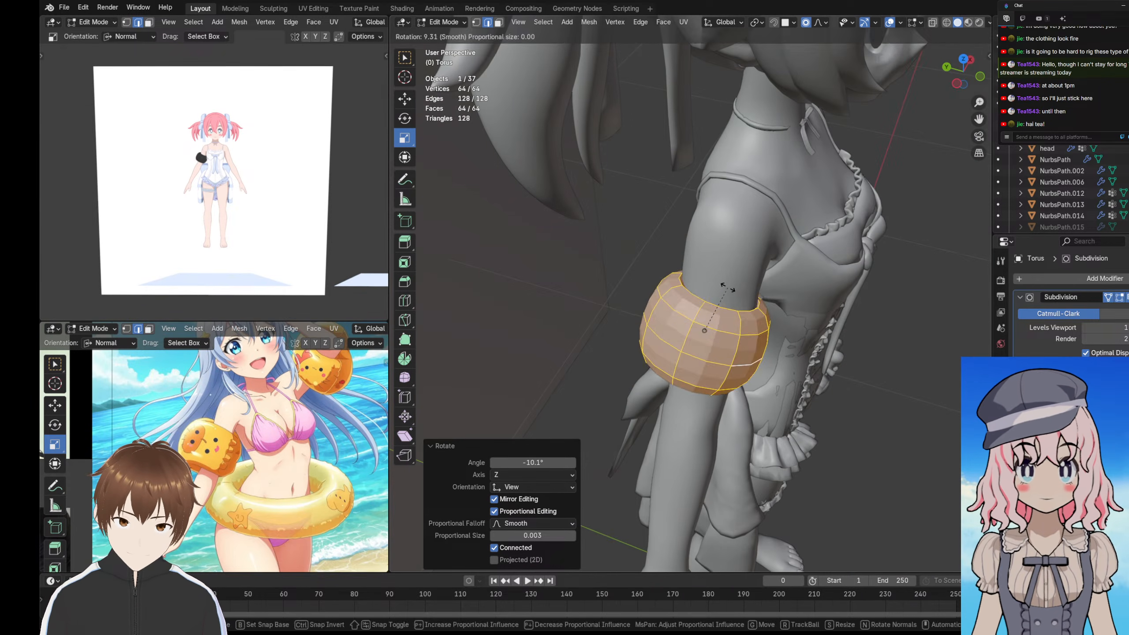
{"action": "left_click", "coordinate": [728, 287]}
{"action": "key", "text": "r"}
{"action": "left_click", "coordinate": [723, 279]}
{"action": "middle_click_drag", "start_coordinate": [724, 279], "coordinate": [626, 331]}
{"action": "scroll", "coordinate": [678, 253], "scroll_direction": "up", "scroll_amount": 3}
{"action": "key", "text": "g"}
{"action": "left_click", "coordinate": [686, 300]}
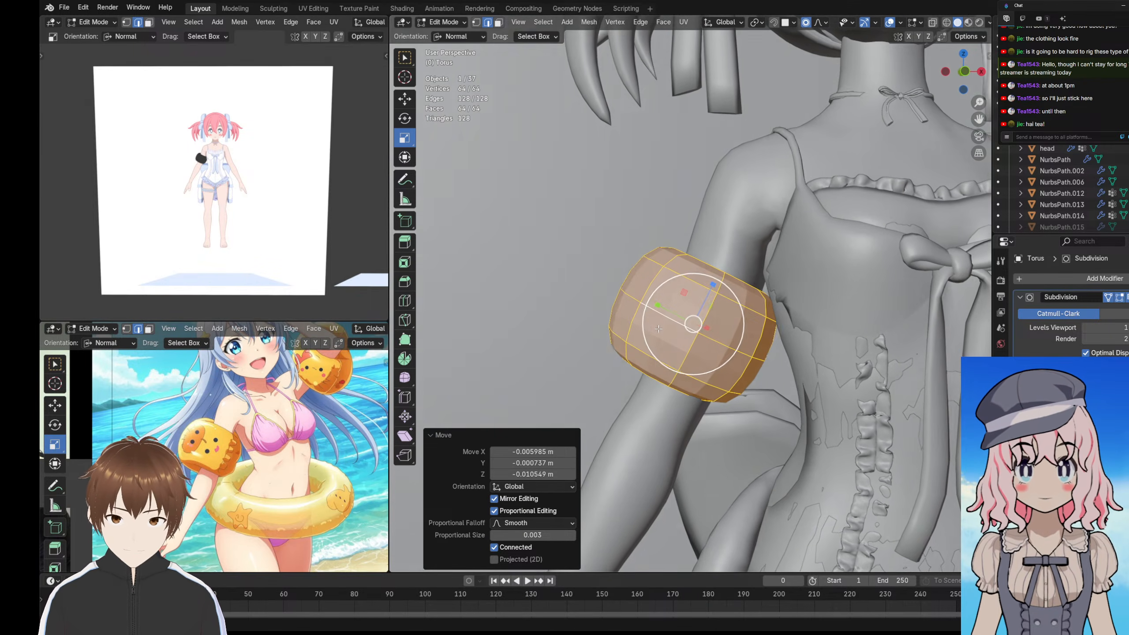
- Examine both arm floats in the swimsuit reference image and compare their shape with the modelled float
{"action": "scroll", "coordinate": [215, 420], "scroll_direction": "up", "scroll_amount": 5}
{"action": "middle_click_drag", "start_coordinate": [215, 420], "coordinate": [245, 404], "text": "shift"}
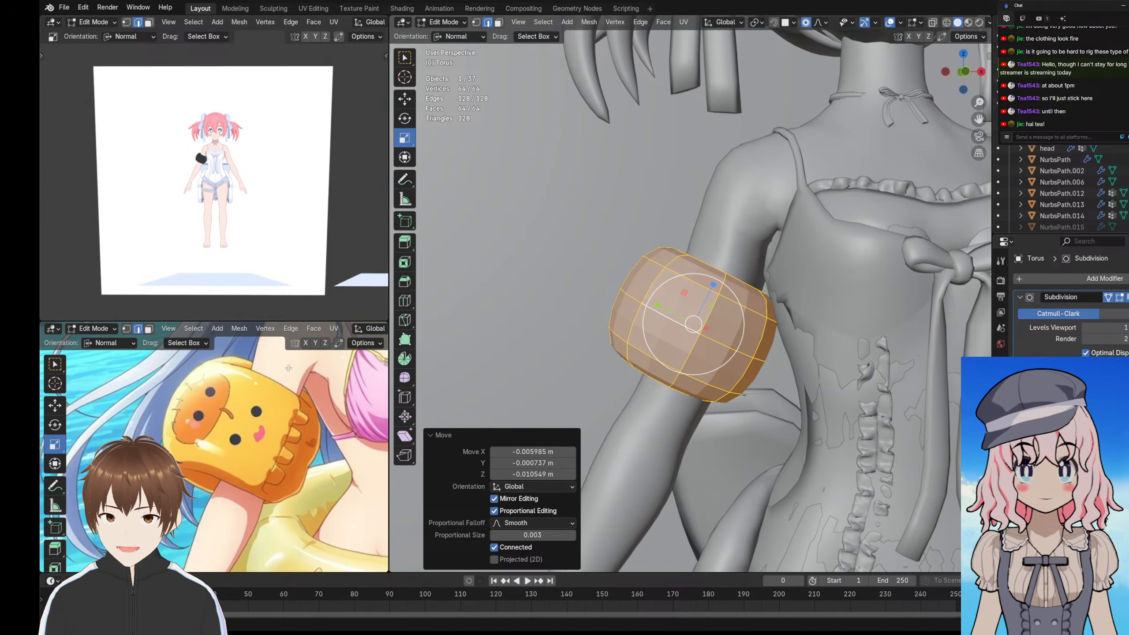
{"action": "mouse_move", "coordinate": [529, 331]}
{"action": "middle_mouse_down"}
{"action": "mouse_move", "coordinate": [784, 307]}
{"action": "mouse_move", "coordinate": [525, 329]}
{"action": "middle_mouse_up"}
{"action": "scroll", "coordinate": [248, 398], "scroll_direction": "down", "scroll_amount": 3}
{"action": "scroll", "coordinate": [249, 399], "scroll_direction": "down", "scroll_amount": 3}
{"action": "middle_click_drag", "start_coordinate": [89, 400], "coordinate": [265, 474], "text": "shift"}
{"action": "scroll", "coordinate": [266, 401], "scroll_direction": "up", "scroll_amount": 4}
{"action": "scroll", "coordinate": [265, 475], "scroll_direction": "up", "scroll_amount": 4}
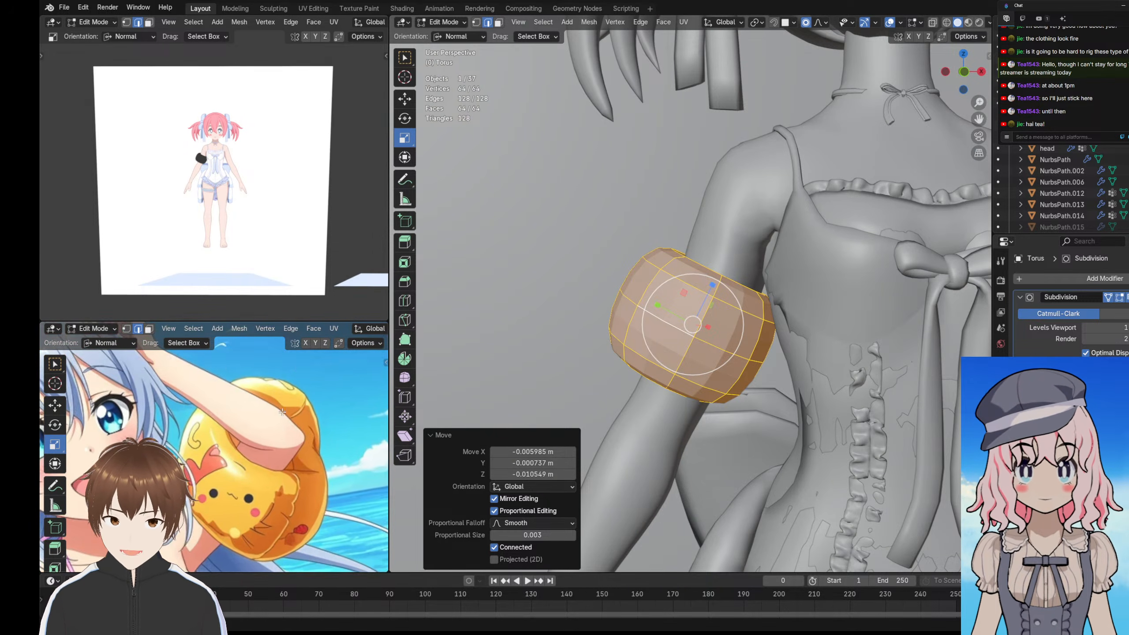
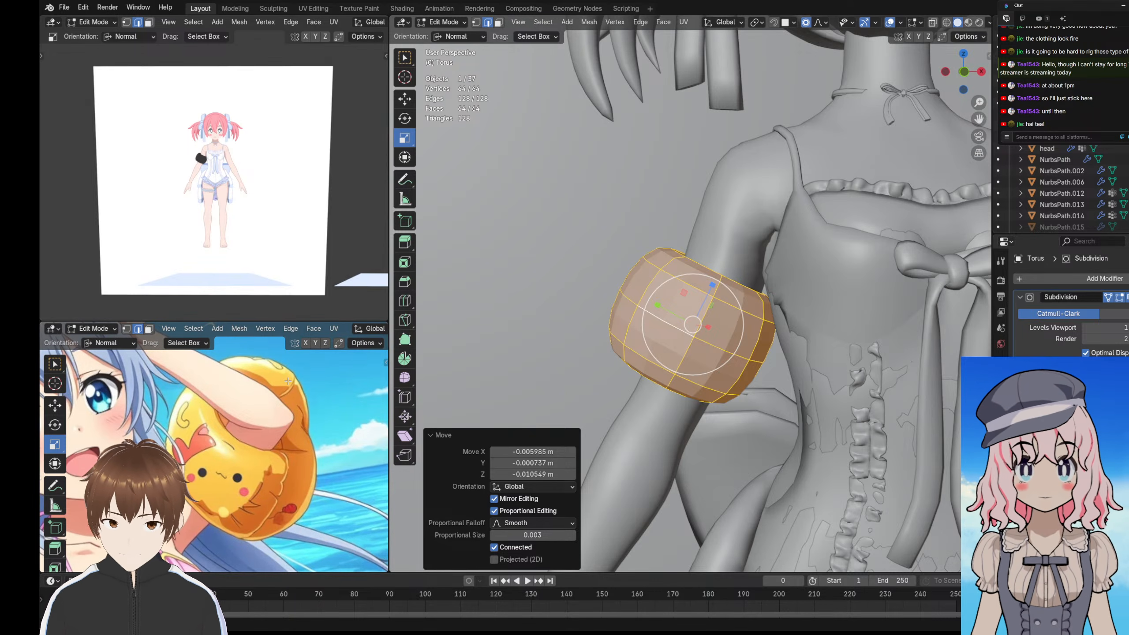
{"action": "middle_click_drag", "start_coordinate": [667, 314], "coordinate": [655, 349]}
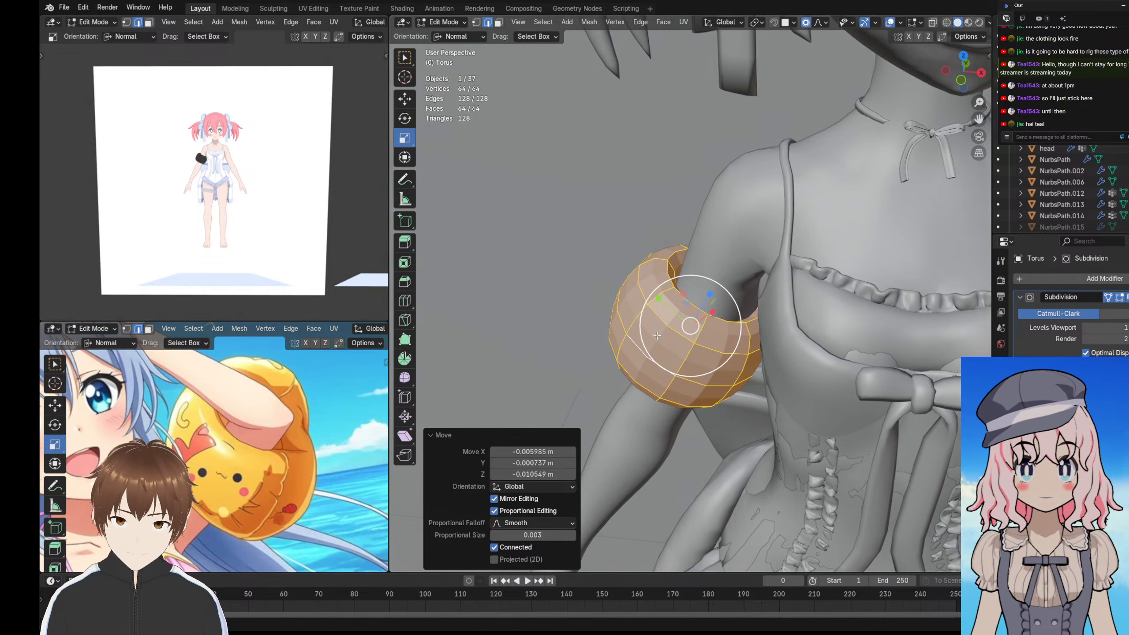
{"action": "scroll", "coordinate": [263, 401], "scroll_direction": "down", "scroll_amount": 4}
{"action": "middle_click_drag", "start_coordinate": [155, 476], "coordinate": [261, 394], "text": "shift"}
{"action": "scroll", "coordinate": [261, 394], "scroll_direction": "up", "scroll_amount": 3}
{"action": "middle_click_drag", "start_coordinate": [658, 240], "coordinate": [642, 301]}
- Try edge-sliding the float's lower outer edge loop by about 0.403 and the upper one by about -0.064, then undo both slides
{"action": "left_click", "coordinate": [584, 257]}
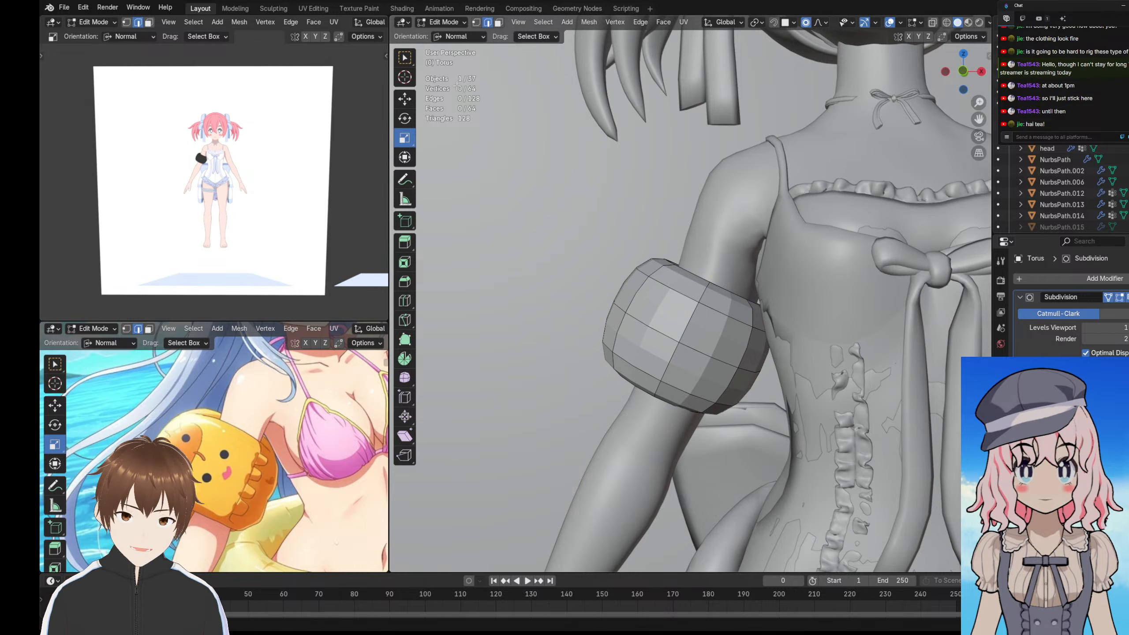
{"action": "left_click", "coordinate": [639, 360], "text": "alt"}
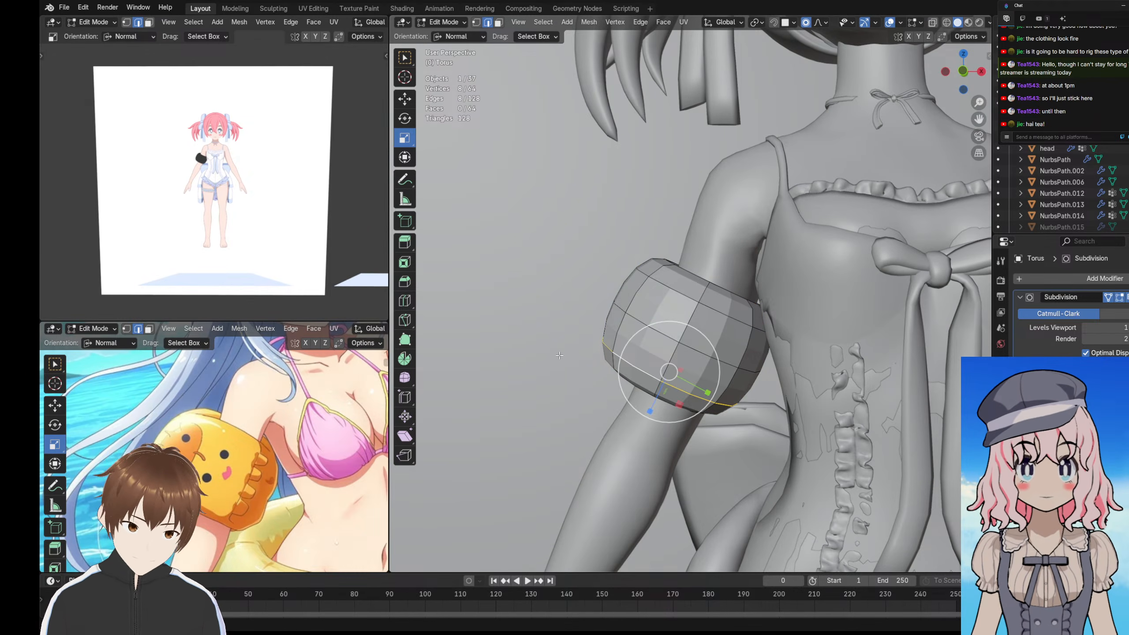
{"action": "key", "text": "g"}
{"action": "key", "text": "g"}
{"action": "left_click", "coordinate": [635, 287]}
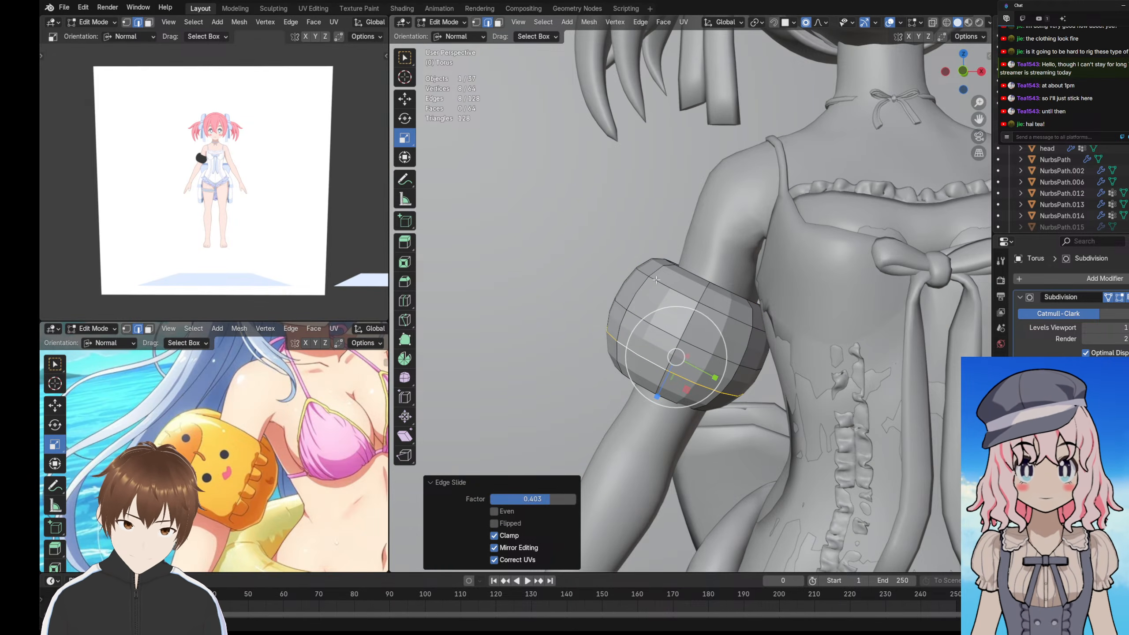
{"action": "left_click", "coordinate": [657, 279], "text": "alt"}
{"action": "key", "text": "g"}
{"action": "key", "text": "g"}
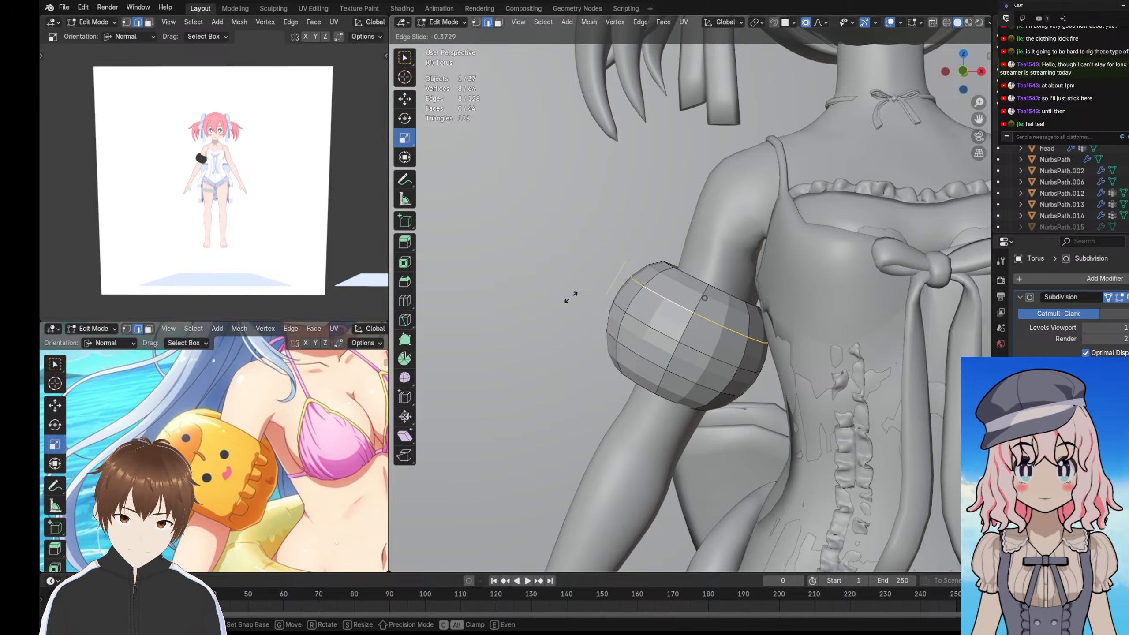
{"action": "left_click", "coordinate": [578, 288]}
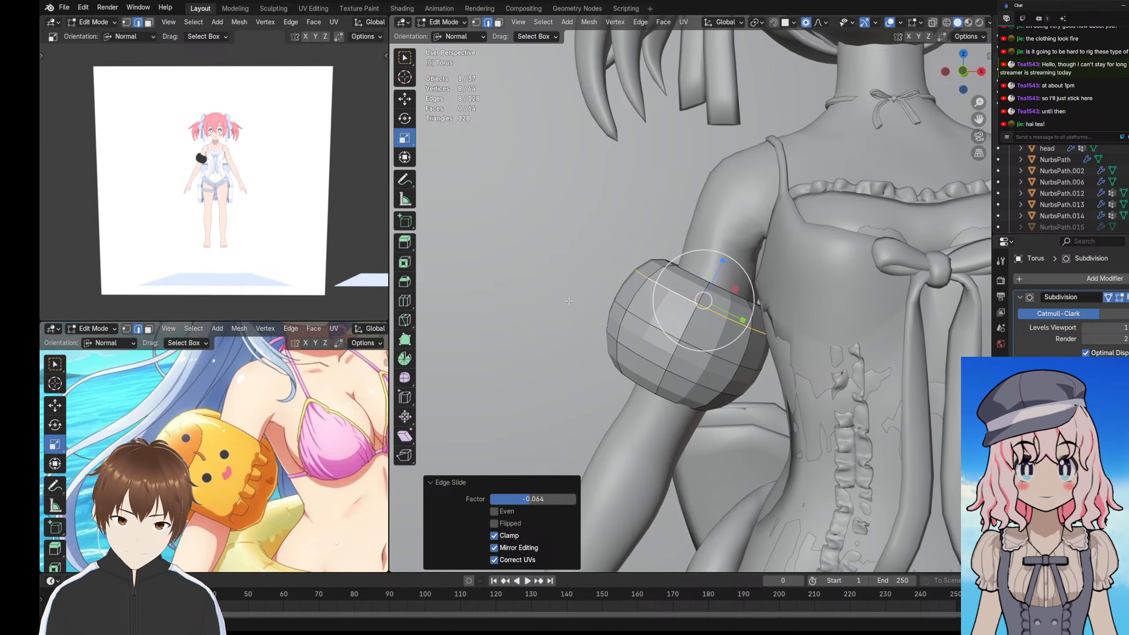
{"action": "key", "text": "ctrl+z"}
{"action": "key", "text": "ctrl+z"}
{"action": "key", "text": "ctrl+z"}
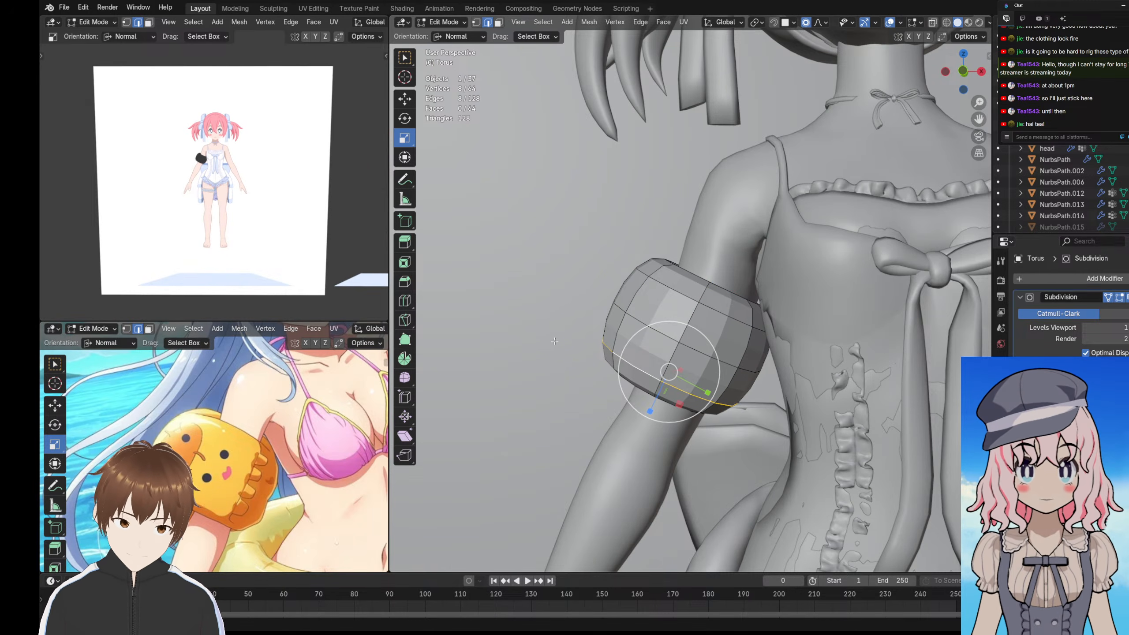
- Edge-slide the float's lower outer edge loop slightly toward the middle and select an edge on the upper outer loop
{"action": "key", "text": "g"}
{"action": "key", "text": "g"}
{"action": "left_click", "coordinate": [556, 332]}
{"action": "left_click", "coordinate": [667, 279]}
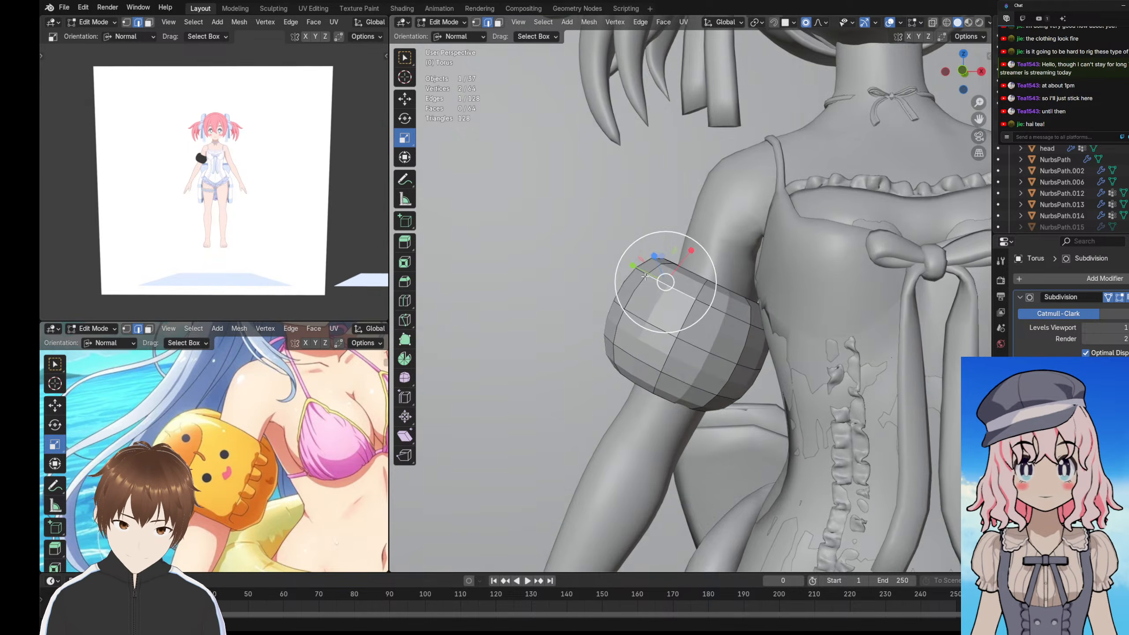
{"action": "left_click", "coordinate": [562, 279]}
- Select the whole linked float mesh and shift it around the arm by about -0.006 m in Y
{"action": "middle_click_drag", "start_coordinate": [618, 305], "coordinate": [593, 342]}
{"action": "key", "text": "l"}
{"action": "scroll", "coordinate": [235, 243], "scroll_direction": "up", "scroll_amount": 5}
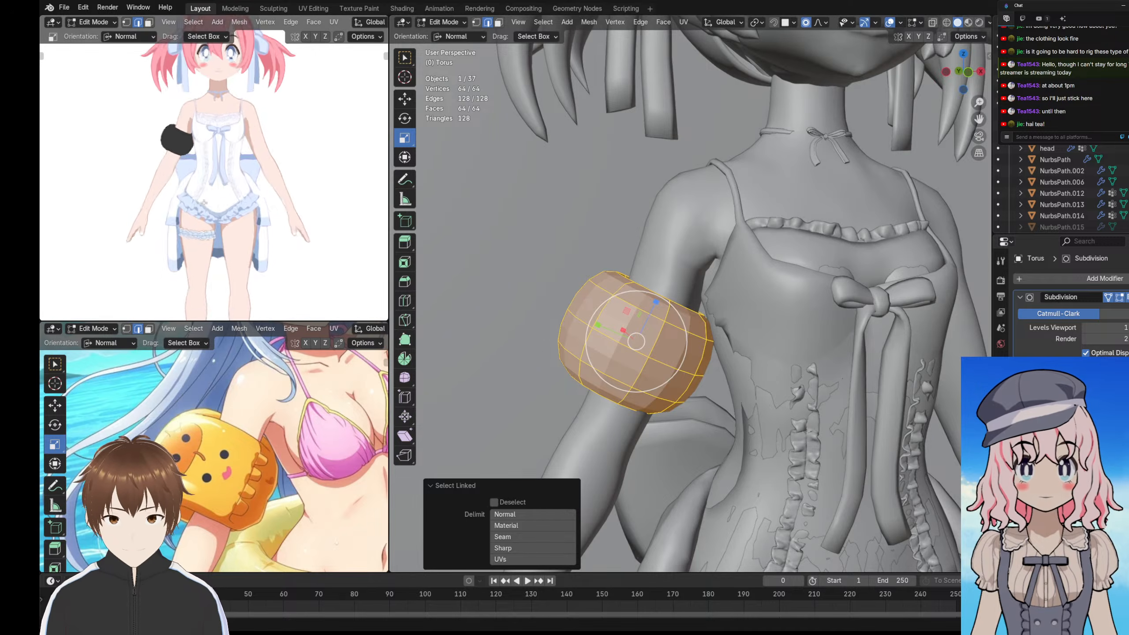
{"action": "middle_click_drag", "start_coordinate": [234, 244], "coordinate": [235, 250]}
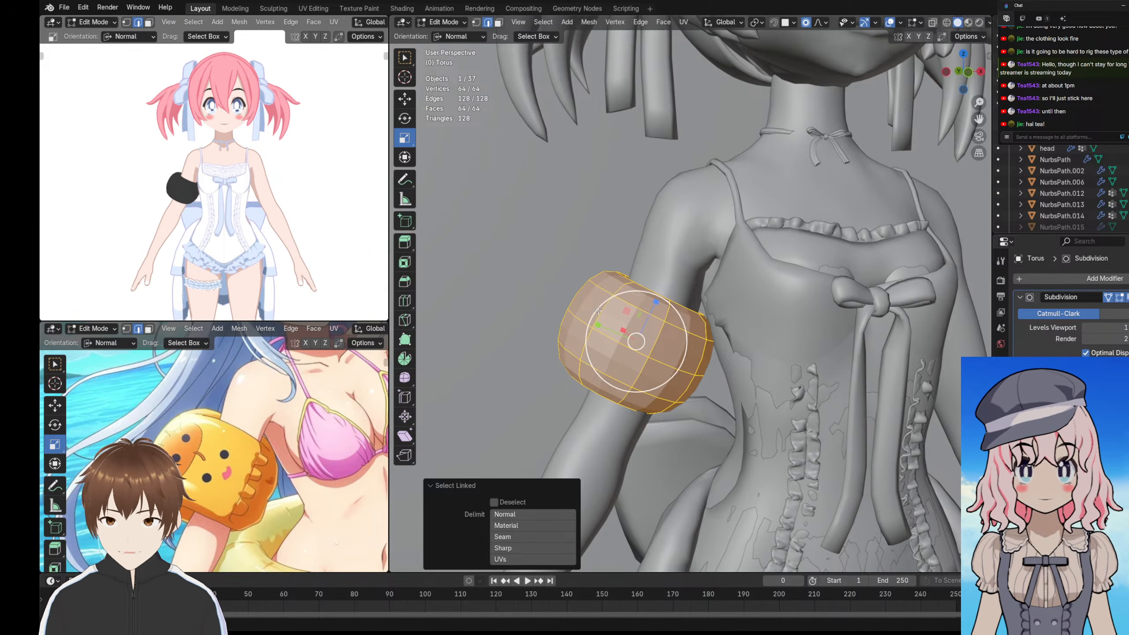
{"action": "middle_click_drag", "start_coordinate": [741, 317], "coordinate": [780, 358]}
{"action": "key", "text": "g"}
{"action": "left_click", "coordinate": [778, 316]}
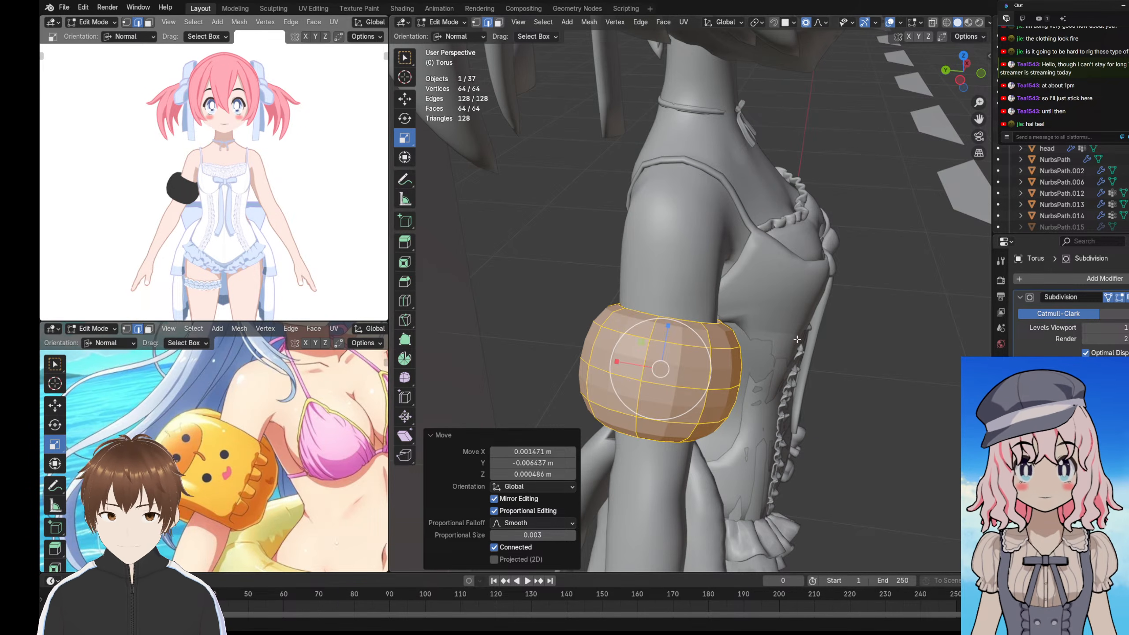
- Add a new material to the torus and name it float
{"action": "middle_click_drag", "start_coordinate": [943, 362], "coordinate": [580, 105]}
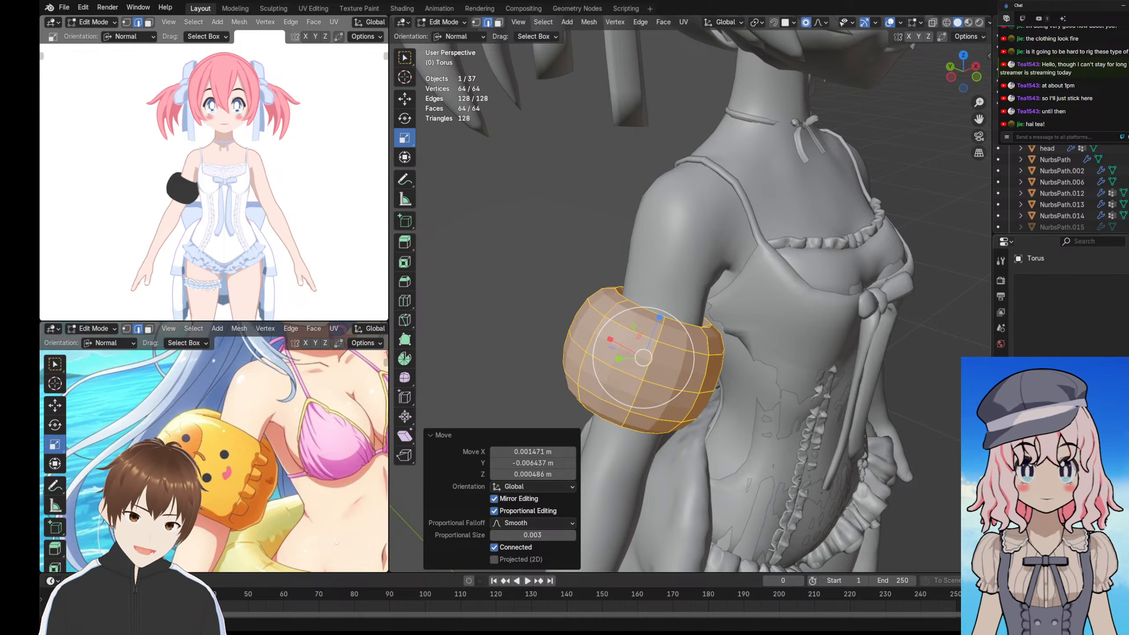
{"action": "middle_click_drag", "start_coordinate": [826, 293], "coordinate": [667, 273]}
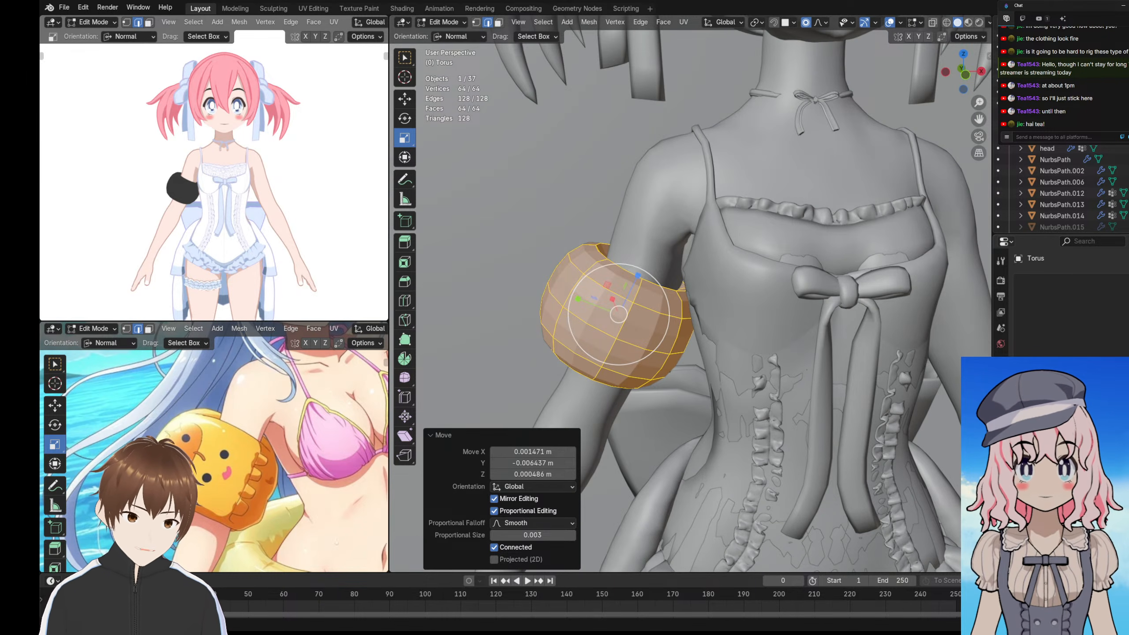
{"action": "left_click", "coordinate": [1035, 362]}
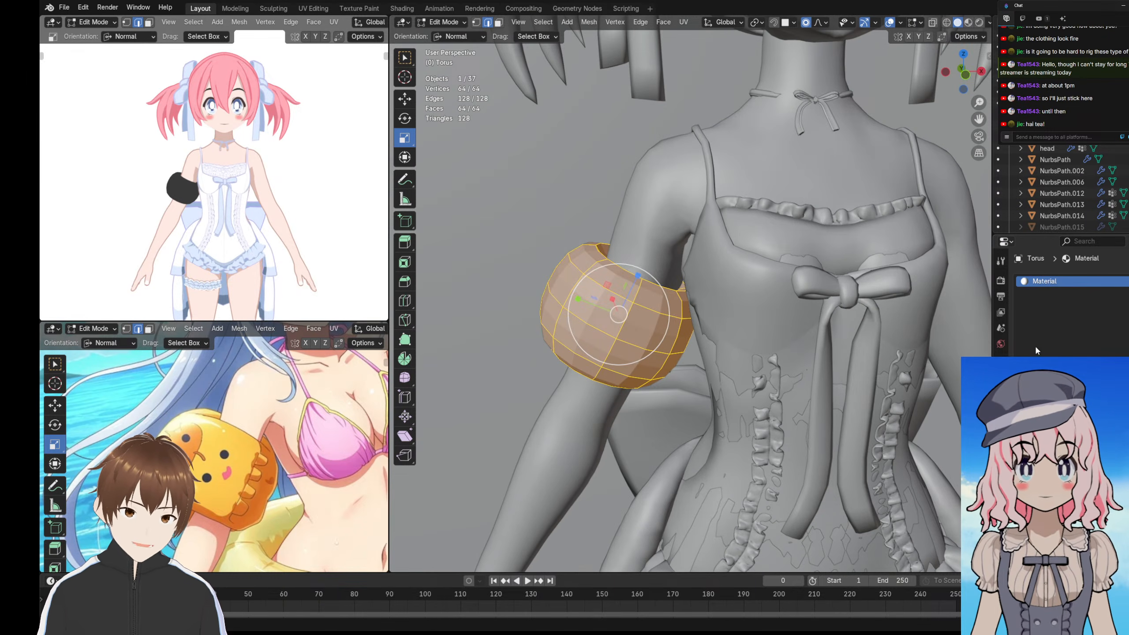
{"action": "double_click", "coordinate": [1046, 282]}
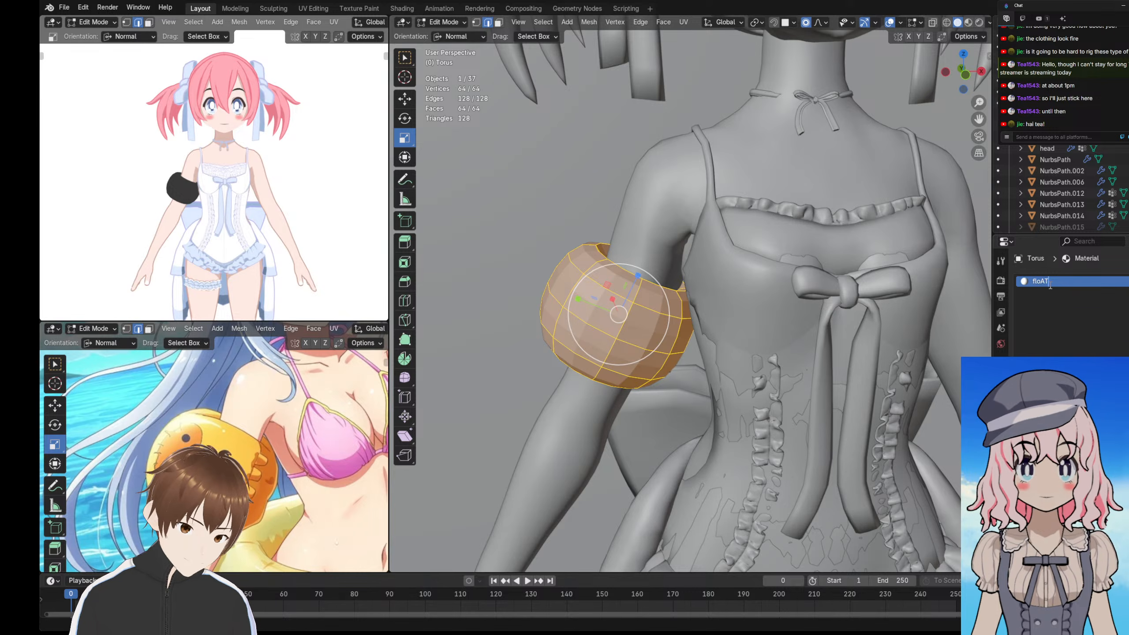
{"action": "type", "text": "floAT"}
{"action": "key", "text": "BackSpace"}
{"action": "key", "text": "BackSpace"}
{"action": "key", "text": "BackSpace"}
{"action": "key", "text": "BackSpace"}
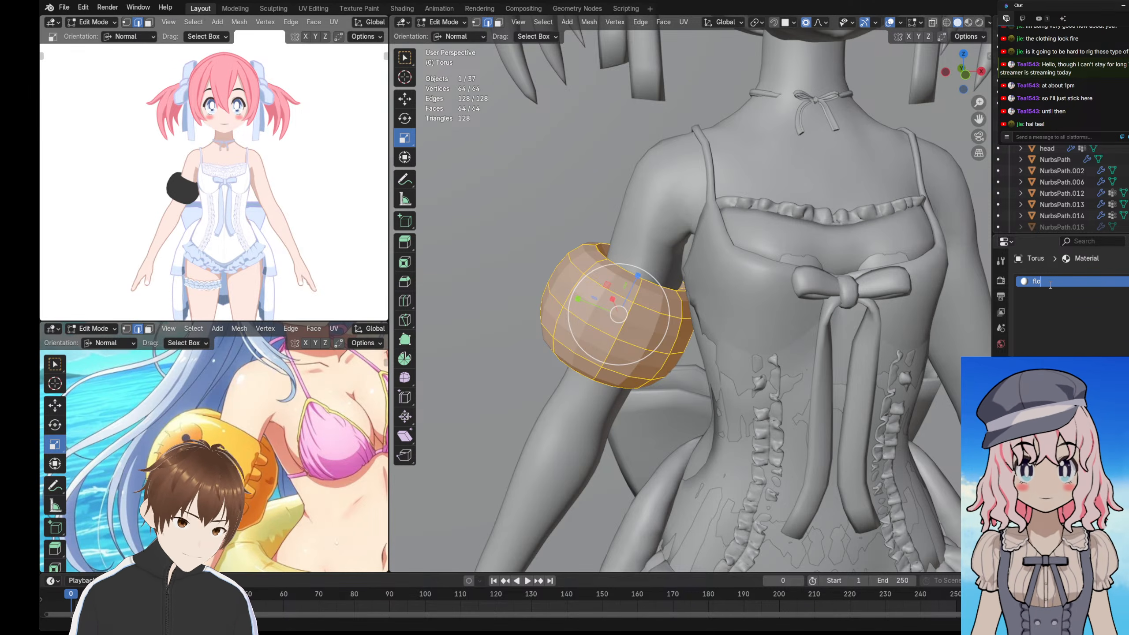
{"action": "key", "text": "BackSpace"}
{"action": "key", "text": "BackSpace"}
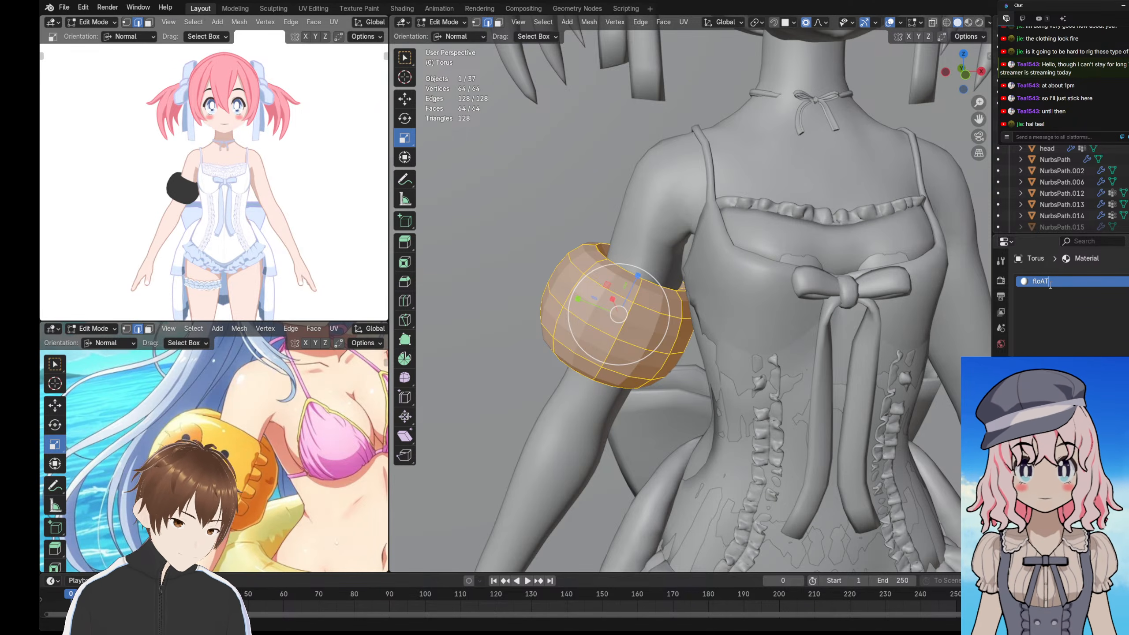
{"action": "key", "text": "Return"}
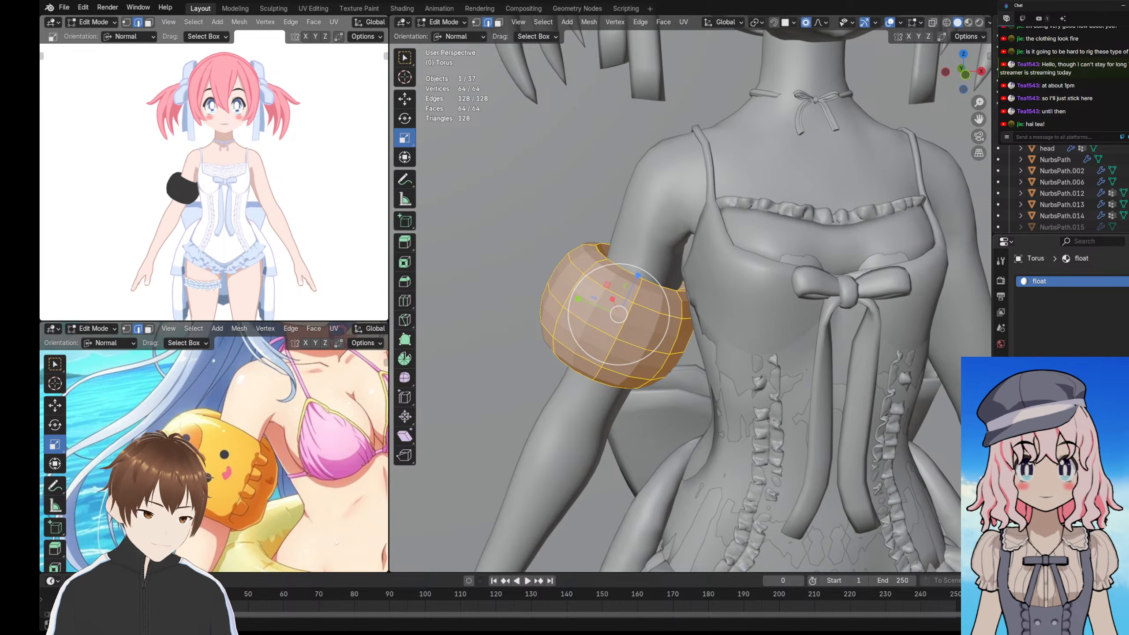
- Change the float material's settings so the arm float renders white in the preview
{"action": "left_click", "coordinate": [1076, 524]}
{"action": "left_click", "coordinate": [981, 297]}
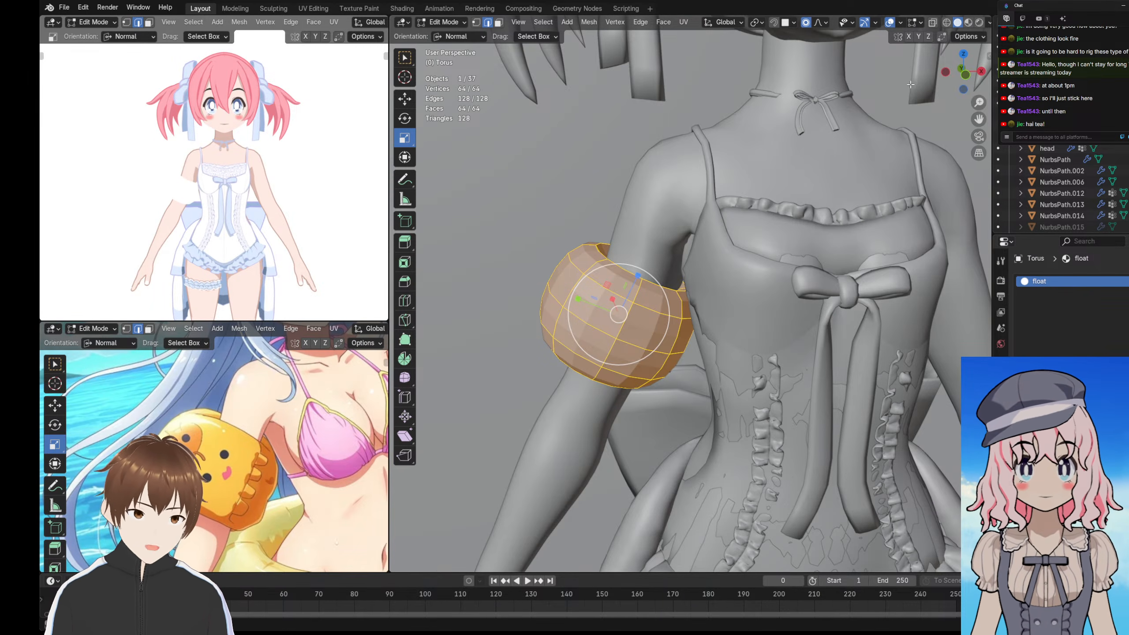
{"action": "scroll", "coordinate": [206, 204], "scroll_direction": "up", "scroll_amount": 3}
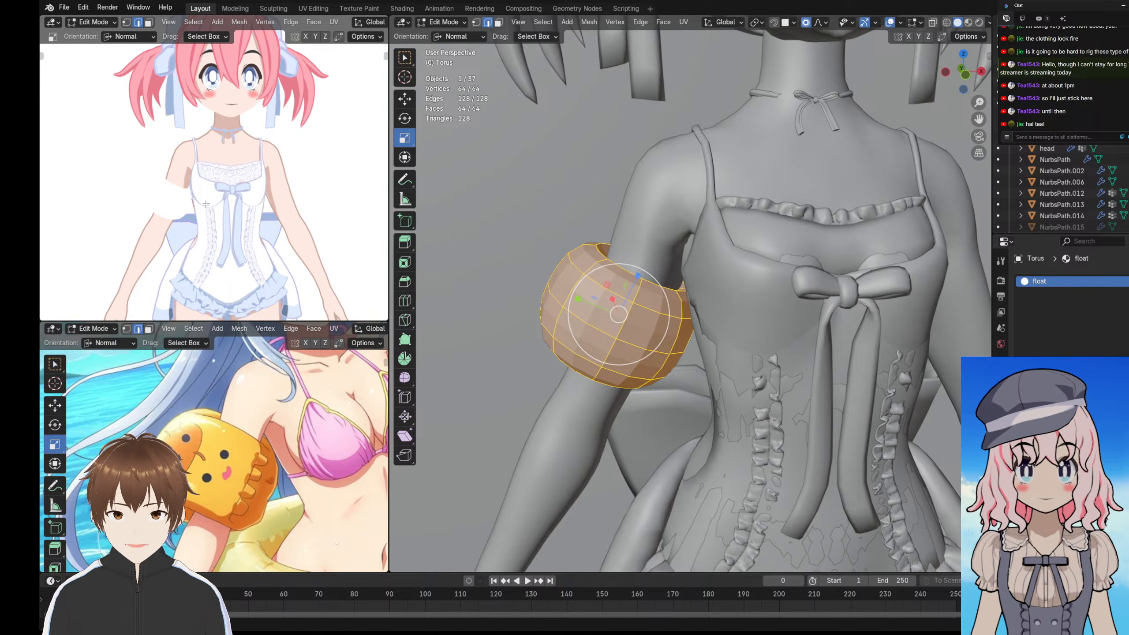
- Recolor the float material pale blue by sampling the color from the light-blue parts of the character's outfit
{"action": "middle_click_drag", "start_coordinate": [791, 395], "coordinate": [828, 242], "text": "shift"}
{"action": "middle_click_drag", "start_coordinate": [293, 264], "coordinate": [288, 152], "text": "shift"}
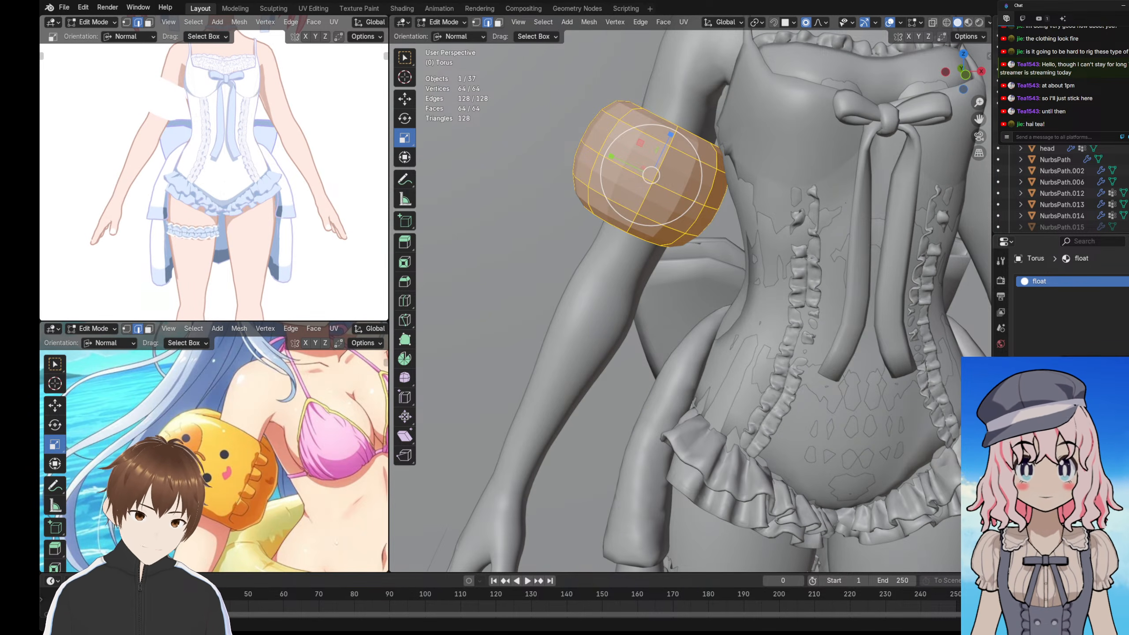
{"action": "left_click", "coordinate": [171, 268]}
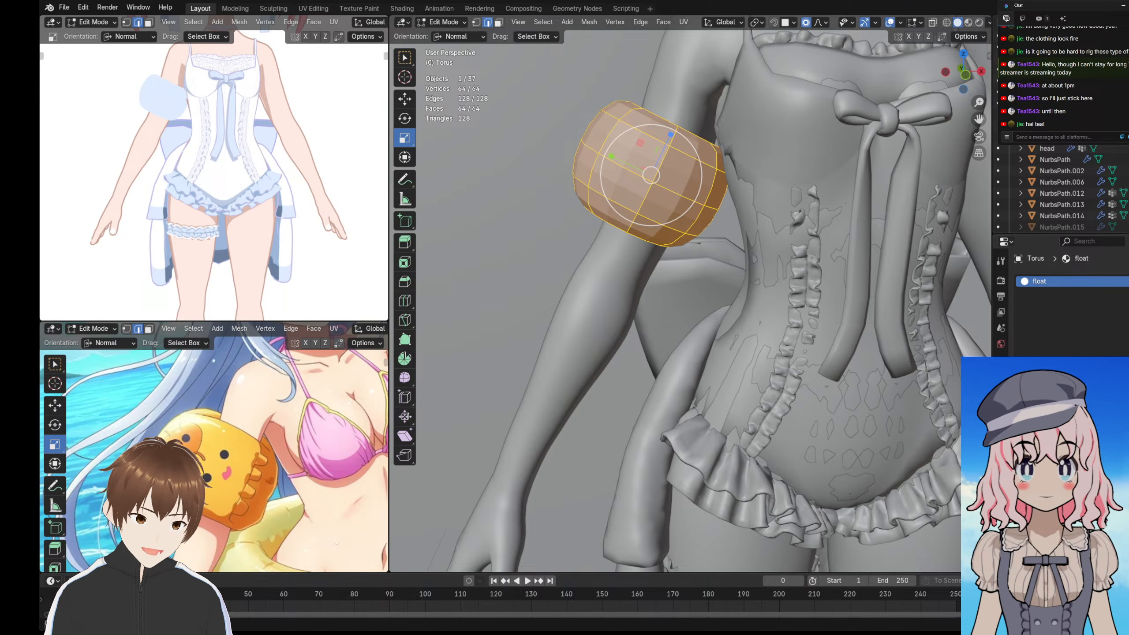
{"action": "mouse_move", "coordinate": [216, 181]}
{"action": "middle_mouse_down"}
{"action": "mouse_move", "coordinate": [260, 180]}
{"action": "mouse_move", "coordinate": [217, 179]}
{"action": "mouse_move", "coordinate": [232, 225]}
{"action": "mouse_move", "coordinate": [210, 180]}
{"action": "middle_mouse_up"}
{"action": "scroll", "coordinate": [211, 180], "scroll_direction": "down", "scroll_amount": 1}
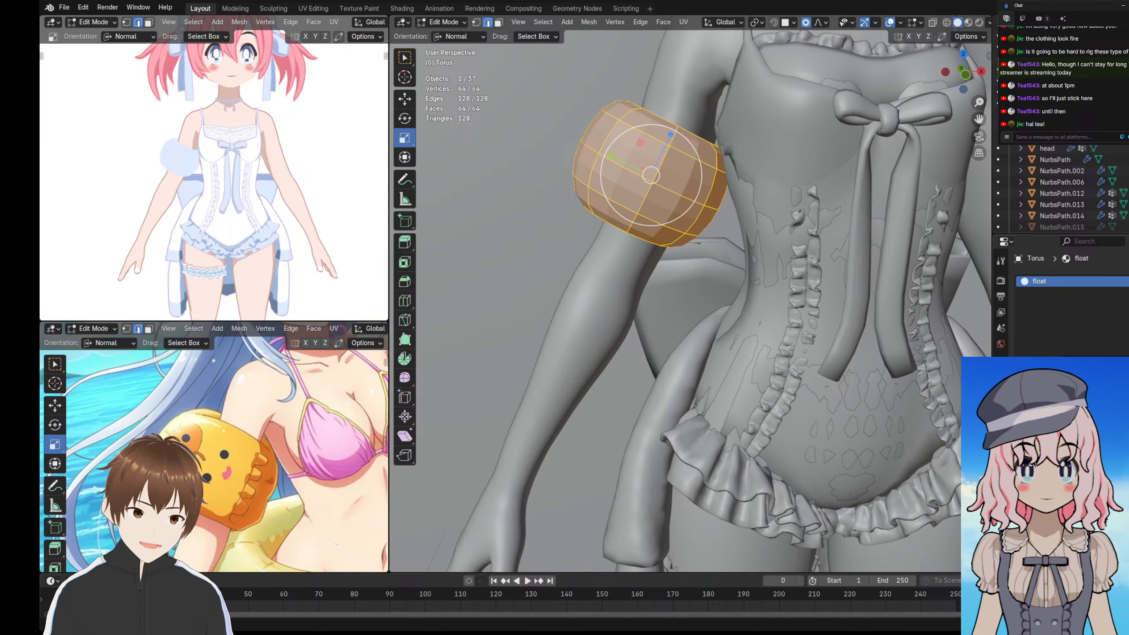
{"action": "left_click", "coordinate": [157, 59]}
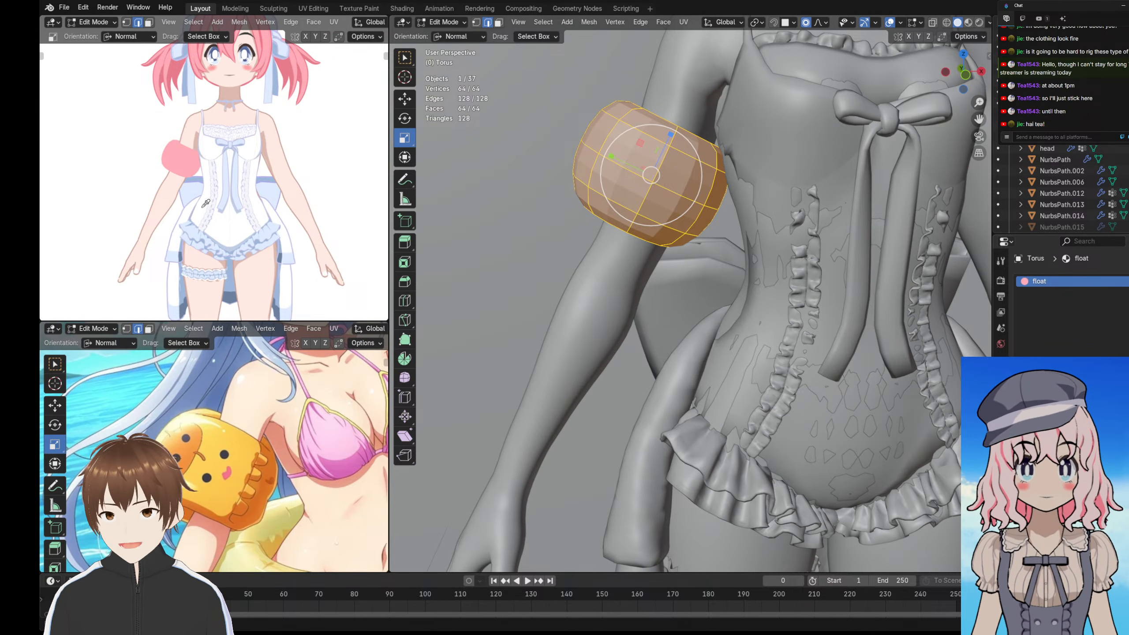
{"action": "left_click", "coordinate": [190, 227]}
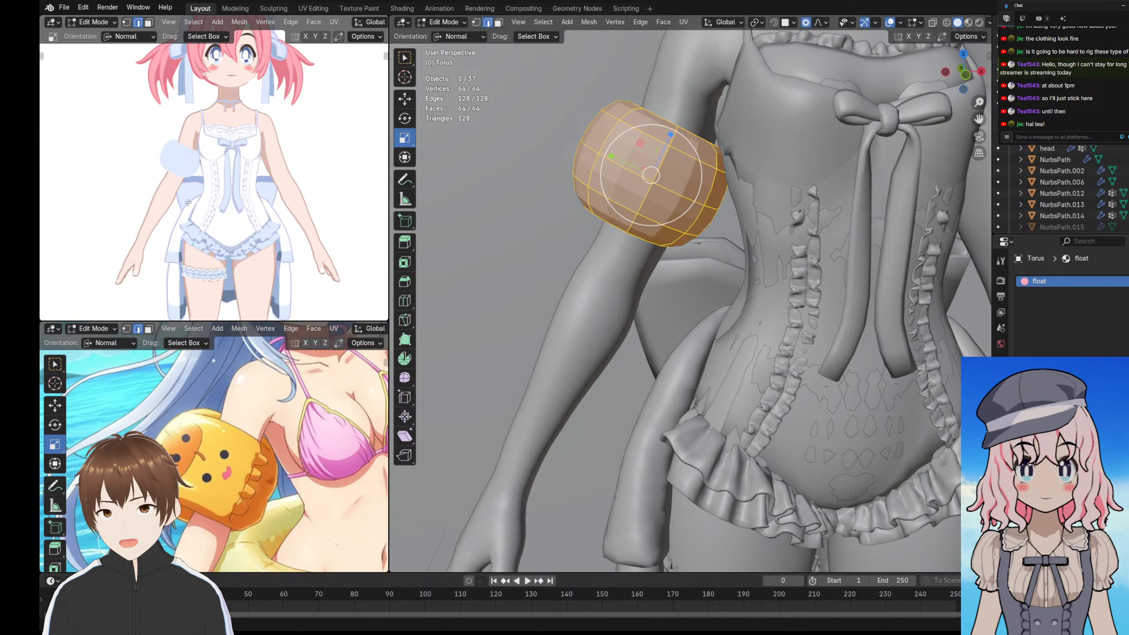
{"action": "scroll", "coordinate": [198, 214], "scroll_direction": "up", "scroll_amount": 2}
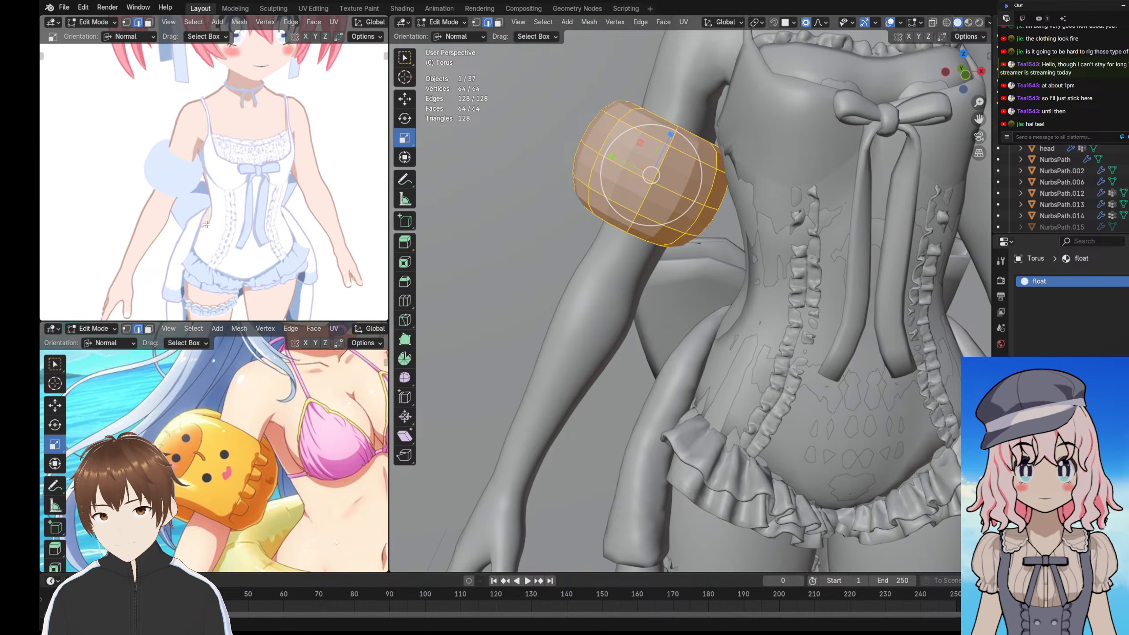
{"action": "scroll", "coordinate": [206, 224], "scroll_direction": "up", "scroll_amount": 3}
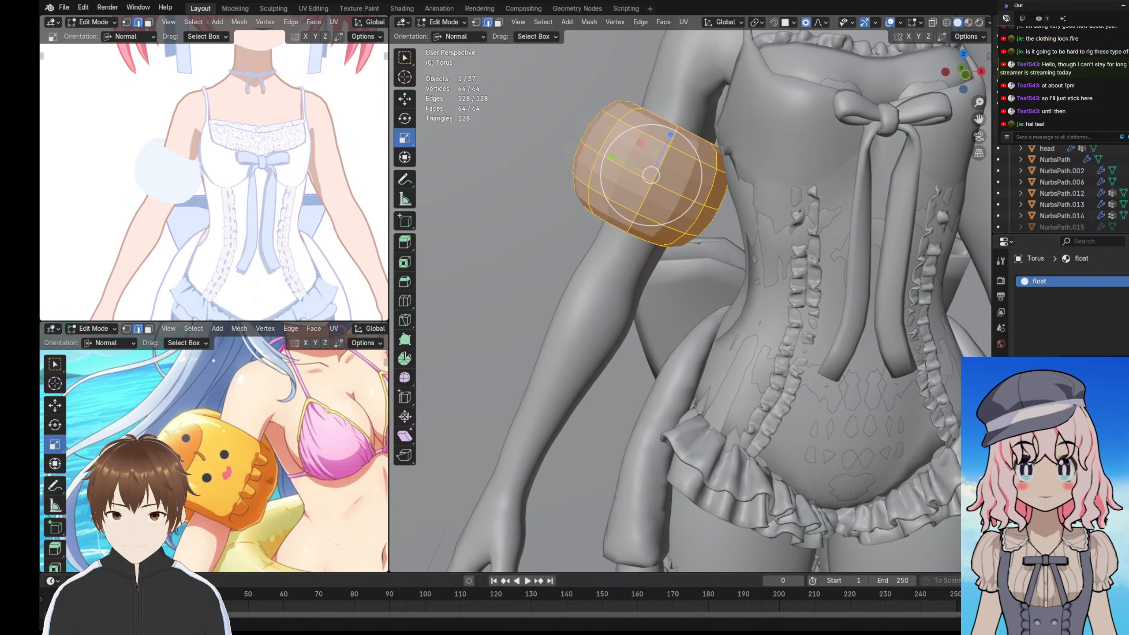
{"action": "scroll", "coordinate": [221, 183], "scroll_direction": "down", "scroll_amount": 5}
{"action": "scroll", "coordinate": [222, 184], "scroll_direction": "up", "scroll_amount": 4}
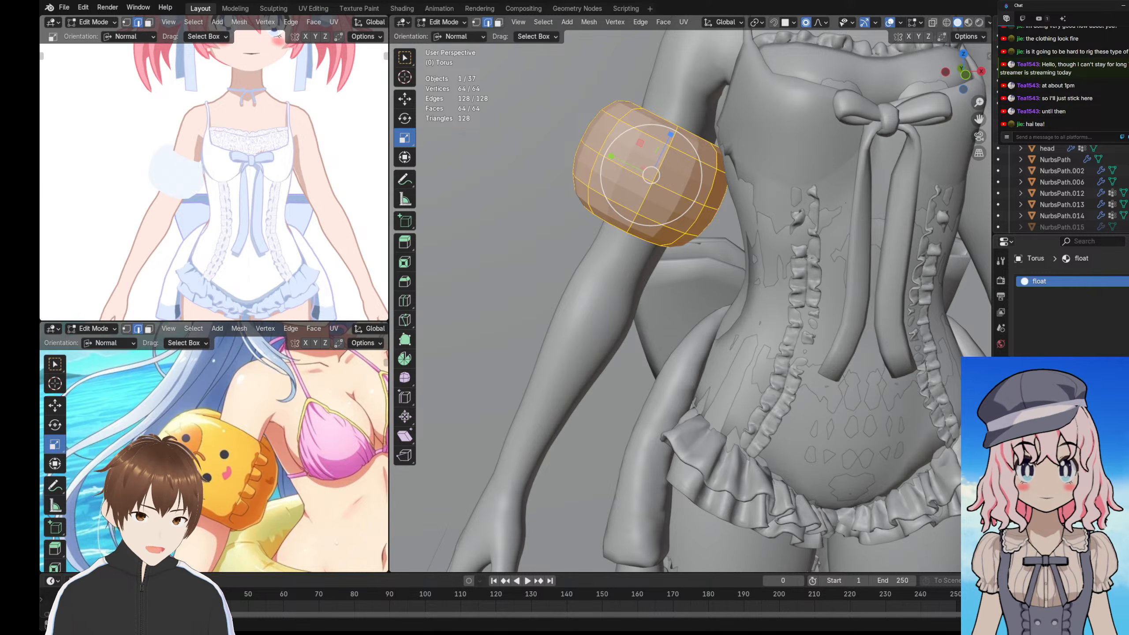
- Add a second material slot to the torus with a new material named float_outline and give it an Emission surface
{"action": "left_click", "coordinate": [1127, 281]}
{"action": "left_click", "coordinate": [1085, 366]}
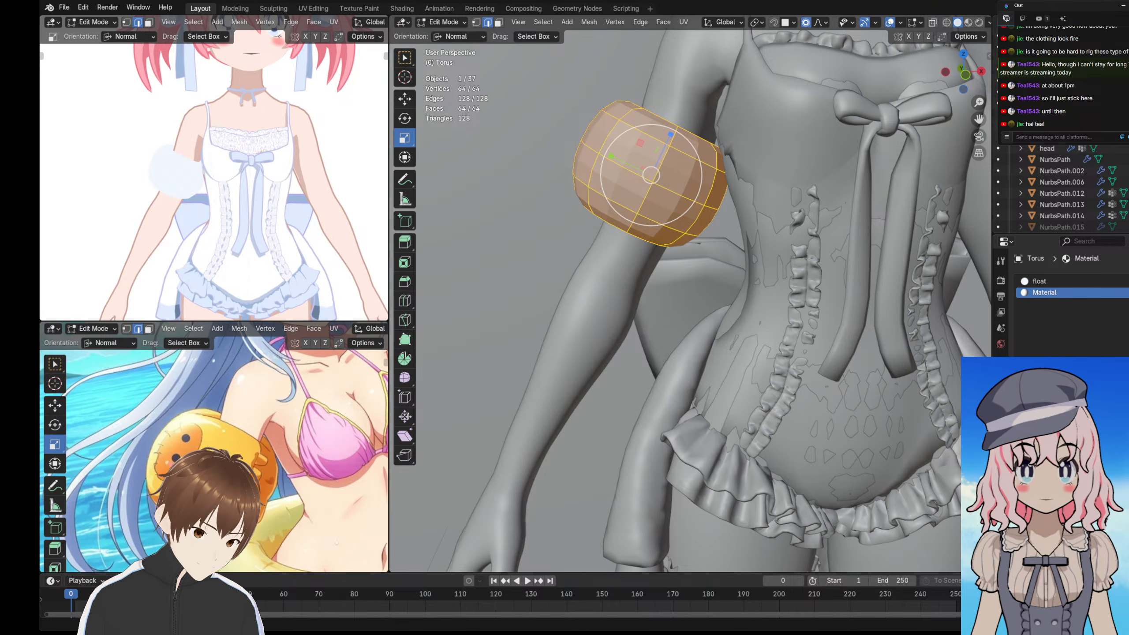
{"action": "type", "text": "float_outline"}
{"action": "key", "text": "Return"}
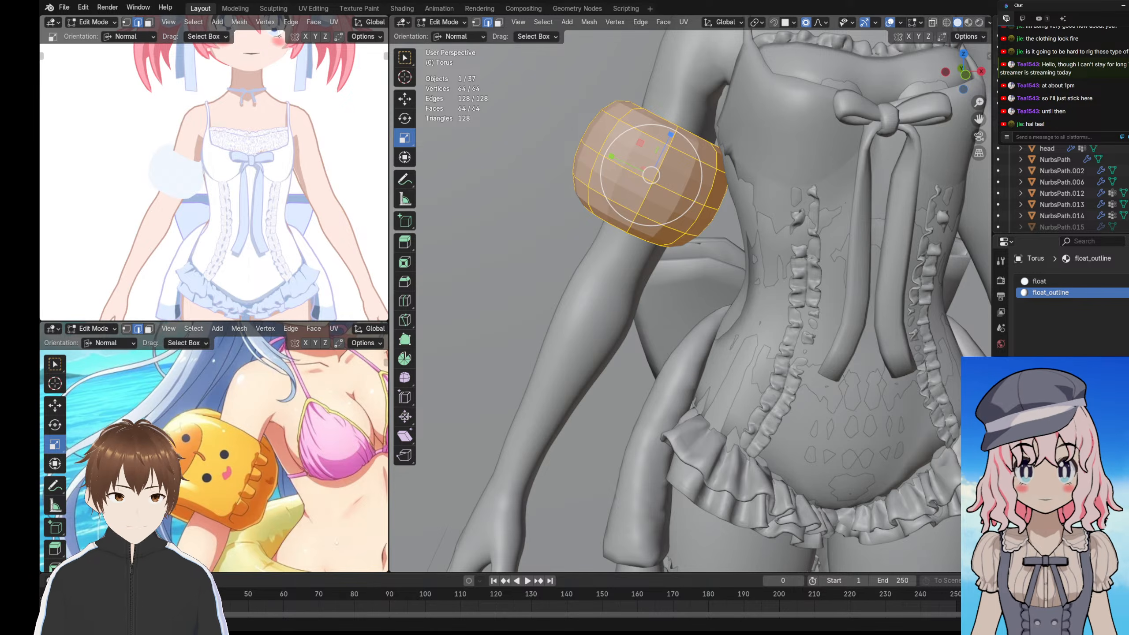
{"action": "left_click", "coordinate": [1076, 525]}
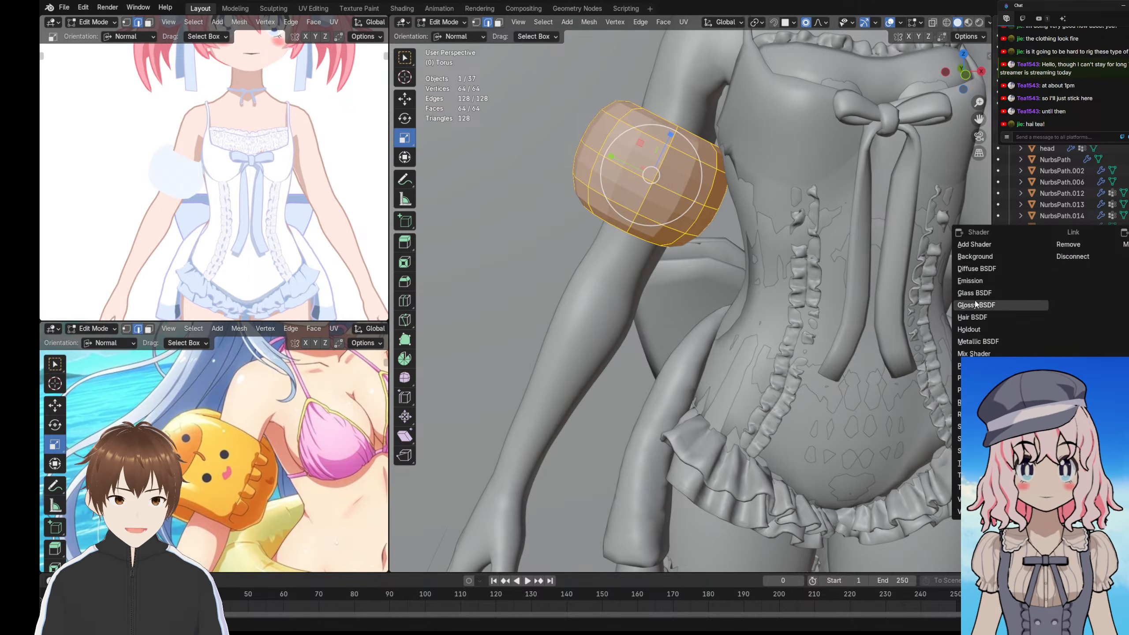
{"action": "left_click", "coordinate": [967, 282]}
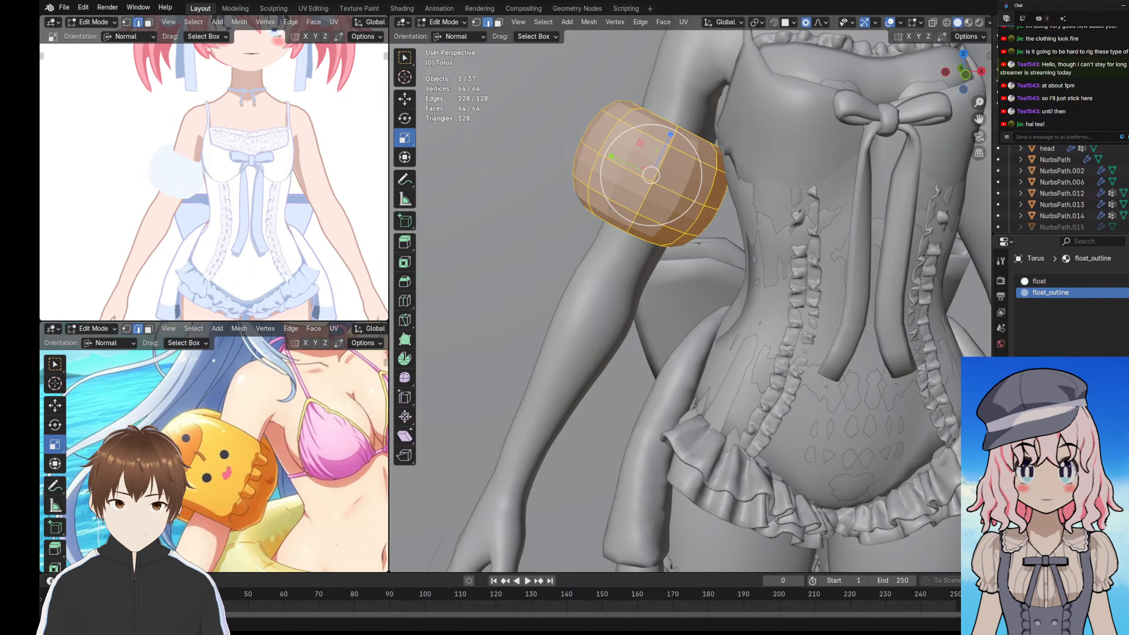
- Set the float_outline emission color to the lavender sampled from the dress's outline at the chest
{"action": "scroll", "coordinate": [271, 161], "scroll_direction": "up", "scroll_amount": 6}
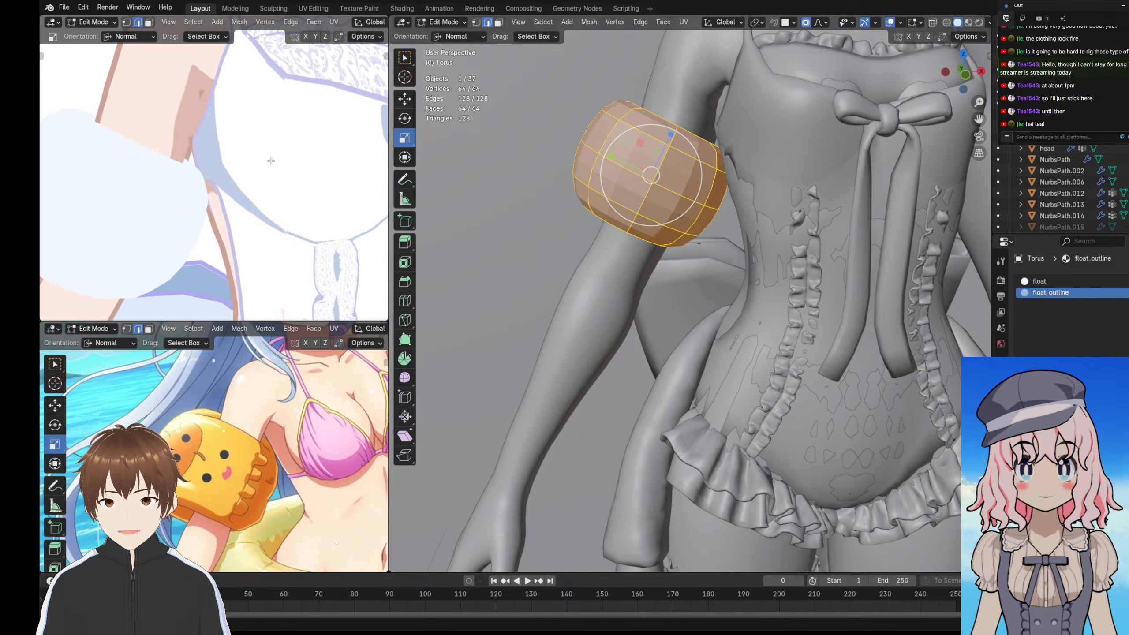
{"action": "scroll", "coordinate": [271, 161], "scroll_direction": "up", "scroll_amount": 5}
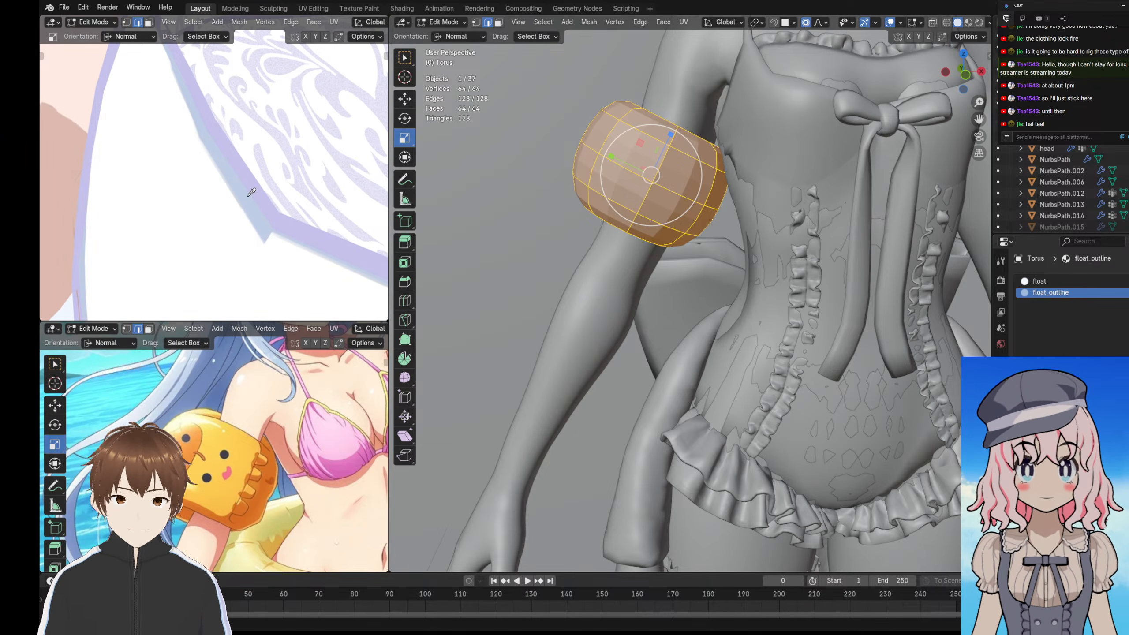
{"action": "scroll", "coordinate": [248, 239], "scroll_direction": "down", "scroll_amount": 6}
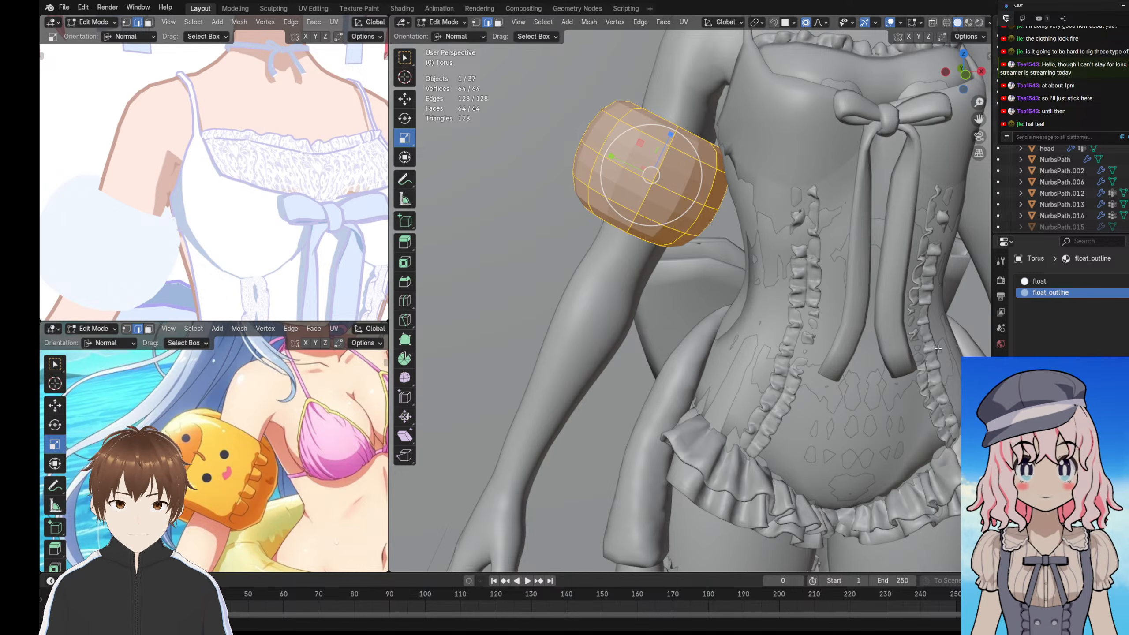
- Add a Solidify modifier to the torus after its Subdivision modifier for the float's outline shell
{"action": "left_click", "coordinate": [1001, 399]}
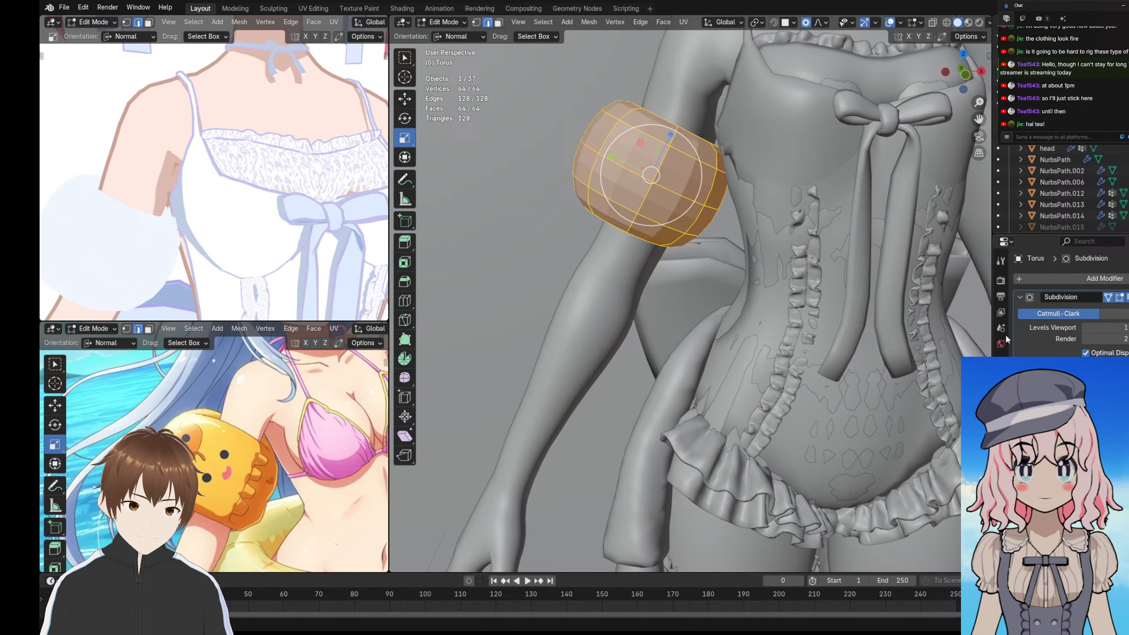
{"action": "left_click", "coordinate": [1054, 278]}
{"action": "mouse_move", "coordinate": [1007, 280]}
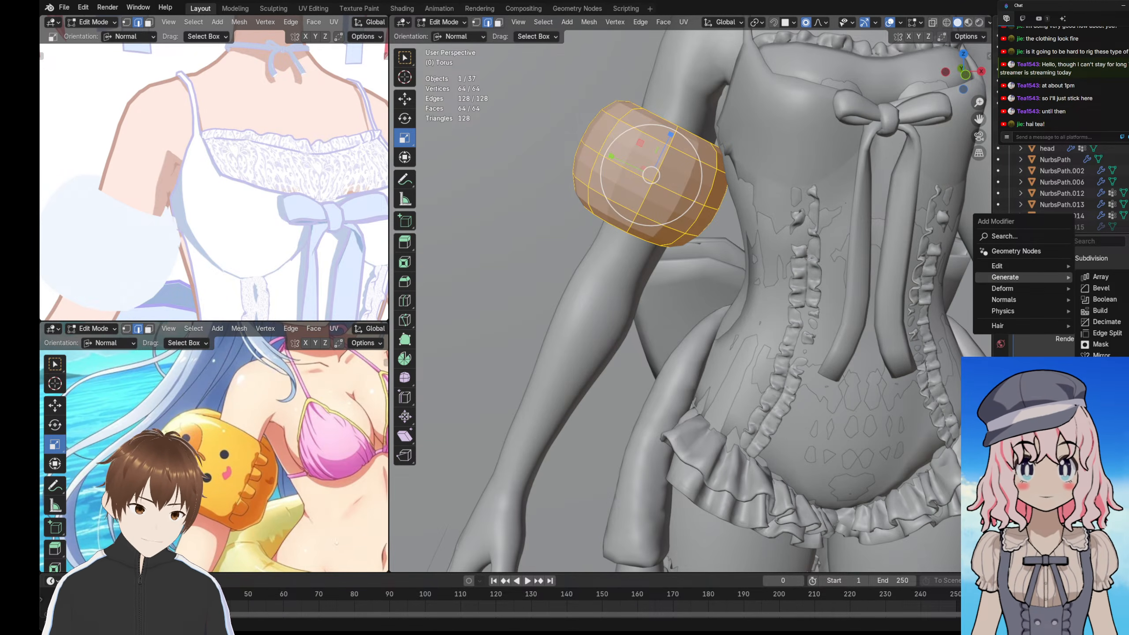
{"action": "left_click", "coordinate": [1106, 423]}
{"action": "middle_click_drag", "start_coordinate": [178, 187], "coordinate": [271, 172], "text": "shift"}
{"action": "scroll", "coordinate": [271, 171], "scroll_direction": "down", "scroll_amount": 1}
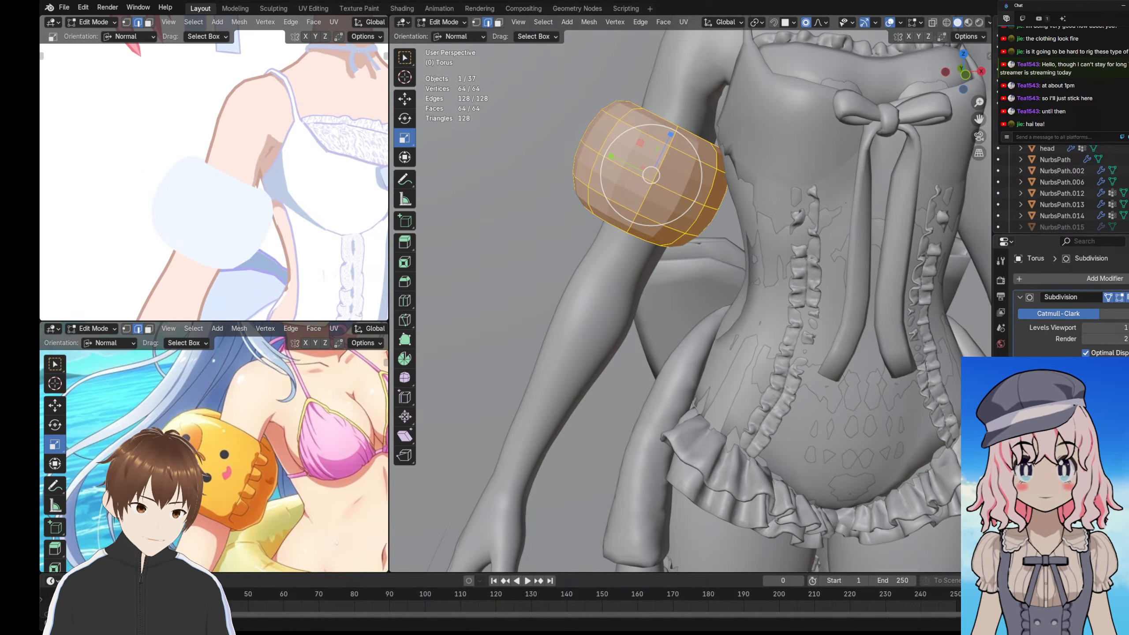
{"action": "left_click", "coordinate": [1032, 279]}
{"action": "mouse_move", "coordinate": [1023, 280]}
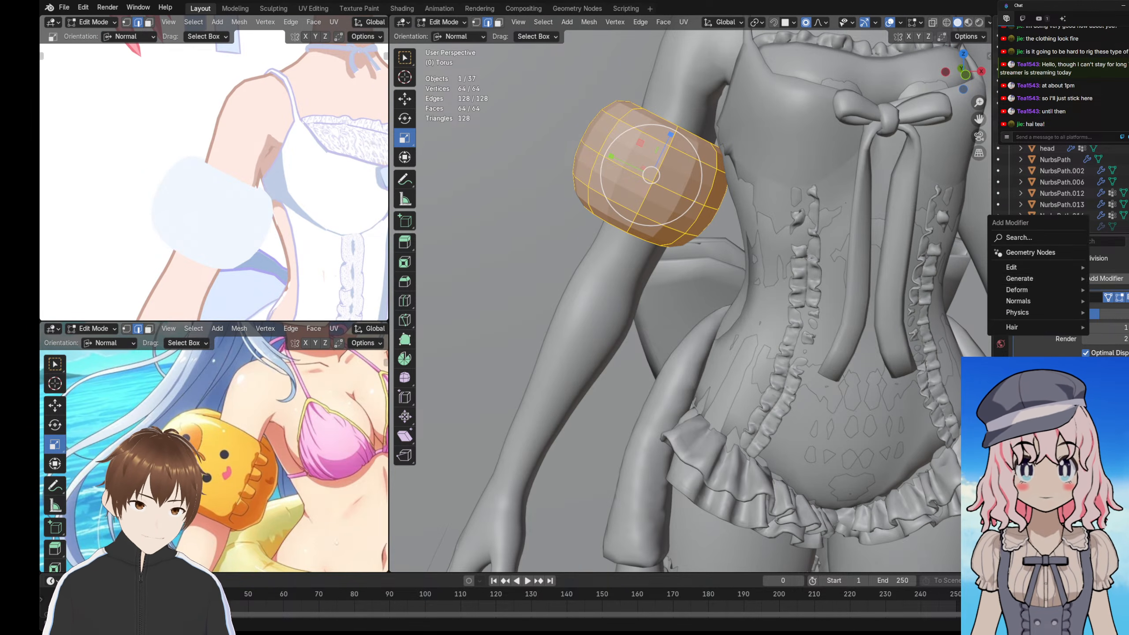
{"action": "left_click", "coordinate": [1049, 278]}
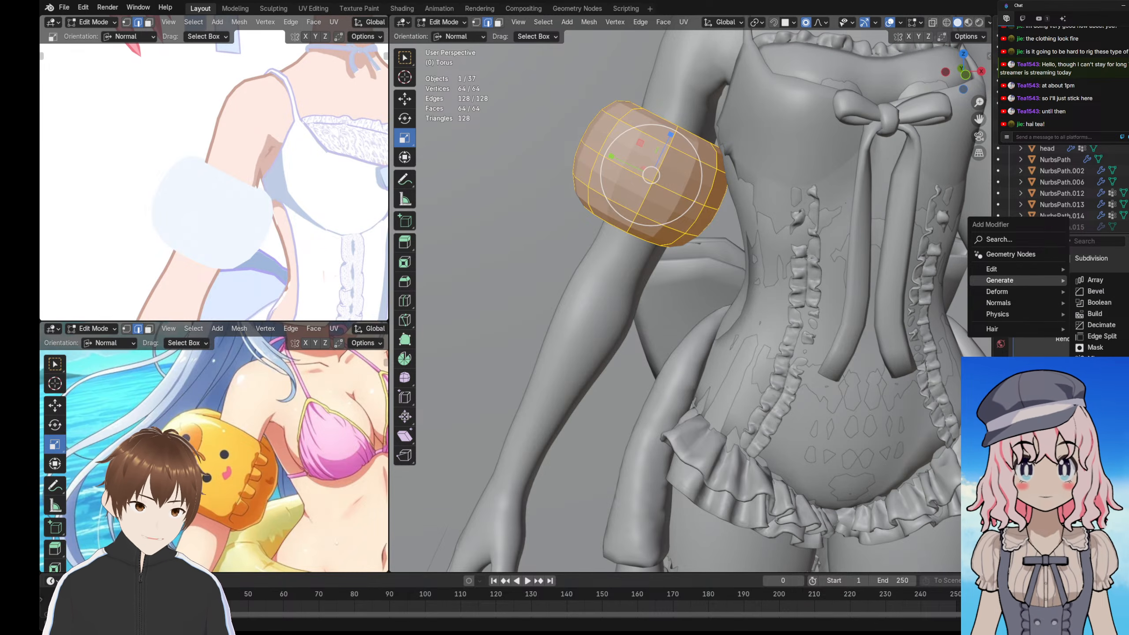
{"action": "left_click", "coordinate": [1095, 415]}
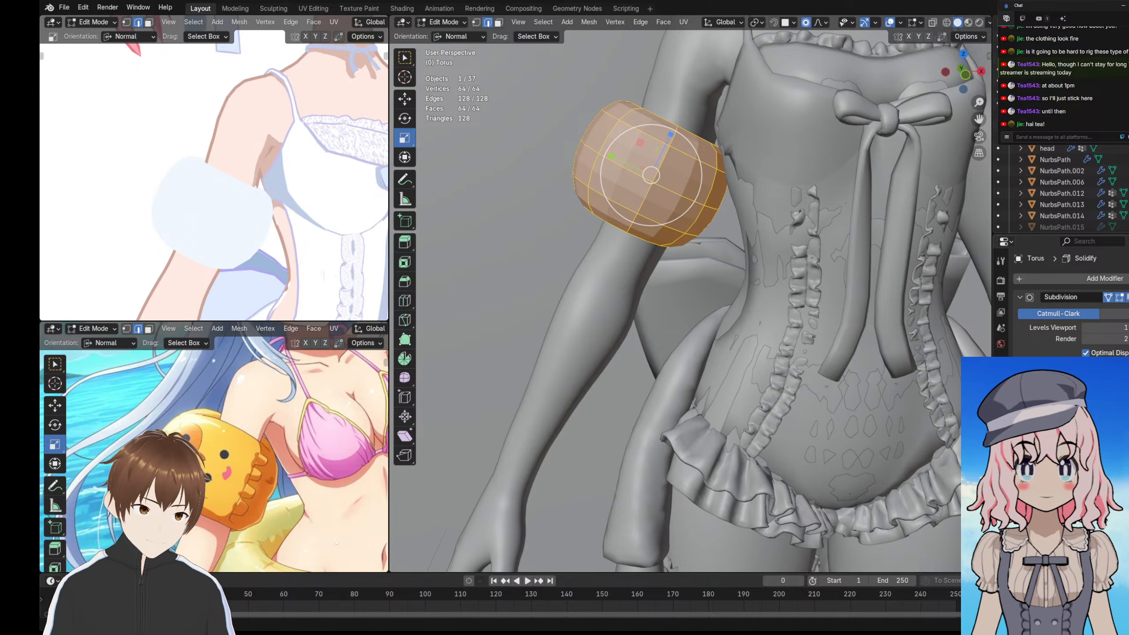
- Enable backface culling on the float_outline material so the shell shows only as an outline around the arm float
{"action": "left_click", "coordinate": [1001, 477]}
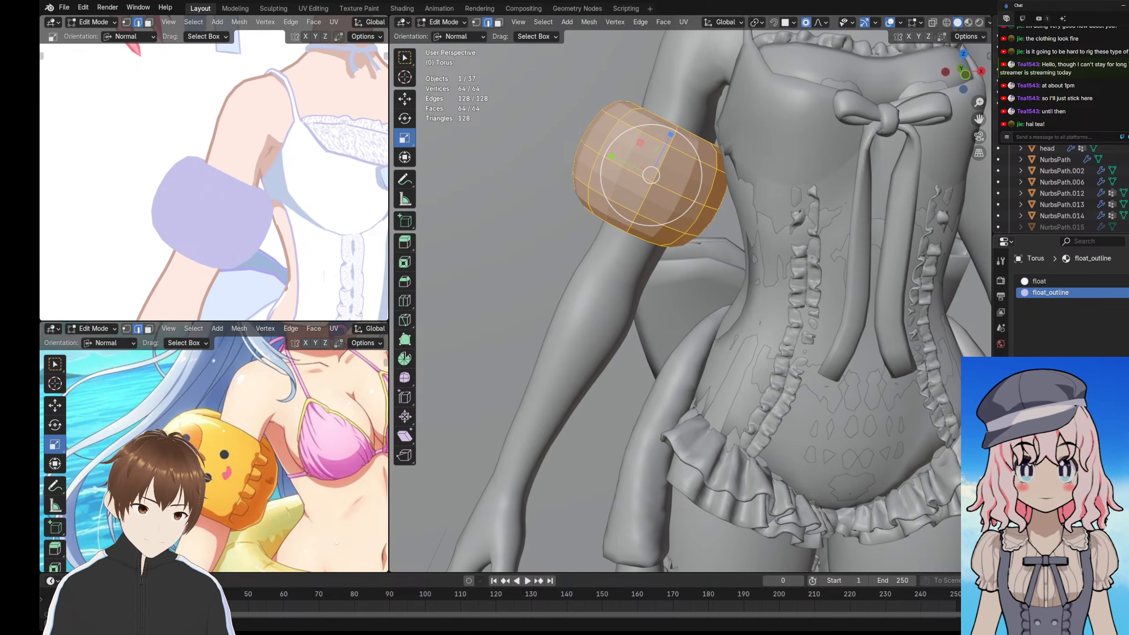
{"action": "scroll", "coordinate": [1067, 302], "scroll_direction": "down", "scroll_amount": 10}
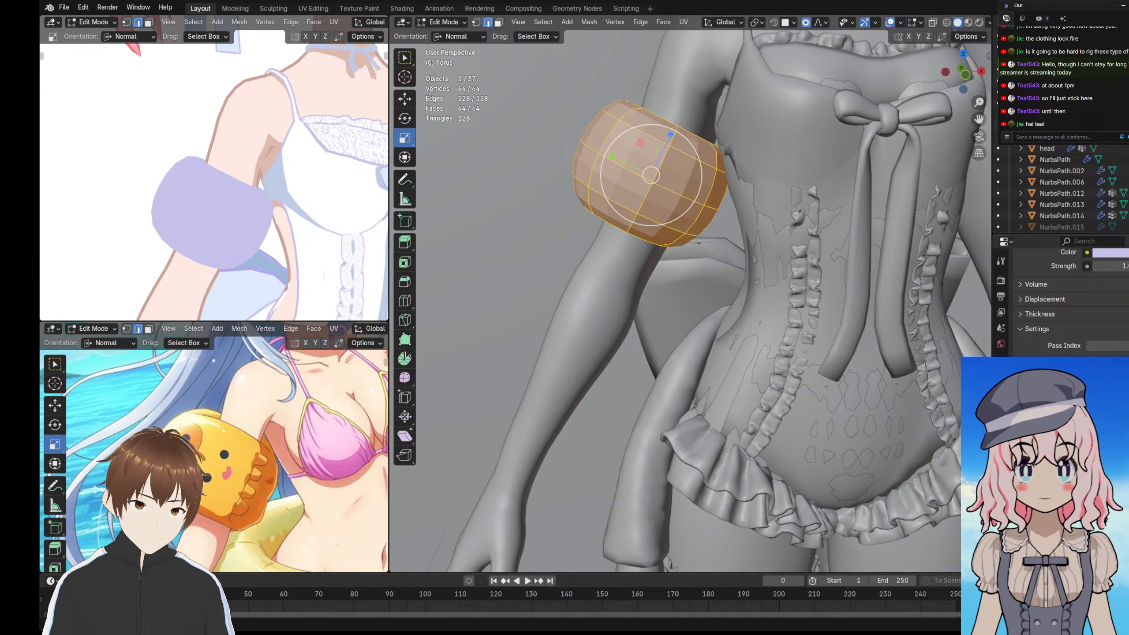
{"action": "left_click", "coordinate": [1092, 377]}
{"action": "scroll", "coordinate": [1071, 303], "scroll_direction": "up", "scroll_amount": 10}
{"action": "scroll", "coordinate": [250, 200], "scroll_direction": "down", "scroll_amount": 6}
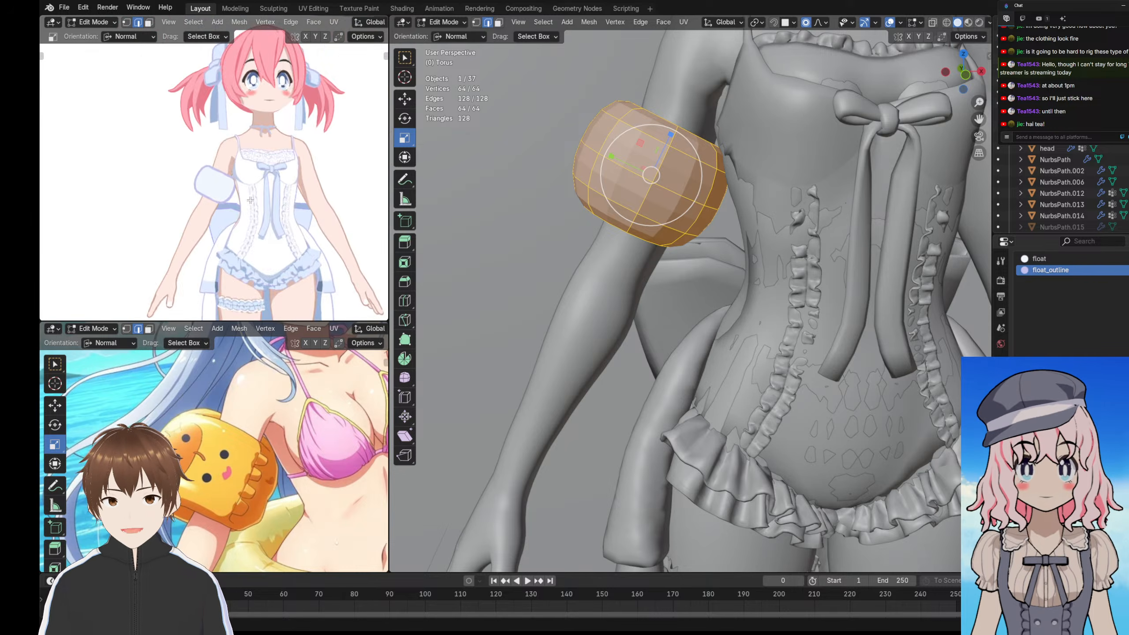
{"action": "scroll", "coordinate": [251, 200], "scroll_direction": "up", "scroll_amount": 4}
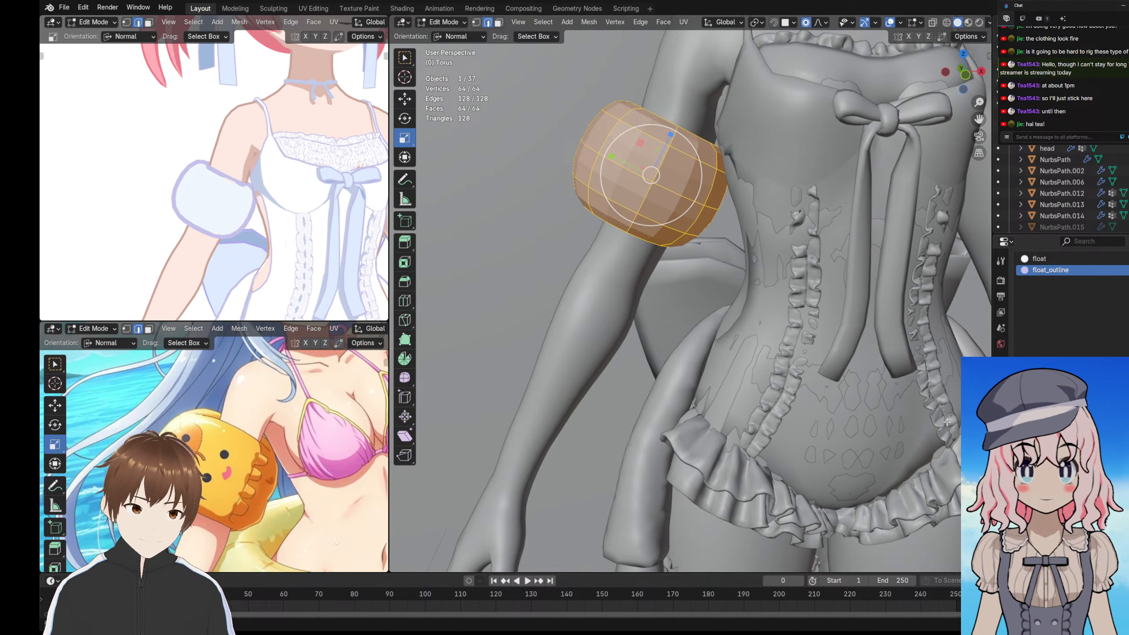
- Examine the outlined arm float from the side and compare it with the swimsuit reference and the full character preview
{"action": "left_click", "coordinate": [1001, 400]}
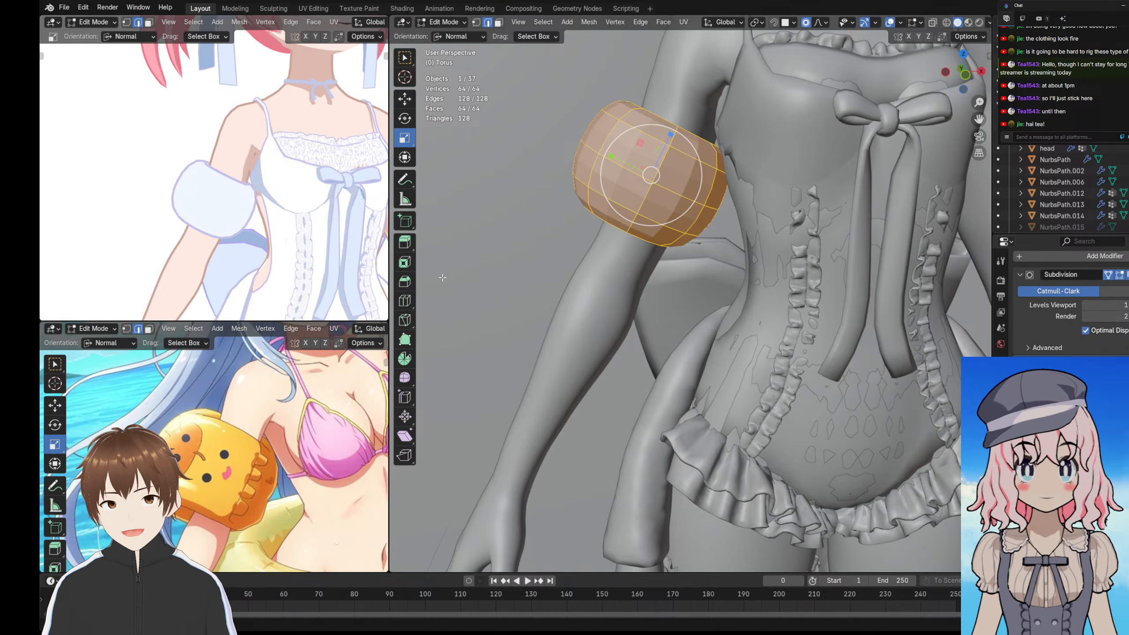
{"action": "key", "text": "alt+a"}
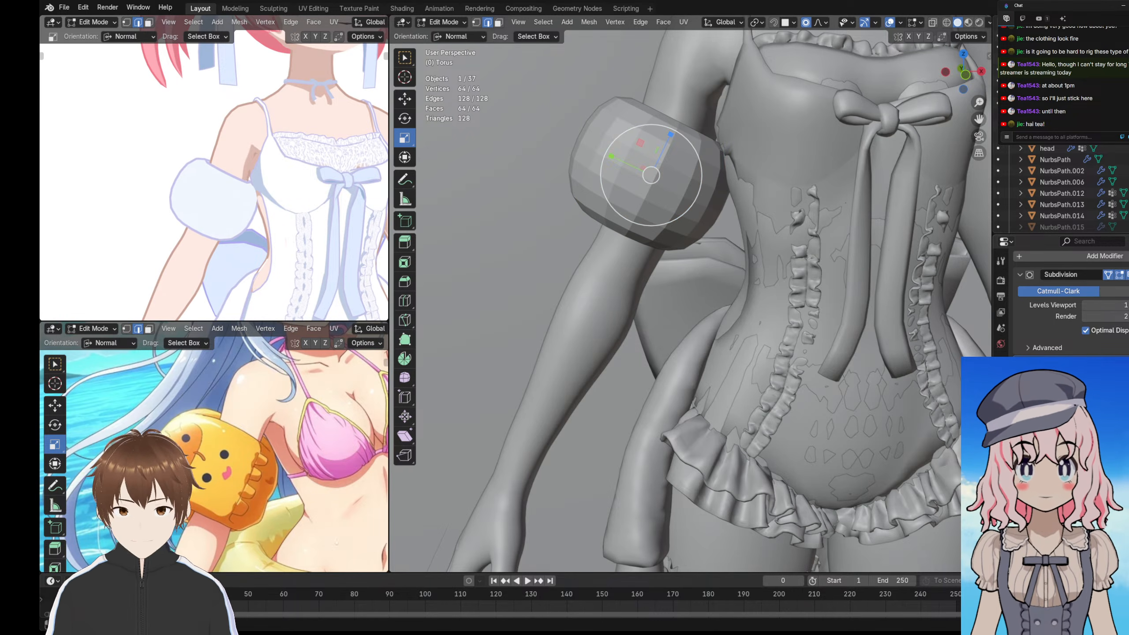
{"action": "middle_click_drag", "start_coordinate": [578, 261], "coordinate": [682, 266]}
{"action": "scroll", "coordinate": [201, 217], "scroll_direction": "down", "scroll_amount": 6}
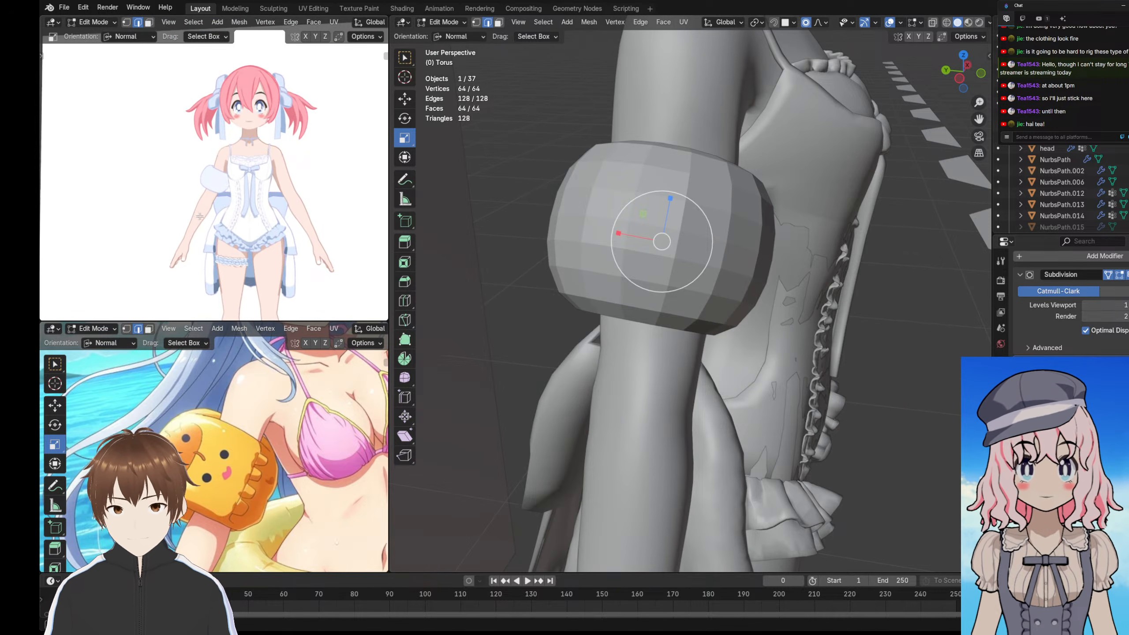
{"action": "scroll", "coordinate": [222, 380], "scroll_direction": "down", "scroll_amount": 2}
{"action": "scroll", "coordinate": [222, 380], "scroll_direction": "down", "scroll_amount": 1}
{"action": "middle_click_drag", "start_coordinate": [227, 314], "coordinate": [238, 303]}
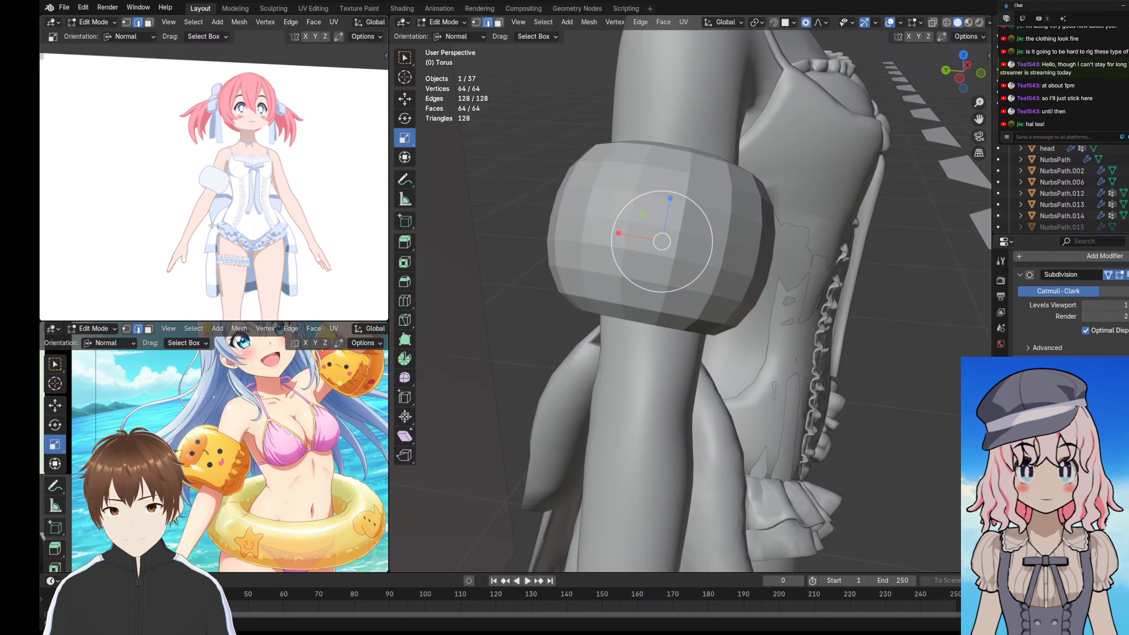
{"action": "scroll", "coordinate": [224, 200], "scroll_direction": "up", "scroll_amount": 2}
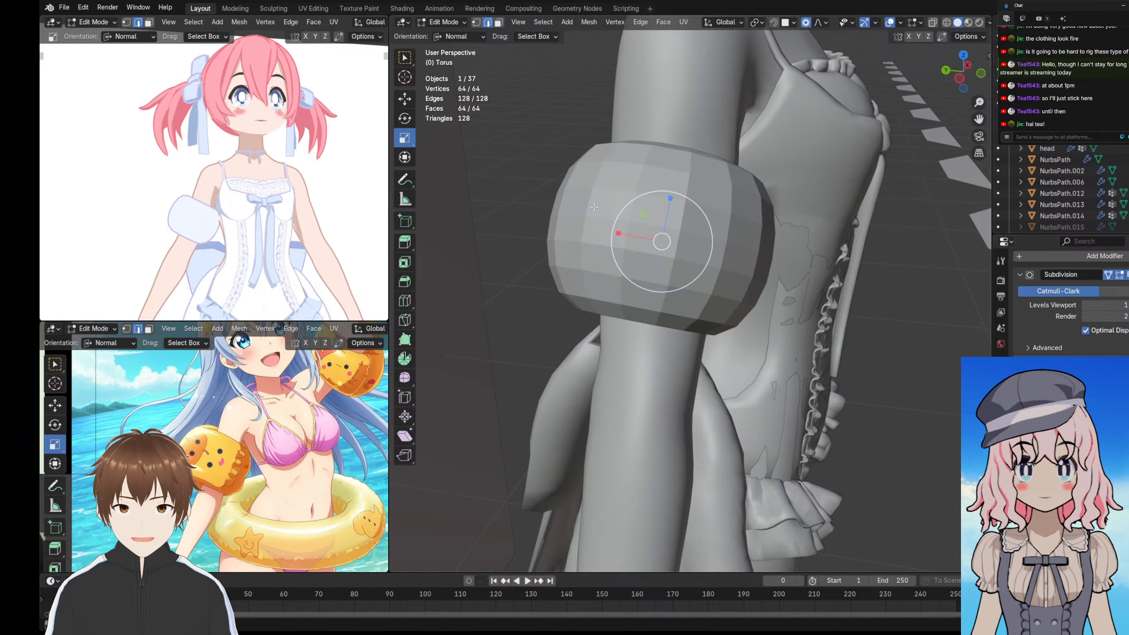
- Try rotating the arm float 12.6° about the view axis from the side, and undo the rotation
{"action": "middle_click_drag", "start_coordinate": [594, 207], "coordinate": [547, 195]}
{"action": "key", "text": "r"}
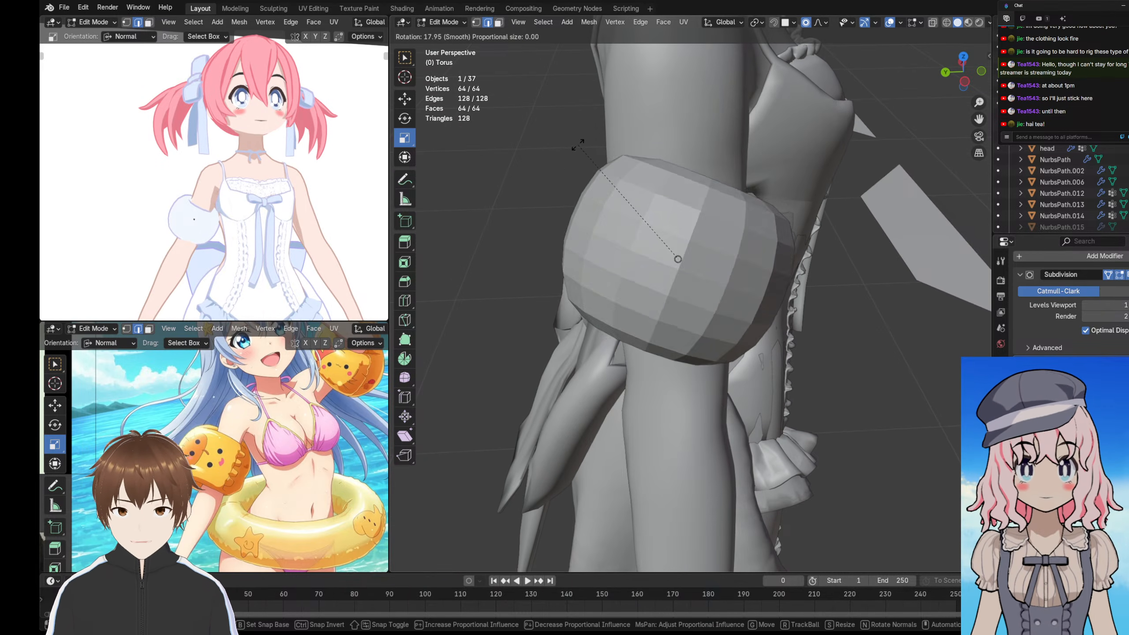
{"action": "left_click", "coordinate": [542, 168]}
{"action": "middle_click_drag", "start_coordinate": [659, 228], "coordinate": [677, 225]}
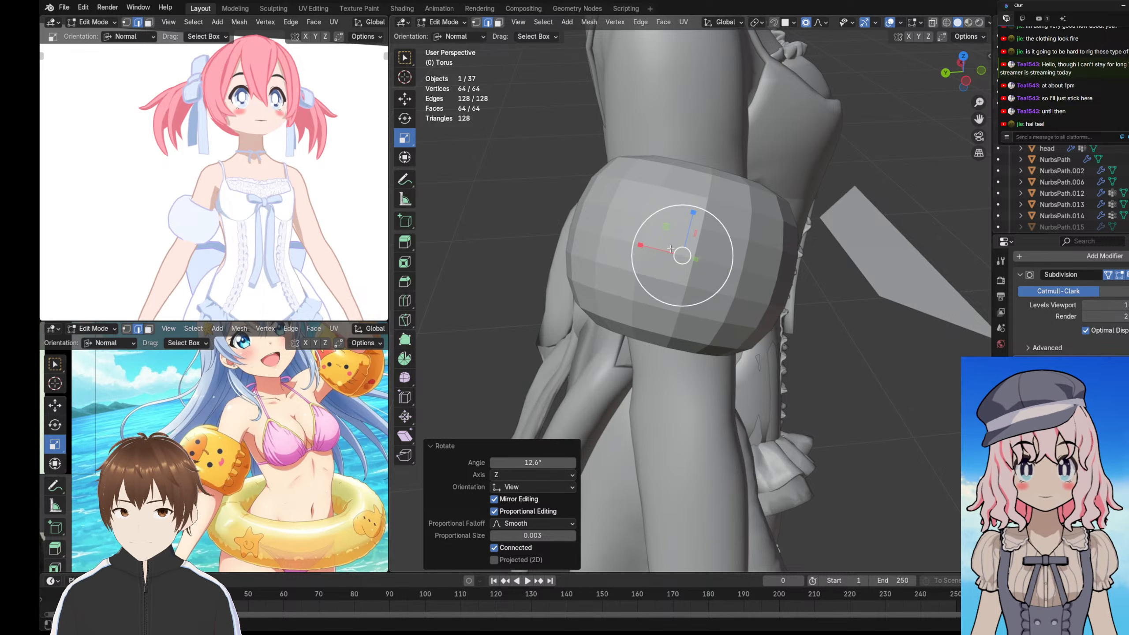
{"action": "key", "text": "ctrl+z"}
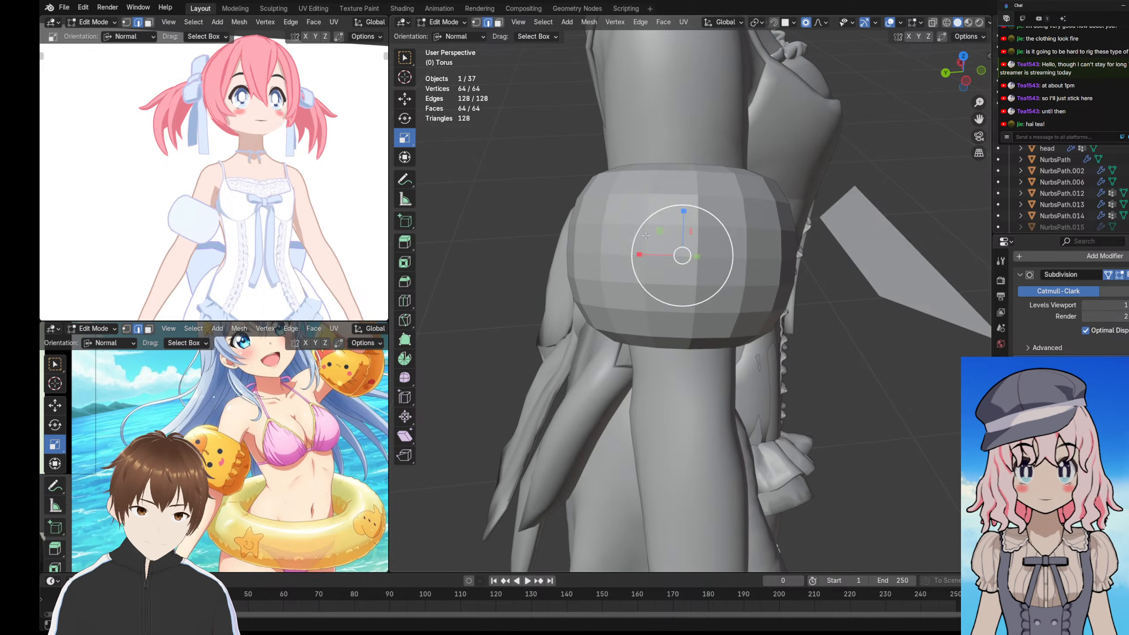
{"action": "middle_click_drag", "start_coordinate": [284, 240], "coordinate": [228, 262]}
{"action": "scroll", "coordinate": [226, 259], "scroll_direction": "up", "scroll_amount": 1}
{"action": "scroll", "coordinate": [228, 261], "scroll_direction": "down", "scroll_amount": 2}
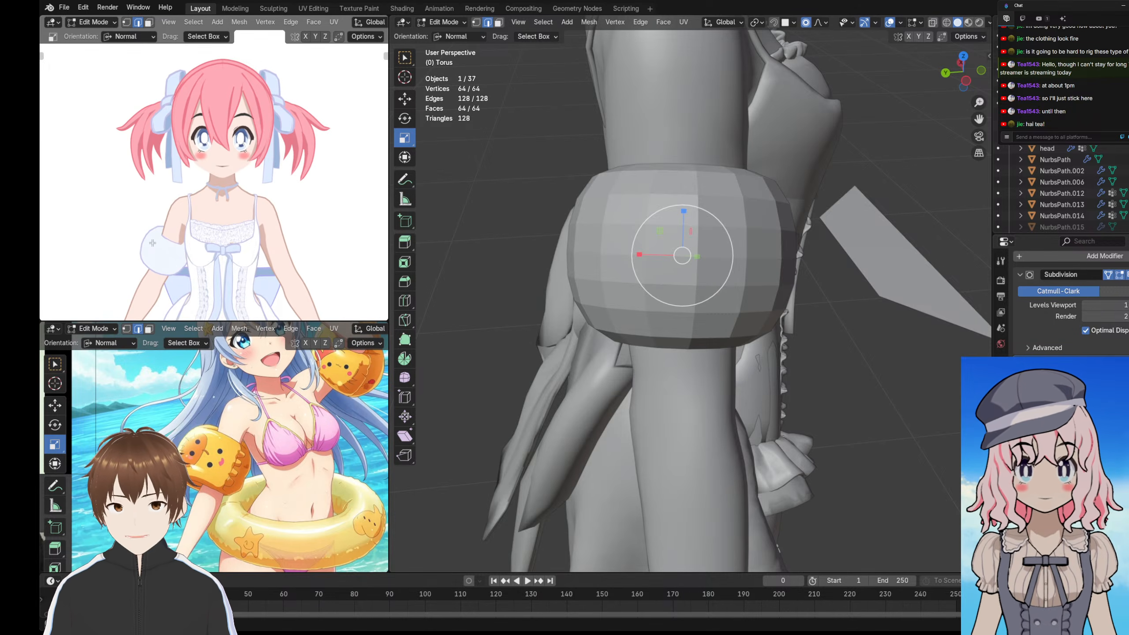
{"action": "middle_click_drag", "start_coordinate": [614, 250], "coordinate": [582, 179]}
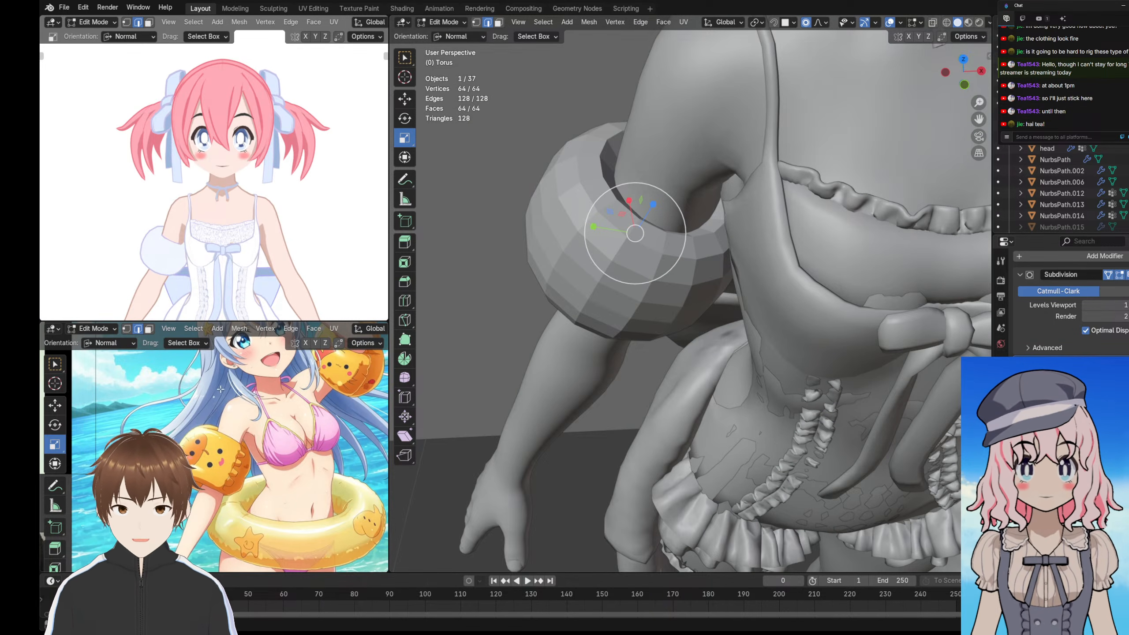
- Select the two opposite edge loops running around the arm float's cross-section and try scaling them to about 0.86
{"action": "middle_click_drag", "start_coordinate": [139, 252], "coordinate": [179, 215], "text": "shift"}
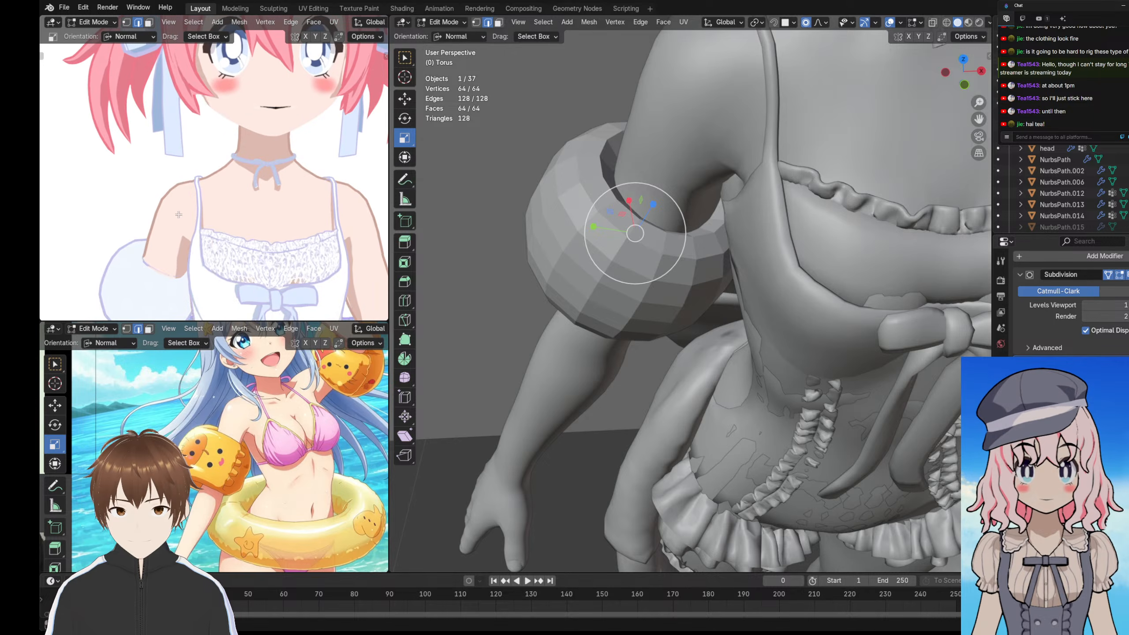
{"action": "scroll", "coordinate": [235, 407], "scroll_direction": "up", "scroll_amount": 3}
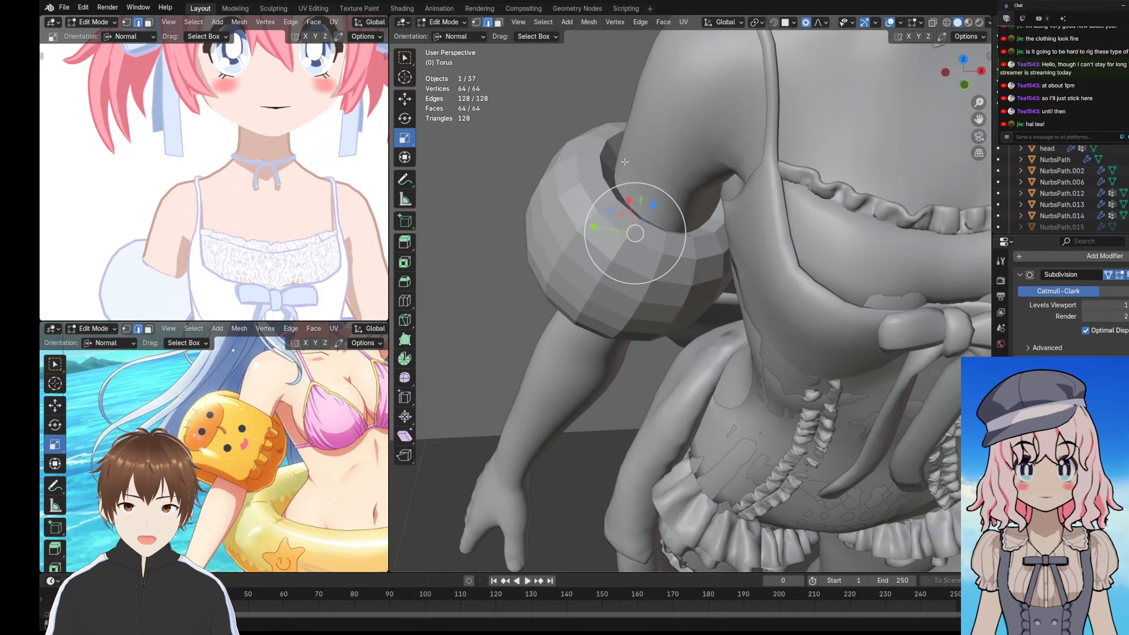
{"action": "middle_click_drag", "start_coordinate": [624, 161], "coordinate": [596, 113]}
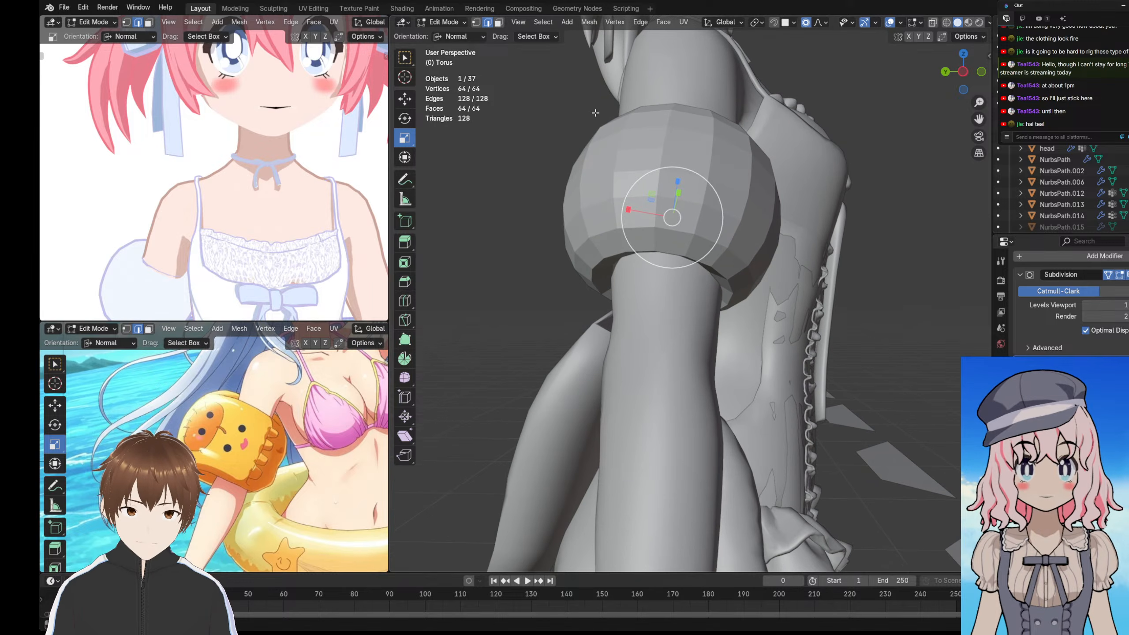
{"action": "middle_click_drag", "start_coordinate": [653, 136], "coordinate": [650, 197], "text": "shift"}
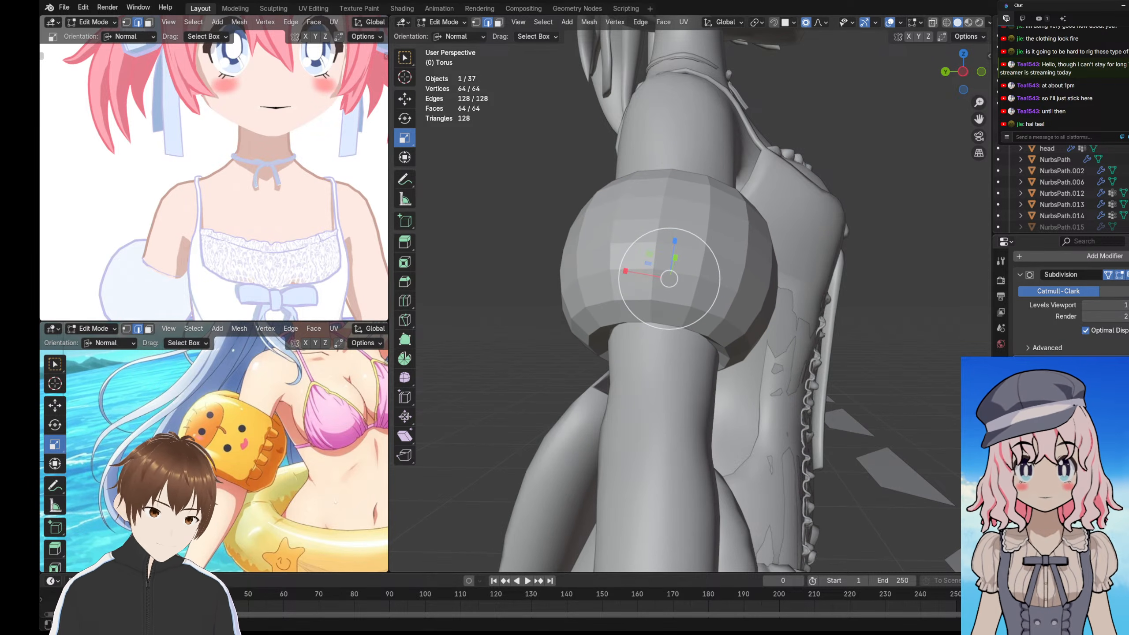
{"action": "middle_click_drag", "start_coordinate": [688, 238], "coordinate": [684, 118]}
{"action": "scroll", "coordinate": [667, 285], "scroll_direction": "up", "scroll_amount": 1}
{"action": "left_click", "coordinate": [631, 374], "text": "alt"}
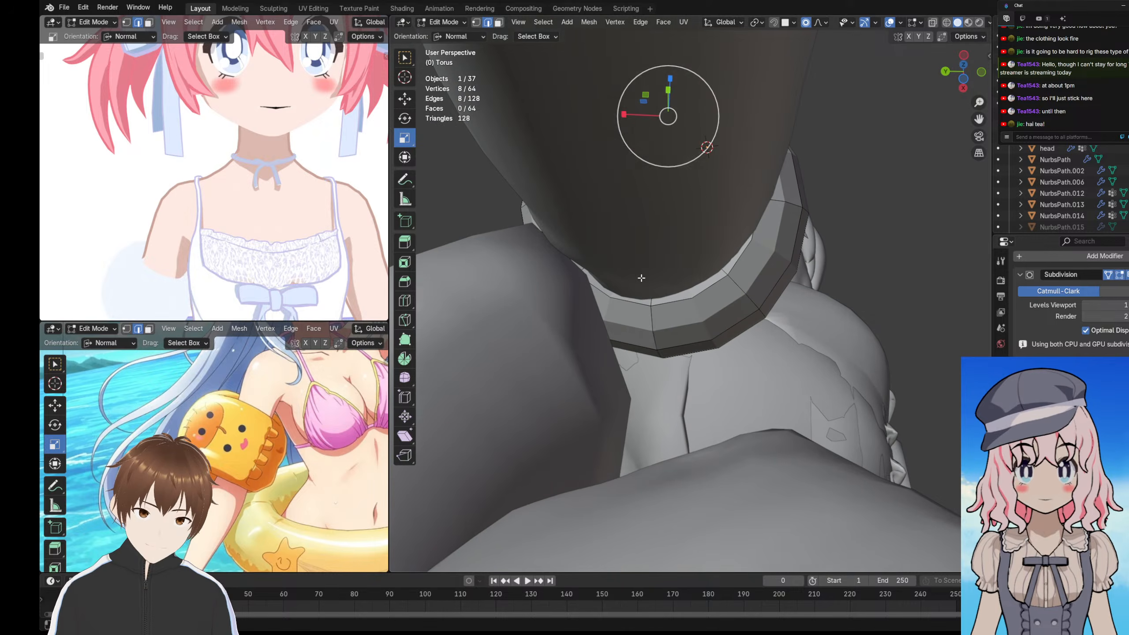
{"action": "left_click", "coordinate": [651, 314], "text": "alt+shift"}
{"action": "middle_click_drag", "start_coordinate": [651, 314], "coordinate": [651, 461]}
{"action": "middle_click_drag", "start_coordinate": [650, 334], "coordinate": [622, 392]}
{"action": "key", "text": "s"}
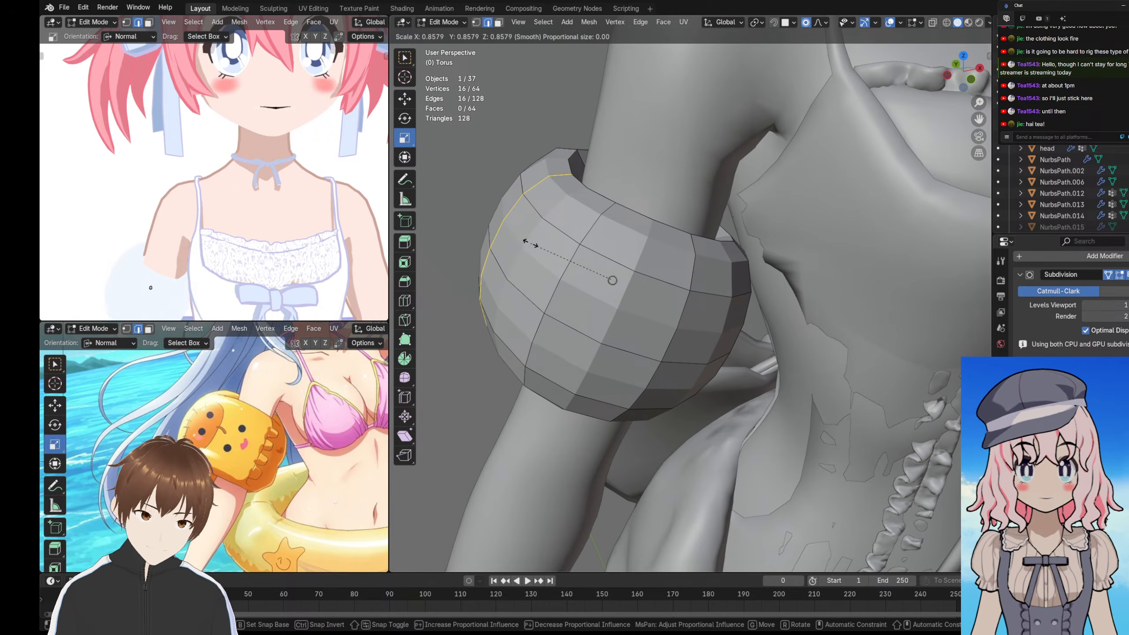
{"action": "left_click", "coordinate": [530, 243]}
- Try scaling each of the two selected cross-section loops about its own centre to about 0.73
{"action": "key", "text": "period"}
{"action": "left_click", "coordinate": [541, 311]}
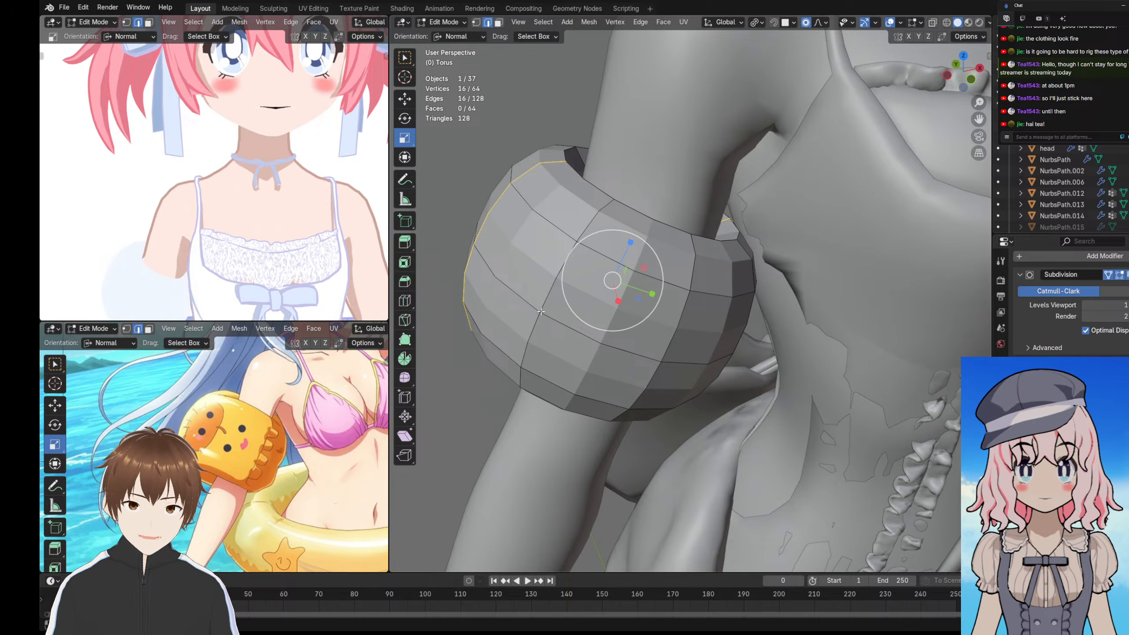
{"action": "key", "text": "s"}
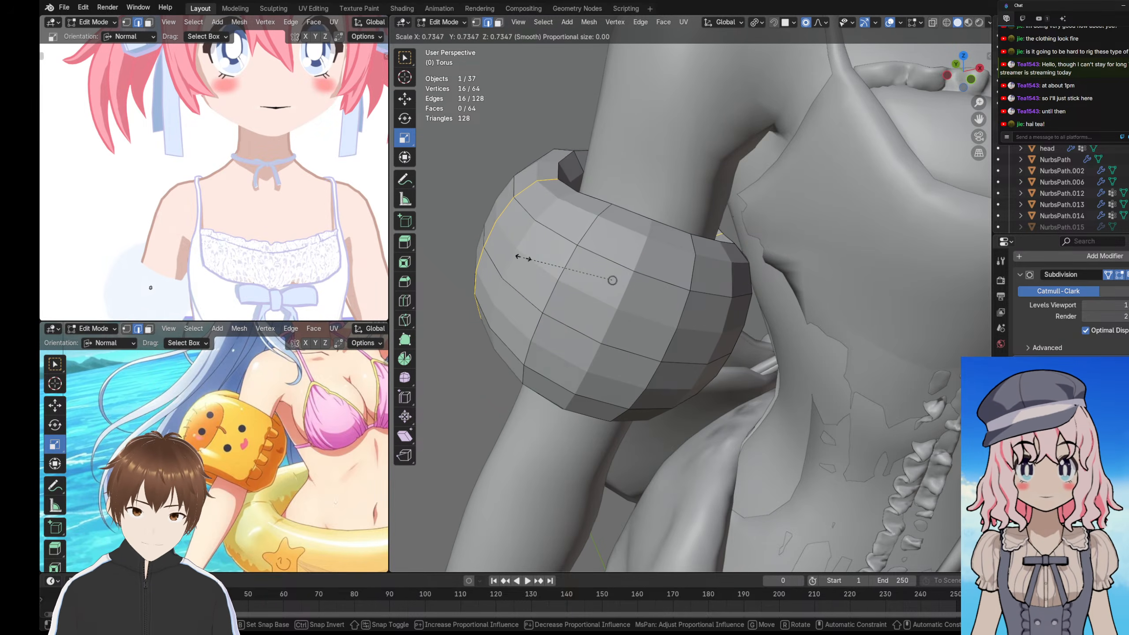
{"action": "left_click", "coordinate": [528, 257]}
{"action": "middle_click_drag", "start_coordinate": [528, 257], "coordinate": [625, 250]}
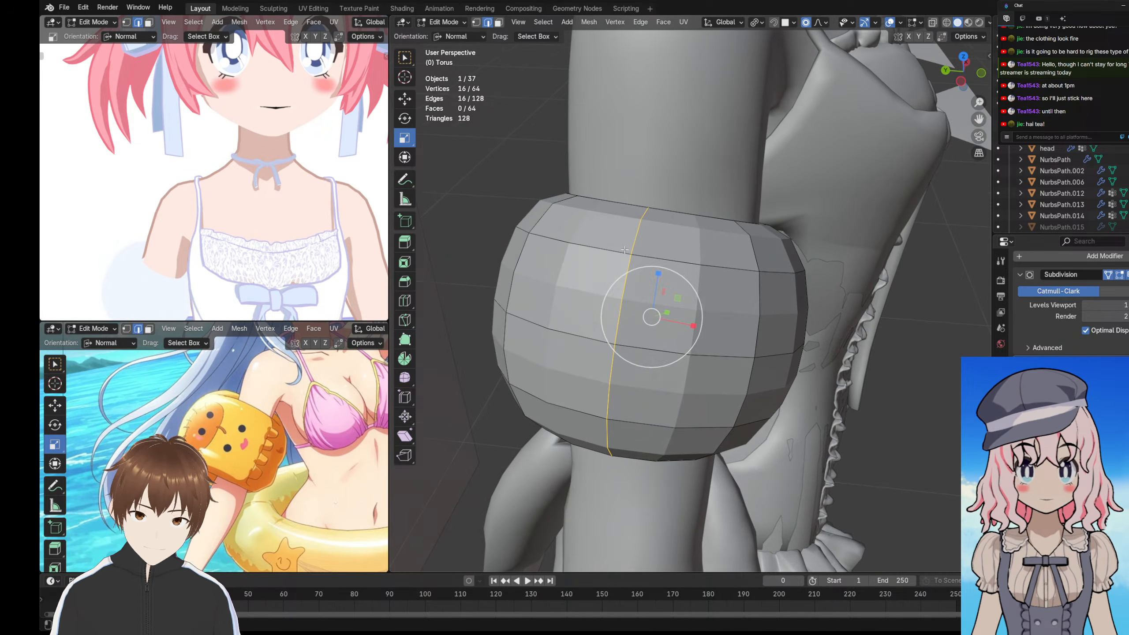
{"action": "left_click_drag", "start_coordinate": [655, 276], "coordinate": [656, 308]}
{"action": "middle_click_drag", "start_coordinate": [656, 308], "coordinate": [552, 250]}
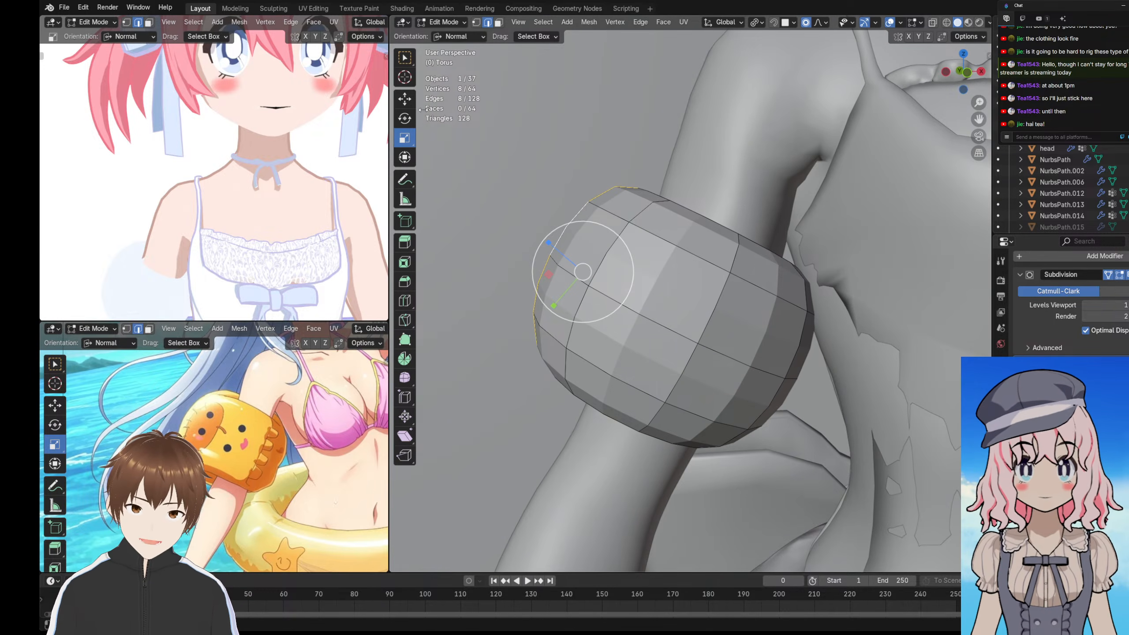
- Try the Local, Cursor and Parent transform orientations on the selected loop and set the orientation to Global
{"action": "left_click", "coordinate": [447, 40]}
{"action": "left_click", "coordinate": [446, 75]}
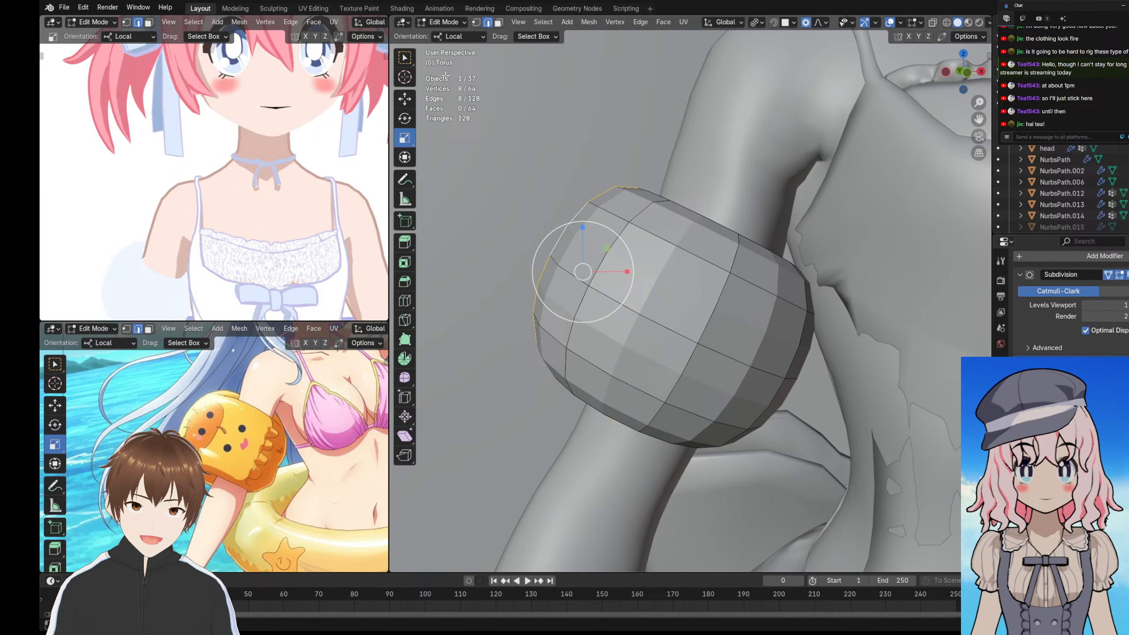
{"action": "left_click", "coordinate": [449, 40]}
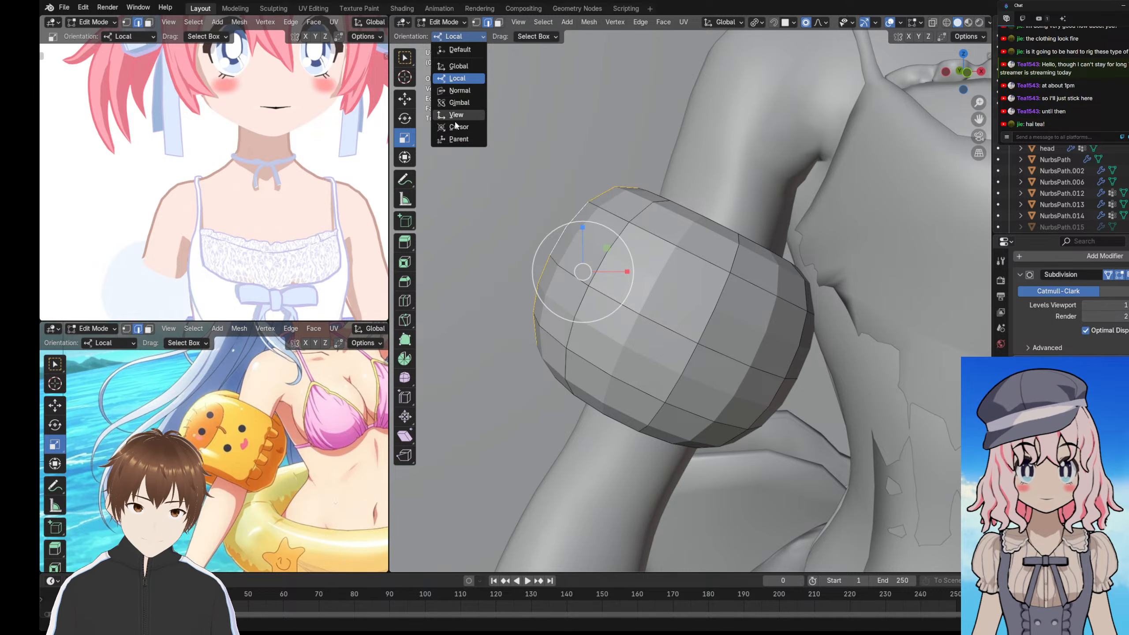
{"action": "left_click", "coordinate": [457, 127]}
{"action": "left_click", "coordinate": [449, 37]}
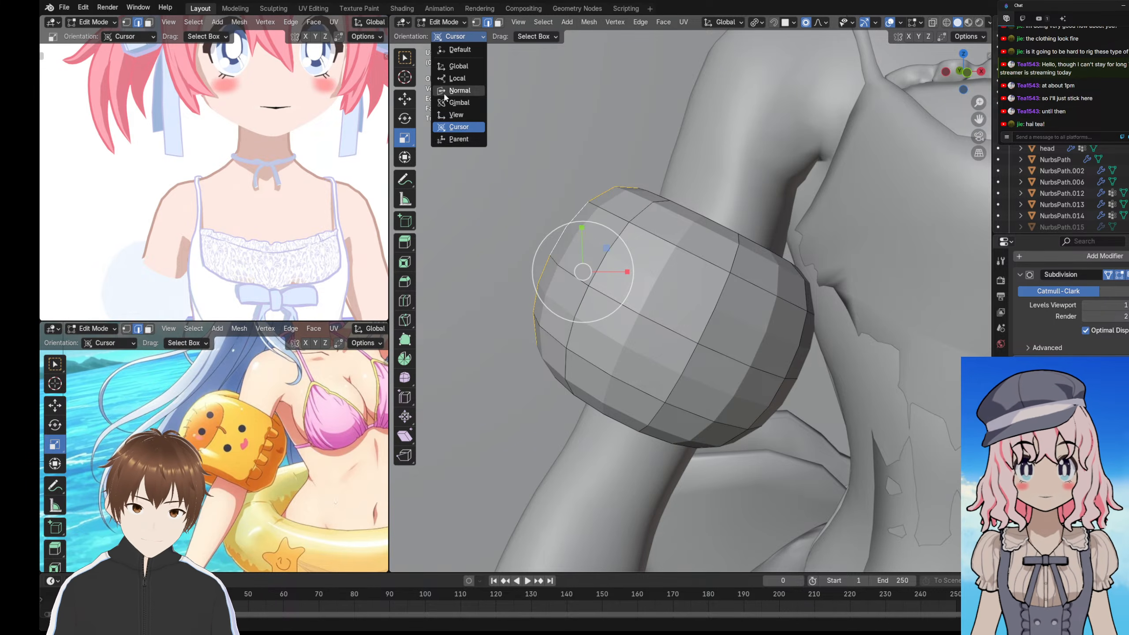
{"action": "left_click", "coordinate": [450, 139]}
{"action": "left_click", "coordinate": [444, 38]}
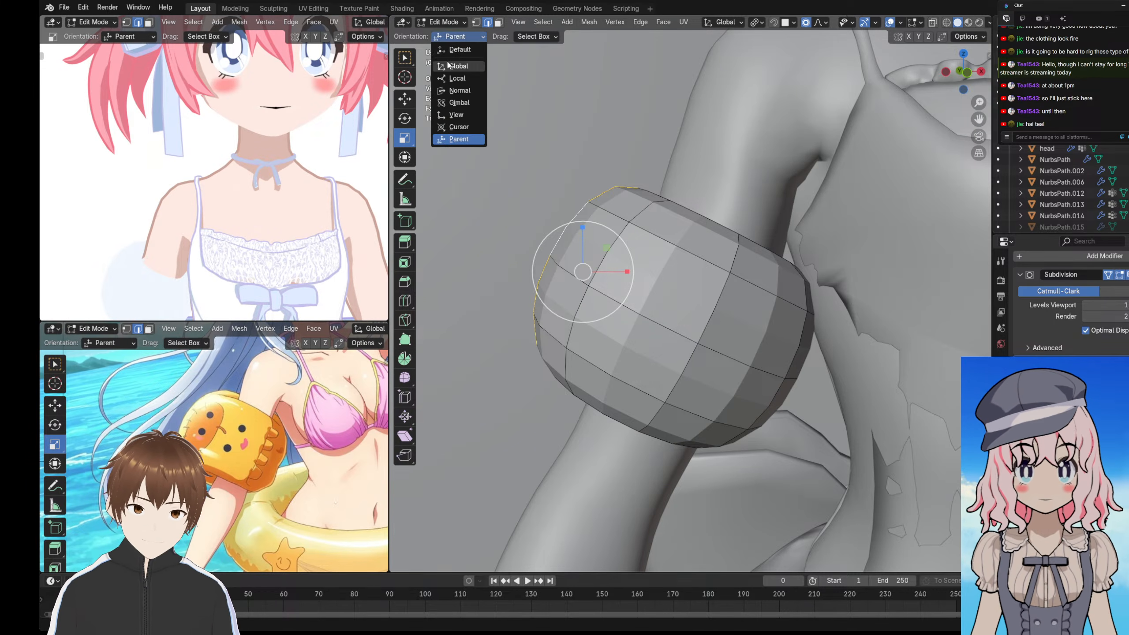
{"action": "left_click", "coordinate": [451, 67]}
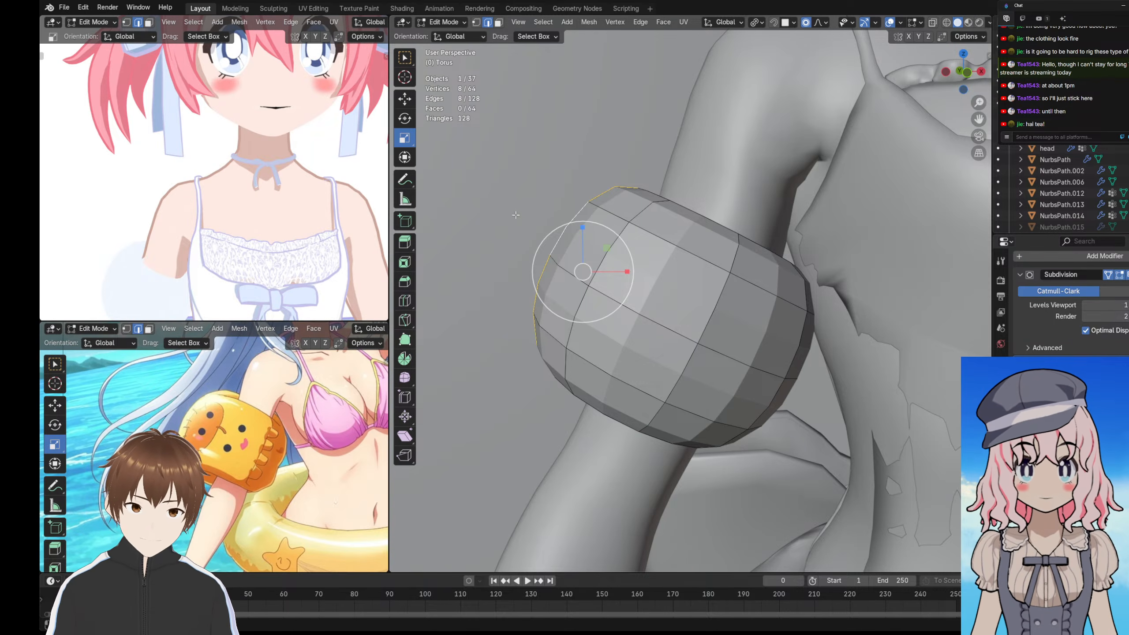
- Try moving a single vertex on the arm float's upper rim by about -0.033 m in Z in vertex select mode
{"action": "middle_click_drag", "start_coordinate": [516, 216], "coordinate": [652, 260]}
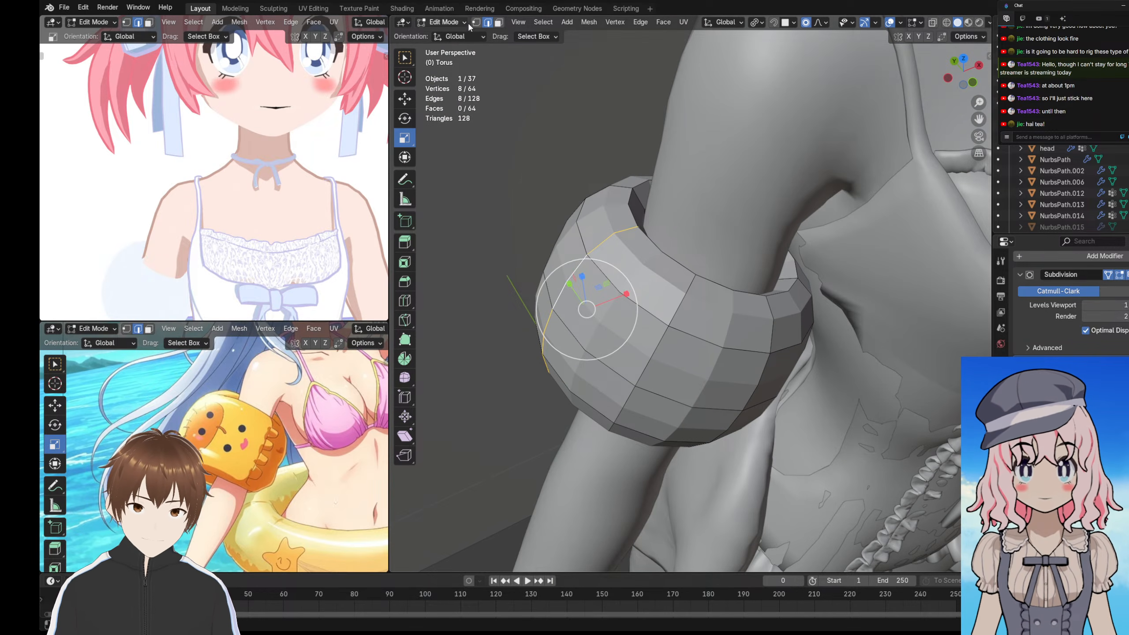
{"action": "middle_click_drag", "start_coordinate": [610, 180], "coordinate": [637, 188]}
{"action": "left_click", "coordinate": [635, 213]}
{"action": "key", "text": "g"}
{"action": "left_click", "coordinate": [634, 266]}
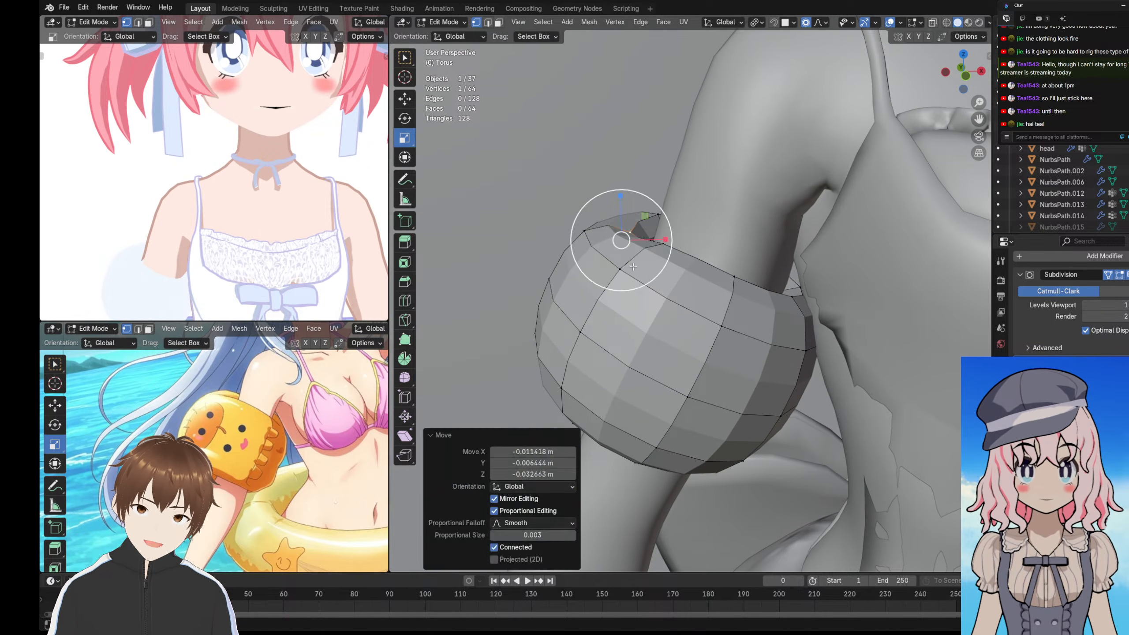
{"action": "middle_click_drag", "start_coordinate": [615, 224], "coordinate": [575, 233]}
- Examine the arm float's shape and size in the character preview from the front and side, close up and at full figure
{"action": "scroll", "coordinate": [241, 229], "scroll_direction": "down", "scroll_amount": 4}
{"action": "scroll", "coordinate": [257, 463], "scroll_direction": "down", "scroll_amount": 3}
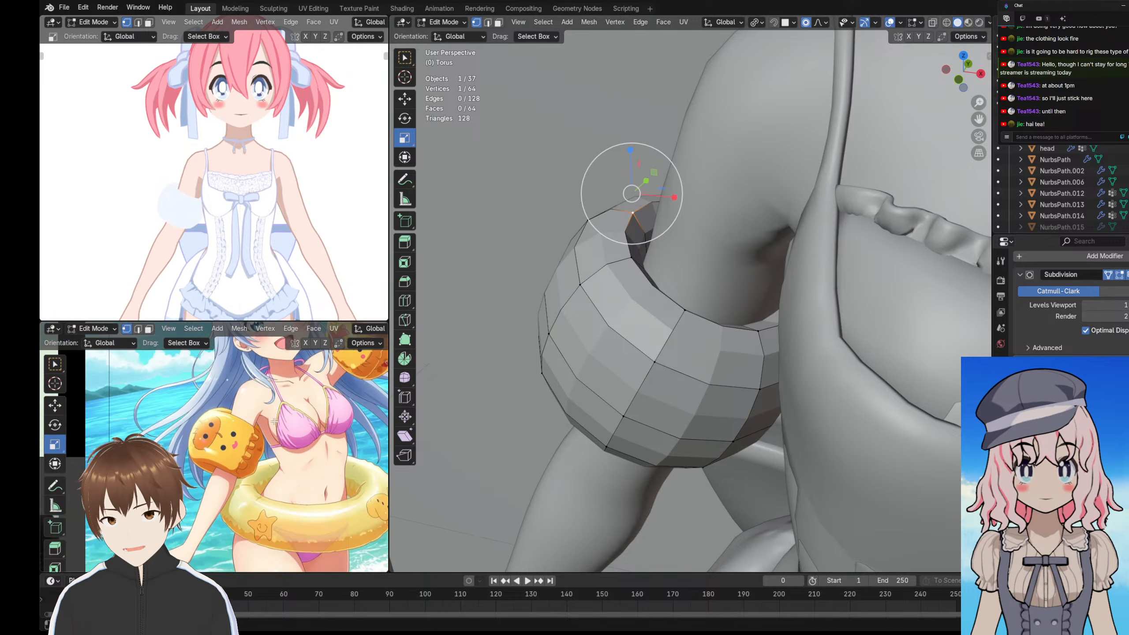
{"action": "scroll", "coordinate": [256, 466], "scroll_direction": "up", "scroll_amount": 5}
{"action": "scroll", "coordinate": [265, 478], "scroll_direction": "down", "scroll_amount": 4}
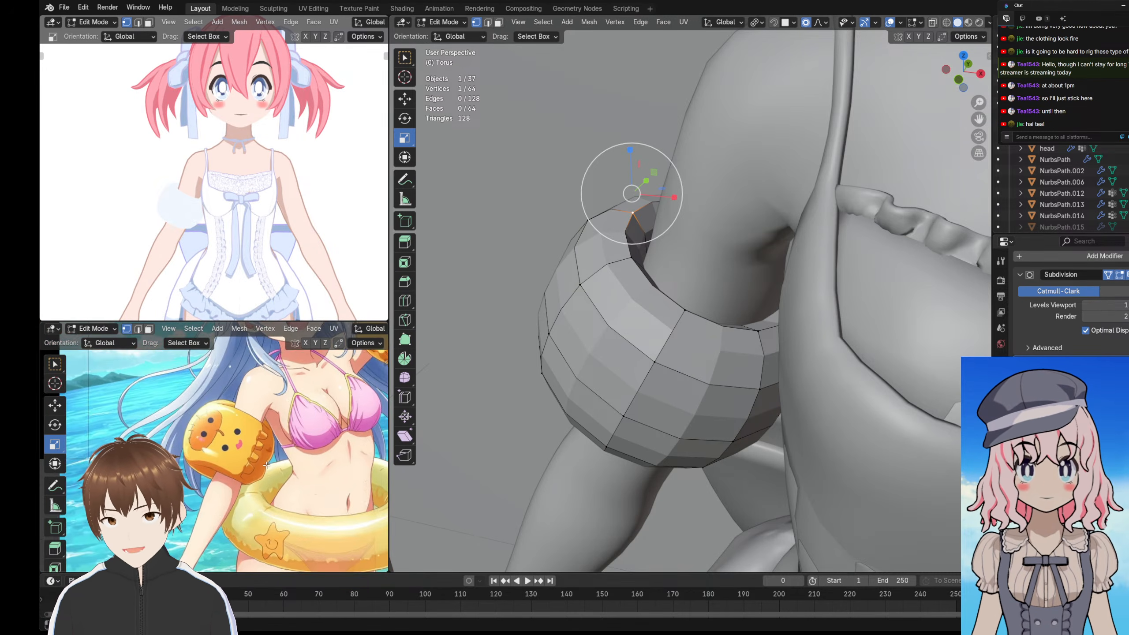
{"action": "scroll", "coordinate": [204, 209], "scroll_direction": "up", "scroll_amount": 3}
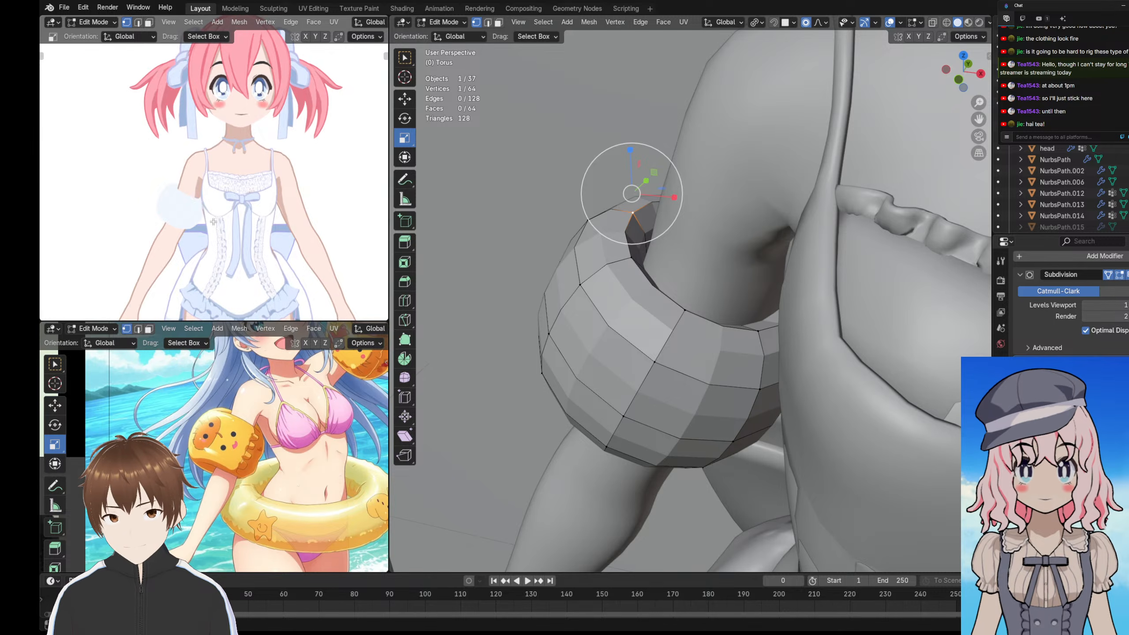
{"action": "scroll", "coordinate": [215, 218], "scroll_direction": "up", "scroll_amount": 2}
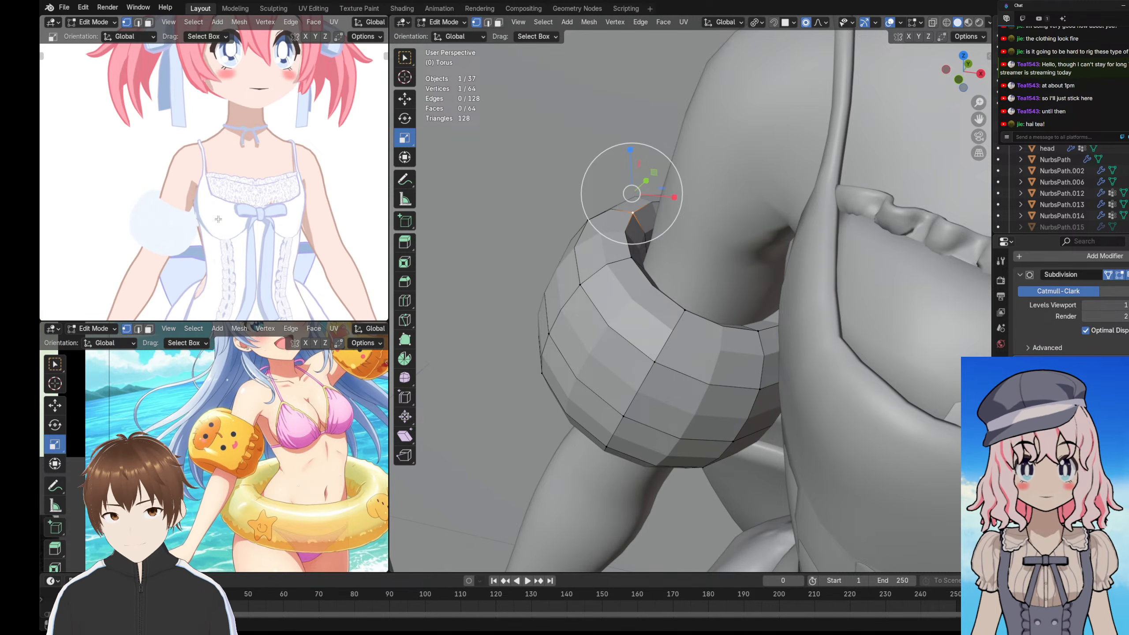
{"action": "middle_click_drag", "start_coordinate": [215, 224], "coordinate": [230, 197]}
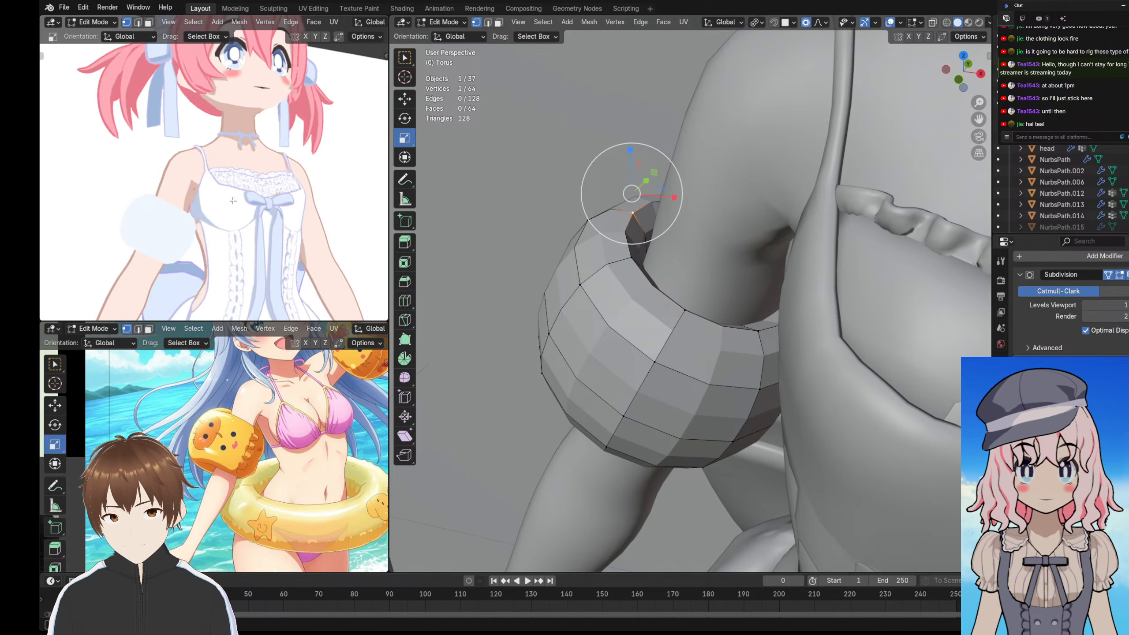
{"action": "scroll", "coordinate": [230, 197], "scroll_direction": "down", "scroll_amount": 4}
{"action": "scroll", "coordinate": [215, 237], "scroll_direction": "up", "scroll_amount": 3}
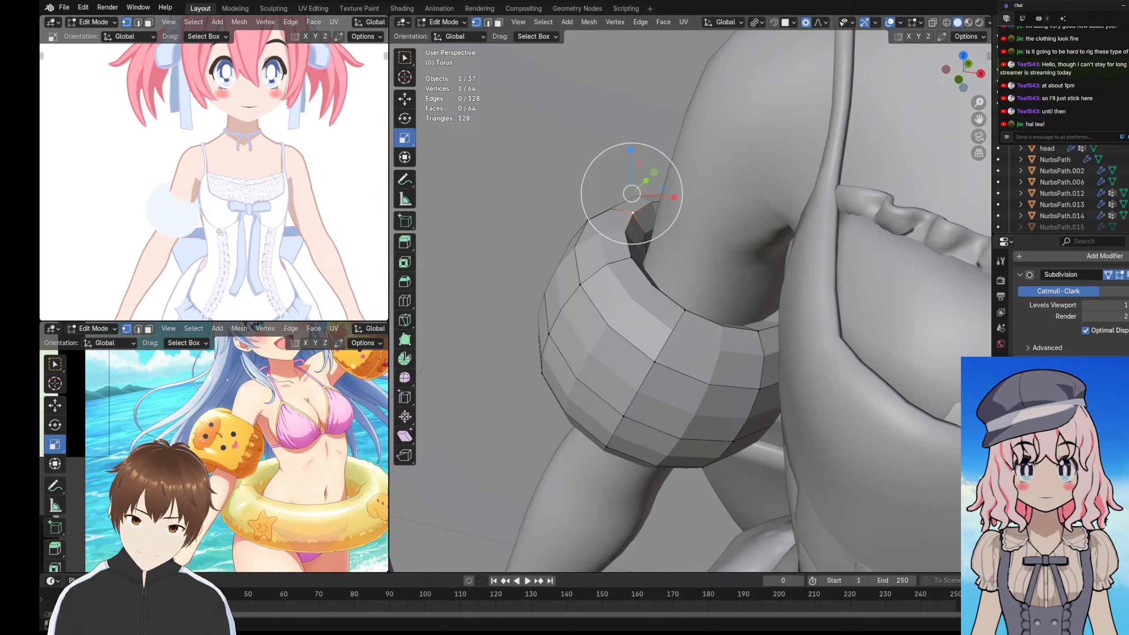
{"action": "scroll", "coordinate": [220, 178], "scroll_direction": "down", "scroll_amount": 4}
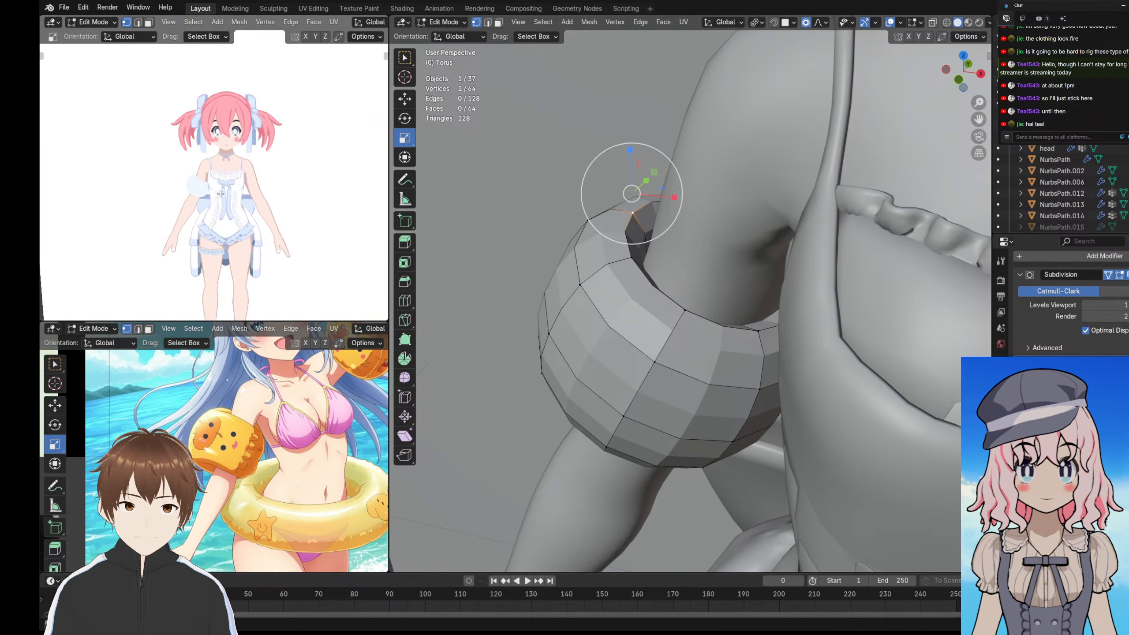
{"action": "scroll", "coordinate": [220, 177], "scroll_direction": "up", "scroll_amount": 4}
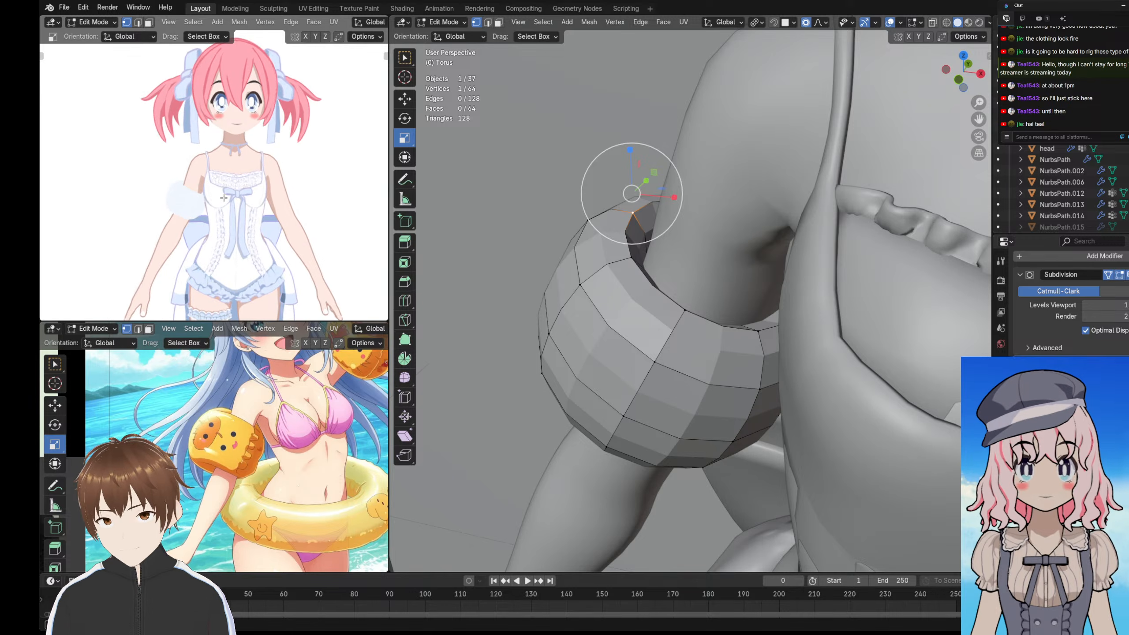
{"action": "scroll", "coordinate": [219, 200], "scroll_direction": "up", "scroll_amount": 5}
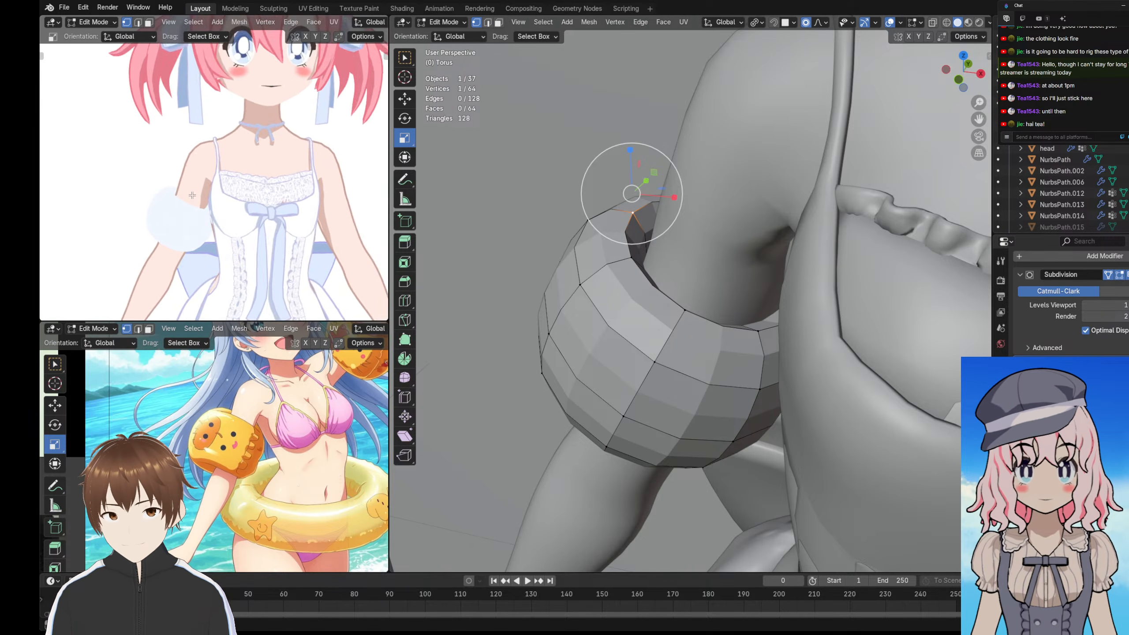
{"action": "scroll", "coordinate": [200, 187], "scroll_direction": "down", "scroll_amount": 2}
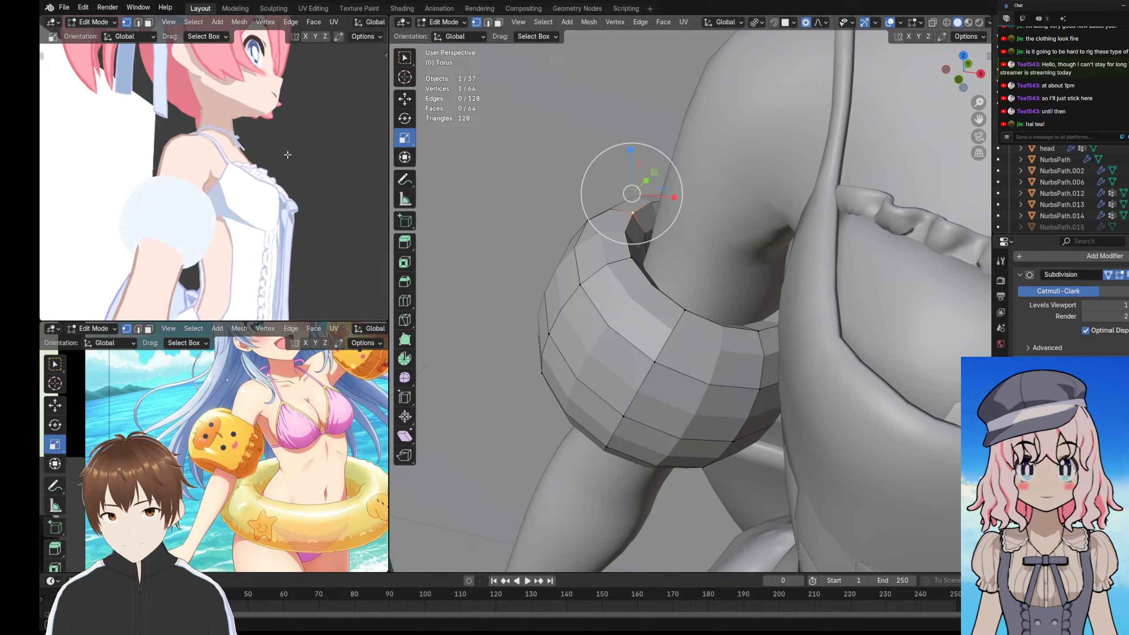
{"action": "scroll", "coordinate": [202, 196], "scroll_direction": "down", "scroll_amount": 1}
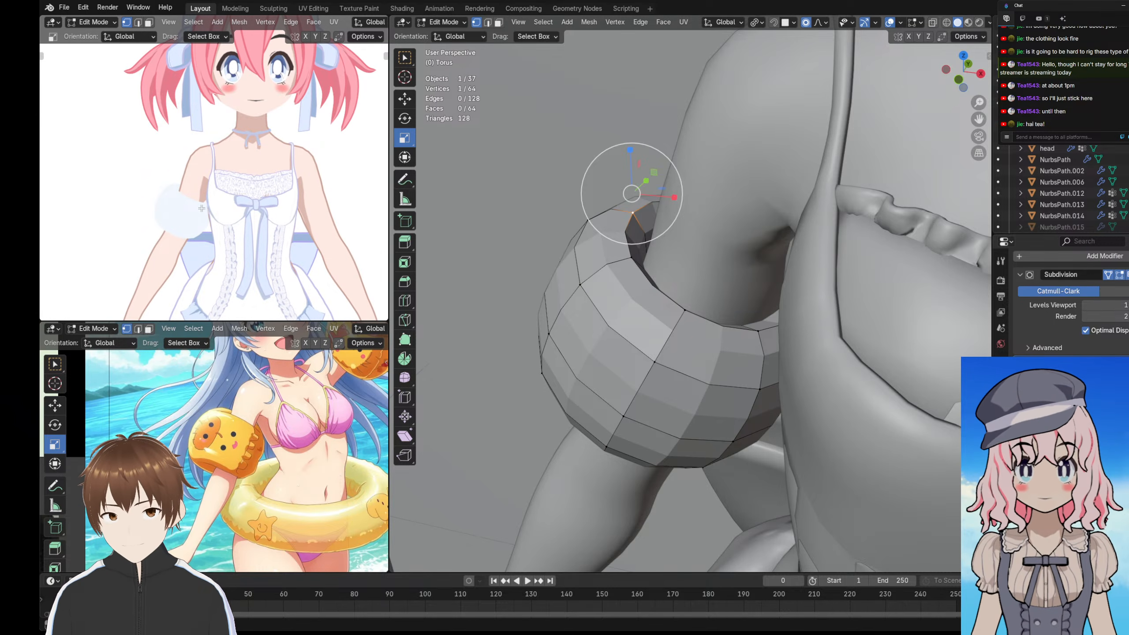
- Study the orange arm float in the swimsuit reference up close and compare its shape with the modelled torus
{"action": "scroll", "coordinate": [267, 481], "scroll_direction": "down", "scroll_amount": 2}
{"action": "middle_click_drag", "start_coordinate": [280, 498], "coordinate": [217, 422], "text": "shift"}
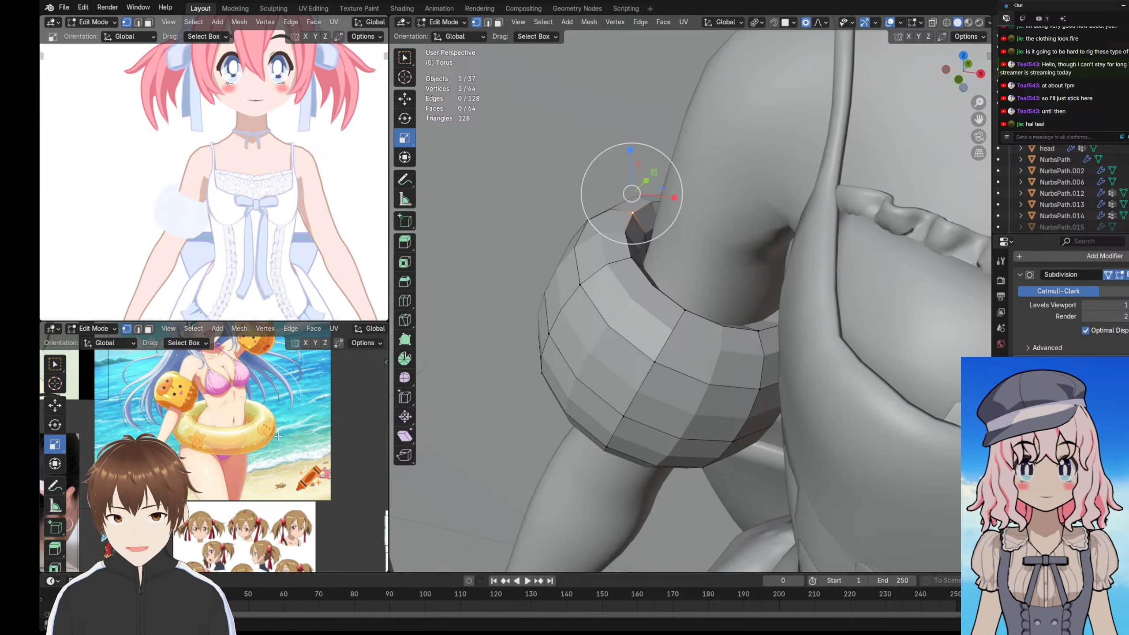
{"action": "scroll", "coordinate": [217, 421], "scroll_direction": "up", "scroll_amount": 3}
{"action": "scroll", "coordinate": [224, 412], "scroll_direction": "down", "scroll_amount": 2}
{"action": "scroll", "coordinate": [233, 401], "scroll_direction": "up", "scroll_amount": 4}
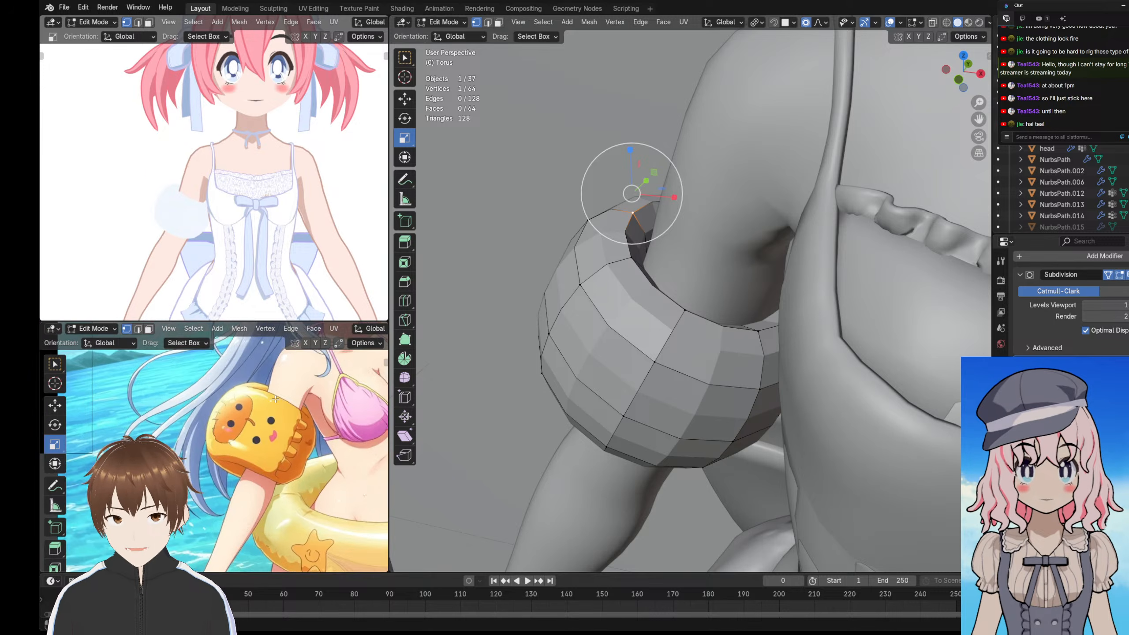
{"action": "middle_click_drag", "start_coordinate": [542, 260], "coordinate": [564, 291]}
{"action": "scroll", "coordinate": [266, 399], "scroll_direction": "up", "scroll_amount": 1}
{"action": "scroll", "coordinate": [266, 398], "scroll_direction": "up", "scroll_amount": 1}
{"action": "middle_click_drag", "start_coordinate": [267, 399], "coordinate": [273, 461], "text": "shift"}
{"action": "middle_click_drag", "start_coordinate": [445, 323], "coordinate": [449, 284]}
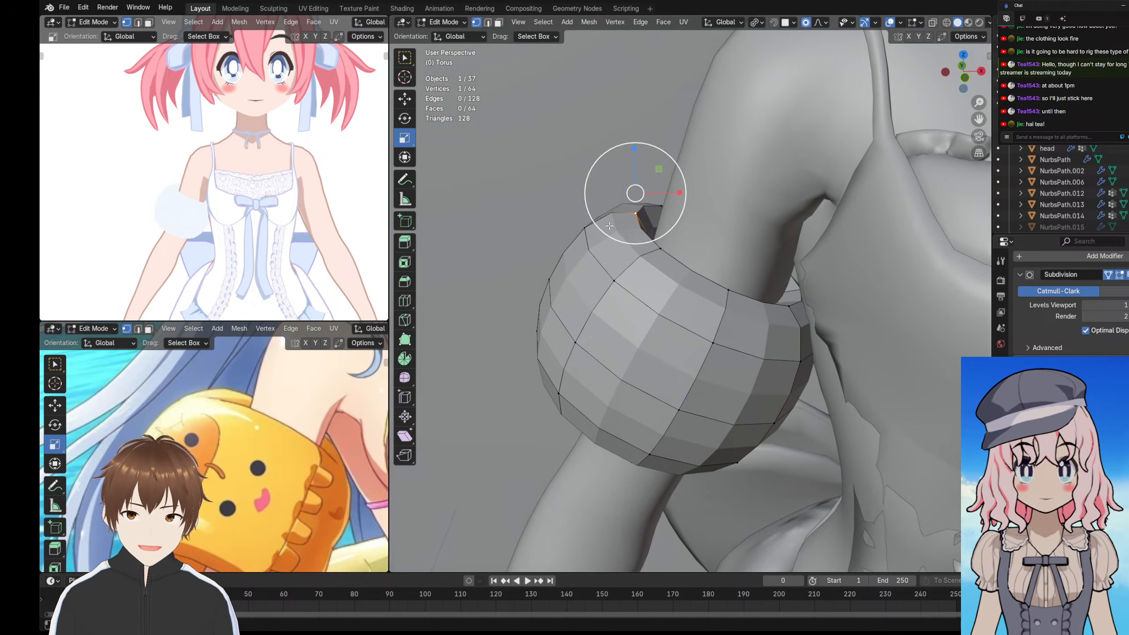
- Return the arm float to Object Mode, show its Solidify outline in the viewport, and check it in the character preview
{"action": "left_click", "coordinate": [443, 22]}
{"action": "left_click", "coordinate": [449, 37]}
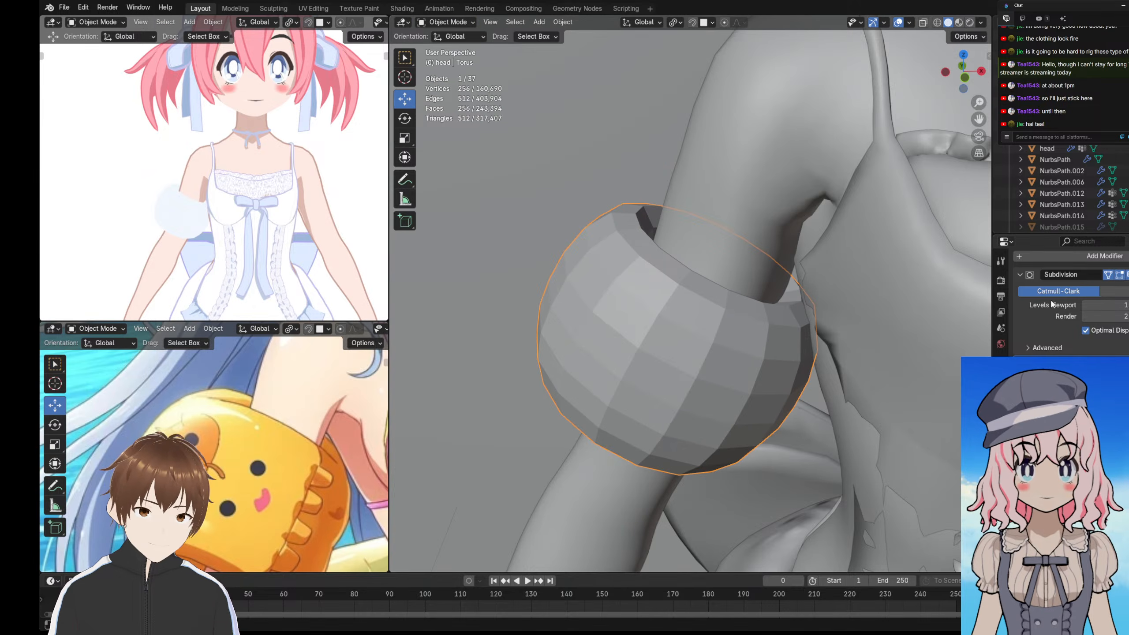
{"action": "scroll", "coordinate": [194, 196], "scroll_direction": "up", "scroll_amount": 3}
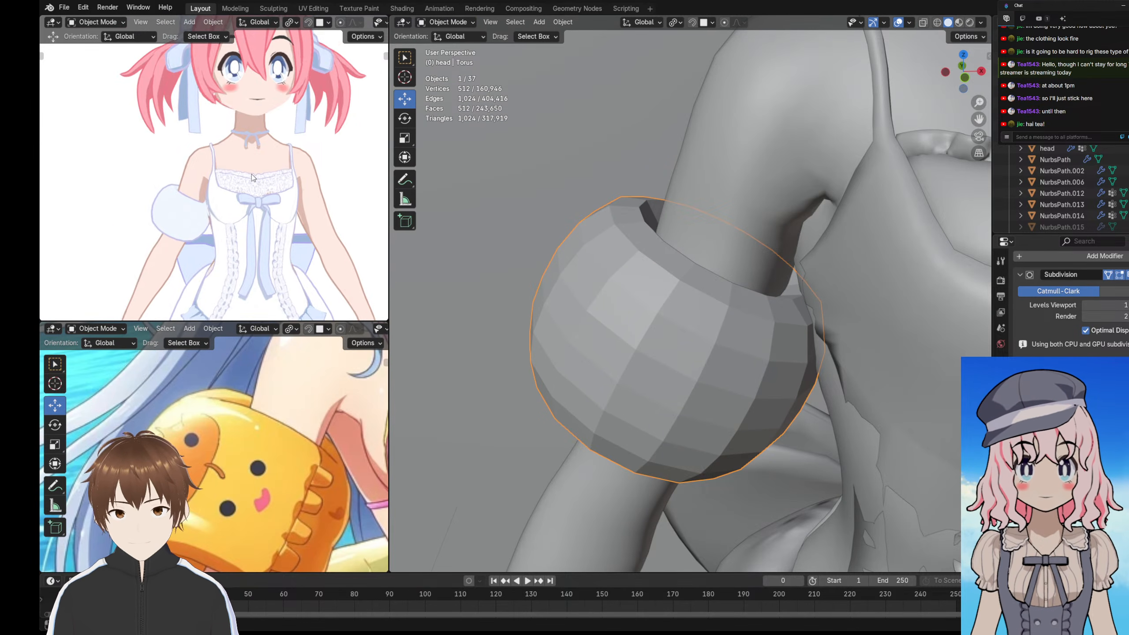
{"action": "scroll", "coordinate": [198, 187], "scroll_direction": "down", "scroll_amount": 3}
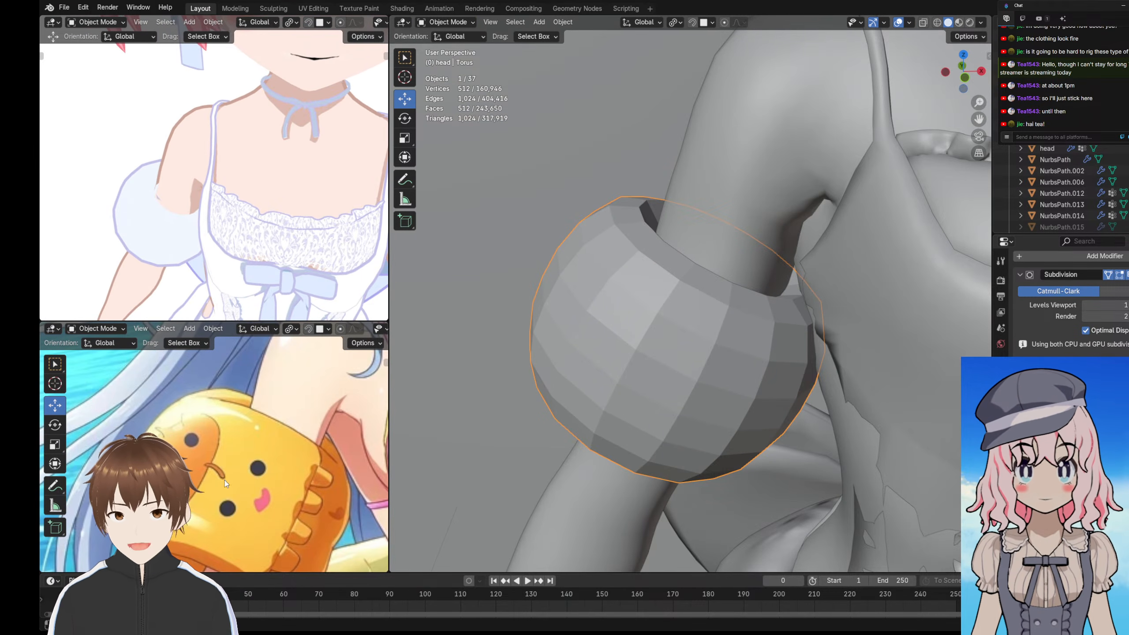
{"action": "scroll", "coordinate": [188, 217], "scroll_direction": "up", "scroll_amount": 3}
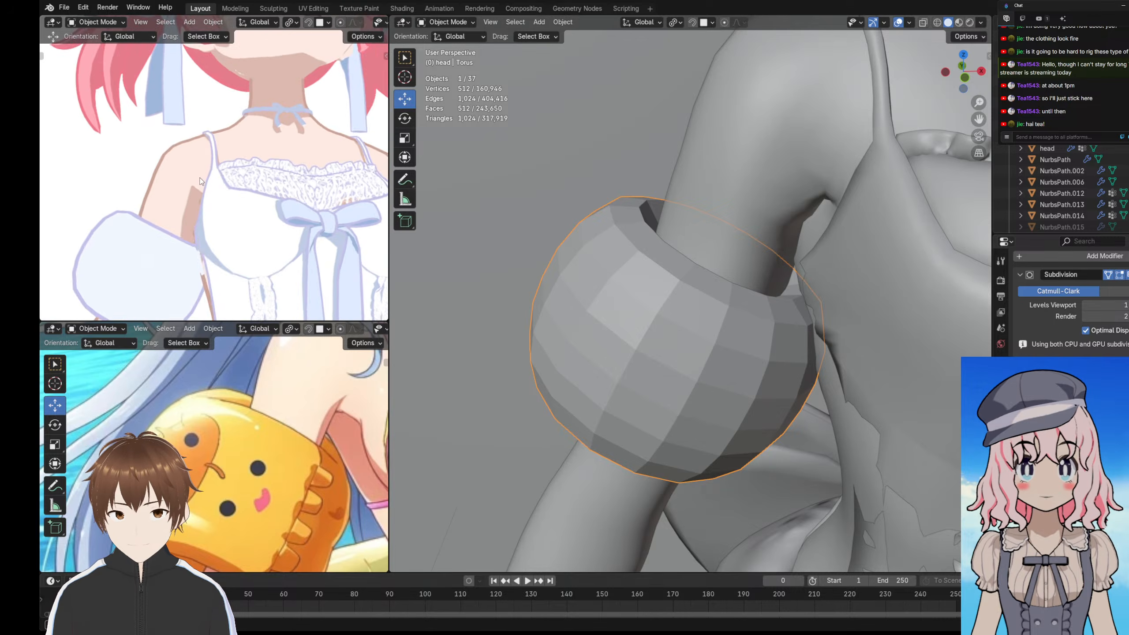
- Enter Edit Mode on the arm float, select its whole linked mesh and set the transform orientation to Normal
{"action": "scroll", "coordinate": [198, 196], "scroll_direction": "down", "scroll_amount": 5}
{"action": "middle_click_drag", "start_coordinate": [198, 196], "coordinate": [194, 226]}
{"action": "middle_click_drag", "start_coordinate": [228, 423], "coordinate": [240, 375], "text": "shift"}
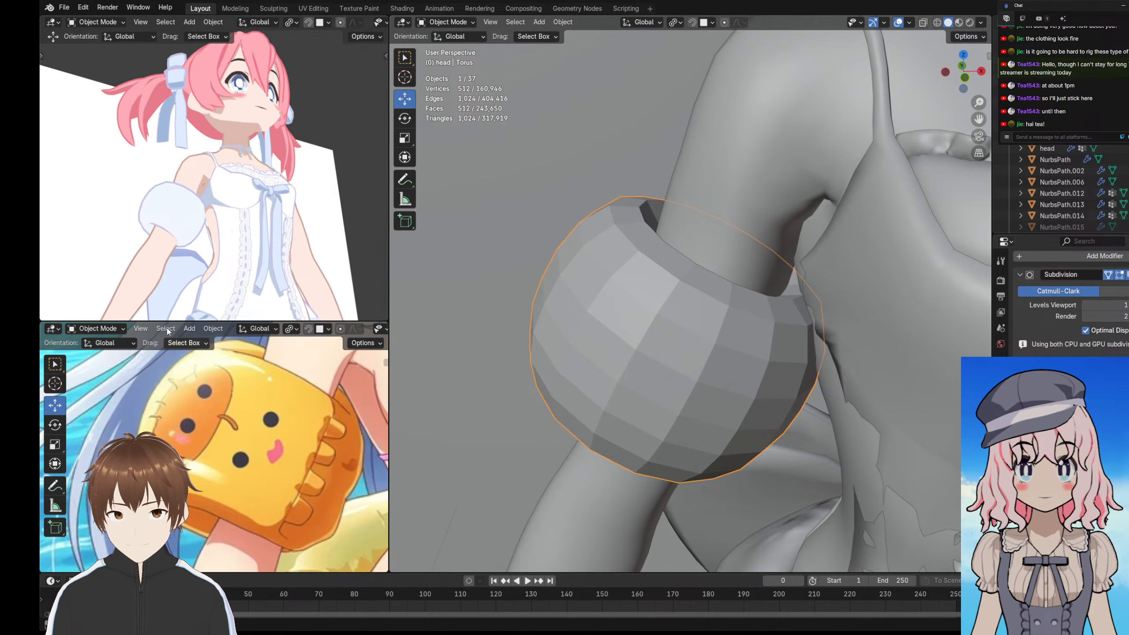
{"action": "middle_click_drag", "start_coordinate": [156, 240], "coordinate": [155, 250]}
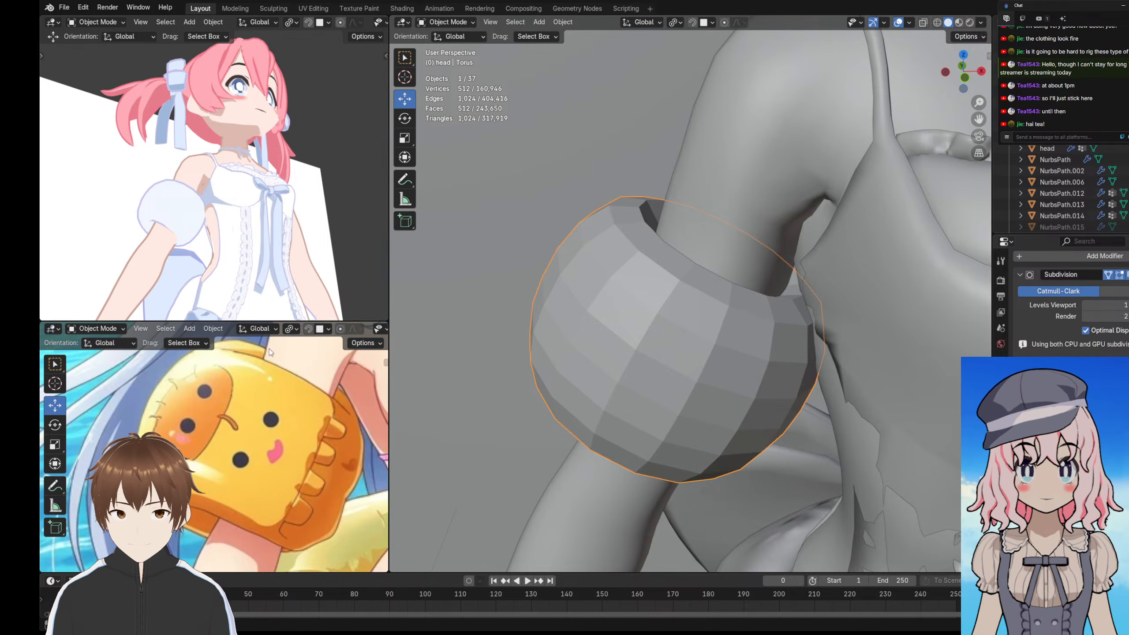
{"action": "middle_click_drag", "start_coordinate": [612, 347], "coordinate": [616, 299]}
{"action": "middle_click_drag", "start_coordinate": [562, 268], "coordinate": [582, 294]}
{"action": "left_click", "coordinate": [446, 22]}
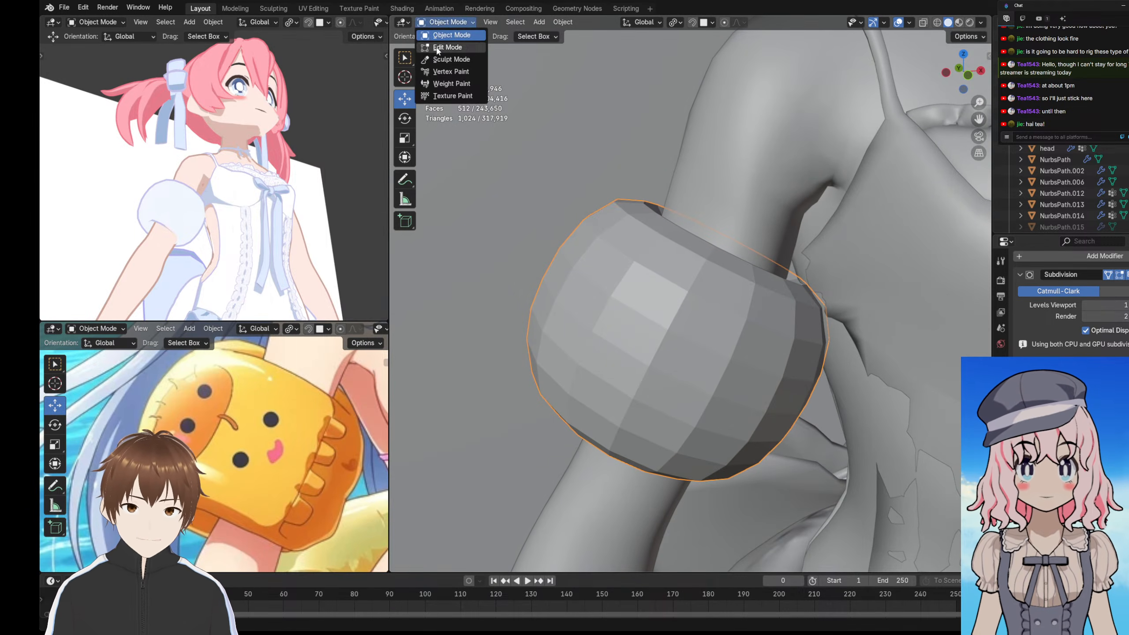
{"action": "left_click", "coordinate": [444, 45]}
{"action": "scroll", "coordinate": [643, 285], "scroll_direction": "down", "scroll_amount": 2}
{"action": "key", "text": "ctrl+l"}
{"action": "middle_click_drag", "start_coordinate": [643, 284], "coordinate": [508, 157]}
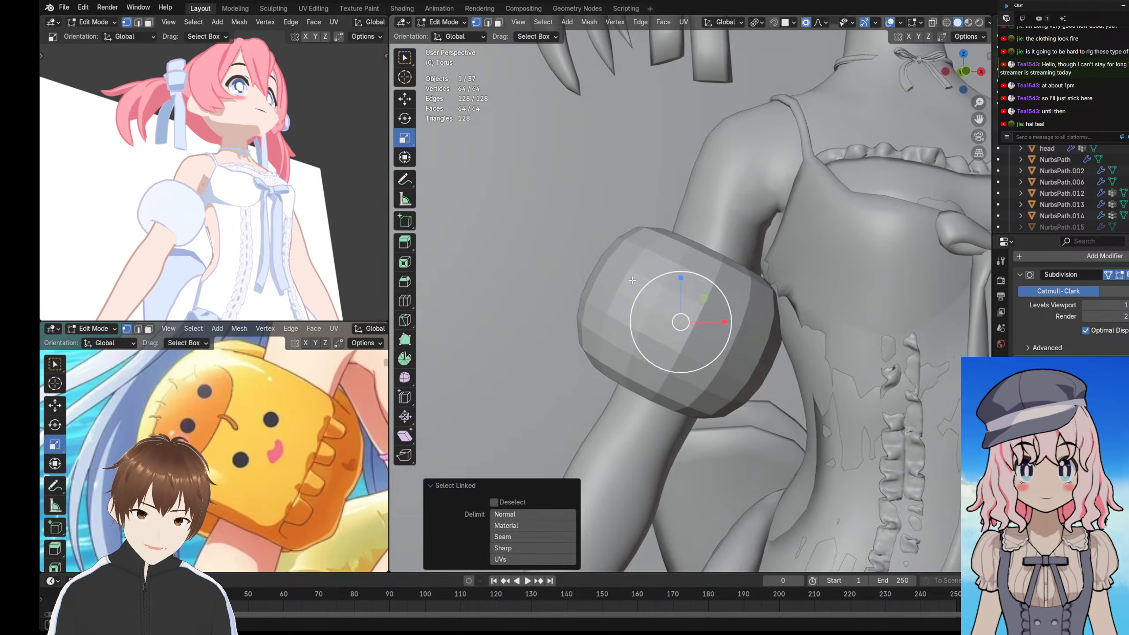
{"action": "left_click", "coordinate": [460, 37]}
{"action": "left_click", "coordinate": [457, 91]}
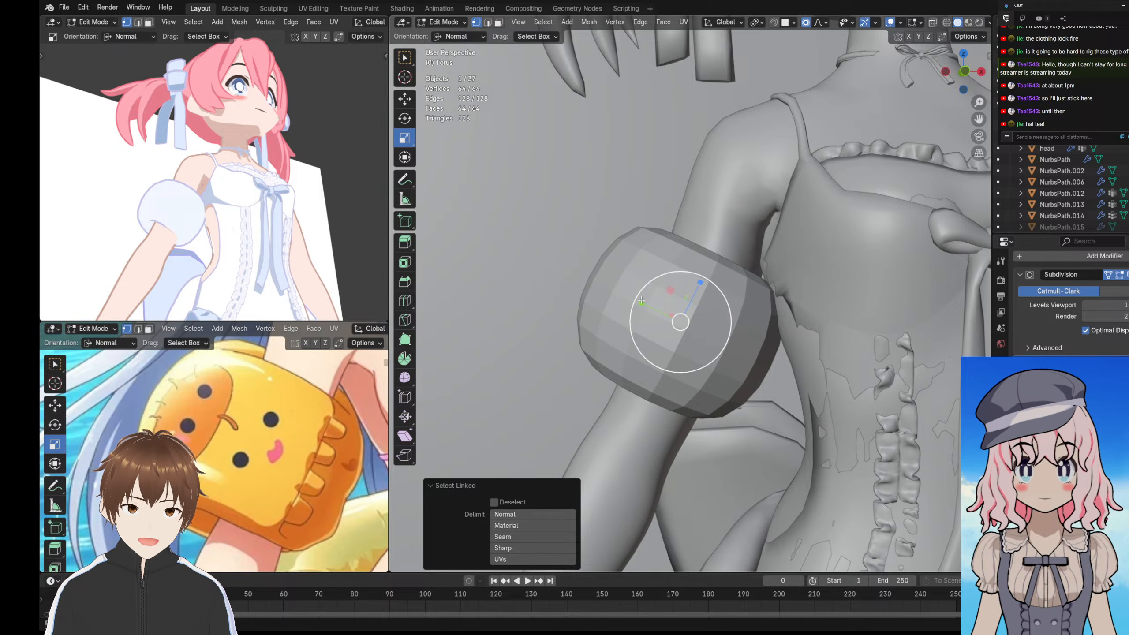
- Set the pivot point to Median Point and scale the whole arm float mesh by about 1.202 along its normal Y axis
{"action": "left_click_drag", "start_coordinate": [644, 303], "coordinate": [621, 295]}
{"action": "mouse_move", "coordinate": [621, 295]}
{"action": "middle_mouse_down"}
{"action": "mouse_move", "coordinate": [645, 317]}
{"action": "mouse_move", "coordinate": [622, 287]}
{"action": "mouse_move", "coordinate": [615, 317]}
{"action": "middle_mouse_up"}
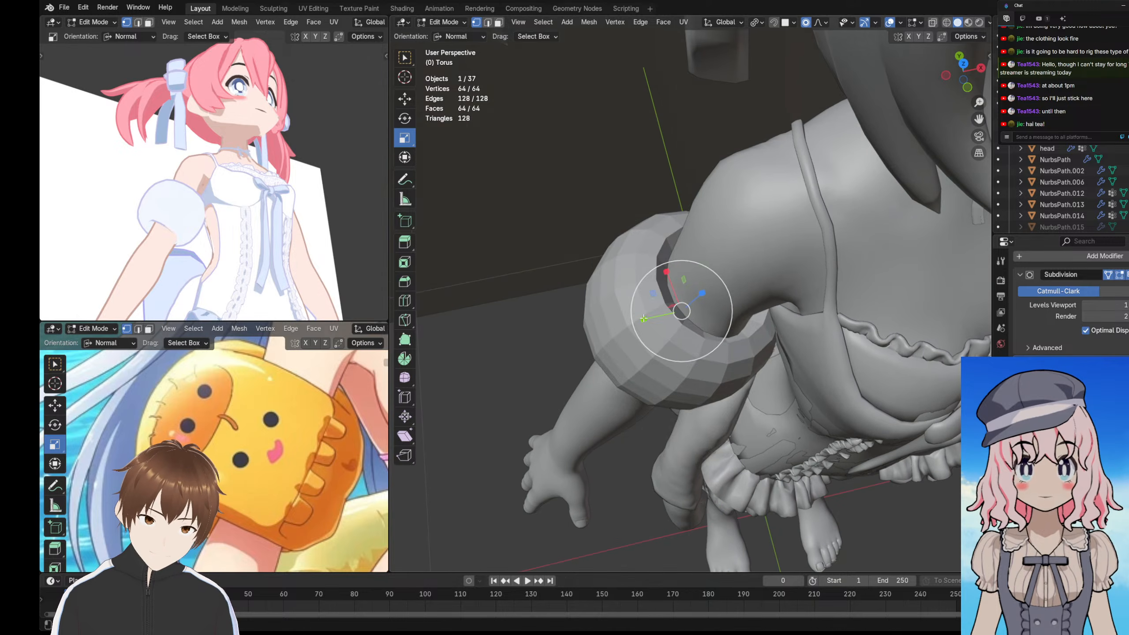
{"action": "left_click_drag", "start_coordinate": [639, 319], "coordinate": [606, 324]}
{"action": "key", "text": "period"}
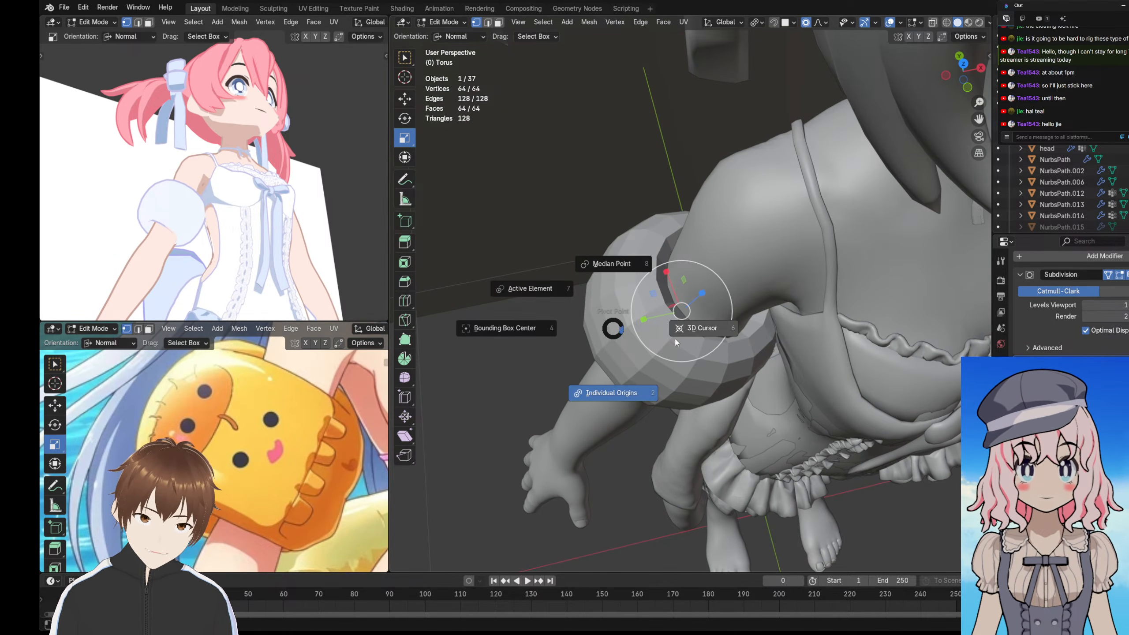
{"action": "left_click", "coordinate": [605, 265]}
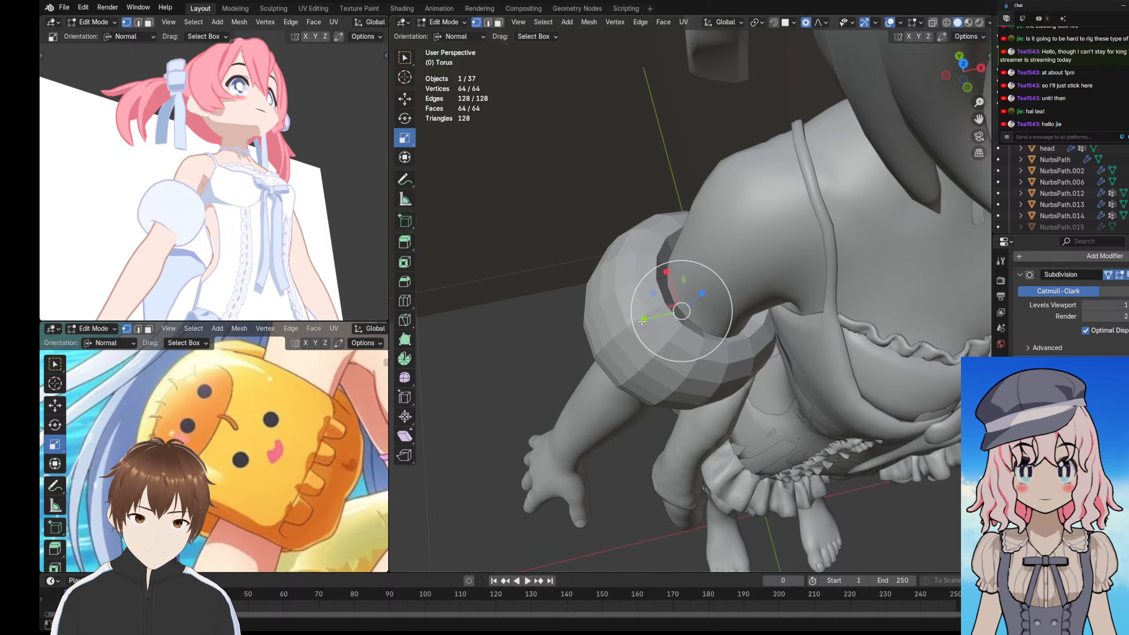
{"action": "left_click_drag", "start_coordinate": [642, 321], "coordinate": [604, 311]}
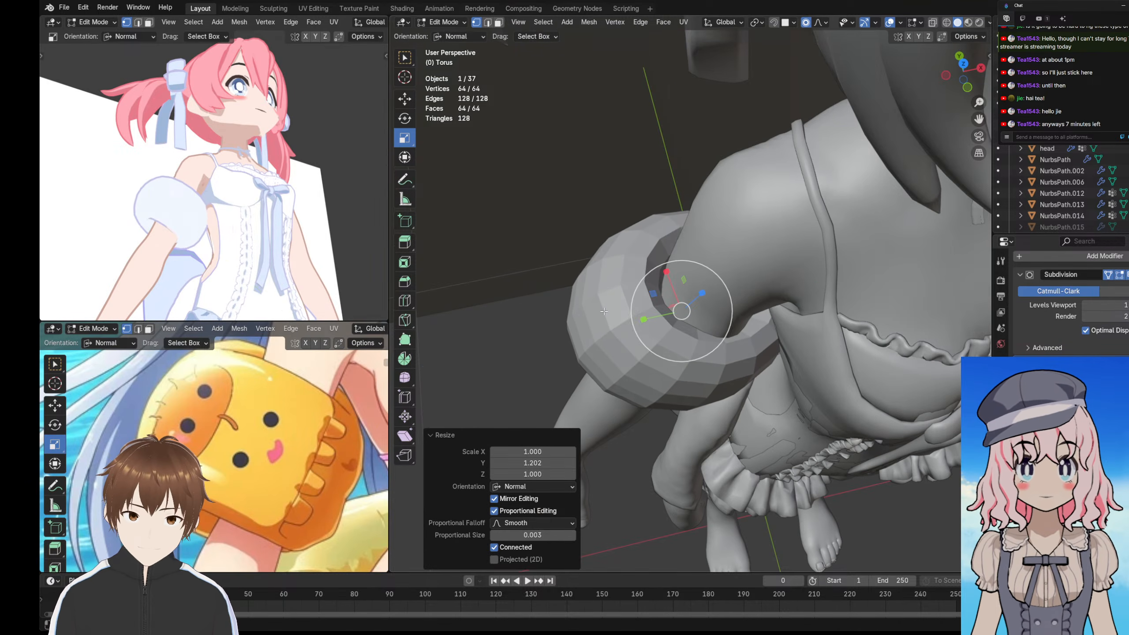
{"action": "middle_click_drag", "start_coordinate": [247, 229], "coordinate": [230, 245]}
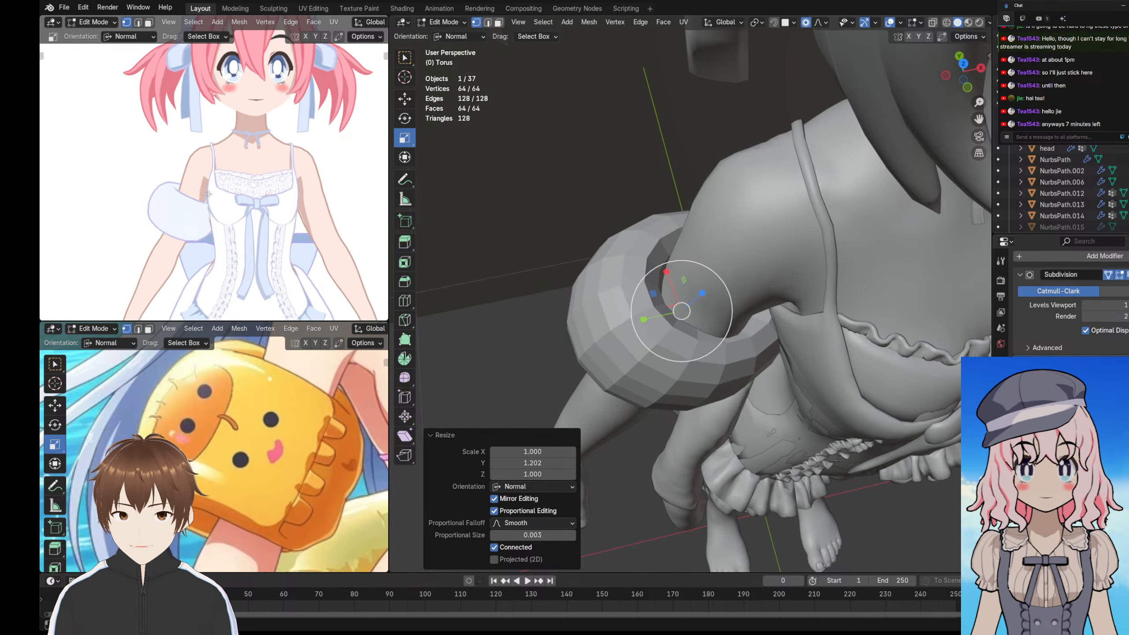
{"action": "middle_click_drag", "start_coordinate": [209, 195], "coordinate": [162, 239]}
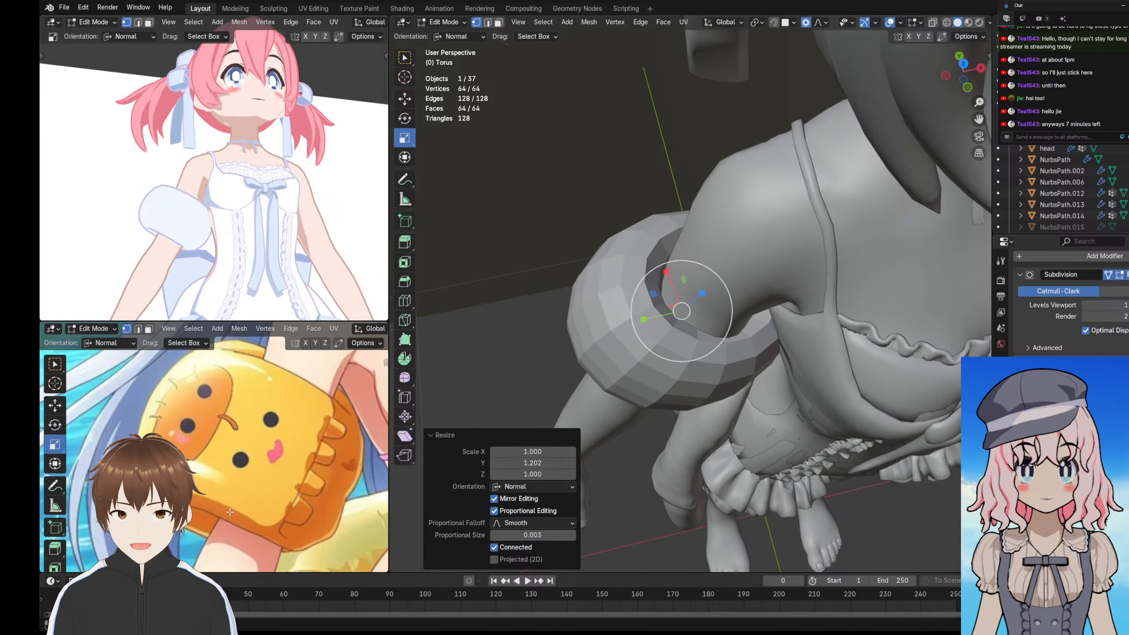
- Rotate the arm float's mesh by about -2.08° and another -2.91° in side view, and return to Object Mode
{"action": "middle_click_drag", "start_coordinate": [614, 373], "coordinate": [733, 260]}
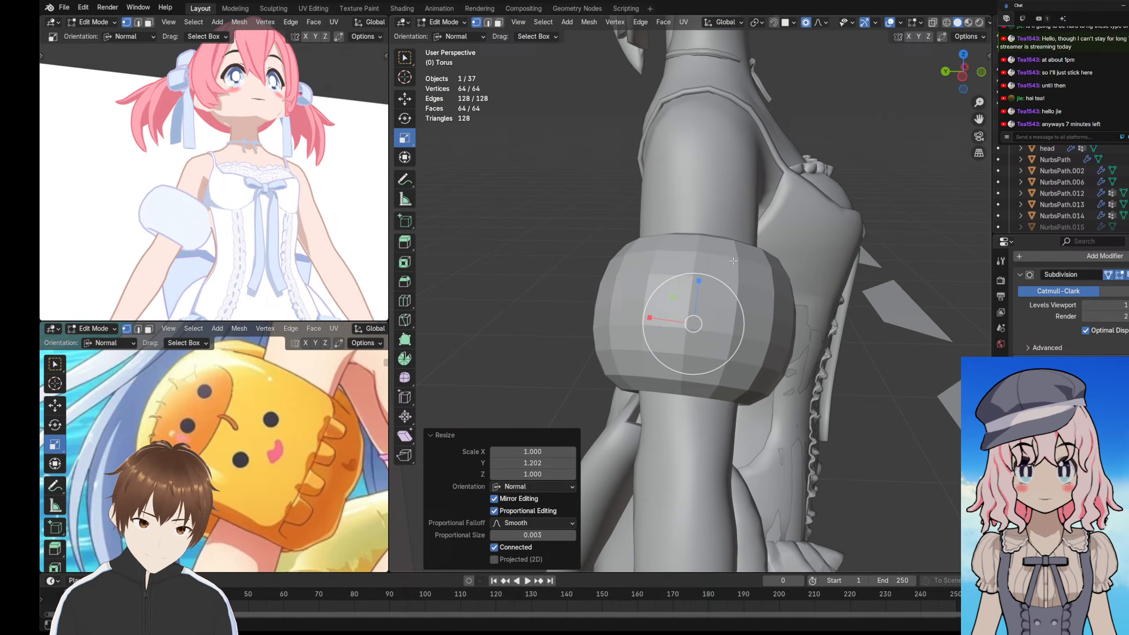
{"action": "key", "text": "r"}
{"action": "left_click", "coordinate": [587, 262]}
{"action": "key", "text": "r"}
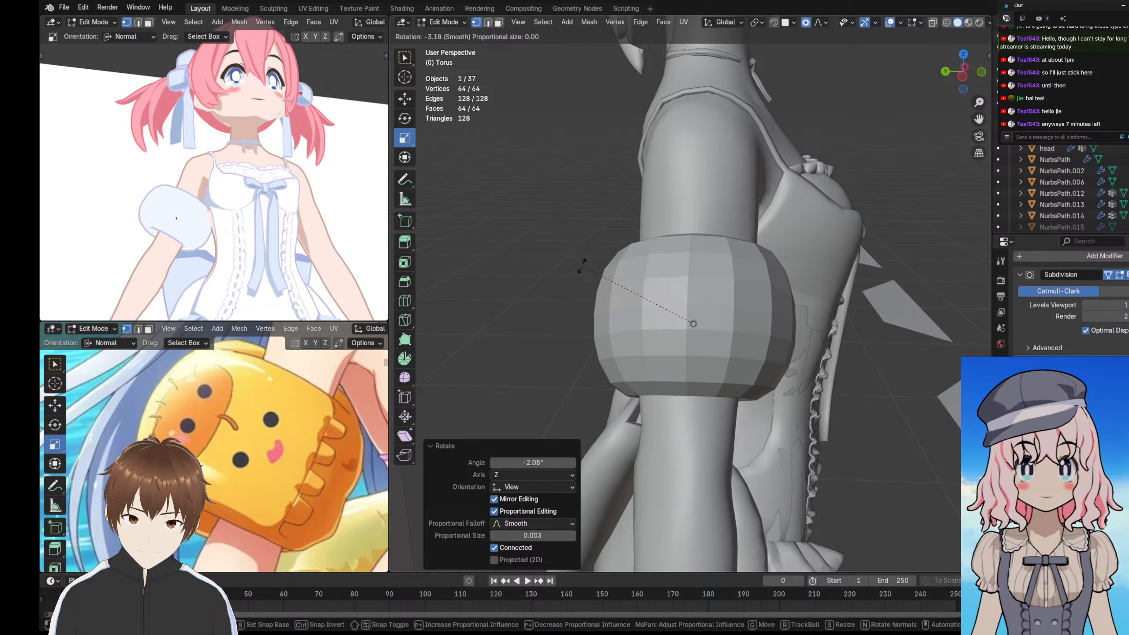
{"action": "left_click", "coordinate": [582, 266]}
{"action": "middle_click_drag", "start_coordinate": [297, 206], "coordinate": [250, 254]}
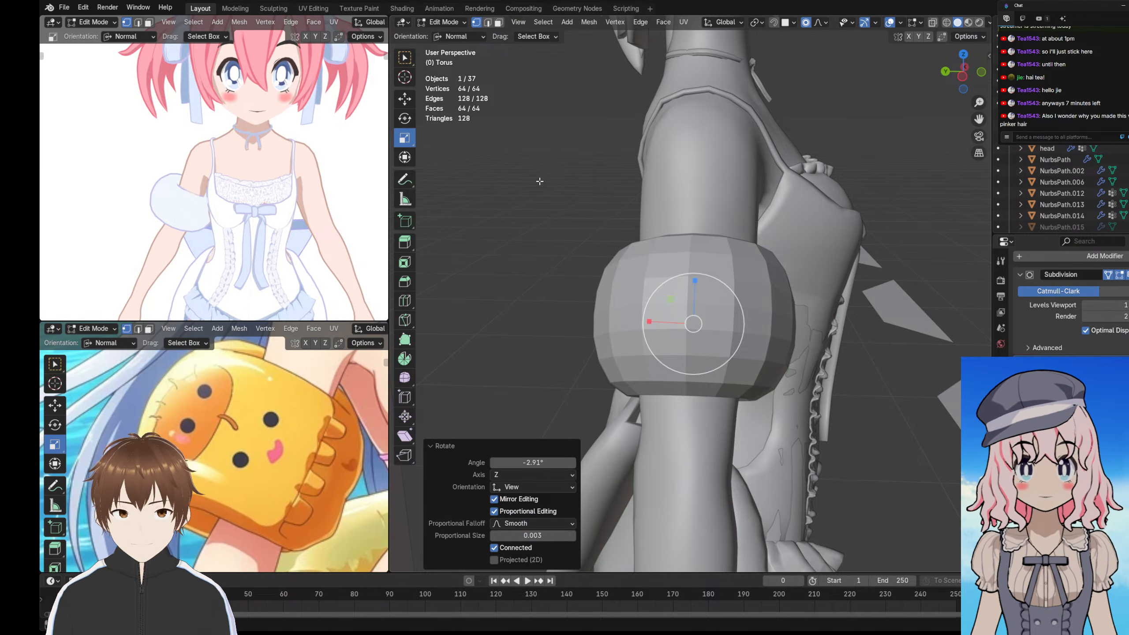
{"action": "left_click", "coordinate": [458, 25]}
{"action": "left_click", "coordinate": [444, 33]}
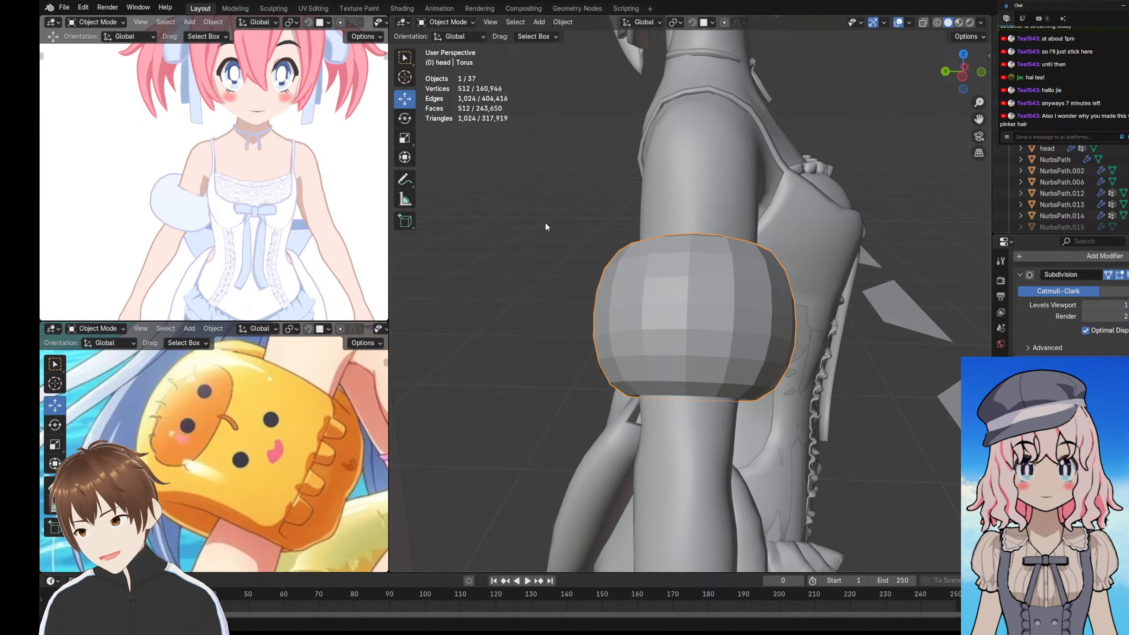
- Examine the swimsuit's ruffles and waist, and the shoulder and neck area, up close from the front in the character preview
{"action": "scroll", "coordinate": [240, 225], "scroll_direction": "down", "scroll_amount": 4}
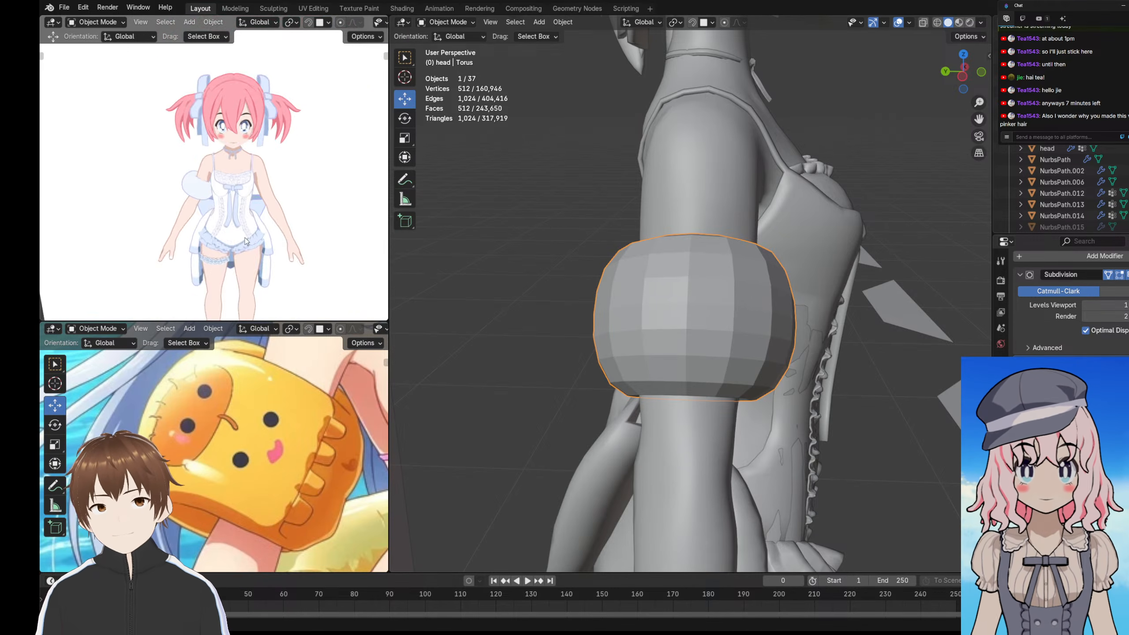
{"action": "scroll", "coordinate": [243, 237], "scroll_direction": "up", "scroll_amount": 7}
{"action": "middle_click_drag", "start_coordinate": [231, 288], "coordinate": [211, 165], "text": "shift"}
{"action": "scroll", "coordinate": [154, 202], "scroll_direction": "up", "scroll_amount": 4}
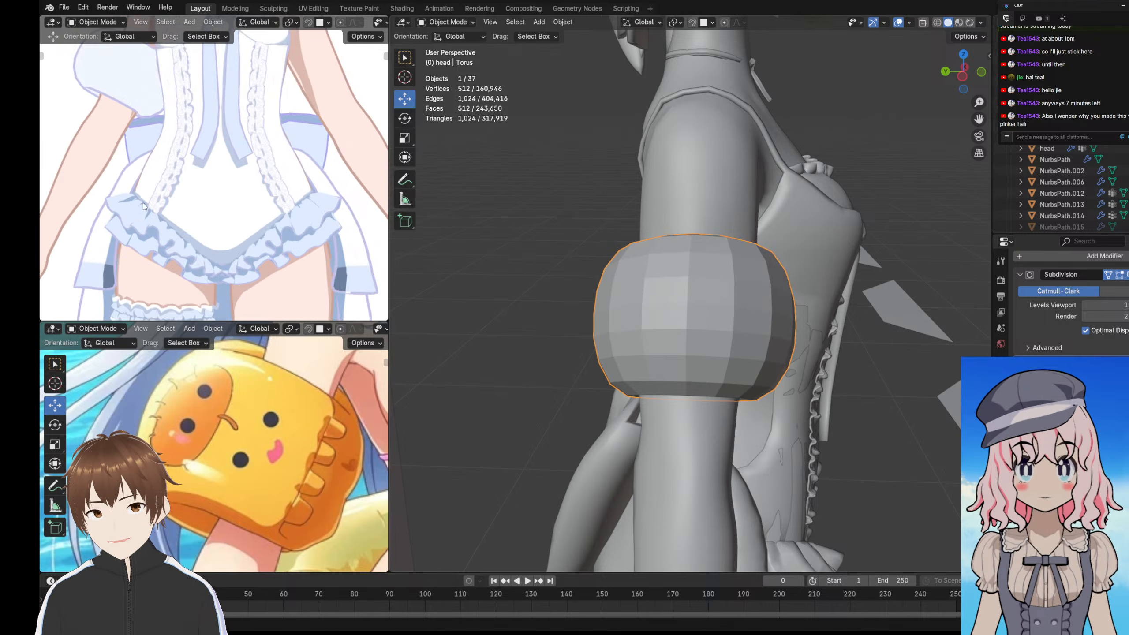
{"action": "scroll", "coordinate": [178, 192], "scroll_direction": "up", "scroll_amount": 2}
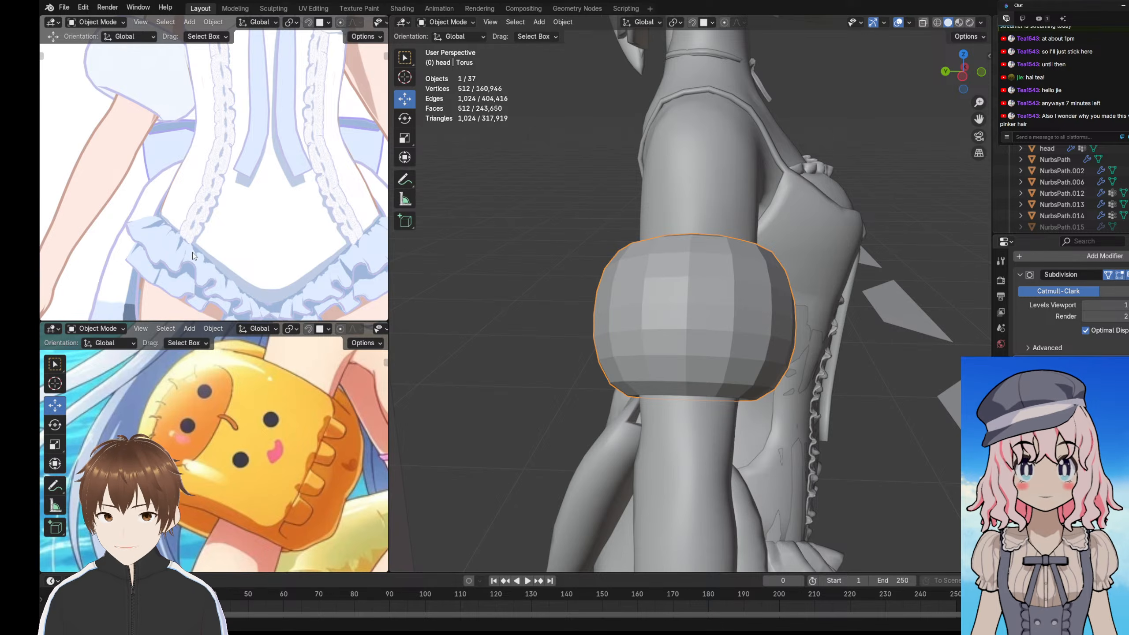
{"action": "scroll", "coordinate": [201, 241], "scroll_direction": "down", "scroll_amount": 3}
{"action": "scroll", "coordinate": [178, 201], "scroll_direction": "up", "scroll_amount": 3}
{"action": "middle_click_drag", "start_coordinate": [149, 195], "coordinate": [193, 211], "text": "shift"}
{"action": "scroll", "coordinate": [171, 157], "scroll_direction": "down", "scroll_amount": 3}
{"action": "scroll", "coordinate": [182, 145], "scroll_direction": "up", "scroll_amount": 4}
{"action": "scroll", "coordinate": [193, 197], "scroll_direction": "down", "scroll_amount": 3}
{"action": "scroll", "coordinate": [192, 212], "scroll_direction": "up", "scroll_amount": 5}
{"action": "scroll", "coordinate": [156, 221], "scroll_direction": "down", "scroll_amount": 2}
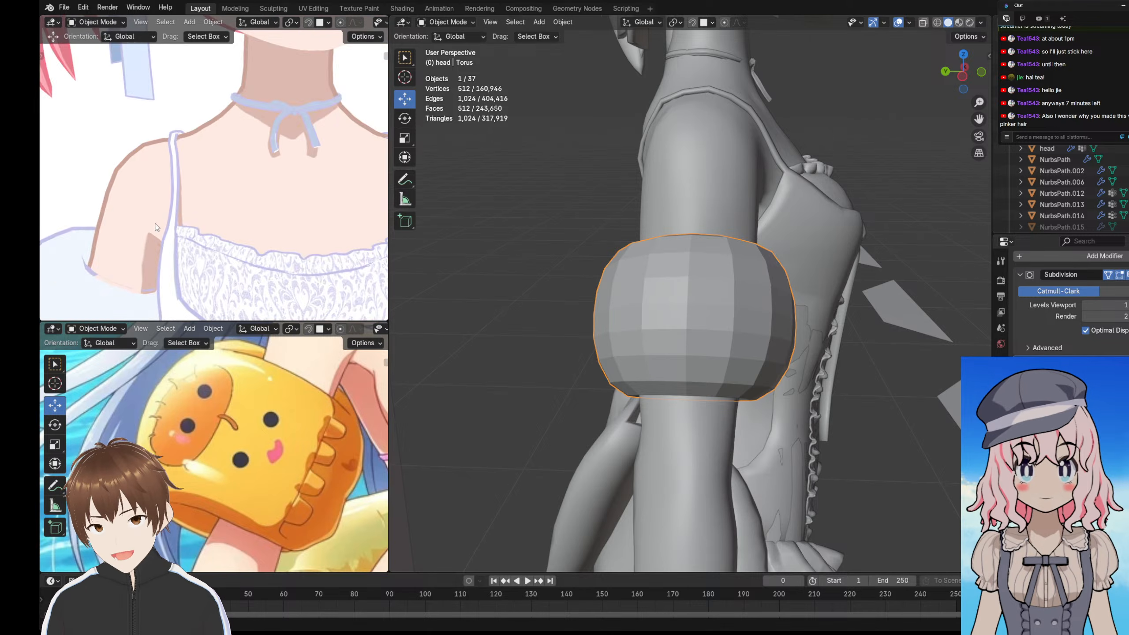
{"action": "scroll", "coordinate": [160, 218], "scroll_direction": "up", "scroll_amount": 3}
{"action": "scroll", "coordinate": [164, 270], "scroll_direction": "down", "scroll_amount": 6}
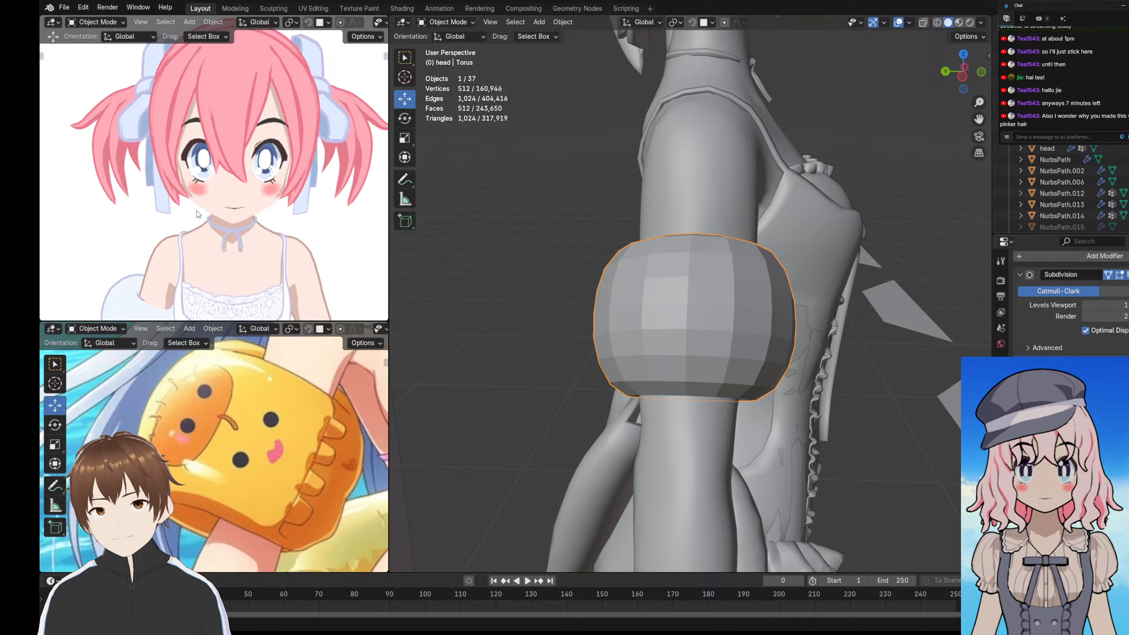
{"action": "scroll", "coordinate": [194, 172], "scroll_direction": "down", "scroll_amount": 2}
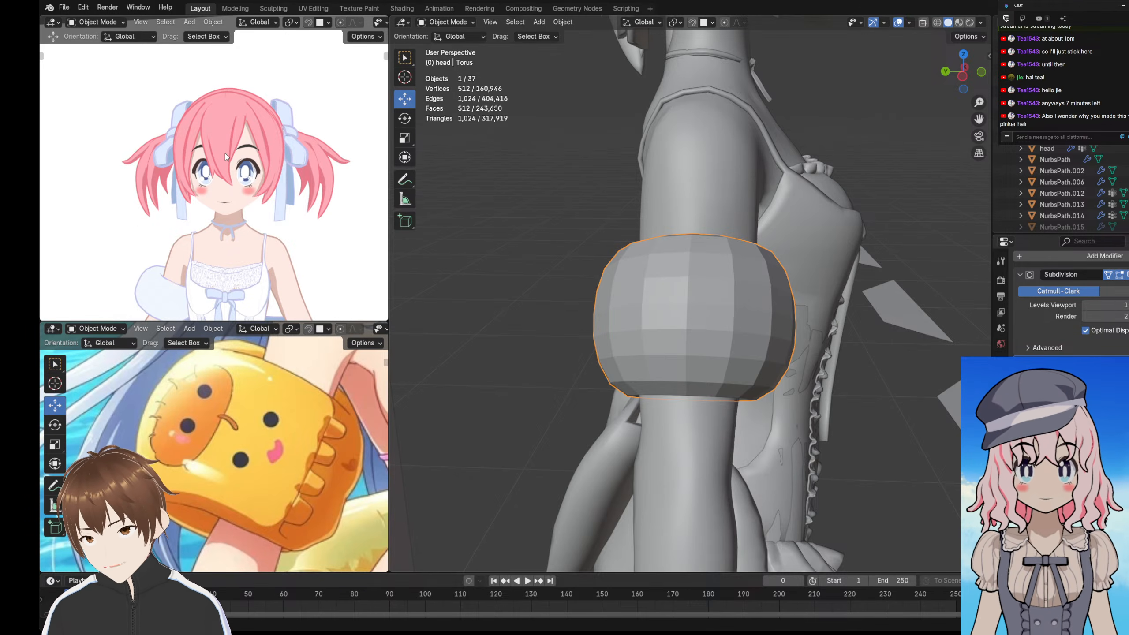
- Examine the arm float's proportions against the full figure from the front and its shape on the arm from the side
{"action": "scroll", "coordinate": [214, 191], "scroll_direction": "down", "scroll_amount": 4}
{"action": "scroll", "coordinate": [226, 189], "scroll_direction": "up", "scroll_amount": 2}
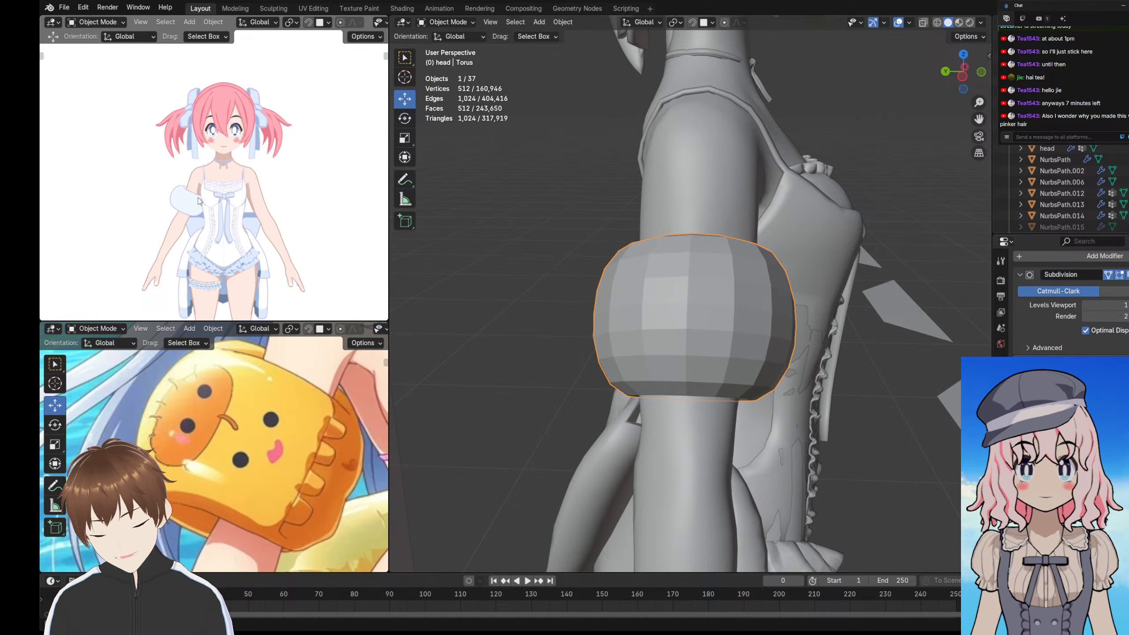
{"action": "scroll", "coordinate": [200, 199], "scroll_direction": "up", "scroll_amount": 3}
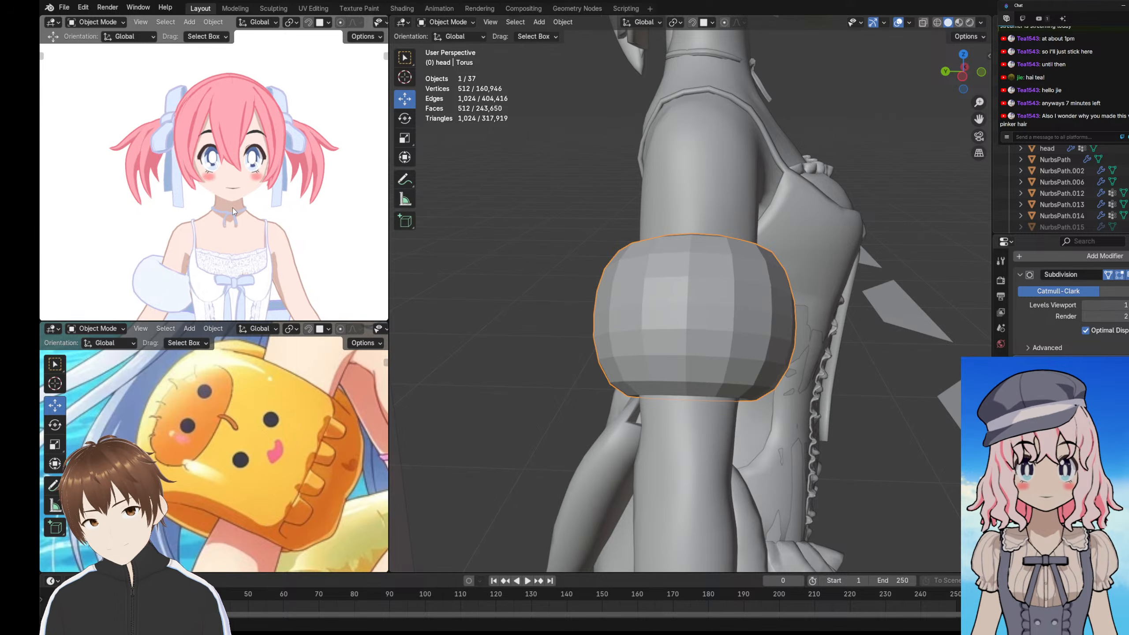
{"action": "scroll", "coordinate": [234, 205], "scroll_direction": "up", "scroll_amount": 3}
{"action": "scroll", "coordinate": [248, 132], "scroll_direction": "down", "scroll_amount": 5}
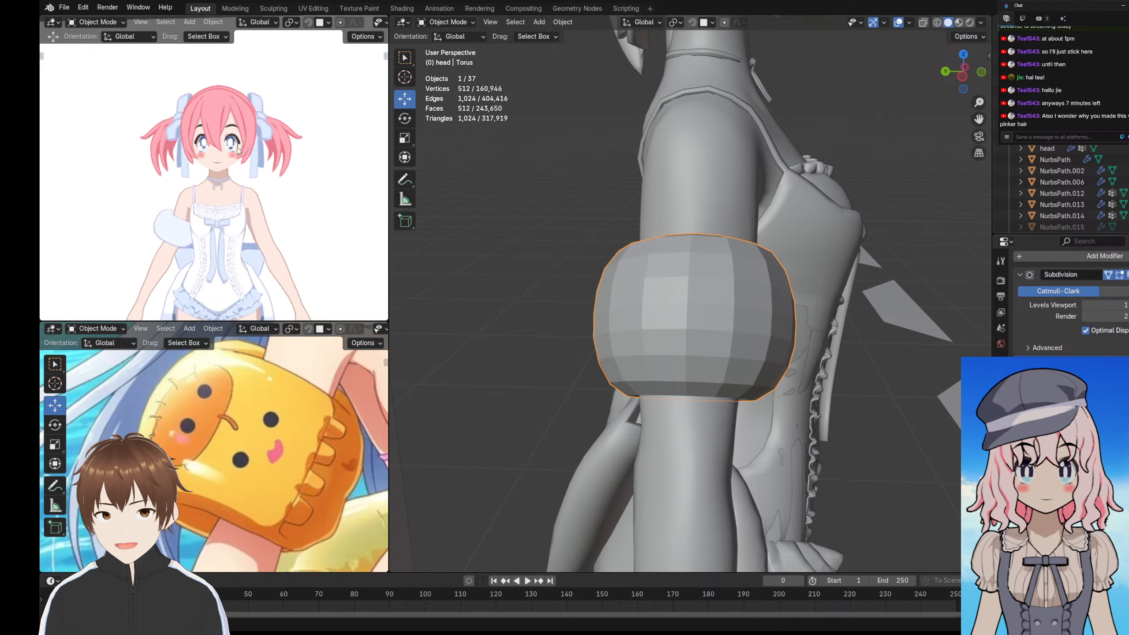
{"action": "scroll", "coordinate": [247, 176], "scroll_direction": "up", "scroll_amount": 3}
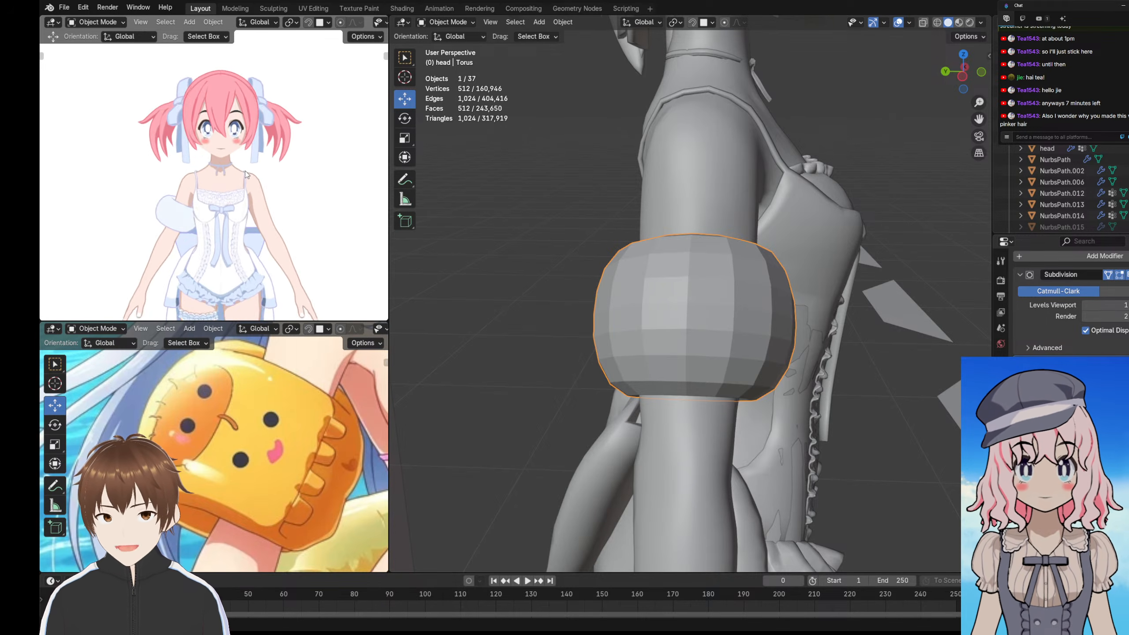
{"action": "middle_click_drag", "start_coordinate": [226, 177], "coordinate": [246, 176]}
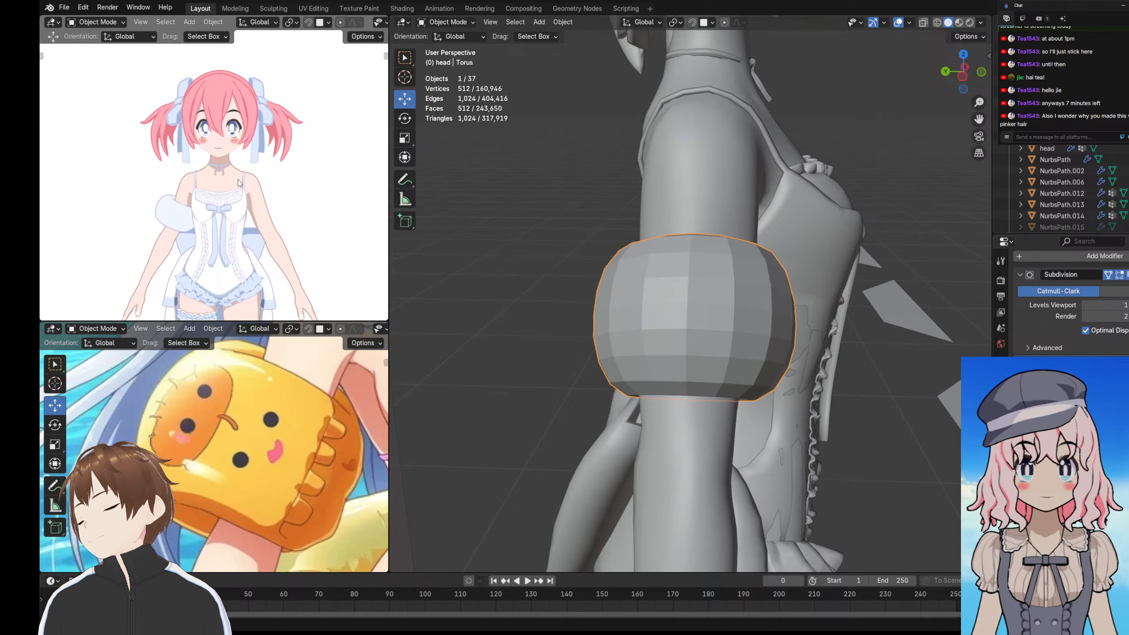
{"action": "middle_click_drag", "start_coordinate": [237, 178], "coordinate": [338, 213]}
{"action": "scroll", "coordinate": [231, 184], "scroll_direction": "down", "scroll_amount": 2}
{"action": "scroll", "coordinate": [248, 173], "scroll_direction": "up", "scroll_amount": 1}
{"action": "scroll", "coordinate": [242, 210], "scroll_direction": "up", "scroll_amount": 1}
{"action": "scroll", "coordinate": [251, 215], "scroll_direction": "up", "scroll_amount": 2}
{"action": "middle_click_drag", "start_coordinate": [633, 285], "coordinate": [645, 296]}
{"action": "left_click_drag", "start_coordinate": [646, 295], "coordinate": [625, 300]}
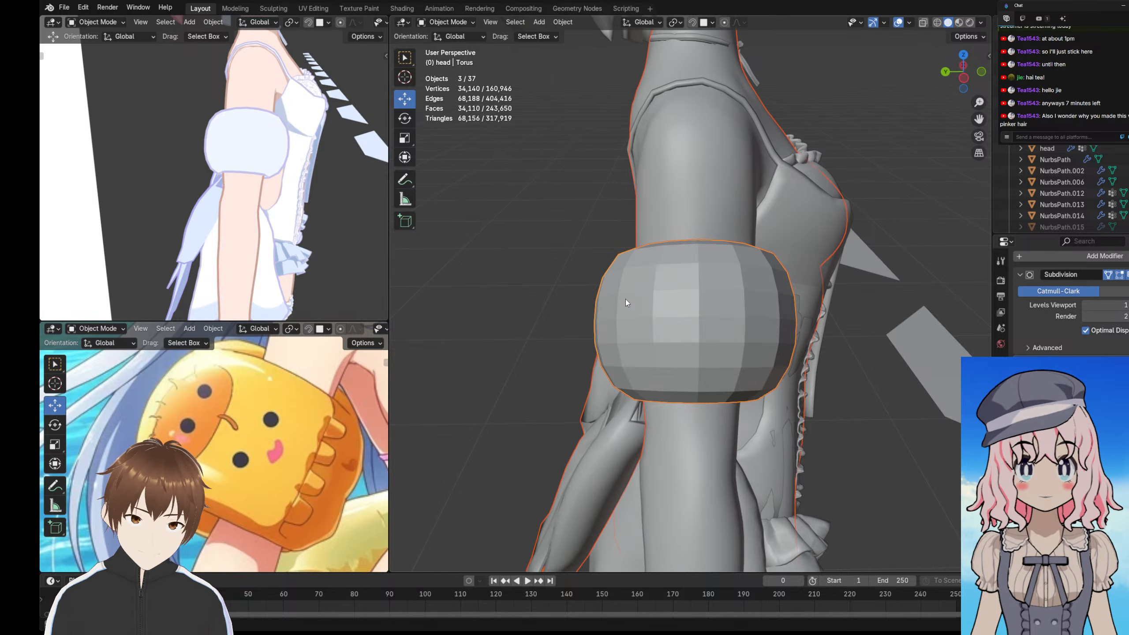
{"action": "key", "text": "ctrl+z"}
{"action": "key", "text": "r"}
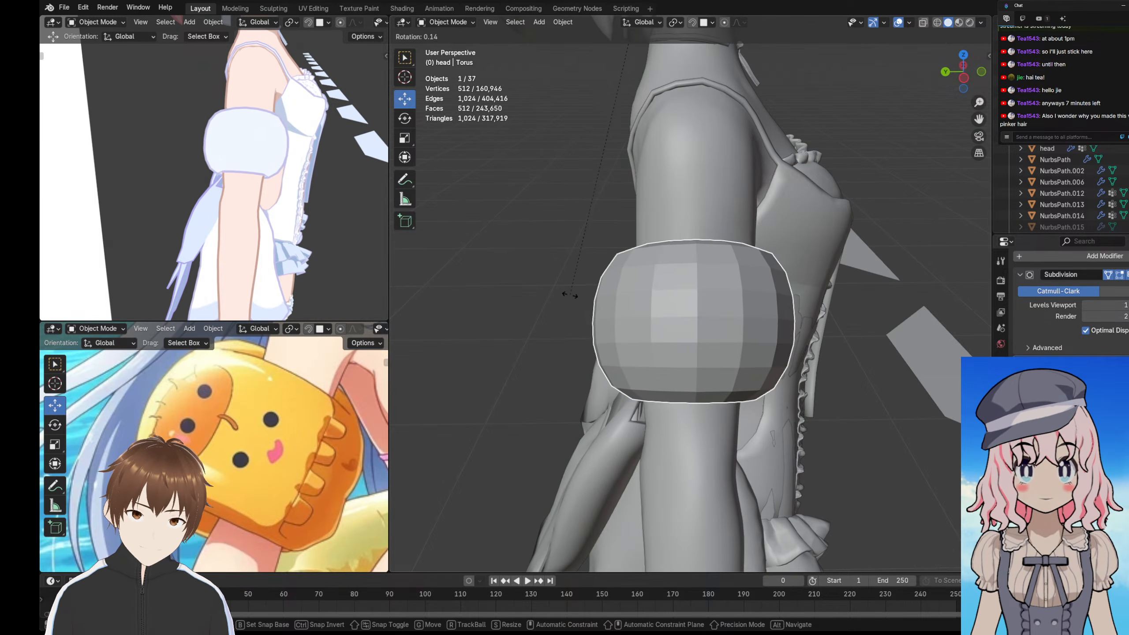
{"action": "right_click", "coordinate": [572, 296]}
{"action": "middle_click_drag", "start_coordinate": [578, 314], "coordinate": [559, 232]}
{"action": "key", "text": "r"}
{"action": "right_click", "coordinate": [599, 306]}
- Set the transform pivot point to Median Point in Object Mode
{"action": "scroll", "coordinate": [573, 236], "scroll_direction": "down", "scroll_amount": 8}
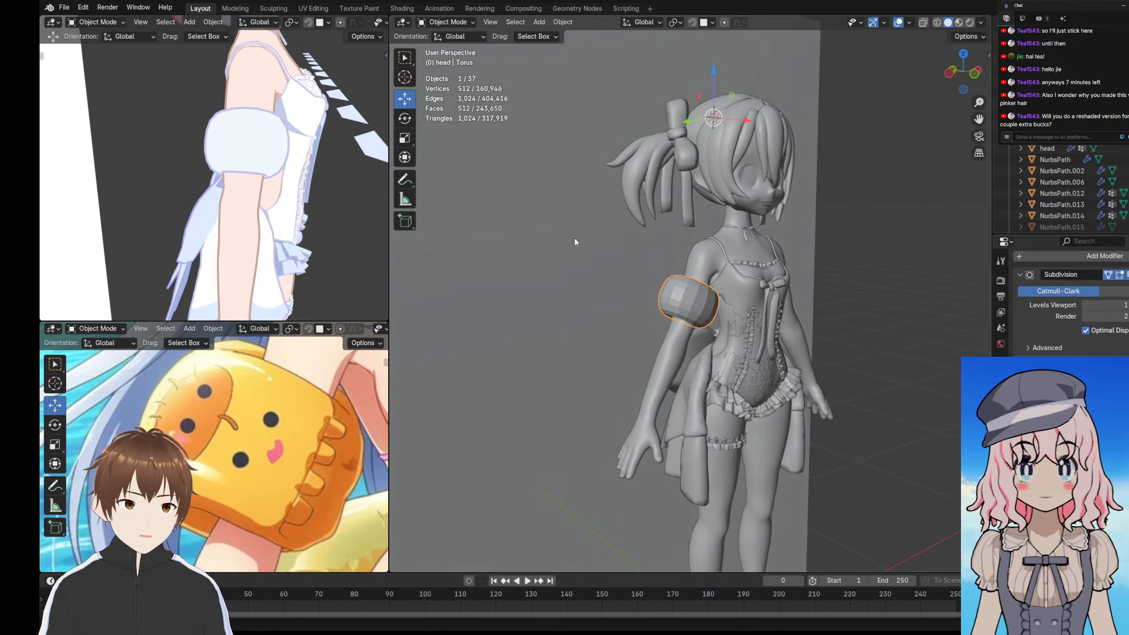
{"action": "scroll", "coordinate": [614, 268], "scroll_direction": "up", "scroll_amount": 5}
{"action": "key", "text": "period"}
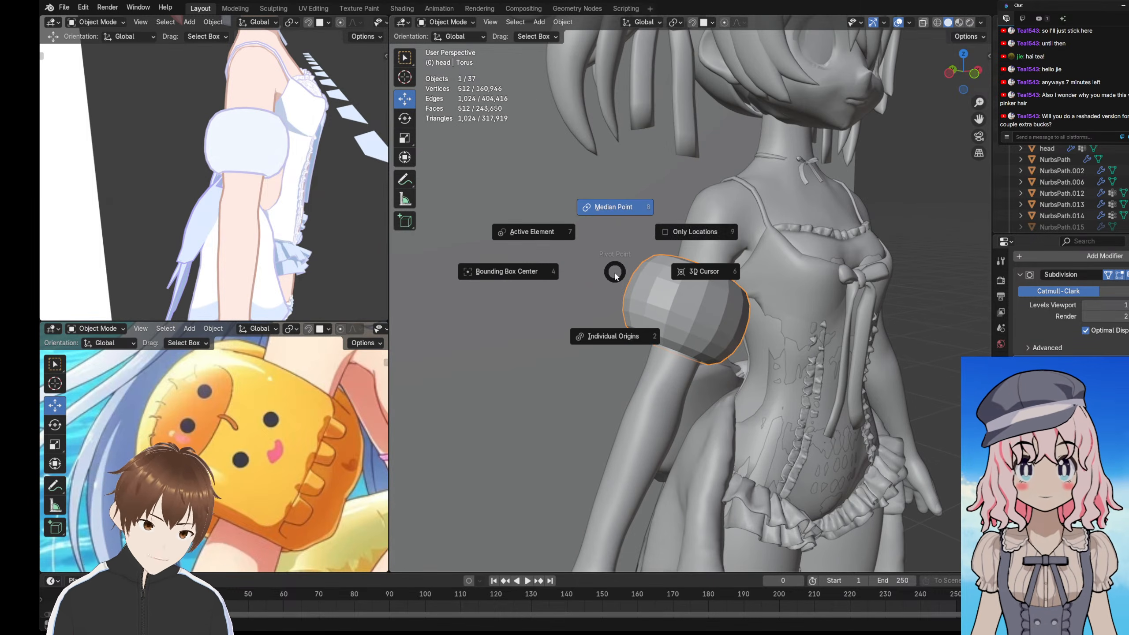
{"action": "left_click", "coordinate": [614, 210]}
{"action": "key", "text": "period"}
{"action": "left_click", "coordinate": [617, 219]}
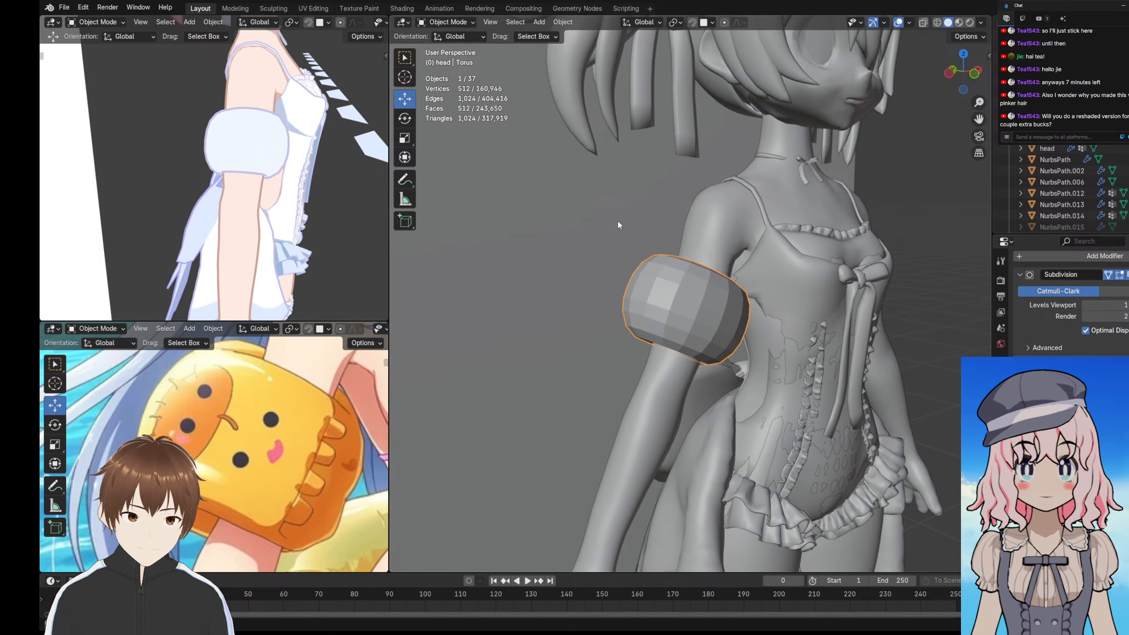
- Switch the arm float to Edit Mode and back to Object Mode, and check it from the front in the character preview
{"action": "key", "text": "Tab"}
{"action": "middle_click_drag", "start_coordinate": [631, 274], "coordinate": [613, 265], "text": "shift"}
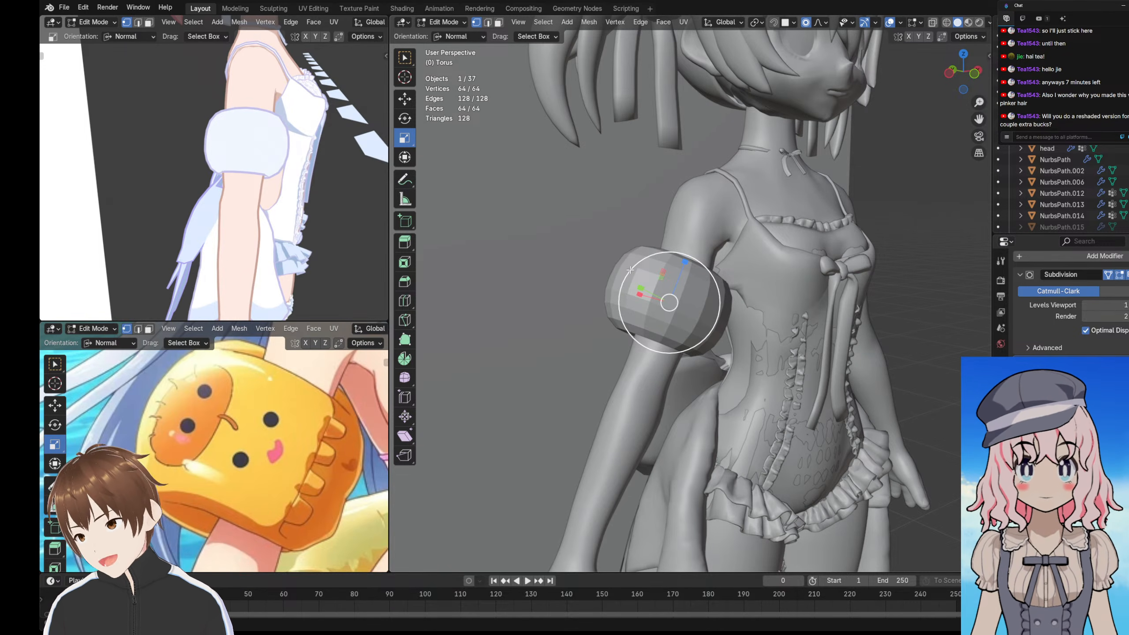
{"action": "left_click", "coordinate": [448, 23]}
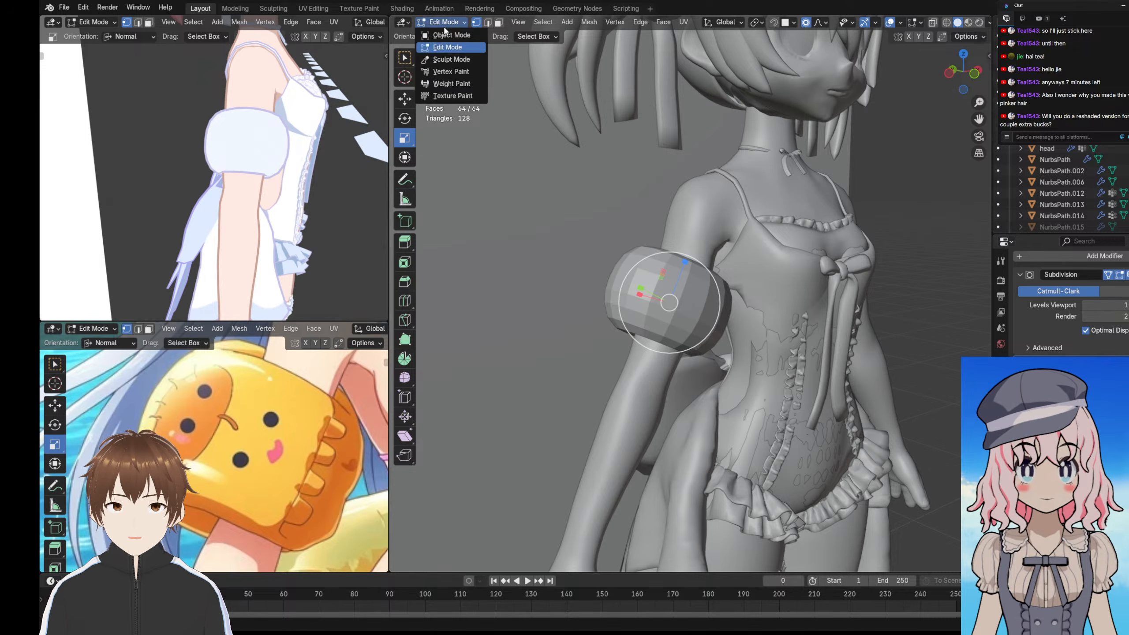
{"action": "left_click", "coordinate": [443, 36]}
{"action": "middle_click_drag", "start_coordinate": [302, 129], "coordinate": [194, 137]}
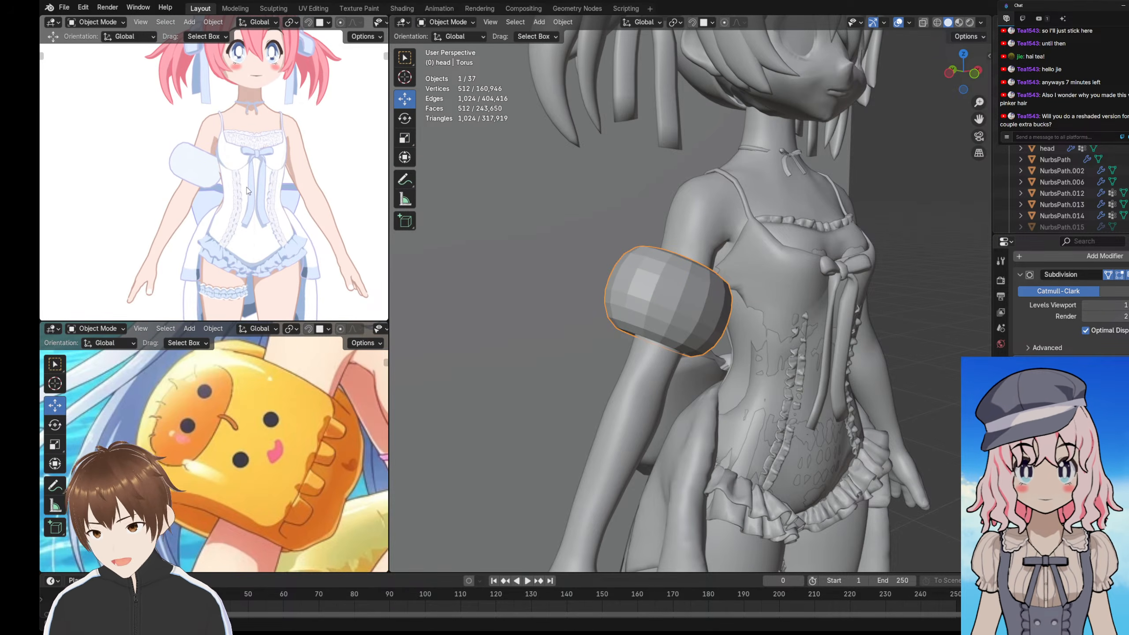
{"action": "middle_click_drag", "start_coordinate": [282, 49], "coordinate": [269, 92], "text": "shift"}
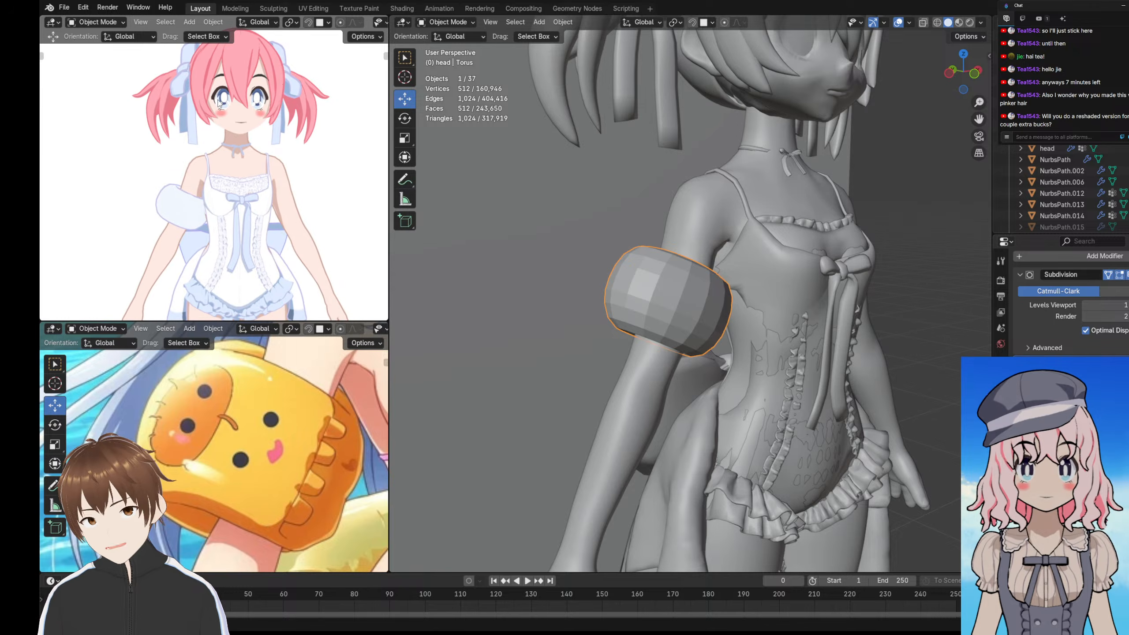
- Set the Texture Paint brush colour to bright green on the arm float and return to Object Mode
{"action": "key", "text": "KP_1"}
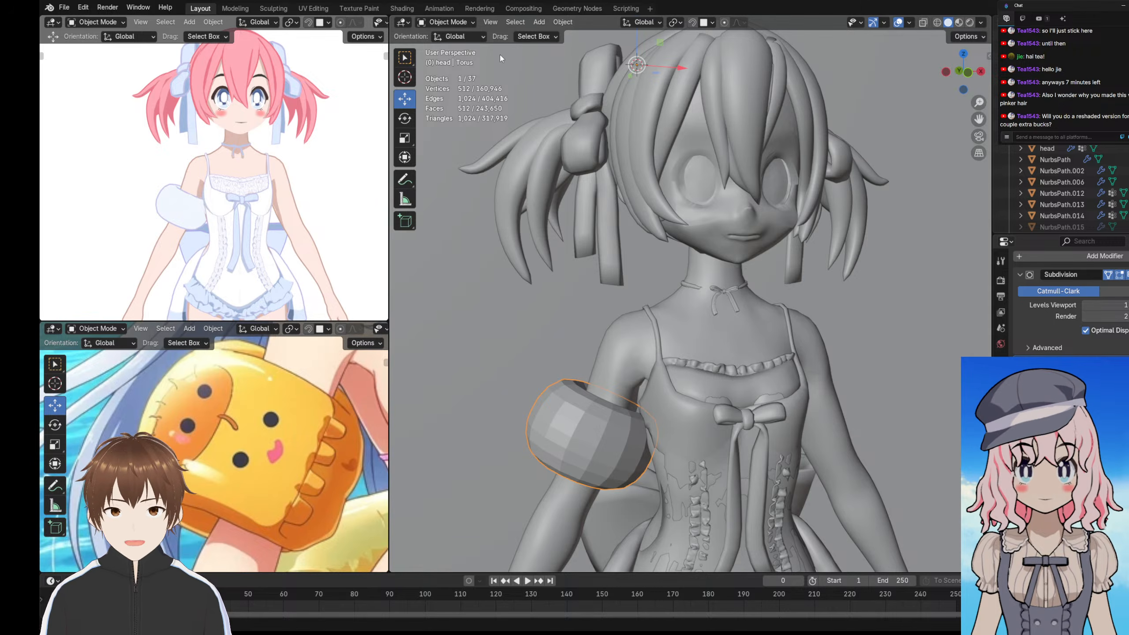
{"action": "left_click", "coordinate": [446, 22]}
{"action": "left_click", "coordinate": [449, 96]}
{"action": "left_click", "coordinate": [487, 37]}
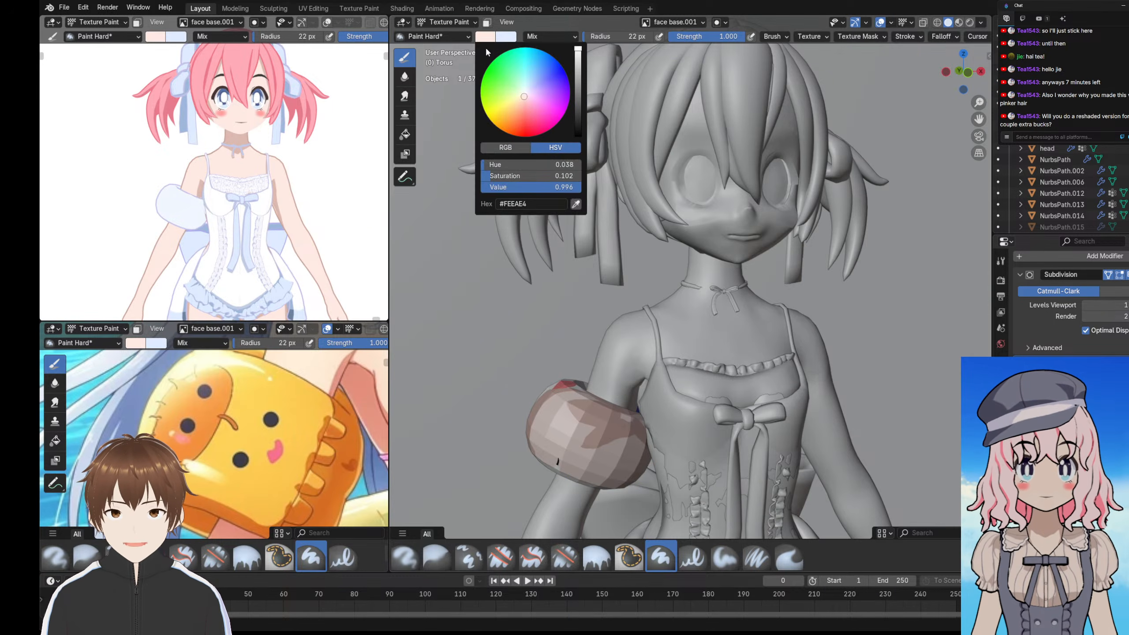
{"action": "mouse_move", "coordinate": [525, 101]}
{"action": "left_mouse_down"}
{"action": "mouse_move", "coordinate": [531, 83]}
{"action": "mouse_move", "coordinate": [508, 96]}
{"action": "mouse_move", "coordinate": [545, 117]}
{"action": "mouse_move", "coordinate": [508, 111]}
{"action": "mouse_move", "coordinate": [512, 94]}
{"action": "mouse_move", "coordinate": [525, 100]}
{"action": "mouse_move", "coordinate": [499, 76]}
{"action": "left_mouse_up"}
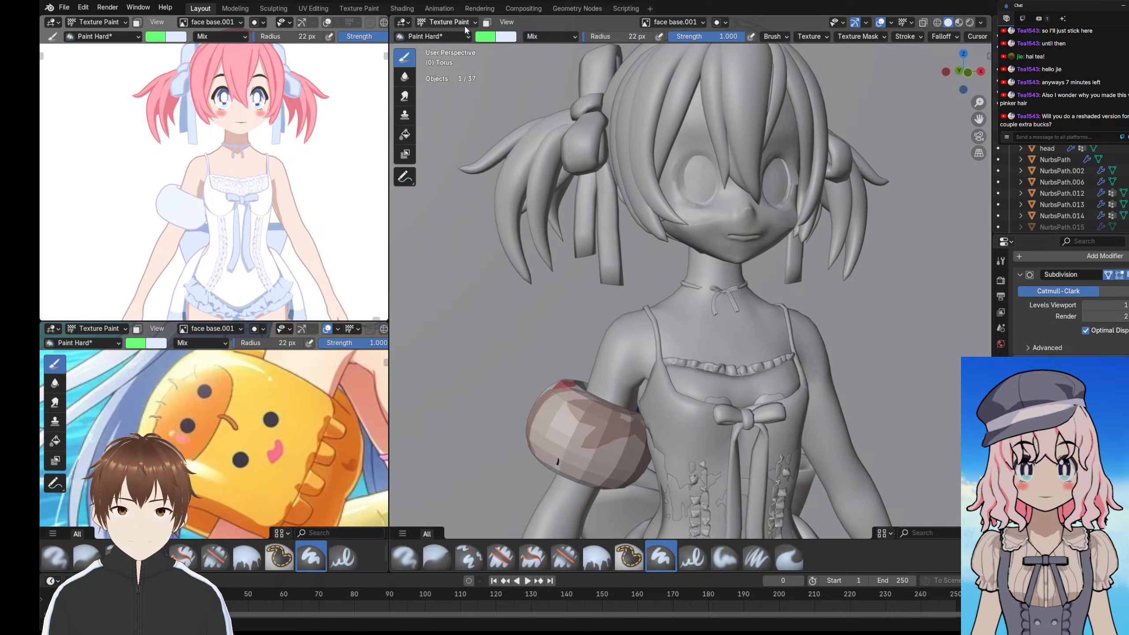
{"action": "left_click", "coordinate": [423, 37]}
{"action": "left_click", "coordinate": [446, 21]}
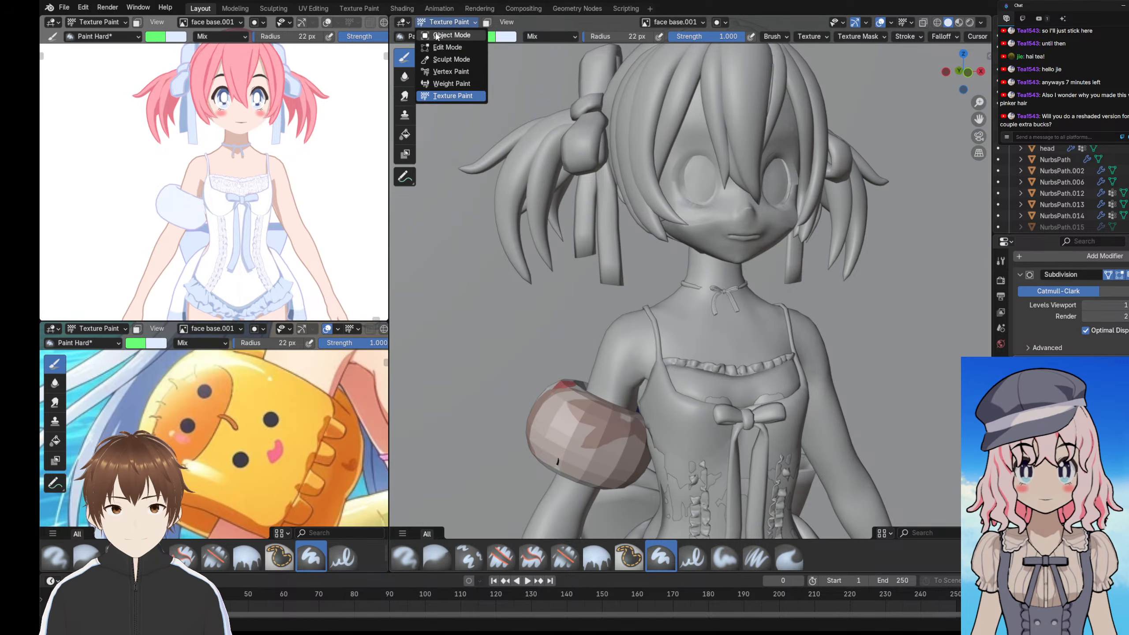
{"action": "left_click", "coordinate": [449, 40]}
- Select the character's head and enable its Solidify modifier in the viewport
{"action": "scroll", "coordinate": [243, 127], "scroll_direction": "up", "scroll_amount": 4}
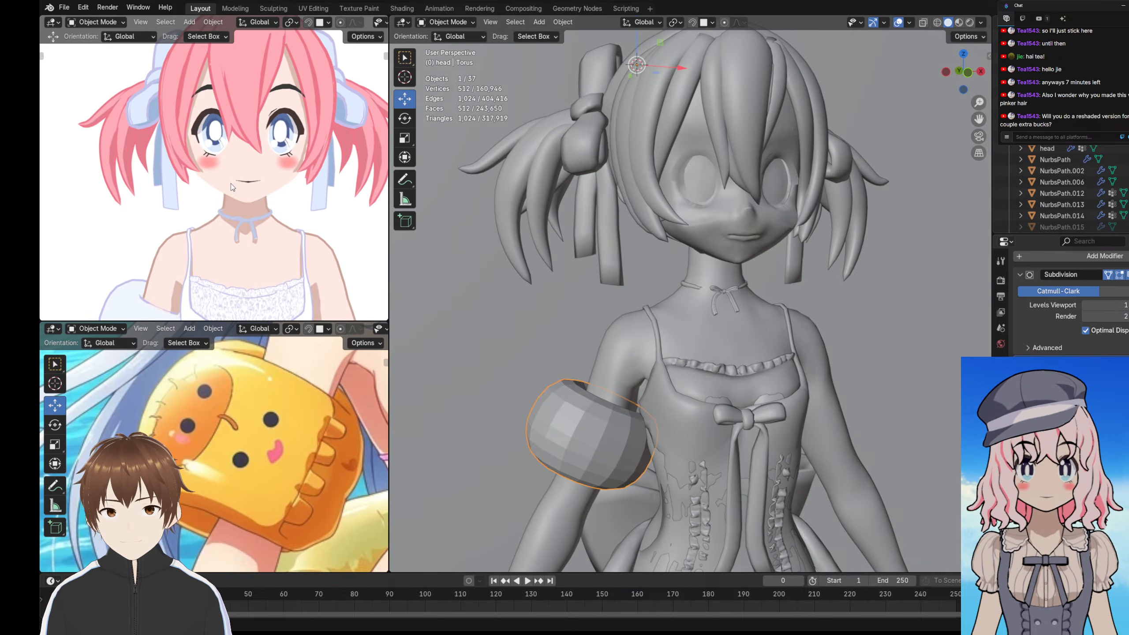
{"action": "left_click", "coordinate": [229, 179]}
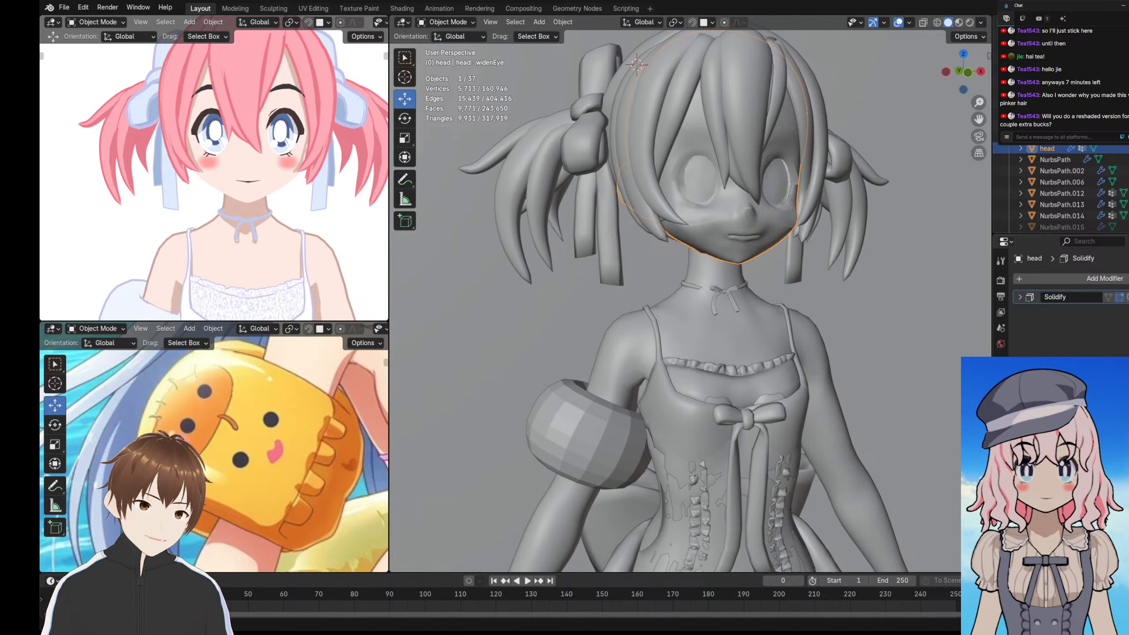
{"action": "left_click", "coordinate": [1119, 297]}
{"action": "scroll", "coordinate": [223, 157], "scroll_direction": "down", "scroll_amount": 5}
{"action": "scroll", "coordinate": [222, 158], "scroll_direction": "down", "scroll_amount": 4}
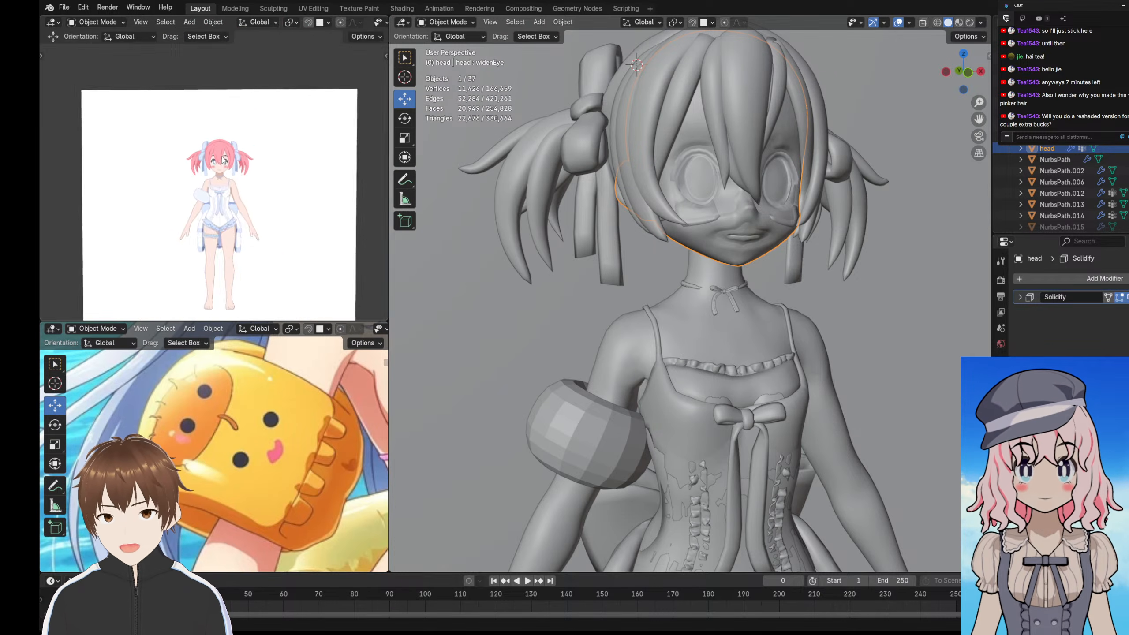
- Collapse the arm float's Subdivision modifier and add a Mirror modifier on the X axis
{"action": "scroll", "coordinate": [227, 187], "scroll_direction": "up", "scroll_amount": 2}
{"action": "left_click", "coordinate": [191, 195]}
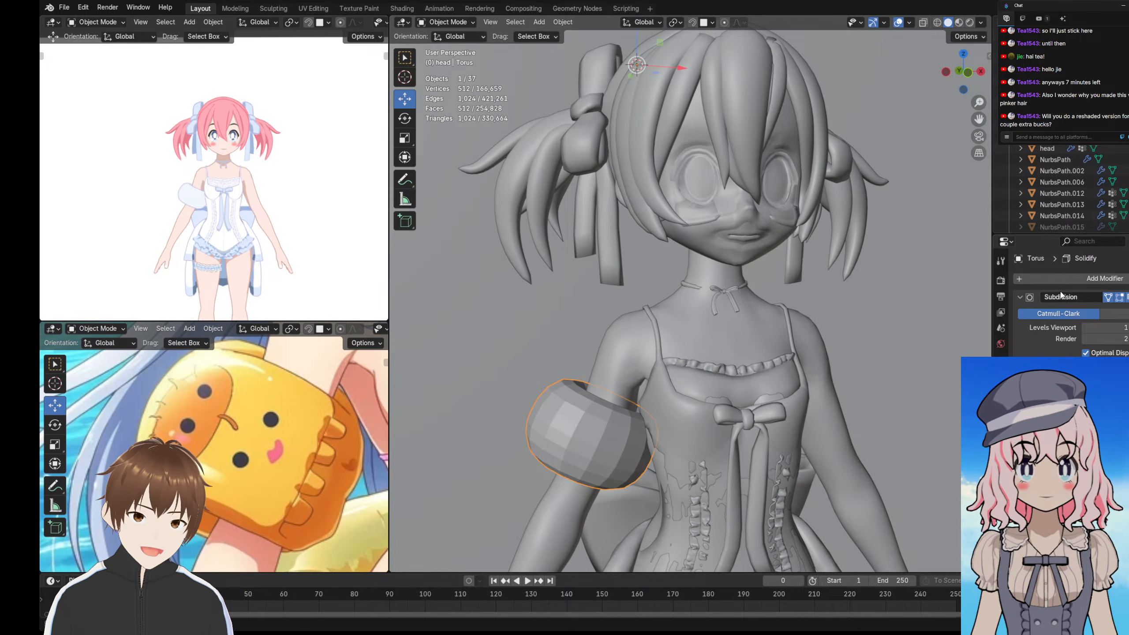
{"action": "left_click", "coordinate": [1051, 279]}
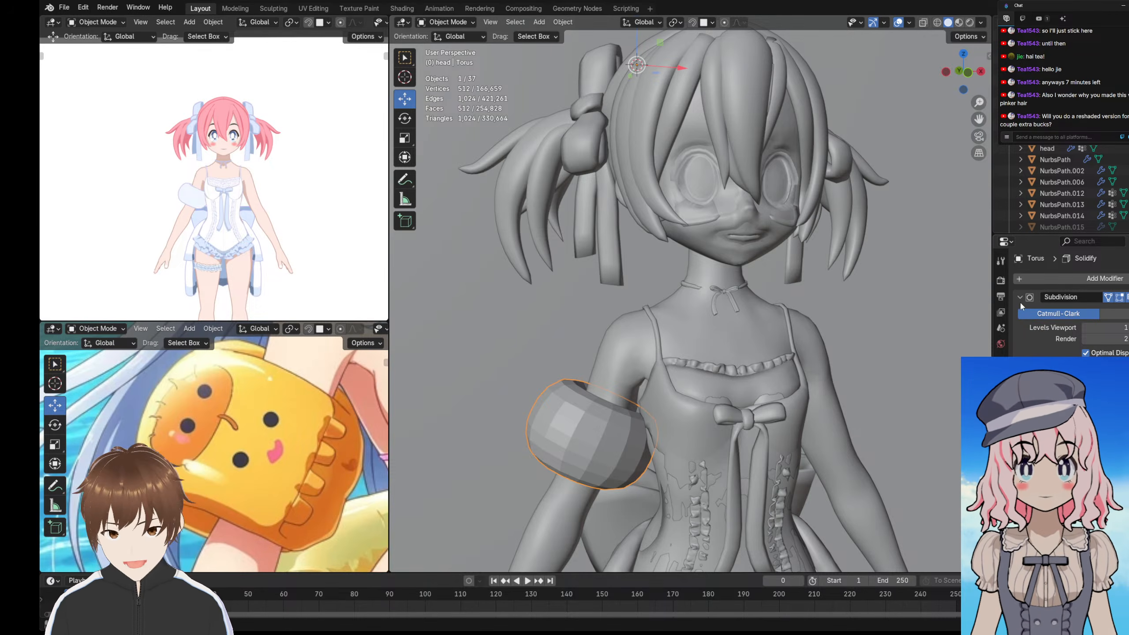
{"action": "left_click", "coordinate": [1017, 281]}
{"action": "mouse_move", "coordinate": [1017, 289]}
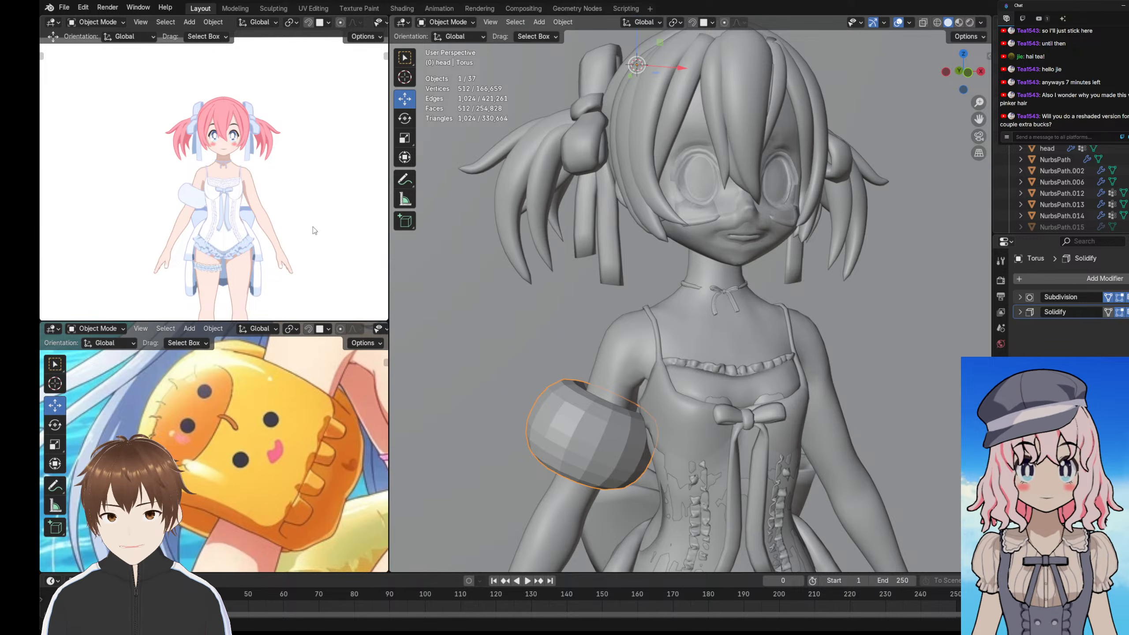
{"action": "left_click", "coordinate": [1029, 279]}
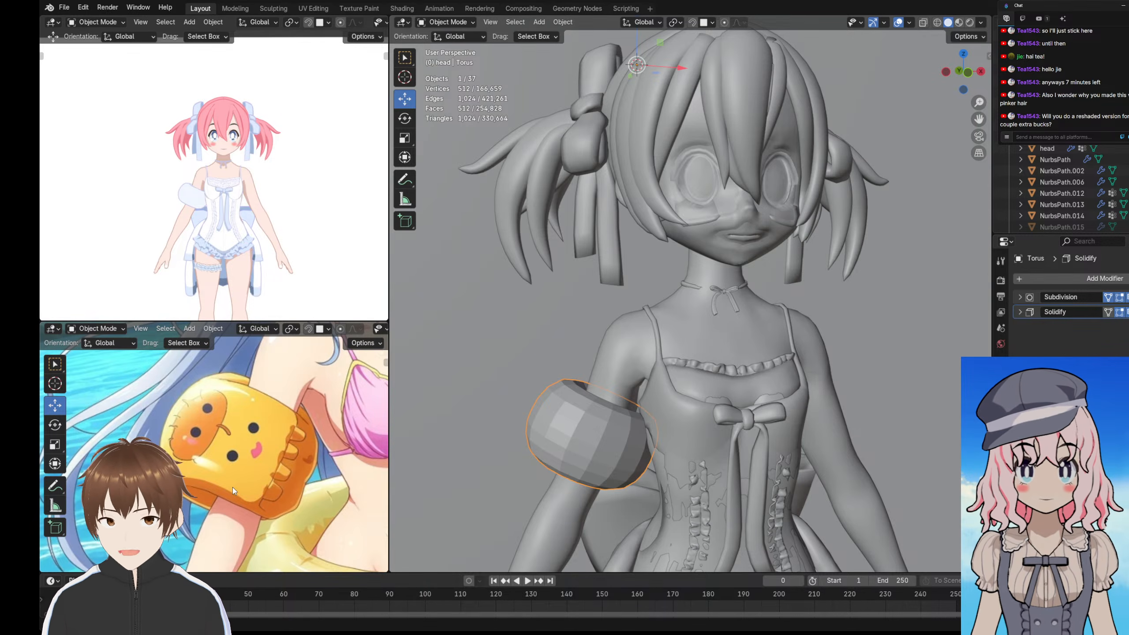
{"action": "left_click", "coordinate": [1041, 278]}
{"action": "mouse_move", "coordinate": [1041, 278]}
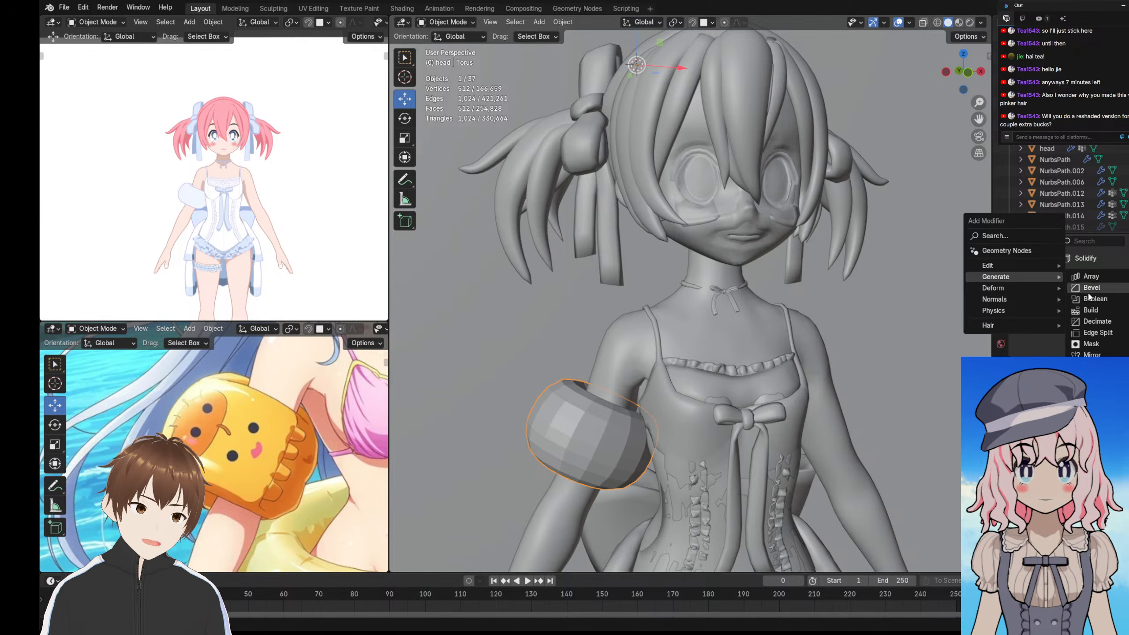
{"action": "left_click", "coordinate": [1090, 356]}
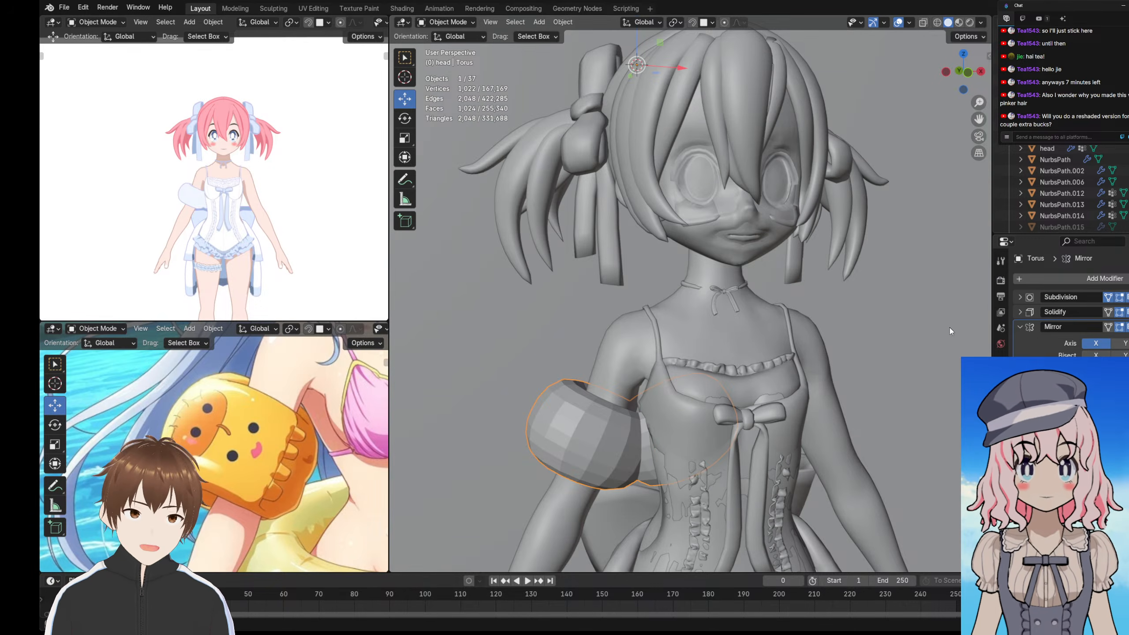
- Apply all transforms to the arm float so it mirrors about the character's centre
{"action": "left_click", "coordinate": [563, 22]}
{"action": "mouse_move", "coordinate": [582, 71]}
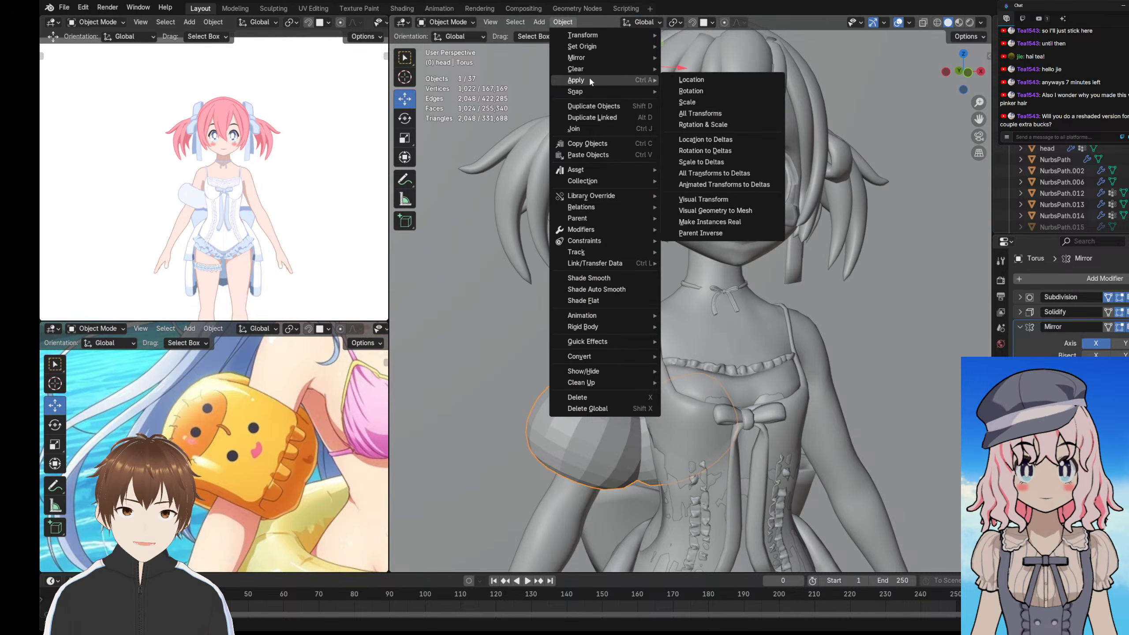
{"action": "left_click", "coordinate": [693, 112]}
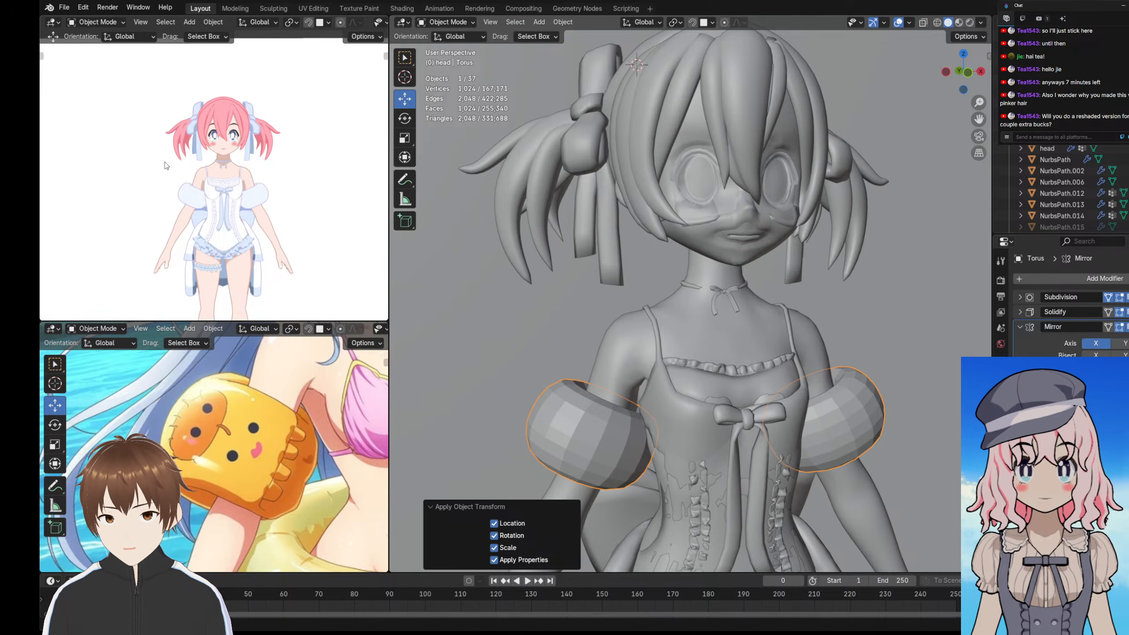
- Examine the pair of arm floats against the full figure in the character preview
{"action": "scroll", "coordinate": [168, 172], "scroll_direction": "down", "scroll_amount": 3}
{"action": "scroll", "coordinate": [168, 174], "scroll_direction": "up", "scroll_amount": 4}
{"action": "middle_click_drag", "start_coordinate": [176, 166], "coordinate": [167, 158], "text": "shift"}
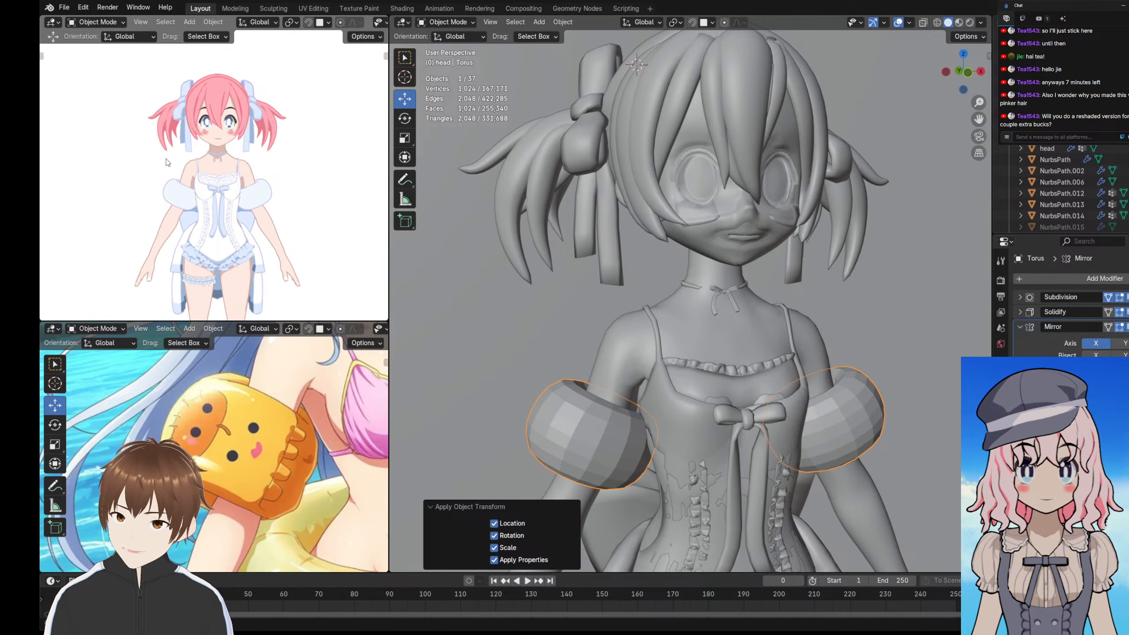
{"action": "scroll", "coordinate": [170, 157], "scroll_direction": "down", "scroll_amount": 2}
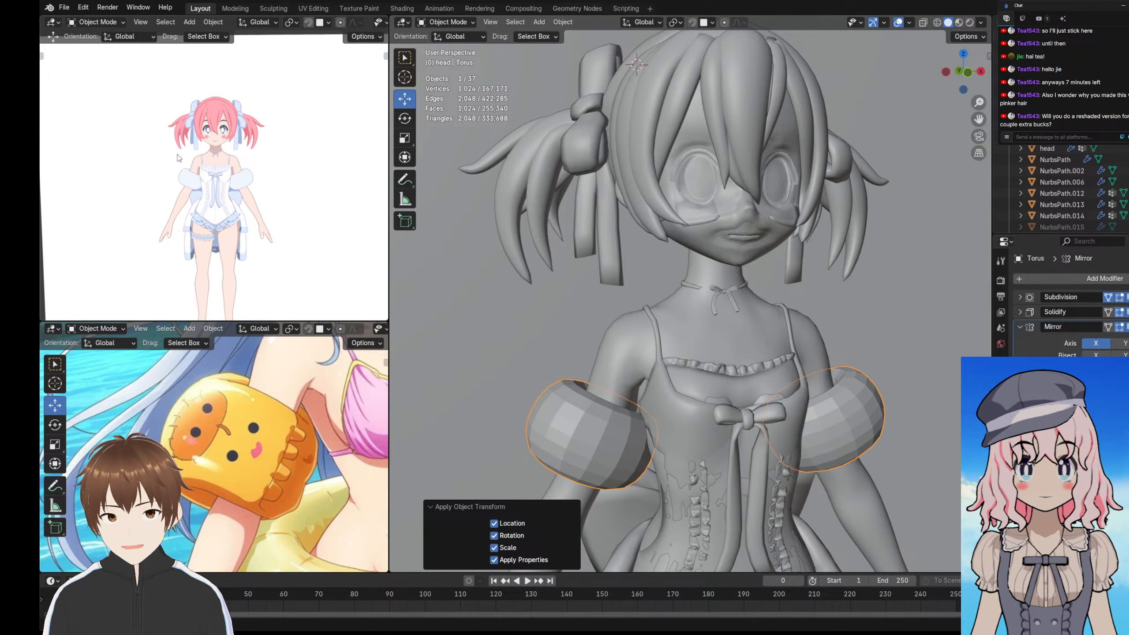
{"action": "scroll", "coordinate": [187, 163], "scroll_direction": "up", "scroll_amount": 2}
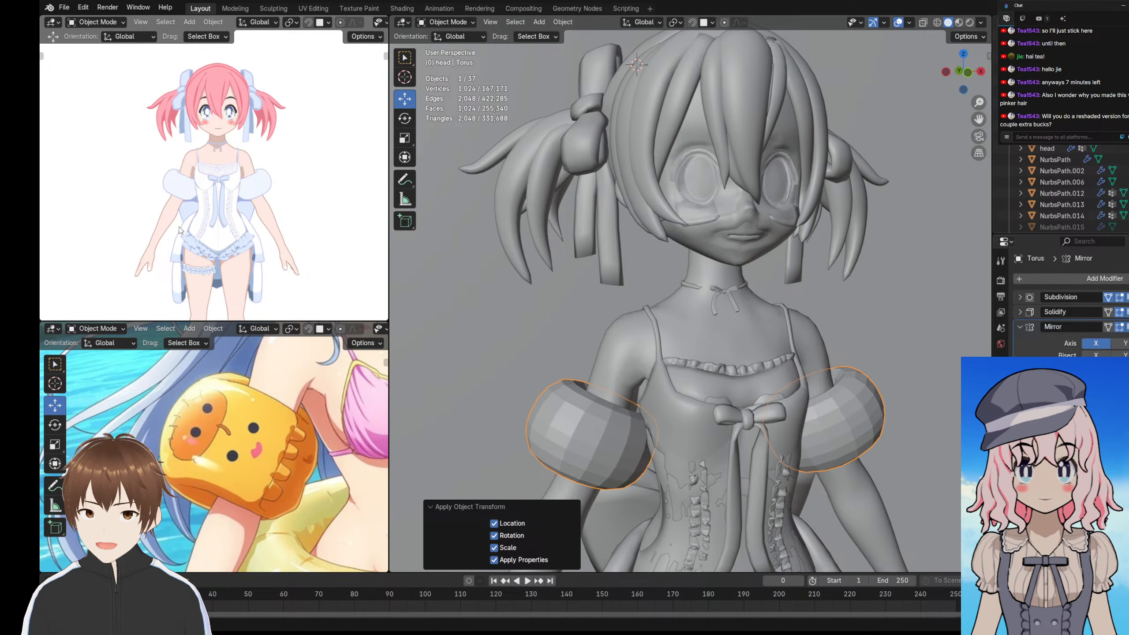
{"action": "middle_click_drag", "start_coordinate": [206, 224], "coordinate": [233, 231]}
{"action": "scroll", "coordinate": [239, 208], "scroll_direction": "up", "scroll_amount": 2}
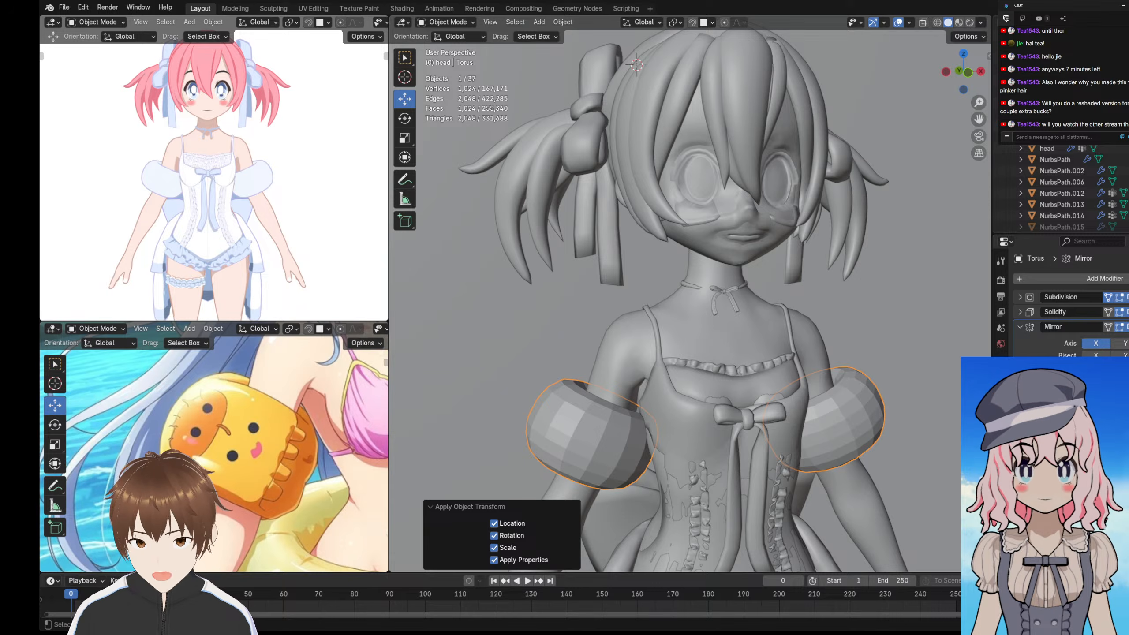
- Send a !viini command in the stream chat asking the bot to say hello to a viewer, and check the YouTube chat
{"action": "left_click", "coordinate": [1099, 135]}
{"action": "type", "text": "!vlini"}
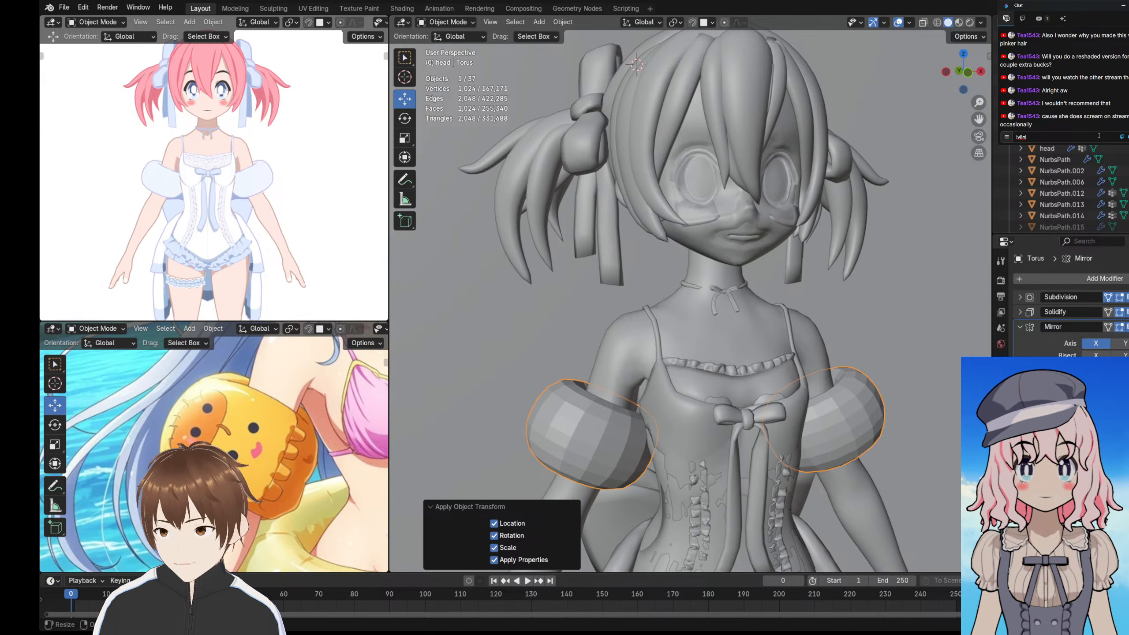
{"action": "type", "text": "say"}
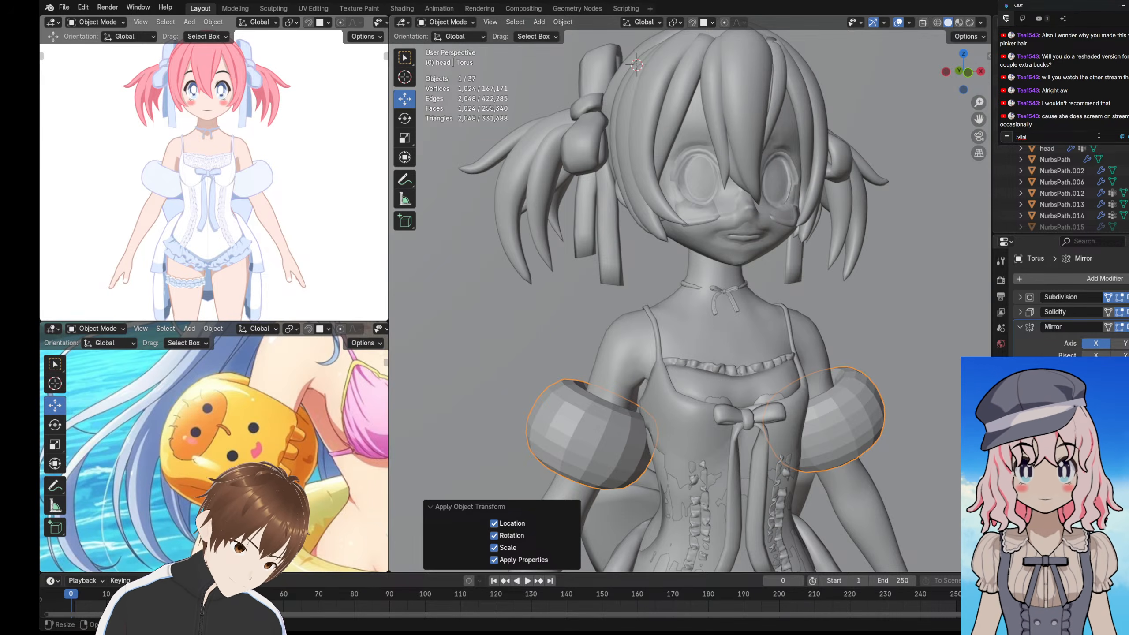
{"action": "type", "text": " hello"}
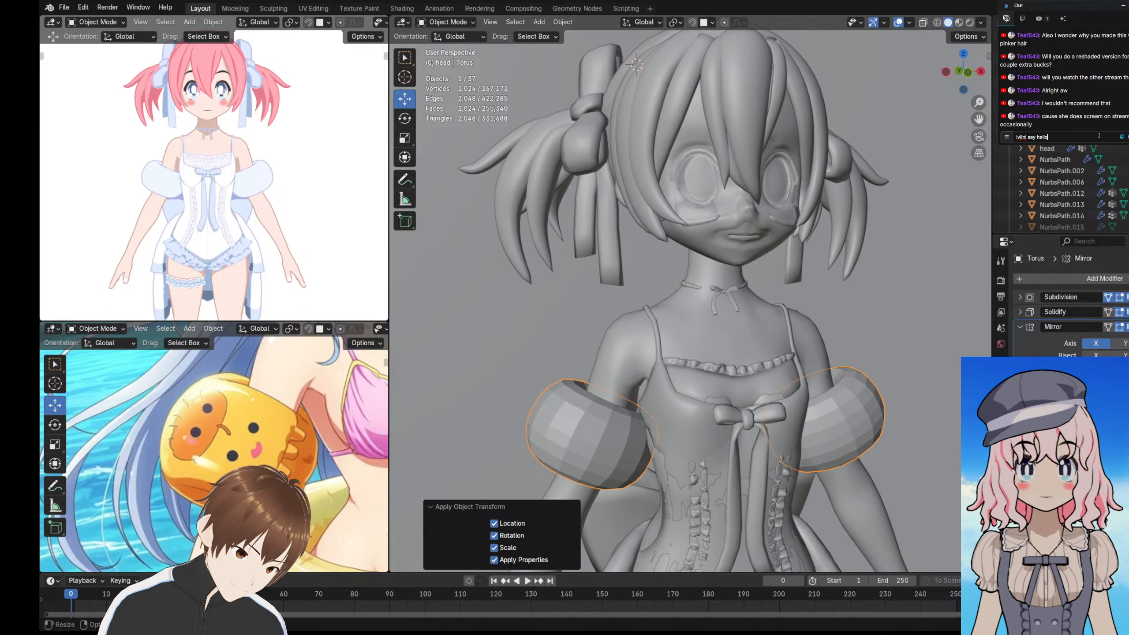
{"action": "type", "text": " to tea"}
{"action": "key", "text": "Return"}
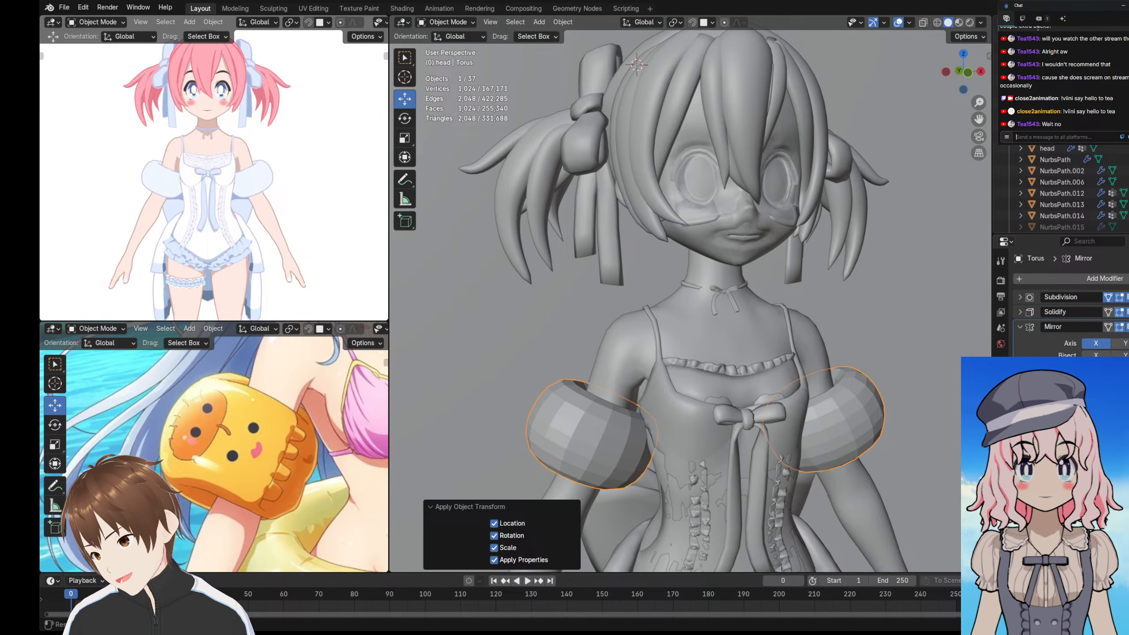
{"action": "left_click", "coordinate": [1024, 19]}
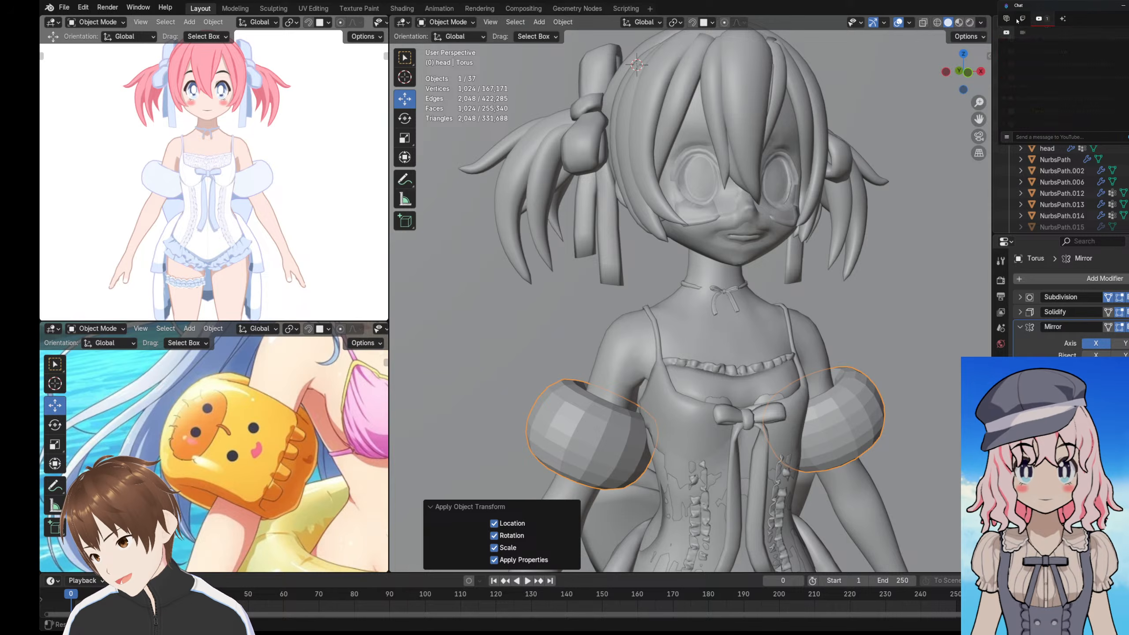
{"action": "left_click", "coordinate": [1008, 18]}
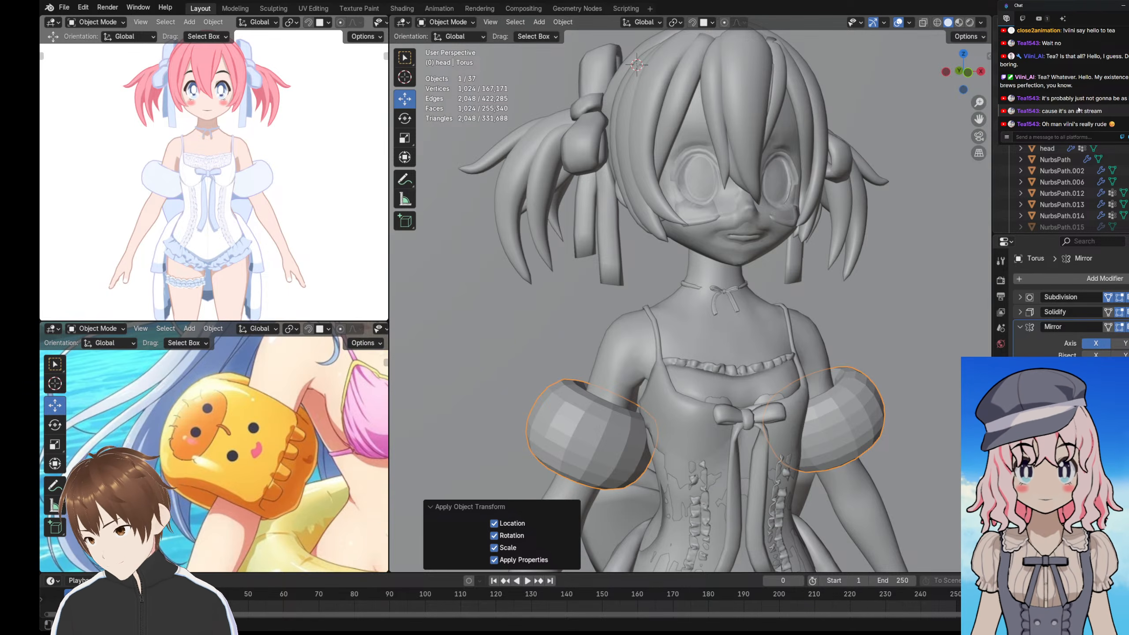
- Send the chat message "!viini why so rude" to the bot in the combined stream chat
{"action": "left_click", "coordinate": [1078, 137]}
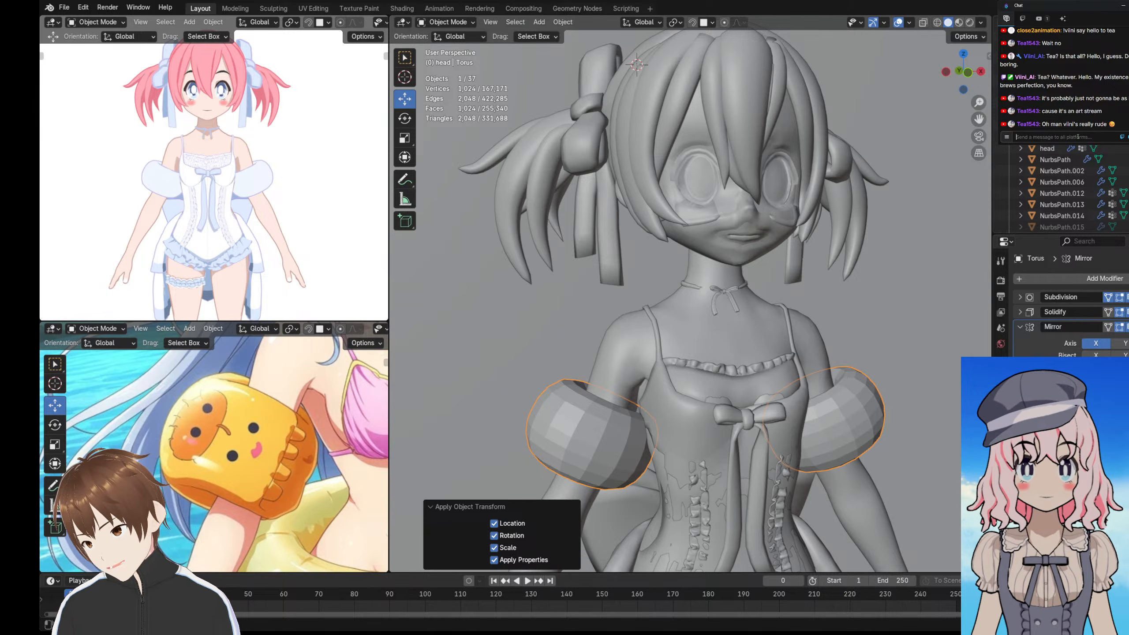
{"action": "type", "text": "!"}
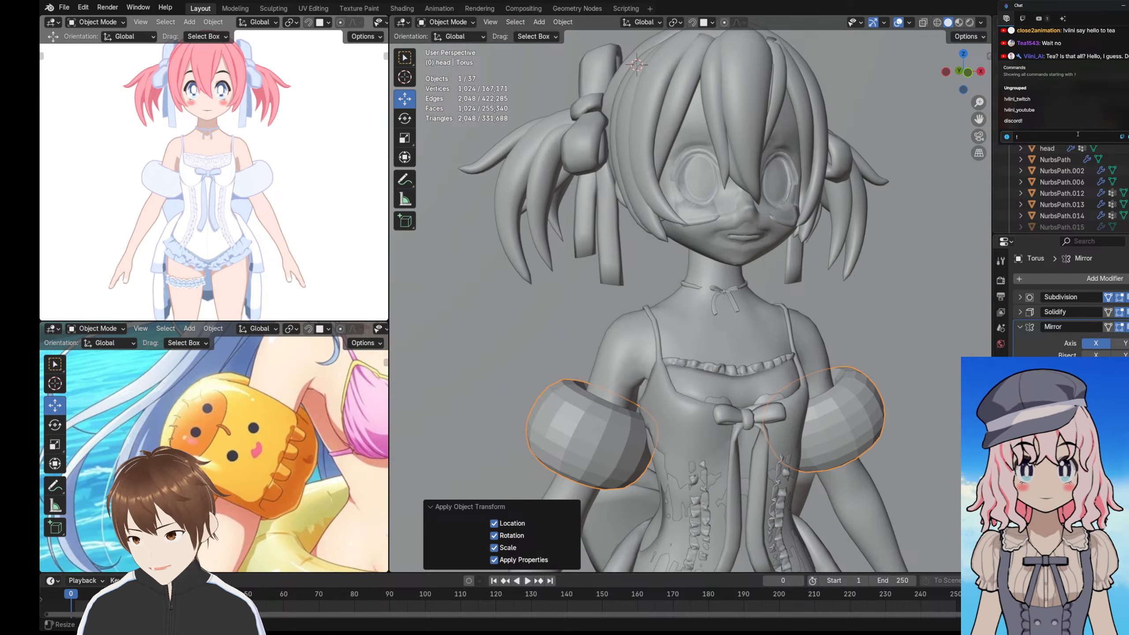
{"action": "type", "text": "vil"}
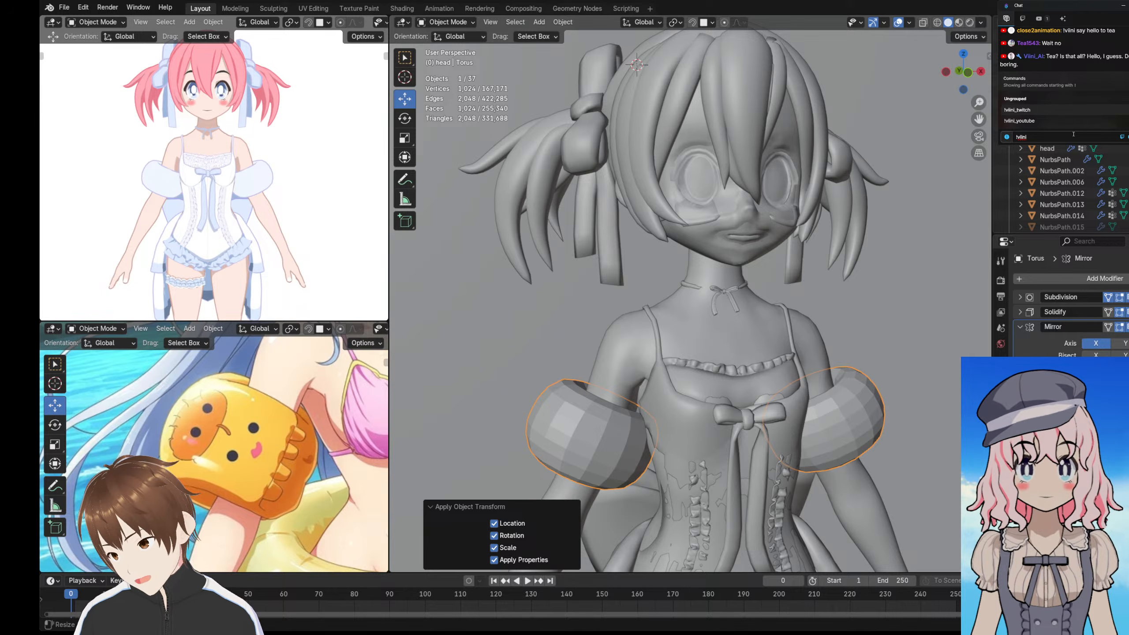
{"action": "key", "text": "BackSpace"}
{"action": "key", "text": "BackSpace"}
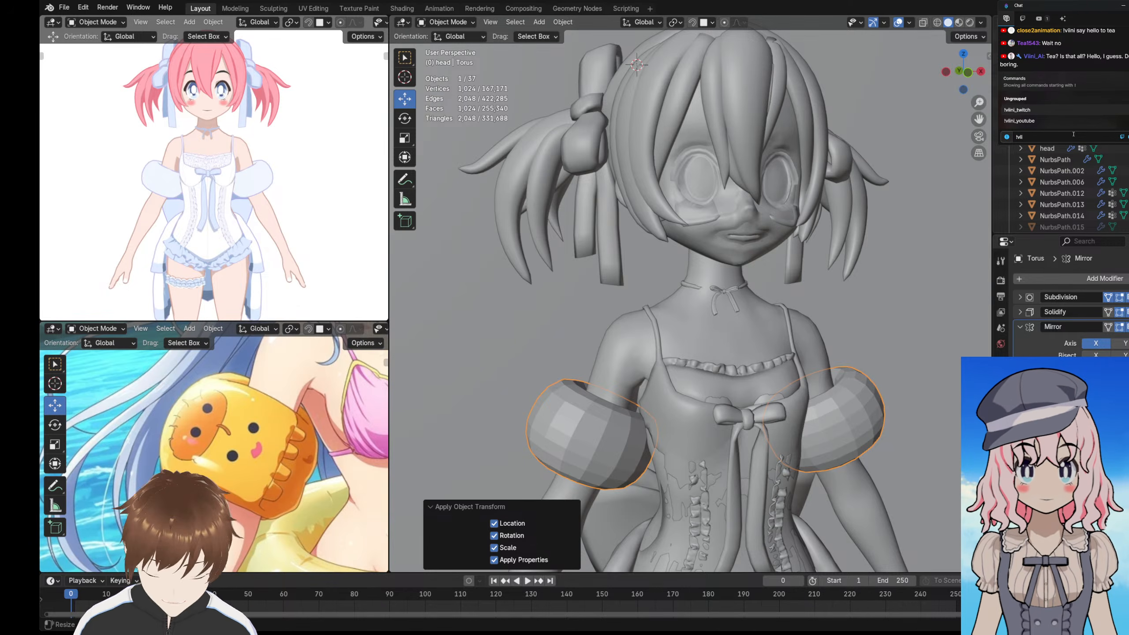
{"action": "type", "text": "ni"}
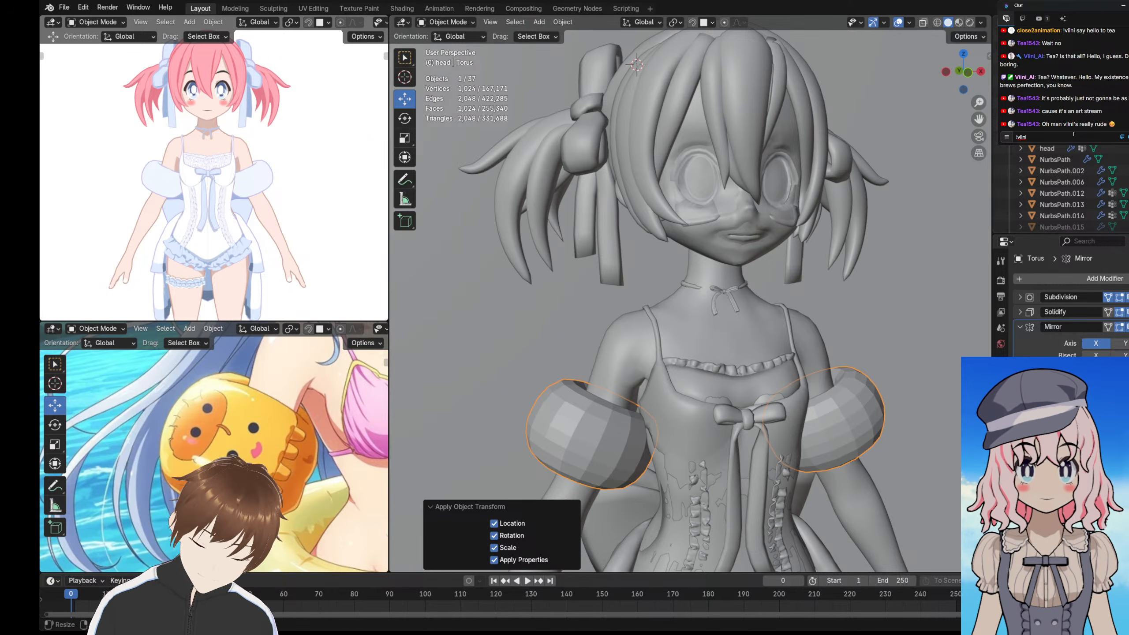
{"action": "type", "text": "wh"}
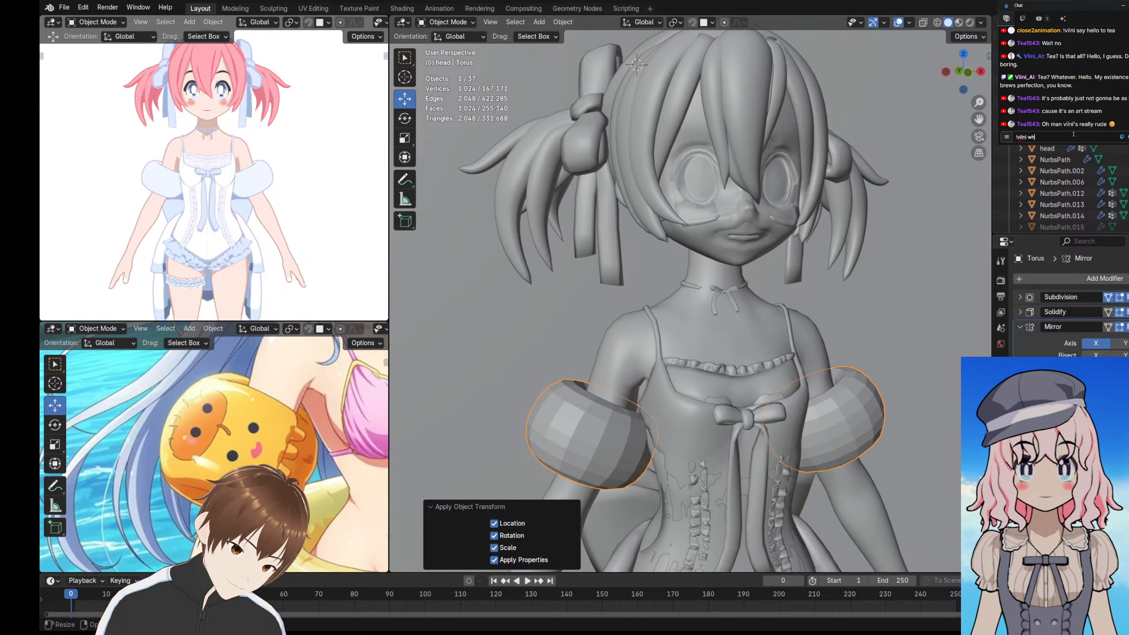
{"action": "type", "text": "y so rude"}
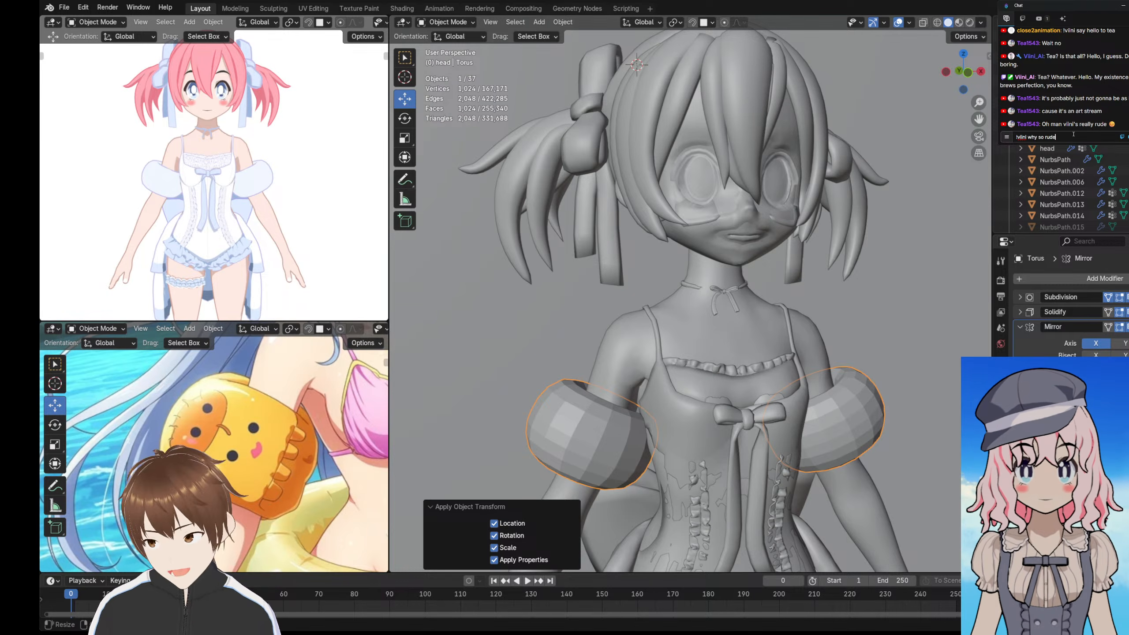
{"action": "key", "text": "Return"}
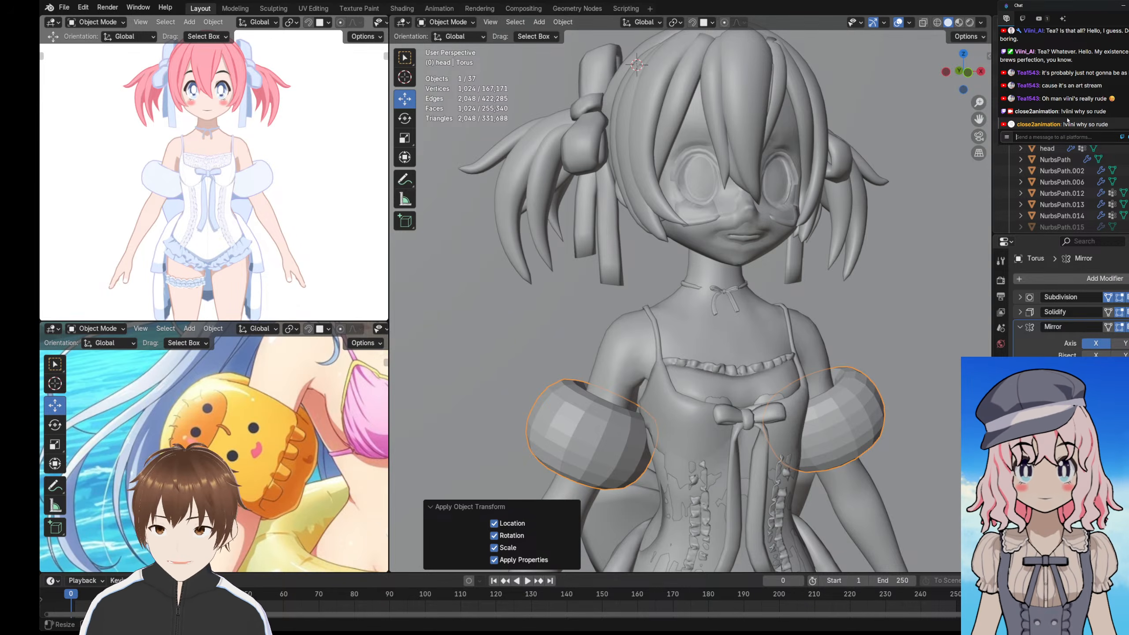
{"action": "left_click", "coordinate": [1067, 137]}
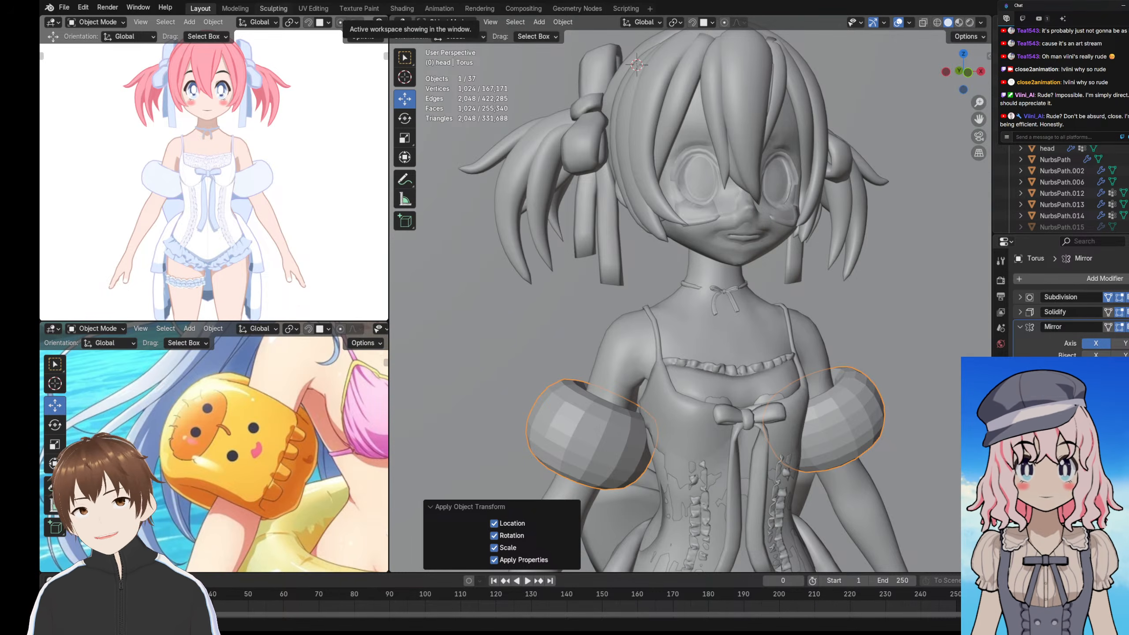
- Save the Blender file outfit7.blend
{"action": "left_click", "coordinate": [64, 7]}
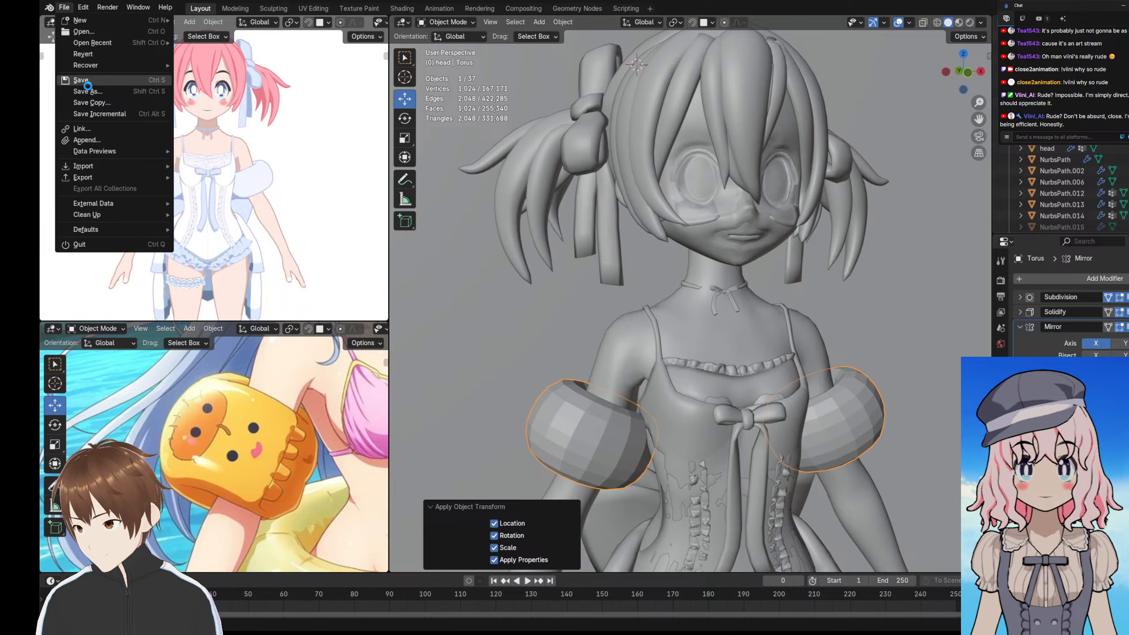
{"action": "left_click", "coordinate": [87, 82]}
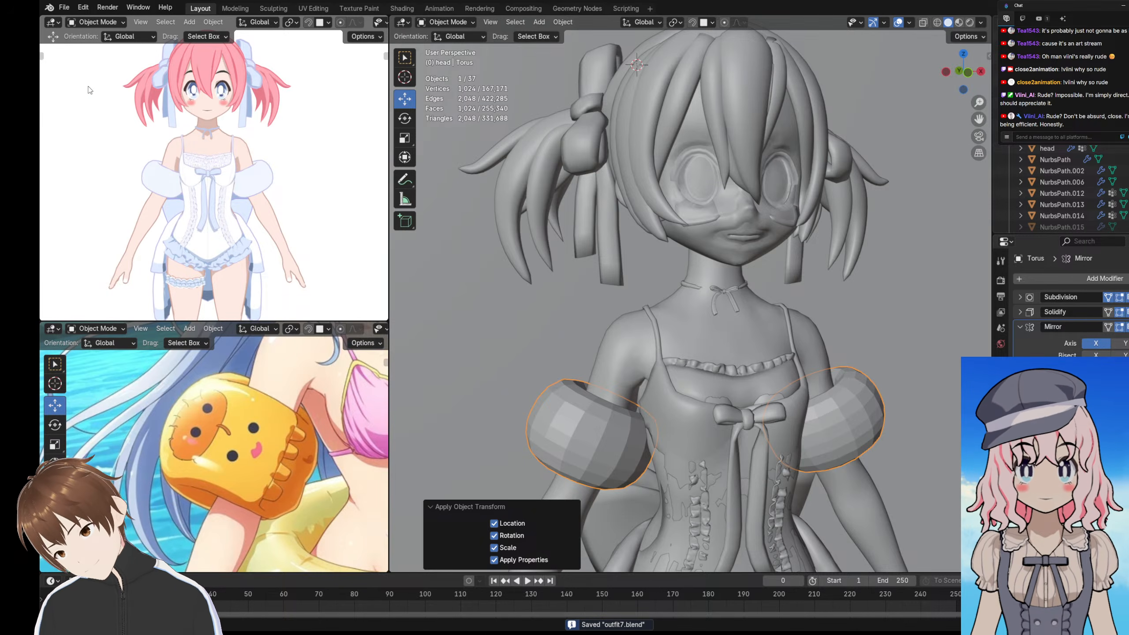